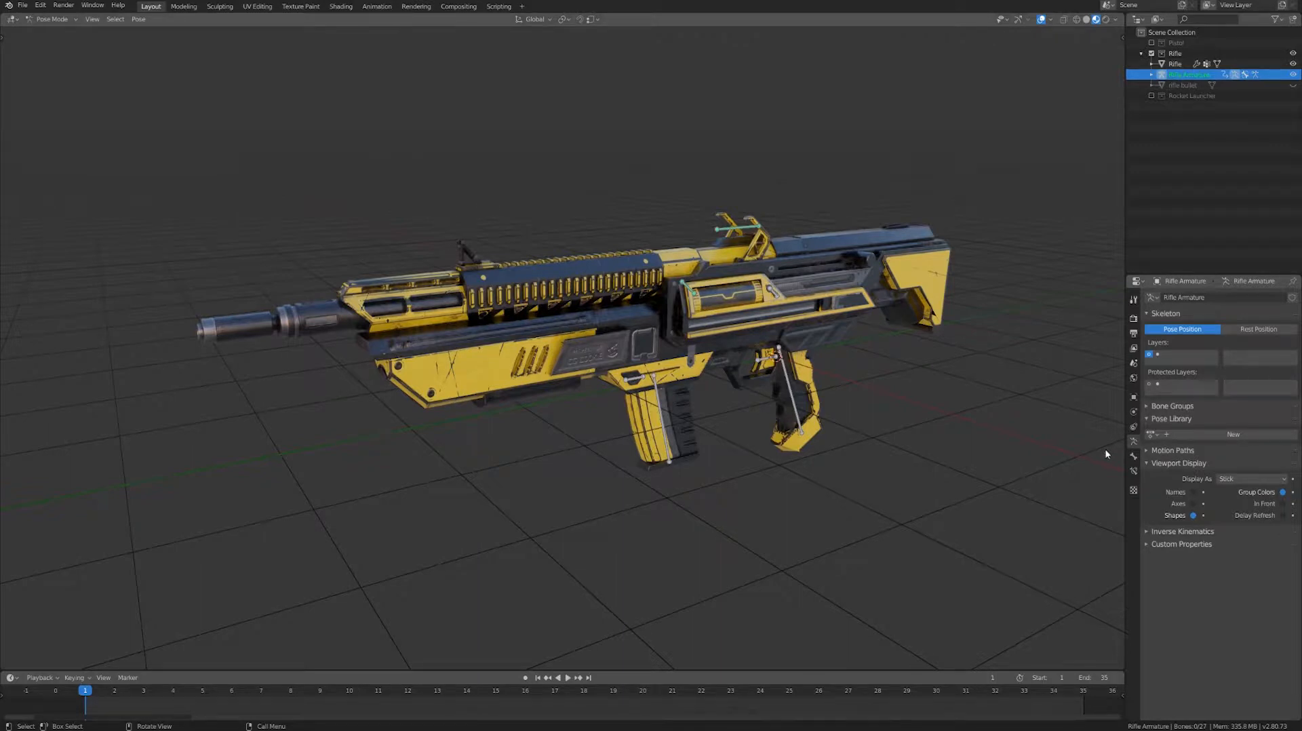
# Try moving and rotating the pistol-grip bone of the rifle rig.
pyautogui.moveTo(881, 454)
pyautogui.mouseDown(button='middle')
pyautogui.moveTo(867, 452)
pyautogui.moveTo(884, 460)
pyautogui.mouseUp(button='middle')
pyautogui.scroll(1, 907, 466)
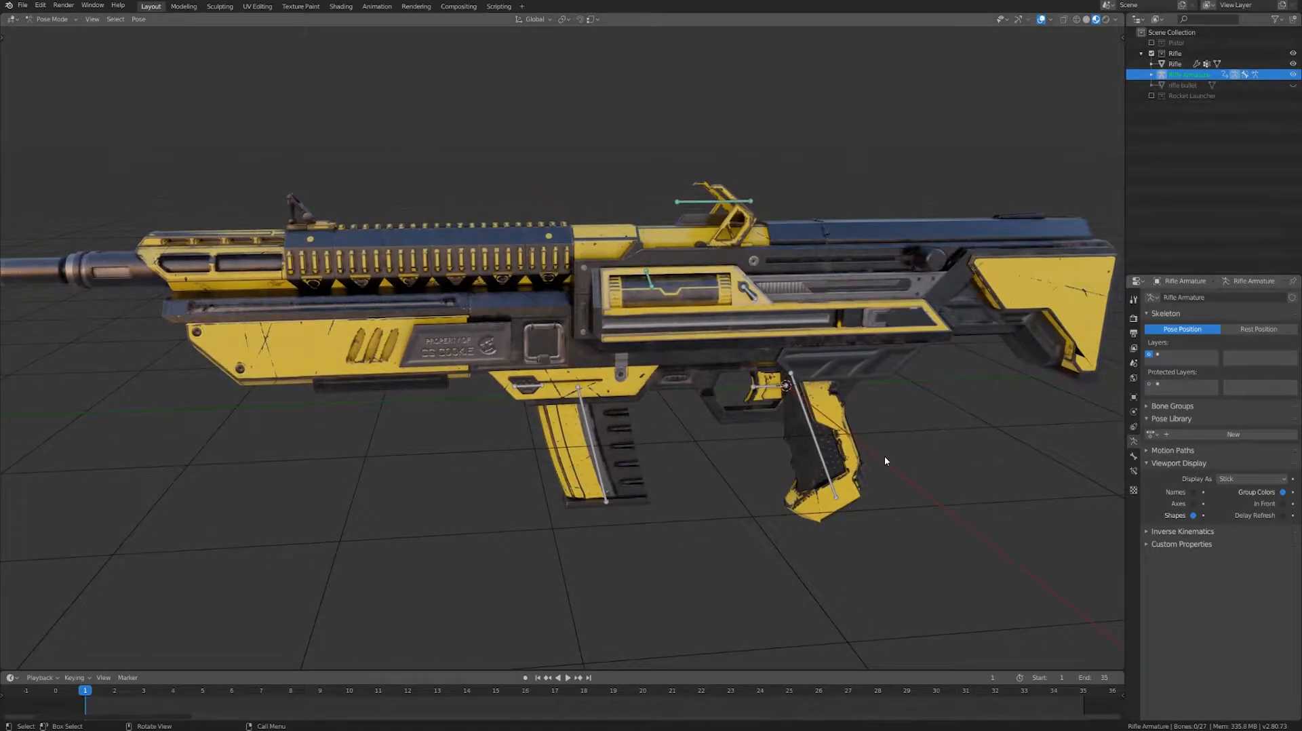
pyautogui.click(833, 480)
pyautogui.press('g')
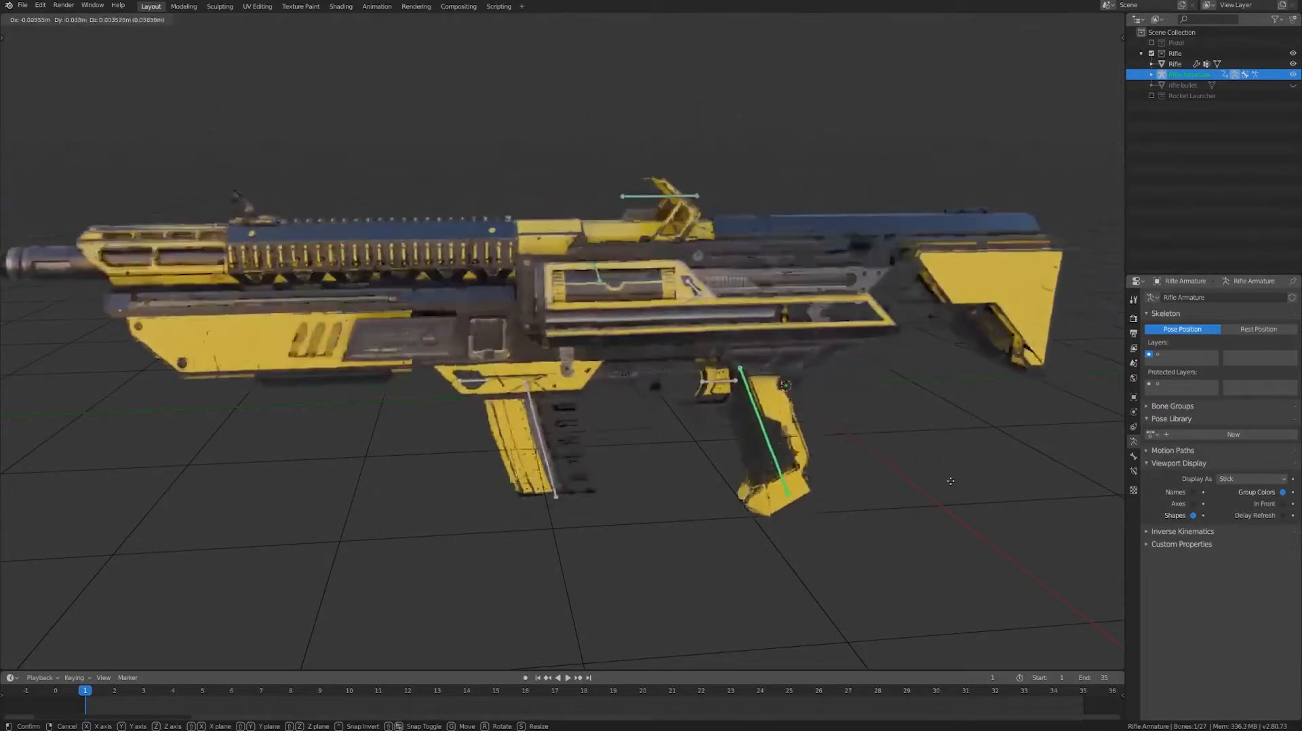
pyautogui.rightClick(981, 456)
pyautogui.press('r')
pyautogui.press('r')
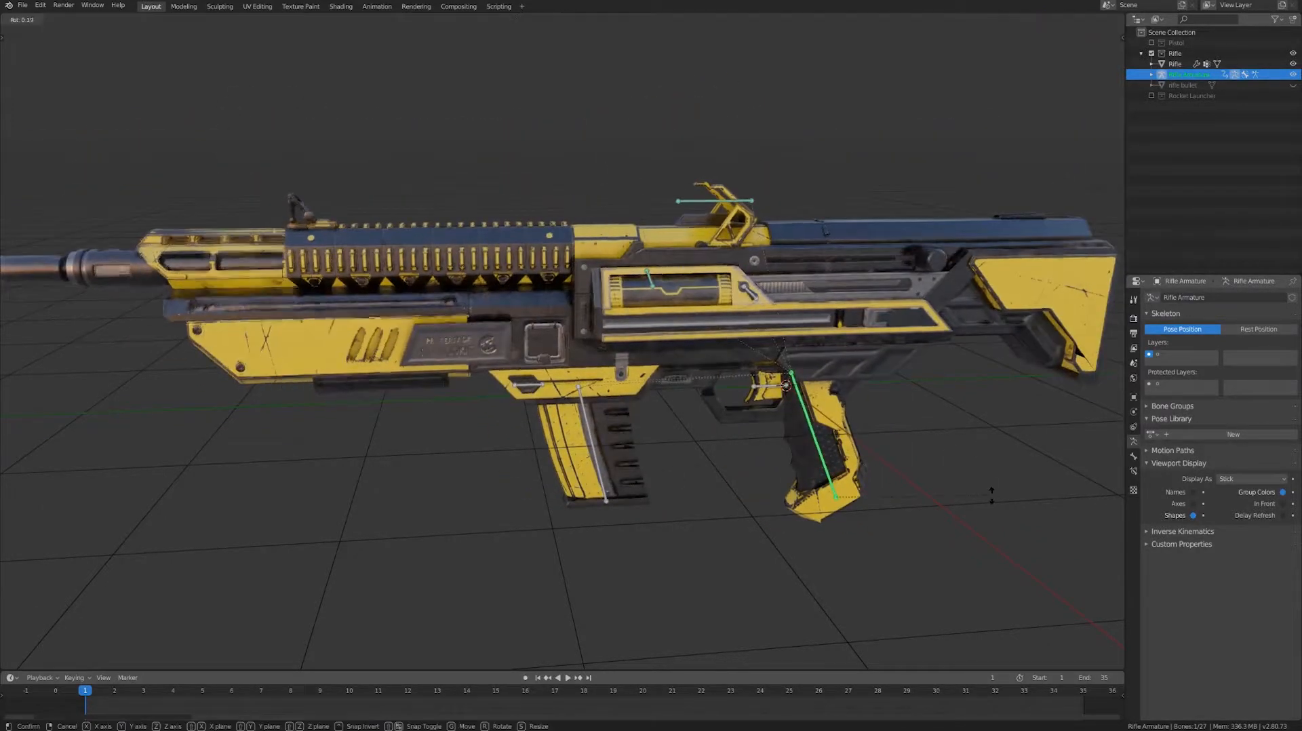
pyautogui.rightClick(973, 481)
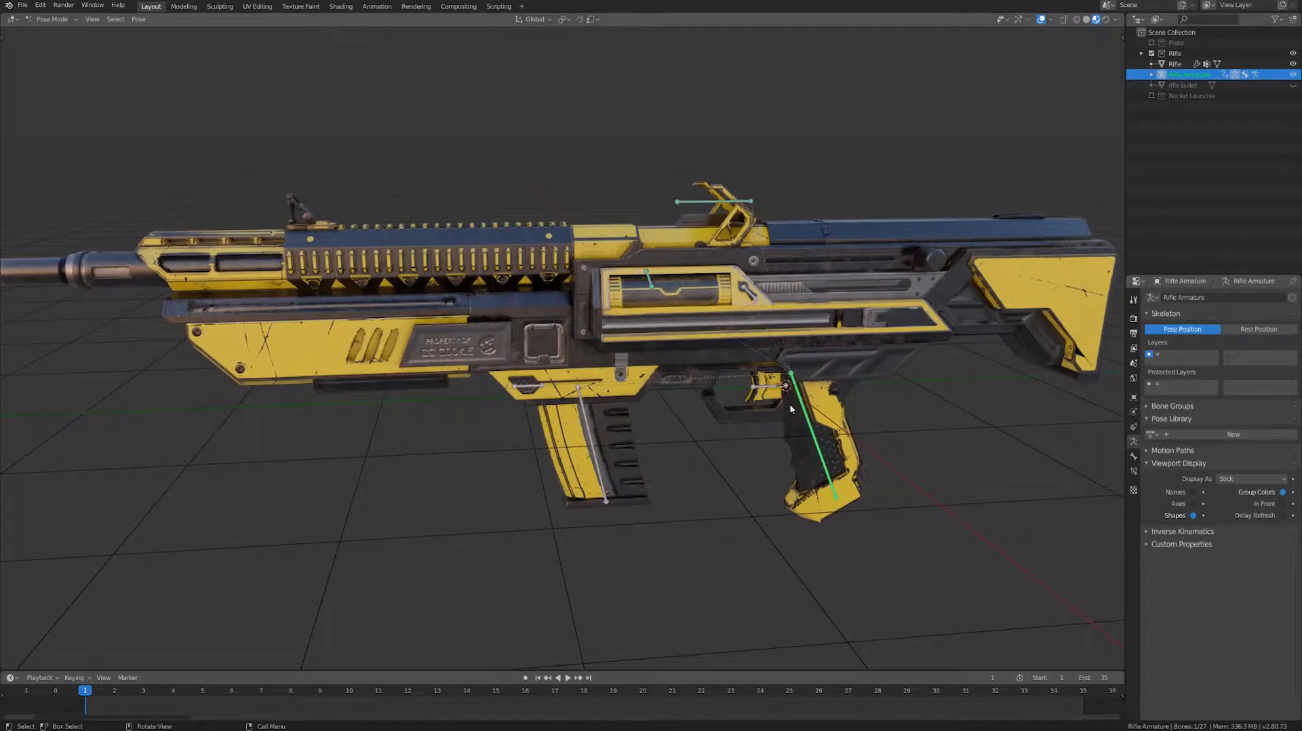
# Move the trigger bone slightly backward toward the grip.
pyautogui.click(774, 385)
pyautogui.press('g')
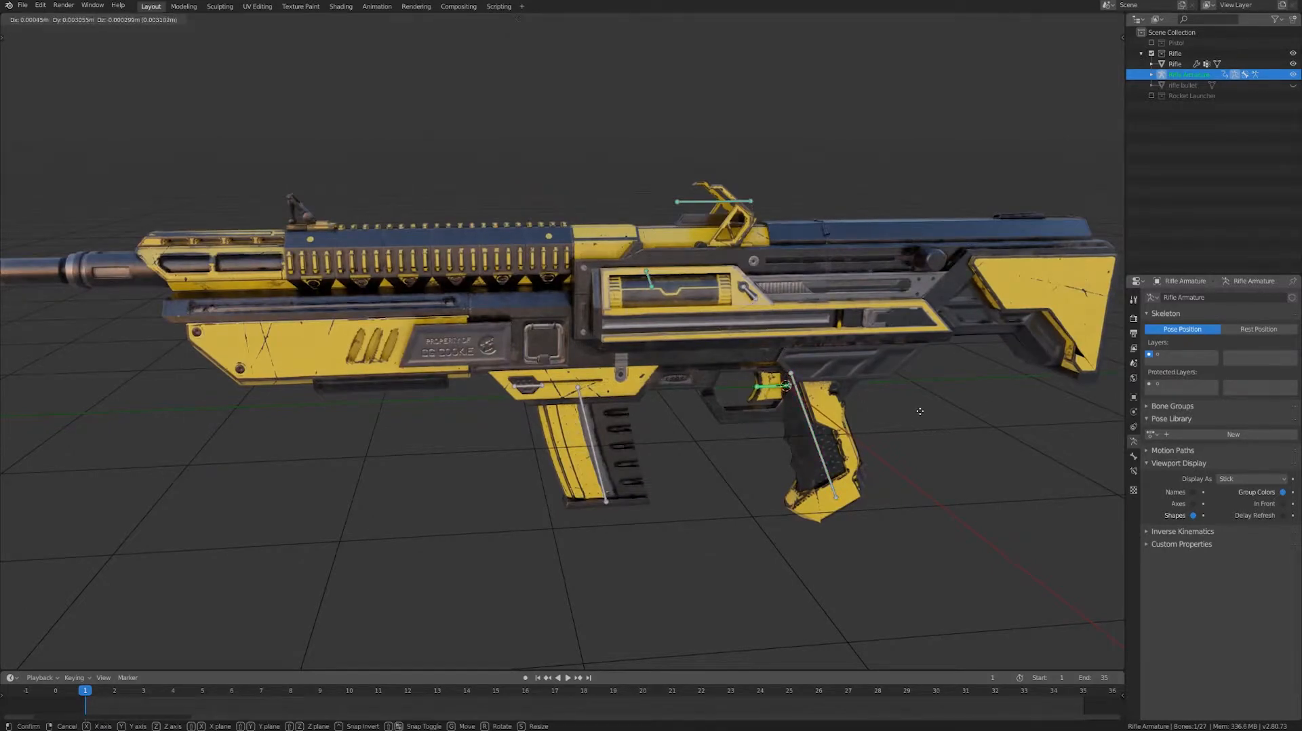
pyautogui.click(778, 388)
# Try moving the magazine bone down out of the rifle and shifting the small bone on the magazine well.
pyautogui.click(610, 453)
pyautogui.press('g')
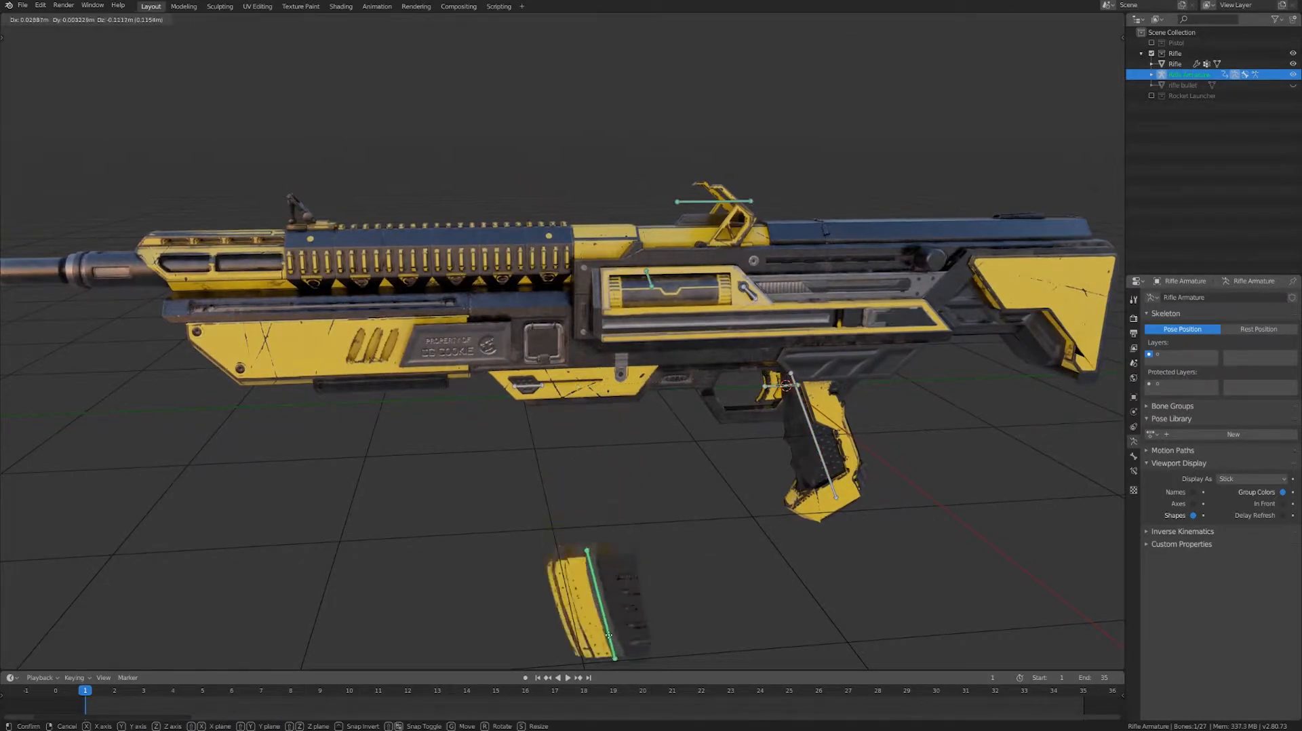
pyautogui.rightClick(618, 510)
pyautogui.click(534, 388)
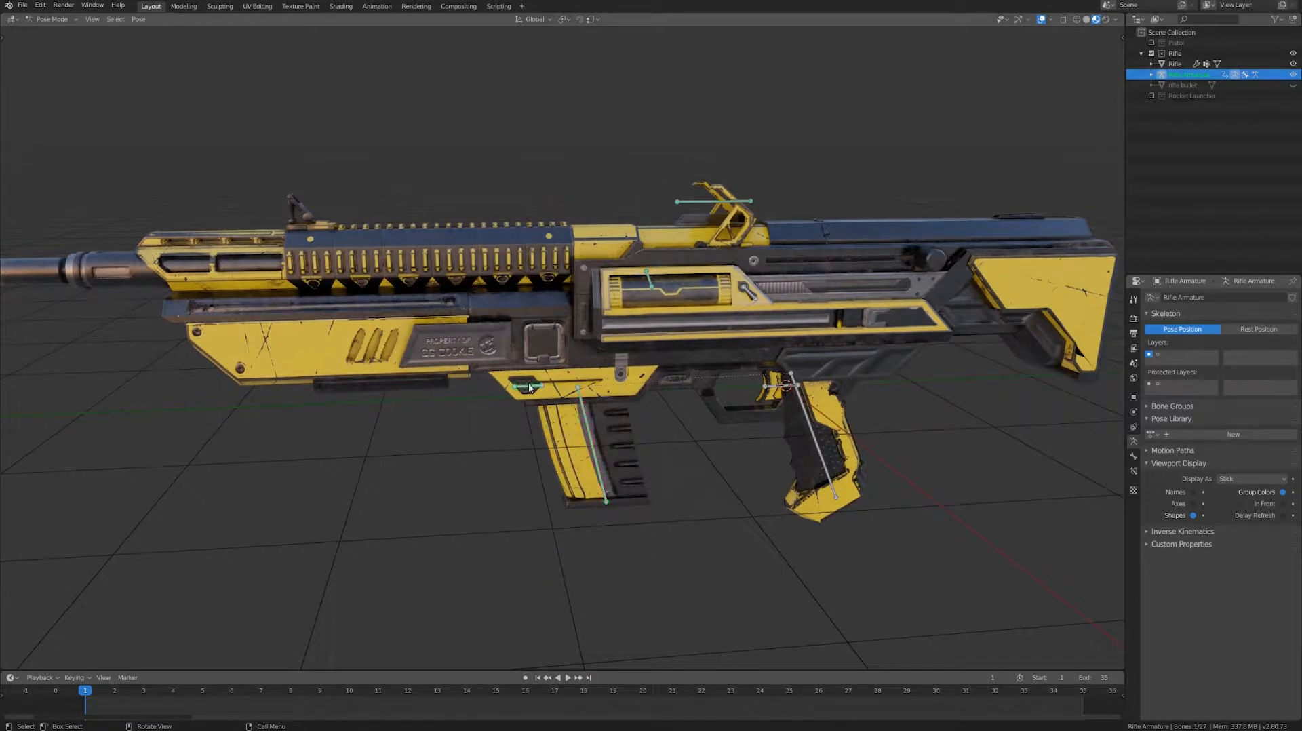
pyautogui.press('g')
pyautogui.rightClick(553, 387)
# Rotate the small switch bone beside the canister on the rifle's side, starting with about -3.42° around the view axis.
pyautogui.moveTo(769, 386); pyautogui.dragTo(795, 362, button='middle')
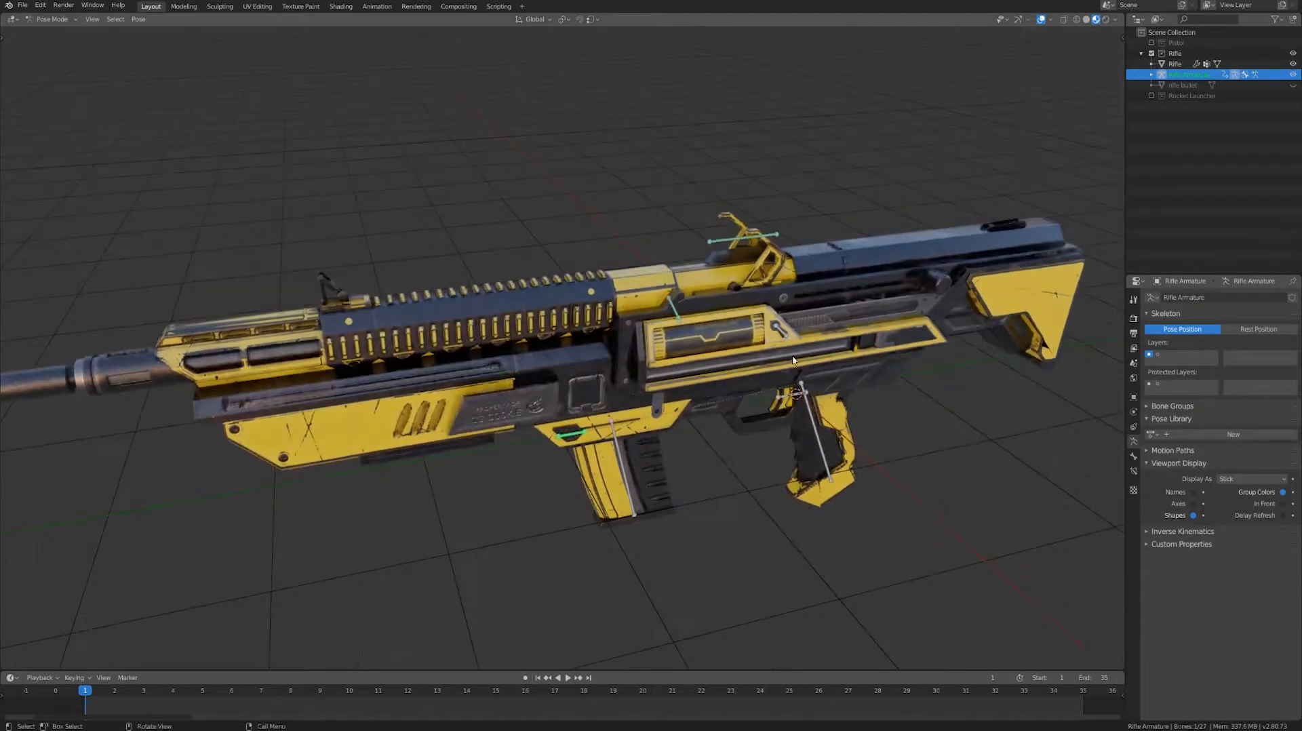
pyautogui.click(777, 334)
pyautogui.press('r')
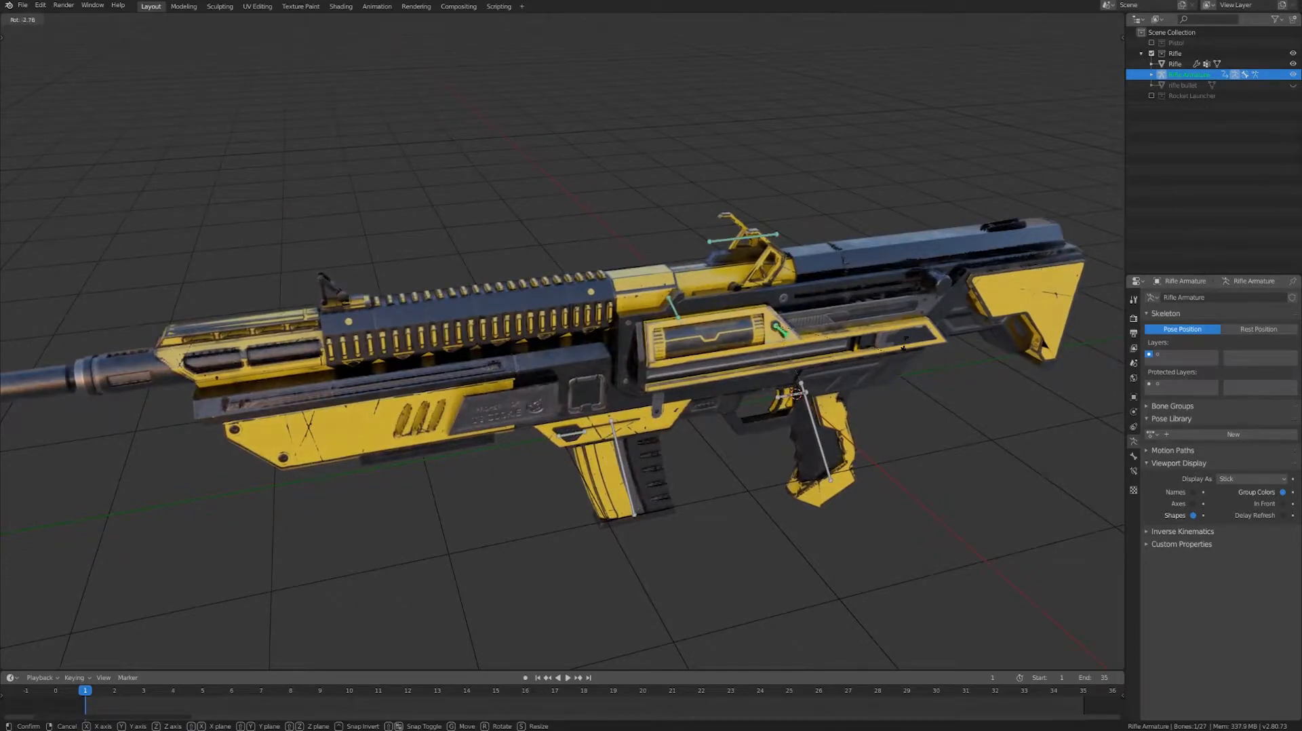
pyautogui.click(882, 352)
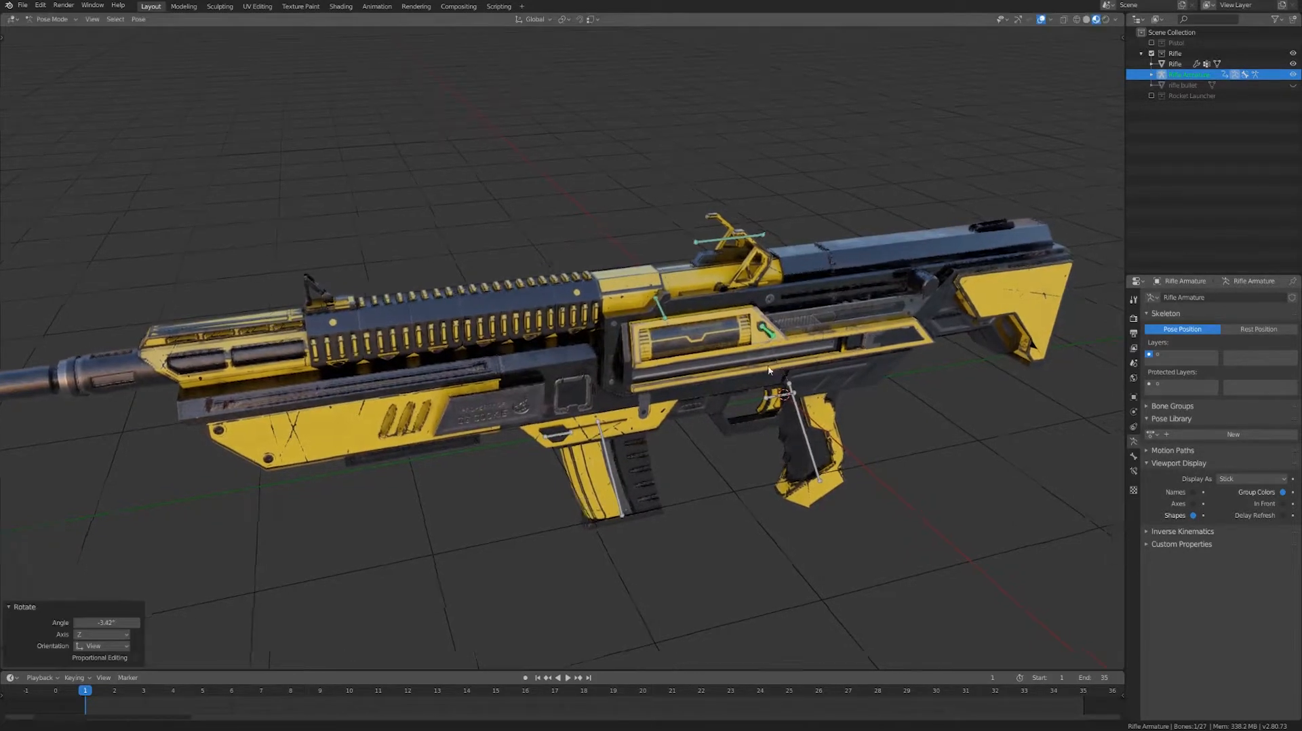
pyautogui.scroll(4, 766, 385)
pyautogui.moveTo(766, 385); pyautogui.dragTo(855, 327, button='middle')
pyautogui.press('r')
pyautogui.click(893, 338)
# Test the transformation by moving the control bone above the rear sight forward along the rifle, and save the file.
pyautogui.scroll(3, 868, 344)
pyautogui.scroll(-4, 868, 345)
pyautogui.keyDown('shift'); pyautogui.moveTo(852, 258); pyautogui.dragTo(855, 254, button='middle'); pyautogui.keyUp('shift')
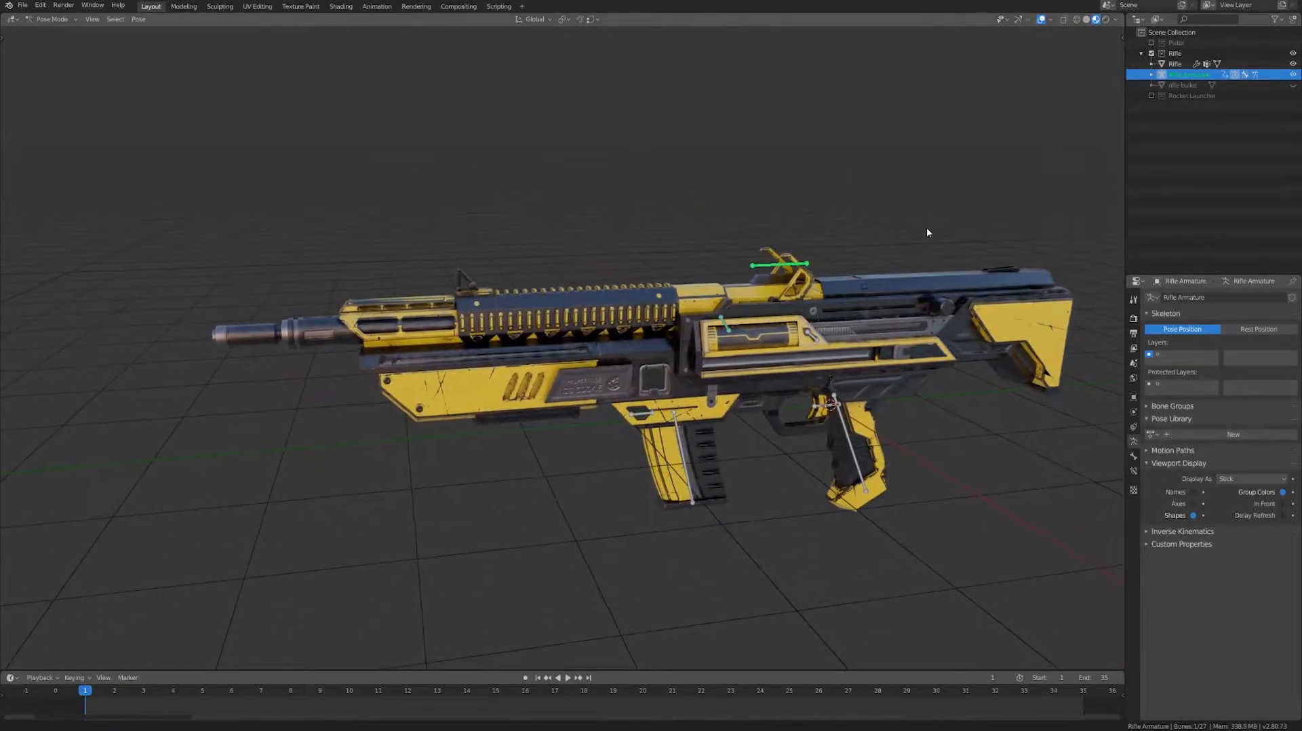
pyautogui.press('g')
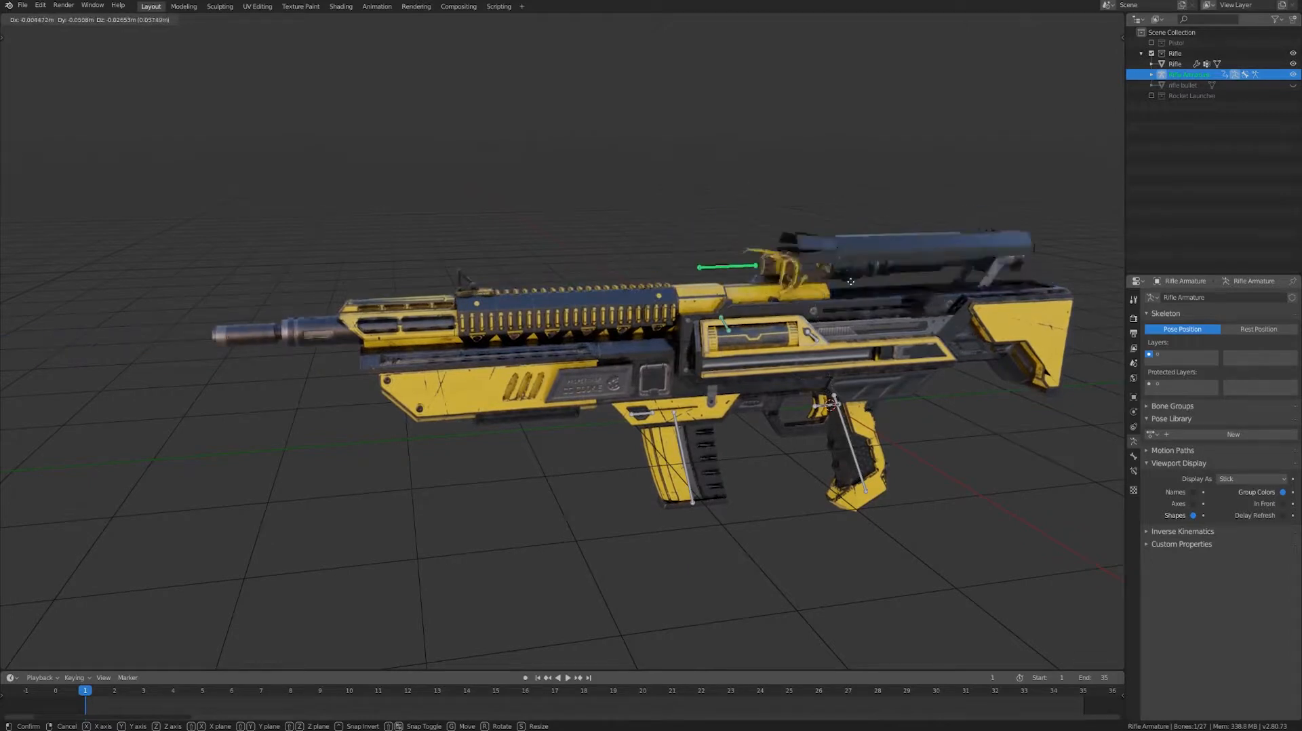
pyautogui.click(642, 307)
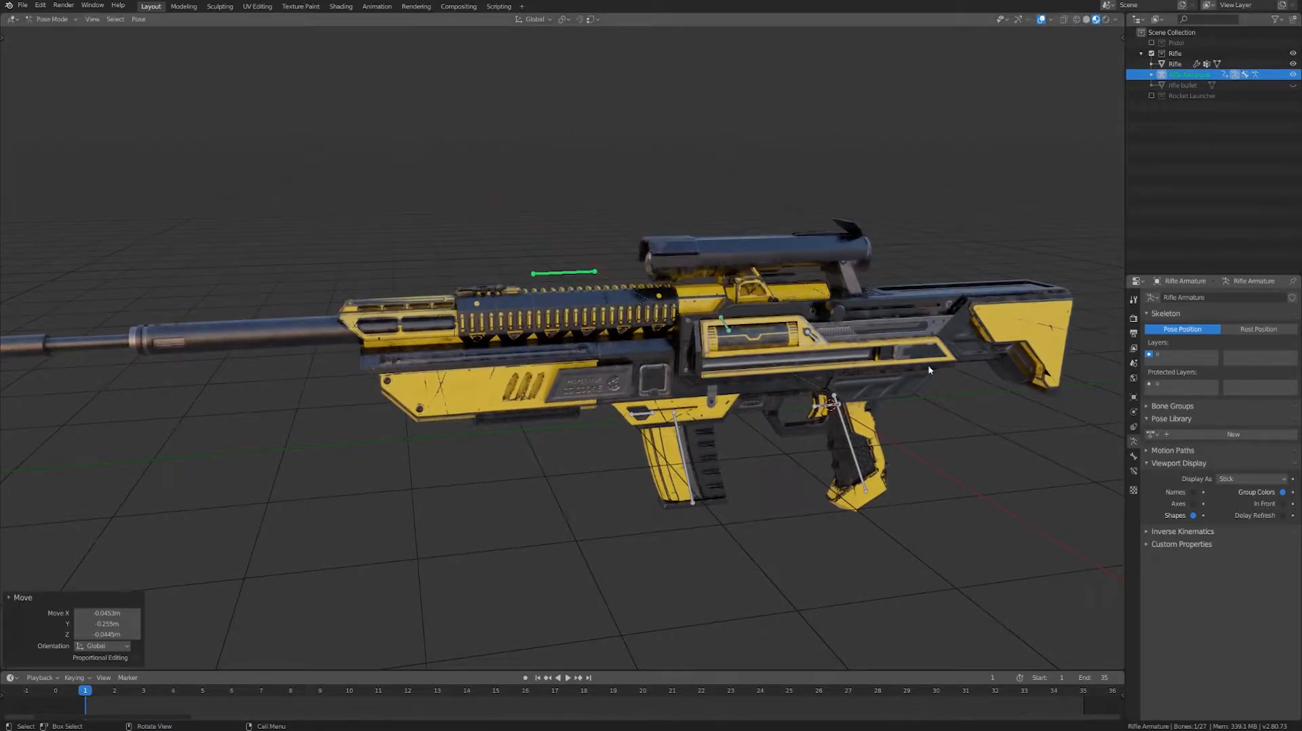
pyautogui.moveTo(929, 370); pyautogui.dragTo(765, 349, button='middle')
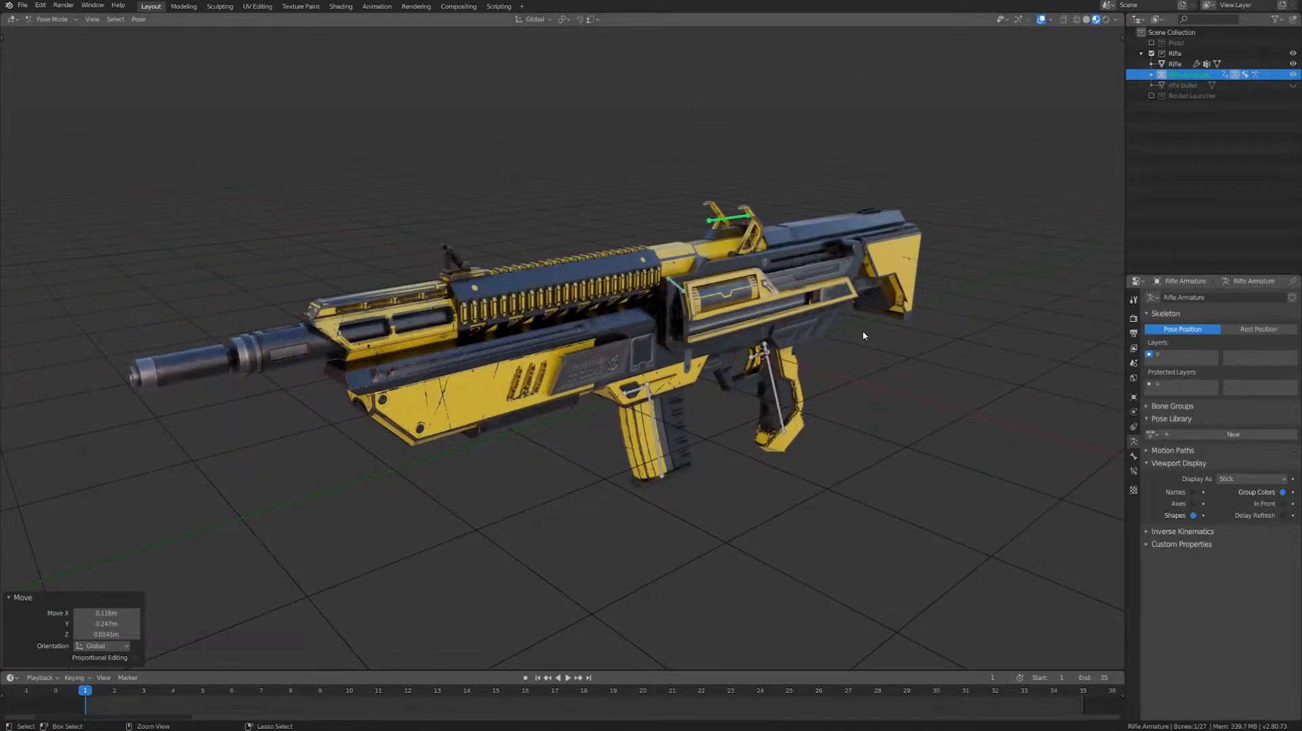
pyautogui.hotkey('ctrl', 's')
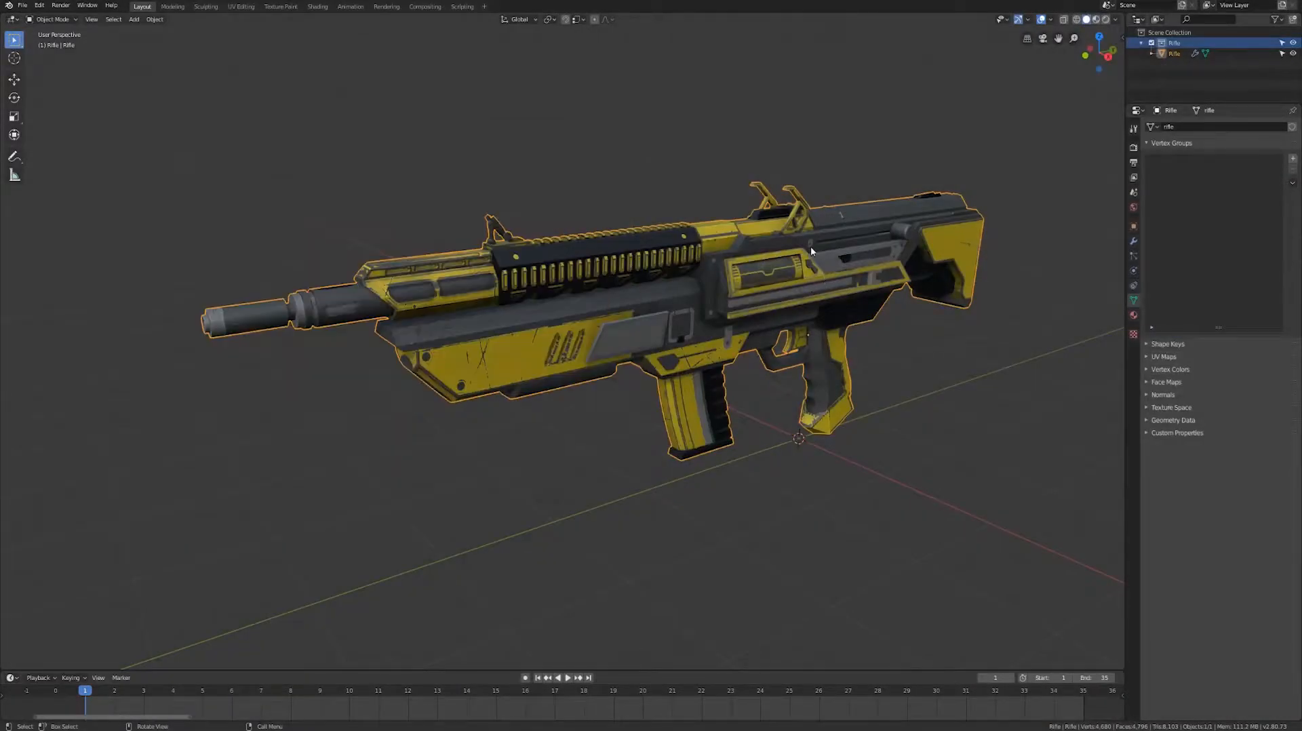
# Turn on X-ray shading and deselect the rifle to reveal its inner parts.
pyautogui.moveTo(811, 246)
pyautogui.mouseDown(button='middle')
pyautogui.moveTo(817, 262)
pyautogui.moveTo(836, 257)
pyautogui.moveTo(821, 254)
pyautogui.mouseUp(button='middle')
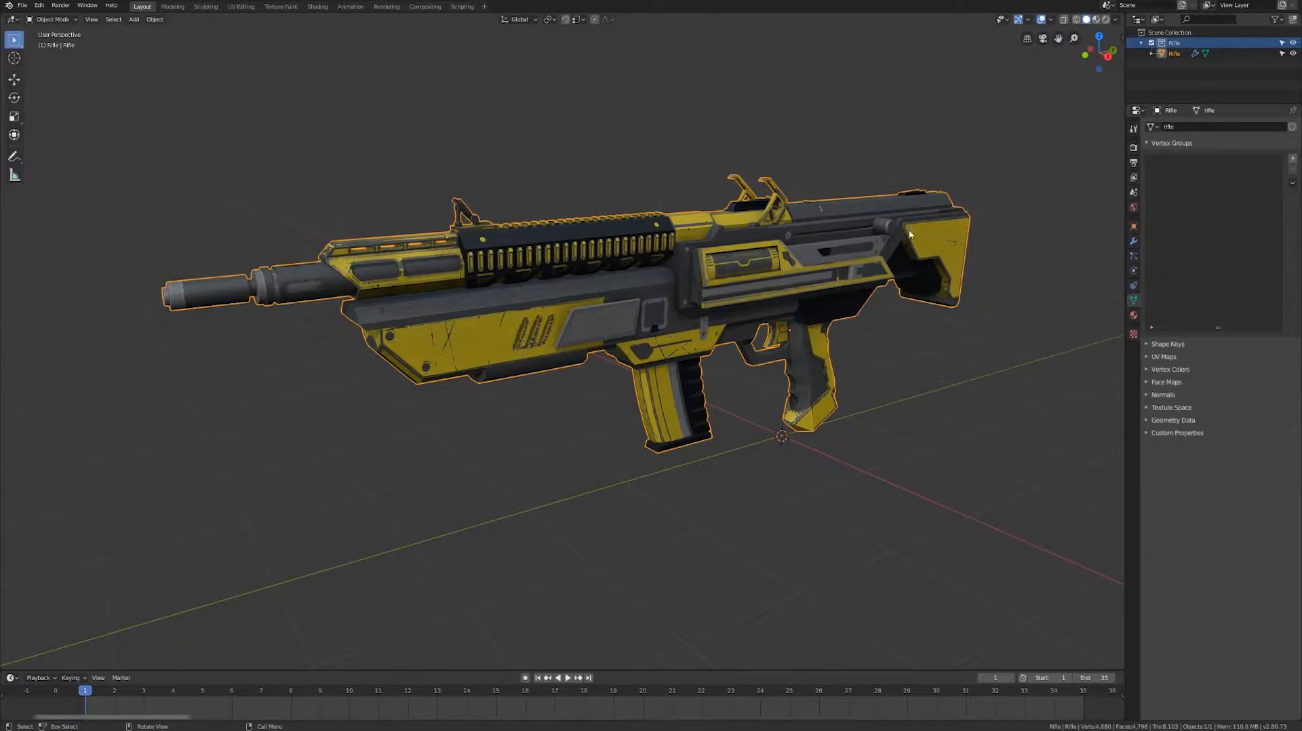
pyautogui.moveTo(908, 231); pyautogui.dragTo(876, 230, button='middle')
pyautogui.hotkey('alt', 'z')
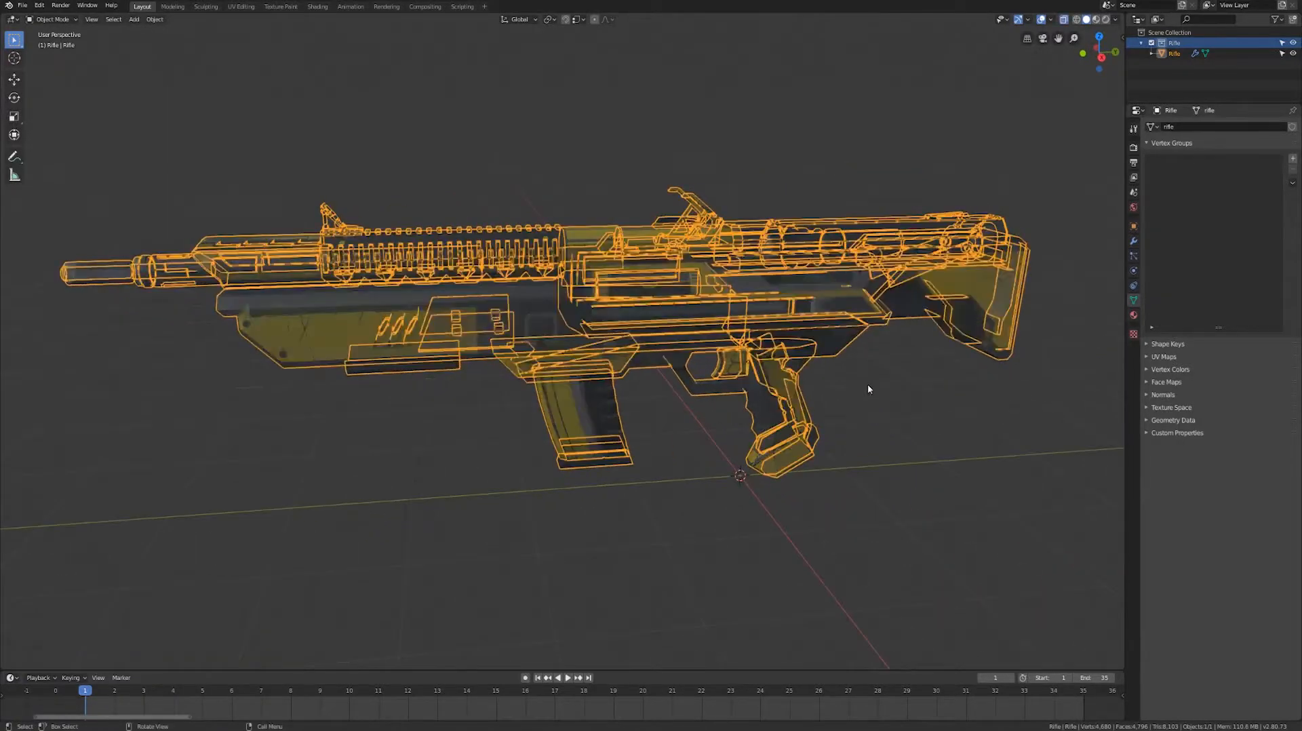
pyautogui.moveTo(868, 384); pyautogui.dragTo(868, 304, button='middle')
pyautogui.scroll(3, 851, 306)
pyautogui.hotkey('alt', 'a')
pyautogui.scroll(5, 938, 304)
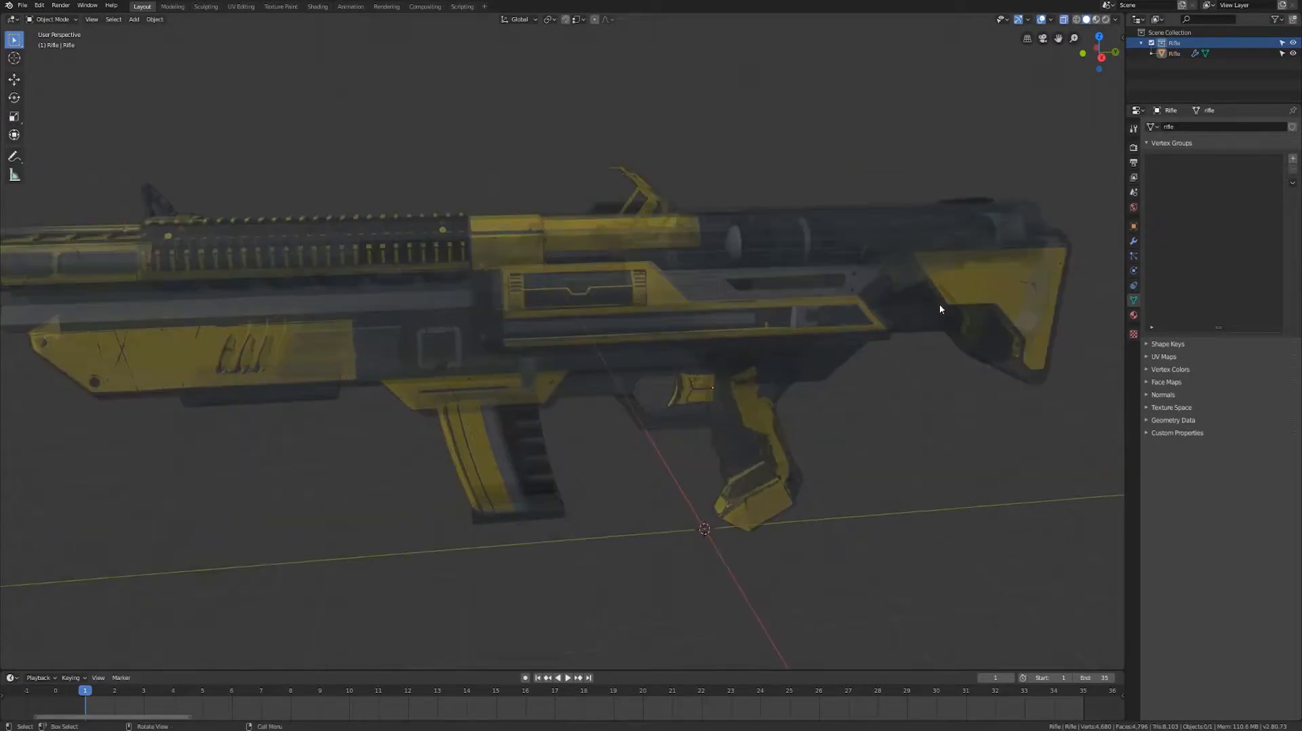
# Review the keymap preferences, including the extra shading pie menu items option, and close the preferences.
pyautogui.click(39, 5)
pyautogui.click(61, 146)
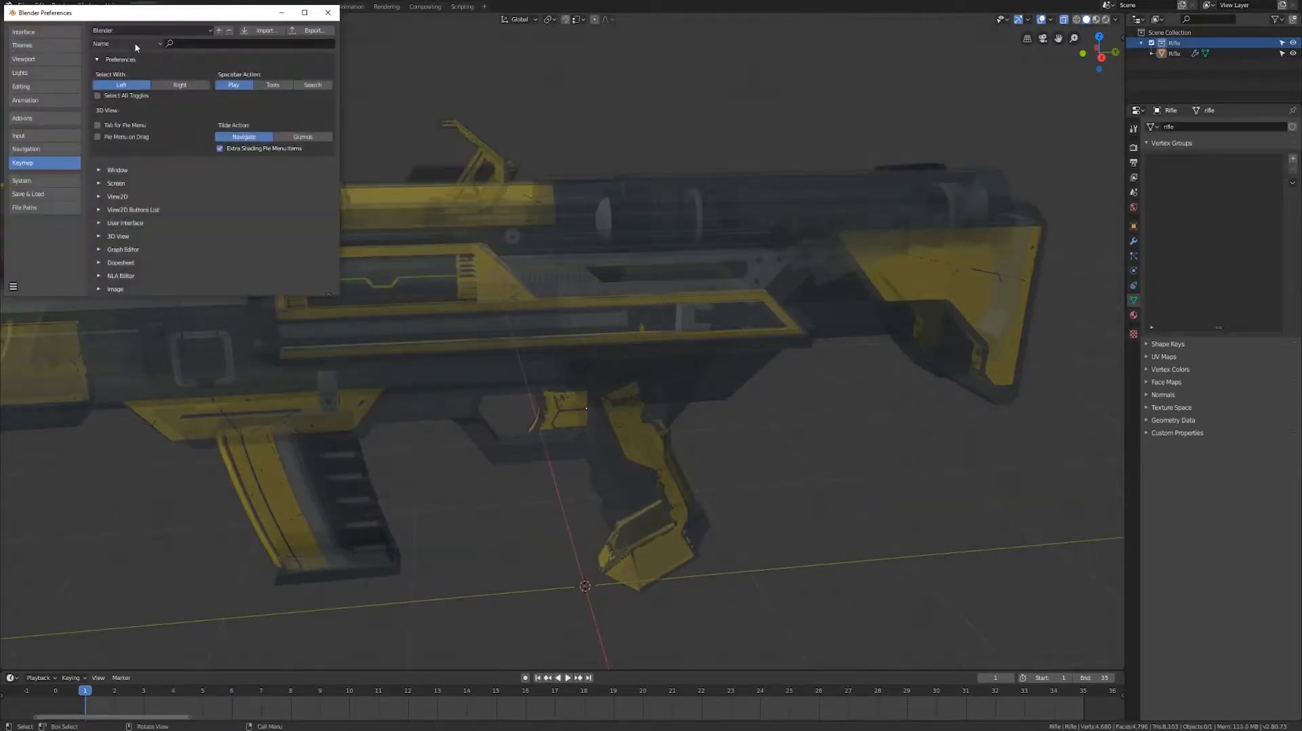
pyautogui.moveTo(158, 17); pyautogui.dragTo(454, 88)
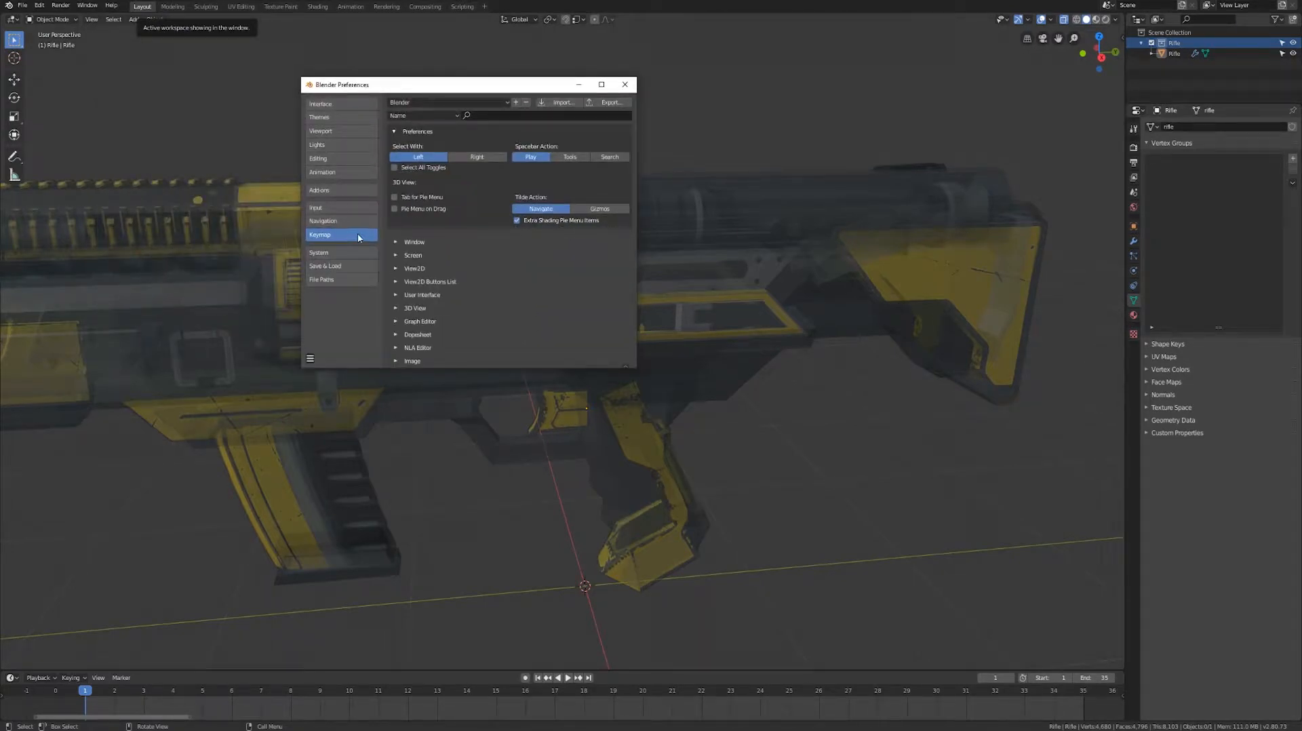
pyautogui.click(625, 85)
# Toggle the X-ray display off and back on.
pyautogui.press('z')
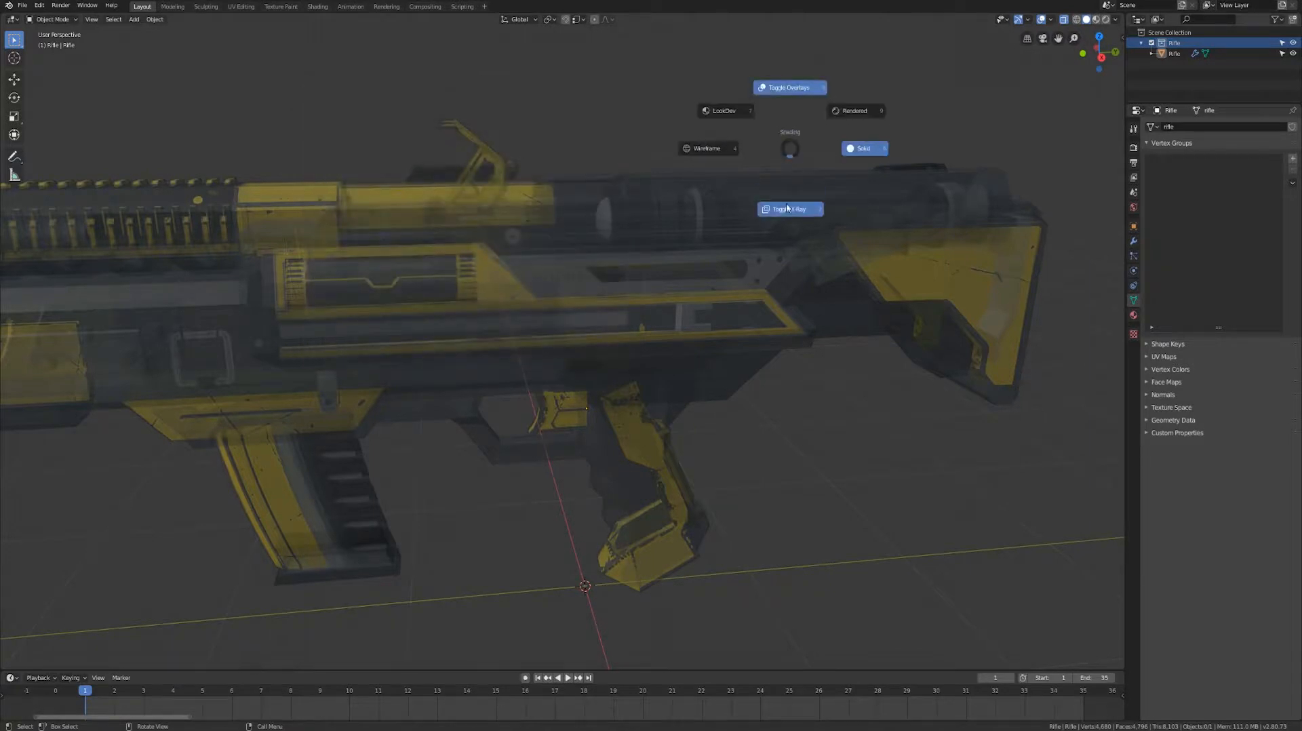
pyautogui.click(786, 215)
pyautogui.hotkey('alt', 'z')
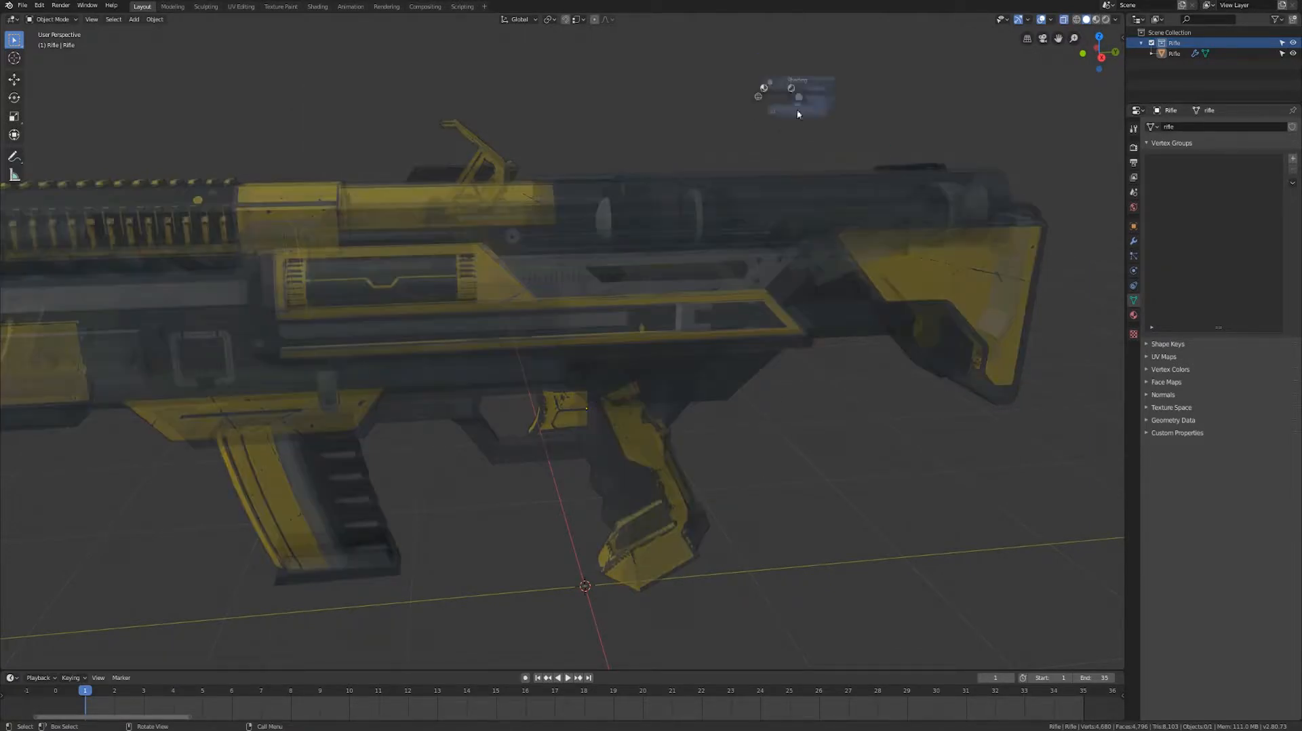
pyautogui.hotkey('alt', 'z')
pyautogui.hotkey('alt', 'z')
# Examine the rifle's hidden inner parts from the stock to the magazine, and turn X-ray off.
pyautogui.moveTo(866, 261); pyautogui.dragTo(782, 282, button='middle')
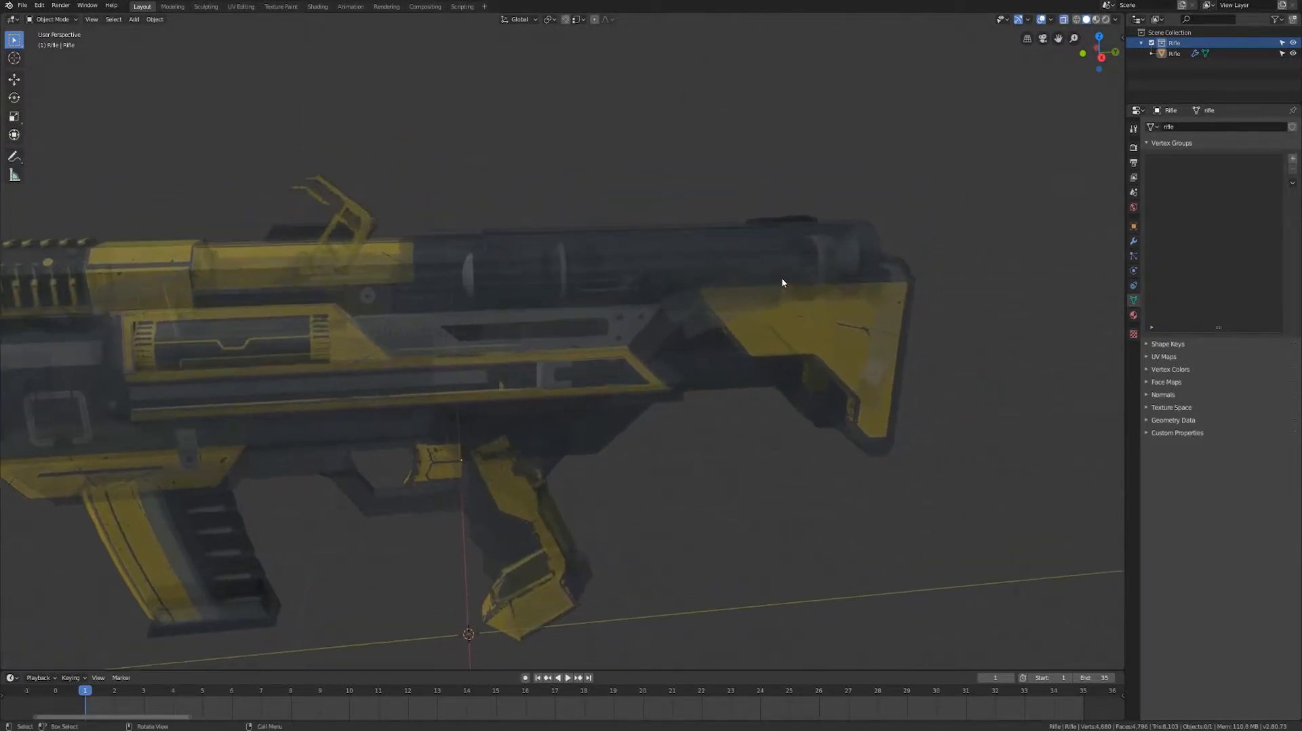
pyautogui.scroll(3, 780, 280)
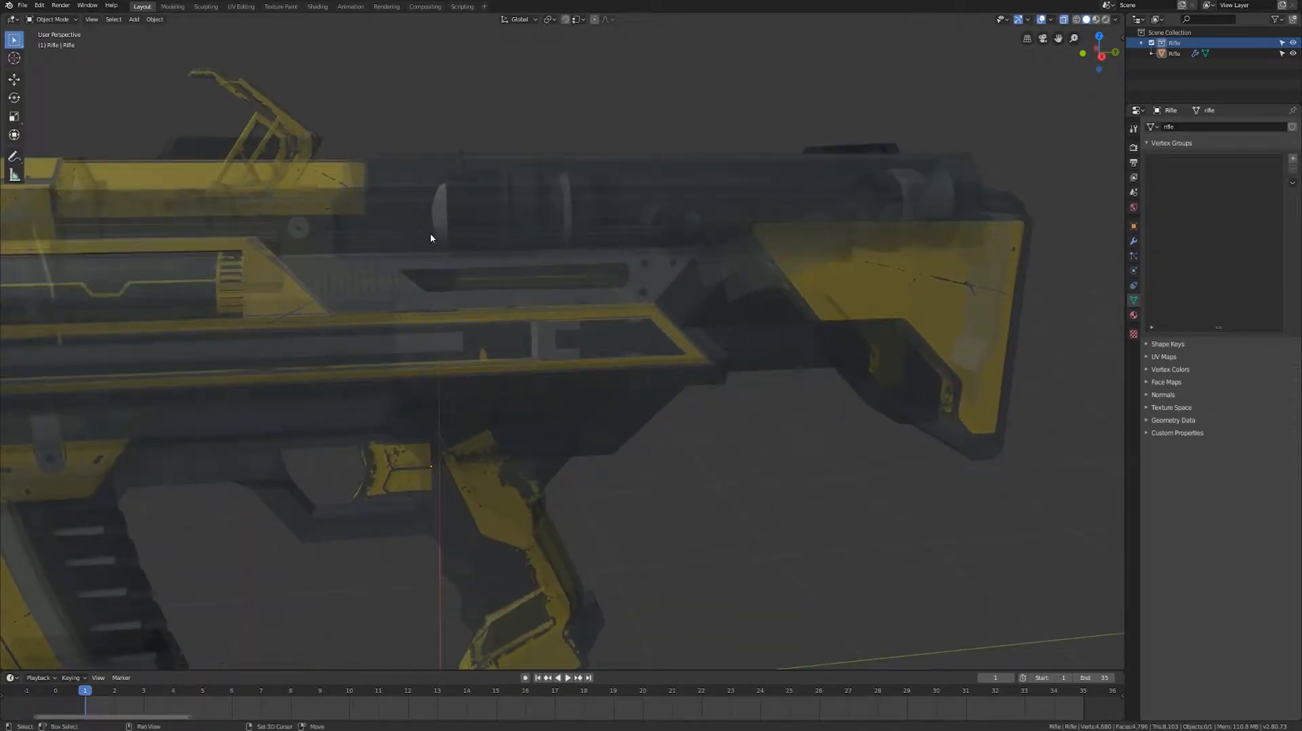
pyautogui.moveTo(430, 238); pyautogui.dragTo(84, 316, button='middle')
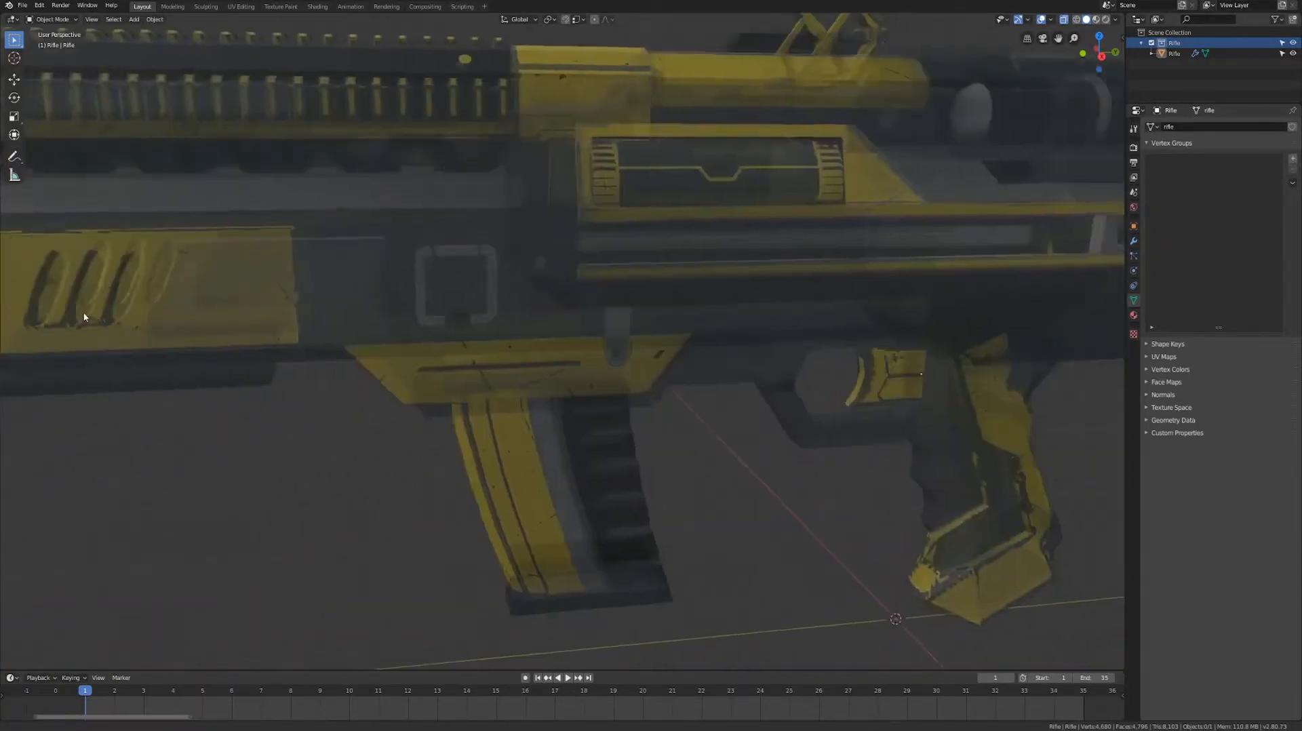
pyautogui.scroll(-6, 526, 348)
pyautogui.press('z')
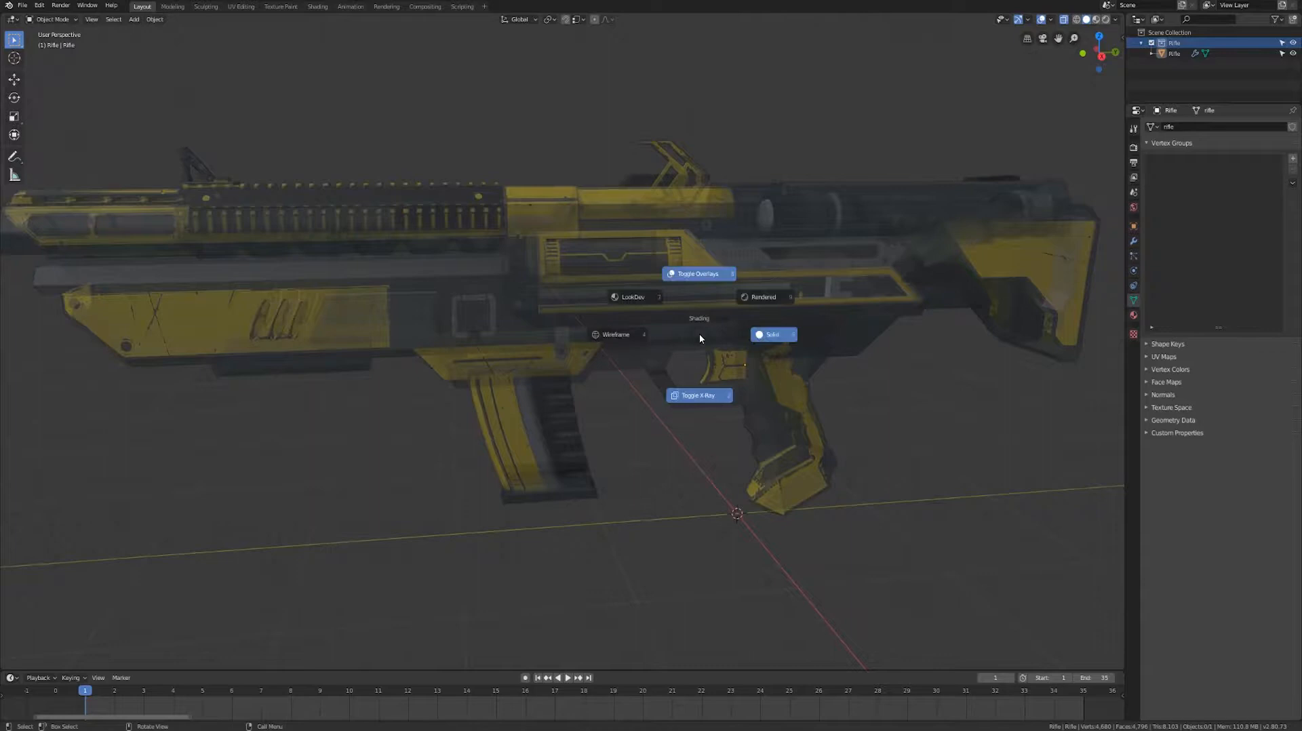
pyautogui.click(690, 395)
pyautogui.scroll(-1, 766, 385)
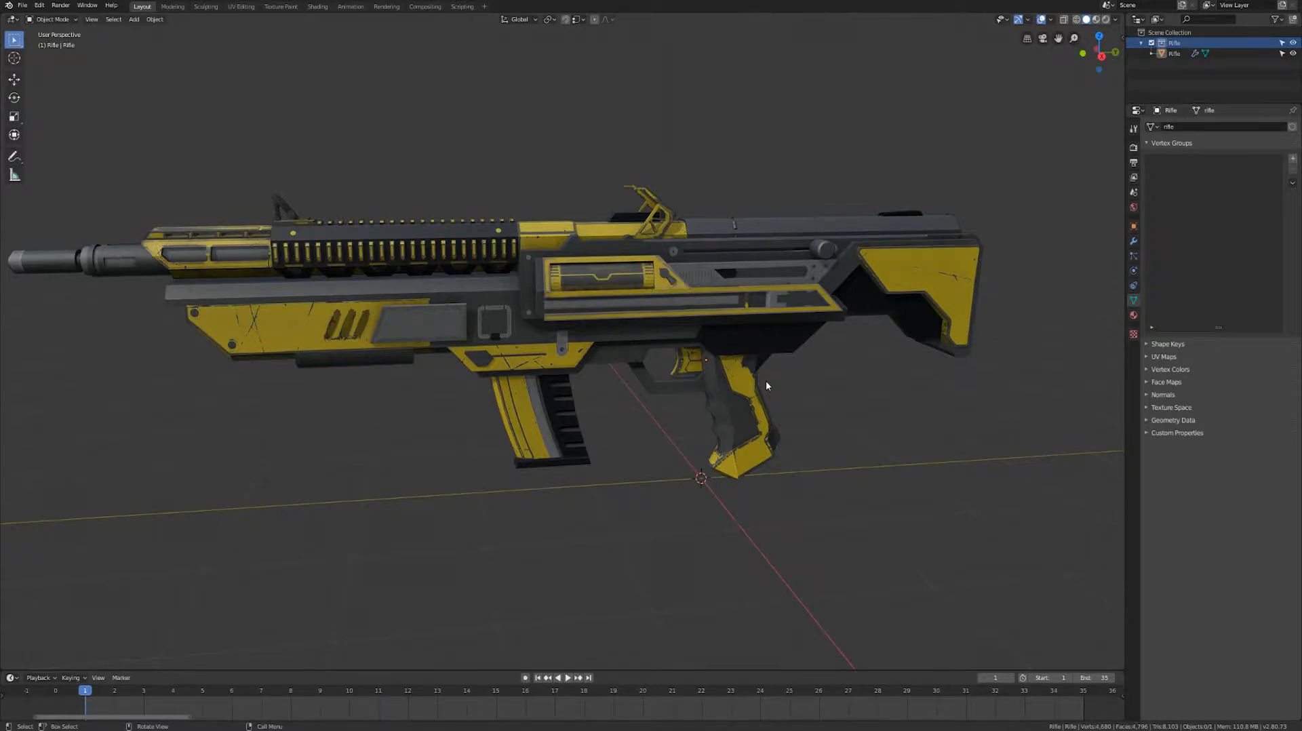
# Add an armature at the world origin and rename it Rifle_Armature.
pyautogui.hotkey('shift', 'a')
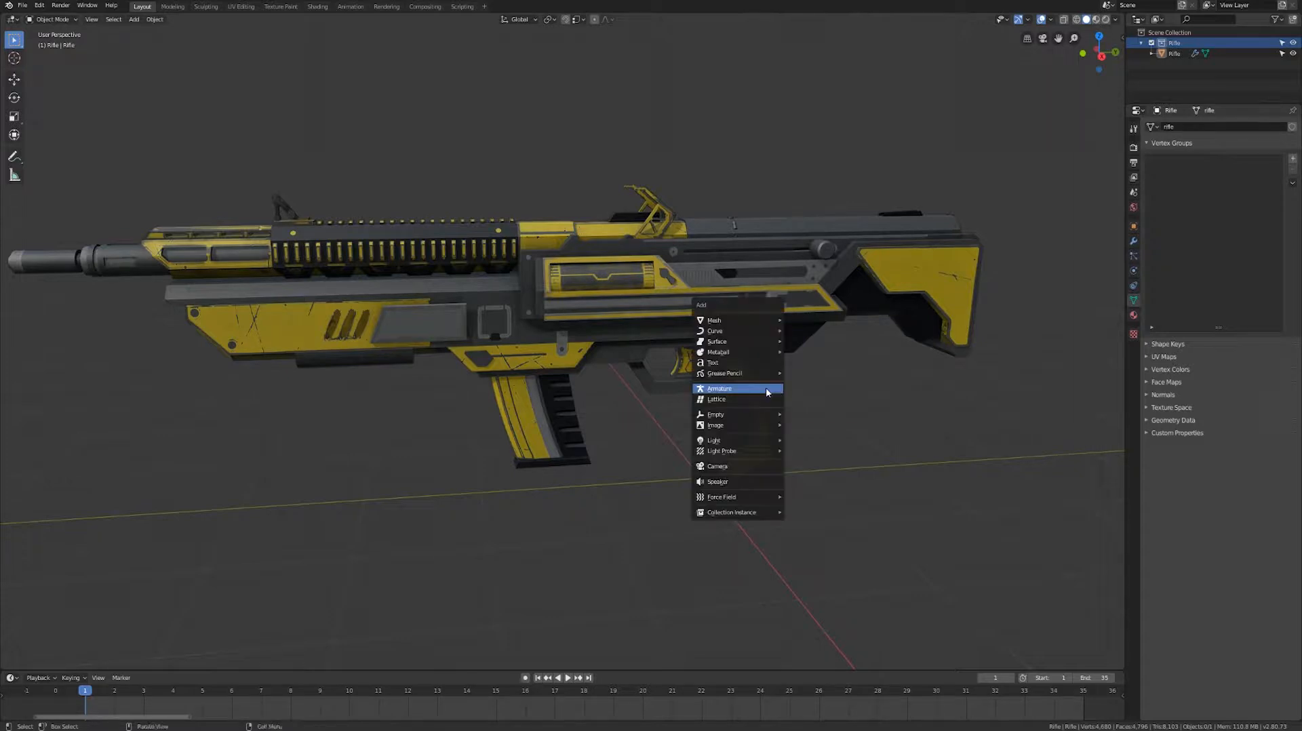
pyautogui.click(766, 388)
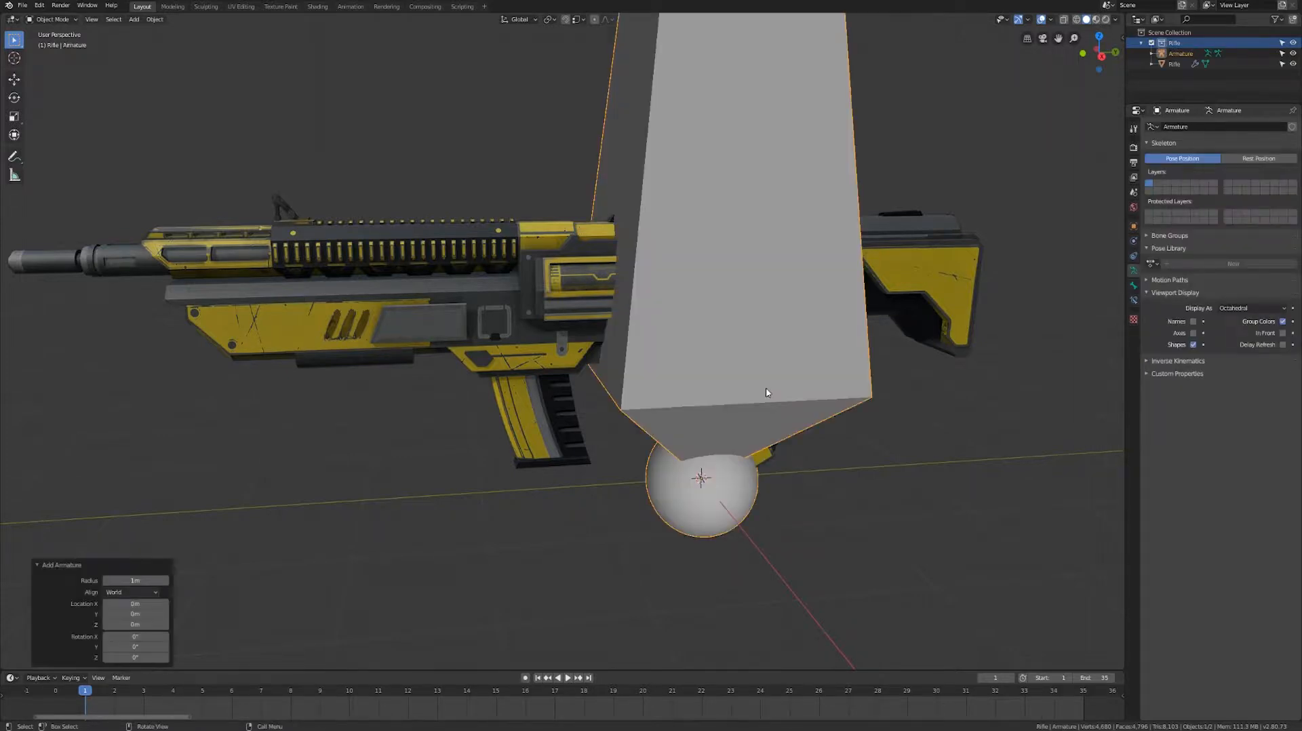
pyautogui.doubleClick(1182, 52)
pyautogui.press('Return')
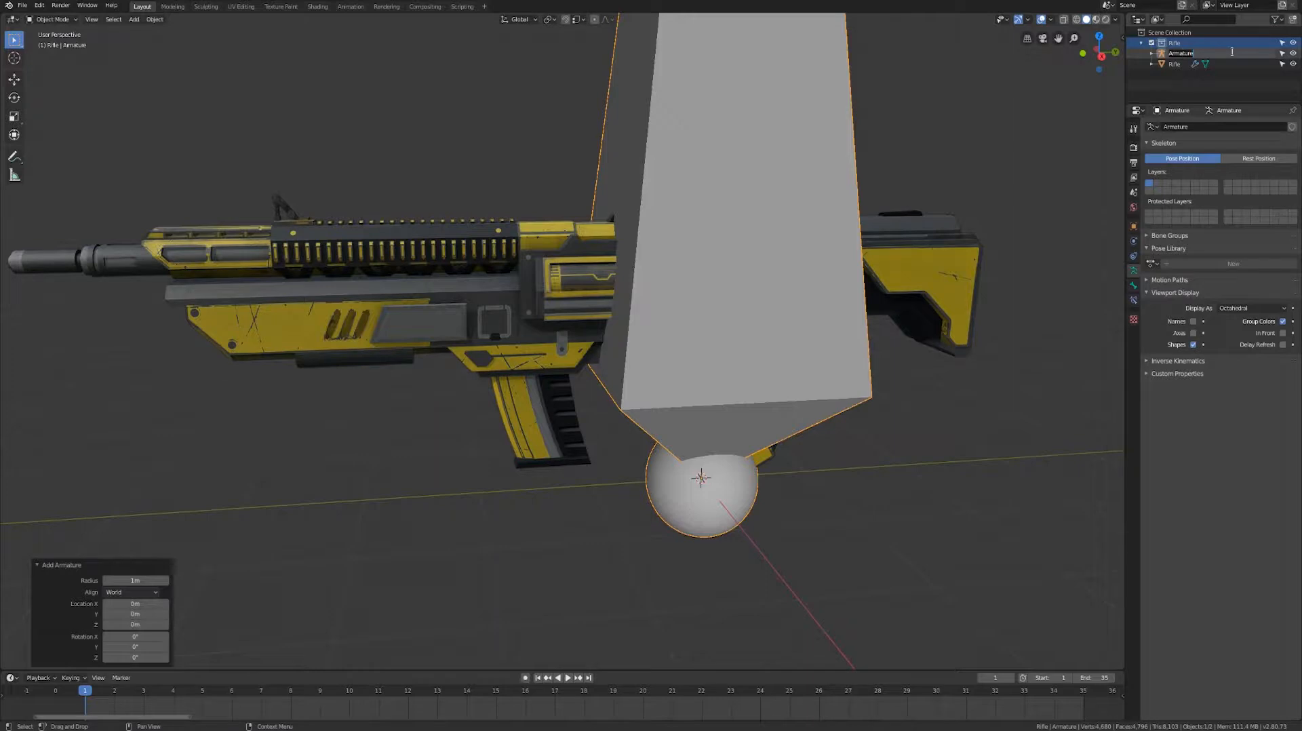
pyautogui.press('BackSpace')
pyautogui.write('Rifle_Armature')
pyautogui.press('Return')
# Show the transform values and try scaling down the armature, comparing its scale and dimensions with the rifle's.
pyautogui.scroll(-2, 902, 305)
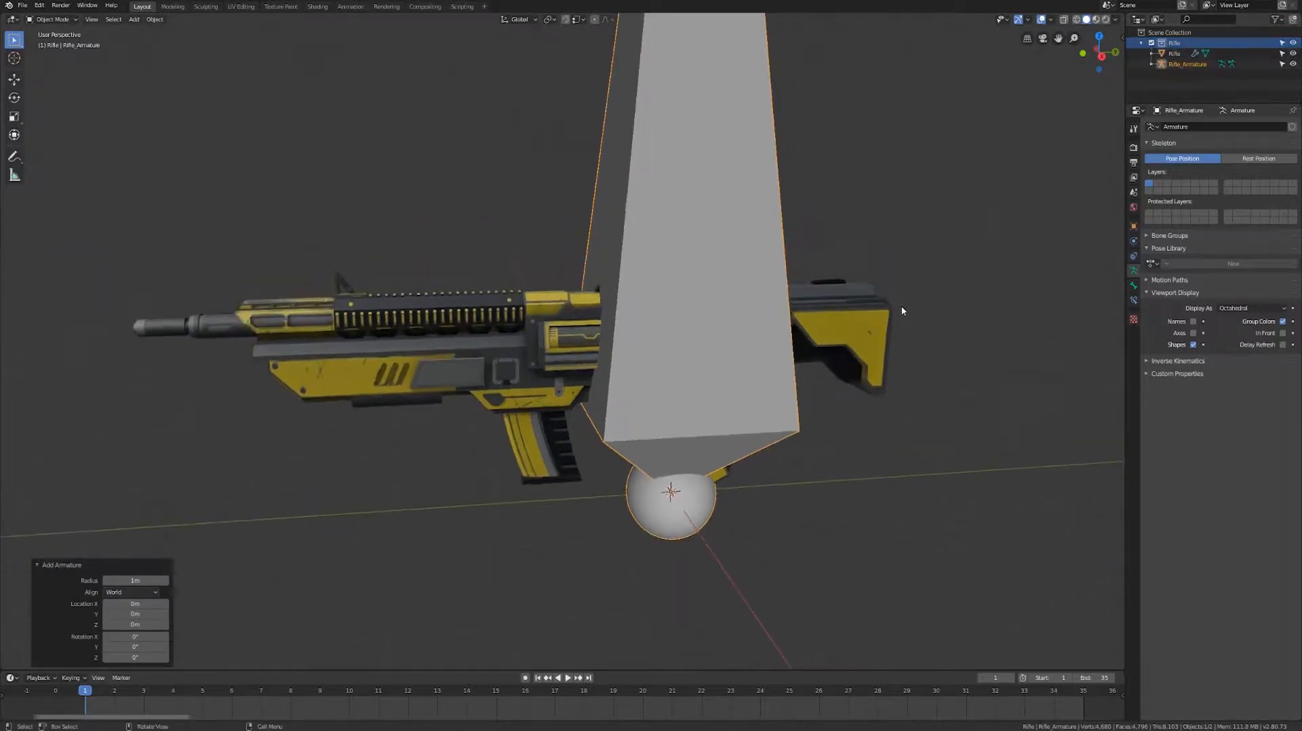
pyautogui.press('n')
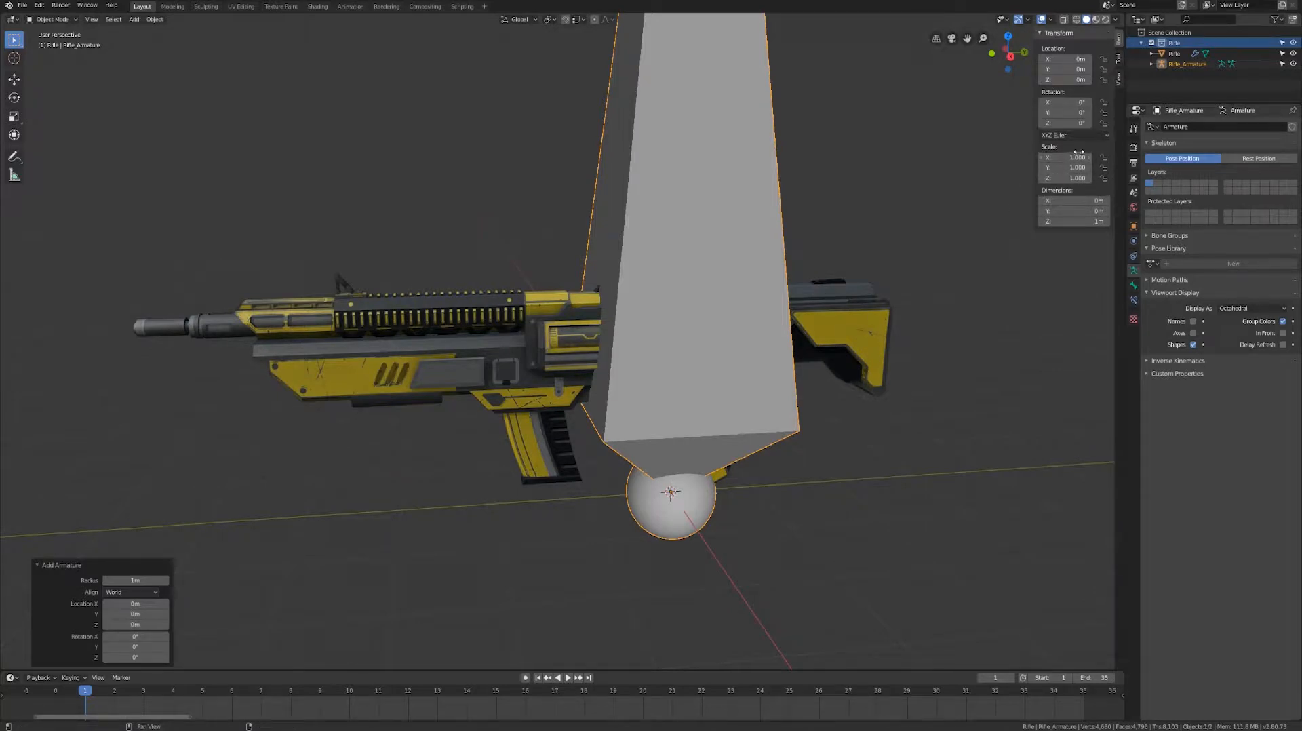
pyautogui.press('s')
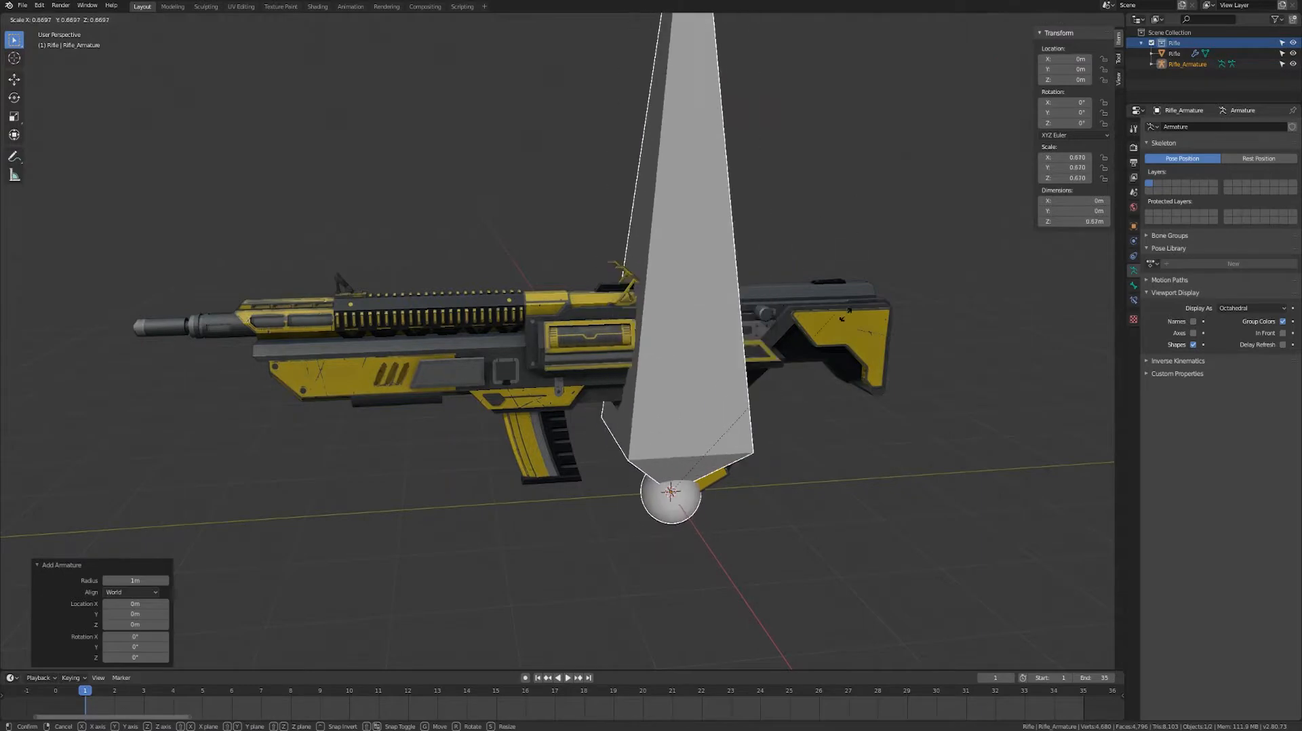
pyautogui.rightClick(875, 315)
pyautogui.click(875, 315)
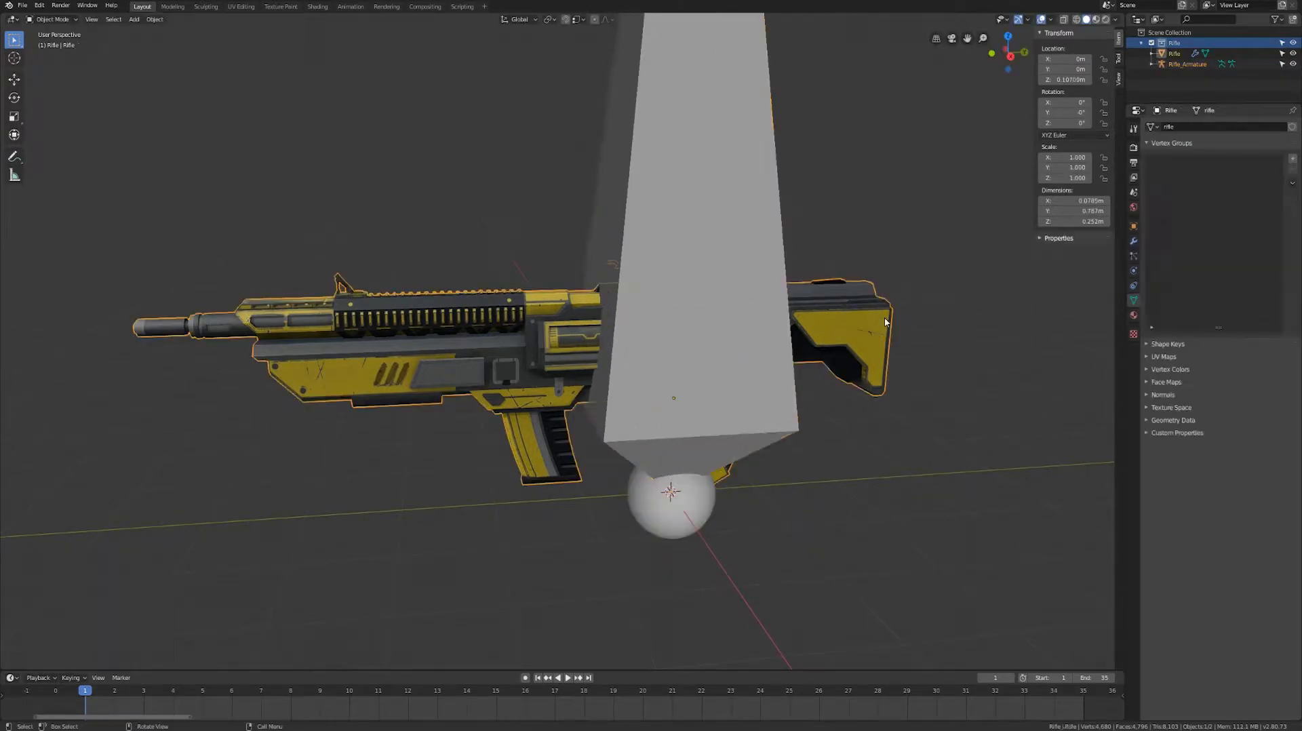
pyautogui.click(702, 164)
pyautogui.keyDown('shift'); pyautogui.moveTo(808, 129); pyautogui.dragTo(788, 230, button='middle'); pyautogui.keyUp('shift')
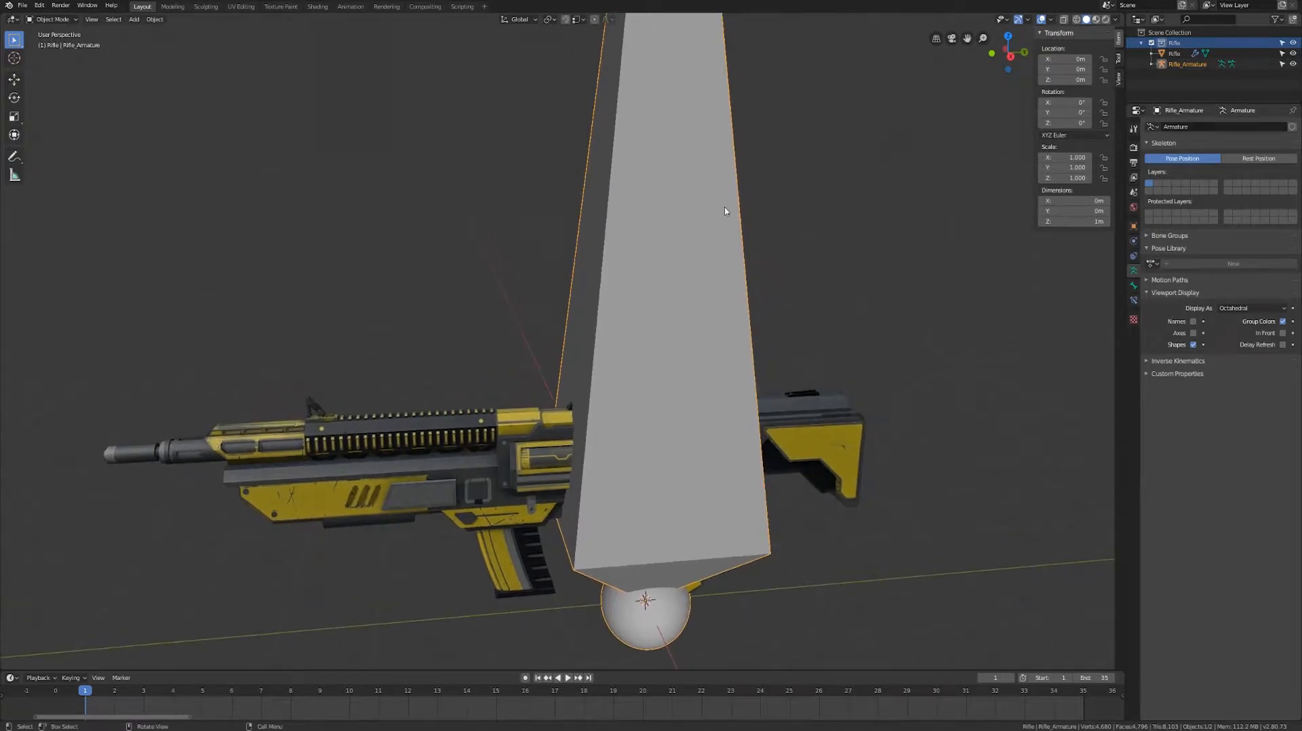
# In Edit Mode, lower the bone's tip along Z until the bone is about 0.118 m tall beside the grip.
pyautogui.press('Tab')
pyautogui.scroll(-3, 640, 128)
pyautogui.scroll(-3, 640, 128)
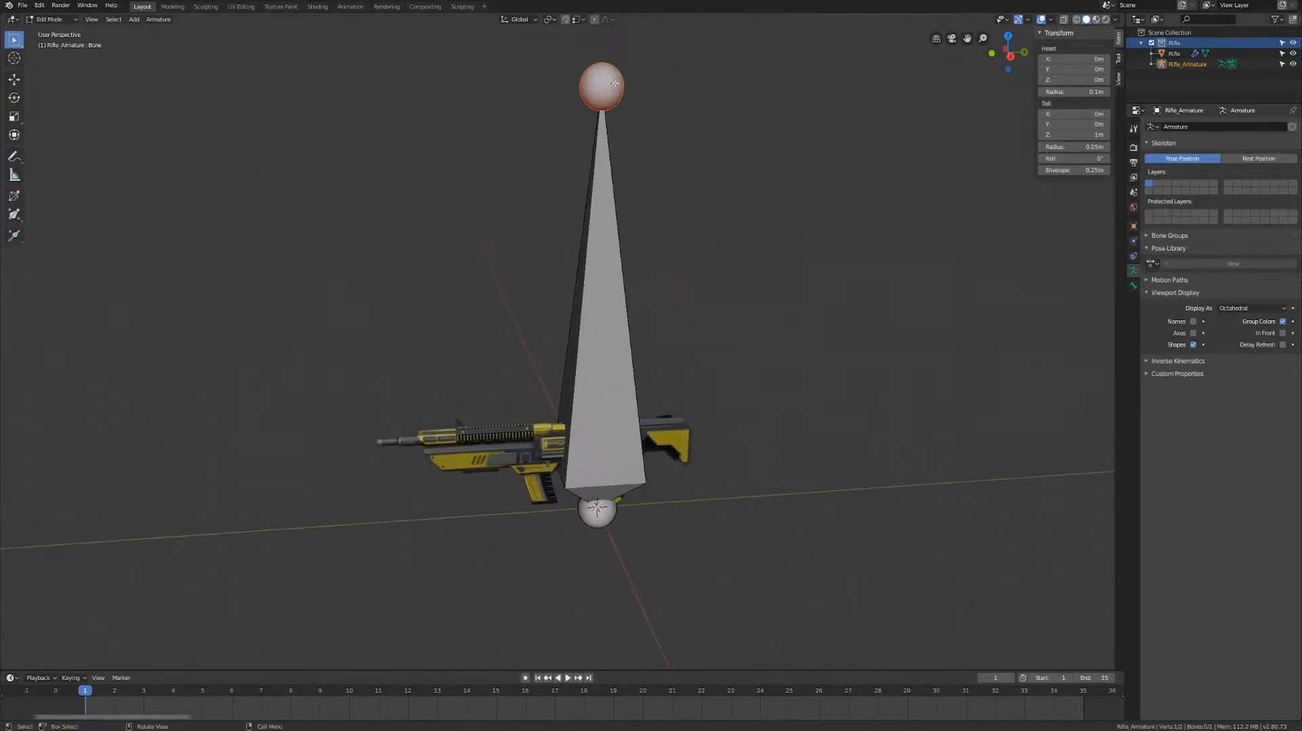
pyautogui.press('g')
pyautogui.press('z')
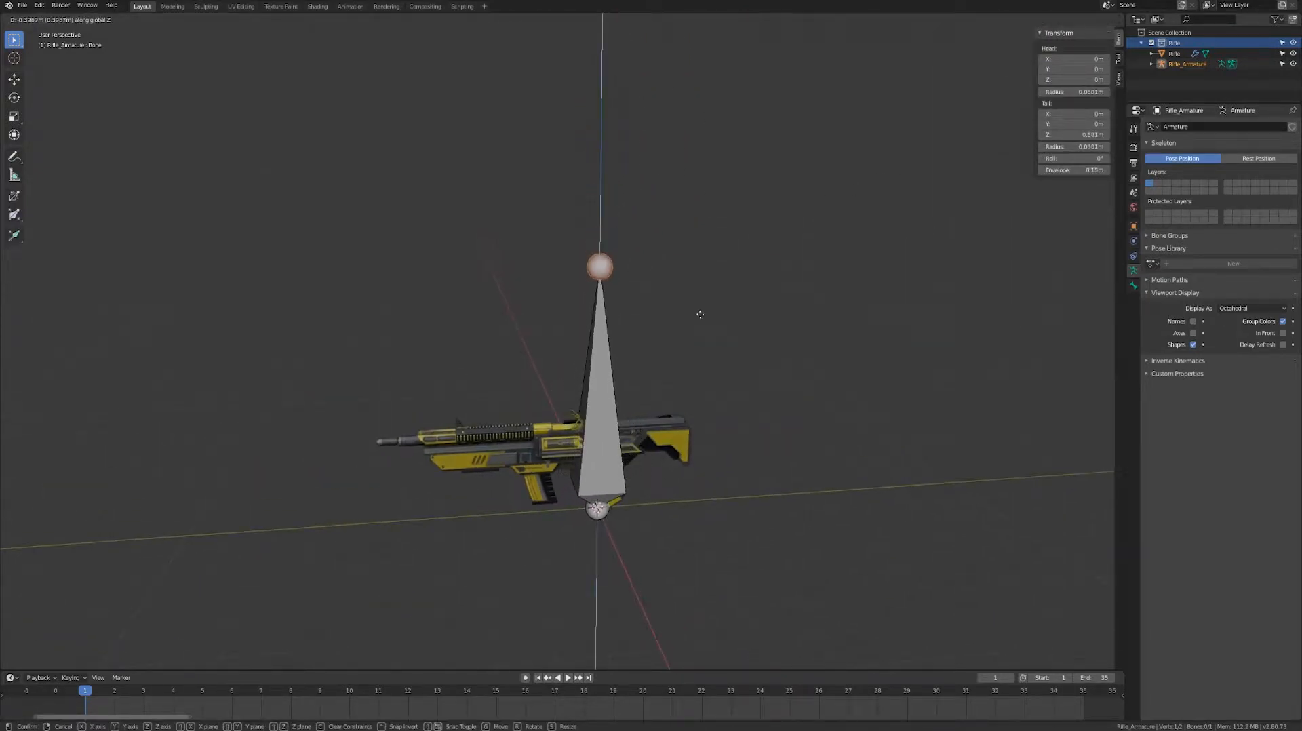
pyautogui.click(687, 430)
pyautogui.scroll(3, 685, 461)
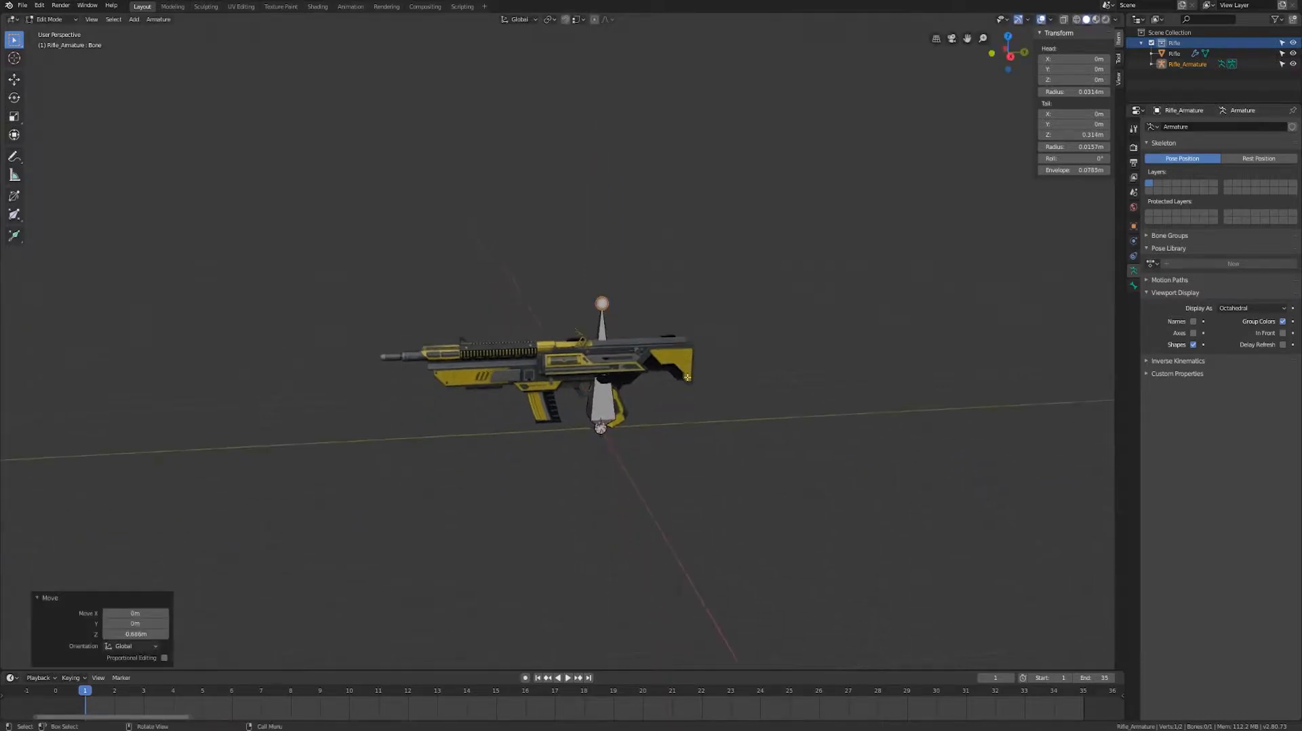
pyautogui.press('g')
pyautogui.press('z')
pyautogui.click(889, 406)
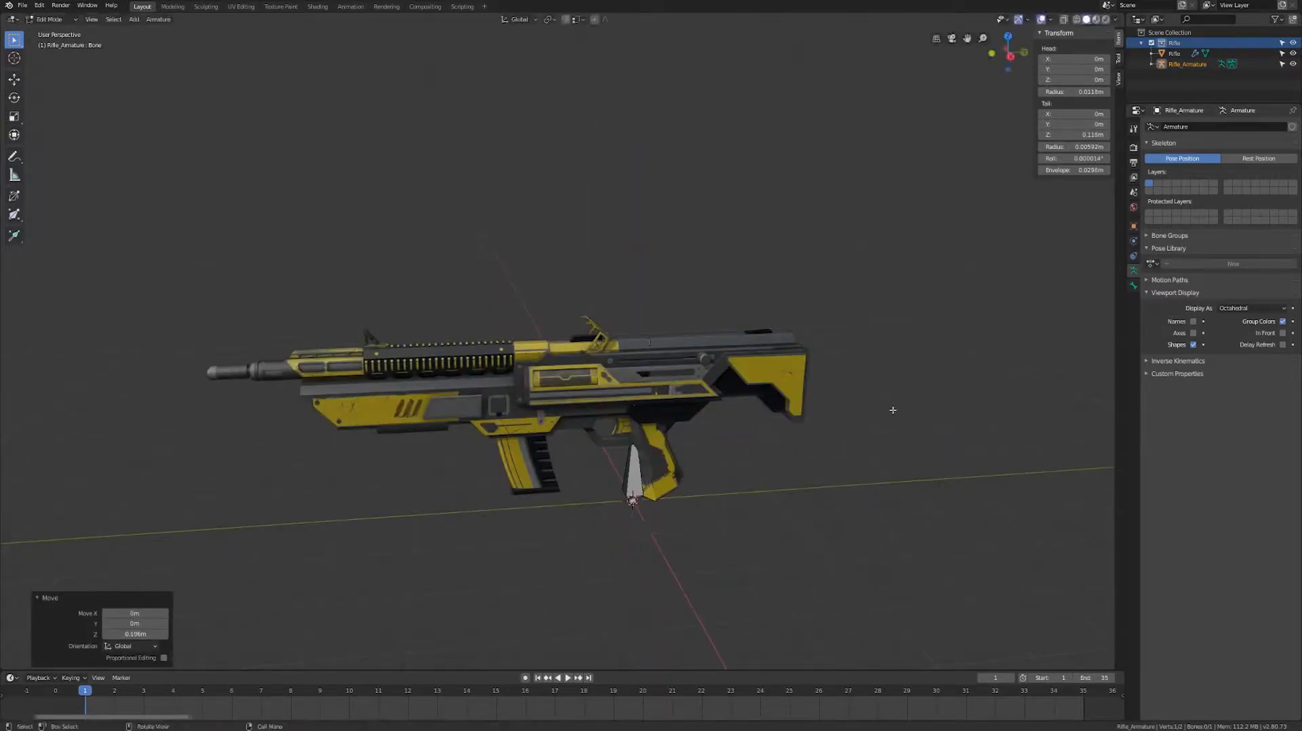
pyautogui.moveTo(889, 406); pyautogui.dragTo(845, 410, button='middle')
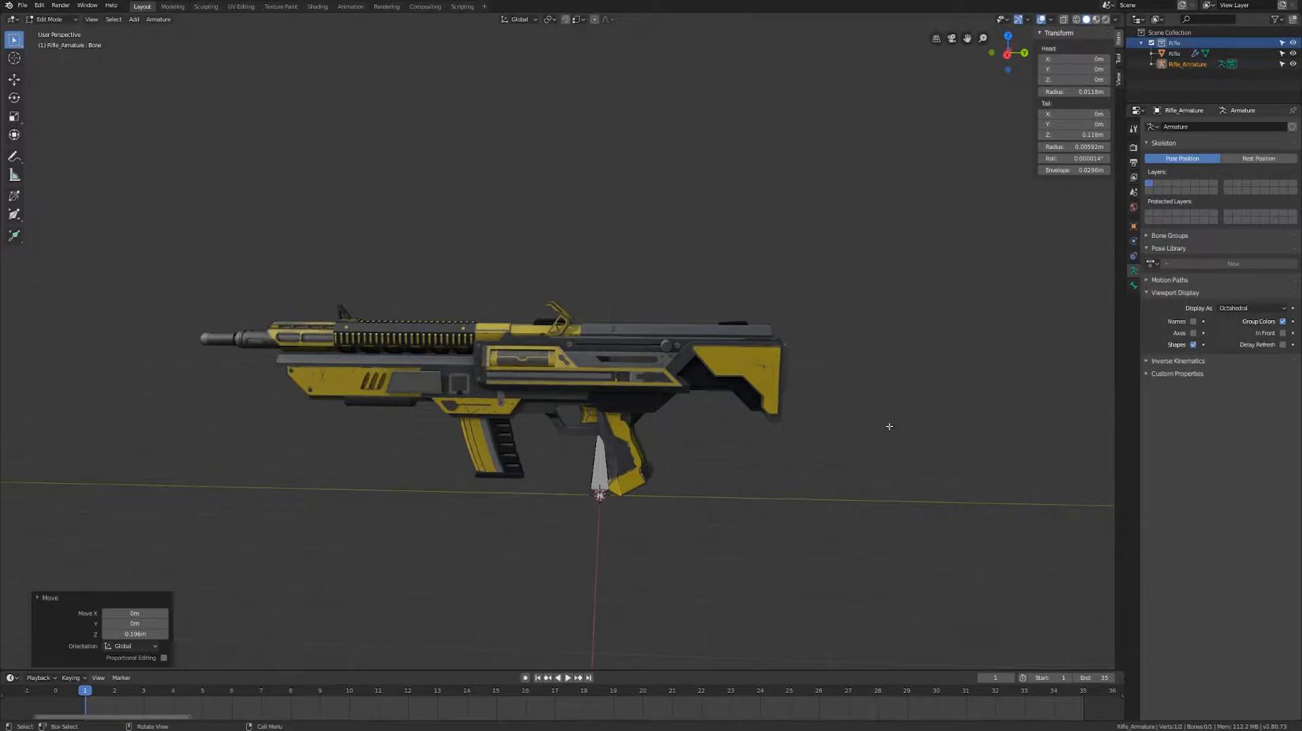
pyautogui.scroll(2, 736, 412)
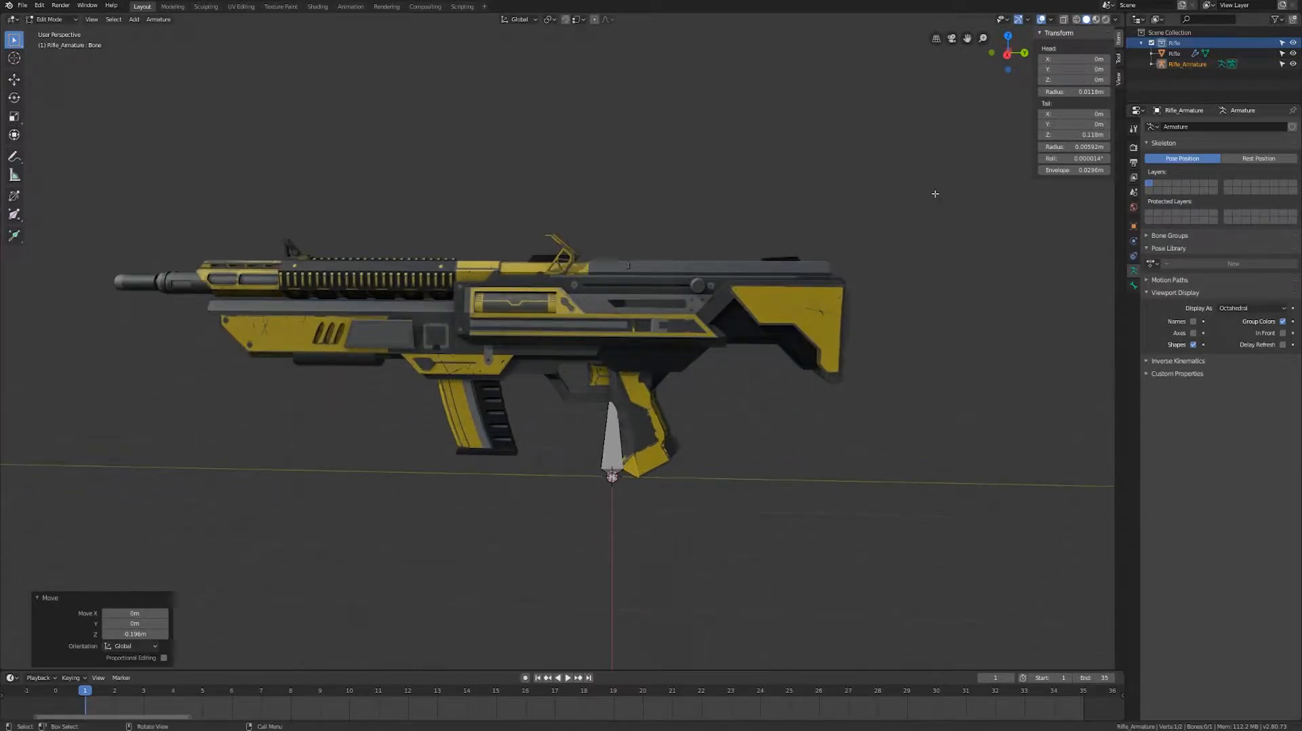
# Clear the bone selection and turn on X-ray so the bone shows through the rifle.
pyautogui.press('b')
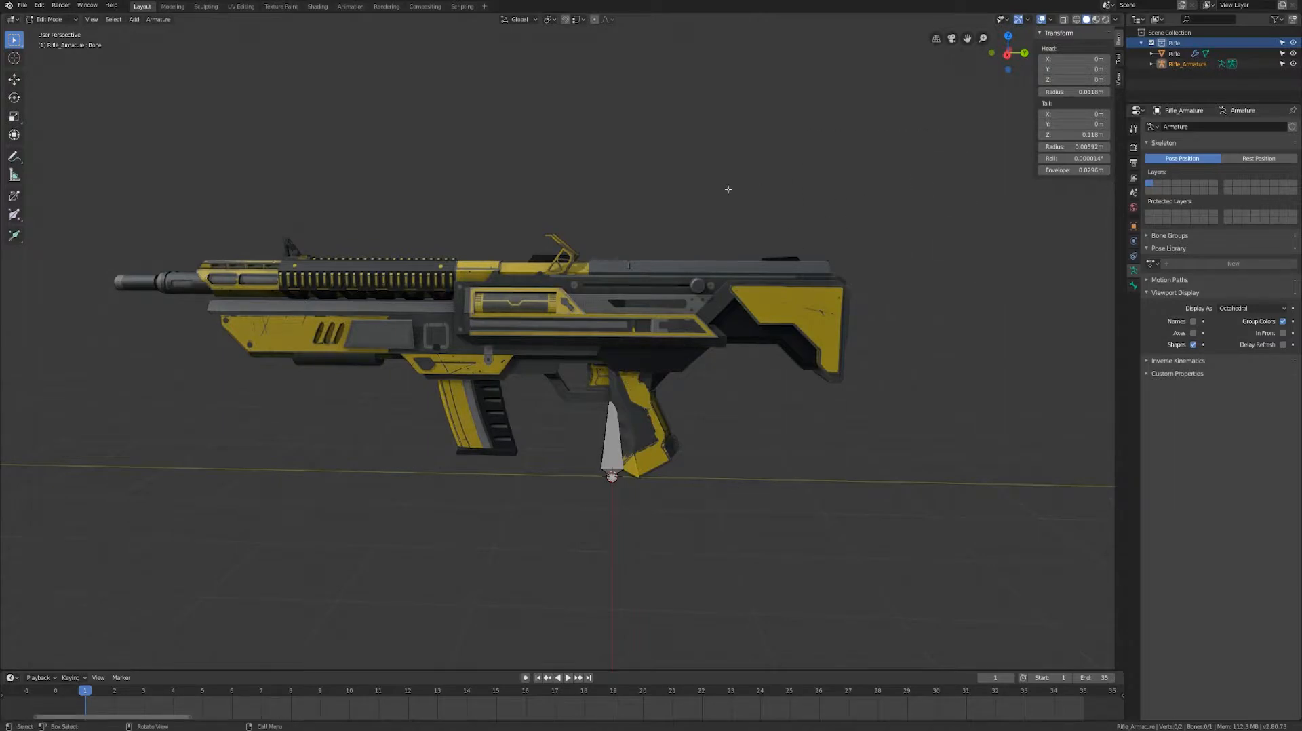
pyautogui.moveTo(721, 199); pyautogui.dragTo(969, 286)
pyautogui.click(1027, 20)
pyautogui.hotkey('alt', 'z')
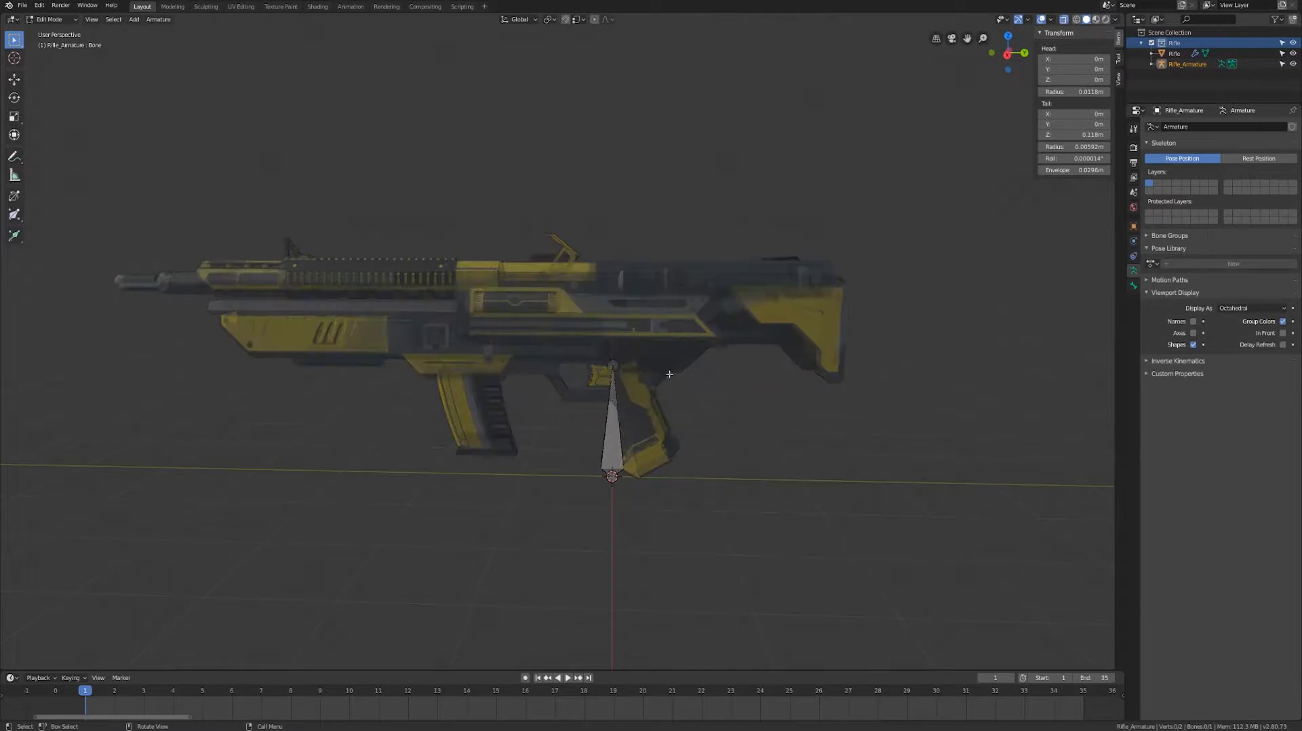
# In the right side view, raise the bone's tip near the trigger to a height of about 0.122 m.
pyautogui.click(615, 366)
pyautogui.press('KP_3')
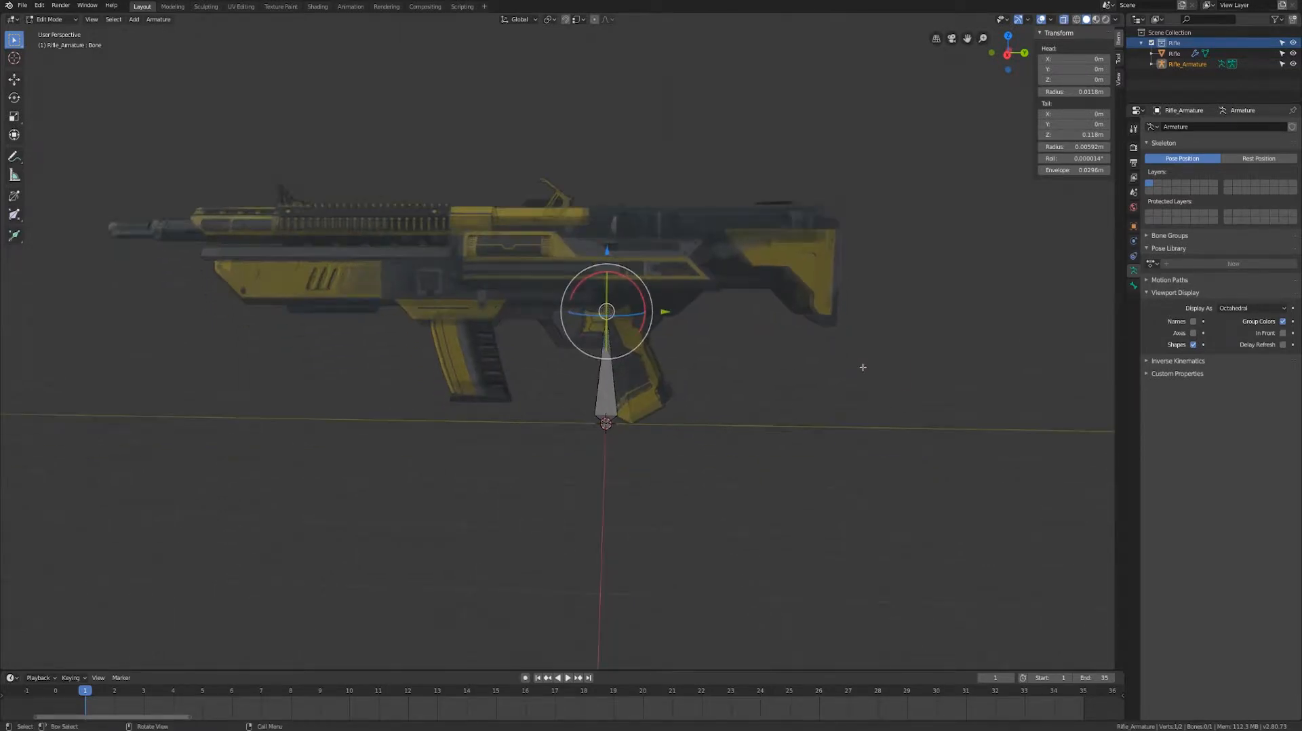
pyautogui.scroll(3, 862, 367)
pyautogui.scroll(2, 862, 366)
pyautogui.keyDown('shift'); pyautogui.moveTo(863, 367); pyautogui.dragTo(837, 450, button='middle'); pyautogui.keyUp('shift')
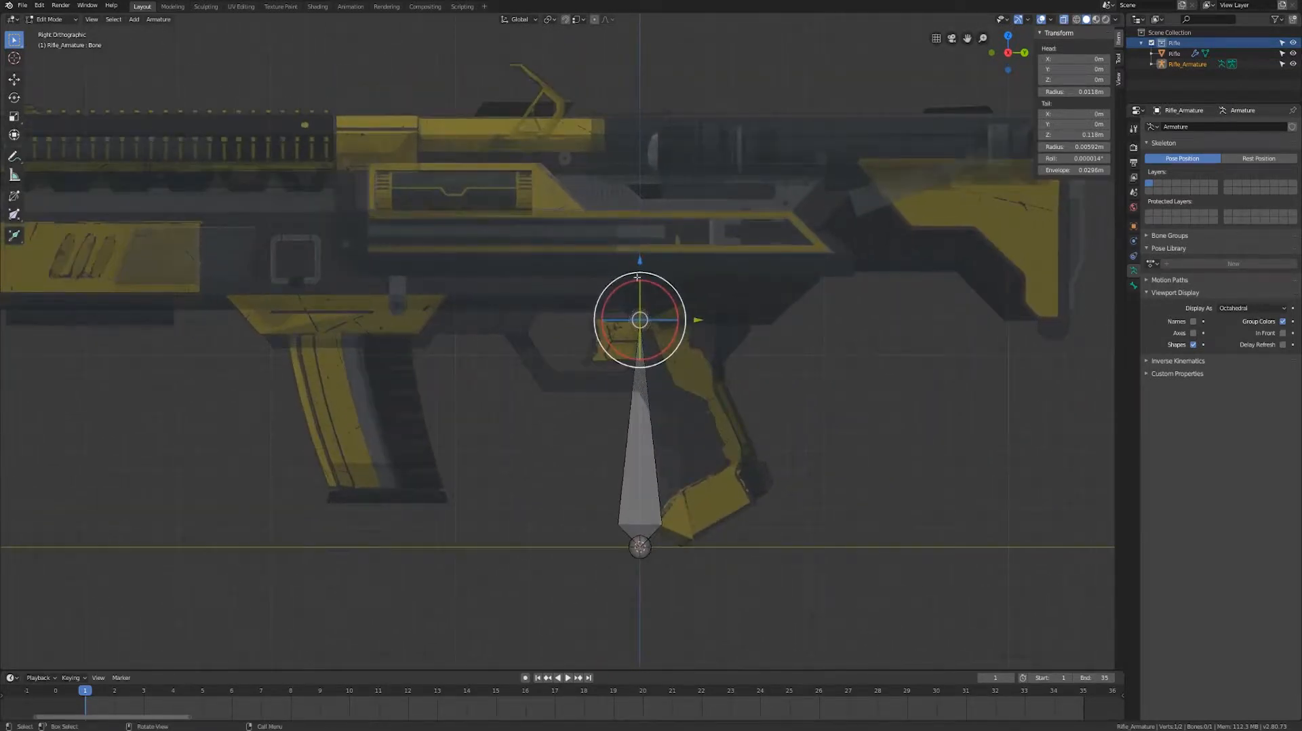
pyautogui.press('g')
pyautogui.click(637, 270)
# Select the whole bone, move it about 0.0226 m along Y into the grip, and deselect it.
pyautogui.press('c')
pyautogui.moveTo(639, 313); pyautogui.dragTo(639, 421)
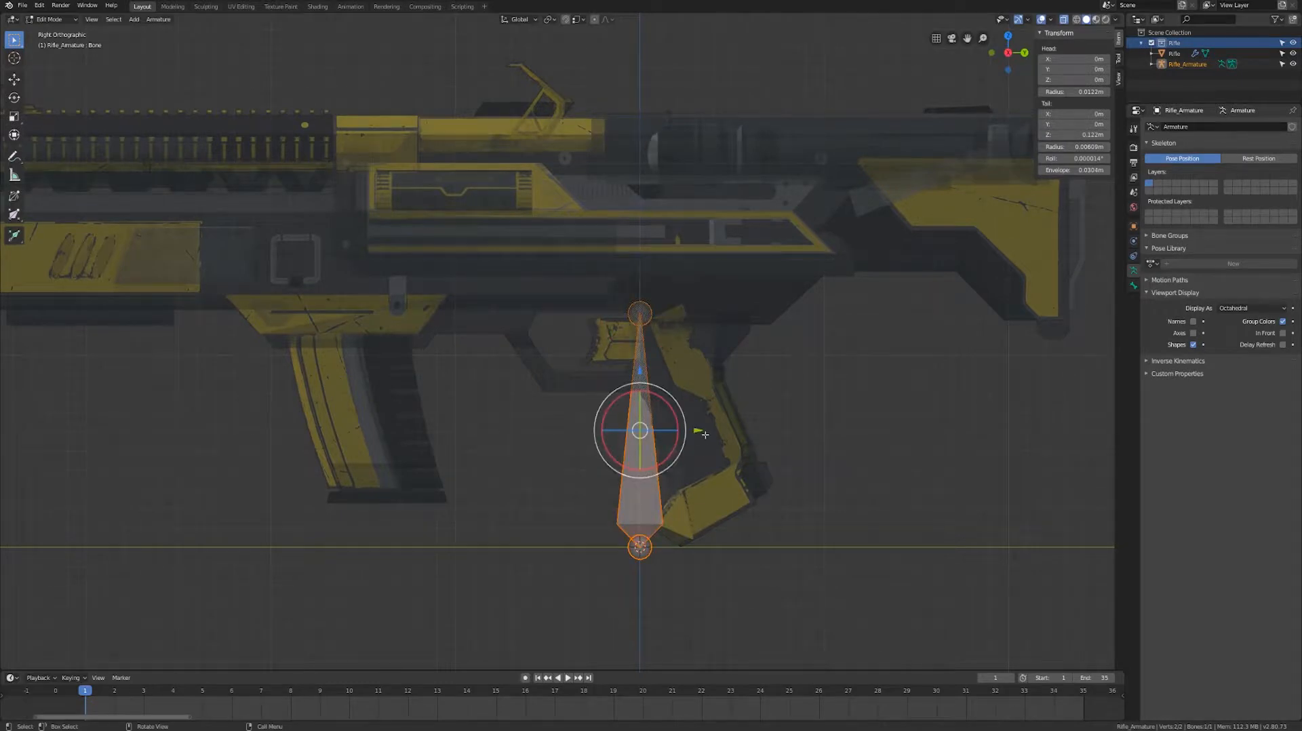
pyautogui.press('Escape')
pyautogui.press('g')
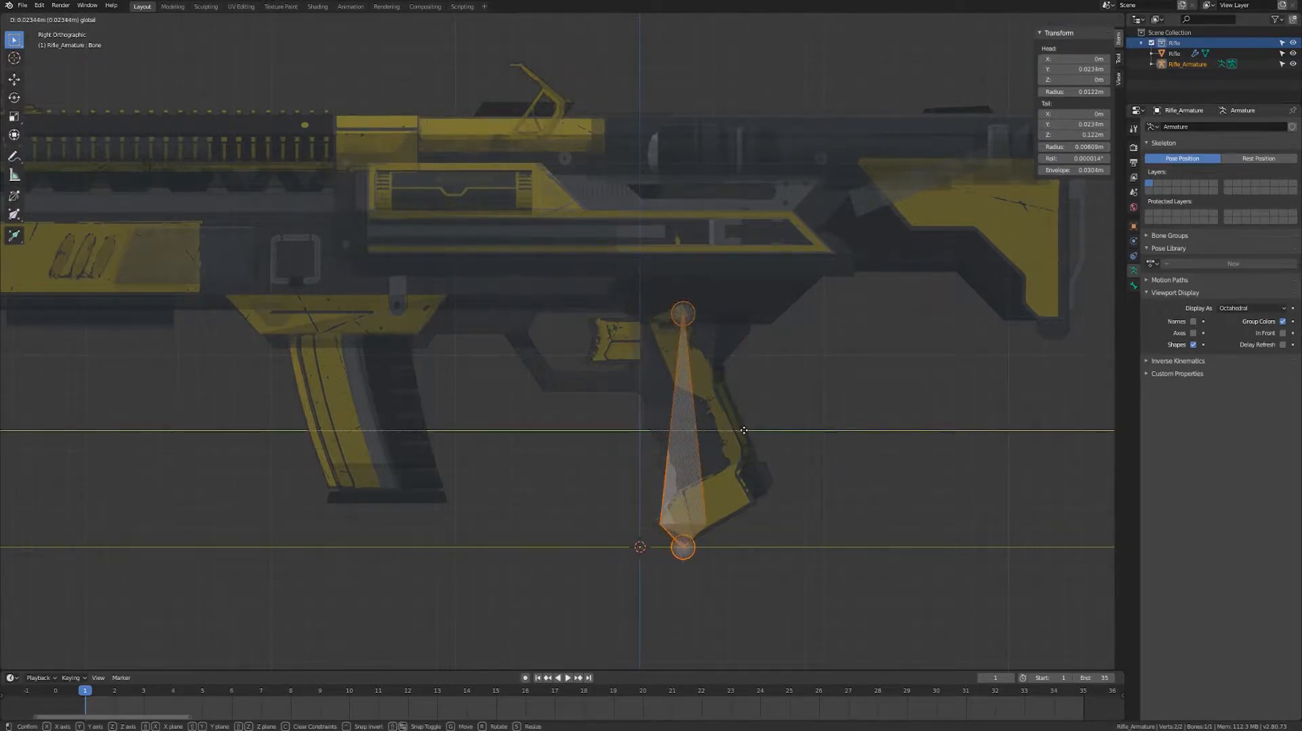
pyautogui.click(742, 433)
pyautogui.click(695, 565)
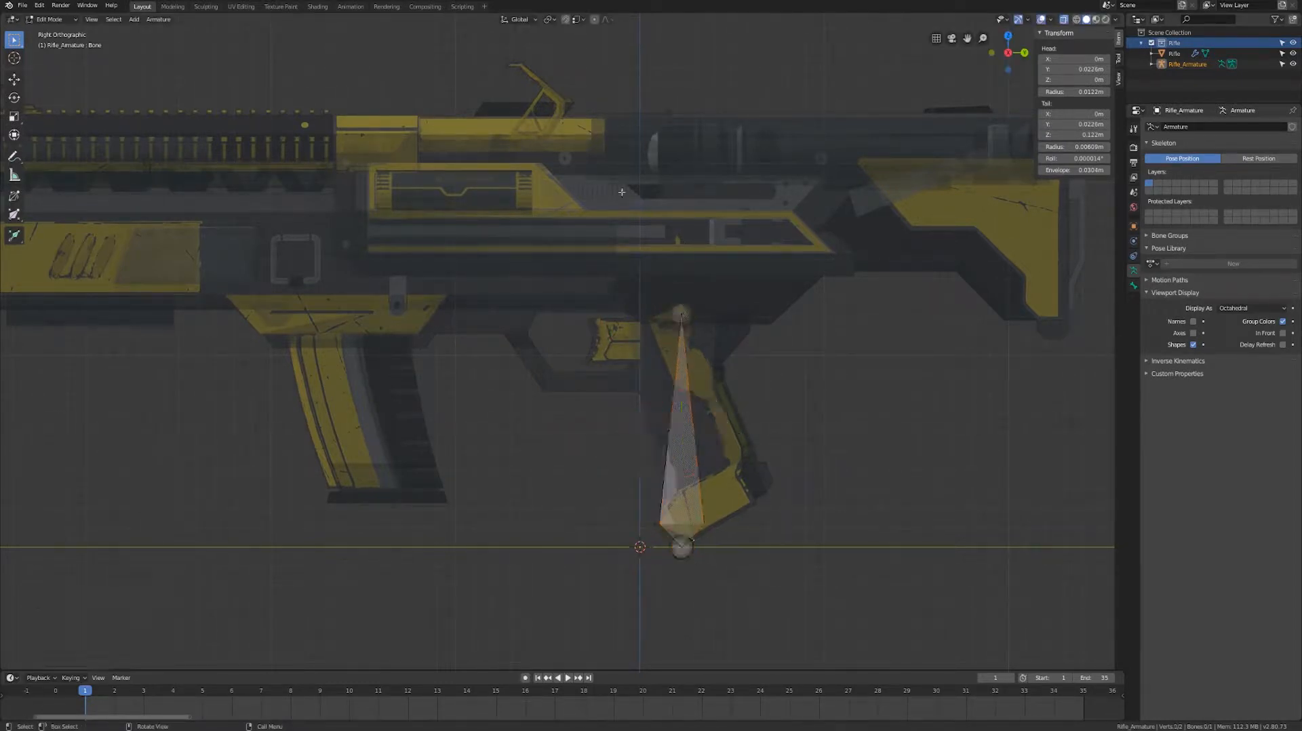
# Set snapping to Vertex and snap the bone's base along Z to a height of about 0.00015 m.
pyautogui.click(576, 20)
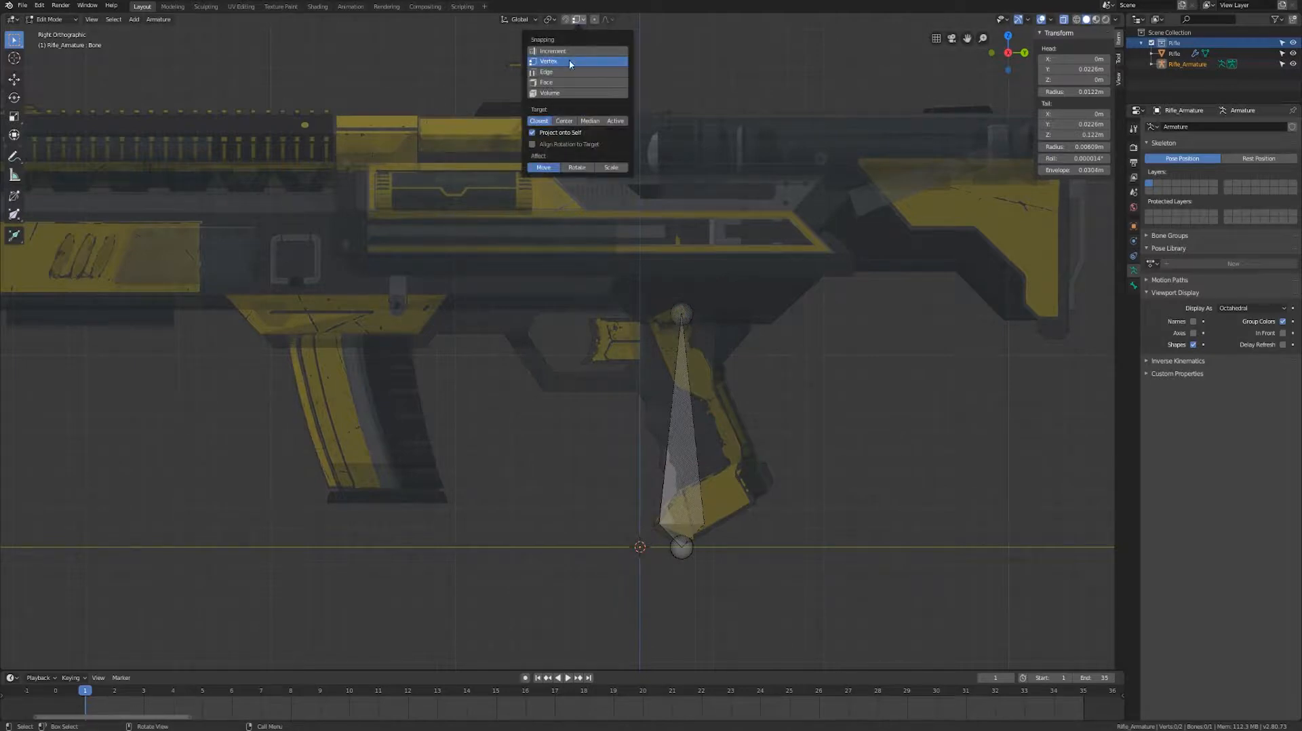
pyautogui.click(684, 548)
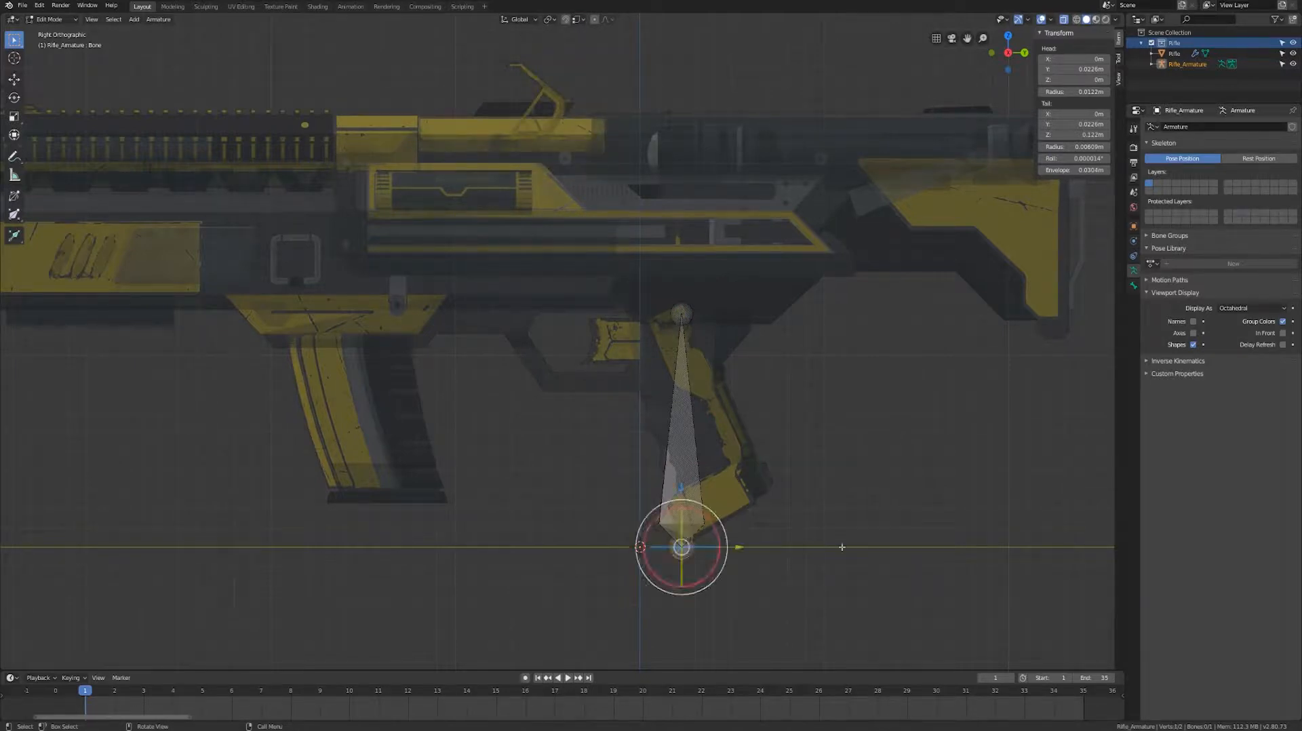
pyautogui.press('g')
pyautogui.press('z')
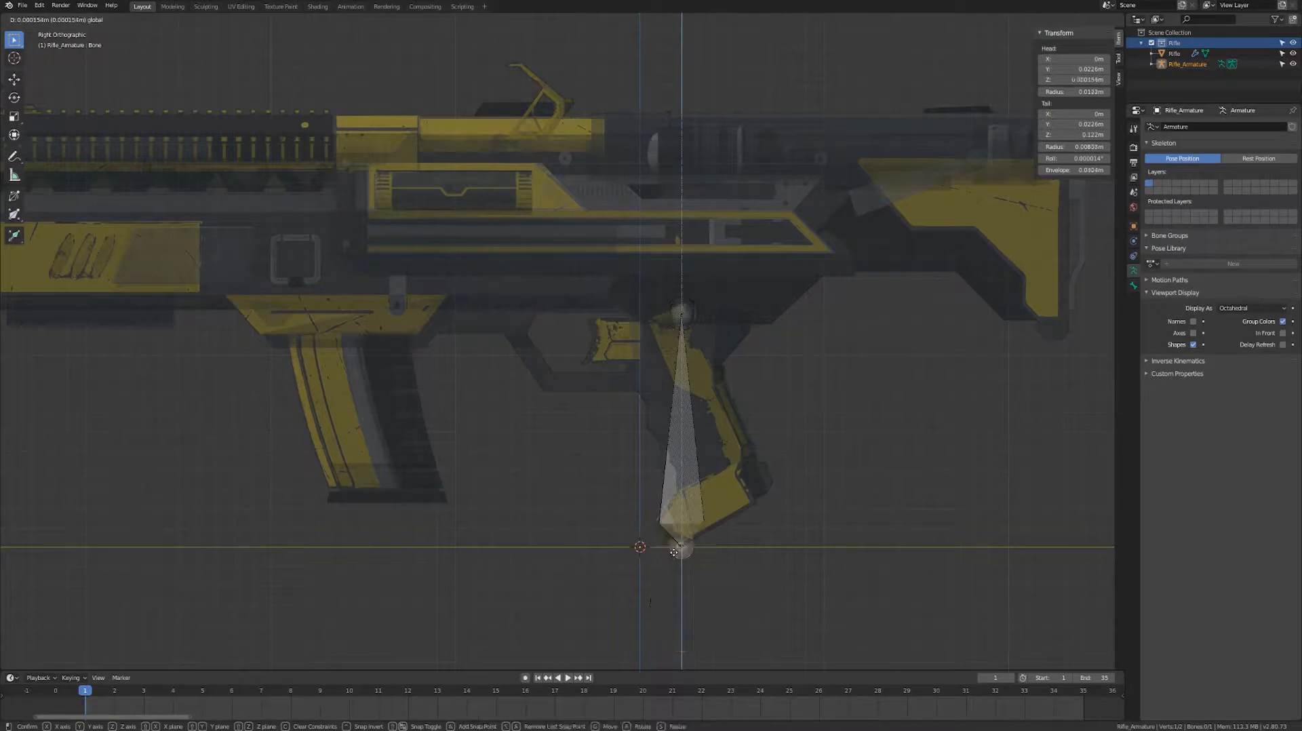
pyautogui.click(674, 551)
# Raise the bone's tip along Z into the rifle body, to a height of about 0.127 m.
pyautogui.click(682, 311)
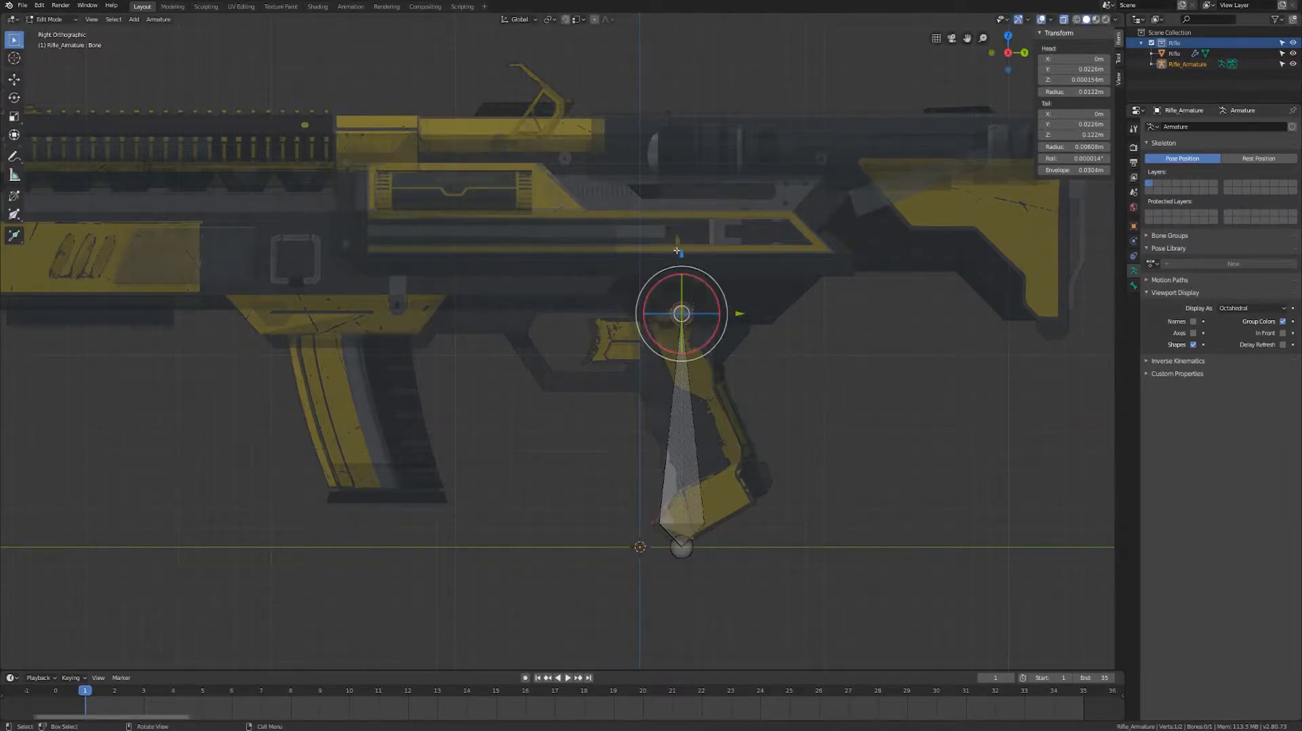
pyautogui.press('g')
pyautogui.press('z')
pyautogui.click(686, 252)
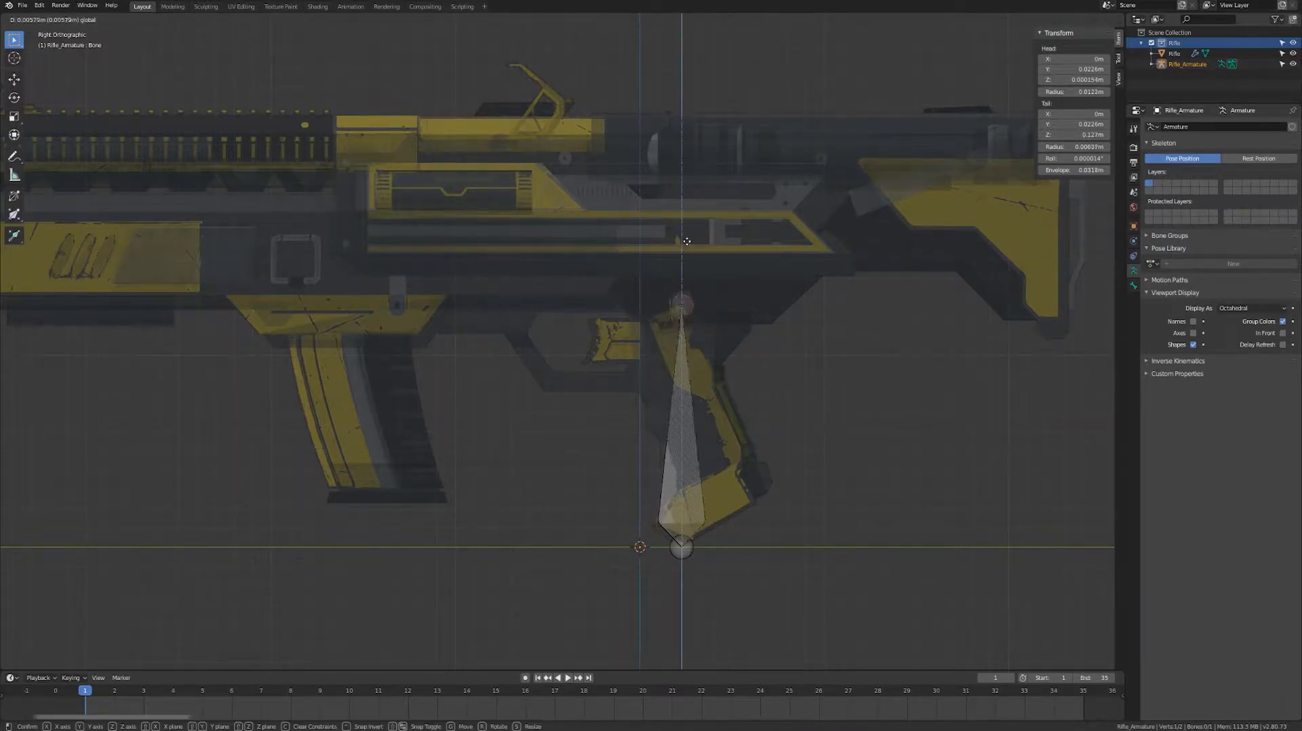
pyautogui.scroll(1, 786, 450)
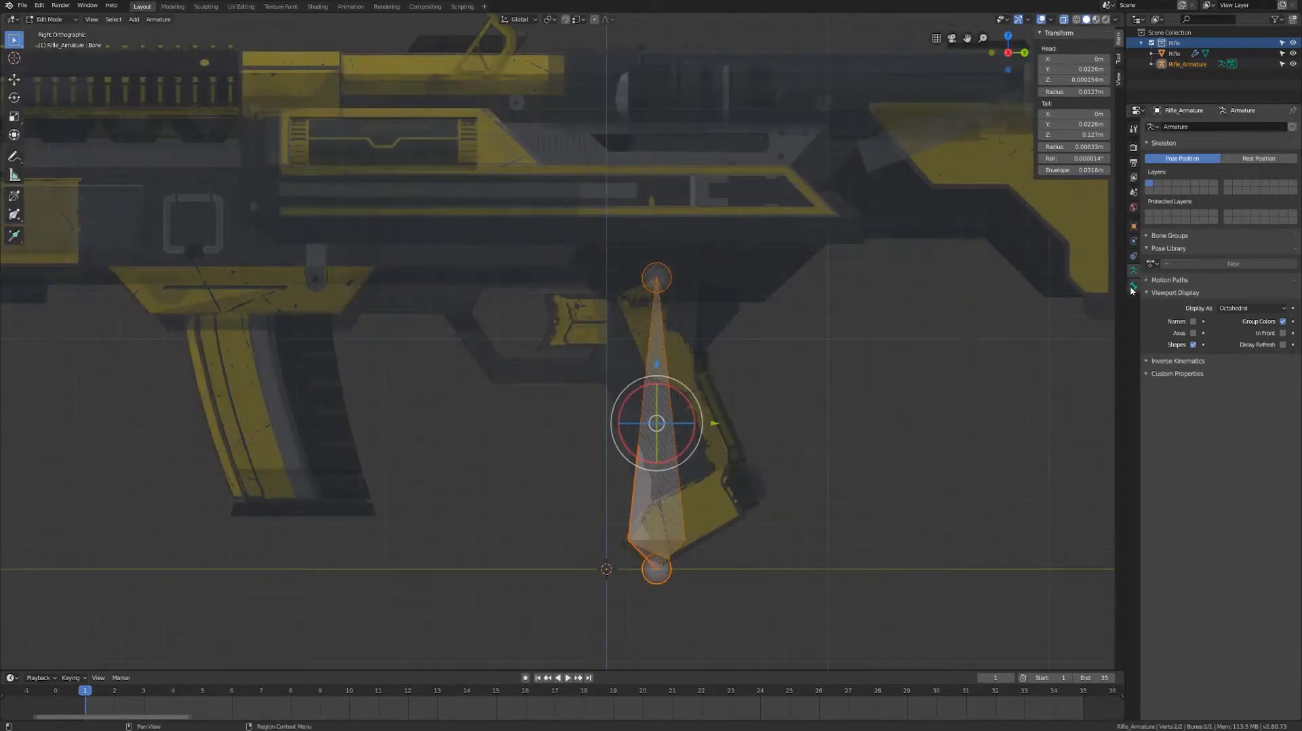
# Show the bone's properties, hide the viewport sidebar, and rename the bone root.
pyautogui.click(1131, 285)
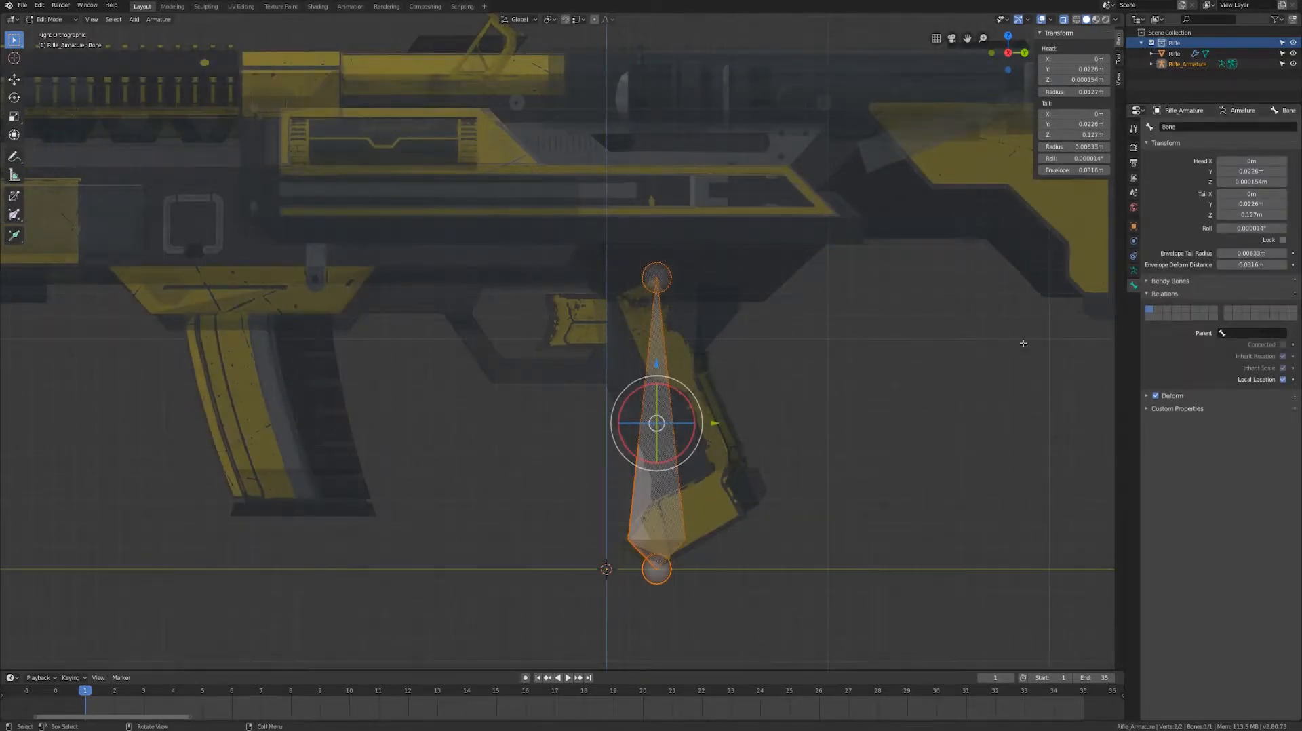
pyautogui.press('n')
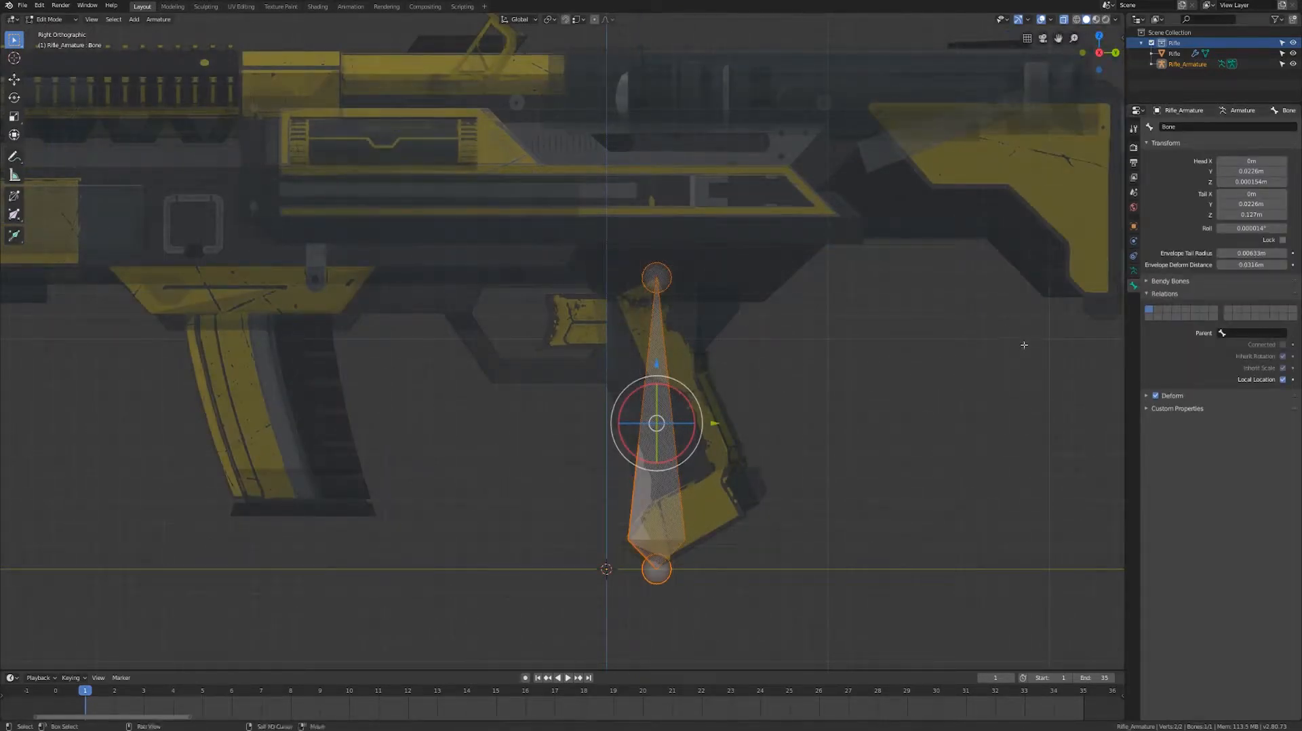
pyautogui.keyDown('shift'); pyautogui.moveTo(987, 445); pyautogui.dragTo(1019, 420, button='middle'); pyautogui.keyUp('shift')
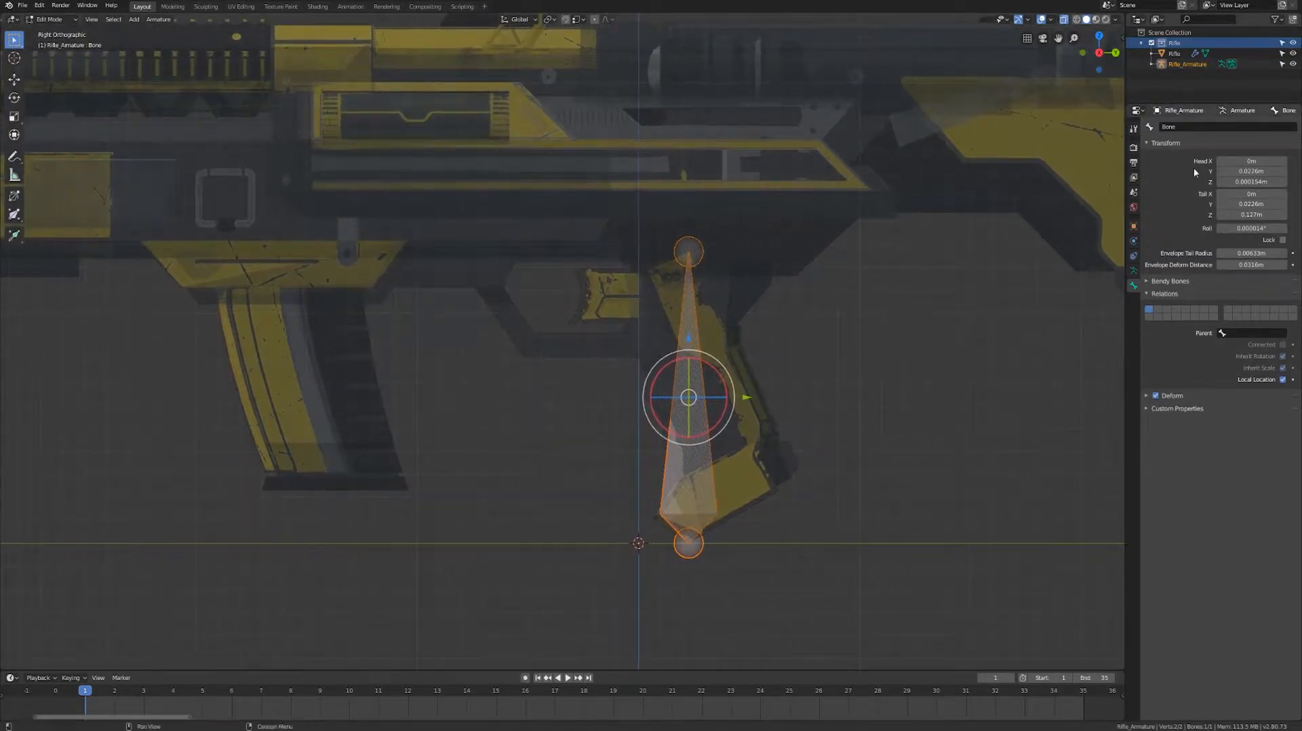
pyautogui.click(1197, 125)
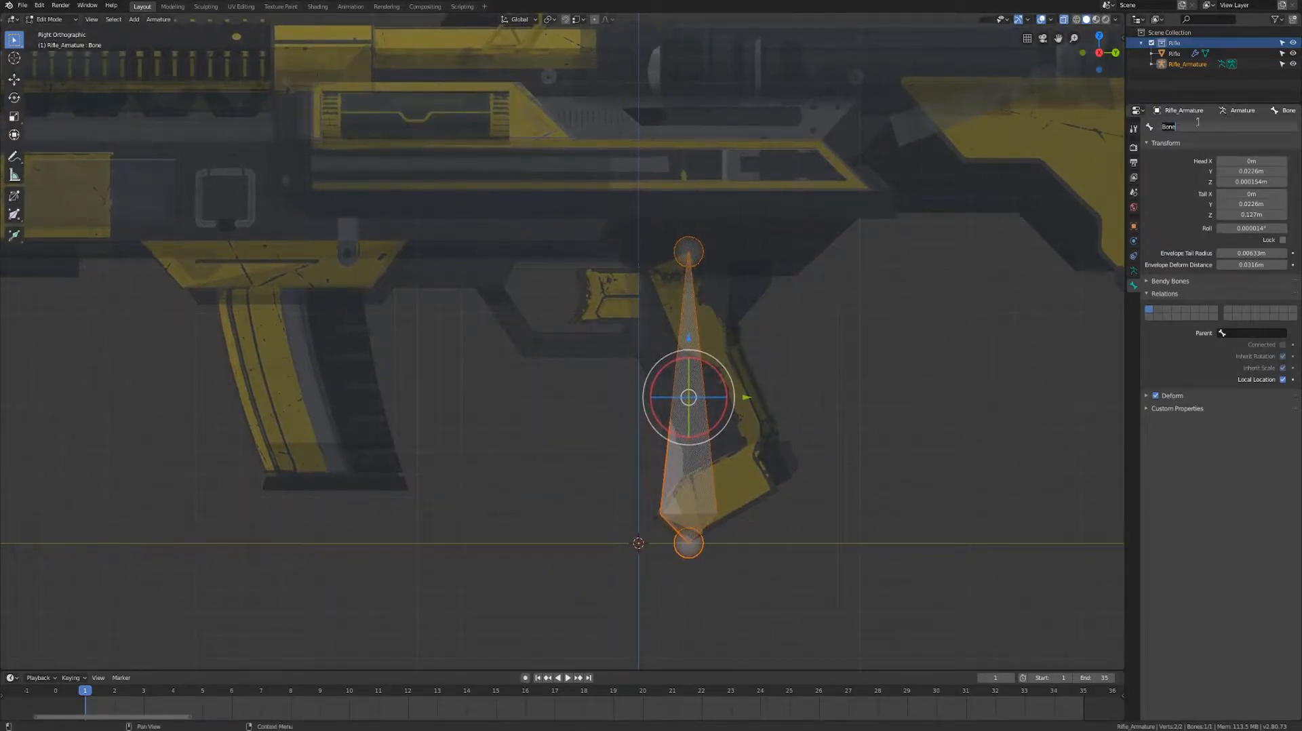
pyautogui.write('root')
pyautogui.press('Return')
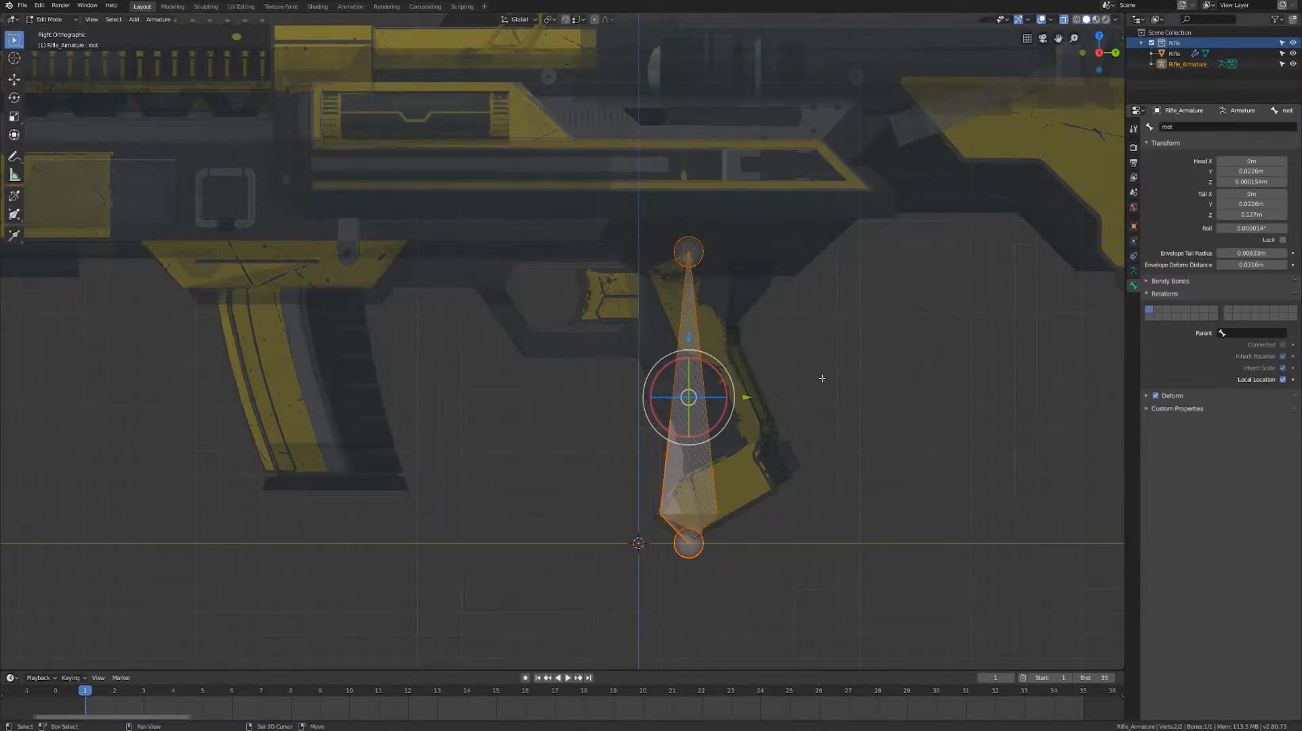
# Try changing the root bone's roll in a perspective view of the grip, and undo it.
pyautogui.keyDown('shift'); pyautogui.moveTo(822, 372); pyautogui.dragTo(865, 412, button='middle'); pyautogui.keyUp('shift')
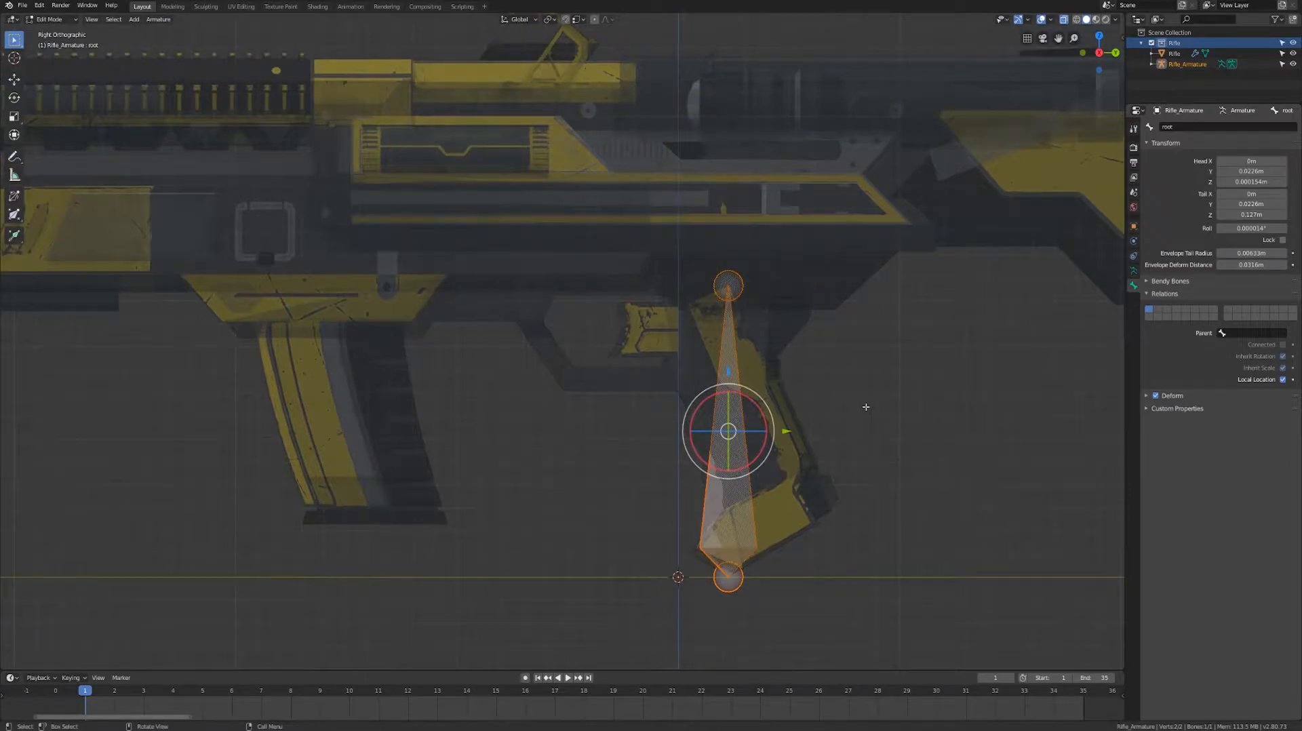
pyautogui.keyDown('shift'); pyautogui.scroll(1, 944, 501); pyautogui.keyUp('shift')
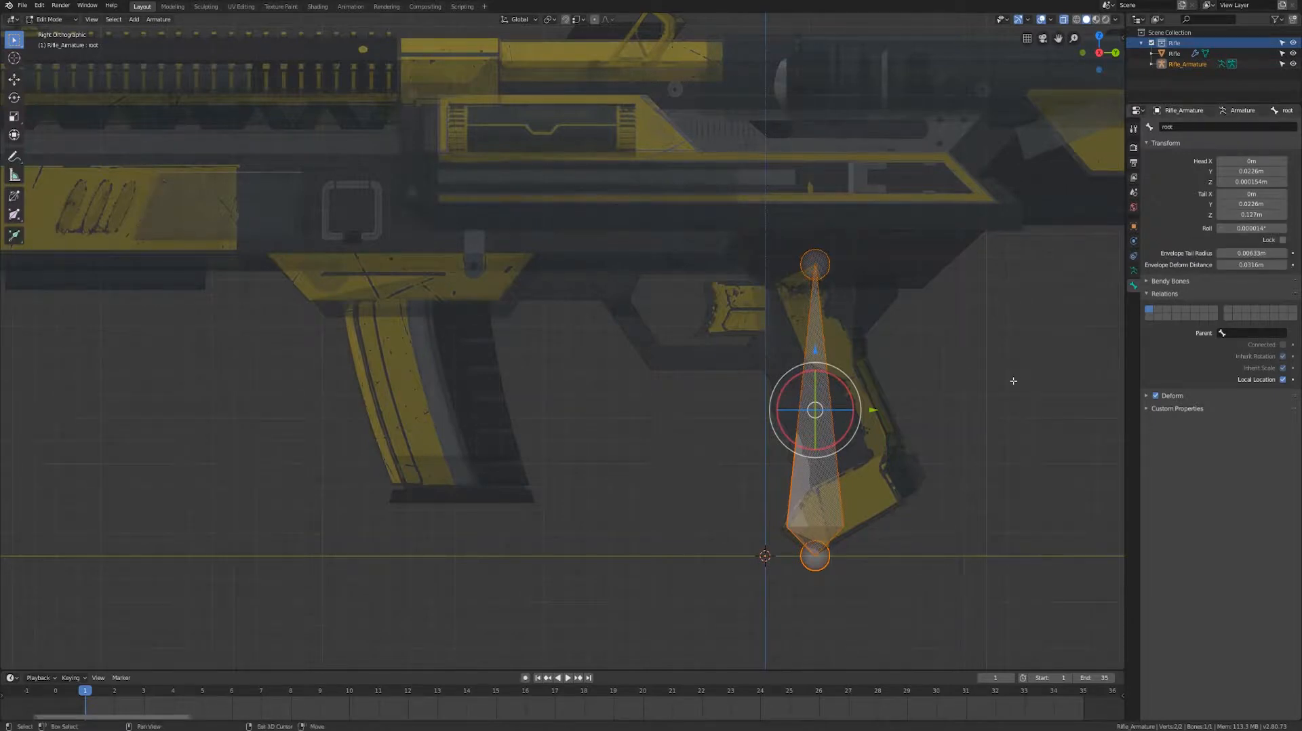
pyautogui.keyDown('shift'); pyautogui.moveTo(1004, 394); pyautogui.dragTo(825, 341, button='middle'); pyautogui.keyUp('shift')
pyautogui.moveTo(803, 387); pyautogui.dragTo(881, 383, button='middle')
pyautogui.moveTo(1256, 227); pyautogui.dragTo(1290, 227)
pyautogui.hotkey('ctrl', 'z')
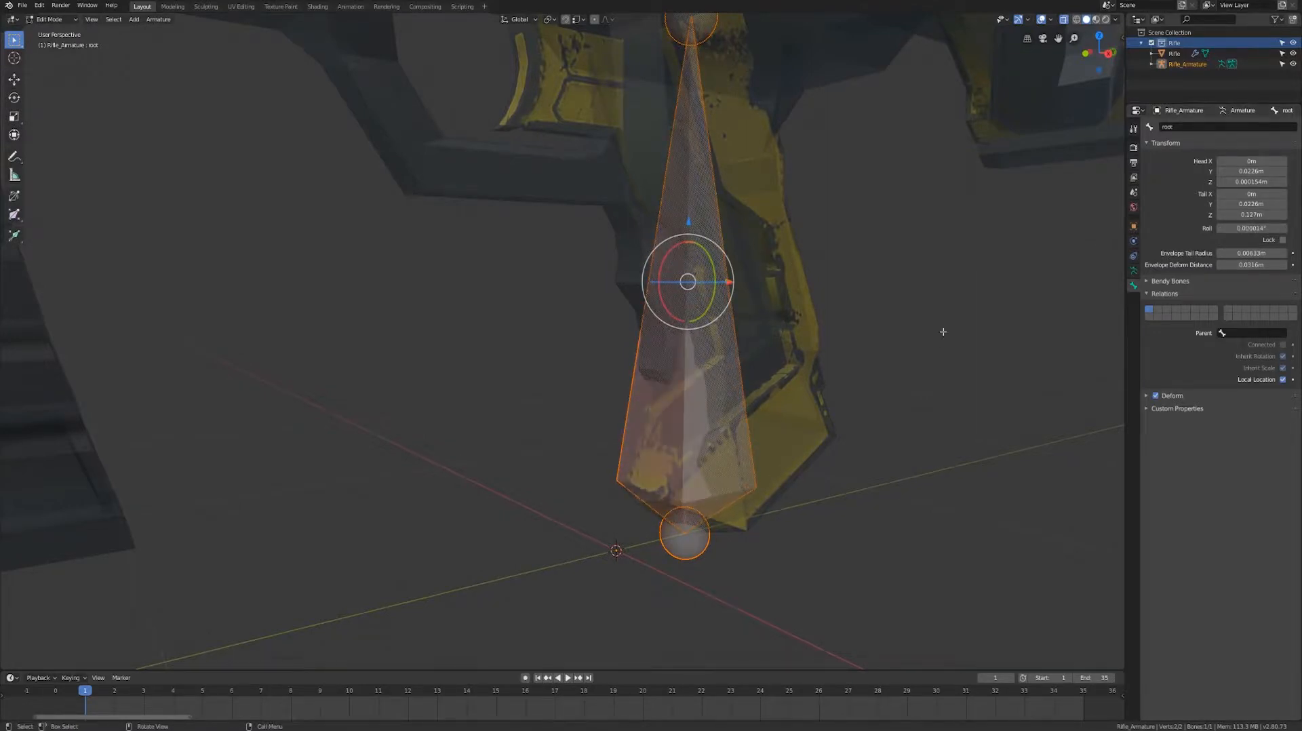
# Switch the transform orientation from Global to Normal to show the root bone's own axes.
pyautogui.moveTo(942, 332); pyautogui.dragTo(642, 360, button='middle')
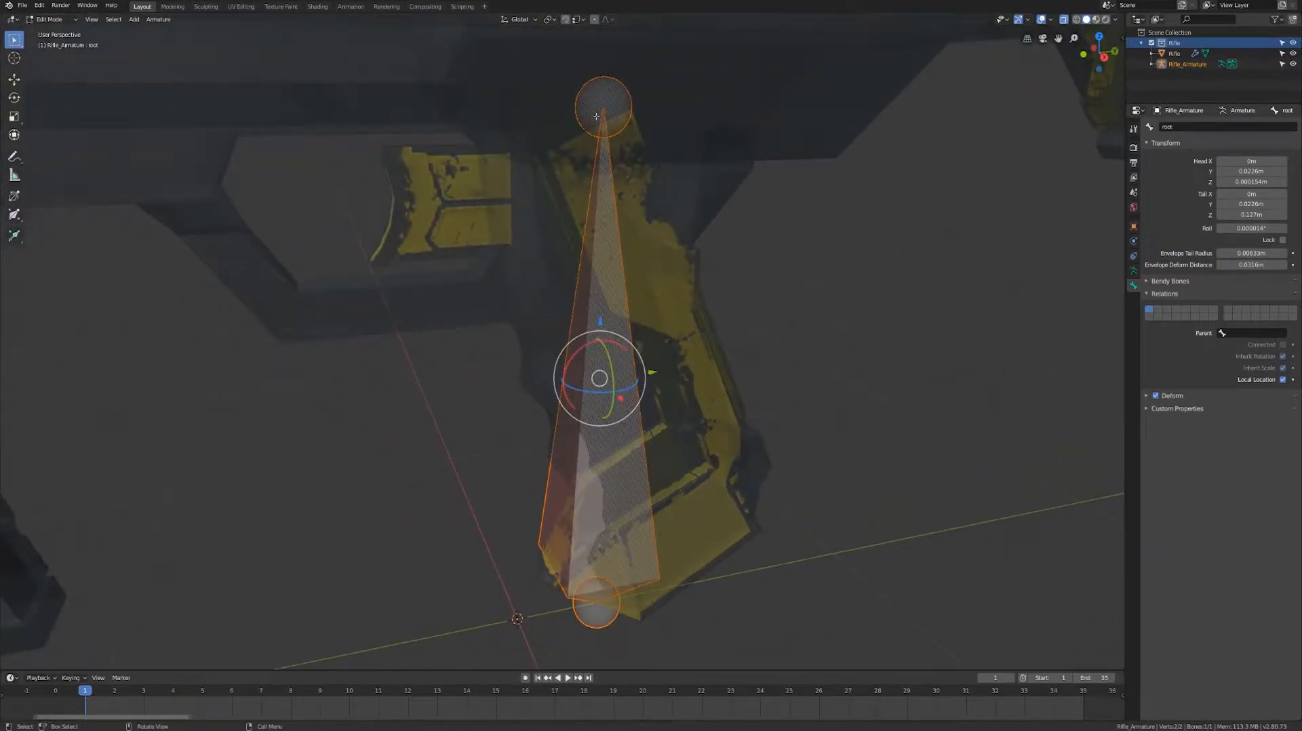
pyautogui.click(523, 20)
pyautogui.click(511, 72)
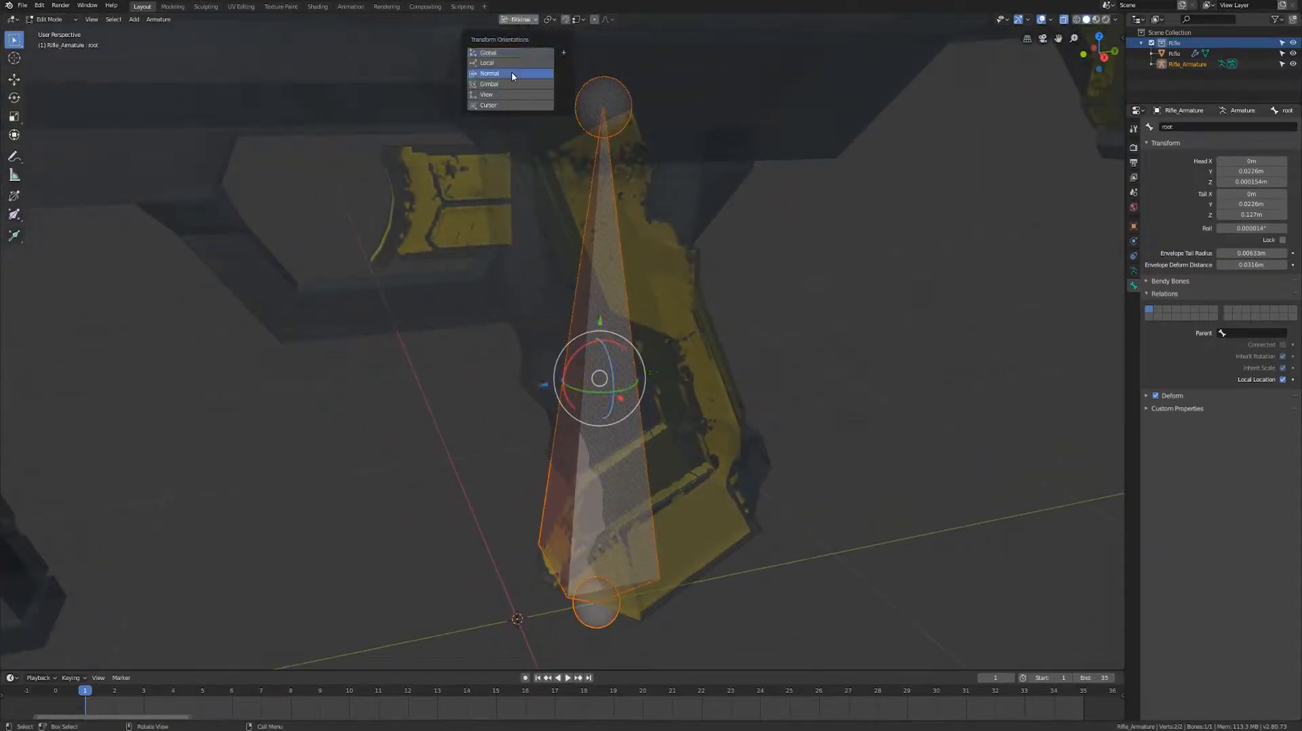
pyautogui.moveTo(684, 474); pyautogui.dragTo(719, 268, button='middle')
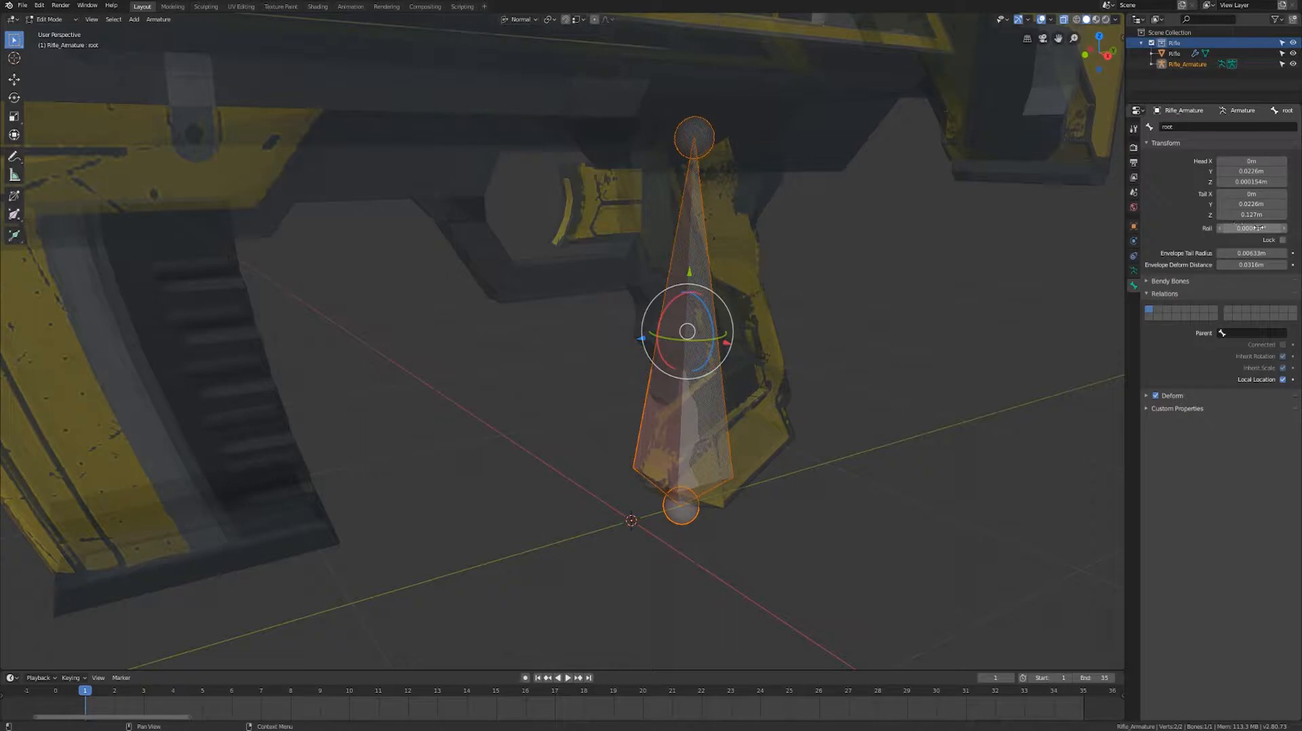
# Adjust the root bone's roll to -21° and check its rotated axes from several angles.
pyautogui.moveTo(1256, 228); pyautogui.dragTo(1224, 228)
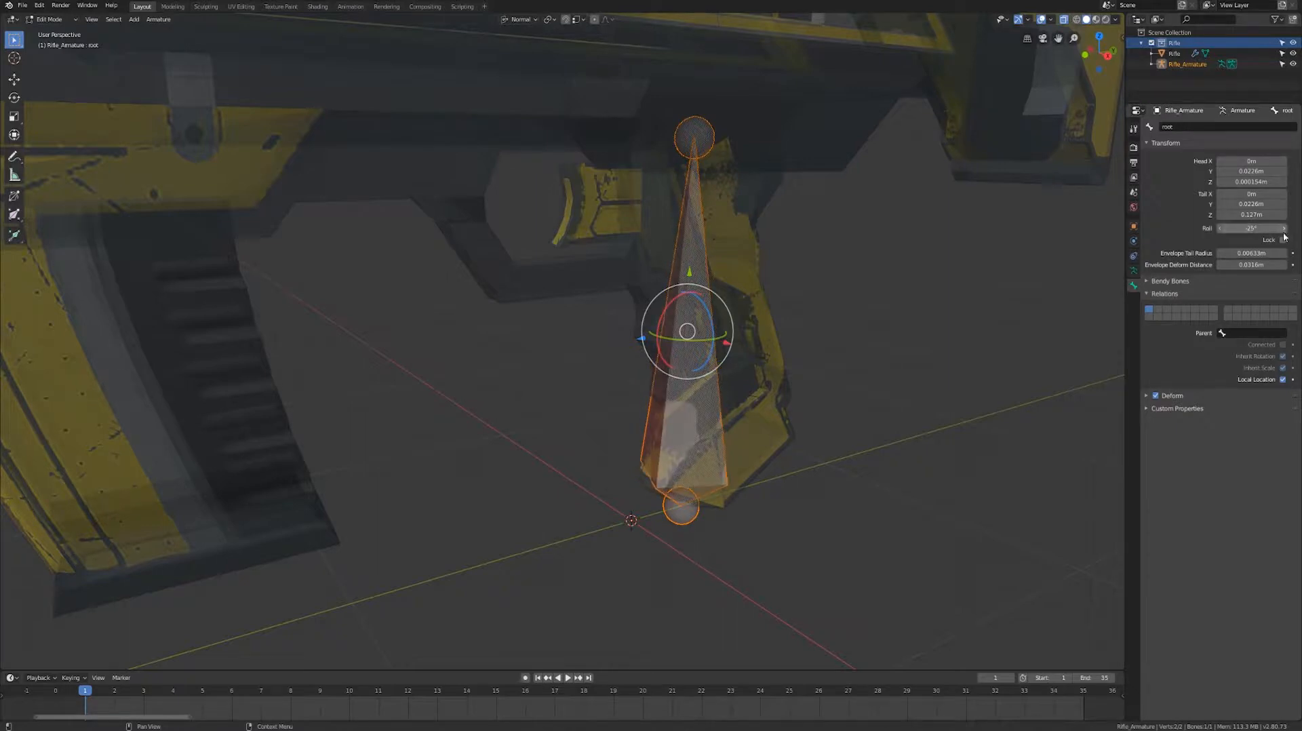
pyautogui.hotkey('alt', 'a')
pyautogui.click(716, 420)
pyautogui.moveTo(920, 373); pyautogui.dragTo(939, 381, button='middle')
pyautogui.moveTo(1250, 227); pyautogui.dragTo(1271, 228)
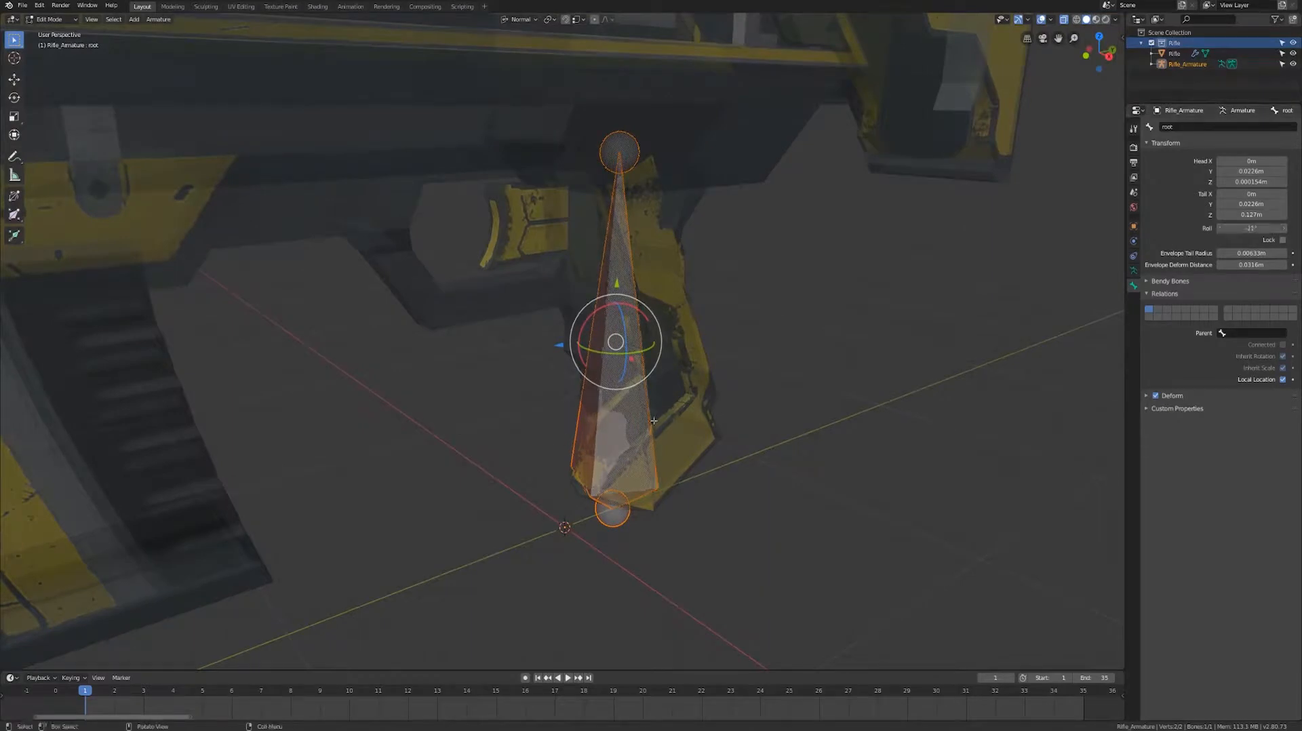
pyautogui.moveTo(869, 400); pyautogui.dragTo(857, 400, button='middle')
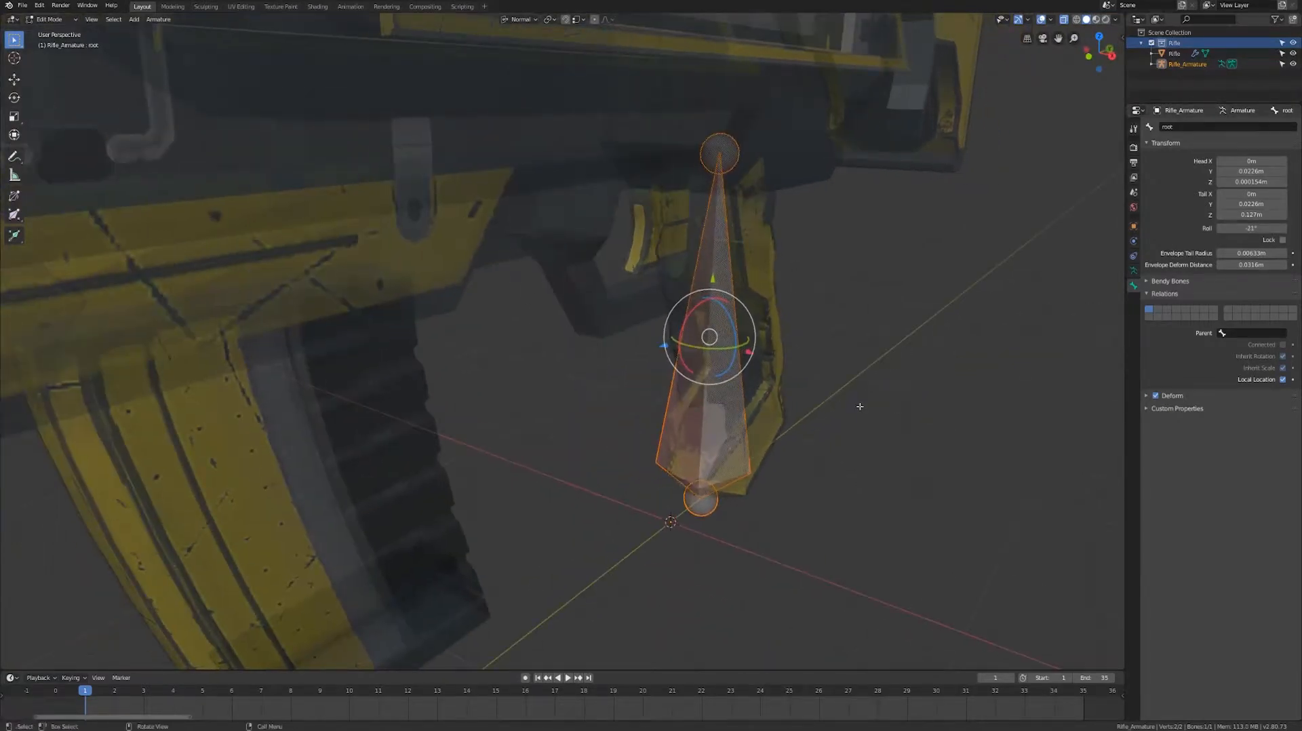
pyautogui.scroll(2, 860, 407)
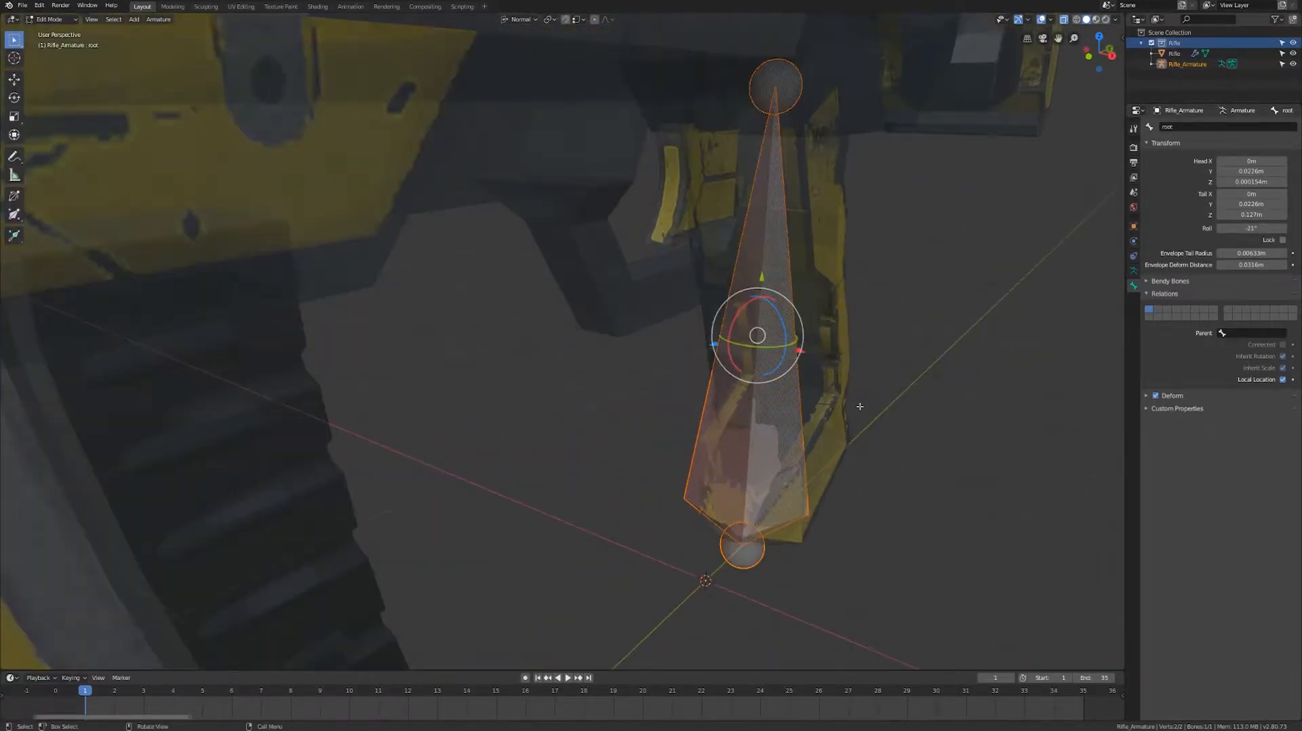
pyautogui.moveTo(890, 383); pyautogui.dragTo(851, 409, button='middle')
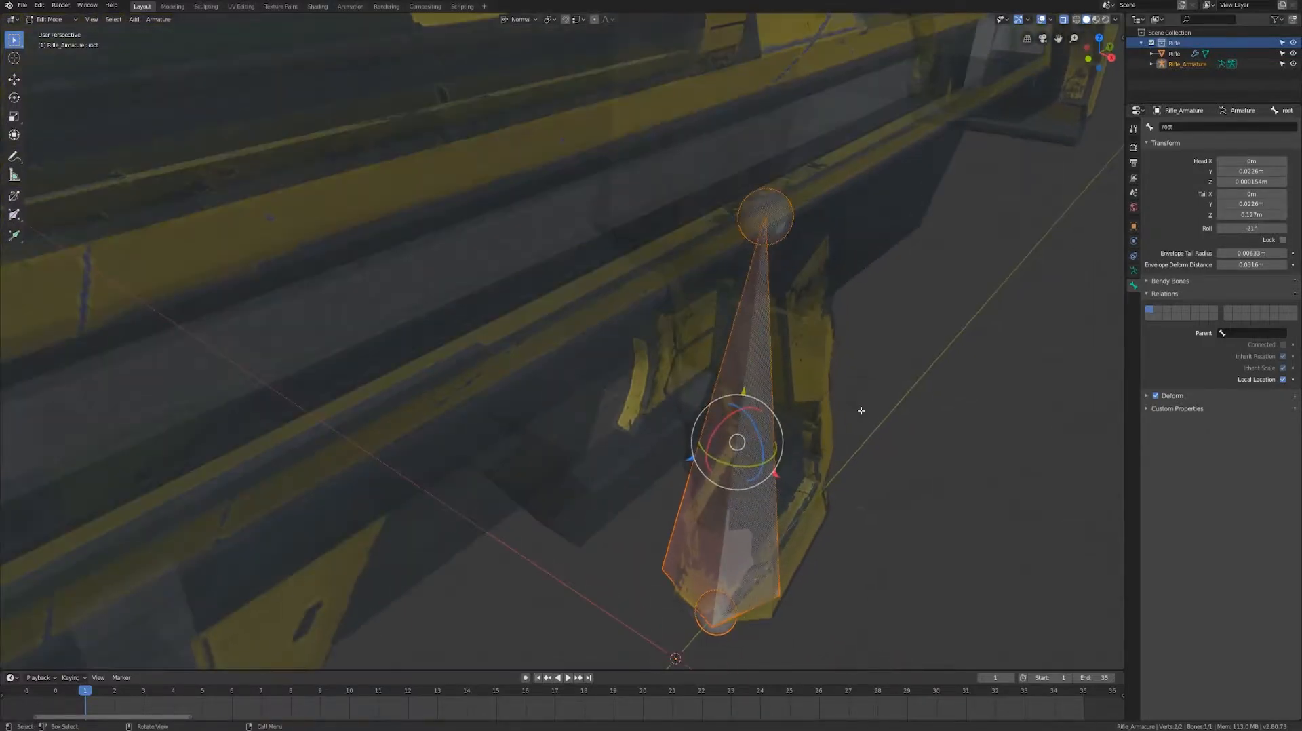
# Set the root bone's roll to 0°.
pyautogui.moveTo(950, 485); pyautogui.dragTo(955, 437, button='middle')
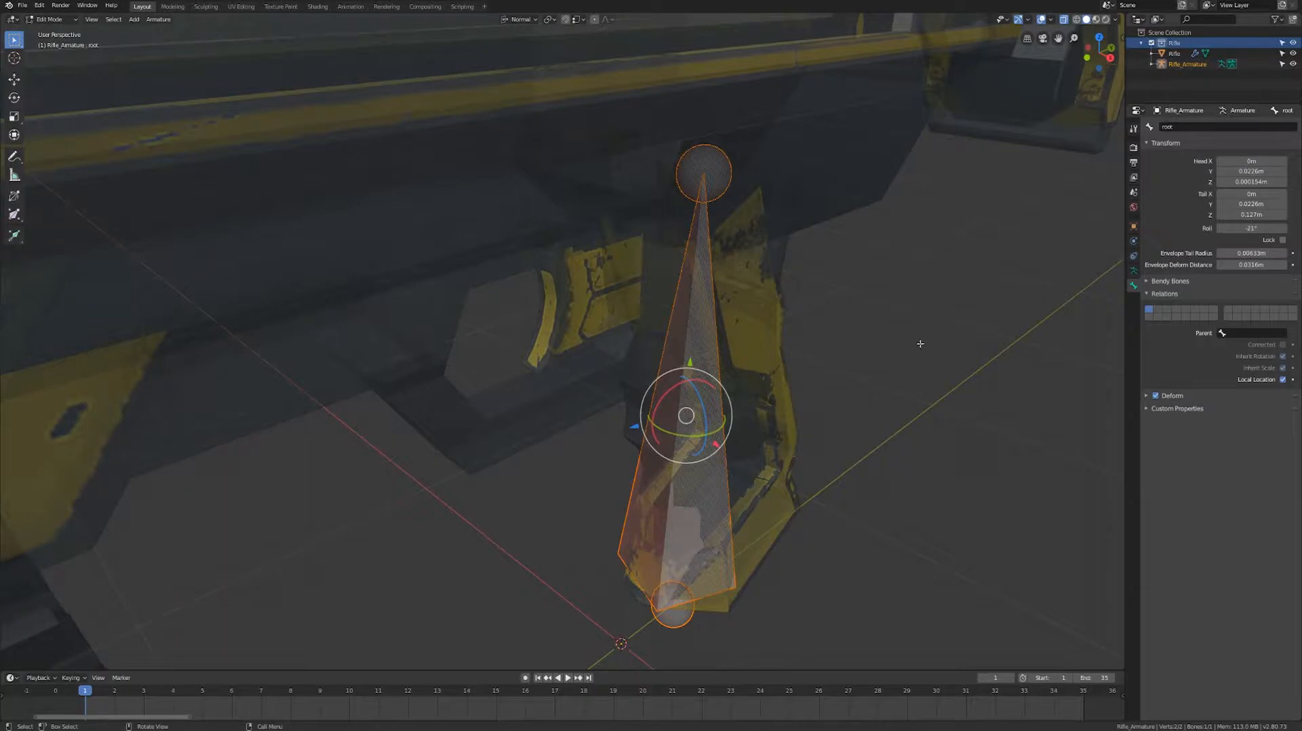
pyautogui.moveTo(1253, 228); pyautogui.dragTo(1253, 229)
pyautogui.click(1251, 228)
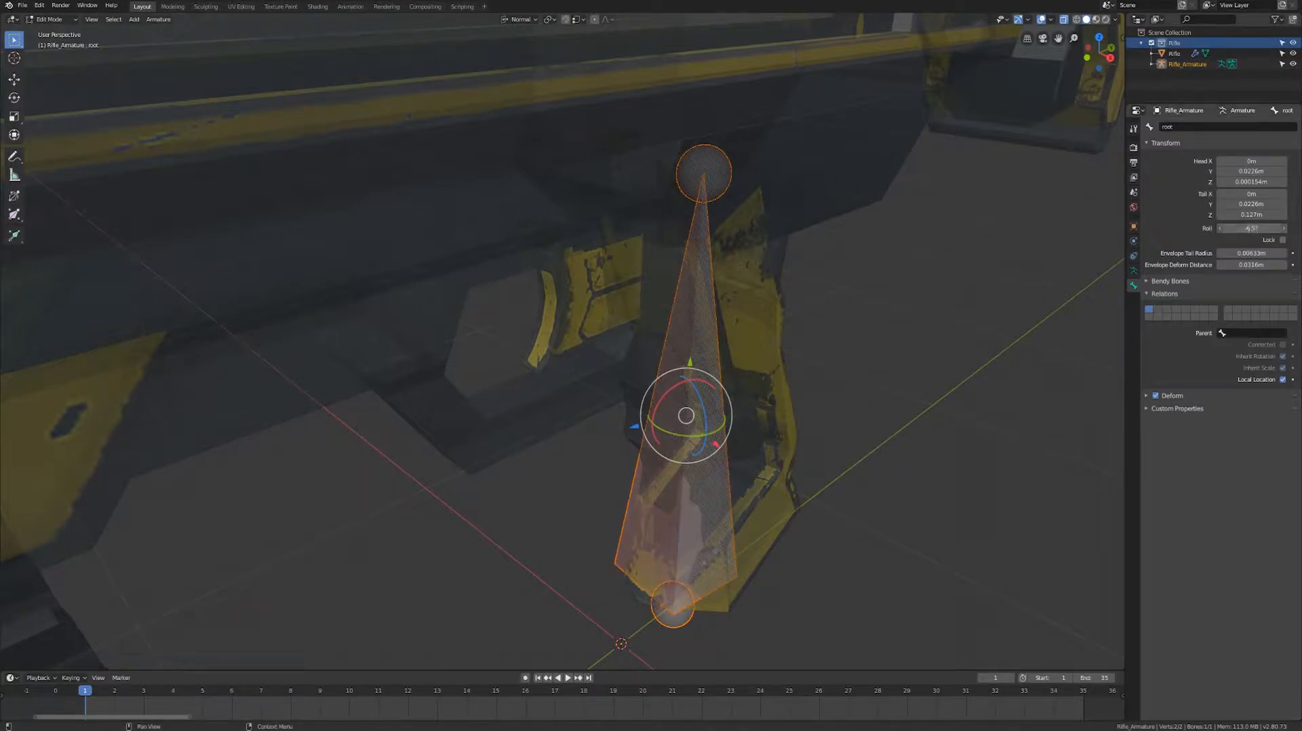
pyautogui.write('0')
pyautogui.press('Return')
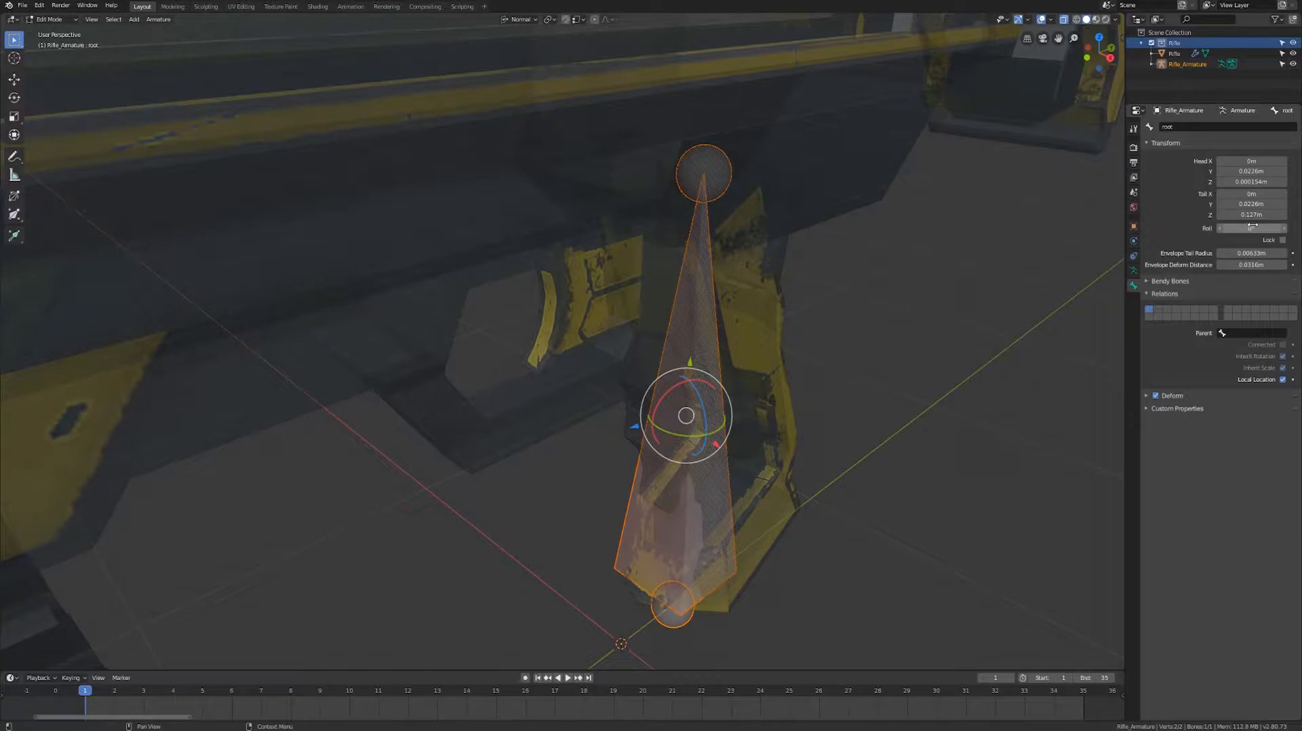
pyautogui.click(778, 410)
pyautogui.click(719, 495)
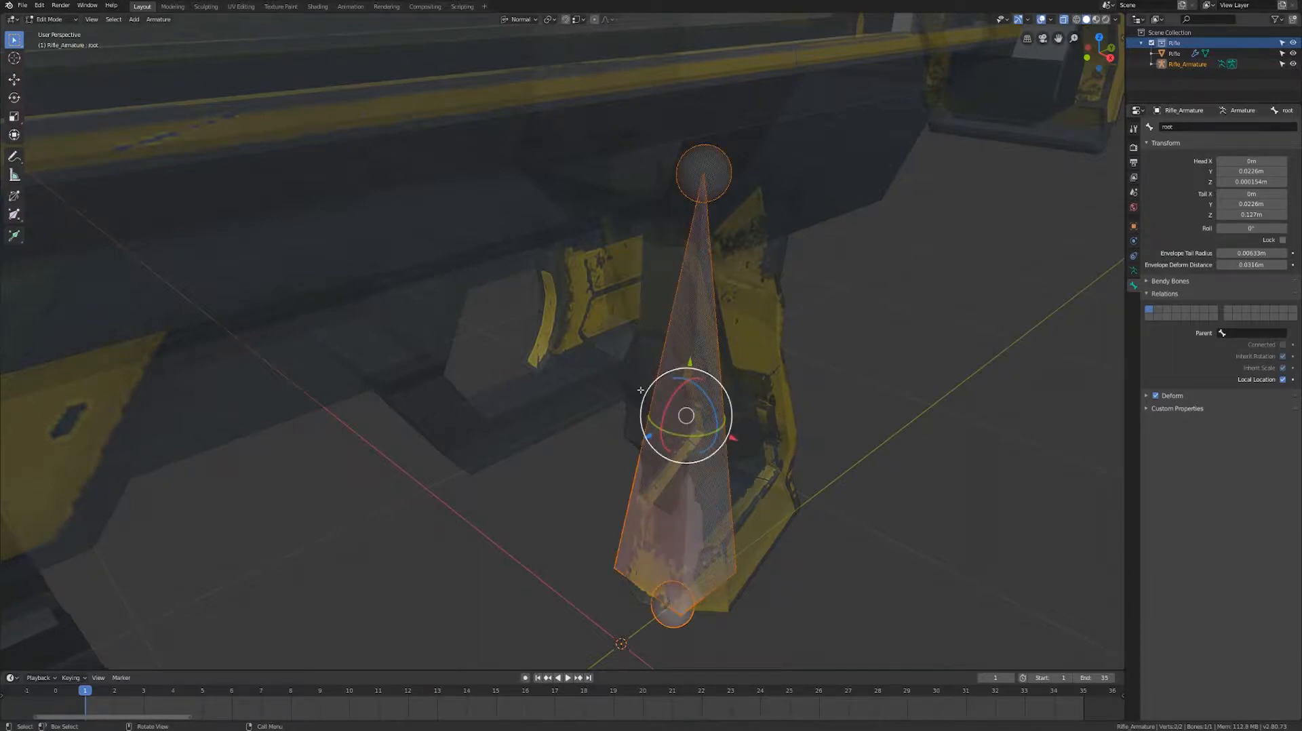
# Try rotating and moving the root bone, including in the right orthographic view, and cancel each transform.
pyautogui.moveTo(670, 397)
pyautogui.mouseDown()
pyautogui.moveTo(665, 415)
pyautogui.moveTo(669, 403)
pyautogui.mouseUp()
pyautogui.hotkey('ctrl', 'z')
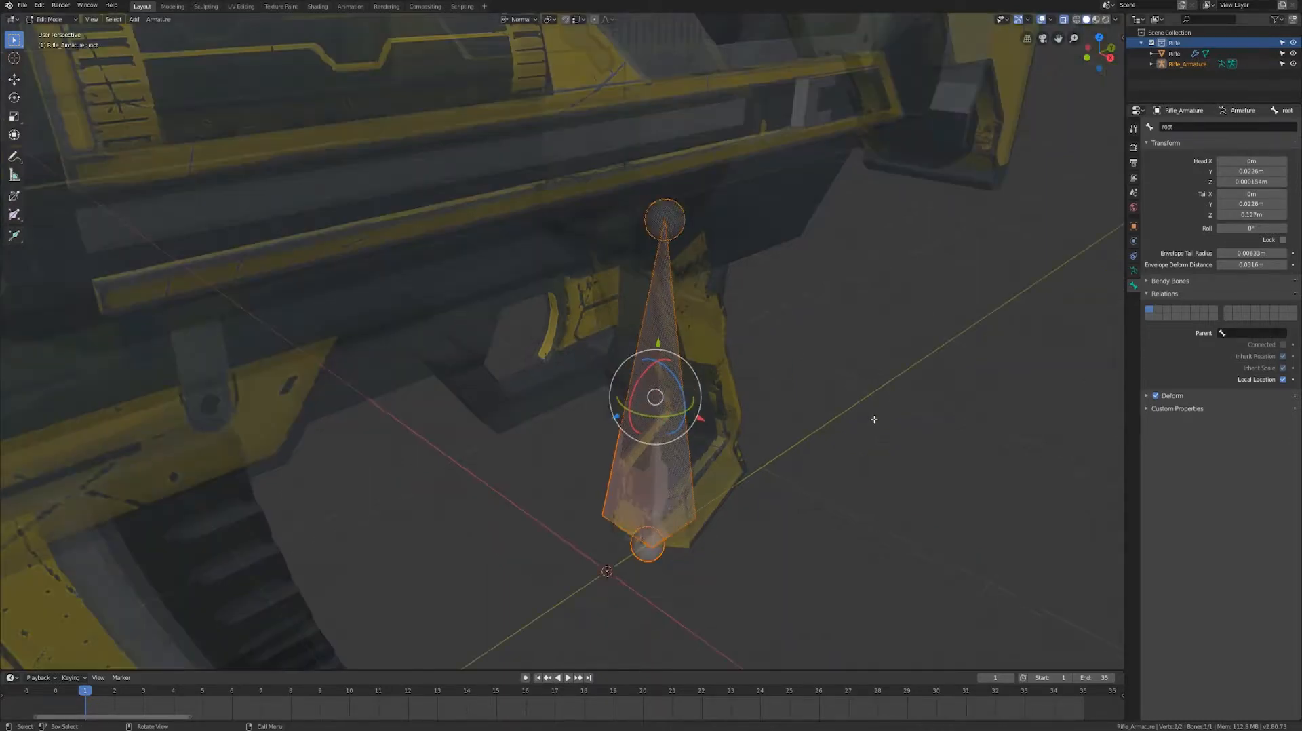
pyautogui.moveTo(863, 413); pyautogui.dragTo(919, 401, button='middle')
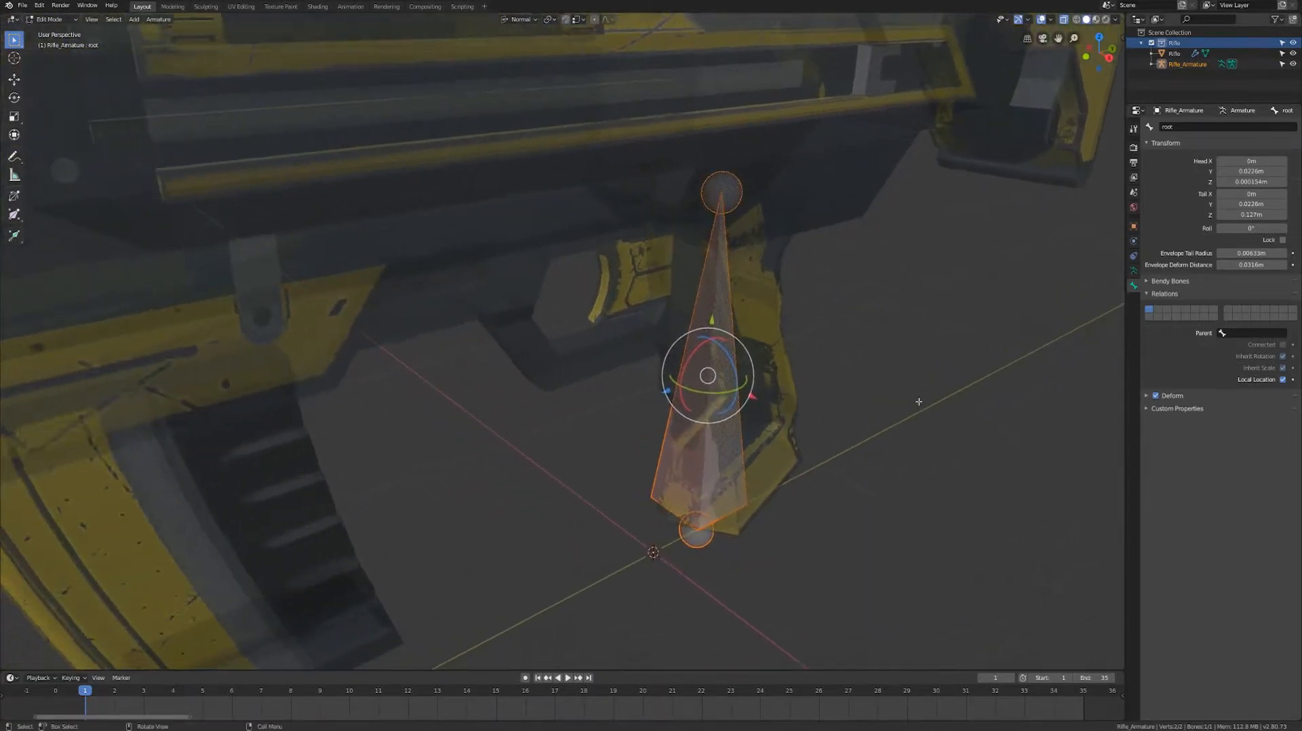
pyautogui.press('KP_3')
pyautogui.press('g')
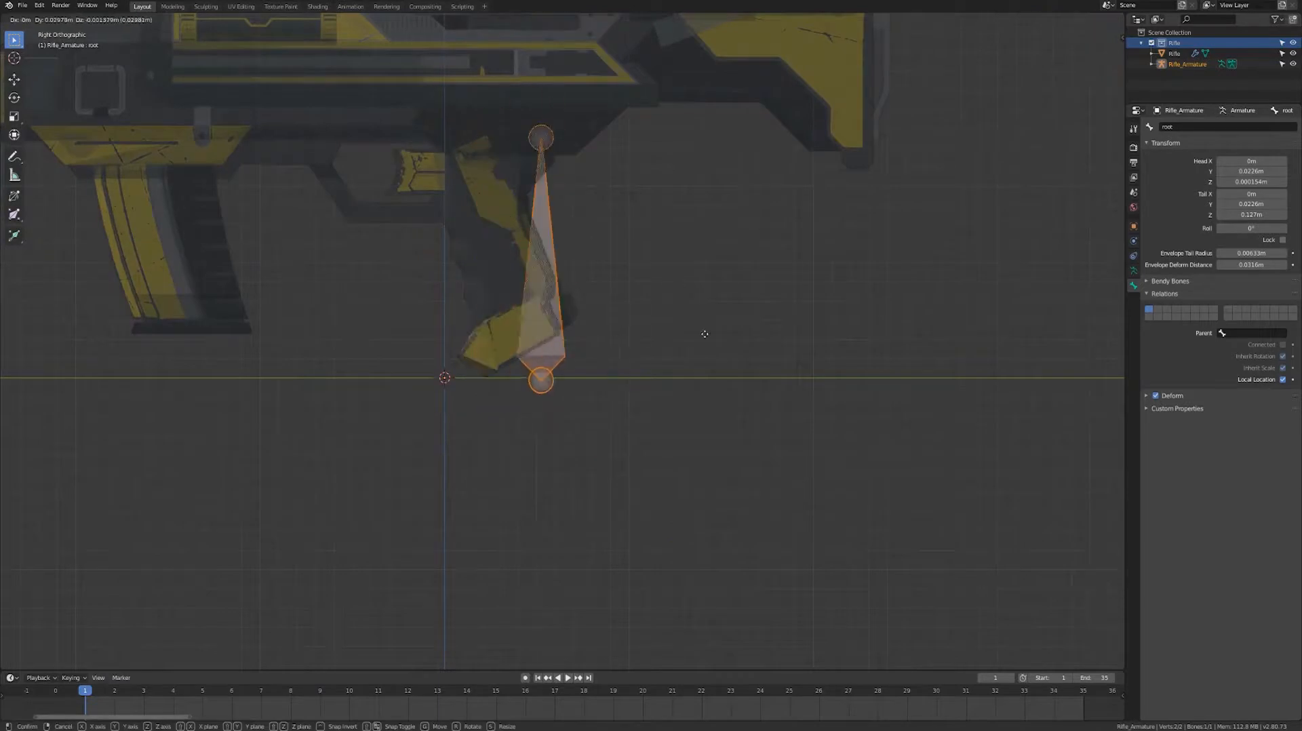
pyautogui.rightClick(703, 332)
pyautogui.press('r')
pyautogui.rightClick(773, 296)
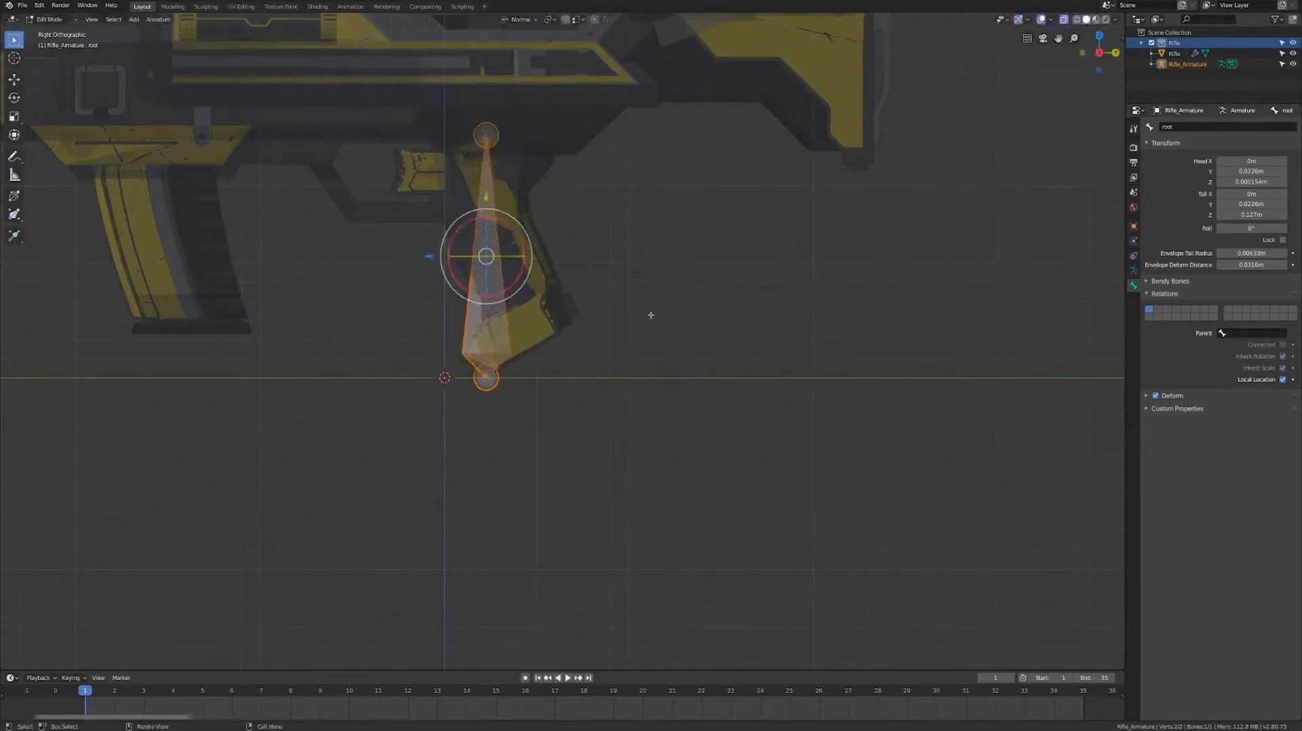
# Try another roll angle on the root bone in a perspective view, and undo it.
pyautogui.keyDown('shift'); pyautogui.moveTo(791, 319); pyautogui.dragTo(861, 361, button='middle'); pyautogui.keyUp('shift')
pyautogui.scroll(1, 861, 362)
pyautogui.moveTo(1261, 228); pyautogui.dragTo(1280, 229)
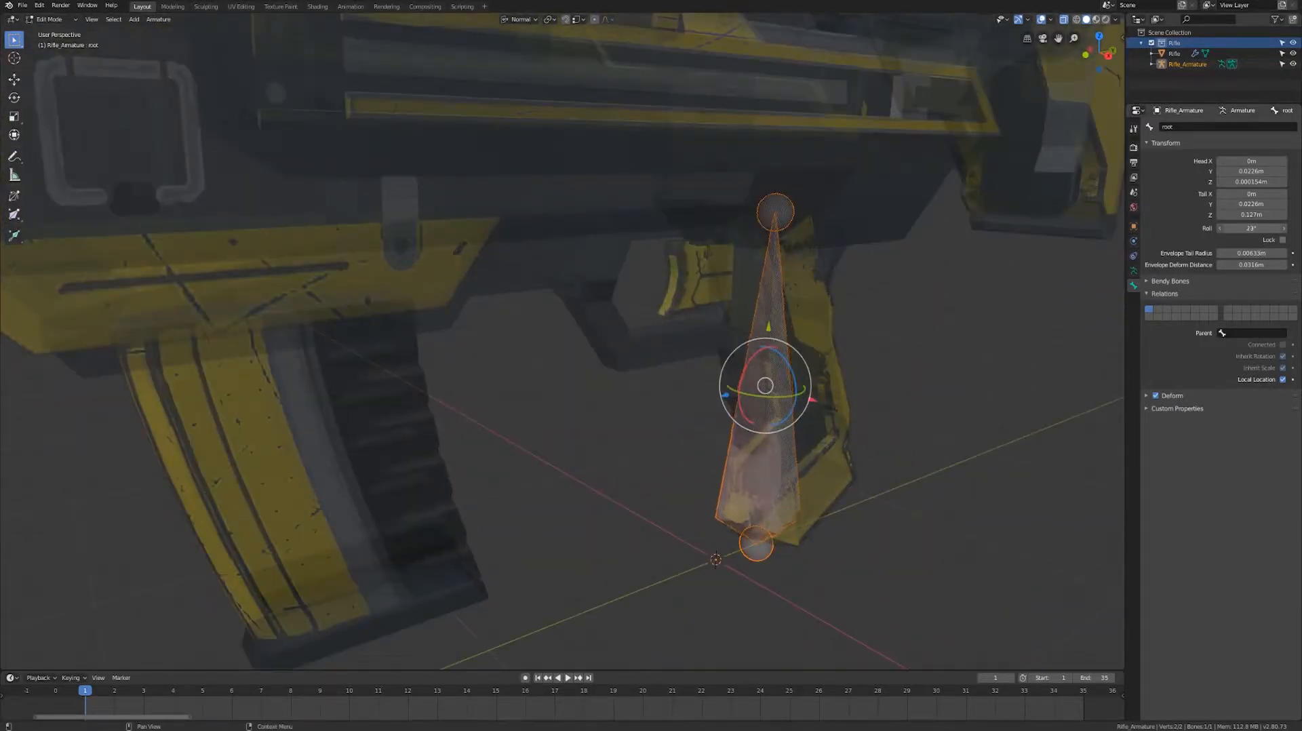
pyautogui.moveTo(915, 452); pyautogui.dragTo(1031, 430, button='middle')
pyautogui.hotkey('ctrl', 'z')
# Duplicate the root bone in the right orthographic view and rotate the copy by -90° so it points toward the muzzle.
pyautogui.press('KP_3')
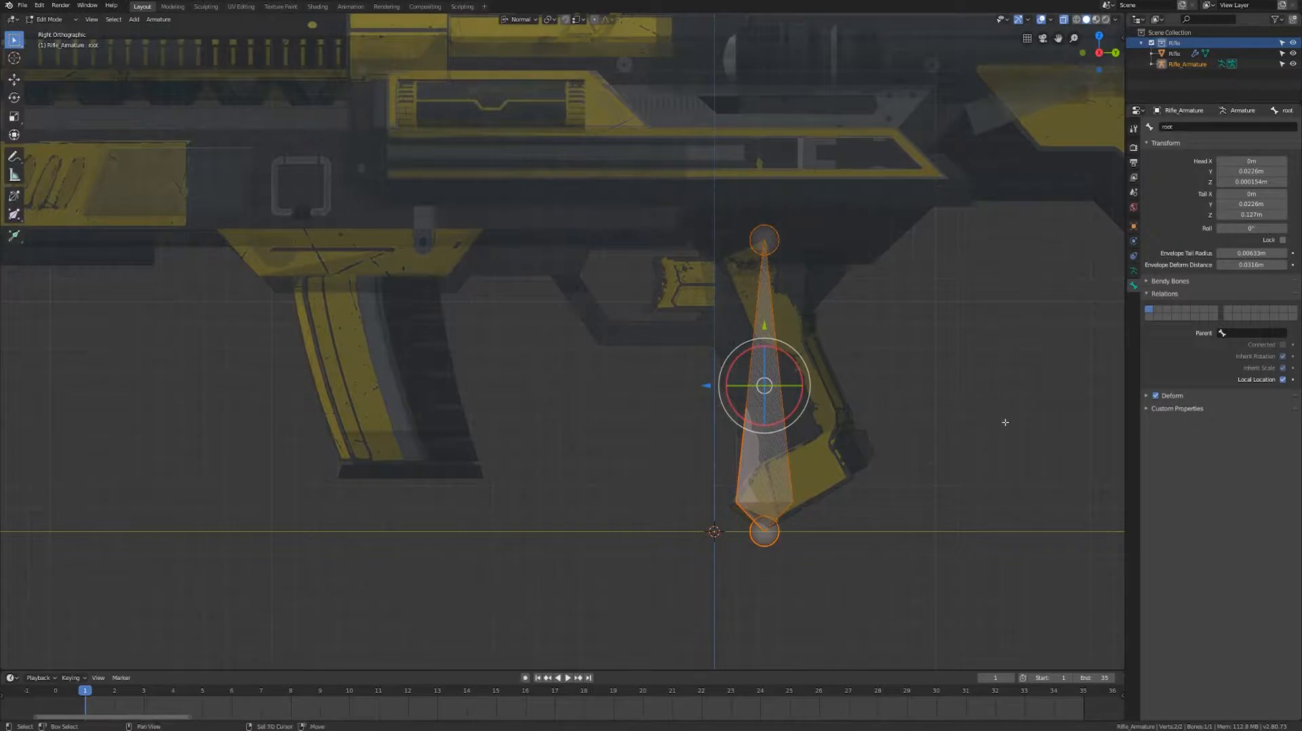
pyautogui.hotkey('shift', 'd')
pyautogui.click(918, 400)
pyautogui.write('r90')
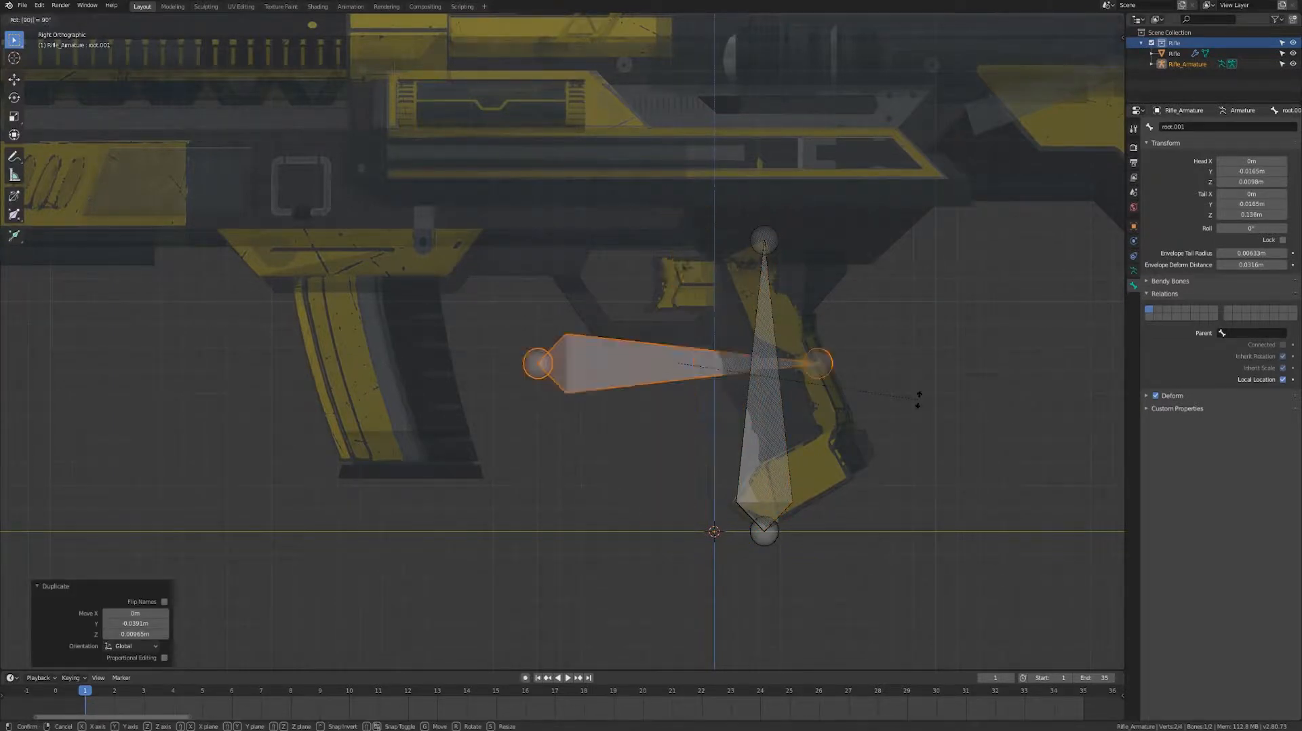
pyautogui.press('-')
pyautogui.press('Return')
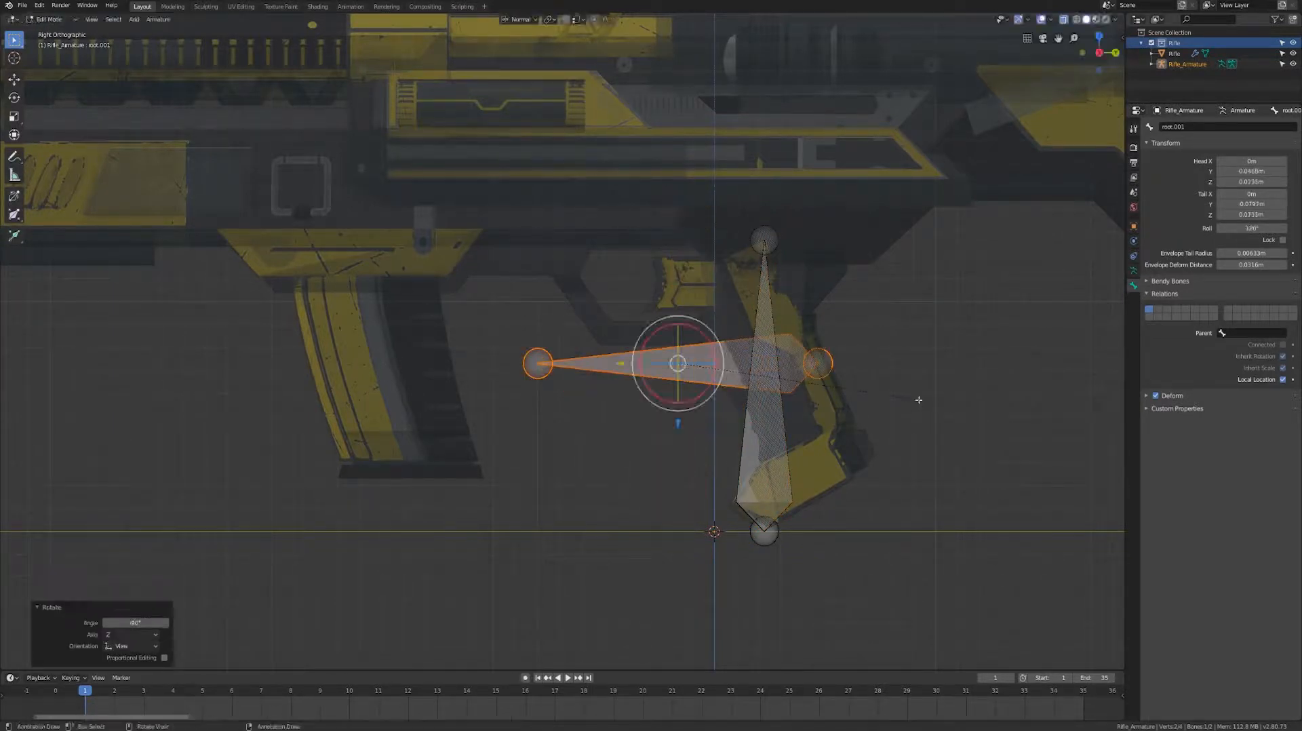
# Shrink the duplicated bone and move it onto the trigger, with a final scale of about 0.6 to fit the trigger's length.
pyautogui.scroll(4, 953, 431)
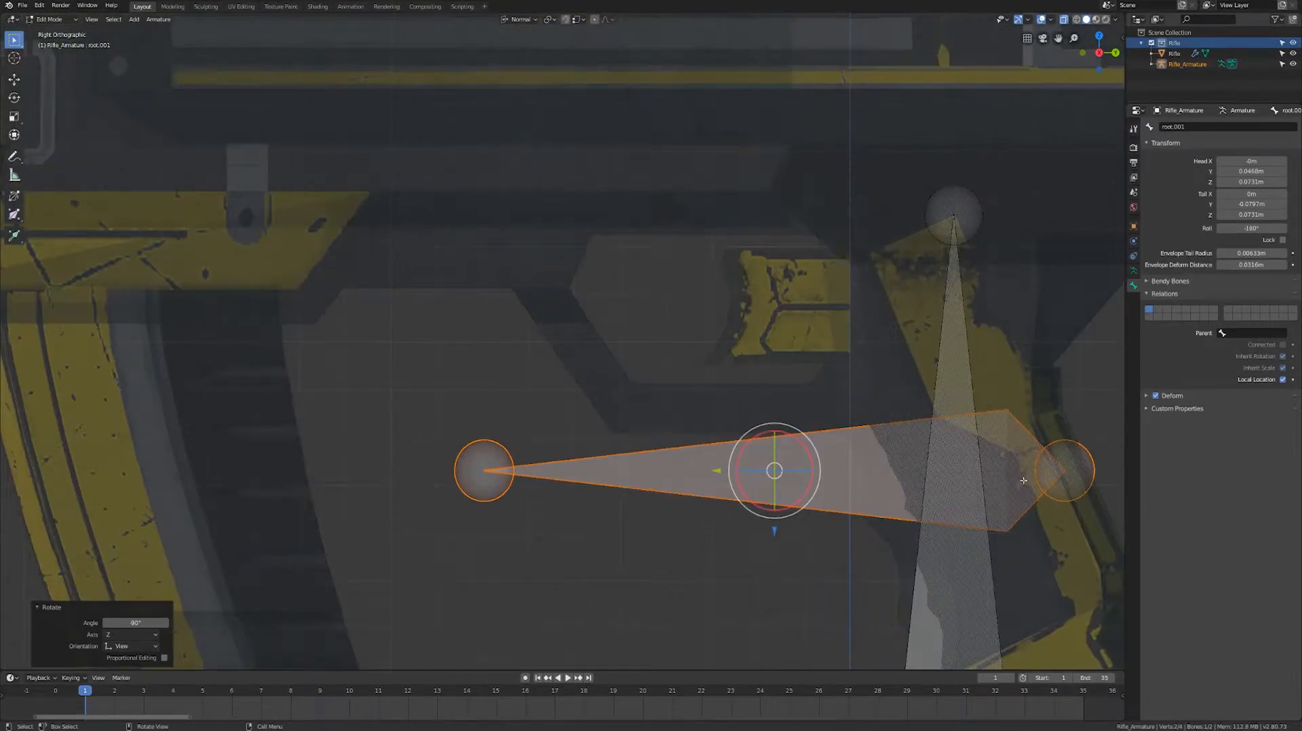
pyautogui.scroll(-2, 678, 462)
pyautogui.press('s')
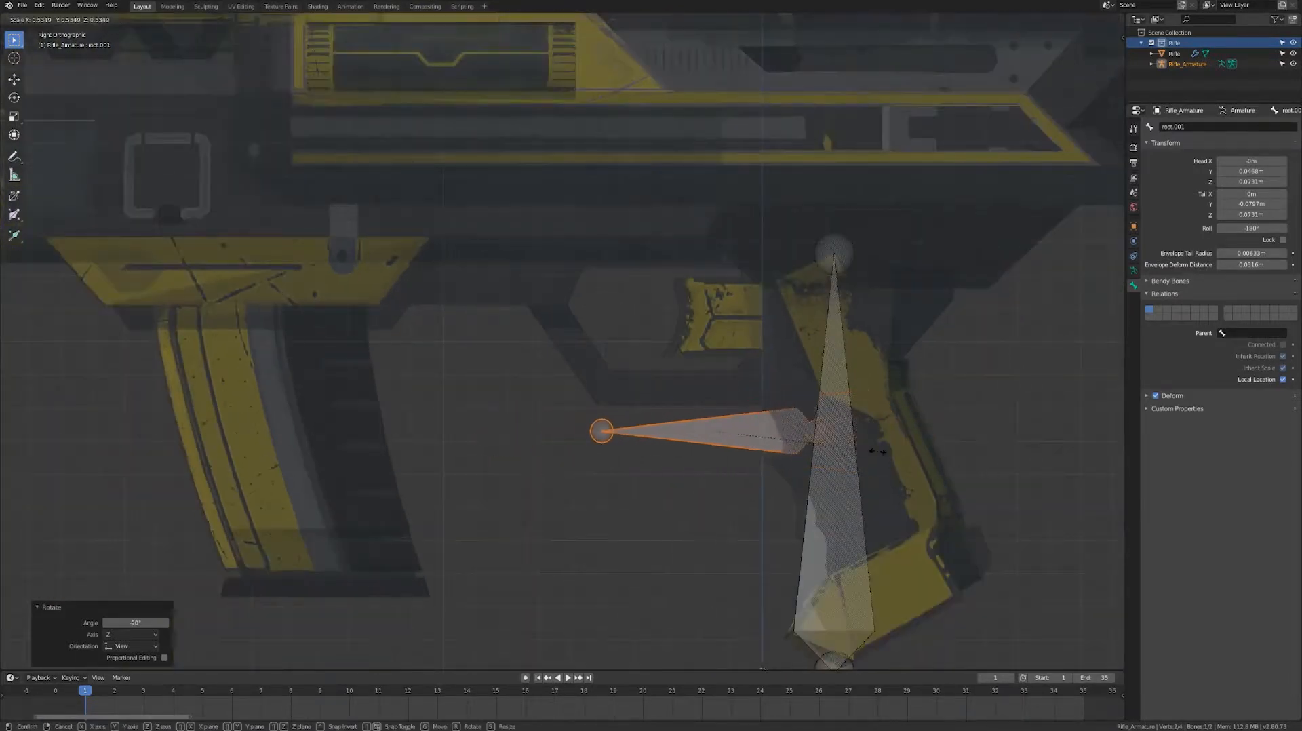
pyautogui.click(841, 440)
pyautogui.press('g')
pyautogui.click(856, 339)
pyautogui.press('s')
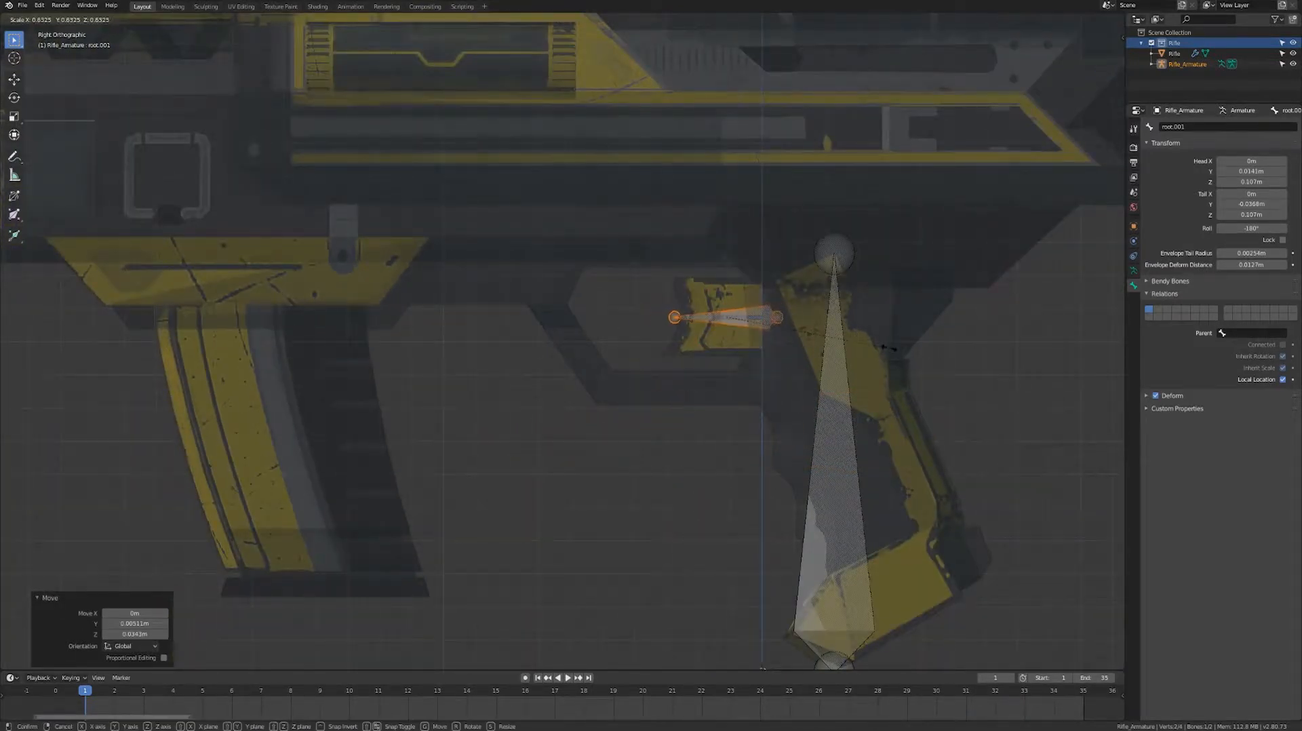
pyautogui.click(881, 346)
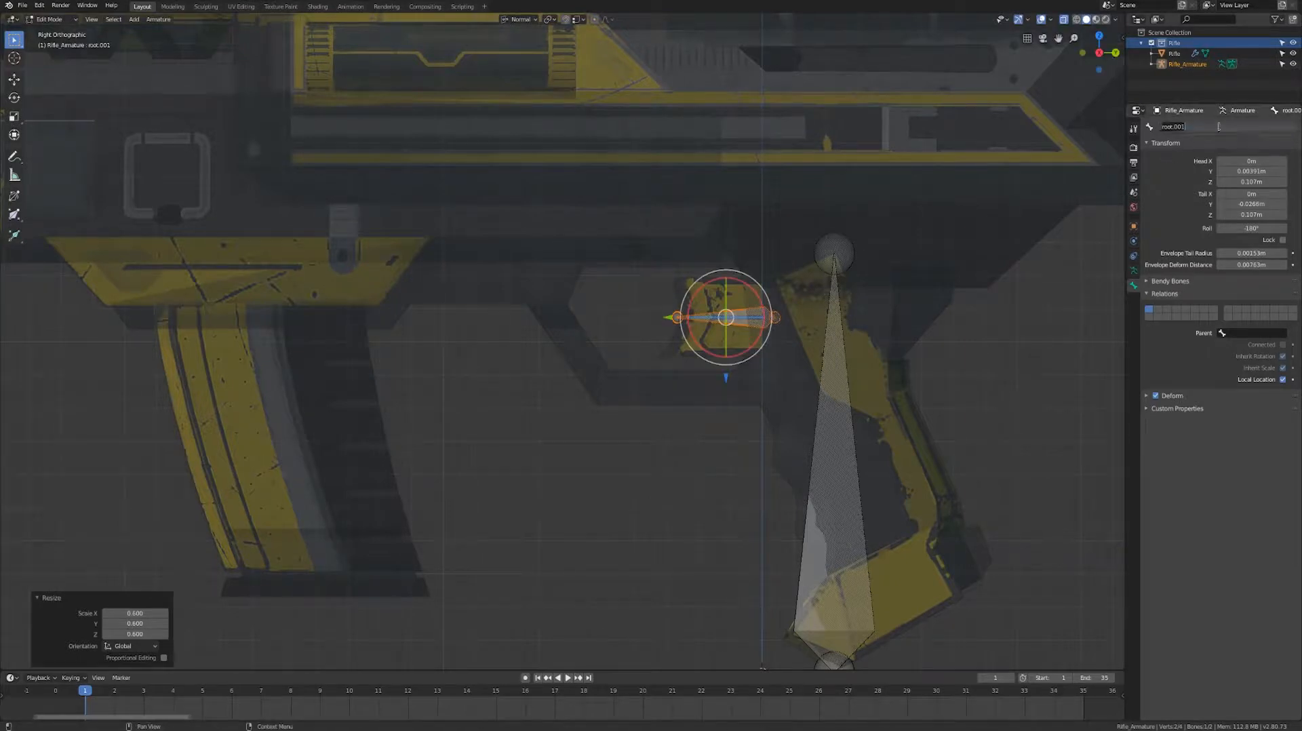
# Rename the duplicated bone trigger and scale it down slightly by about 0.966.
pyautogui.press('BackSpace')
pyautogui.write('trigger')
pyautogui.press('Return')
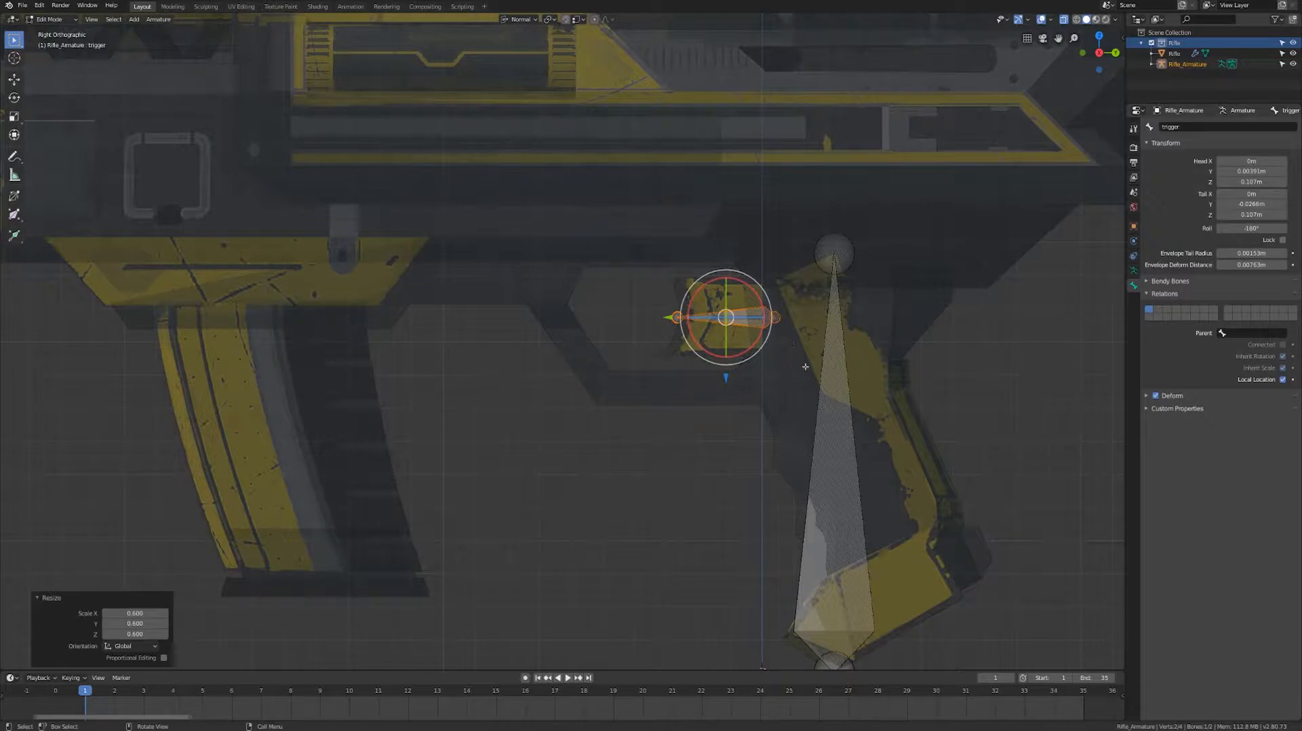
pyautogui.keyDown('ctrl'); pyautogui.hscroll(3, 1055, 333); pyautogui.keyUp('ctrl')
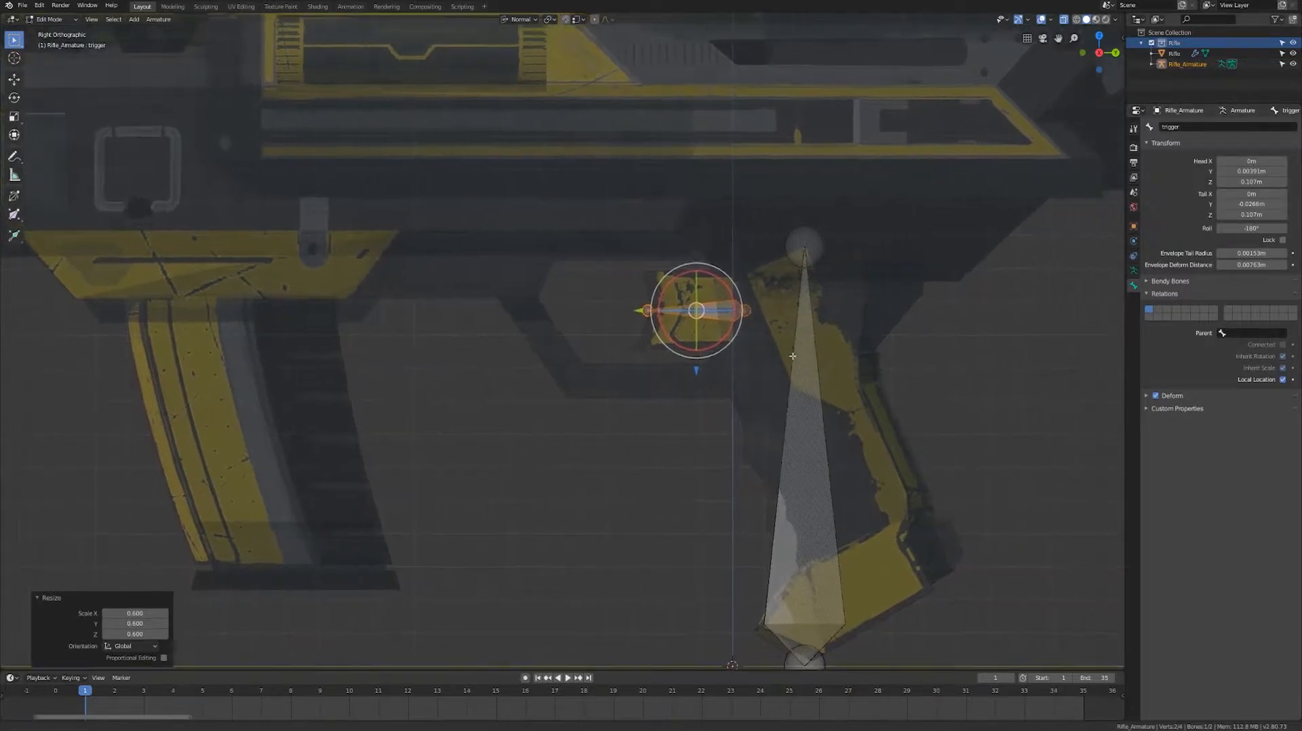
pyautogui.press('s')
pyautogui.click(1018, 341)
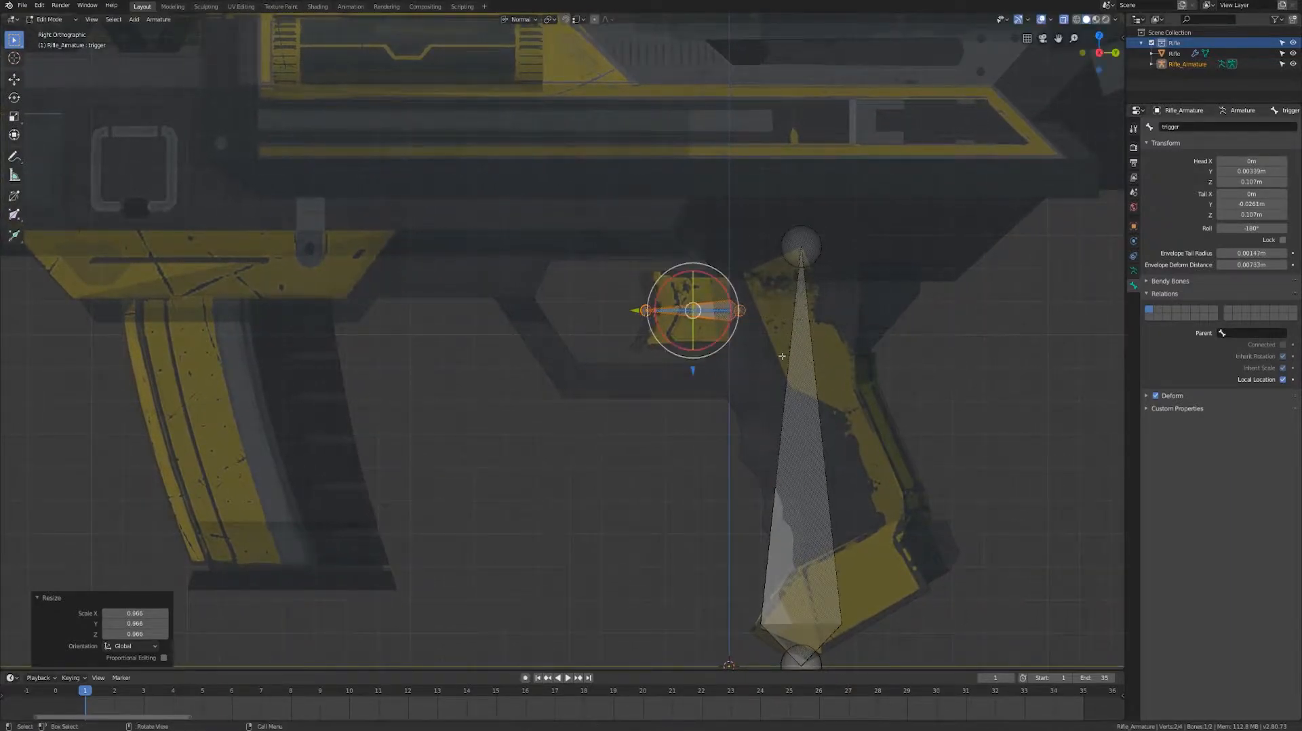
# Duplicate the trigger bone onto the middle of the magazine and name the copy magazine.
pyautogui.keyDown('ctrl'); pyautogui.hscroll(-5, 789, 373); pyautogui.keyUp('ctrl')
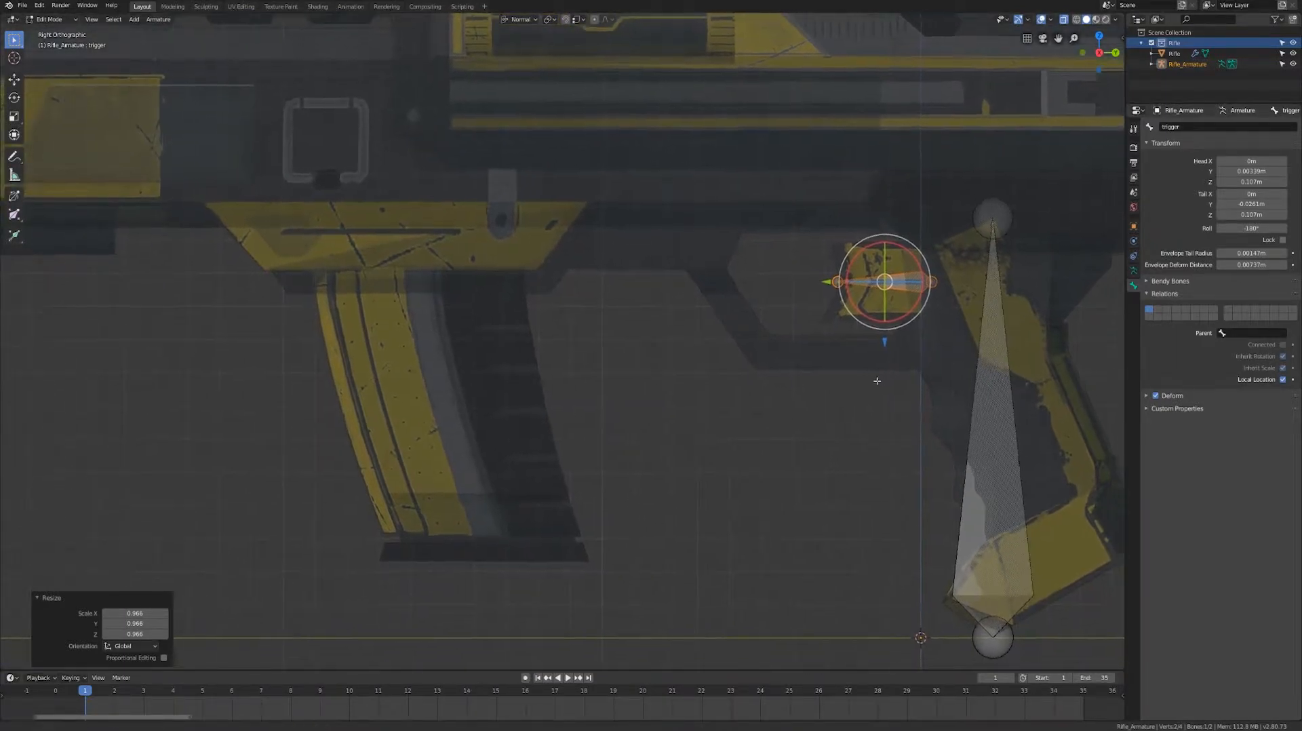
pyautogui.keyDown('ctrl'); pyautogui.hscroll(2, 697, 288); pyautogui.keyUp('ctrl')
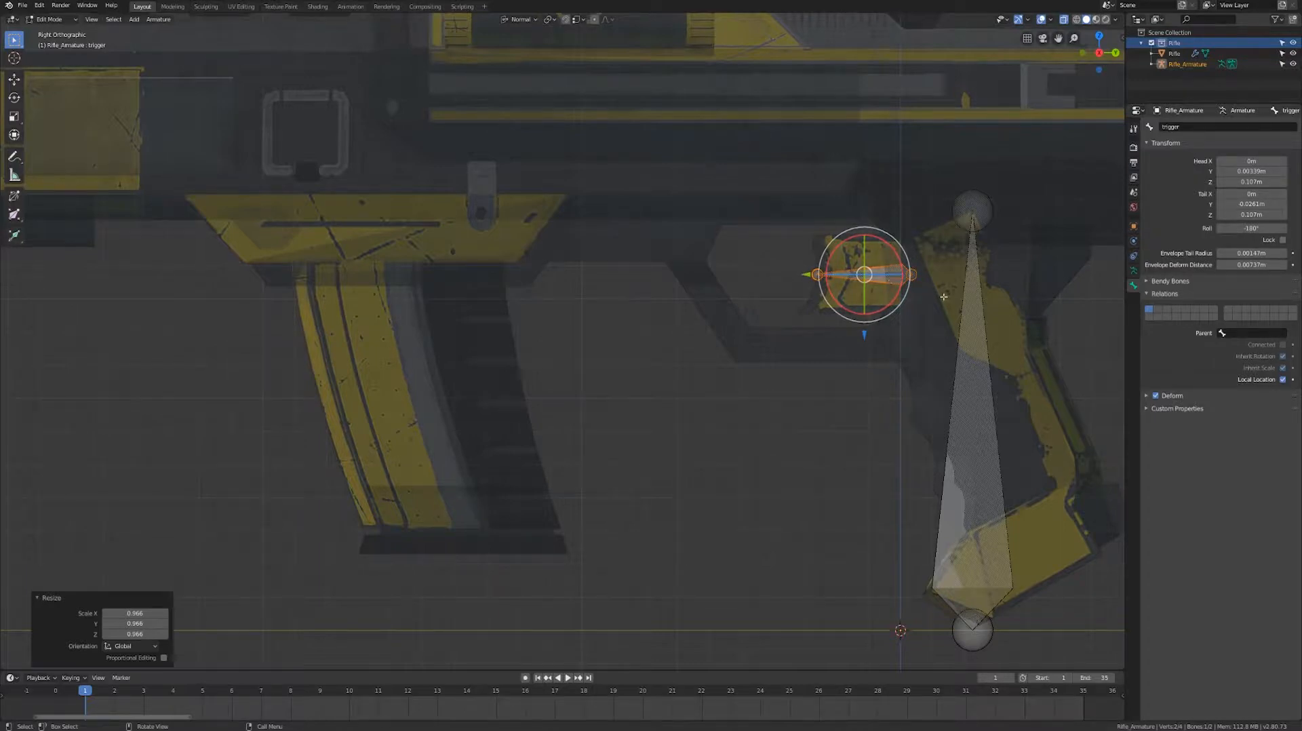
pyautogui.hotkey('shift', 'd')
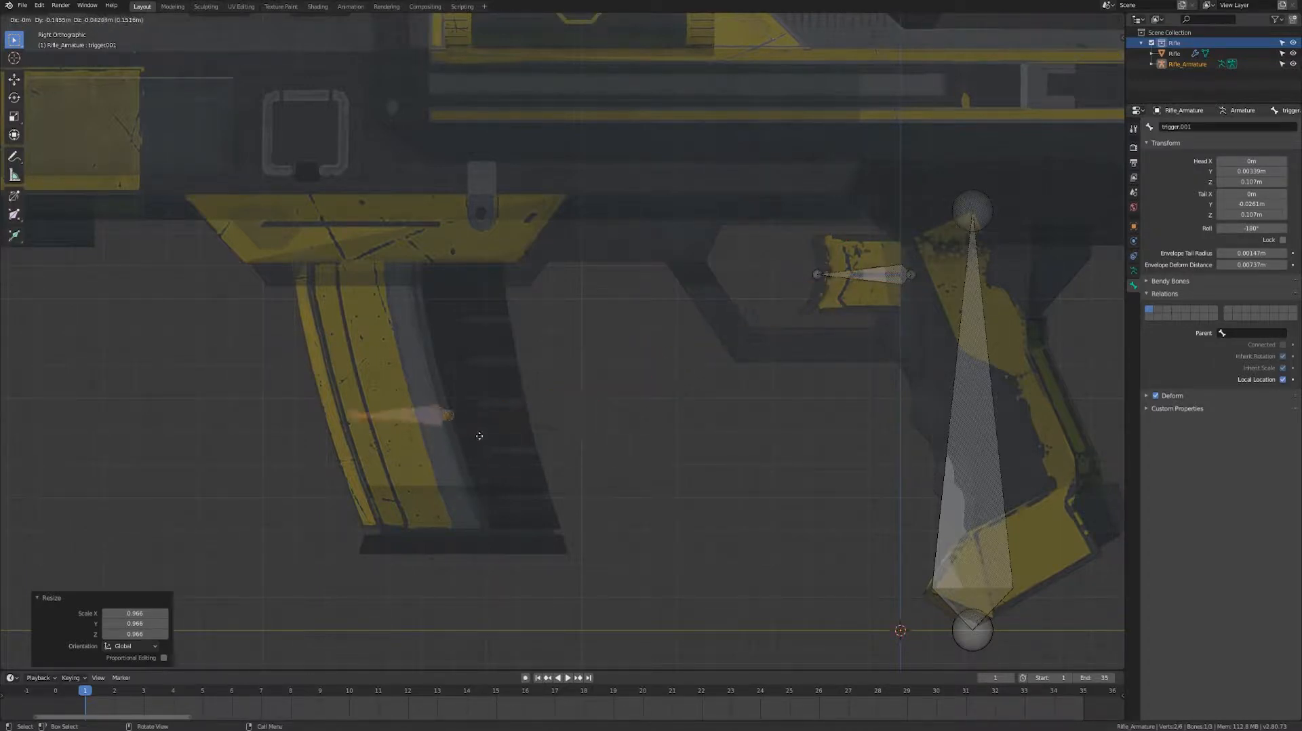
pyautogui.click(469, 429)
pyautogui.keyDown('shift'); pyautogui.moveTo(723, 385); pyautogui.dragTo(902, 374, button='middle'); pyautogui.keyUp('shift')
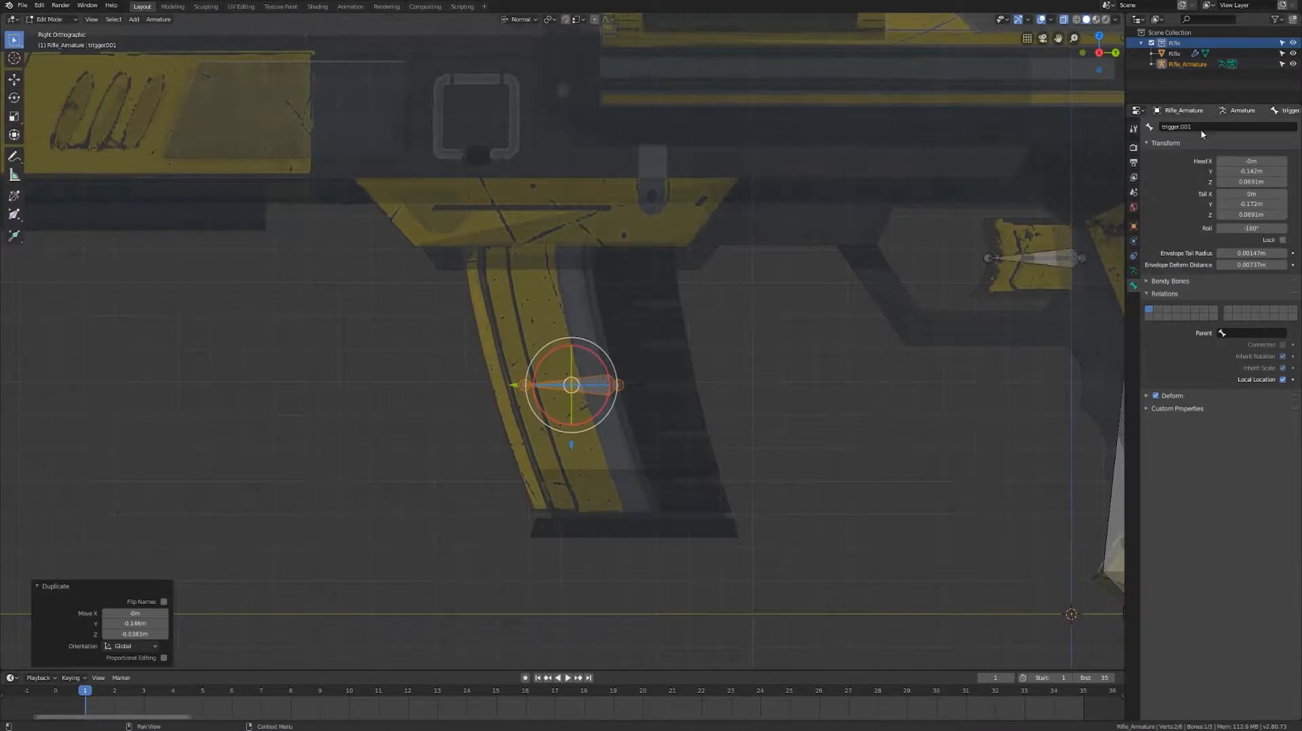
pyautogui.write('maga')
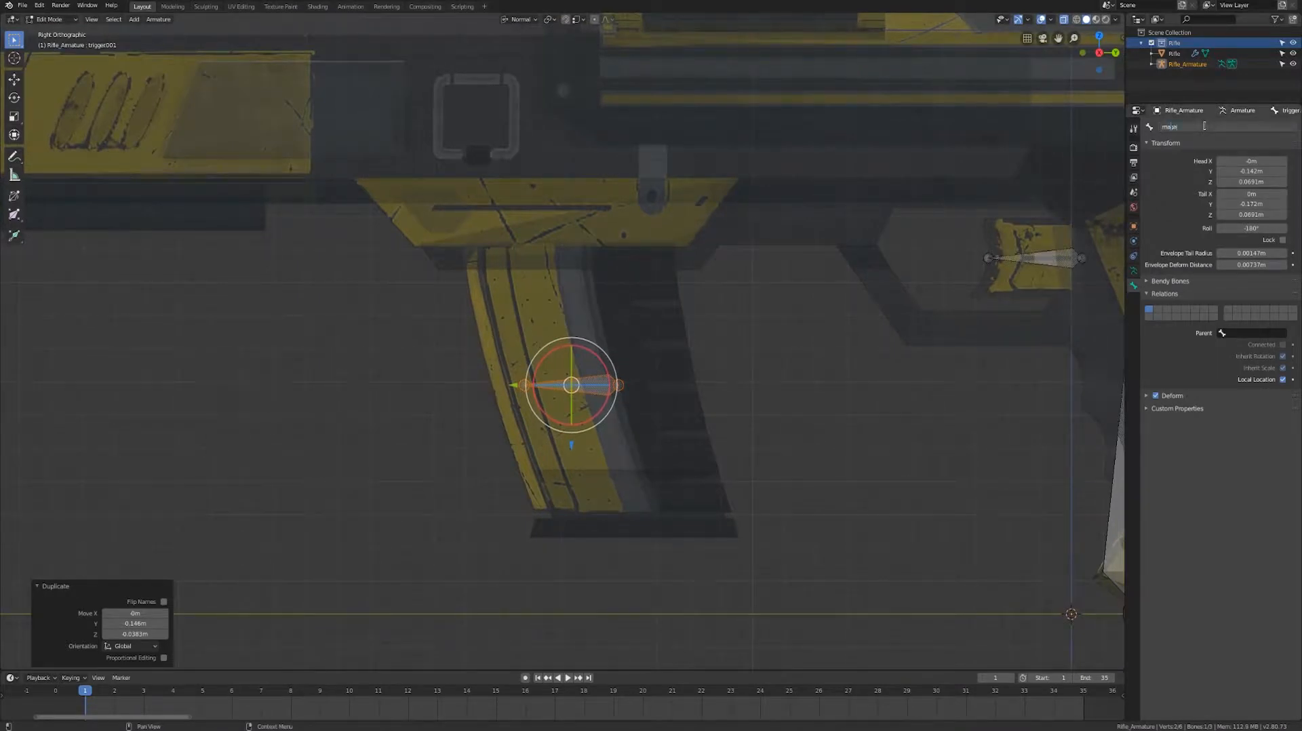
pyautogui.write('zine')
pyautogui.press('Return')
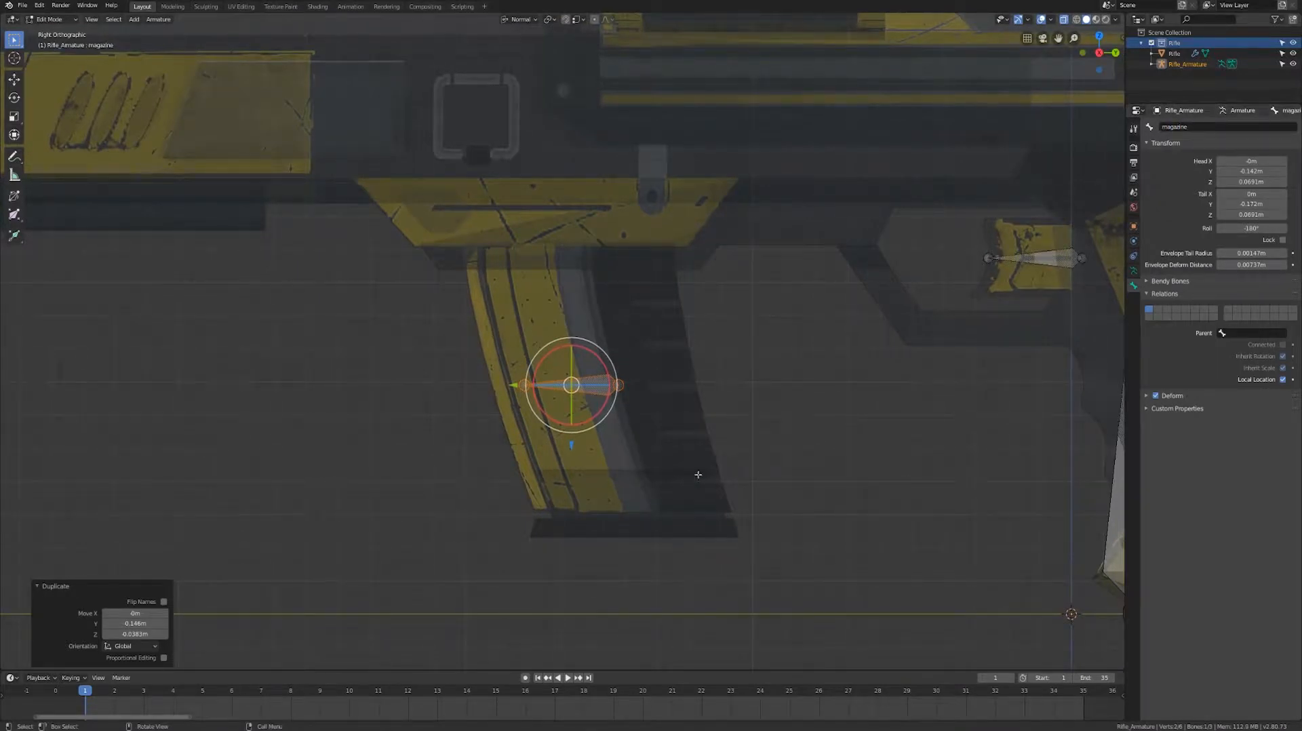
# Rotate the magazine bone 90° to stand vertically and scale it up by about 2.943 to span the magazine.
pyautogui.write('r90')
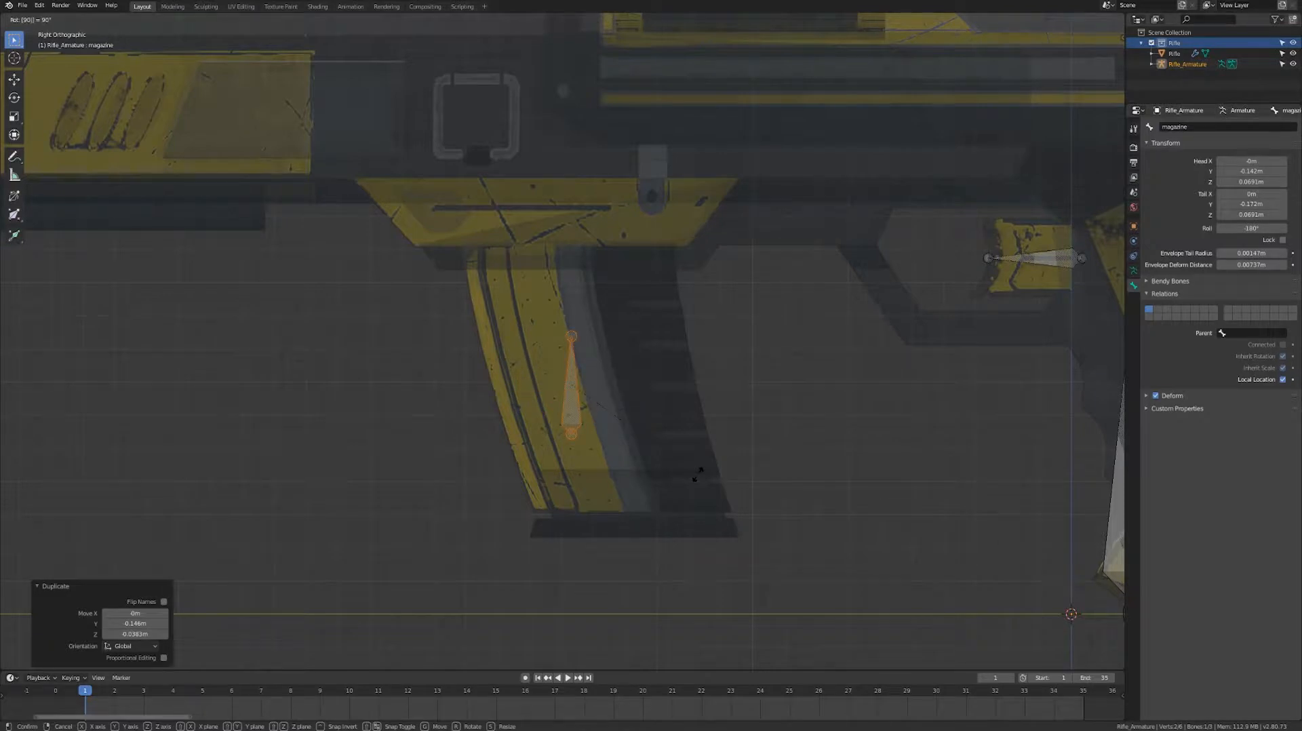
pyautogui.press('Return')
pyautogui.press('s')
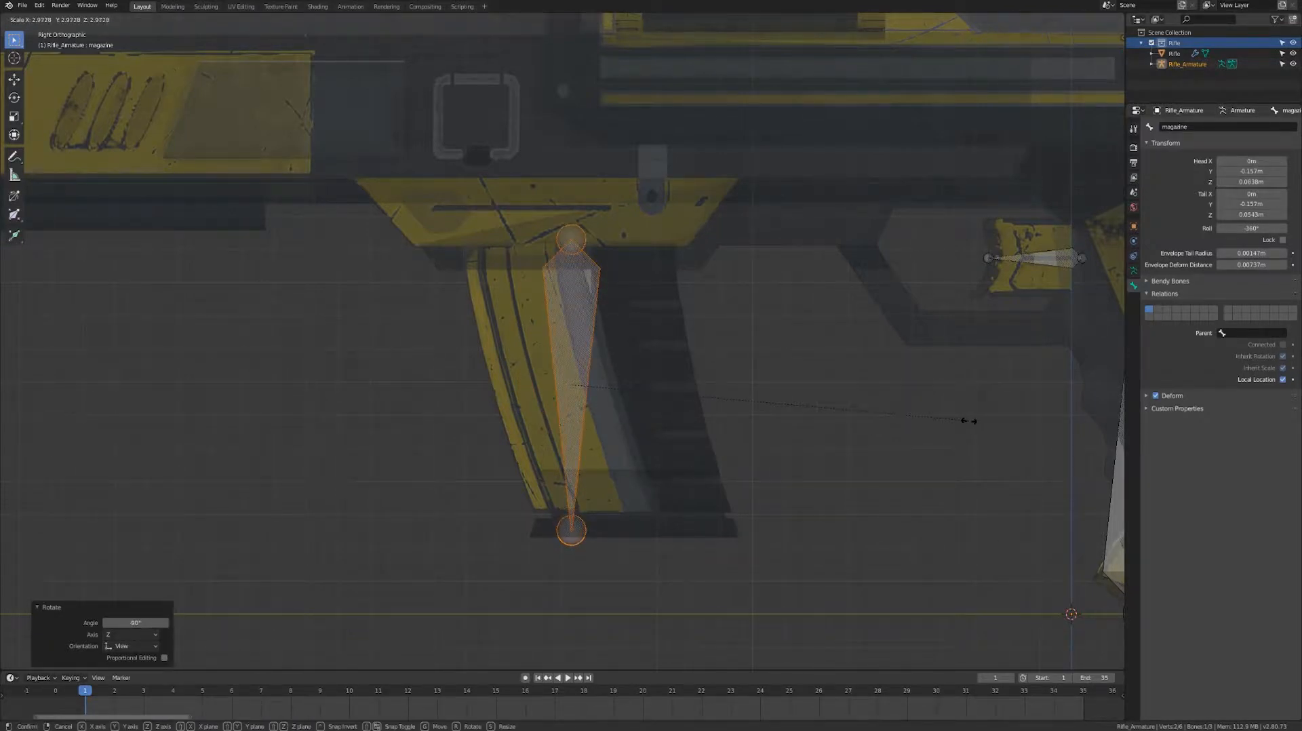
pyautogui.click(965, 421)
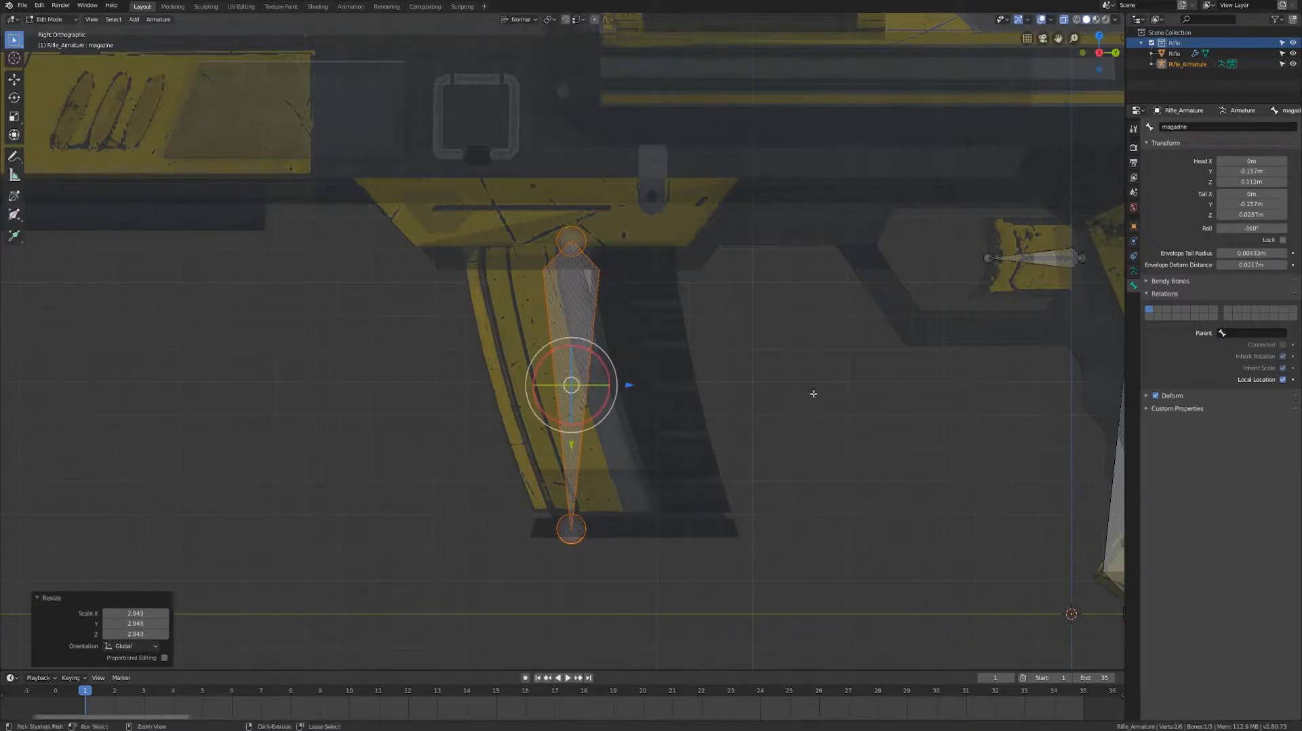
# Switch the armature to Pose Mode and try rotating the magazine bone about its head, cancelling the rotation.
pyautogui.hotkey('ctrl', 'Tab')
pyautogui.click(811, 455)
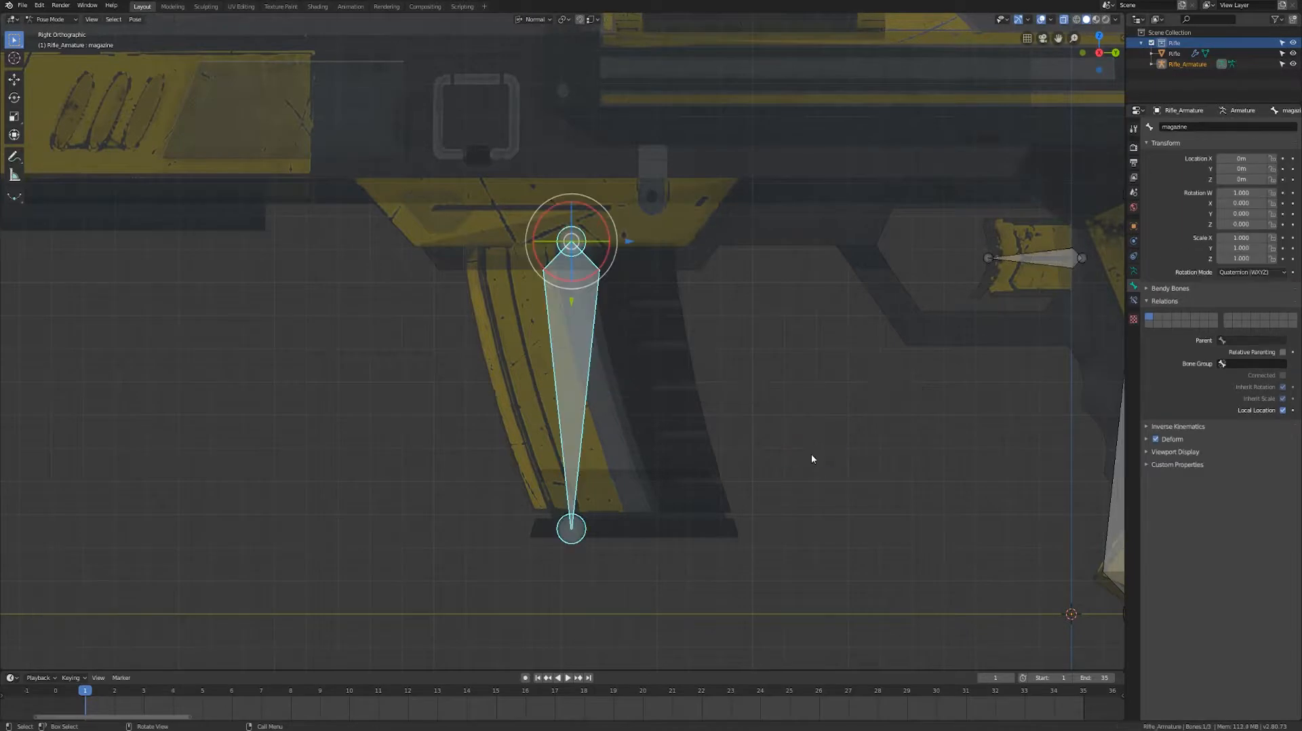
pyautogui.press('r')
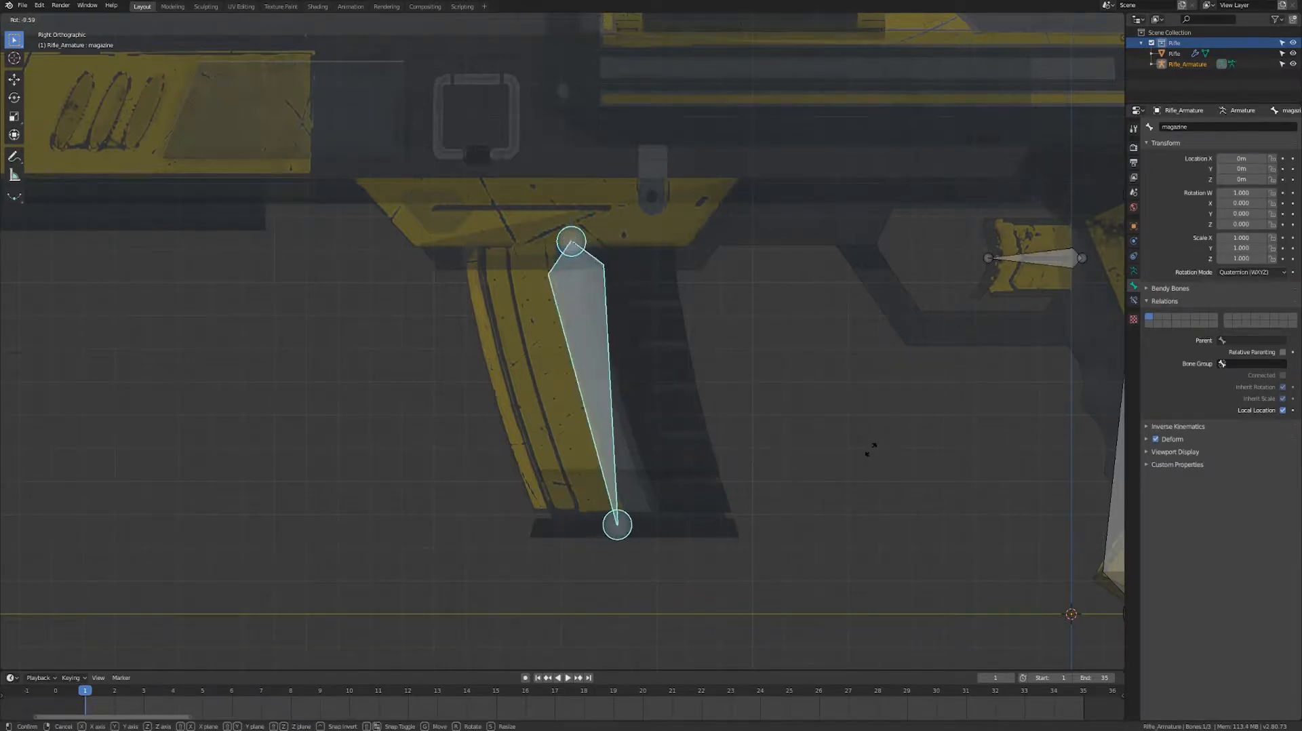
pyautogui.press('Escape')
# Test moving and rotating the magazine bone in the side view, and clear its scale and location.
pyautogui.press('g')
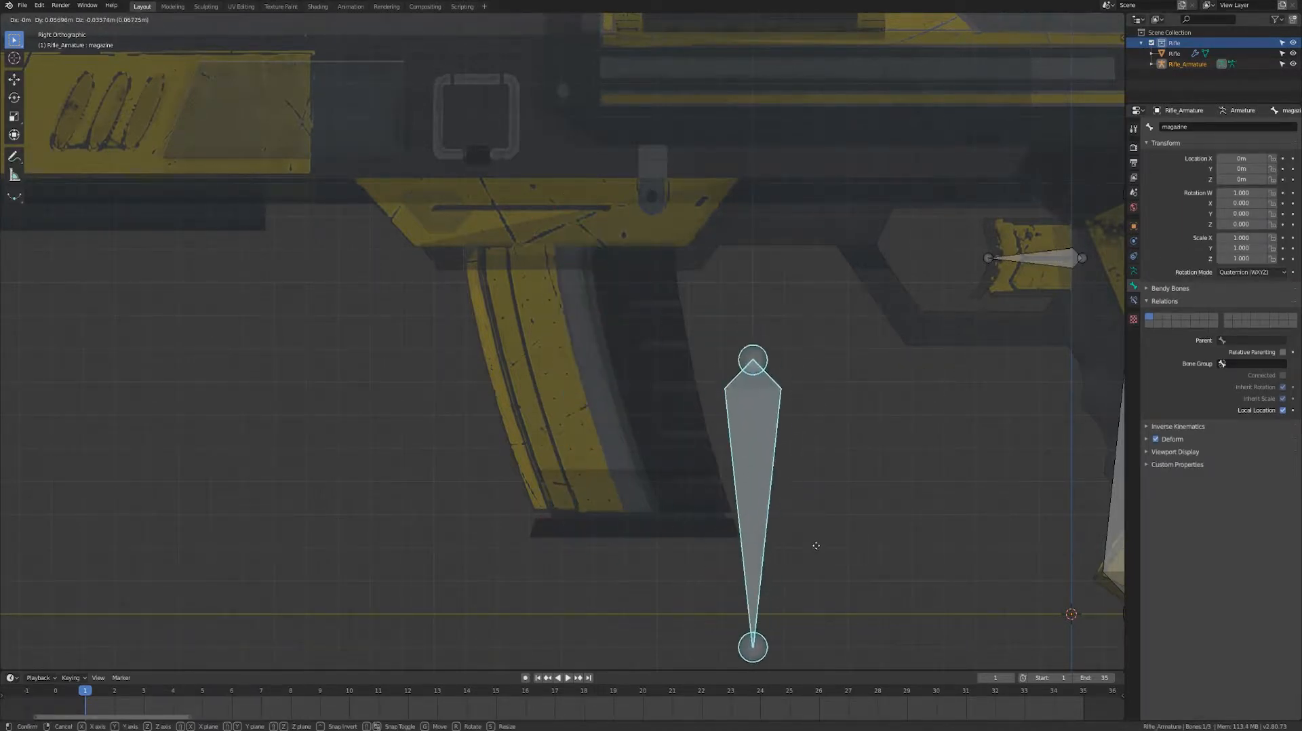
pyautogui.click(662, 439)
pyautogui.press('r')
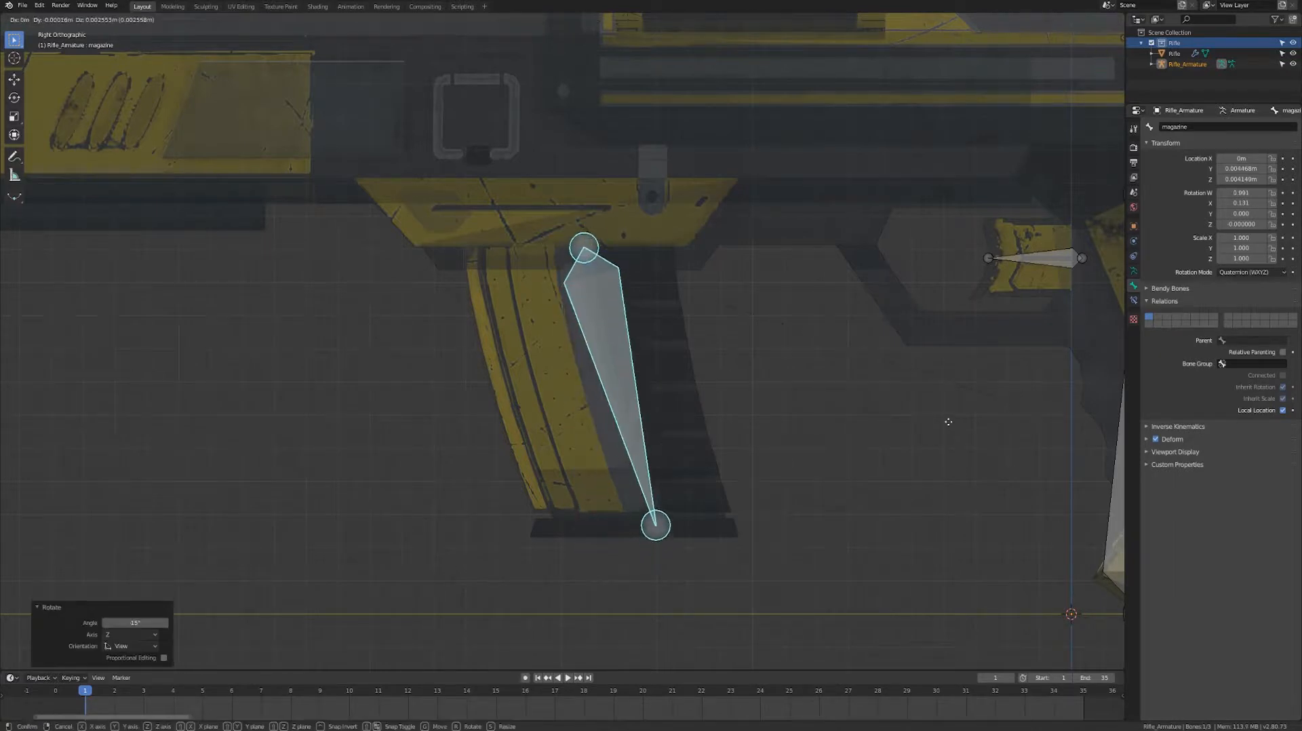
pyautogui.click(932, 418)
pyautogui.press('g')
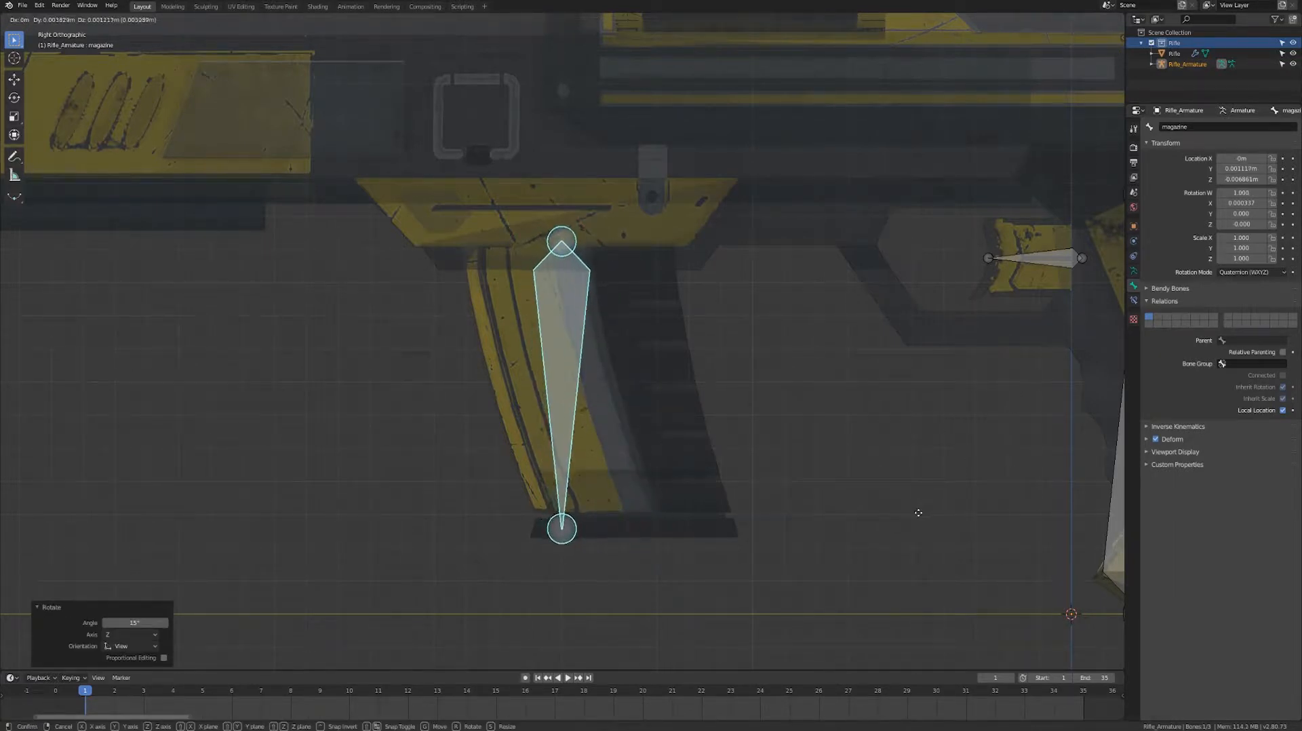
pyautogui.click(916, 515)
pyautogui.hotkey('alt', 's')
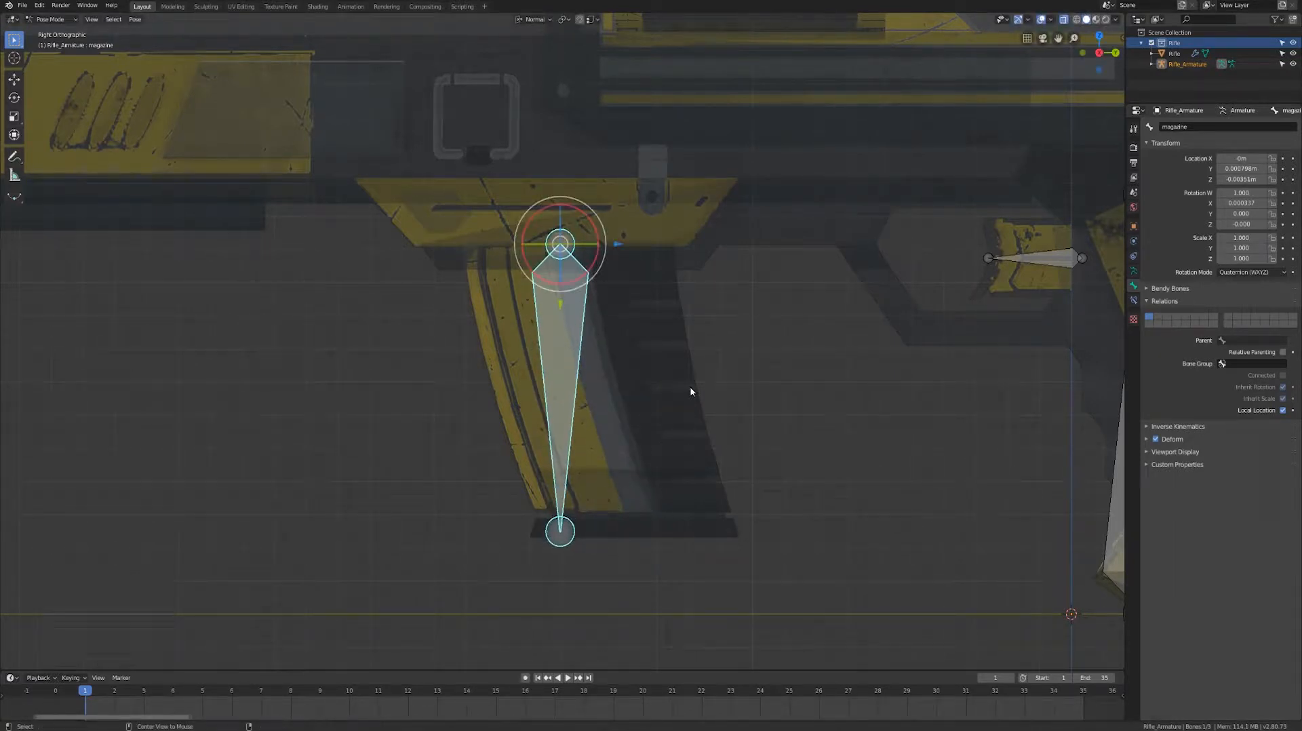
pyautogui.hotkey('alt', 'g')
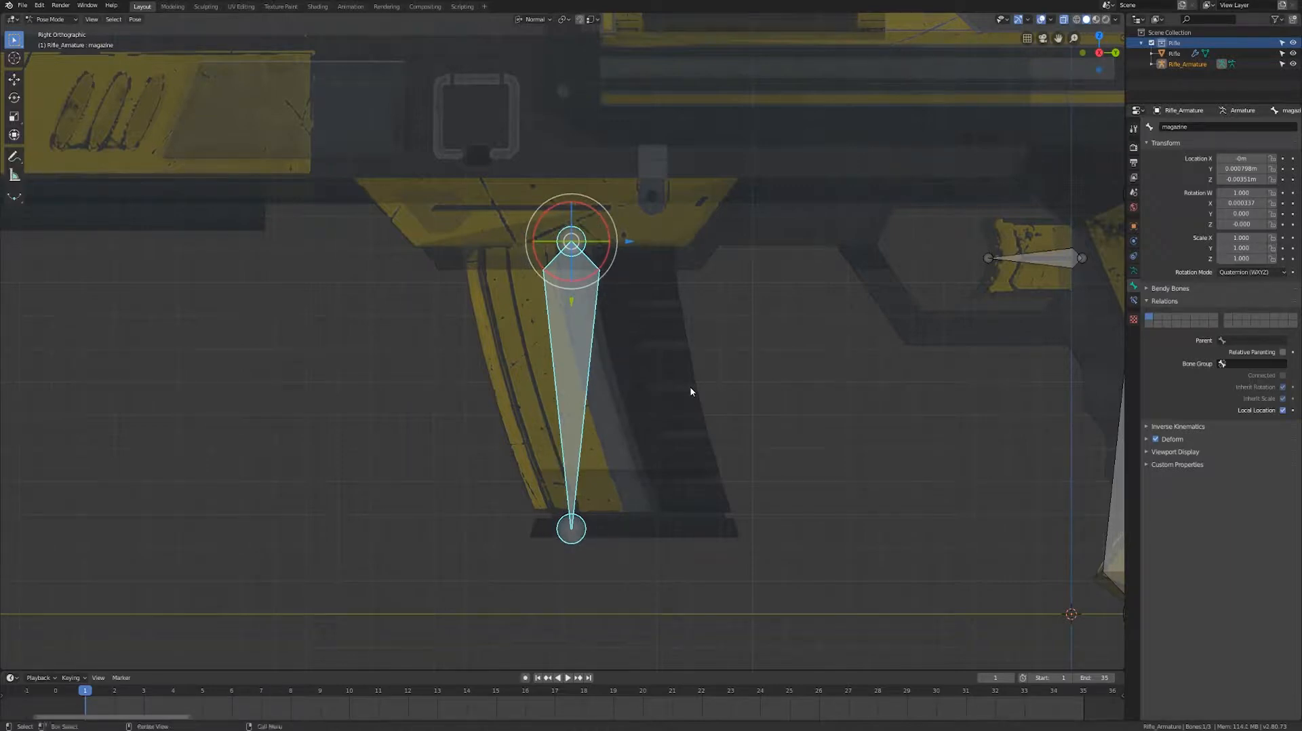
# Try flipping, tilting and repositioning the magazine bone in the side view, and clear its location and rotation.
pyautogui.press('r')
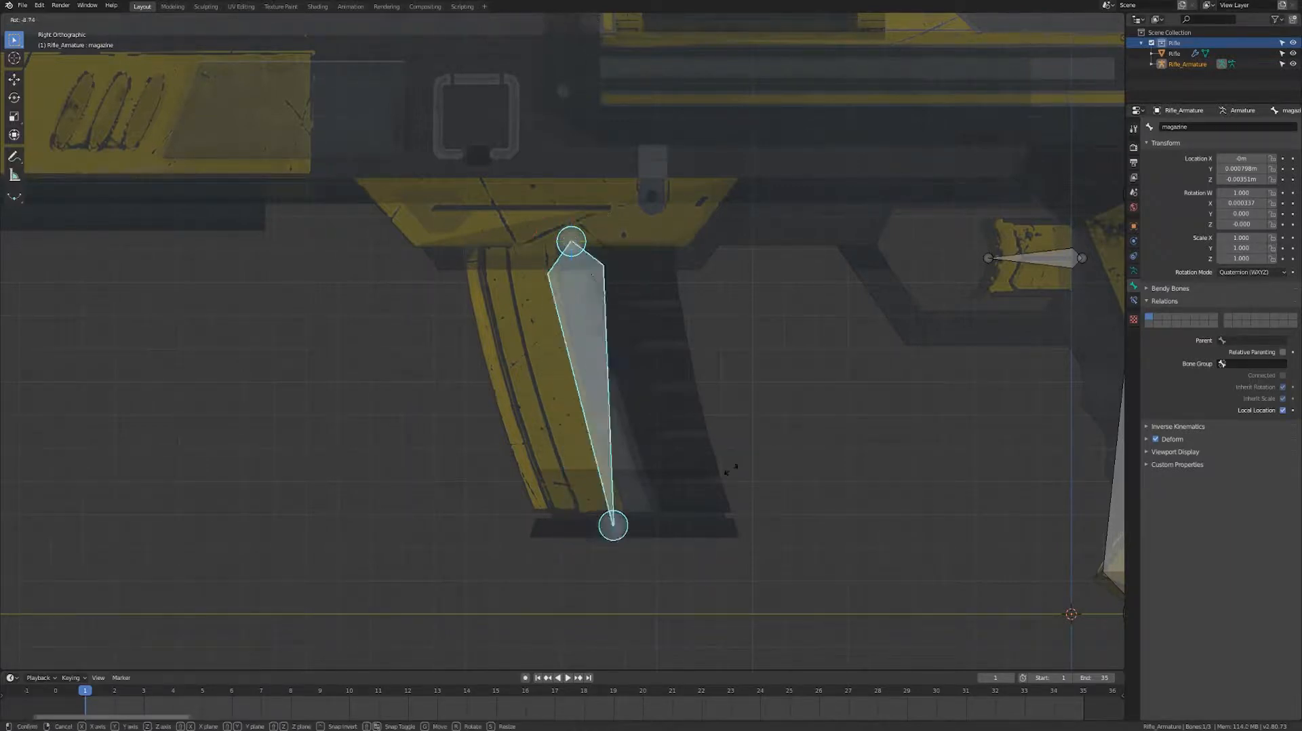
pyautogui.click(499, 119)
pyautogui.press('g')
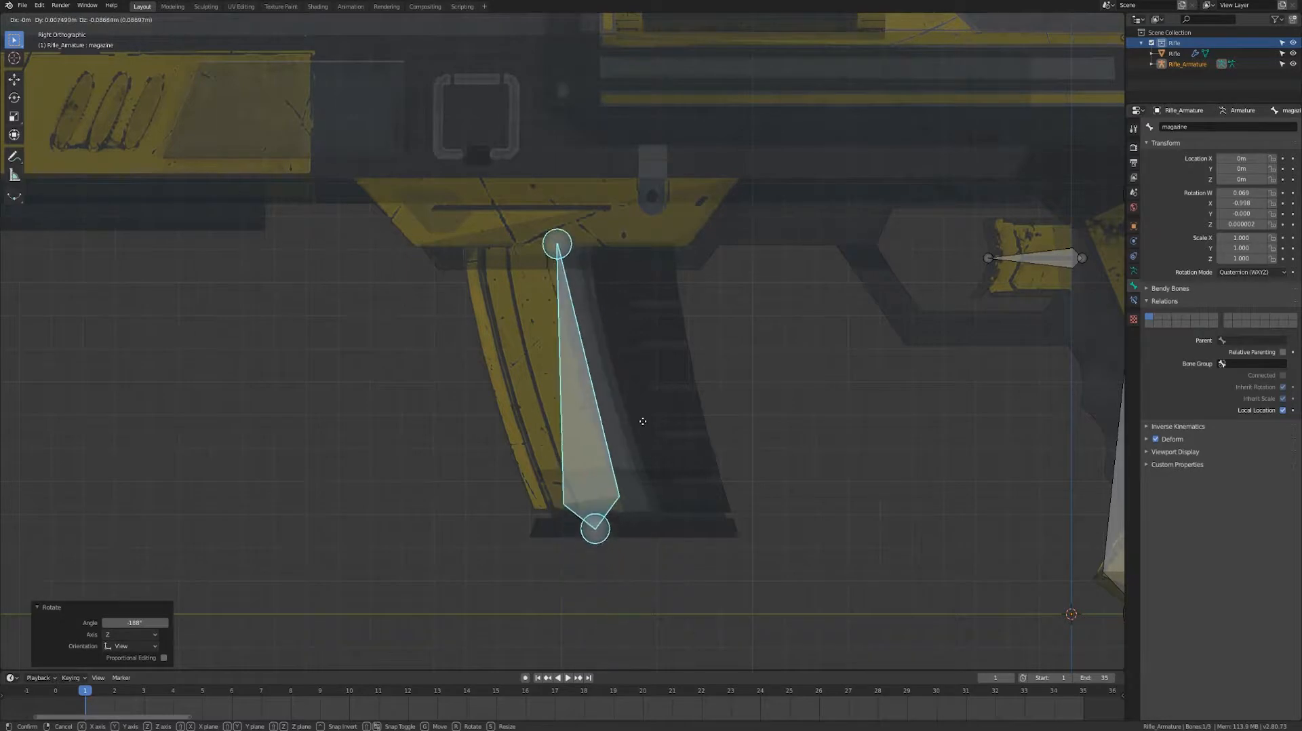
pyautogui.click(644, 421)
pyautogui.press('r')
pyautogui.click(722, 437)
pyautogui.press('g')
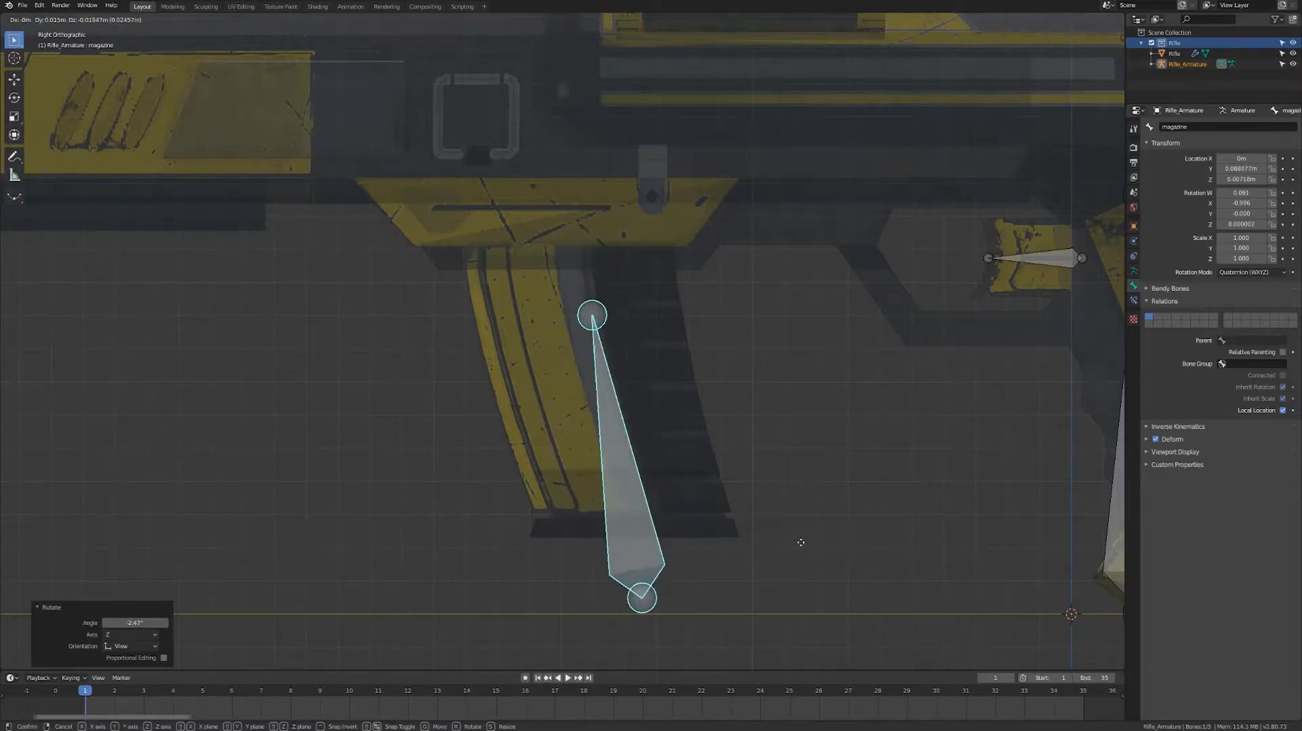
pyautogui.click(793, 525)
pyautogui.press('g')
pyautogui.click(779, 474)
pyautogui.press('r')
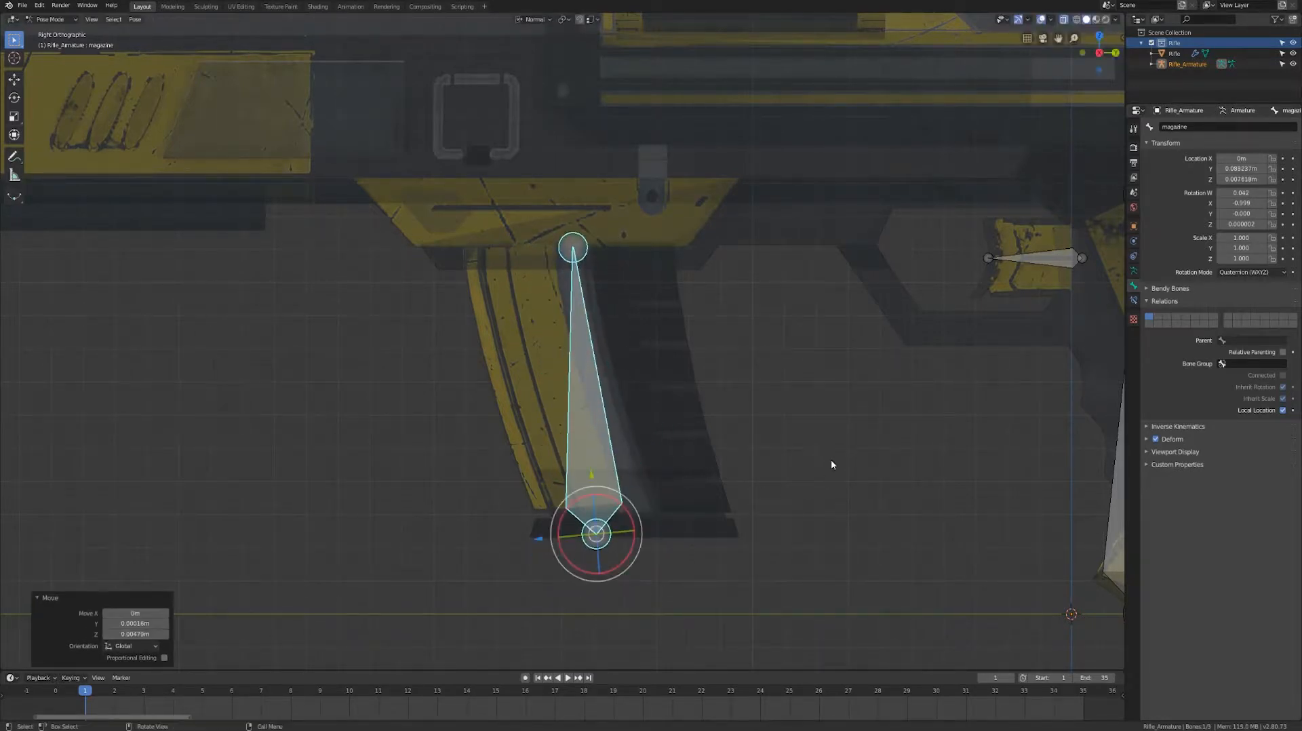
pyautogui.click(840, 433)
pyautogui.press('g')
pyautogui.click(843, 415)
pyautogui.press('g')
pyautogui.click(871, 405)
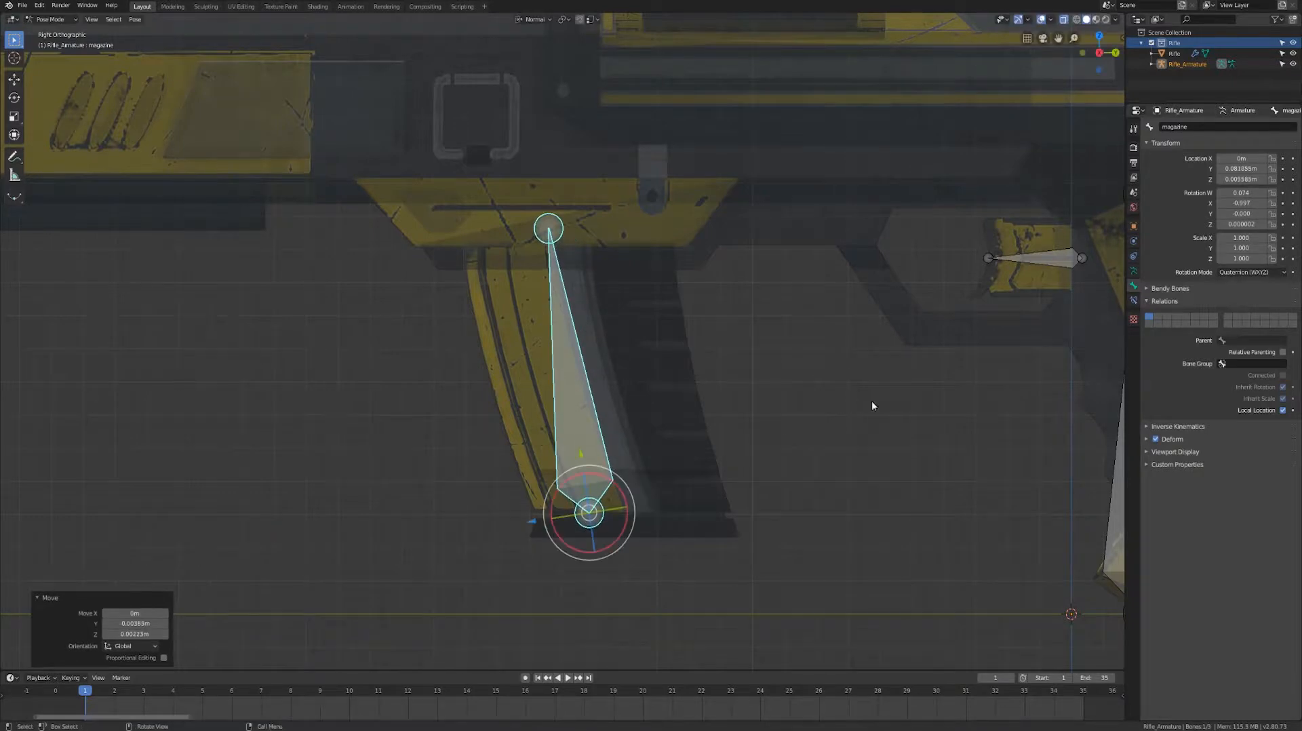
pyautogui.hotkey('alt', 'g')
pyautogui.hotkey('alt', 'r')
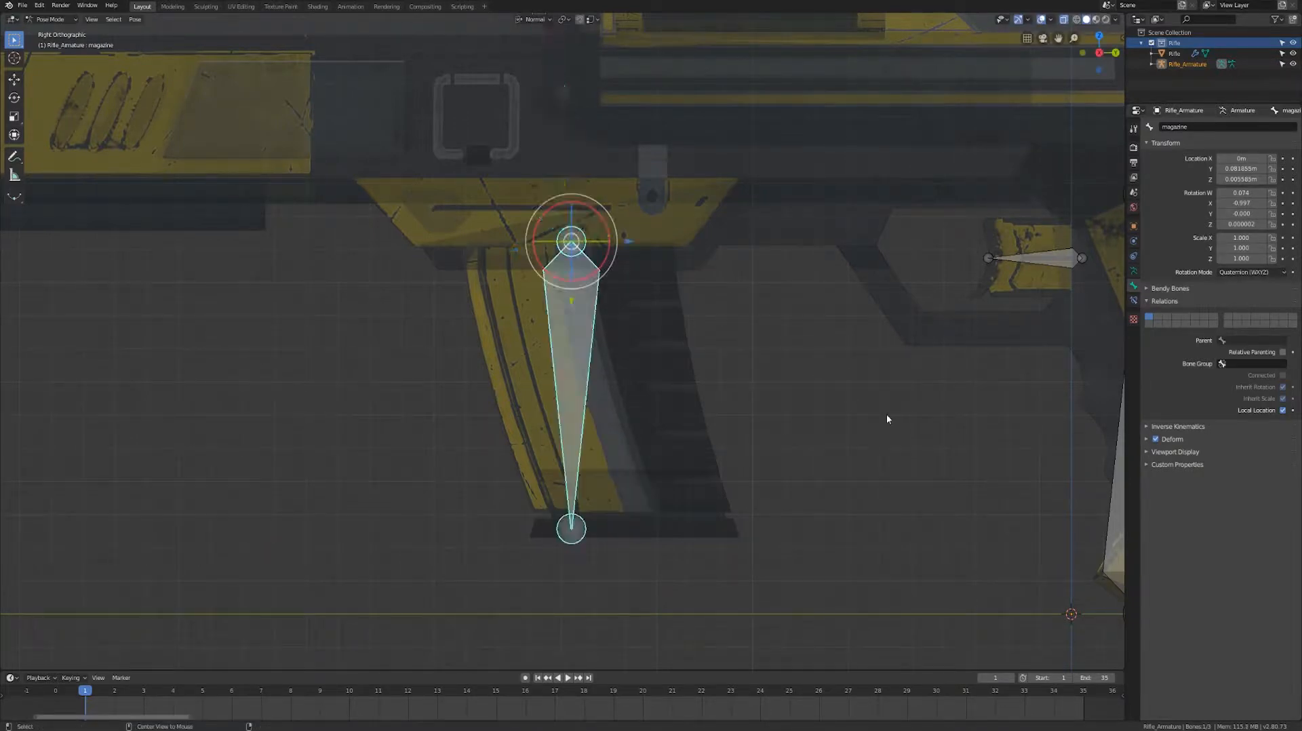
# Return the armature to Edit Mode and set the magazine bone's roll to 0°.
pyautogui.press('Tab')
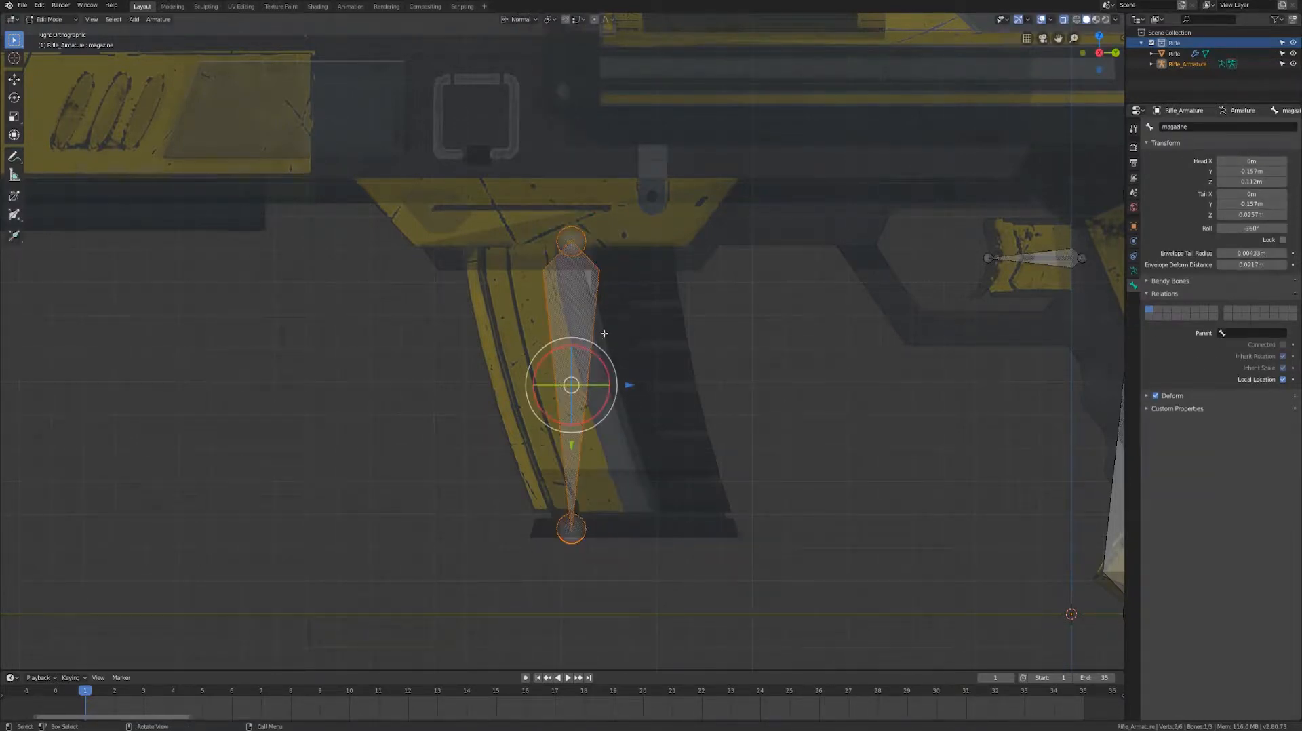
pyautogui.keyDown('shift'); pyautogui.moveTo(906, 330); pyautogui.dragTo(767, 333, button='middle'); pyautogui.keyUp('shift')
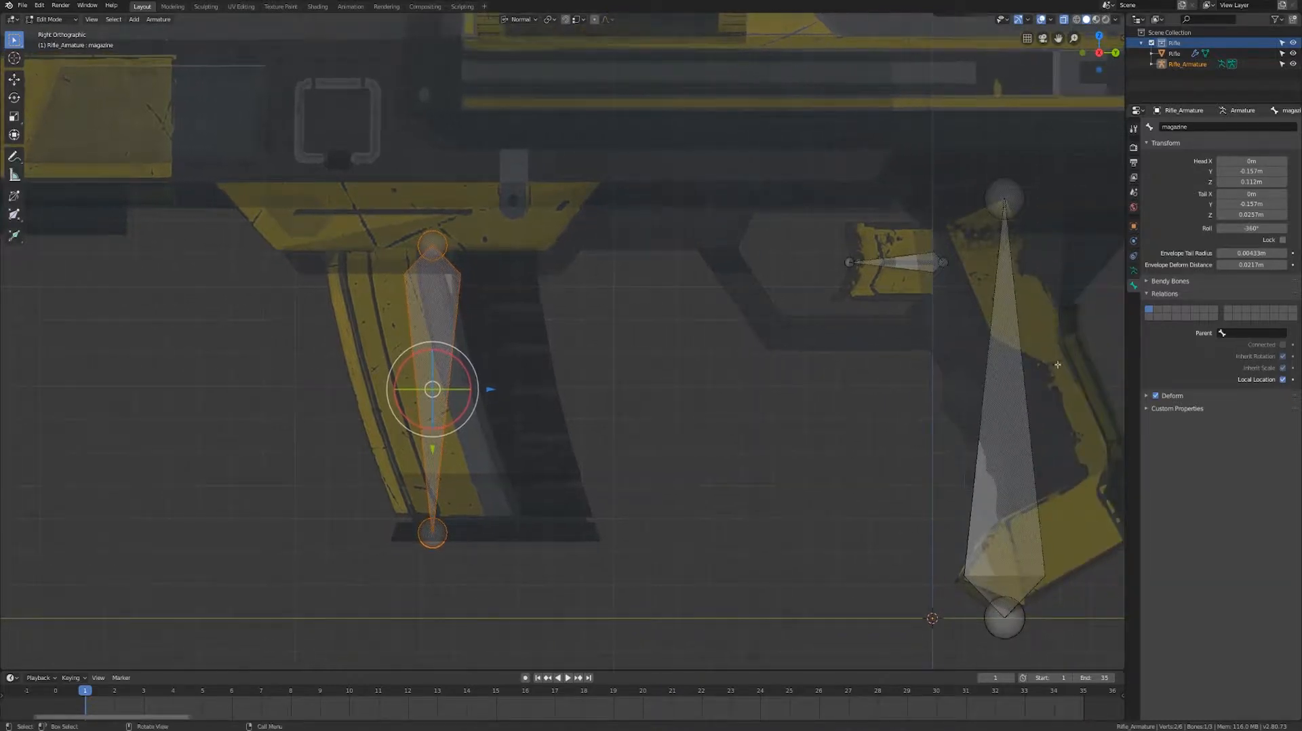
pyautogui.keyDown('shift'); pyautogui.moveTo(427, 318); pyautogui.dragTo(637, 376, button='middle'); pyautogui.keyUp('shift')
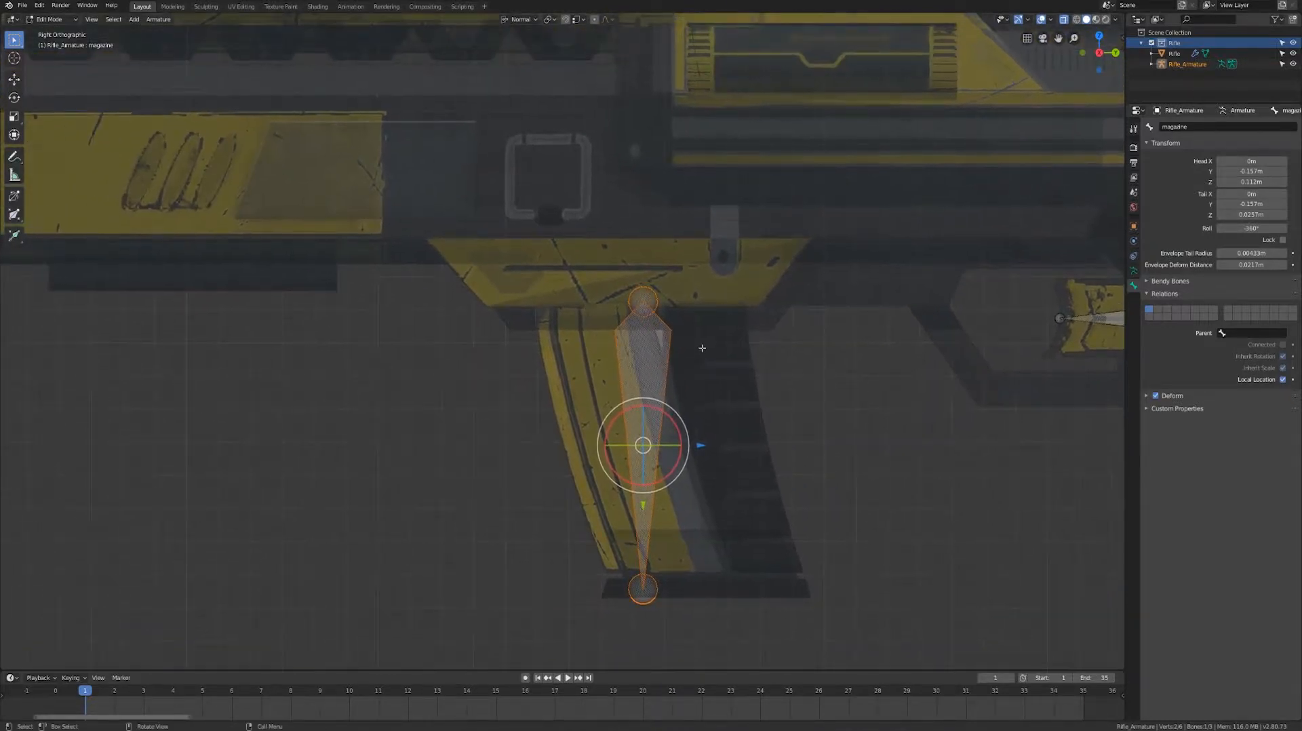
pyautogui.click(1263, 228)
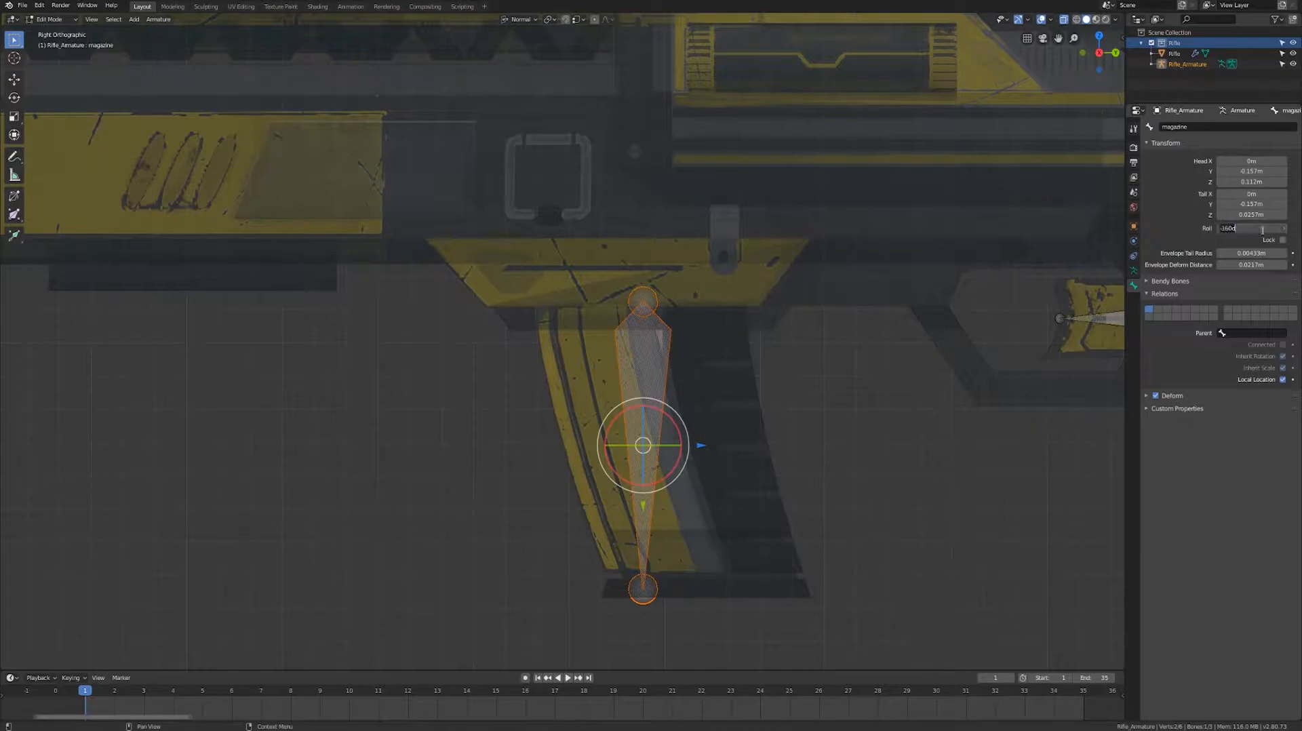
pyautogui.press('Return')
pyautogui.click(657, 377)
pyautogui.click(671, 369)
# Duplicate the trigger bone in the side view and place the copy about -0.188 m in Y and 0.0144 m in Z, at the magazine housing's front.
pyautogui.moveTo(857, 526); pyautogui.dragTo(952, 518, button='middle')
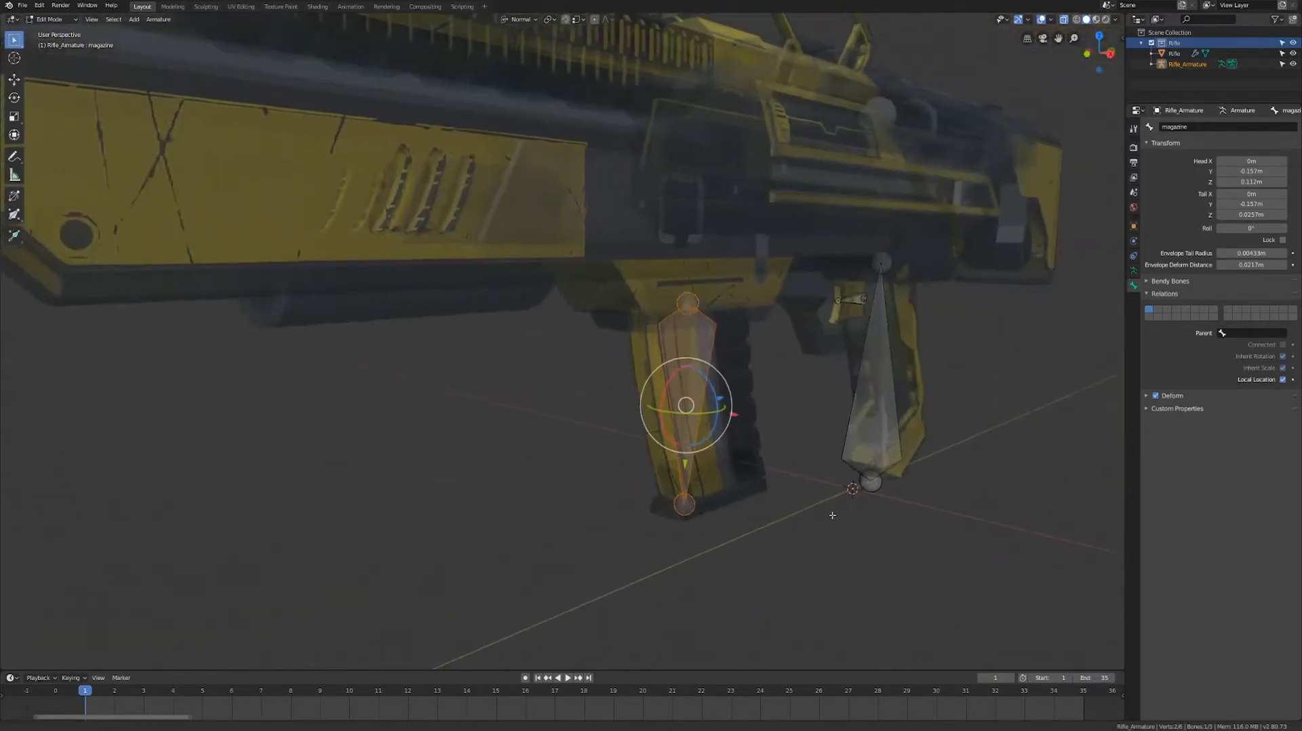
pyautogui.moveTo(878, 410); pyautogui.dragTo(793, 424, button='middle')
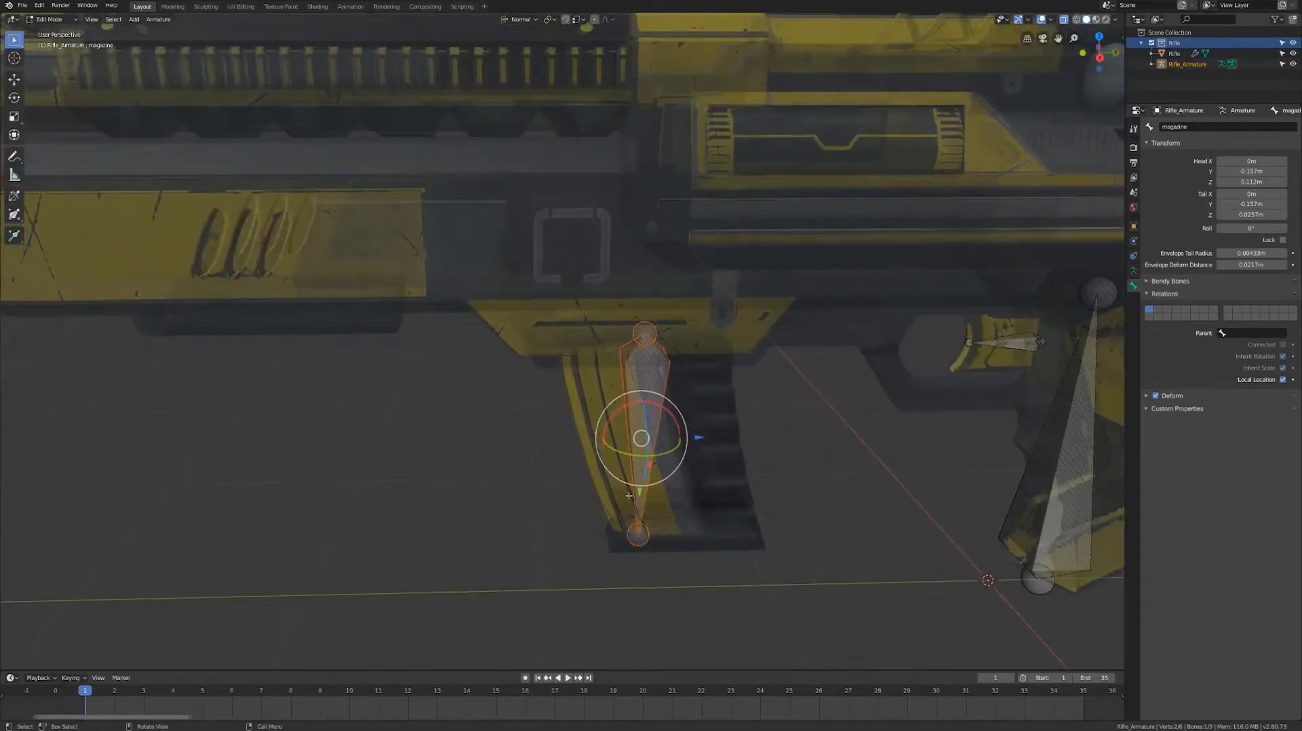
pyautogui.press('KP_3')
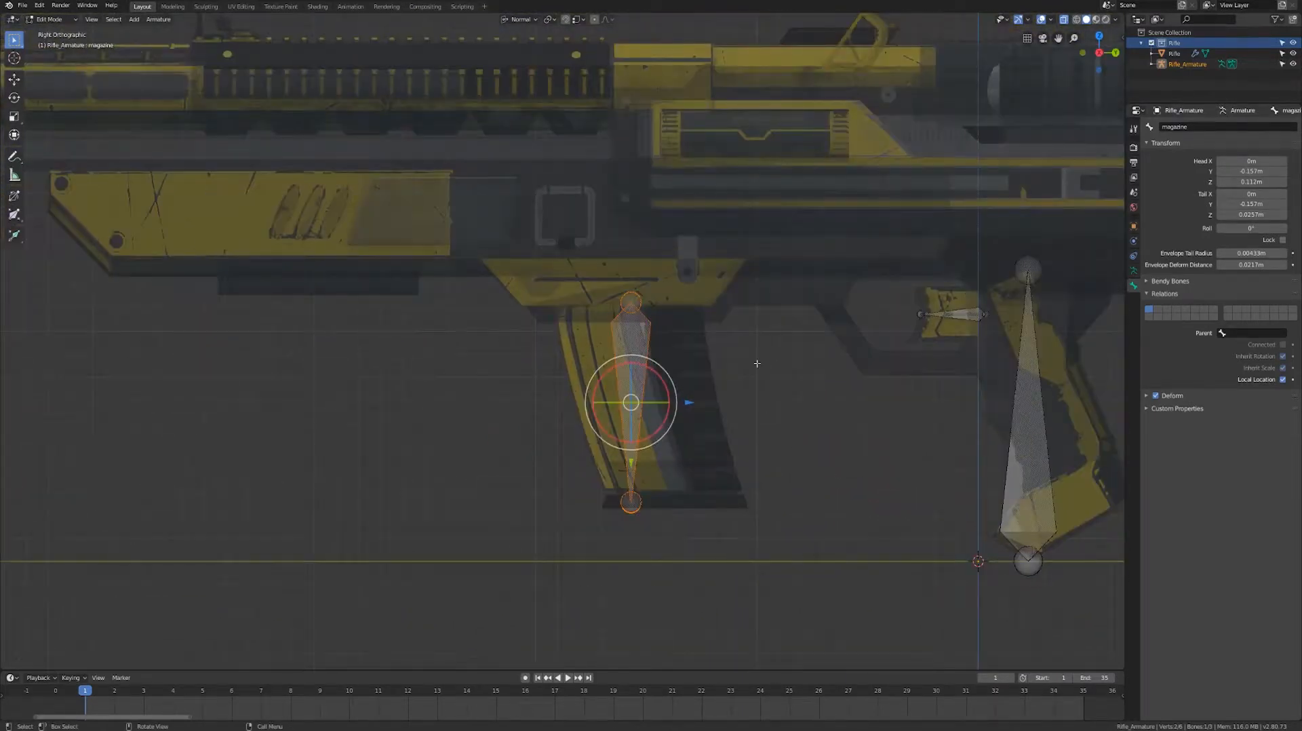
pyautogui.click(937, 334)
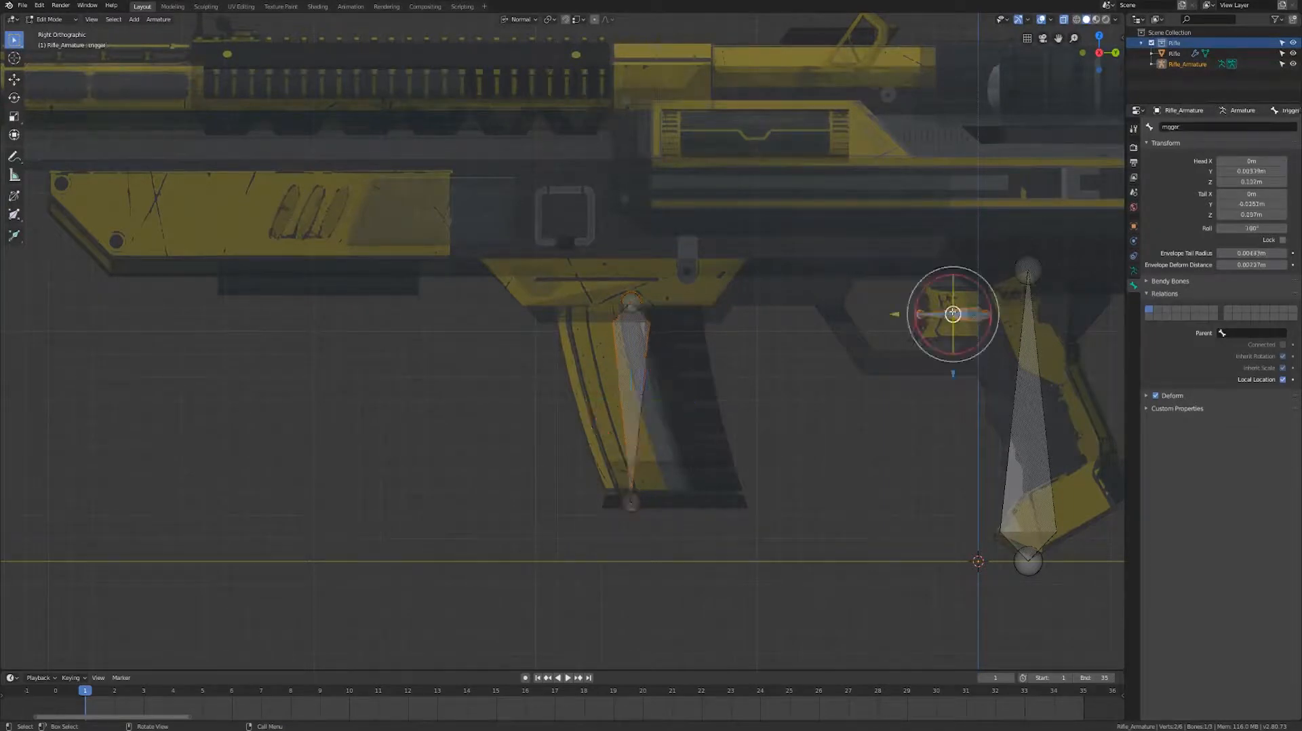
pyautogui.scroll(2, 581, 283)
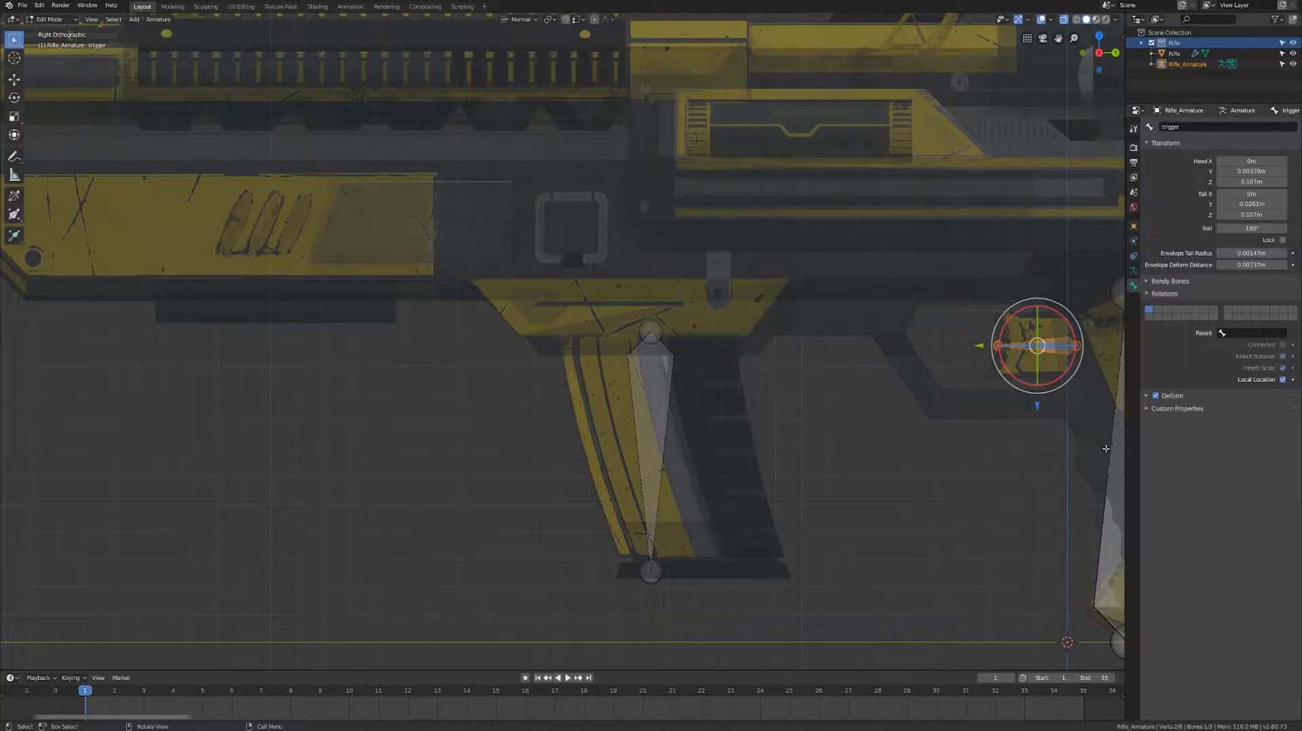
pyautogui.hotkey('shift', 'd')
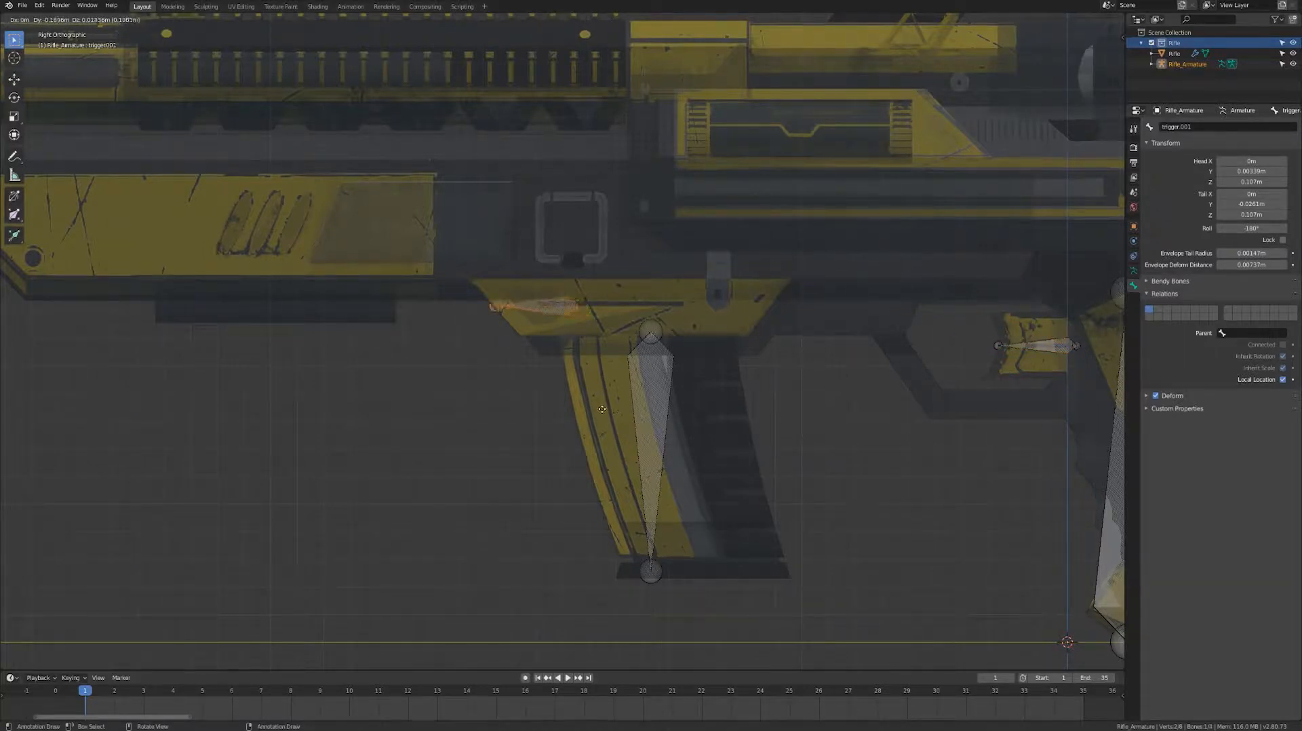
pyautogui.click(602, 409)
# Examine how the duplicated bone and the magazine bone line up with the rifle from the side, front and above.
pyautogui.keyDown('ctrl'); pyautogui.scroll(-3, 691, 372); pyautogui.keyUp('ctrl')
pyautogui.scroll(-2, 657, 359)
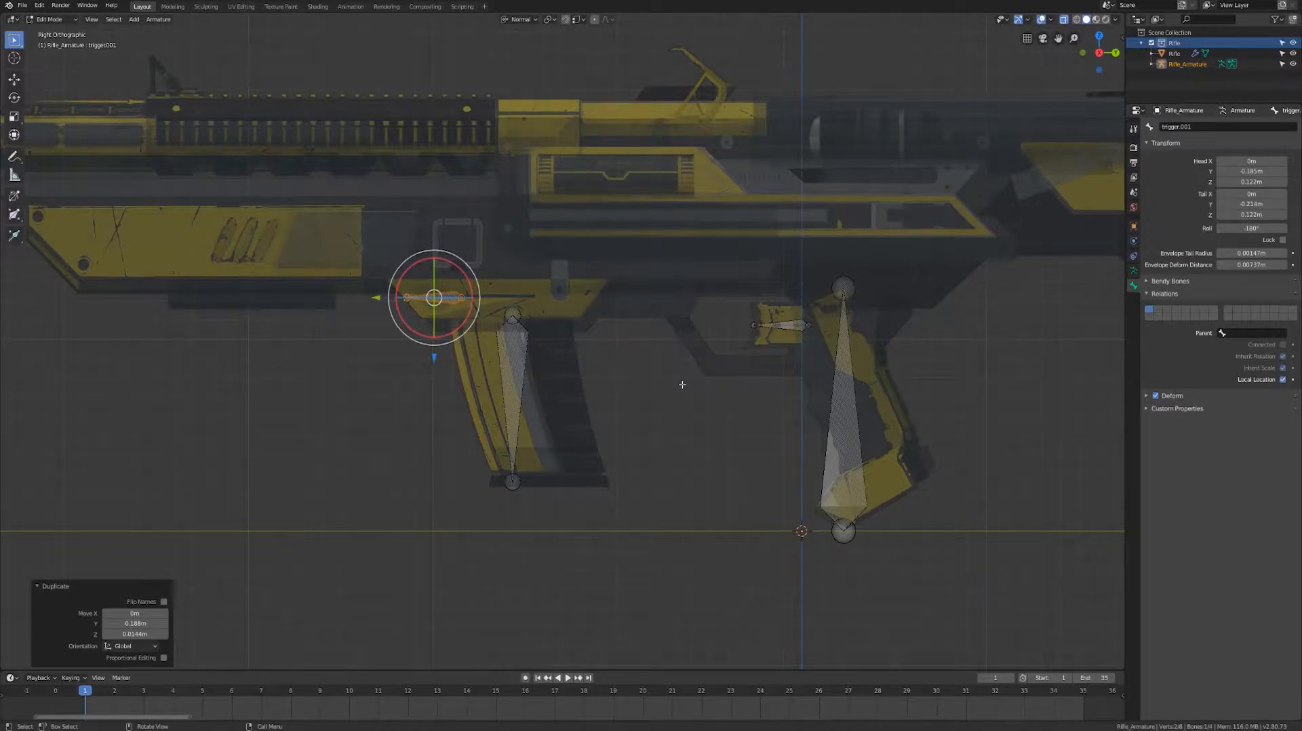
pyautogui.moveTo(683, 379); pyautogui.dragTo(790, 430, button='middle')
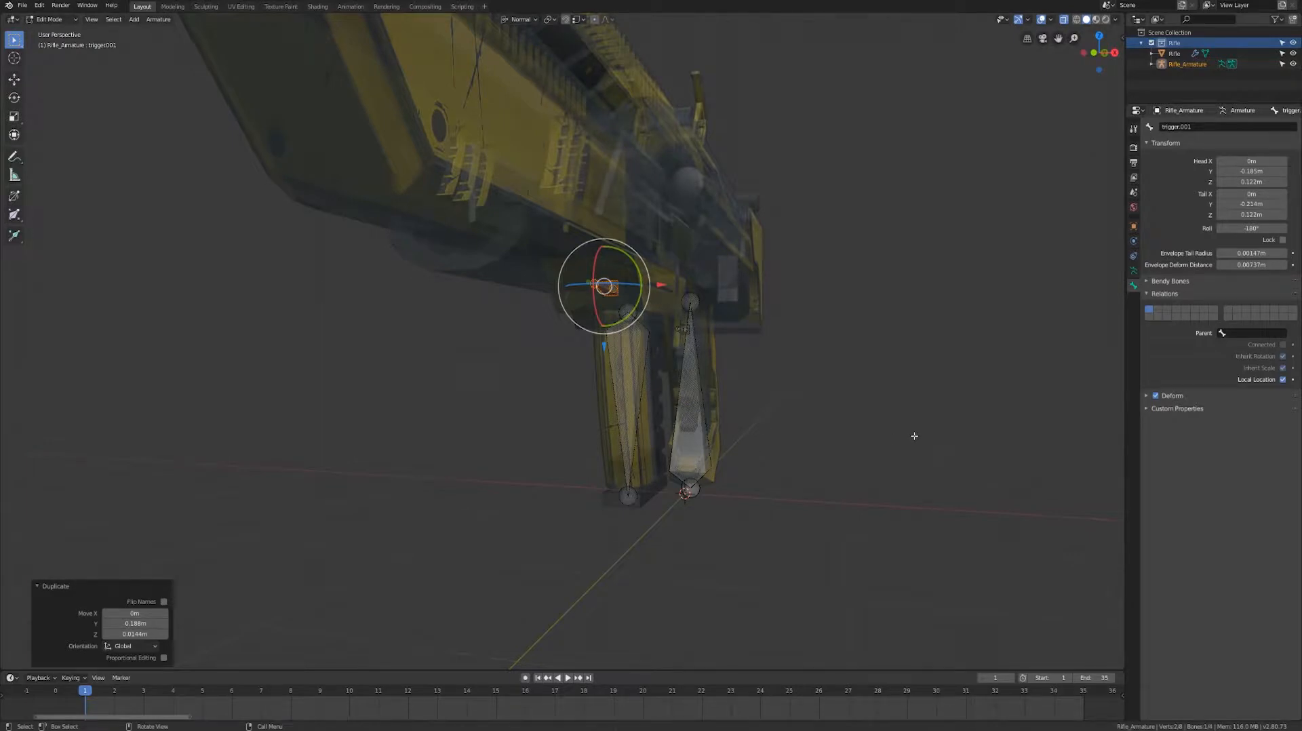
pyautogui.moveTo(847, 434); pyautogui.dragTo(868, 434, button='middle')
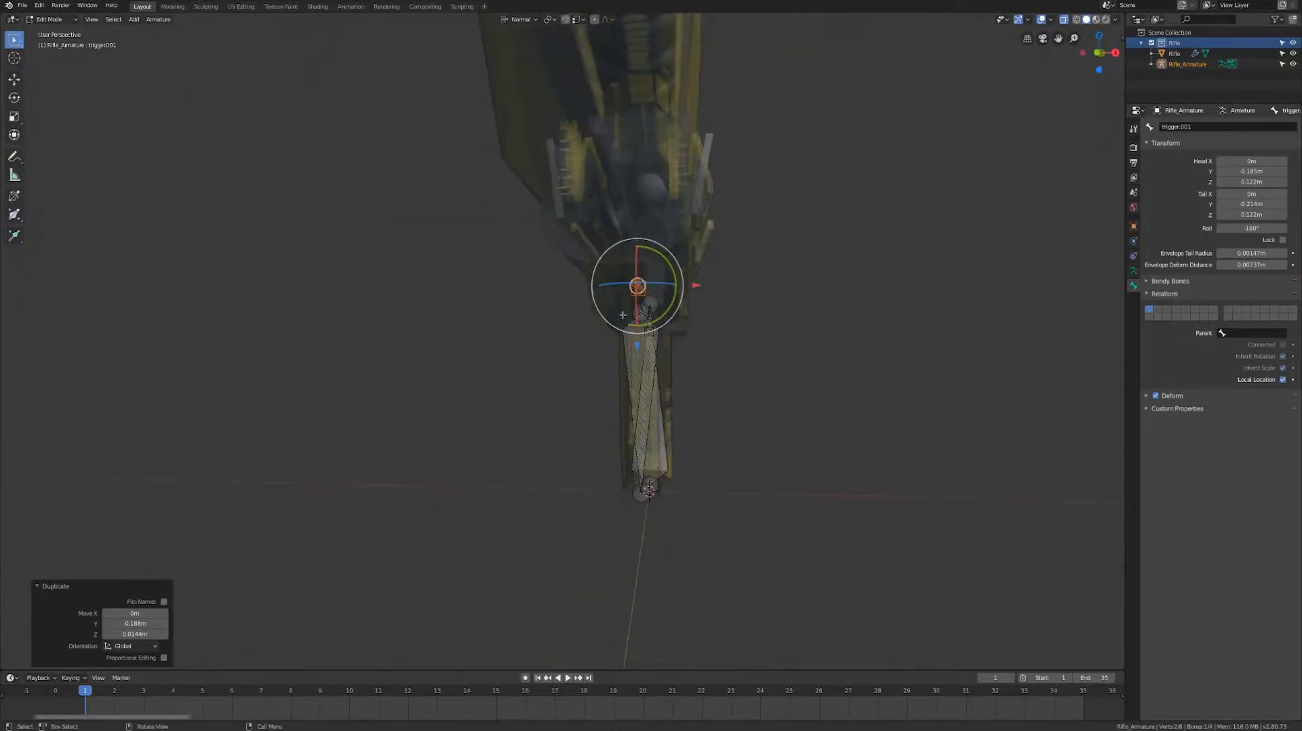
pyautogui.moveTo(729, 444); pyautogui.dragTo(852, 337, button='middle')
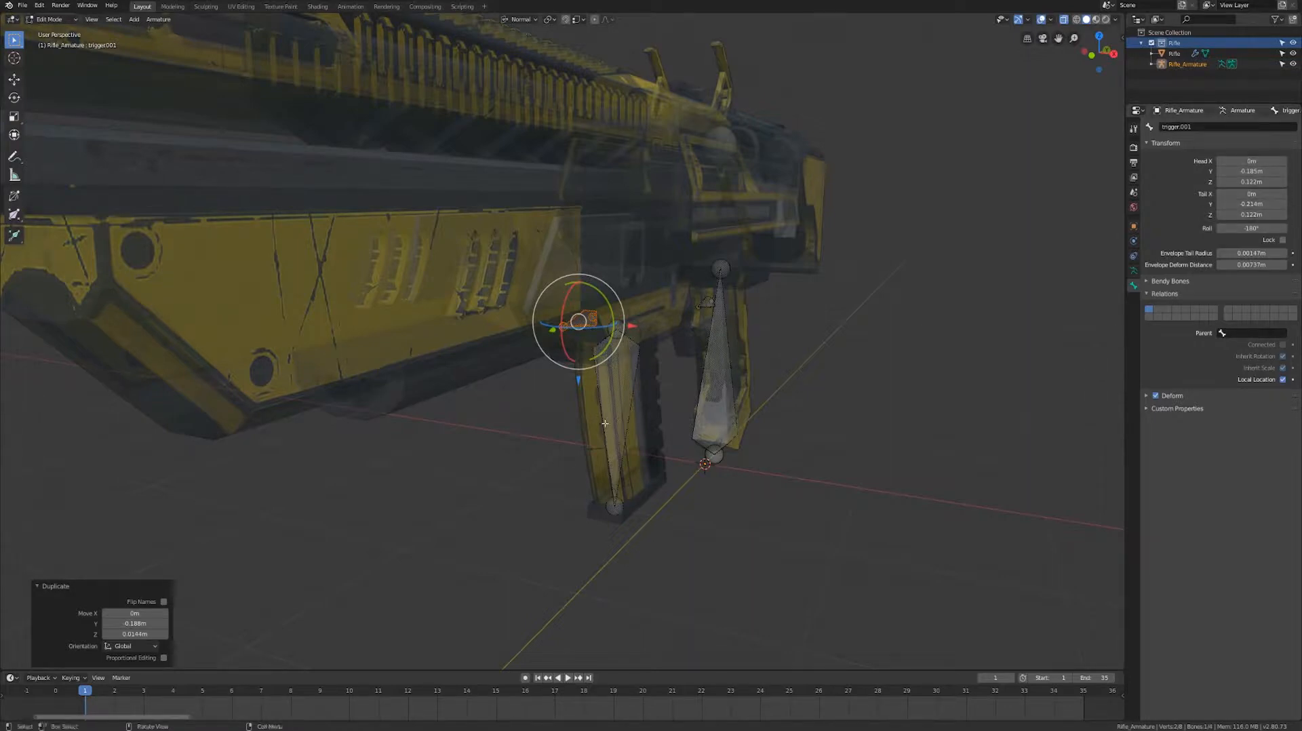
pyautogui.click(635, 351)
pyautogui.moveTo(636, 351); pyautogui.dragTo(726, 261, button='middle')
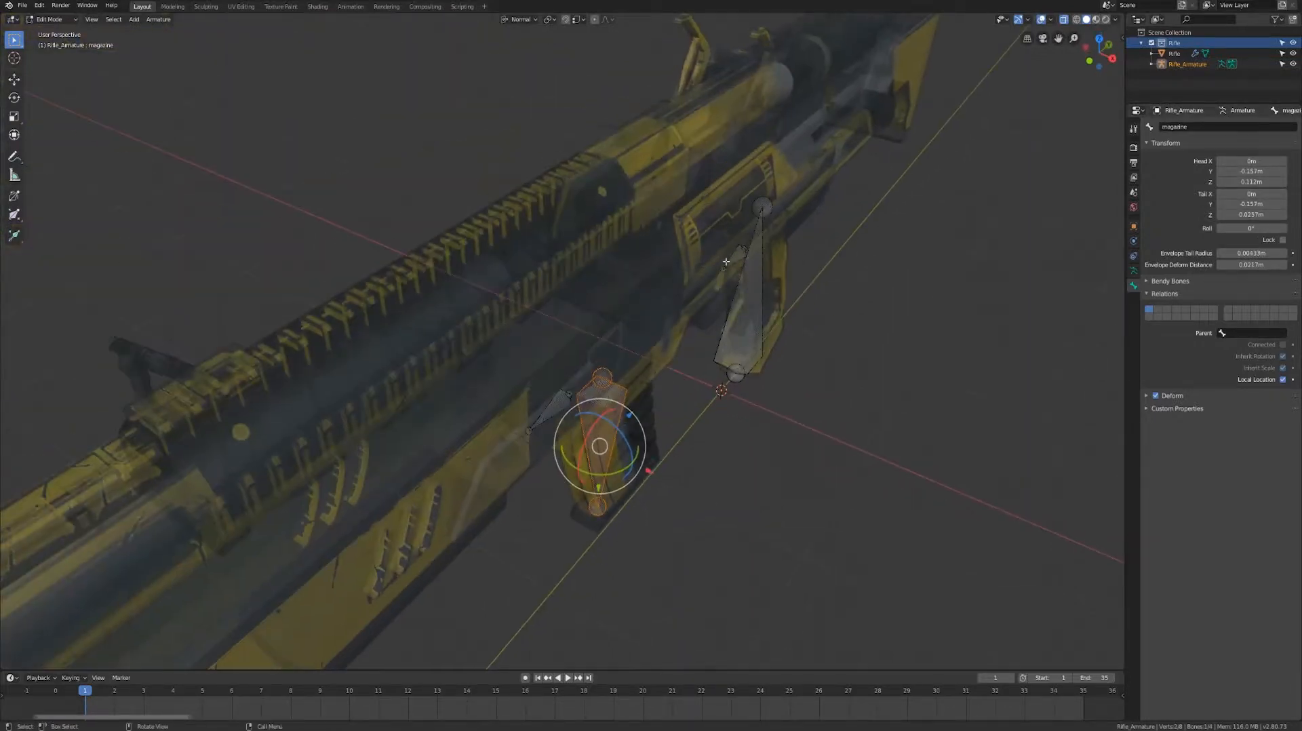
pyautogui.press('KP_7')
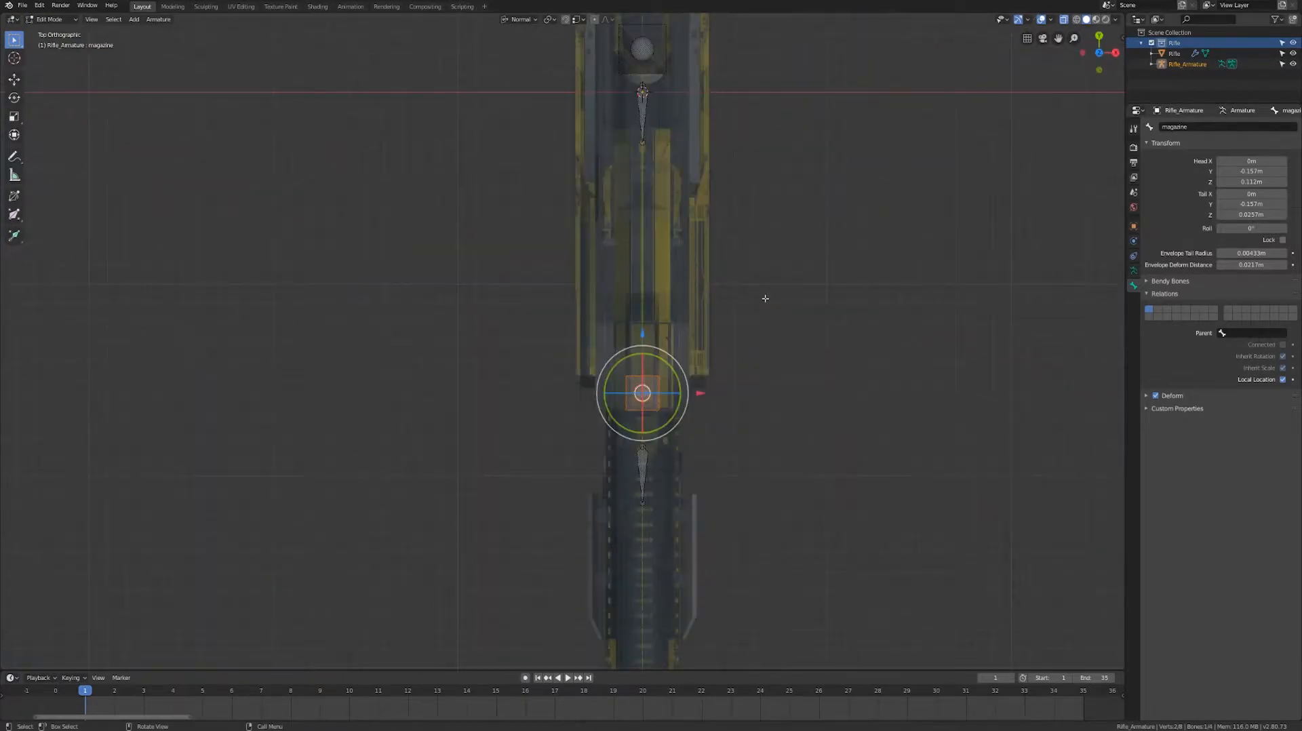
pyautogui.press('KP_1')
pyautogui.moveTo(779, 461); pyautogui.dragTo(681, 478, button='middle')
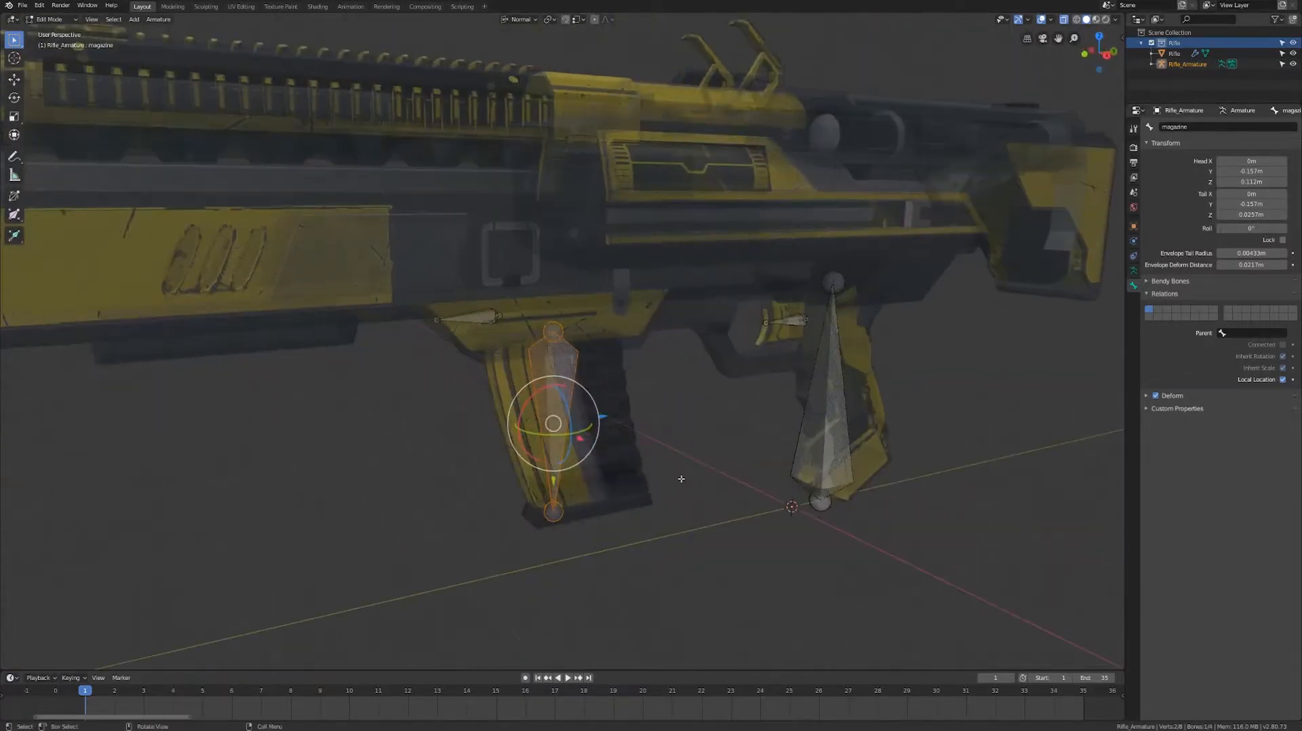
# Name the duplicated bone at the front of the magazine housing magazine_eject.
pyautogui.click(479, 316)
pyautogui.keyDown('alt'); pyautogui.moveTo(607, 330); pyautogui.dragTo(677, 346, button='middle'); pyautogui.keyUp('alt')
pyautogui.scroll(5, 859, 374)
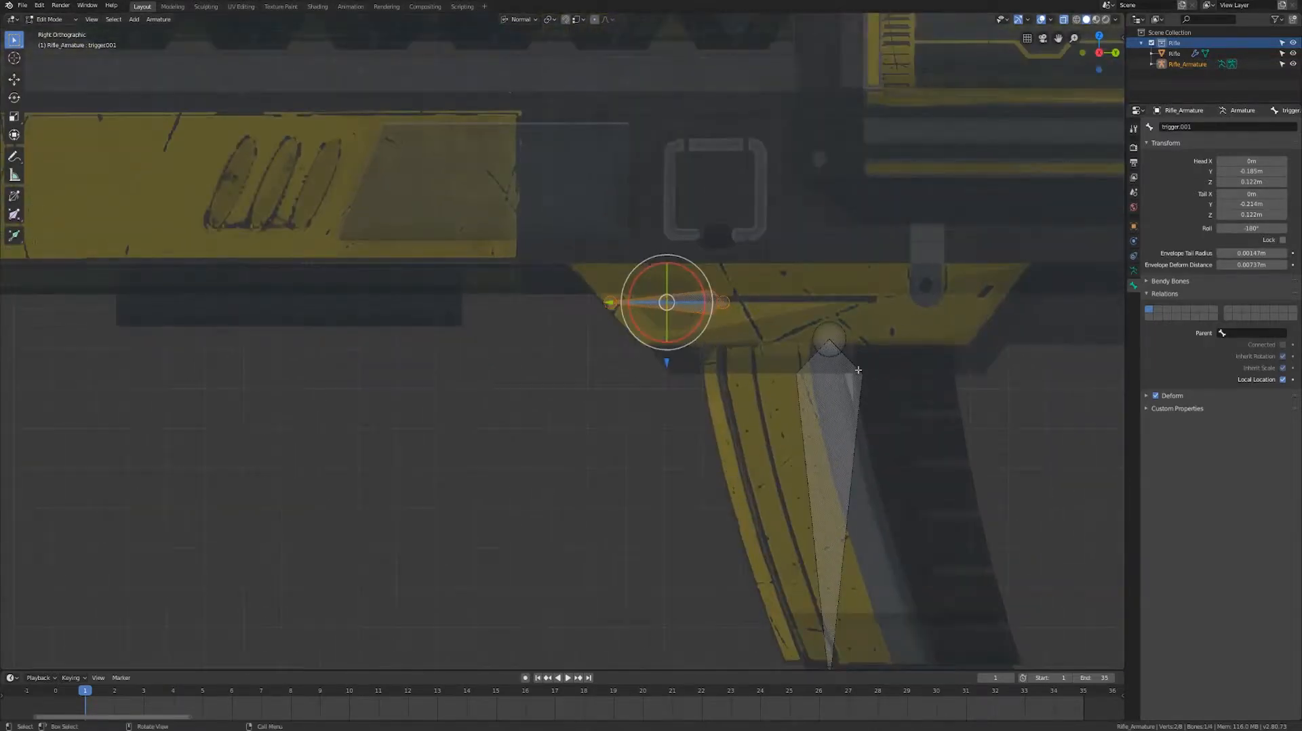
pyautogui.click(1240, 127)
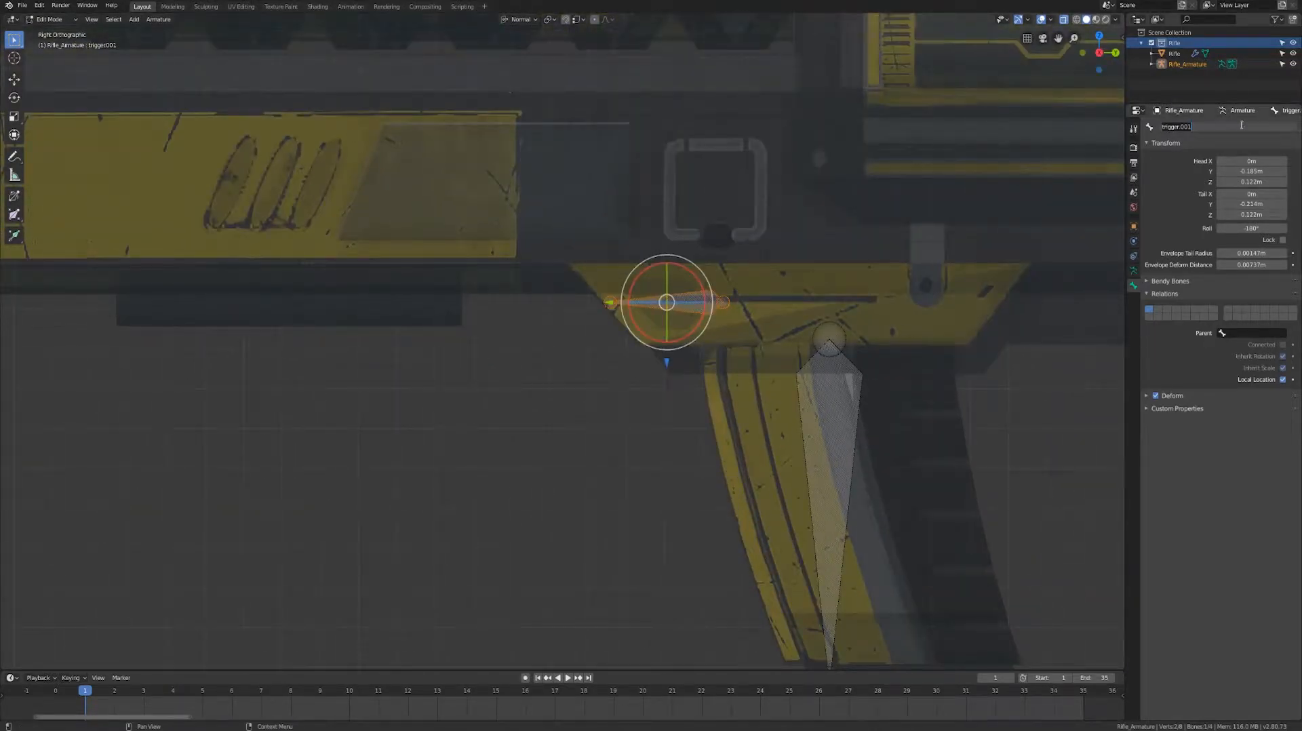
pyautogui.write('magazine_eje')
pyautogui.press('BackSpace')
pyautogui.press('BackSpace')
pyautogui.press('Return')
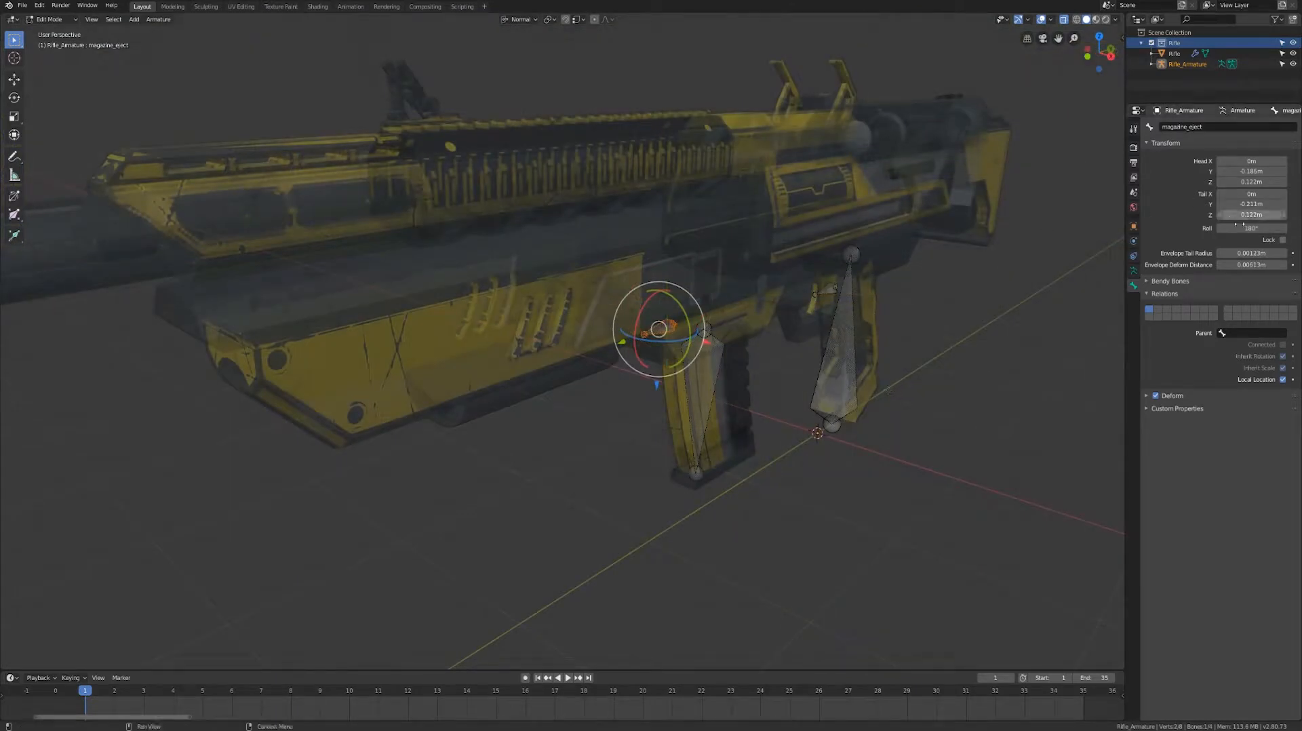
# Examine the magazine, root and trigger bones one by one from several angles around the rifle.
pyautogui.click(711, 407)
pyautogui.keyDown('shift'); pyautogui.moveTo(898, 344); pyautogui.dragTo(733, 397, button='middle'); pyautogui.keyUp('shift')
pyautogui.click(816, 296)
pyautogui.click(815, 297)
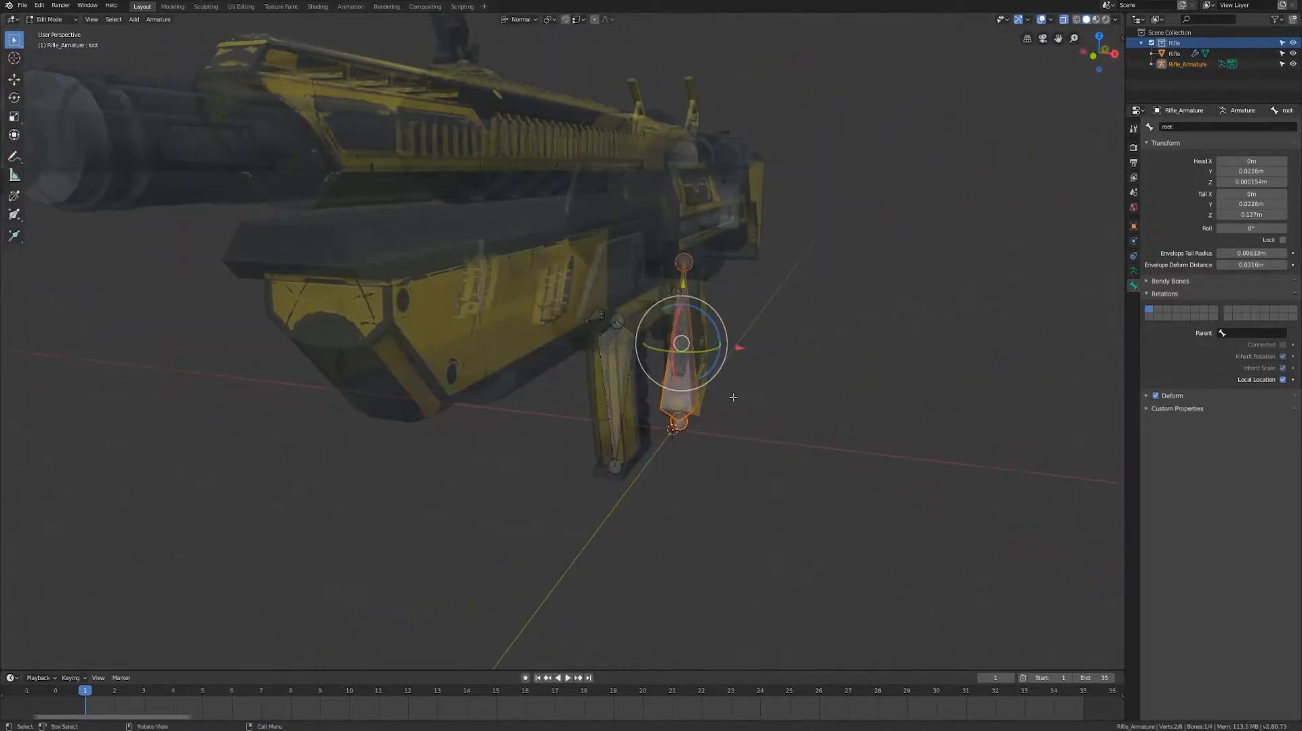
pyautogui.moveTo(898, 436); pyautogui.dragTo(741, 344, button='middle')
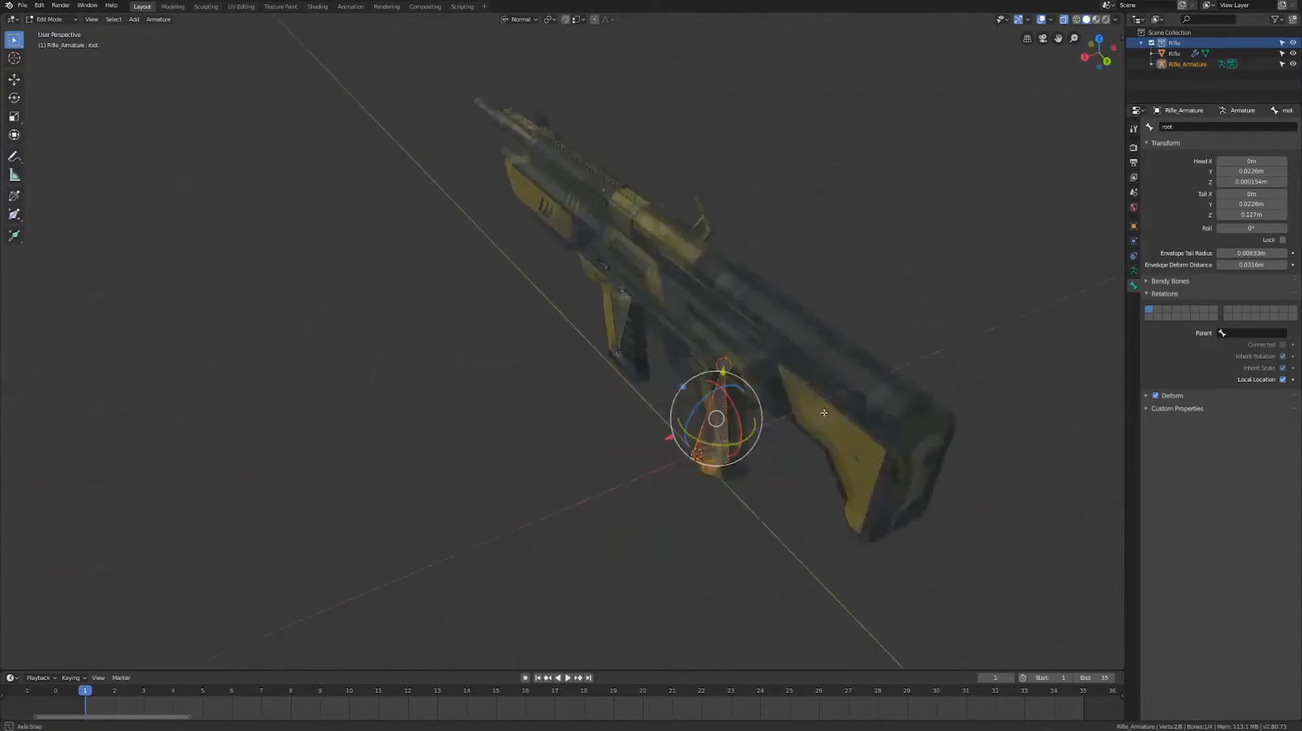
pyautogui.scroll(5, 741, 343)
pyautogui.scroll(2, 741, 344)
pyautogui.click(846, 282)
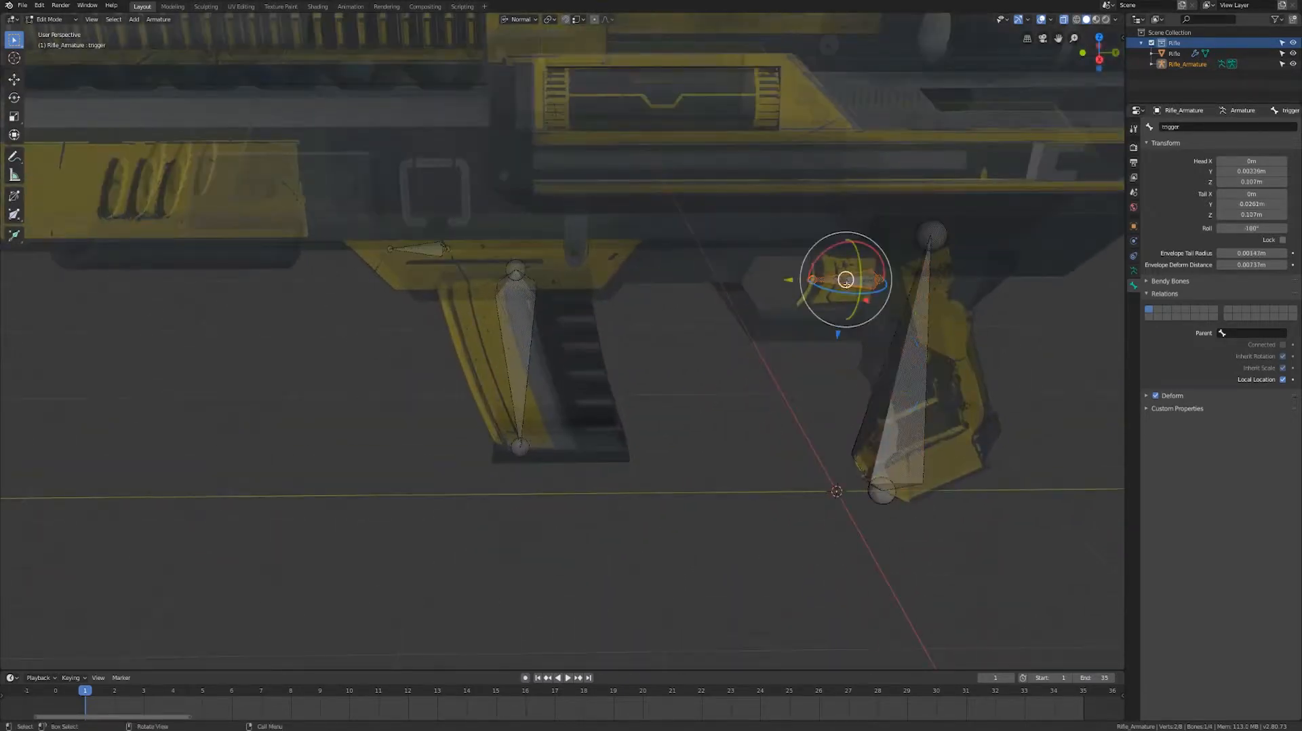
pyautogui.moveTo(846, 282); pyautogui.dragTo(786, 334, button='middle')
# Parent the magazine_eject, magazine and trigger bones to the root bone with Keep Offset.
pyautogui.click(466, 370)
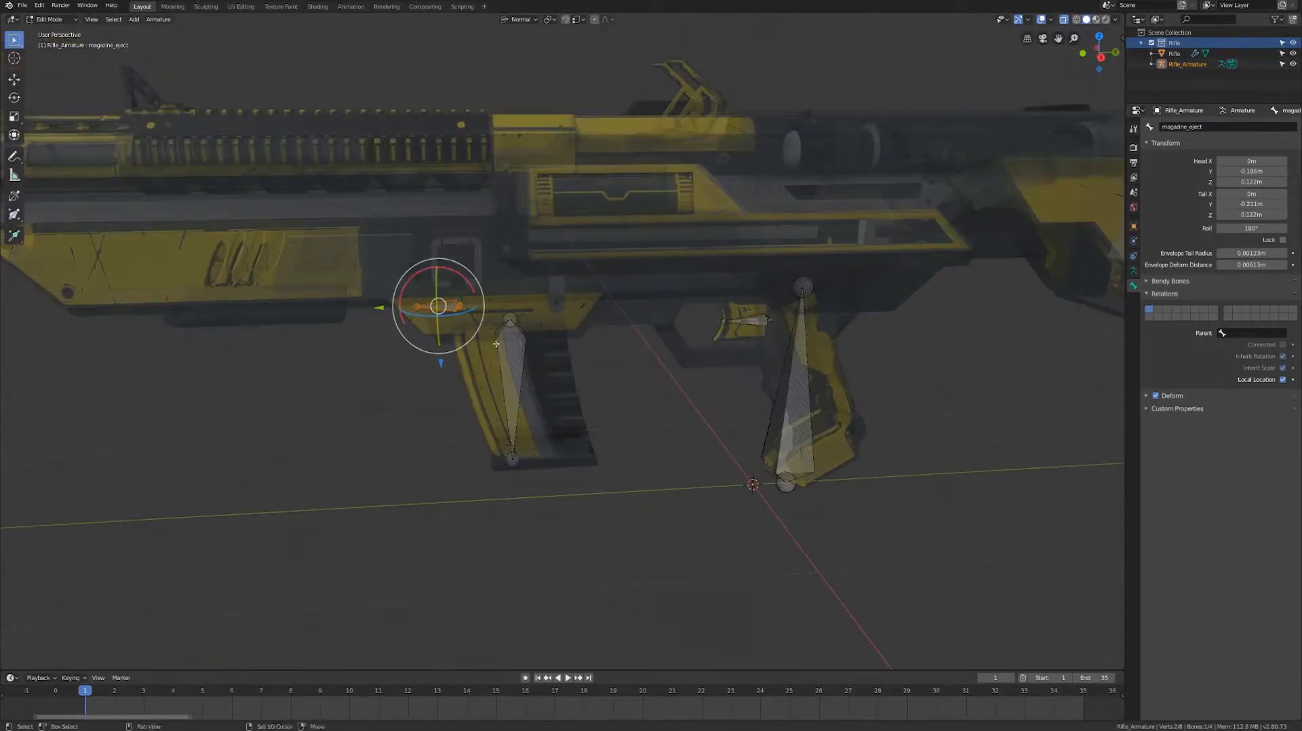
pyautogui.keyDown('shift'); pyautogui.click(513, 371); pyautogui.keyUp('shift')
pyautogui.keyDown('shift'); pyautogui.click(745, 323); pyautogui.keyUp('shift')
pyautogui.keyDown('shift'); pyautogui.click(809, 402); pyautogui.keyUp('shift')
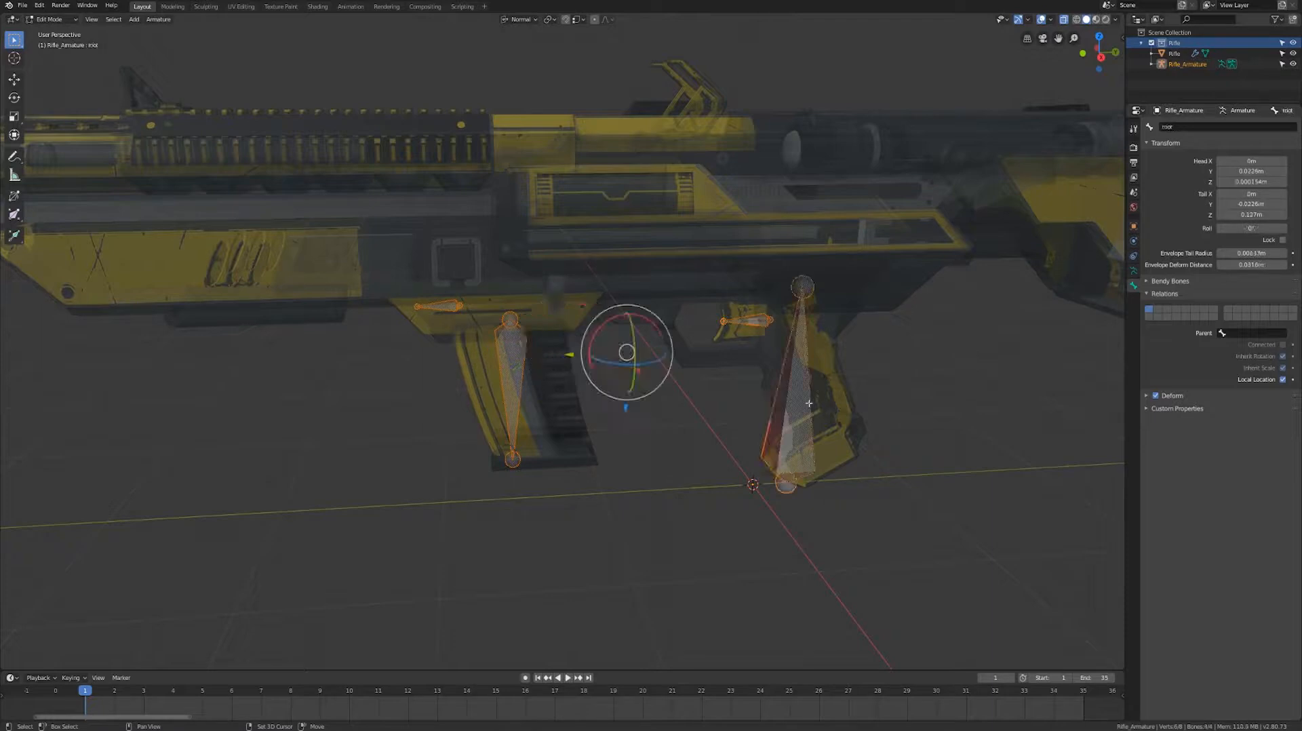
pyautogui.hotkey('ctrl', 'p')
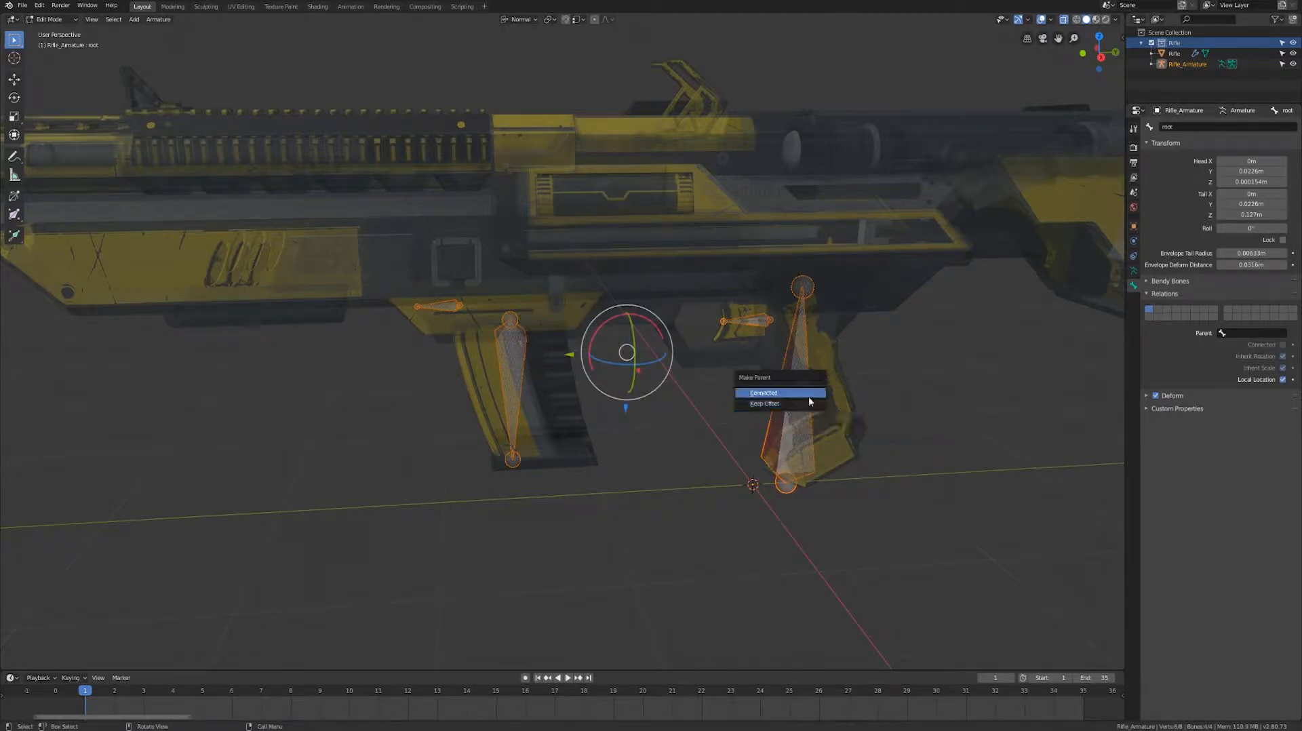
pyautogui.click(809, 404)
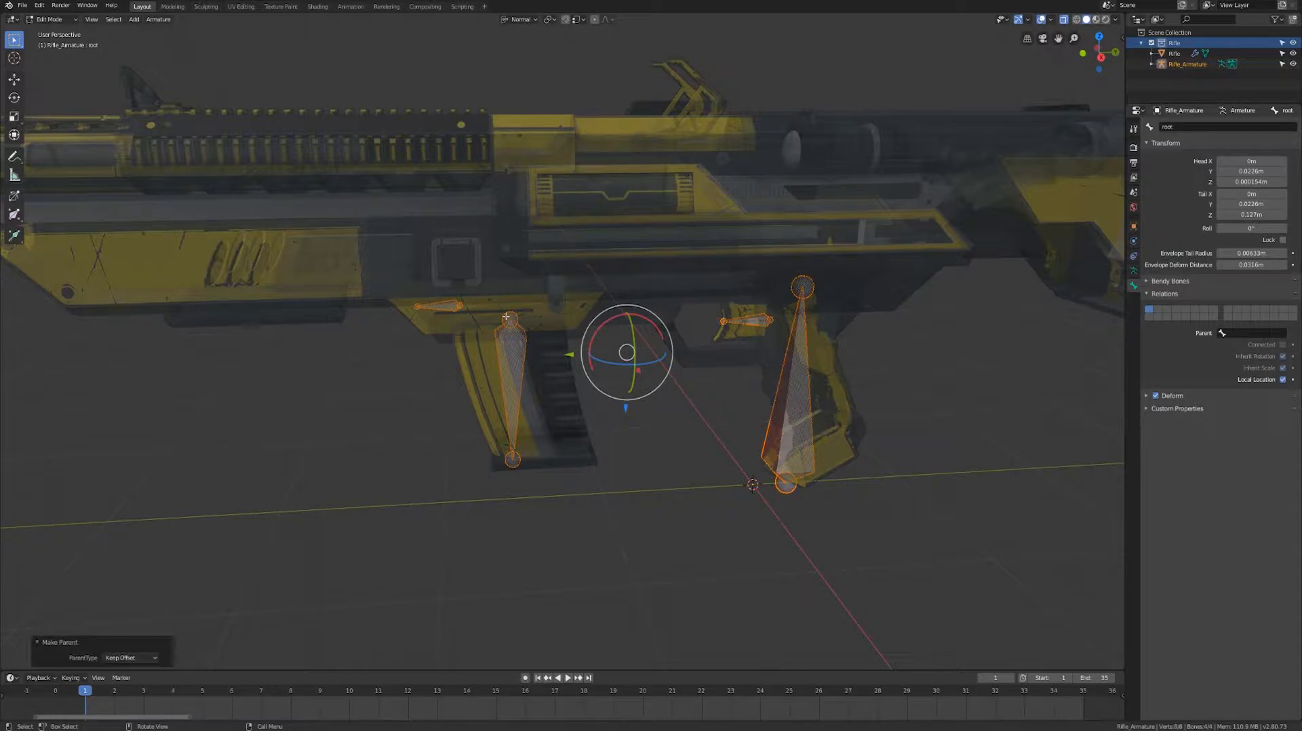
# Test in Pose Mode whether the other bones follow by moving the root bone, and cancel the move.
pyautogui.hotkey('ctrl', 'Tab')
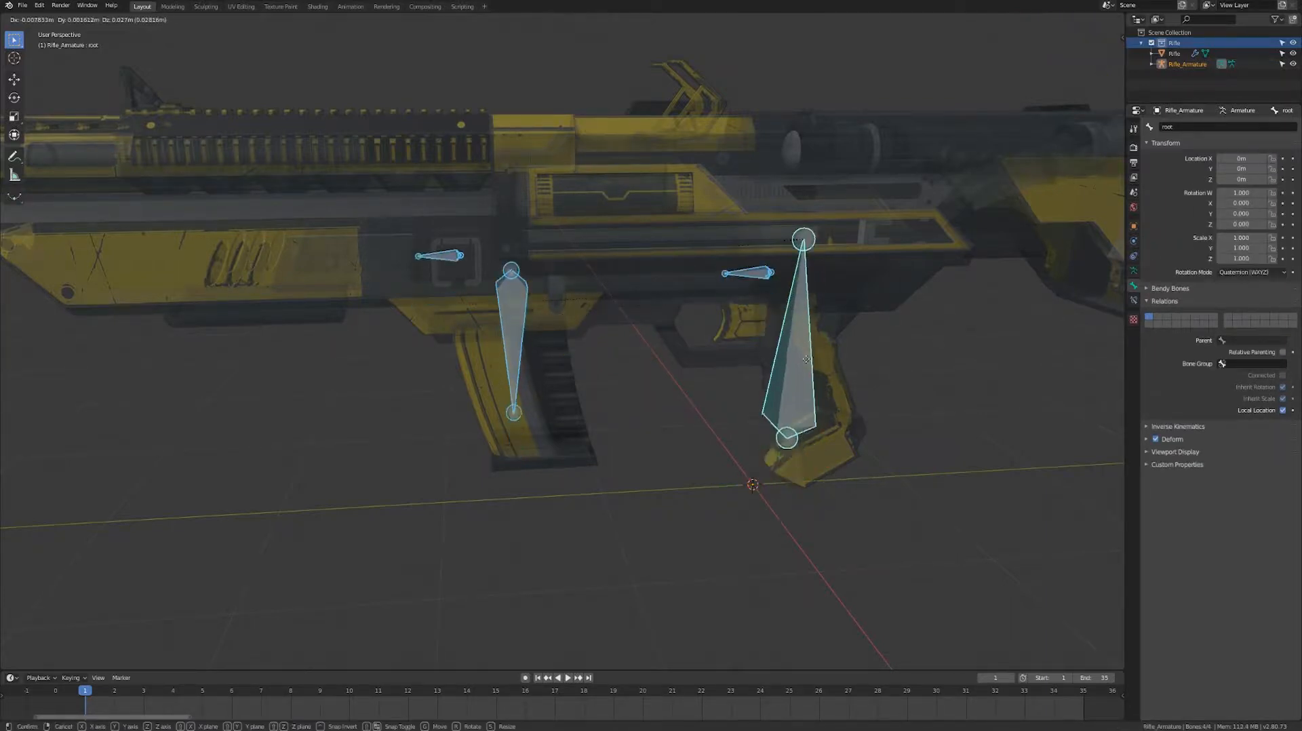
pyautogui.click(813, 411)
pyautogui.press('g')
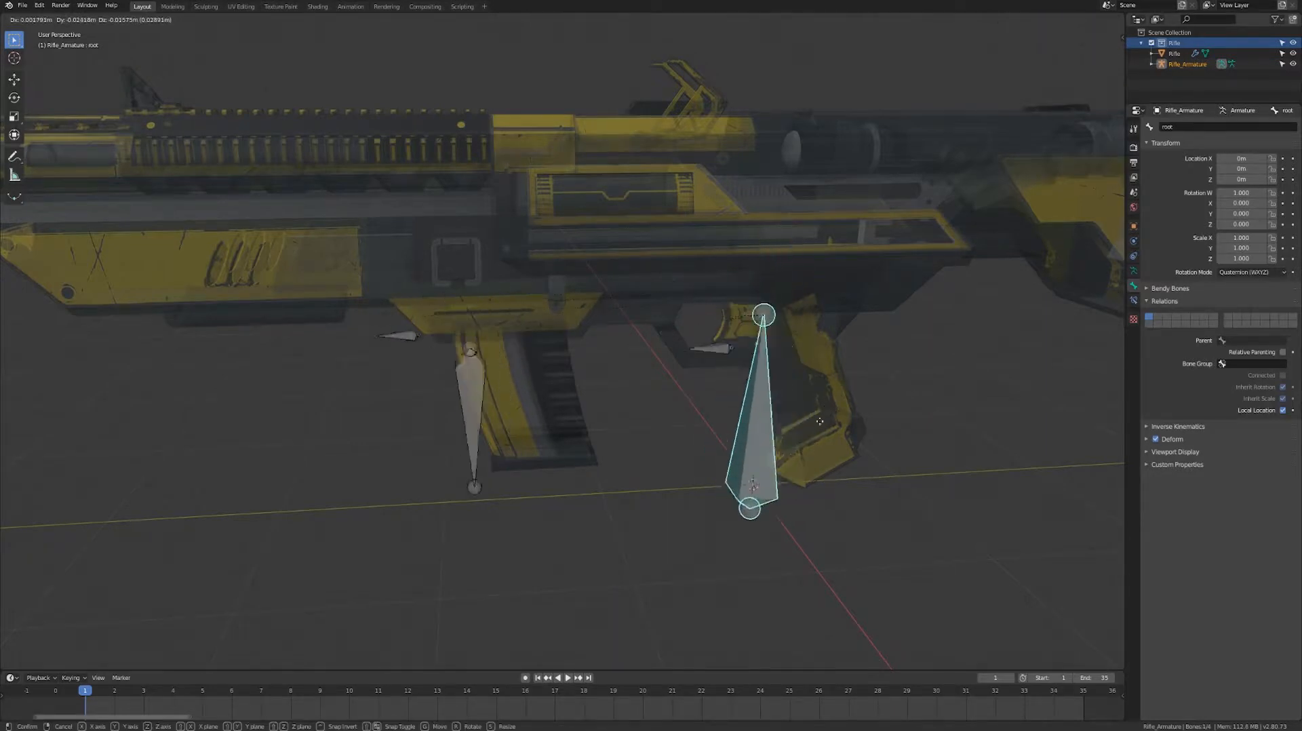
pyautogui.press('Escape')
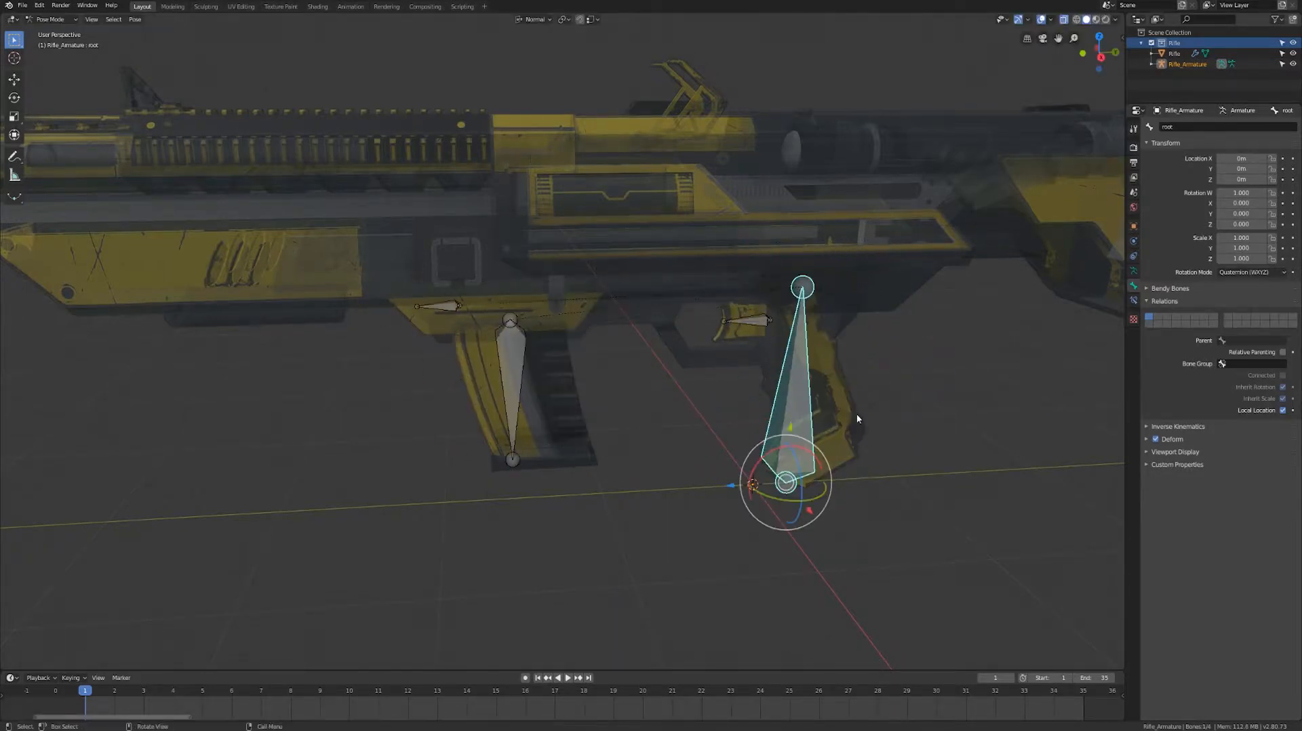
pyautogui.moveTo(857, 421); pyautogui.dragTo(705, 369, button='middle')
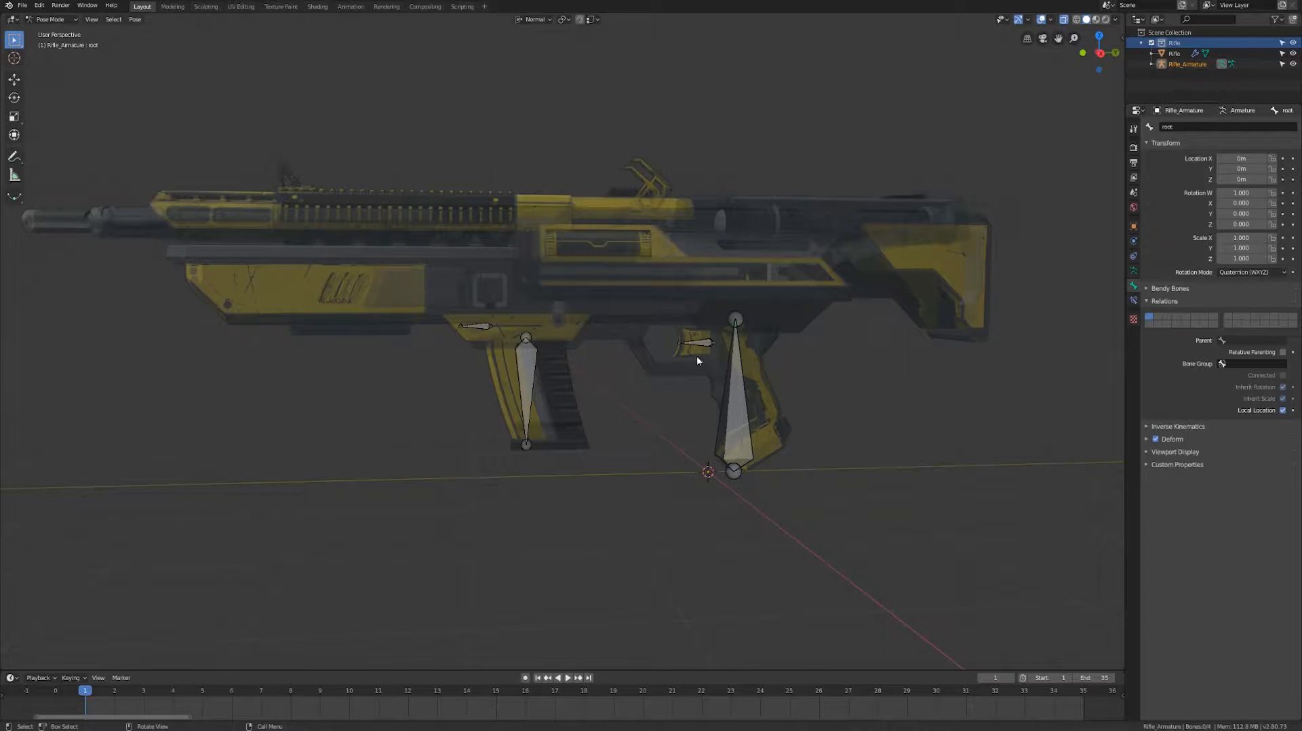
pyautogui.scroll(2, 697, 356)
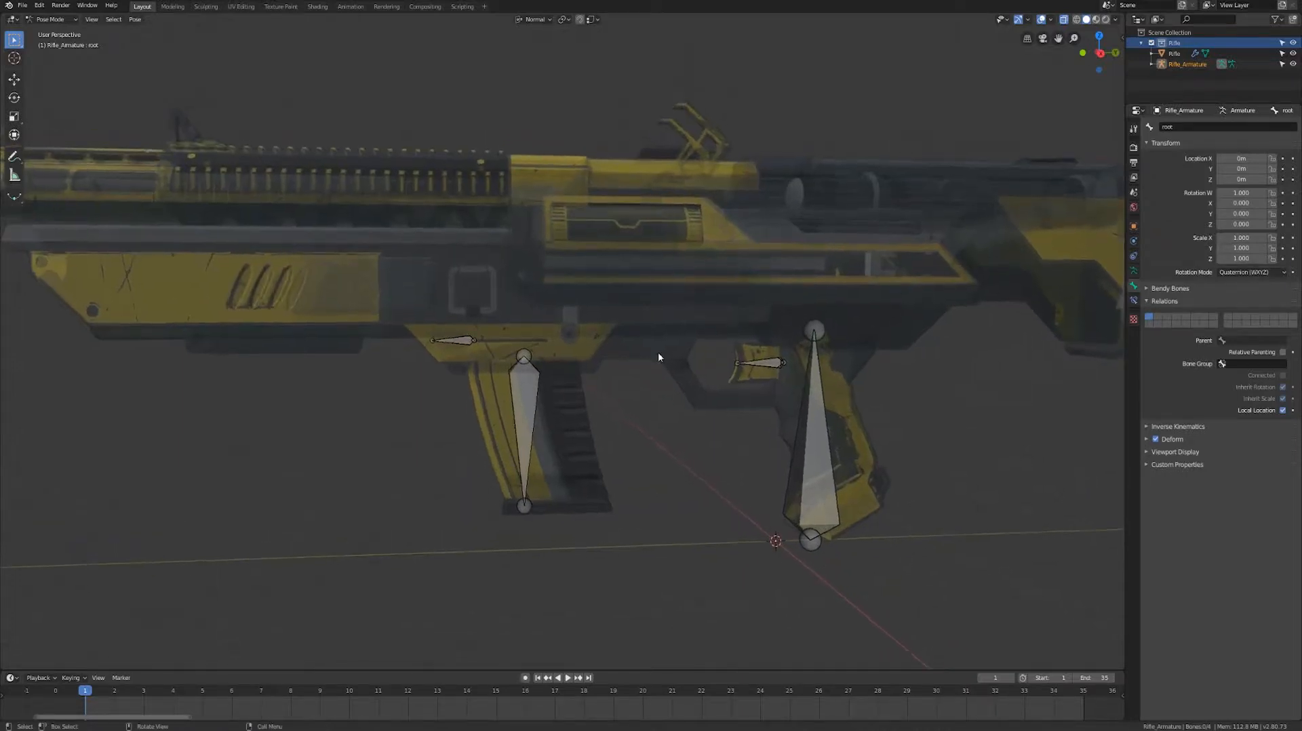
pyautogui.keyDown('shift'); pyautogui.moveTo(630, 375); pyautogui.dragTo(598, 397, button='middle'); pyautogui.keyUp('shift')
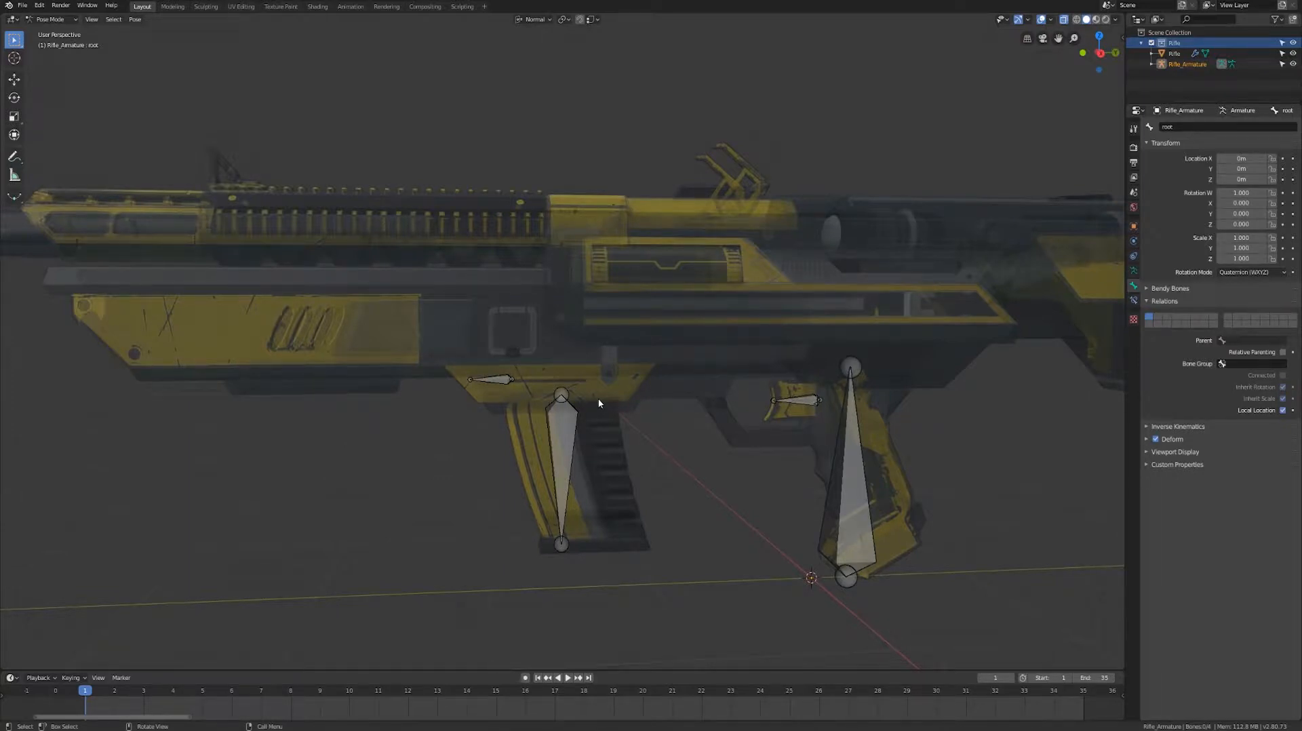
# Test moving the trigger bone on its own, cancel the move and reselect the root bone.
pyautogui.click(797, 400)
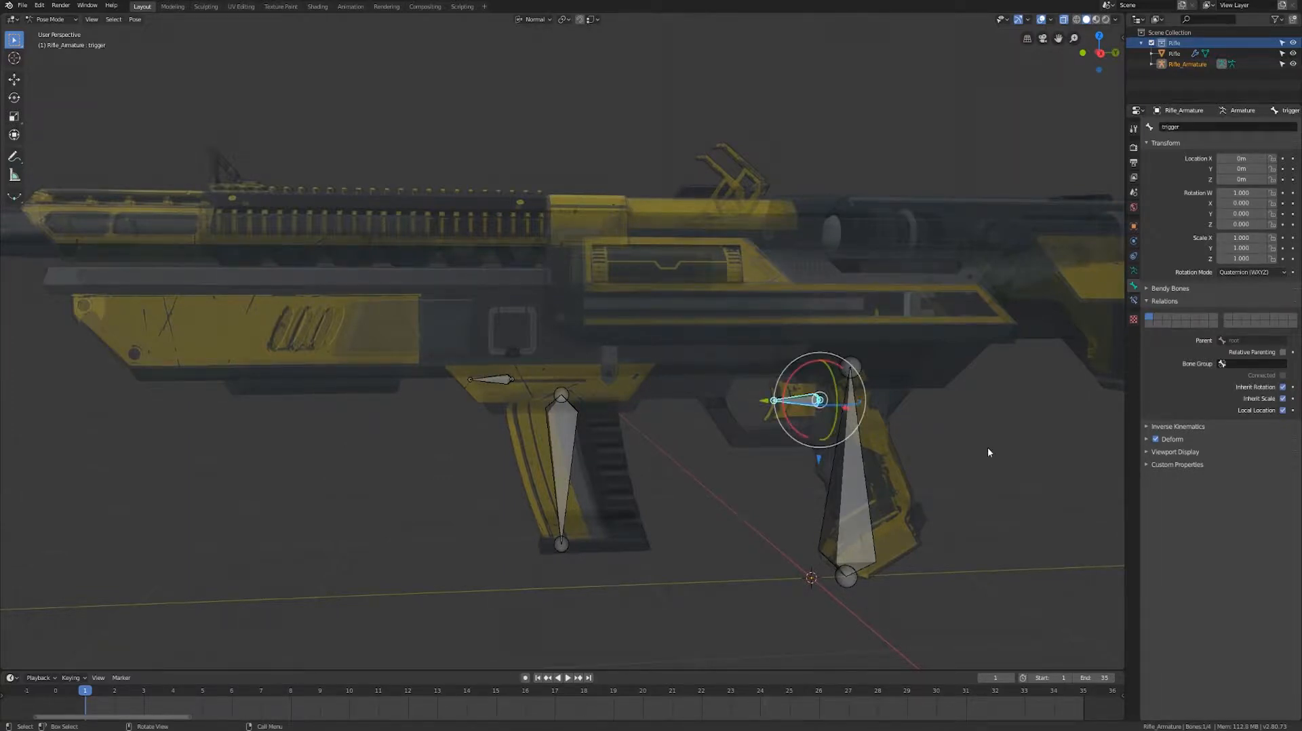
pyautogui.press('r')
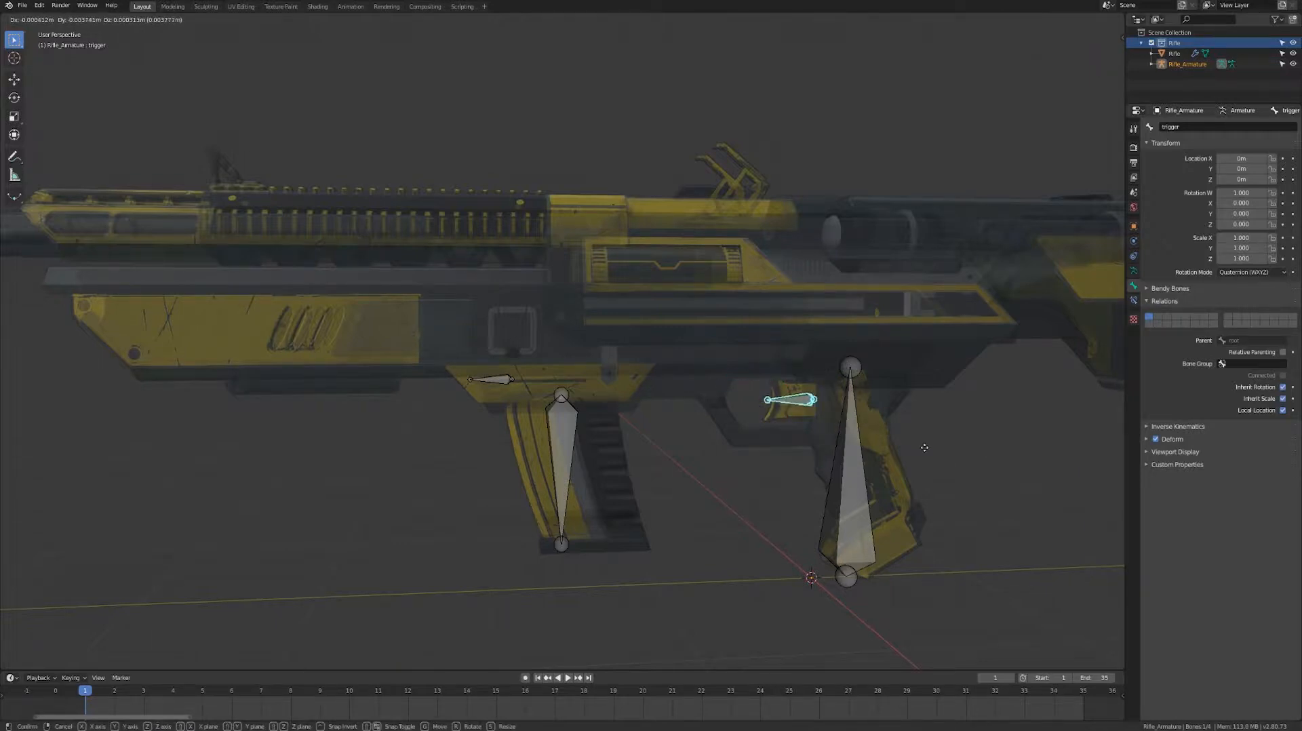
pyautogui.press('Escape')
pyautogui.click(881, 510)
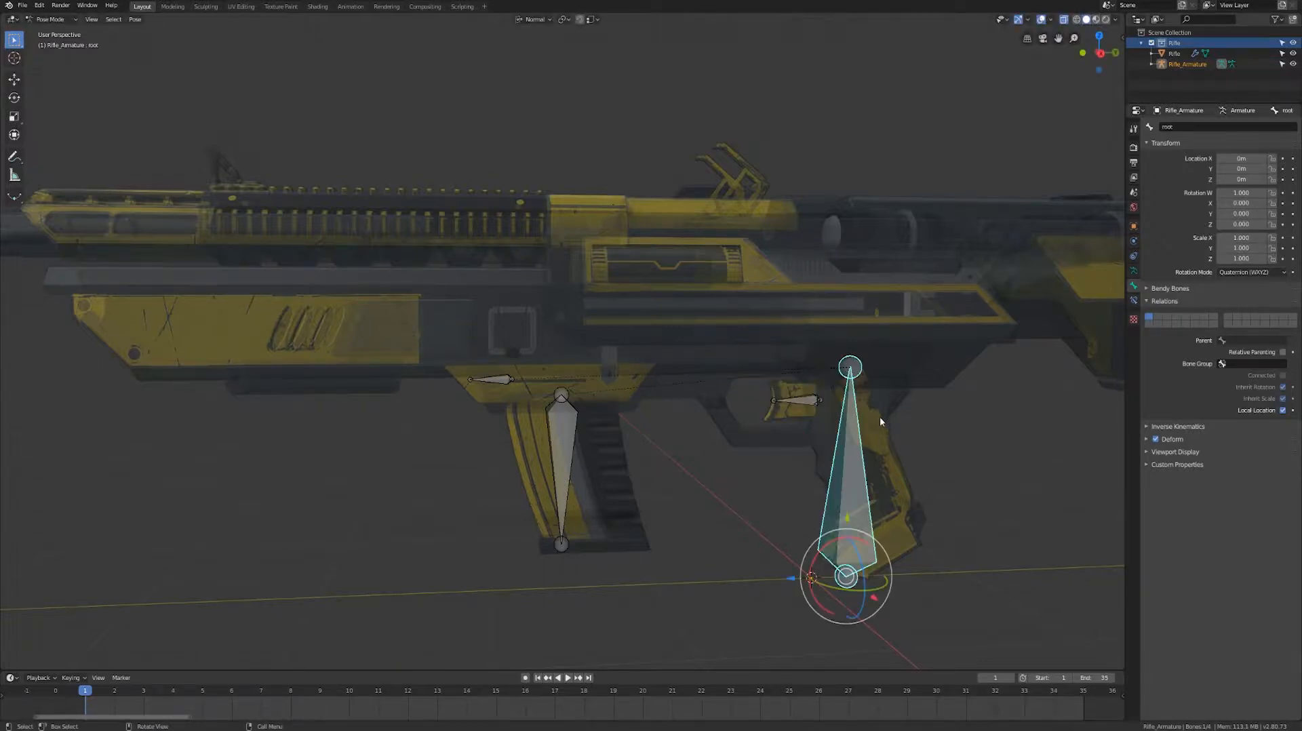
pyautogui.moveTo(880, 416); pyautogui.dragTo(1001, 429, button='middle')
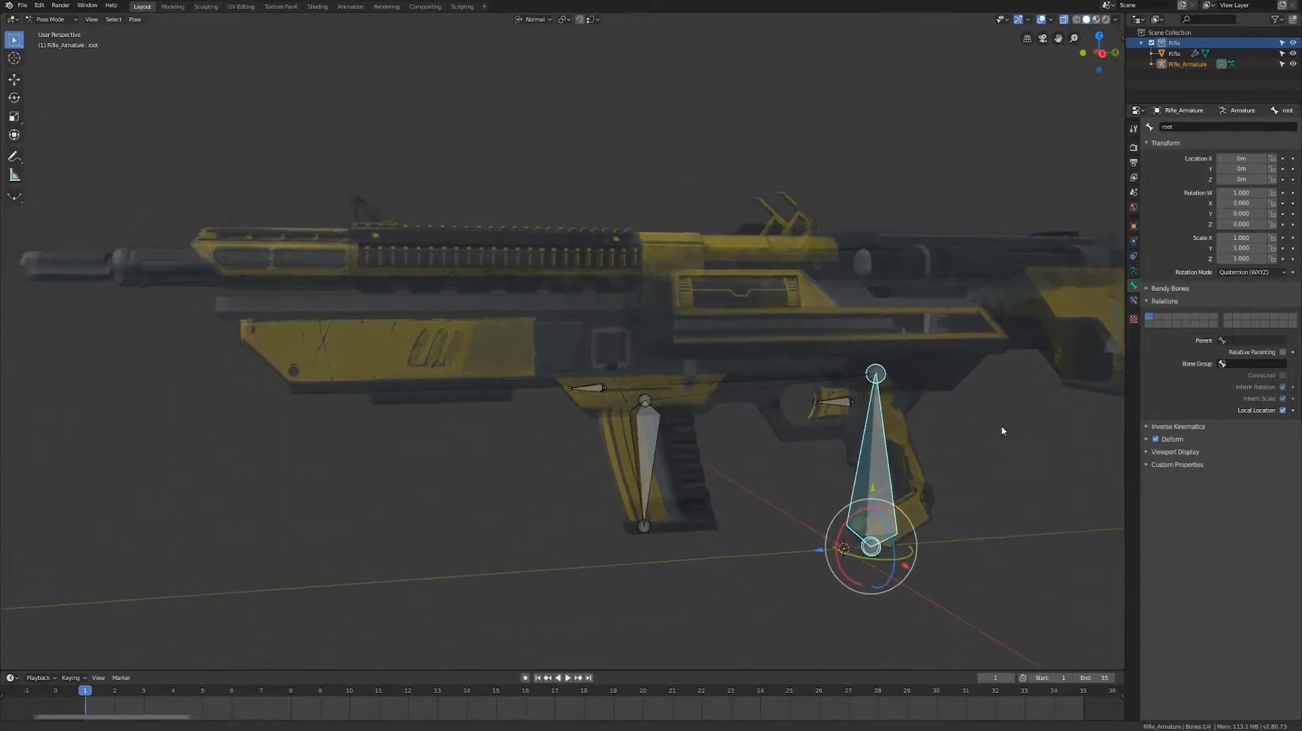
pyautogui.scroll(3, 1022, 445)
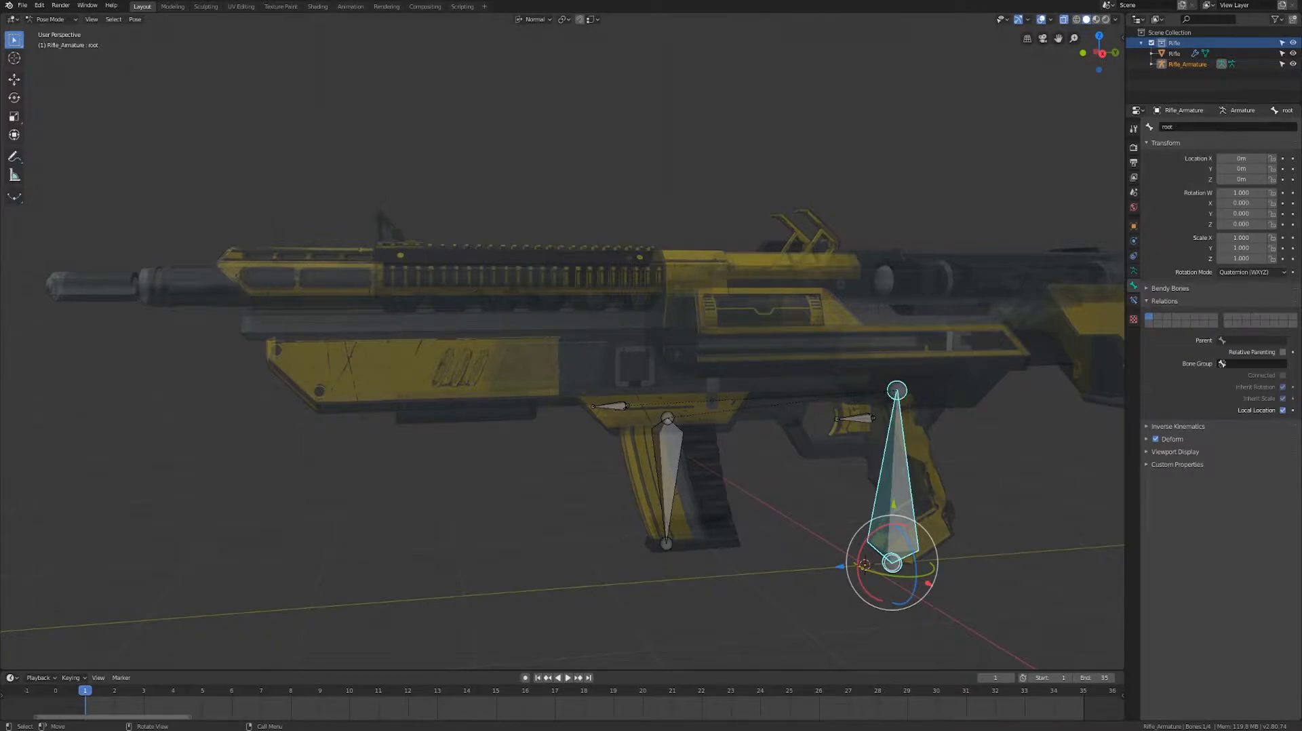
pyautogui.keyDown('shift'); pyautogui.moveTo(922, 241); pyautogui.dragTo(1021, 226, button='middle'); pyautogui.keyUp('shift')
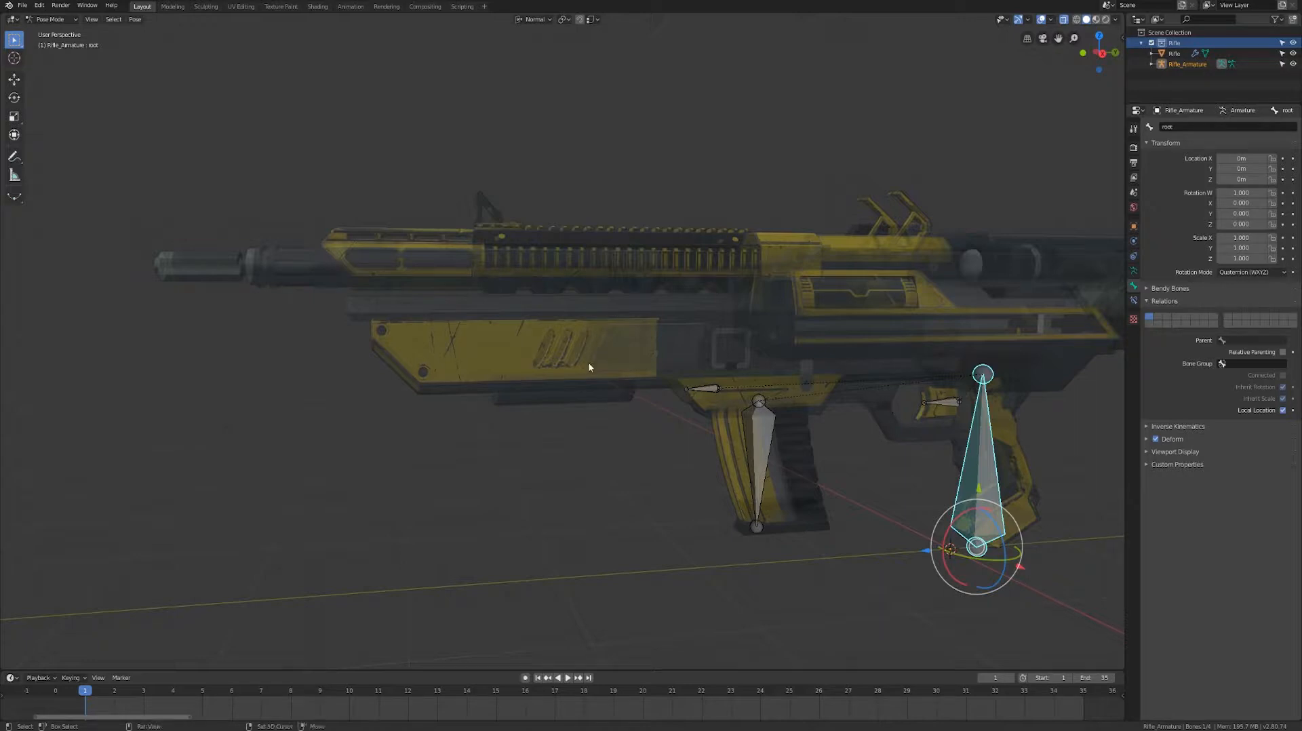
pyautogui.keyDown('shift'); pyautogui.moveTo(627, 359); pyautogui.dragTo(651, 369, button='middle'); pyautogui.keyUp('shift')
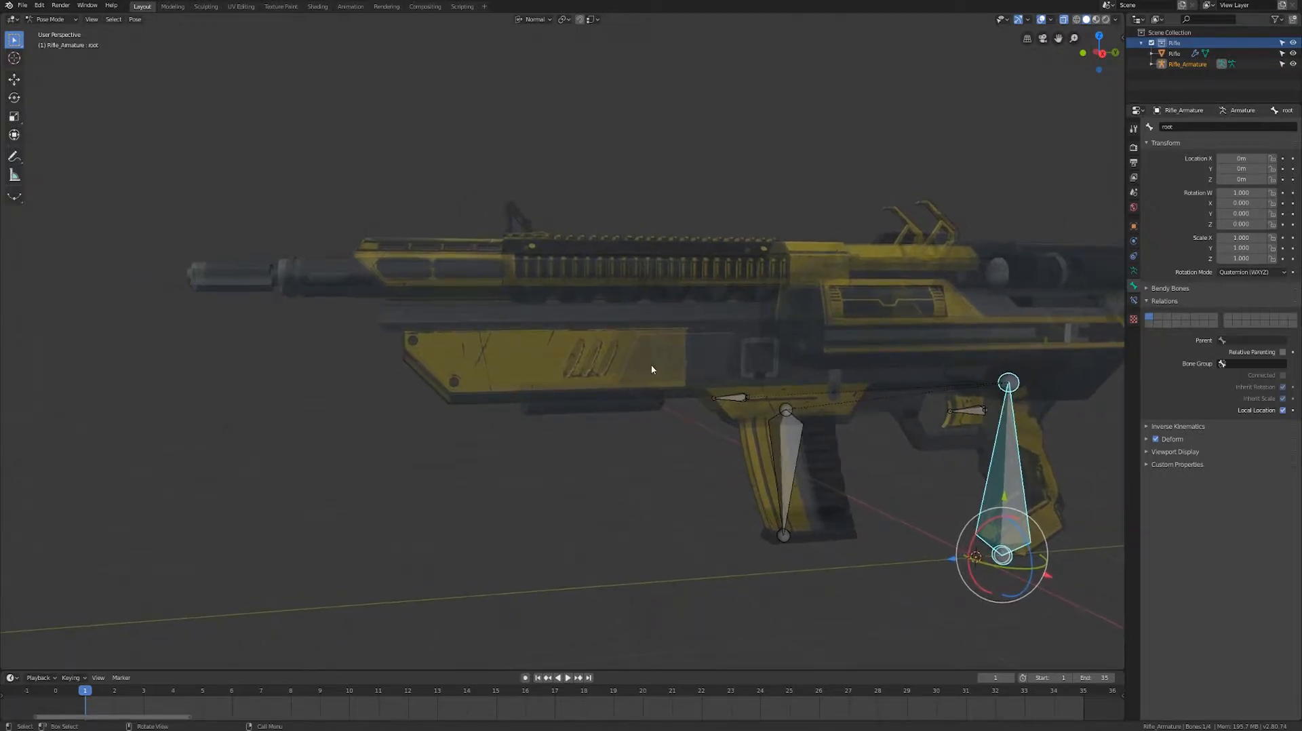
# Duplicate the trigger bone in Edit Mode and place the copy inside the handguard, about 0.246 m forward and 0.095 m up.
pyautogui.click(971, 410)
pyautogui.press('KP_3')
pyautogui.scroll(2, 839, 378)
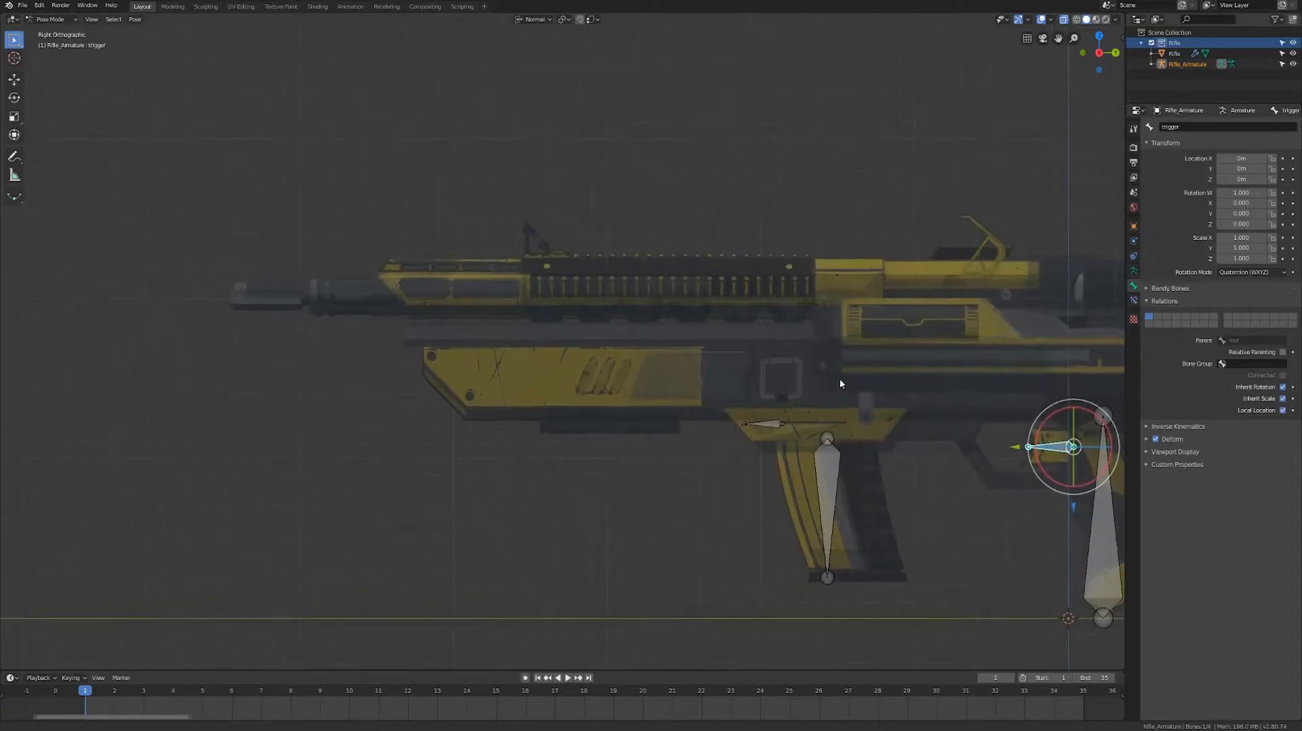
pyautogui.keyDown('shift'); pyautogui.moveTo(840, 380); pyautogui.dragTo(847, 379, button='middle'); pyautogui.keyUp('shift')
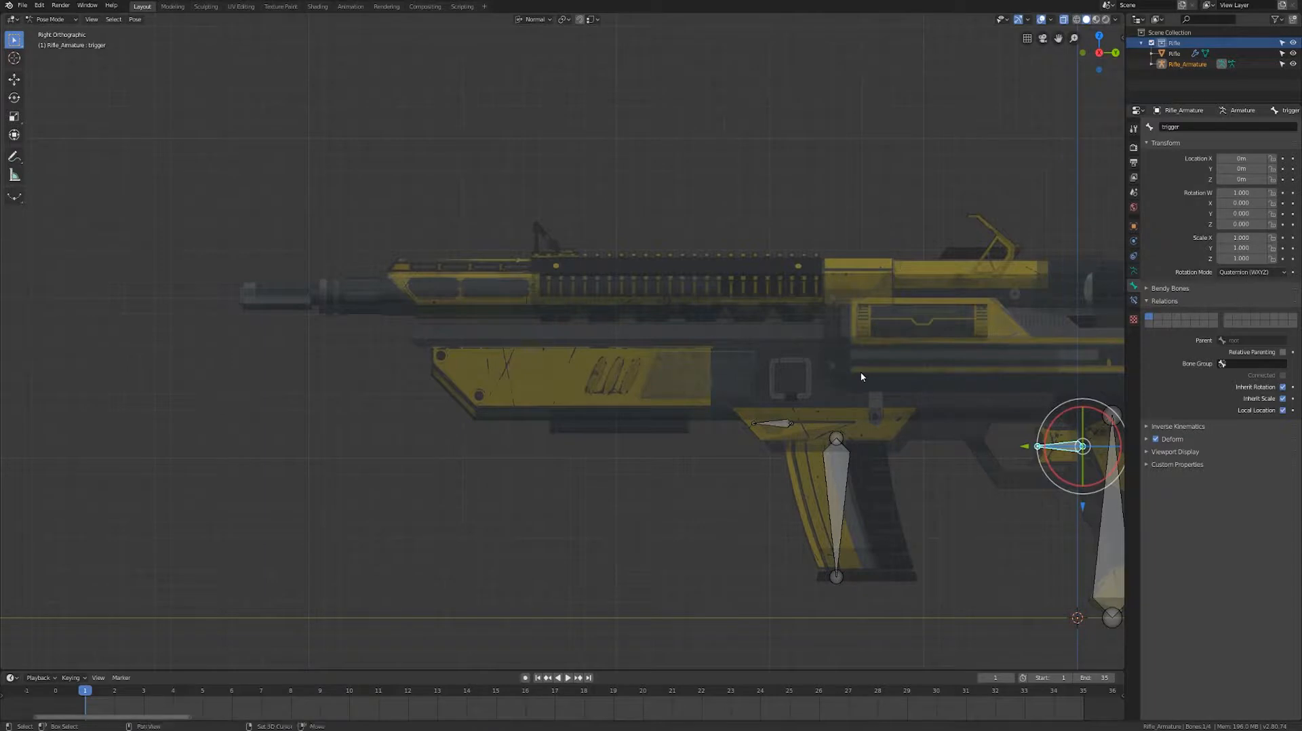
pyautogui.click(51, 19)
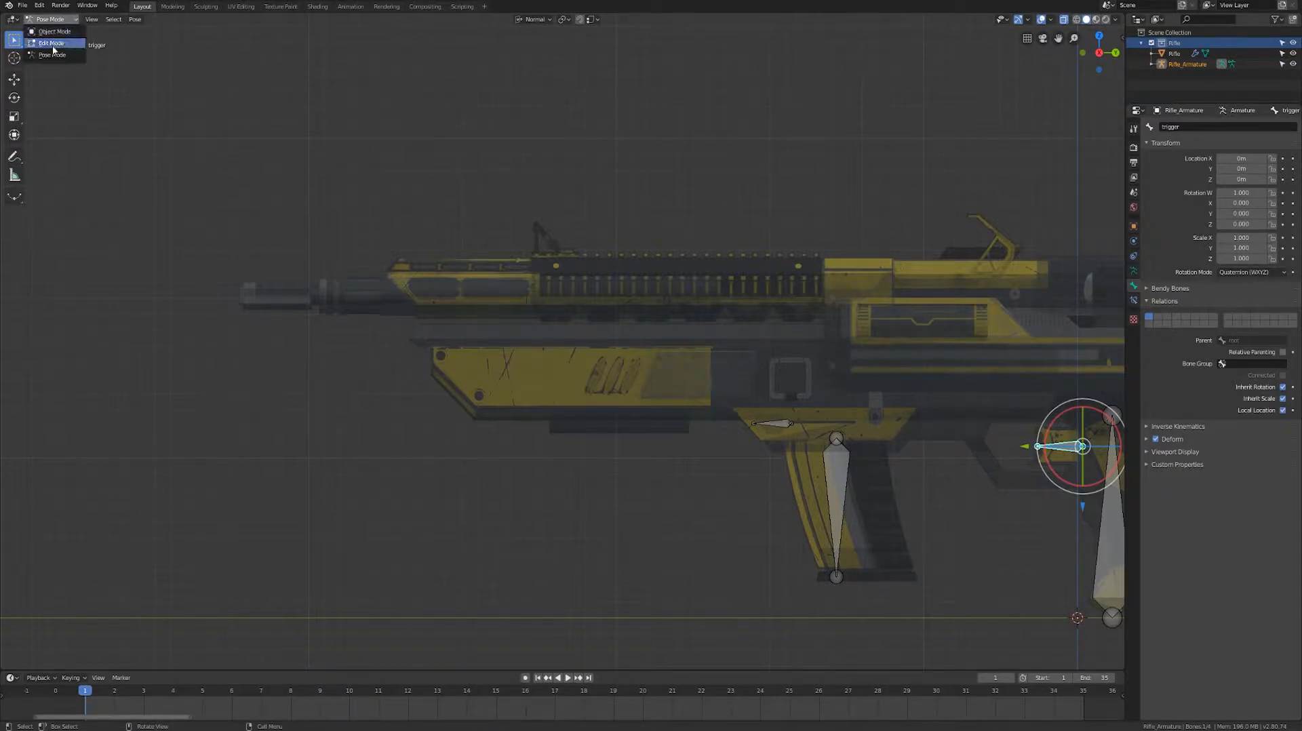
pyautogui.click(54, 42)
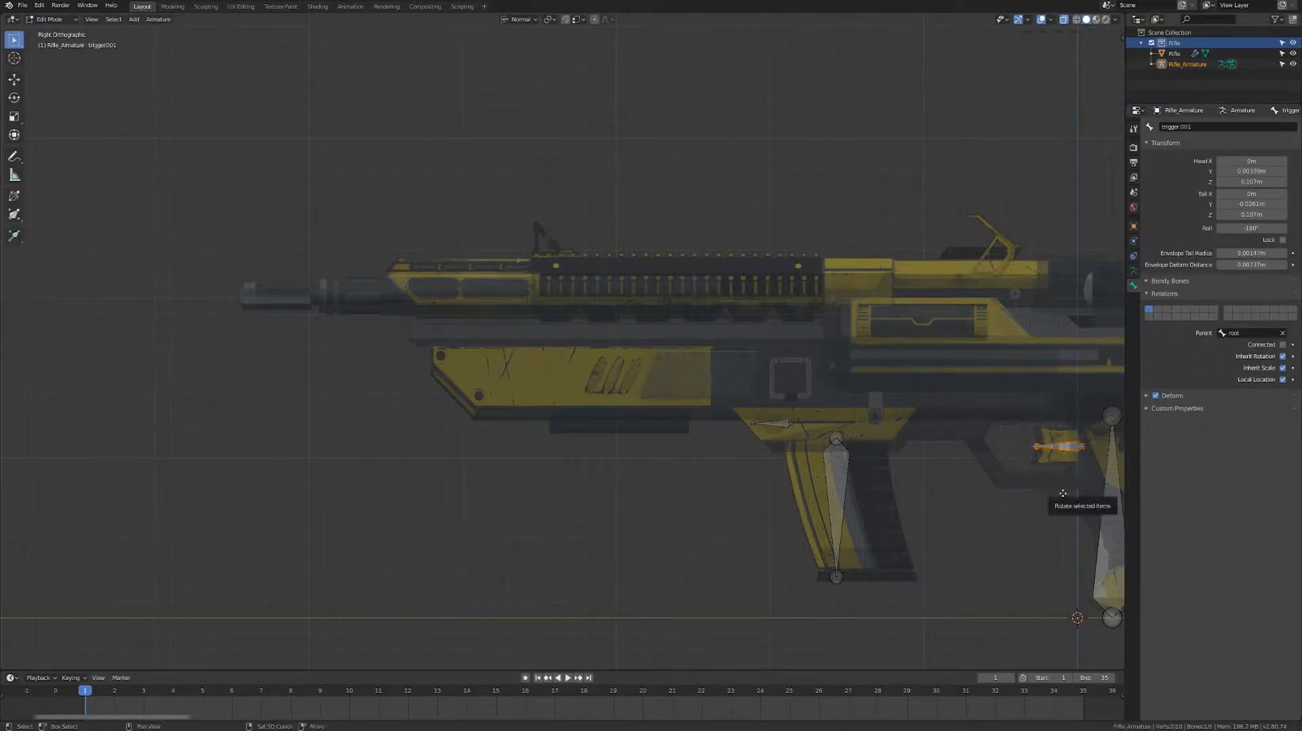
pyautogui.hotkey('shift', 'd')
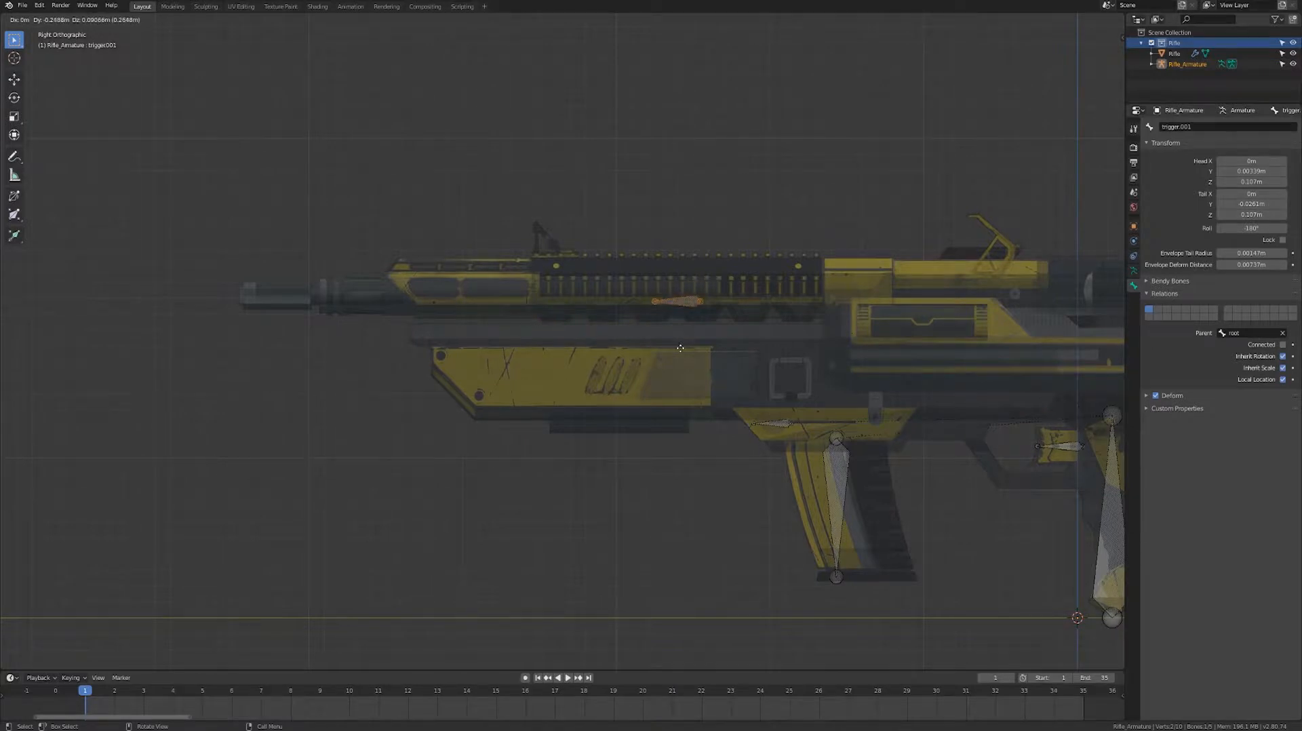
pyautogui.click(676, 342)
# Slide the duplicated bone about 0.01 m back along its own axis inside the handguard.
pyautogui.moveTo(676, 342); pyautogui.dragTo(811, 377, button='middle')
pyautogui.scroll(5, 811, 377)
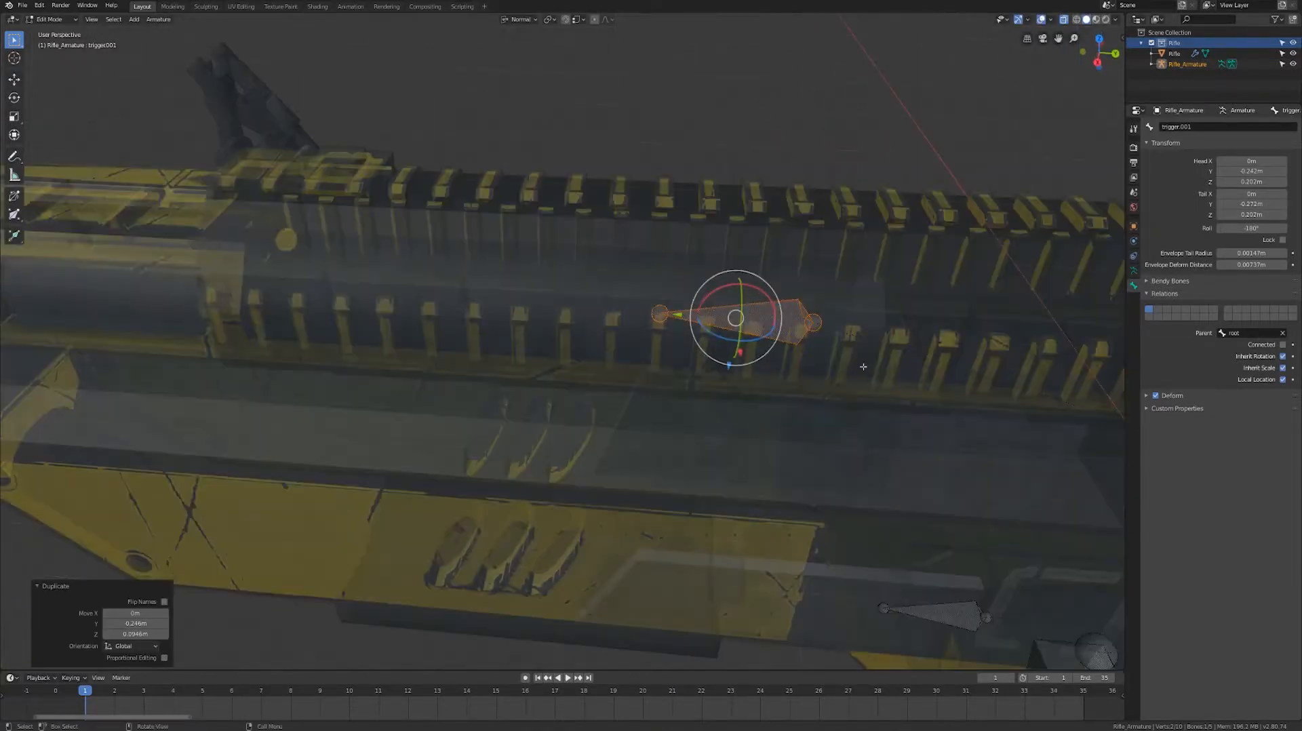
pyautogui.press('g')
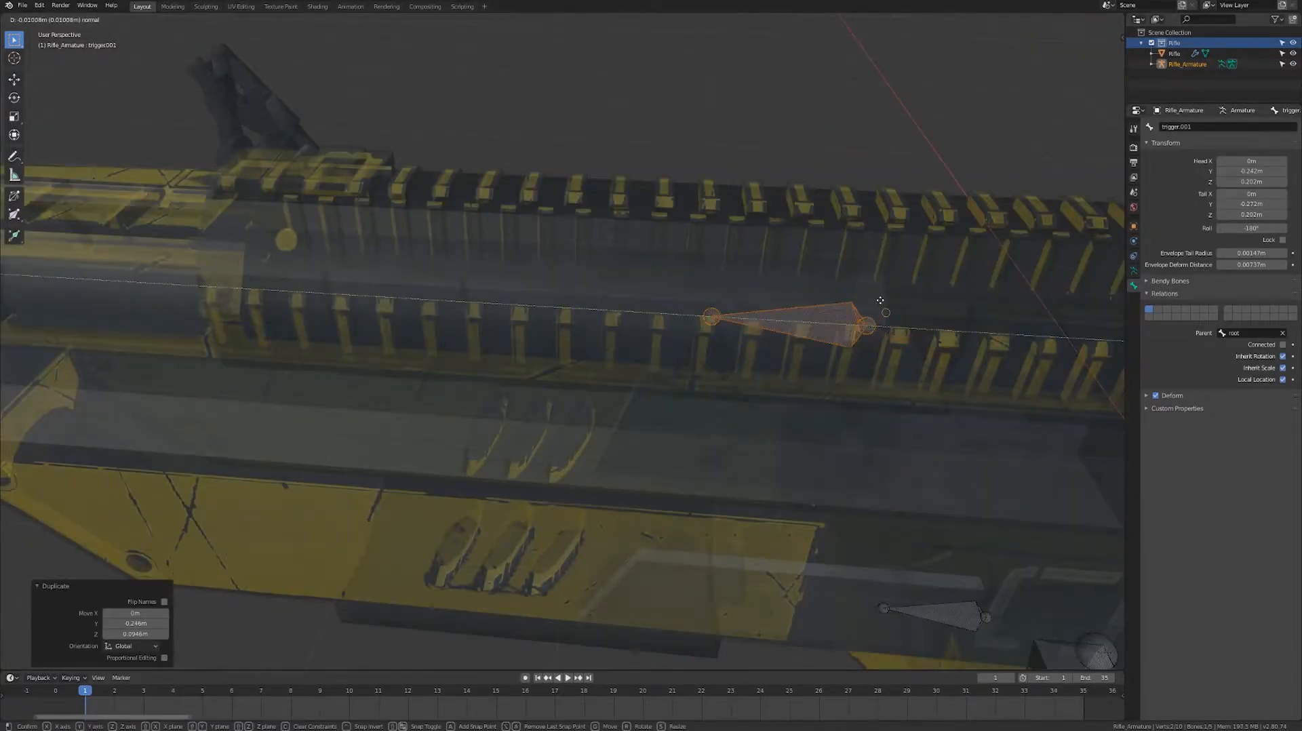
pyautogui.click(964, 365)
# Name the duplicated bone in the handguard barrel.001.
pyautogui.moveTo(912, 415); pyautogui.dragTo(738, 381, button='middle')
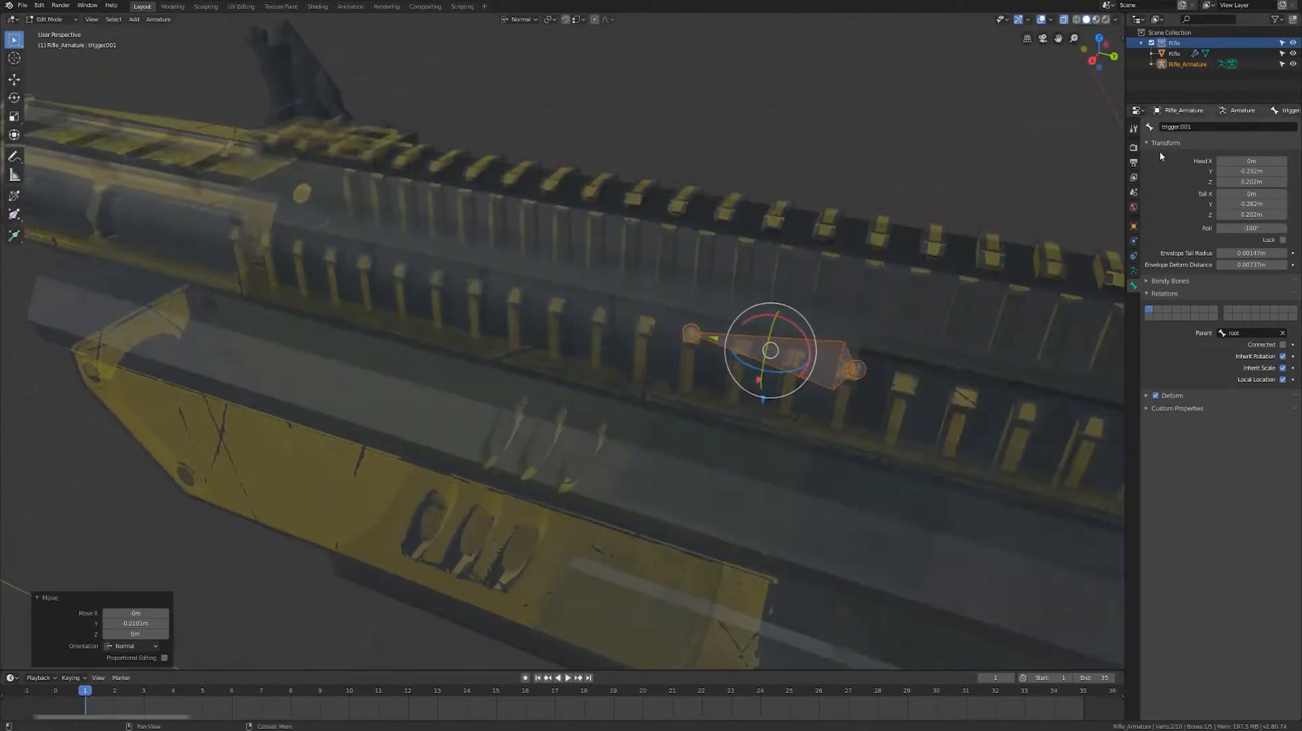
pyautogui.click(1200, 124)
pyautogui.write('bo')
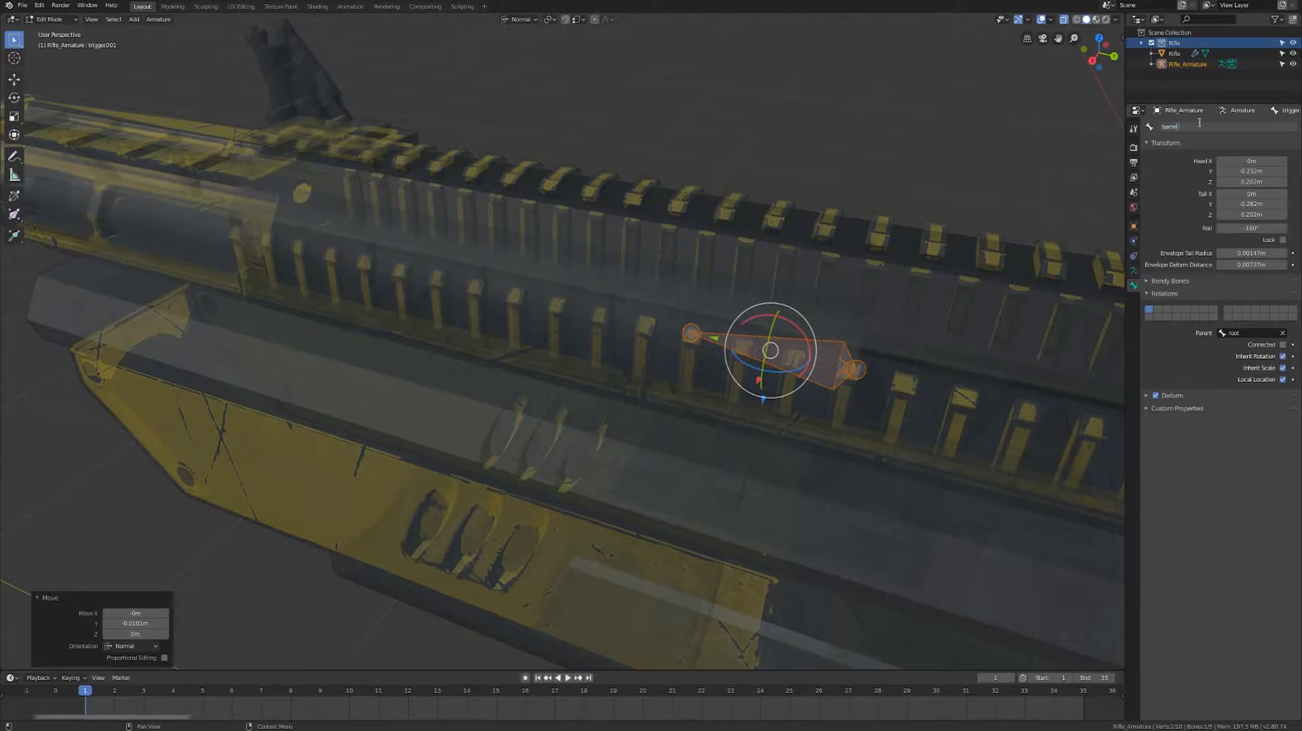
pyautogui.press('Return')
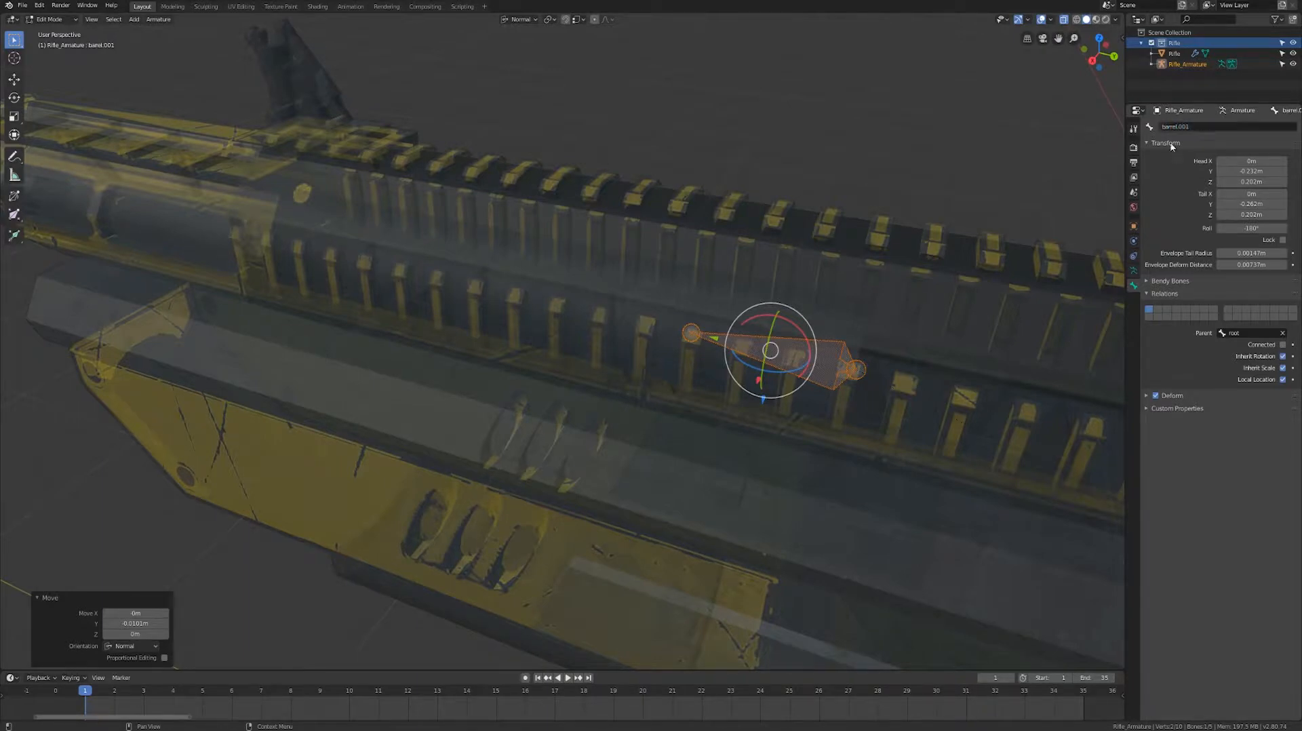
# Lengthen the barrel.001 bone by moving its tail about 0.041 m forward towards the muzzle.
pyautogui.moveTo(734, 466); pyautogui.dragTo(652, 313, button='middle')
pyautogui.click(656, 304)
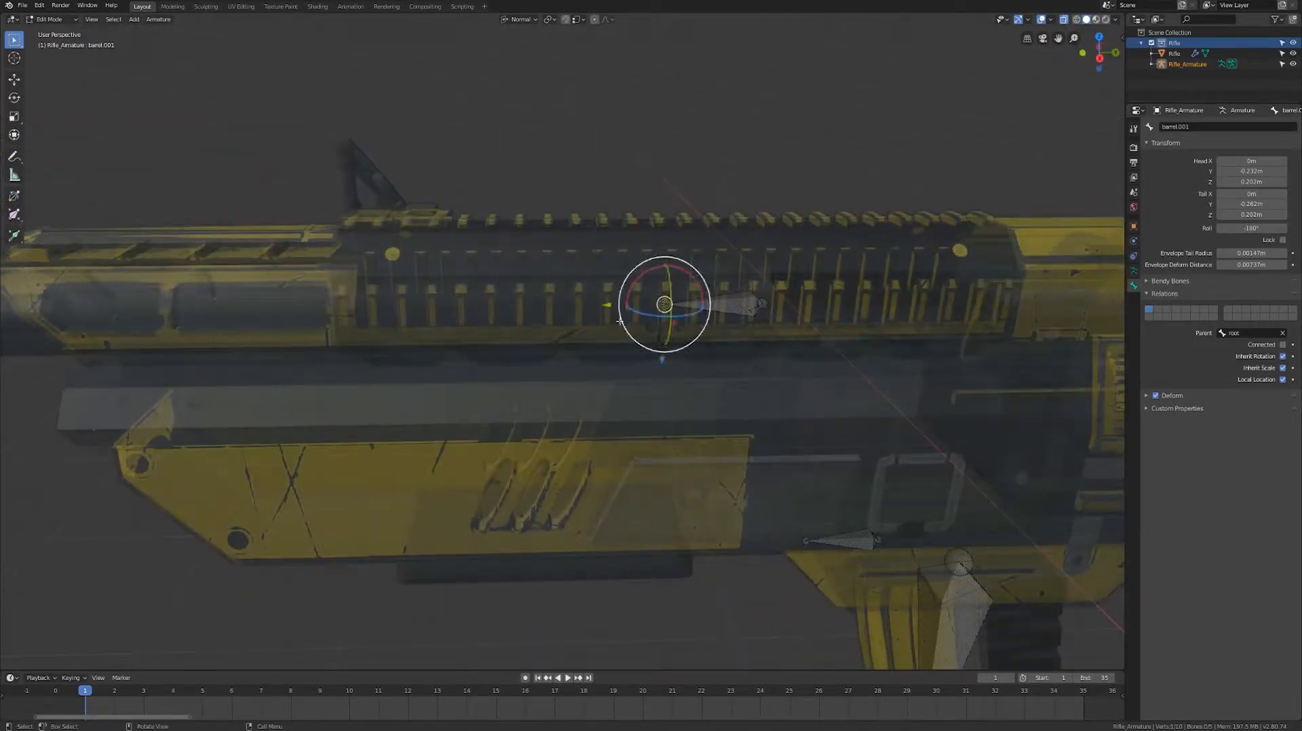
pyautogui.moveTo(605, 305); pyautogui.dragTo(515, 302)
pyautogui.scroll(-4, 764, 366)
pyautogui.moveTo(764, 366); pyautogui.dragTo(750, 405, button='middle')
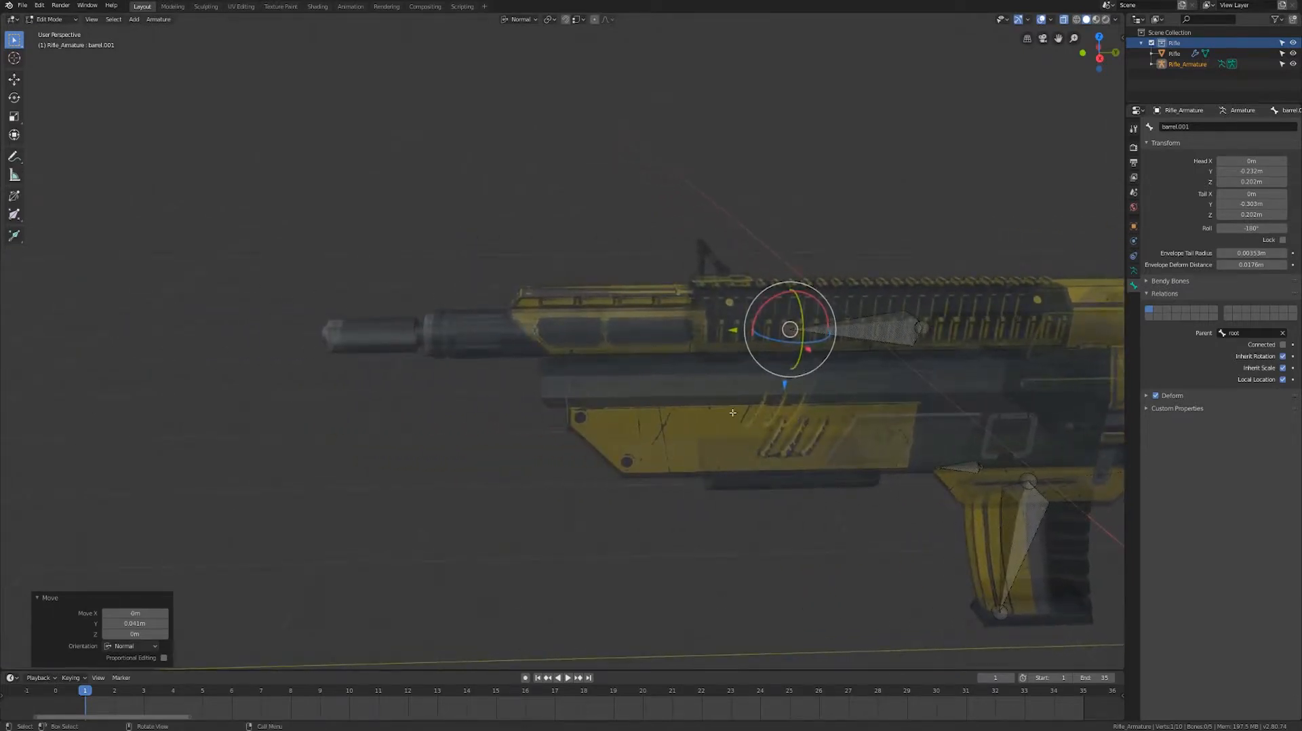
# Duplicate the barrel.001 bone and move the copy about 0.185 m forward along its own Y axis towards the muzzle.
pyautogui.click(926, 383)
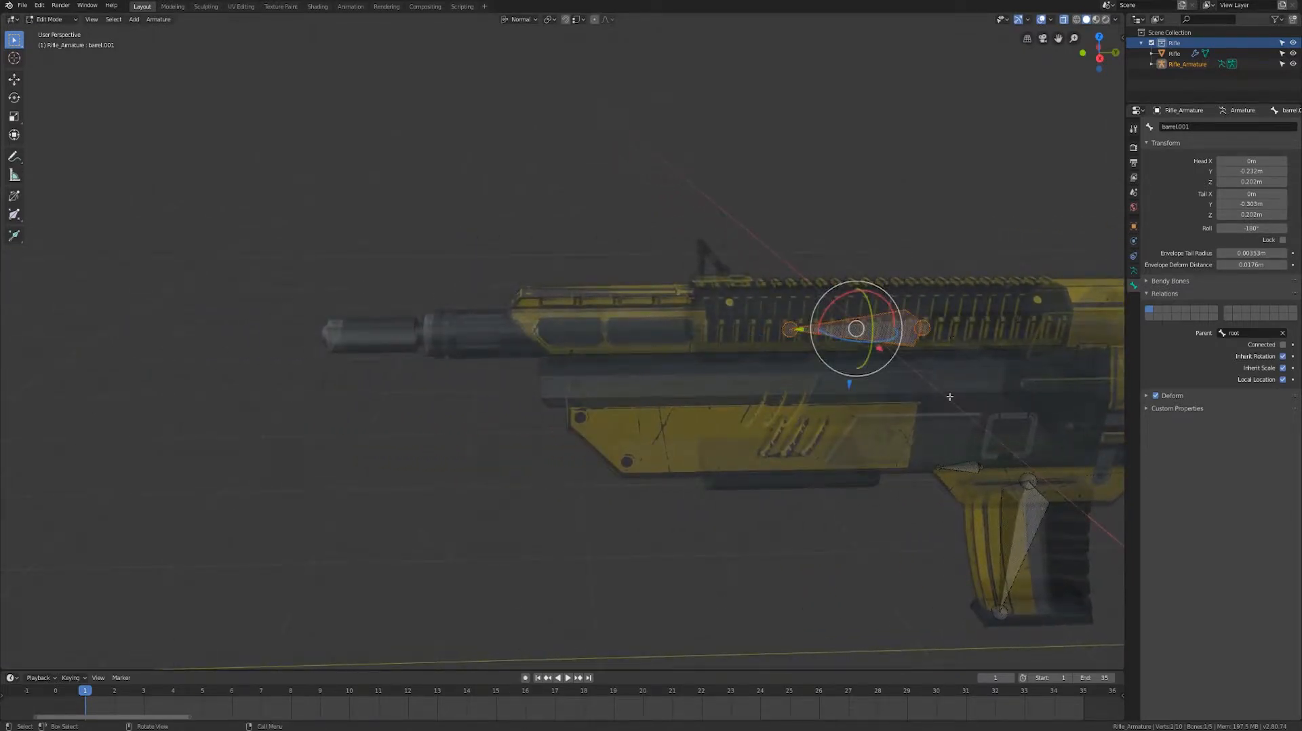
pyautogui.hotkey('shift', 'd')
pyautogui.press('y')
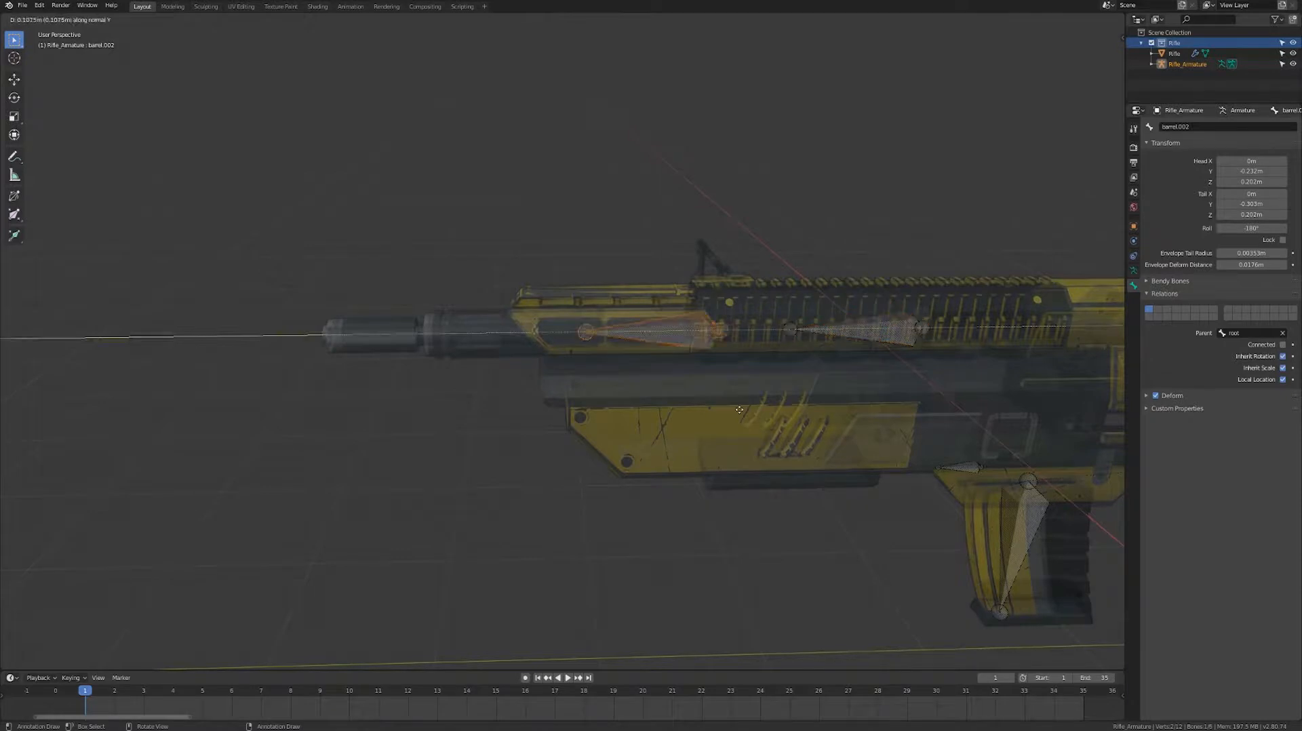
pyautogui.click(644, 413)
pyautogui.scroll(3, 630, 407)
pyautogui.moveTo(644, 414); pyautogui.dragTo(338, 345, button='middle')
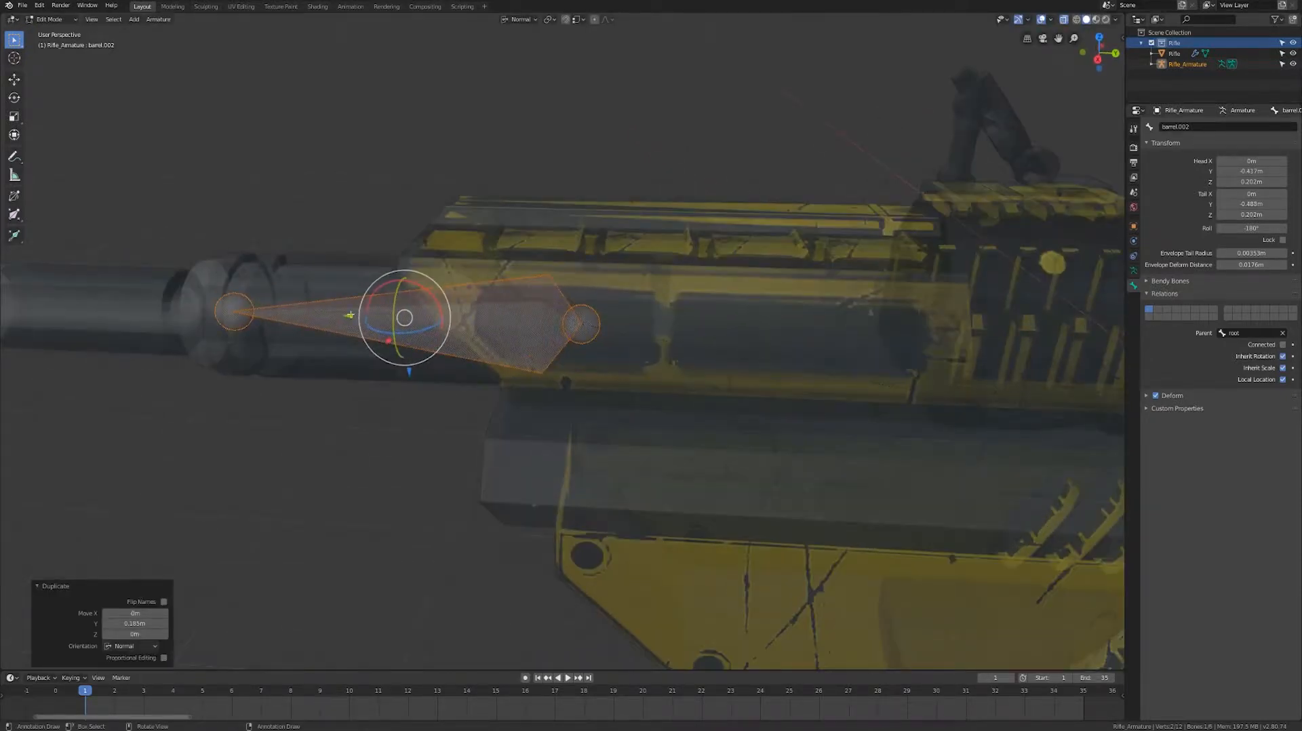
# Slide the front barrel bone about 0.017 m back along its axis towards the handguard.
pyautogui.moveTo(351, 314); pyautogui.dragTo(435, 317)
pyautogui.moveTo(705, 333); pyautogui.dragTo(671, 339, button='middle')
pyautogui.scroll(3, 690, 346)
pyautogui.press('r')
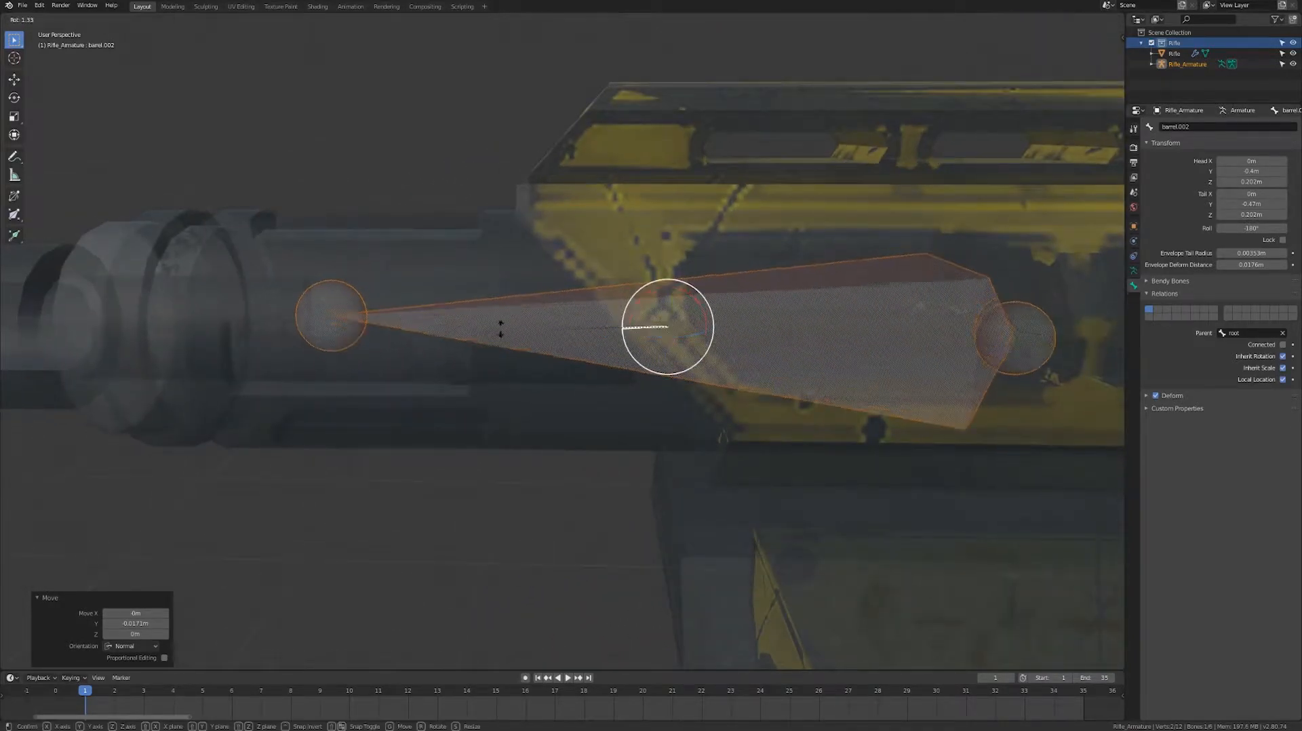
pyautogui.press('Escape')
# Move the front barrel bone about 0.041 m forward along its Y axis, and nudge it about 0.003 m back at the handguard's front edge.
pyautogui.press('g')
pyautogui.press('y')
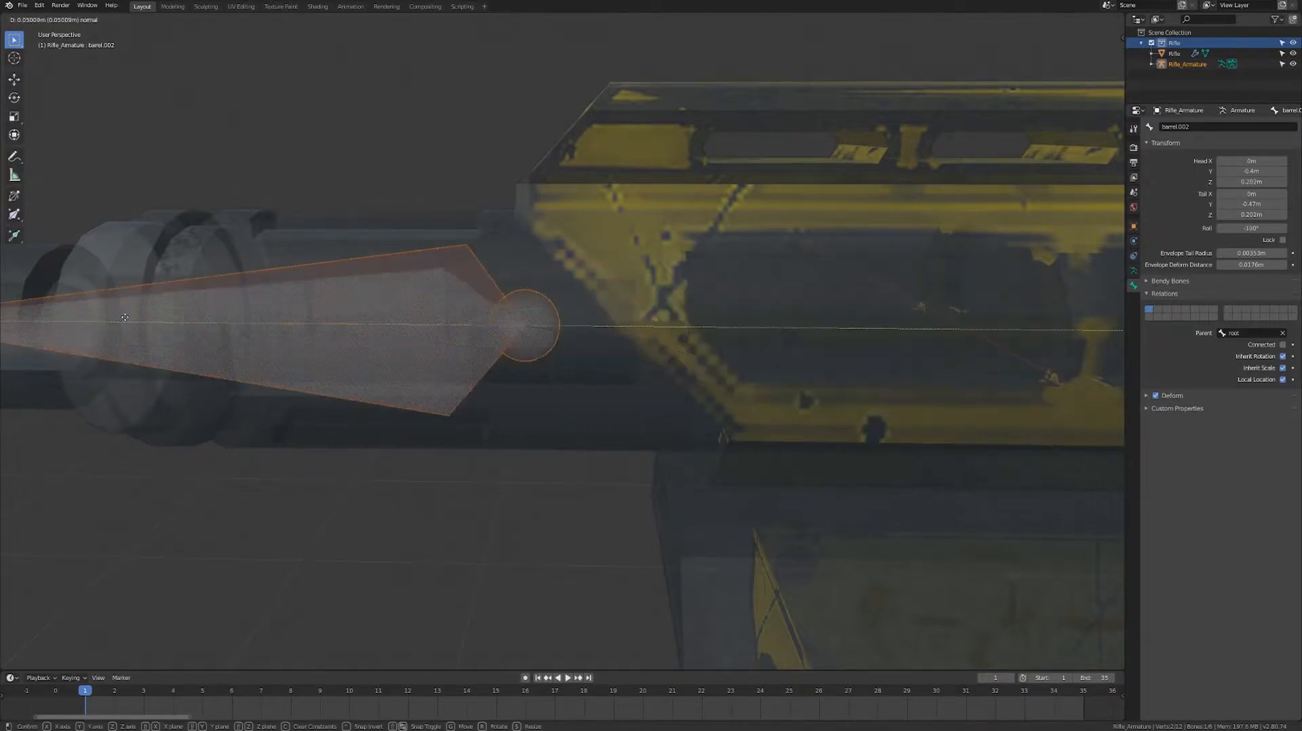
pyautogui.press('ctrl')
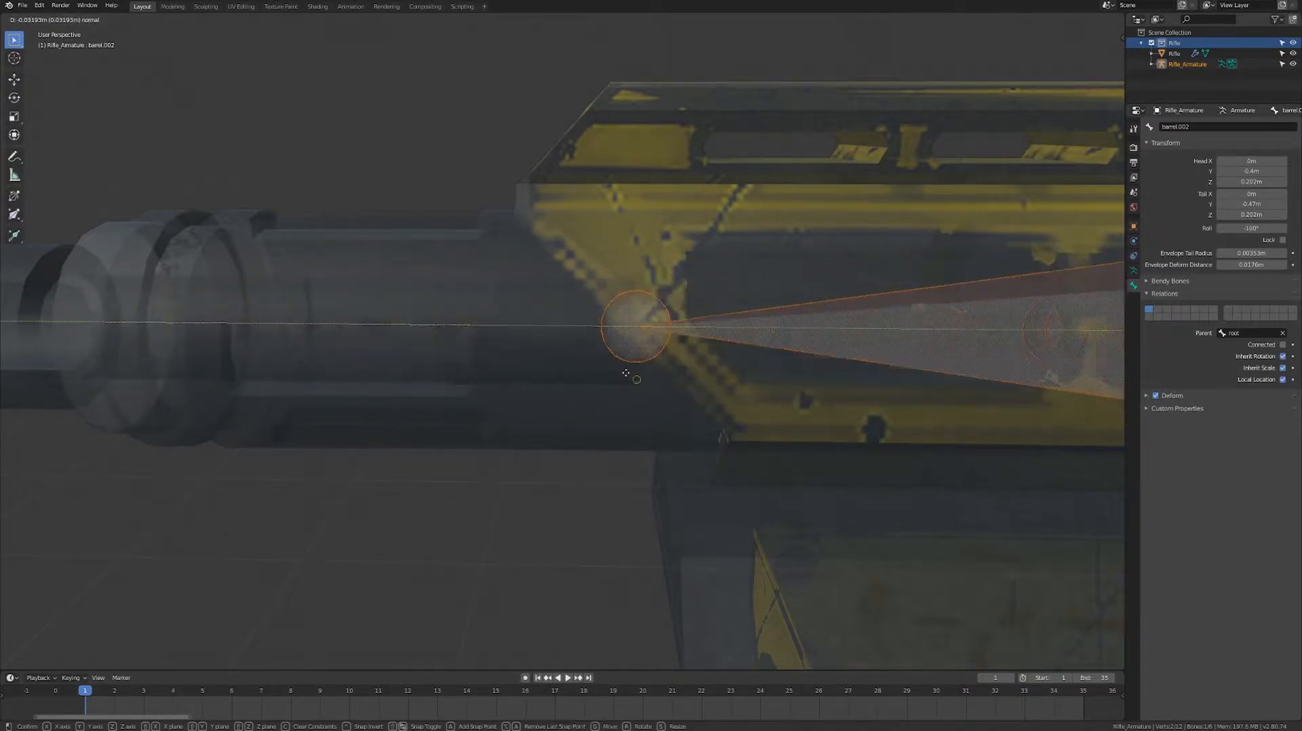
pyautogui.click(631, 373)
pyautogui.press('g')
pyautogui.press('y')
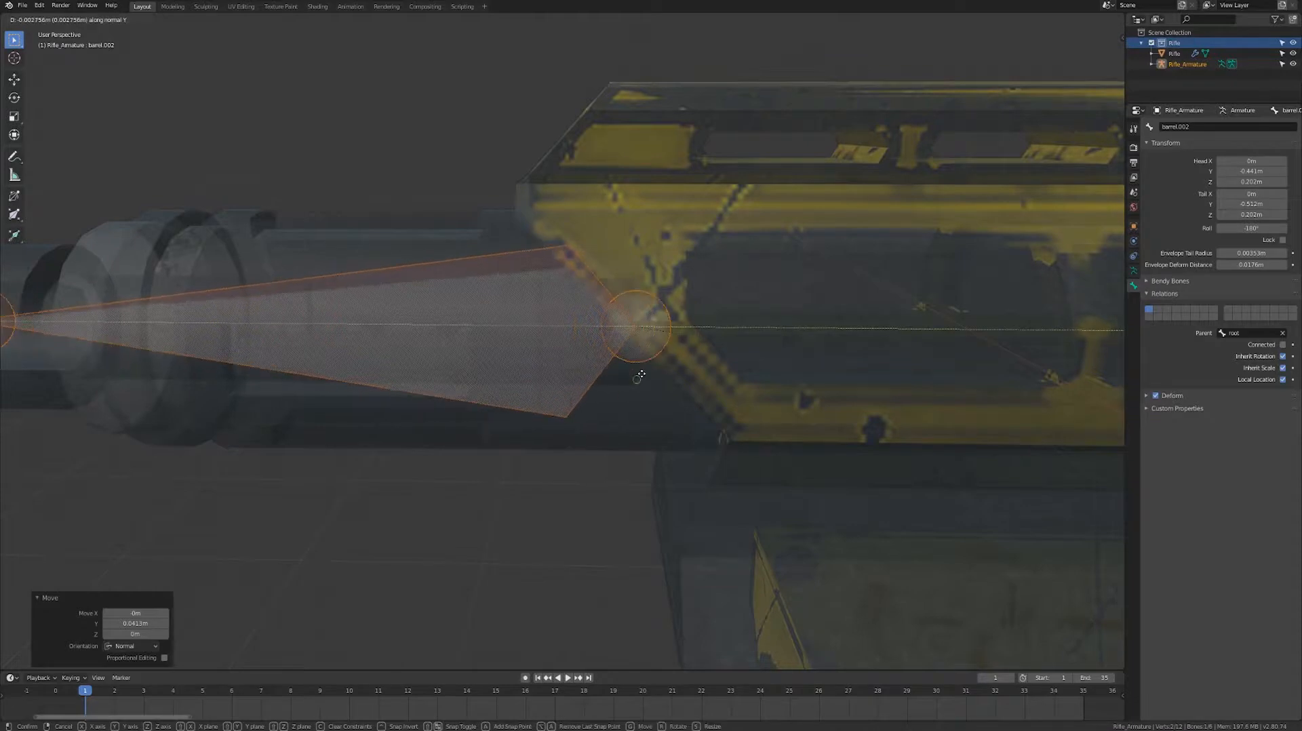
pyautogui.click(639, 375)
pyautogui.press('KP_3')
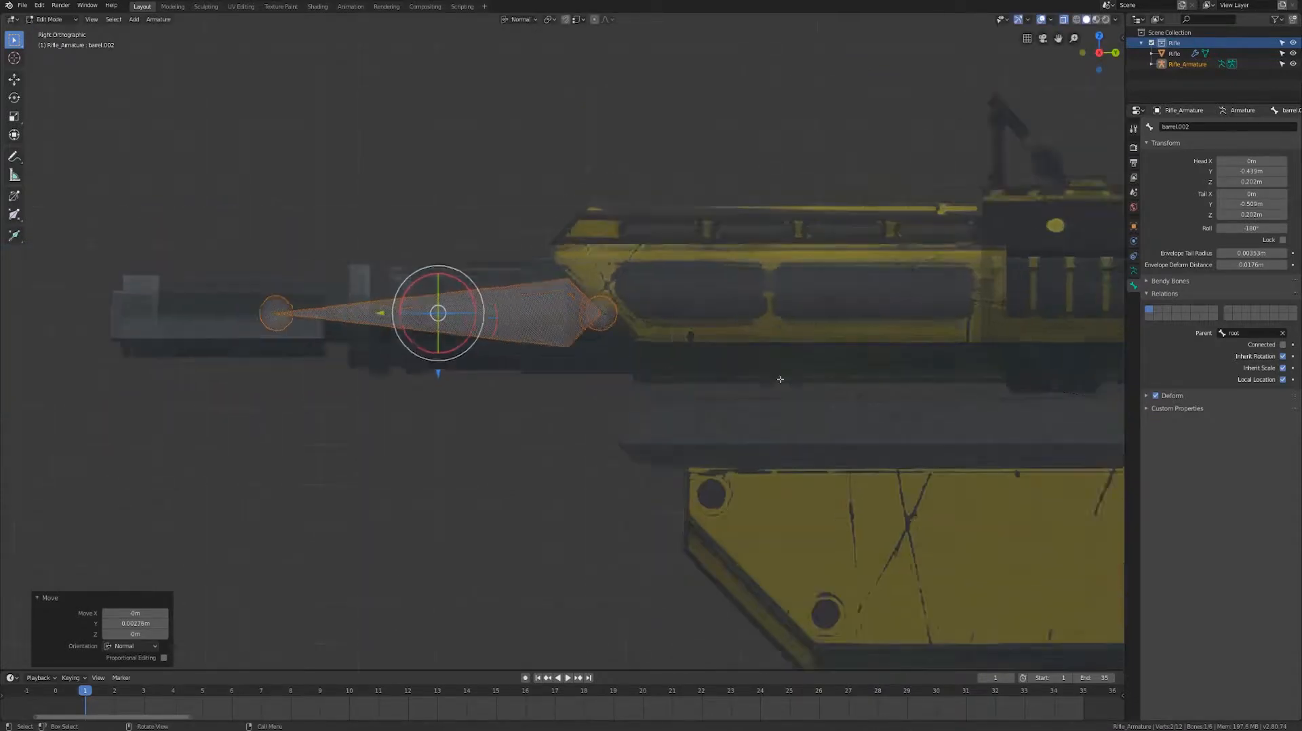
pyautogui.scroll(5, 779, 379)
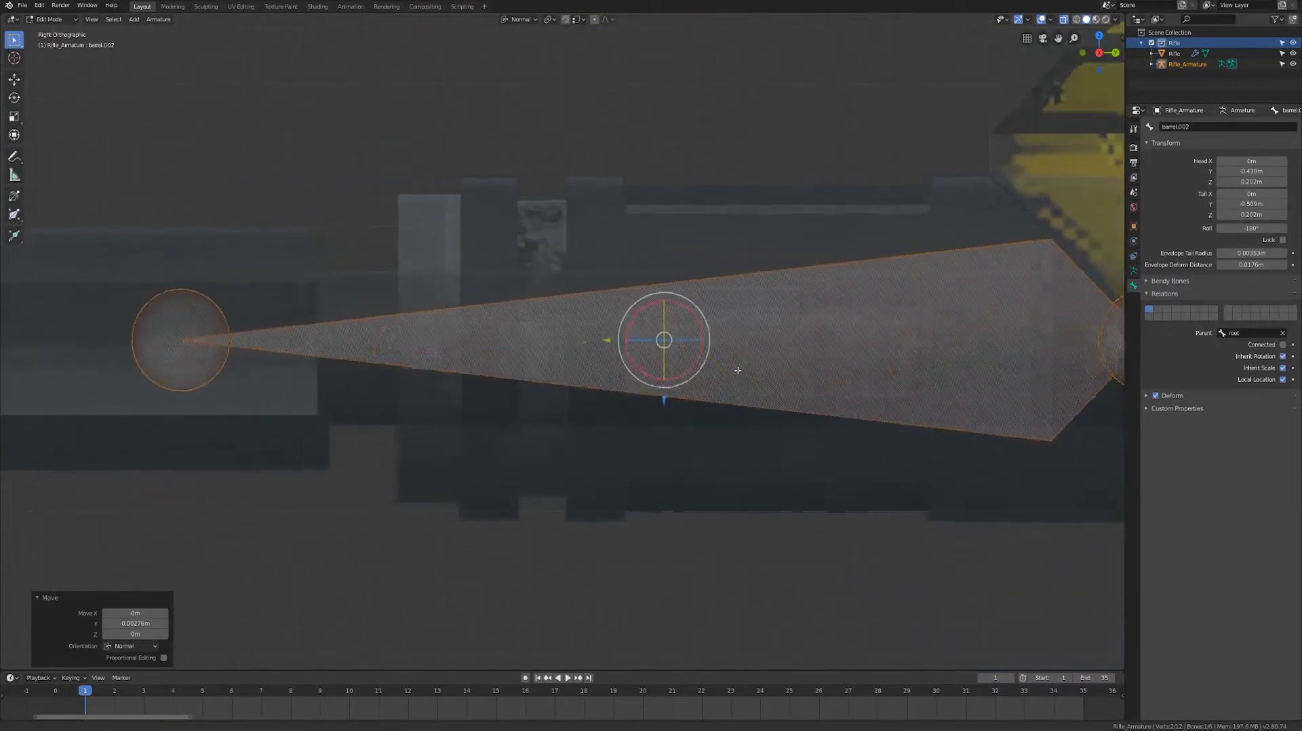
pyautogui.scroll(-2, 737, 370)
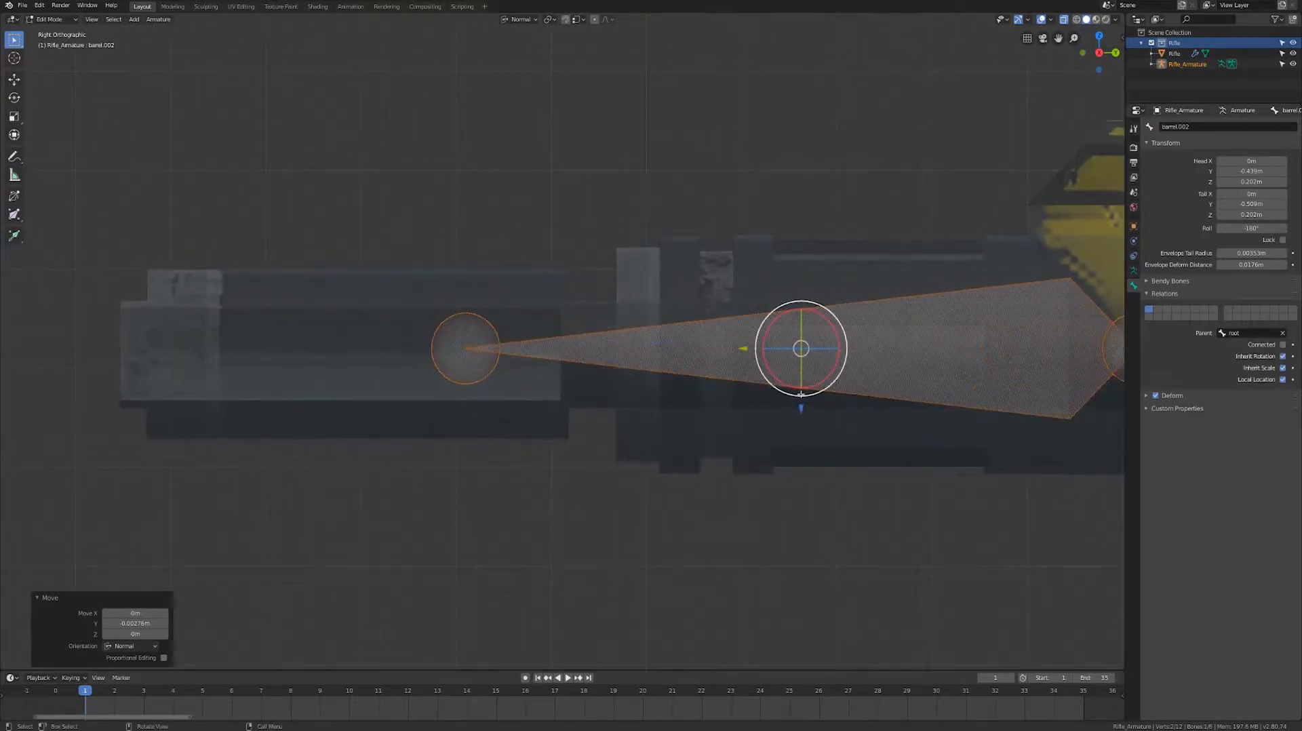
# Lower both barrel bones slightly along their own Z axis to a height of about 0.201 m.
pyautogui.scroll(-5, 800, 394)
pyautogui.keyDown('shift'); pyautogui.moveTo(921, 406); pyautogui.dragTo(821, 428, button='middle'); pyautogui.keyUp('shift')
pyautogui.keyDown('shift'); pyautogui.click(991, 371); pyautogui.keyUp('shift')
pyautogui.scroll(2, 780, 424)
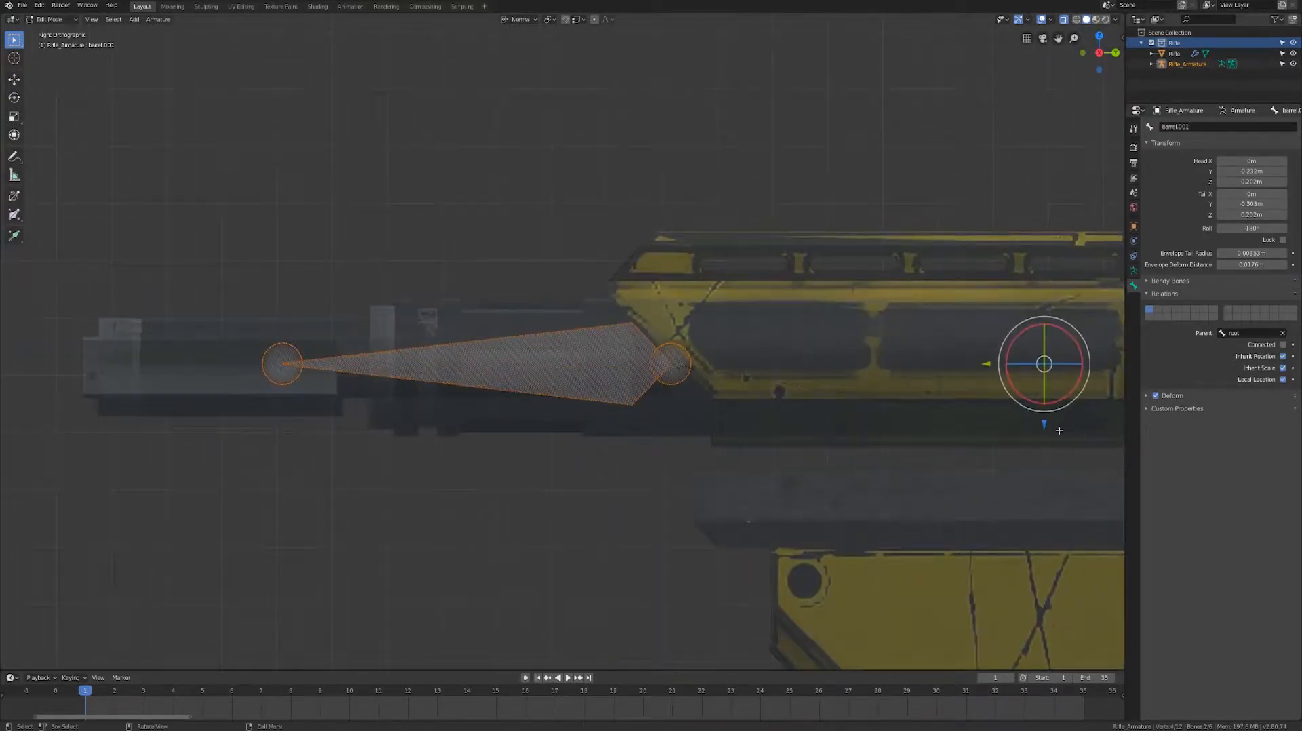
pyautogui.press('g')
pyautogui.press('z')
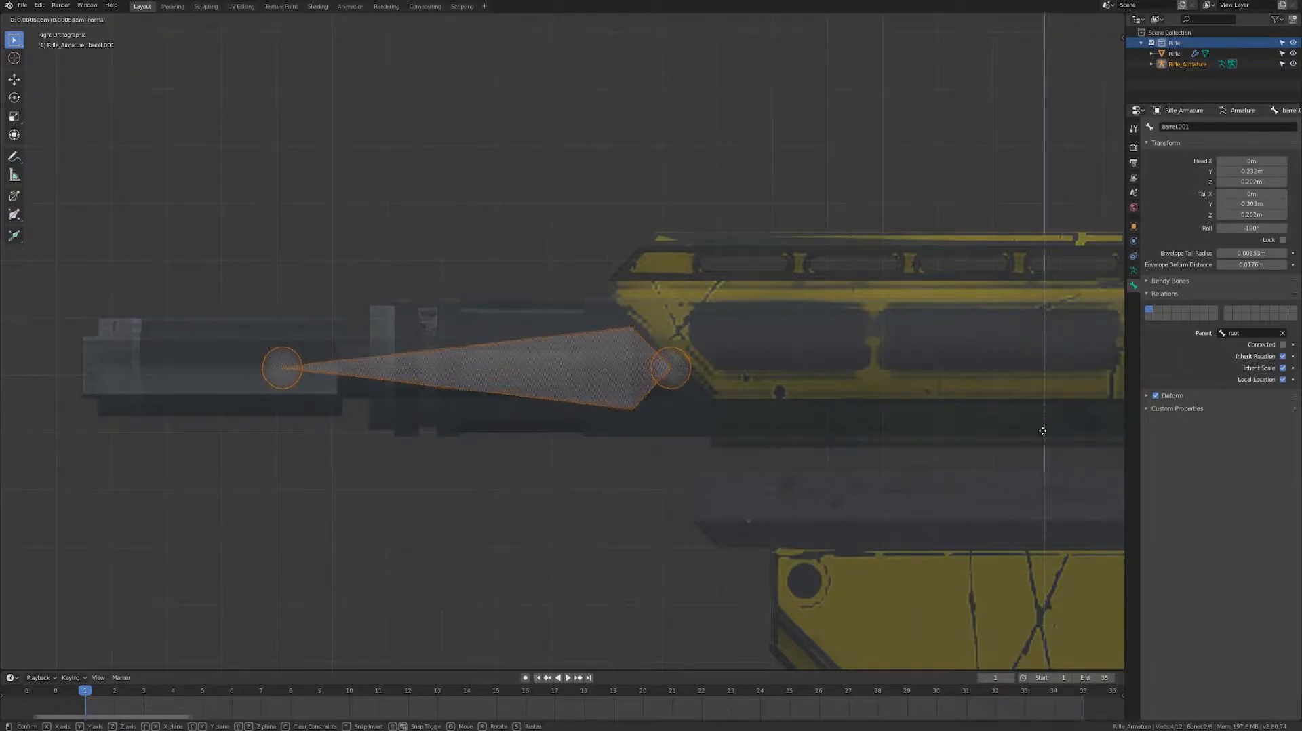
pyautogui.click(1042, 430)
# Parent the barrel.002 bone to the barrel.001 bone with Keep Offset.
pyautogui.click(584, 339)
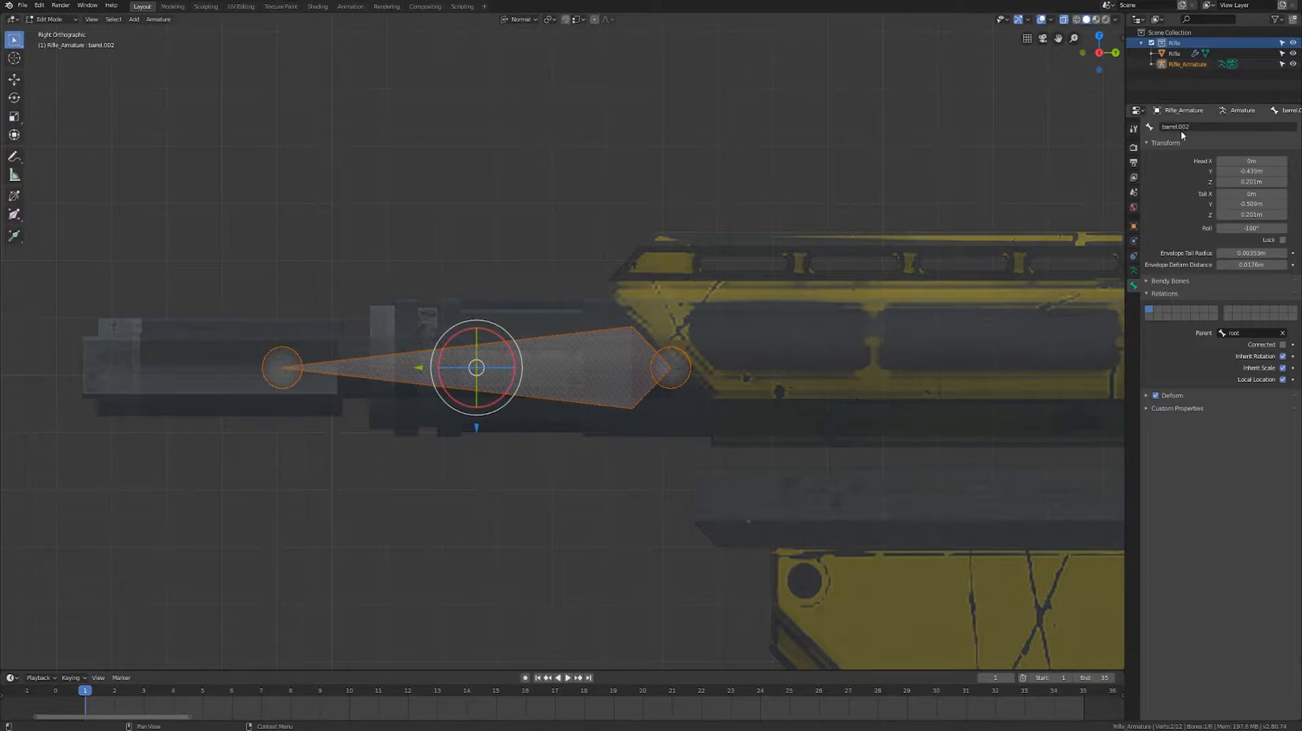
pyautogui.moveTo(705, 414); pyautogui.dragTo(757, 431, button='middle')
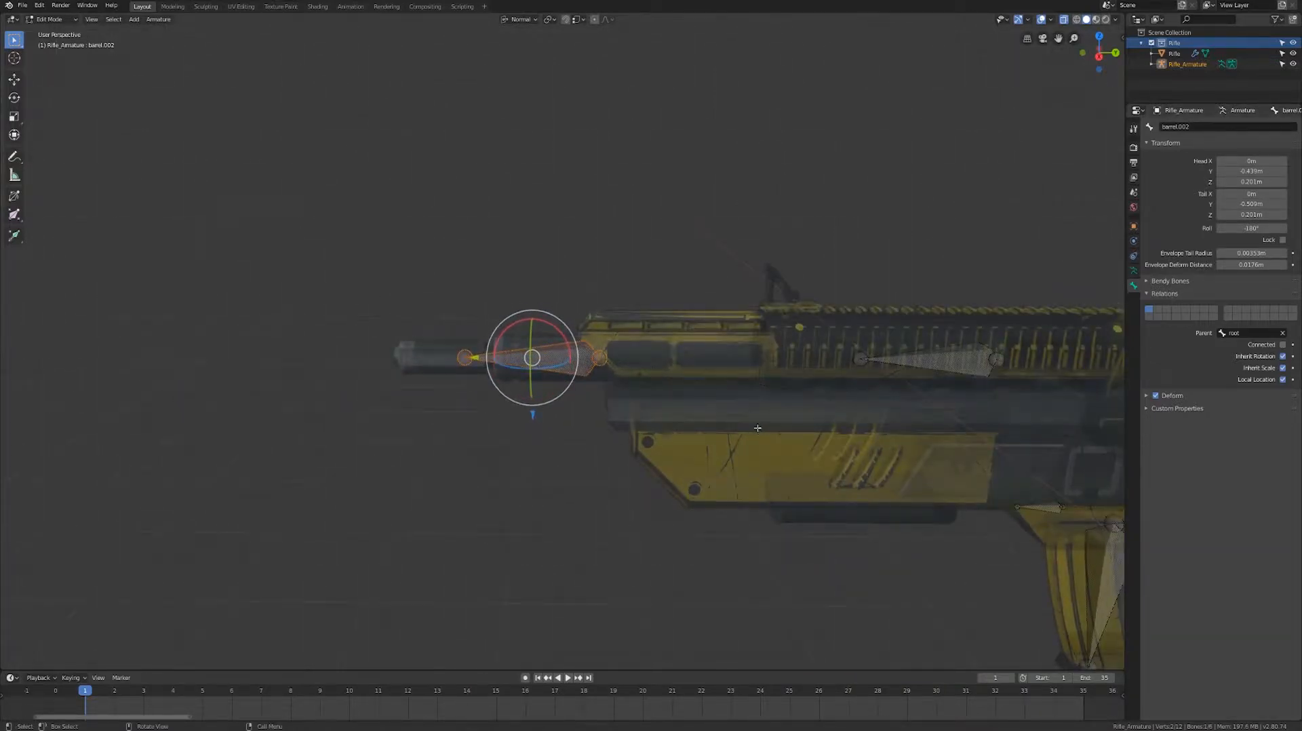
pyautogui.keyDown('shift'); pyautogui.click(941, 352); pyautogui.keyUp('shift')
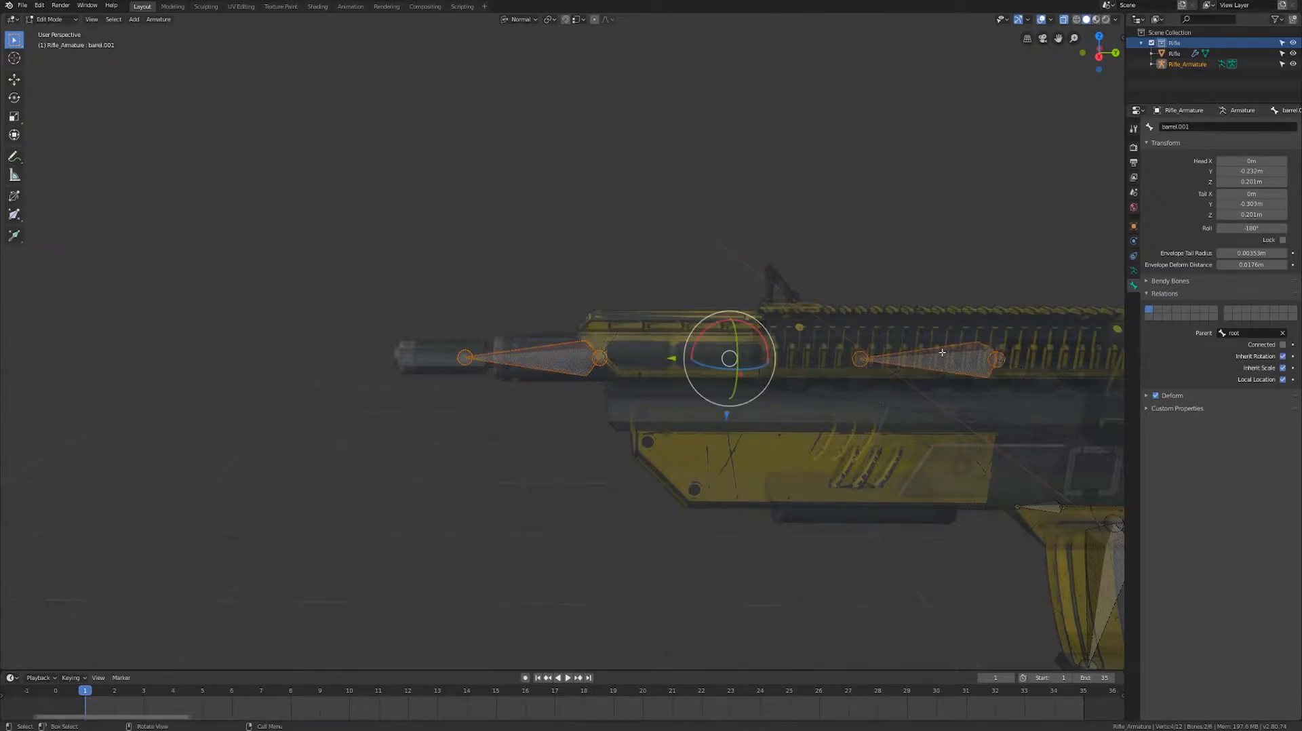
pyautogui.press('ctrl')
pyautogui.hotkey('ctrl', 'p')
pyautogui.click(943, 351)
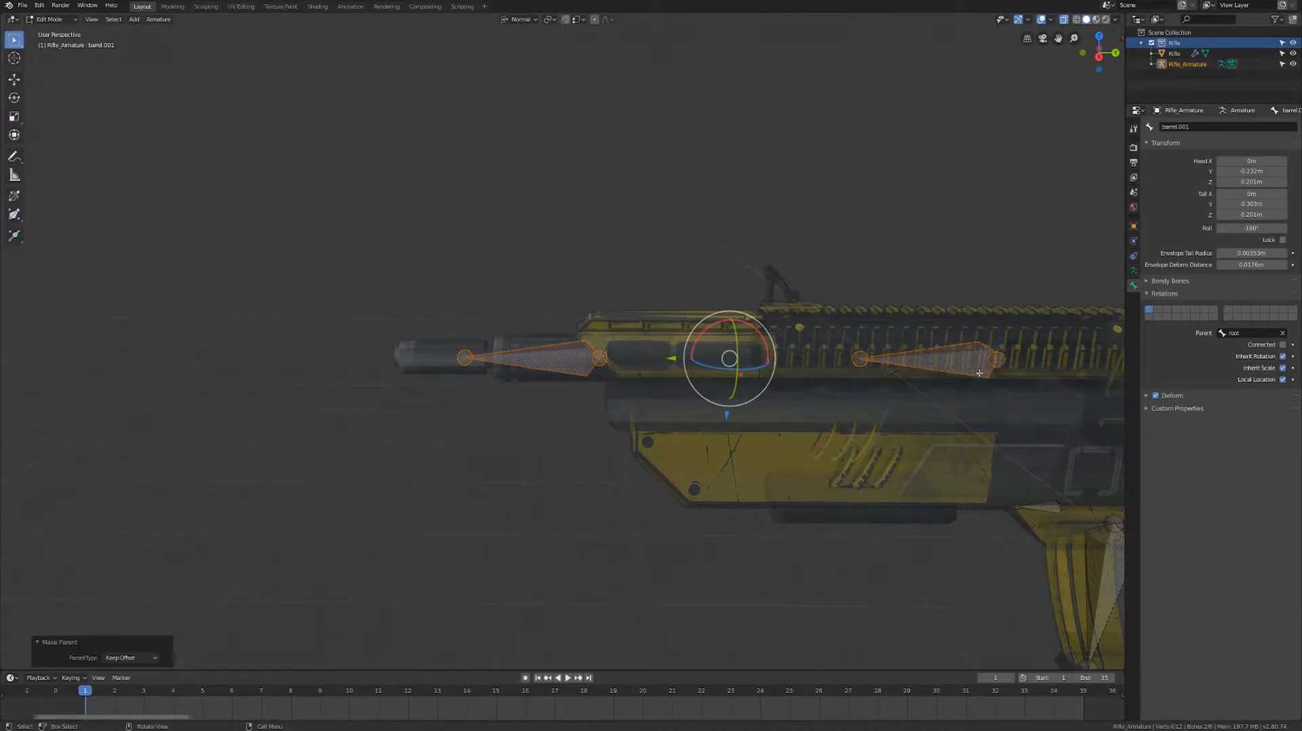
# Turn off X-ray display and examine the folding front iron sight and its pivots on top of the rifle.
pyautogui.scroll(-3, 979, 372)
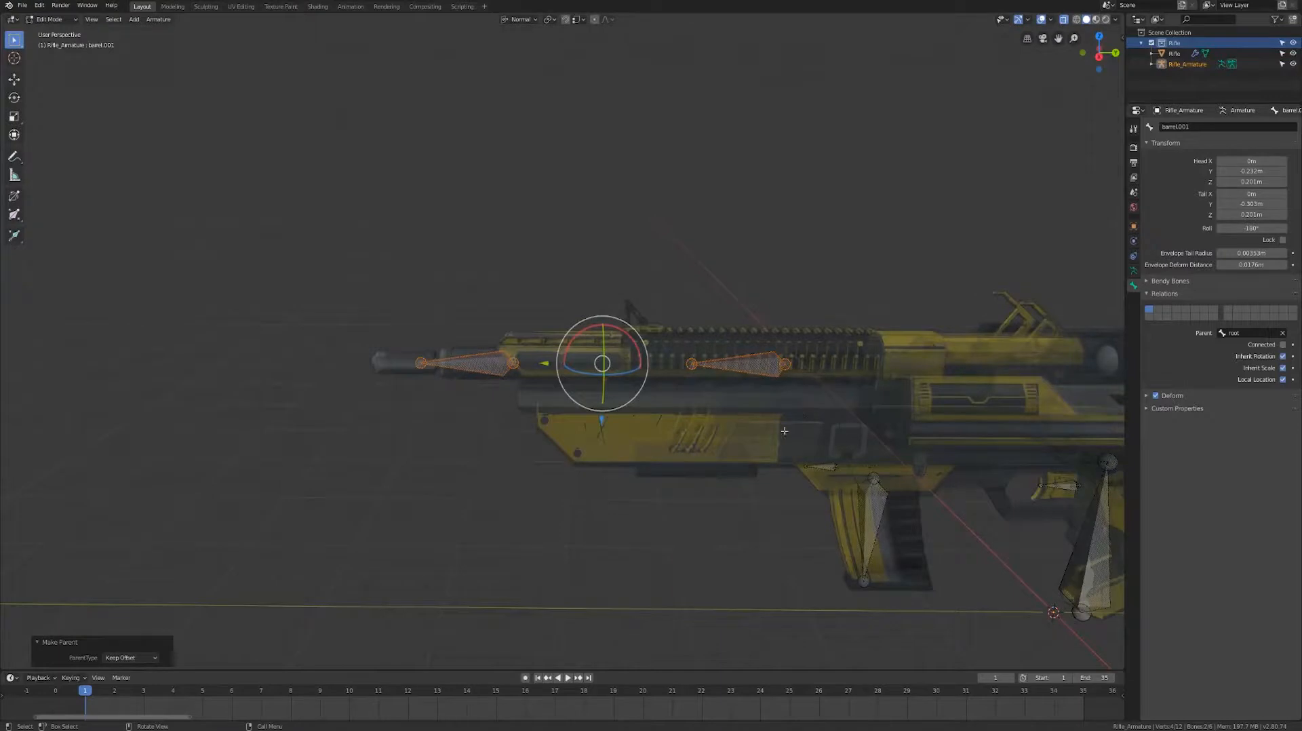
pyautogui.scroll(5, 759, 426)
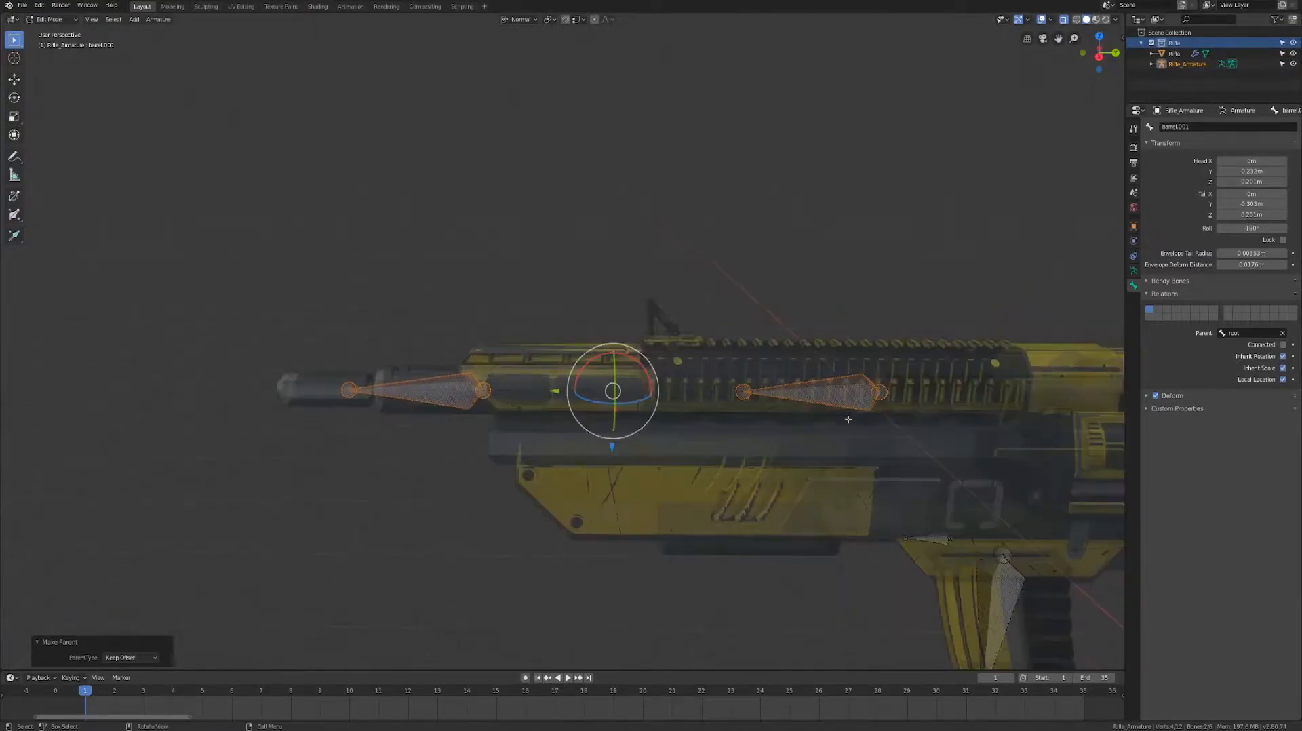
pyautogui.moveTo(848, 419); pyautogui.dragTo(746, 341, button='middle')
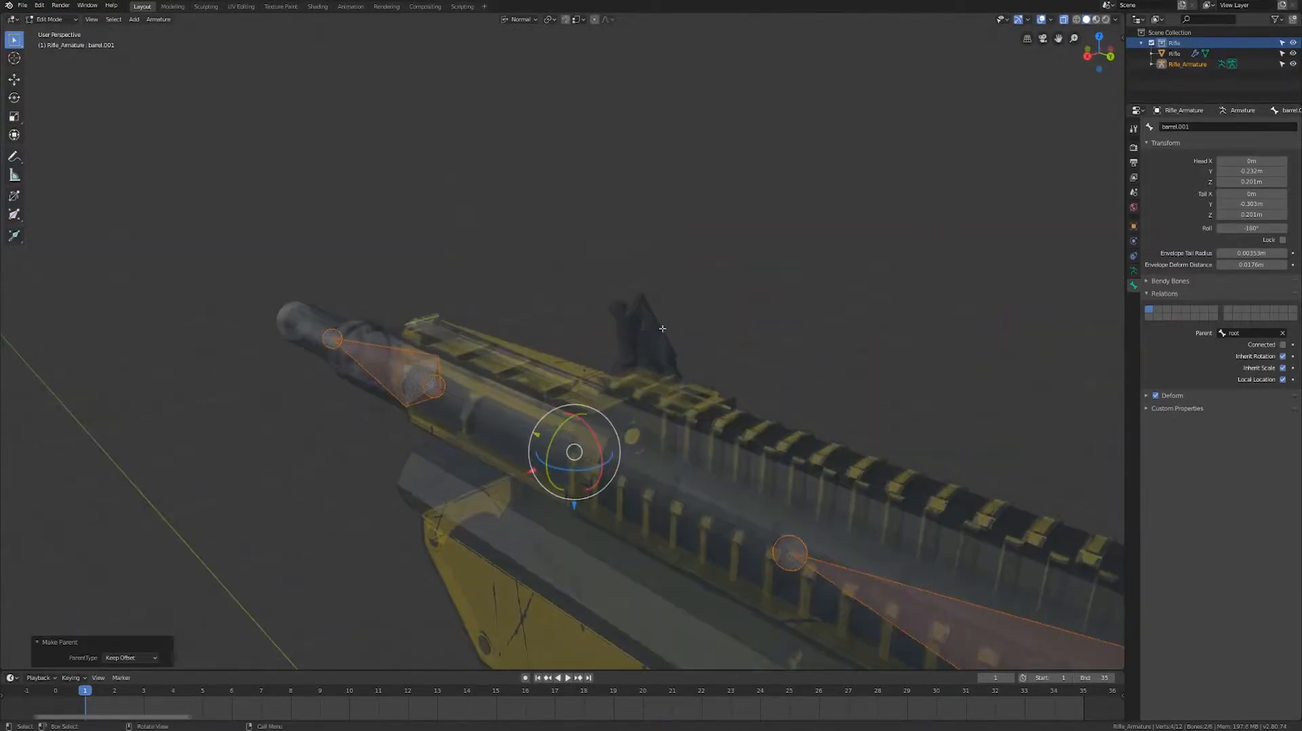
pyautogui.moveTo(792, 408); pyautogui.dragTo(936, 412, button='middle')
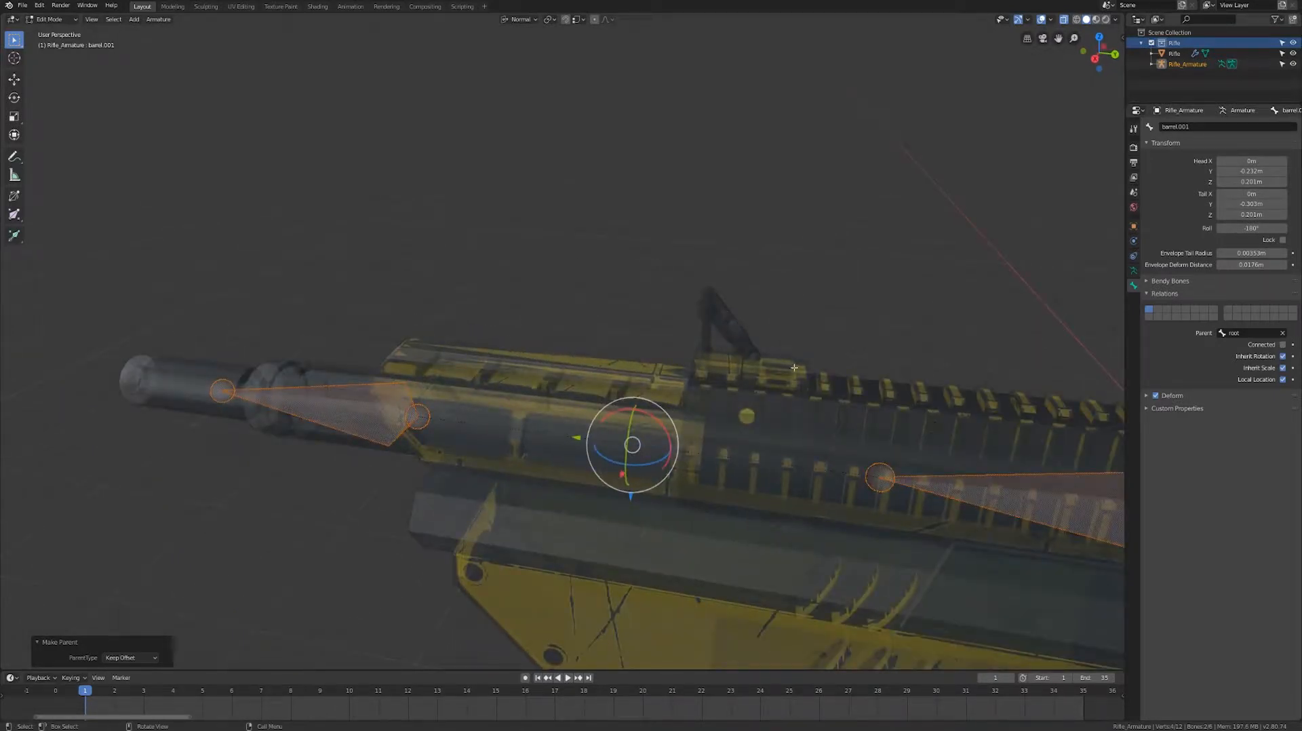
pyautogui.scroll(4, 743, 352)
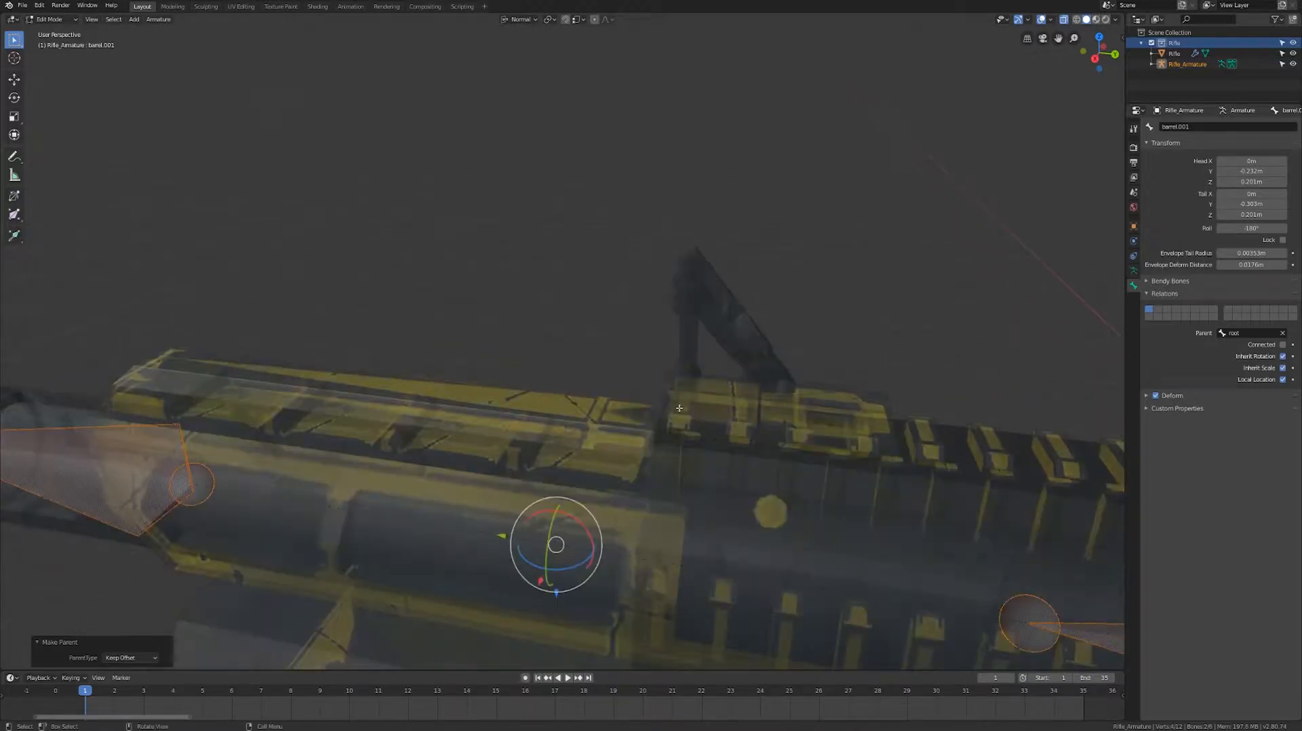
pyautogui.press('z')
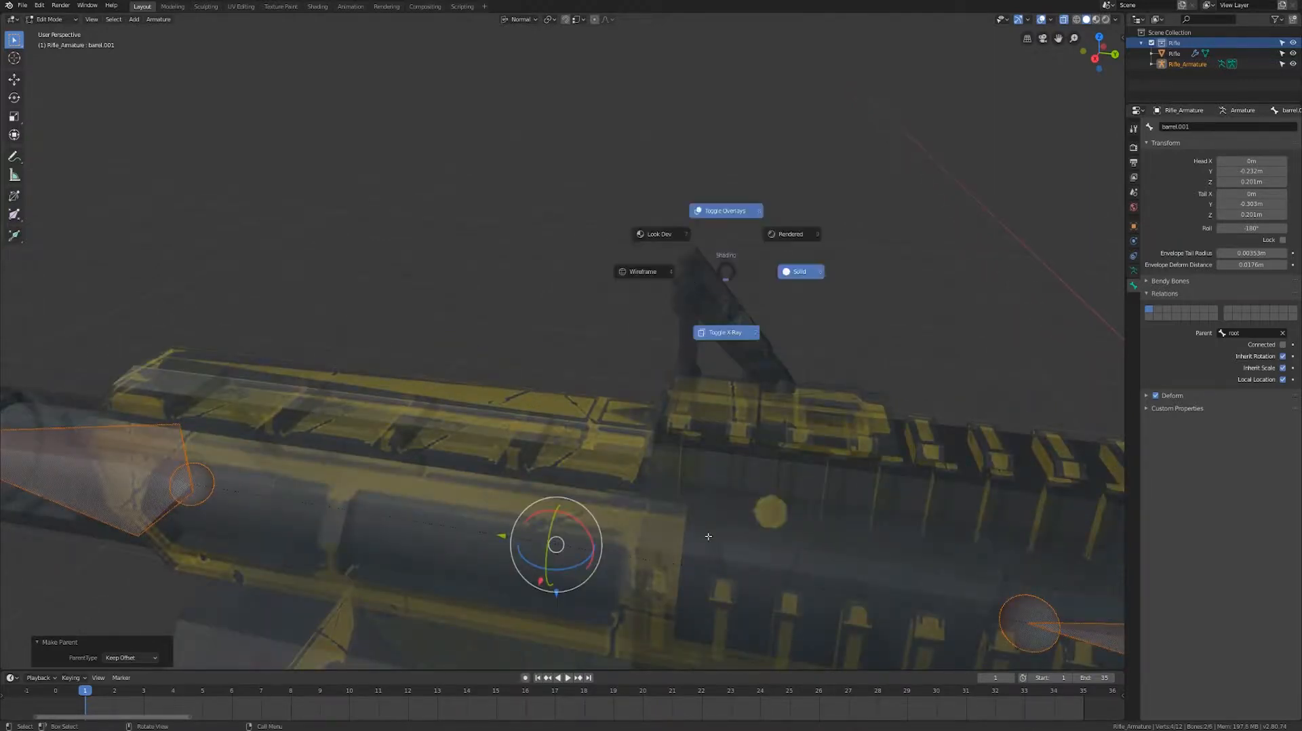
pyautogui.click(726, 331)
pyautogui.moveTo(726, 339); pyautogui.dragTo(709, 351, button='middle')
pyautogui.scroll(1, 709, 350)
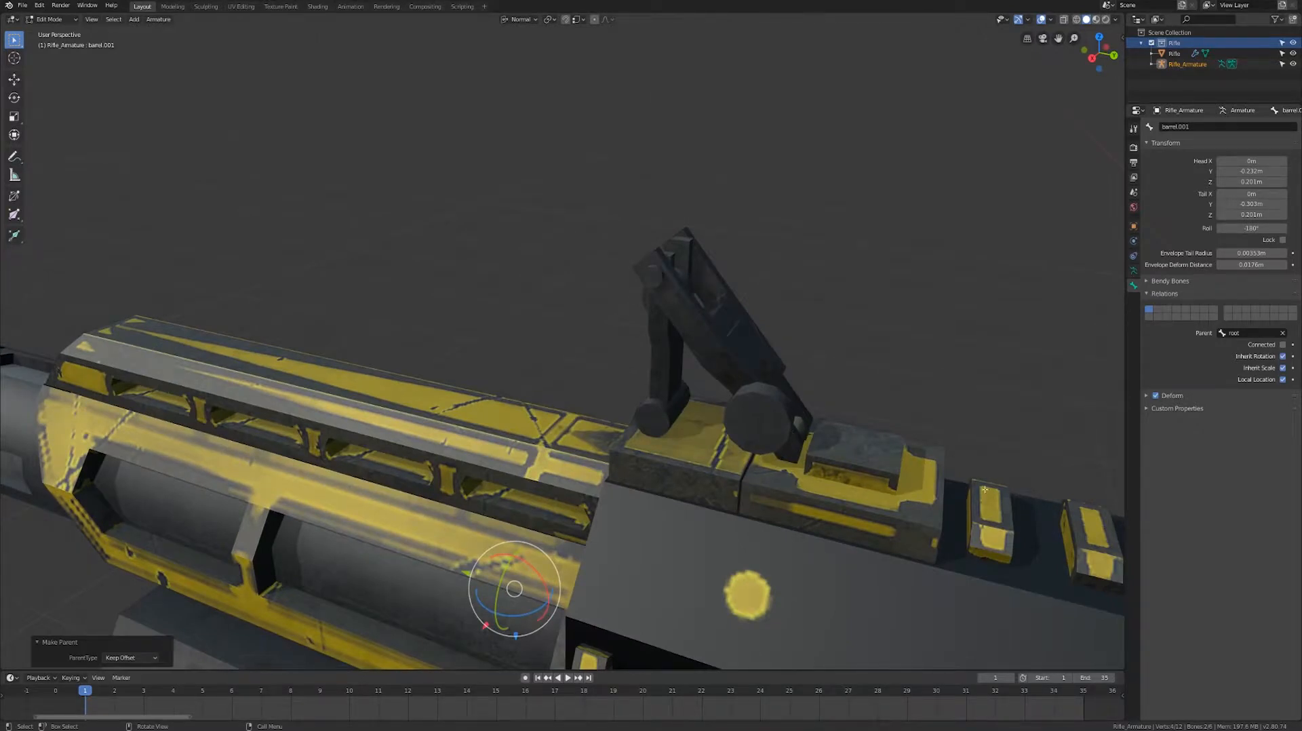
pyautogui.moveTo(927, 418); pyautogui.dragTo(944, 405, button='middle')
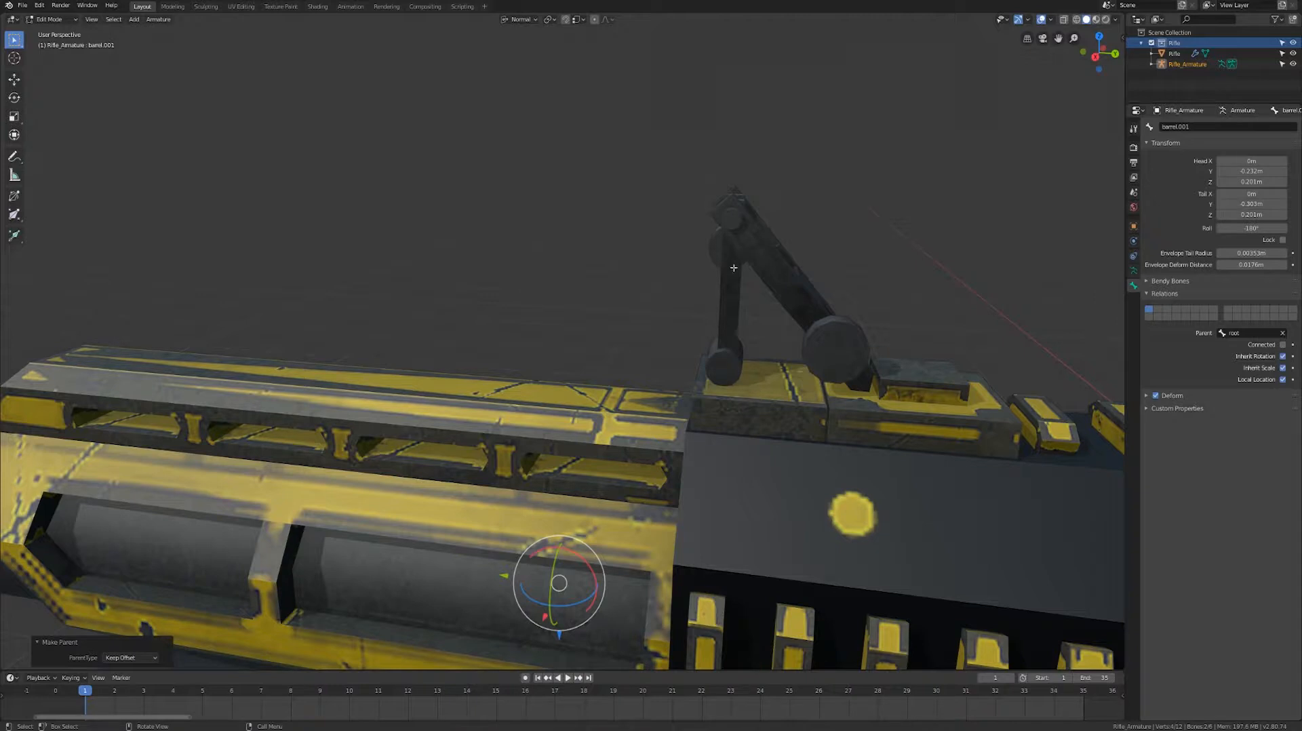
pyautogui.moveTo(735, 246)
pyautogui.mouseDown()
pyautogui.moveTo(822, 329)
pyautogui.moveTo(833, 296)
pyautogui.mouseUp()
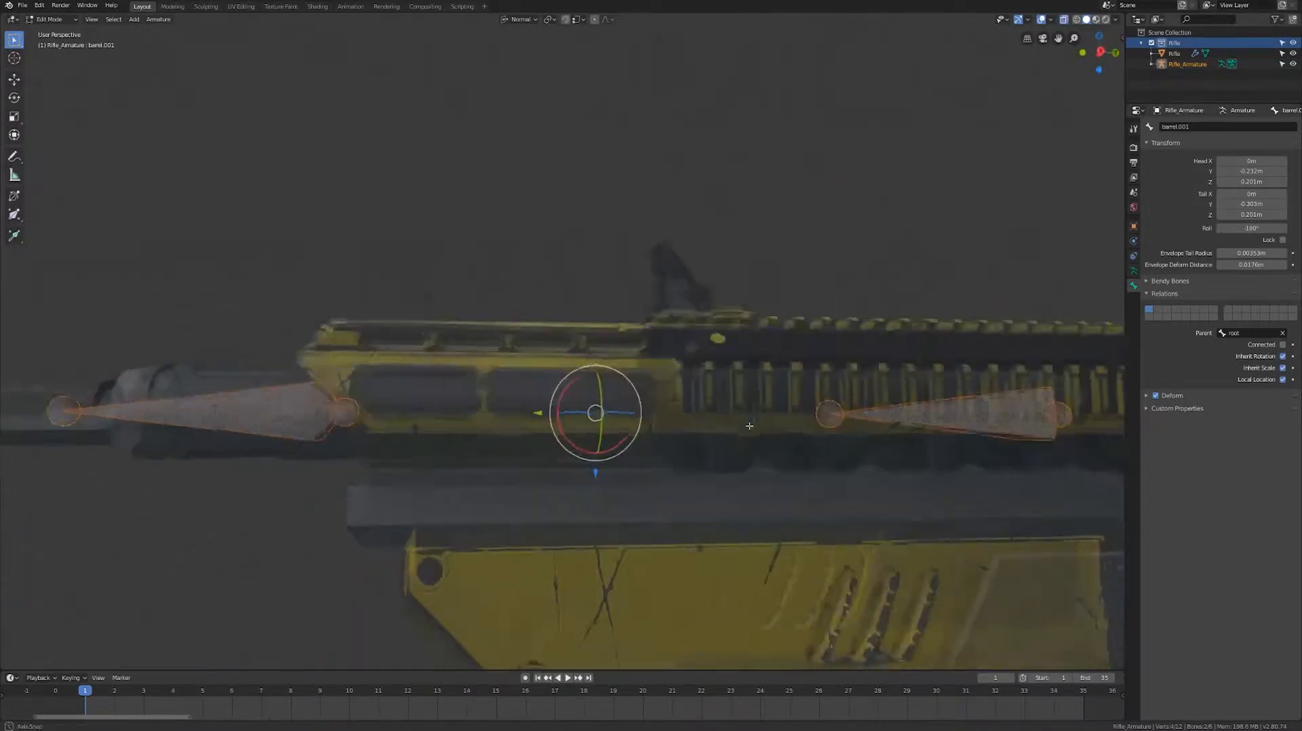
# Duplicate the barrel.001 bone in the right side view and place the copy above the handguard, about 0.125 m forward and 0.032 m up.
pyautogui.moveTo(749, 425); pyautogui.dragTo(737, 438, button='middle')
pyautogui.scroll(-1, 936, 406)
pyautogui.hotkey('alt', 'a')
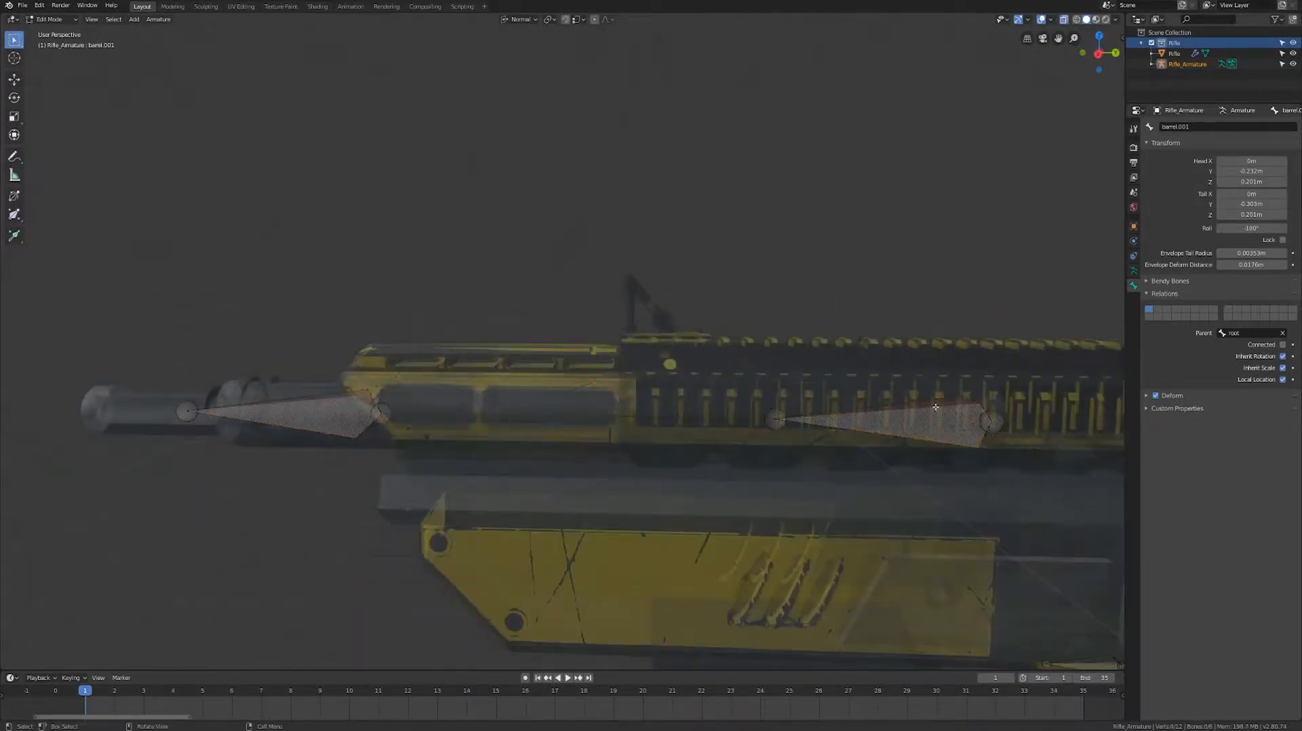
pyautogui.click(923, 419)
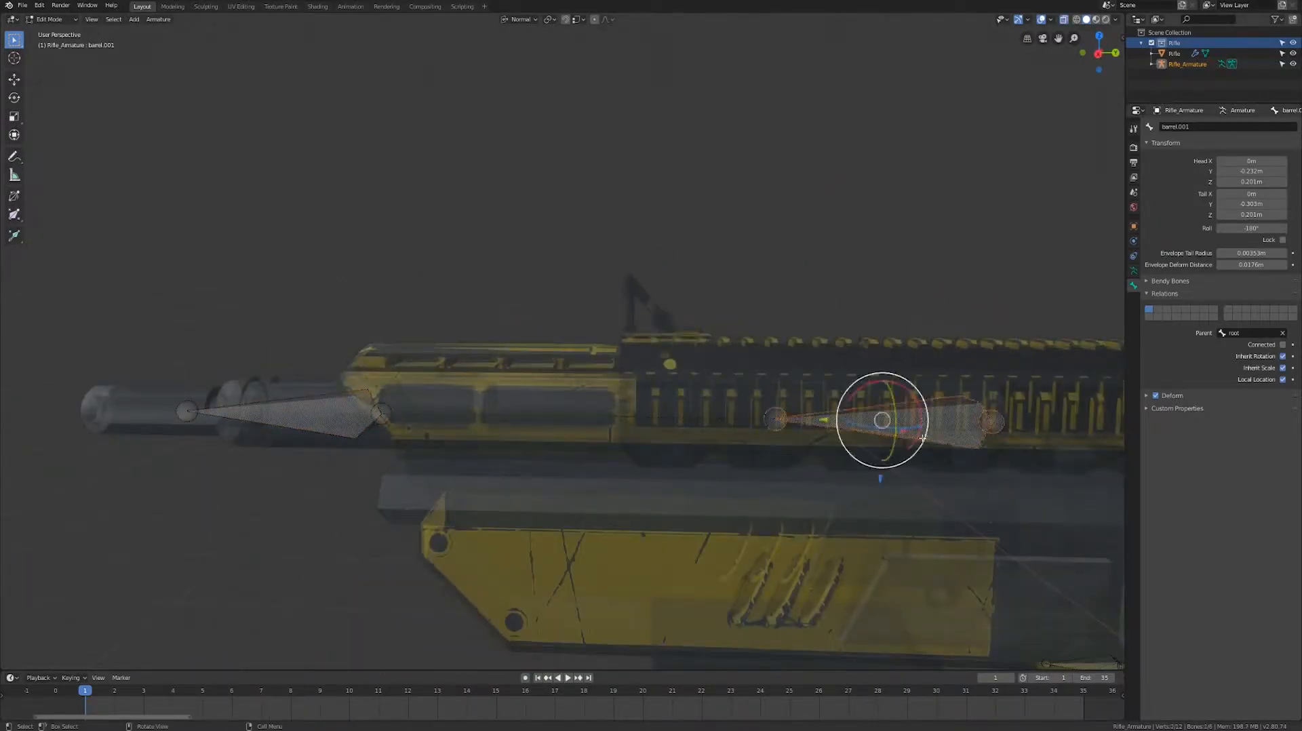
pyautogui.press('KP_1')
pyautogui.press('KP_3')
pyautogui.scroll(2, 927, 380)
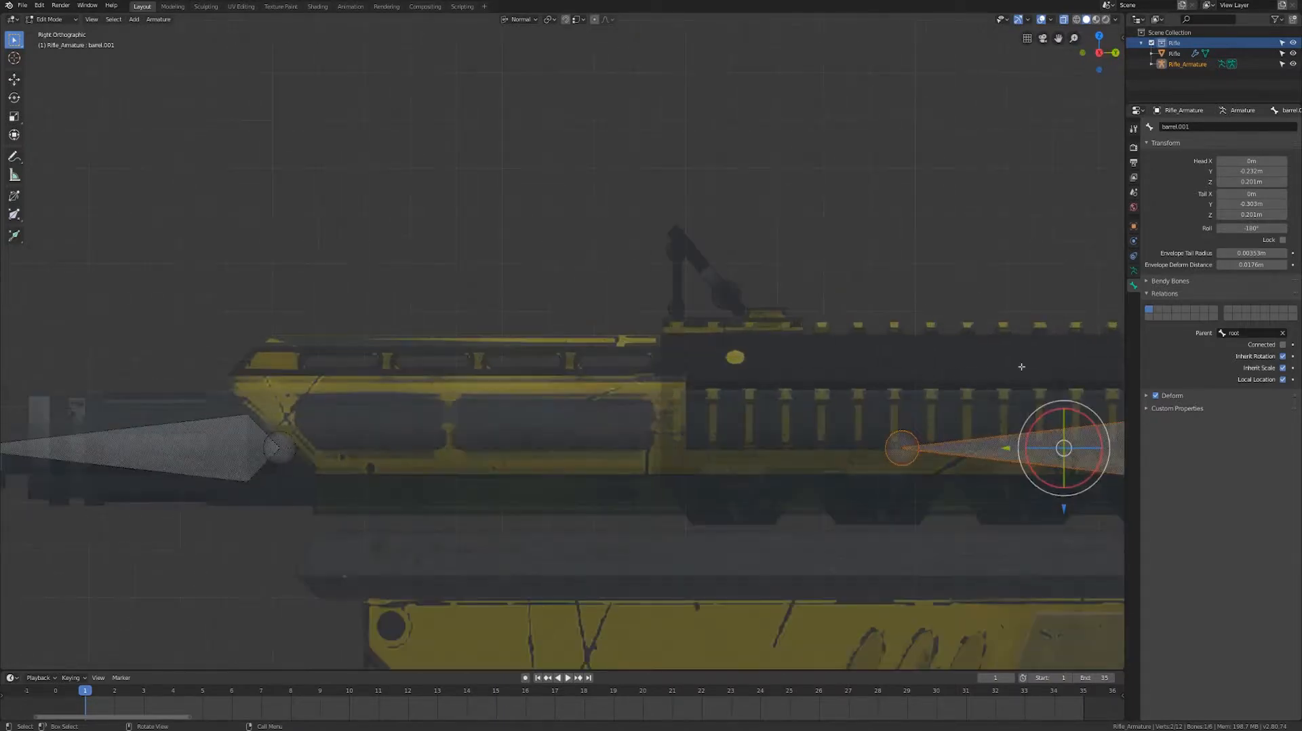
pyautogui.hotkey('shift', 'd')
pyautogui.click(447, 213)
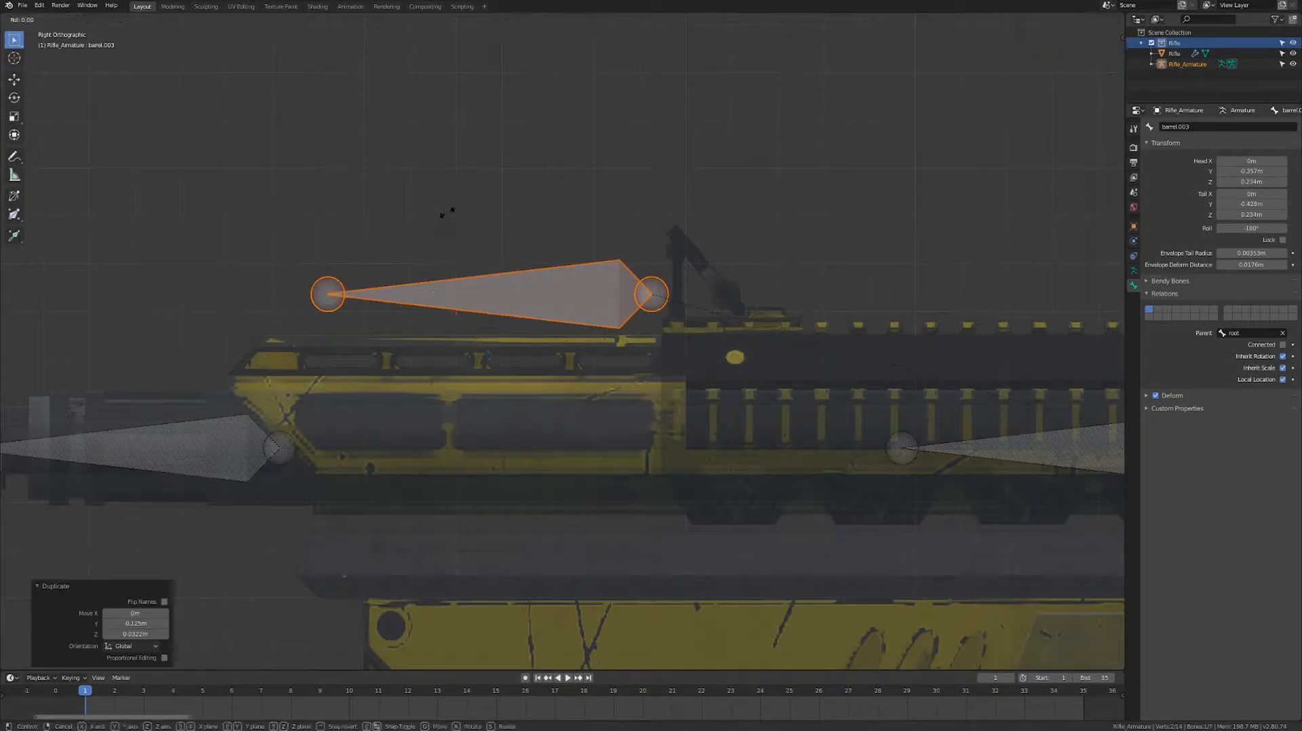
# Rotate the duplicated bone 90° so it stands upright and scale it down by about 0.294.
pyautogui.write('r90')
pyautogui.press('Return')
pyautogui.press('s')
pyautogui.click(653, 383)
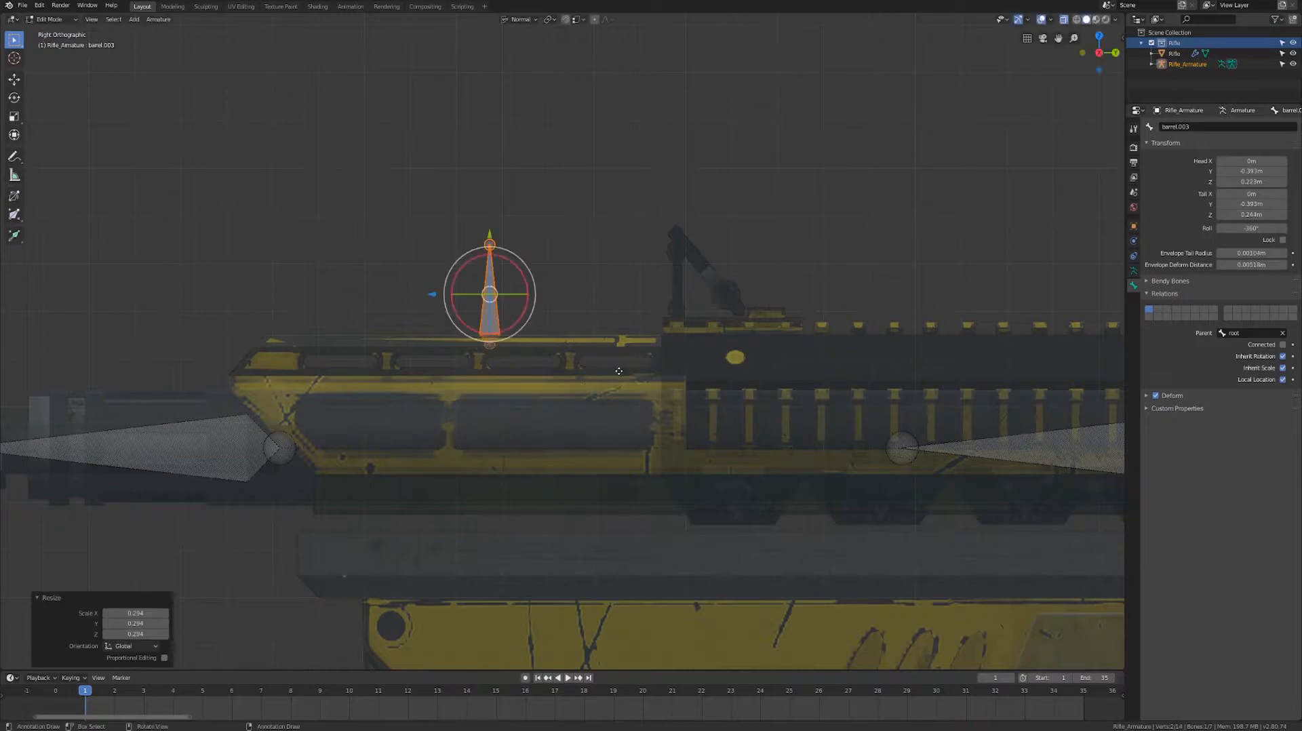
# Move the upright bone onto the front iron sight's vertical link, scale it by about 0.729 and set its base on the lower pivot.
pyautogui.press('g')
pyautogui.click(803, 356)
pyautogui.scroll(8, 803, 357)
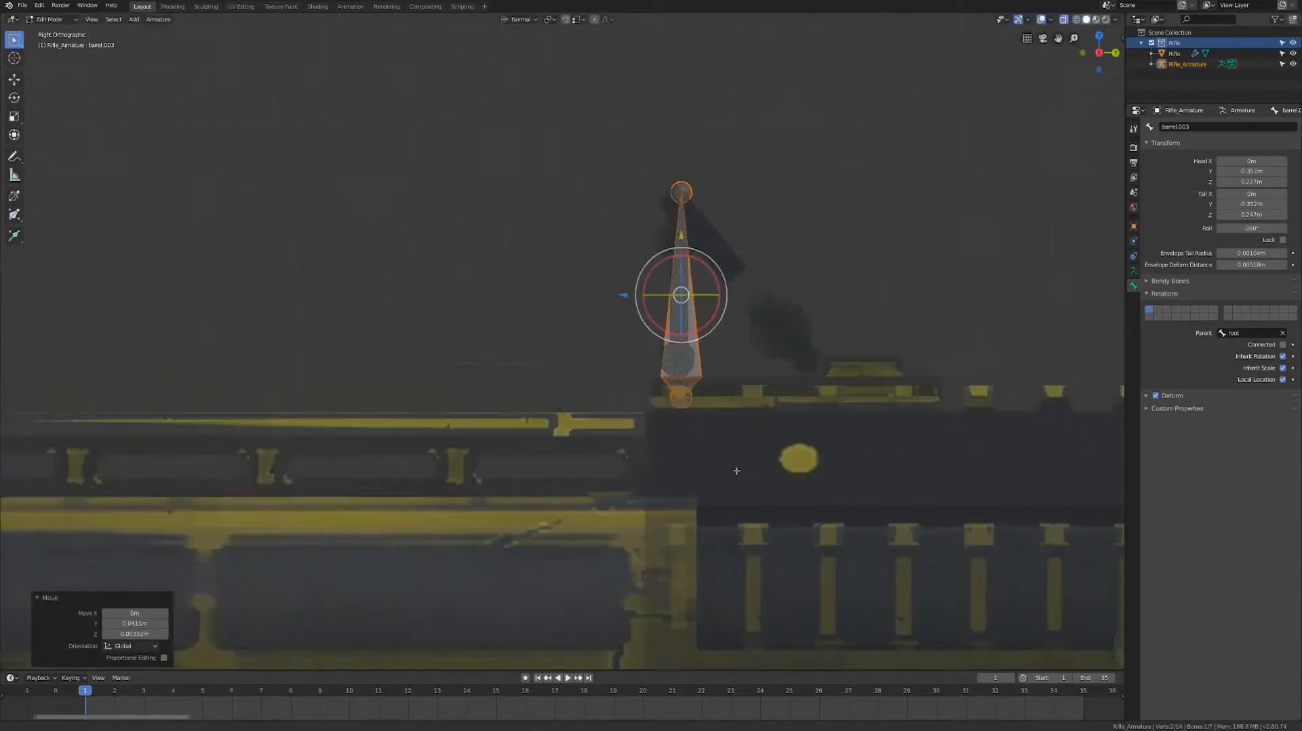
pyautogui.press('s')
pyautogui.click(939, 369)
pyautogui.press('g')
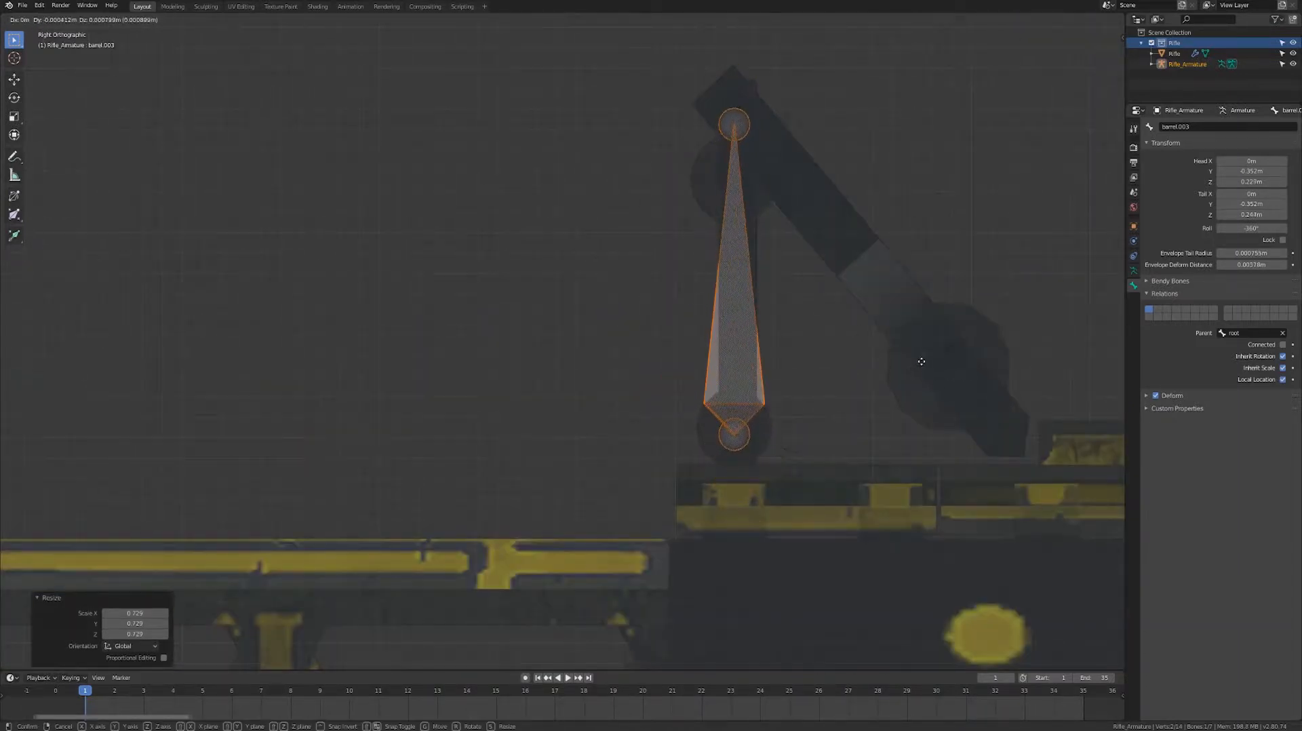
pyautogui.click(927, 374)
pyautogui.keyDown('shift'); pyautogui.moveTo(927, 375); pyautogui.dragTo(870, 370, button='middle'); pyautogui.keyUp('shift')
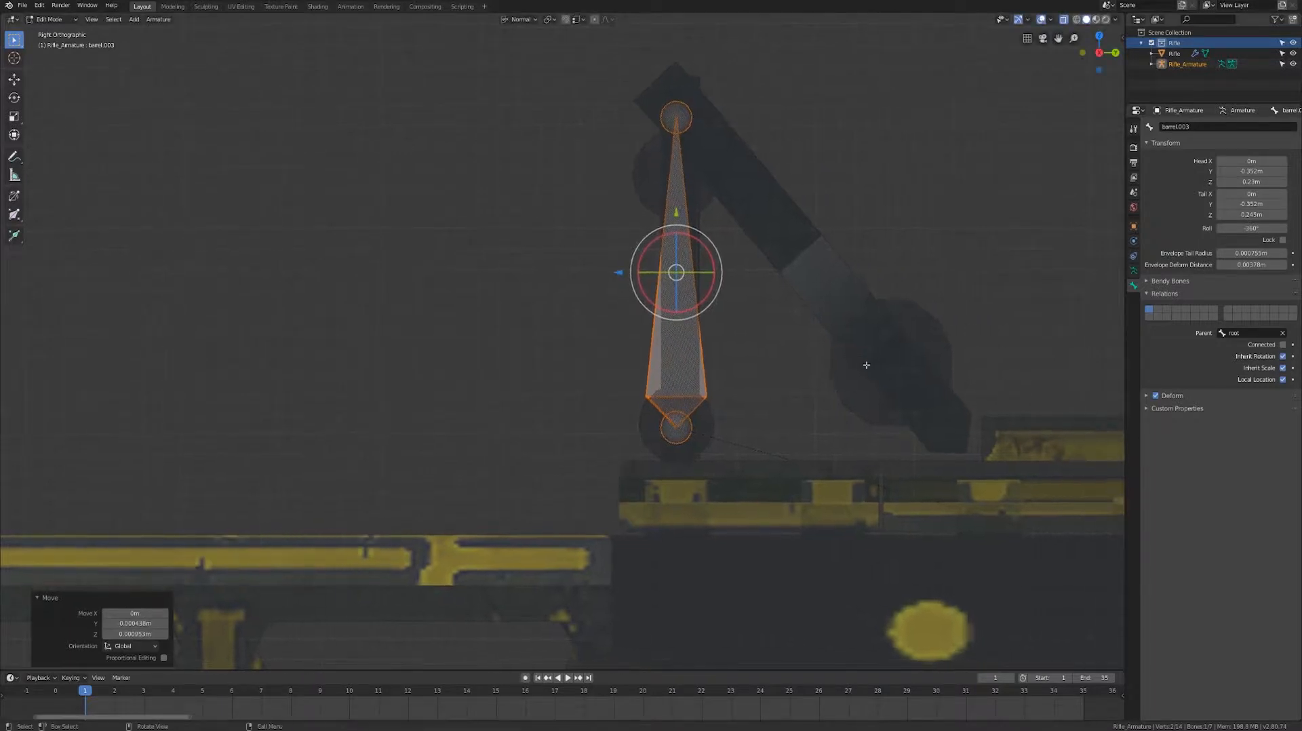
# Set the iron sight bone's roll to 0° and check the settings of the barrel.001 and barrel.002 bones.
pyautogui.click(1259, 228)
pyautogui.write('0')
pyautogui.press('Return')
pyautogui.scroll(-5, 805, 440)
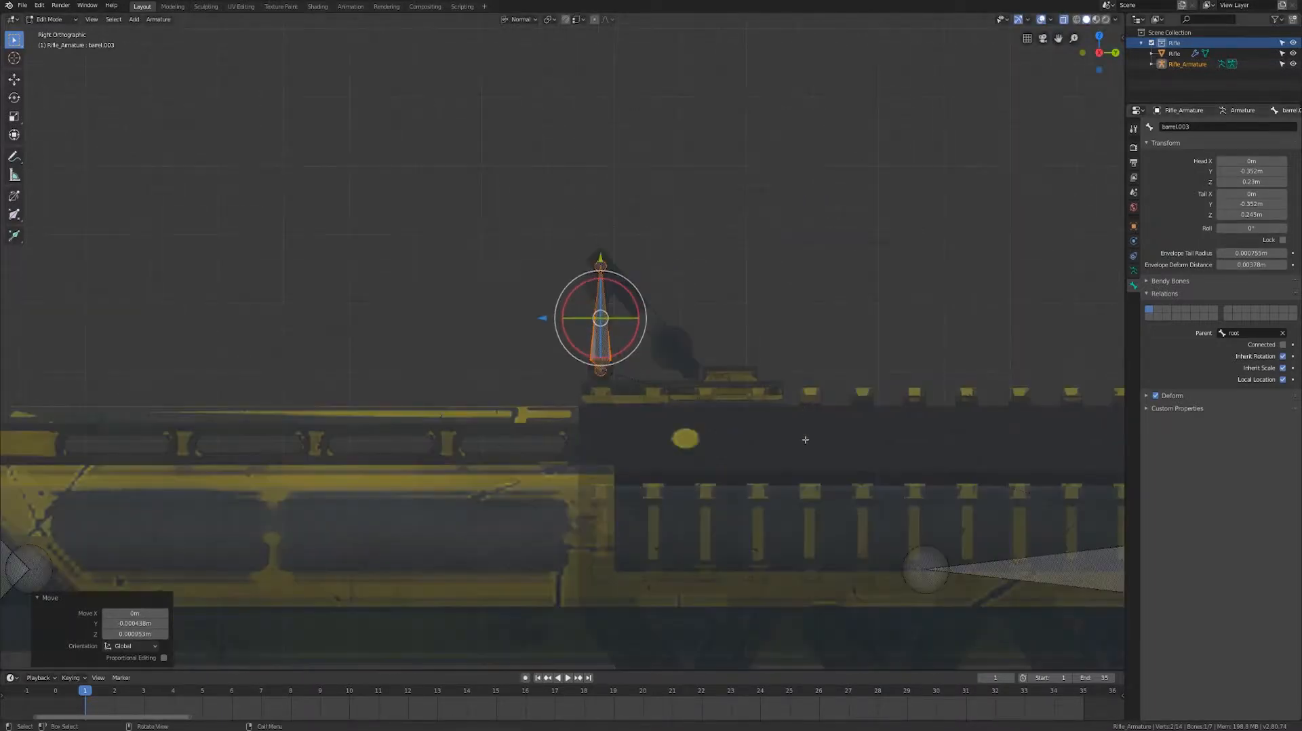
pyautogui.click(1051, 573)
pyautogui.scroll(-3, 1050, 573)
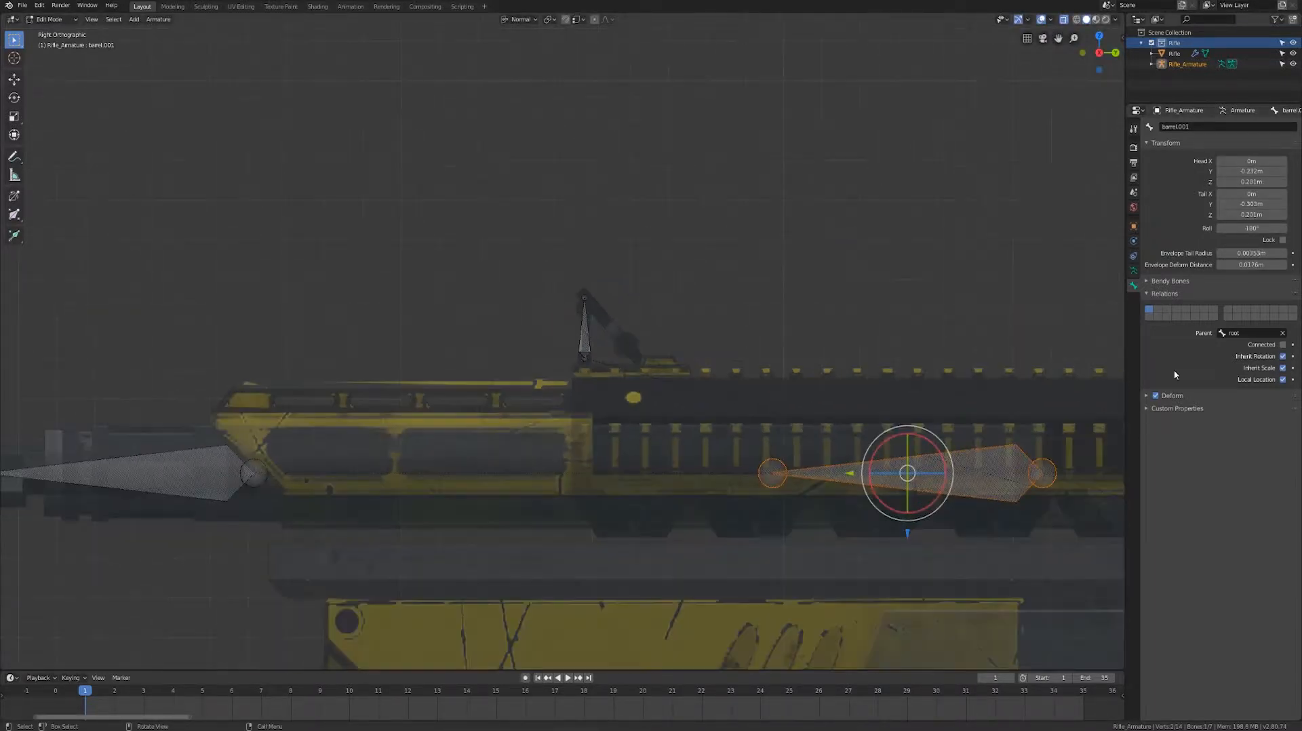
pyautogui.click(183, 446)
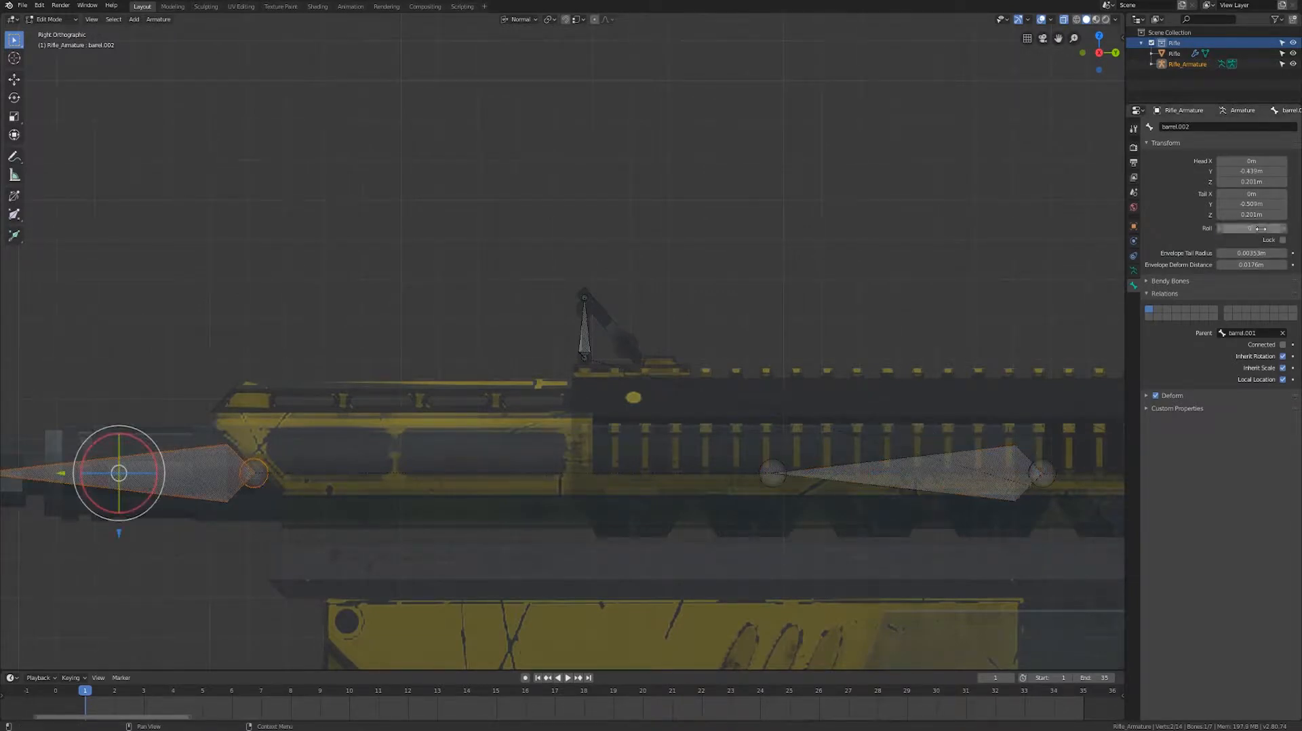
# Rename the upright bone on the front iron sight as ironsights.001.
pyautogui.scroll(5, 656, 357)
pyautogui.click(642, 333)
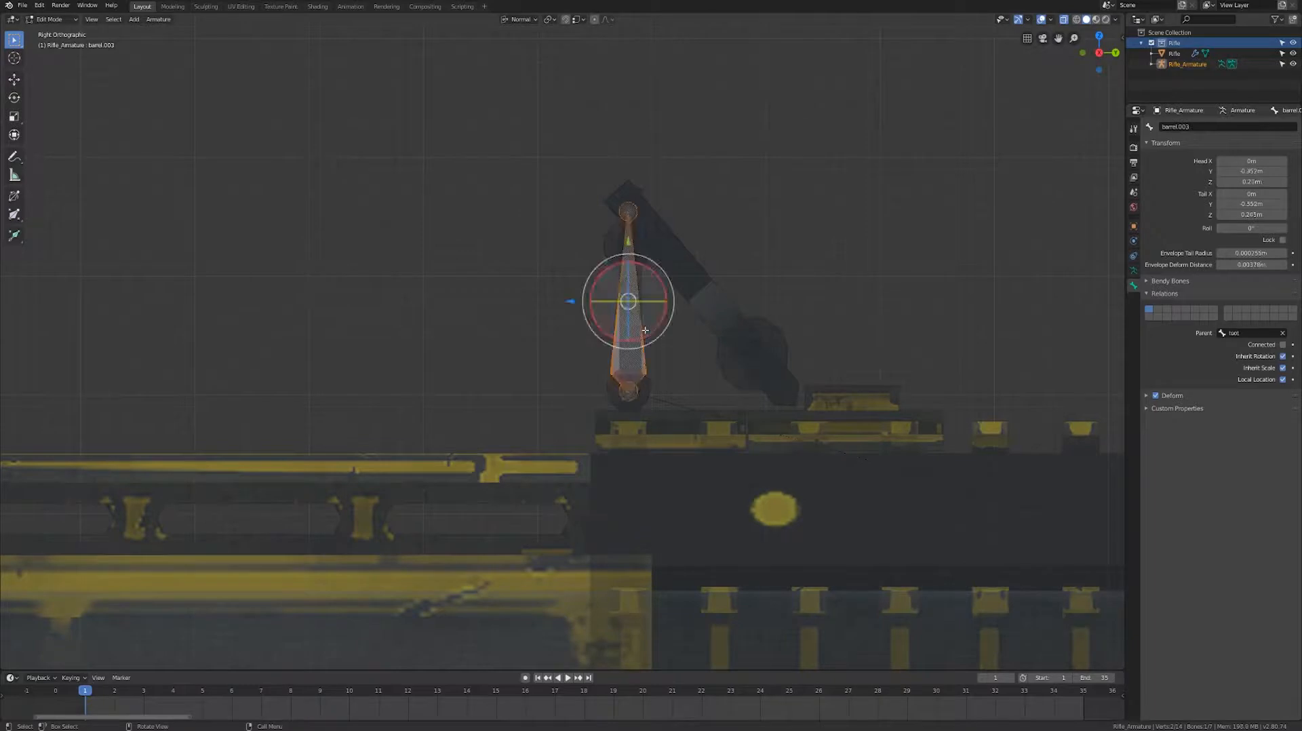
pyautogui.scroll(1, 774, 337)
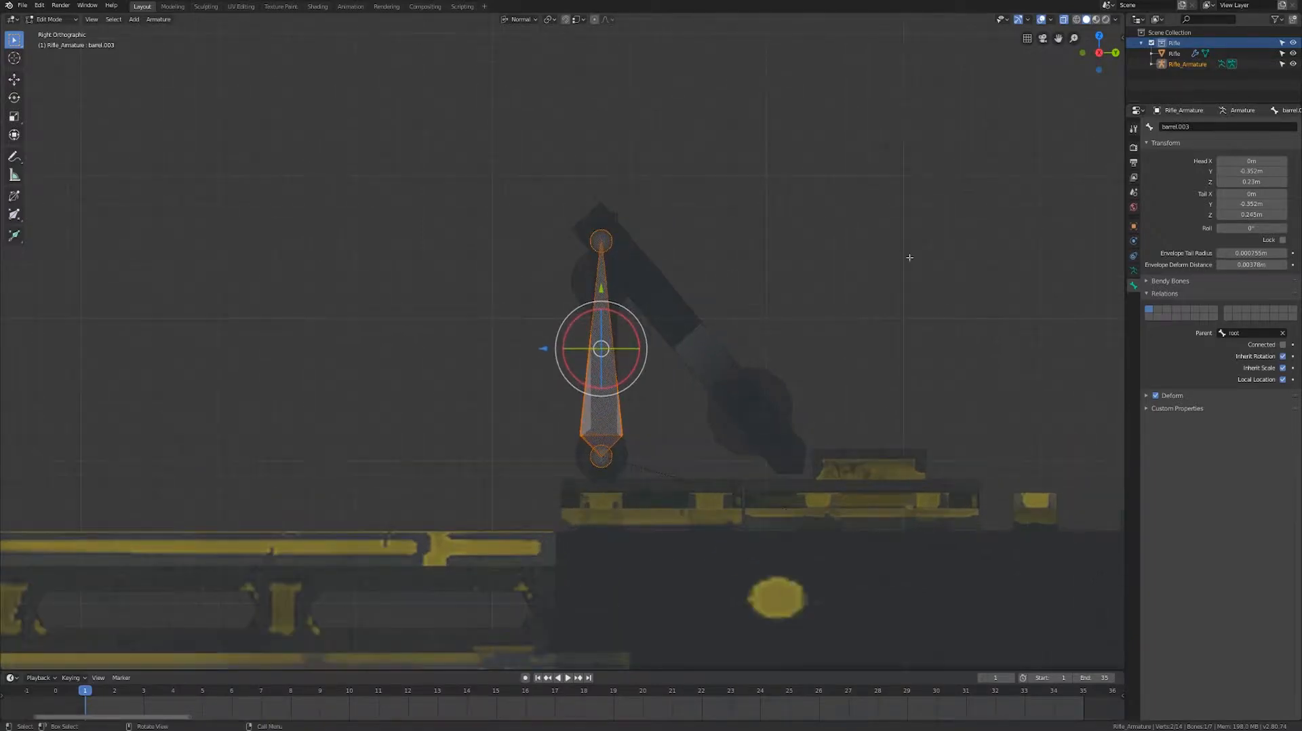
pyautogui.click(1211, 124)
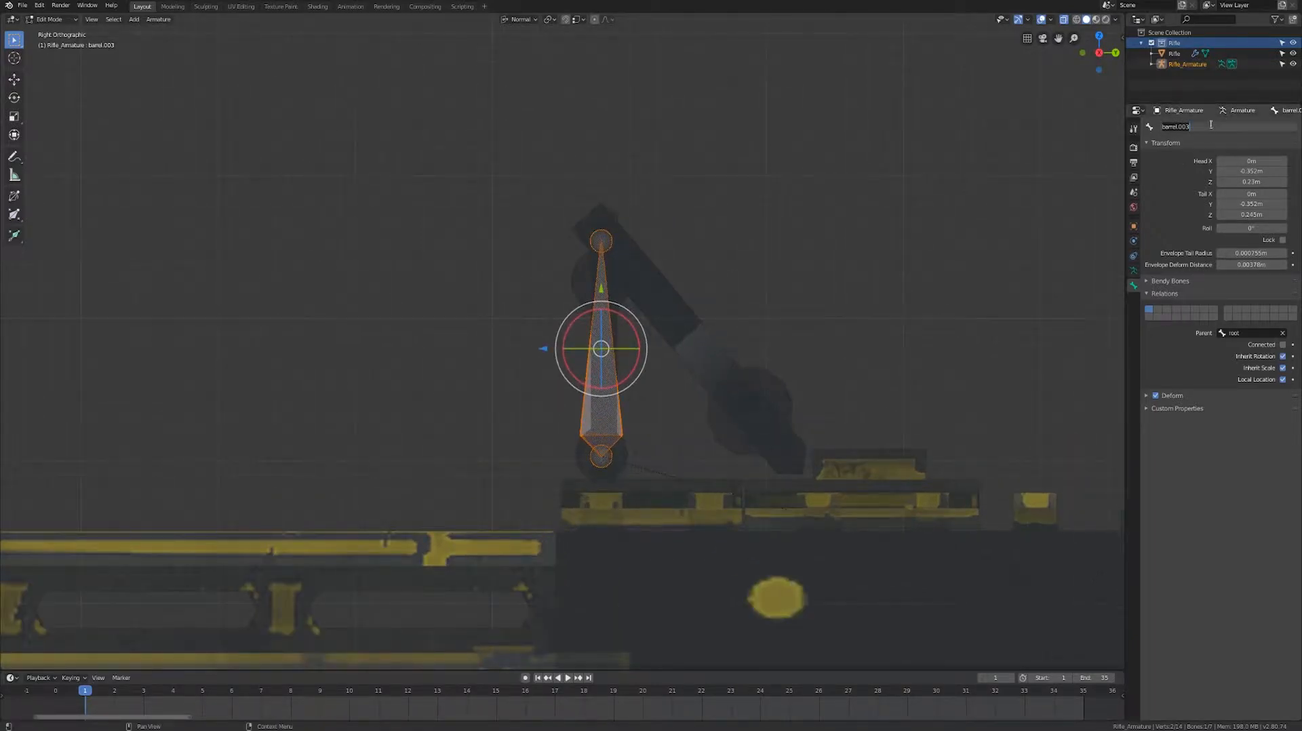
pyautogui.write('irs')
pyautogui.write('nsights.001')
pyautogui.press('Return')
# Nudge the ironsights.001 bone about 0.000008 m along the global Y axis to centre it on the sight's lower pivot.
pyautogui.scroll(5, 722, 380)
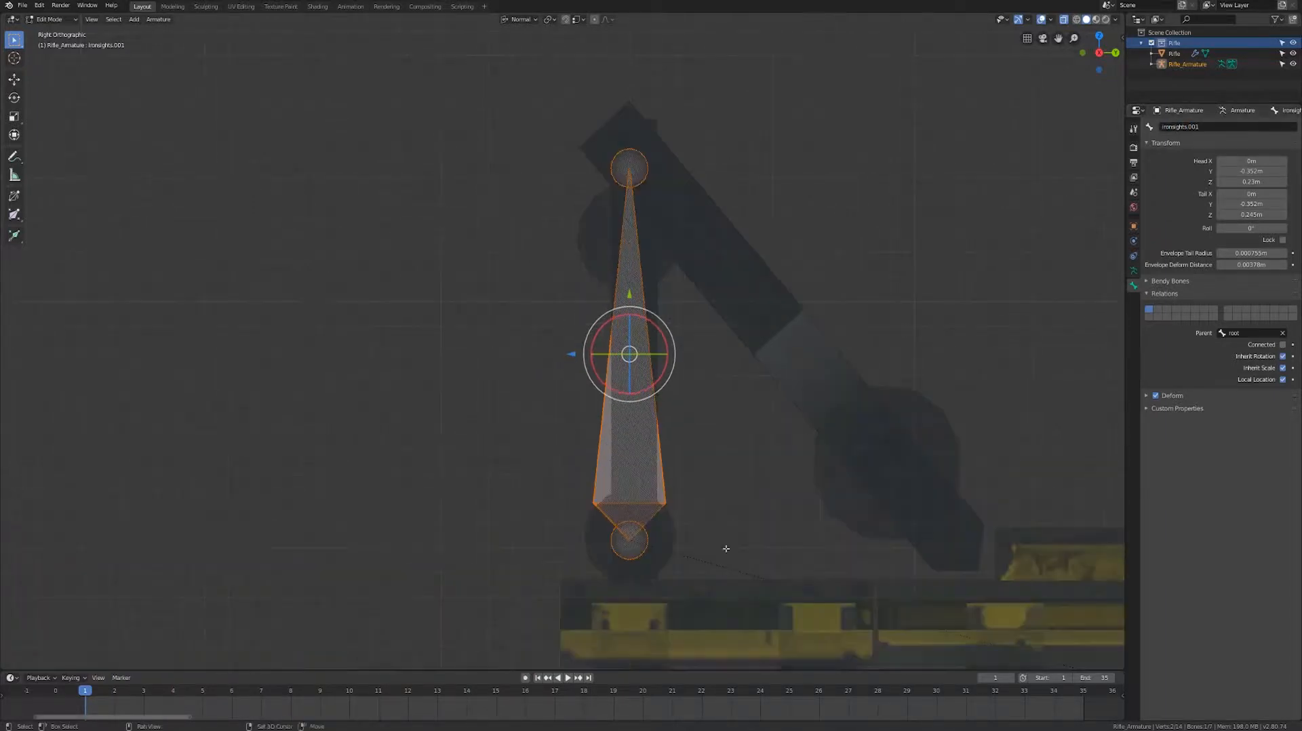
pyautogui.scroll(1, 722, 380)
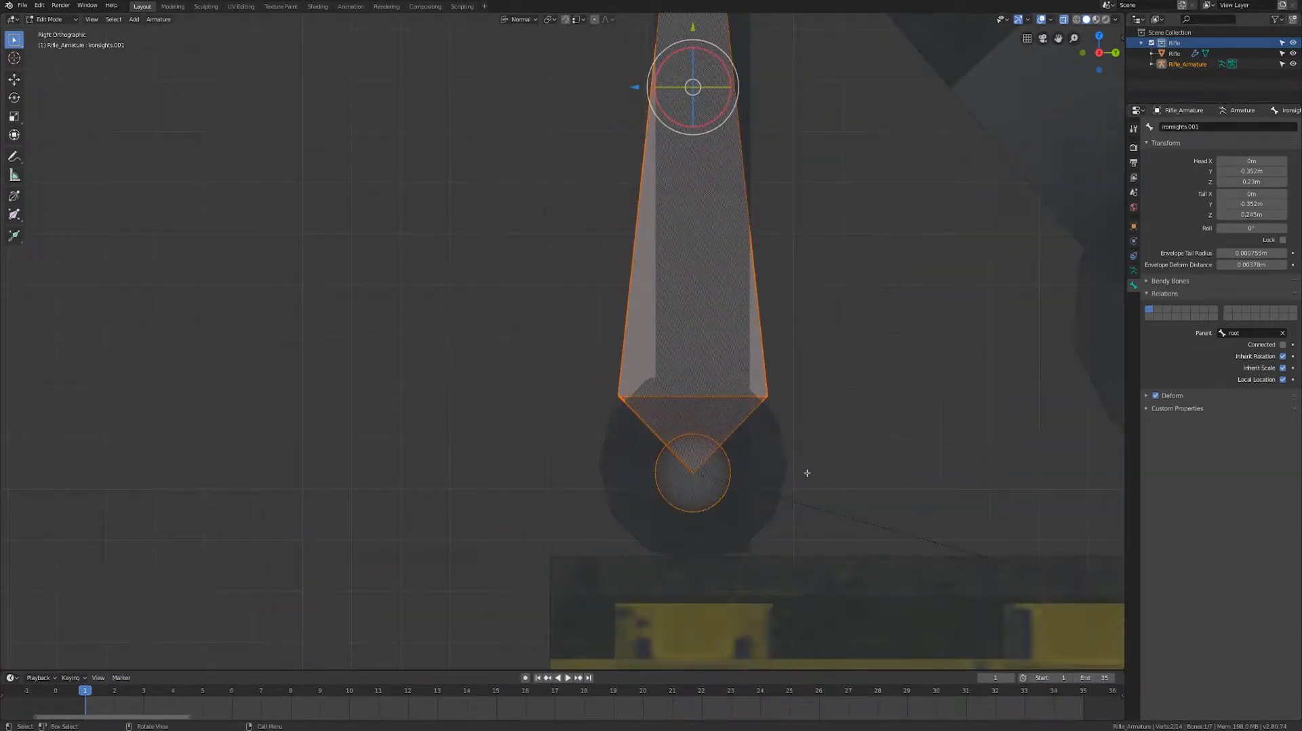
pyautogui.press('g')
pyautogui.press('y')
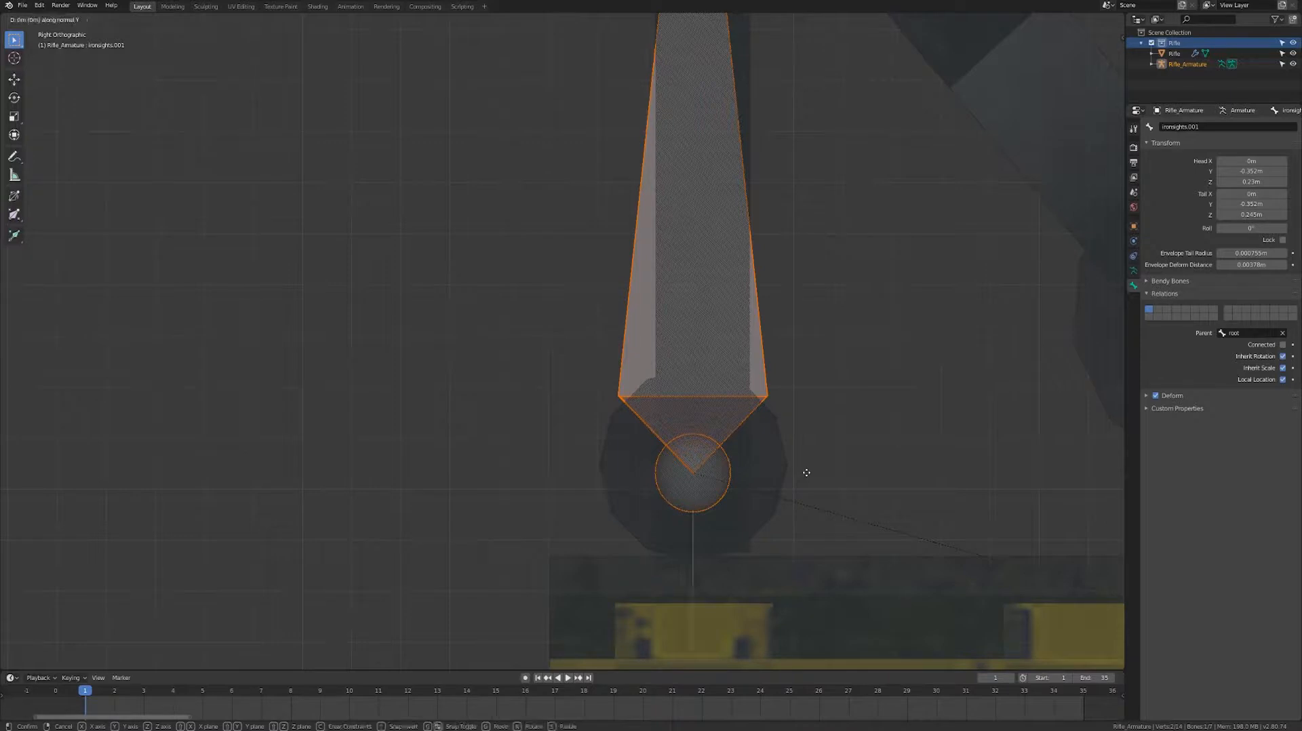
pyautogui.press('y')
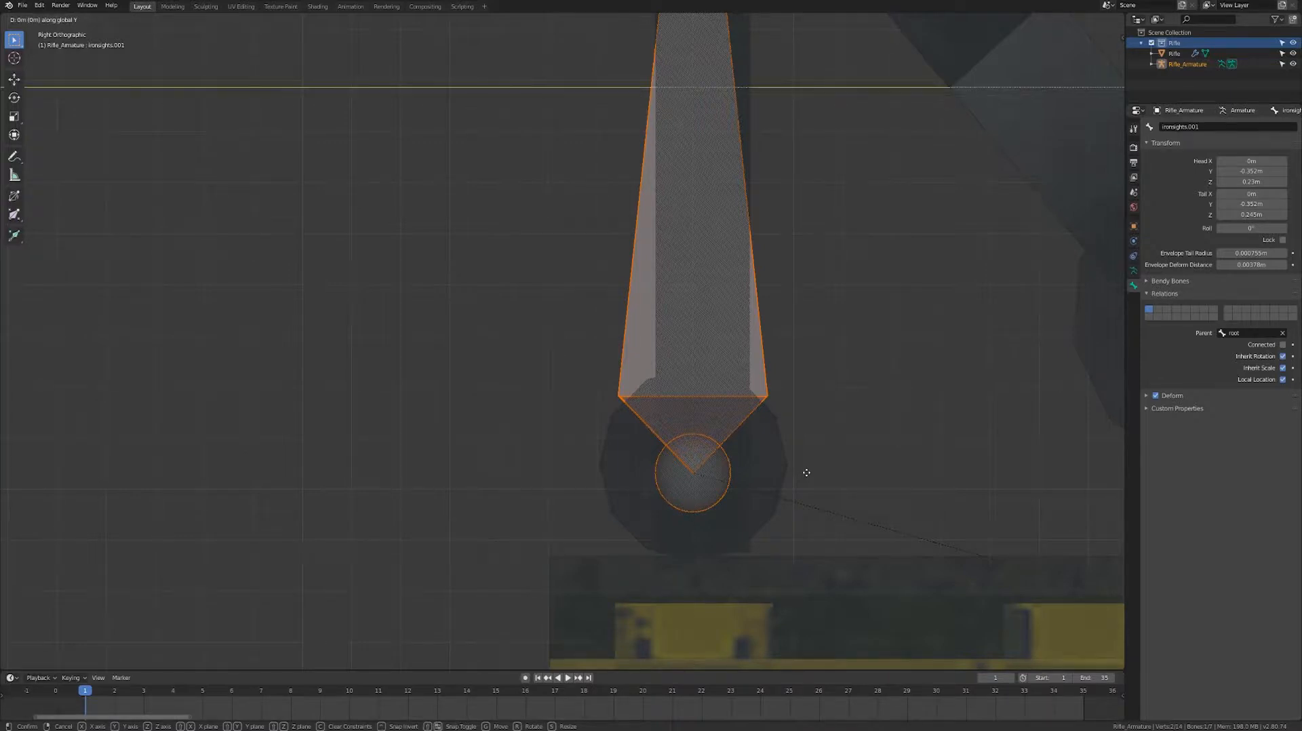
pyautogui.press('ctrl')
pyautogui.click(690, 372)
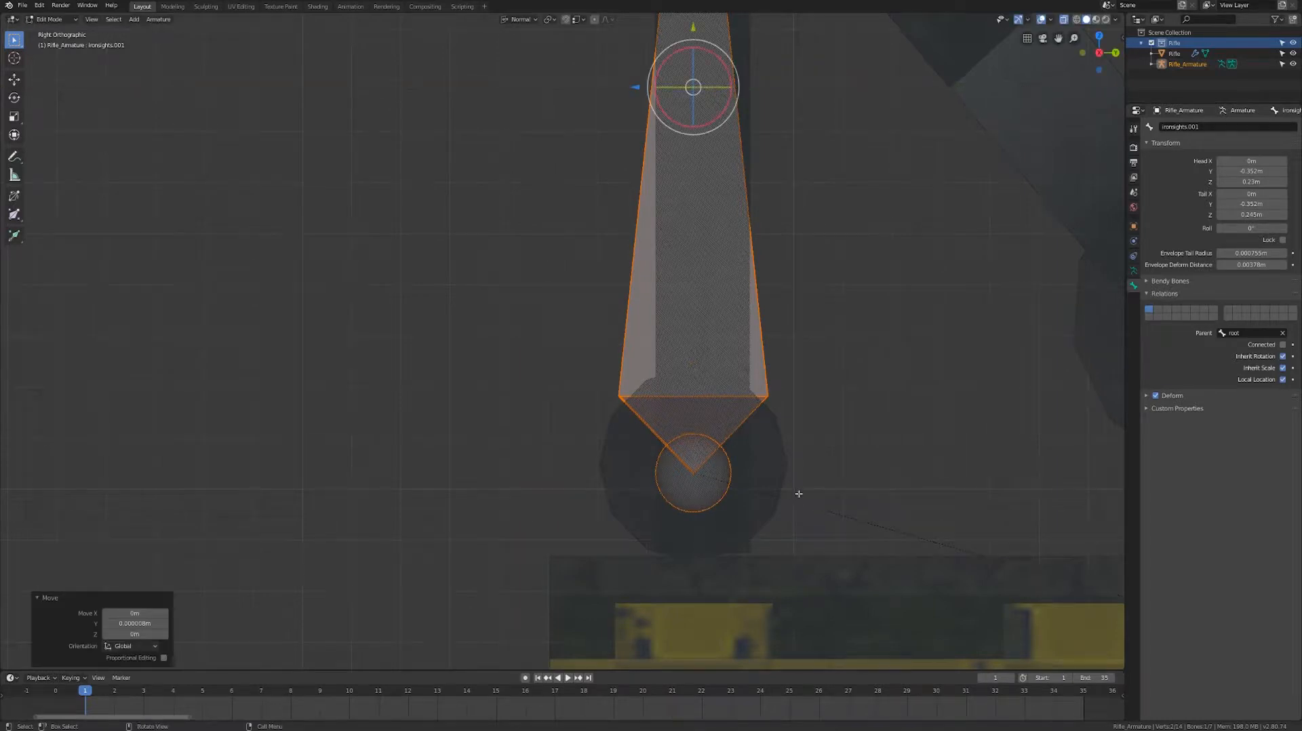
# Move the ironsights.001 bone up about 0.00017 m along the global Z axis onto the sight's lower pivot.
pyautogui.press('g')
pyautogui.press('z')
pyautogui.press('z')
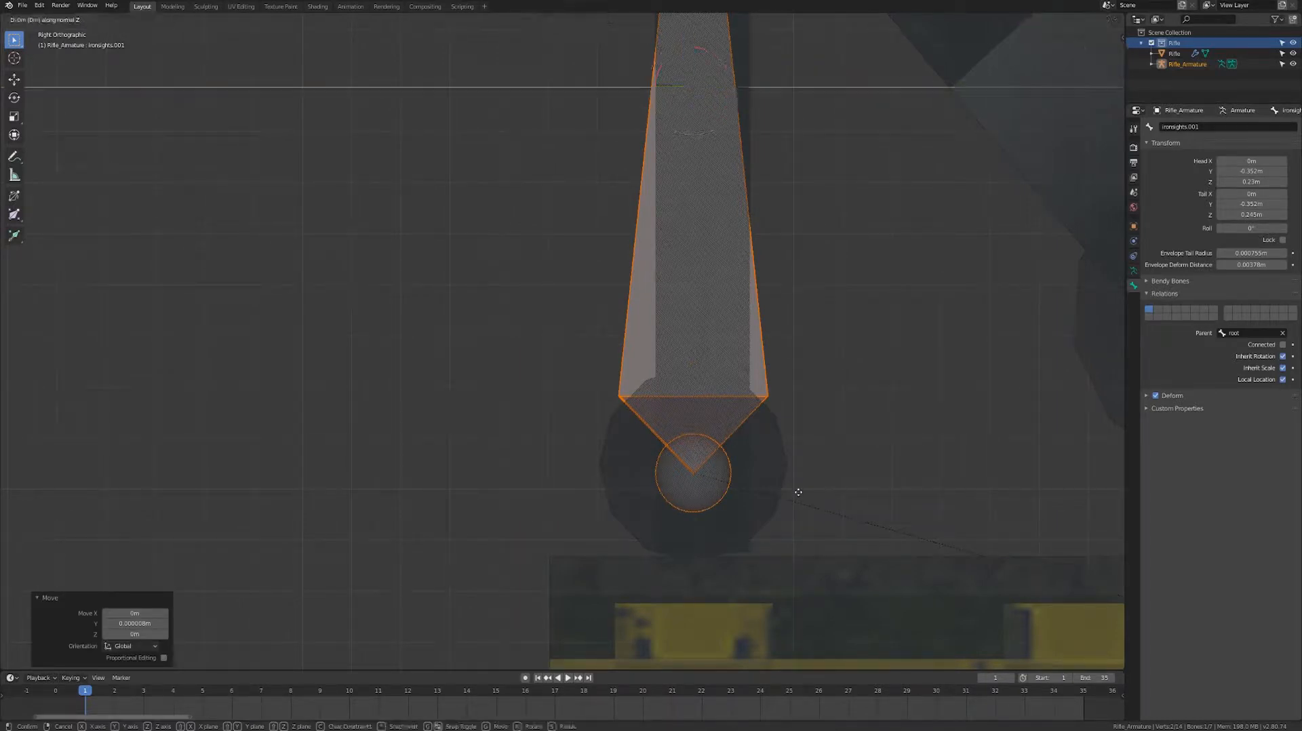
pyautogui.press('z')
pyautogui.press('z')
pyautogui.press('ctrl')
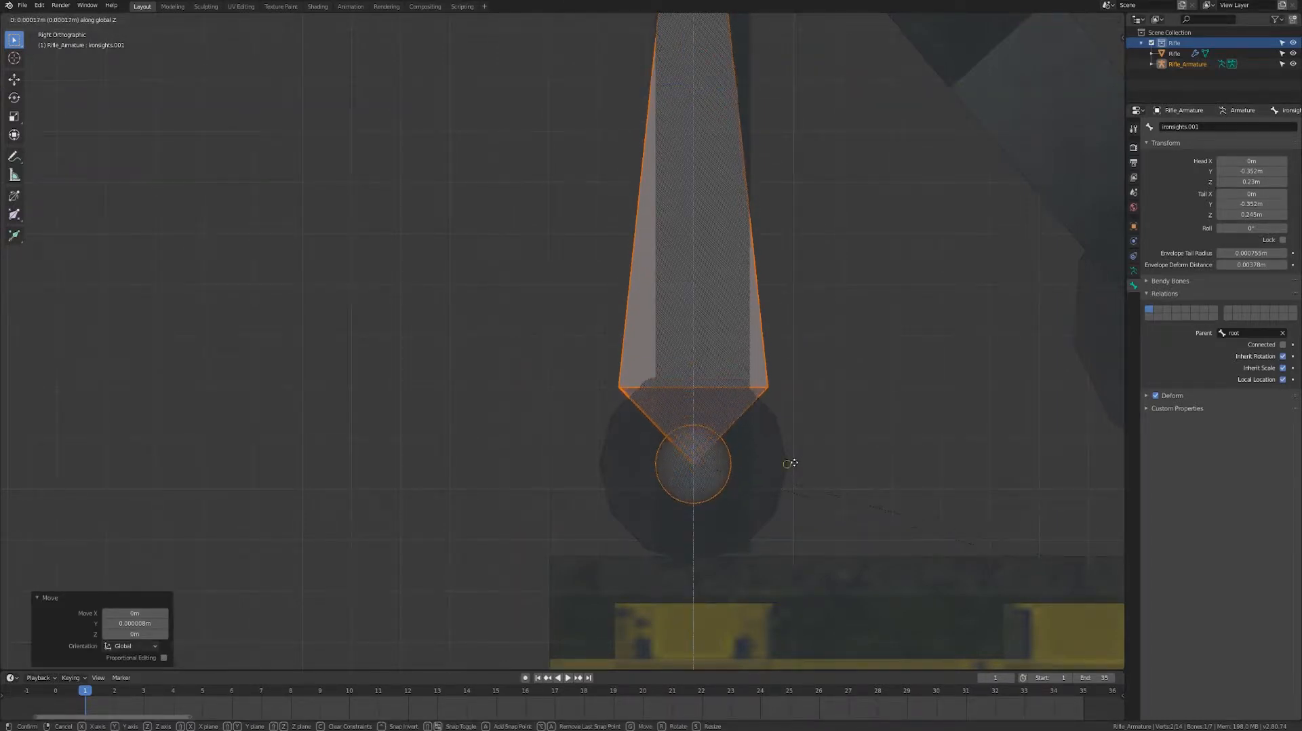
pyautogui.click(791, 463)
pyautogui.scroll(-4, 834, 377)
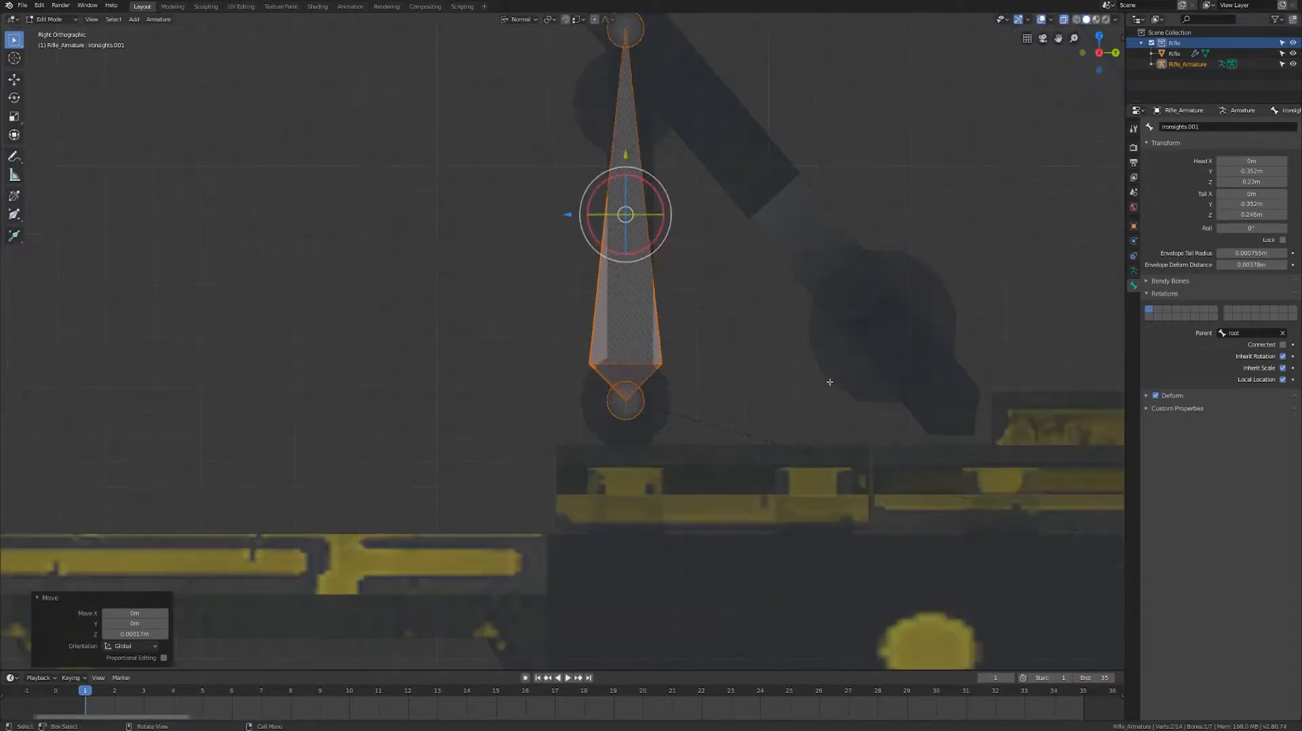
# In wireframe shading, move the ironsights.001 bone's tip about 0.00025 m along its own axis to the upper pivot's centre.
pyautogui.scroll(2, 785, 456)
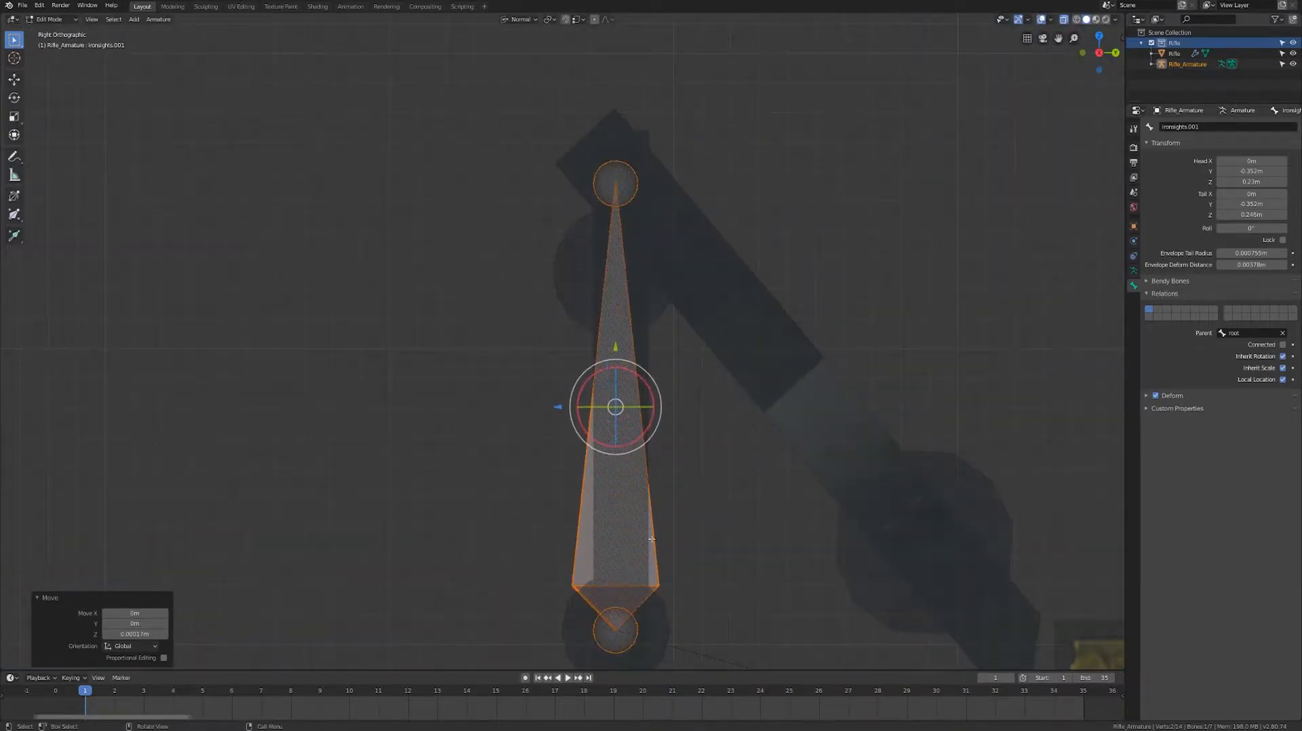
pyautogui.click(626, 174)
pyautogui.click(619, 156)
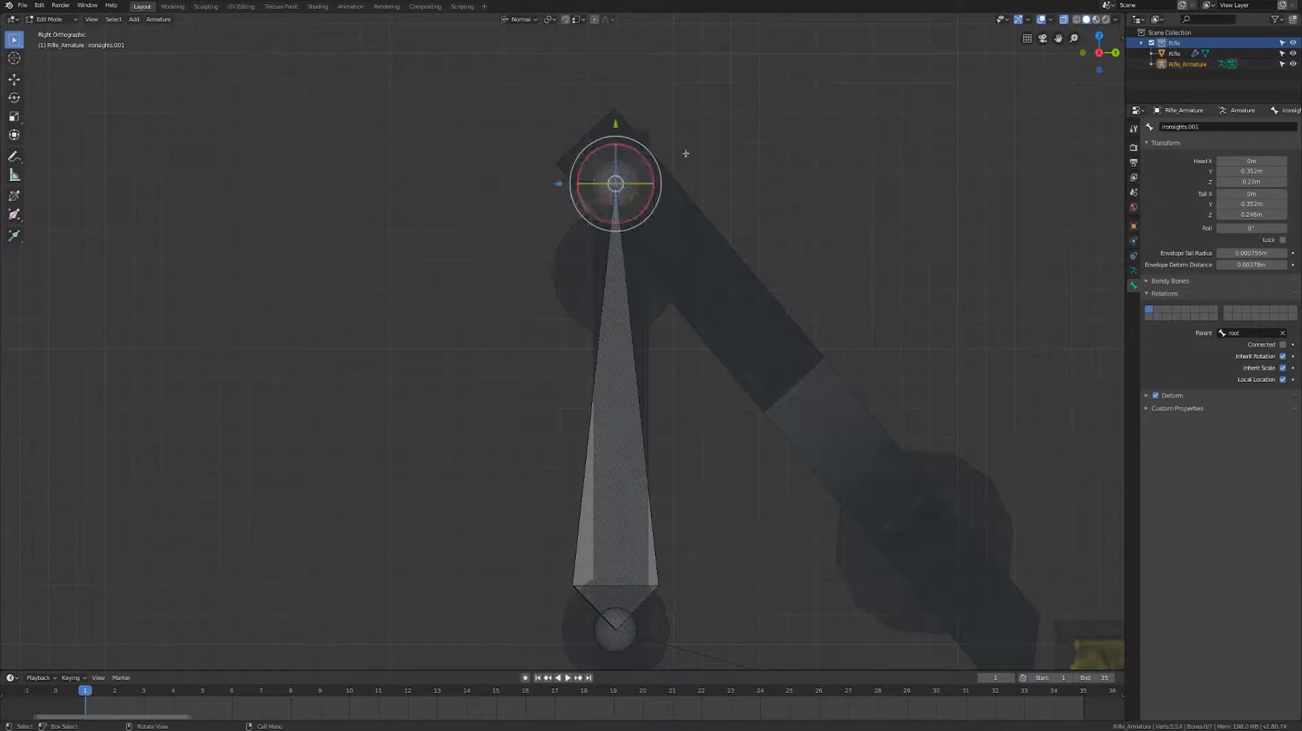
pyautogui.keyDown('shift'); pyautogui.scroll(3, 860, 244); pyautogui.keyUp('shift')
pyautogui.hotkey('shift', 'z')
pyautogui.keyDown('shift'); pyautogui.scroll(3, 825, 282); pyautogui.keyUp('shift')
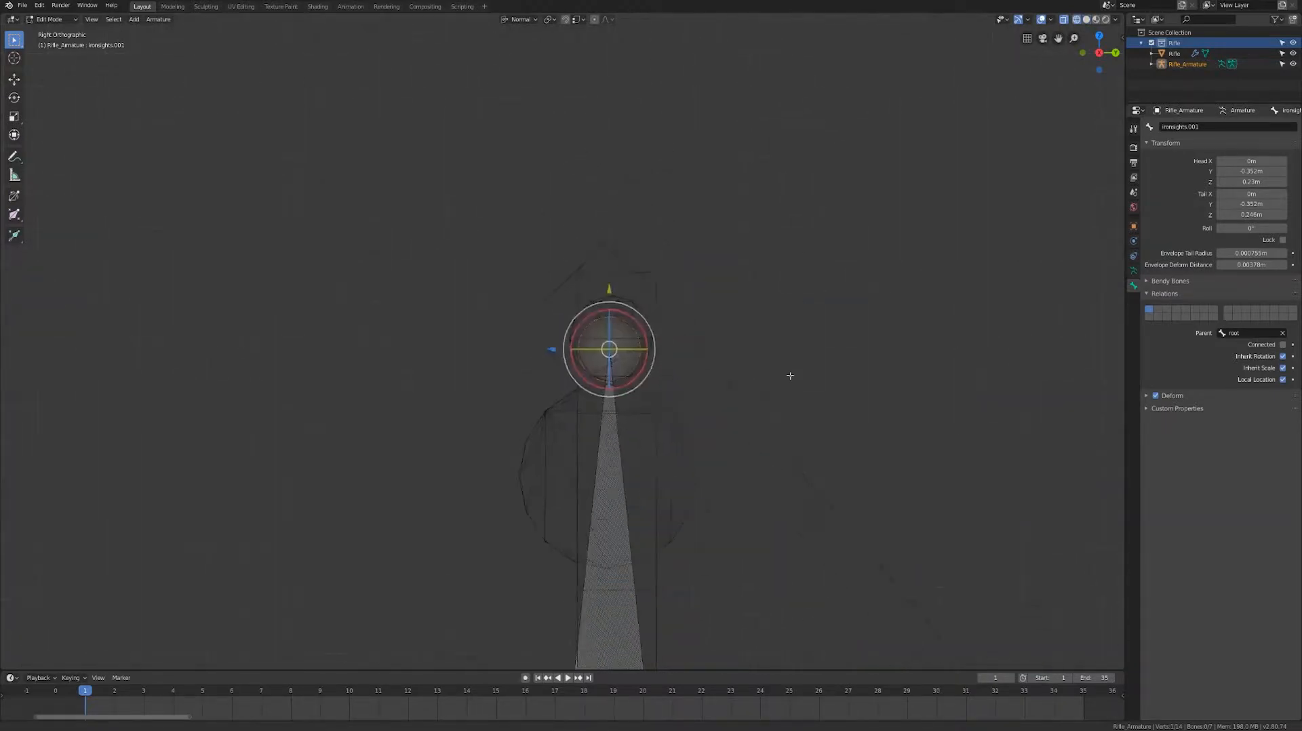
pyautogui.scroll(2, 787, 375)
pyautogui.keyDown('shift'); pyautogui.scroll(-3, 785, 391); pyautogui.keyUp('shift')
pyautogui.scroll(3, 762, 328)
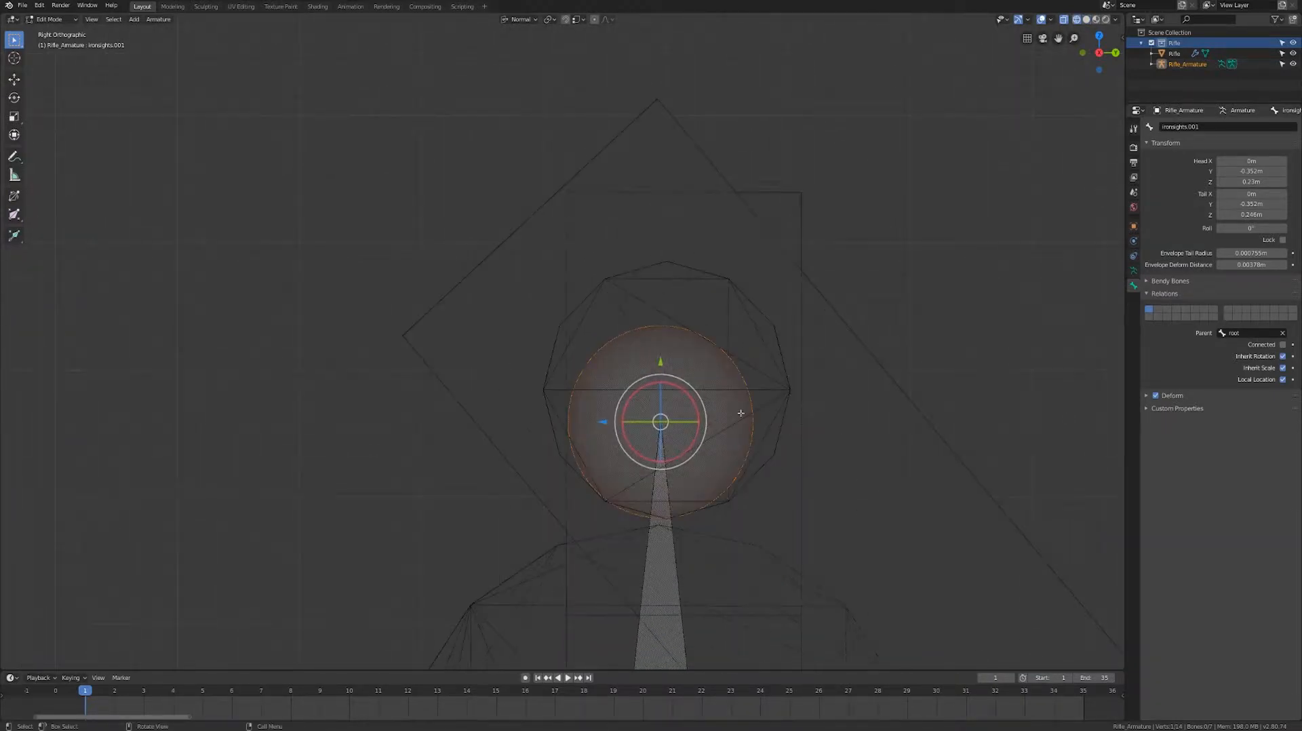
pyautogui.press('g')
pyautogui.press('z')
pyautogui.press('z')
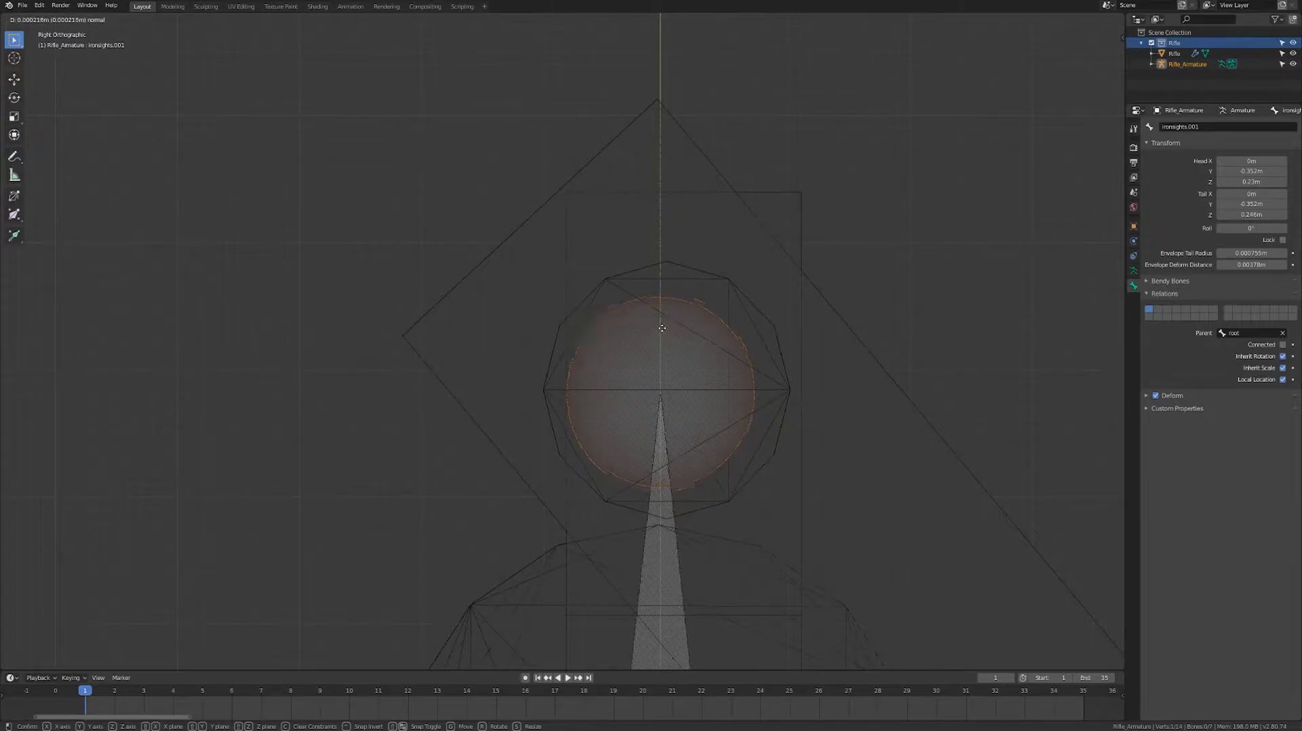
pyautogui.click(534, 385)
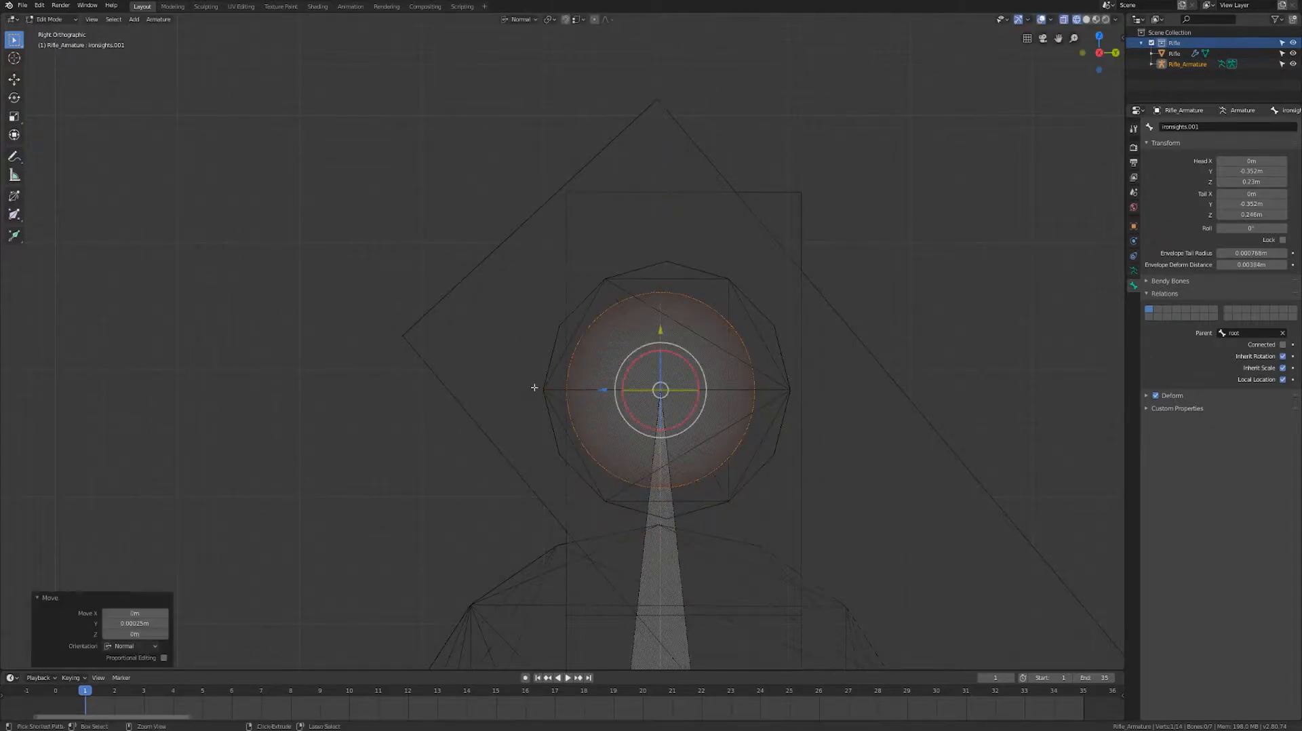
# Extrude a bone from the upper pivot to the lower end of the sight's diagonal link and fine-tune its tip there.
pyautogui.scroll(-5, 606, 401)
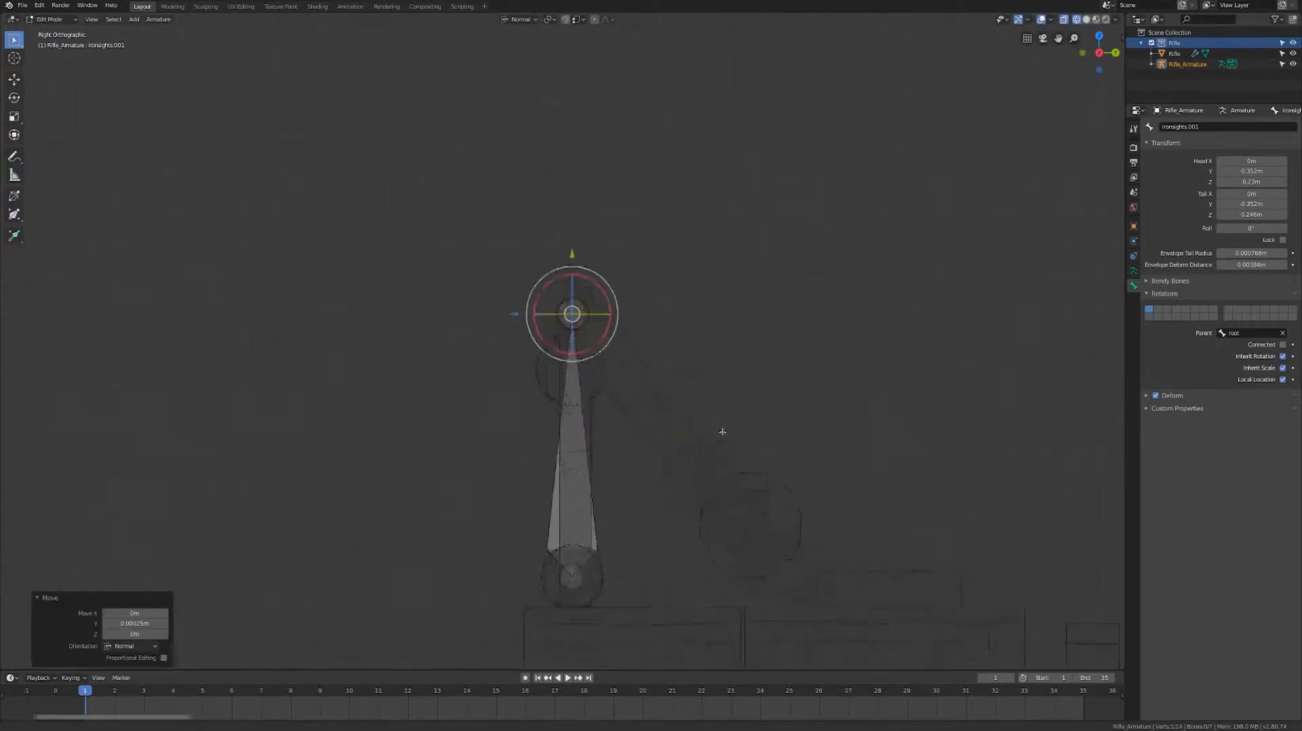
pyautogui.scroll(2, 679, 354)
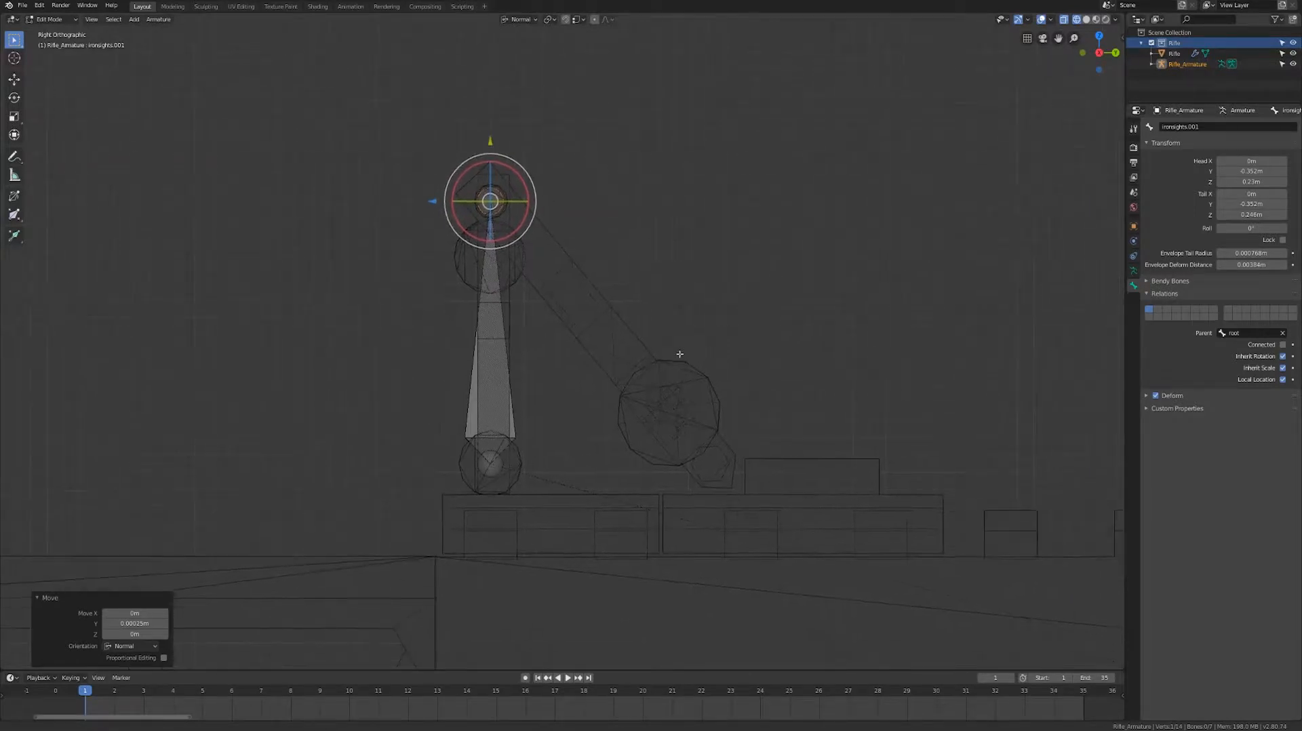
pyautogui.press('e')
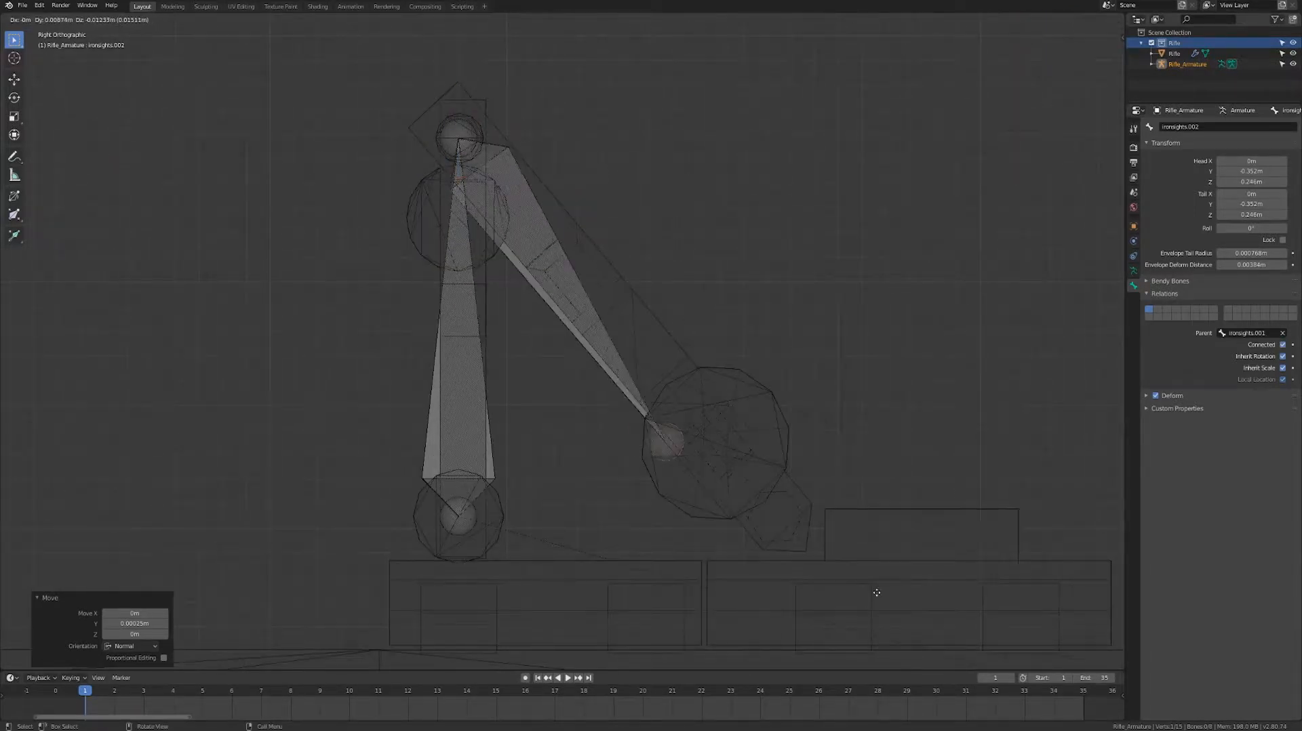
pyautogui.click(909, 633)
pyautogui.scroll(6, 840, 502)
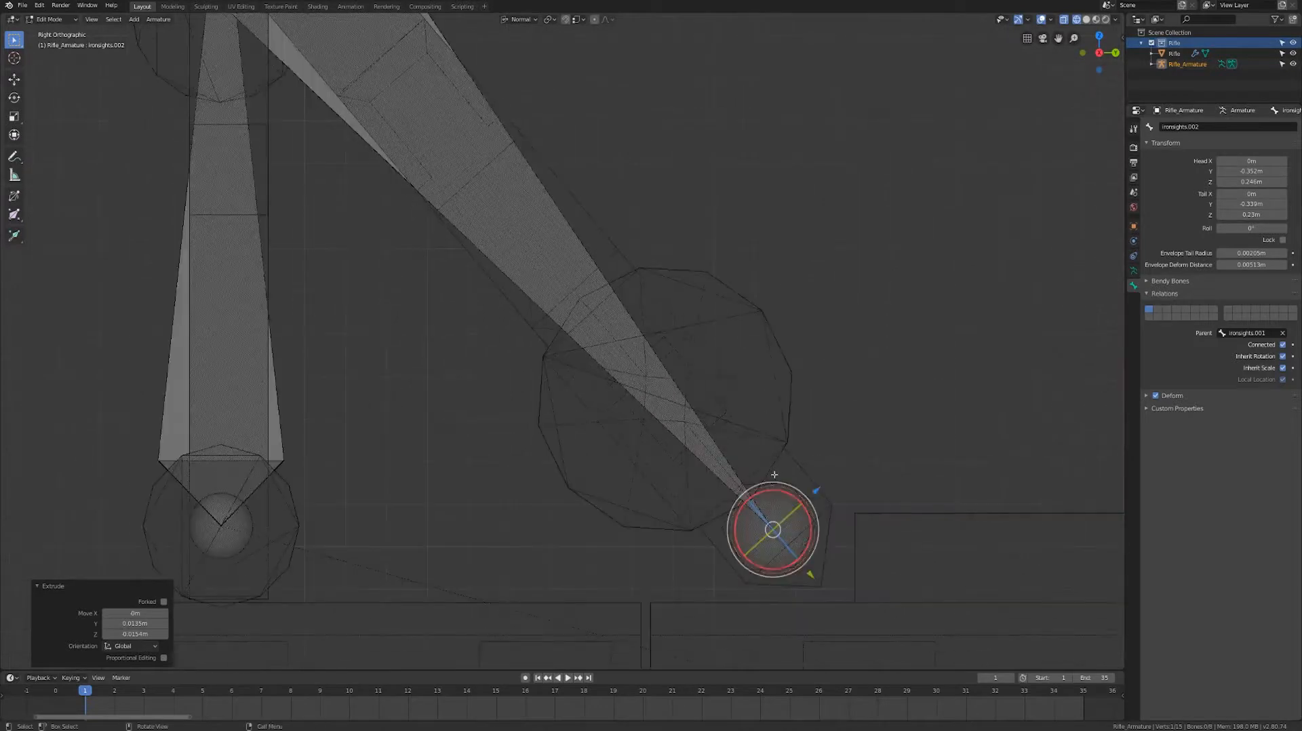
pyautogui.press('g')
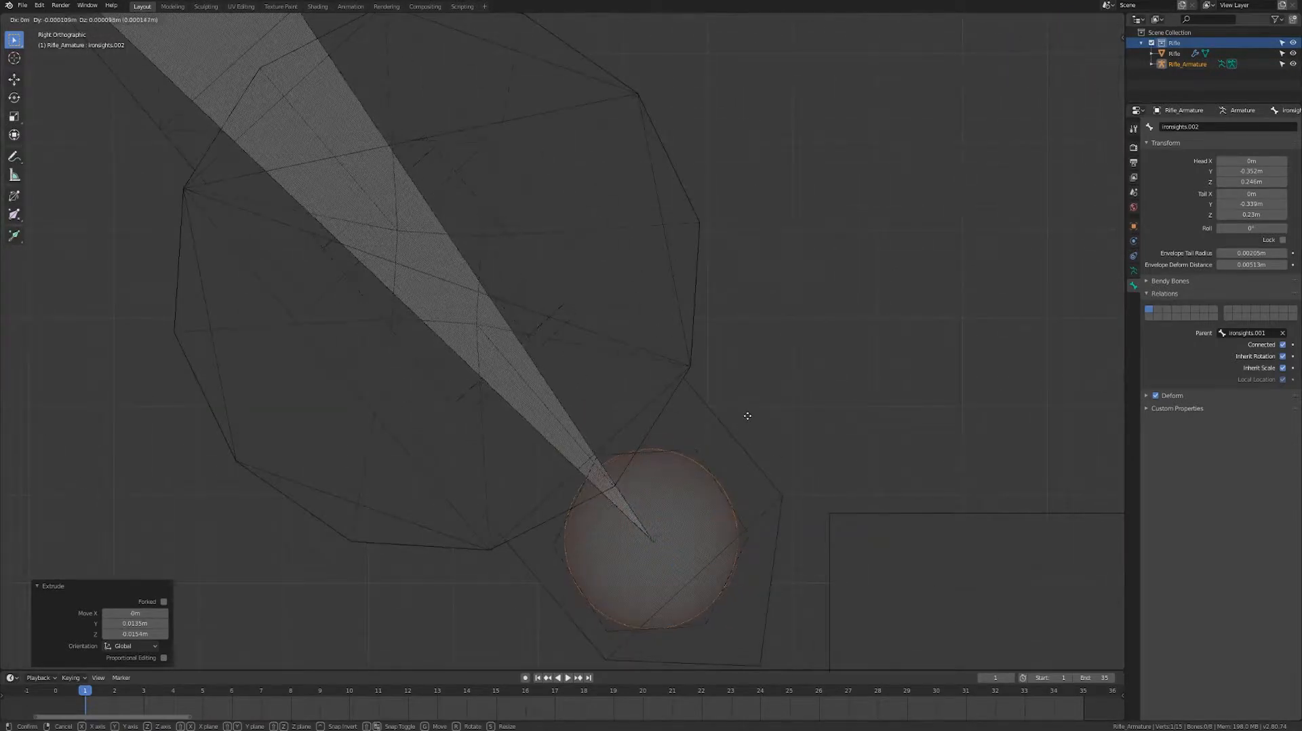
pyautogui.click(747, 434)
pyautogui.scroll(-5, 835, 526)
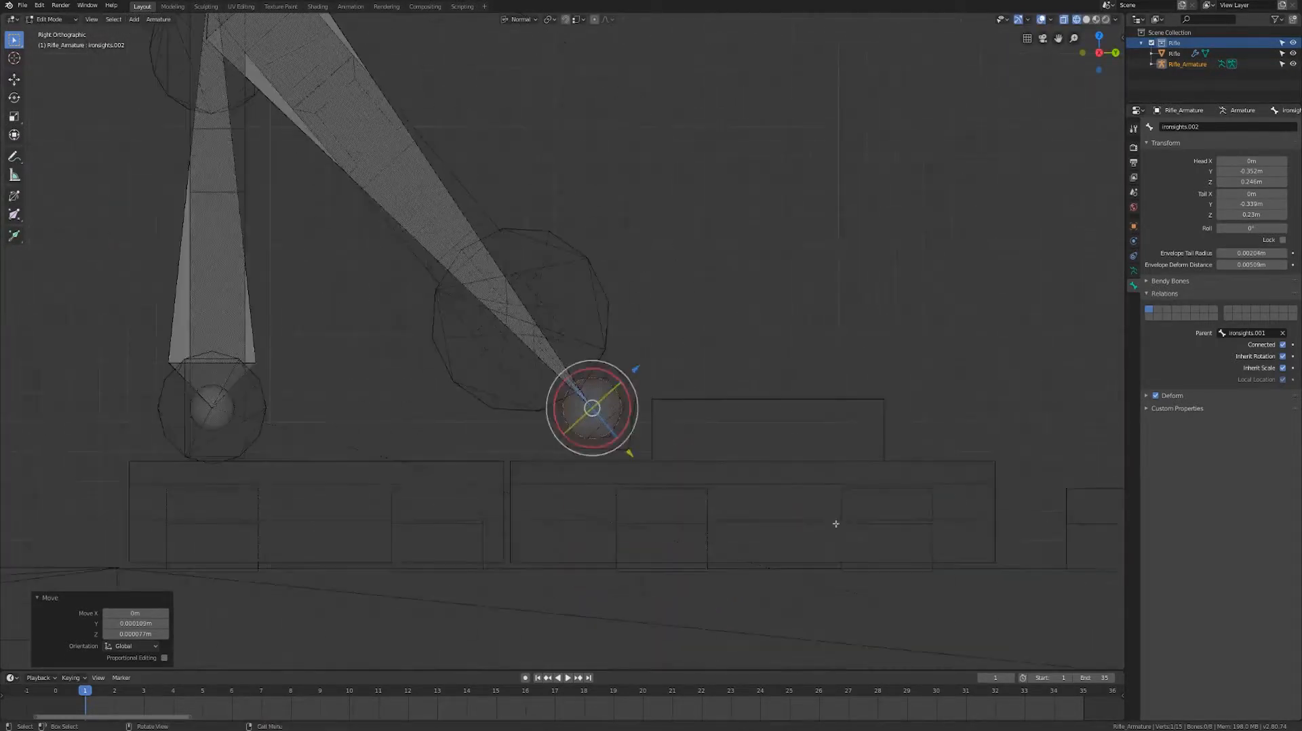
# Extrude a horizontal bone about 0.0103 m along Y from the lower end of the diagonal bone.
pyautogui.press('e')
pyautogui.press('y')
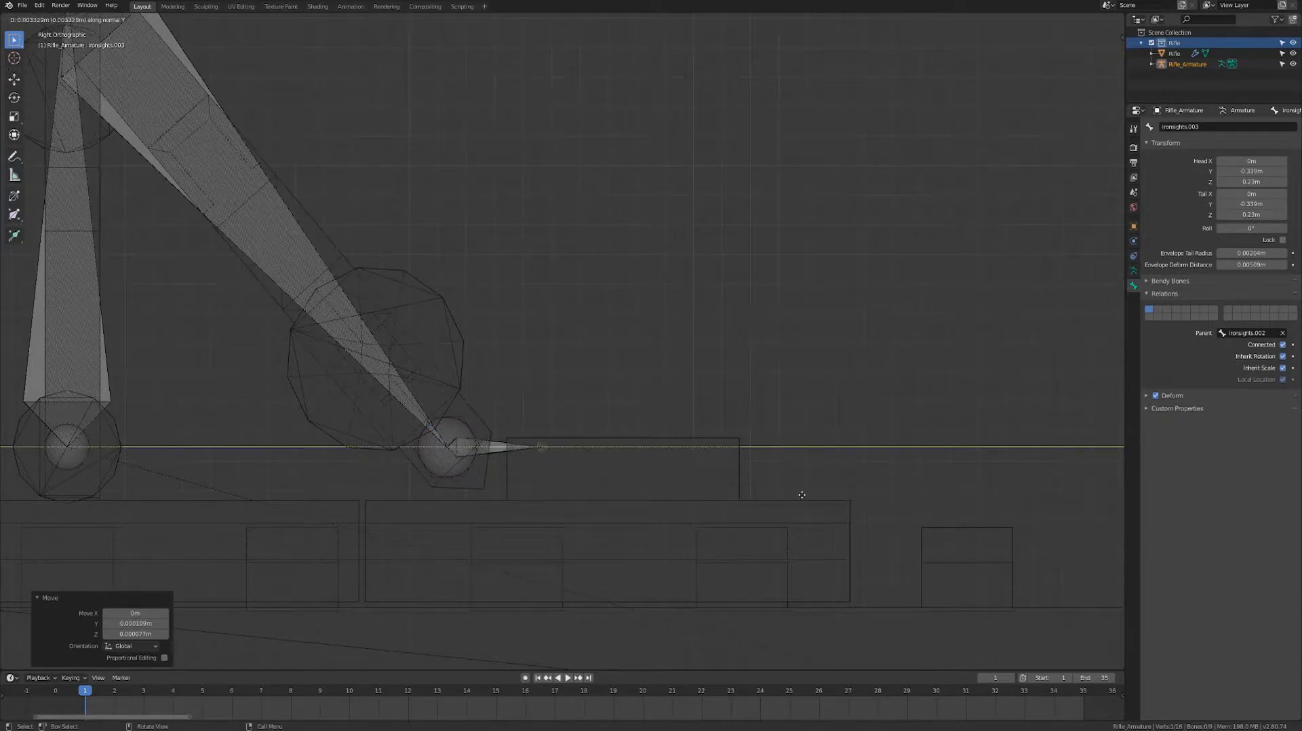
pyautogui.click(983, 483)
pyautogui.scroll(-3, 864, 510)
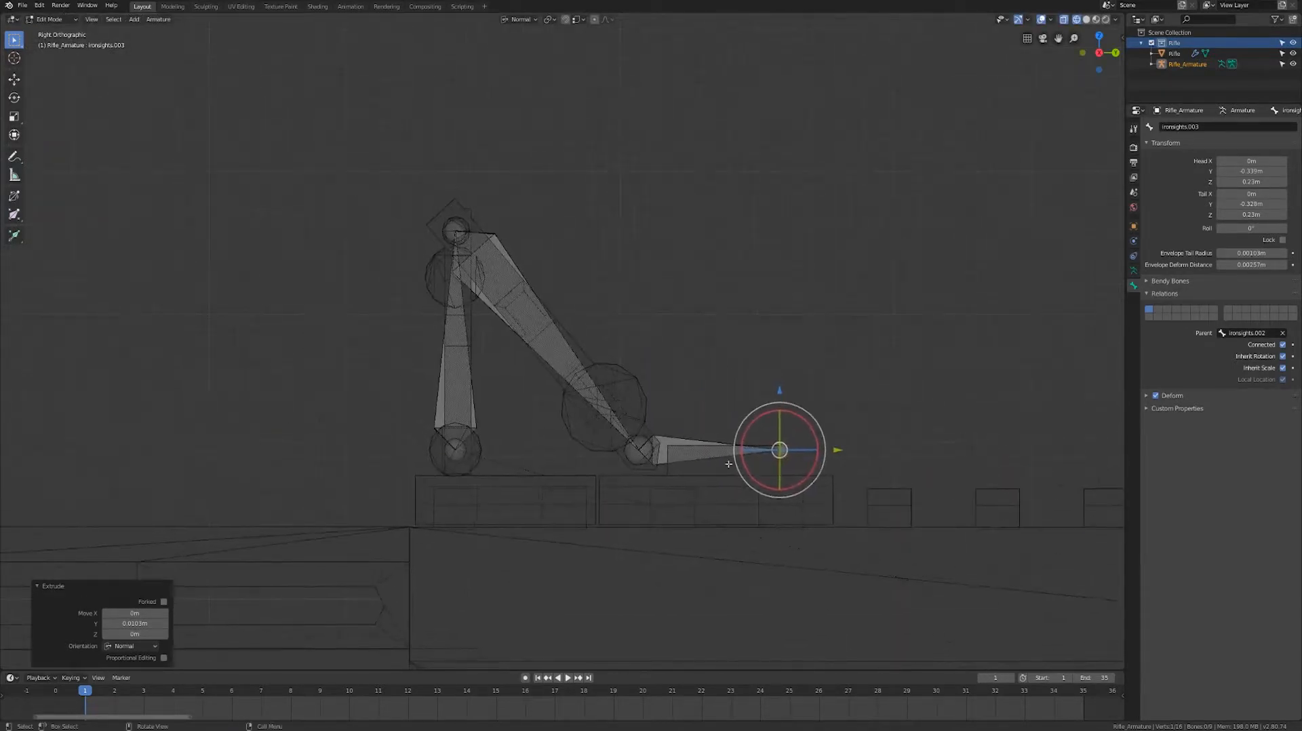
# Try moving the short horizontal iron sight bone along its length and undo the move.
pyautogui.click(752, 450)
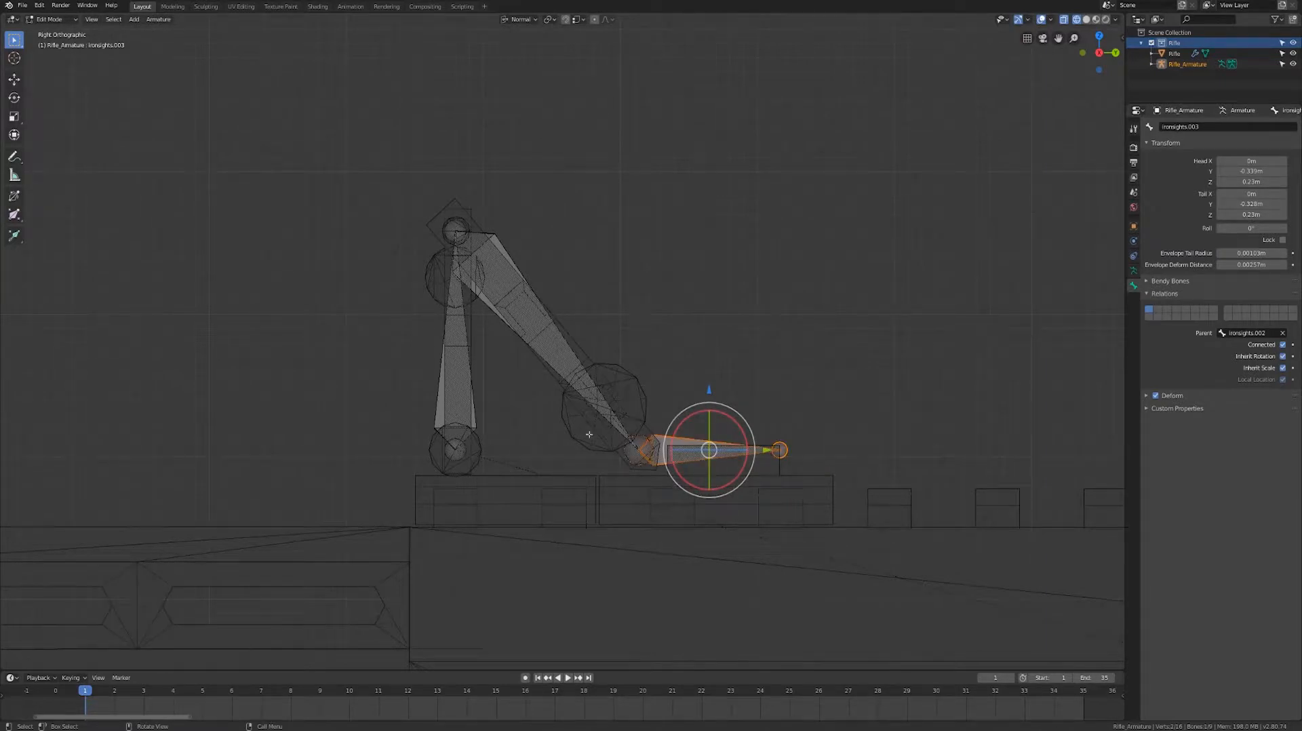
pyautogui.press('g')
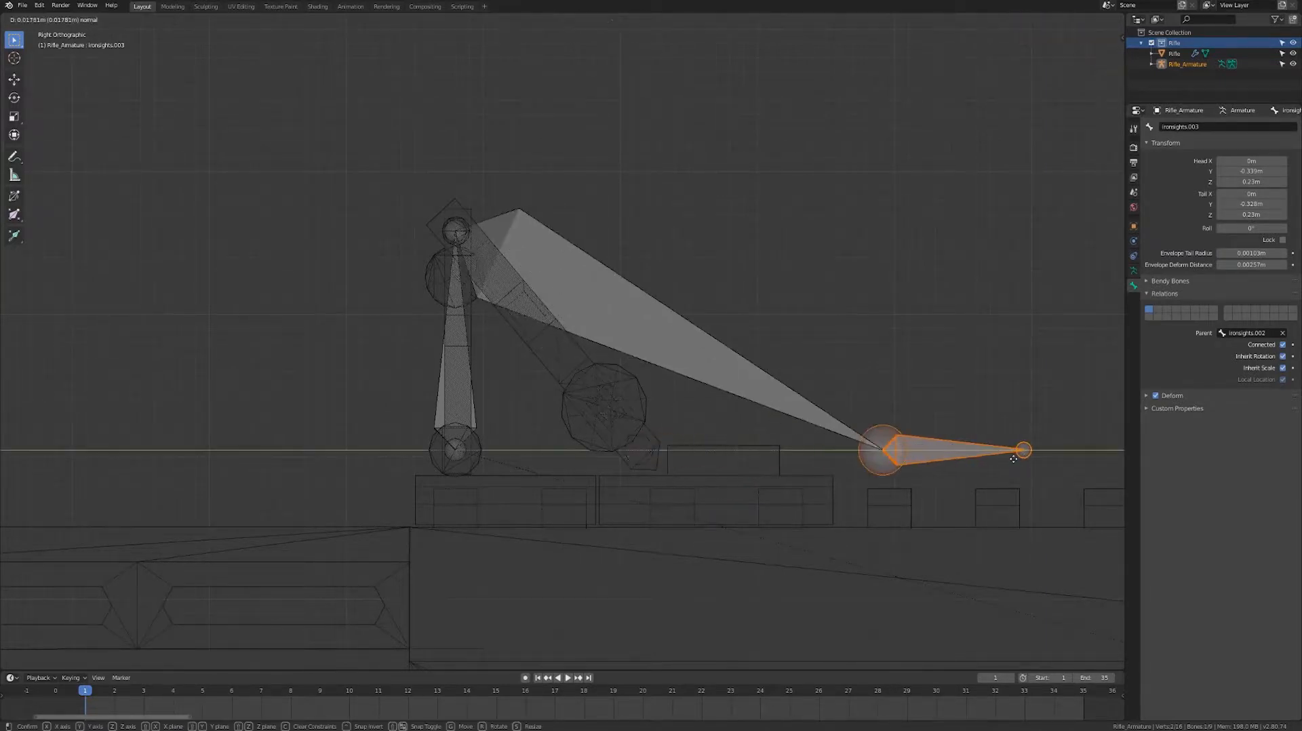
pyautogui.click(967, 450)
pyautogui.hotkey('ctrl', 'z')
# Try rotating the vertical ironsights.001 bone and cancel the rotation.
pyautogui.hotkey('alt', 'a')
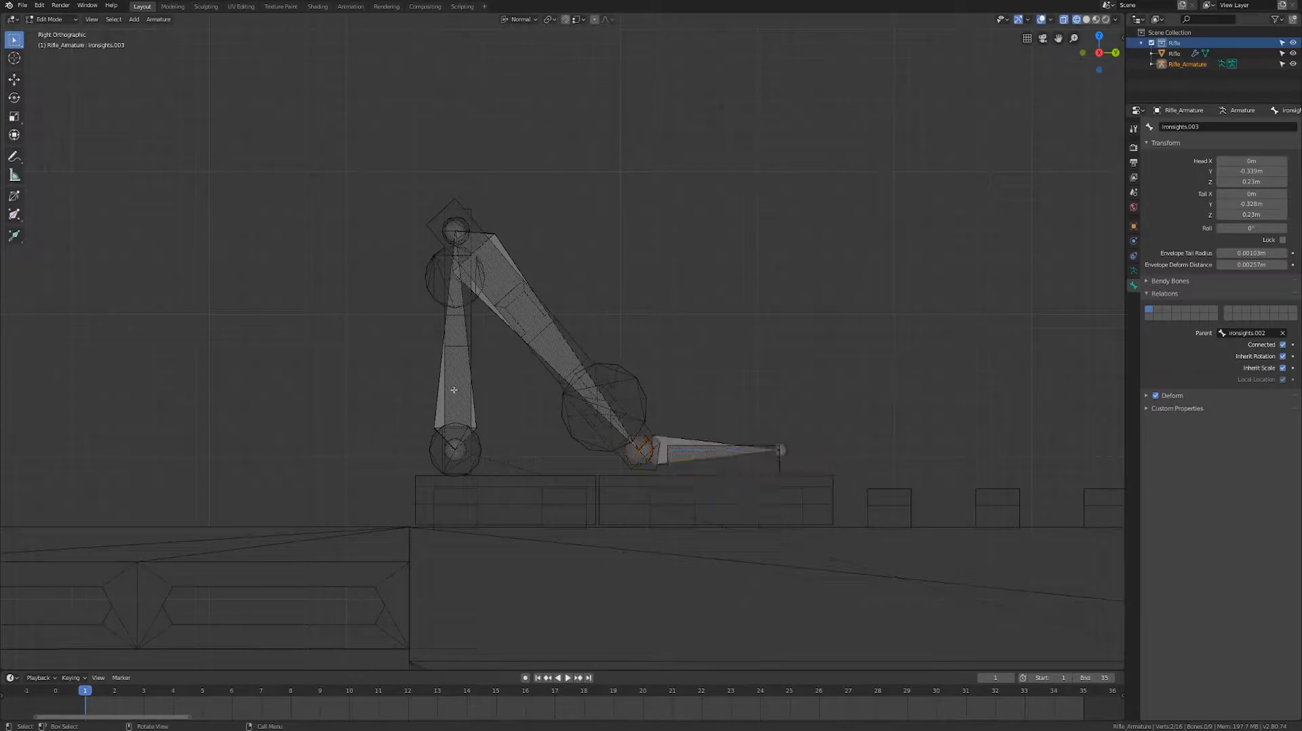
pyautogui.click(459, 375)
pyautogui.press('r')
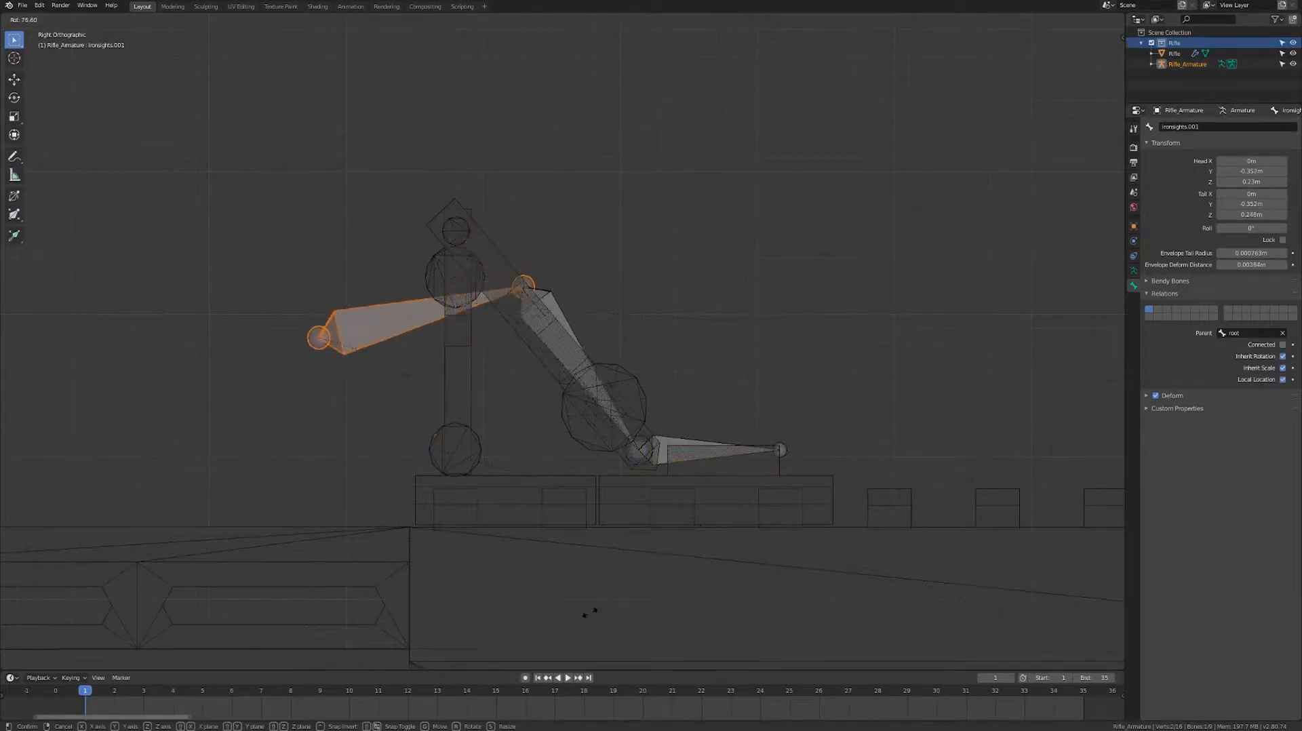
pyautogui.press('Escape')
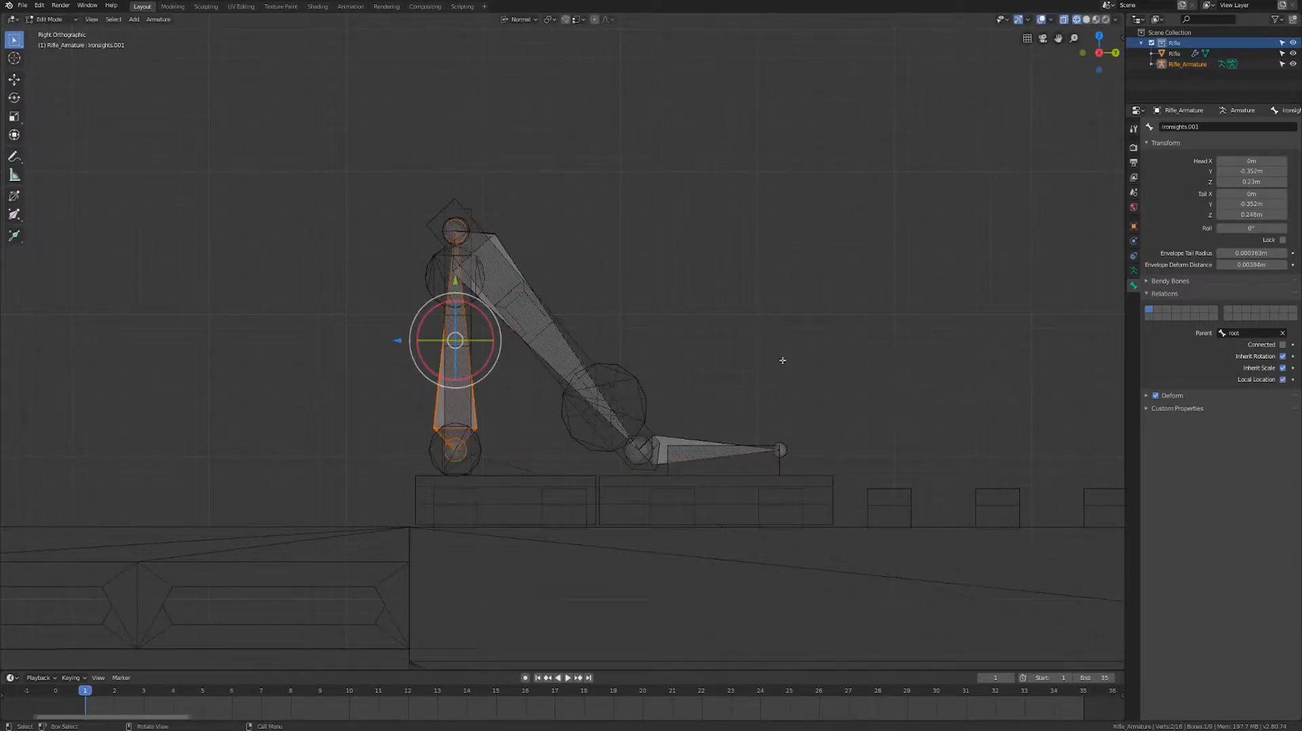
# Select the short horizontal bone and examine how the iron sight bones fit the model from several angles and shadings.
pyautogui.moveTo(782, 360); pyautogui.dragTo(718, 348, button='middle')
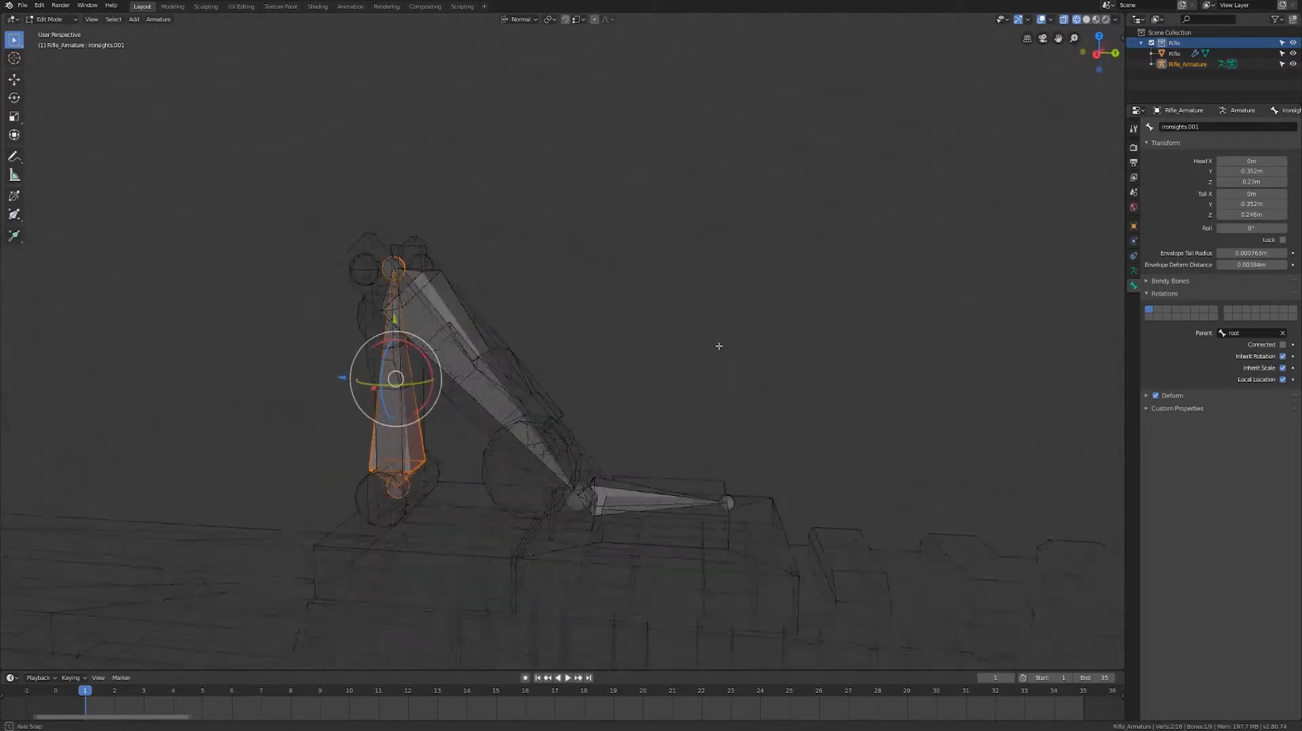
pyautogui.click(589, 495)
pyautogui.moveTo(882, 422); pyautogui.dragTo(967, 336, button='middle')
pyautogui.moveTo(868, 328); pyautogui.dragTo(819, 303, button='middle')
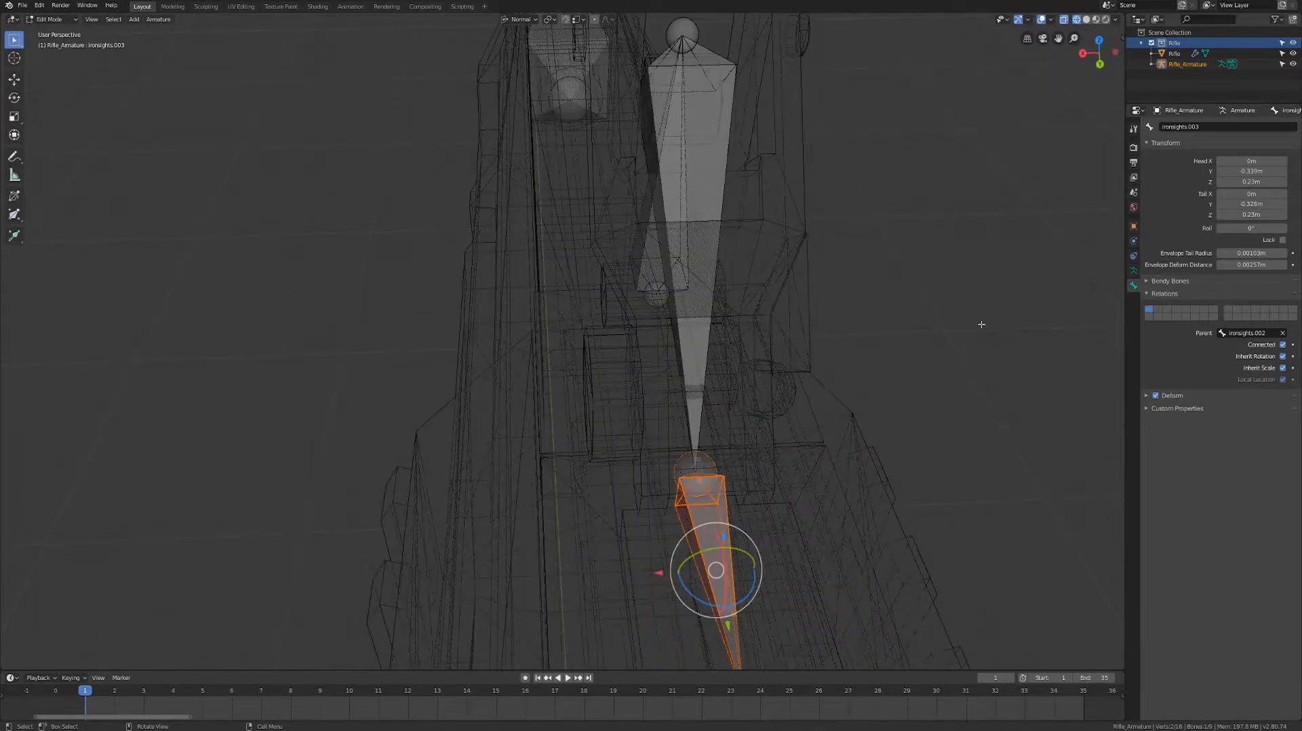
pyautogui.press('z')
pyautogui.click(996, 256)
pyautogui.moveTo(995, 255)
pyautogui.mouseDown(button='middle')
pyautogui.moveTo(909, 367)
pyautogui.moveTo(758, 389)
pyautogui.mouseUp(button='middle')
pyautogui.press('z')
pyautogui.click(881, 369)
pyautogui.moveTo(742, 338); pyautogui.dragTo(784, 341, button='middle')
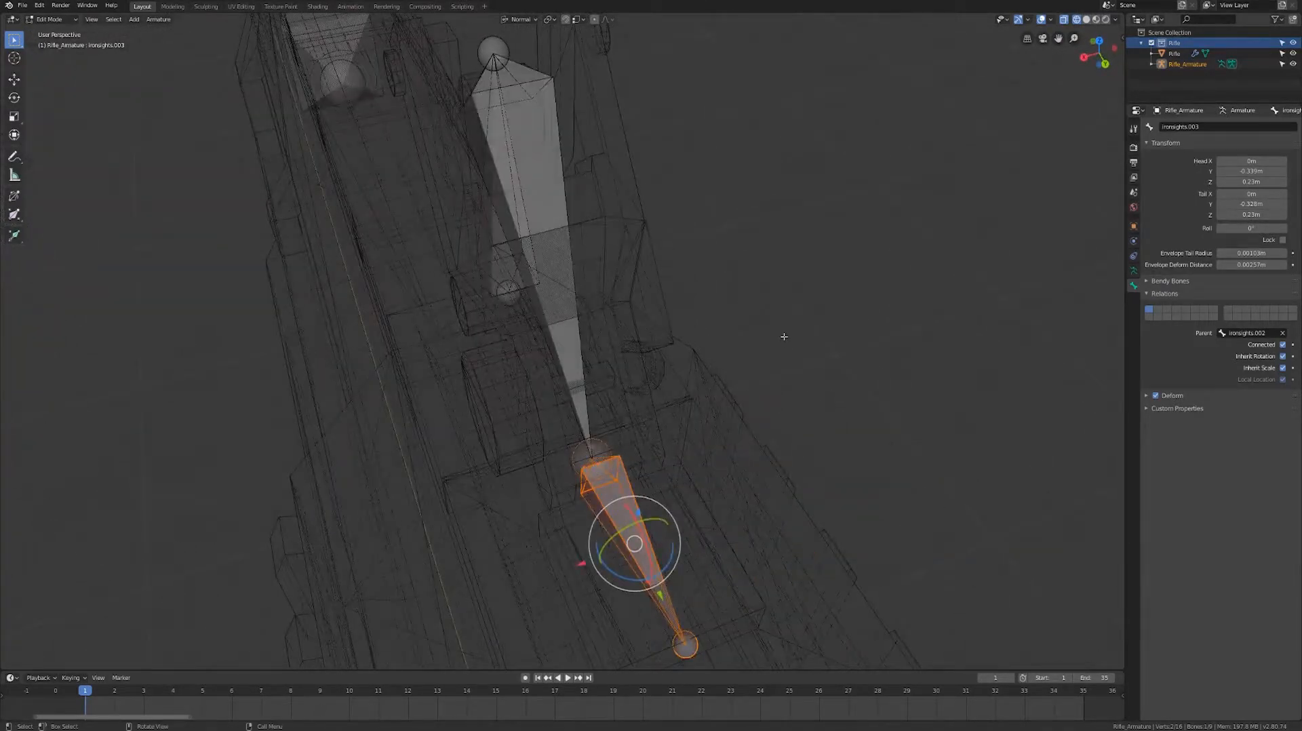
# Switch the viewport to solid shading and check the horizontal bone against the rifle's rail.
pyautogui.press('z')
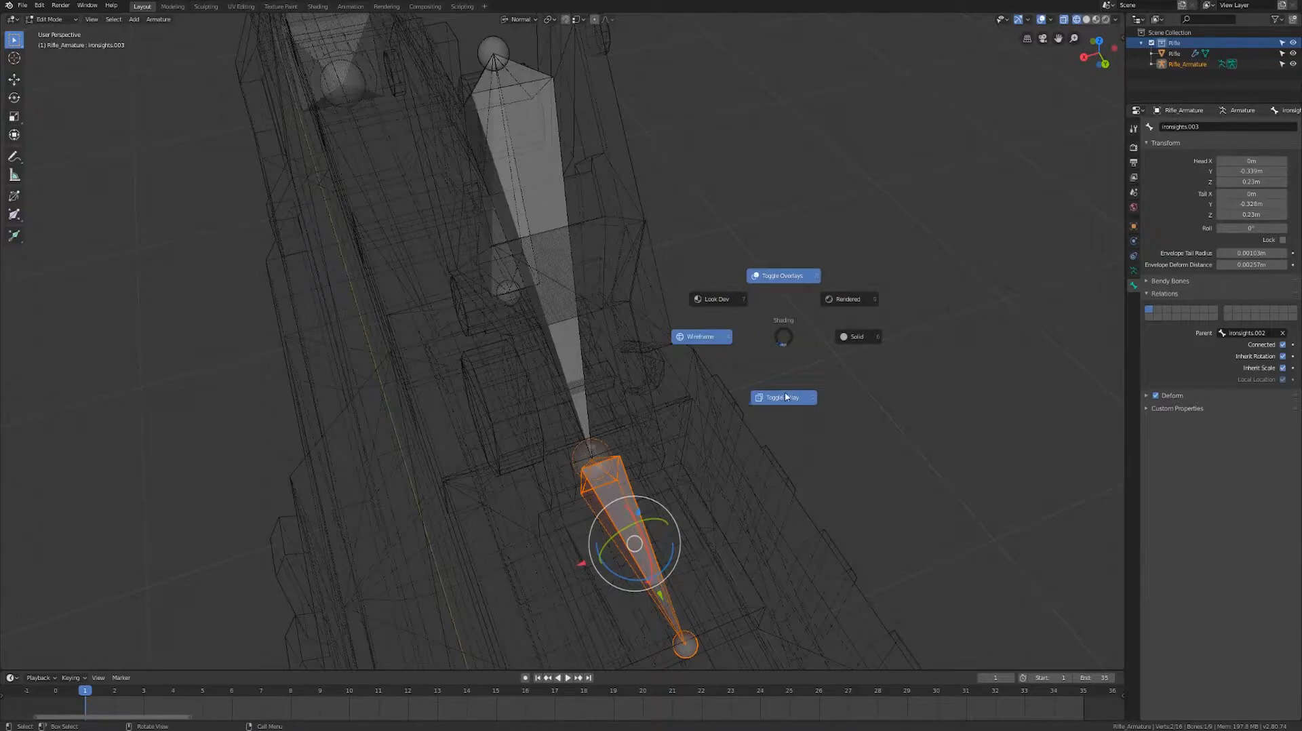
pyautogui.click(880, 337)
pyautogui.moveTo(892, 369); pyautogui.dragTo(791, 398, button='middle')
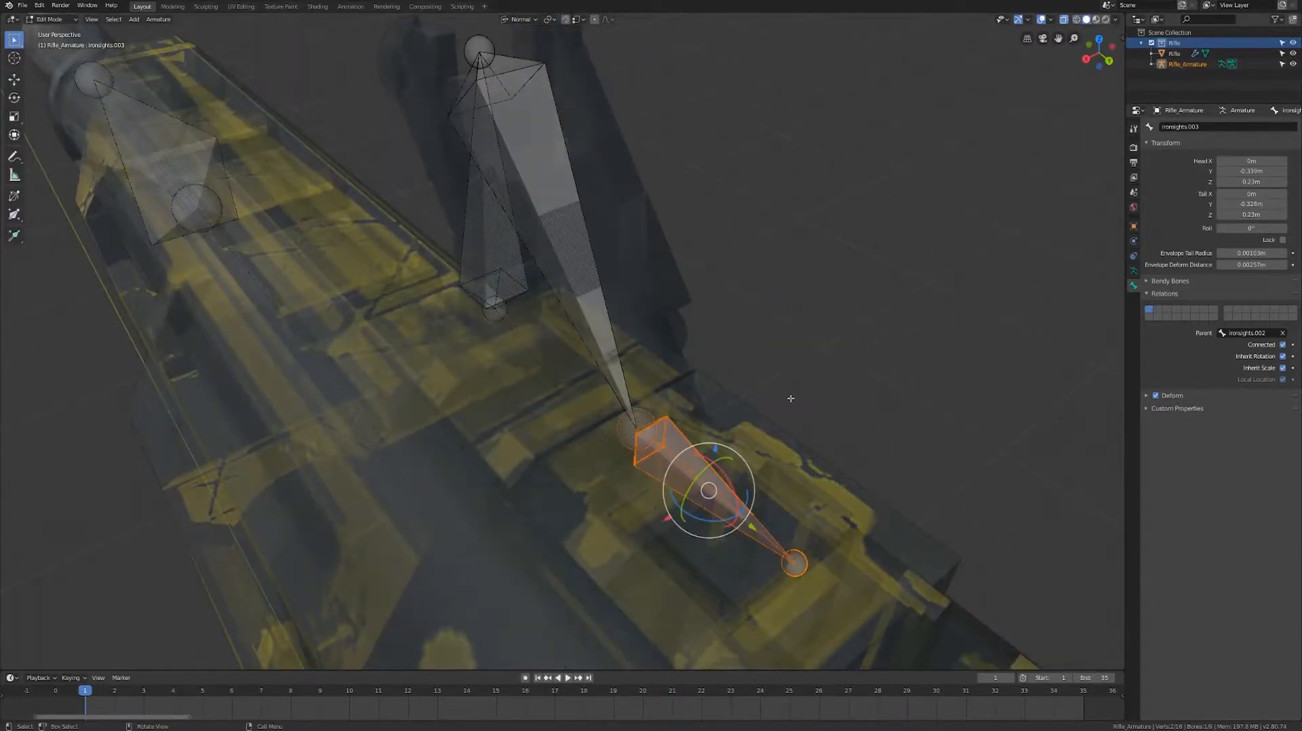
pyautogui.moveTo(795, 451); pyautogui.dragTo(758, 464, button='middle')
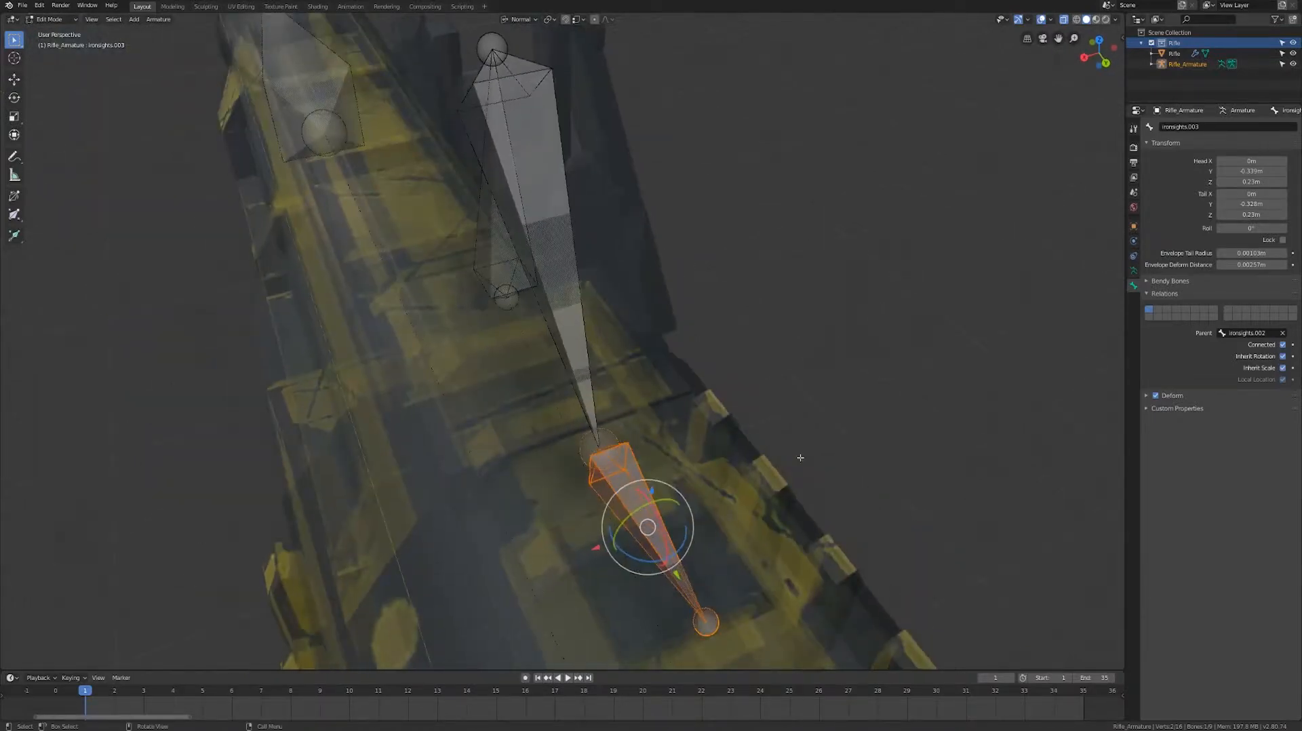
# Try fitting a rotated duplicate of the short horizontal bone along the sight's diagonal link, and delete the copy.
pyautogui.press('KP_1')
pyautogui.press('KP_3')
pyautogui.hotkey('shift', 'd')
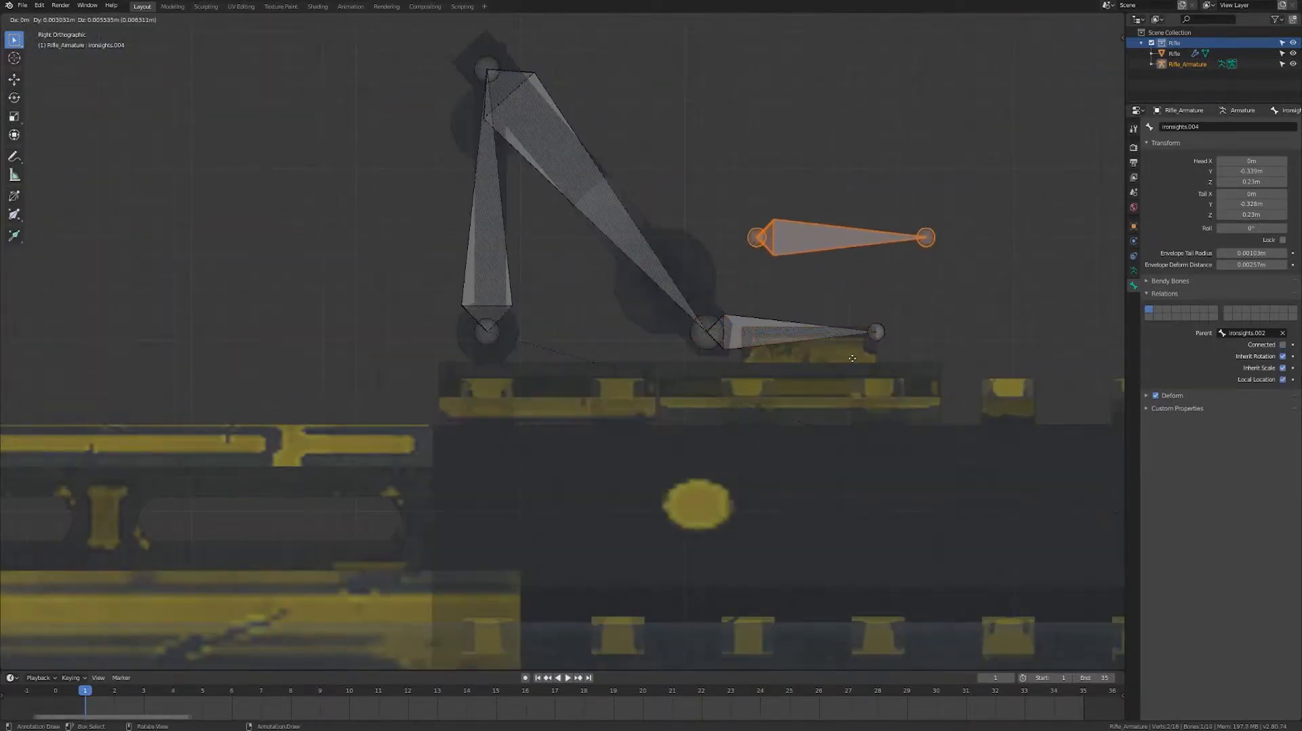
pyautogui.click(831, 353)
pyautogui.press('r')
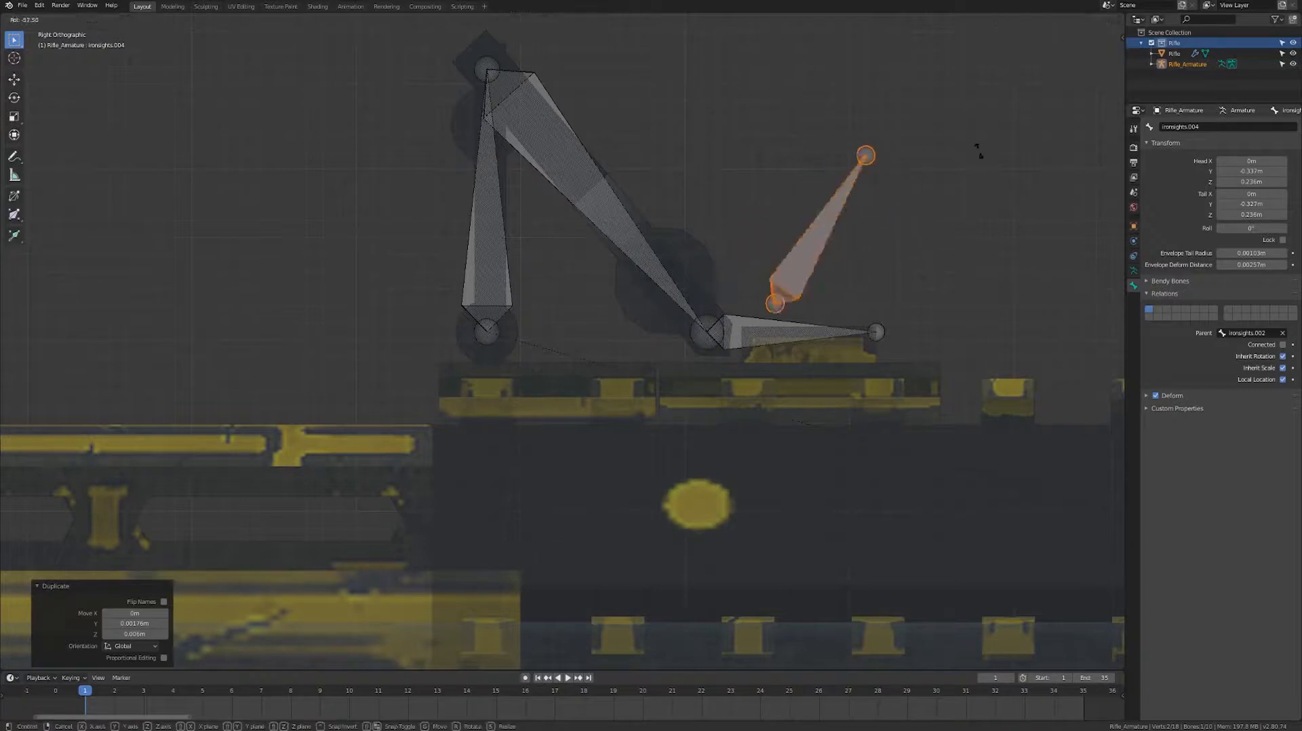
pyautogui.click(1000, 296)
pyautogui.press('g')
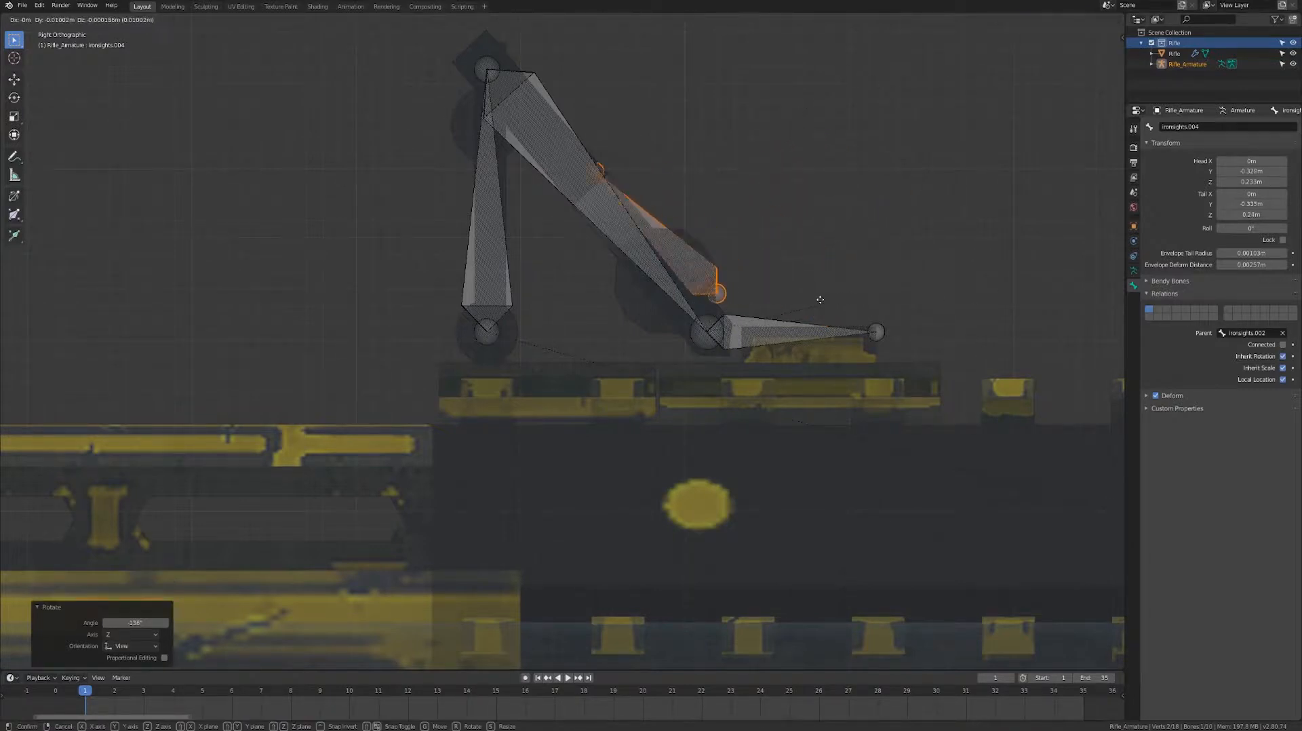
pyautogui.click(803, 300)
pyautogui.press('r')
pyautogui.click(919, 289)
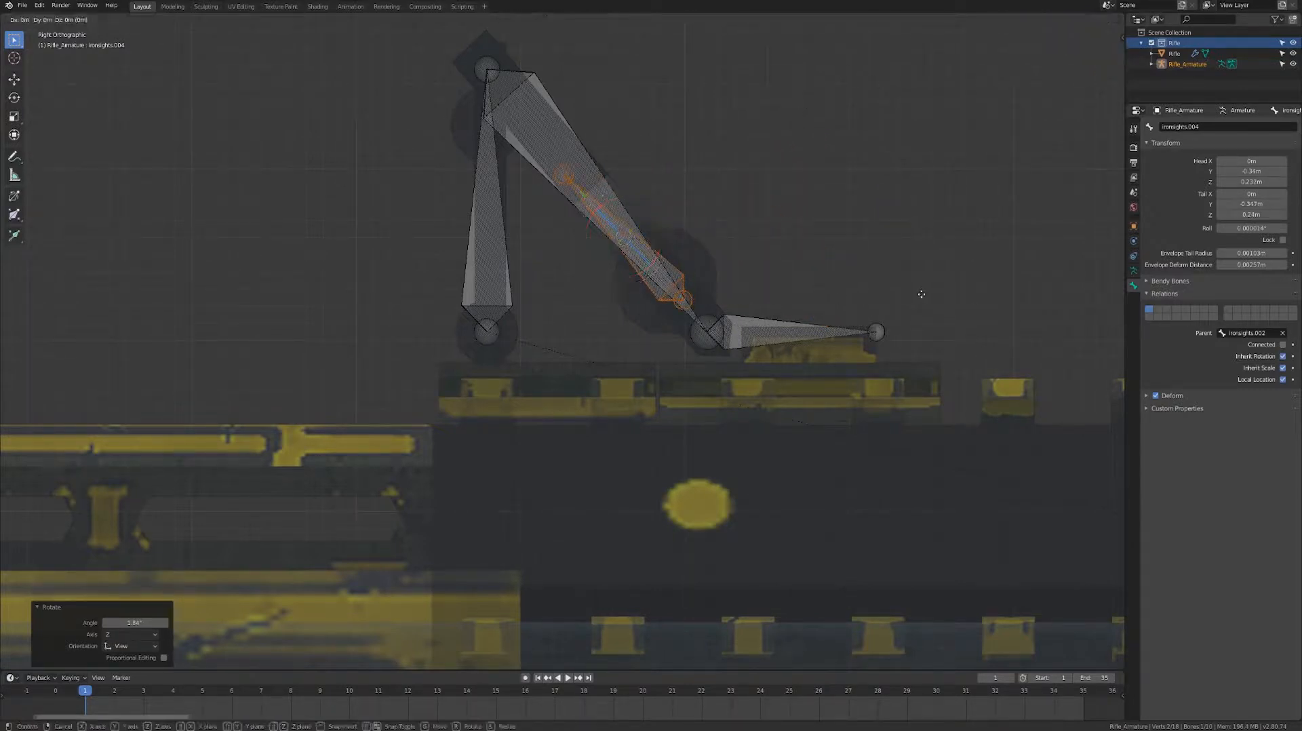
pyautogui.press('x')
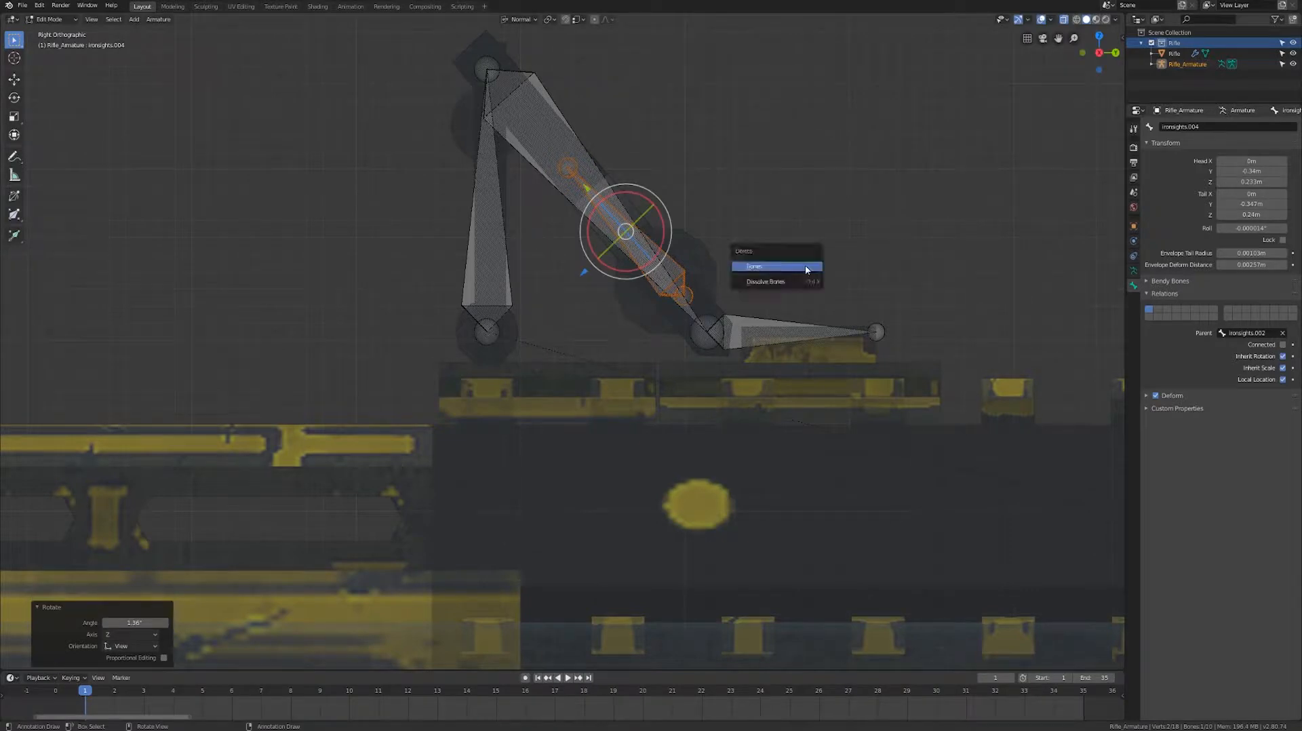
pyautogui.click(800, 268)
# Duplicate the diagonal iron sight bone in place, scale the copy to 0.287 and rotate it 180°.
pyautogui.click(604, 191)
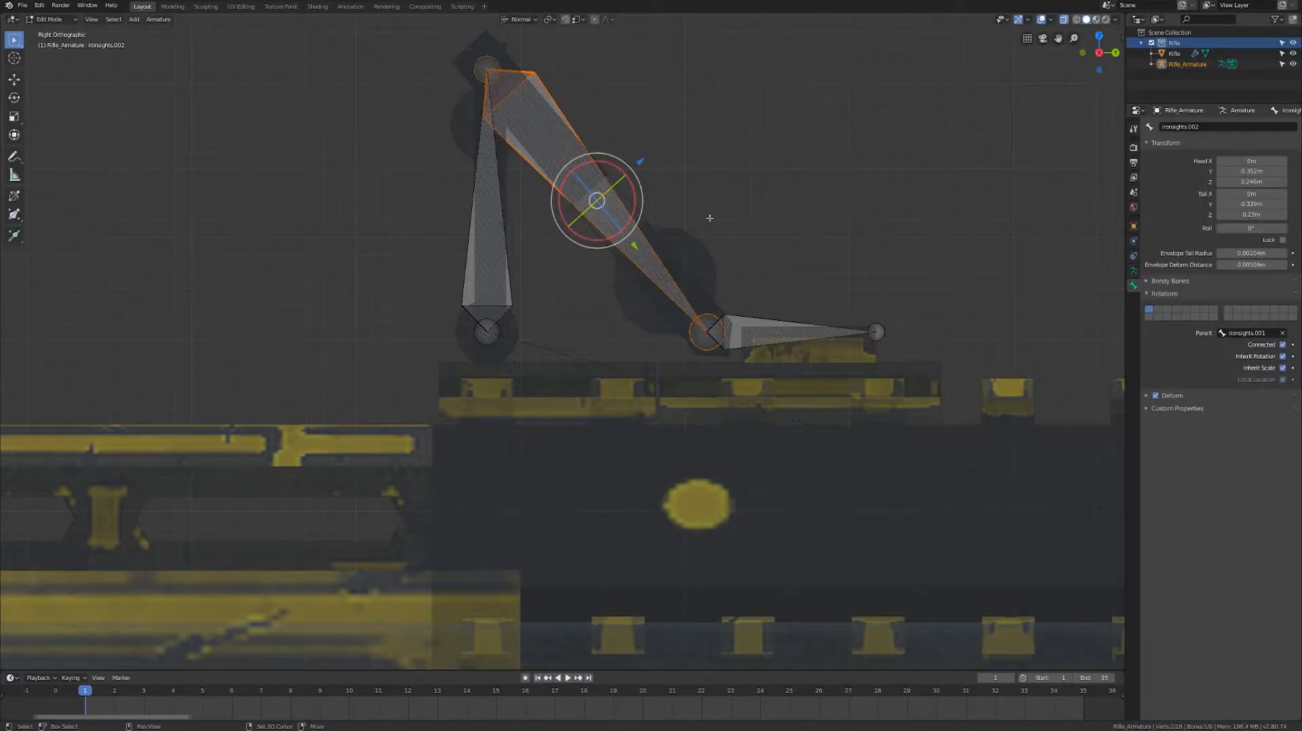
pyautogui.keyDown('shift'); pyautogui.moveTo(709, 219); pyautogui.dragTo(707, 291, button='middle'); pyautogui.keyUp('shift')
pyautogui.scroll(1, 706, 290)
pyautogui.hotkey('shift', 'd')
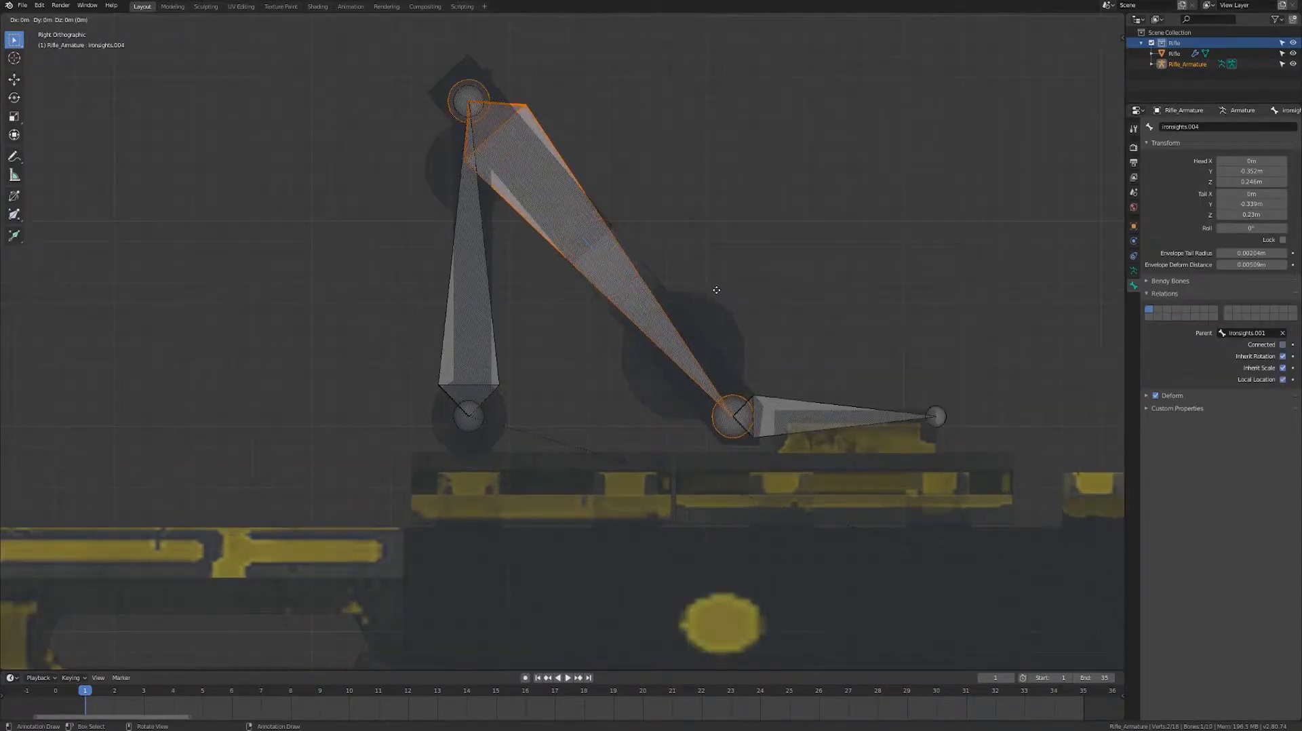
pyautogui.rightClick(716, 291)
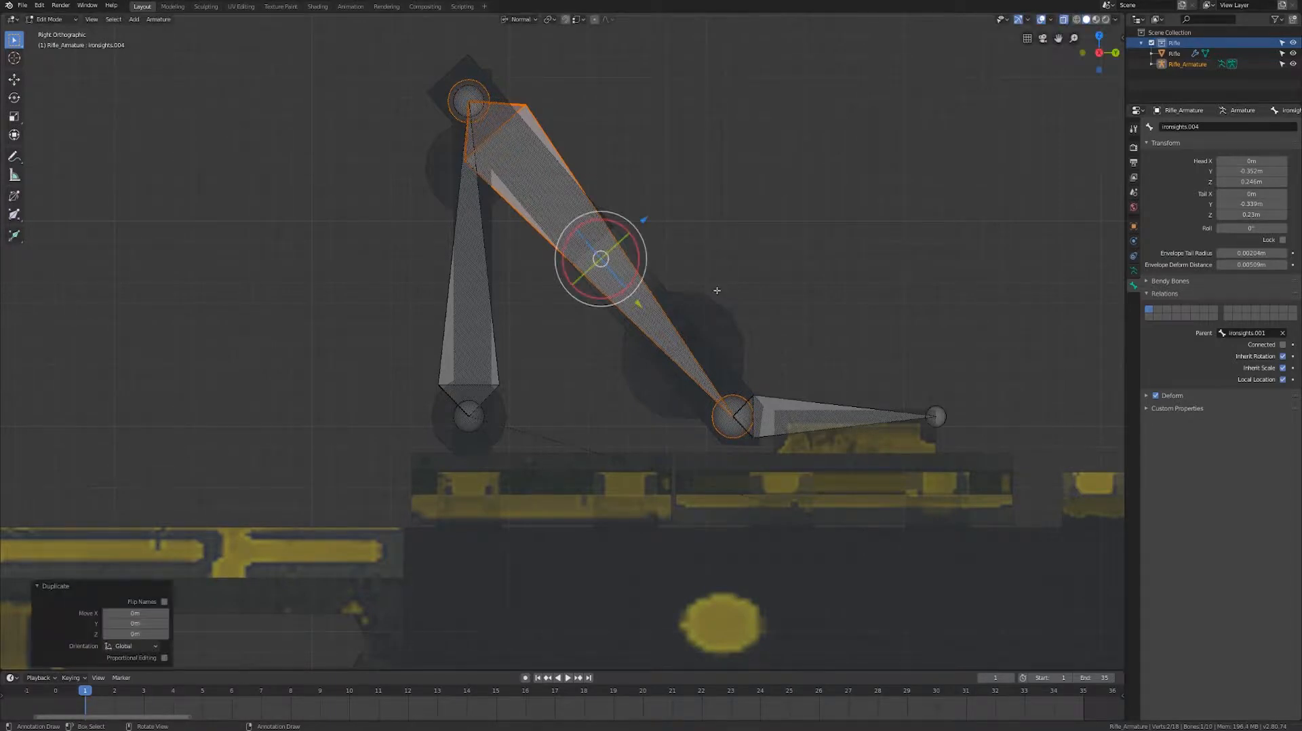
pyautogui.press('s')
pyautogui.click(693, 272)
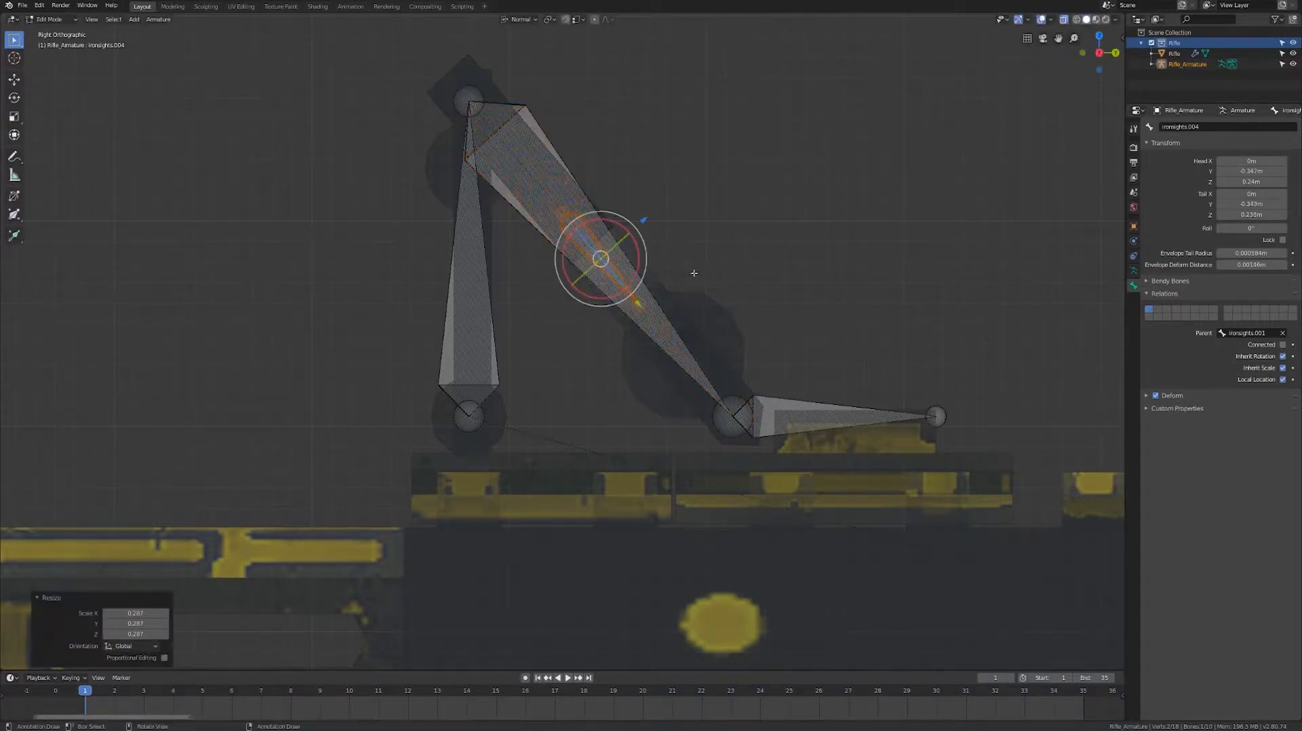
pyautogui.write('r180')
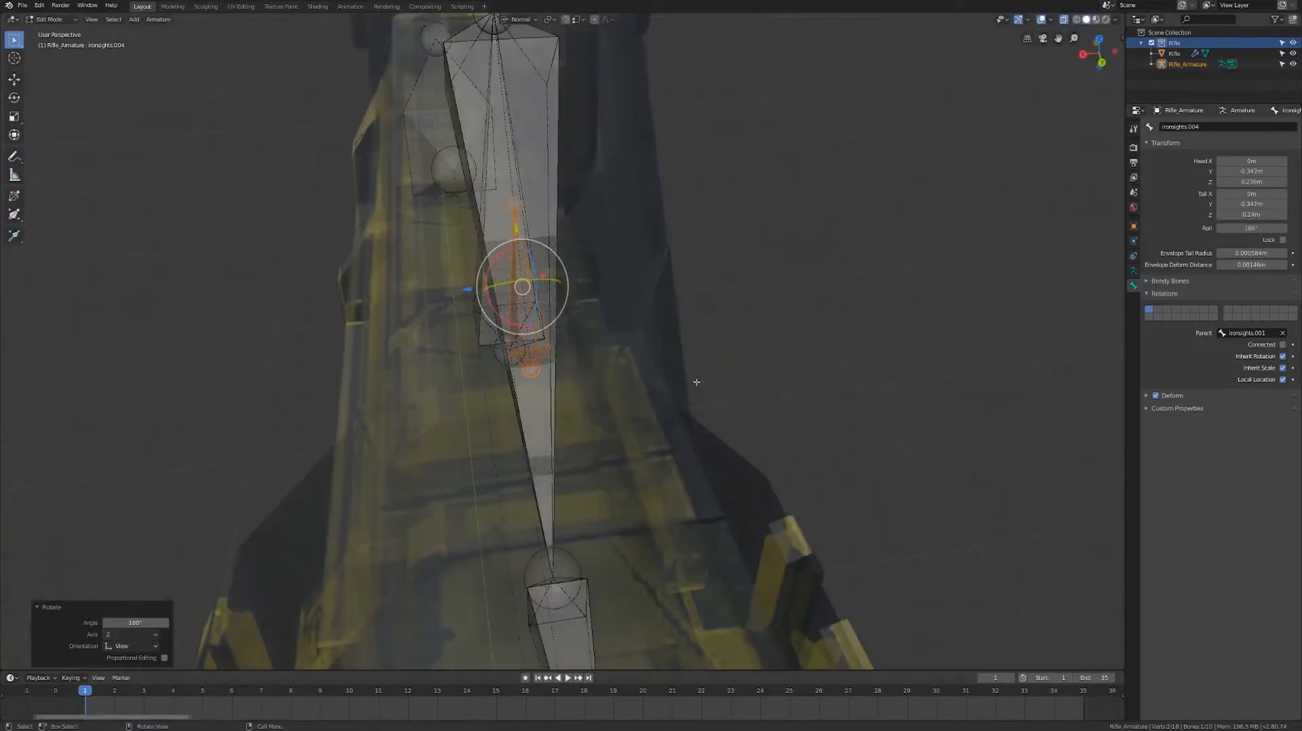
# Set the small copied bone's roll to 0° and offset it about 0.0023 m sideways along its X axis.
pyautogui.moveTo(696, 382)
pyautogui.mouseDown(button='middle')
pyautogui.moveTo(697, 406)
pyautogui.moveTo(685, 400)
pyautogui.moveTo(683, 412)
pyautogui.moveTo(719, 385)
pyautogui.mouseUp(button='middle')
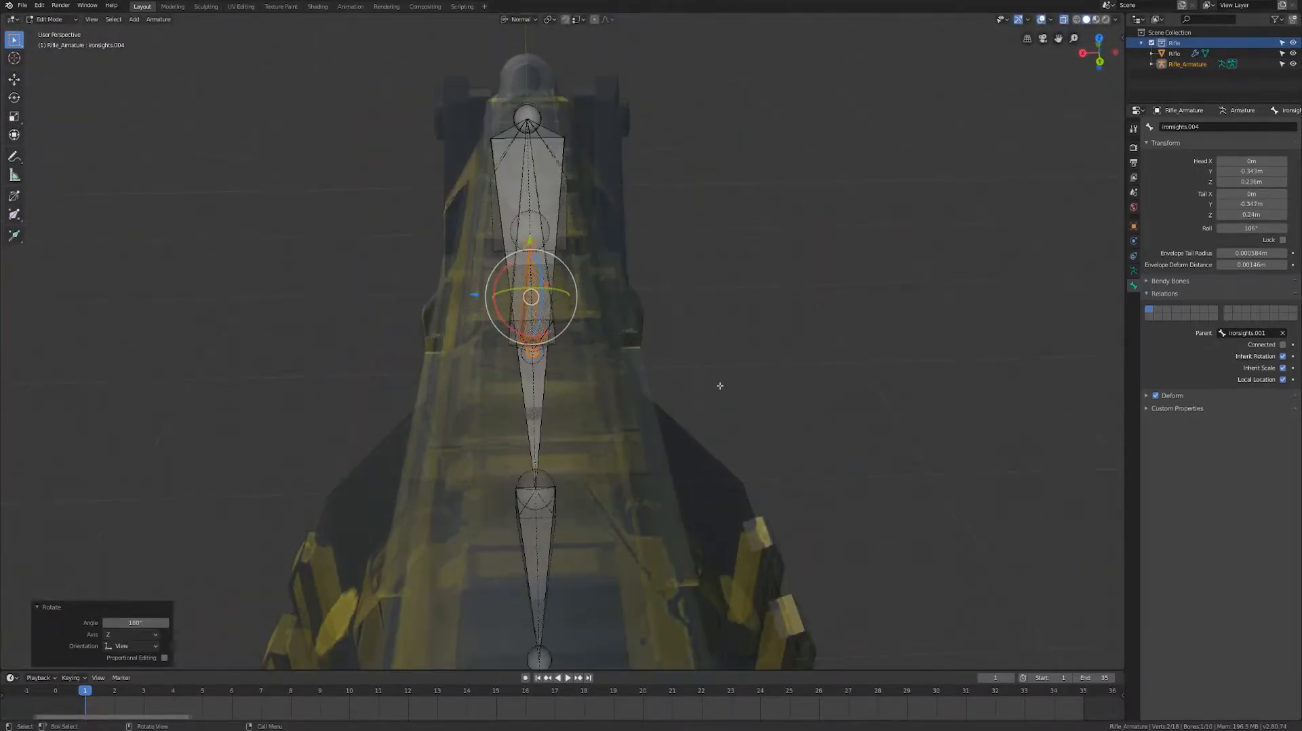
pyautogui.doubleClick(1251, 228)
pyautogui.write('0')
pyautogui.press('Return')
pyautogui.moveTo(1100, 351); pyautogui.dragTo(376, 349, button='middle')
pyautogui.moveTo(477, 324); pyautogui.dragTo(517, 332)
pyautogui.hotkey('ctrl', 'z')
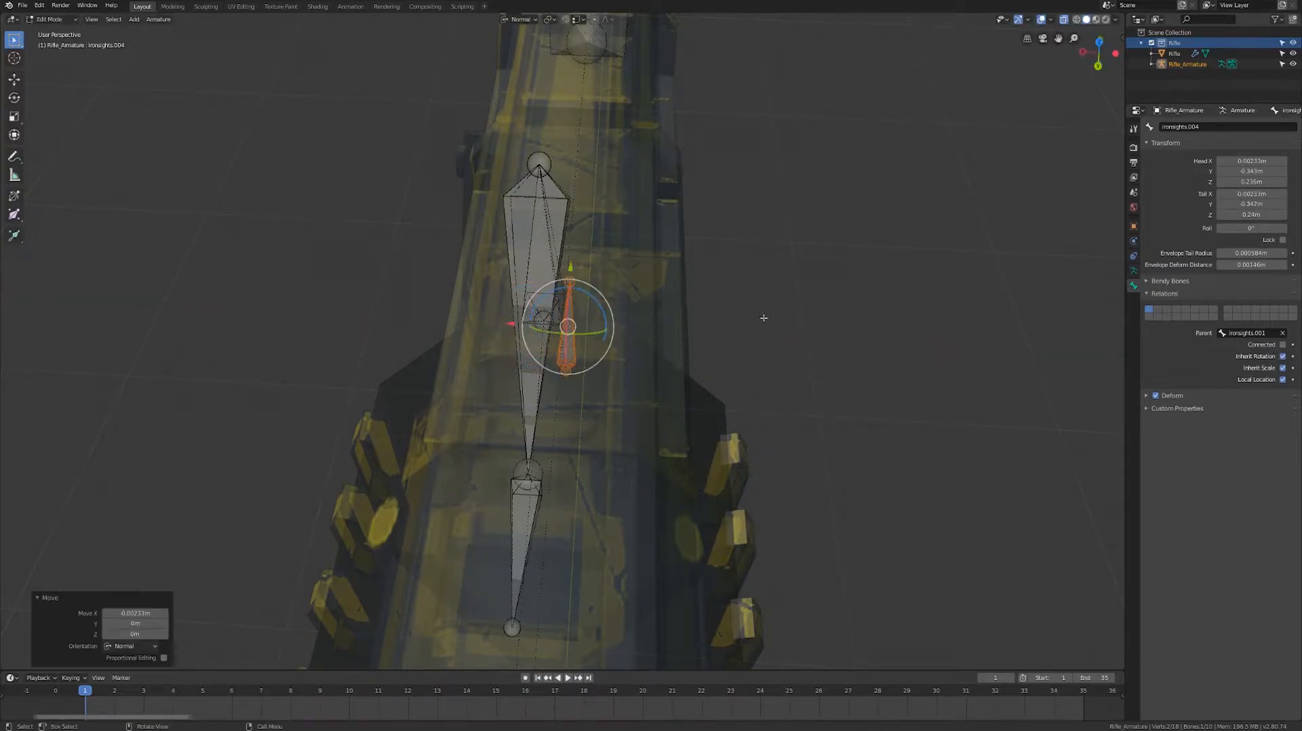
# Move the small bone about 0.0014 m further sideways and about 0.0036 m down its length towards the sight's side lever.
pyautogui.hotkey('alt', 'z')
pyautogui.moveTo(764, 317); pyautogui.dragTo(515, 305, button='middle')
pyautogui.scroll(3, 516, 305)
pyautogui.press('g')
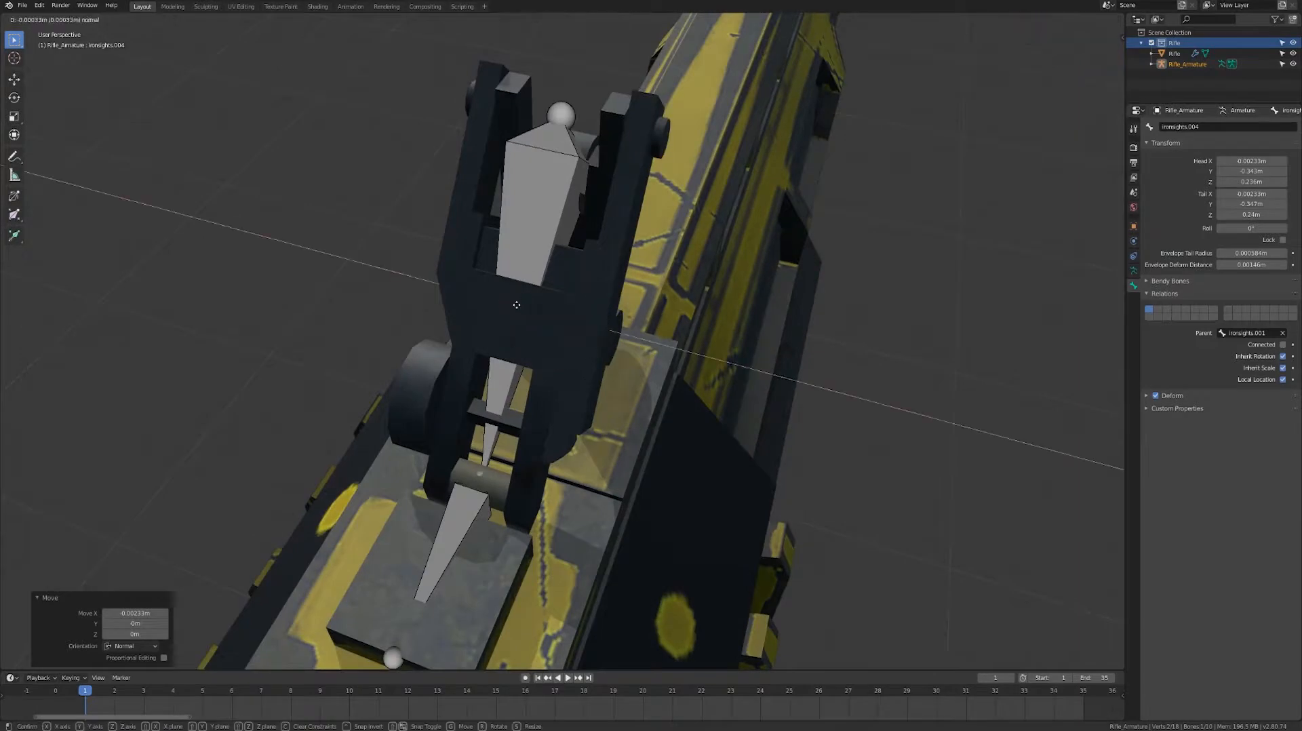
pyautogui.click(572, 319)
pyautogui.press('g')
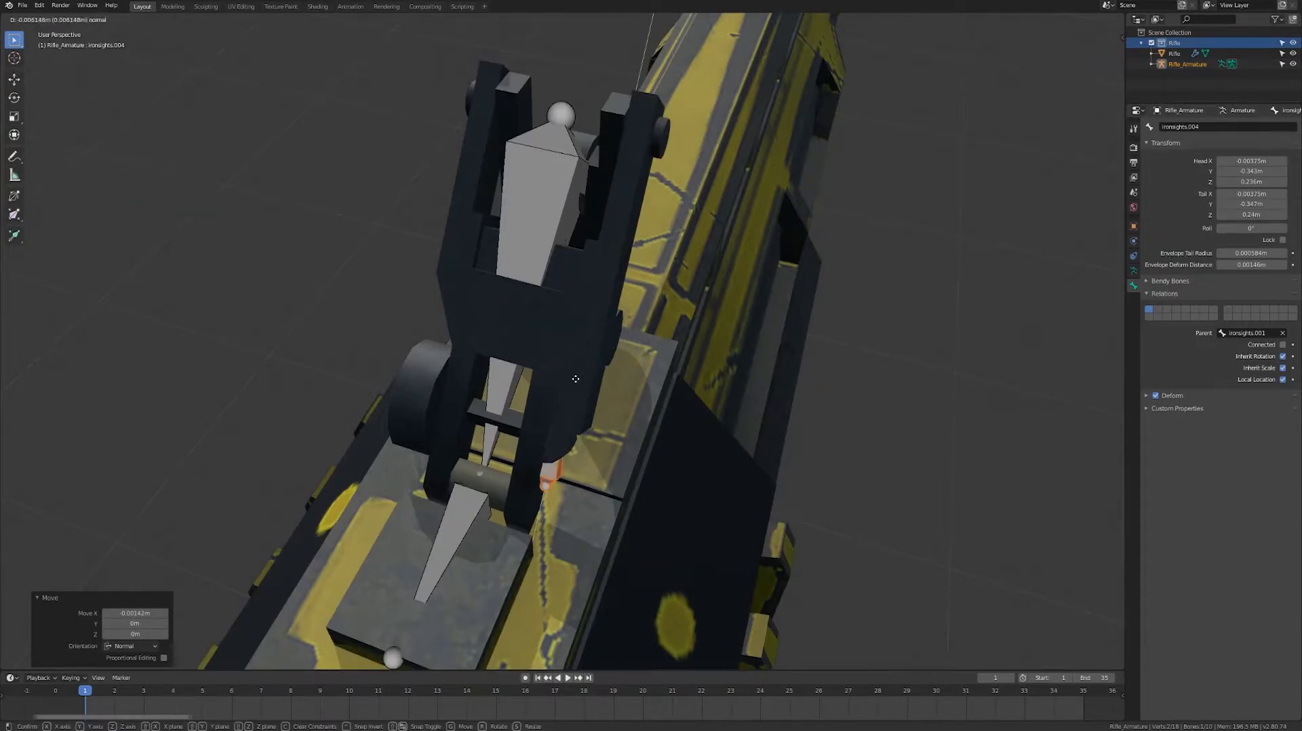
pyautogui.click(574, 379)
# Align the small bone with the side lever in wireframe by moving it about 0.0006 m along X and adjusting it along Y.
pyautogui.hotkey('alt', 'z')
pyautogui.moveTo(392, 333); pyautogui.dragTo(724, 429, button='middle')
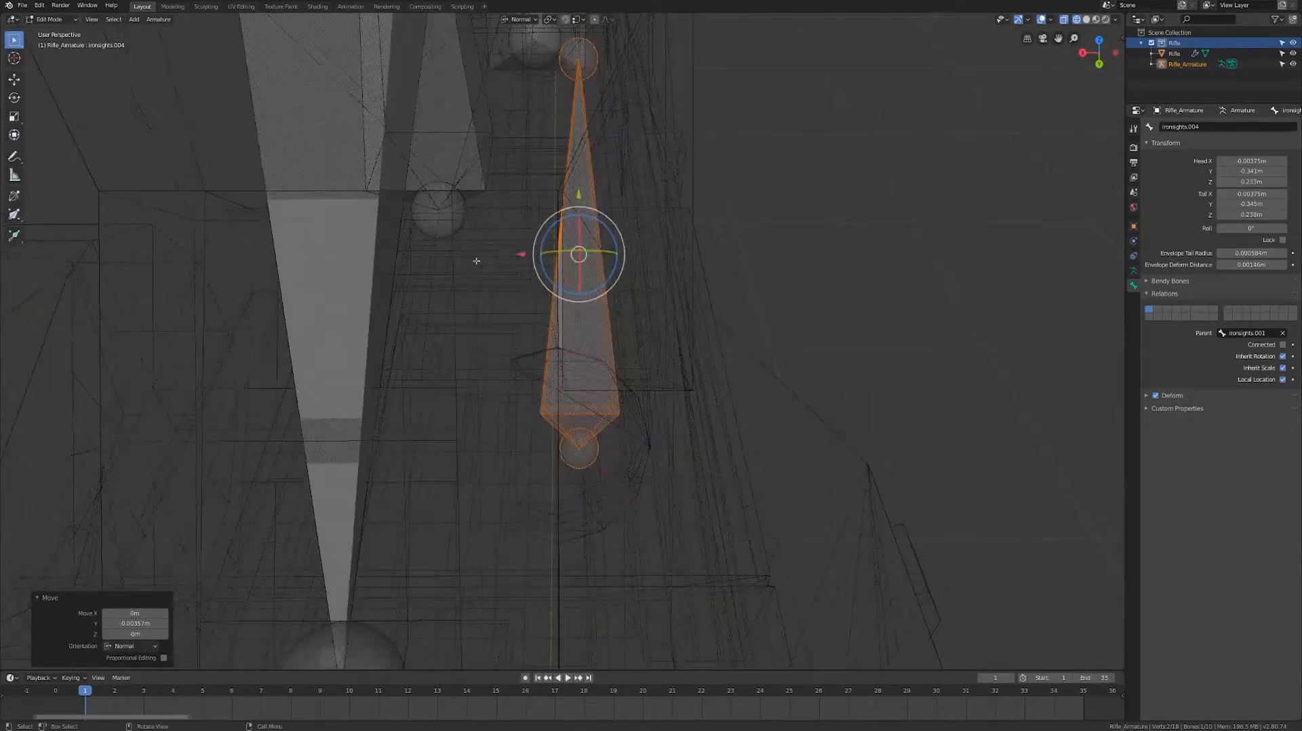
pyautogui.press('g')
pyautogui.press('x')
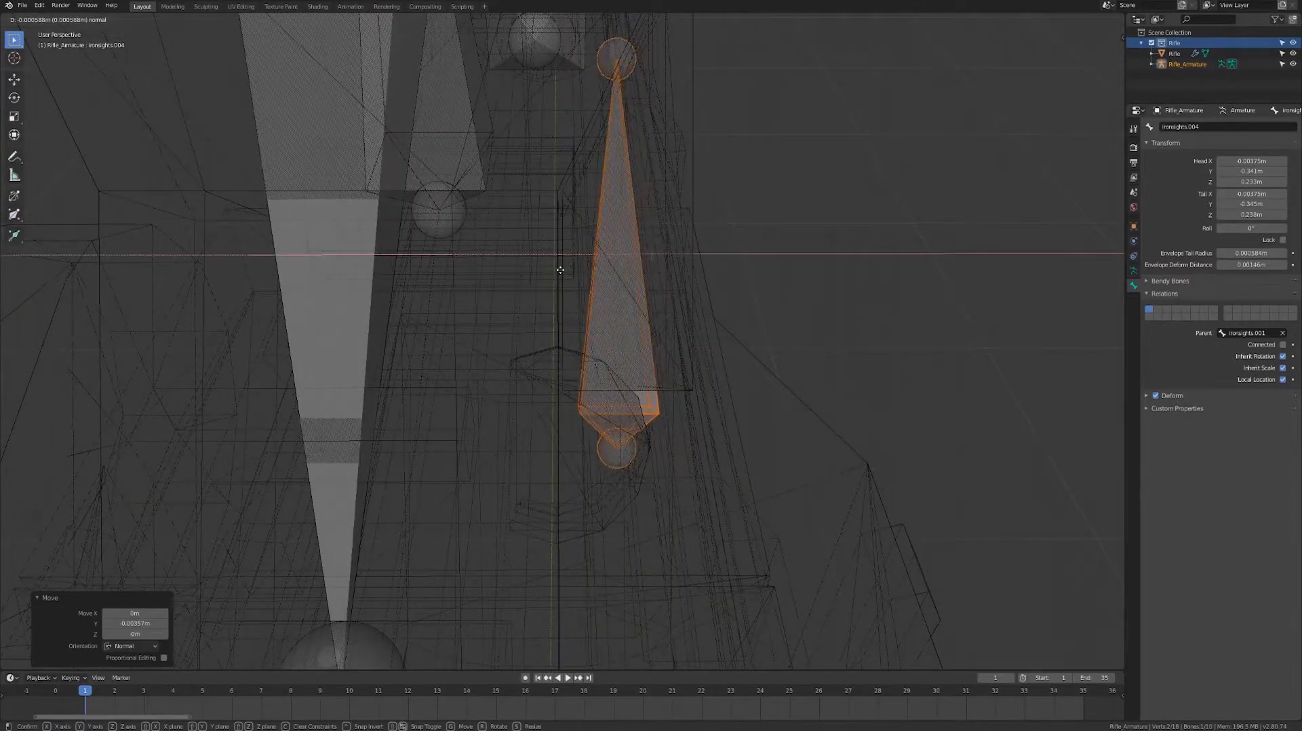
pyautogui.click(566, 269)
pyautogui.moveTo(576, 271)
pyautogui.mouseDown(button='middle')
pyautogui.moveTo(583, 284)
pyautogui.moveTo(594, 255)
pyautogui.mouseUp(button='middle')
pyautogui.press('g')
pyautogui.press('y')
pyautogui.click(590, 264)
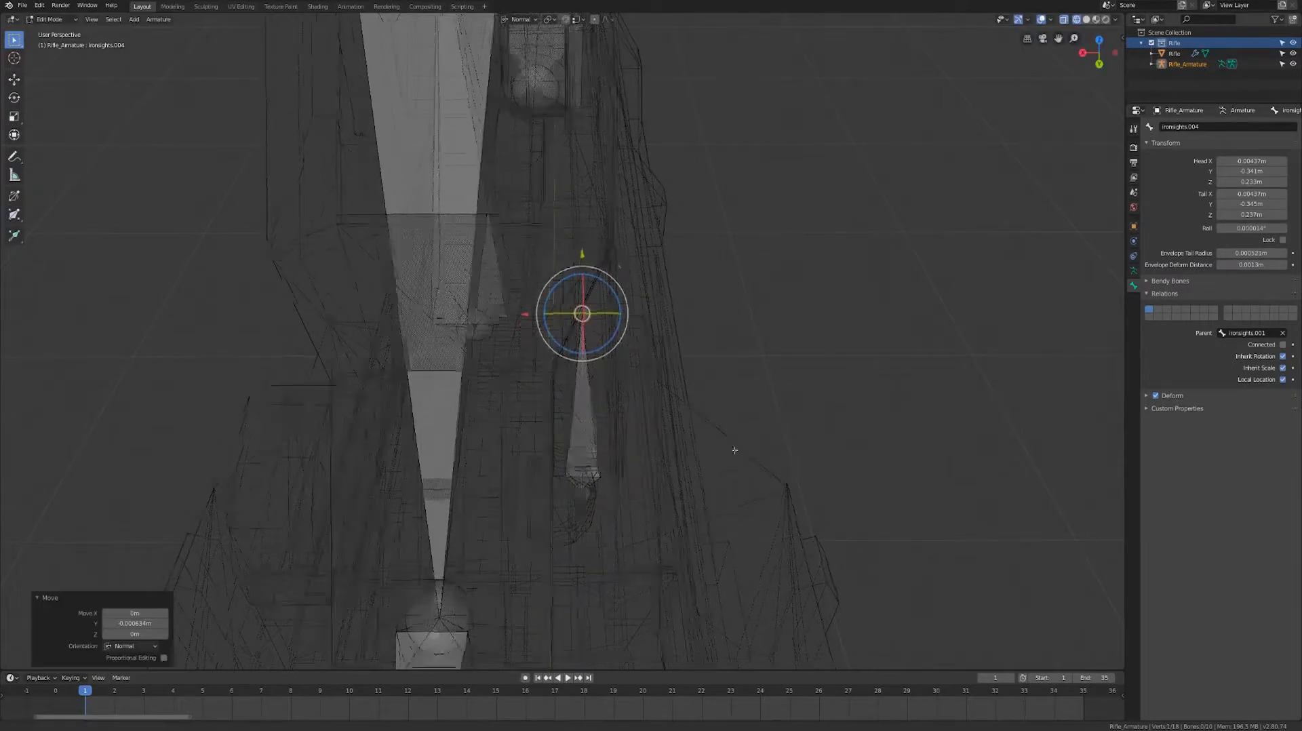
# Nudge the small bone's head joint about 0.0001 m along Y and 0.00007 m along X to centre it on the lever's pivot.
pyautogui.scroll(4, 688, 478)
pyautogui.click(612, 410)
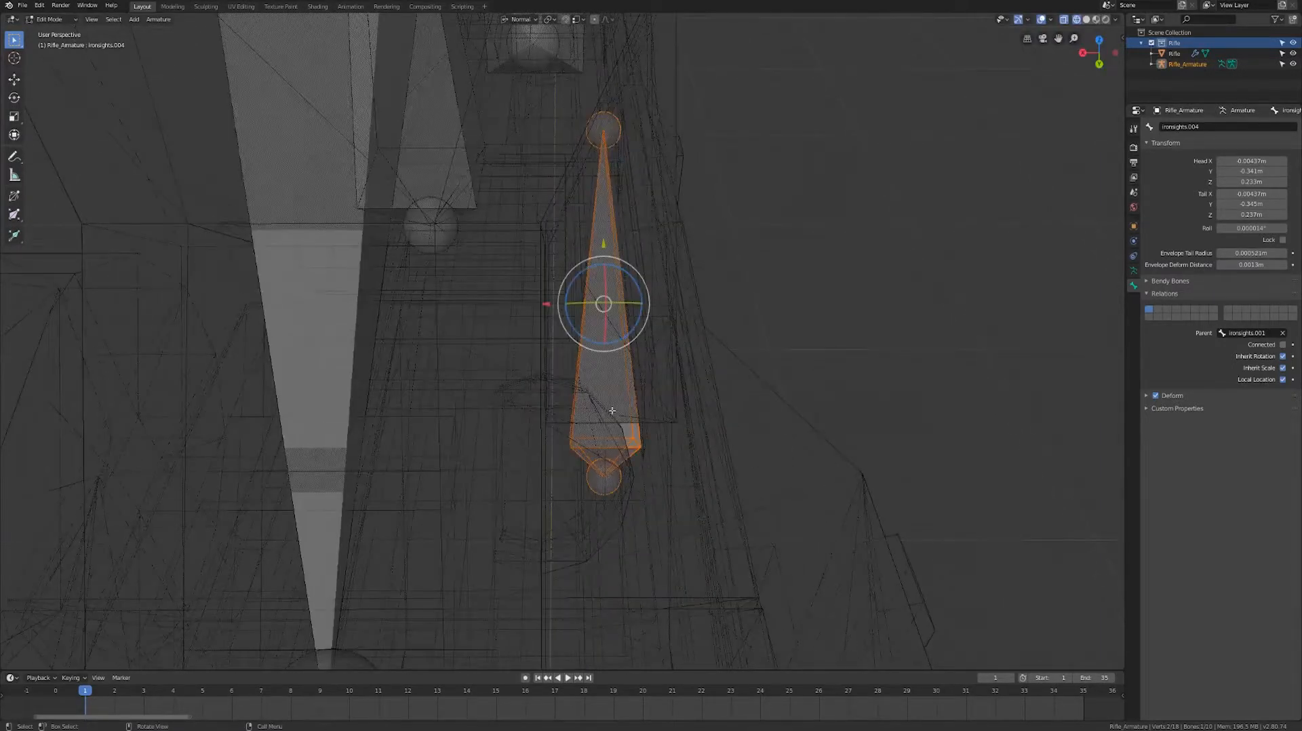
pyautogui.click(602, 487)
pyautogui.click(604, 407)
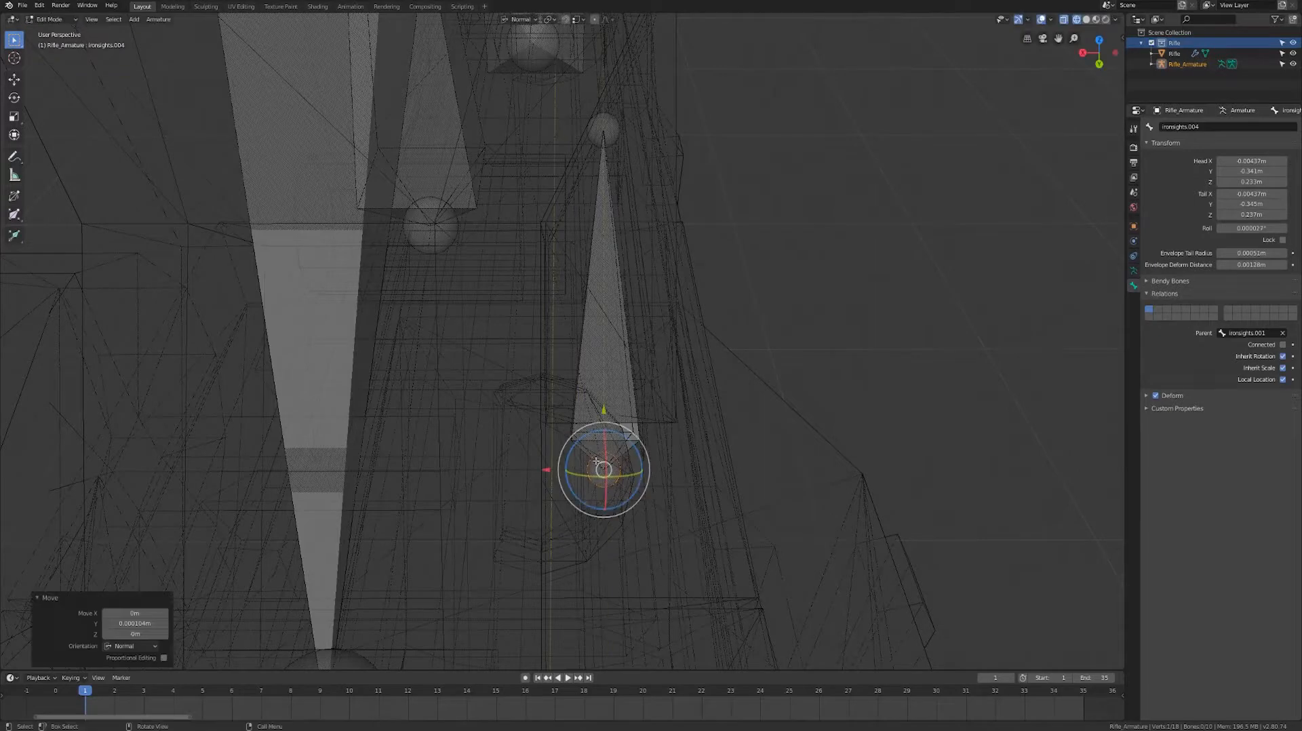
pyautogui.press('g')
pyautogui.press('x')
pyautogui.press('x')
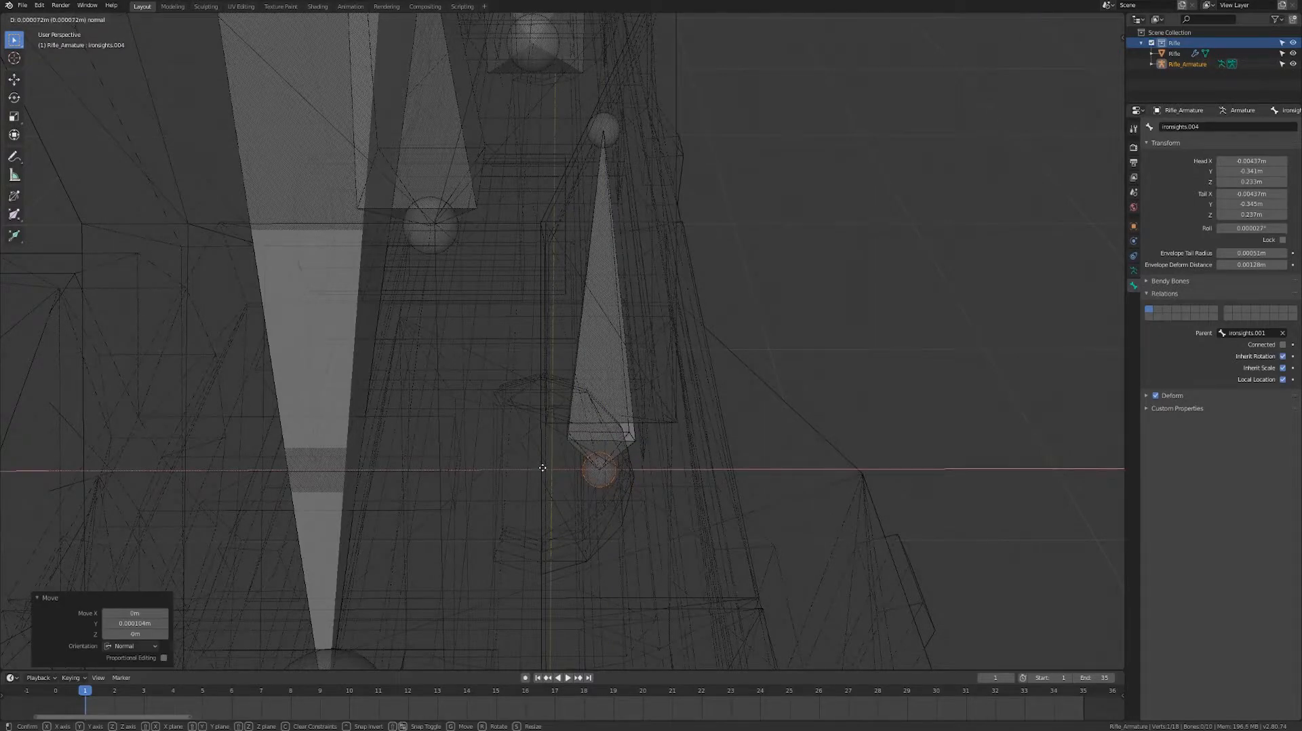
pyautogui.click(542, 468)
pyautogui.moveTo(787, 313); pyautogui.dragTo(724, 336, button='middle')
# Display the rifle in solid shading and select the small lever bone in Pose Mode.
pyautogui.press('Tab')
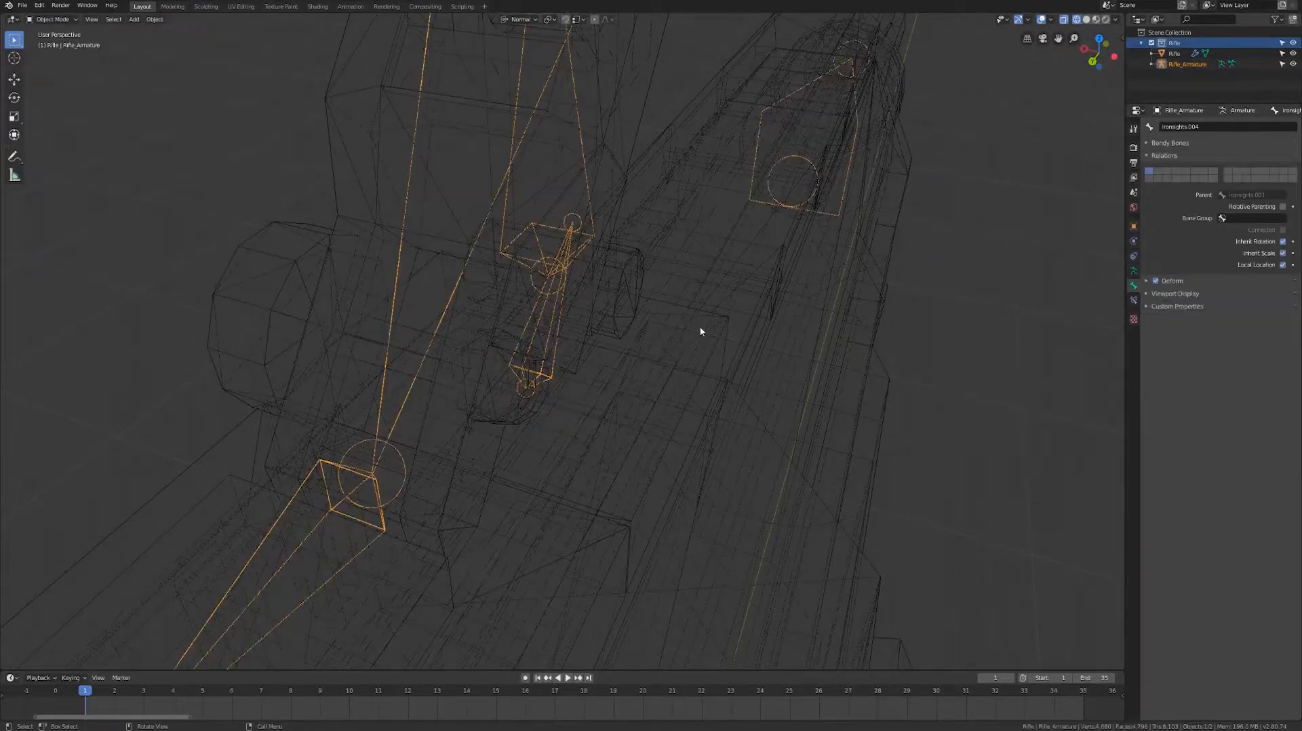
pyautogui.press('z')
pyautogui.click(734, 364)
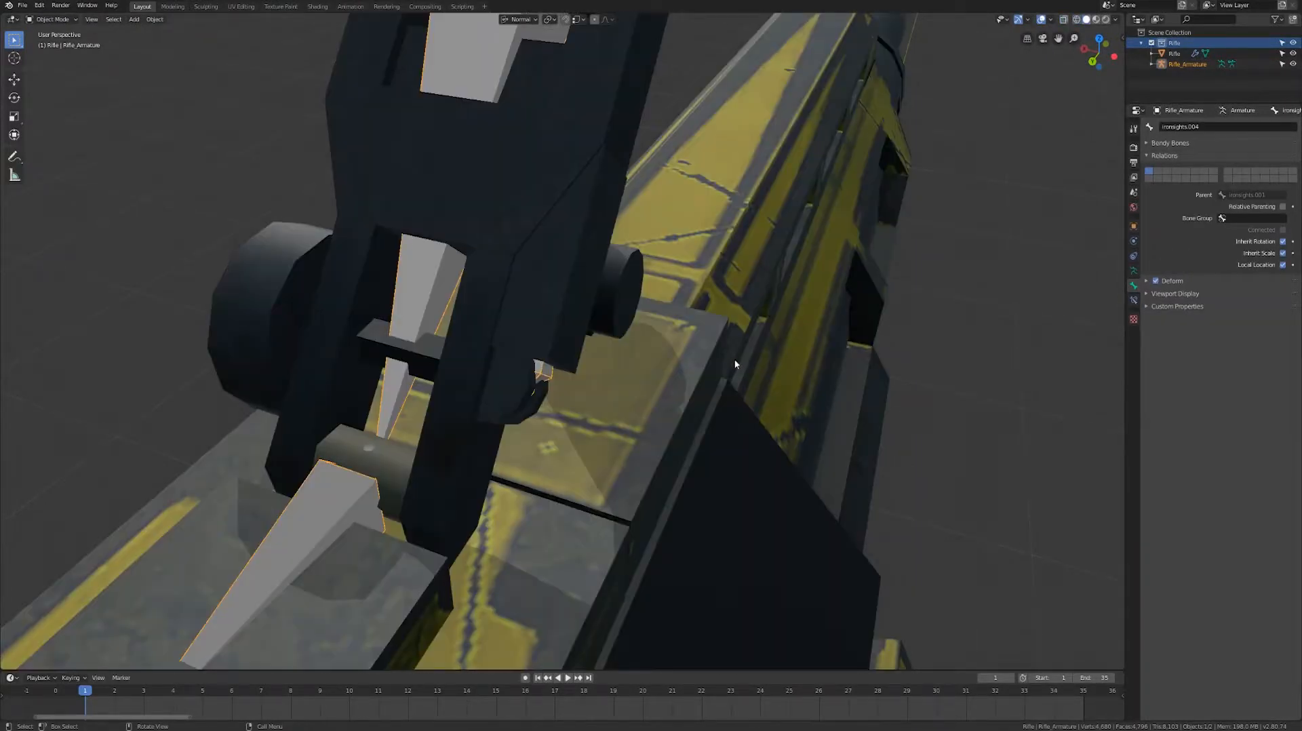
pyautogui.hotkey('ctrl', 'Tab')
pyautogui.click(538, 330)
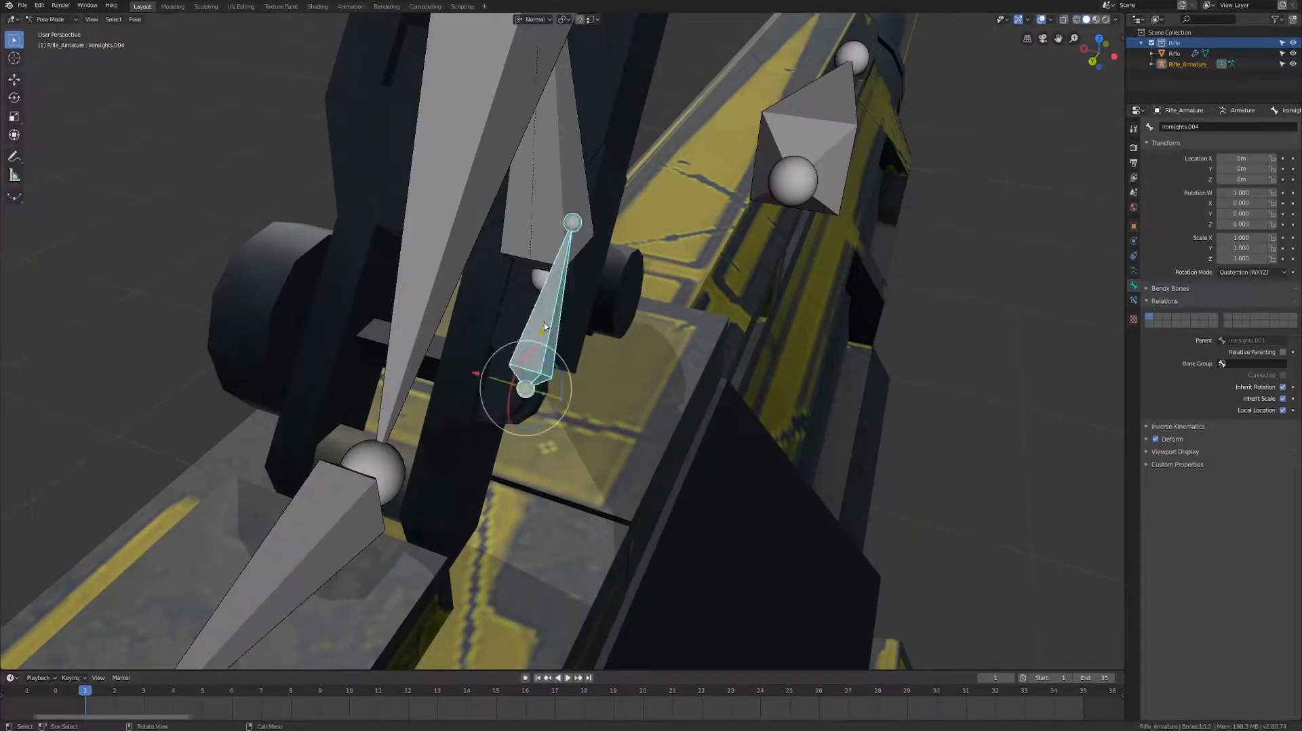
pyautogui.moveTo(543, 332); pyautogui.dragTo(630, 380, button='middle')
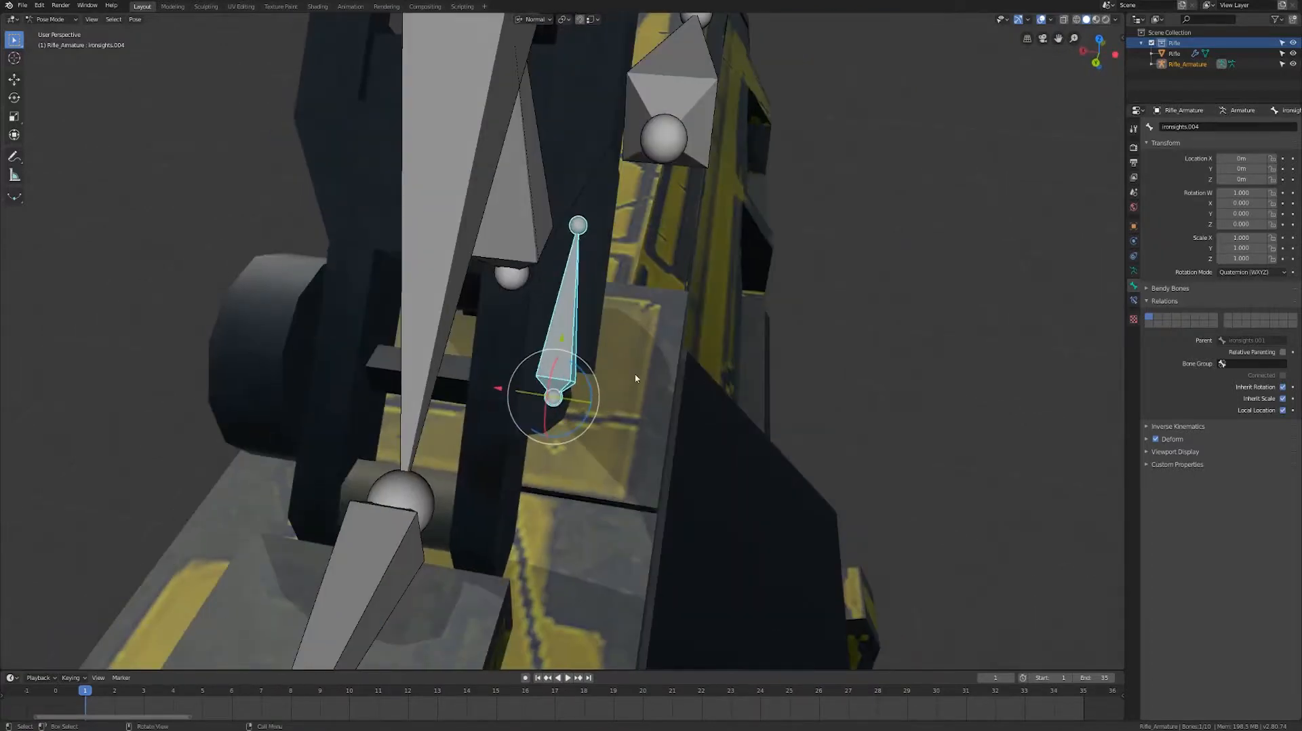
# Test rotating the small lever bone about 69° around its local Z axis, check it from the side, and clear its rotation.
pyautogui.press('r')
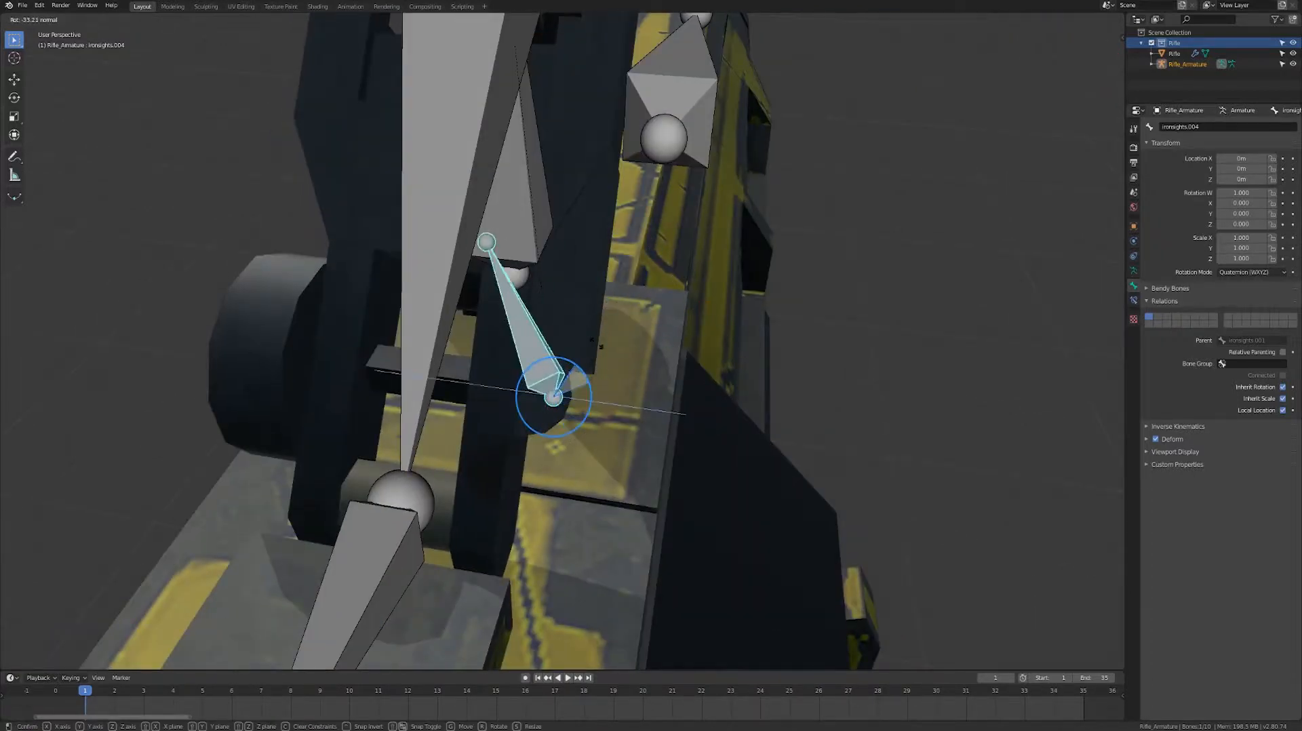
pyautogui.click(579, 468)
pyautogui.moveTo(579, 468); pyautogui.dragTo(476, 304, button='middle')
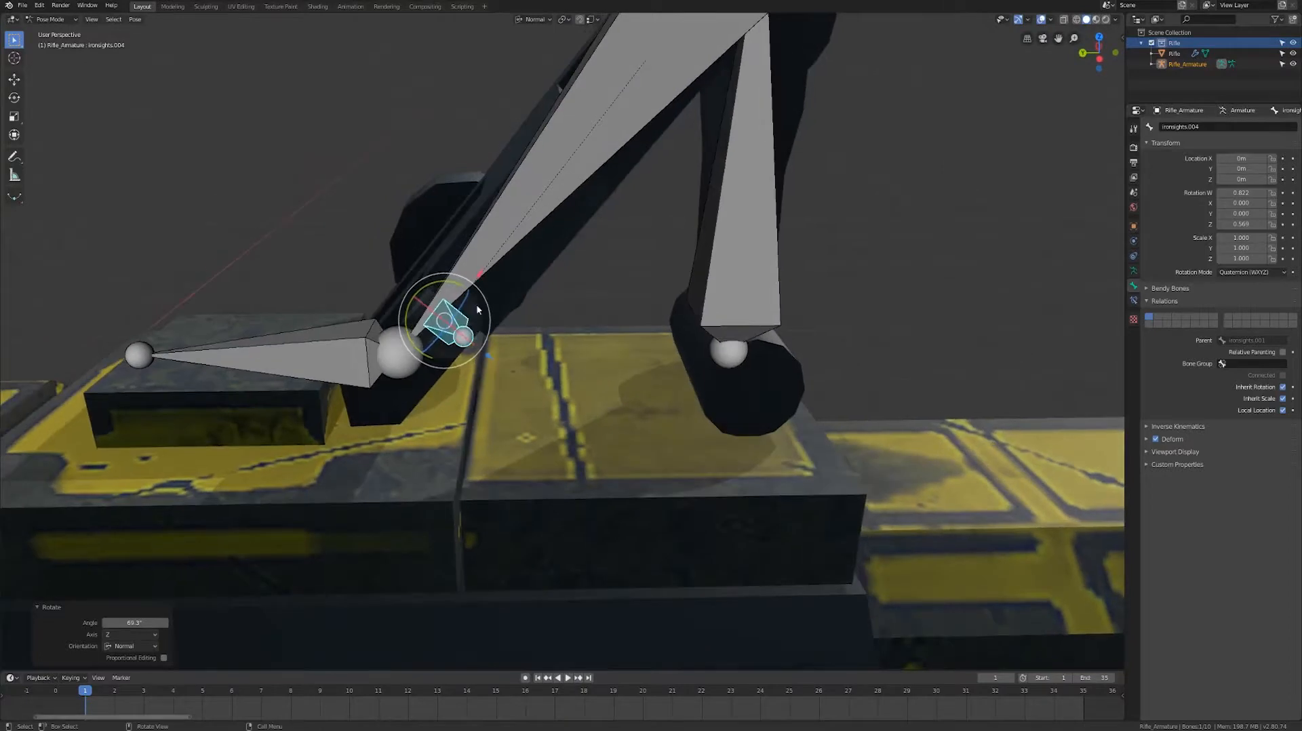
pyautogui.press('r')
pyautogui.press('z')
pyautogui.moveTo(475, 304); pyautogui.dragTo(484, 309)
pyautogui.moveTo(600, 298); pyautogui.dragTo(693, 401, button='middle')
pyautogui.hotkey('alt', 'r')
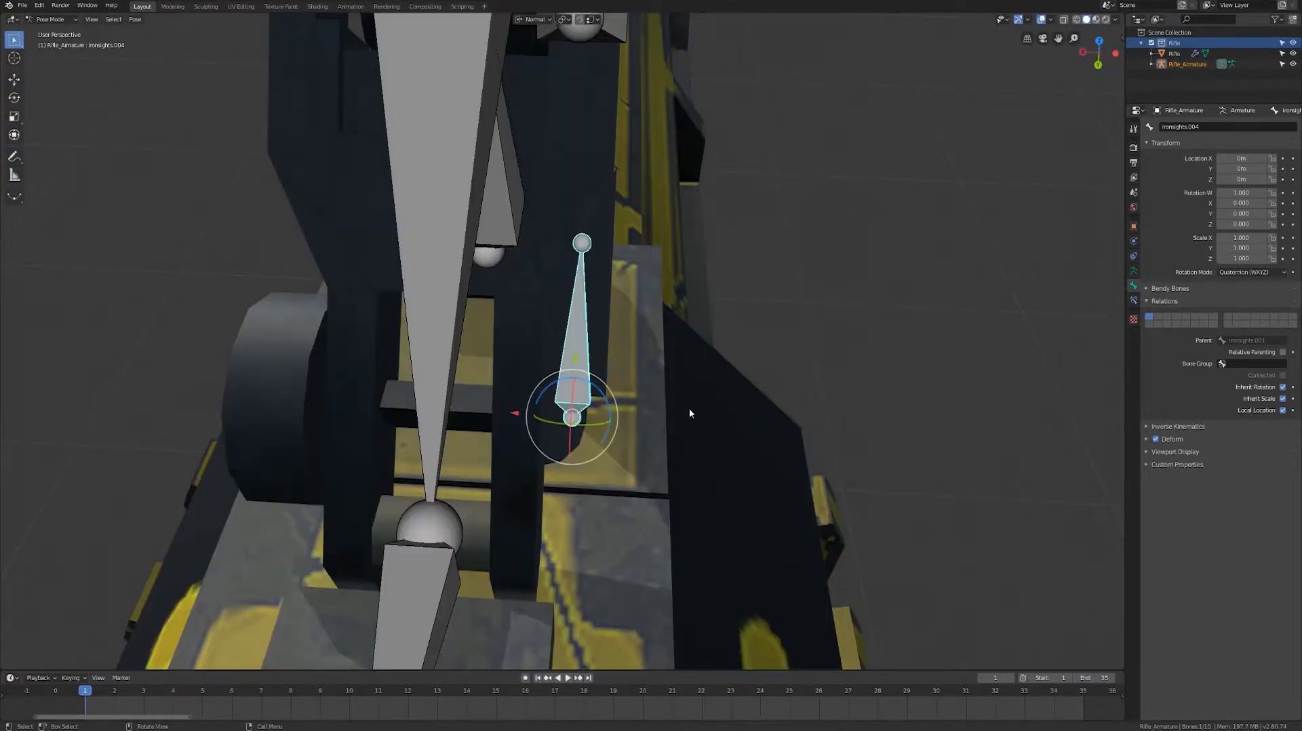
# Return to Edit Mode with see-through display and set the small lever bone's roll to 90°.
pyautogui.press('Tab')
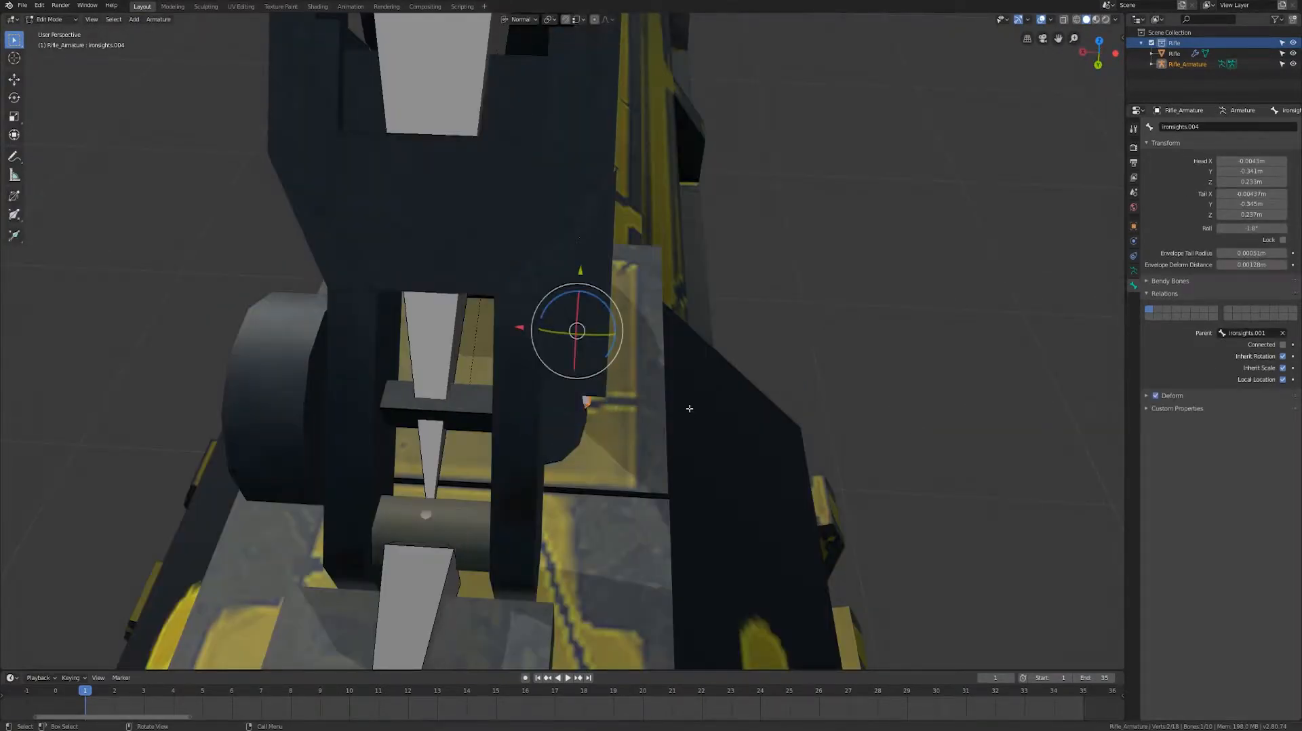
pyautogui.press('z')
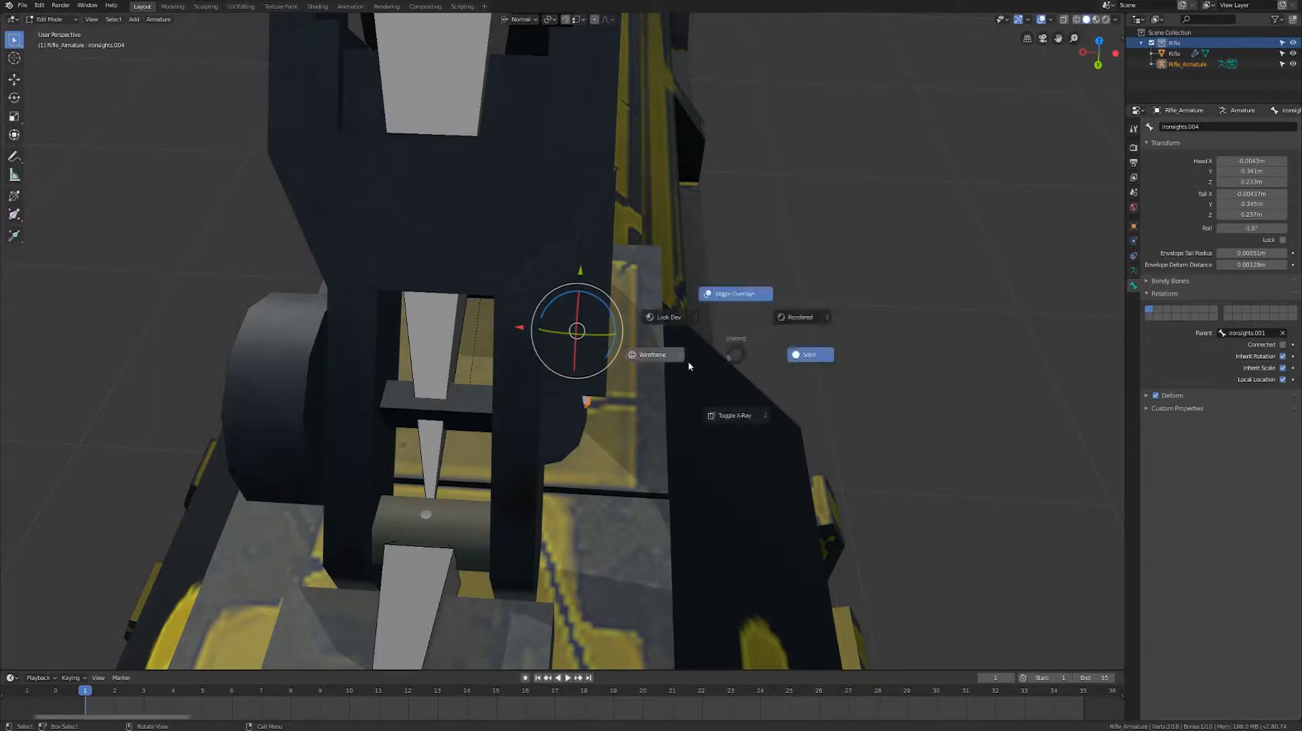
pyautogui.click(685, 364)
pyautogui.moveTo(685, 363); pyautogui.dragTo(709, 318, button='middle')
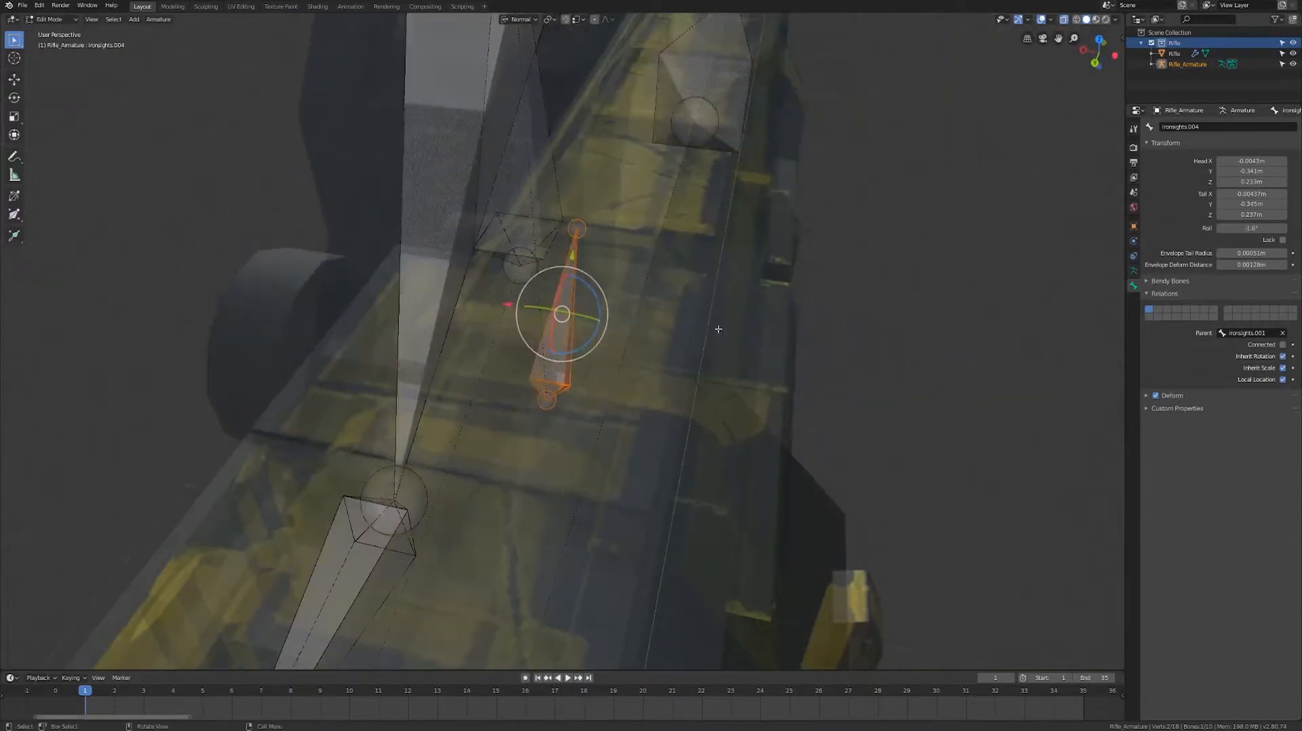
pyautogui.click(1258, 226)
pyautogui.write('90')
pyautogui.press('Return')
pyautogui.click(593, 346)
pyautogui.click(568, 339)
# Duplicate the trigger bone in the right orthographic view and place the copy at the rear iron sight, about 0.106 m higher.
pyautogui.moveTo(570, 326); pyautogui.dragTo(689, 319, button='middle')
pyautogui.keyDown('shift'); pyautogui.moveTo(807, 281); pyautogui.dragTo(569, 331, button='middle'); pyautogui.keyUp('shift')
pyautogui.scroll(2, 680, 162)
pyautogui.keyDown('shift'); pyautogui.moveTo(680, 162); pyautogui.dragTo(706, 202, button='middle'); pyautogui.keyUp('shift')
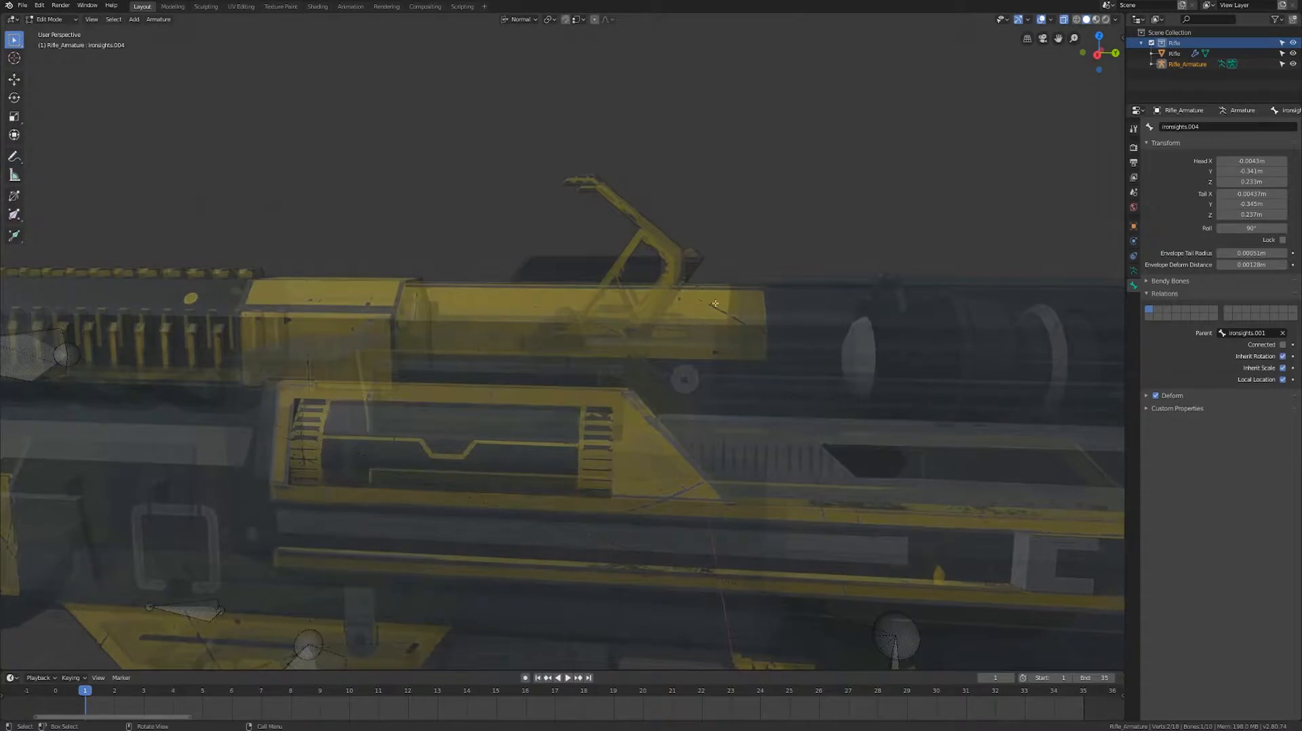
pyautogui.scroll(-2, 772, 497)
pyautogui.click(731, 582)
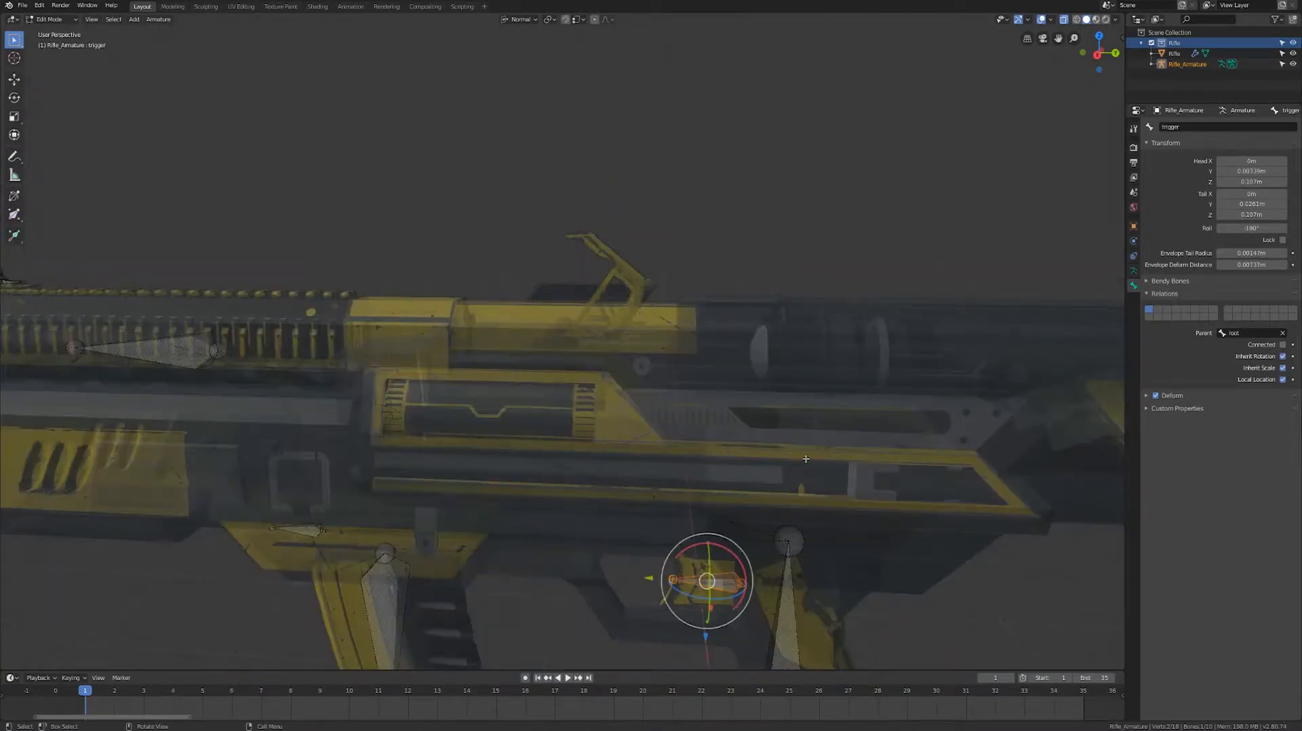
pyautogui.press('KP_1')
pyautogui.press('KP_3')
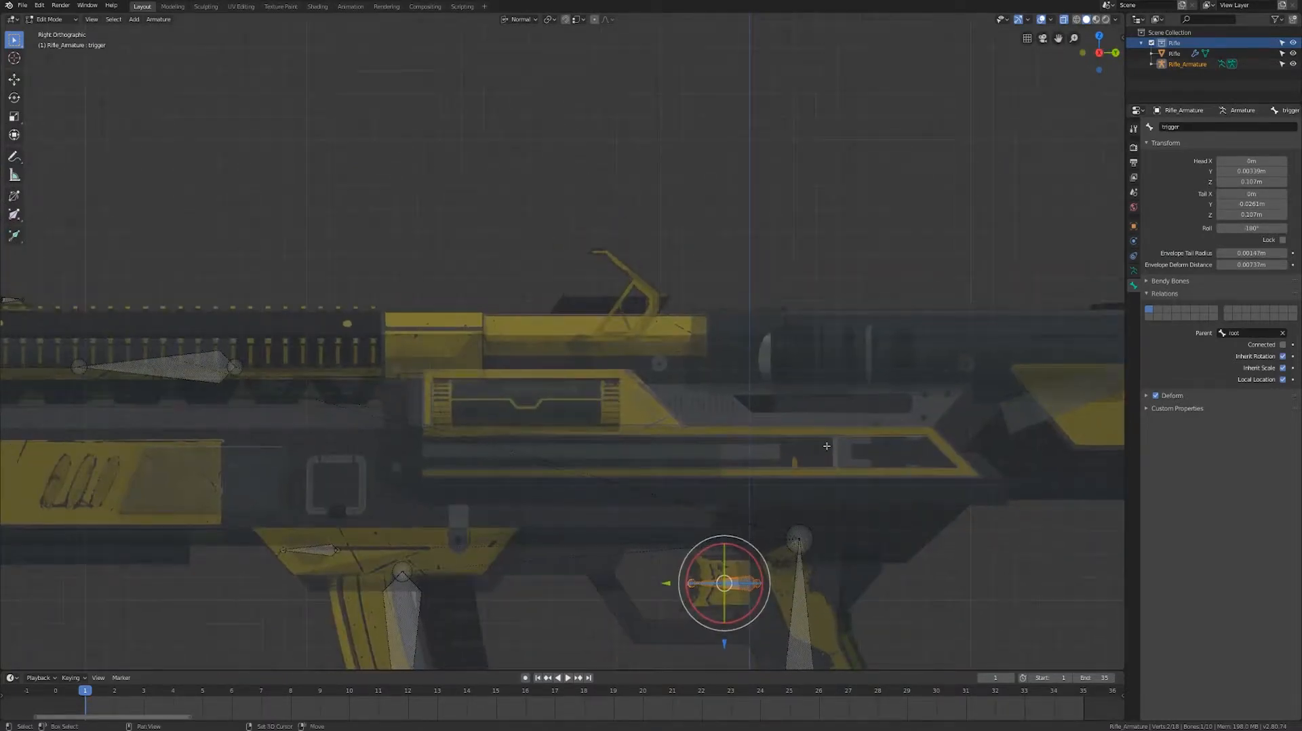
pyautogui.hotkey('shift', 'd')
pyautogui.click(646, 201)
# Rotate the copied trigger bone by 180° and set its roll to -90°.
pyautogui.write('r18')
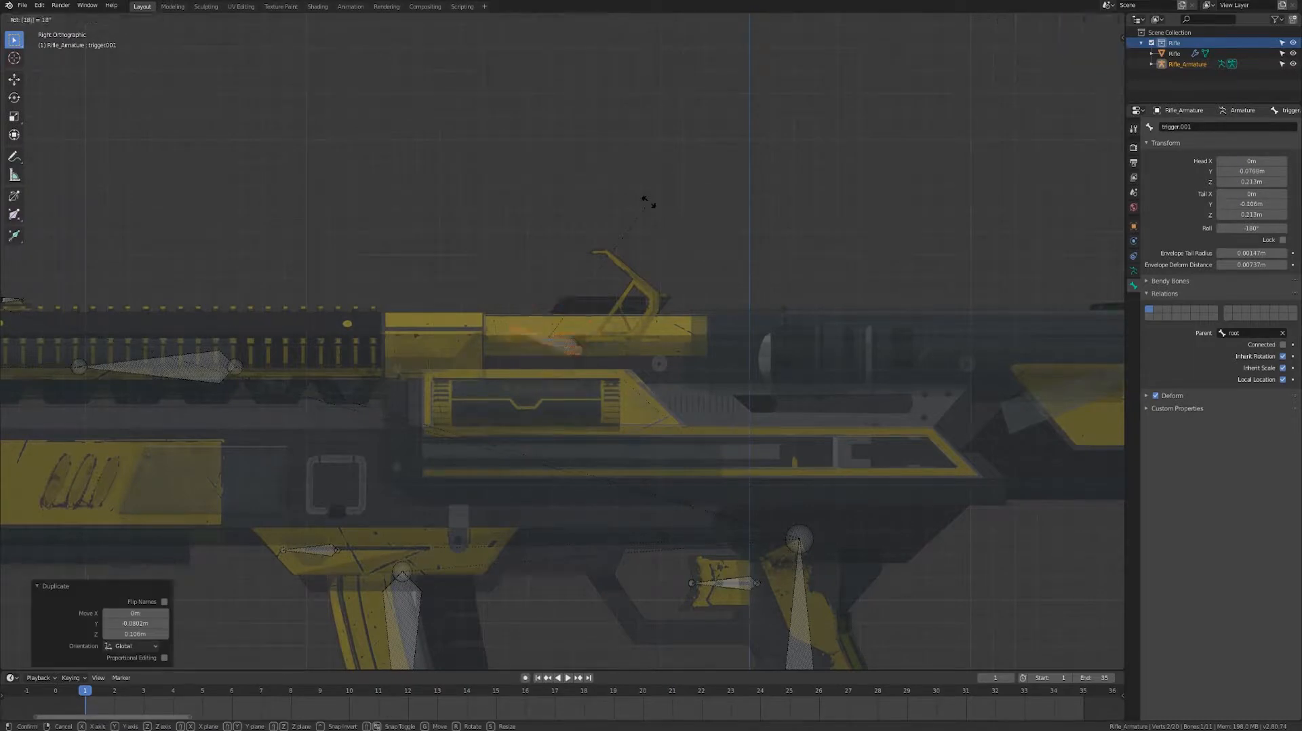
pyautogui.write('1')
pyautogui.press('Return')
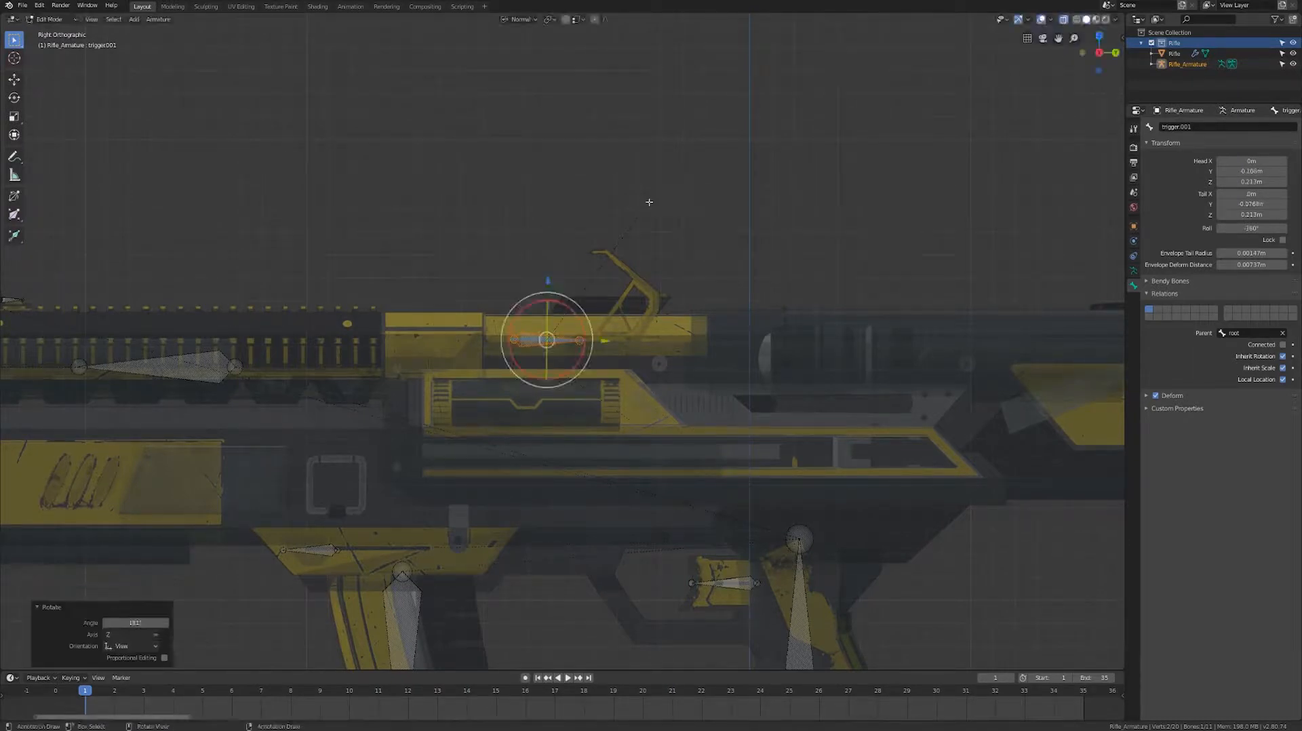
pyautogui.scroll(5, 761, 311)
pyautogui.keyDown('shift'); pyautogui.moveTo(760, 313); pyautogui.dragTo(759, 324, button='middle'); pyautogui.keyUp('shift')
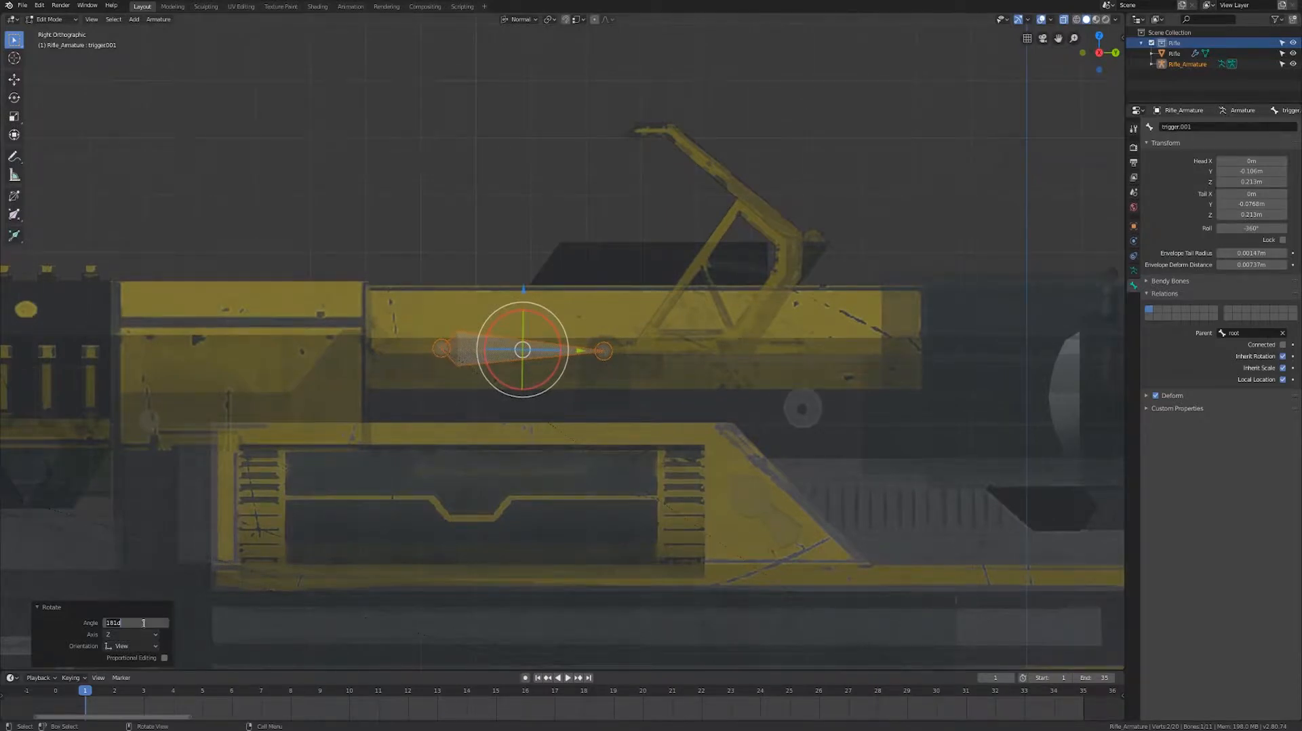
pyautogui.press('Return')
pyautogui.scroll(5, 563, 525)
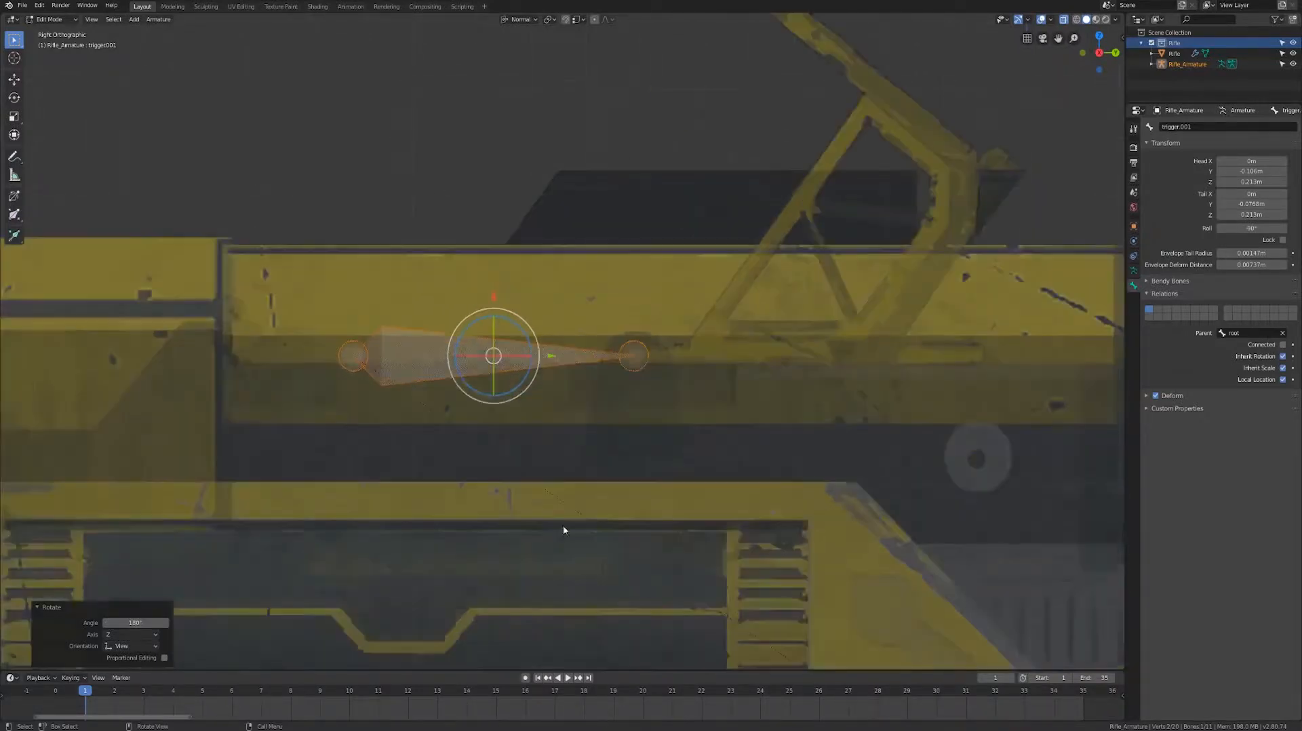
# Move the copied bone about 0.03 m along Y under the rear iron sight and show the view in wireframe.
pyautogui.press('g')
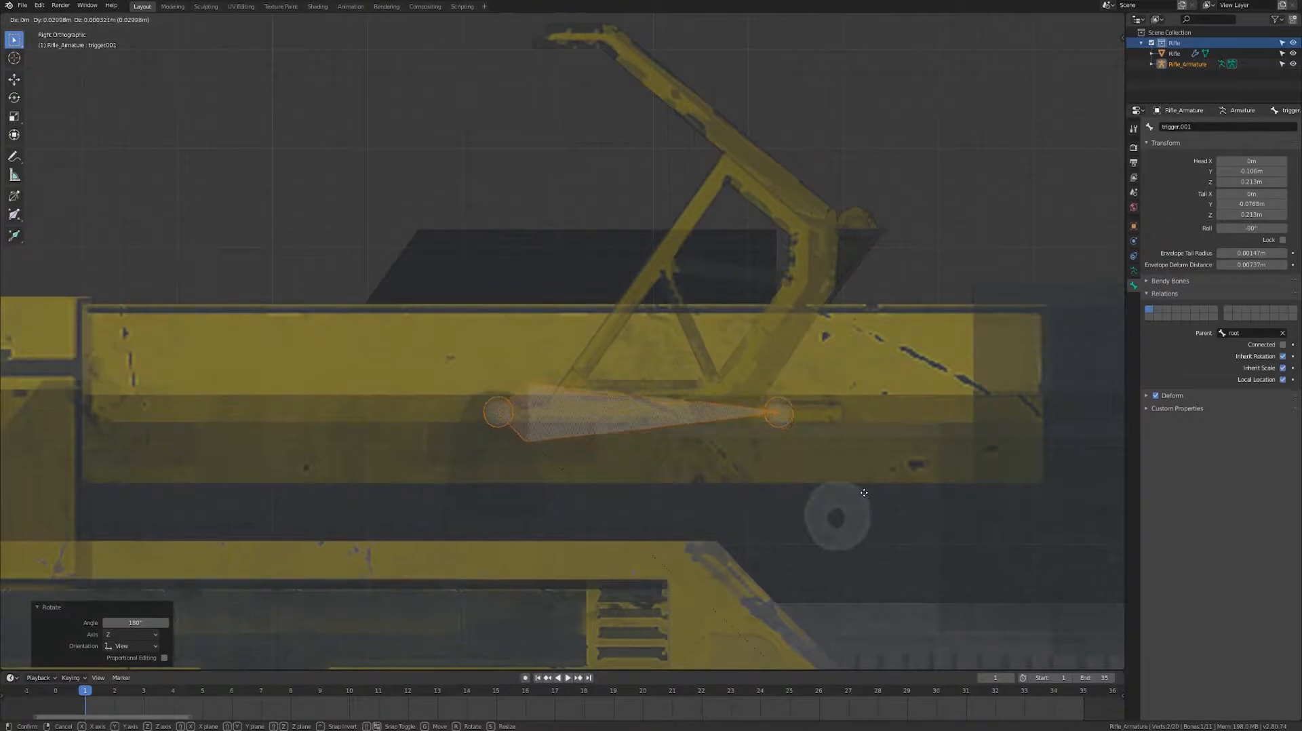
pyautogui.click(863, 494)
pyautogui.scroll(5, 740, 421)
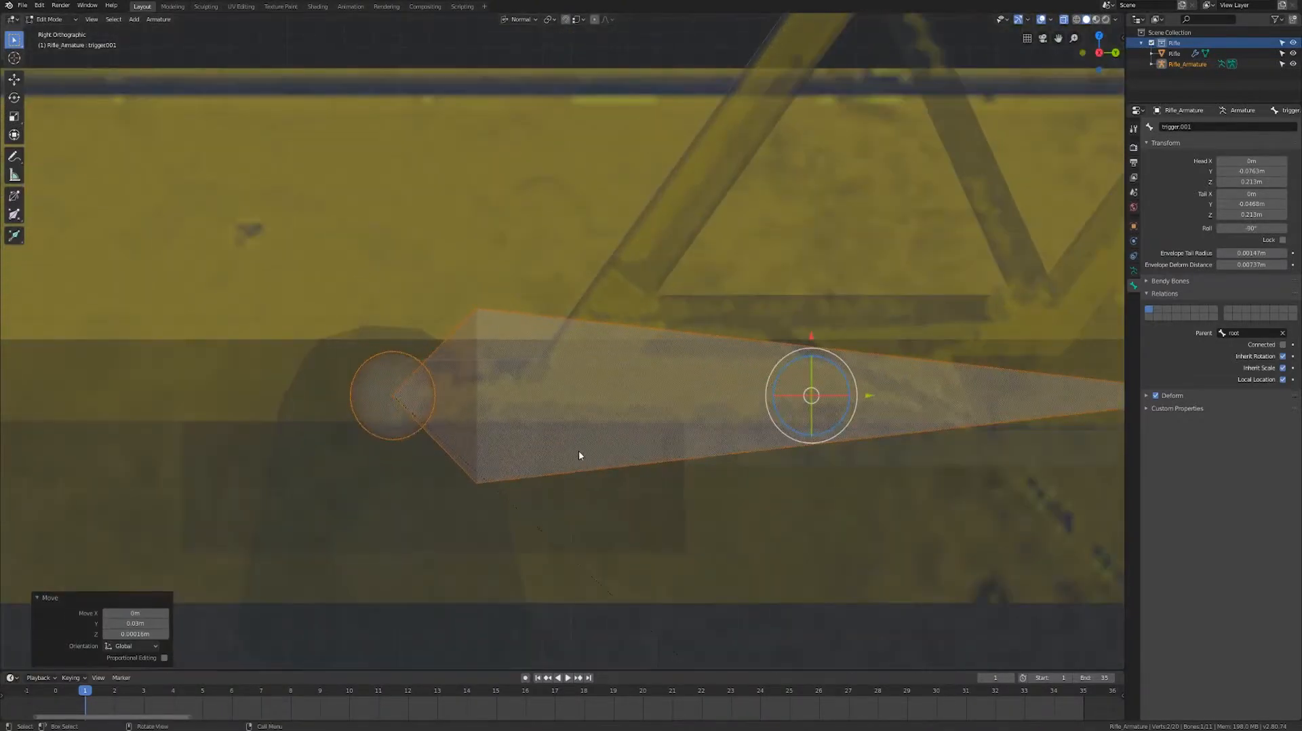
pyautogui.press('z')
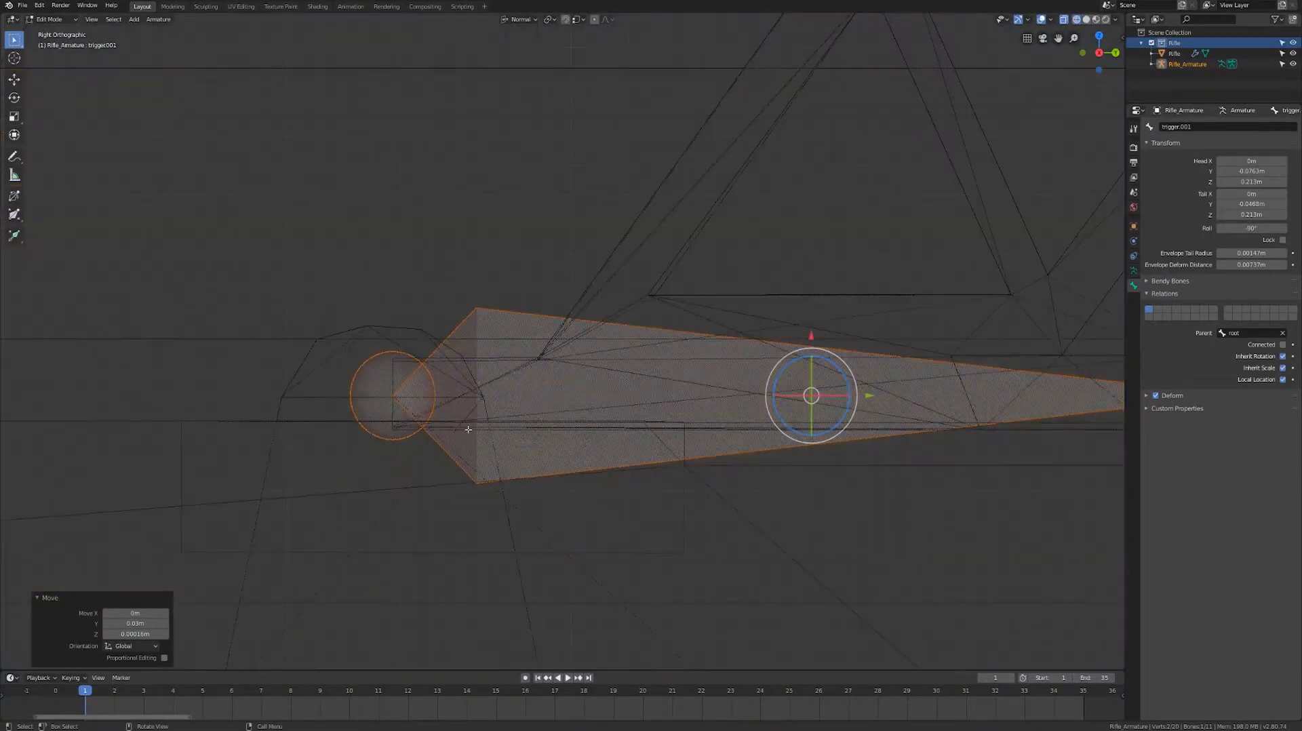
# Nudge the copied trigger bone slightly so its head is centred on the rear iron sight's hinge.
pyautogui.press('g')
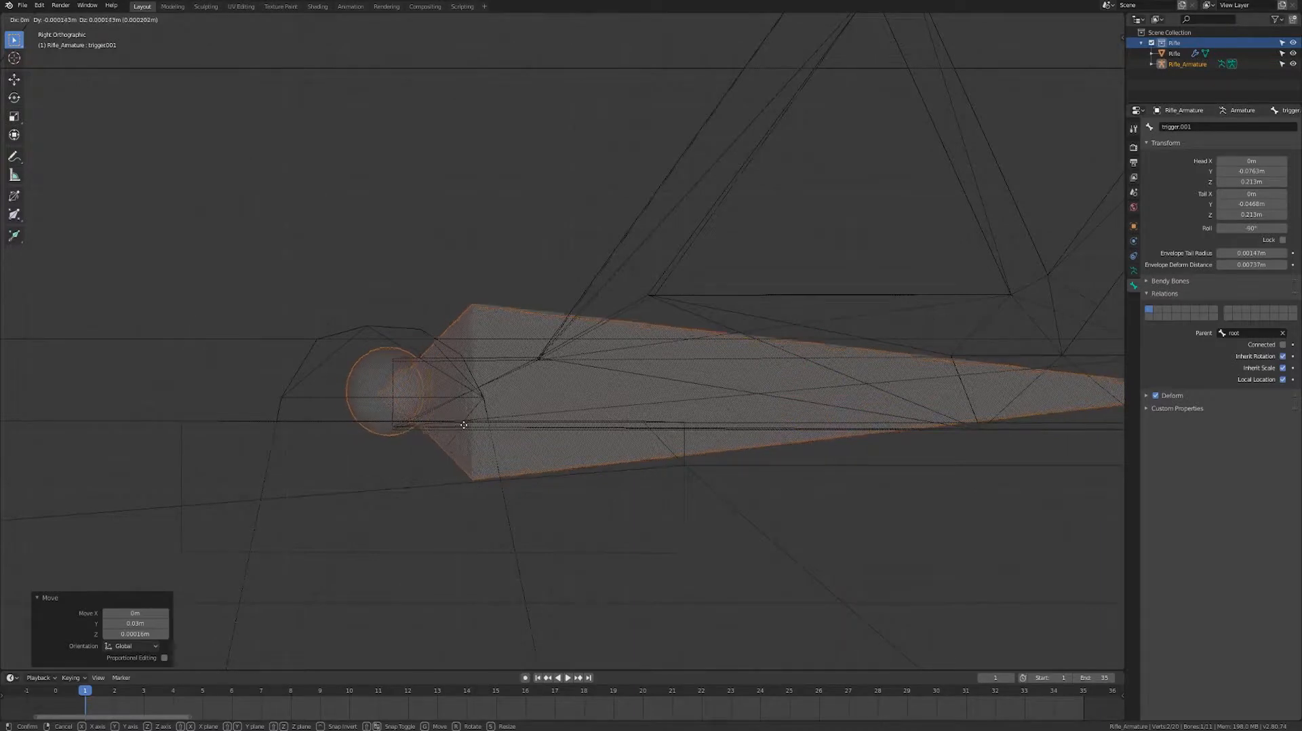
pyautogui.click(464, 427)
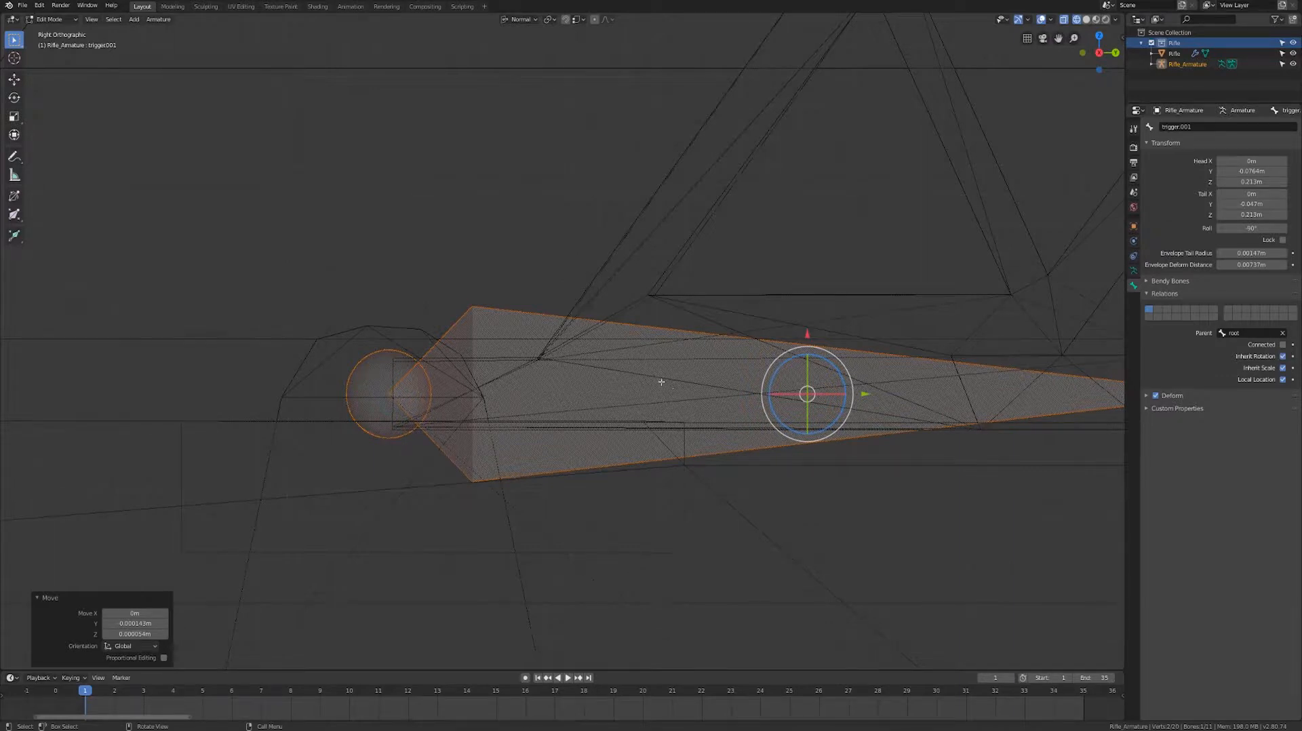
pyautogui.moveTo(443, 391); pyautogui.dragTo(705, 389)
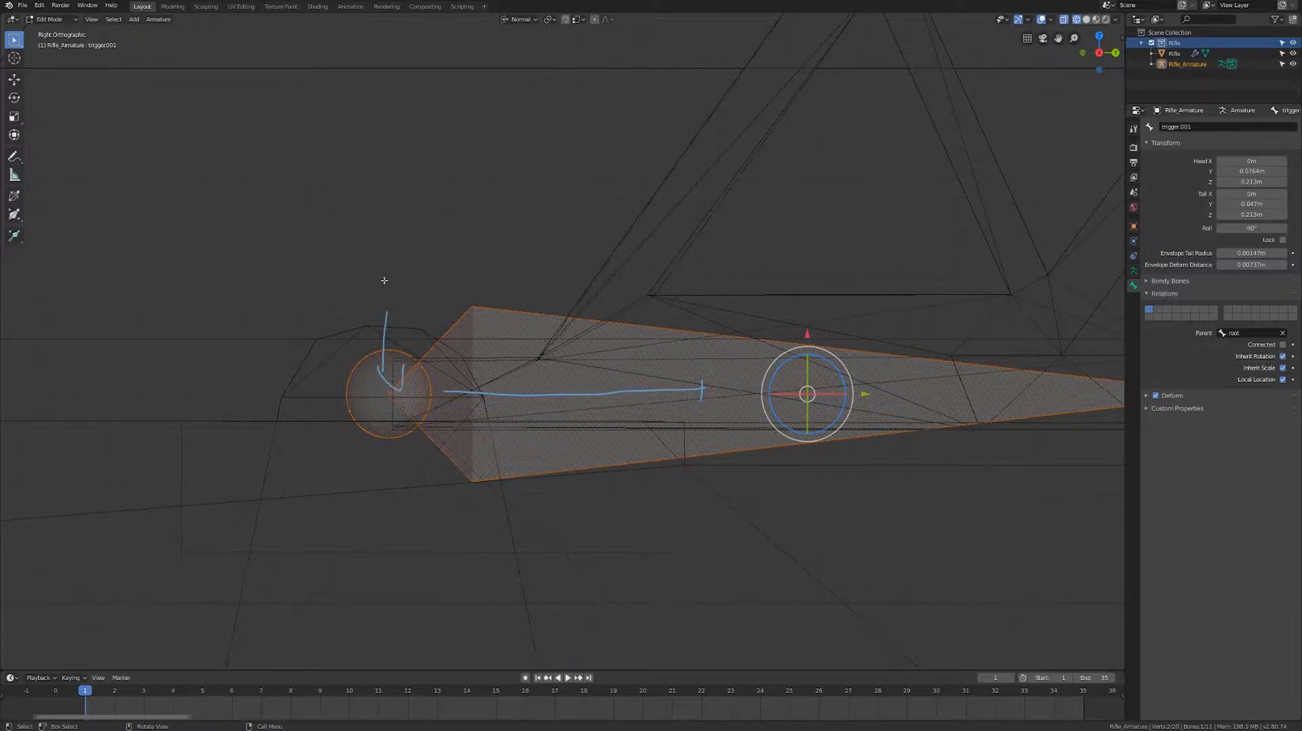
pyautogui.scroll(-3, 881, 393)
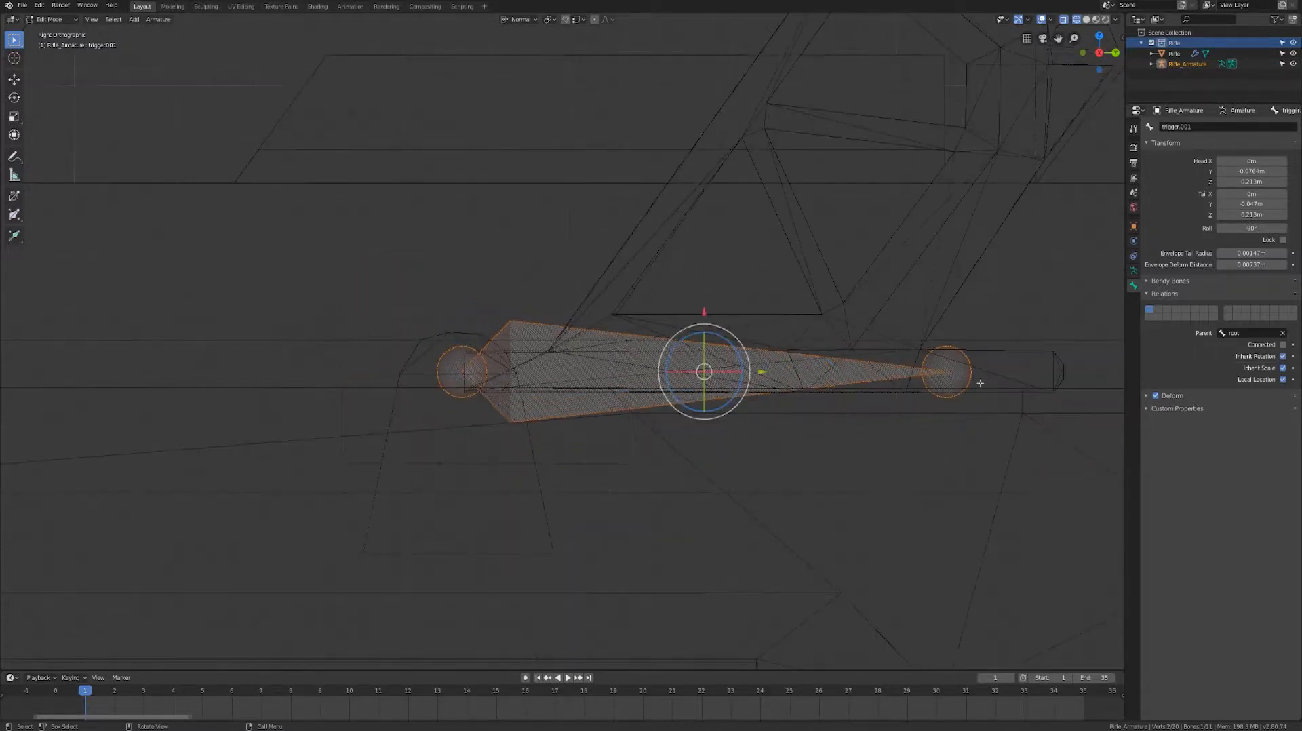
# Extend the bone's tail about 0.007 m along its local Y axis to the end of the rear sight base.
pyautogui.click(981, 375)
pyautogui.click(945, 371)
pyautogui.press('g')
pyautogui.press('y')
pyautogui.press('y')
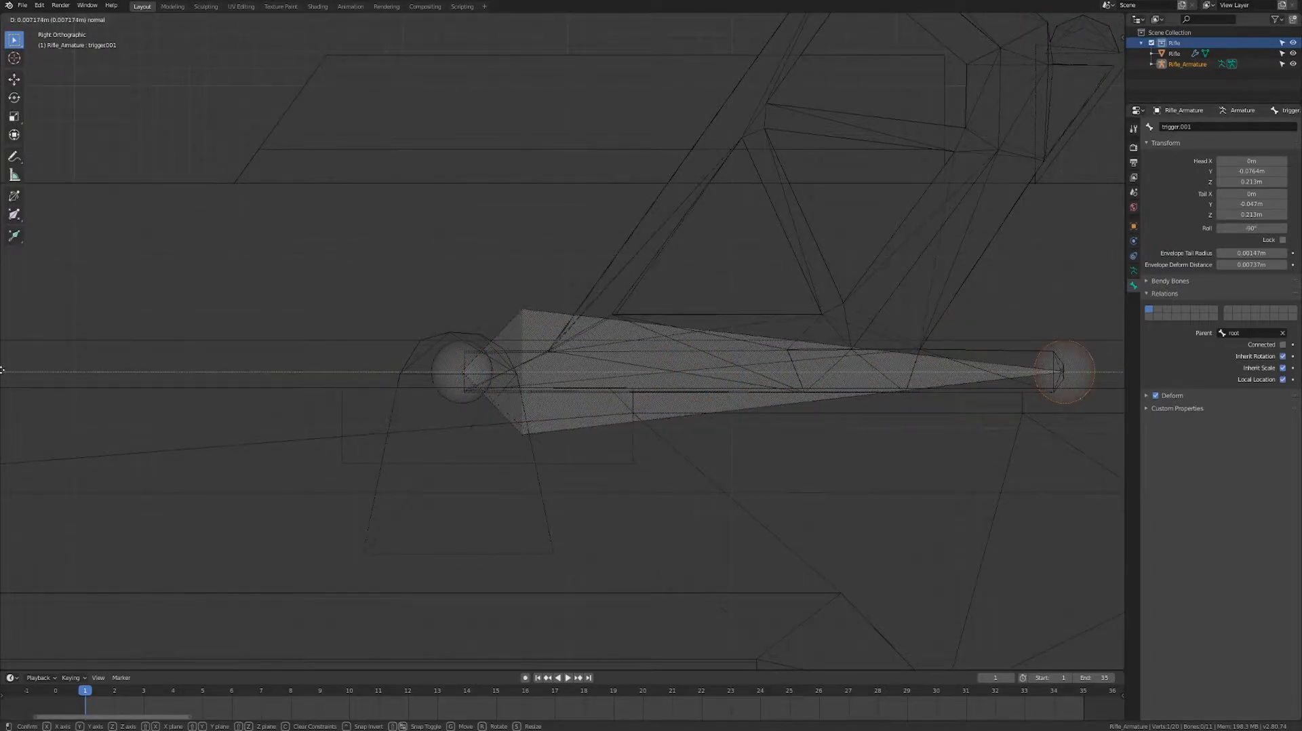
pyautogui.click(1122, 370)
pyautogui.scroll(-4, 941, 415)
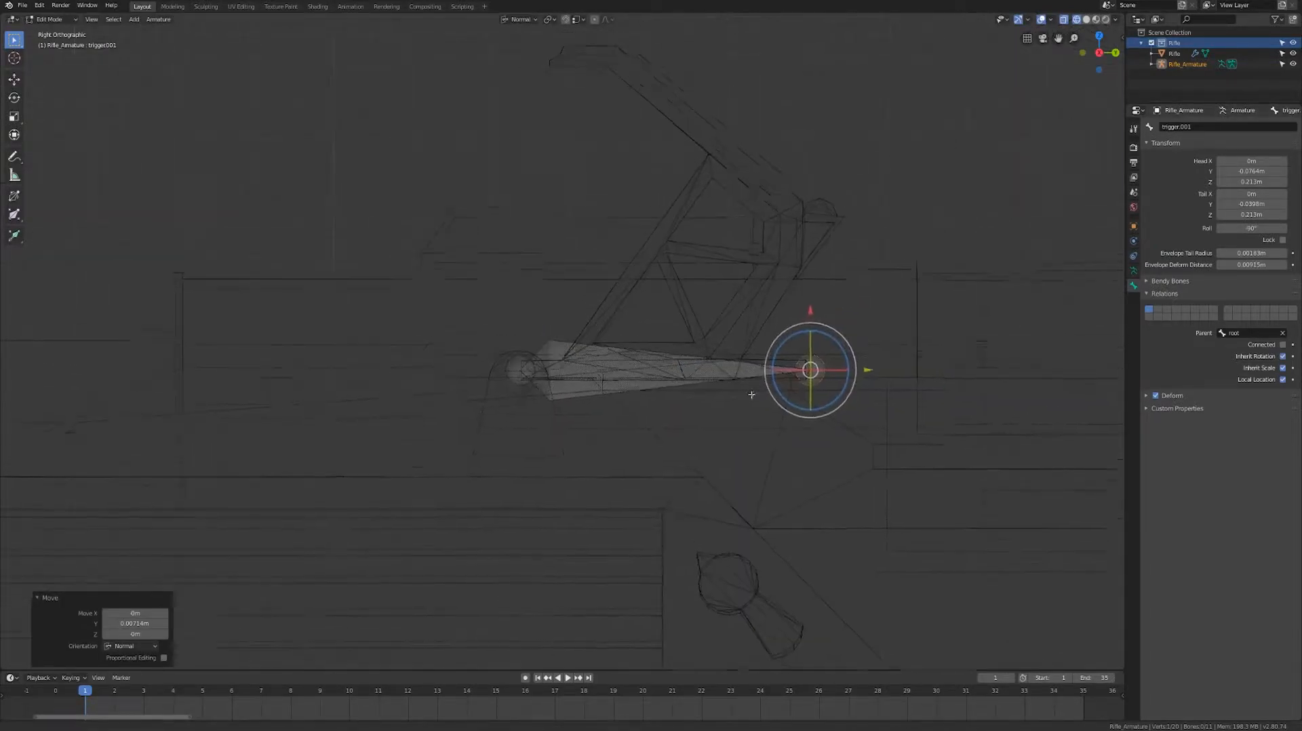
# Rename the bone under the rear iron sight as rear_sights.
pyautogui.click(718, 379)
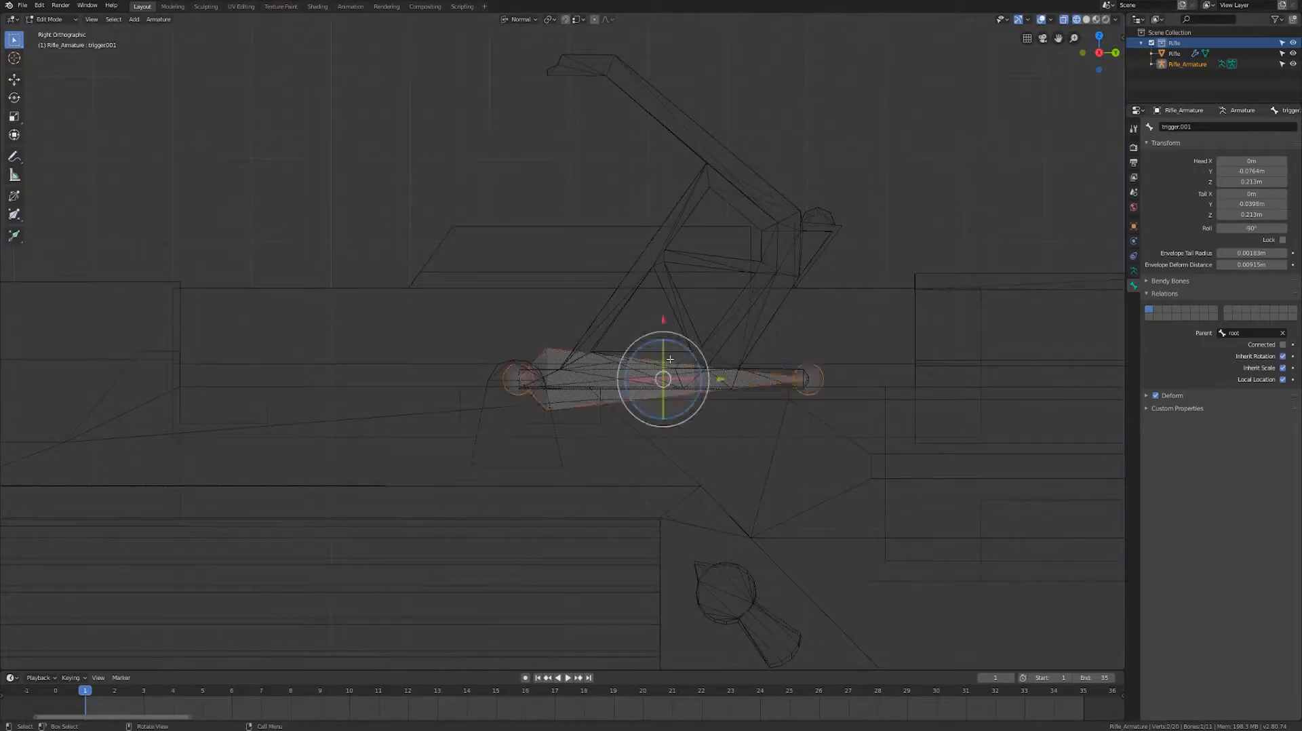
pyautogui.click(1218, 126)
pyautogui.write('sights')
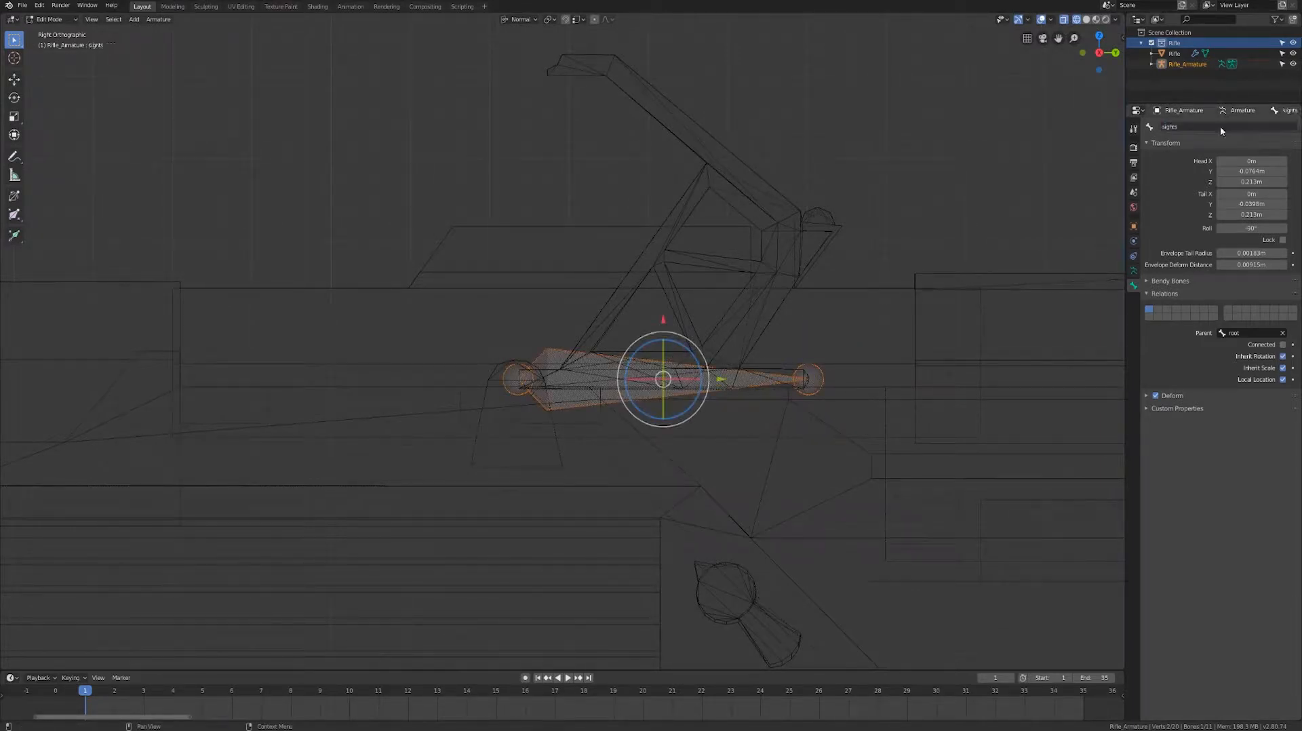
pyautogui.press('Return')
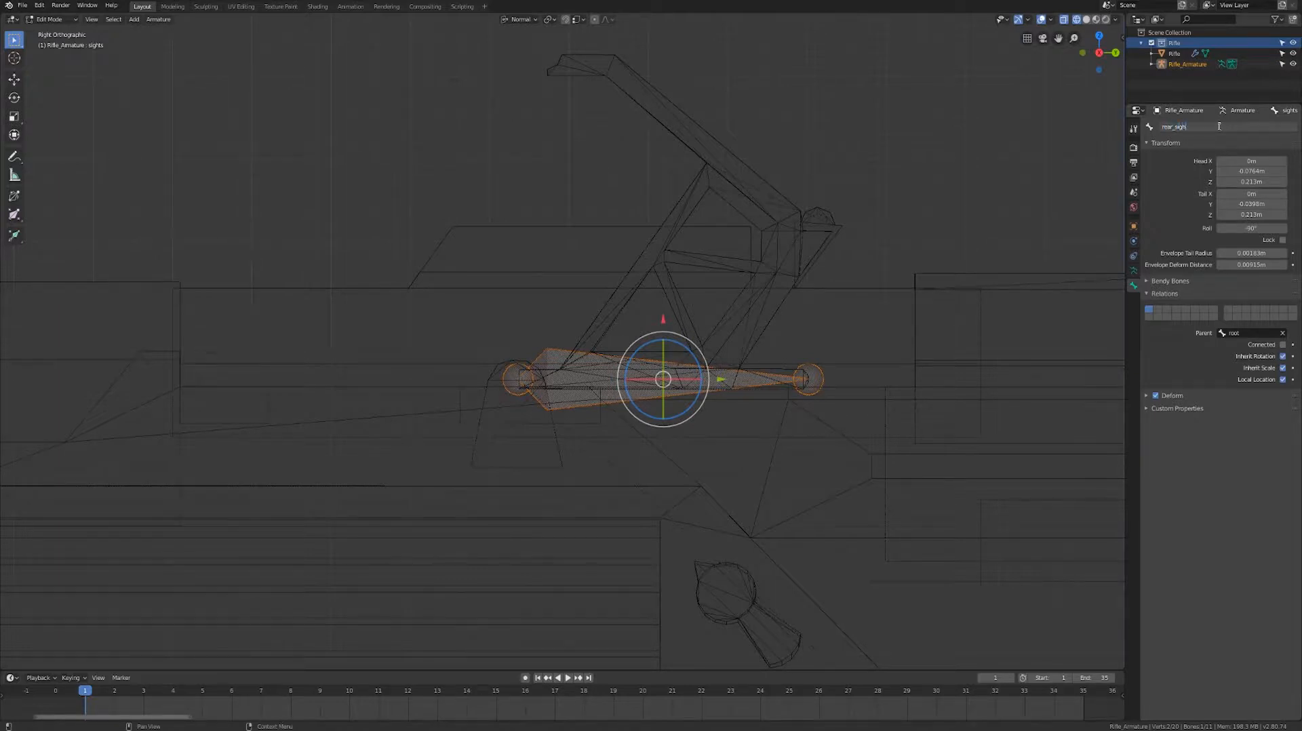
pyautogui.write('ts')
pyautogui.press('Return')
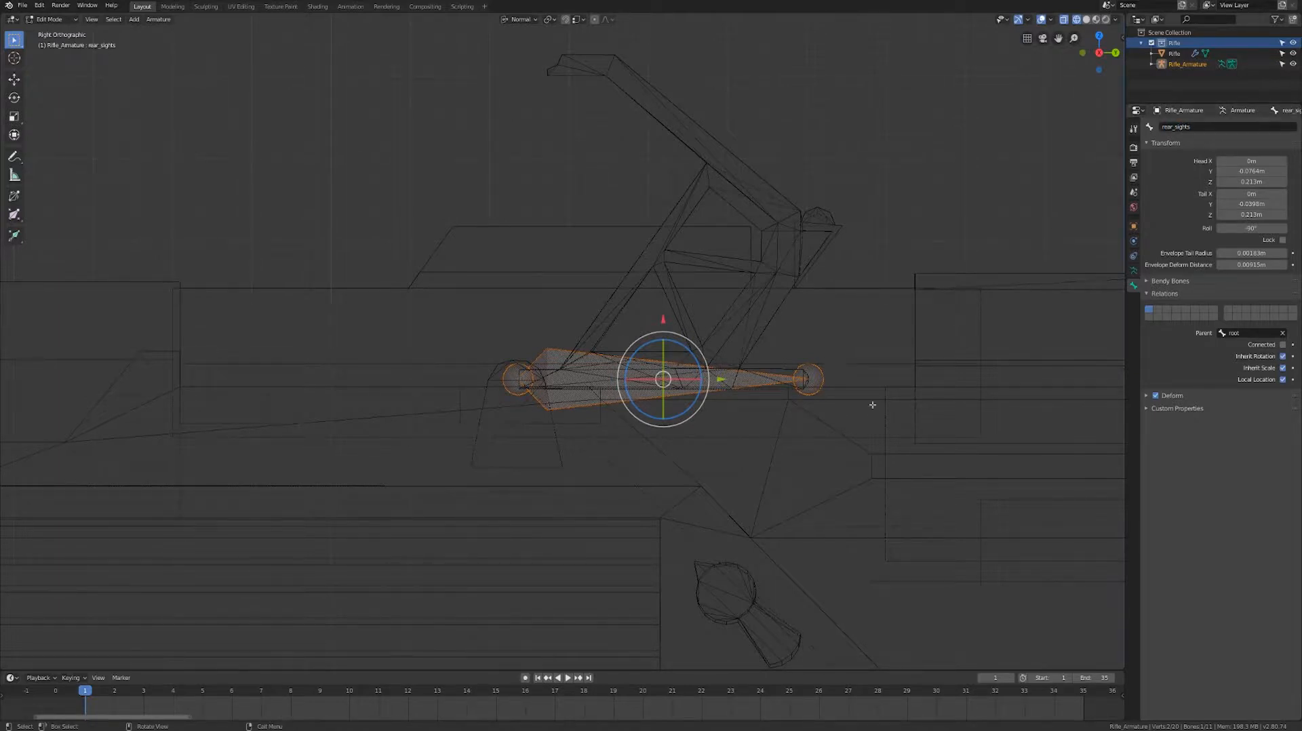
# Set the roll of the rear_sights bone to 0°.
pyautogui.moveTo(855, 404); pyautogui.dragTo(847, 444, button='middle')
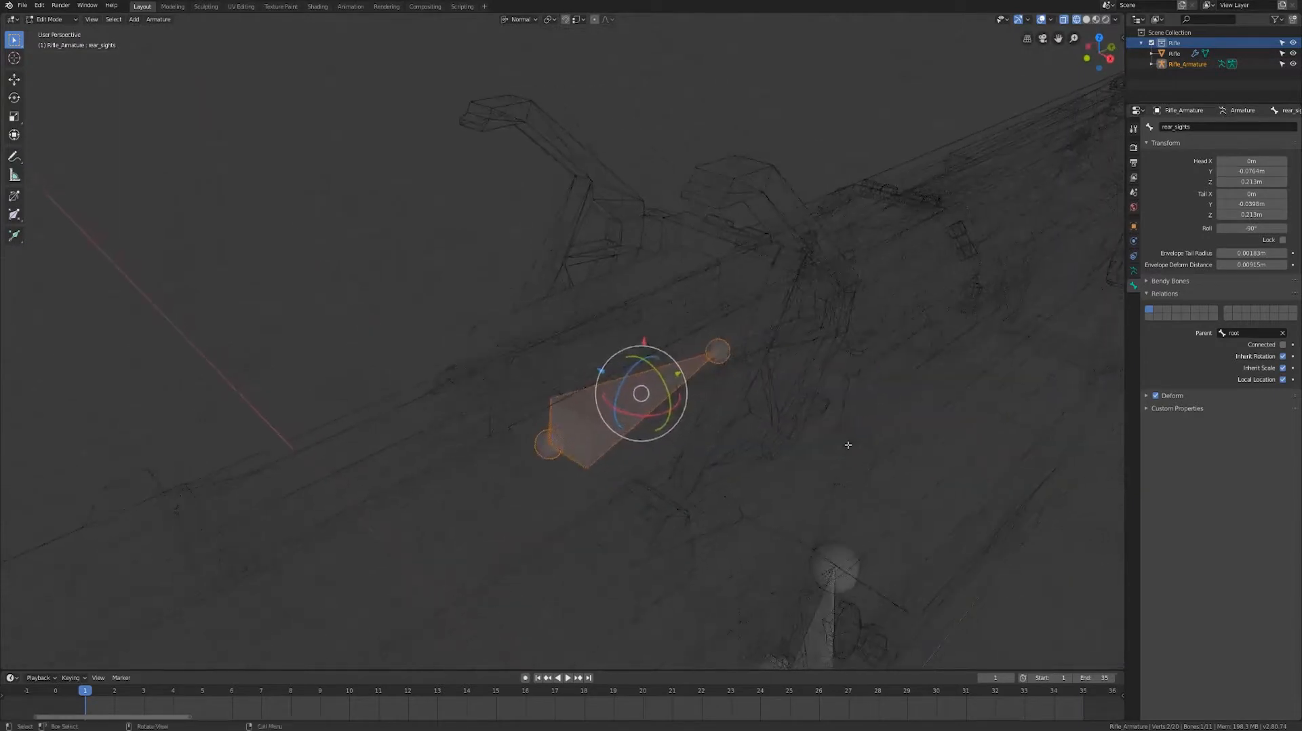
pyautogui.scroll(1, 847, 444)
pyautogui.moveTo(950, 444); pyautogui.dragTo(935, 434, button='middle')
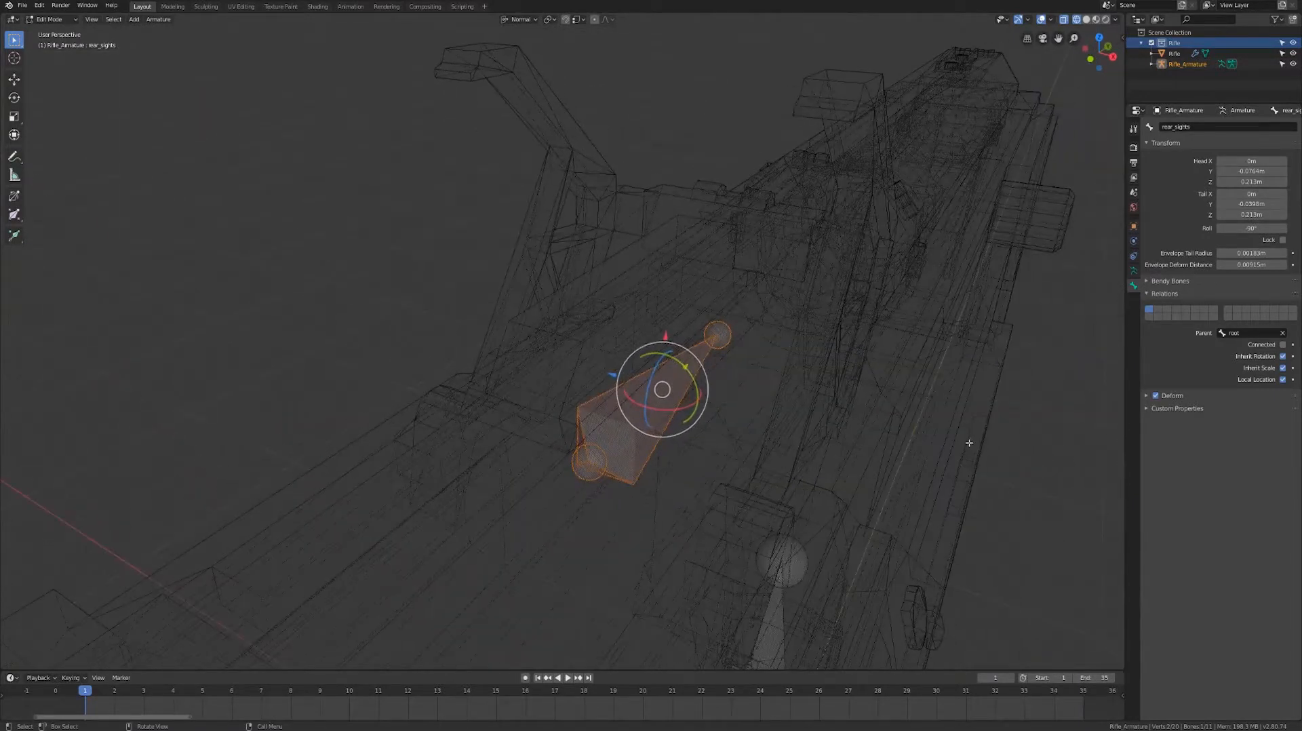
pyautogui.click(1252, 228)
pyautogui.write('0')
pyautogui.press('Return')
pyautogui.click(753, 448)
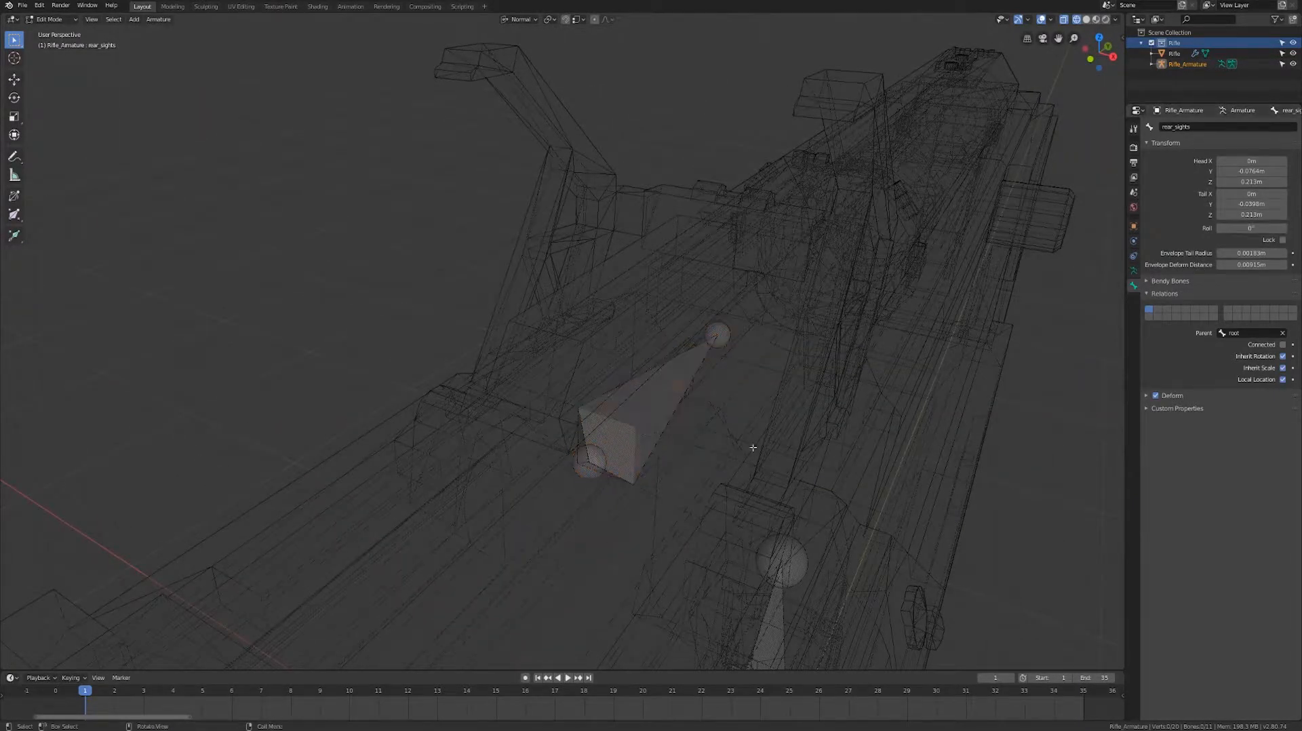
pyautogui.click(679, 392)
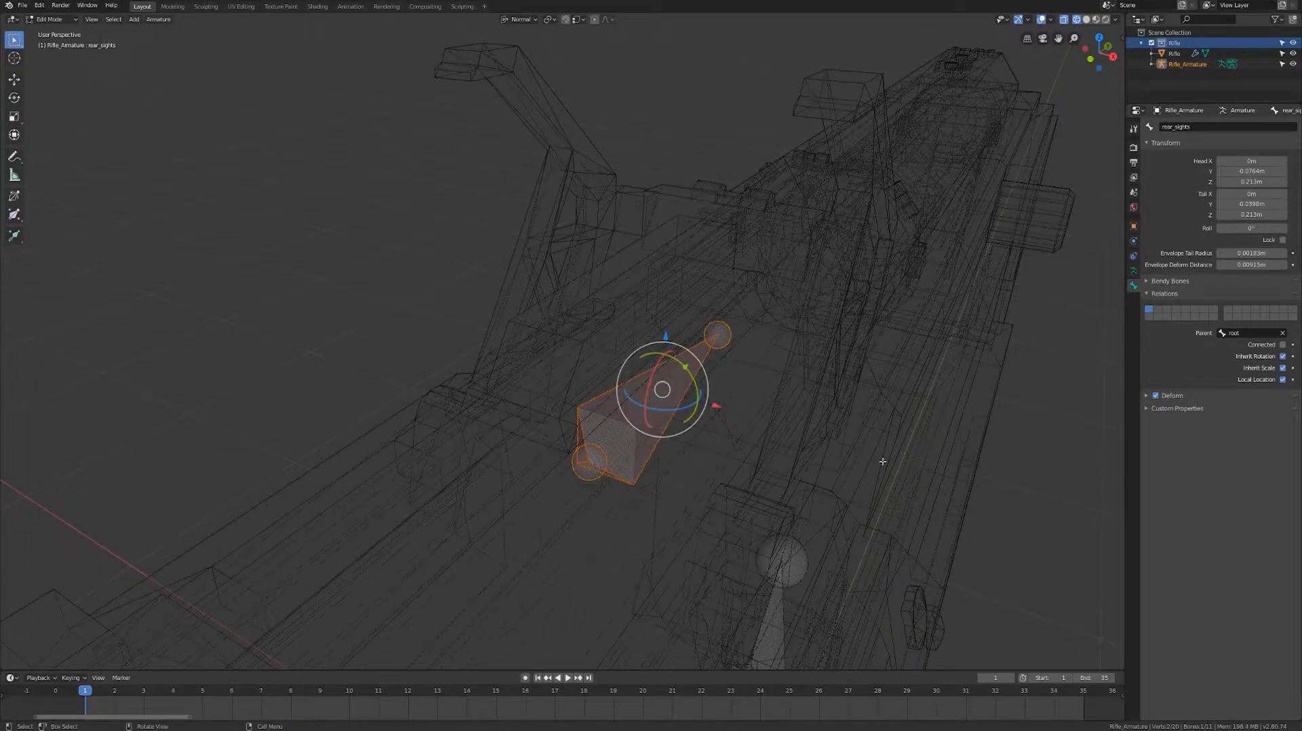
# Duplicate the rear_sights bone in the top orthographic view, offset about 0.042 m in X and 0.024 m in Y, and rotate the copy about 176°.
pyautogui.moveTo(880, 456); pyautogui.dragTo(794, 401, button='middle')
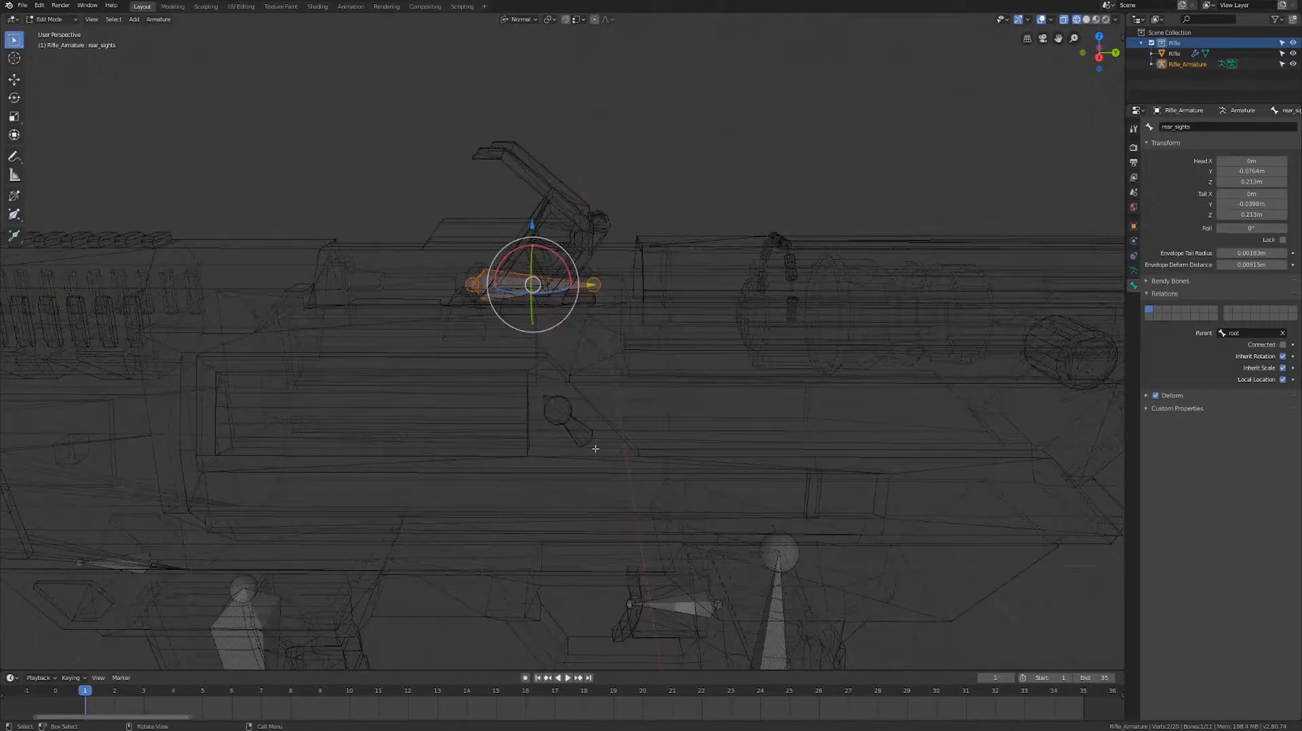
pyautogui.moveTo(595, 430); pyautogui.dragTo(683, 444, button='middle')
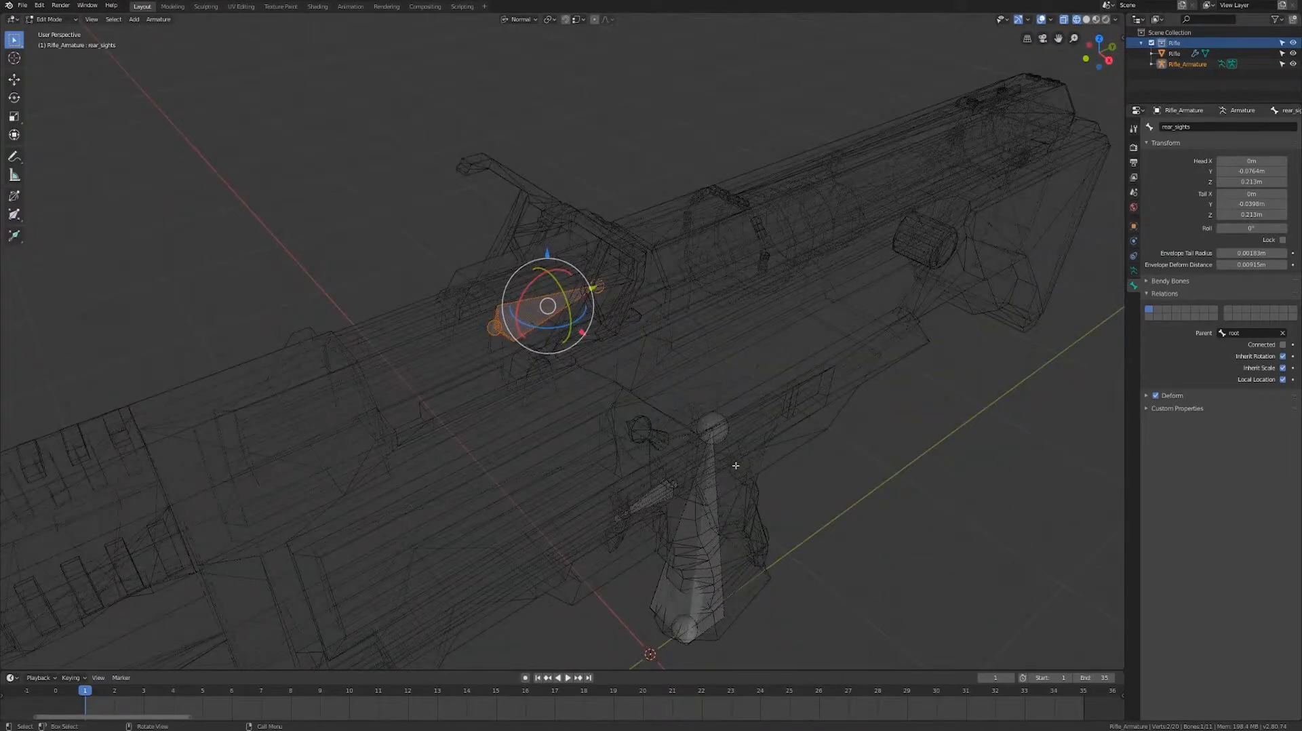
pyautogui.press('KP_7')
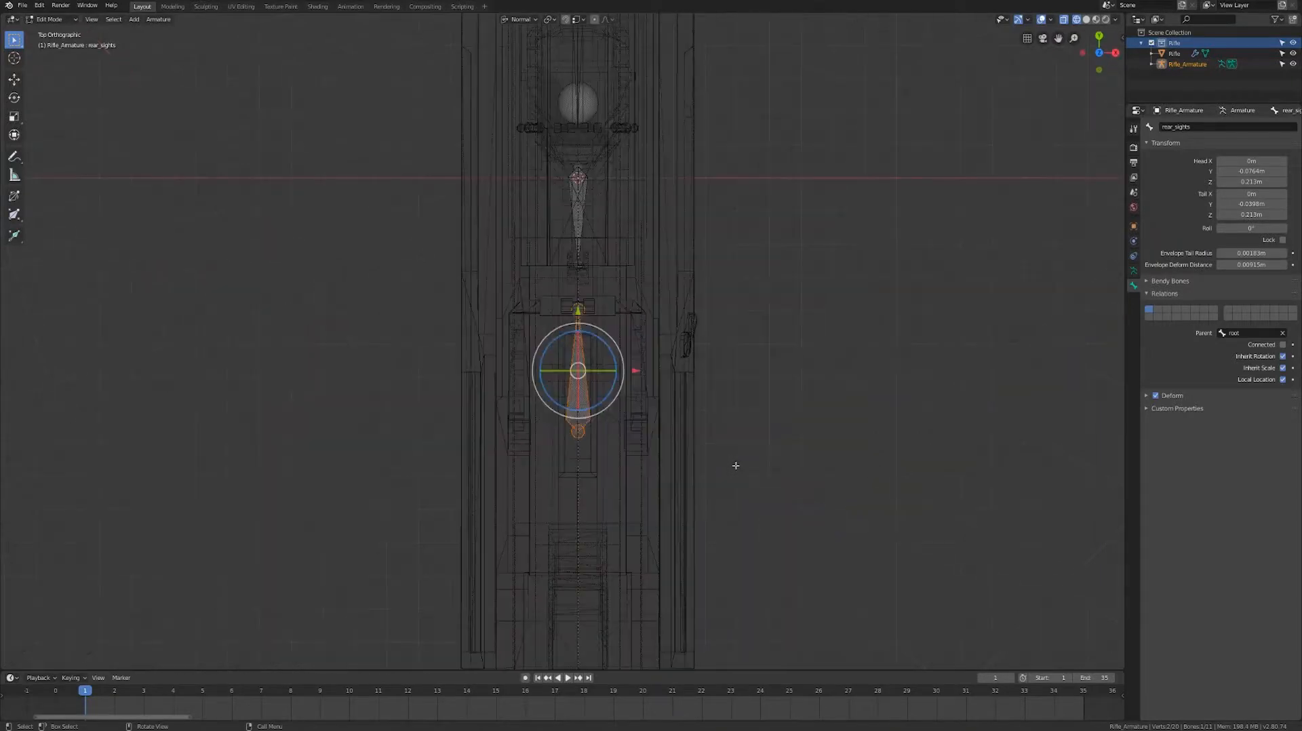
pyautogui.hotkey('shift', 'd')
pyautogui.click(870, 368)
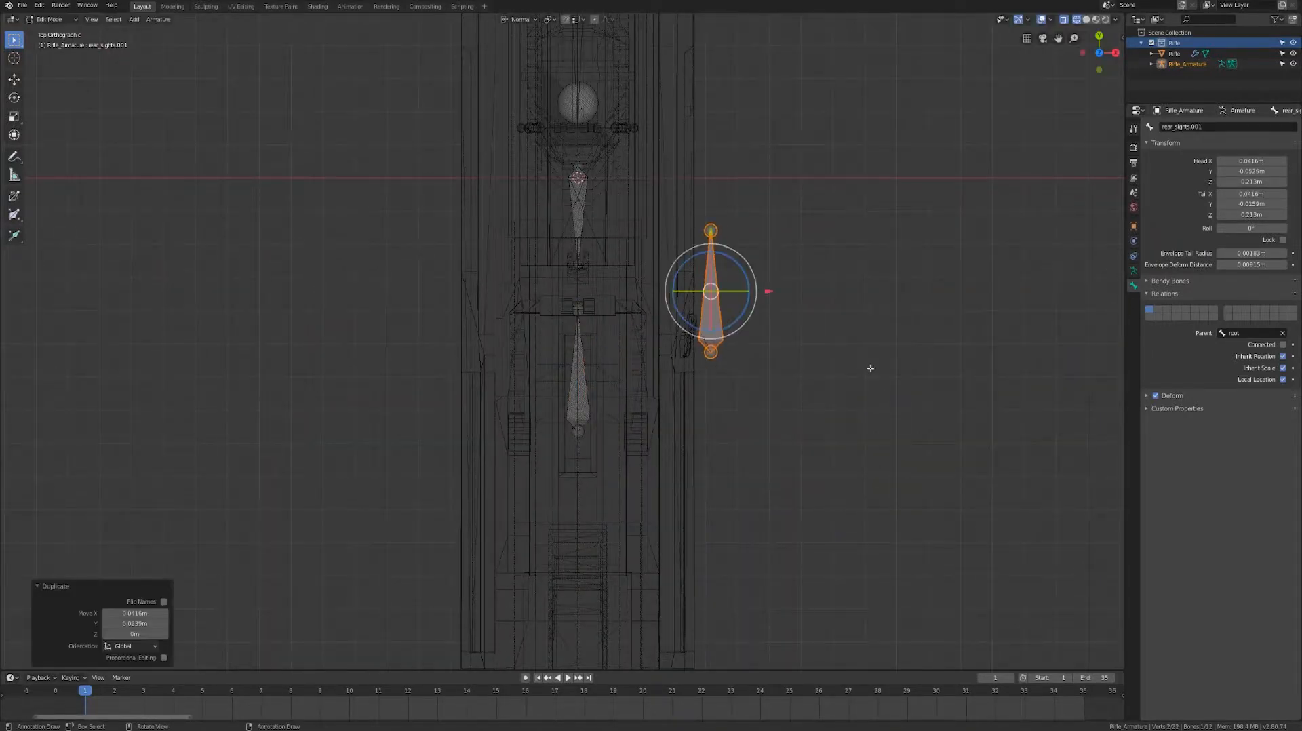
pyautogui.press('r')
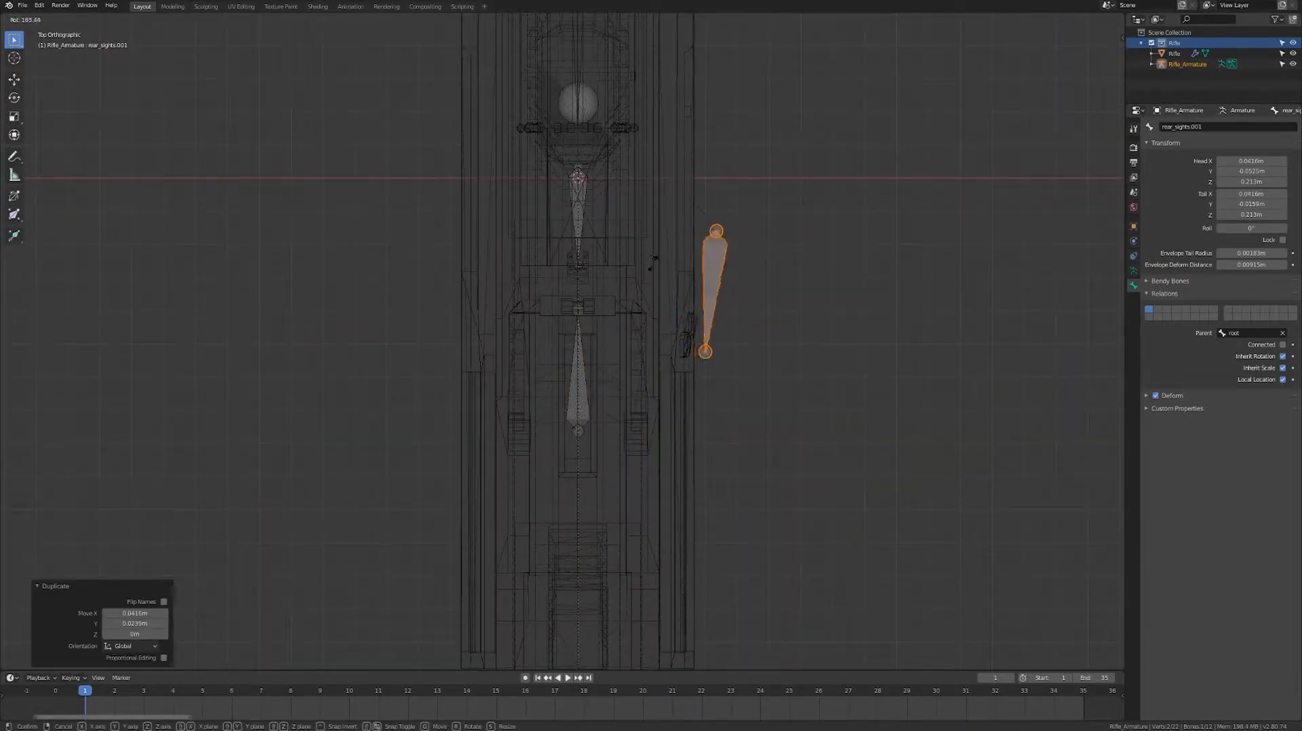
pyautogui.click(652, 277)
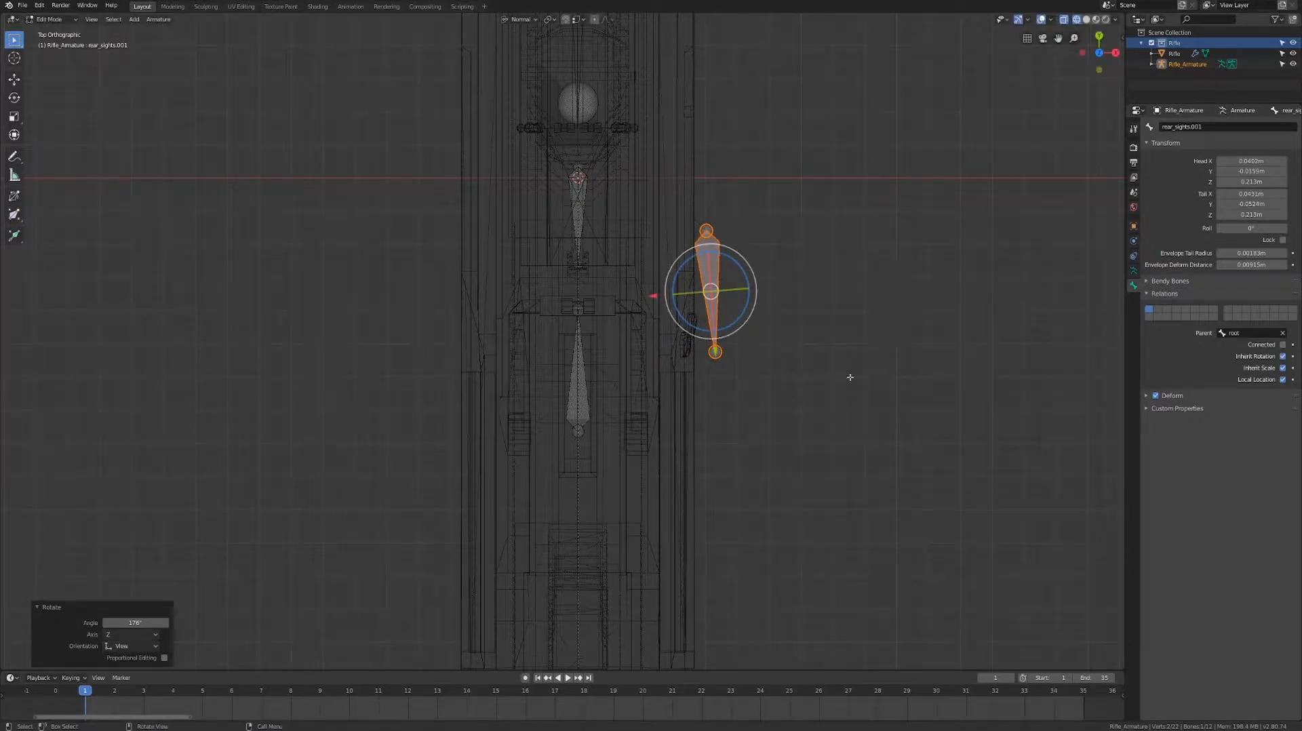
# Move the copied bone over the small lever on the rifle's side in the right orthographic view and tilt it along the lever's slant.
pyautogui.press('KP_3')
pyautogui.press('g')
pyautogui.click(806, 354)
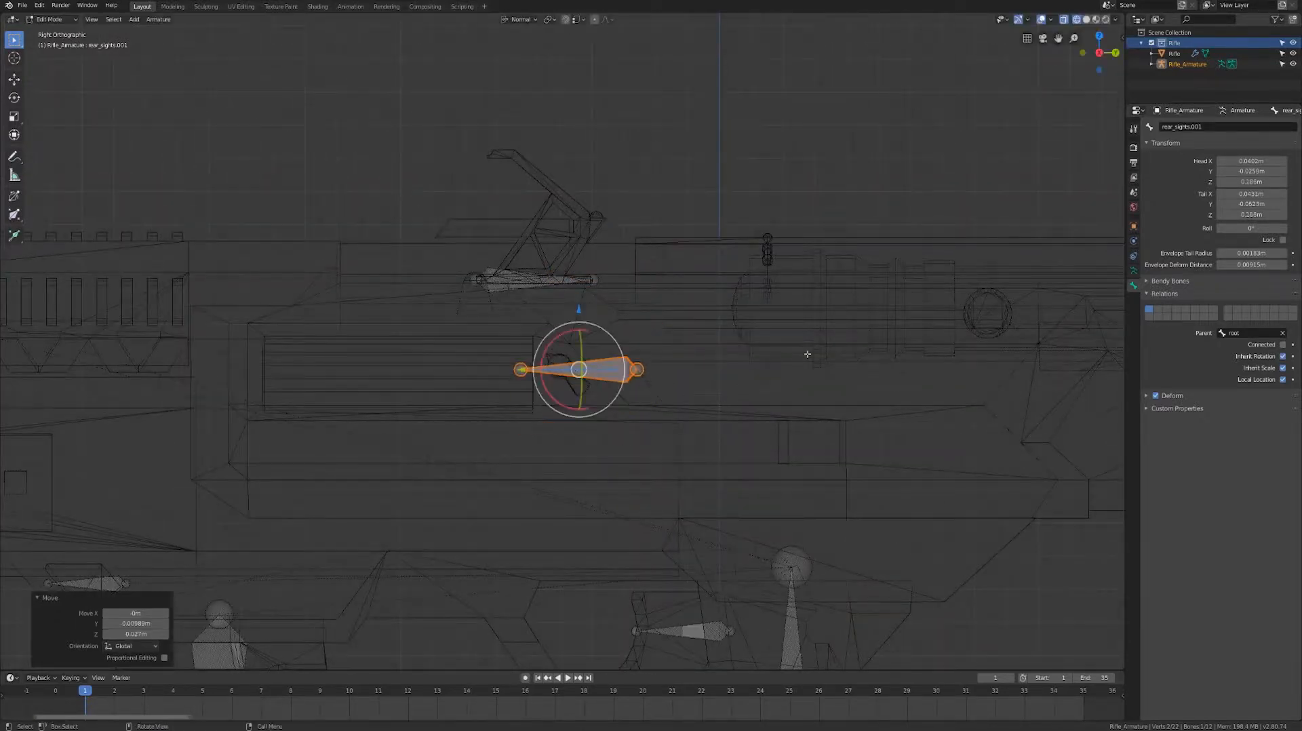
pyautogui.press('r')
pyautogui.click(872, 450)
pyautogui.scroll(4, 949, 434)
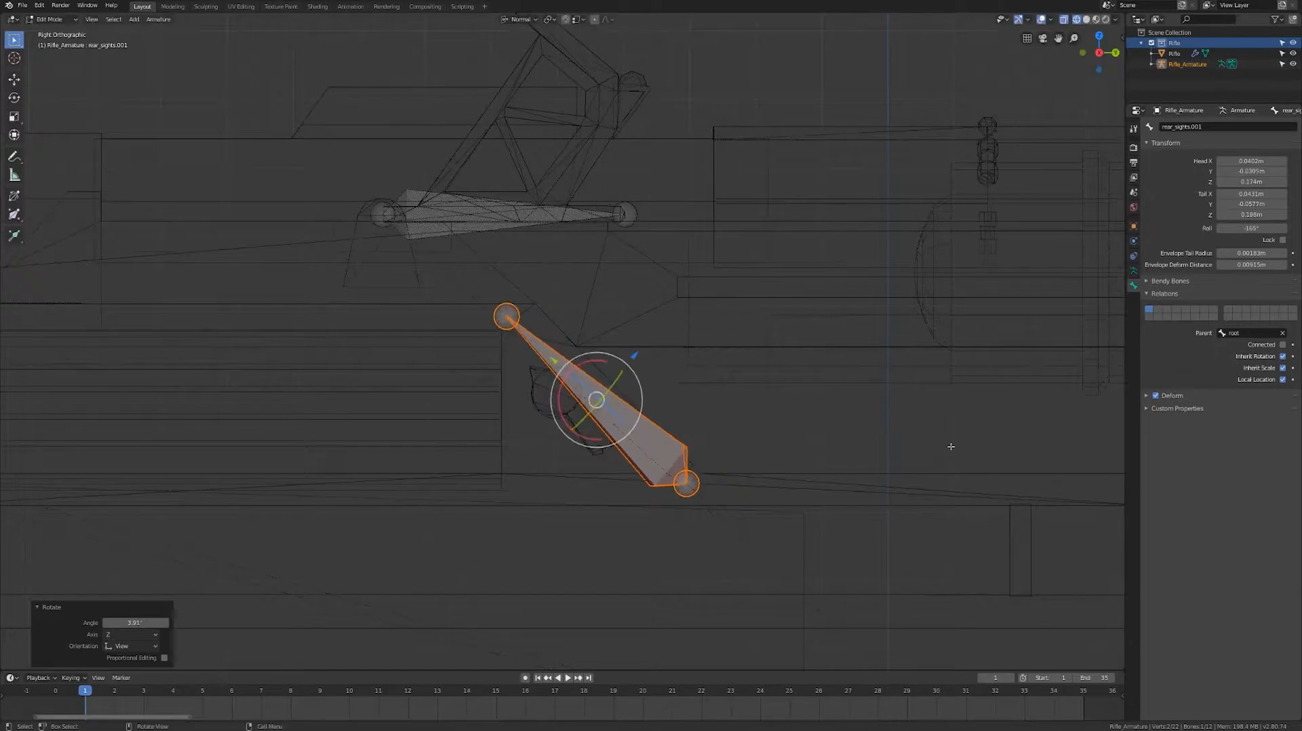
# Shrink the copied bone to the side lever's size, centre it on the lever and rotate it about 171° so its head sits at the upper end.
pyautogui.press('g')
pyautogui.click(793, 424)
pyautogui.press('r')
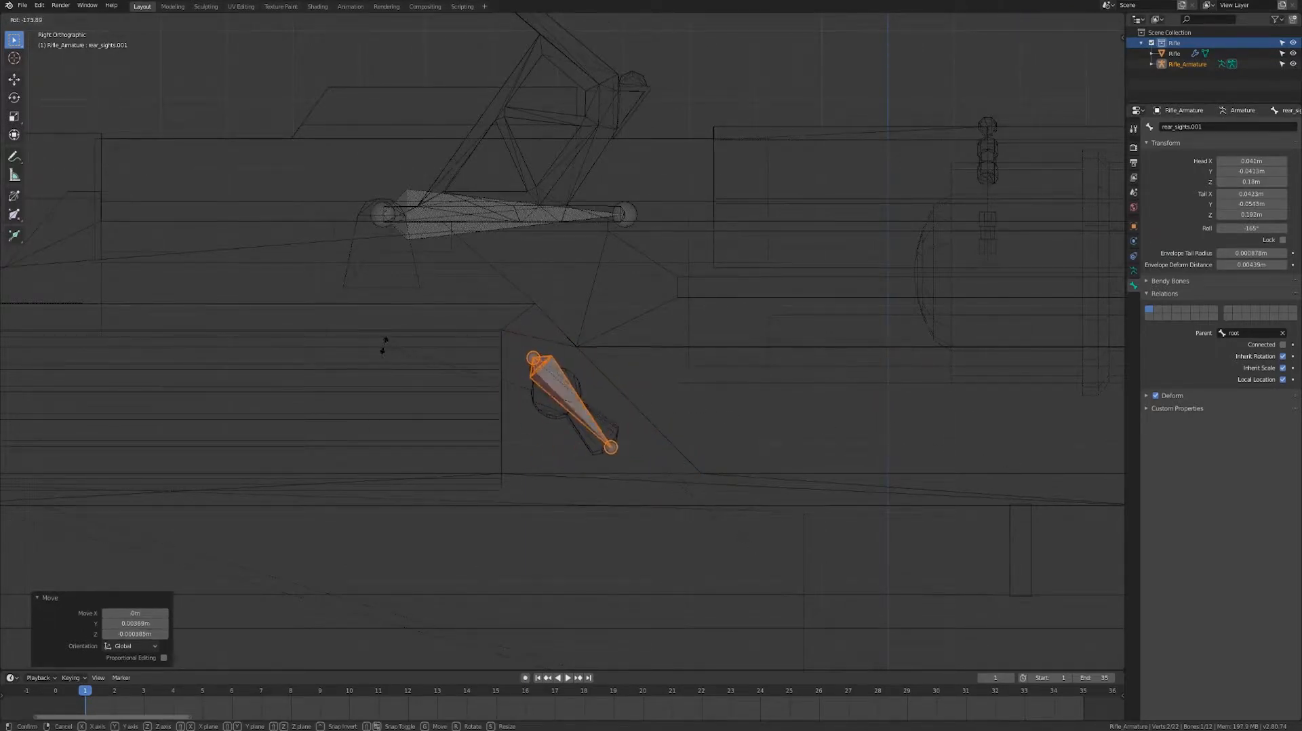
pyautogui.click(384, 335)
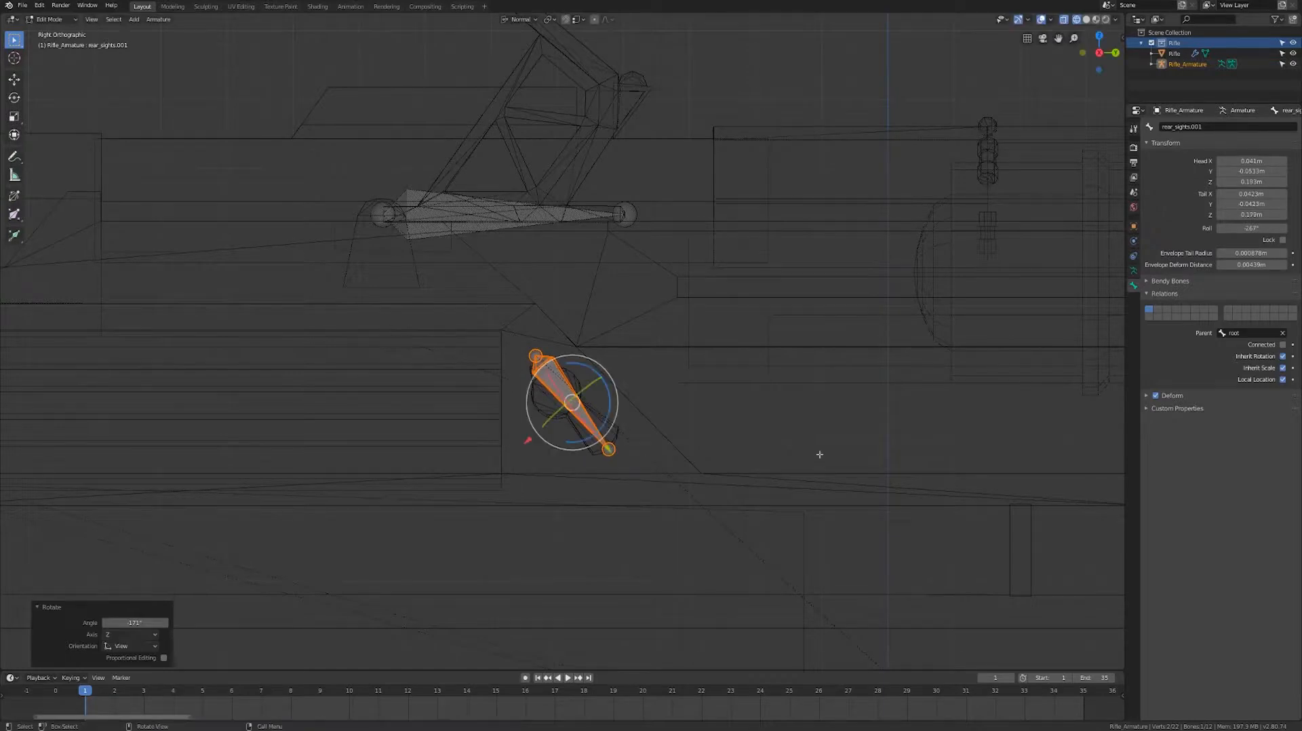
pyautogui.keyDown('shift'); pyautogui.scroll(-2, 799, 440); pyautogui.keyUp('shift')
pyautogui.scroll(3, 776, 429)
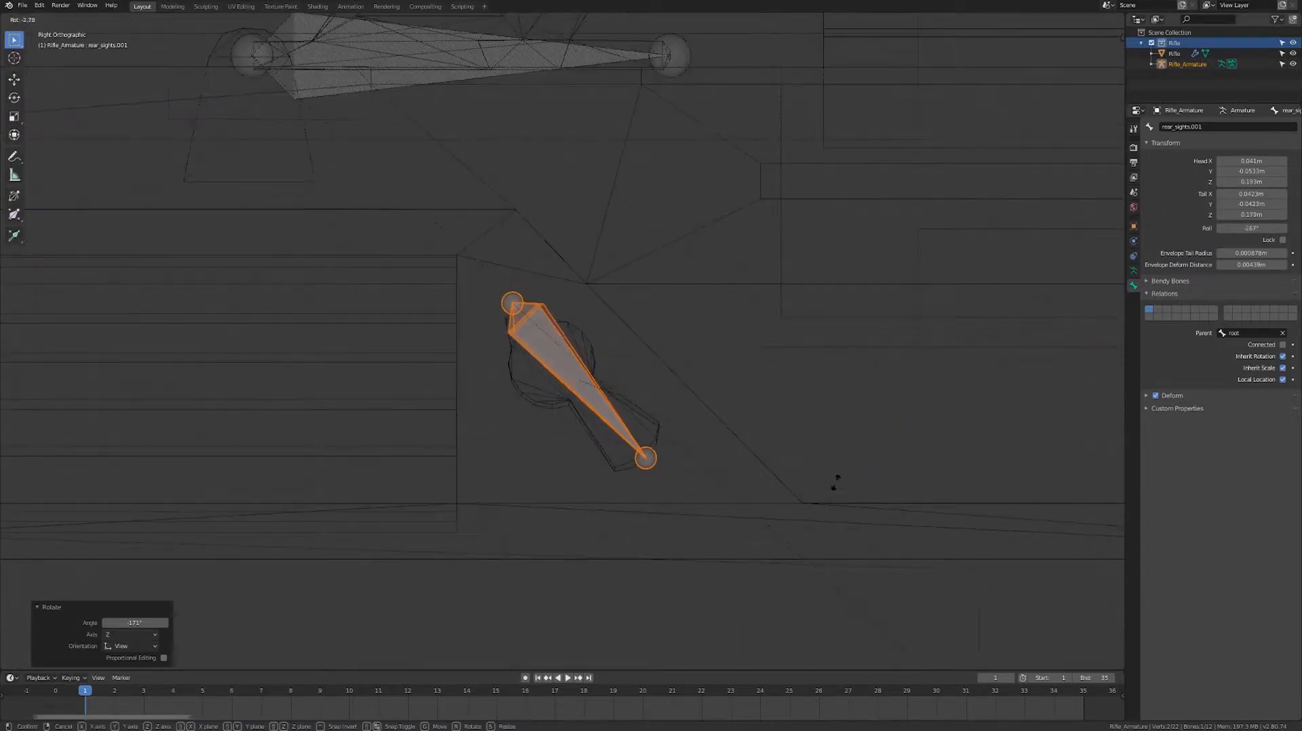
# Move the head of the copied bone about 0.009 m inward along X toward the side lever's pivot.
pyautogui.click(515, 294)
pyautogui.moveTo(515, 295); pyautogui.dragTo(723, 436, button='middle')
pyautogui.scroll(5, 799, 543)
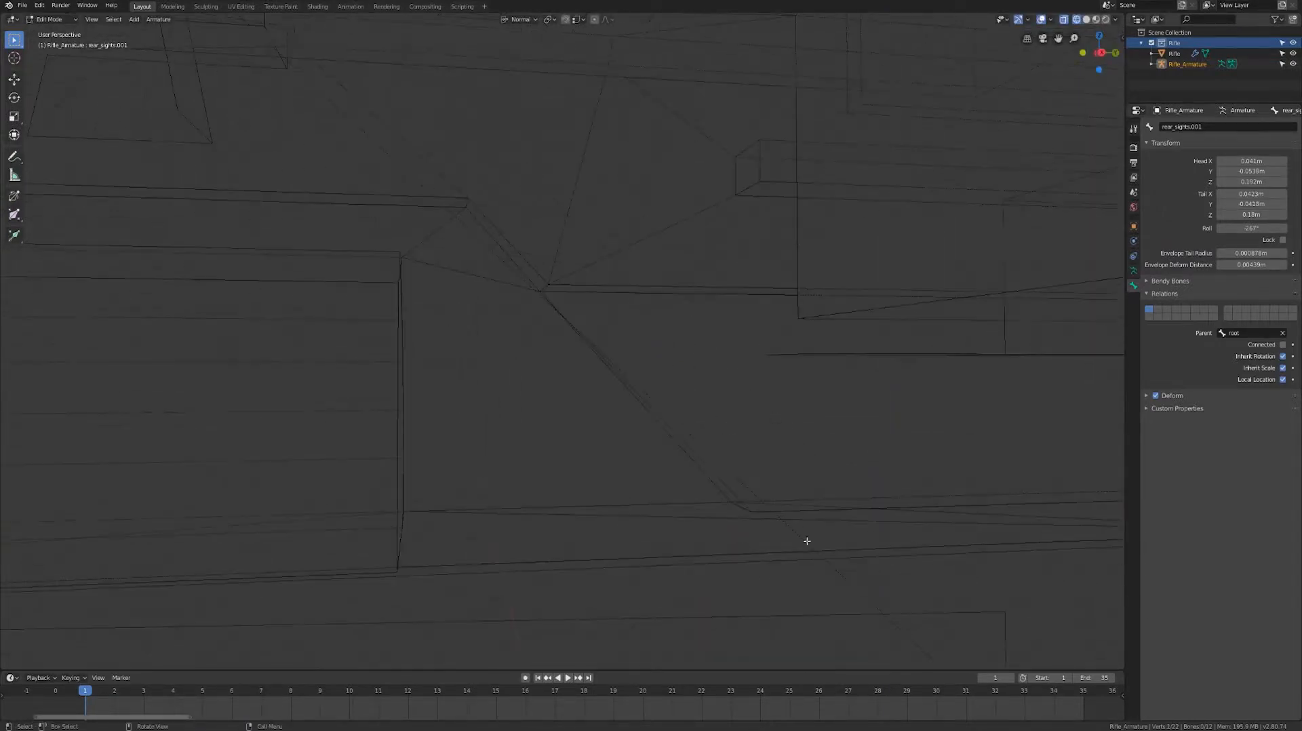
pyautogui.scroll(-5, 806, 540)
pyautogui.moveTo(806, 540); pyautogui.dragTo(319, 420, button='middle')
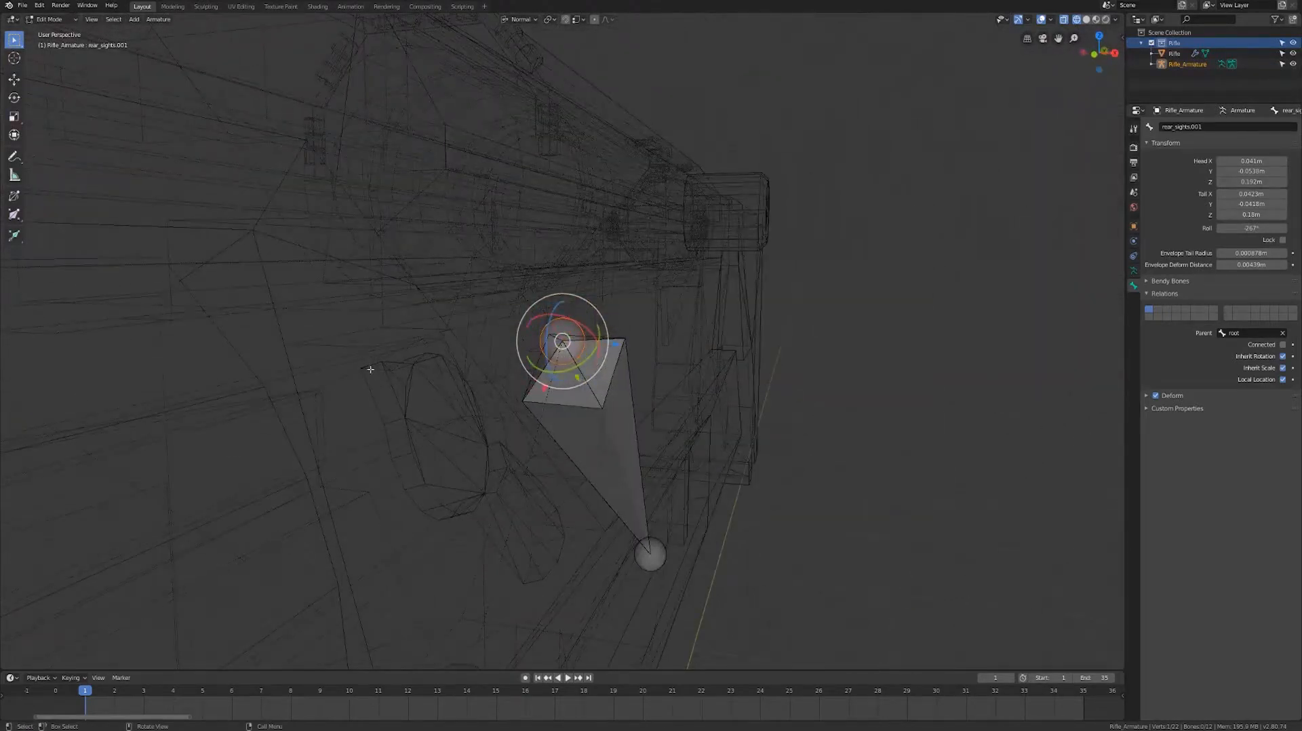
pyautogui.press('g')
pyautogui.click(170, 397)
# Move the tail of the copied bone about 0.007 m inward along X to line the bone up with the side lever.
pyautogui.moveTo(502, 427); pyautogui.dragTo(589, 365, button='middle')
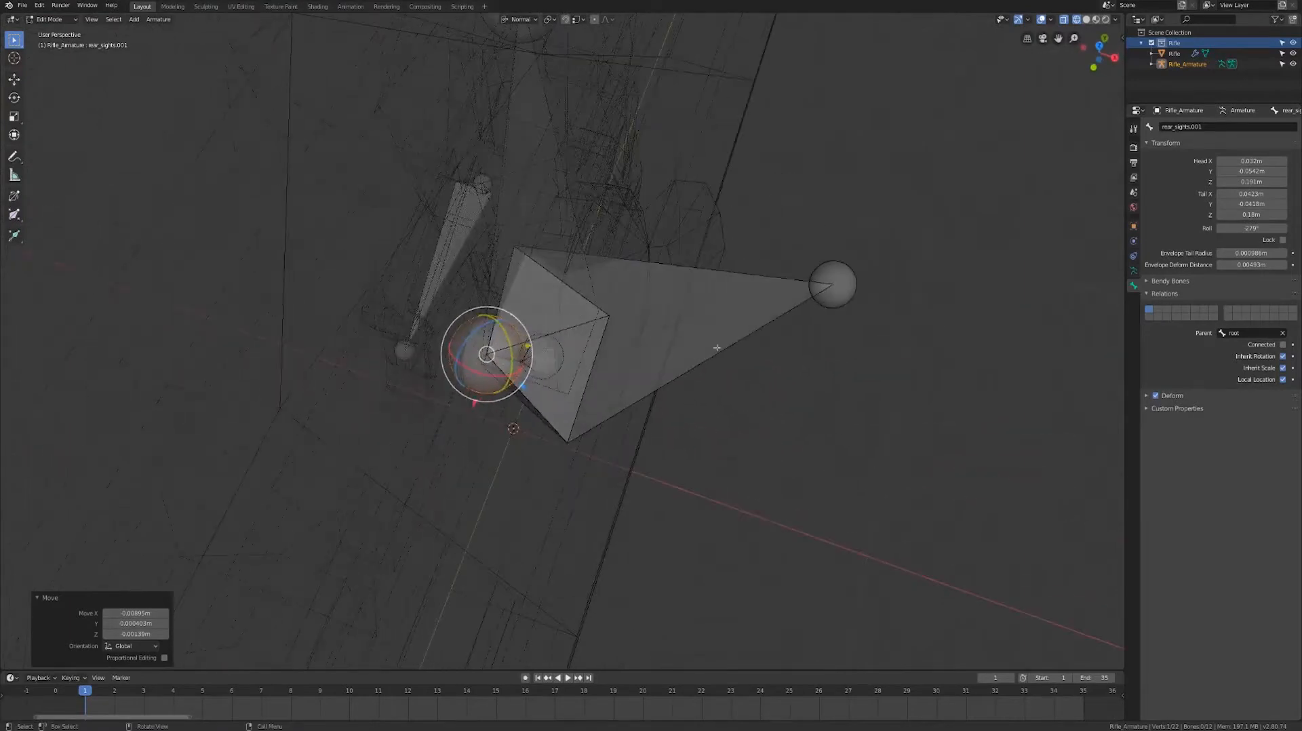
pyautogui.moveTo(717, 348); pyautogui.dragTo(900, 465, button='middle')
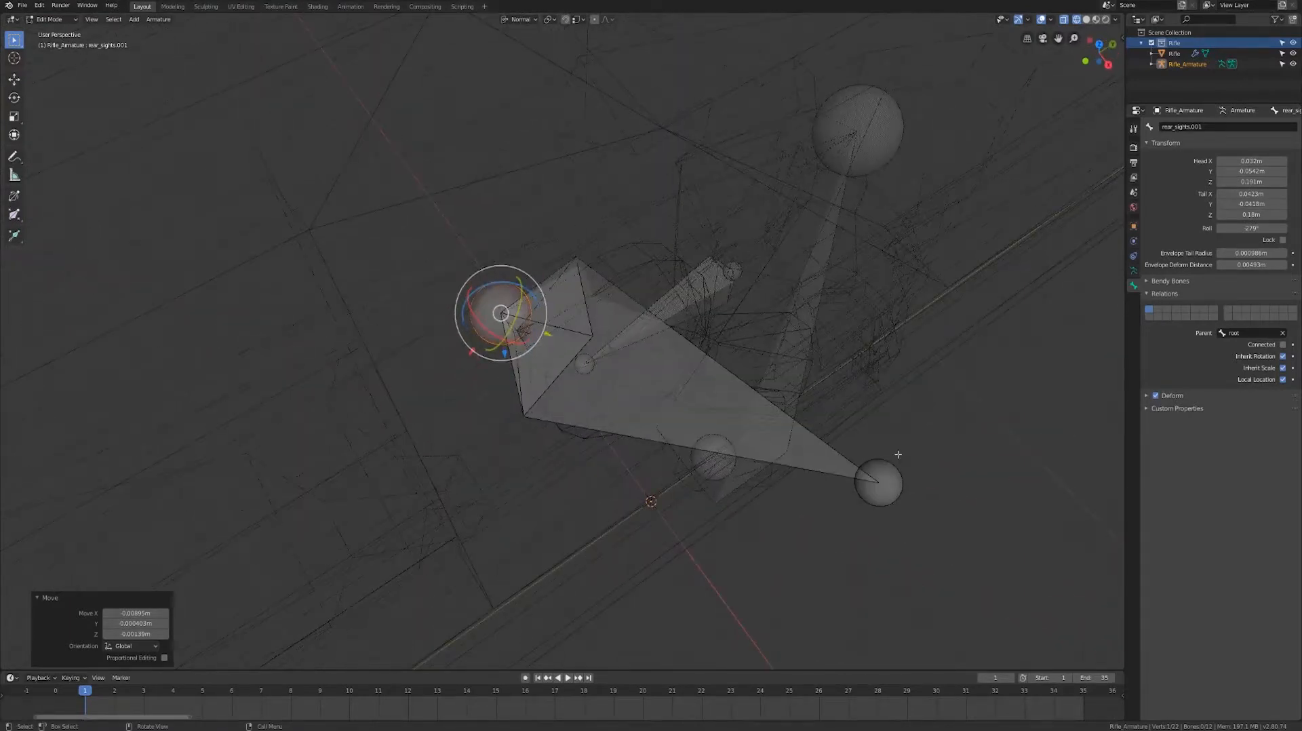
pyautogui.moveTo(746, 375); pyautogui.dragTo(722, 329, button='middle')
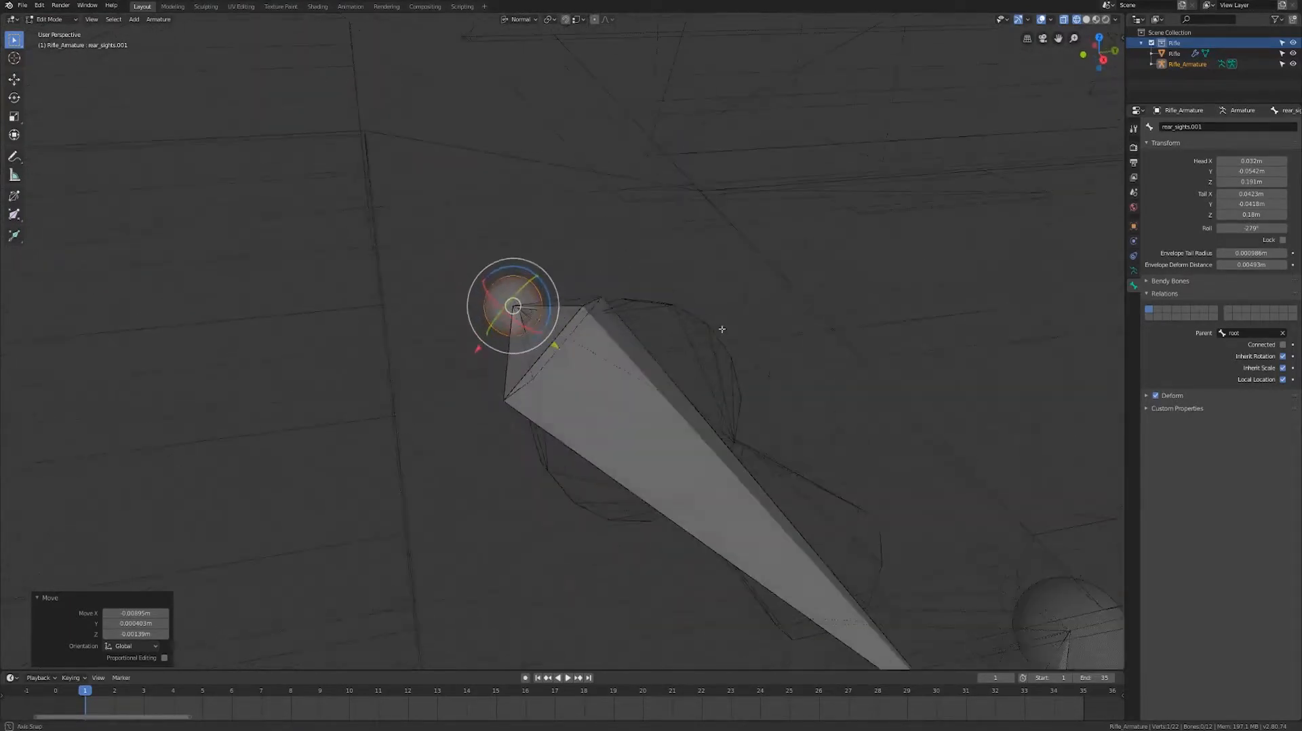
pyautogui.moveTo(721, 412); pyautogui.dragTo(579, 392, button='middle')
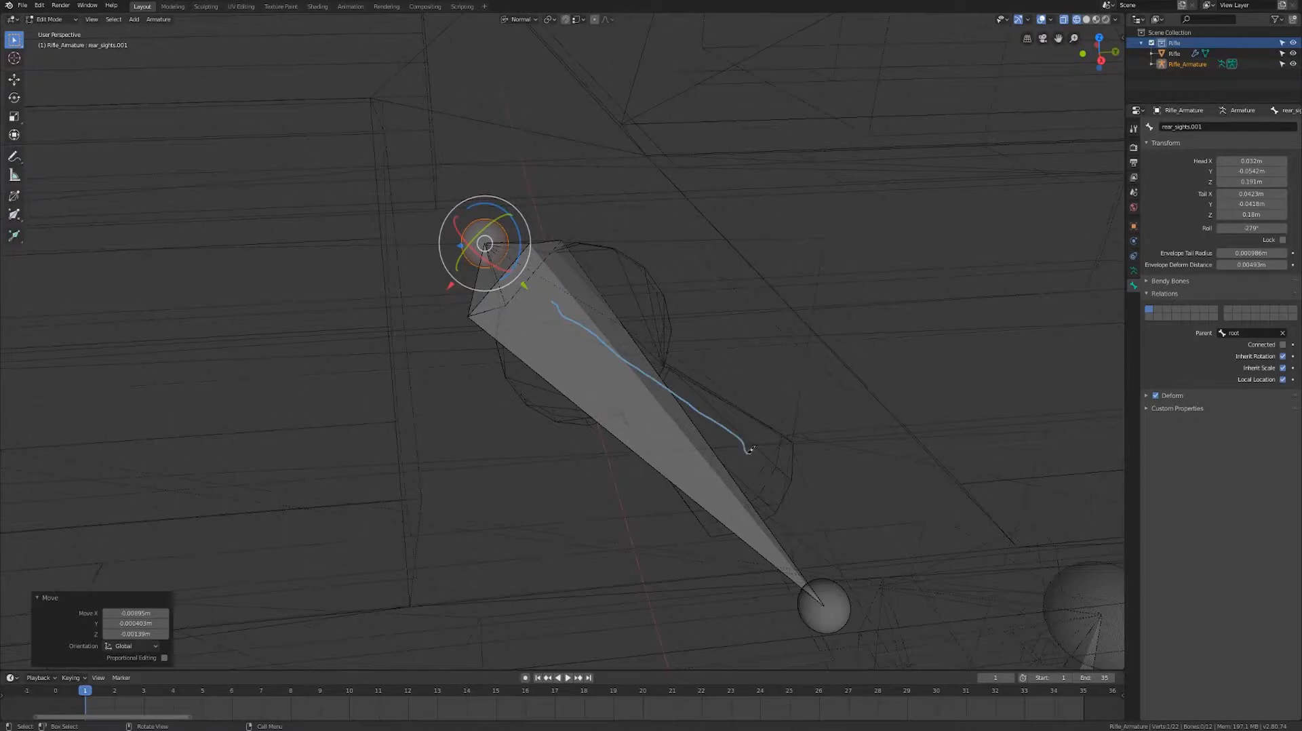
pyautogui.moveTo(752, 429); pyautogui.dragTo(779, 463)
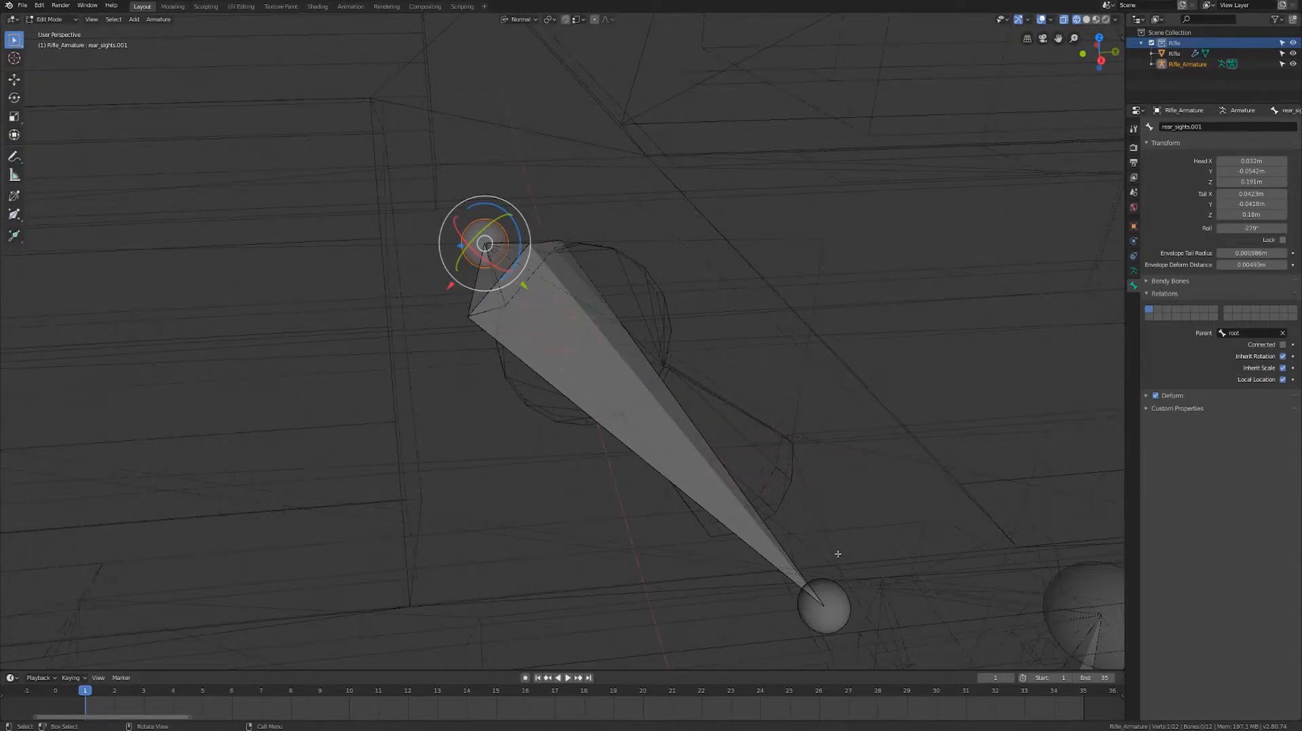
pyautogui.click(822, 605)
pyautogui.moveTo(823, 606); pyautogui.dragTo(764, 425, button='middle')
pyautogui.press('g')
pyautogui.click(784, 439)
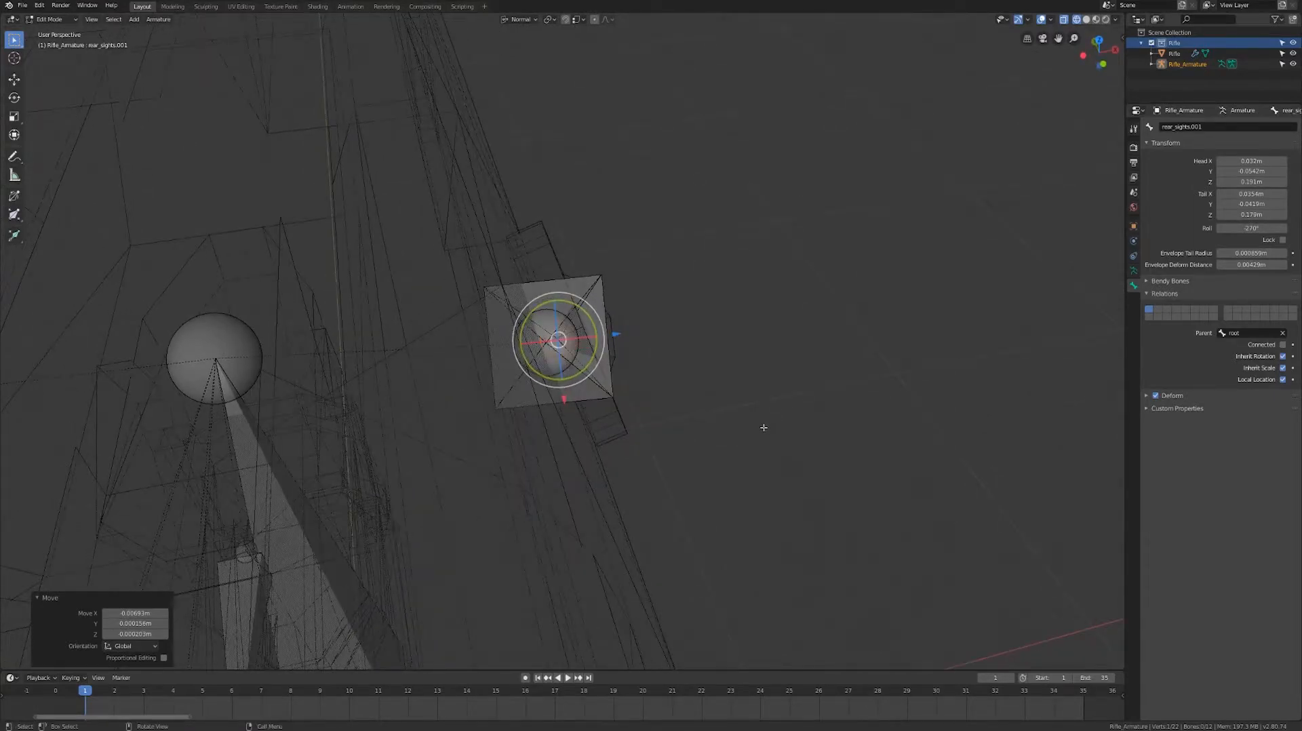
# Set the side lever bone's roll to 0°.
pyautogui.click(1244, 227)
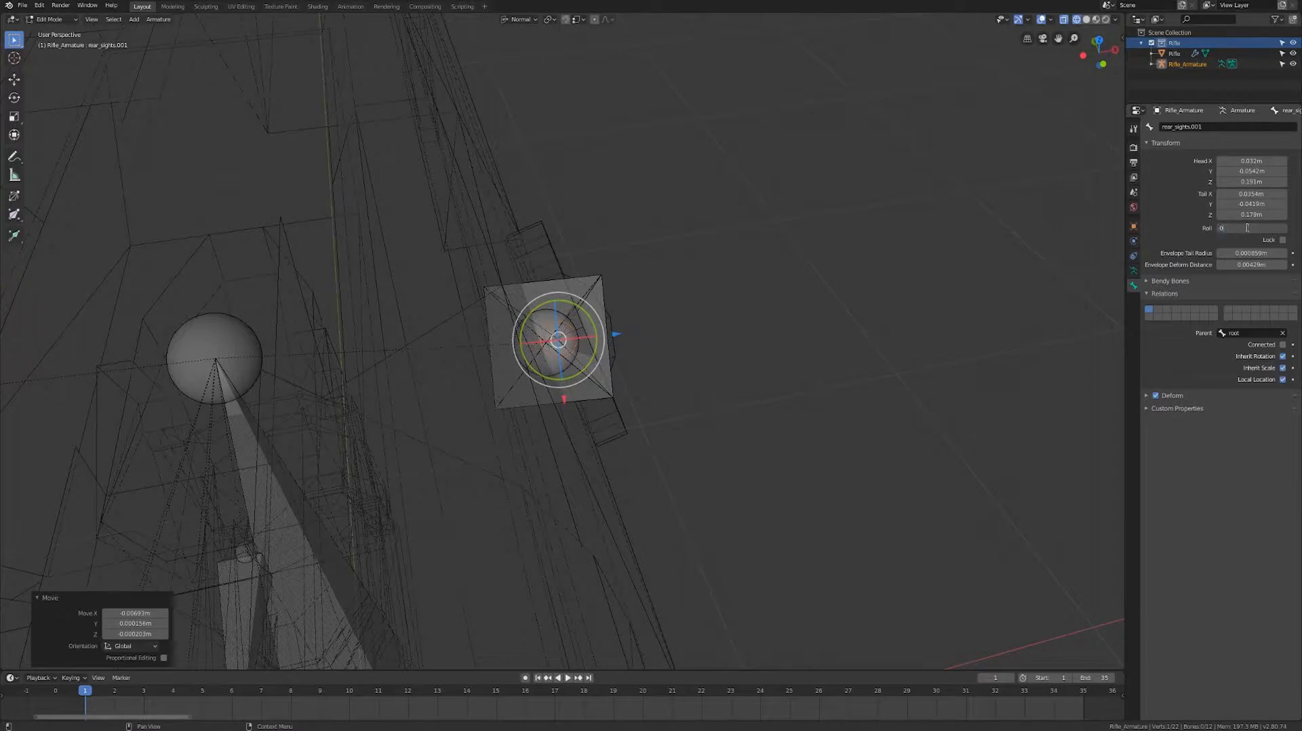
pyautogui.write('0')
pyautogui.press('Return')
pyautogui.moveTo(746, 287); pyautogui.dragTo(746, 288, button='middle')
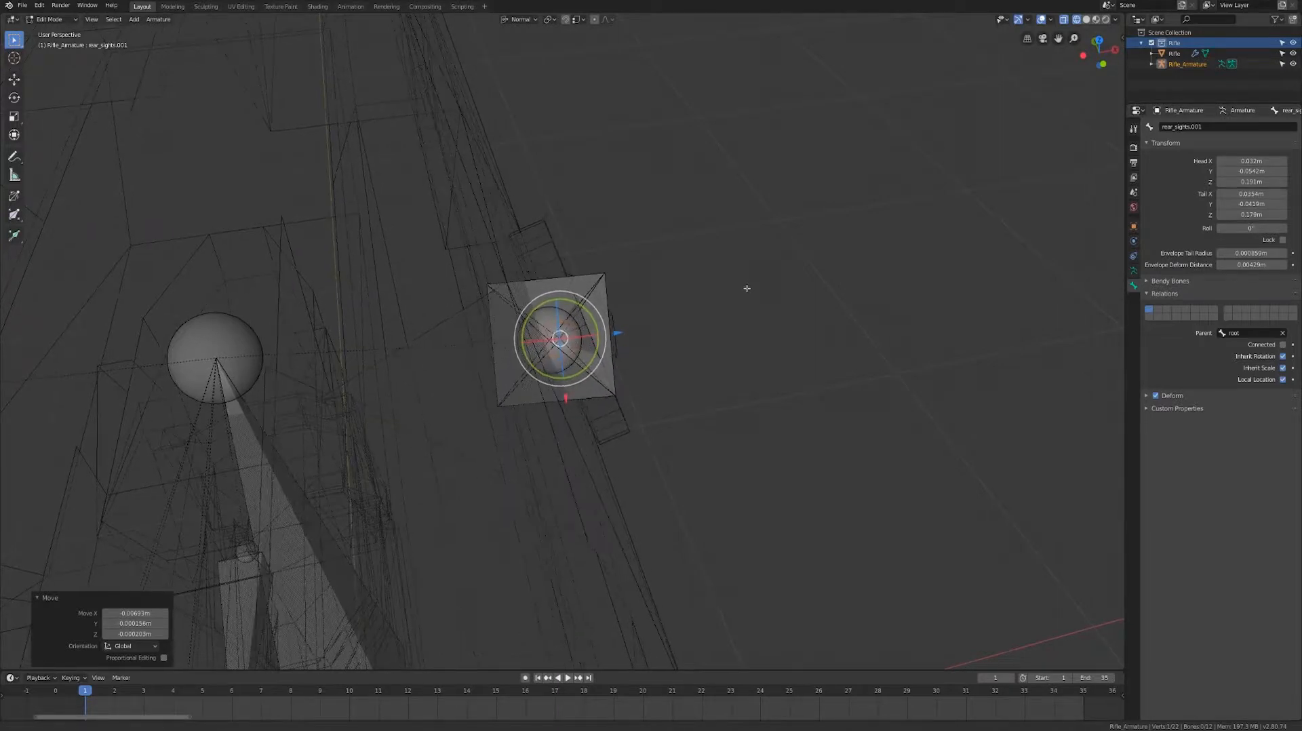
# Set the side lever bone's roll to -18° so it lines up with the angled side of the lever.
pyautogui.moveTo(1252, 228); pyautogui.dragTo(1238, 228)
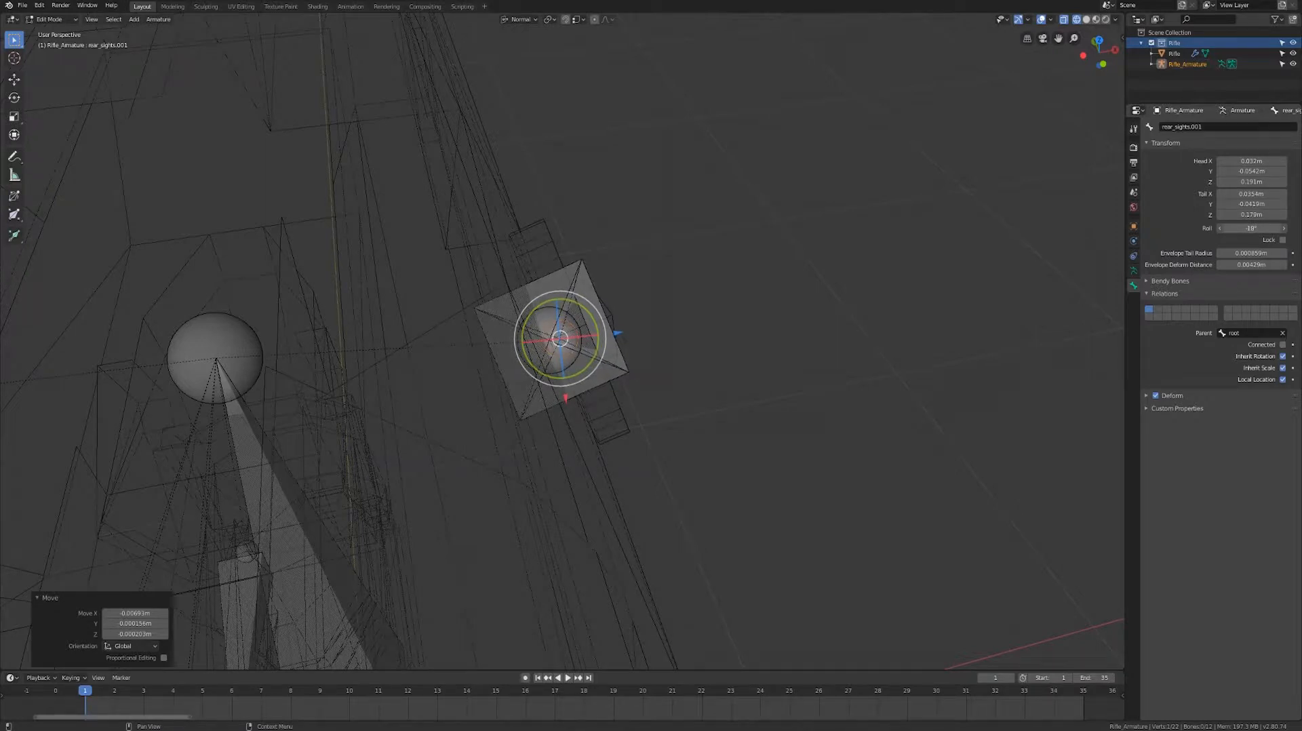
pyautogui.click(605, 305)
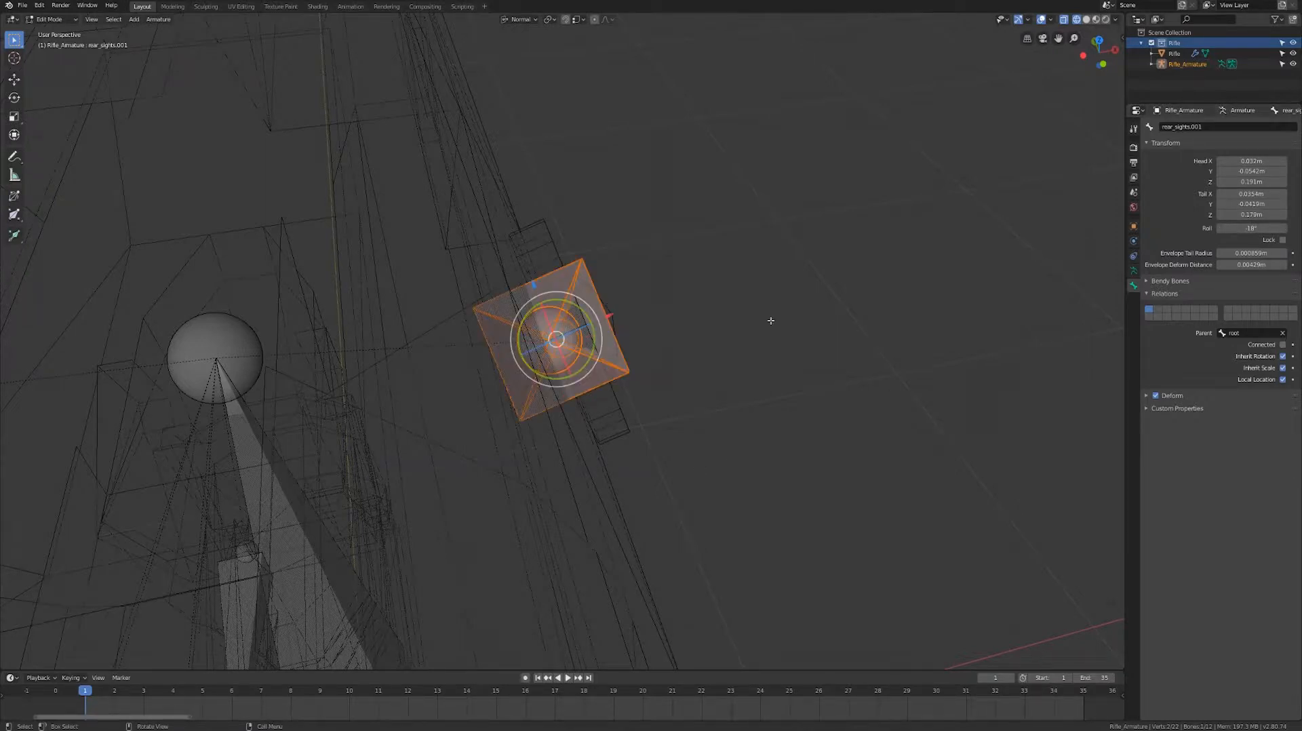
pyautogui.moveTo(768, 328); pyautogui.dragTo(806, 318, button='middle')
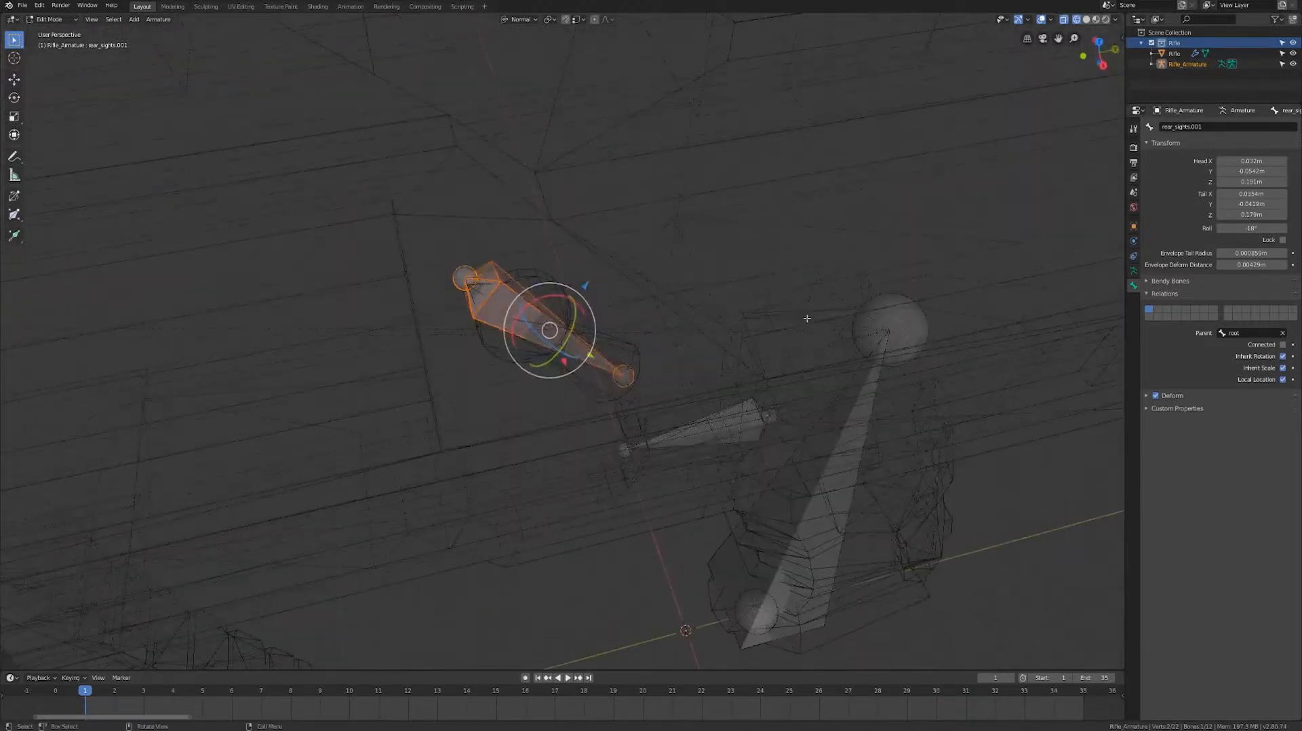
# Move the side lever bone's head about 0.0058 m along its local Y axis to the centre of the lever's round pivot.
pyautogui.click(465, 256)
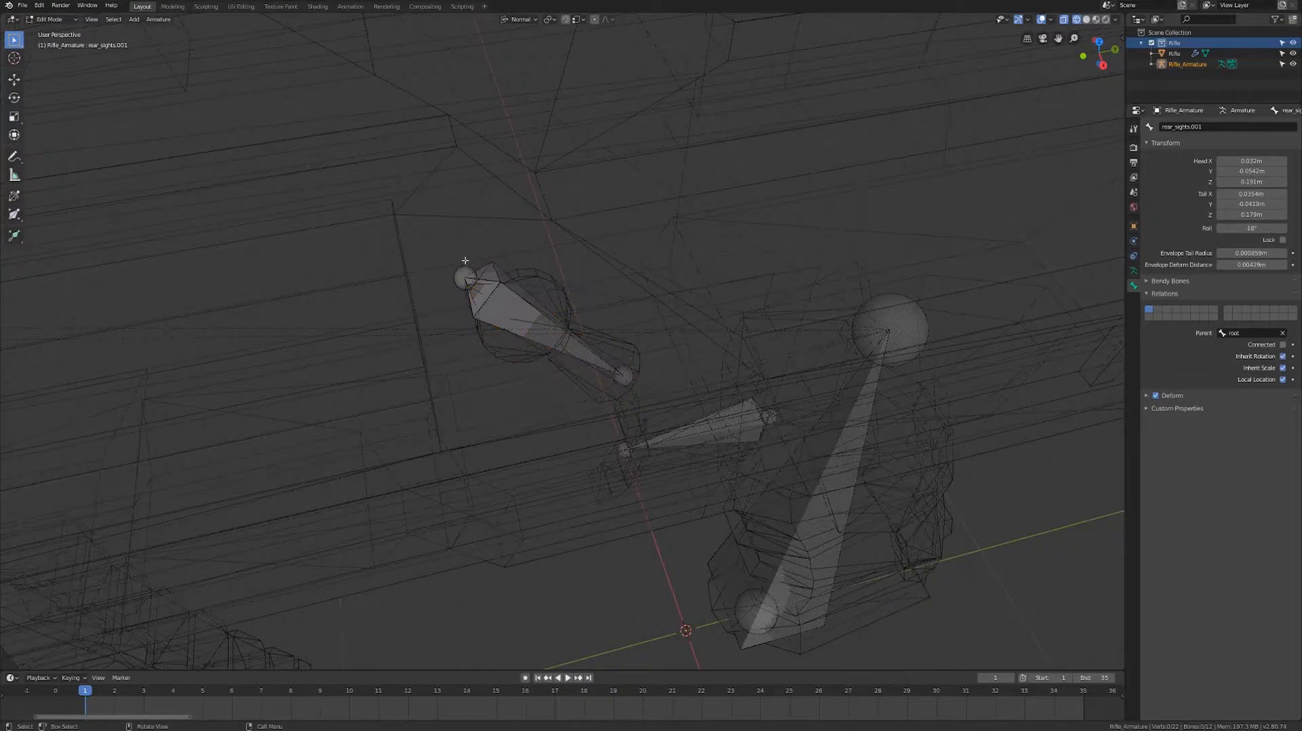
pyautogui.click(465, 262)
pyautogui.scroll(4, 622, 269)
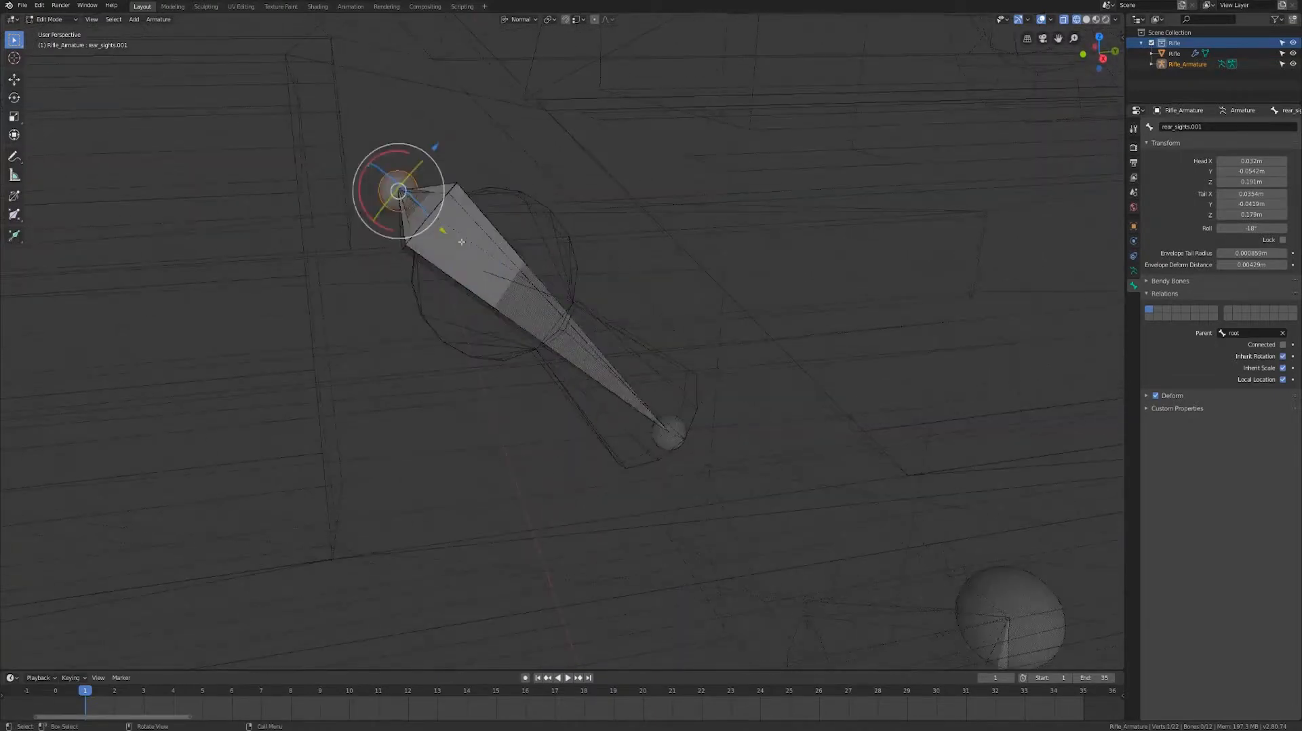
pyautogui.press('g')
pyautogui.press('y')
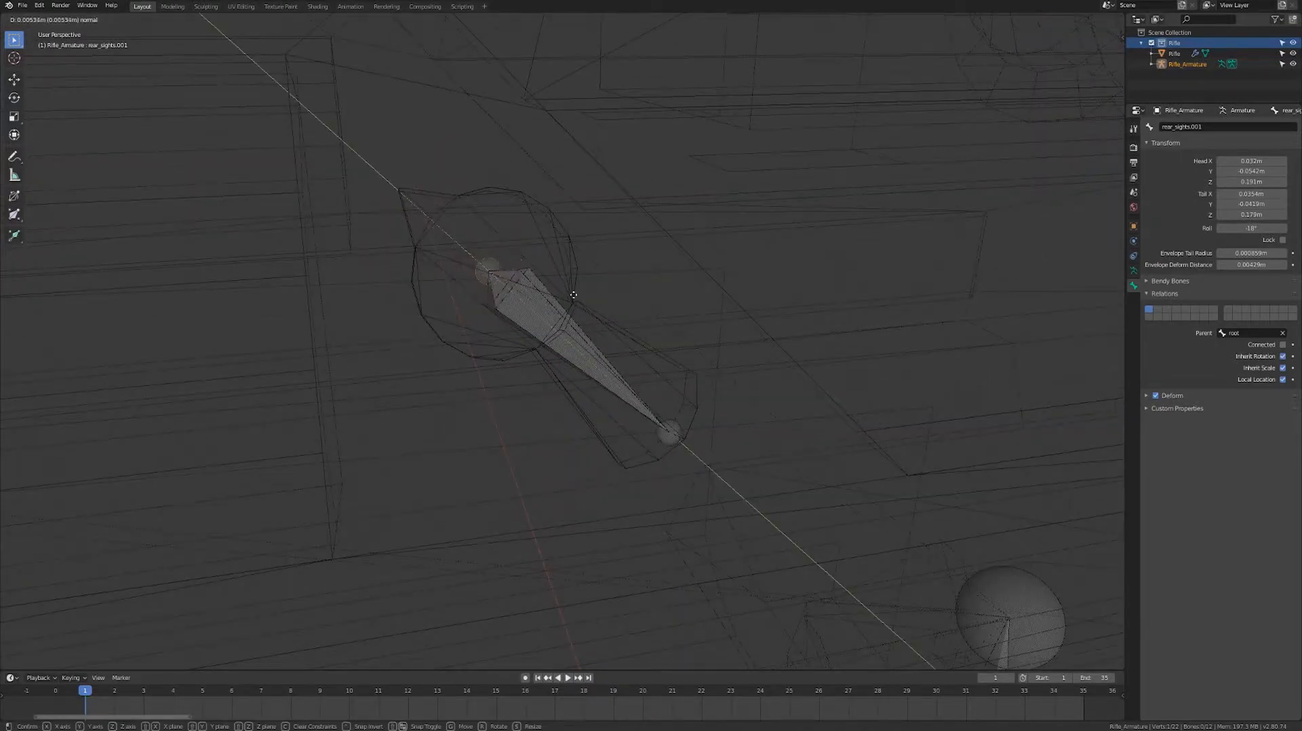
pyautogui.click(566, 281)
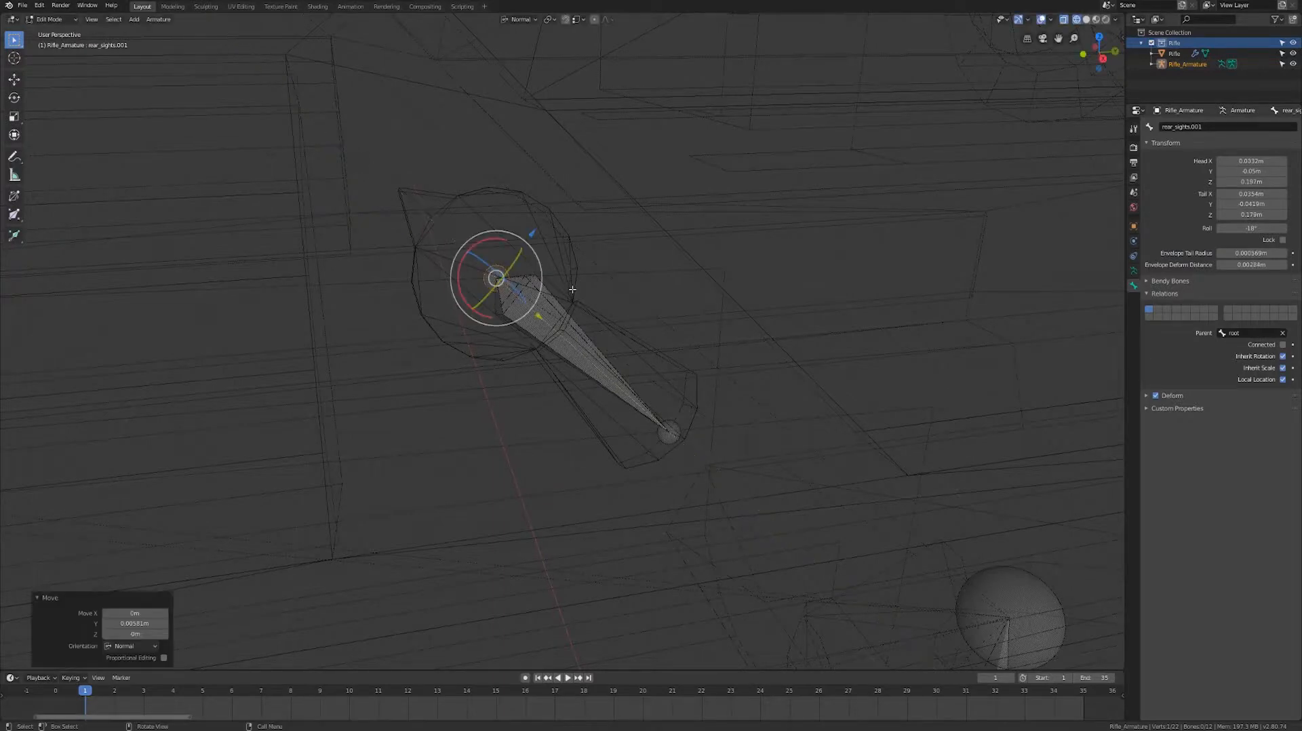
pyautogui.moveTo(568, 287); pyautogui.dragTo(598, 306, button='middle')
pyautogui.moveTo(599, 317); pyautogui.dragTo(610, 314, button='middle')
pyautogui.moveTo(536, 320); pyautogui.dragTo(660, 321)
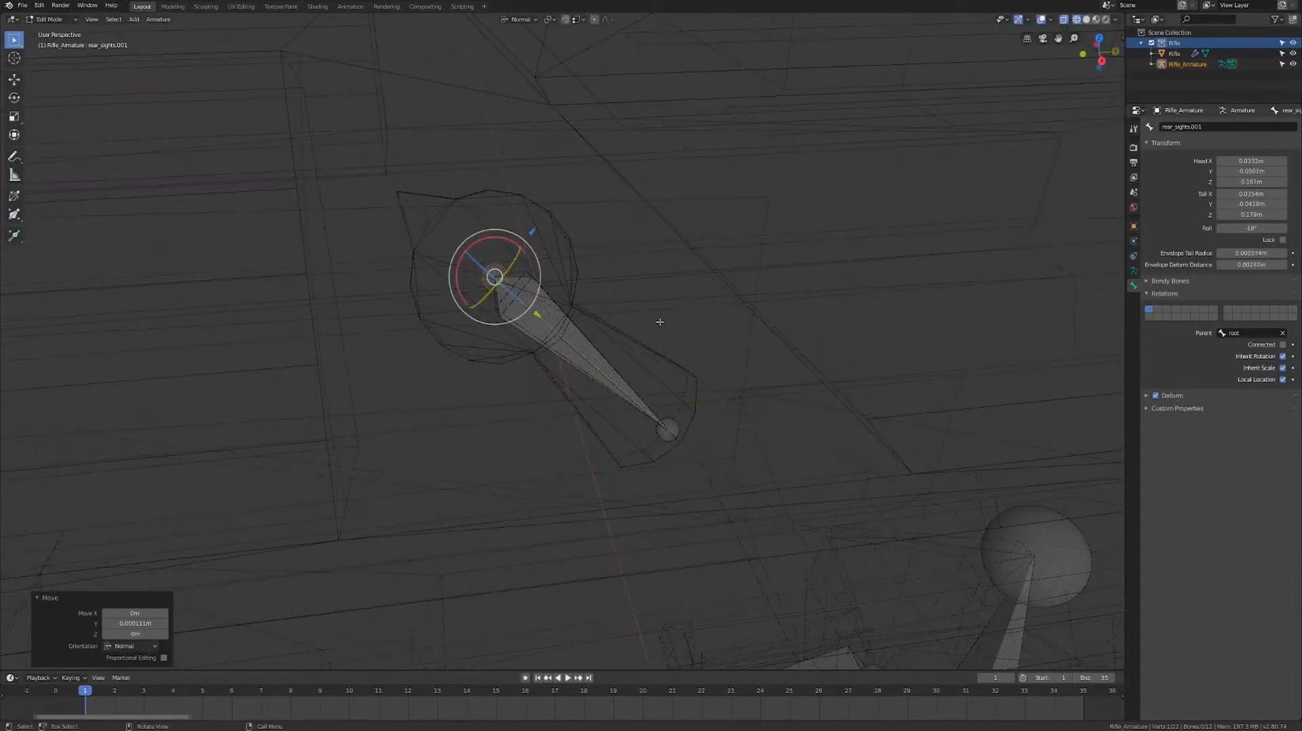
# Shift the whole side lever bone about 0.0006 m outward along its local X axis.
pyautogui.click(612, 341)
pyautogui.moveTo(612, 341); pyautogui.dragTo(651, 407, button='middle')
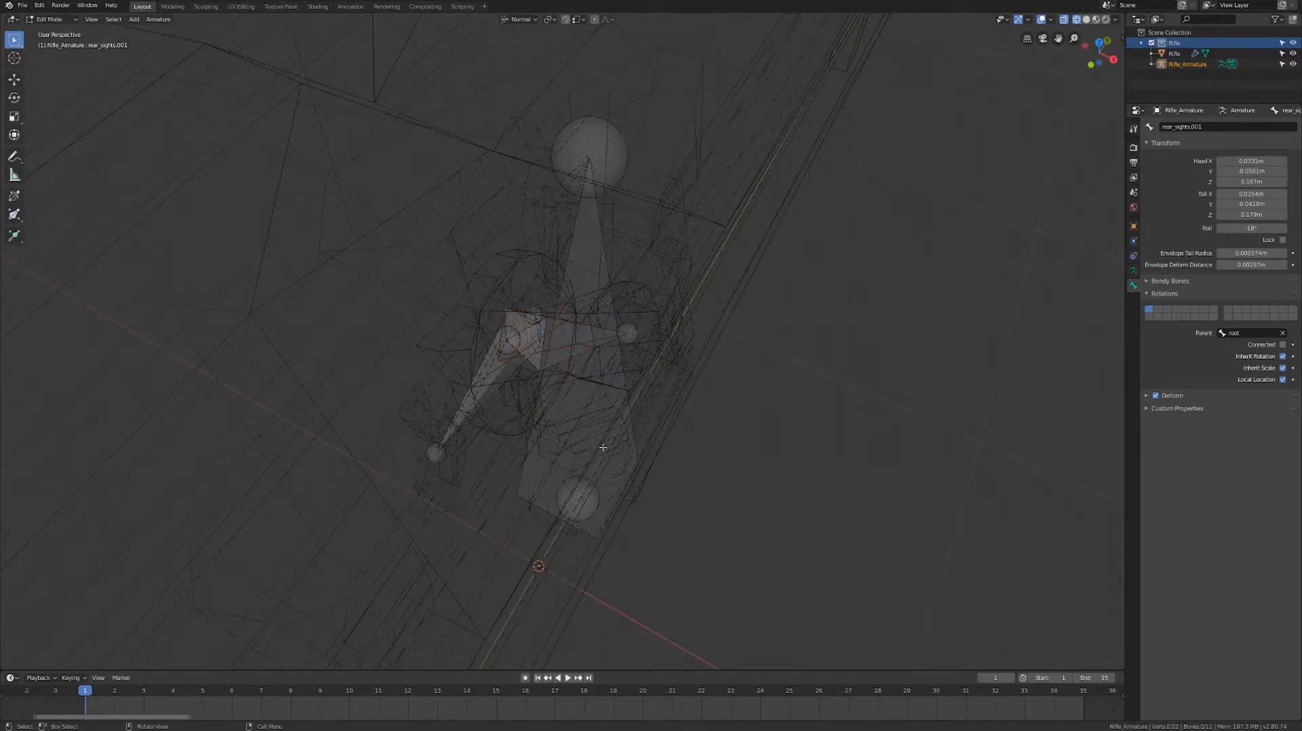
pyautogui.click(576, 327)
pyautogui.moveTo(880, 384); pyautogui.dragTo(847, 421, button='middle')
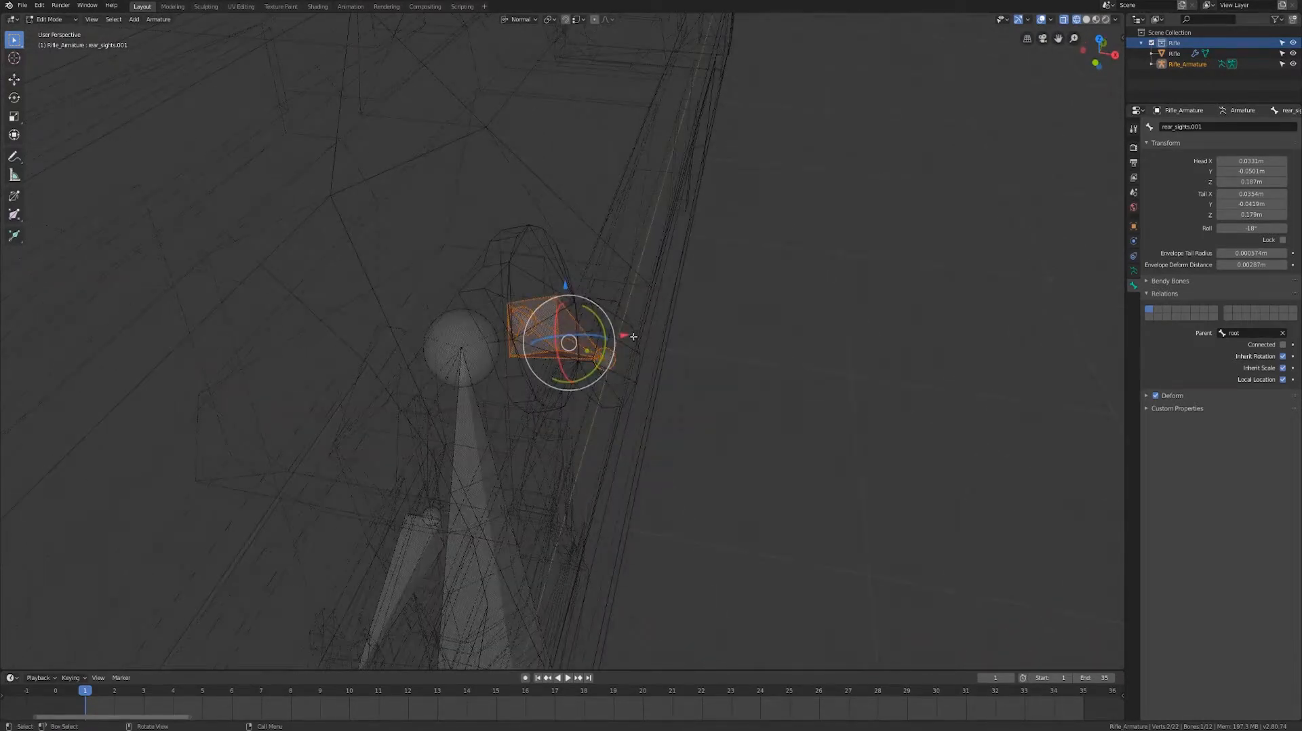
pyautogui.moveTo(624, 334); pyautogui.dragTo(641, 331)
pyautogui.moveTo(770, 378); pyautogui.dragTo(779, 373, button='middle')
# Switch the viewport to Solid shading and rename the side lever bone to safety.
pyautogui.press('z')
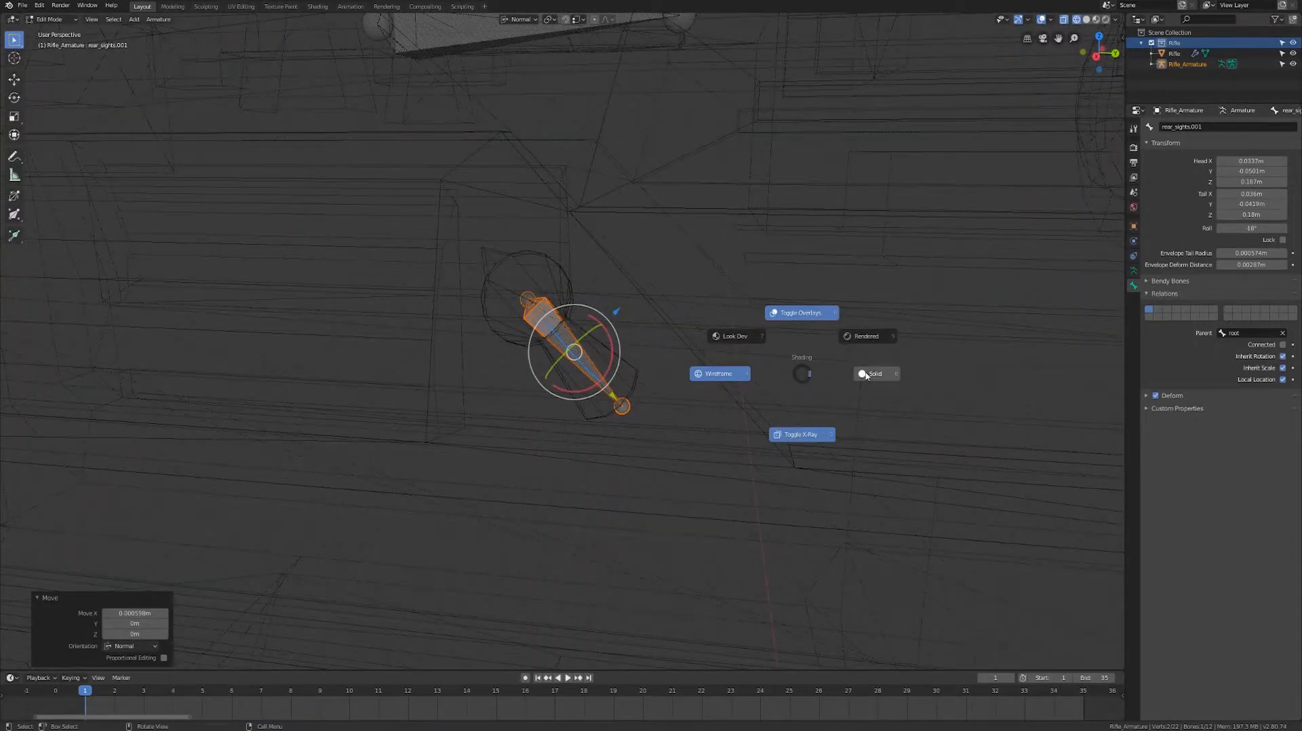
pyautogui.click(866, 374)
pyautogui.moveTo(866, 374); pyautogui.dragTo(707, 430, button='middle')
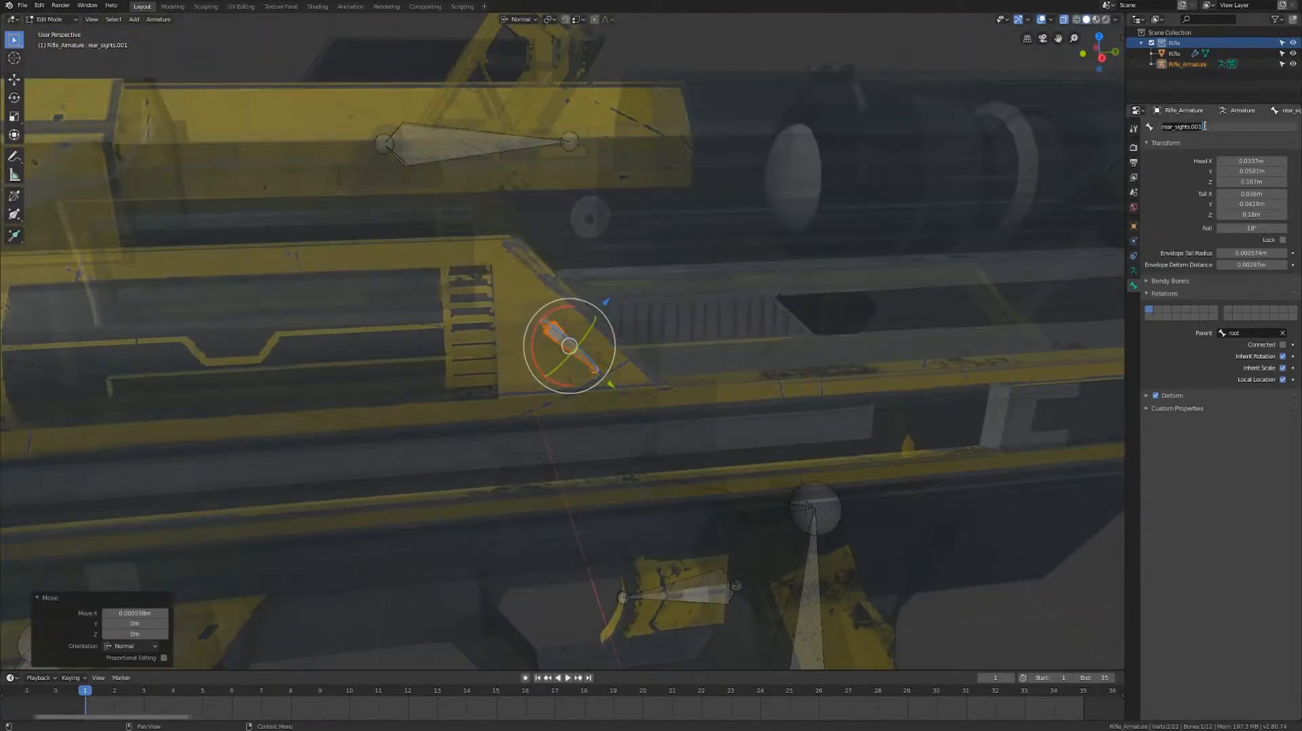
pyautogui.write('safety')
pyautogui.press('Return')
# Duplicate the trigger bone in the right side view and place the copy about 0.124 m back and 0.058 m up.
pyautogui.scroll(-3, 708, 334)
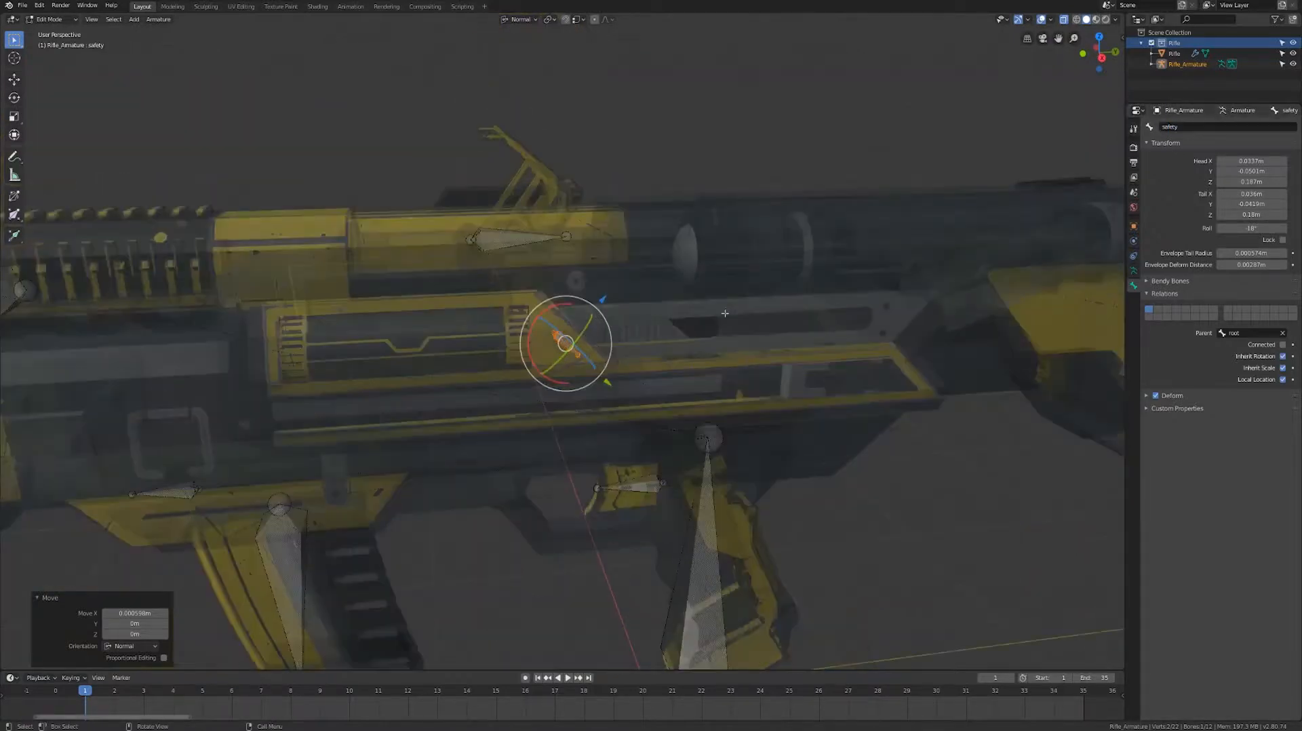
pyautogui.moveTo(707, 334); pyautogui.dragTo(783, 140, button='middle')
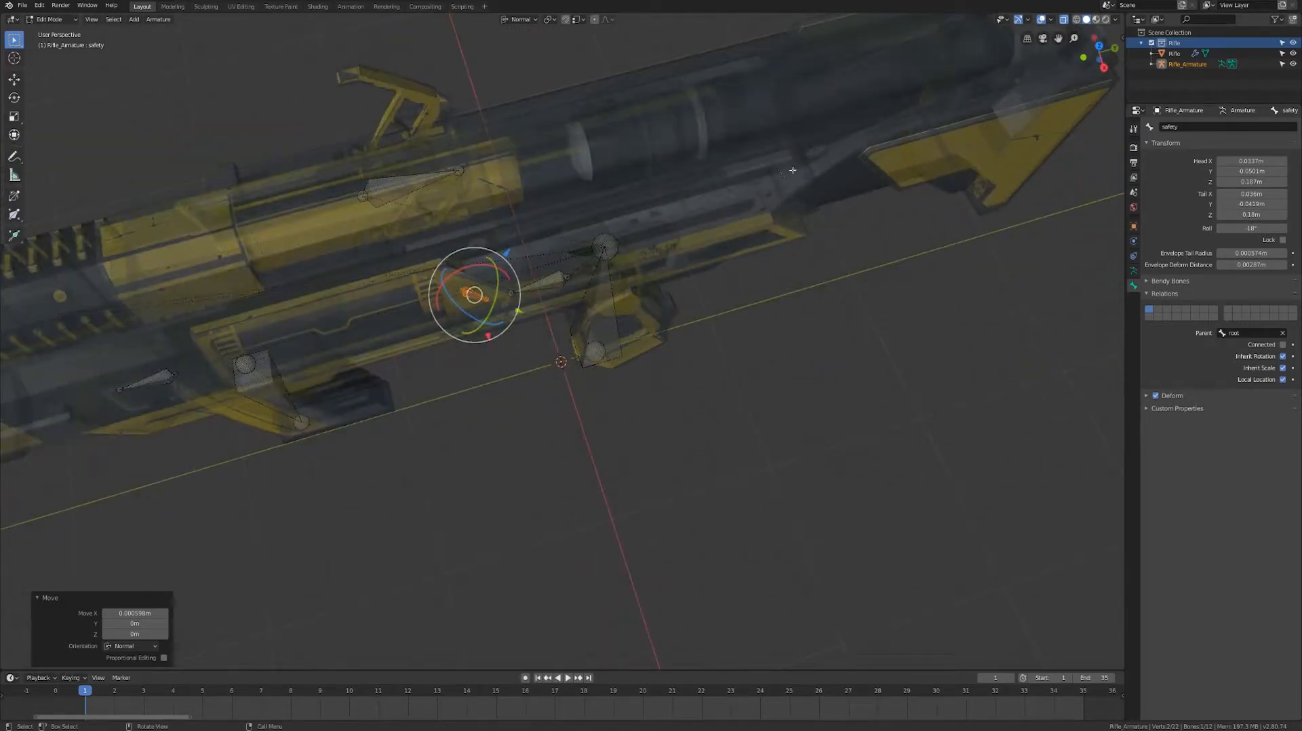
pyautogui.moveTo(754, 201); pyautogui.dragTo(750, 191, button='middle')
pyautogui.moveTo(728, 388); pyautogui.dragTo(715, 394, button='middle')
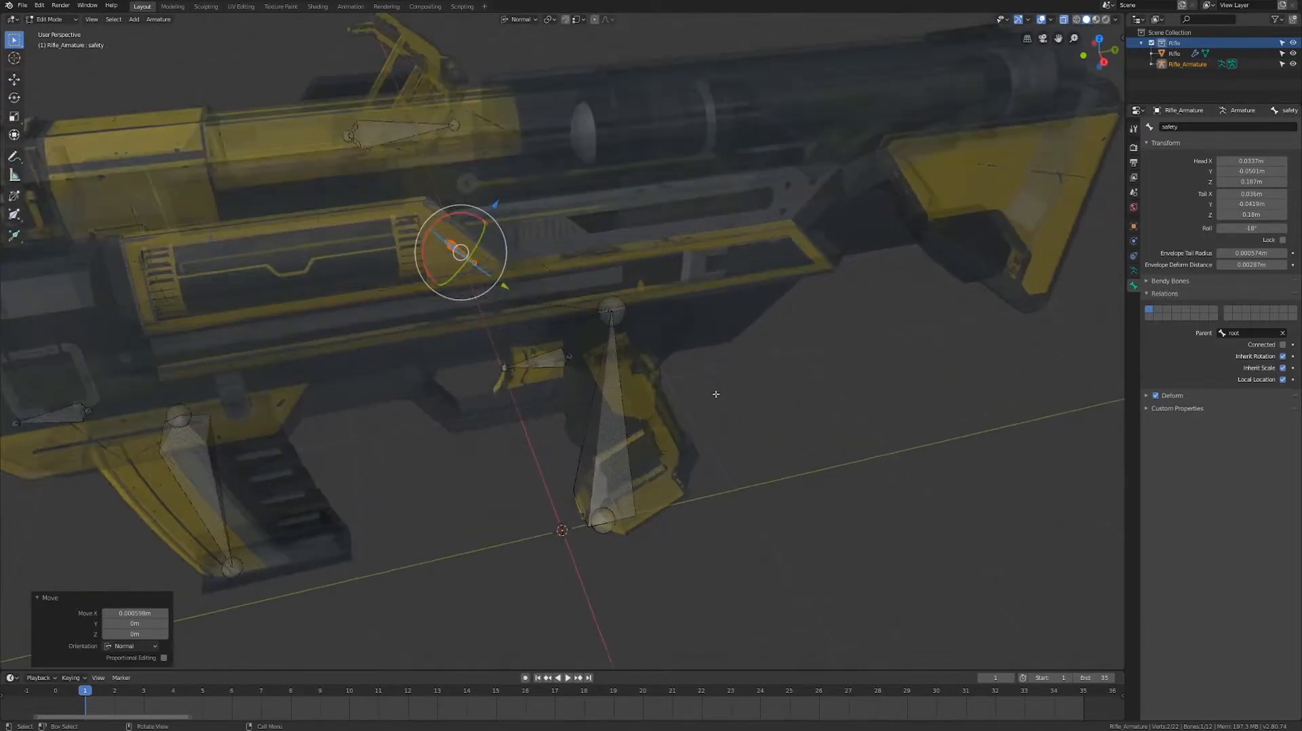
pyautogui.click(567, 383)
pyautogui.click(536, 362)
pyautogui.press('KP_3')
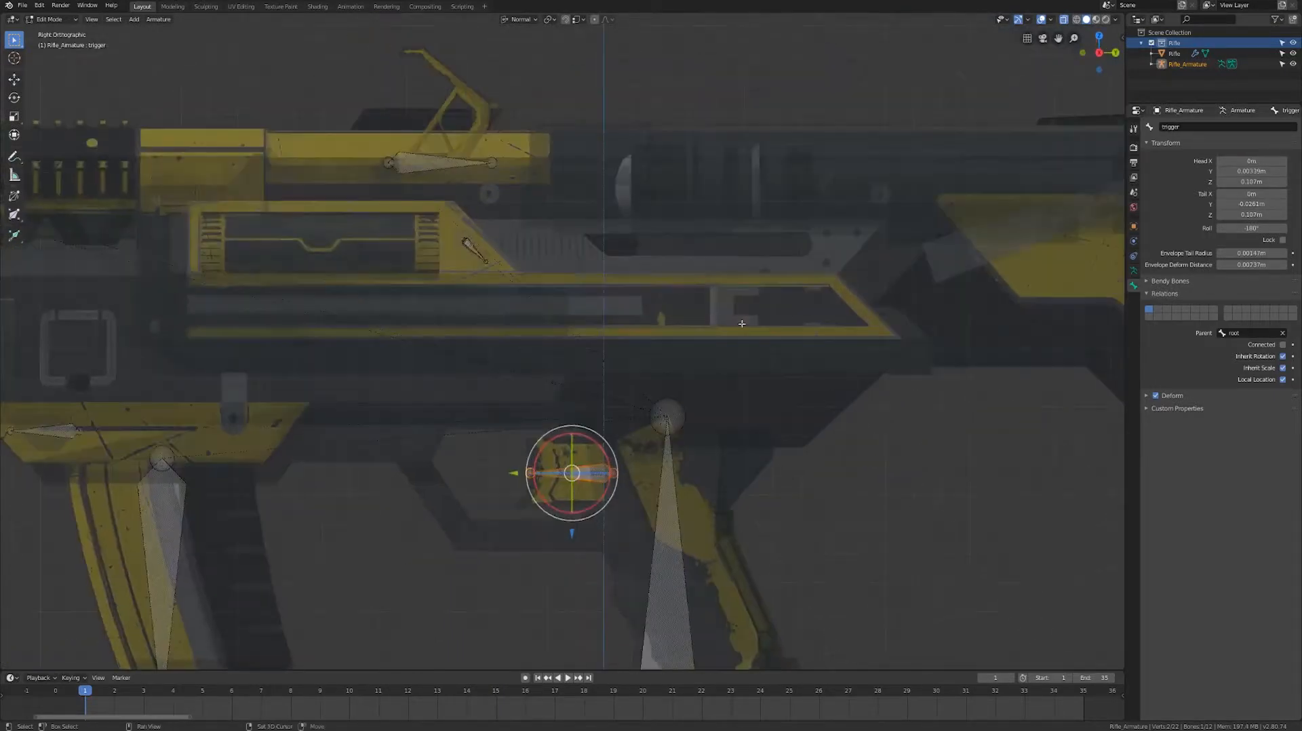
pyautogui.keyDown('shift'); pyautogui.moveTo(741, 323); pyautogui.dragTo(704, 405, button='middle'); pyautogui.keyUp('shift')
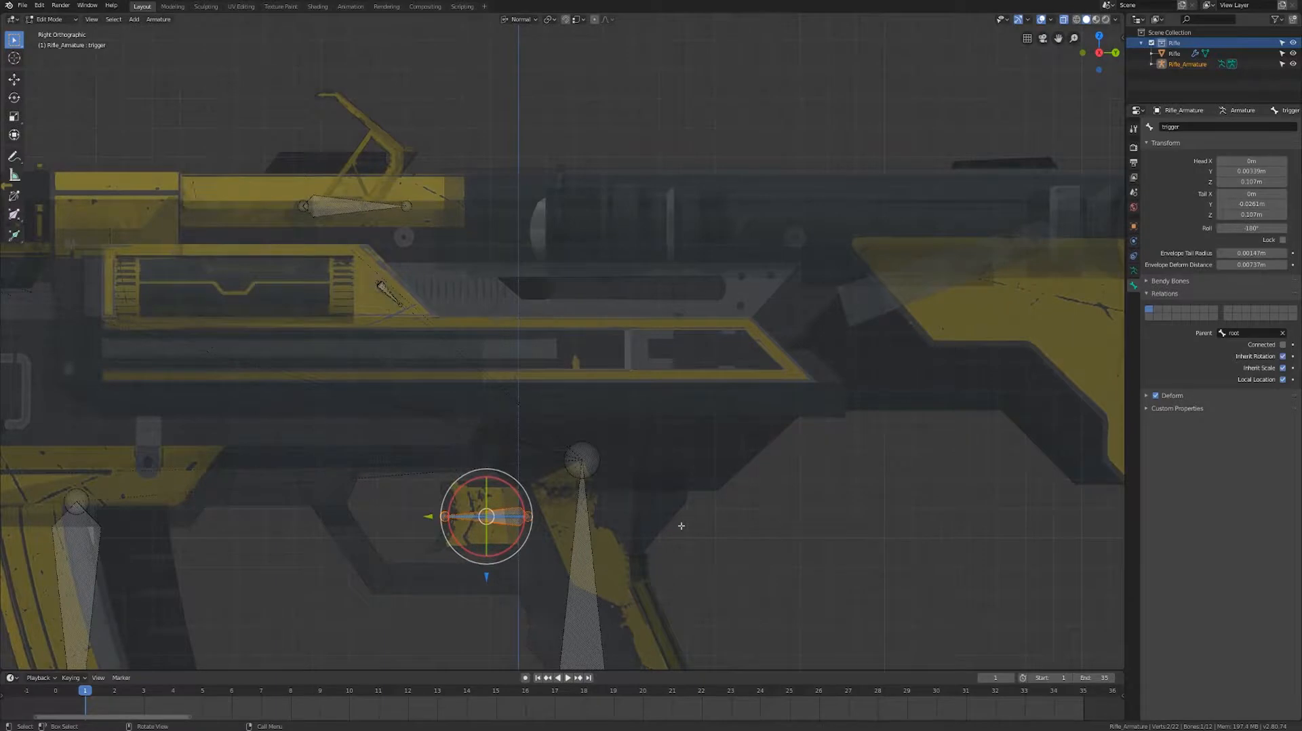
pyautogui.hotkey('shift', 'd')
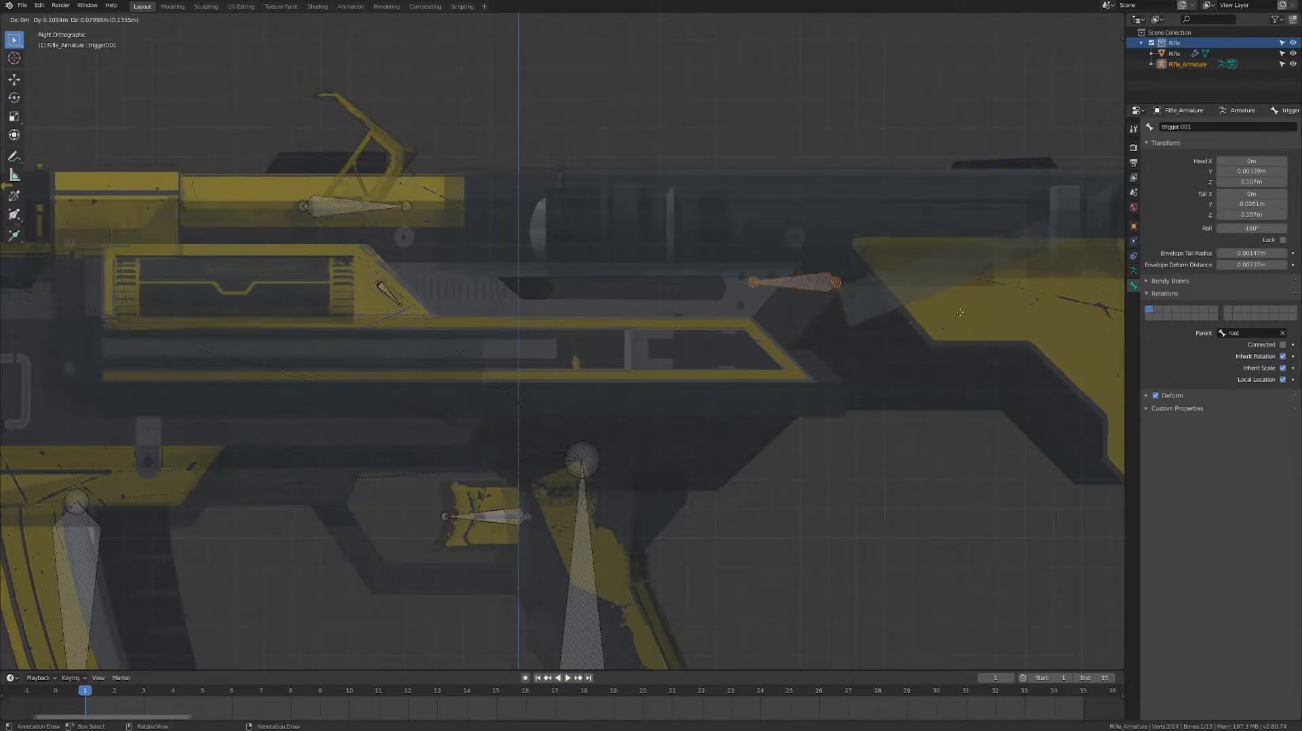
pyautogui.click(1012, 382)
# Move the copied trigger bone about 0.027 m forward and 0.037 m up to the round knob on the rifle's side.
pyautogui.keyDown('shift'); pyautogui.moveTo(918, 444); pyautogui.dragTo(779, 495, button='middle'); pyautogui.keyUp('shift')
pyautogui.scroll(2, 745, 537)
pyautogui.scroll(-2, 770, 456)
pyautogui.press('KP_3')
pyautogui.scroll(3, 779, 493)
pyautogui.press('g')
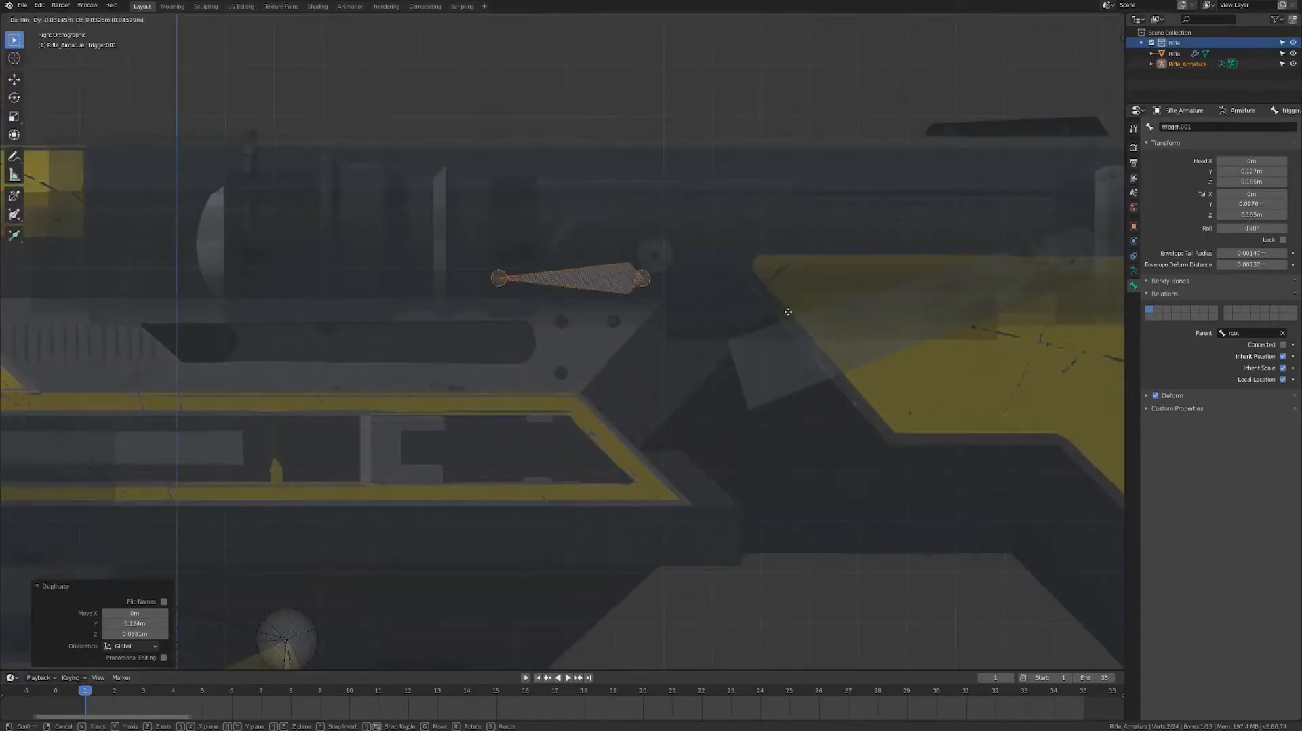
pyautogui.click(805, 303)
# Scale the copied bone to 0.456, centre it on the round side knob, and scale it by 1.057 to fit.
pyautogui.press('s')
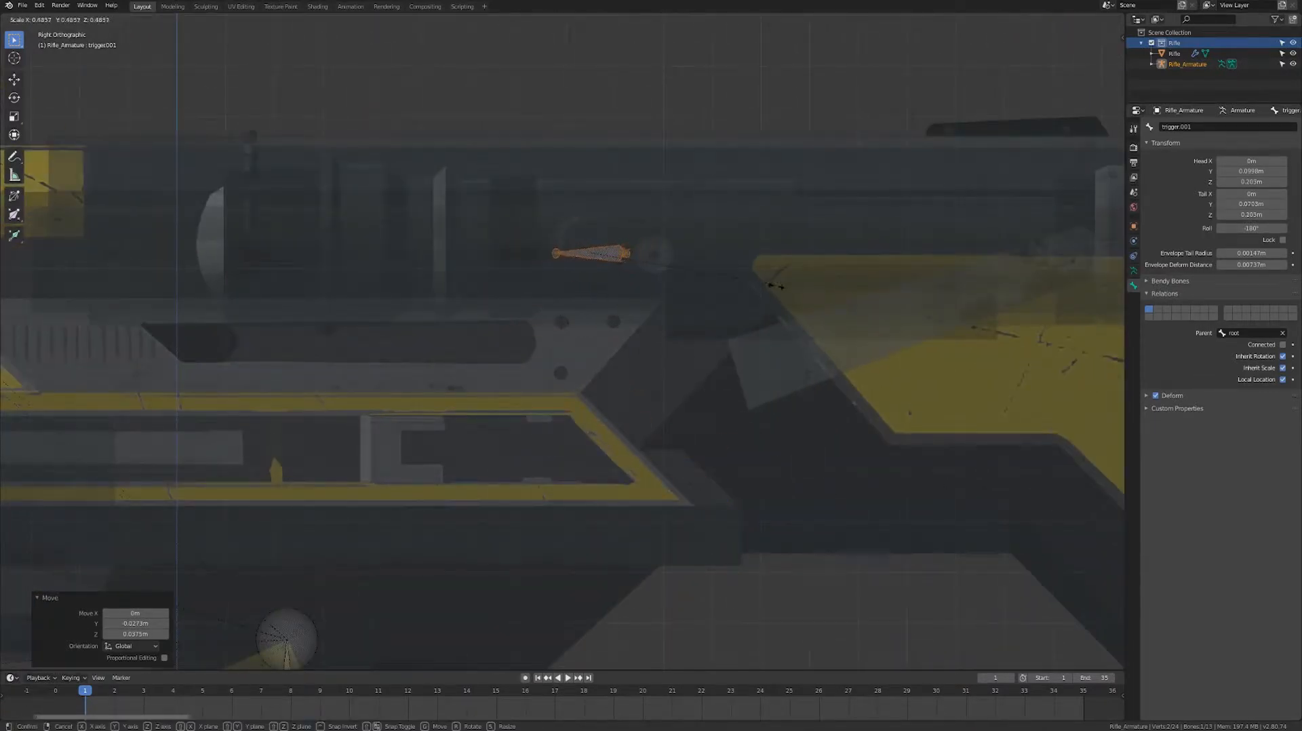
pyautogui.click(764, 305)
pyautogui.scroll(1, 764, 305)
pyautogui.keyDown('shift'); pyautogui.moveTo(764, 305); pyautogui.dragTo(754, 393, button='middle'); pyautogui.keyUp('shift')
pyautogui.scroll(3, 754, 394)
pyautogui.press('s')
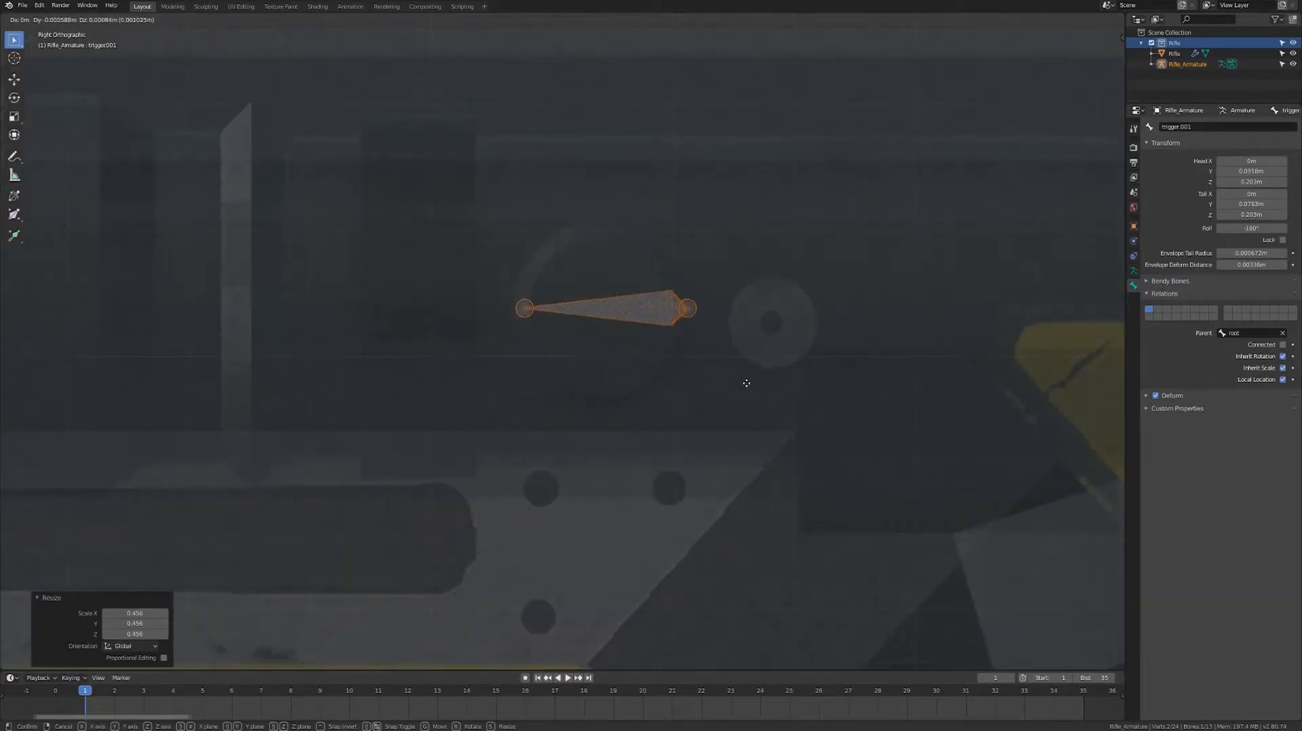
pyautogui.click(848, 378)
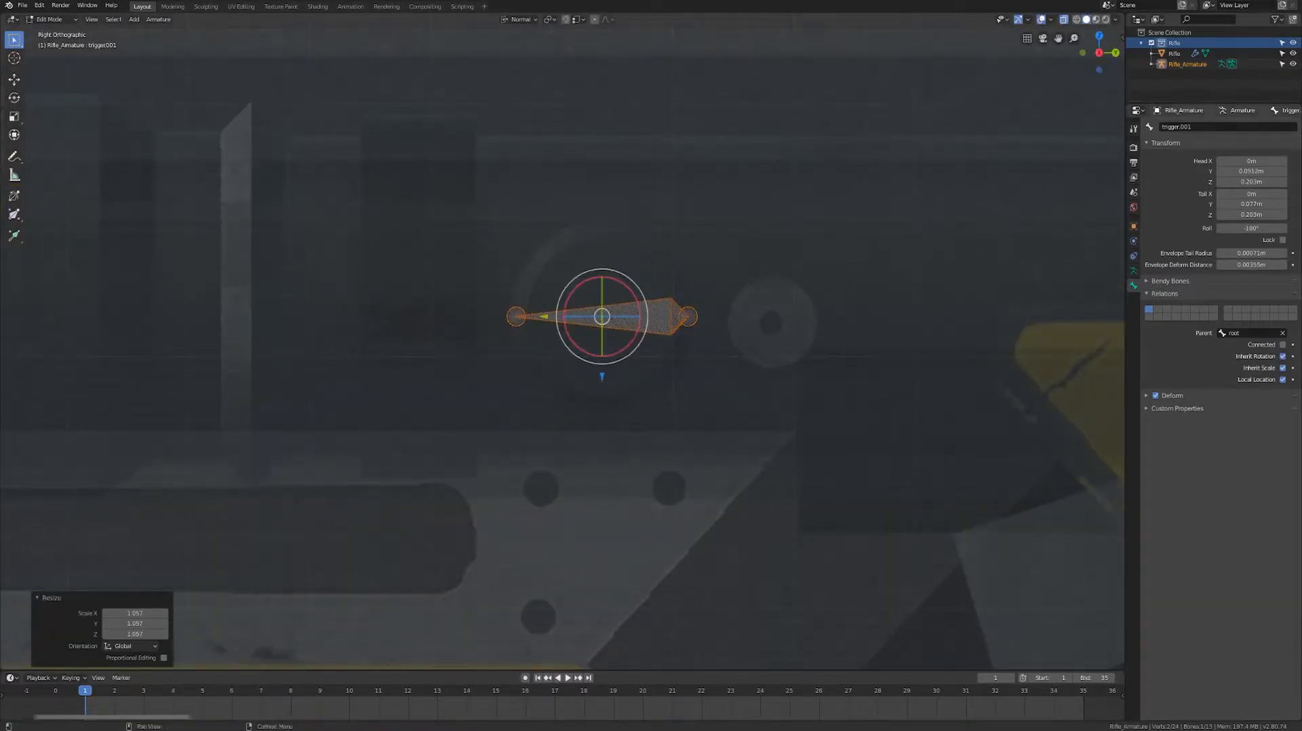
# Set the knob bone's roll to 0°.
pyautogui.click(1245, 228)
pyautogui.write('0')
pyautogui.press('Return')
# Move the knob bone outward along its local X axis to an X position of about 0.038 m, inside the side knob.
pyautogui.moveTo(579, 373); pyautogui.dragTo(399, 272, button='middle')
pyautogui.press('g')
pyautogui.press('x')
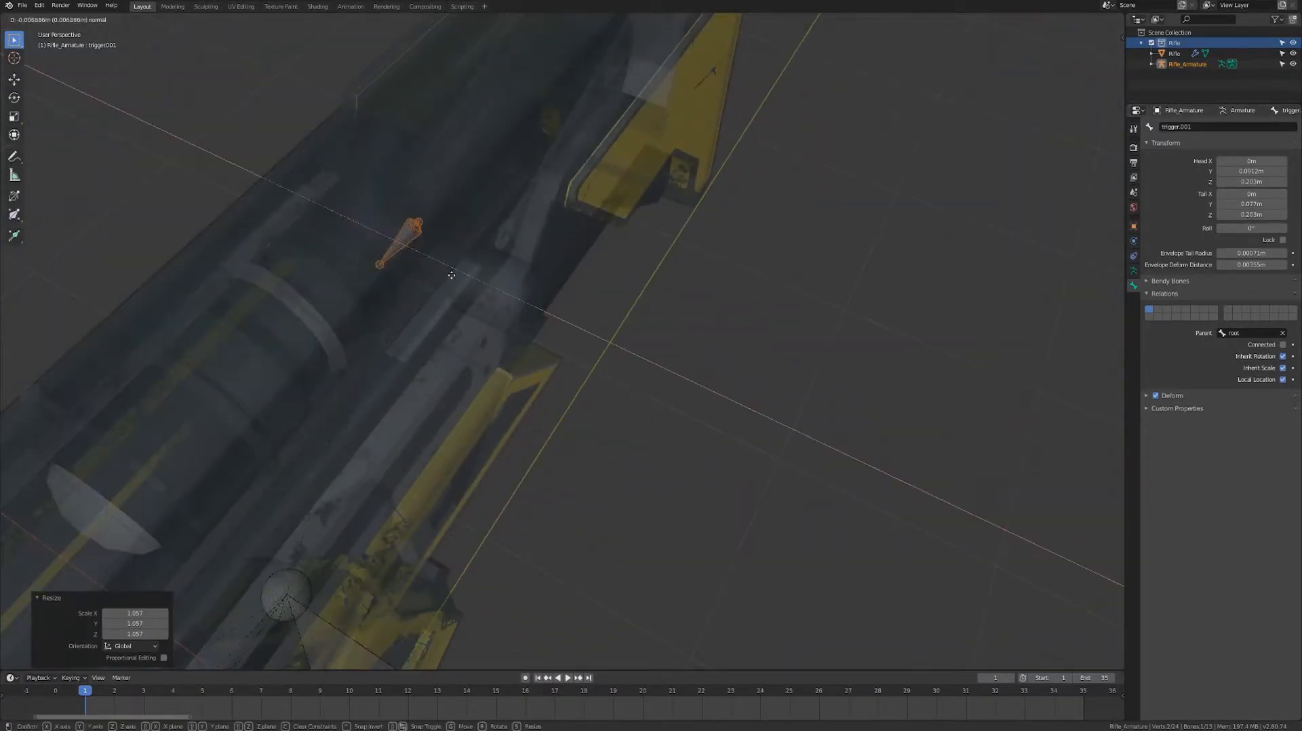
pyautogui.click(552, 332)
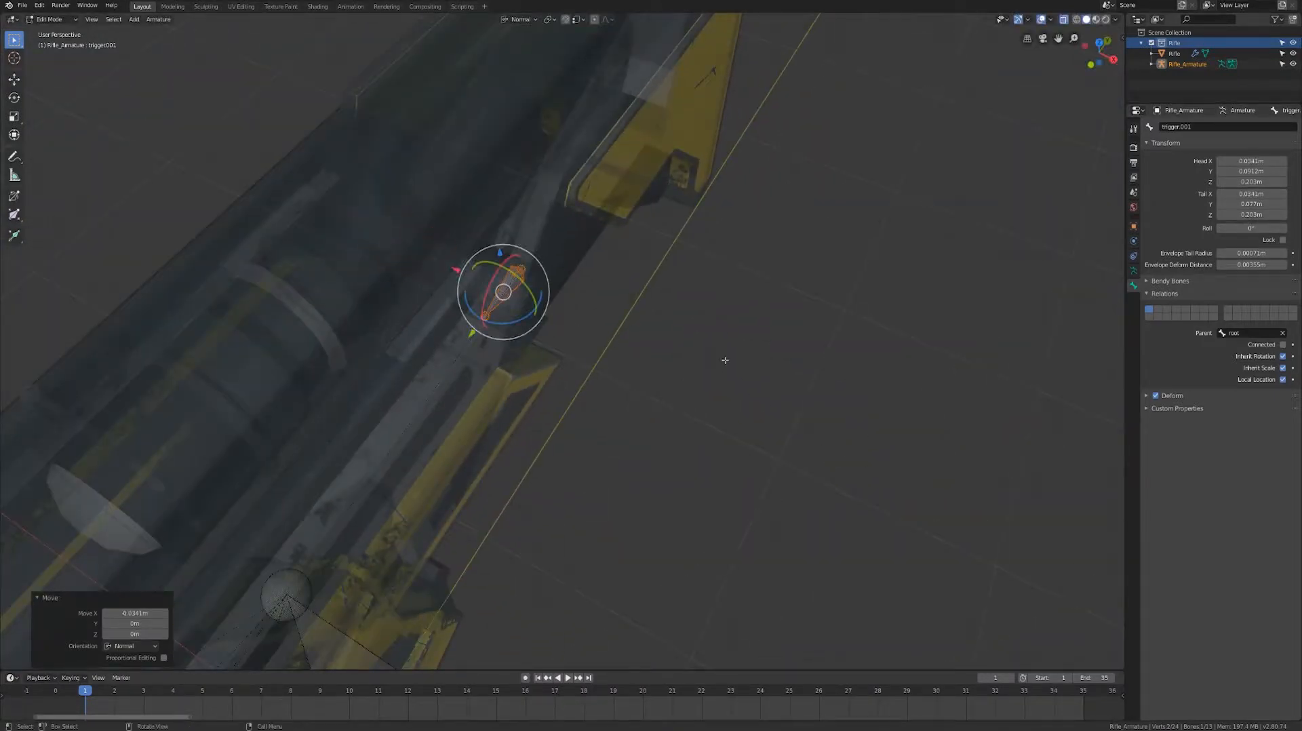
pyautogui.moveTo(720, 360); pyautogui.dragTo(919, 398, button='middle')
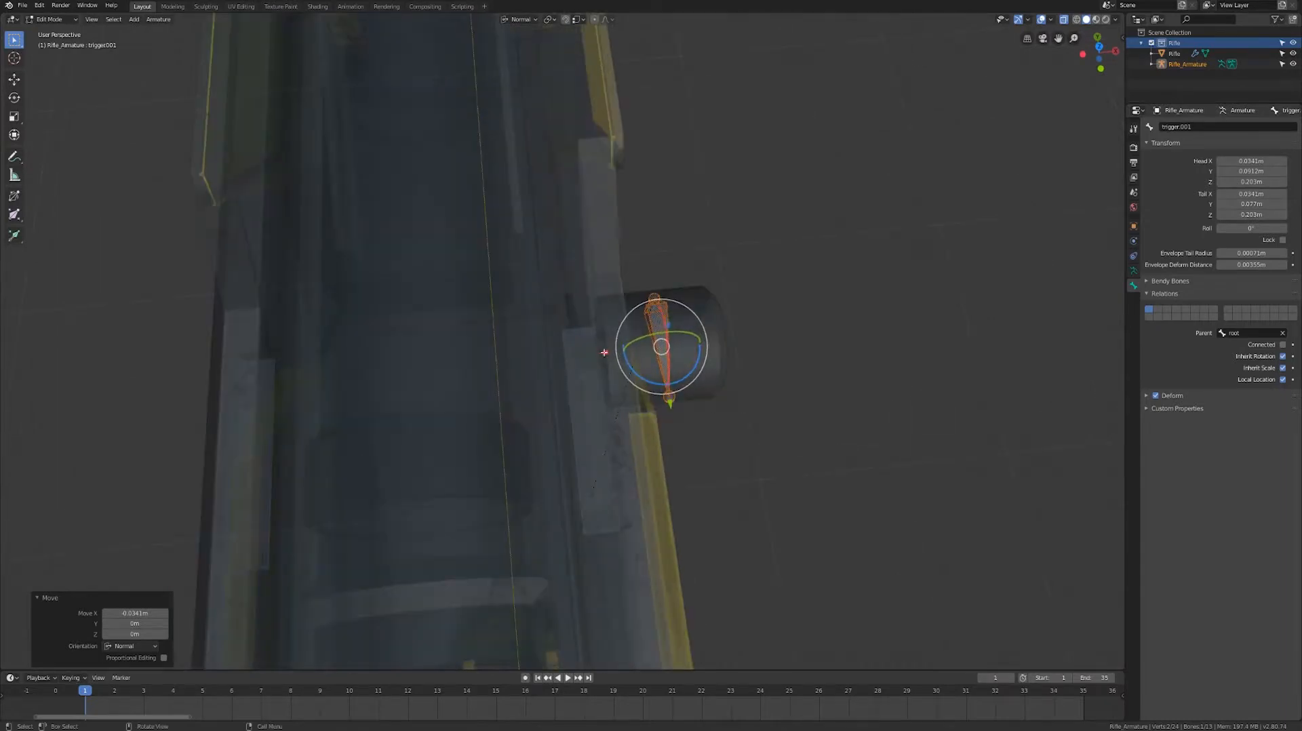
pyautogui.press('g')
pyautogui.press('x')
pyautogui.click(766, 399)
pyautogui.press('KP_3')
# Rename the knob bone to scope_transform.
pyautogui.moveTo(766, 399); pyautogui.dragTo(806, 352, button='middle')
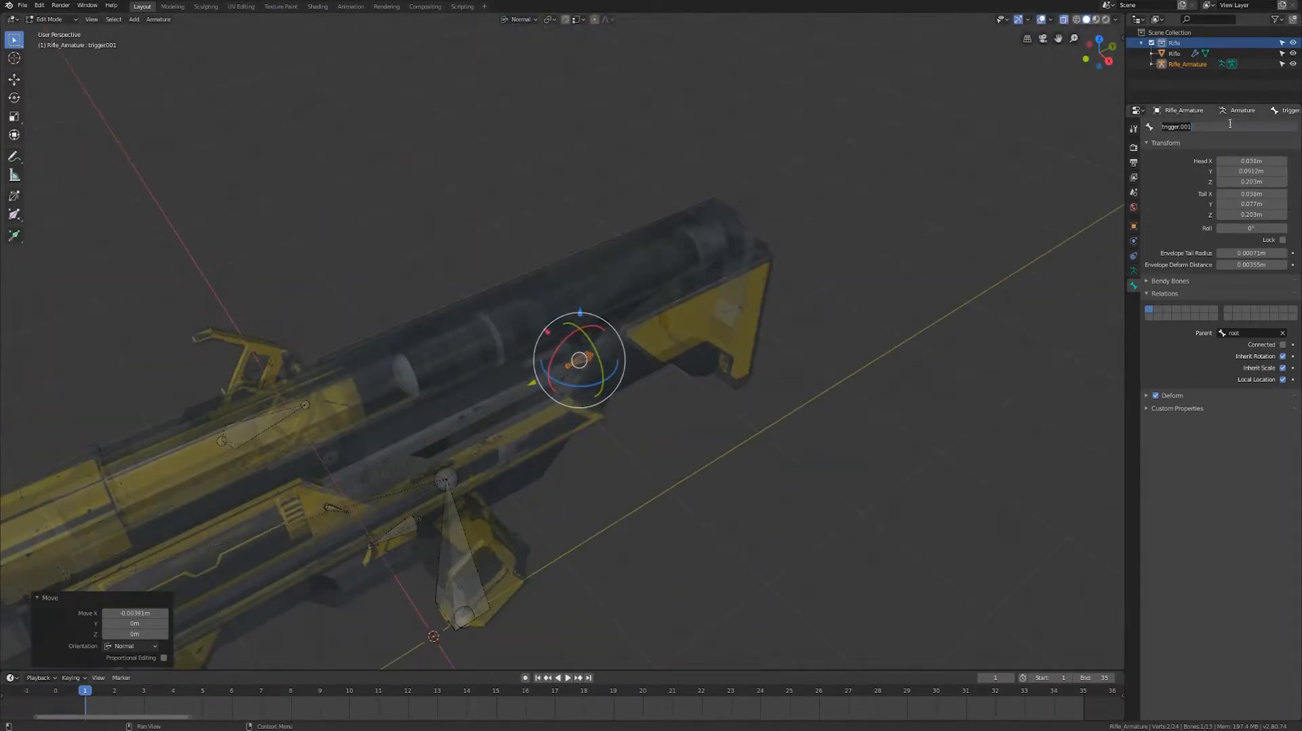
pyautogui.write('scope_transform')
pyautogui.press('Return')
pyautogui.moveTo(597, 406); pyautogui.dragTo(636, 379, button='middle')
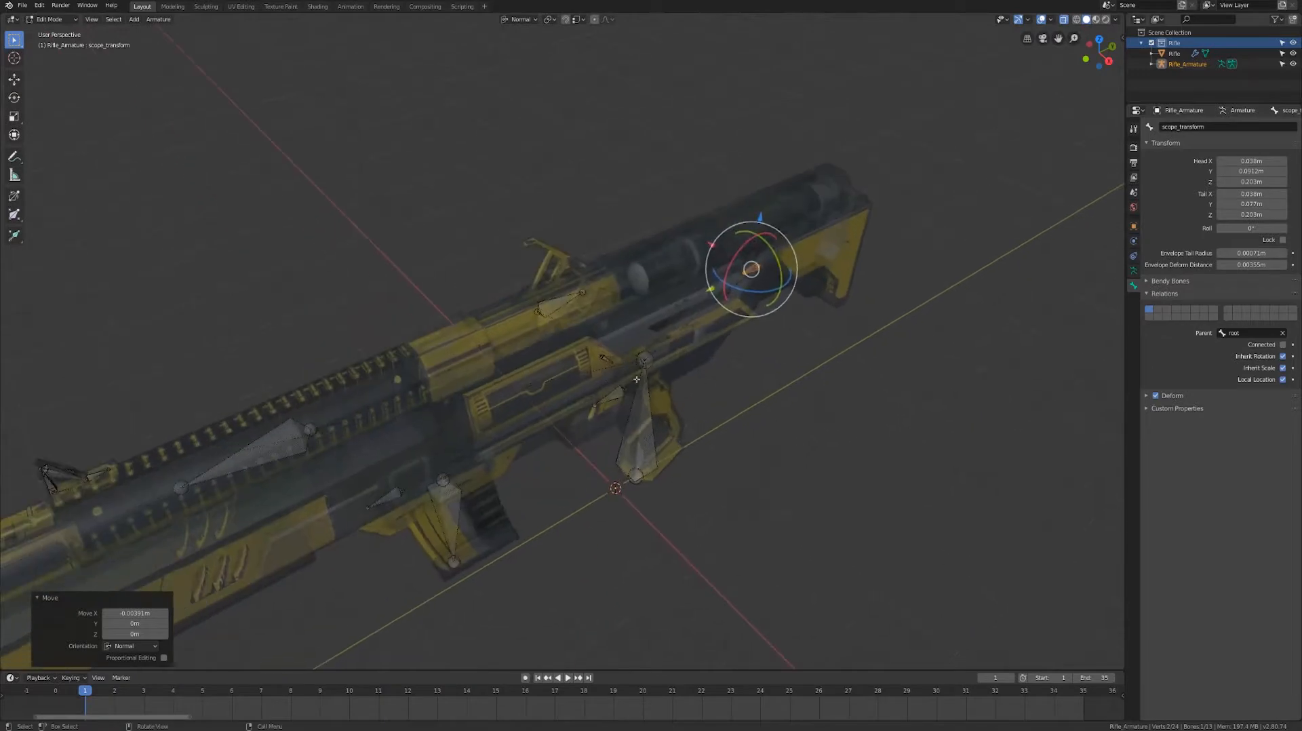
pyautogui.moveTo(580, 266); pyautogui.dragTo(825, 336, button='middle')
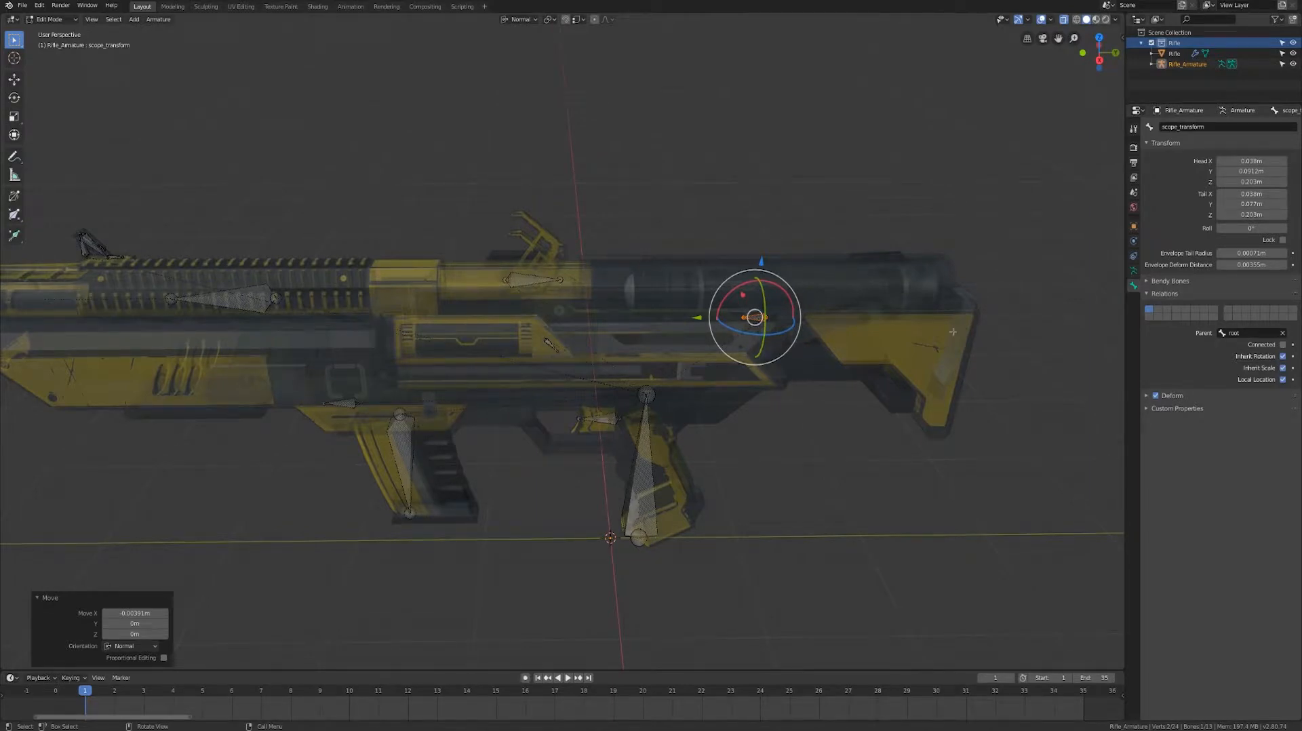
pyautogui.moveTo(953, 331); pyautogui.dragTo(882, 391, button='middle')
pyautogui.scroll(3, 960, 376)
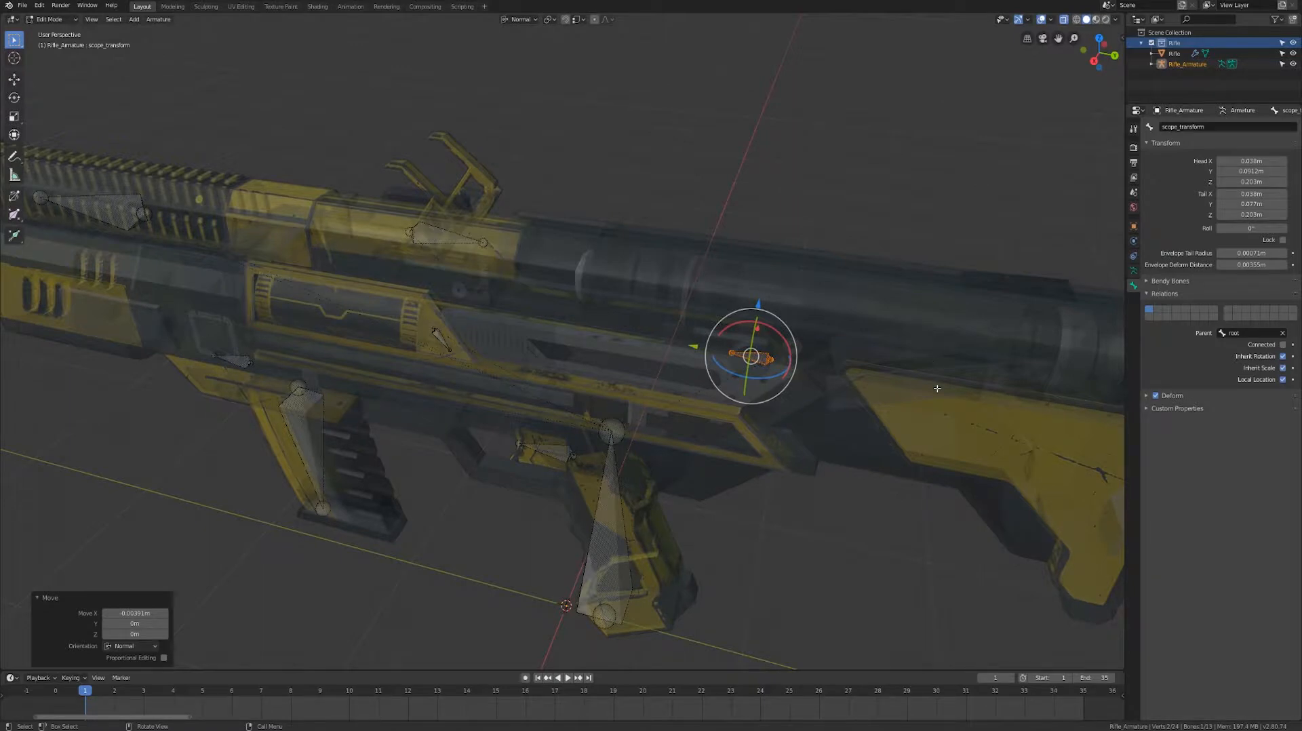
pyautogui.moveTo(959, 438); pyautogui.dragTo(718, 387, button='middle')
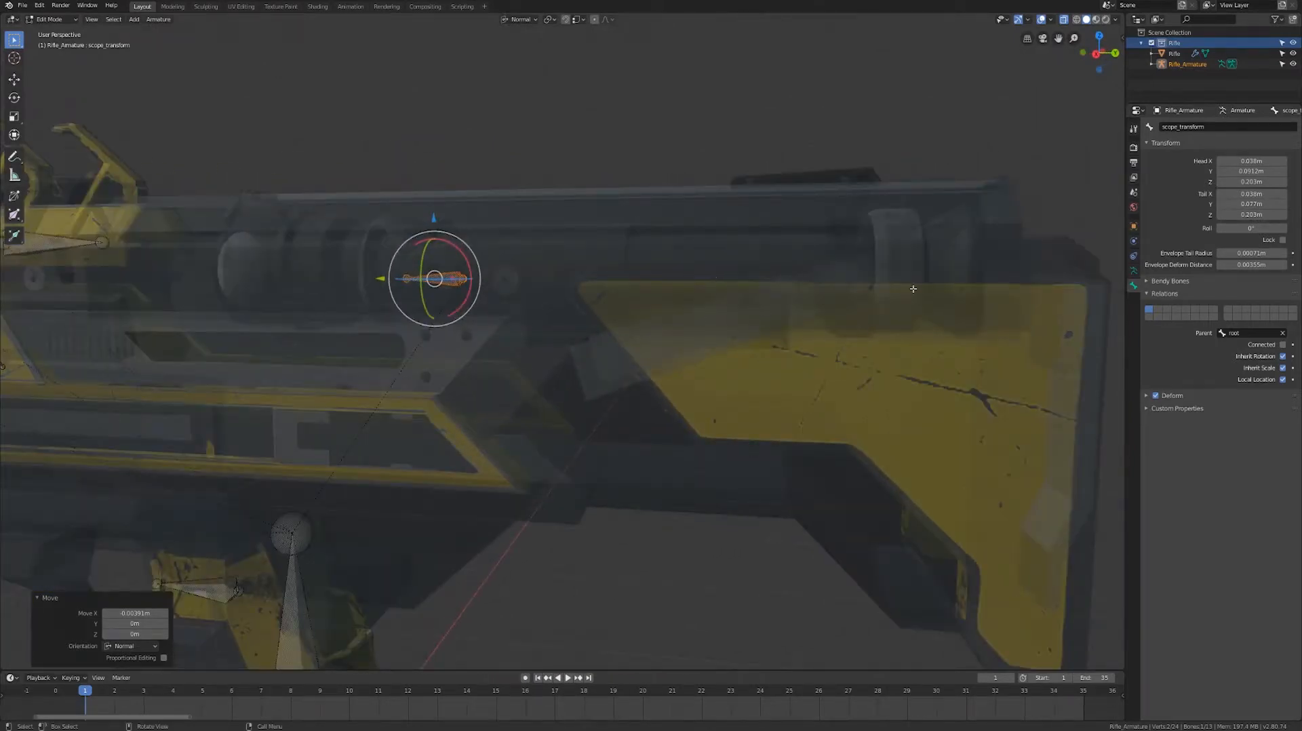
# Leave armature editing, select the Rifle mesh, and open it in Edit Mode with X-ray turned off.
pyautogui.hotkey('ctrl', 'Tab')
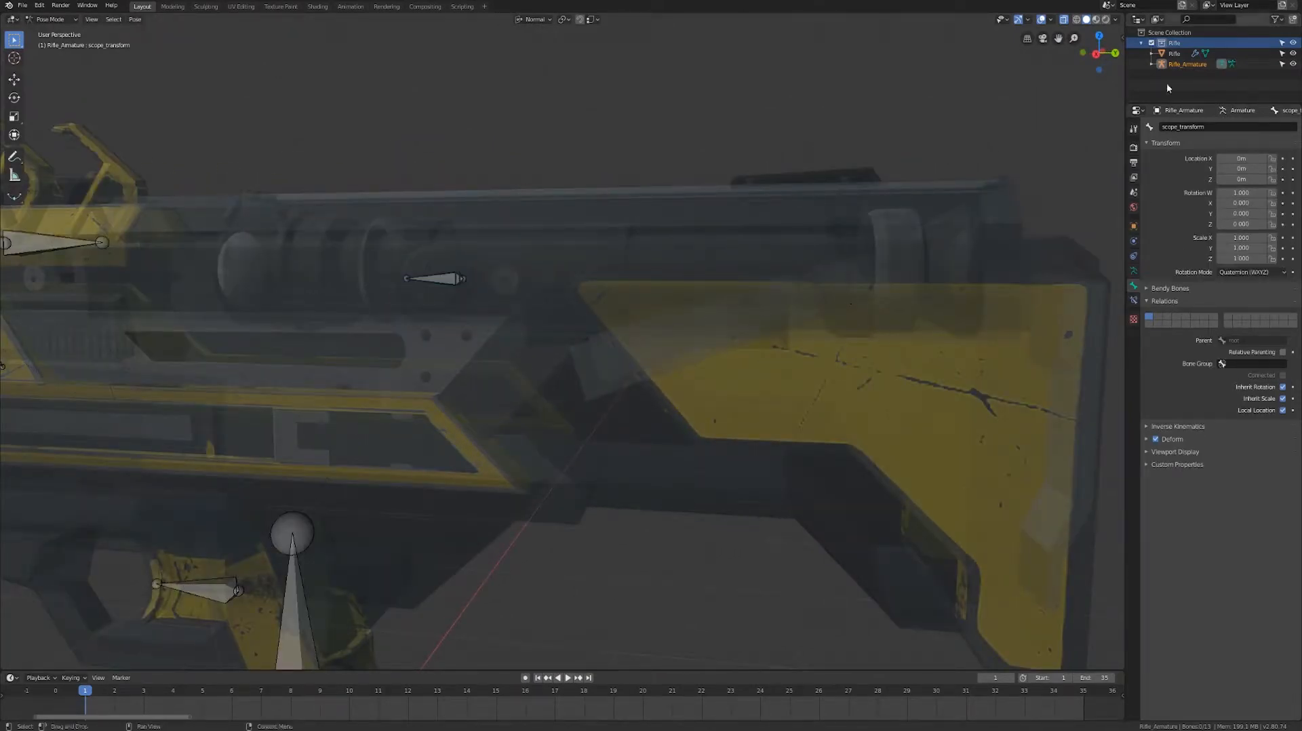
pyautogui.click(1178, 54)
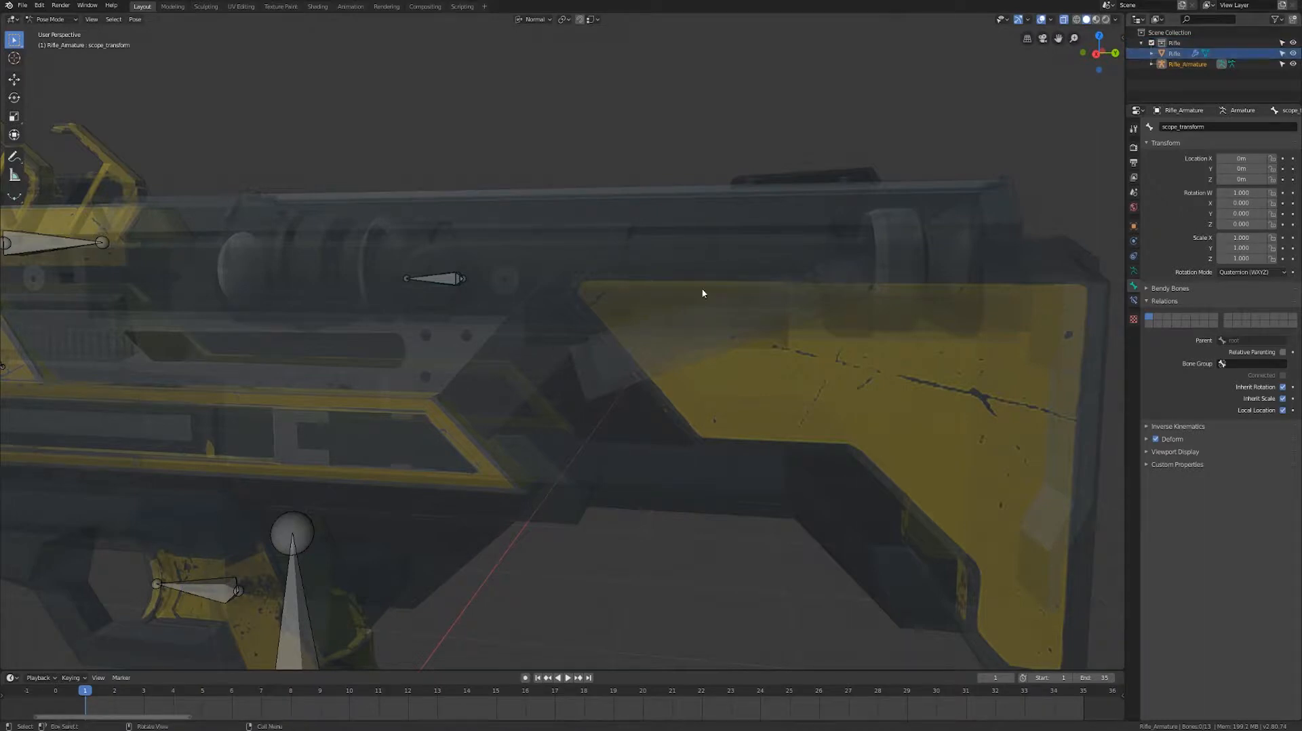
pyautogui.hotkey('ctrl', 'Tab')
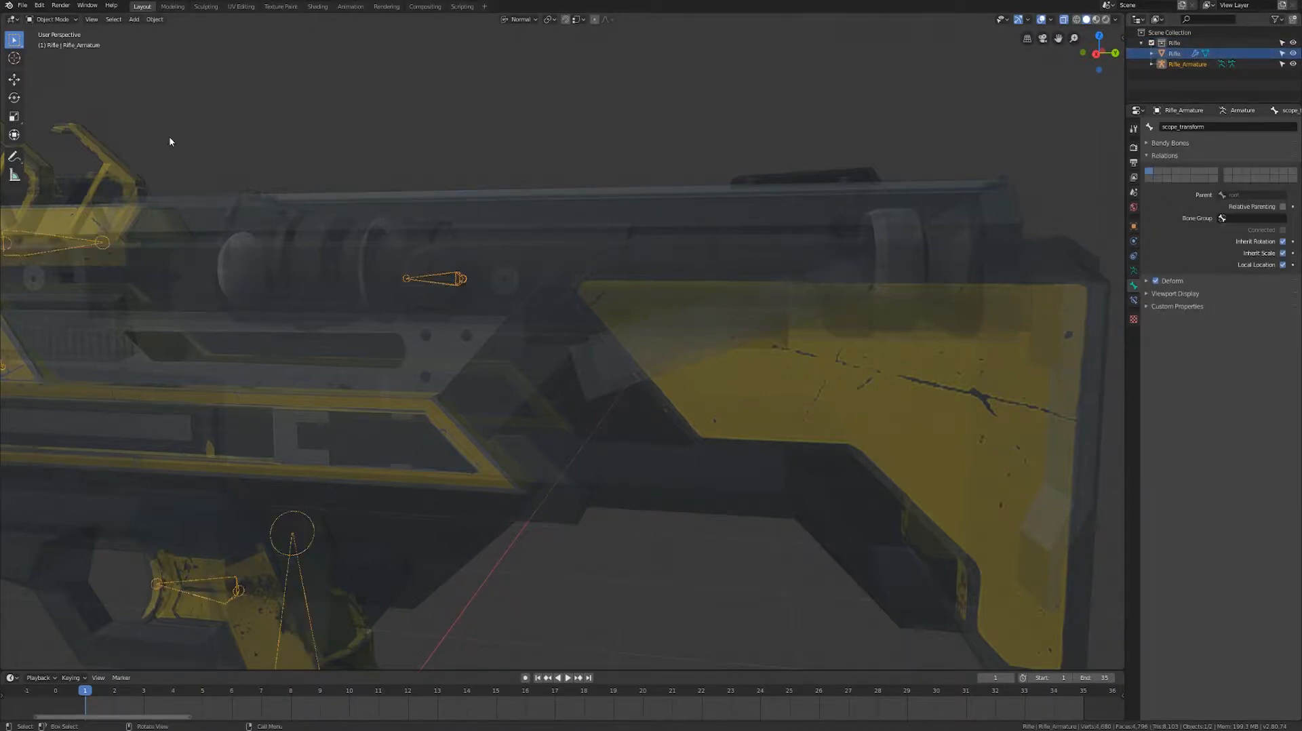
pyautogui.click(684, 263)
pyautogui.press('Tab')
pyautogui.hotkey('alt', 'z')
pyautogui.scroll(-4, 813, 285)
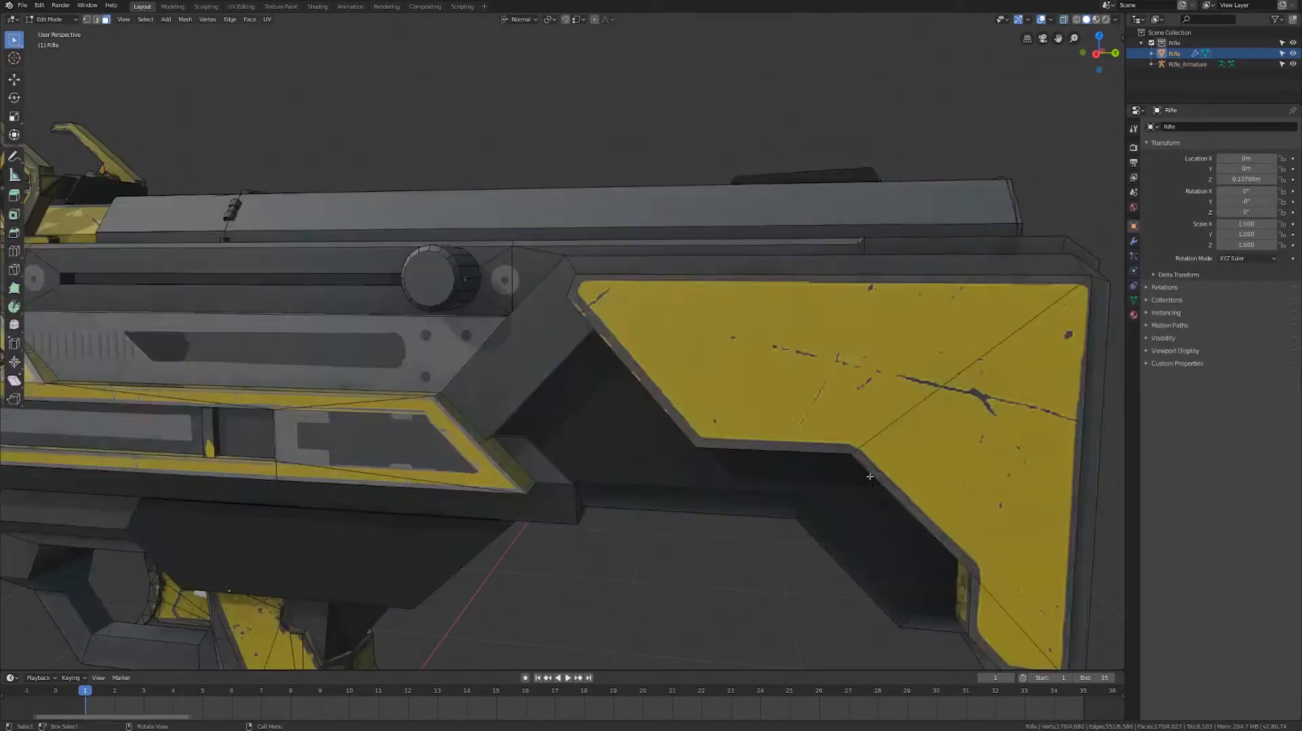
pyautogui.moveTo(879, 306); pyautogui.dragTo(712, 339, button='middle')
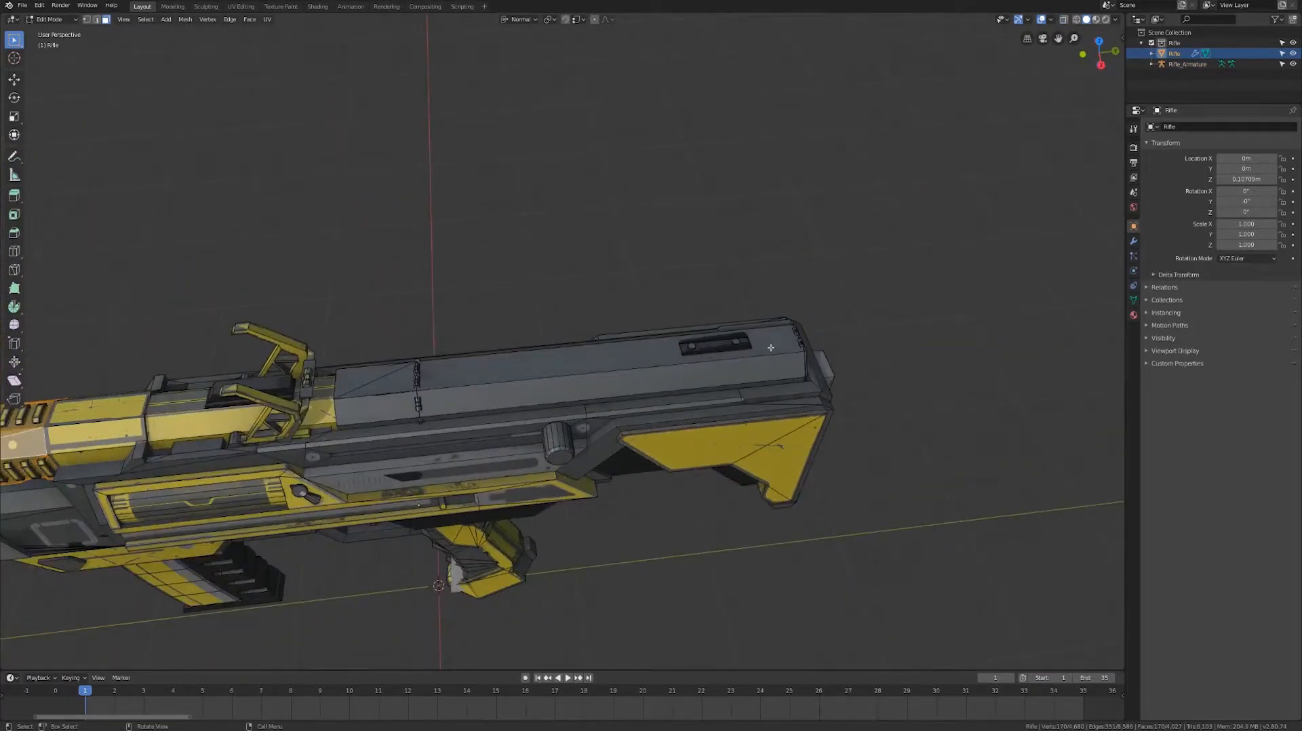
# Select the rear upper body, sights and stock with all seam-linked faces and hide them to expose the internal scope.
pyautogui.press('b')
pyautogui.press('Escape')
pyautogui.moveTo(784, 305); pyautogui.dragTo(825, 335, button='middle')
pyautogui.press('b')
pyautogui.moveTo(624, 303); pyautogui.dragTo(1078, 540)
pyautogui.press('b')
pyautogui.moveTo(274, 285); pyautogui.dragTo(538, 407)
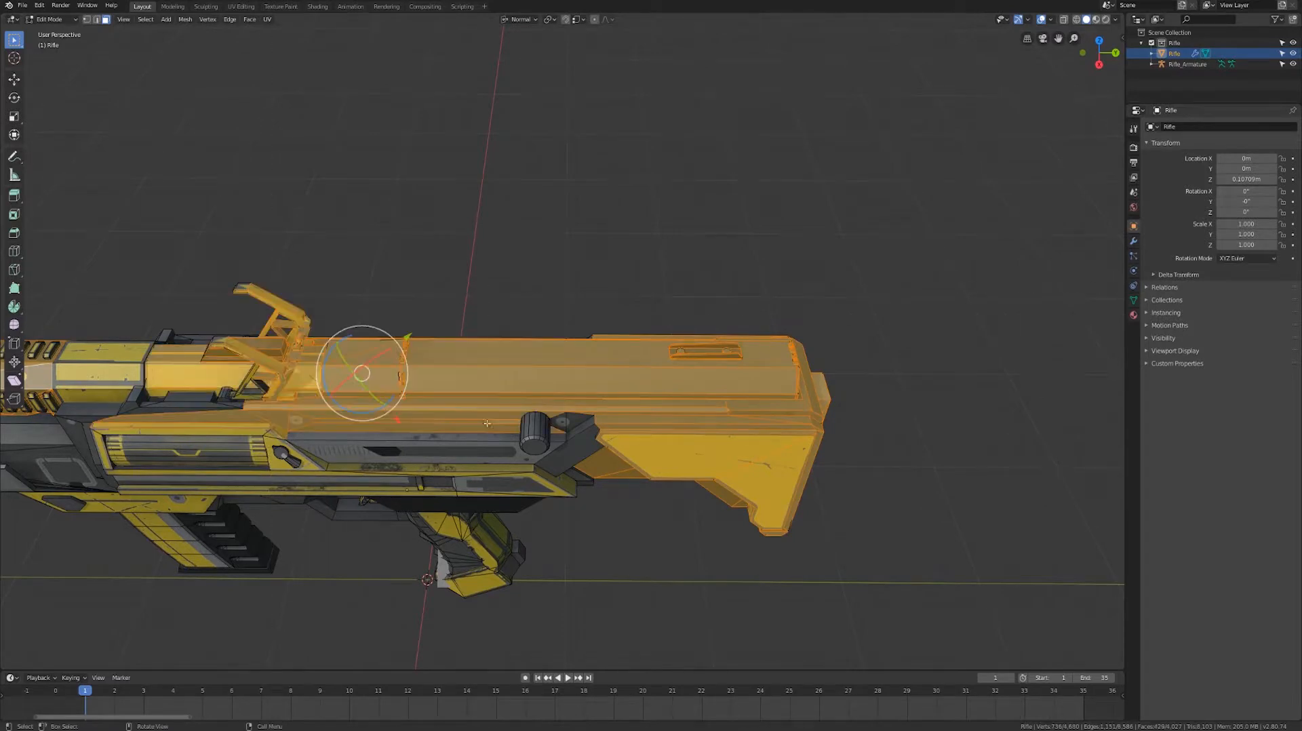
pyautogui.hotkey('ctrl', 'l')
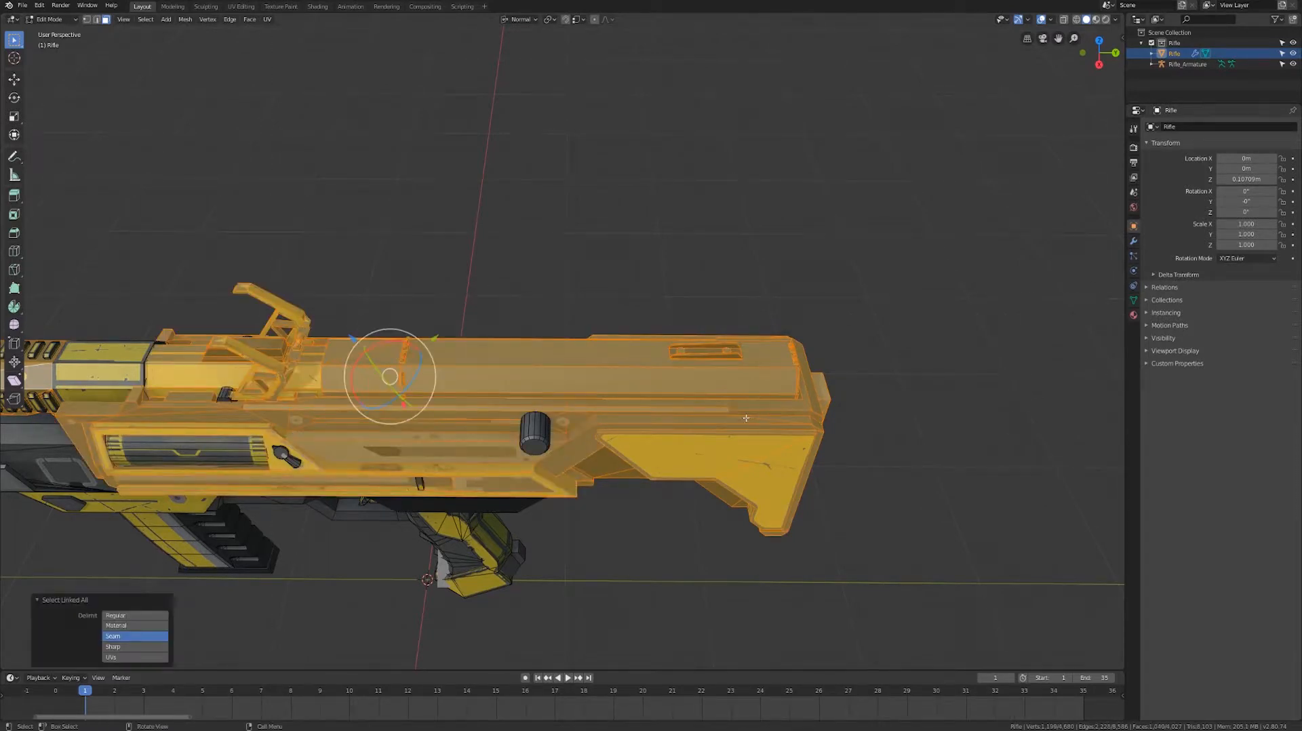
pyautogui.press('h')
pyautogui.moveTo(876, 443); pyautogui.dragTo(869, 393, button='middle')
pyautogui.scroll(5, 869, 392)
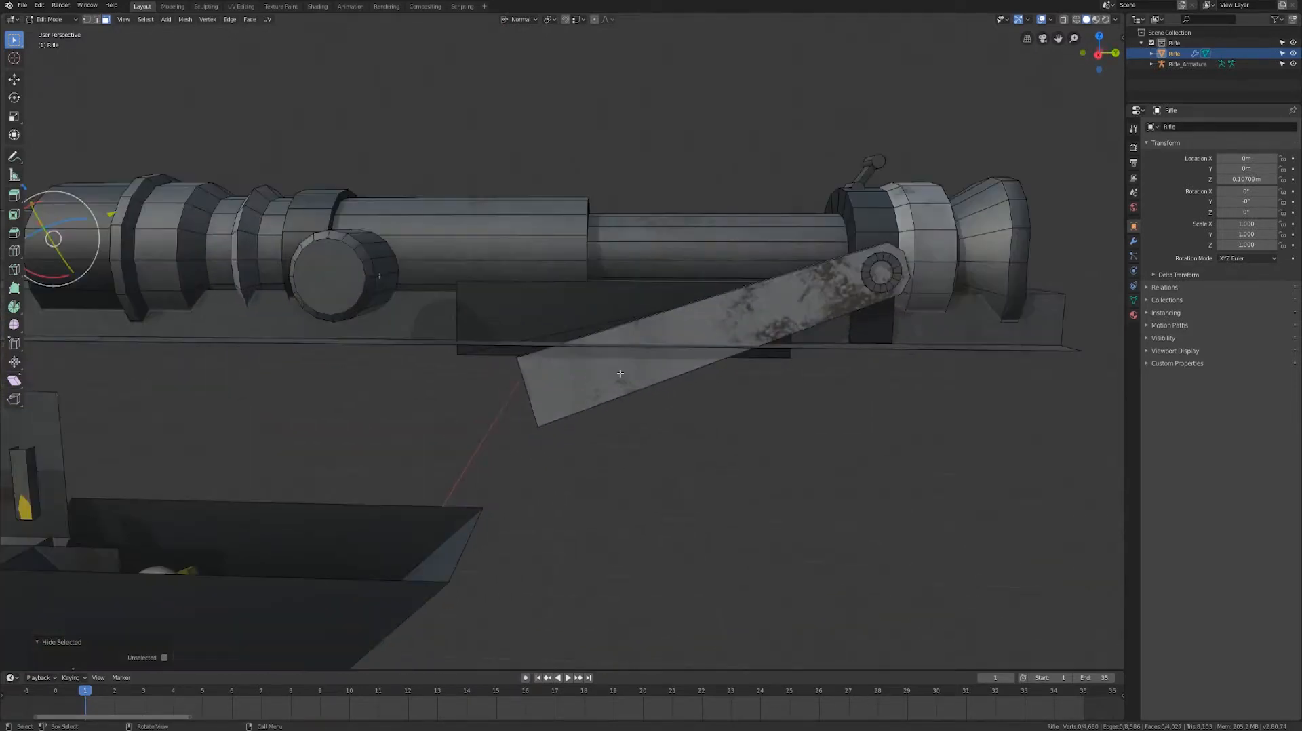
# Annotate the exposed scope with direction arrows along the lifting arm, forward along the tube and upward at the small top lever.
pyautogui.moveTo(540, 381)
pyautogui.mouseDown()
pyautogui.moveTo(757, 312)
pyautogui.moveTo(777, 323)
pyautogui.mouseUp()
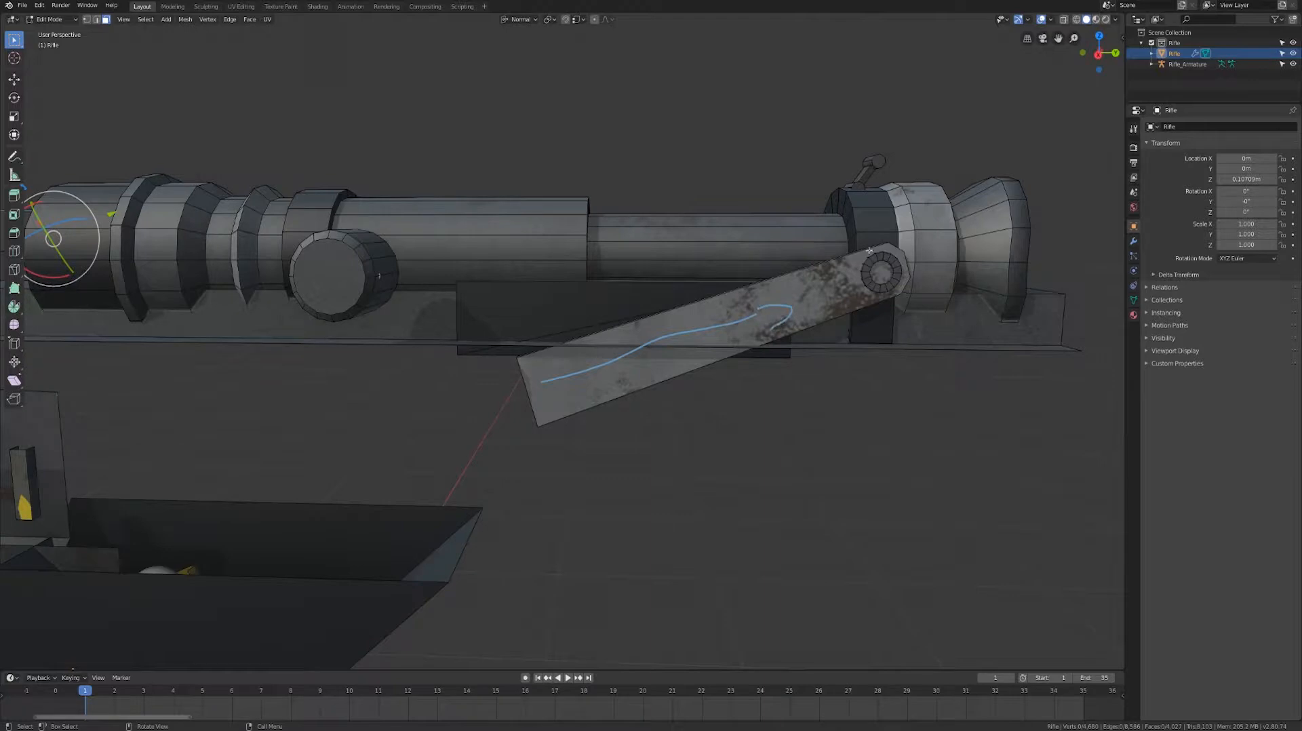
pyautogui.moveTo(889, 259)
pyautogui.mouseDown()
pyautogui.moveTo(750, 257)
pyautogui.moveTo(775, 265)
pyautogui.mouseUp()
pyautogui.scroll(-1, 938, 325)
pyautogui.keyDown('shift'); pyautogui.moveTo(898, 288); pyautogui.dragTo(794, 355, button='middle'); pyautogui.keyUp('shift')
pyautogui.scroll(2, 759, 241)
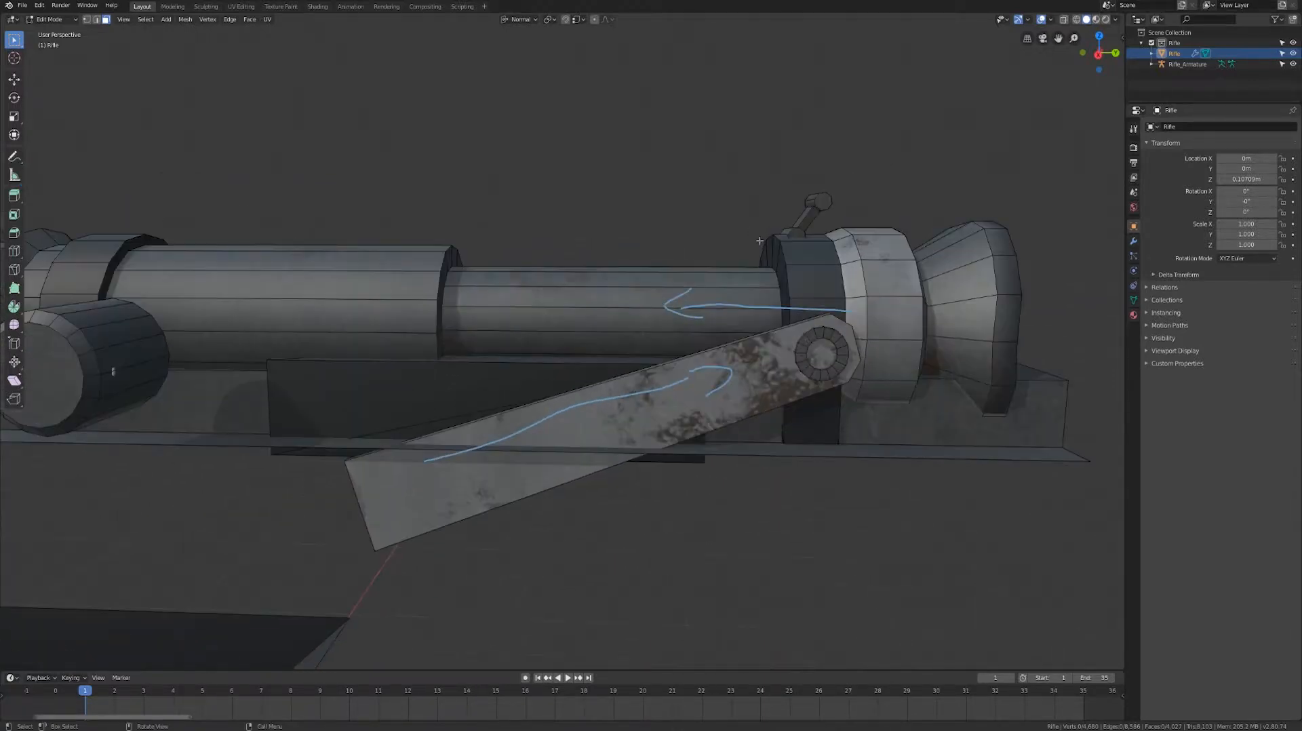
pyautogui.moveTo(798, 230)
pyautogui.mouseDown()
pyautogui.moveTo(819, 198)
pyautogui.moveTo(823, 211)
pyautogui.mouseUp()
pyautogui.keyDown('shift'); pyautogui.moveTo(574, 541); pyautogui.dragTo(822, 522, button='middle'); pyautogui.keyUp('shift')
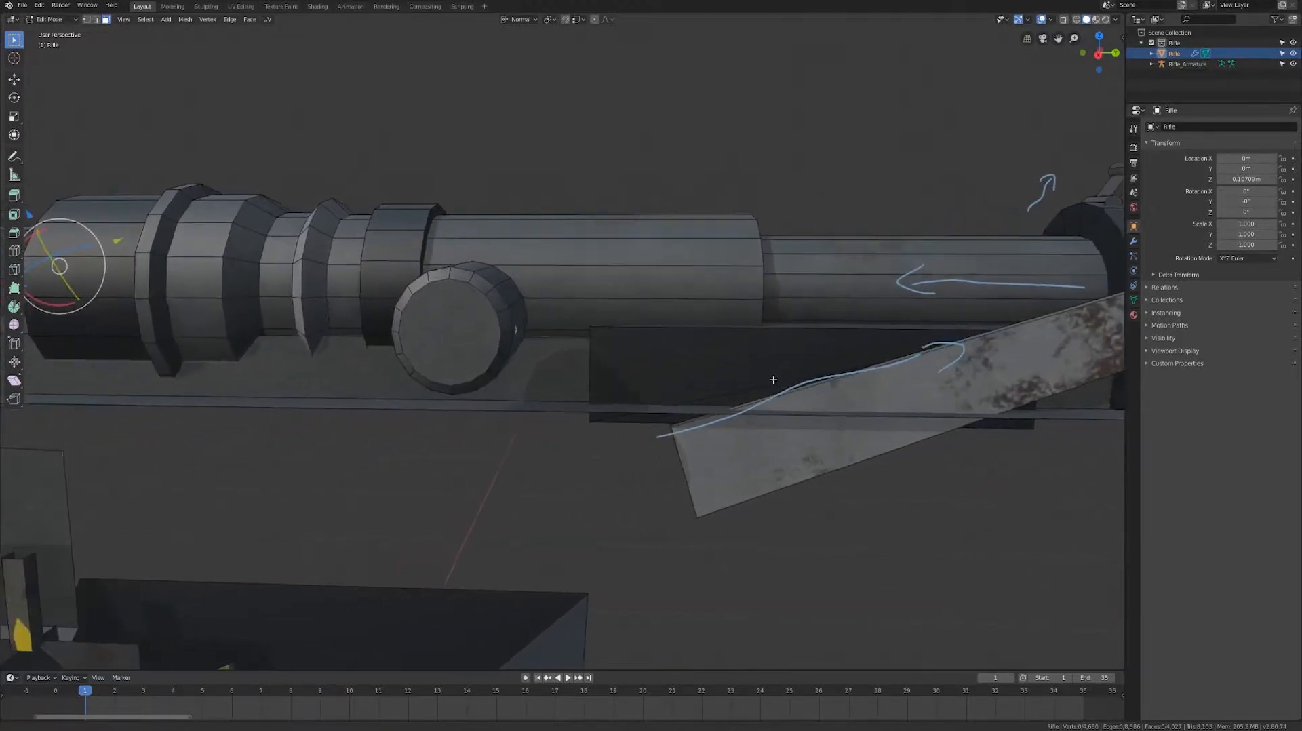
# Annotate an upward arrow at the rear end of the scope's base rail and a forward arrow from the block beneath the tube.
pyautogui.scroll(-3, 285, 381)
pyautogui.keyDown('shift'); pyautogui.moveTo(786, 336); pyautogui.dragTo(563, 330, button='middle'); pyautogui.keyUp('shift')
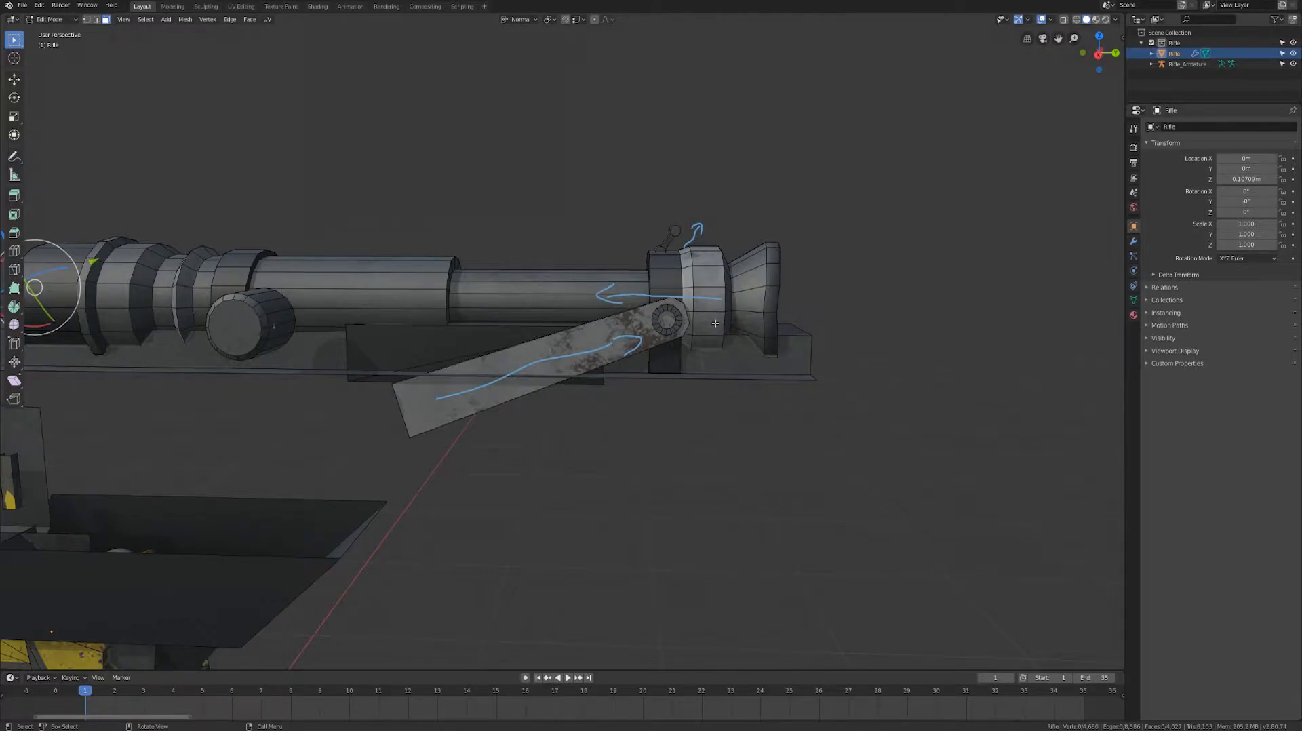
pyautogui.moveTo(811, 323)
pyautogui.mouseDown(button='middle')
pyautogui.moveTo(761, 328)
pyautogui.moveTo(785, 337)
pyautogui.mouseUp(button='middle')
pyautogui.moveTo(789, 337)
pyautogui.mouseDown()
pyautogui.moveTo(792, 299)
pyautogui.moveTo(806, 305)
pyautogui.mouseUp()
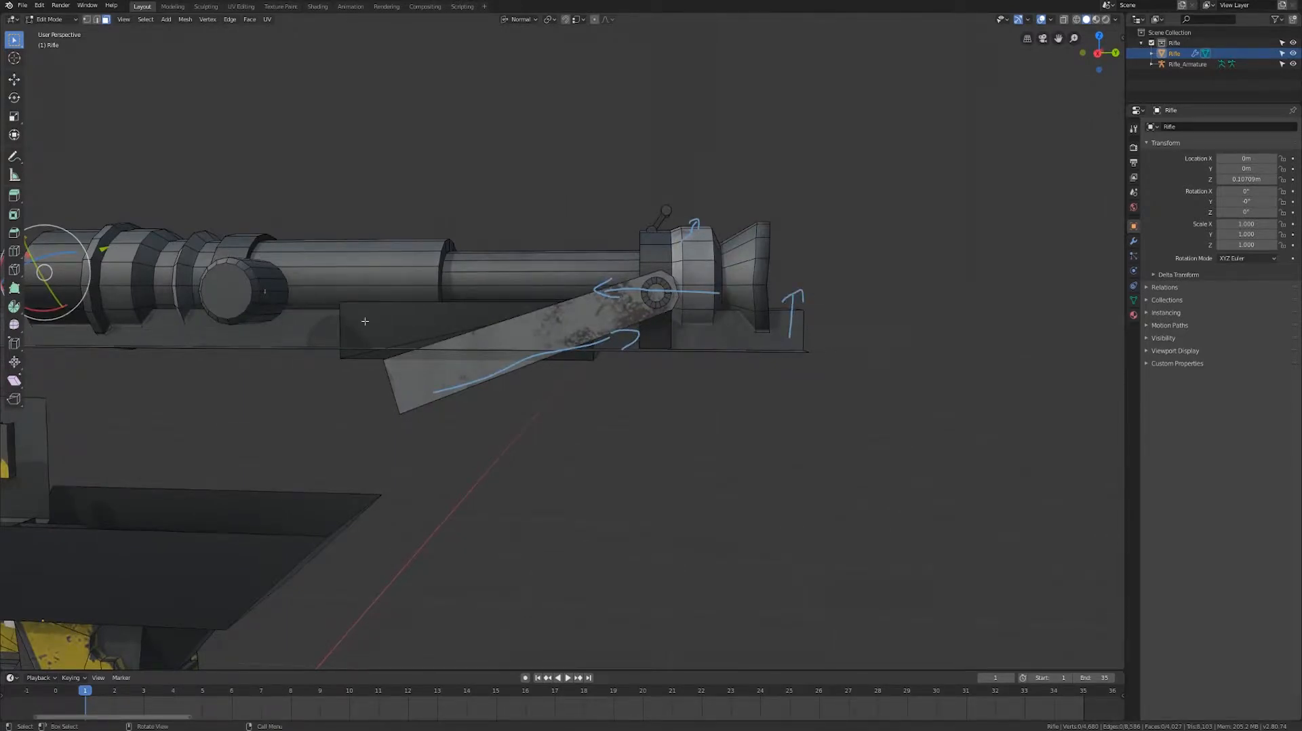
pyautogui.moveTo(351, 327)
pyautogui.mouseDown()
pyautogui.moveTo(298, 327)
pyautogui.moveTo(334, 341)
pyautogui.mouseUp()
# Examine which faces belong to the base rail, the sliding block and the small top lever by selecting each one's linked geometry.
pyautogui.click(796, 336)
pyautogui.hotkey('ctrl', 'l')
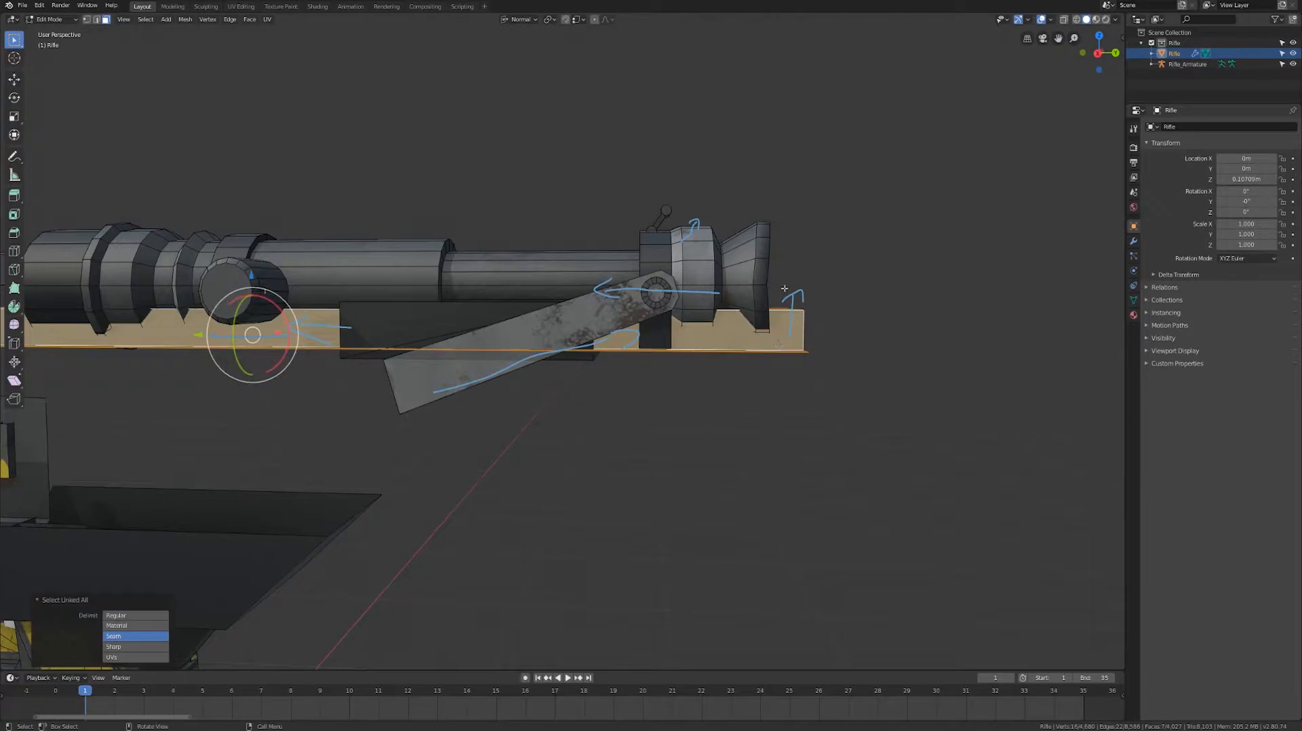
pyautogui.click(385, 315)
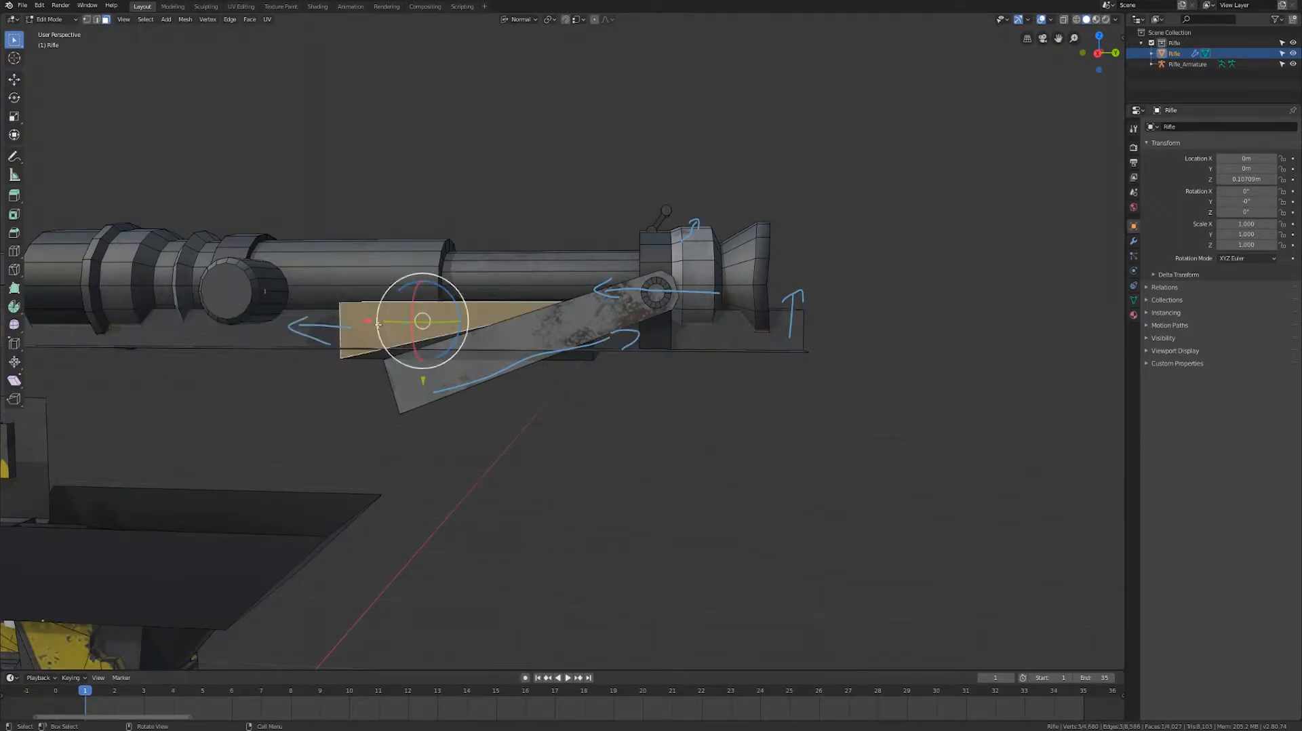
pyautogui.hotkey('ctrl', 'l')
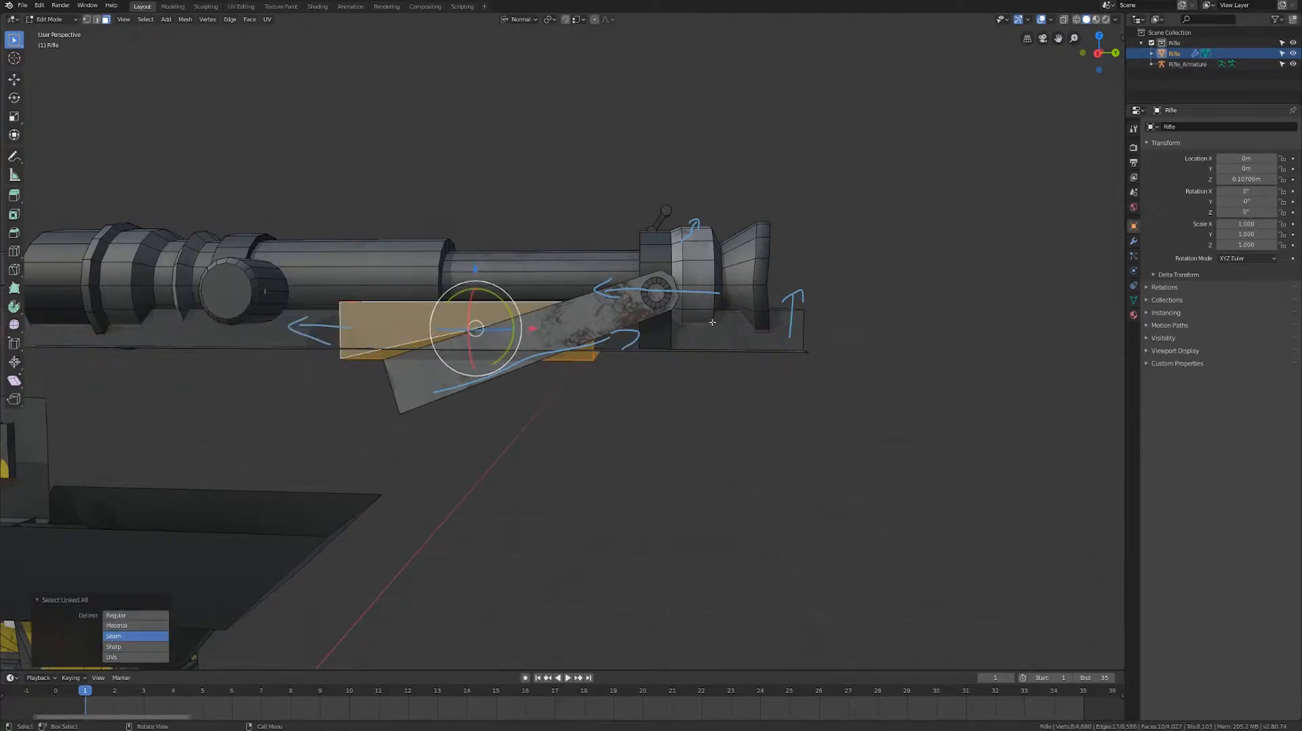
pyautogui.keyDown('shift'); pyautogui.moveTo(711, 322); pyautogui.dragTo(867, 331, button='middle'); pyautogui.keyUp('shift')
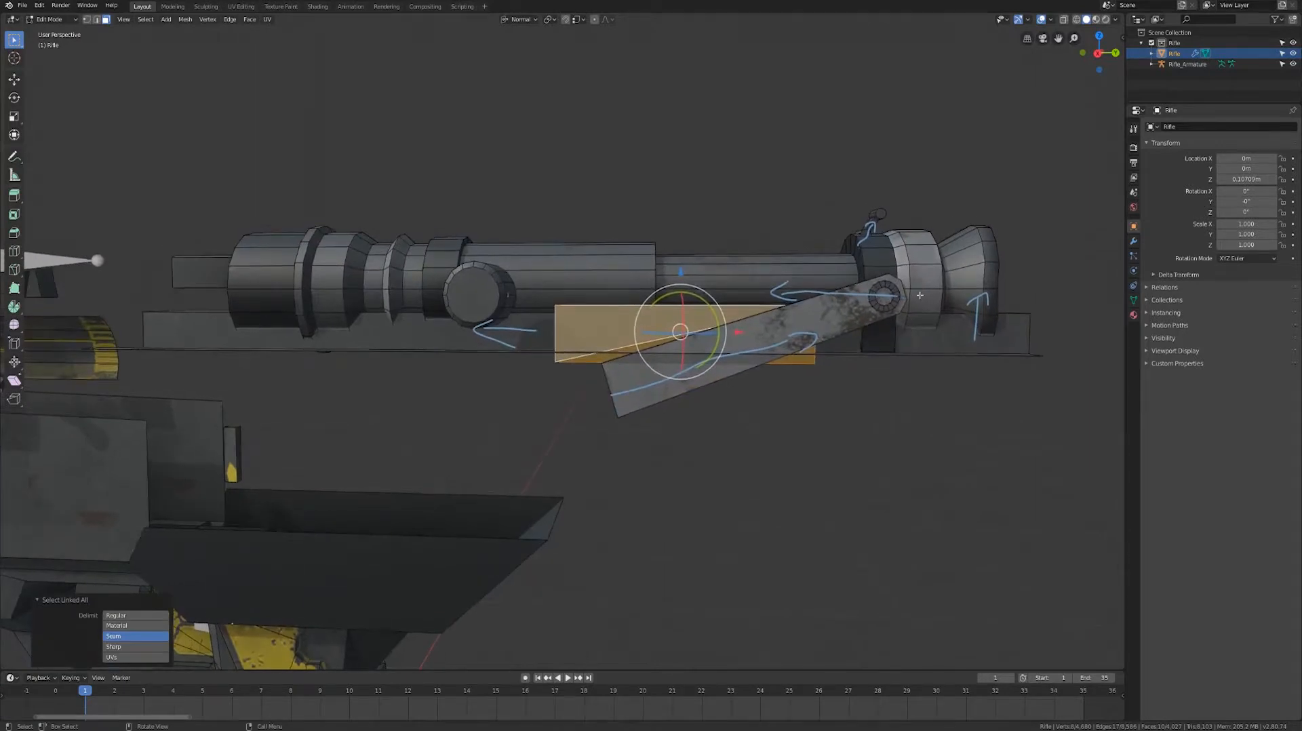
pyautogui.keyDown('shift'); pyautogui.moveTo(919, 295); pyautogui.dragTo(906, 304, button='middle'); pyautogui.keyUp('shift')
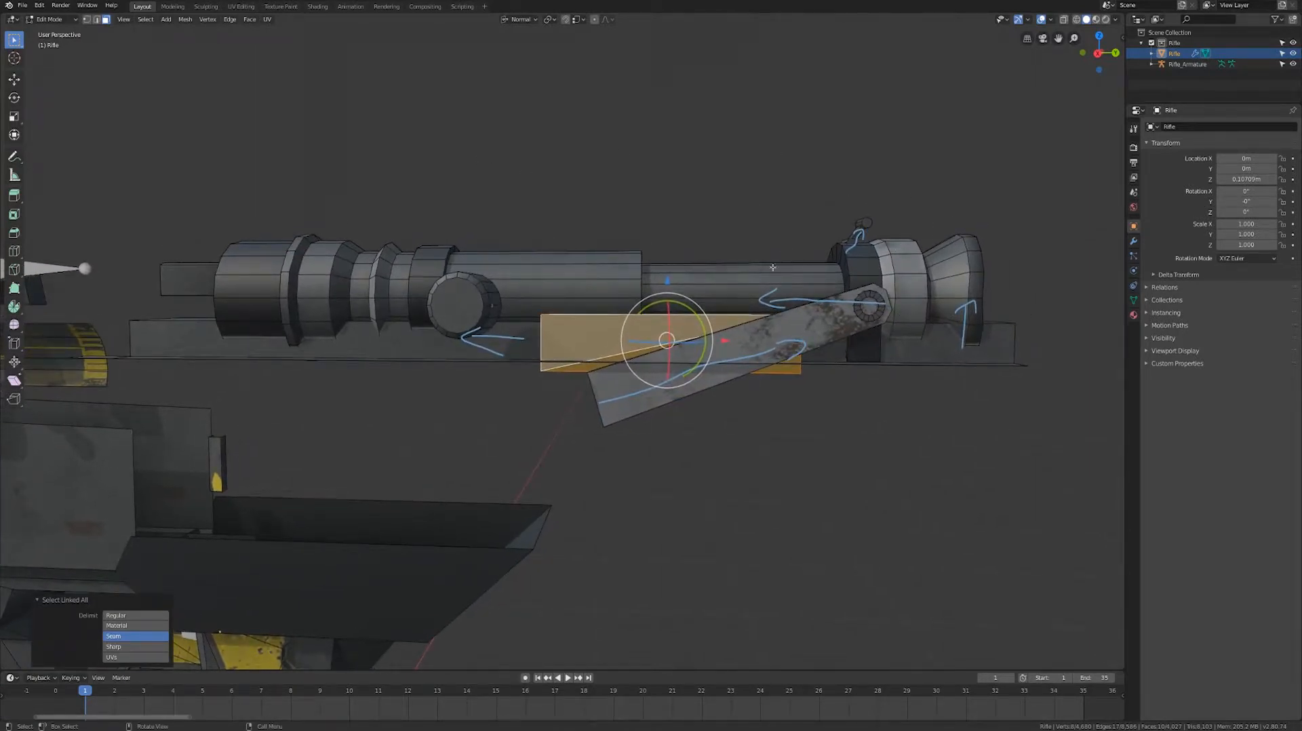
pyautogui.click(858, 234)
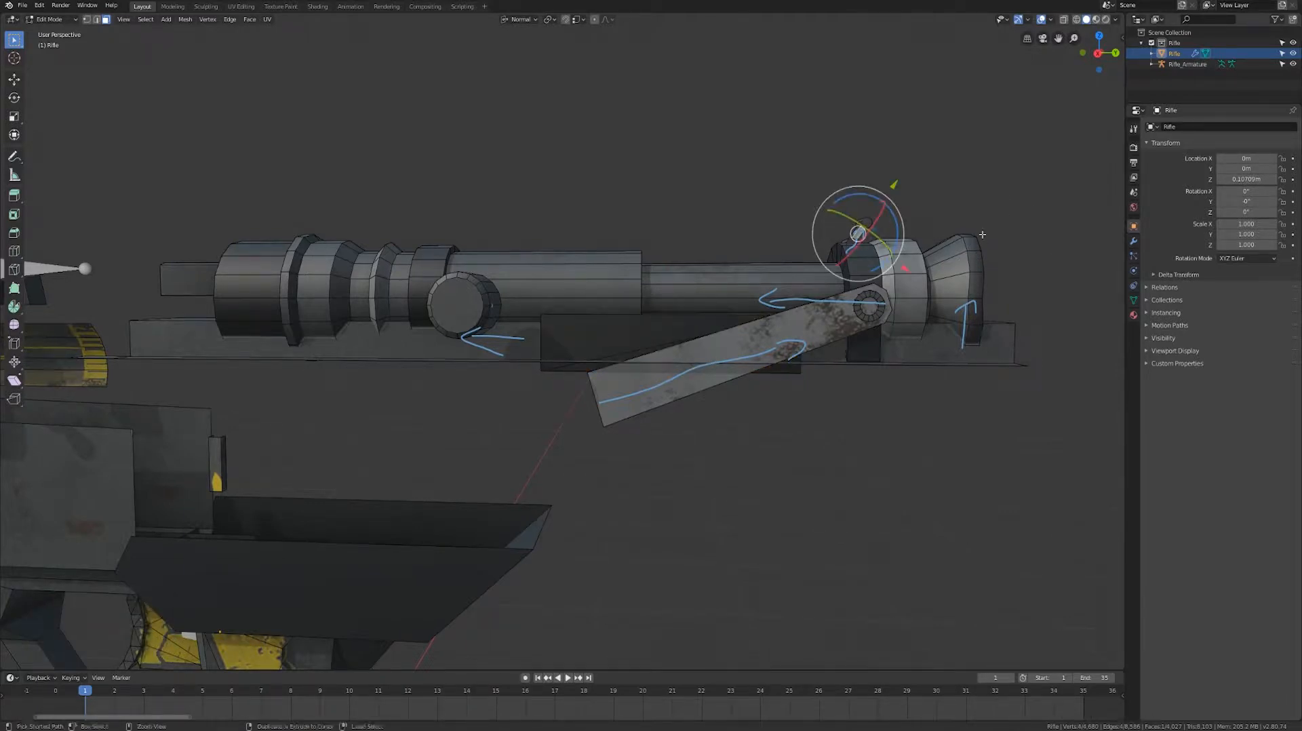
pyautogui.hotkey('ctrl', 'l')
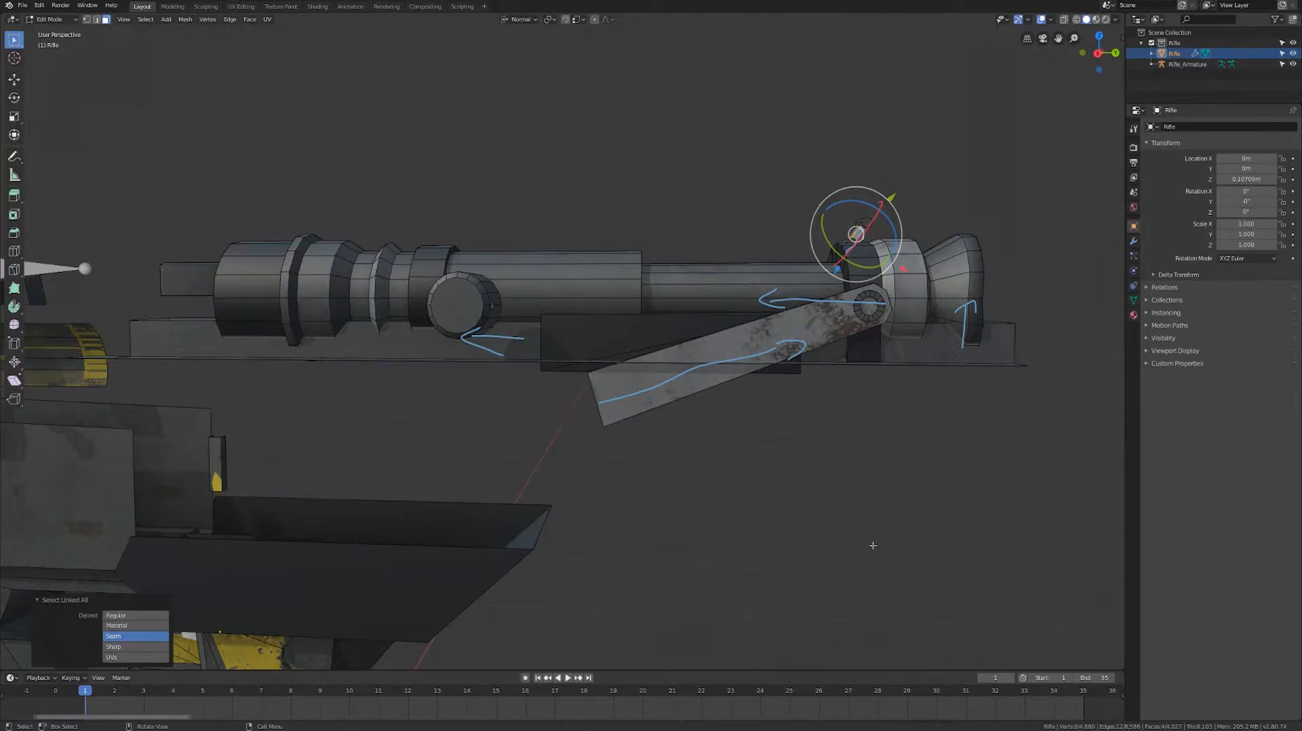
# Clear the annotation arrows from the scope and reveal the hidden rifle parts.
pyautogui.moveTo(614, 430); pyautogui.dragTo(739, 379, button='middle')
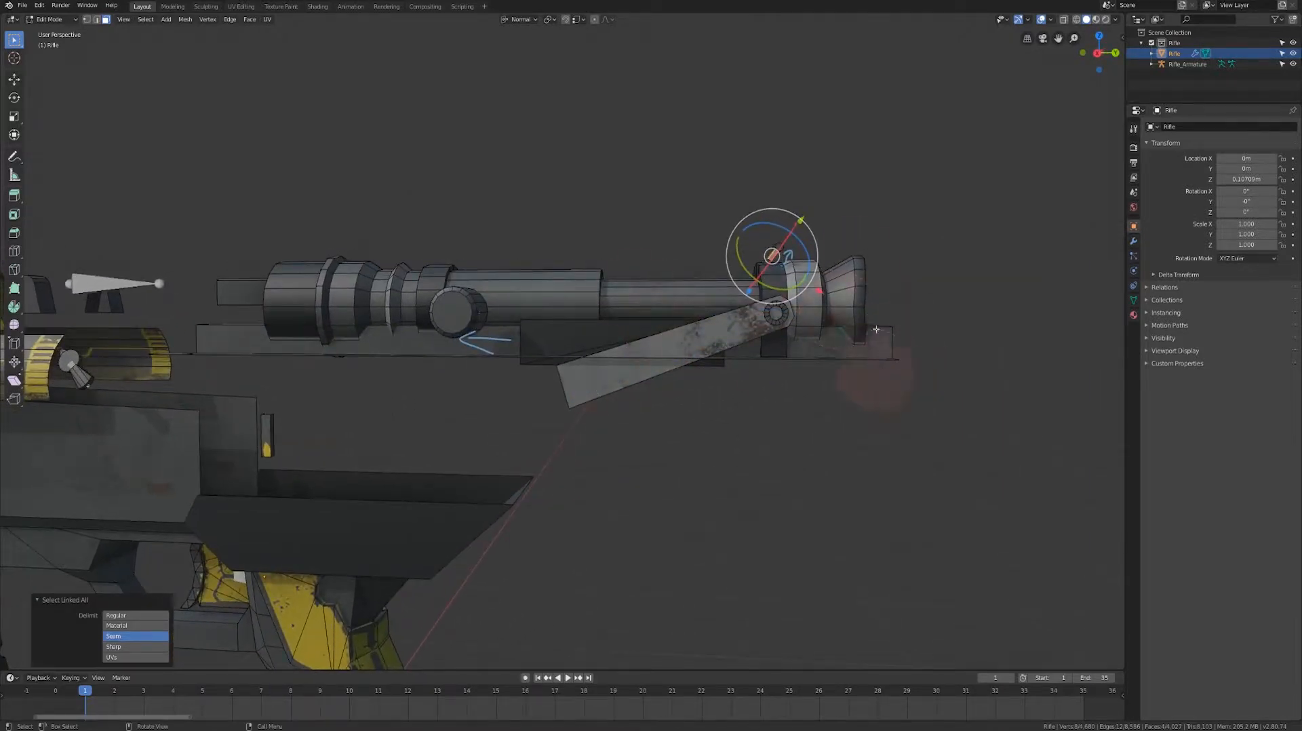
pyautogui.hotkey('ctrl', 'z')
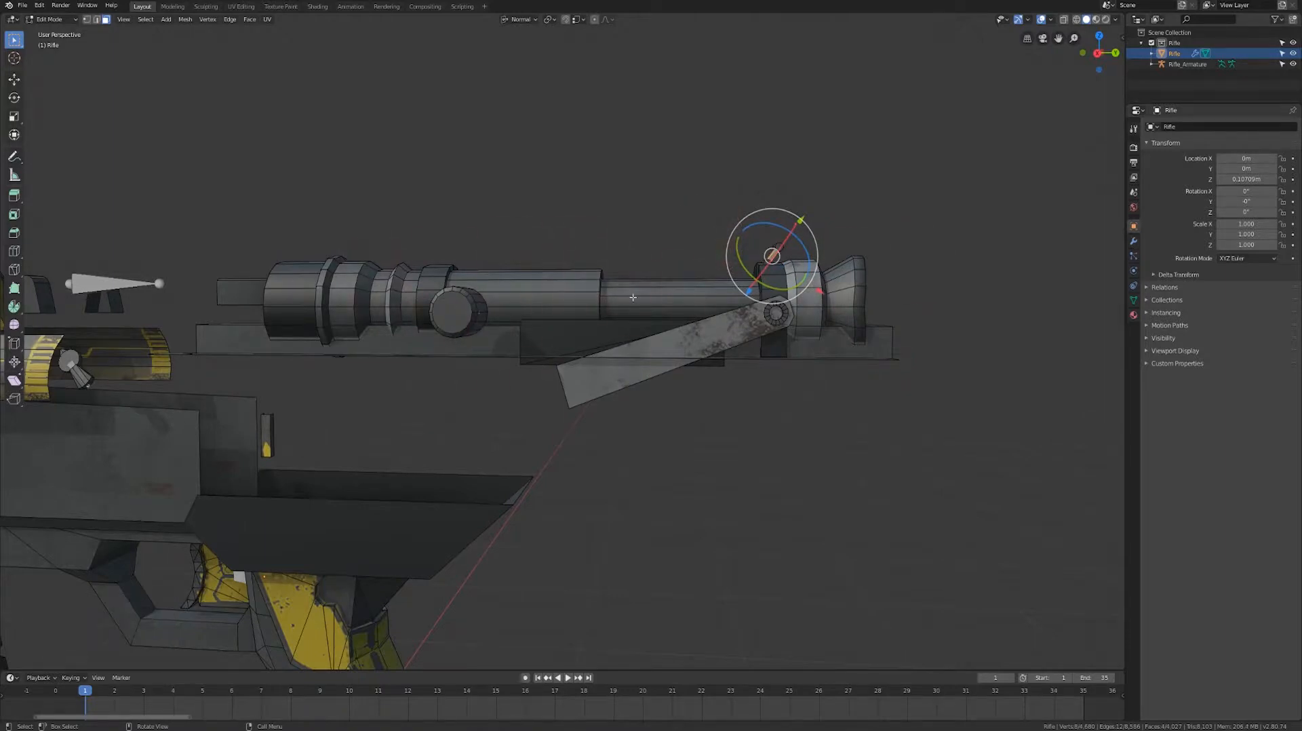
pyautogui.hotkey('alt', 'h')
pyautogui.moveTo(652, 350); pyautogui.dragTo(407, 363, button='middle')
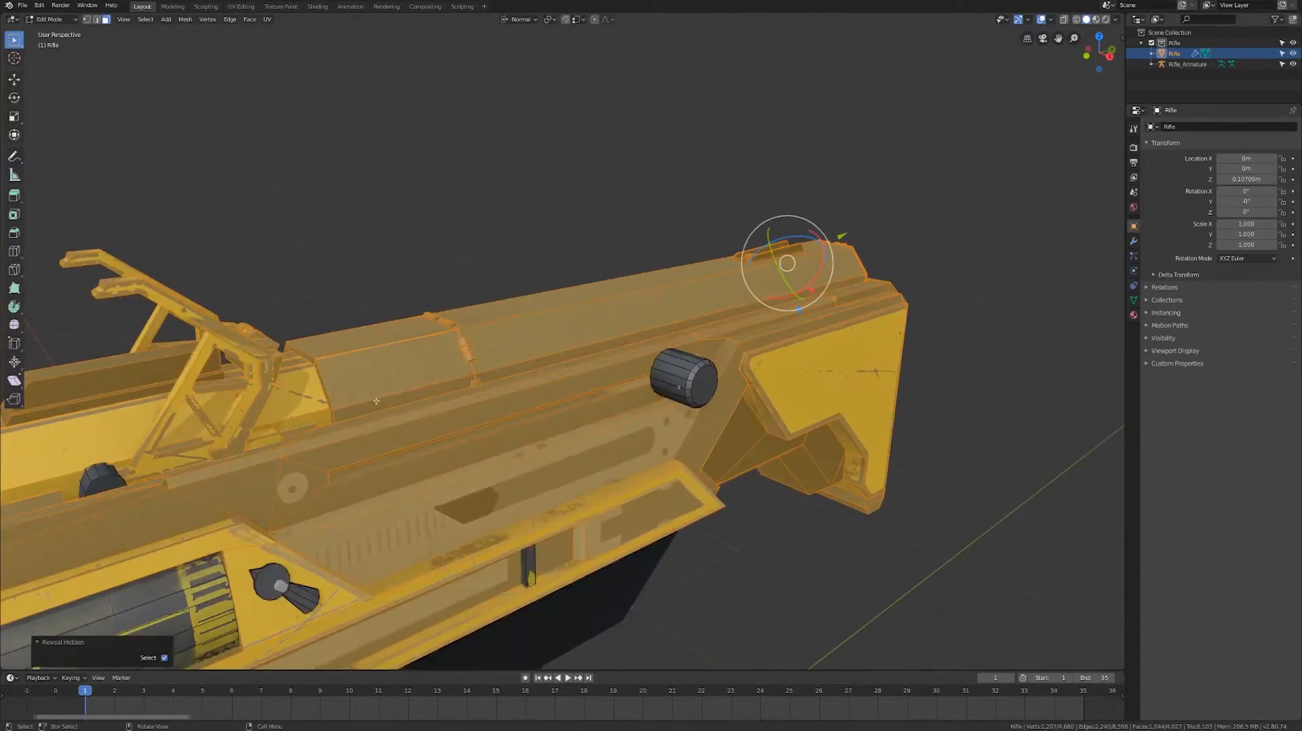
# Inspect the front top cover panel by selecting its linked faces.
pyautogui.click(396, 358)
pyautogui.hotkey('ctrl', 'l')
pyautogui.moveTo(396, 358); pyautogui.dragTo(411, 288)
pyautogui.rightClick(410, 288)
pyautogui.moveTo(854, 369); pyautogui.dragTo(833, 367, button='middle')
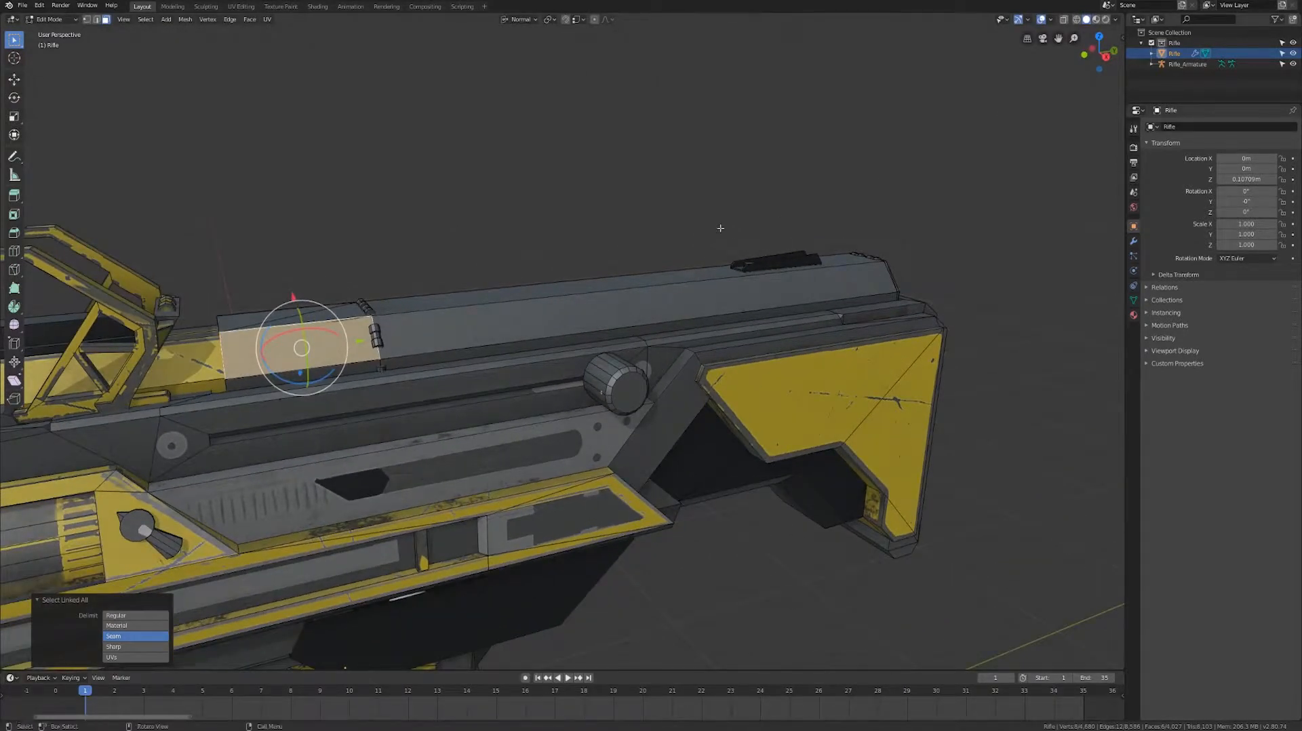
# Leave mesh editing, select Rifle_Armature, and open it in Edit Mode with X-ray turned on.
pyautogui.press('Tab')
pyautogui.click(1265, 64)
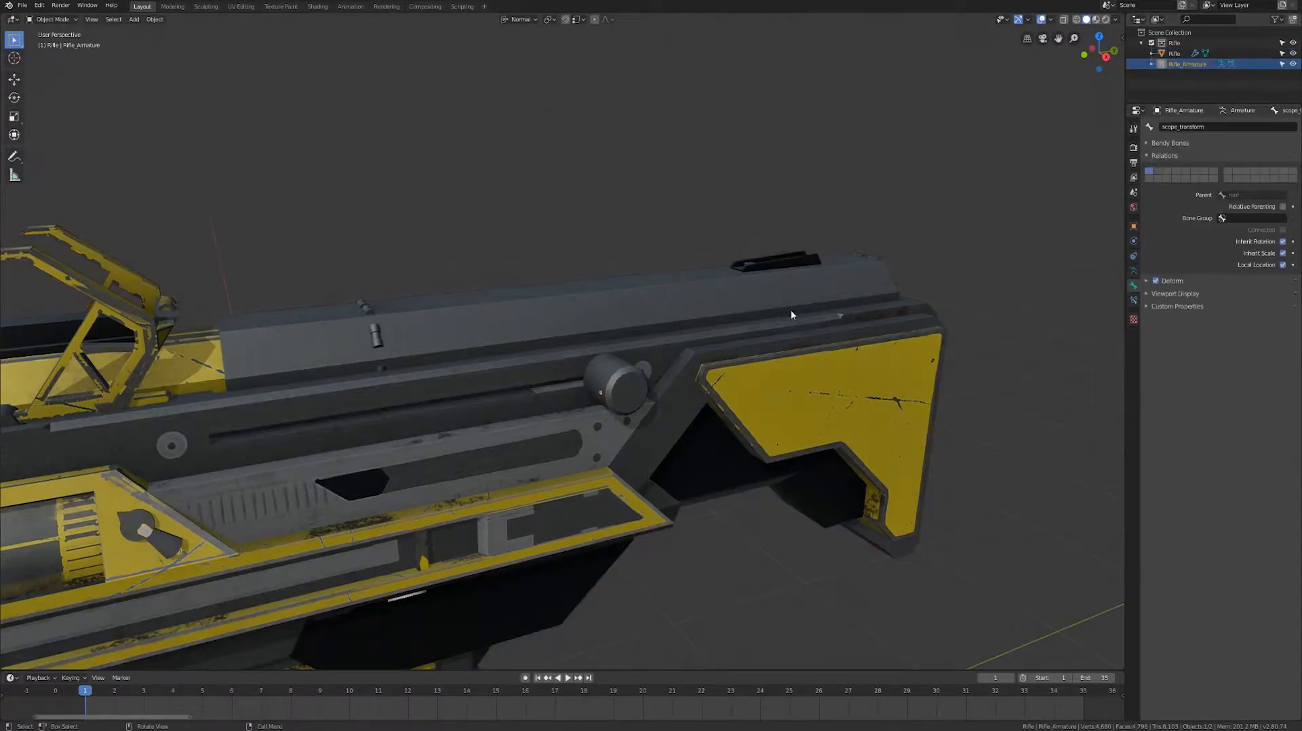
pyautogui.press('Tab')
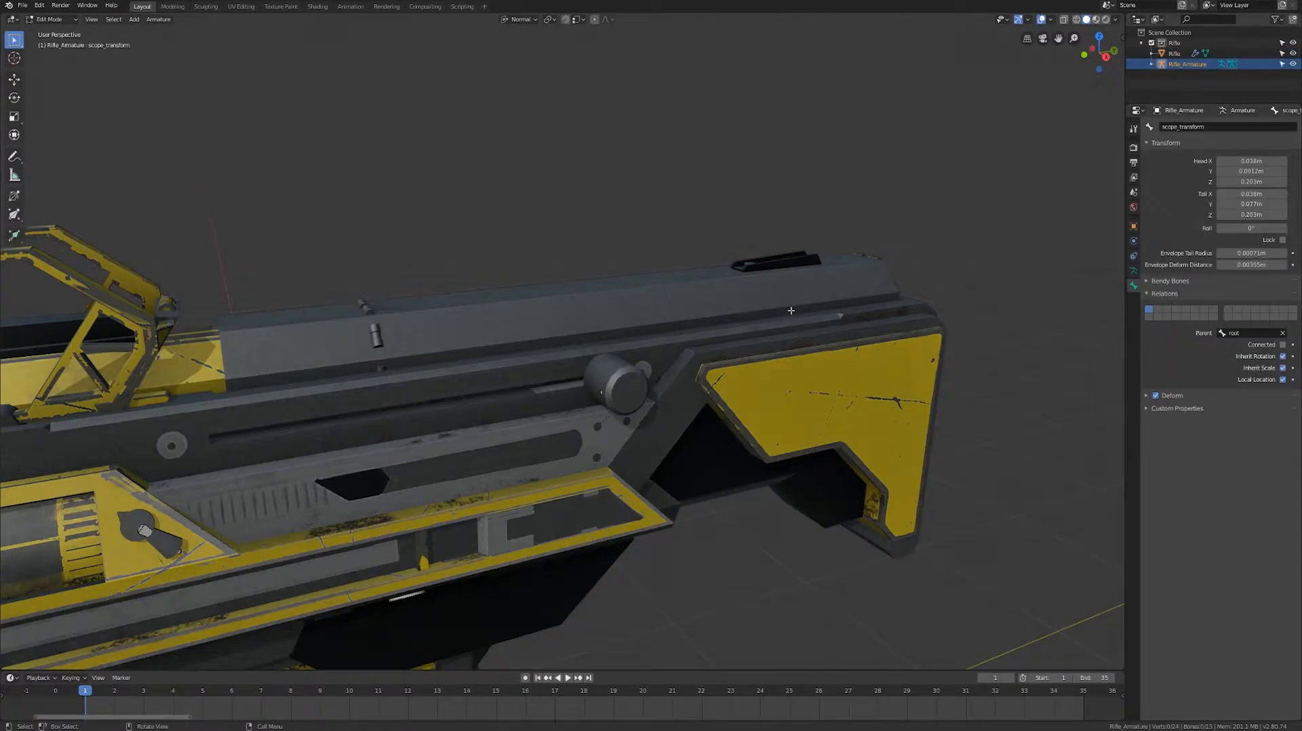
pyautogui.press('z')
pyautogui.click(790, 363)
pyautogui.moveTo(789, 363); pyautogui.dragTo(888, 339, button='middle')
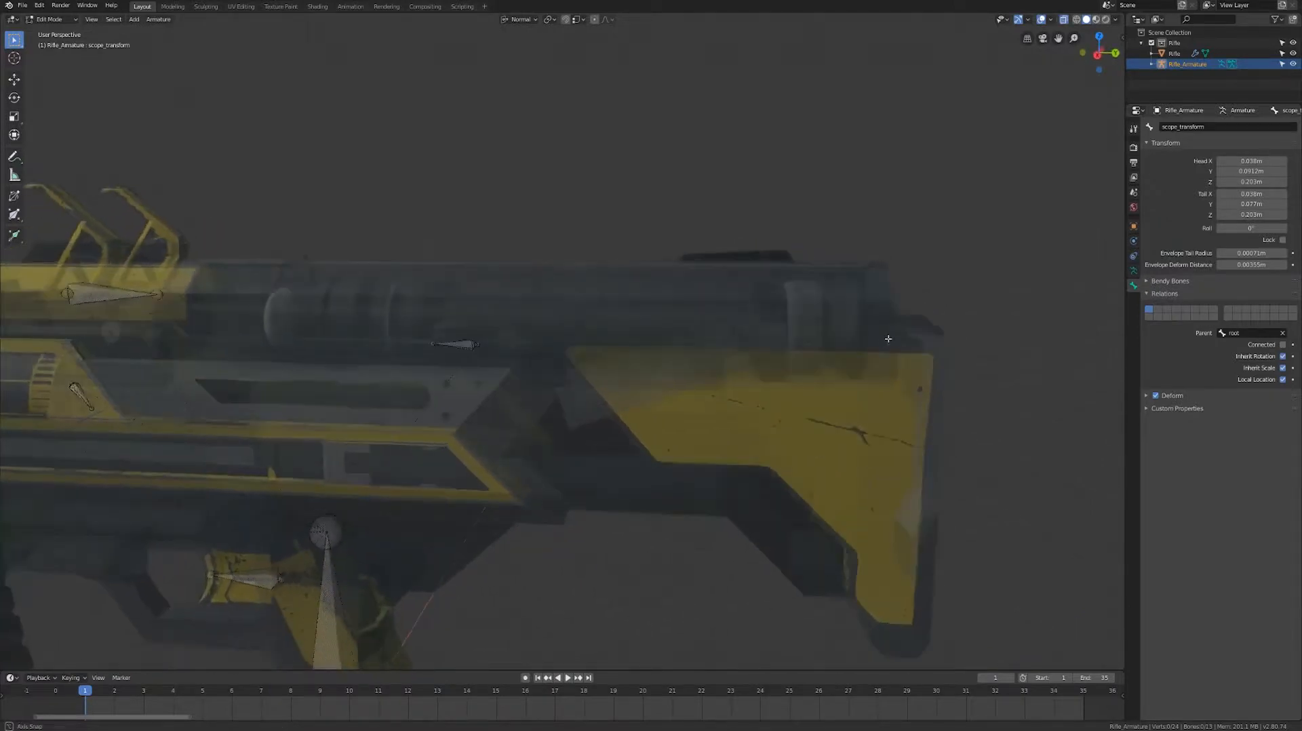
# Duplicate the trigger bone onto the stock in the right view and rotate the copy 90° to point upward.
pyautogui.scroll(-5, 888, 338)
pyautogui.scroll(2, 750, 409)
pyautogui.click(456, 410)
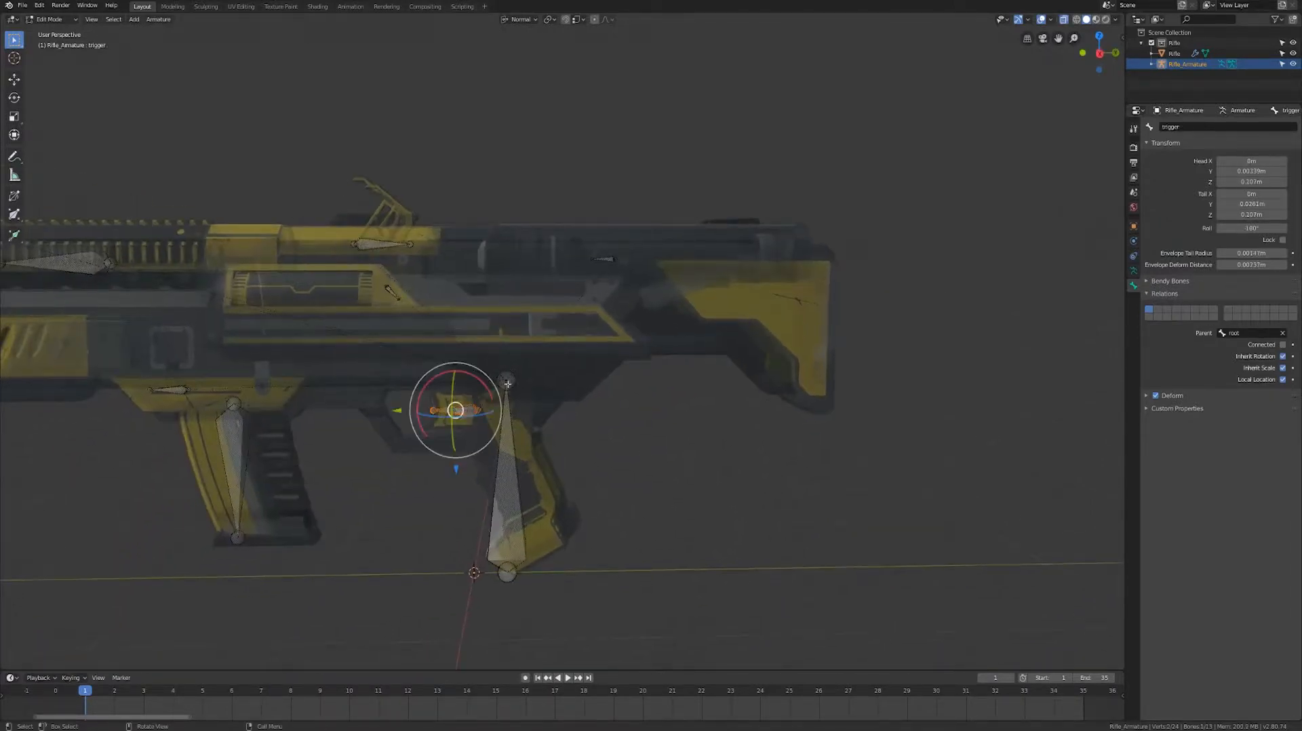
pyautogui.scroll(5, 715, 337)
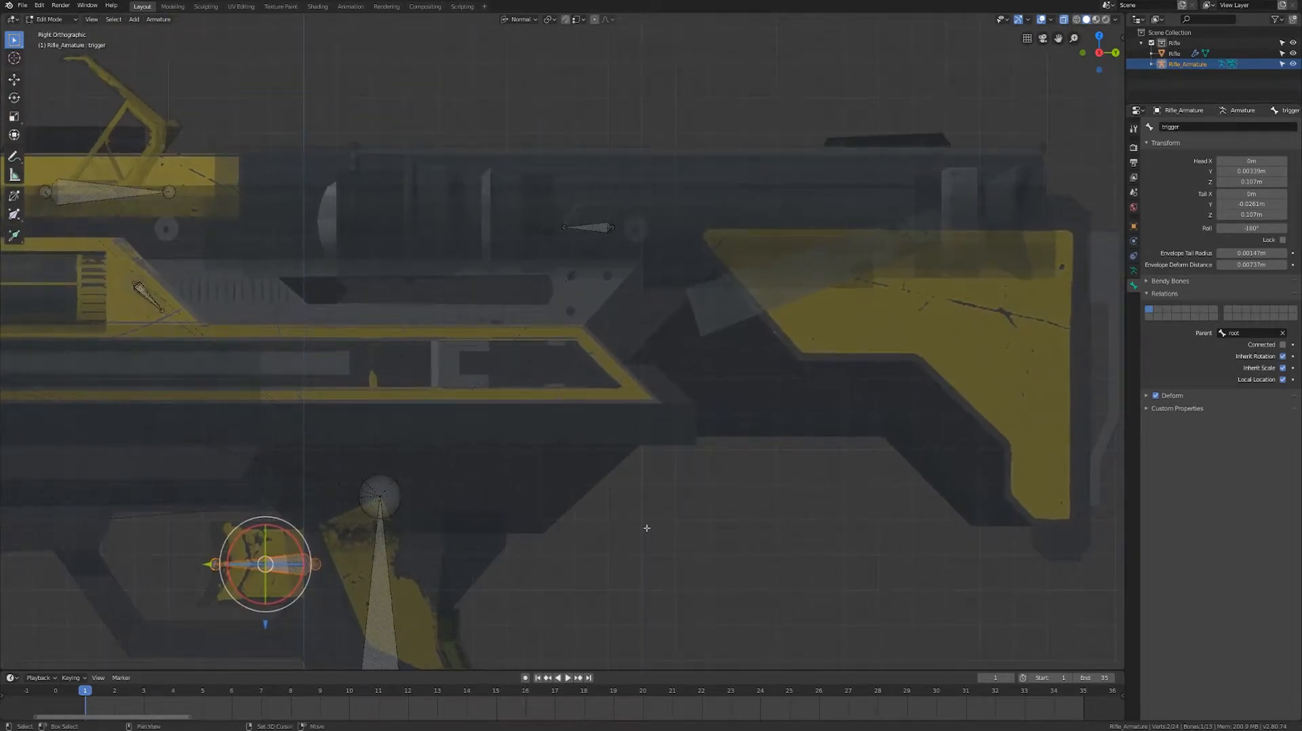
pyautogui.hotkey('shift', 'd')
pyautogui.click(167, 255)
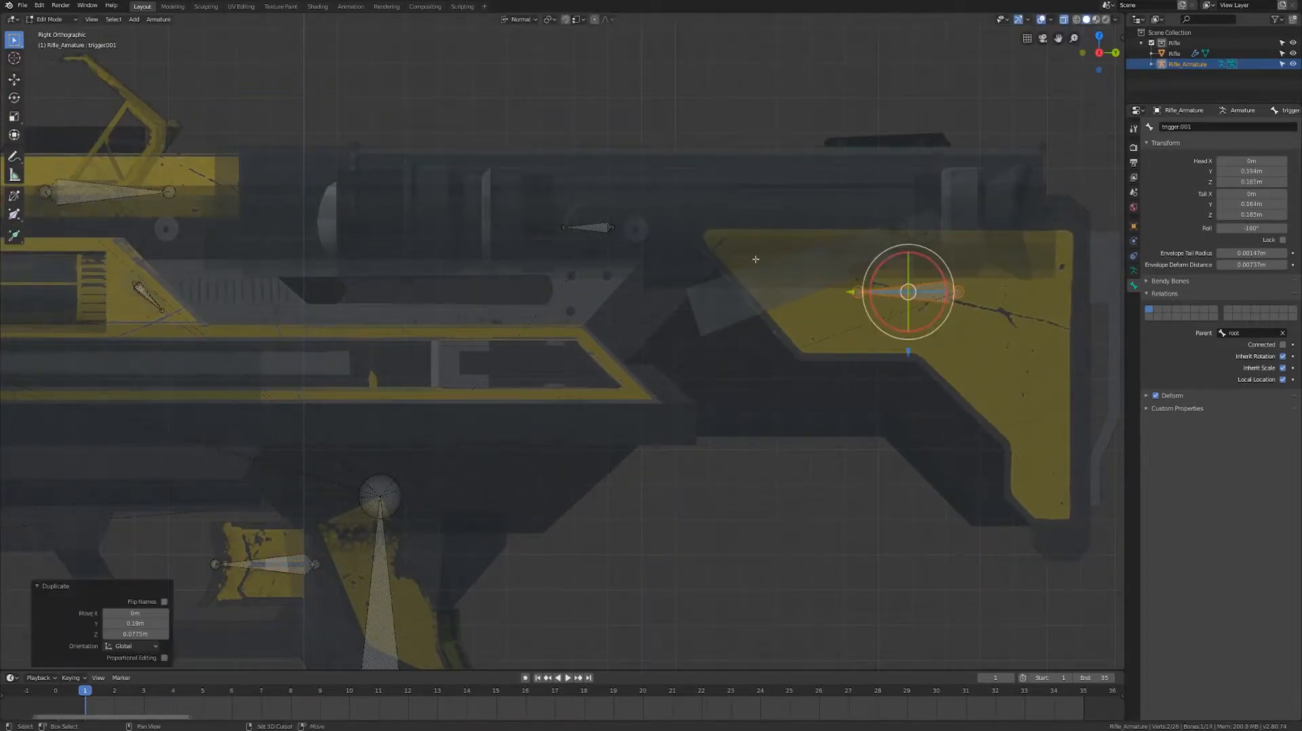
pyautogui.scroll(-2, 1083, 326)
pyautogui.write('r90')
pyautogui.press('Return')
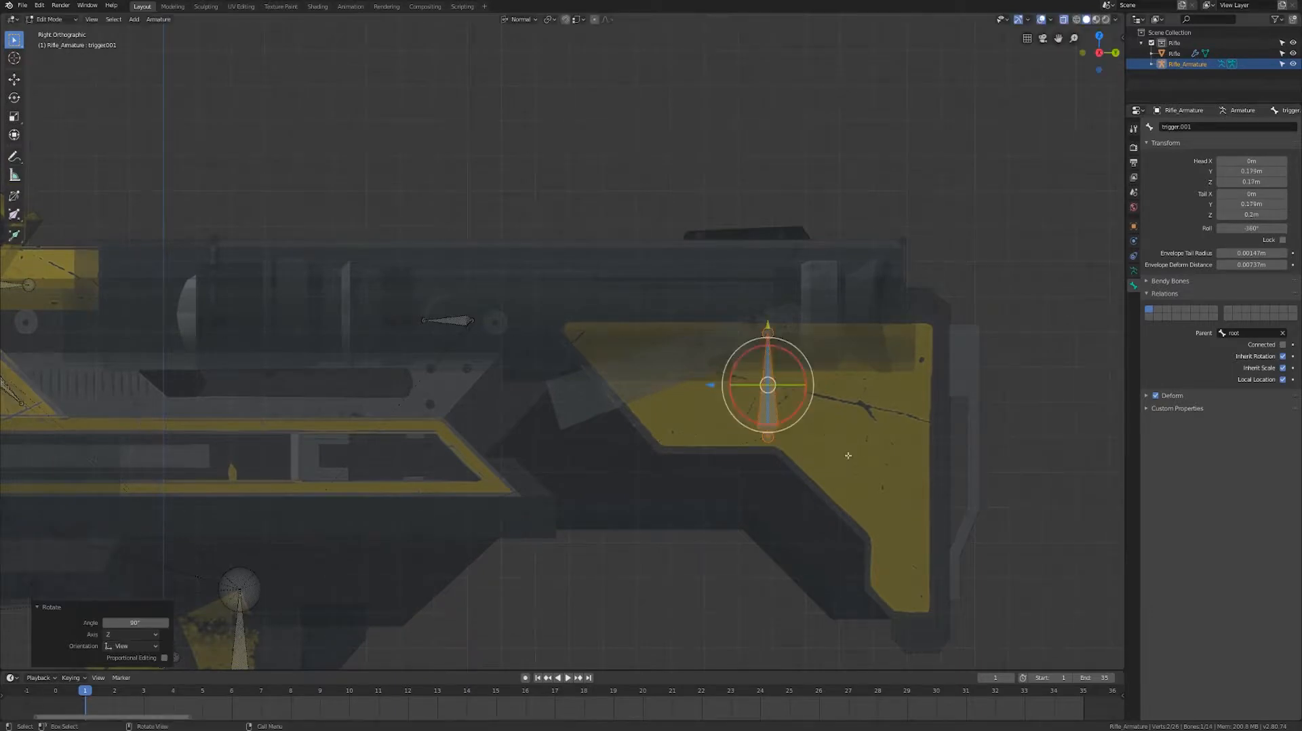
# Move the duplicated bone to the stock's rear, with its head at about X 0.019 m, Y 0.222 m and Z 0.189 m.
pyautogui.scroll(3, 1056, 394)
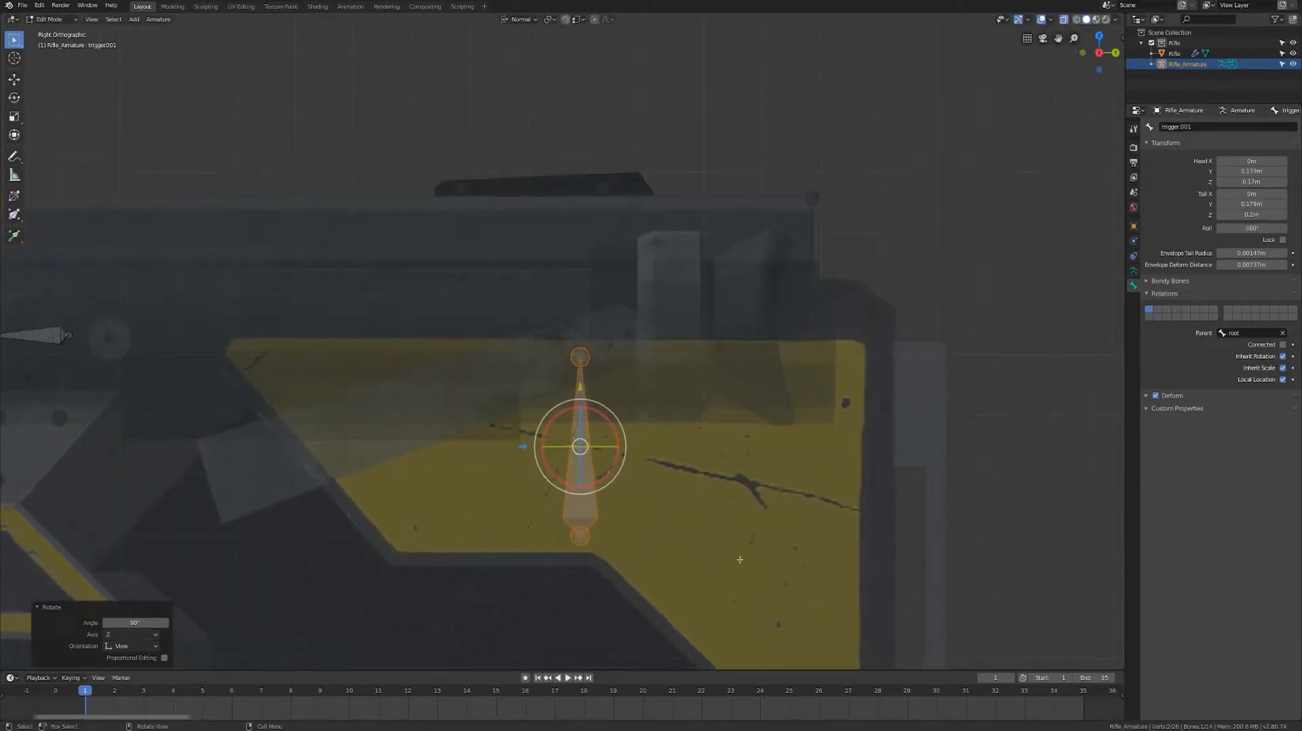
pyautogui.press('g')
pyautogui.click(963, 439)
pyautogui.scroll(3, 841, 461)
pyautogui.press('g')
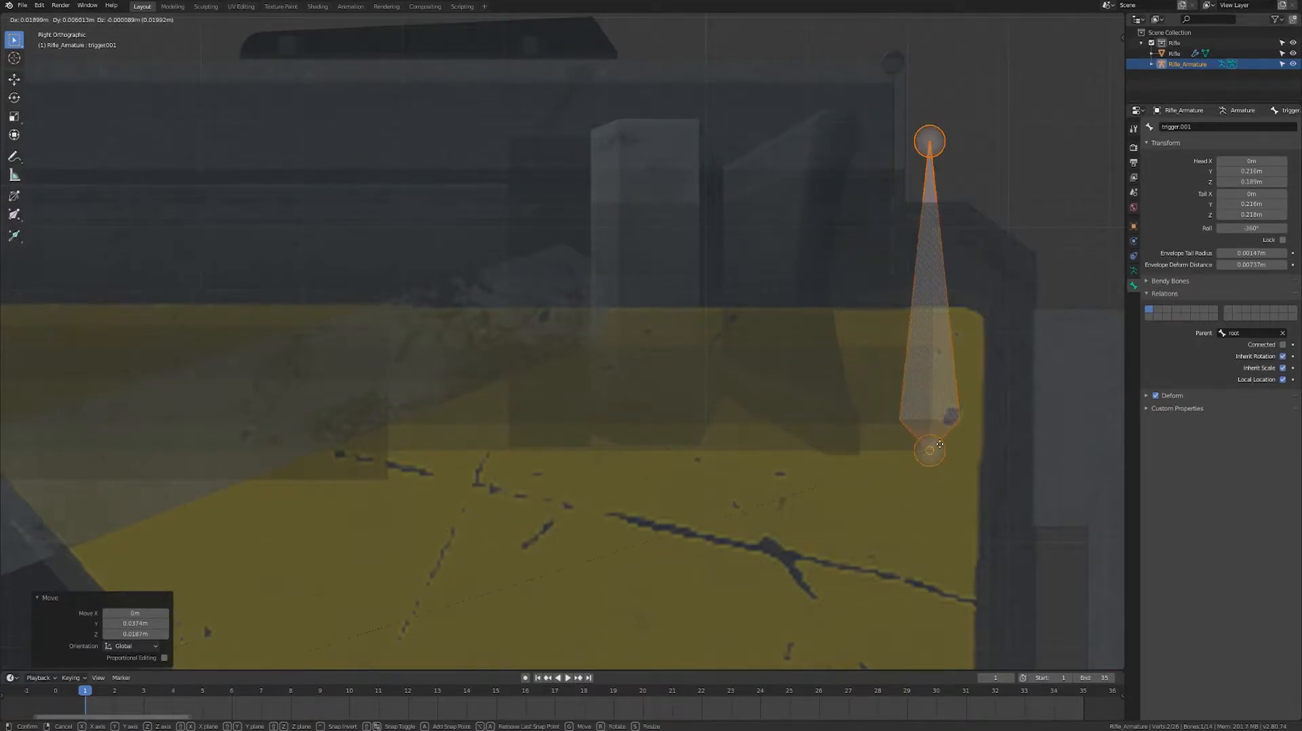
pyautogui.click(939, 444)
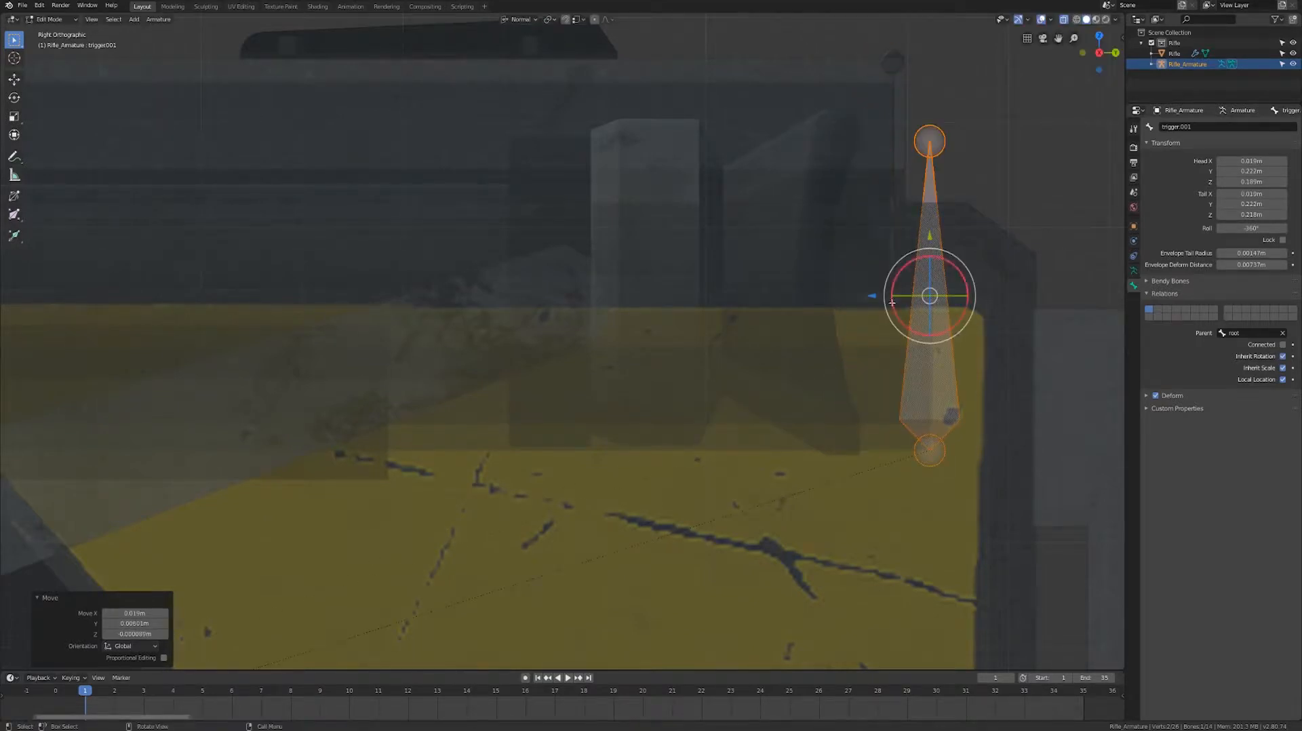
# Shorten the bone to about 0.01 m by lowering its tail along local Y, and place it at a Y position of about 0.217 m.
pyautogui.press('g')
pyautogui.press('y')
pyautogui.press('y')
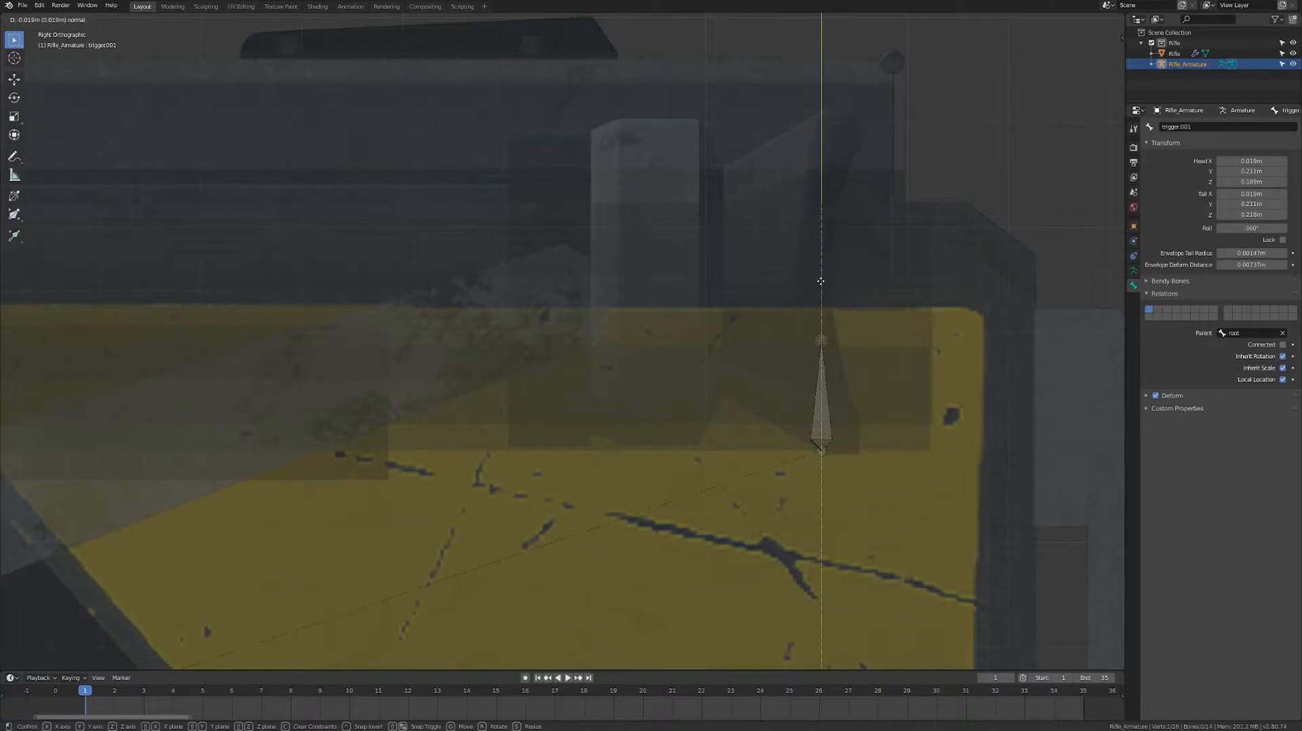
pyautogui.moveTo(820, 288); pyautogui.dragTo(820, 287)
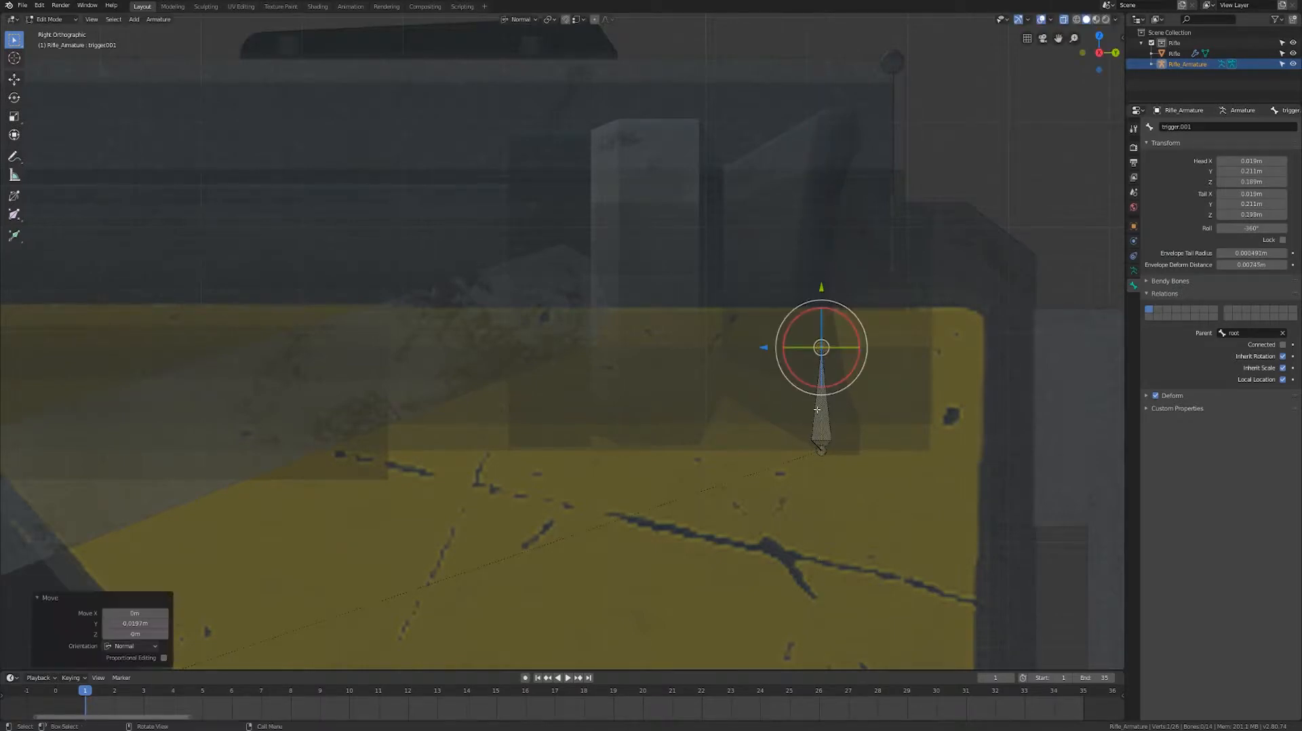
pyautogui.click(822, 406)
pyautogui.moveTo(767, 398); pyautogui.dragTo(819, 399)
# Rename the stock bone to scope_lift.
pyautogui.click(1201, 126)
pyautogui.write('s')
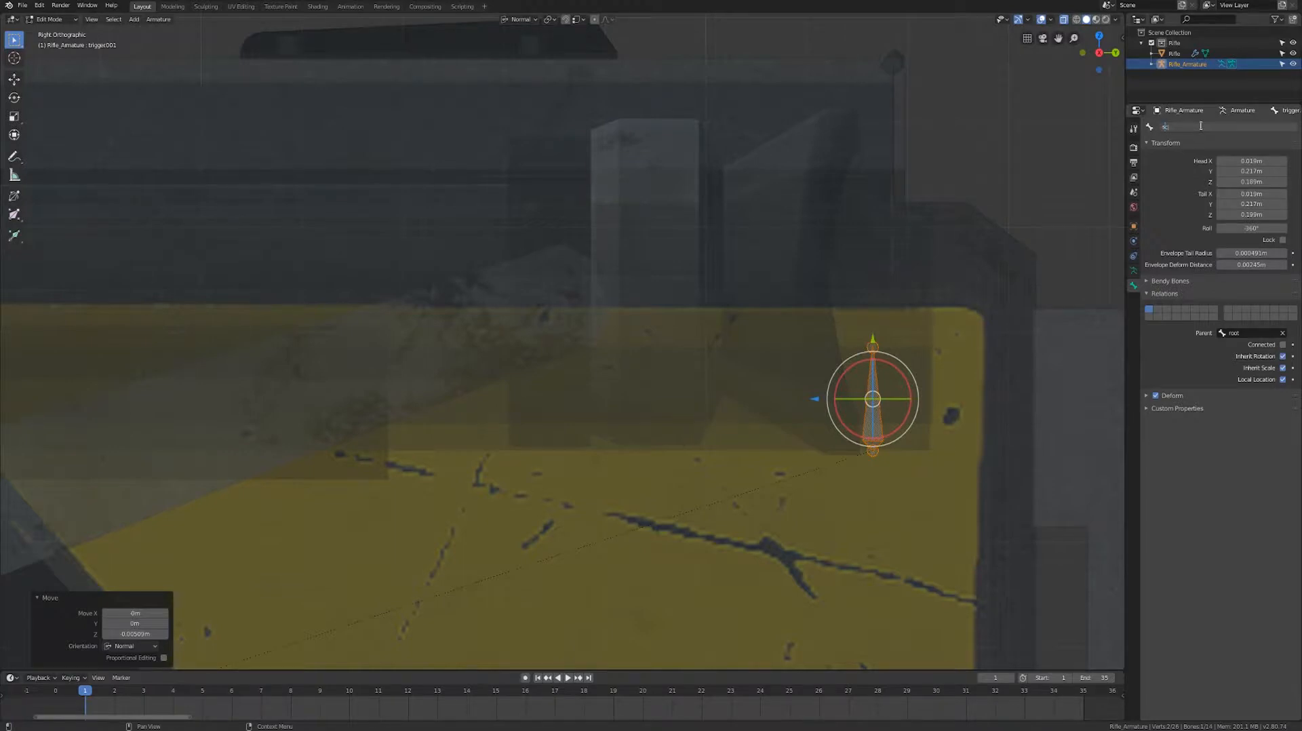
pyautogui.write('cope_lift')
pyautogui.press('Return')
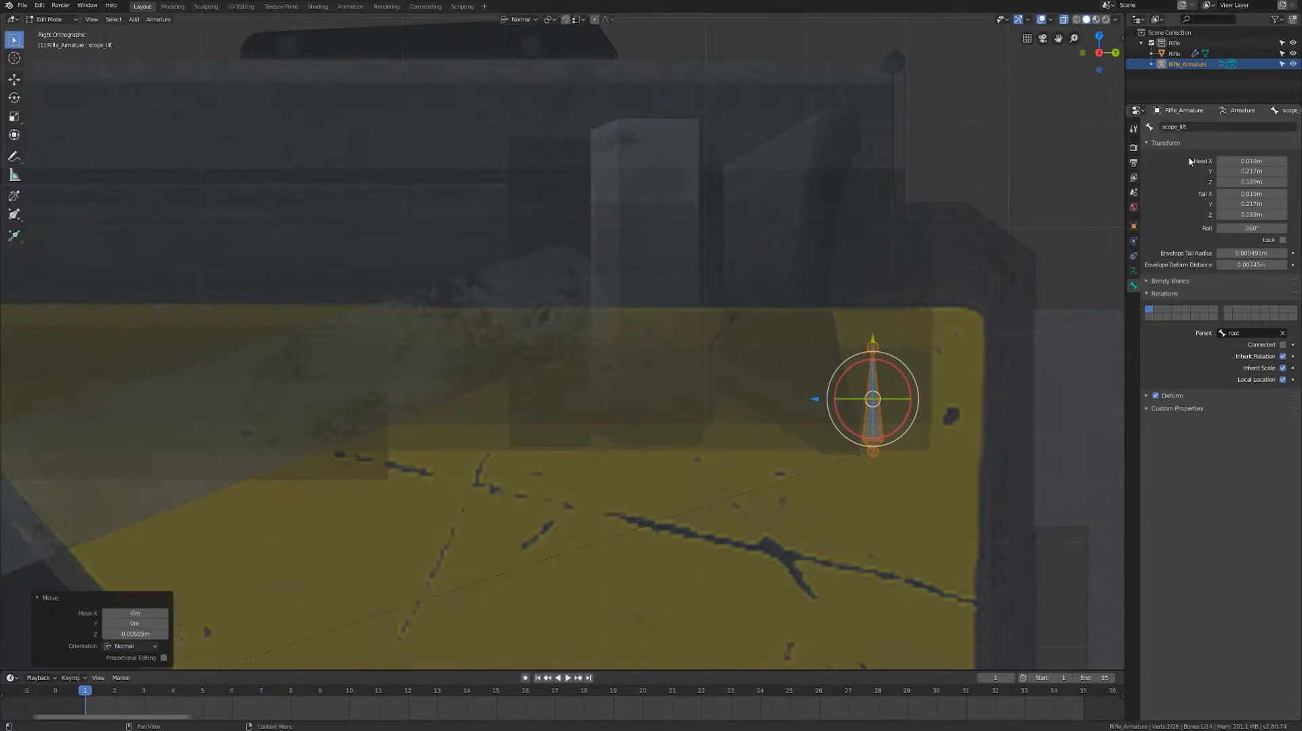
# Duplicate the scope_lift bone and move the copy forward toward the scope's lifting arm.
pyautogui.scroll(-3, 766, 533)
pyautogui.keyDown('shift'); pyautogui.moveTo(740, 539); pyautogui.dragTo(957, 524, button='middle'); pyautogui.keyUp('shift')
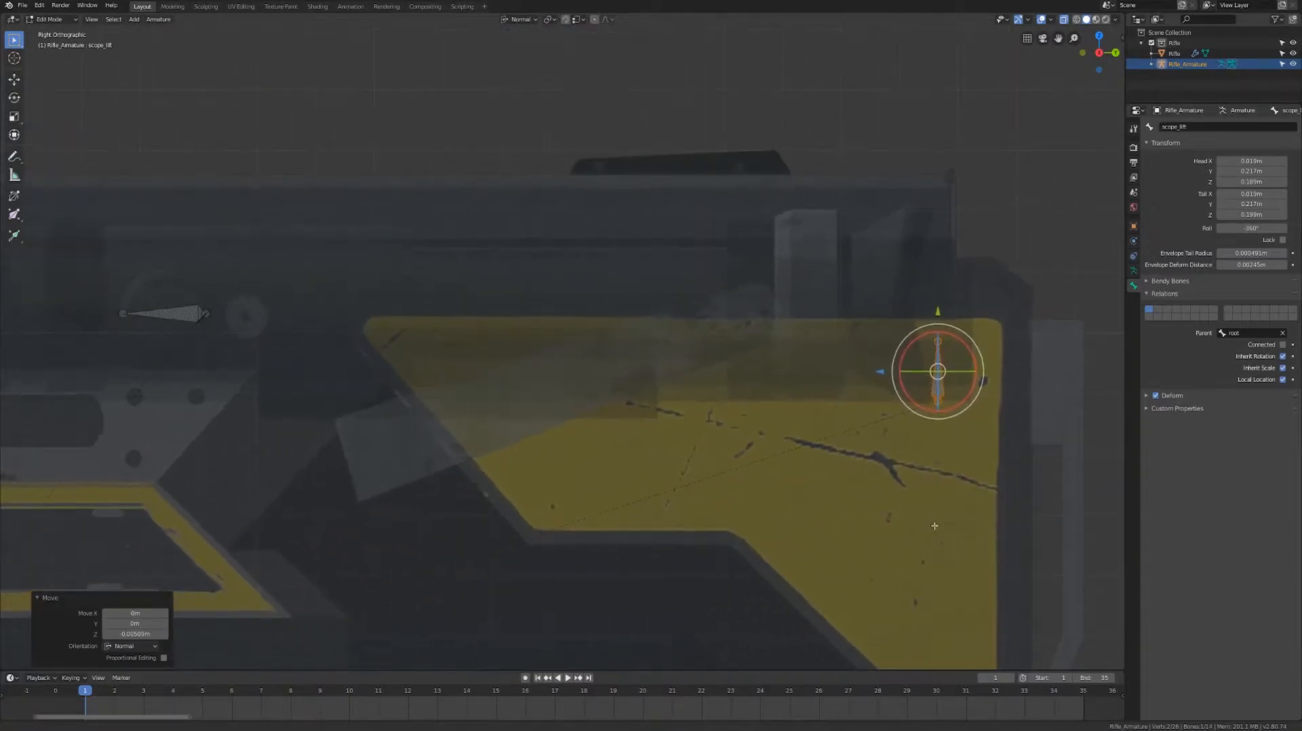
pyautogui.hotkey('shift', 'd')
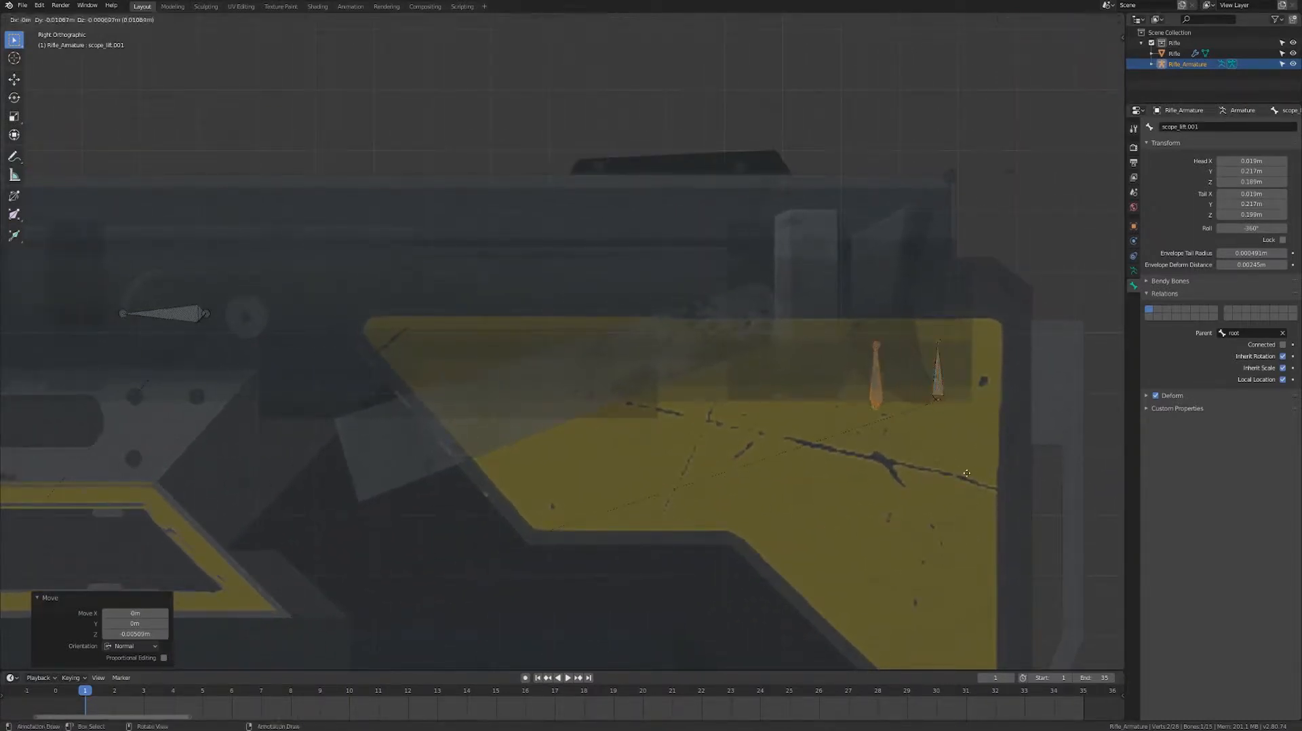
# Place the duplicate of the scope_lift bone in front of the original and rotate it -90° in the side view.
pyautogui.click(942, 468)
pyautogui.write('r-90')
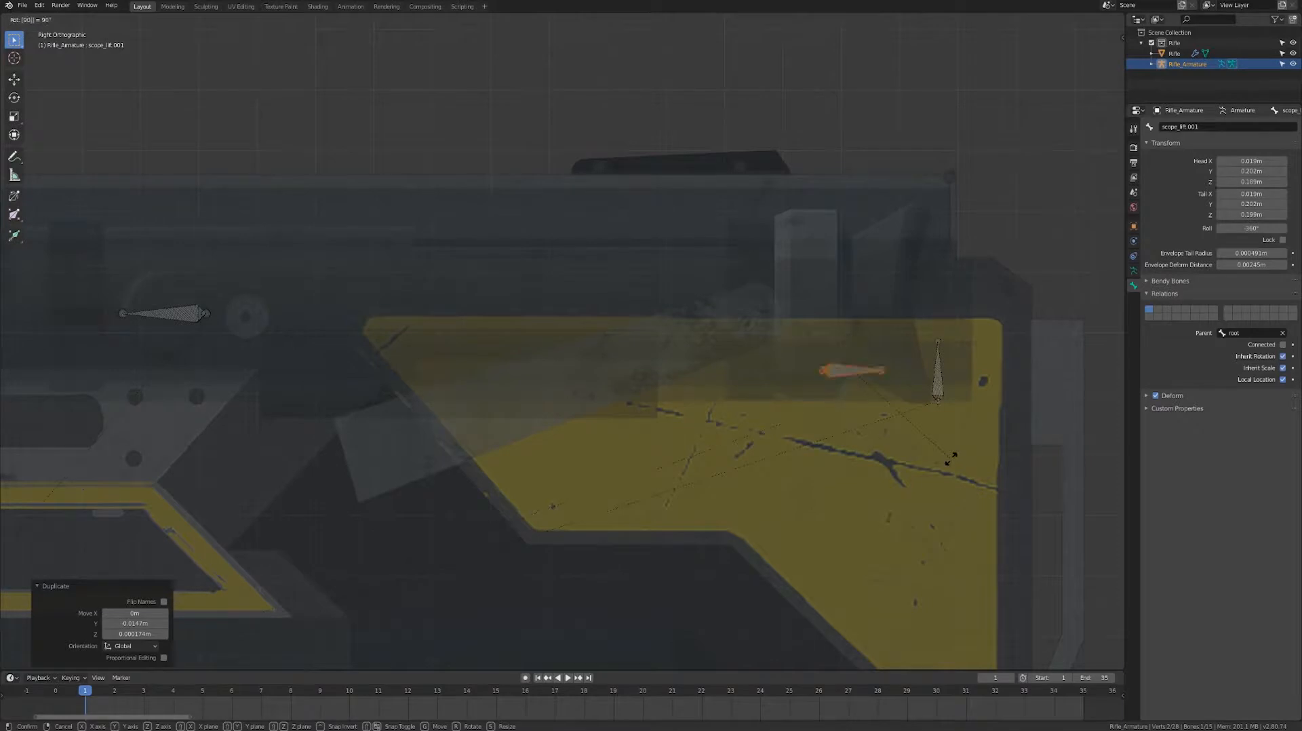
pyautogui.click(843, 368)
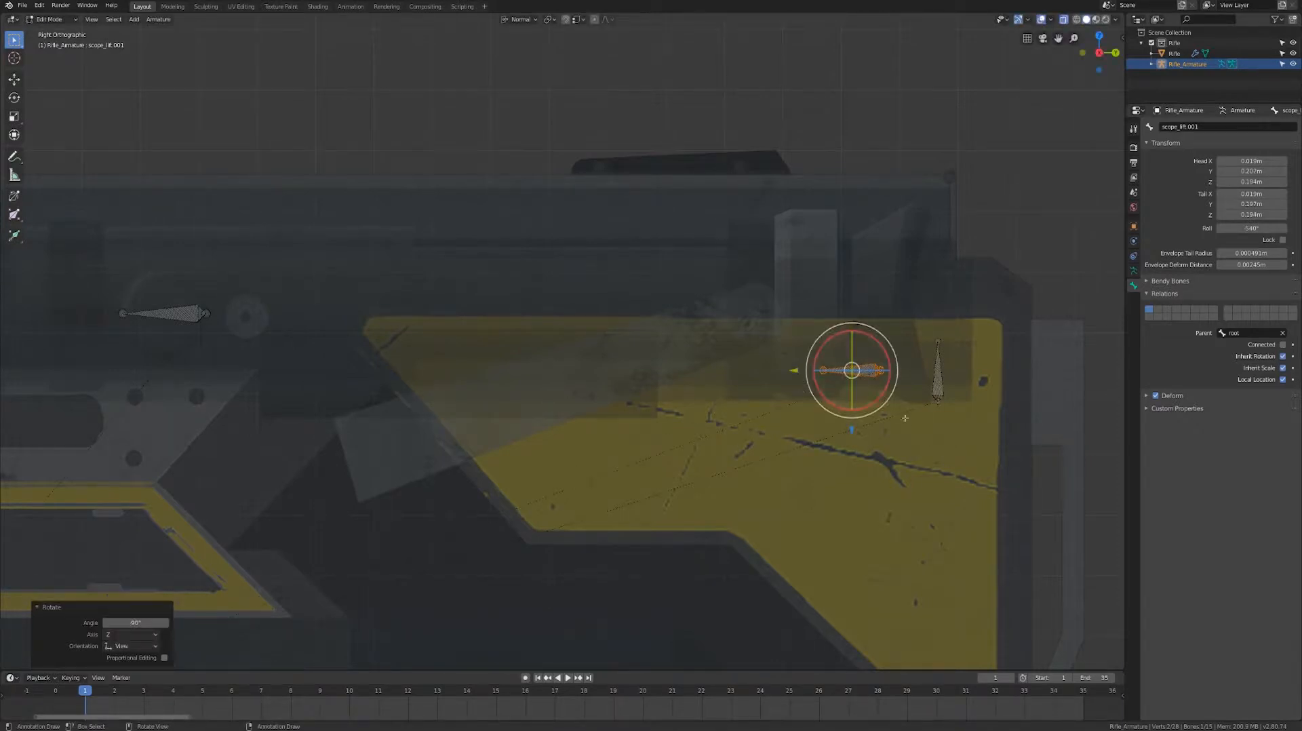
# Move the rotated duplicate forward to just behind the existing bone near the scope, and lower it along its own Z axis.
pyautogui.press('g')
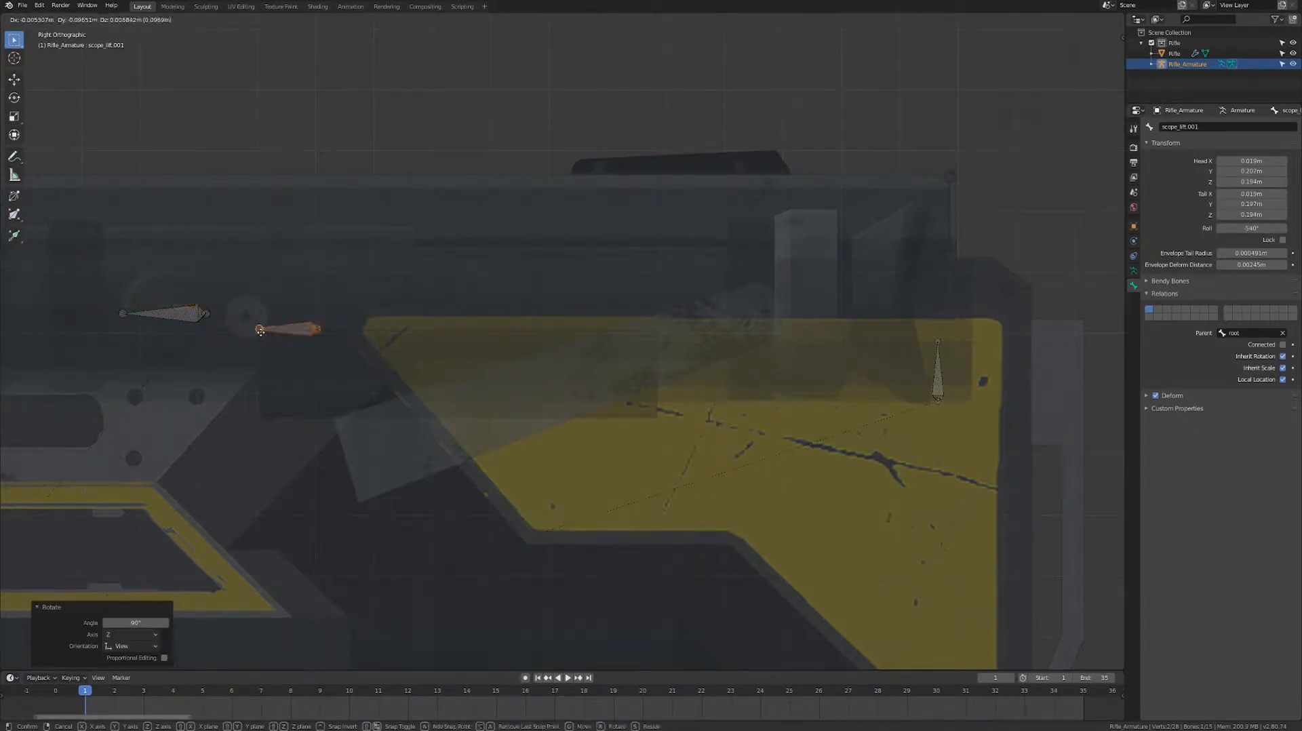
pyautogui.click(312, 376)
pyautogui.press('g')
pyautogui.press('z')
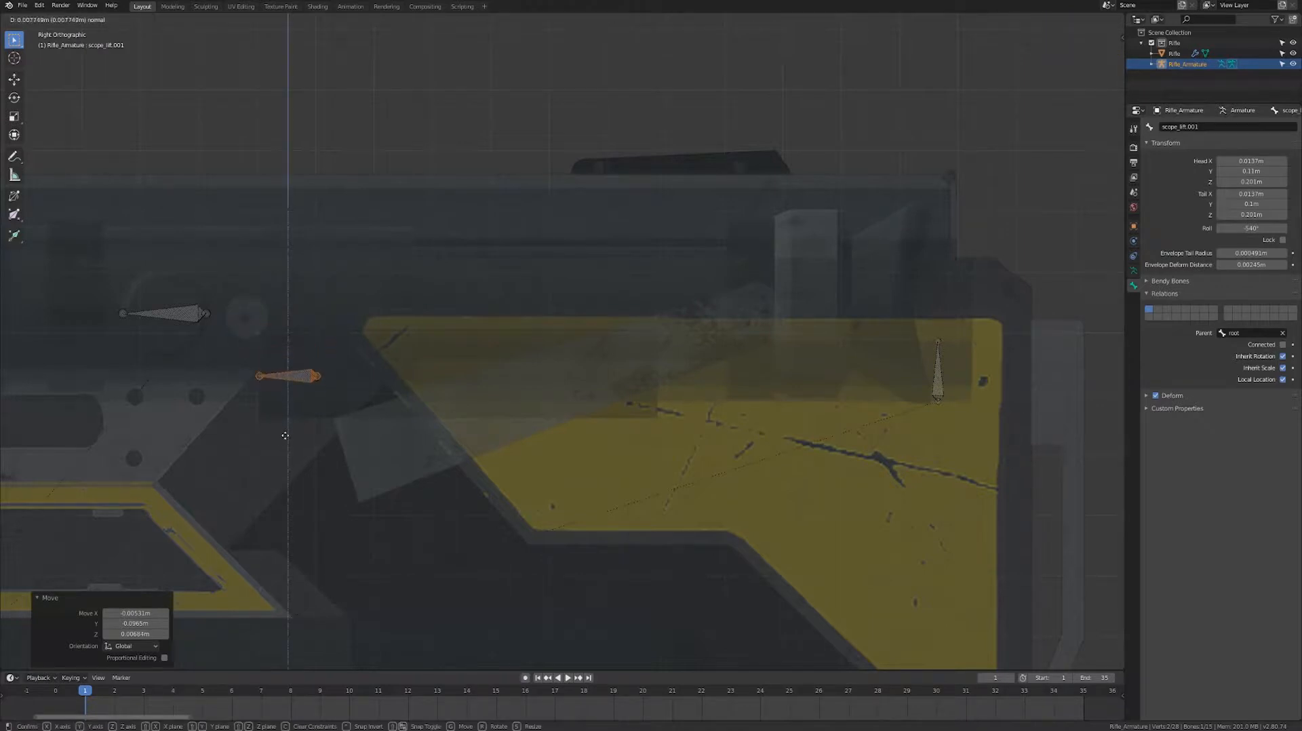
pyautogui.click(285, 437)
# Lengthen the duplicated bone to about 0.03 m by moving its rear joint along its own Y axis.
pyautogui.click(319, 372)
pyautogui.click(317, 372)
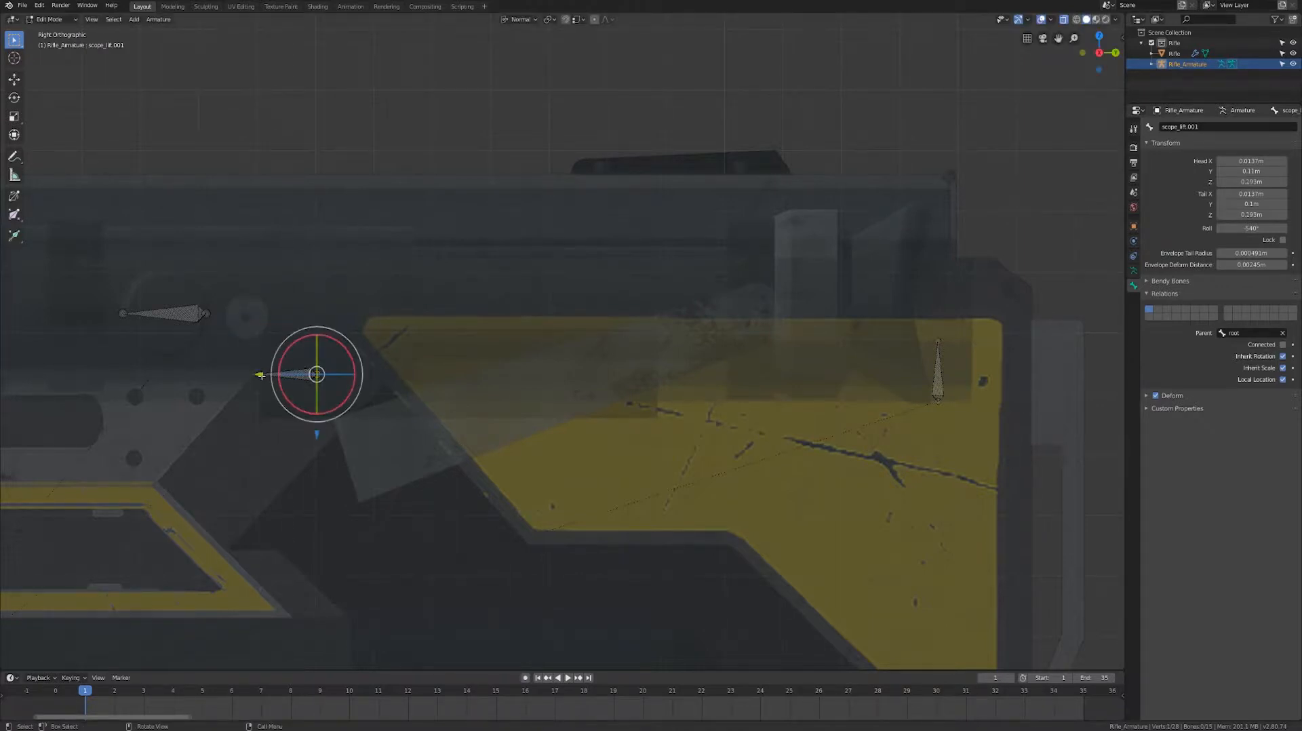
pyautogui.press('g')
pyautogui.press('y')
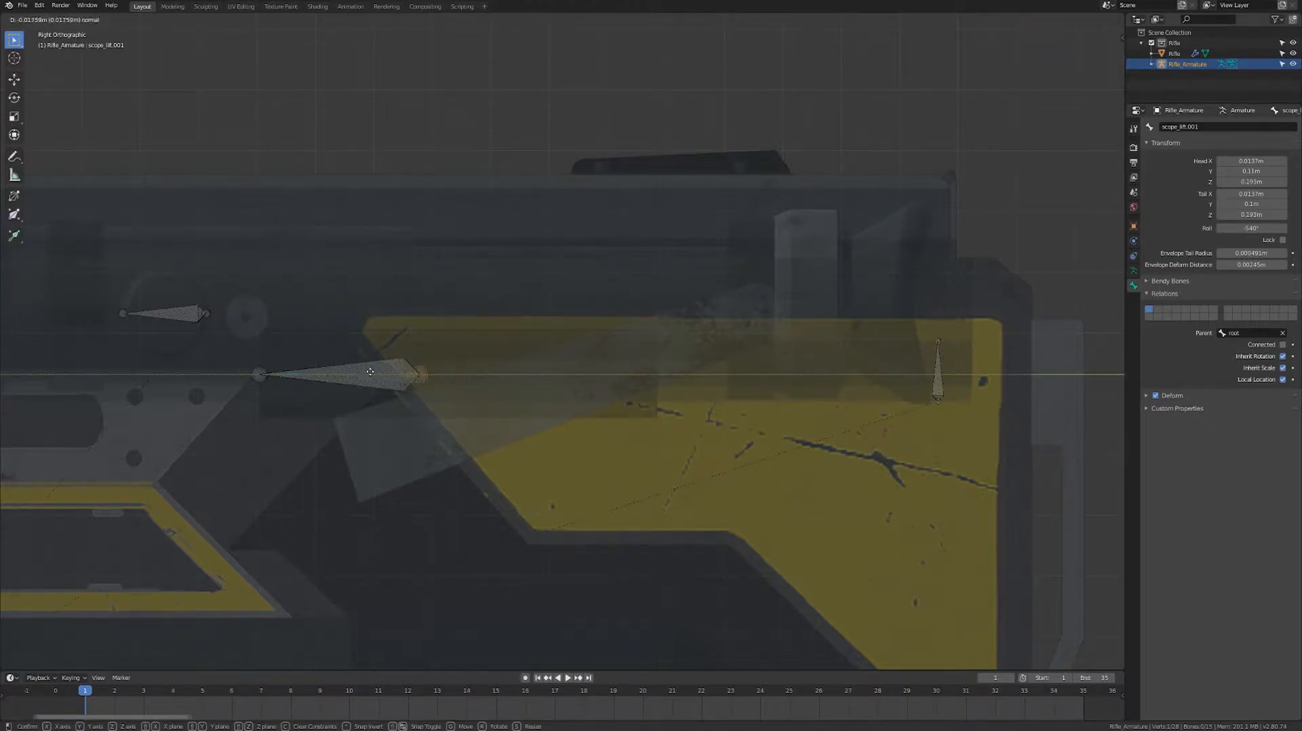
pyautogui.click(318, 395)
# Move the whole lengthened bone about 0.019 m rearward along its own Y axis.
pyautogui.scroll(1, 318, 396)
pyautogui.hotkey('alt', 'a')
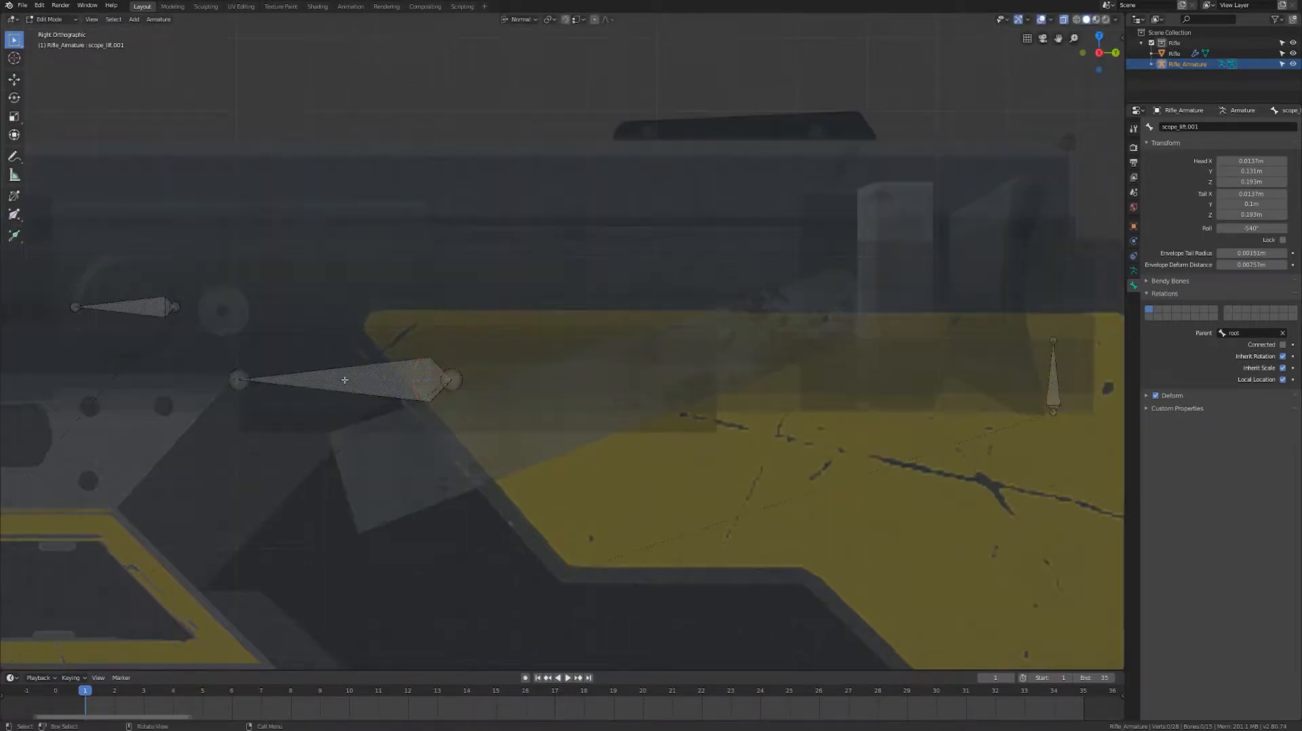
pyautogui.click(356, 385)
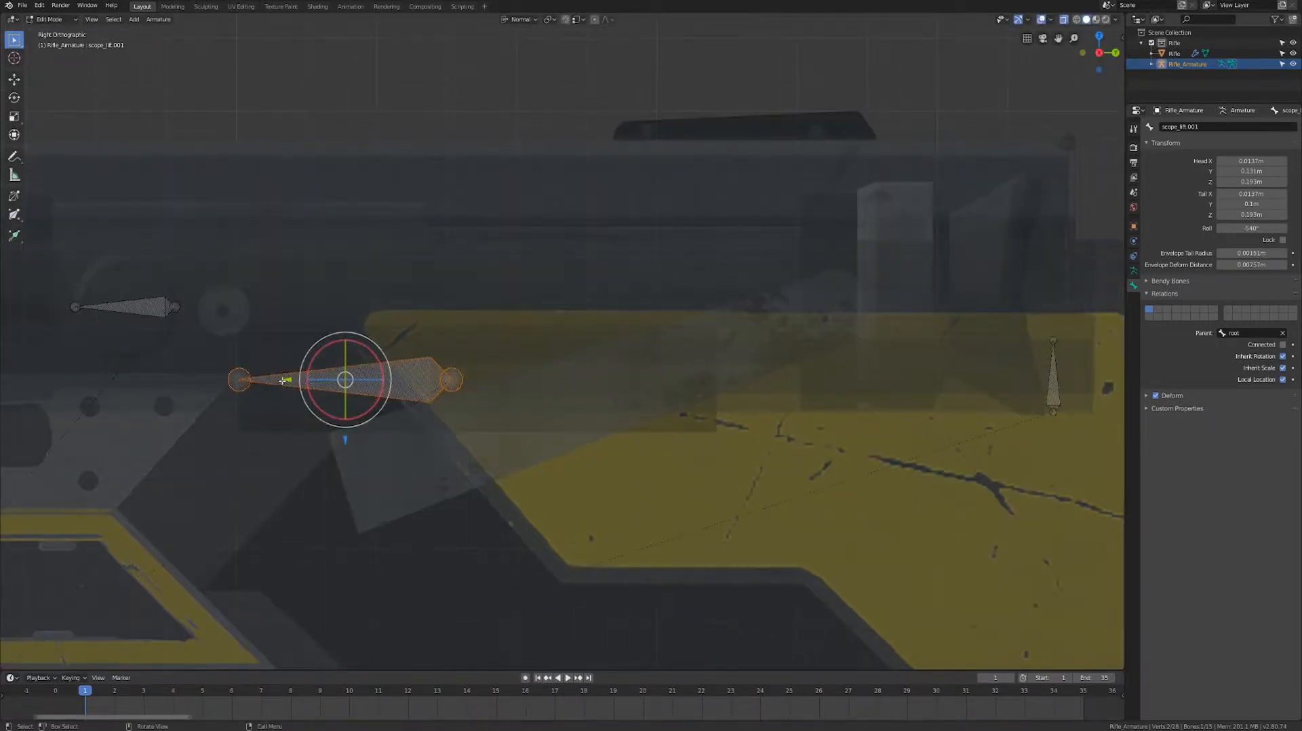
pyautogui.press('g')
pyautogui.press('y')
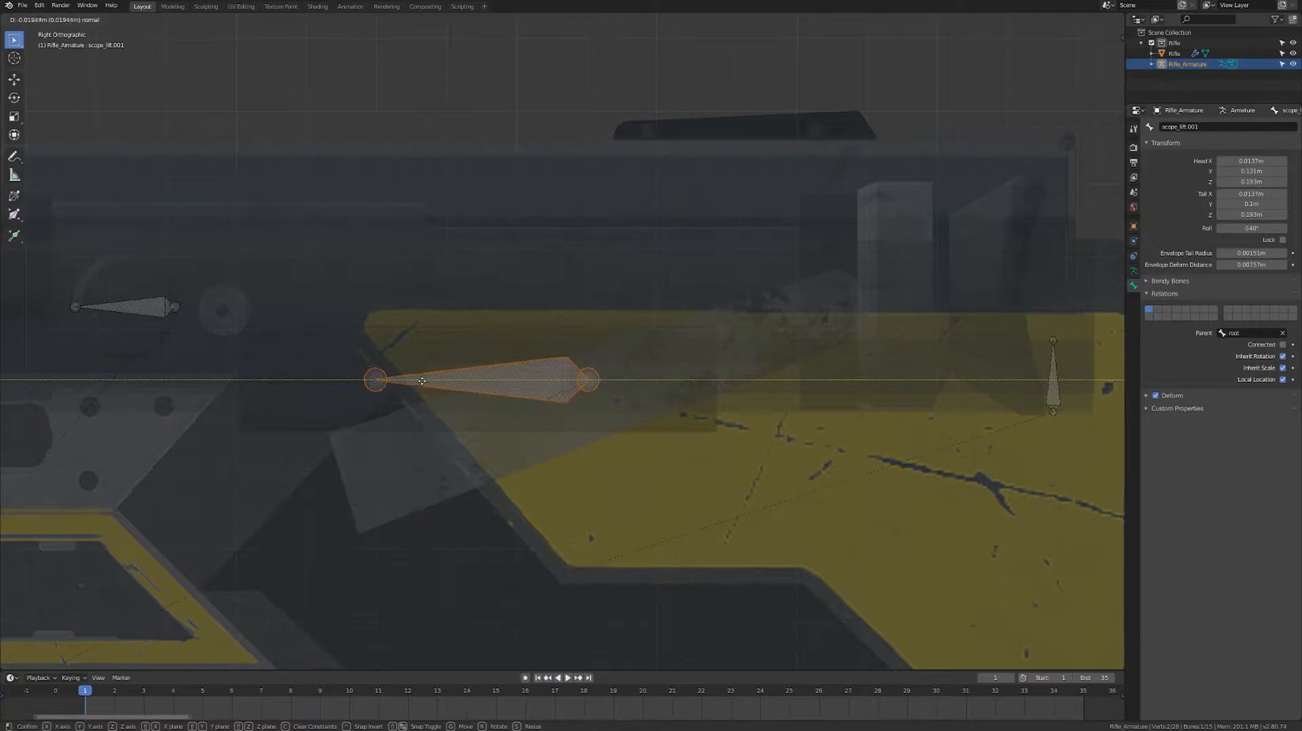
pyautogui.click(423, 380)
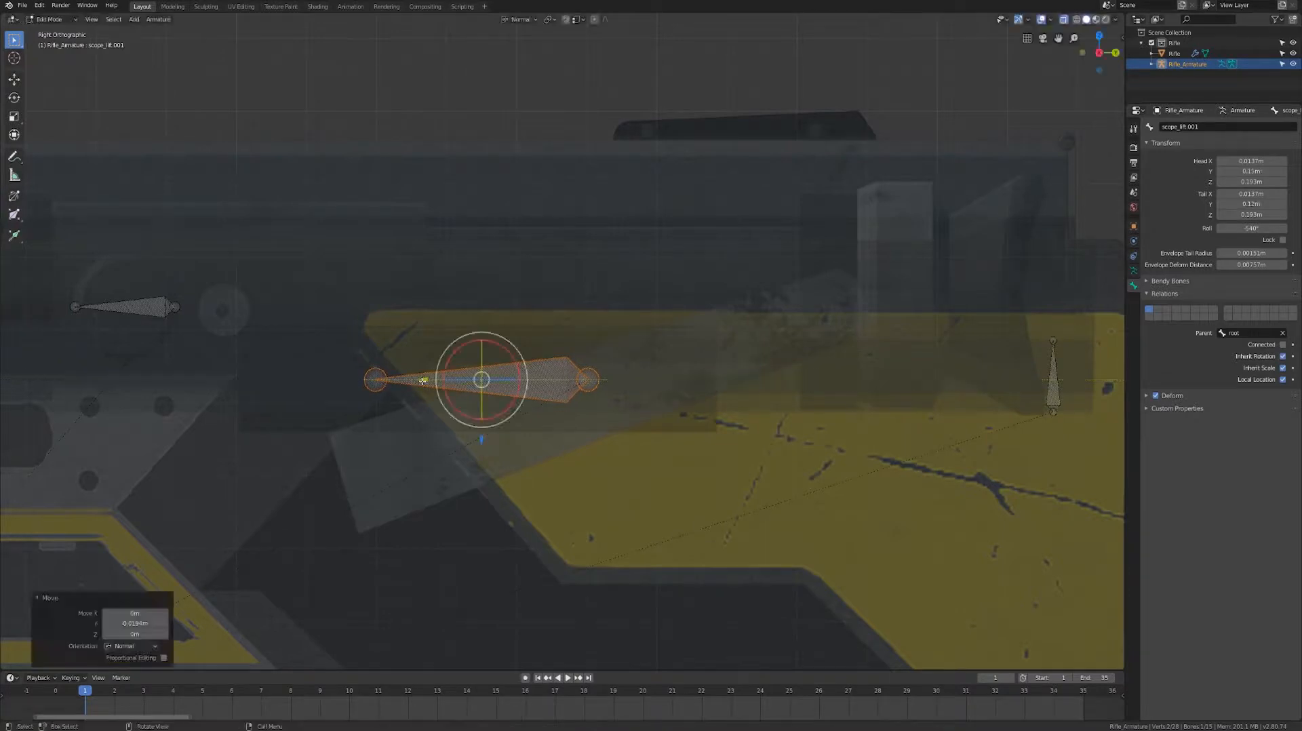
# Rename the duplicated bone as scope_slide.
pyautogui.click(1238, 126)
pyautogui.moveTo(1228, 127); pyautogui.dragTo(1180, 136)
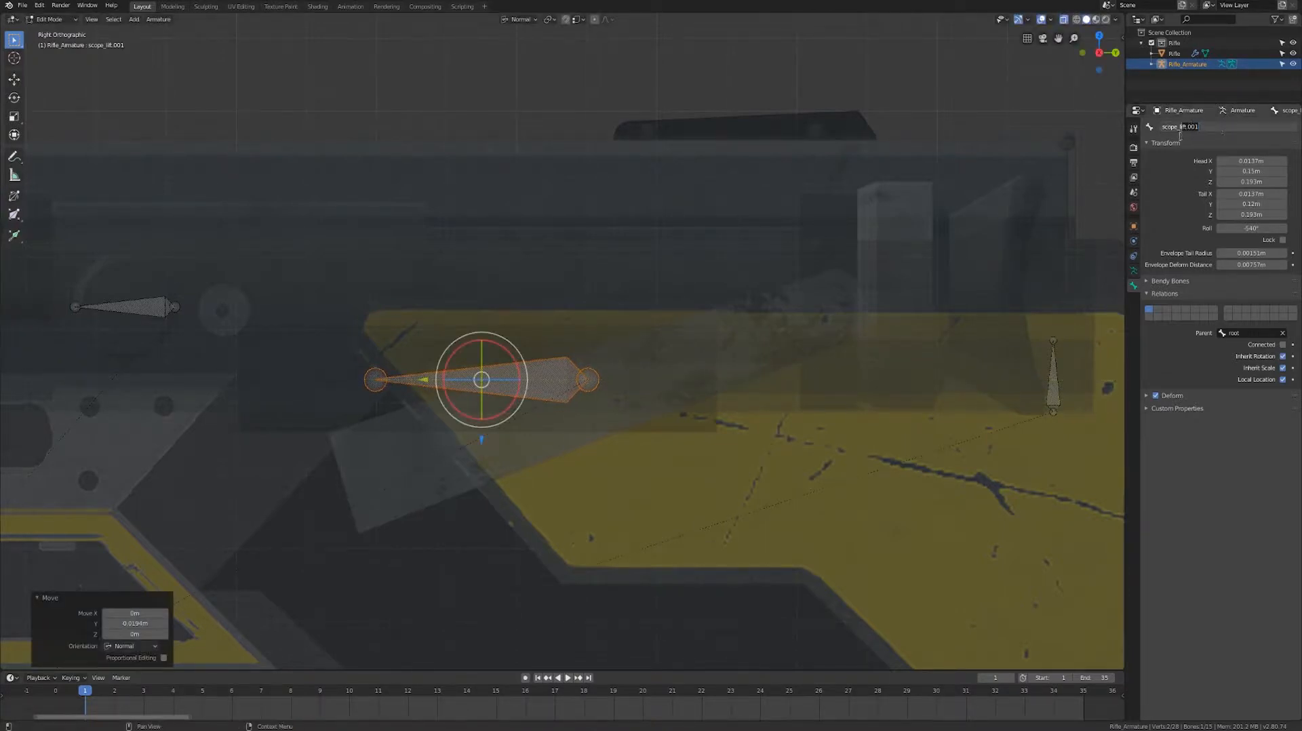
pyautogui.press('Return')
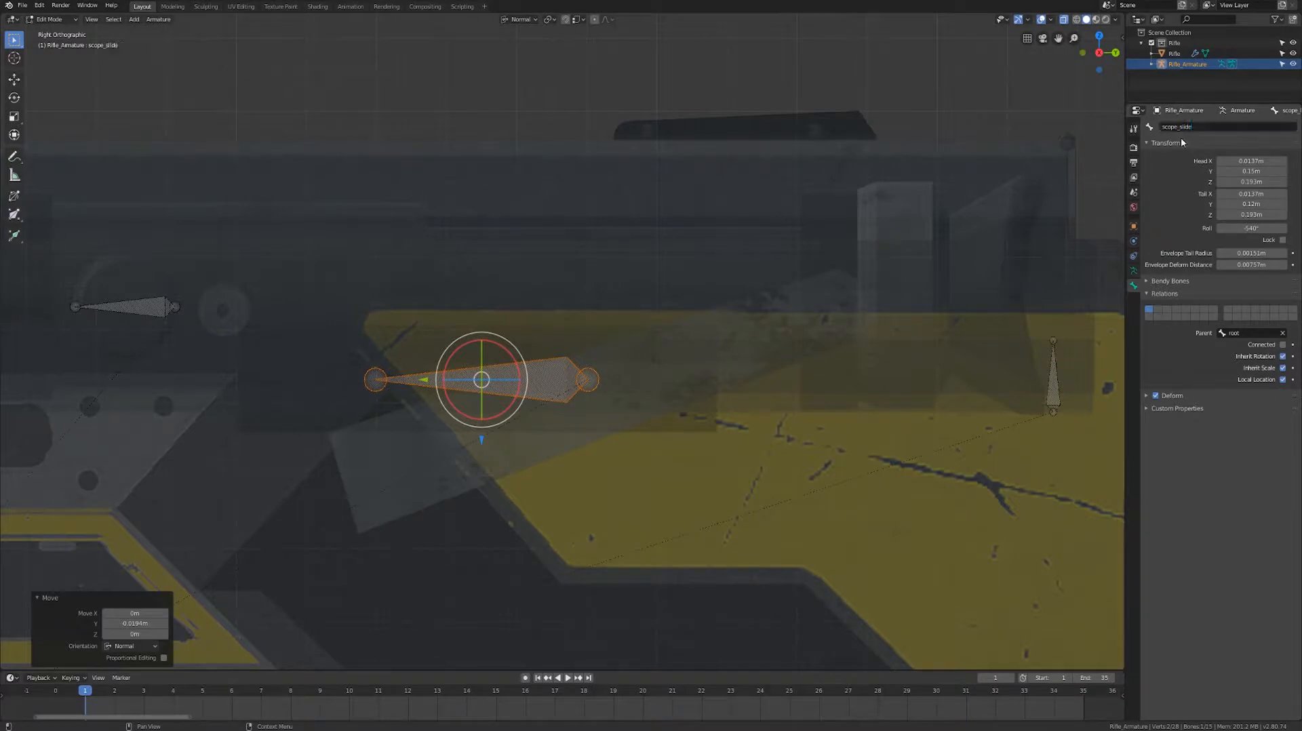
# Compare the roll with the scope_lift bone and reset the scope_slide bone's roll to 0°.
pyautogui.click(1058, 378)
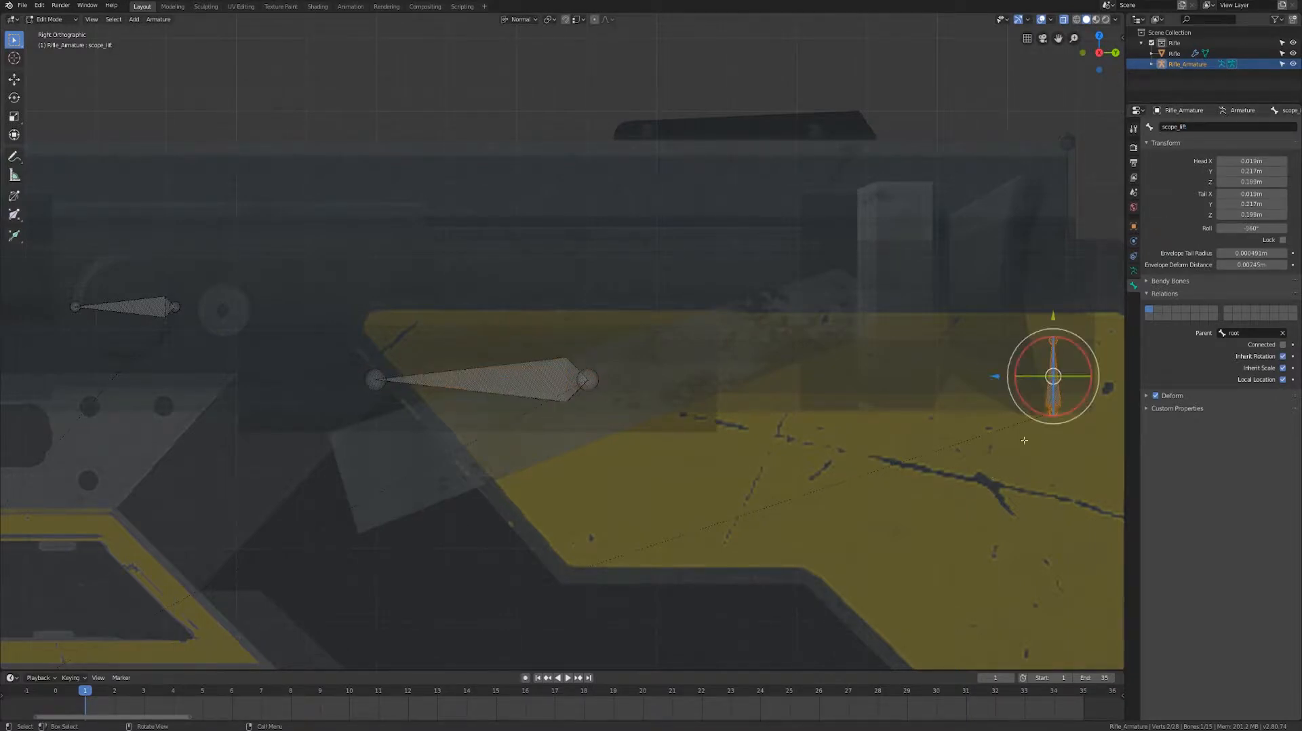
pyautogui.click(1247, 228)
pyautogui.click(474, 354)
pyautogui.click(481, 380)
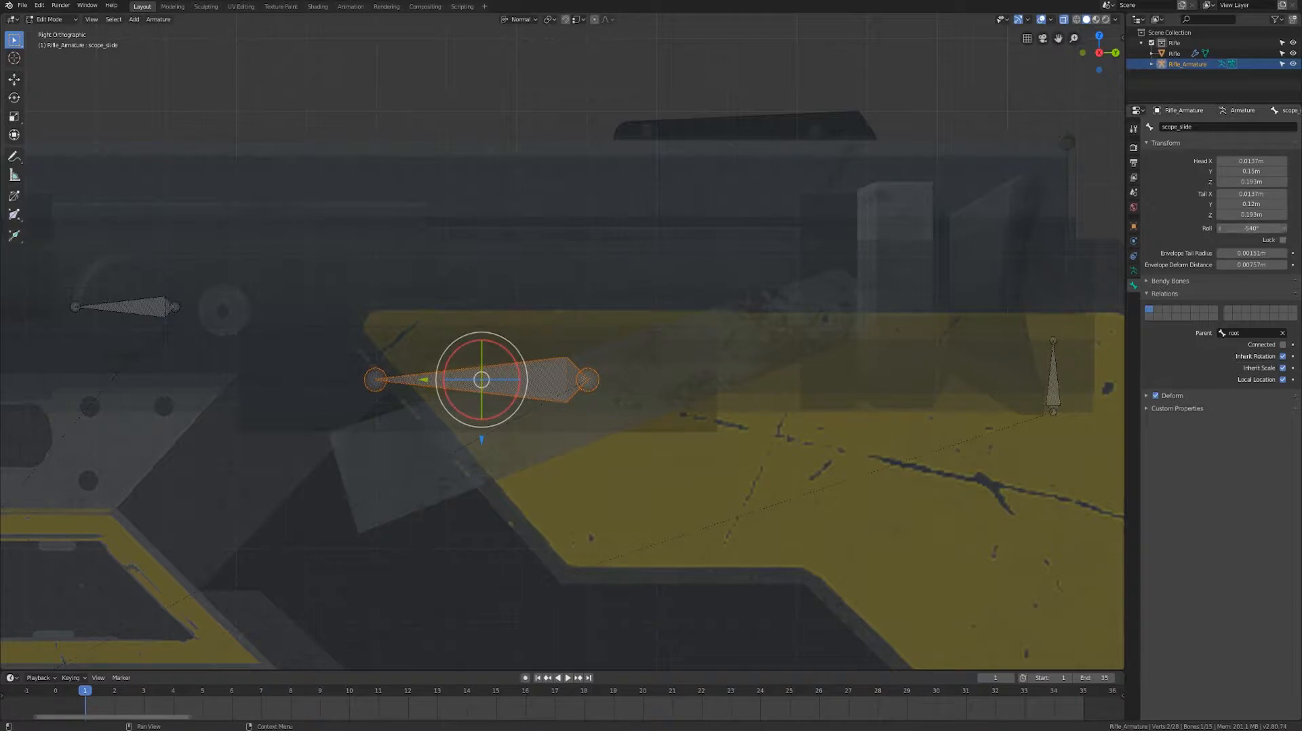
pyautogui.press('BackSpace')
# Duplicate the scope_slide bone and place the copy in front of and below the original.
pyautogui.scroll(-2, 637, 359)
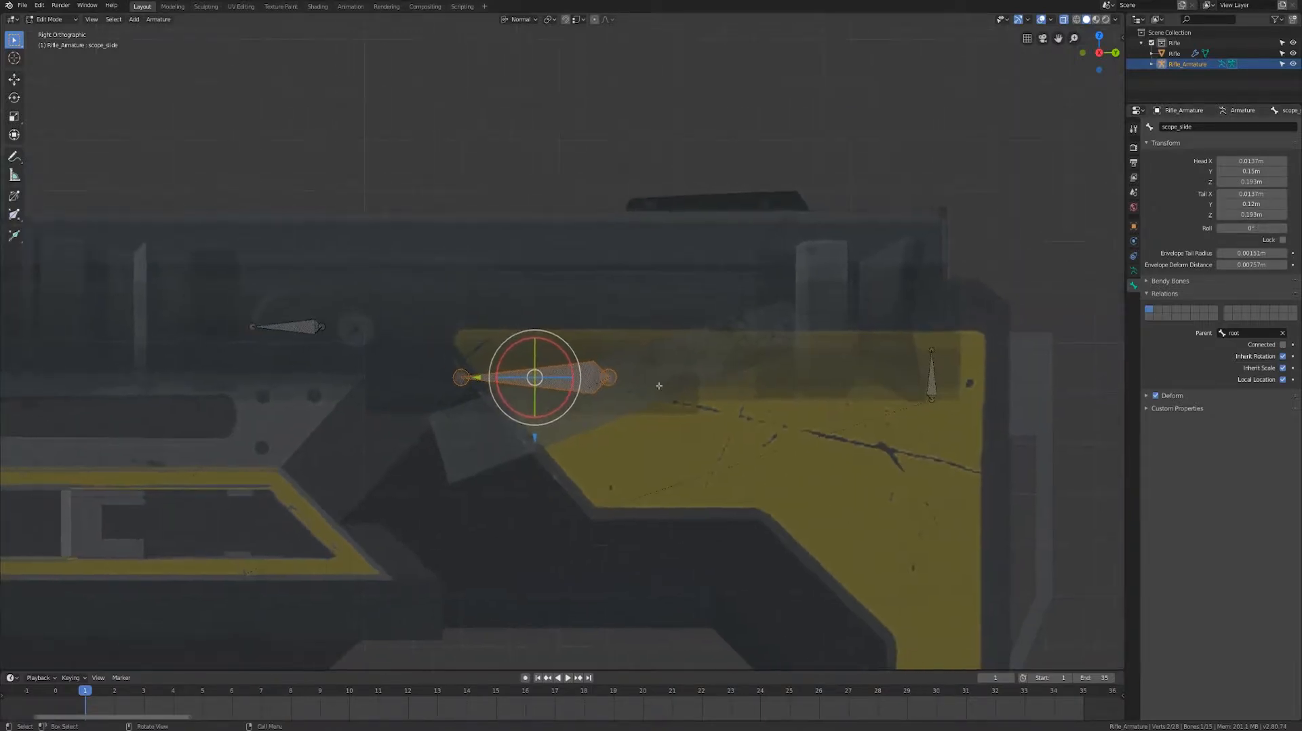
pyautogui.hotkey('ctrl', 'z')
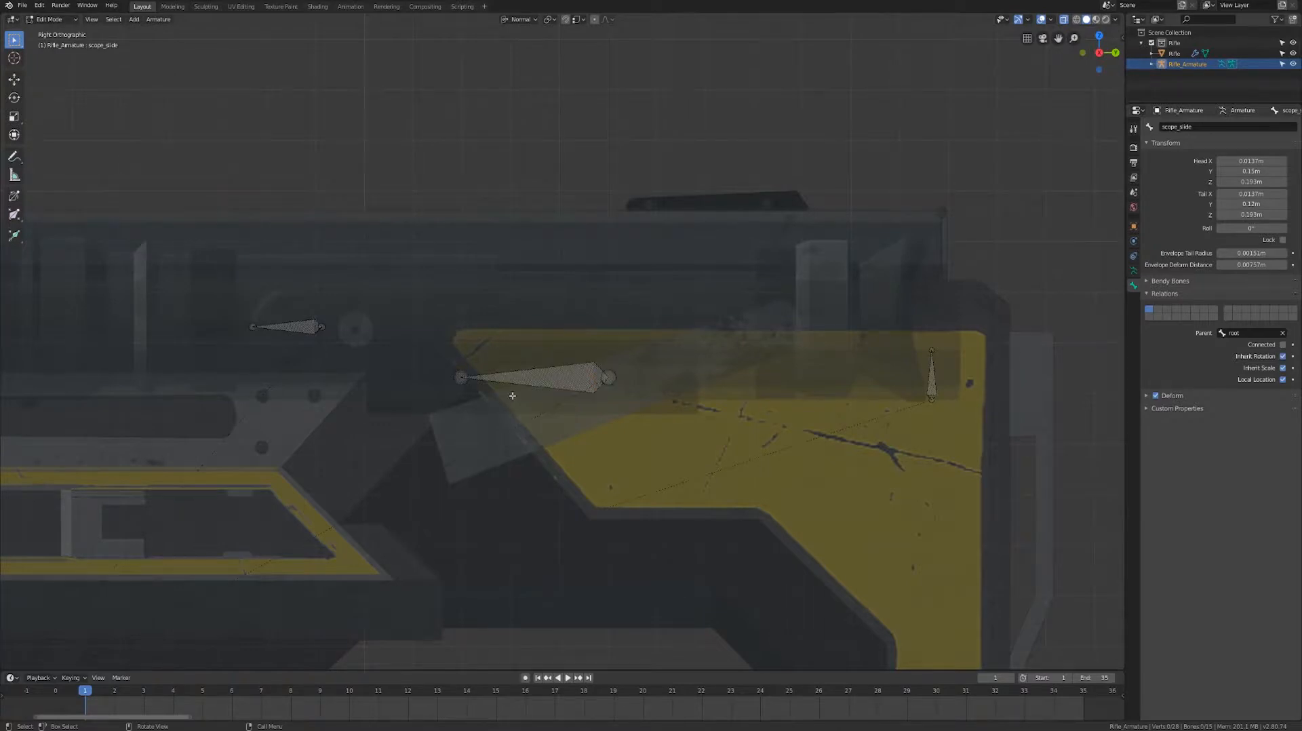
pyautogui.hotkey('ctrl', 'shift', 'z')
pyautogui.hotkey('shift', 'd')
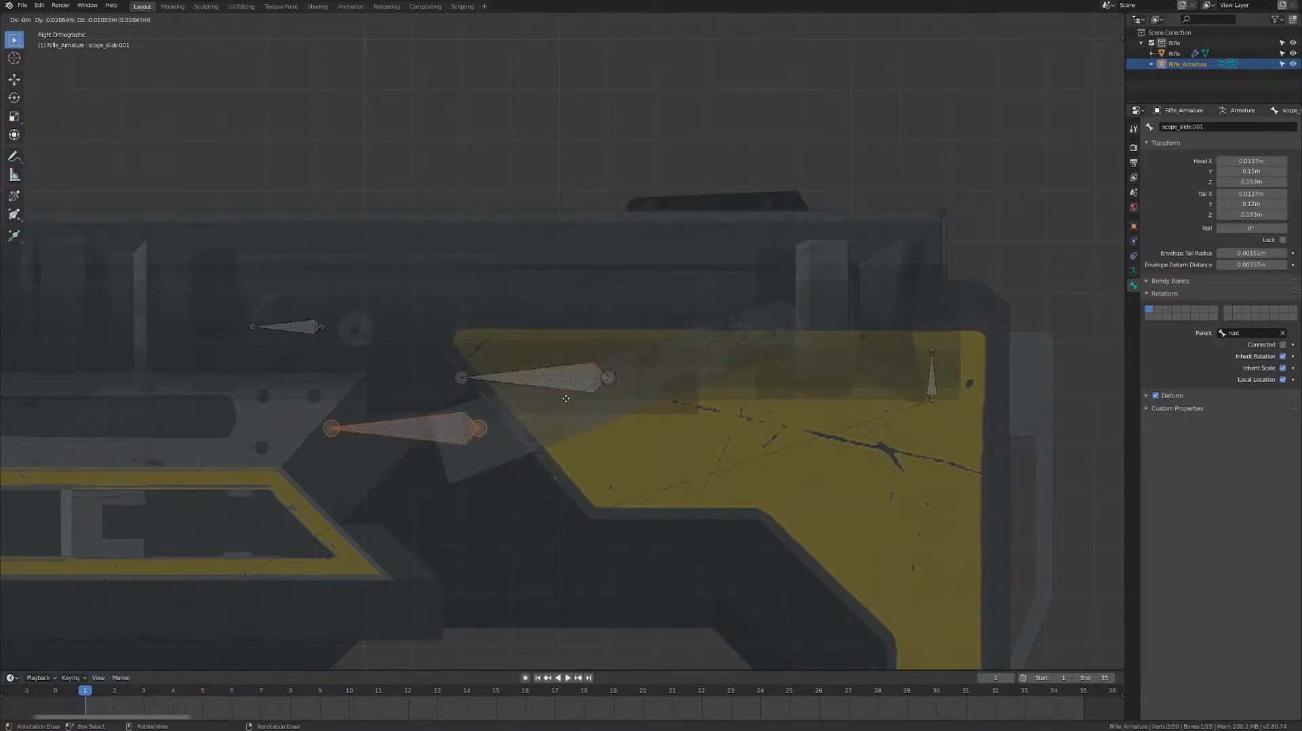
pyautogui.click(555, 415)
# Rotate the copied bone to match the slanted hinge arm's angle, with its head at the arm's lower end, and move it onto the arm.
pyautogui.press('r')
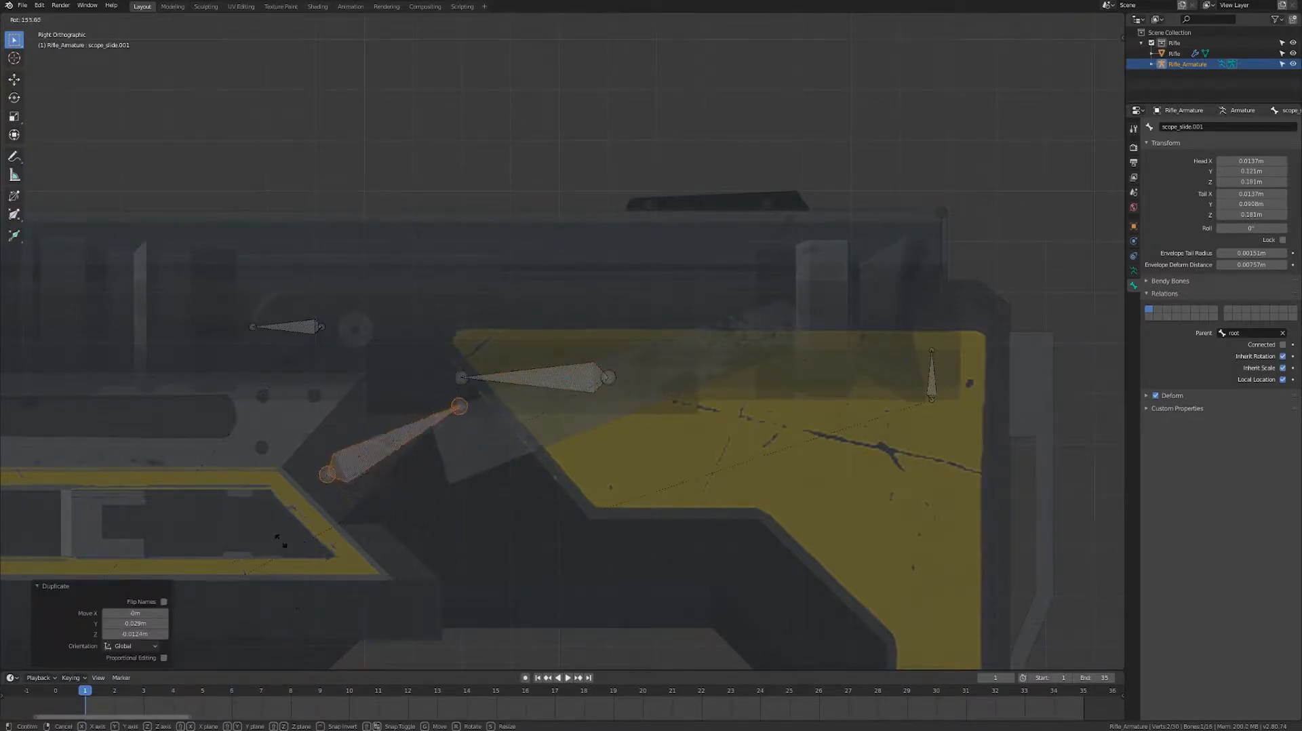
pyautogui.press('Return')
pyautogui.press('g')
pyautogui.click(605, 396)
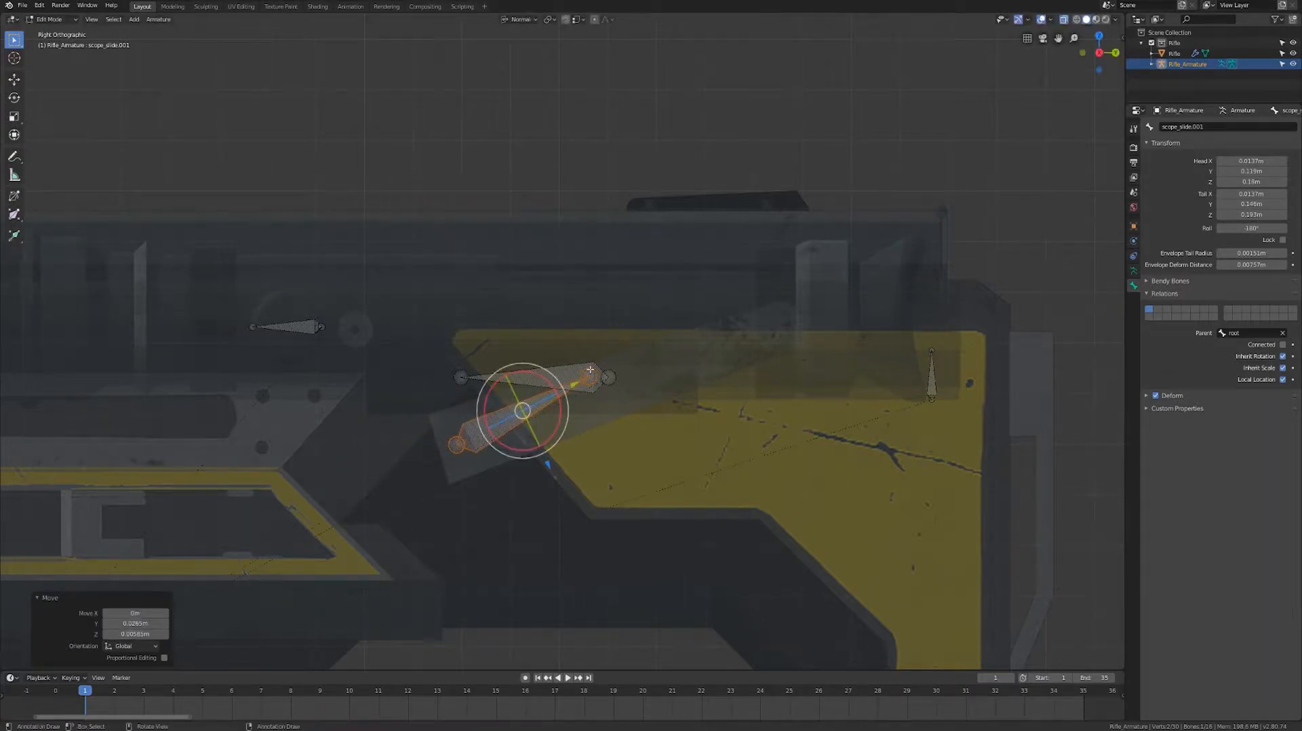
# Move the copied bone's tail to the upper rear end of the slanted hinge arm.
pyautogui.click(590, 371)
pyautogui.press('g')
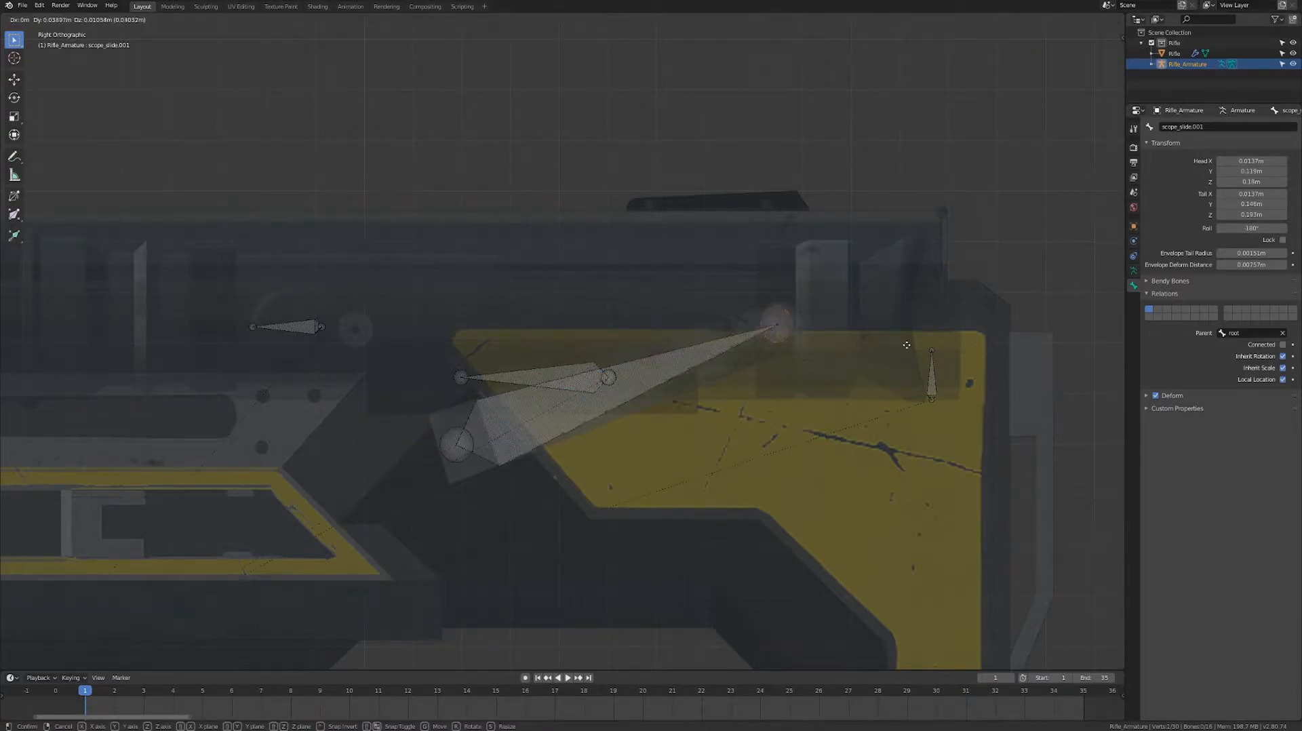
pyautogui.click(906, 344)
# Adjust the position of the copied bone's head at the lower front end of the slanted hinge arm.
pyautogui.scroll(4, 558, 498)
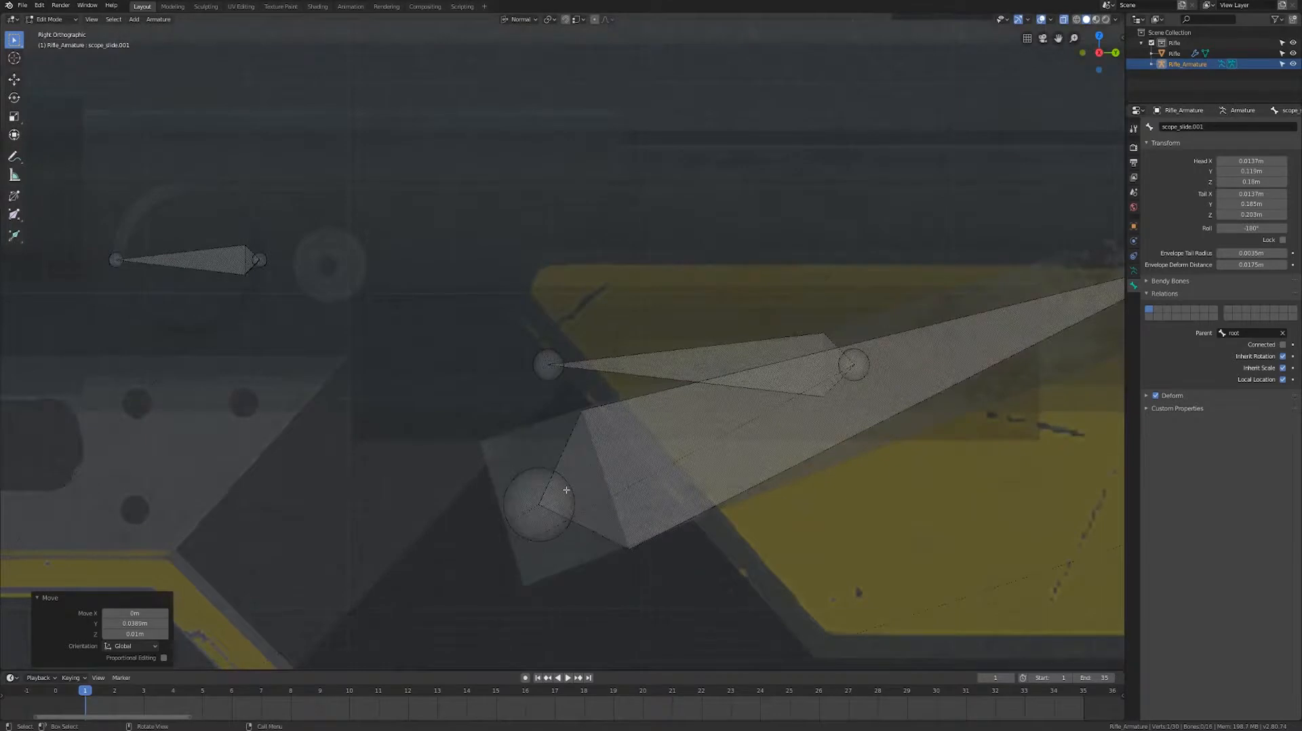
pyautogui.click(541, 487)
pyautogui.press('g')
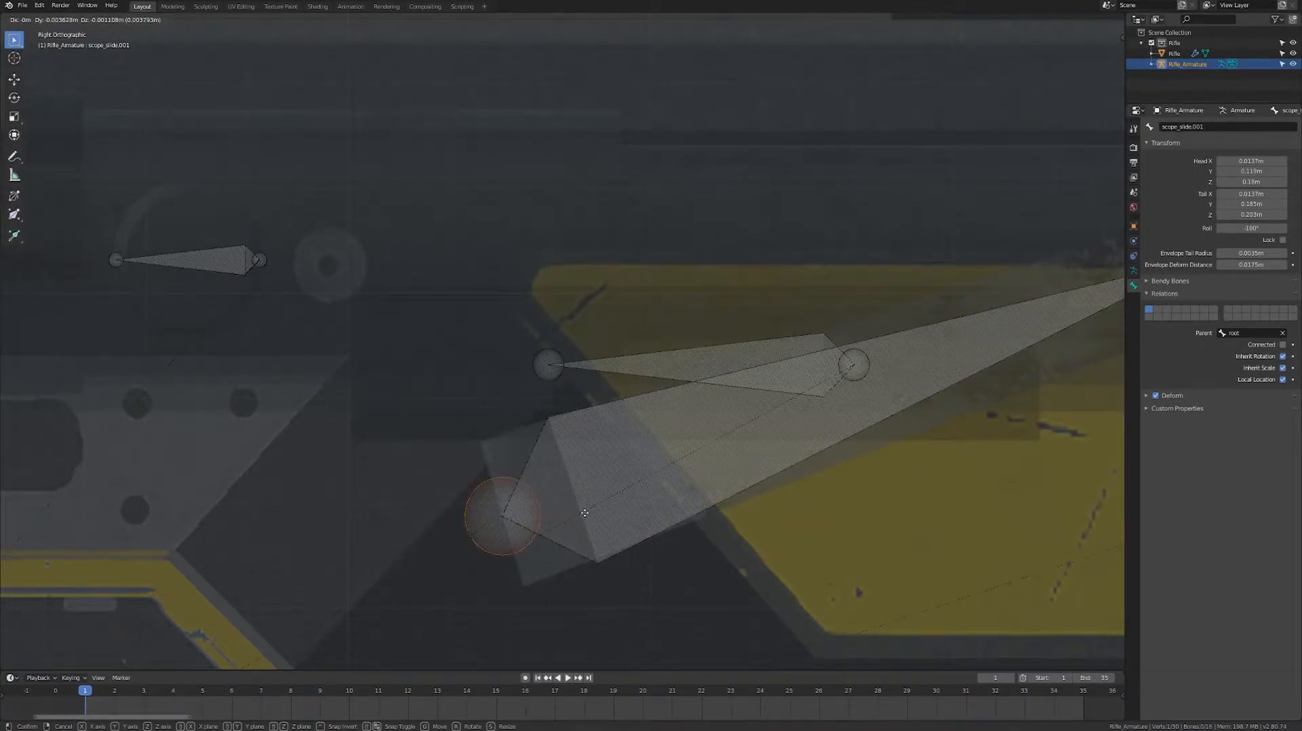
pyautogui.click(584, 513)
pyautogui.scroll(2, 675, 507)
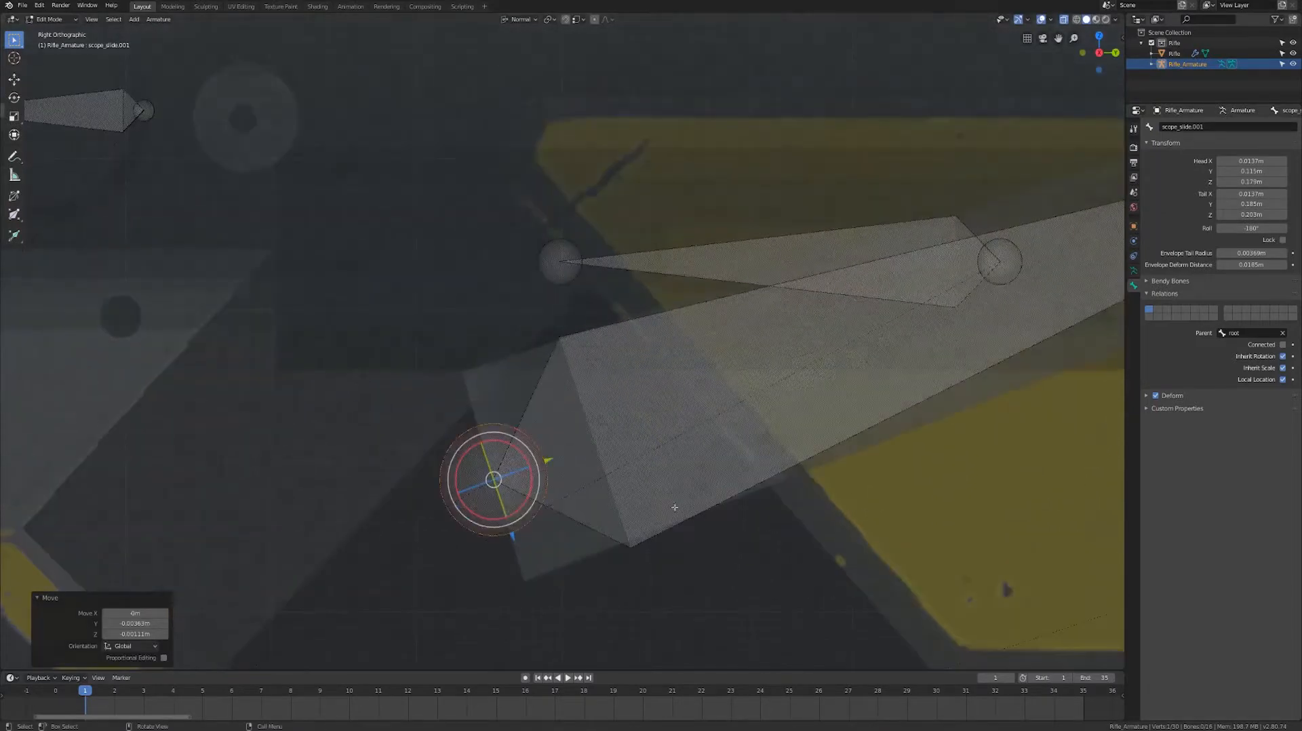
pyautogui.press('g')
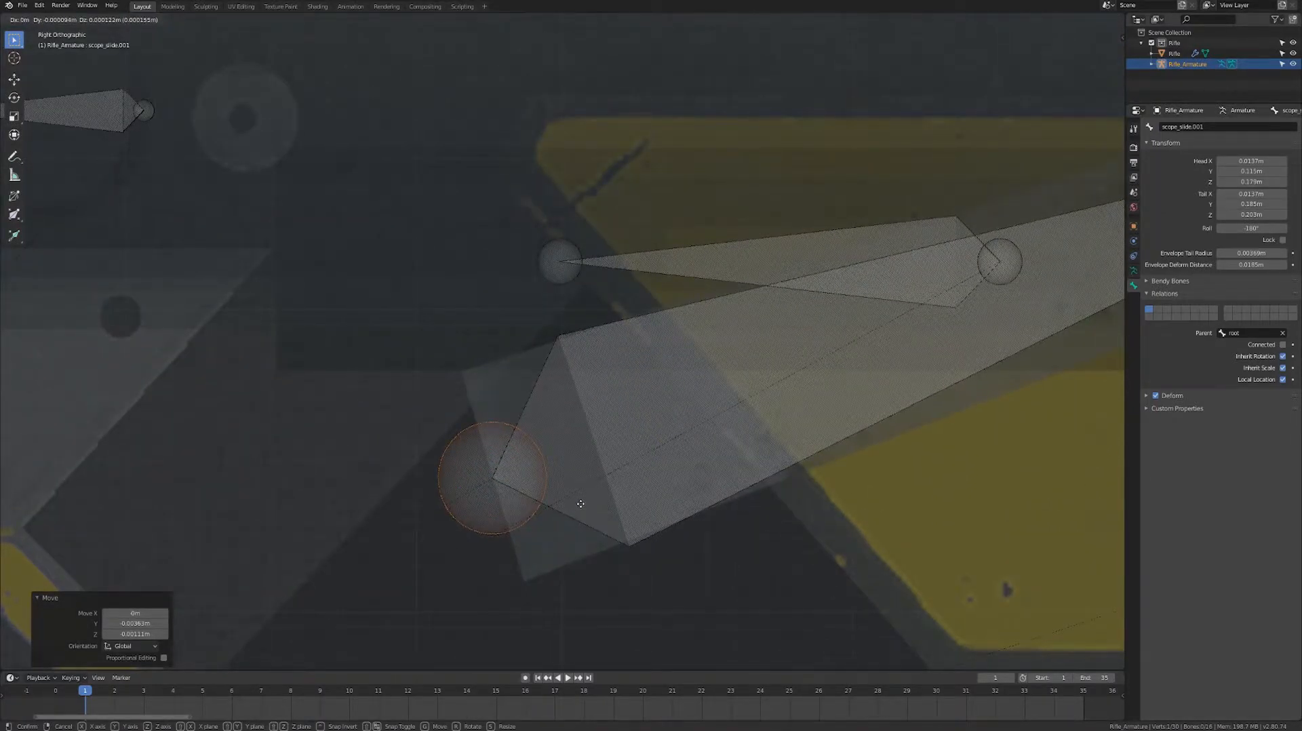
pyautogui.click(581, 502)
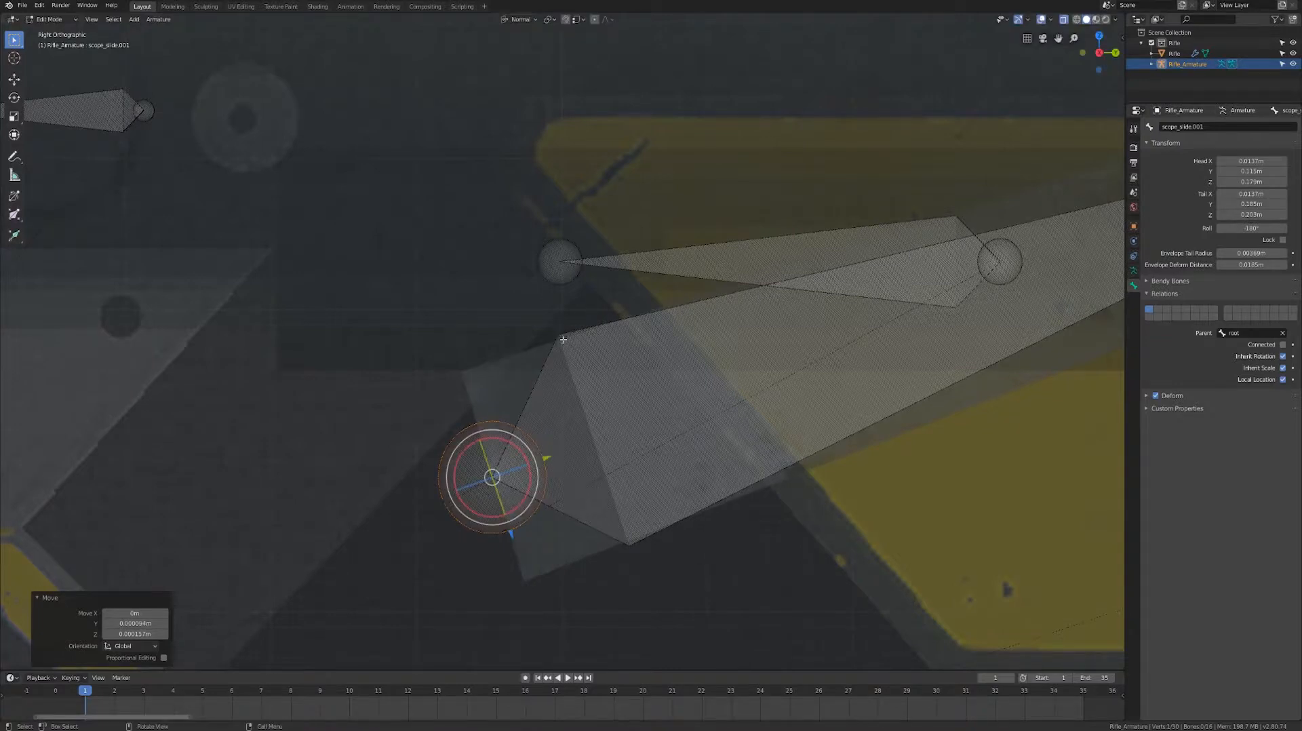
pyautogui.press('g')
pyautogui.click(688, 541)
# Adjust the position of the copied bone's tail at the hinge arm's upper end.
pyautogui.scroll(5, 828, 389)
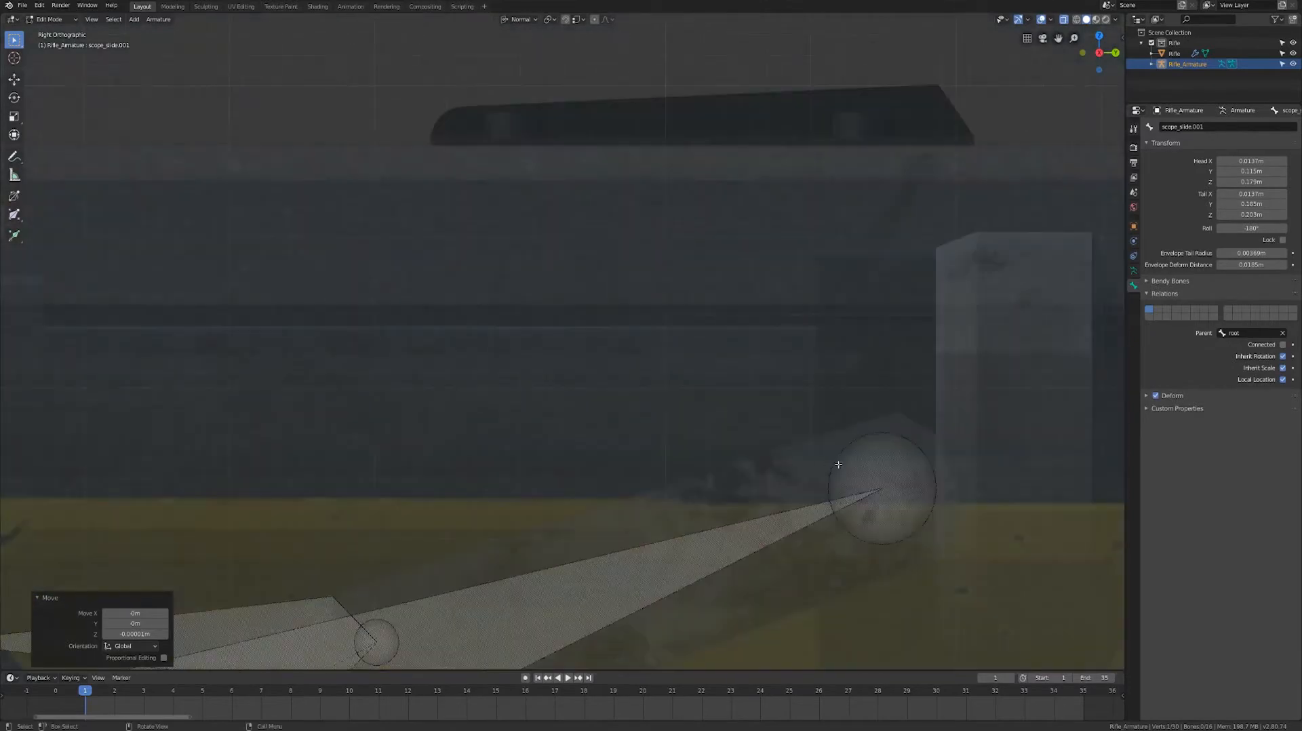
pyautogui.click(897, 459)
pyautogui.click(931, 461)
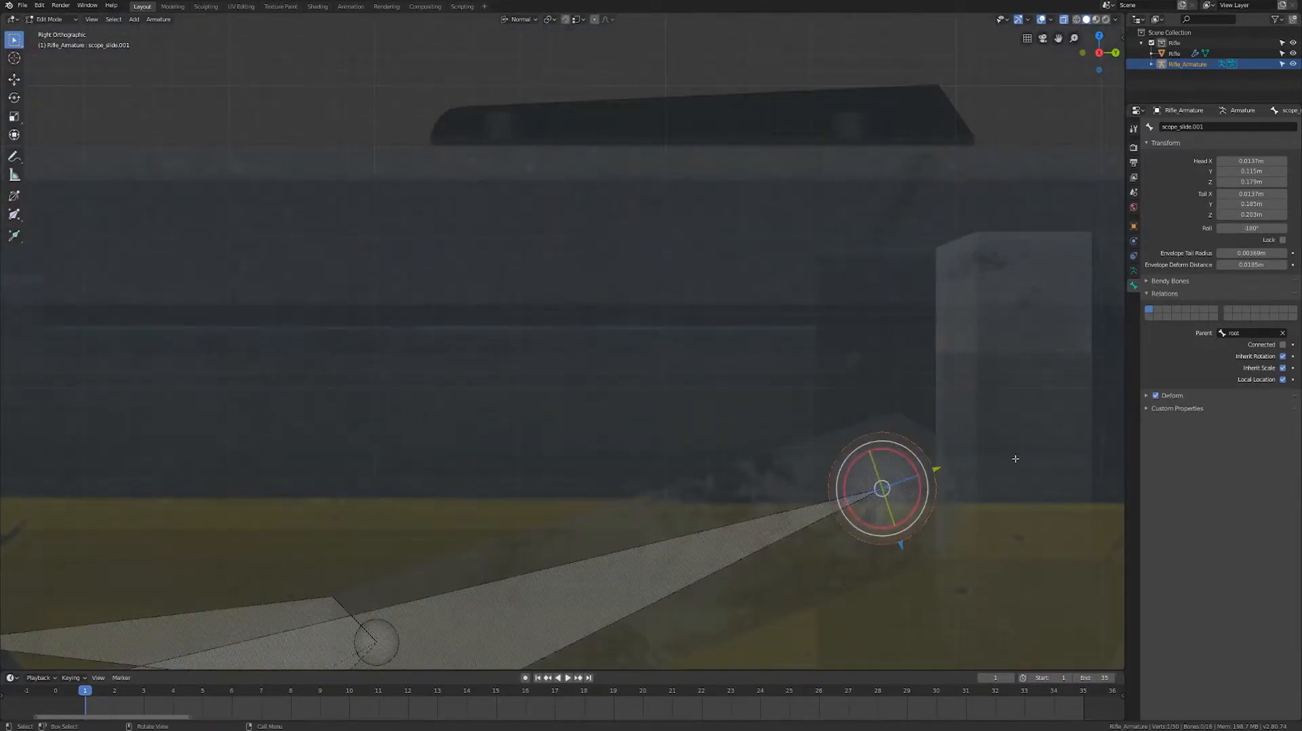
pyautogui.keyDown('shift'); pyautogui.moveTo(933, 465); pyautogui.dragTo(877, 401, button='middle'); pyautogui.keyUp('shift')
pyautogui.press('g')
pyautogui.click(917, 433)
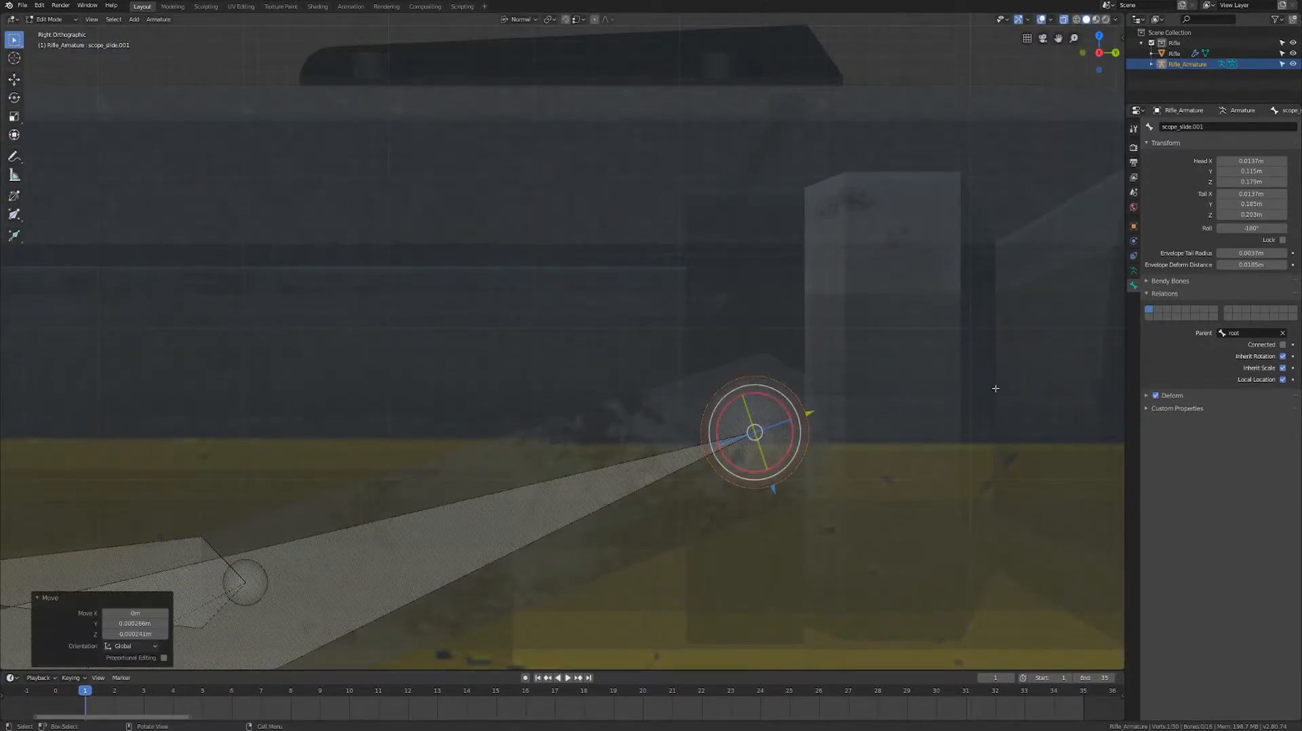
# Turn on wireframe shading and centre the copied bone's tail on the round pivot of the hinge arm.
pyautogui.hotkey('shift', 'z')
pyautogui.press('KP_Decimal')
pyautogui.press('g')
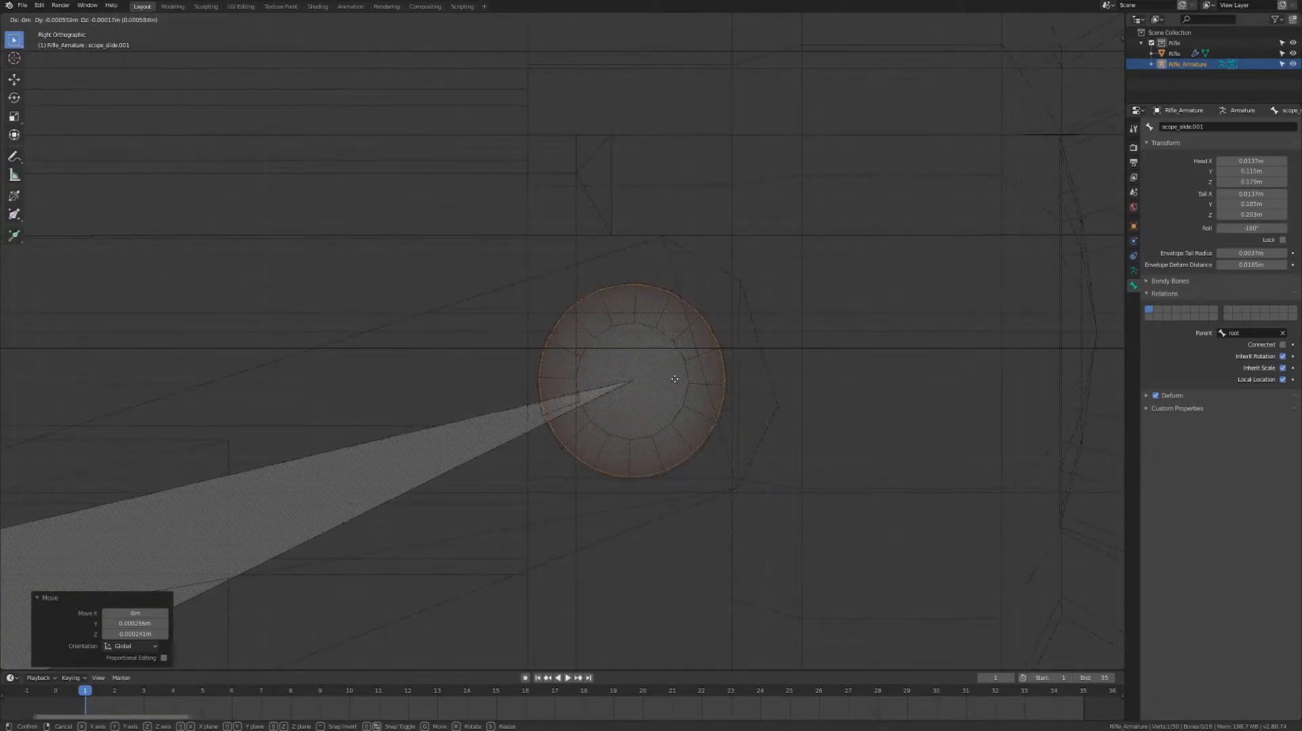
pyautogui.click(673, 380)
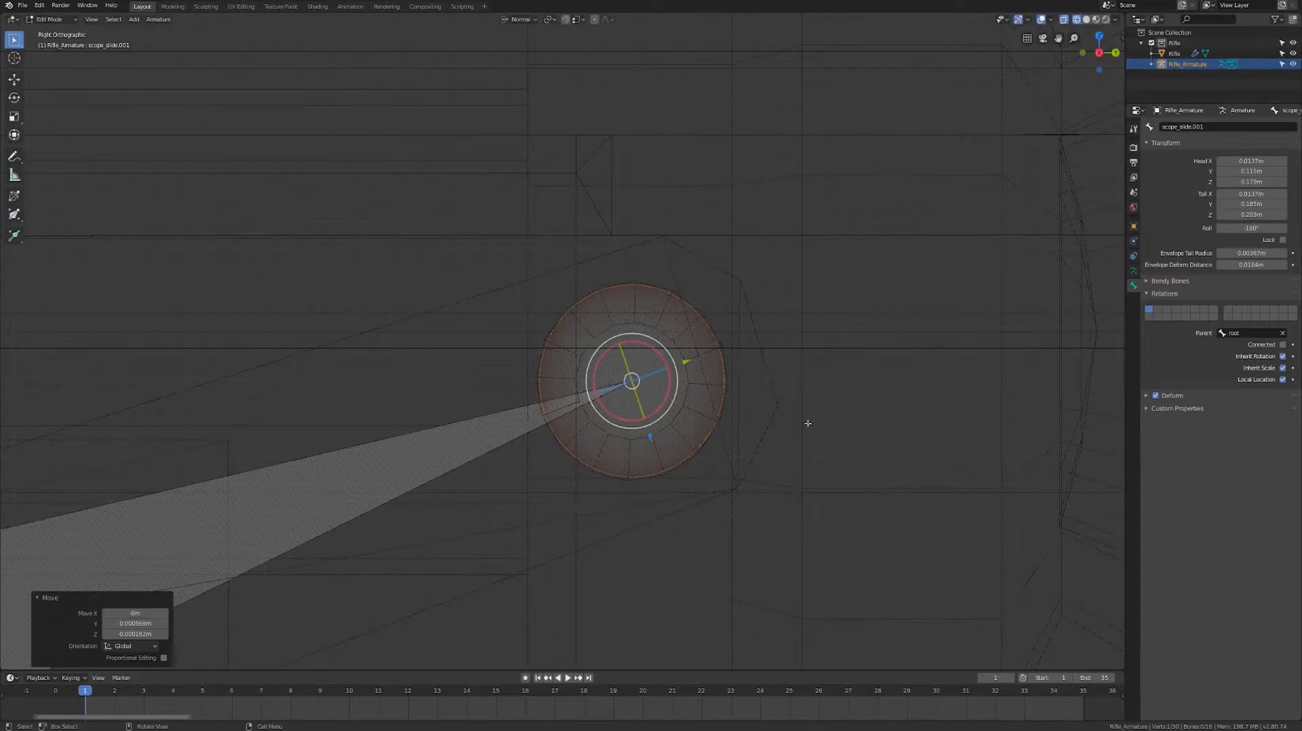
# Select the whole hinge arm bone and set its roll to 0°.
pyautogui.moveTo(807, 423); pyautogui.dragTo(727, 436, button='middle')
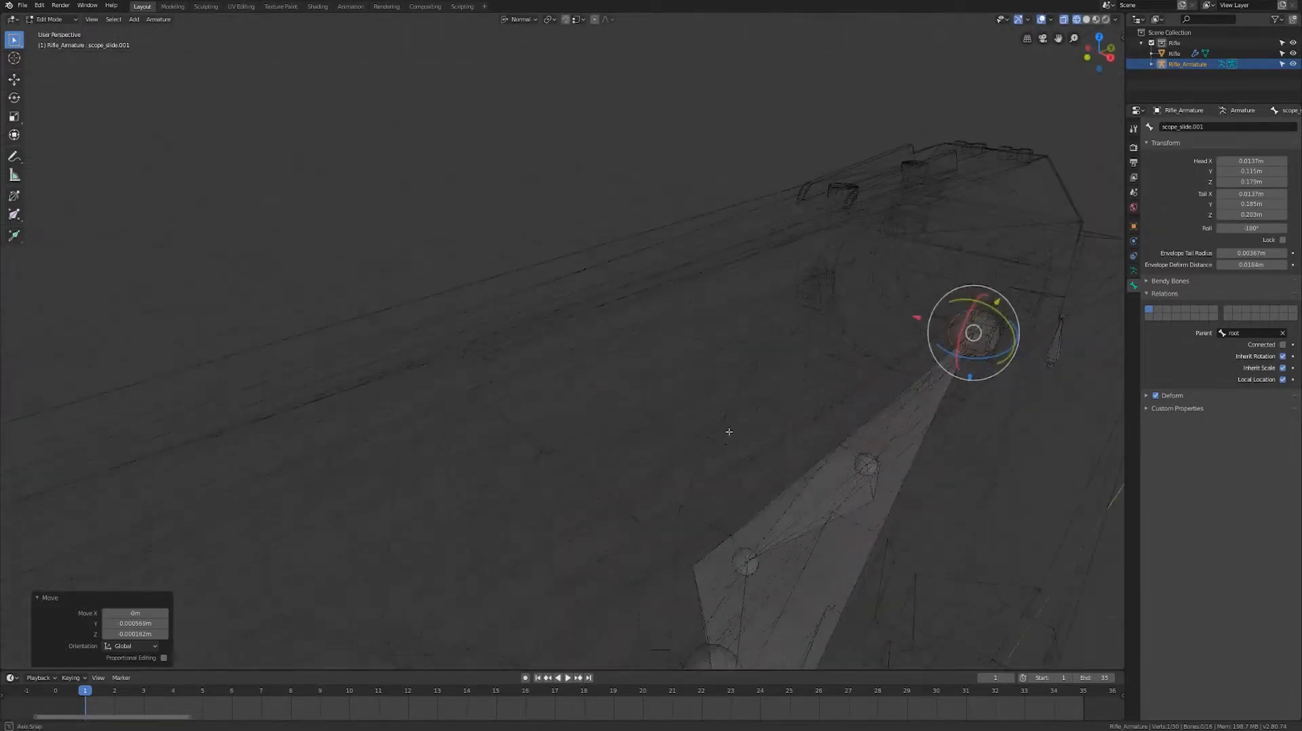
pyautogui.click(873, 533)
pyautogui.moveTo(885, 531); pyautogui.dragTo(1109, 261, button='middle')
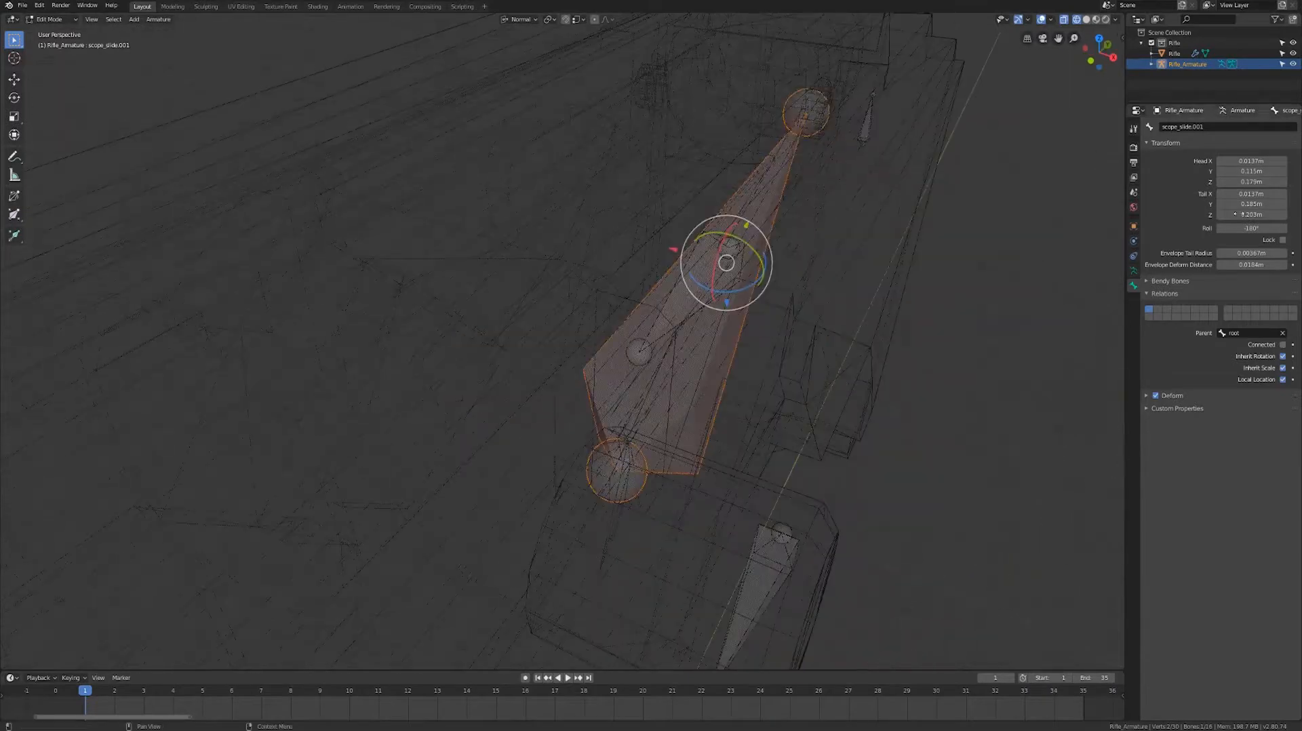
pyautogui.click(1261, 229)
pyautogui.write('0')
pyautogui.press('Return')
# Return to the right orthographic view and rename the hinge arm bone as scope_hinge.
pyautogui.moveTo(1060, 368); pyautogui.dragTo(869, 368, button='middle')
pyautogui.press('KP_3')
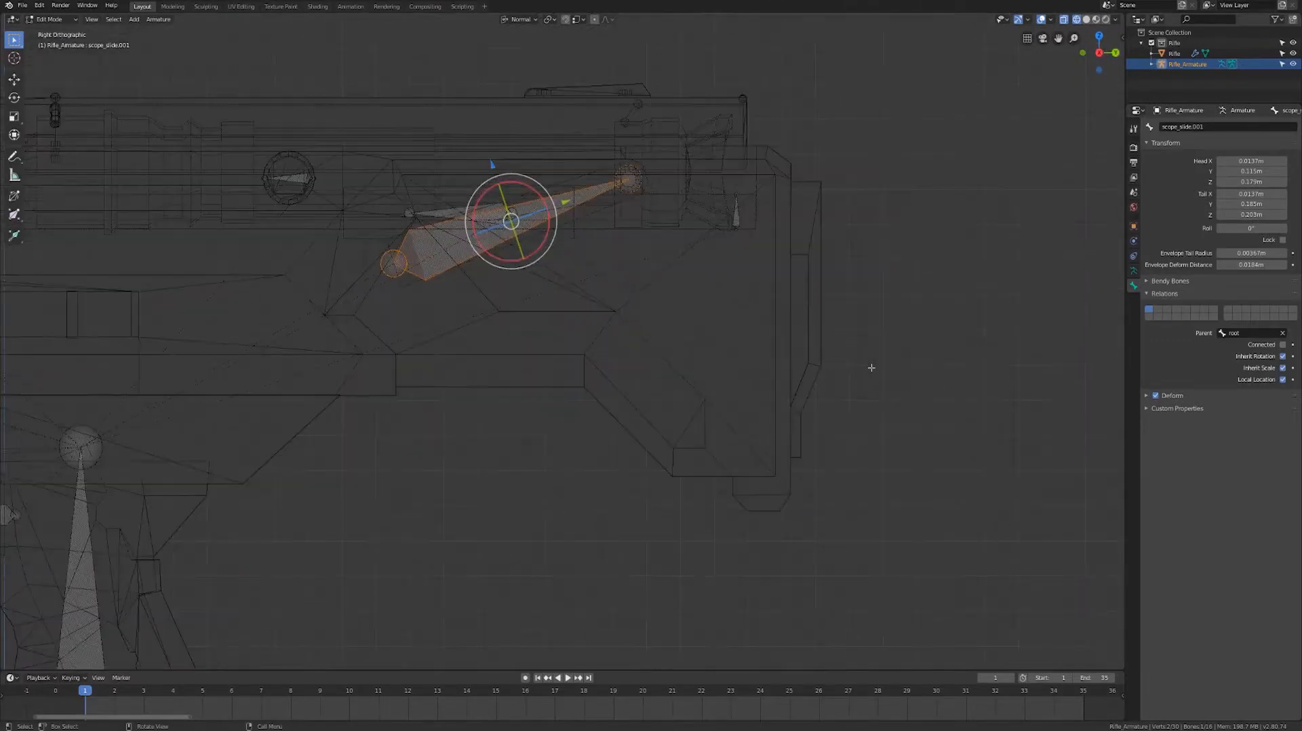
pyautogui.press('KP_Decimal')
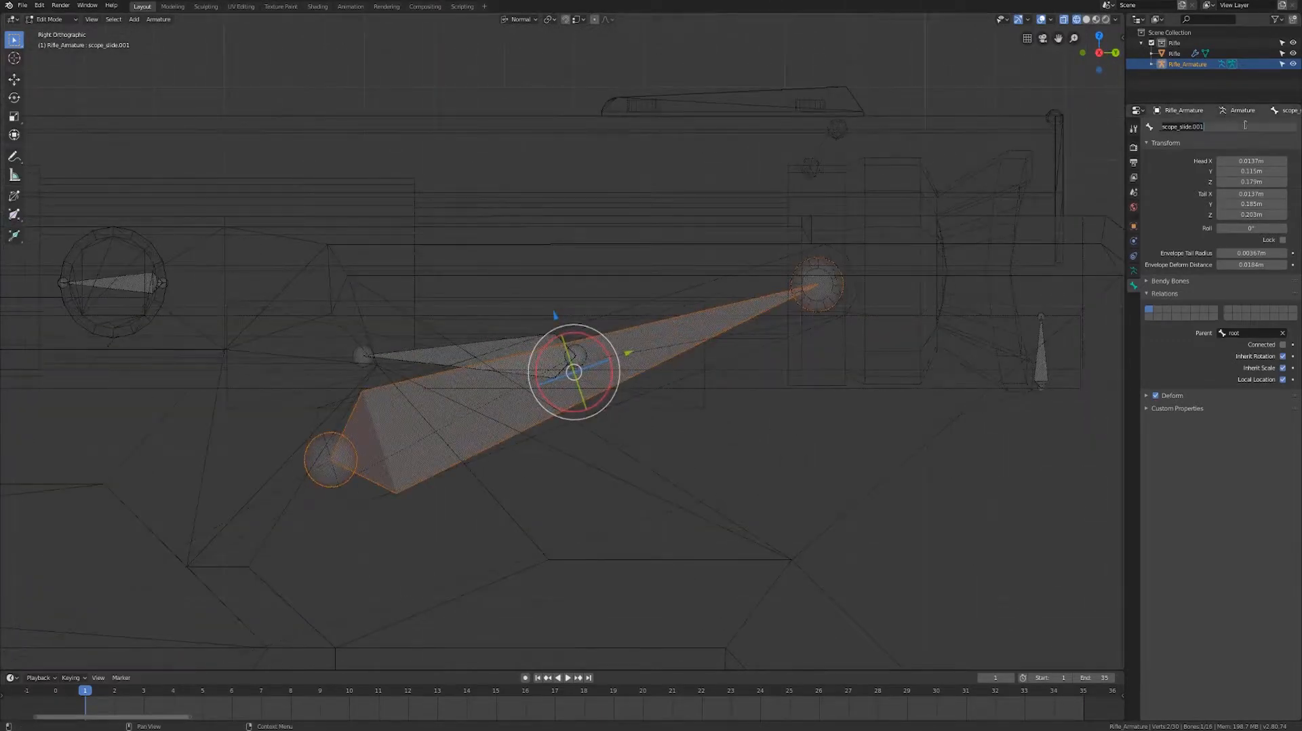
pyautogui.moveTo(1244, 125); pyautogui.dragTo(1183, 136)
pyautogui.write('hinge')
pyautogui.press('Return')
# Extrude a new bone from the tail of scope_hinge about 0.12 m along negative Y, through the scope body.
pyautogui.click(834, 269)
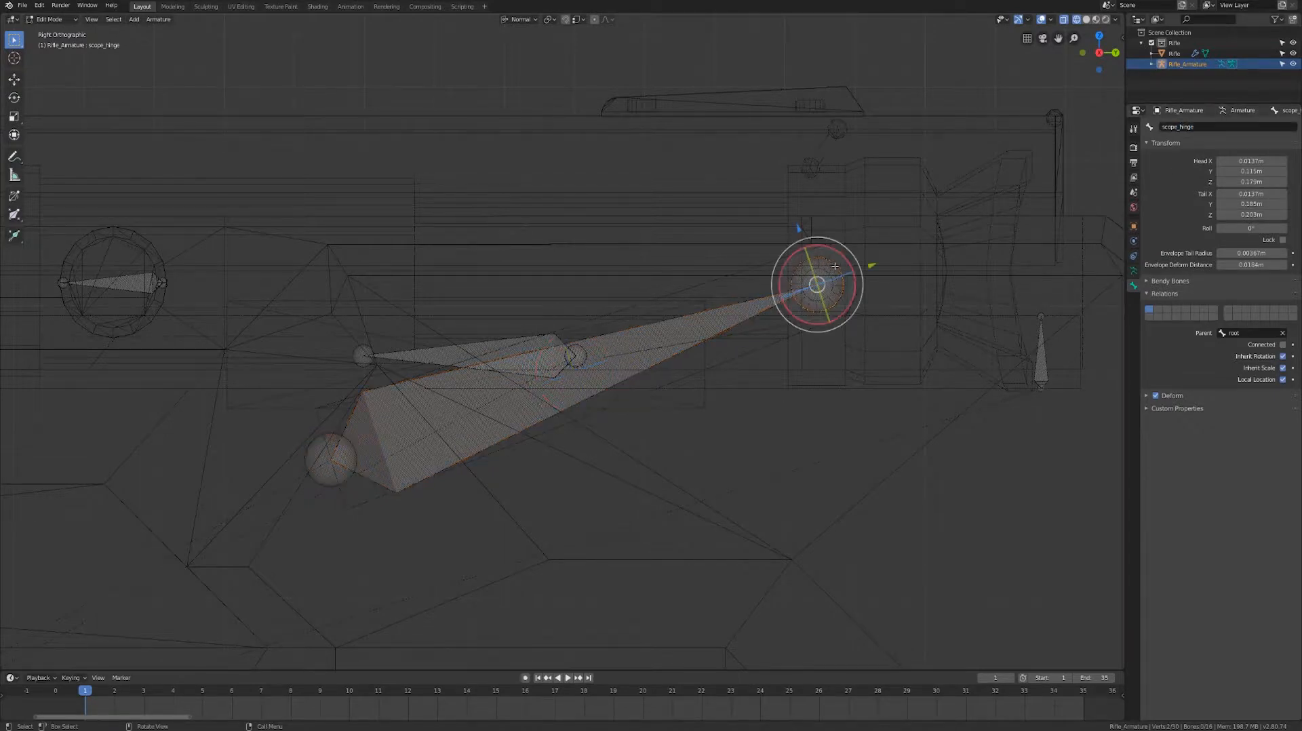
pyautogui.keyDown('shift'); pyautogui.moveTo(834, 269); pyautogui.dragTo(934, 282, button='middle'); pyautogui.keyUp('shift')
pyautogui.press('e')
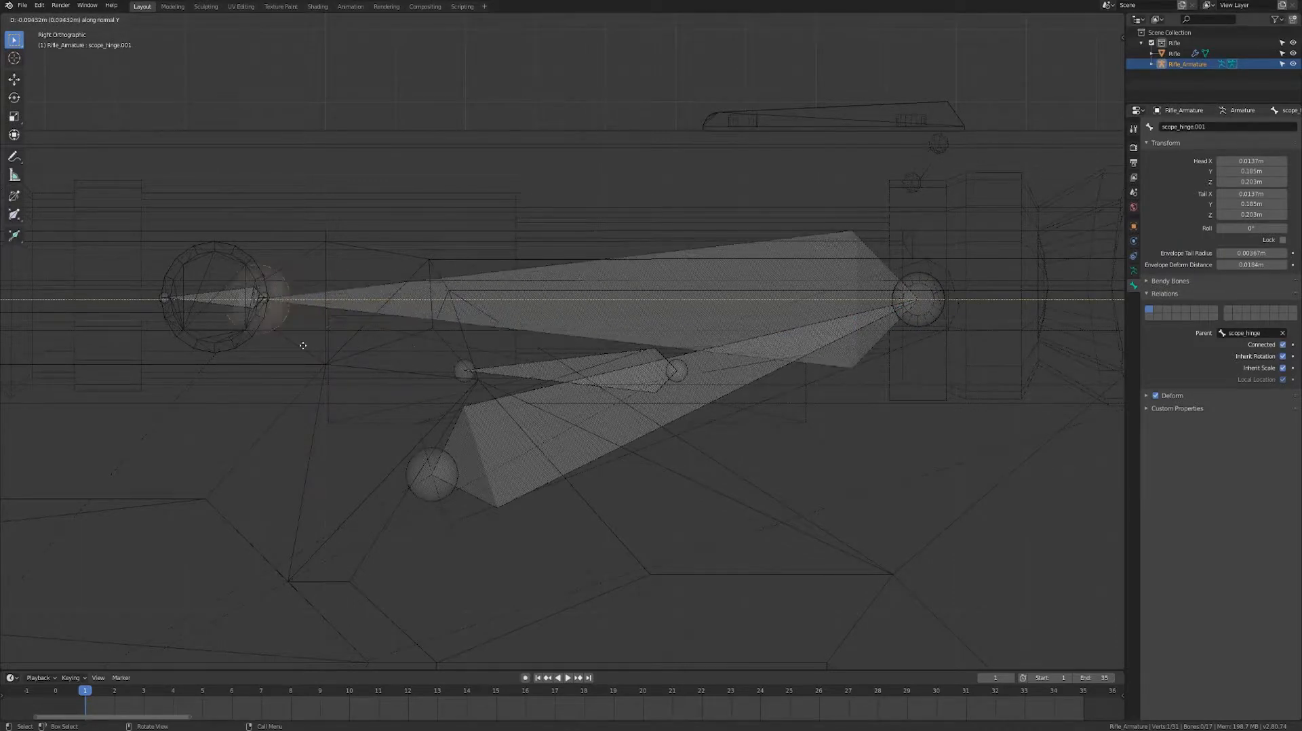
pyautogui.click(191, 374)
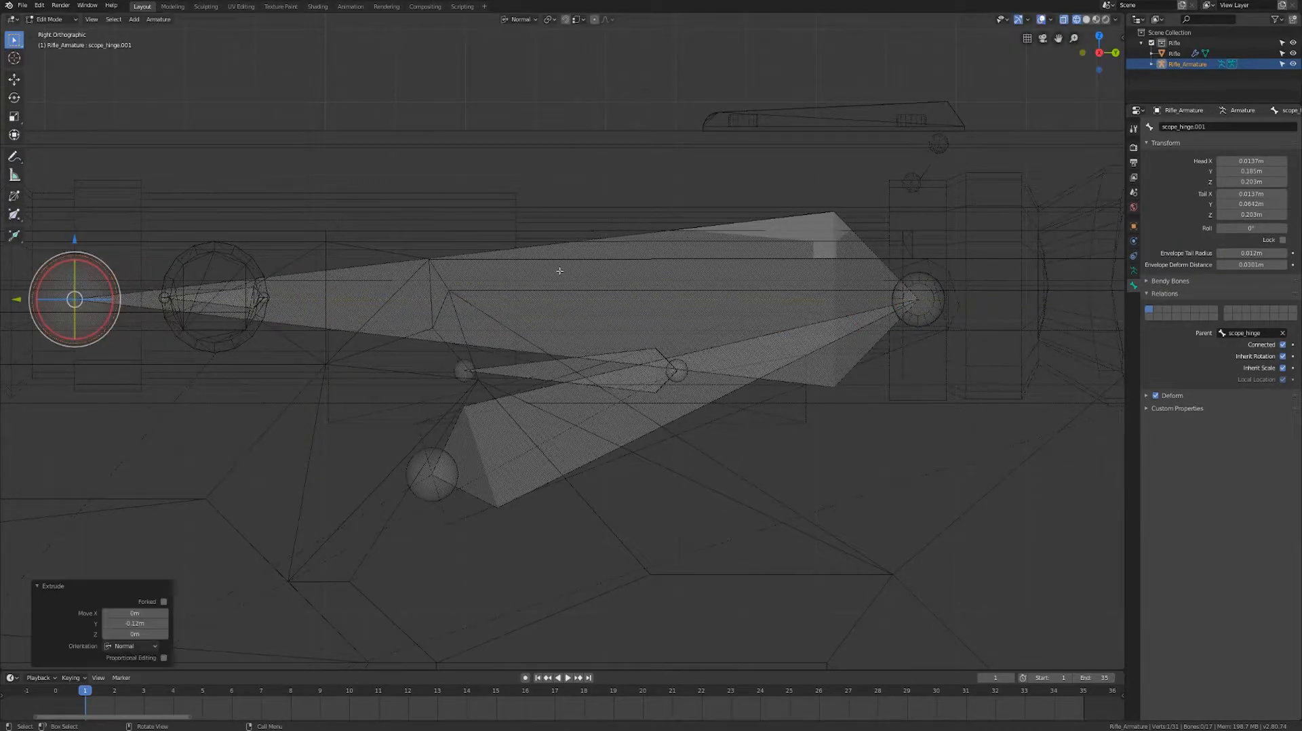
pyautogui.scroll(-2, 559, 271)
pyautogui.keyDown('shift'); pyautogui.moveTo(559, 270); pyautogui.dragTo(728, 316, button='middle'); pyautogui.keyUp('shift')
# Select the whole bone running through the scope body and rename it as scope.
pyautogui.click(741, 317)
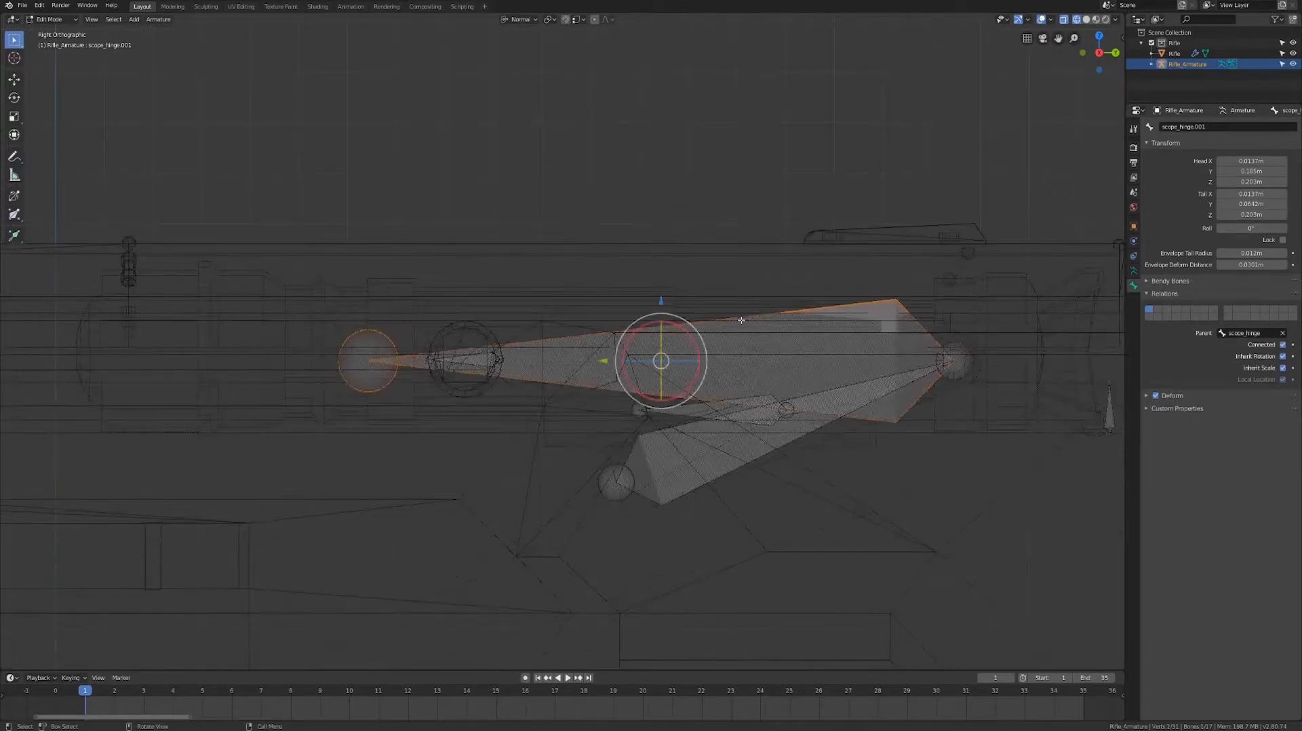
pyautogui.click(1263, 127)
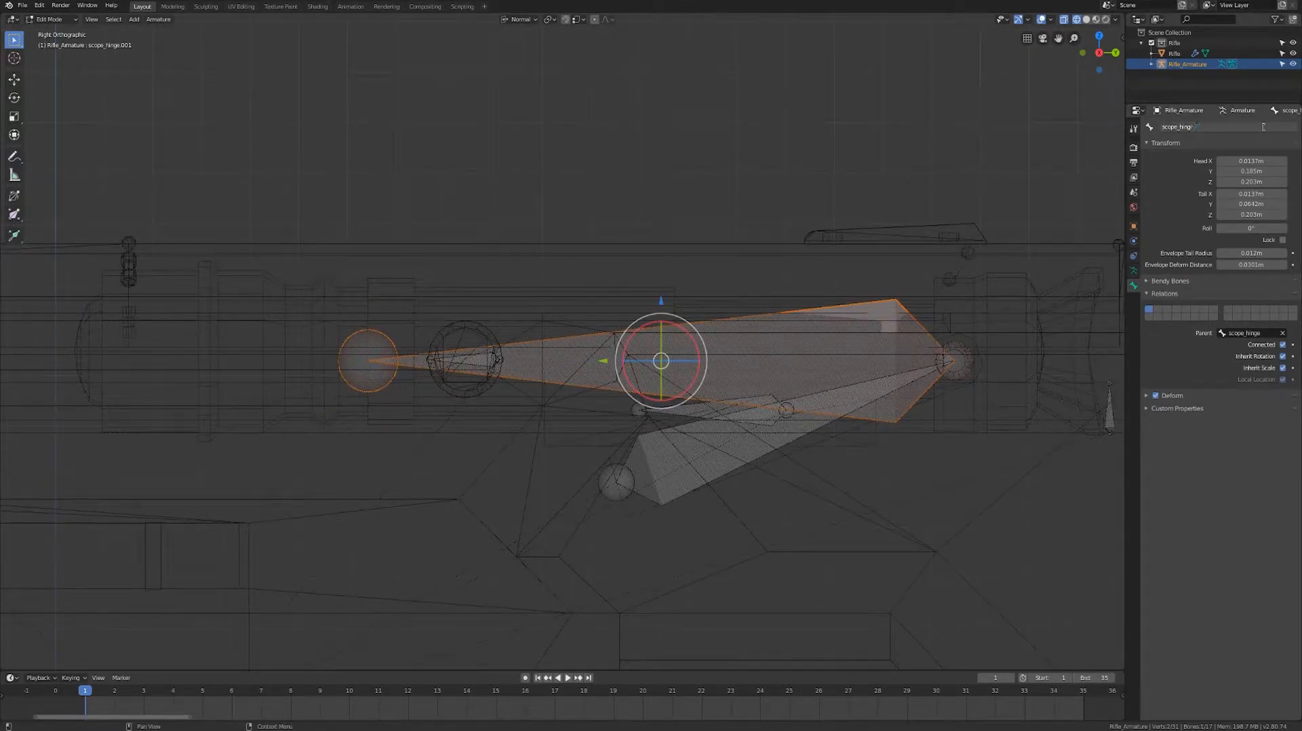
pyautogui.write('scope')
pyautogui.press('Return')
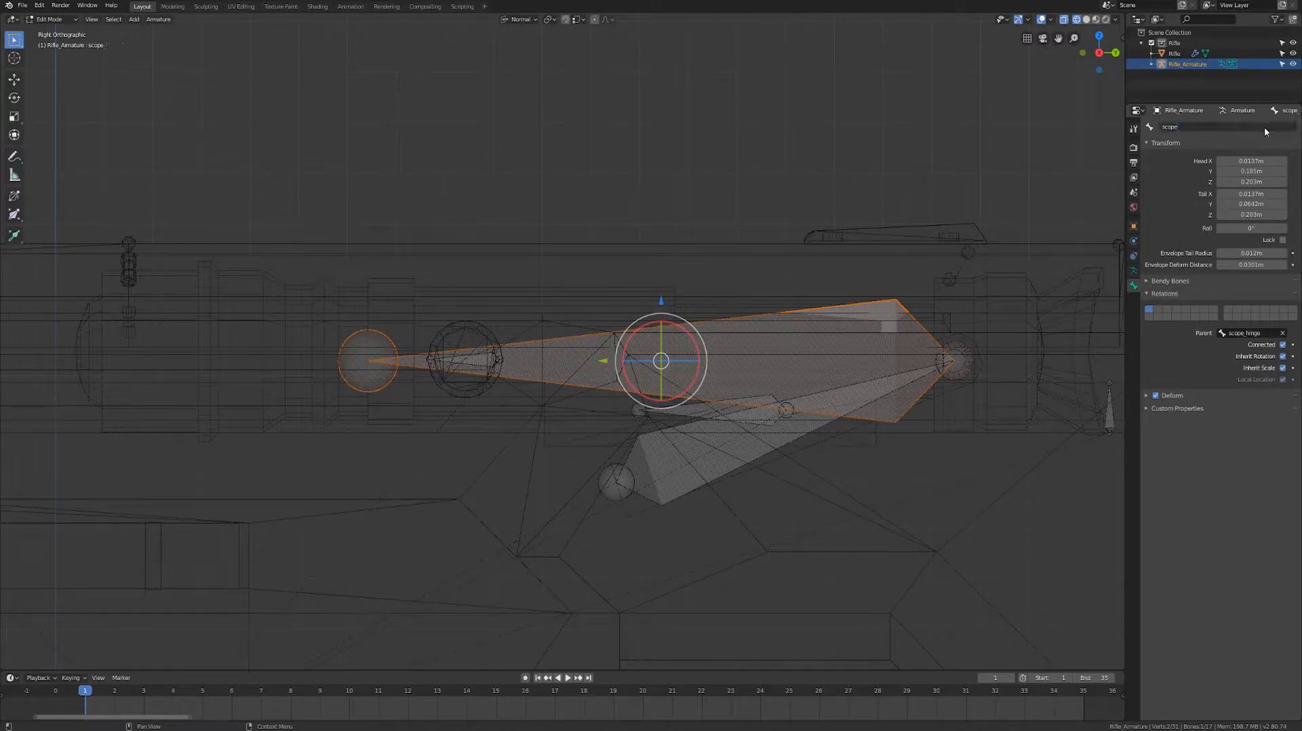
# Duplicate the scope_hinge bone up towards the scope cover's hinge link, tilt the copy more steeply and scale it to about 0.142.
pyautogui.scroll(-1, 652, 299)
pyautogui.keyDown('shift'); pyautogui.moveTo(750, 328); pyautogui.dragTo(652, 299, button='middle'); pyautogui.keyUp('shift')
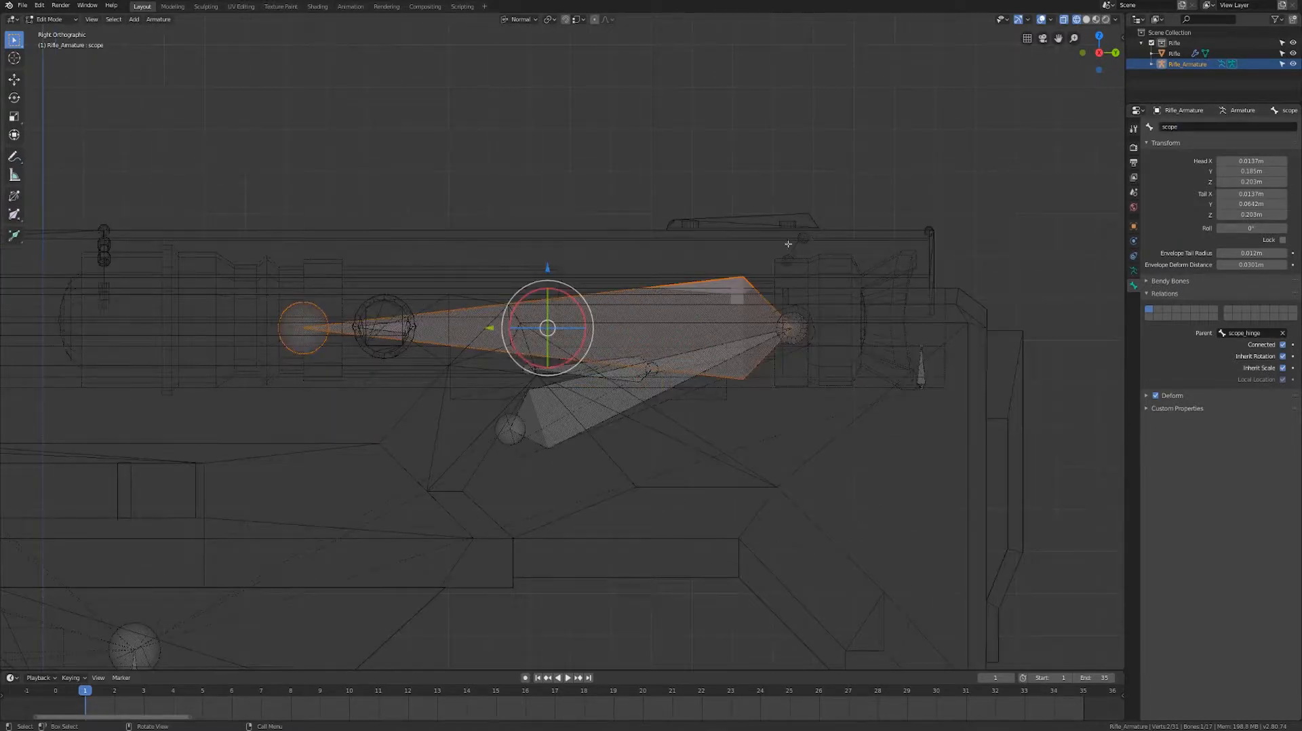
pyautogui.scroll(2, 788, 244)
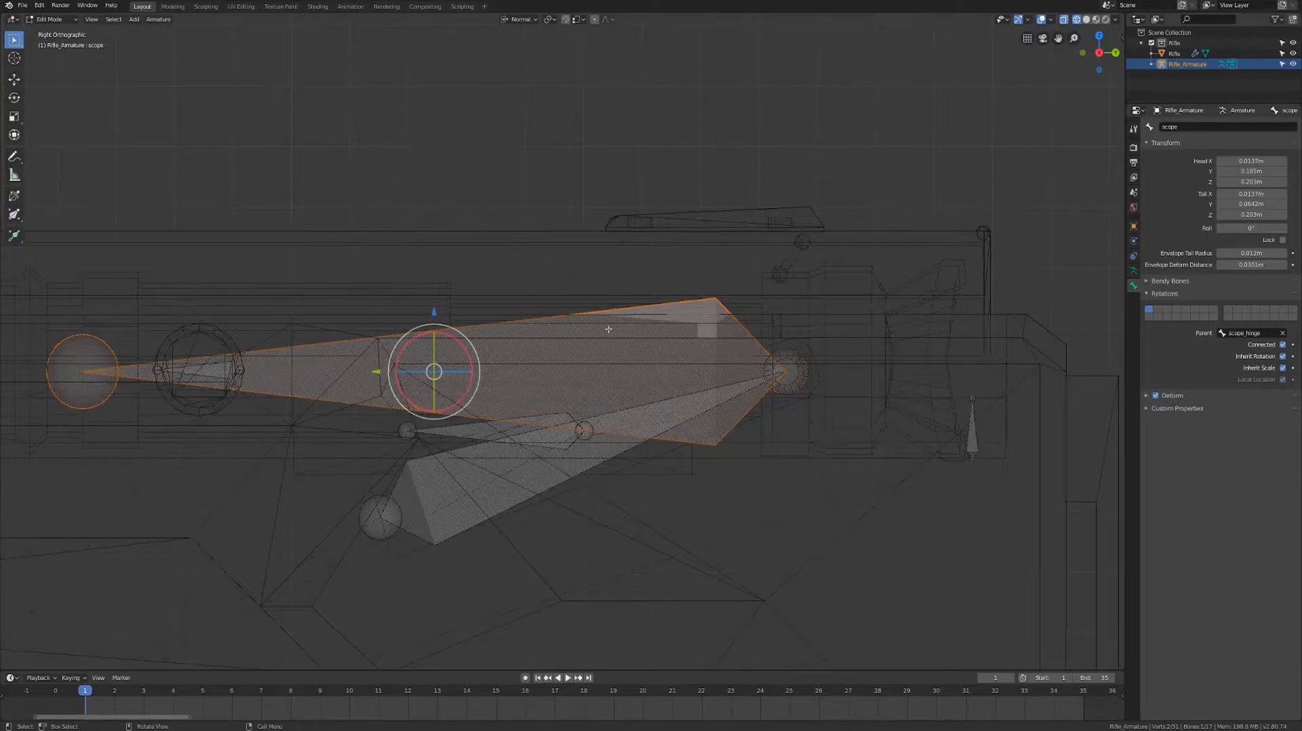
pyautogui.click(486, 521)
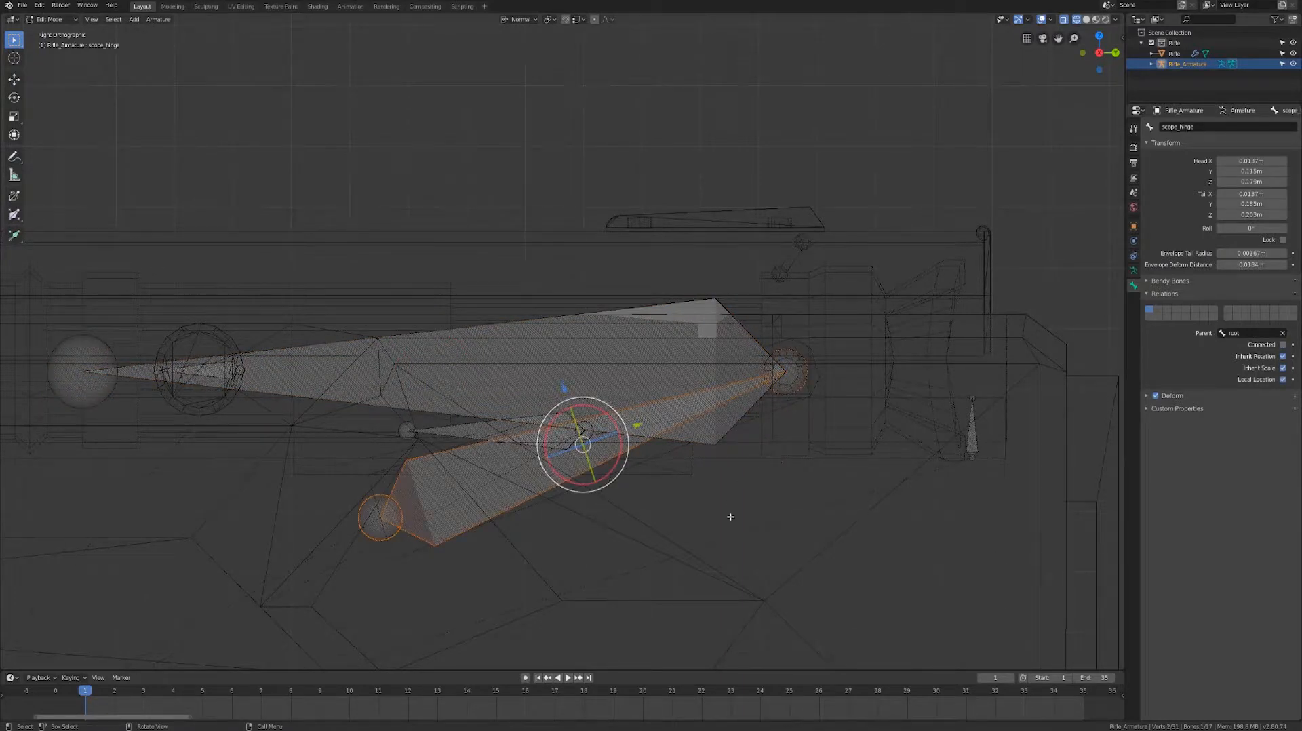
pyautogui.hotkey('shift', 'd')
pyautogui.click(1026, 290)
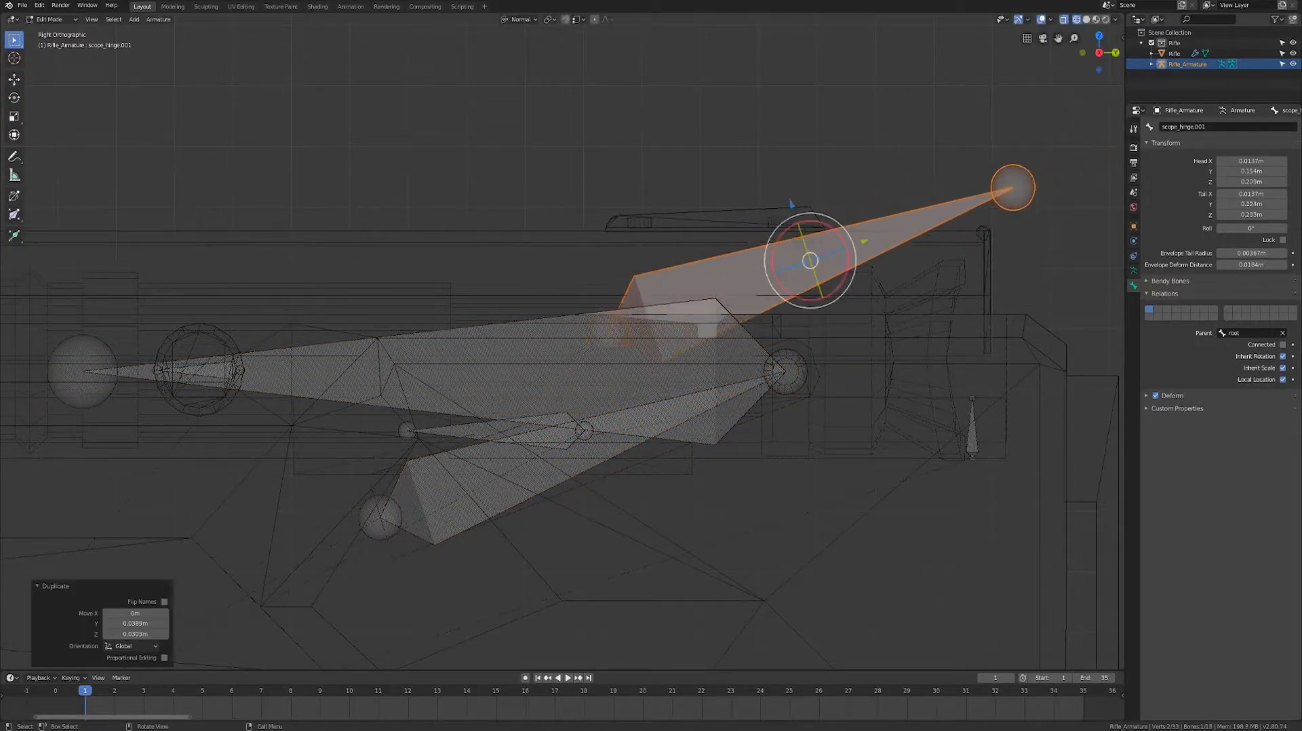
pyautogui.press('r')
pyautogui.click(996, 166)
pyautogui.press('s')
pyautogui.click(841, 274)
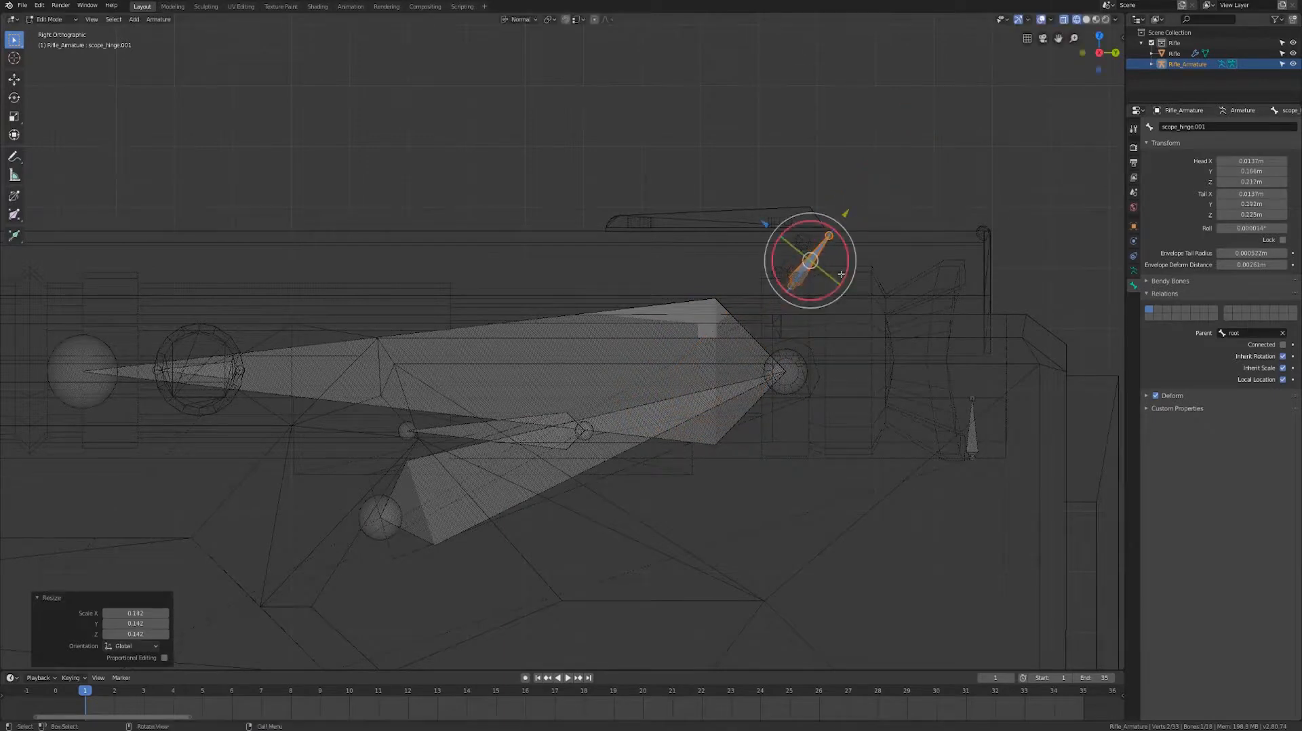
# Move the small bone onto the scope cover's hinge link and align its head and tail with the two round pivots.
pyautogui.keyDown('shift'); pyautogui.moveTo(841, 273); pyautogui.dragTo(700, 315, button='middle'); pyautogui.keyUp('shift')
pyautogui.scroll(6, 700, 315)
pyautogui.press('g')
pyautogui.click(954, 318)
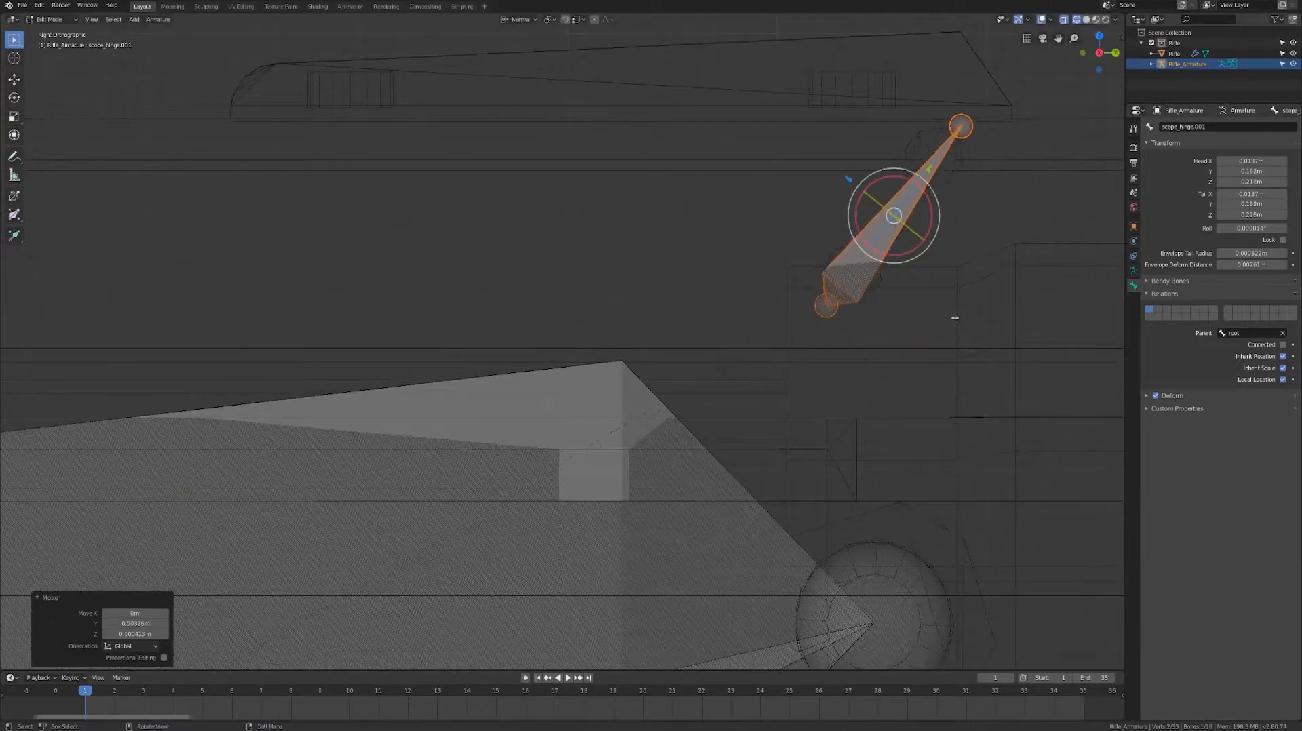
pyautogui.keyDown('shift'); pyautogui.moveTo(955, 318); pyautogui.dragTo(662, 442, button='middle'); pyautogui.keyUp('shift')
pyautogui.scroll(3, 662, 441)
pyautogui.press('g')
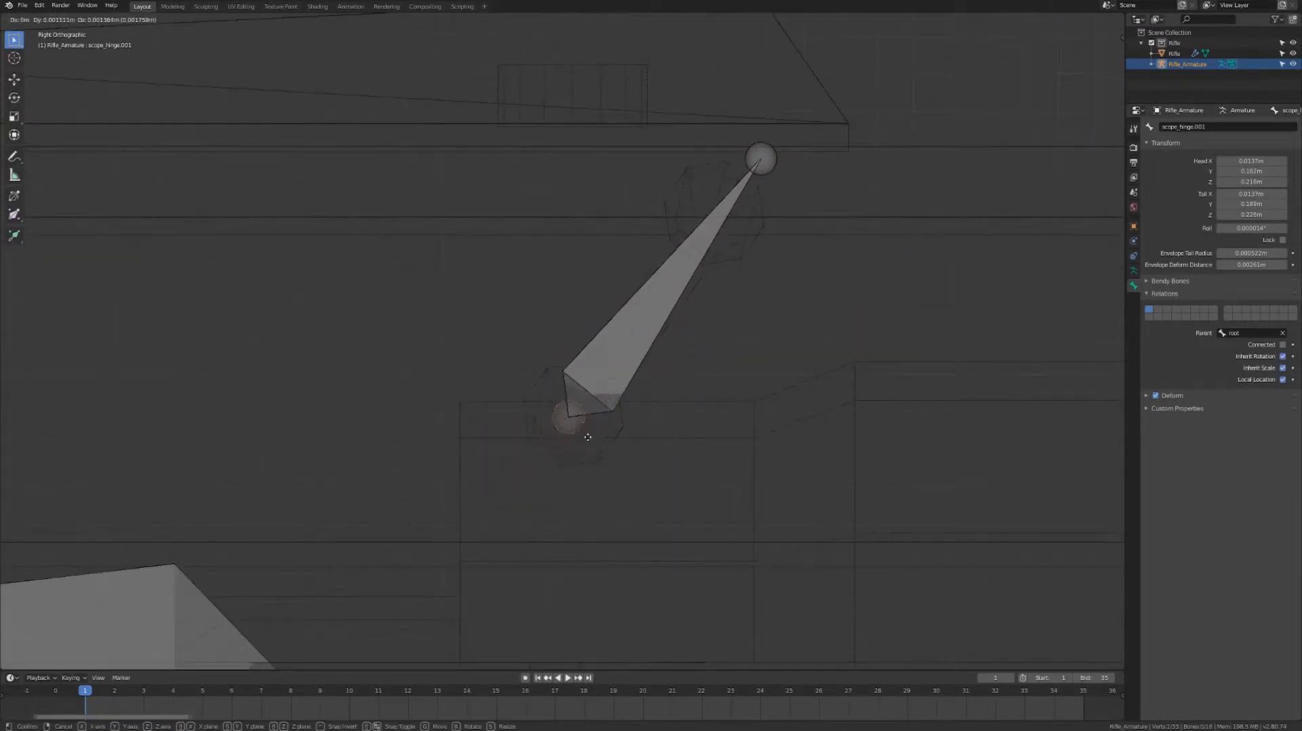
pyautogui.click(588, 442)
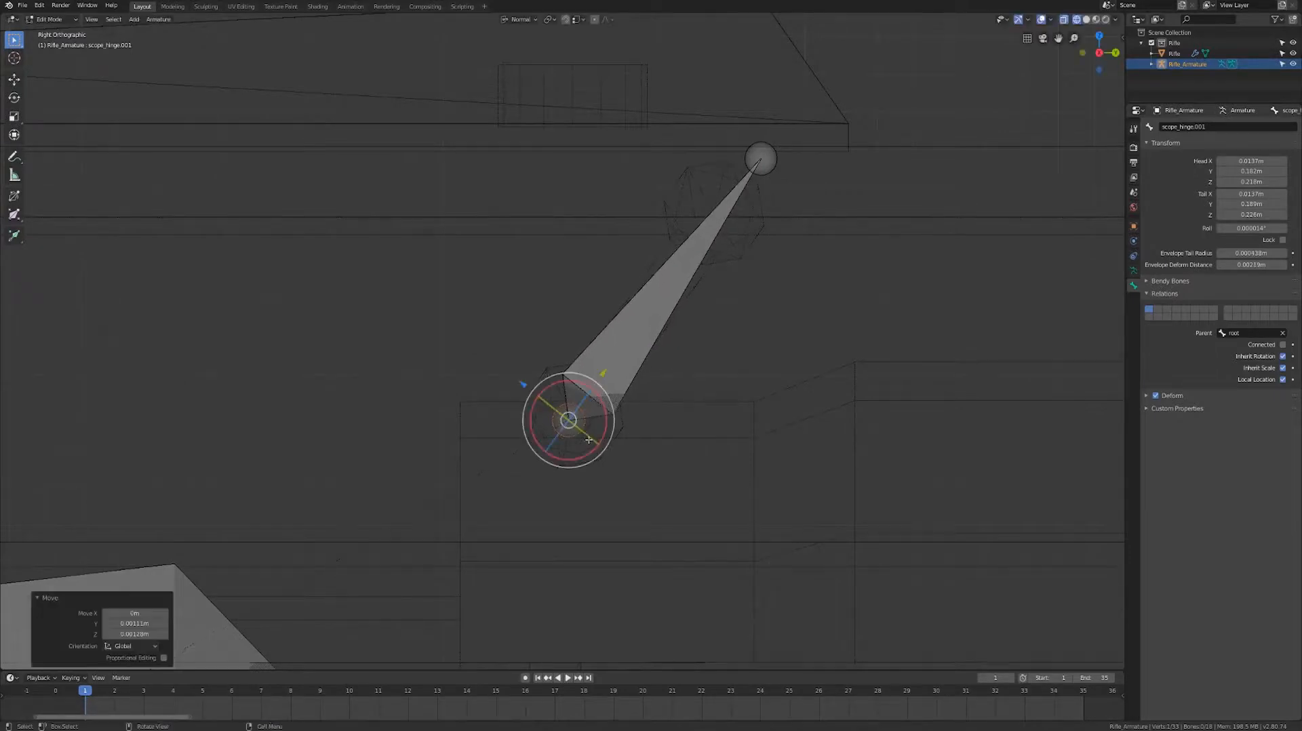
pyautogui.click(756, 154)
pyautogui.press('g')
pyautogui.click(707, 210)
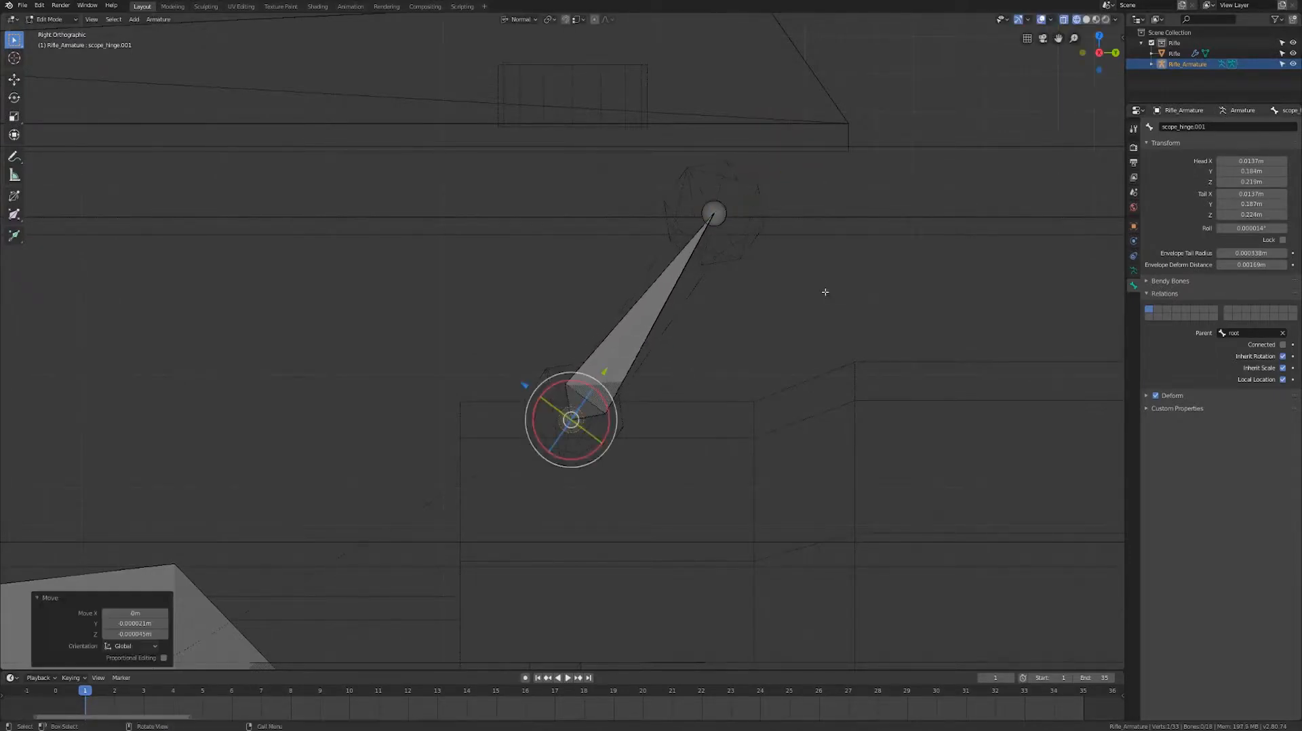
# Select the whole hinge link bone, rename it as scope_cover_hinge and set its roll to 0°.
pyautogui.scroll(-9, 825, 290)
pyautogui.keyDown('shift'); pyautogui.moveTo(798, 381); pyautogui.dragTo(880, 360, button='middle'); pyautogui.keyUp('shift')
pyautogui.scroll(7, 838, 318)
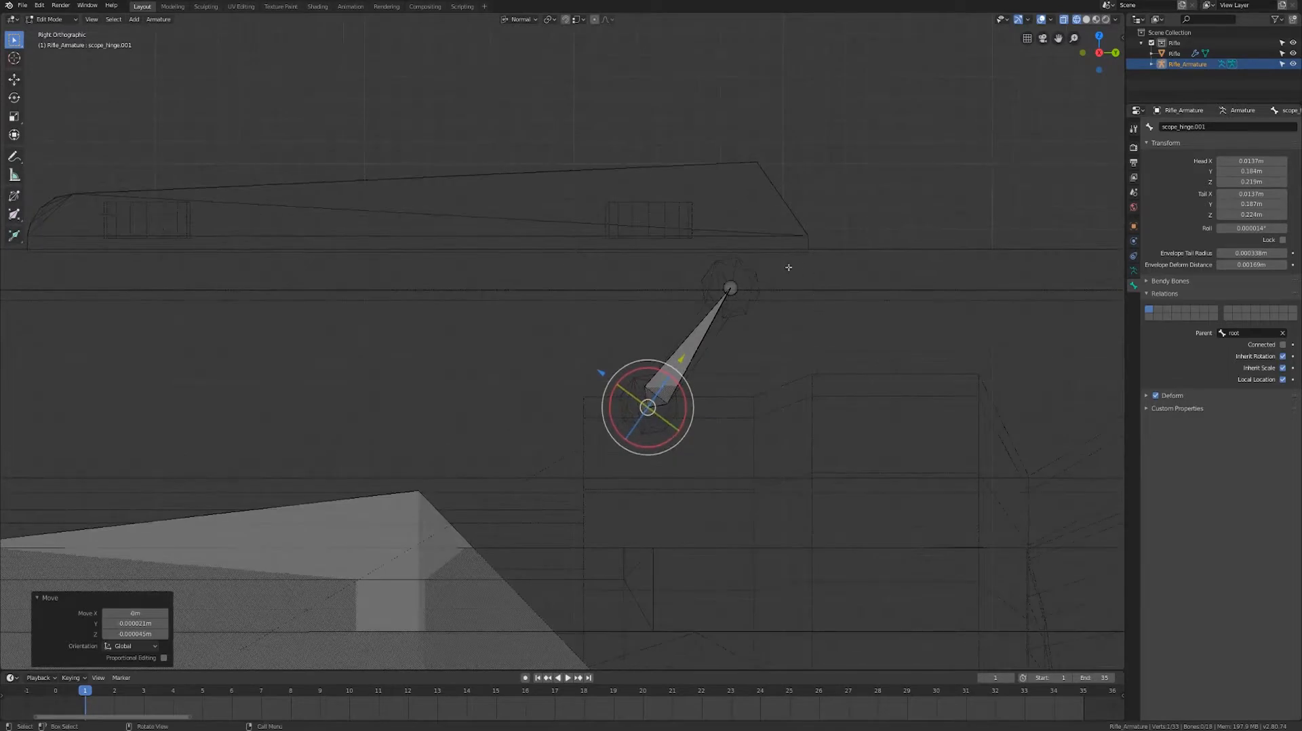
pyautogui.keyDown('shift'); pyautogui.click(724, 275); pyautogui.keyUp('shift')
pyautogui.click(1223, 125)
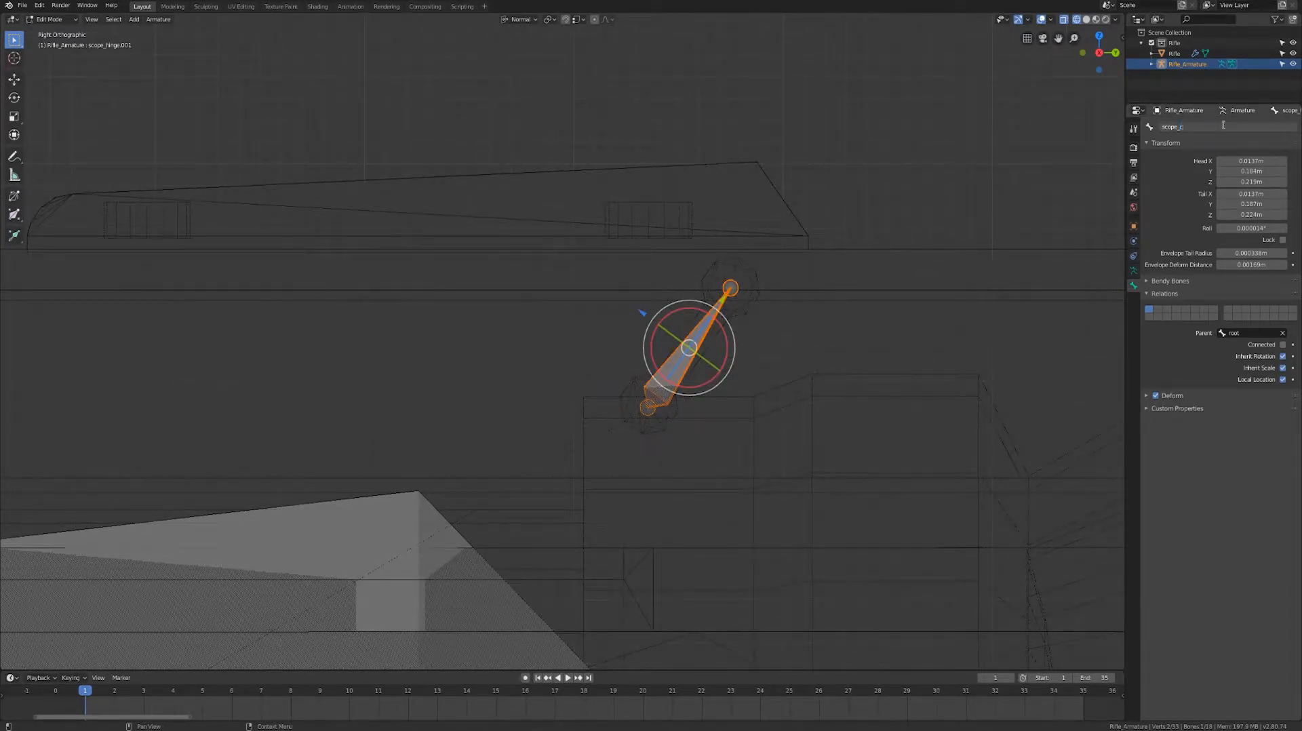
pyautogui.write('scope_cover_hinge')
pyautogui.press('Return')
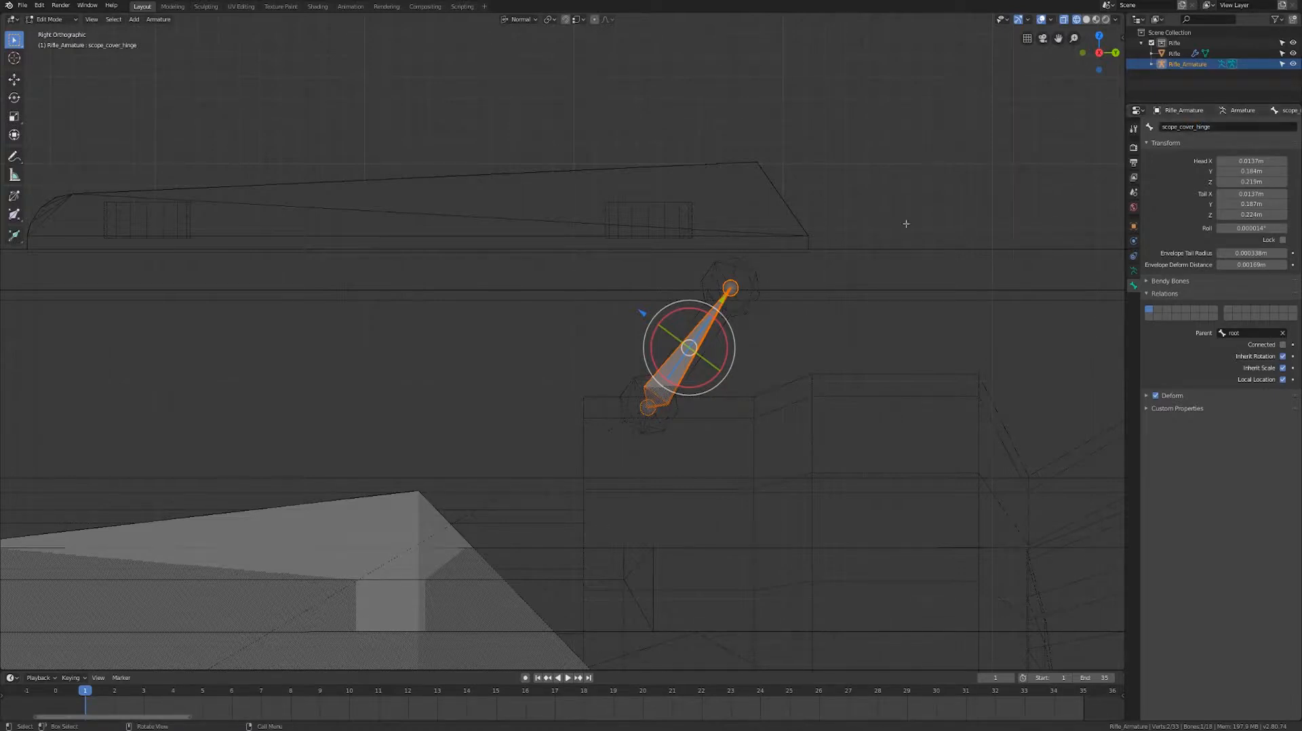
pyautogui.doubleClick(1251, 228)
pyautogui.write('0')
pyautogui.press('Return')
# Extrude a new bone from the tail of scope_cover_hinge about 0.0132 m along negative Y, beneath the scope cover.
pyautogui.click(767, 304)
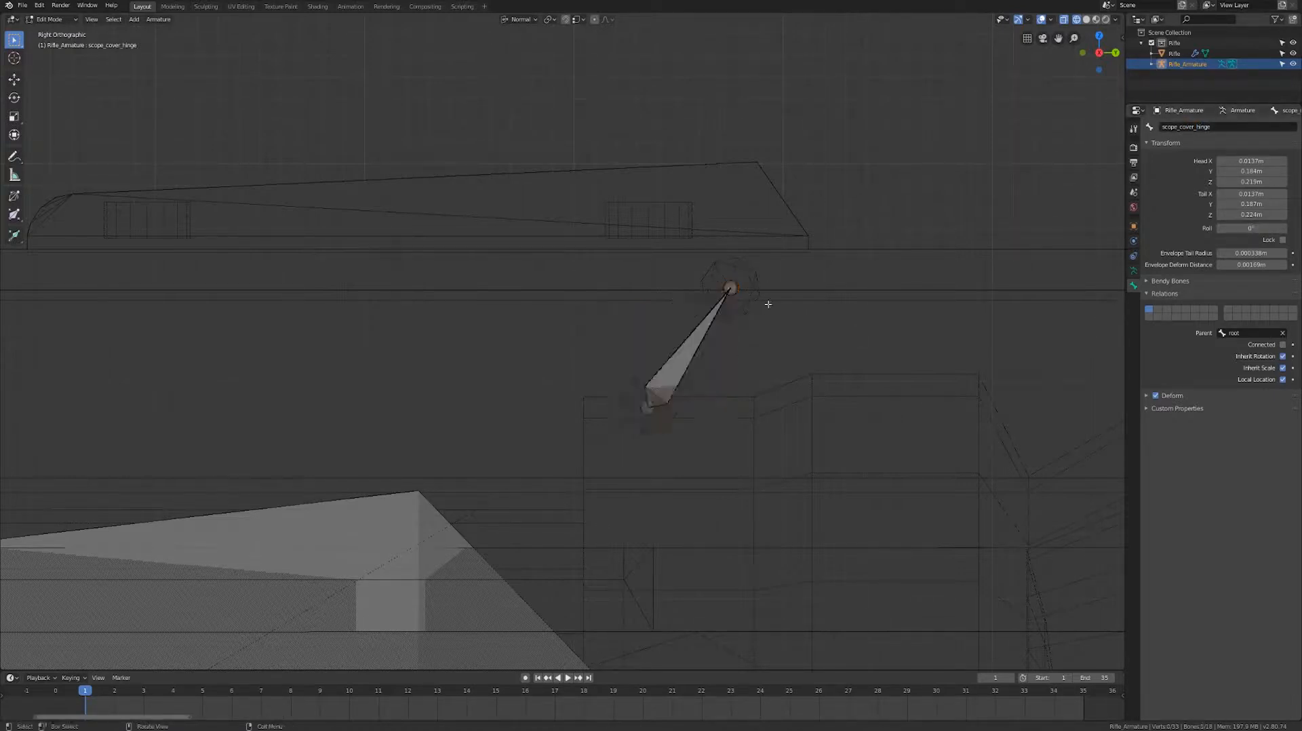
pyautogui.click(728, 276)
pyautogui.keyDown('shift'); pyautogui.moveTo(831, 377); pyautogui.dragTo(895, 369, button='middle'); pyautogui.keyUp('shift')
pyautogui.press('e')
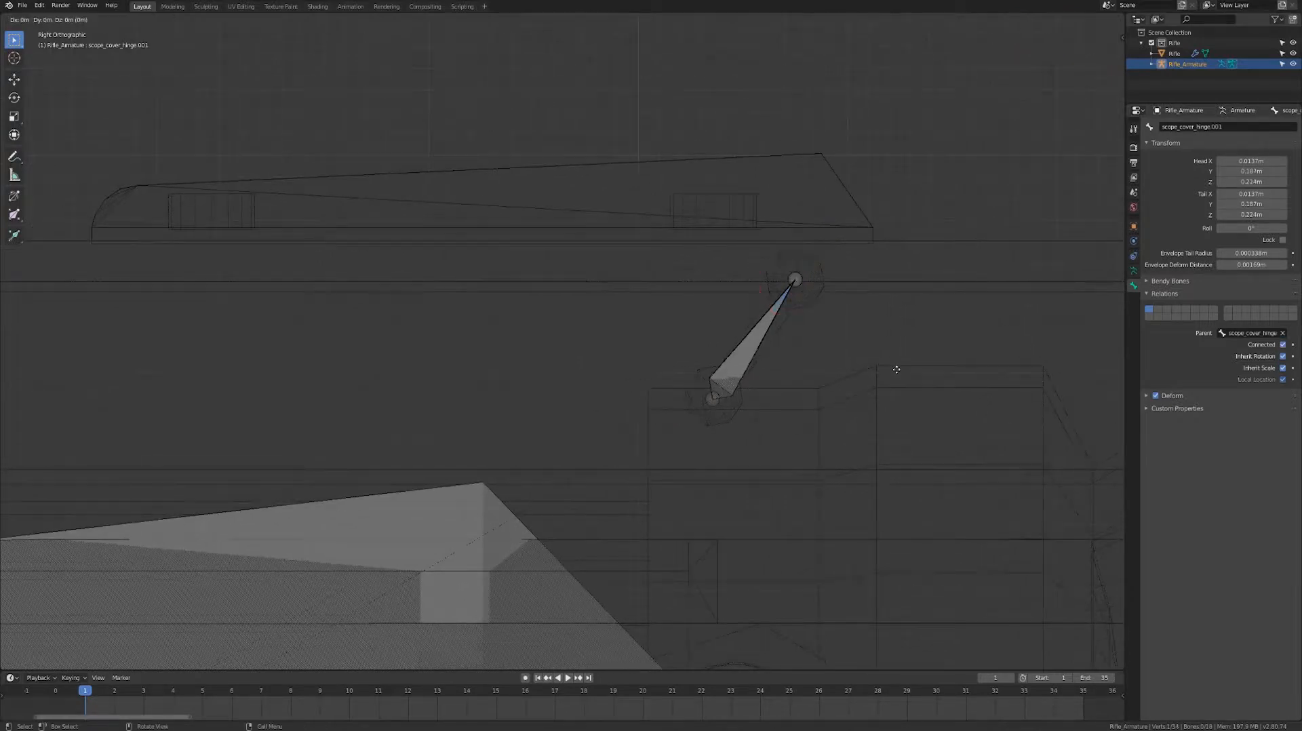
pyautogui.press('y')
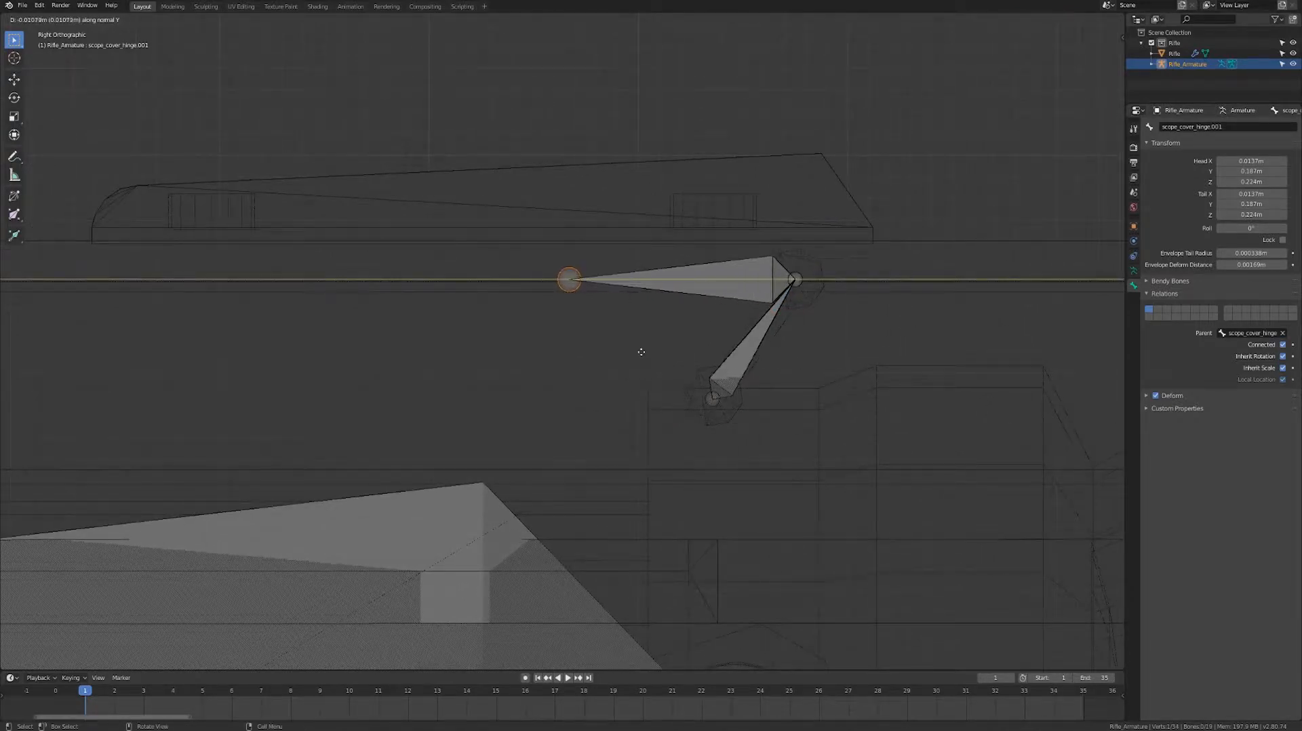
pyautogui.click(616, 355)
pyautogui.scroll(-1, 857, 349)
pyautogui.scroll(-2, 776, 311)
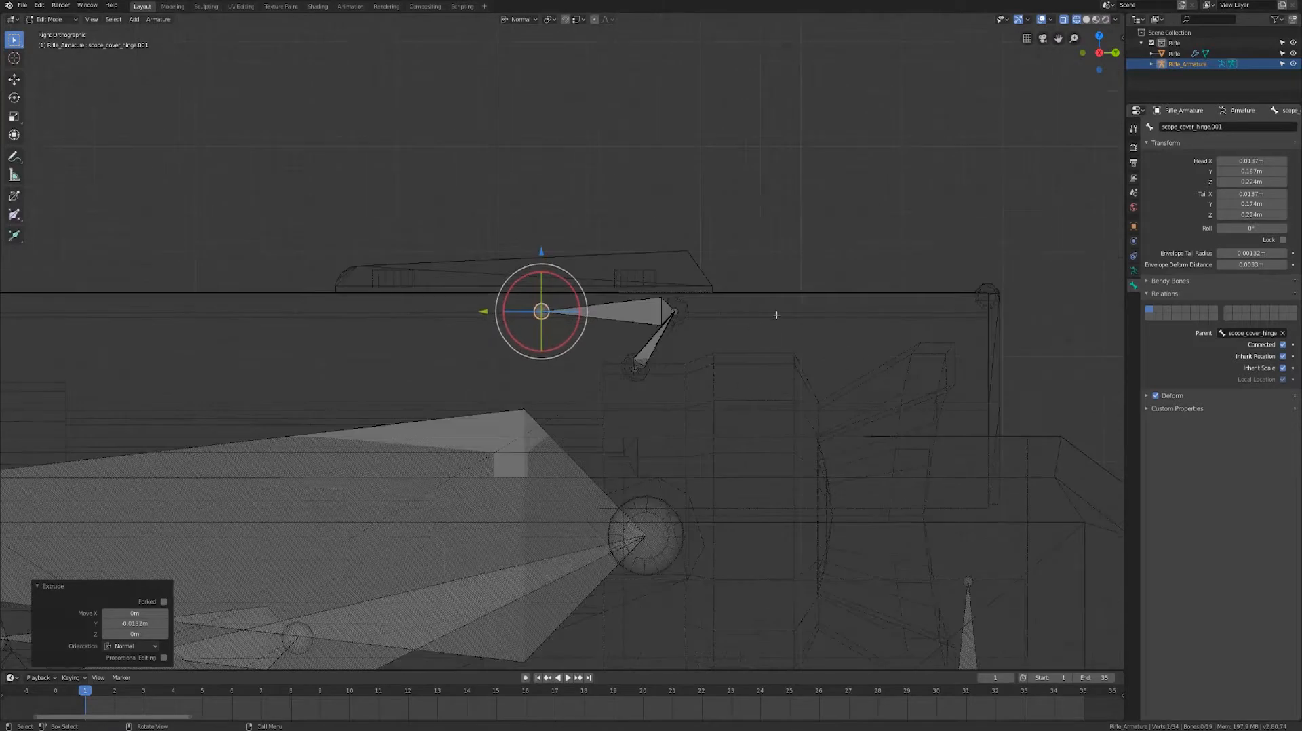
# Examine the bone layout along the rifle from the side and in perspective.
pyautogui.moveTo(775, 310); pyautogui.dragTo(696, 396, button='middle')
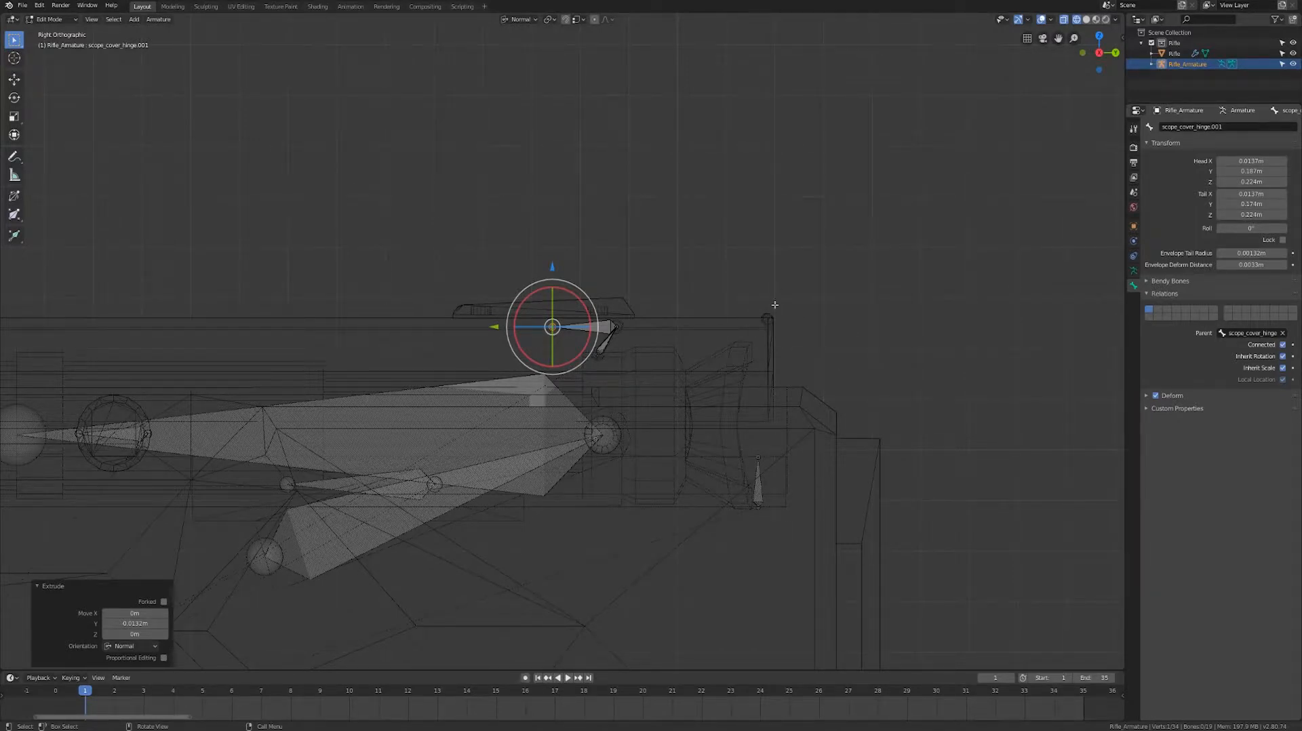
pyautogui.keyDown('shift'); pyautogui.moveTo(661, 380); pyautogui.dragTo(785, 362, button='middle'); pyautogui.keyUp('shift')
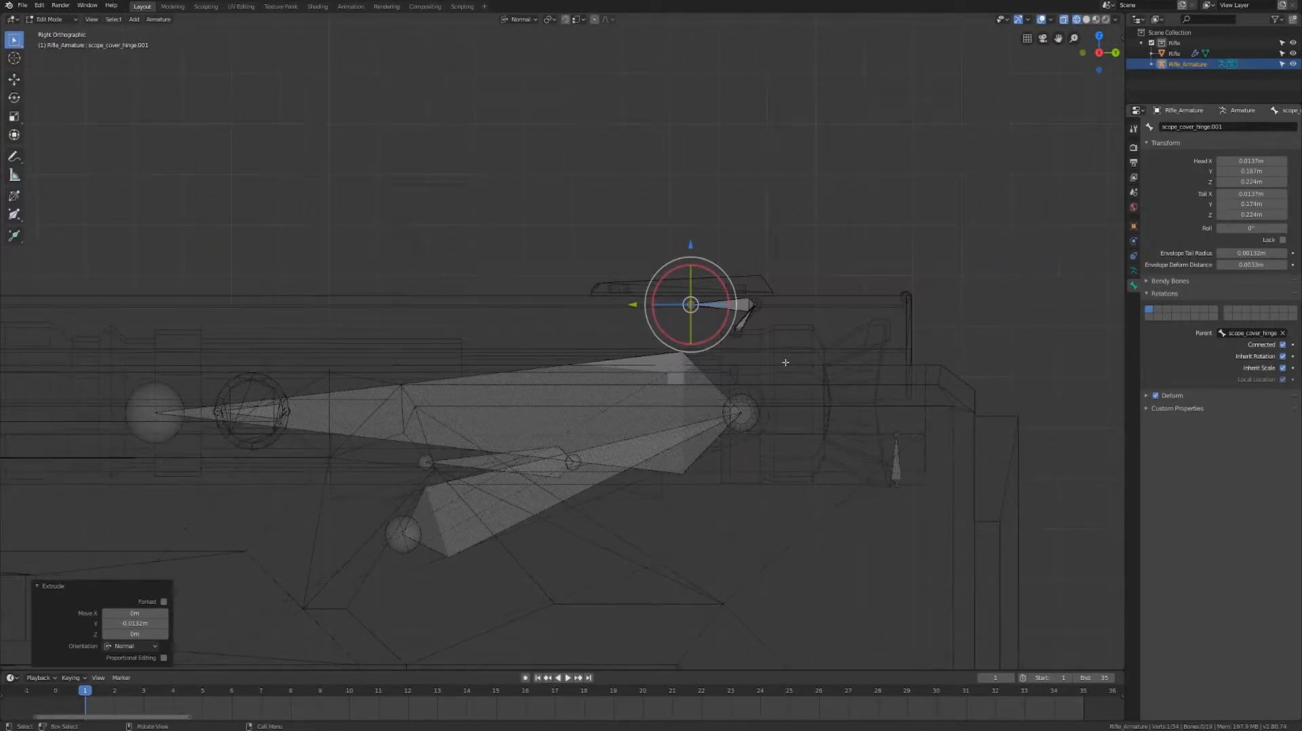
pyautogui.scroll(-2, 780, 400)
pyautogui.keyDown('shift'); pyautogui.moveTo(680, 515); pyautogui.dragTo(944, 388, button='middle'); pyautogui.keyUp('shift')
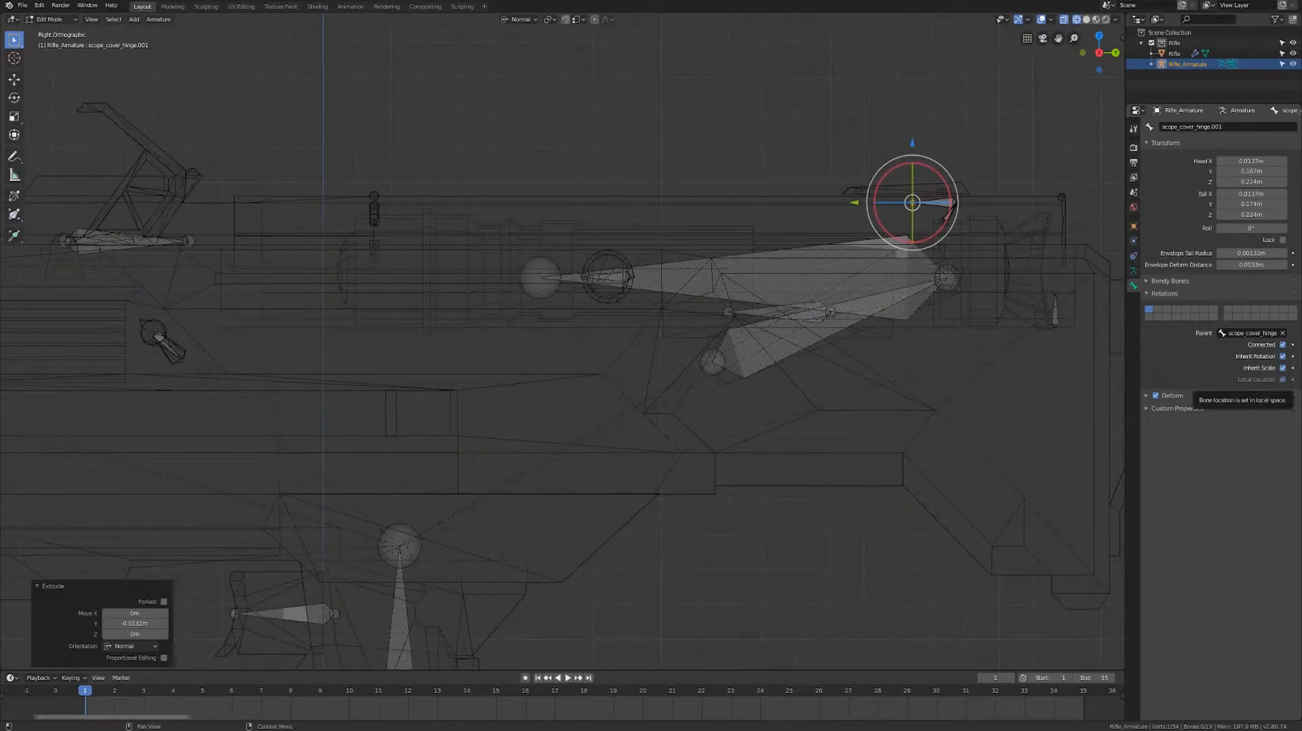
pyautogui.scroll(-6, 836, 456)
pyautogui.moveTo(836, 456); pyautogui.dragTo(851, 482, button='middle')
pyautogui.scroll(2, 871, 421)
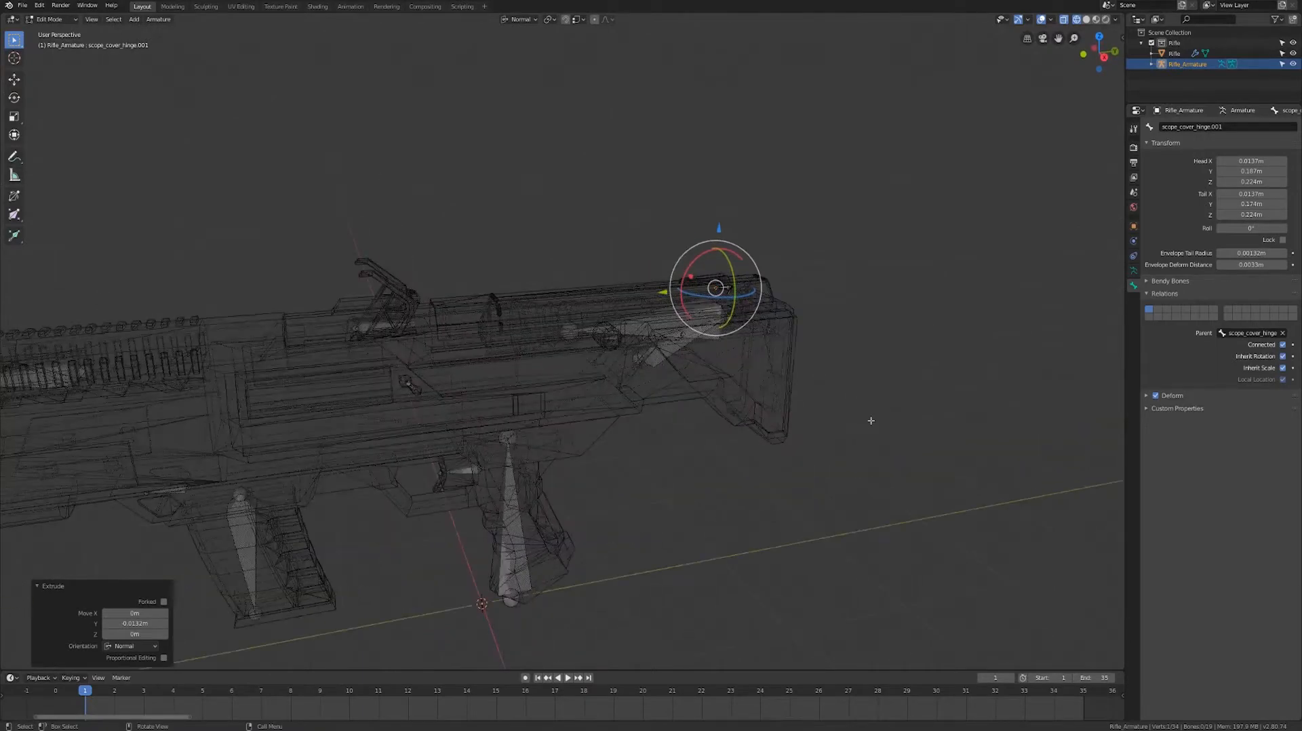
pyautogui.moveTo(870, 421); pyautogui.dragTo(759, 444, button='middle')
pyautogui.moveTo(759, 445); pyautogui.dragTo(841, 447, button='middle')
# In the right orthographic view, duplicate the scope_lift bone up to the cover's rear flap and rotate the copy 180°.
pyautogui.press('KP_3')
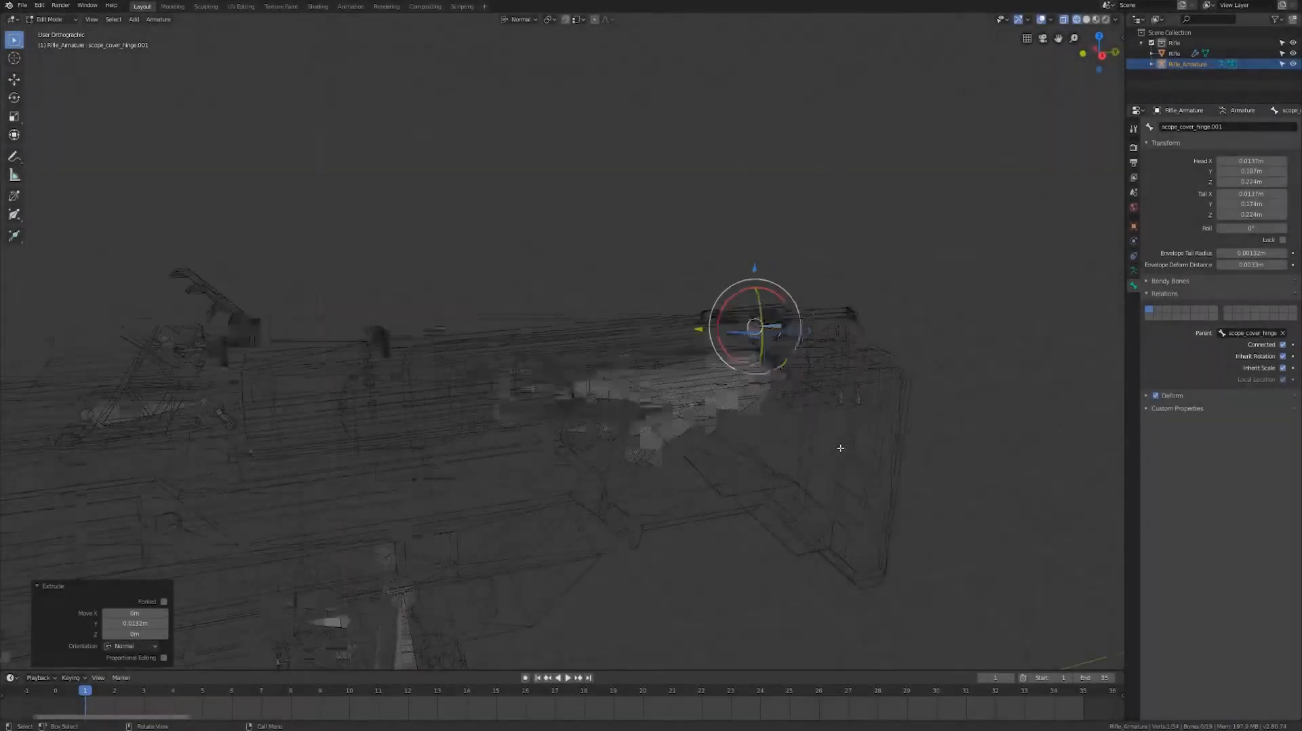
pyautogui.keyDown('shift'); pyautogui.moveTo(840, 431); pyautogui.dragTo(778, 460, button='middle'); pyautogui.keyUp('shift')
pyautogui.scroll(5, 779, 460)
pyautogui.keyDown('shift'); pyautogui.moveTo(994, 507); pyautogui.dragTo(834, 461, button='middle'); pyautogui.keyUp('shift')
pyautogui.click(801, 489)
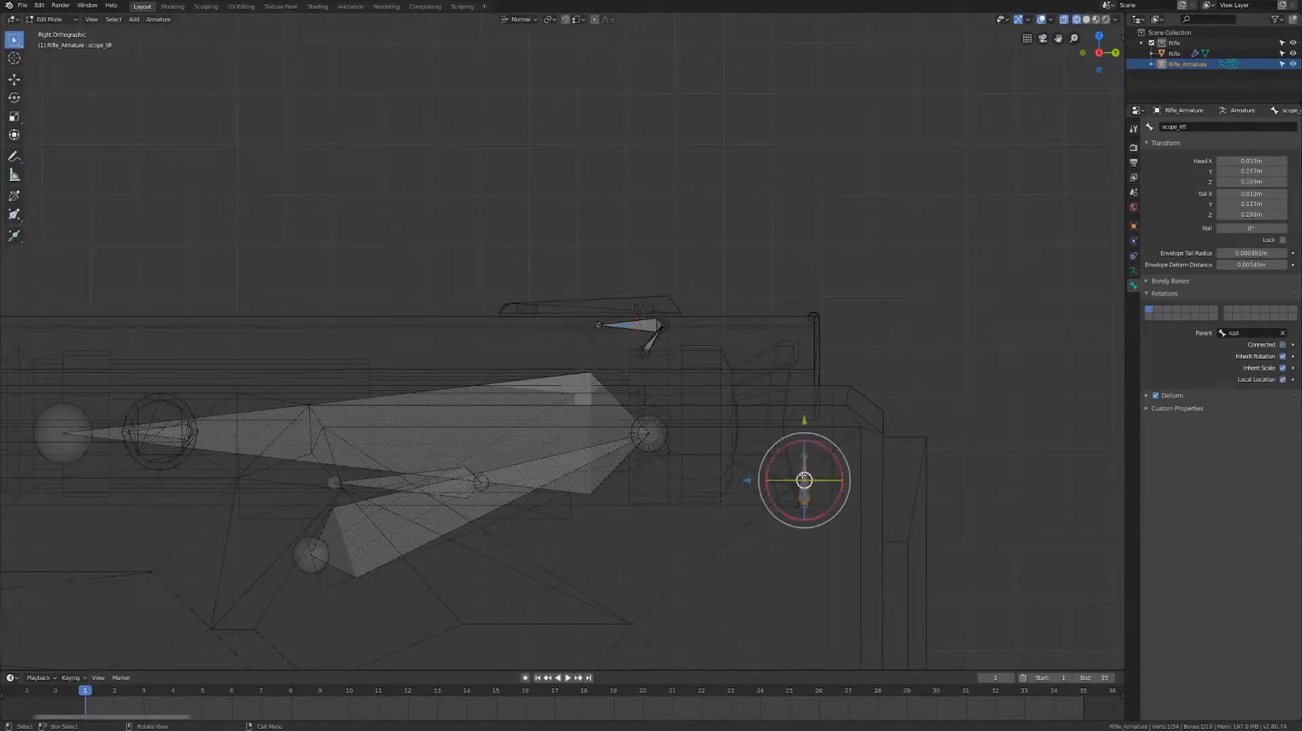
pyautogui.keyDown('shift'); pyautogui.moveTo(1052, 459); pyautogui.dragTo(948, 441, button='middle'); pyautogui.keyUp('shift')
pyautogui.scroll(2, 947, 441)
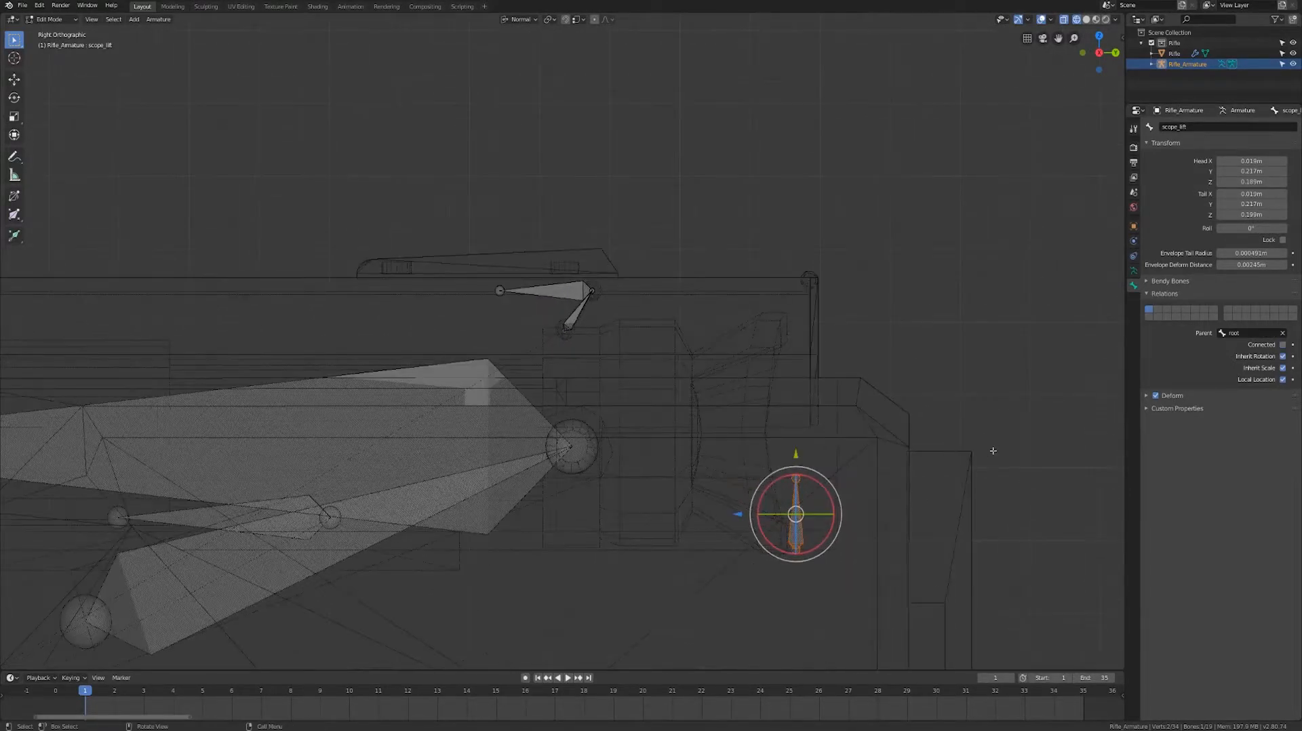
pyautogui.hotkey('shift', 'd')
pyautogui.click(1015, 212)
pyautogui.write('r')
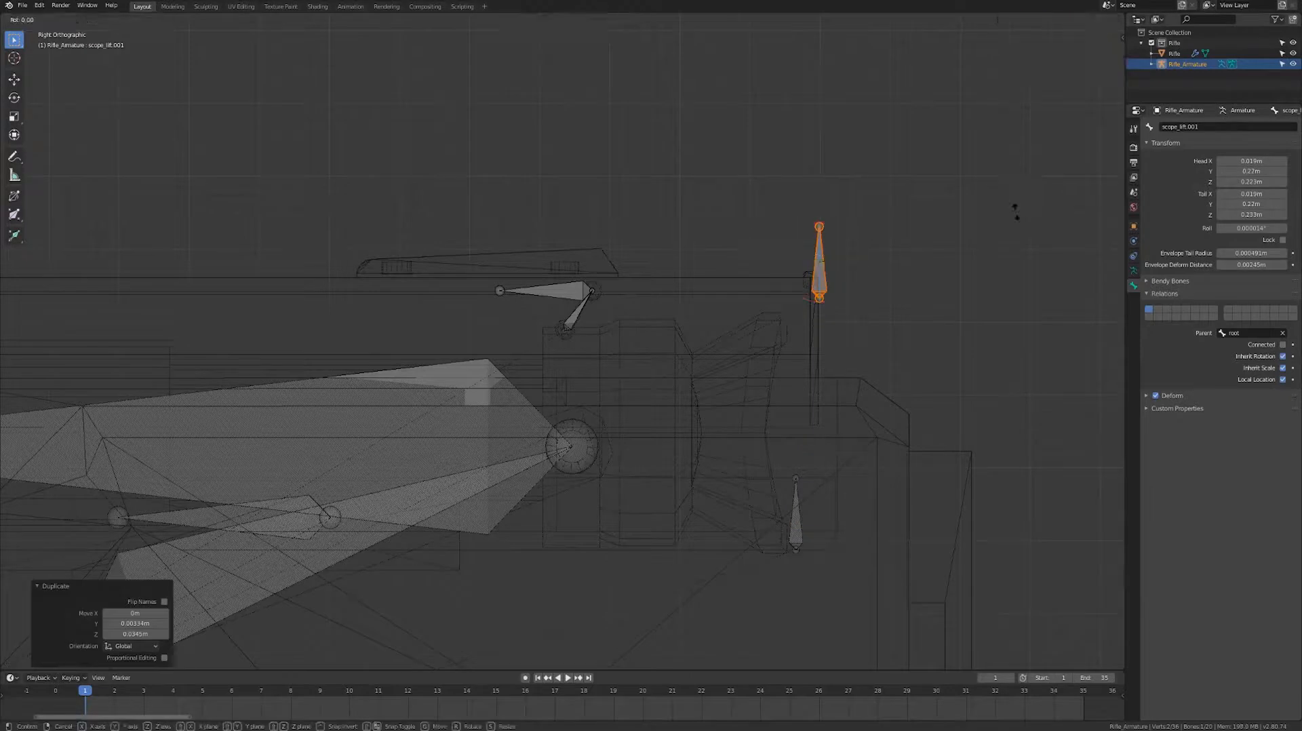
pyautogui.write('180')
pyautogui.press('Return')
# Rename the rotated copy at the rear flap as scope_cover_flap.001.
pyautogui.keyDown('shift'); pyautogui.moveTo(1014, 212); pyautogui.dragTo(956, 282, button='middle'); pyautogui.keyUp('shift')
pyautogui.scroll(1, 956, 282)
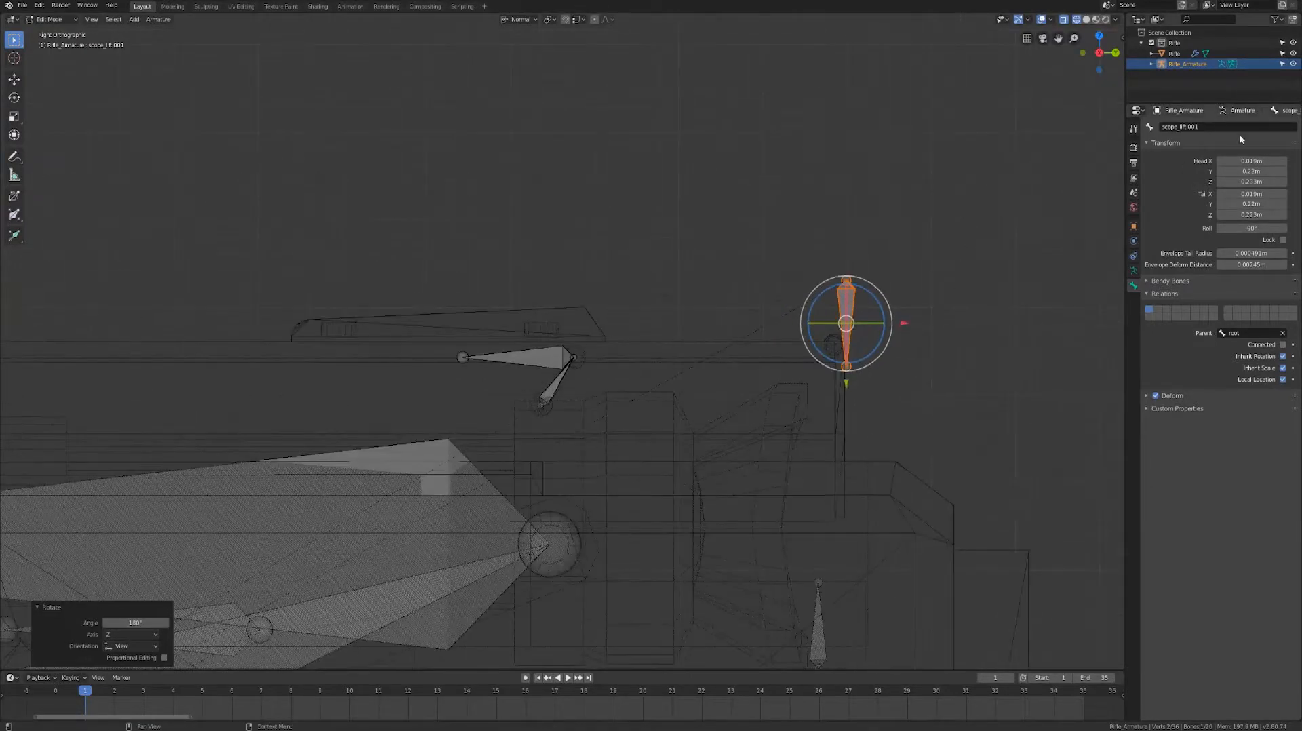
pyautogui.click(1240, 127)
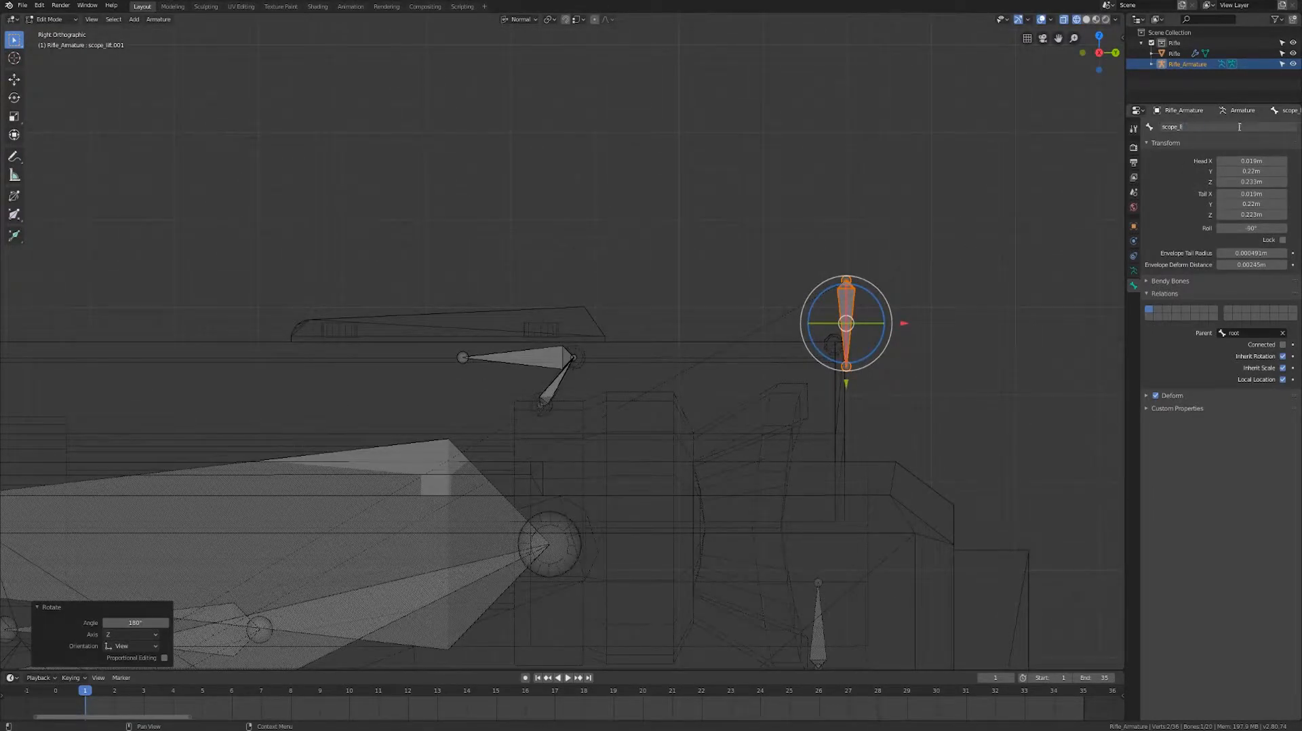
pyautogui.write('scope_cover_flap.001')
pyautogui.press('Return')
# Move the scope_cover_flap.001 bone so its head sits at the hinge of the cover's rear flap.
pyautogui.keyDown('shift'); pyautogui.moveTo(968, 285); pyautogui.dragTo(845, 250, button='middle'); pyautogui.keyUp('shift')
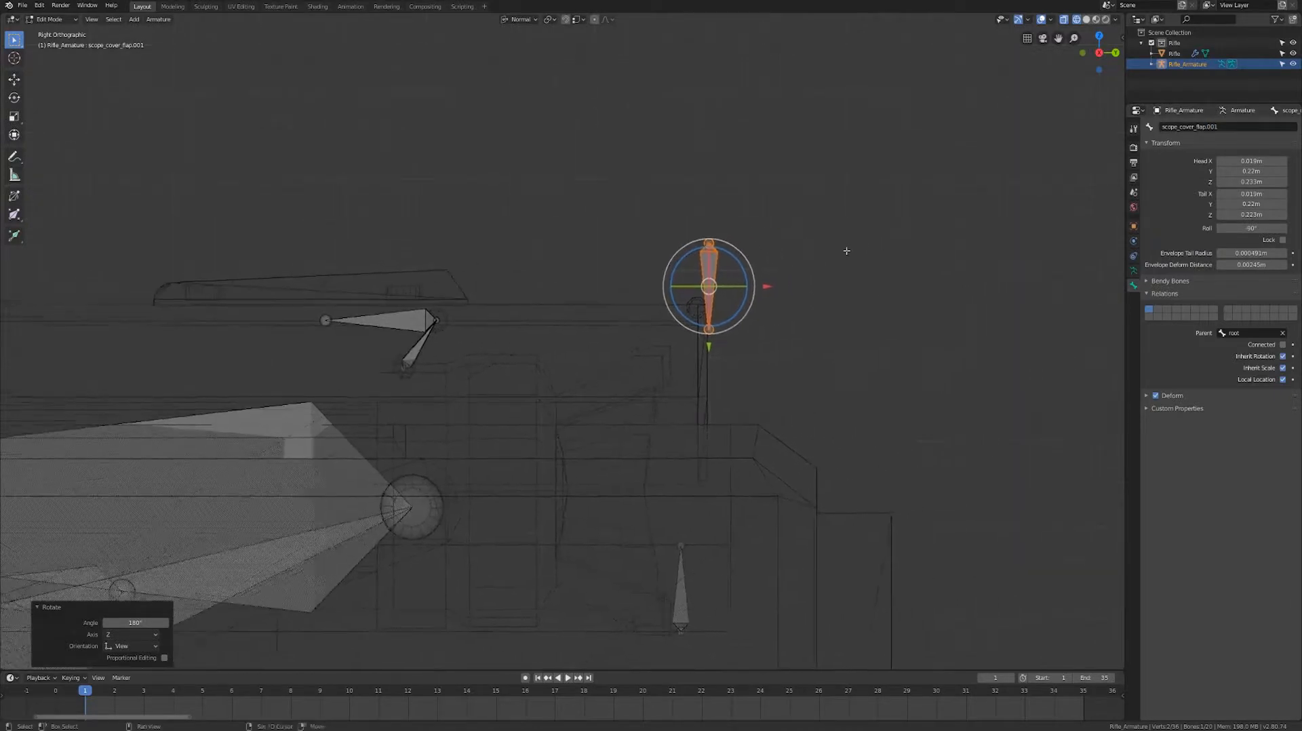
pyautogui.scroll(4, 874, 244)
pyautogui.press('g')
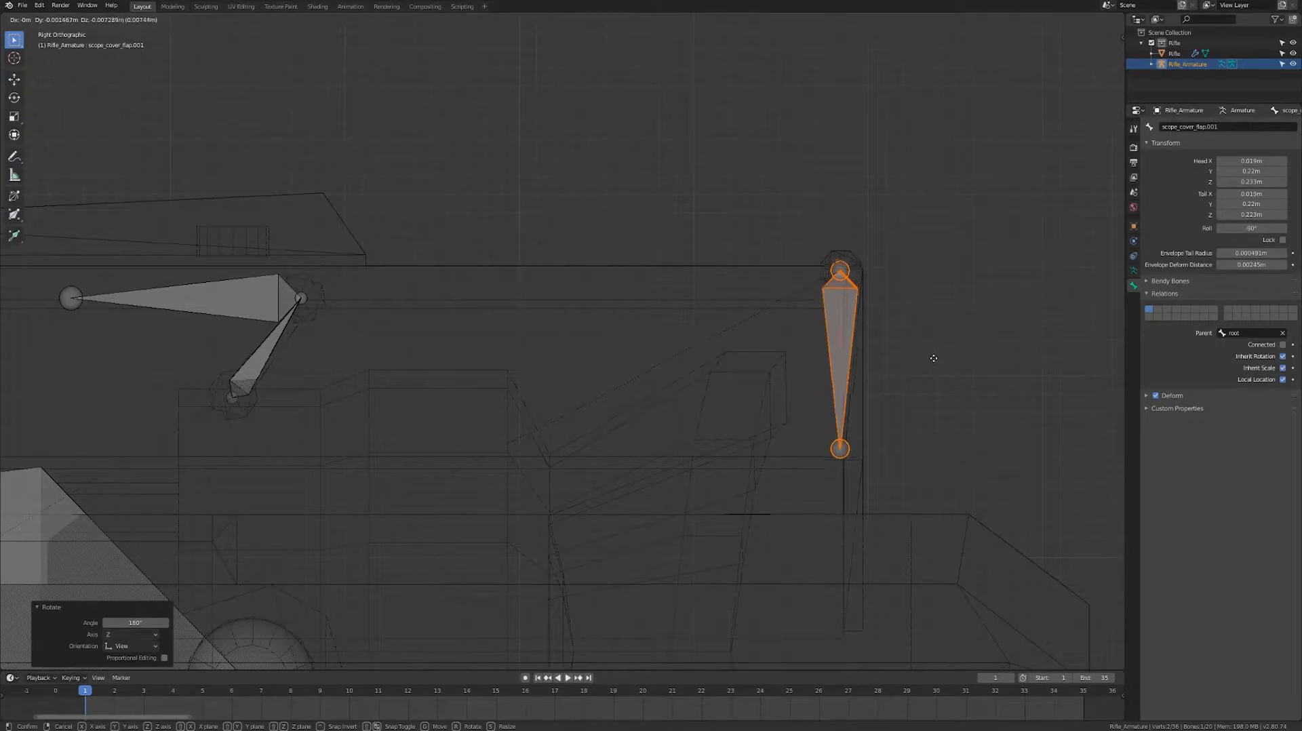
pyautogui.click(936, 360)
pyautogui.keyDown('shift'); pyautogui.moveTo(967, 326); pyautogui.dragTo(696, 349, button='middle'); pyautogui.keyUp('shift')
pyautogui.scroll(3, 764, 331)
pyautogui.press('g')
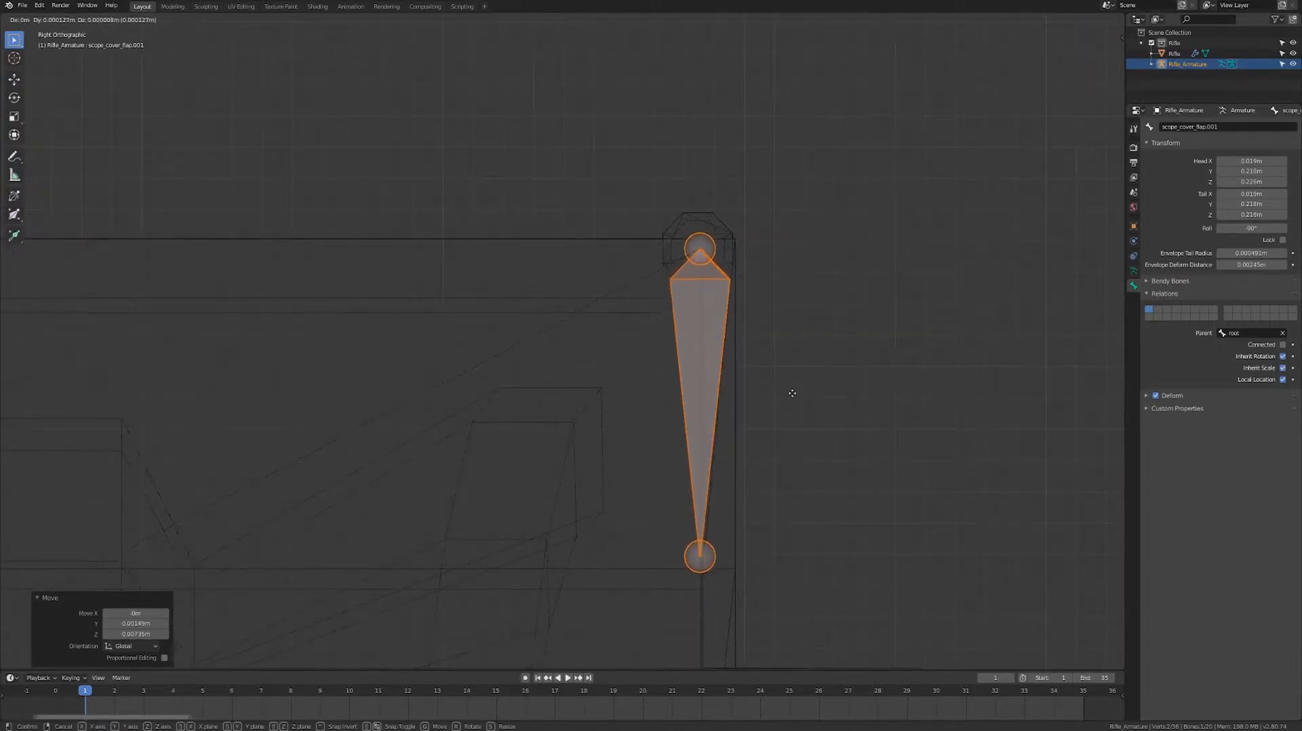
pyautogui.click(789, 391)
# Fine-tune the flap bone's position to centre its head inside the octagonal hinge outline.
pyautogui.scroll(4, 892, 264)
pyautogui.keyDown('shift'); pyautogui.moveTo(892, 265); pyautogui.dragTo(698, 439, button='middle'); pyautogui.keyUp('shift')
pyautogui.scroll(3, 705, 434)
pyautogui.press('g')
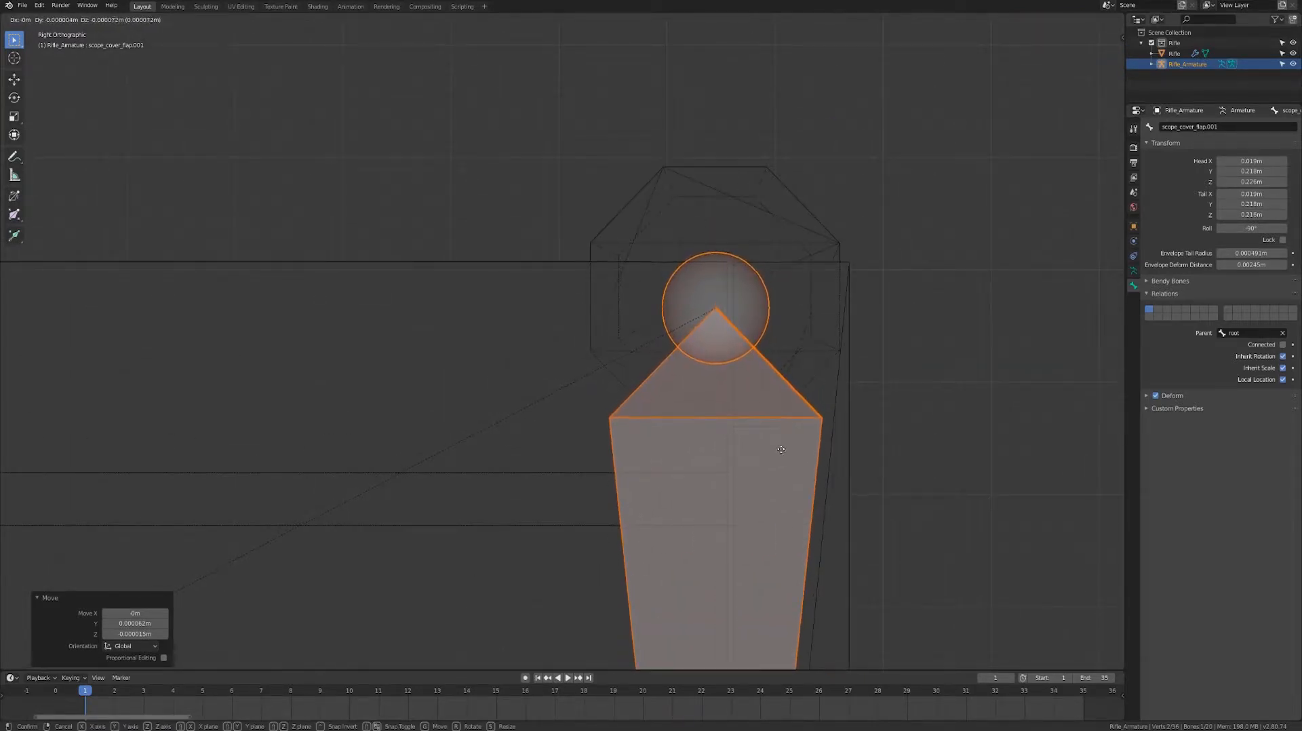
pyautogui.click(904, 267)
pyautogui.press('g')
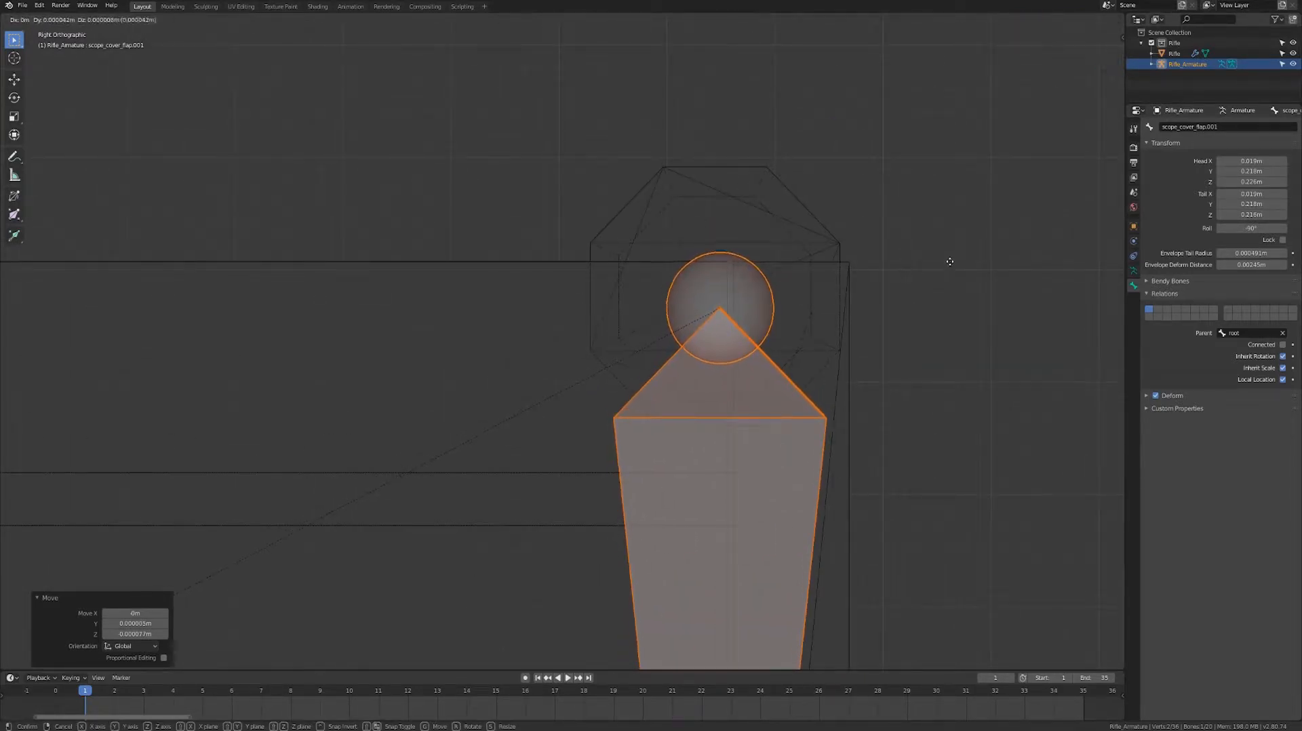
pyautogui.click(923, 322)
pyautogui.scroll(-5, 923, 321)
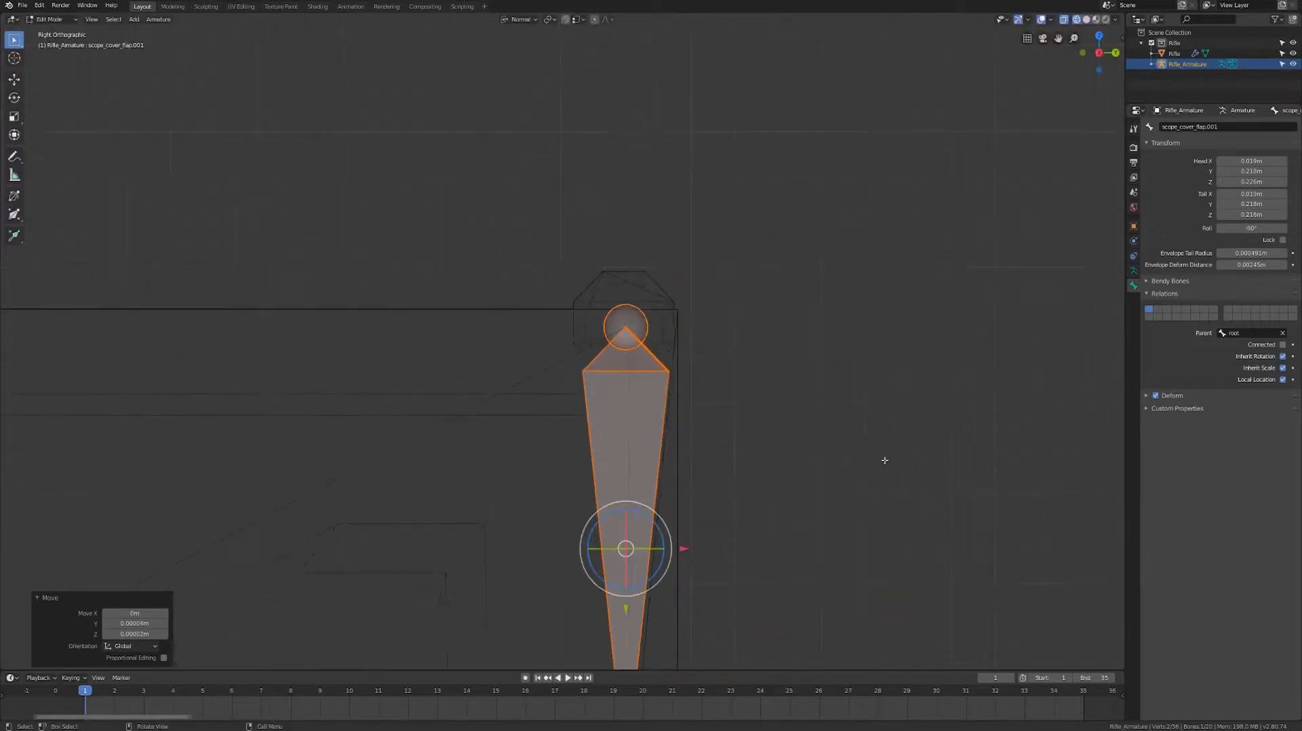
# Lengthen the flap bone by moving its tail about 0.0099 m along its normal Y axis to the flap's lower edge.
pyautogui.scroll(4, 883, 459)
pyautogui.keyDown('shift'); pyautogui.moveTo(883, 459); pyautogui.dragTo(842, 233, button='middle'); pyautogui.keyUp('shift')
pyautogui.click(634, 480)
pyautogui.scroll(-5, 780, 484)
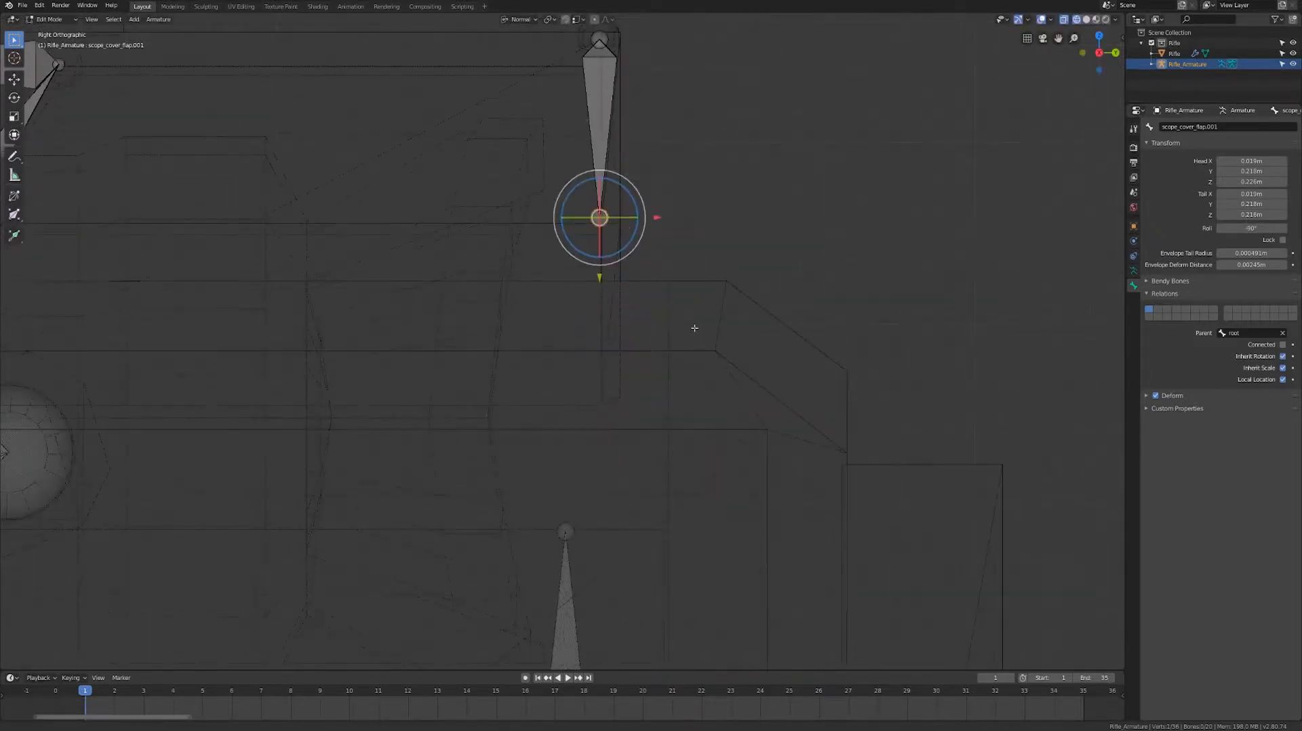
pyautogui.press('g')
pyautogui.press('y')
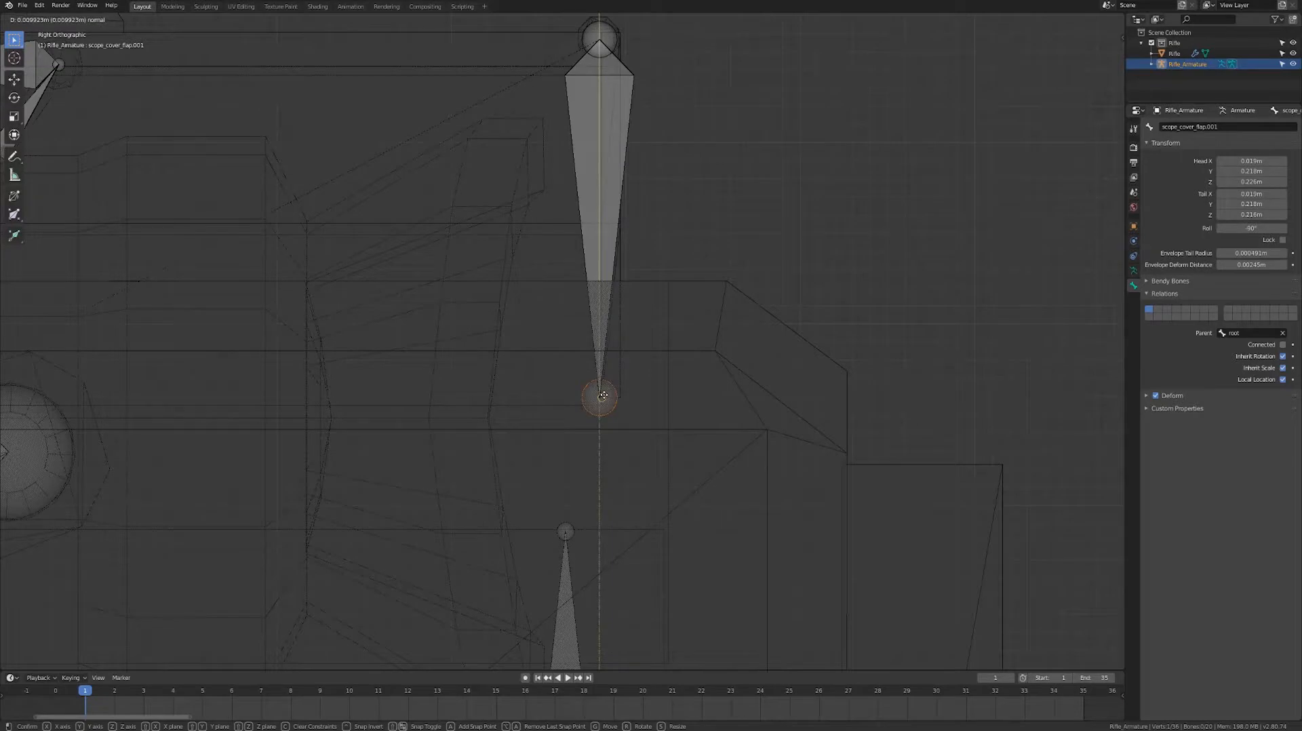
pyautogui.click(602, 397)
# Set the scope_cover_flap.001 bone's roll to 0°.
pyautogui.keyDown('shift'); pyautogui.moveTo(825, 220); pyautogui.dragTo(774, 366, button='middle'); pyautogui.keyUp('shift')
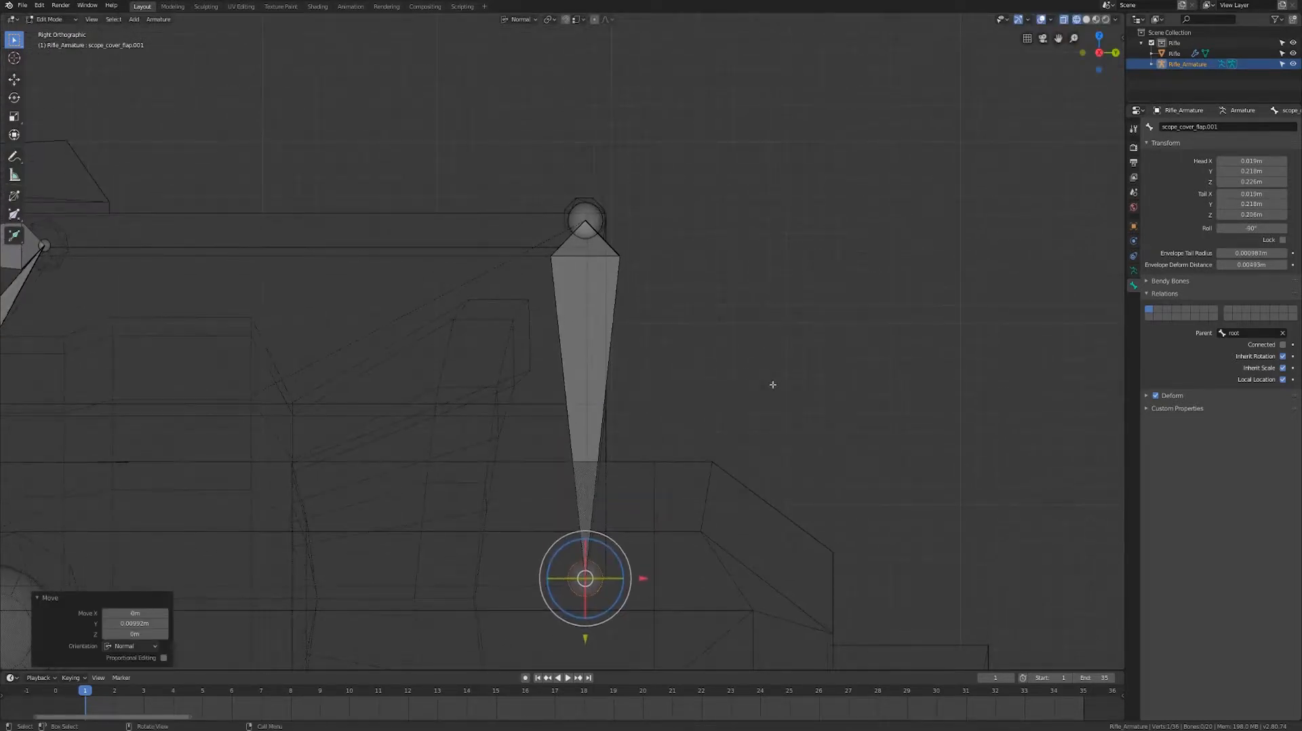
pyautogui.click(1262, 227)
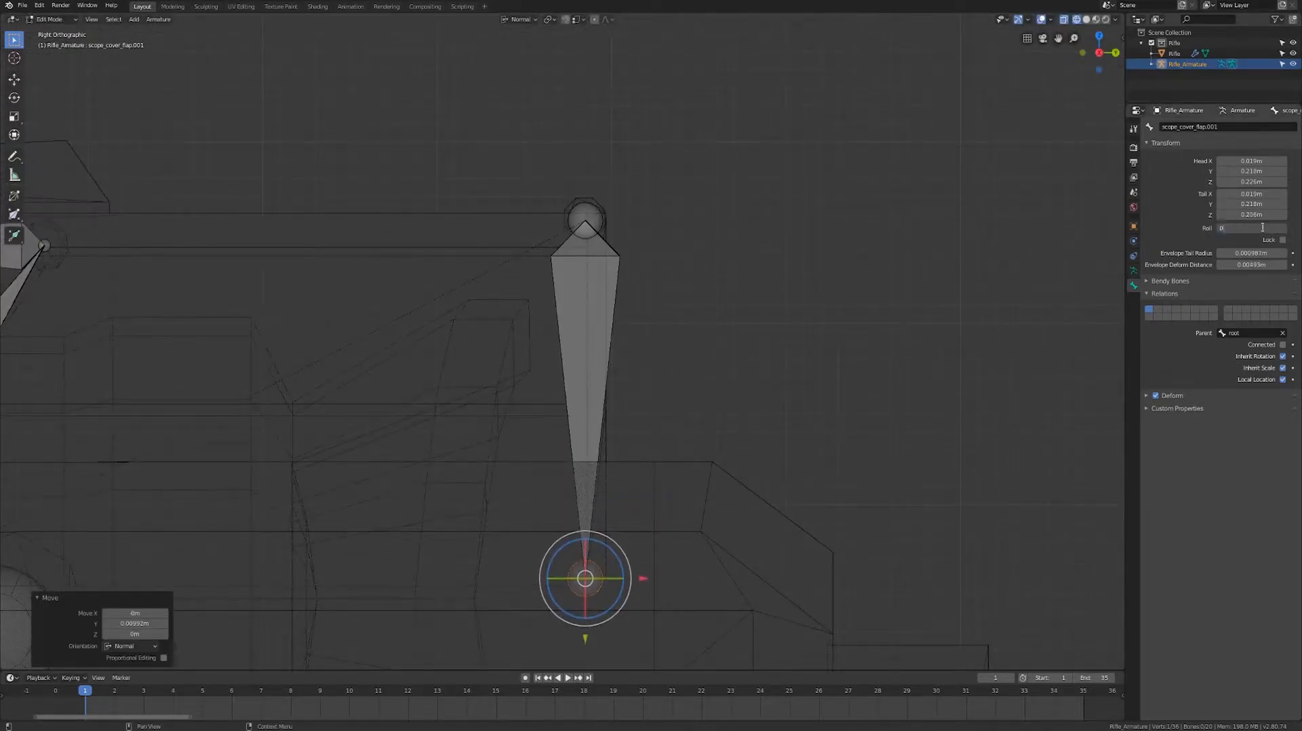
pyautogui.press('Return')
# Move the whole flap bone about -0.0192 m along its normal X axis towards the rifle's centreline.
pyautogui.moveTo(828, 457); pyautogui.dragTo(379, 543, button='middle')
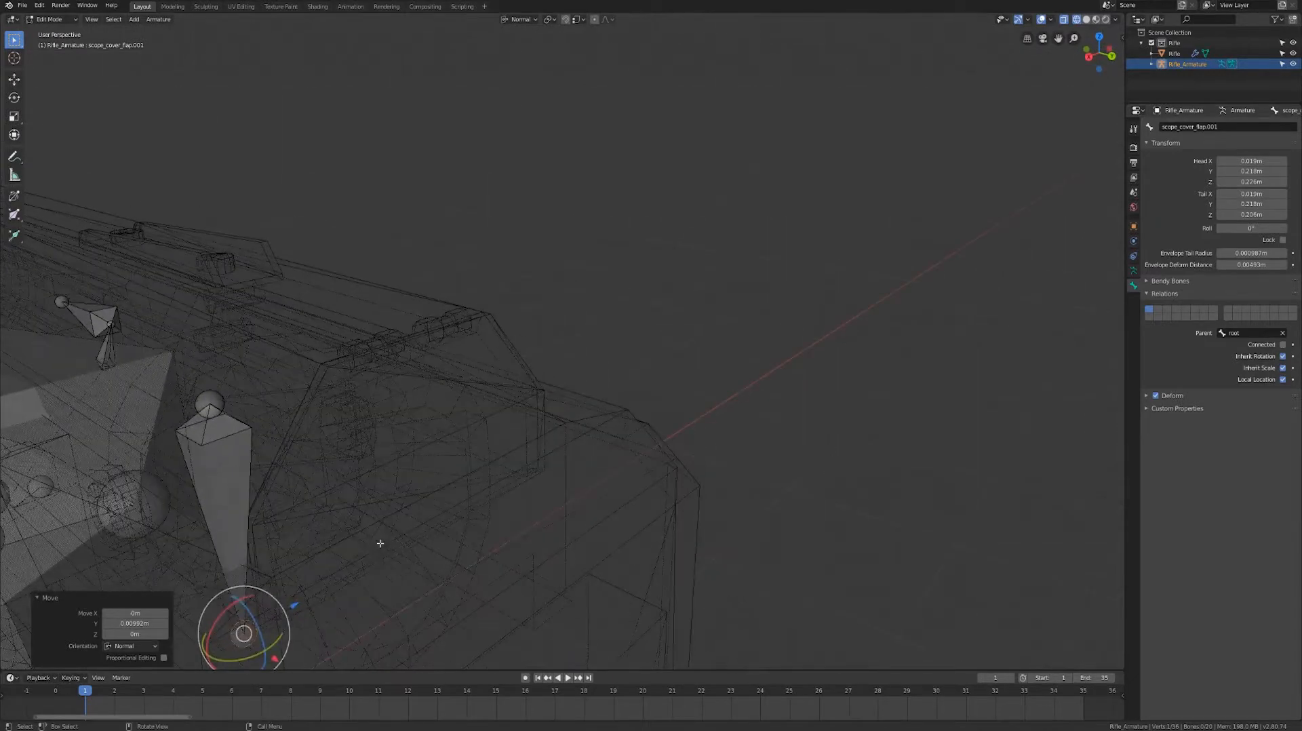
pyautogui.hotkey('alt', 'a')
pyautogui.click(234, 487)
pyautogui.moveTo(235, 487); pyautogui.dragTo(539, 446, button='middle')
pyautogui.press('g')
pyautogui.press('x')
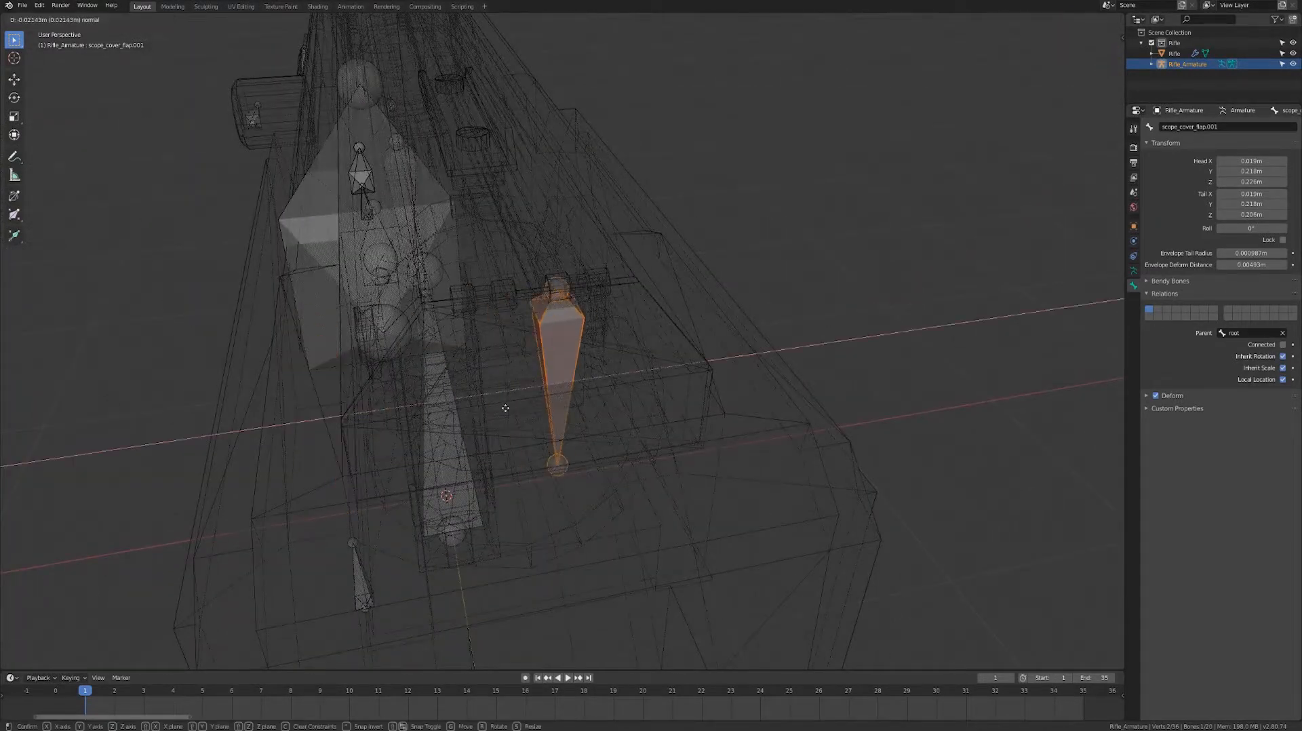
pyautogui.click(681, 385)
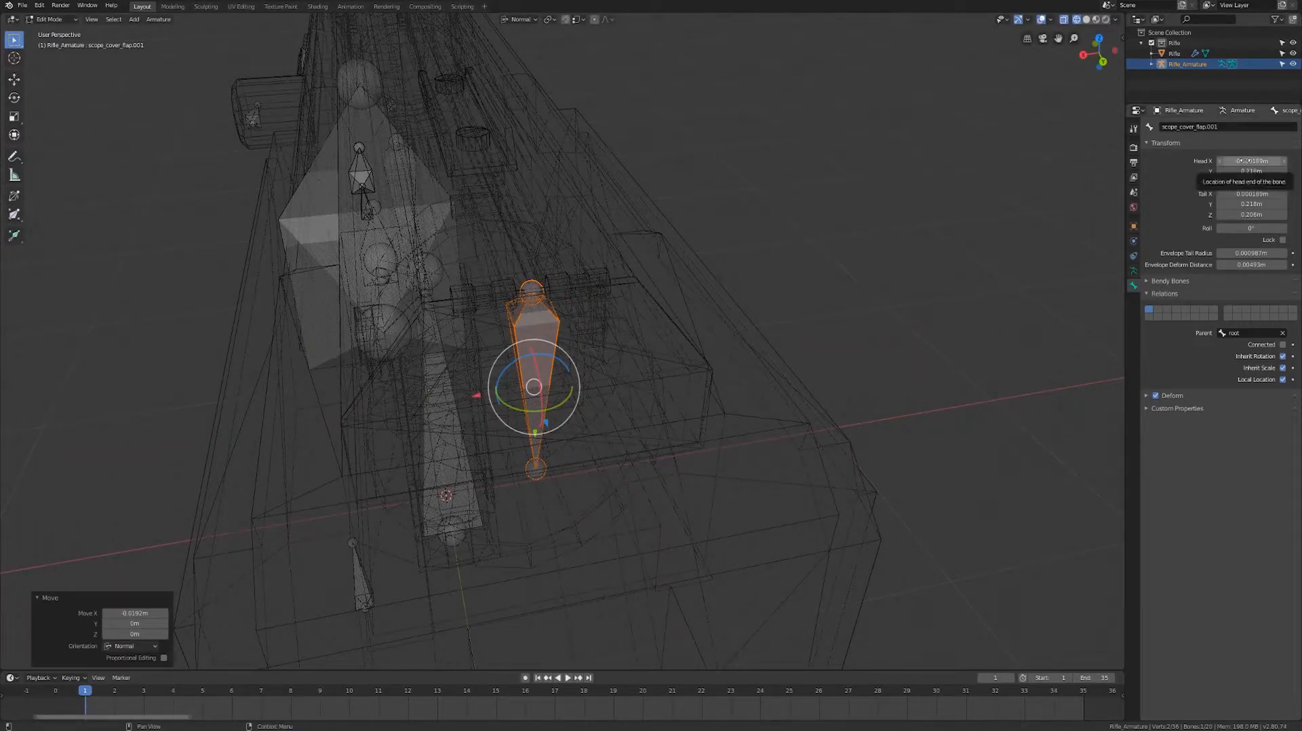
# Set the flap bone's head X and tail X to 0 m.
pyautogui.click(1244, 161)
pyautogui.write('0')
pyautogui.press('Return')
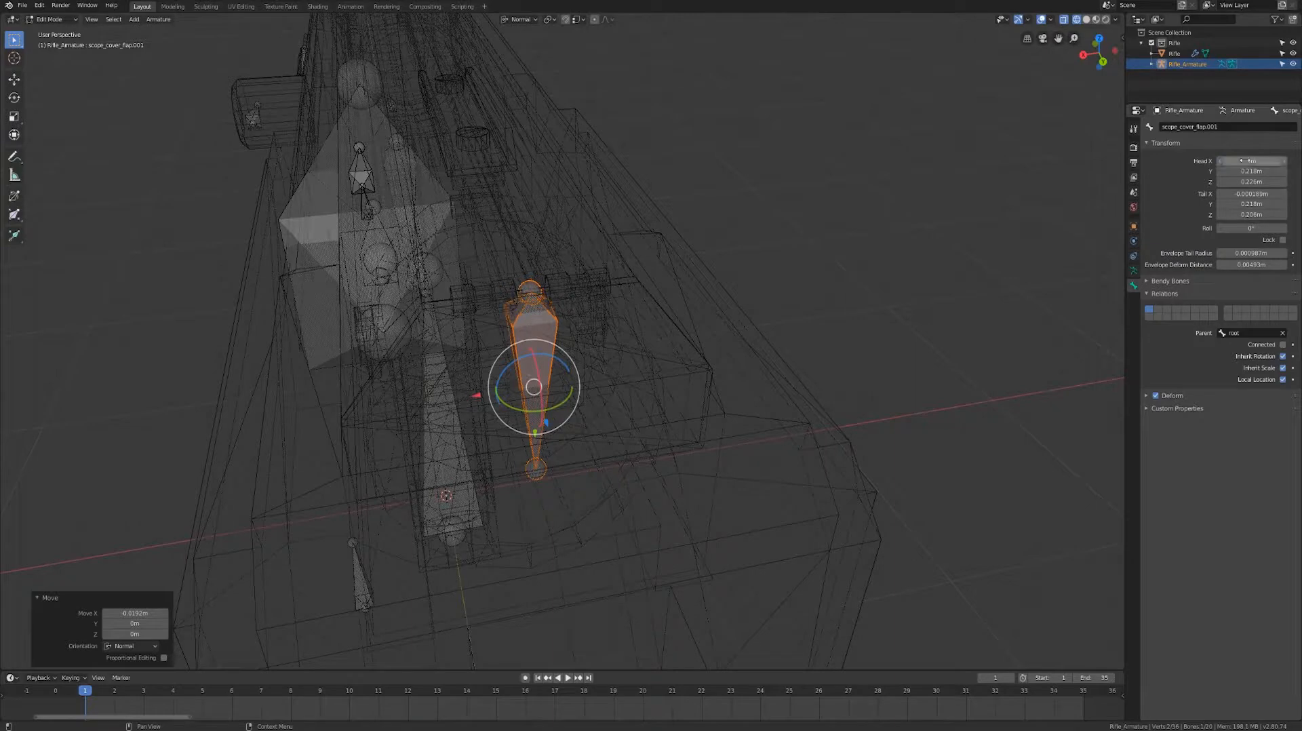
pyautogui.click(1244, 193)
pyautogui.write('0')
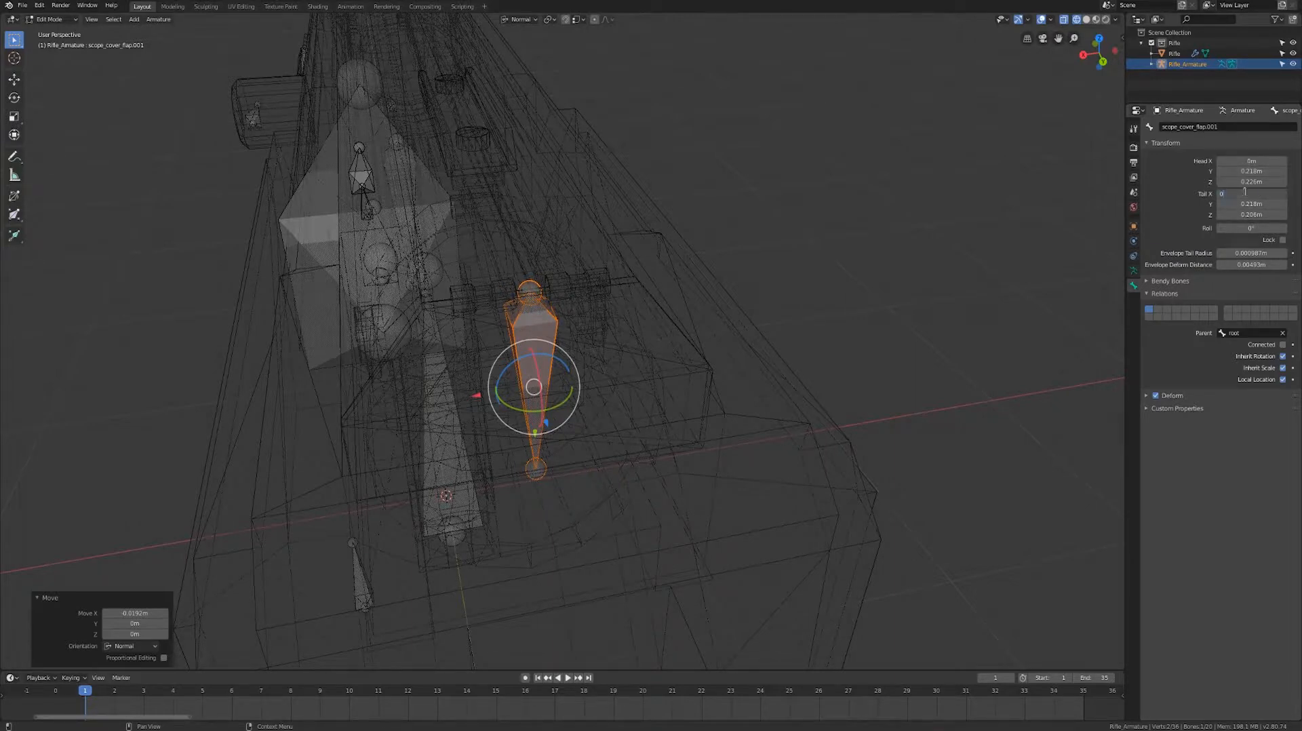
pyautogui.press('Return')
# Show the rifle with textured shading in the right orthographic view.
pyautogui.moveTo(651, 407); pyautogui.dragTo(624, 363, button='middle')
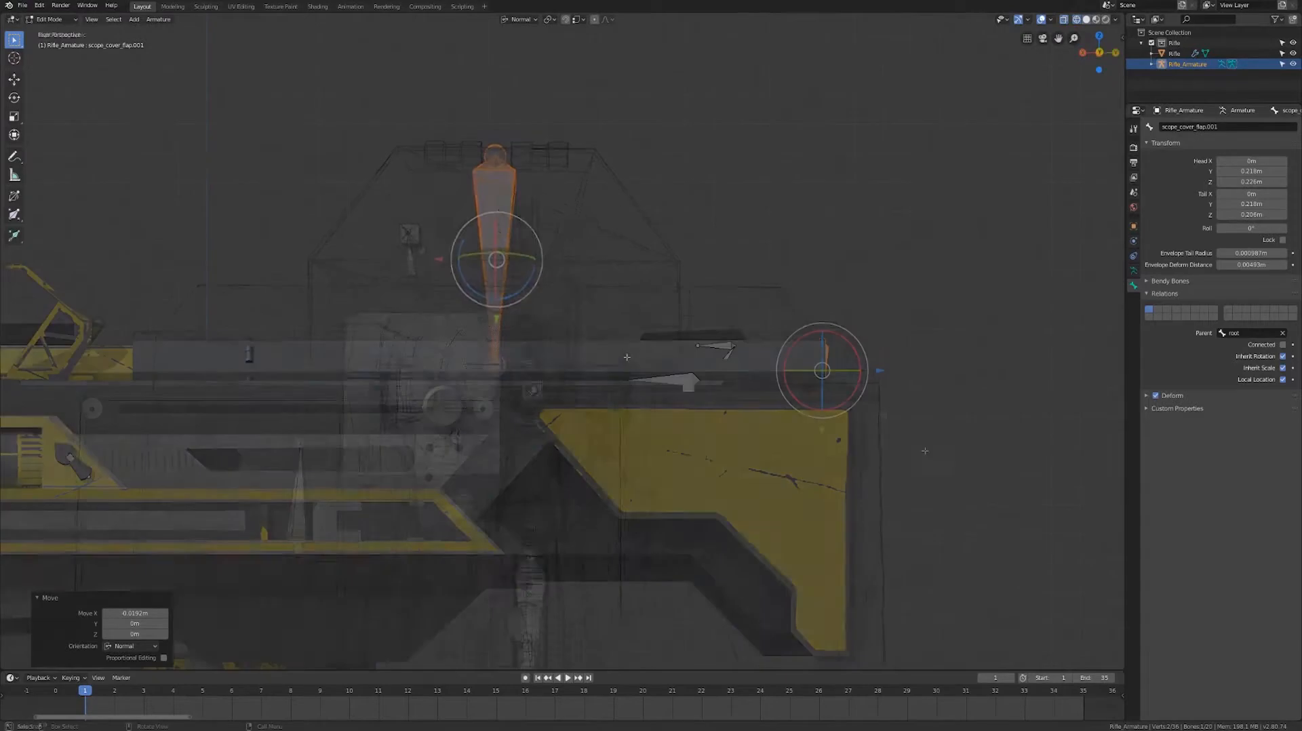
pyautogui.press('z')
pyautogui.click(920, 543)
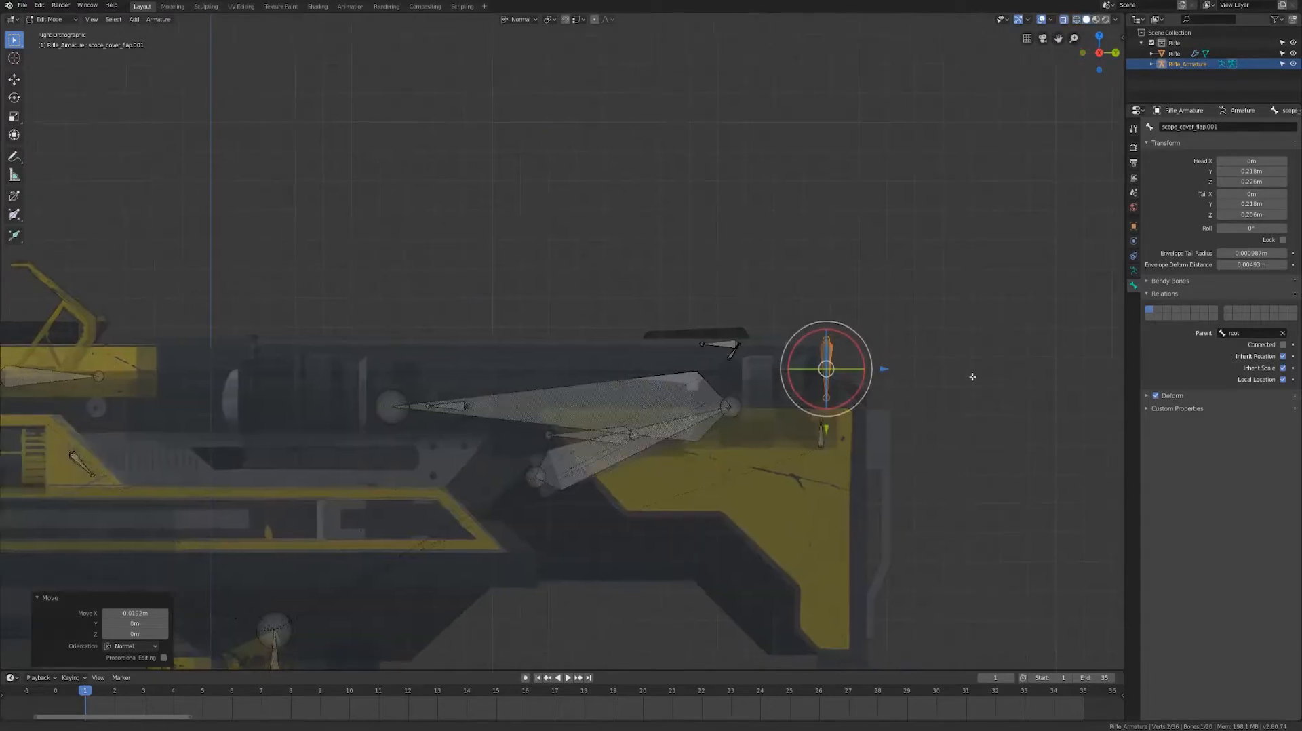
pyautogui.keyDown('shift'); pyautogui.moveTo(951, 381); pyautogui.dragTo(1011, 417, button='middle'); pyautogui.keyUp('shift')
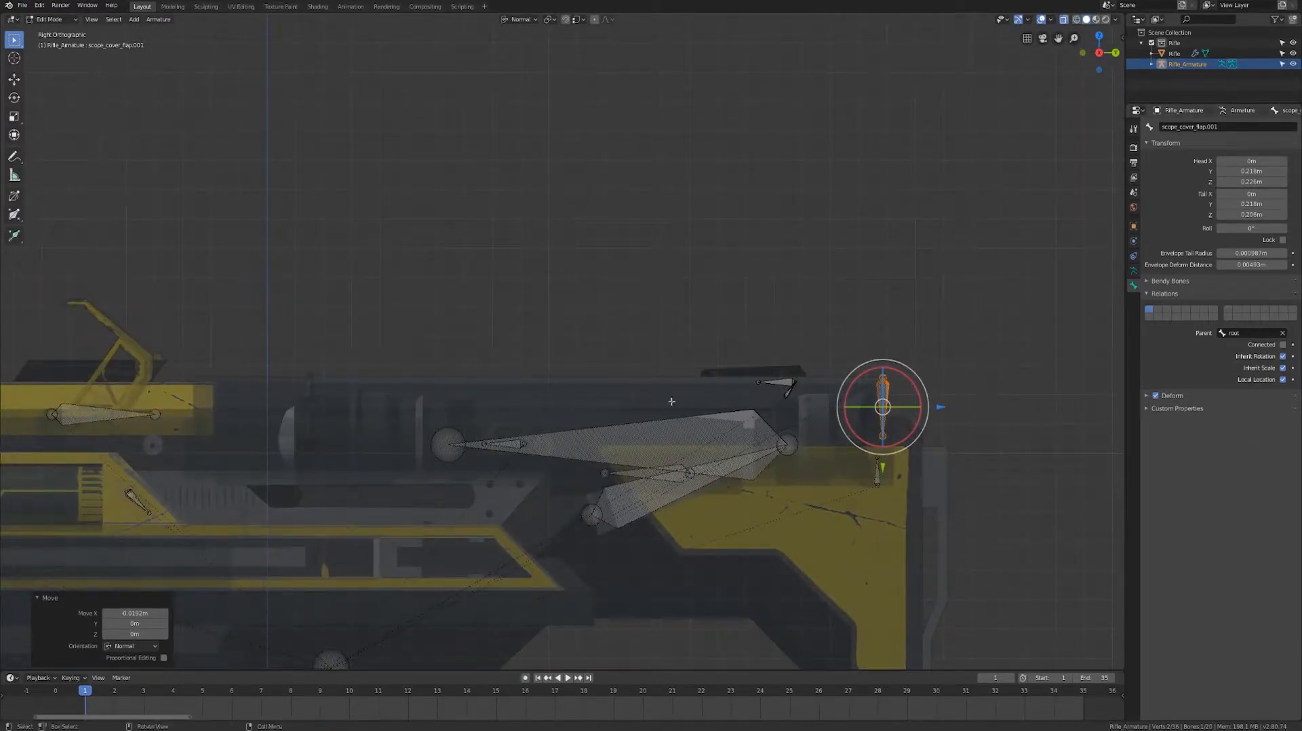
# Parent the scope_cover_flap.001 bone to scope_cover_hinge.001 with Keep Offset.
pyautogui.click(775, 378)
pyautogui.click(890, 413)
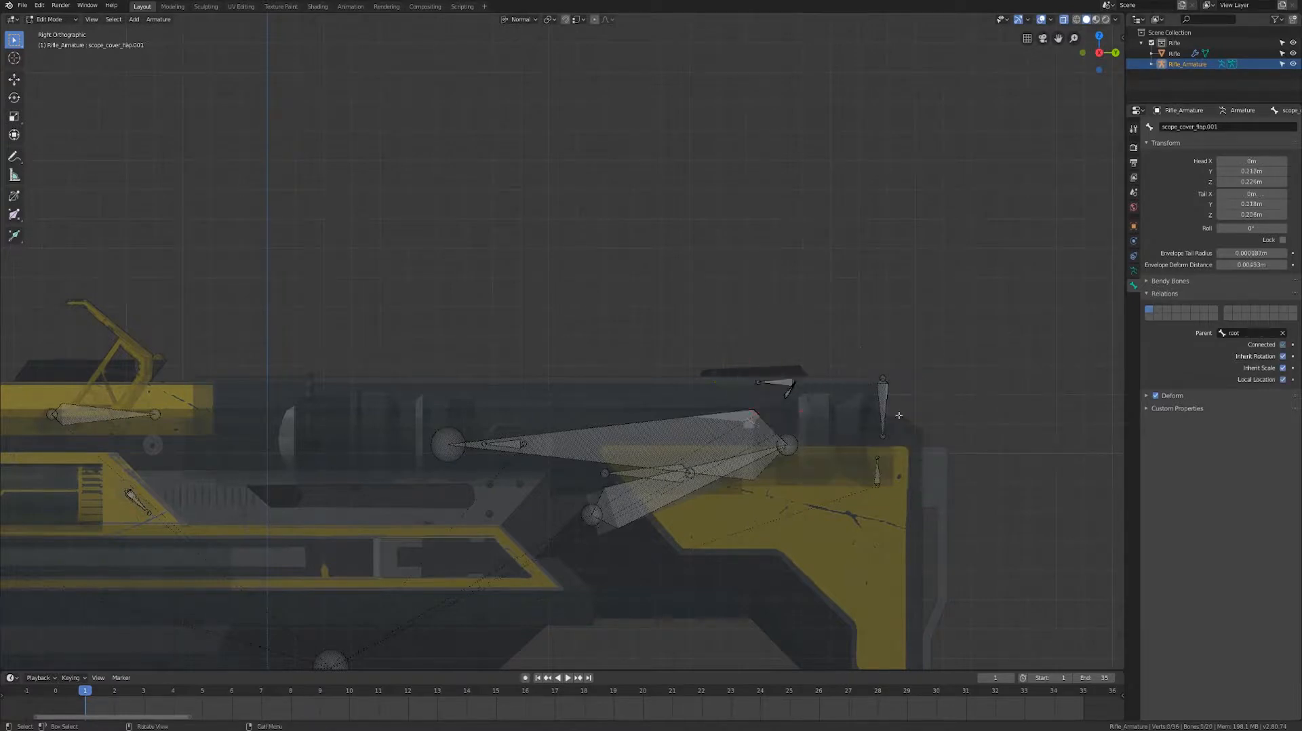
pyautogui.keyDown('shift'); pyautogui.click(777, 385); pyautogui.keyUp('shift')
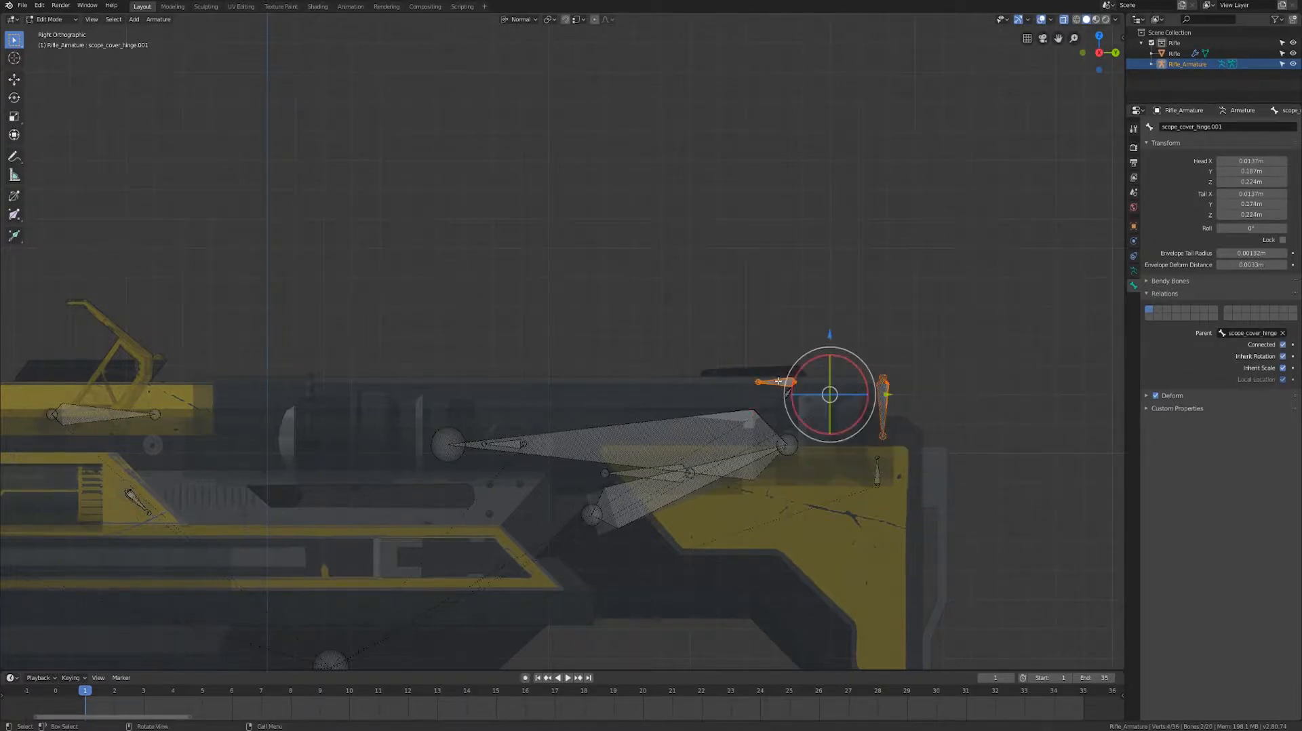
pyautogui.hotkey('ctrl', 'p')
pyautogui.click(778, 382)
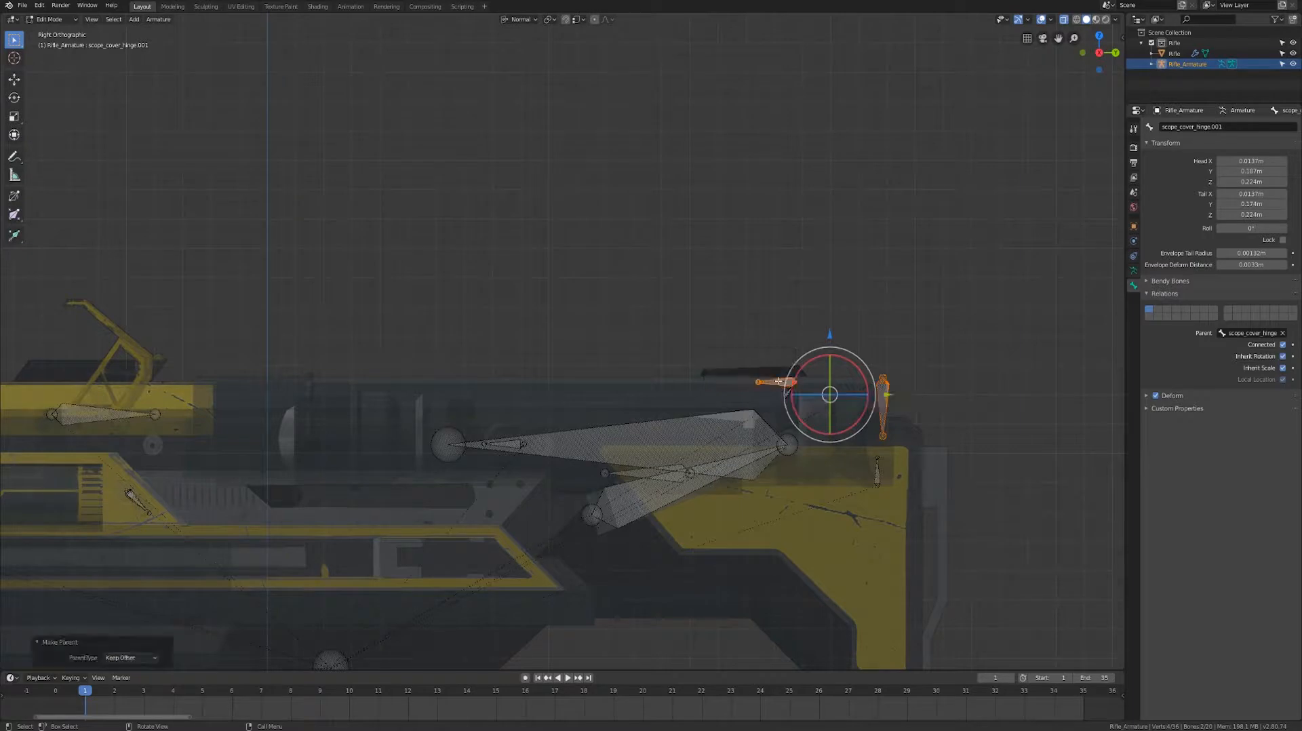
pyautogui.scroll(3, 816, 438)
pyautogui.click(1017, 416)
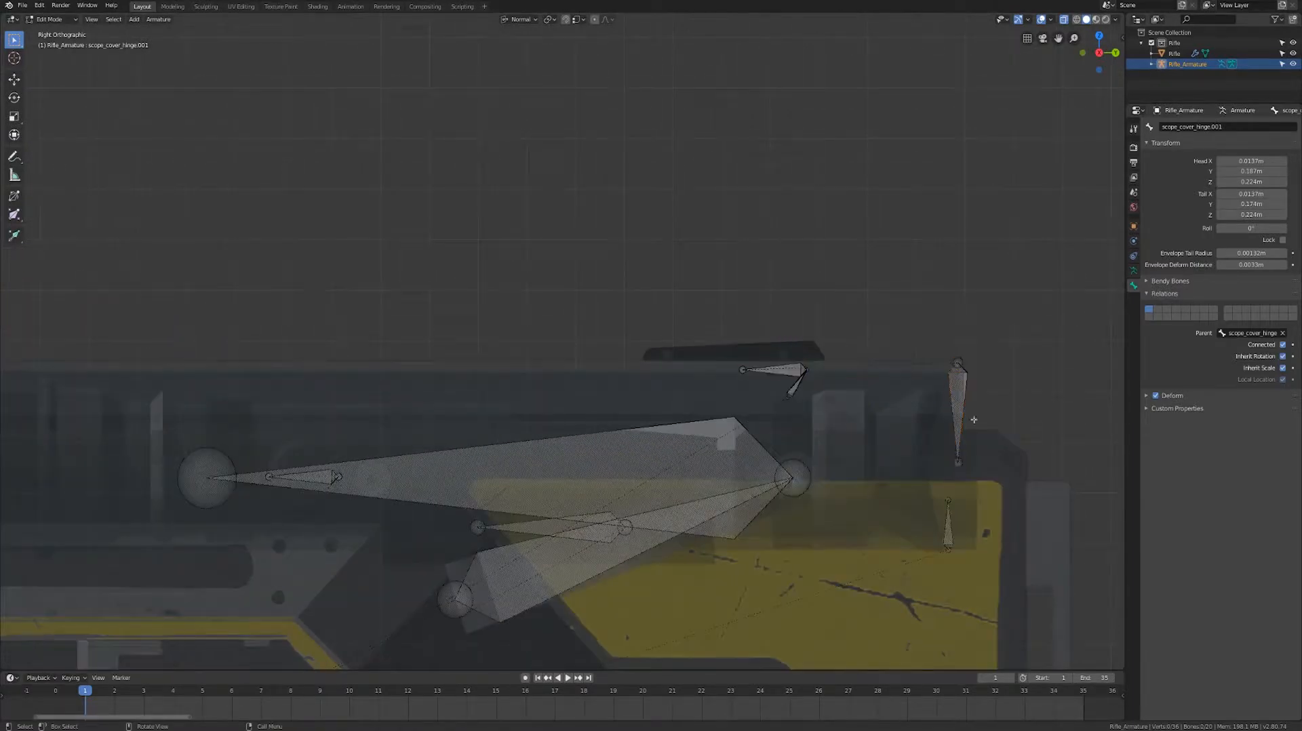
pyautogui.click(956, 399)
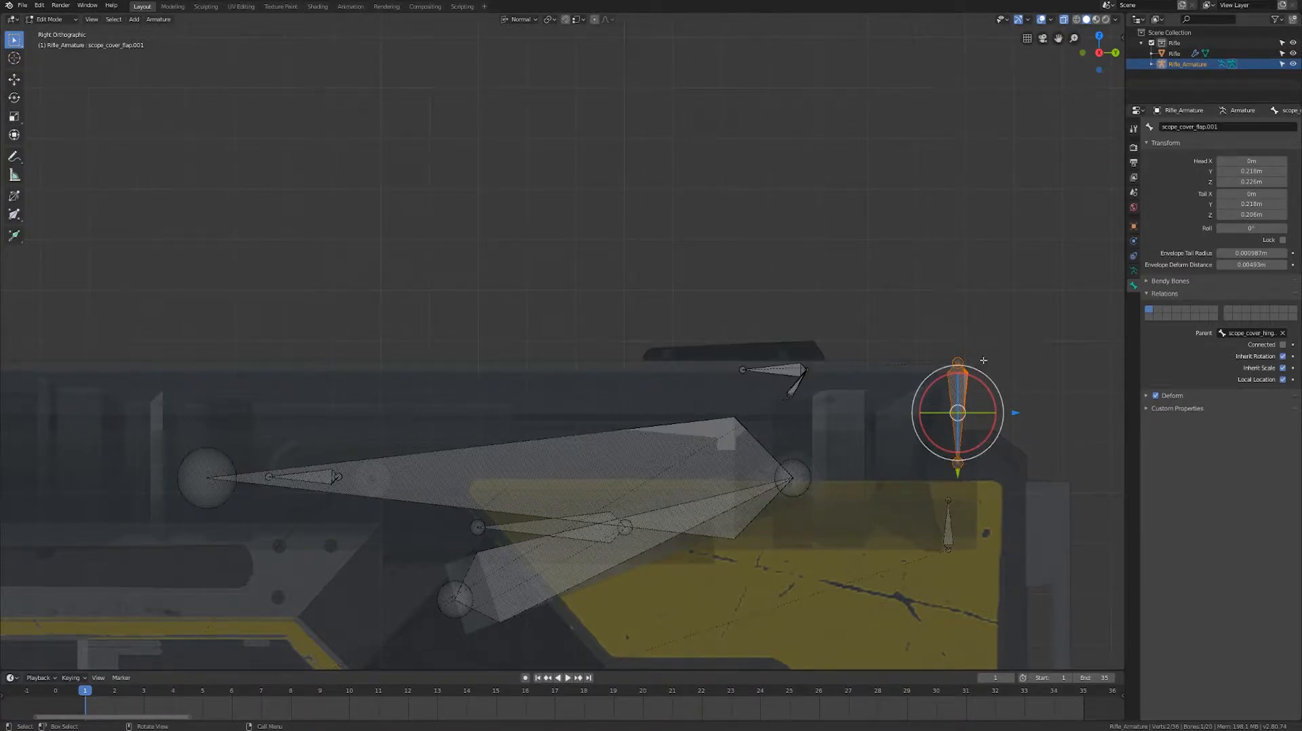
# Rename the scope_cover_hinge.001 bone as scope_cover.
pyautogui.click(779, 367)
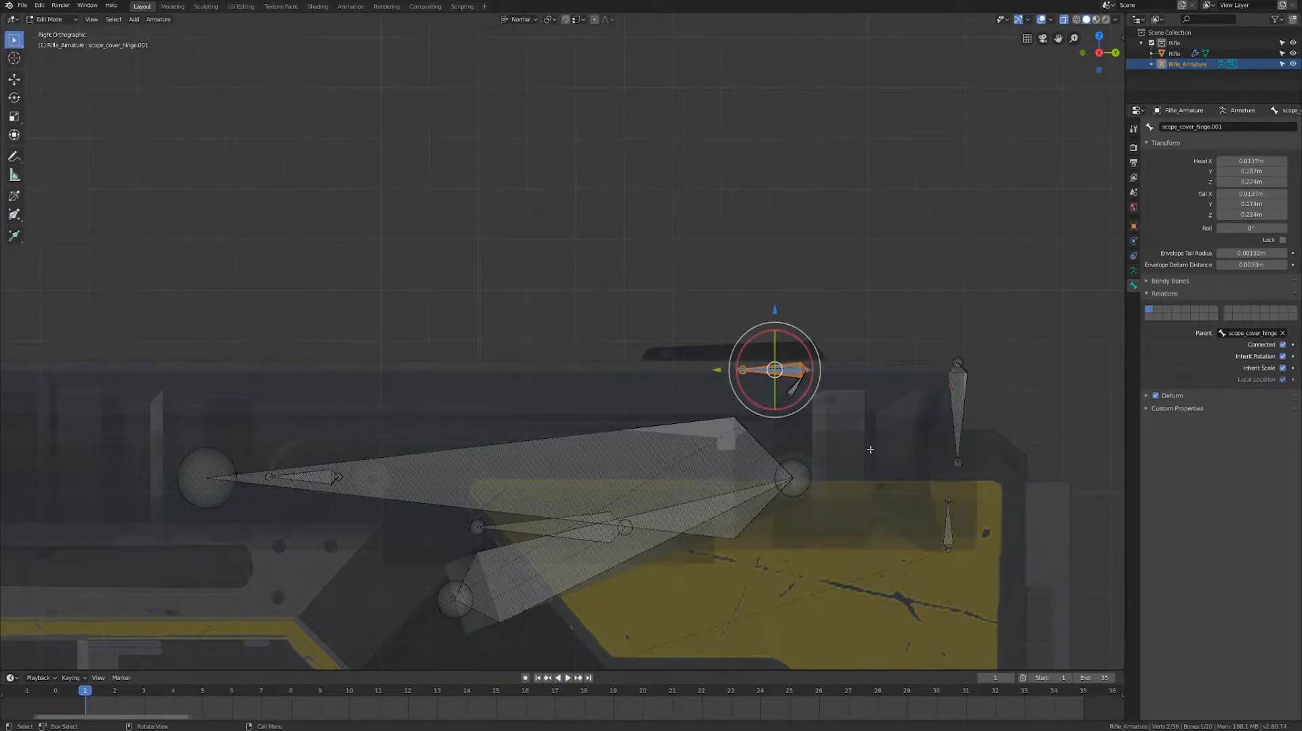
pyautogui.hotkey('alt', 'a')
pyautogui.click(797, 385)
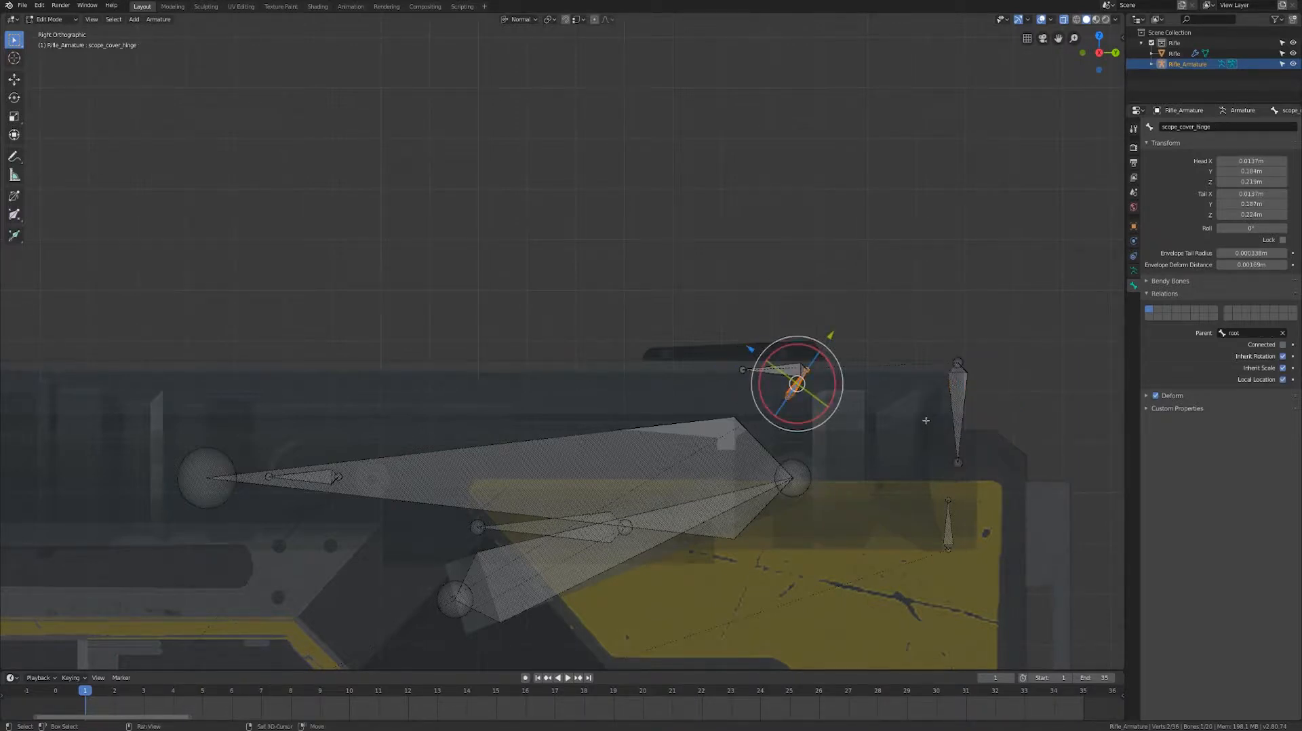
pyautogui.scroll(2, 798, 386)
pyautogui.click(854, 309)
pyautogui.click(1242, 126)
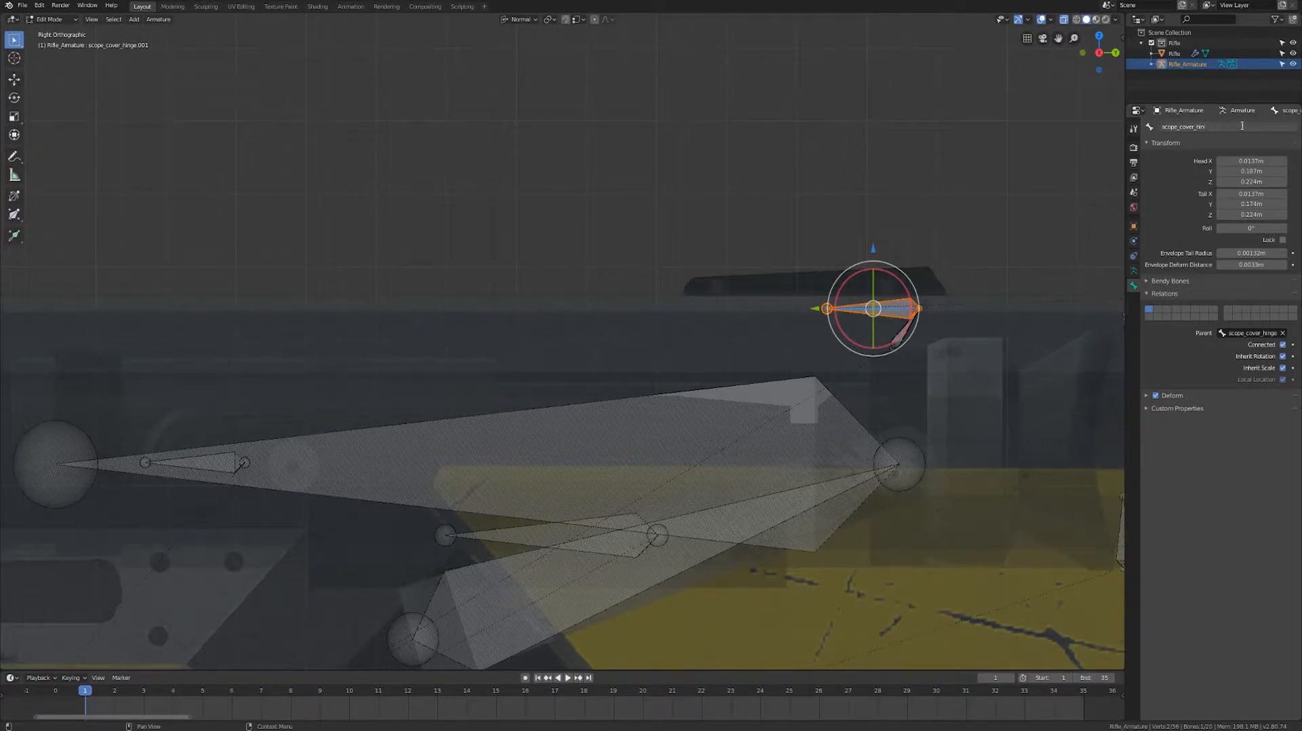
pyautogui.press('Return')
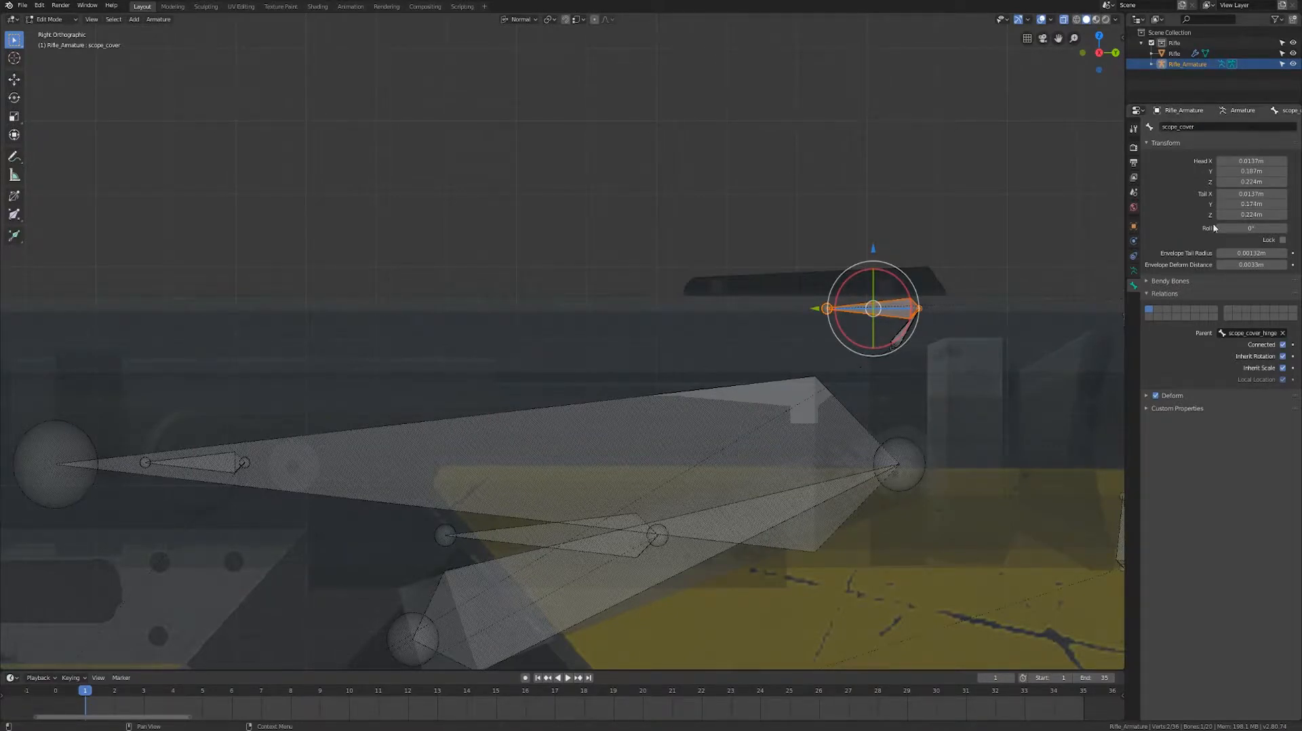
# Parent the scope_cover_hinge bone to the scope bone with Keep Offset.
pyautogui.hotkey('alt', 'a')
pyautogui.click(898, 328)
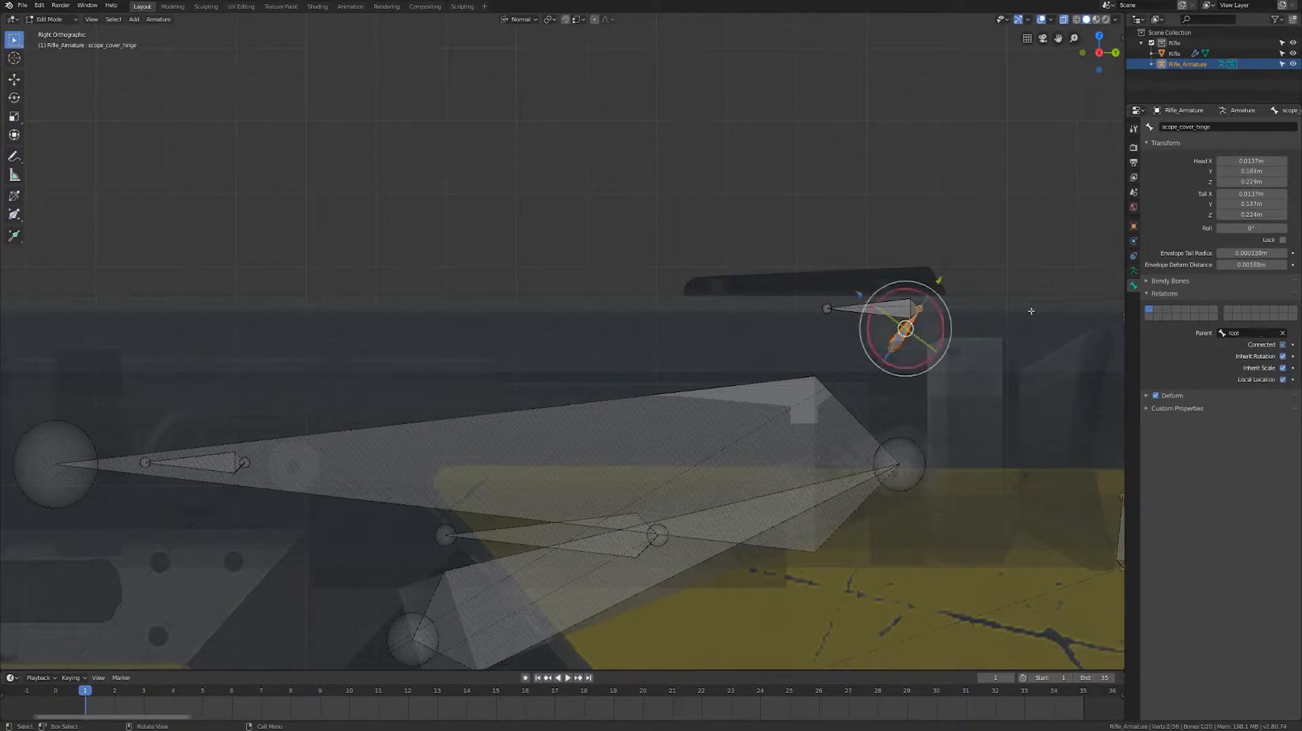
pyautogui.keyDown('shift'); pyautogui.moveTo(977, 349); pyautogui.dragTo(1033, 298, button='middle'); pyautogui.keyUp('shift')
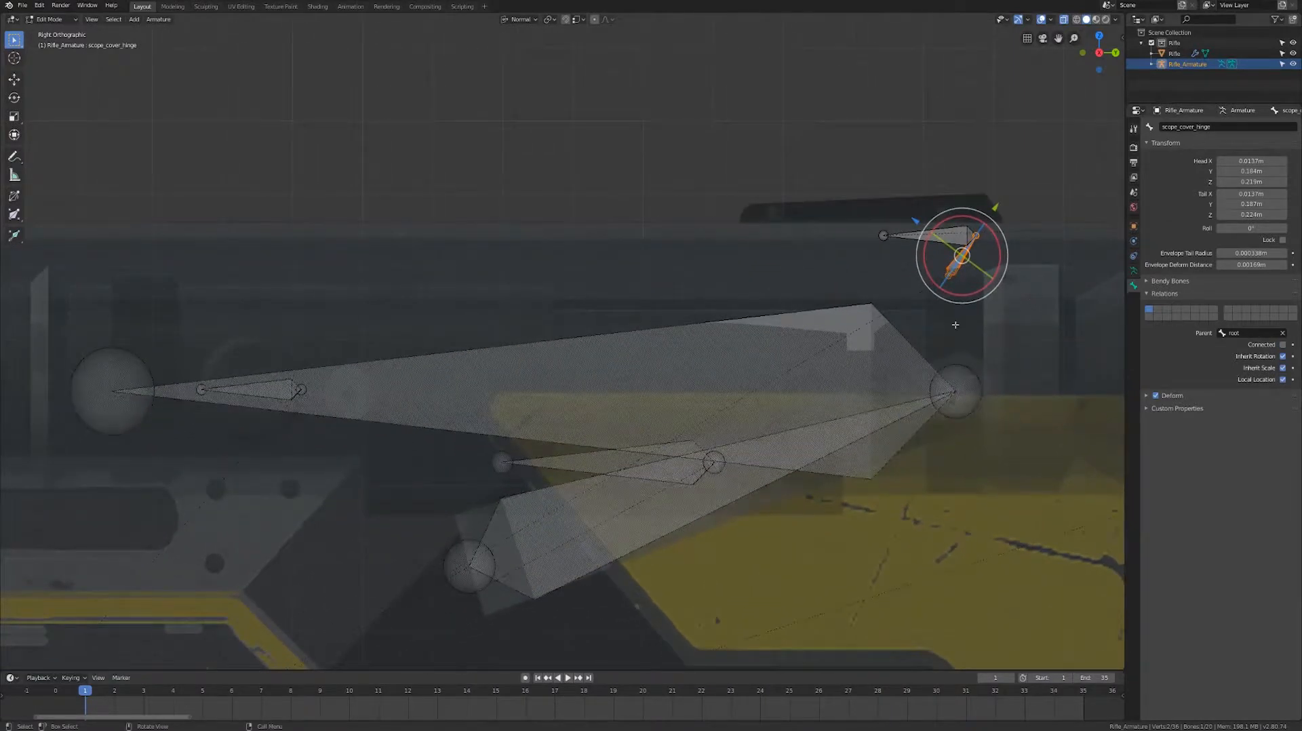
pyautogui.keyDown('shift'); pyautogui.click(753, 321); pyautogui.keyUp('shift')
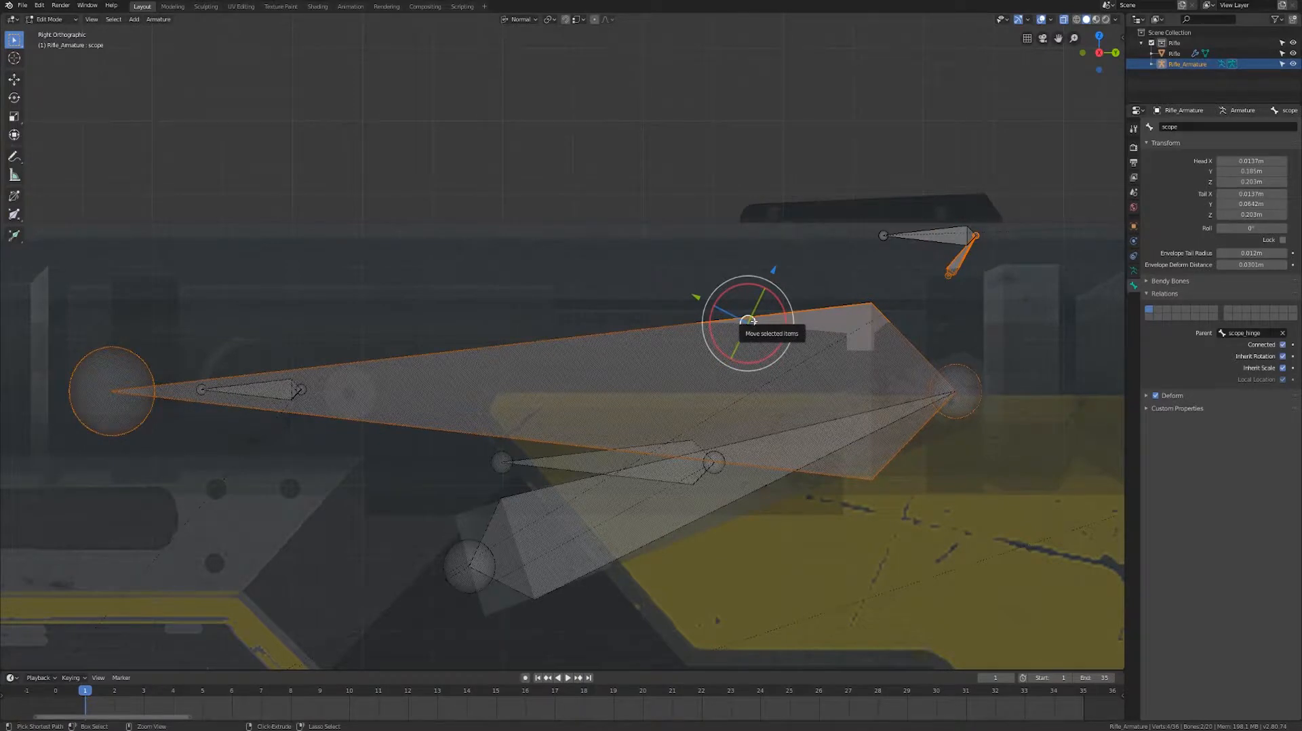
pyautogui.hotkey('ctrl', 'p')
pyautogui.click(754, 323)
pyautogui.scroll(-2, 420, 444)
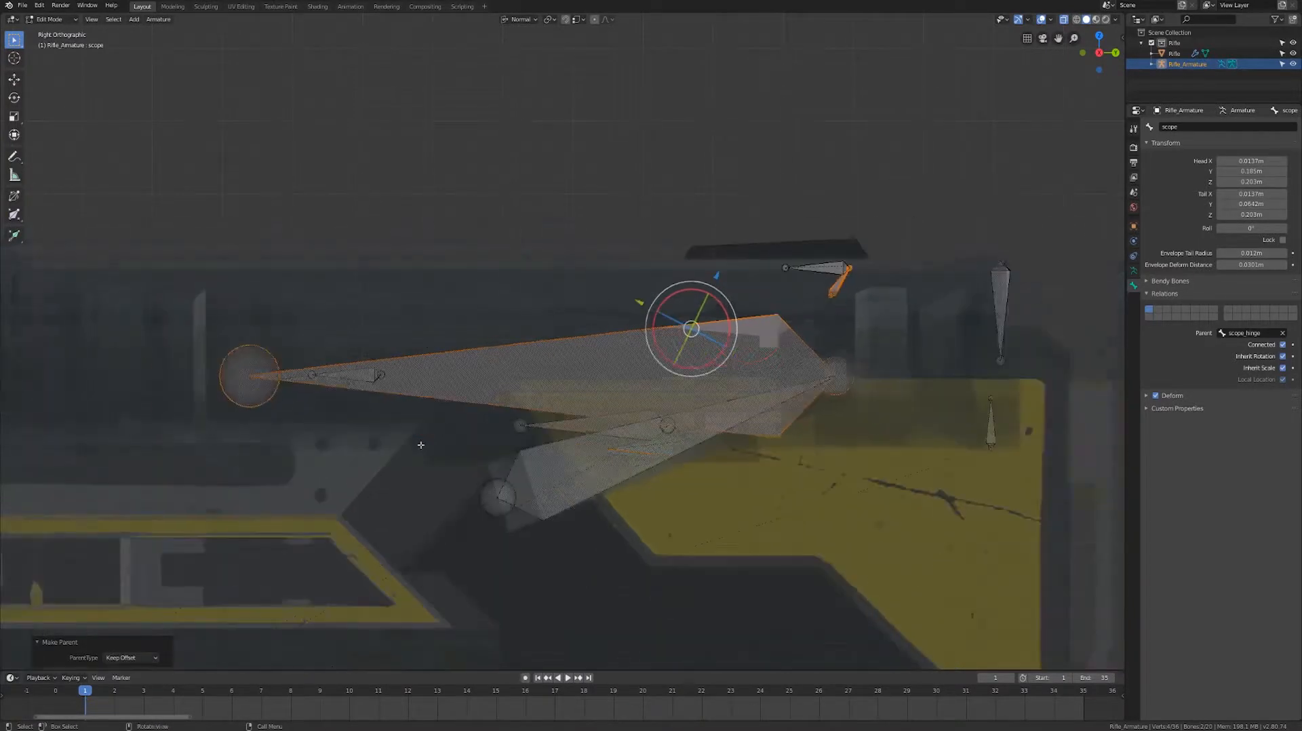
# Parent the scope_hinge bone to the scope_slide bone with Keep Offset.
pyautogui.keyDown('shift'); pyautogui.moveTo(421, 445); pyautogui.dragTo(432, 416, button='middle'); pyautogui.keyUp('shift')
pyautogui.click(510, 316)
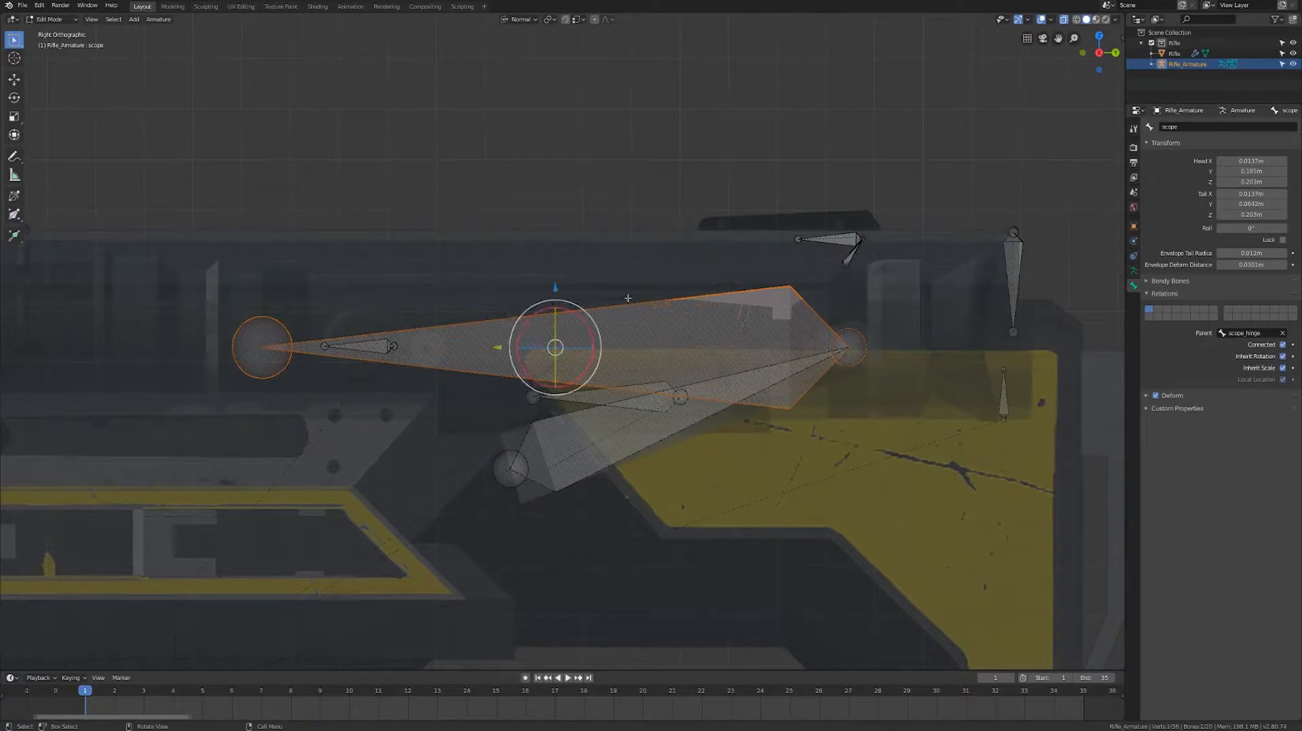
pyautogui.click(648, 447)
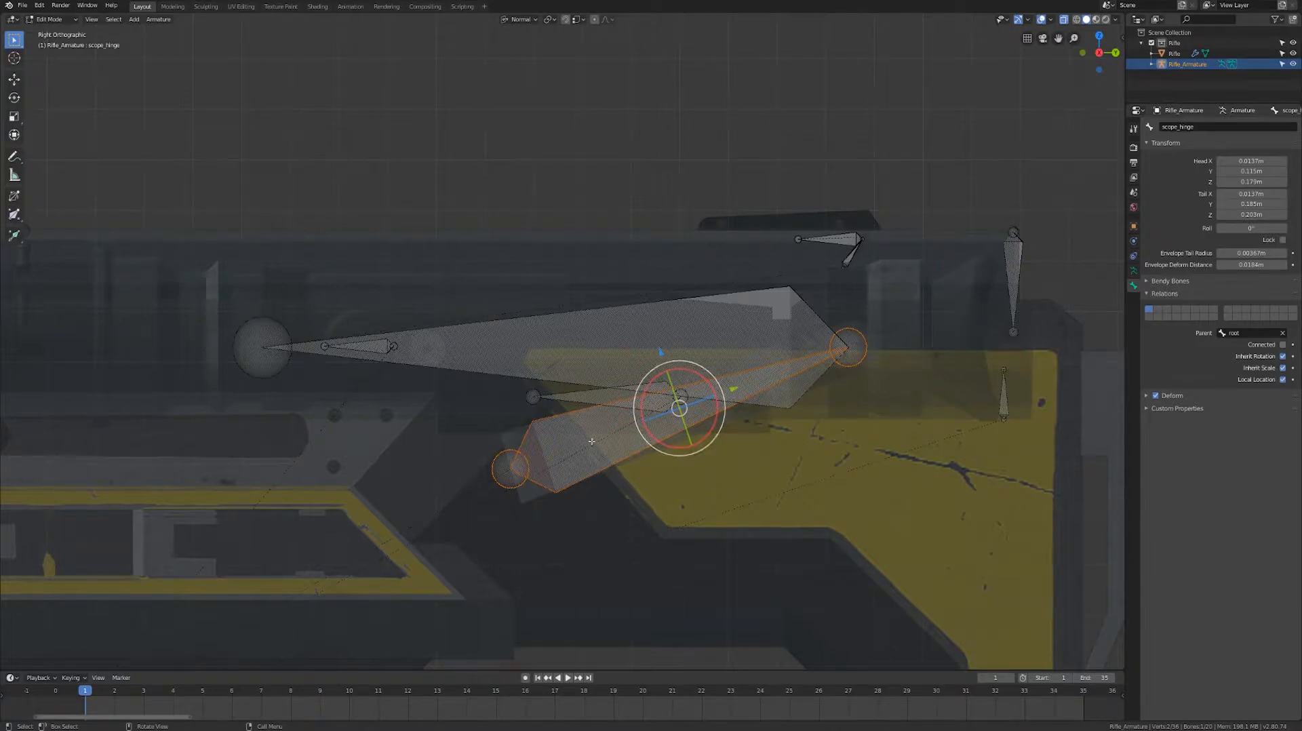
pyautogui.keyDown('shift'); pyautogui.click(558, 396); pyautogui.keyUp('shift')
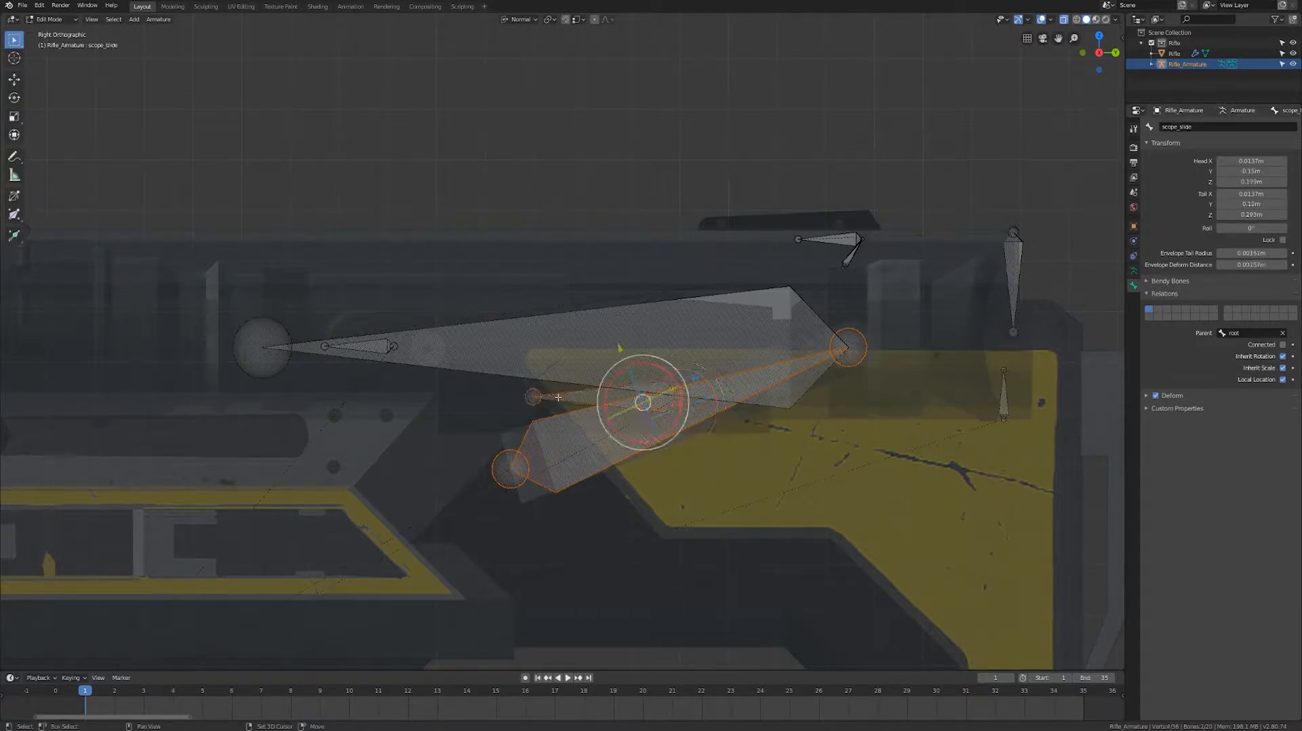
pyautogui.hotkey('ctrl', 'p')
pyautogui.click(558, 397)
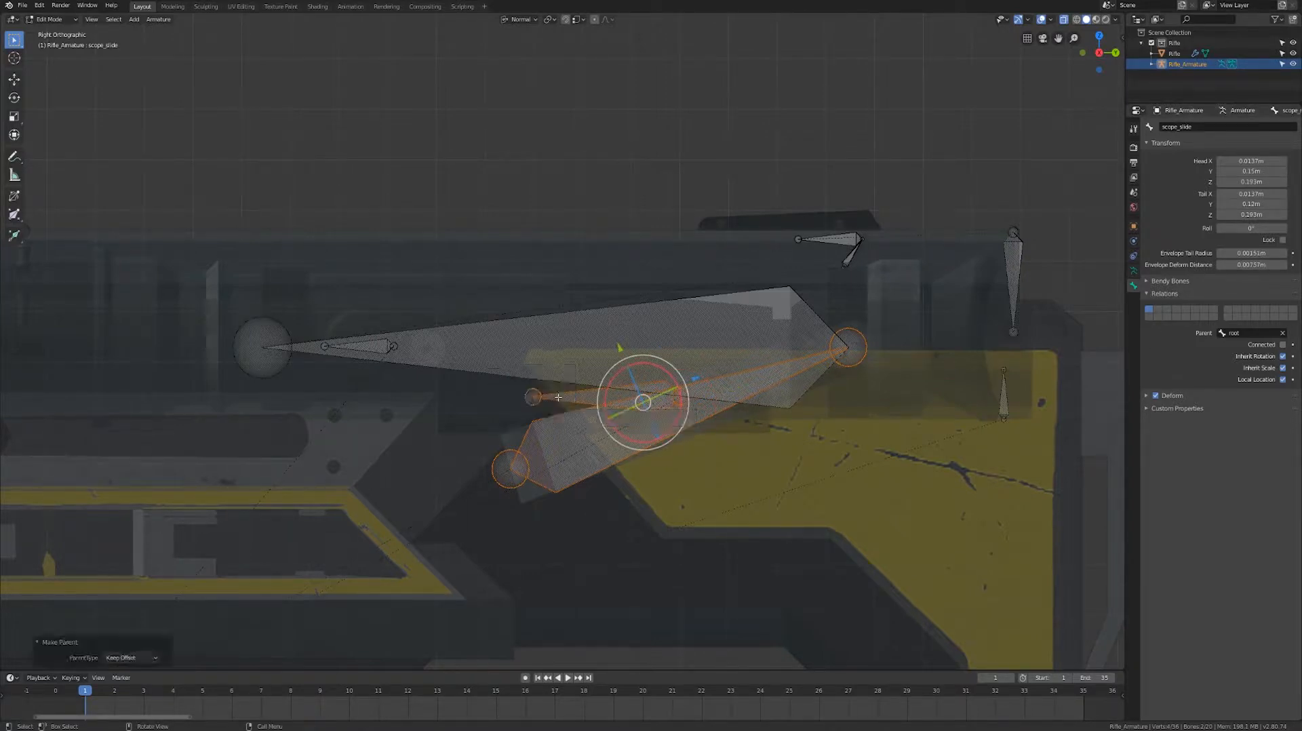
# Parent the scope_slide bone to the scope_lift bone with Keep Offset.
pyautogui.click(581, 385)
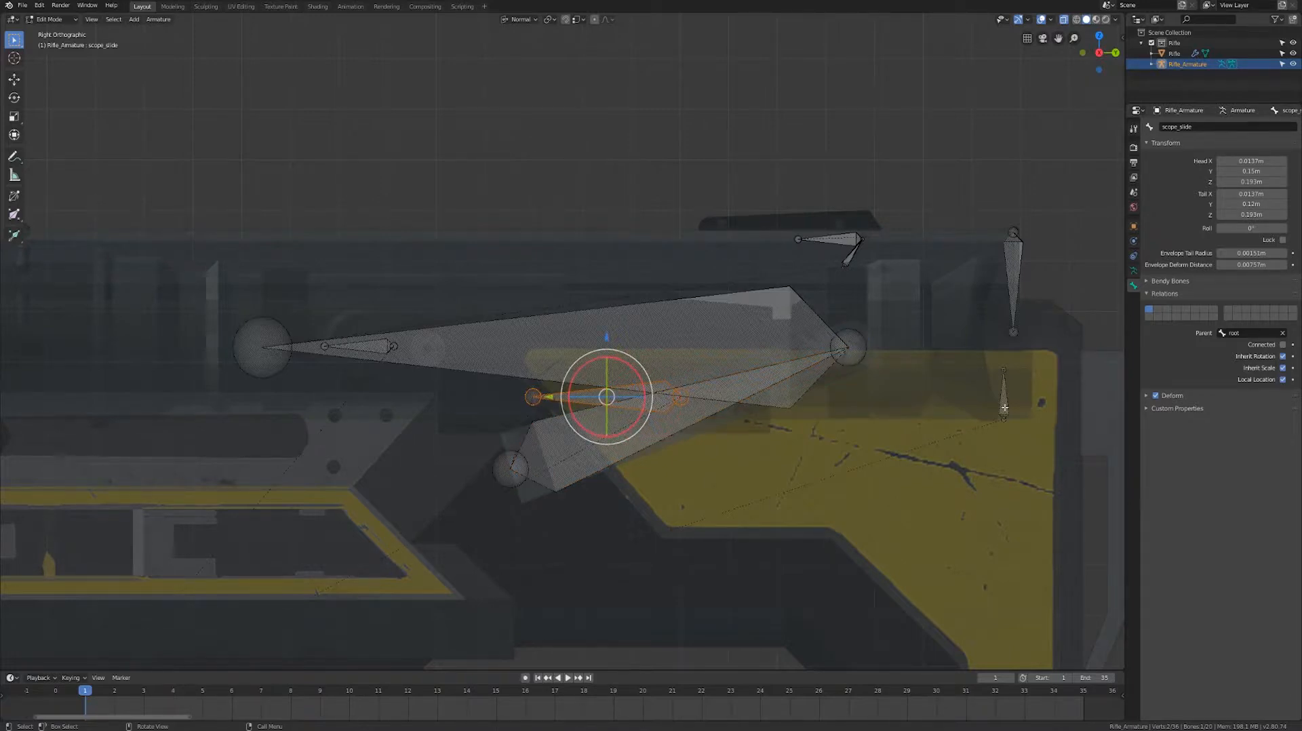
pyautogui.keyDown('shift'); pyautogui.click(1004, 395); pyautogui.keyUp('shift')
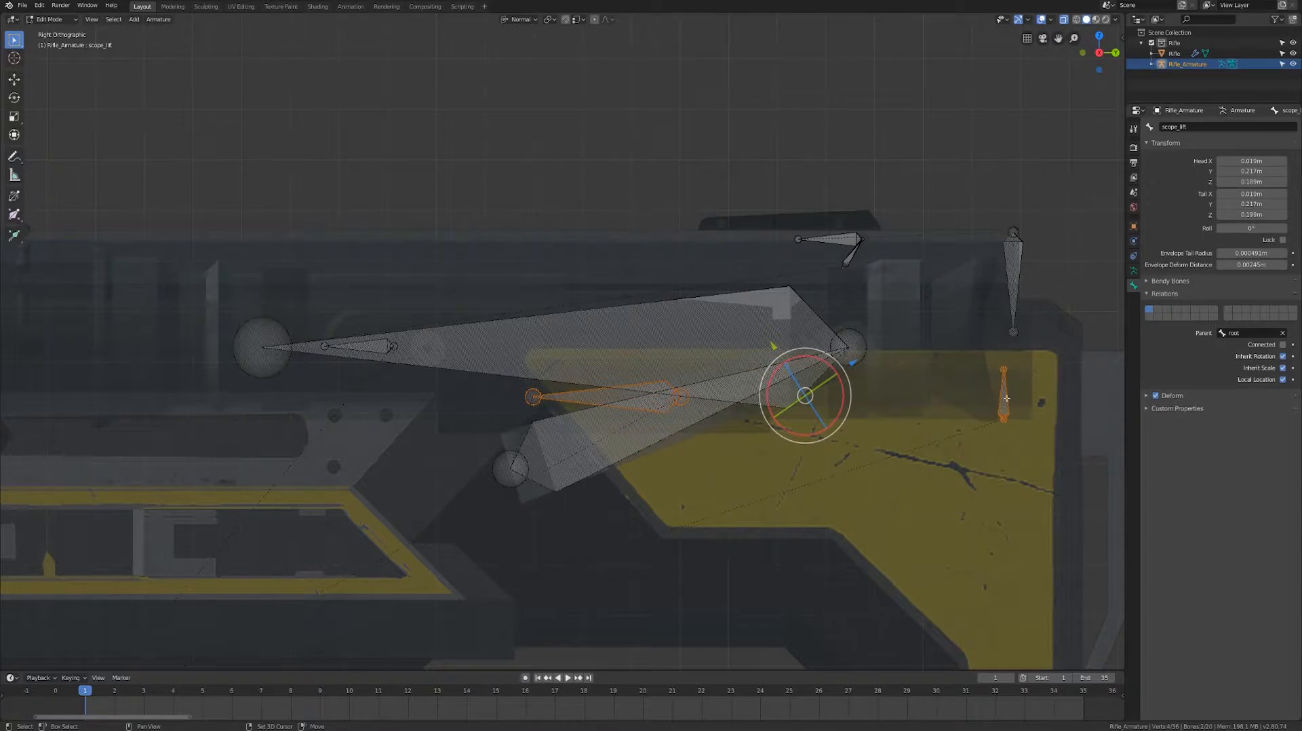
pyautogui.hotkey('ctrl', 'p')
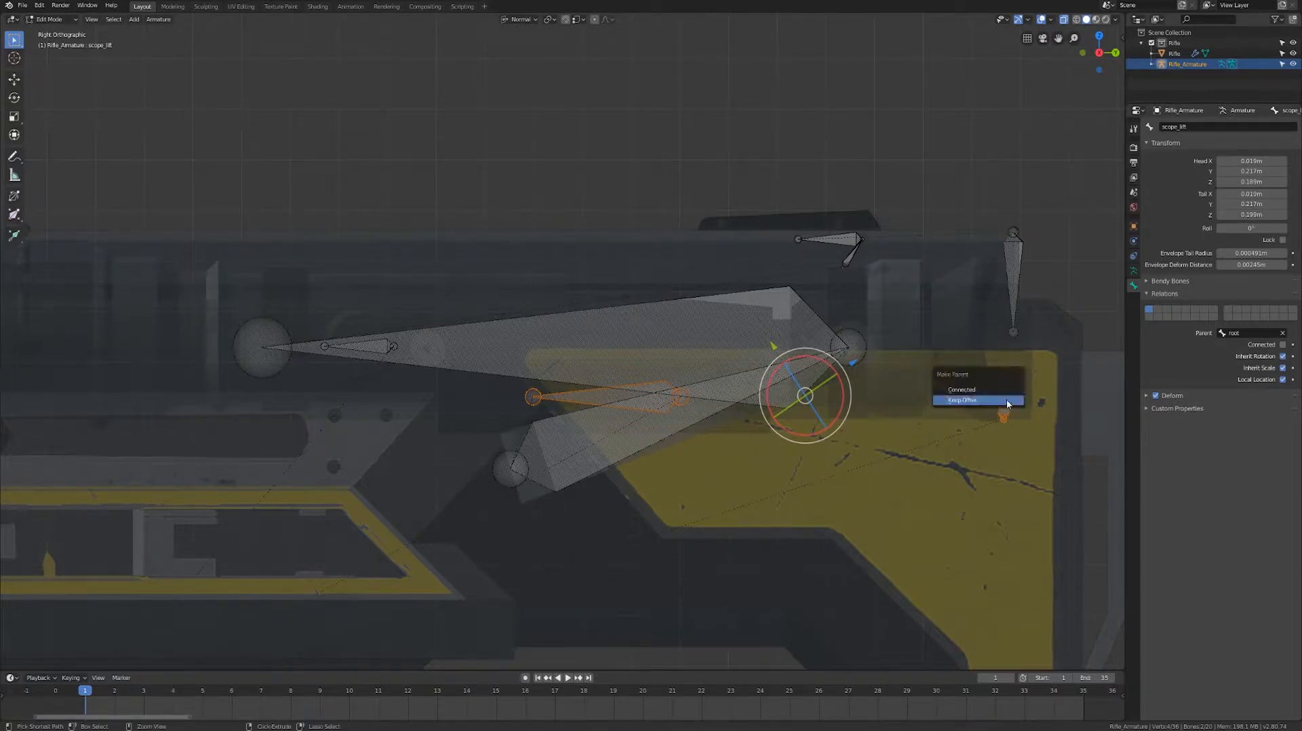
pyautogui.click(1006, 401)
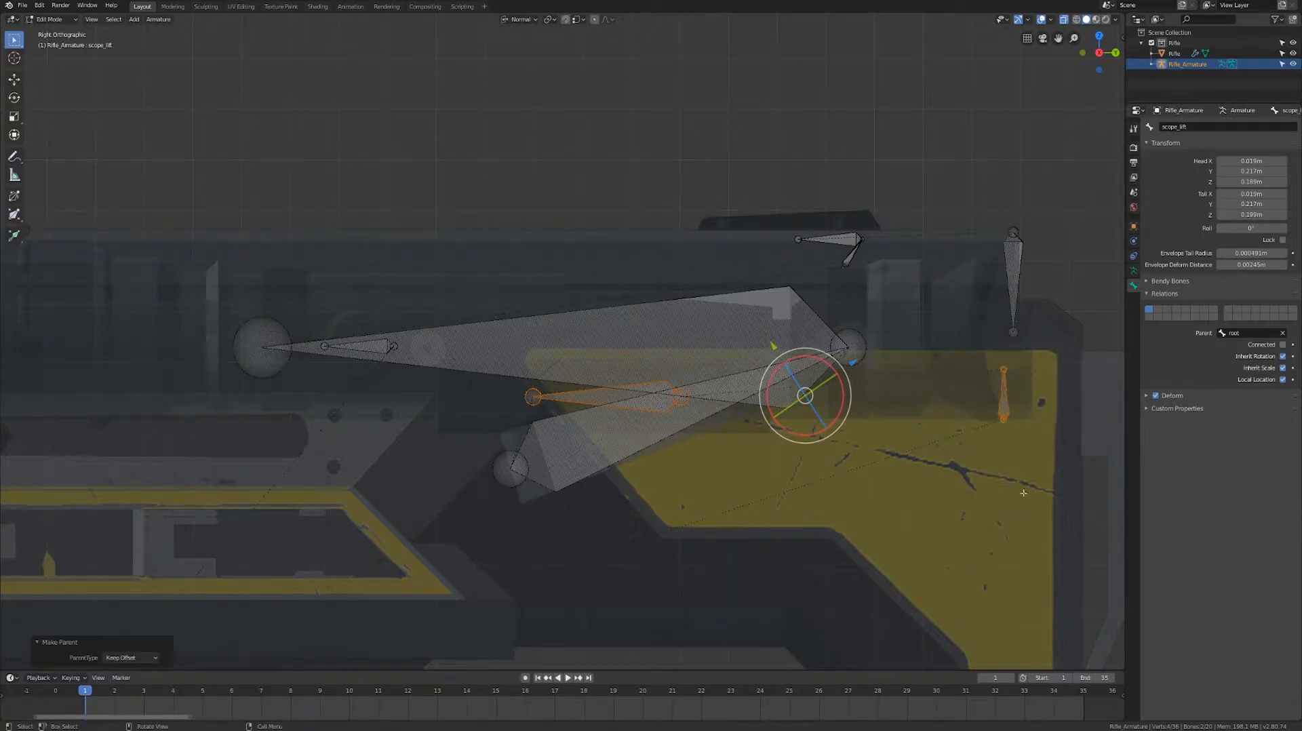
# Enter Pose Mode and test moving the scope_lift bone, cancelling the move.
pyautogui.scroll(-2, 729, 462)
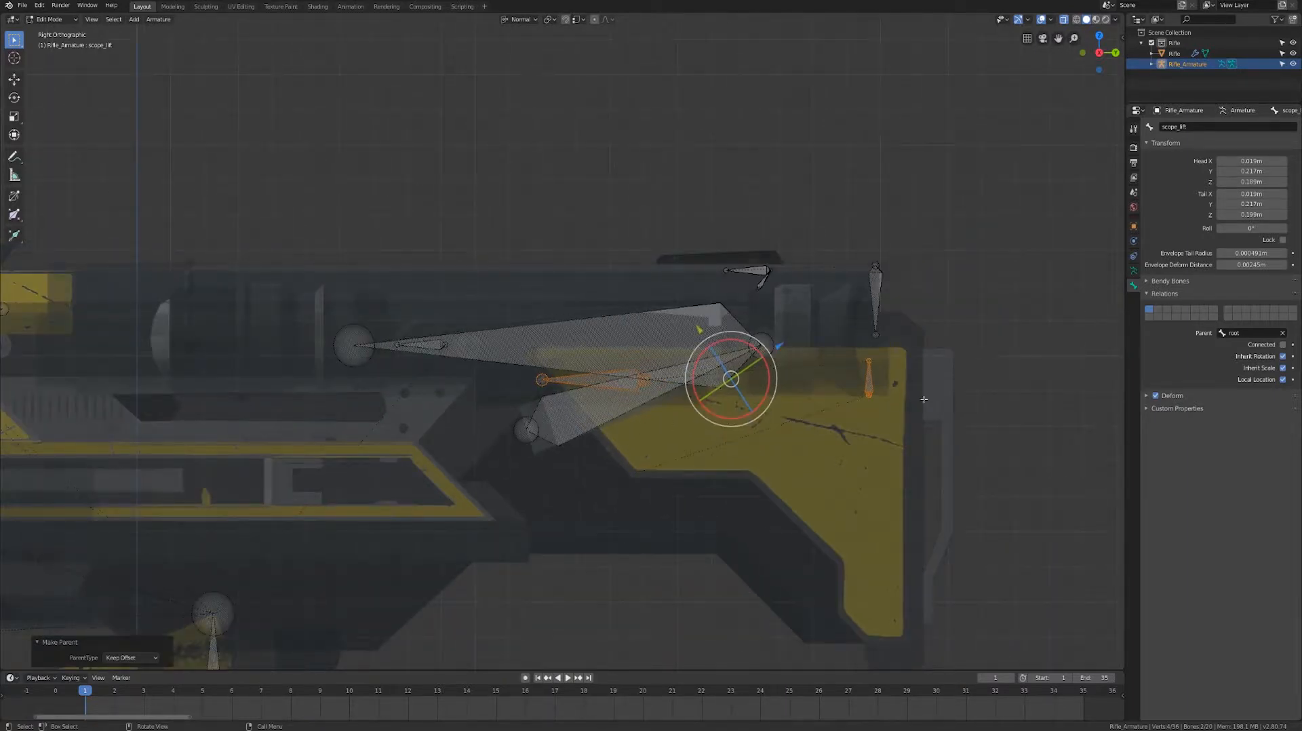
pyautogui.press('ctrl')
pyautogui.hotkey('ctrl', 'Tab')
pyautogui.click(942, 409)
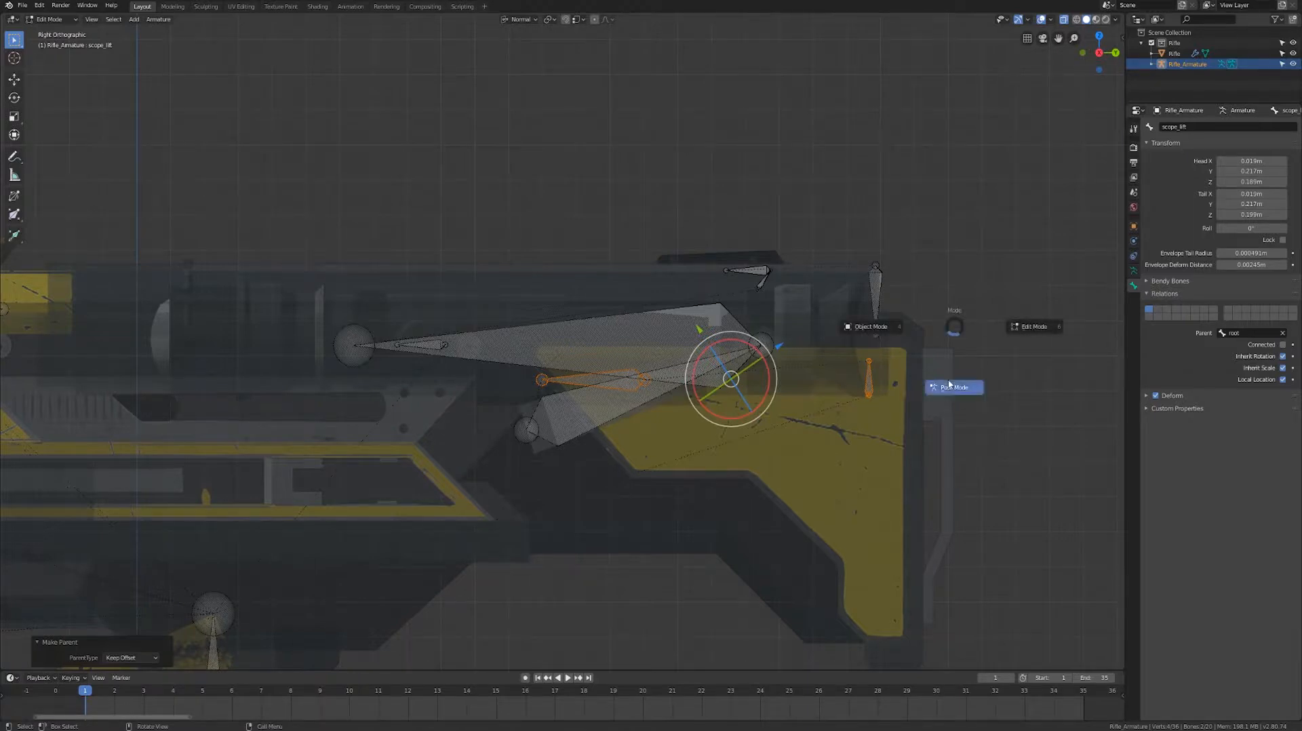
pyautogui.press('g')
pyautogui.rightClick(1000, 447)
pyautogui.click(1000, 443)
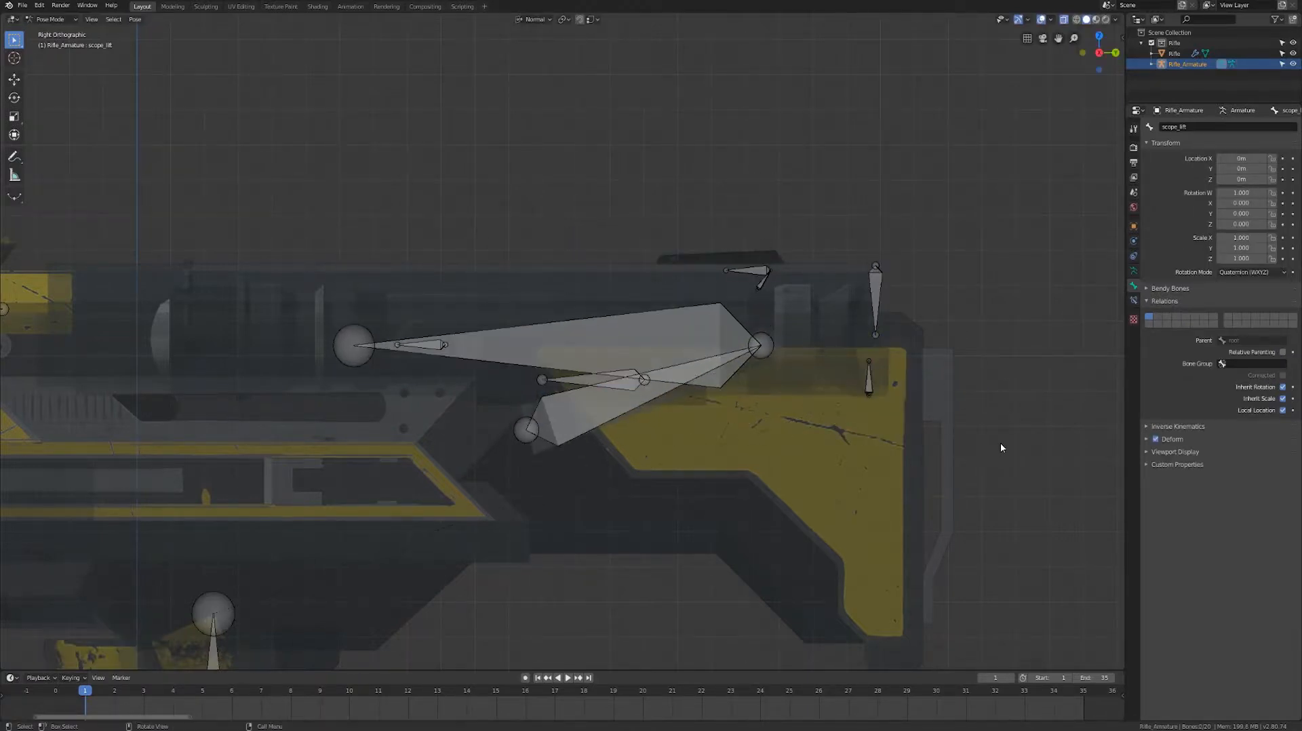
pyautogui.click(869, 388)
pyautogui.press('g')
pyautogui.rightClick(864, 407)
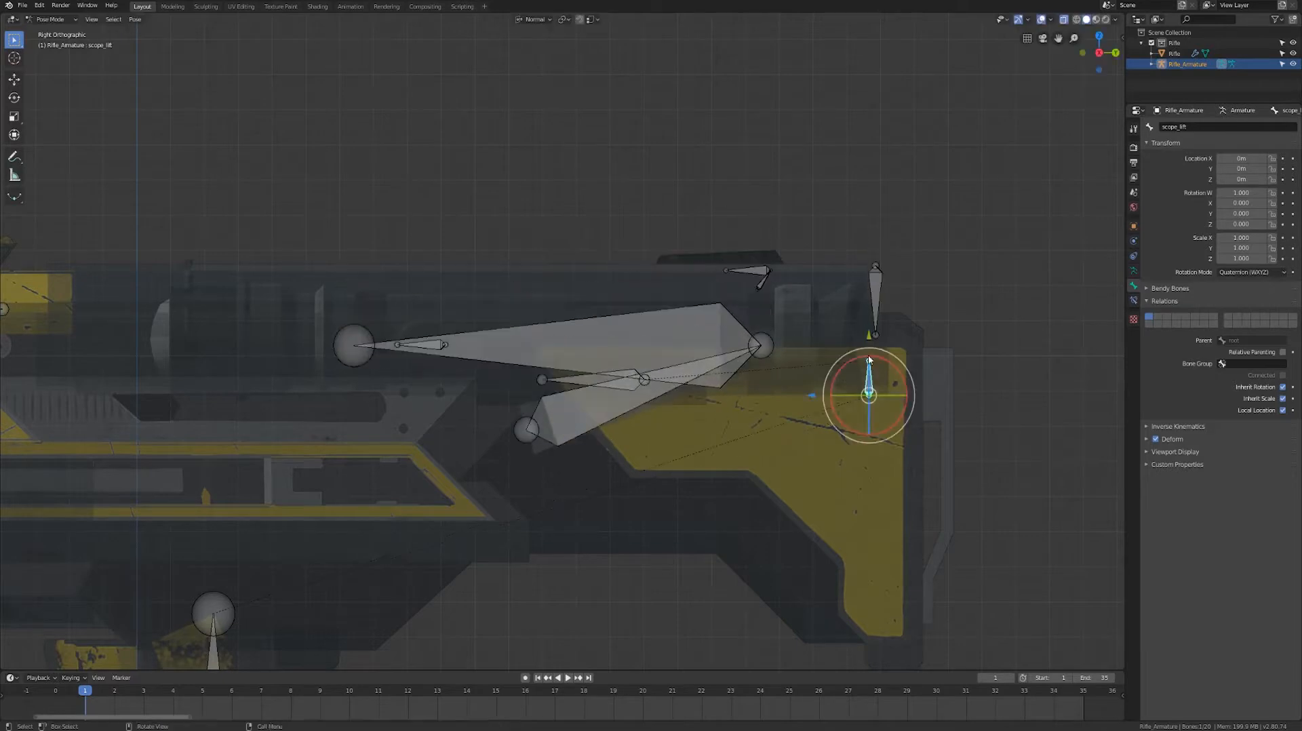
# Test moving the scope_slide bone along its Y axis and rotating the scope bone, cancelling both transforms.
pyautogui.click(568, 381)
pyautogui.press('g')
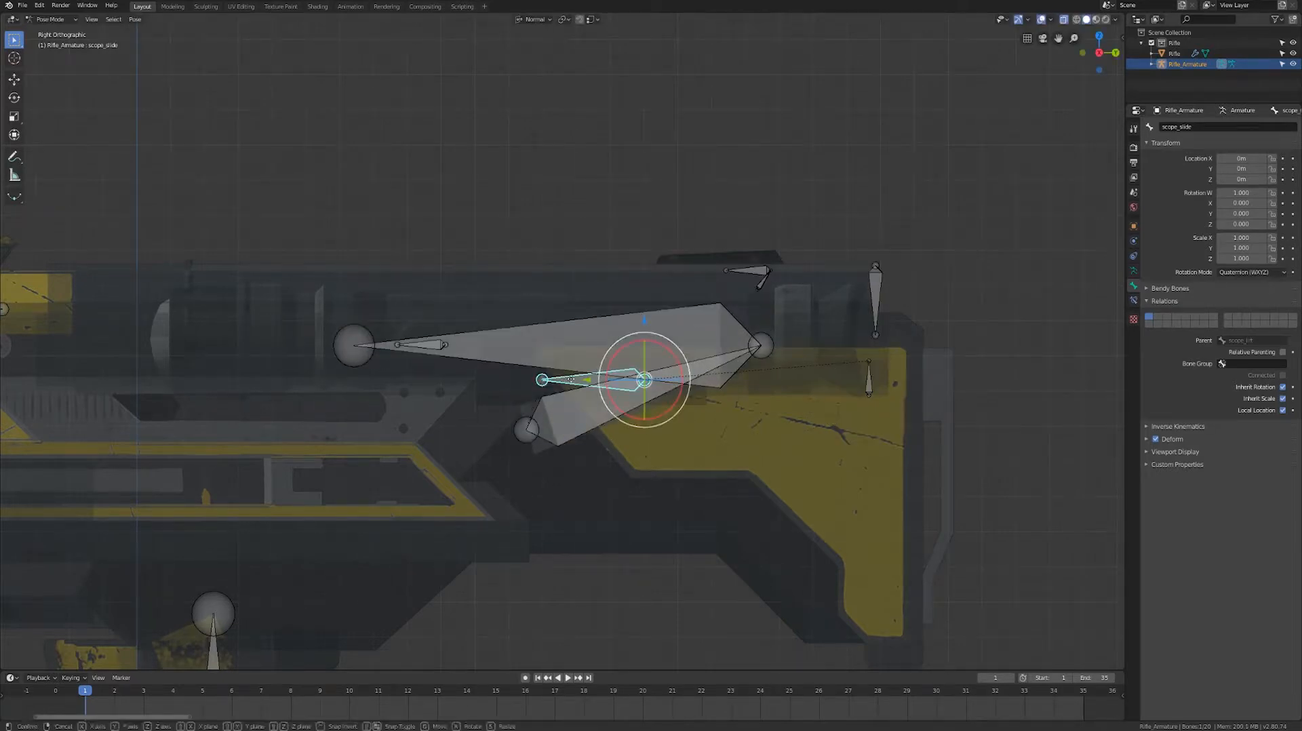
pyautogui.press('y')
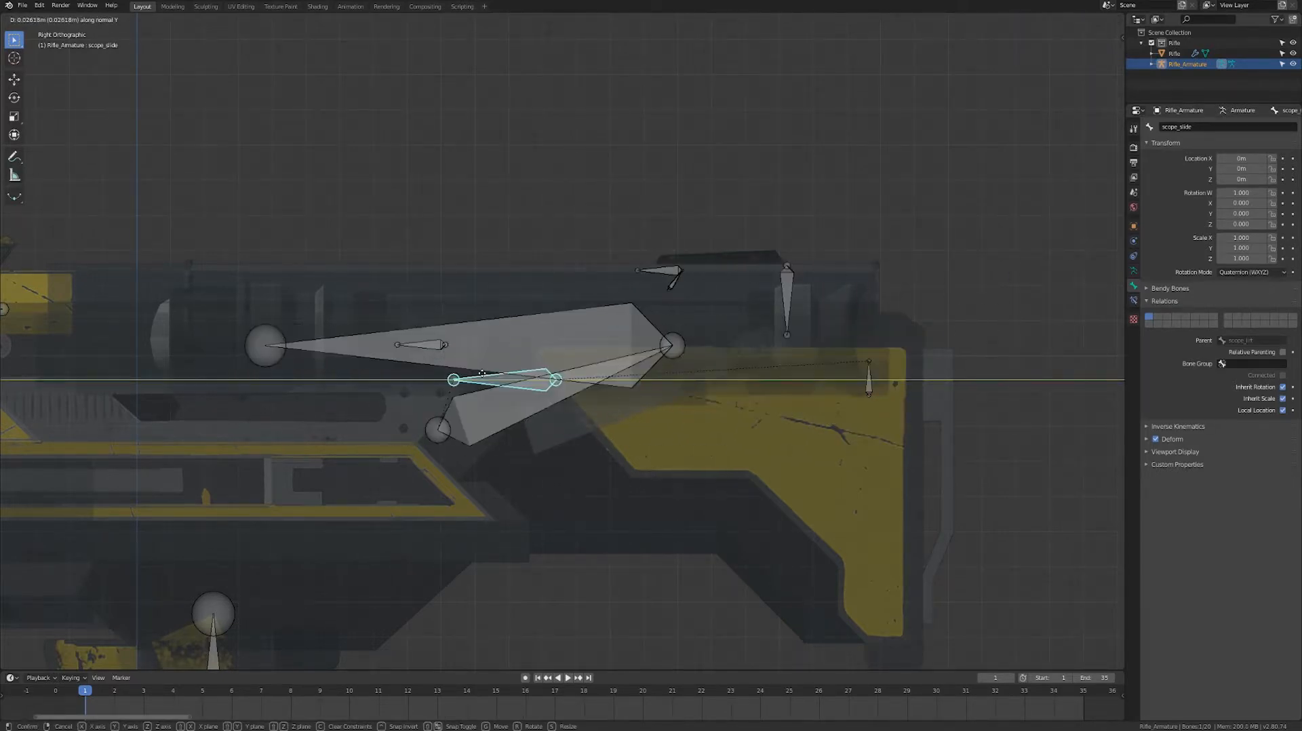
pyautogui.rightClick(573, 378)
pyautogui.click(716, 353)
pyautogui.press('r')
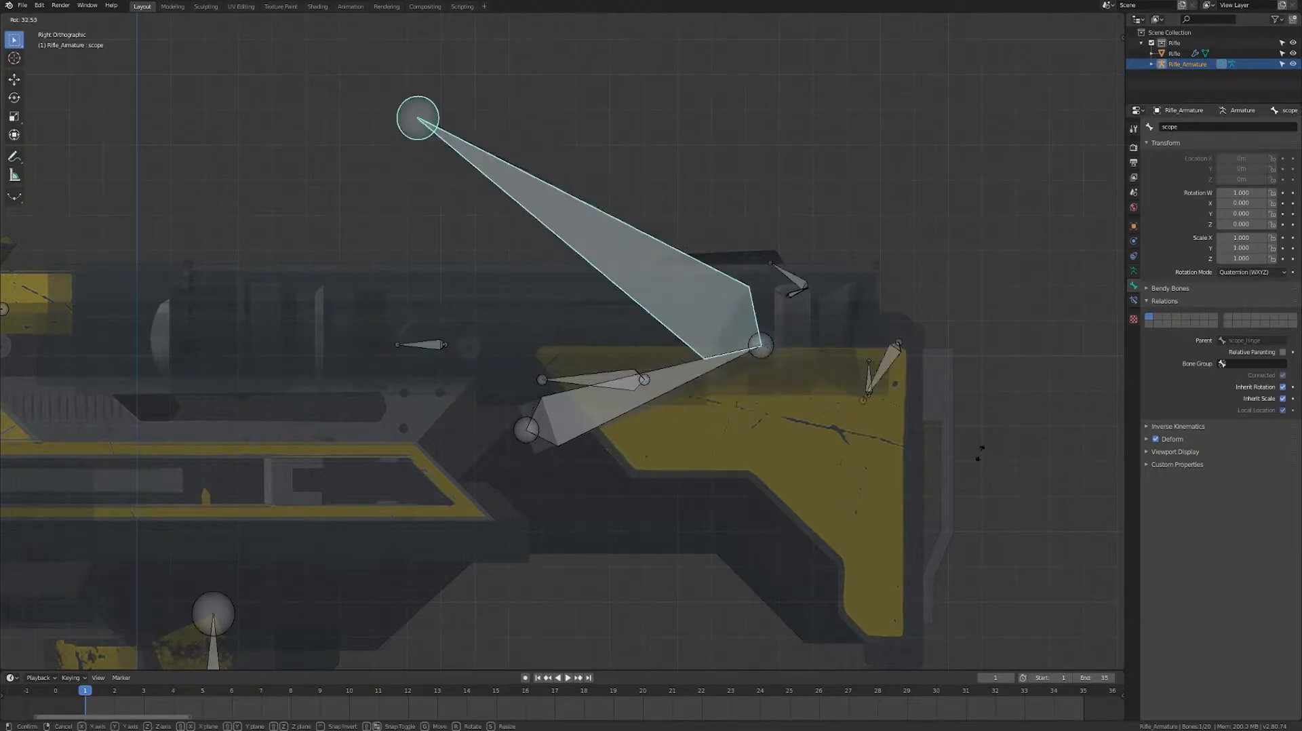
pyautogui.rightClick(967, 256)
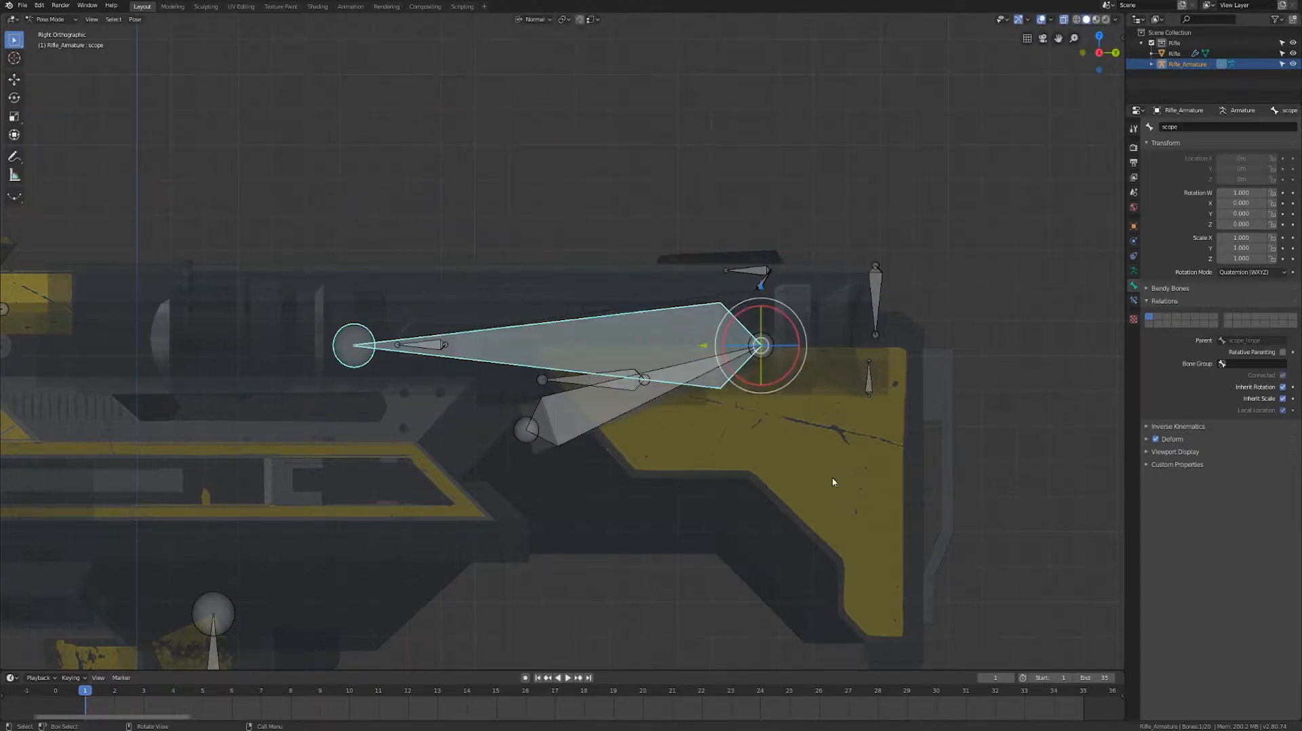
# In Edit Mode, duplicate the scope_cover_flap.001 bone to above the front of the scope and rotate the copy 90°.
pyautogui.scroll(3, 924, 320)
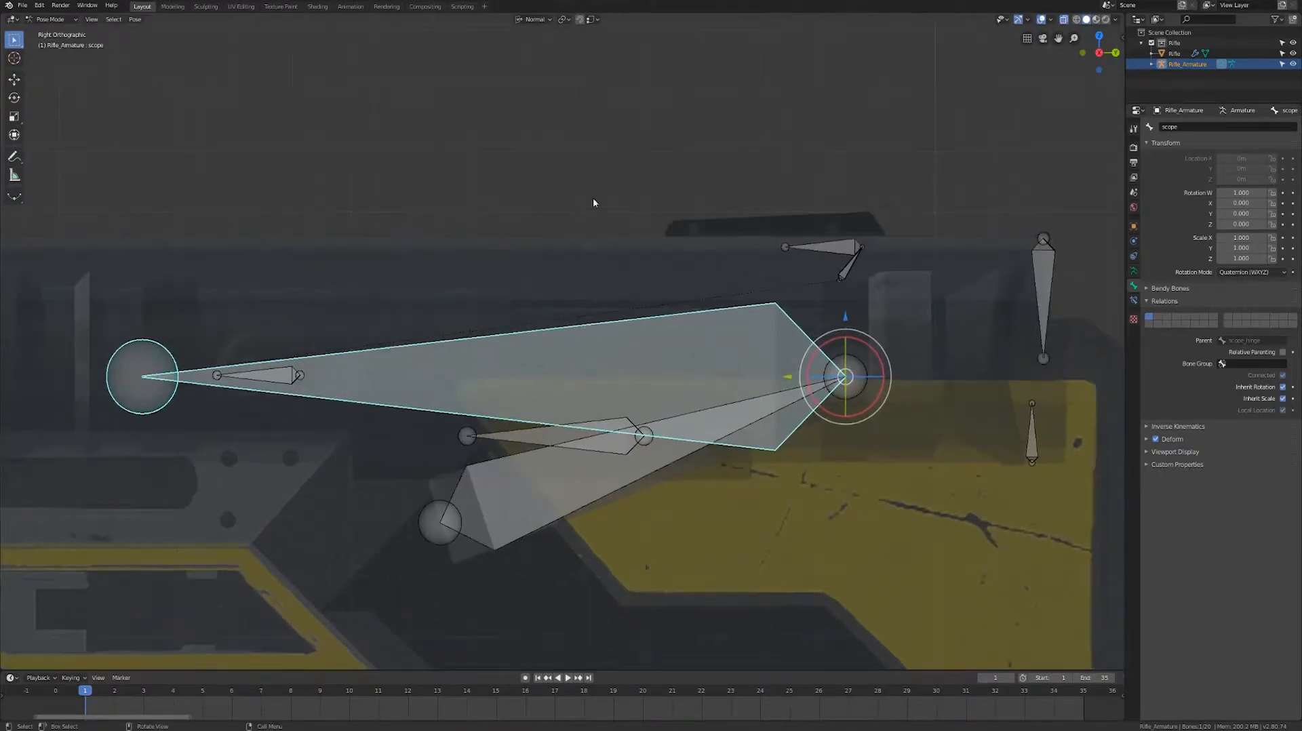
pyautogui.click(51, 19)
pyautogui.click(54, 42)
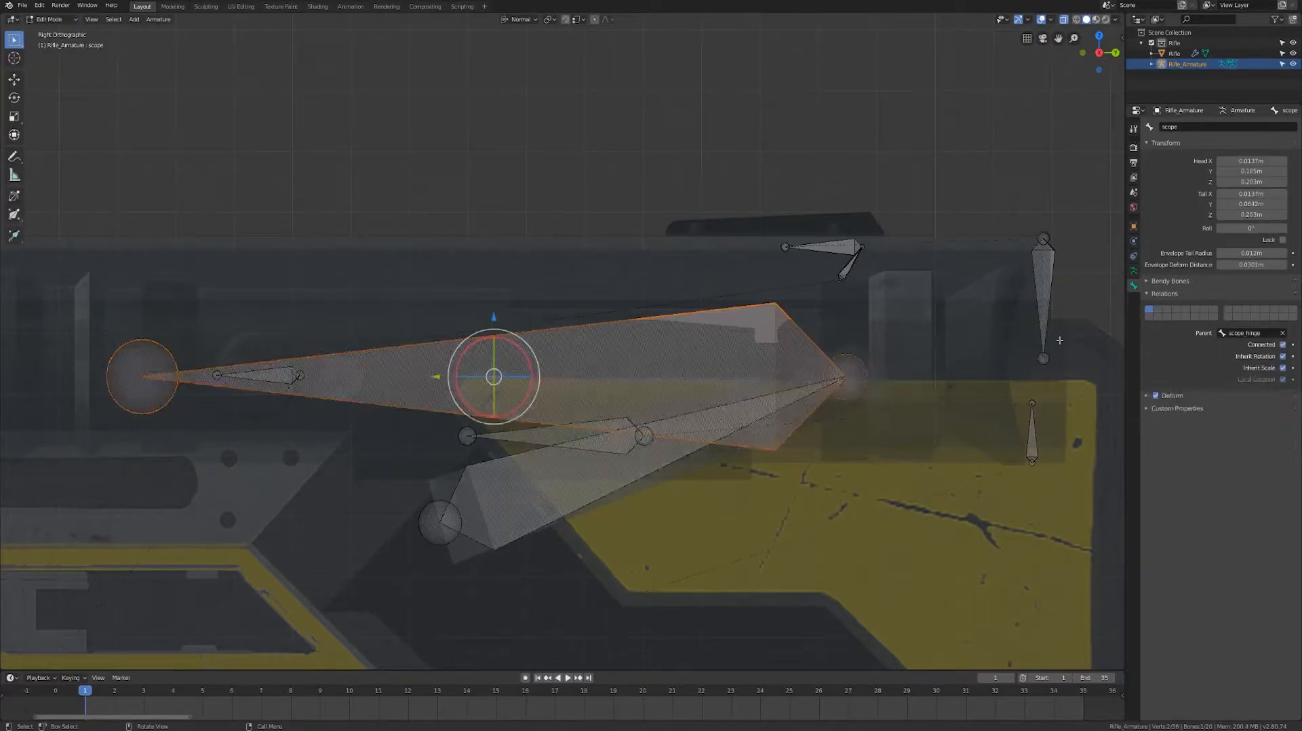
pyautogui.click(1055, 273)
pyautogui.scroll(-3, 862, 325)
pyautogui.keyDown('shift'); pyautogui.moveTo(862, 326); pyautogui.dragTo(1040, 325, button='middle'); pyautogui.keyUp('shift')
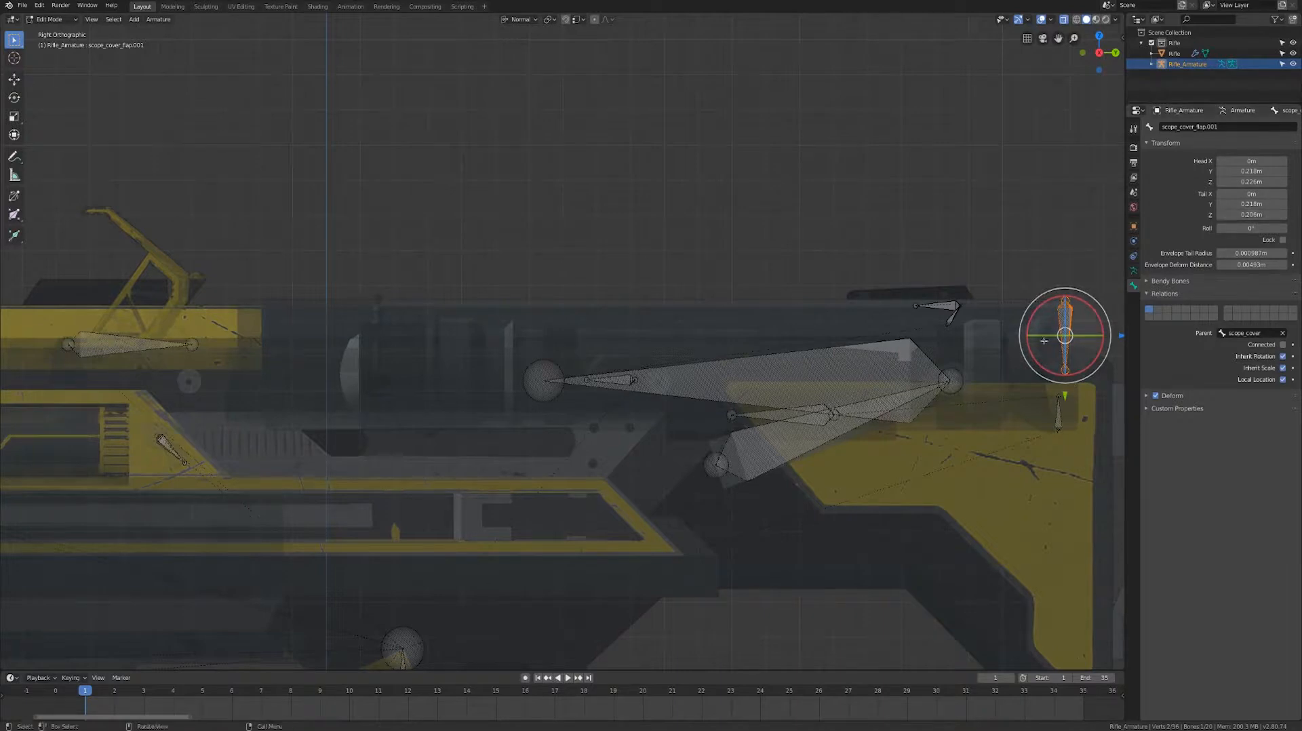
pyautogui.hotkey('shift', 'd')
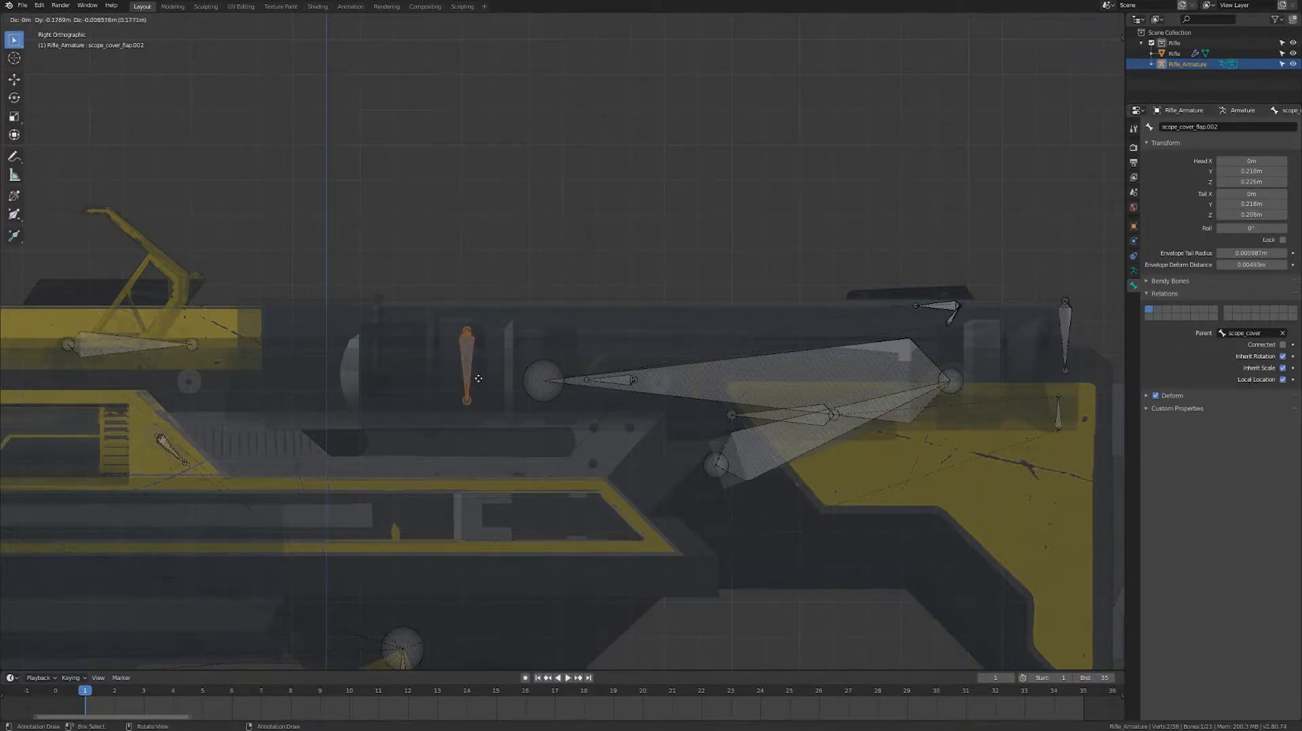
pyautogui.click(473, 354)
pyautogui.write('r90')
pyautogui.press('Return')
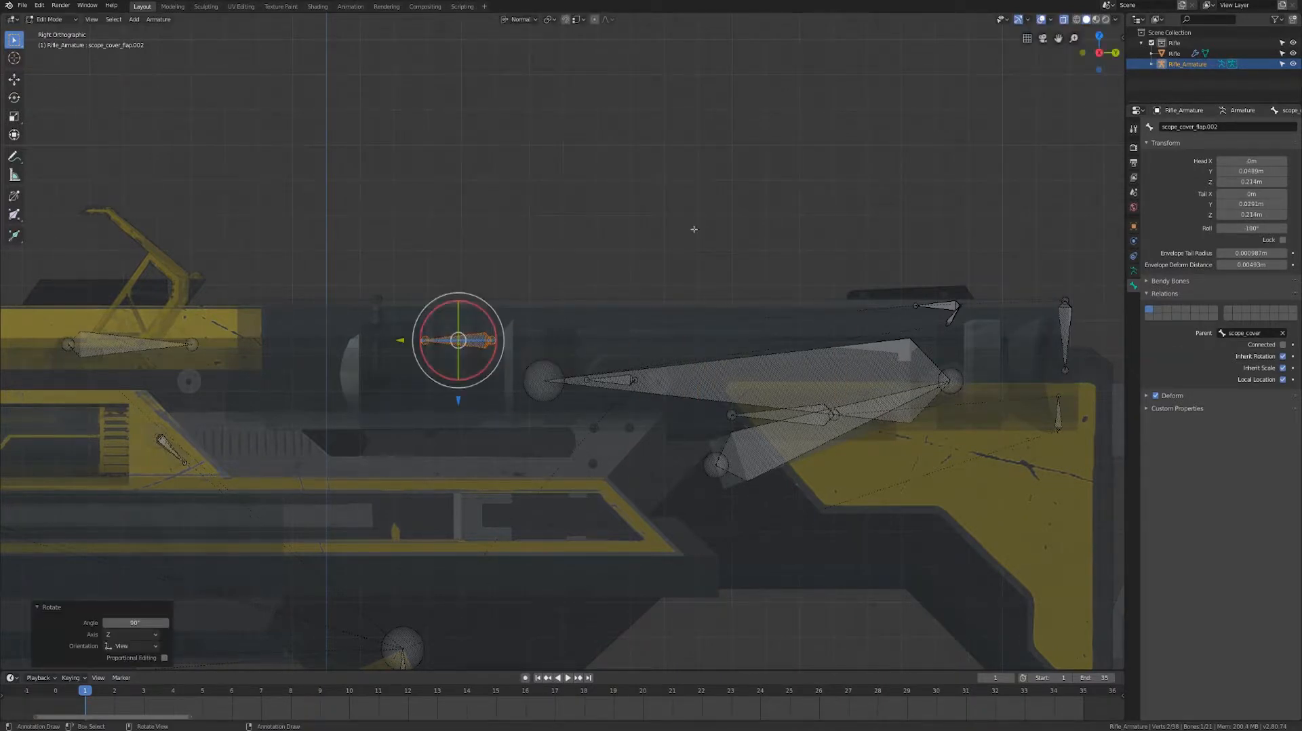
# Move the duplicated bone about 0.04 m forward along its own Y axis, towards the rifle's muzzle.
pyautogui.hotkey('alt', 'z')
pyautogui.moveTo(682, 368); pyautogui.dragTo(779, 348, button='middle')
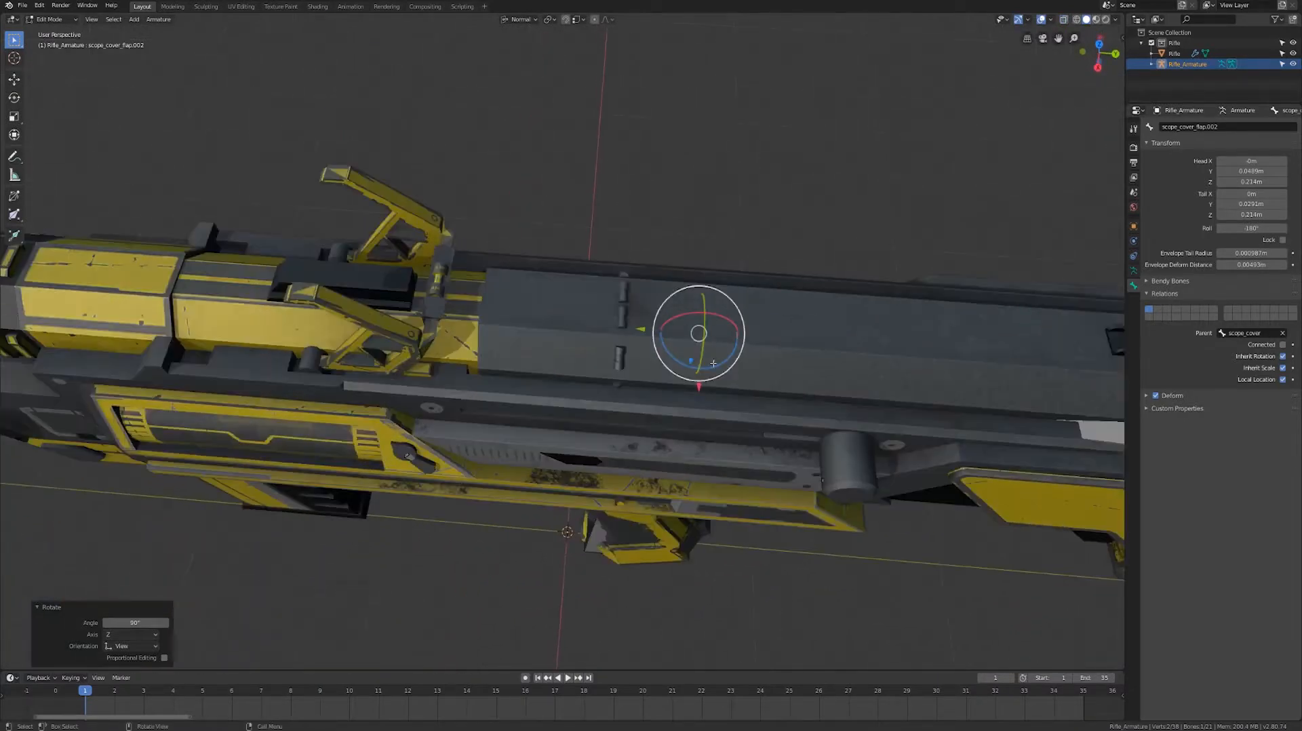
pyautogui.scroll(5, 779, 348)
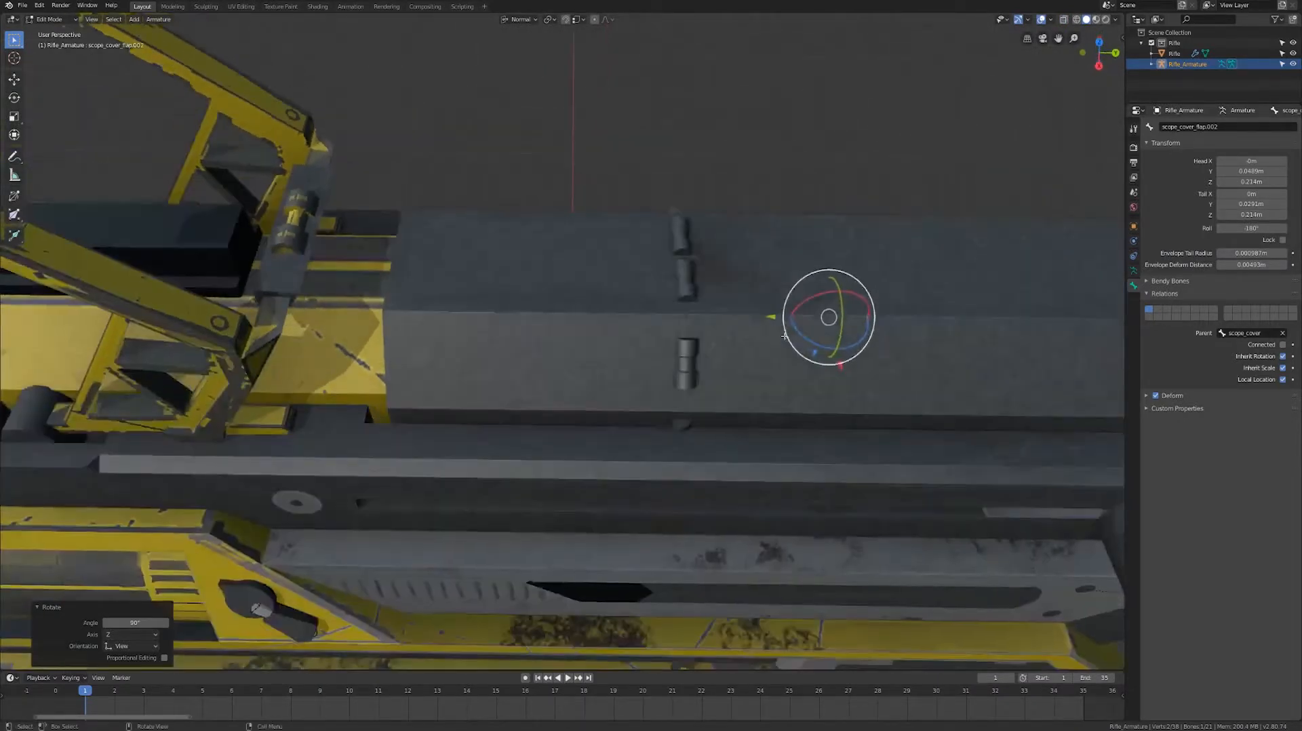
pyautogui.press('z')
pyautogui.click(788, 383)
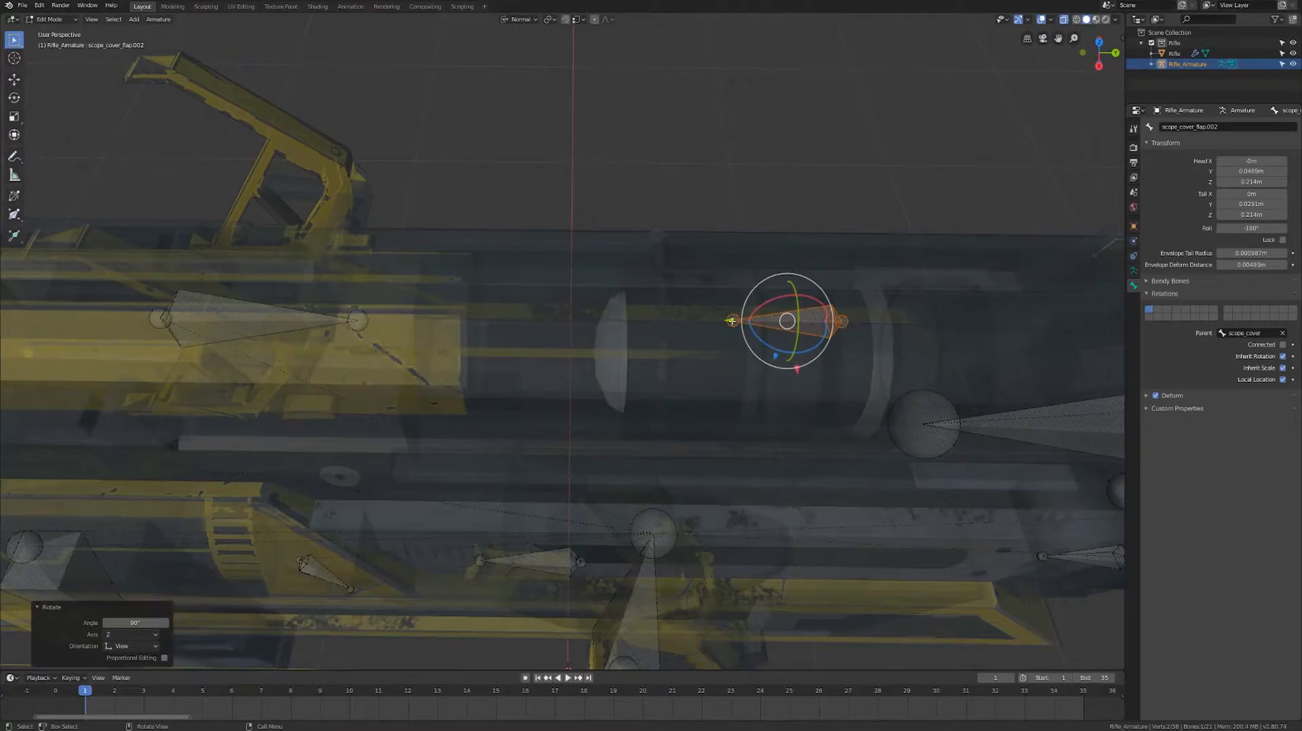
pyautogui.moveTo(731, 320); pyautogui.dragTo(513, 303)
pyautogui.press('KP_3')
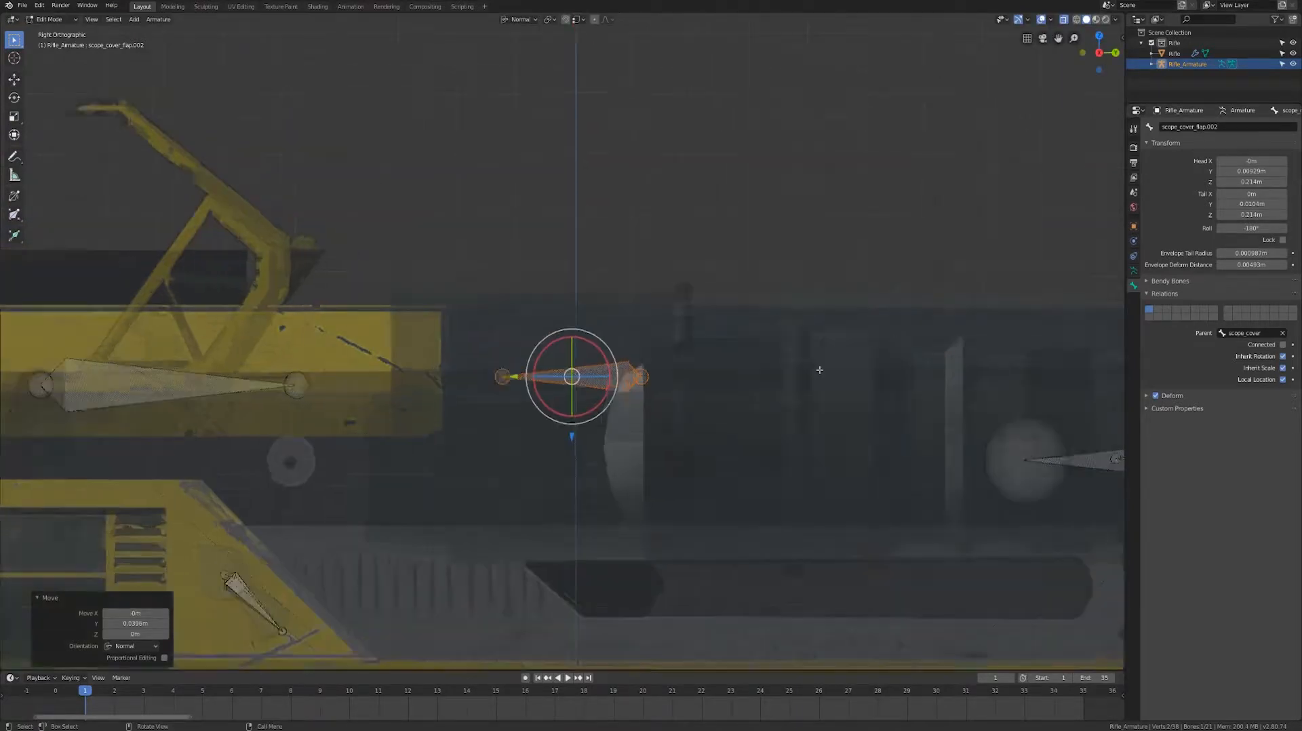
# In the right orthographic view, align the head of the duplicated bone with the hinge pin on top of the rifle.
pyautogui.scroll(3, 820, 369)
pyautogui.press('g')
pyautogui.click(898, 212)
pyautogui.keyDown('shift'); pyautogui.moveTo(761, 286); pyautogui.dragTo(589, 333, button='middle'); pyautogui.keyUp('shift')
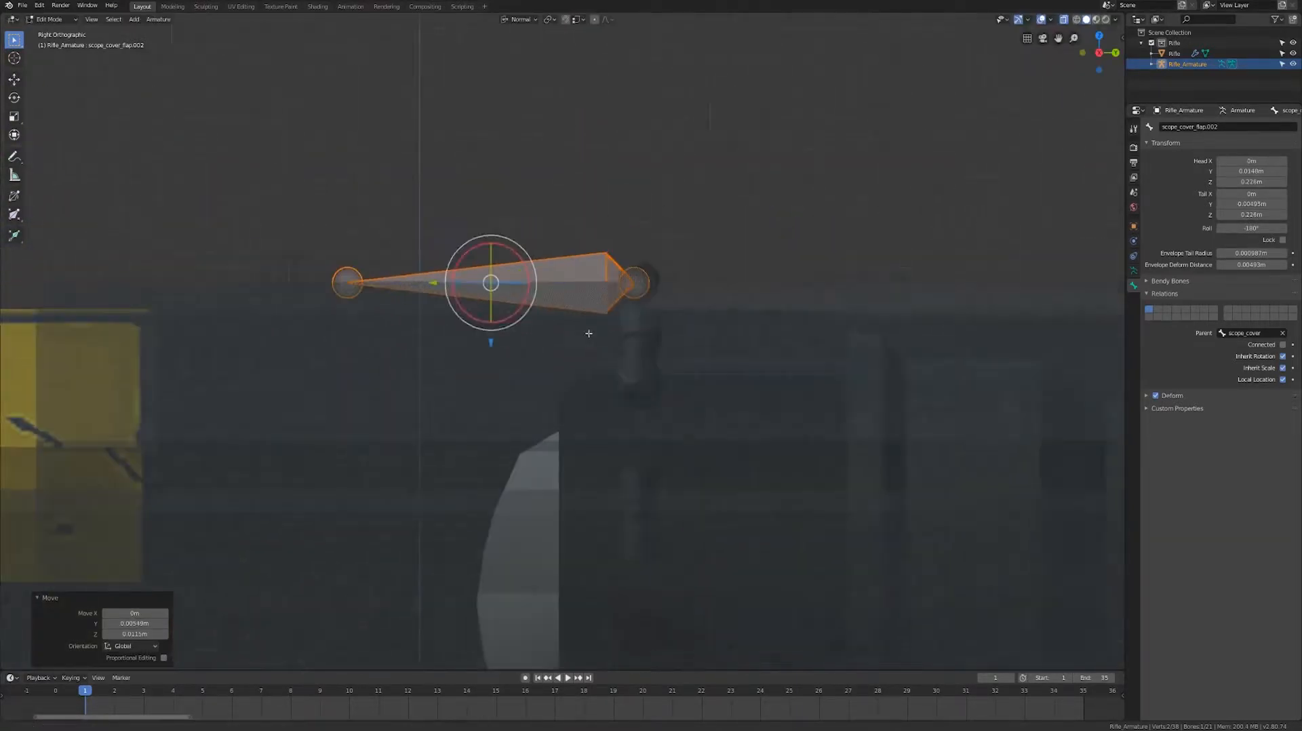
pyautogui.scroll(8, 589, 333)
pyautogui.press('g')
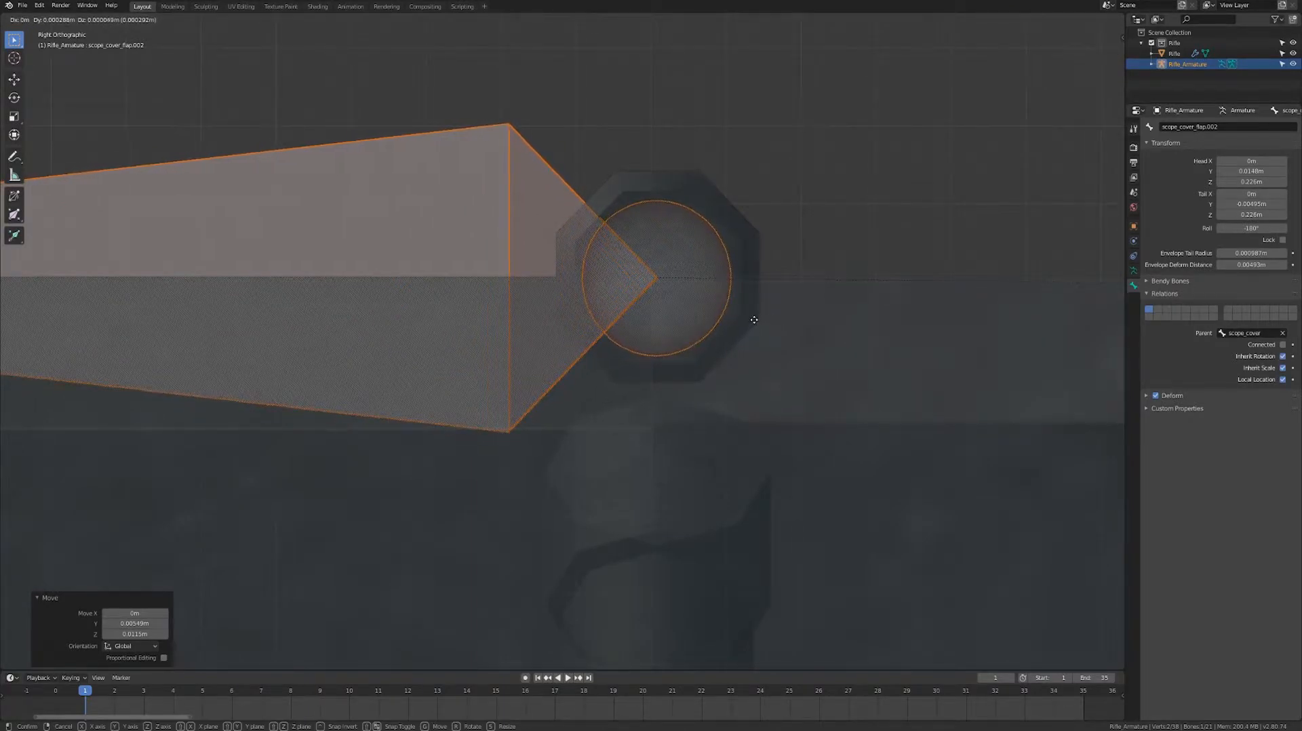
pyautogui.click(753, 320)
# Set the duplicated bone's roll to 0° and extend its tail about 0.0217 m forward along its Y axis.
pyautogui.scroll(2, 966, 297)
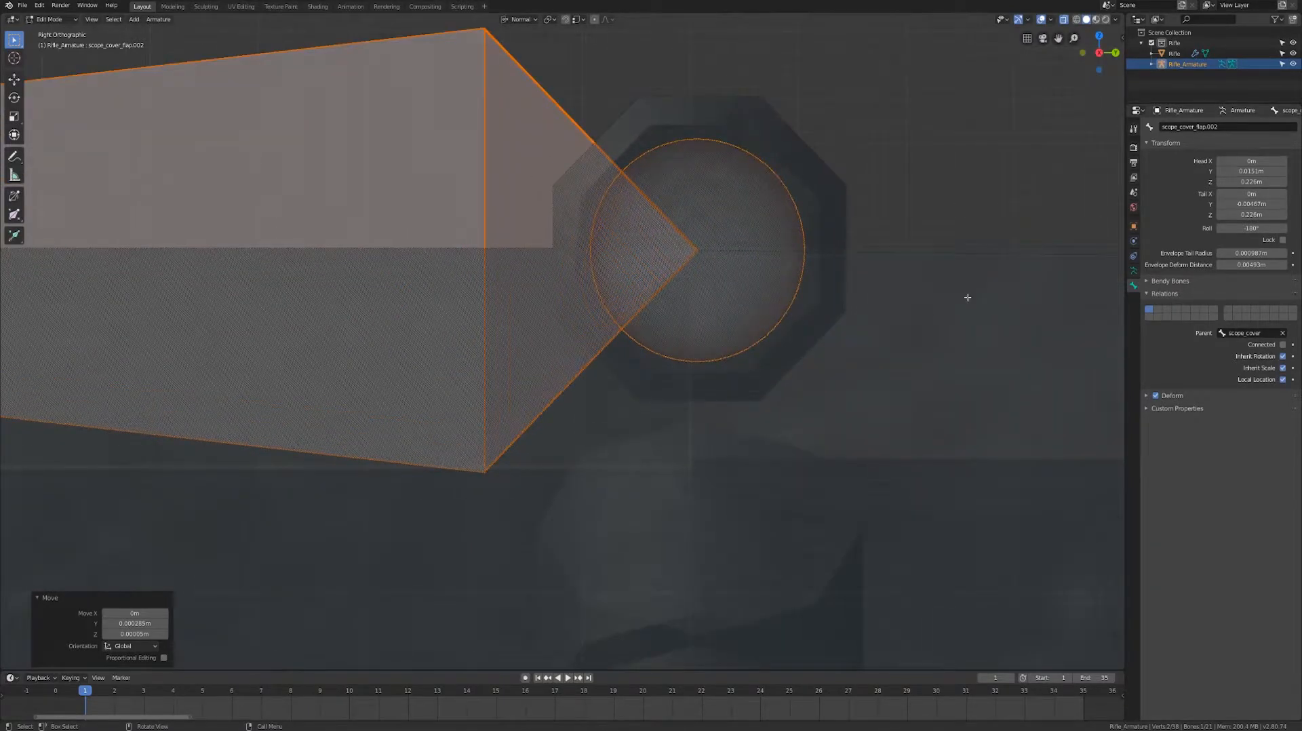
pyautogui.press('KP_Decimal')
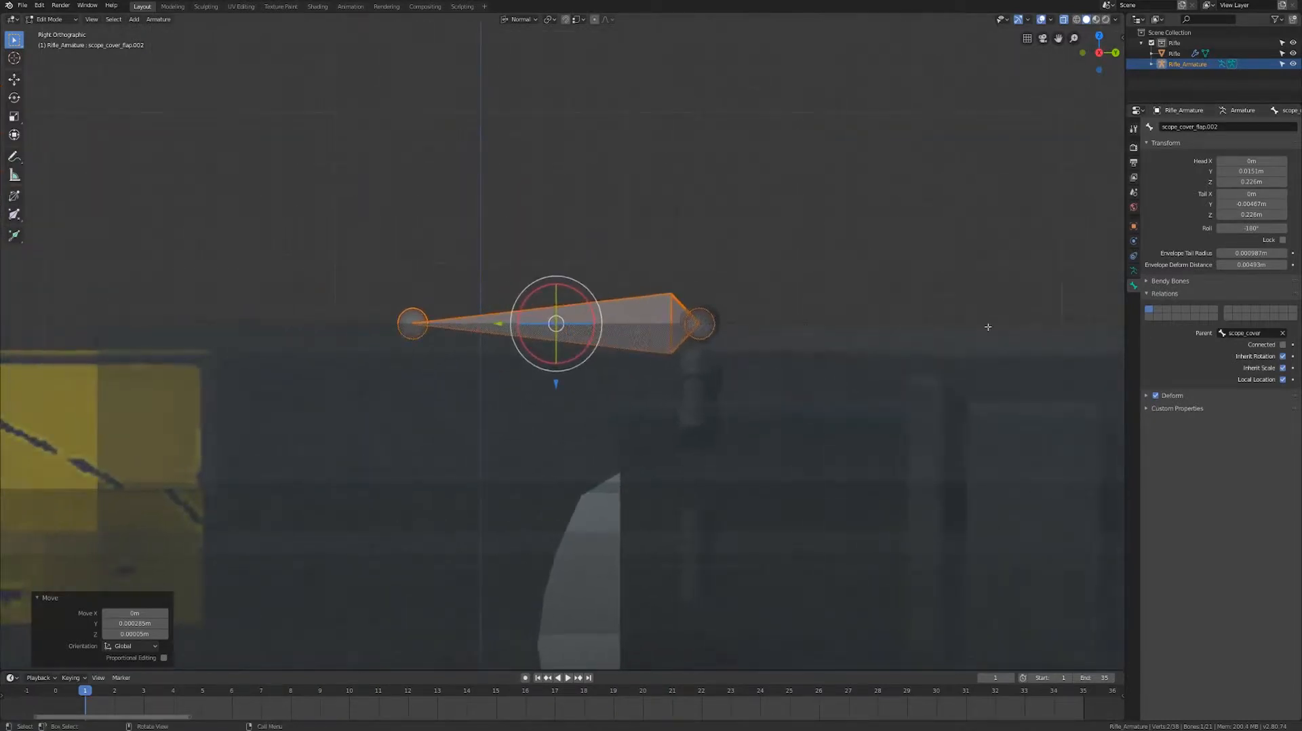
pyautogui.click(1251, 227)
pyautogui.write('0')
pyautogui.press('Return')
pyautogui.click(415, 317)
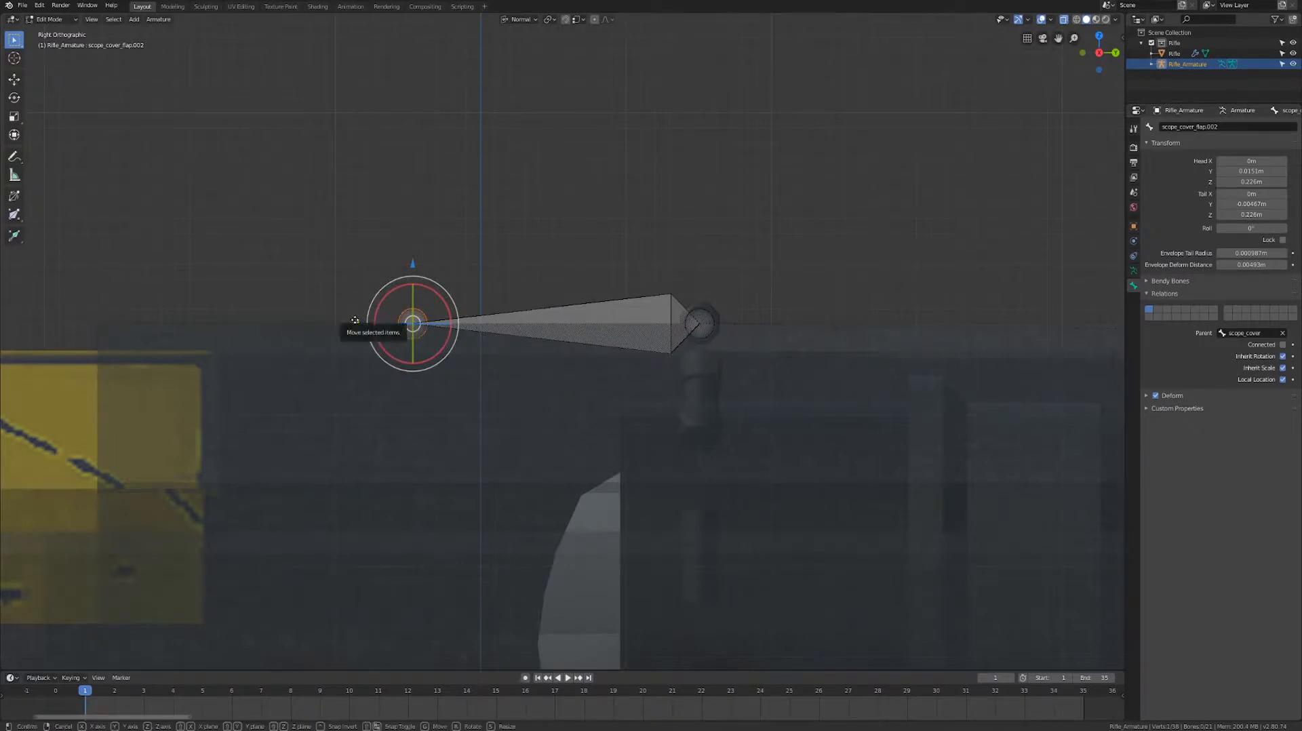
pyautogui.moveTo(412, 323); pyautogui.dragTo(97, 323)
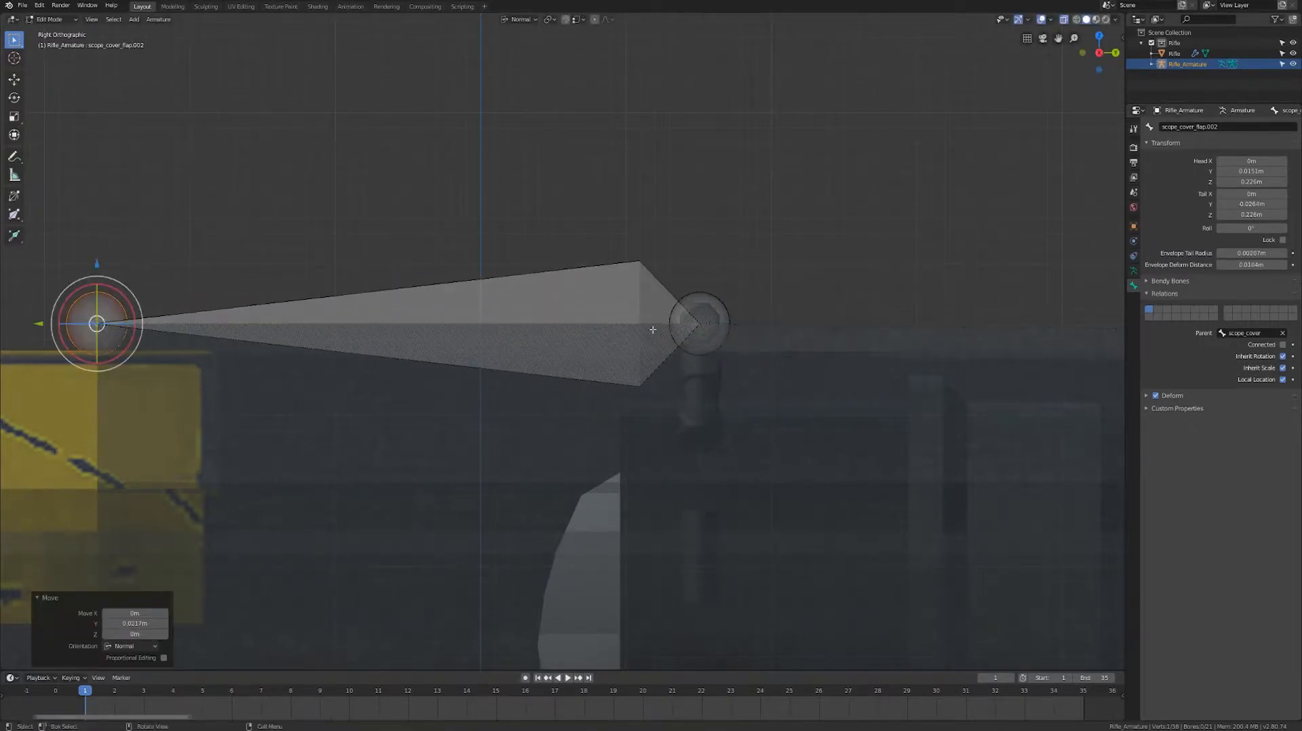
# Examine how the head joint of the duplicated bone lines up with the octagonal hinge pin.
pyautogui.scroll(7, 746, 318)
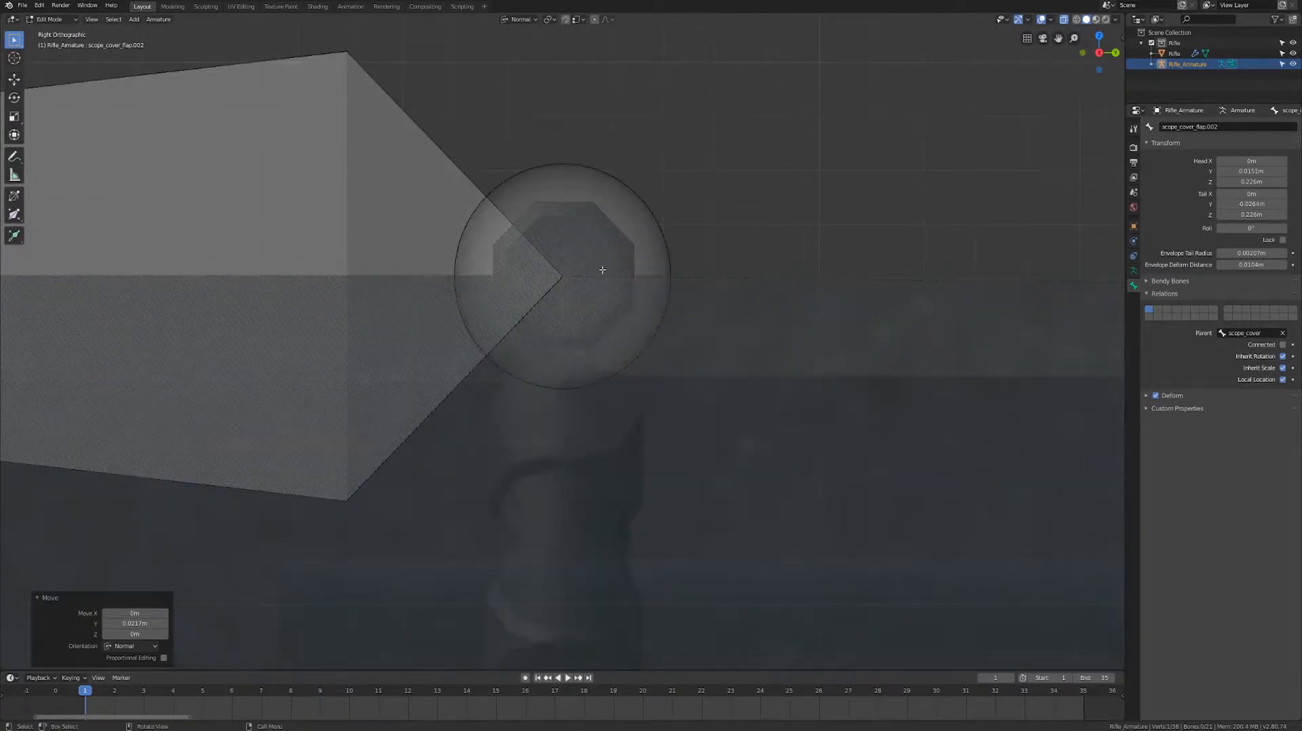
pyautogui.scroll(3, 602, 270)
pyautogui.click(593, 225)
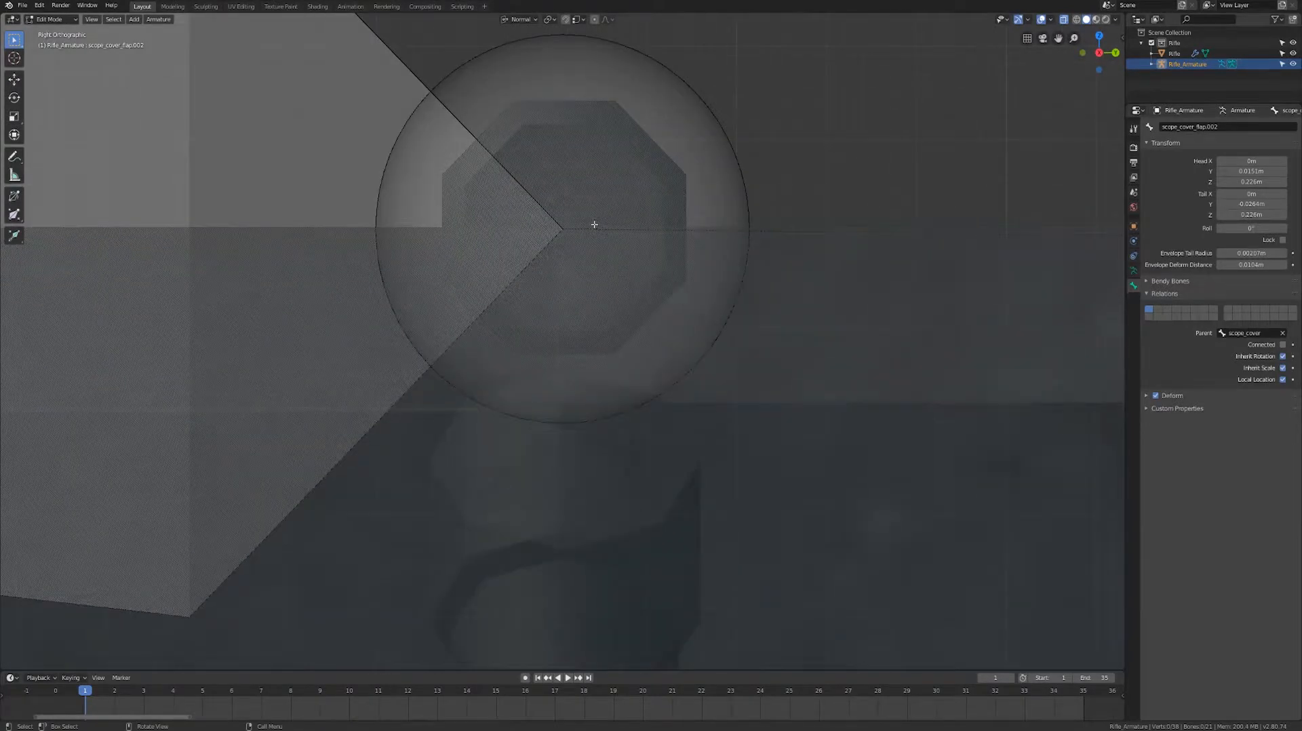
pyautogui.click(749, 227)
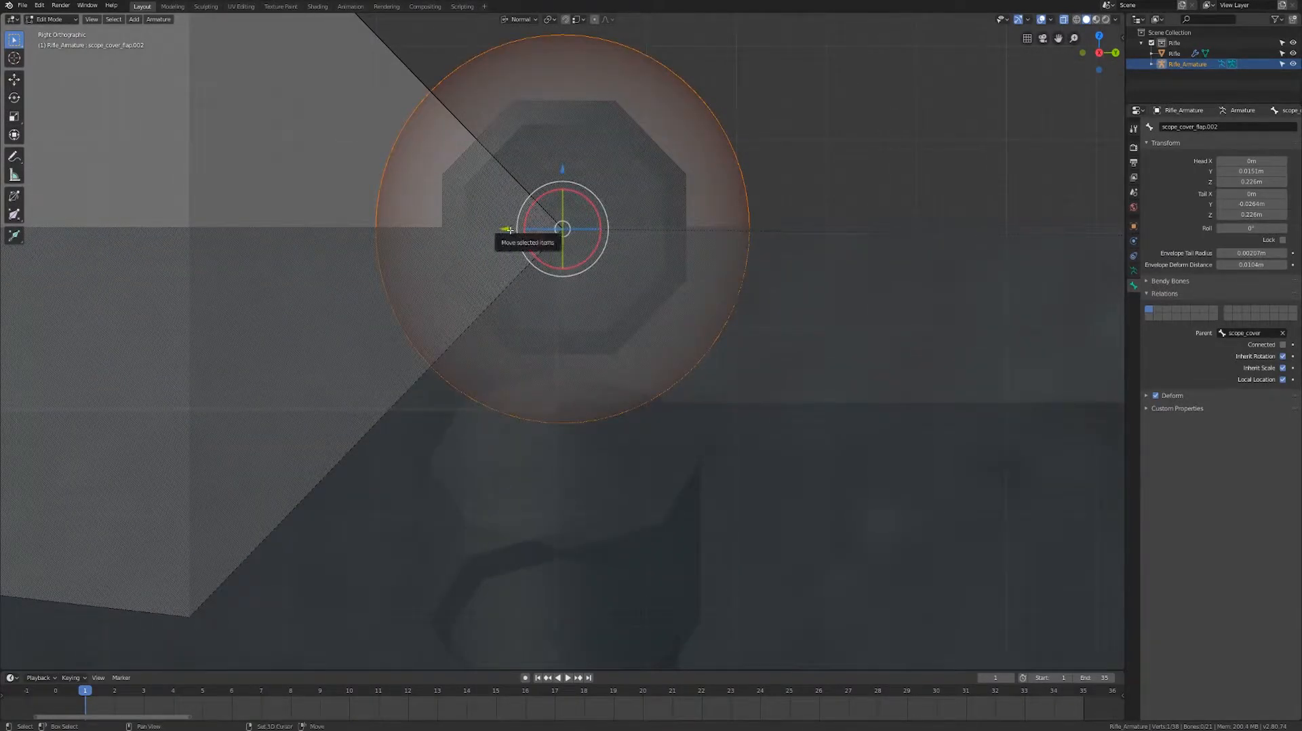
pyautogui.moveTo(623, 228); pyautogui.dragTo(732, 293, button='middle')
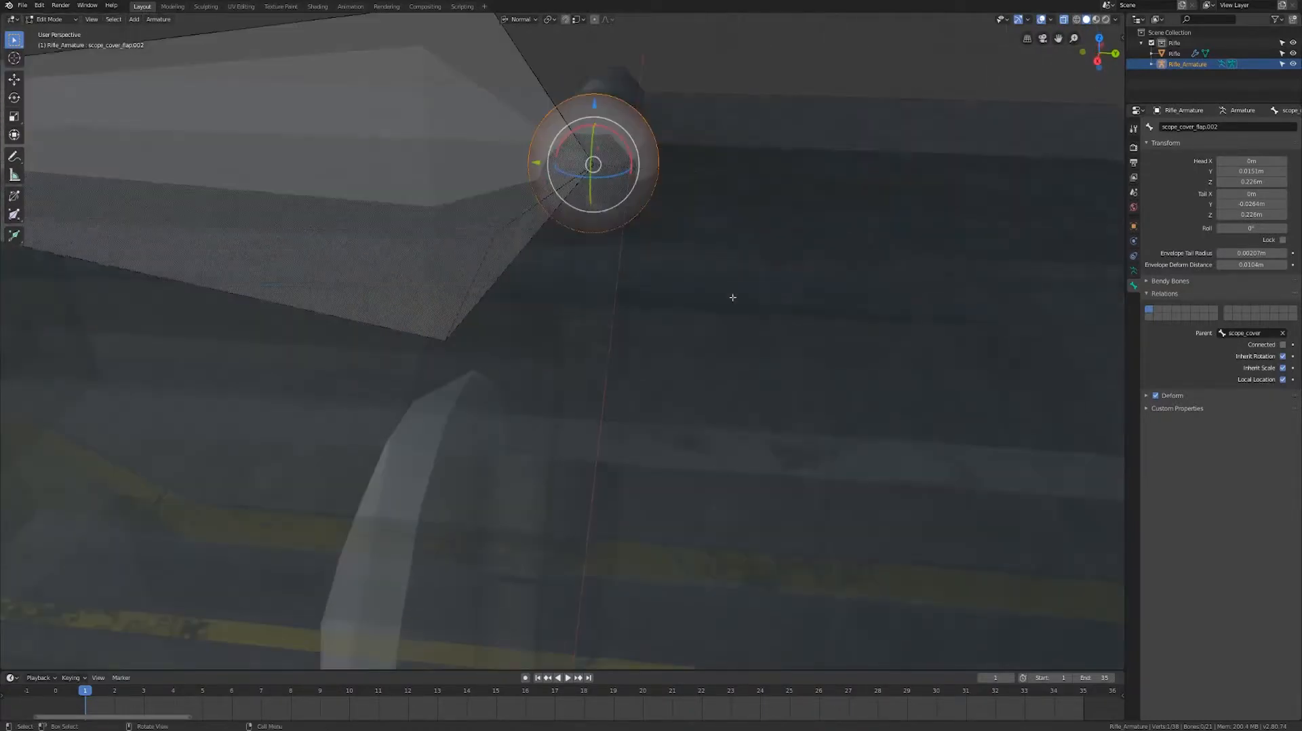
pyautogui.click(716, 96)
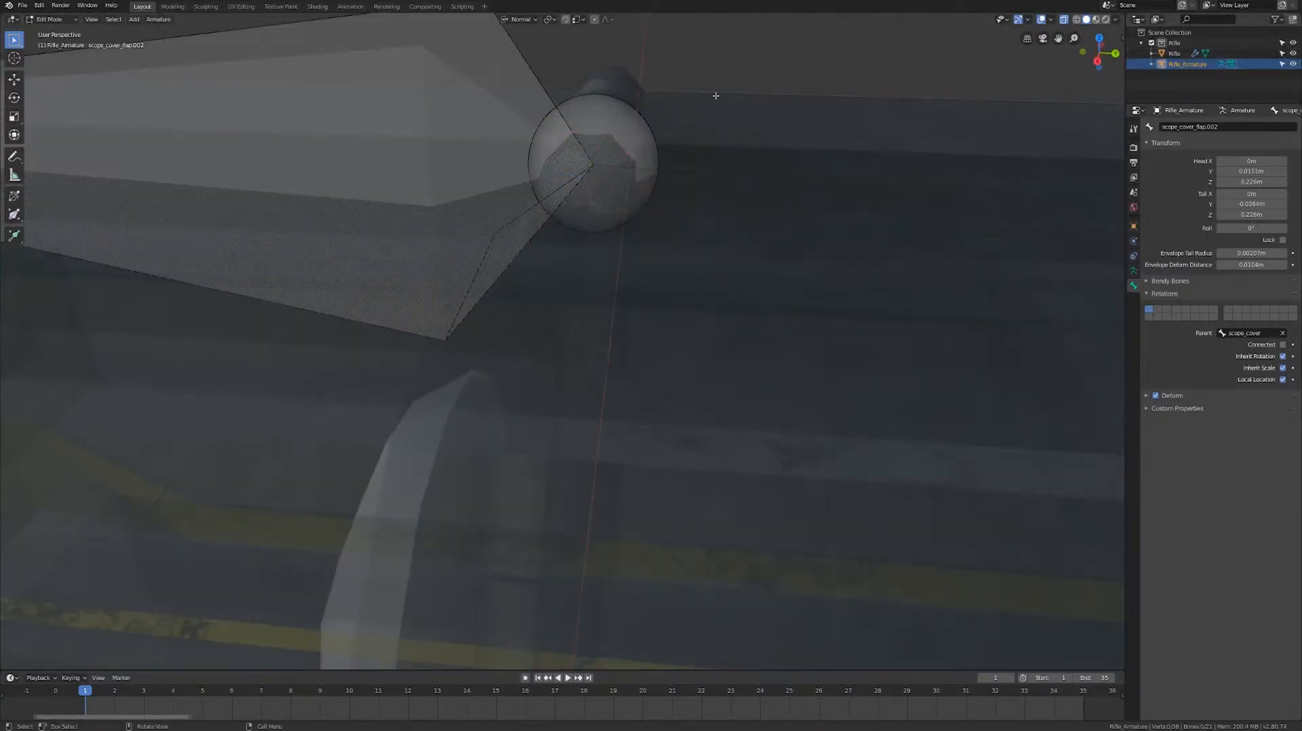
# Switch to Object Mode, turn off X-Ray and select the rifle mesh near the hinge pins.
pyautogui.hotkey('ctrl', 'Tab')
pyautogui.click(746, 148)
pyautogui.moveTo(728, 151)
pyautogui.mouseDown(button='middle')
pyautogui.moveTo(710, 333)
pyautogui.moveTo(624, 368)
pyautogui.mouseUp(button='middle')
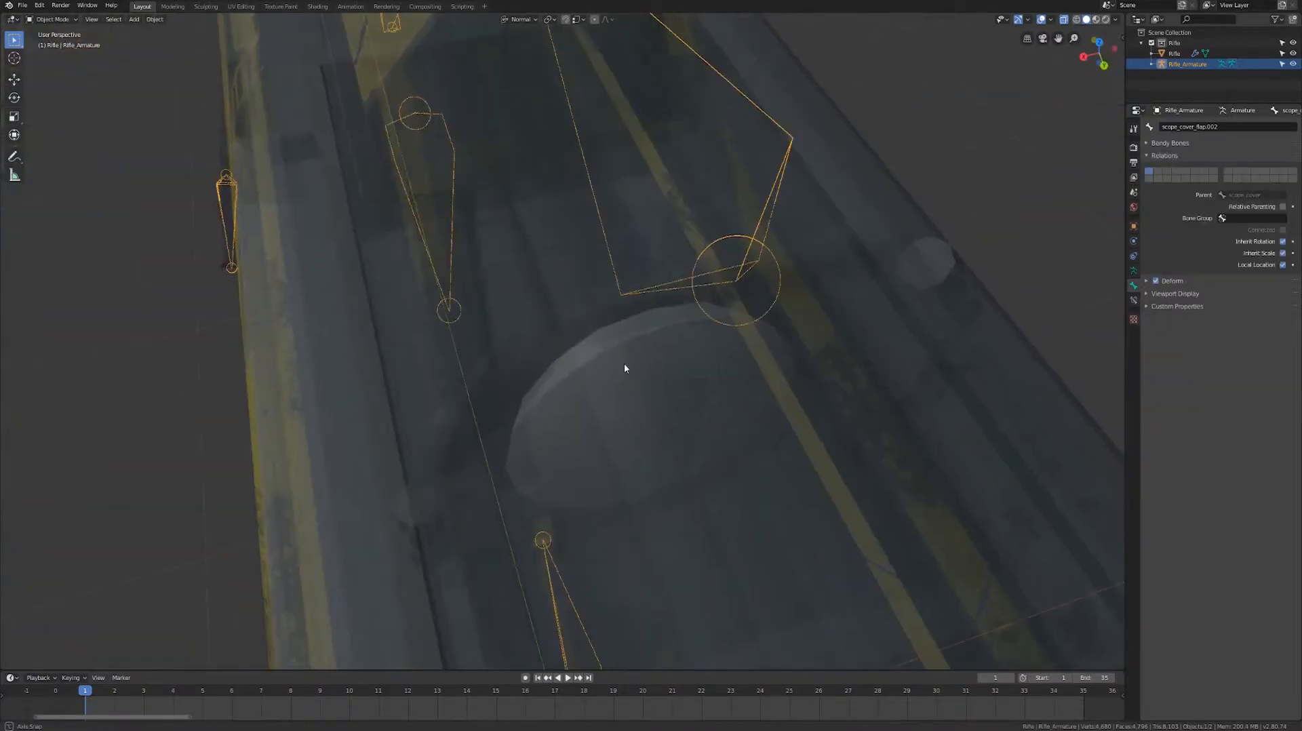
pyautogui.press('z')
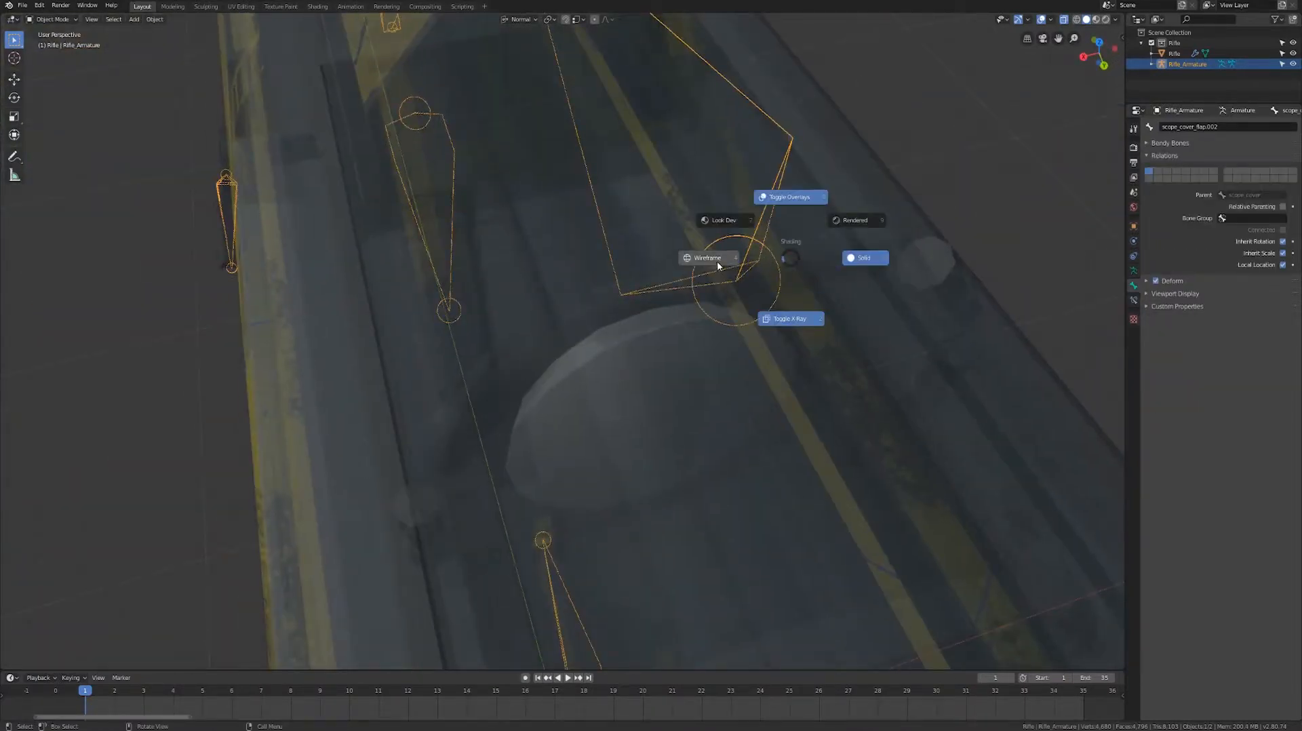
pyautogui.click(800, 313)
pyautogui.moveTo(800, 313); pyautogui.dragTo(852, 355, button='middle')
pyautogui.click(560, 286)
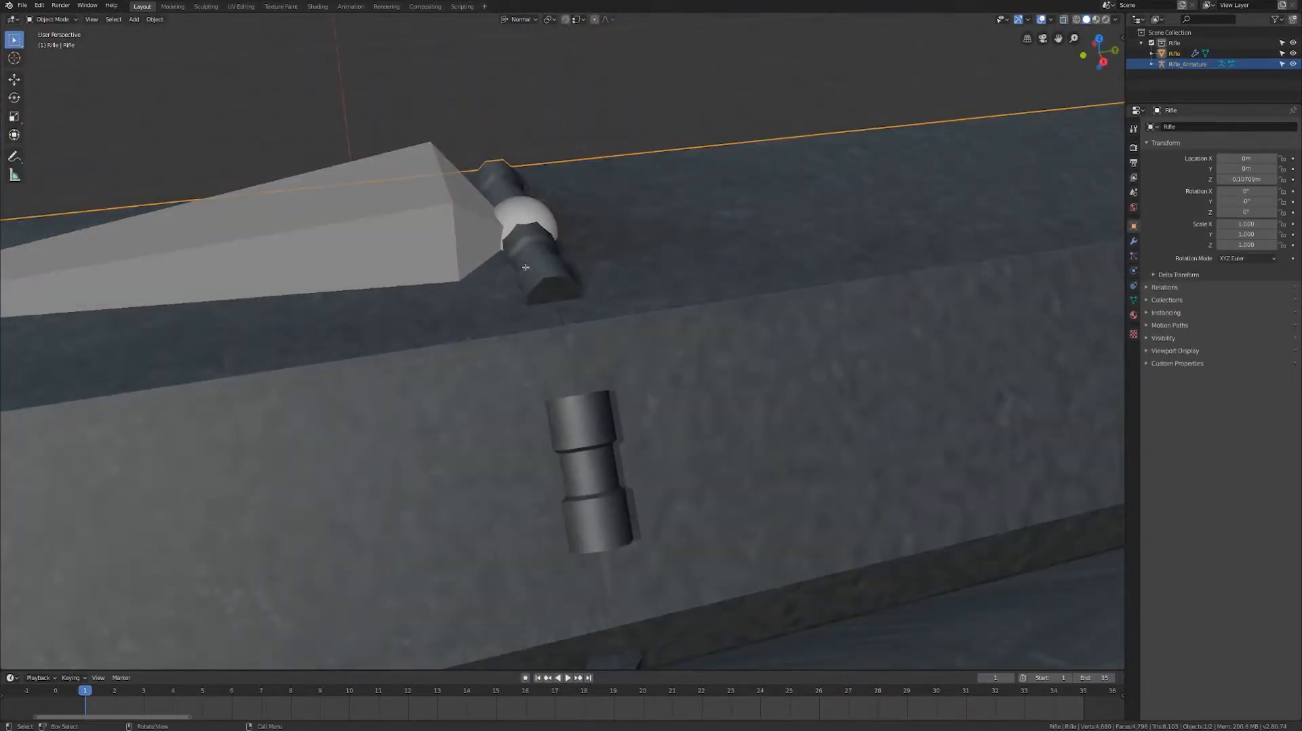
# In the rifle mesh's Edit Mode with wireframe shading, select both end faces of the top hinge pin and snap the 3D cursor to them.
pyautogui.press('Tab')
pyautogui.moveTo(561, 303)
pyautogui.mouseDown(button='middle')
pyautogui.moveTo(609, 365)
pyautogui.moveTo(603, 341)
pyautogui.moveTo(542, 295)
pyautogui.mouseUp(button='middle')
pyautogui.click(564, 290)
pyautogui.moveTo(725, 283)
pyautogui.mouseDown(button='middle')
pyautogui.moveTo(682, 270)
pyautogui.moveTo(776, 256)
pyautogui.moveTo(740, 255)
pyautogui.moveTo(807, 290)
pyautogui.moveTo(768, 274)
pyautogui.moveTo(690, 278)
pyautogui.moveTo(814, 241)
pyautogui.moveTo(911, 257)
pyautogui.mouseUp(button='middle')
pyautogui.press('z')
pyautogui.click(608, 267)
pyautogui.press('g')
pyautogui.rightClick(791, 279)
pyautogui.keyDown('shift'); pyautogui.click(689, 279); pyautogui.keyUp('shift')
pyautogui.hotkey('ctrl', 's')
pyautogui.hotkey('shift', 's')
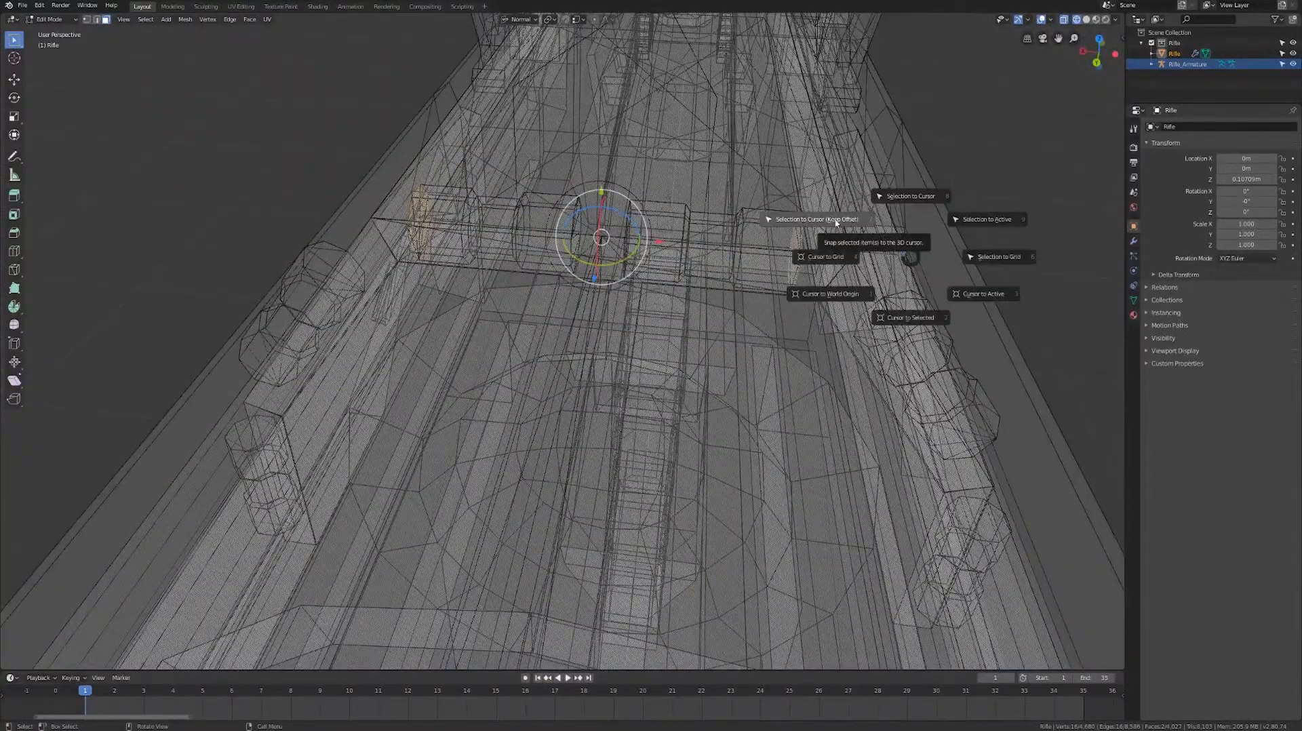
pyautogui.click(903, 324)
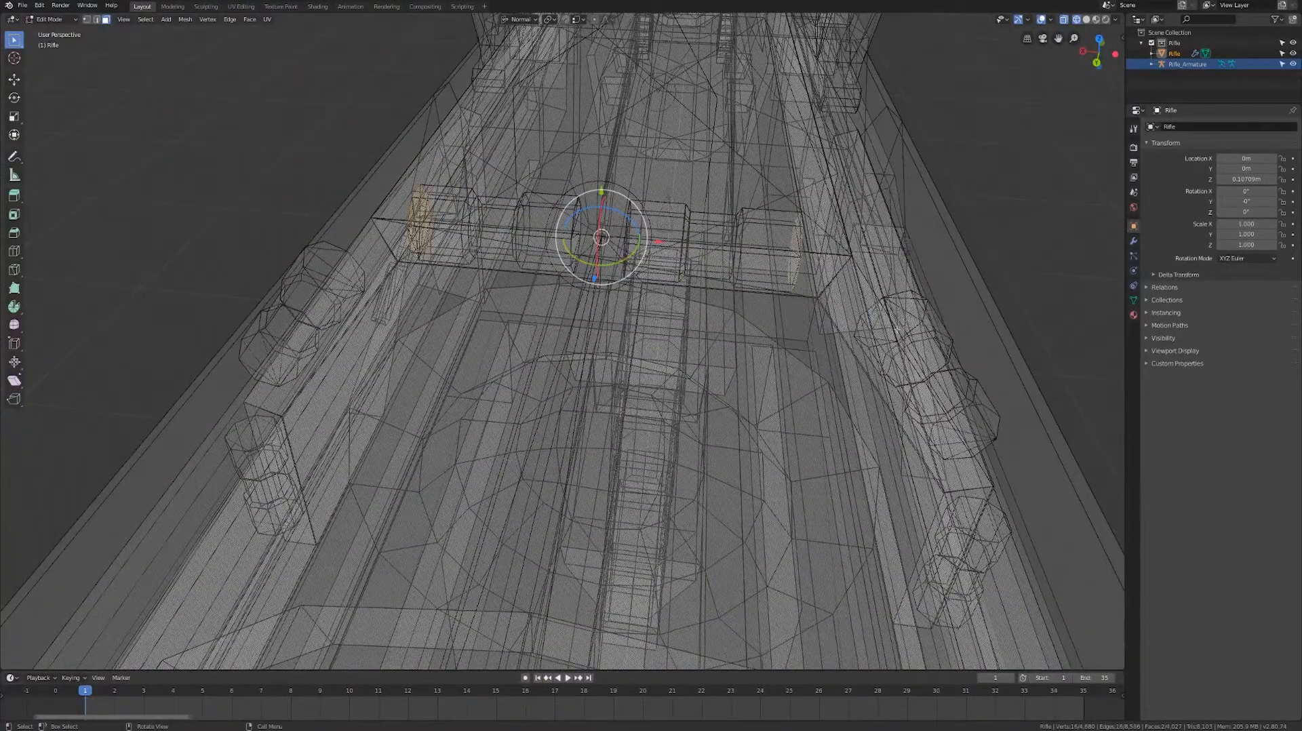
# Switch to editing the armature and snap the whole scope_cover_flap.002 bone to the 3D cursor.
pyautogui.moveTo(434, 343); pyautogui.dragTo(917, 261, button='middle')
pyautogui.moveTo(829, 236); pyautogui.dragTo(765, 261, button='middle')
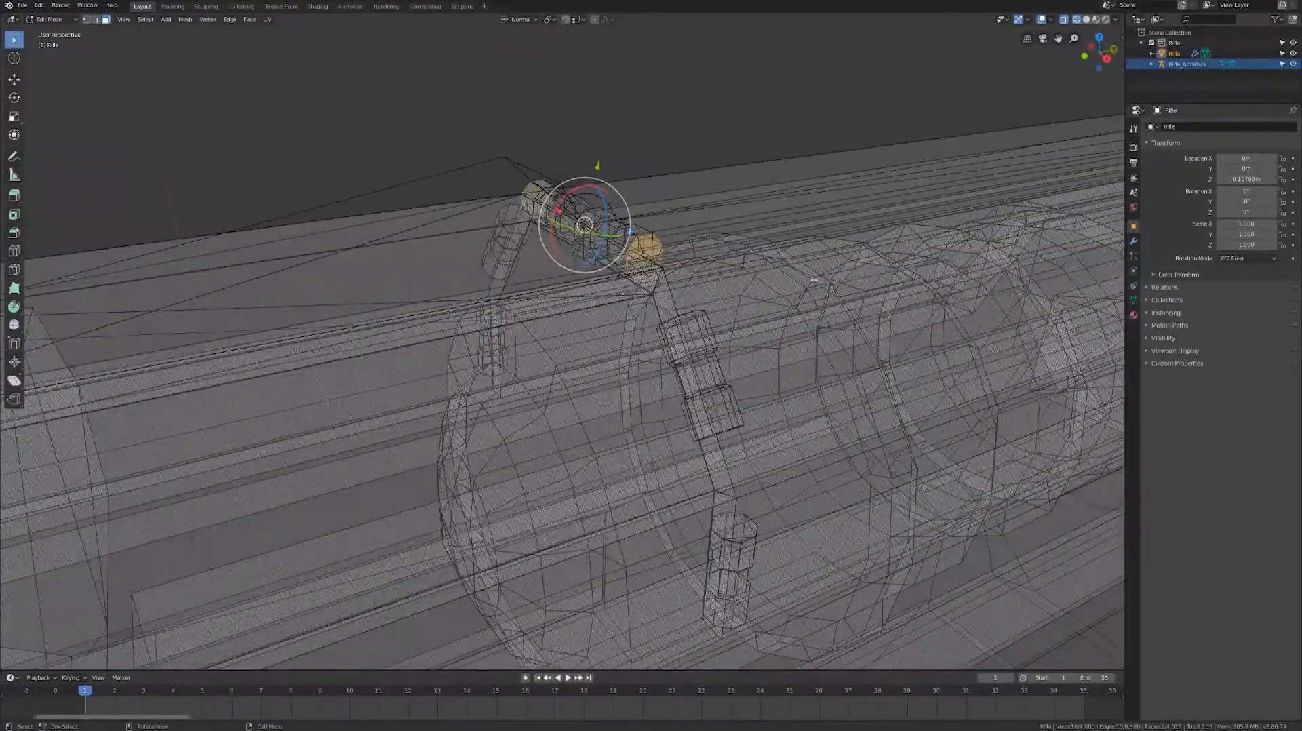
pyautogui.press('Tab')
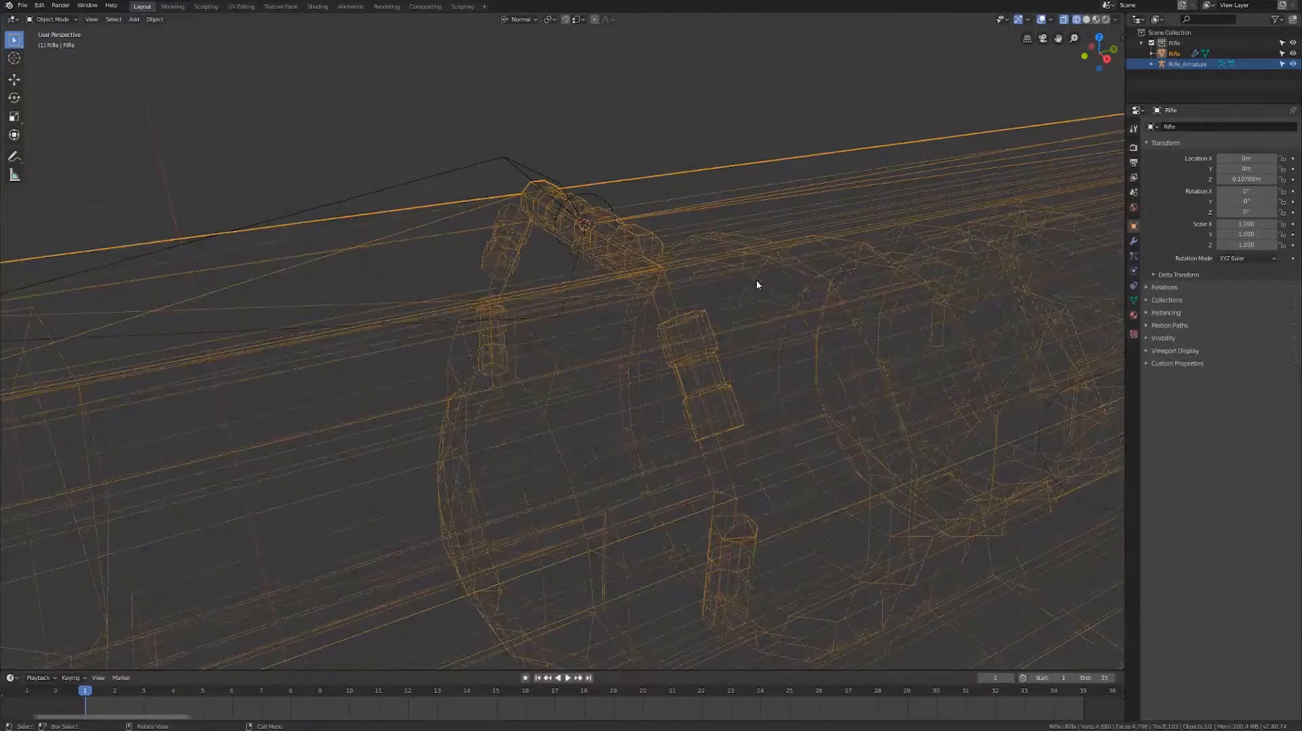
pyautogui.click(475, 153)
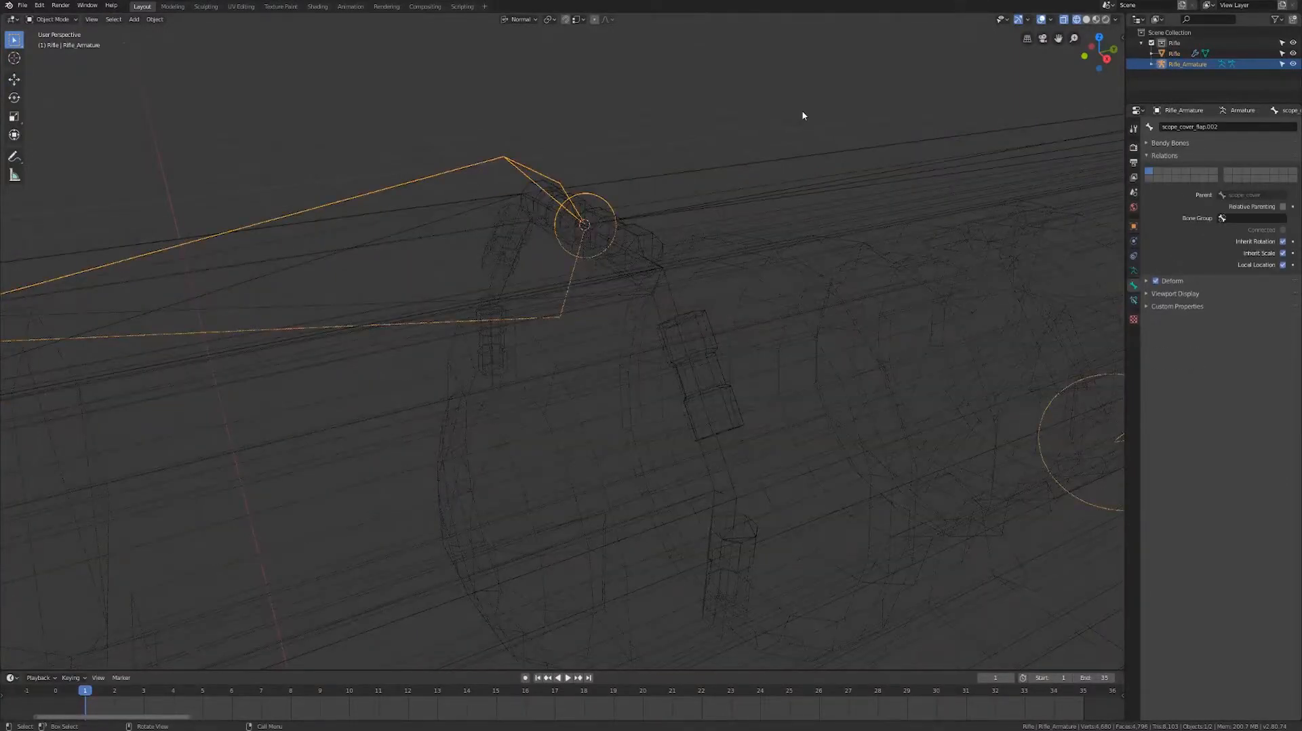
pyautogui.press('Tab')
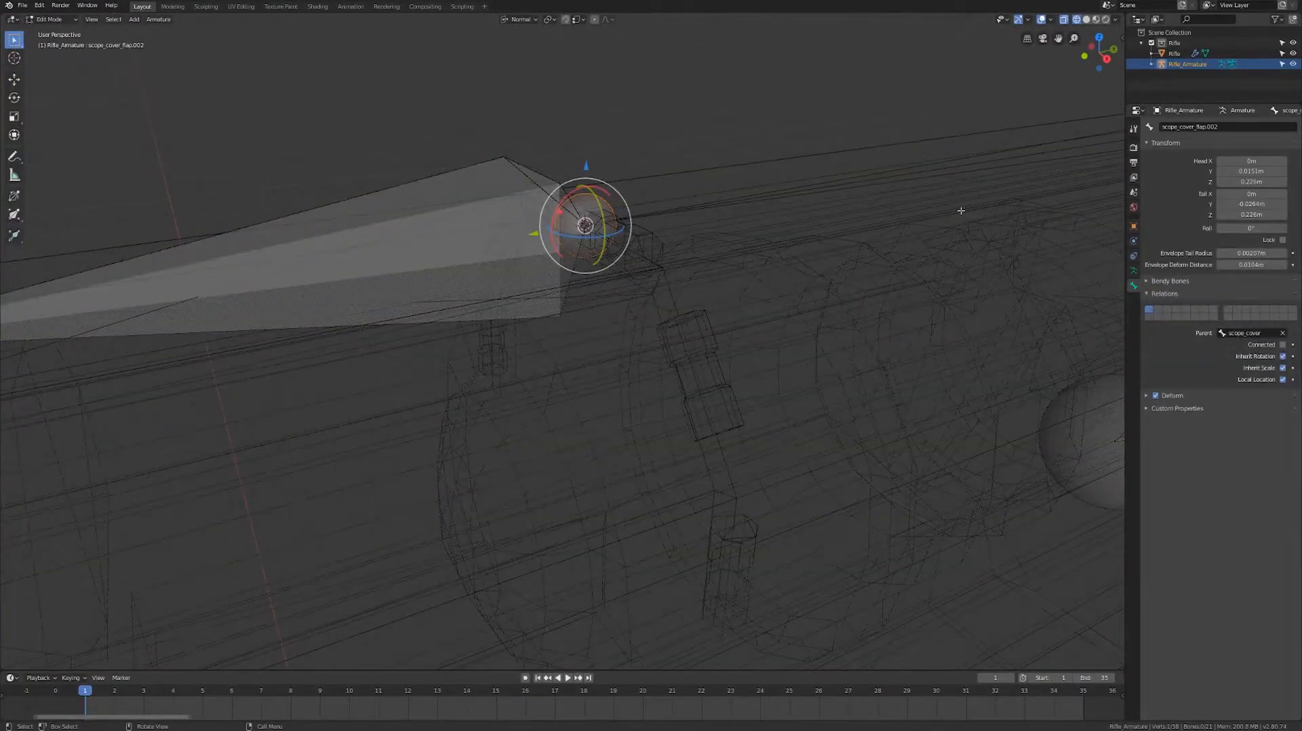
pyautogui.keyDown('shift'); pyautogui.moveTo(931, 237); pyautogui.dragTo(1085, 230, button='middle'); pyautogui.keyUp('shift')
pyautogui.scroll(-2, 1017, 238)
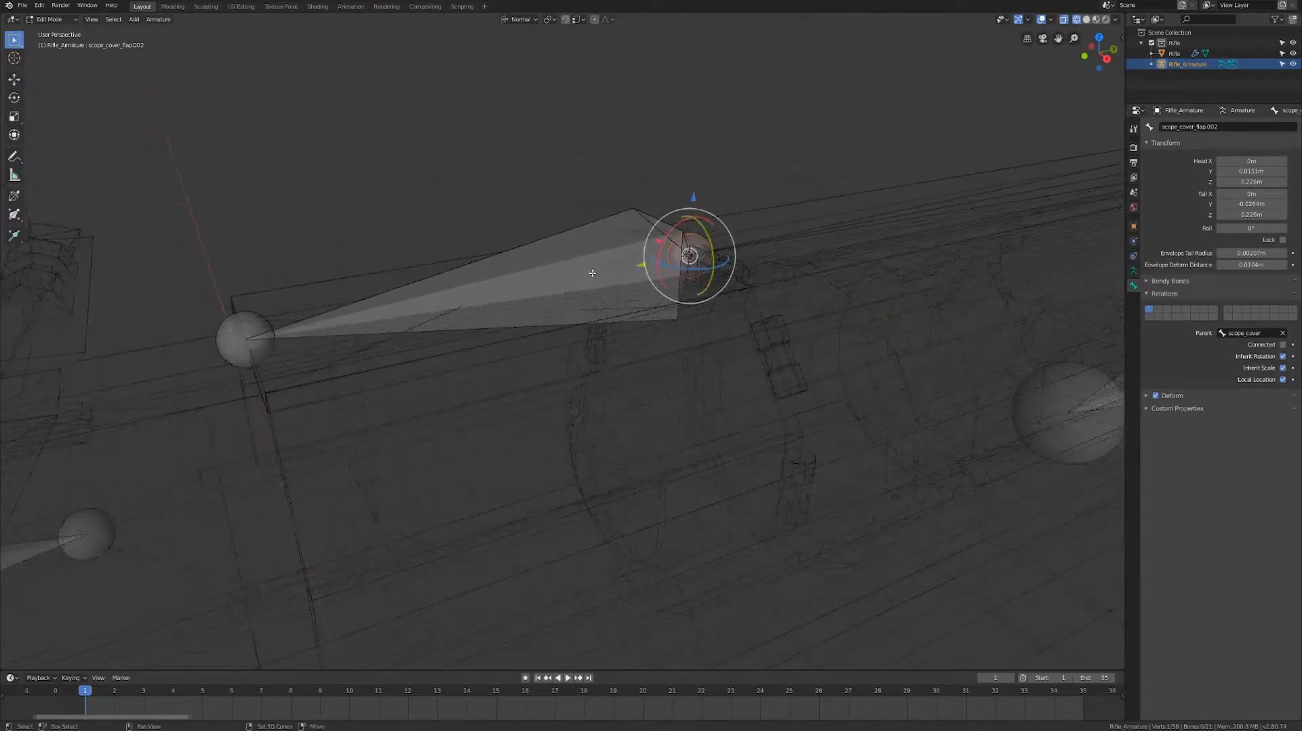
pyautogui.hotkey('alt', 'a')
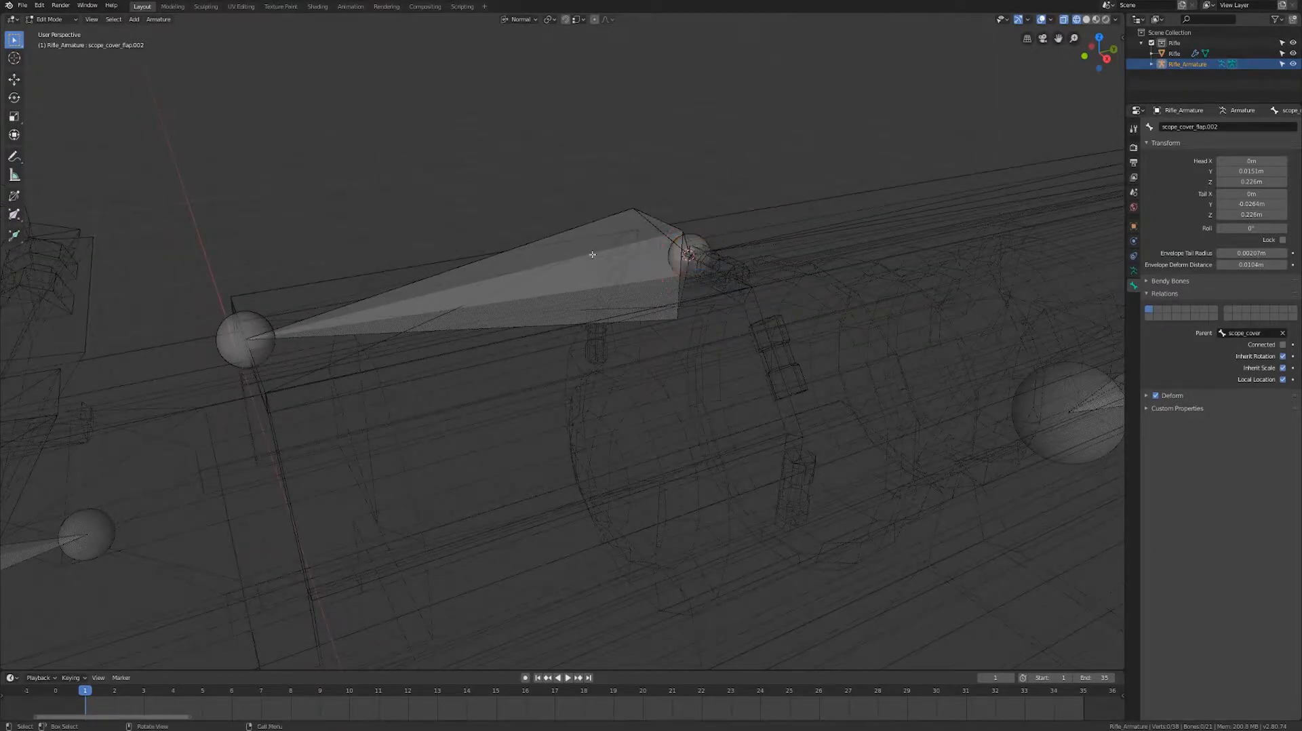
pyautogui.click(624, 218)
pyautogui.hotkey('shift', 's')
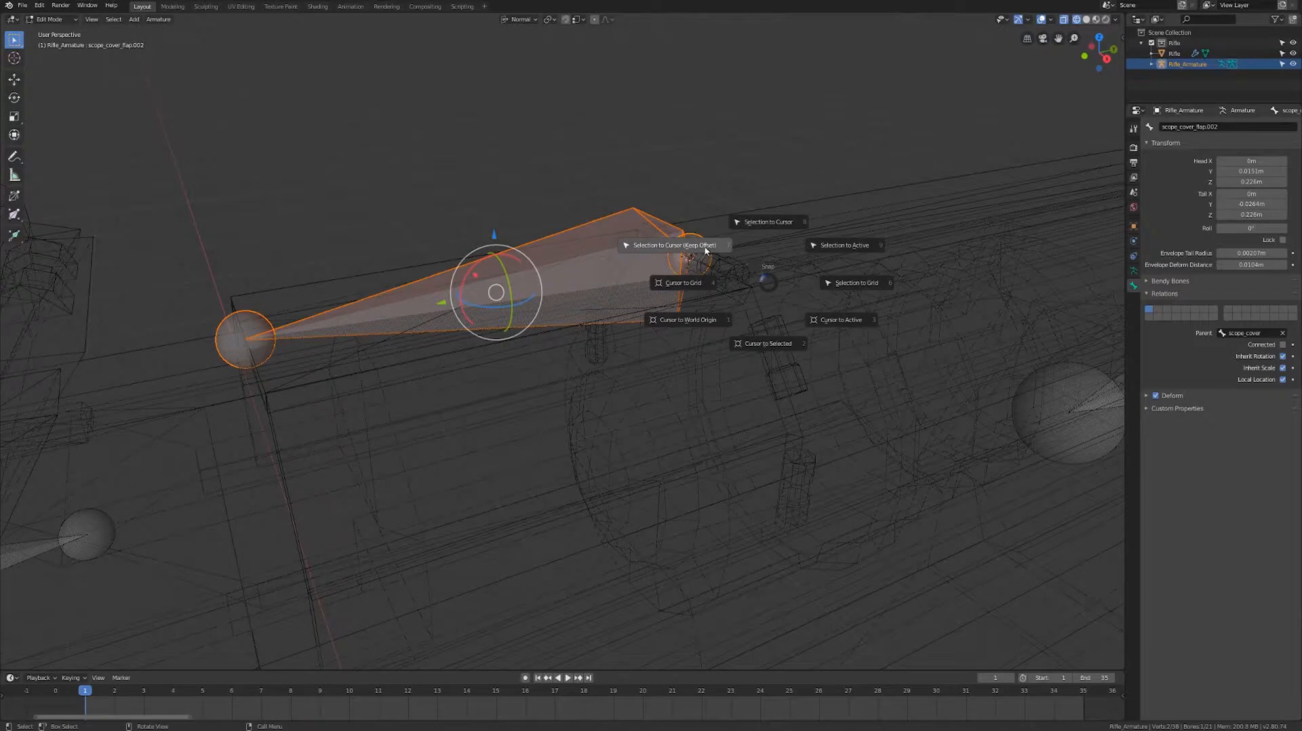
pyautogui.click(766, 215)
pyautogui.moveTo(855, 262); pyautogui.dragTo(852, 336, button='middle')
# Set the X coordinates of the flap bone's head and tail to 0 m.
pyautogui.press('n')
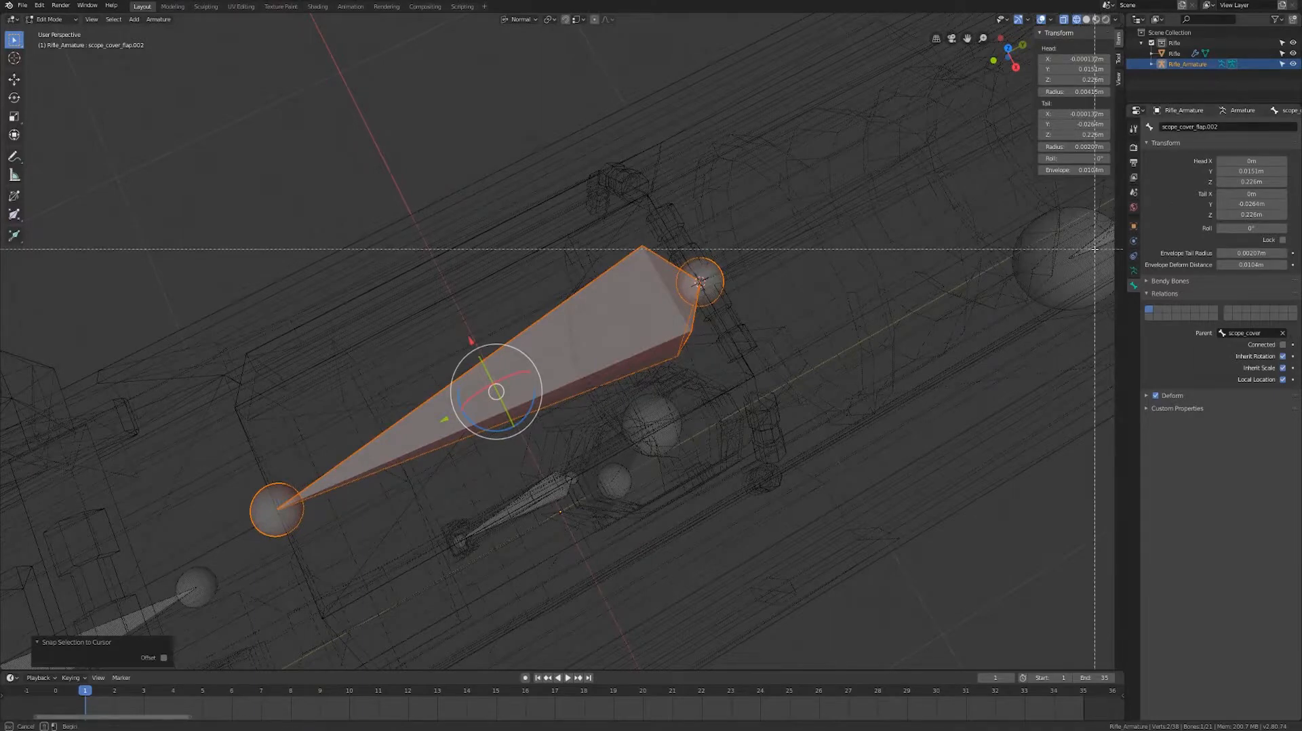
pyautogui.press('n')
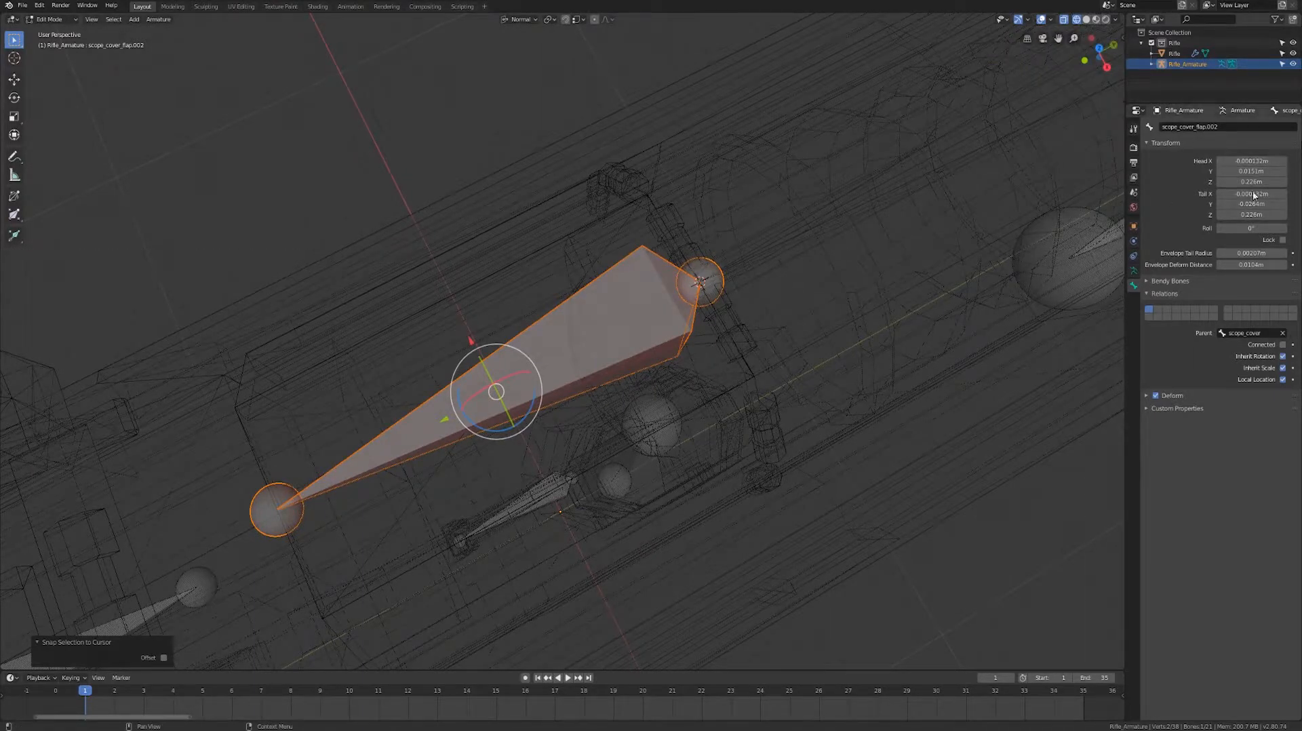
pyautogui.click(1242, 161)
pyautogui.write('0')
pyautogui.press('Return')
pyautogui.click(1242, 195)
pyautogui.write('0')
pyautogui.press('Return')
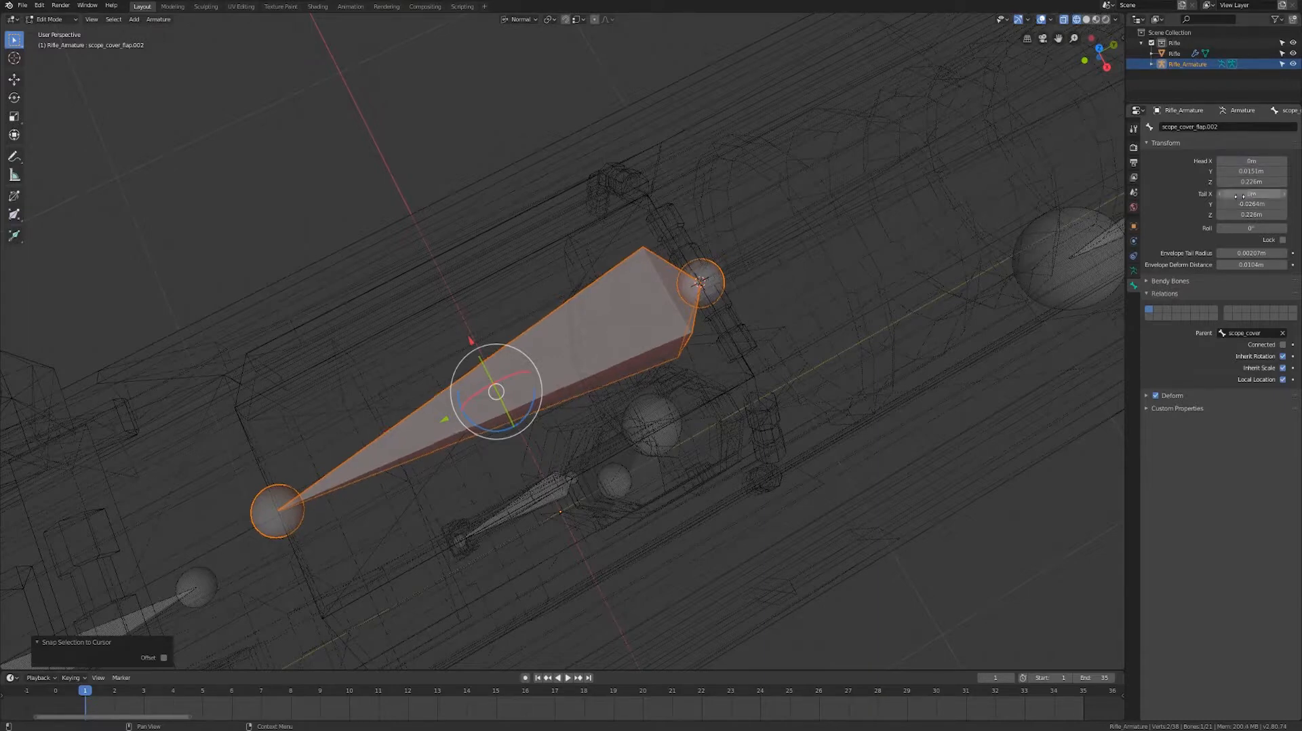
# Examine how the flap bone lines up with the top hinge pin, including in the right orthographic view.
pyautogui.moveTo(779, 434); pyautogui.dragTo(1123, 241, button='middle')
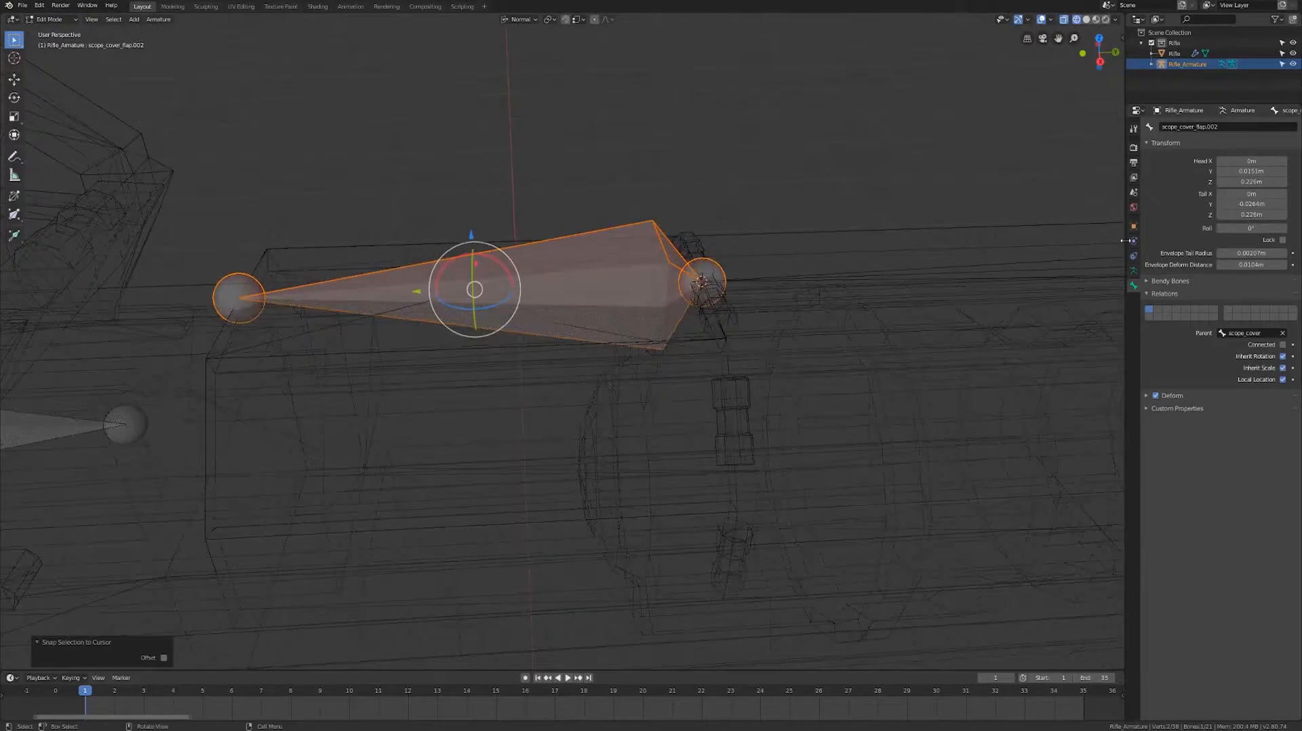
pyautogui.moveTo(731, 326); pyautogui.dragTo(742, 281, button='middle')
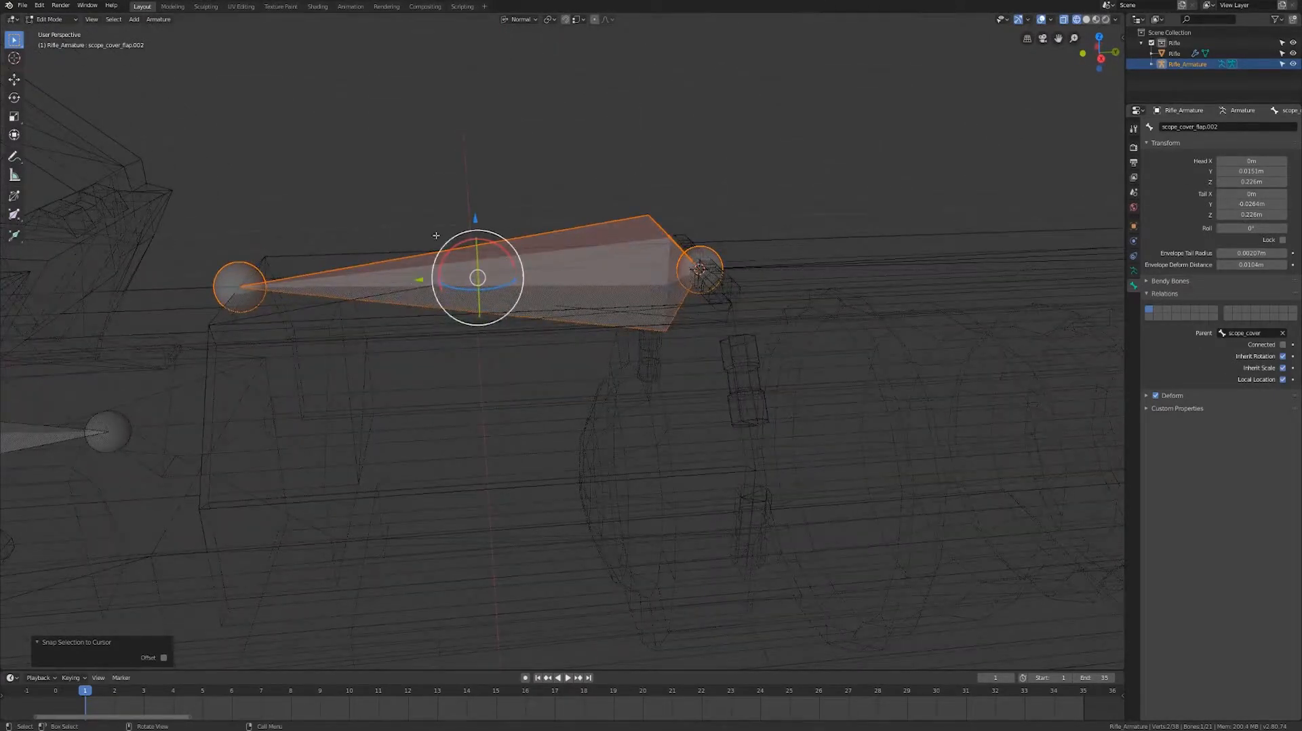
pyautogui.press('KP_3')
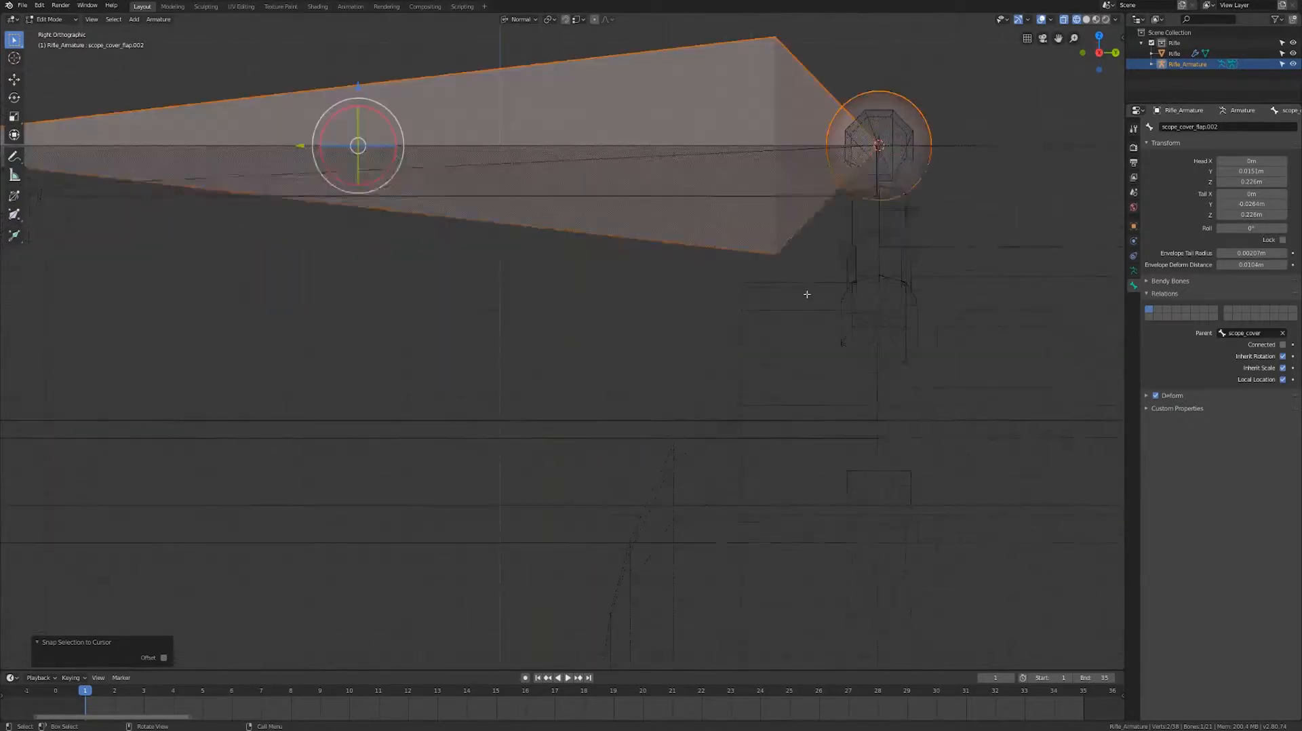
pyautogui.scroll(-1, 917, 124)
pyautogui.scroll(-2, 637, 380)
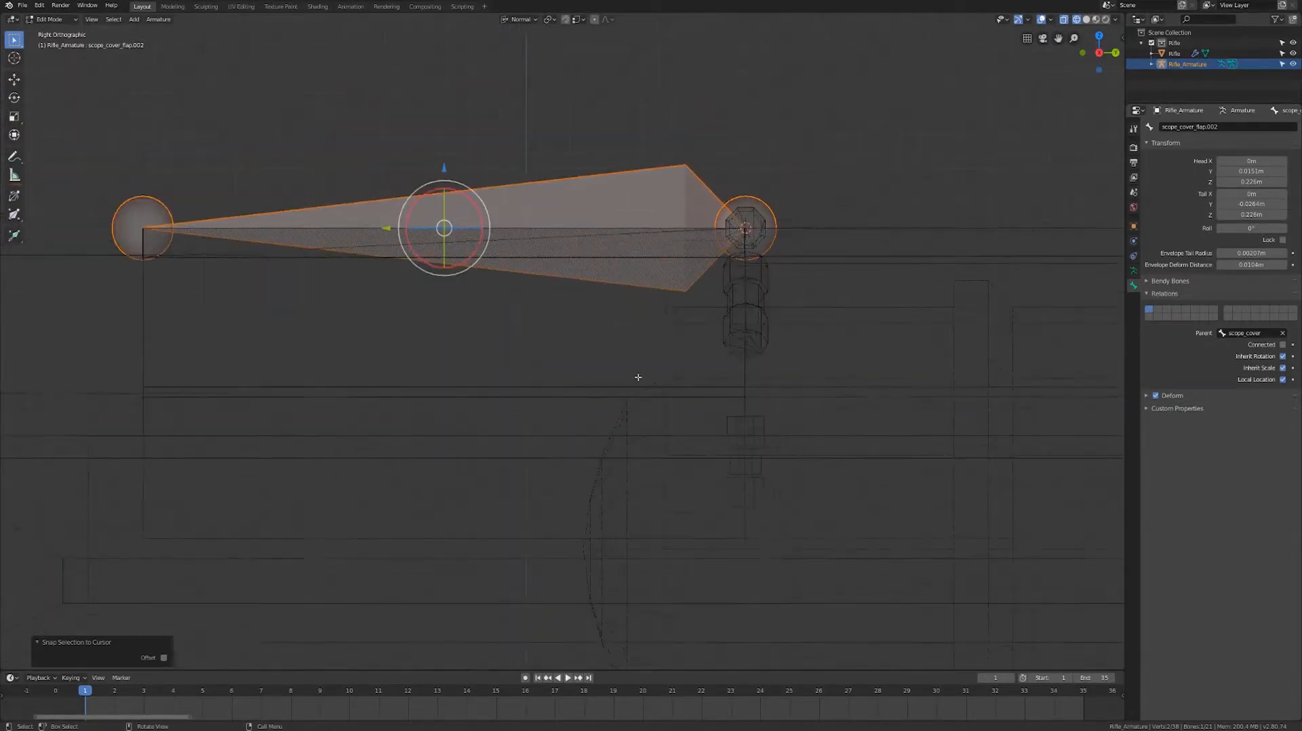
pyautogui.keyDown('shift'); pyautogui.moveTo(646, 359); pyautogui.dragTo(781, 371, button='middle'); pyautogui.keyUp('shift')
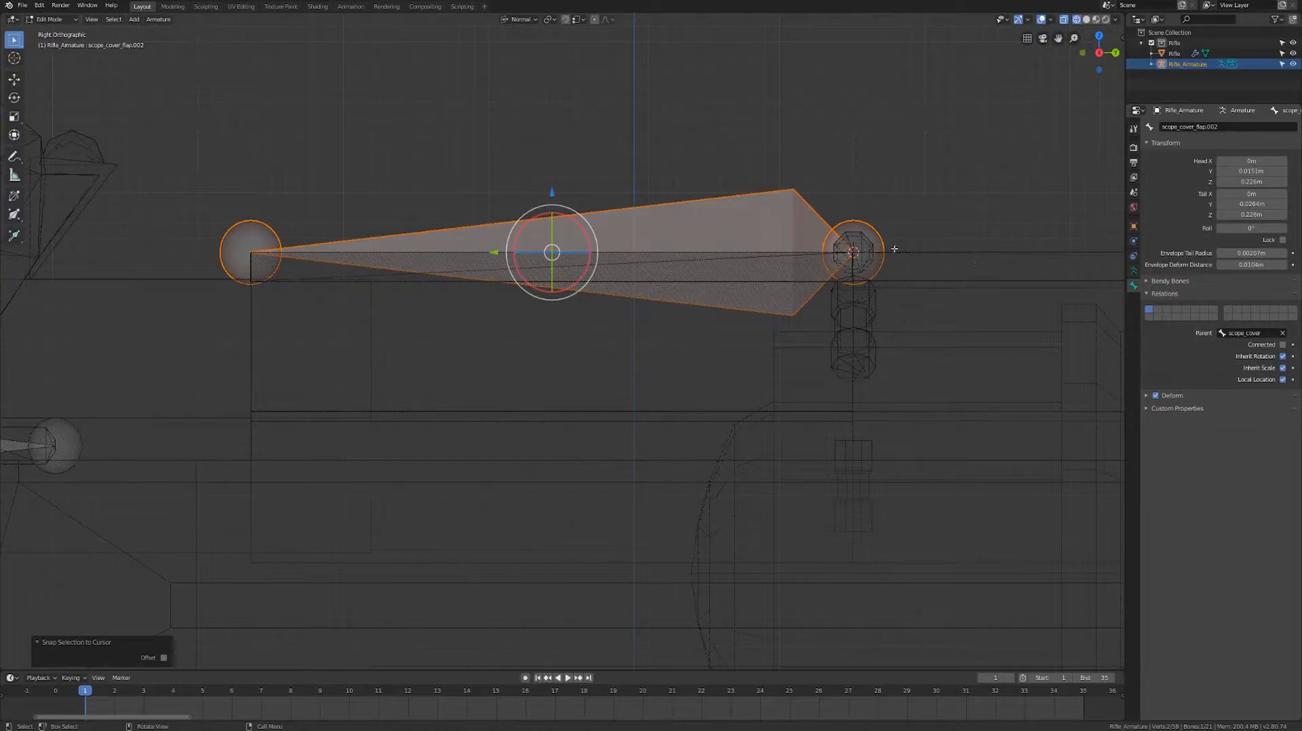
pyautogui.moveTo(823, 351); pyautogui.dragTo(744, 246, button='middle')
# In the front orthographic view, duplicate the flap bone and place the copy about 0.0167 m sideways and 0.0186 m lower, near the side hinge.
pyautogui.press('KP_1')
pyautogui.hotkey('shift', 'd')
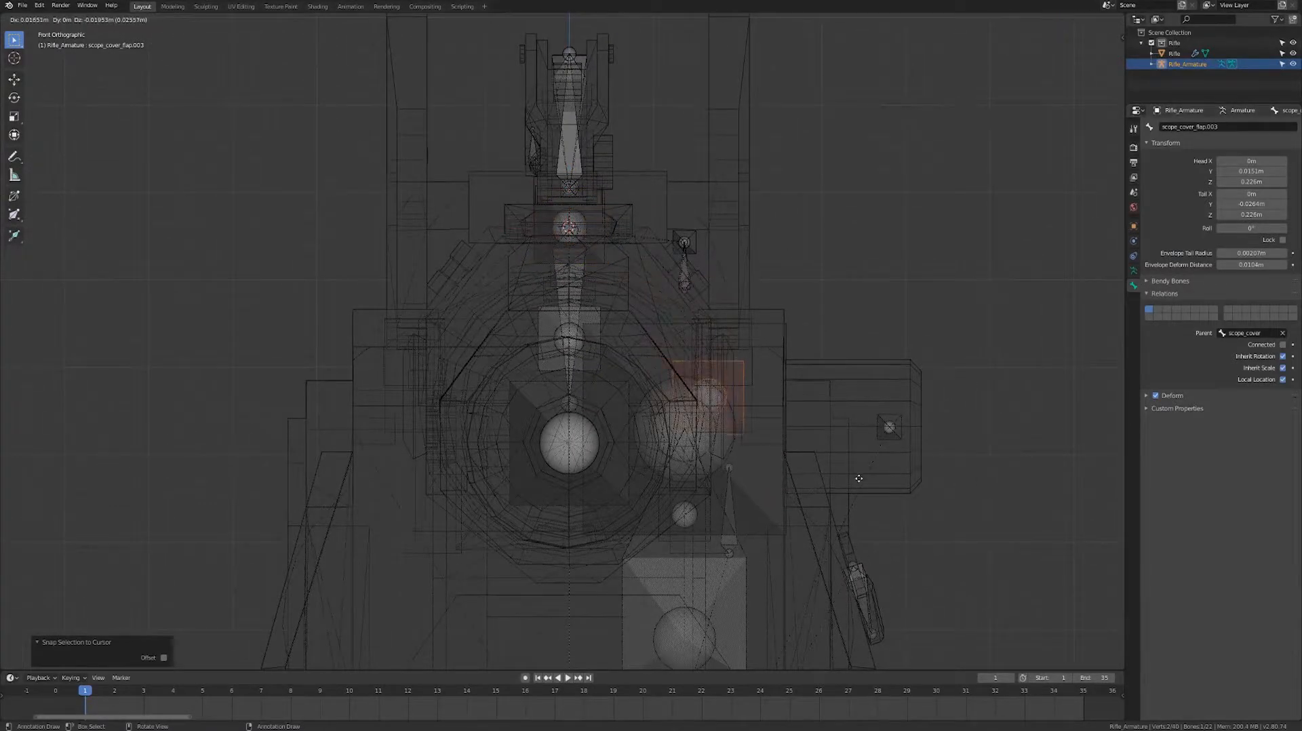
pyautogui.click(860, 467)
# In the right orthographic view, raise the duplicated bone about 0.0031 m along its Z axis to the side hinge pin.
pyautogui.moveTo(860, 468); pyautogui.dragTo(861, 471, button='middle')
pyautogui.press('KP_3')
pyautogui.scroll(8, 861, 470)
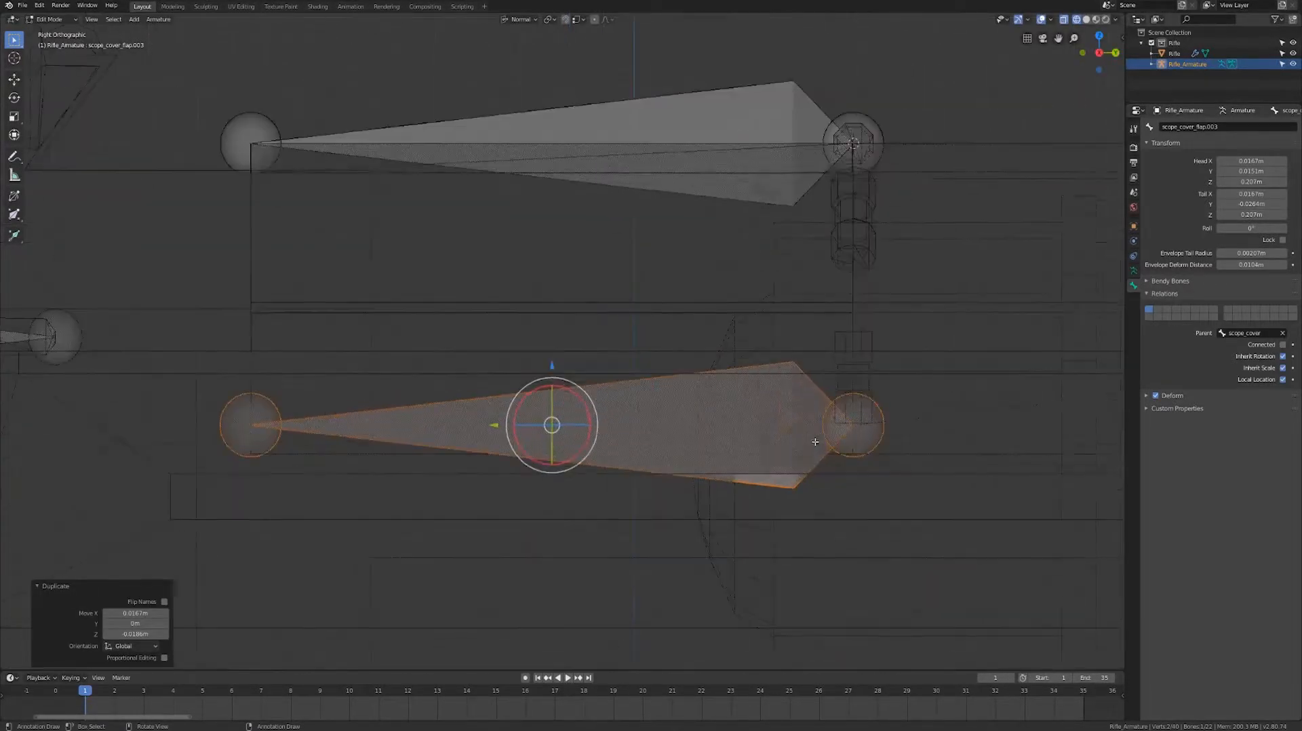
pyautogui.scroll(-3, 804, 352)
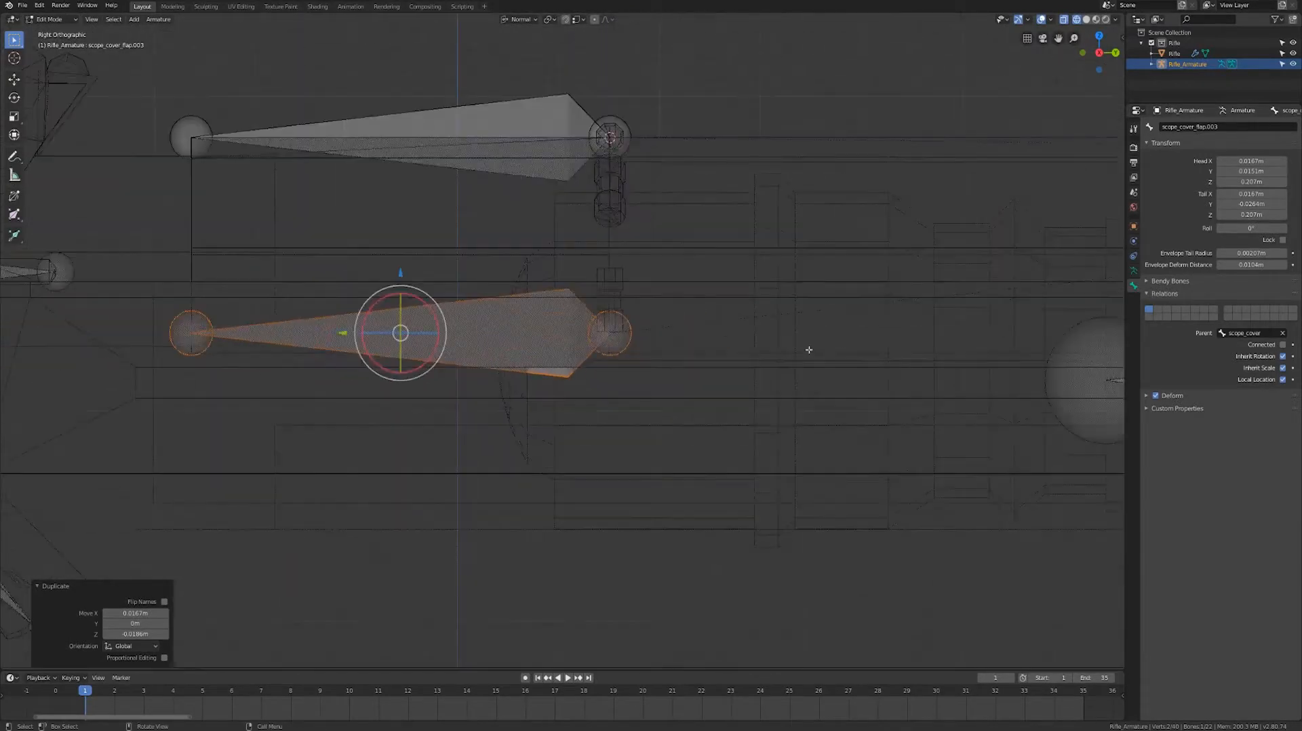
pyautogui.scroll(3, 804, 352)
pyautogui.press('g')
pyautogui.press('z')
pyautogui.press('z')
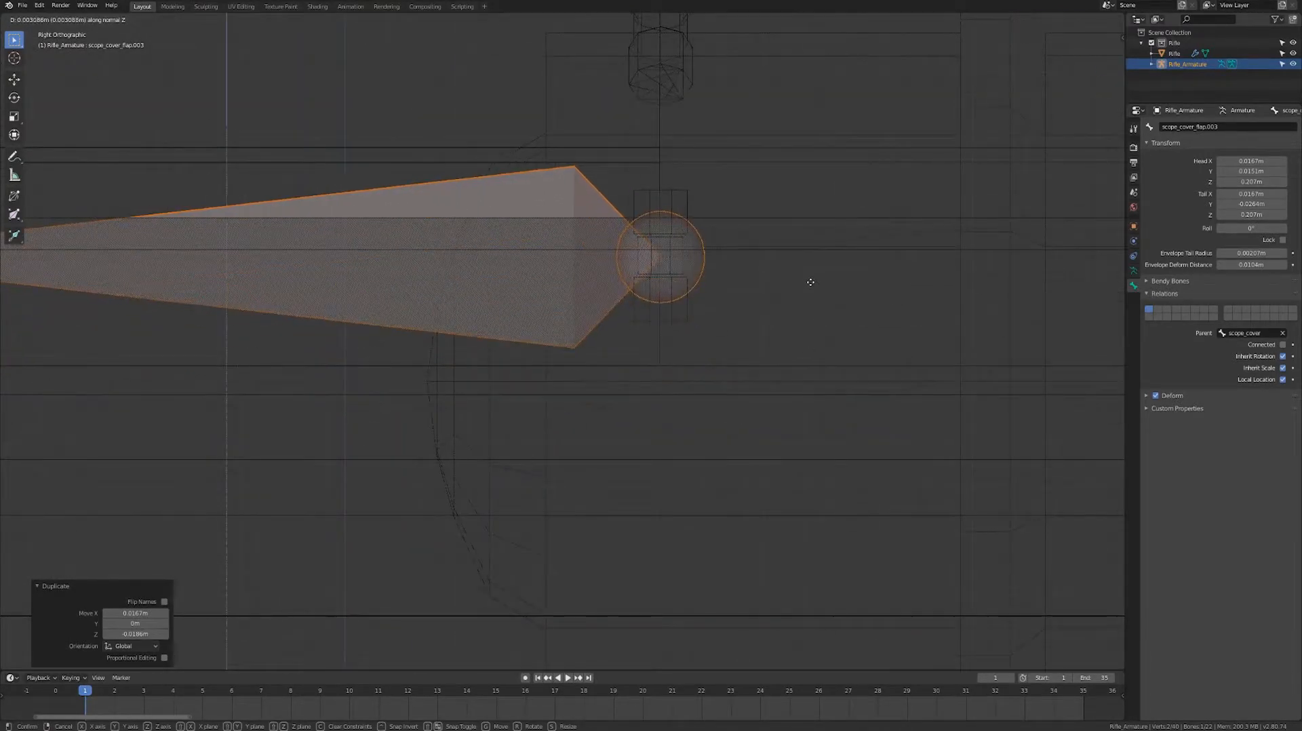
pyautogui.click(809, 280)
# Fine-tune the duplicated bone's height along its Z axis so its head is centred on the side hinge pin.
pyautogui.scroll(2, 825, 282)
pyautogui.press('g')
pyautogui.press('z')
pyautogui.press('z')
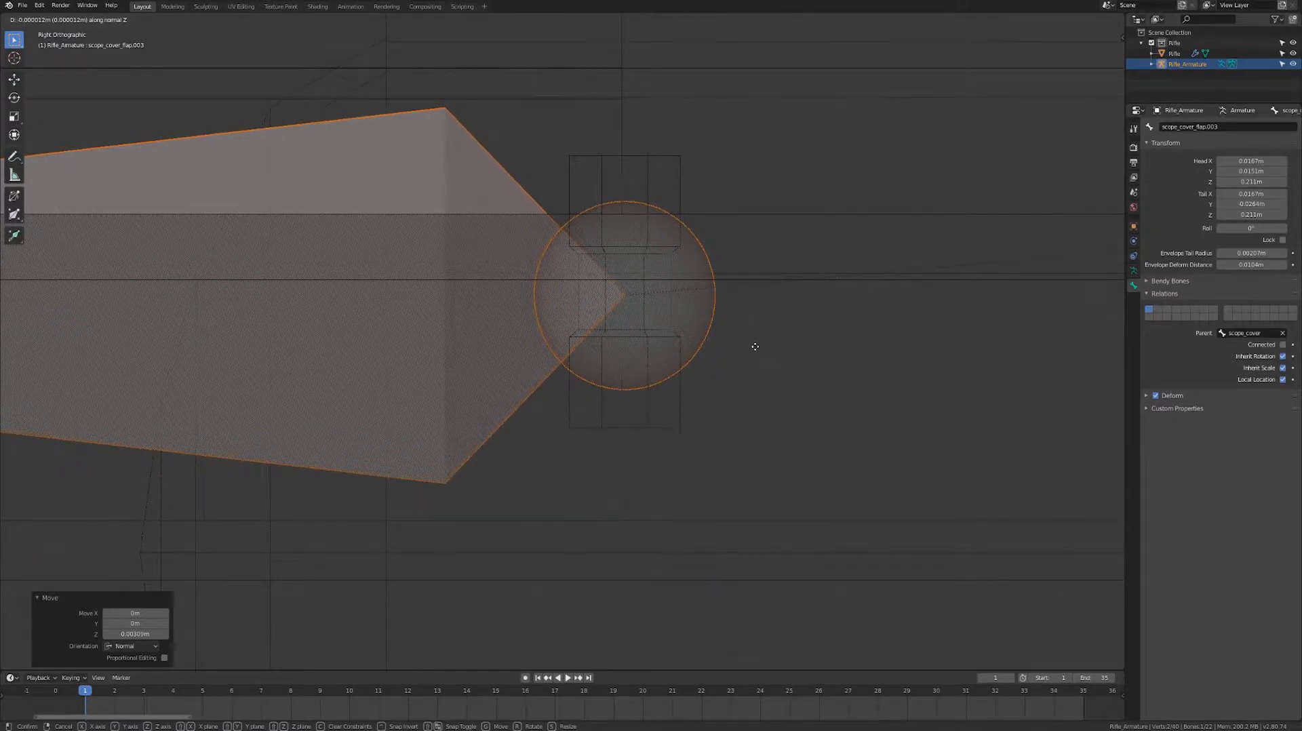
pyautogui.click(754, 343)
pyautogui.scroll(-5, 682, 430)
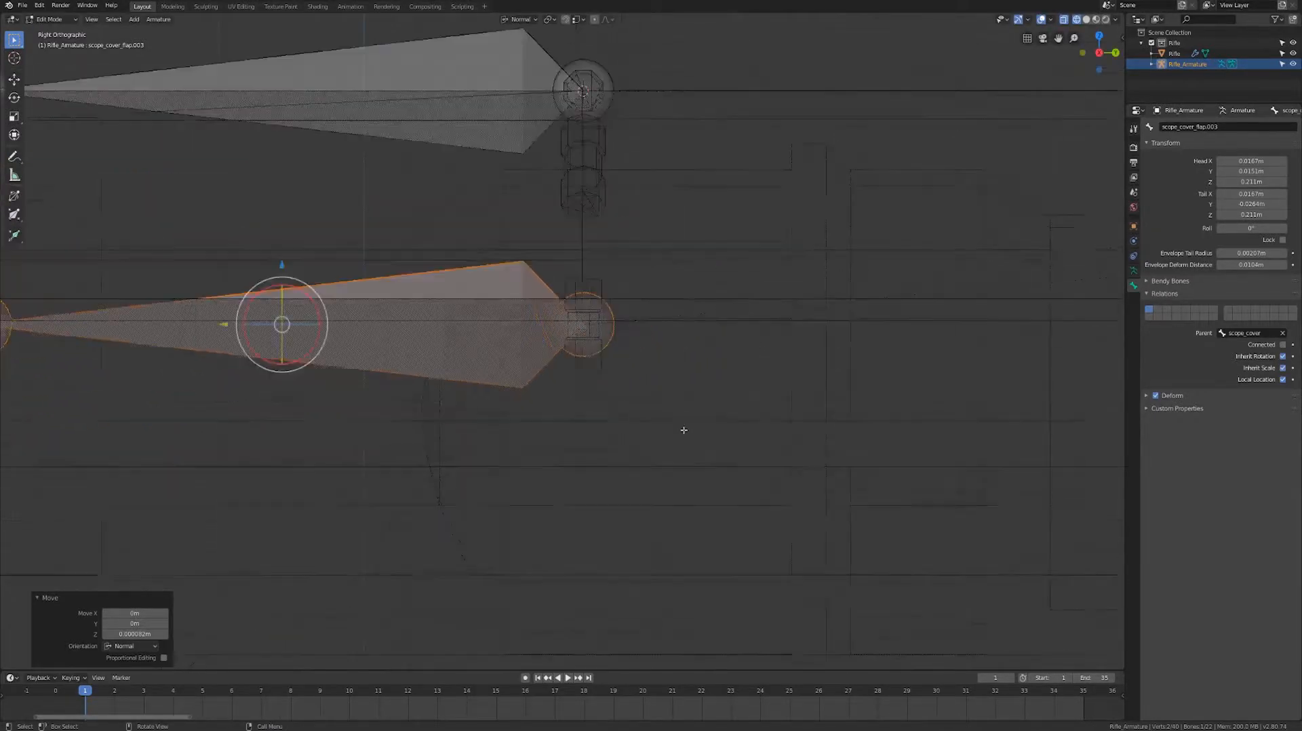
# In the top orthographic view, shift the duplicated bone about 0.0008 m along its X axis to centre its head on the side hinge pin.
pyautogui.moveTo(682, 429); pyautogui.dragTo(828, 363, button='middle')
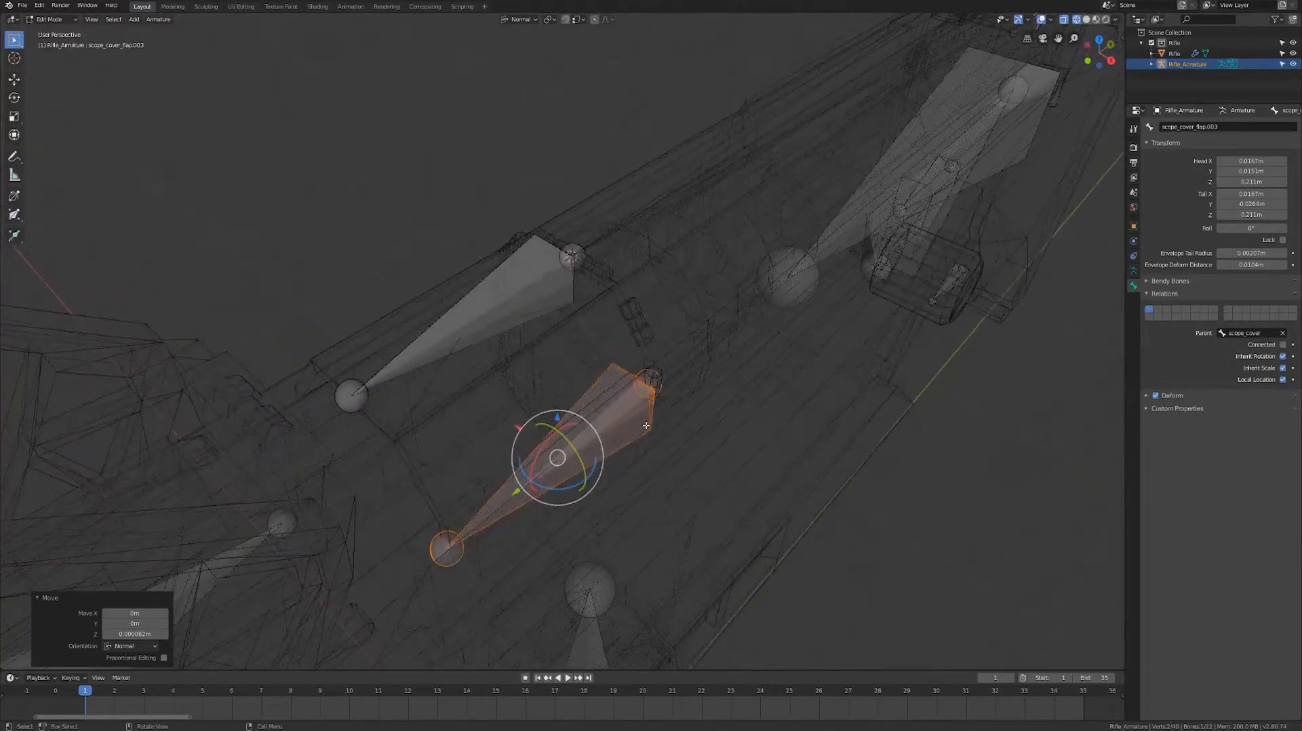
pyautogui.press('KP_7')
pyautogui.scroll(10, 709, 404)
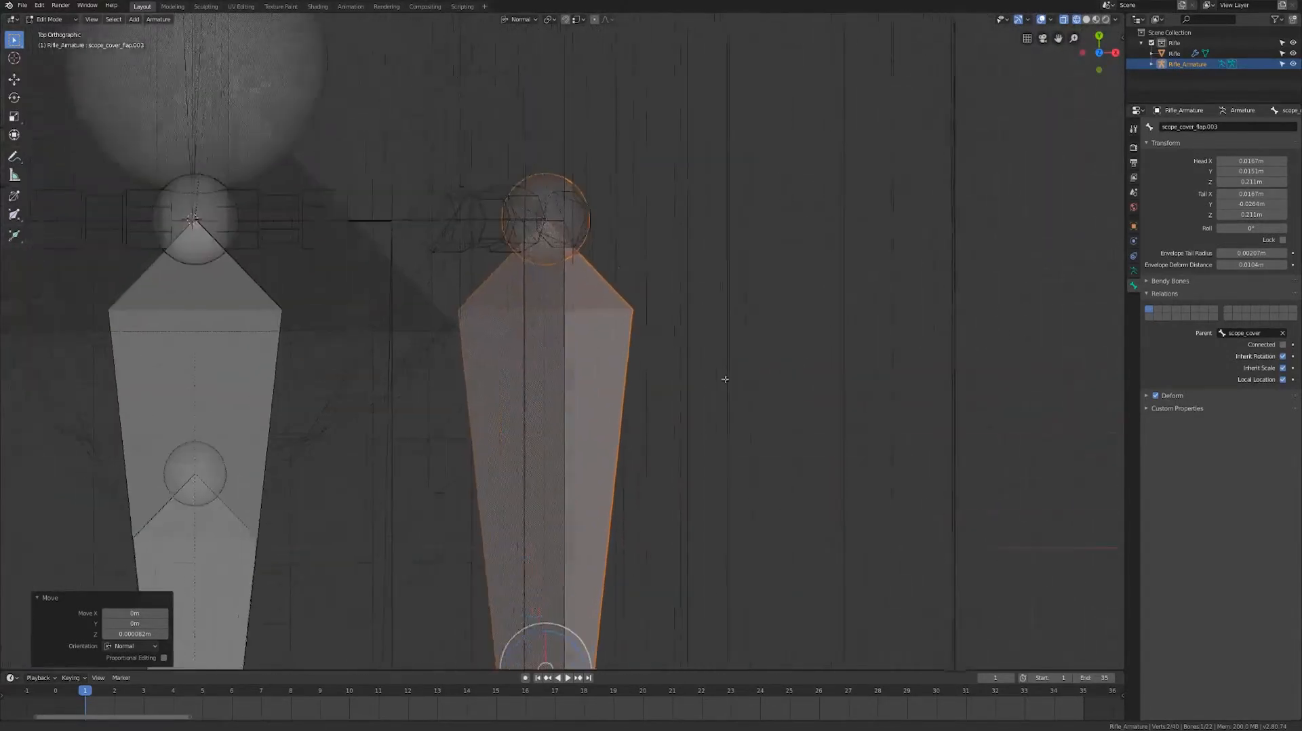
pyautogui.press('g')
pyautogui.press('x')
pyautogui.press('x')
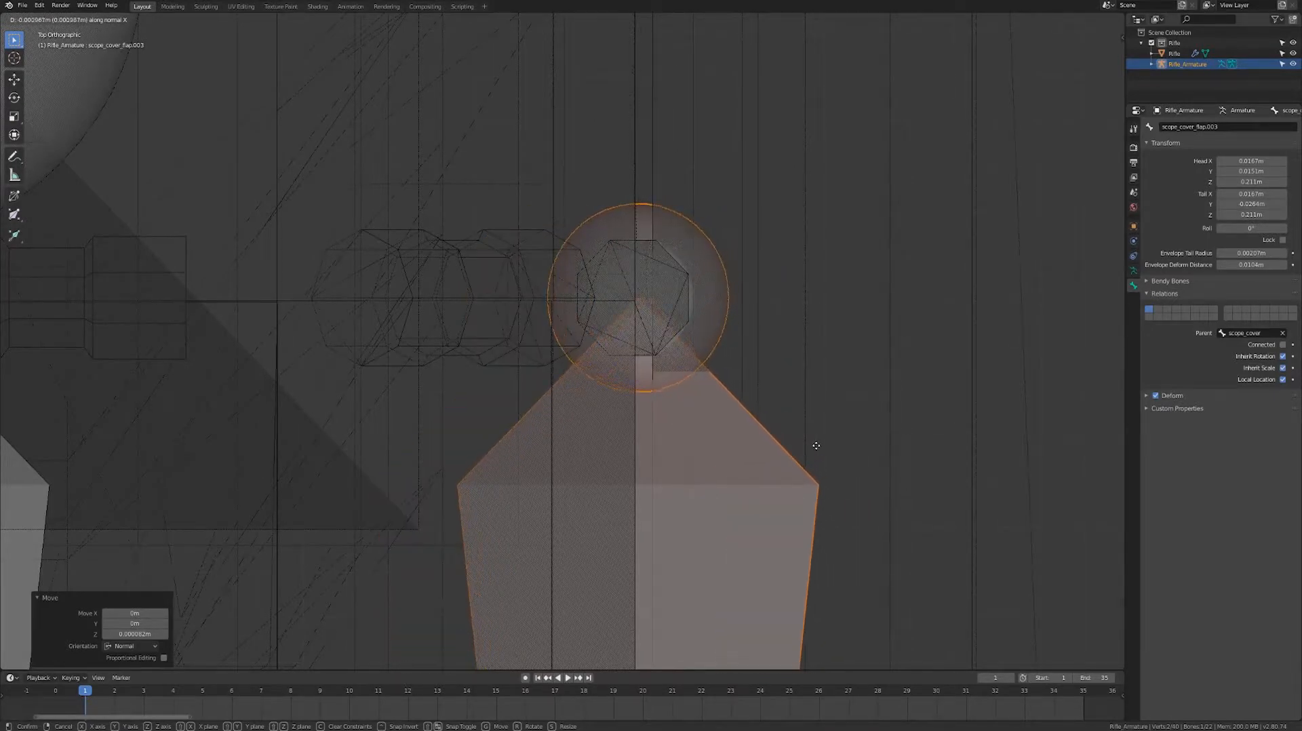
pyautogui.click(766, 461)
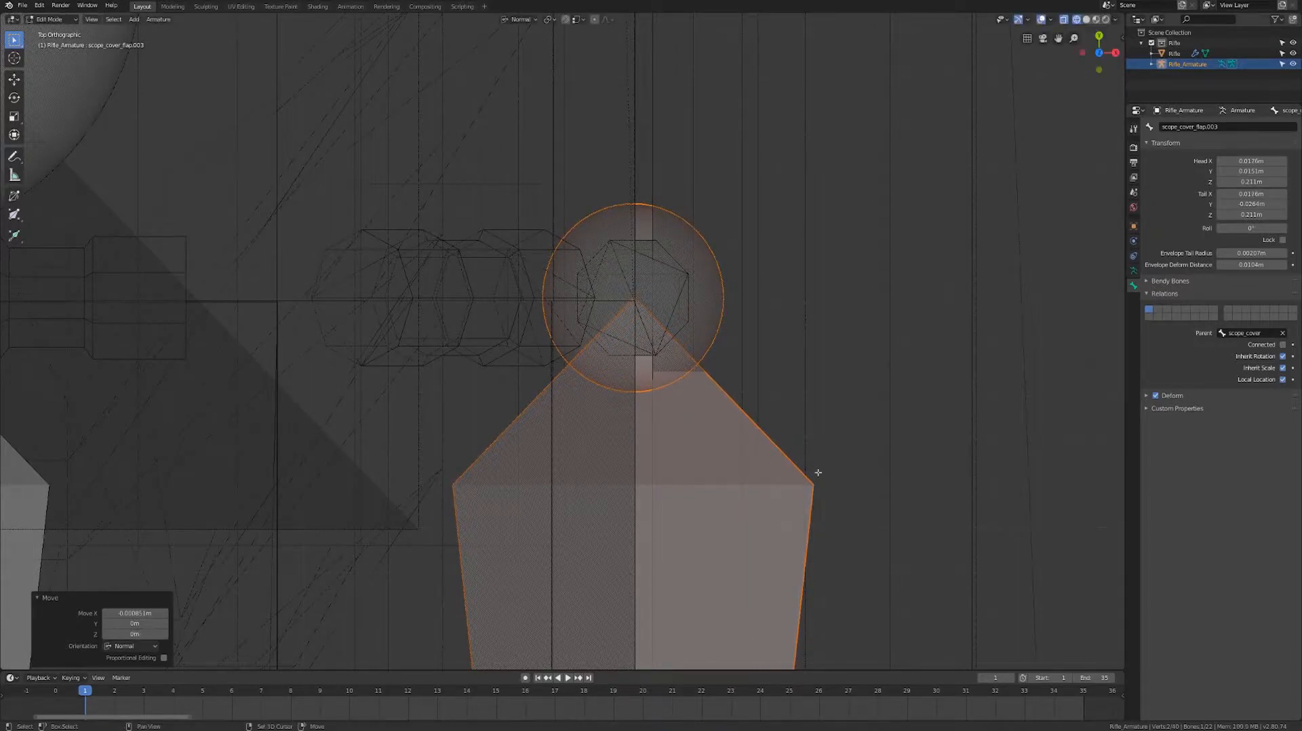
# Set the side flap bone's roll to 90°.
pyautogui.scroll(-6, 817, 471)
pyautogui.moveTo(712, 352); pyautogui.dragTo(861, 379, button='middle')
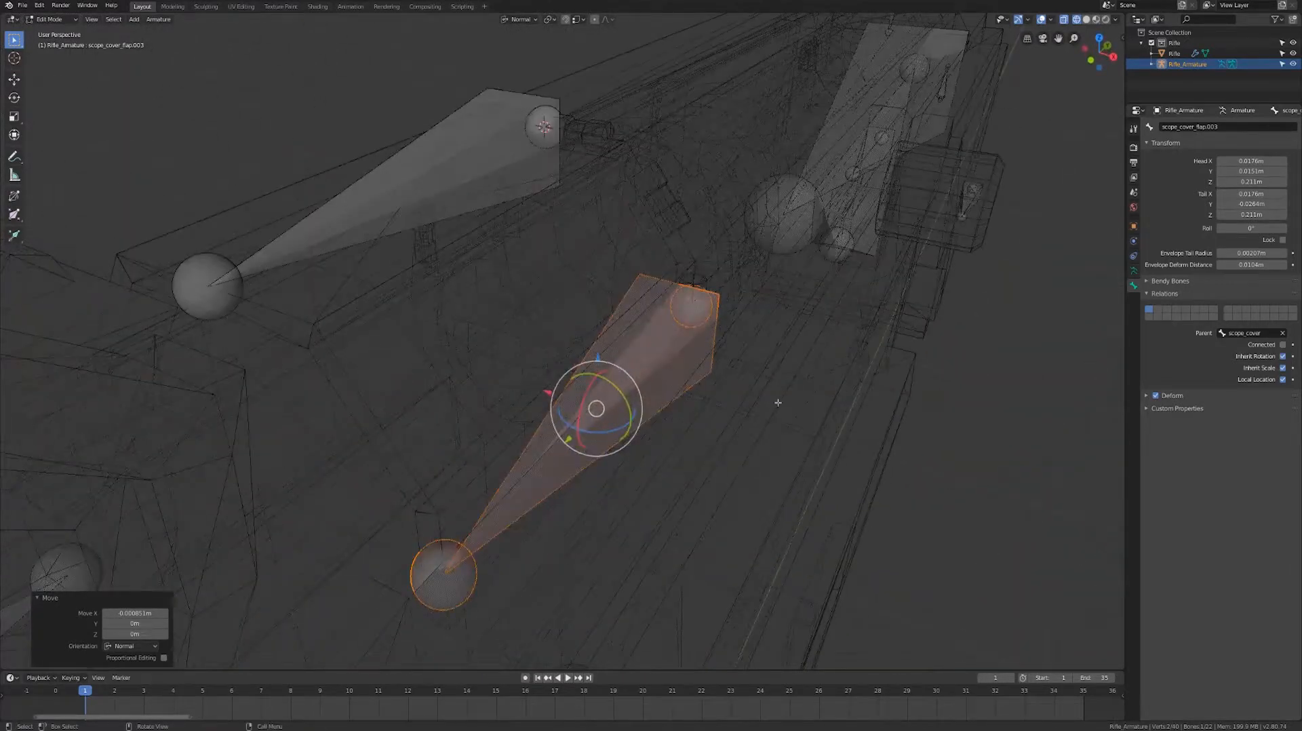
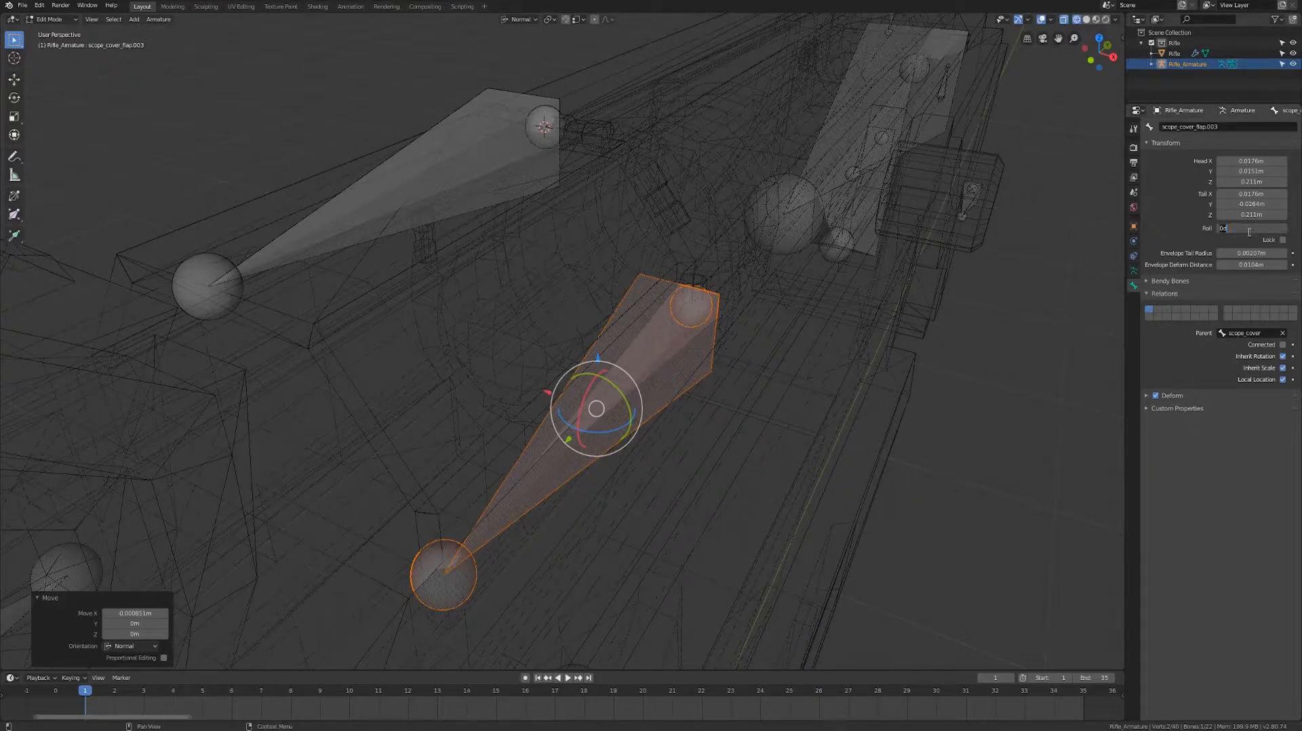
pyautogui.press('Return')
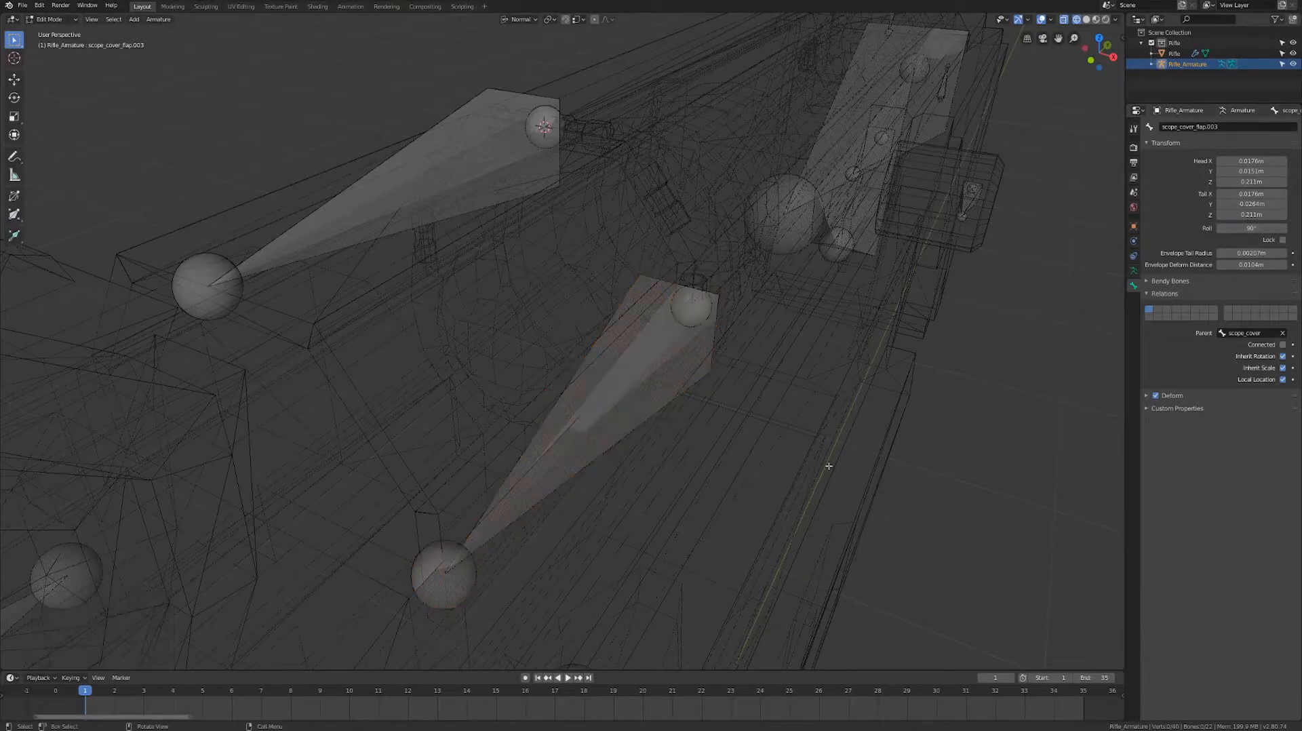
pyautogui.moveTo(783, 500); pyautogui.dragTo(640, 408, button='middle')
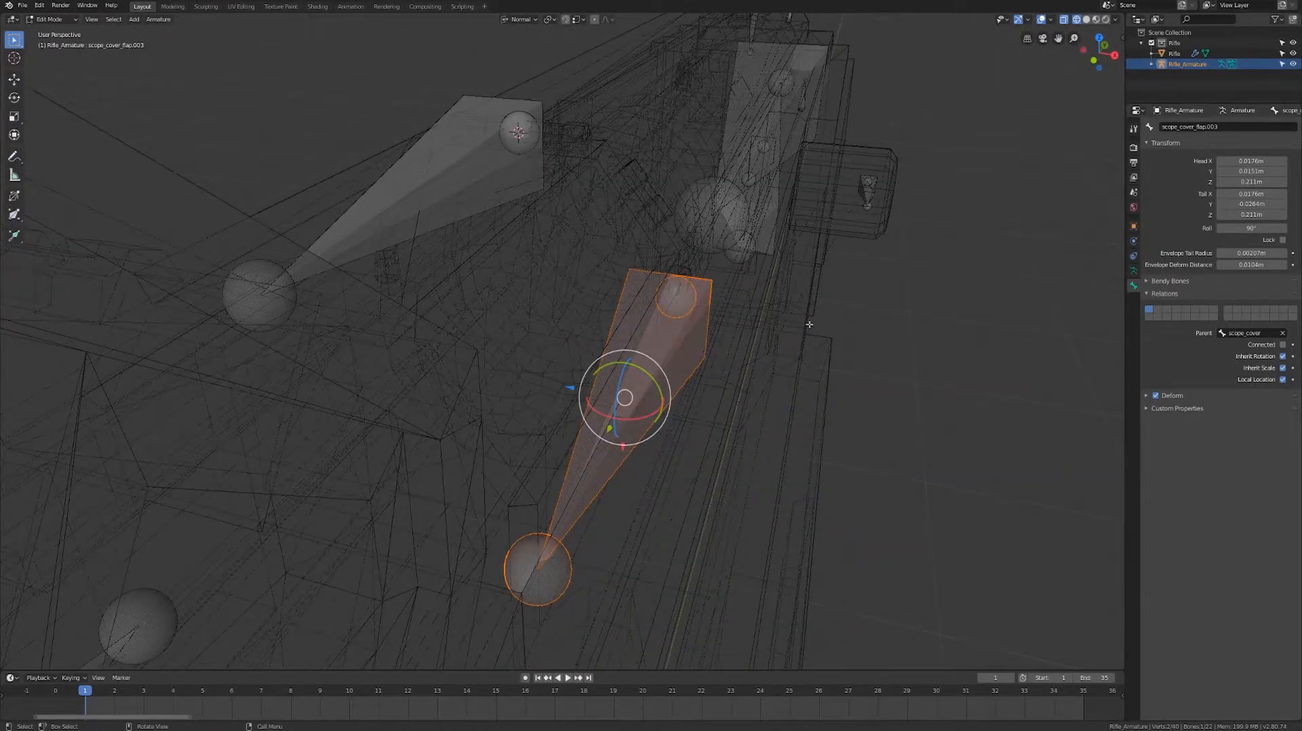
pyautogui.moveTo(875, 381); pyautogui.dragTo(822, 450, button='middle')
# Compare the side flap bone with the upper flap bone, reselect it, and set its roll to -90°.
pyautogui.click(561, 284)
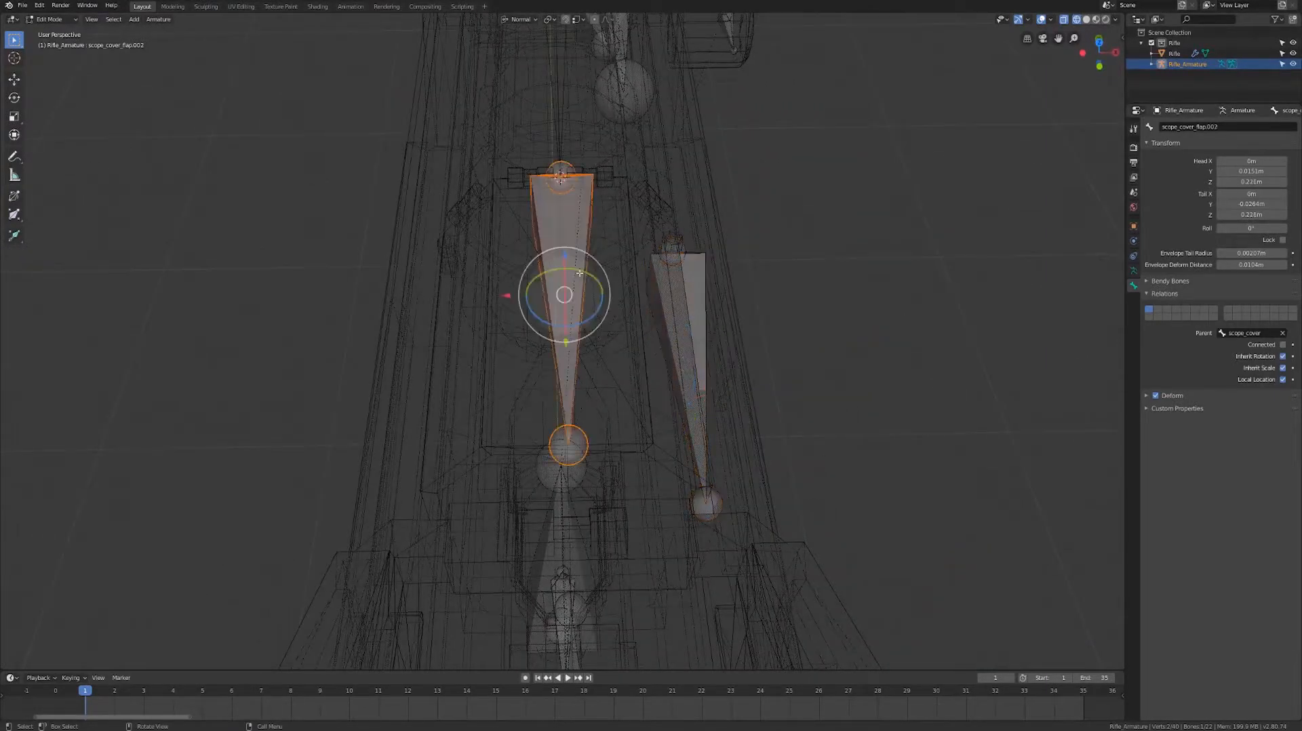
pyautogui.moveTo(561, 285); pyautogui.dragTo(721, 230, button='middle')
pyautogui.hotkey('alt', 'a')
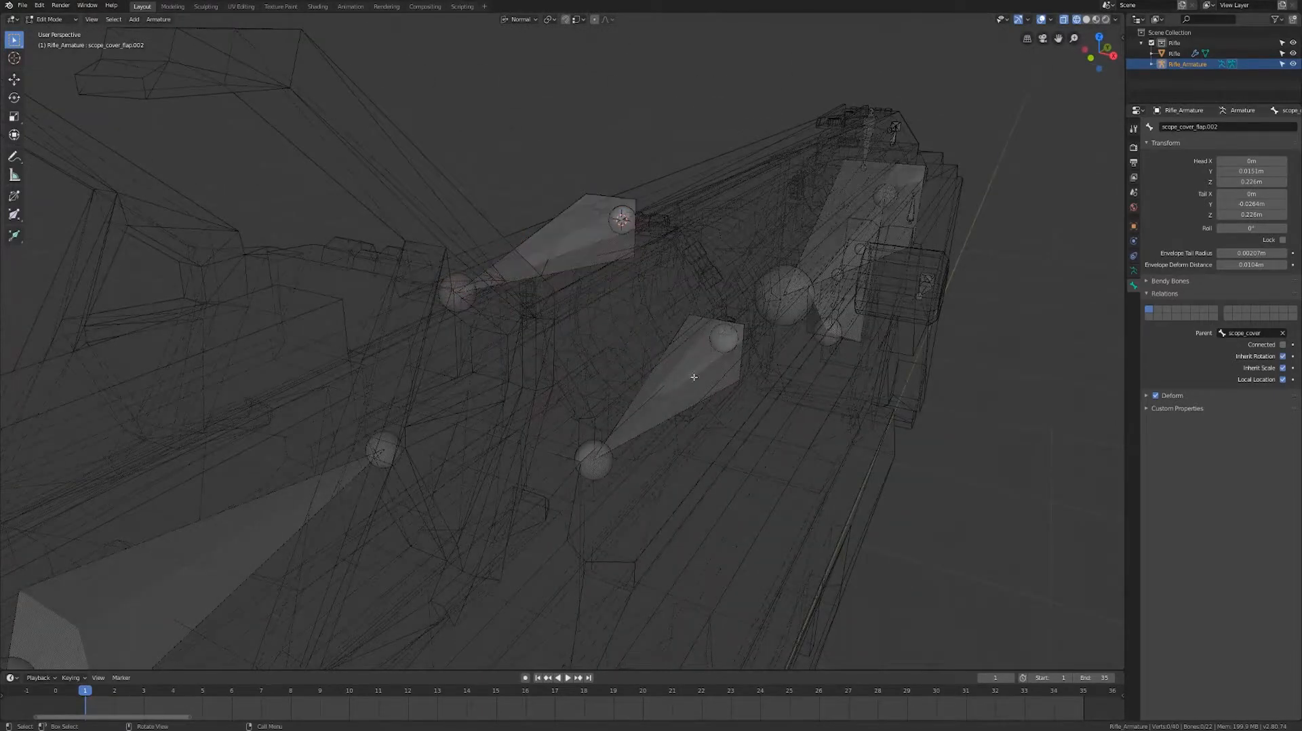
pyautogui.click(693, 377)
pyautogui.moveTo(694, 377); pyautogui.dragTo(766, 388, button='middle')
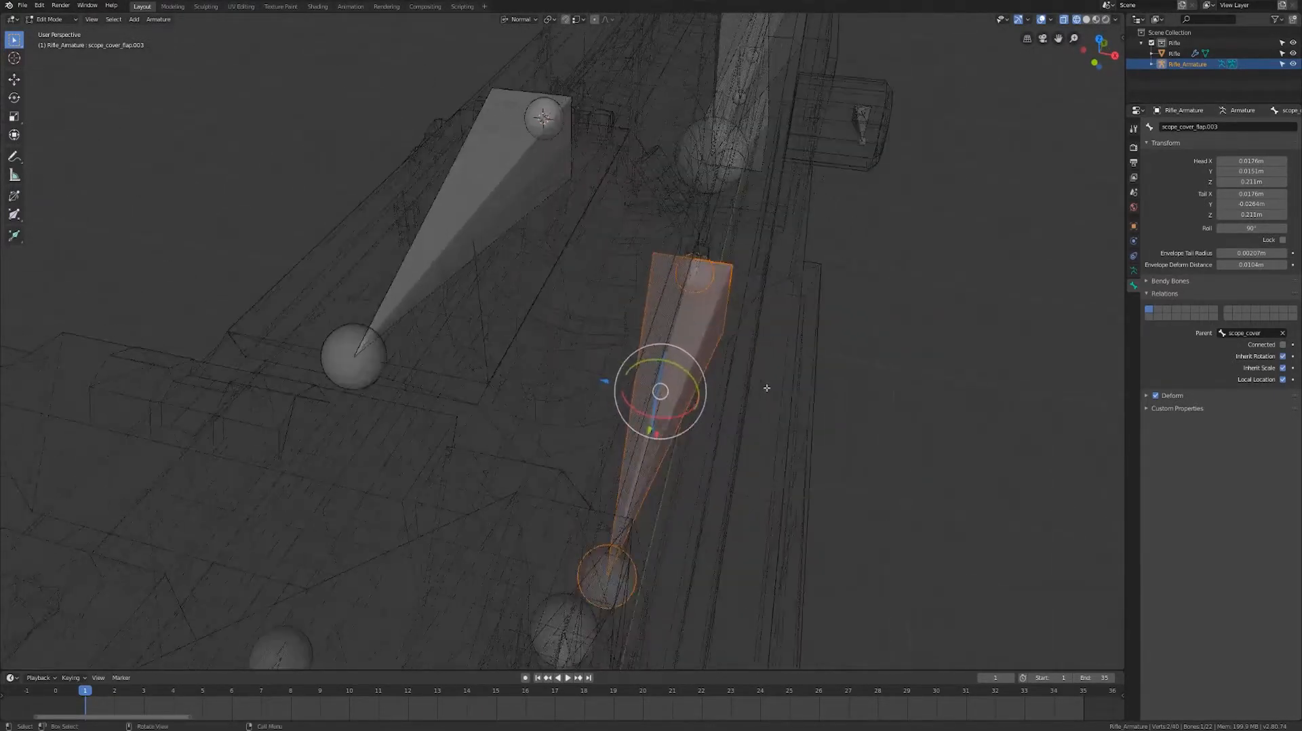
pyautogui.click(1260, 228)
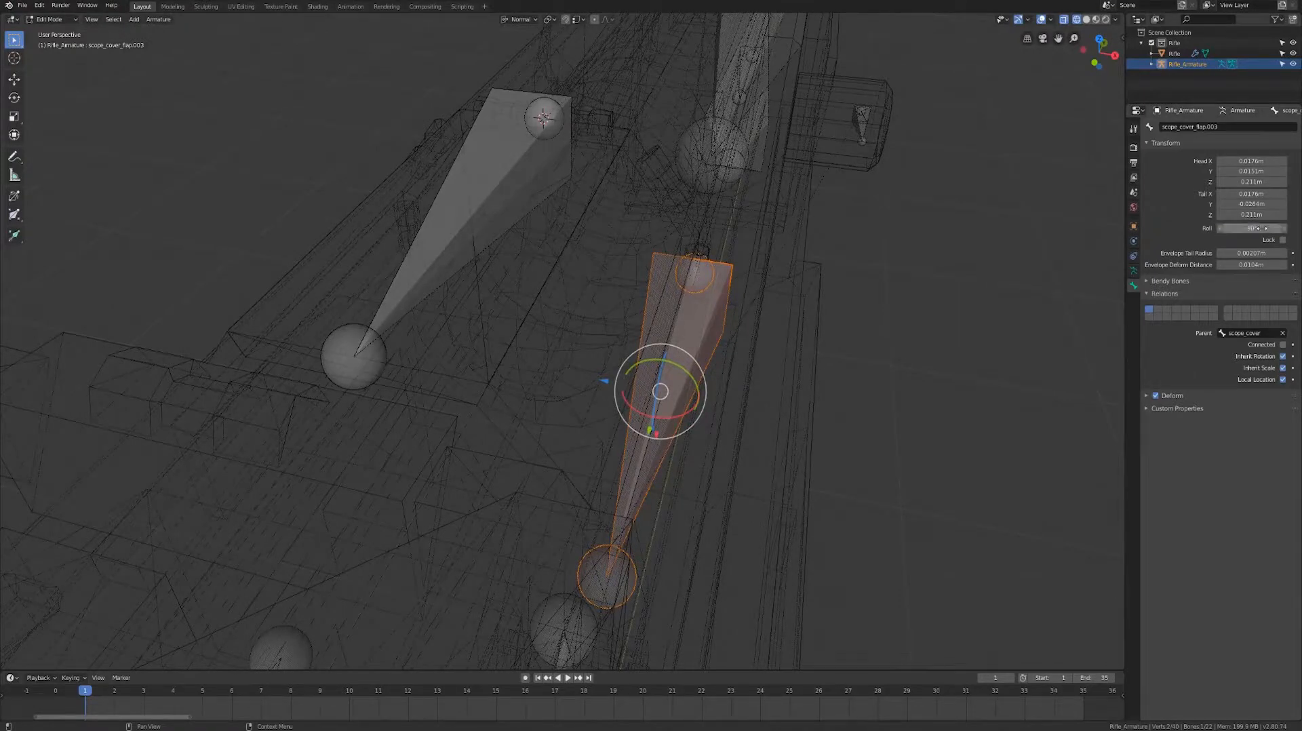
pyautogui.press('Return')
pyautogui.hotkey('alt', 'a')
pyautogui.click(717, 340)
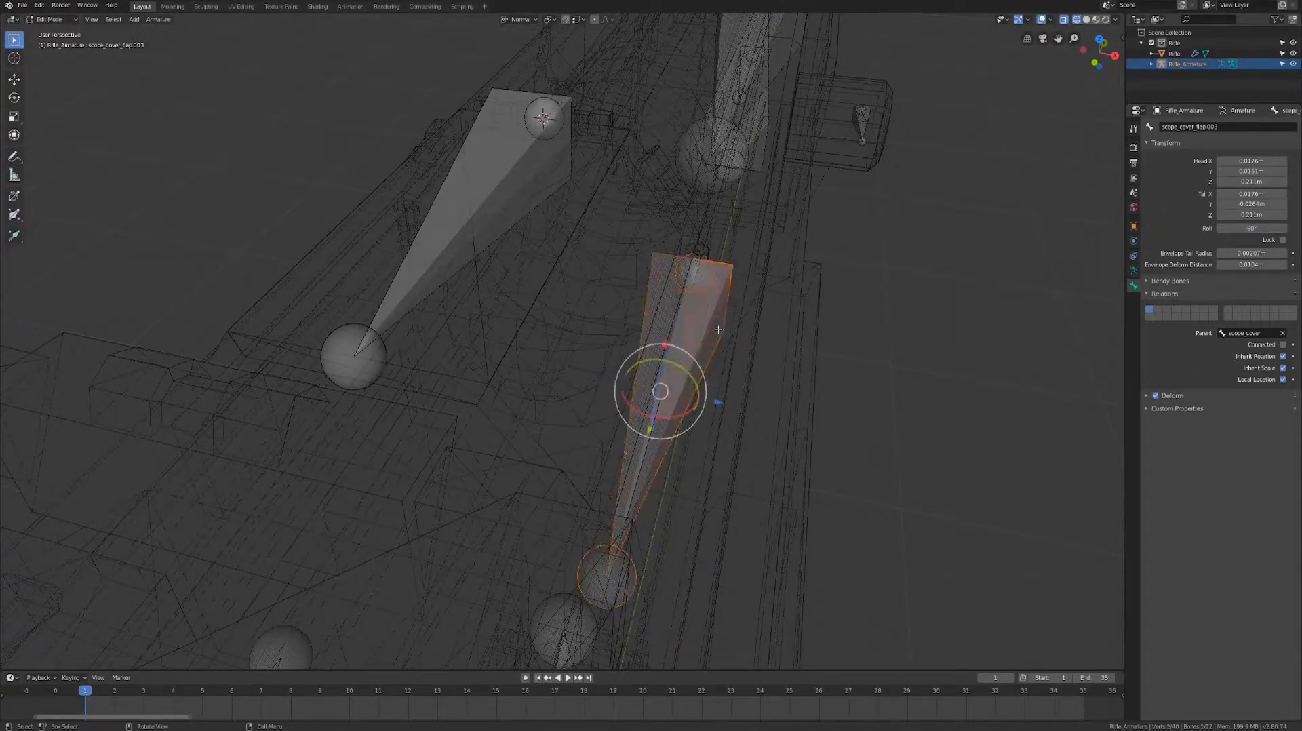
# Duplicate the side flap bone in the front view, moving it about -0.0042 m in X and 0.0102 m in Z to the angled flap hinge.
pyautogui.moveTo(717, 340); pyautogui.dragTo(943, 455, button='middle')
pyautogui.hotkey('shift', 'd')
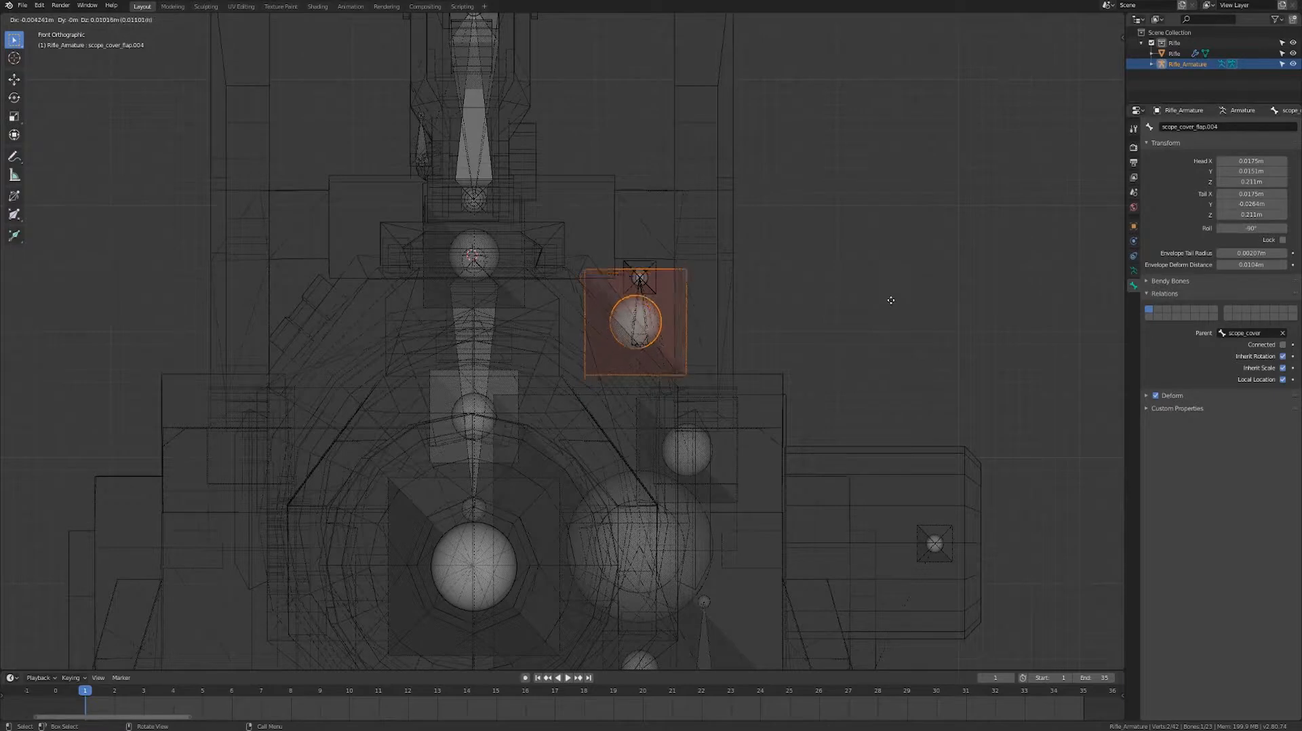
pyautogui.click(886, 302)
pyautogui.scroll(2, 944, 407)
pyautogui.scroll(3, 888, 434)
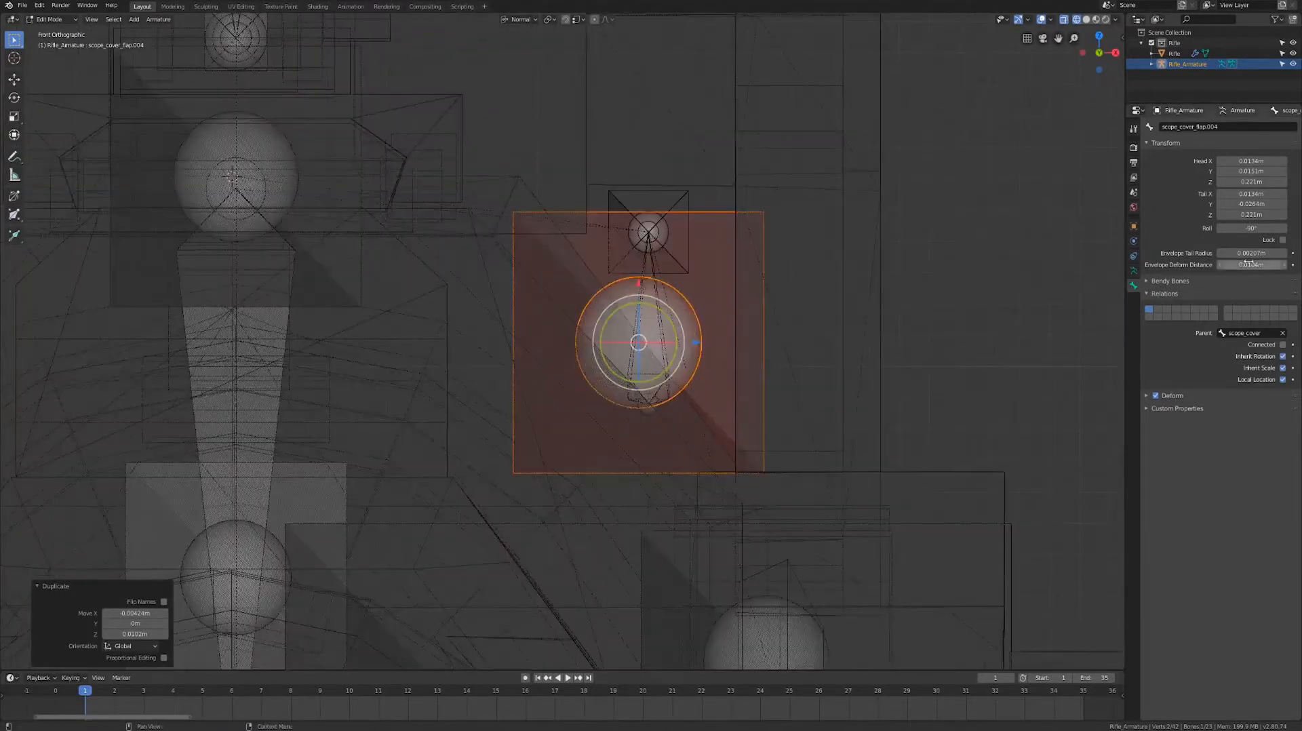
# Adjust the duplicated flap bone's roll to match the slope of the angled flap hinge, setting it to -52°.
pyautogui.moveTo(1251, 227)
pyautogui.mouseDown()
pyautogui.moveTo(1204, 227)
pyautogui.moveTo(1231, 227)
pyautogui.mouseUp()
pyautogui.click(778, 446)
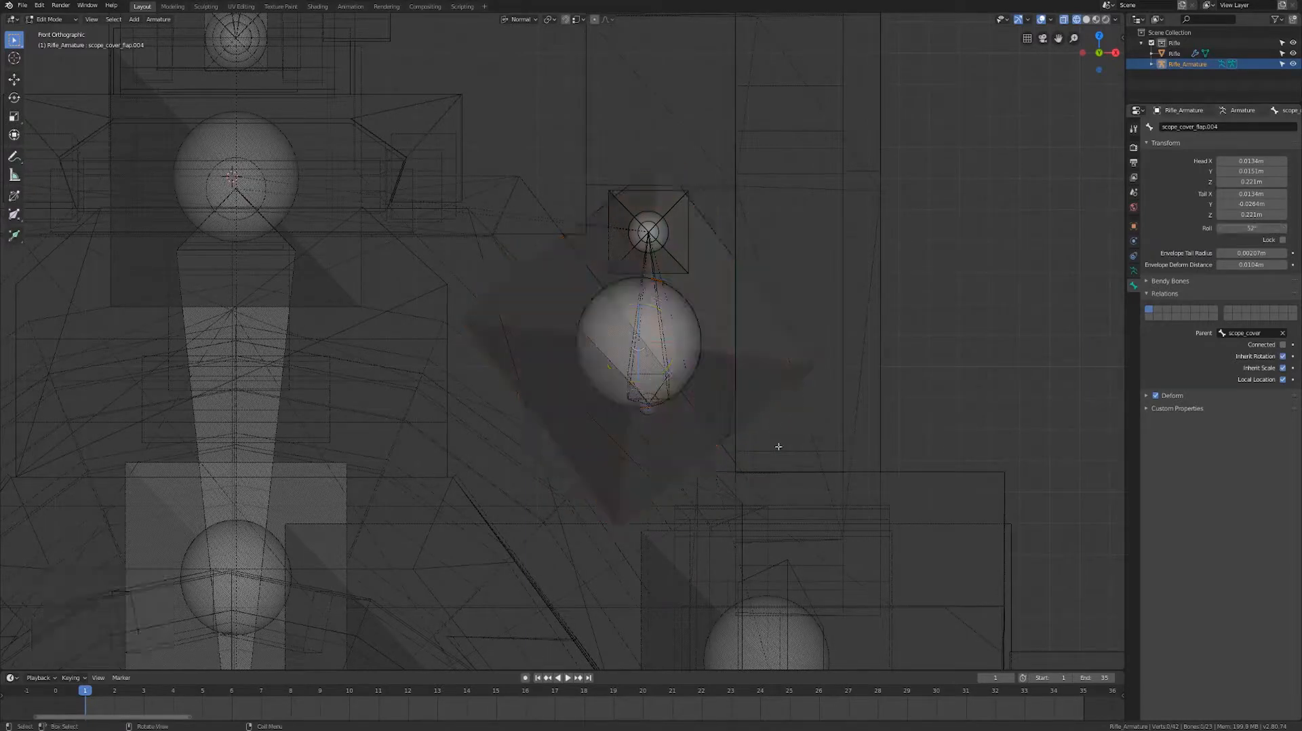
pyautogui.click(795, 329)
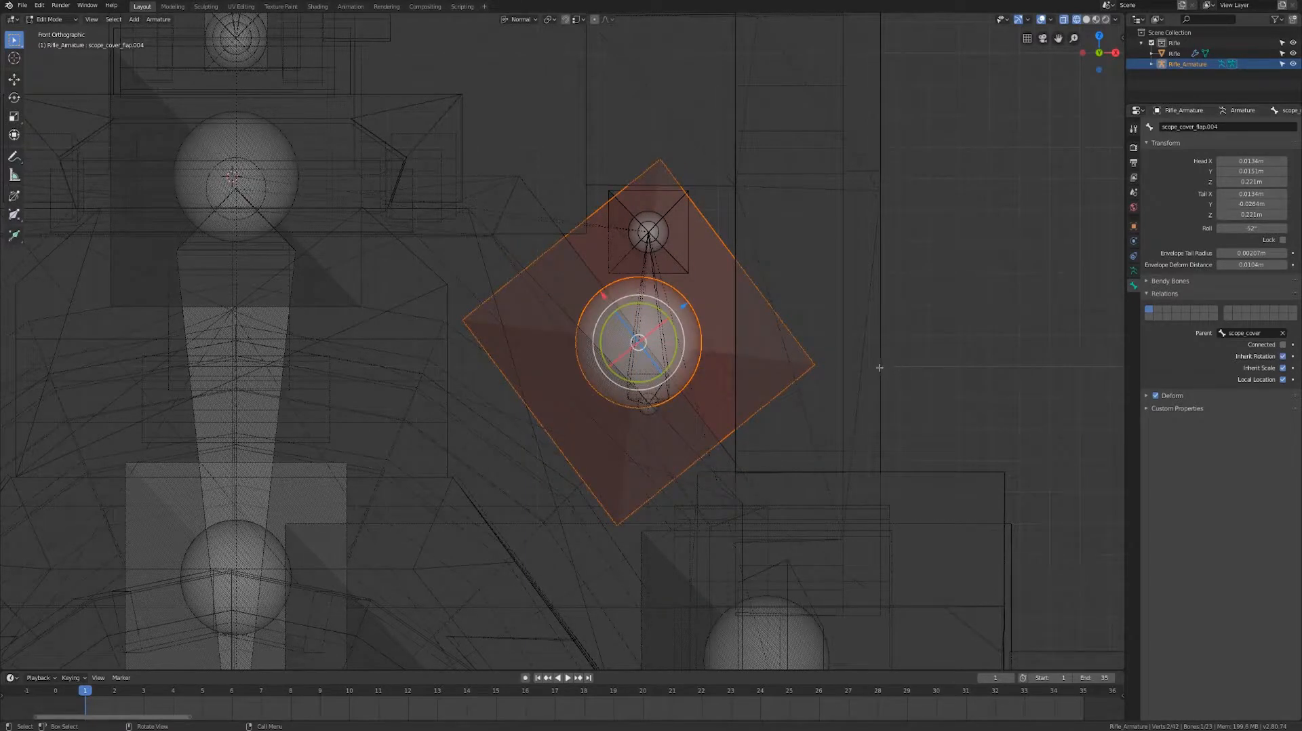
pyautogui.scroll(1, 879, 367)
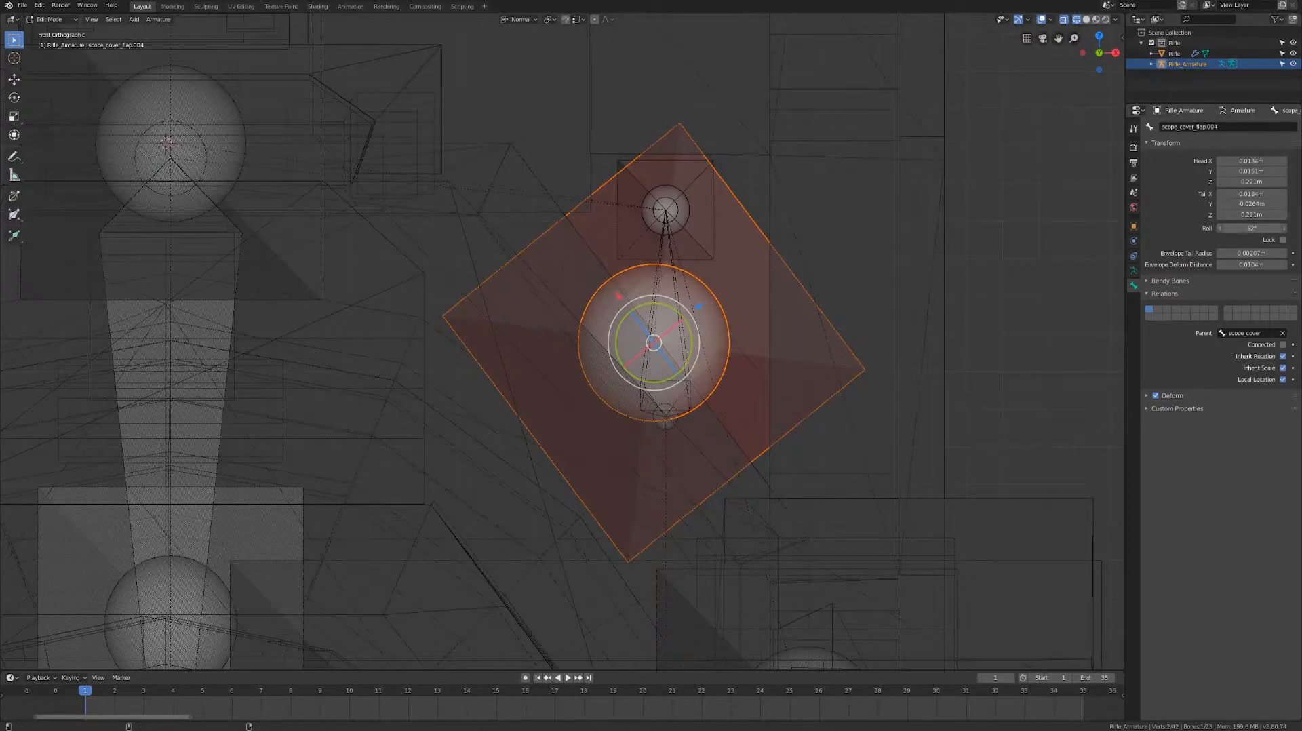
pyautogui.scroll(8, 741, 368)
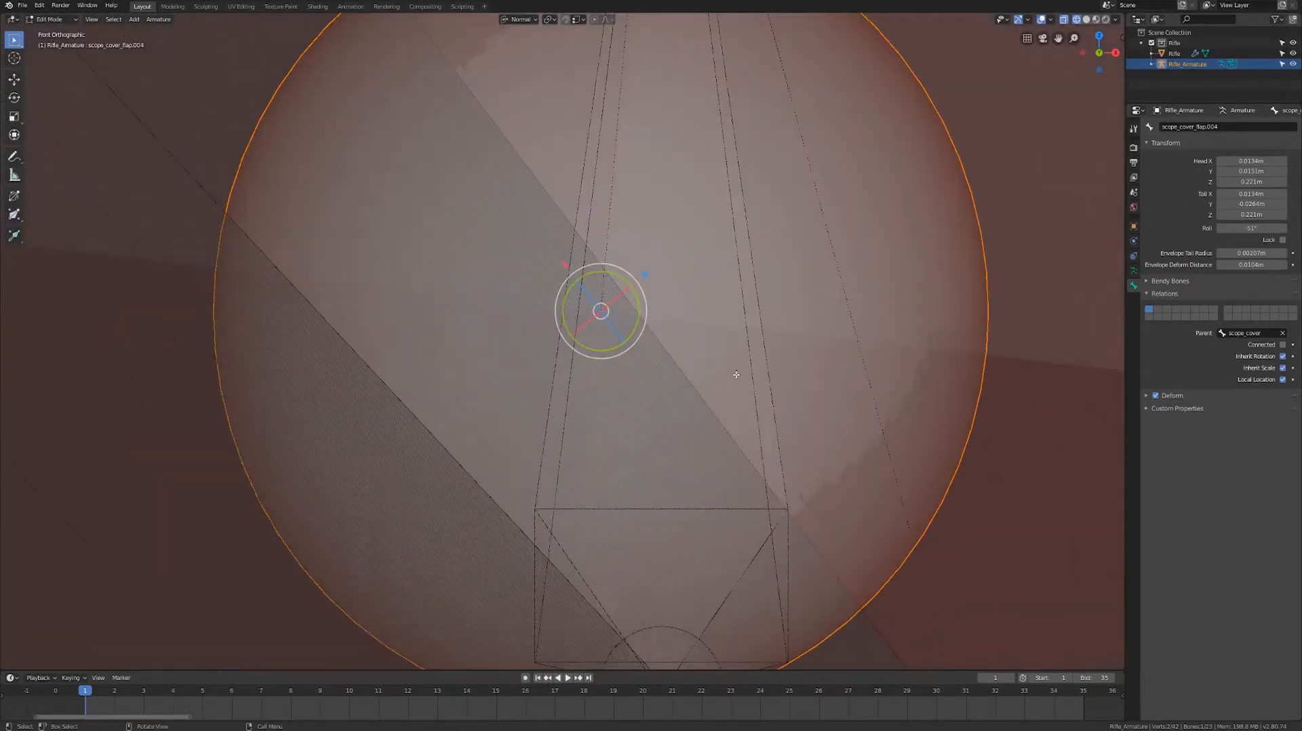
pyautogui.scroll(-6, 736, 374)
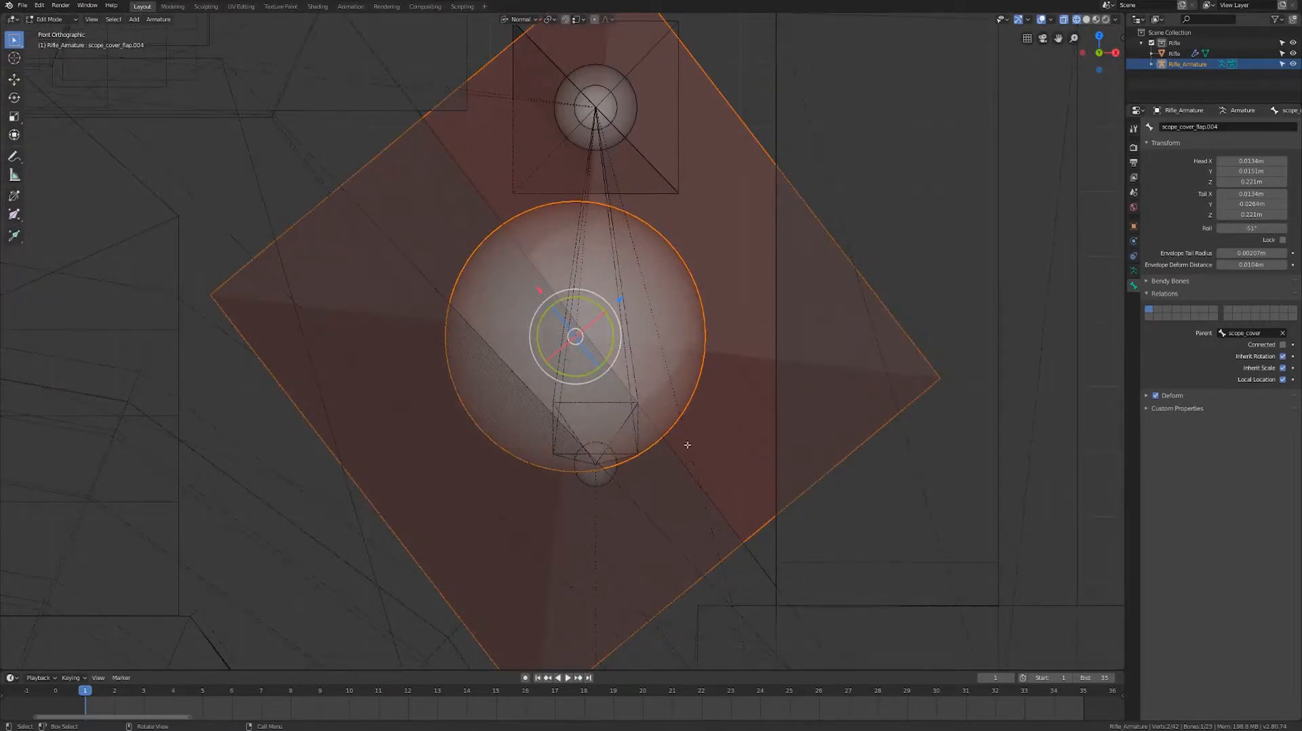
pyautogui.scroll(-4, 680, 509)
pyautogui.scroll(3, 678, 510)
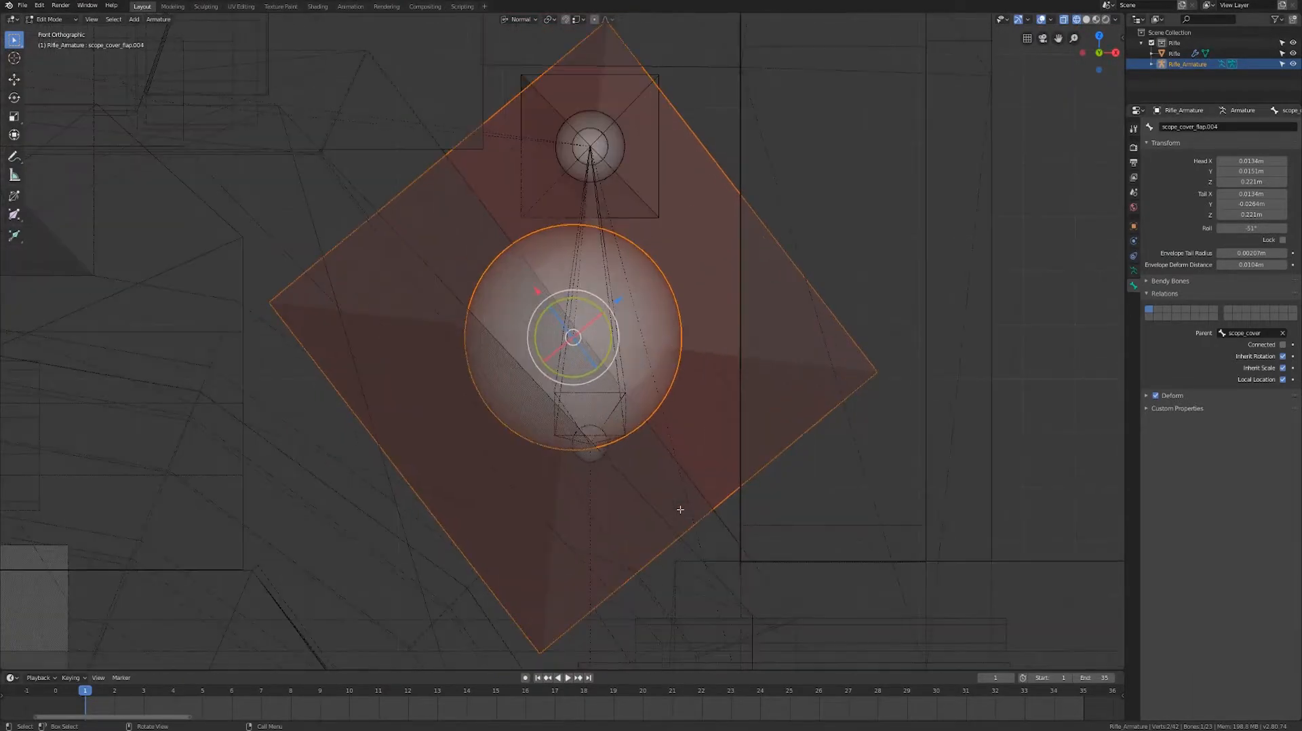
pyautogui.click(1255, 229)
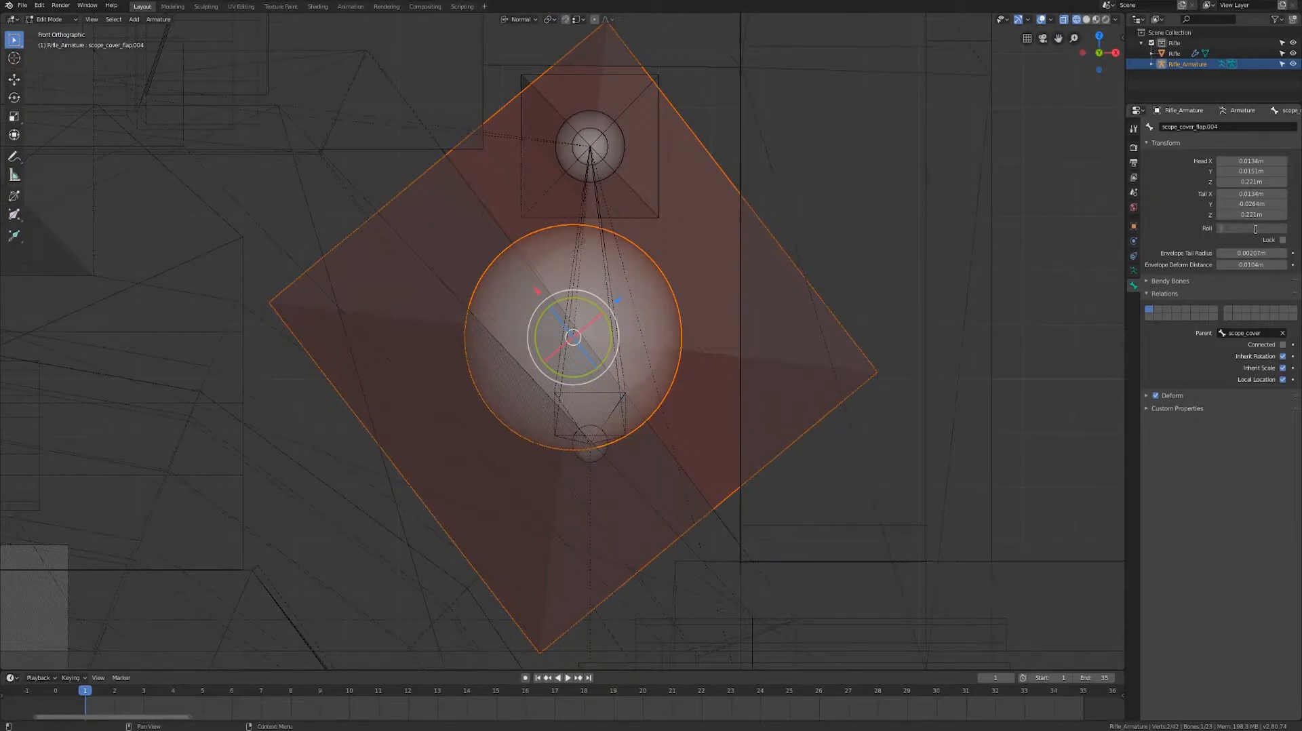
pyautogui.press('Return')
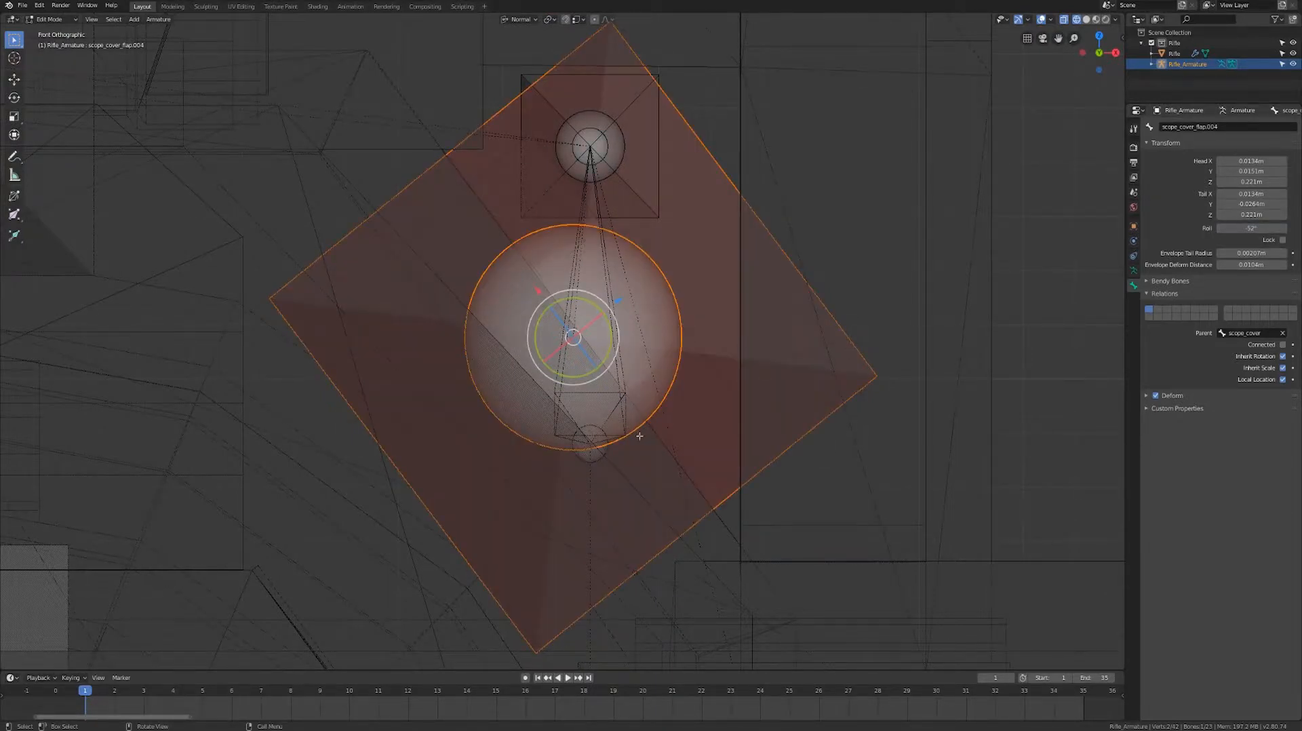
# Check the angled flap bone's placement against its hinge in perspective and in views aligned to the bone's own axes.
pyautogui.scroll(-4, 639, 435)
pyautogui.moveTo(639, 436); pyautogui.dragTo(762, 357, button='middle')
pyautogui.scroll(3, 762, 356)
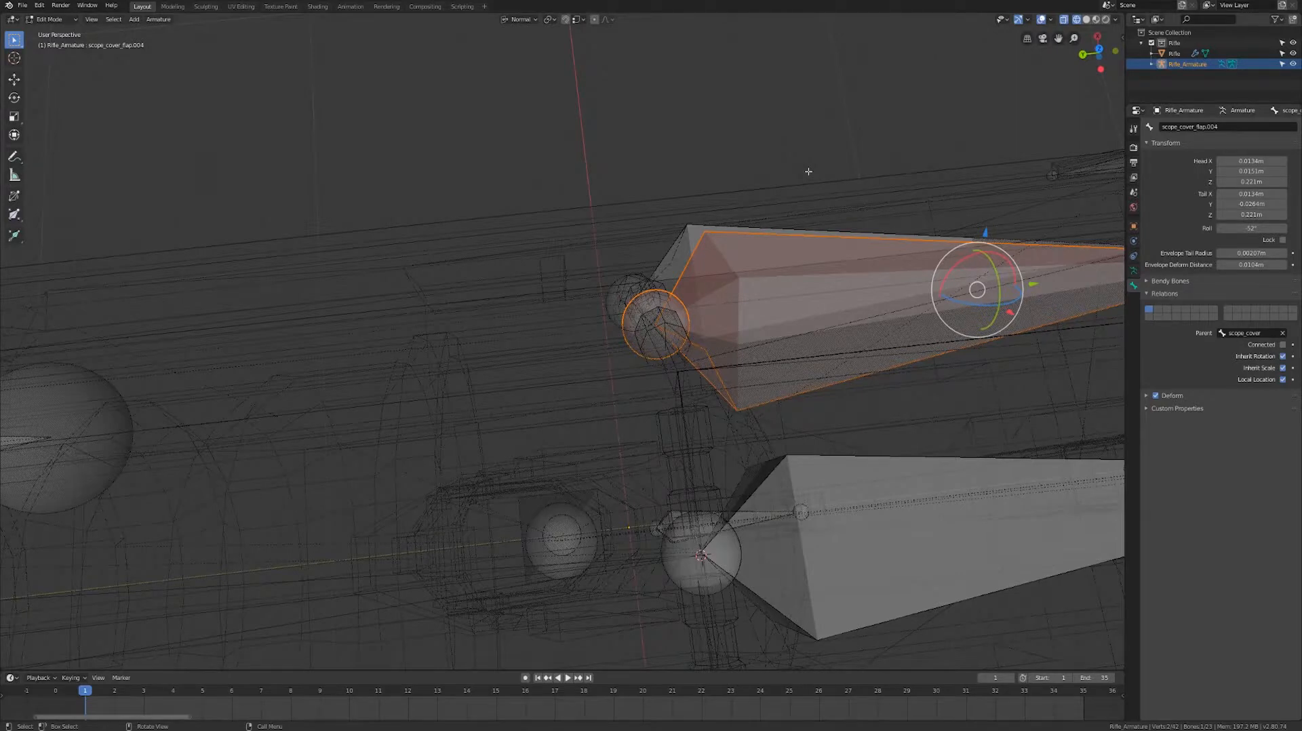
pyautogui.moveTo(825, 362); pyautogui.dragTo(827, 300, button='middle')
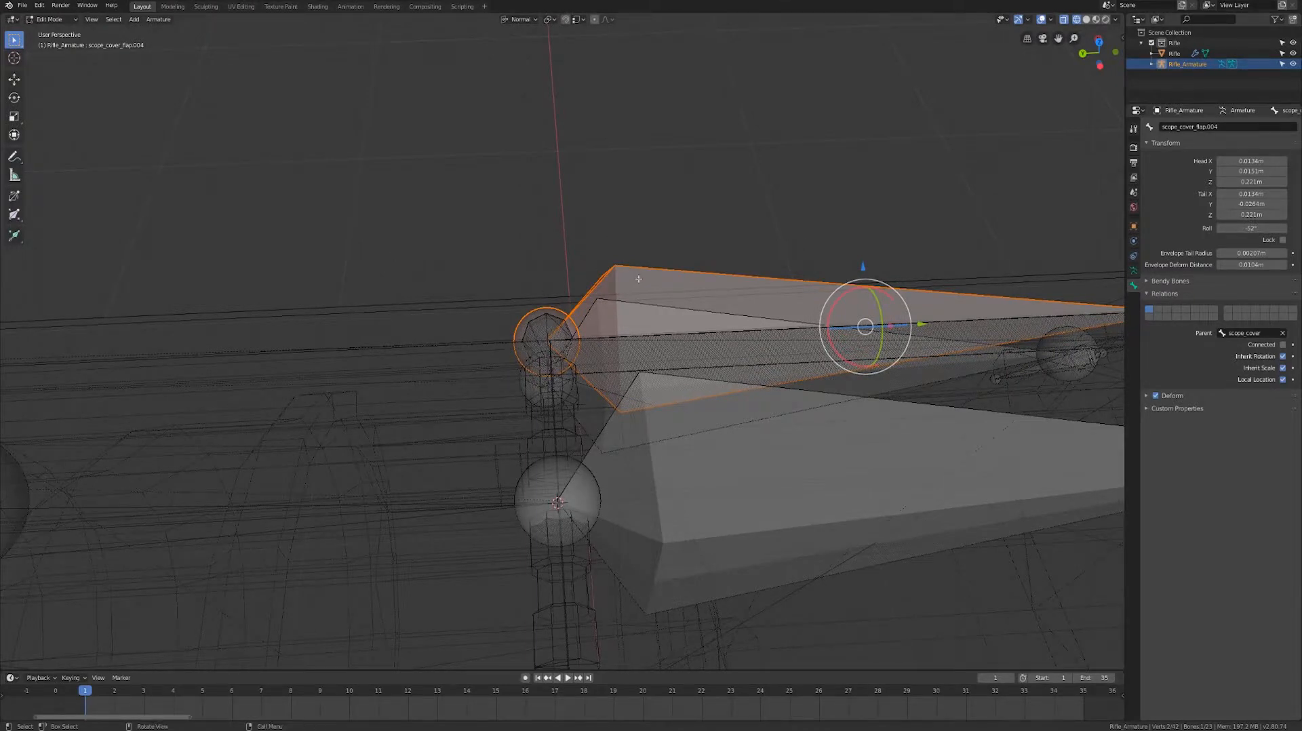
pyautogui.press('shift+KP_7')
pyautogui.press('shift+KP_1')
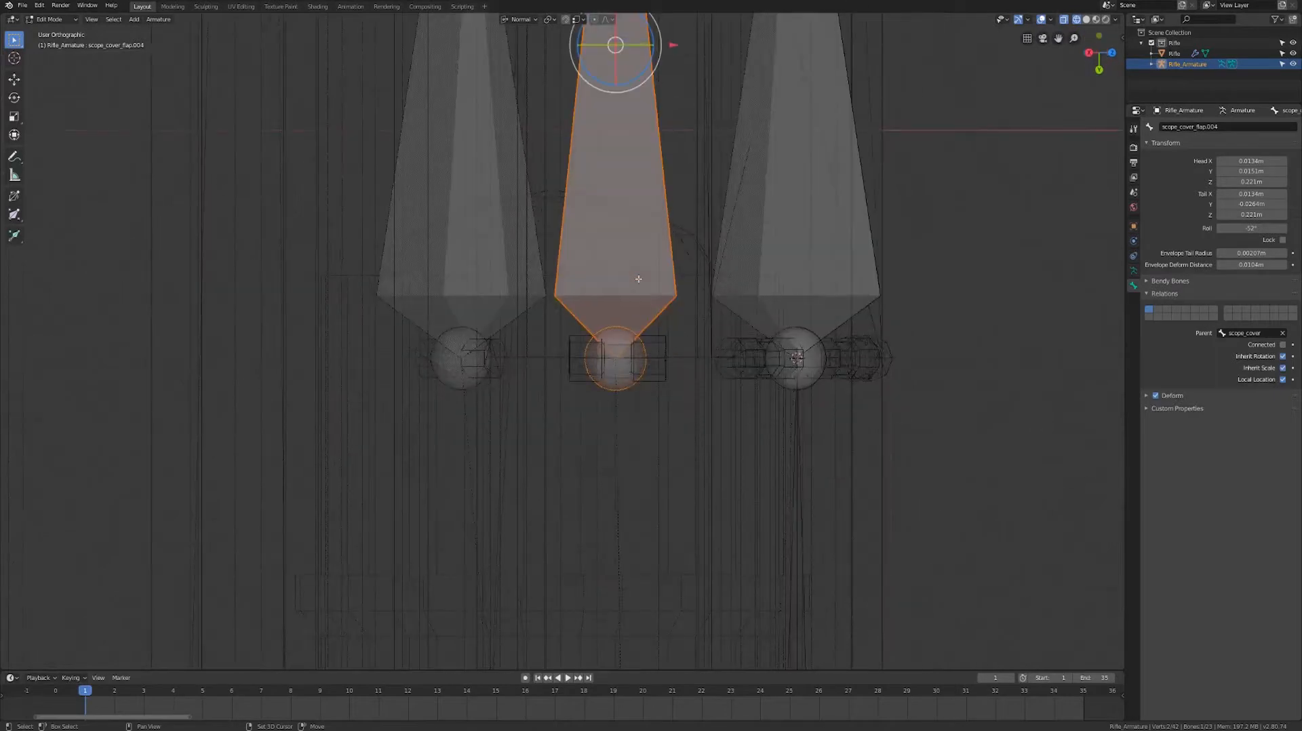
pyautogui.press('shift+KP_3')
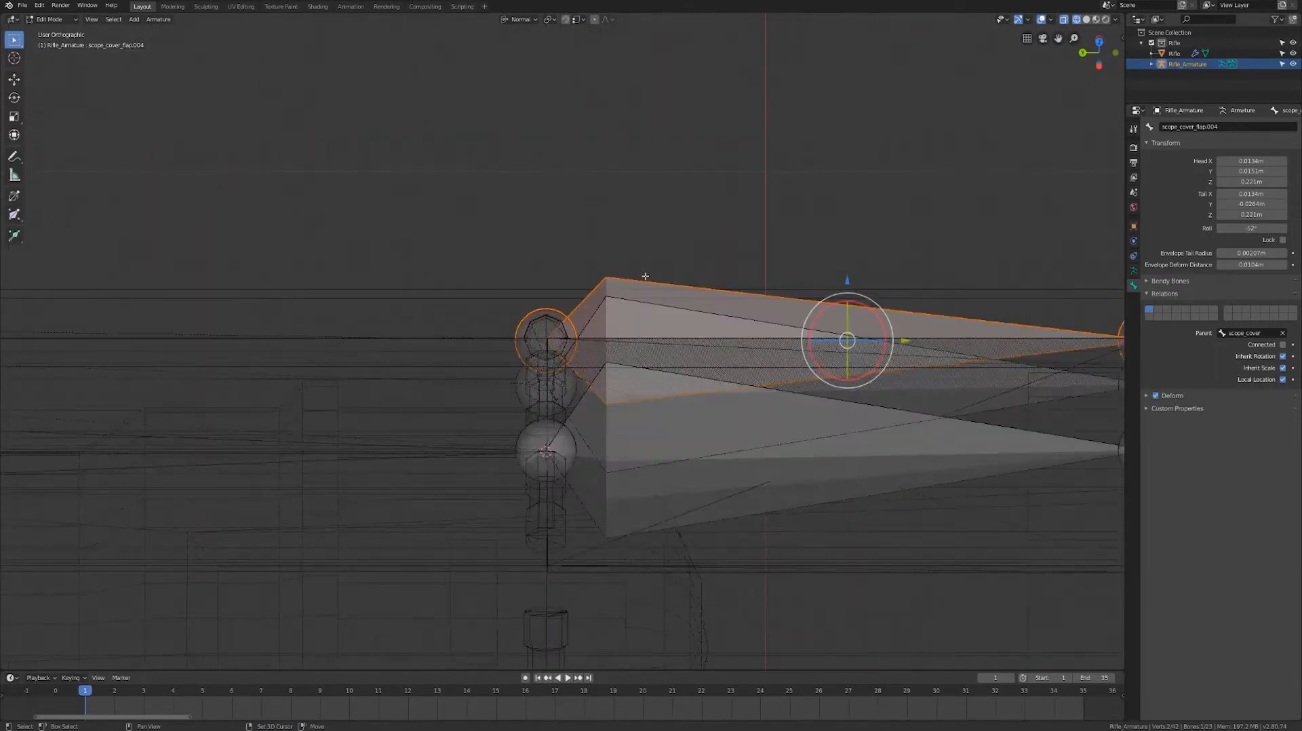
pyautogui.press('shift+KP_7')
pyautogui.press('shift+KP_1')
pyautogui.press('shift+KP_3')
pyautogui.press('shift+KP_1')
pyautogui.press('shift+KP_7')
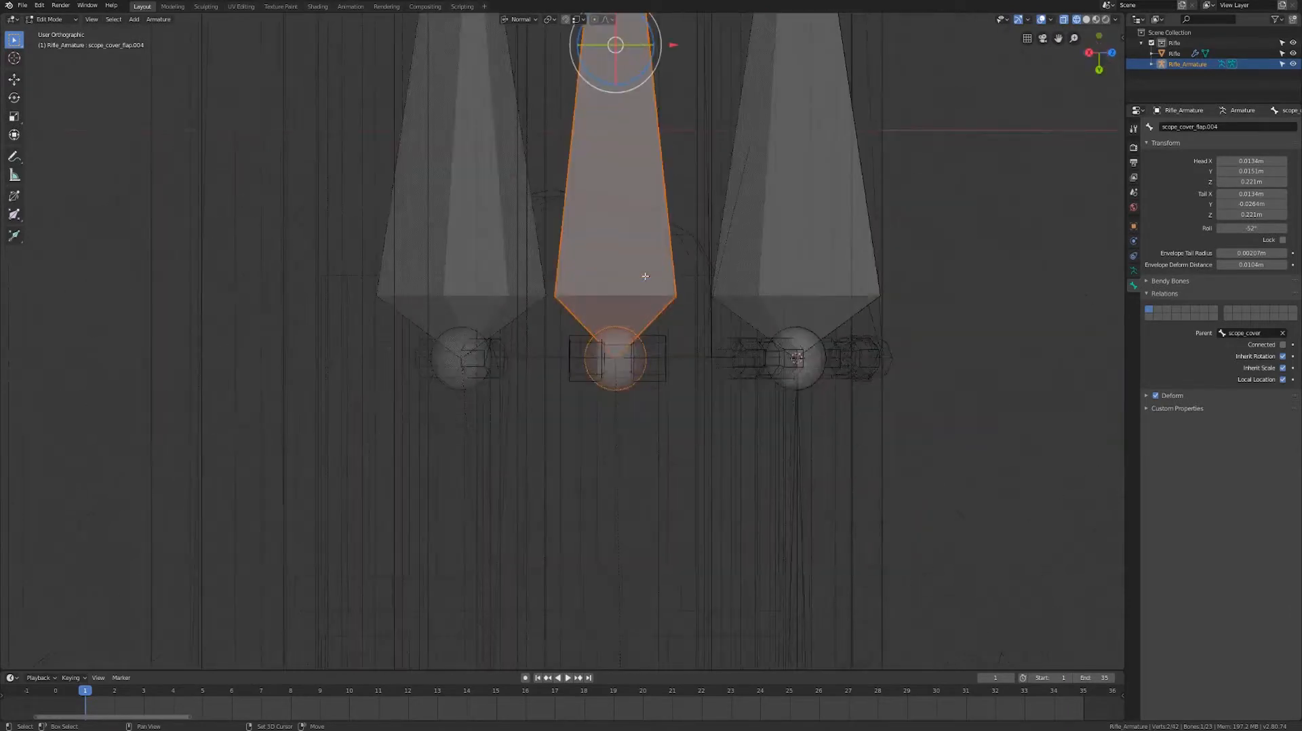
# In the bone-aligned view, shift the angled flap bone about 0.0001 m along its local X axis to centre its head on the hinge.
pyautogui.scroll(-1, 723, 354)
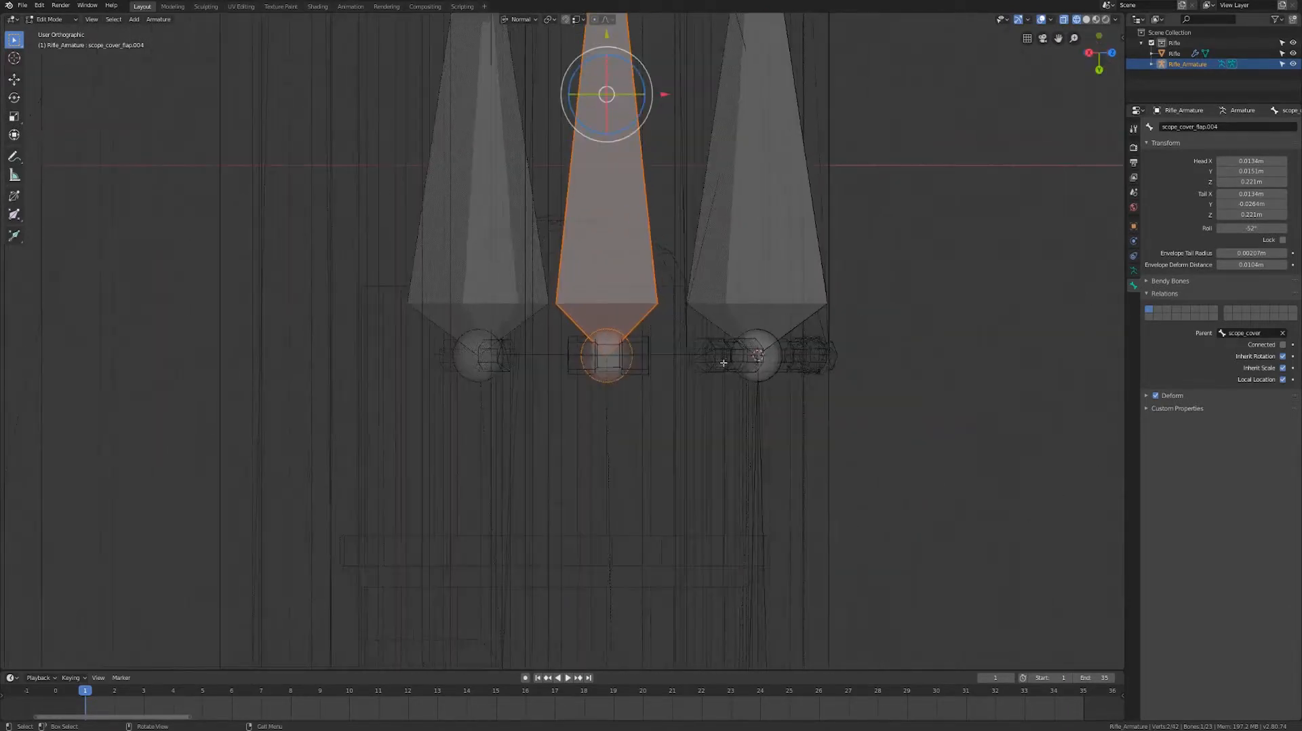
pyautogui.scroll(4, 724, 363)
pyautogui.keyDown('shift'); pyautogui.moveTo(819, 420); pyautogui.dragTo(746, 407, button='middle'); pyautogui.keyUp('shift')
pyautogui.scroll(4, 746, 408)
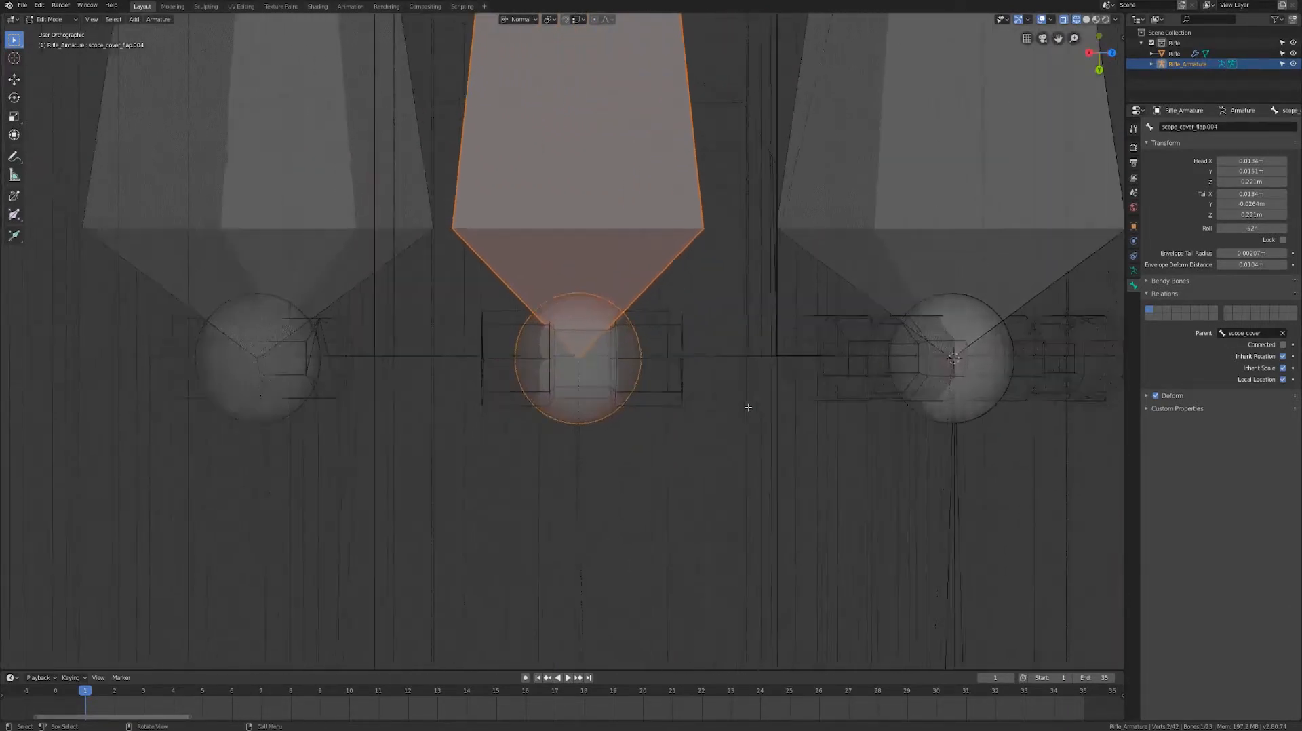
pyautogui.scroll(-5, 746, 408)
pyautogui.keyDown('shift'); pyautogui.moveTo(734, 237); pyautogui.dragTo(715, 426, button='middle'); pyautogui.keyUp('shift')
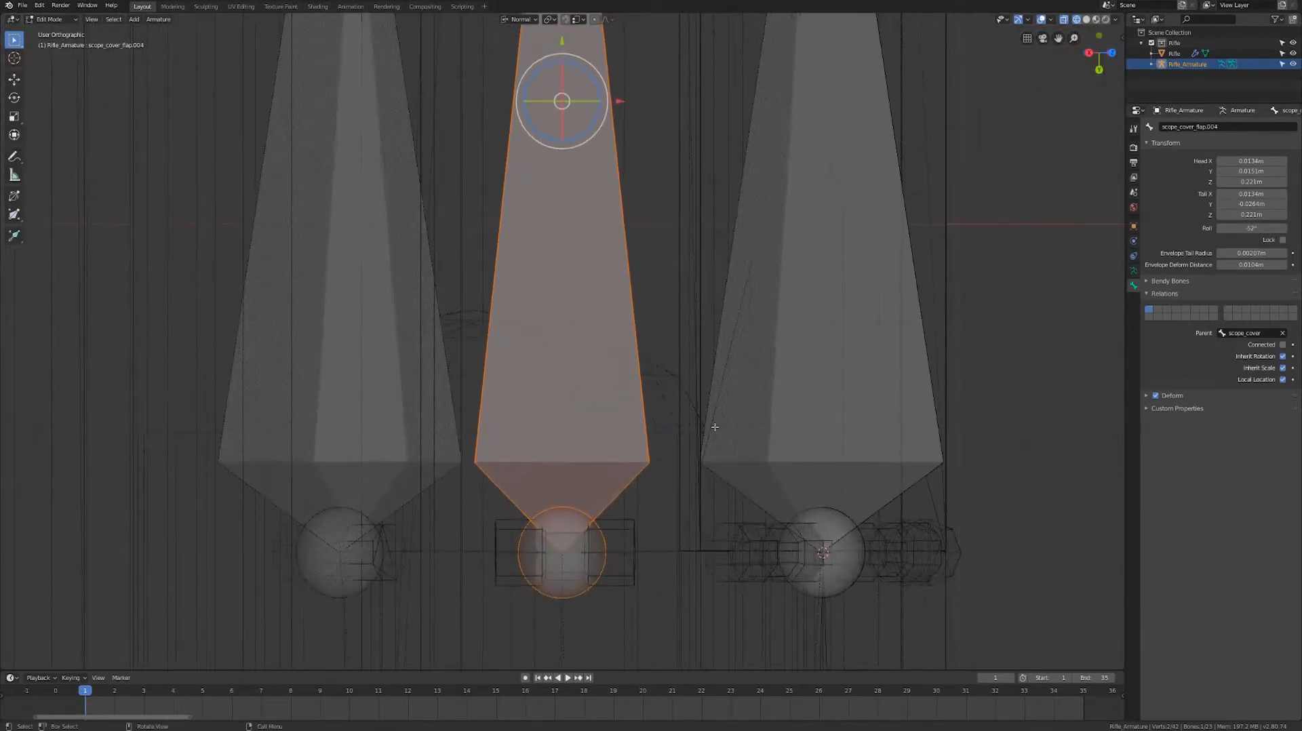
pyautogui.moveTo(708, 490)
pyautogui.keyDown('shift'); pyautogui.mouseDown(button='middle')
pyautogui.moveTo(709, 362)
pyautogui.moveTo(698, 474)
pyautogui.mouseUp(button='middle'); pyautogui.keyUp('shift')
pyautogui.scroll(3, 697, 488)
pyautogui.scroll(-5, 697, 488)
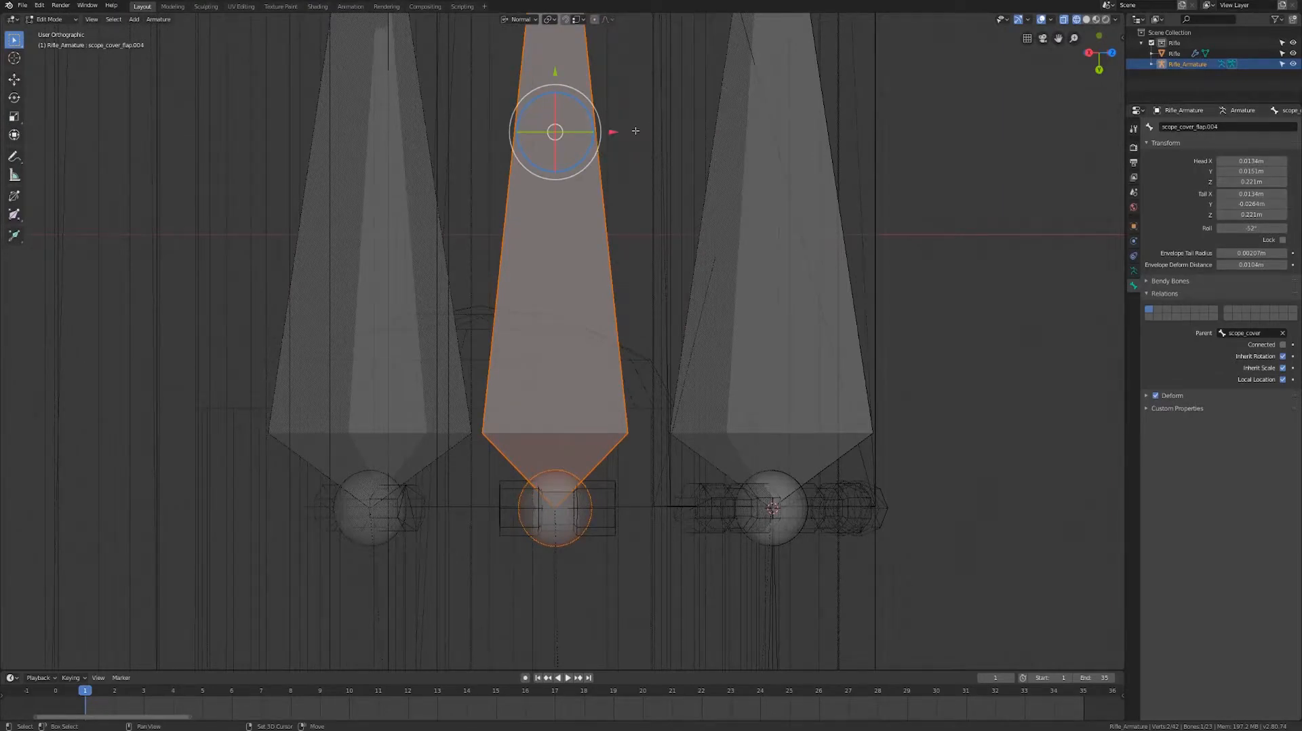
pyautogui.moveTo(614, 132); pyautogui.dragTo(613, 130)
pyautogui.scroll(-4, 753, 497)
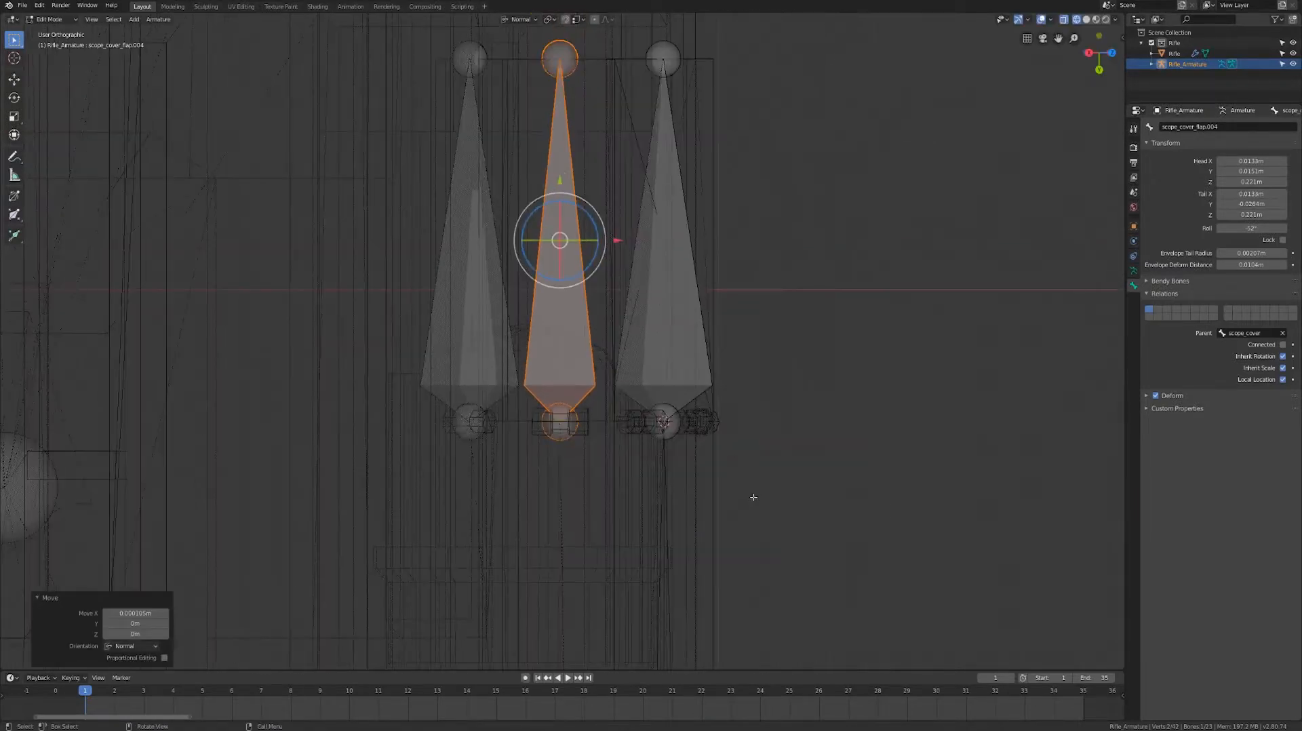
# Examine the angled flap bone's head and tilt against the hinge pin in perspective and in the bone-aligned side view.
pyautogui.press('KP_1')
pyautogui.moveTo(832, 408); pyautogui.dragTo(820, 429, button='middle')
pyautogui.scroll(3, 820, 432)
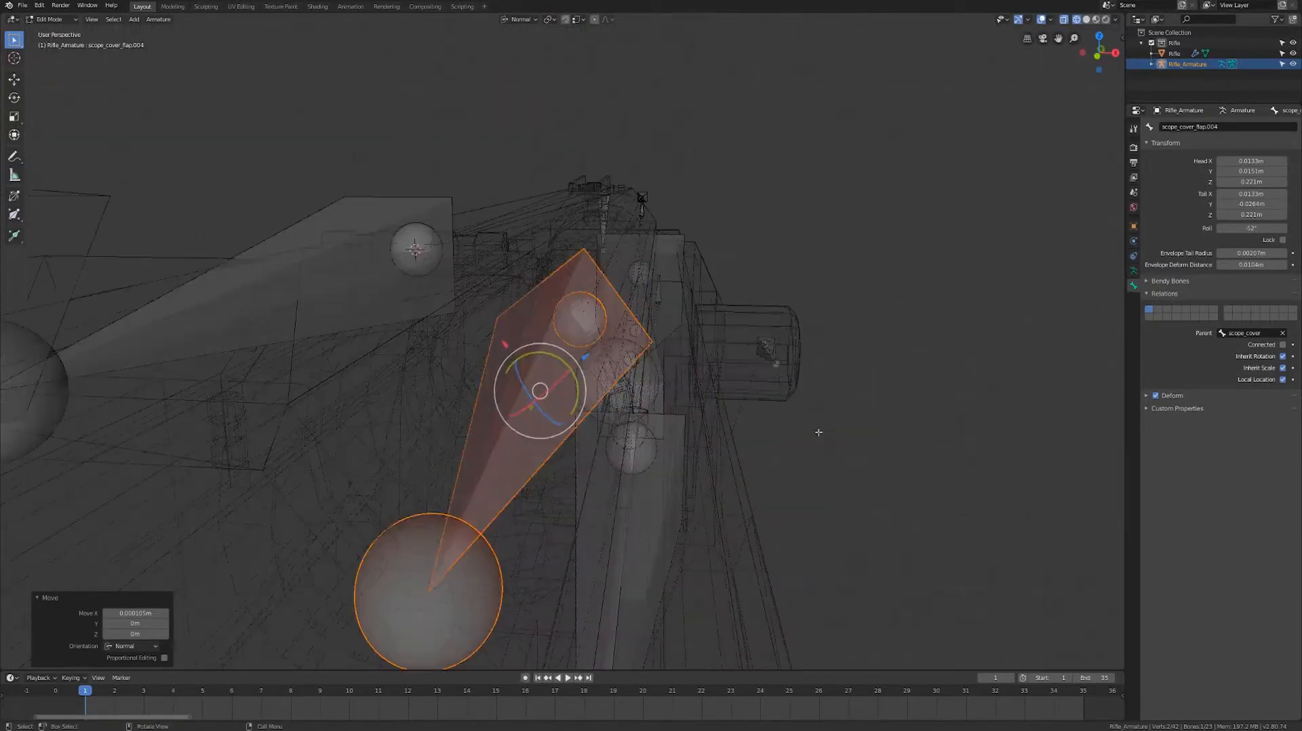
pyautogui.moveTo(586, 408); pyautogui.dragTo(447, 293, button='middle')
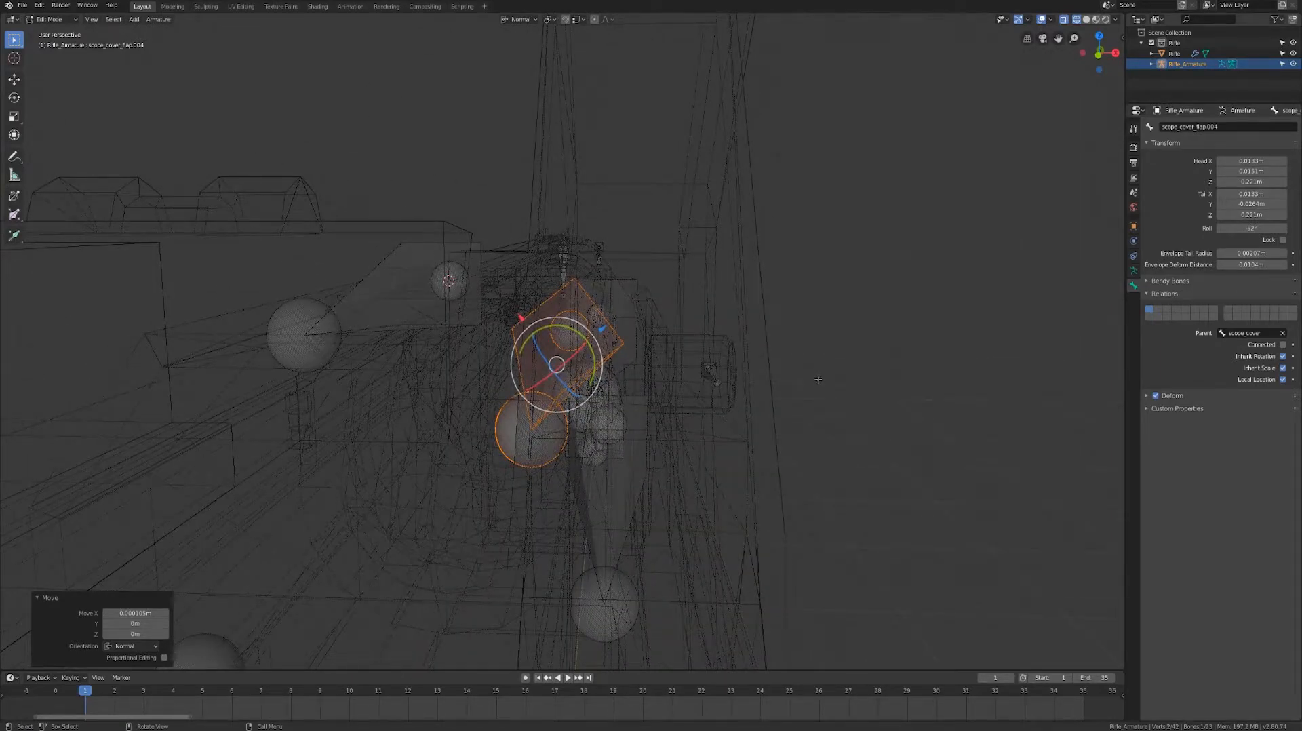
pyautogui.press('shift+KP_1')
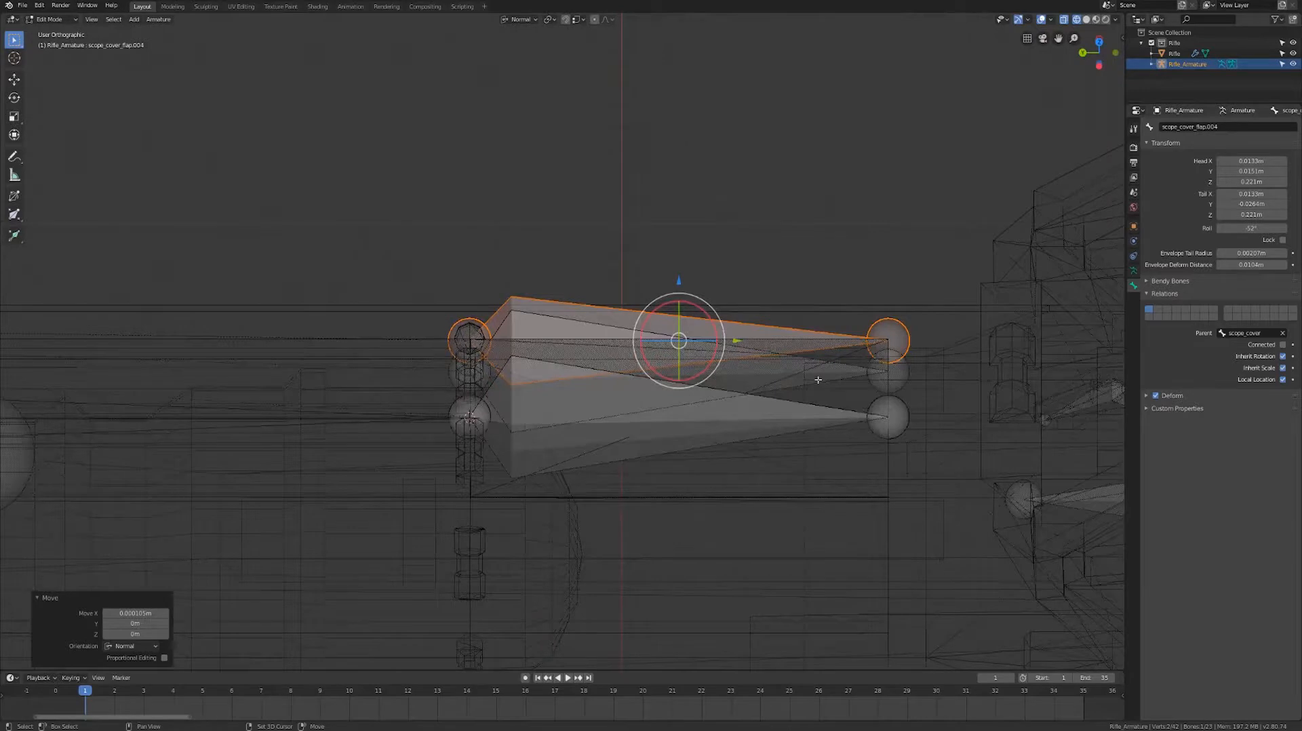
pyautogui.scroll(5, 744, 433)
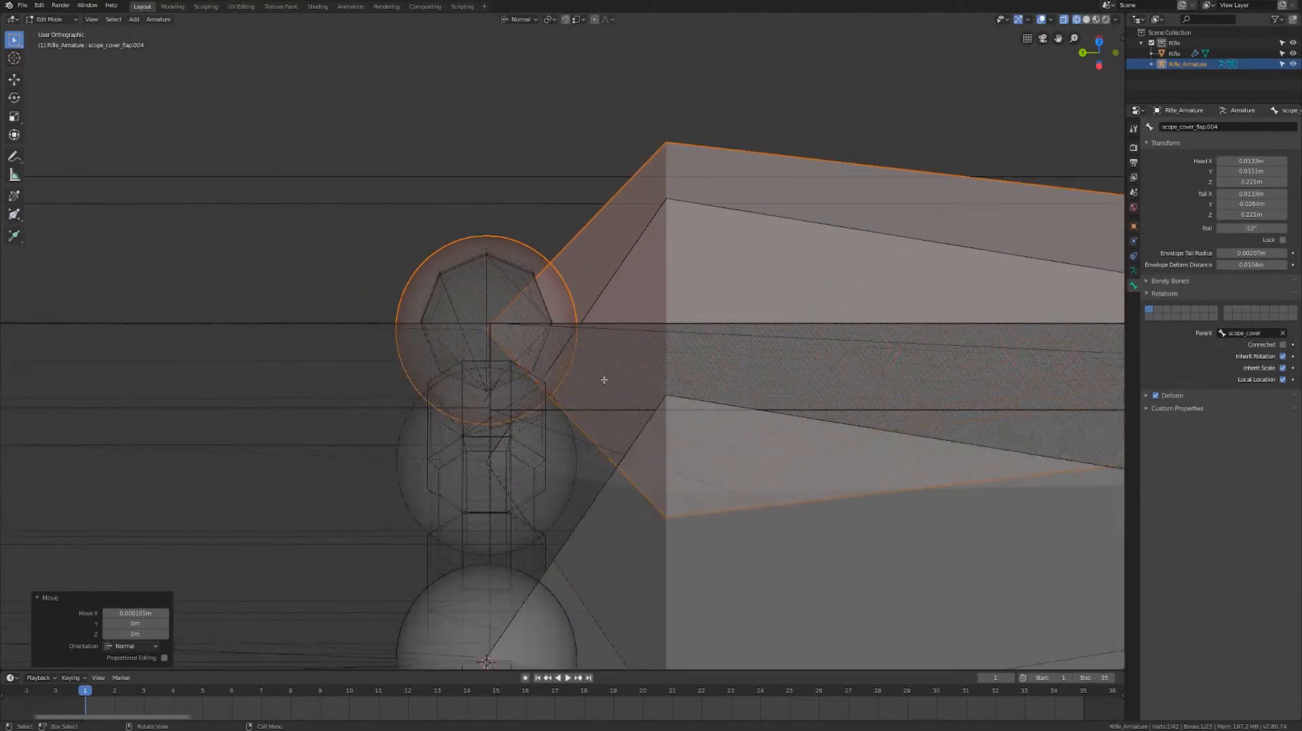
pyautogui.scroll(-5, 817, 244)
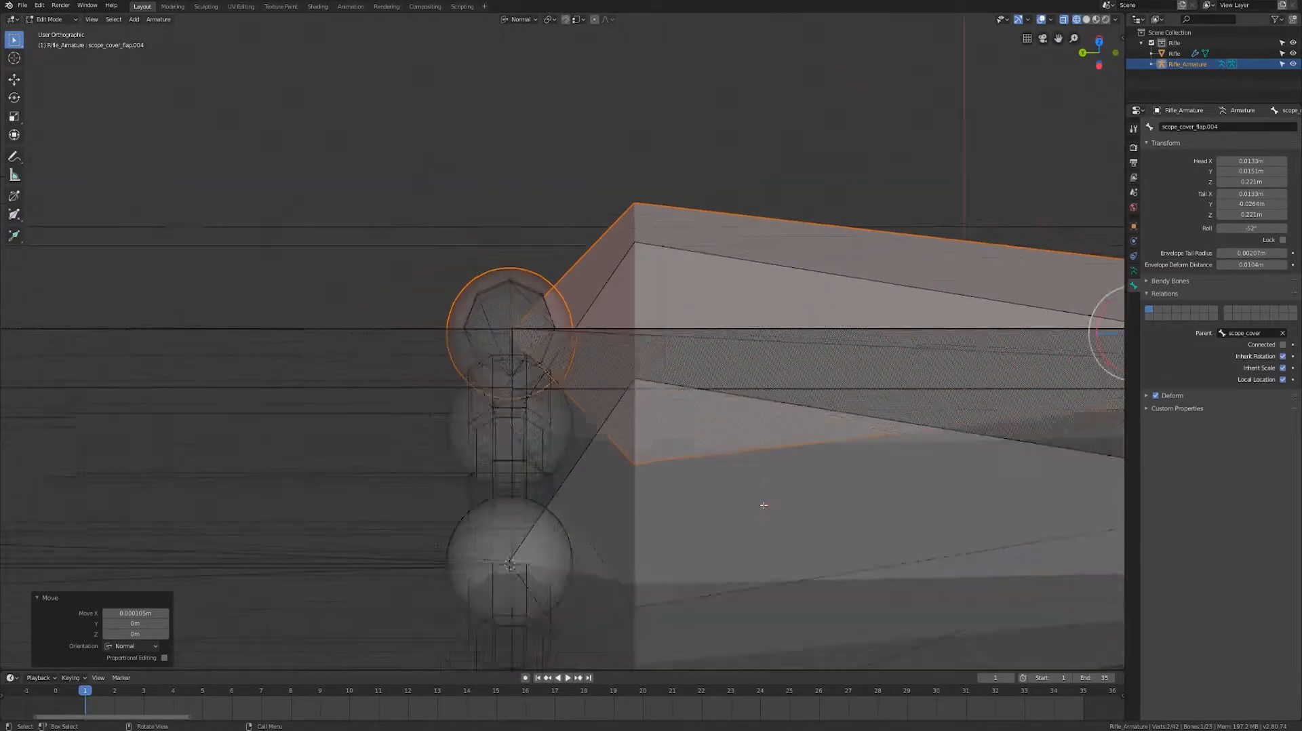
pyautogui.scroll(3, 1002, 448)
pyautogui.scroll(4, 730, 419)
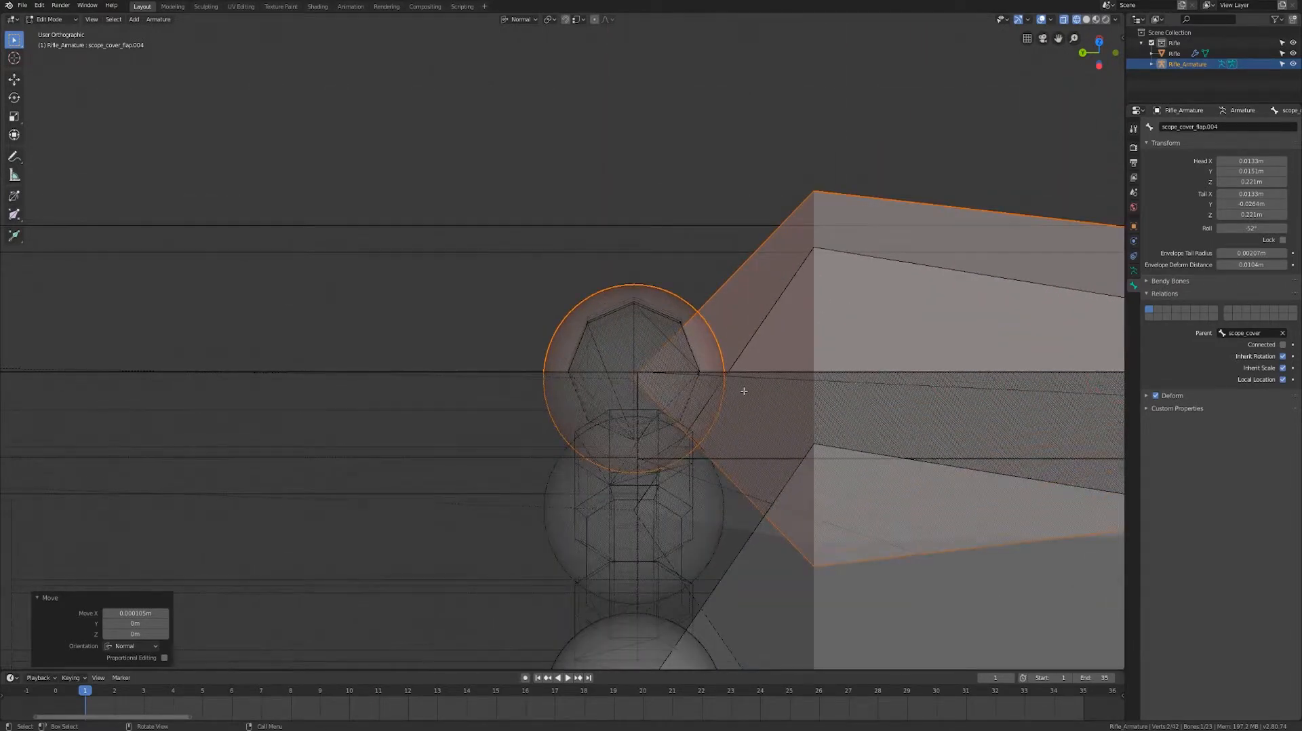
pyautogui.moveTo(743, 389); pyautogui.dragTo(743, 389, button='middle')
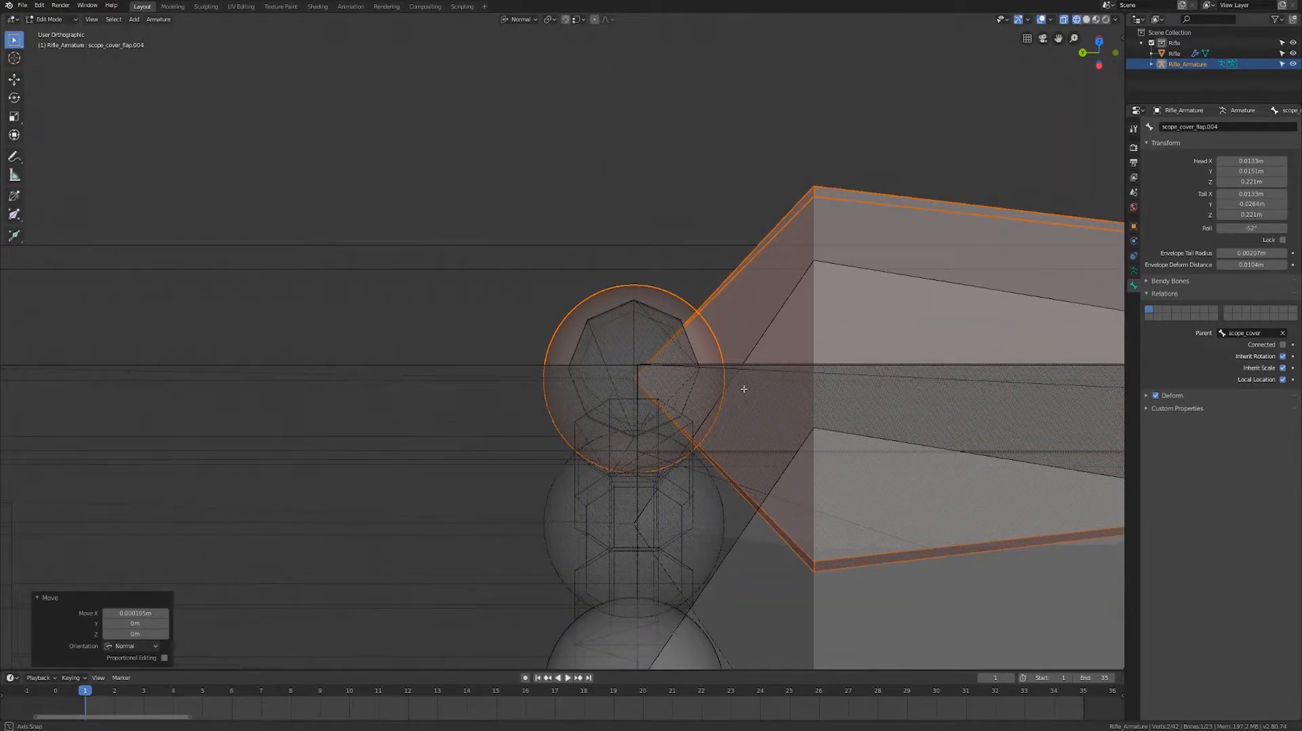
# Set the angled flap bone's roll to -53° and check its alignment with the hinge.
pyautogui.click(1253, 229)
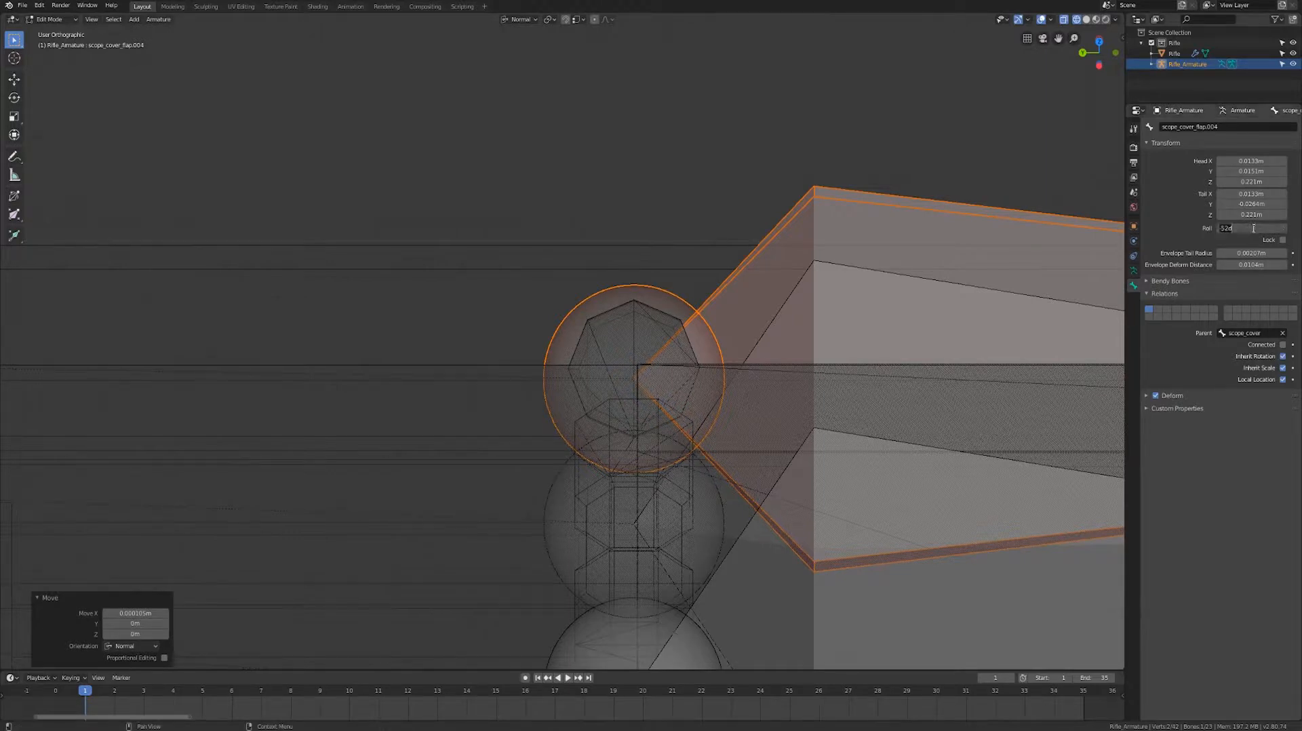
pyautogui.press('BackSpace')
pyautogui.write('-53')
pyautogui.press('Return')
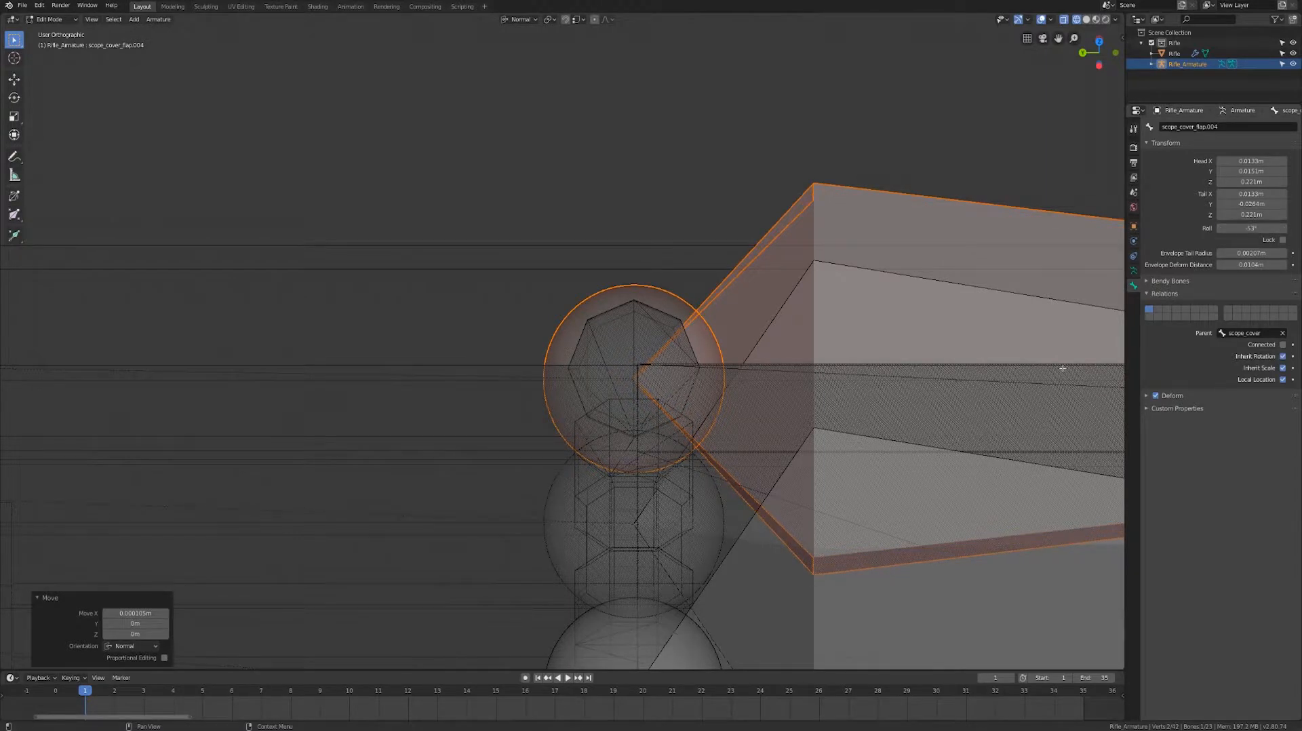
pyautogui.moveTo(950, 421); pyautogui.dragTo(950, 424, button='middle')
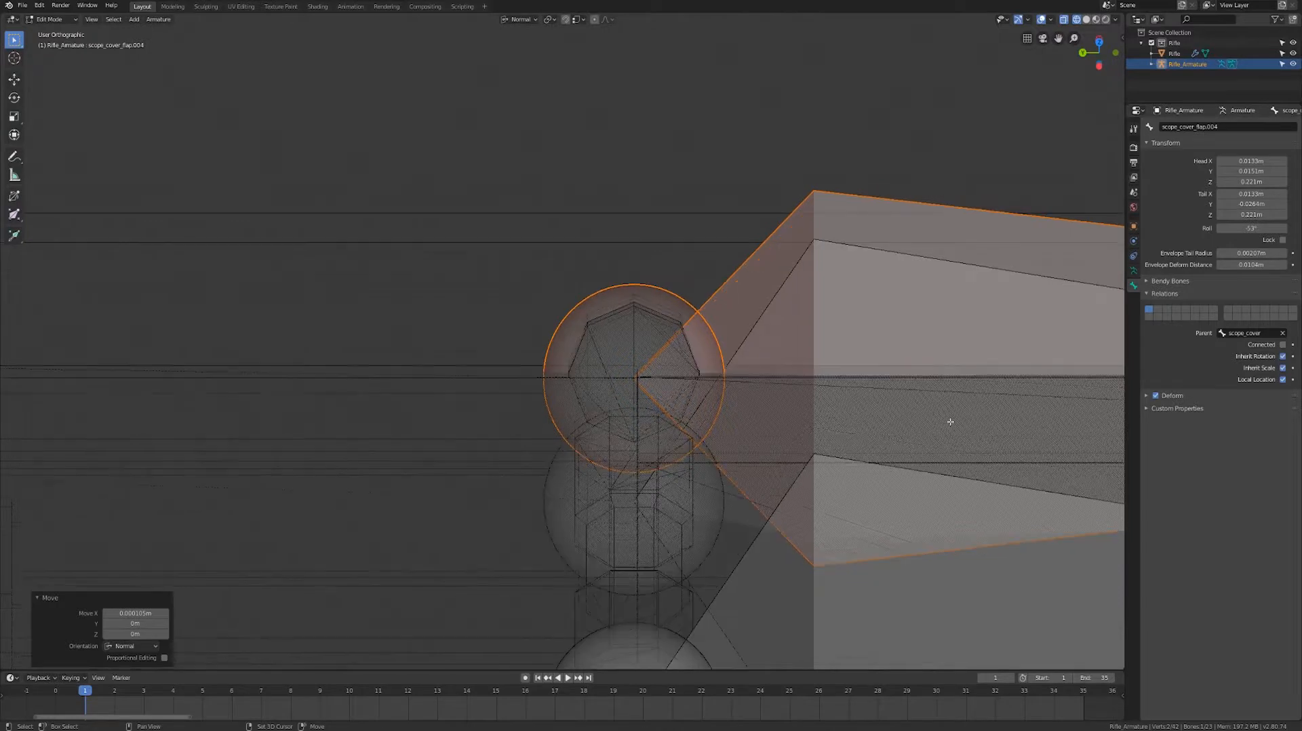
# Set the angled flap bone's roll to -51° and check its alignment with the hinge.
pyautogui.click(1254, 228)
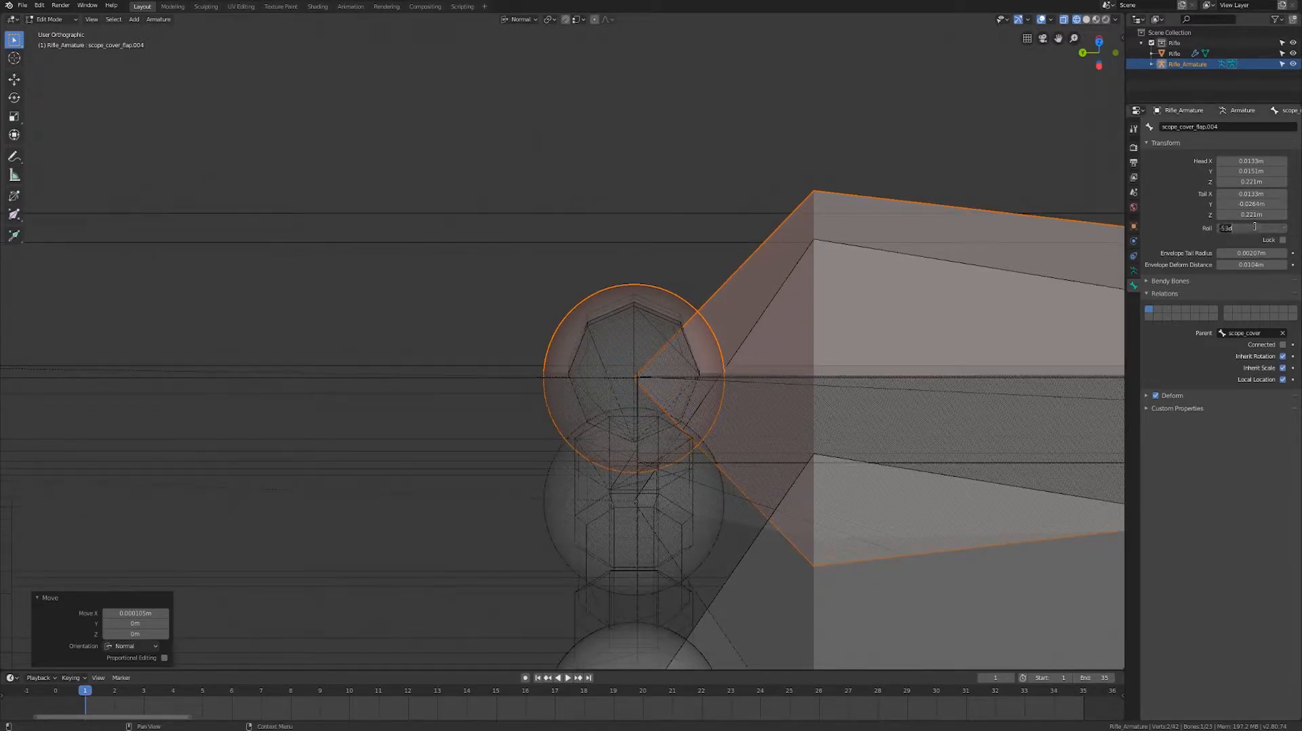
pyautogui.write('-51')
pyautogui.press('Return')
pyautogui.moveTo(834, 260); pyautogui.dragTo(835, 260, button='middle')
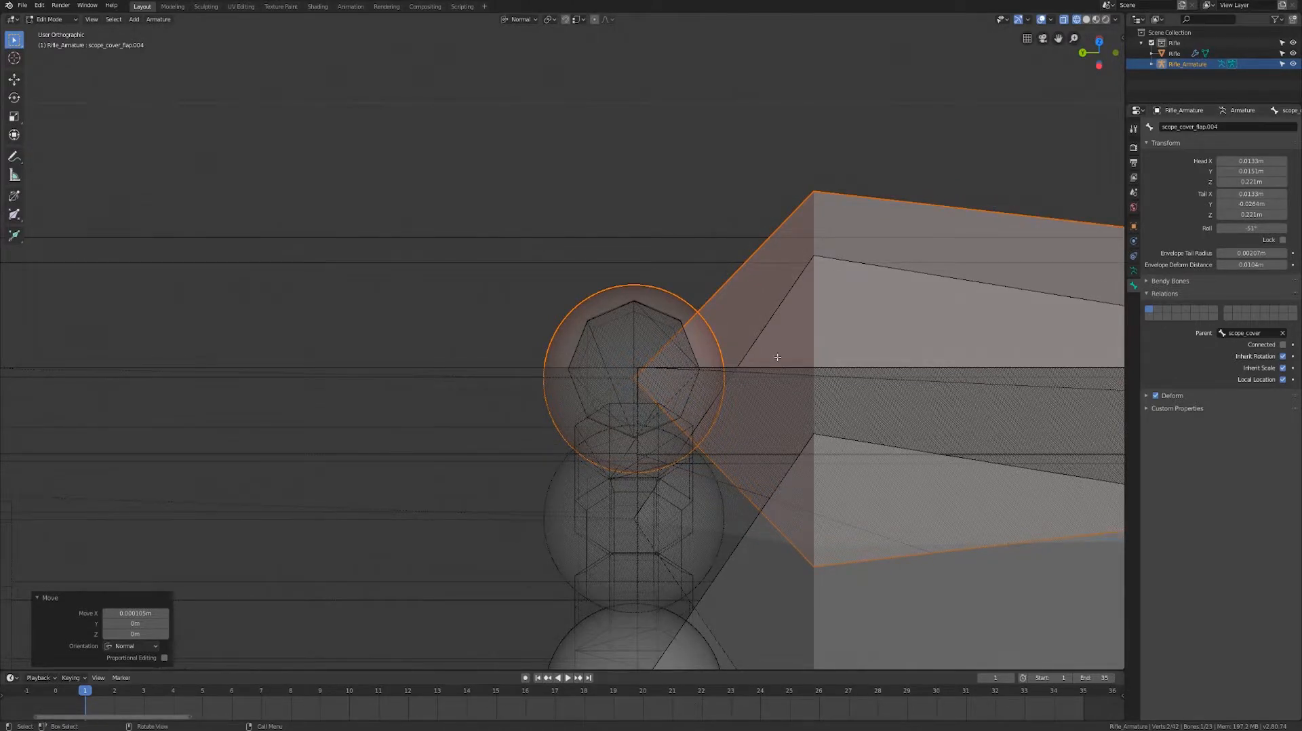
pyautogui.scroll(-1, 774, 393)
pyautogui.scroll(-5, 774, 393)
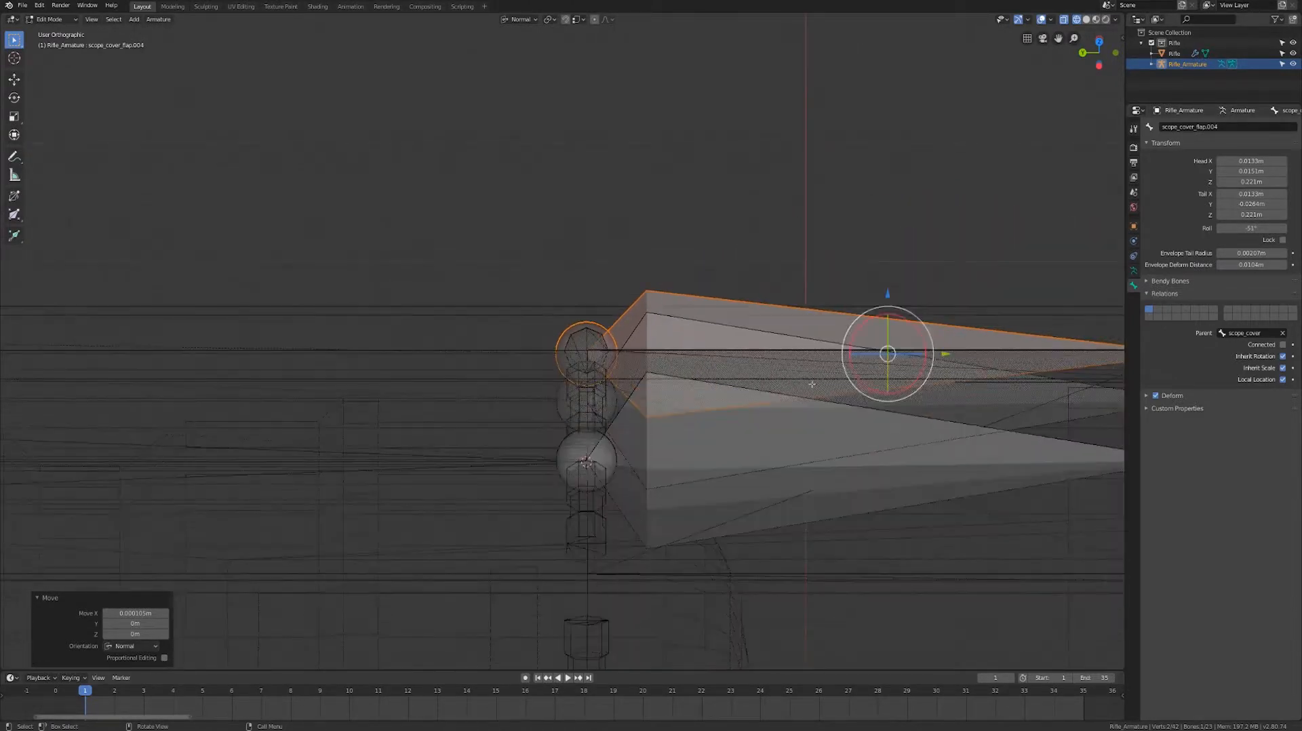
# Shift the angled flap bone about 0.0002 m along its local Z axis to centre its head on the hinge.
pyautogui.scroll(5, 916, 380)
pyautogui.press('g')
pyautogui.press('z')
pyautogui.press('z')
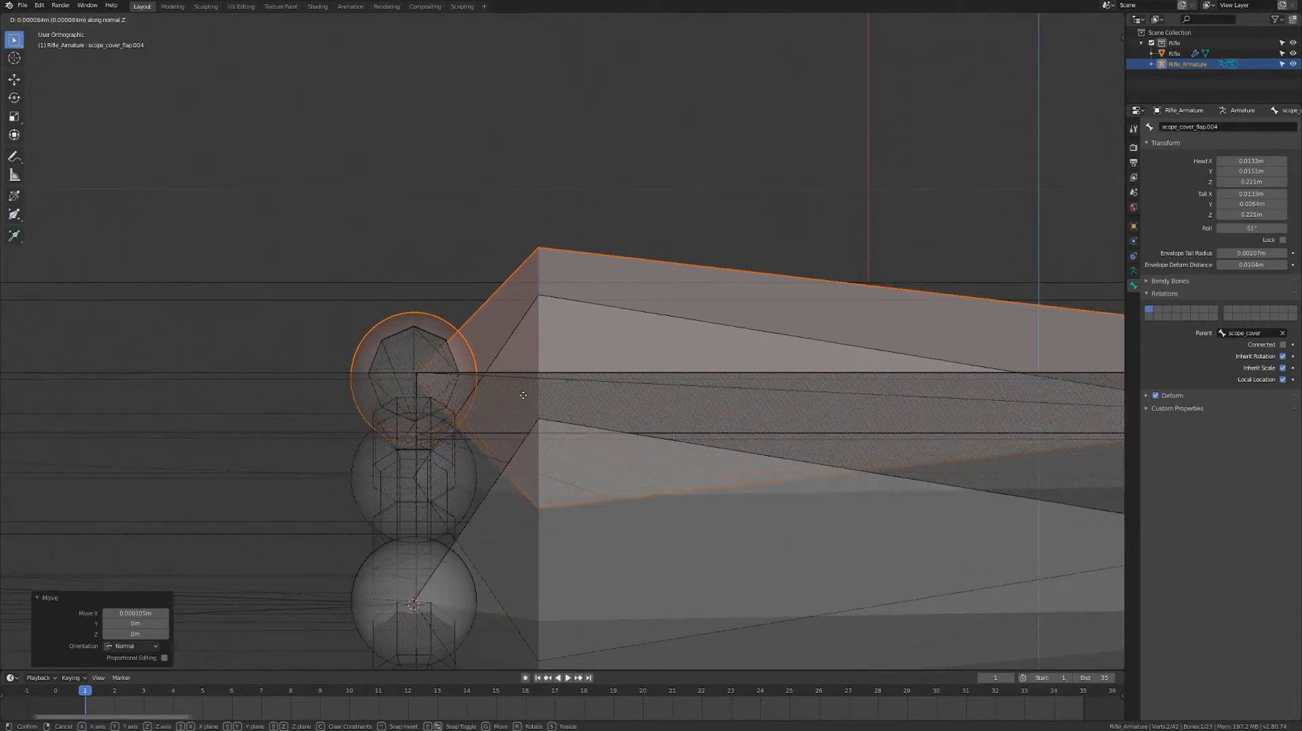
pyautogui.click(862, 398)
pyautogui.scroll(-4, 862, 398)
pyautogui.scroll(-3, 861, 397)
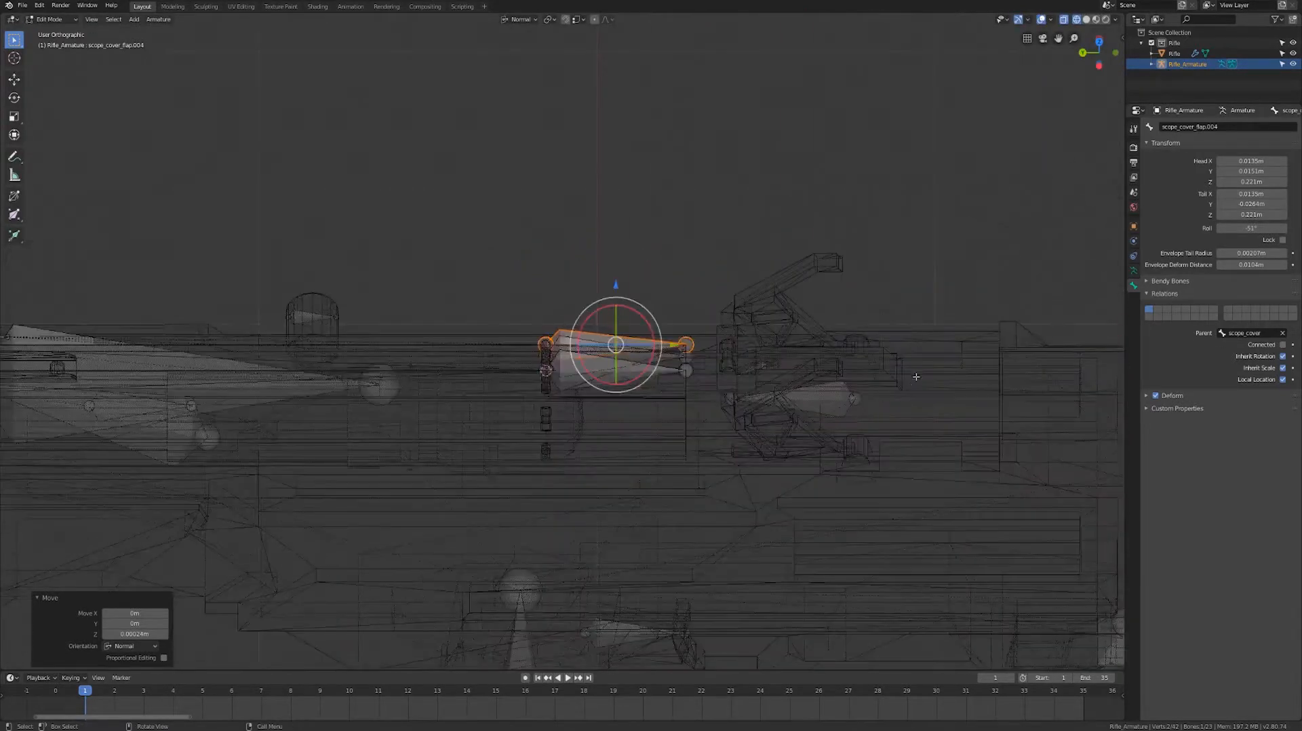
# Select the lower side flap bone and the angled flap bone together, and set the transform pivot to the 3D Cursor.
pyautogui.moveTo(861, 397); pyautogui.dragTo(543, 413, button='middle')
pyautogui.click(543, 414)
pyautogui.hotkey('alt', 'a')
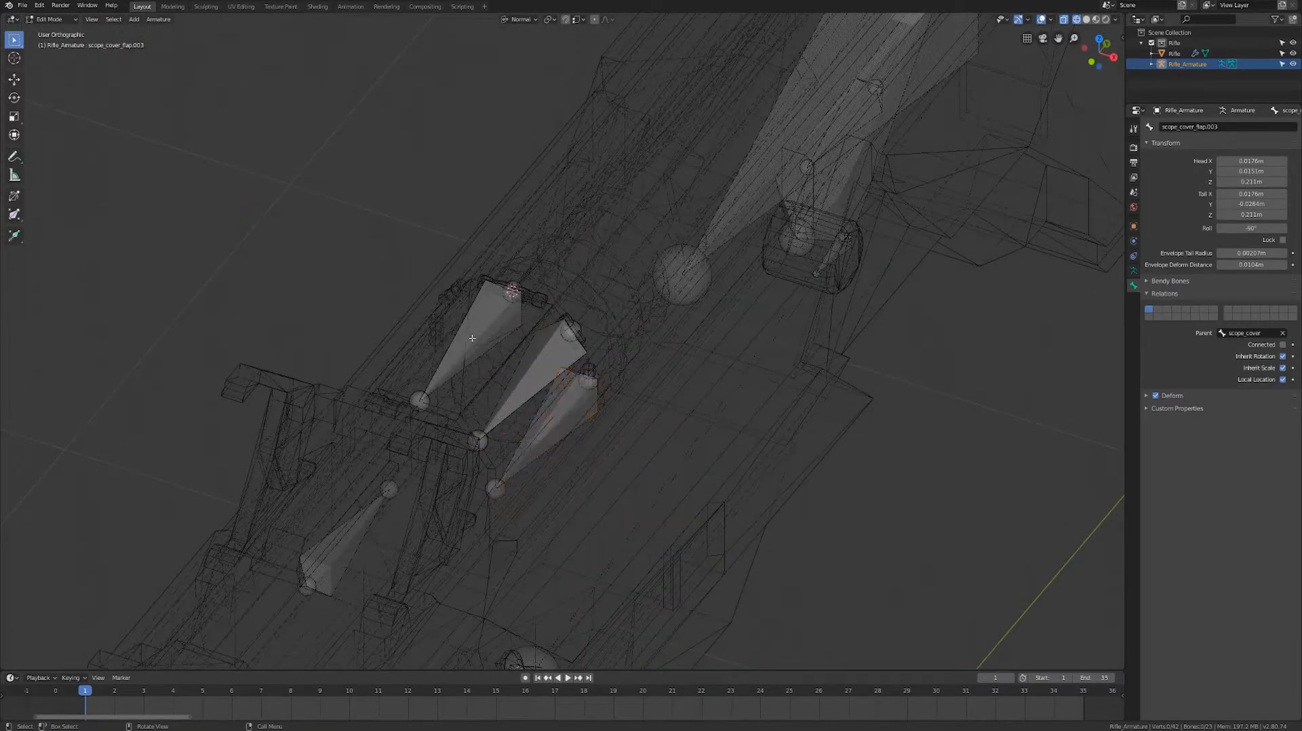
pyautogui.moveTo(796, 354); pyautogui.dragTo(545, 351, button='middle')
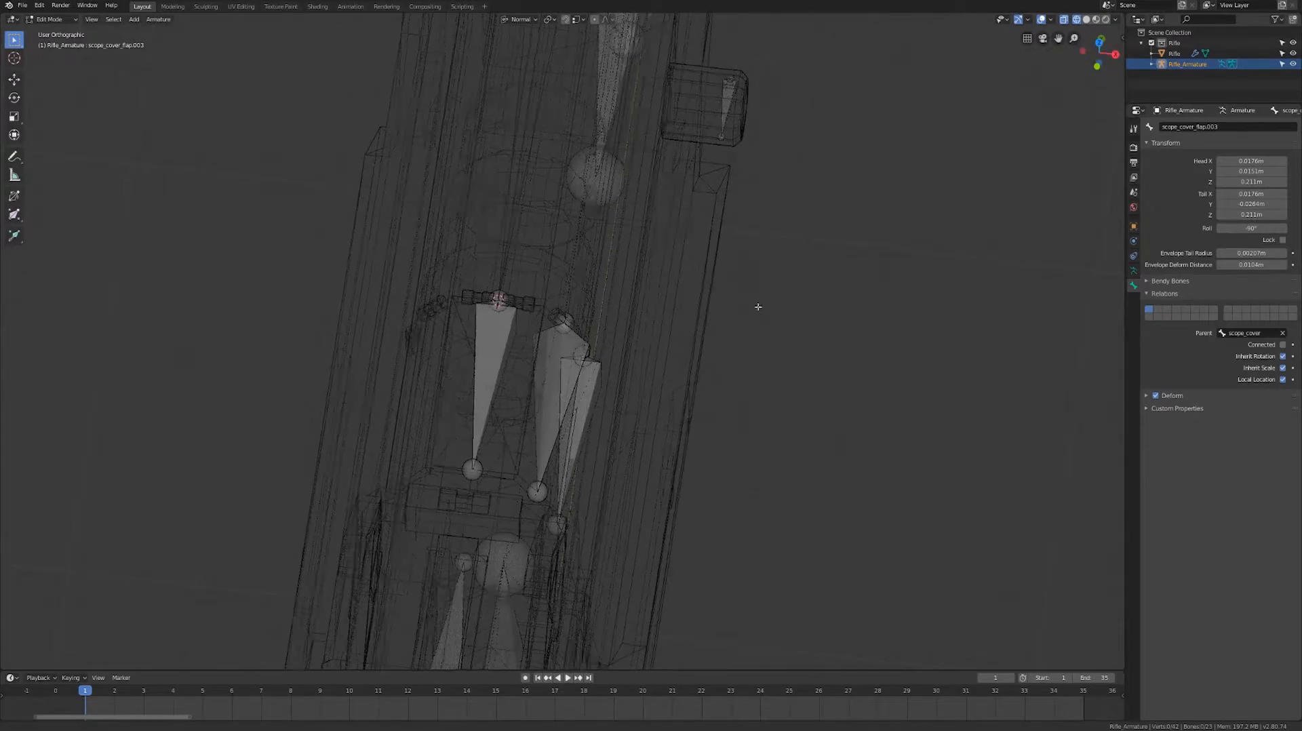
pyautogui.scroll(2, 773, 291)
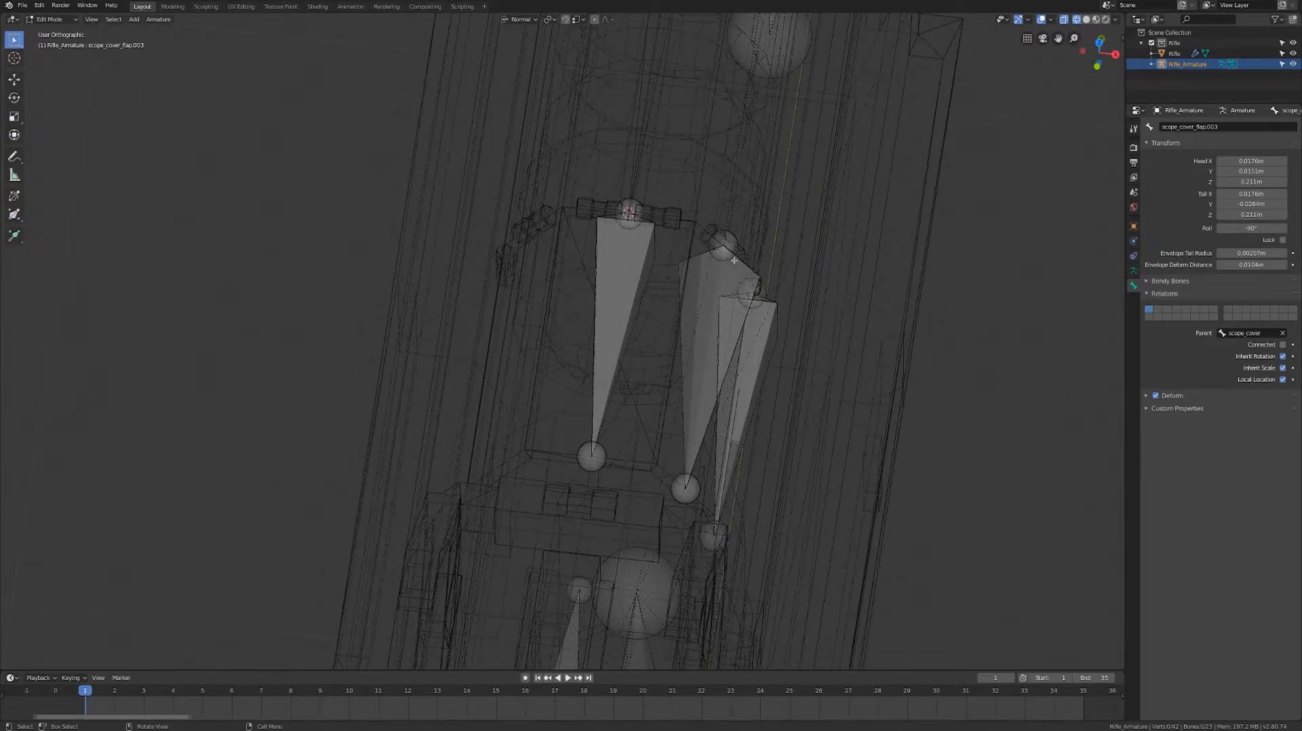
pyautogui.click(769, 299)
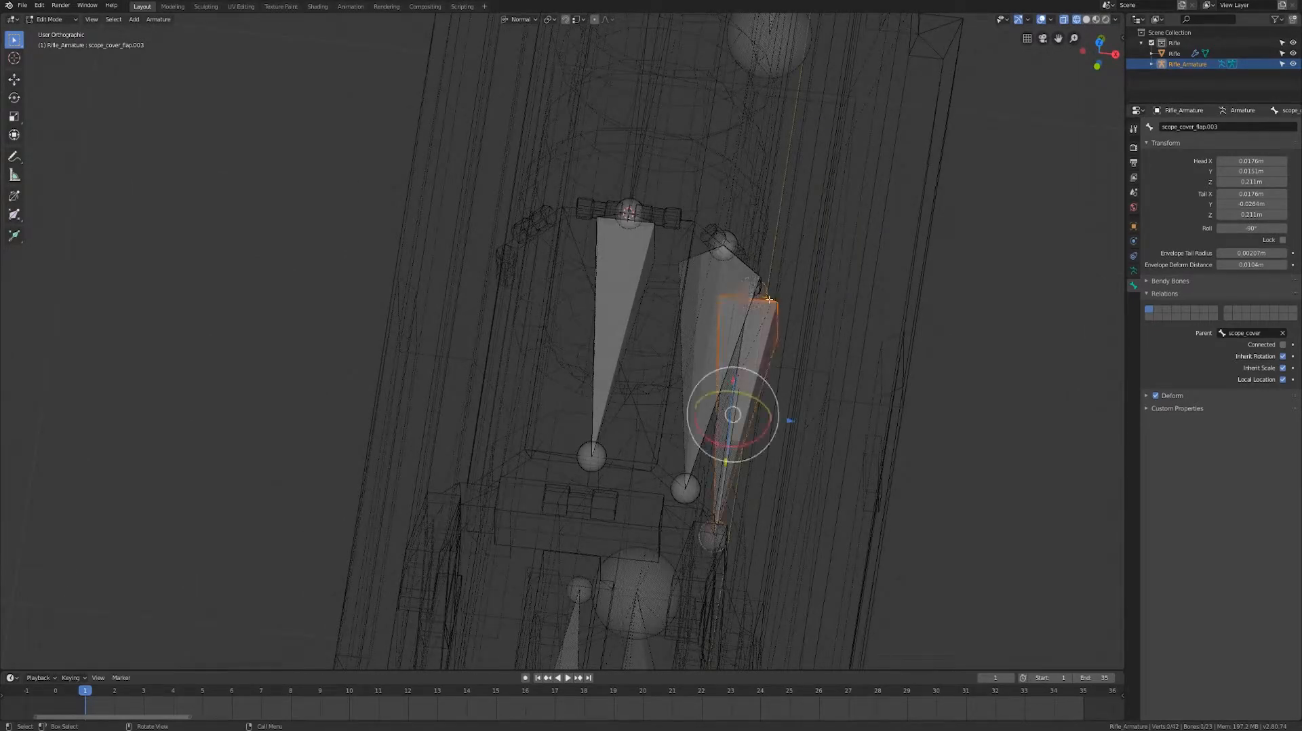
pyautogui.keyDown('shift'); pyautogui.click(717, 274); pyautogui.keyUp('shift')
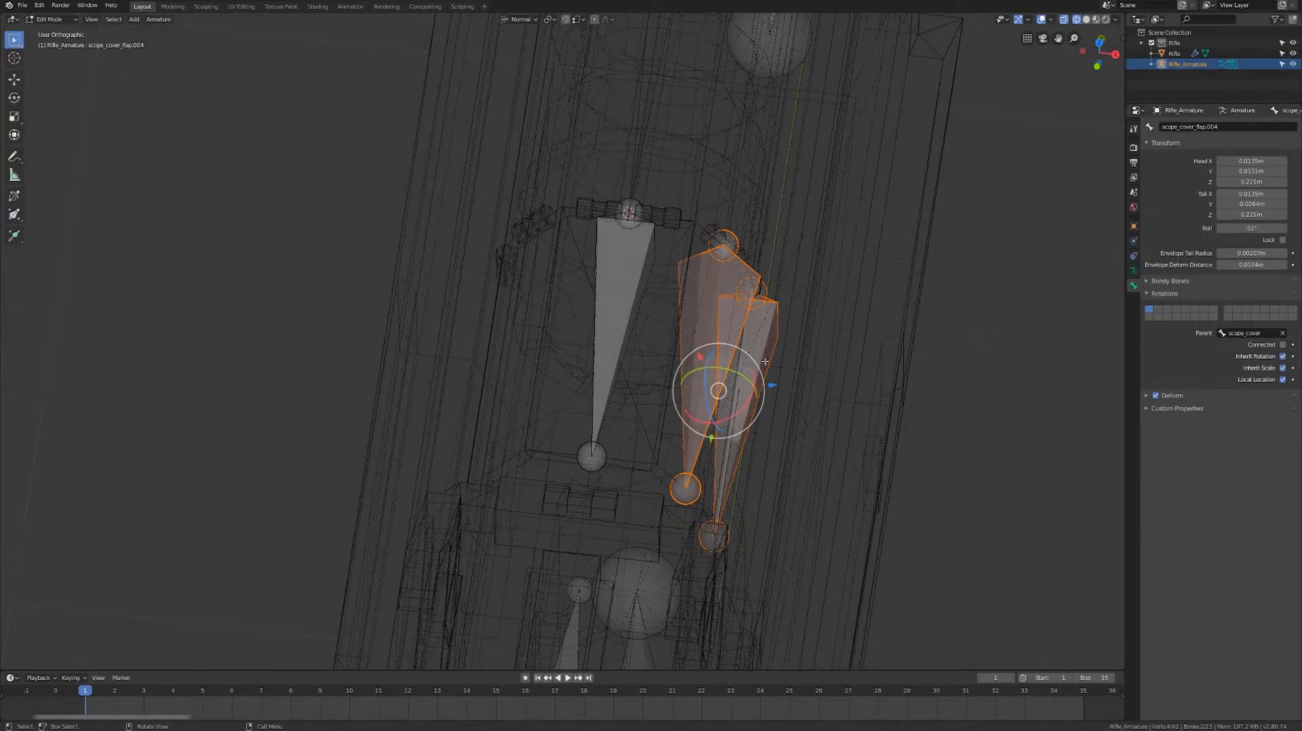
pyautogui.click(548, 19)
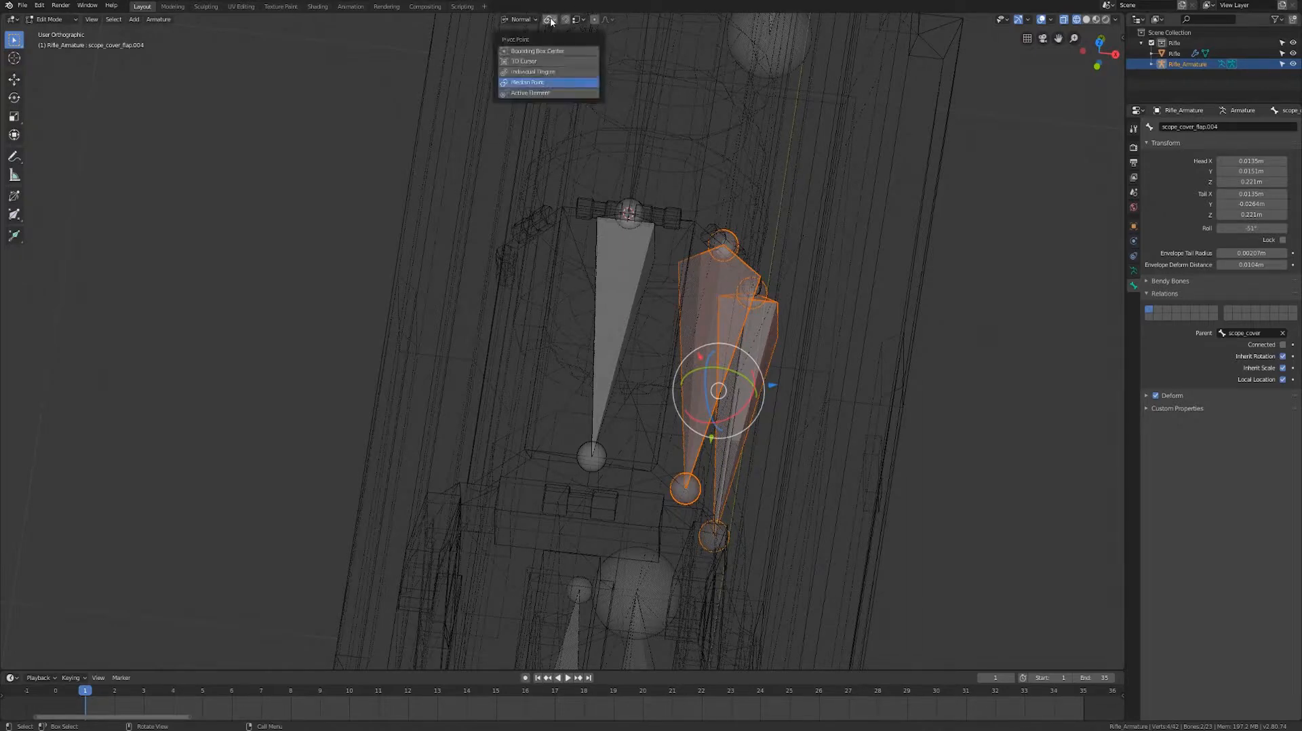
pyautogui.click(548, 59)
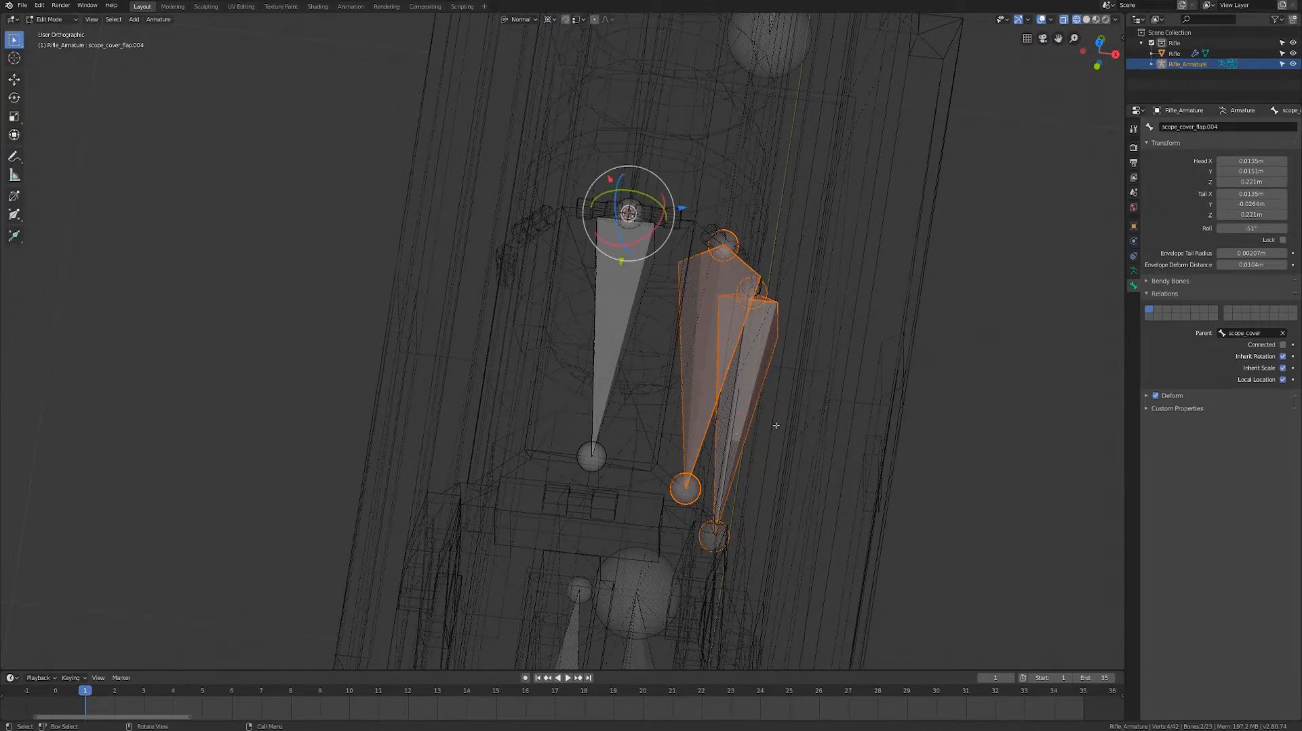
# In front view, duplicate the two selected flap bones in place and mirror the copies along global X to the rifle's other side.
pyautogui.moveTo(776, 425); pyautogui.dragTo(783, 405, button='middle')
pyautogui.press('KP_1')
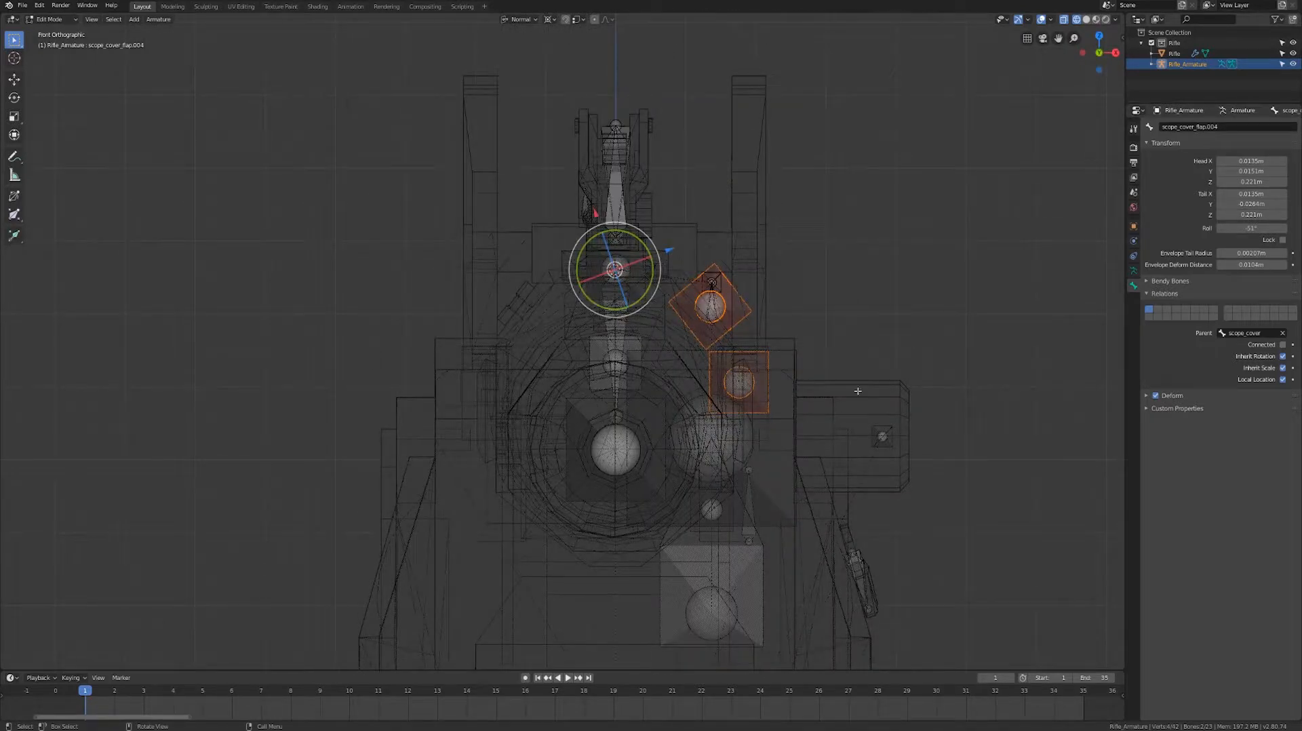
pyautogui.hotkey('shift', 'd')
pyautogui.press('Escape')
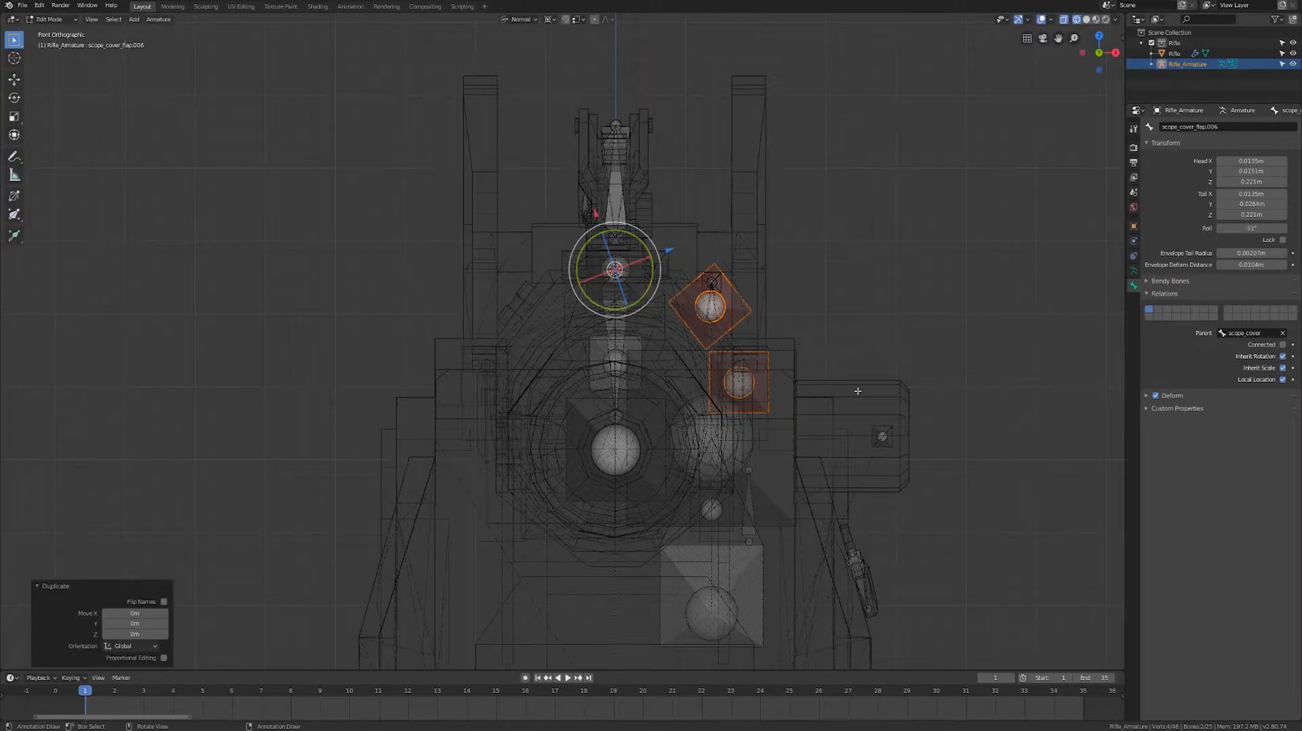
pyautogui.hotkey('ctrl', 'm')
pyautogui.press('x')
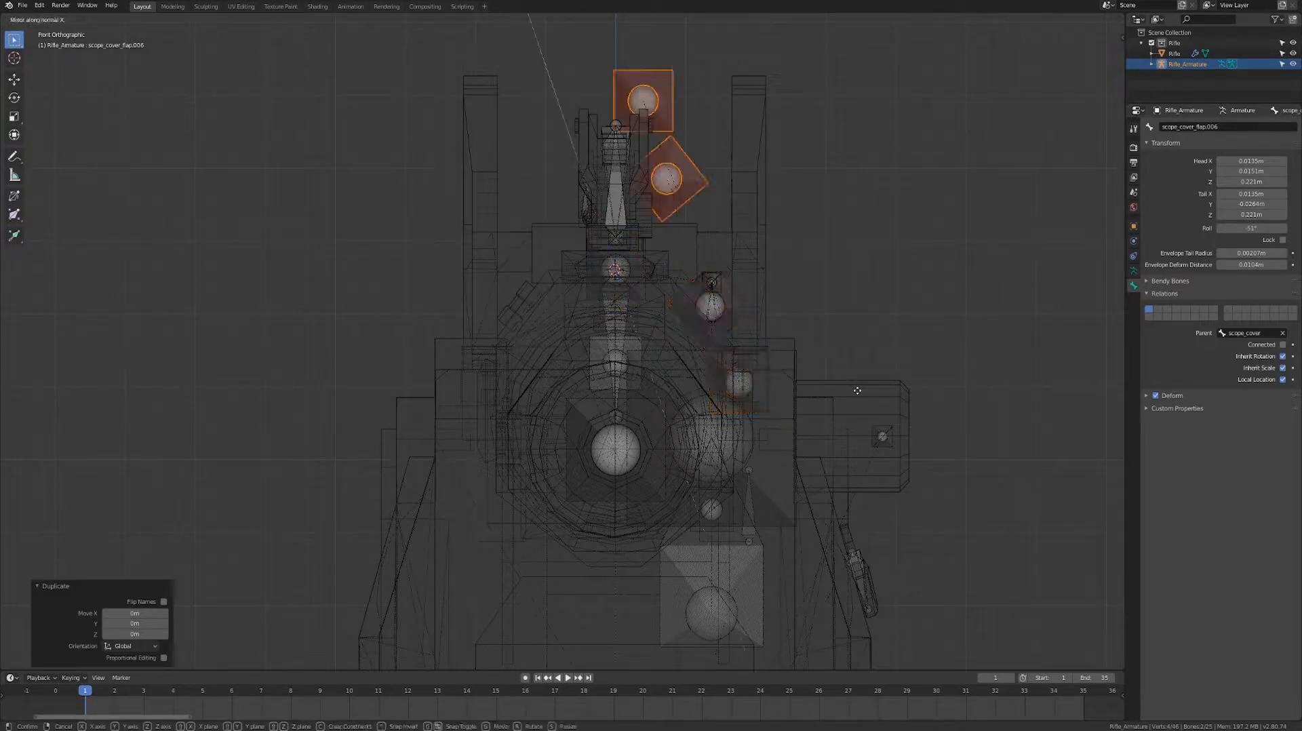
pyautogui.press('x')
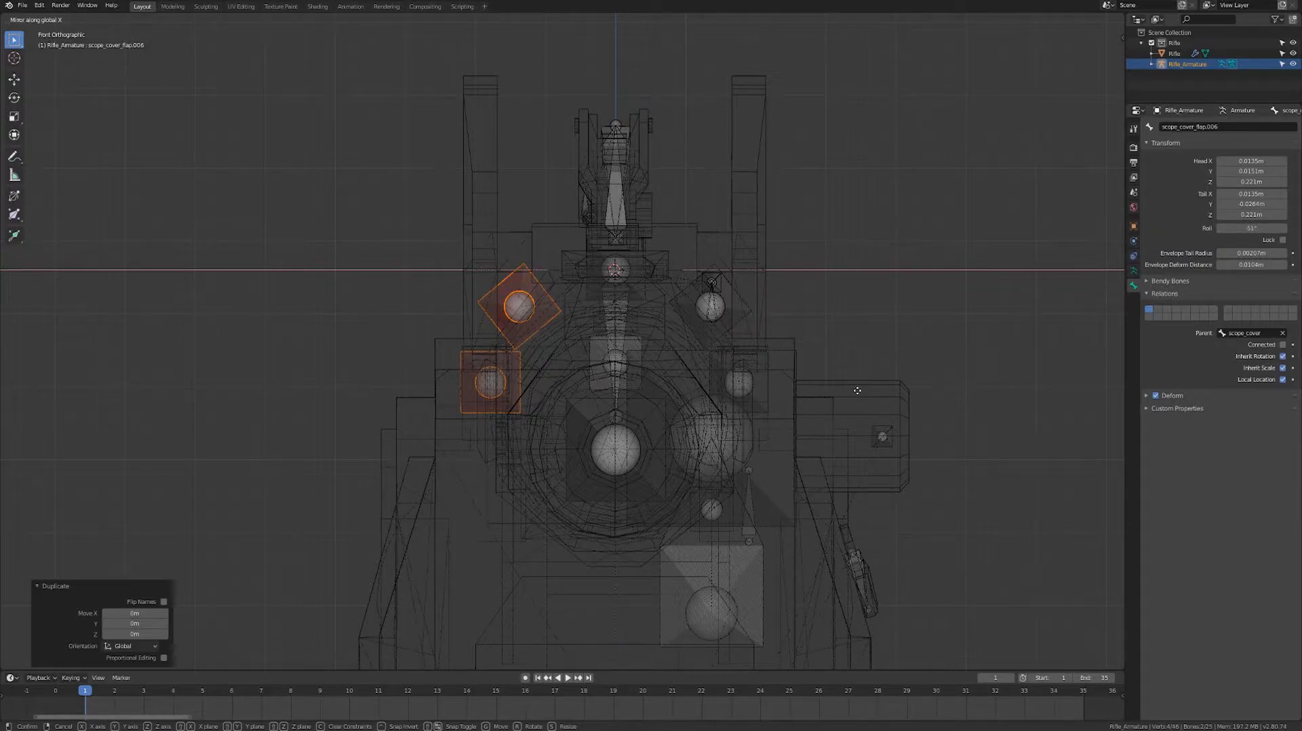
pyautogui.press('Return')
# Select the mirrored lower flap bone and set the transform pivot back to Median Point.
pyautogui.moveTo(771, 362)
pyautogui.mouseDown(button='middle')
pyautogui.moveTo(642, 455)
pyautogui.moveTo(688, 348)
pyautogui.moveTo(780, 349)
pyautogui.moveTo(778, 381)
pyautogui.mouseUp(button='middle')
pyautogui.hotkey('alt', 'a')
pyautogui.click(629, 464)
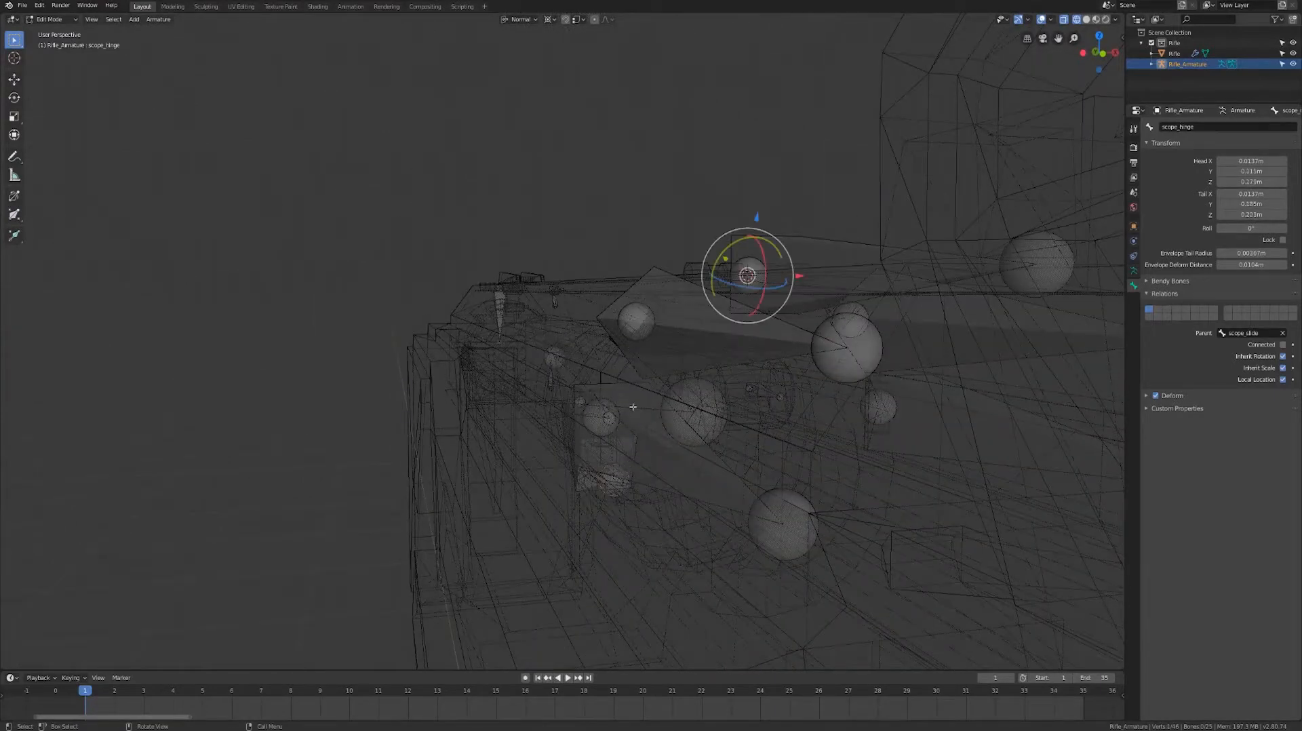
pyautogui.click(594, 379)
pyautogui.moveTo(594, 379); pyautogui.dragTo(755, 464, button='middle')
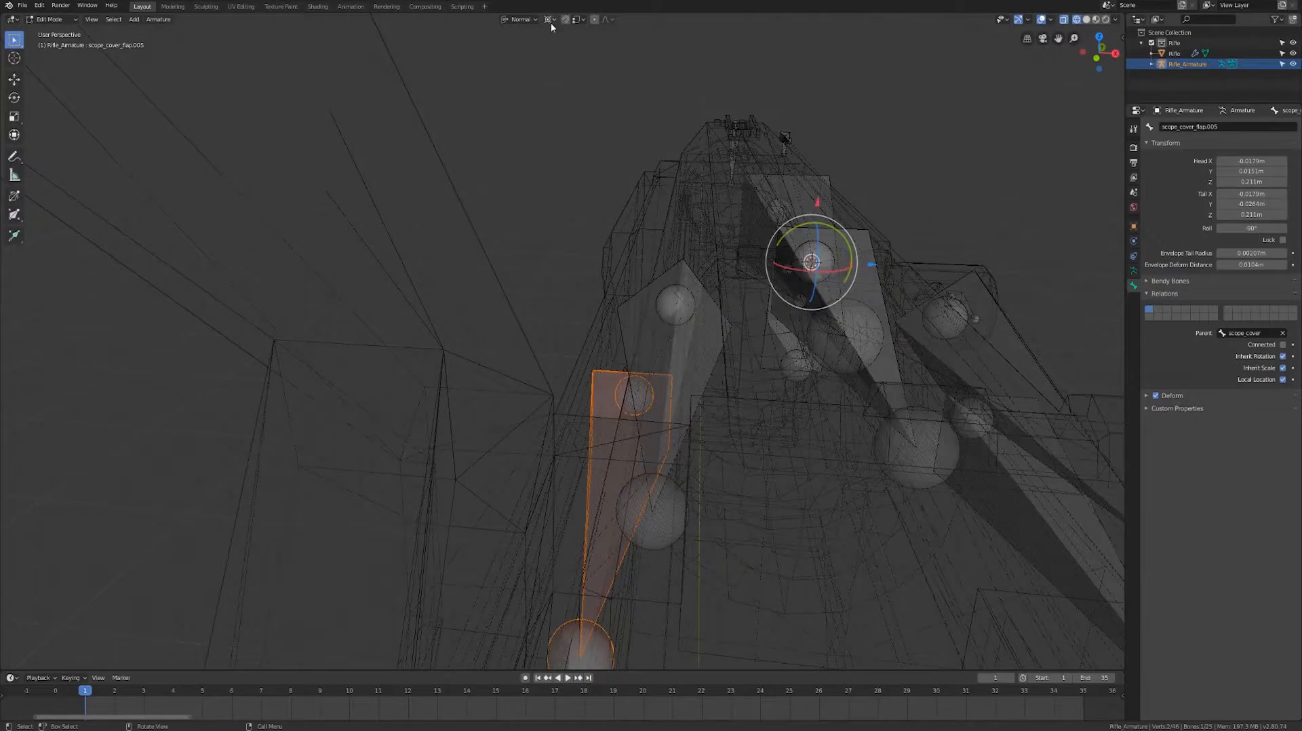
pyautogui.click(550, 19)
pyautogui.click(541, 84)
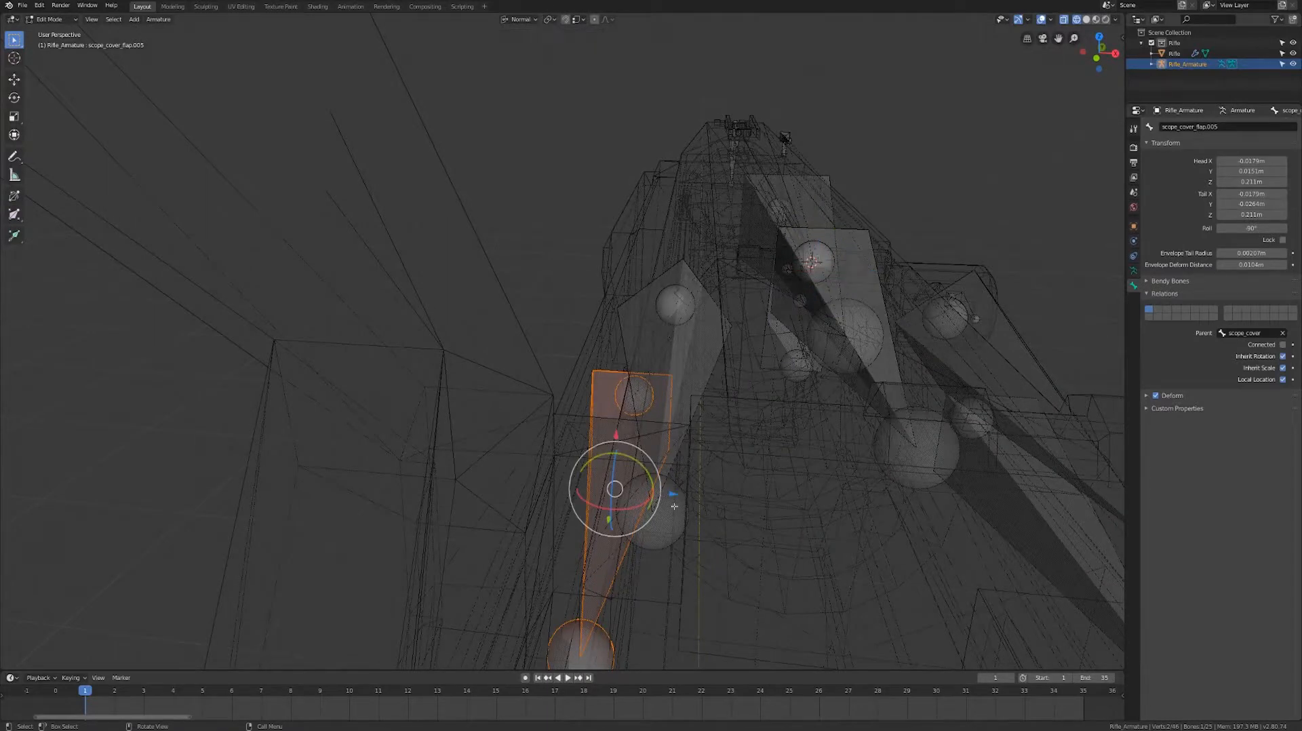
# Set the mirrored lower flap bone's roll to 90°.
pyautogui.moveTo(674, 506); pyautogui.dragTo(650, 417, button='middle')
pyautogui.hotkey('alt', 'a')
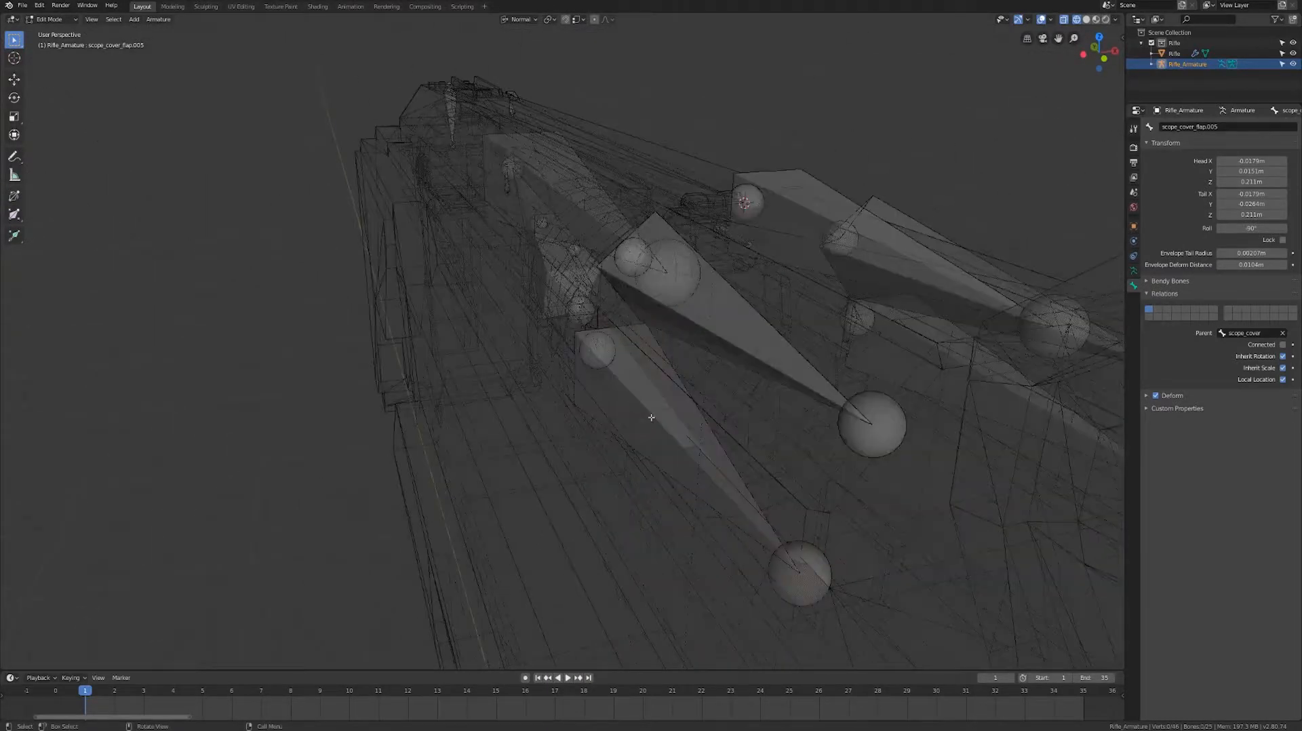
pyautogui.click(577, 332)
pyautogui.moveTo(826, 431); pyautogui.dragTo(732, 454, button='middle')
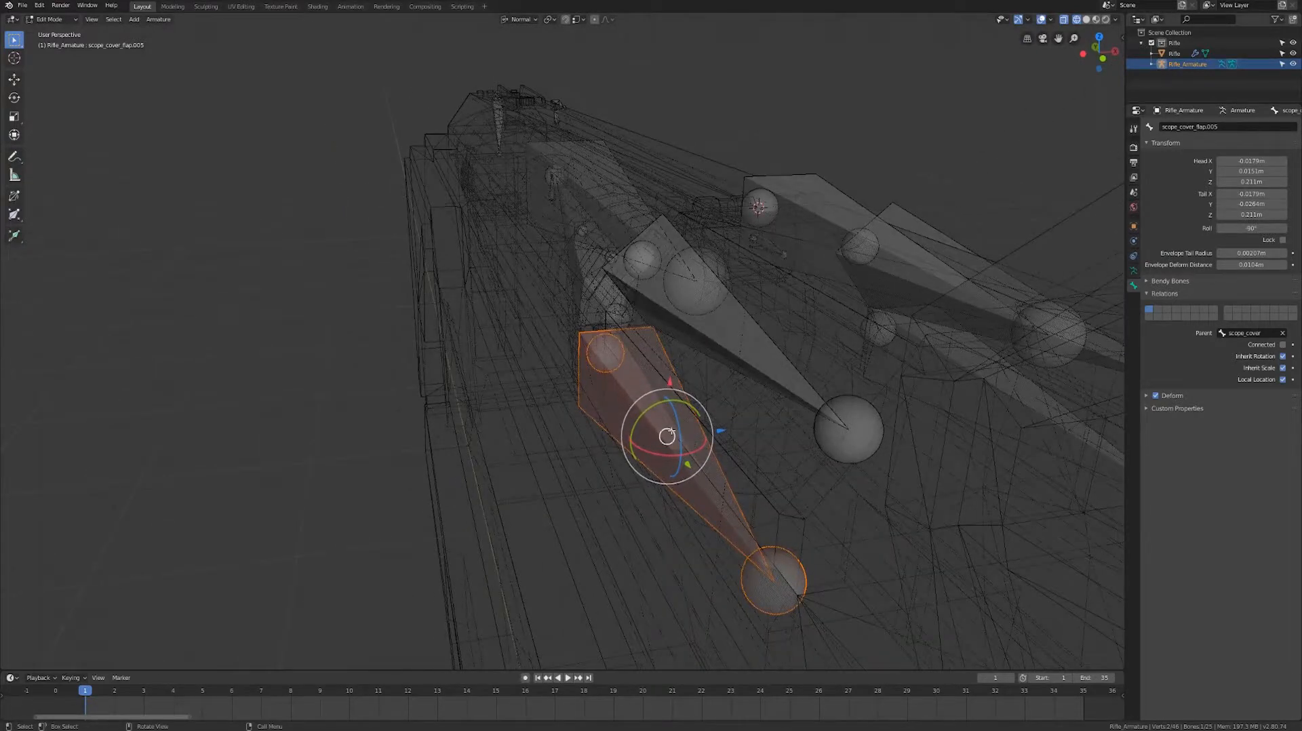
pyautogui.moveTo(908, 428)
pyautogui.mouseDown(button='middle')
pyautogui.moveTo(877, 450)
pyautogui.moveTo(916, 415)
pyautogui.mouseUp(button='middle')
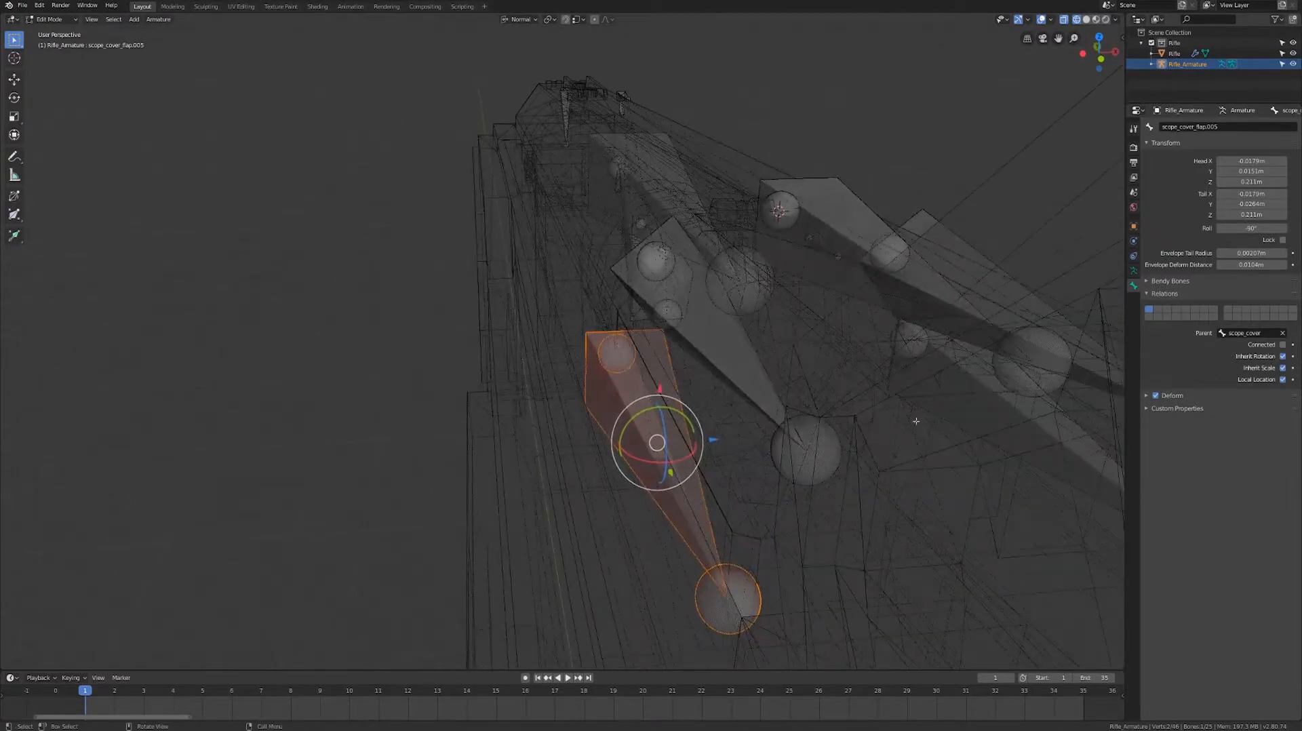
pyautogui.click(1253, 229)
pyautogui.write('90')
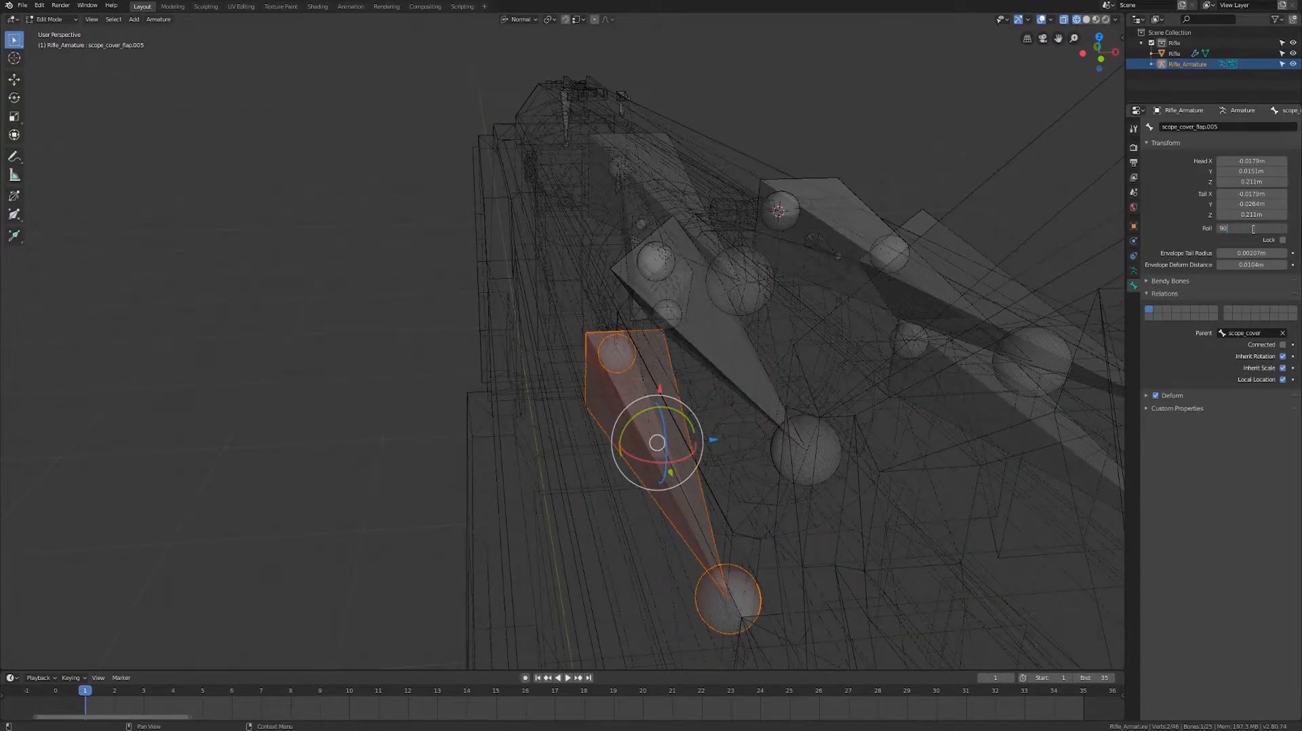
pyautogui.press('Return')
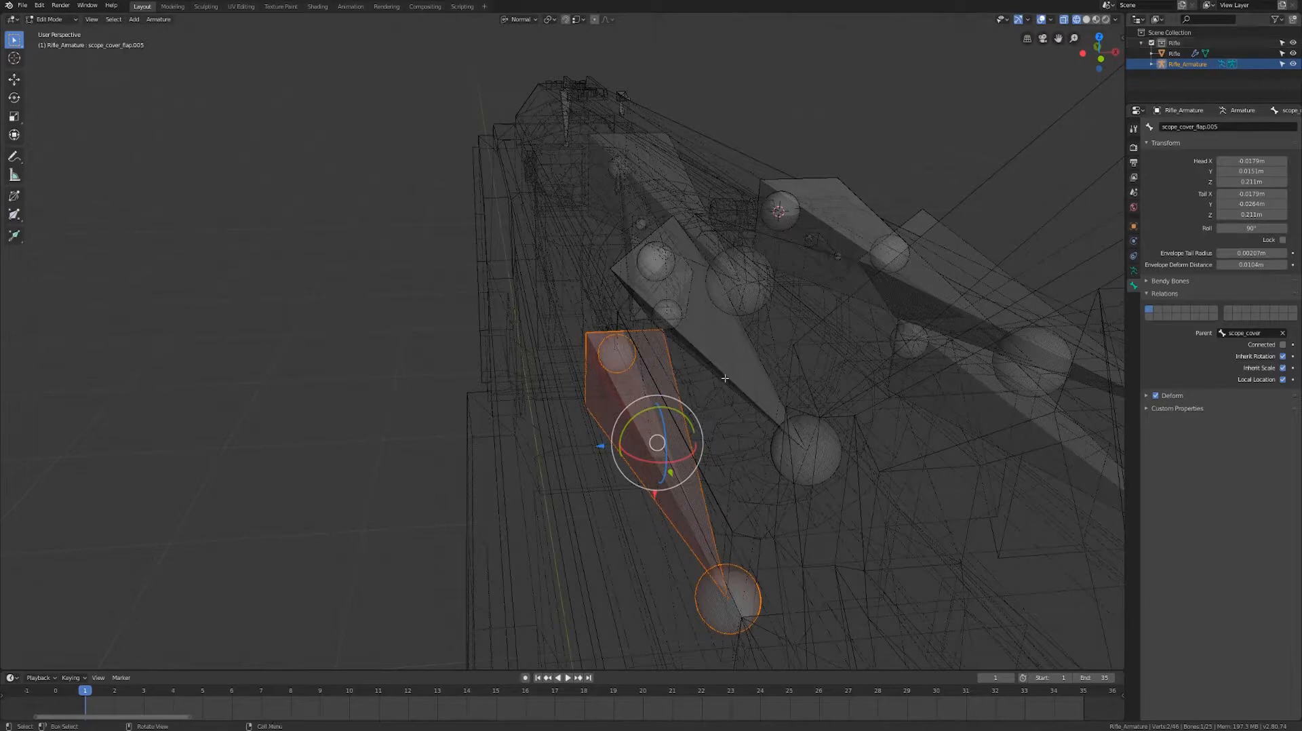
# In front view, adjust the mirrored angled flap bone's roll to about 52° to match the tilt of its hinge.
pyautogui.press('KP_1')
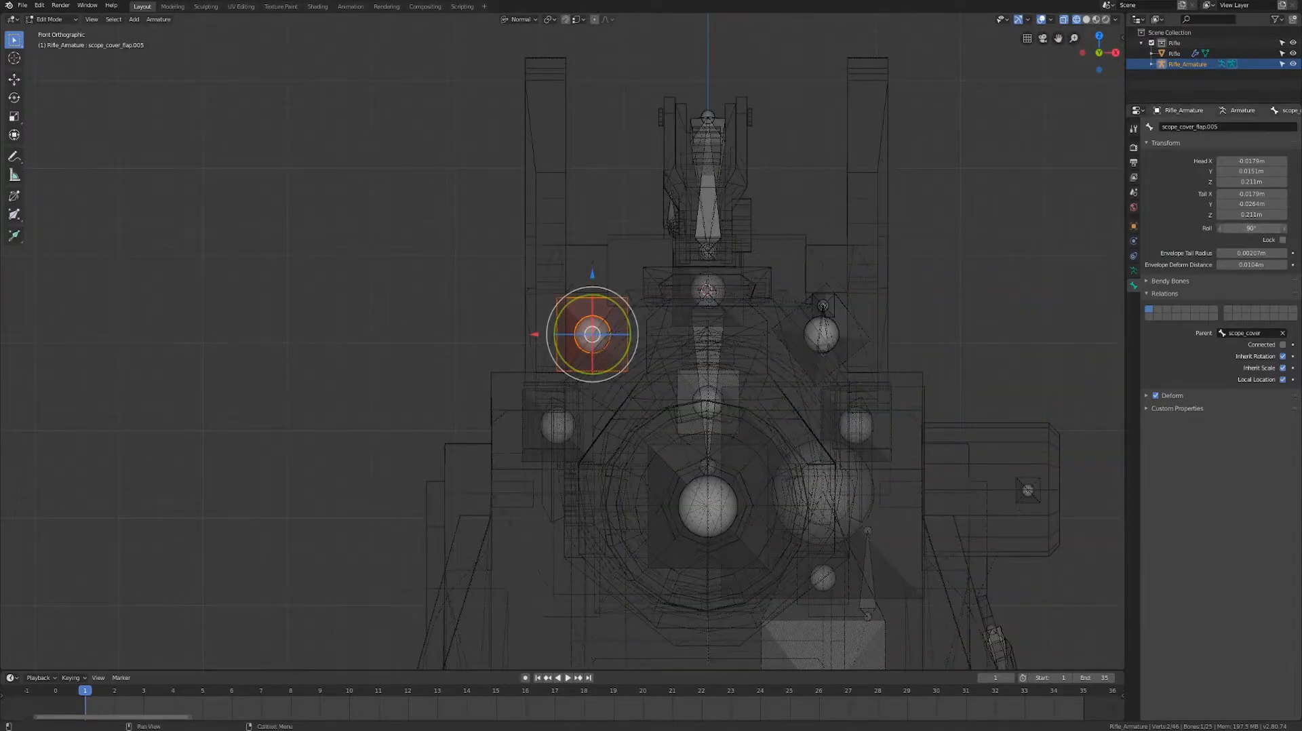
pyautogui.click(584, 297)
pyautogui.moveTo(1251, 228); pyautogui.dragTo(1259, 228)
pyautogui.scroll(4, 755, 377)
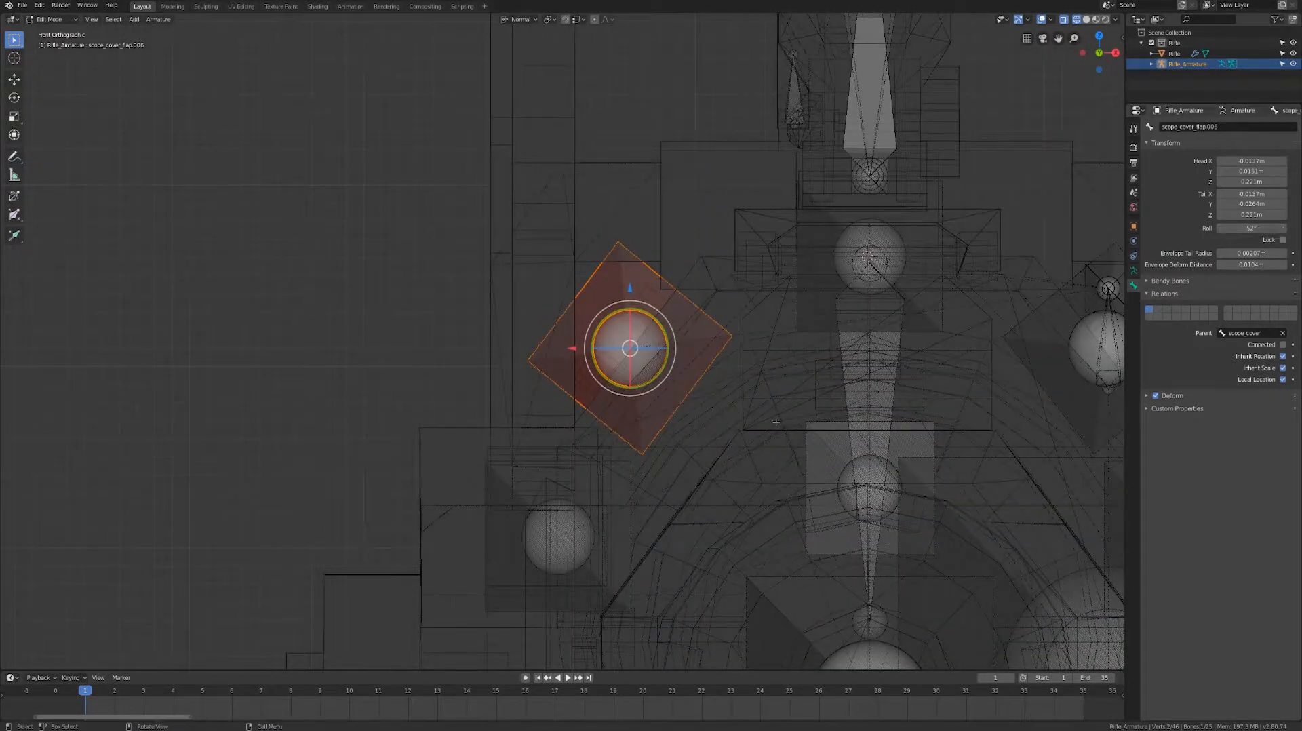
pyautogui.click(775, 421)
pyautogui.click(689, 386)
pyautogui.scroll(2, 858, 382)
pyautogui.keyDown('shift'); pyautogui.moveTo(857, 386); pyautogui.dragTo(784, 372, button='middle'); pyautogui.keyUp('shift')
pyautogui.scroll(3, 947, 368)
pyautogui.scroll(-5, 942, 366)
pyautogui.keyDown('shift'); pyautogui.moveTo(926, 354); pyautogui.dragTo(771, 372, button='middle'); pyautogui.keyUp('shift')
# Compare the mirrored angled flap bone with its original on the opposite side and set its roll to 51°.
pyautogui.click(956, 314)
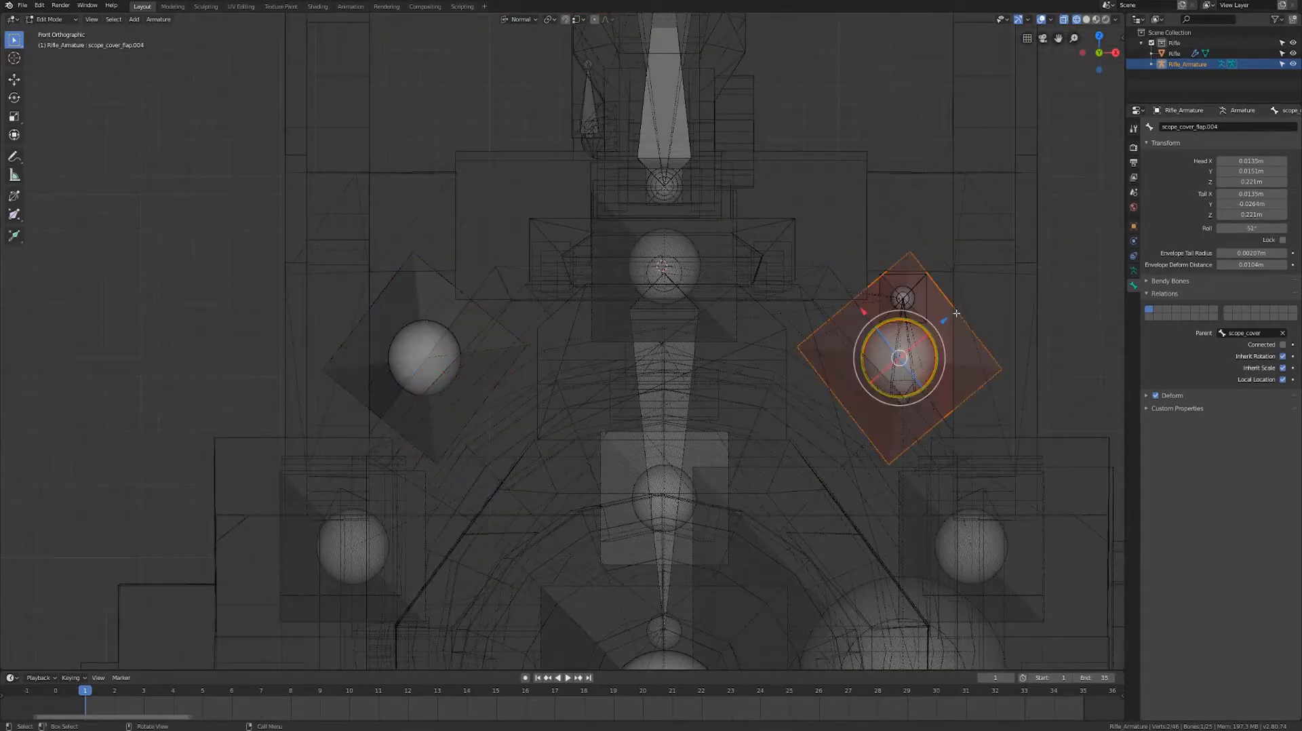
pyautogui.click(454, 290)
pyautogui.click(1255, 229)
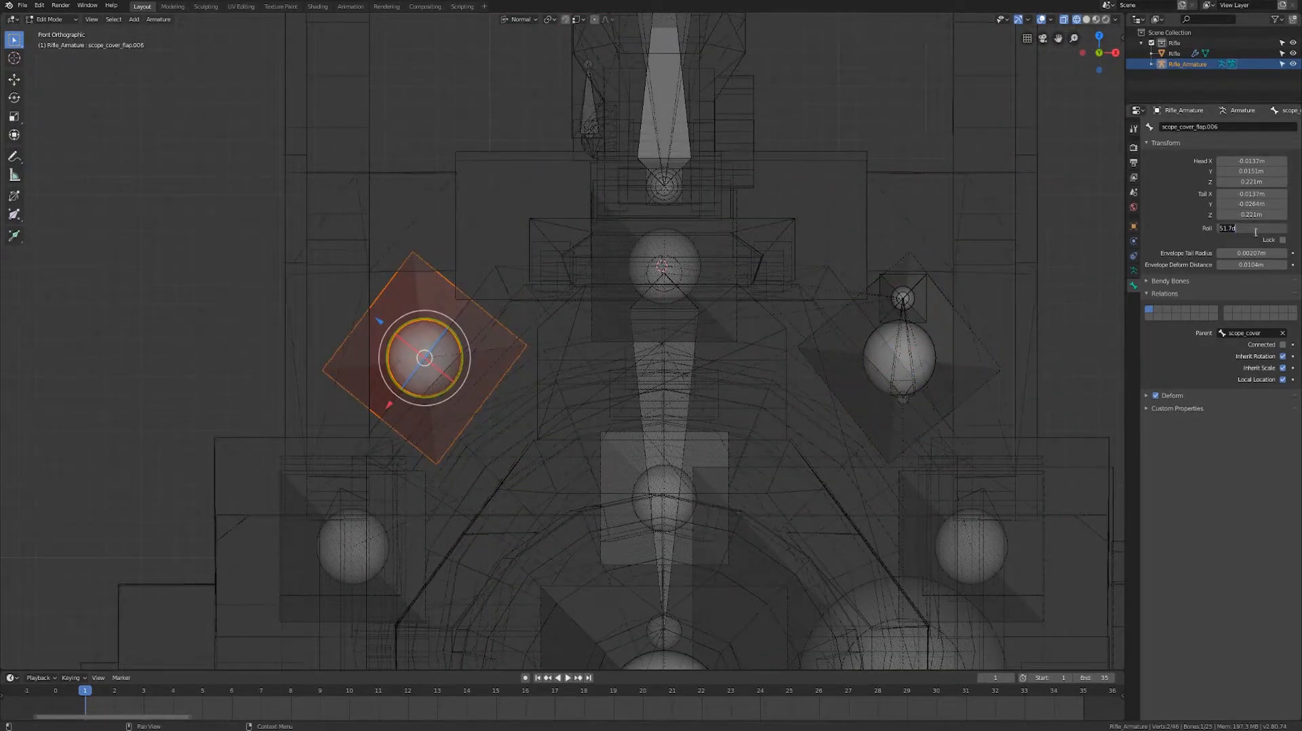
pyautogui.press('BackSpace')
pyautogui.press('BackSpace')
pyautogui.press('BackSpace')
pyautogui.press('Return')
pyautogui.keyDown('shift'); pyautogui.moveTo(748, 421); pyautogui.dragTo(921, 401, button='middle'); pyautogui.keyUp('shift')
pyautogui.scroll(5, 912, 379)
pyautogui.scroll(-8, 909, 386)
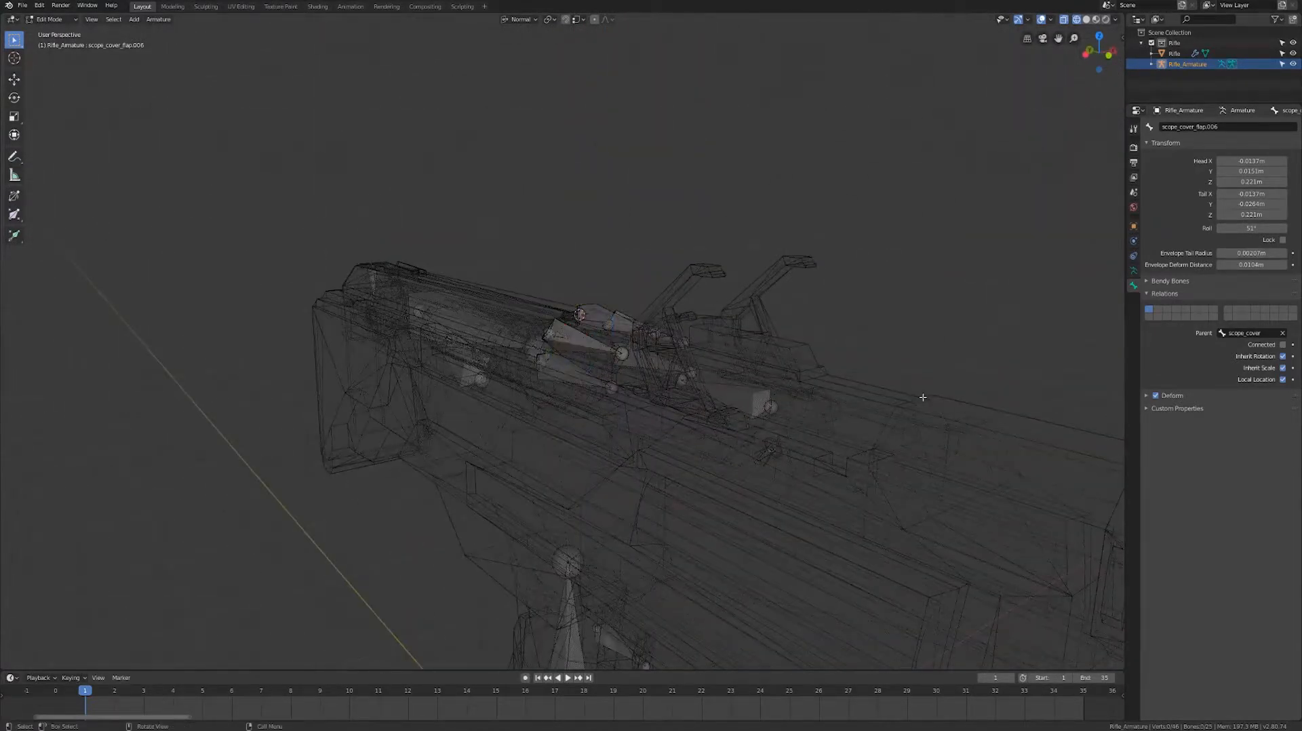
# Switch the viewport to solid shading with X-ray and check the bones' placement within the whole rifle.
pyautogui.press('z')
pyautogui.click(796, 398)
pyautogui.scroll(-6, 796, 398)
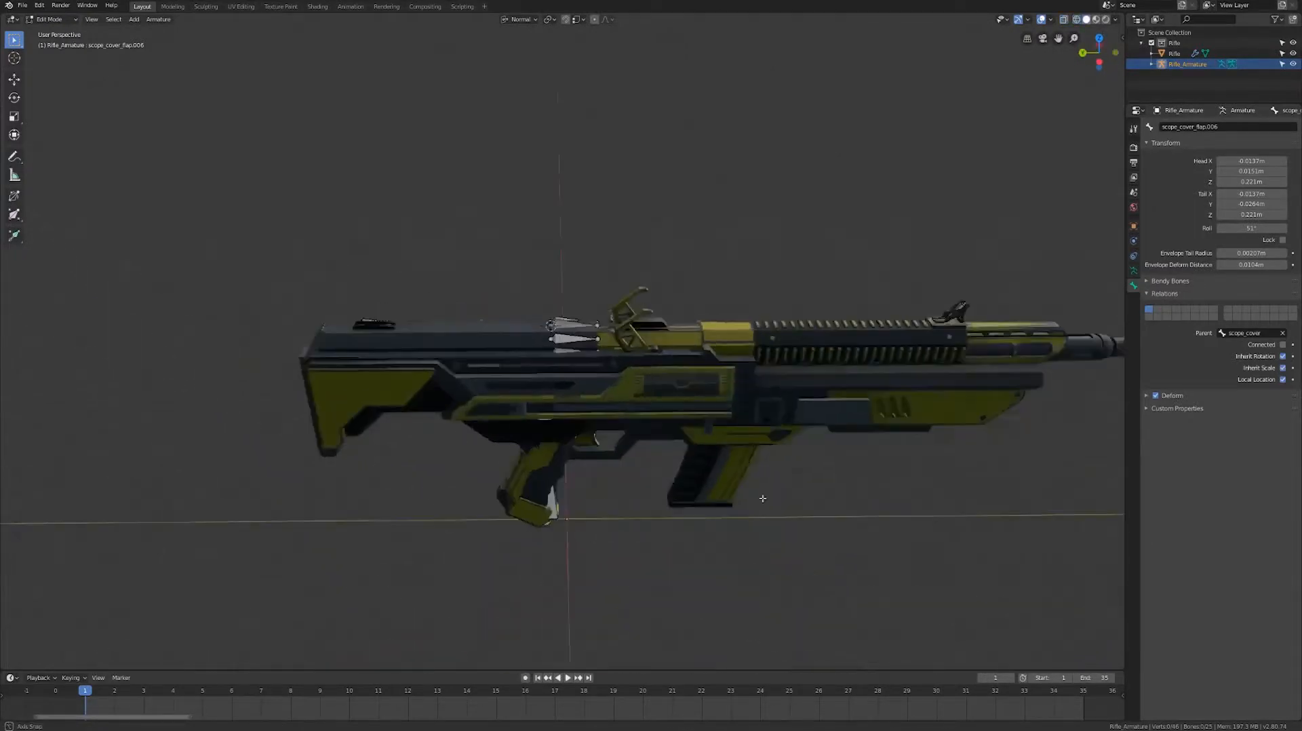
pyautogui.moveTo(761, 499); pyautogui.dragTo(895, 475, button='middle')
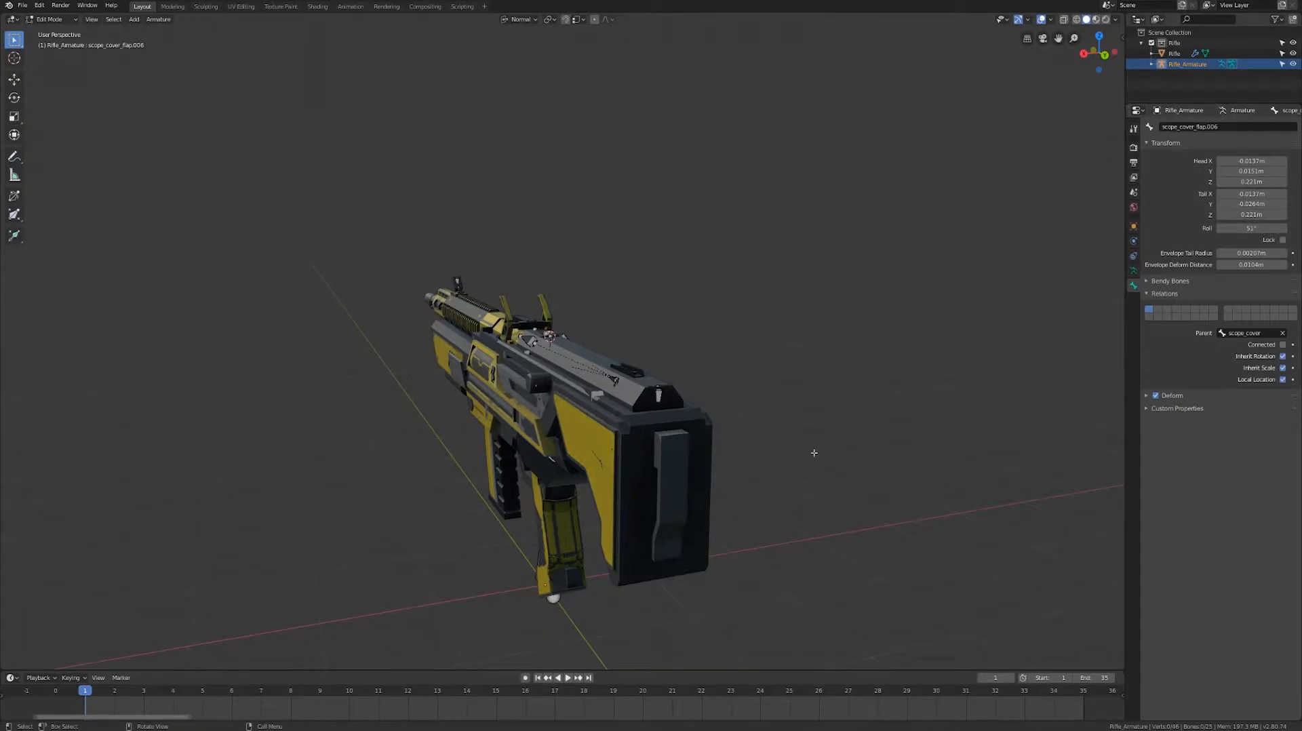
pyautogui.press('z')
pyautogui.click(741, 415)
pyautogui.moveTo(741, 414)
pyautogui.mouseDown(button='middle')
pyautogui.moveTo(762, 523)
pyautogui.moveTo(802, 490)
pyautogui.moveTo(822, 514)
pyautogui.moveTo(840, 506)
pyautogui.moveTo(763, 476)
pyautogui.moveTo(909, 431)
pyautogui.mouseUp(button='middle')
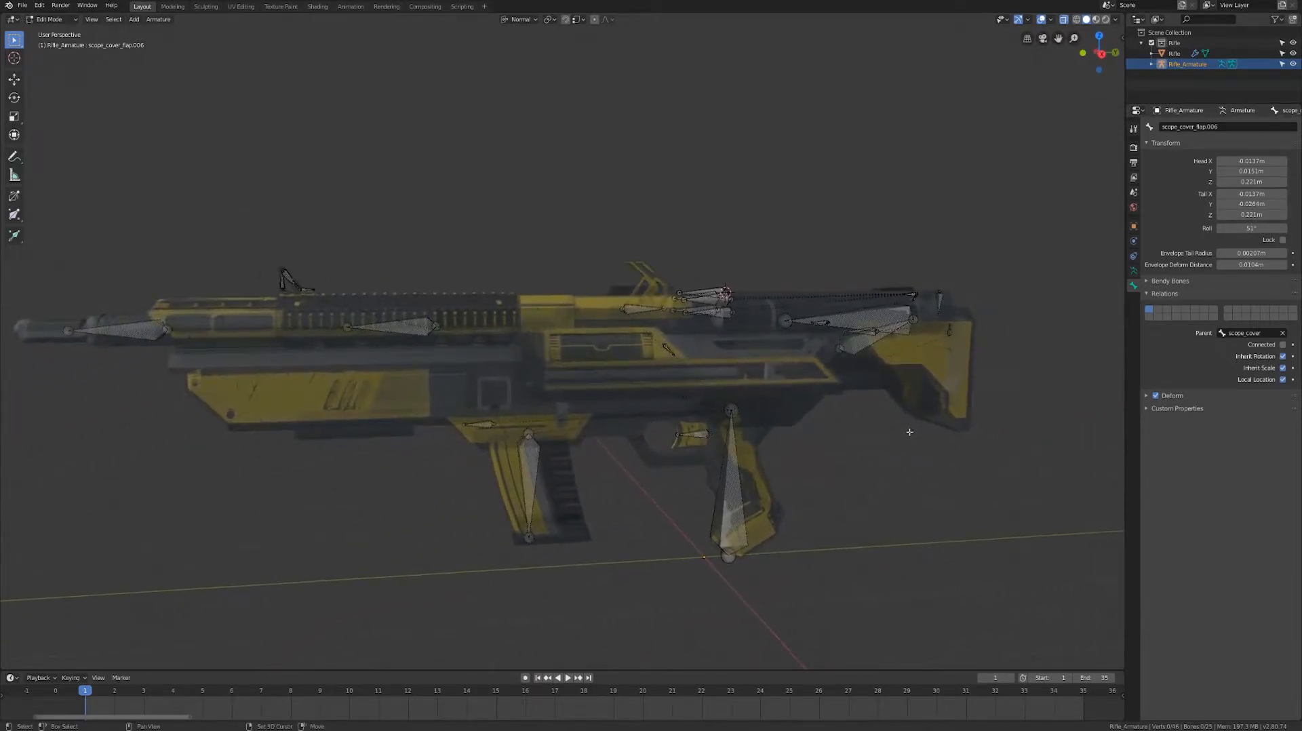
# Hide the Rifle mesh to view the armature's bones on their own.
pyautogui.scroll(6, 909, 432)
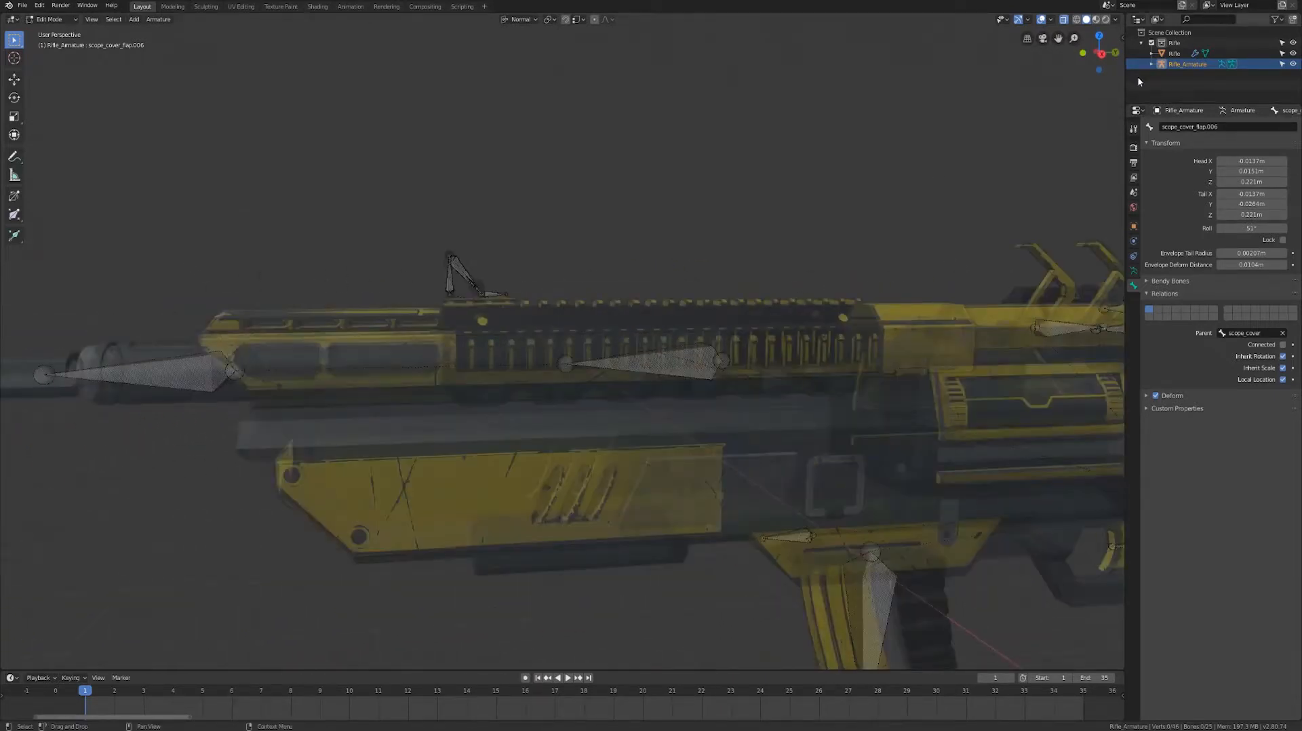
pyautogui.click(1293, 53)
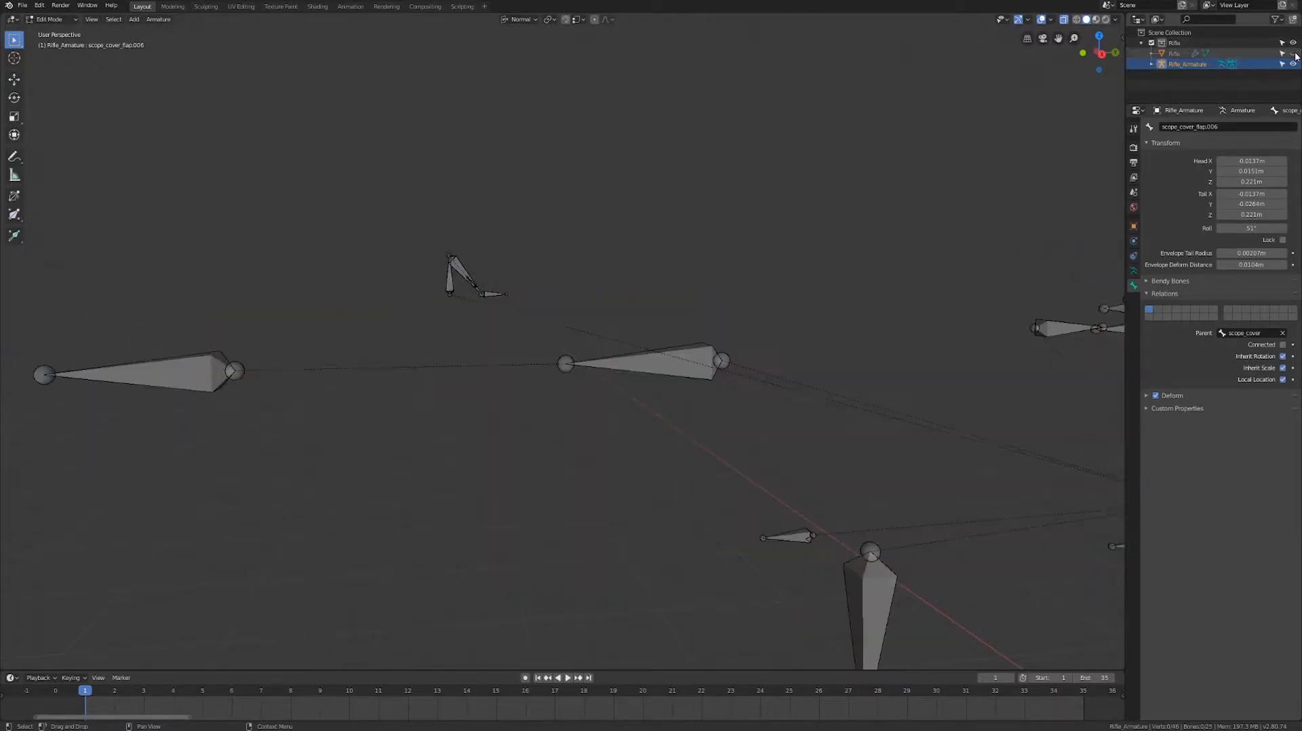
pyautogui.scroll(-5, 813, 402)
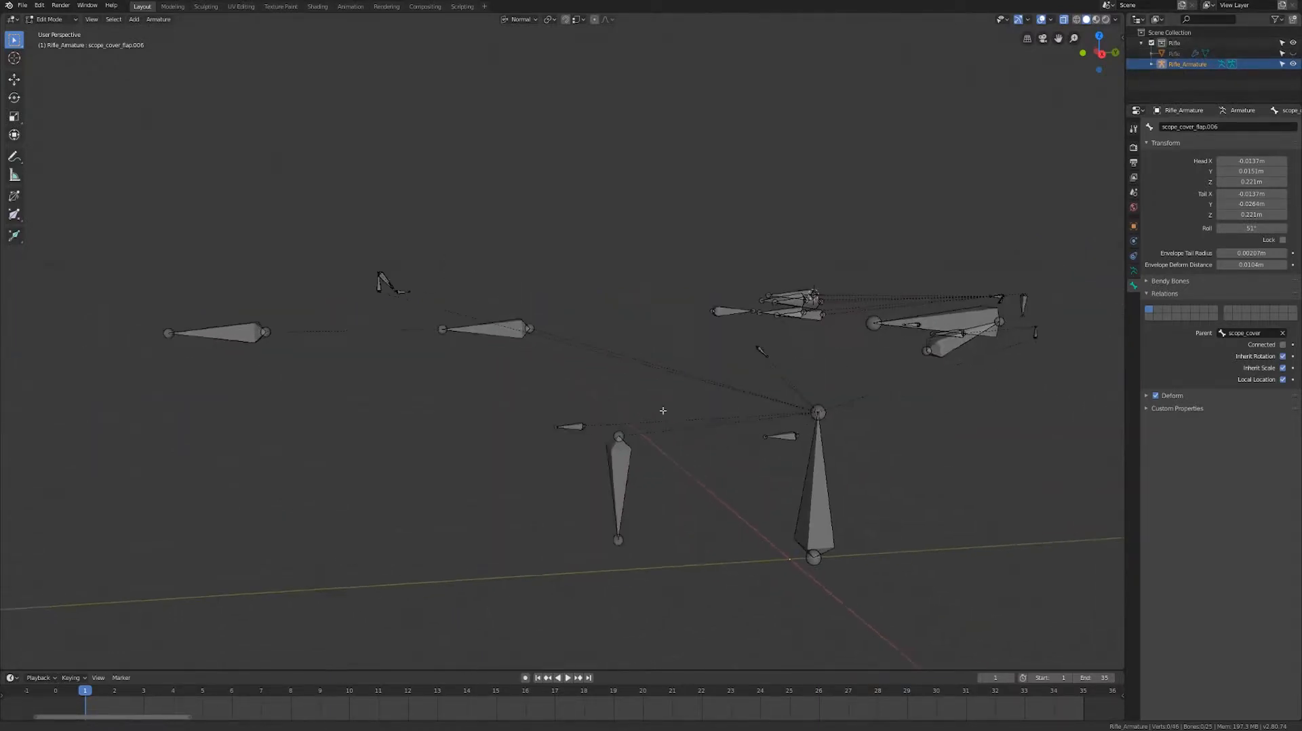
# Switch the armature to Object Mode, select the Rifle mesh and turn off X-ray shading.
pyautogui.moveTo(848, 455); pyautogui.dragTo(995, 470, button='middle')
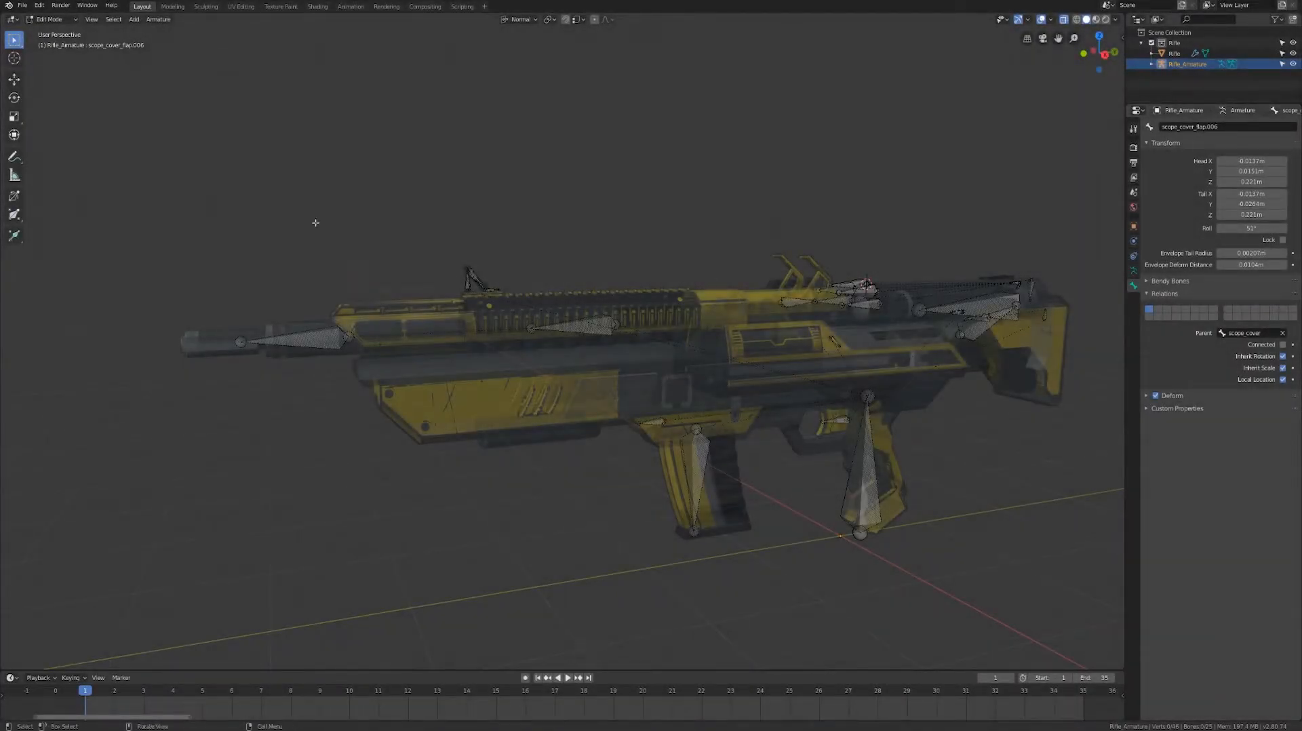
pyautogui.click(51, 19)
pyautogui.click(63, 34)
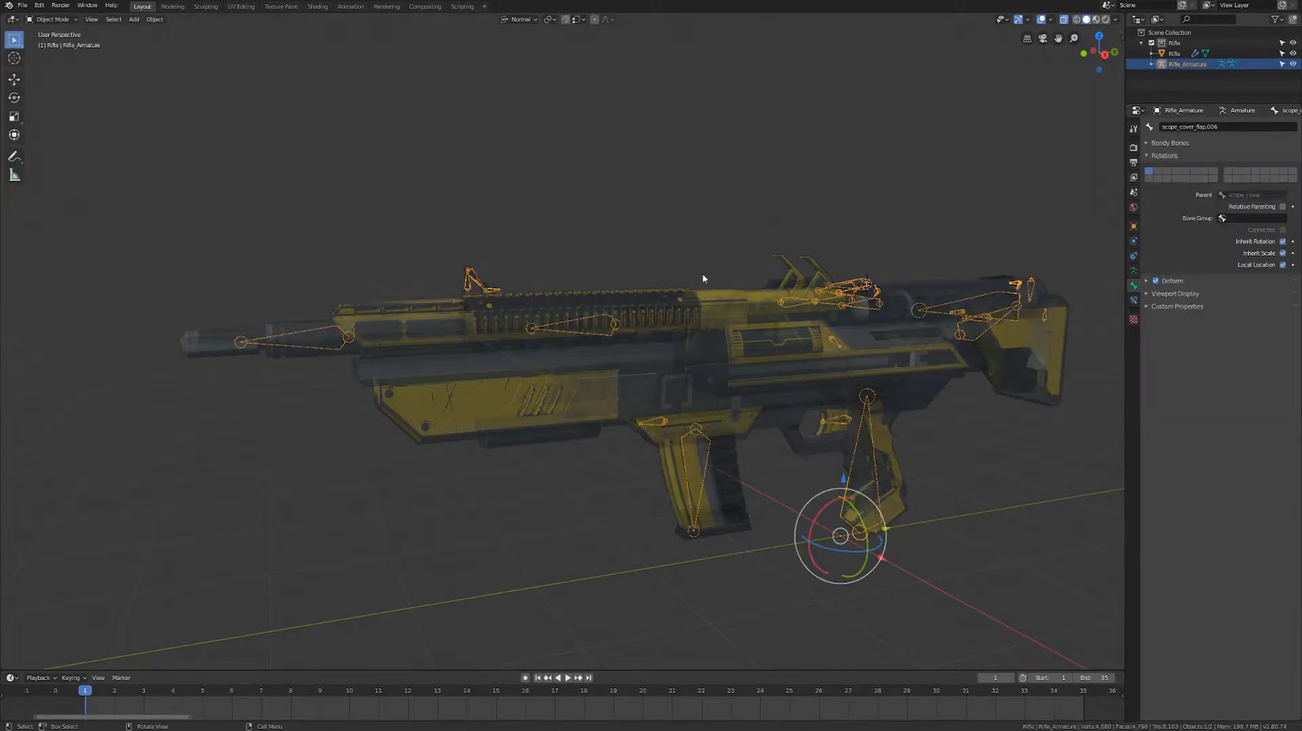
pyautogui.click(699, 315)
pyautogui.press('z')
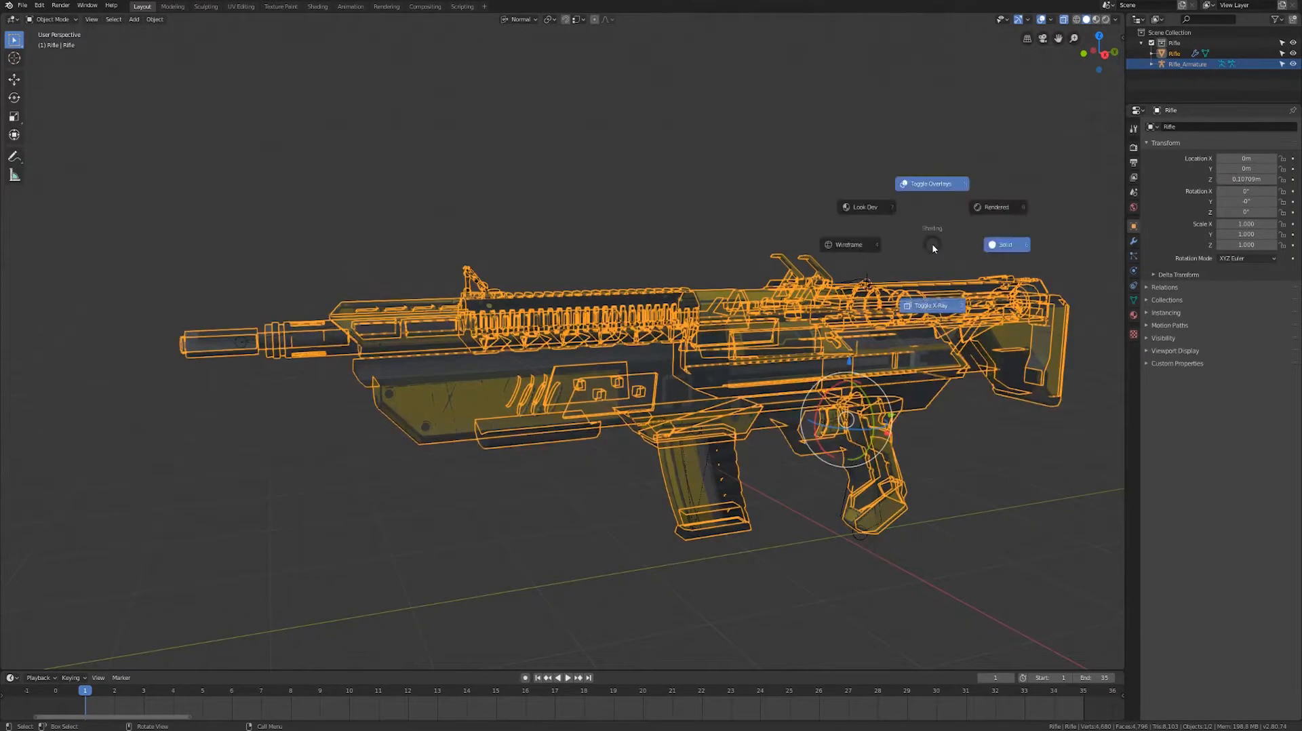
pyautogui.click(932, 306)
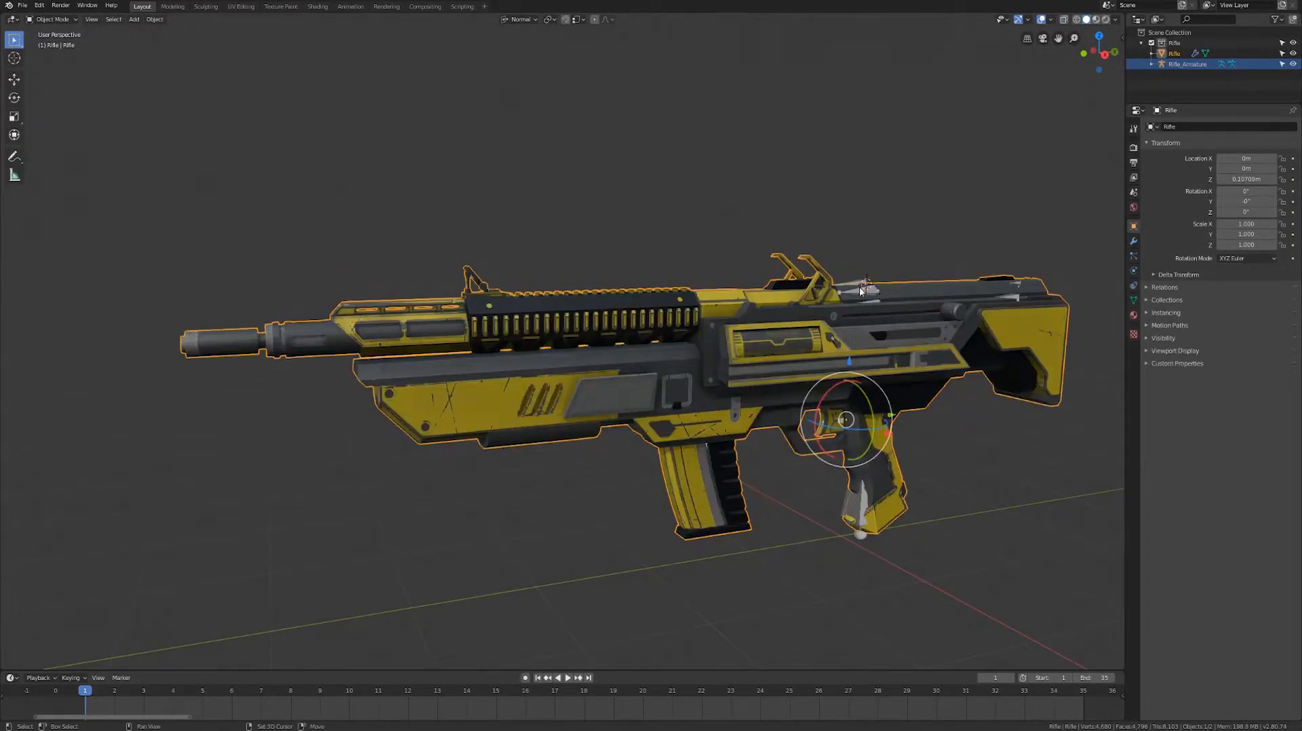
# Parent the Rifle mesh to the armature using Armature Deform With Empty Groups.
pyautogui.keyDown('shift'); pyautogui.click(861, 289); pyautogui.keyUp('shift')
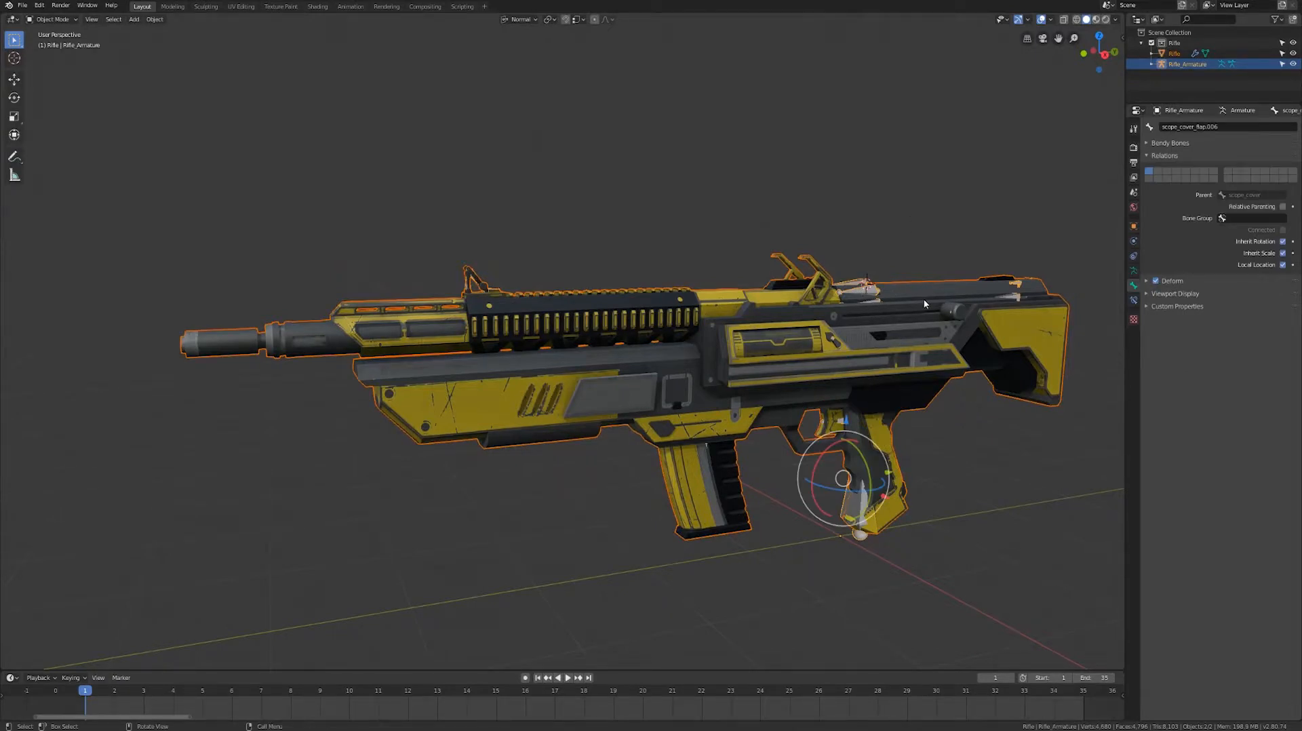
pyautogui.hotkey('ctrl', 'p')
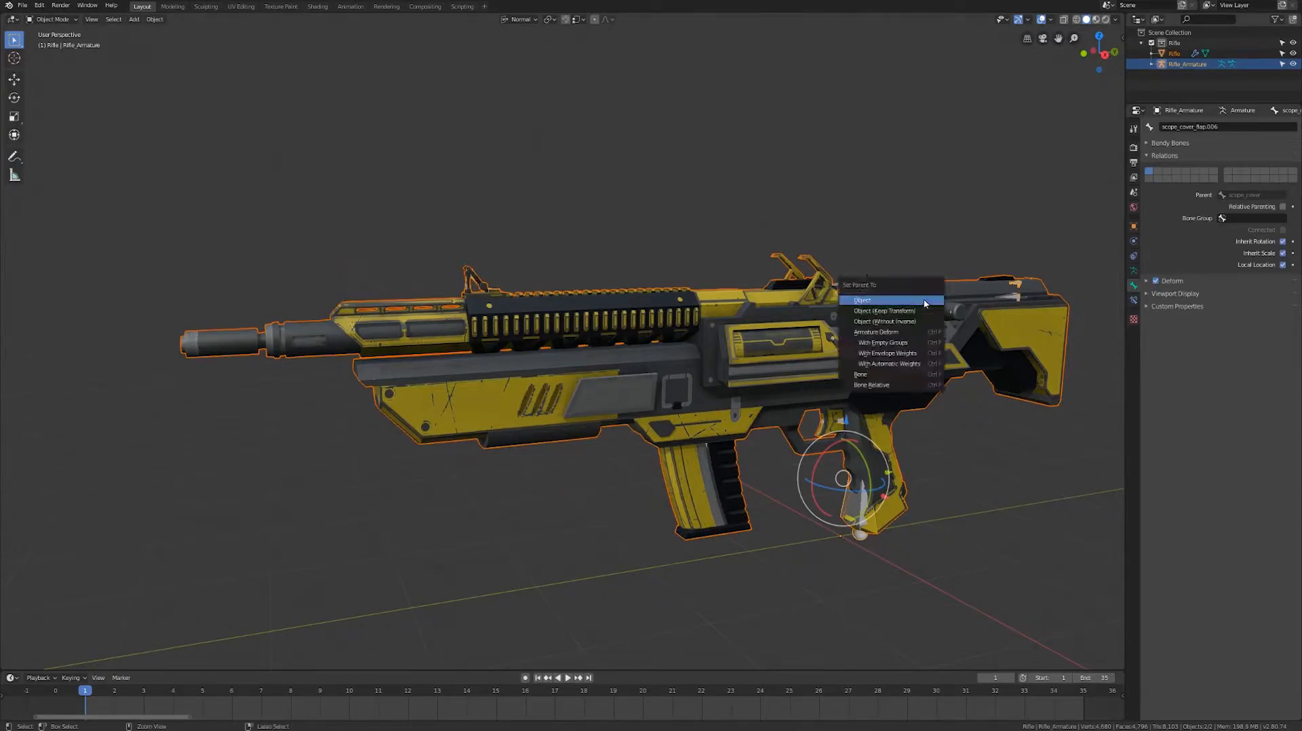
pyautogui.click(923, 344)
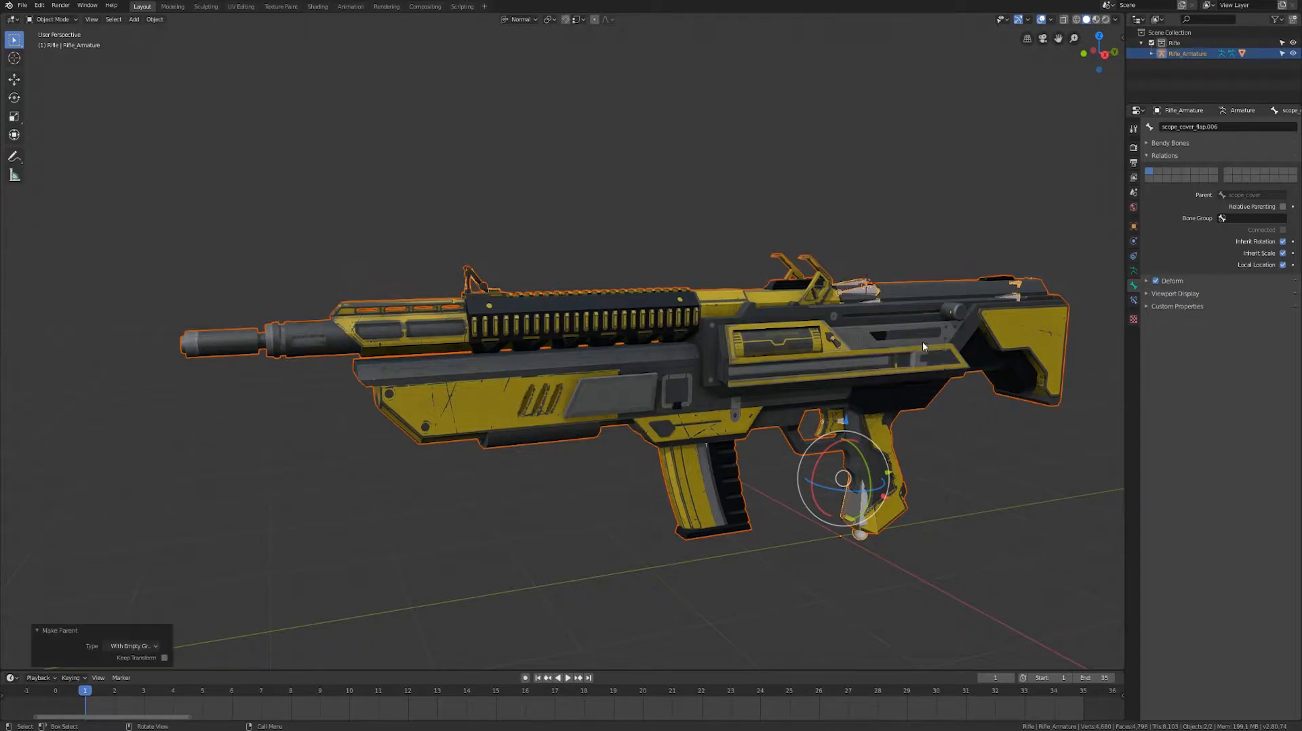
# Select the Rifle mesh alone and remove its Triangulate modifier, keeping the Armature modifier.
pyautogui.click(981, 300)
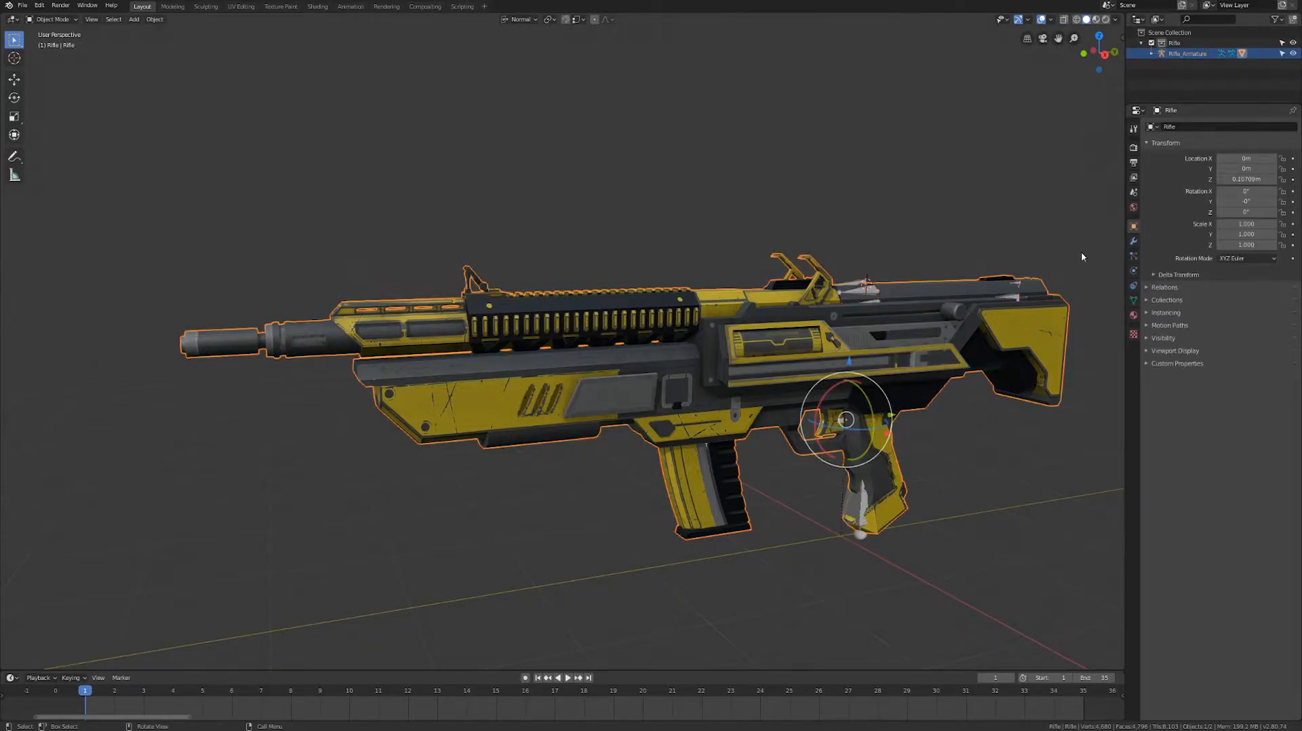
pyautogui.click(1133, 241)
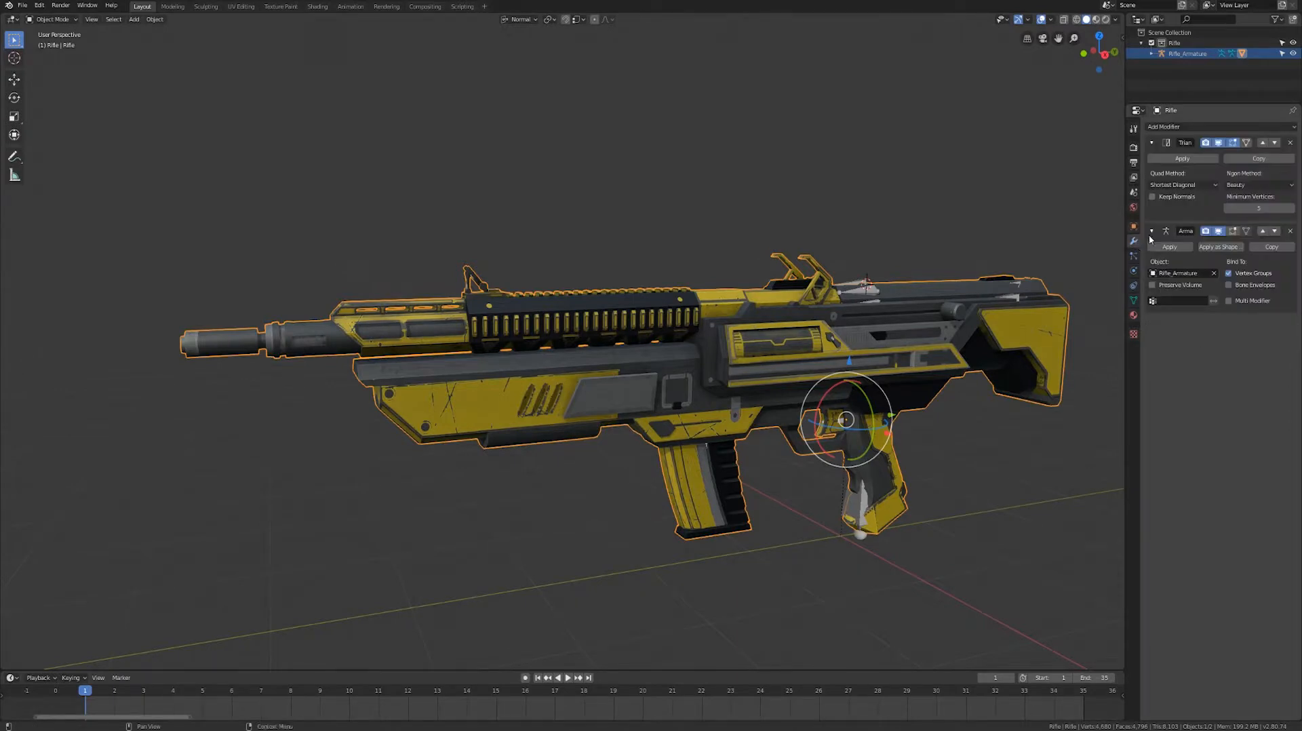
pyautogui.moveTo(1125, 246); pyautogui.dragTo(1110, 250)
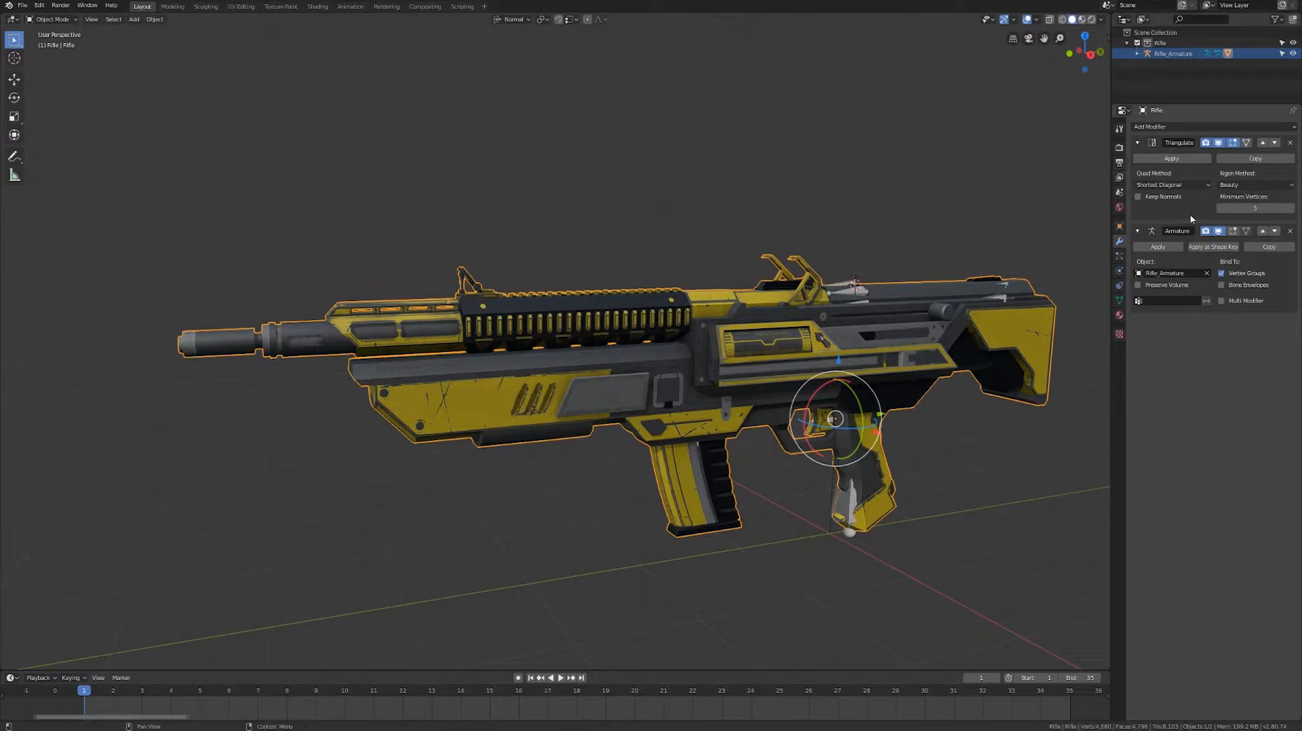
pyautogui.click(1289, 143)
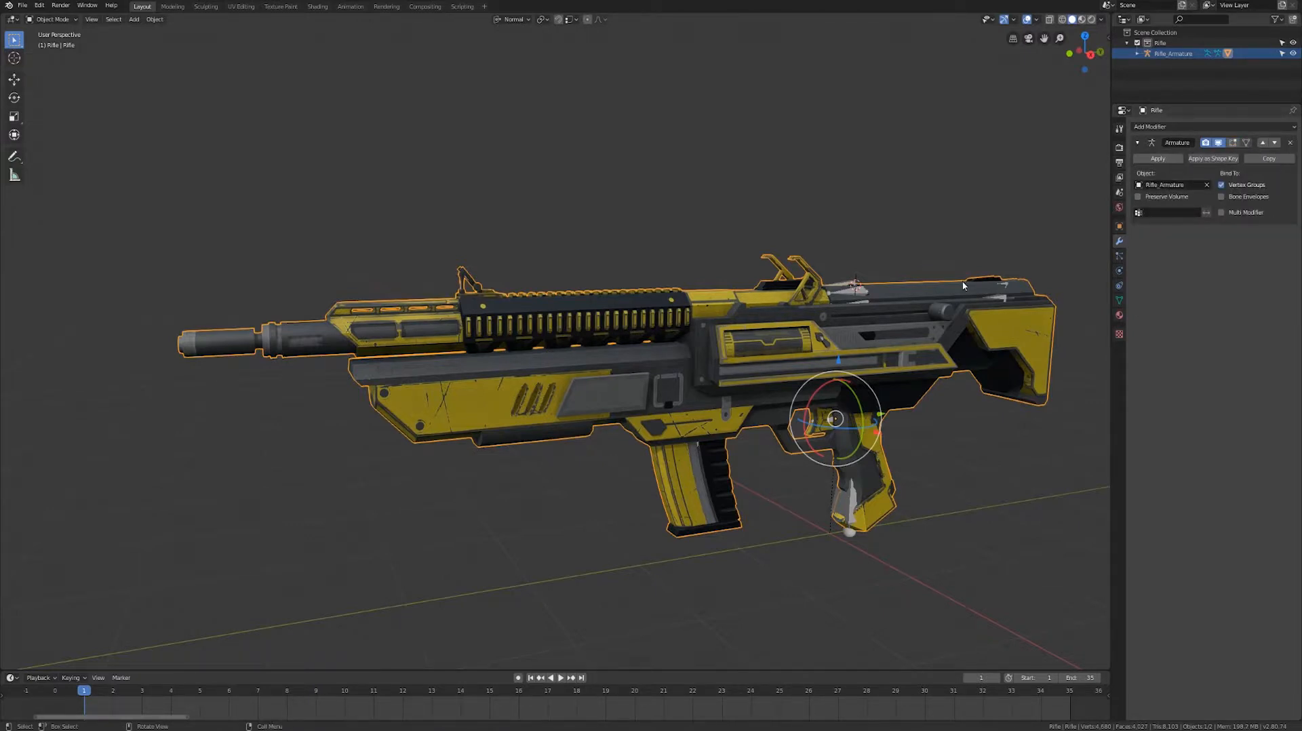
# Expand the Rifle mesh's vertex group list to show every group and enter Edit Mode on the mesh.
pyautogui.click(1120, 299)
pyautogui.moveTo(1213, 332); pyautogui.dragTo(1209, 423)
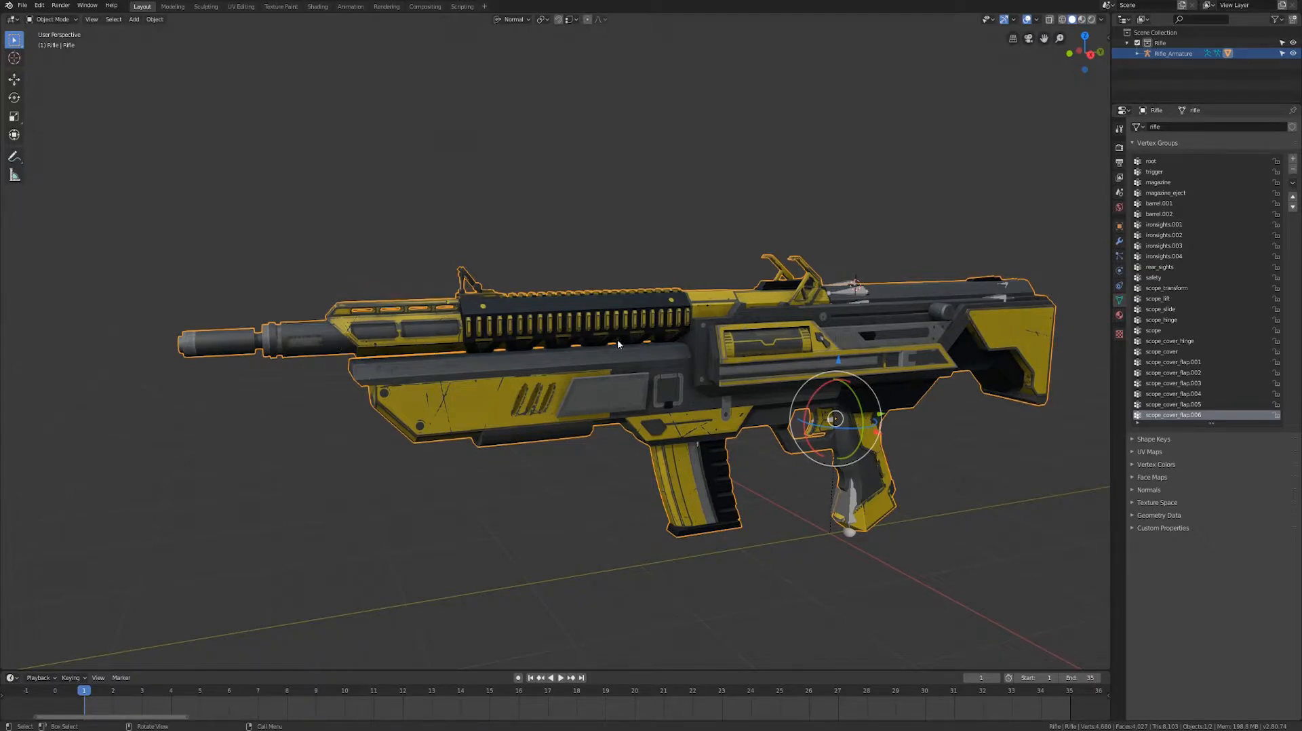
pyautogui.moveTo(617, 344)
pyautogui.mouseDown(button='middle')
pyautogui.moveTo(593, 365)
pyautogui.moveTo(615, 363)
pyautogui.mouseUp(button='middle')
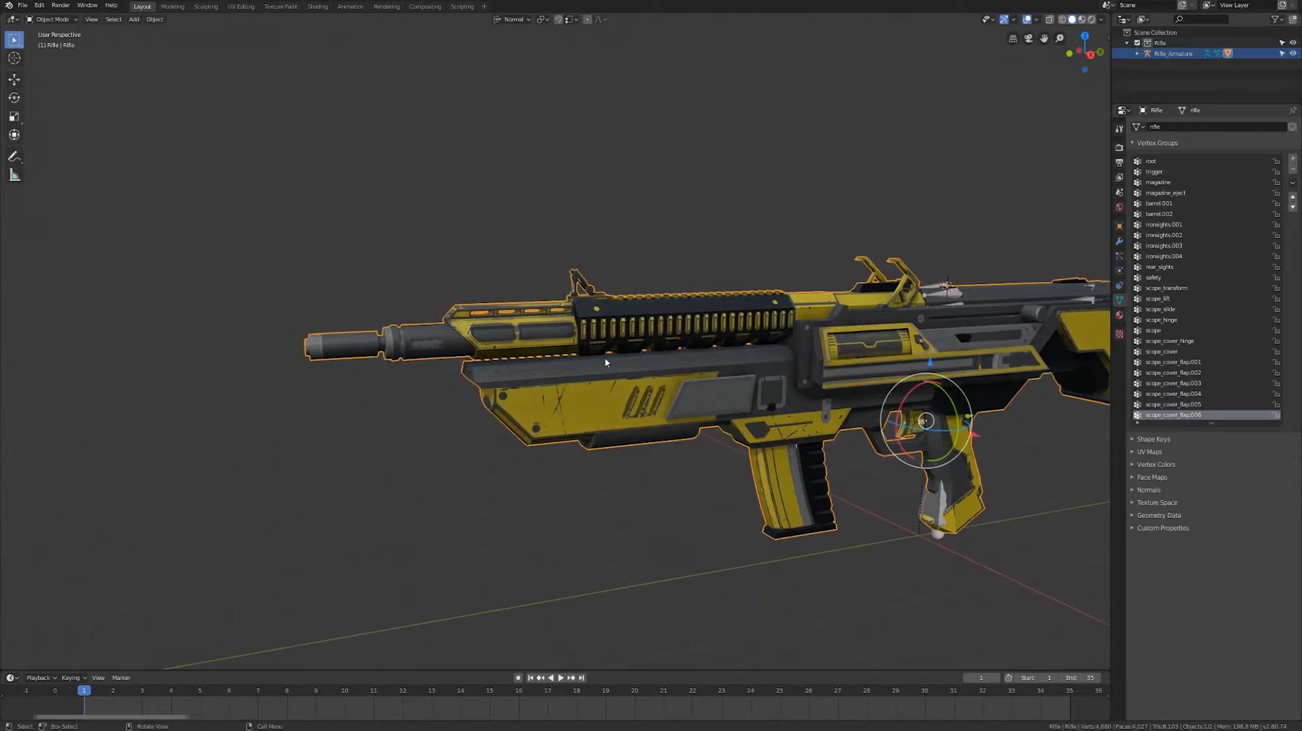
pyautogui.press('Tab')
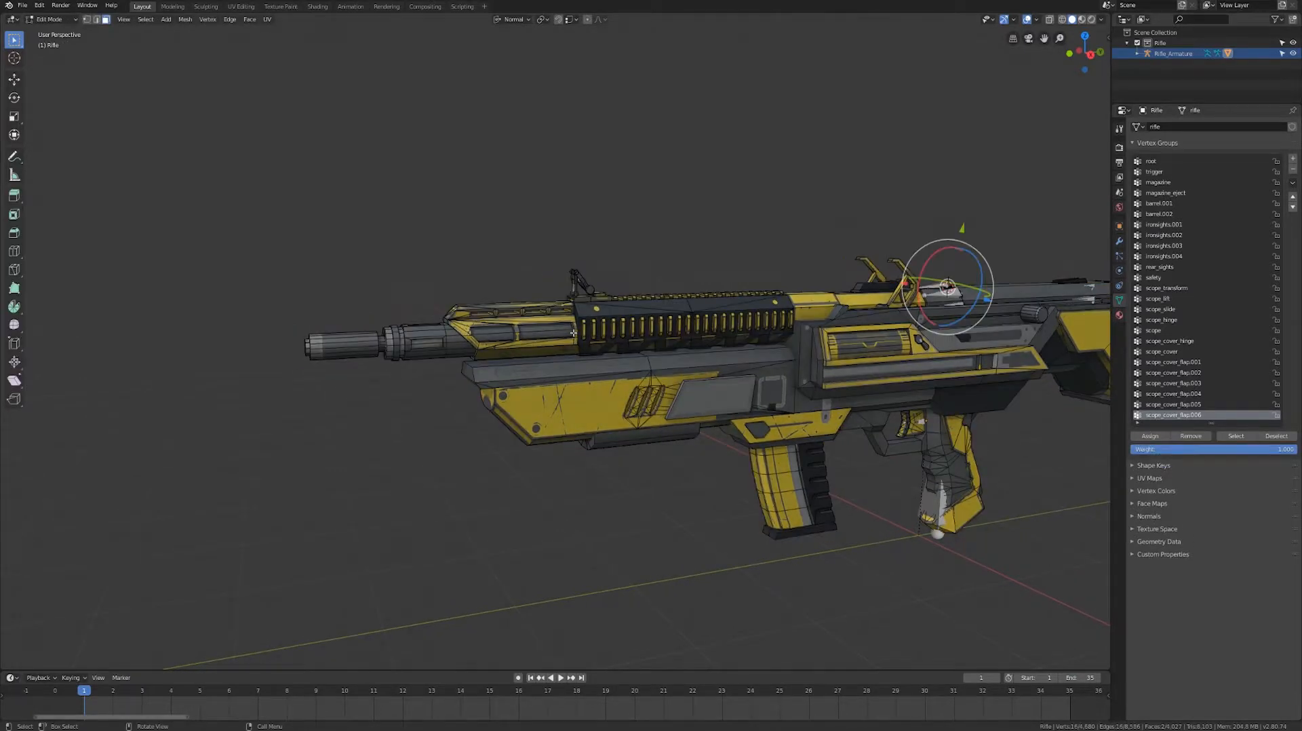
pyautogui.moveTo(574, 332); pyautogui.dragTo(643, 398, button='middle')
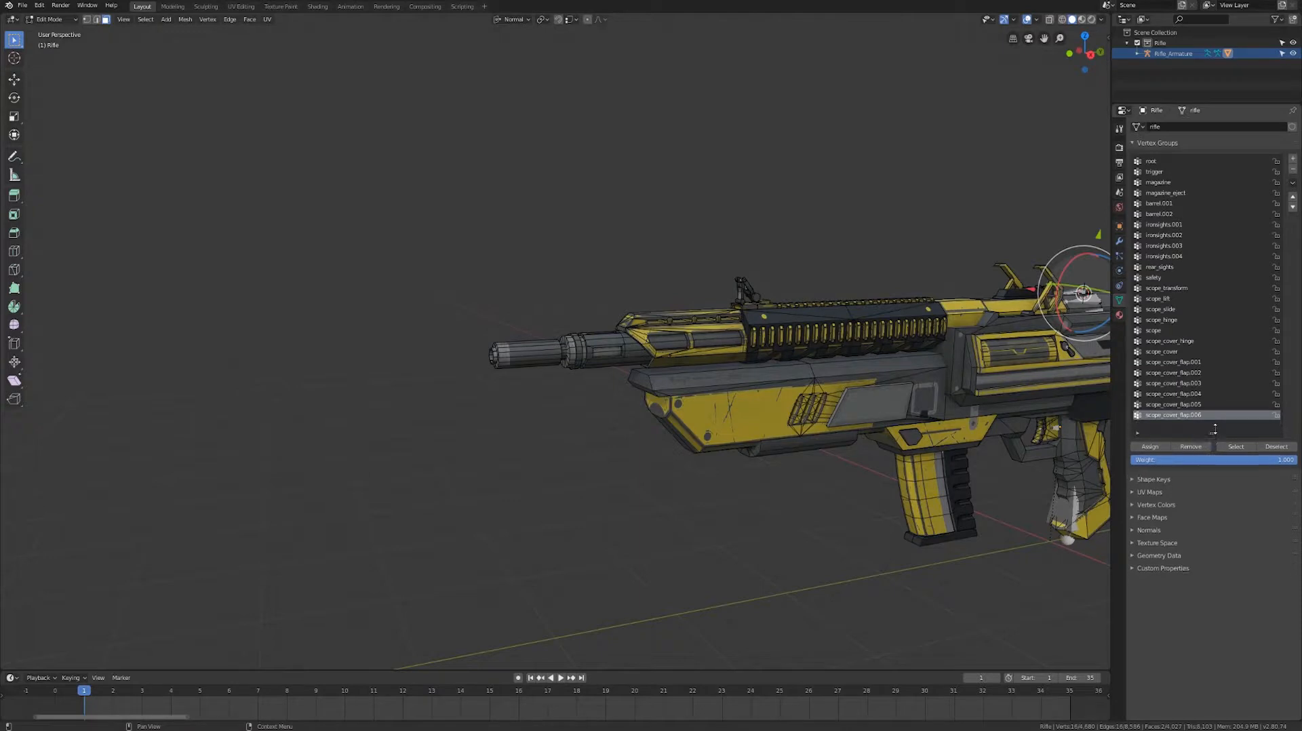
pyautogui.keyDown('shift'); pyautogui.moveTo(932, 403); pyautogui.dragTo(848, 417, button='middle'); pyautogui.keyUp('shift')
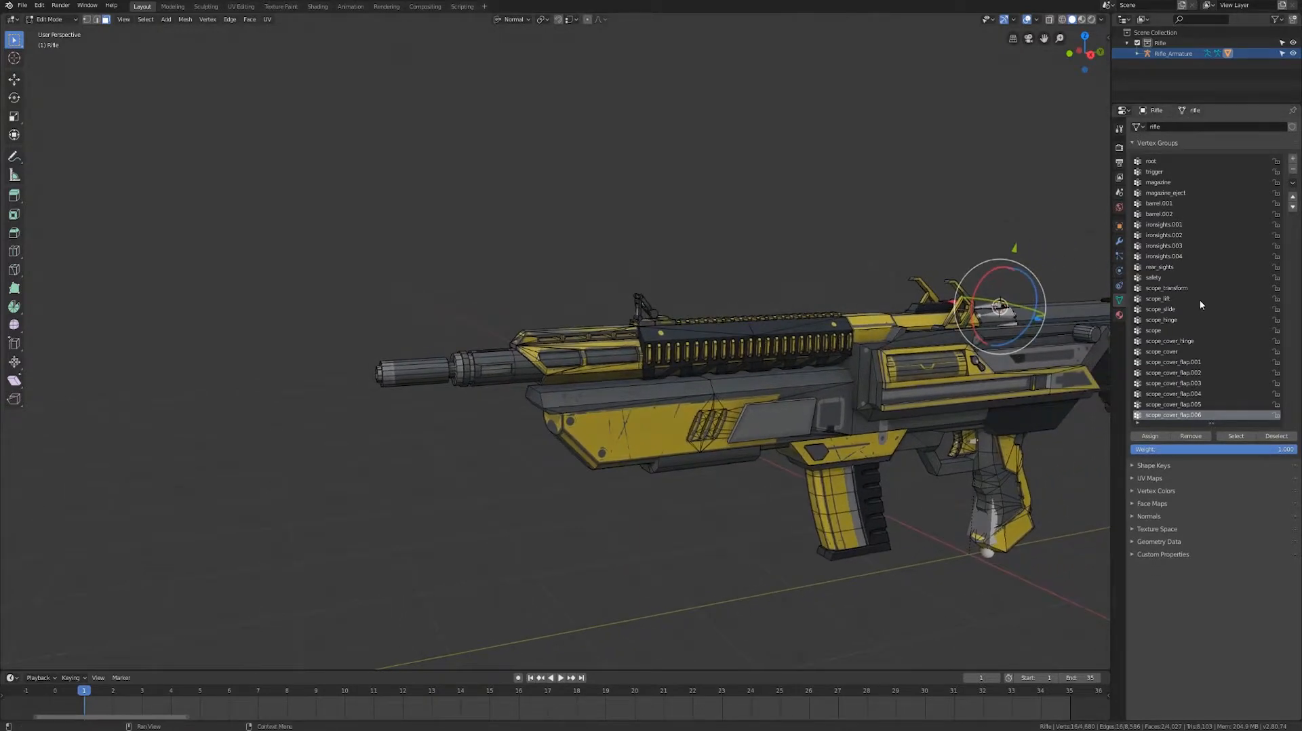
# Make the trigger vertex group active and select the entire trigger as linked geometry delimited by Material.
pyautogui.click(1162, 172)
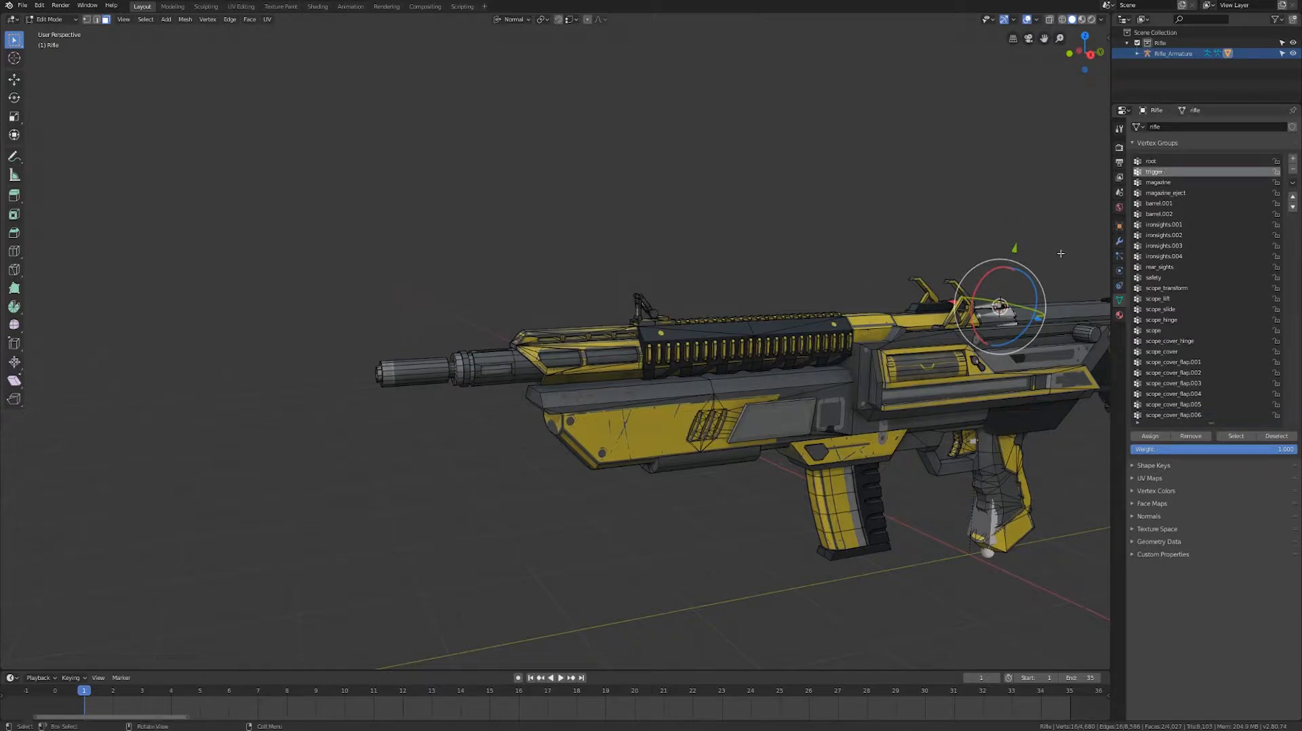
pyautogui.hotkey('alt', 'a')
pyautogui.moveTo(1002, 478); pyautogui.dragTo(881, 353, button='middle')
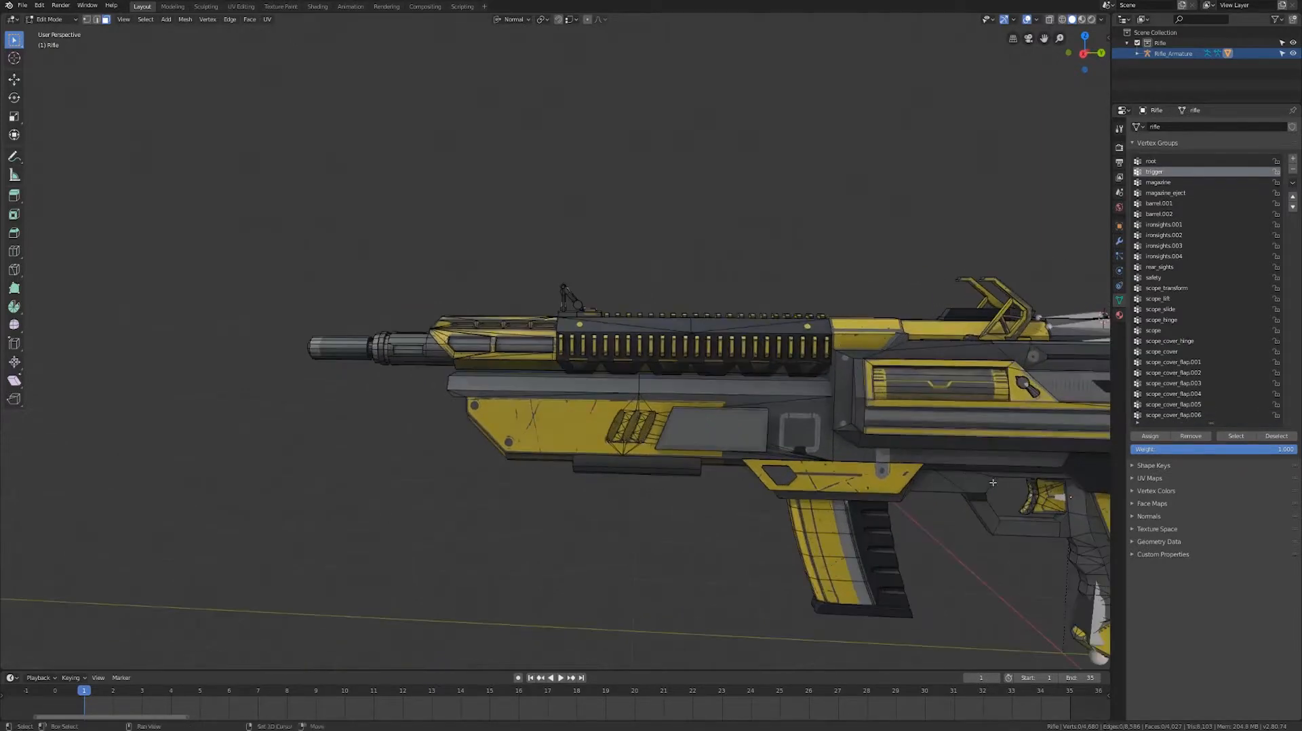
pyautogui.scroll(5, 872, 348)
pyautogui.click(810, 328)
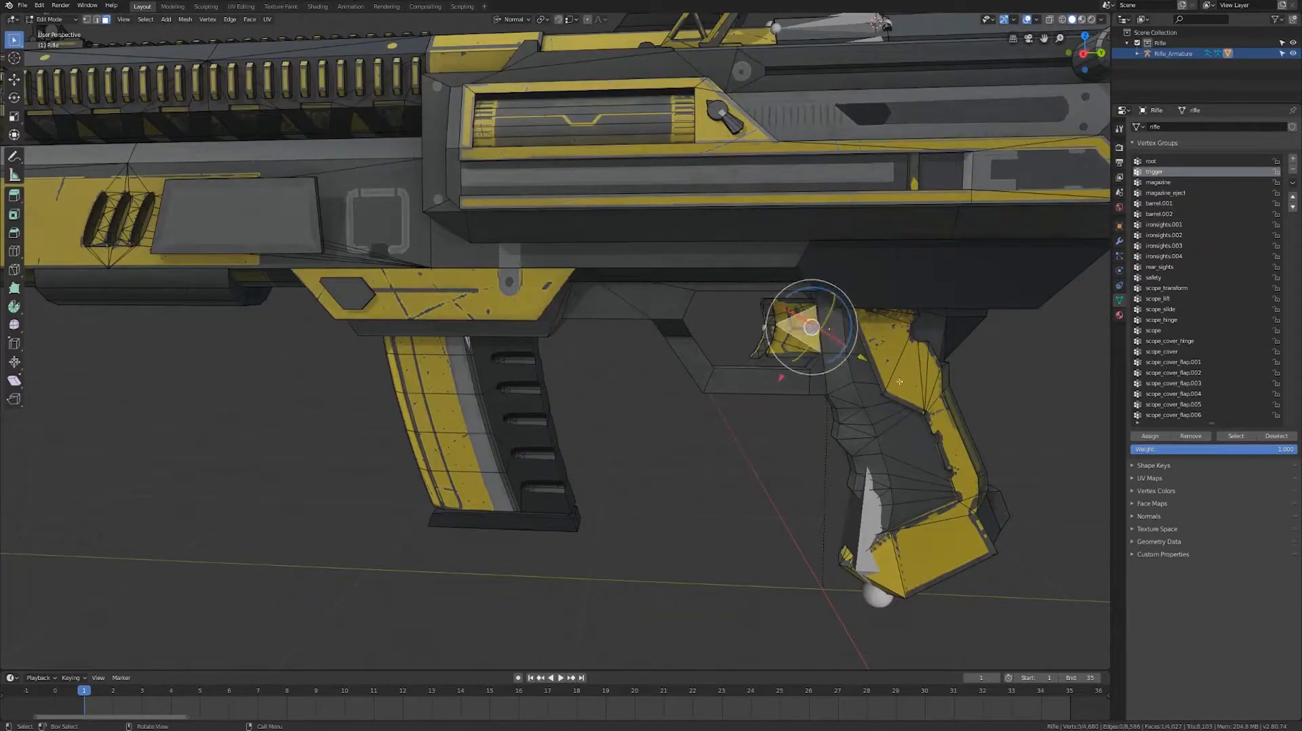
pyautogui.hotkey('ctrl', 'l')
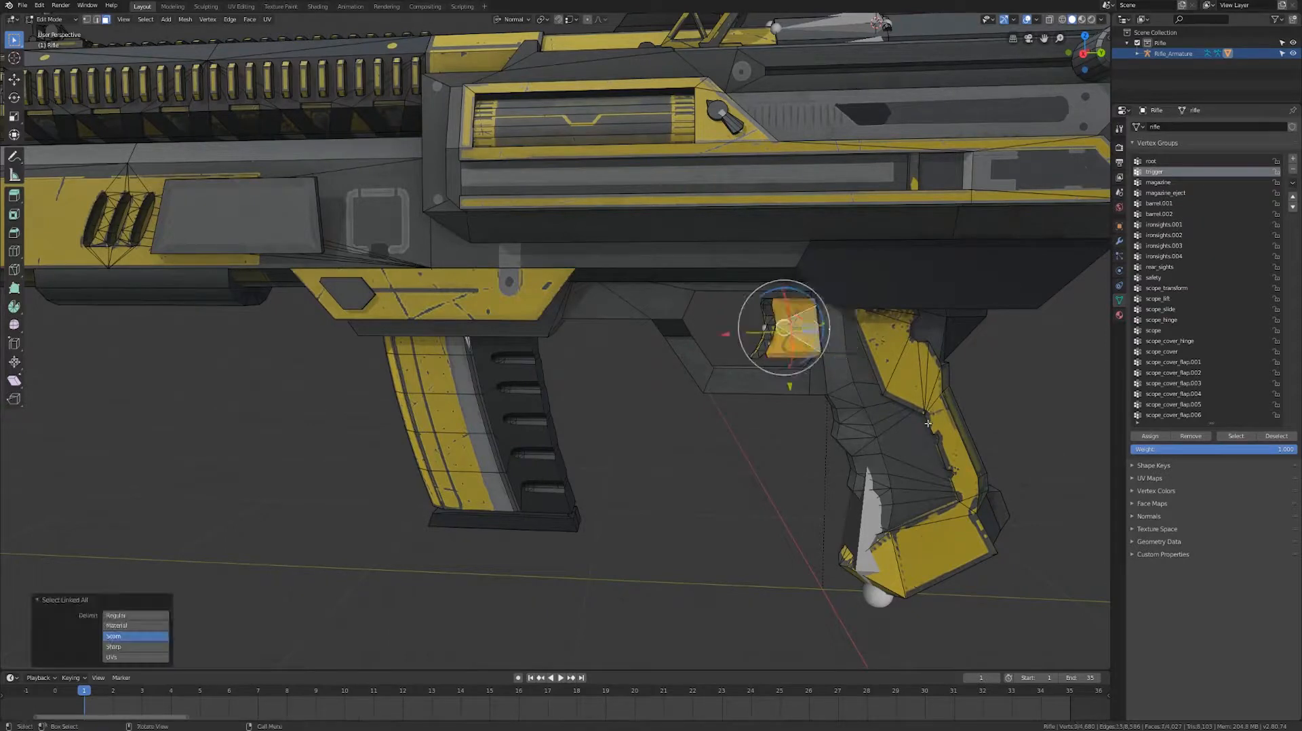
pyautogui.moveTo(928, 422); pyautogui.dragTo(923, 389, button='middle')
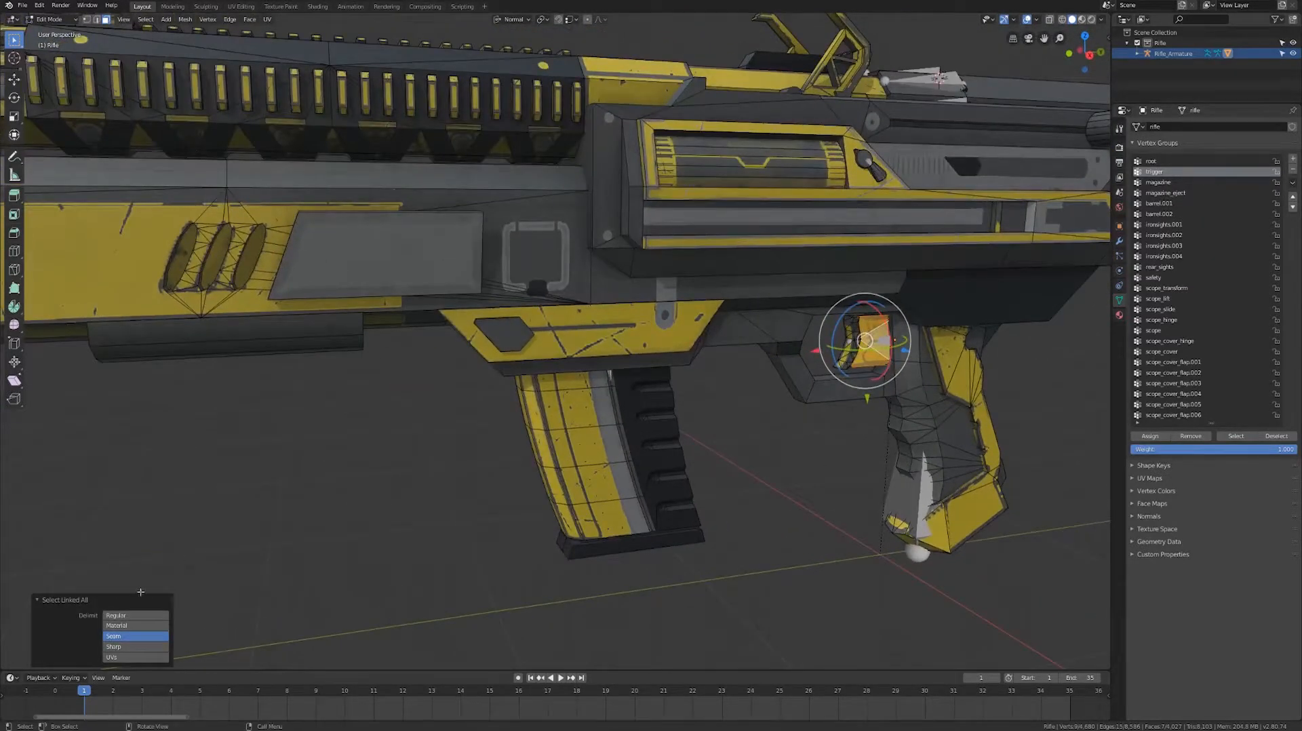
pyautogui.click(132, 626)
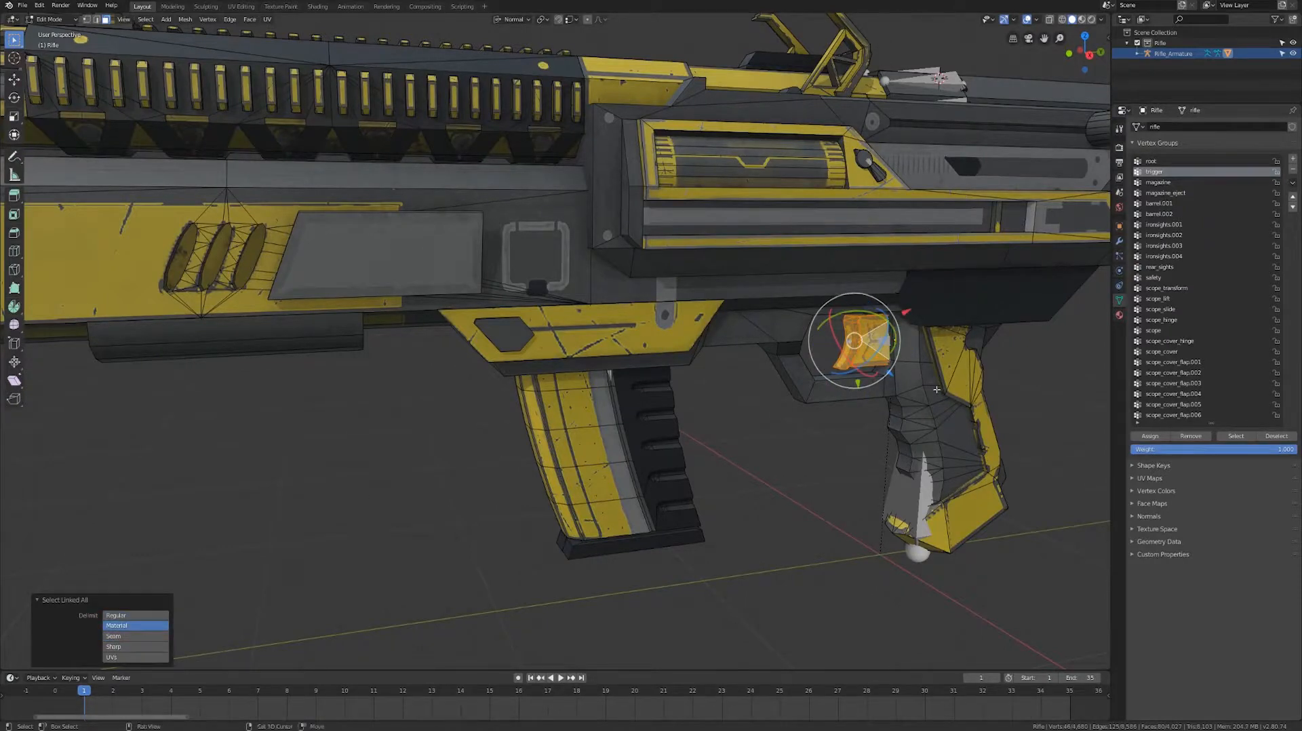
# Assign the selected trigger geometry to the trigger vertex group and hide it.
pyautogui.scroll(5, 678, 434)
pyautogui.moveTo(739, 406); pyautogui.dragTo(882, 390, button='middle')
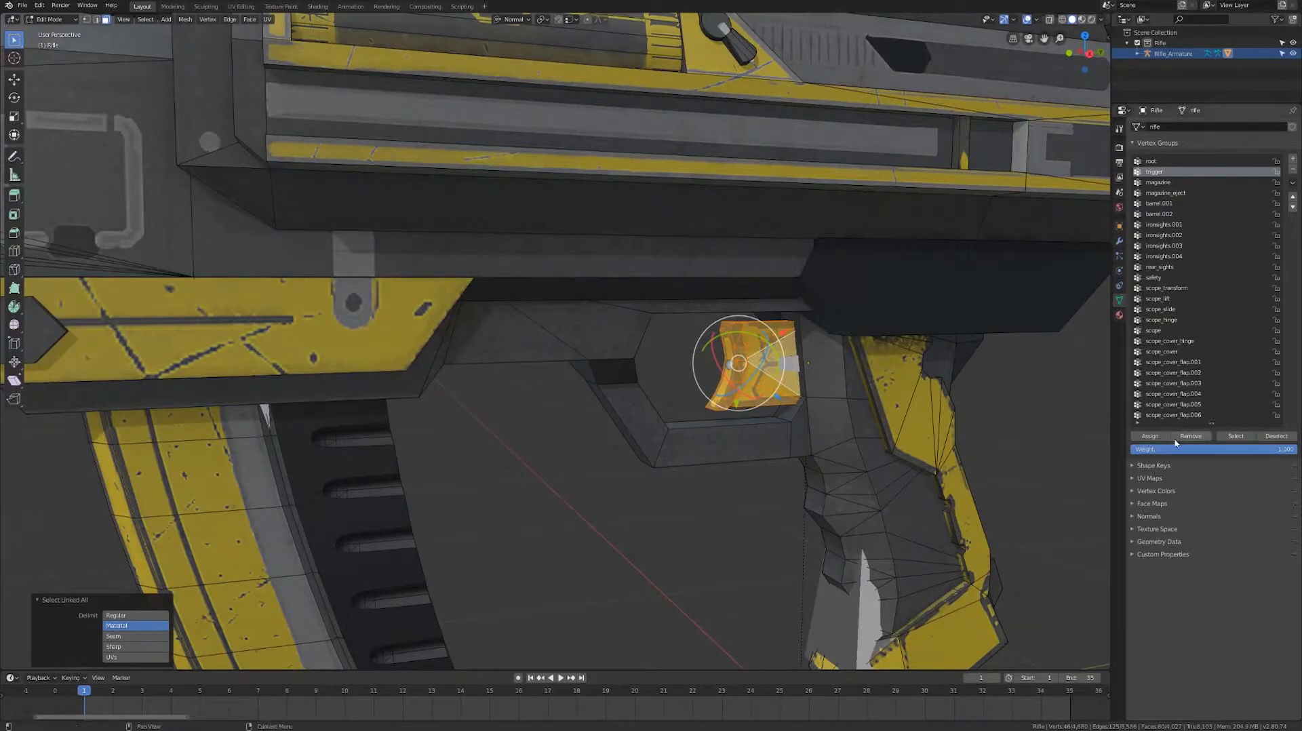
pyautogui.click(1149, 436)
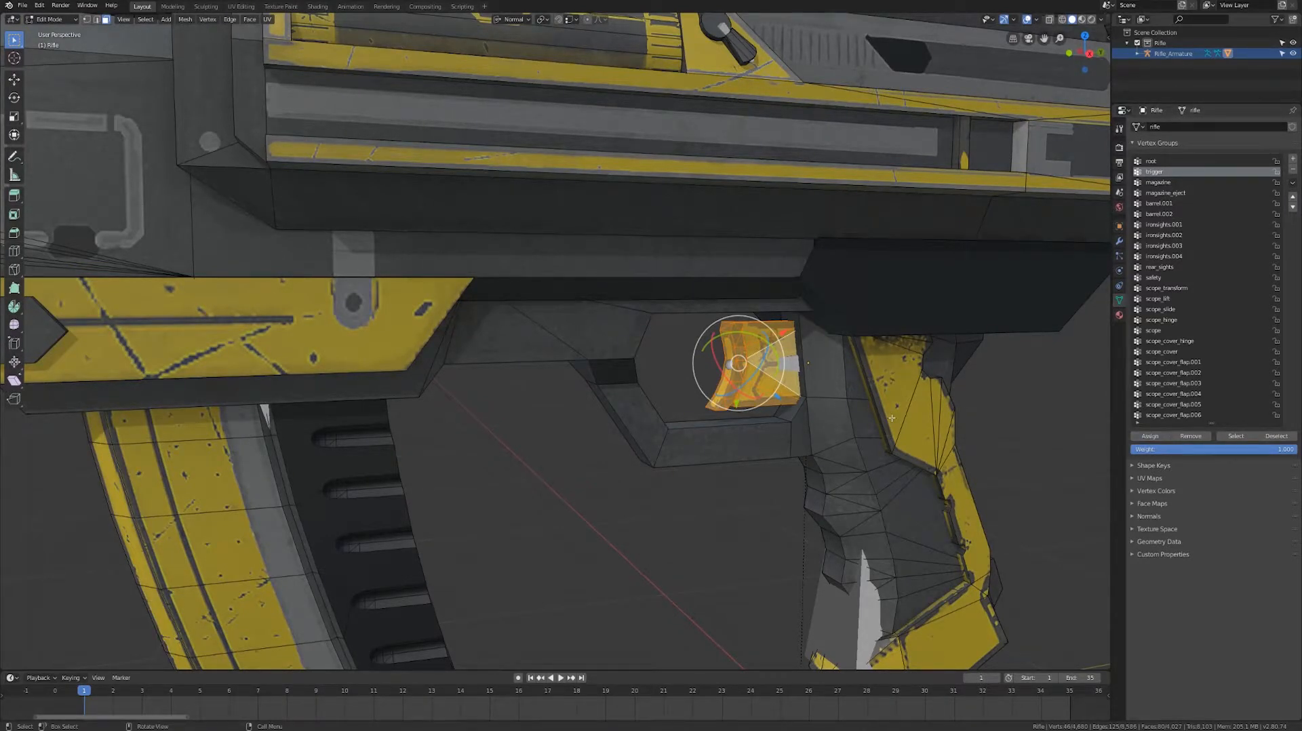
pyautogui.press('h')
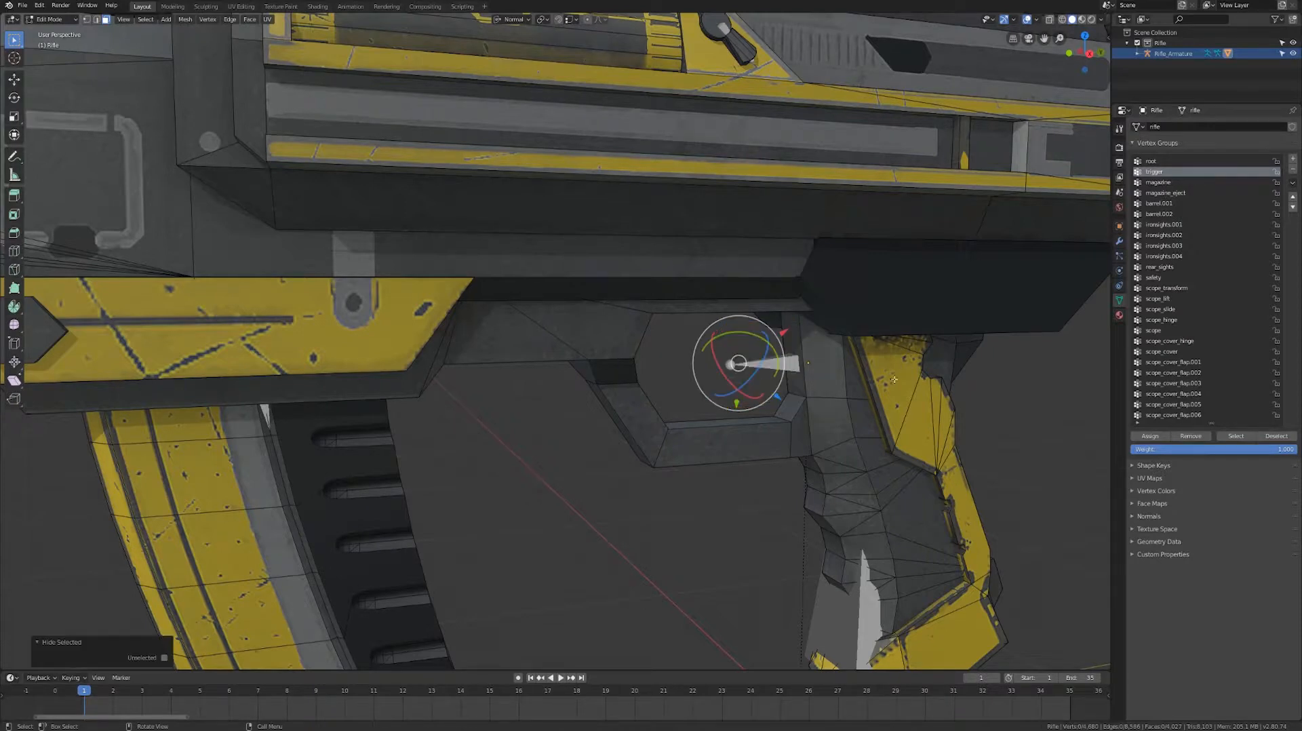
# Turn on X-ray shading so the magazine's geometry can be selected all the way through.
pyautogui.scroll(-8, 870, 358)
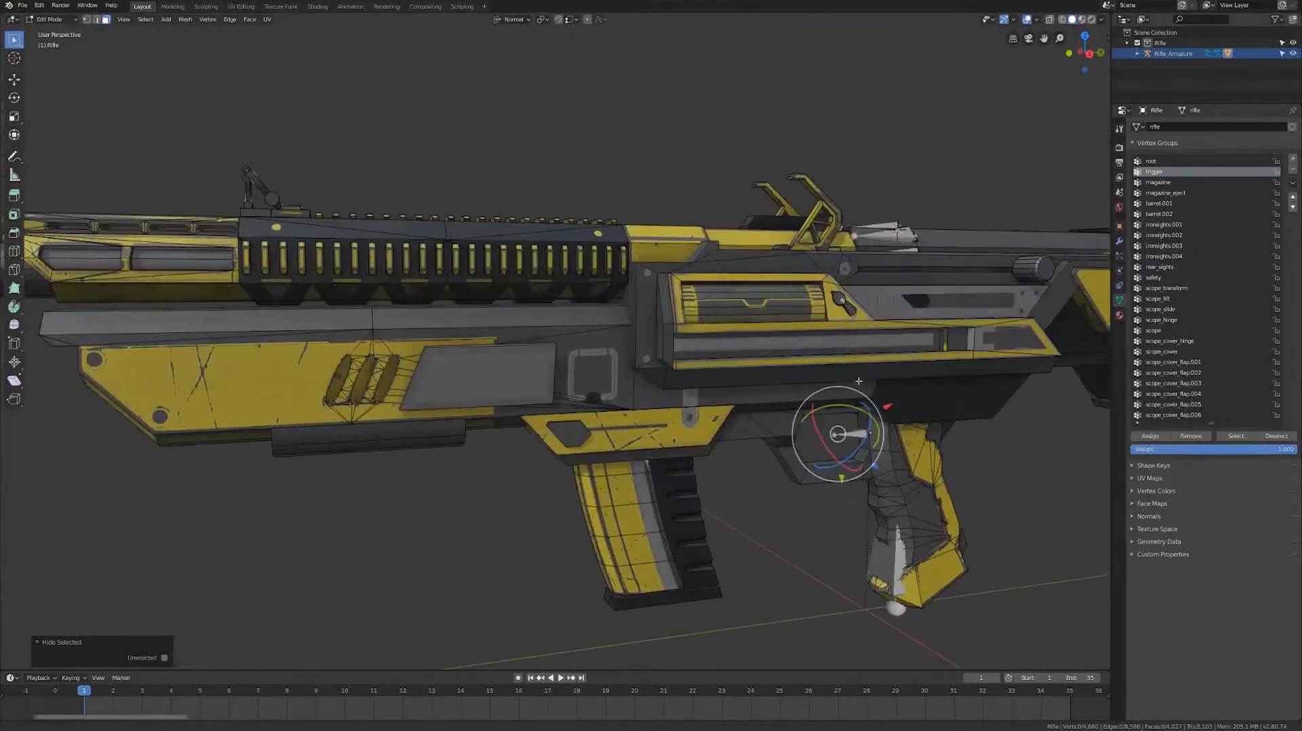
pyautogui.click(1287, 54)
pyautogui.keyDown('shift'); pyautogui.moveTo(682, 501); pyautogui.dragTo(682, 395, button='middle'); pyautogui.keyUp('shift')
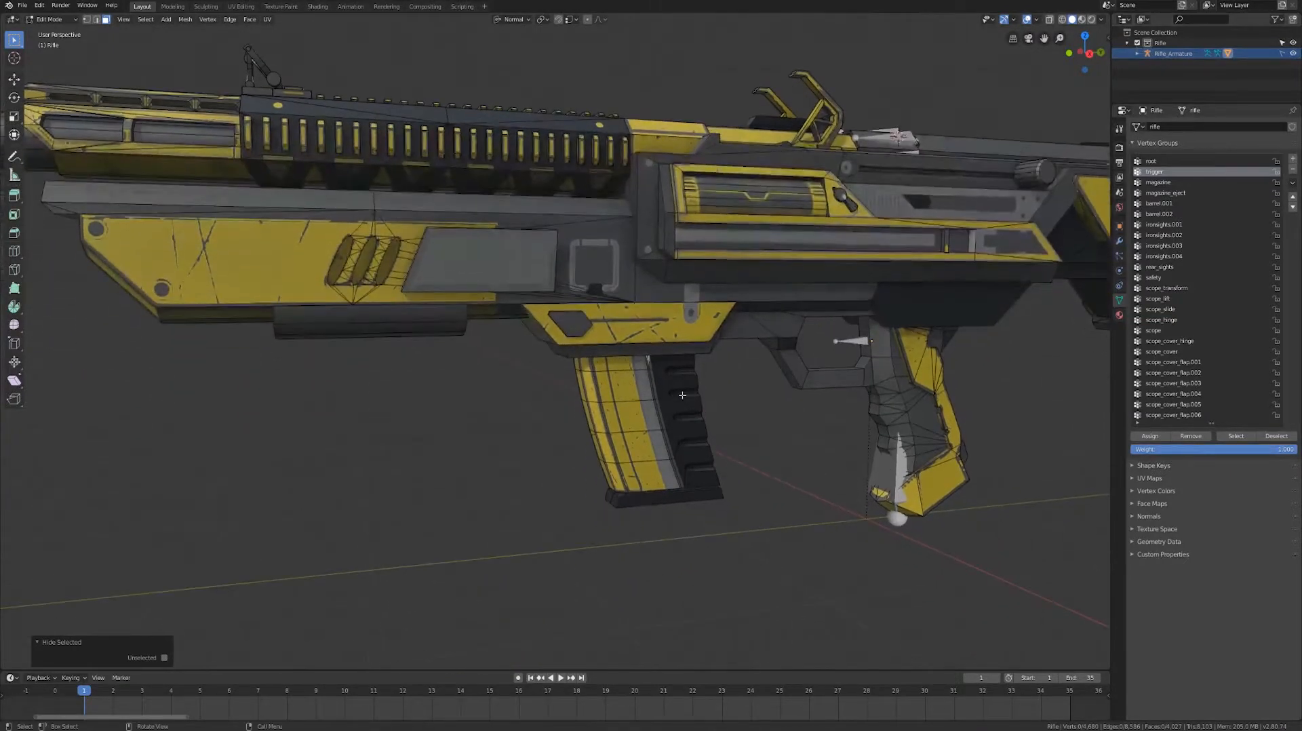
pyautogui.press('z')
pyautogui.click(835, 442)
pyautogui.moveTo(835, 447)
pyautogui.mouseDown(button='middle')
pyautogui.moveTo(818, 465)
pyautogui.moveTo(847, 436)
pyautogui.mouseUp(button='middle')
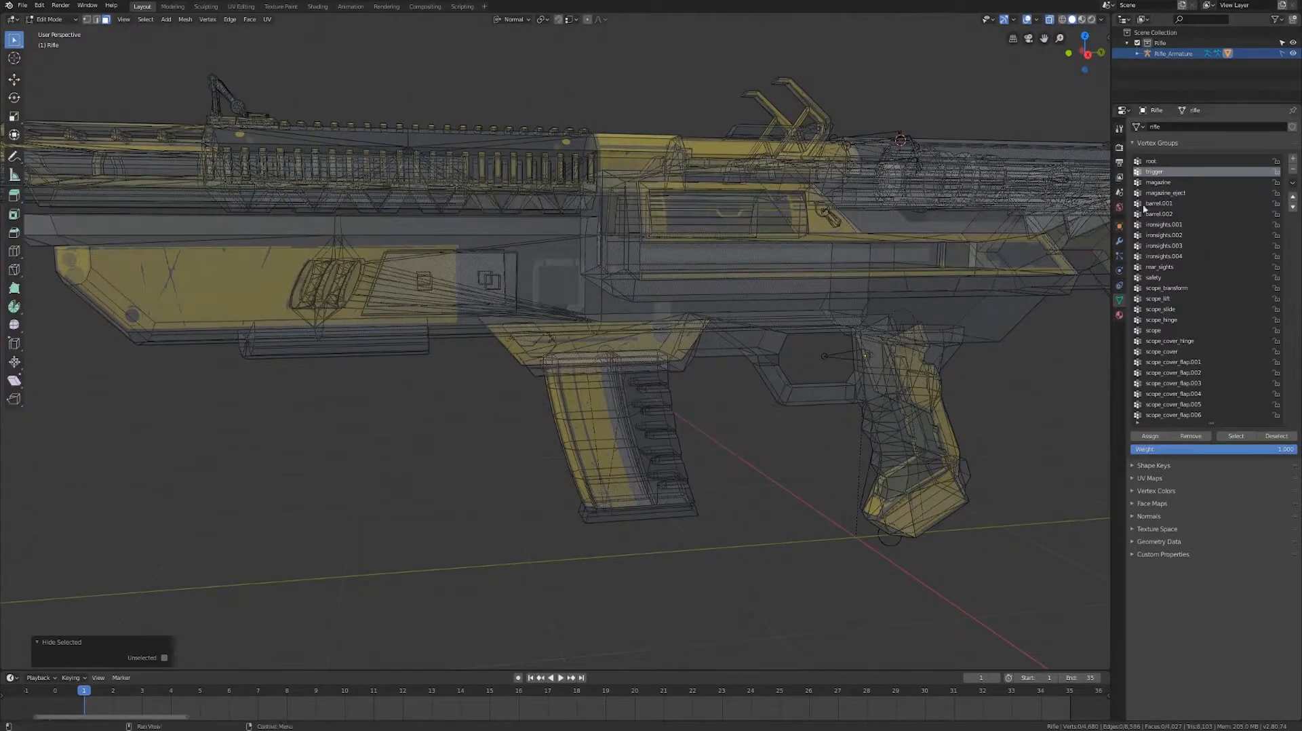
# Select the whole magazine with its linked geometry, assign it to the magazine vertex group and hide it.
pyautogui.click(1176, 181)
pyautogui.moveTo(496, 442); pyautogui.dragTo(718, 566)
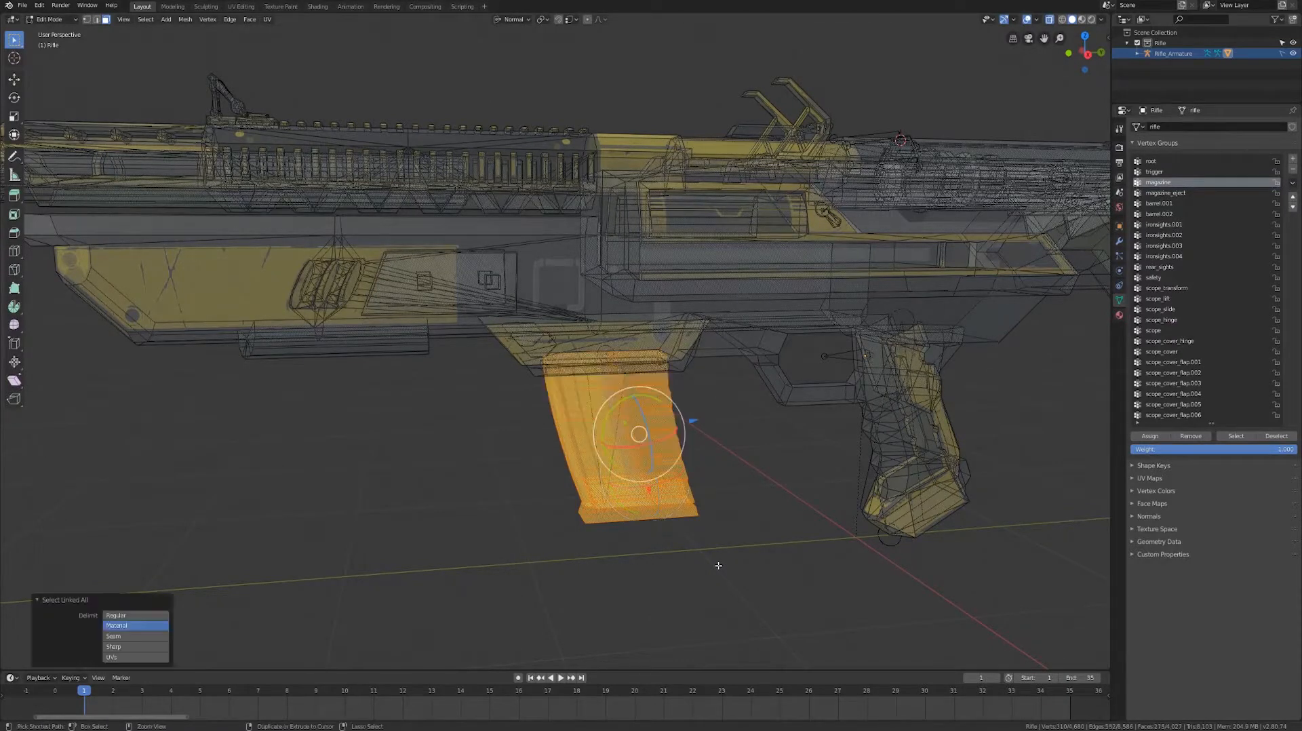
pyautogui.hotkey('ctrl', 'l')
pyautogui.click(1150, 436)
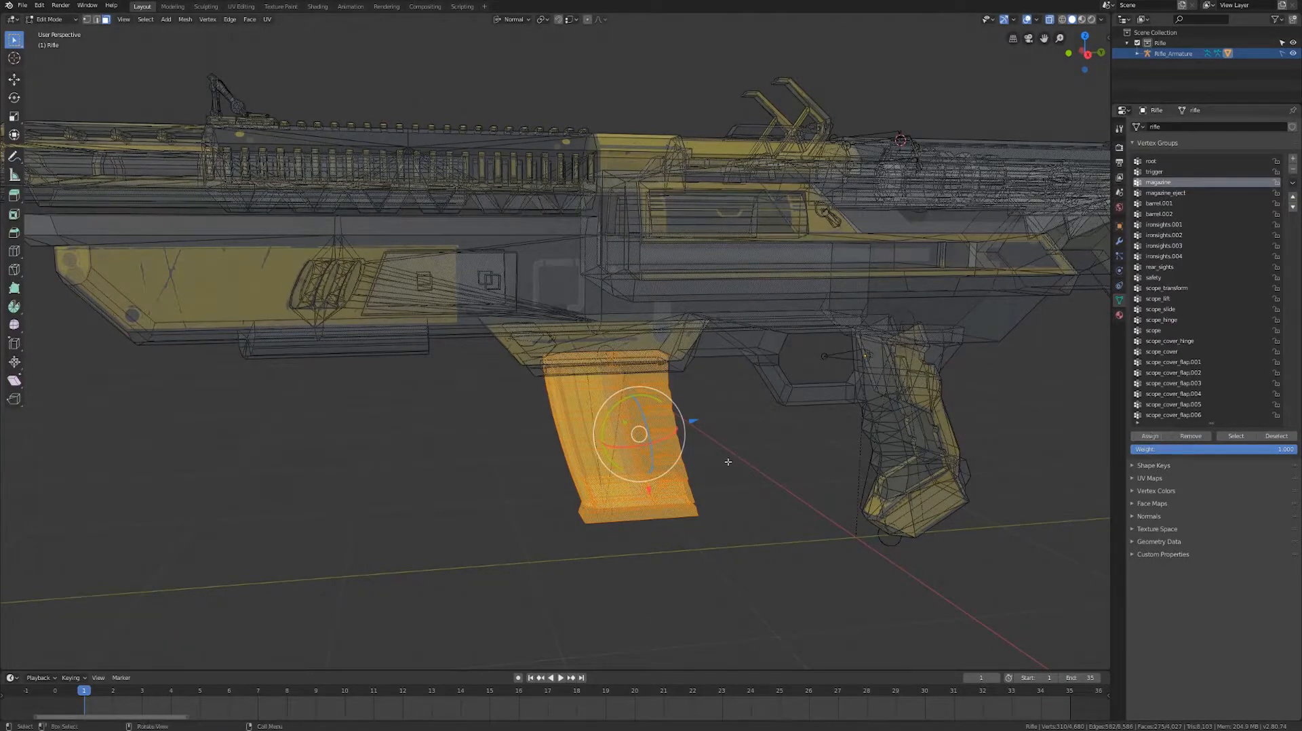
pyautogui.press('h')
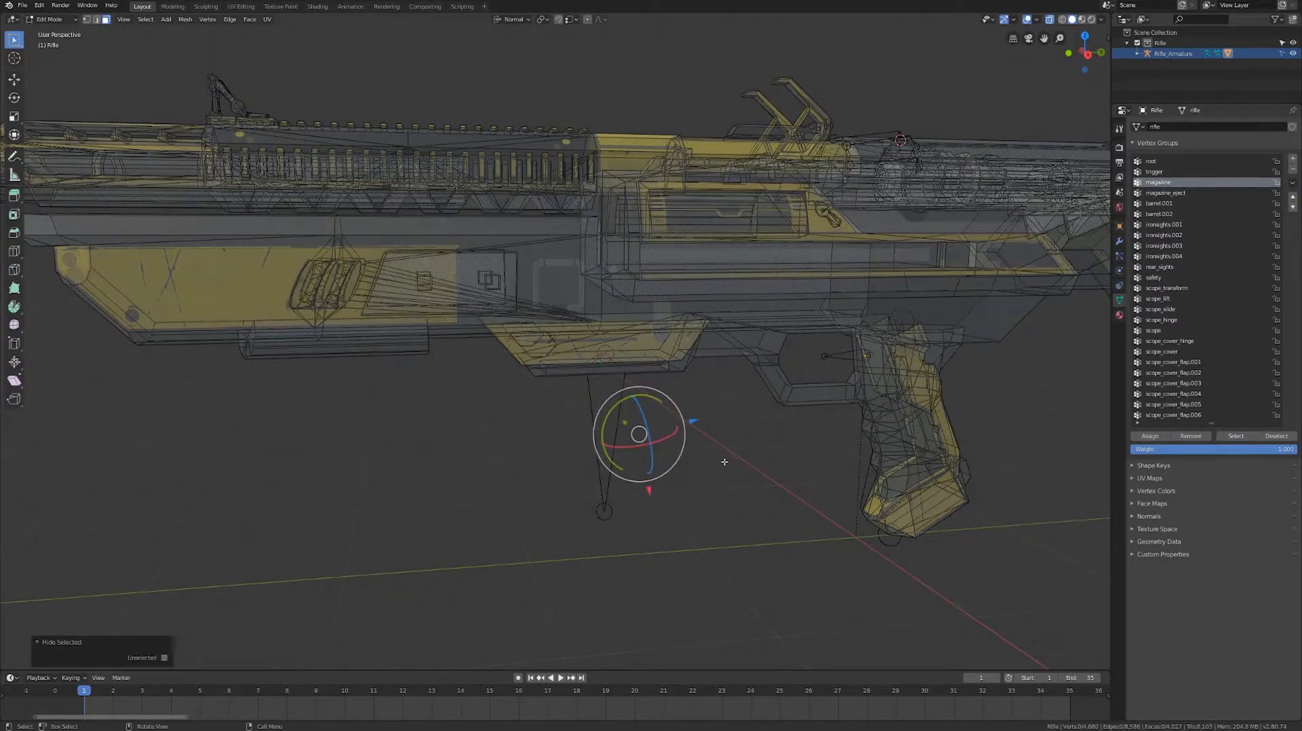
# Select the eject buttons on both sides of the magazine well with linked geometry and assign them to the magazine_eject vertex group.
pyautogui.click(1164, 193)
pyautogui.scroll(2, 549, 395)
pyautogui.click(519, 329)
pyautogui.moveTo(742, 372); pyautogui.dragTo(852, 326, button='middle')
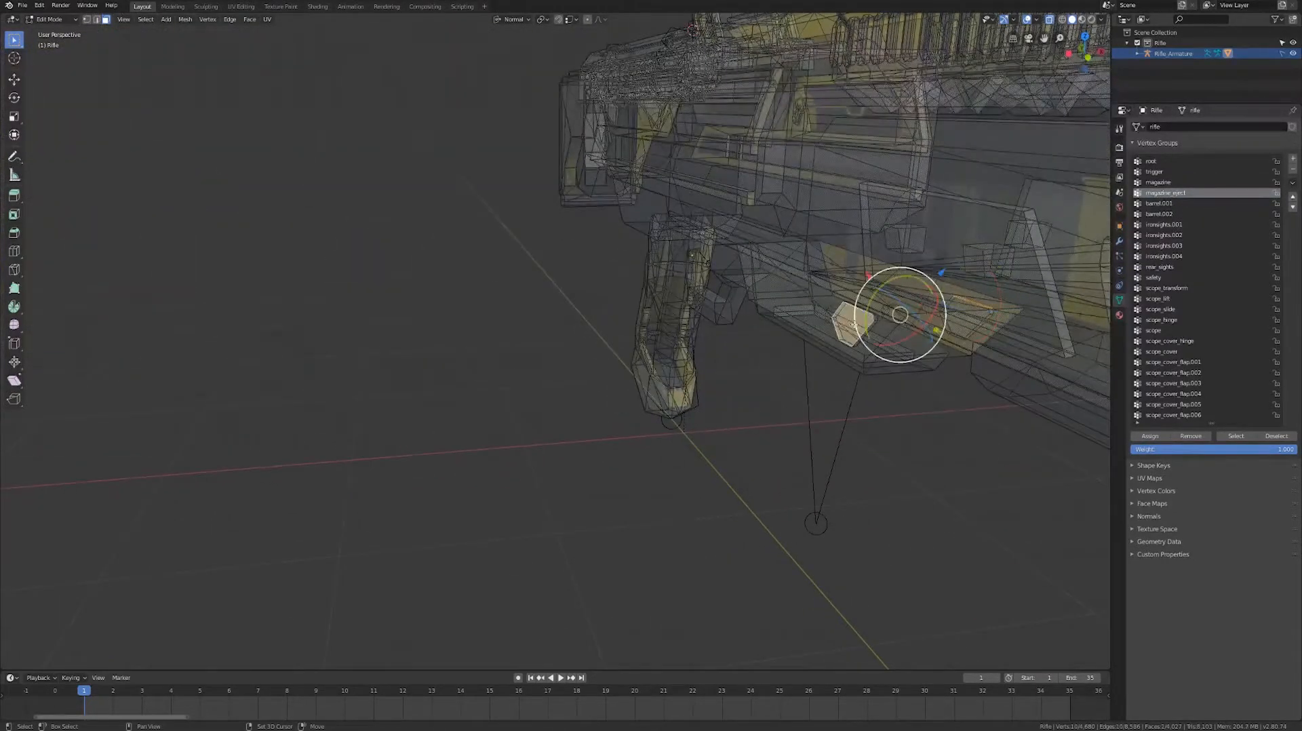
pyautogui.keyDown('shift'); pyautogui.click(853, 325); pyautogui.keyUp('shift')
pyautogui.hotkey('ctrl', 'l')
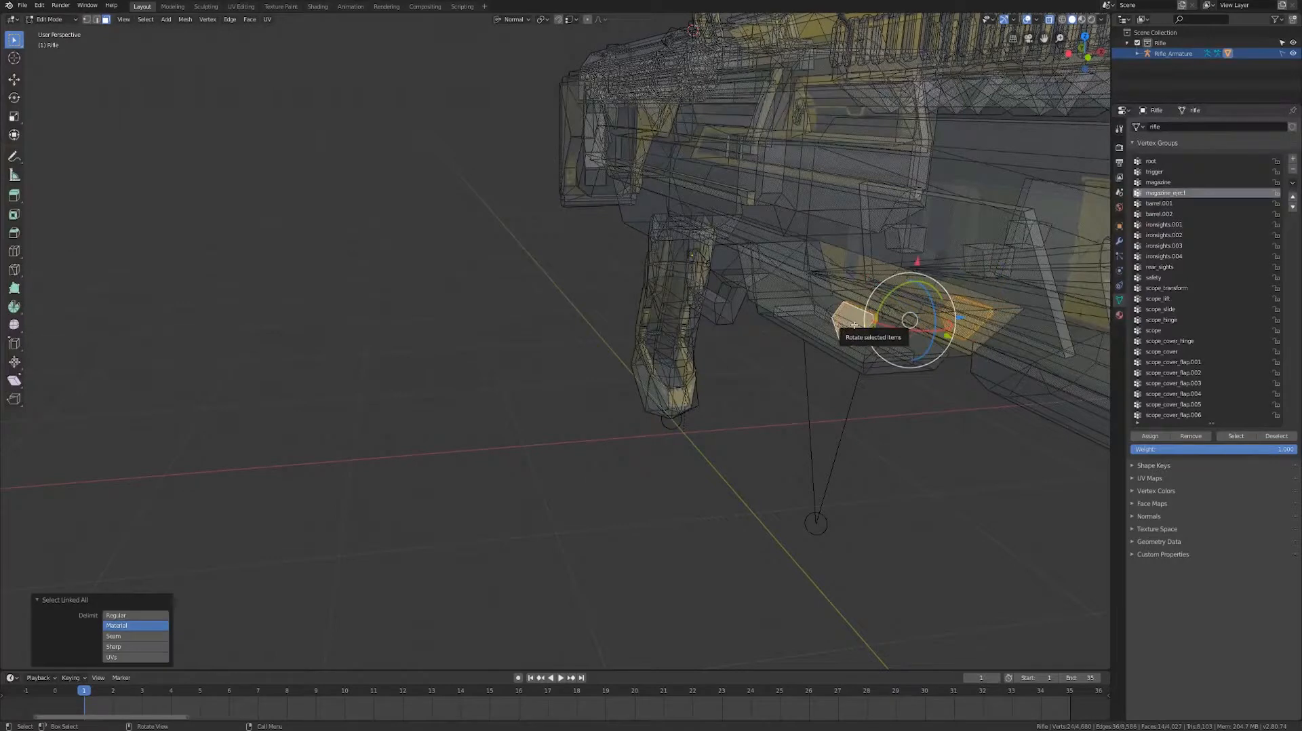
pyautogui.click(1150, 436)
# Check the magazine_eject group's contents by deselecting and reselecting its assigned geometry.
pyautogui.moveTo(1030, 477); pyautogui.dragTo(836, 465, button='middle')
pyautogui.scroll(-1, 837, 465)
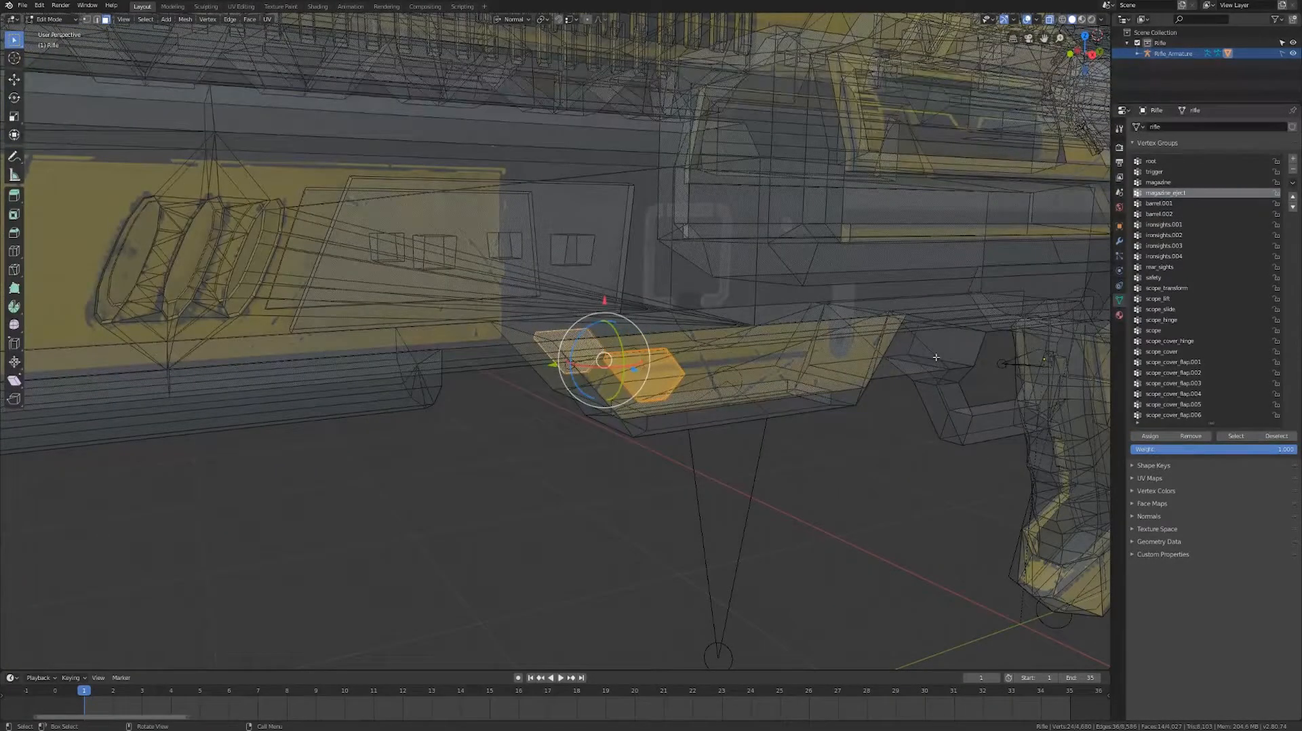
pyautogui.click(1276, 436)
pyautogui.click(1233, 437)
# Turn on the vertex group weights overlay in the viewport and hide the selected magazine eject buttons.
pyautogui.click(1037, 20)
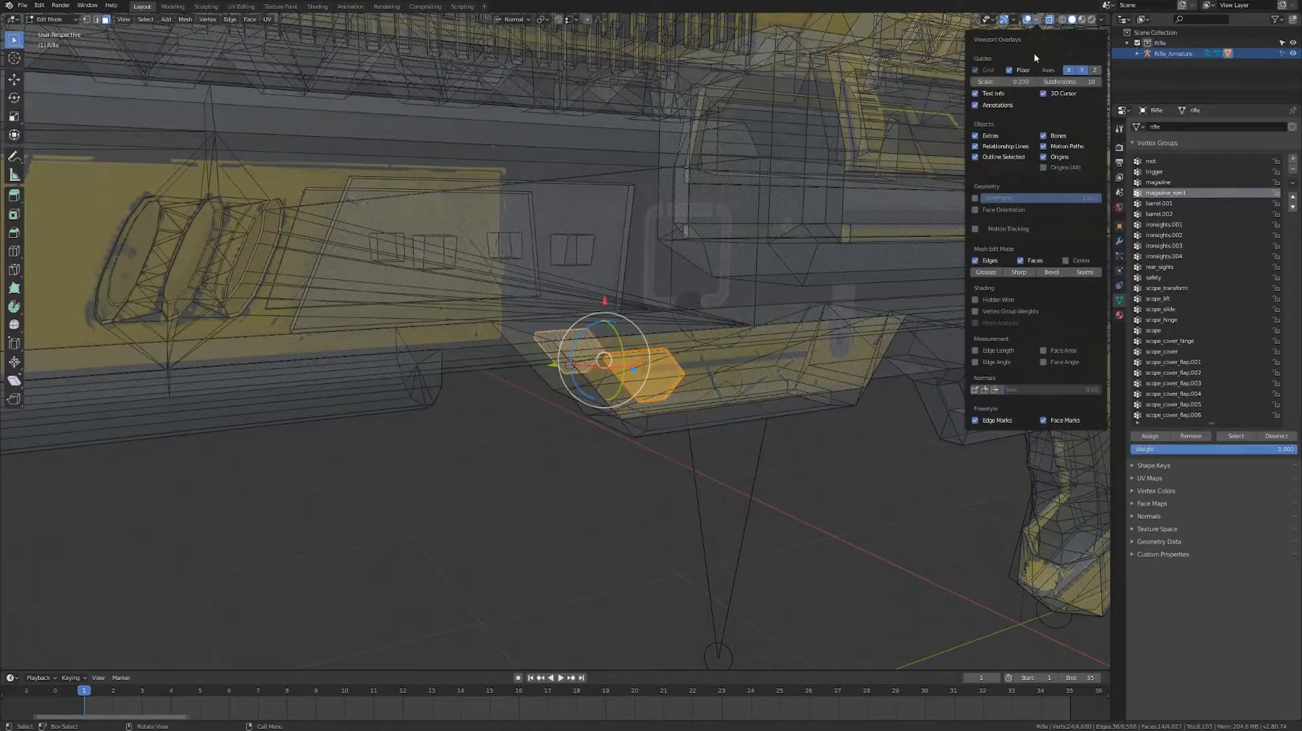
pyautogui.click(984, 311)
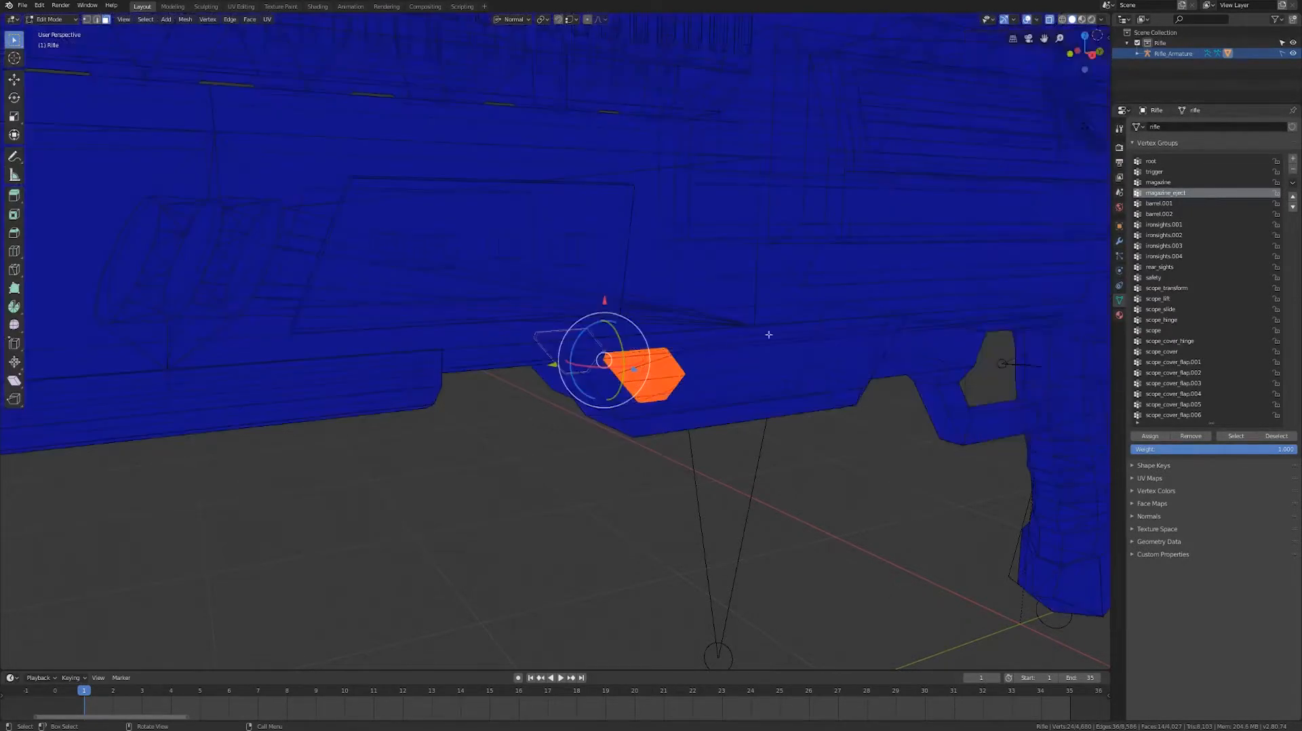
pyautogui.scroll(-5, 882, 407)
pyautogui.moveTo(848, 394)
pyautogui.mouseDown(button='middle')
pyautogui.moveTo(885, 405)
pyautogui.moveTo(802, 407)
pyautogui.moveTo(862, 380)
pyautogui.mouseUp(button='middle')
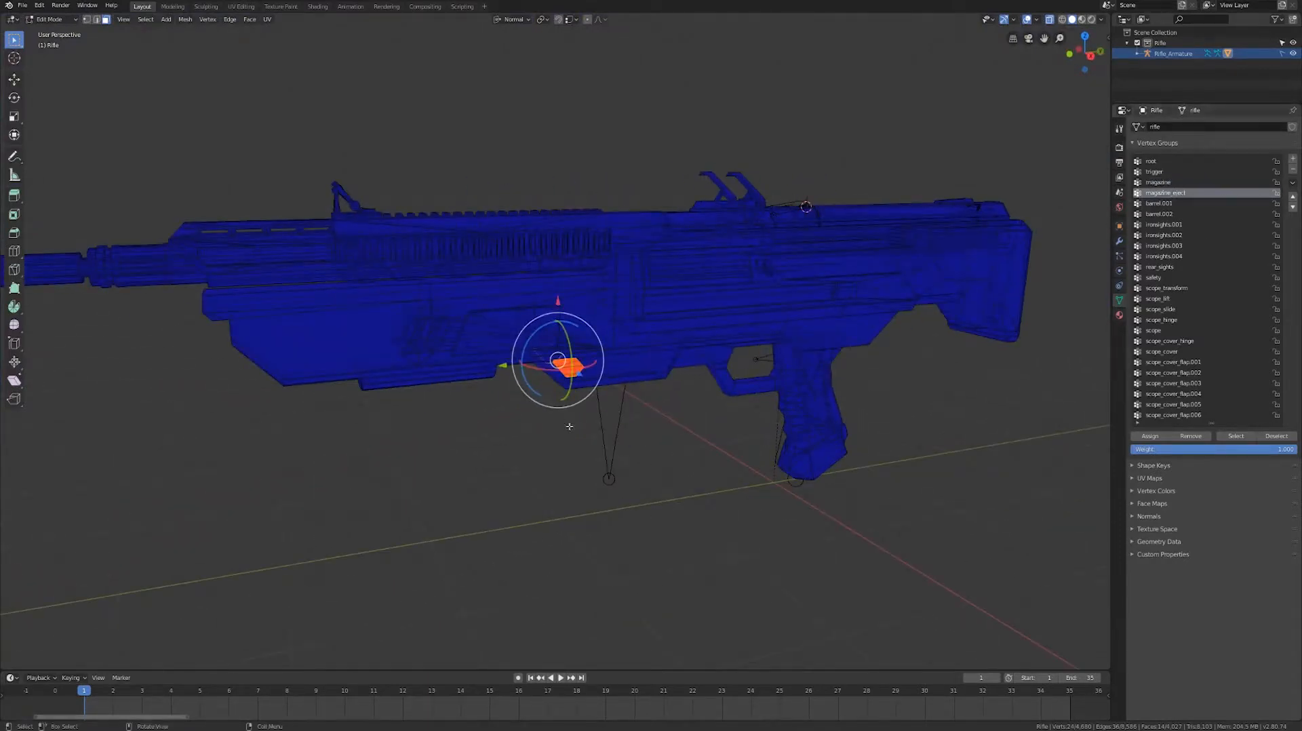
pyautogui.moveTo(833, 396); pyautogui.dragTo(785, 387, button='middle')
pyautogui.scroll(2, 787, 390)
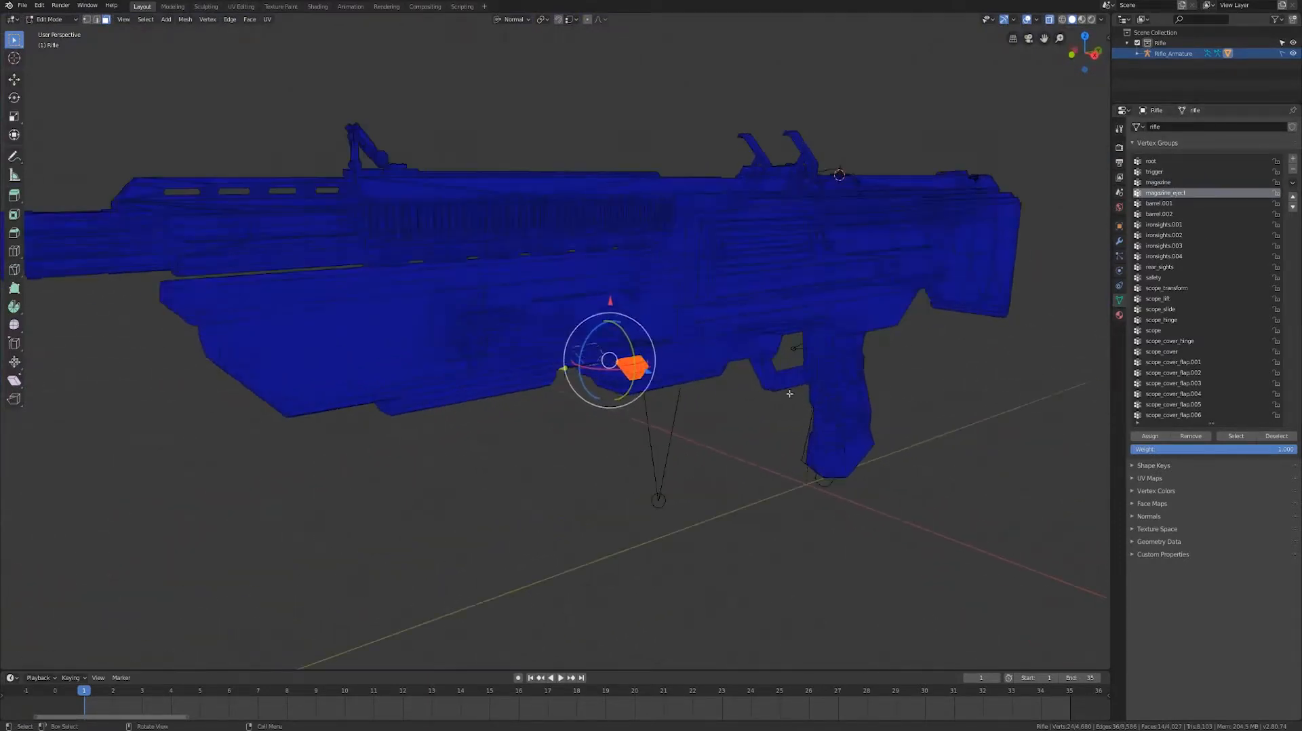
pyautogui.scroll(3, 841, 372)
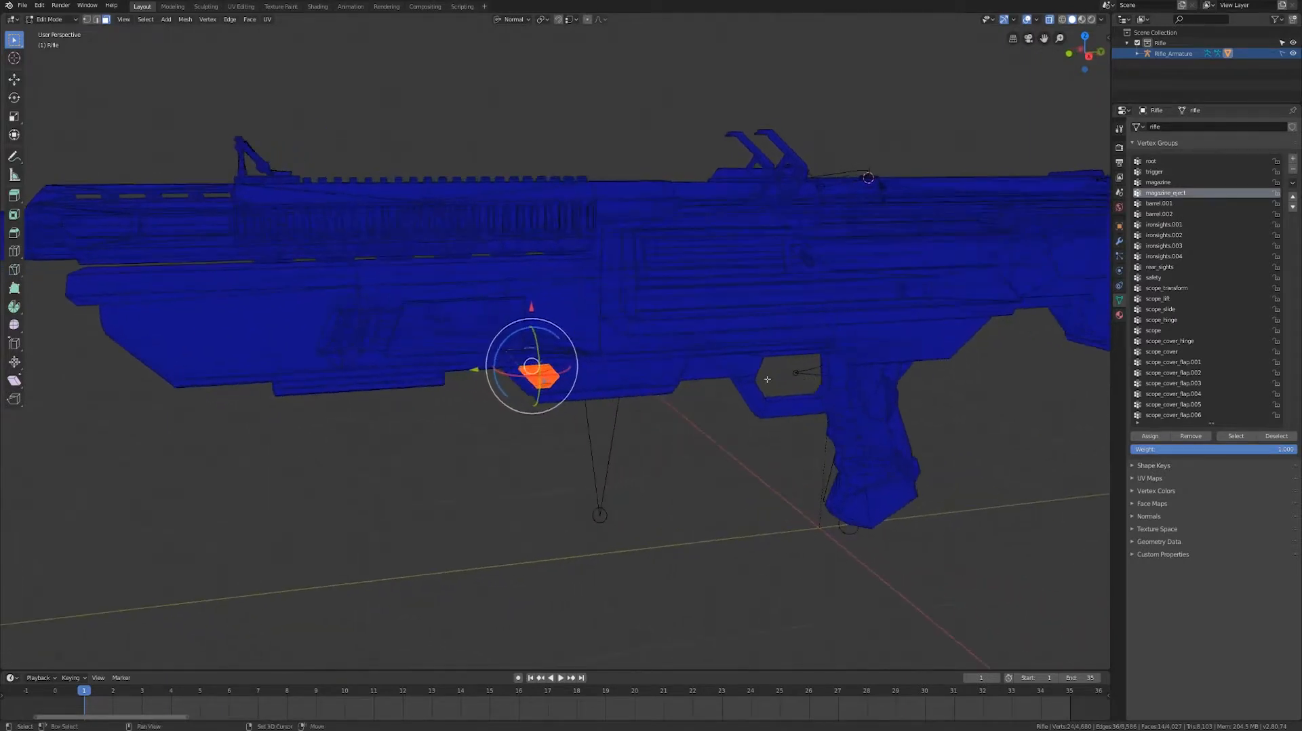
pyautogui.keyDown('shift'); pyautogui.moveTo(780, 372); pyautogui.dragTo(944, 378, button='middle'); pyautogui.keyUp('shift')
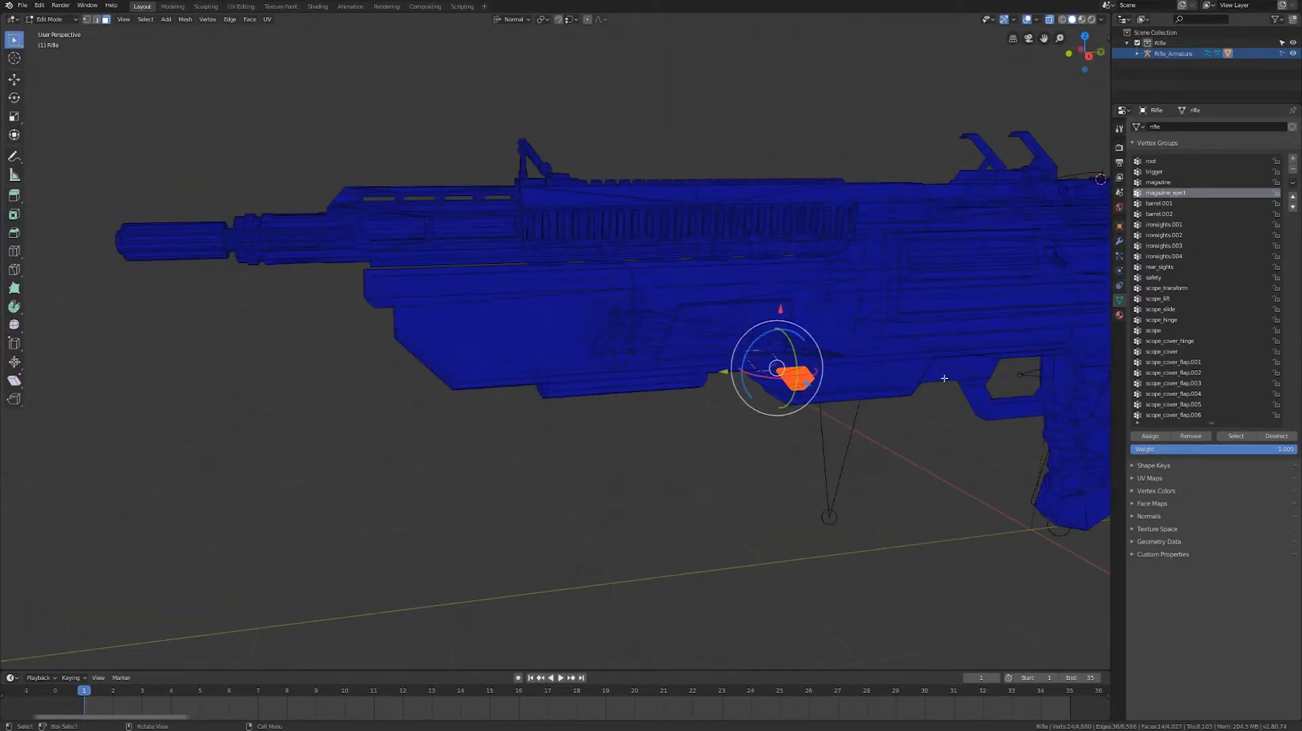
pyautogui.press('h')
# Select the outer barrel sleeve with its linked geometry, assign it to the barrel.001 vertex group and hide it.
pyautogui.click(1157, 203)
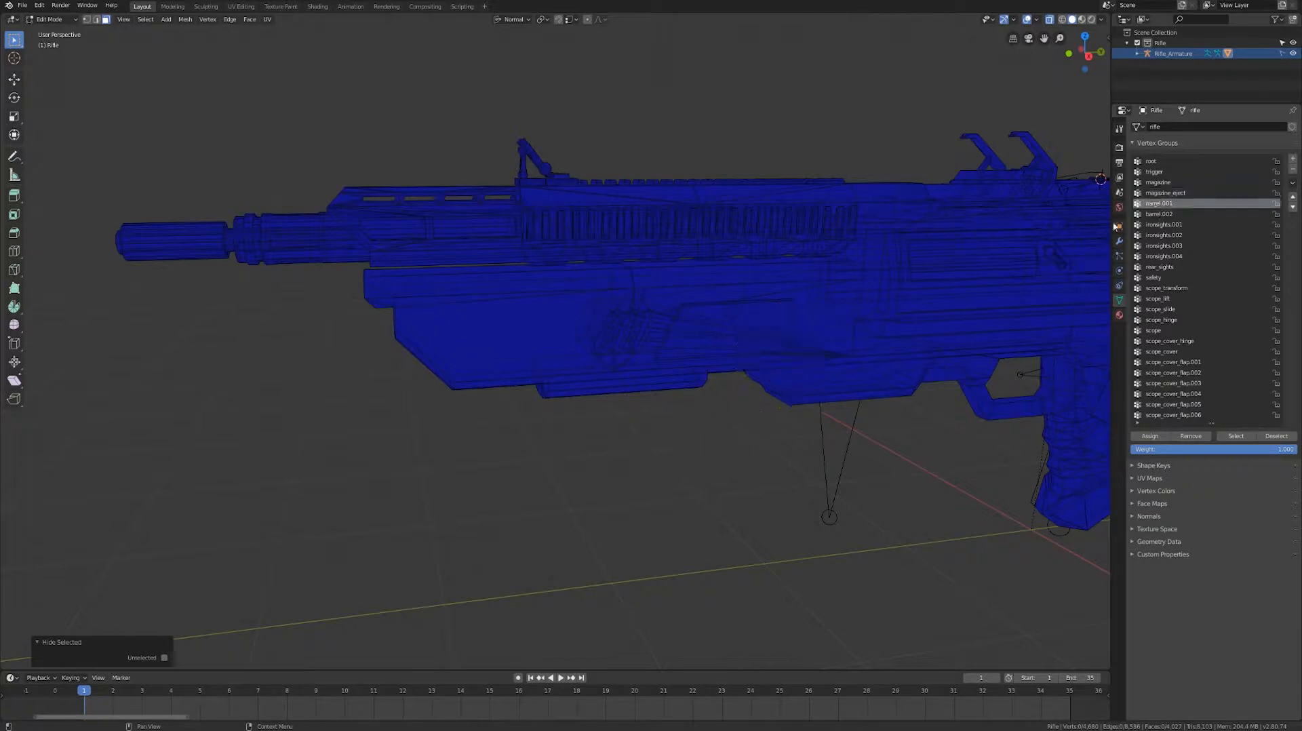
pyautogui.keyDown('shift'); pyautogui.moveTo(581, 294); pyautogui.dragTo(721, 294, button='middle'); pyautogui.keyUp('shift')
pyautogui.scroll(4, 720, 293)
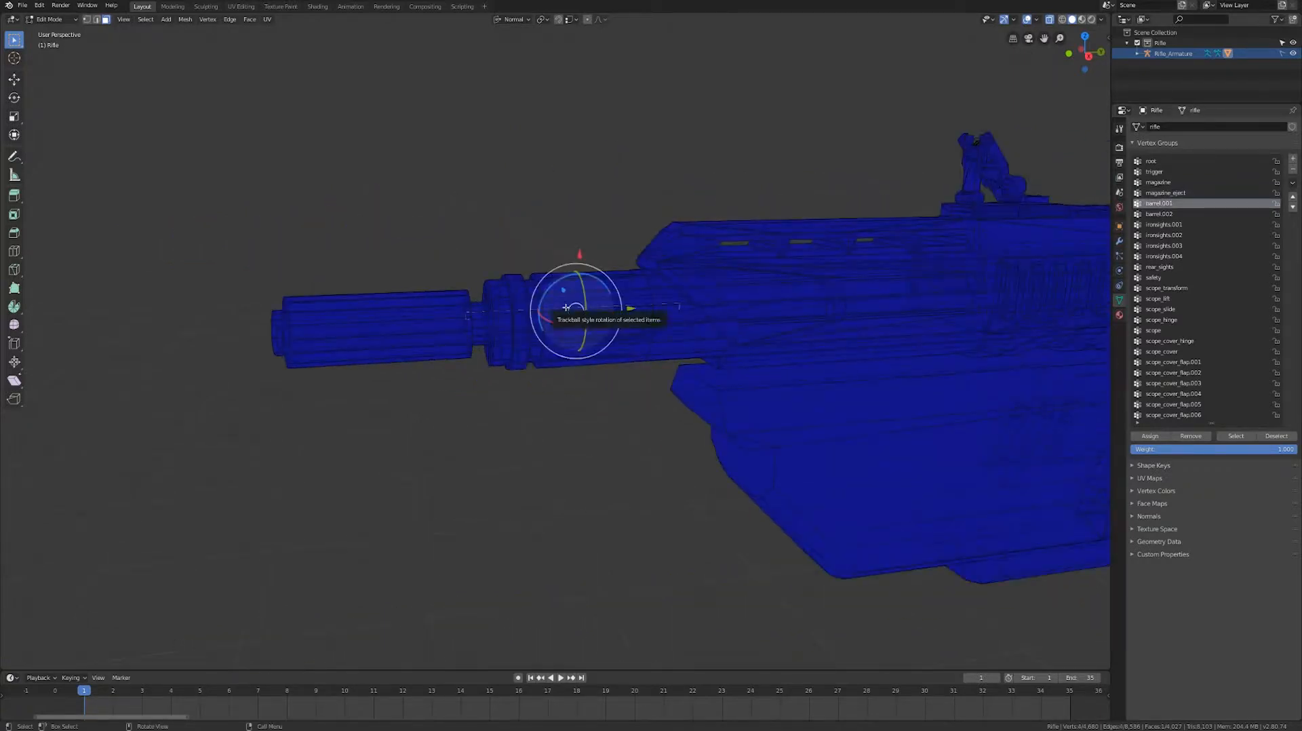
pyautogui.hotkey('ctrl', 'l')
pyautogui.click(571, 289)
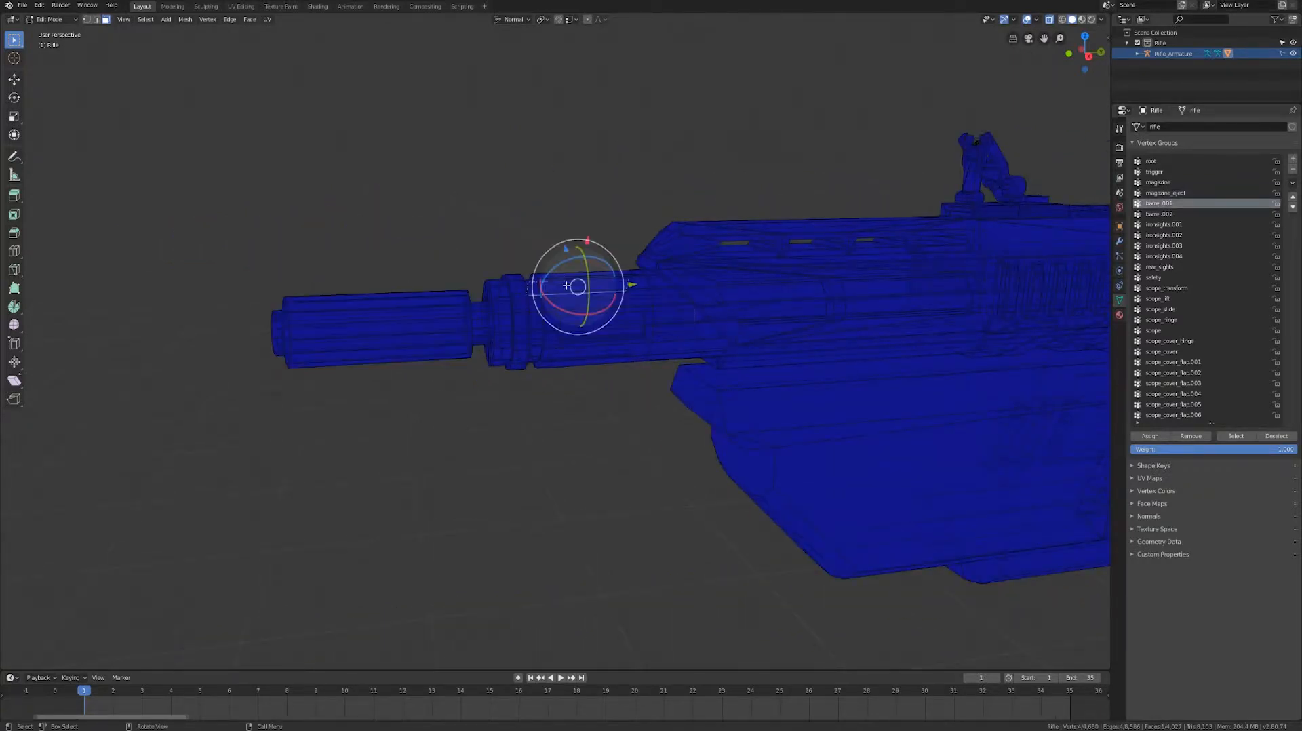
pyautogui.hotkey('ctrl', 'l')
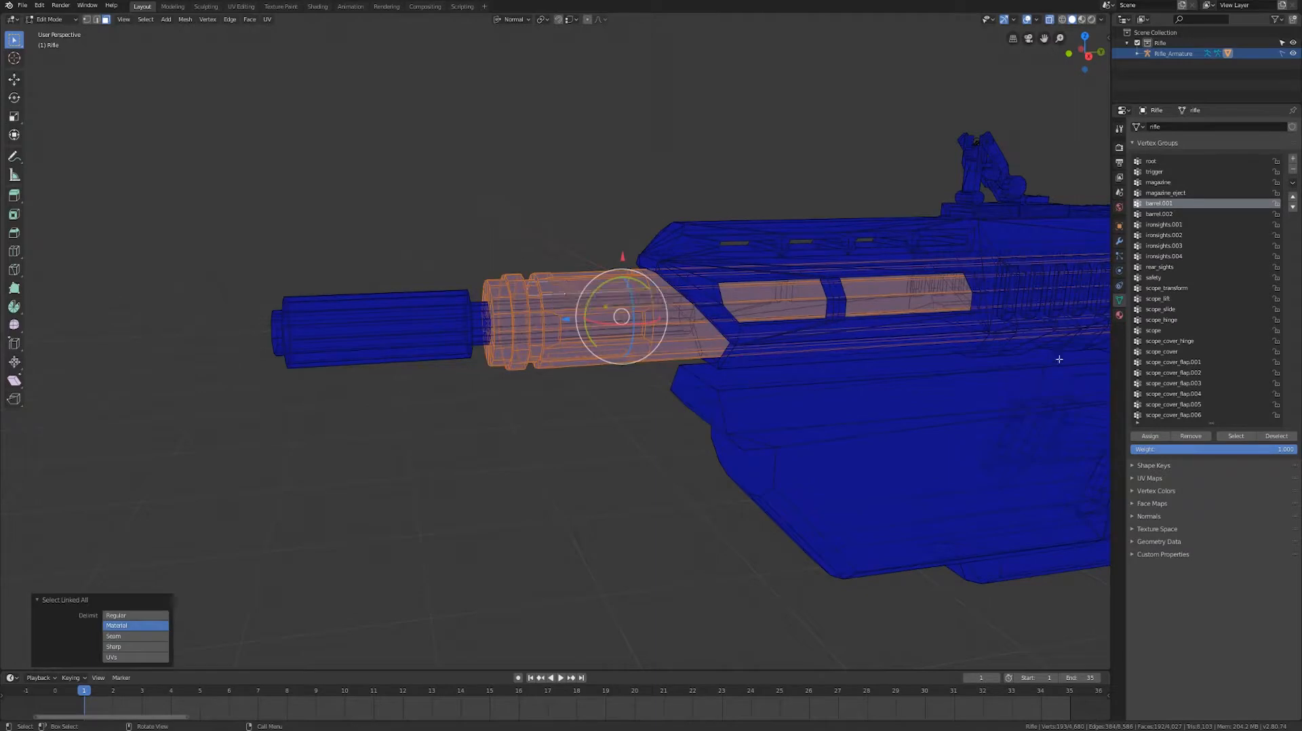
pyautogui.click(1149, 436)
pyautogui.press('h')
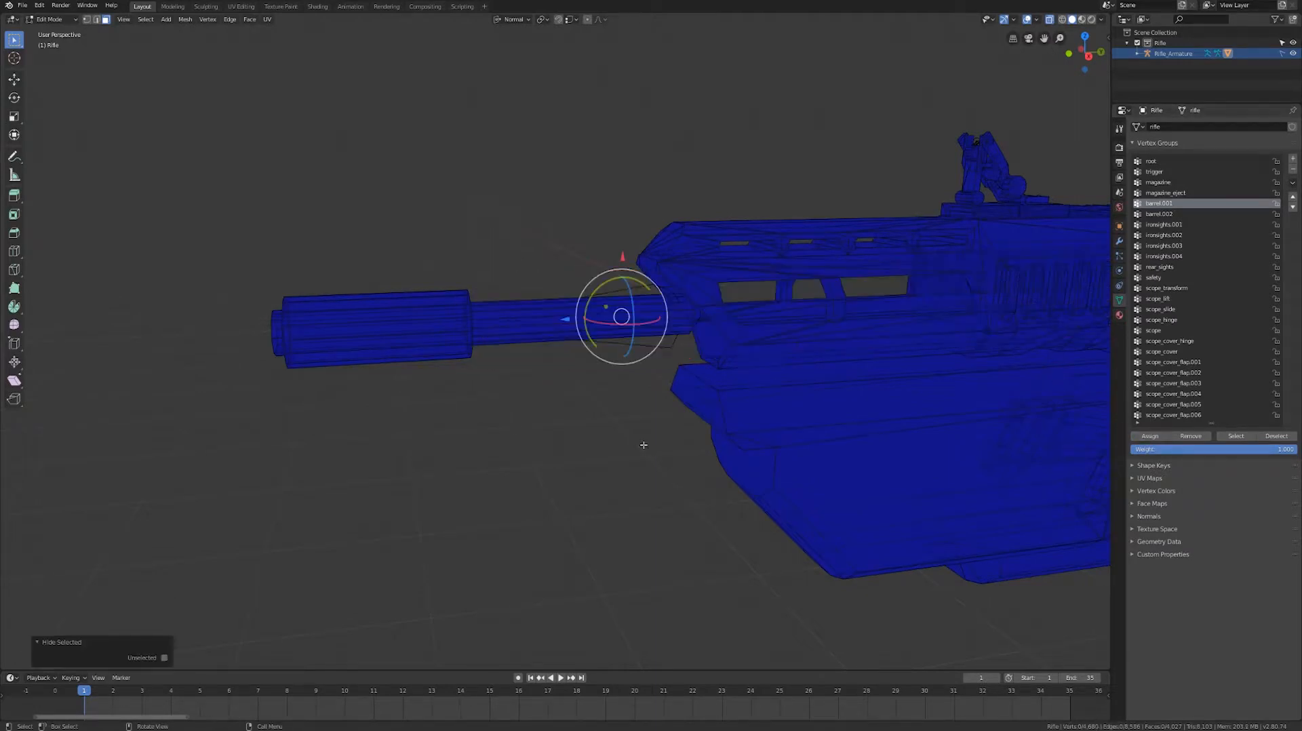
# Select the inner barrel and muzzle with linked geometry, assign them to the barrel.002 vertex group and hide them.
pyautogui.click(425, 305)
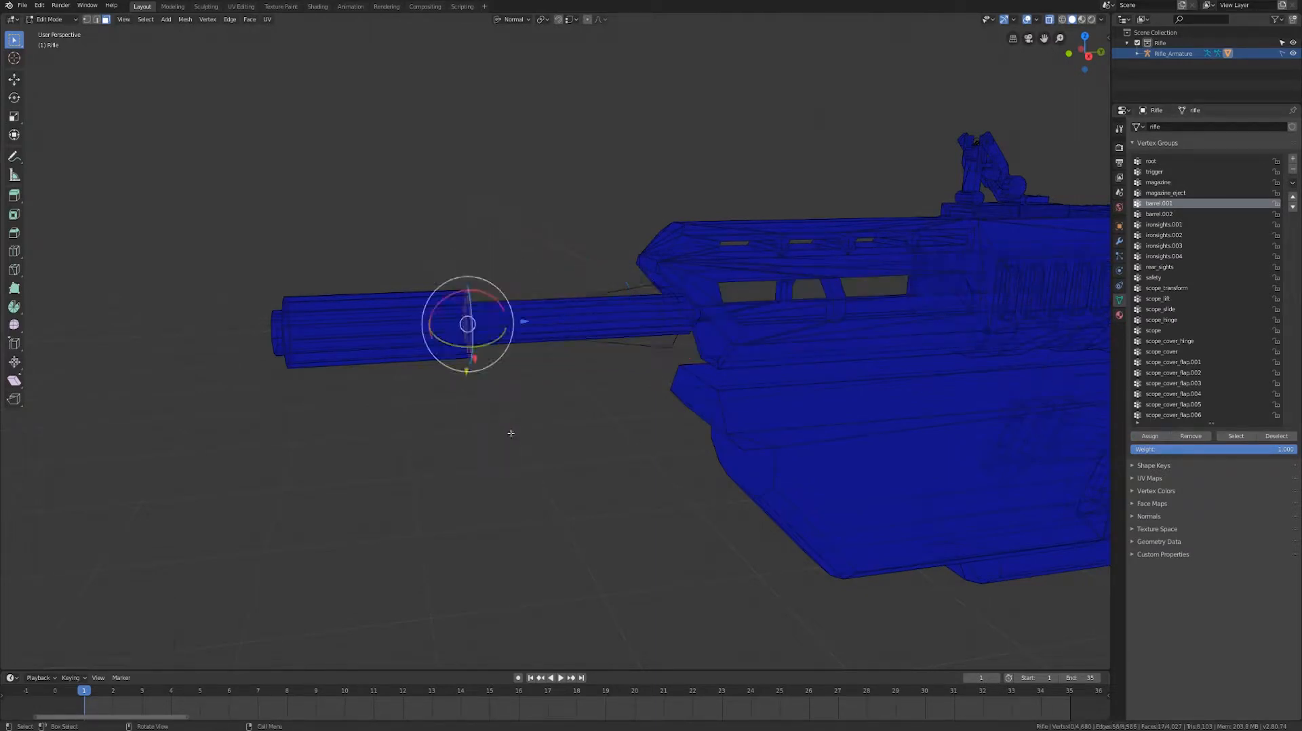
pyautogui.hotkey('ctrl', 'l')
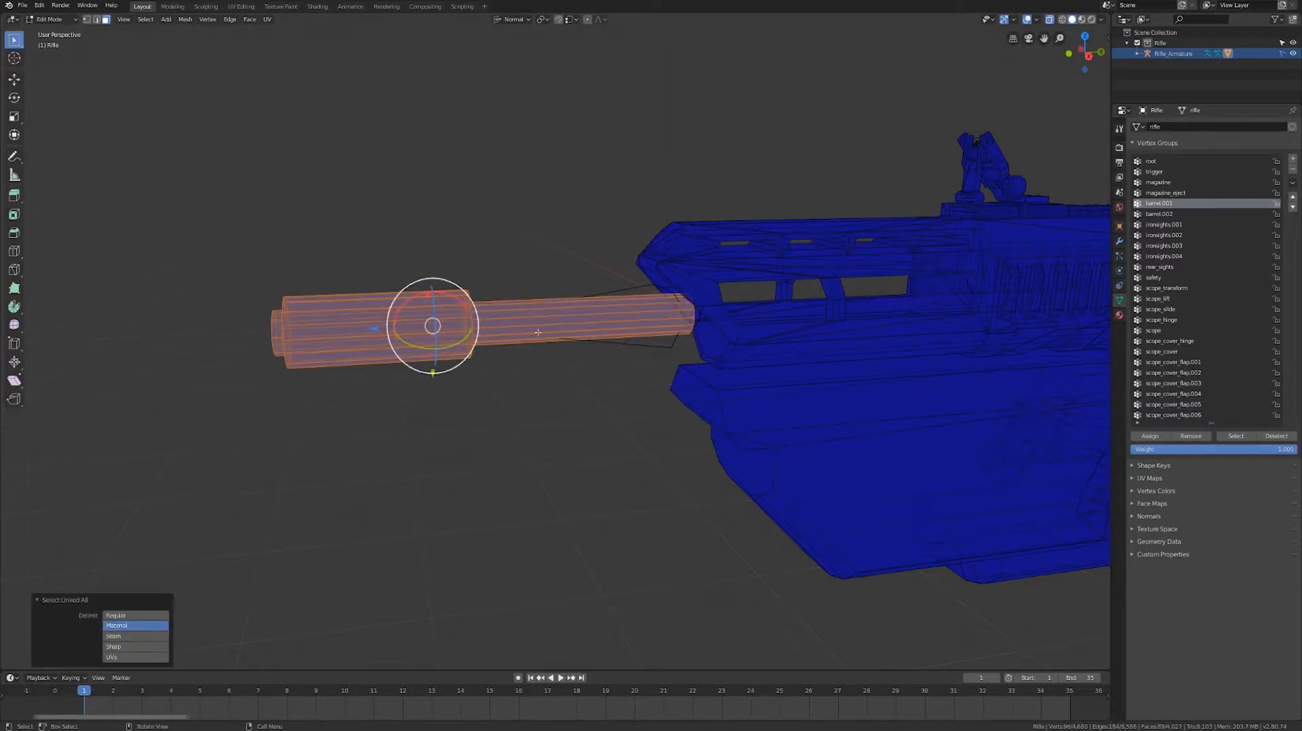
pyautogui.click(1180, 214)
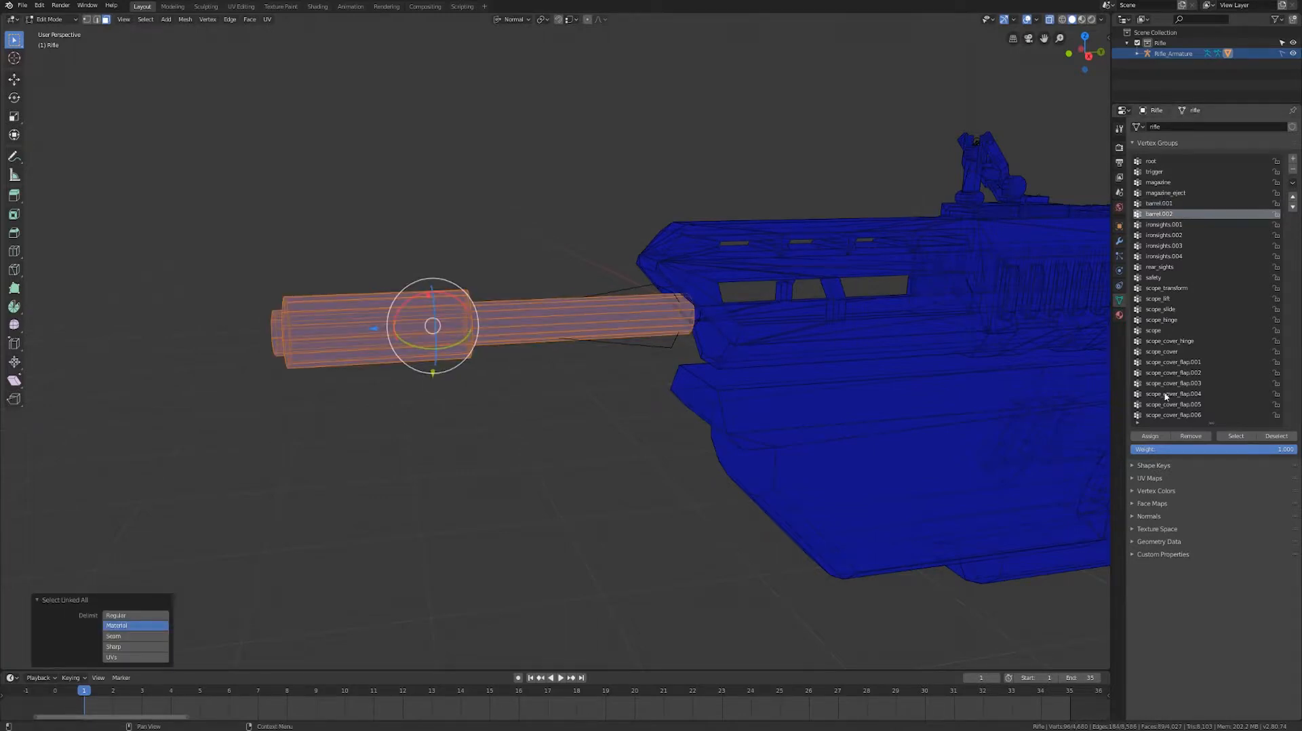
pyautogui.click(1150, 436)
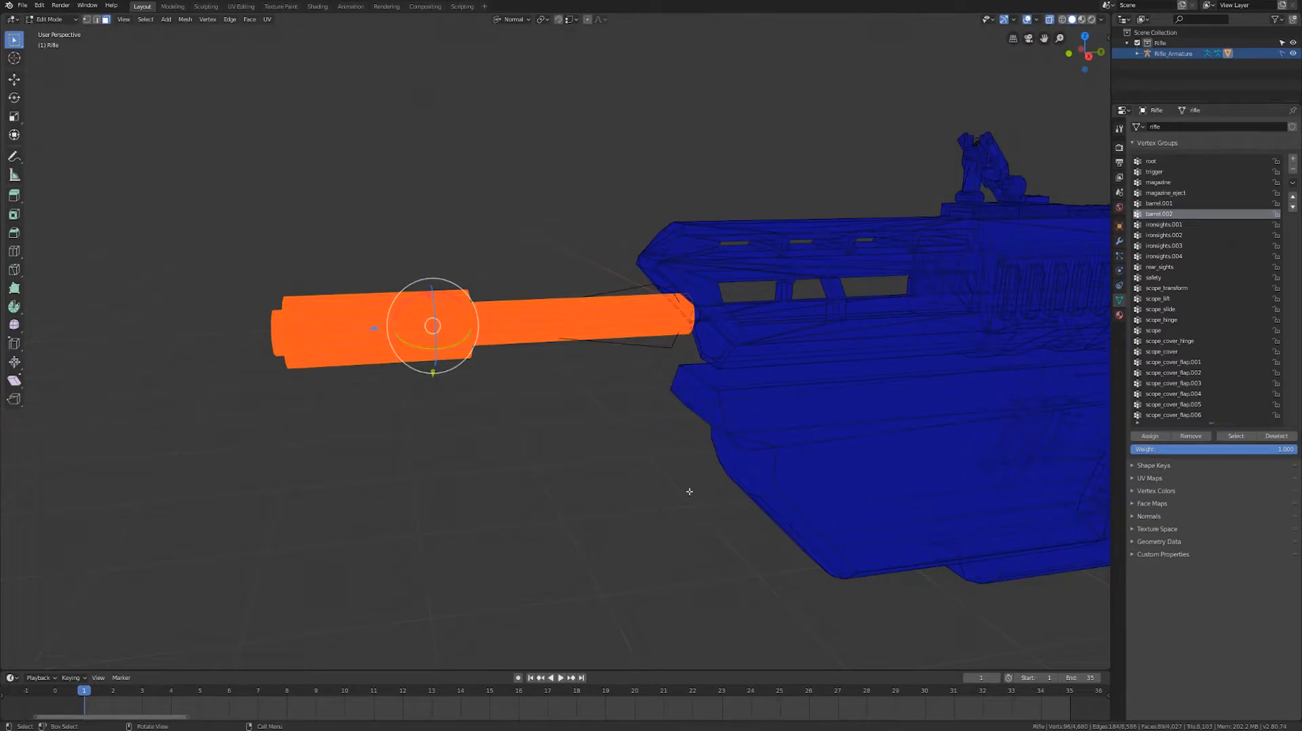
pyautogui.press('h')
# Make ironsights.001 the active vertex group and box-select the front sight's upright post in the right orthographic view.
pyautogui.moveTo(611, 382); pyautogui.dragTo(724, 390, button='middle')
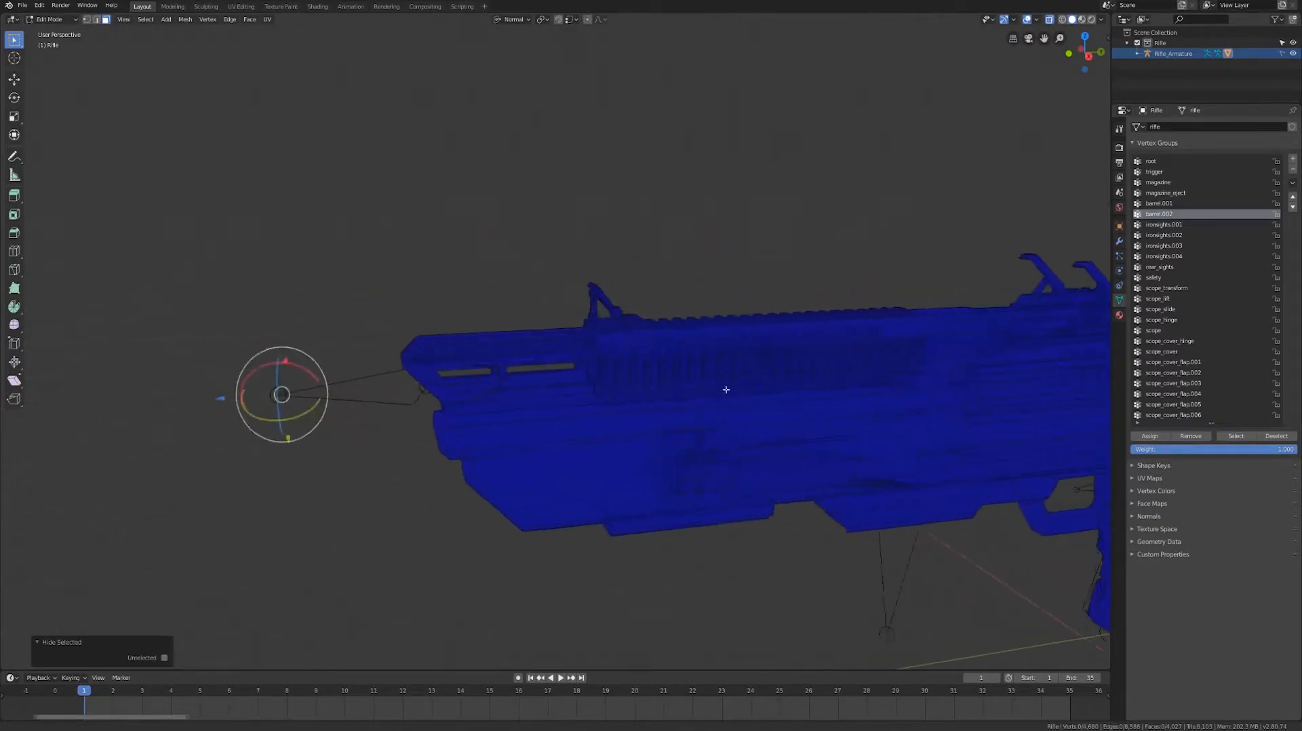
pyautogui.click(1180, 227)
pyautogui.scroll(8, 720, 368)
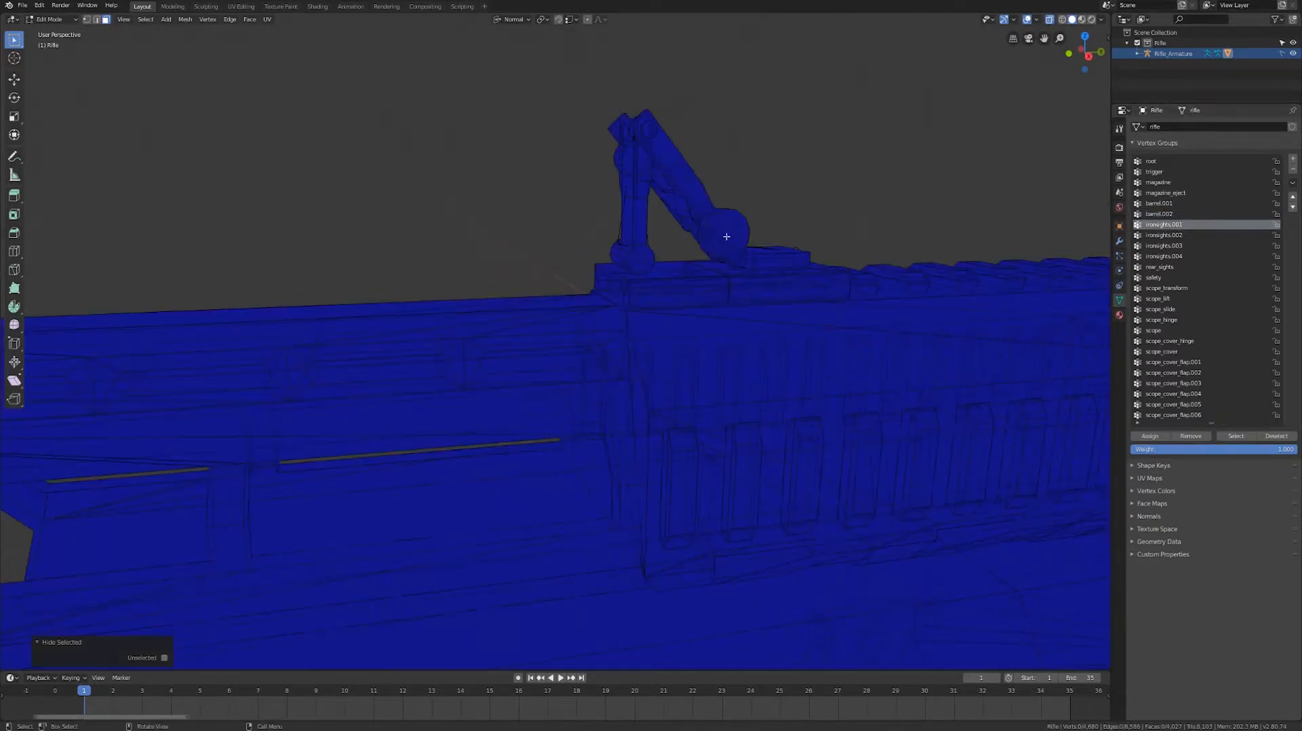
pyautogui.scroll(-5, 720, 368)
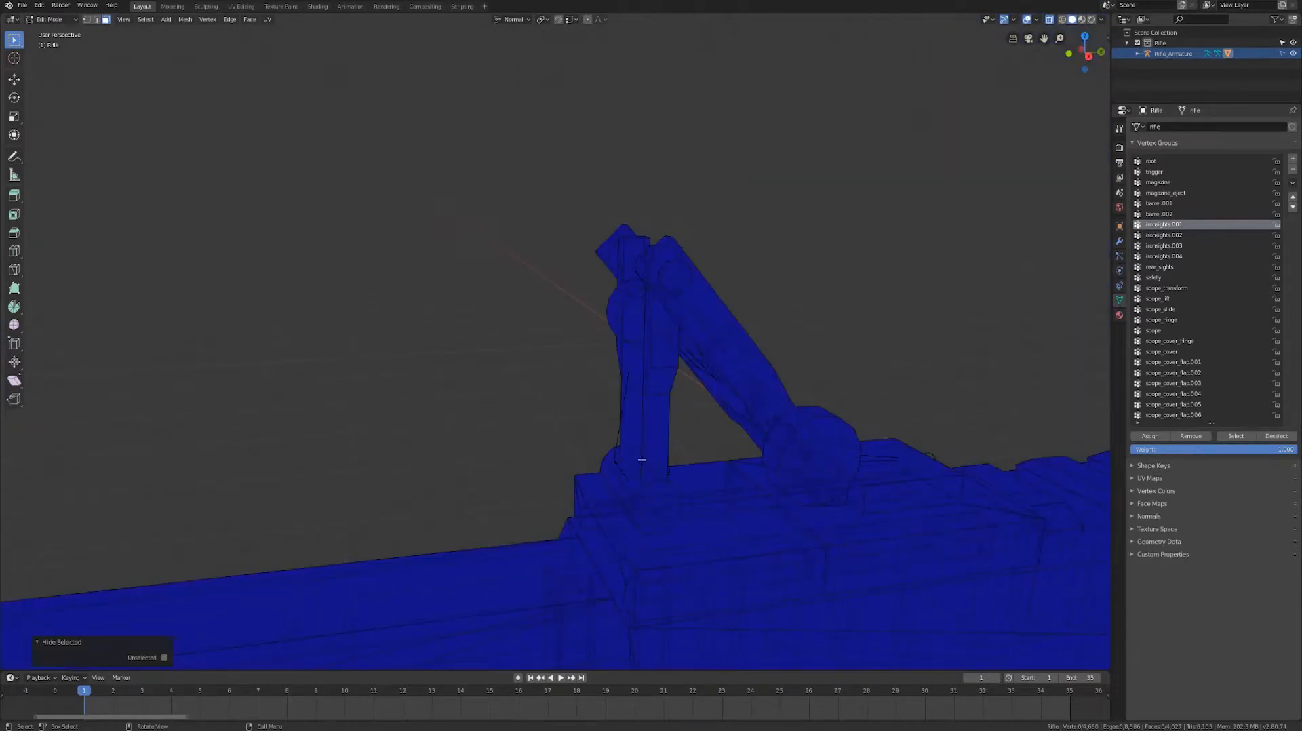
pyautogui.click(645, 483)
pyautogui.click(680, 451)
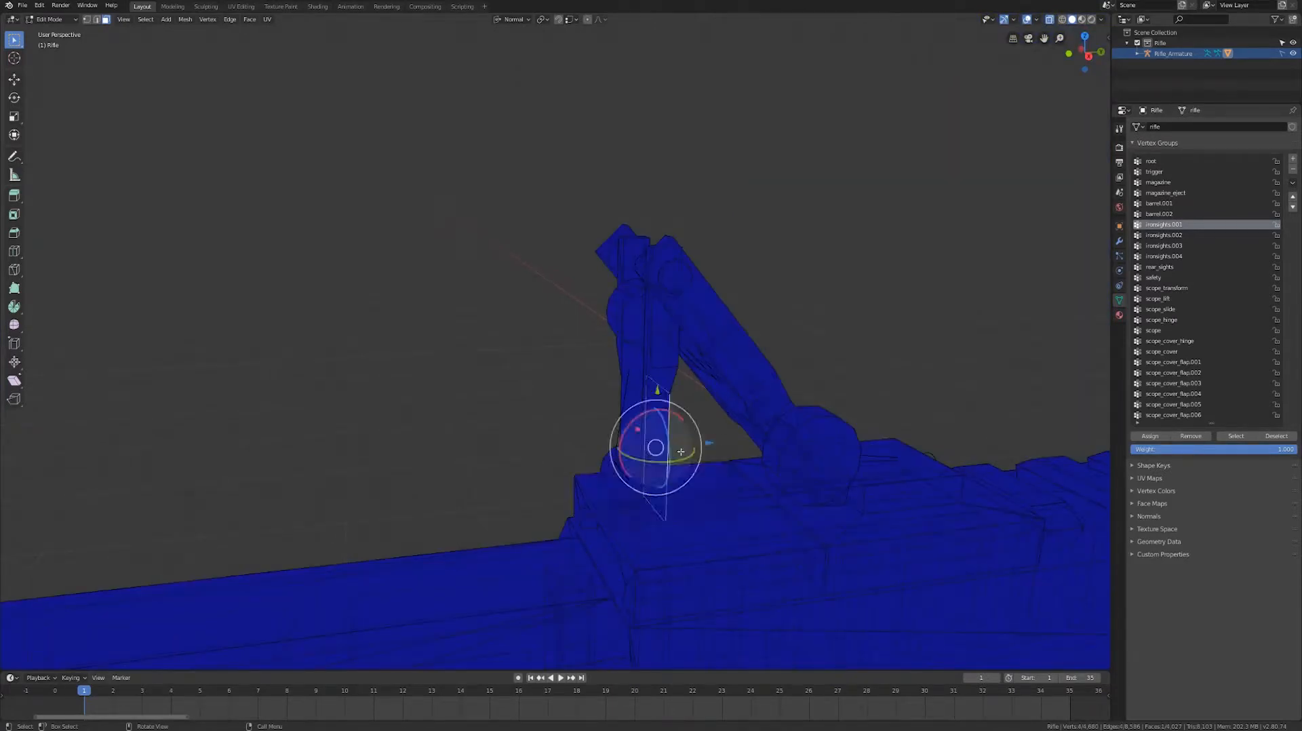
pyautogui.scroll(6, 680, 451)
pyautogui.scroll(-5, 684, 429)
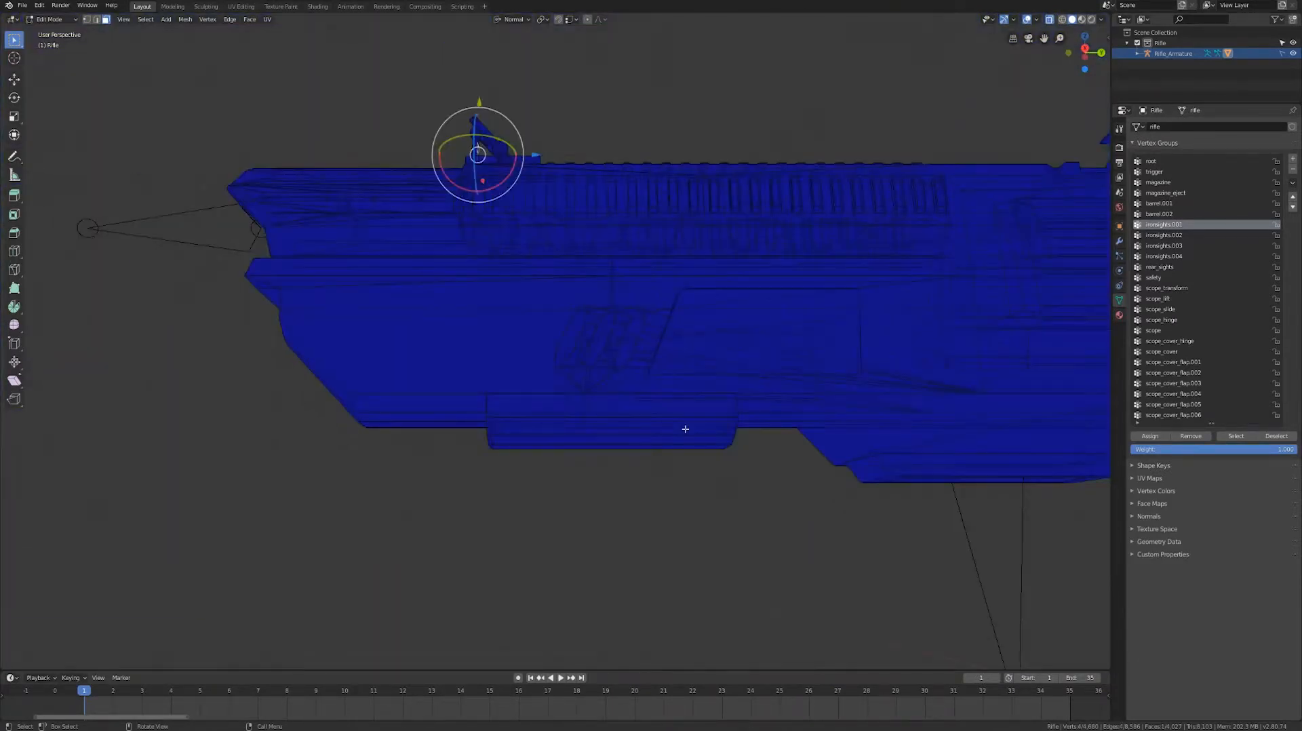
pyautogui.press('KP_Decimal')
pyautogui.scroll(-3, 677, 387)
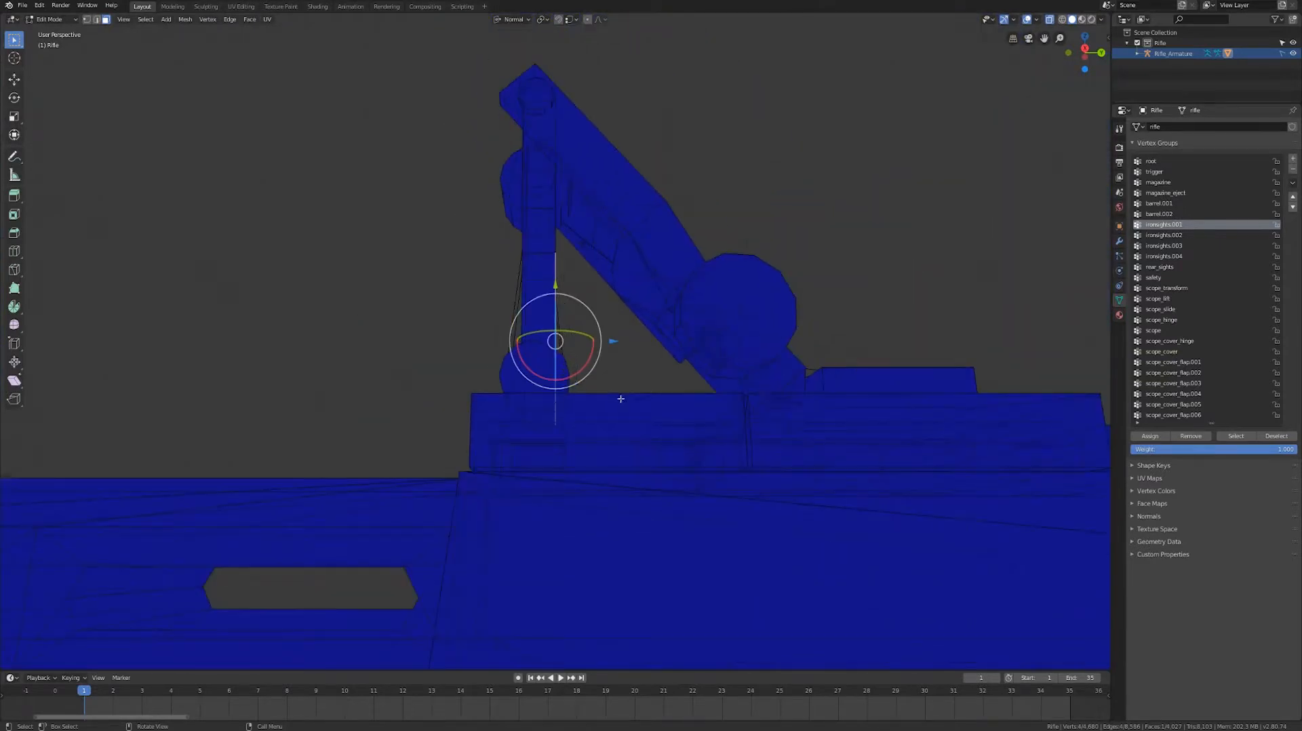
pyautogui.moveTo(620, 398); pyautogui.dragTo(707, 393, button='middle')
pyautogui.press('KP_3')
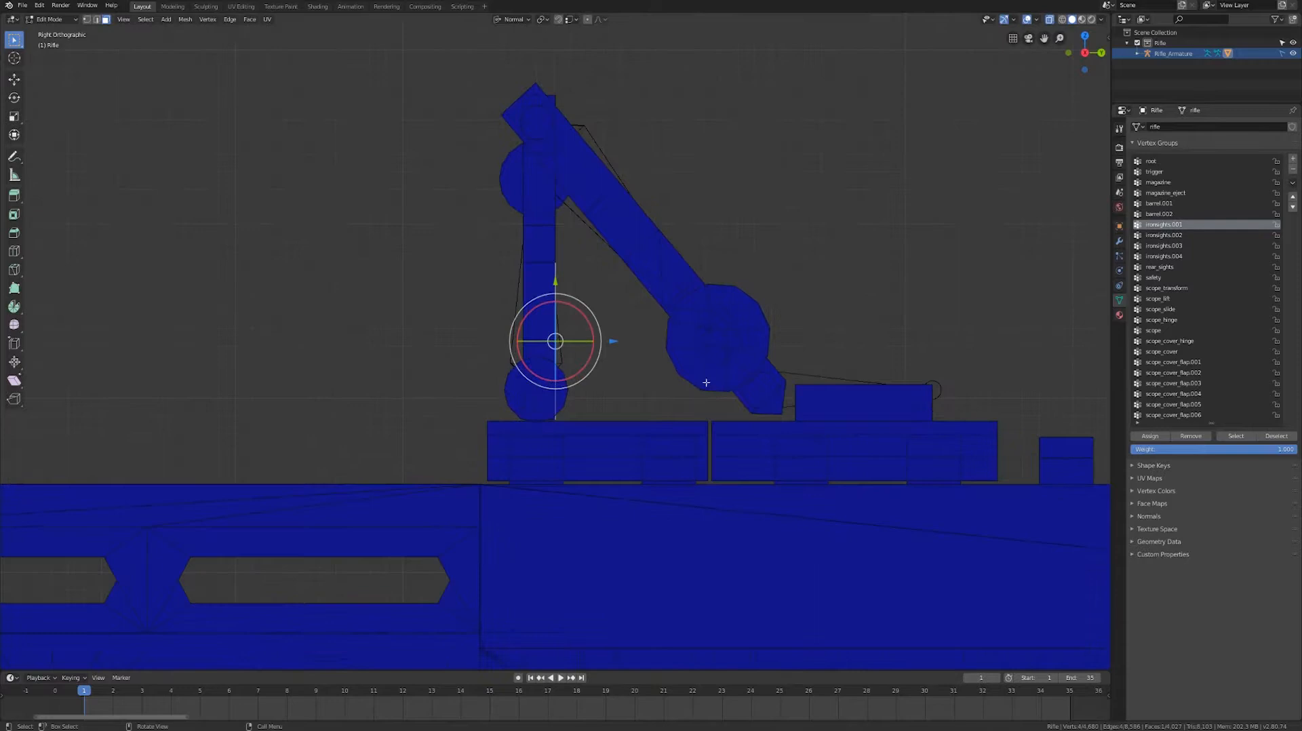
pyautogui.click(493, 215)
pyautogui.moveTo(414, 181); pyautogui.dragTo(566, 404)
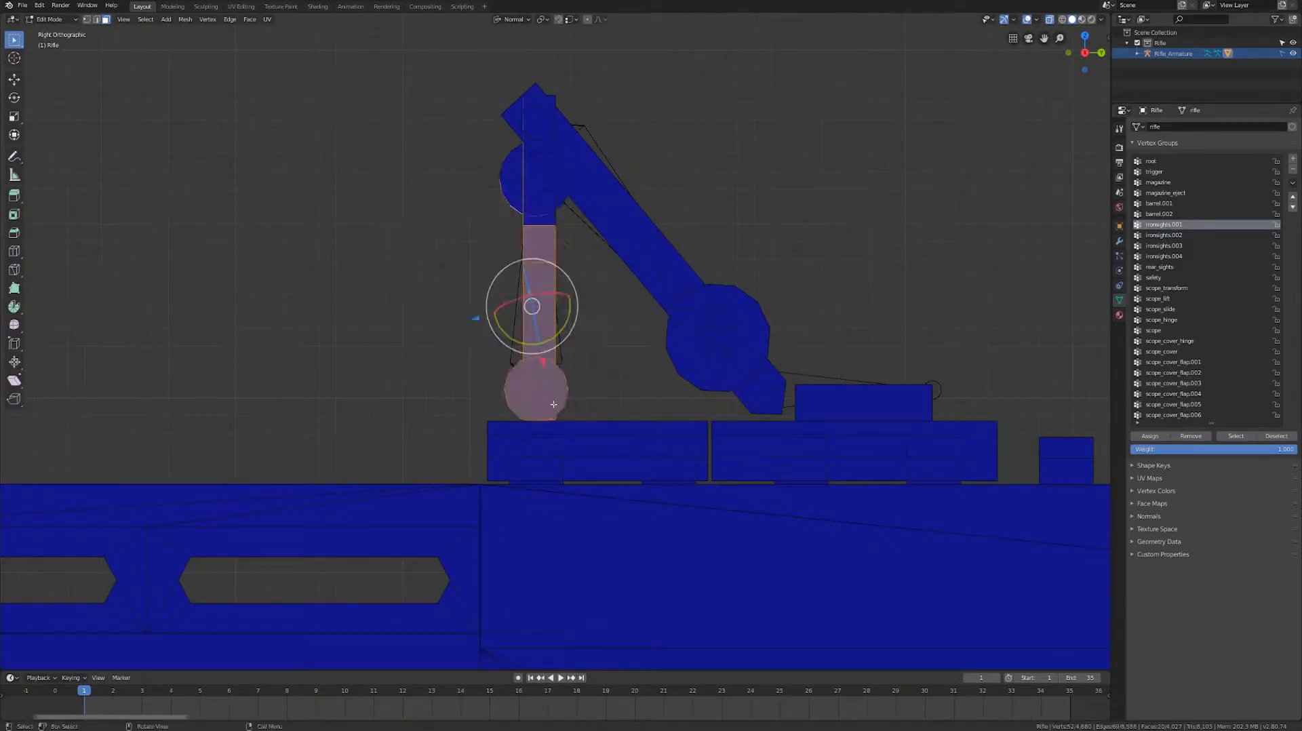
# Turn off the viewport gizmos, extend the selection to the post's linked geometry, assign it to ironsights.001 and hide it.
pyautogui.click(1003, 19)
pyautogui.moveTo(596, 271); pyautogui.dragTo(648, 265, button='middle')
pyautogui.hotkey('ctrl', 'l')
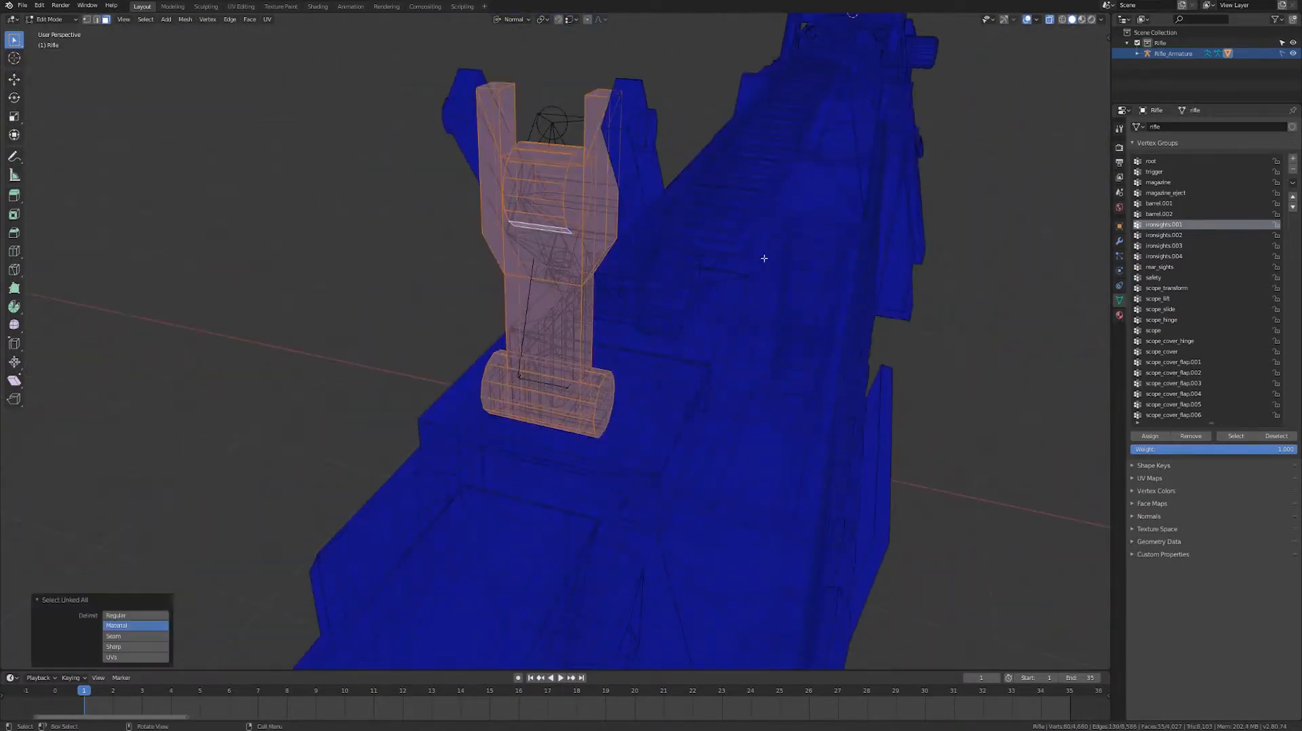
pyautogui.moveTo(764, 258); pyautogui.dragTo(752, 169, button='middle')
pyautogui.click(1167, 438)
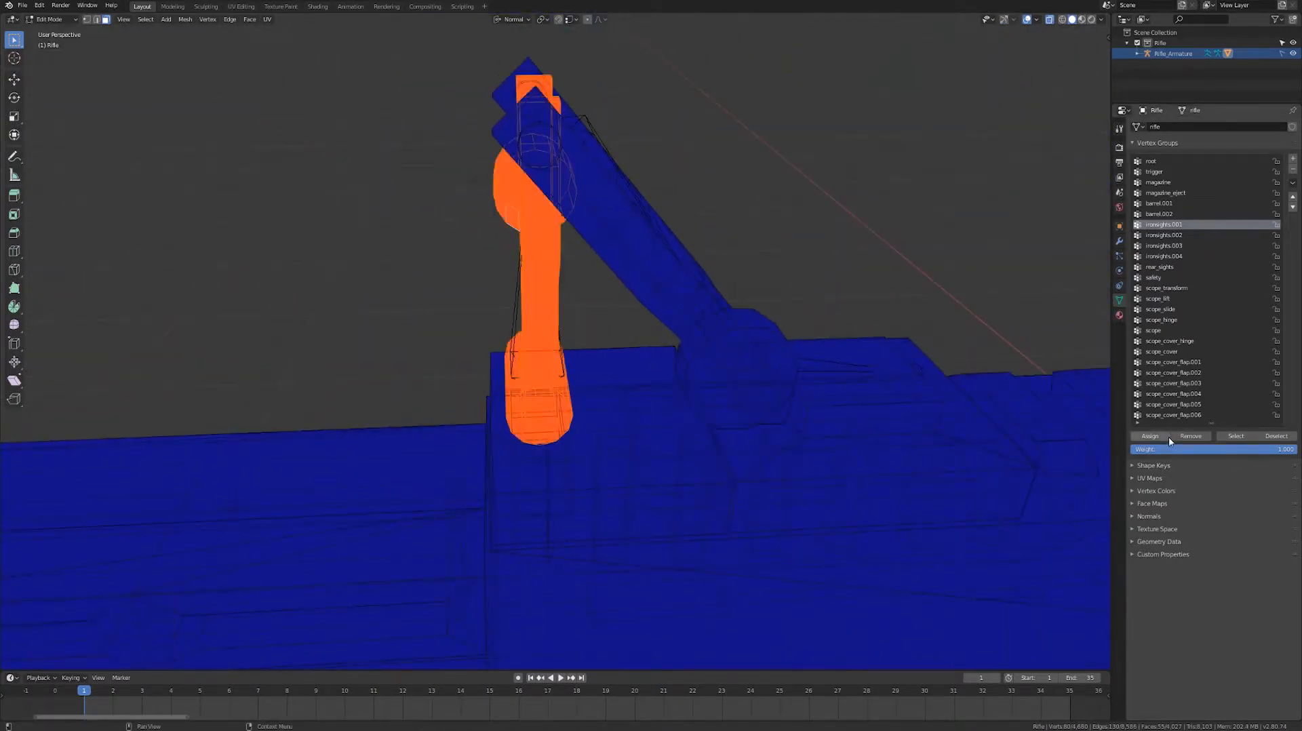
pyautogui.press('h')
# Make ironsights.002 the active vertex group and select the front sight's slanted forked arm with its linked geometry.
pyautogui.click(1182, 235)
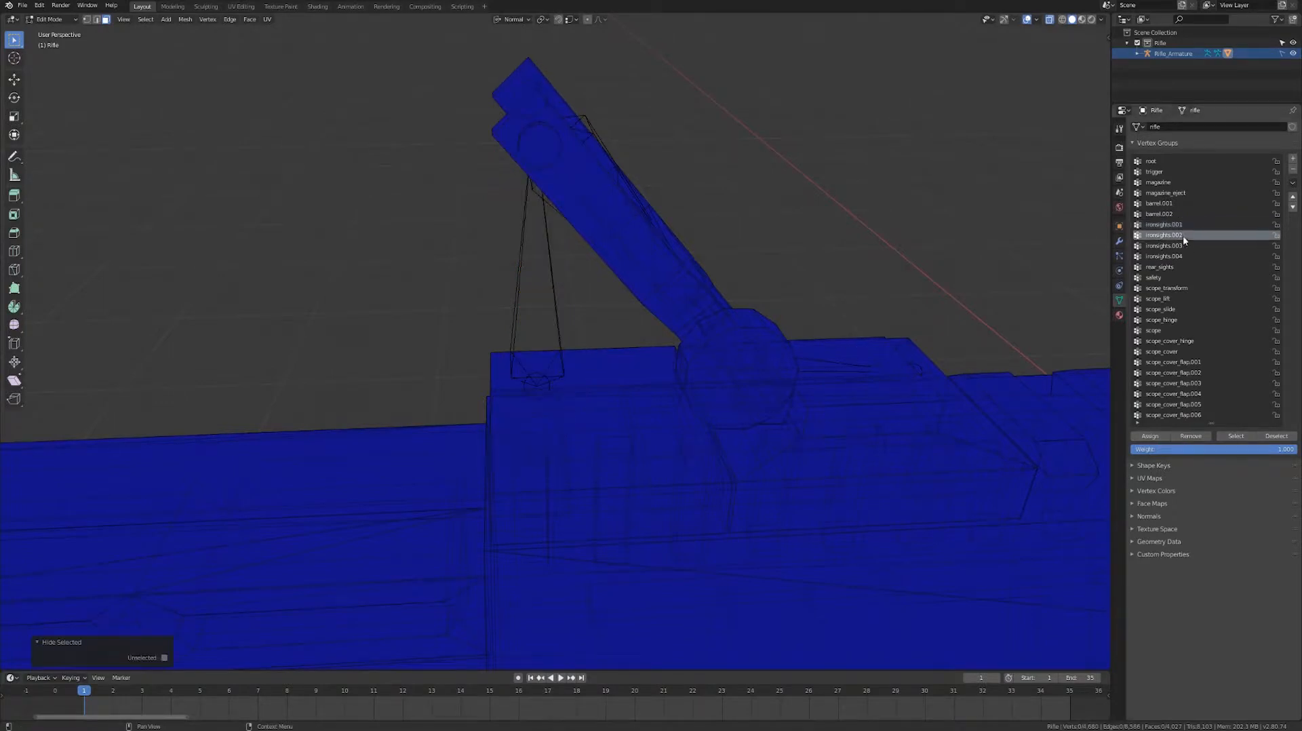
pyautogui.moveTo(700, 256)
pyautogui.mouseDown(button='middle')
pyautogui.moveTo(651, 270)
pyautogui.moveTo(682, 250)
pyautogui.mouseUp(button='middle')
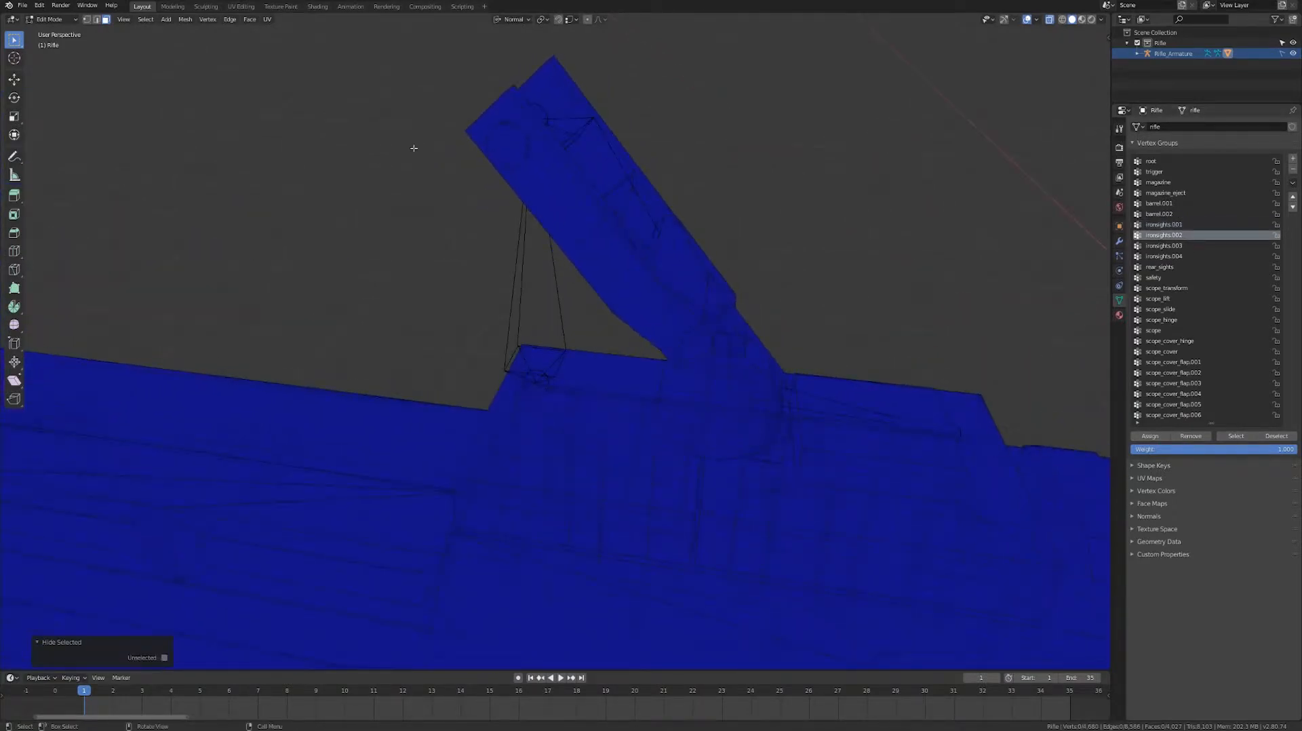
pyautogui.moveTo(413, 148)
pyautogui.mouseDown(button='middle')
pyautogui.moveTo(575, 192)
pyautogui.moveTo(488, 192)
pyautogui.moveTo(546, 197)
pyautogui.moveTo(487, 129)
pyautogui.moveTo(410, 140)
pyautogui.mouseUp(button='middle')
pyautogui.moveTo(409, 139); pyautogui.dragTo(587, 208)
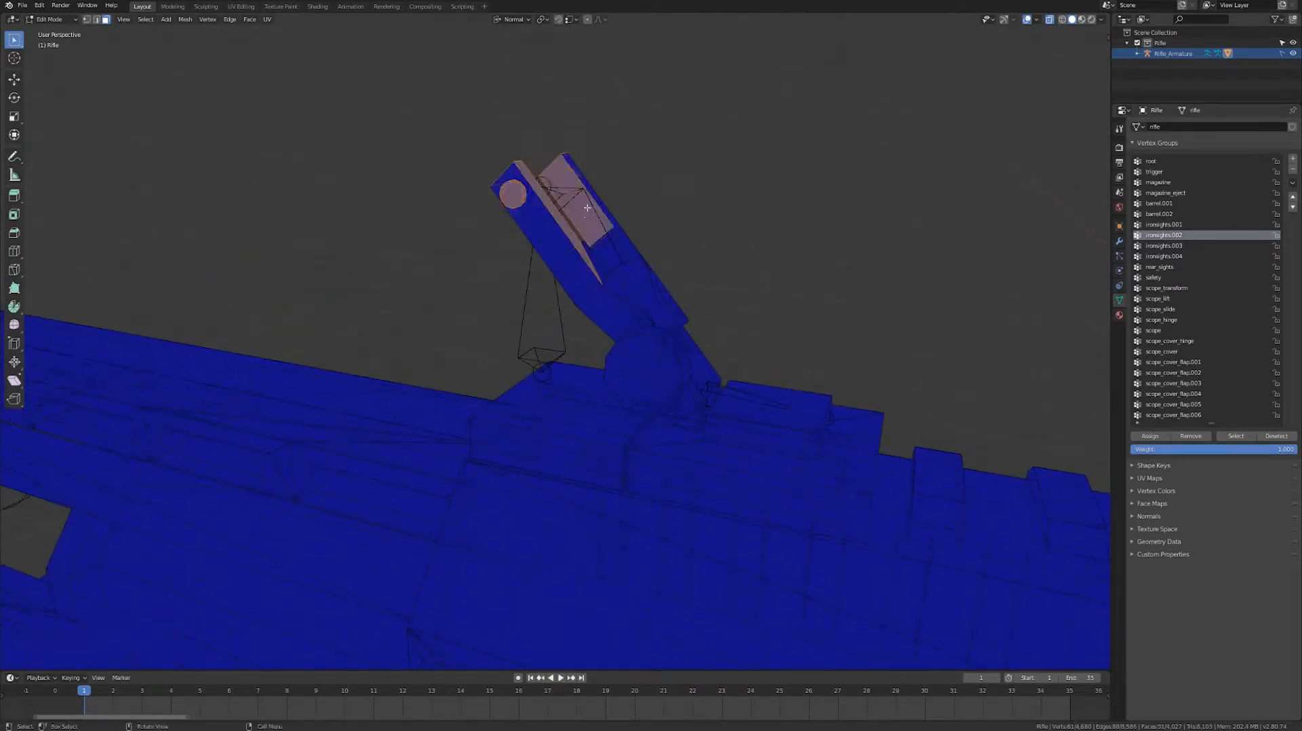
pyautogui.hotkey('ctrl', 'l')
pyautogui.moveTo(840, 349); pyautogui.dragTo(652, 318, button='middle')
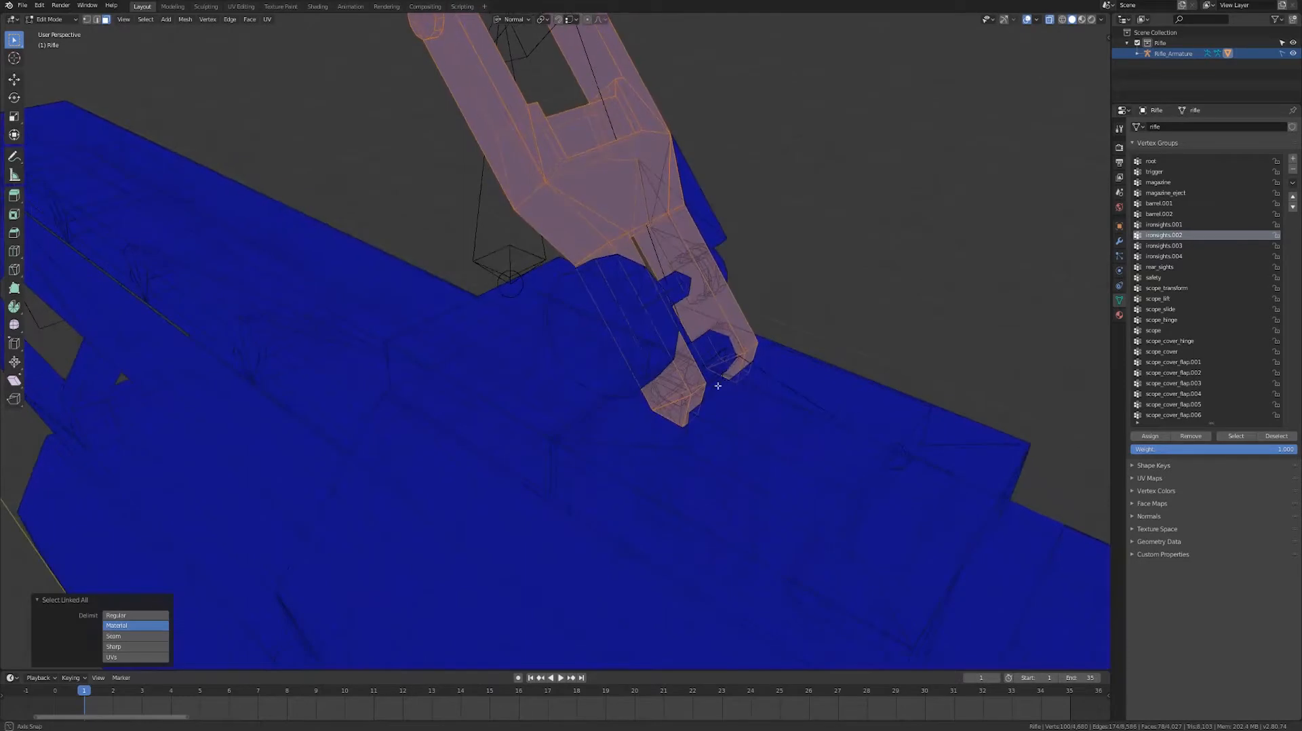
# Add the round knob, its pin and the small crossbar at the slanted arm's base to the selection with linked geometry.
pyautogui.keyDown('shift'); pyautogui.click(680, 280); pyautogui.keyUp('shift')
pyautogui.moveTo(764, 290); pyautogui.dragTo(708, 379, button='middle')
pyautogui.hotkey('ctrl', 'l')
pyautogui.keyDown('shift'); pyautogui.click(662, 367); pyautogui.keyUp('shift')
pyautogui.hotkey('ctrl', 'z')
pyautogui.scroll(3, 704, 365)
pyautogui.keyDown('shift'); pyautogui.click(706, 358); pyautogui.keyUp('shift')
pyautogui.hotkey('ctrl', 'l')
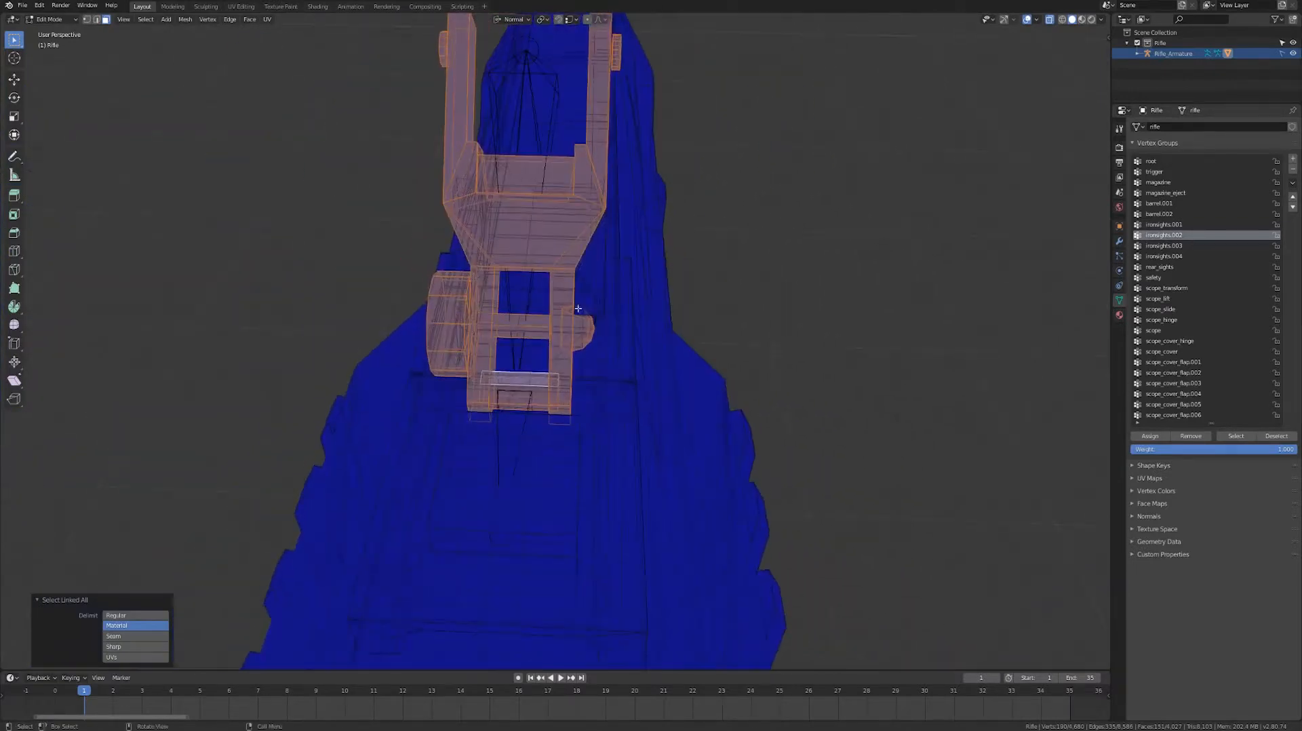
# Assign the selected slanted arm parts to the ironsights.002 vertex group and hide them.
pyautogui.moveTo(764, 326); pyautogui.dragTo(834, 319, button='middle')
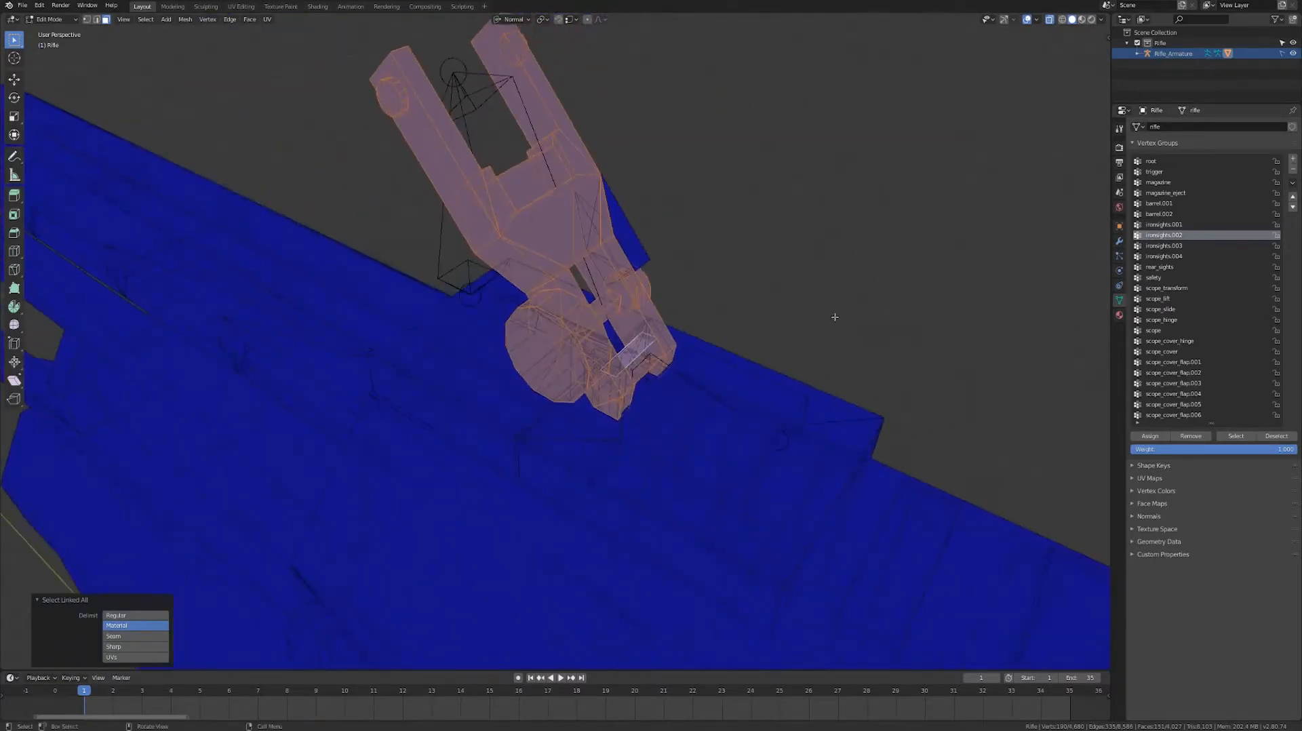
pyautogui.click(1156, 438)
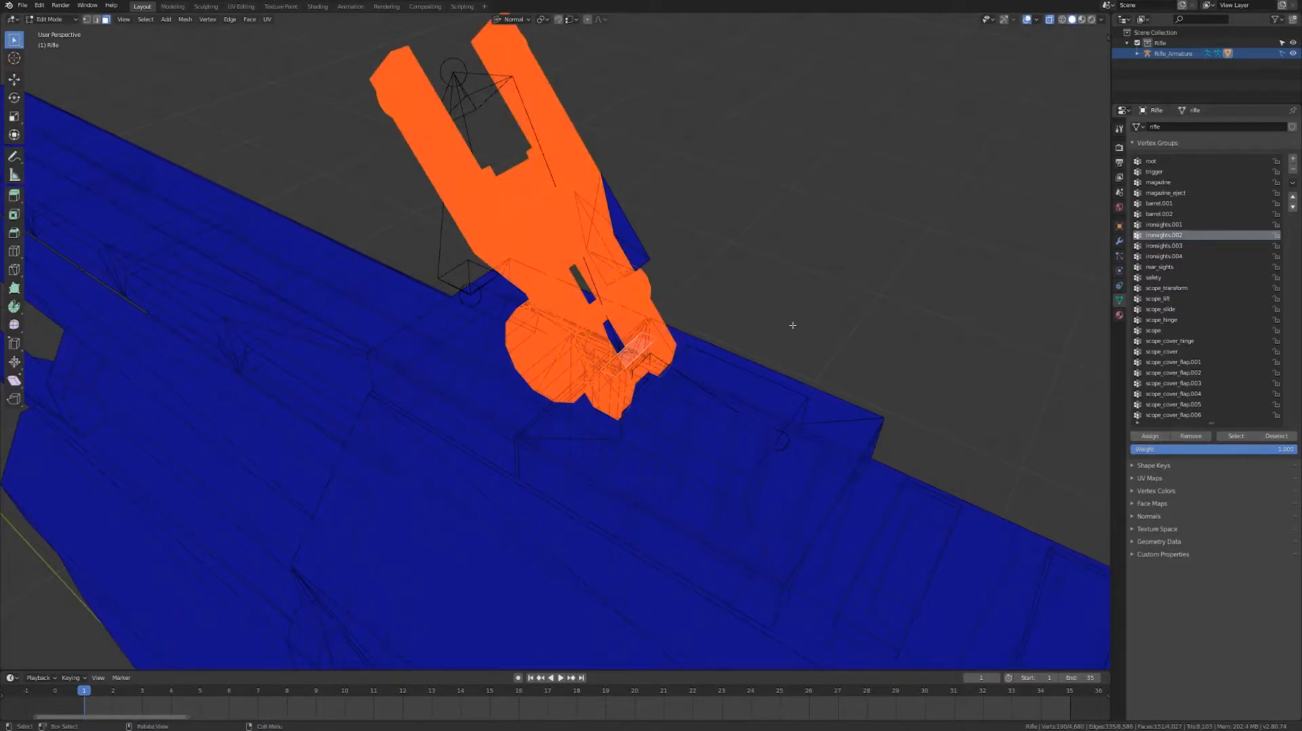
pyautogui.press('h')
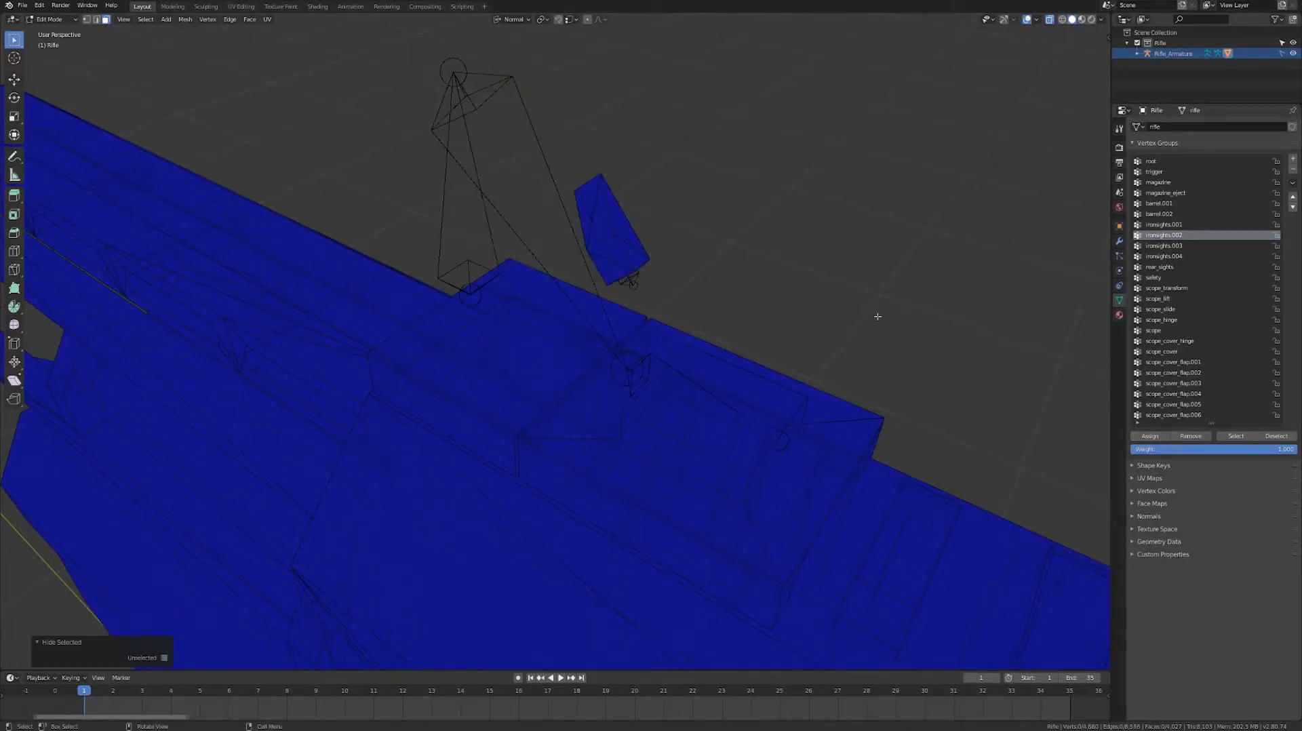
# Select the raised block behind the front sight's slanted arm with its linked geometry, assign it to the ironsights.003 vertex group and hide it.
pyautogui.click(1181, 247)
pyautogui.moveTo(752, 350); pyautogui.dragTo(810, 310, button='middle')
pyautogui.click(731, 298)
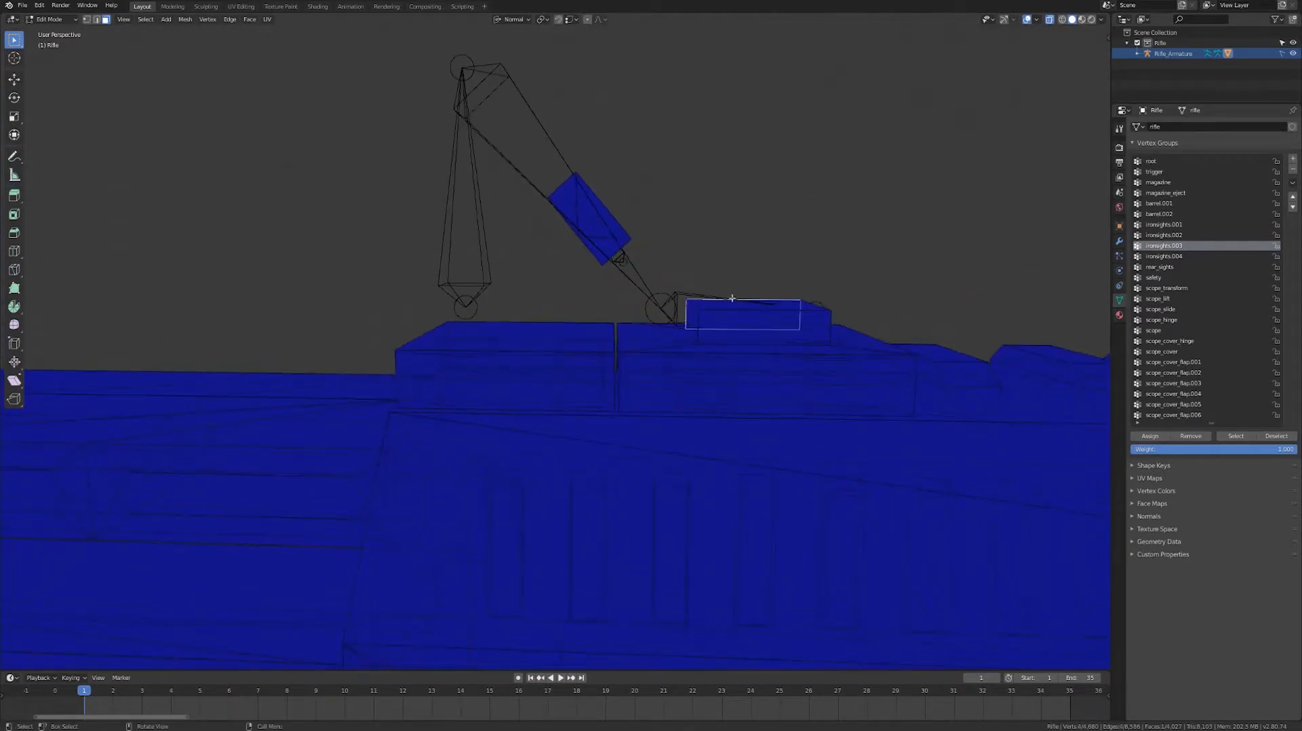
pyautogui.moveTo(724, 246); pyautogui.dragTo(723, 237, button='middle')
pyautogui.click(636, 332)
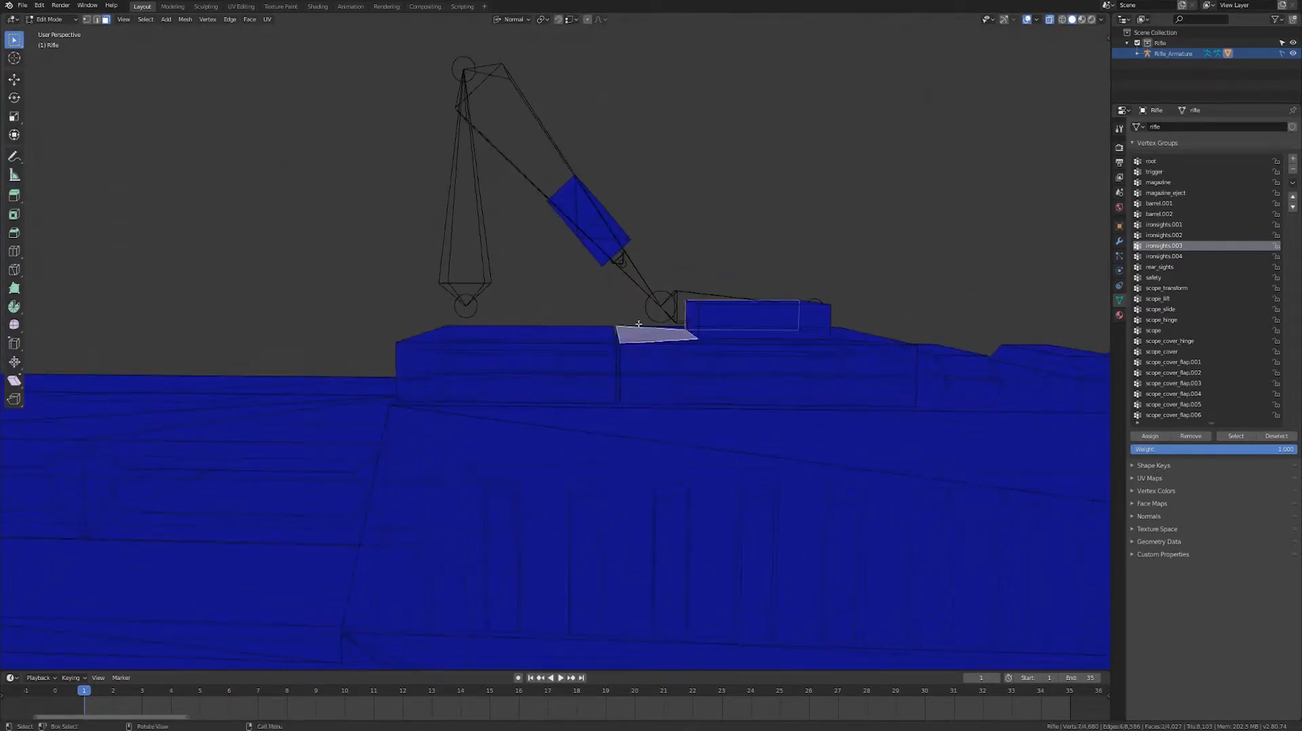
pyautogui.hotkey('ctrl', 'l')
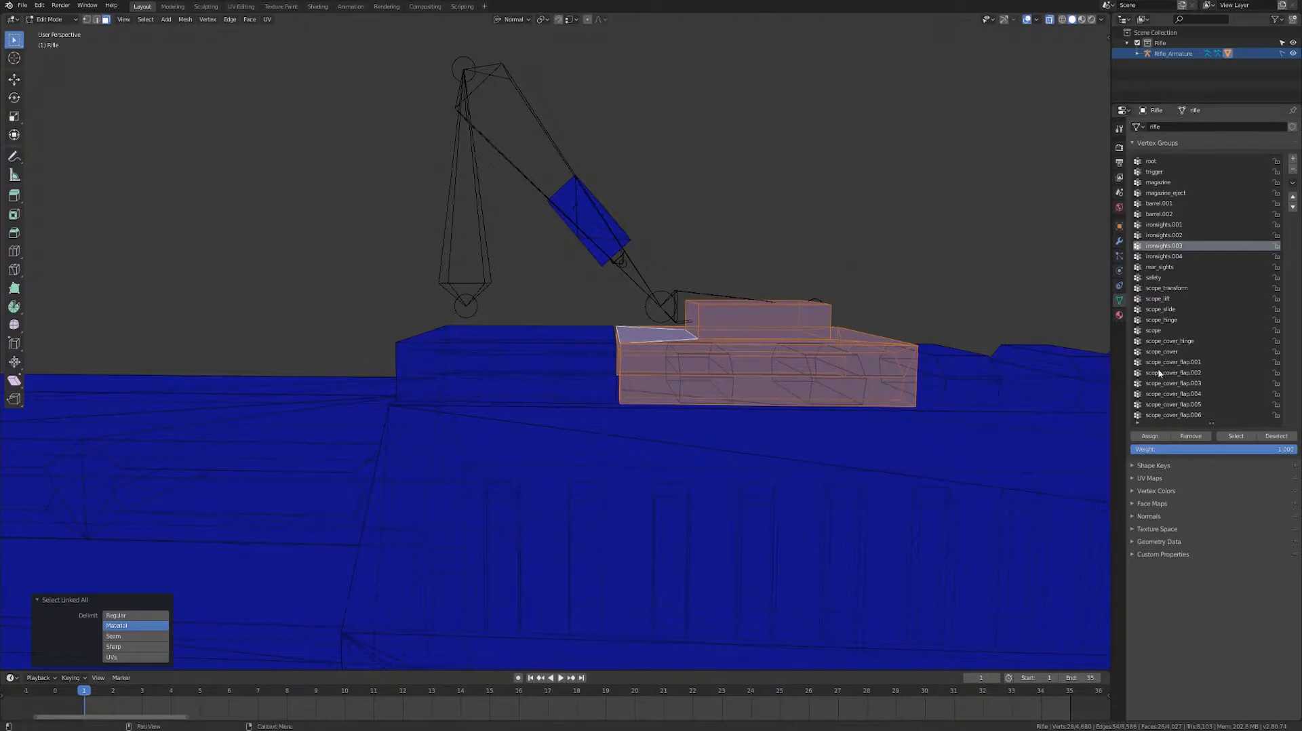
pyautogui.click(1151, 436)
pyautogui.moveTo(882, 257); pyautogui.dragTo(919, 253, button='middle')
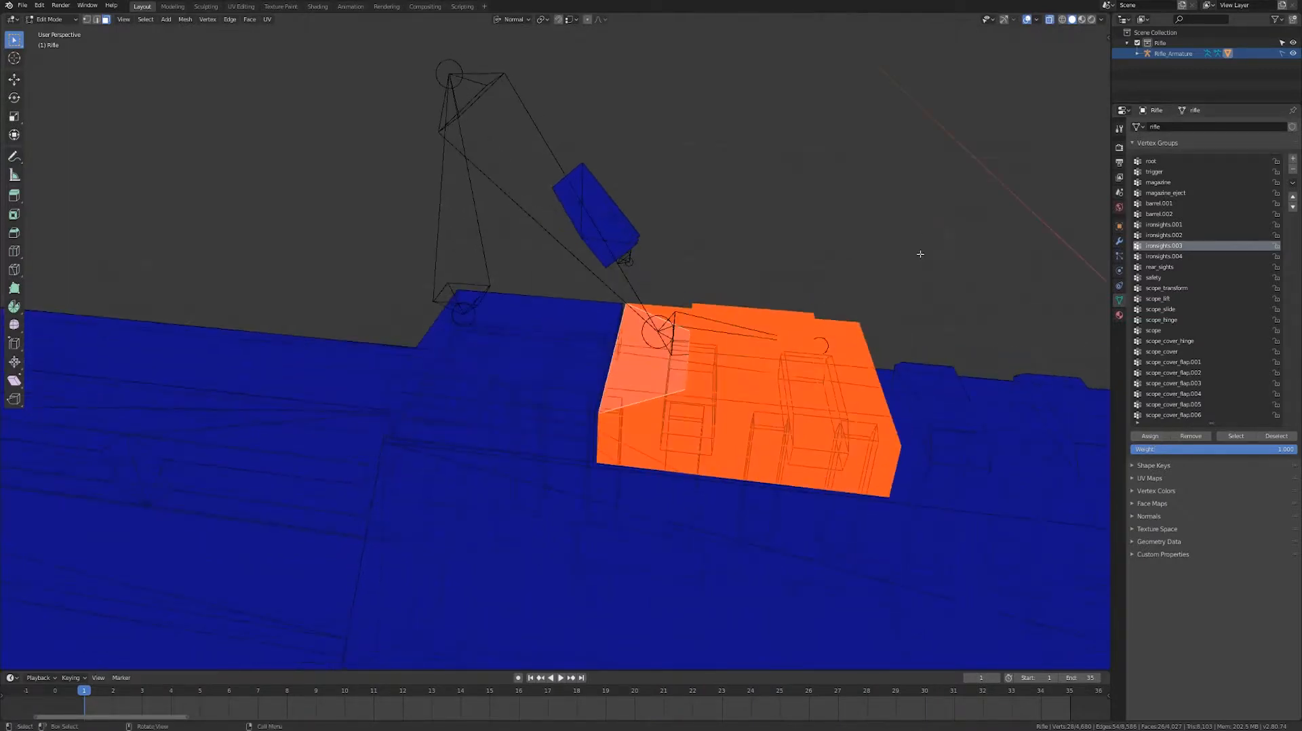
pyautogui.press('h')
# Select the floating slanted block above the barrel with its linked geometry, assign it to the ironsights.004 vertex group and hide it.
pyautogui.click(1171, 258)
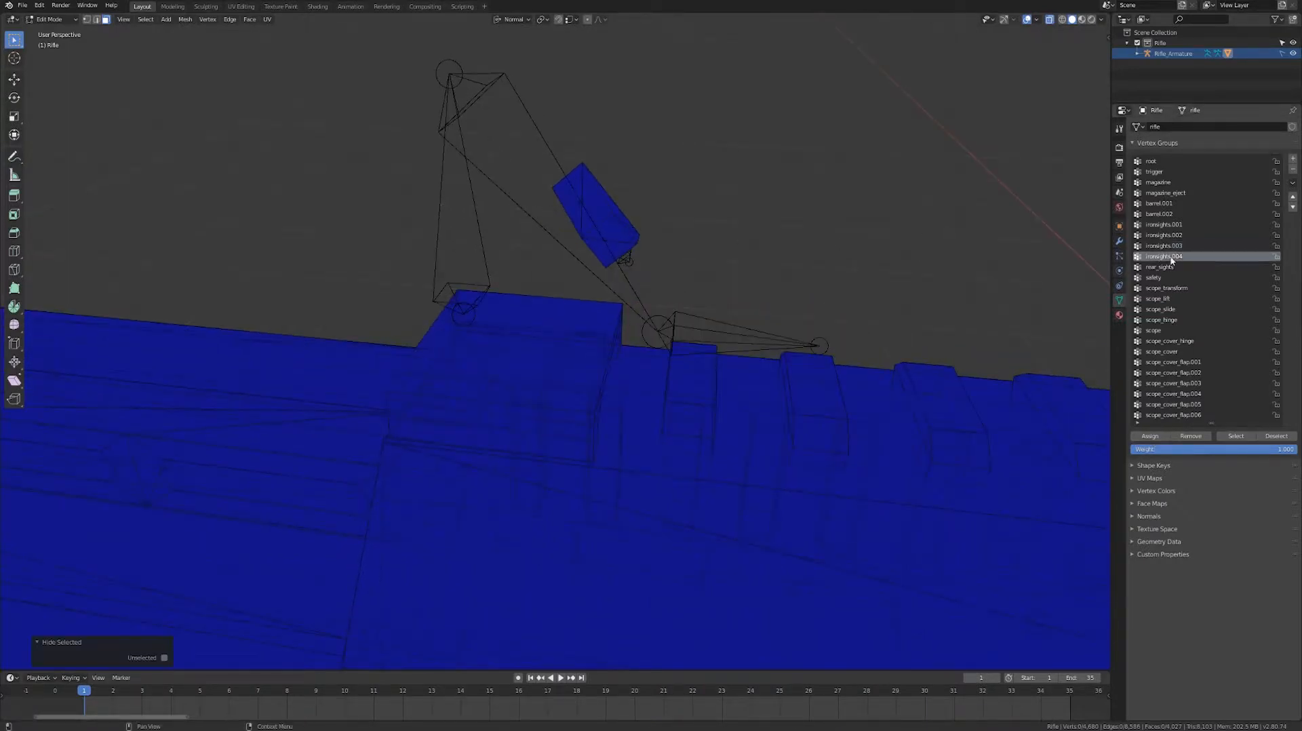
pyautogui.click(595, 208)
pyautogui.moveTo(797, 239); pyautogui.dragTo(834, 231, button='middle')
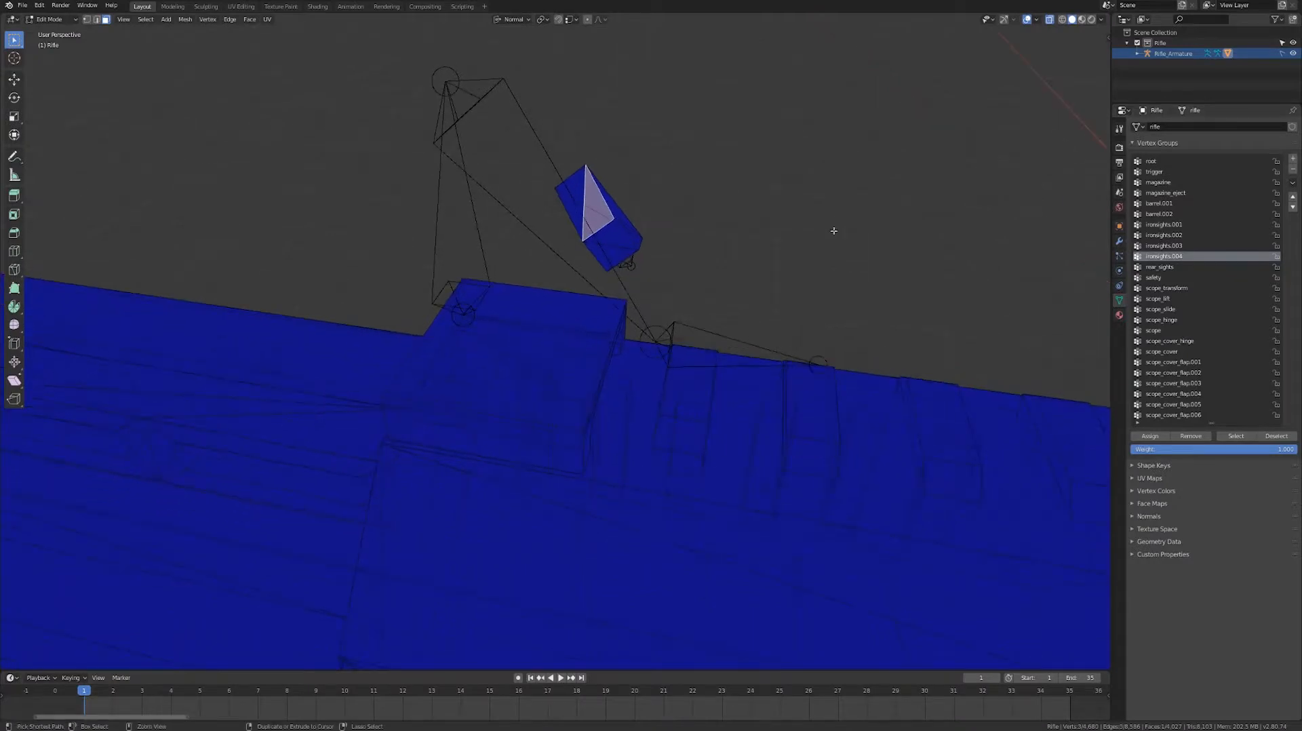
pyautogui.hotkey('ctrl', 'l')
pyautogui.click(1169, 436)
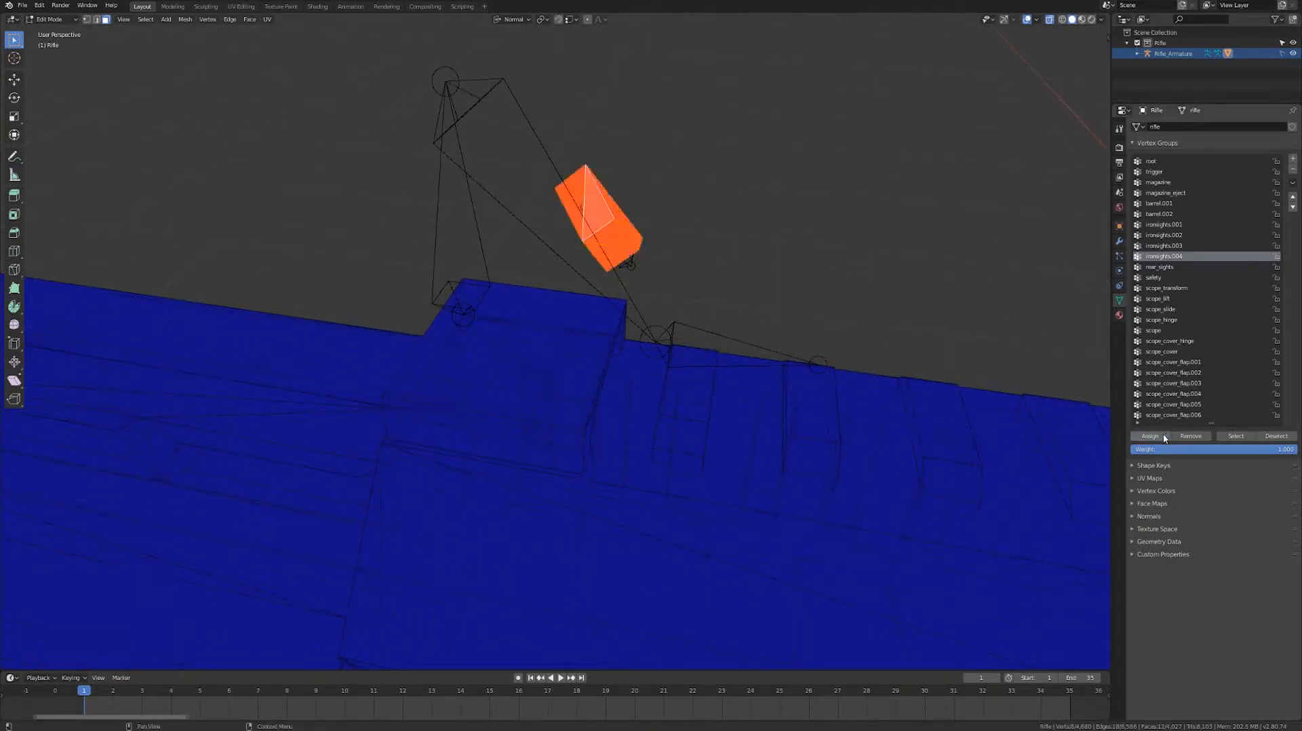
pyautogui.press('h')
# Make rear_sights the active vertex group and box-select faces at the back of the rear sight.
pyautogui.click(1183, 269)
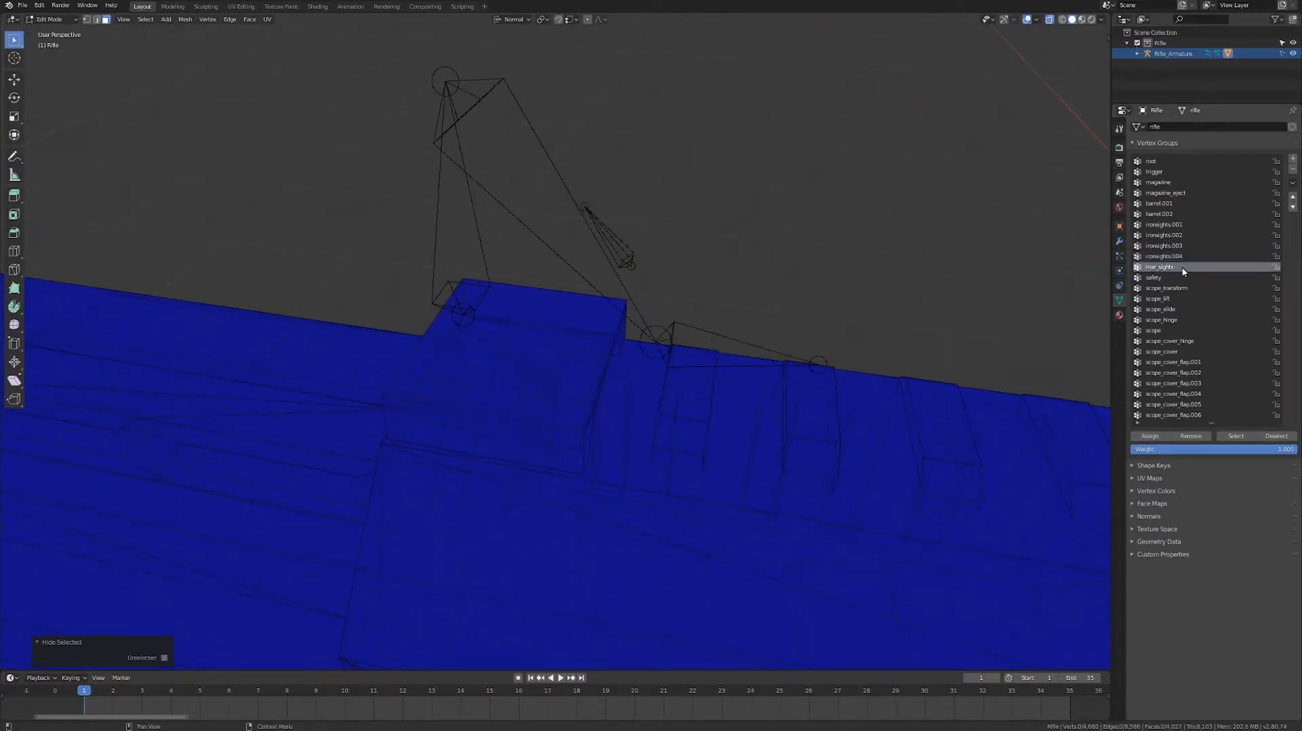
pyautogui.scroll(-7, 901, 387)
pyautogui.keyDown('shift'); pyautogui.moveTo(901, 386); pyautogui.dragTo(579, 320, button='middle'); pyautogui.keyUp('shift')
pyautogui.scroll(-4, 898, 371)
pyautogui.scroll(6, 898, 371)
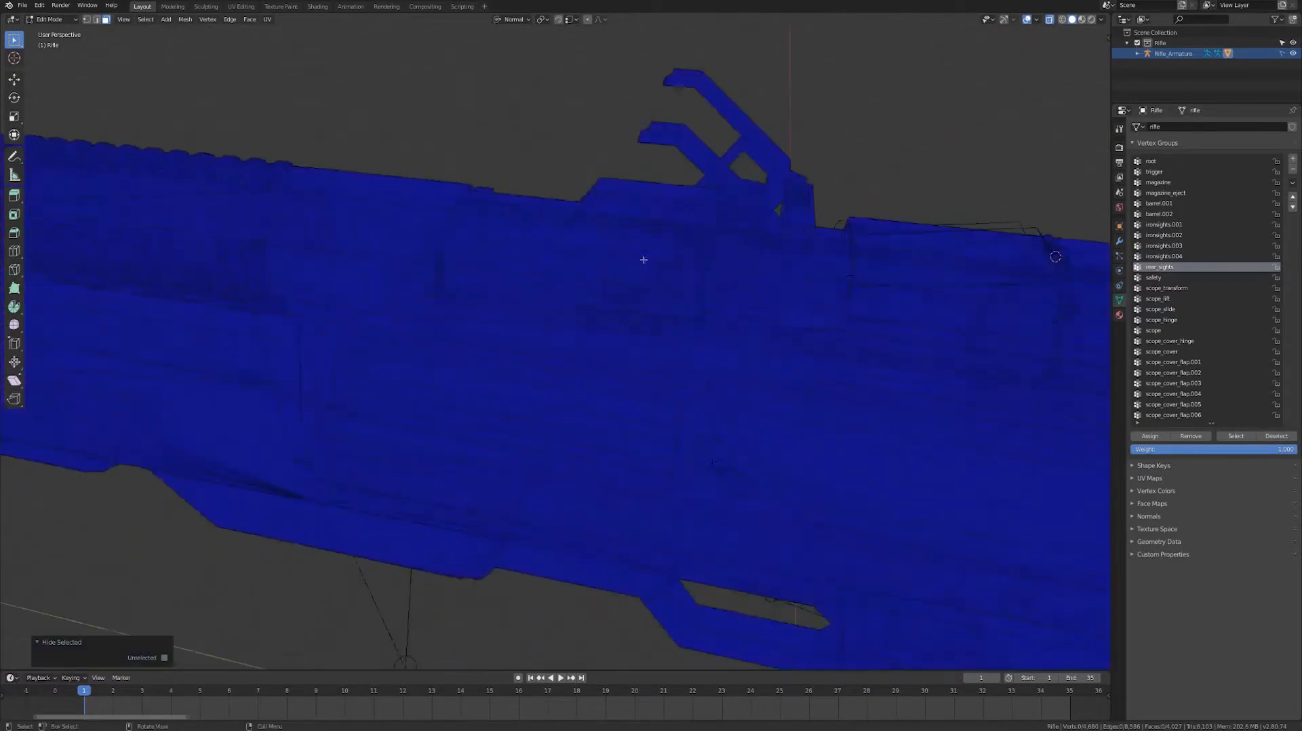
pyautogui.keyDown('shift'); pyautogui.scroll(3, 685, 156); pyautogui.keyUp('shift')
pyautogui.press('b')
pyautogui.moveTo(722, 174); pyautogui.dragTo(808, 216)
# Add the small knob and end pieces behind the rear sight to the selection and extend it to all linked geometry.
pyautogui.scroll(2, 823, 200)
pyautogui.scroll(4, 860, 179)
pyautogui.scroll(-2, 810, 230)
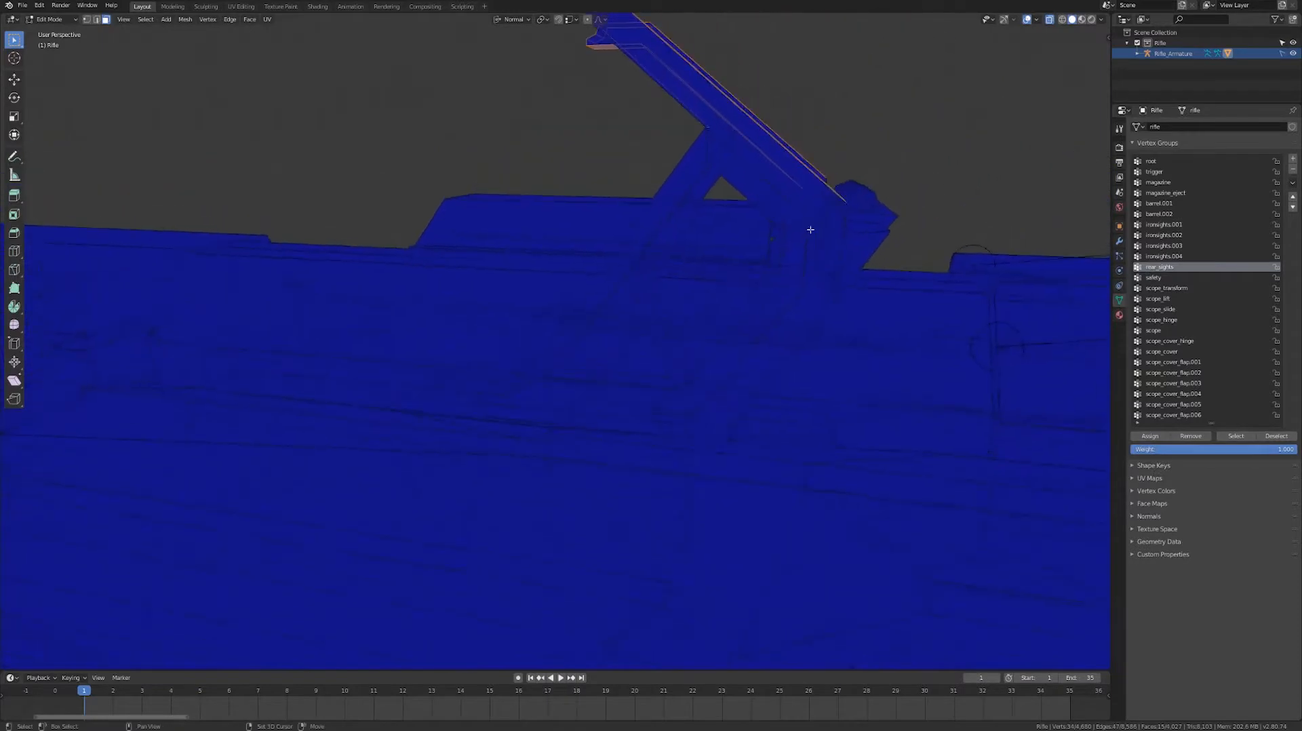
pyautogui.scroll(-2, 909, 195)
pyautogui.scroll(2, 920, 197)
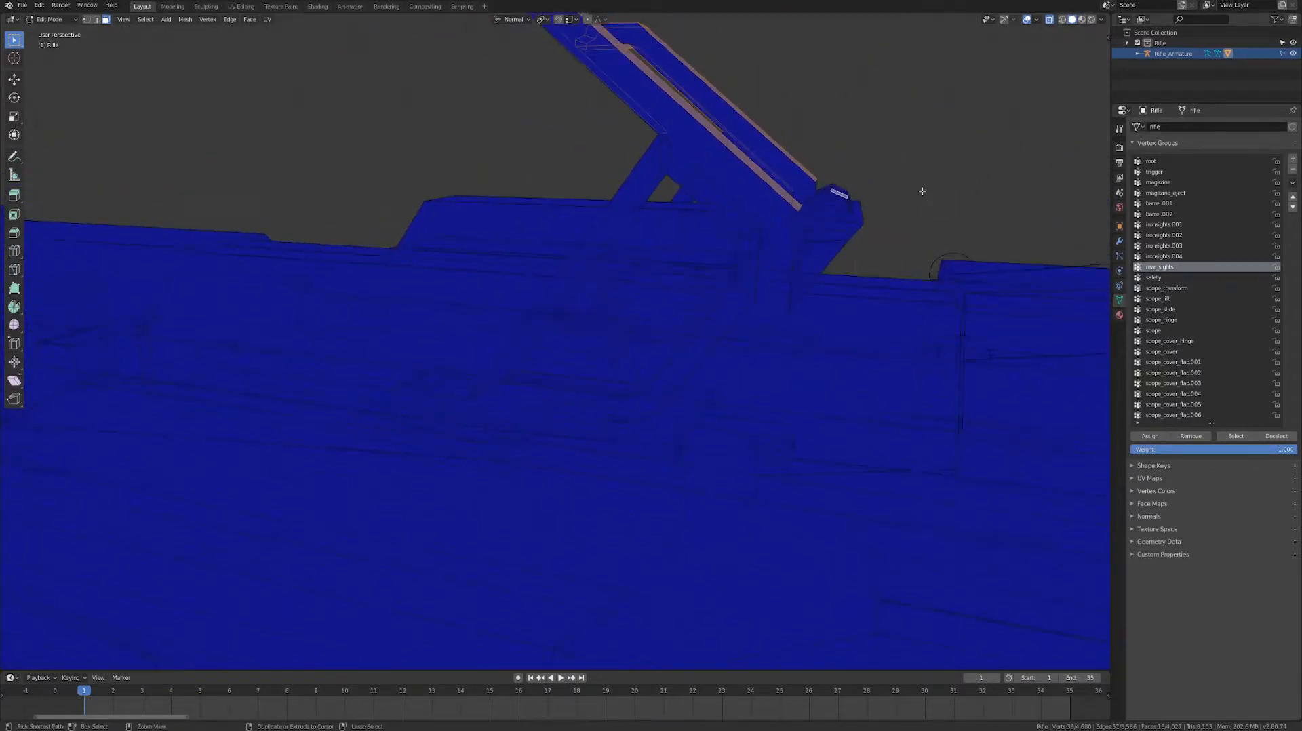
pyautogui.hotkey('ctrl', 'l')
pyautogui.keyDown('shift'); pyautogui.moveTo(837, 170); pyautogui.dragTo(907, 244); pyautogui.keyUp('shift')
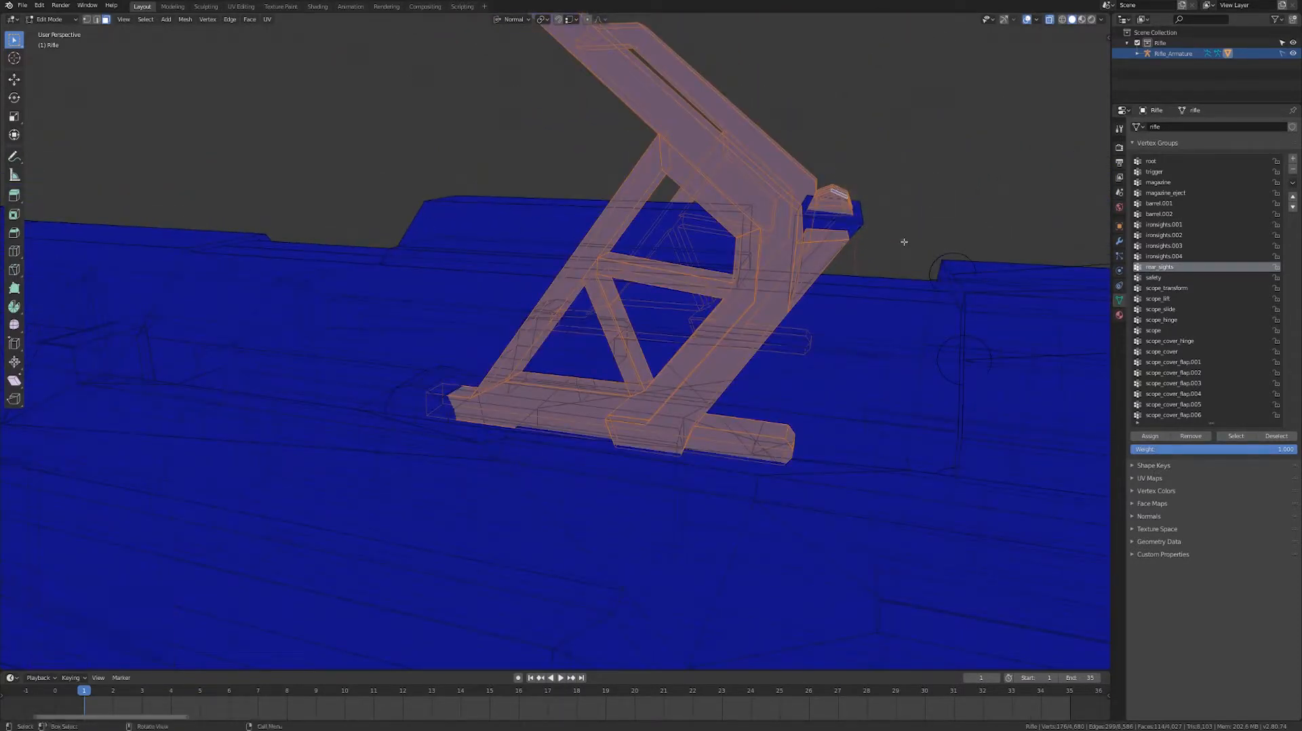
pyautogui.keyDown('shift'); pyautogui.moveTo(915, 192); pyautogui.dragTo(793, 245); pyautogui.keyUp('shift')
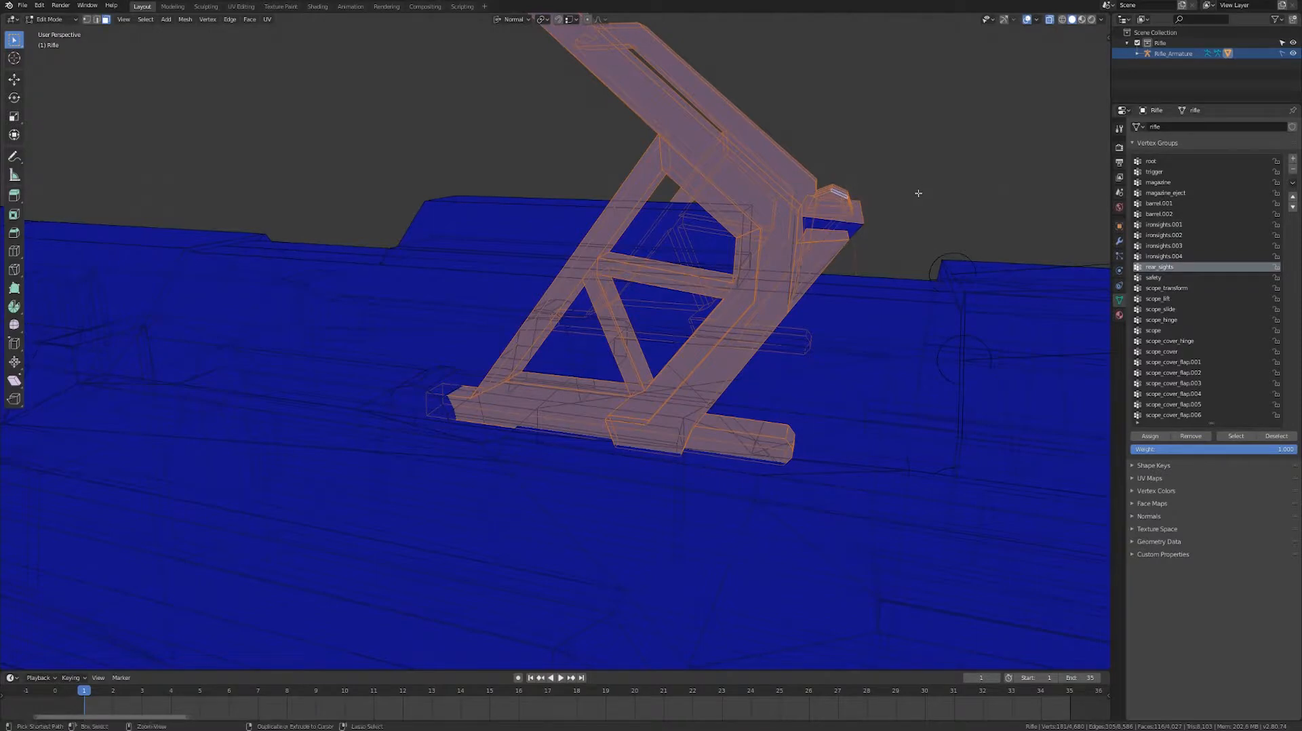
pyautogui.hotkey('ctrl', 'l')
# Test-move the selected rear sight parts to check that the selection is complete, cancelling each move.
pyautogui.moveTo(875, 292); pyautogui.dragTo(868, 272, button='middle')
pyautogui.press('g')
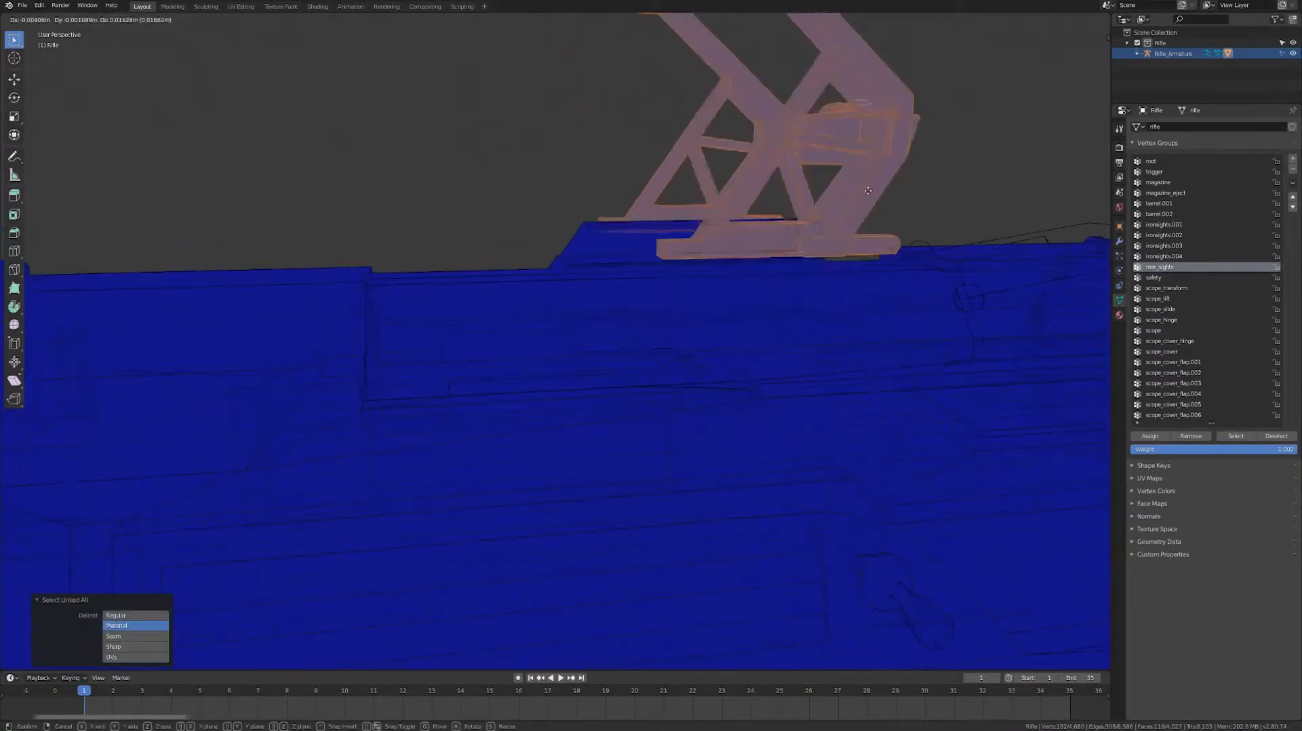
pyautogui.rightClick(1010, 211)
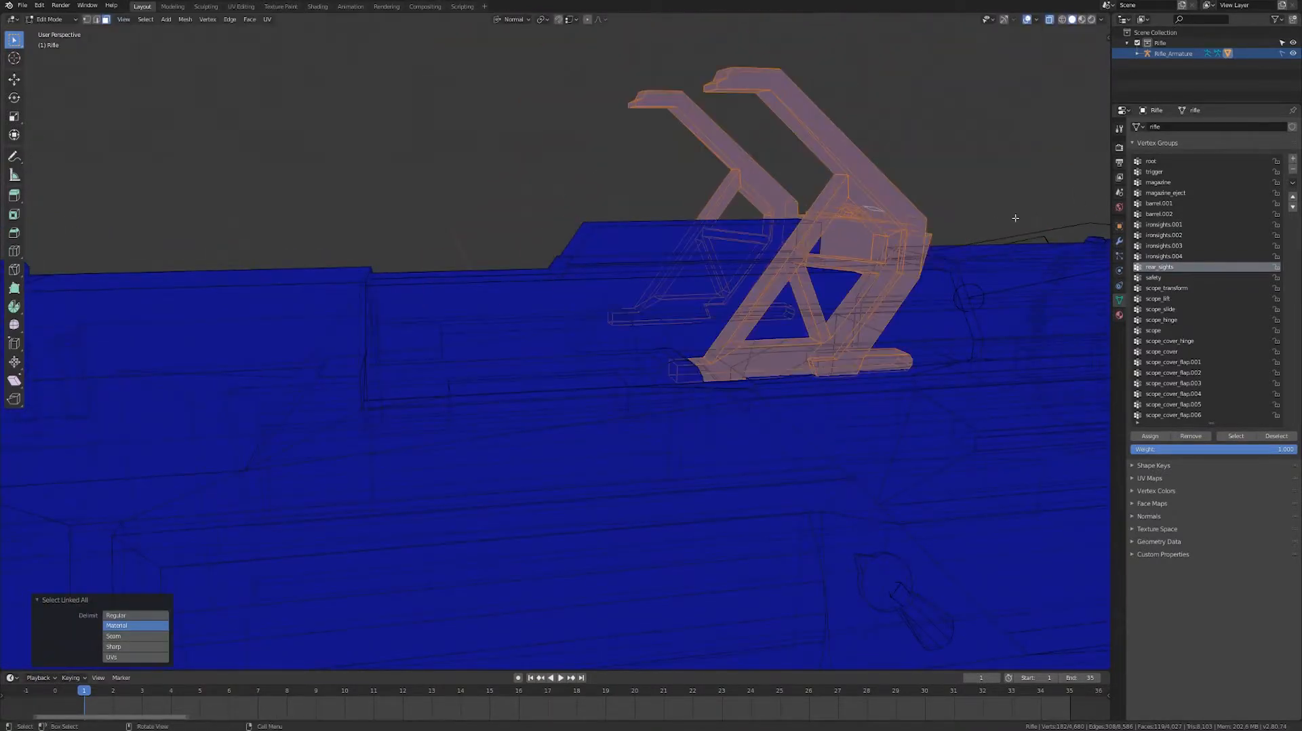
pyautogui.moveTo(1014, 219); pyautogui.dragTo(972, 299, button='middle')
pyautogui.press('g')
pyautogui.rightClick(937, 281)
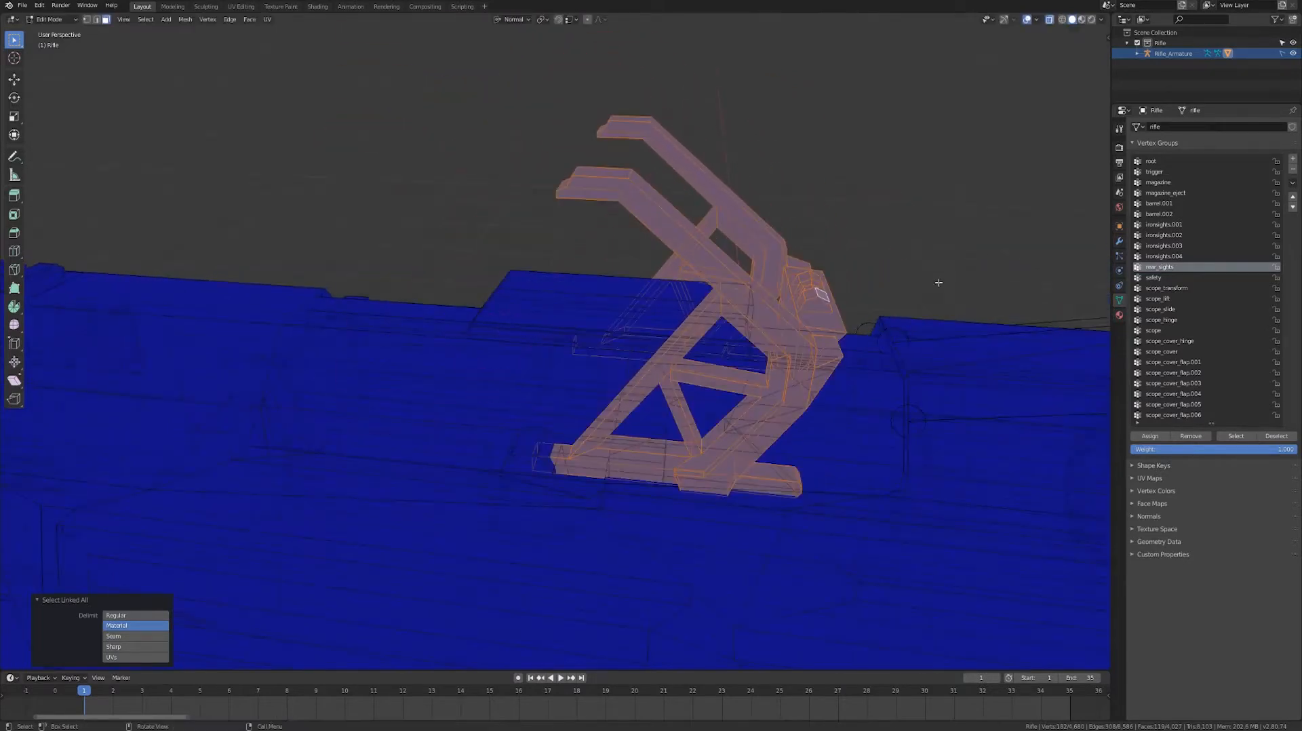
# Assign the selected rear sight parts to the rear_sights vertex group and hide them.
pyautogui.click(1150, 437)
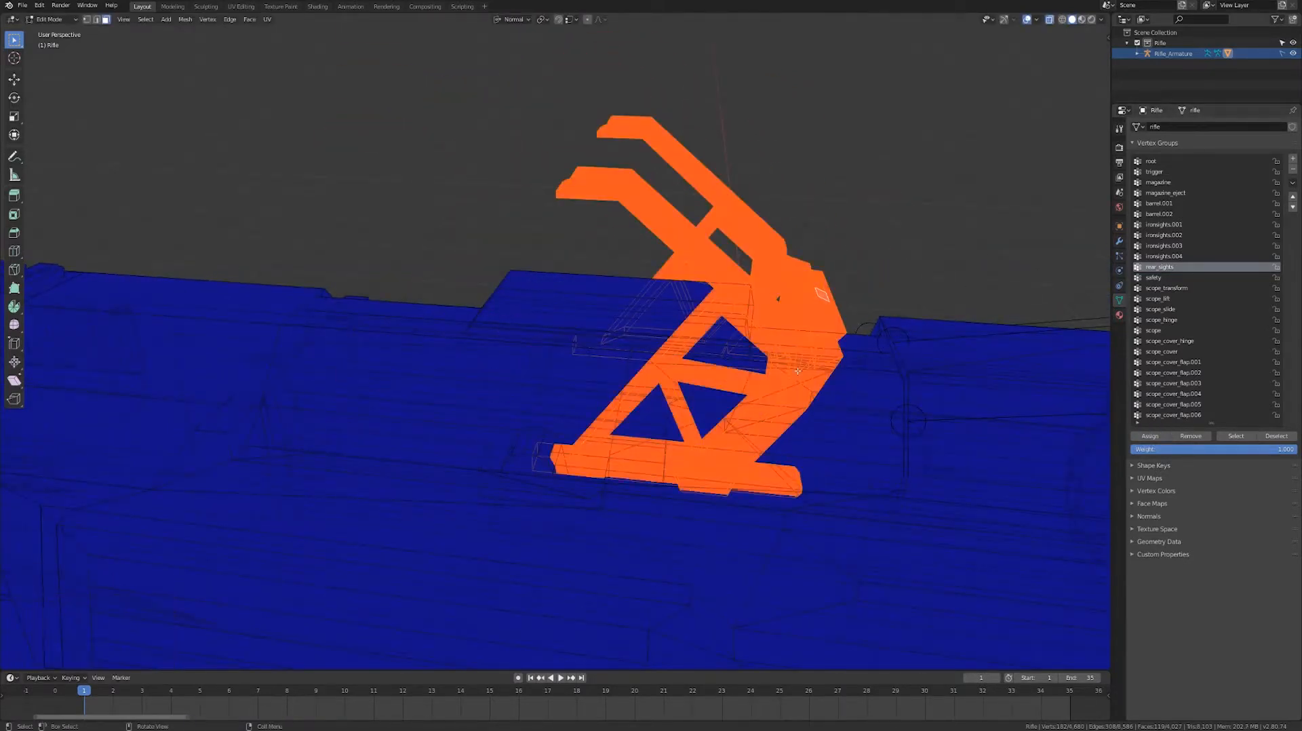
pyautogui.press('h')
# Select the small safety lever on the receiver's side with its linked geometry, assign it to the safety vertex group and hide it.
pyautogui.click(1164, 279)
pyautogui.scroll(-4, 889, 432)
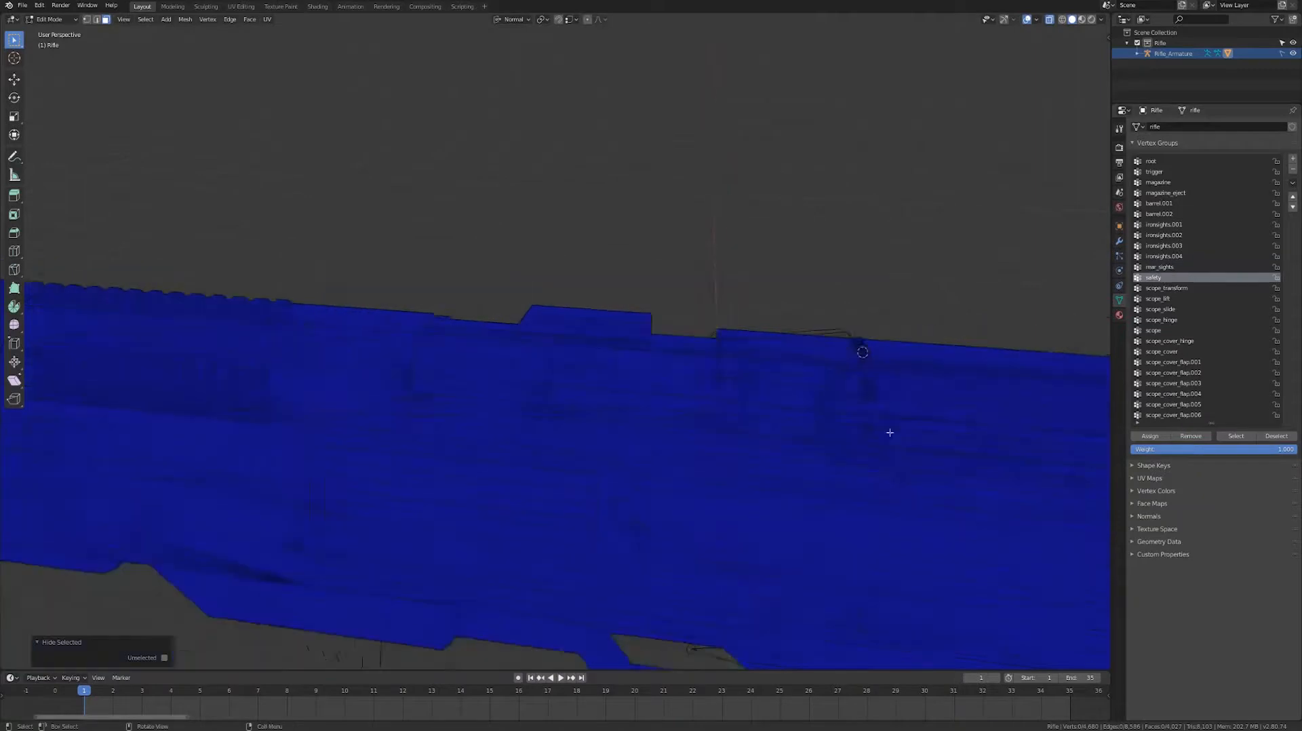
pyautogui.keyDown('shift'); pyautogui.moveTo(889, 431); pyautogui.dragTo(799, 271, button='middle'); pyautogui.keyUp('shift')
pyautogui.scroll(4, 799, 299)
pyautogui.click(597, 352)
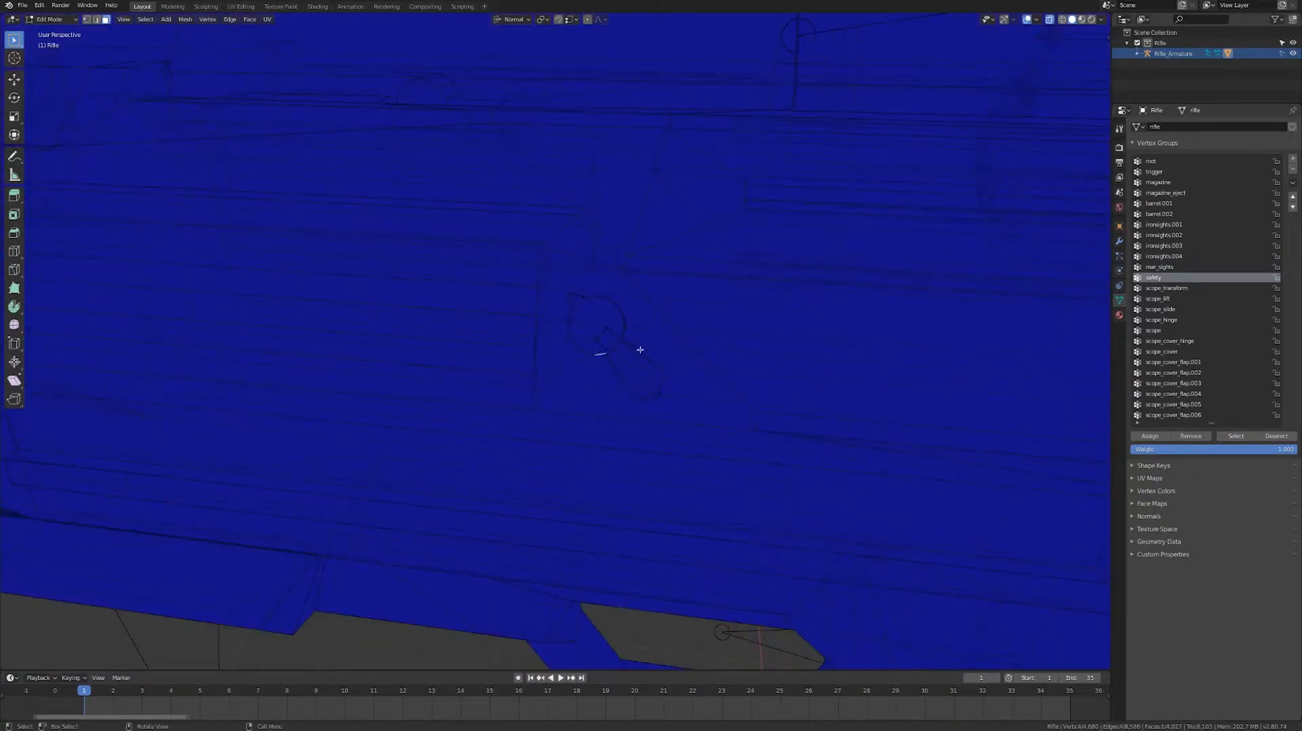
pyautogui.hotkey('ctrl', 'l')
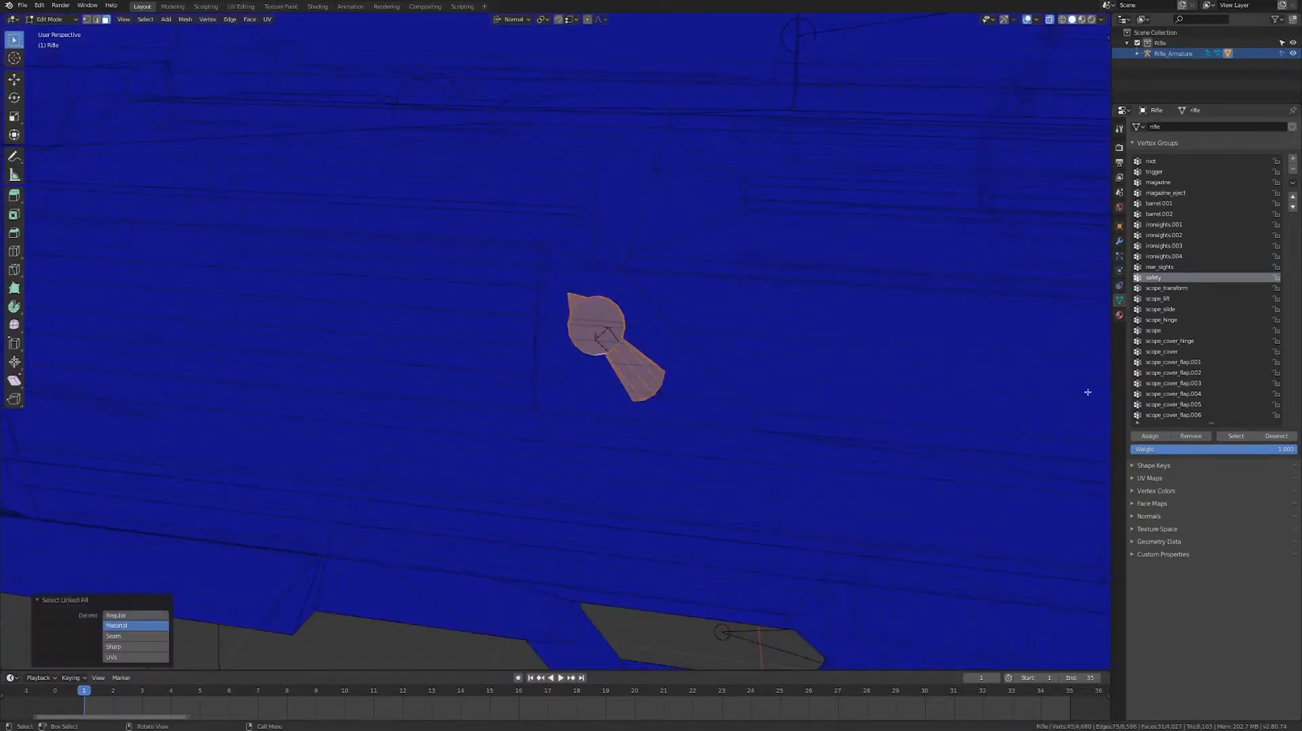
pyautogui.click(1150, 436)
pyautogui.press('h')
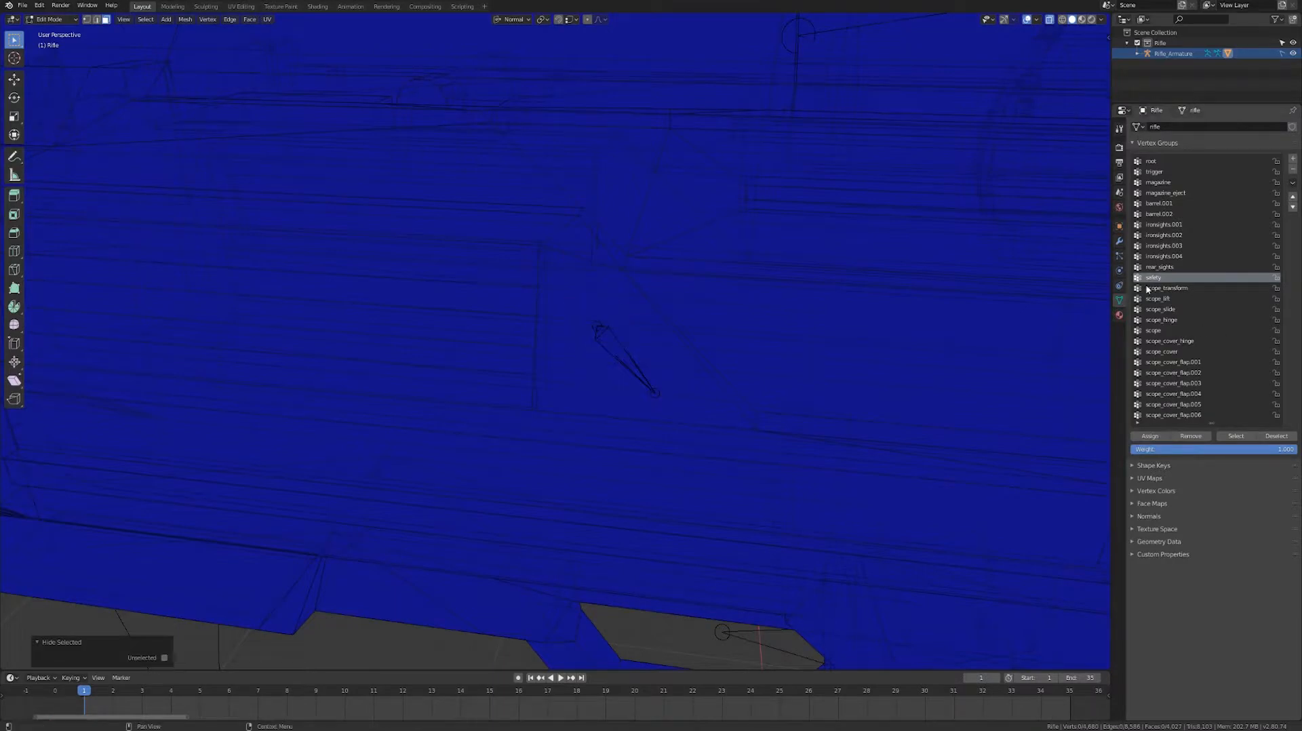
# Select the round cylinder on the rifle's side with its linked geometry, assign it to the scope_transform vertex group and hide it.
pyautogui.click(1165, 290)
pyautogui.scroll(-8, 775, 244)
pyautogui.moveTo(790, 299); pyautogui.dragTo(701, 300, button='middle')
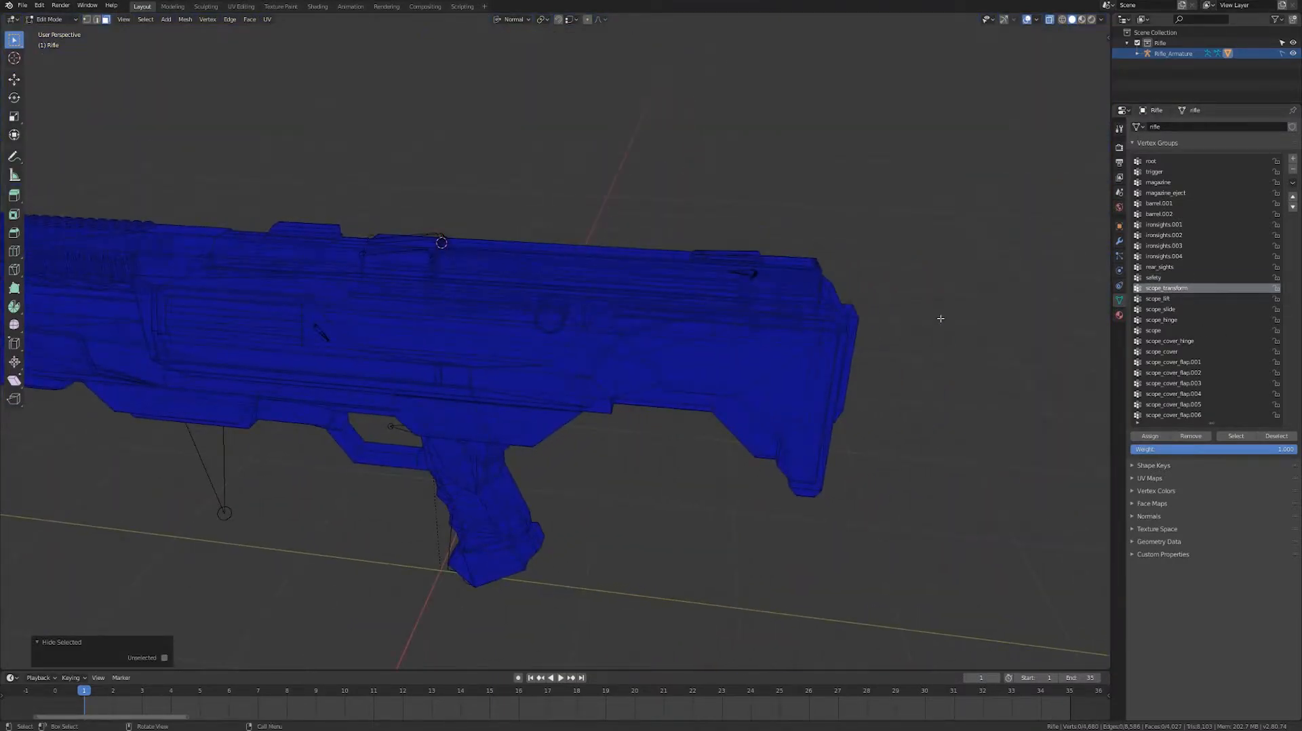
pyautogui.click(552, 316)
pyautogui.hotkey('ctrl', 'l')
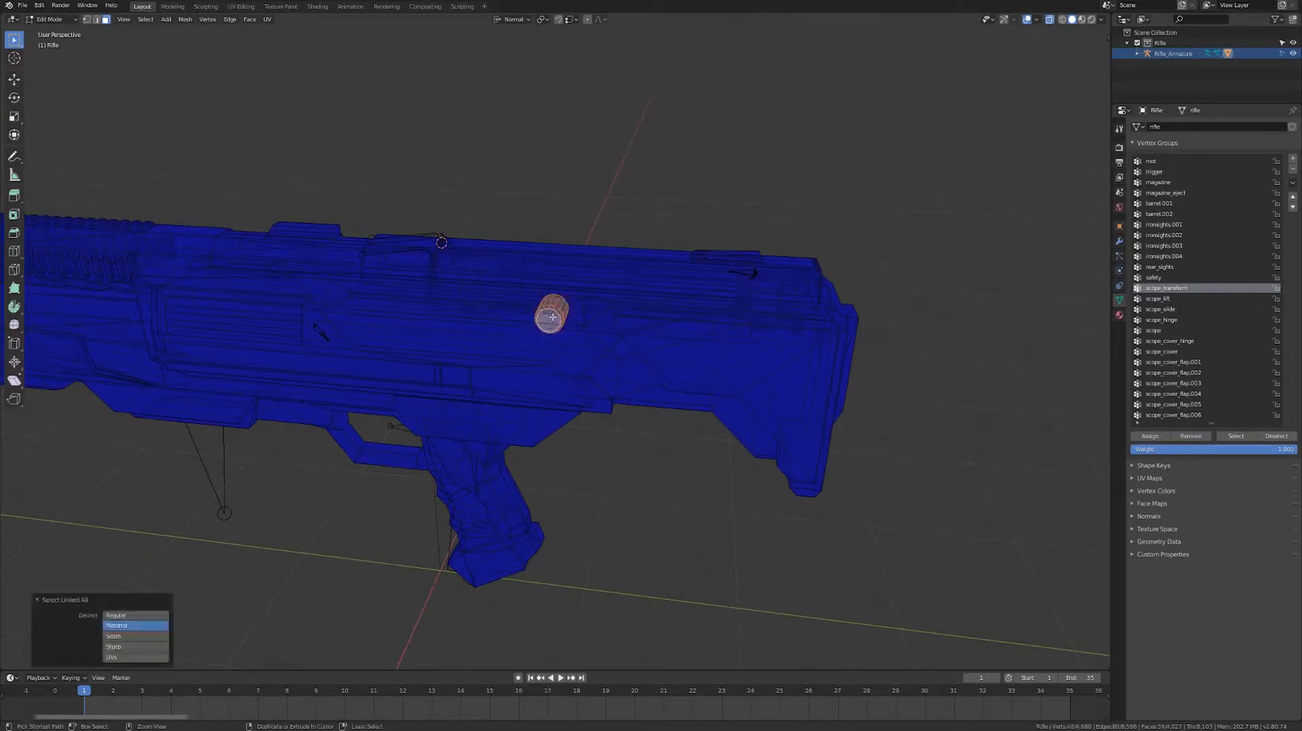
pyautogui.click(1151, 436)
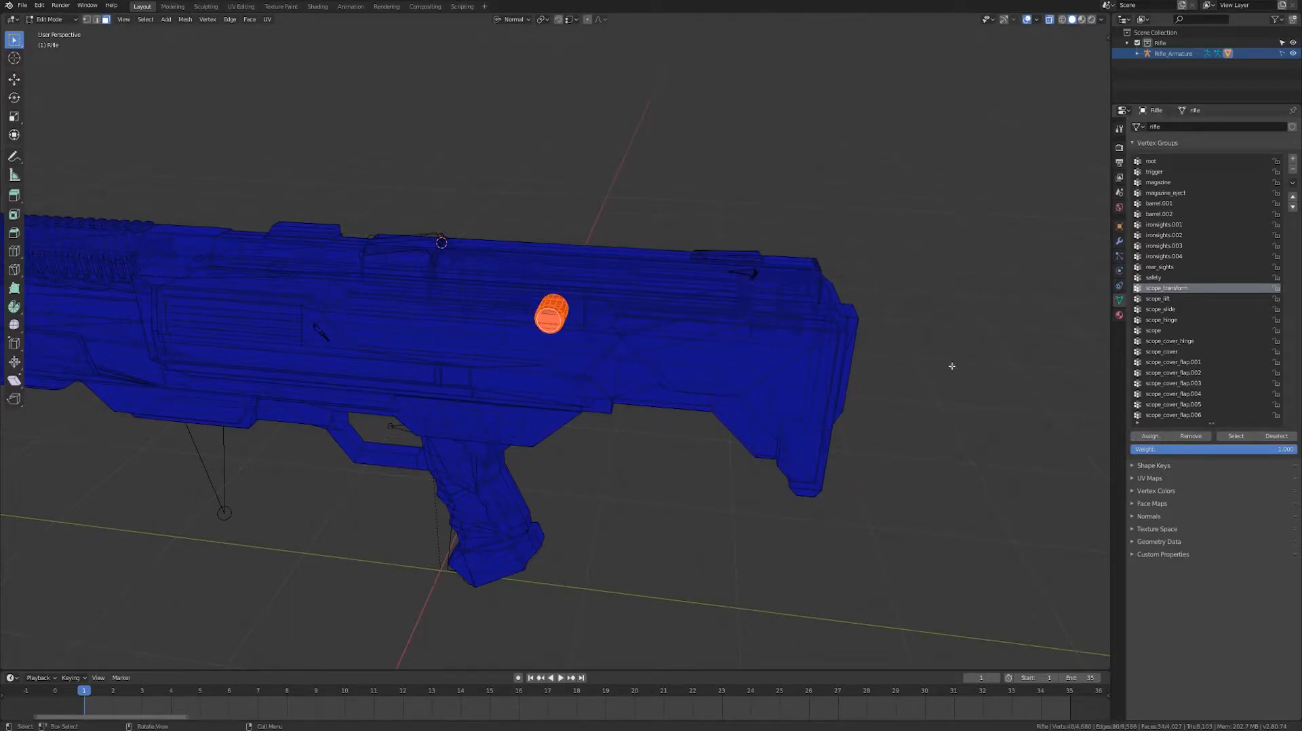
pyautogui.press('h')
# Make scope_lift the active vertex group and select the butt plate at the stock's rear with its linked geometry.
pyautogui.click(1166, 298)
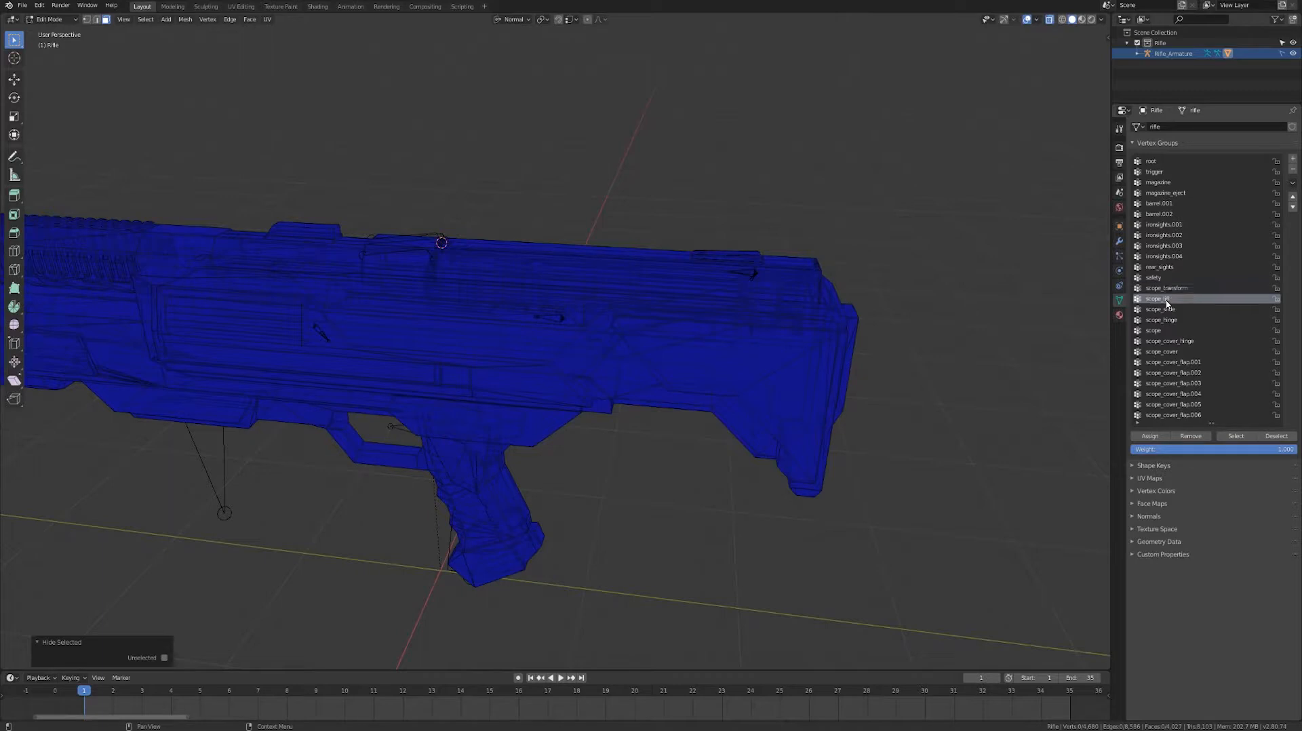
pyautogui.moveTo(817, 335); pyautogui.dragTo(892, 438, button='middle')
pyautogui.scroll(1, 791, 343)
pyautogui.scroll(-3, 781, 516)
pyautogui.scroll(-1, 994, 409)
pyautogui.moveTo(993, 410); pyautogui.dragTo(923, 463, button='middle')
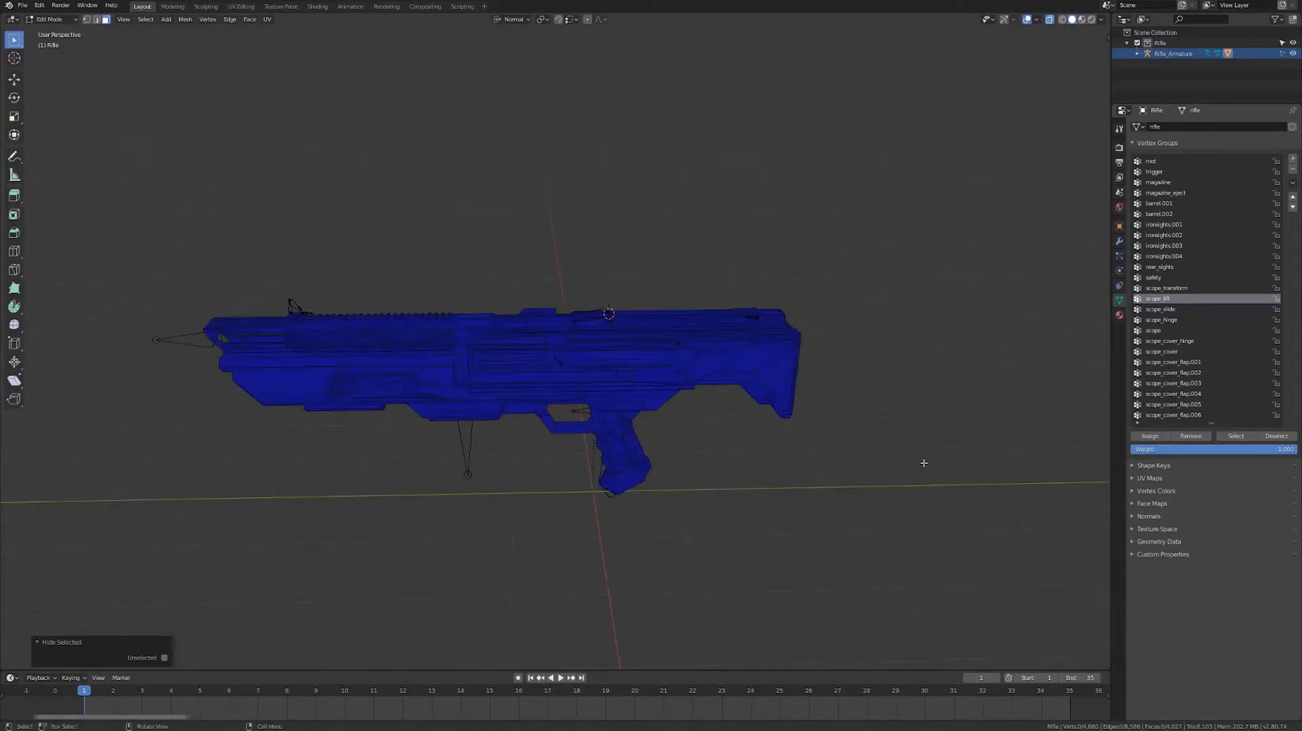
pyautogui.scroll(2, 980, 432)
pyautogui.click(916, 412)
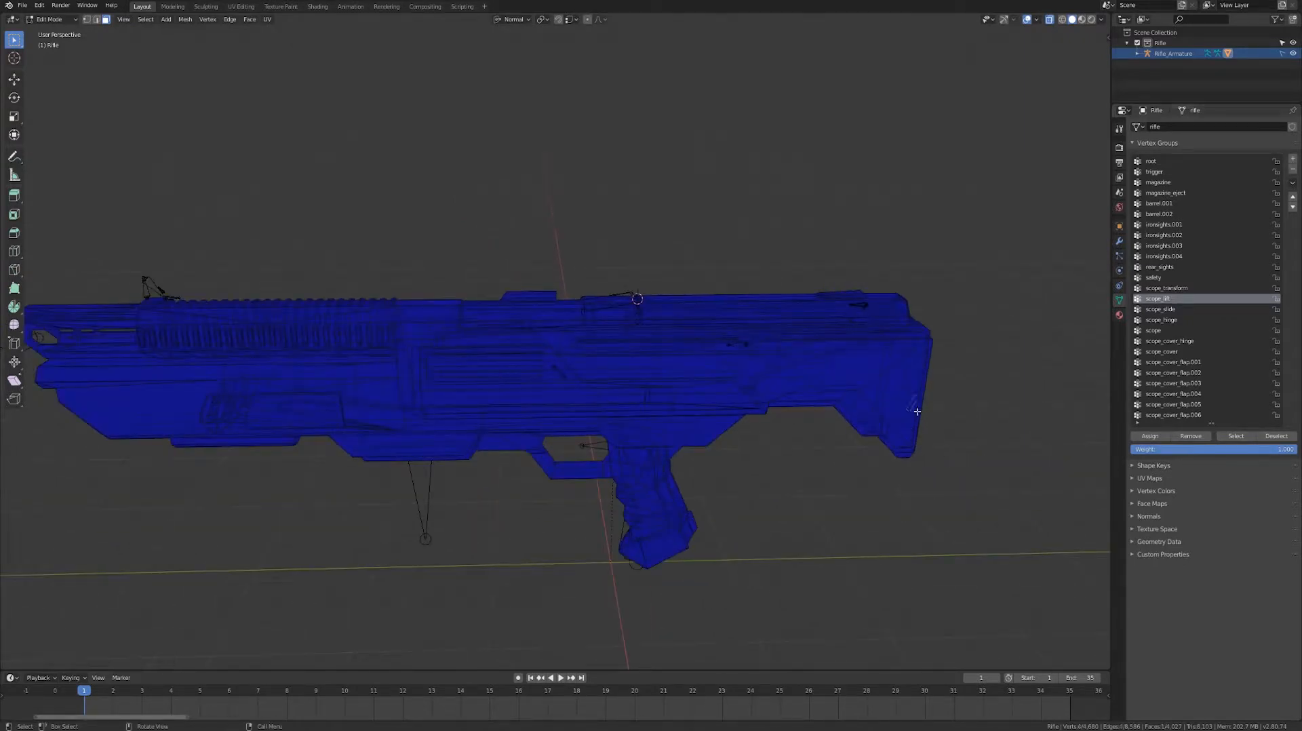
pyautogui.hotkey('ctrl', 'l')
pyautogui.moveTo(916, 411); pyautogui.dragTo(627, 386, button='middle')
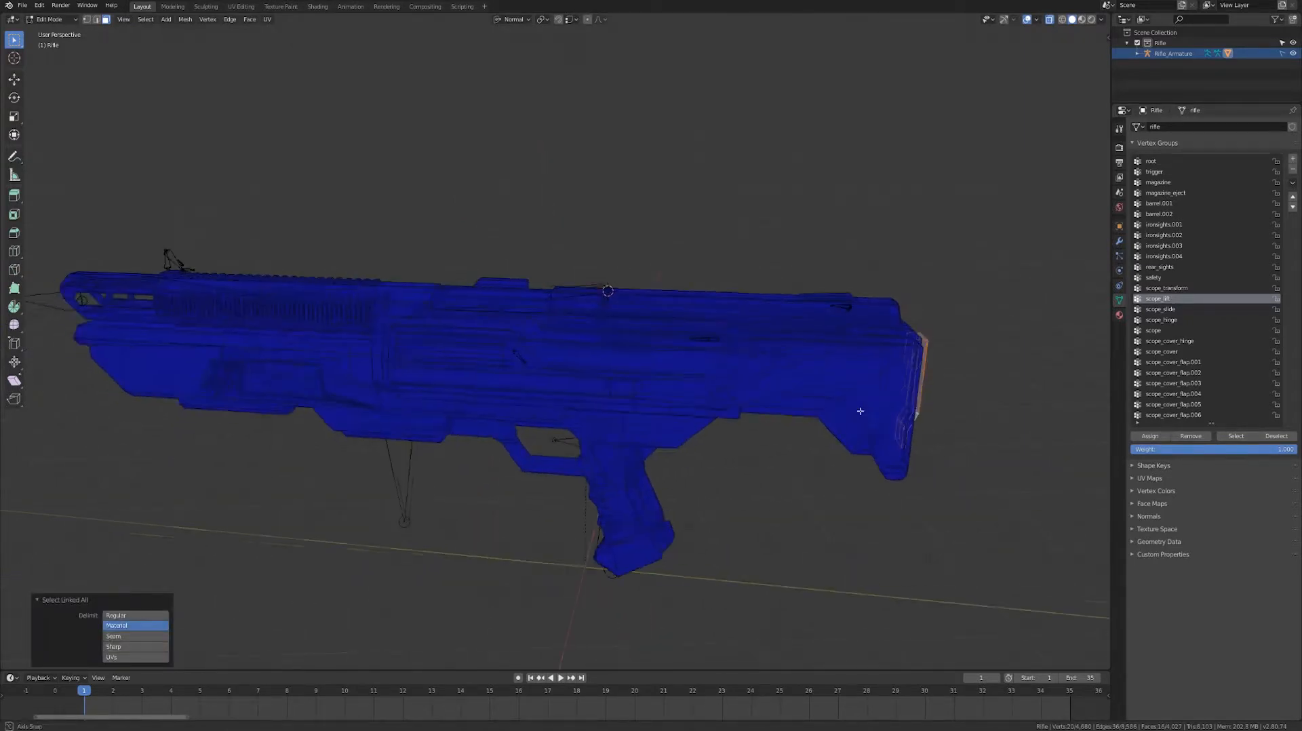
# Box-select across the stock and rear side body, extend the selection to linked geometry and hide these parts.
pyautogui.press('b')
pyautogui.moveTo(601, 367); pyautogui.dragTo(1034, 399)
pyautogui.moveTo(1034, 398)
pyautogui.mouseDown(button='middle')
pyautogui.moveTo(979, 427)
pyautogui.moveTo(1041, 419)
pyautogui.mouseUp(button='middle')
pyautogui.hotkey('ctrl', 'l')
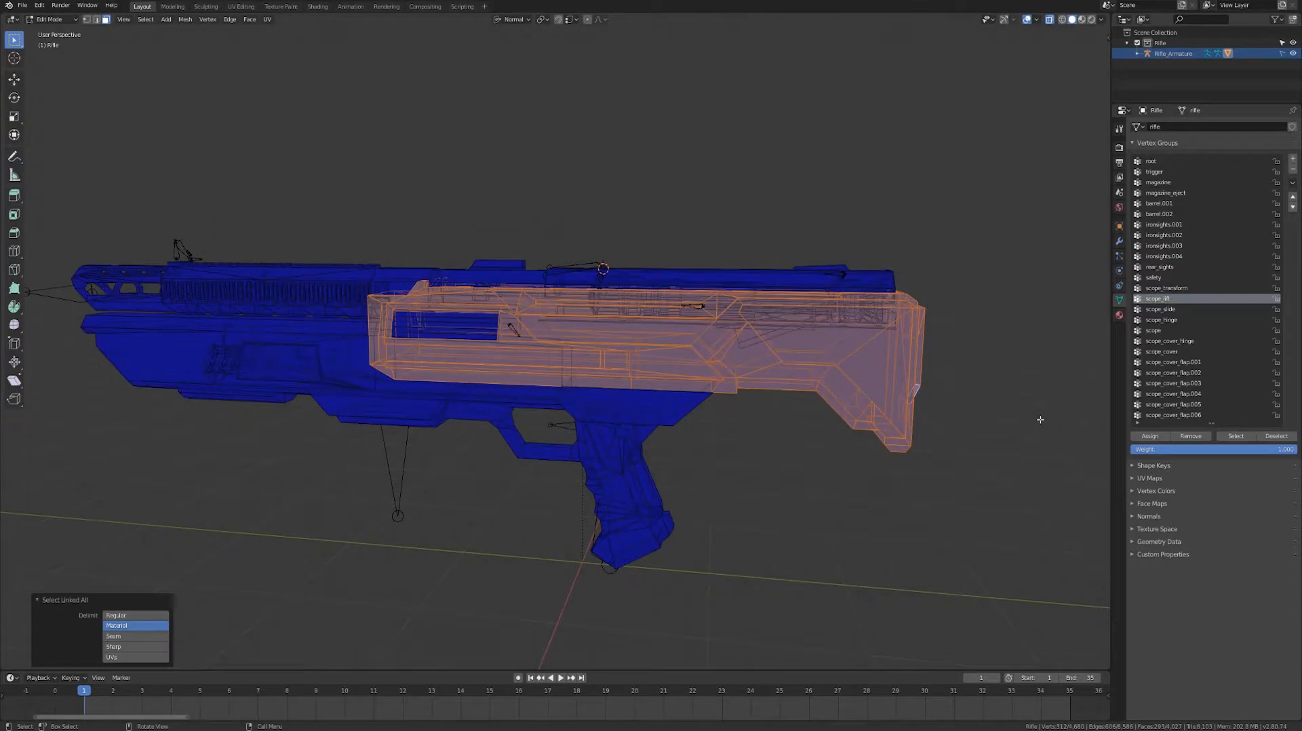
pyautogui.press('h')
# Select the long plate beneath the scope assembly with its linked geometry, assign it to the scope_lift vertex group and hide it.
pyautogui.moveTo(863, 343)
pyautogui.mouseDown(button='middle')
pyautogui.moveTo(918, 363)
pyautogui.moveTo(865, 359)
pyautogui.mouseUp(button='middle')
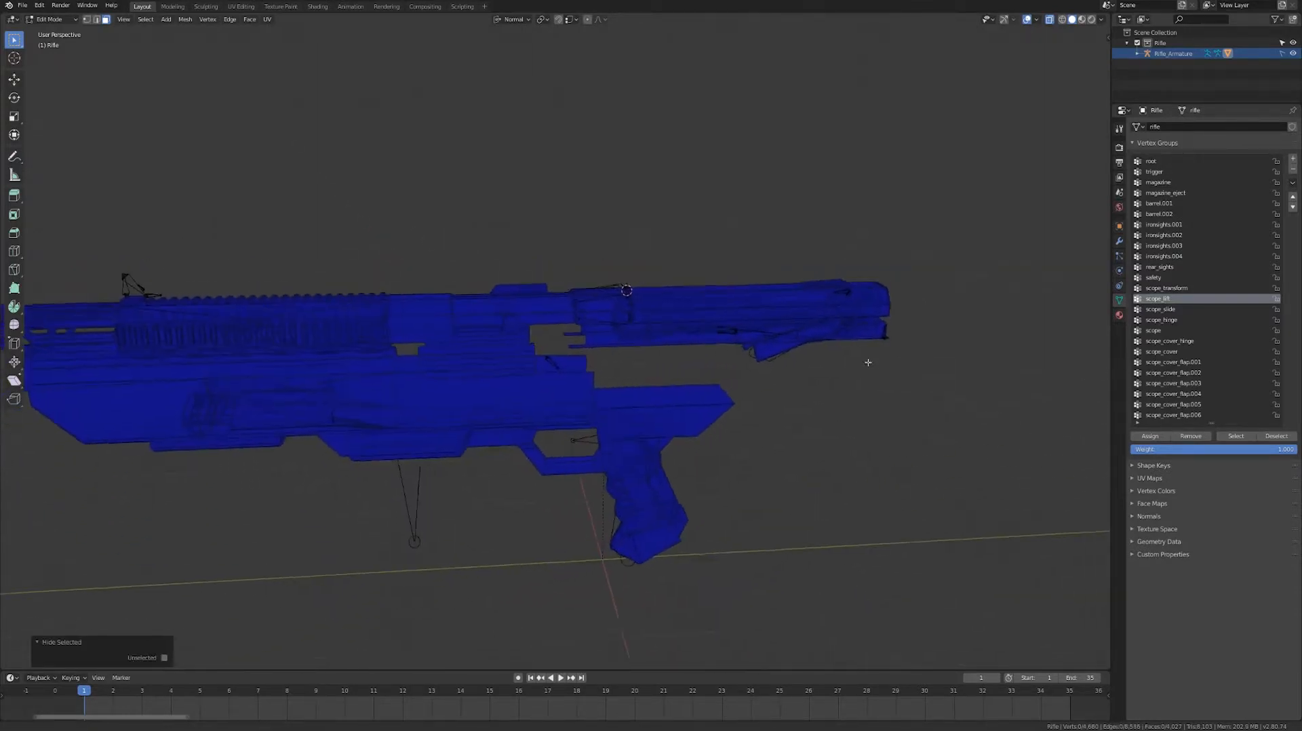
pyautogui.scroll(4, 776, 397)
pyautogui.moveTo(776, 396); pyautogui.dragTo(913, 391, button='middle')
pyautogui.click(869, 373)
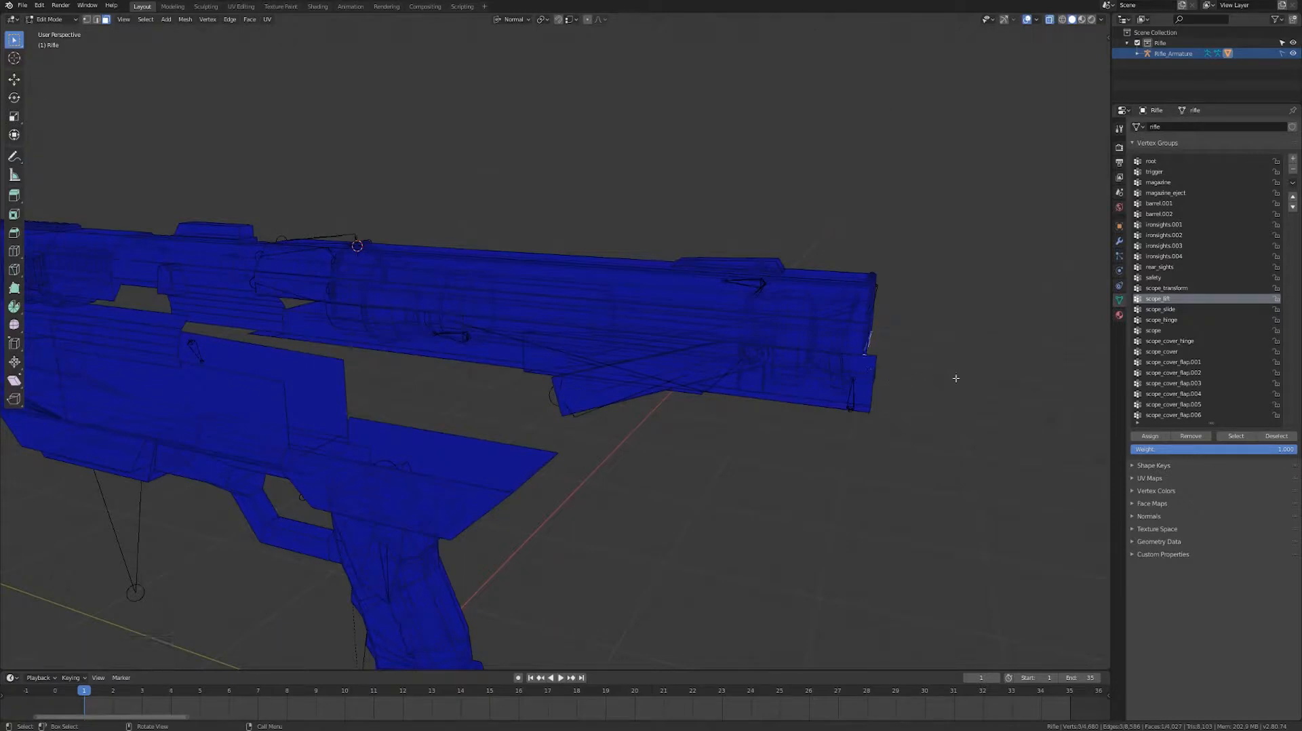
pyautogui.moveTo(793, 401); pyautogui.dragTo(904, 411, button='middle')
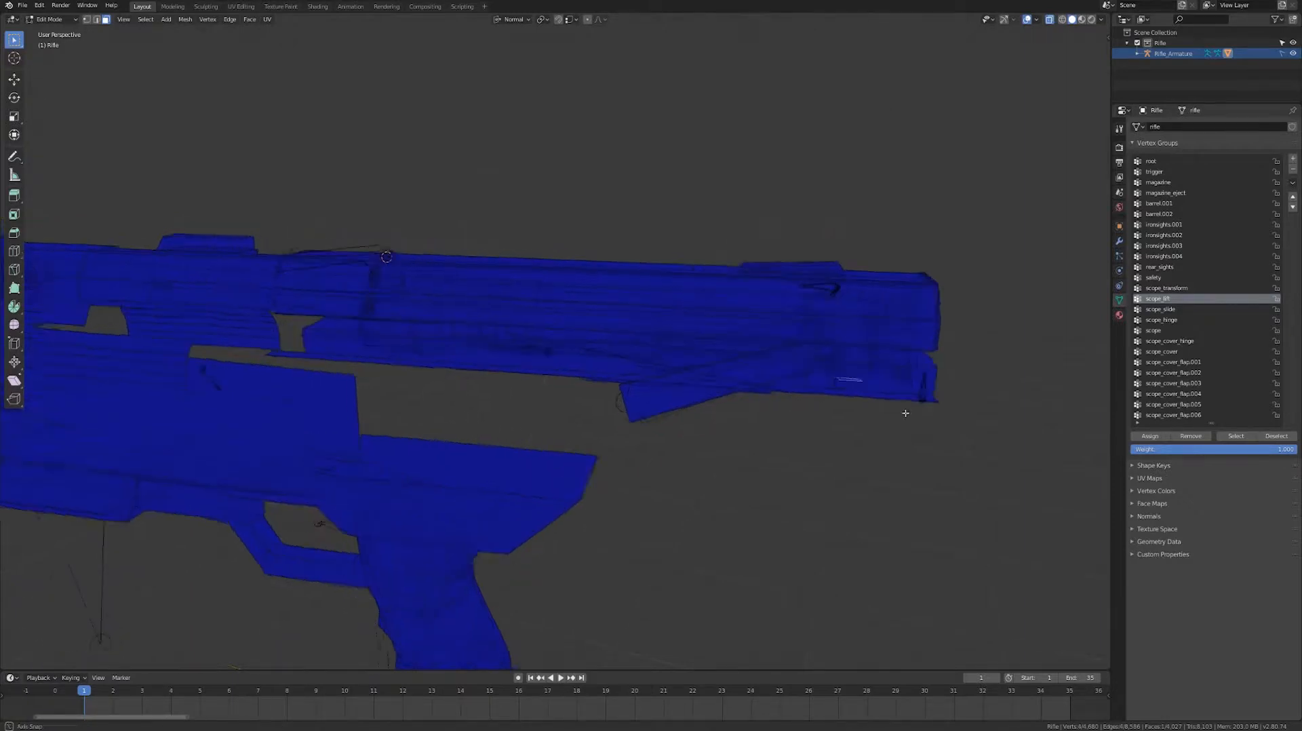
pyautogui.moveTo(453, 378); pyautogui.dragTo(473, 389, button='middle')
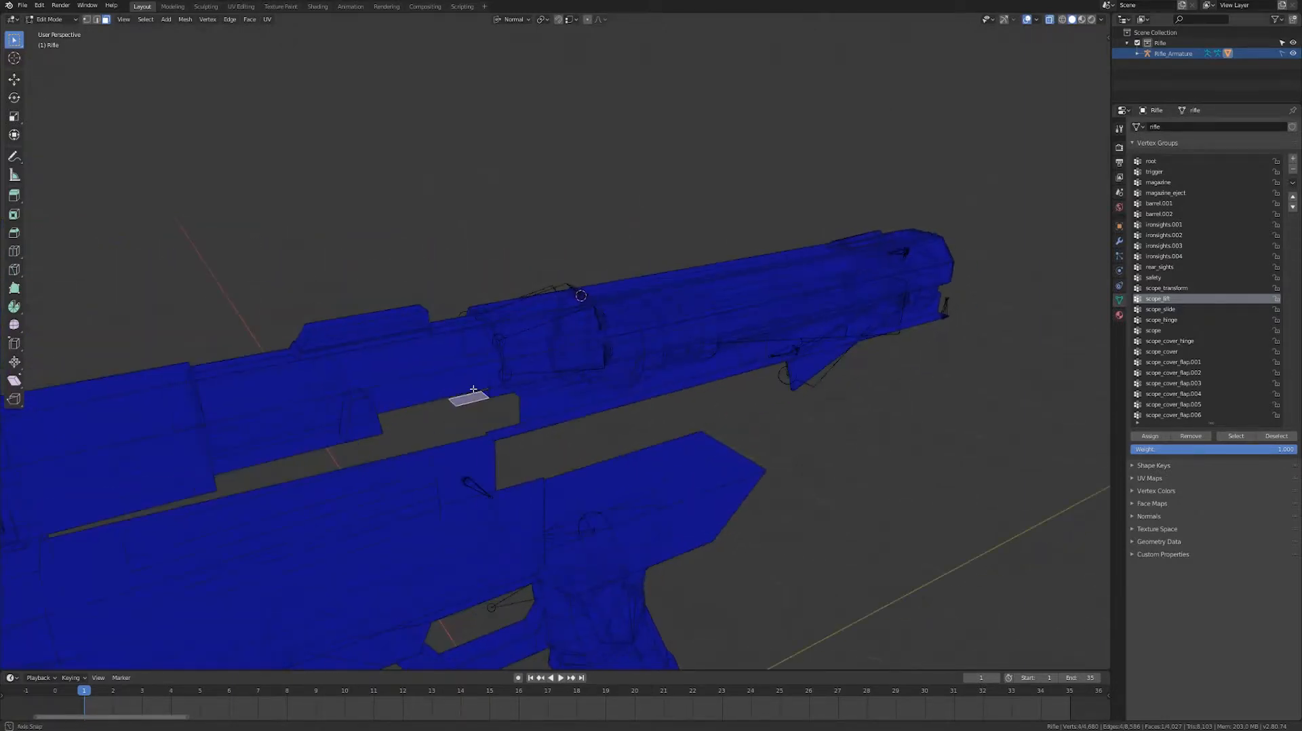
pyautogui.hotkey('ctrl', 'l')
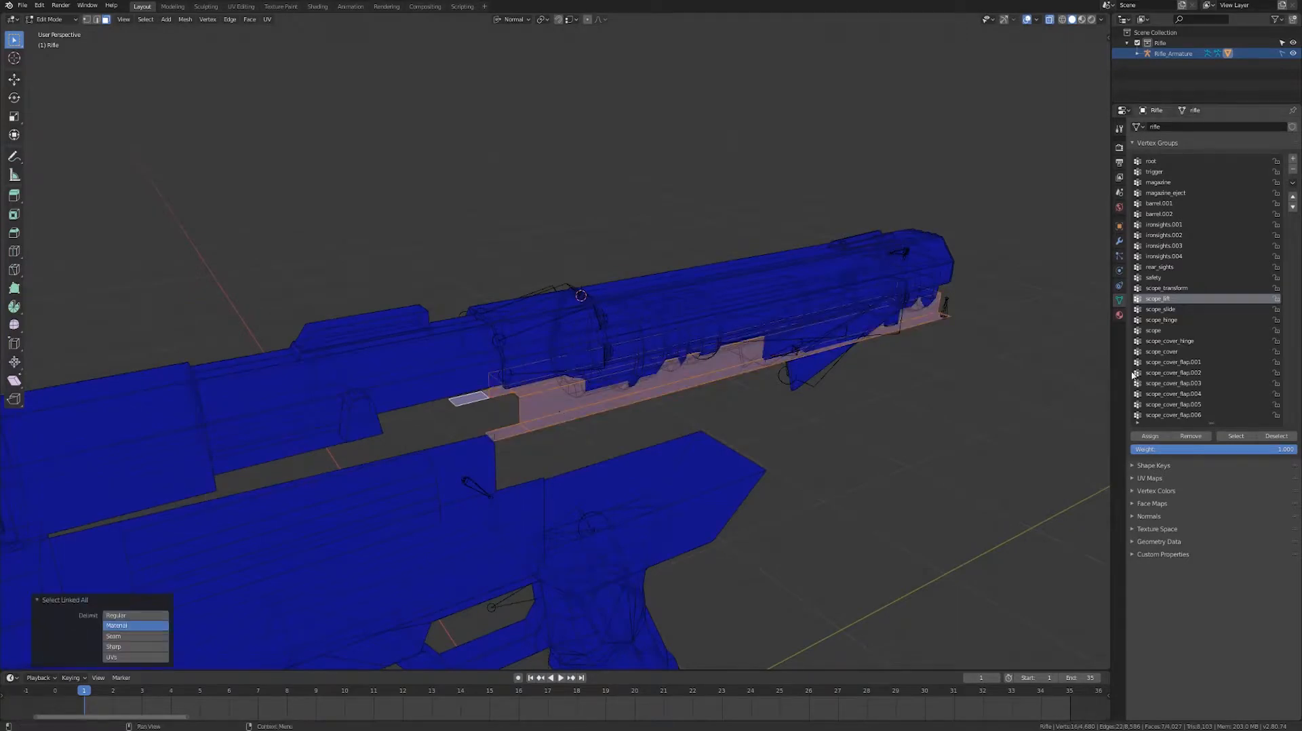
pyautogui.click(1150, 436)
pyautogui.press('h')
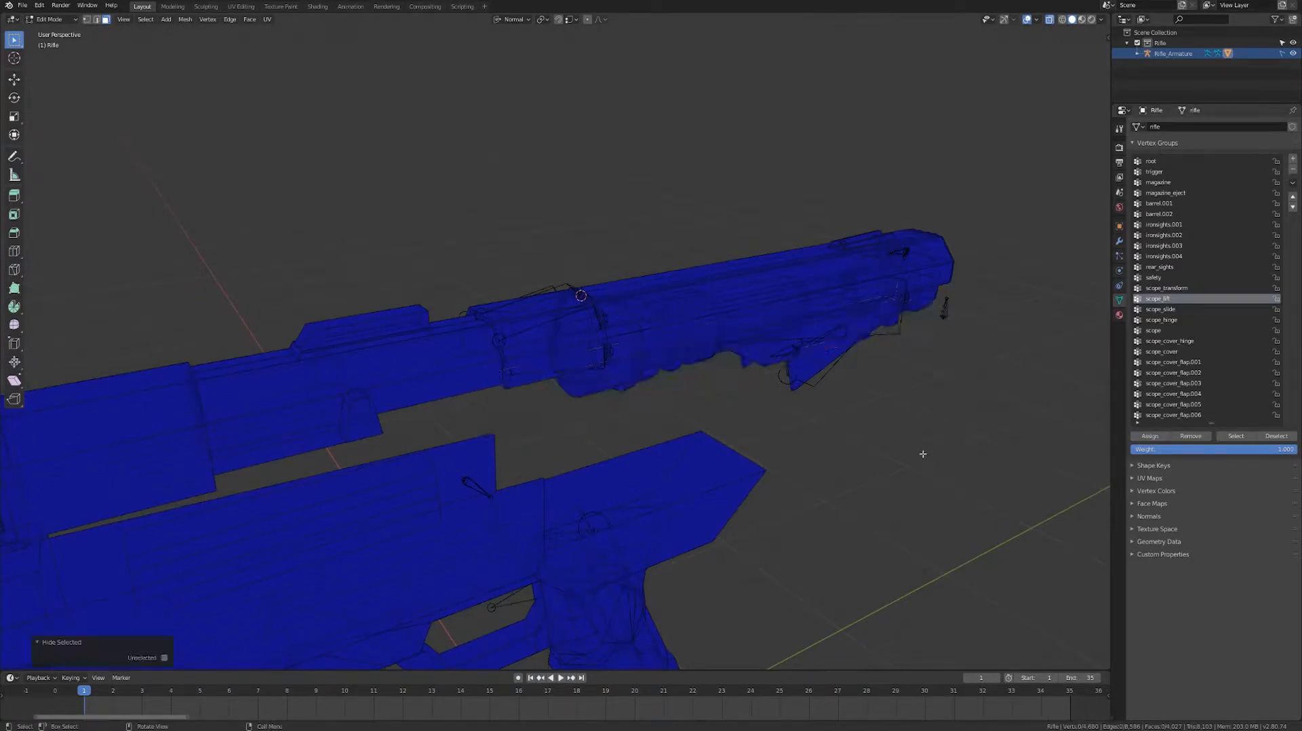
# Select the angular block beneath the scope with its linked geometry, assign it to the scope_slide vertex group and hide it.
pyautogui.click(1159, 309)
pyautogui.moveTo(1103, 355); pyautogui.dragTo(761, 290, button='middle')
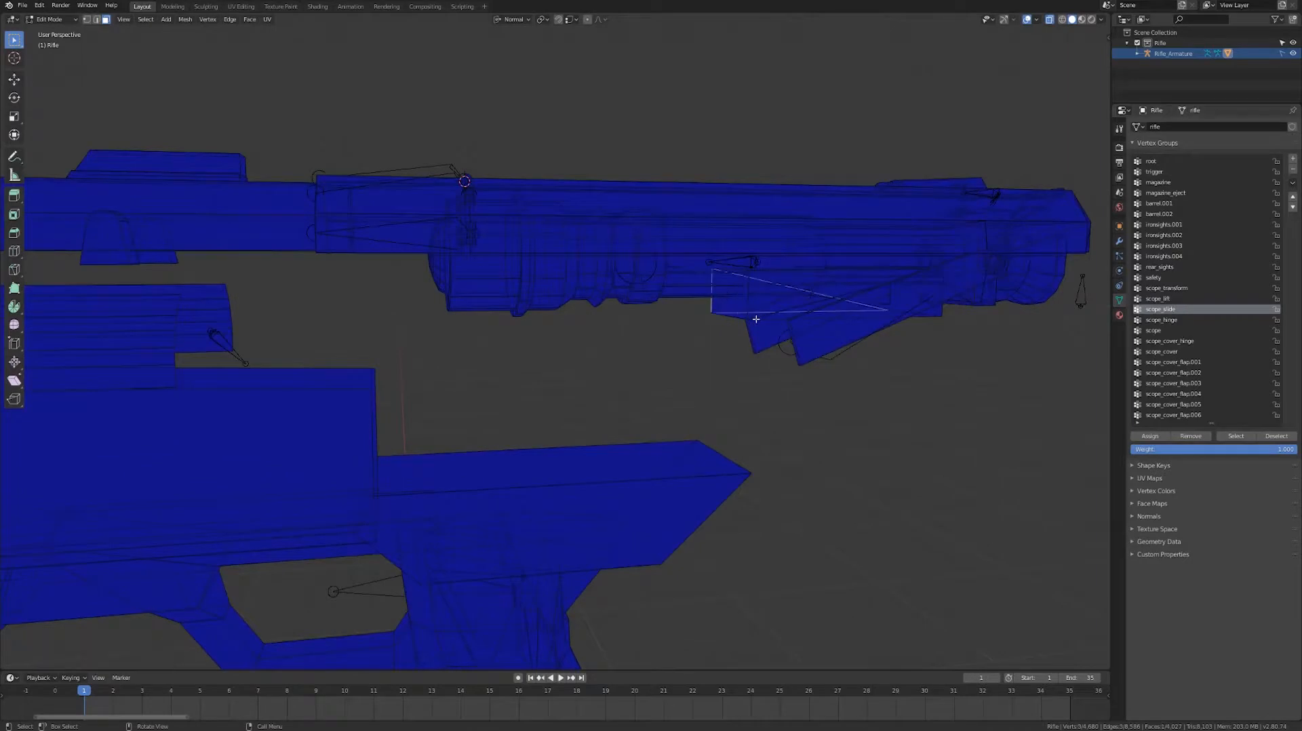
pyautogui.click(735, 303)
pyautogui.hotkey('ctrl', 'l')
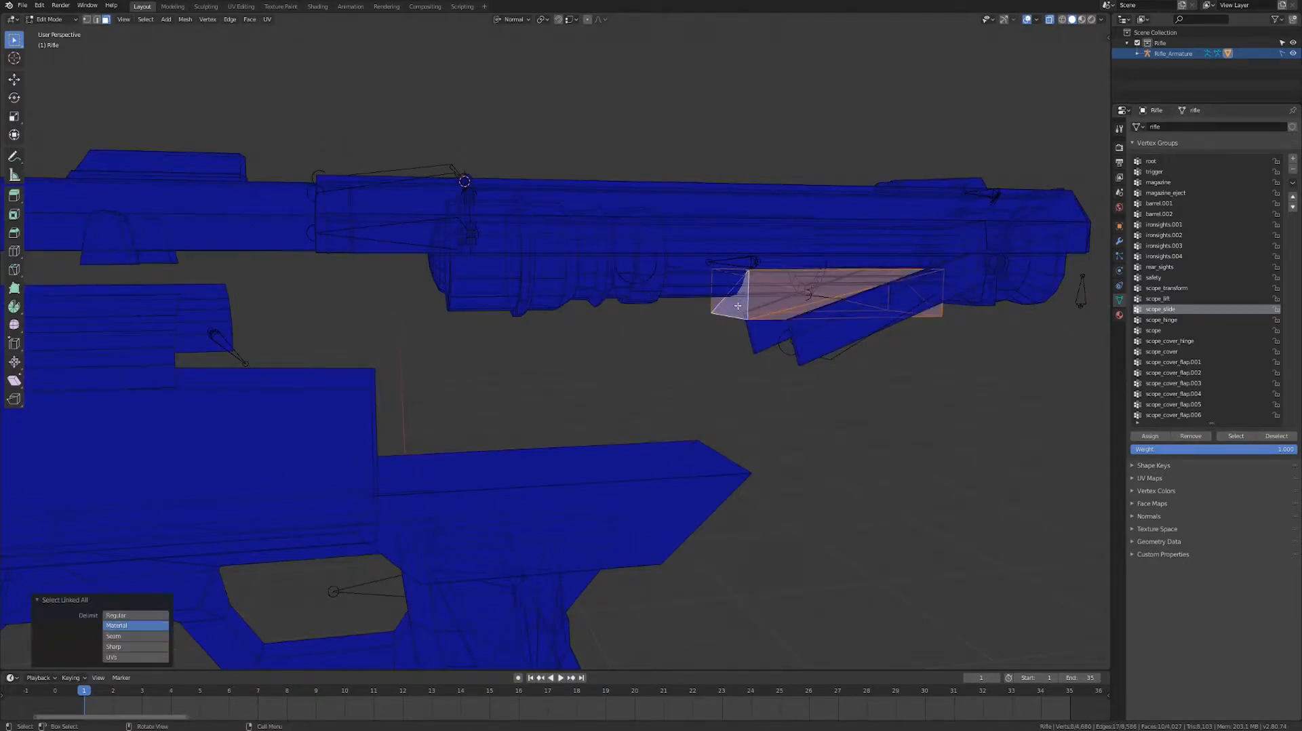
pyautogui.click(1158, 438)
pyautogui.press('h')
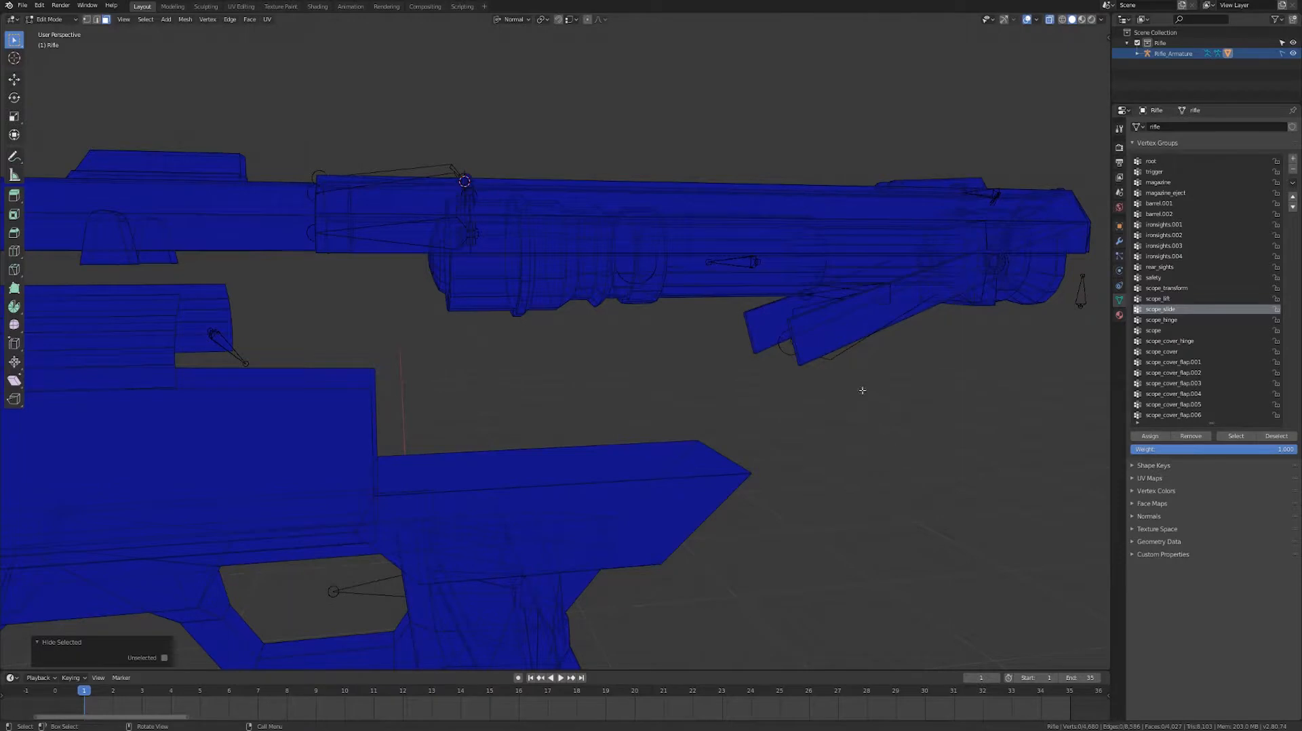
# Make scope_hinge the active vertex group and clear the trial selection around the slanted arms beneath the scope.
pyautogui.click(1182, 316)
pyautogui.moveTo(714, 334); pyautogui.dragTo(836, 398)
pyautogui.moveTo(741, 372); pyautogui.dragTo(688, 361, button='middle')
pyautogui.moveTo(662, 337); pyautogui.dragTo(752, 419)
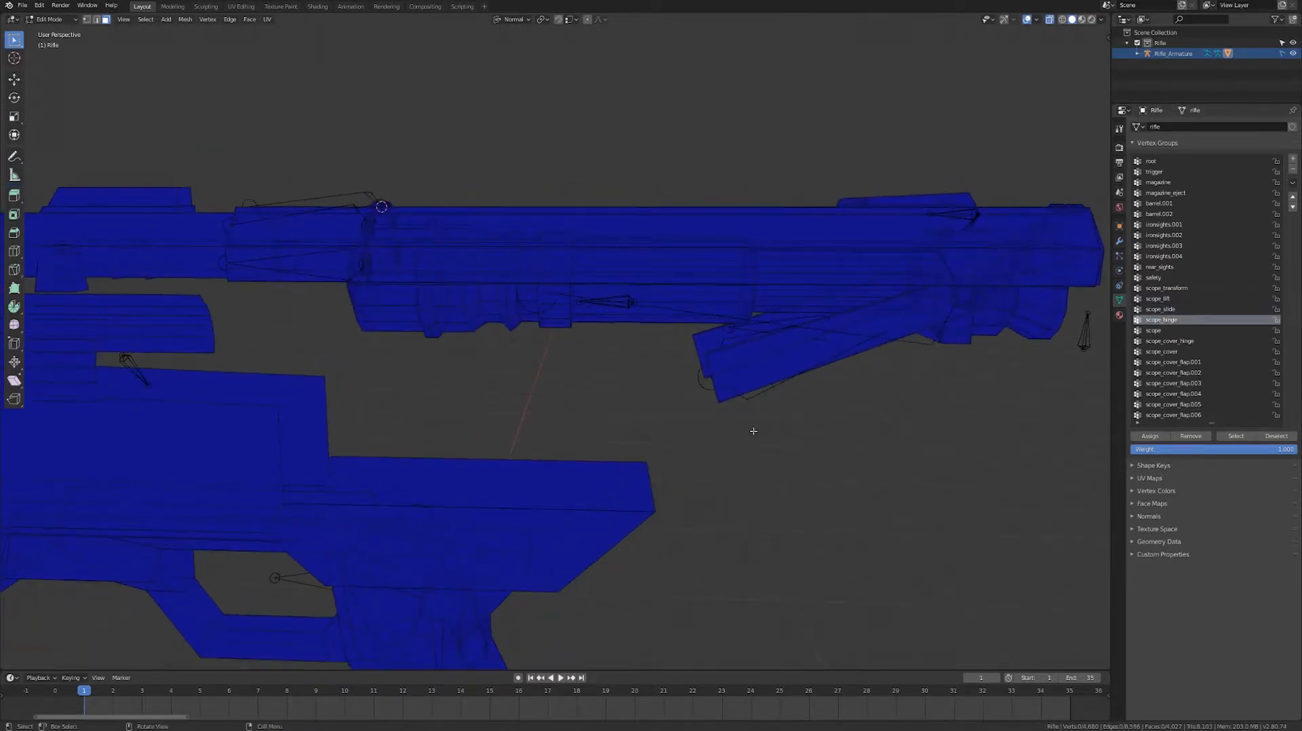
pyautogui.moveTo(752, 419); pyautogui.dragTo(777, 381, button='middle')
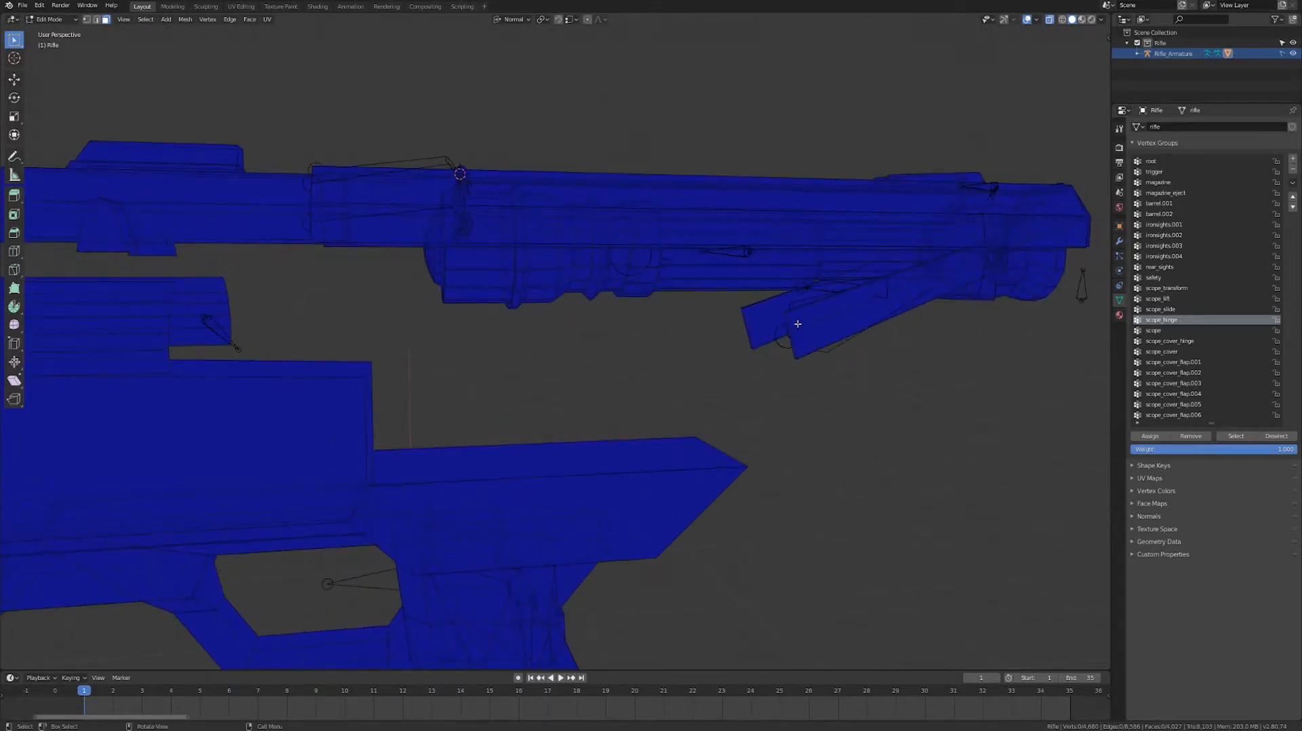
pyautogui.click(754, 301)
pyautogui.moveTo(754, 302); pyautogui.dragTo(677, 346, button='middle')
pyautogui.scroll(3, 669, 354)
pyautogui.hotkey('alt', 'a')
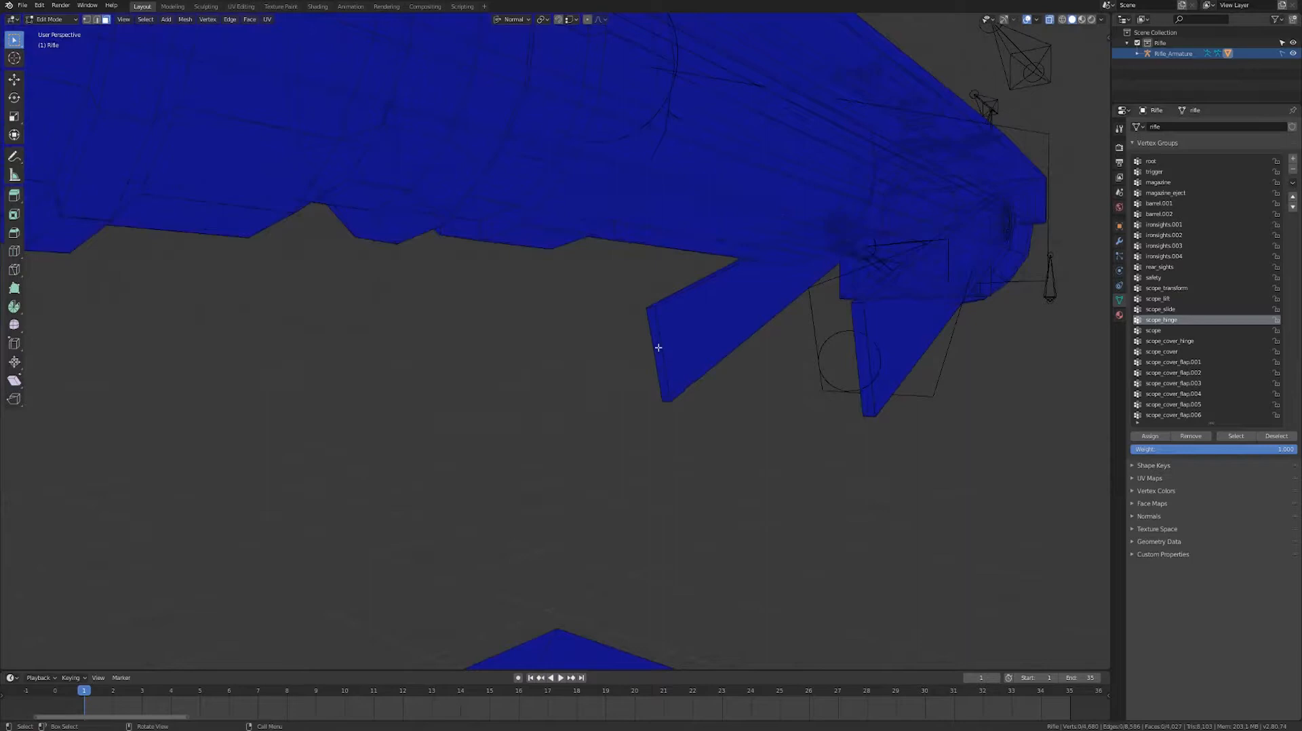
# Select both slanted arms beneath the scope with their linked geometry, assign them to the scope_hinge vertex group and hide them.
pyautogui.click(687, 400)
pyautogui.click(819, 366)
pyautogui.moveTo(819, 366); pyautogui.dragTo(708, 333, button='middle')
pyautogui.click(708, 333)
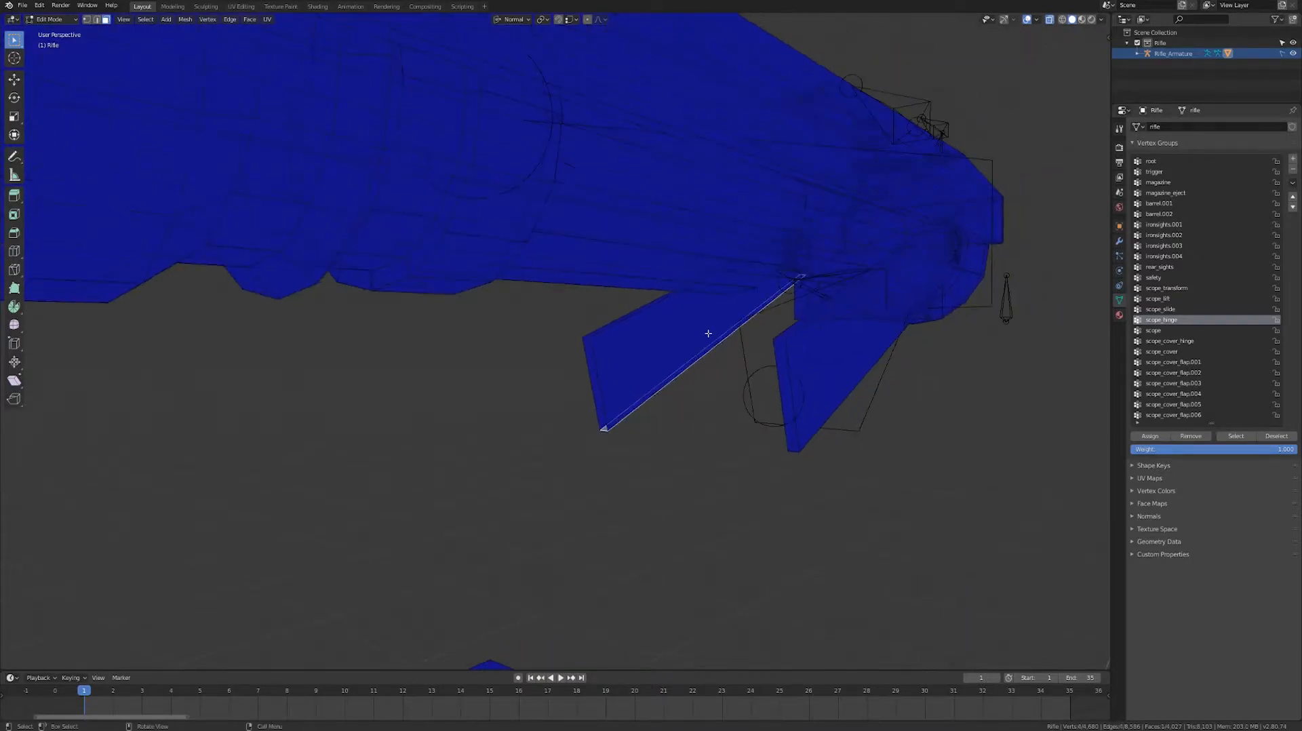
pyautogui.keyDown('shift'); pyautogui.click(873, 359); pyautogui.keyUp('shift')
pyautogui.hotkey('ctrl', 'l')
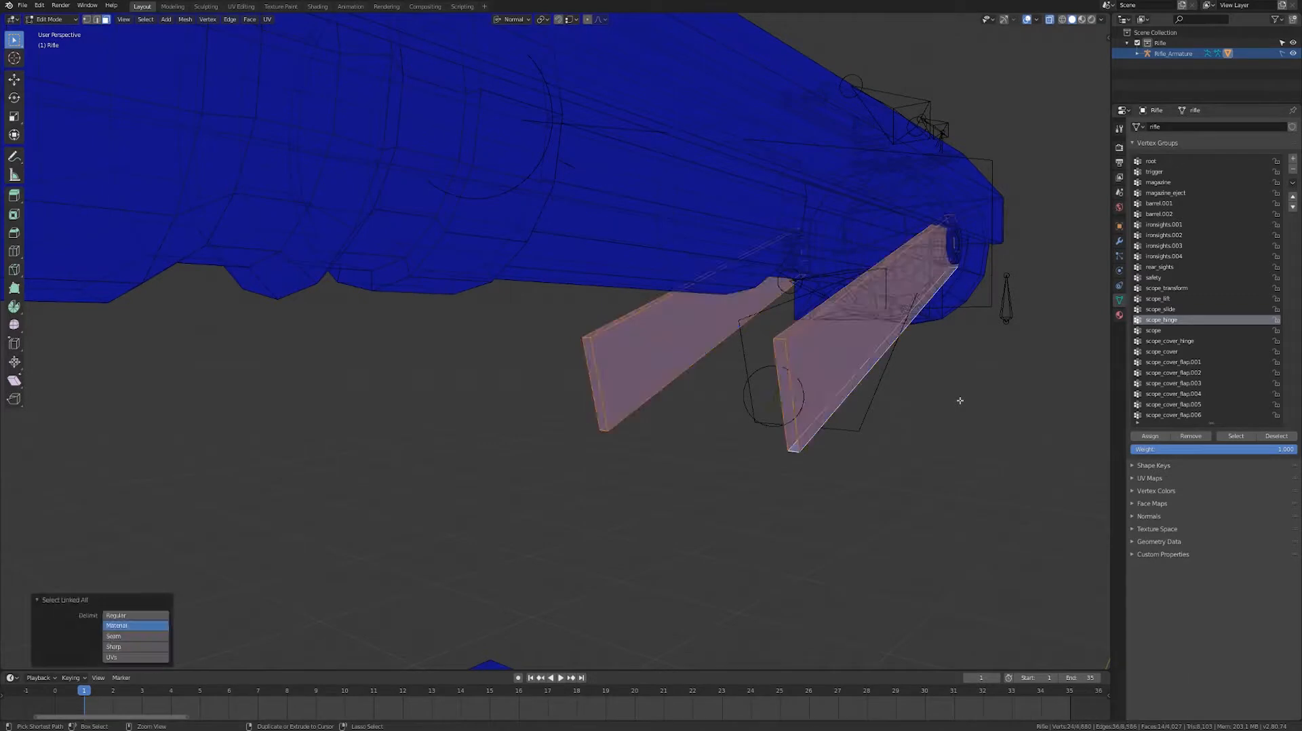
pyautogui.click(1150, 436)
pyautogui.press('h')
# Make scope the active vertex group and select the scope tube with its linked geometry.
pyautogui.moveTo(953, 415); pyautogui.dragTo(959, 359, button='middle')
pyautogui.click(1173, 332)
pyautogui.moveTo(596, 401); pyautogui.dragTo(739, 383, button='middle')
pyautogui.click(369, 357)
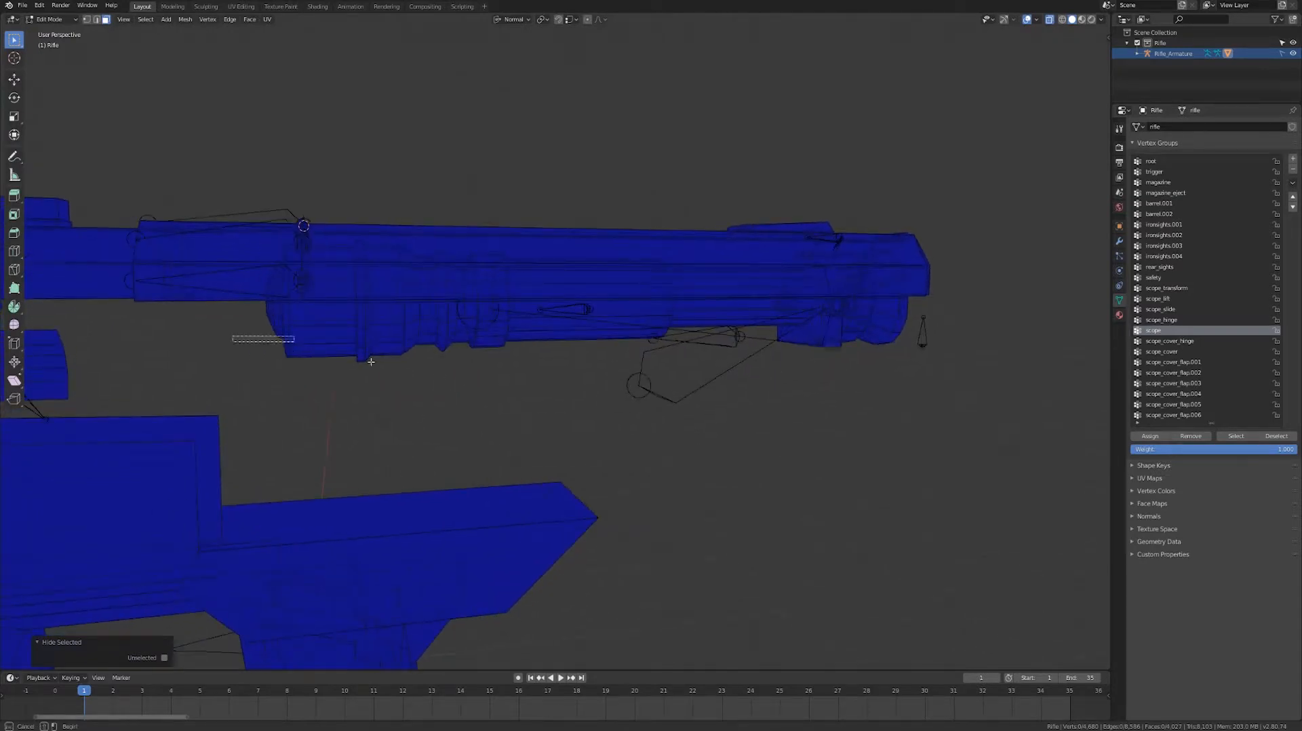
pyautogui.hotkey('ctrl', 'l')
pyautogui.hotkey('ctrl', 'l')
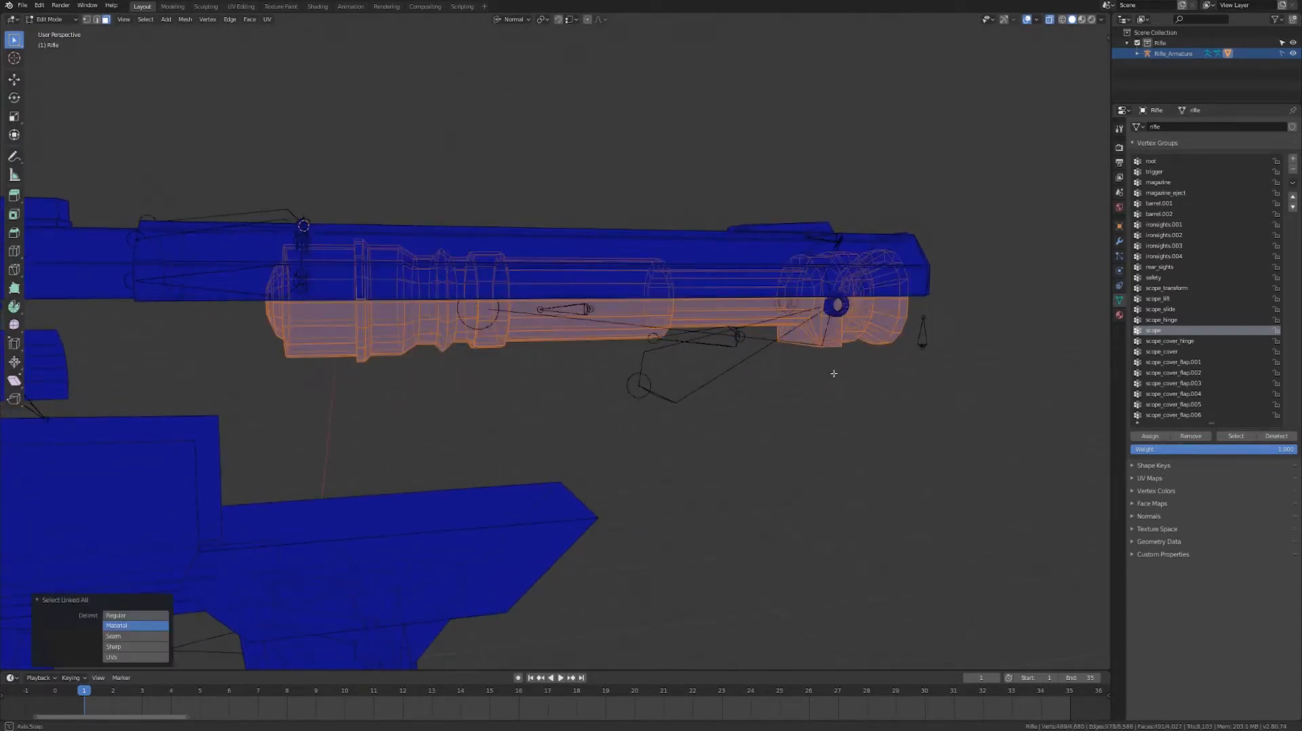
# Add the small pivot ring at the scope's rear to the selection and extend it to linked geometry.
pyautogui.moveTo(843, 369); pyautogui.dragTo(789, 371, button='middle')
pyautogui.scroll(3, 789, 371)
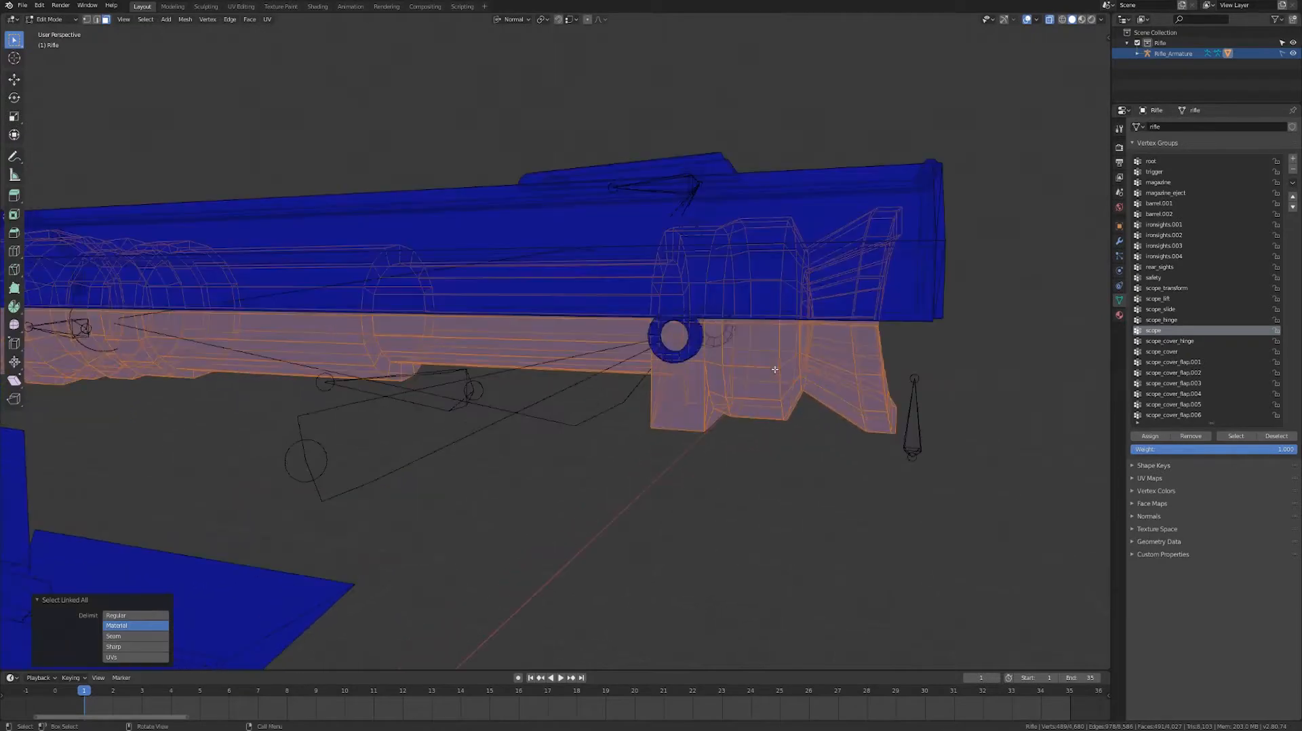
pyautogui.press('b')
pyautogui.moveTo(640, 334); pyautogui.dragTo(732, 378)
pyautogui.moveTo(732, 378); pyautogui.dragTo(828, 416, button='middle')
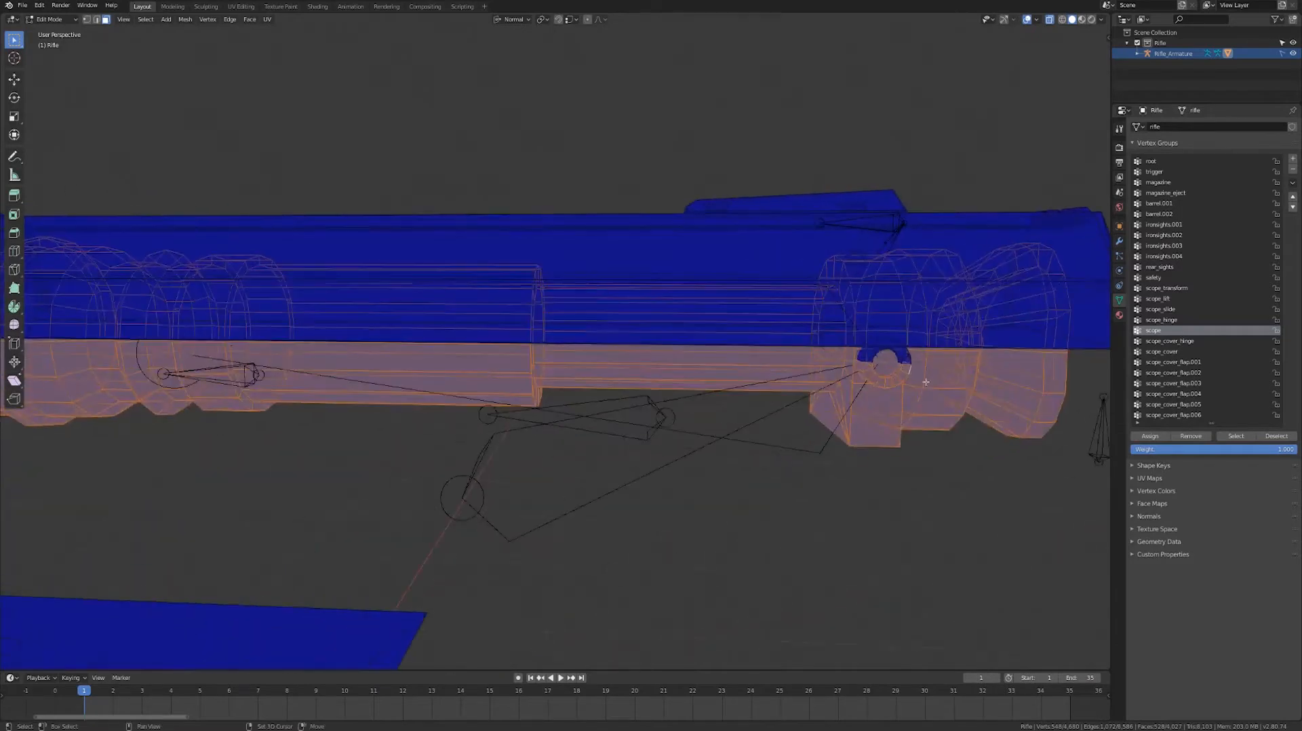
pyautogui.scroll(2, 828, 417)
pyautogui.scroll(5, 828, 417)
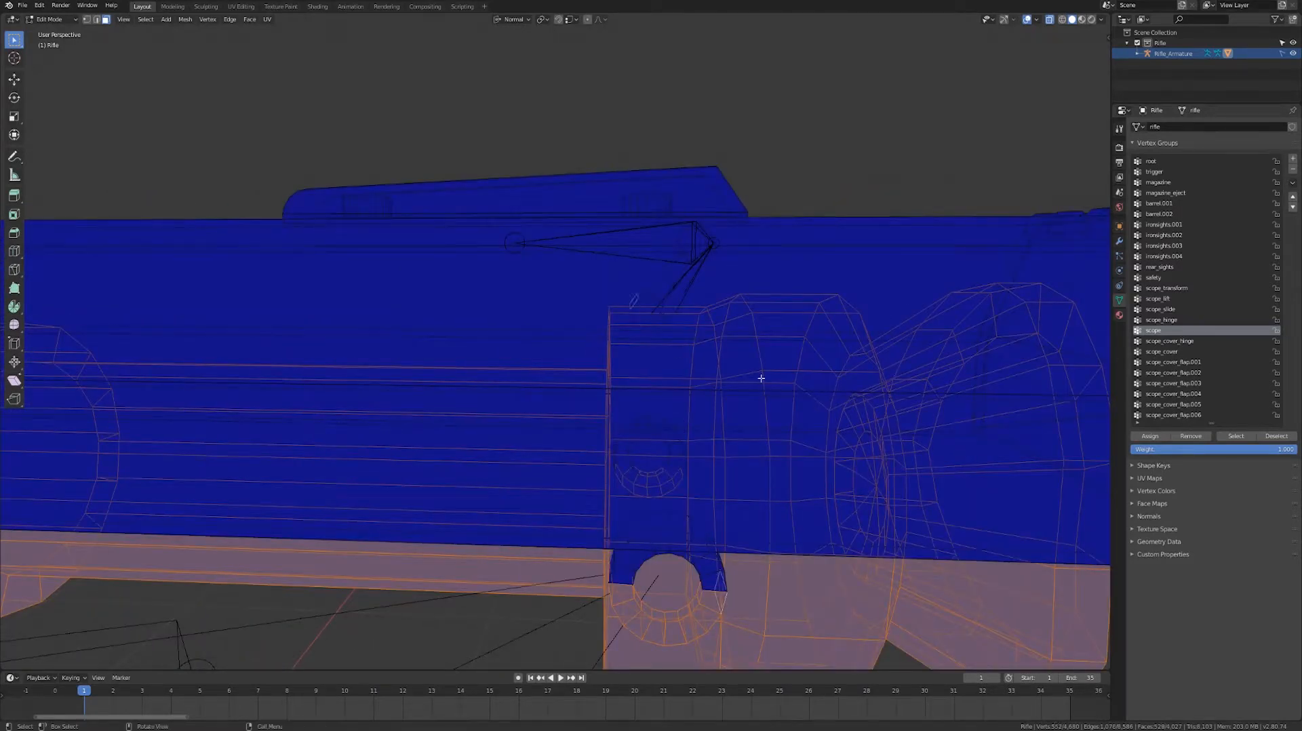
pyautogui.scroll(2, 761, 378)
pyautogui.scroll(-6, 703, 337)
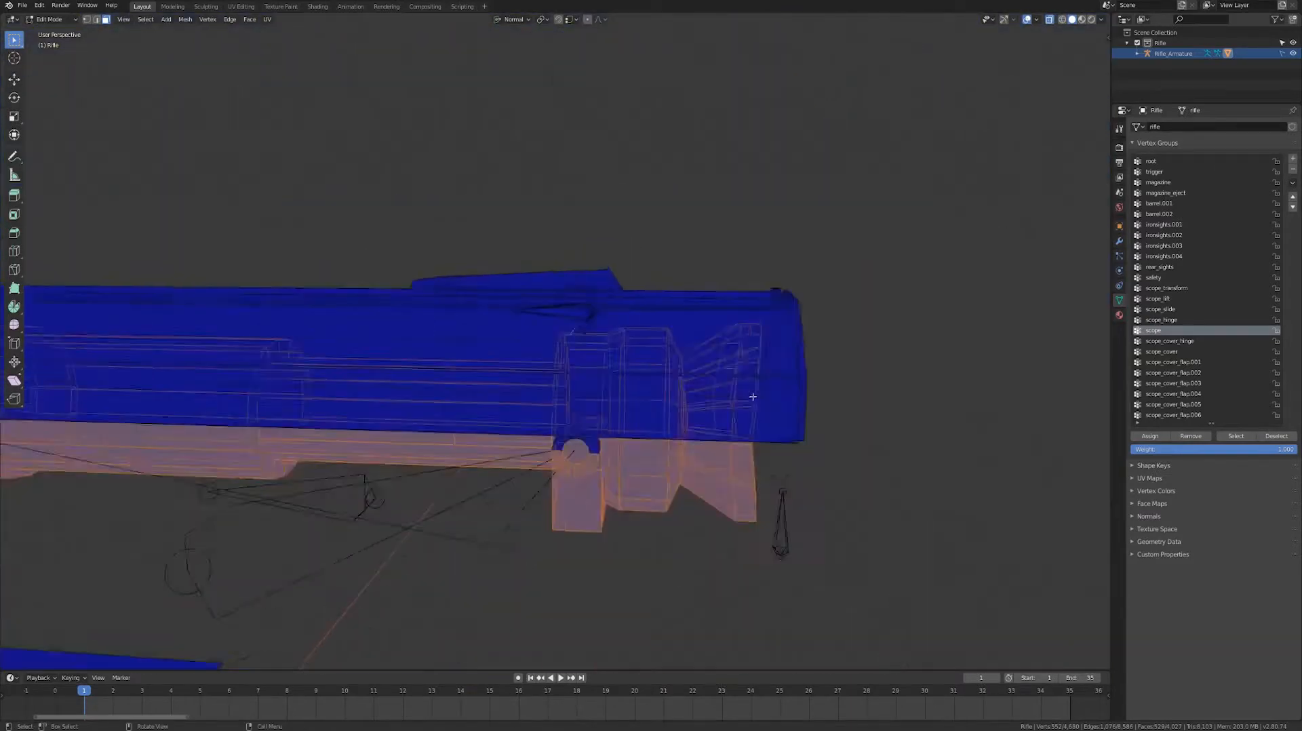
pyautogui.scroll(-2, 753, 396)
pyautogui.hotkey('ctrl', 'l')
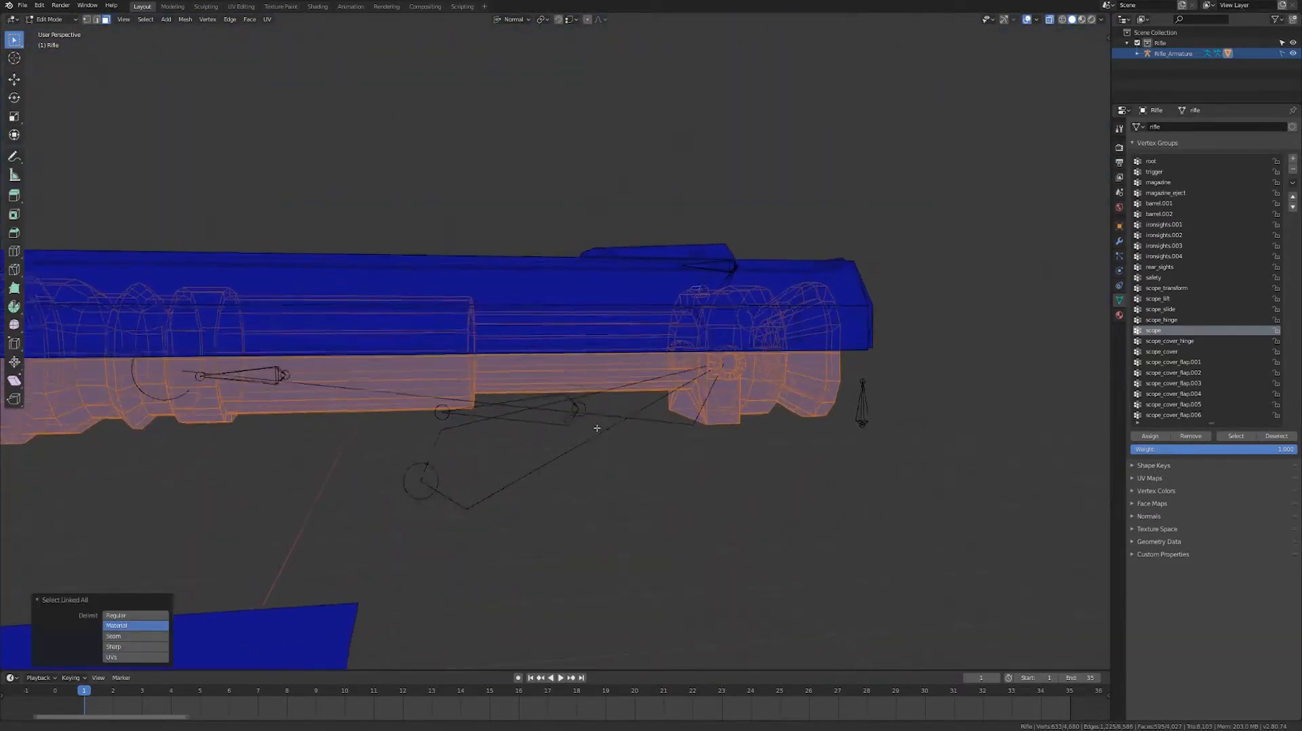
# Assign the selected scope tube and pivot ring to the scope vertex group and hide them.
pyautogui.moveTo(597, 428); pyautogui.dragTo(748, 410, button='middle')
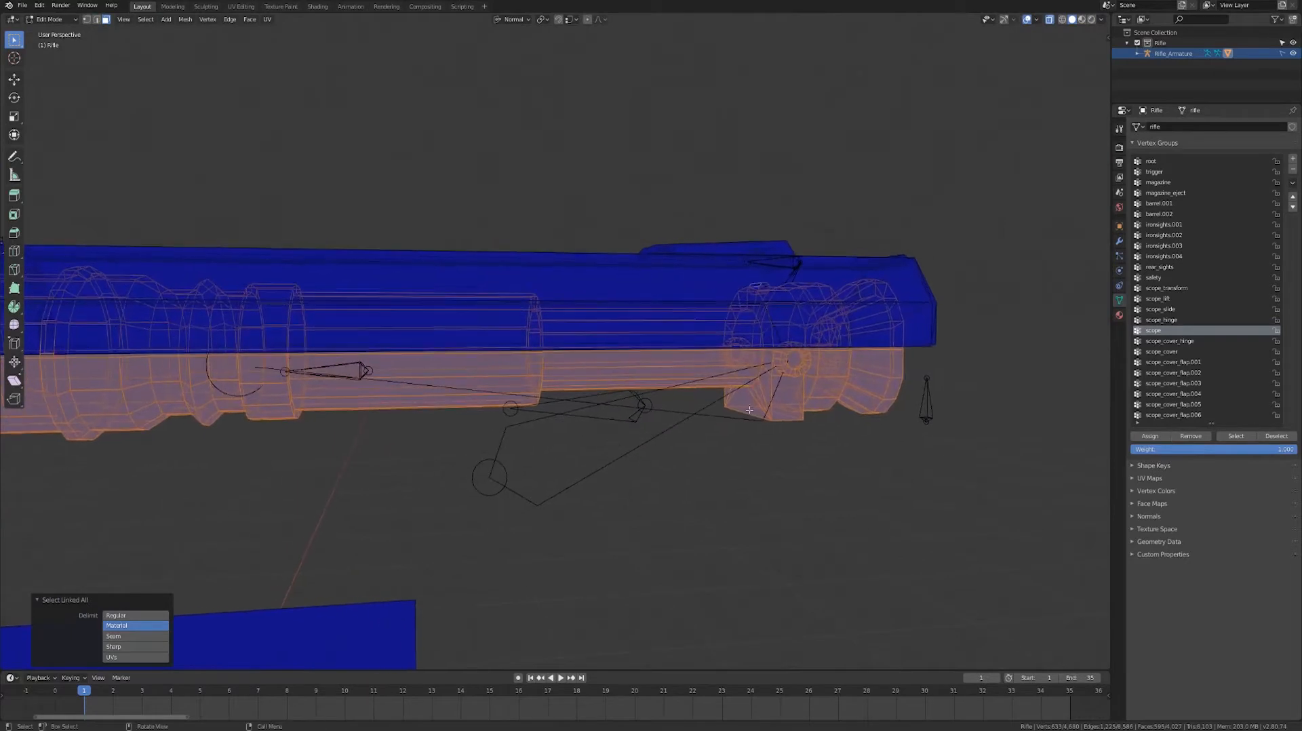
pyautogui.click(1148, 437)
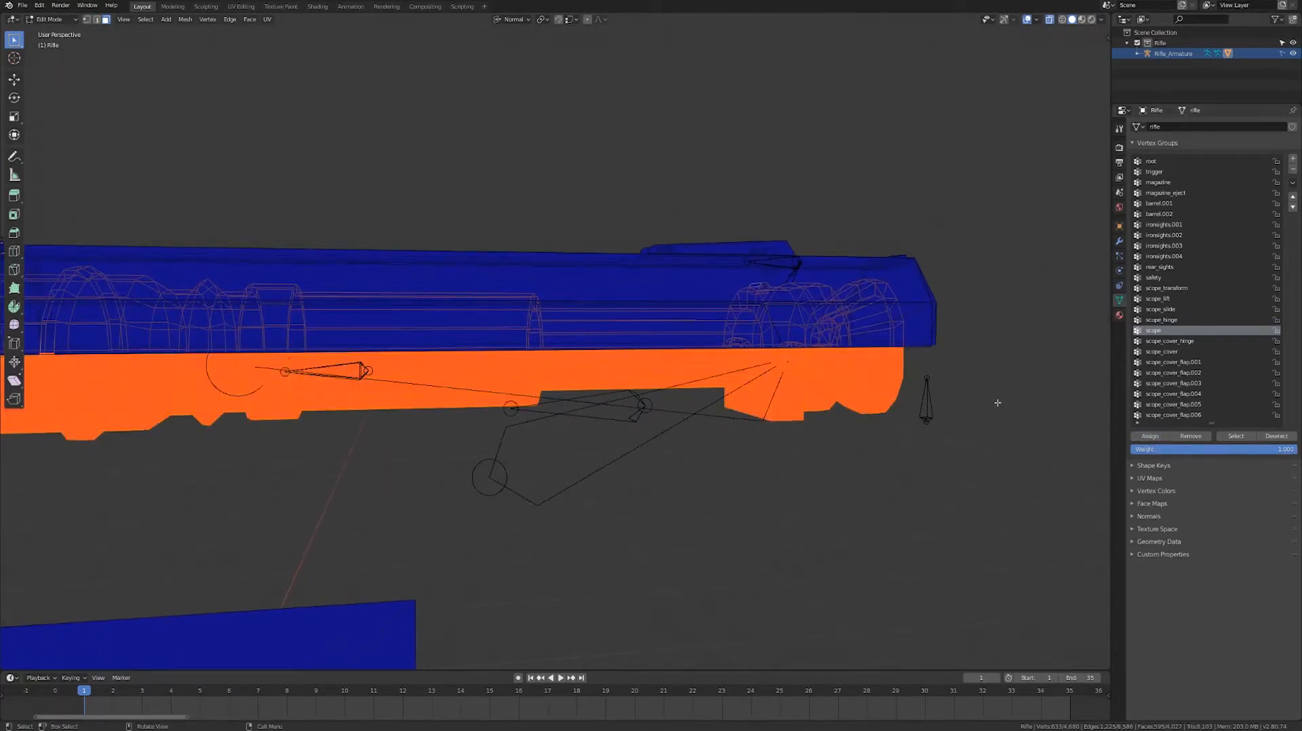
pyautogui.press('h')
# Select the small hinge parts inside the scope cover with linked geometry, assign them to the scope_cover_hinge vertex group and hide them.
pyautogui.click(1187, 341)
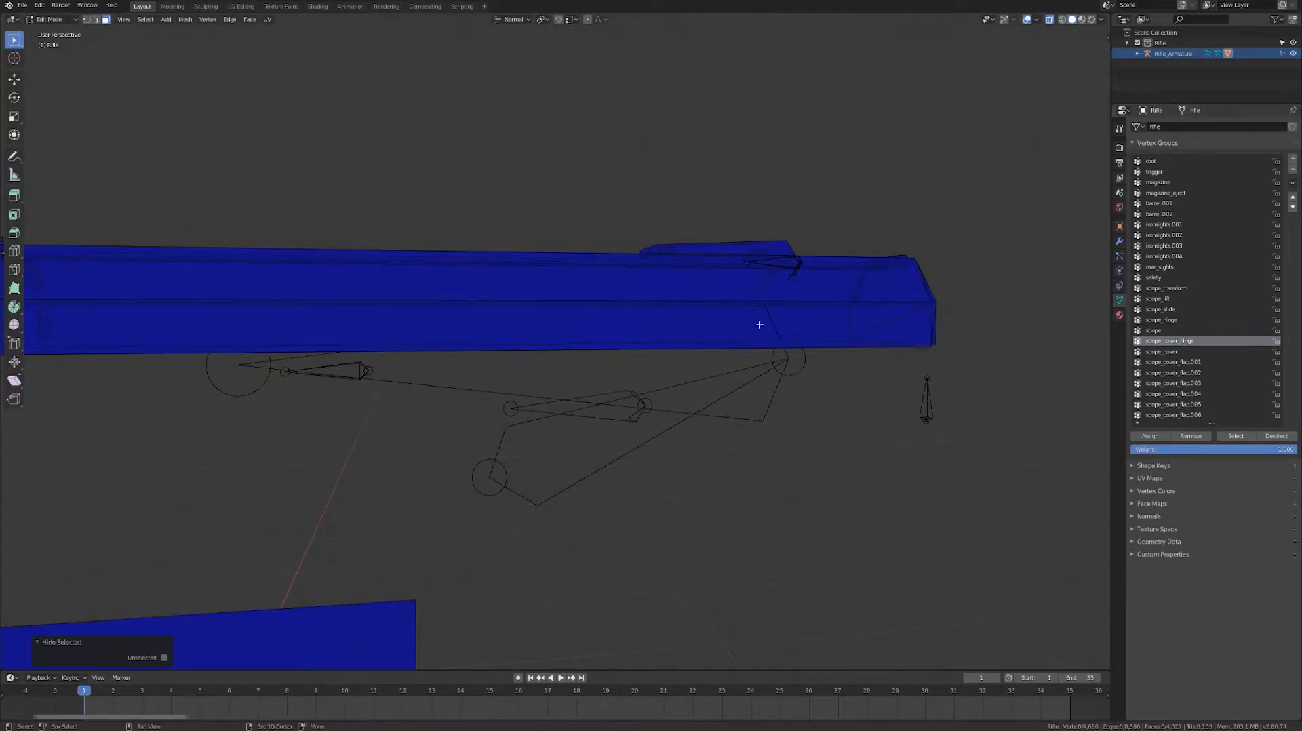
pyautogui.scroll(6, 780, 339)
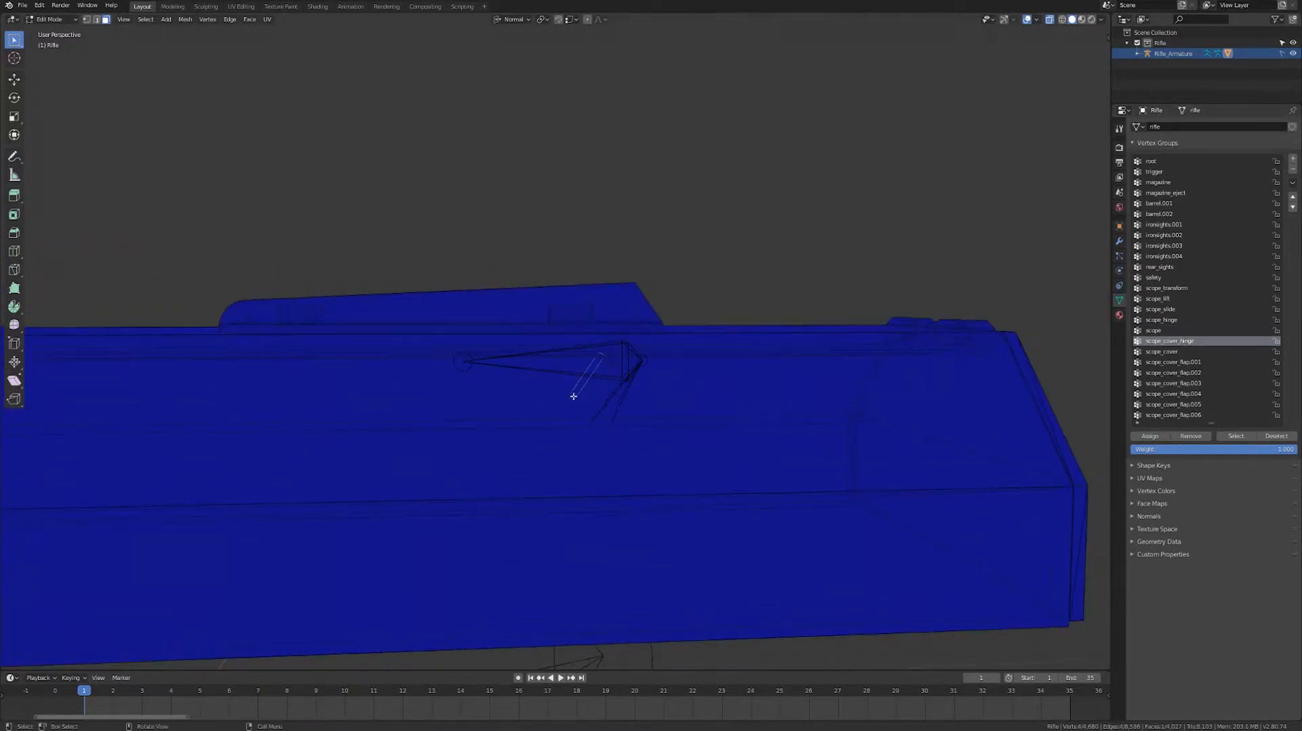
pyautogui.moveTo(572, 392); pyautogui.dragTo(708, 385, button='middle')
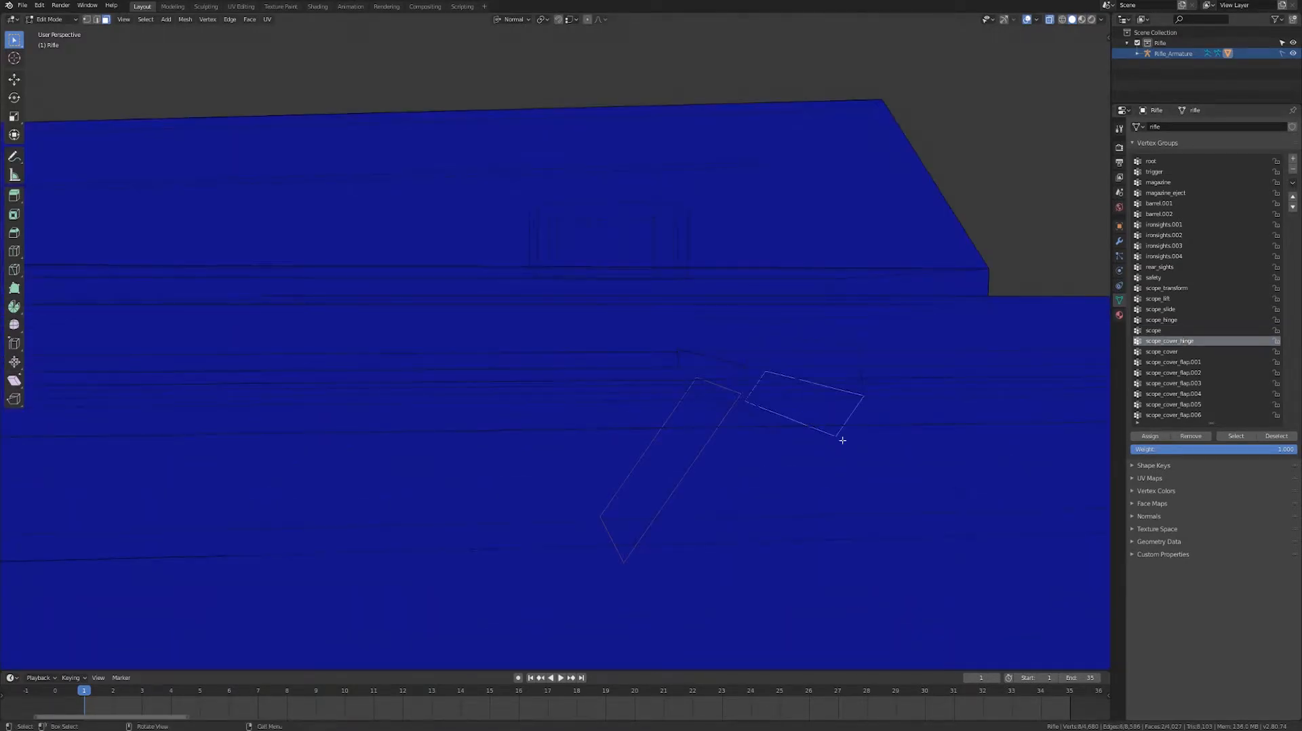
pyautogui.hotkey('ctrl', 'l')
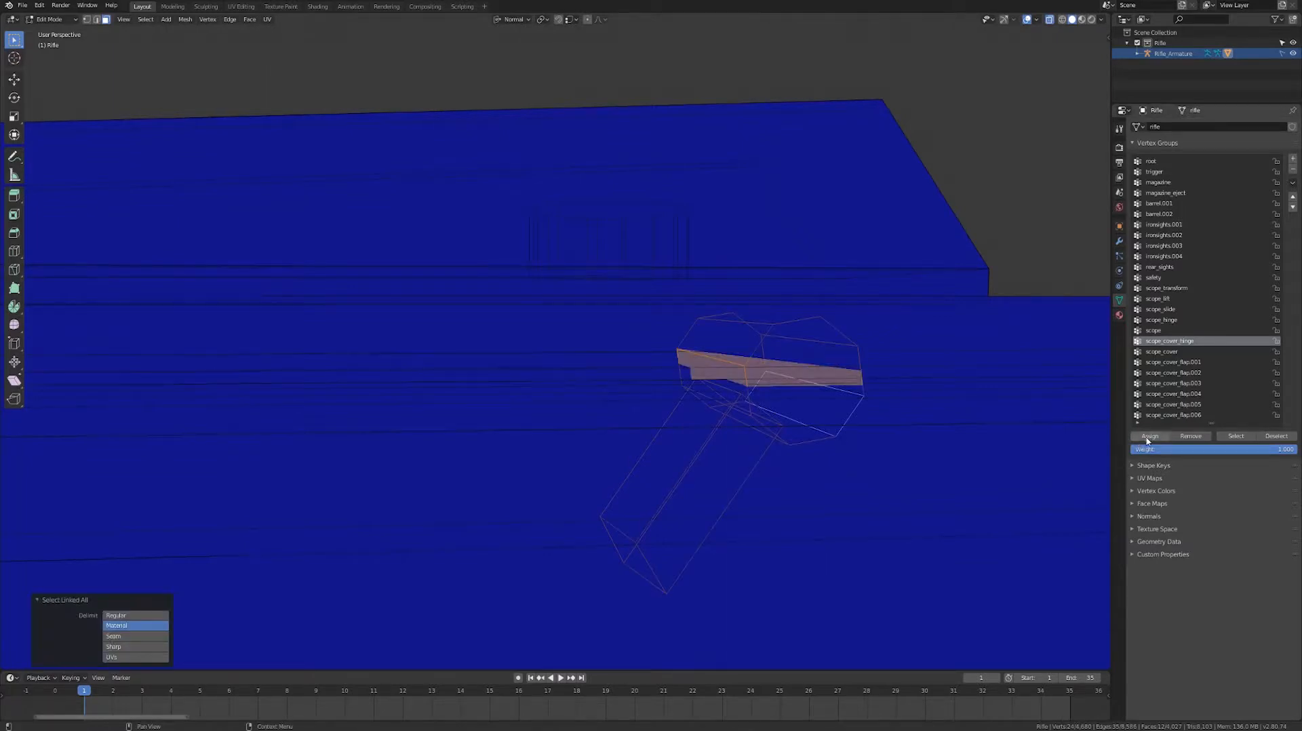
pyautogui.click(1148, 436)
pyautogui.press('h')
# Select the long scope cover and its raised top piece with linked geometry, assign them to the scope_cover vertex group and hide them.
pyautogui.moveTo(965, 371); pyautogui.dragTo(580, 394, button='middle')
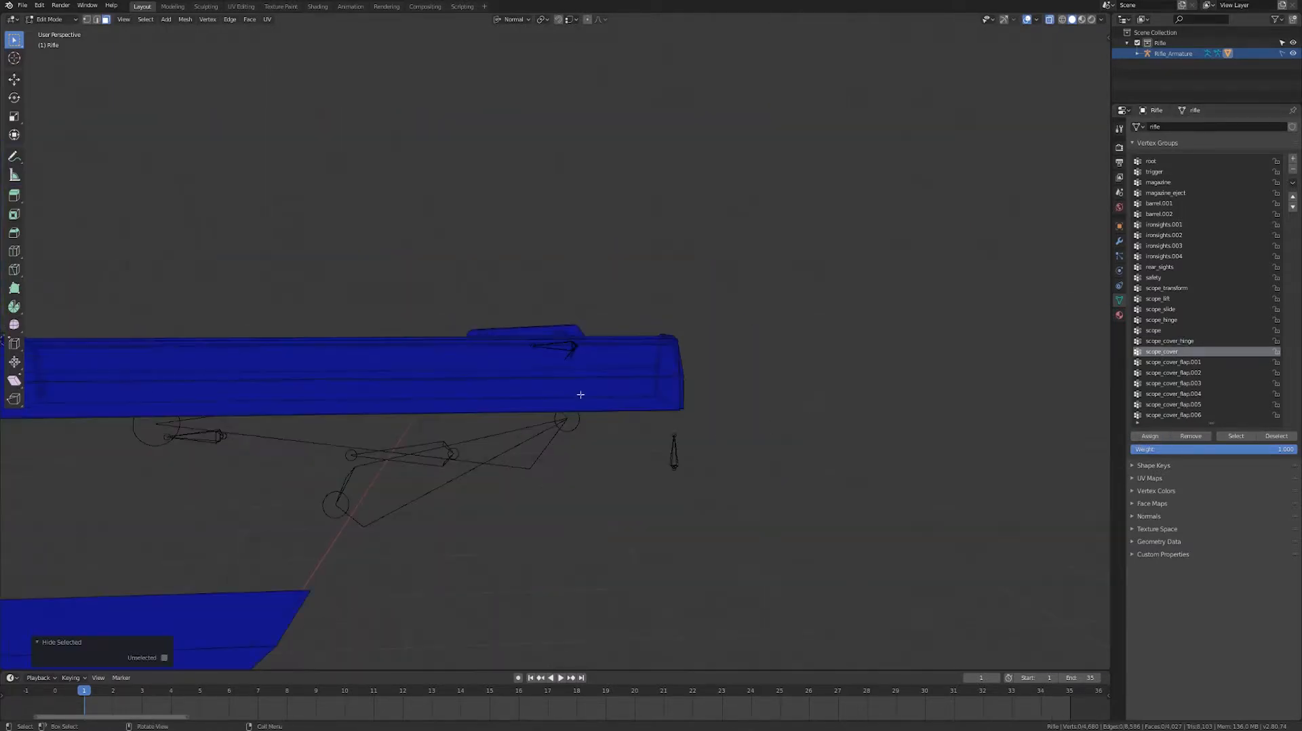
pyautogui.moveTo(450, 310); pyautogui.dragTo(616, 372)
pyautogui.keyDown('shift'); pyautogui.moveTo(529, 371); pyautogui.dragTo(807, 355, button='middle'); pyautogui.keyUp('shift')
pyautogui.press('l')
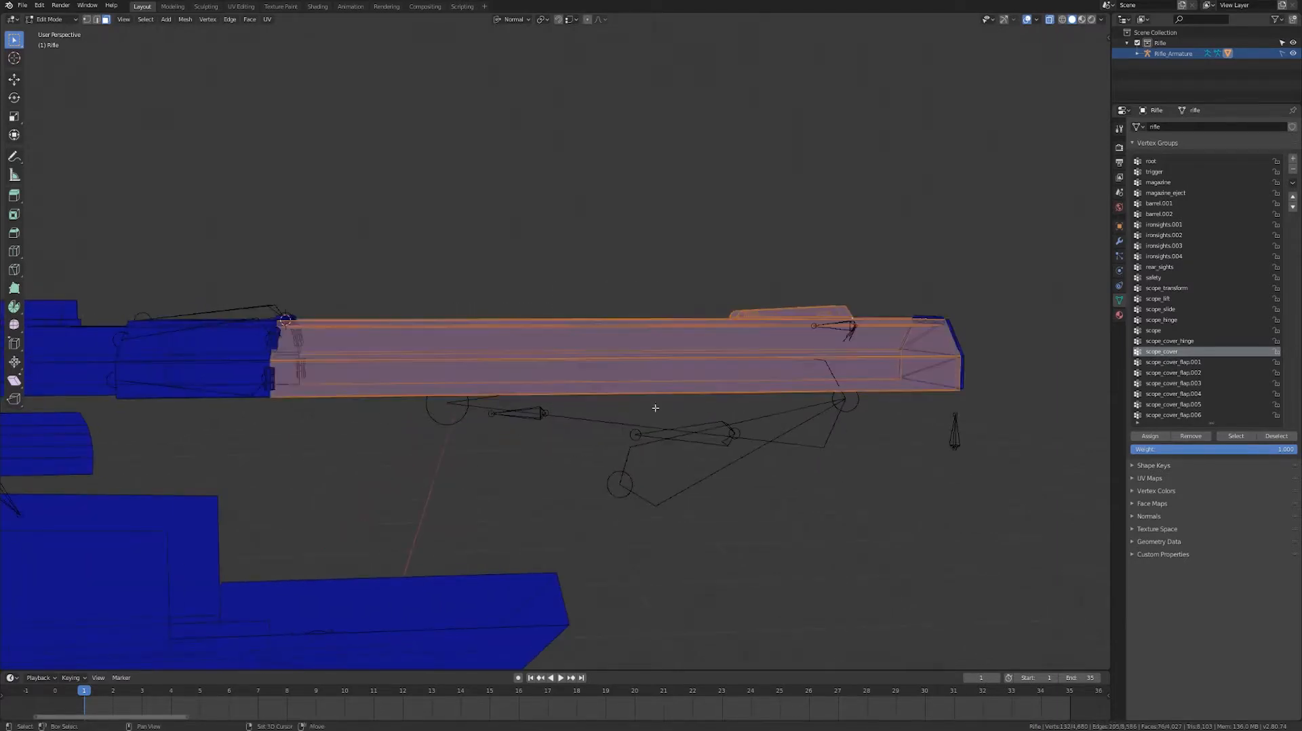
pyautogui.moveTo(654, 407); pyautogui.dragTo(760, 424, button='middle')
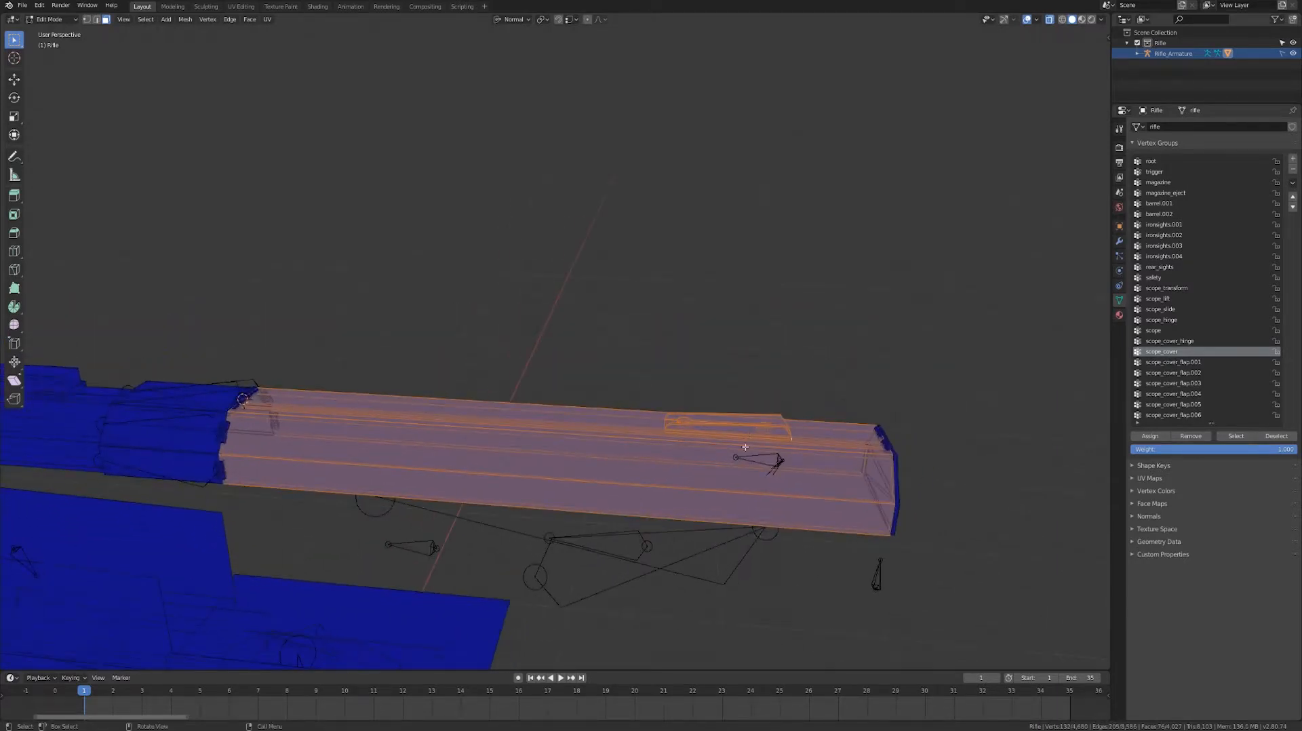
pyautogui.hotkey('ctrl', 'l')
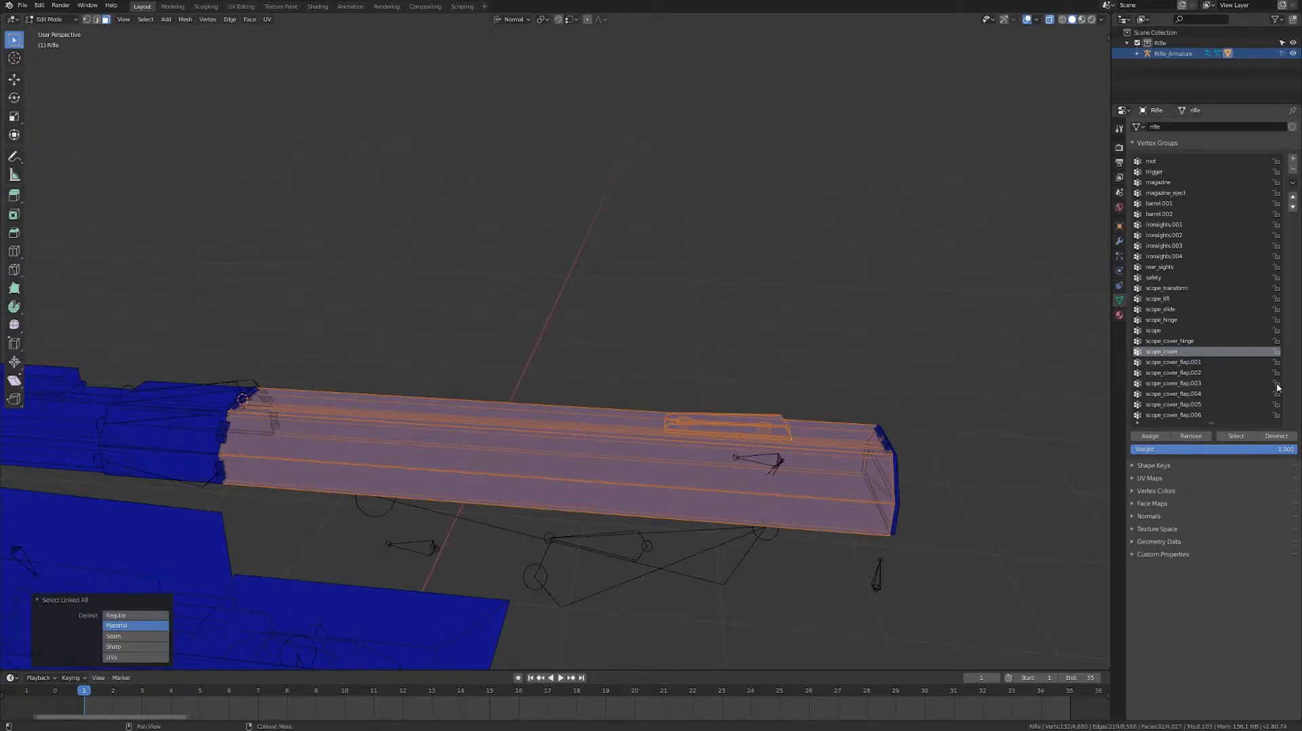
pyautogui.click(1166, 436)
pyautogui.press('h')
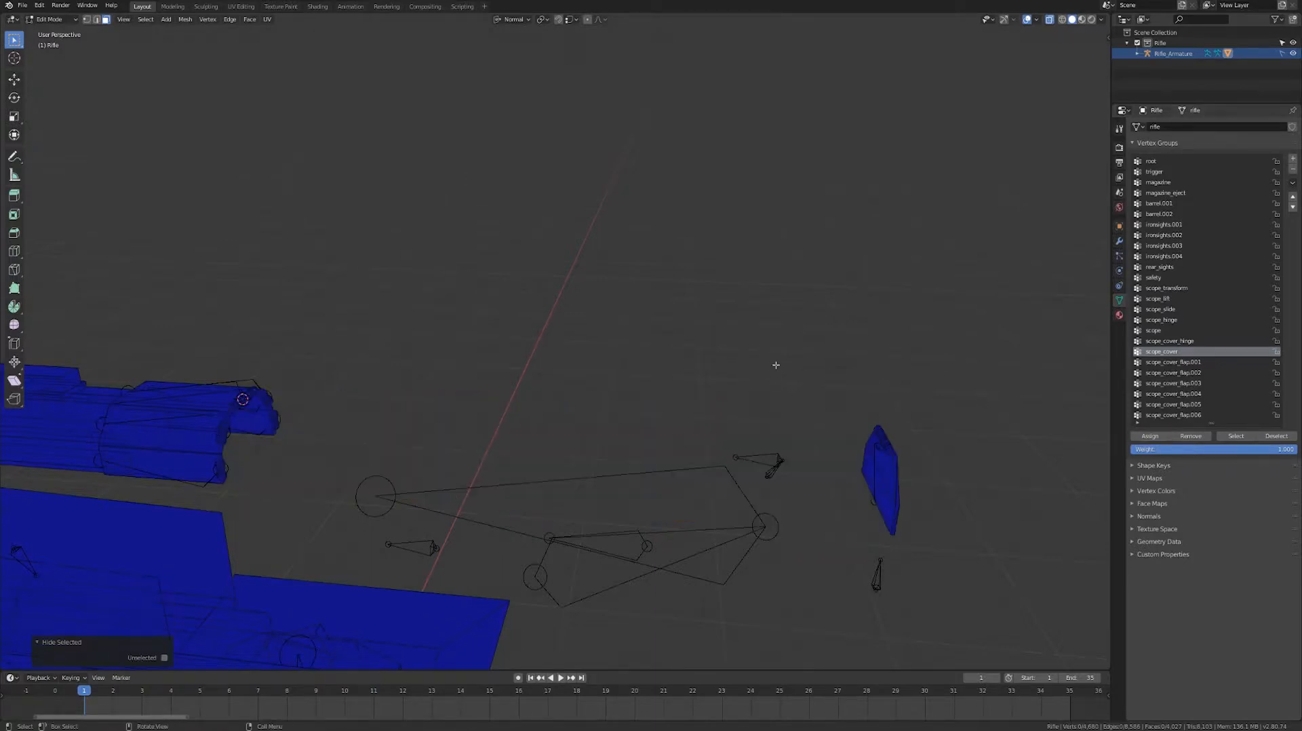
# Select the rear end flap and its hinge with linked geometry, assign them to the scope_cover_flap.001 vertex group and hide them.
pyautogui.click(1200, 364)
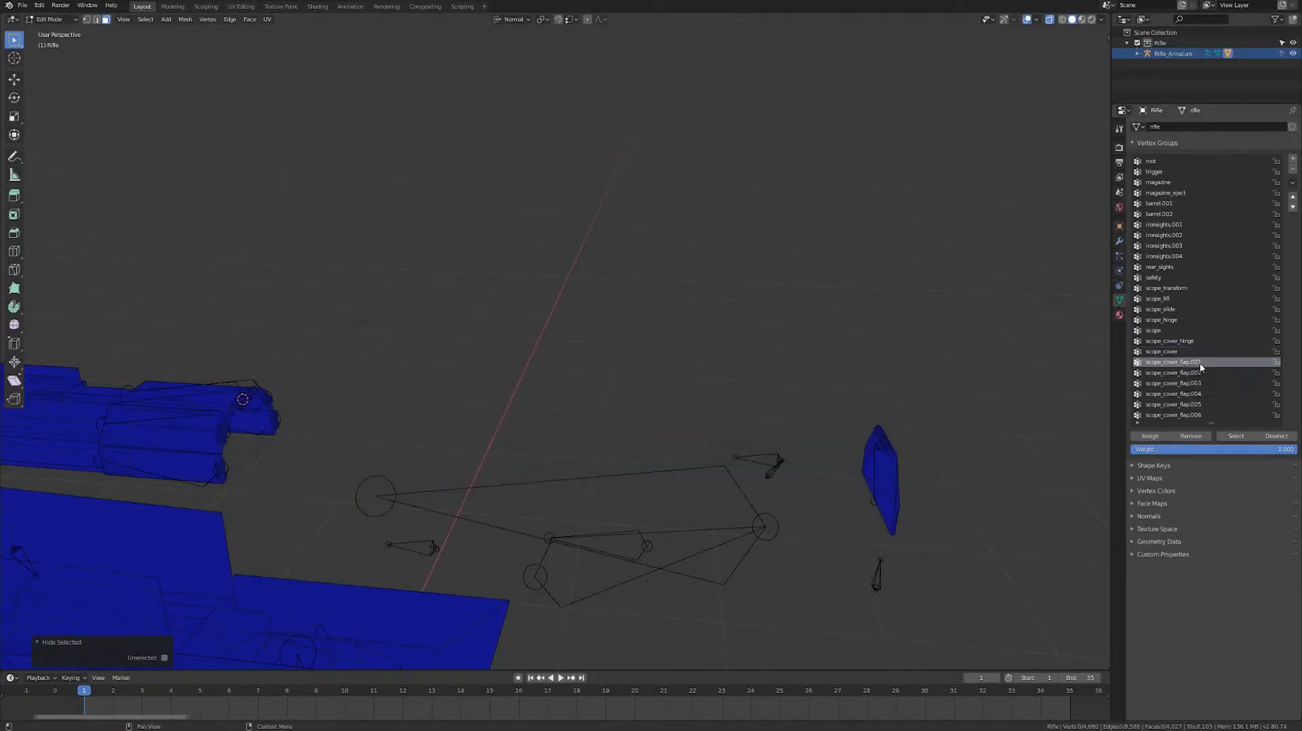
pyautogui.moveTo(735, 398); pyautogui.dragTo(656, 291, button='middle')
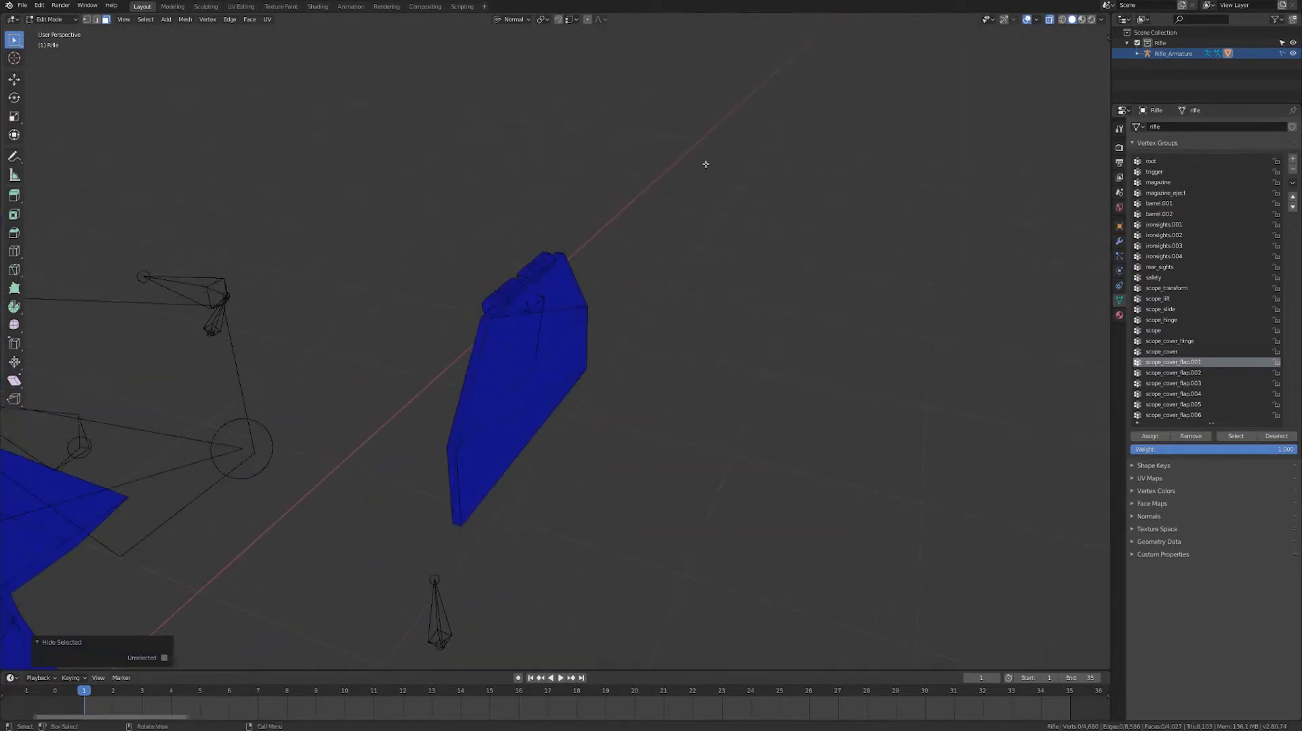
pyautogui.moveTo(705, 164); pyautogui.dragTo(408, 527)
pyautogui.hotkey('ctrl', 'l')
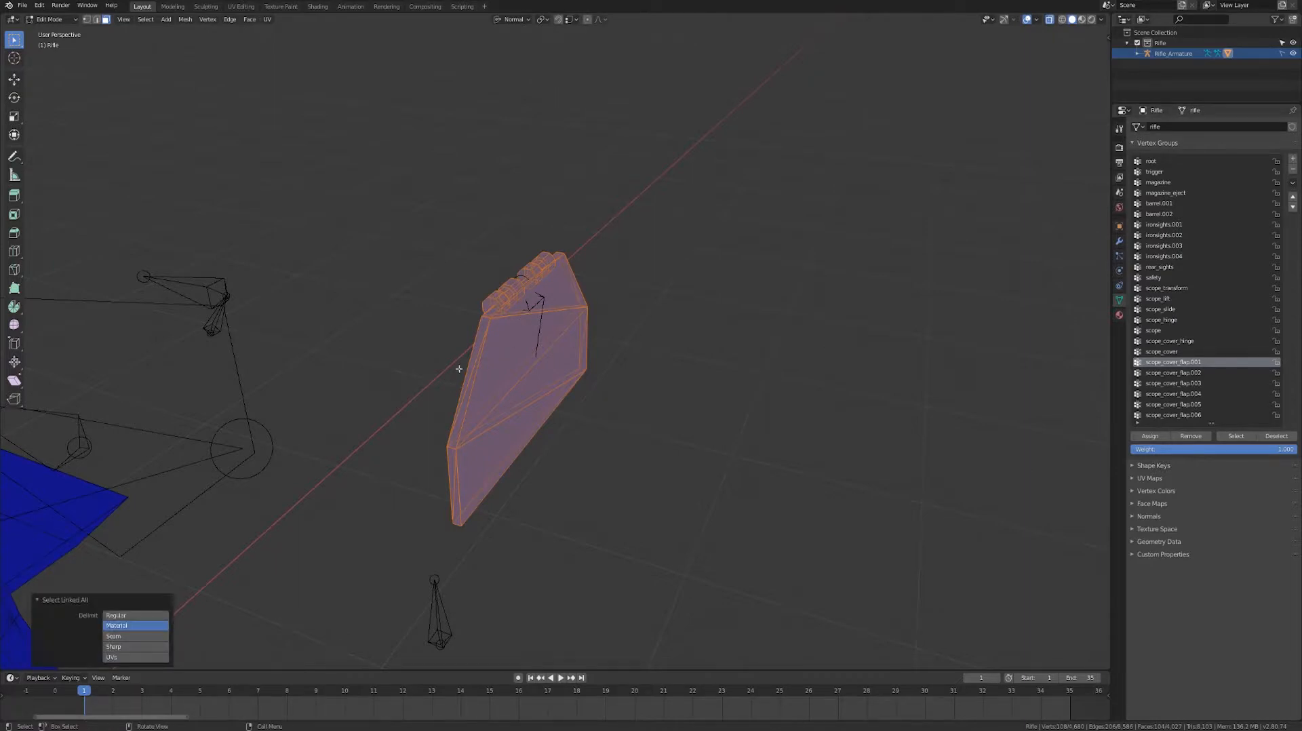
pyautogui.click(1150, 438)
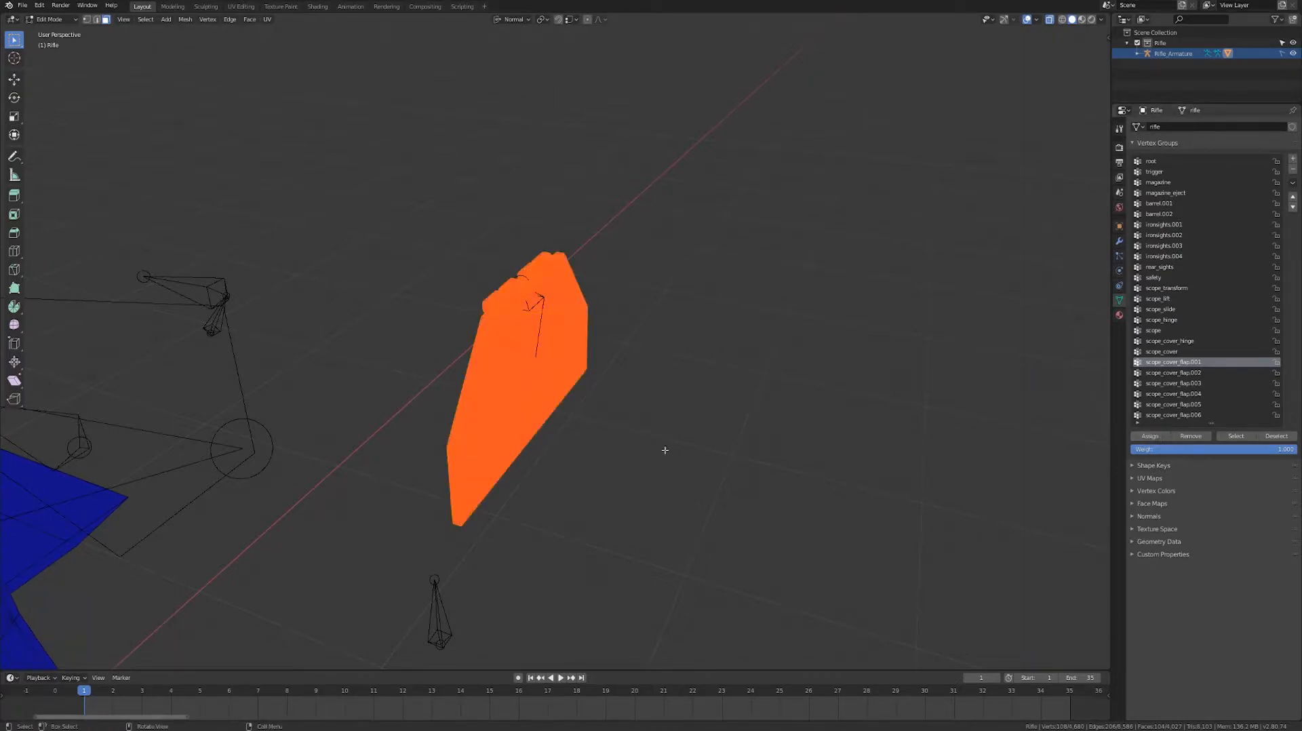
pyautogui.press('h')
# Make scope_cover_flap.002 the active vertex group and switch the rifle back to Object Mode.
pyautogui.click(1195, 375)
pyautogui.moveTo(528, 420); pyautogui.dragTo(706, 417, button='middle')
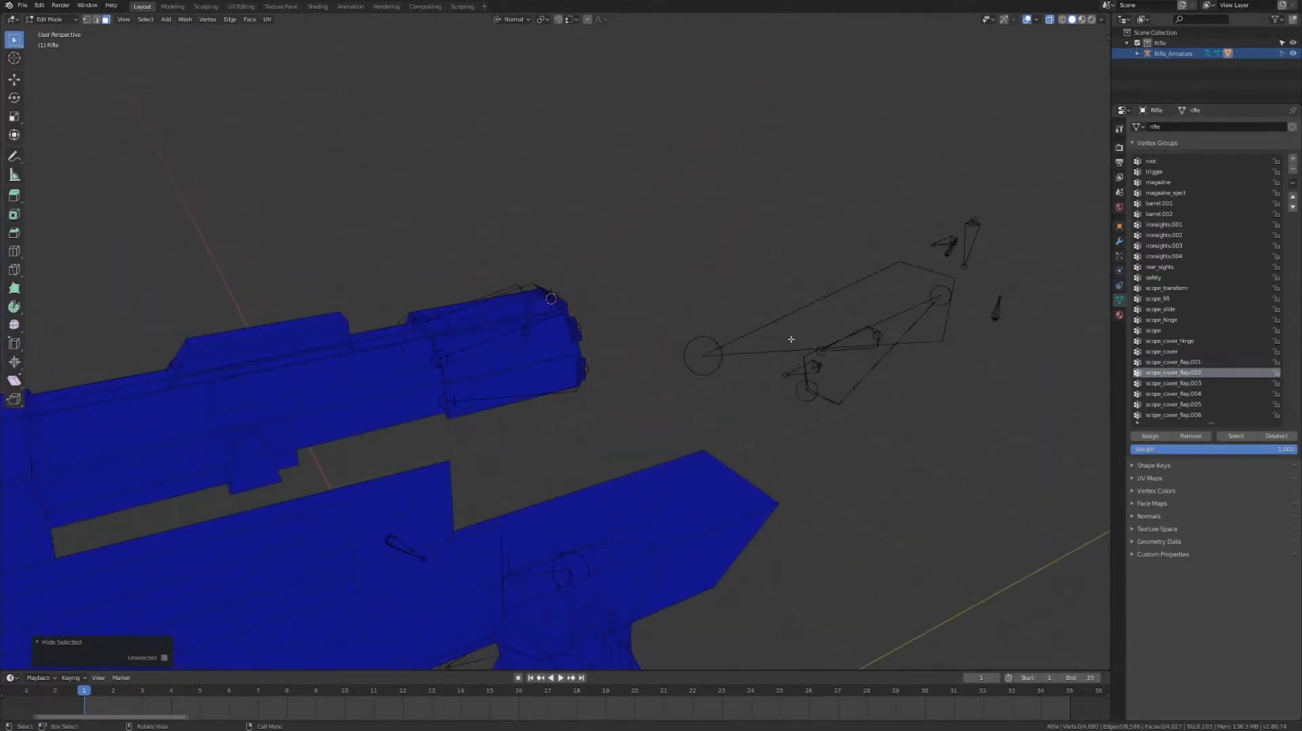
pyautogui.press('Tab')
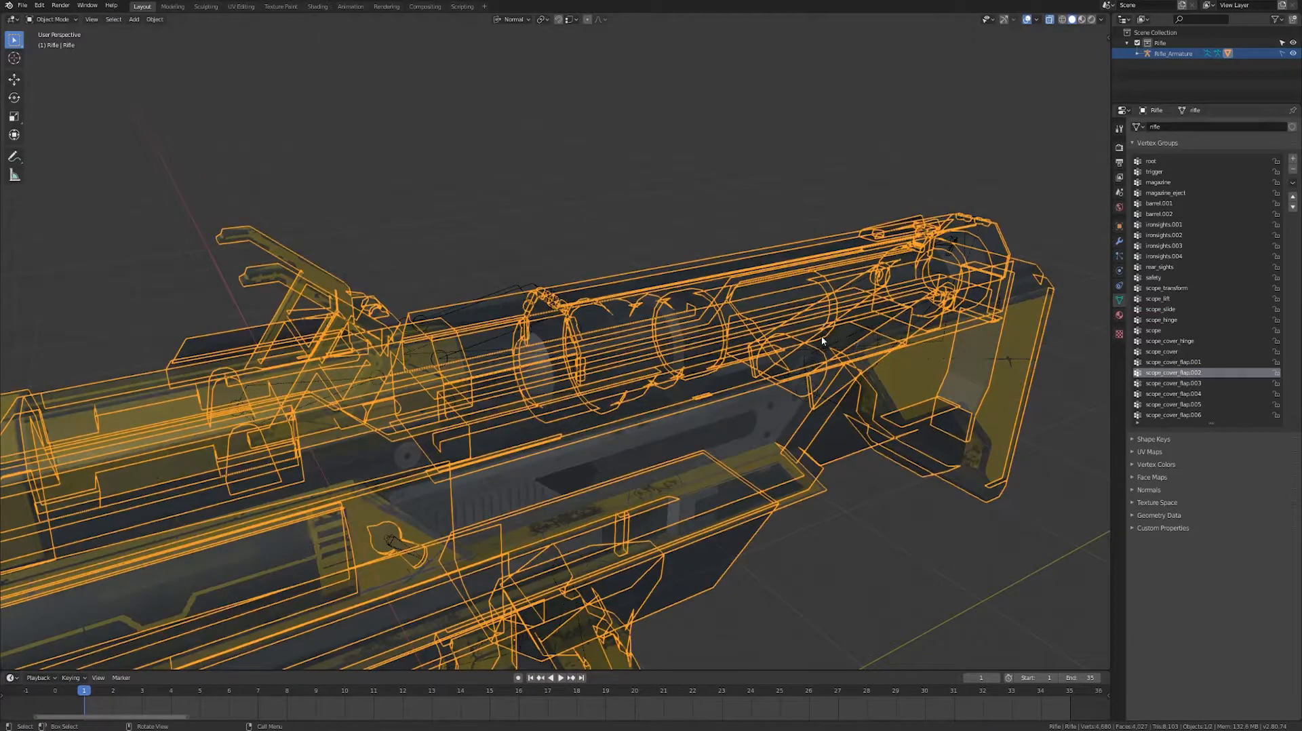
# Select Rifle_Armature, expand its hierarchy and turn on bone names to identify the scope cover flap bones.
pyautogui.click(1137, 54)
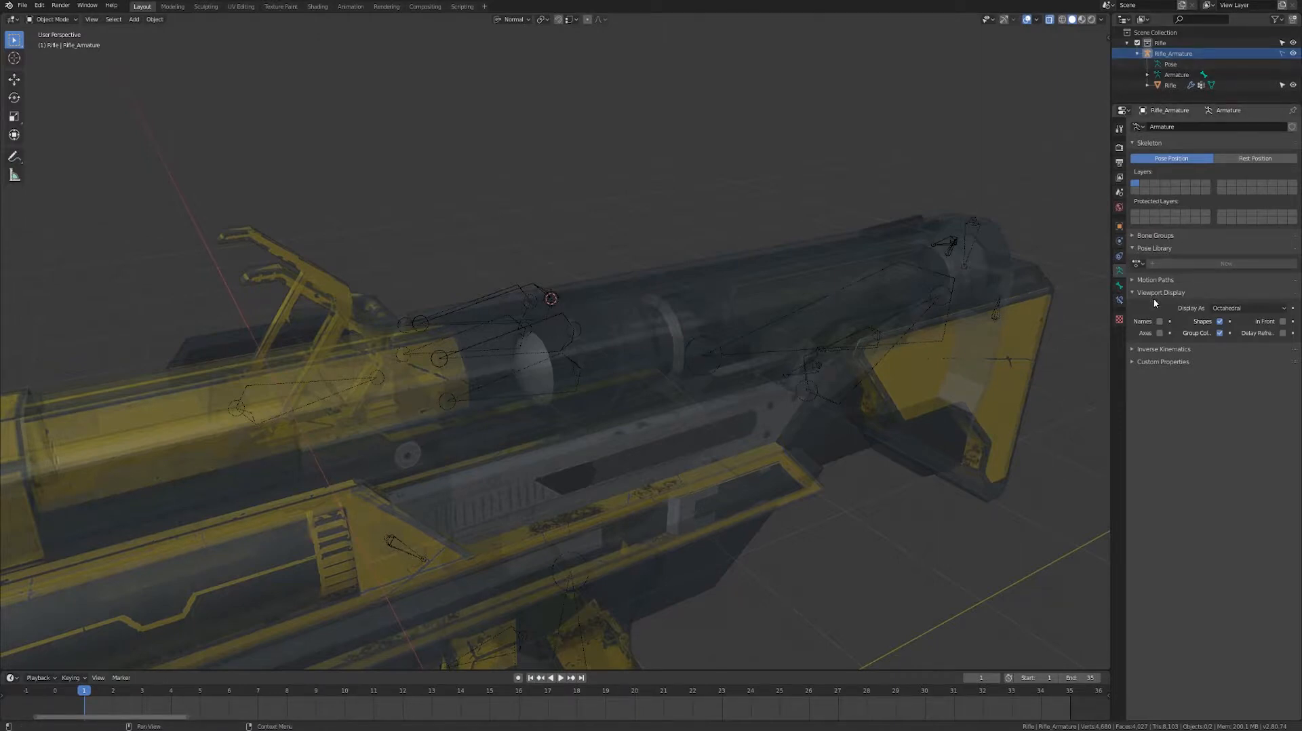
pyautogui.click(1160, 322)
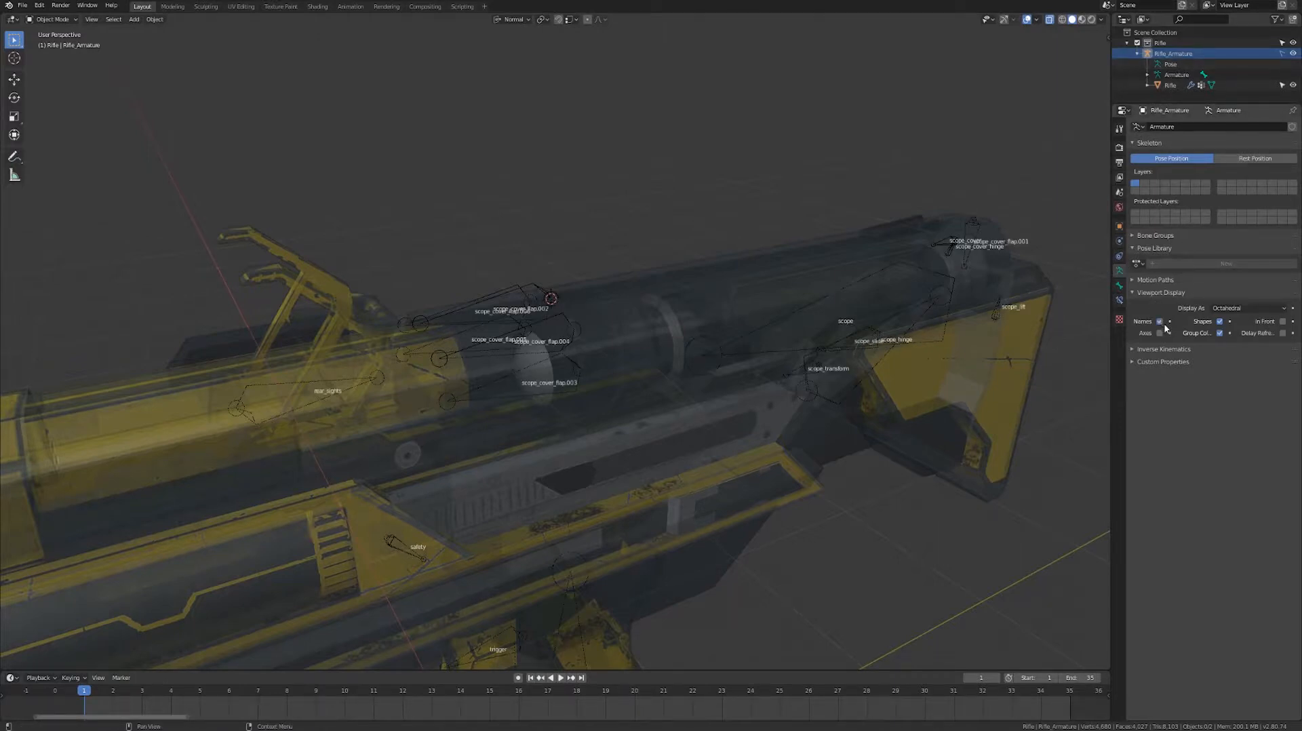
pyautogui.moveTo(764, 449); pyautogui.dragTo(880, 483, button='middle')
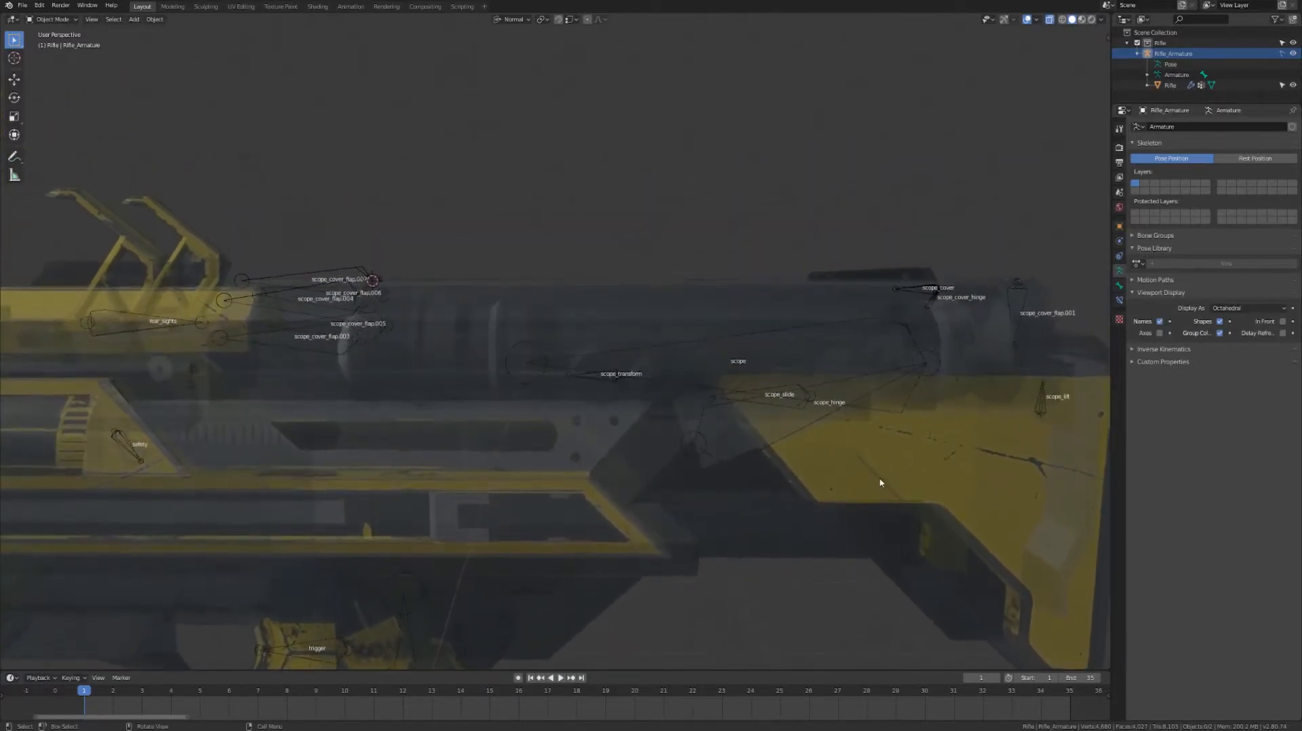
# Select the rifle mesh and switch it back to Edit Mode to work on the front scope cover flaps.
pyautogui.click(726, 308)
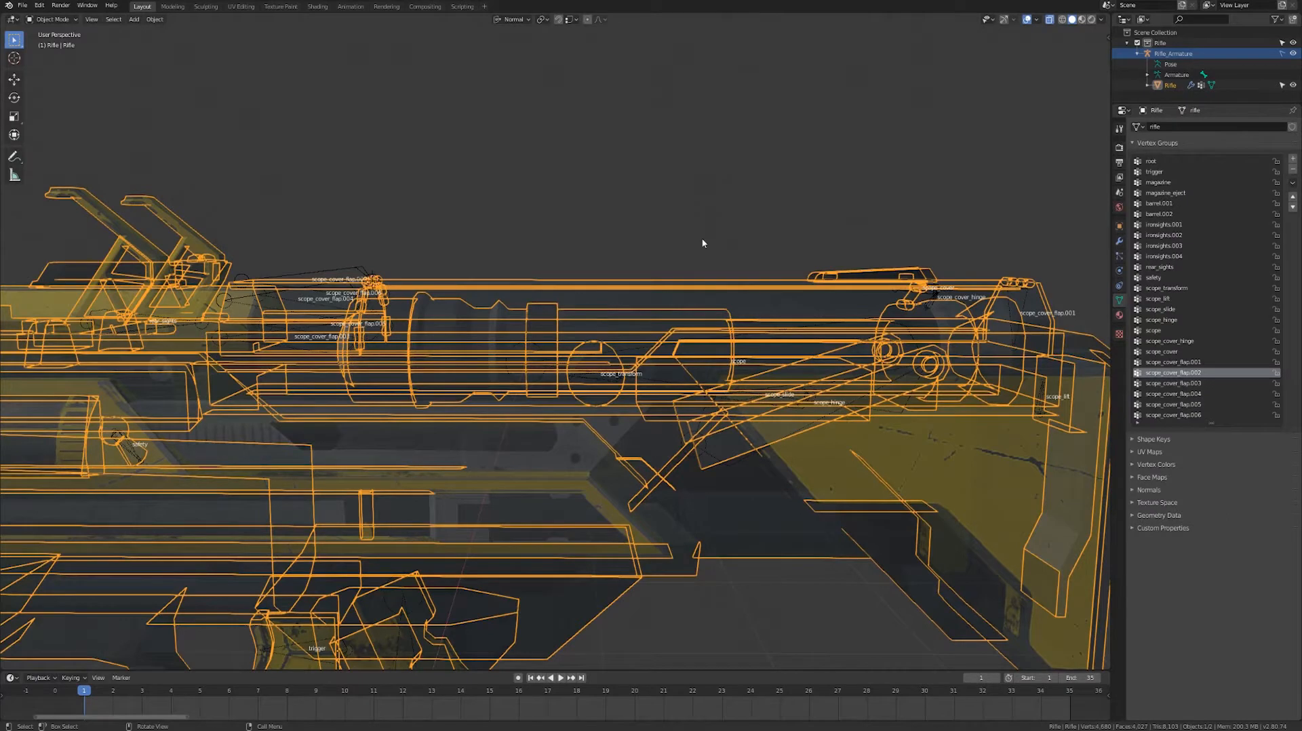
pyautogui.press('Tab')
pyautogui.moveTo(702, 239); pyautogui.dragTo(659, 389, button='middle')
pyautogui.scroll(3, 659, 389)
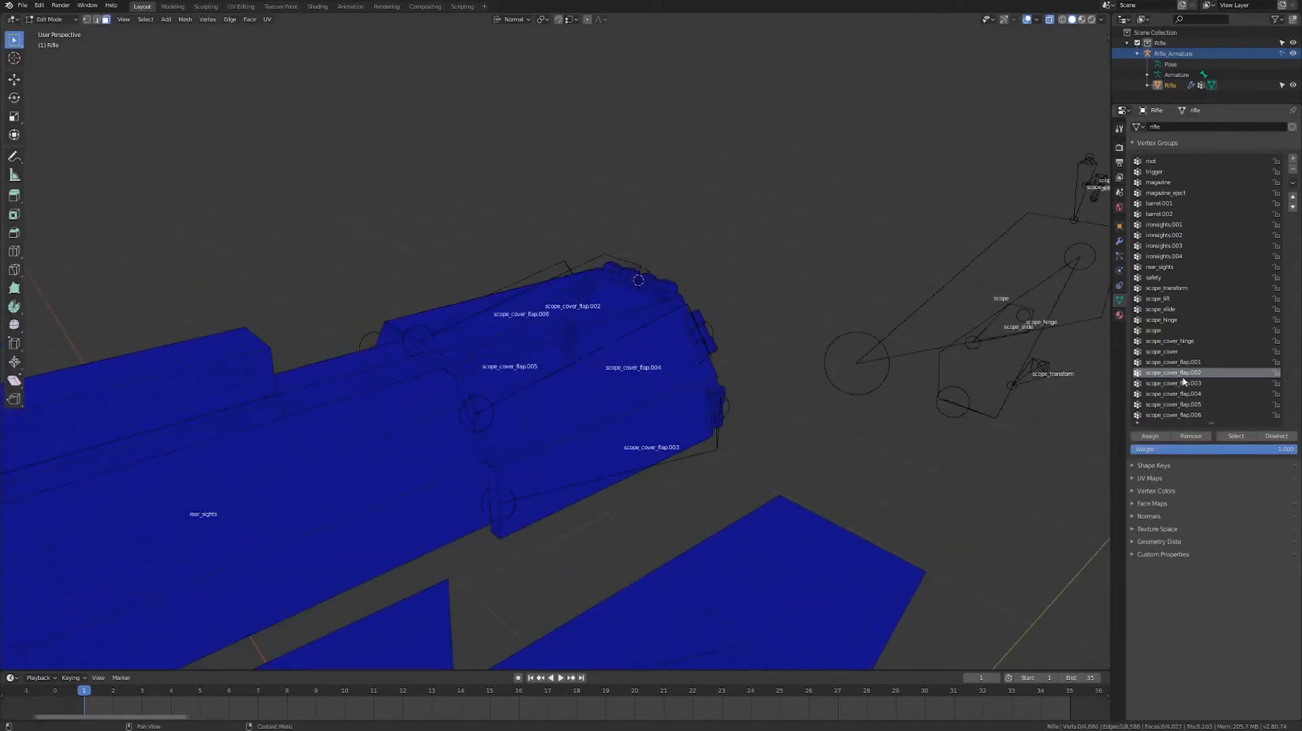
# Select the top front flap and its hinge with linked geometry, assign them to the scope_cover_flap.002 vertex group and hide them.
pyautogui.moveTo(752, 342); pyautogui.dragTo(684, 401, button='middle')
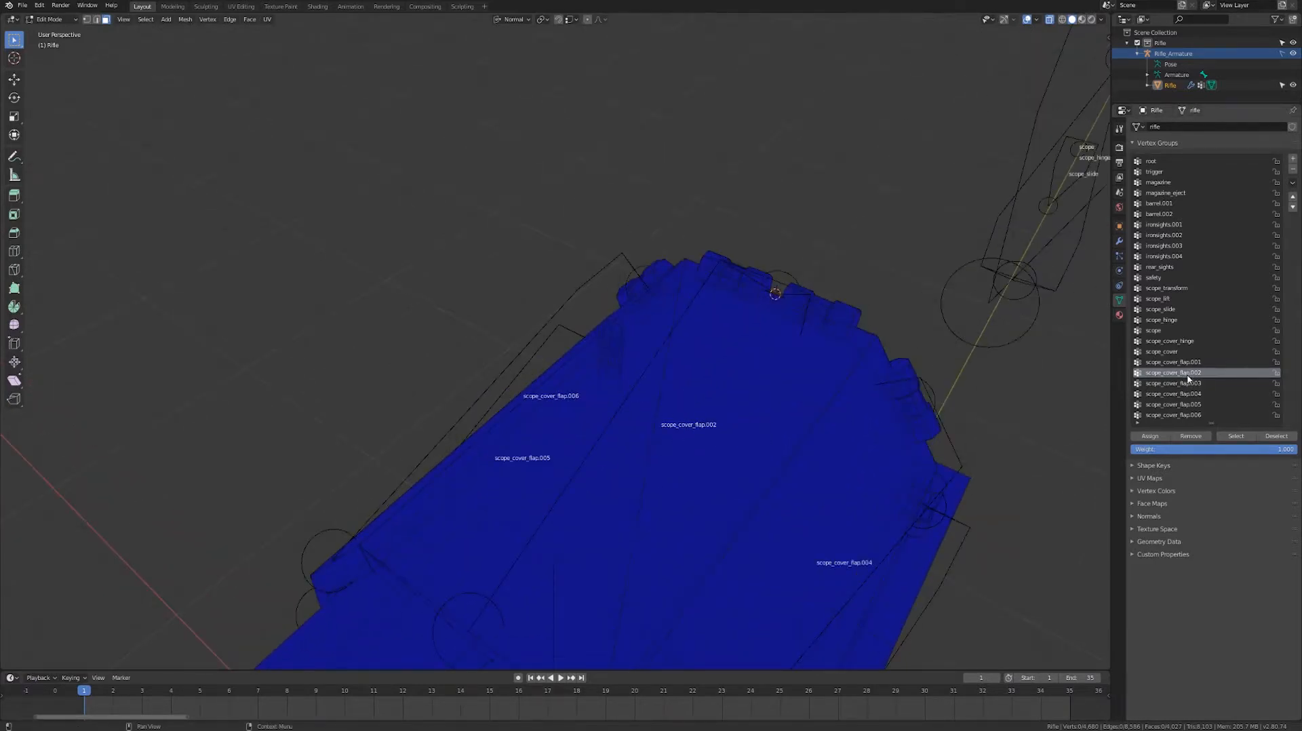
pyautogui.moveTo(816, 380); pyautogui.dragTo(929, 336, button='middle')
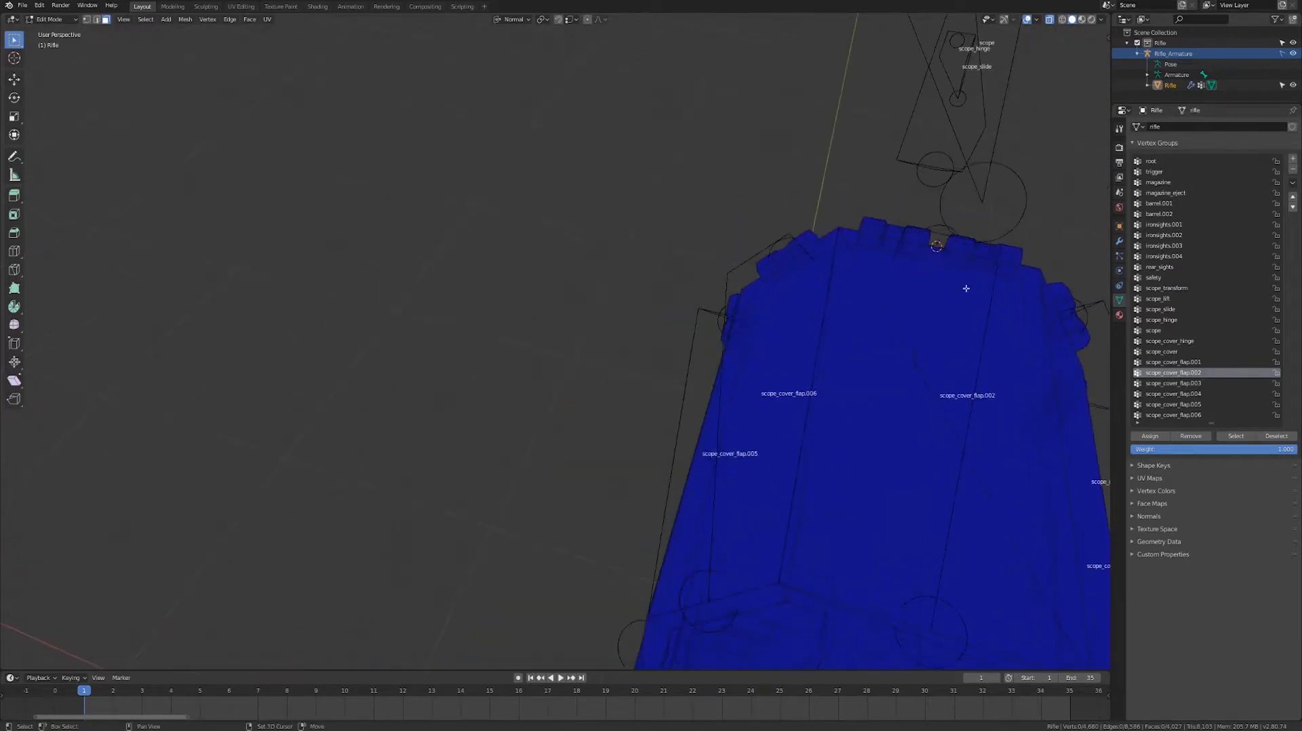
pyautogui.click(868, 611)
pyautogui.hotkey('ctrl', 'l')
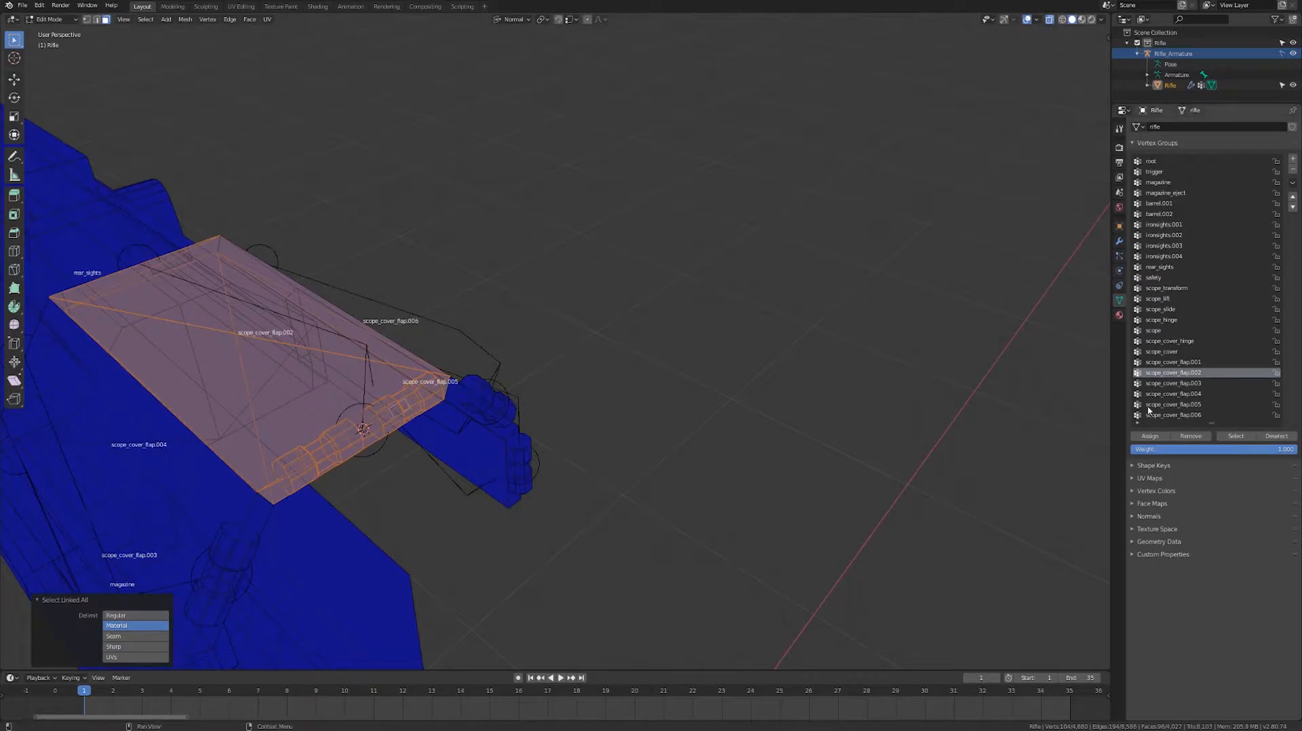
pyautogui.click(1147, 437)
pyautogui.press('h')
# Make scope_cover_flap.003 the active vertex group for the lower side flap.
pyautogui.moveTo(691, 493); pyautogui.dragTo(956, 372, button='middle')
pyautogui.click(1173, 383)
pyautogui.scroll(3, 804, 439)
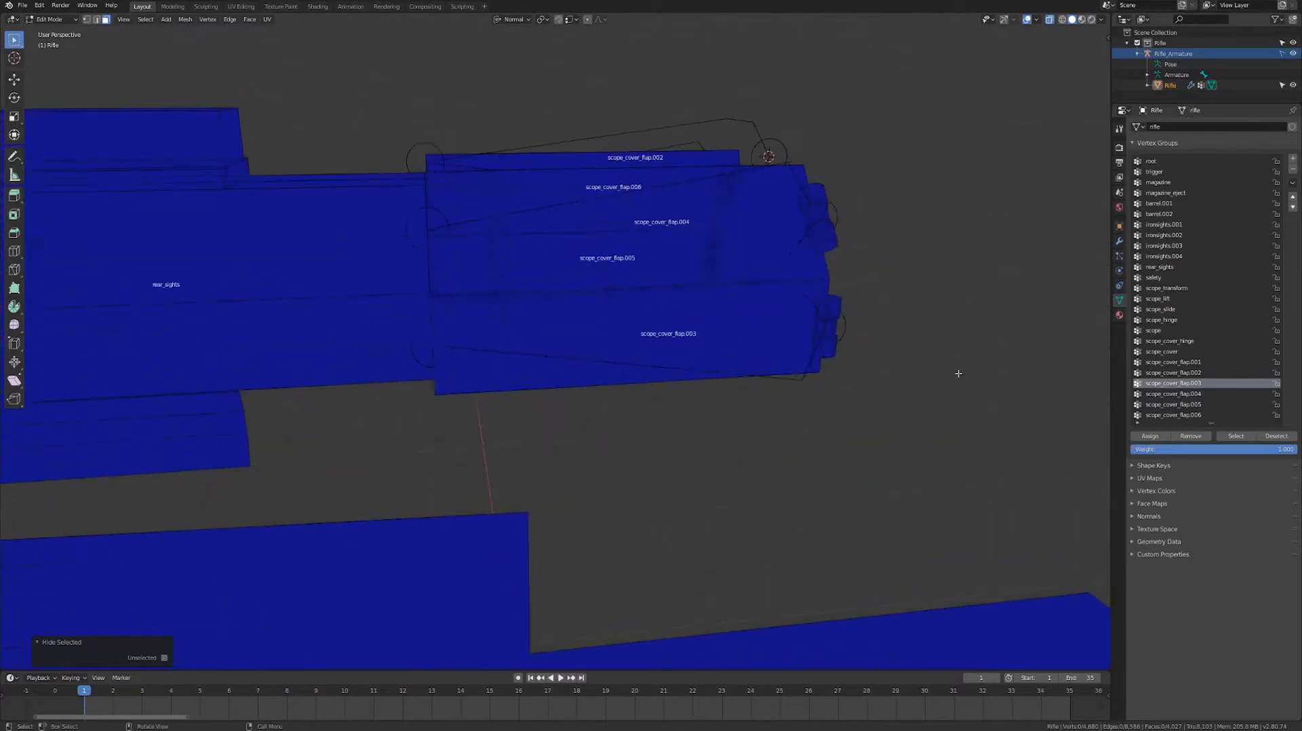
# Assign the lowest scope cover flap with its hinge end to the scope_cover_flap.003 vertex group, and hide it.
pyautogui.moveTo(971, 331); pyautogui.dragTo(764, 406)
pyautogui.moveTo(924, 345); pyautogui.dragTo(543, 427)
pyautogui.moveTo(881, 440); pyautogui.dragTo(983, 451, button='middle')
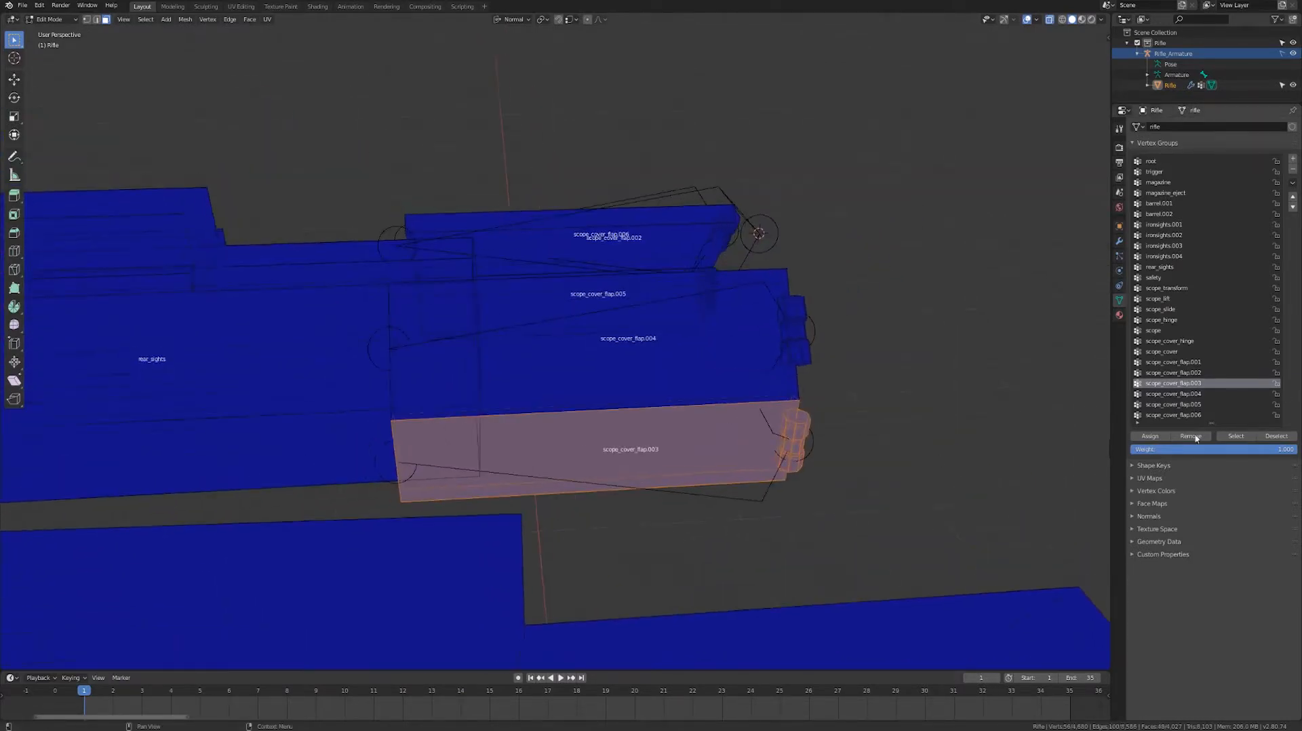
pyautogui.click(1150, 438)
pyautogui.press('h')
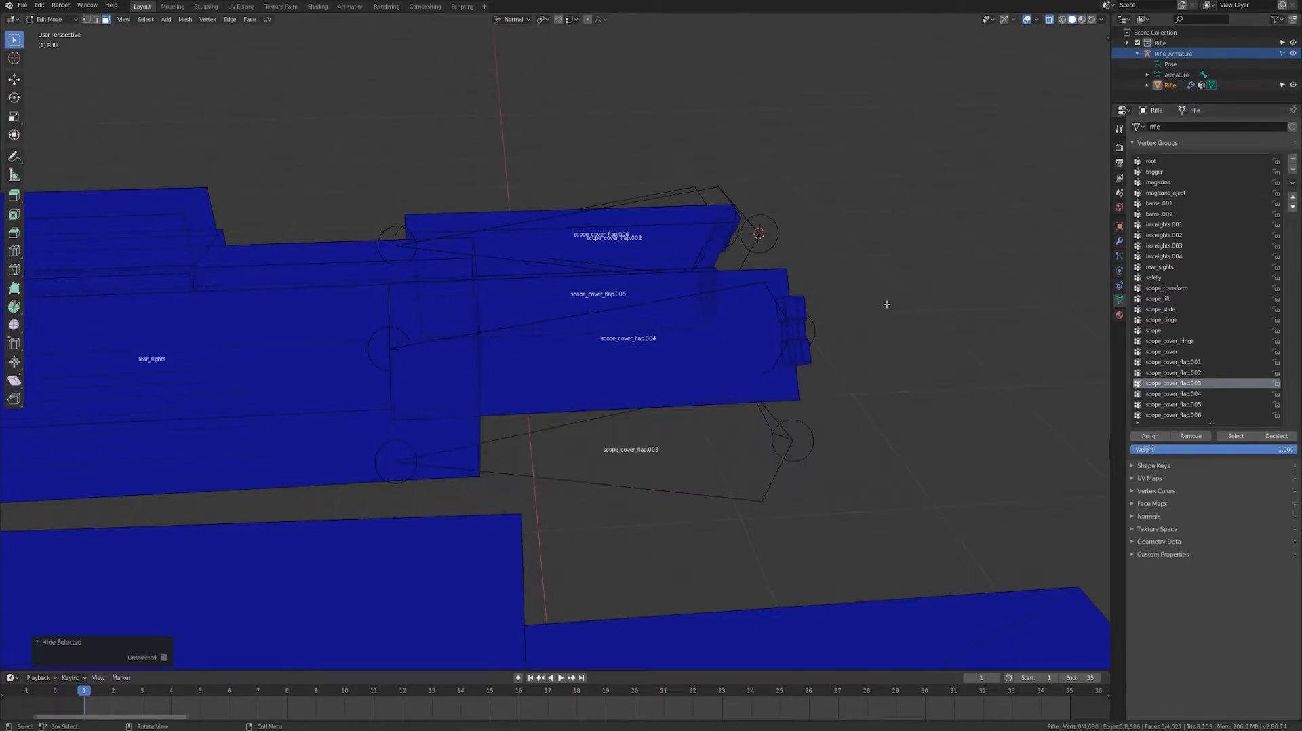
# Select all linked geometry of the flap beside the scope_cover_flap.004 bone, assign it to that vertex group, and hide it.
pyautogui.moveTo(987, 304); pyautogui.dragTo(744, 400)
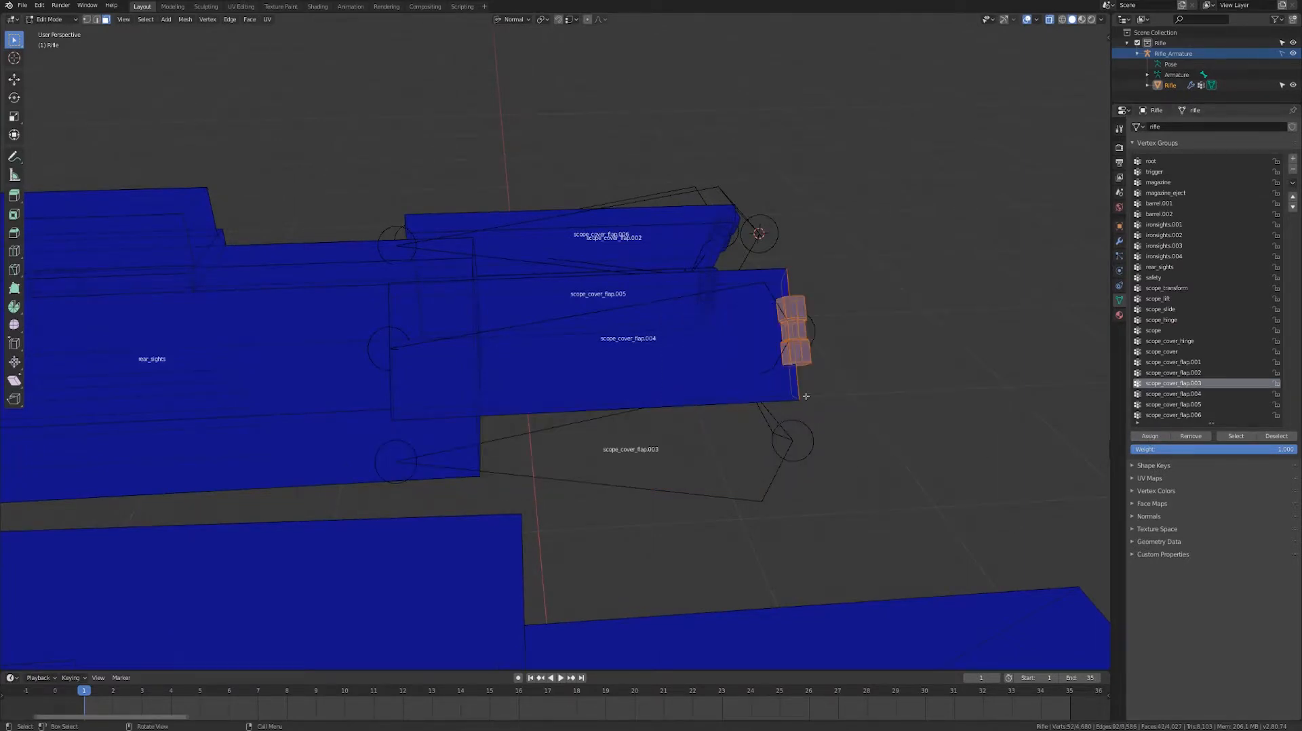
pyautogui.hotkey('ctrl', 'l')
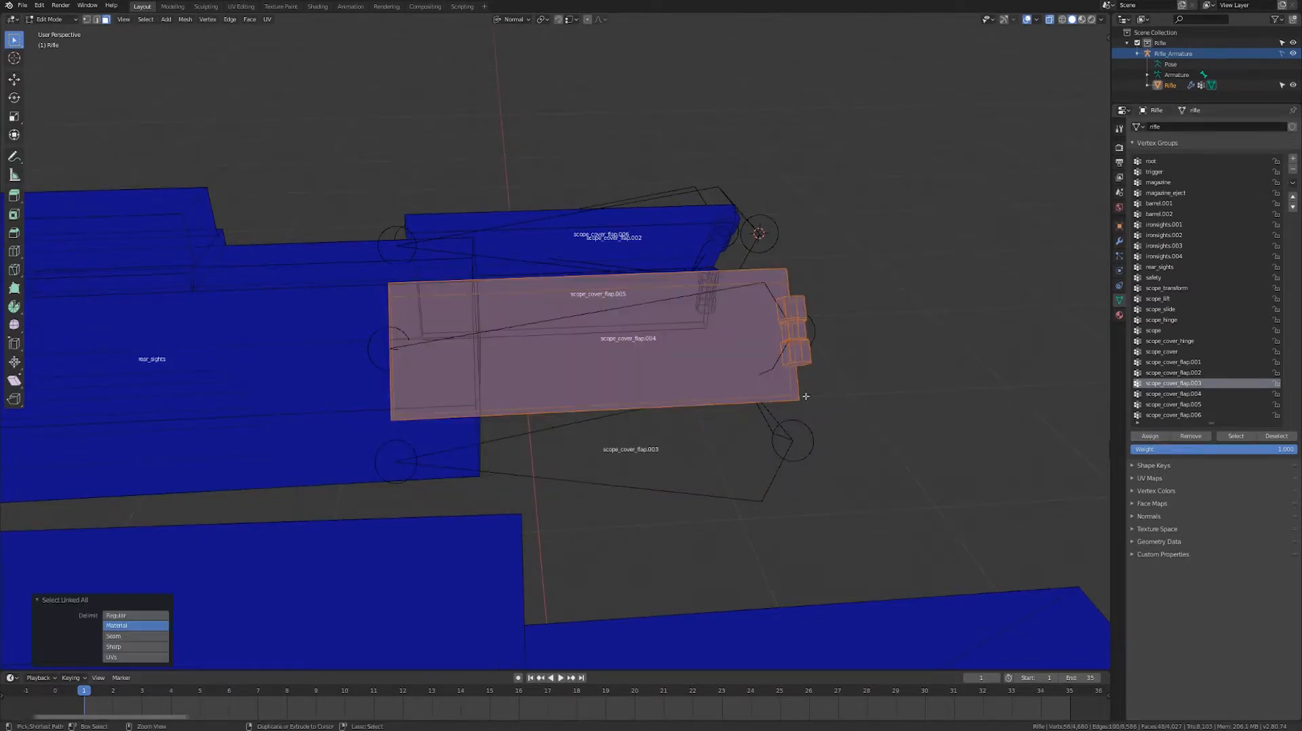
pyautogui.click(1166, 393)
pyautogui.click(1150, 436)
pyautogui.press('h')
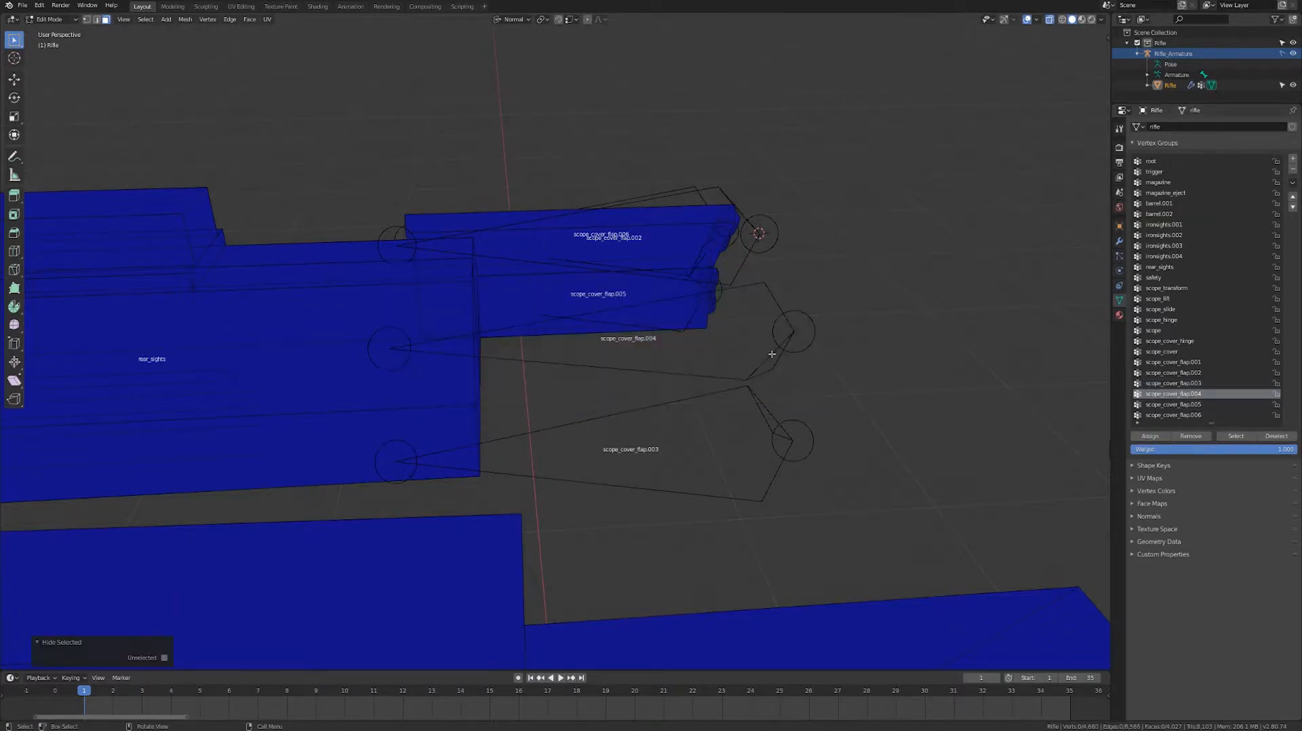
# Select the linked upper flap on the opposite side, assign it to the scope_cover_flap.006 vertex group, and hide it.
pyautogui.moveTo(772, 354); pyautogui.dragTo(748, 270, button='middle')
pyautogui.moveTo(664, 181); pyautogui.dragTo(691, 137, button='middle')
pyautogui.moveTo(691, 137); pyautogui.dragTo(576, 246)
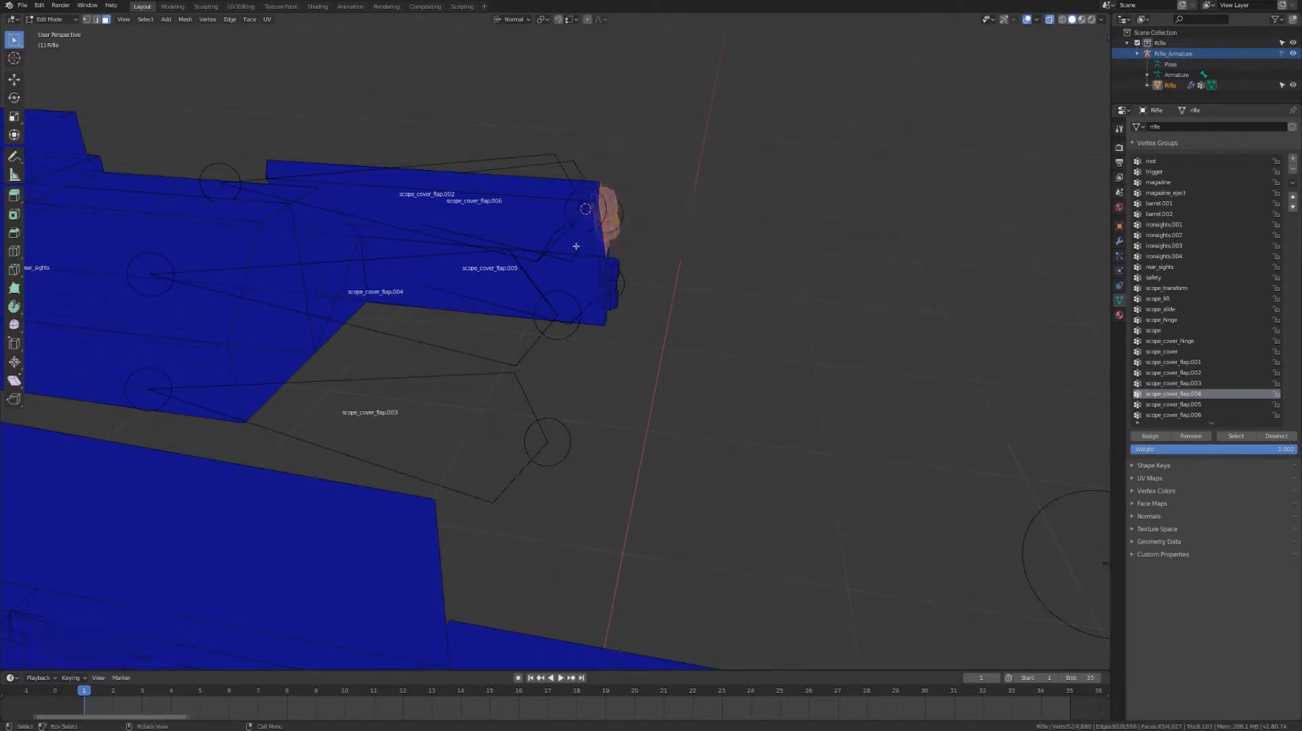
pyautogui.hotkey('ctrl', 'l')
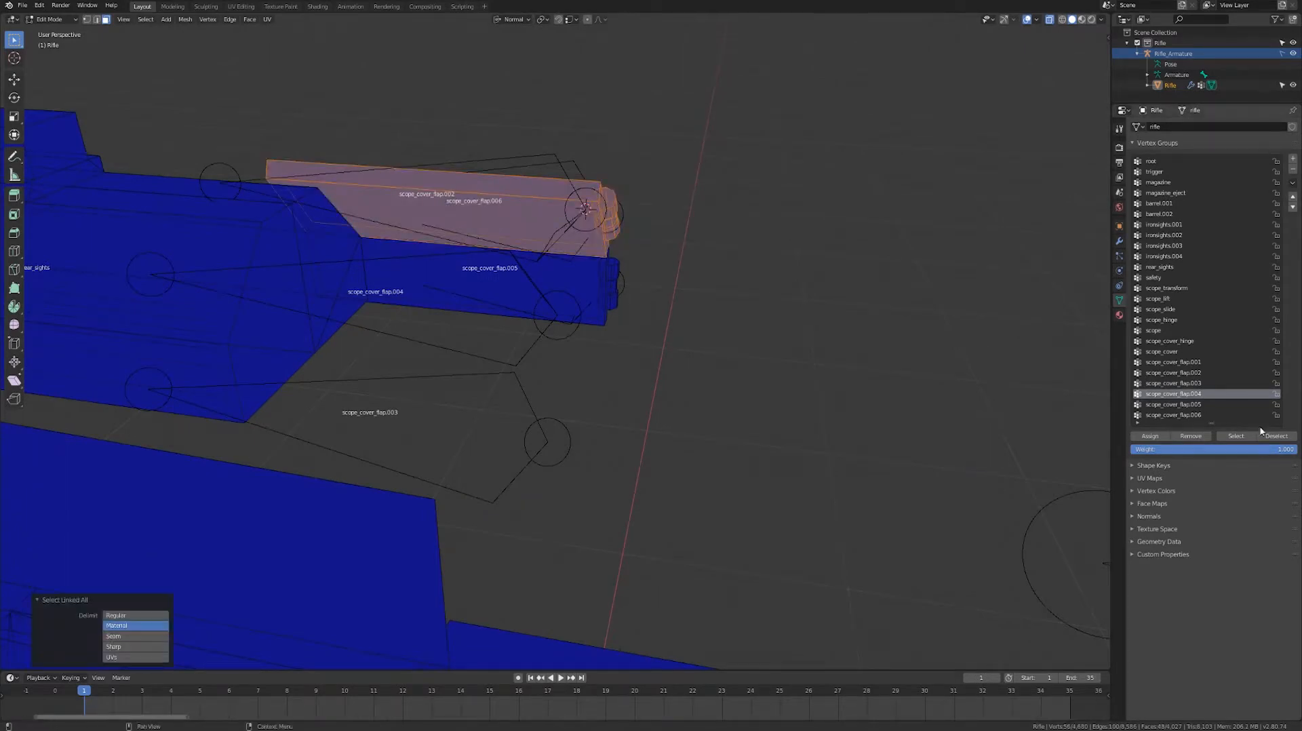
pyautogui.click(1224, 405)
pyautogui.moveTo(649, 294); pyautogui.dragTo(644, 295, button='middle')
pyautogui.click(1174, 415)
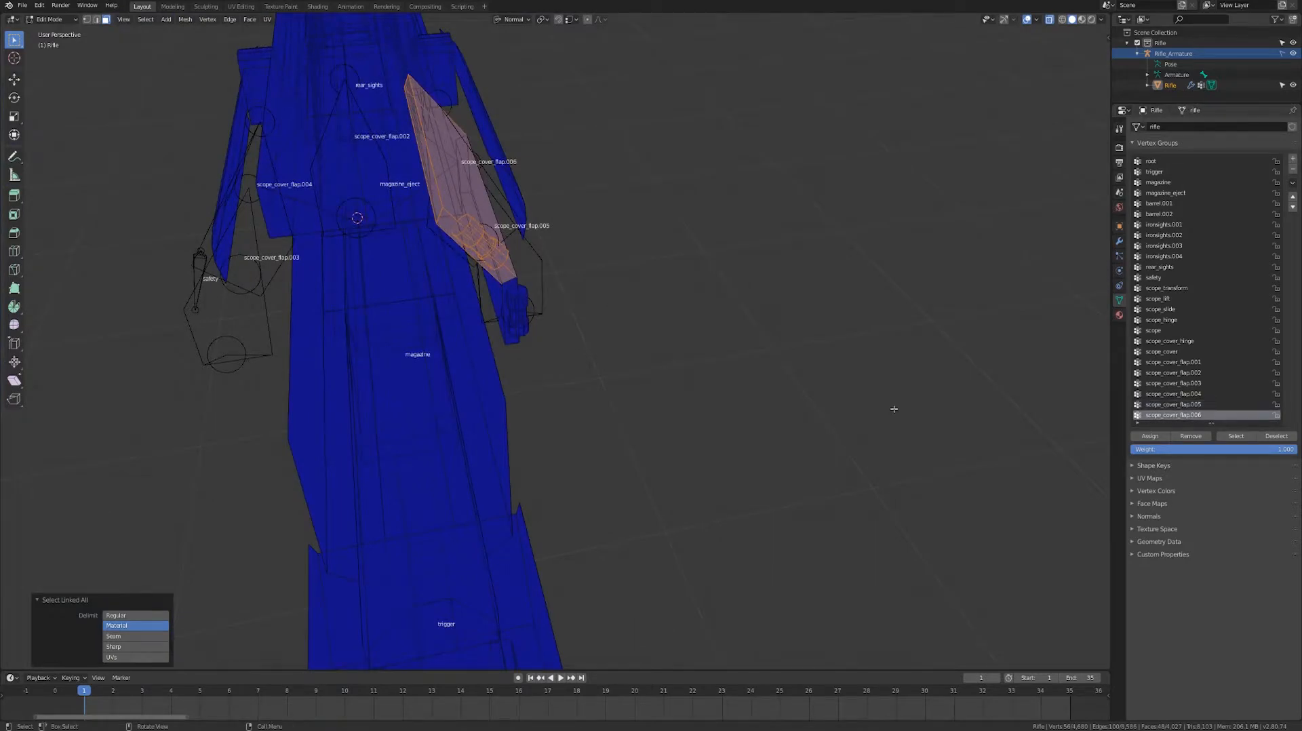
pyautogui.click(1149, 436)
pyautogui.press('h')
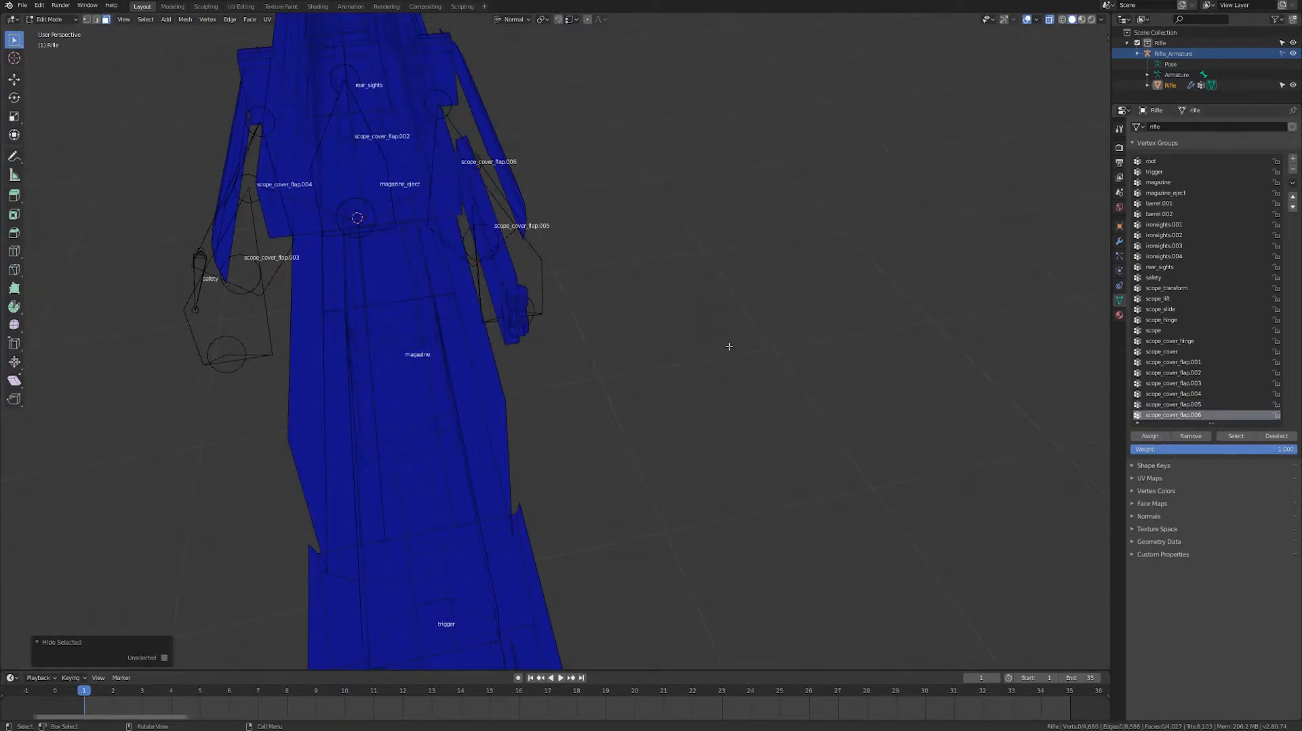
# Select the linked geometry of the last remaining flap, assign it to the scope_cover_flap.005 vertex group, and hide it.
pyautogui.moveTo(729, 346); pyautogui.dragTo(581, 340, button='middle')
pyautogui.moveTo(370, 144); pyautogui.dragTo(625, 350)
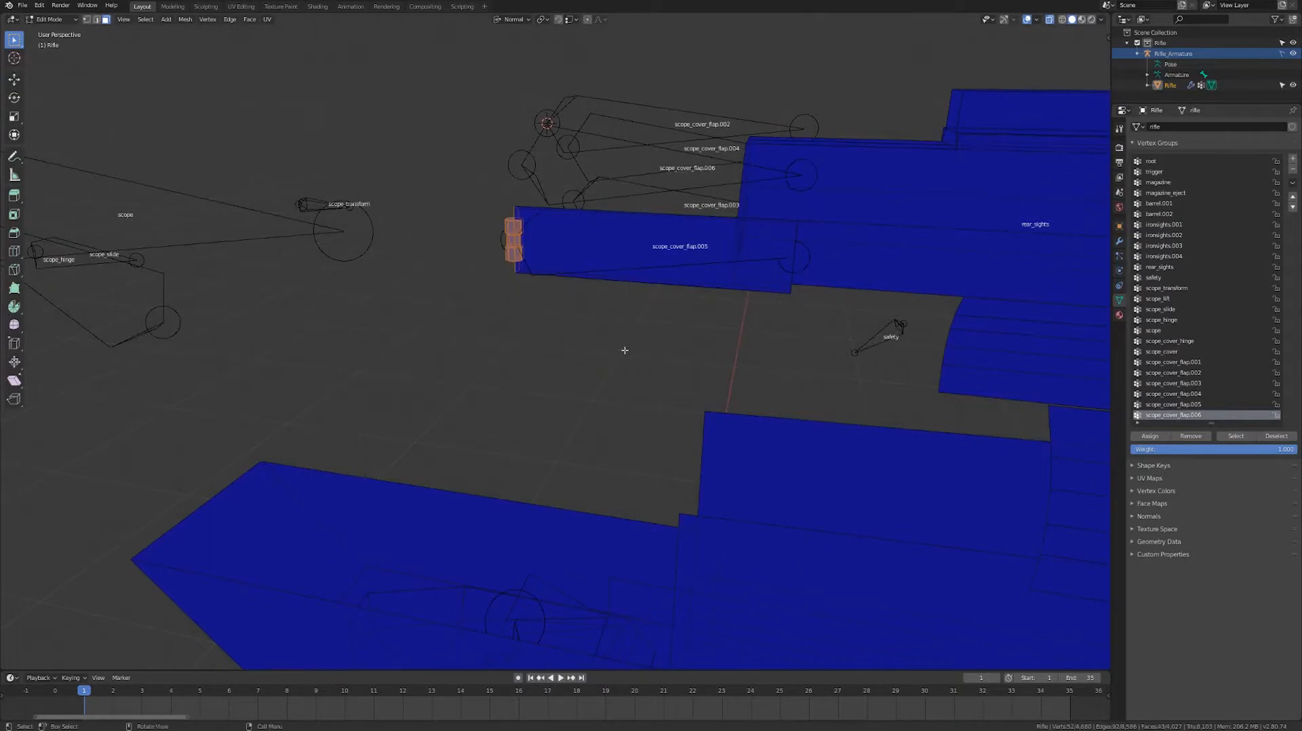
pyautogui.hotkey('ctrl', 'l')
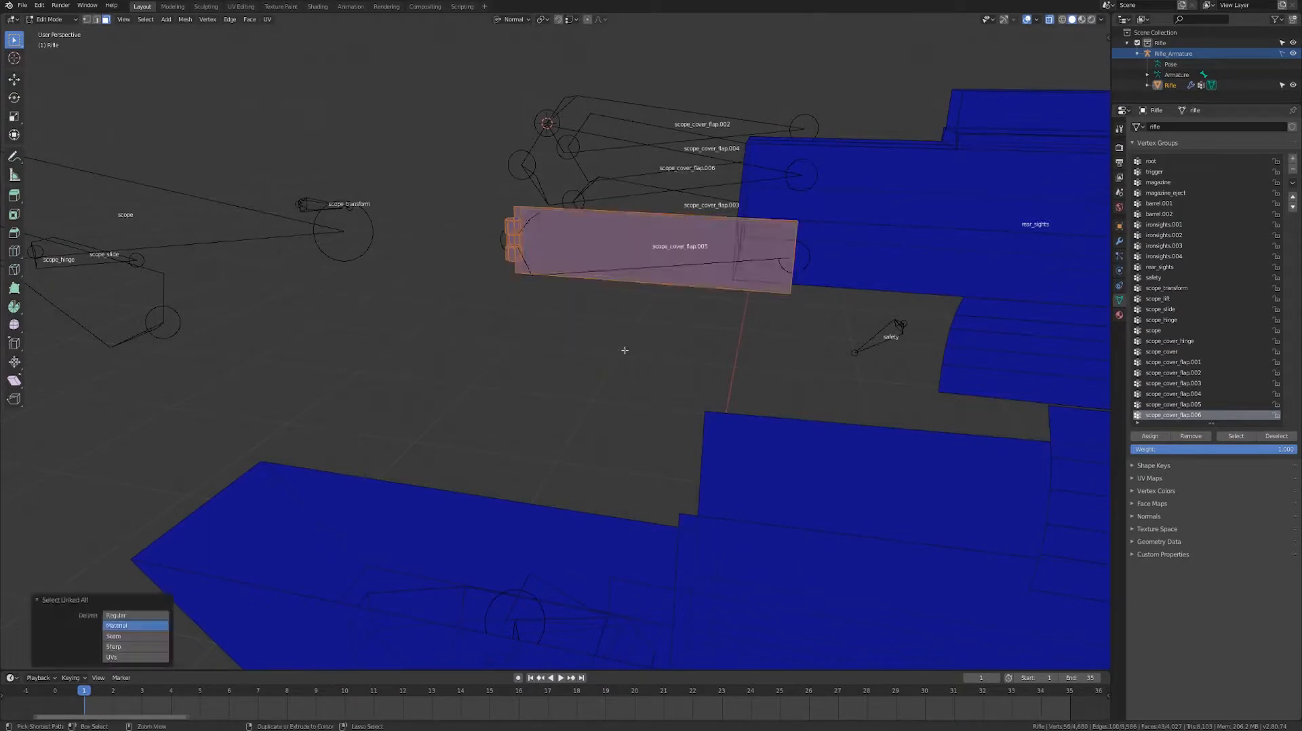
pyautogui.click(1173, 404)
pyautogui.click(1150, 436)
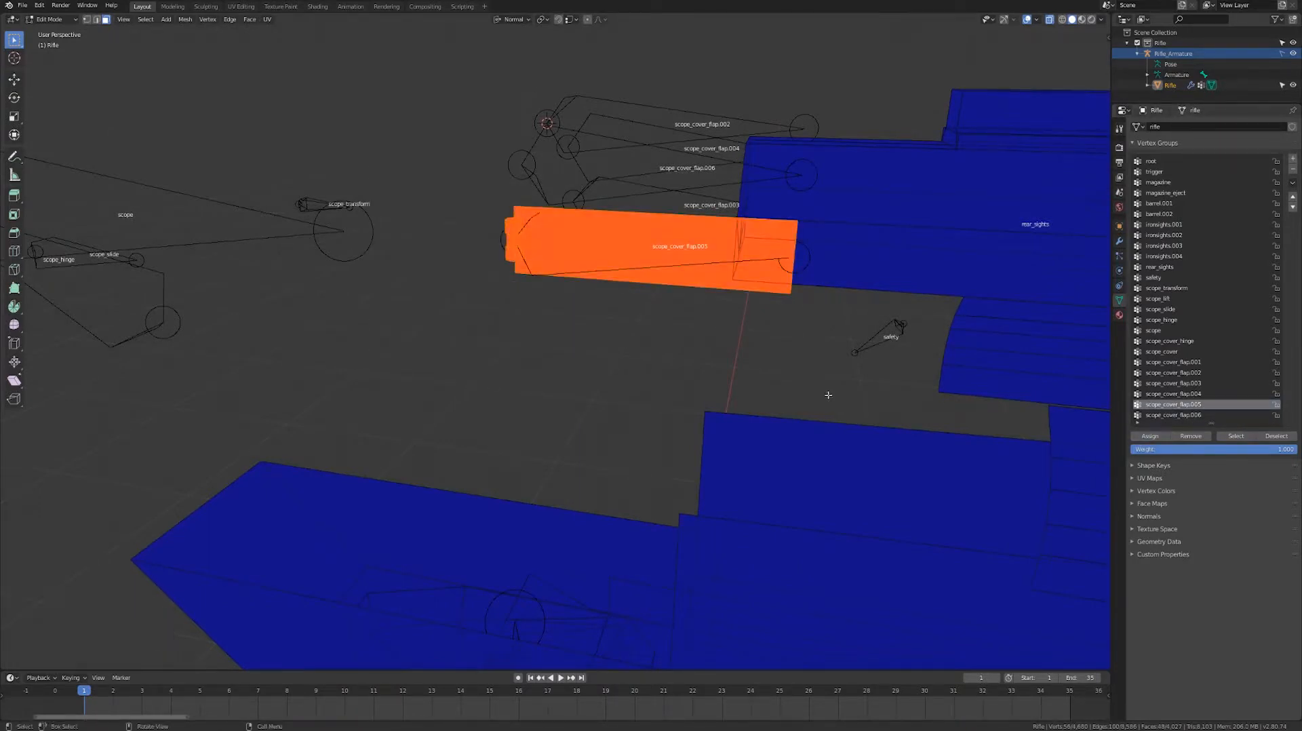
pyautogui.press('h')
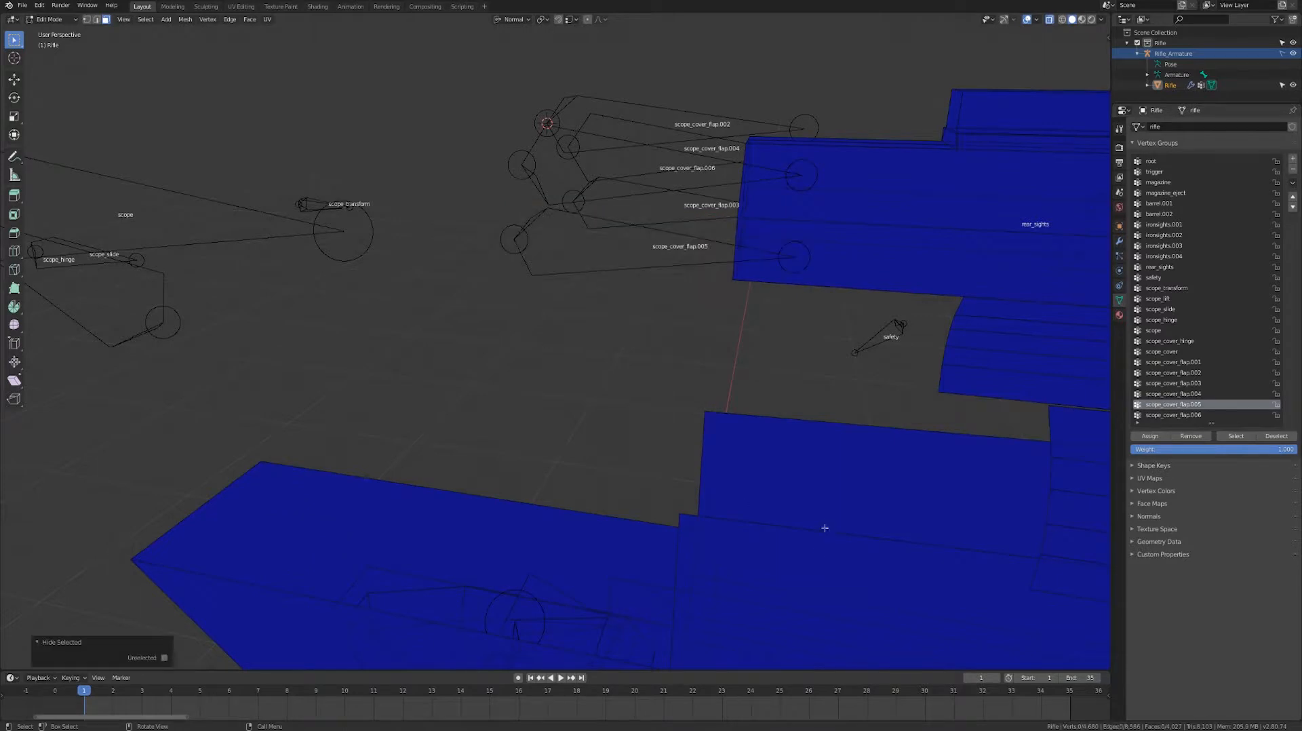
# Check the rifle for parts still unassigned, reveal all hidden geometry, and clear the selection.
pyautogui.scroll(-10, 824, 528)
pyautogui.moveTo(541, 349); pyautogui.dragTo(617, 371, button='middle')
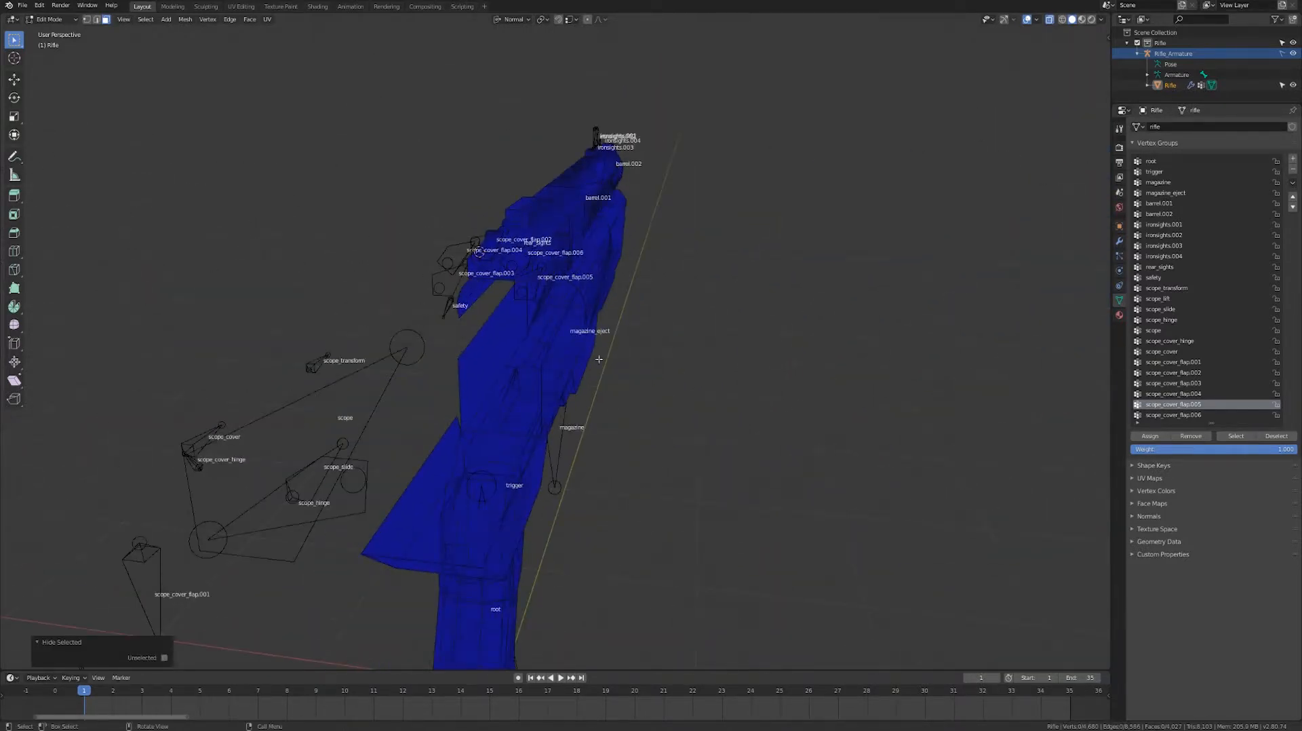
pyautogui.moveTo(702, 364); pyautogui.dragTo(574, 208, button='middle')
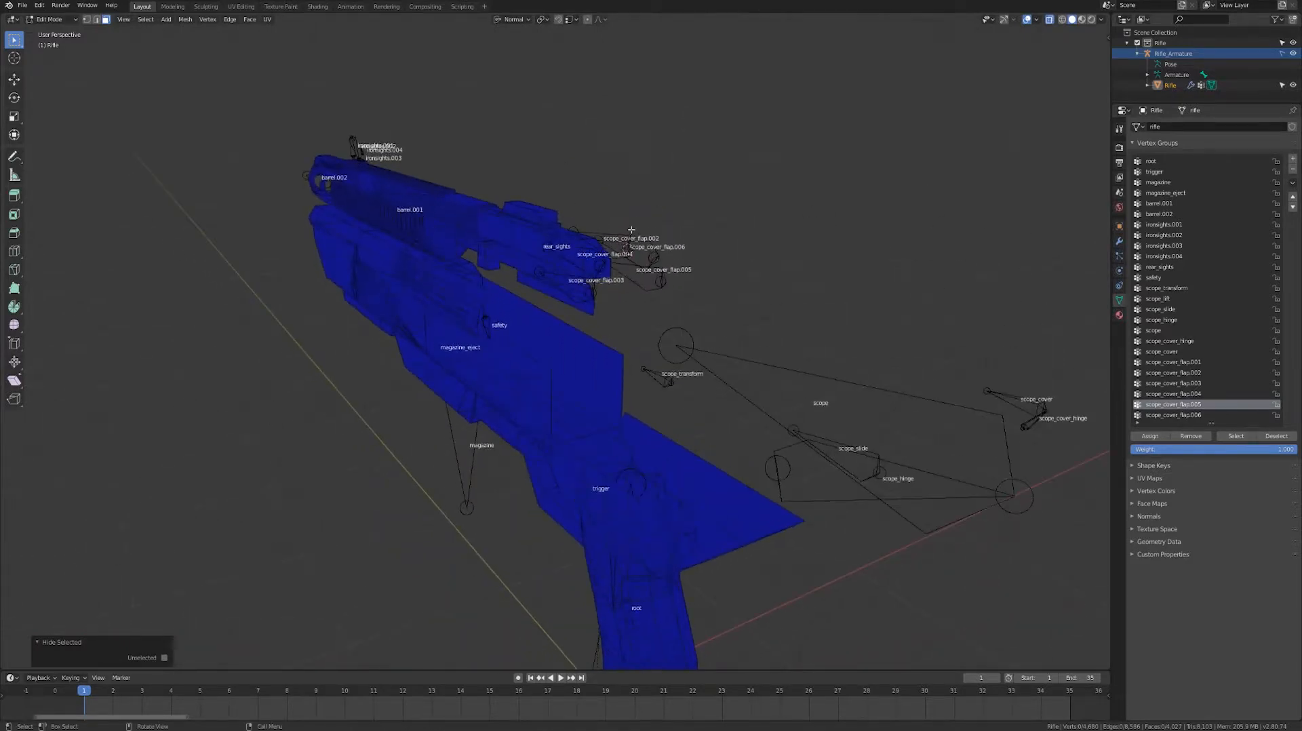
pyautogui.moveTo(643, 411); pyautogui.dragTo(464, 427, button='middle')
pyautogui.moveTo(811, 443); pyautogui.dragTo(835, 411, button='middle')
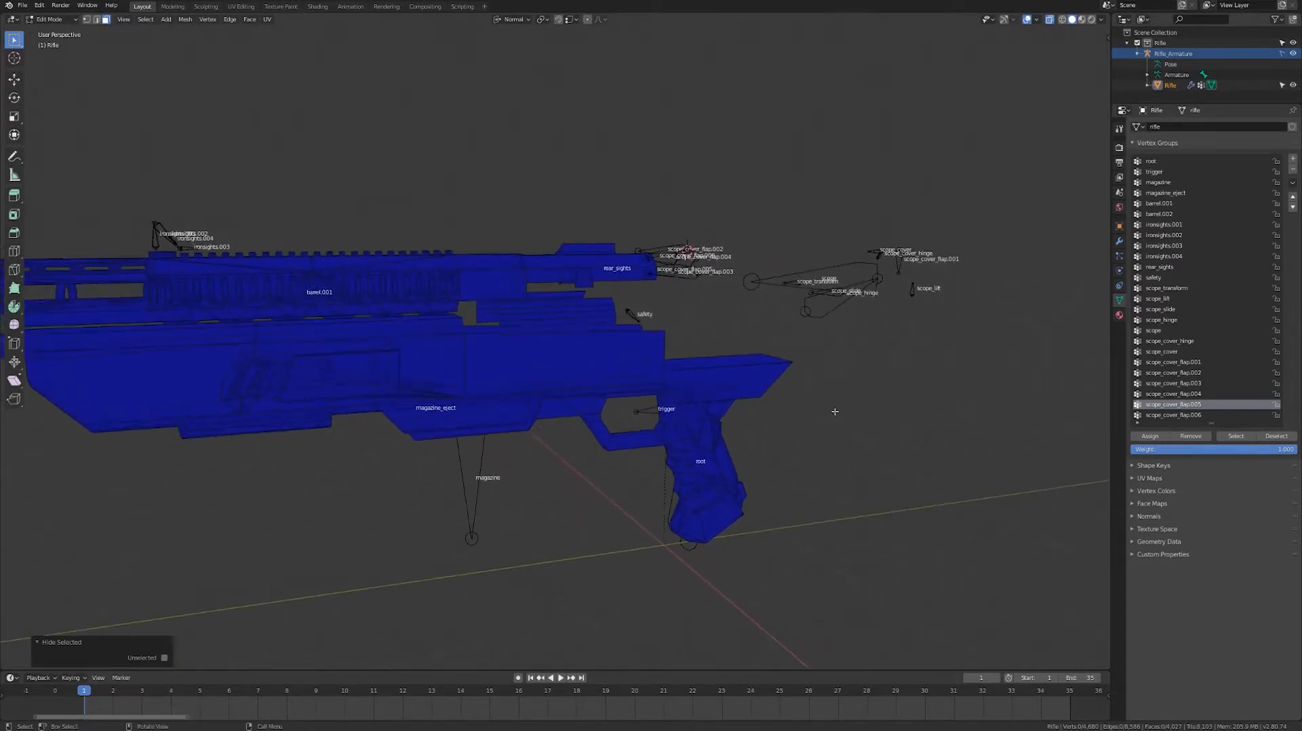
pyautogui.hotkey('alt', 'h')
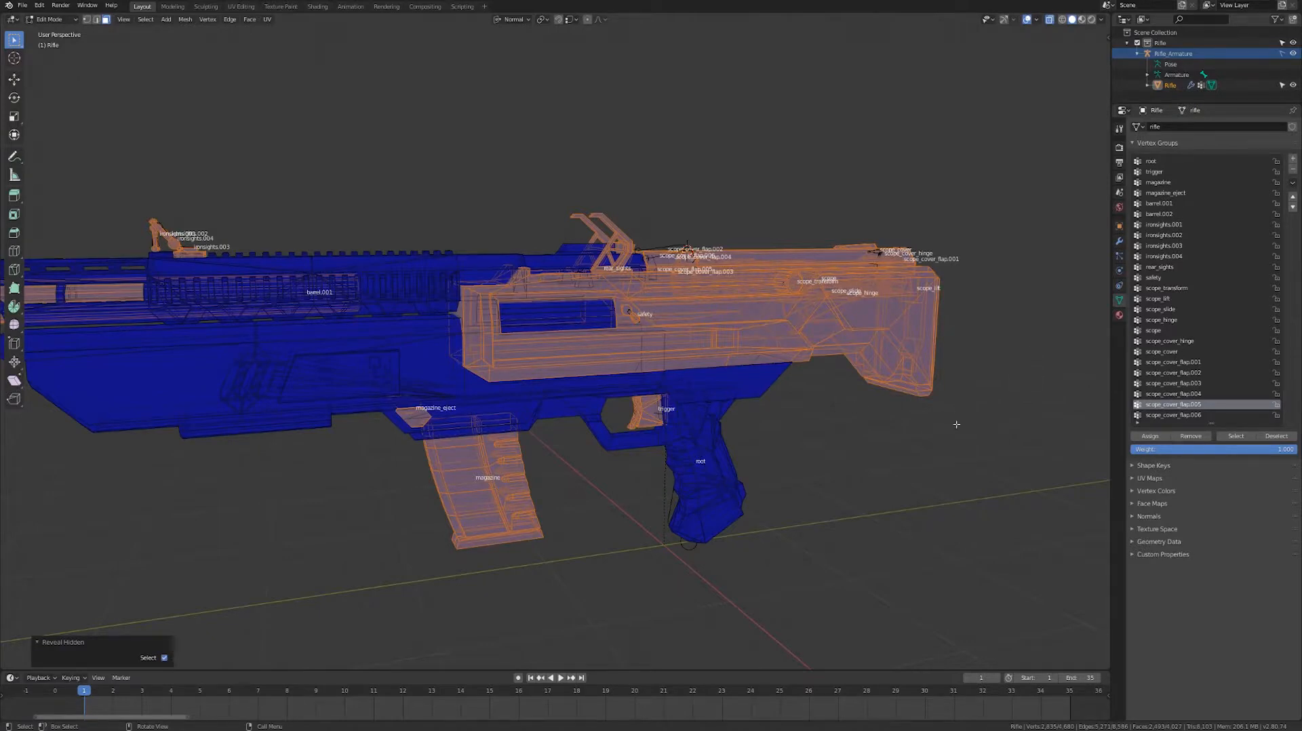
pyautogui.moveTo(953, 428); pyautogui.dragTo(929, 424, button='middle')
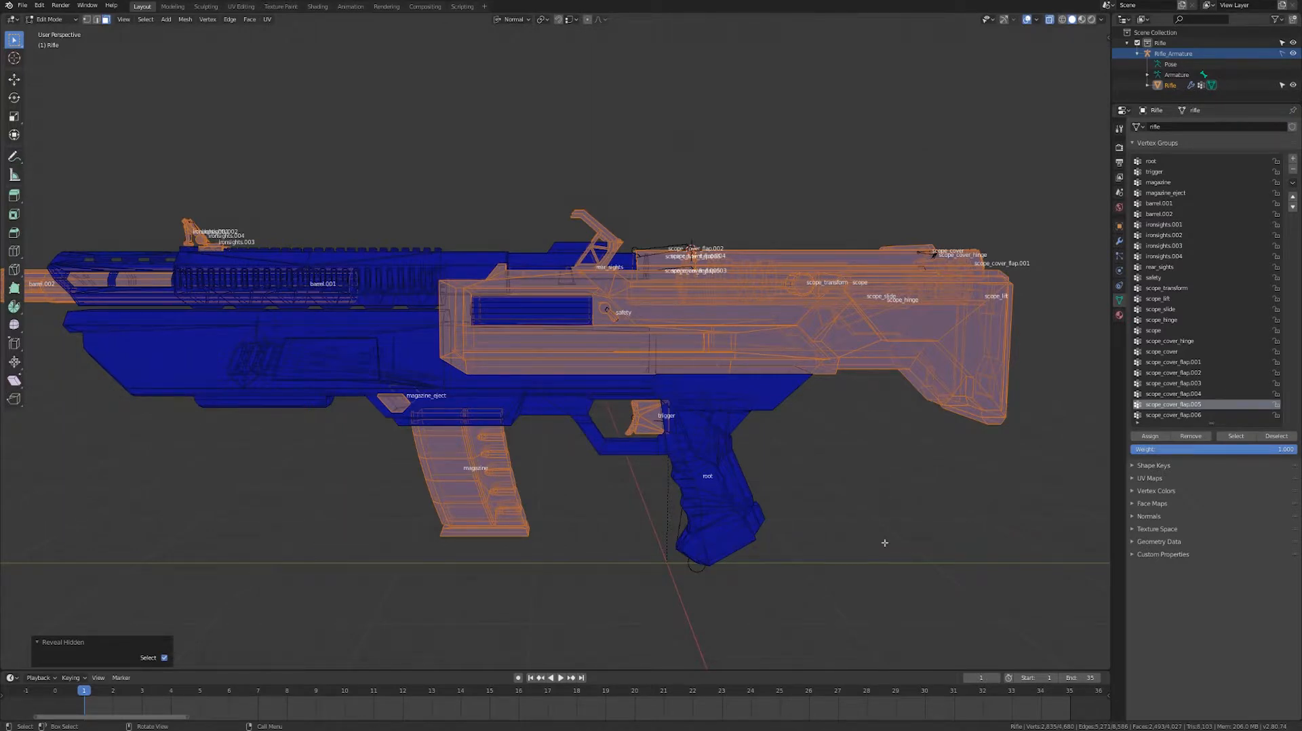
pyautogui.click(326, 347)
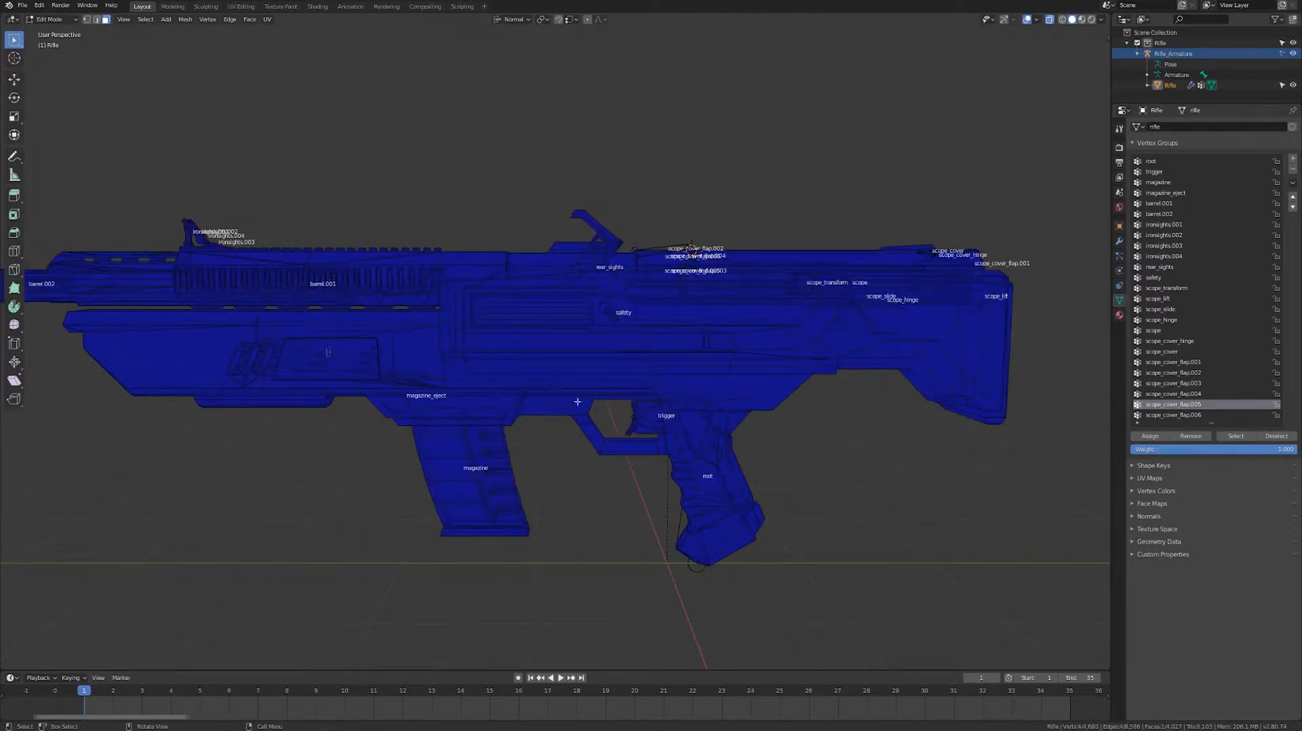
# Leave mesh editing, select the rifle armature, and switch it to Pose Mode.
pyautogui.press('Tab')
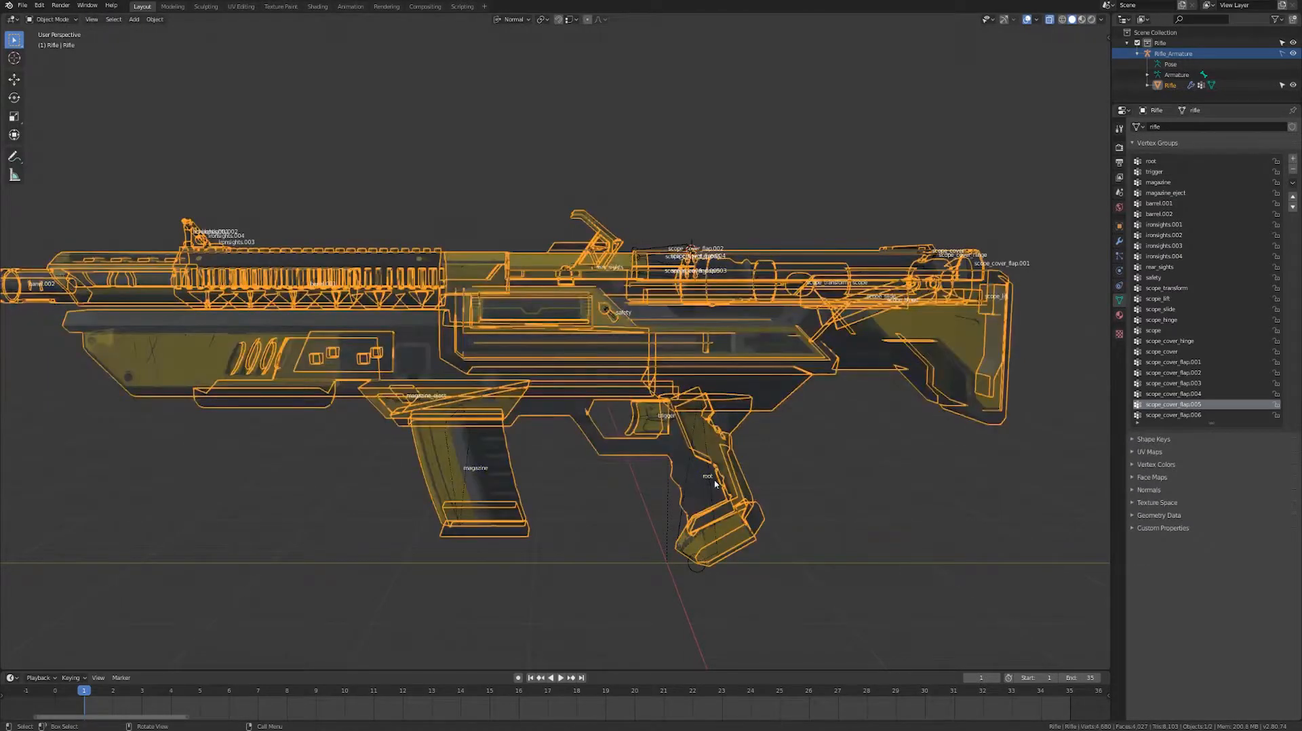
pyautogui.click(696, 571)
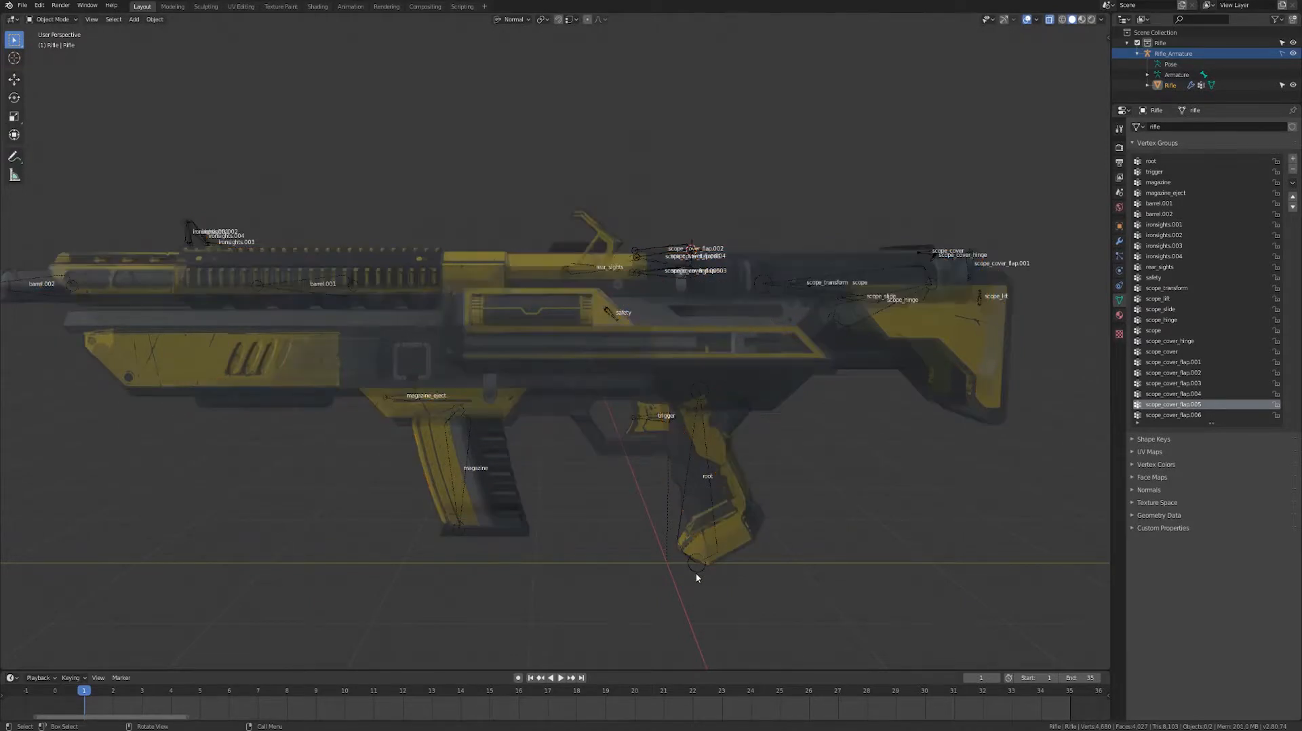
pyautogui.hotkey('ctrl', 'z')
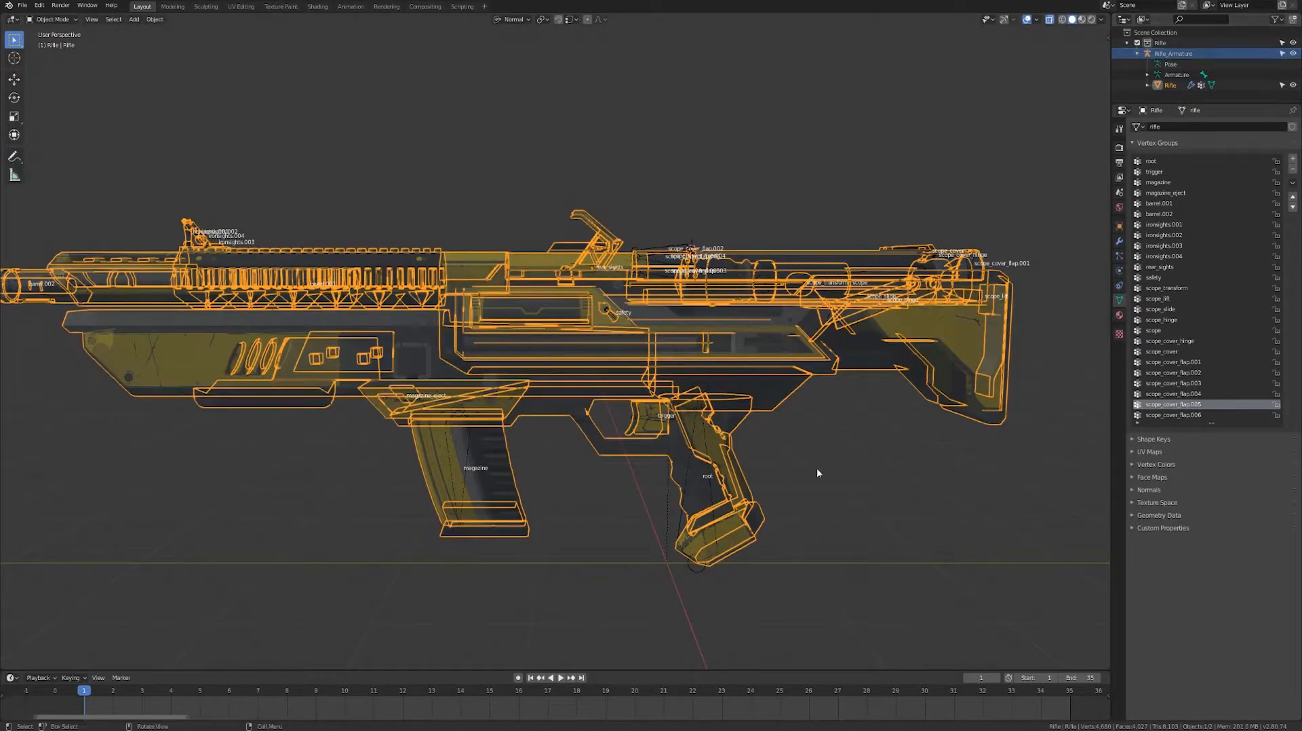
pyautogui.click(692, 537)
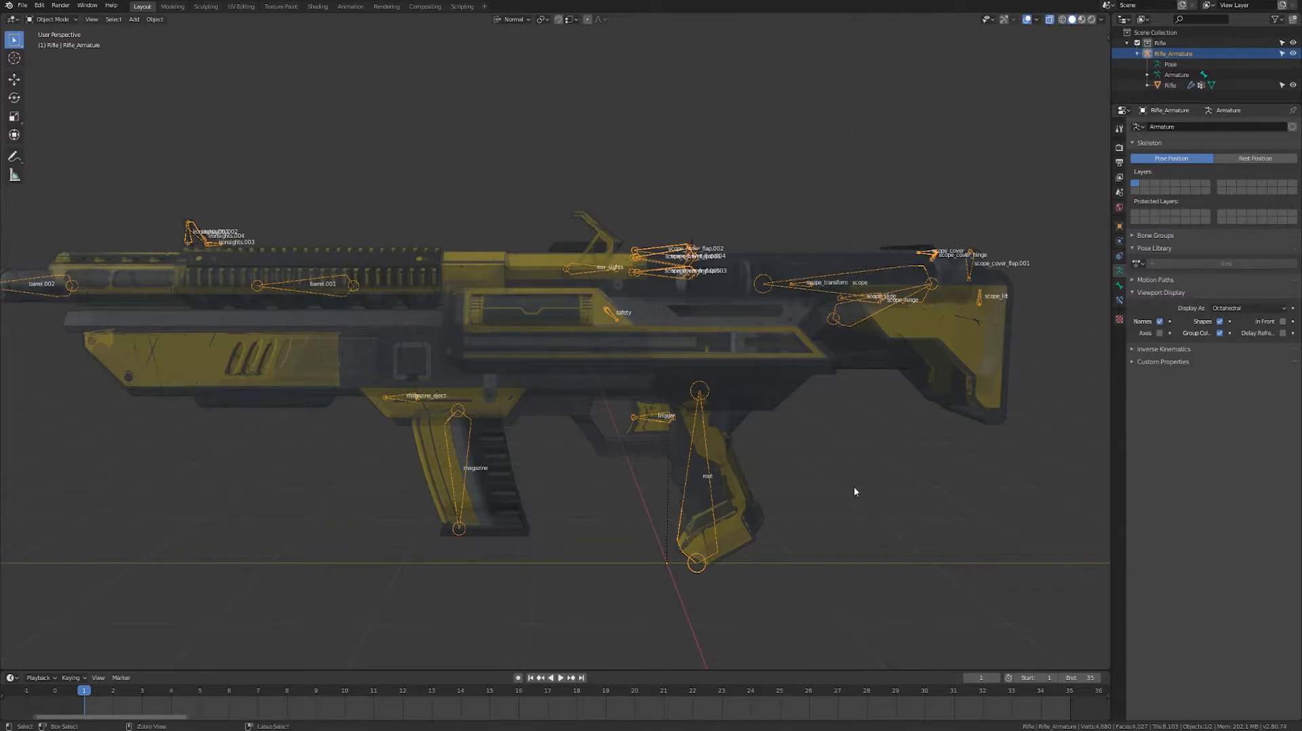
pyautogui.hotkey('ctrl', 'Tab')
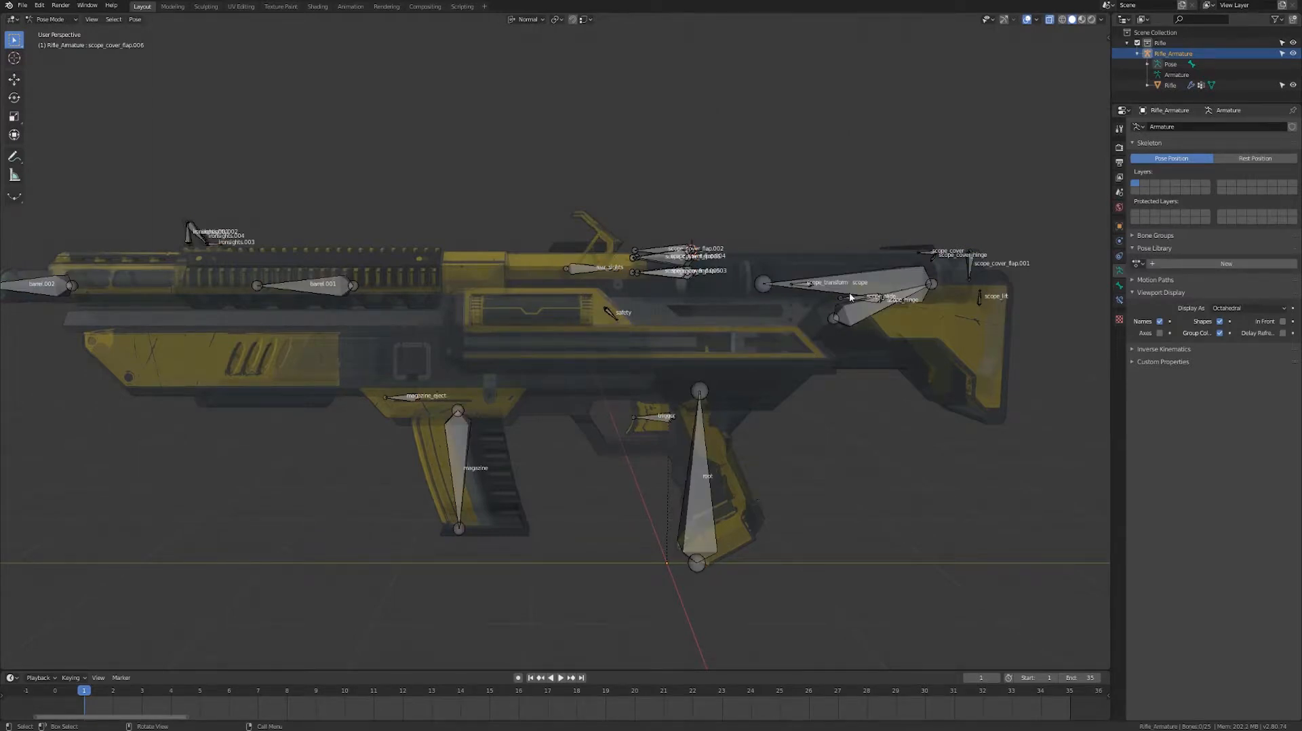
# Try rotating the scope bone, cancel, and check the rear_sights, barrel.001 and ironsights.003 bones by selecting each one.
pyautogui.click(859, 273)
pyautogui.press('r')
pyautogui.press('Escape')
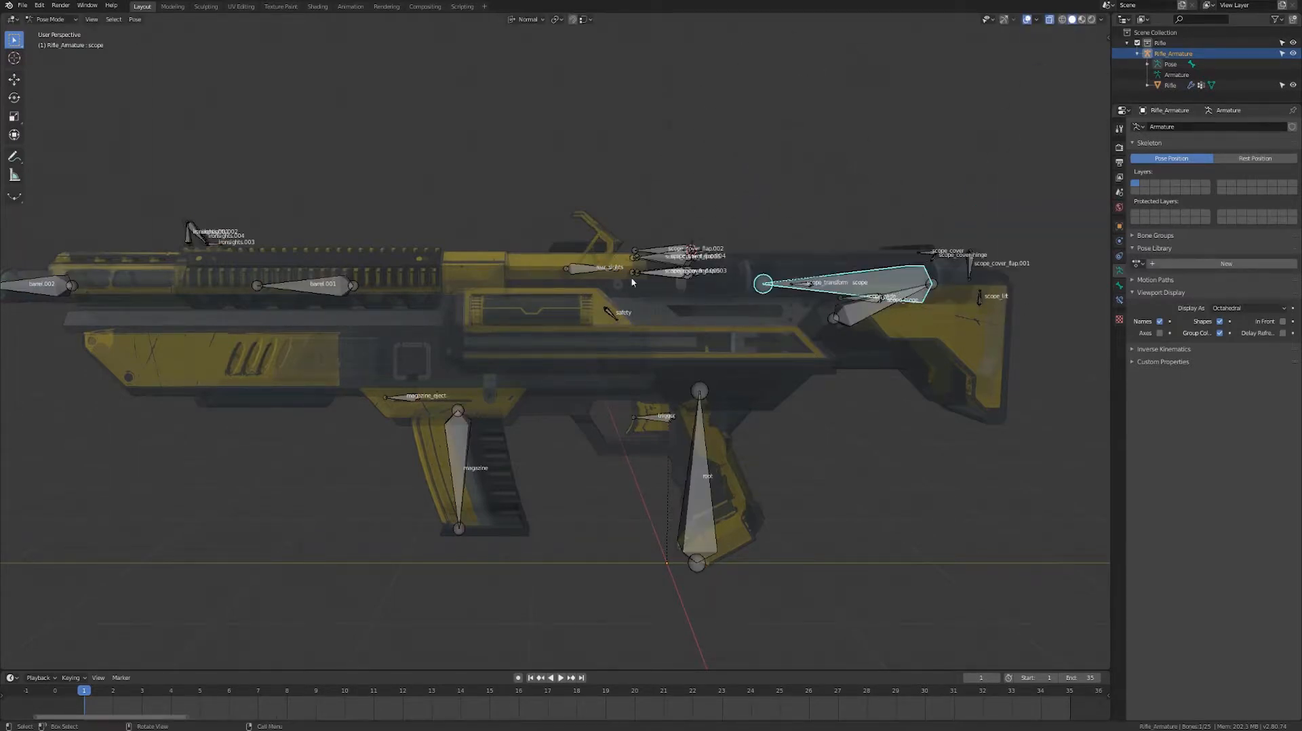
pyautogui.click(580, 273)
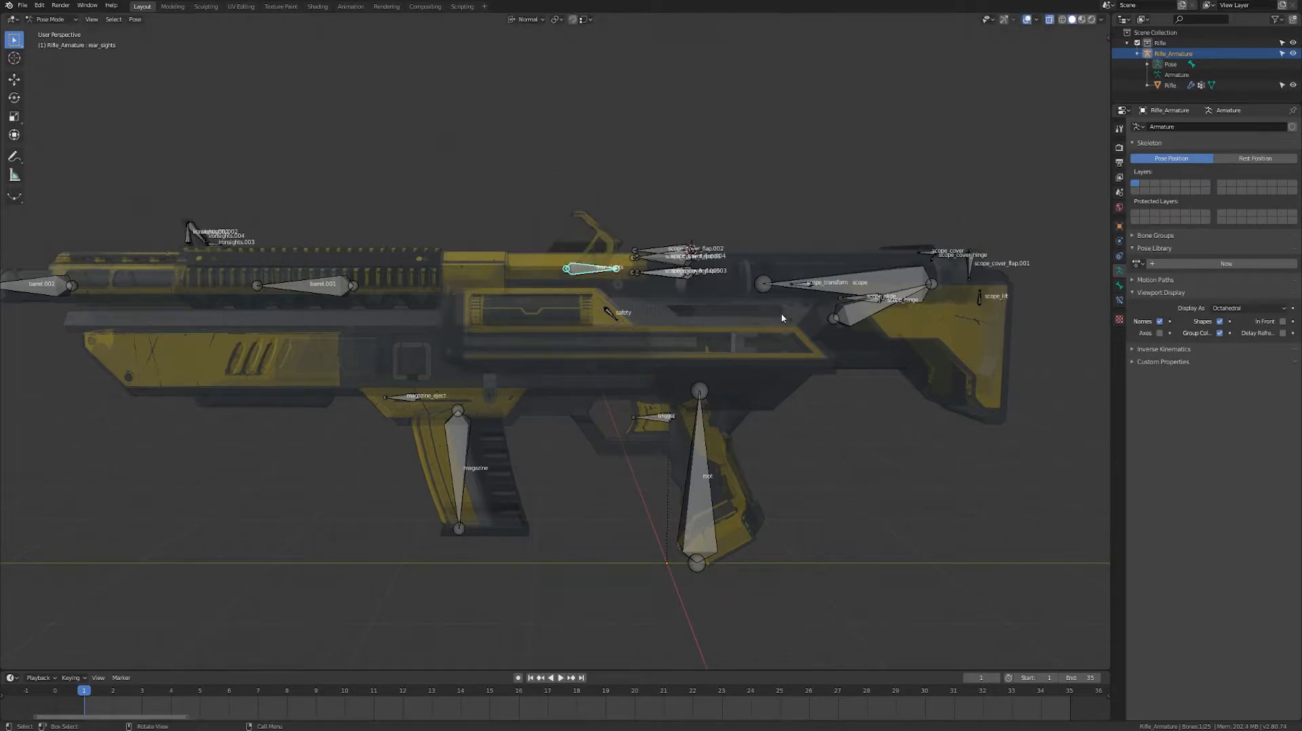
pyautogui.click(322, 280)
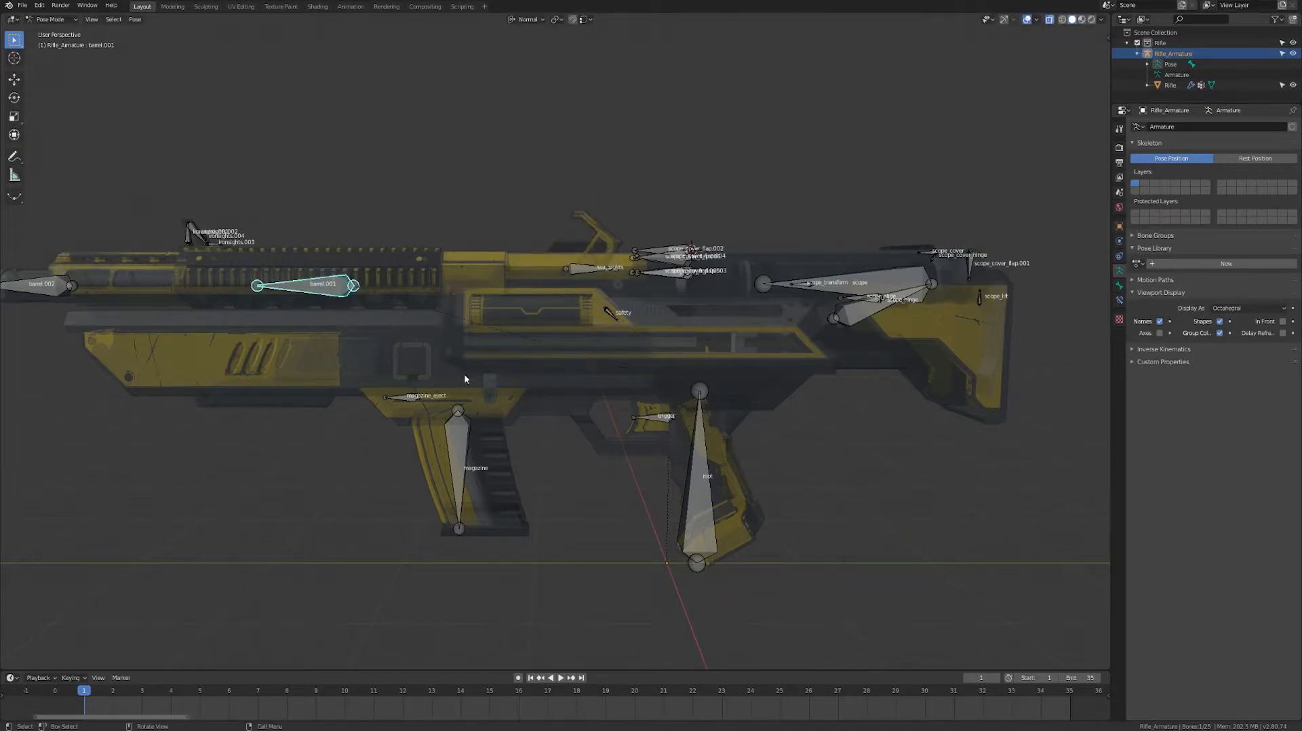
pyautogui.keyDown('shift'); pyautogui.moveTo(465, 378); pyautogui.dragTo(747, 393, button='middle'); pyautogui.keyUp('shift')
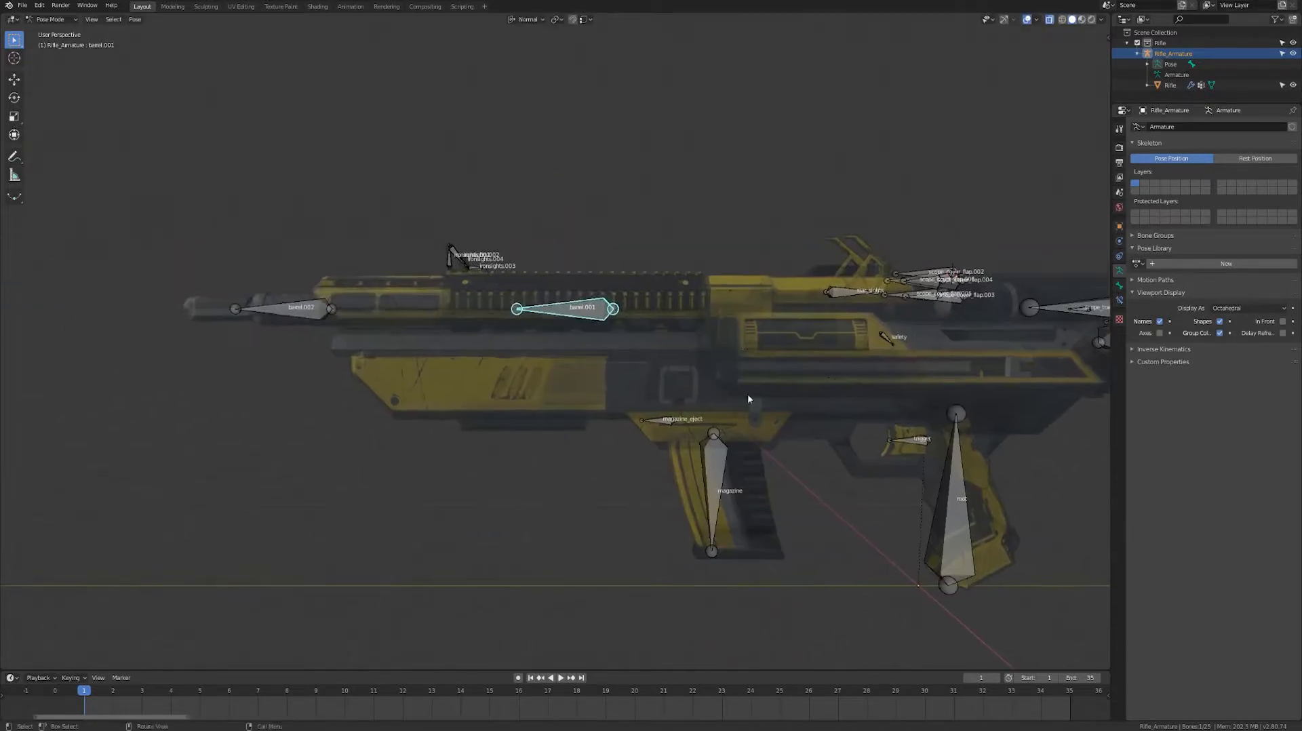
pyautogui.click(488, 269)
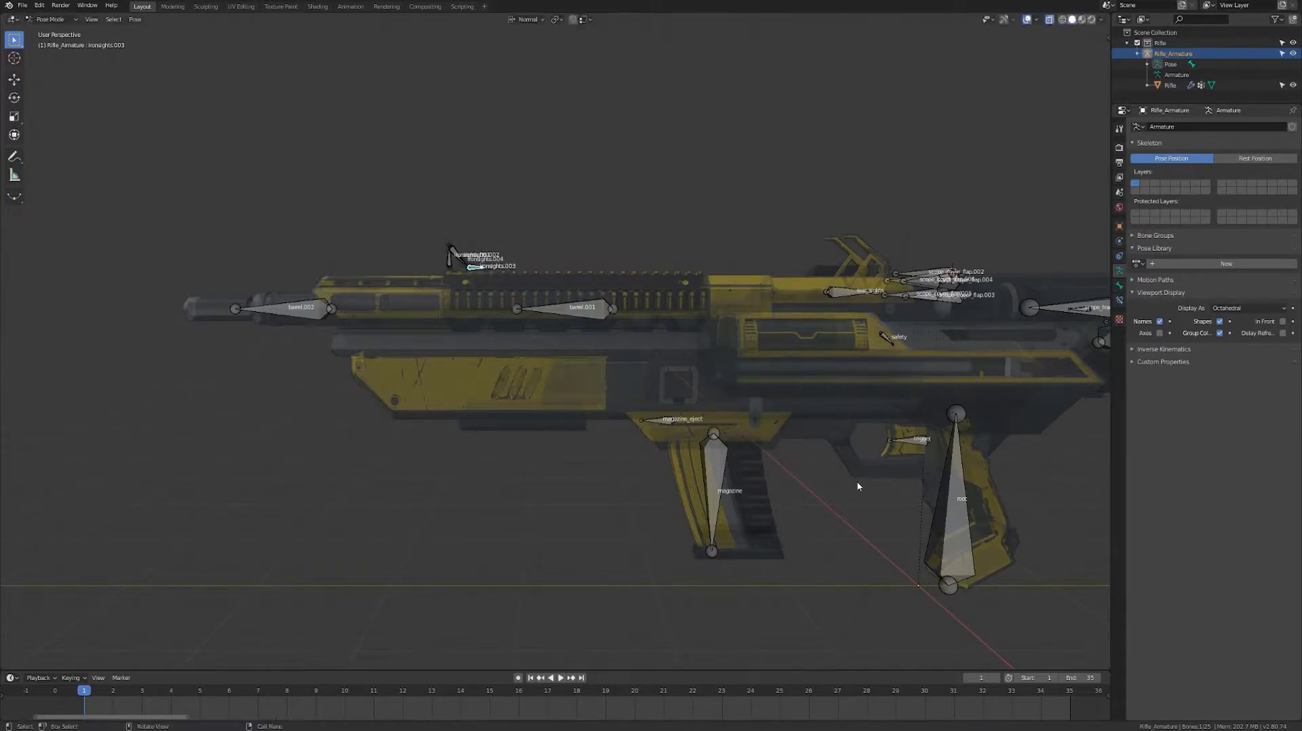
# Test-move the root bone to check which rifle parts follow it, restore its position, and deselect it.
pyautogui.click(962, 486)
pyautogui.press('g')
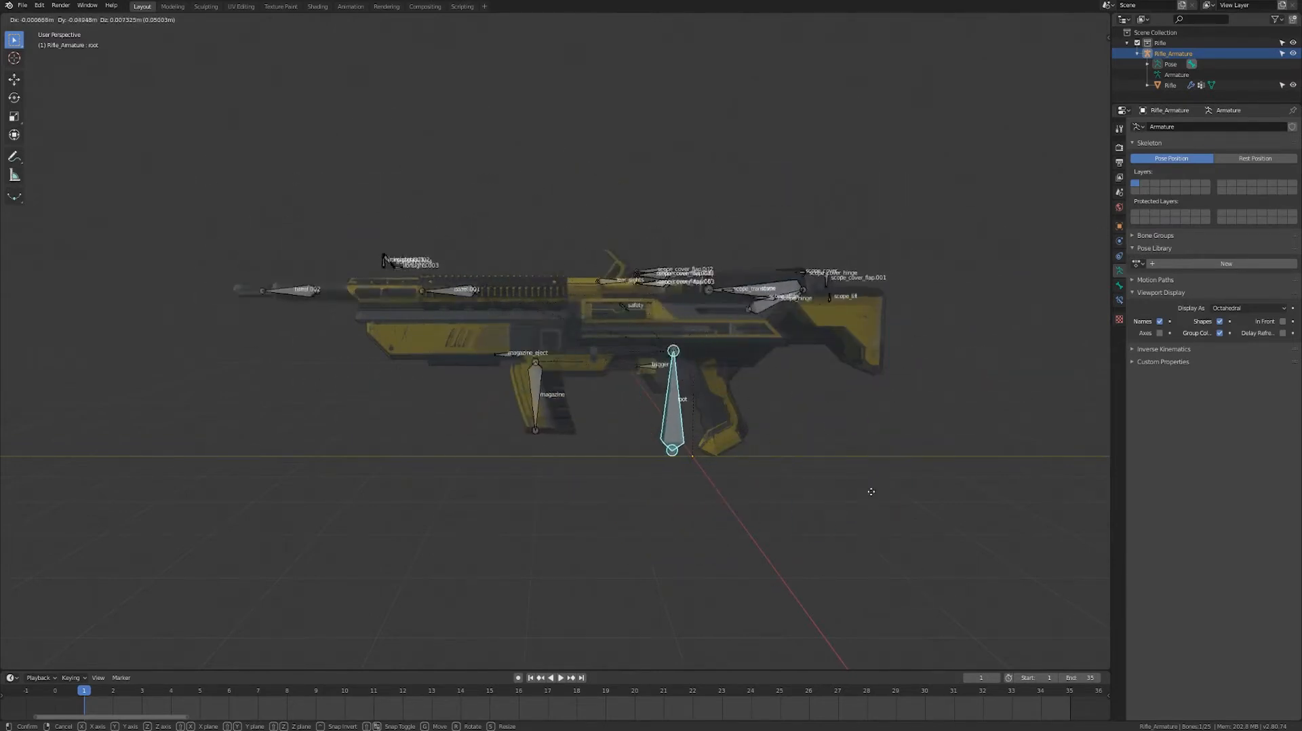
pyautogui.click(867, 490)
pyautogui.scroll(2, 929, 434)
pyautogui.press('g')
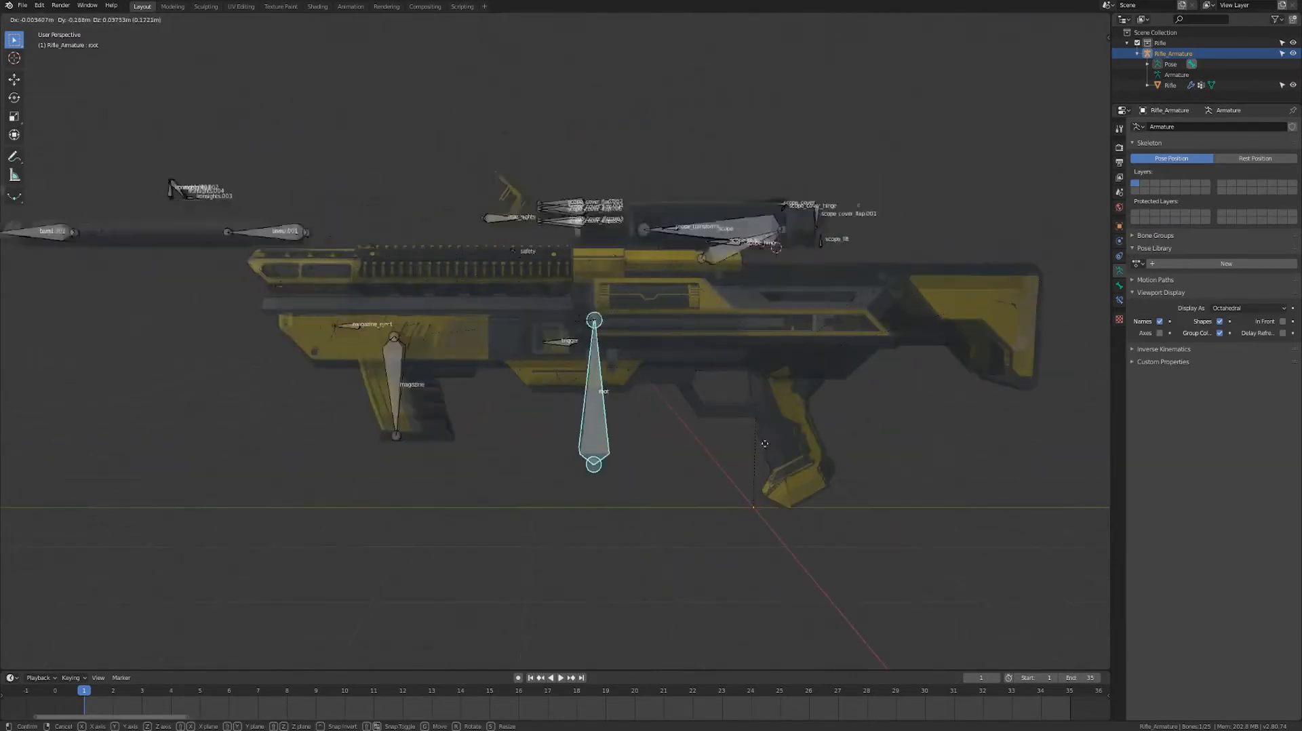
pyautogui.click(864, 504)
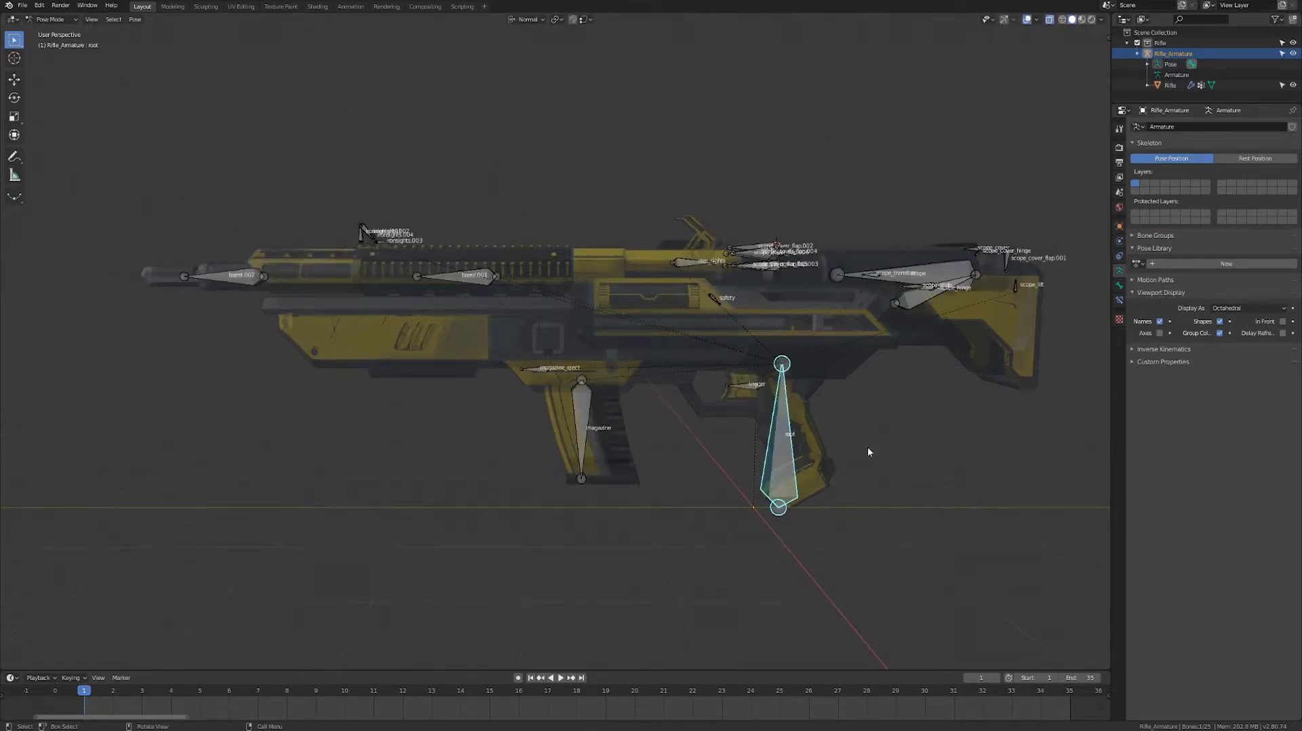
pyautogui.click(668, 364)
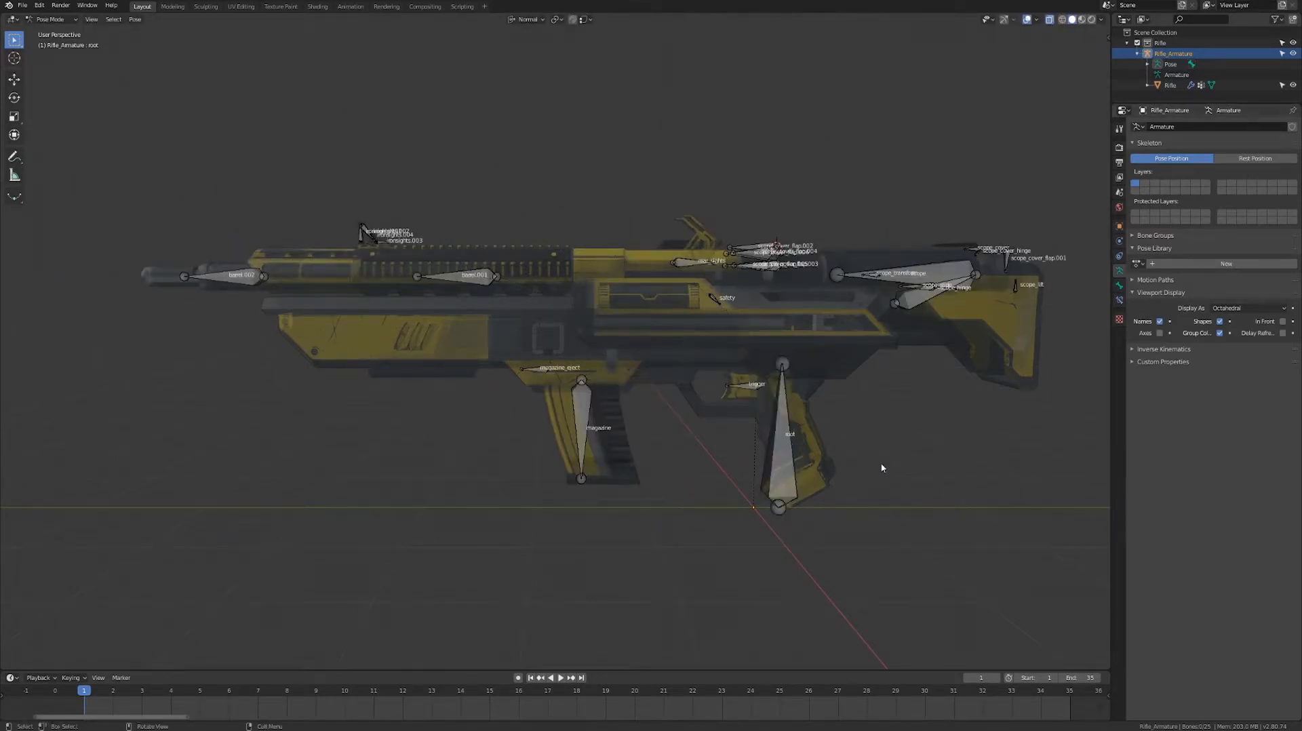
# Return the armature to Object Mode, select the Rifle mesh, and open it in Edit Mode.
pyautogui.click(1172, 85)
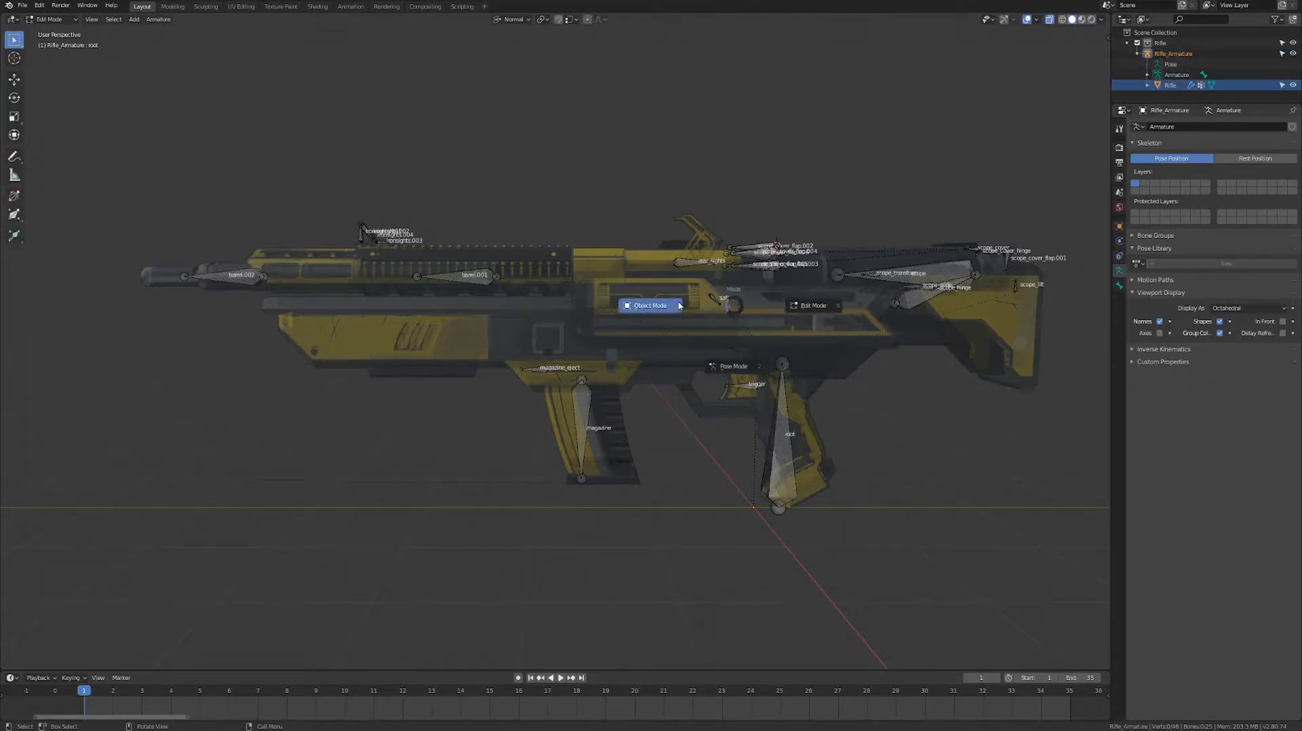
pyautogui.hotkey('ctrl', 'Tab')
pyautogui.click(844, 337)
pyautogui.press('Tab')
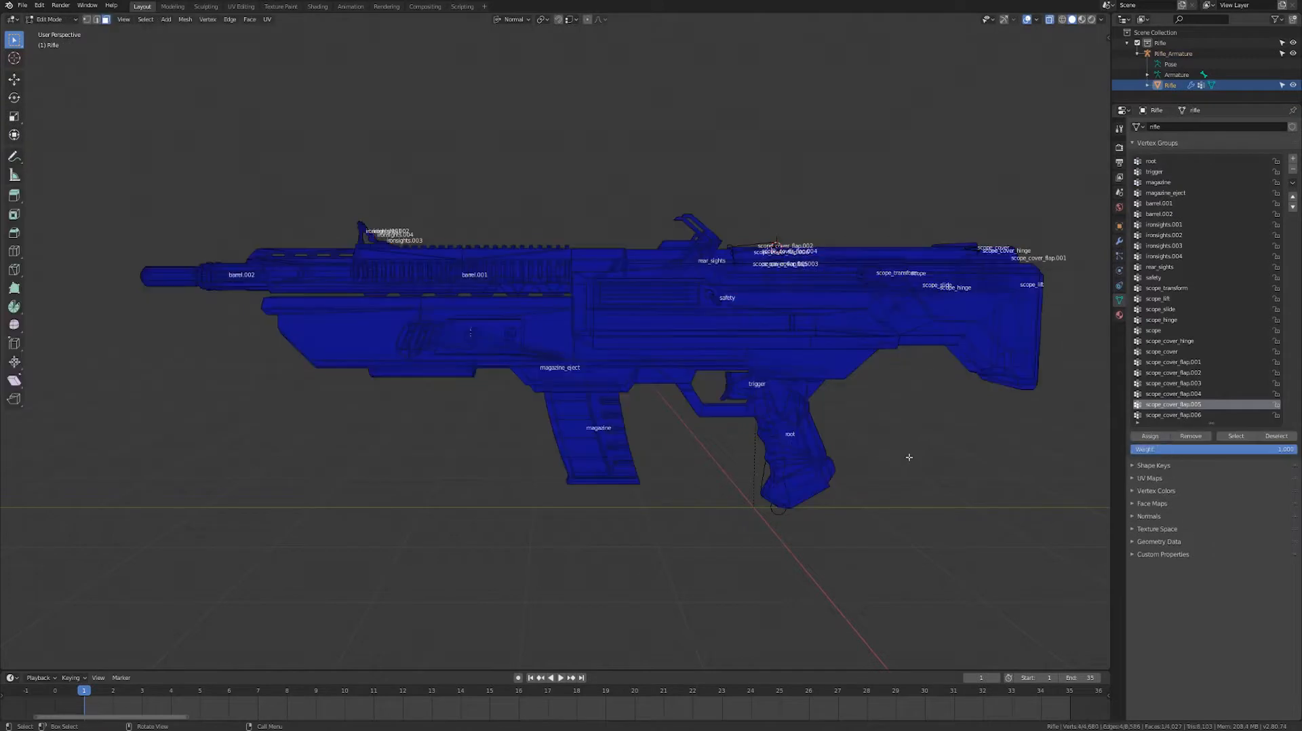
# Activate the trigger vertex group and select its geometry on the rifle mesh.
pyautogui.click(1167, 172)
pyautogui.click(1235, 435)
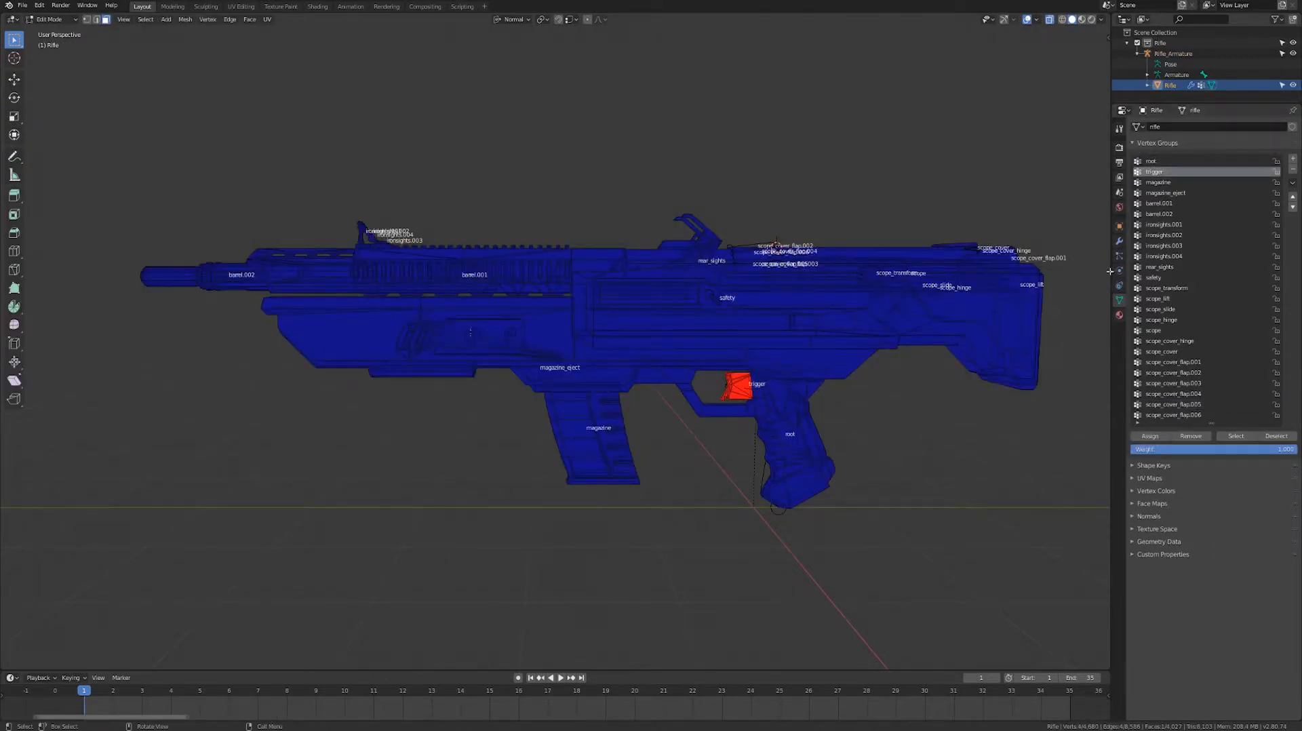
pyautogui.scroll(2, 931, 381)
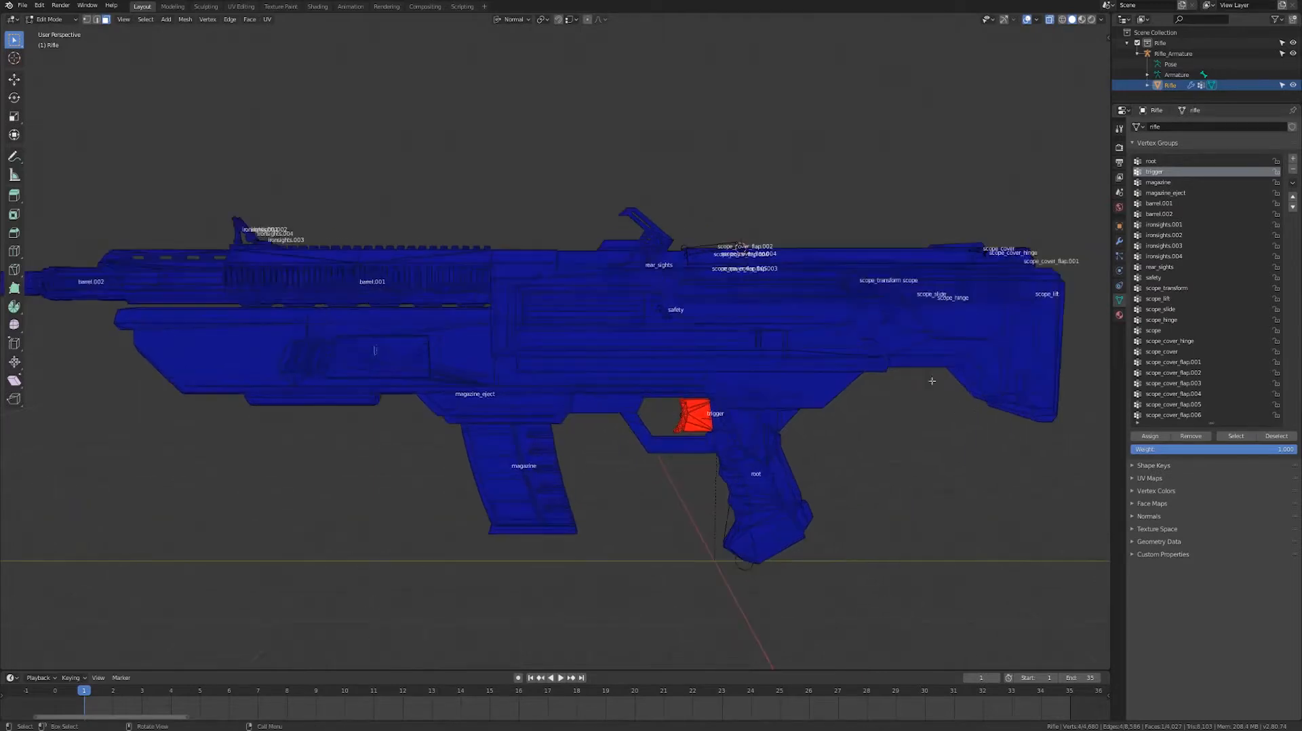
pyautogui.keyDown('shift'); pyautogui.moveTo(931, 381); pyautogui.dragTo(845, 362, button='middle'); pyautogui.keyUp('shift')
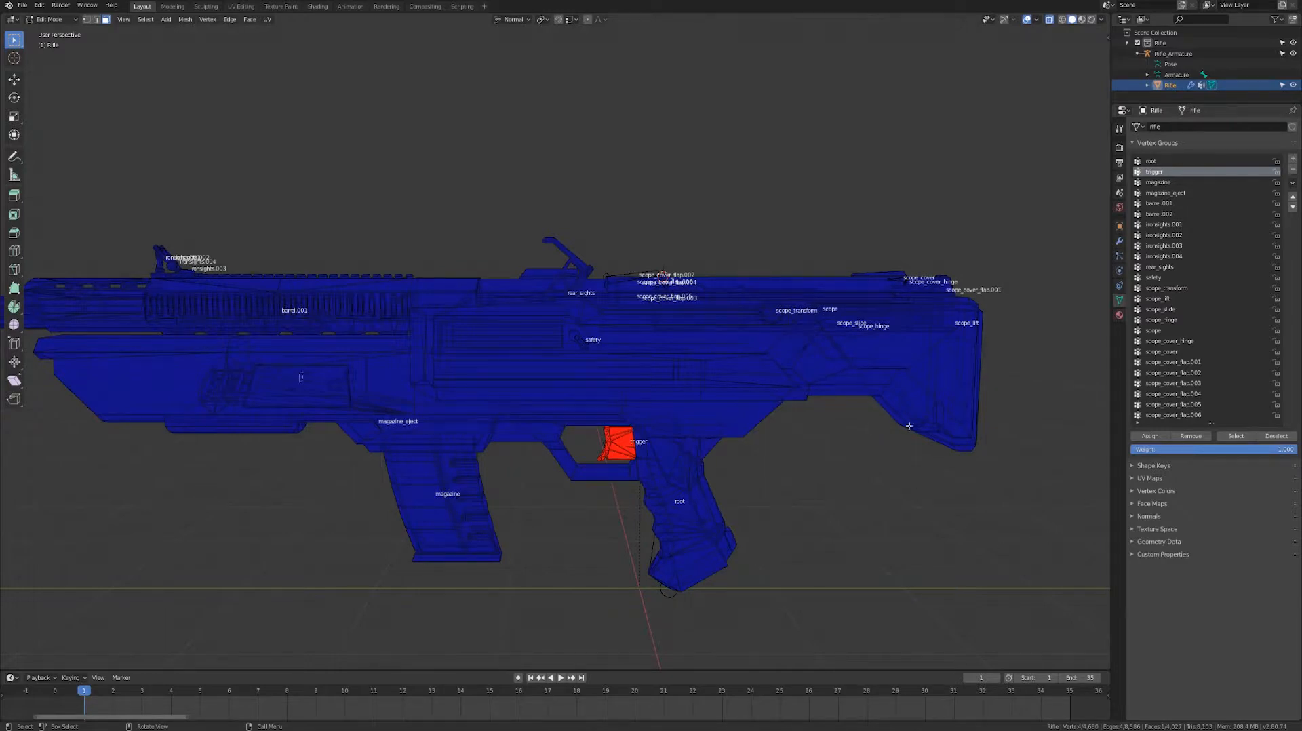
pyautogui.keyDown('shift'); pyautogui.moveTo(908, 426); pyautogui.dragTo(944, 409, button='middle'); pyautogui.keyUp('shift')
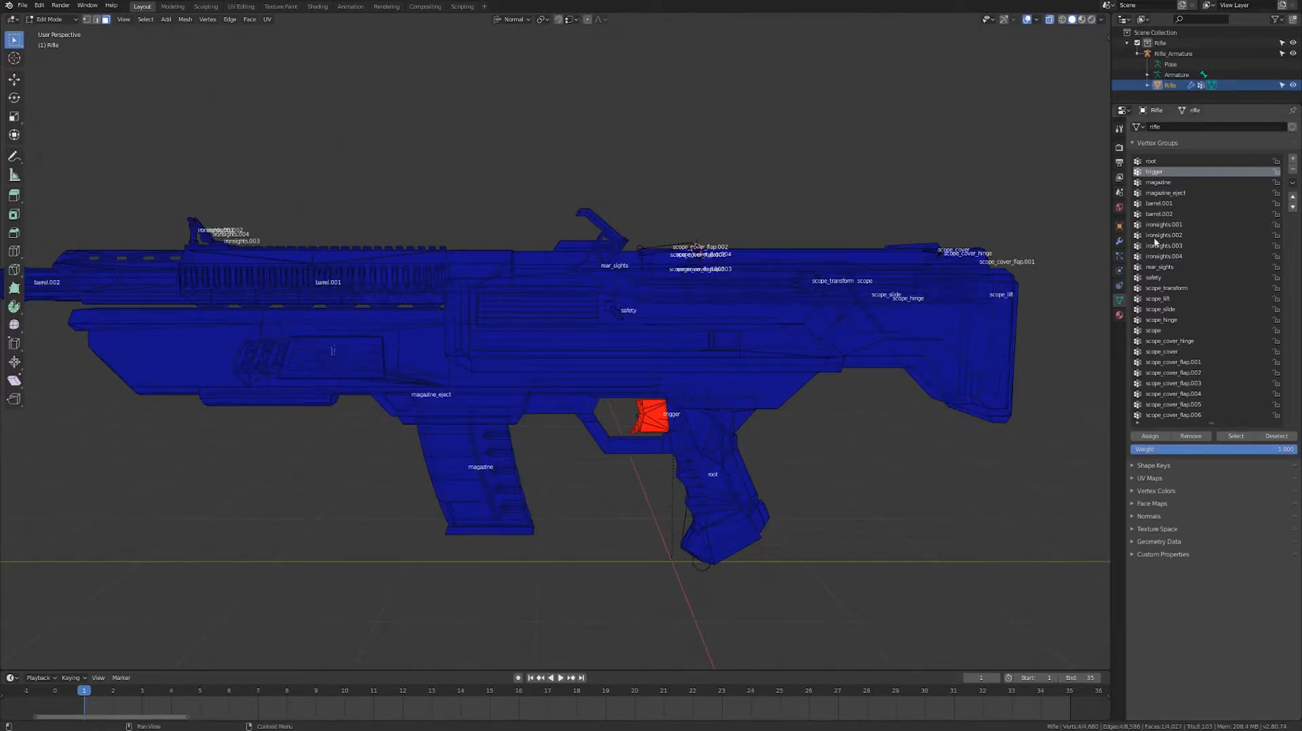
pyautogui.click(1238, 438)
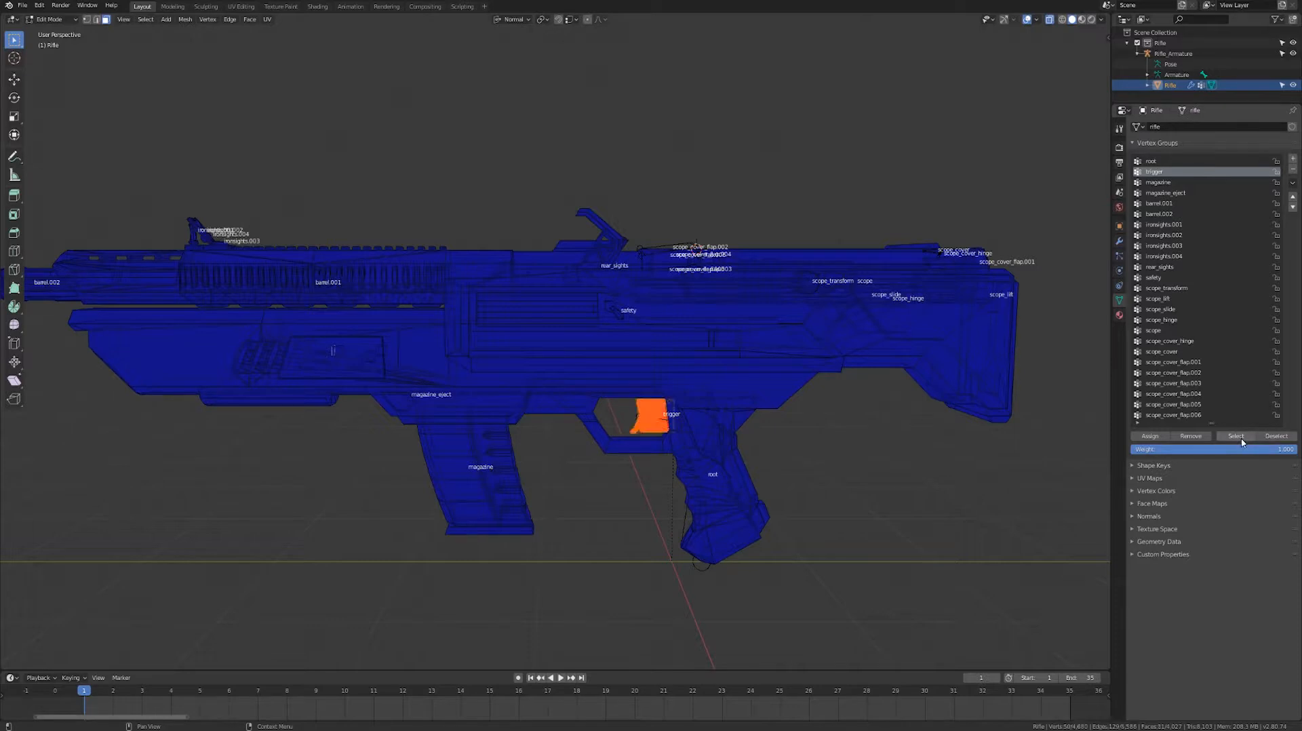
# Add the geometry of the magazine, magazine_eject, barrel.001 and barrel.002 vertex groups to the selection.
pyautogui.keyDown('ctrl'); pyautogui.scroll(-1, 1228, 336); pyautogui.keyUp('ctrl')
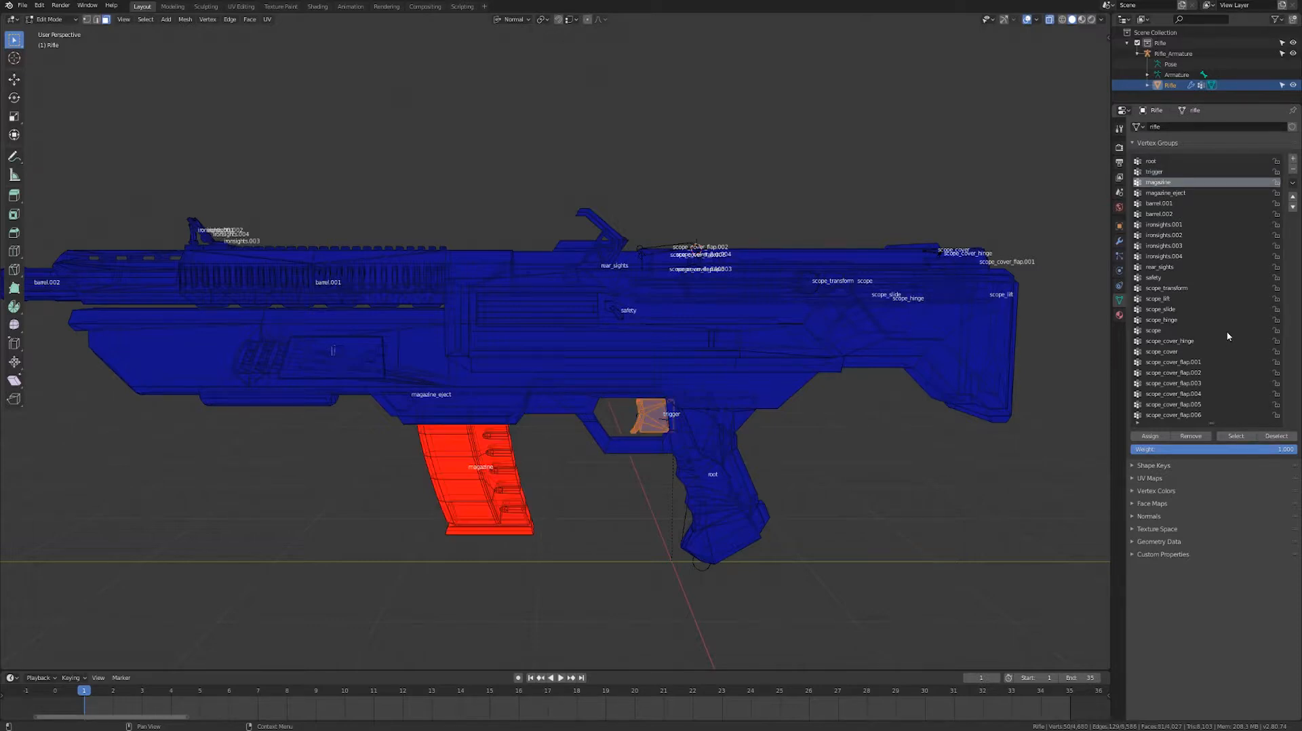
pyautogui.click(1236, 437)
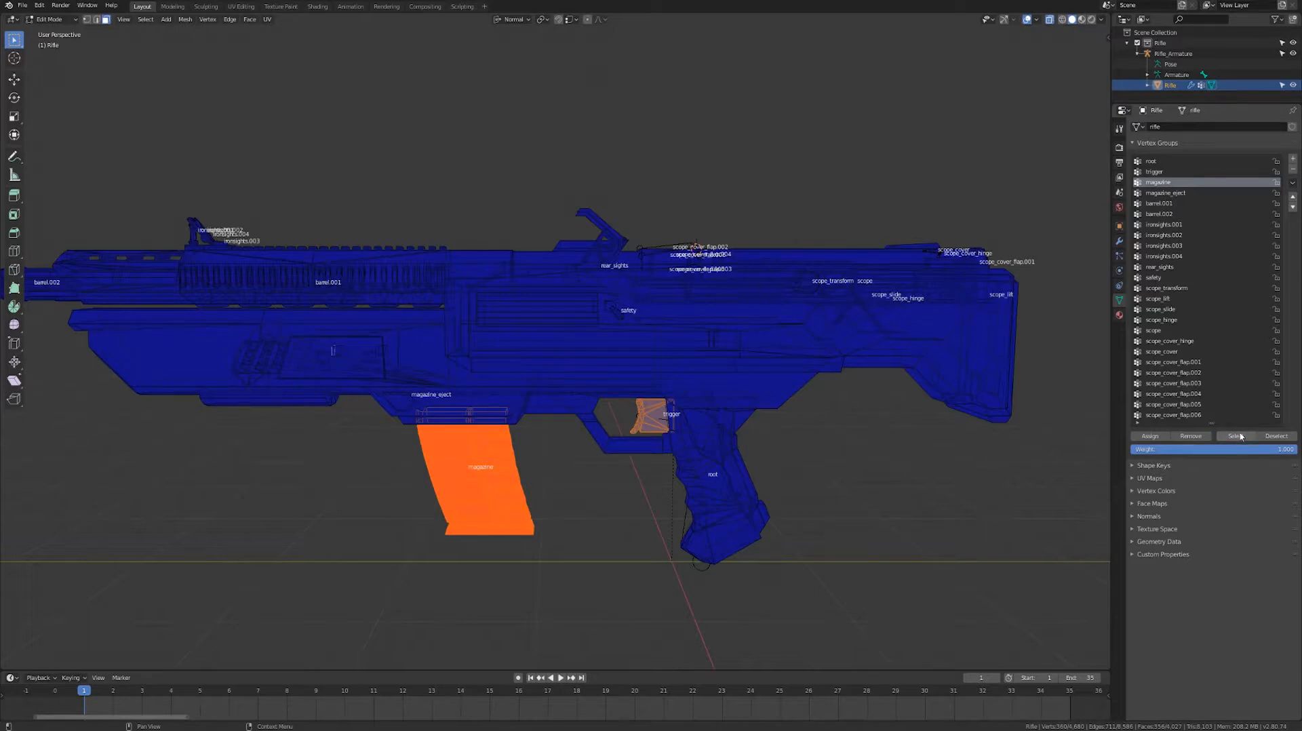
pyautogui.keyDown('ctrl'); pyautogui.scroll(-1, 1238, 365); pyautogui.keyUp('ctrl')
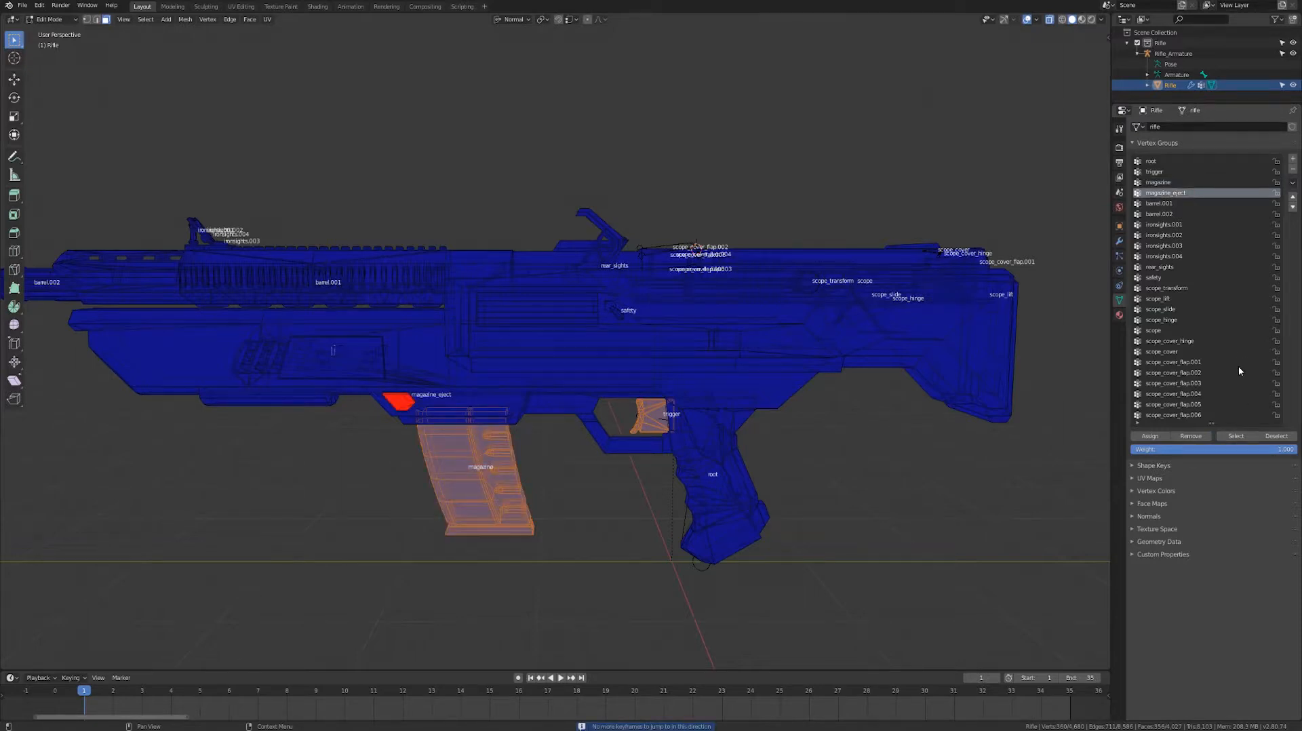
pyautogui.click(1236, 437)
pyautogui.keyDown('ctrl'); pyautogui.scroll(-1, 1237, 406); pyautogui.keyUp('ctrl')
pyautogui.click(1236, 437)
pyautogui.keyDown('ctrl'); pyautogui.scroll(-1, 1237, 407); pyautogui.keyUp('ctrl')
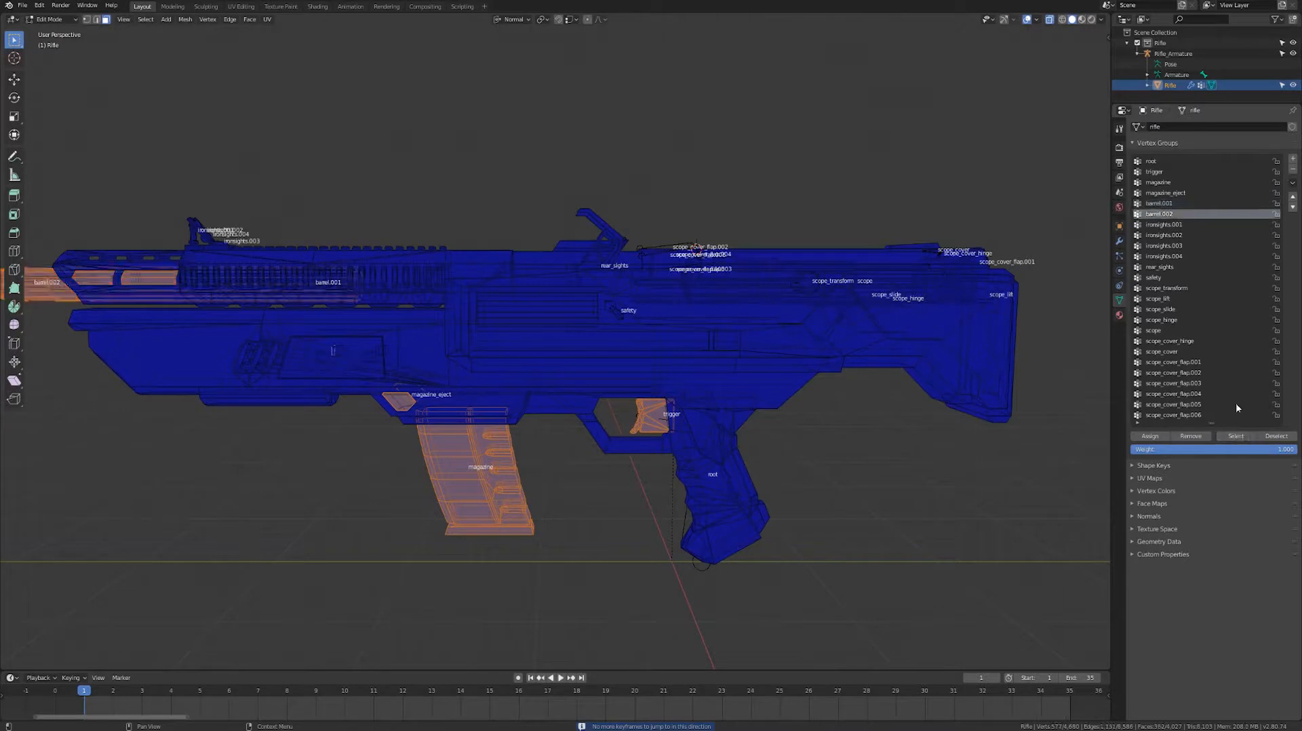
pyautogui.click(1236, 436)
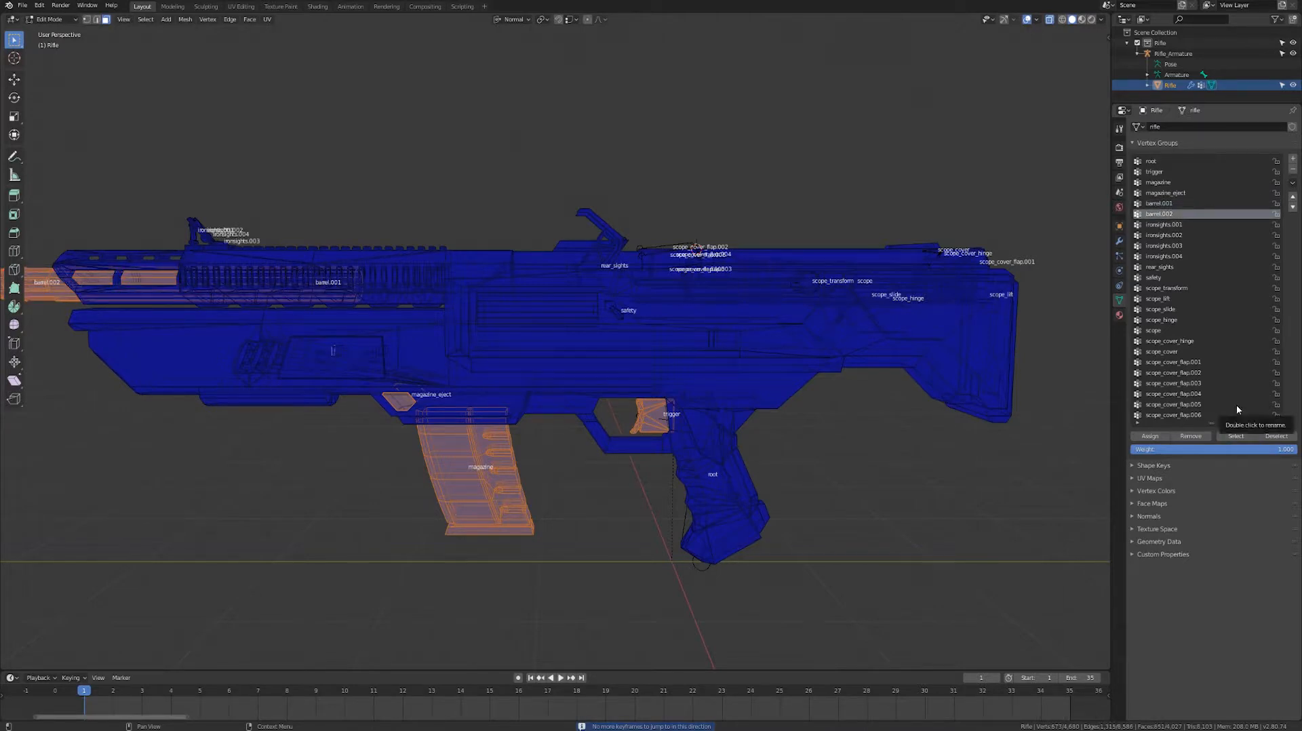
# Add the geometry of the four front sight groups, ironsights.001 through ironsights.004, to the selection.
pyautogui.keyDown('ctrl'); pyautogui.scroll(-1, 1233, 438); pyautogui.keyUp('ctrl')
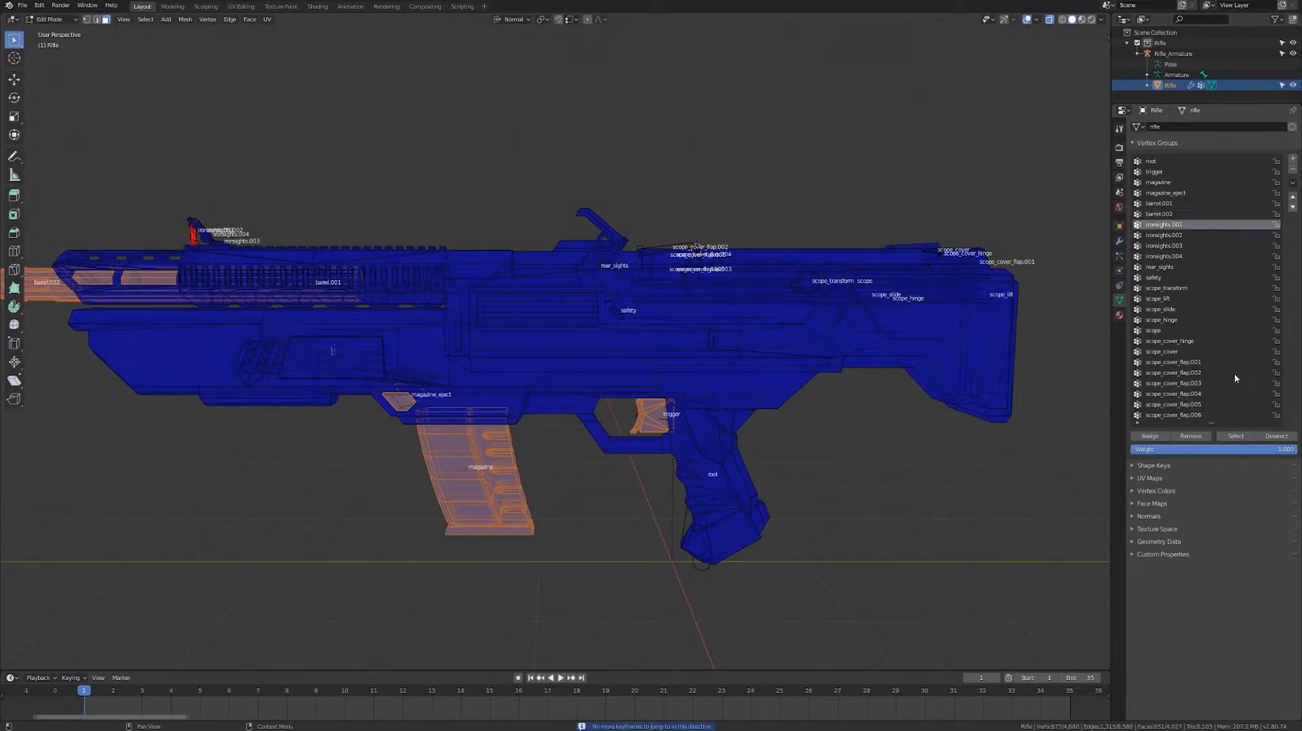
pyautogui.click(1235, 437)
pyautogui.keyDown('ctrl'); pyautogui.scroll(-1, 1231, 394); pyautogui.keyUp('ctrl')
pyautogui.click(1235, 436)
pyautogui.keyDown('ctrl'); pyautogui.scroll(-1, 1235, 402); pyautogui.keyUp('ctrl')
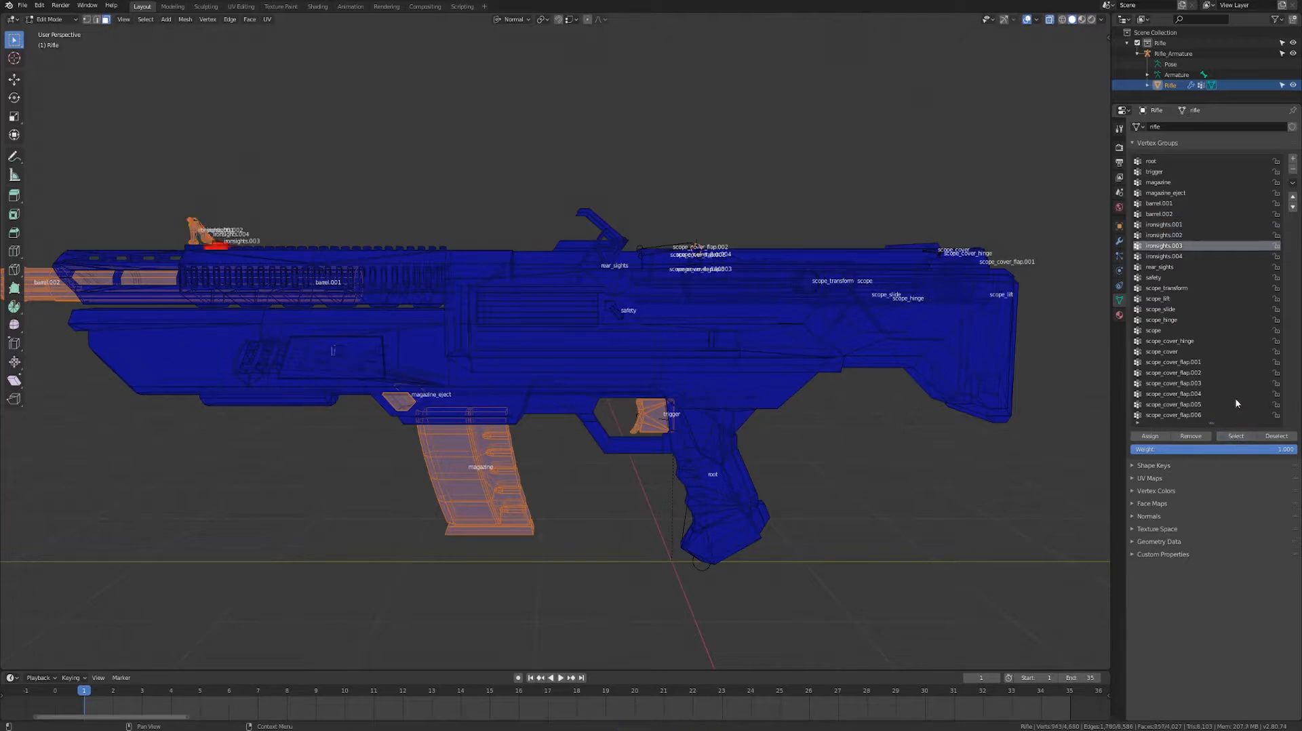
pyautogui.click(1235, 436)
pyautogui.keyDown('ctrl'); pyautogui.scroll(-1, 1235, 403); pyautogui.keyUp('ctrl')
pyautogui.click(1235, 436)
# Add the geometry of the rear_sights and safety vertex groups to the selection.
pyautogui.keyDown('ctrl'); pyautogui.scroll(-1, 1234, 404); pyautogui.keyUp('ctrl')
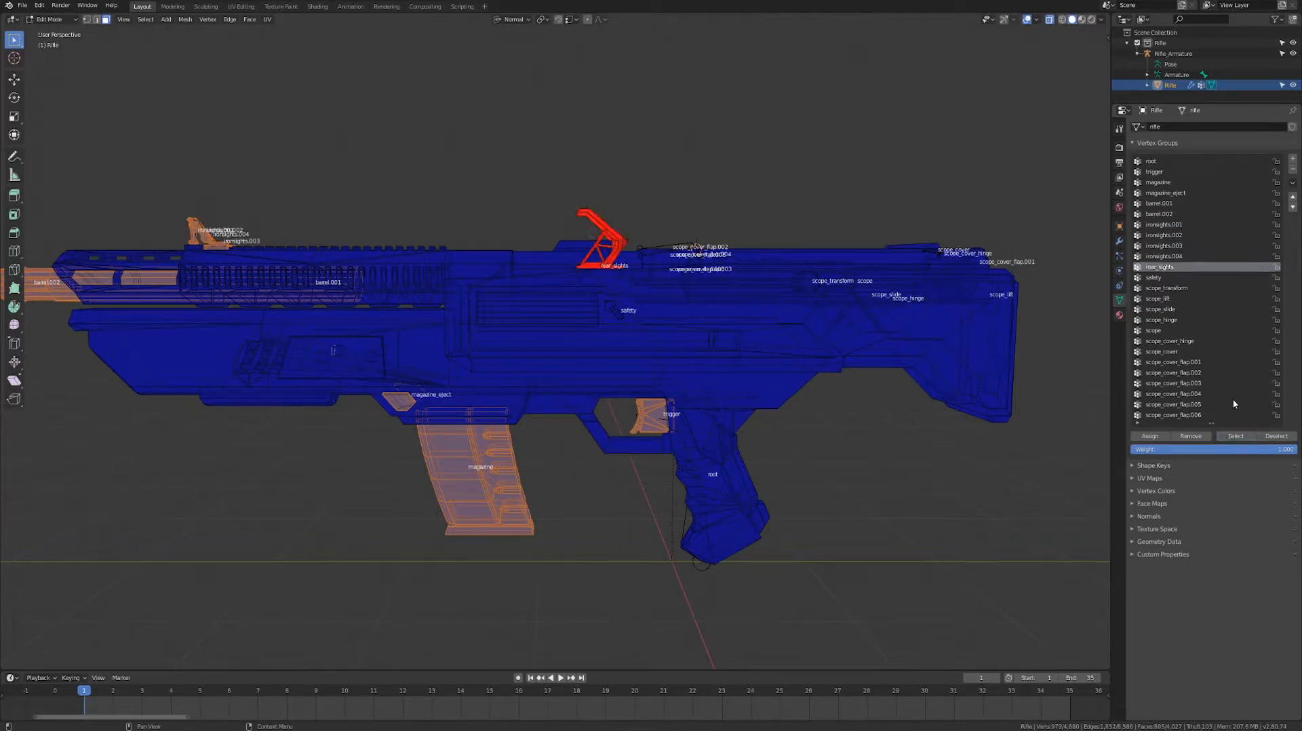
pyautogui.click(1235, 436)
pyautogui.keyDown('ctrl'); pyautogui.scroll(-1, 1235, 438); pyautogui.keyUp('ctrl')
pyautogui.click(1235, 437)
# Add the geometry of the scope vertex groups, from scope_transform through scope_cover, to the selection.
pyautogui.keyDown('ctrl'); pyautogui.scroll(-1, 1232, 440); pyautogui.keyUp('ctrl')
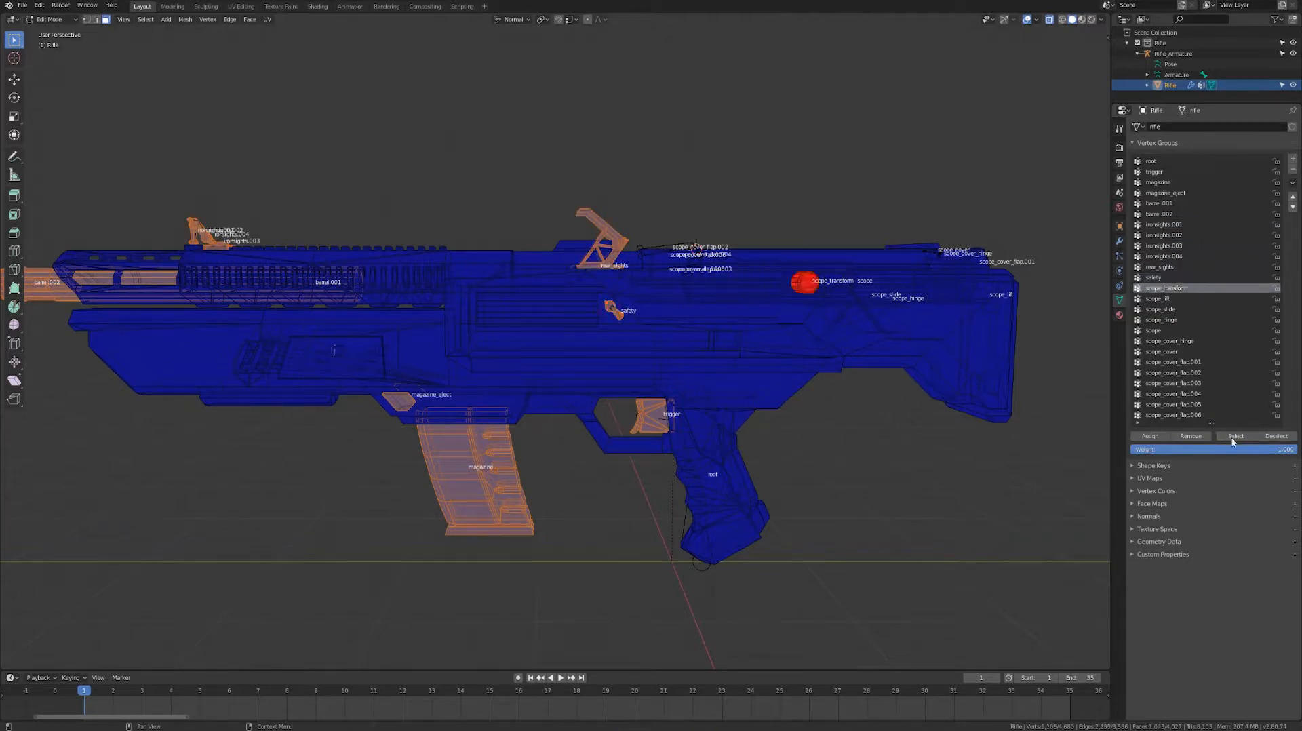
pyautogui.click(1235, 436)
pyautogui.keyDown('ctrl'); pyautogui.scroll(-1, 1234, 439); pyautogui.keyUp('ctrl')
pyautogui.click(1236, 437)
pyautogui.keyDown('ctrl'); pyautogui.scroll(-1, 1235, 438); pyautogui.keyUp('ctrl')
pyautogui.click(1236, 437)
pyautogui.keyDown('ctrl'); pyautogui.scroll(-2, 1235, 438); pyautogui.keyUp('ctrl')
pyautogui.click(1235, 437)
pyautogui.keyDown('ctrl'); pyautogui.scroll(-2, 1237, 439); pyautogui.keyUp('ctrl')
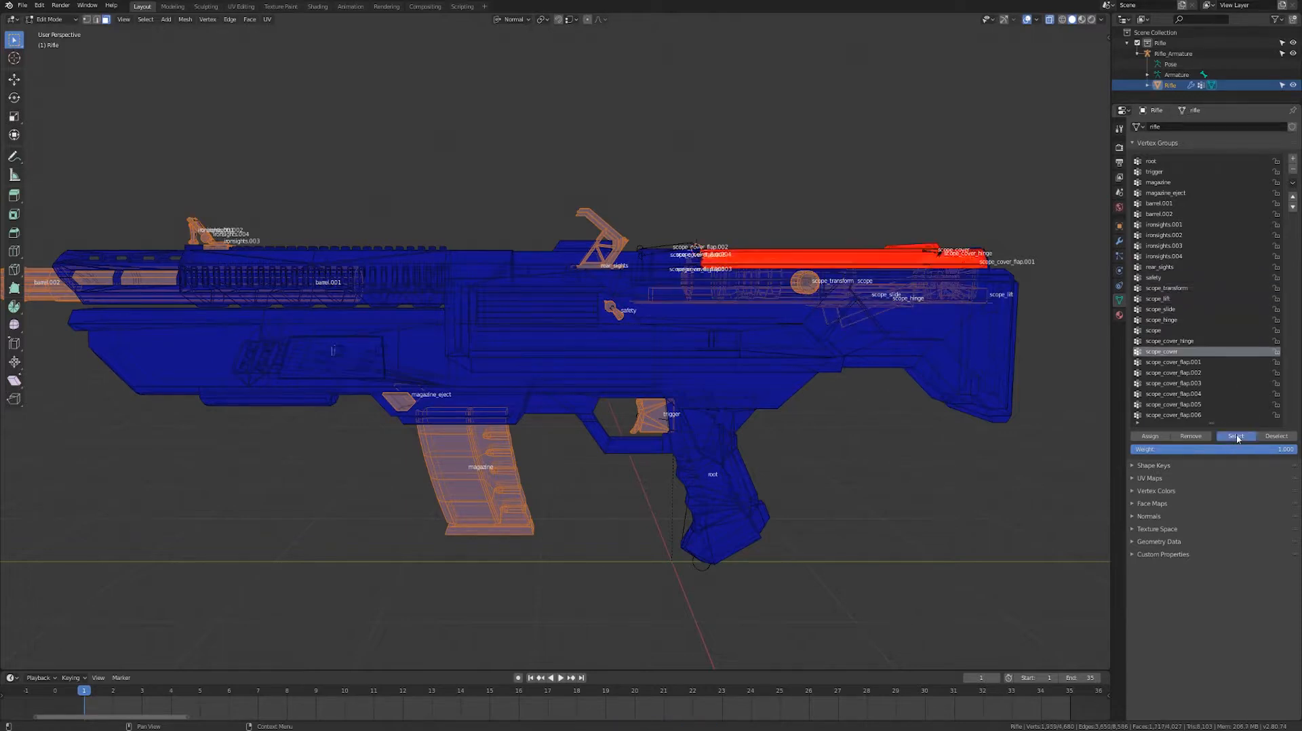
pyautogui.click(1235, 437)
# Add the geometry of the scope cover flap groups, through scope_cover_flap.006, to the selection.
pyautogui.keyDown('ctrl'); pyautogui.scroll(-2, 1235, 438); pyautogui.keyUp('ctrl')
pyautogui.click(1235, 436)
pyautogui.click(1235, 437)
pyautogui.keyDown('ctrl'); pyautogui.scroll(-2, 1234, 438); pyautogui.keyUp('ctrl')
pyautogui.keyDown('ctrl'); pyautogui.scroll(-2, 1232, 439); pyautogui.keyUp('ctrl')
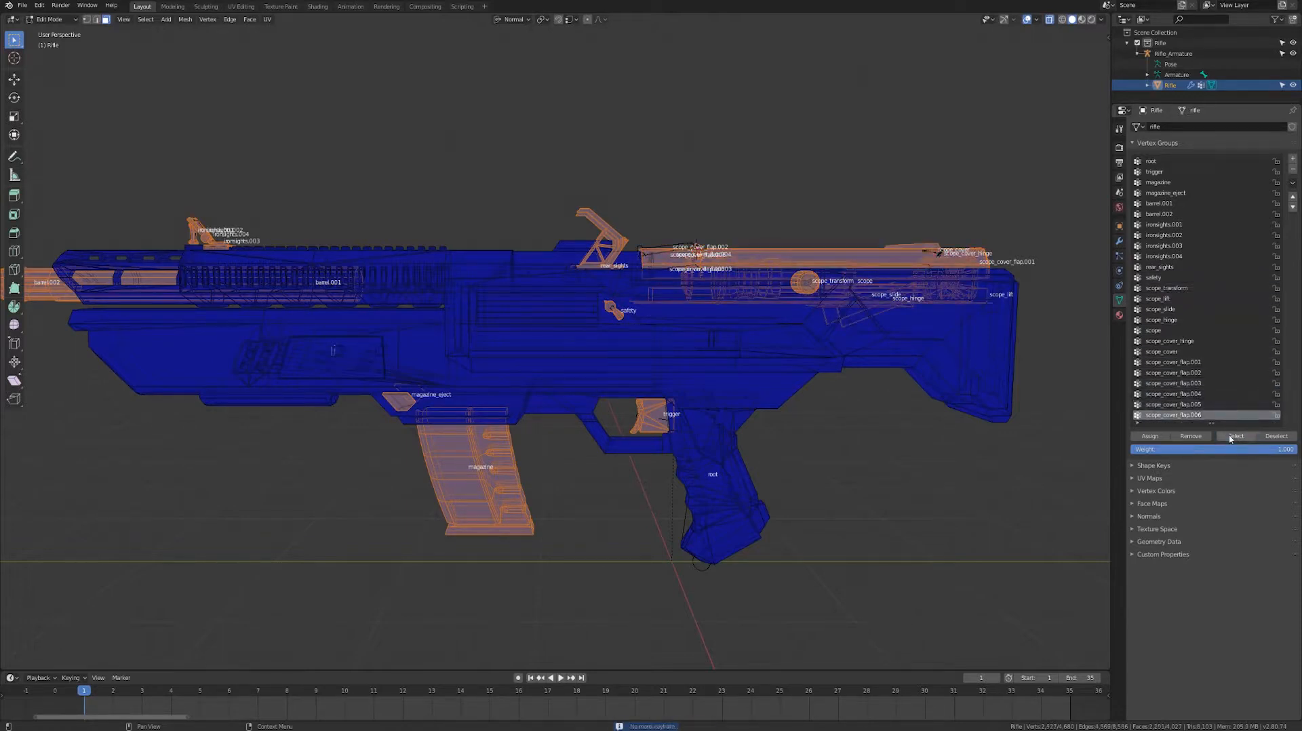
# Invert the selection to get the remaining rifle body and assign it to the root vertex group with weight 1.000.
pyautogui.scroll(-3, 918, 407)
pyautogui.moveTo(918, 407)
pyautogui.mouseDown(button='middle')
pyautogui.moveTo(912, 451)
pyautogui.moveTo(845, 414)
pyautogui.moveTo(796, 456)
pyautogui.moveTo(950, 436)
pyautogui.moveTo(861, 405)
pyautogui.moveTo(936, 397)
pyautogui.mouseUp(button='middle')
pyautogui.scroll(2, 936, 395)
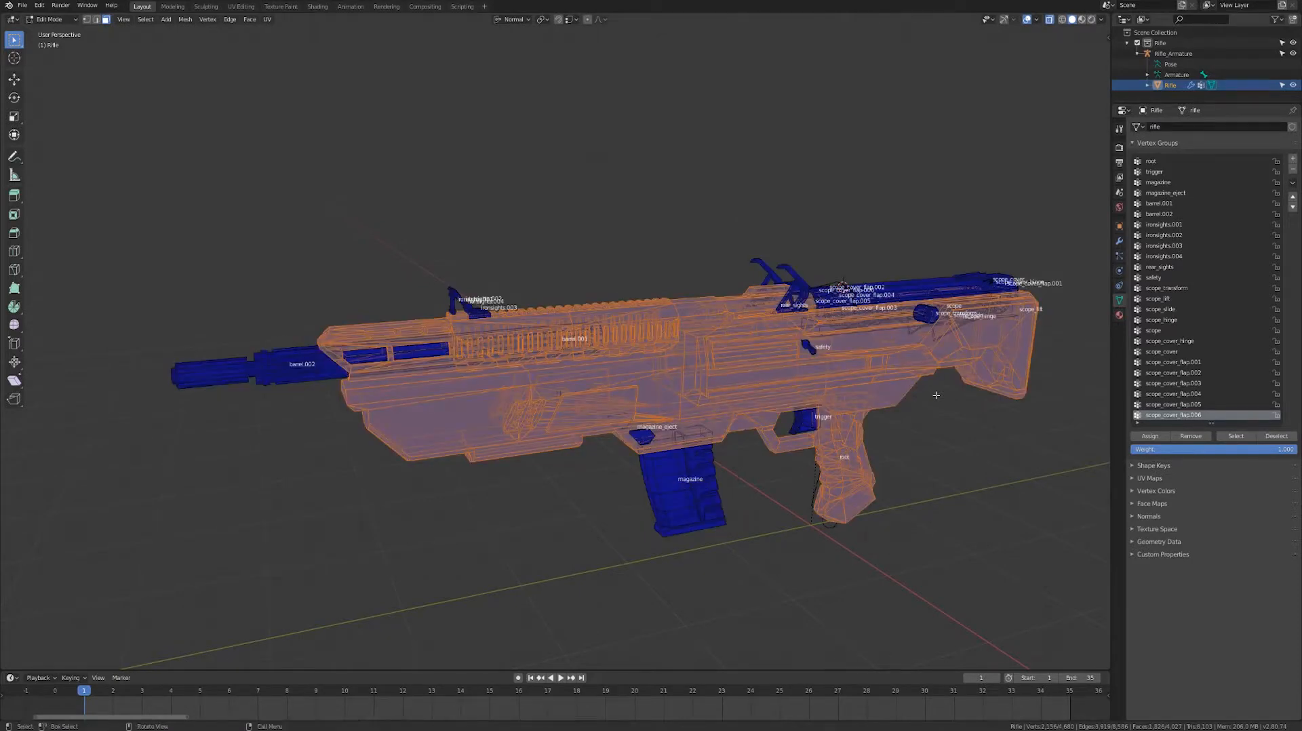
pyautogui.click(1177, 163)
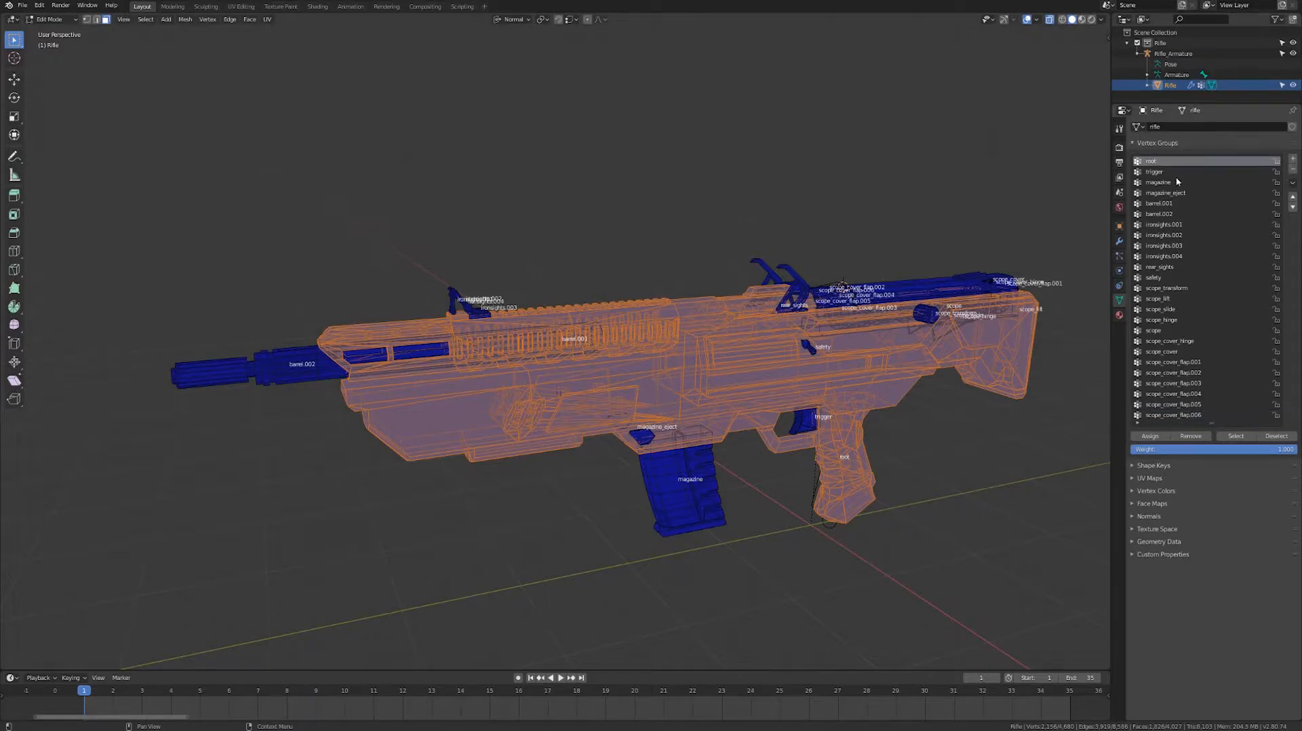
pyautogui.click(1153, 437)
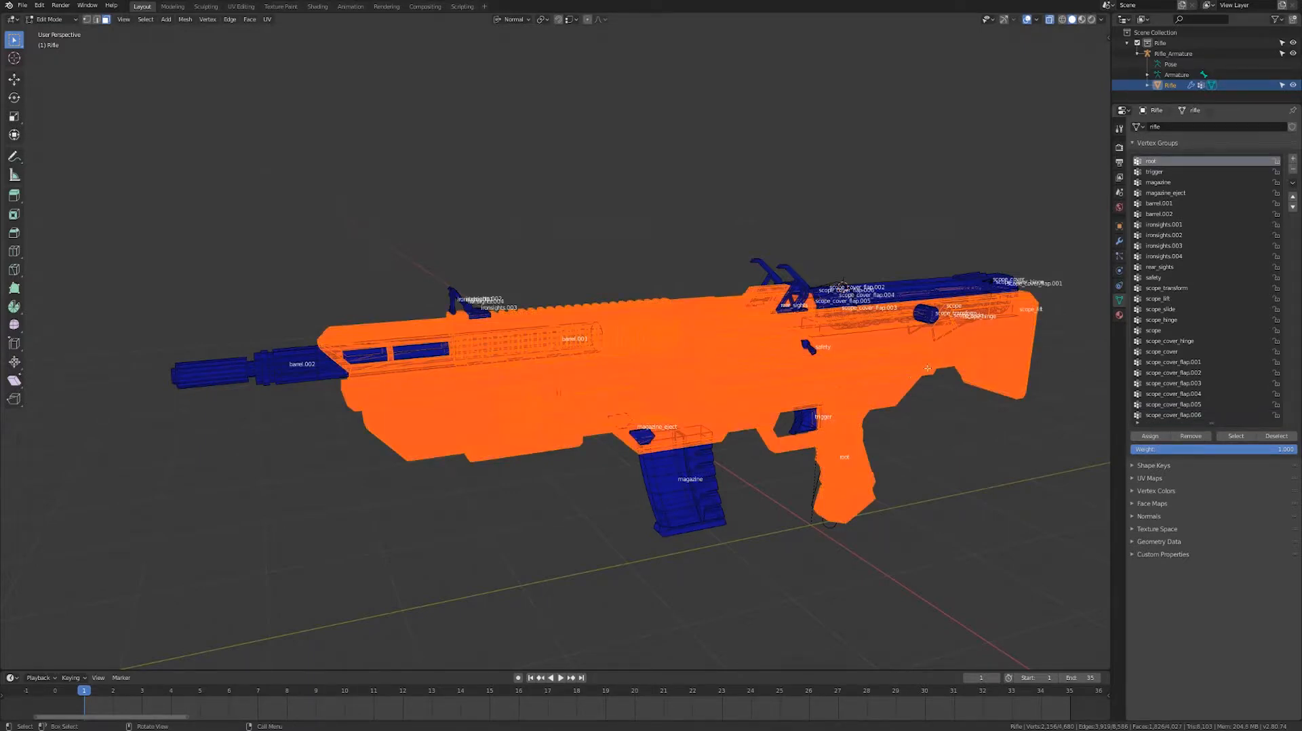
# Leave mesh editing, select Rifle_Armature, and switch it to Pose Mode.
pyautogui.press('Tab')
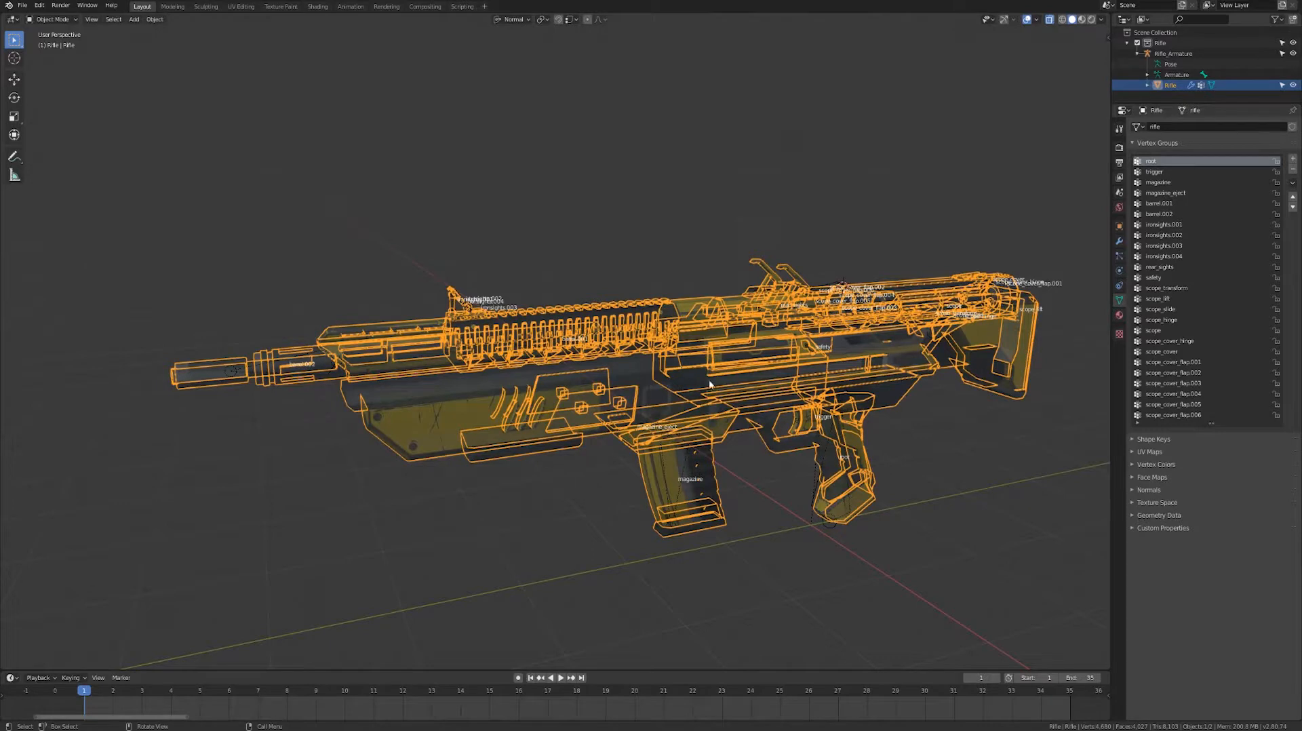
pyautogui.click(1173, 54)
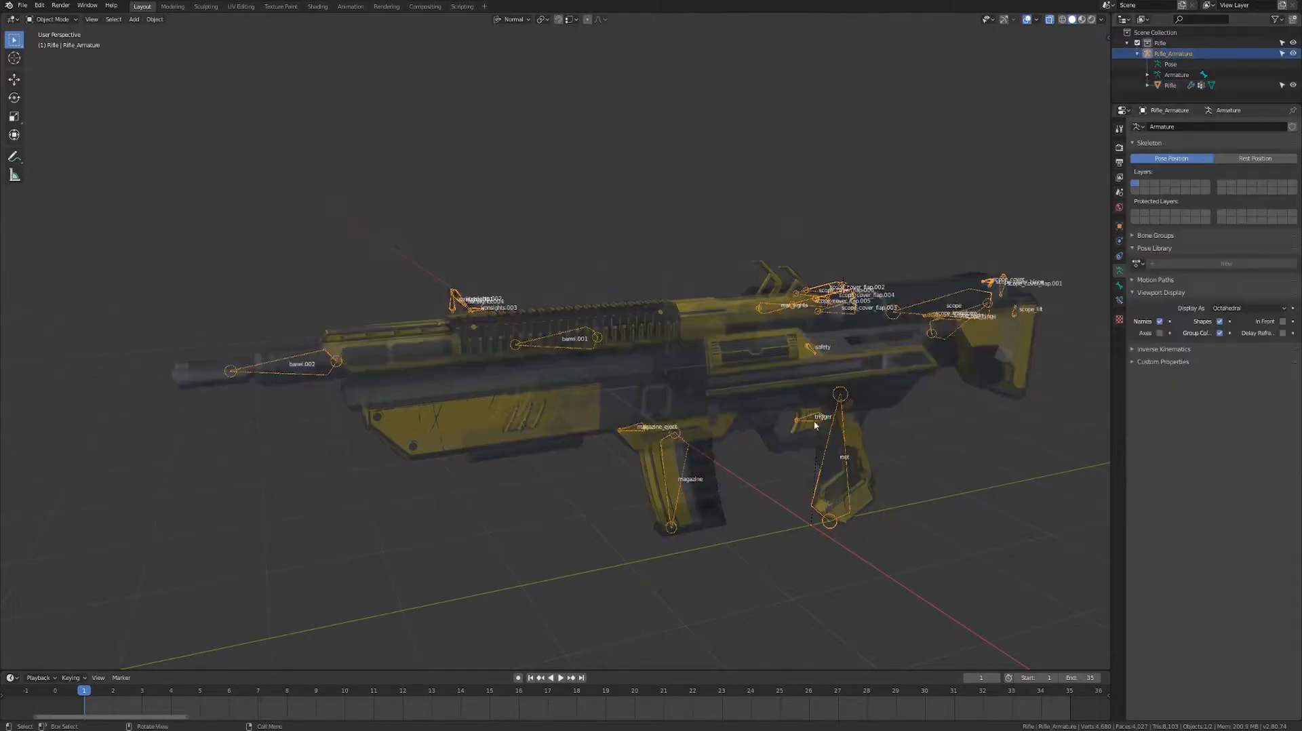
pyautogui.hotkey('ctrl', 'Tab')
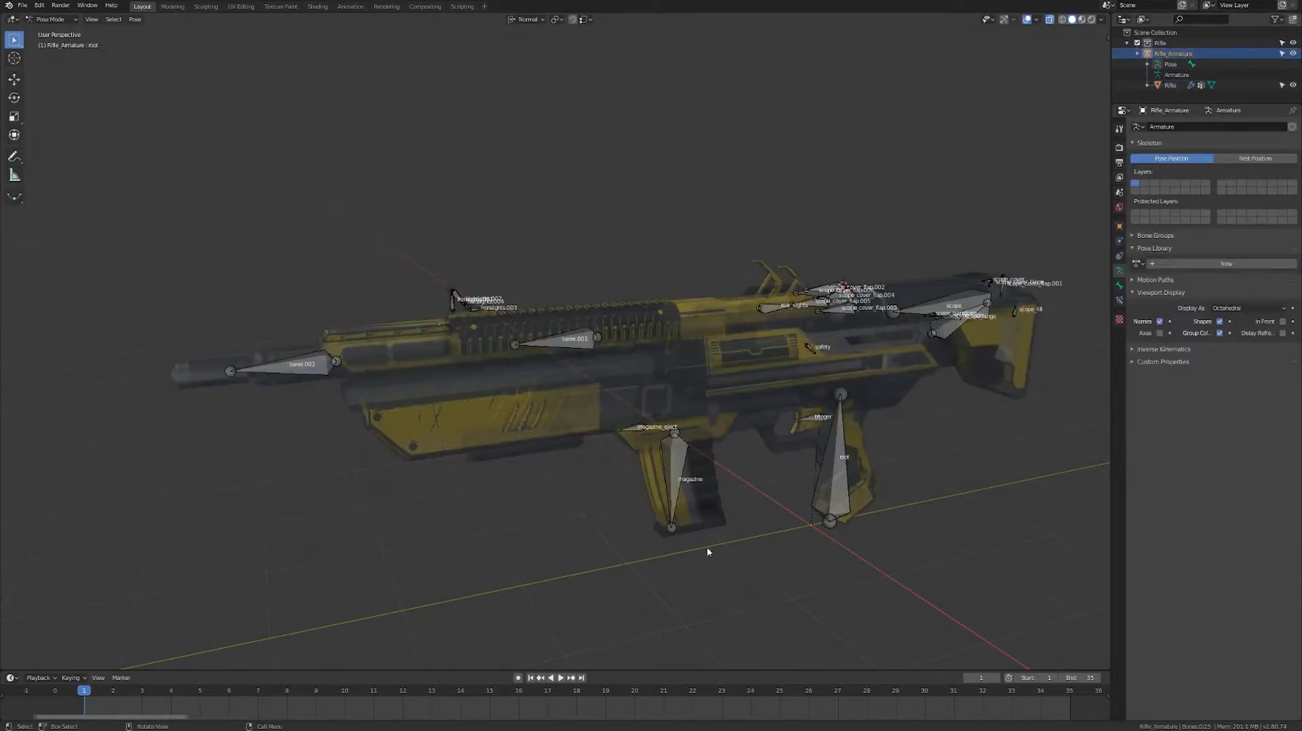
# Test-move the root bone in the right side view to check that the rifle follows, and restore its position.
pyautogui.click(831, 453)
pyautogui.press('KP_3')
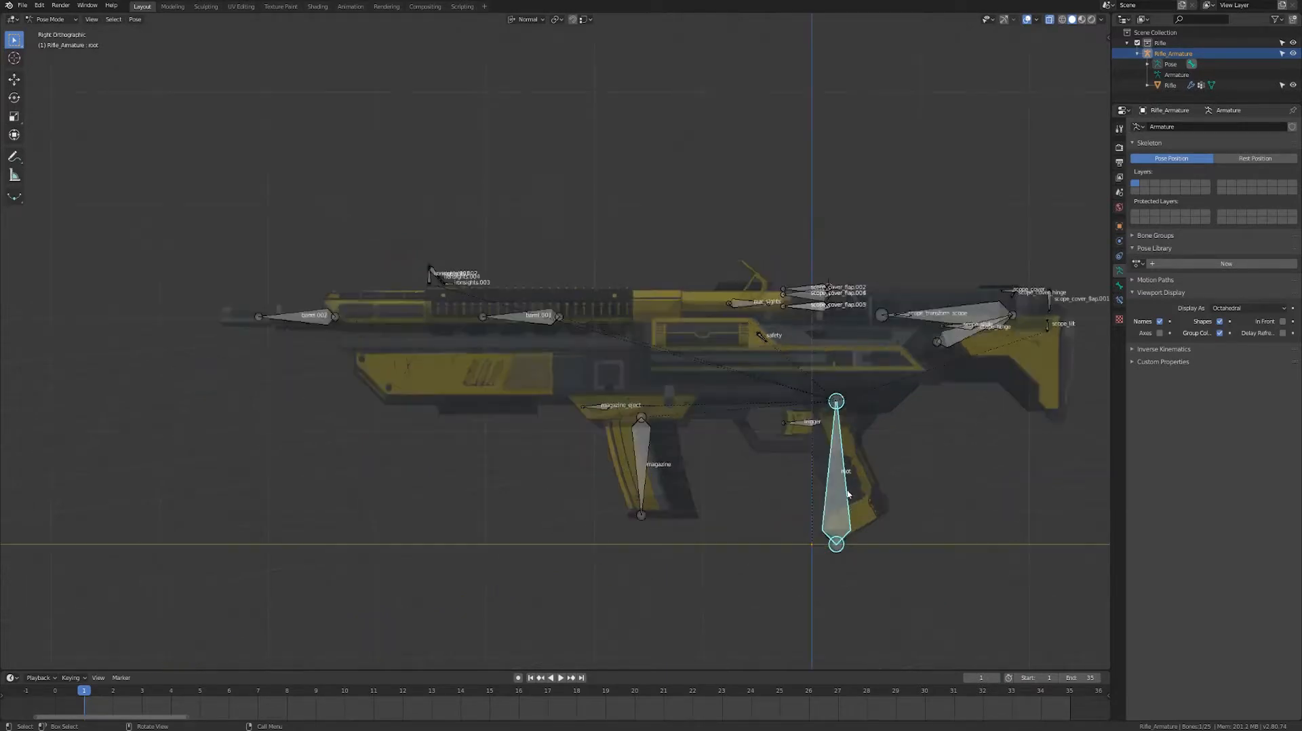
pyautogui.press('g')
pyautogui.click(993, 509)
# Select the scope bone, test-rotate scope_hinge and test-move scope_lift, cancelling both transforms.
pyautogui.click(949, 316)
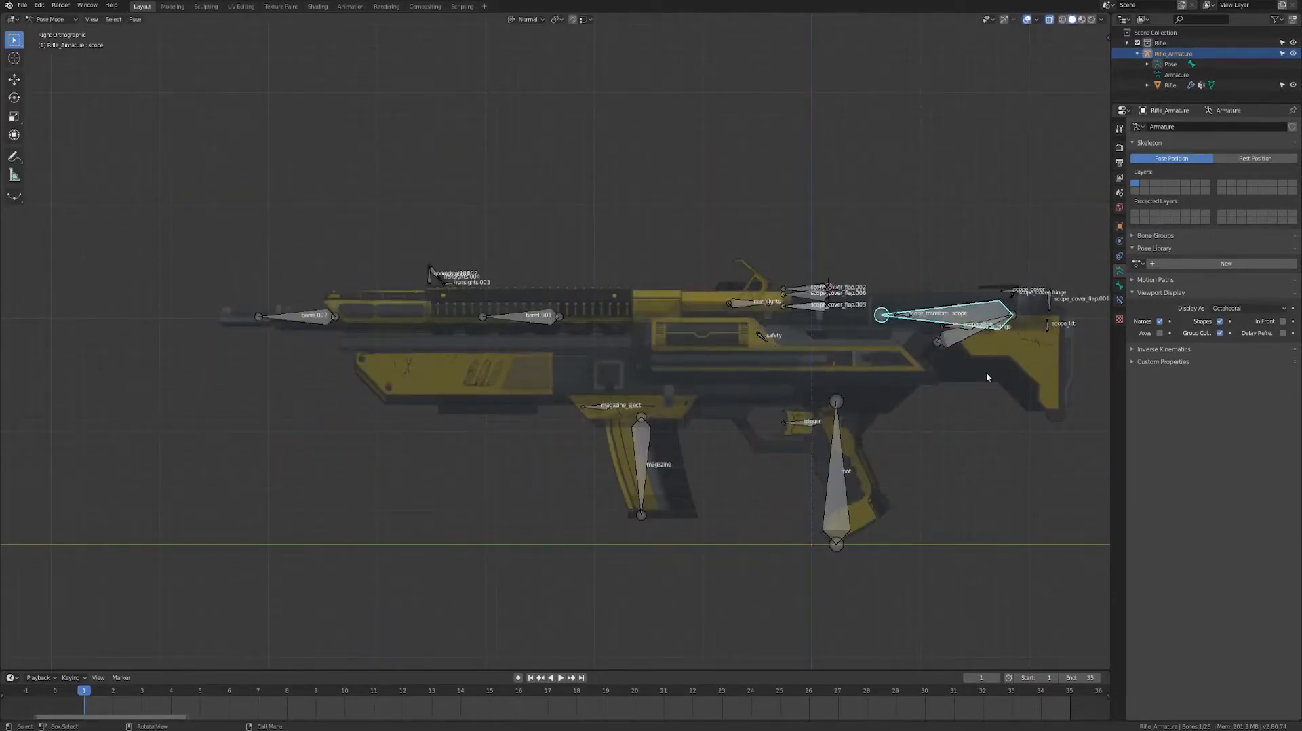
pyautogui.click(958, 352)
pyautogui.press('r')
pyautogui.press('Escape')
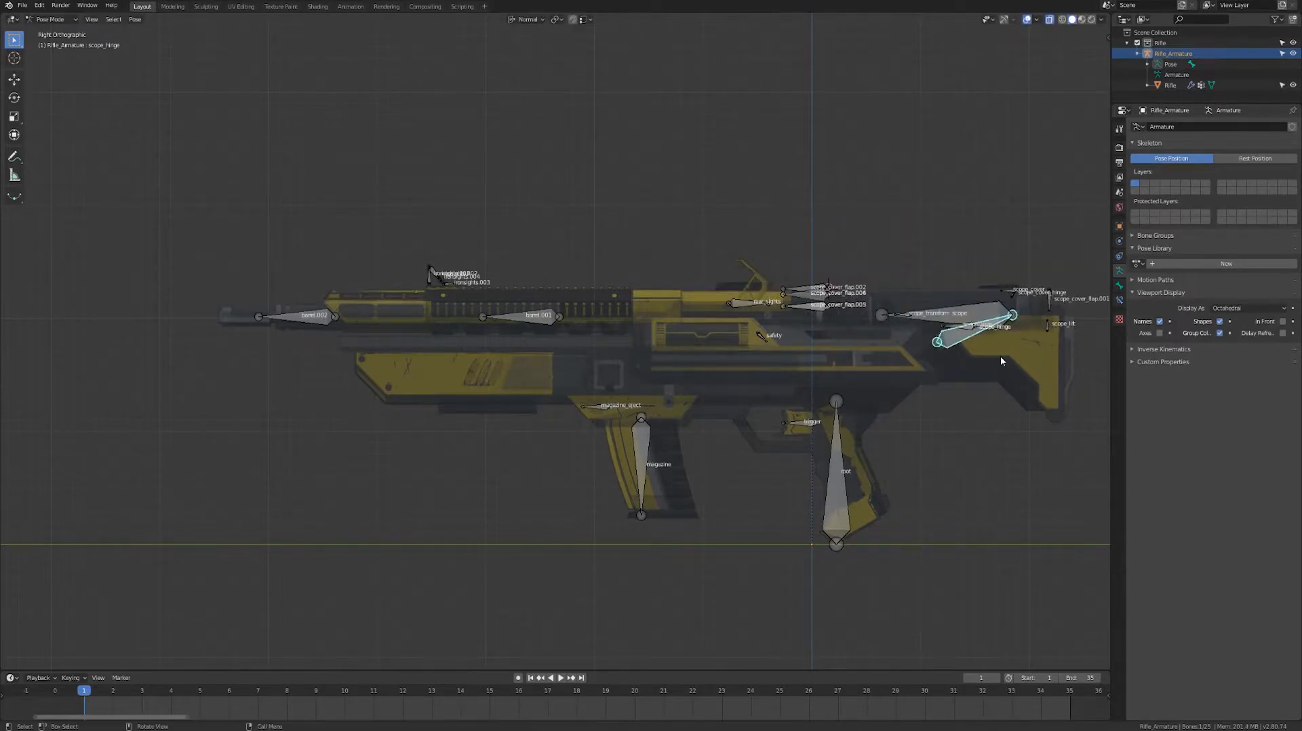
pyautogui.click(1045, 327)
pyautogui.press('g')
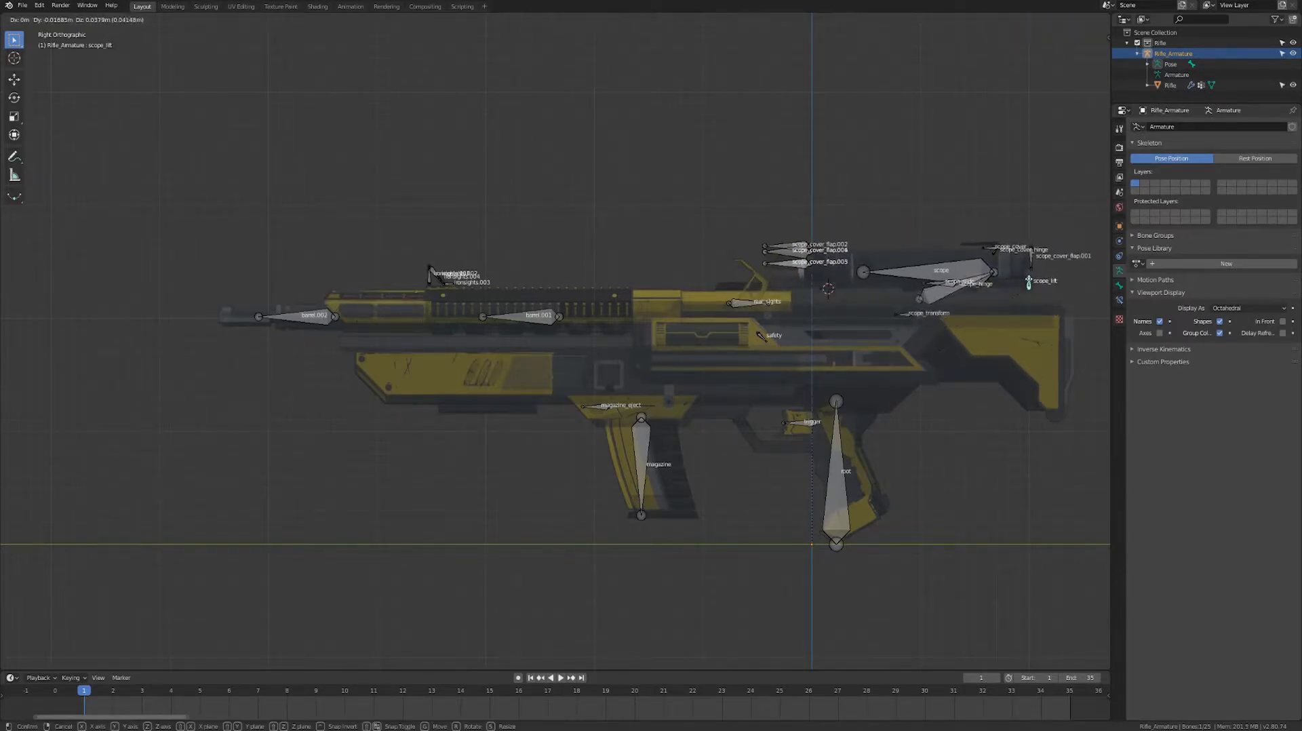
pyautogui.press('Escape')
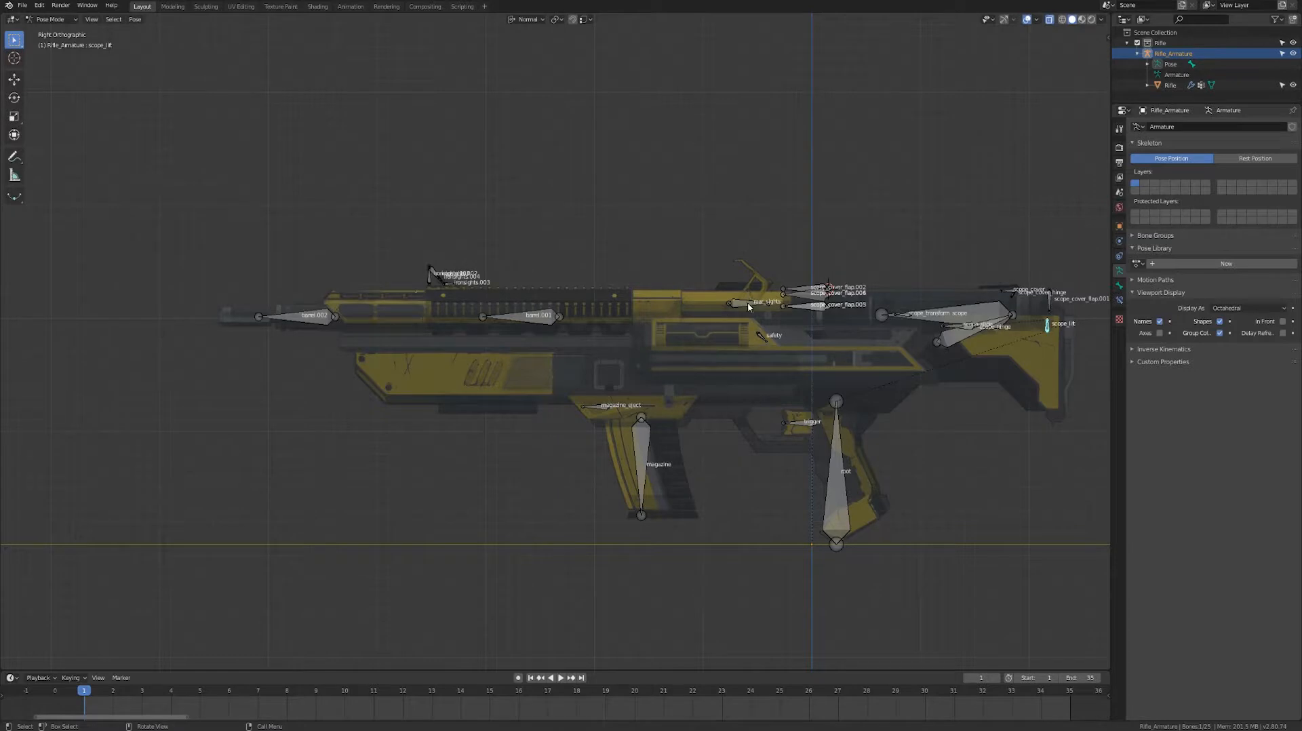
# Test-rotate the rear_sights bone to check that the rear sight follows, and restore its rotation.
pyautogui.click(748, 294)
pyautogui.scroll(3, 779, 412)
pyautogui.press('r')
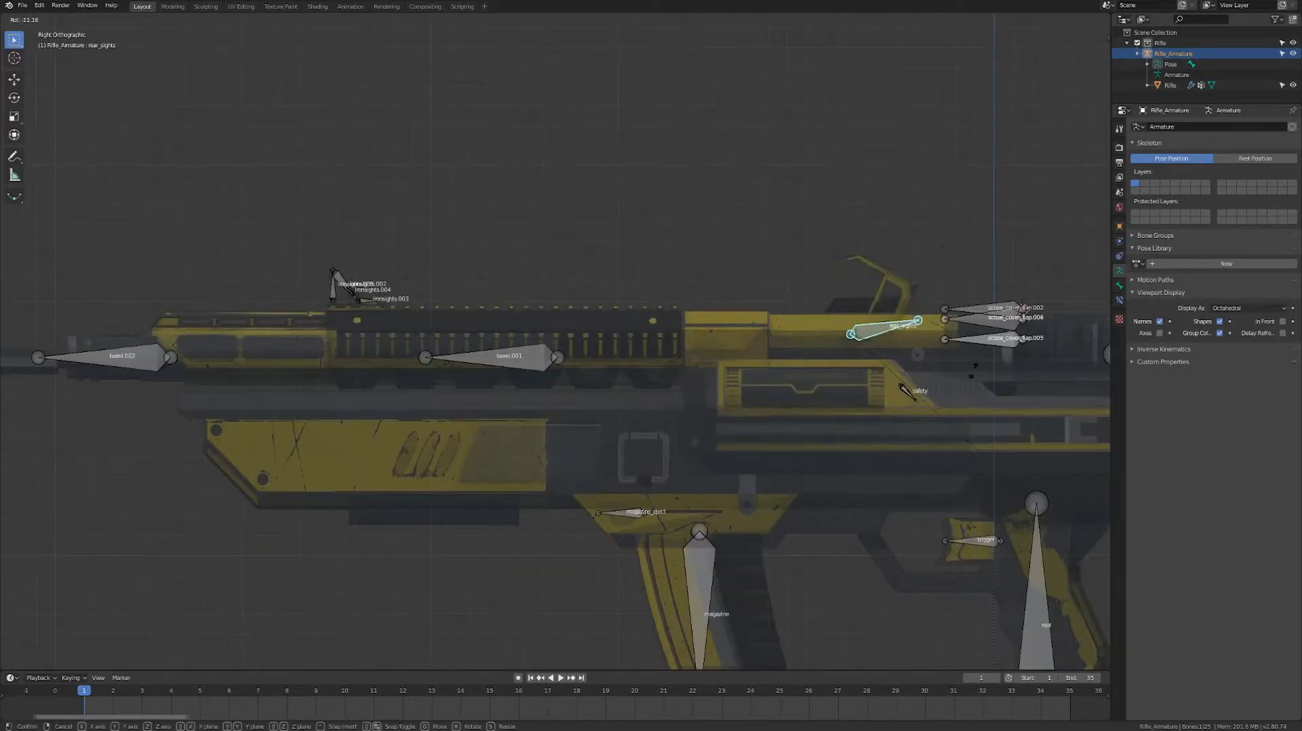
pyautogui.click(961, 235)
# Turn off the display of bone names for the armature.
pyautogui.scroll(-3, 747, 461)
pyautogui.moveTo(748, 461); pyautogui.dragTo(820, 427, button='middle')
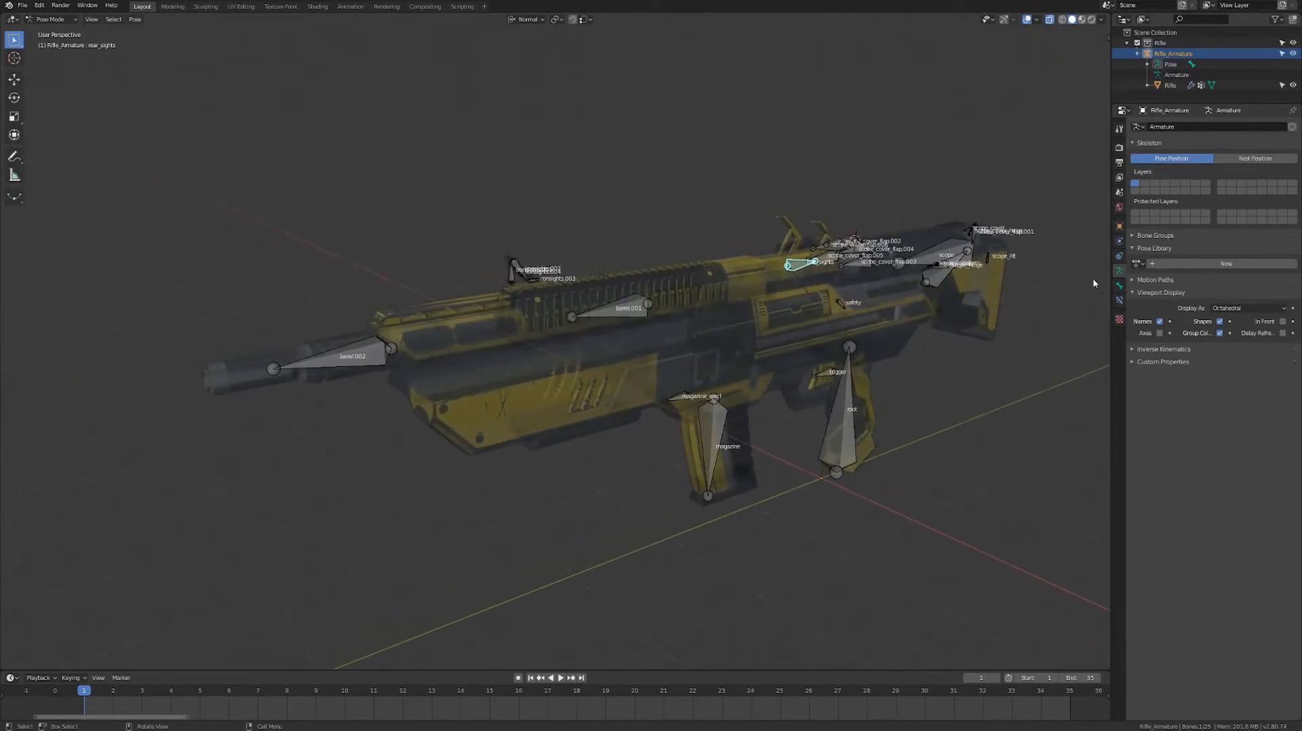
pyautogui.click(1160, 322)
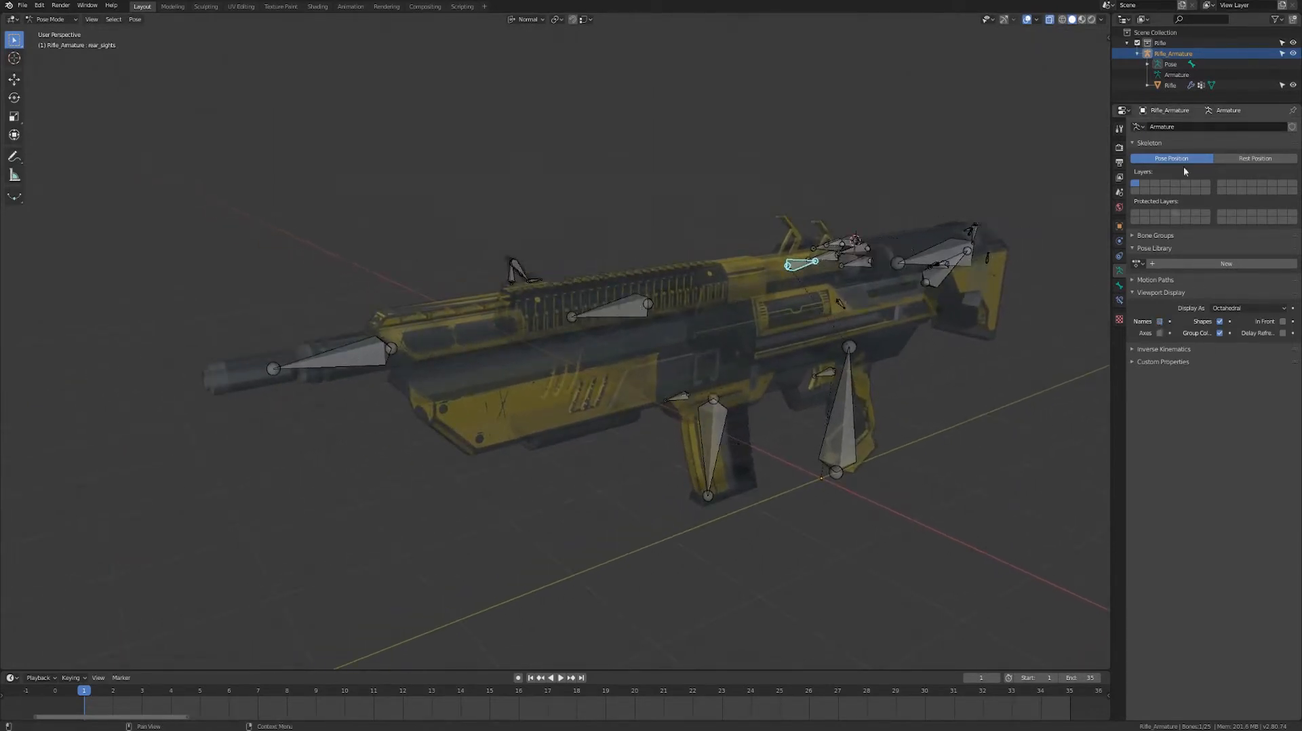
pyautogui.moveTo(958, 425); pyautogui.dragTo(881, 422, button='middle')
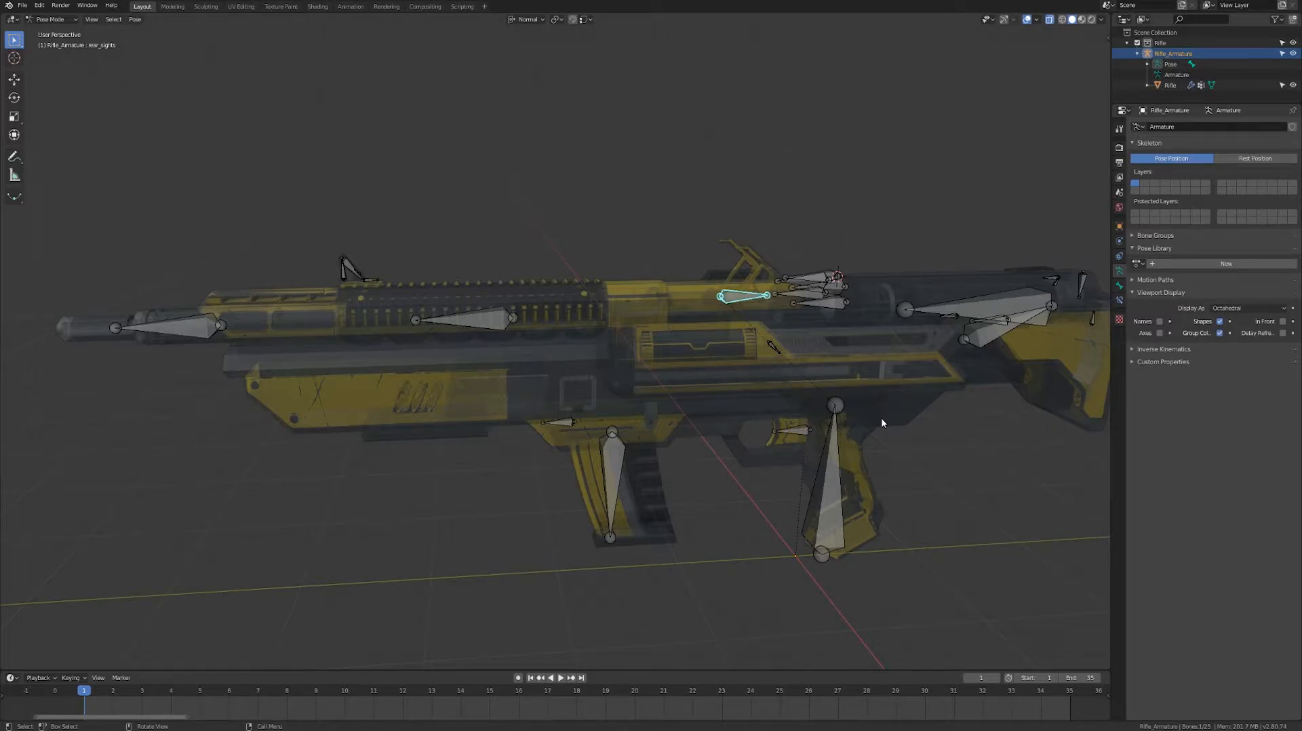
# Test-rotate the scope_hinge bone in the right side view to check that the scope swings with it, and cancel the rotation.
pyautogui.press('KP_3')
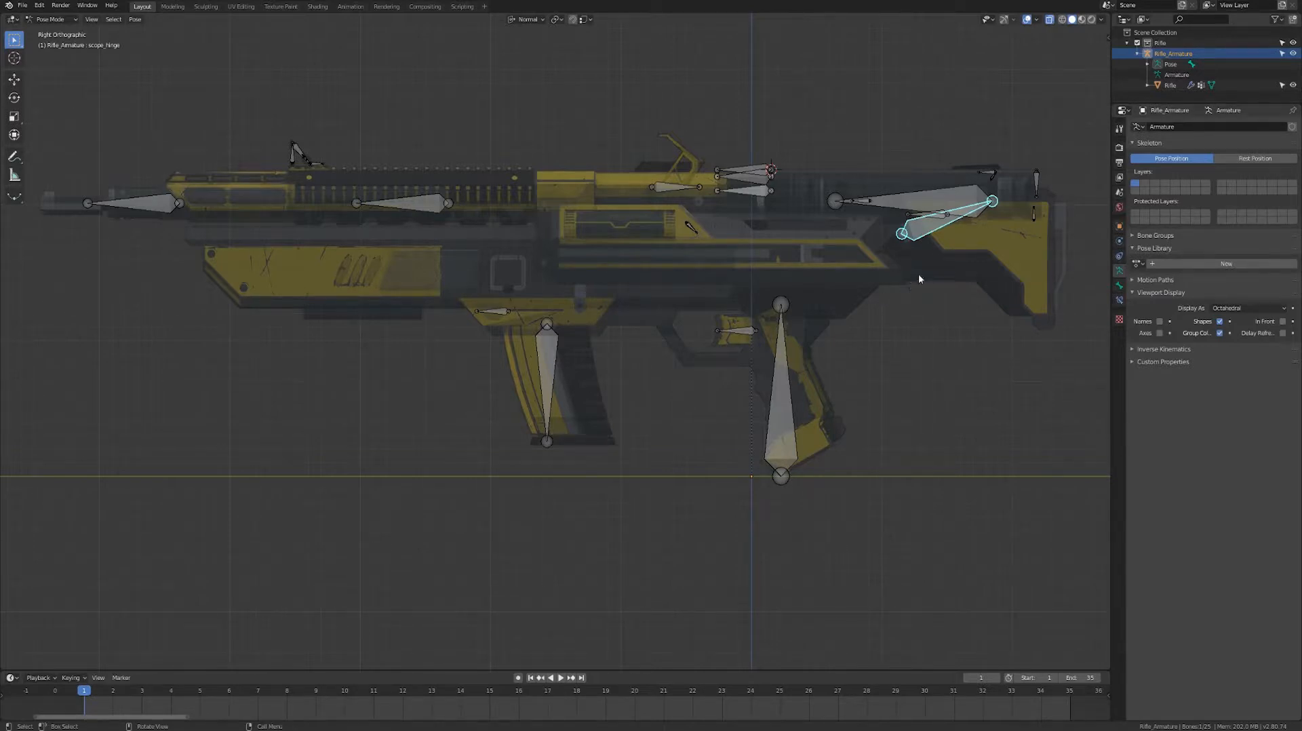
pyautogui.moveTo(918, 275); pyautogui.dragTo(773, 281, button='middle')
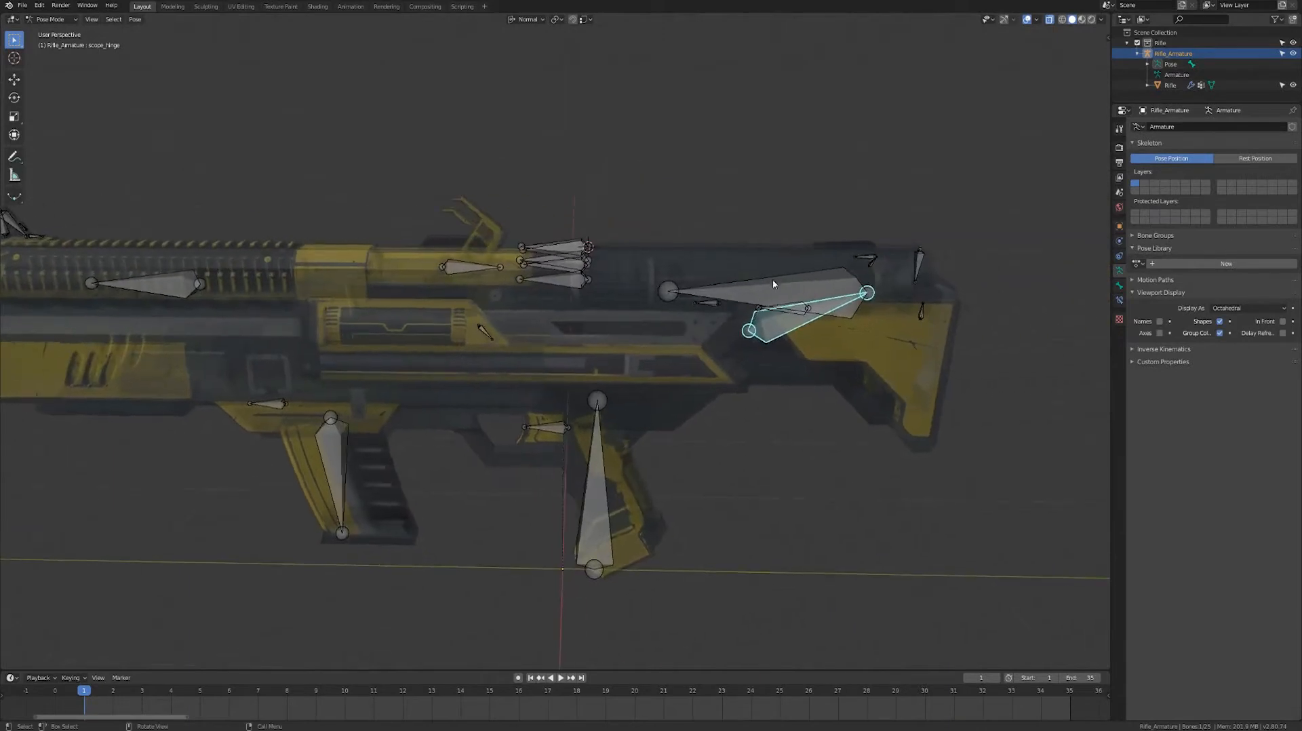
pyautogui.press('KP_3')
pyautogui.scroll(3, 906, 365)
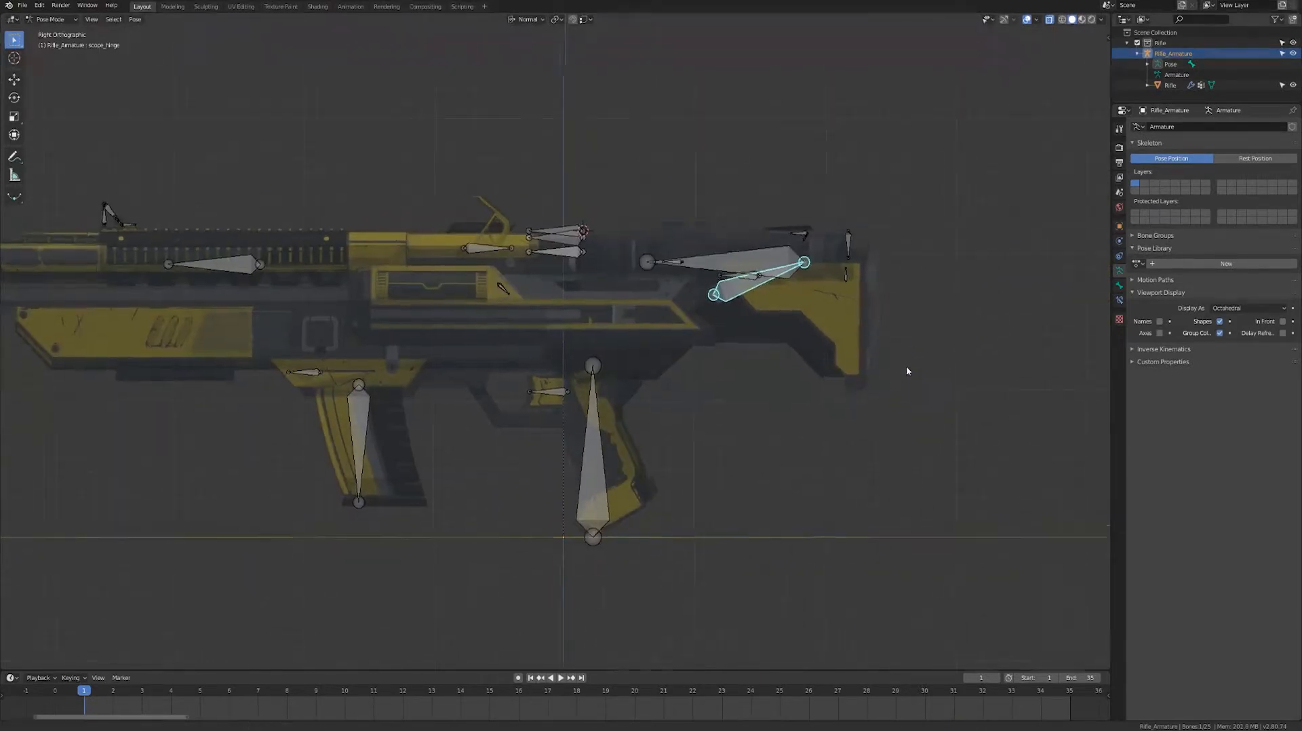
pyautogui.press('r')
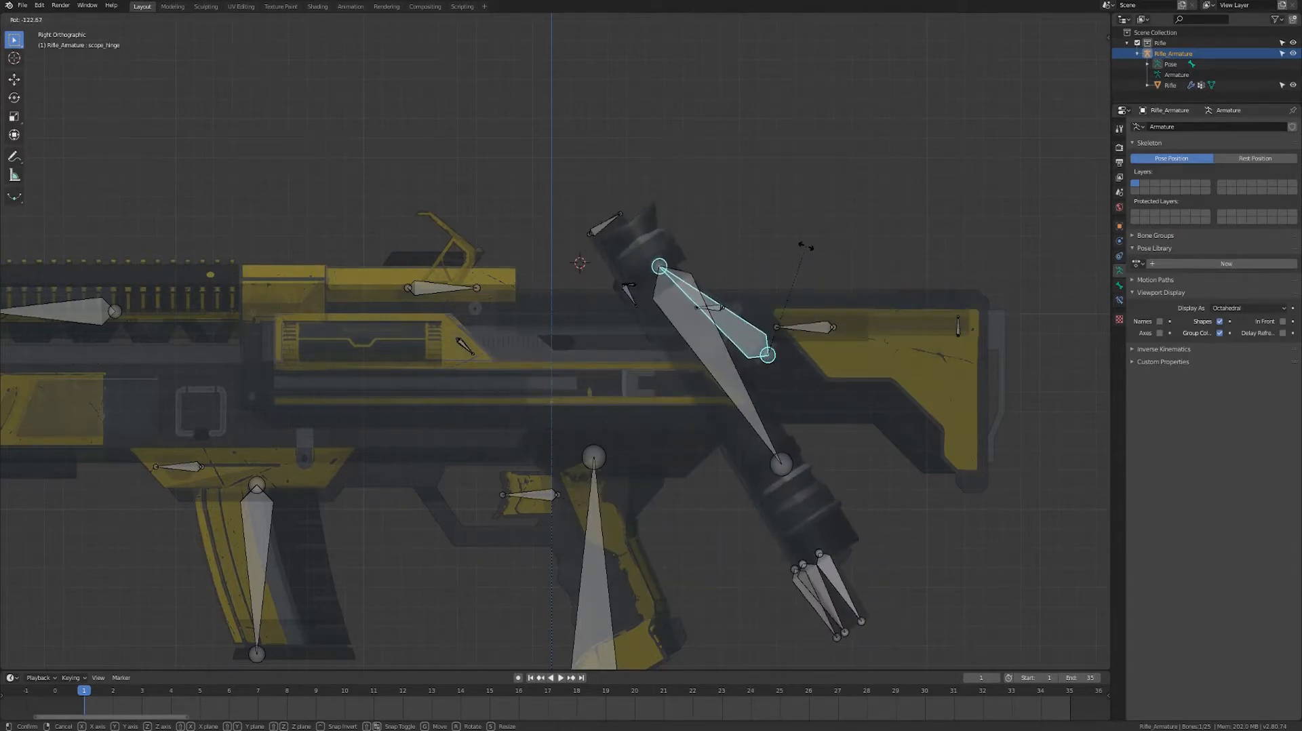
pyautogui.press('Escape')
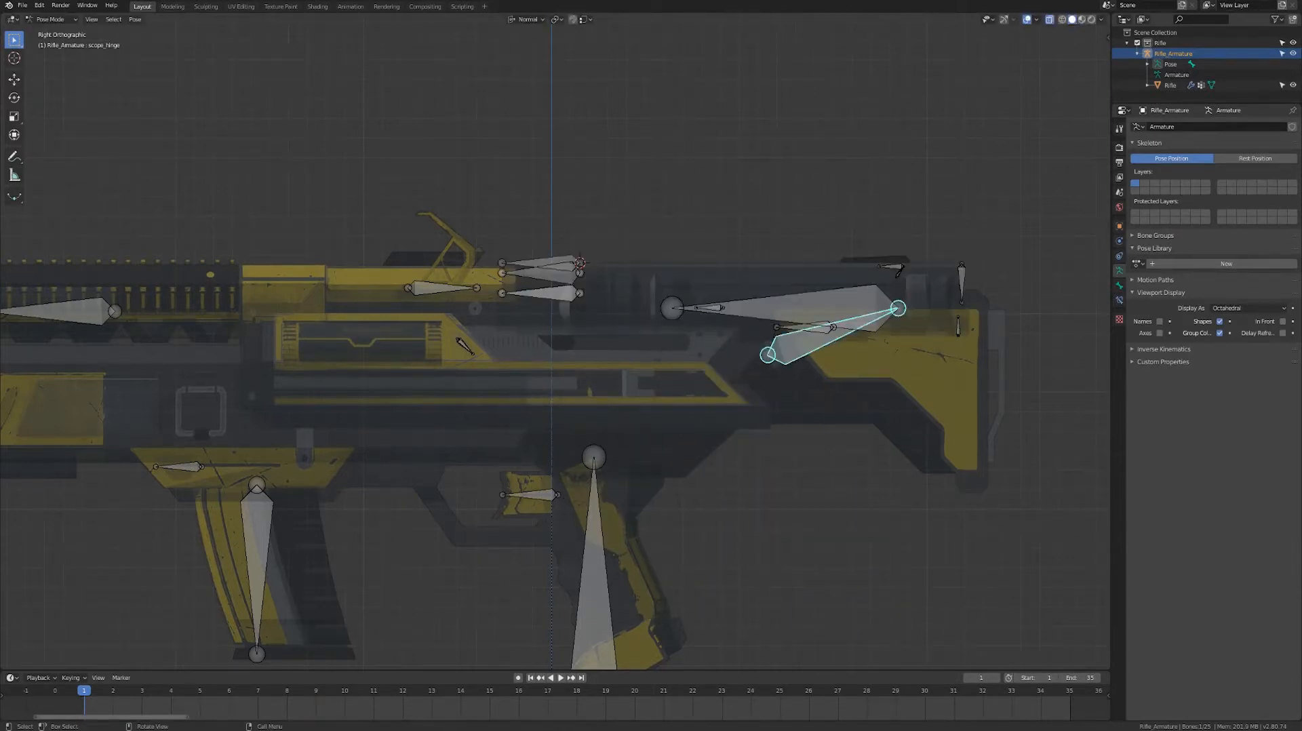
pyautogui.press('r')
pyautogui.press('Escape')
# Select the scope bone and show its bone constraints.
pyautogui.click(849, 294)
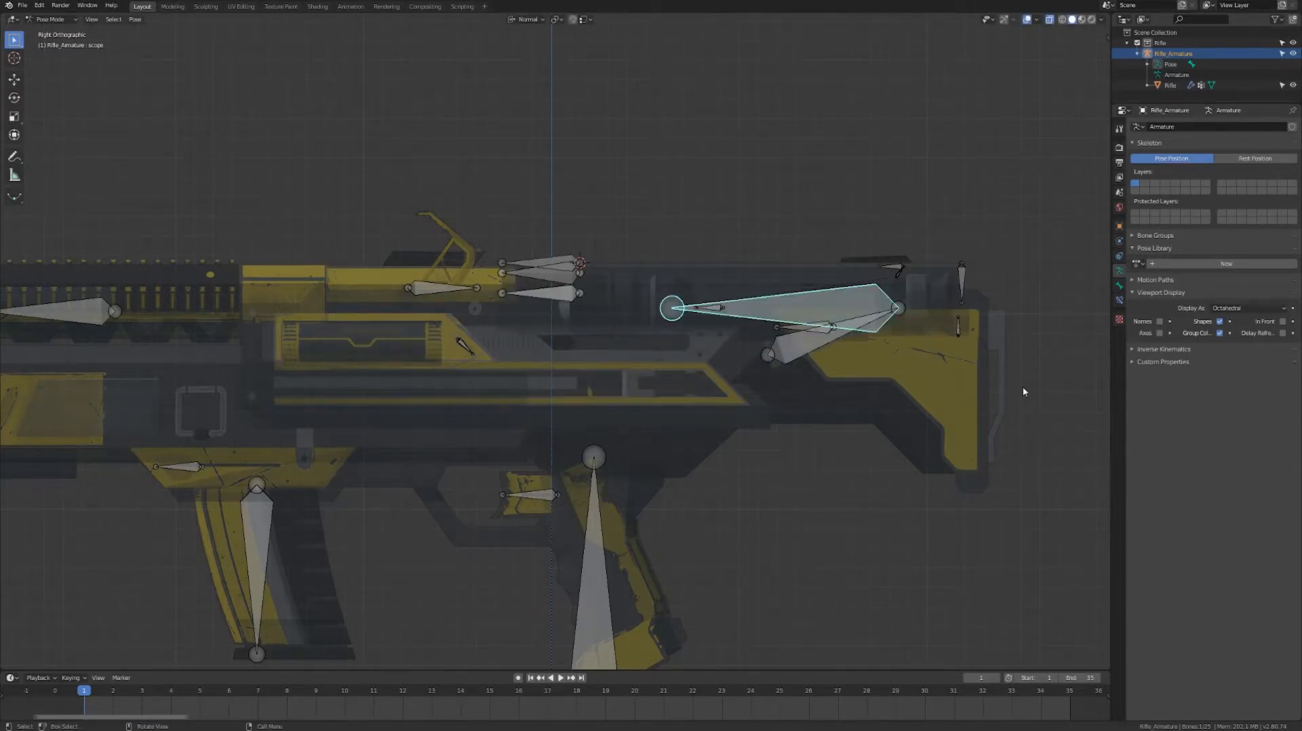
pyautogui.click(1120, 300)
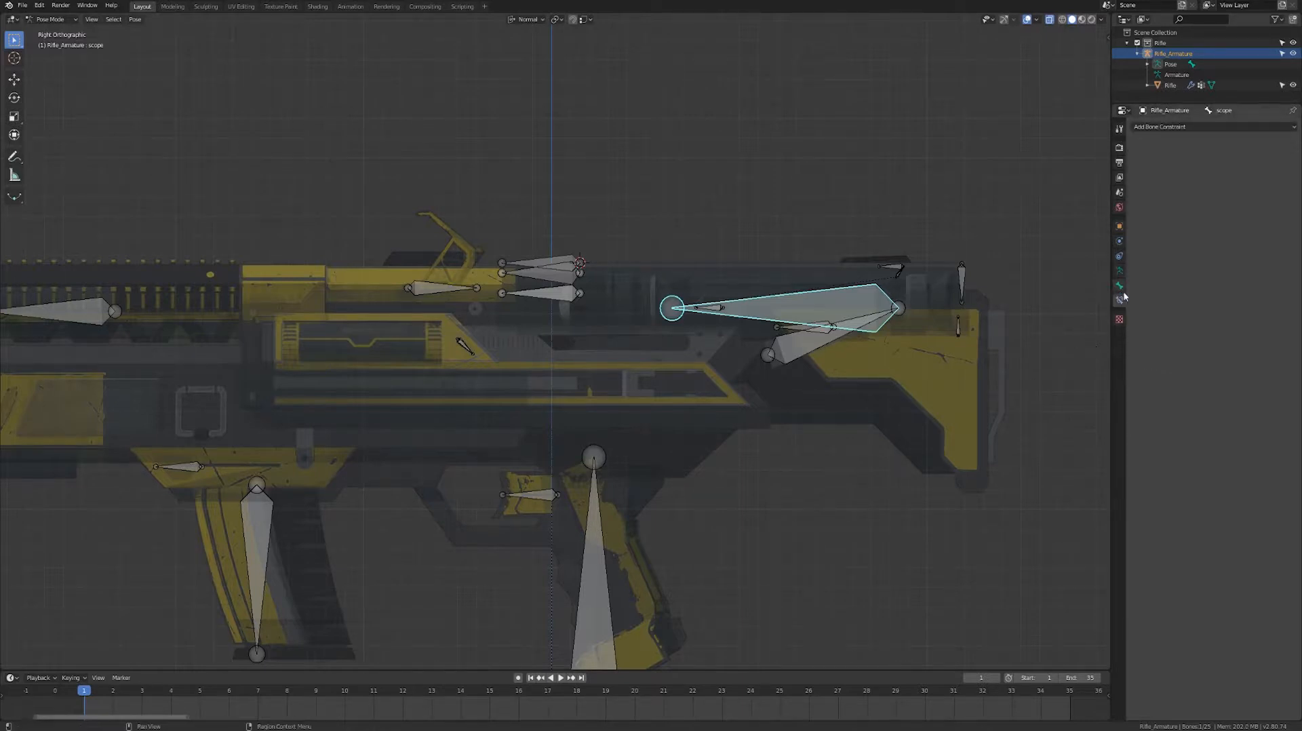
pyautogui.click(1120, 256)
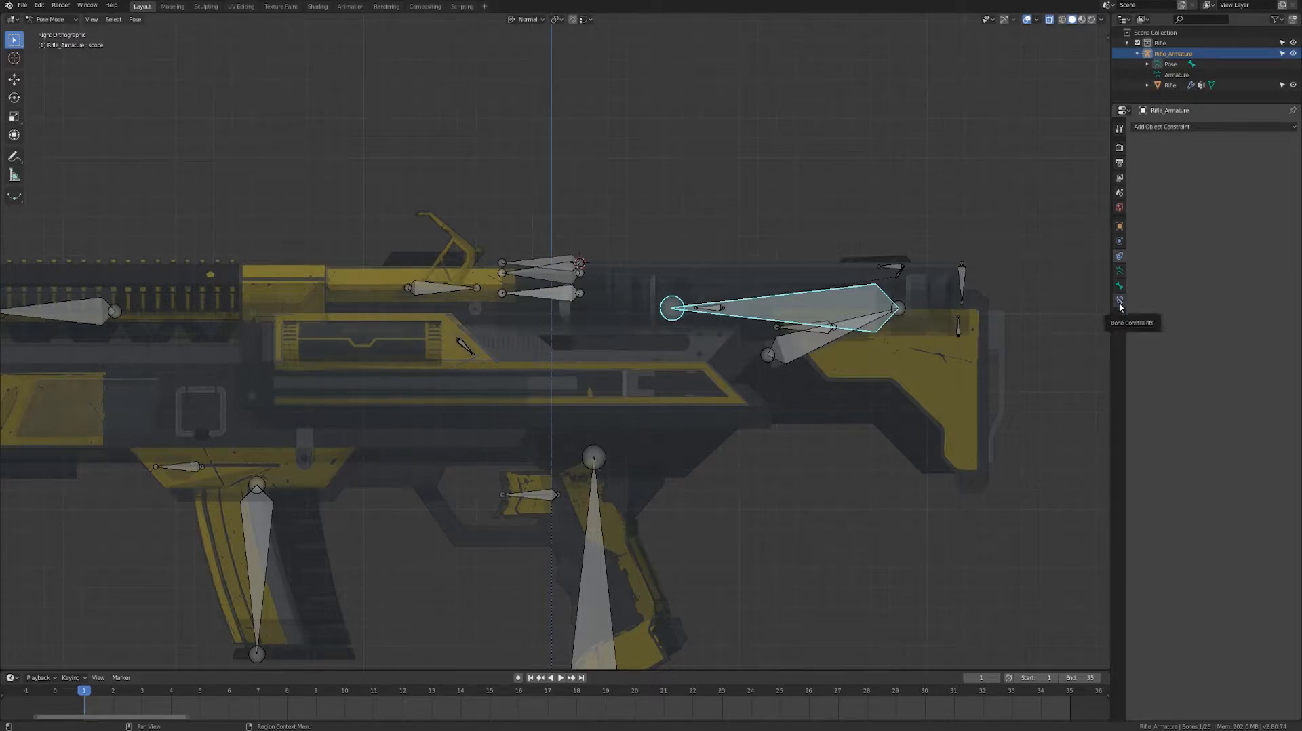
pyautogui.click(1181, 129)
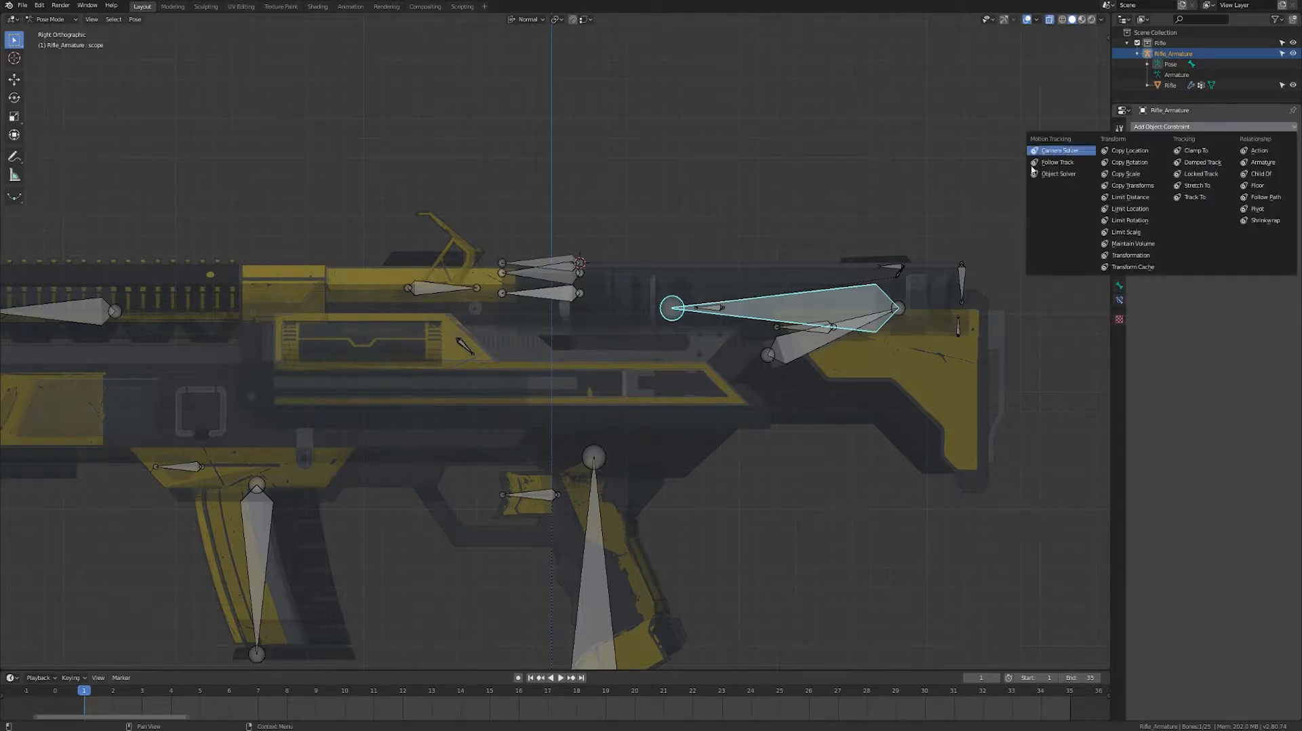
pyautogui.click(1119, 300)
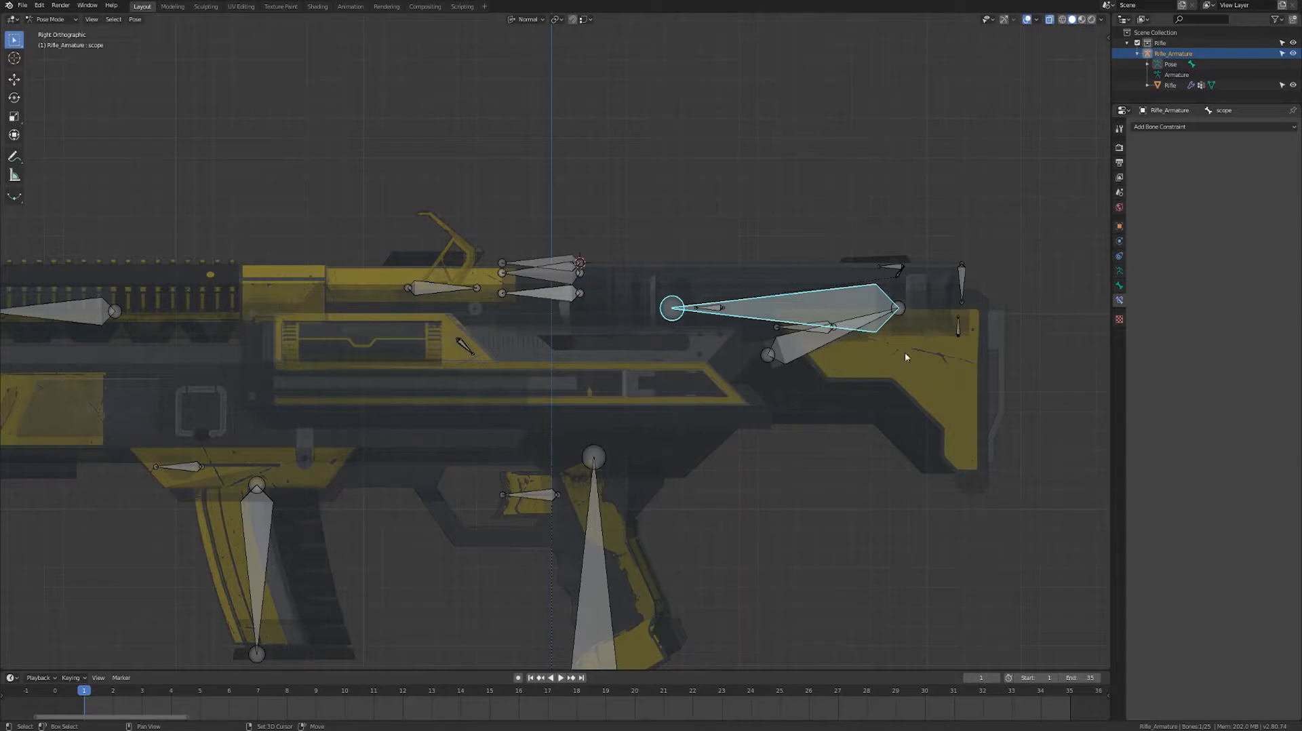
# Select the root bone and trackball-rotate it to check how the whole rifle and its scope turn.
pyautogui.keyDown('shift'); pyautogui.moveTo(905, 352); pyautogui.dragTo(735, 395, button='middle'); pyautogui.keyUp('shift')
pyautogui.scroll(1, 732, 392)
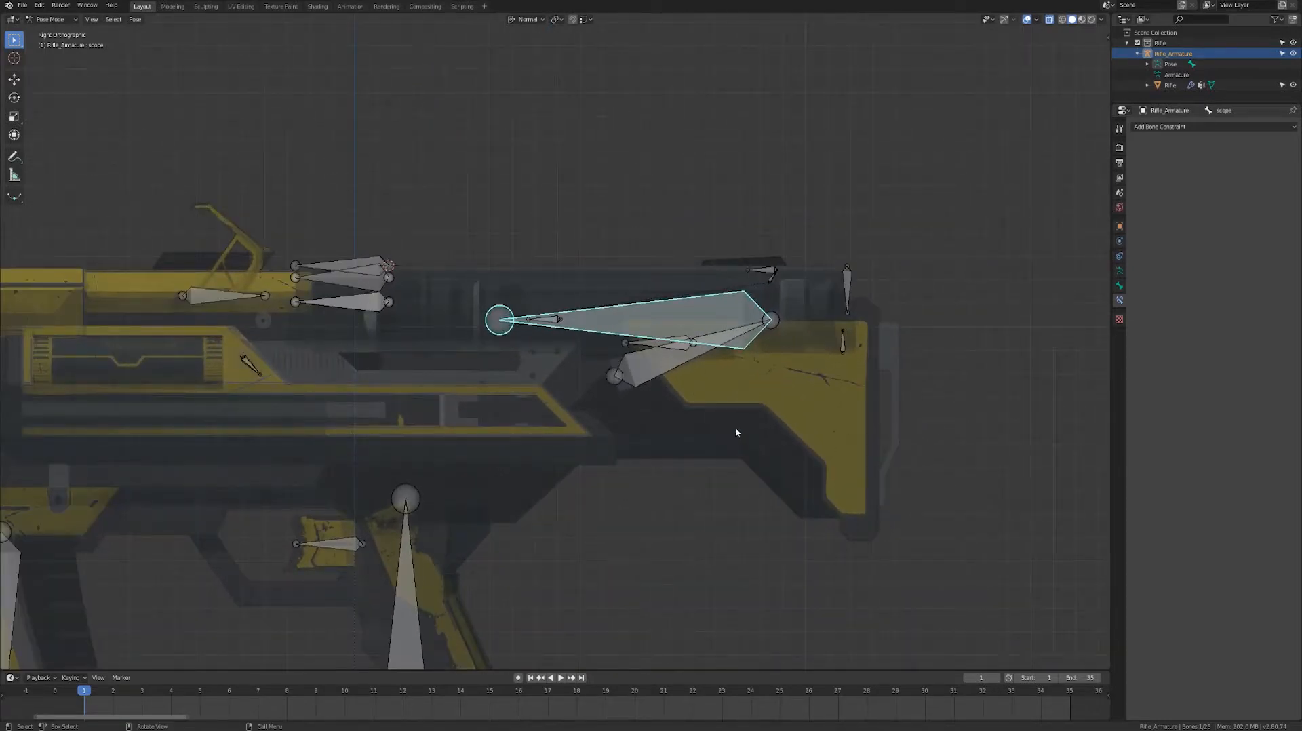
pyautogui.keyDown('shift'); pyautogui.moveTo(738, 405); pyautogui.dragTo(992, 406, button='middle'); pyautogui.keyUp('shift')
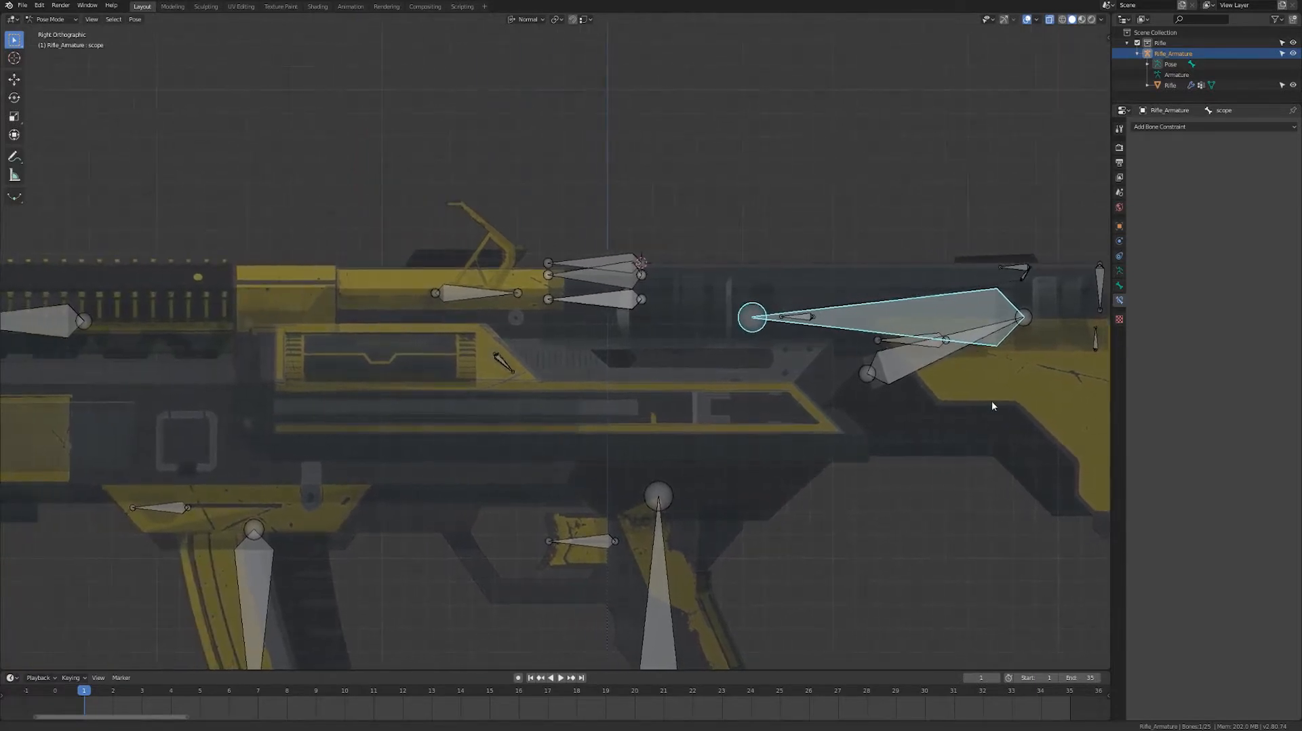
pyautogui.scroll(-3, 800, 448)
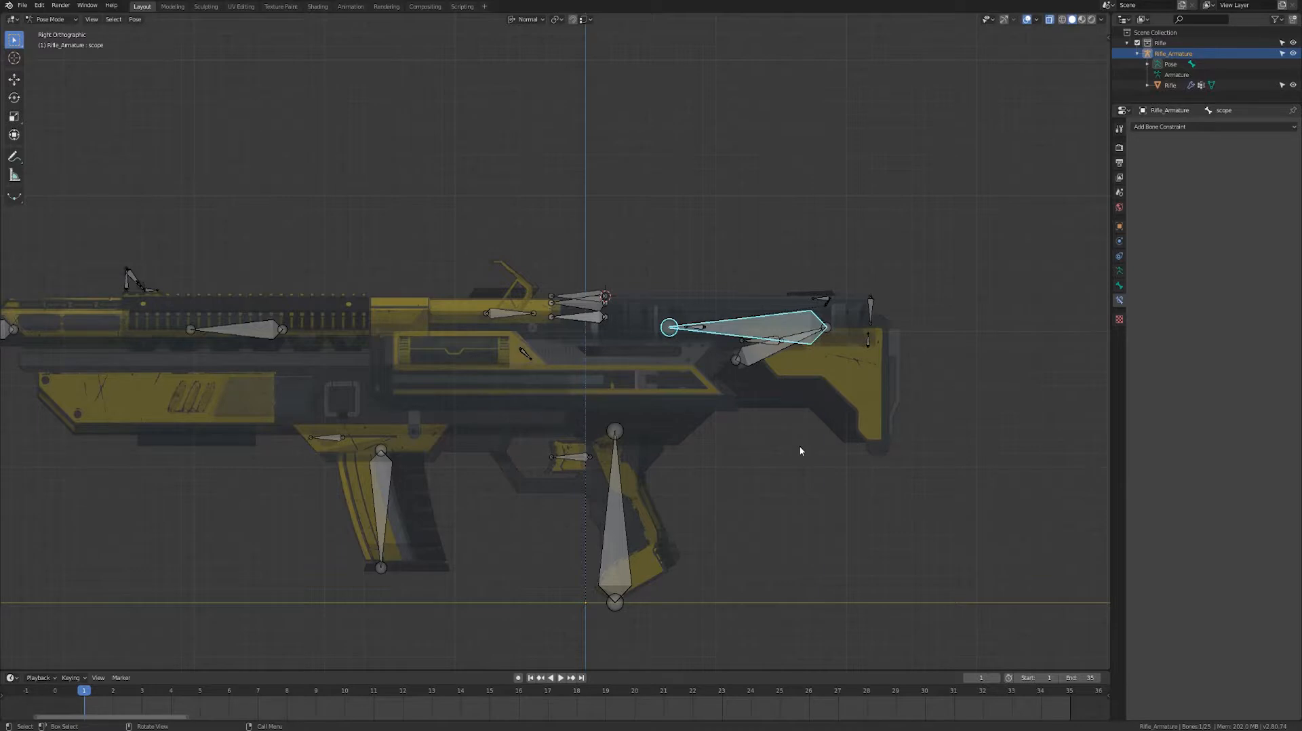
pyautogui.scroll(-1, 690, 535)
pyautogui.keyDown('shift'); pyautogui.moveTo(733, 431); pyautogui.dragTo(821, 423, button='middle'); pyautogui.keyUp('shift')
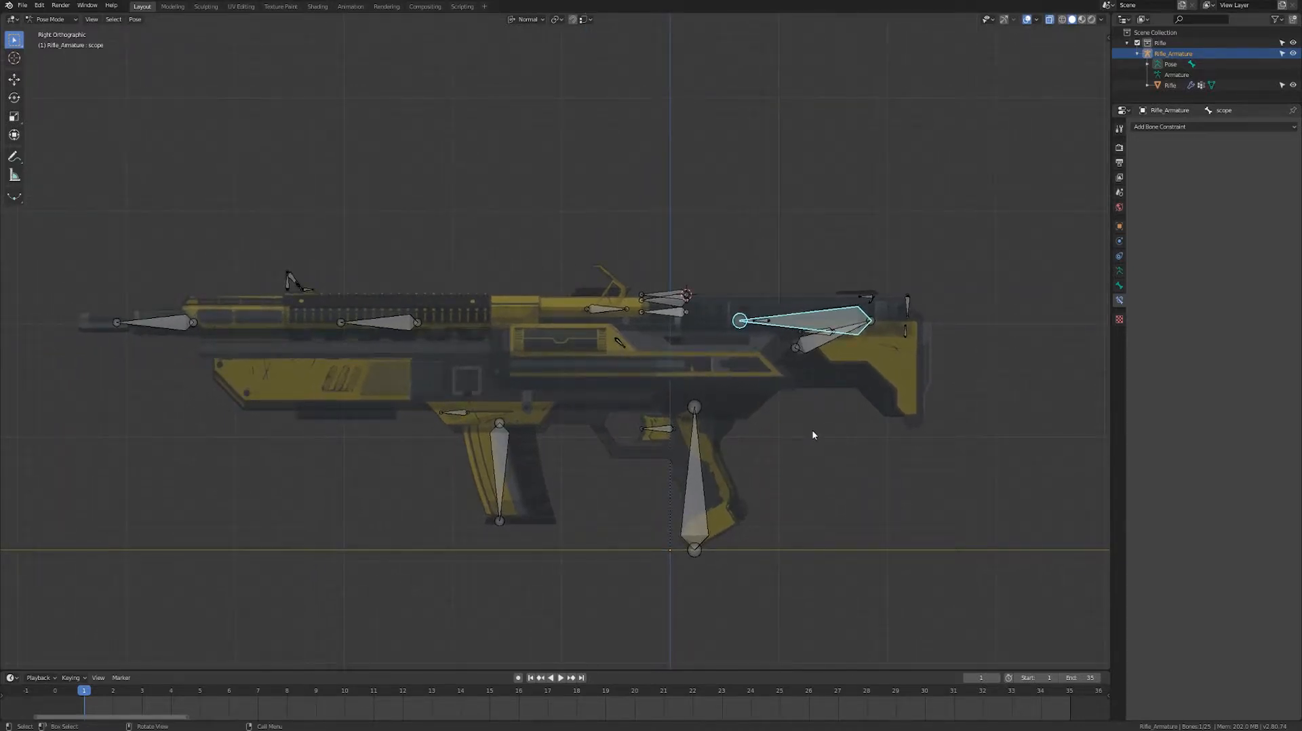
pyautogui.click(698, 483)
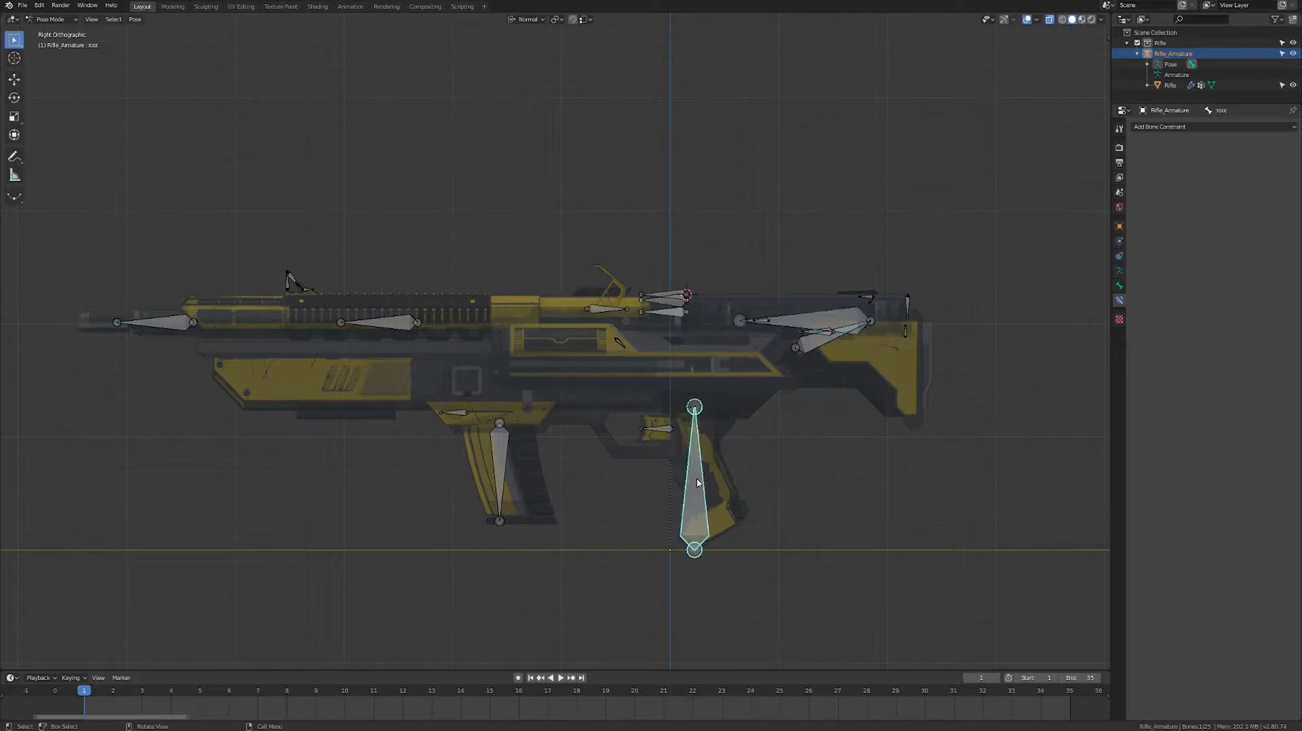
pyautogui.moveTo(924, 546)
pyautogui.mouseDown(button='middle')
pyautogui.moveTo(913, 534)
pyautogui.moveTo(930, 542)
pyautogui.mouseUp(button='middle')
pyautogui.press('r')
pyautogui.press('r')
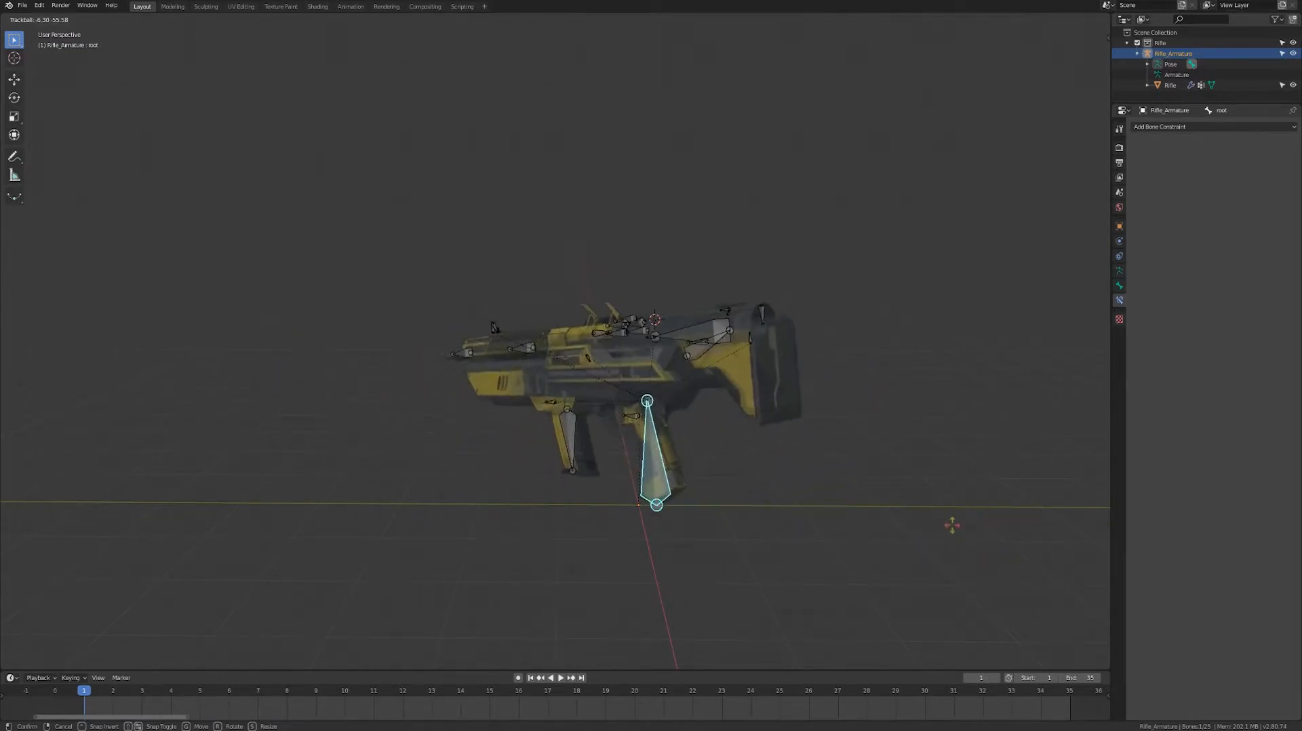
pyautogui.click(950, 533)
# Sketch an arrow annotation across the root bone as seen from above, and clear it together with the root bone's rotation.
pyautogui.moveTo(740, 326); pyautogui.dragTo(739, 420, button='middle')
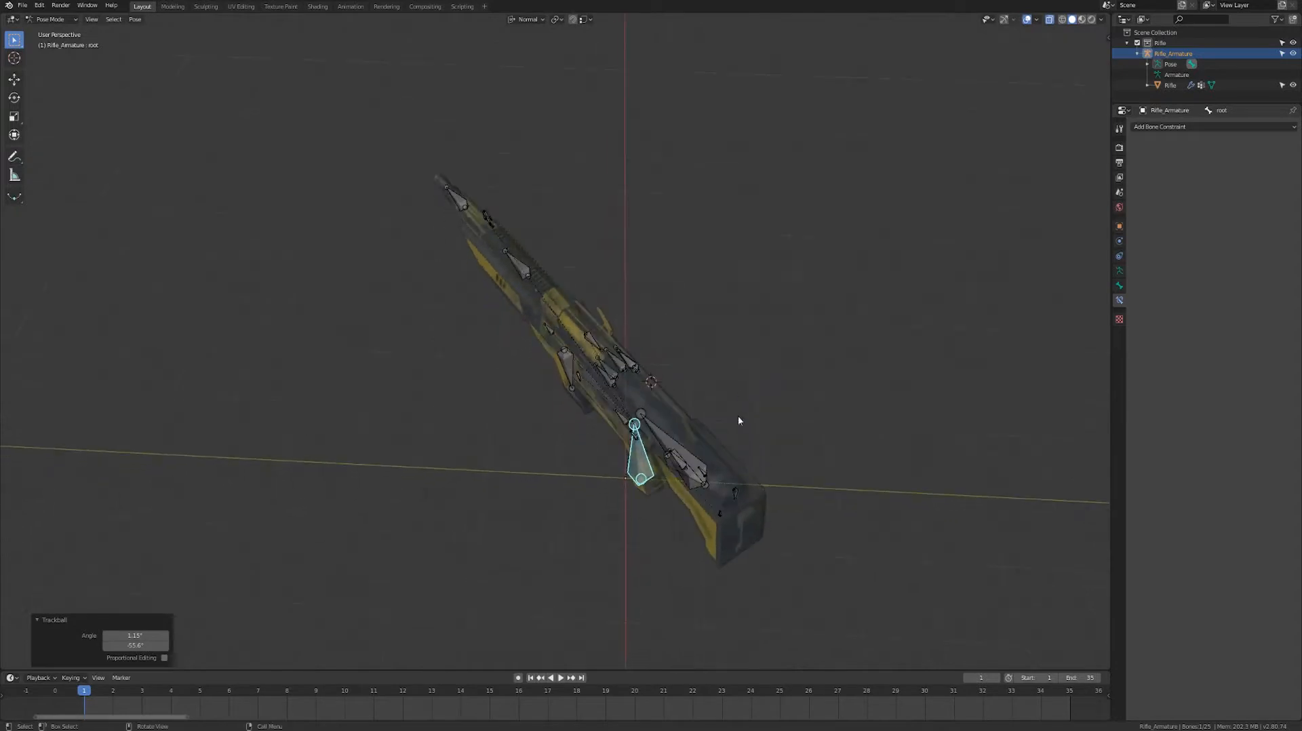
pyautogui.moveTo(617, 475)
pyautogui.mouseDown()
pyautogui.moveTo(537, 460)
pyautogui.moveTo(549, 486)
pyautogui.mouseUp()
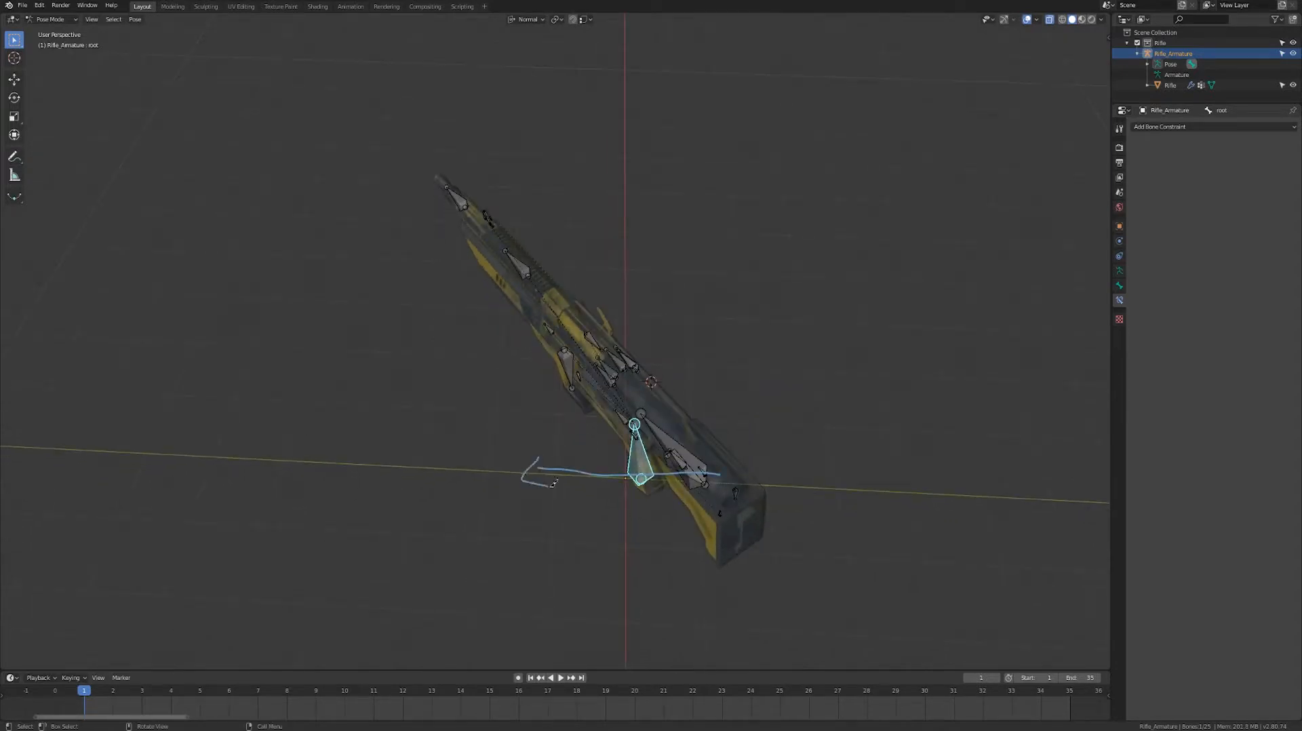
pyautogui.click(517, 482)
pyautogui.press('KP_3')
# Test-rotate the root bone about its local Z axis and cancel the rotation.
pyautogui.moveTo(823, 450); pyautogui.dragTo(826, 412, button='middle')
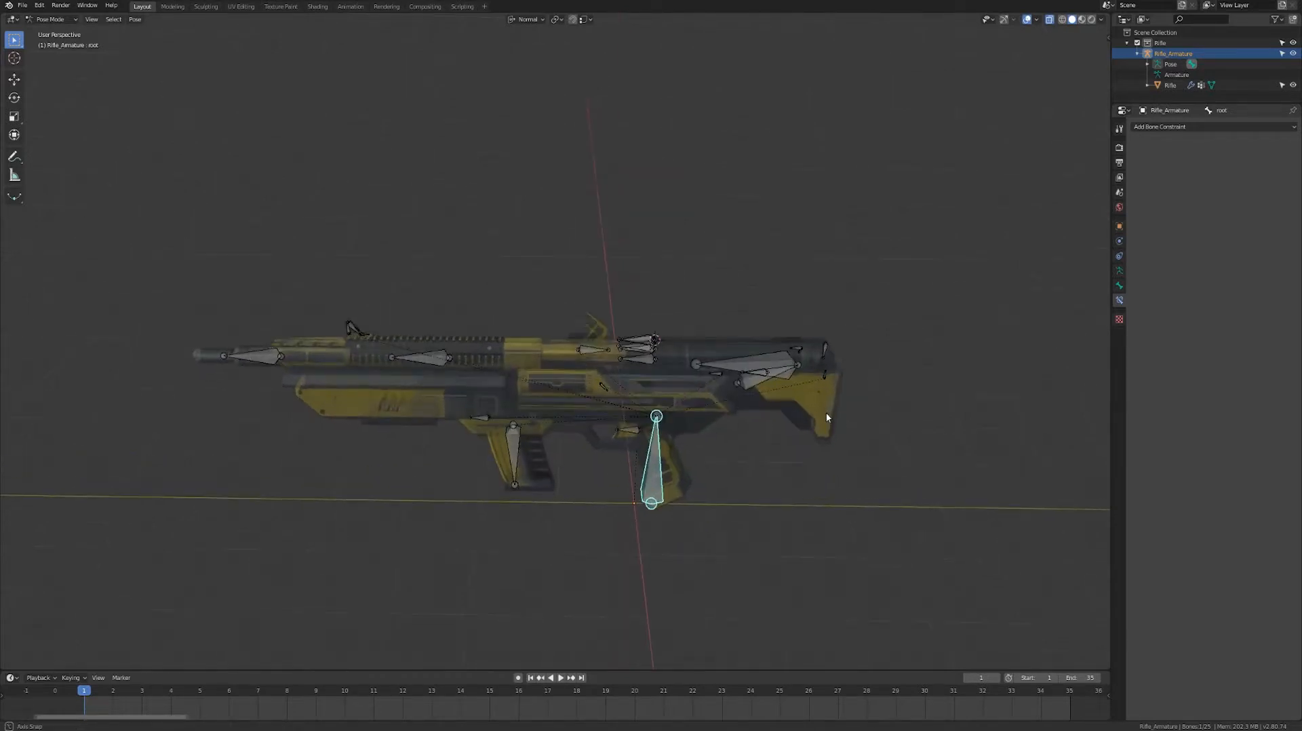
pyautogui.moveTo(911, 449); pyautogui.dragTo(845, 478, button='middle')
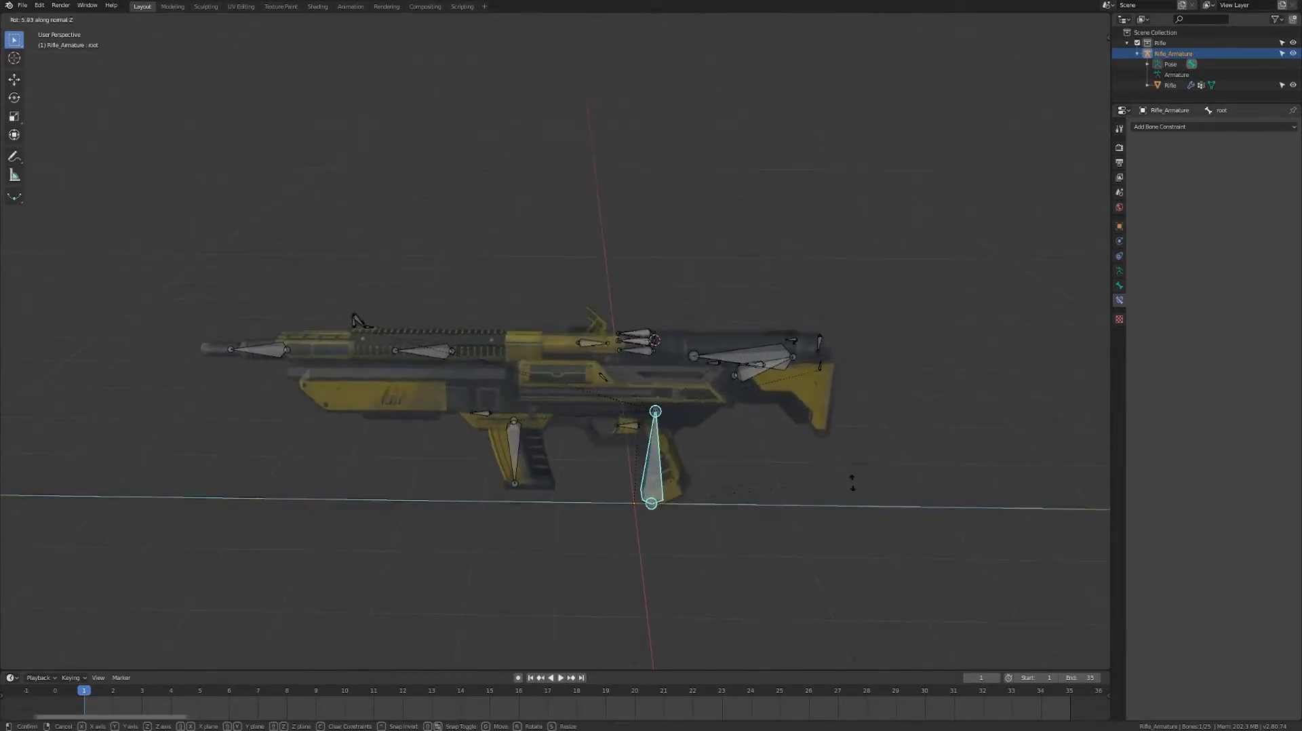
pyautogui.press('r')
pyautogui.press('z')
pyautogui.press('z')
pyautogui.rightClick(815, 434)
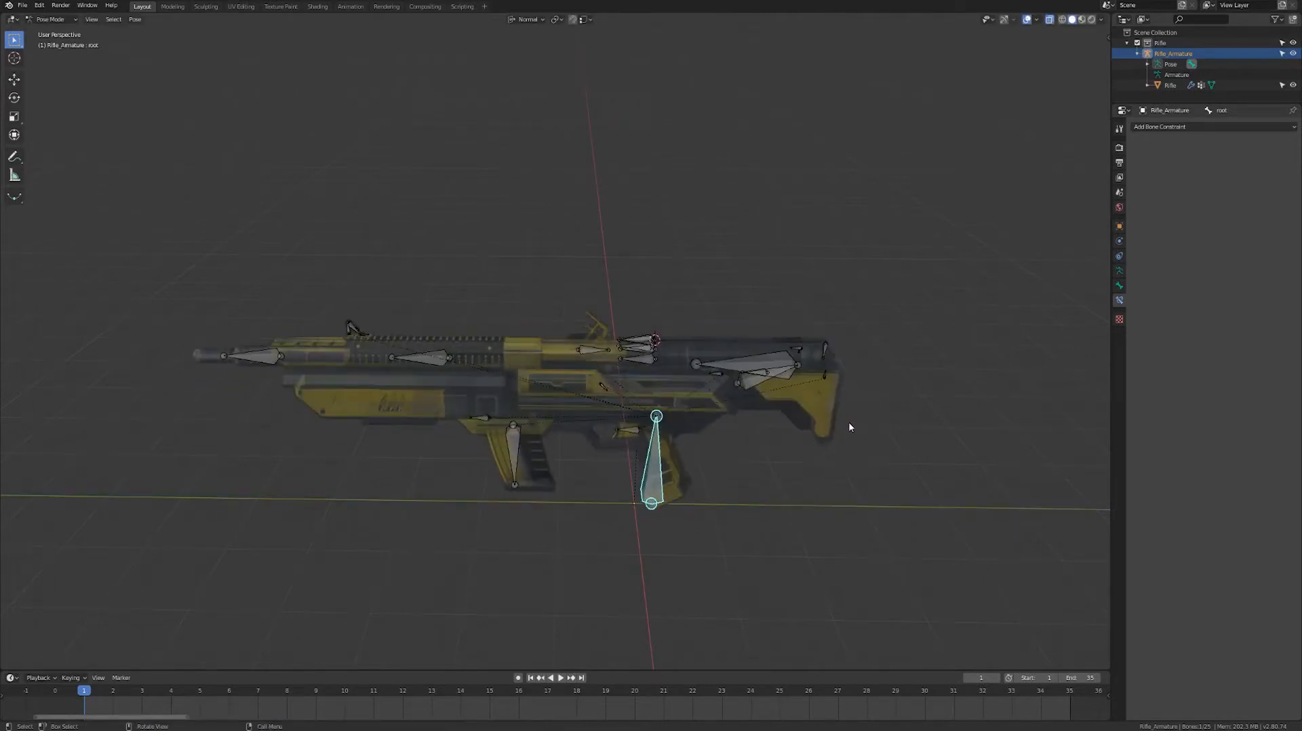
# Select the scope bone and add a Copy Rotation bone constraint to it.
pyautogui.scroll(3, 851, 416)
pyautogui.moveTo(852, 417); pyautogui.dragTo(651, 420, button='middle')
pyautogui.click(262, 340)
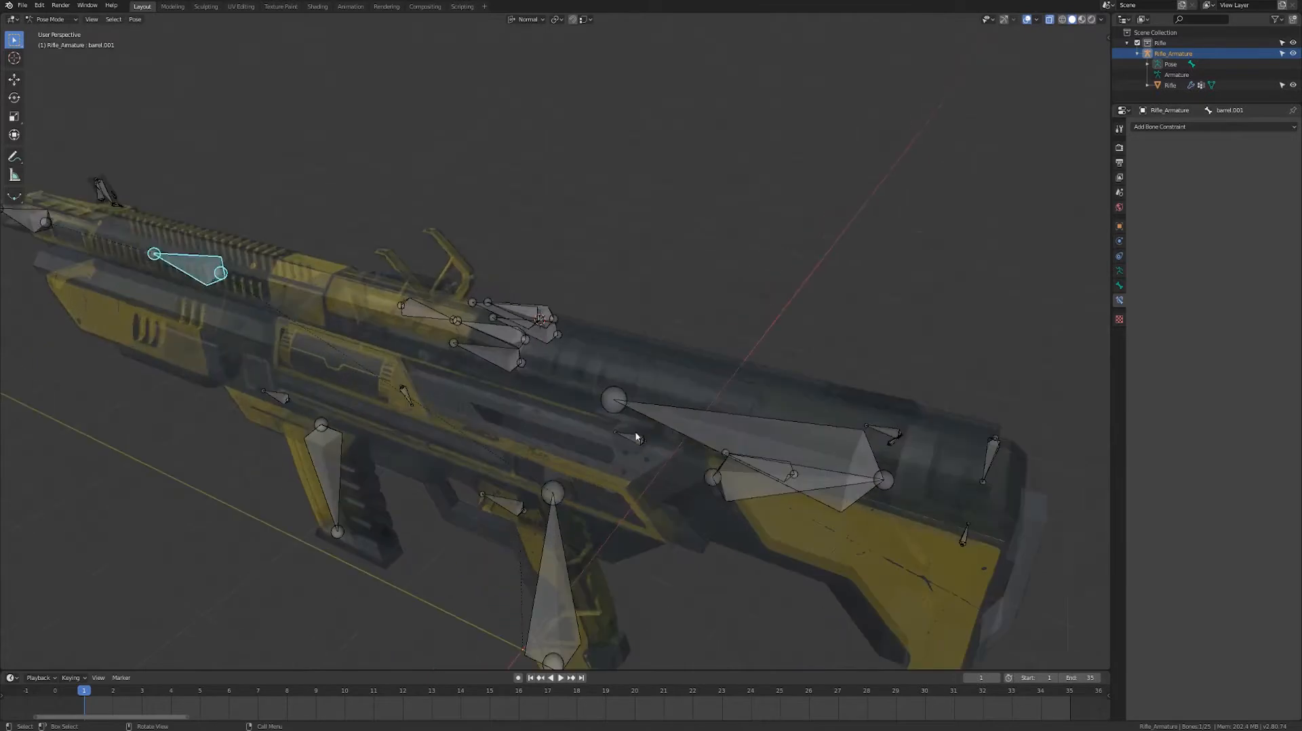
pyautogui.click(650, 421)
pyautogui.moveTo(662, 483); pyautogui.dragTo(806, 266, button='middle')
pyautogui.click(772, 329)
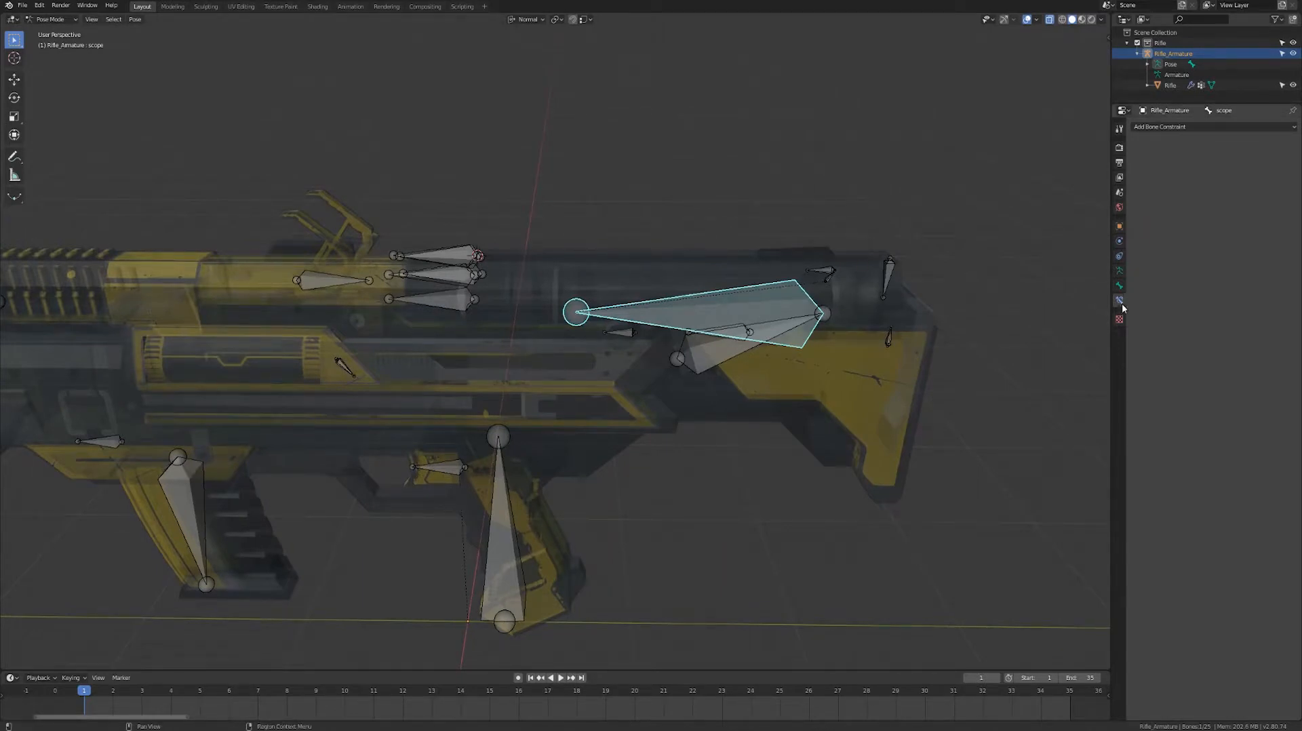
pyautogui.click(1177, 128)
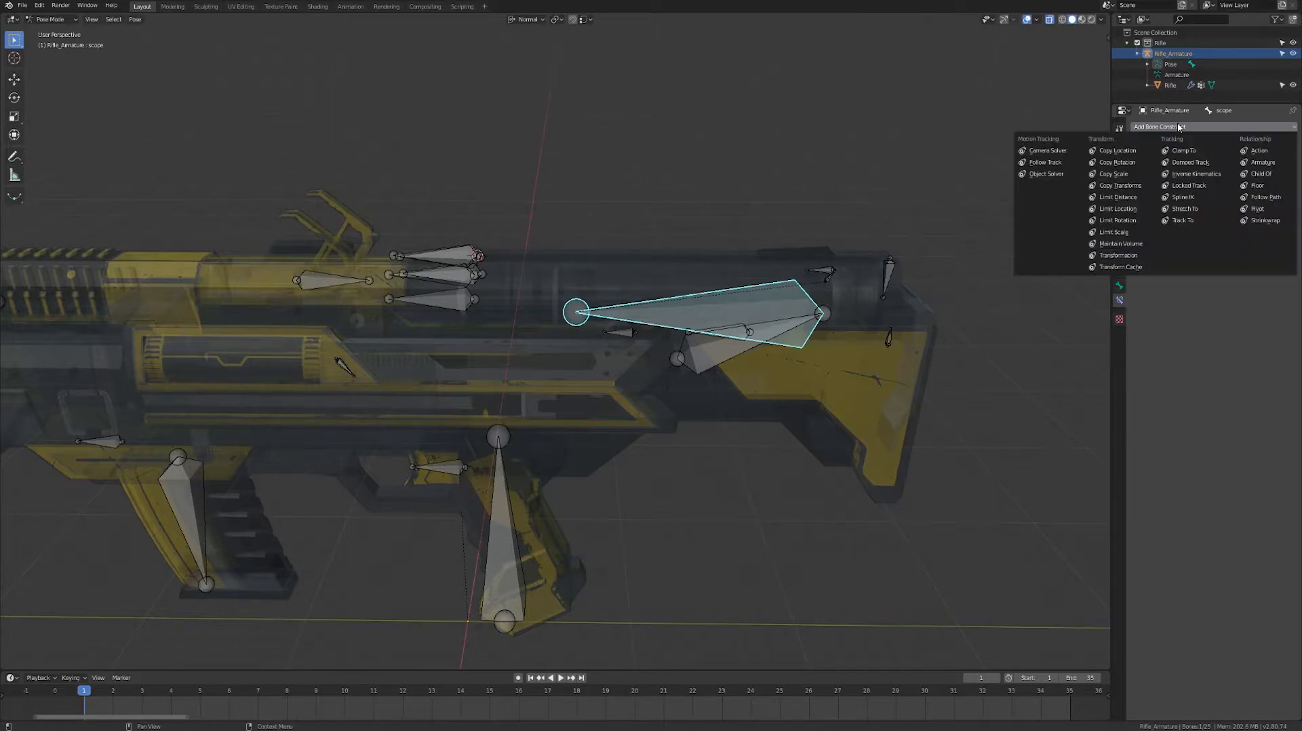
pyautogui.click(1117, 163)
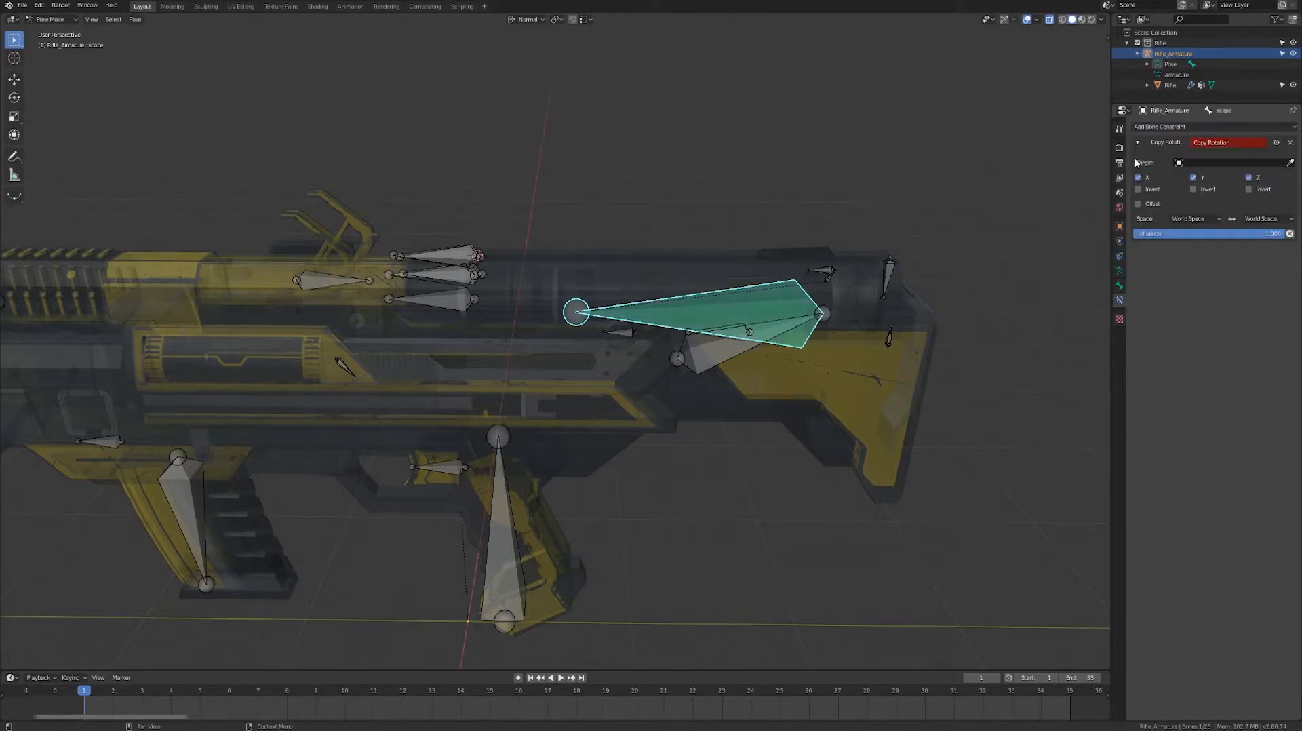
# Set the Copy Rotation constraint's target to Rifle_Armature and its bone to scope_transform.
pyautogui.keyDown('shift'); pyautogui.moveTo(928, 297); pyautogui.dragTo(862, 317, button='middle'); pyautogui.keyUp('shift')
pyautogui.scroll(1, 868, 312)
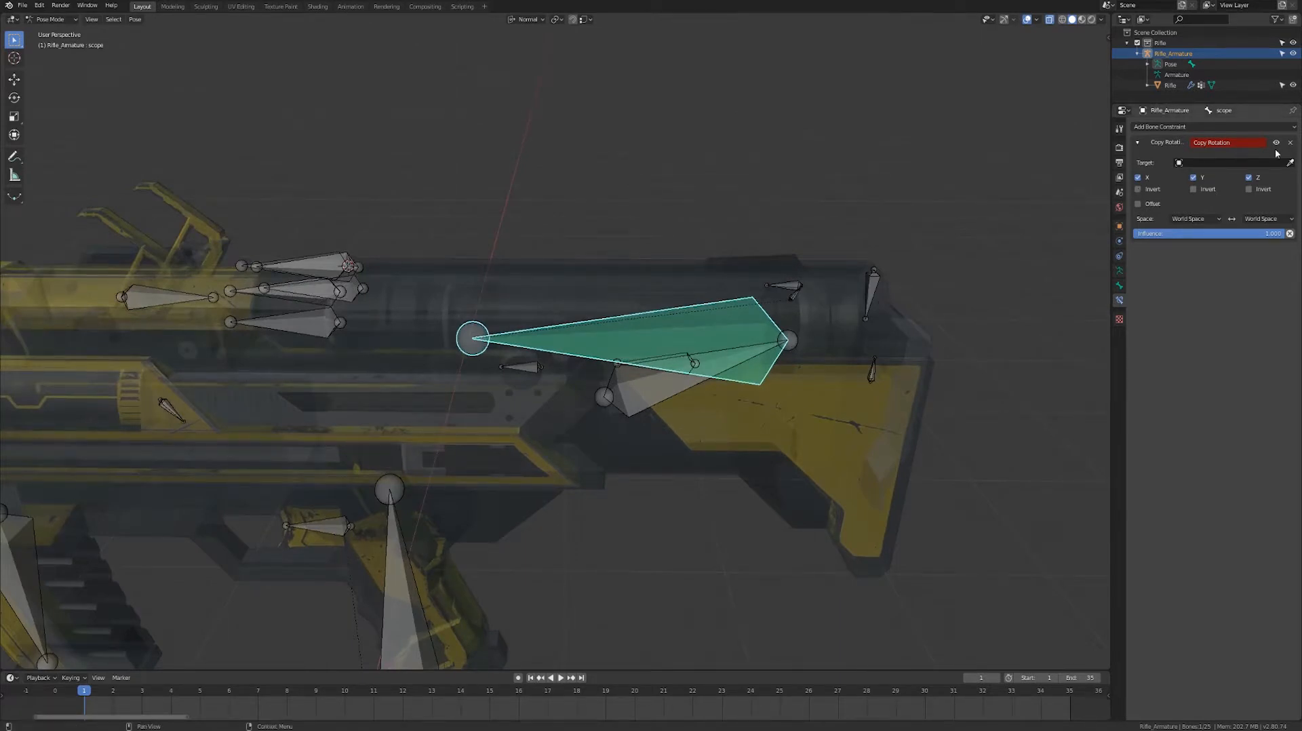
pyautogui.click(1220, 163)
pyautogui.click(1214, 183)
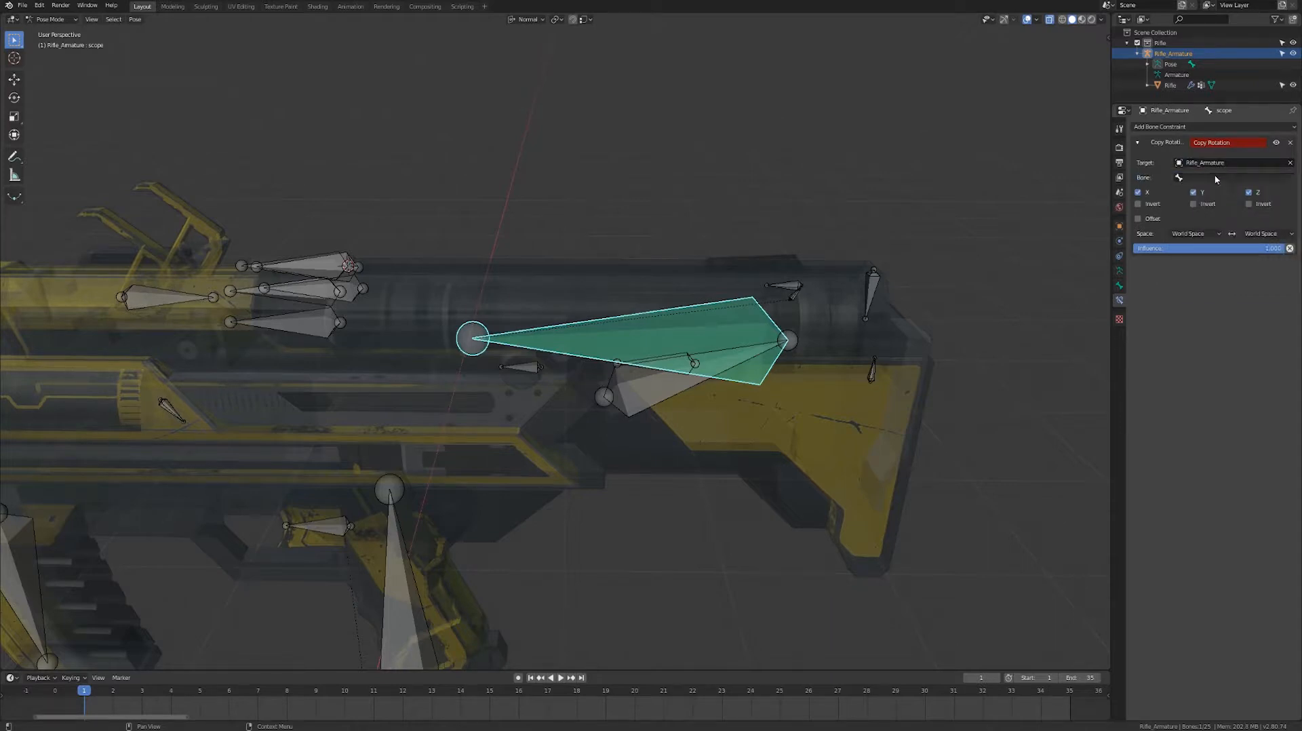
pyautogui.click(1213, 176)
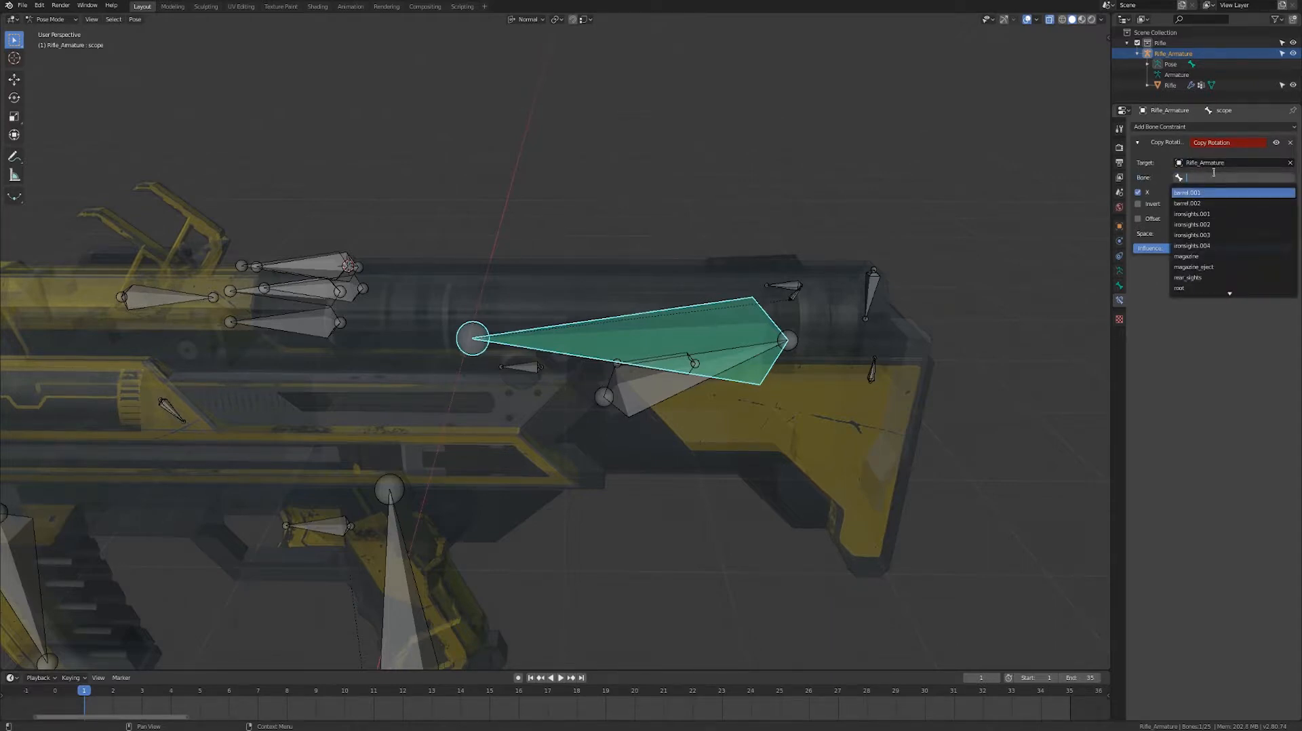
pyautogui.write('sco')
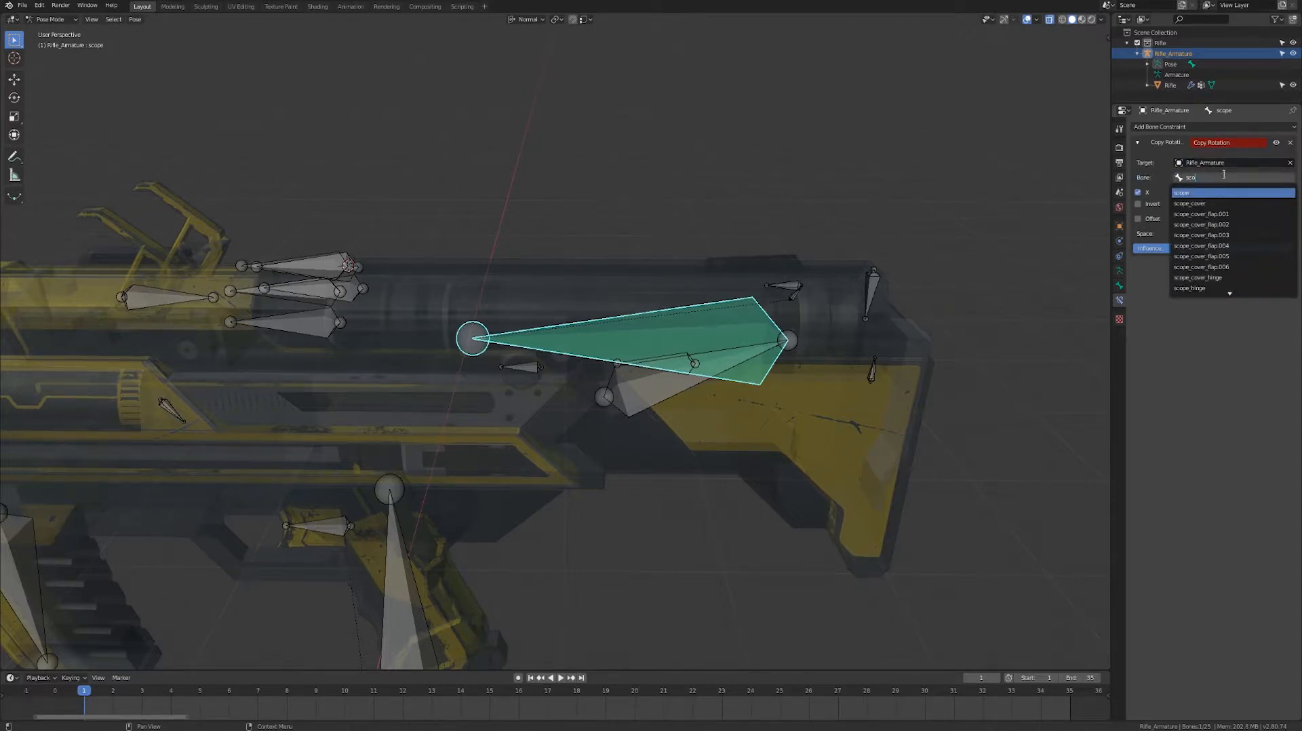
pyautogui.write('pe_tr')
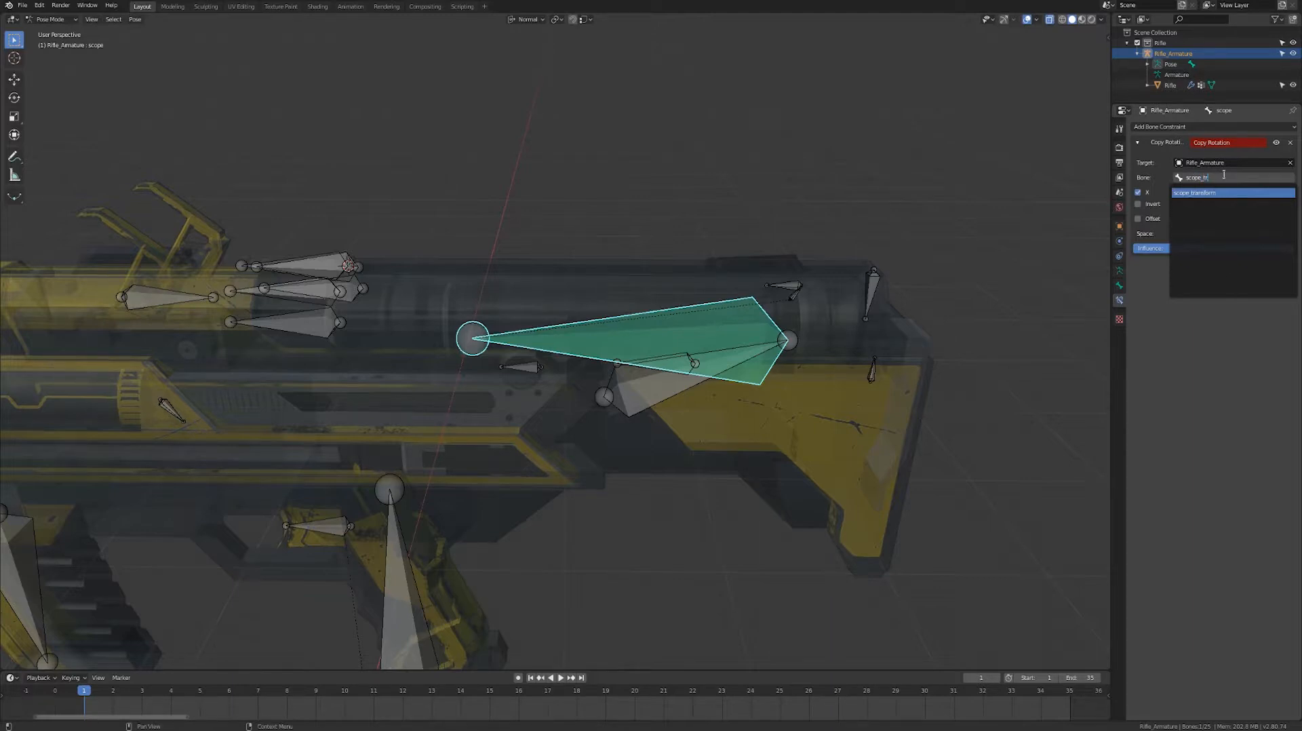
pyautogui.press('Return')
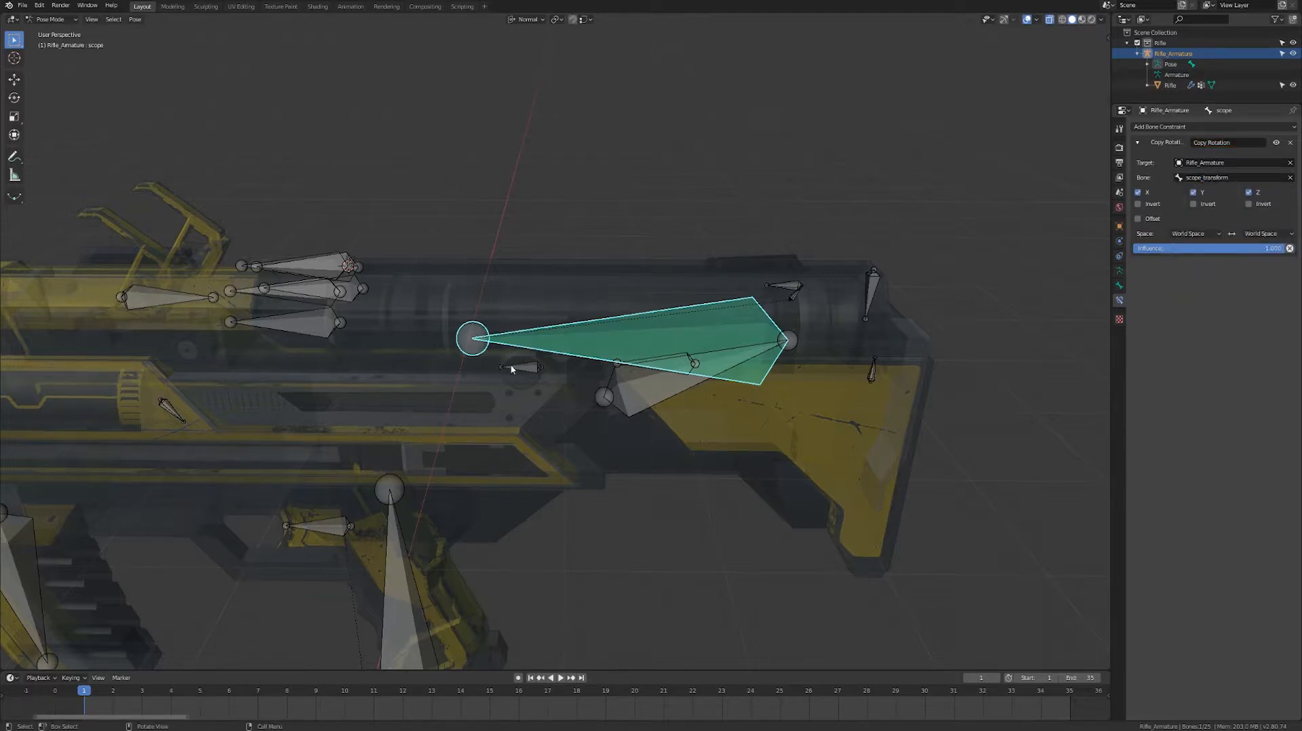
# Test-rotate the root bone freely with trackball rotation to check the scope's response, and undo the rotation.
pyautogui.scroll(-2, 460, 598)
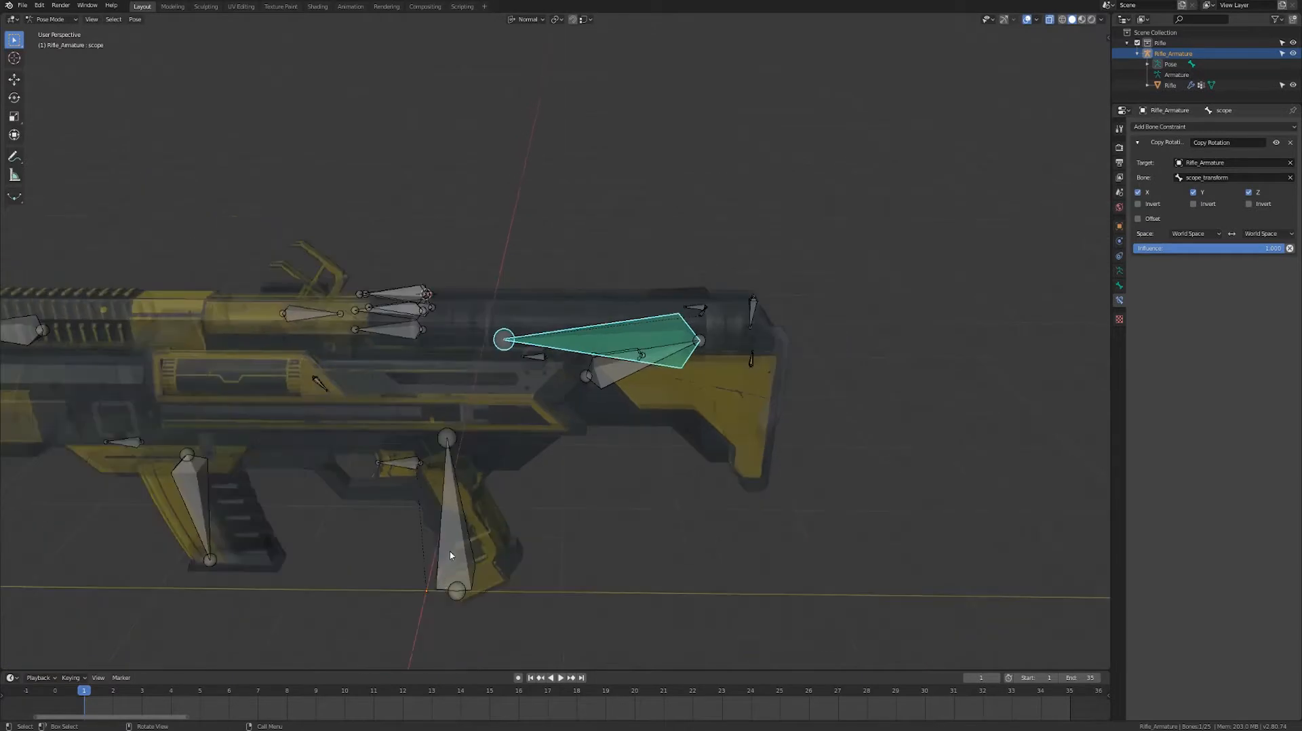
pyautogui.scroll(2, 480, 508)
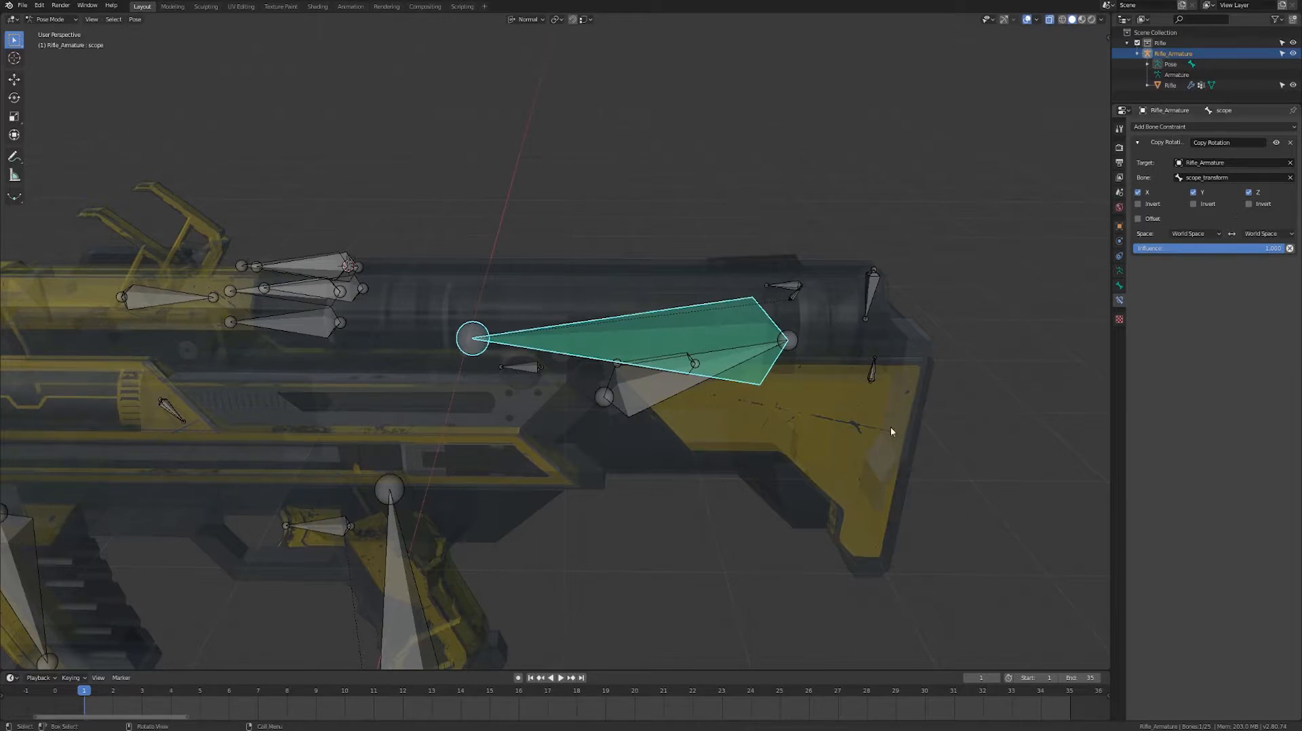
pyautogui.scroll(-3, 826, 417)
pyautogui.moveTo(825, 417); pyautogui.dragTo(615, 469, button='middle')
pyautogui.click(600, 417)
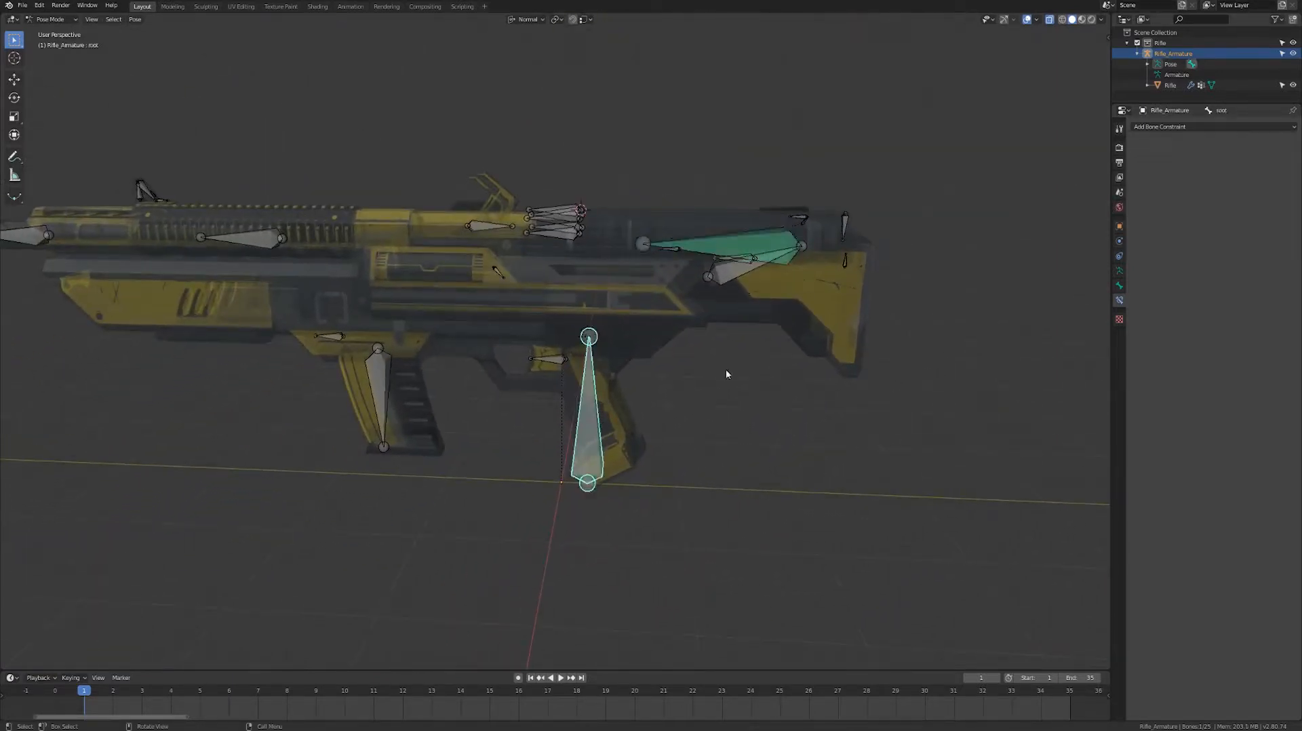
pyautogui.press('r')
pyautogui.press('r')
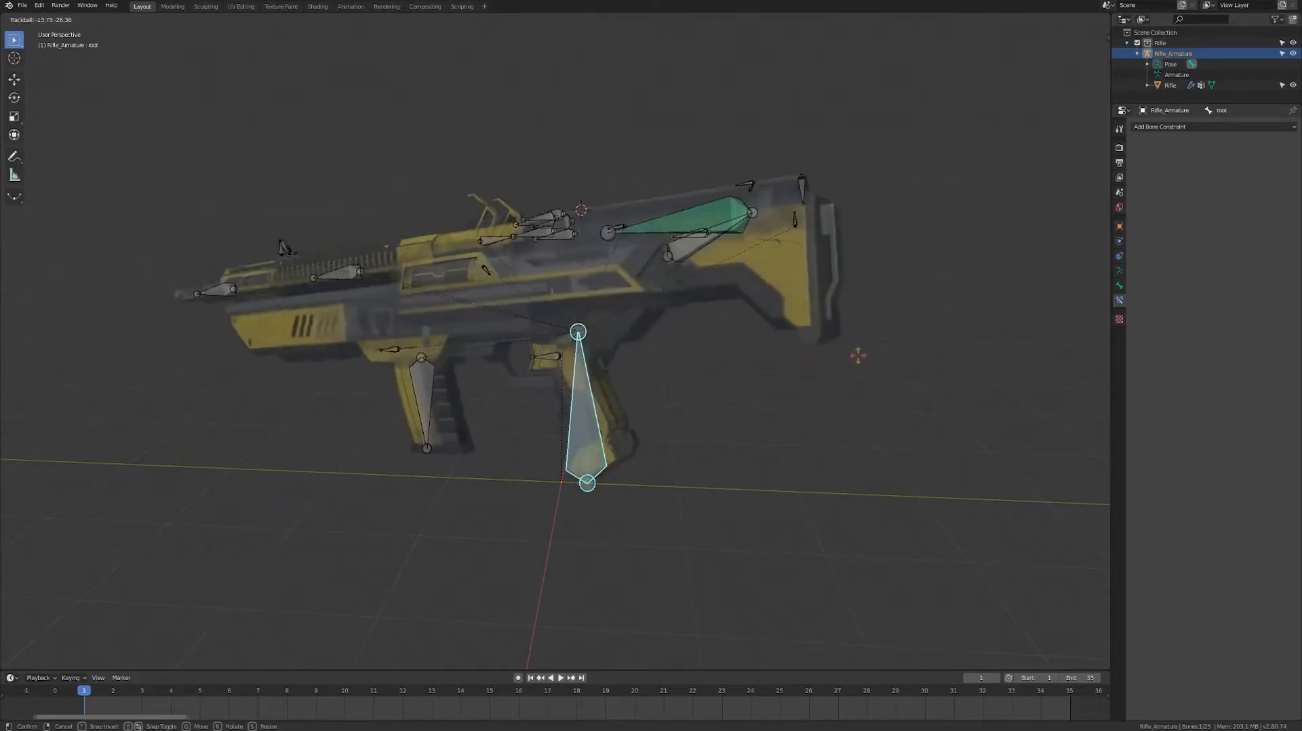
pyautogui.click(864, 368)
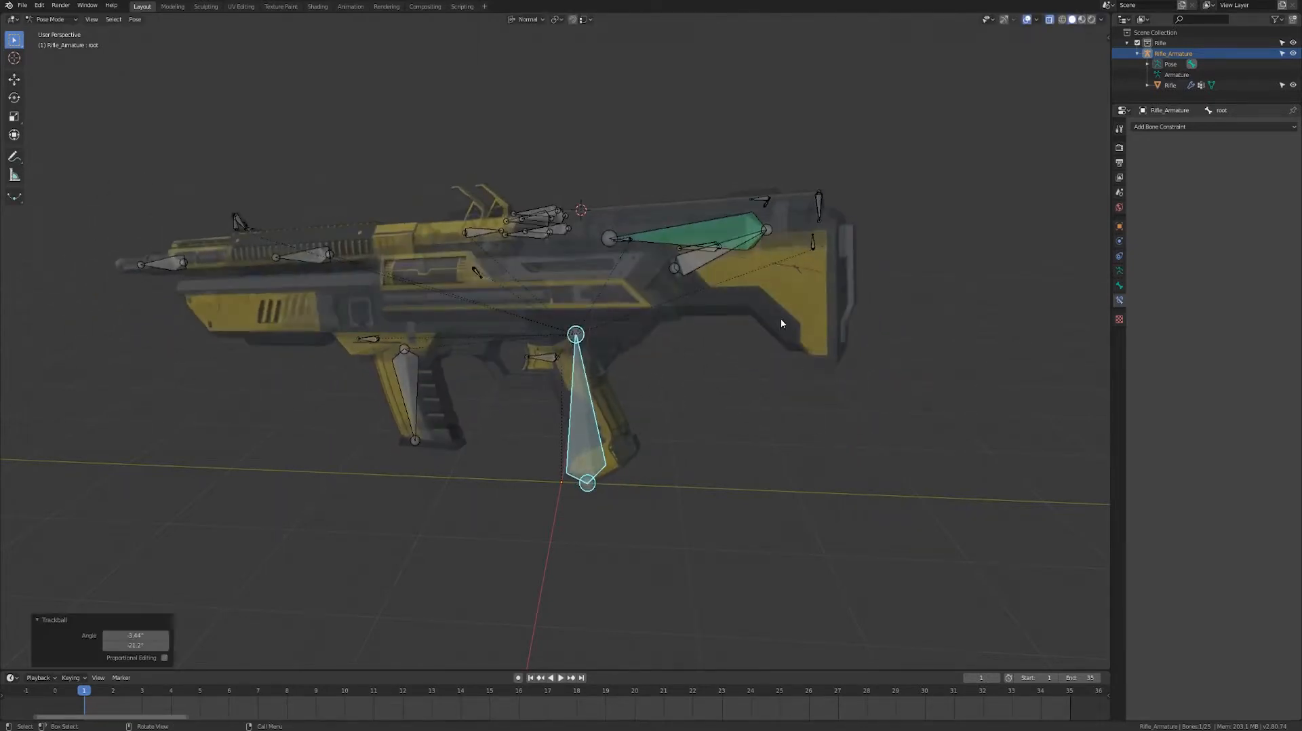
pyautogui.hotkey('ctrl', 'z')
# Select the scope_hinge bone and test-rotate it in the view plane, first from the side and again from above.
pyautogui.click(730, 259)
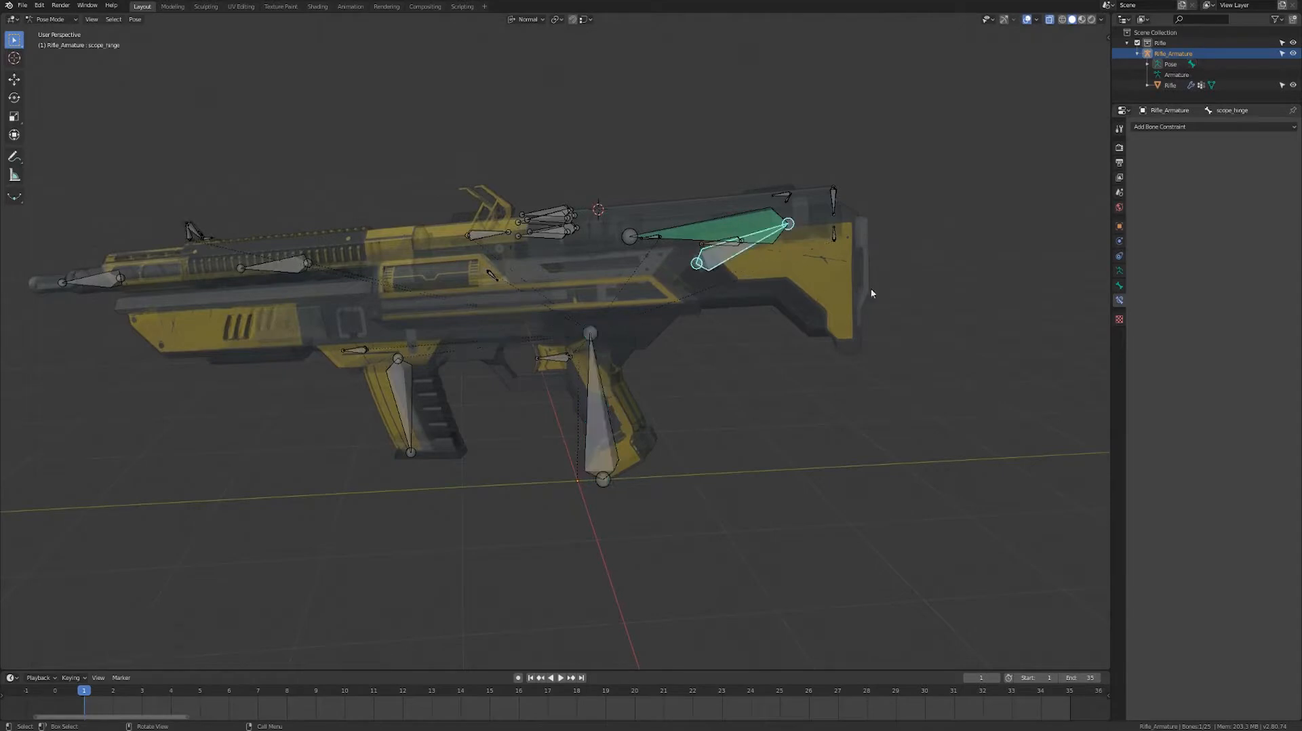
pyautogui.moveTo(729, 259); pyautogui.dragTo(820, 396, button='middle')
pyautogui.scroll(3, 941, 350)
pyautogui.moveTo(941, 350); pyautogui.dragTo(1052, 363, button='middle')
pyautogui.press('r')
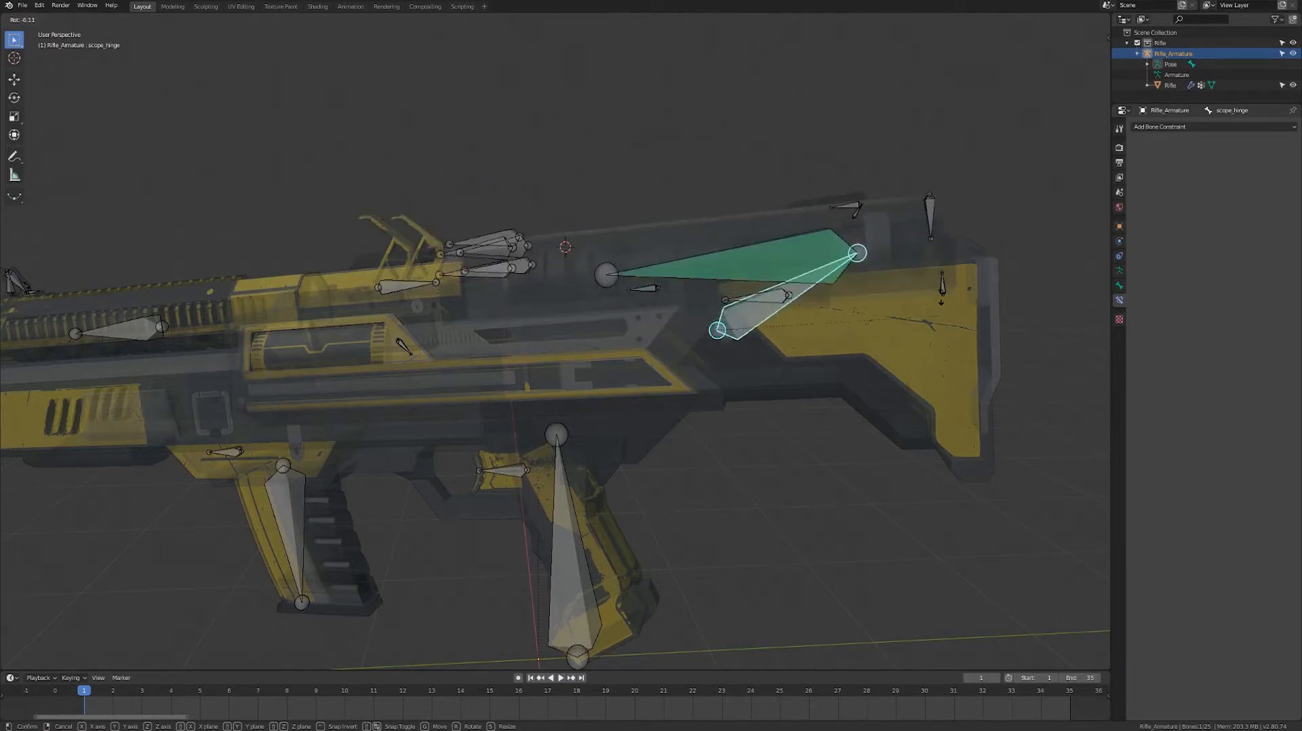
pyautogui.click(809, 402)
pyautogui.moveTo(809, 402); pyautogui.dragTo(761, 470, button='middle')
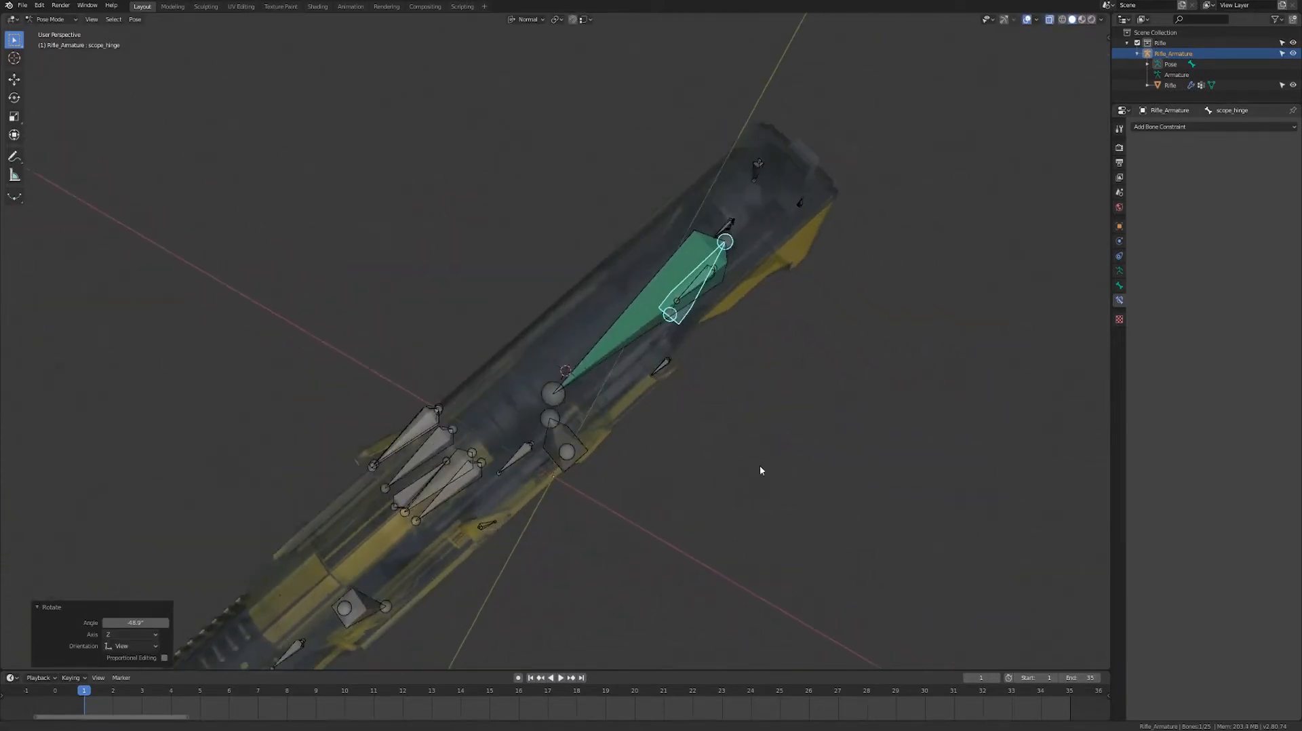
pyautogui.press('r')
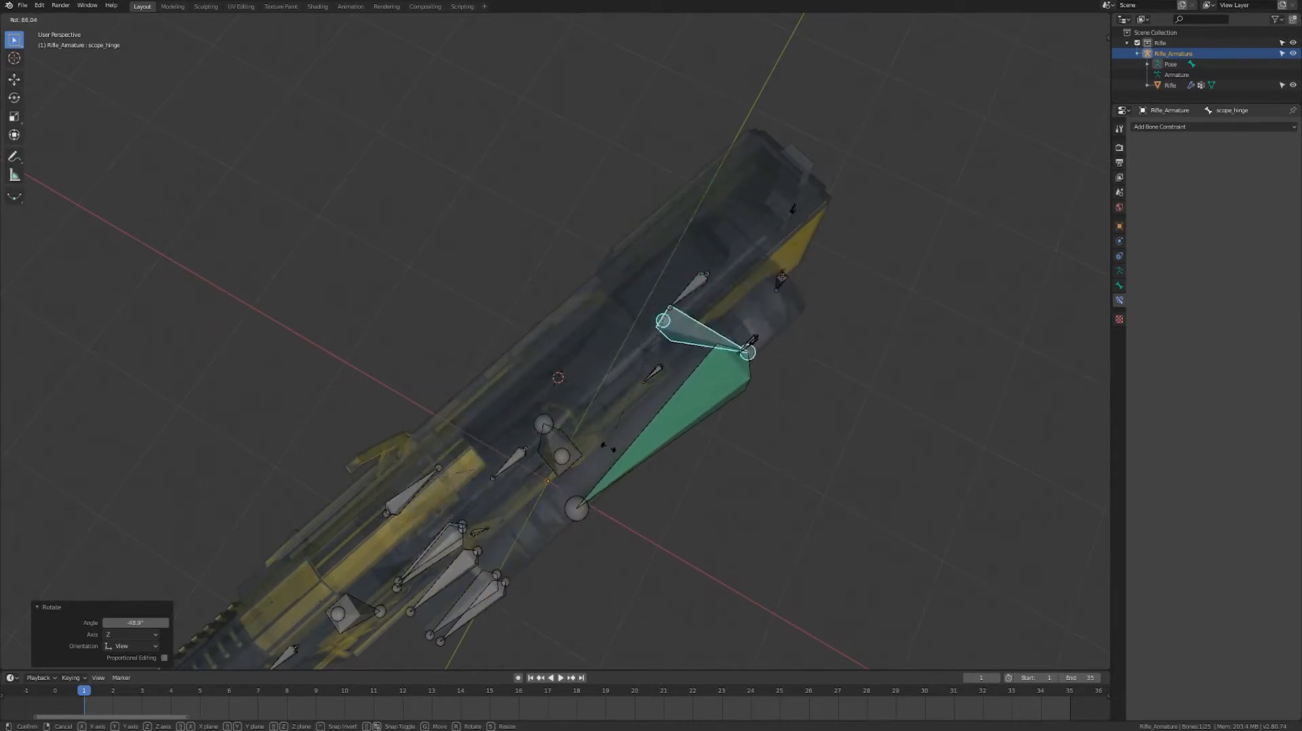
pyautogui.click(865, 370)
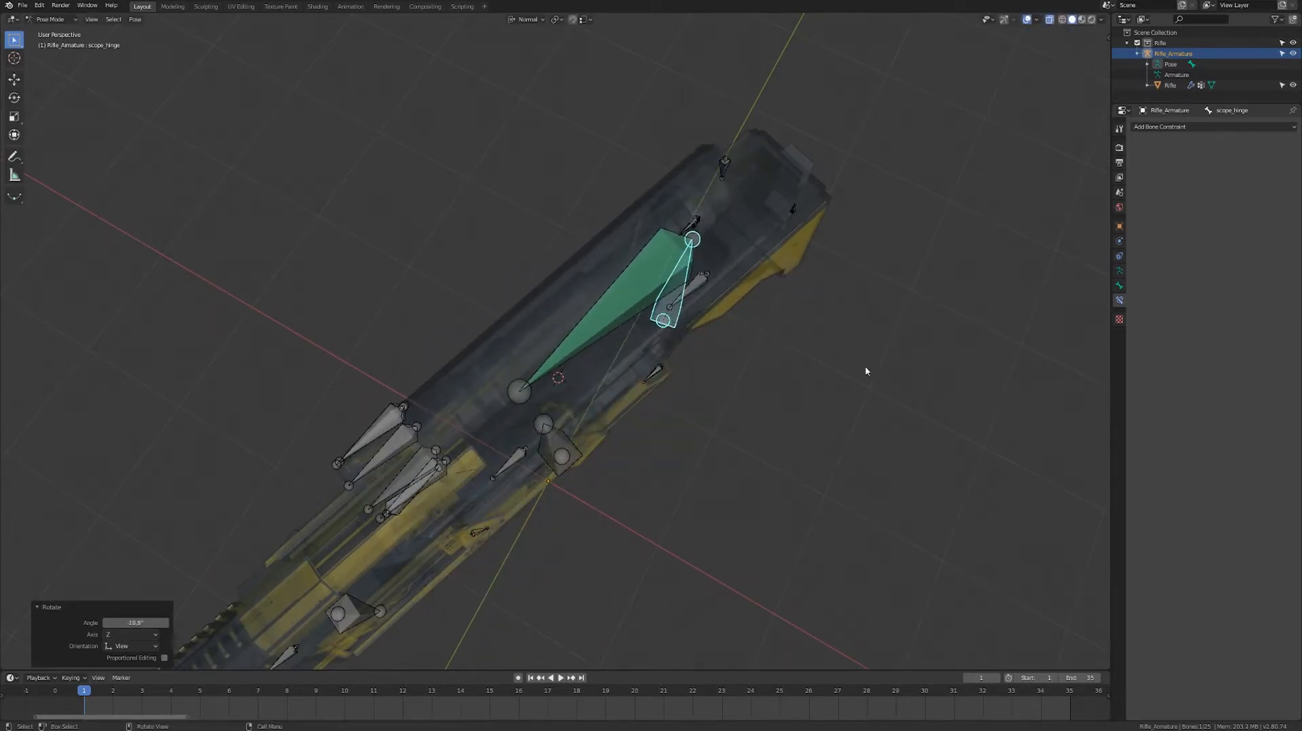
# Test-rotate the scope_hinge bone about its local X axis, and undo all of its test rotations.
pyautogui.press('r')
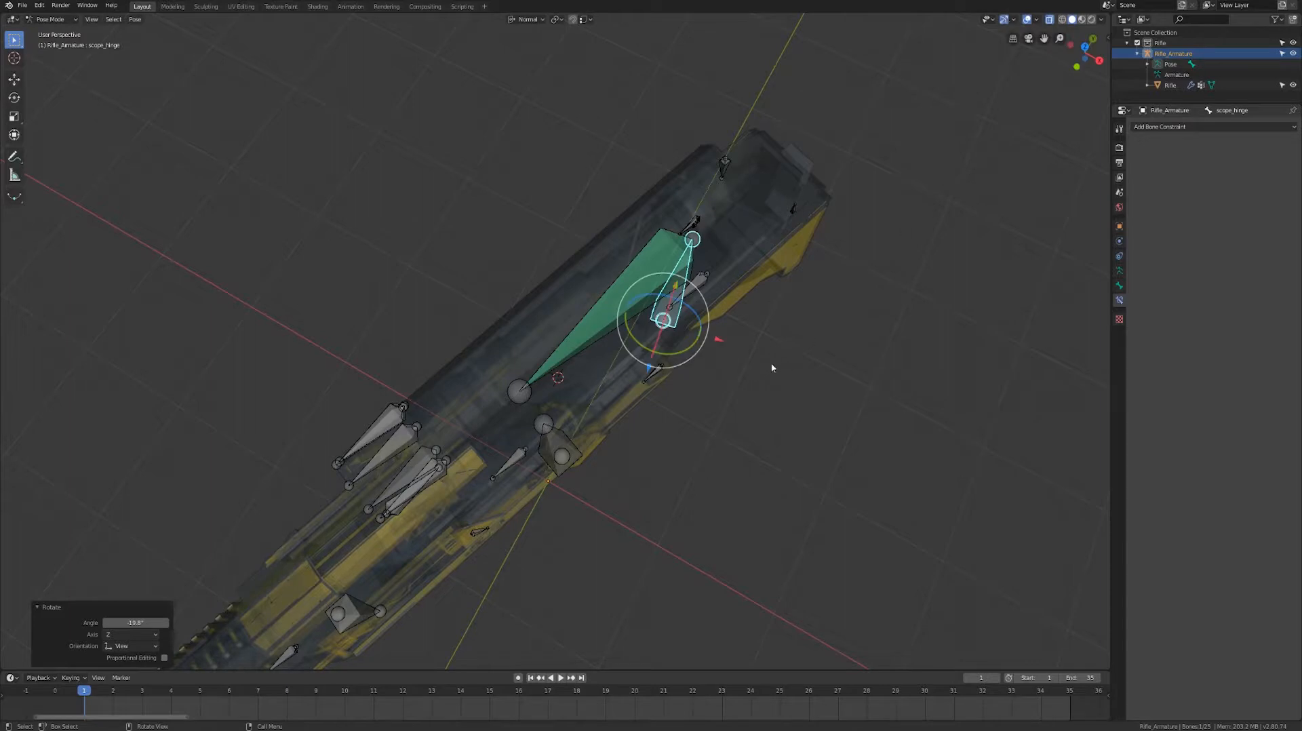
pyautogui.press('x')
pyautogui.press('x')
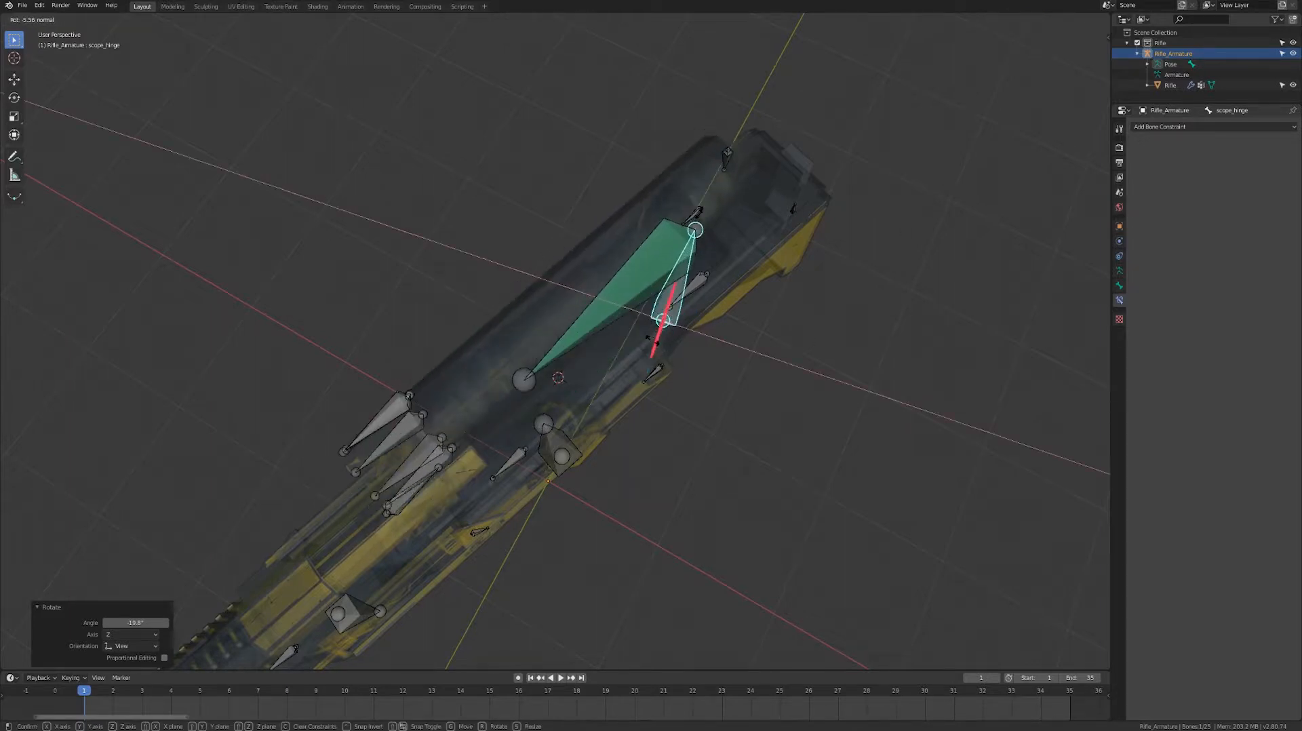
pyautogui.click(885, 343)
pyautogui.moveTo(884, 343); pyautogui.dragTo(785, 405, button='middle')
pyautogui.hotkey('ctrl', 'z')
pyautogui.hotkey('ctrl', 'z')
pyautogui.hotkey('ctrl', 'z')
pyautogui.hotkey('ctrl', 'z')
pyautogui.scroll(2, 785, 405)
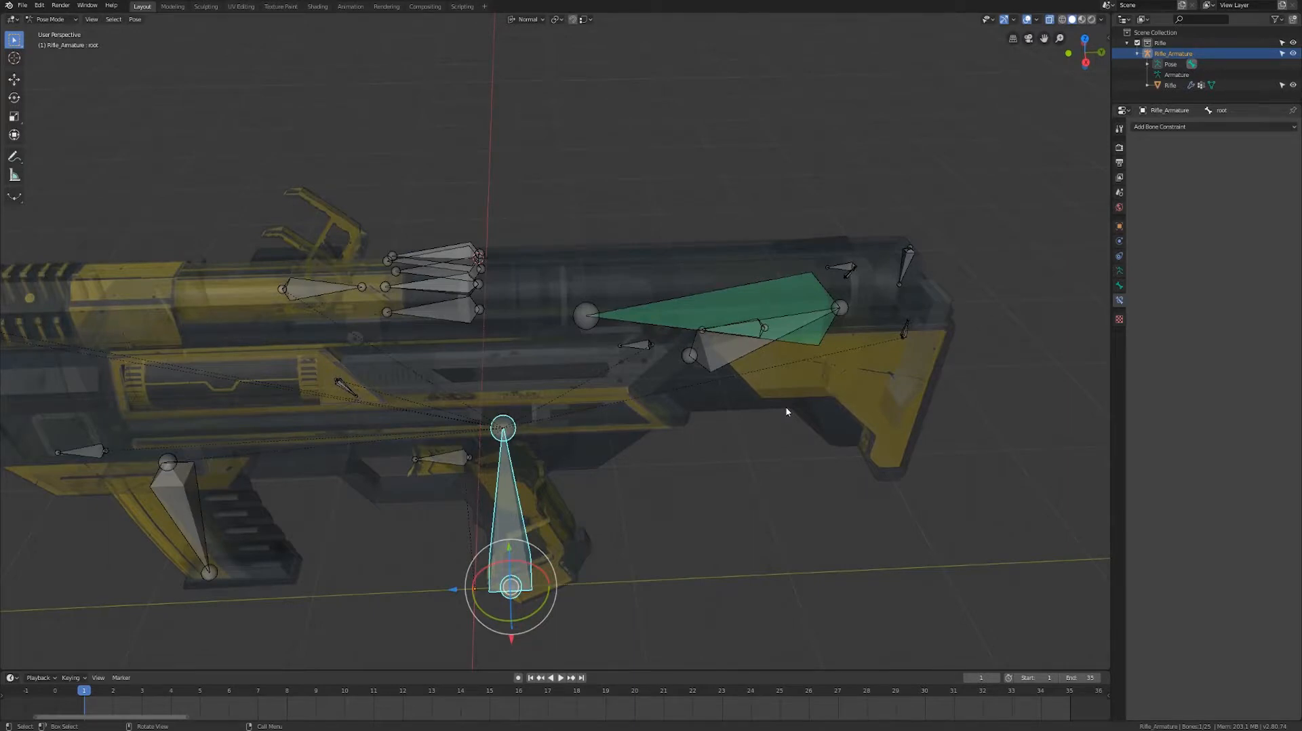
# Show the transform values of the scope_hinge bone and lock its X, Y and Z location.
pyautogui.click(729, 351)
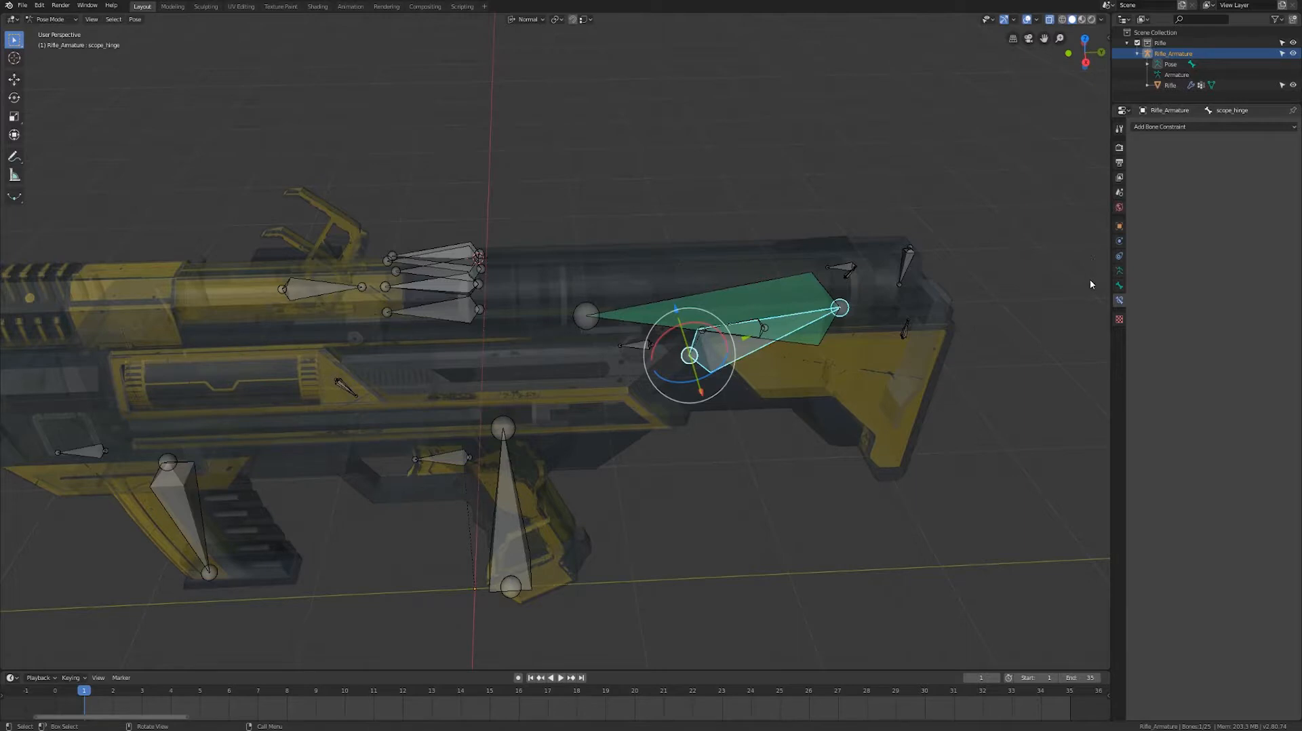
pyautogui.press('n')
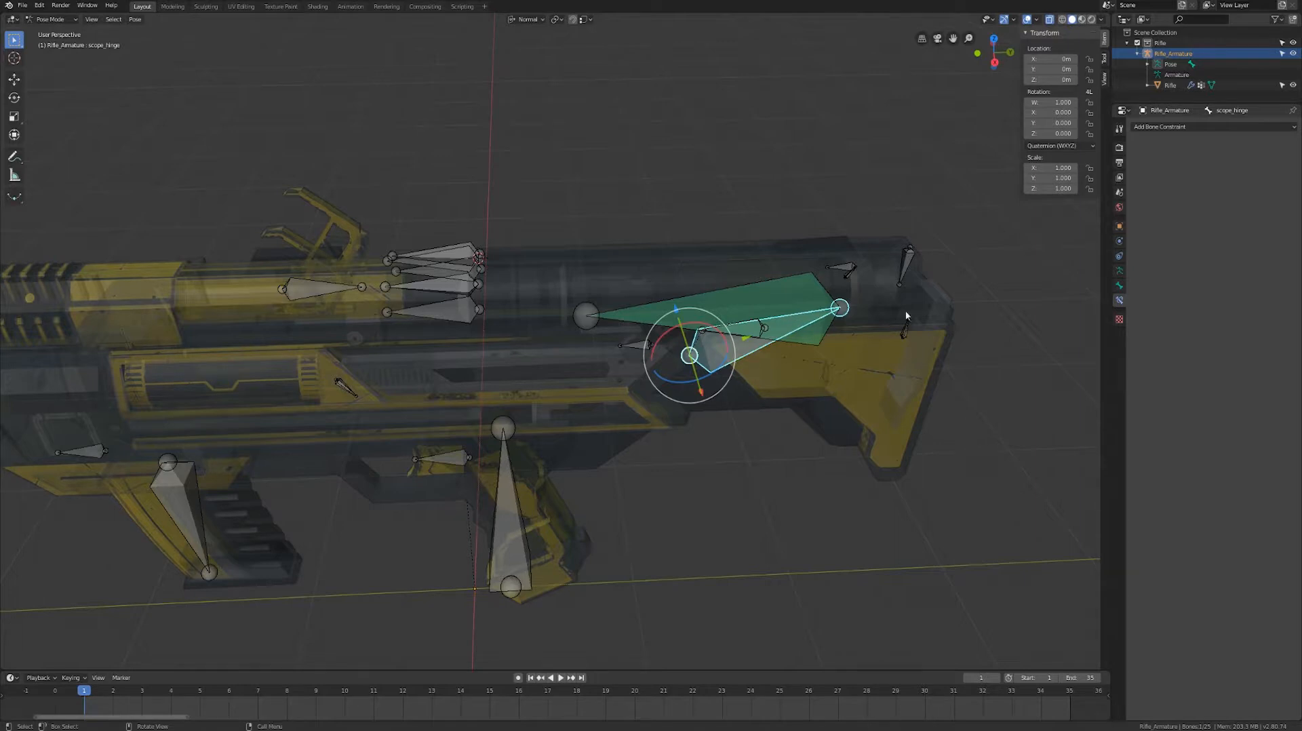
pyautogui.keyDown('shift'); pyautogui.moveTo(951, 316); pyautogui.dragTo(867, 333, button='middle'); pyautogui.keyUp('shift')
pyautogui.scroll(1, 867, 333)
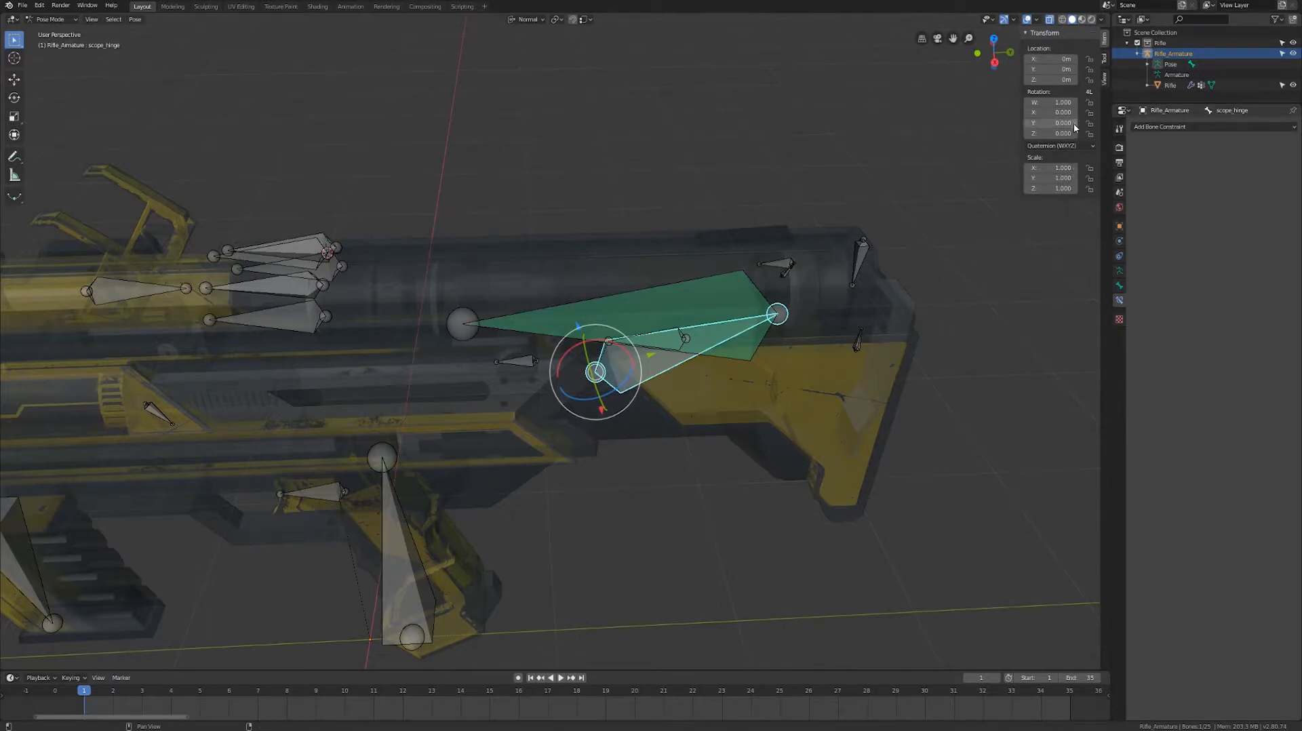
pyautogui.moveTo(929, 423)
pyautogui.mouseDown(button='middle')
pyautogui.moveTo(924, 403)
pyautogui.moveTo(941, 402)
pyautogui.mouseUp(button='middle')
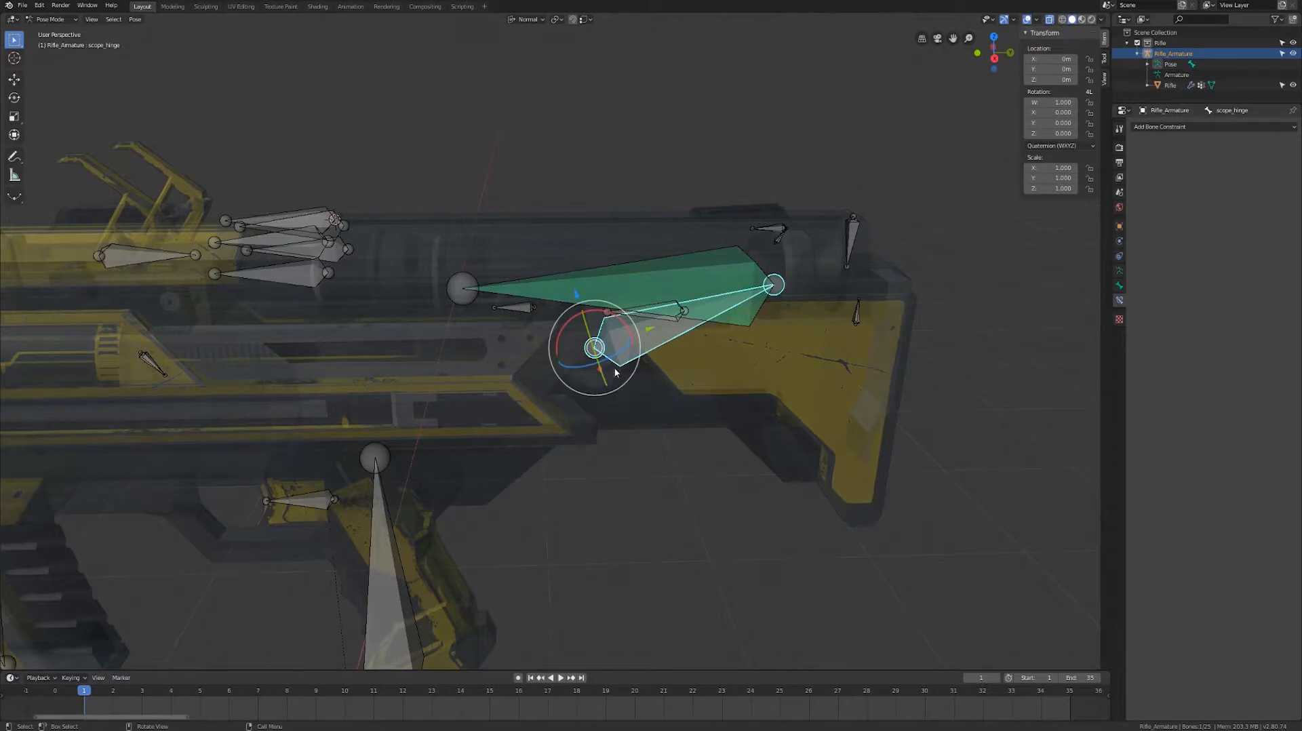
pyautogui.moveTo(758, 310); pyautogui.dragTo(743, 312, button='middle')
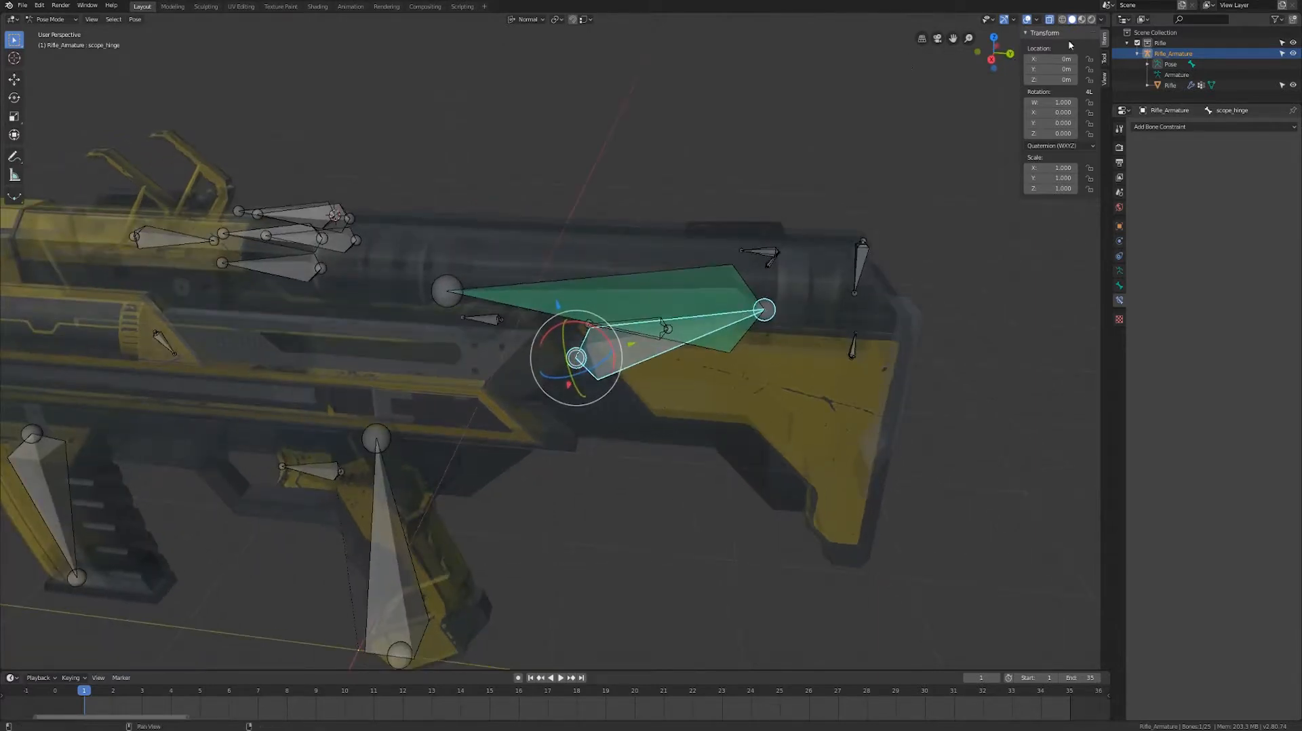
pyautogui.click(1089, 80)
pyautogui.moveTo(722, 384); pyautogui.dragTo(748, 390, button='middle')
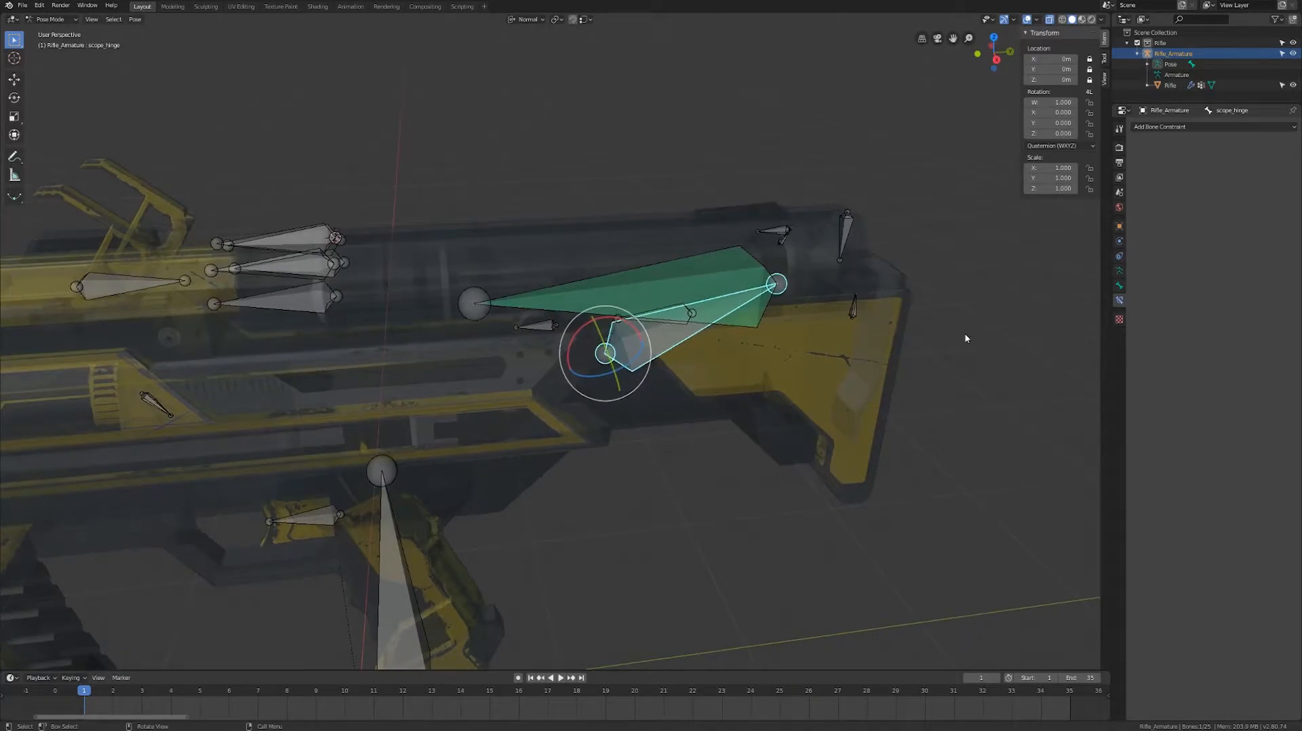
# Test-rotate the scope_hinge bone in perspective and in the right orthographic view, discarding both rotations.
pyautogui.press('r')
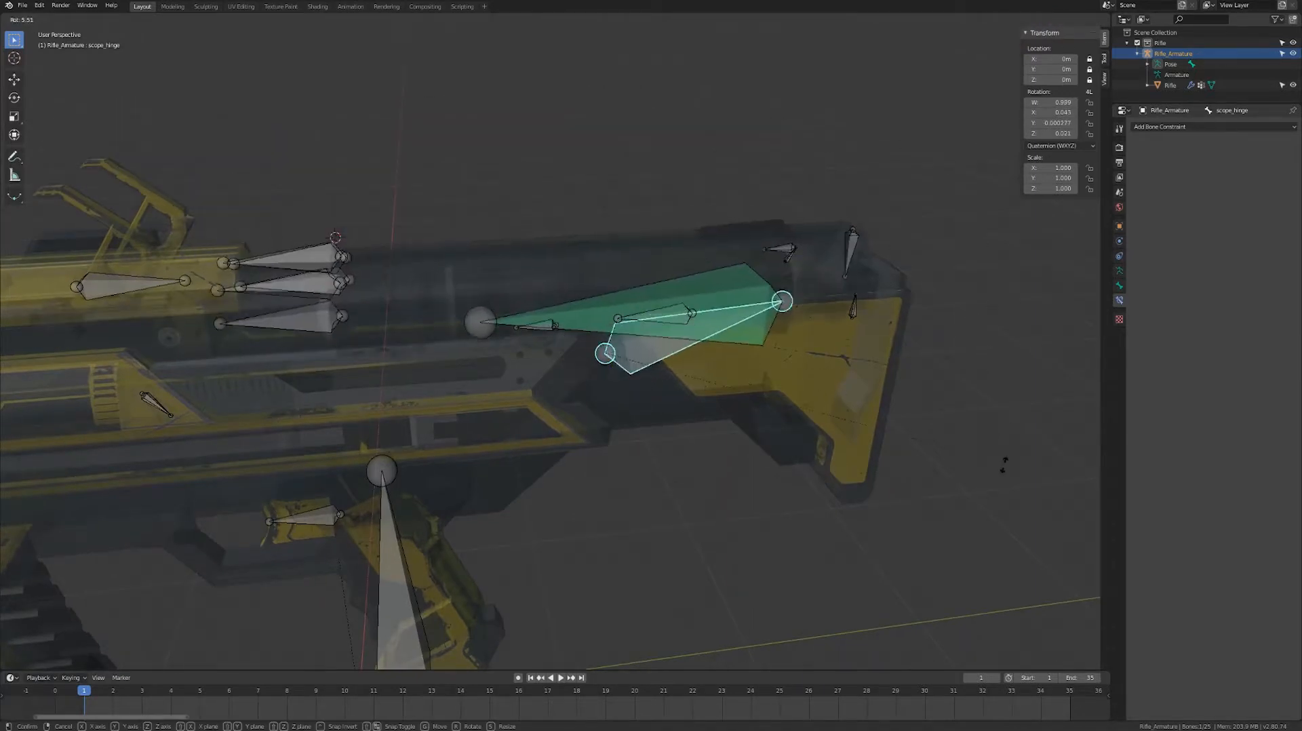
pyautogui.press('Escape')
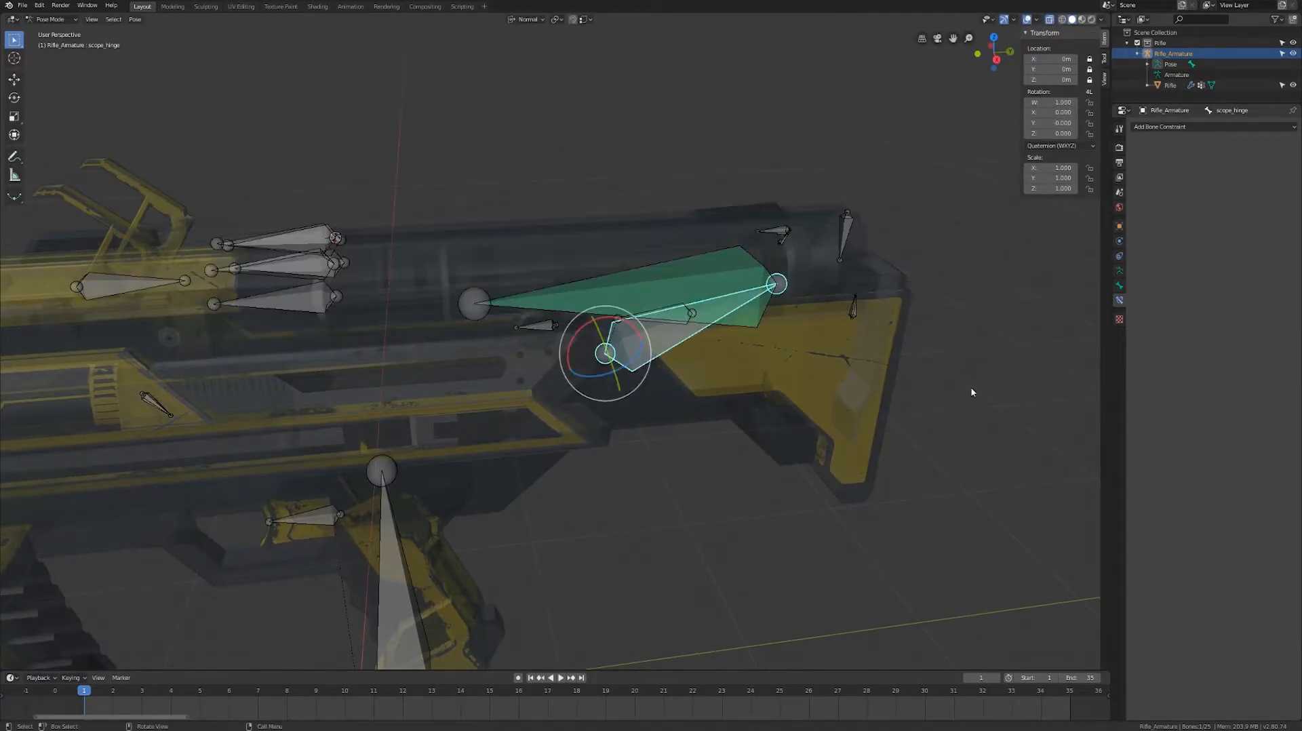
pyautogui.moveTo(808, 357)
pyautogui.mouseDown(button='middle')
pyautogui.moveTo(846, 366)
pyautogui.moveTo(808, 356)
pyautogui.mouseUp(button='middle')
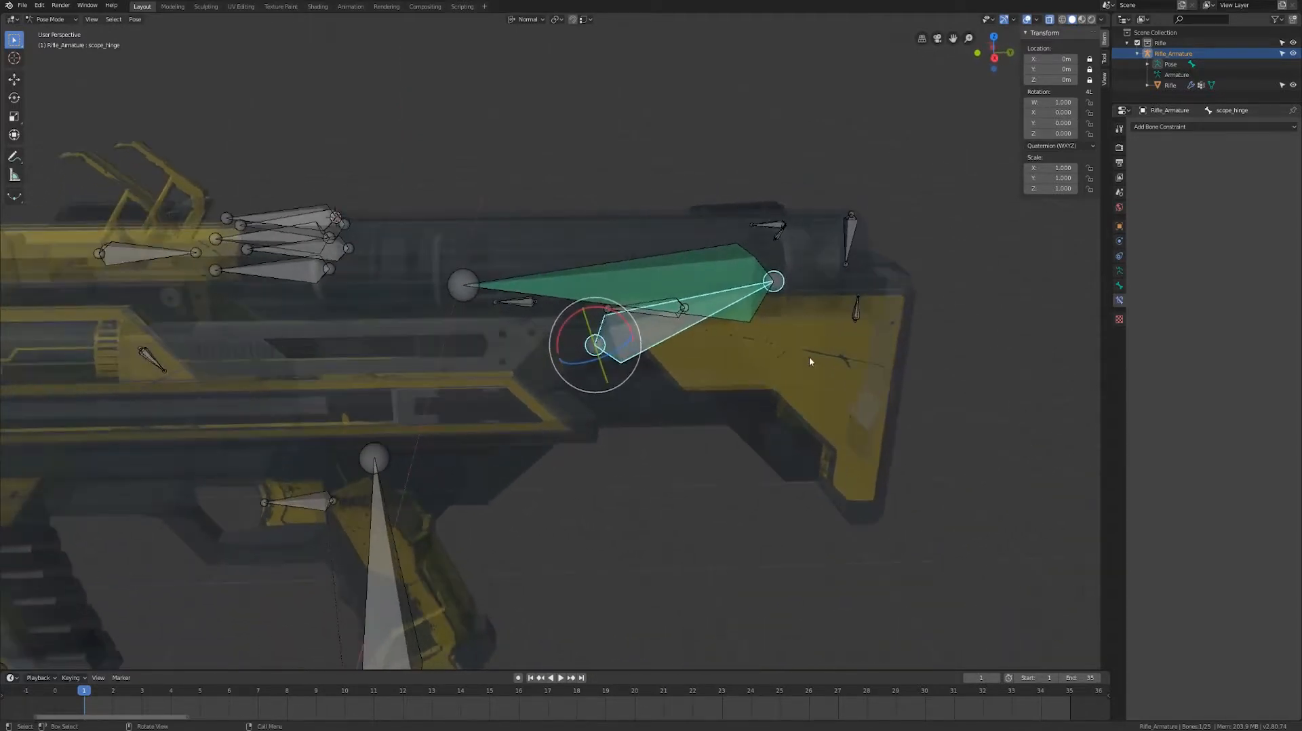
pyautogui.click(1078, 146)
pyautogui.press('KP_3')
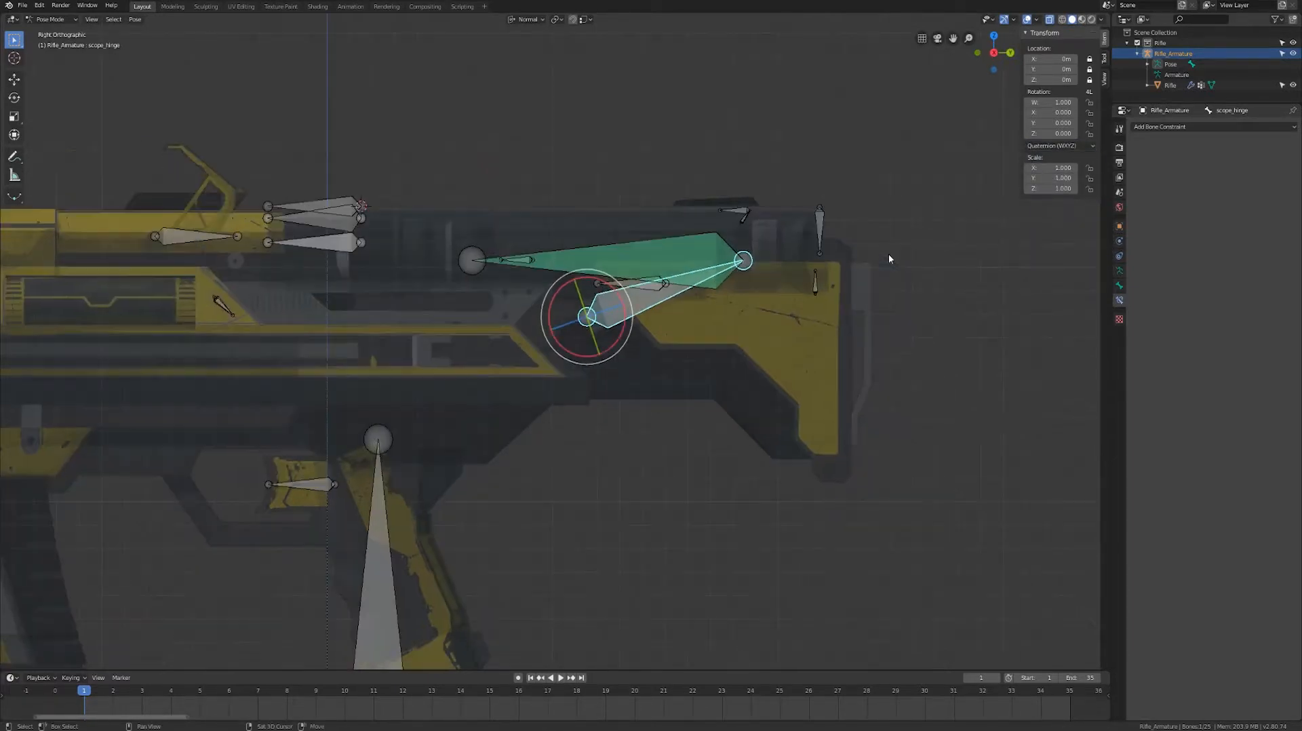
pyautogui.press('r')
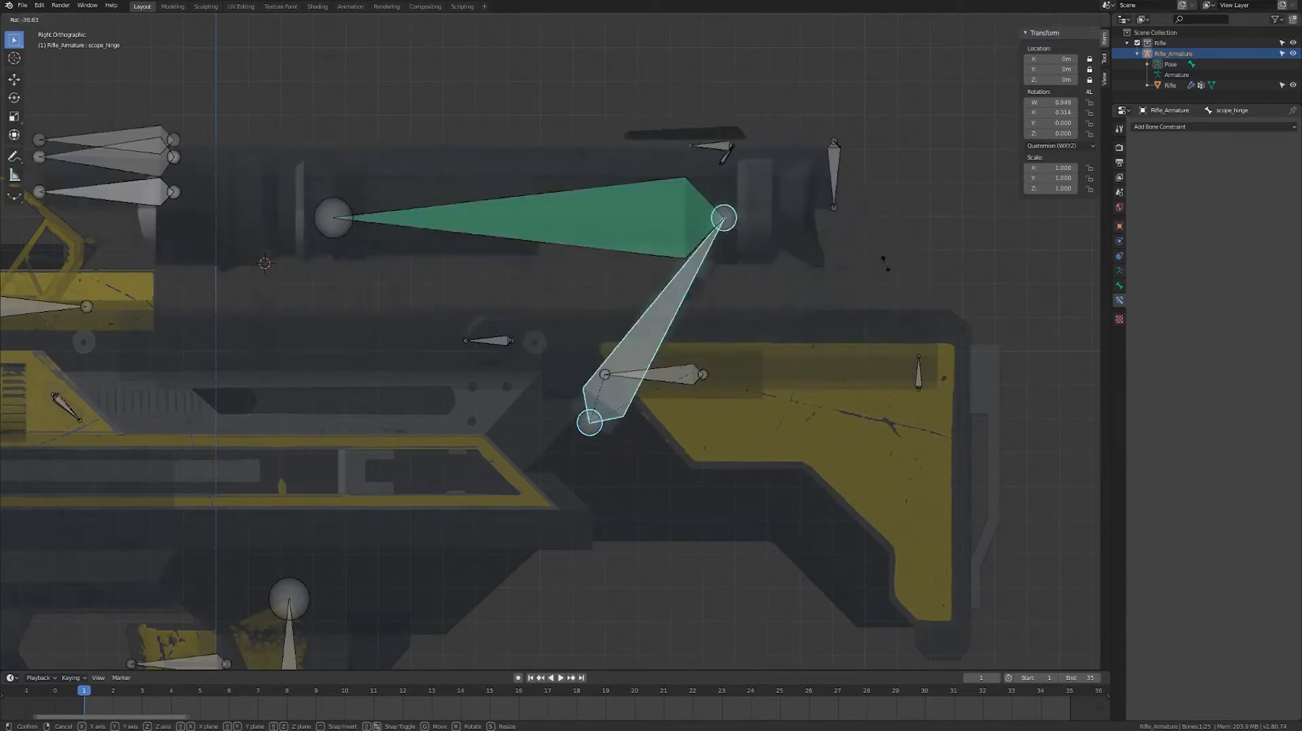
pyautogui.click(1023, 118)
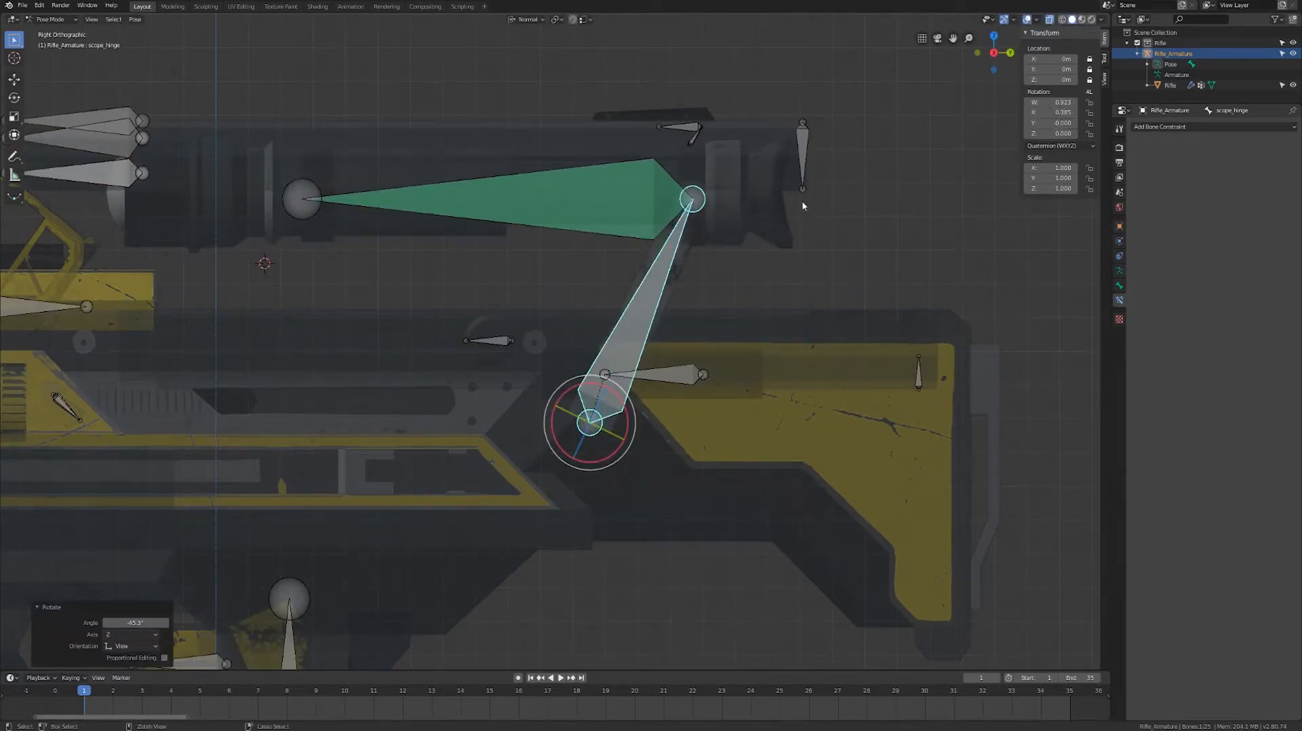
pyautogui.hotkey('ctrl', 'z')
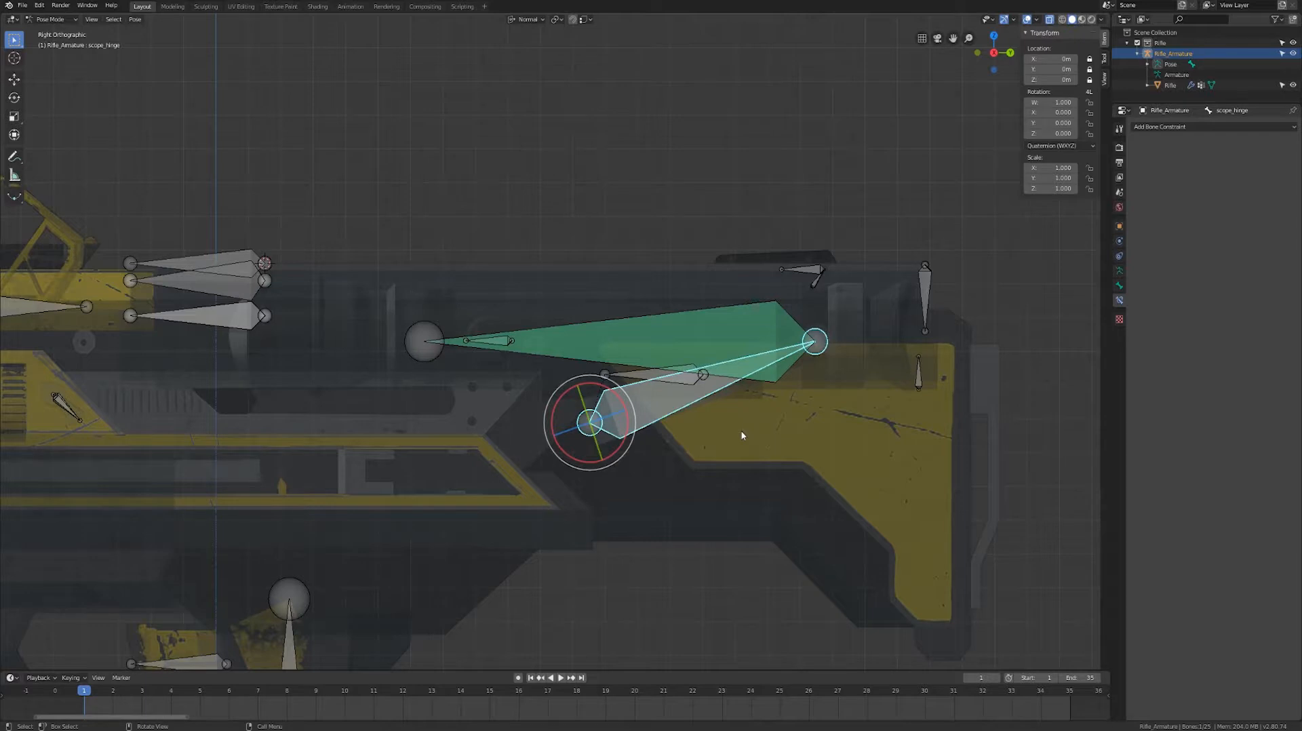
# Set the scope_hinge bone's rotation mode to XYZ Euler and lock its Y and Z rotation.
pyautogui.click(1055, 146)
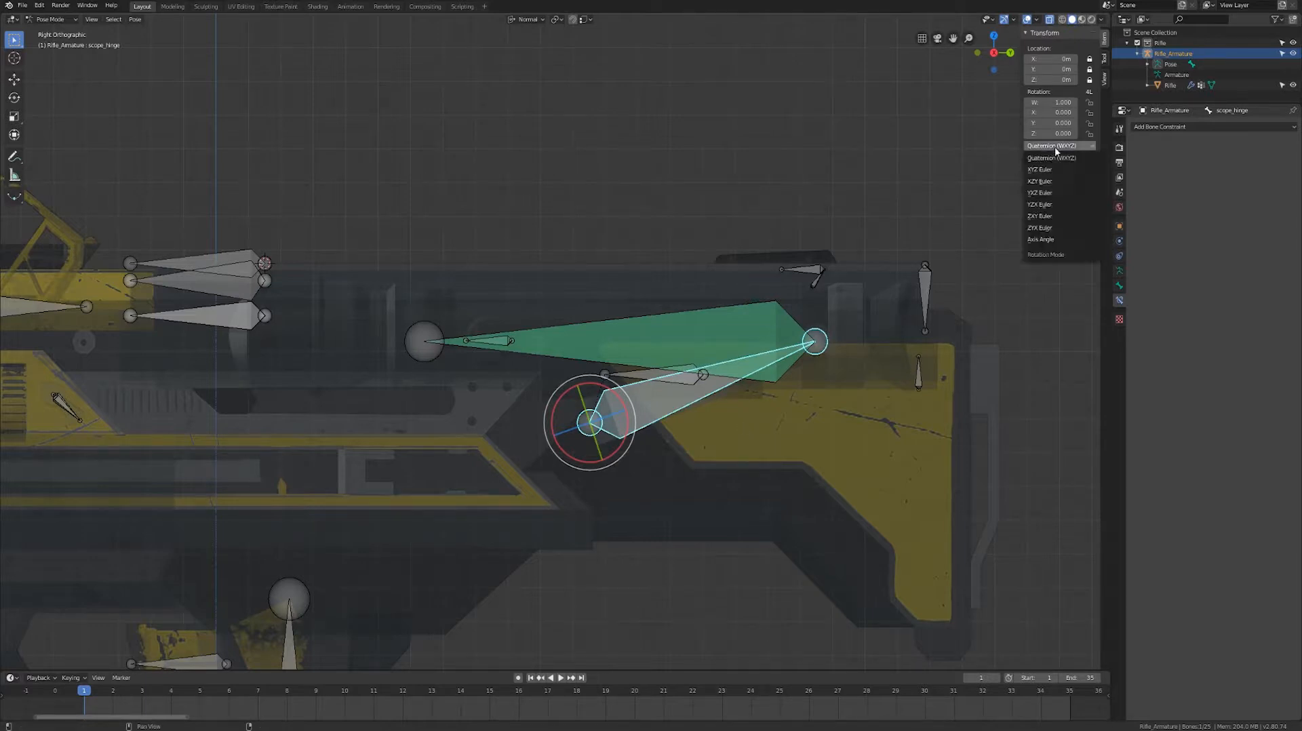
pyautogui.click(1077, 170)
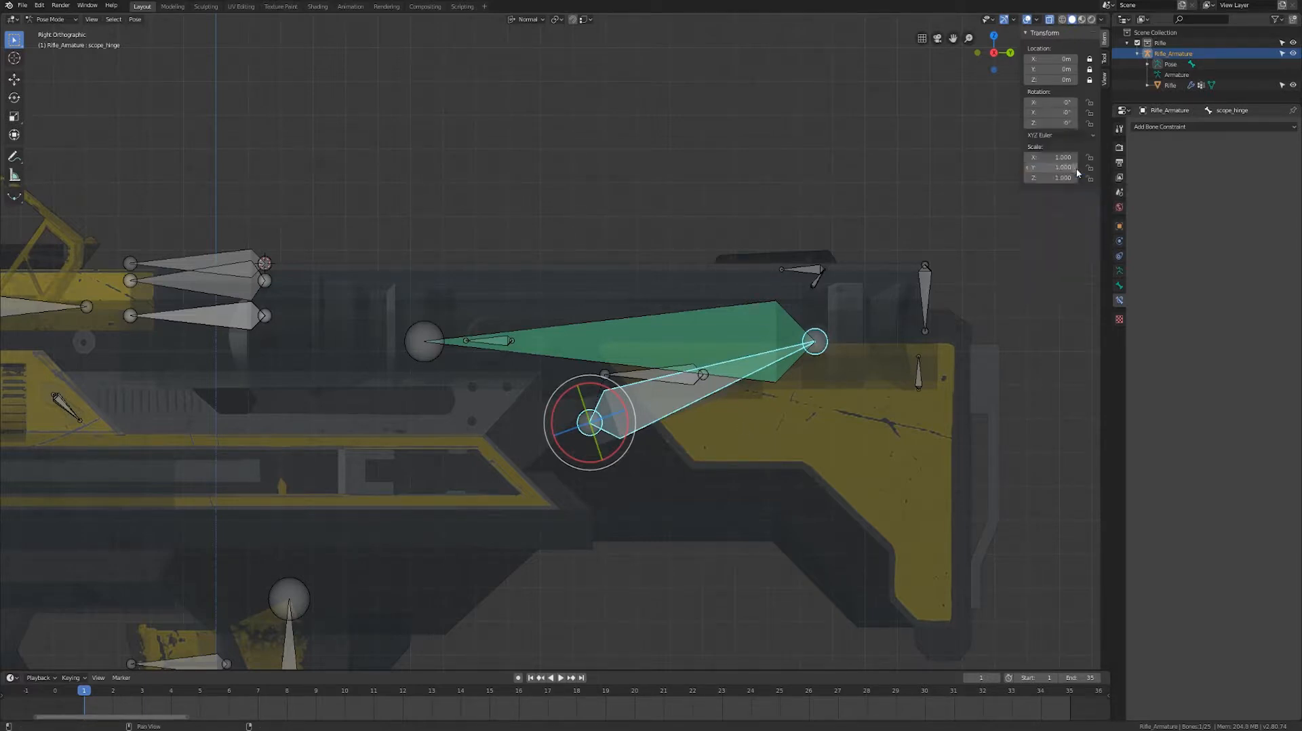
pyautogui.click(1089, 113)
pyautogui.click(1089, 123)
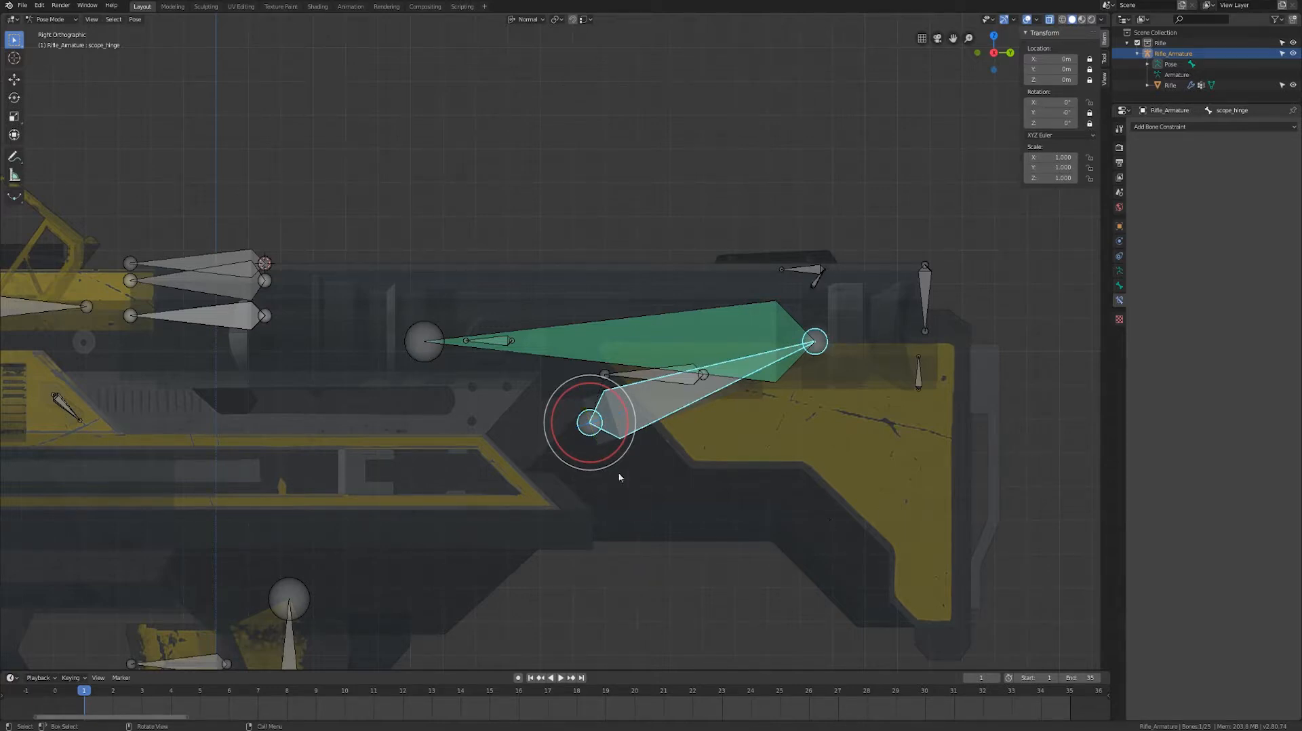
# Test-rotate the scope_hinge bone from an angled overhead view to check the rotation locks, and cancel the rotation.
pyautogui.moveTo(619, 477); pyautogui.dragTo(745, 486, button='middle')
pyautogui.press('r')
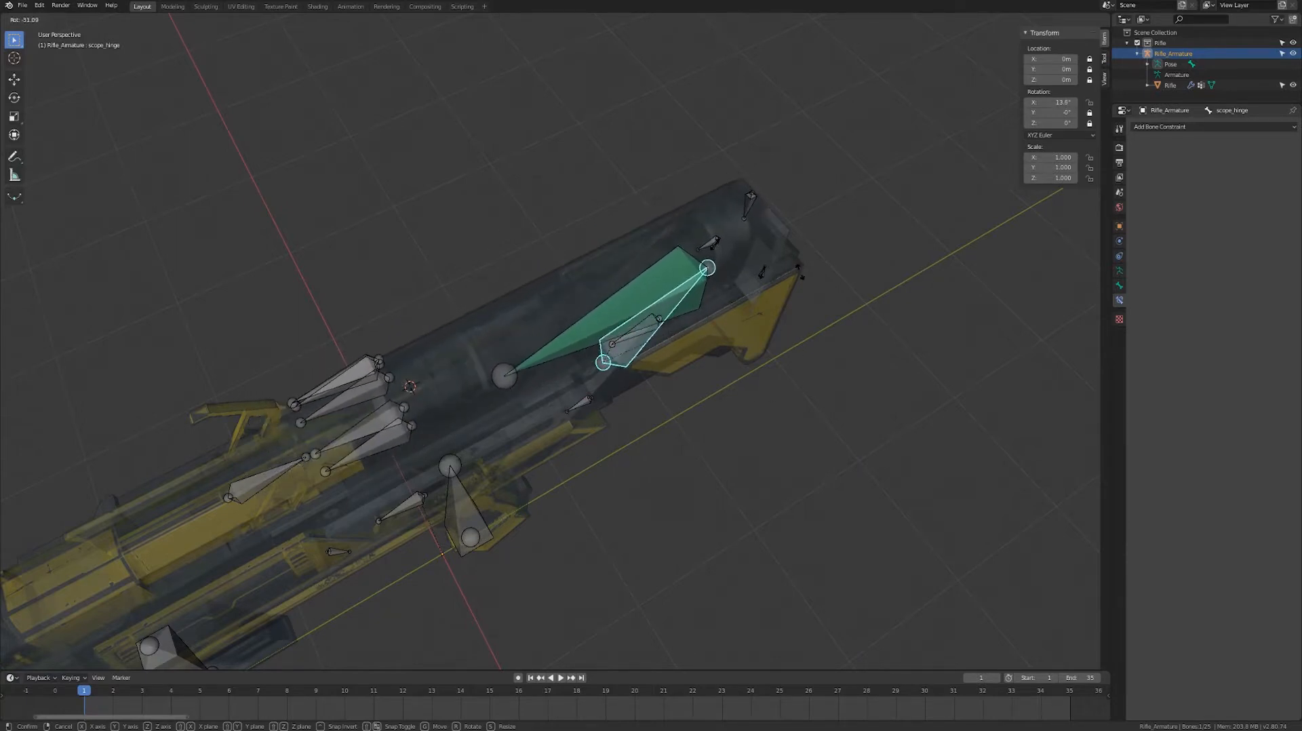
pyautogui.press('Escape')
pyautogui.moveTo(778, 428); pyautogui.dragTo(771, 353, button='middle')
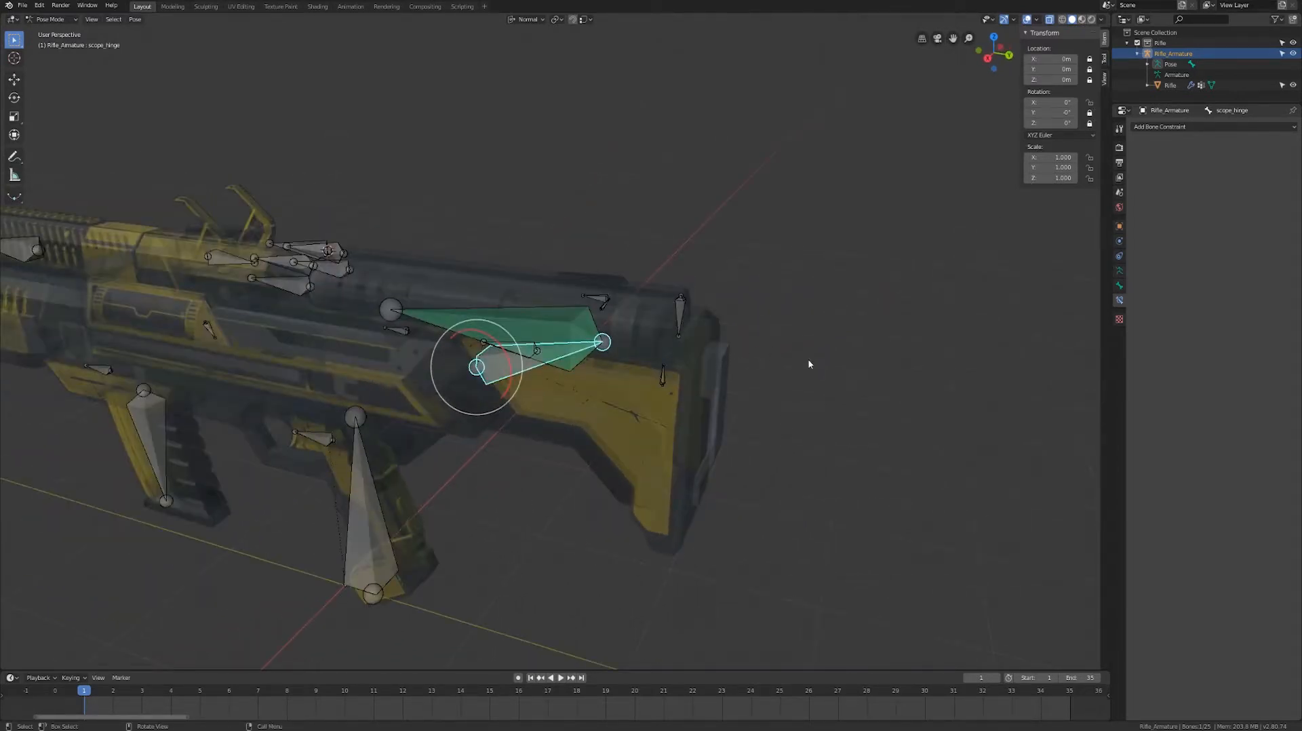
pyautogui.moveTo(809, 364); pyautogui.dragTo(770, 475, button='middle')
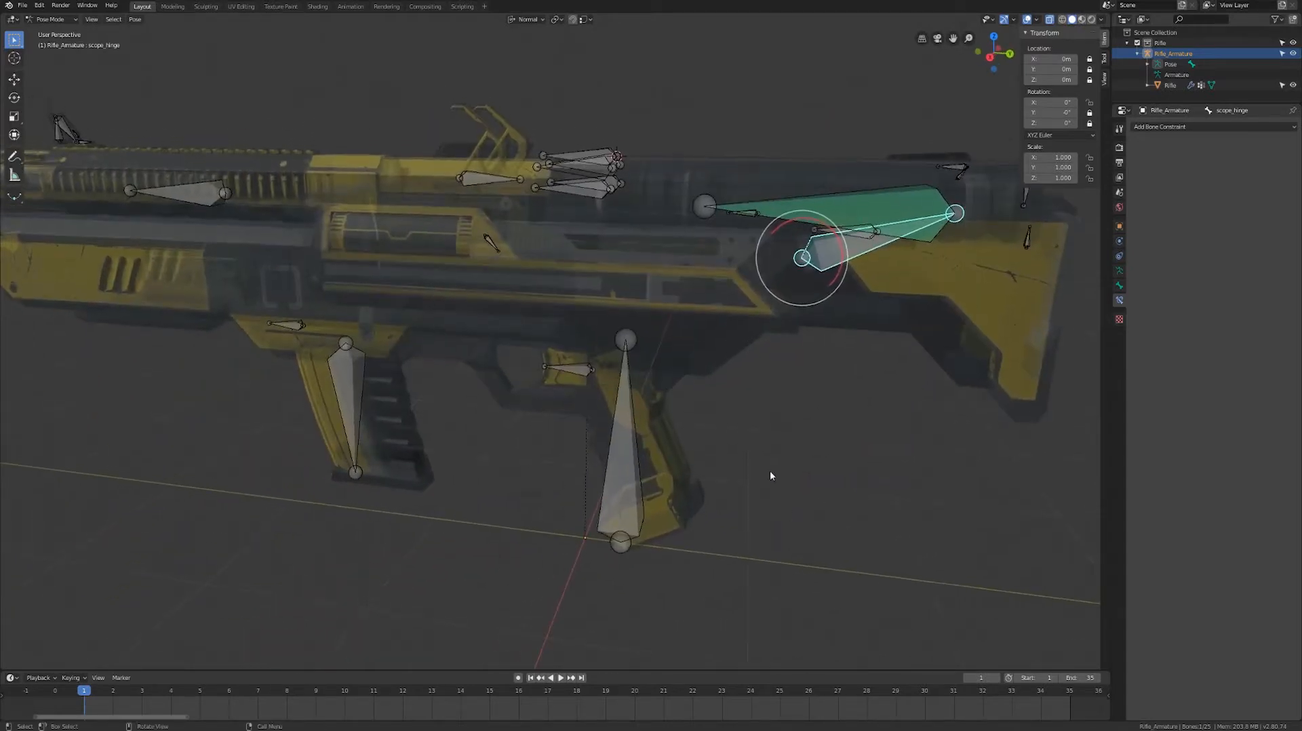
# Lock all rotation channels and the X and Z location of the trigger bone.
pyautogui.hotkey('alt', 'a')
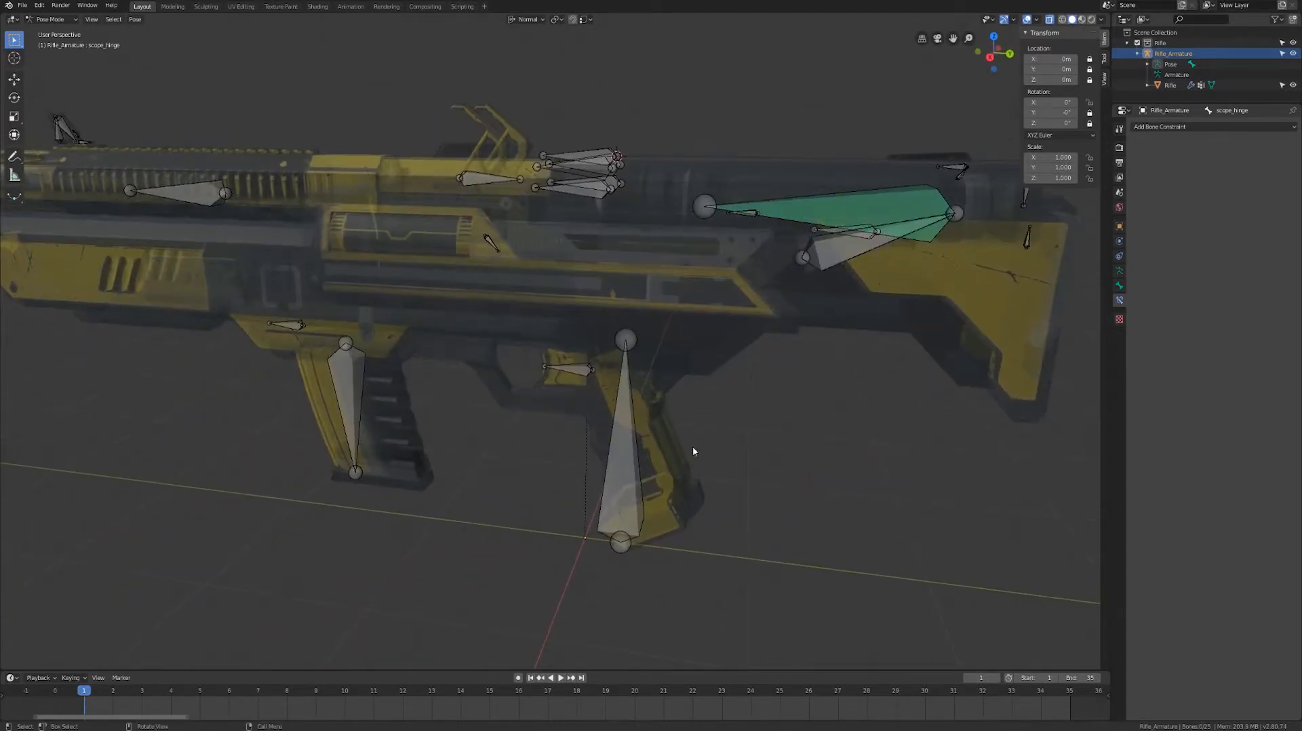
pyautogui.click(634, 474)
pyautogui.moveTo(767, 450); pyautogui.dragTo(803, 411, button='middle')
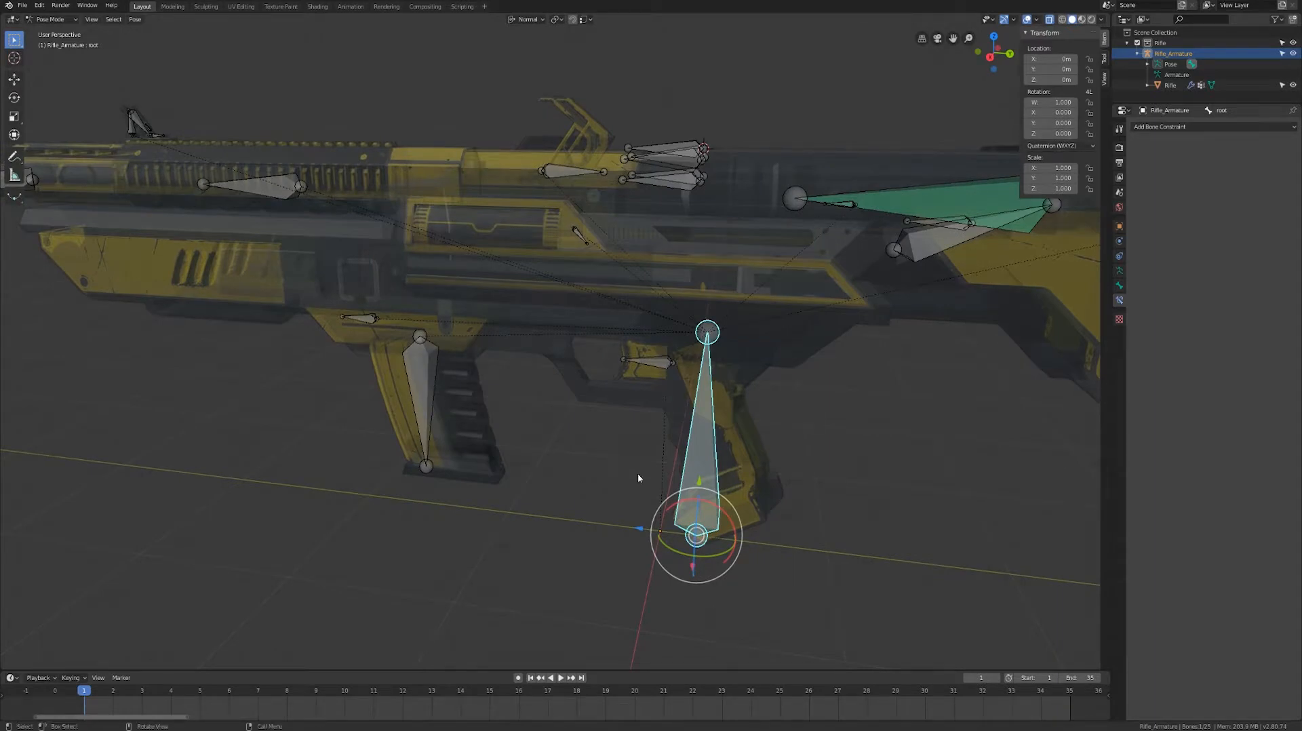
pyautogui.click(649, 365)
pyautogui.scroll(4, 795, 371)
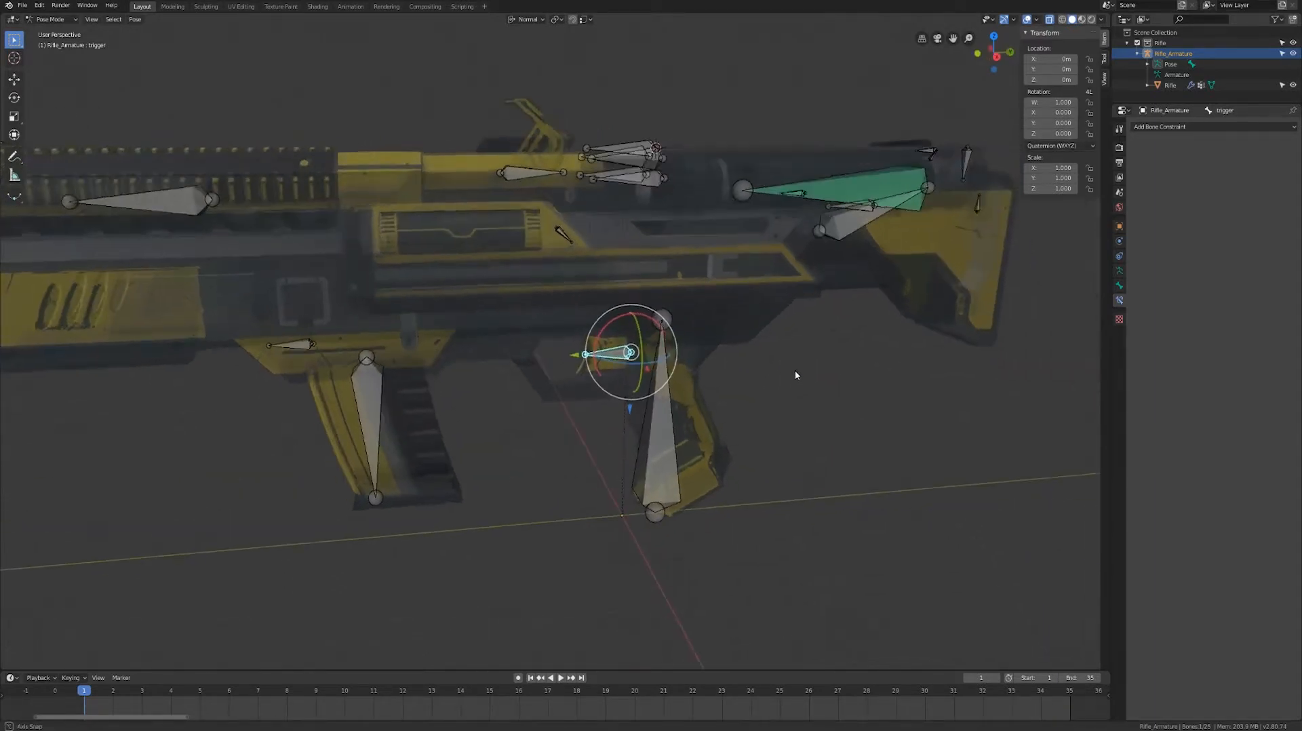
pyautogui.keyDown('shift'); pyautogui.moveTo(795, 379); pyautogui.dragTo(773, 434, button='middle'); pyautogui.keyUp('shift')
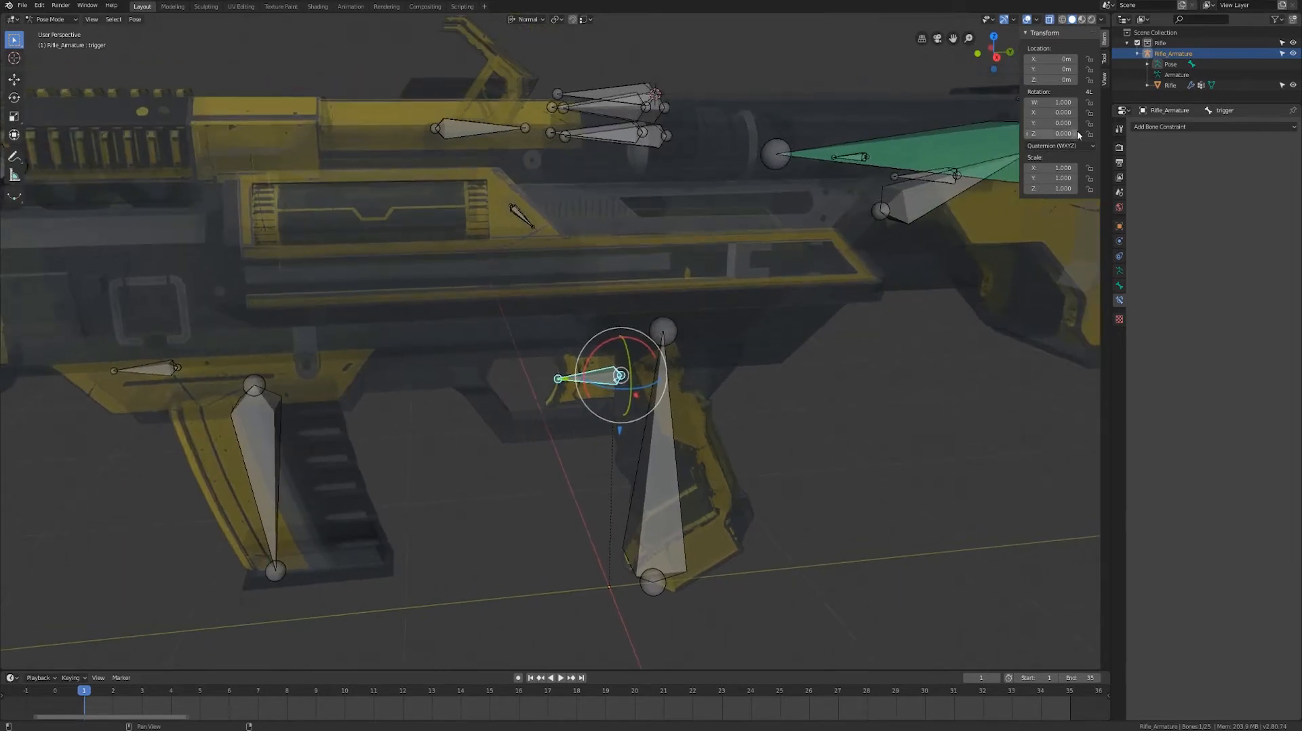
pyautogui.moveTo(1089, 102); pyautogui.dragTo(1091, 136)
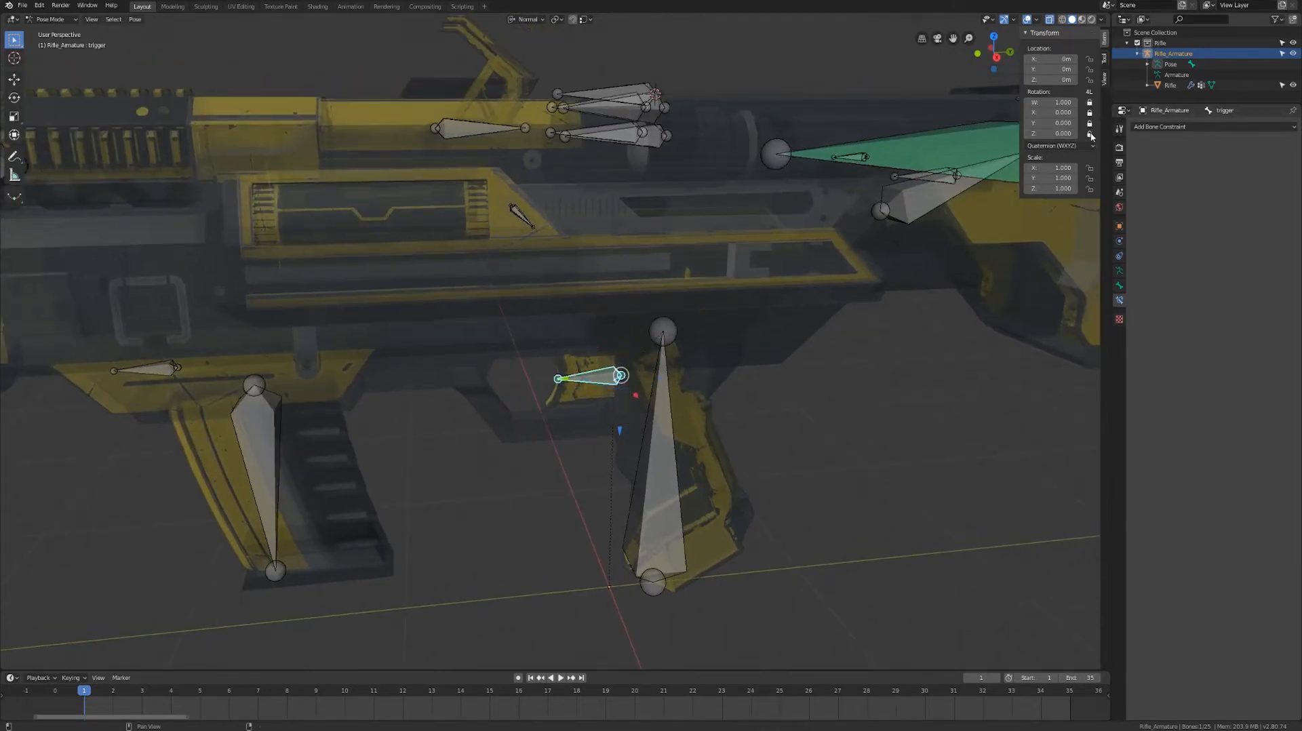
pyautogui.click(1090, 59)
pyautogui.moveTo(511, 516); pyautogui.dragTo(674, 479, button='middle')
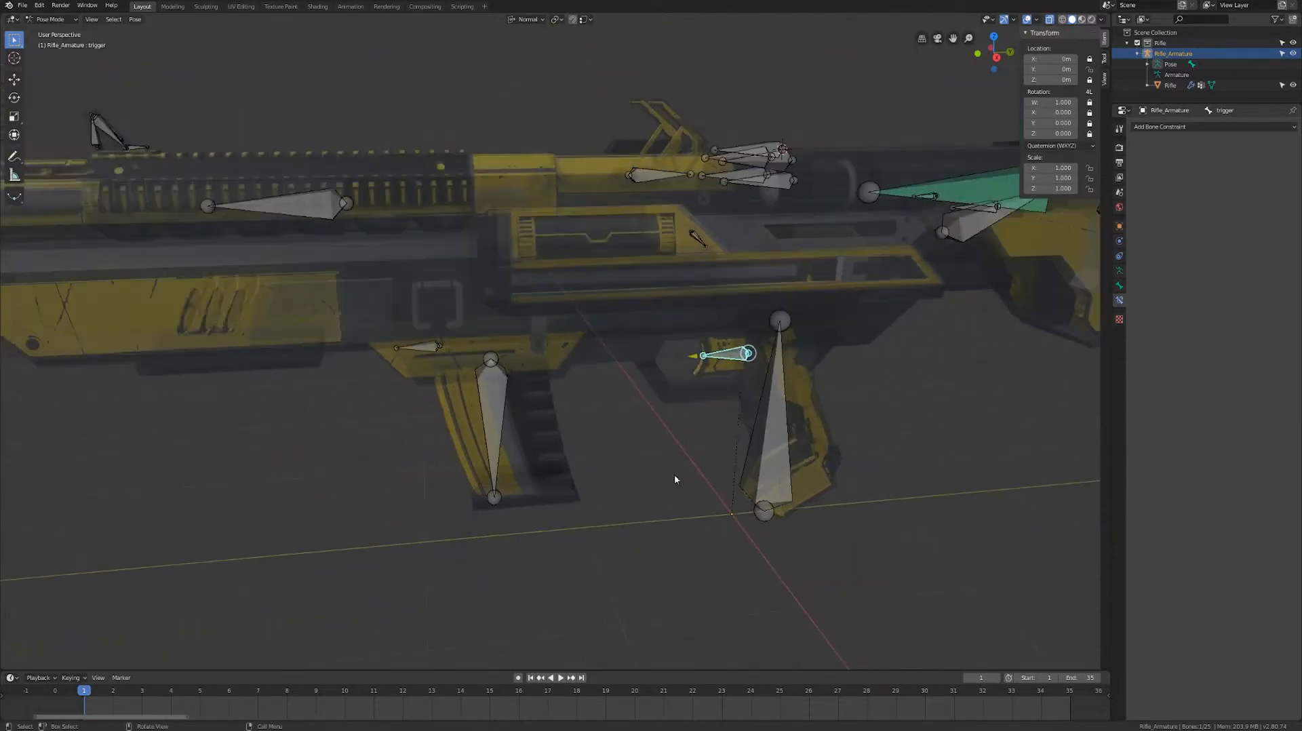
# Lock the magazine_eject bone's rotation and its X and Z location, leaving only Y location free.
pyautogui.click(446, 347)
pyautogui.press('KP_Decimal')
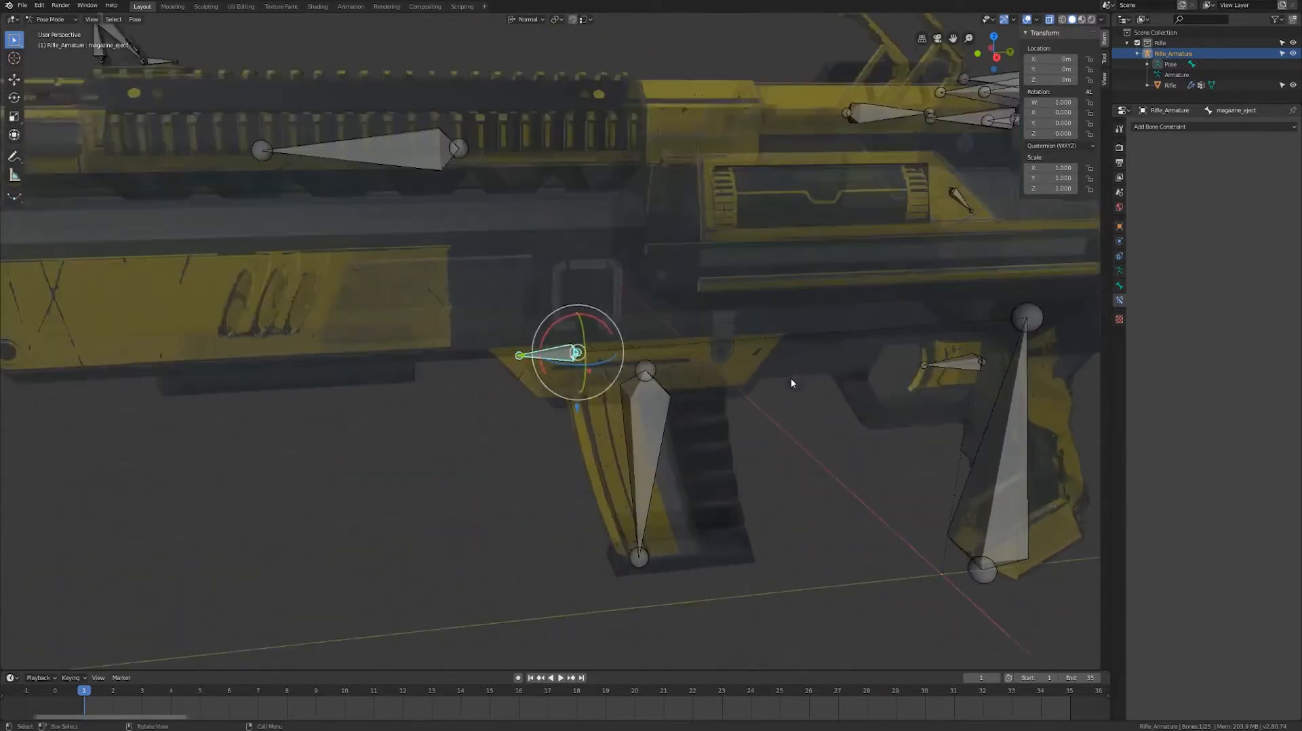
pyautogui.moveTo(790, 377)
pyautogui.mouseDown(button='middle')
pyautogui.moveTo(751, 365)
pyautogui.moveTo(817, 368)
pyautogui.moveTo(784, 377)
pyautogui.mouseUp(button='middle')
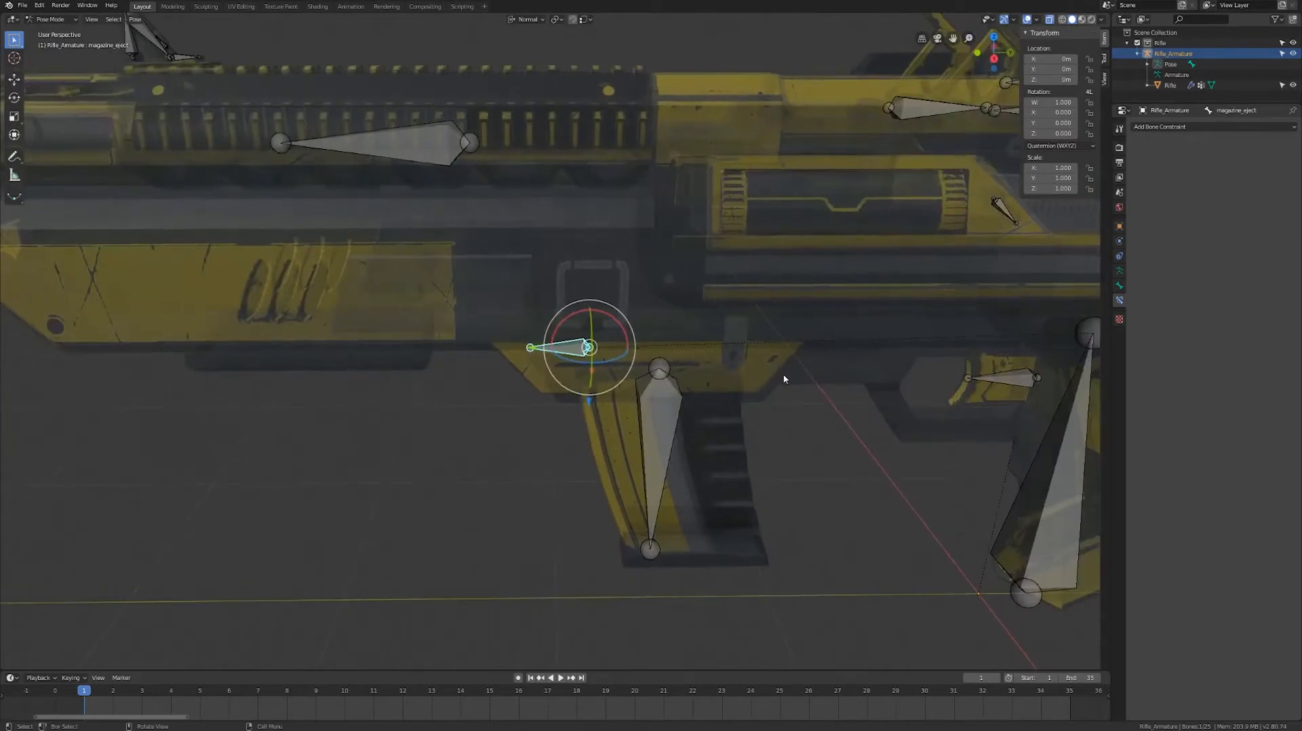
pyautogui.moveTo(1090, 60); pyautogui.dragTo(1089, 134)
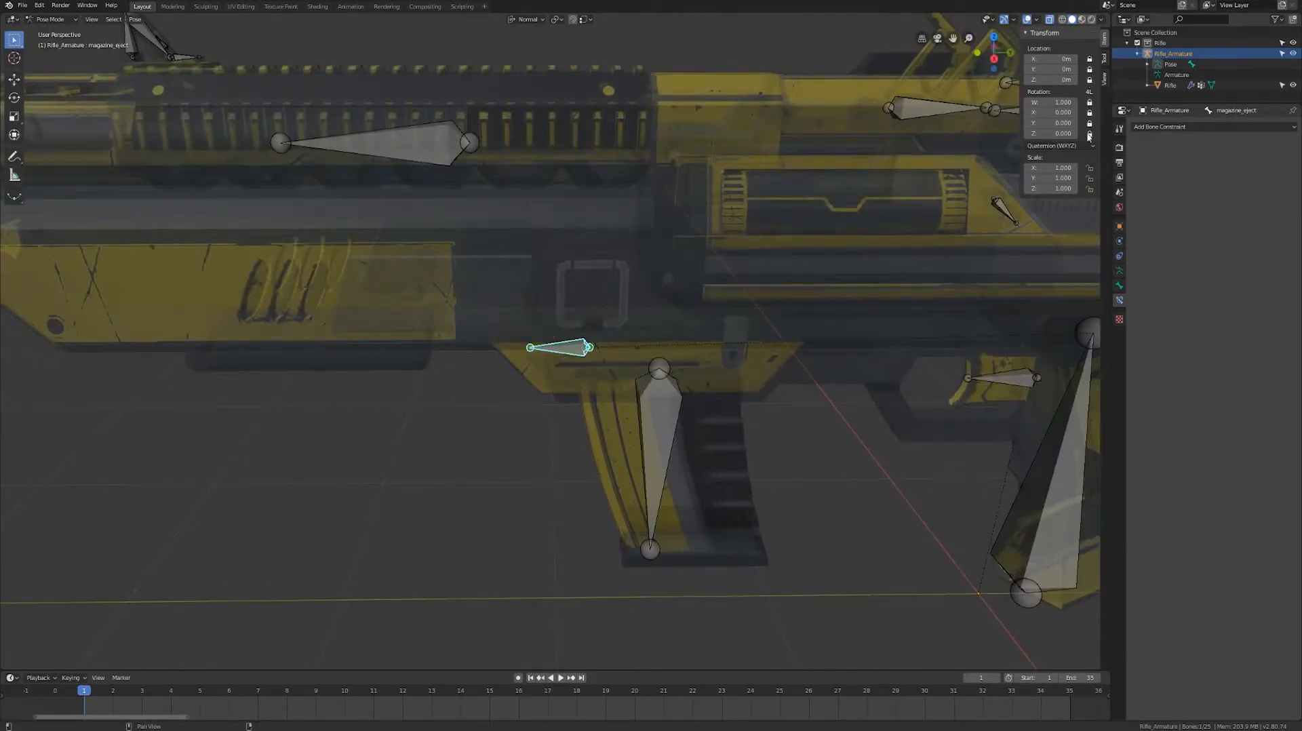
pyautogui.click(1090, 69)
pyautogui.scroll(-2, 770, 375)
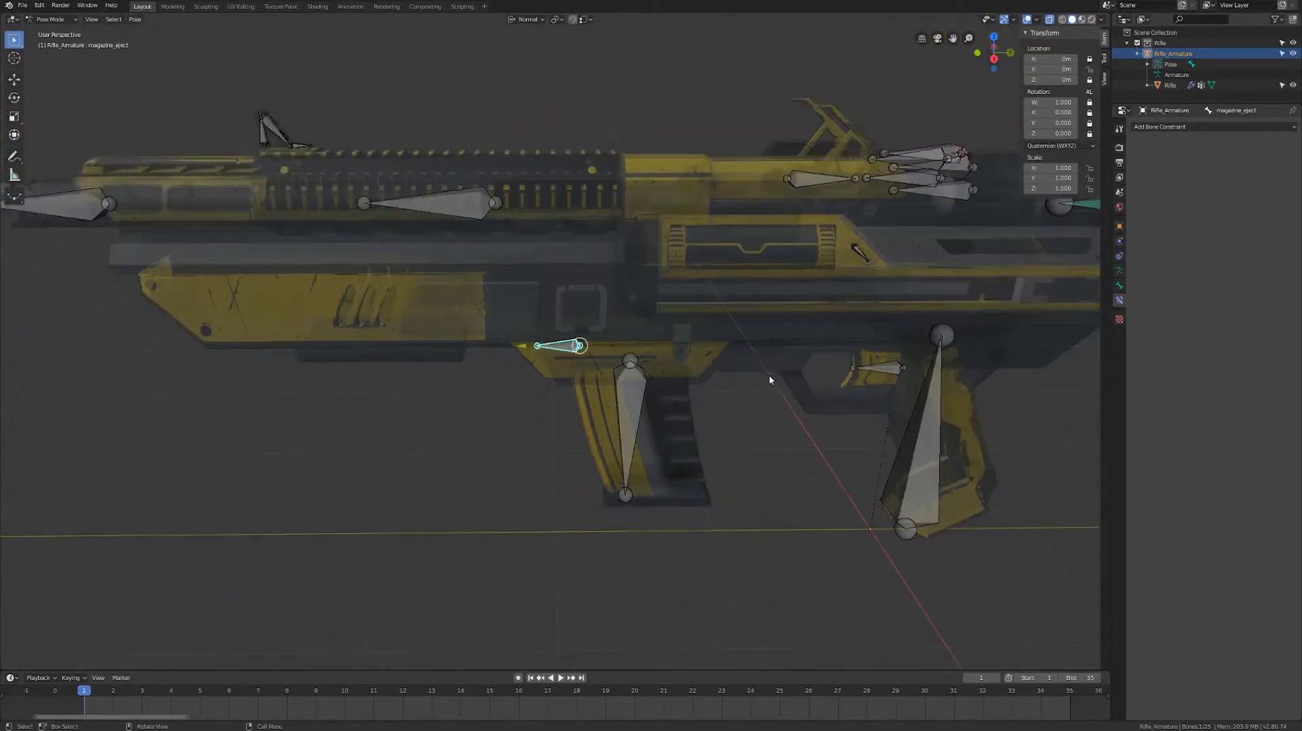
# Lock all rotation channels of the barrel.001 bone.
pyautogui.keyDown('shift'); pyautogui.moveTo(697, 350); pyautogui.dragTo(853, 355, button='middle'); pyautogui.keyUp('shift')
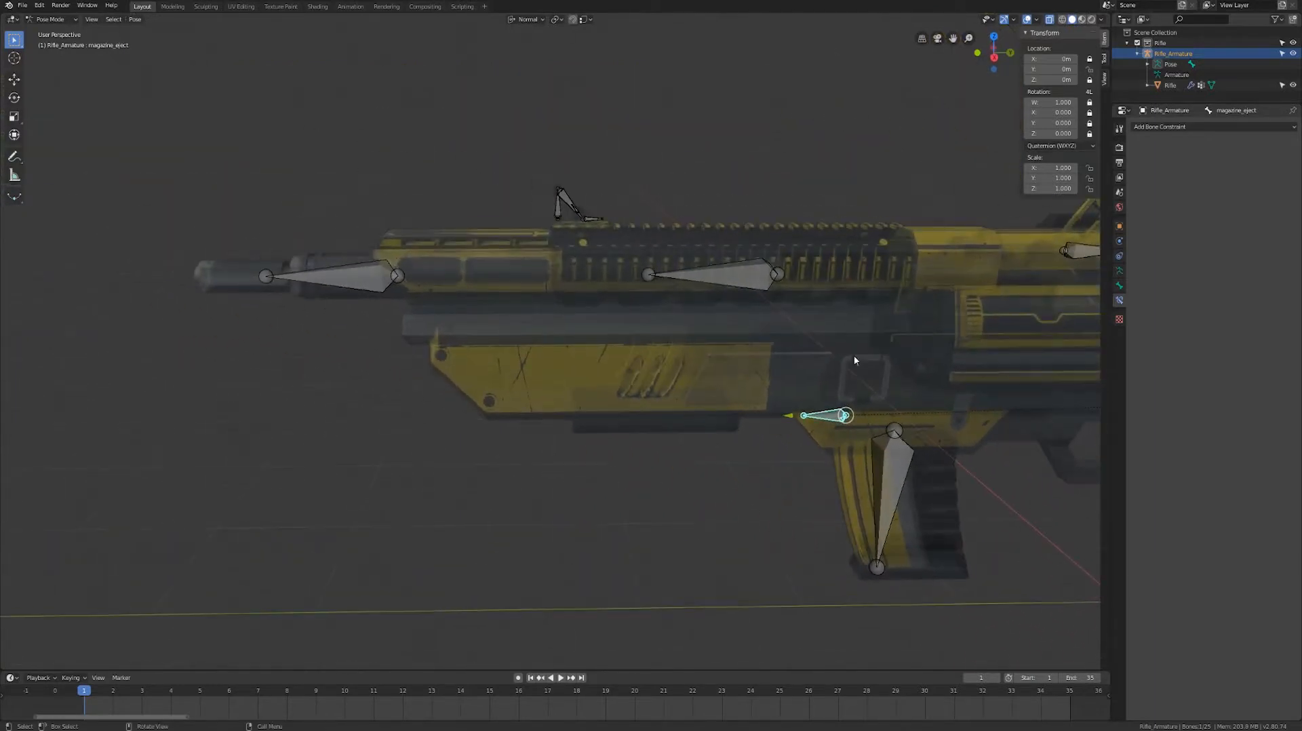
pyautogui.click(738, 274)
pyautogui.moveTo(1089, 102); pyautogui.dragTo(1089, 135)
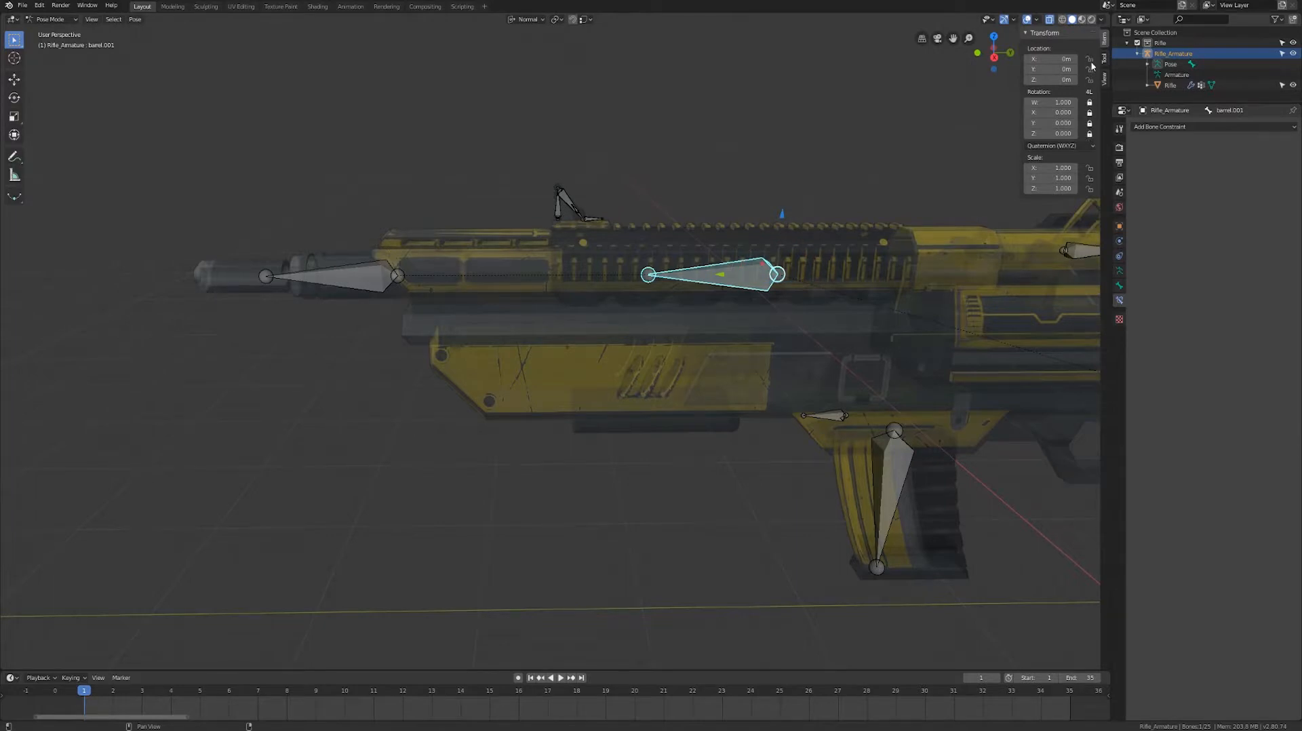
# Lock the barrel.002 bone's rotation and its X and Z location, then test-move it and cancel the move.
pyautogui.click(347, 271)
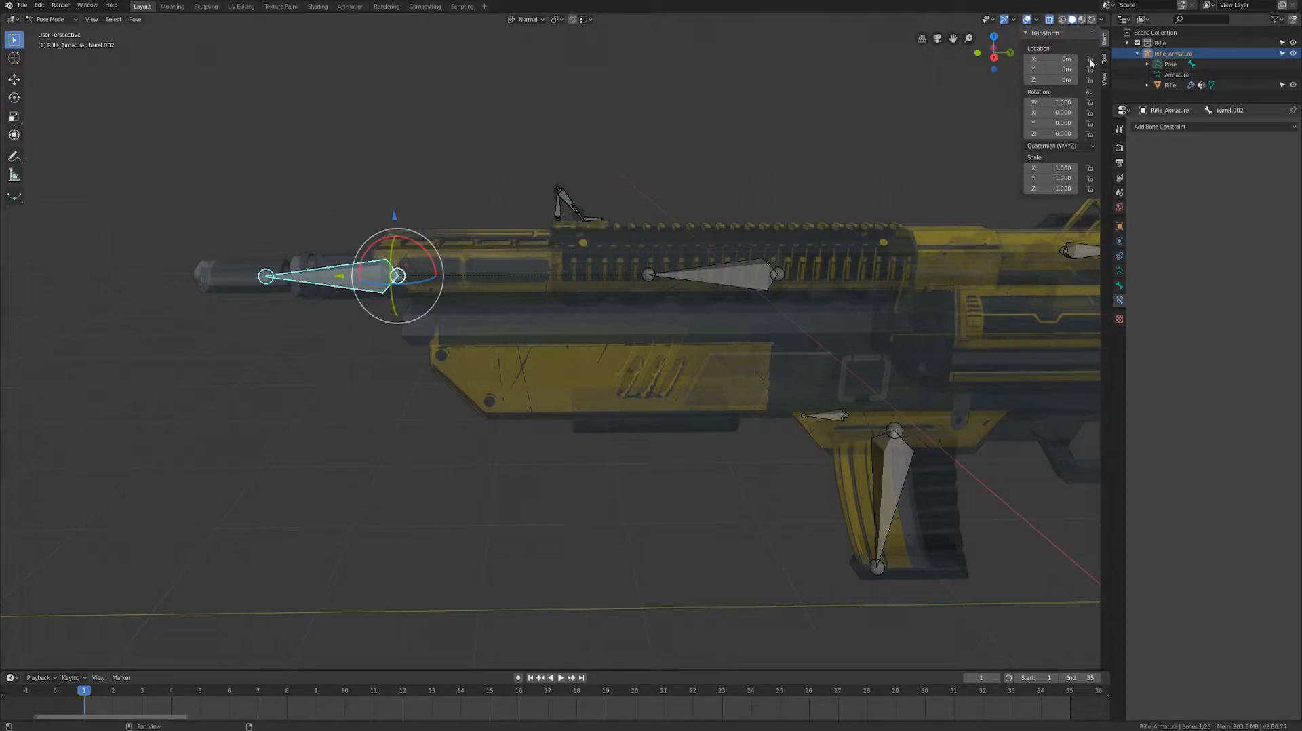
pyautogui.moveTo(1090, 103); pyautogui.dragTo(1089, 134)
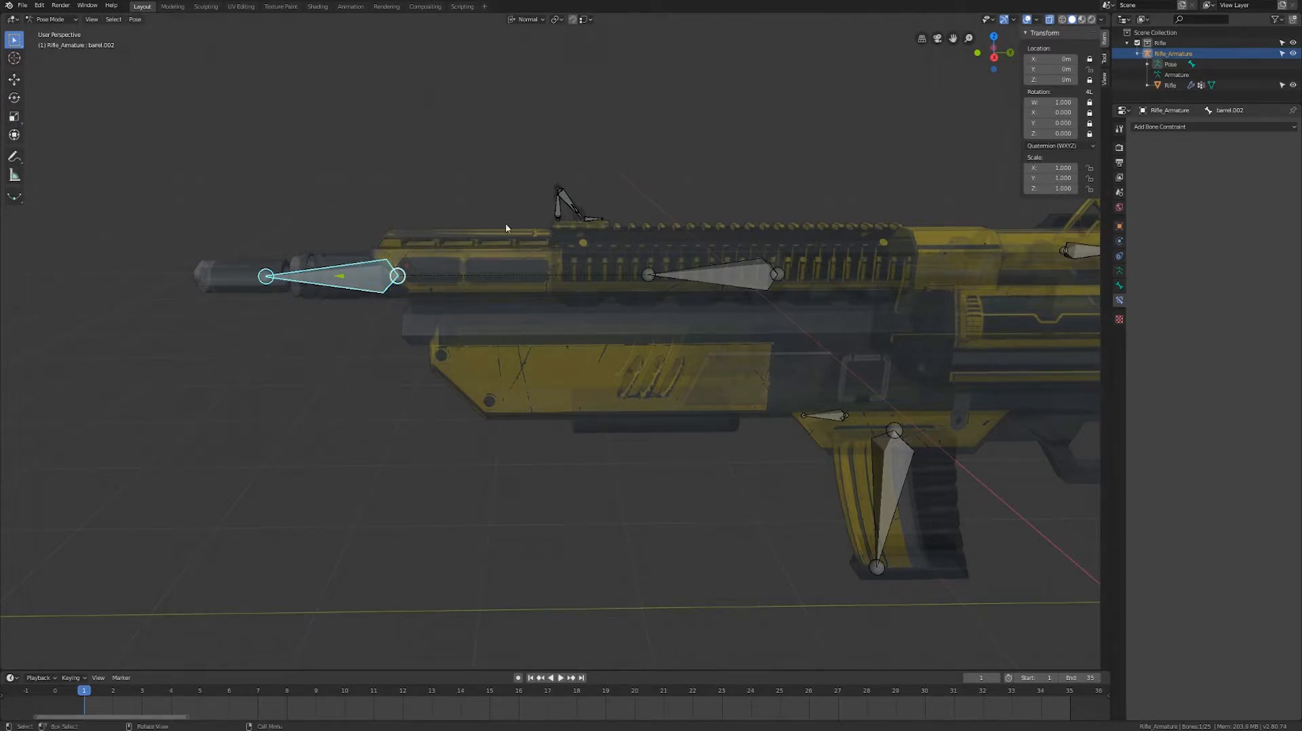
pyautogui.keyDown('shift'); pyautogui.moveTo(603, 307); pyautogui.dragTo(757, 369, button='middle'); pyautogui.keyUp('shift')
pyautogui.press('g')
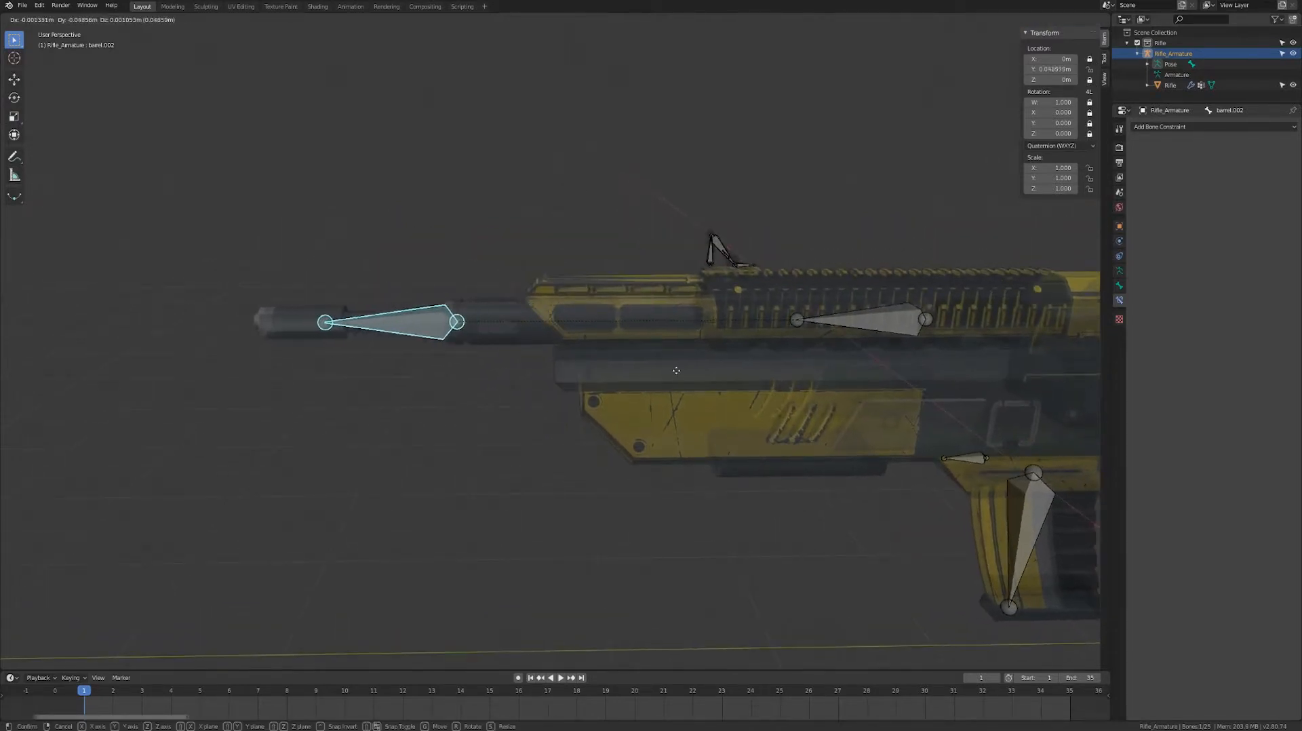
pyautogui.rightClick(709, 373)
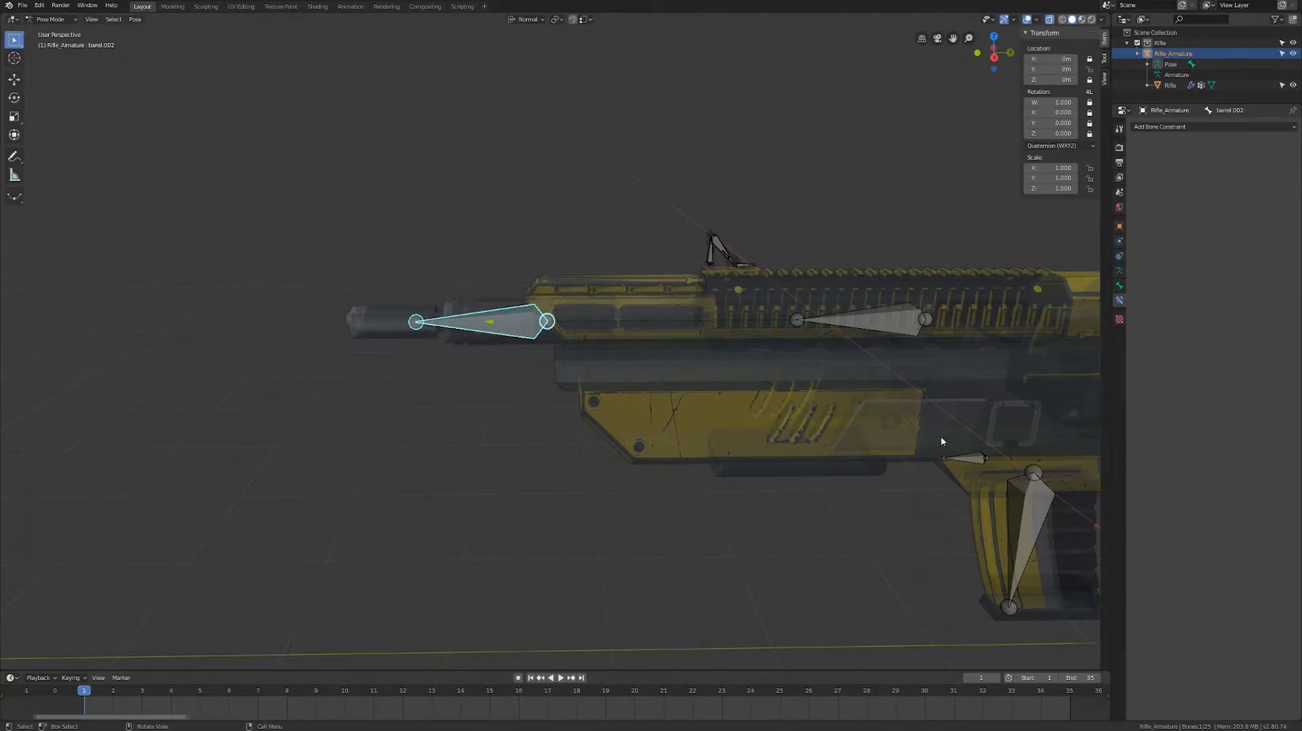
# Select all six scope cover flap bones, the five grouped at the scope's front and the one at its rear.
pyautogui.scroll(-1, 941, 437)
pyautogui.keyDown('shift'); pyautogui.moveTo(941, 436); pyautogui.dragTo(628, 408, button='middle'); pyautogui.keyUp('shift')
pyautogui.keyDown('shift'); pyautogui.moveTo(979, 457); pyautogui.dragTo(764, 490, button='middle'); pyautogui.keyUp('shift')
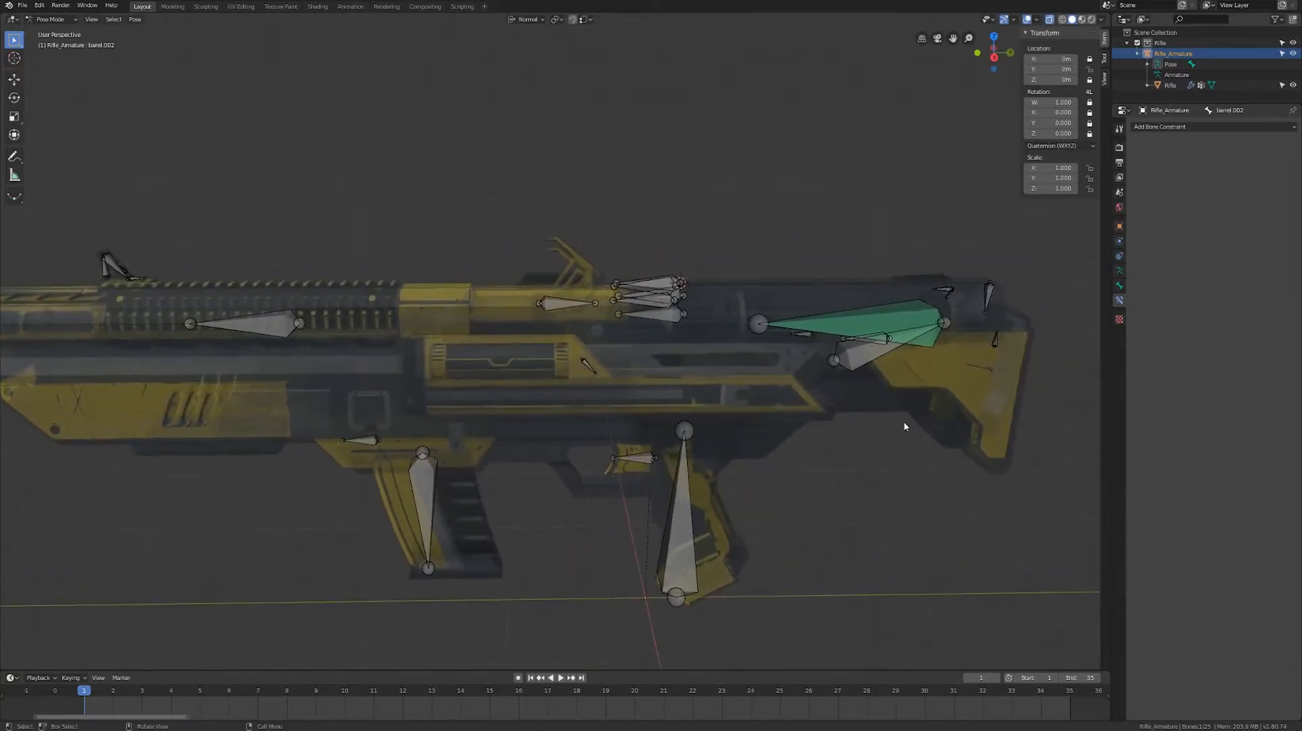
pyautogui.scroll(3, 799, 447)
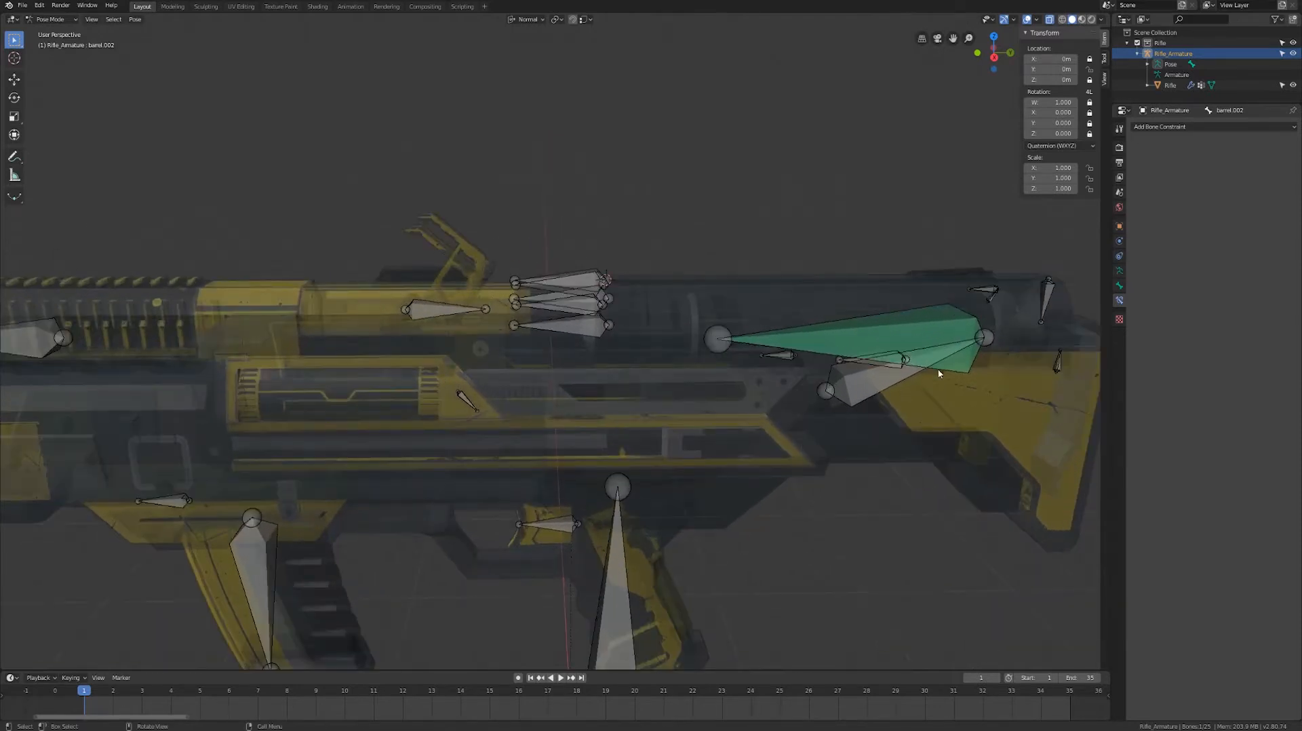
pyautogui.click(571, 332)
pyautogui.moveTo(873, 362); pyautogui.dragTo(780, 349, button='middle')
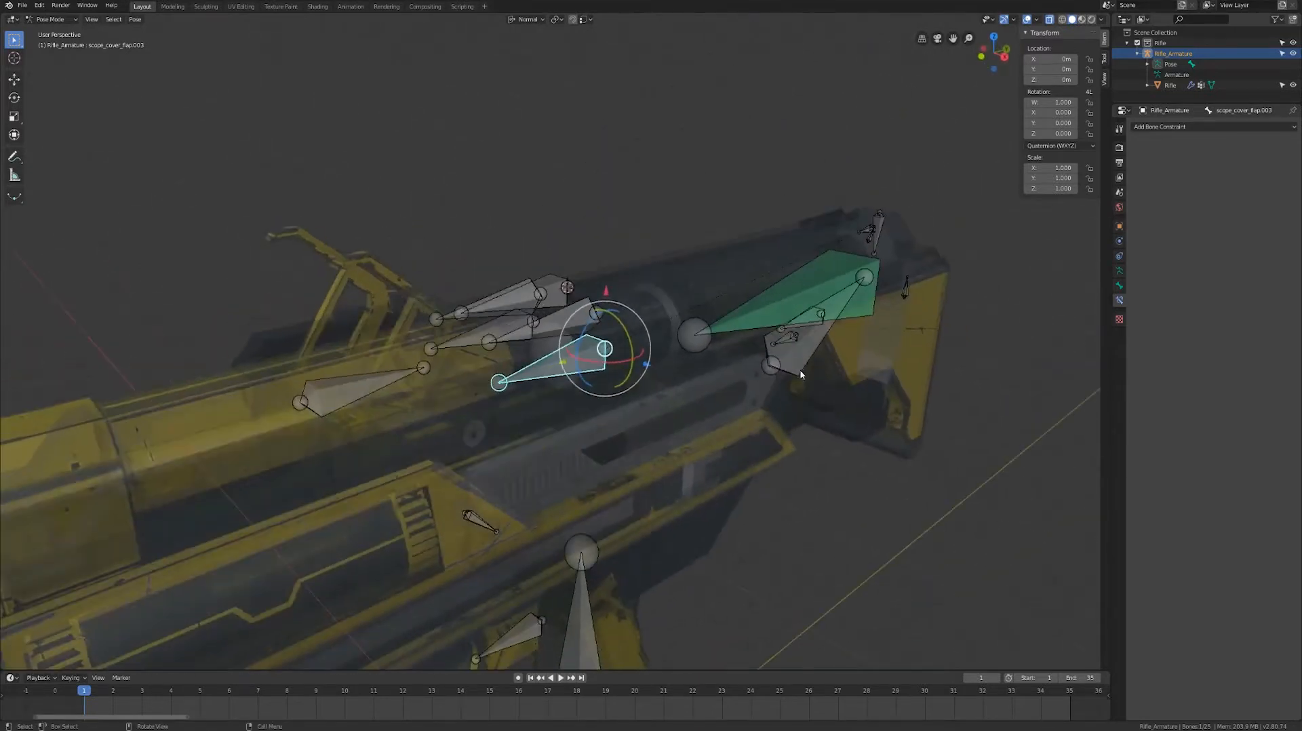
pyautogui.click(1067, 148)
pyautogui.moveTo(746, 364); pyautogui.dragTo(773, 381, button='middle')
pyautogui.keyDown('shift'); pyautogui.click(534, 339); pyautogui.keyUp('shift')
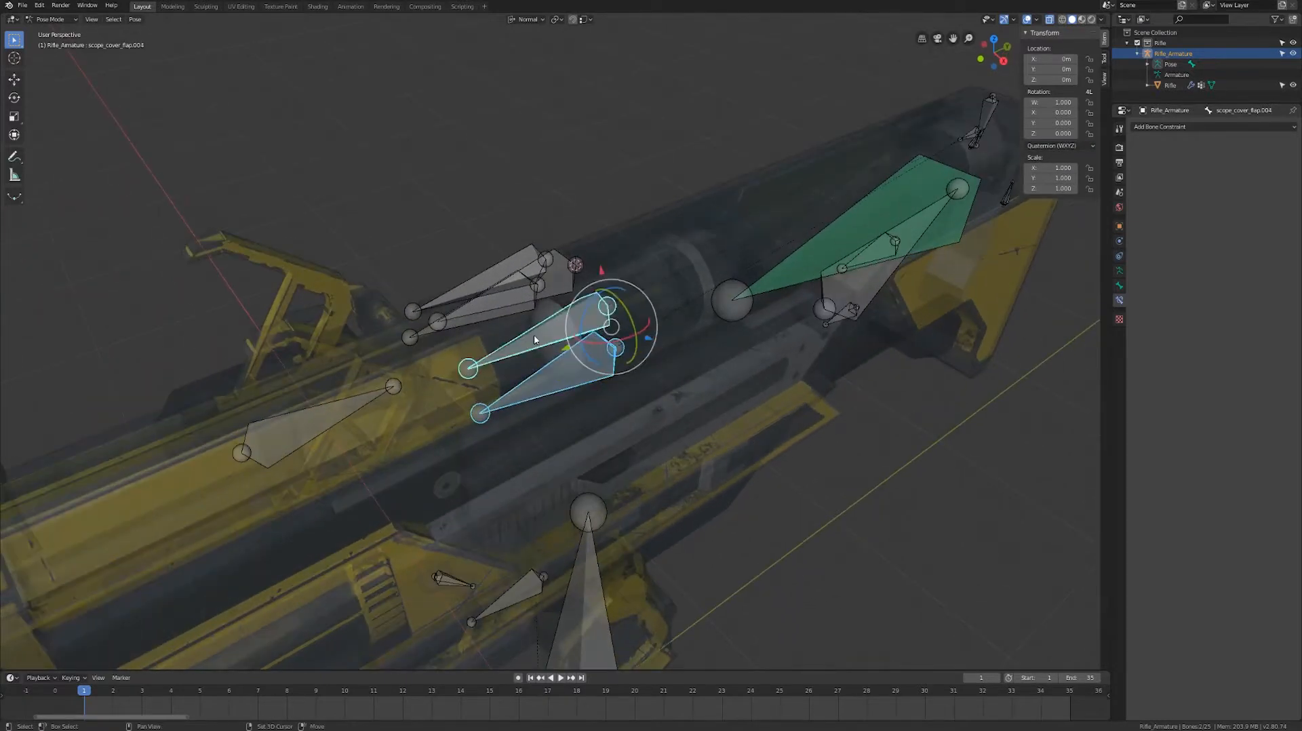
pyautogui.keyDown('shift'); pyautogui.click(515, 300); pyautogui.keyUp('shift')
pyautogui.keyDown('shift'); pyautogui.click(505, 265); pyautogui.keyUp('shift')
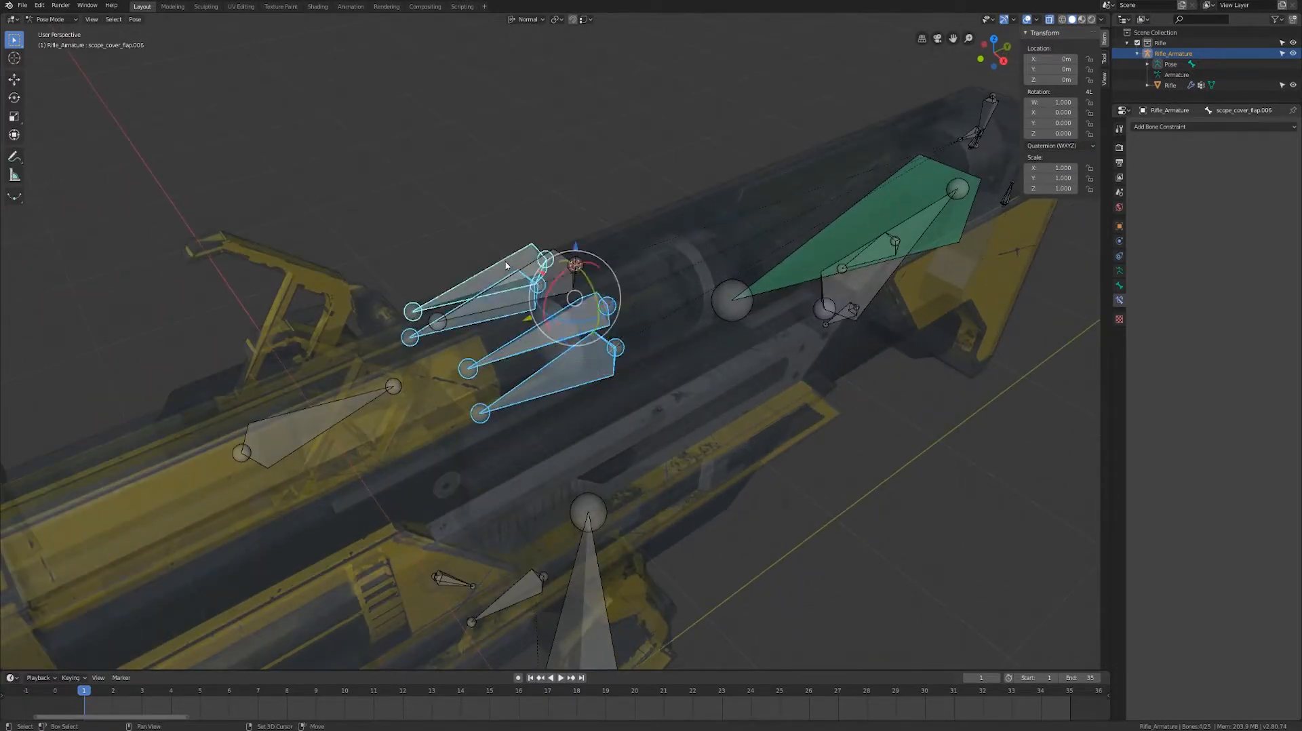
pyautogui.keyDown('shift'); pyautogui.click(461, 316); pyautogui.keyUp('shift')
pyautogui.moveTo(739, 319); pyautogui.dragTo(748, 332, button='middle')
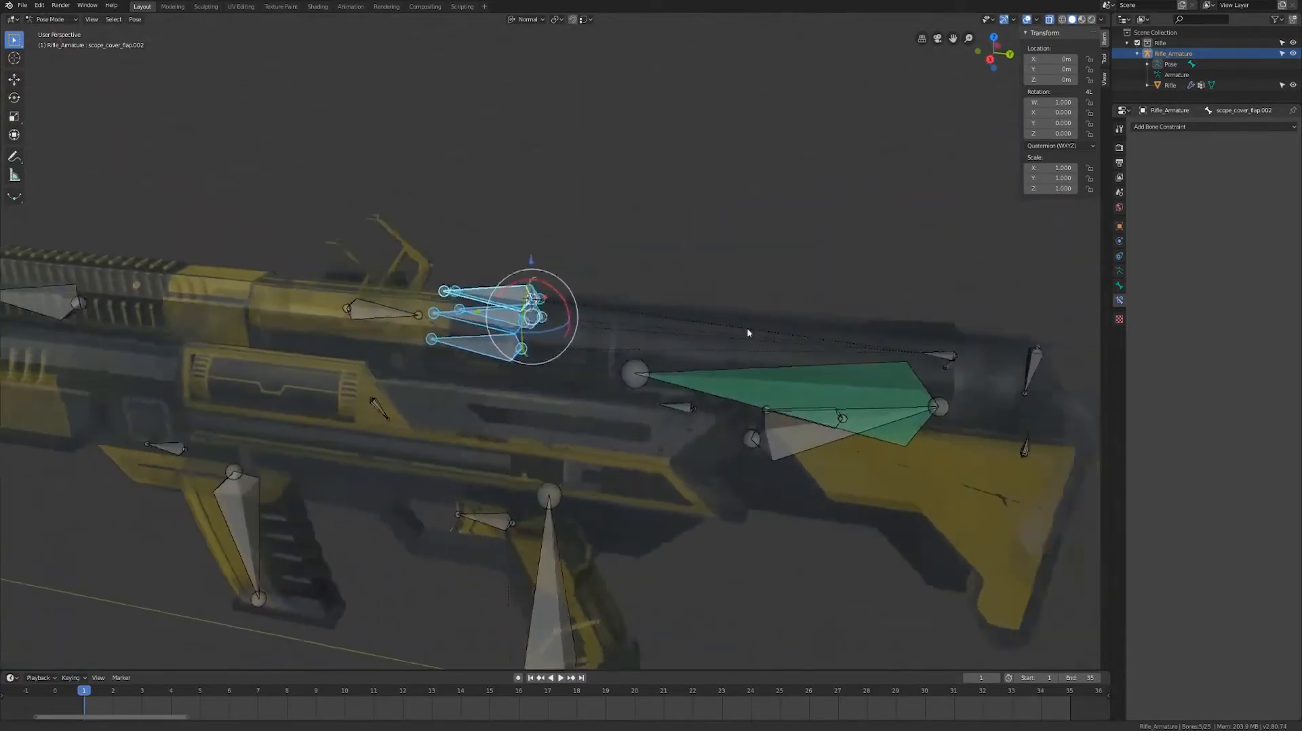
pyautogui.keyDown('shift'); pyautogui.moveTo(949, 339); pyautogui.dragTo(717, 237, button='middle'); pyautogui.keyUp('shift')
pyautogui.scroll(3, 716, 237)
pyautogui.keyDown('shift'); pyautogui.click(847, 112); pyautogui.keyUp('shift')
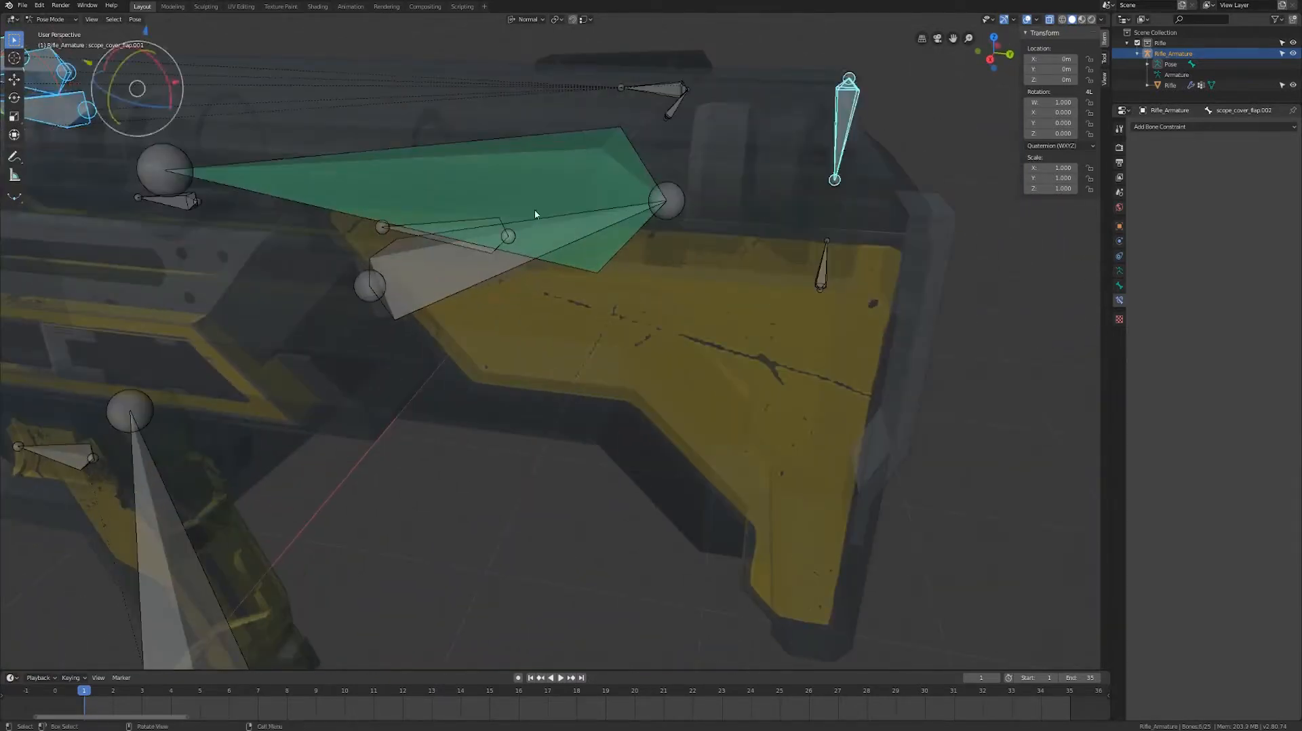
pyautogui.keyDown('shift'); pyautogui.moveTo(392, 125); pyautogui.dragTo(838, 330, button='middle'); pyautogui.keyUp('shift')
pyautogui.scroll(-3, 794, 344)
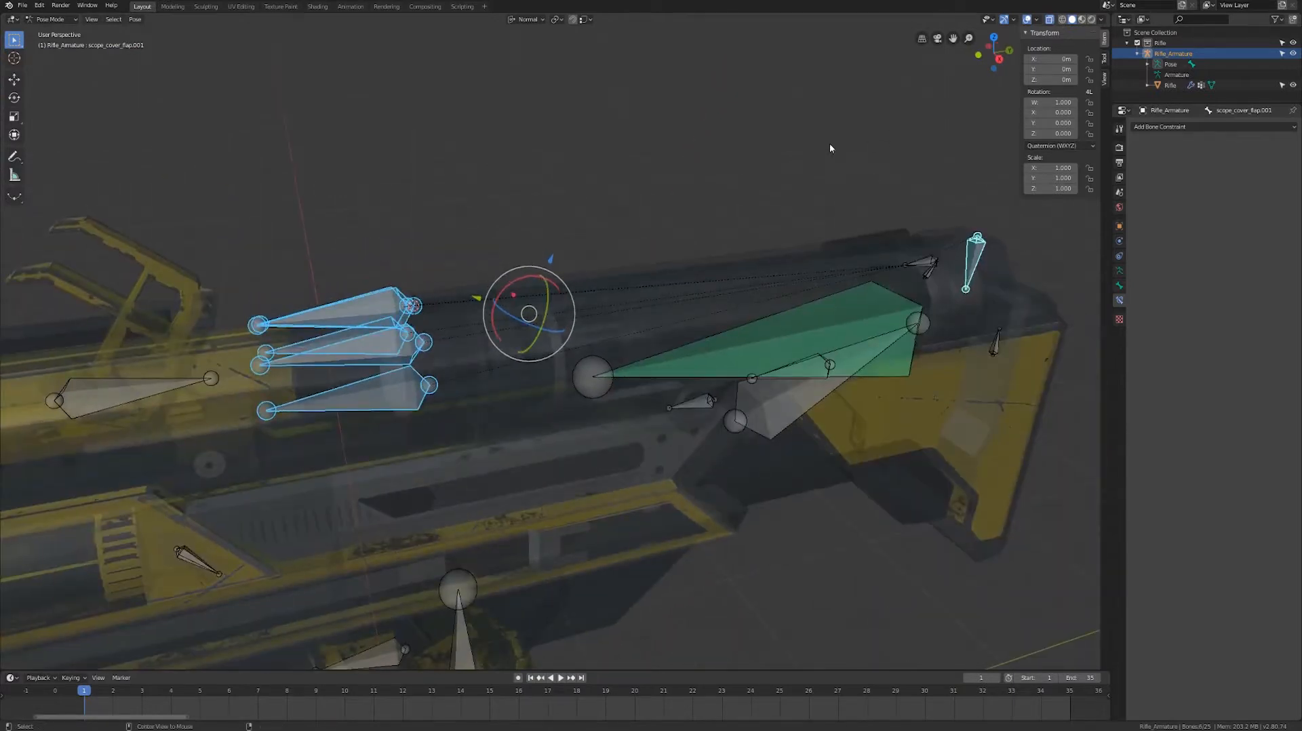
# Set the selected flap bones' rotation mode to XYZ Euler and lock the active bone's location and its Y and Z rotation.
pyautogui.click(1085, 149)
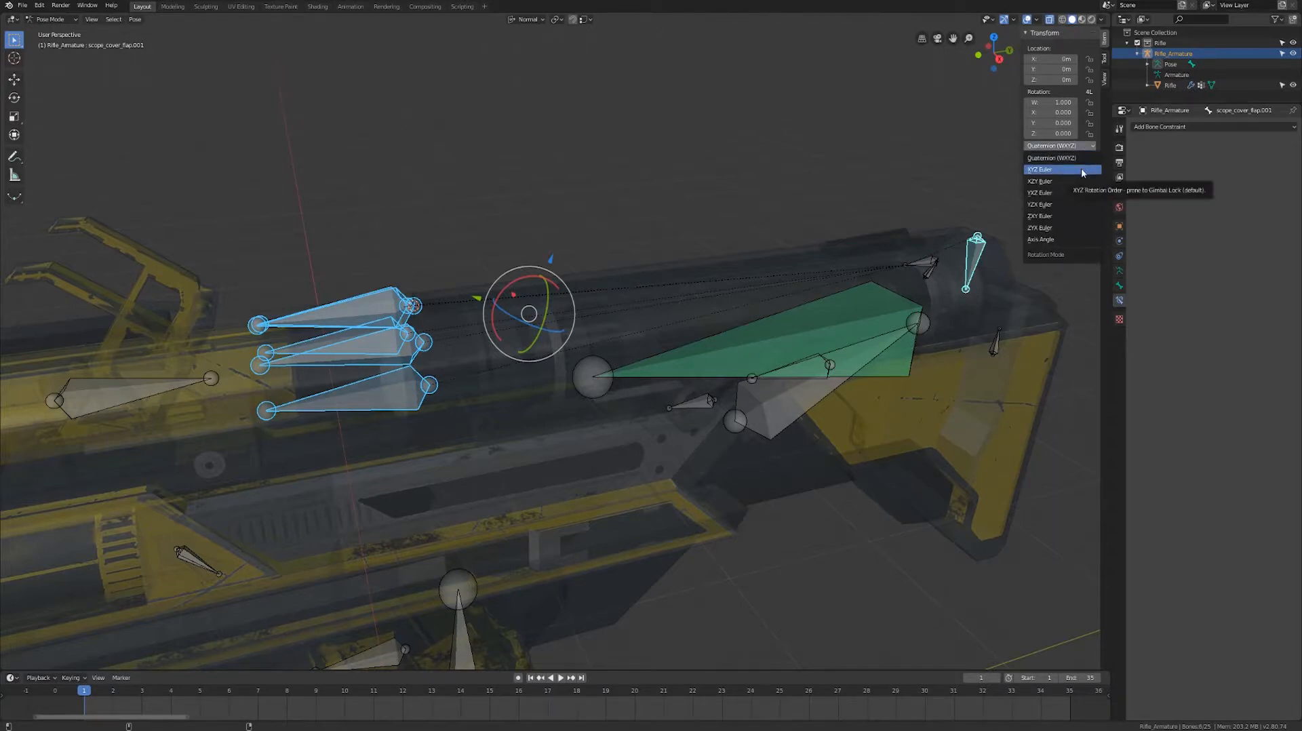
pyautogui.click(1082, 170)
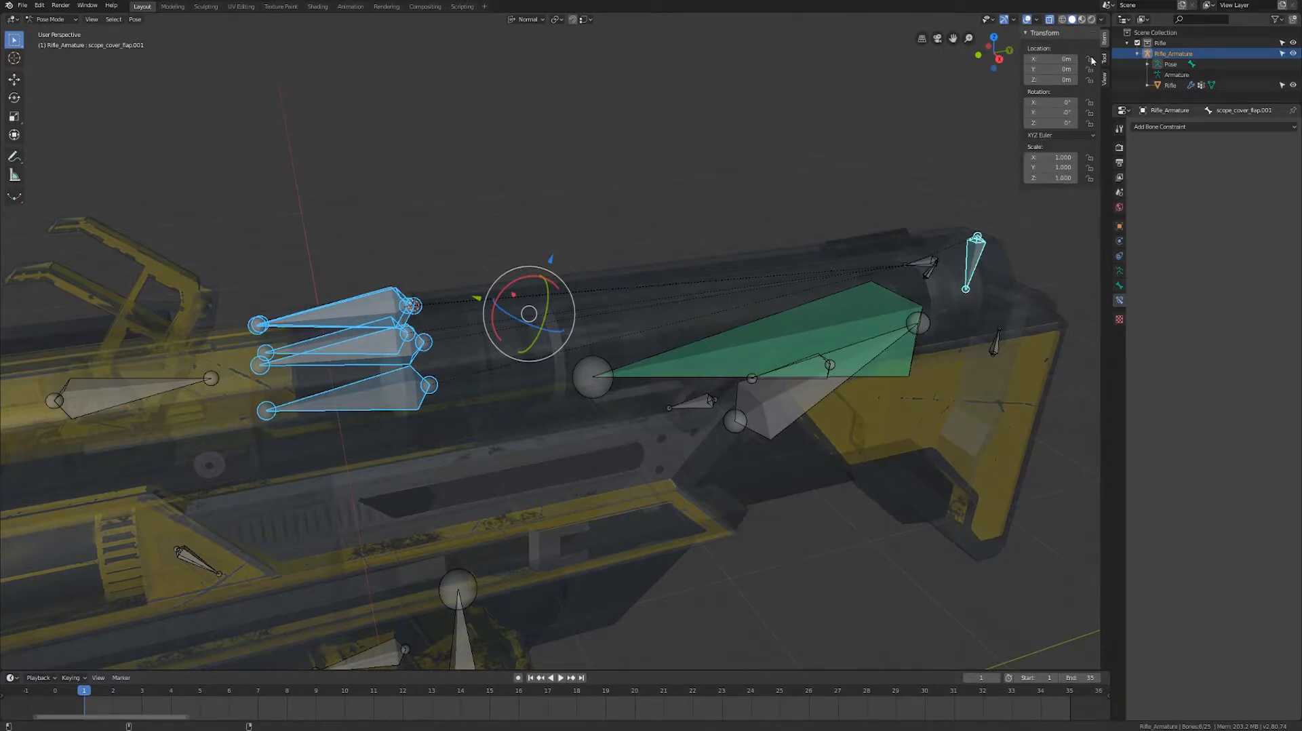
pyautogui.moveTo(1089, 60); pyautogui.dragTo(1090, 123)
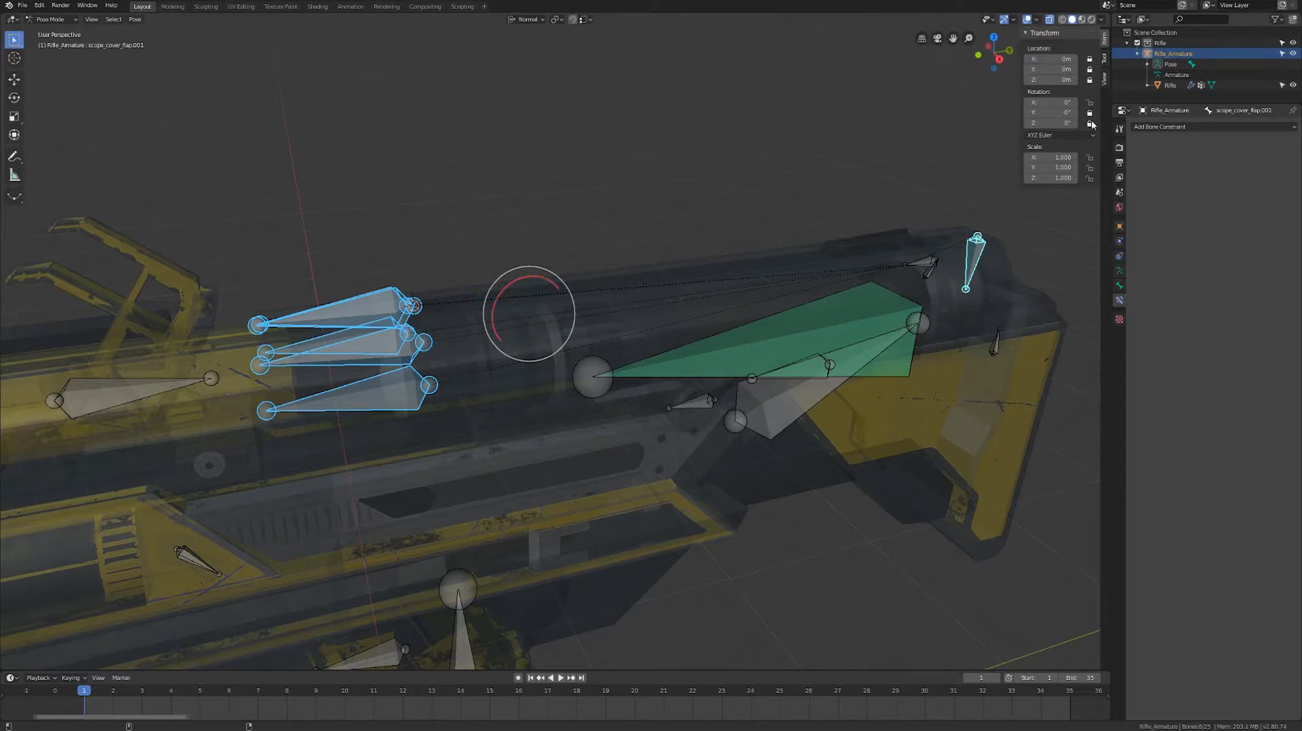
# Test-rotate the scope_cover_flap.003 bone from an overhead angle and cancel the rotation.
pyautogui.click(406, 421)
pyautogui.click(412, 375)
pyautogui.moveTo(711, 440); pyautogui.dragTo(758, 499, button='middle')
pyautogui.press('r')
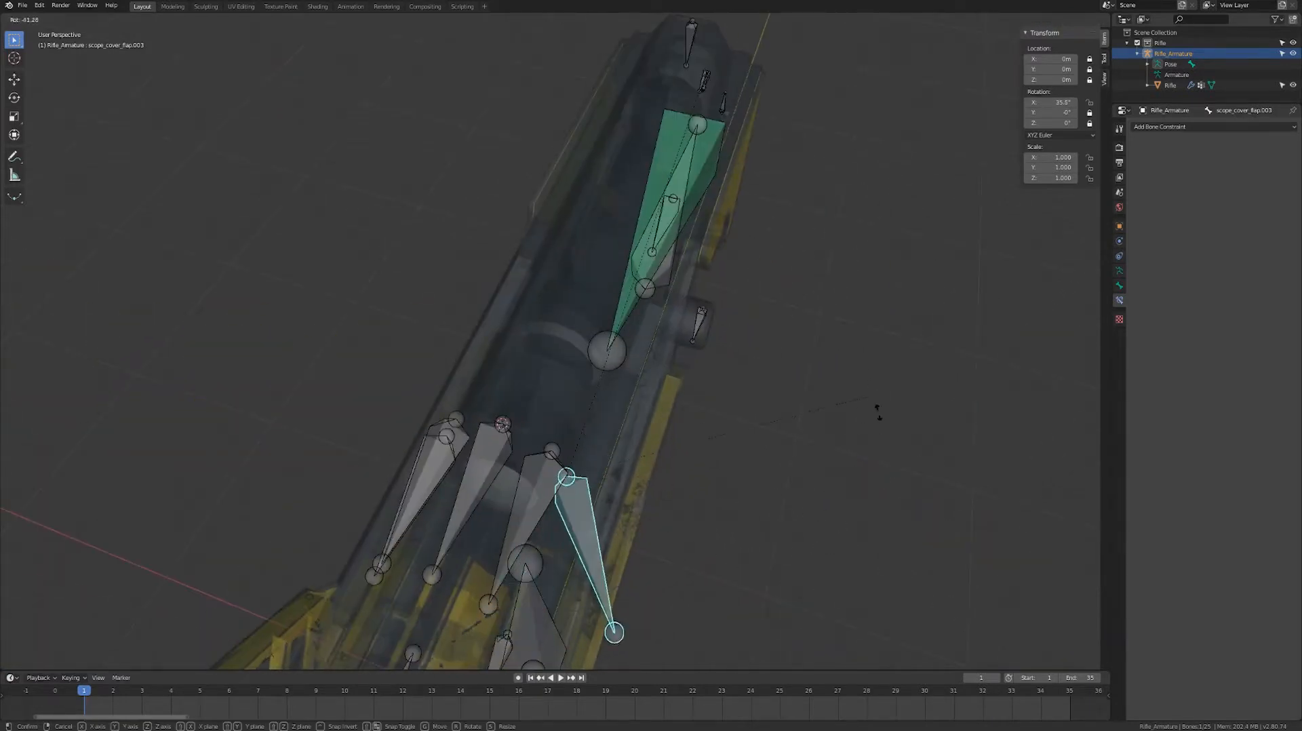
pyautogui.press('Escape')
# Test-rotate the scope_cover_flap.004 bone and clear its rotation.
pyautogui.click(489, 588)
pyautogui.moveTo(773, 454); pyautogui.dragTo(791, 521, button='middle')
pyautogui.press('r')
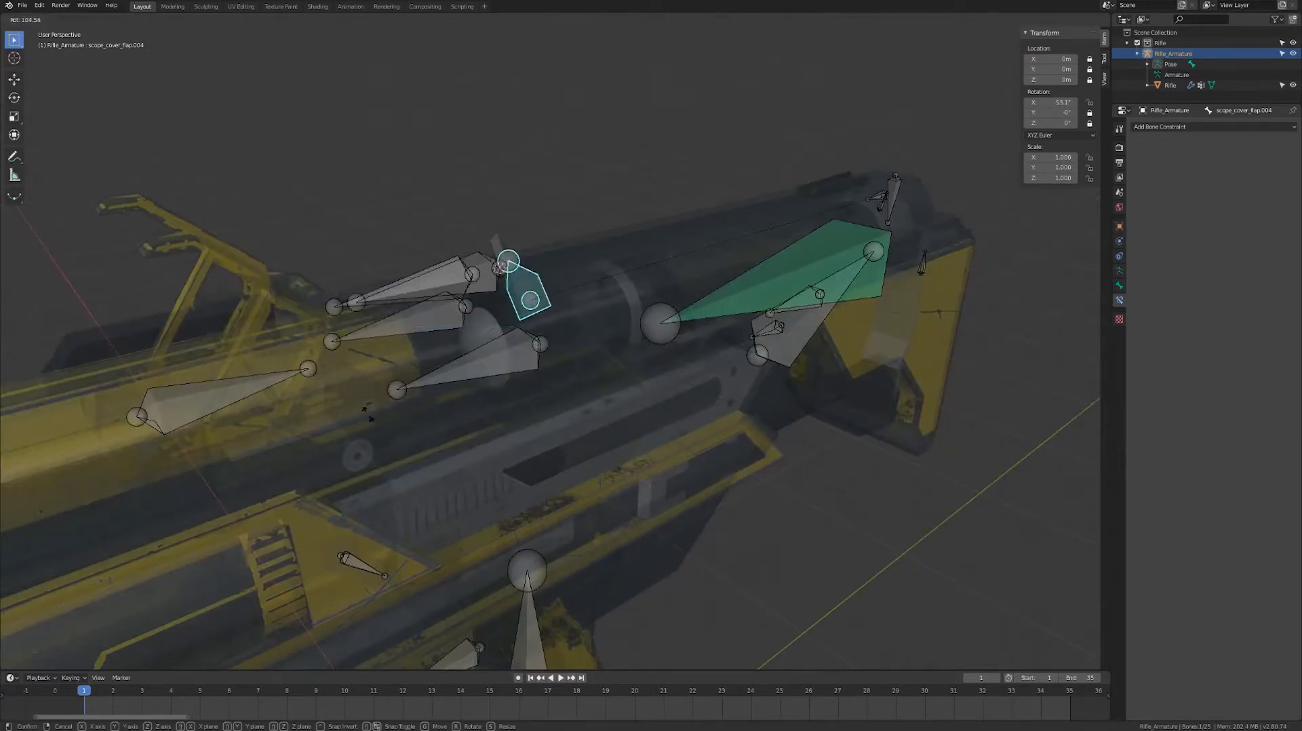
pyautogui.click(773, 349)
pyautogui.moveTo(773, 350); pyautogui.dragTo(678, 368, button='middle')
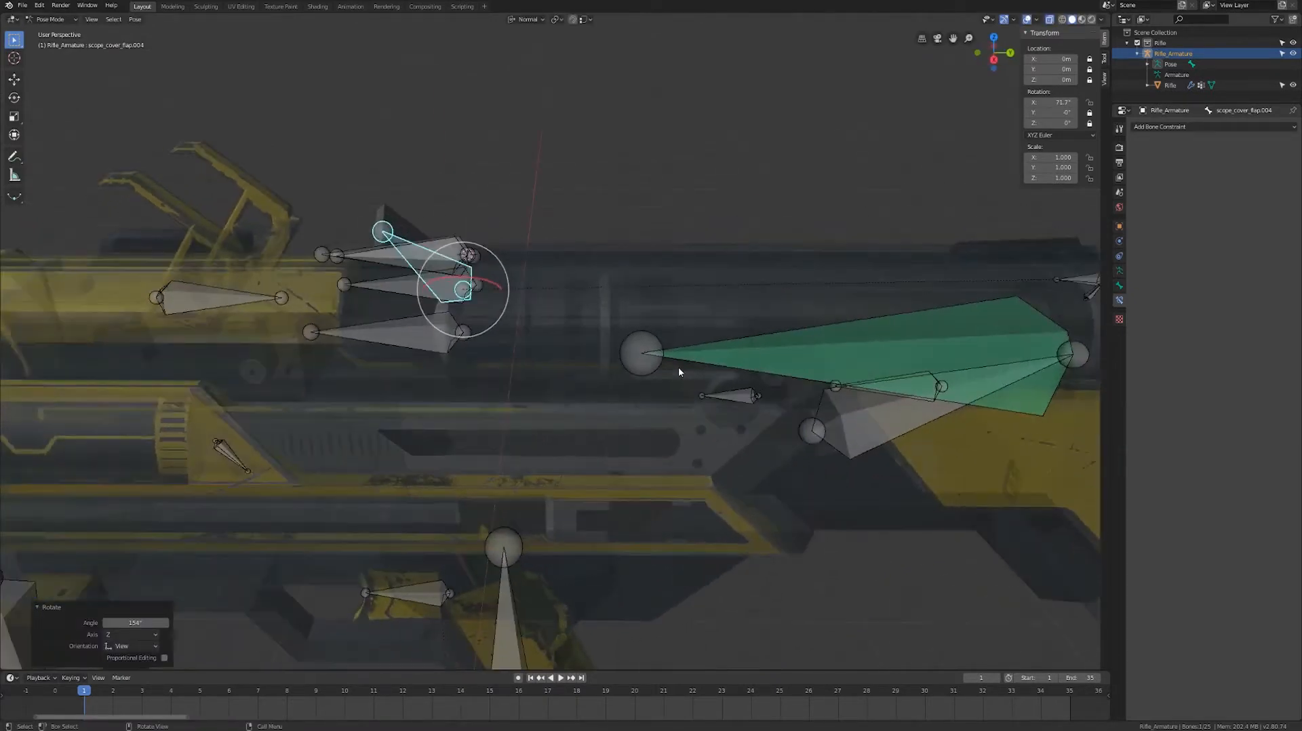
pyautogui.hotkey('alt', 'r')
pyautogui.moveTo(721, 238); pyautogui.dragTo(759, 249, button='middle')
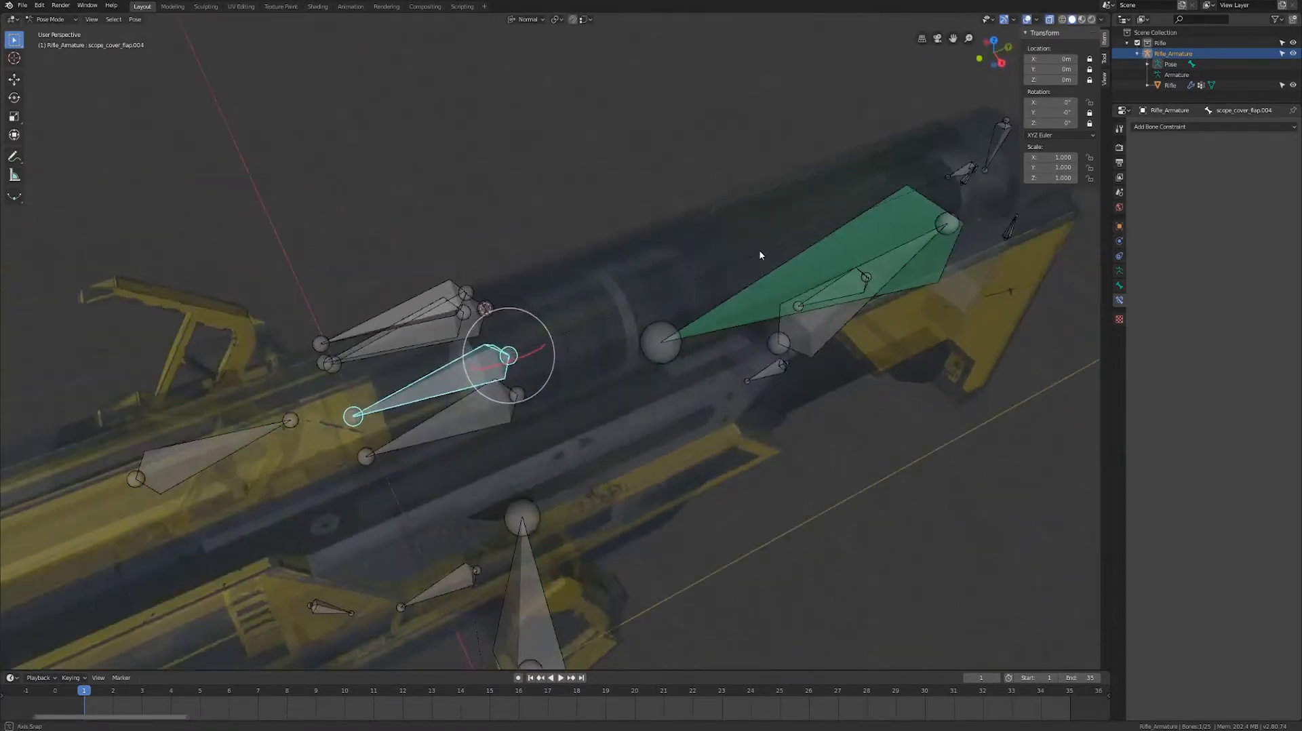
# Turn off X-ray shading and the armature's In Front display.
pyautogui.press('z')
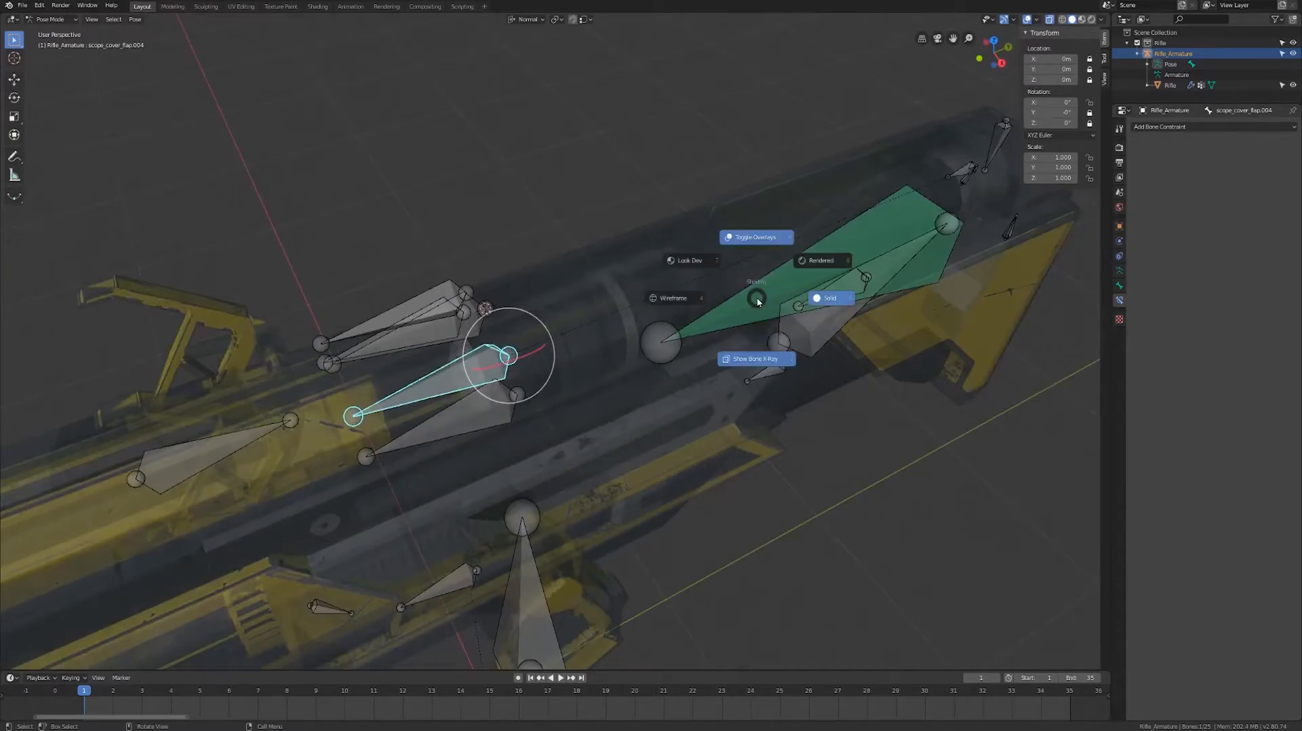
pyautogui.click(748, 368)
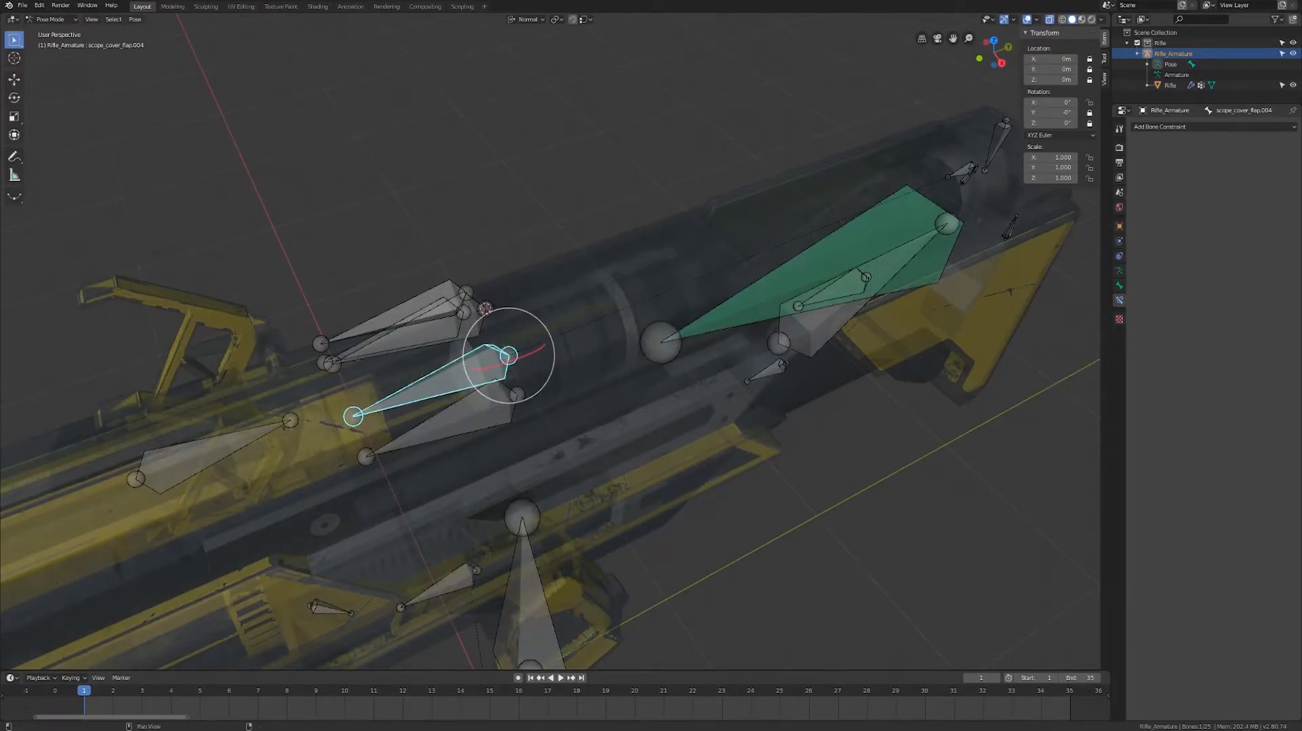
pyautogui.click(1048, 20)
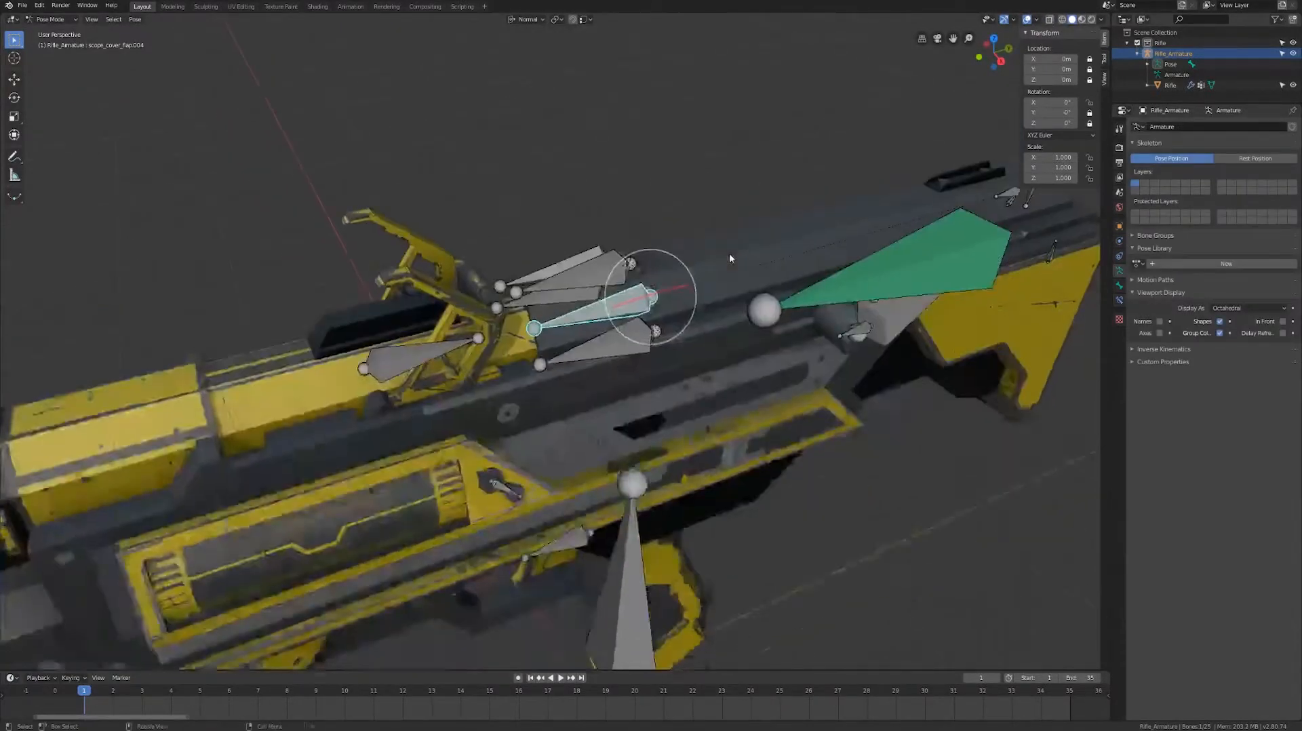
# Test-rotate the scope_cover_flap.002 bone and undo the rotation.
pyautogui.moveTo(730, 258); pyautogui.dragTo(597, 283, button='middle')
pyautogui.click(597, 283)
pyautogui.moveTo(758, 263); pyautogui.dragTo(731, 242, button='middle')
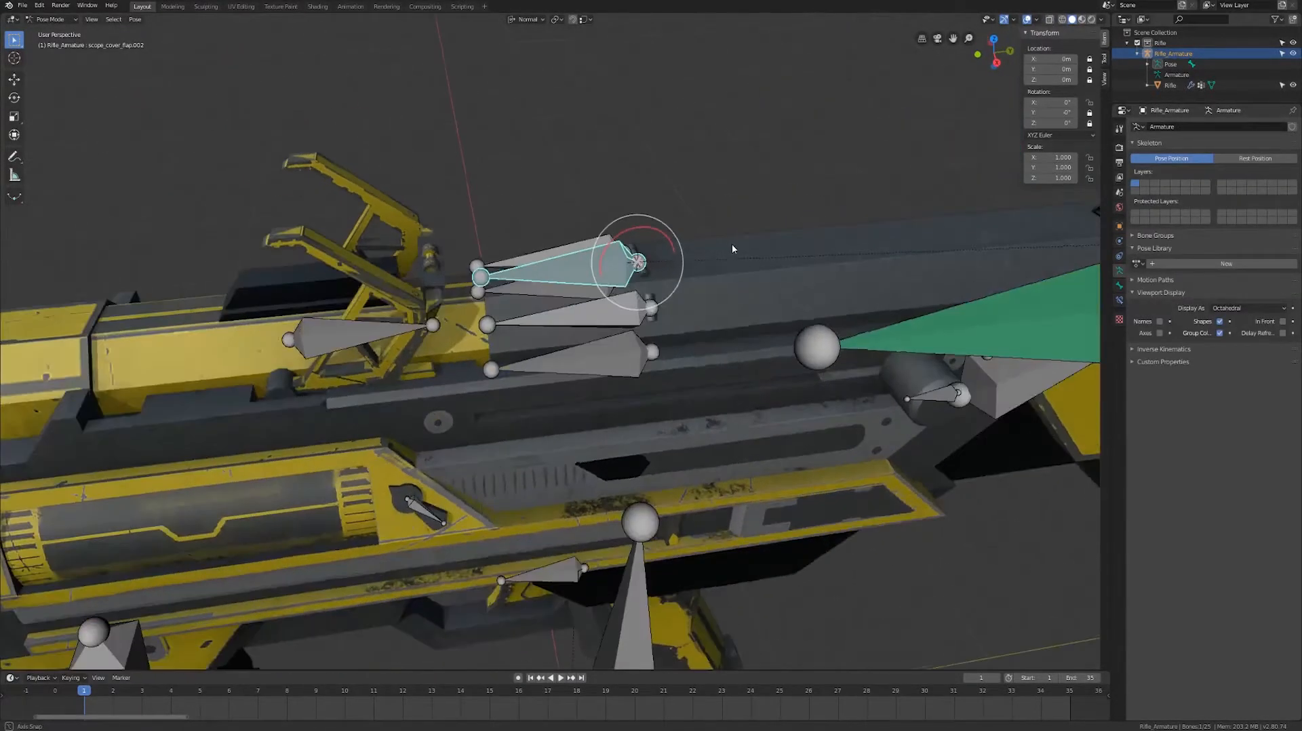
pyautogui.press('r')
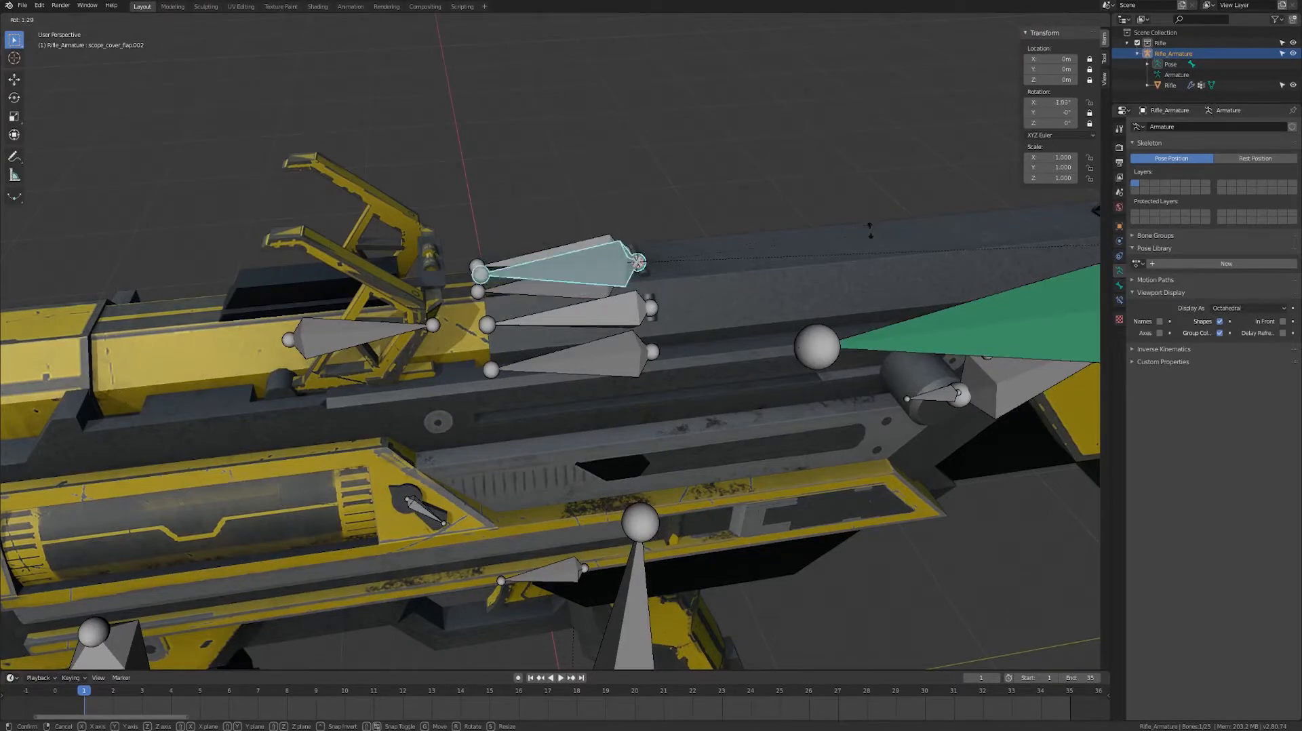
pyautogui.click(613, 322)
pyautogui.moveTo(610, 305); pyautogui.dragTo(762, 343, button='middle')
pyautogui.moveTo(783, 331); pyautogui.dragTo(888, 278, button='middle')
pyautogui.hotkey('ctrl', 'z')
# Test-rotate the scope_cover_flap.006 bone and cancel the rotation.
pyautogui.click(581, 251)
pyautogui.press('r')
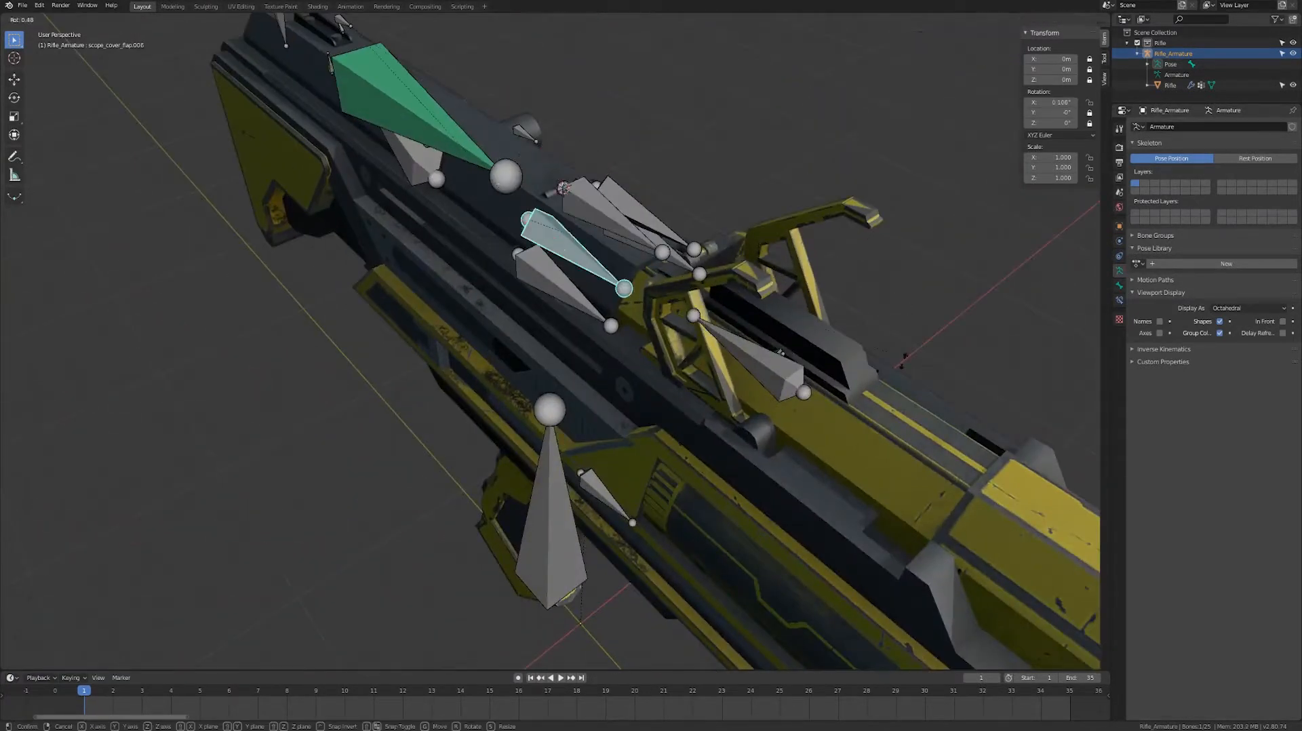
pyautogui.rightClick(901, 301)
# Set the rear_sights bone's rotation mode to XYZ Euler and lock its Y and Z rotation and all location channels.
pyautogui.moveTo(970, 401); pyautogui.dragTo(698, 410, button='middle')
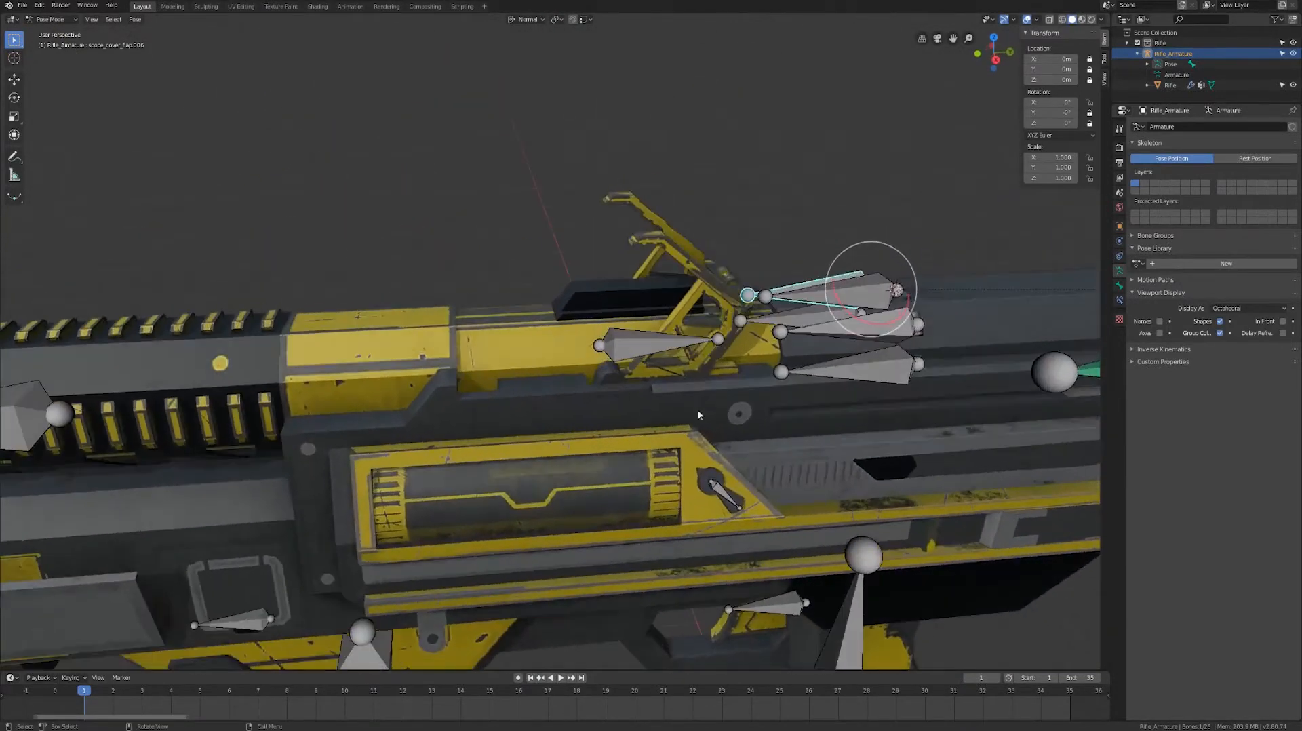
pyautogui.click(678, 349)
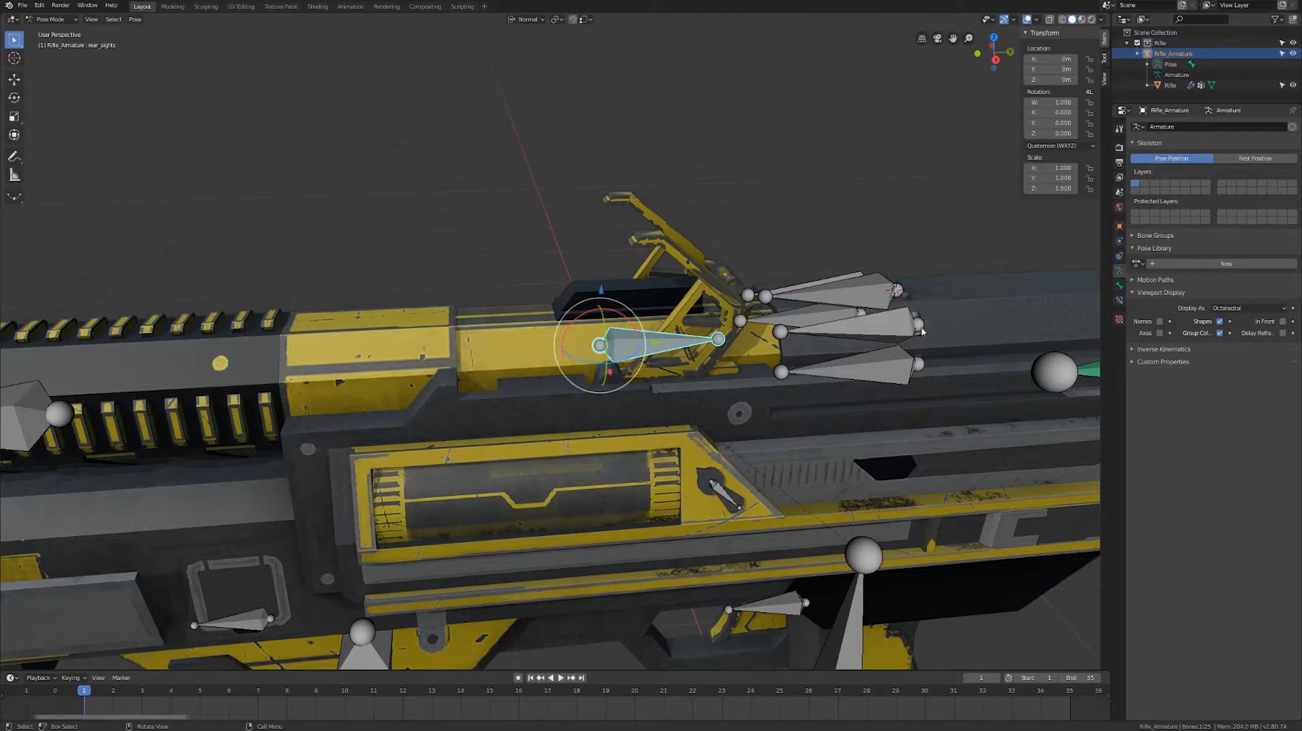
pyautogui.click(1059, 145)
pyautogui.click(1054, 171)
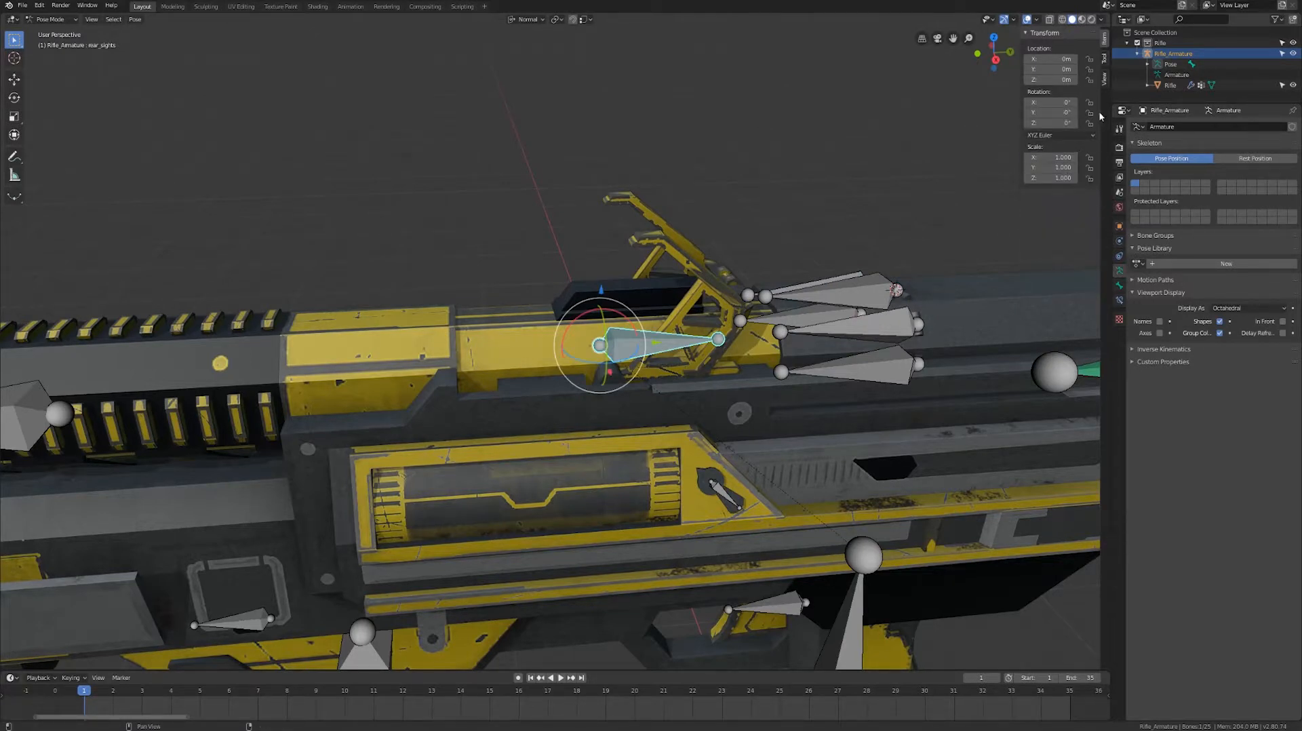
pyautogui.click(1089, 112)
pyautogui.click(1089, 124)
pyautogui.moveTo(1089, 59); pyautogui.dragTo(1089, 81)
# Lock all location channels of the scope_cover_hinge bone, set its rotation mode to XYZ Euler, and lock its Y and Z rotation.
pyautogui.scroll(-4, 682, 393)
pyautogui.moveTo(682, 394); pyautogui.dragTo(746, 385, button='middle')
pyautogui.moveTo(848, 349); pyautogui.dragTo(837, 333, button='middle')
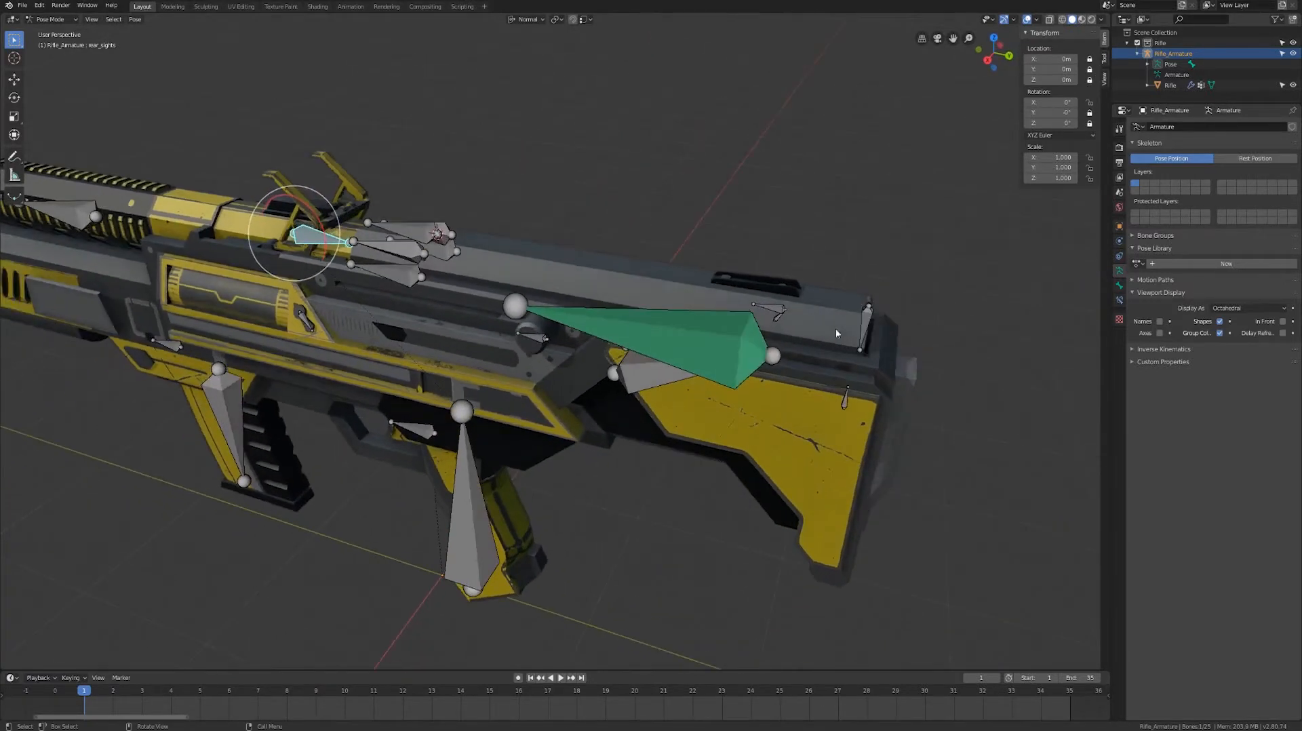
pyautogui.click(780, 316)
pyautogui.scroll(3, 773, 319)
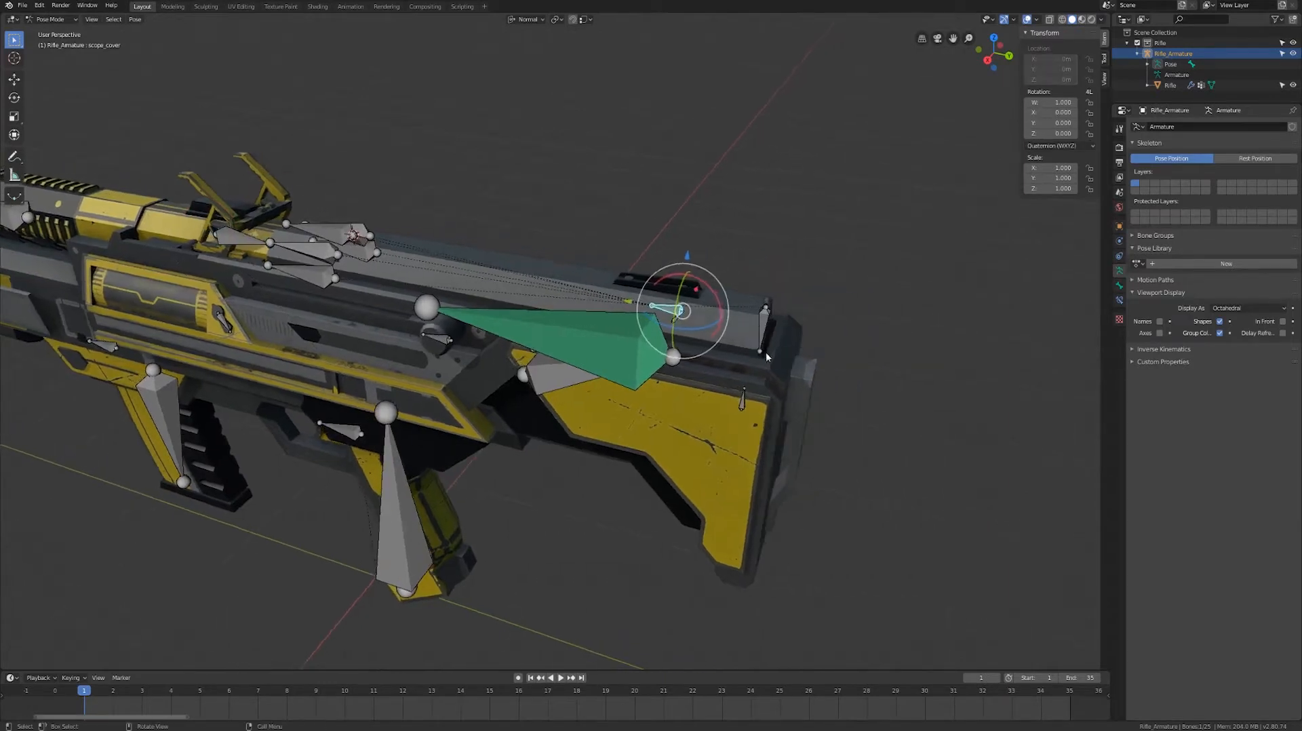
pyautogui.click(754, 310)
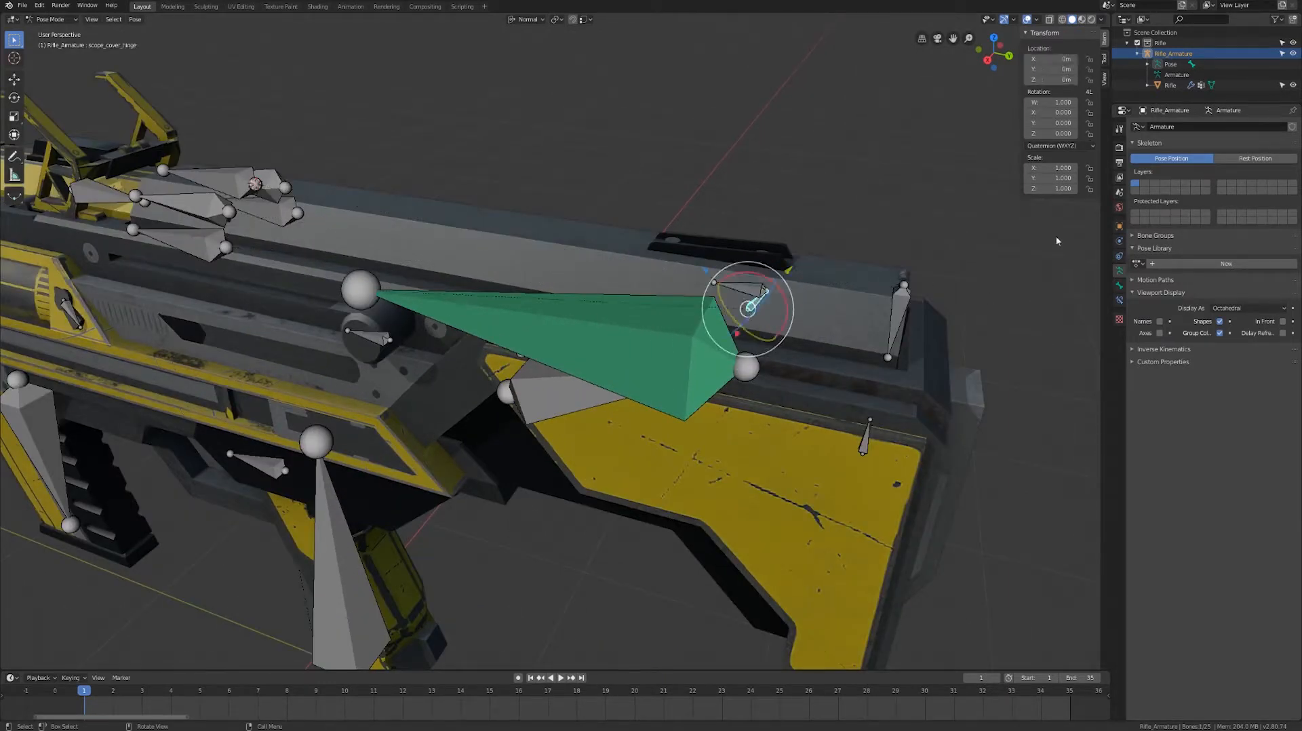
pyautogui.moveTo(1089, 69); pyautogui.dragTo(1089, 80)
pyautogui.click(1078, 146)
pyautogui.click(1069, 170)
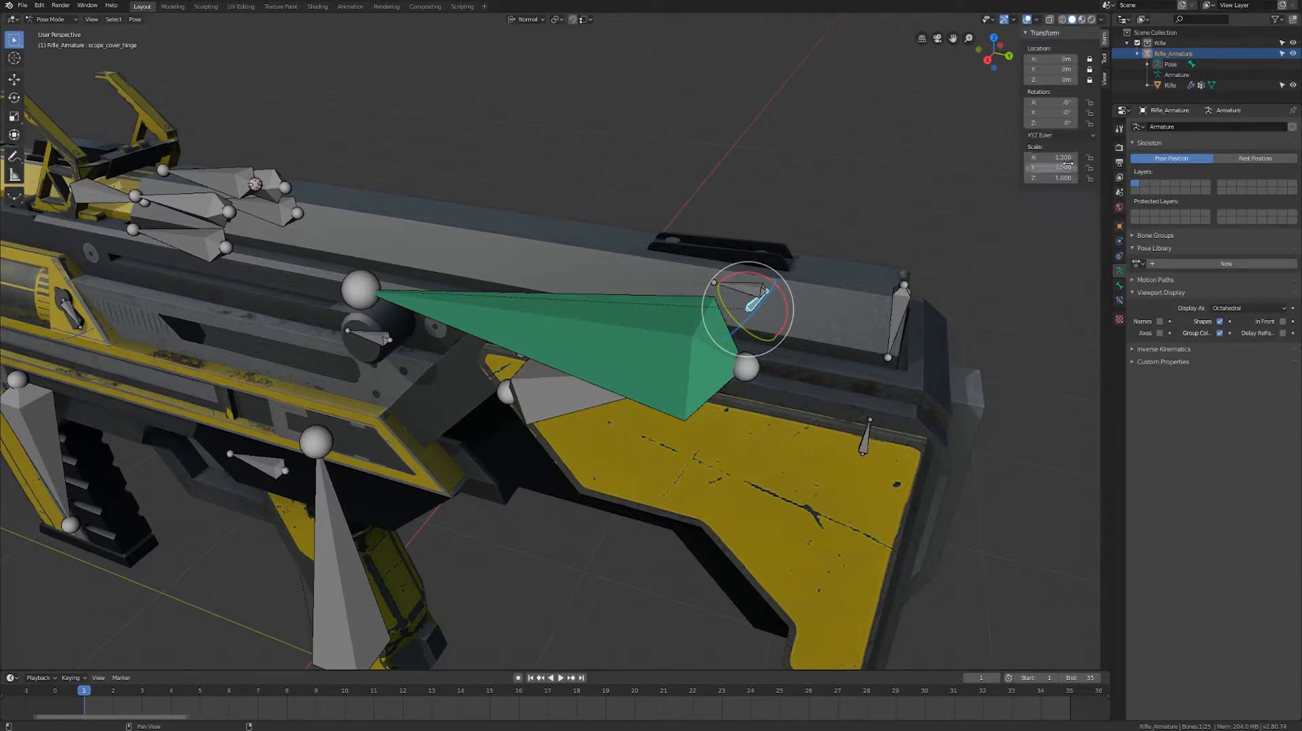
pyautogui.click(1089, 113)
pyautogui.click(1090, 124)
# Examine the scope_hinge bone's transform locks and look along the rifle for remaining bones.
pyautogui.moveTo(699, 495); pyautogui.dragTo(726, 432, button='middle')
pyautogui.scroll(3, 725, 430)
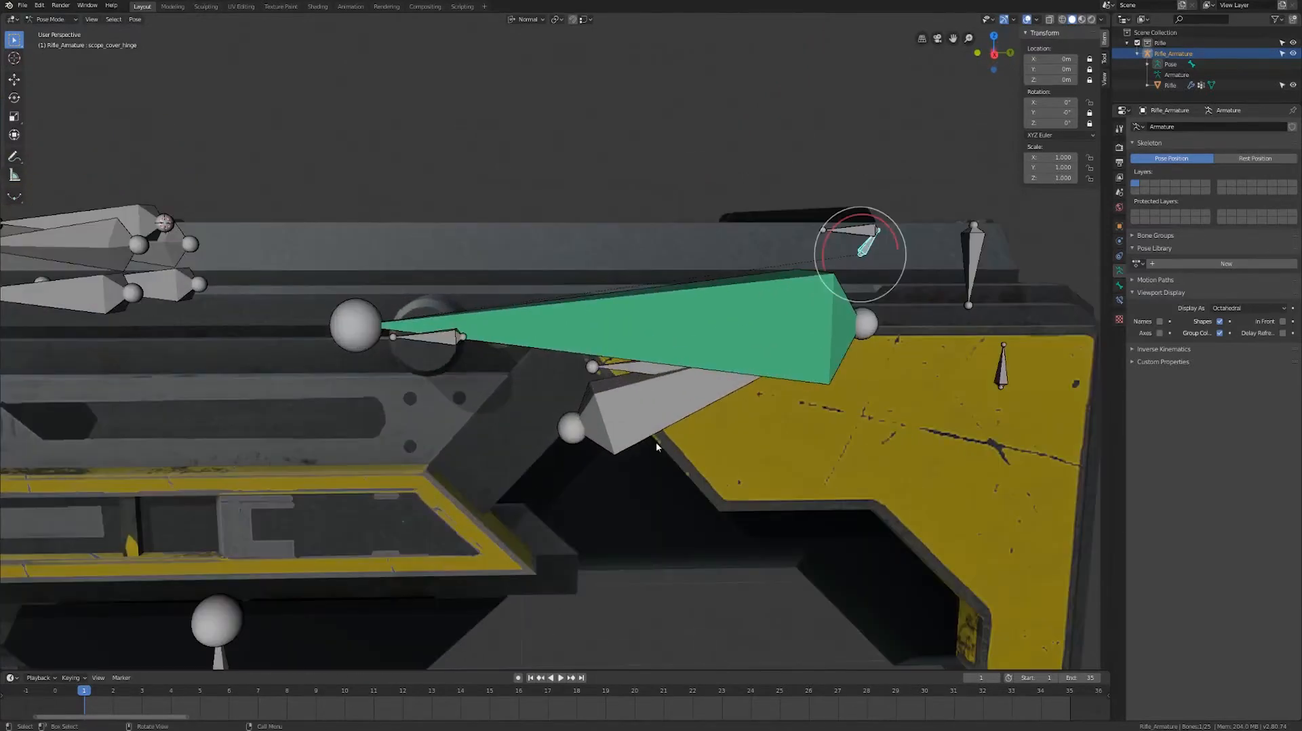
pyautogui.click(657, 434)
pyautogui.scroll(-5, 590, 508)
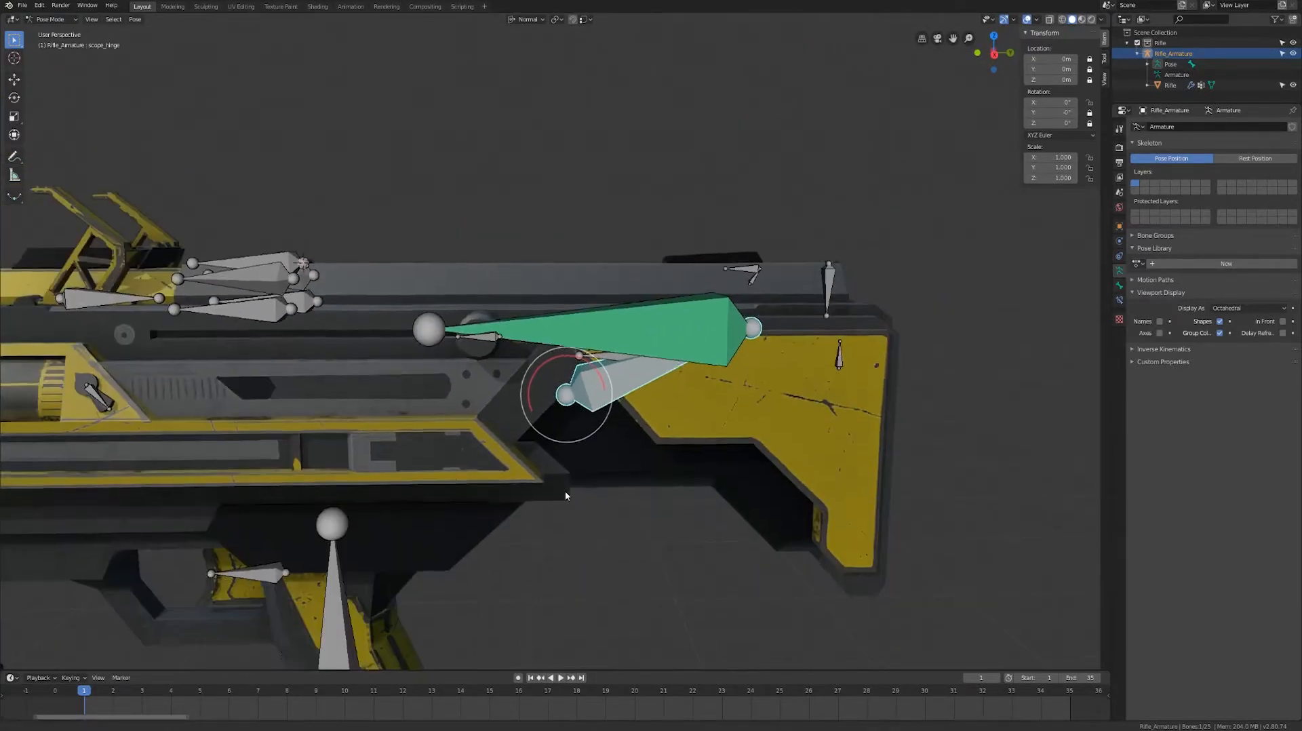
pyautogui.scroll(2, 564, 490)
pyautogui.scroll(-2, 669, 458)
pyautogui.scroll(2, 756, 382)
pyautogui.scroll(-1, 880, 447)
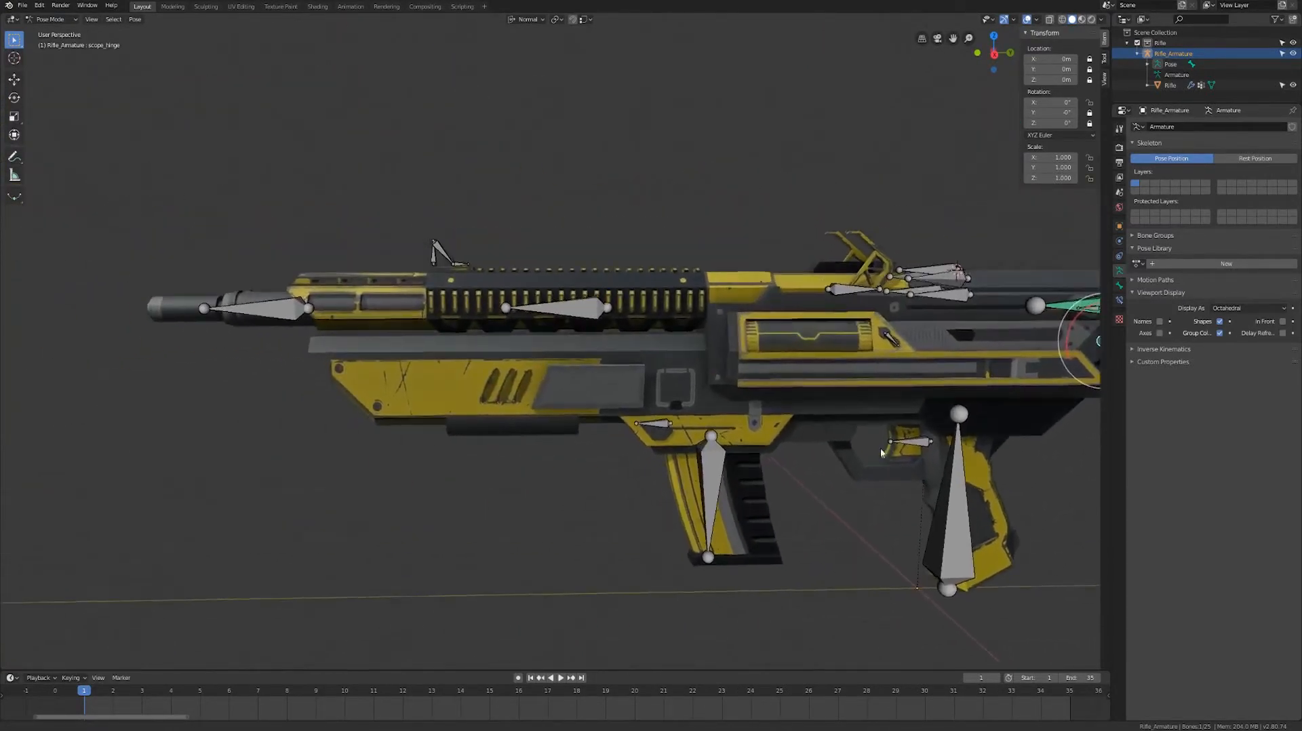
# Set the ironsights.001 bone to XYZ Euler rotation and lock its Y and Z rotation and all location channels.
pyautogui.scroll(3, 880, 447)
pyautogui.scroll(4, 790, 405)
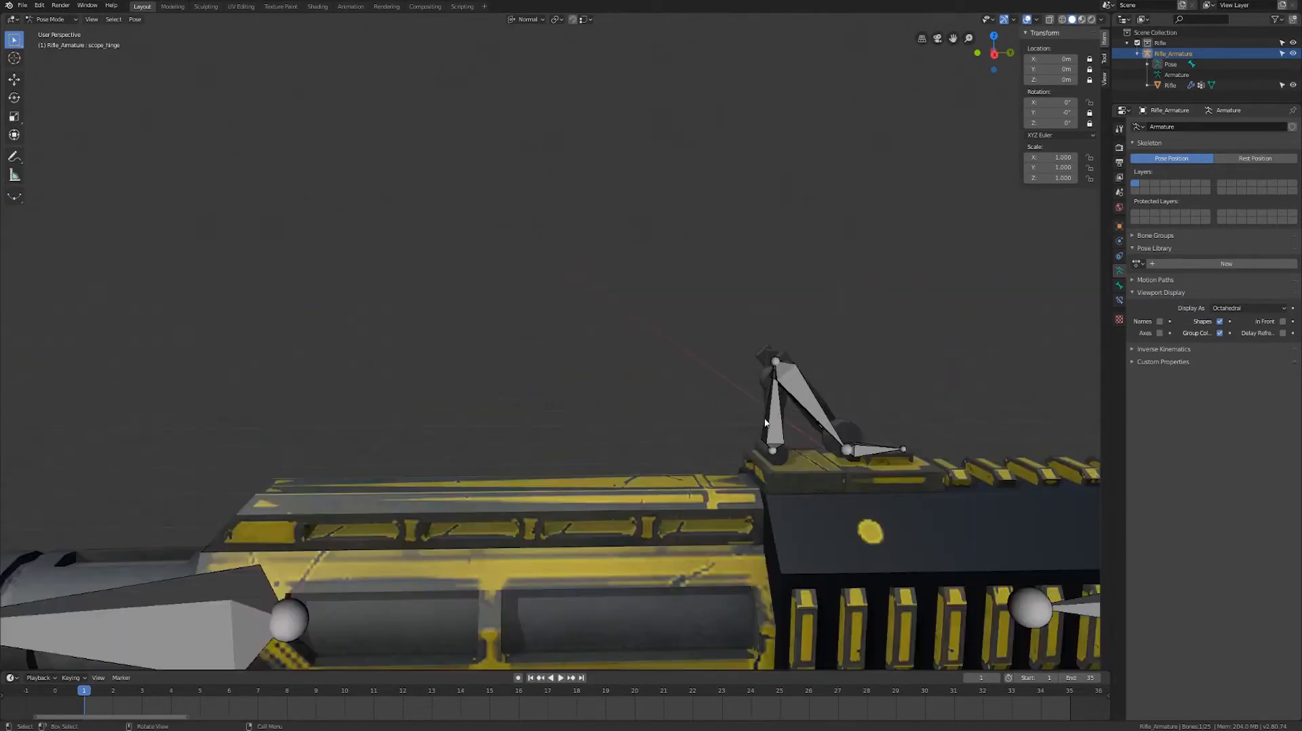
pyautogui.click(780, 438)
pyautogui.keyDown('shift'); pyautogui.moveTo(1047, 414); pyautogui.dragTo(901, 373, button='middle'); pyautogui.keyUp('shift')
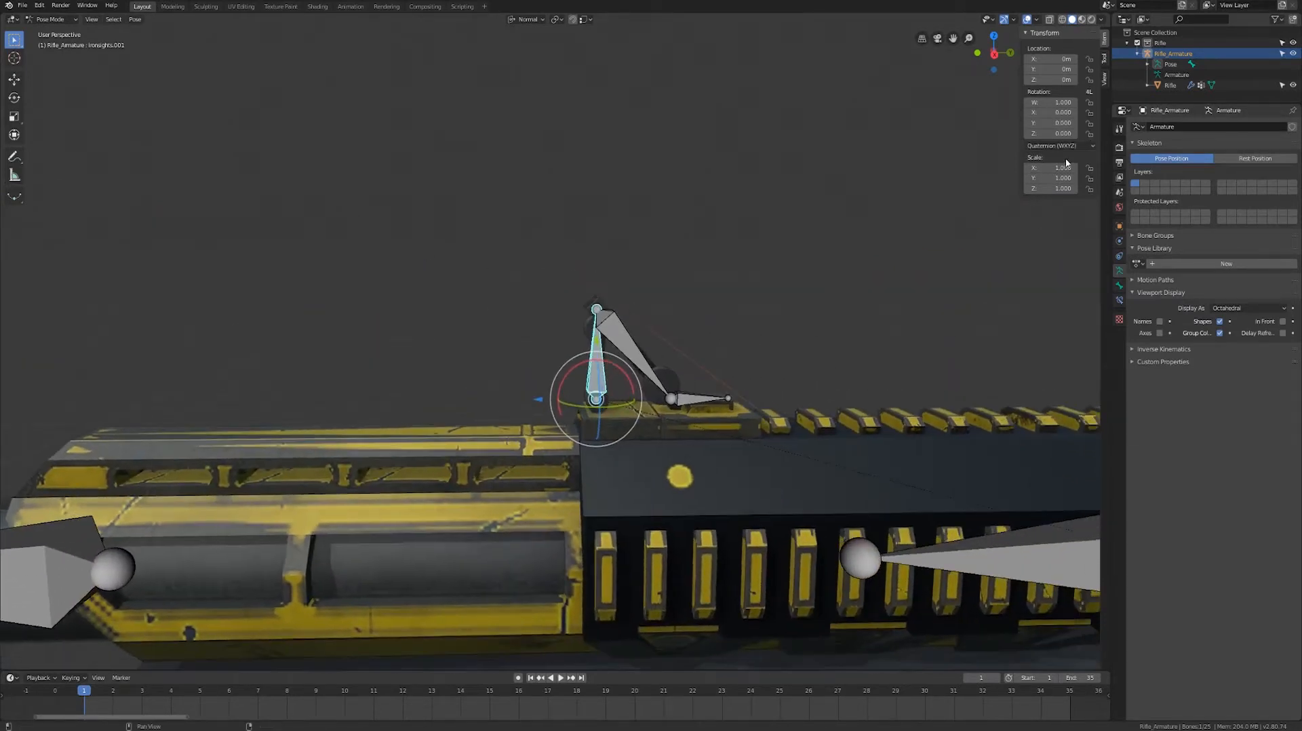
pyautogui.click(1068, 147)
pyautogui.click(1040, 169)
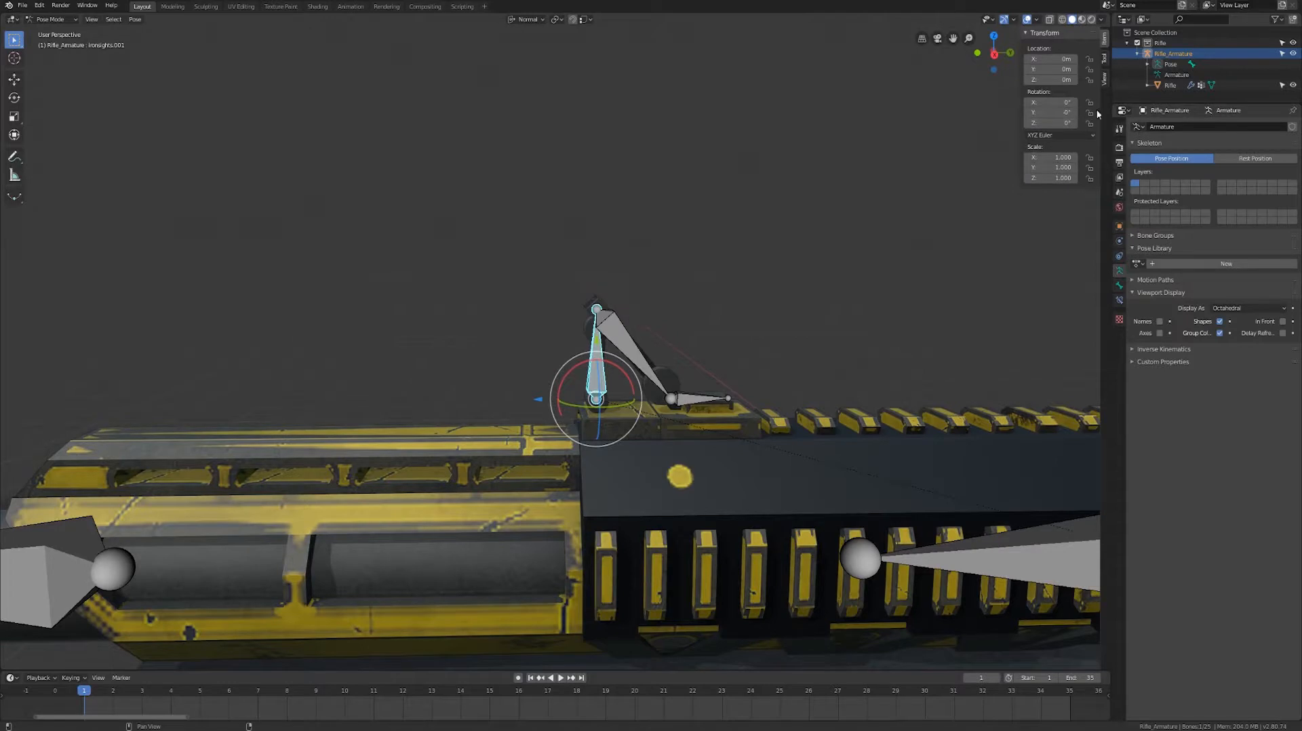
pyautogui.click(1089, 113)
pyautogui.click(1089, 123)
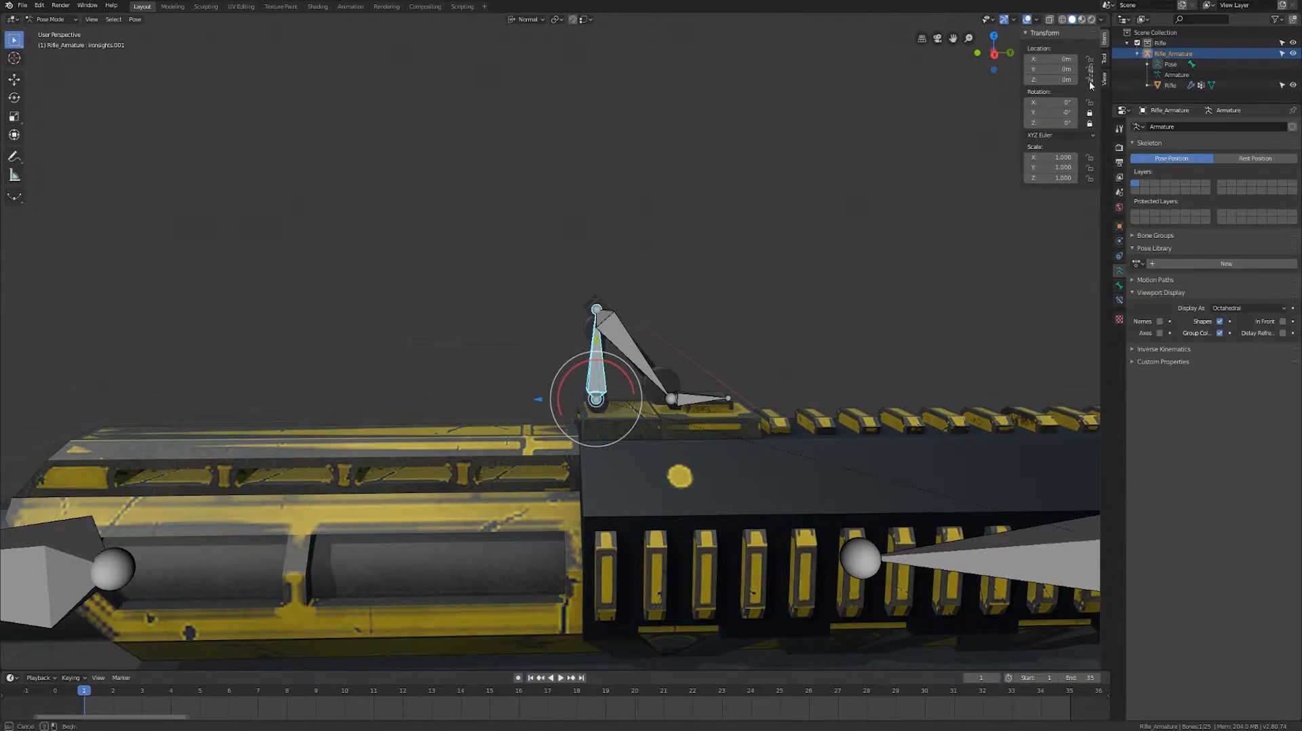
pyautogui.hotkey('alt', 'a')
pyautogui.moveTo(1089, 59); pyautogui.dragTo(1090, 80)
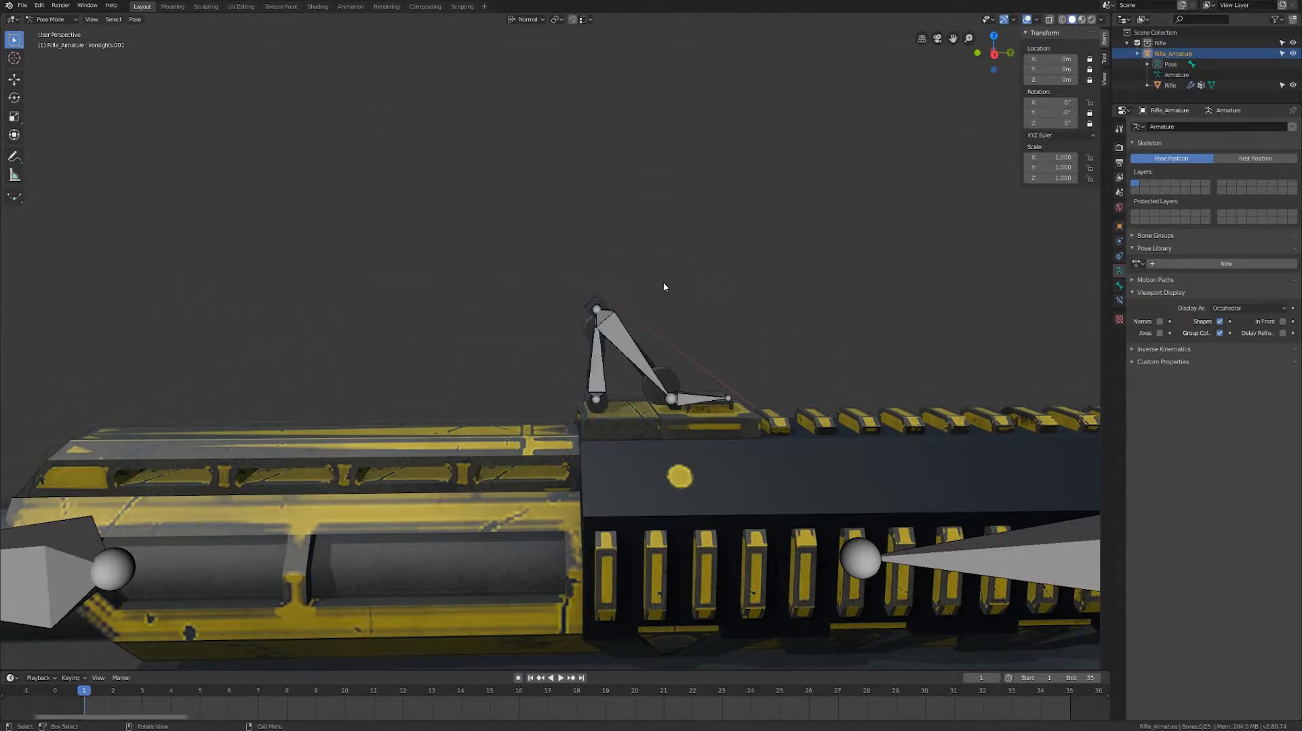
# Set the ironsights.004 bone's rotation mode to XYZ Euler, then lock its Y and Z rotation and its X, Y and Z location.
pyautogui.moveTo(664, 287); pyautogui.dragTo(615, 384, button='middle')
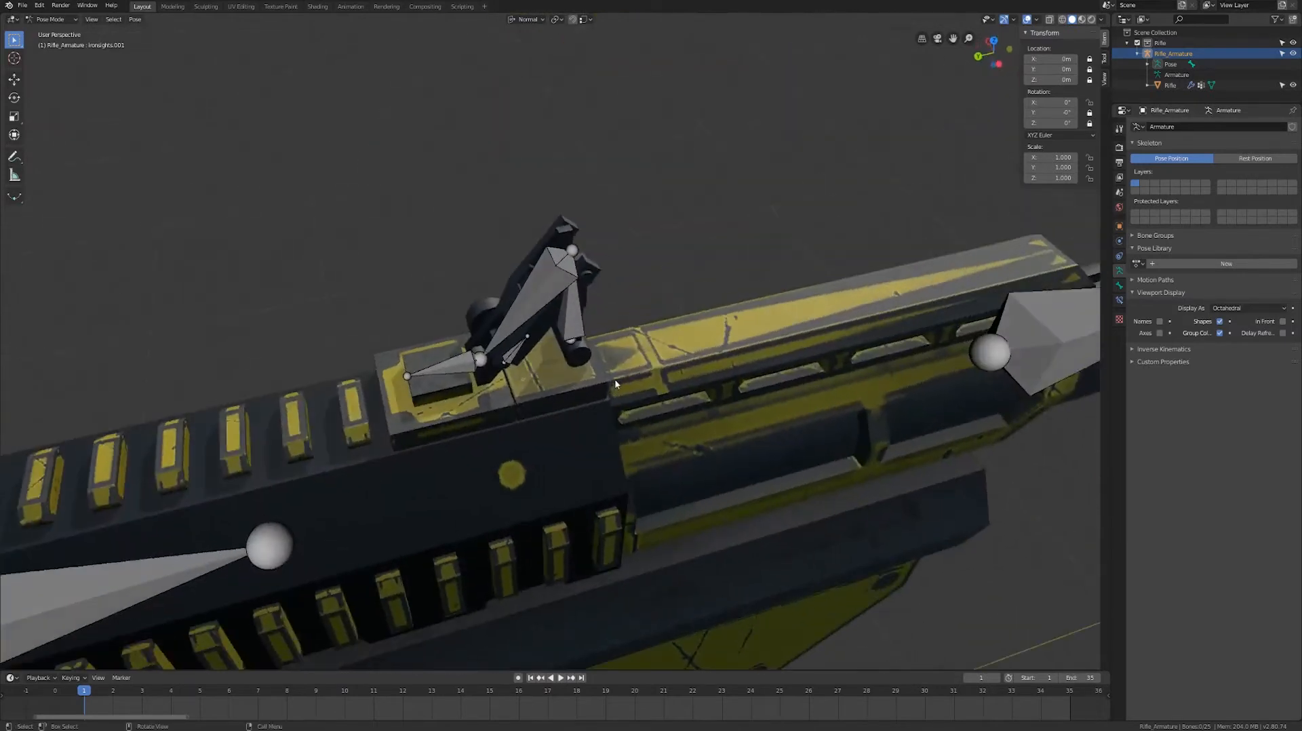
pyautogui.scroll(2, 509, 372)
pyautogui.click(487, 359)
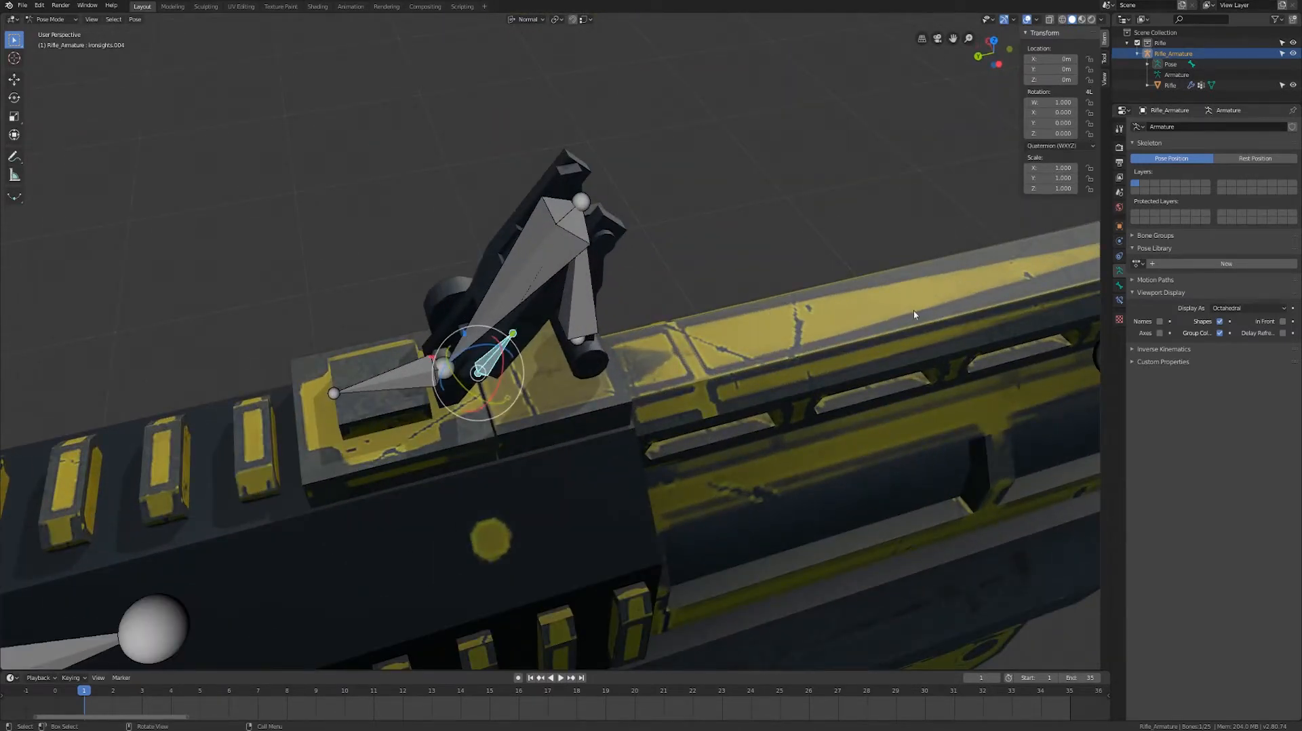
pyautogui.moveTo(914, 314); pyautogui.dragTo(956, 302, button='middle')
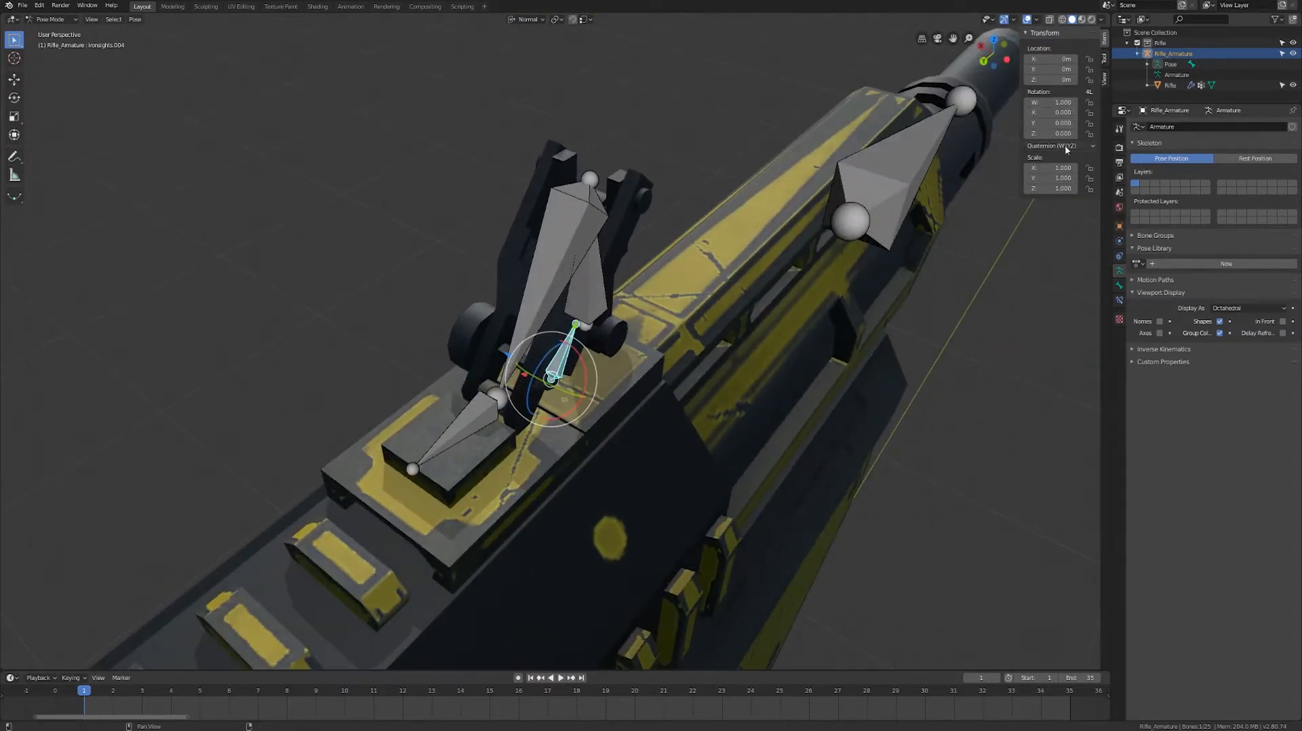
pyautogui.moveTo(872, 361); pyautogui.dragTo(993, 213, button='middle')
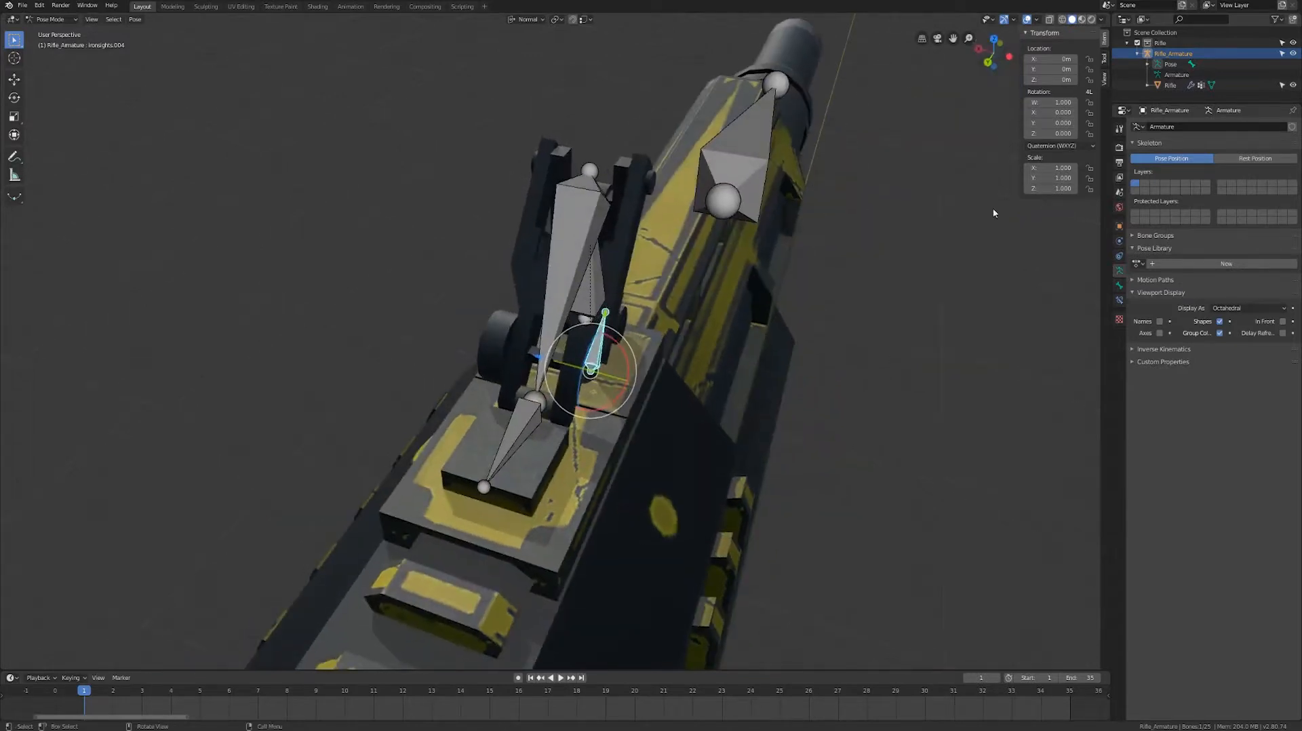
pyautogui.click(1058, 146)
pyautogui.click(1055, 171)
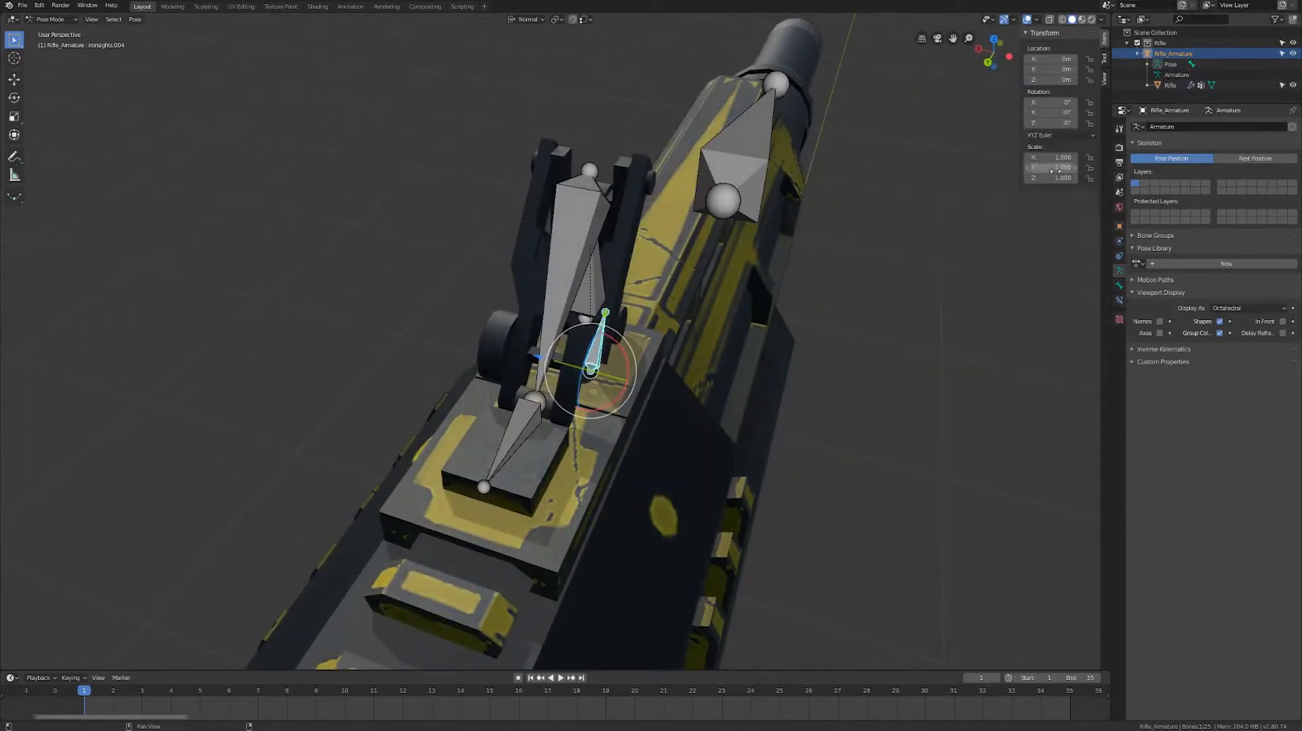
pyautogui.click(1090, 113)
pyautogui.click(1089, 123)
pyautogui.click(1089, 59)
pyautogui.click(1089, 69)
pyautogui.click(1089, 79)
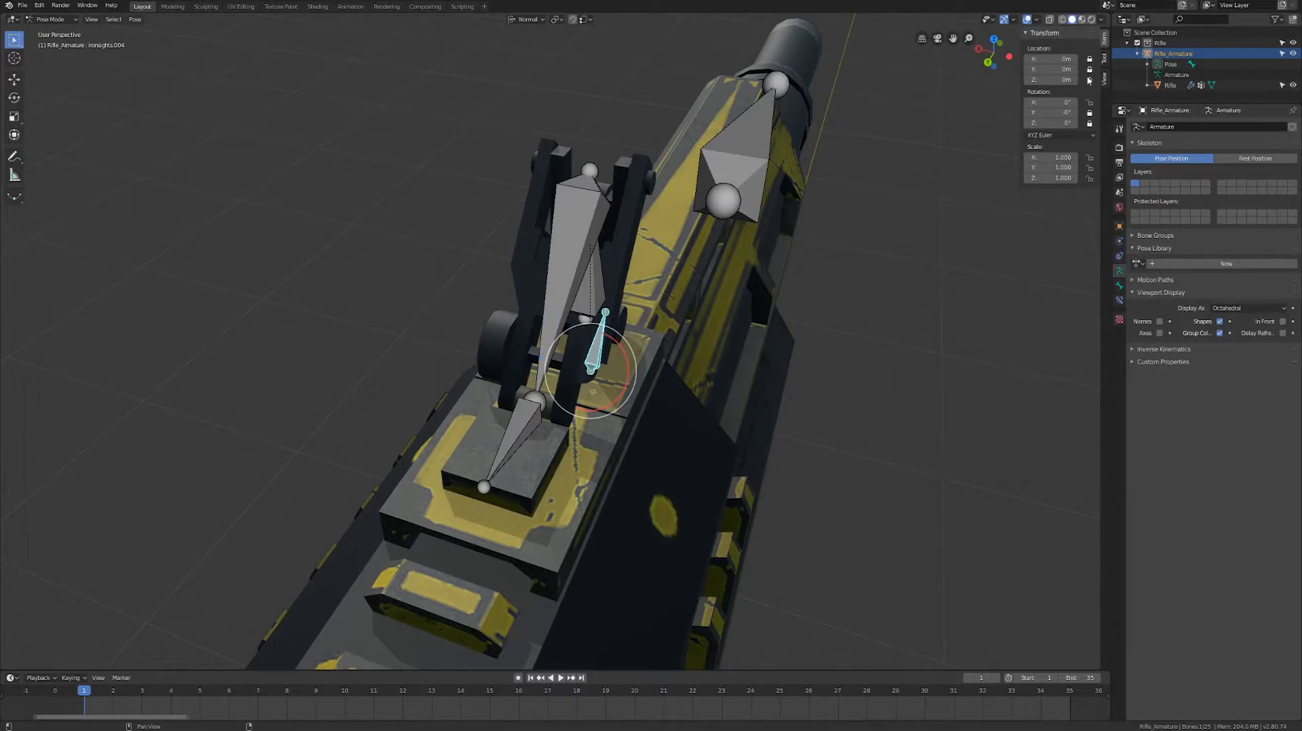
pyautogui.moveTo(703, 316); pyautogui.dragTo(787, 349, button='middle')
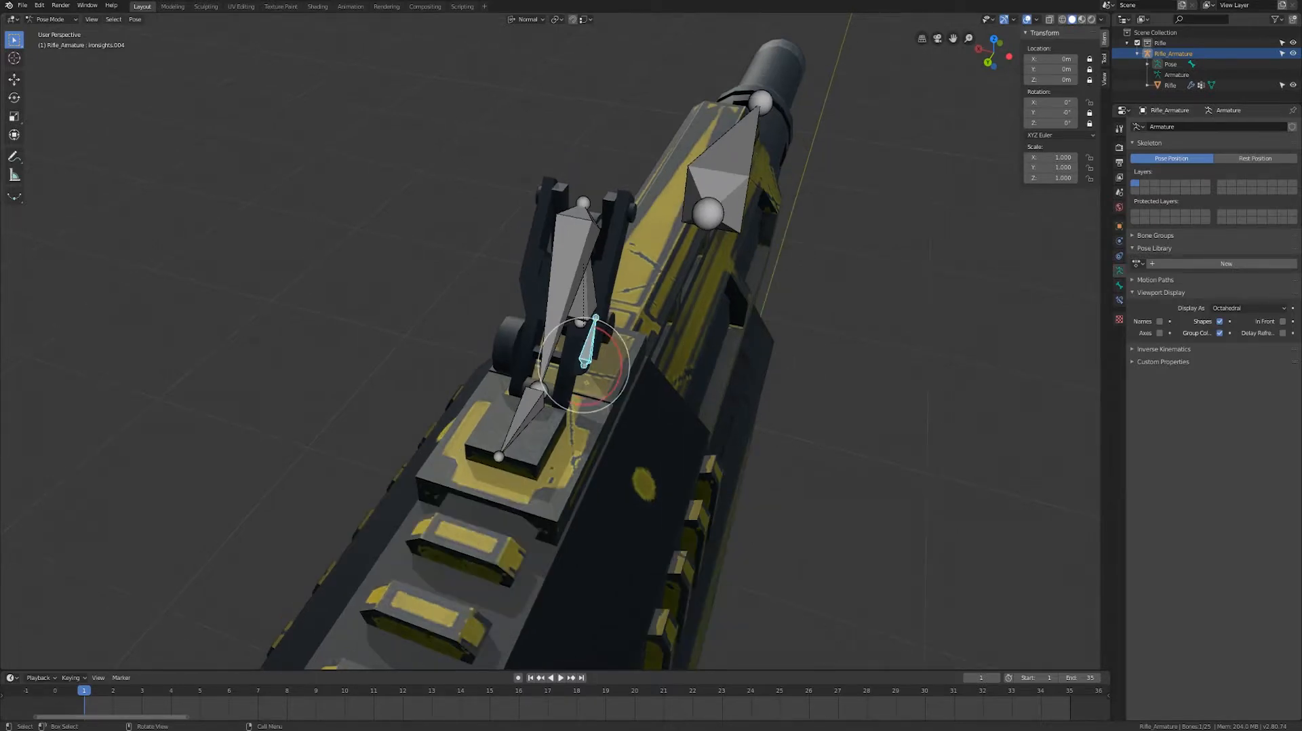
pyautogui.press('s')
pyautogui.rightClick(15, 363)
# Set the safety bone's rotation mode to XYZ Euler and lock all its location channels and its Y and Z rotation.
pyautogui.moveTo(756, 461); pyautogui.dragTo(515, 371, button='middle')
pyautogui.scroll(5, 495, 372)
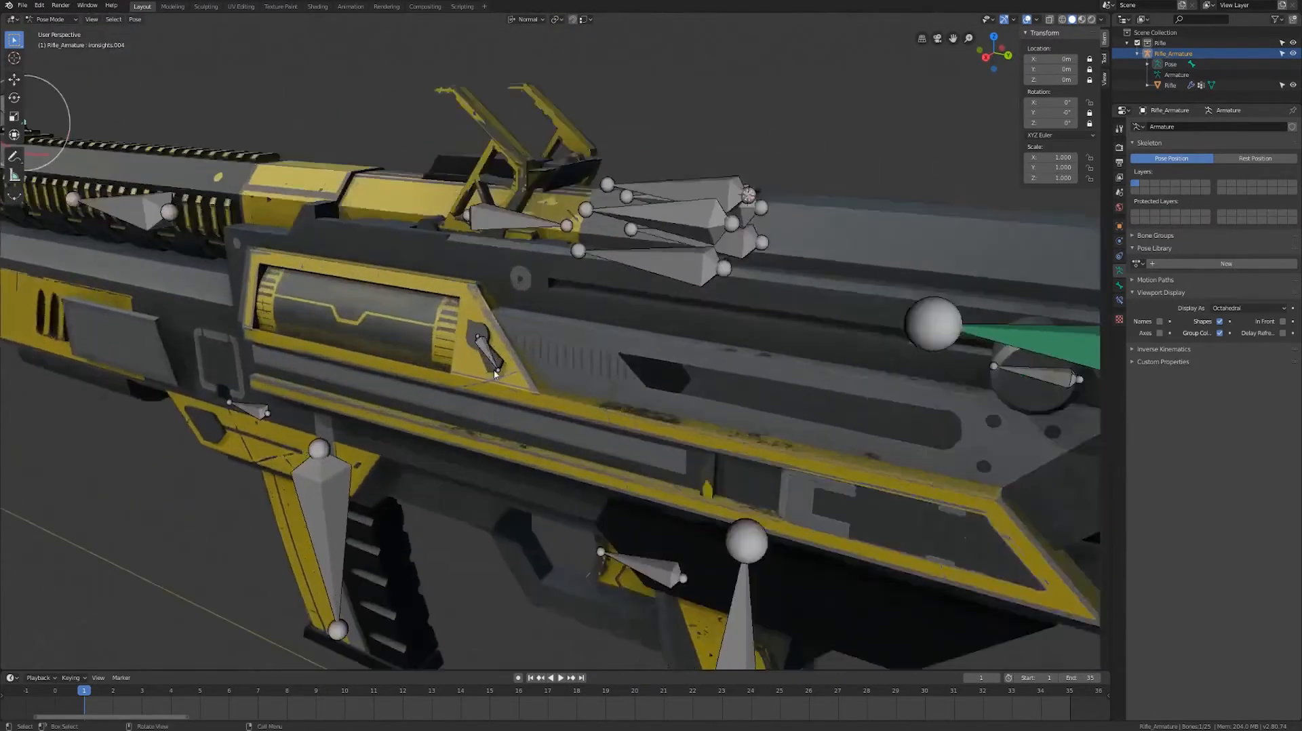
pyautogui.scroll(2, 495, 372)
pyautogui.click(417, 361)
pyautogui.scroll(4, 745, 369)
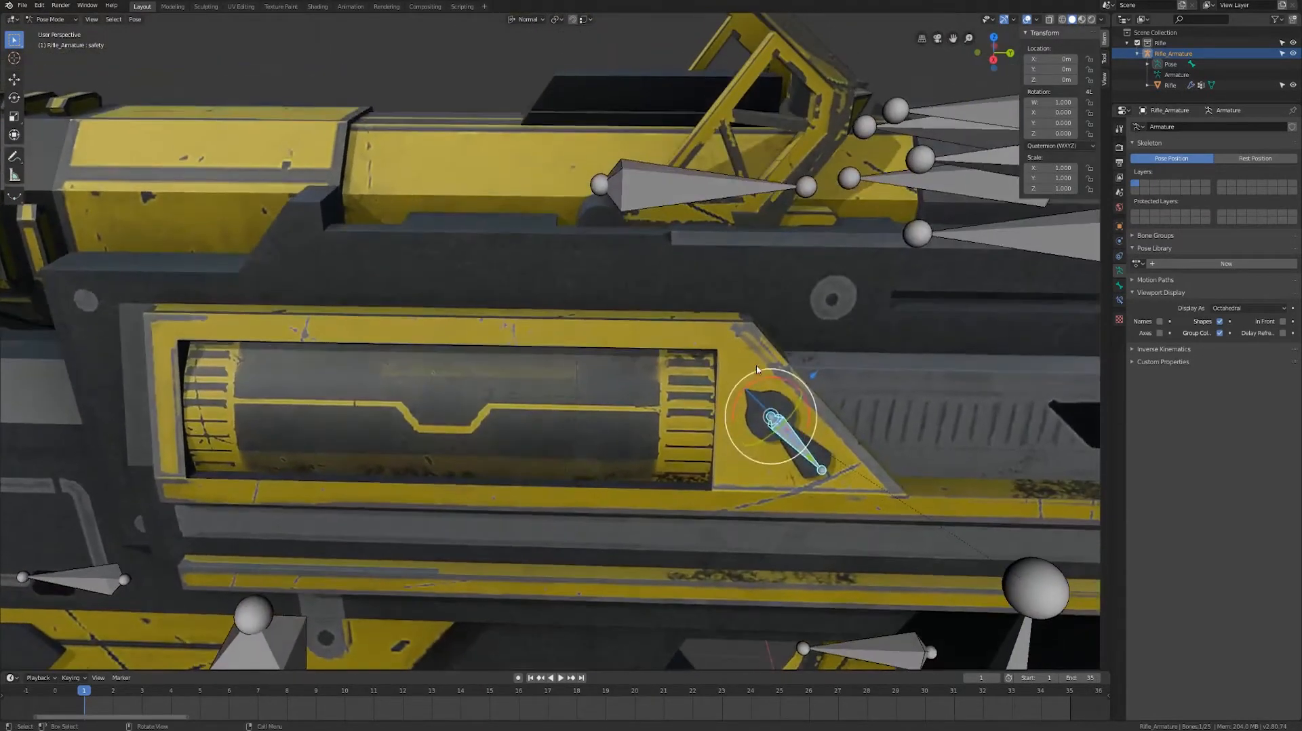
pyautogui.keyDown('shift'); pyautogui.moveTo(756, 368); pyautogui.dragTo(702, 374, button='middle'); pyautogui.keyUp('shift')
pyautogui.click(1045, 145)
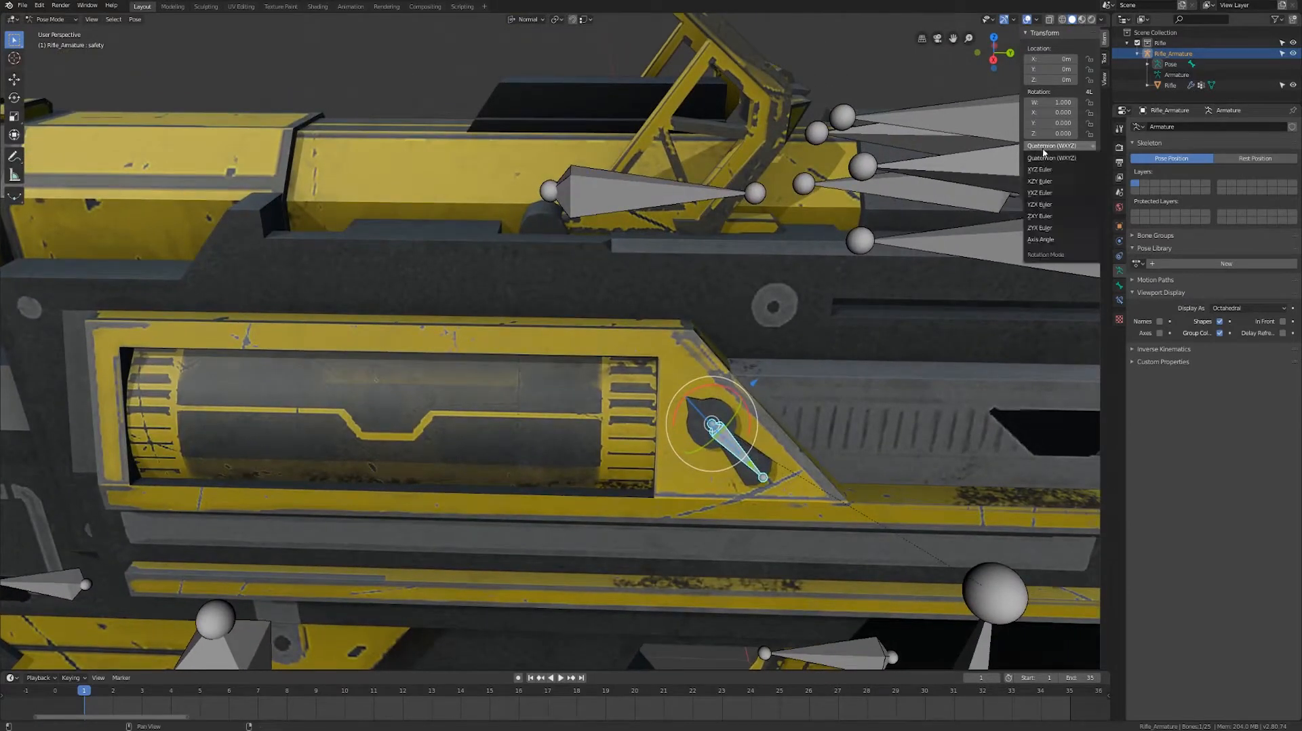
pyautogui.click(1048, 169)
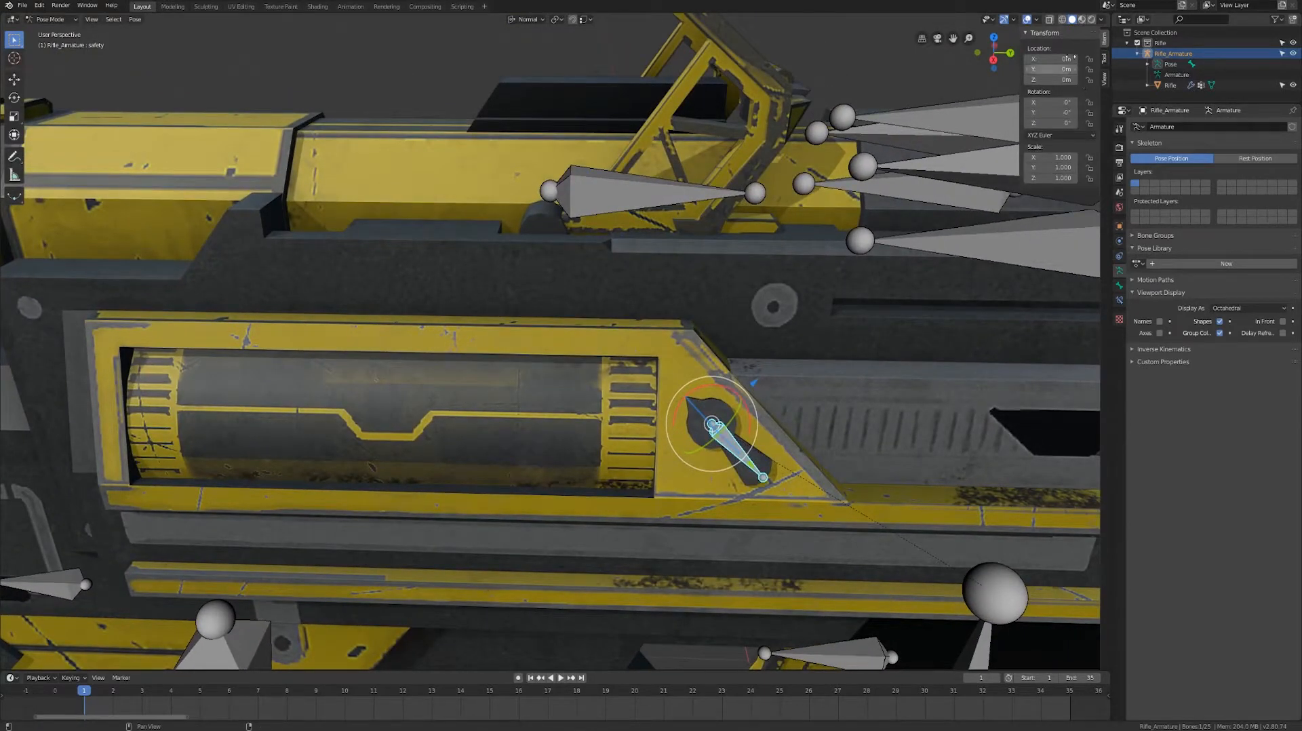
pyautogui.moveTo(1090, 59); pyautogui.dragTo(1089, 80)
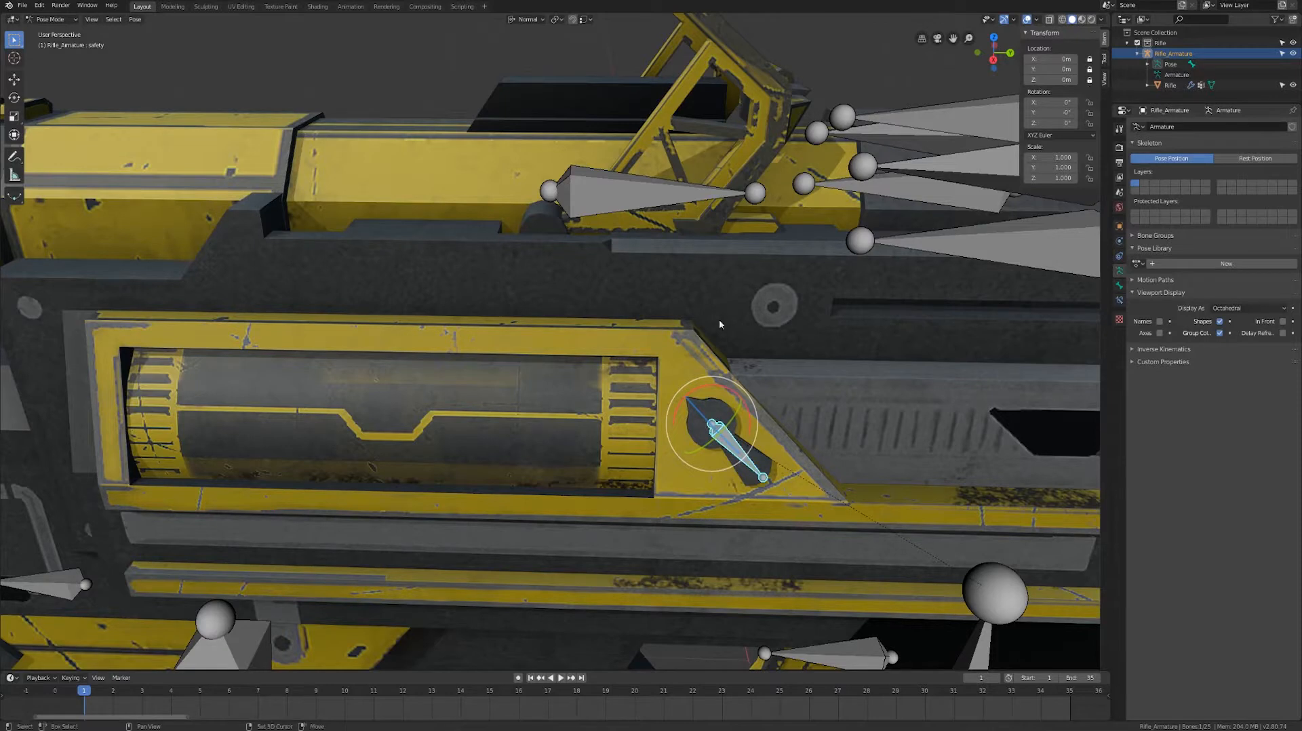
pyautogui.moveTo(787, 265); pyautogui.dragTo(604, 316, button='middle')
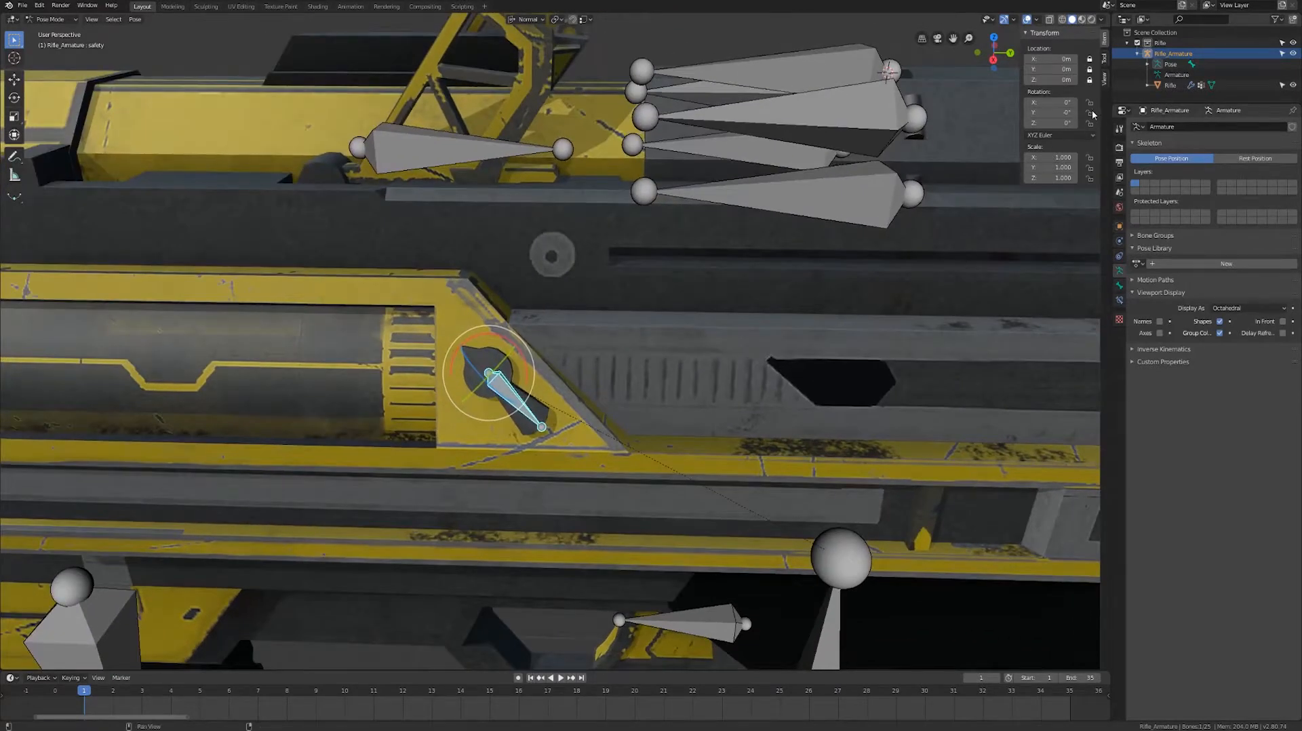
pyautogui.moveTo(1089, 112); pyautogui.dragTo(1090, 123)
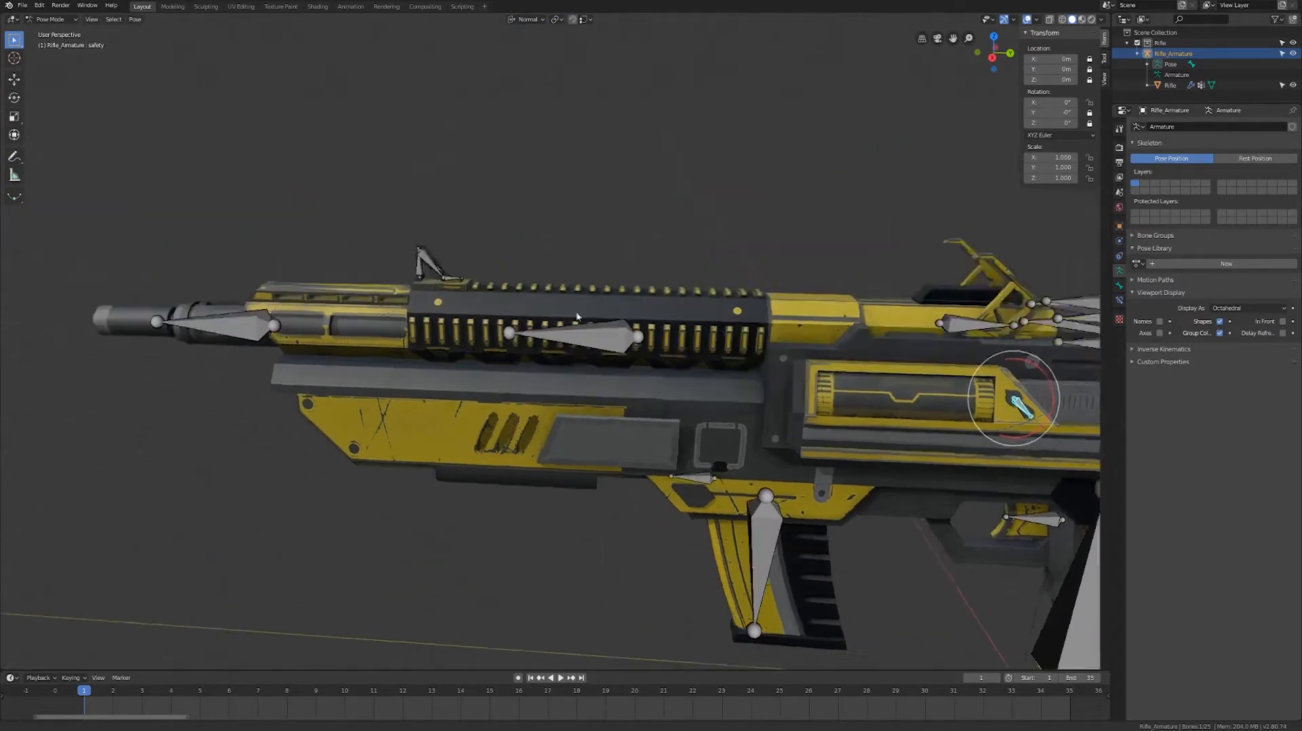
# Test-rotate the ironsights.003 bone around its local Y axis.
pyautogui.scroll(4, 652, 356)
pyautogui.scroll(4, 630, 292)
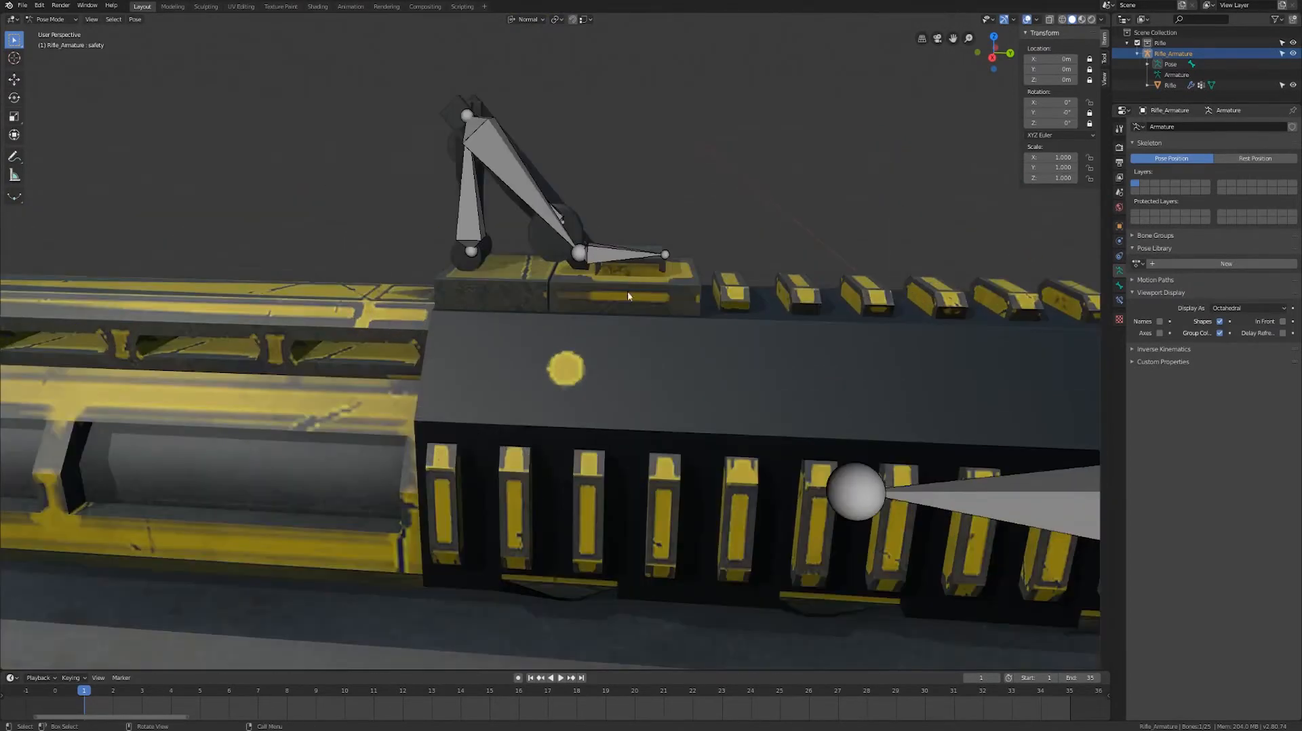
pyautogui.moveTo(628, 290); pyautogui.dragTo(625, 336, button='middle')
pyautogui.click(626, 339)
pyautogui.moveTo(798, 322); pyautogui.dragTo(700, 288, button='middle')
pyautogui.press('r')
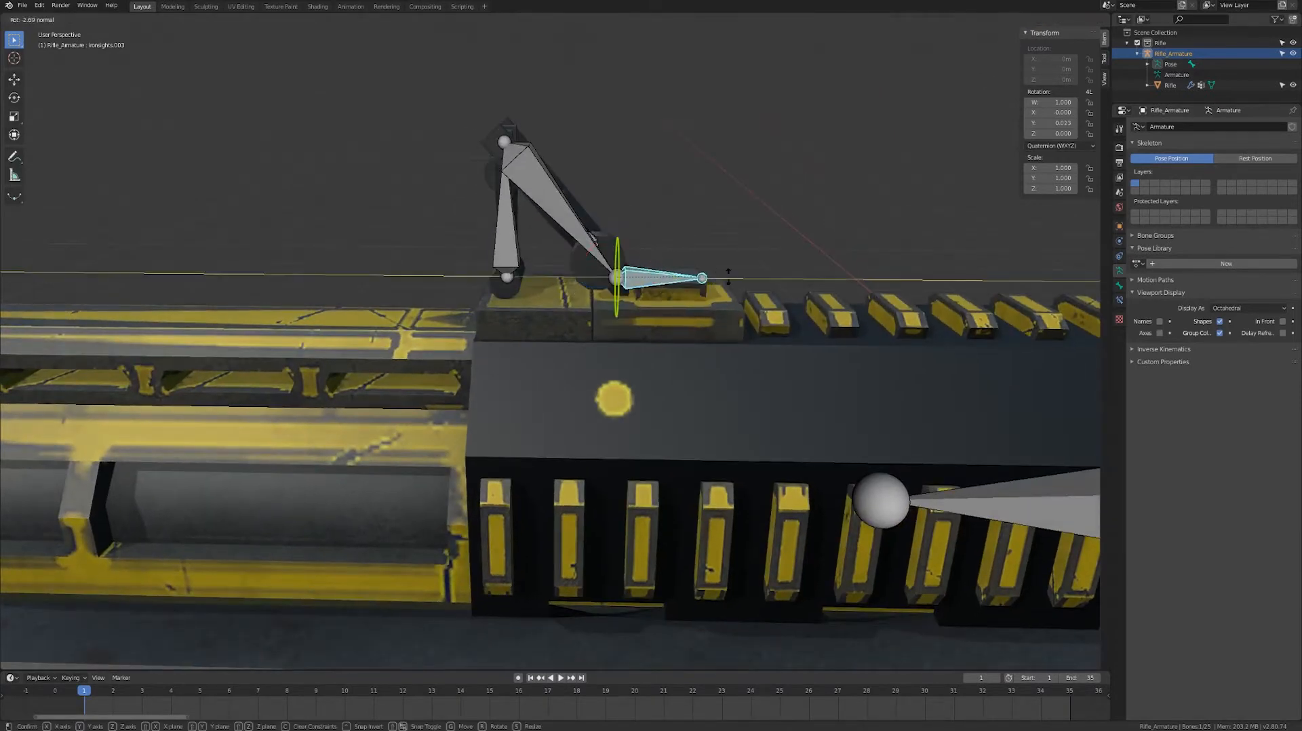
pyautogui.click(853, 284)
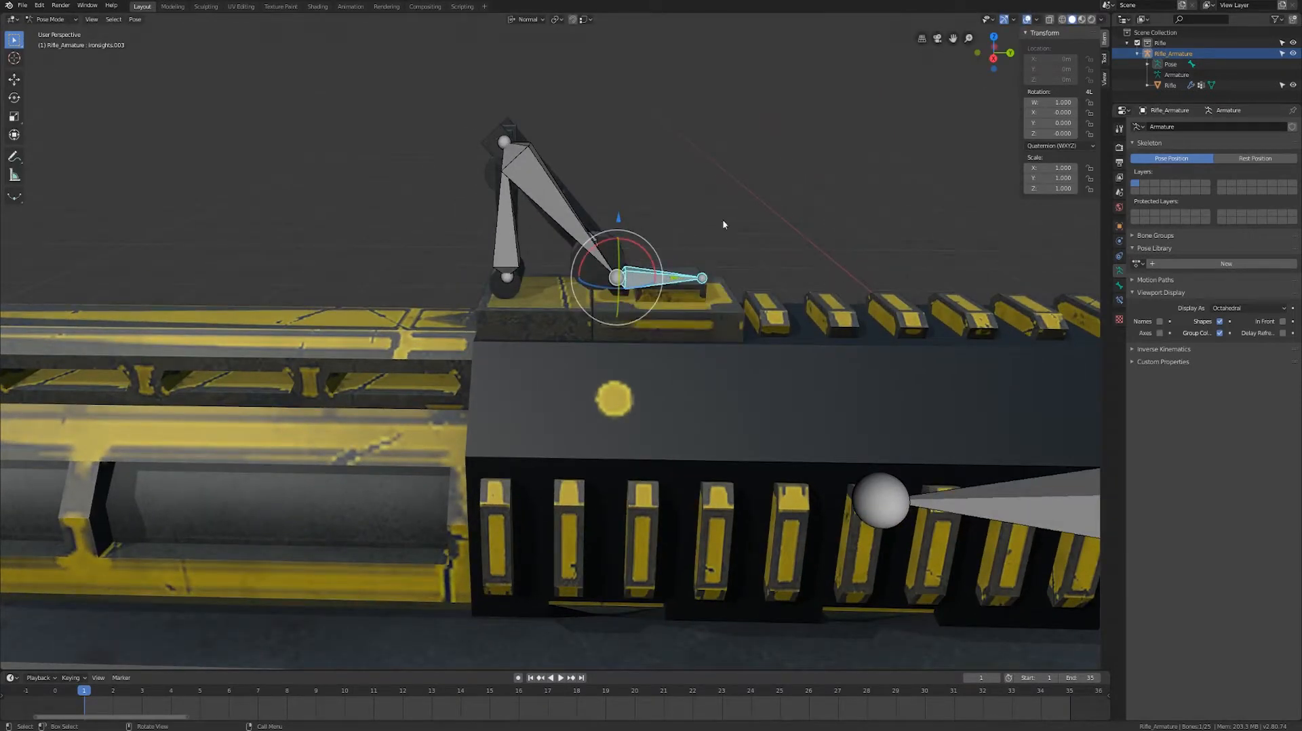
# Examine how the front sight's ironsights.001, ironsights.002 and ironsights.003 bones connect and where their joints sit.
pyautogui.click(552, 201)
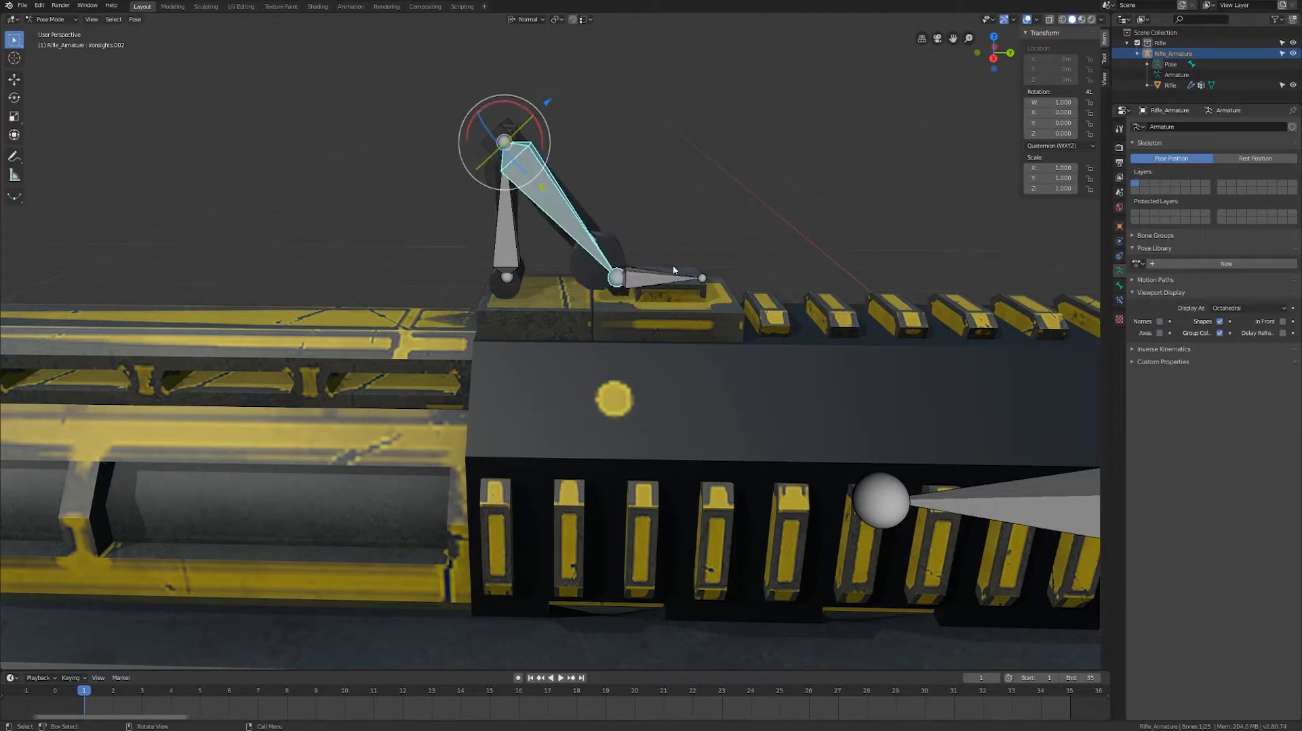
pyautogui.click(673, 270)
pyautogui.keyDown('shift'); pyautogui.moveTo(828, 329); pyautogui.dragTo(731, 268, button='middle'); pyautogui.keyUp('shift')
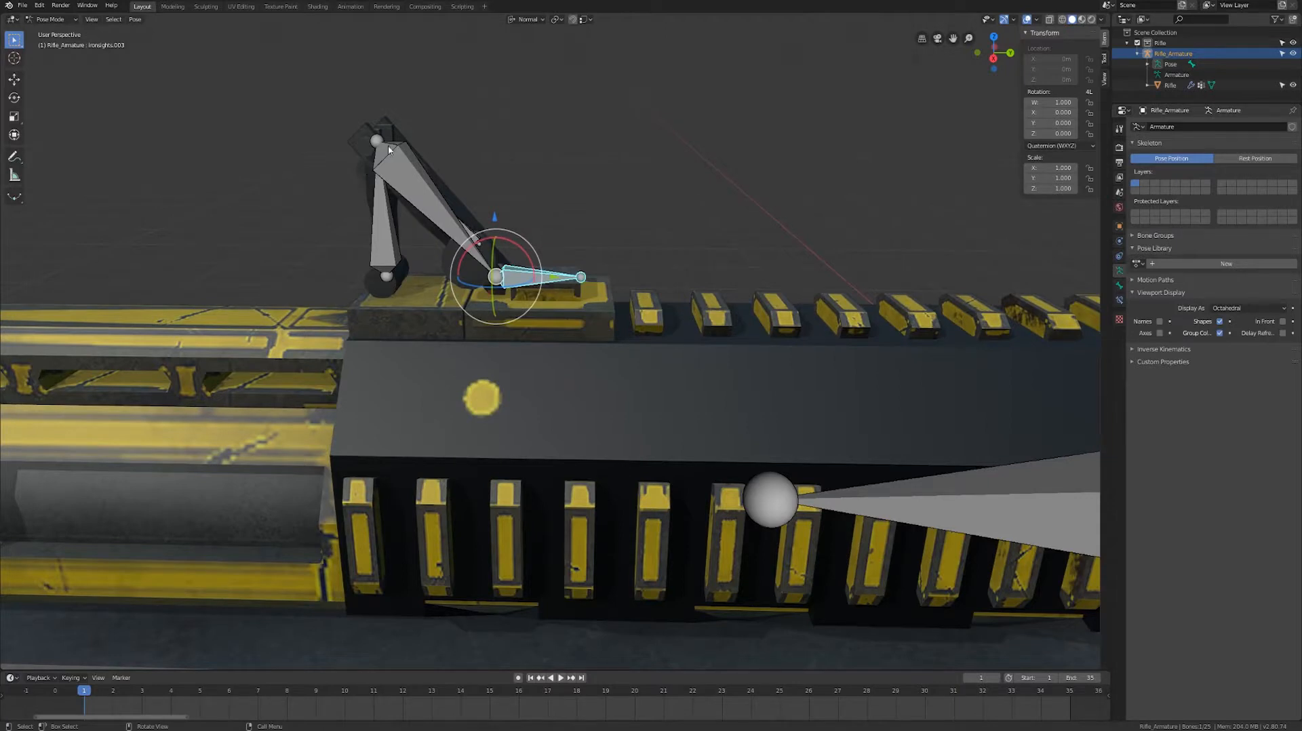
pyautogui.keyDown('shift'); pyautogui.moveTo(835, 240); pyautogui.dragTo(810, 294, button='middle'); pyautogui.keyUp('shift')
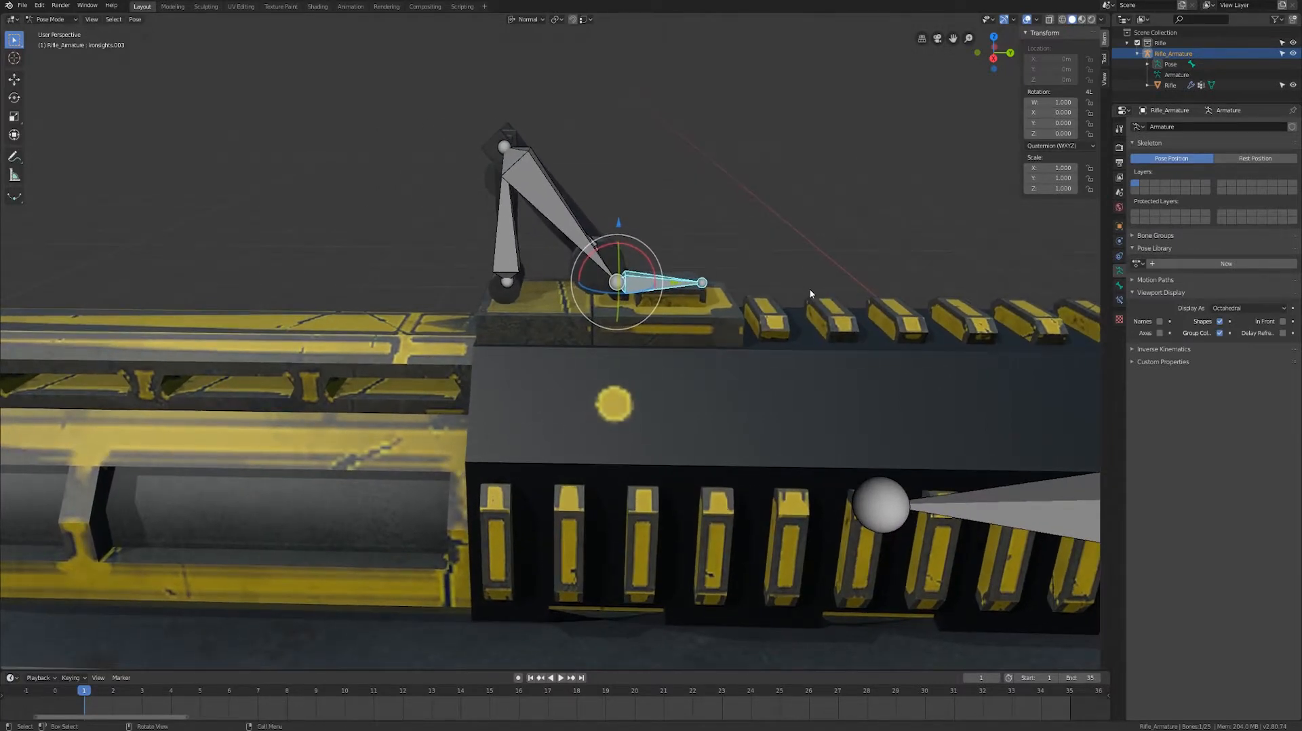
pyautogui.click(551, 212)
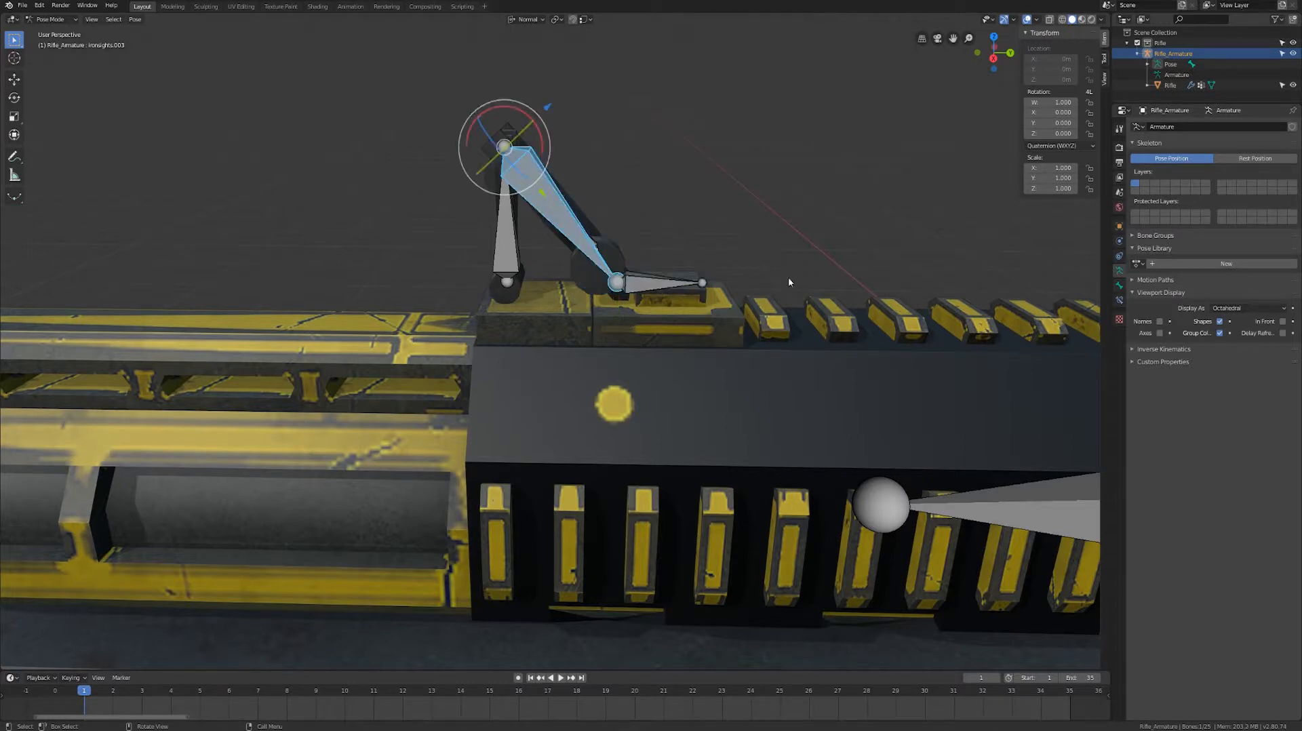
pyautogui.scroll(5, 622, 282)
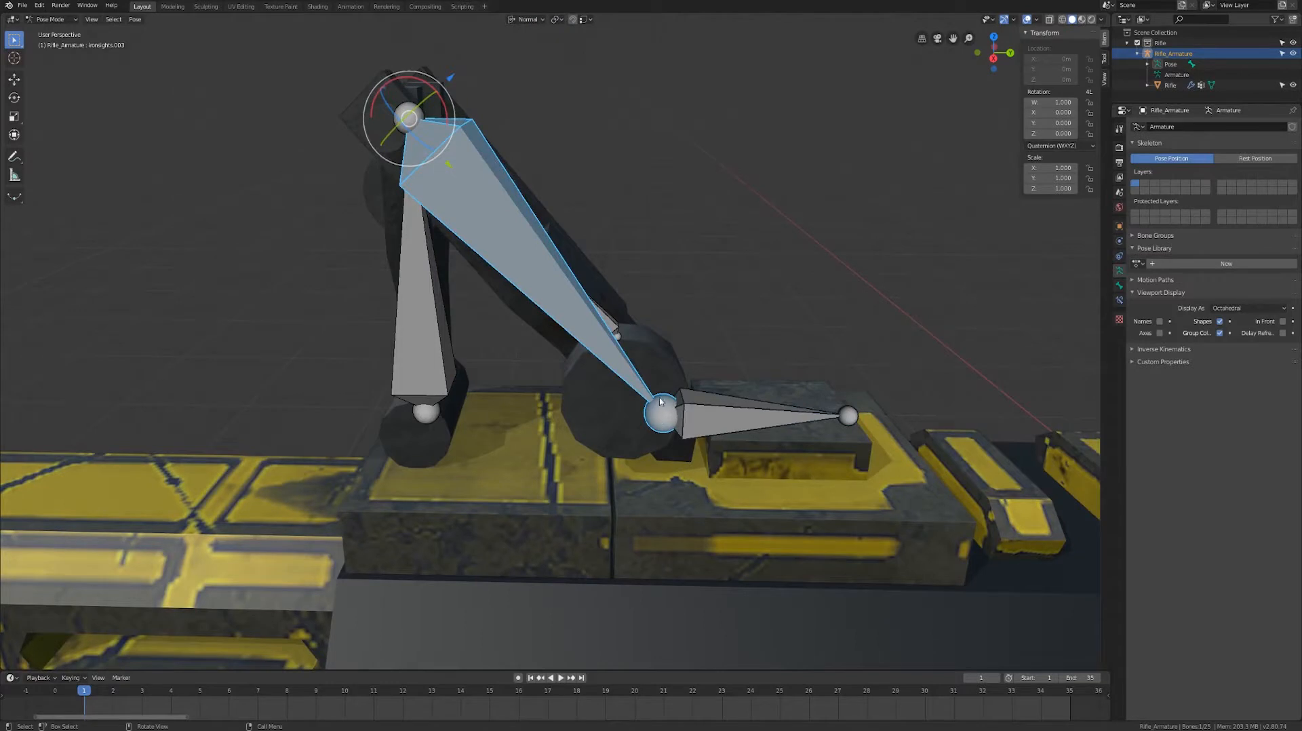
pyautogui.click(660, 401)
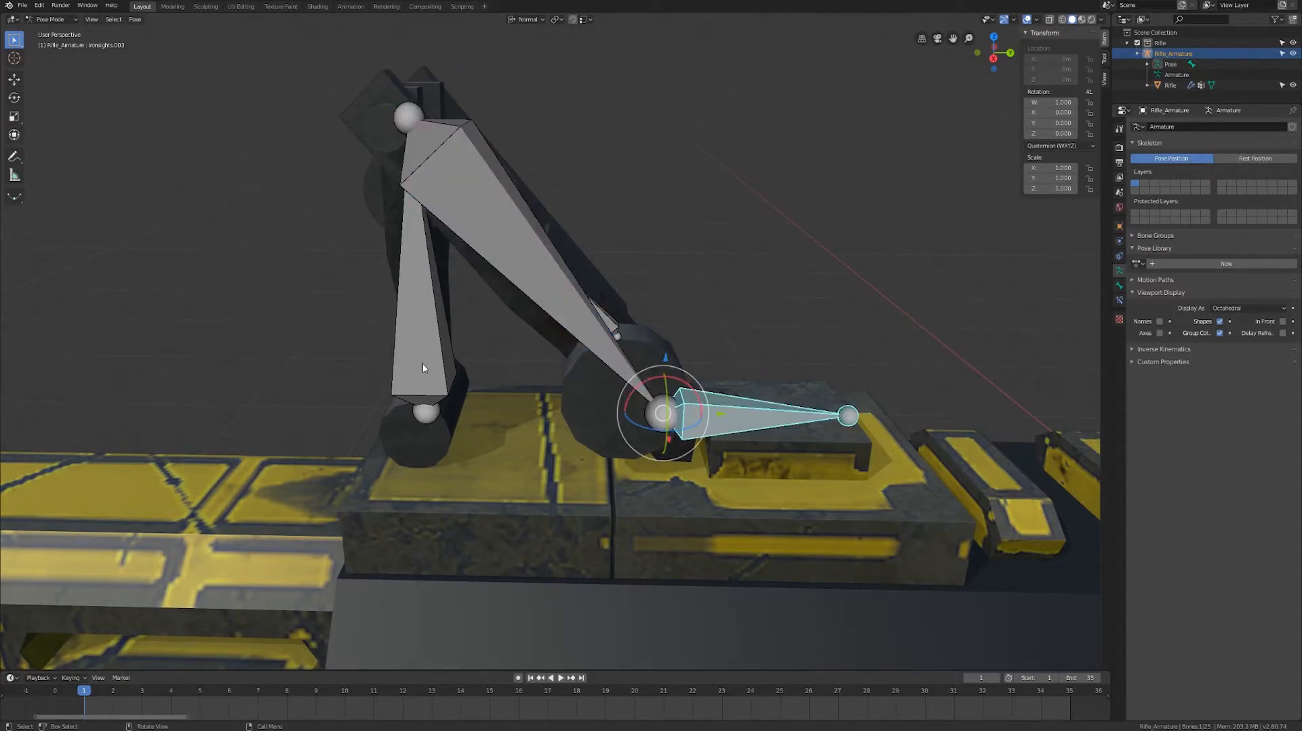
pyautogui.click(439, 324)
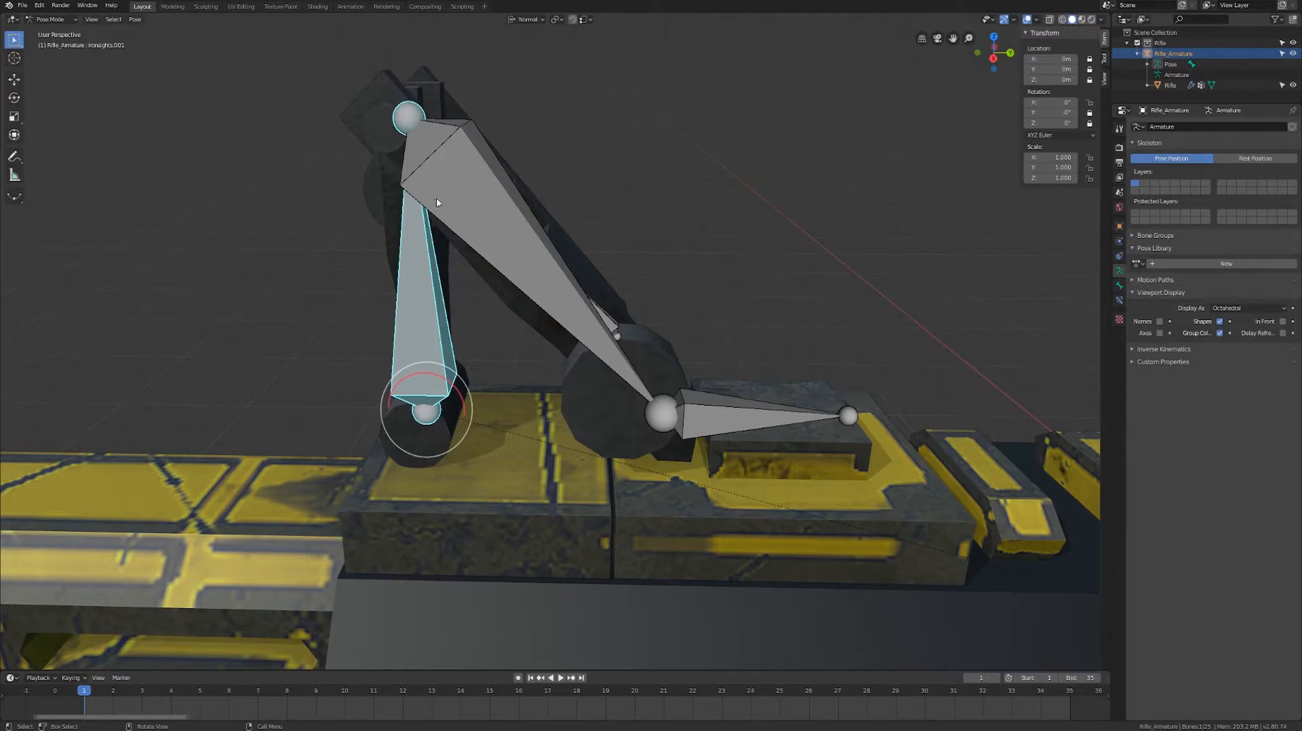
pyautogui.click(438, 132)
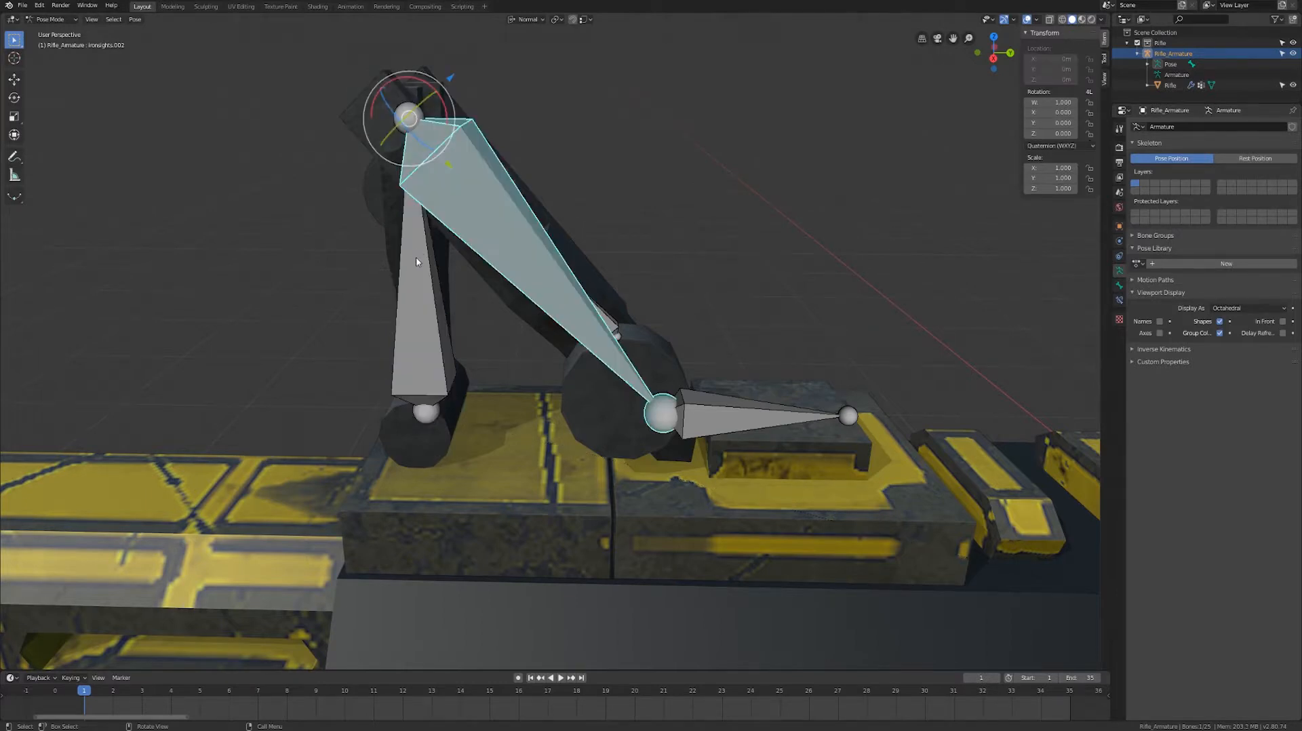
pyautogui.click(440, 251)
pyautogui.click(494, 194)
pyautogui.moveTo(766, 204); pyautogui.dragTo(815, 339, button='middle')
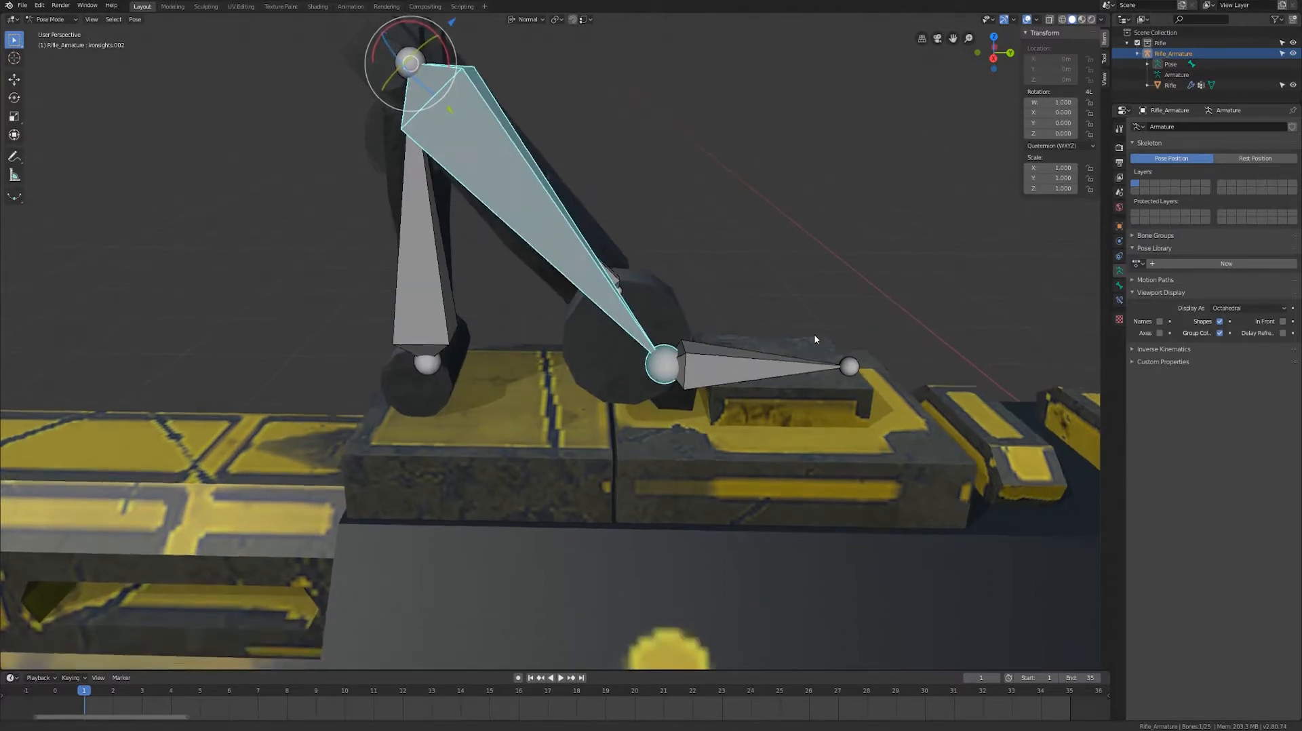
pyautogui.click(786, 364)
pyautogui.moveTo(938, 290); pyautogui.dragTo(882, 324, button='middle')
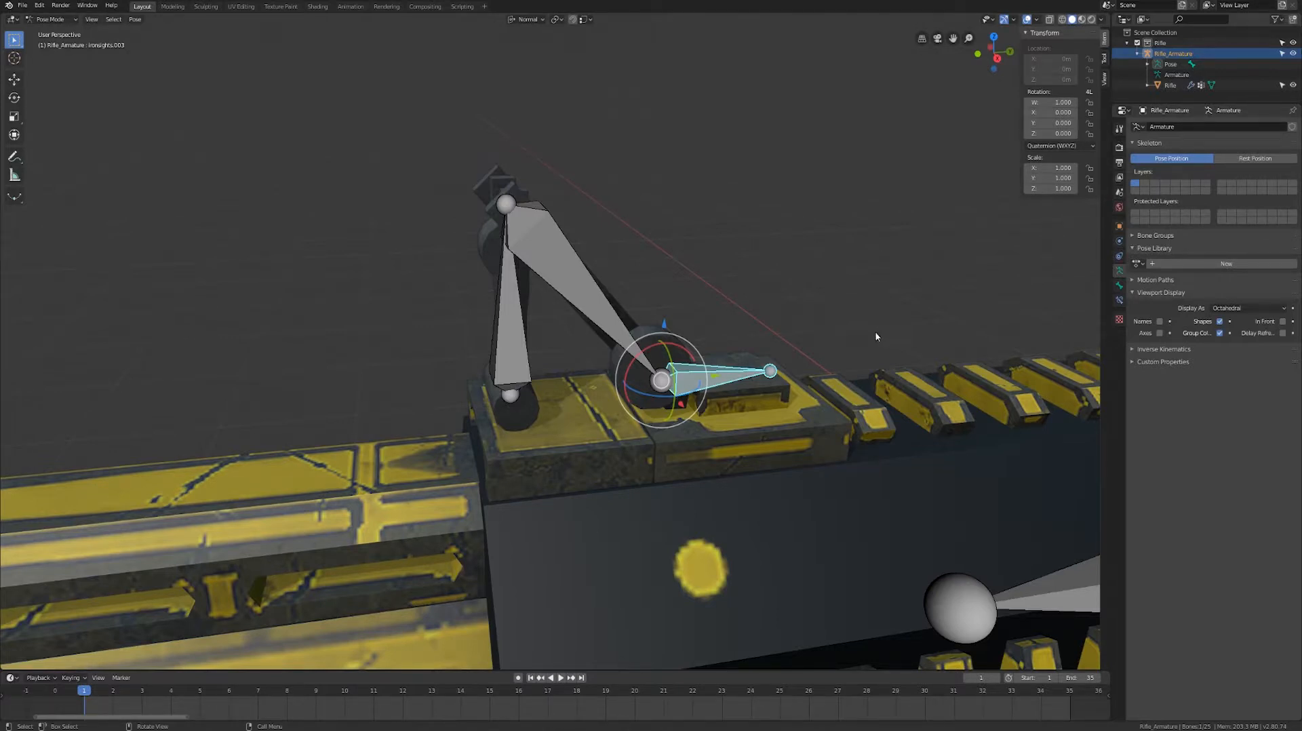
# Test-rotate the front sight's ironsights.003 bone and cancel each rotation.
pyautogui.moveTo(738, 337); pyautogui.dragTo(995, 431, button='middle')
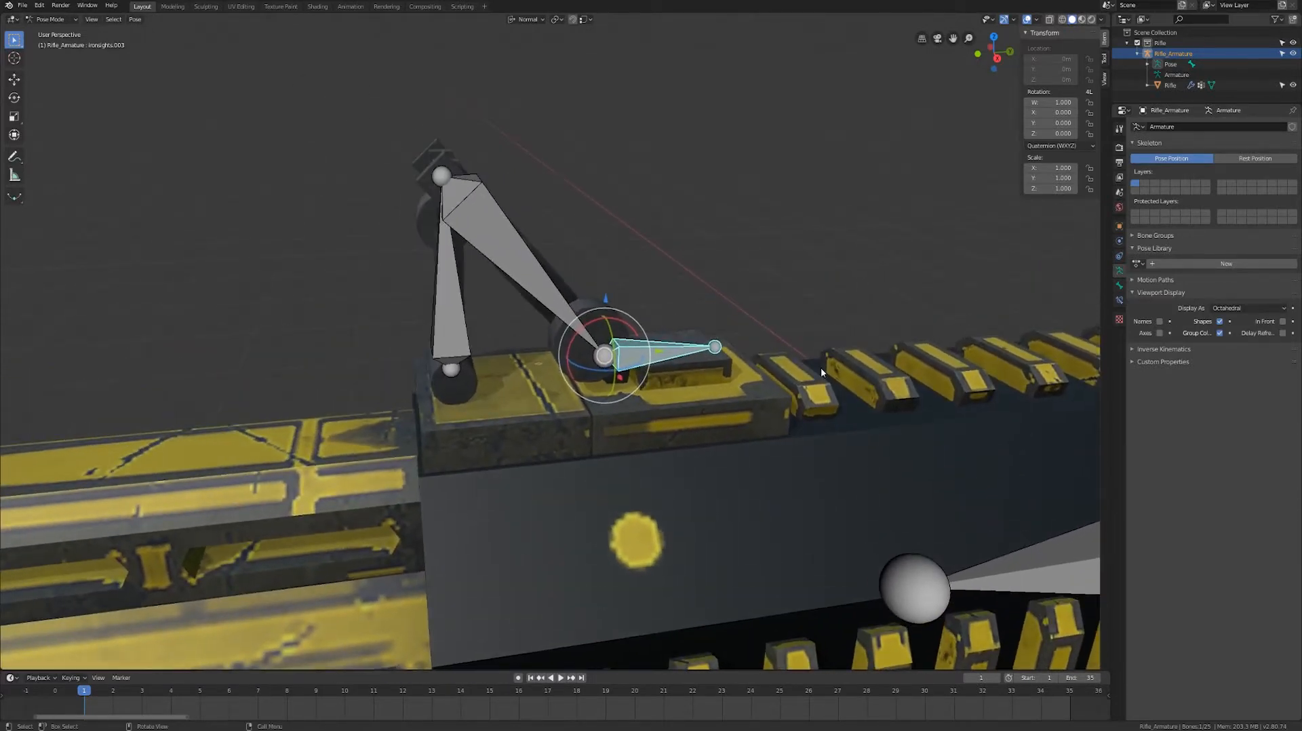
pyautogui.press('r')
pyautogui.press('Escape')
pyautogui.press('r')
pyautogui.press('Escape')
# Clear the parent of the ironsights.003 bone in Edit Mode.
pyautogui.click(1119, 285)
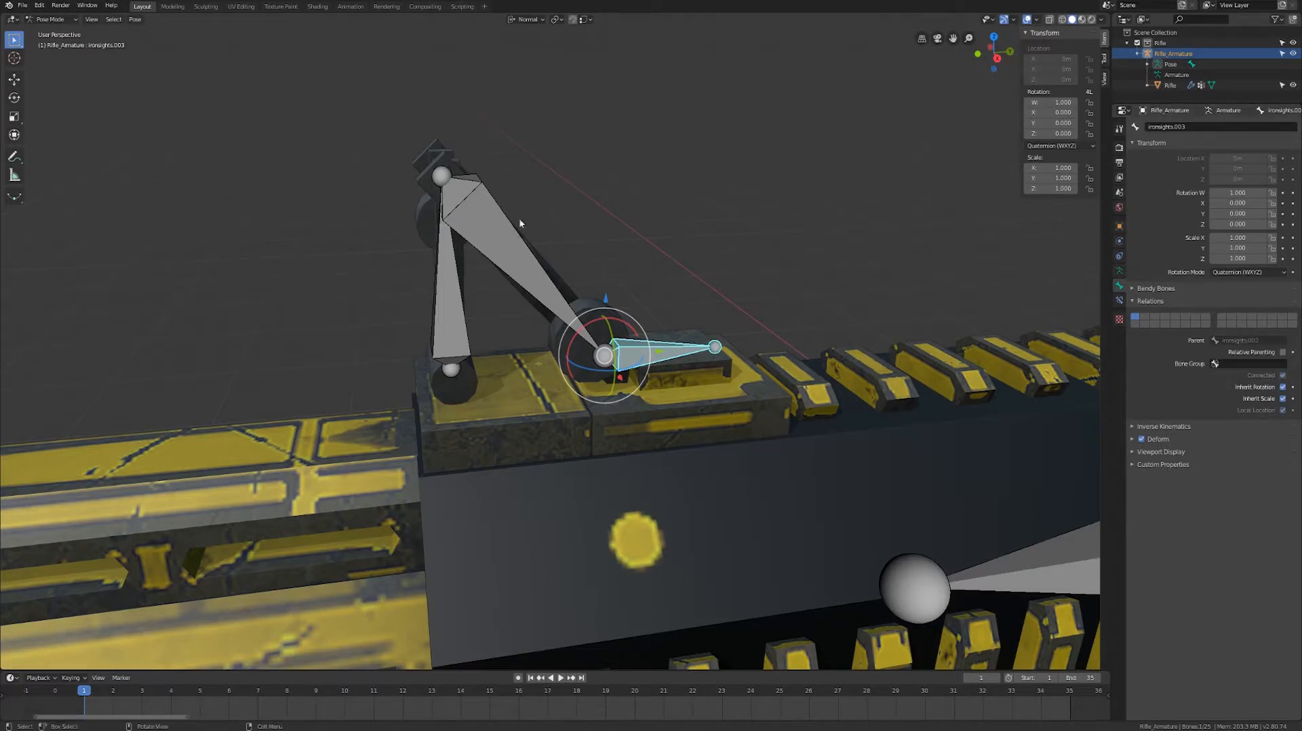
pyautogui.press('Tab')
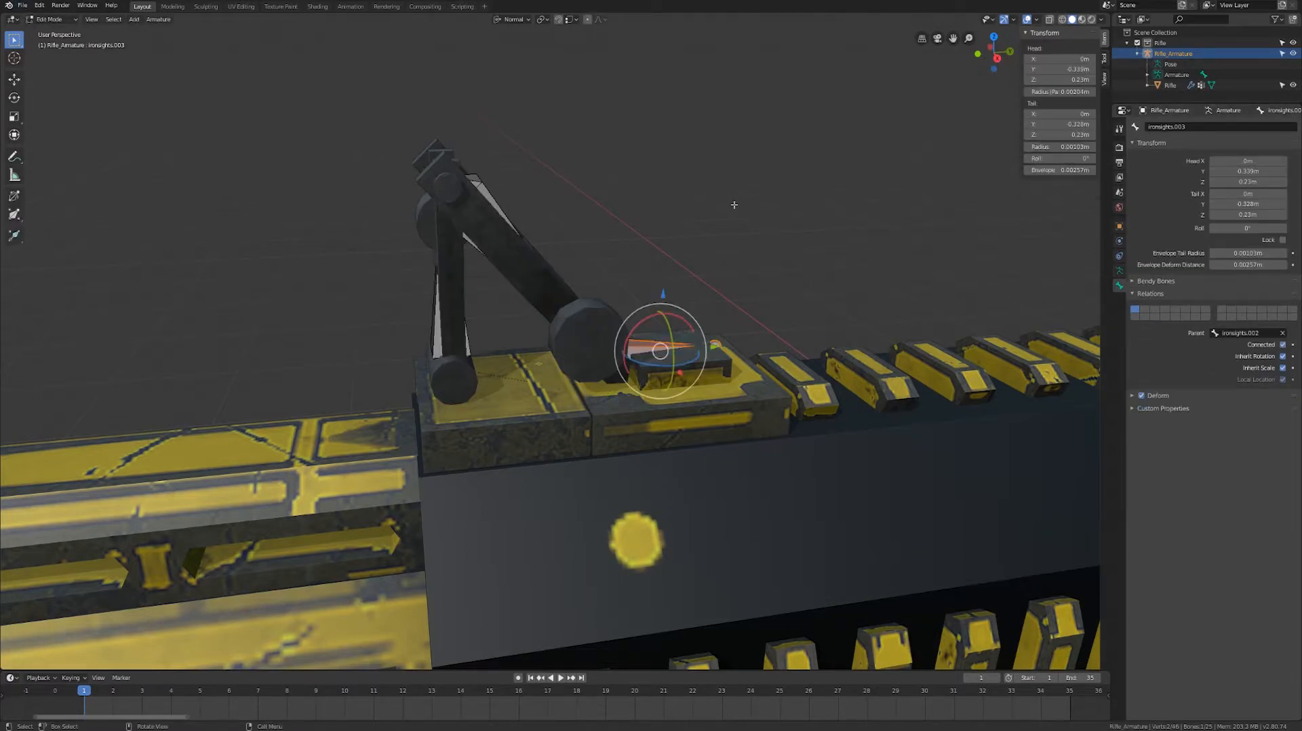
pyautogui.click(1282, 333)
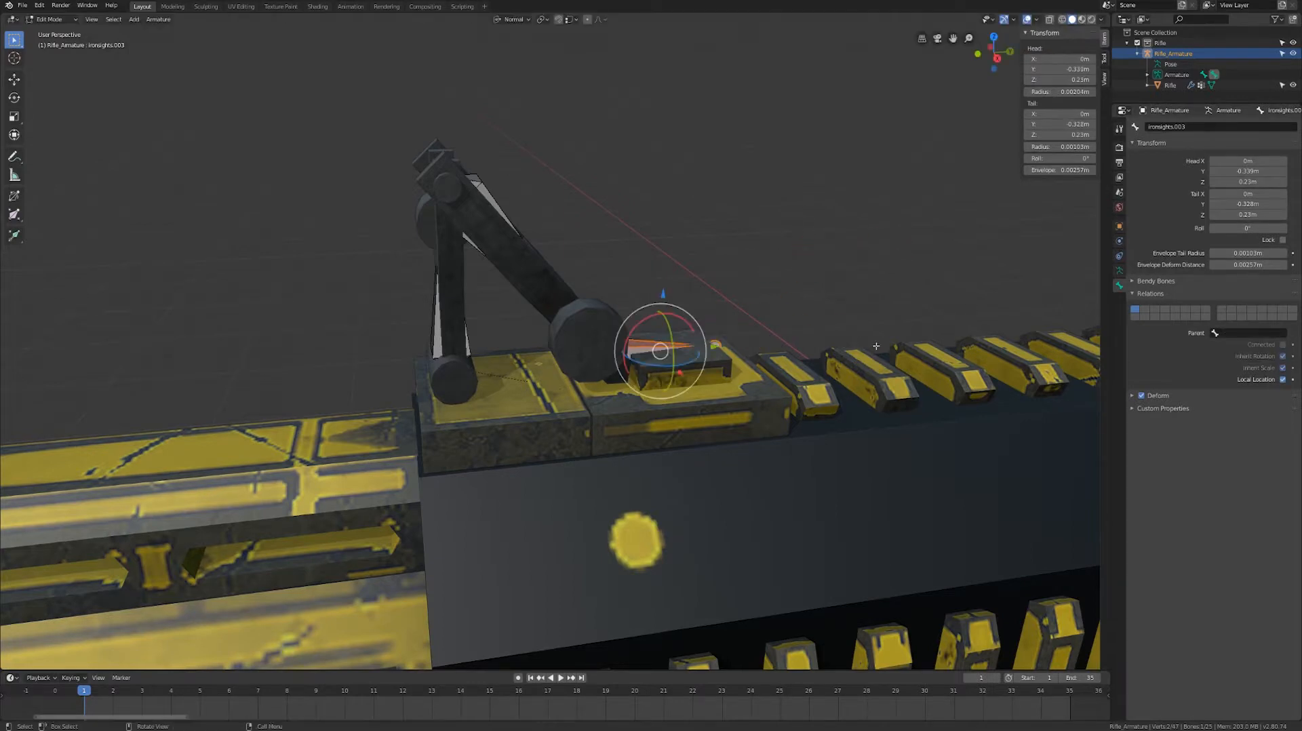
pyautogui.moveTo(810, 336)
pyautogui.mouseDown(button='middle')
pyautogui.moveTo(784, 334)
pyautogui.moveTo(797, 333)
pyautogui.mouseUp(button='middle')
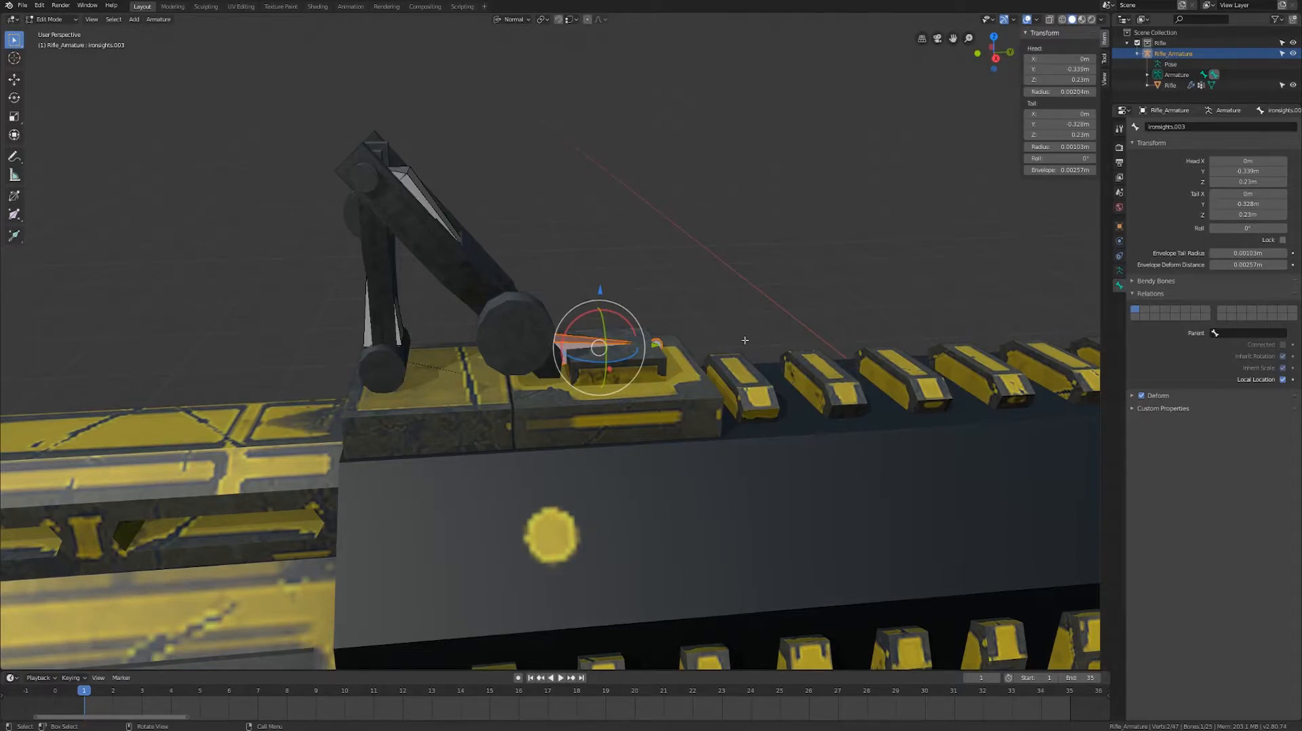
# Return to Pose Mode and test-move the ironsights.003 bone, cancelling each move.
pyautogui.hotkey('ctrl', 'Tab')
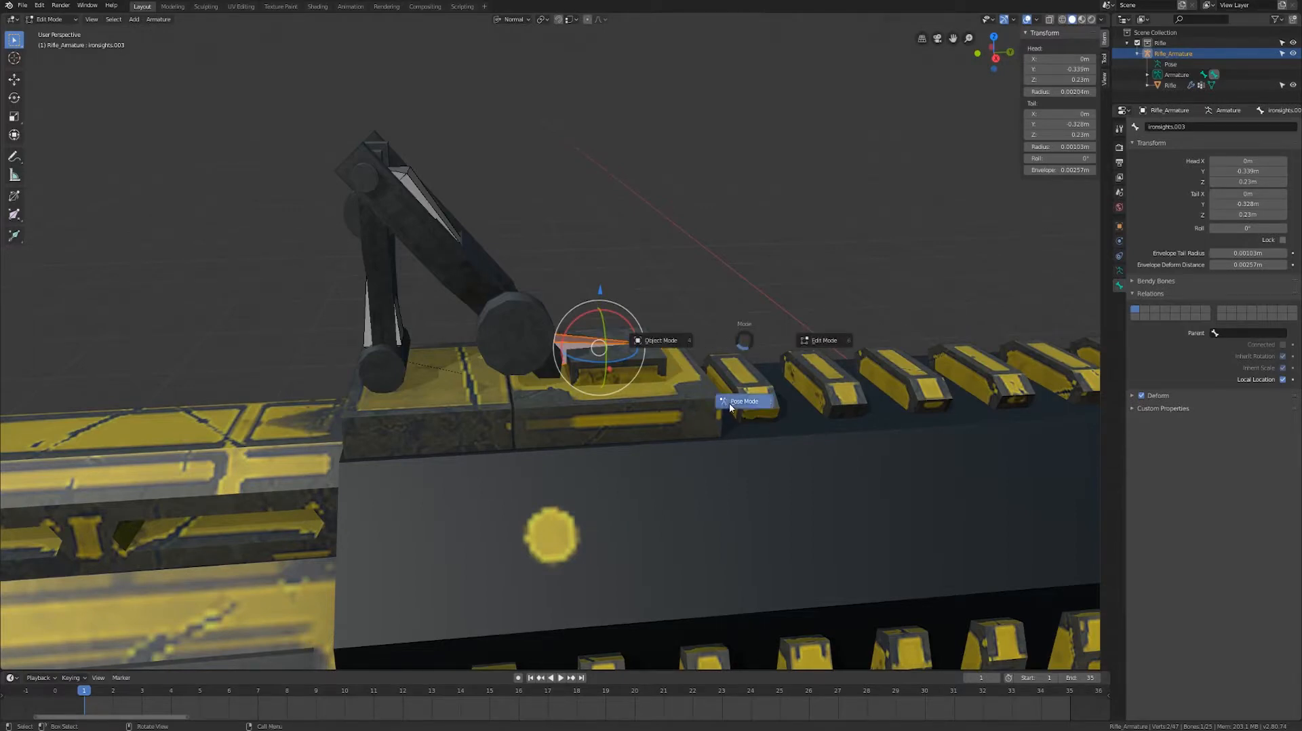
pyautogui.click(730, 401)
pyautogui.press('g')
pyautogui.press('Escape')
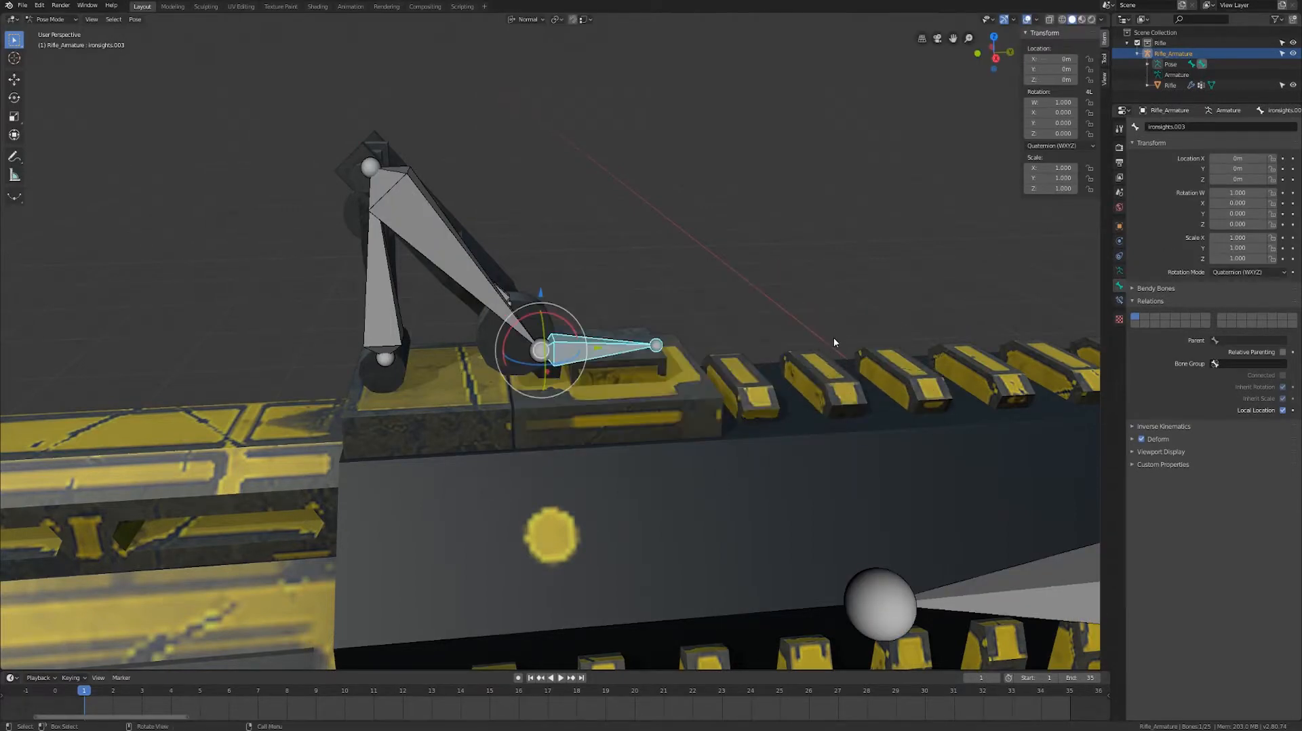
pyautogui.scroll(-5, 755, 415)
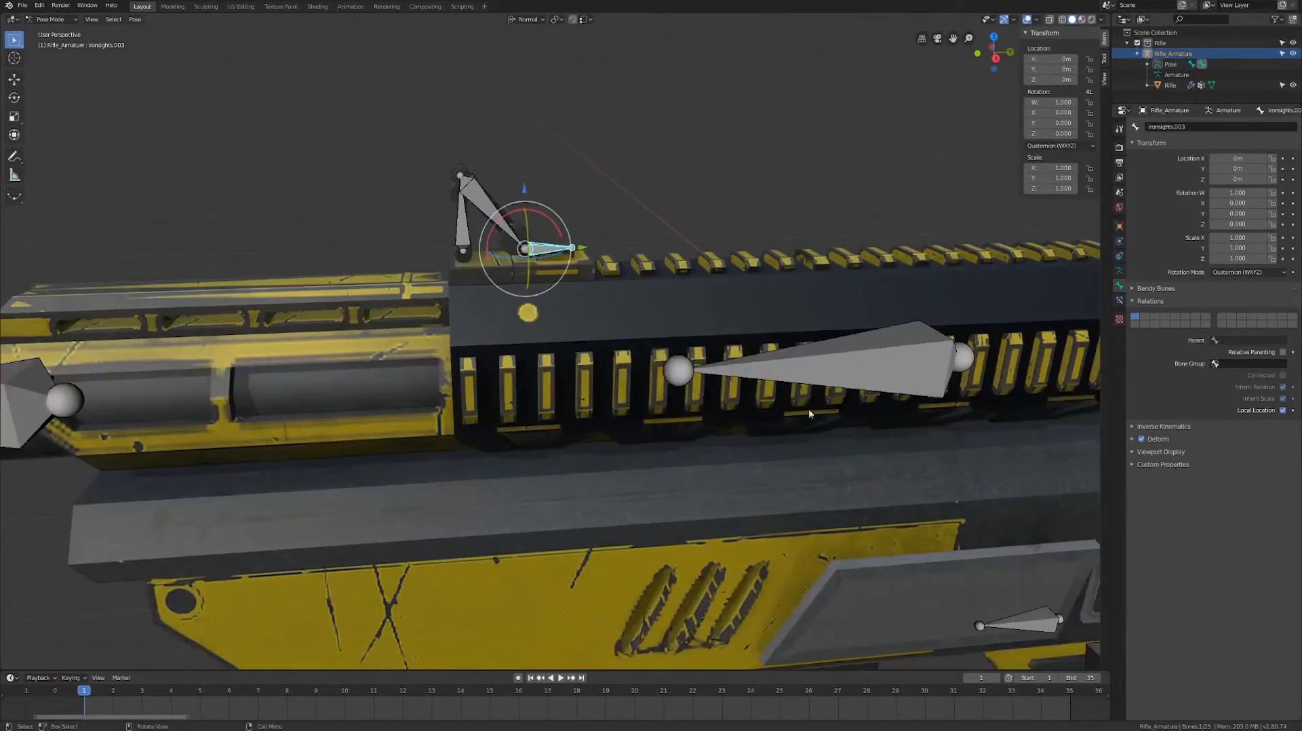
pyautogui.press('g')
pyautogui.press('Escape')
# Test-move the root bone to check whether the front sight follows the rifle, then cancel the move.
pyautogui.scroll(-5, 762, 380)
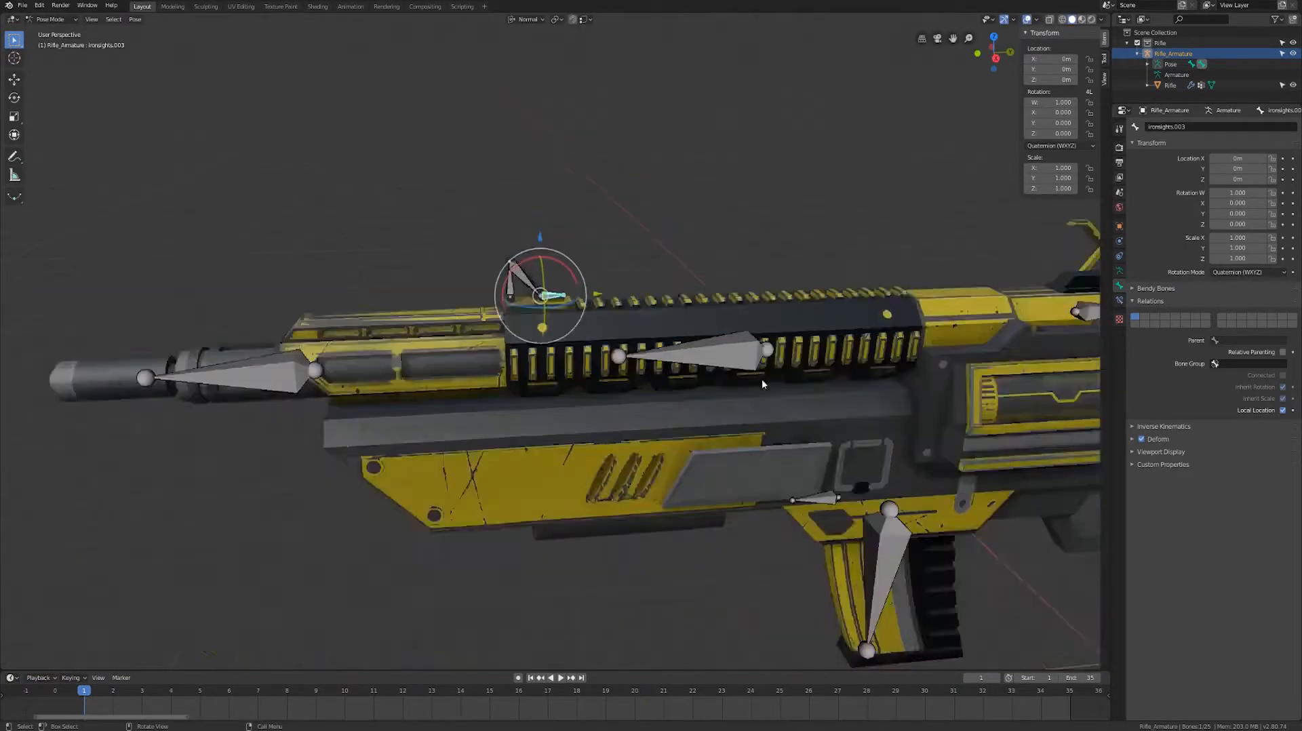
pyautogui.click(1000, 488)
pyautogui.press('r')
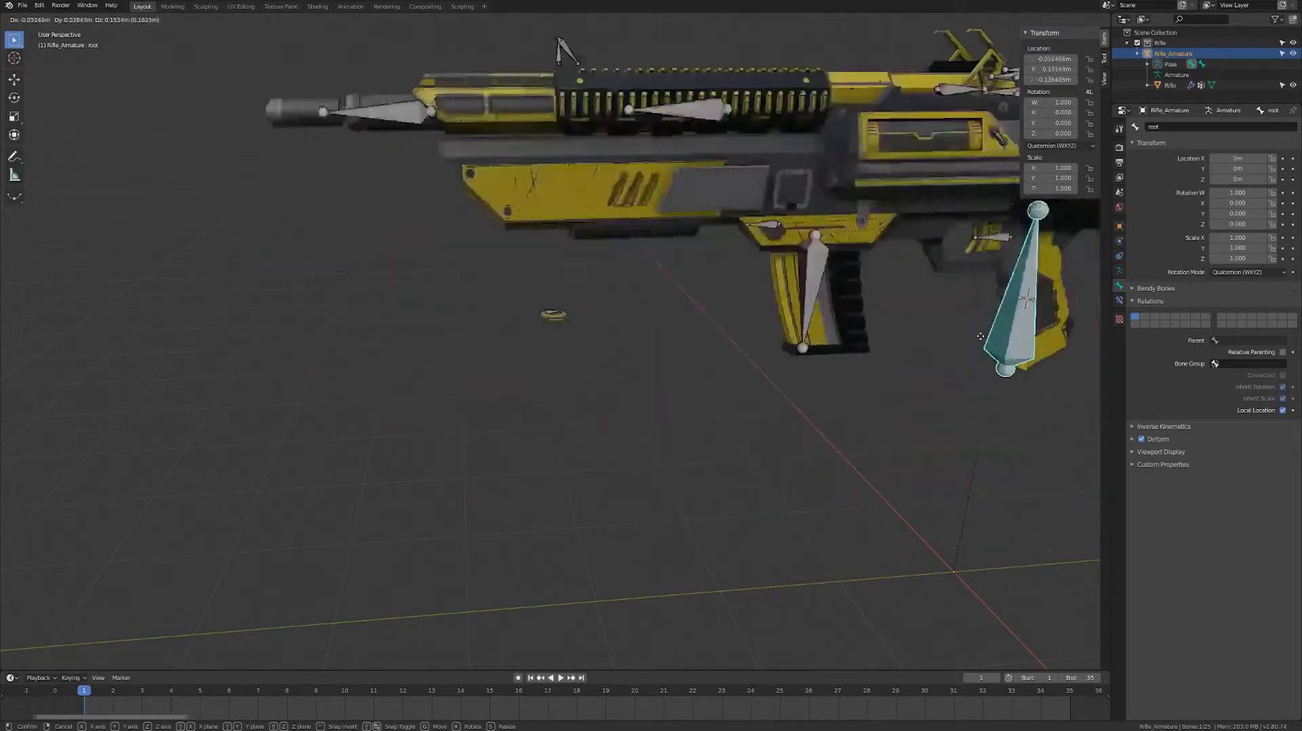
pyautogui.press('Escape')
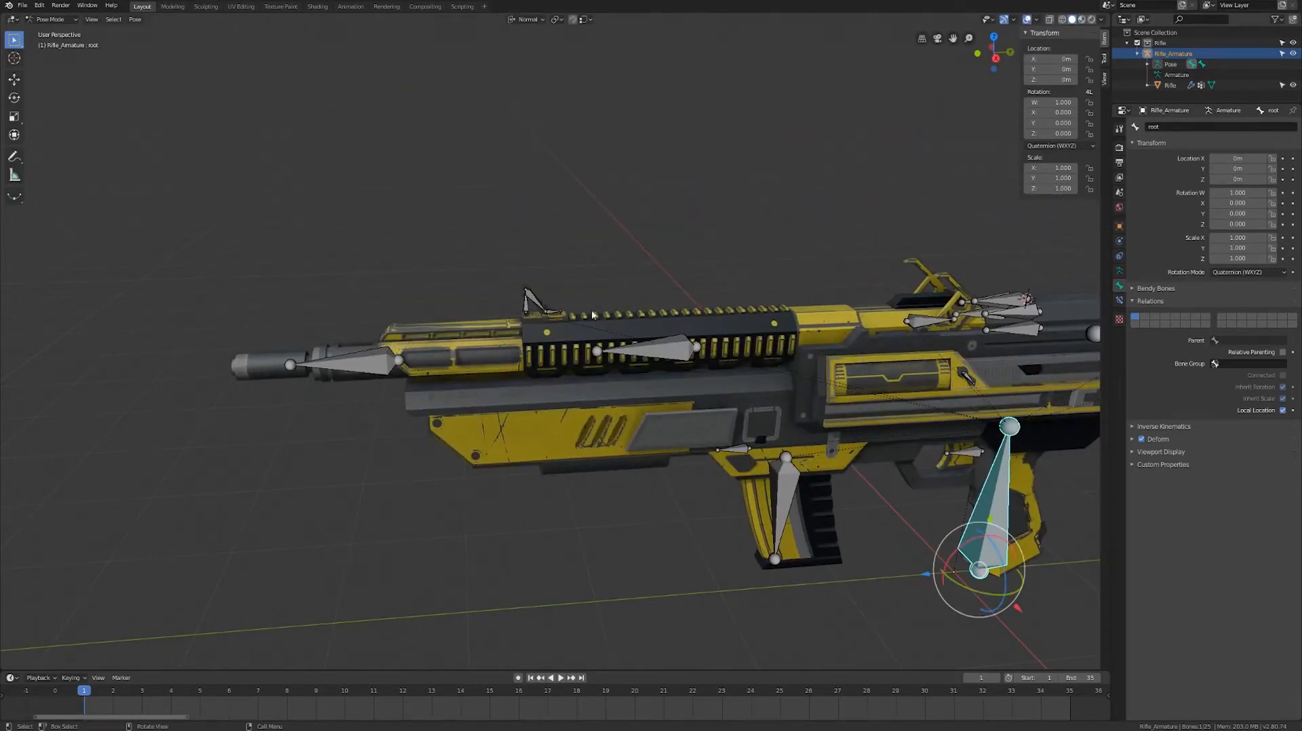
# Parent the ironsights.003 bone to the root bone in Edit Mode using Keep Offset.
pyautogui.click(534, 303)
pyautogui.keyDown('shift'); pyautogui.moveTo(973, 454); pyautogui.dragTo(871, 409, button='middle'); pyautogui.keyUp('shift')
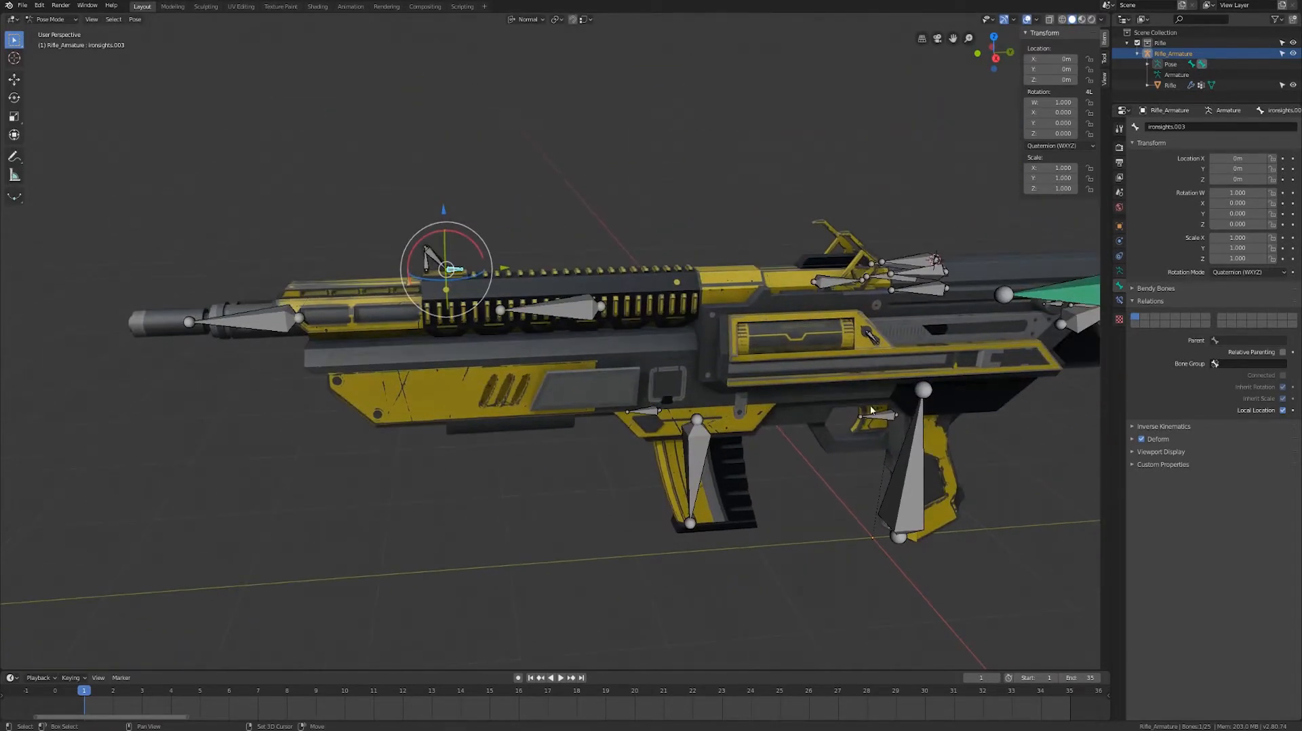
pyautogui.keyDown('shift'); pyautogui.click(923, 477); pyautogui.keyUp('shift')
pyautogui.hotkey('ctrl', 'p')
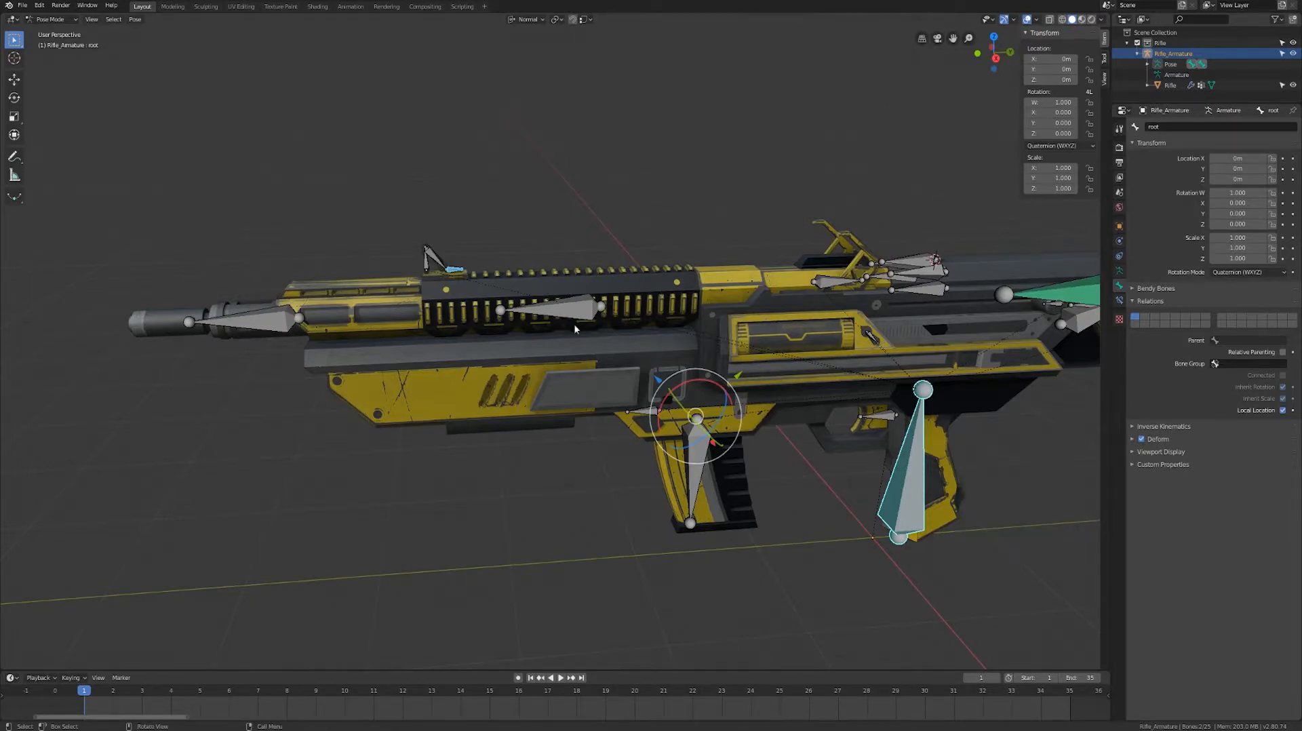
pyautogui.press('Tab')
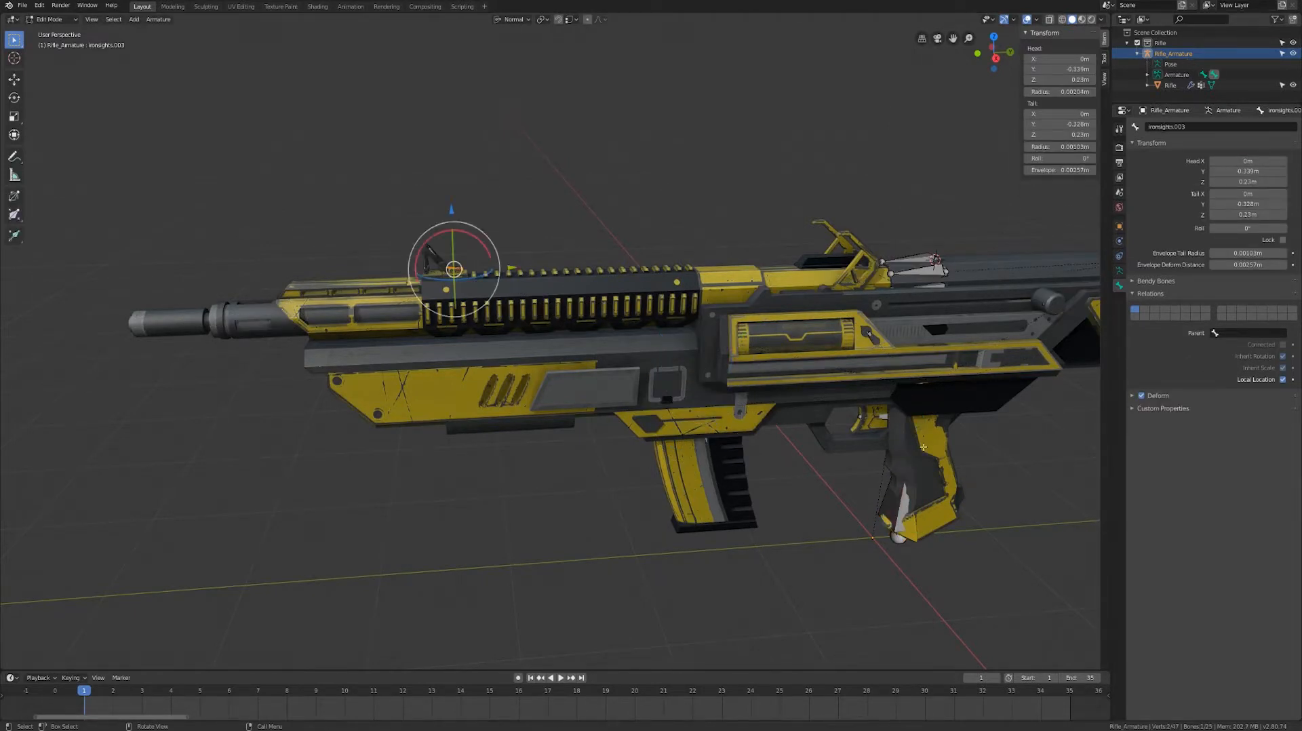
pyautogui.keyDown('shift'); pyautogui.click(898, 505); pyautogui.keyUp('shift')
pyautogui.hotkey('ctrl', 'p')
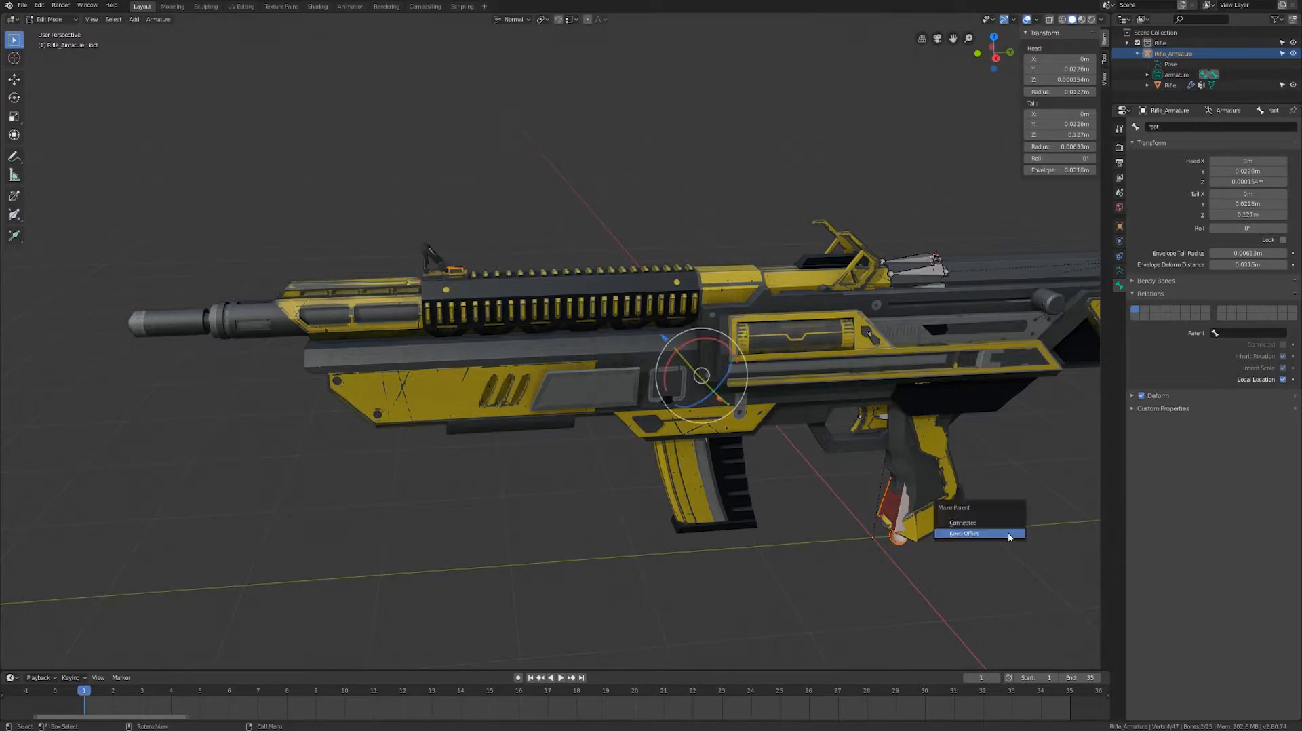
pyautogui.click(1008, 534)
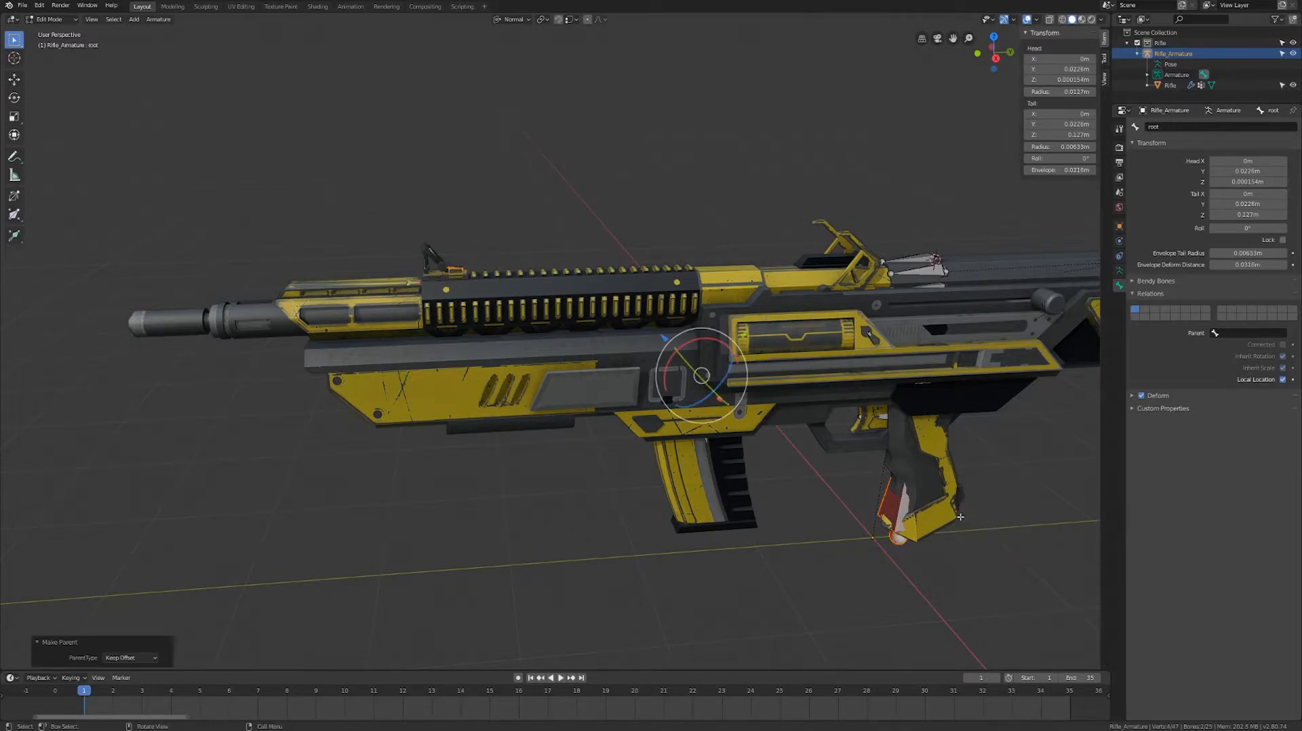
# Return to Pose Mode and test-move the root bone together with the reparented sight bone, cancelling the move.
pyautogui.press('Tab')
pyautogui.click(916, 469)
pyautogui.press('g')
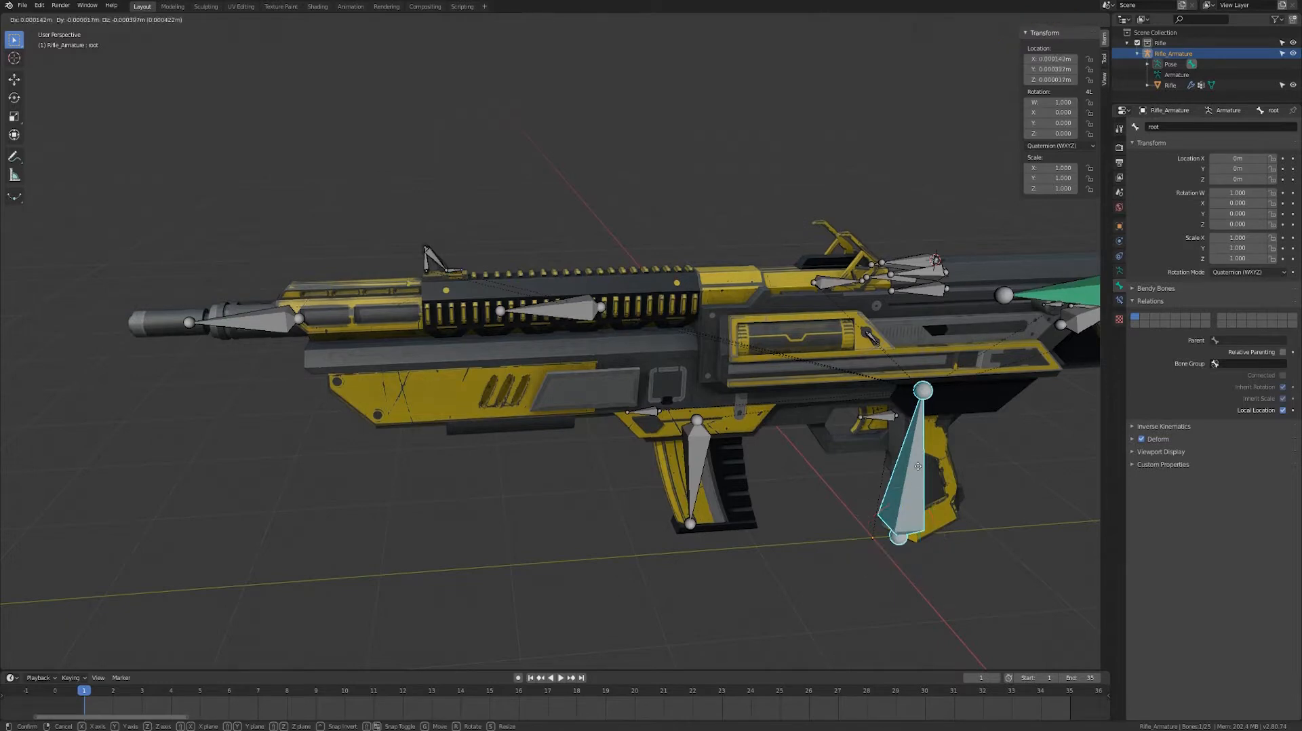
pyautogui.rightClick(965, 524)
# Add an Inverse Kinematics constraint to the ironsights.002 bone and set its target to Rifle_Armature.
pyautogui.keyDown('shift'); pyautogui.moveTo(534, 364); pyautogui.dragTo(574, 394, button='middle'); pyautogui.keyUp('shift')
pyautogui.scroll(4, 574, 394)
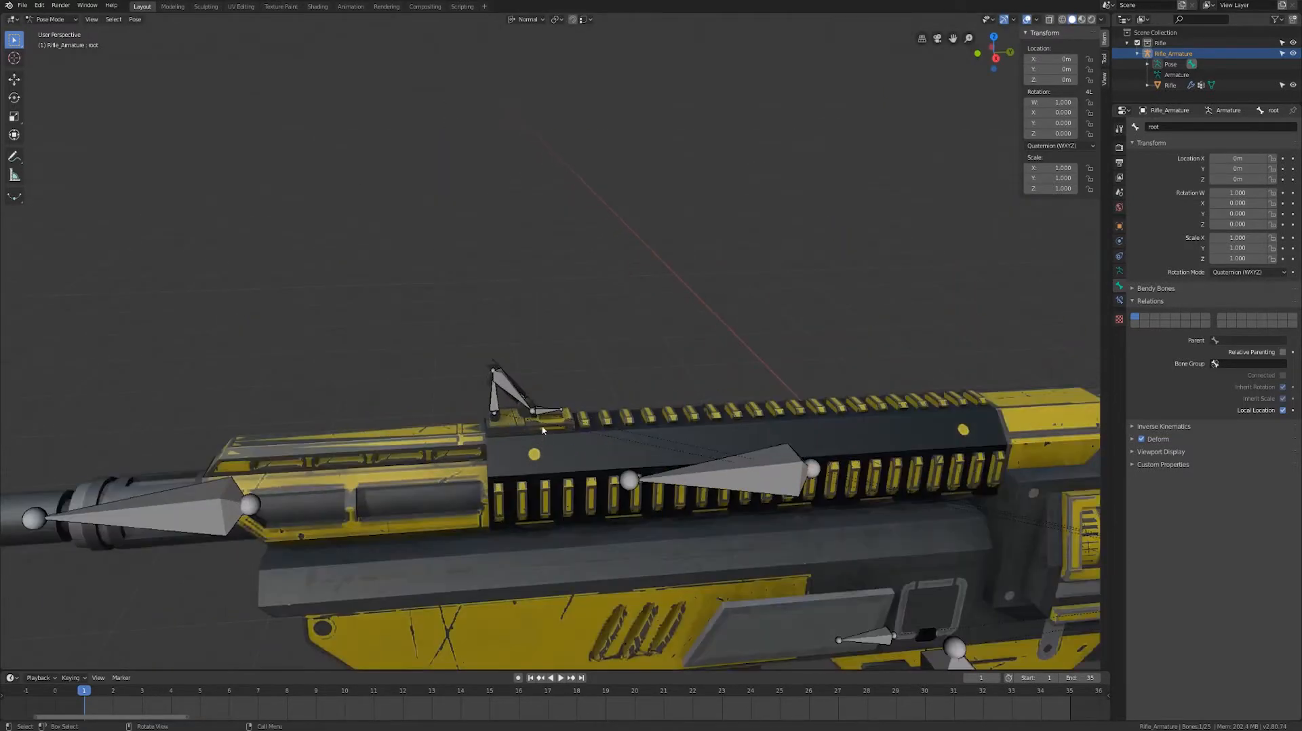
pyautogui.click(543, 412)
pyautogui.scroll(5, 548, 426)
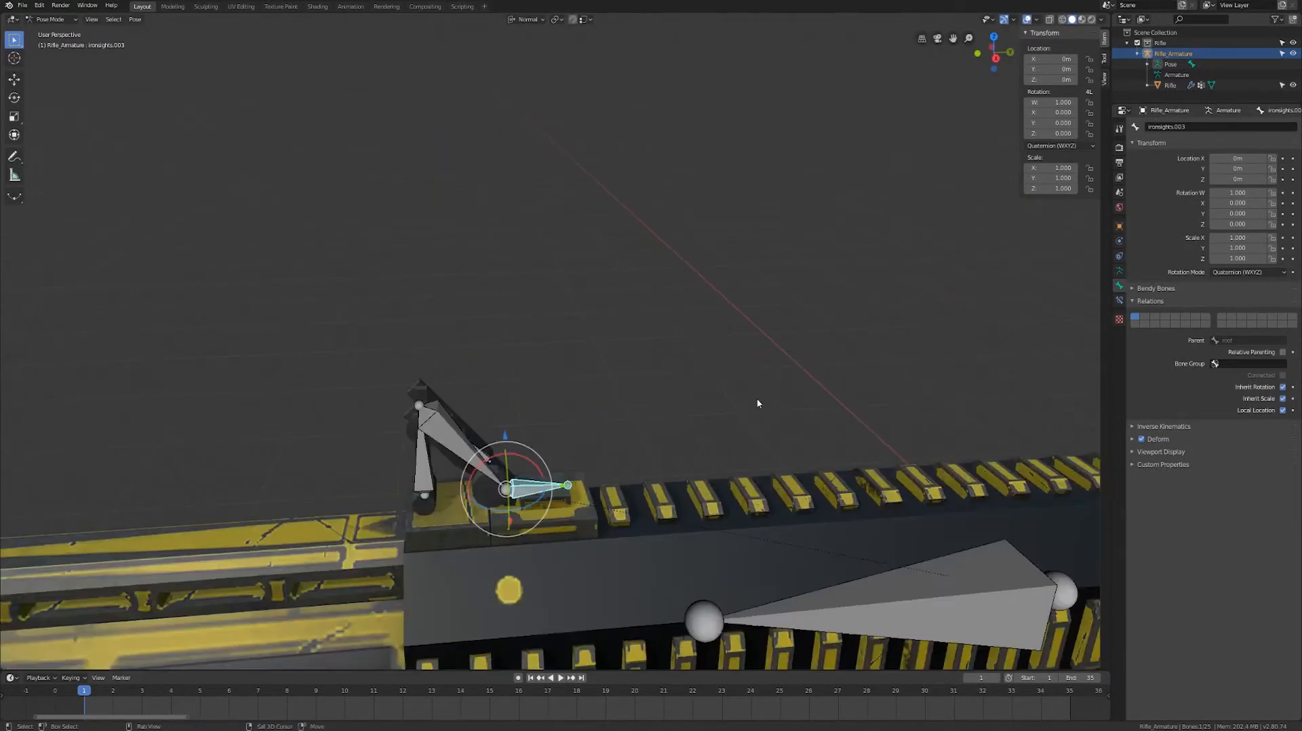
pyautogui.click(536, 345)
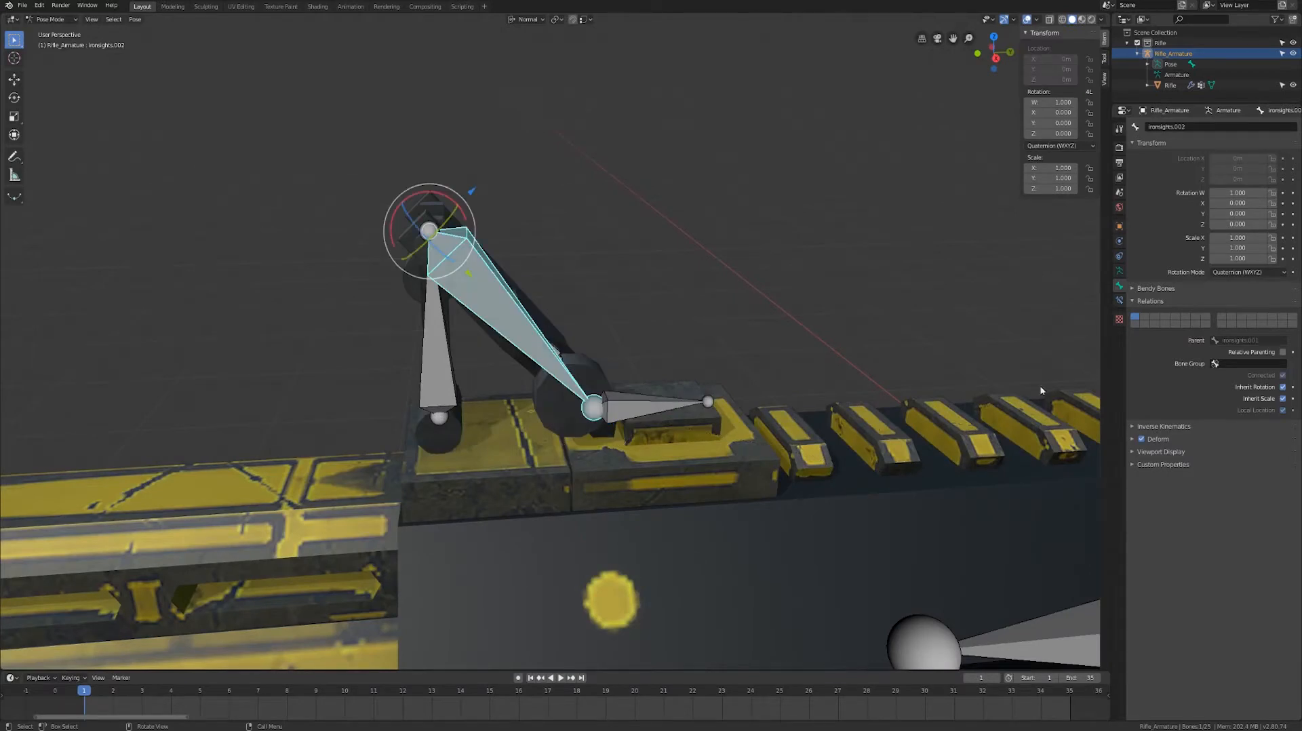
pyautogui.click(1120, 300)
pyautogui.click(1175, 127)
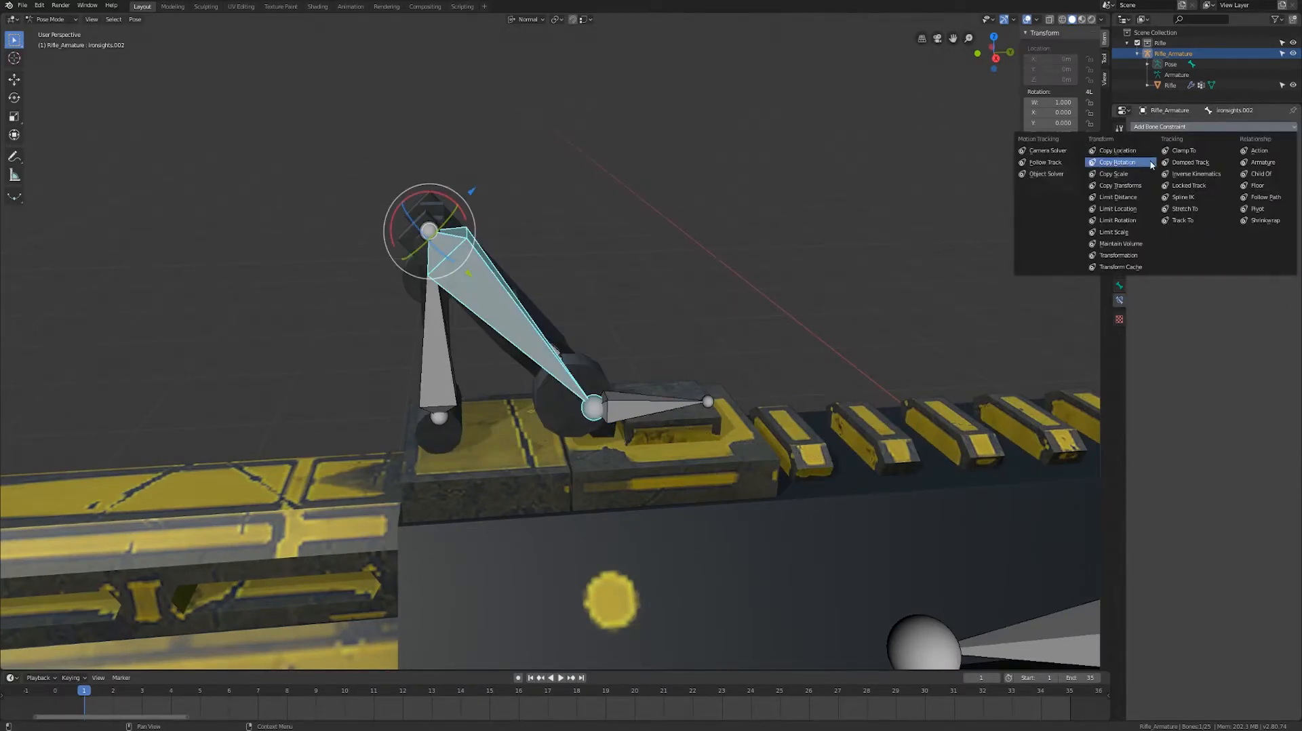
pyautogui.click(1198, 173)
pyautogui.click(1217, 163)
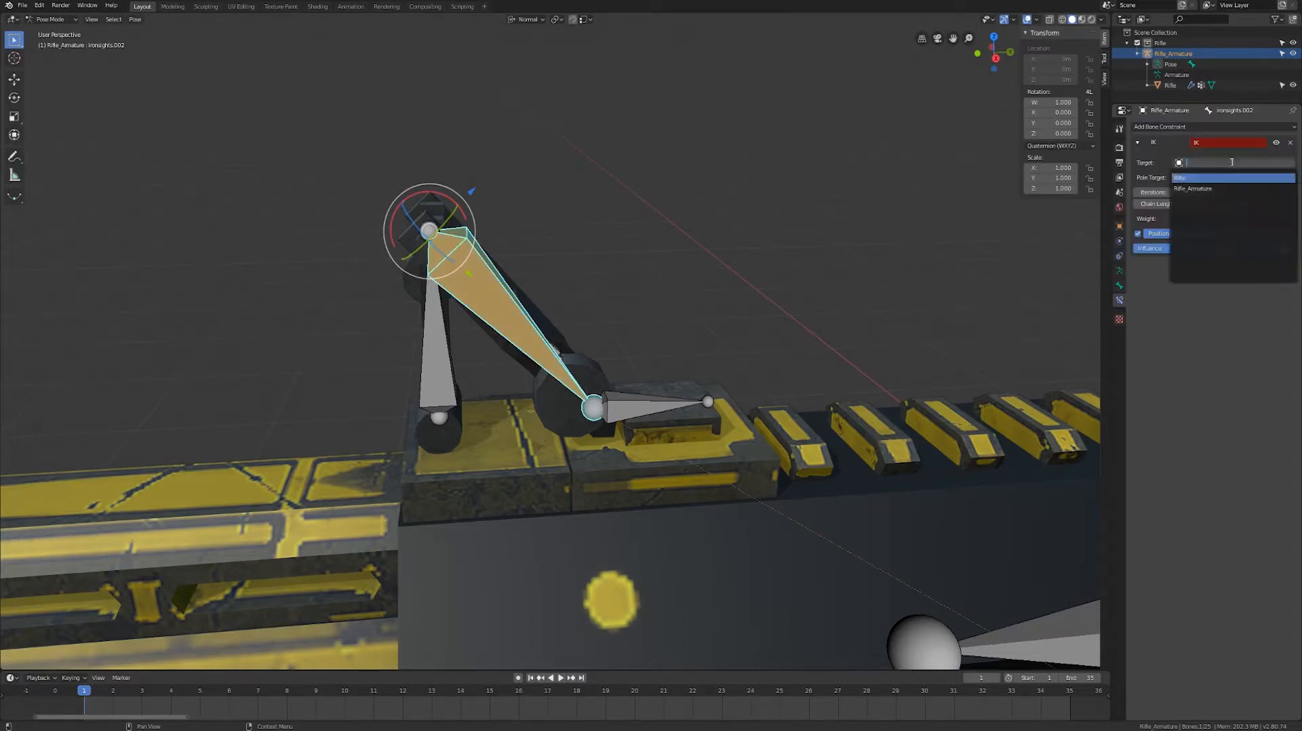
pyautogui.click(1213, 189)
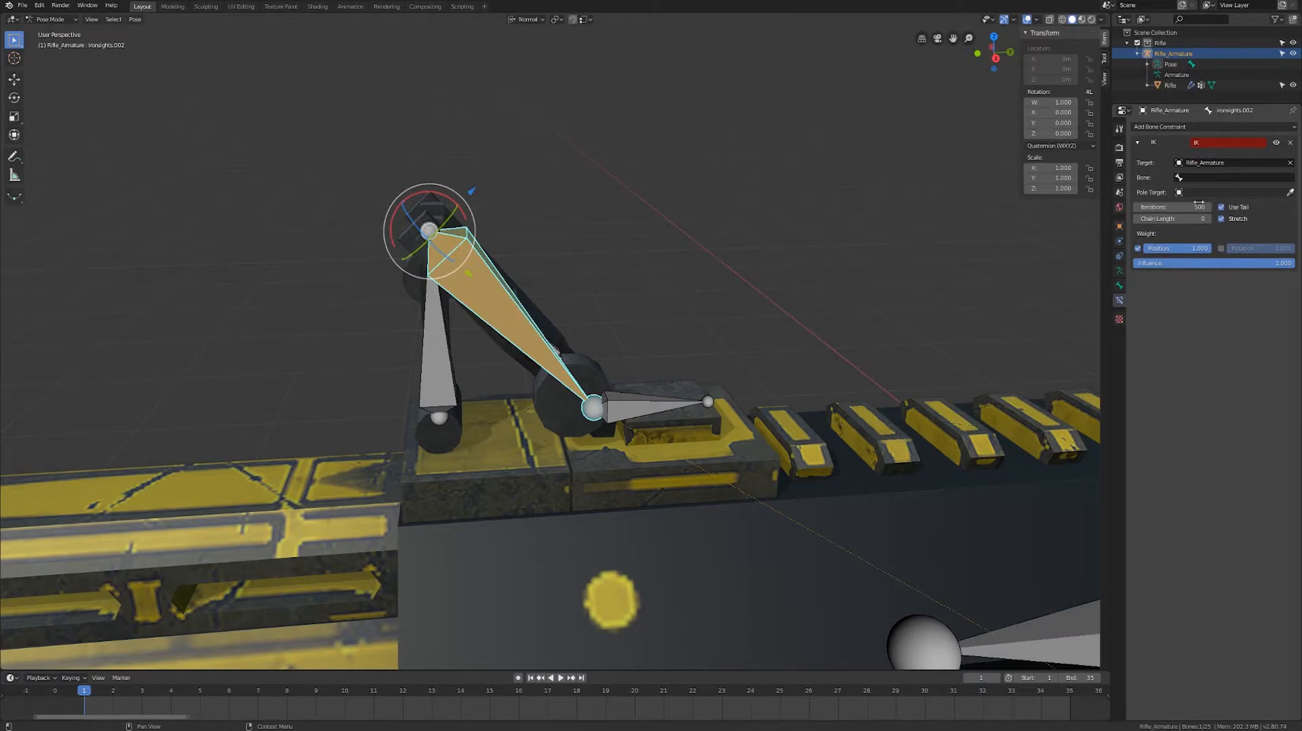
# Set the target bone of the ironsights.002 Inverse Kinematics constraint to ironsights.003.
pyautogui.click(637, 403)
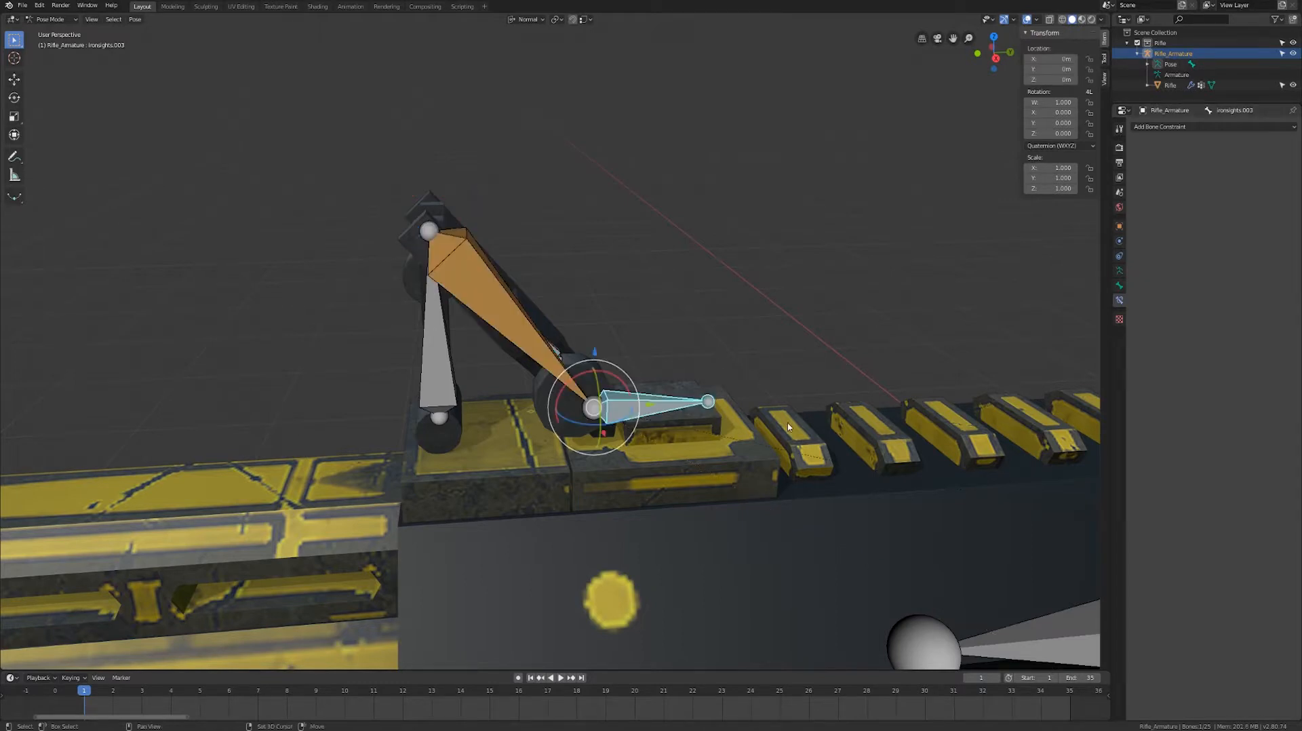
pyautogui.keyDown('shift'); pyautogui.moveTo(787, 422); pyautogui.dragTo(747, 400, button='middle'); pyautogui.keyUp('shift')
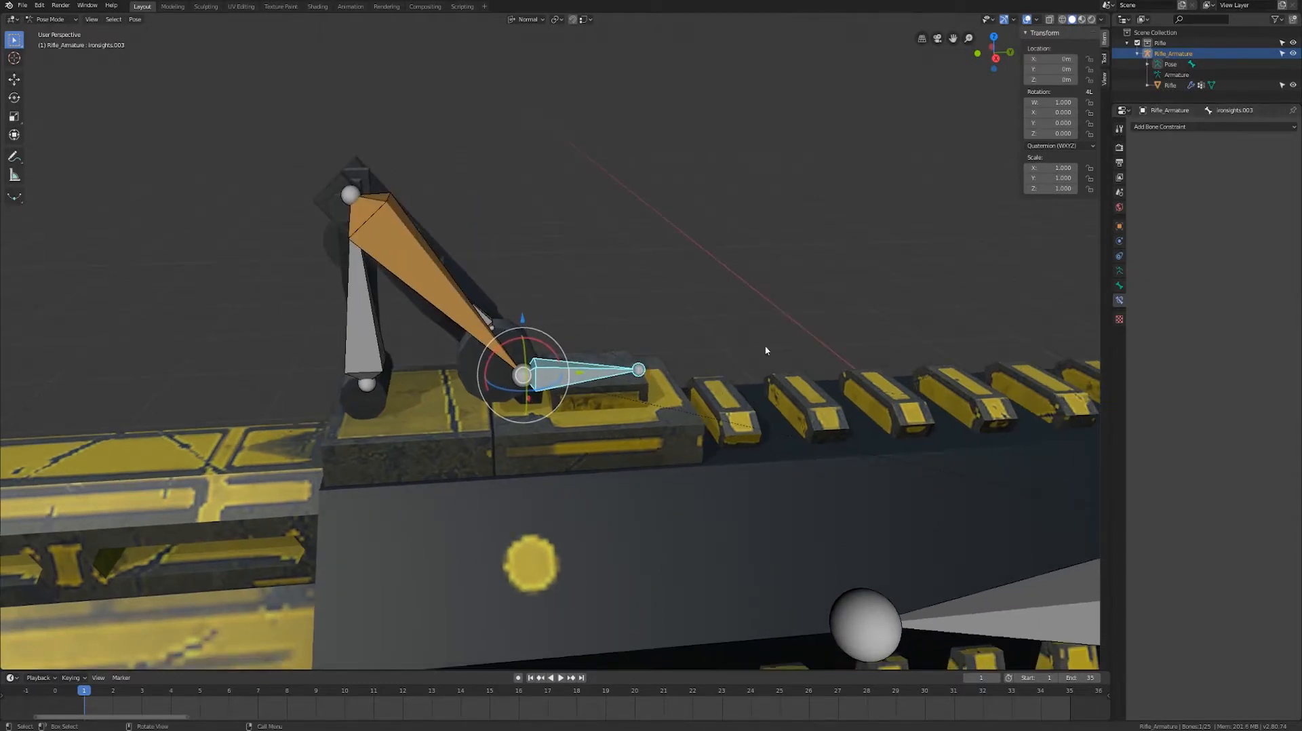
pyautogui.click(441, 277)
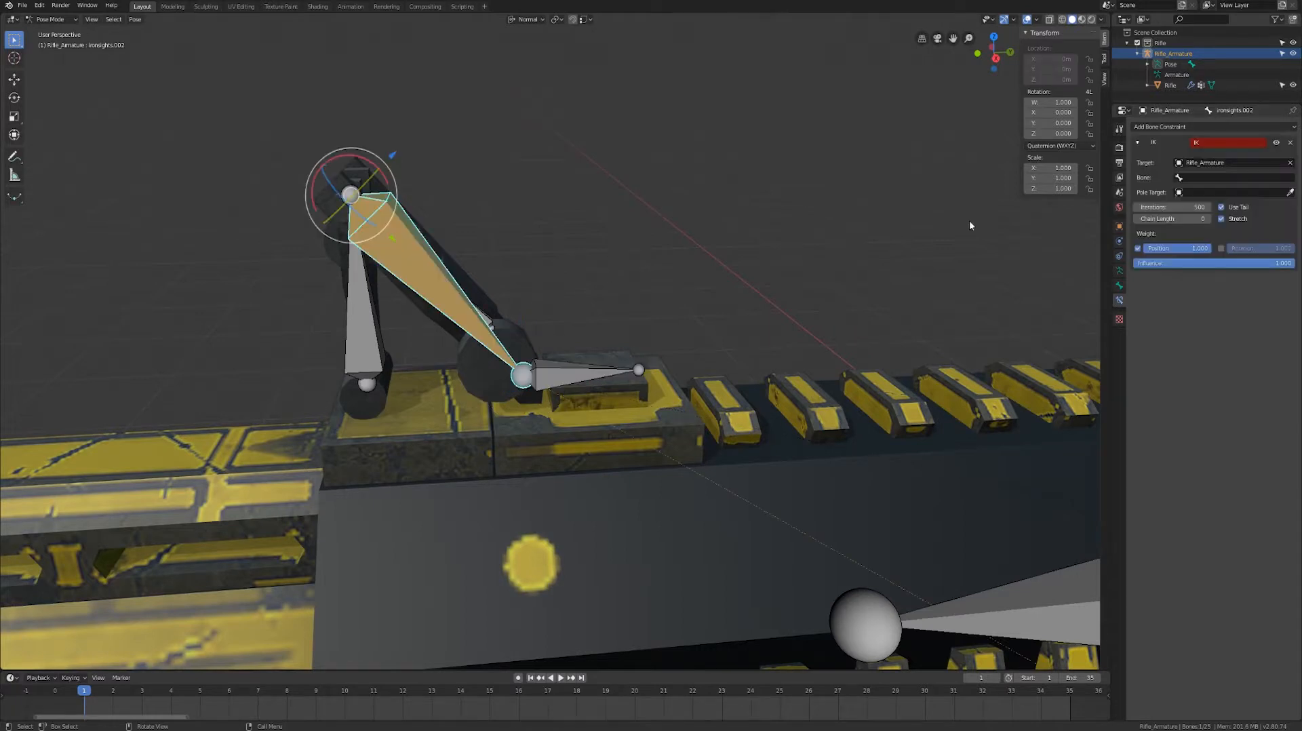
pyautogui.click(1245, 178)
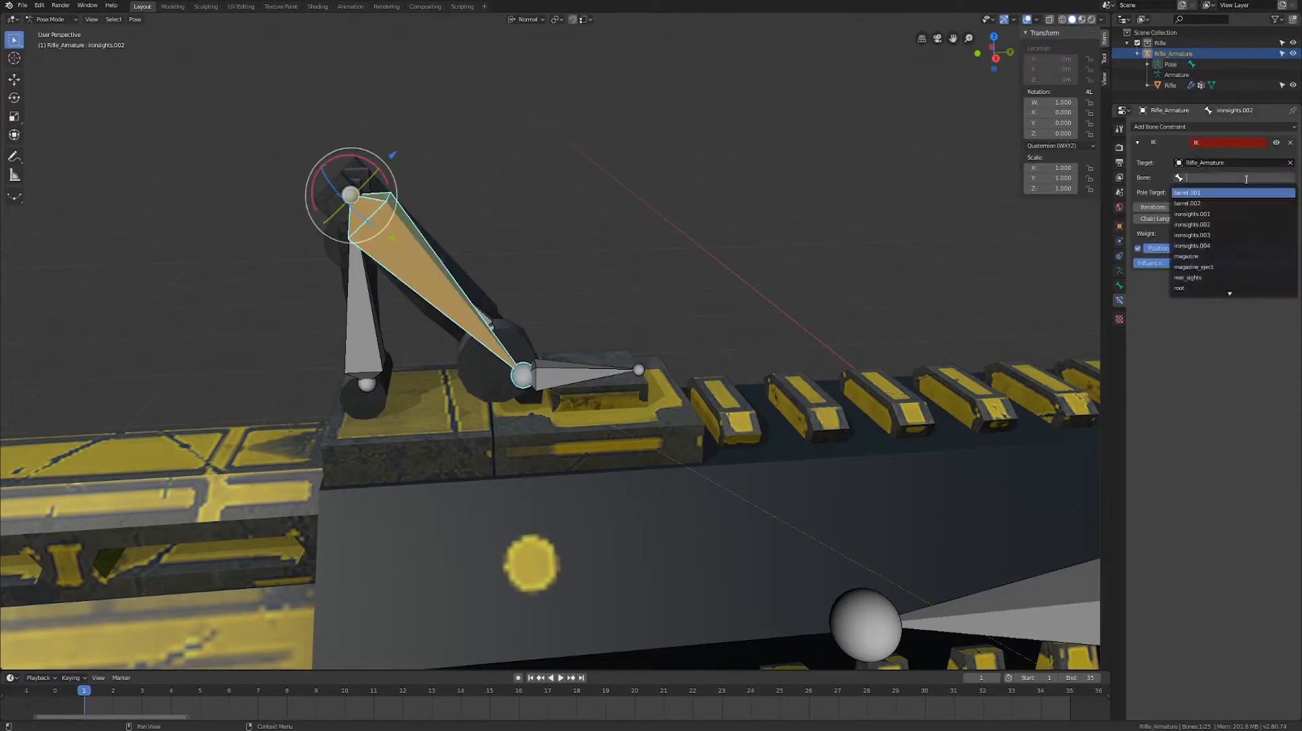
pyautogui.write('iro')
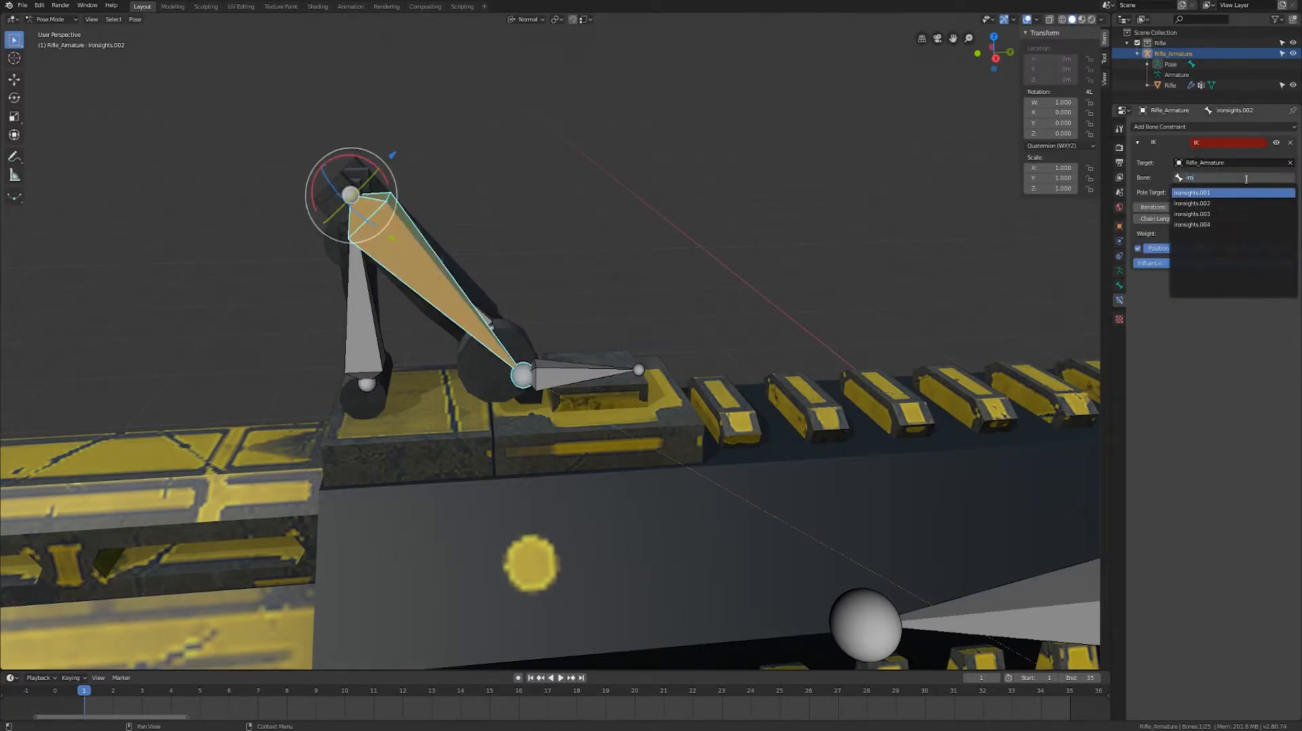
pyautogui.click(1223, 214)
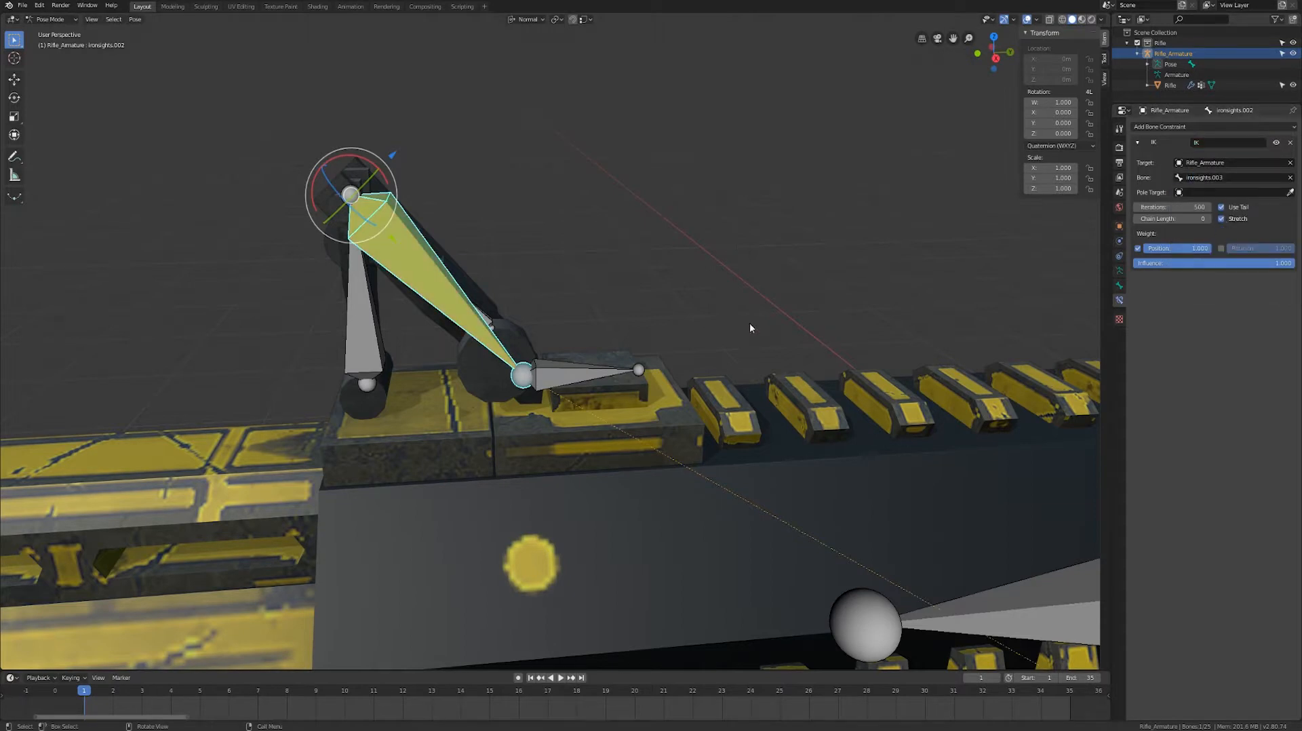
# Test-move the ironsights.003 bone to see how the constrained chain reacts, cancelling each move.
pyautogui.keyDown('shift'); pyautogui.moveTo(705, 396); pyautogui.dragTo(795, 368, button='middle'); pyautogui.keyUp('shift')
pyautogui.click(666, 349)
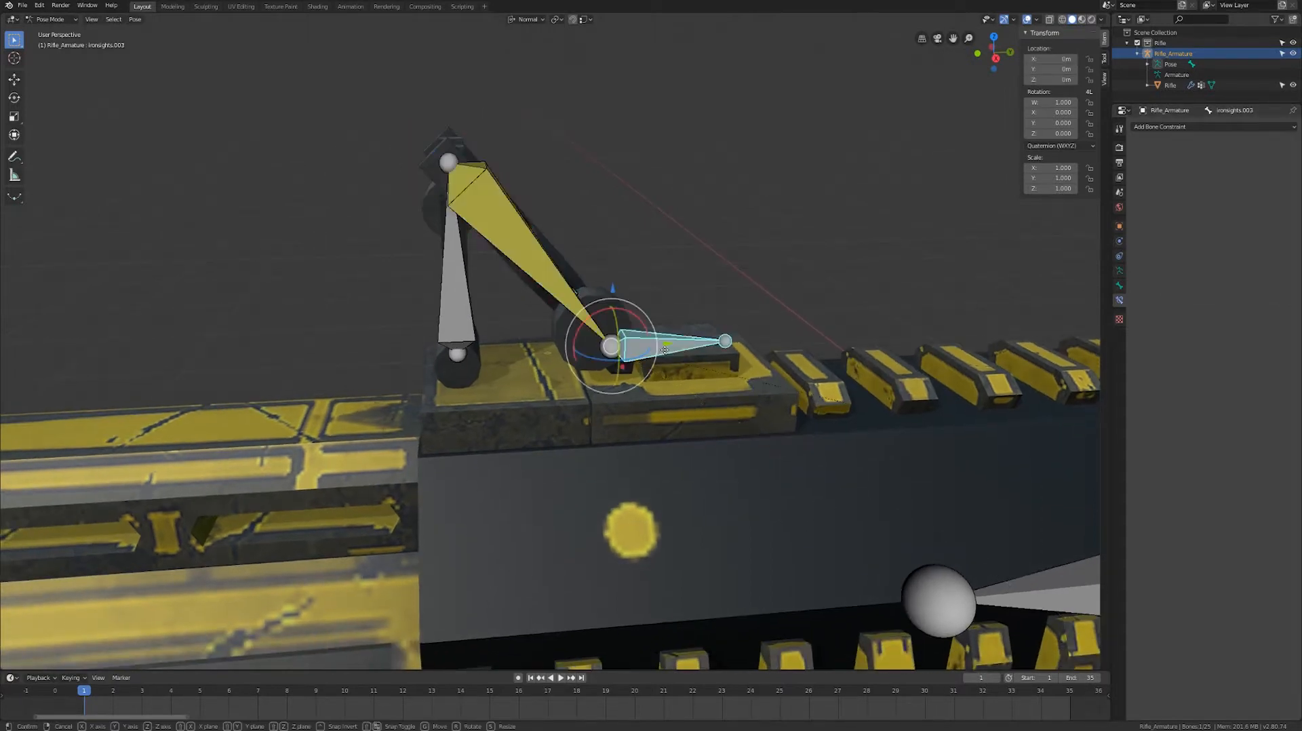
pyautogui.keyDown('shift'); pyautogui.moveTo(667, 349); pyautogui.dragTo(711, 298, button='middle'); pyautogui.keyUp('shift')
pyautogui.press('g')
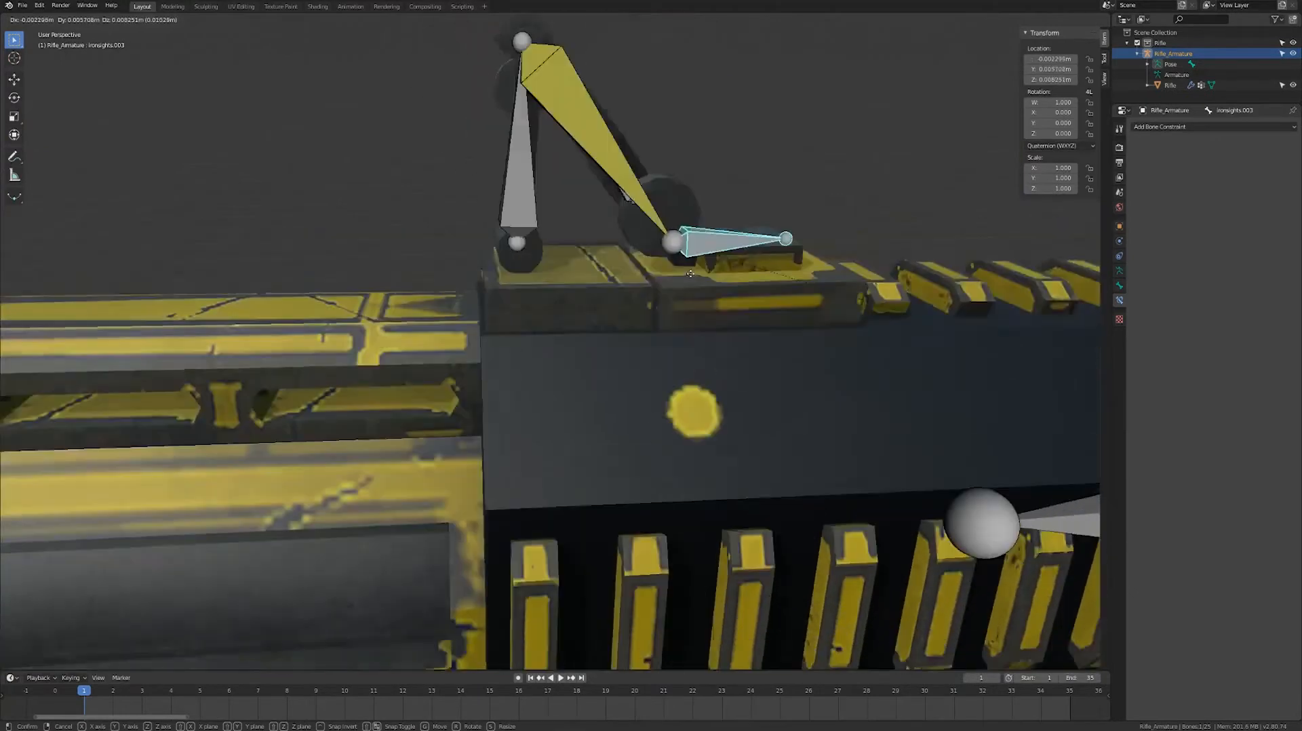
pyautogui.rightClick(727, 314)
pyautogui.press('g')
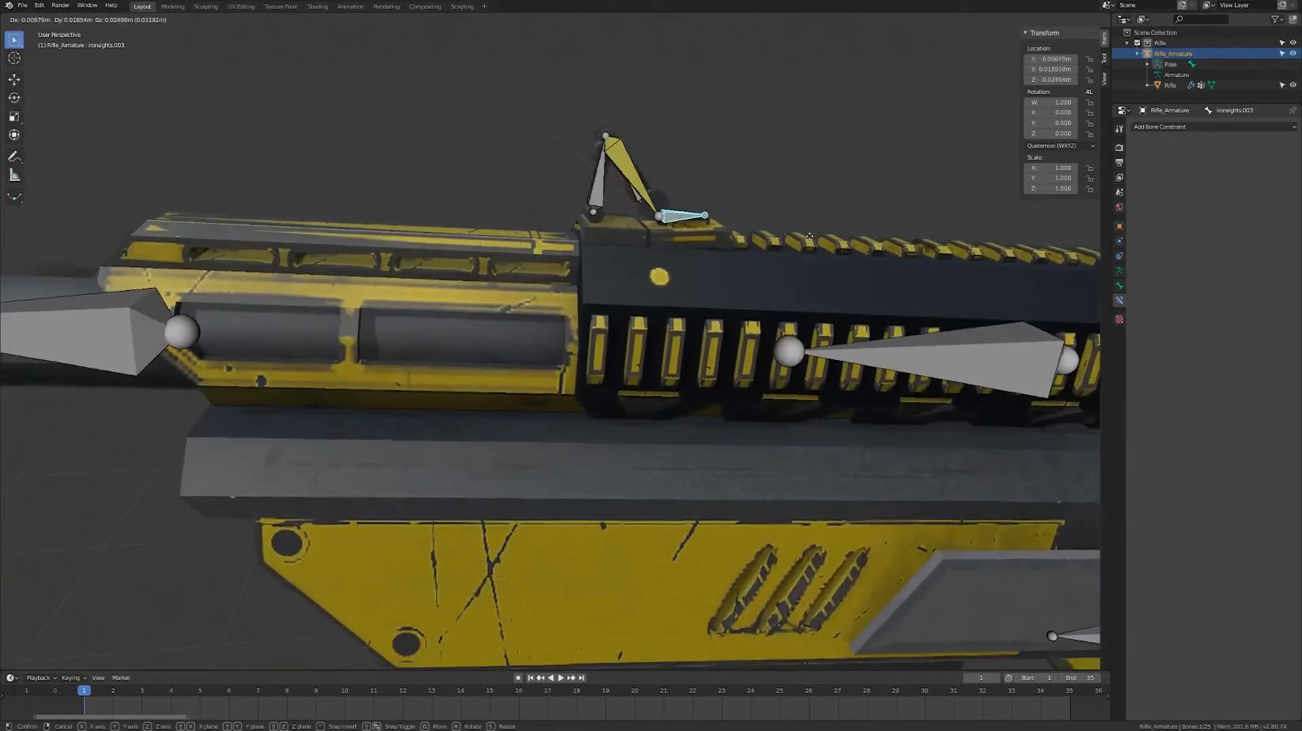
pyautogui.rightClick(828, 235)
# Set the chain length of the Inverse Kinematics constraint on the ironsights.002 bone to 1.
pyautogui.scroll(-3, 723, 474)
pyautogui.keyDown('shift'); pyautogui.moveTo(817, 463); pyautogui.dragTo(413, 383, button='middle'); pyautogui.keyUp('shift')
pyautogui.scroll(-1, 678, 475)
pyautogui.press('KP_Decimal')
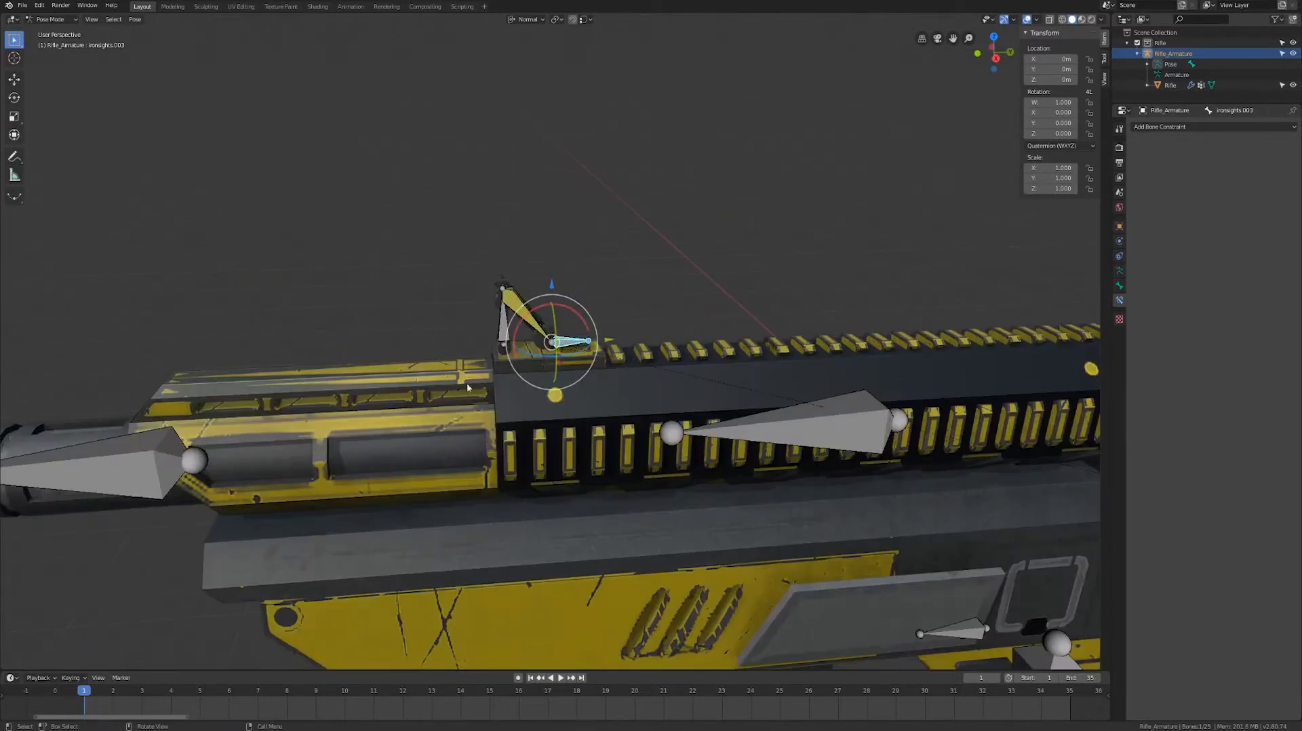
pyautogui.click(501, 329)
pyautogui.scroll(-1, 806, 470)
pyautogui.keyDown('shift'); pyautogui.moveTo(807, 471); pyautogui.dragTo(567, 435, button='middle'); pyautogui.keyUp('shift')
pyautogui.press('KP_Decimal')
pyautogui.click(615, 378)
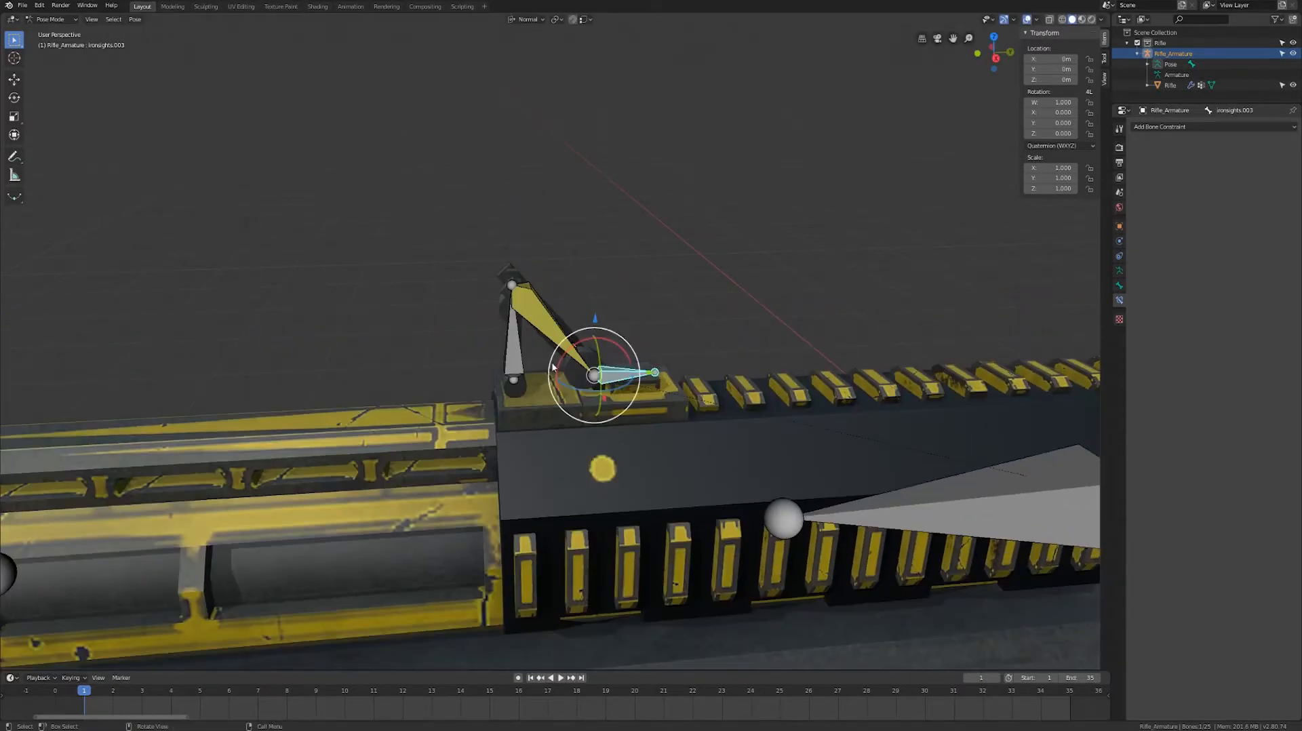
pyautogui.scroll(3, 504, 368)
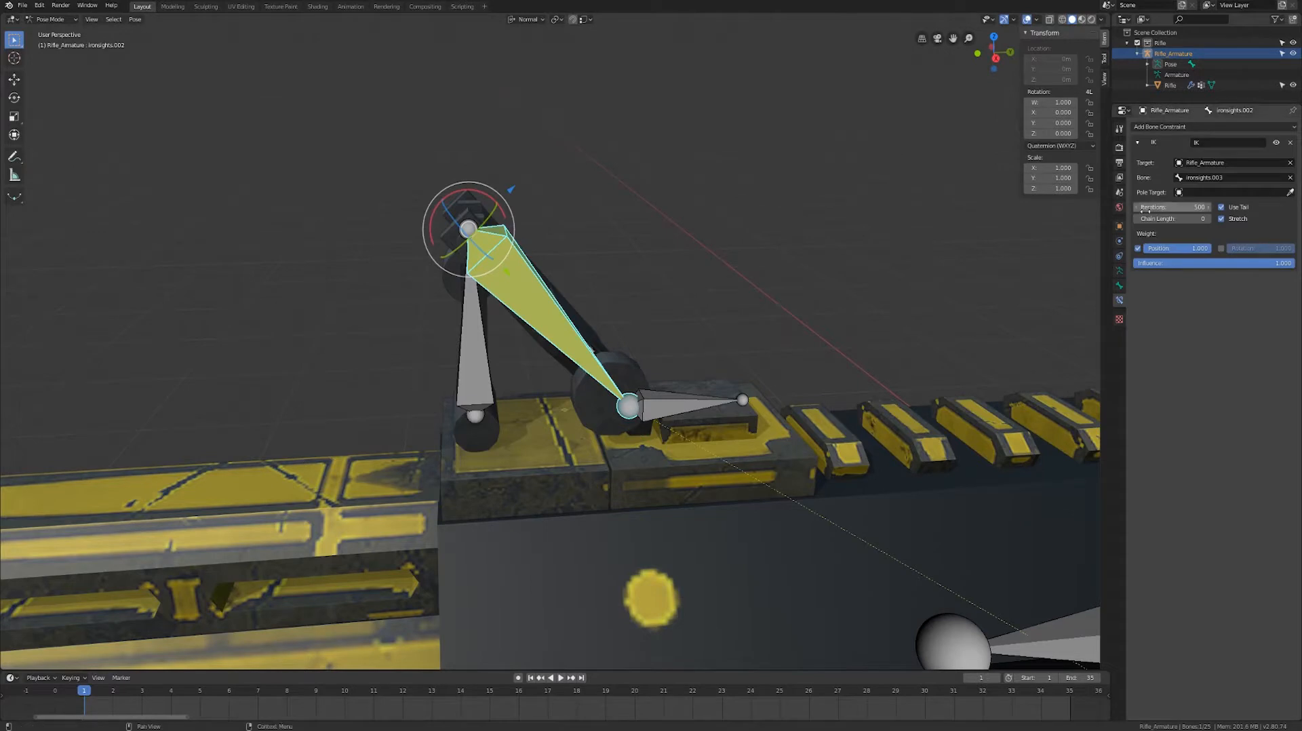
pyautogui.click(1212, 220)
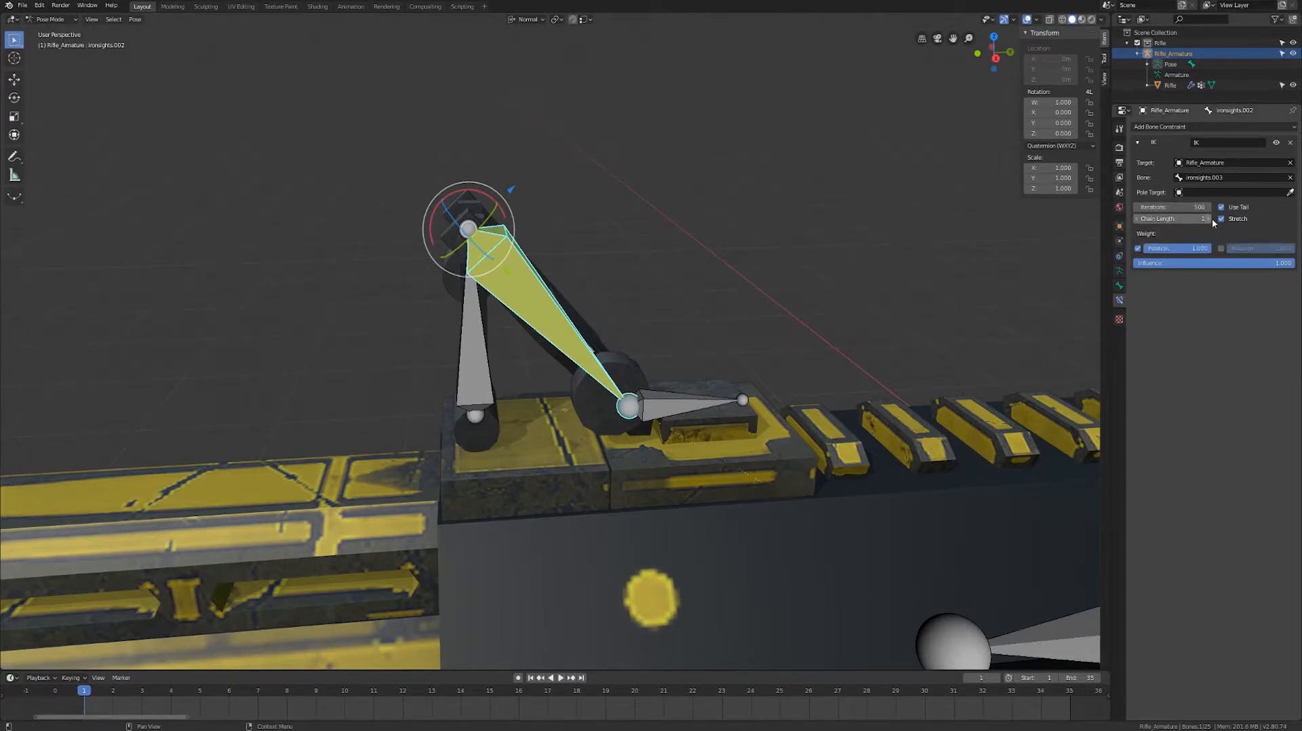
# Test-move the ironsights.003 bone with the one-bone chain, then cancel the move.
pyautogui.click(676, 401)
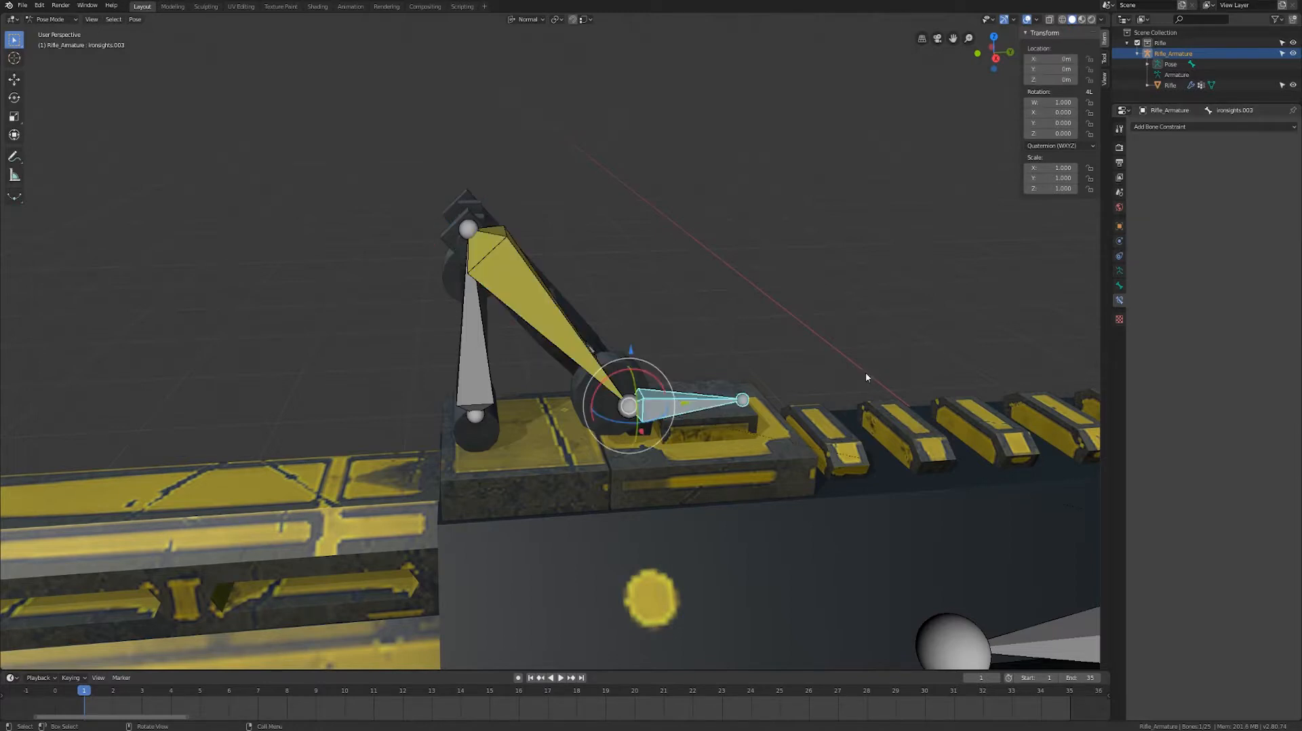
pyautogui.press('g')
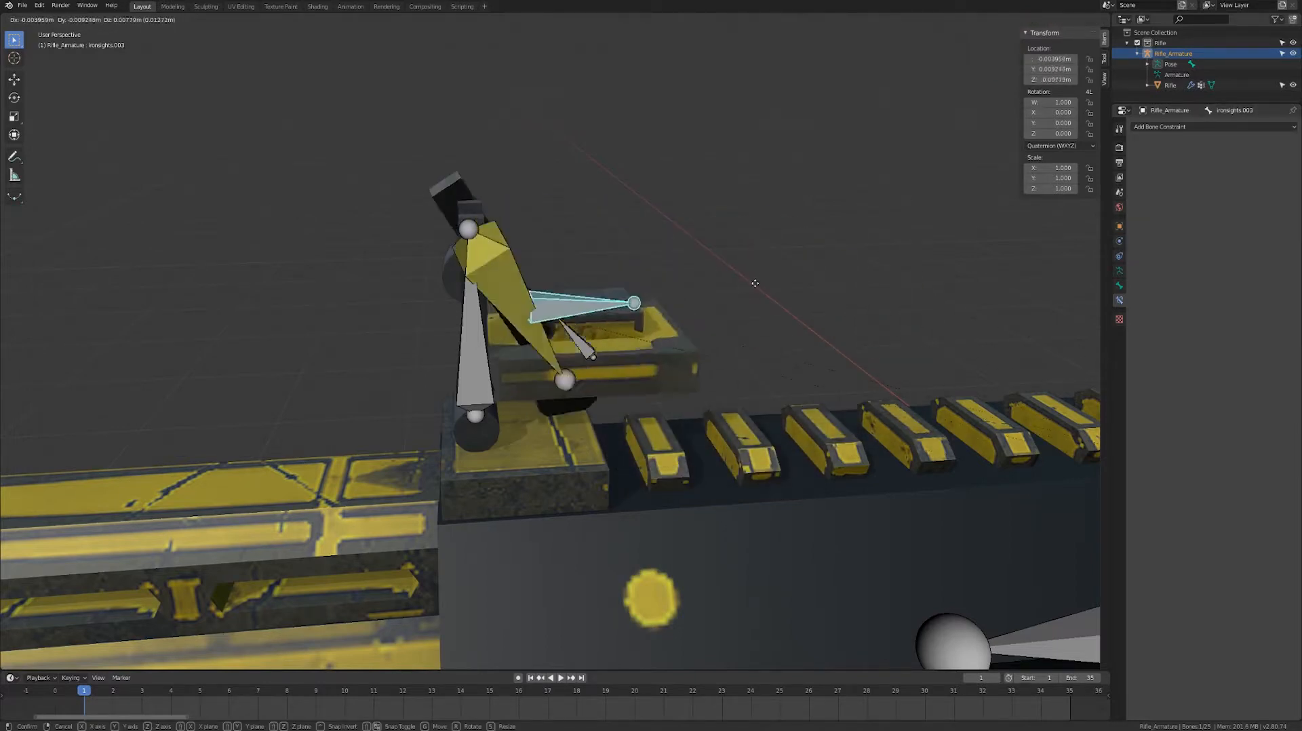
pyautogui.rightClick(561, 402)
# Set the Inverse Kinematics chain length on the ironsights.002 bone to 2 so ironsights.001 is included.
pyautogui.click(484, 366)
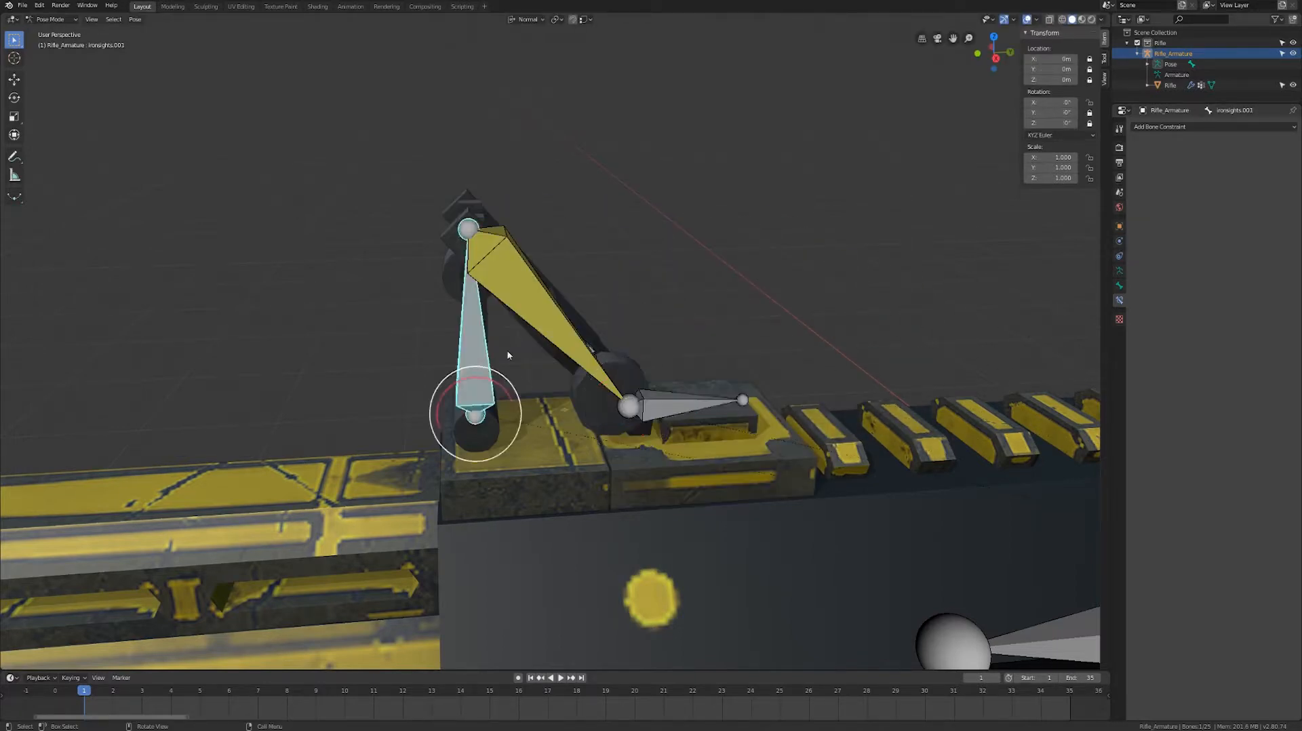
pyautogui.click(535, 298)
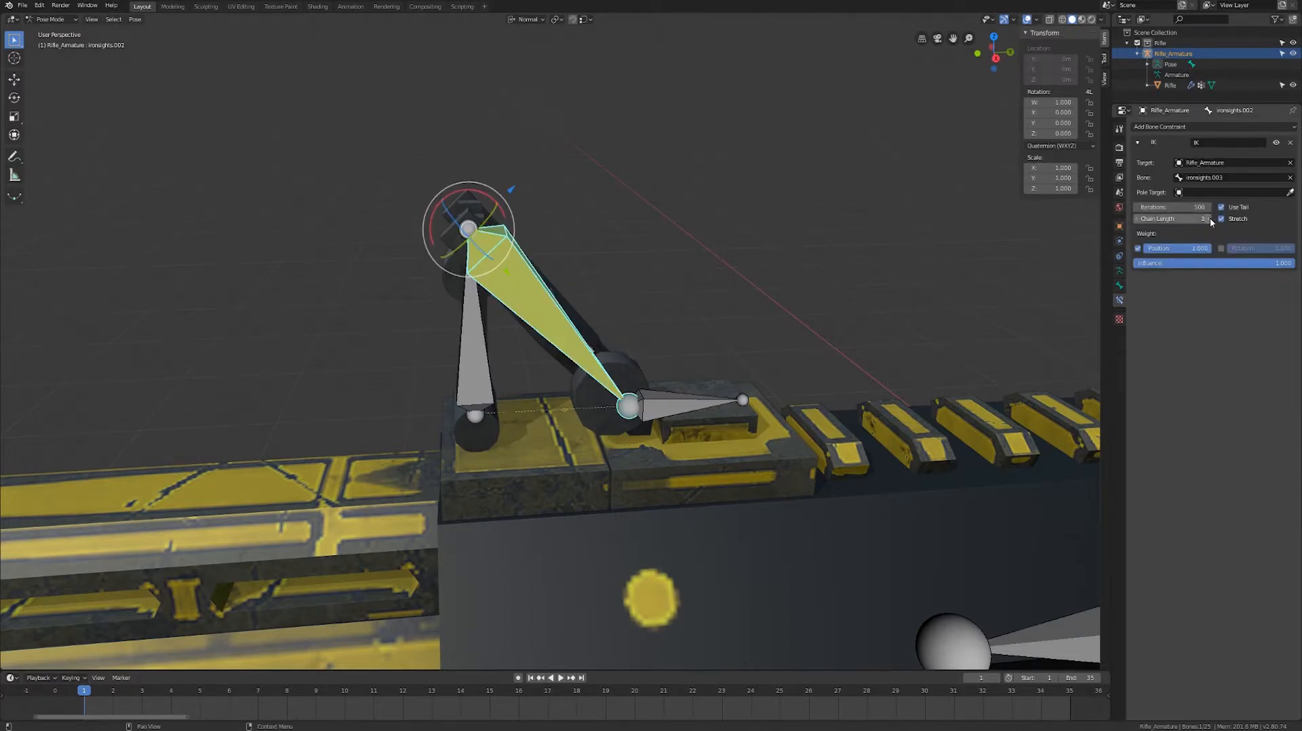
pyautogui.click(700, 385)
# Test-move the ironsights.003 bone along its local Y axis, then undo the move.
pyautogui.click(678, 410)
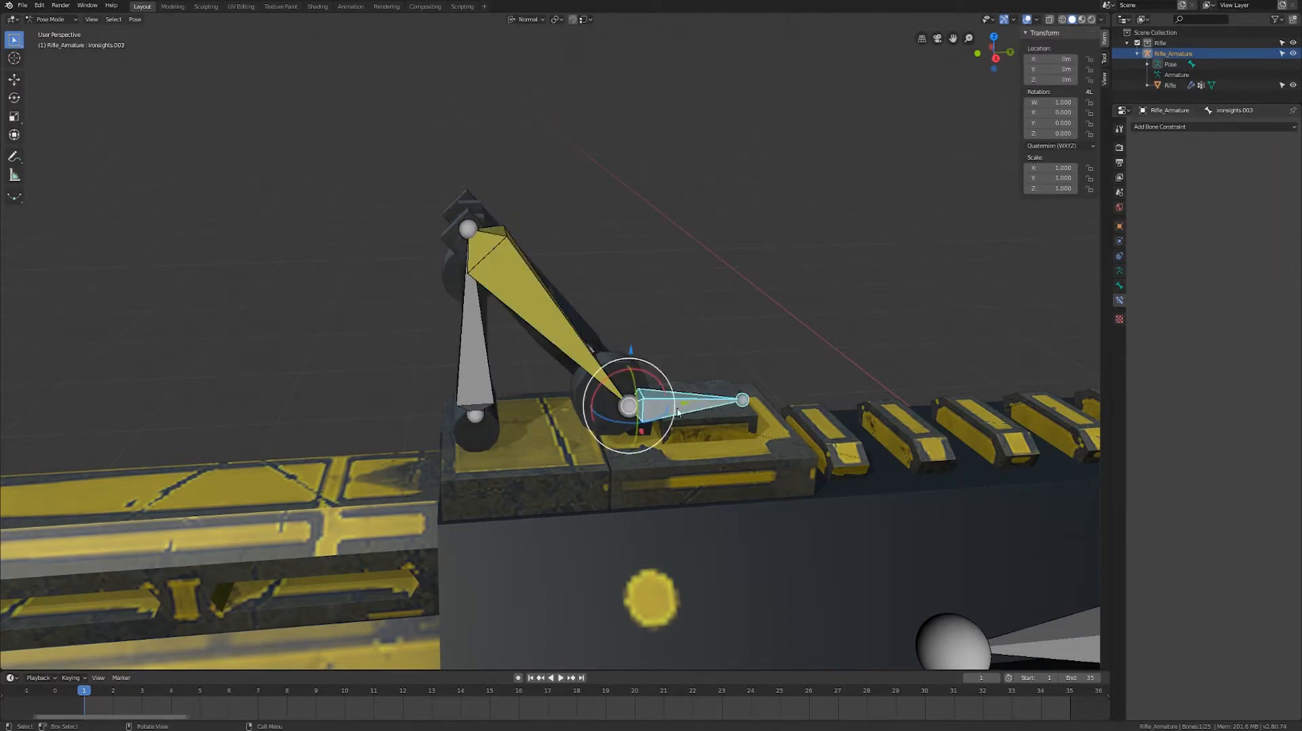
pyautogui.press('g')
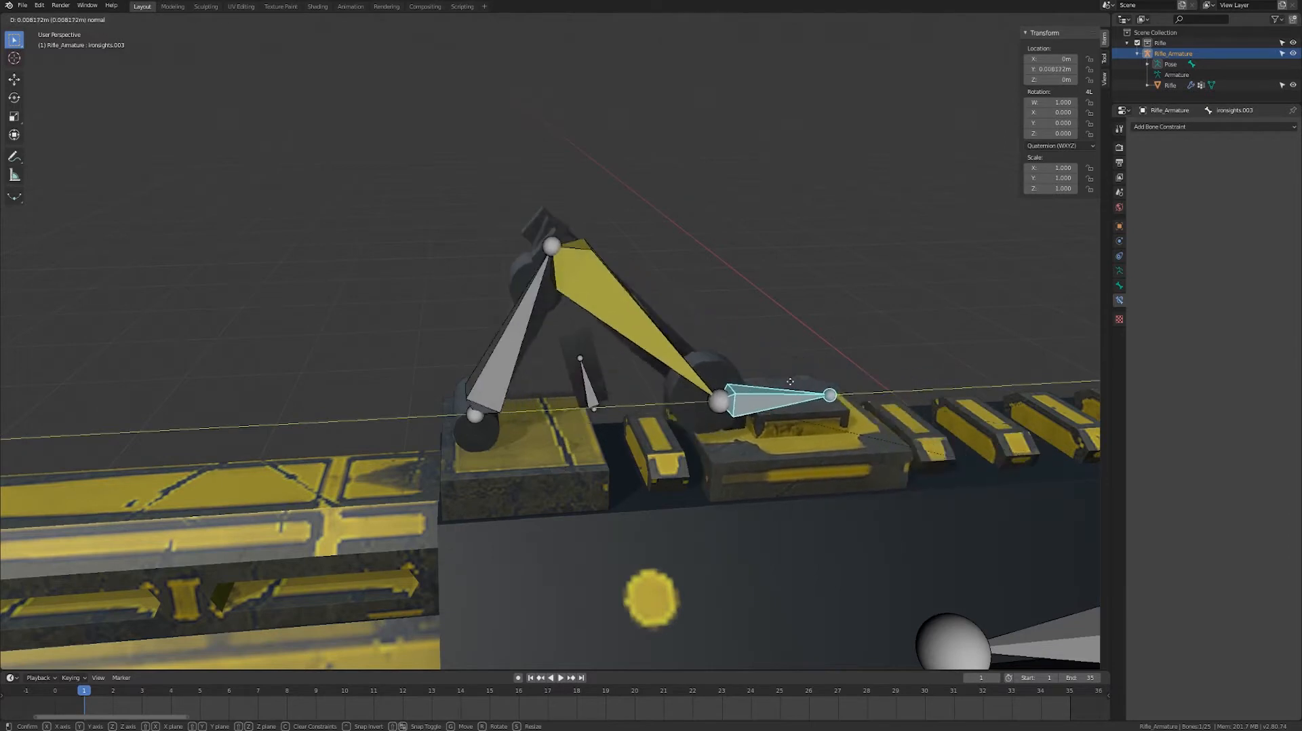
pyautogui.click(739, 384)
pyautogui.hotkey('ctrl', 'z')
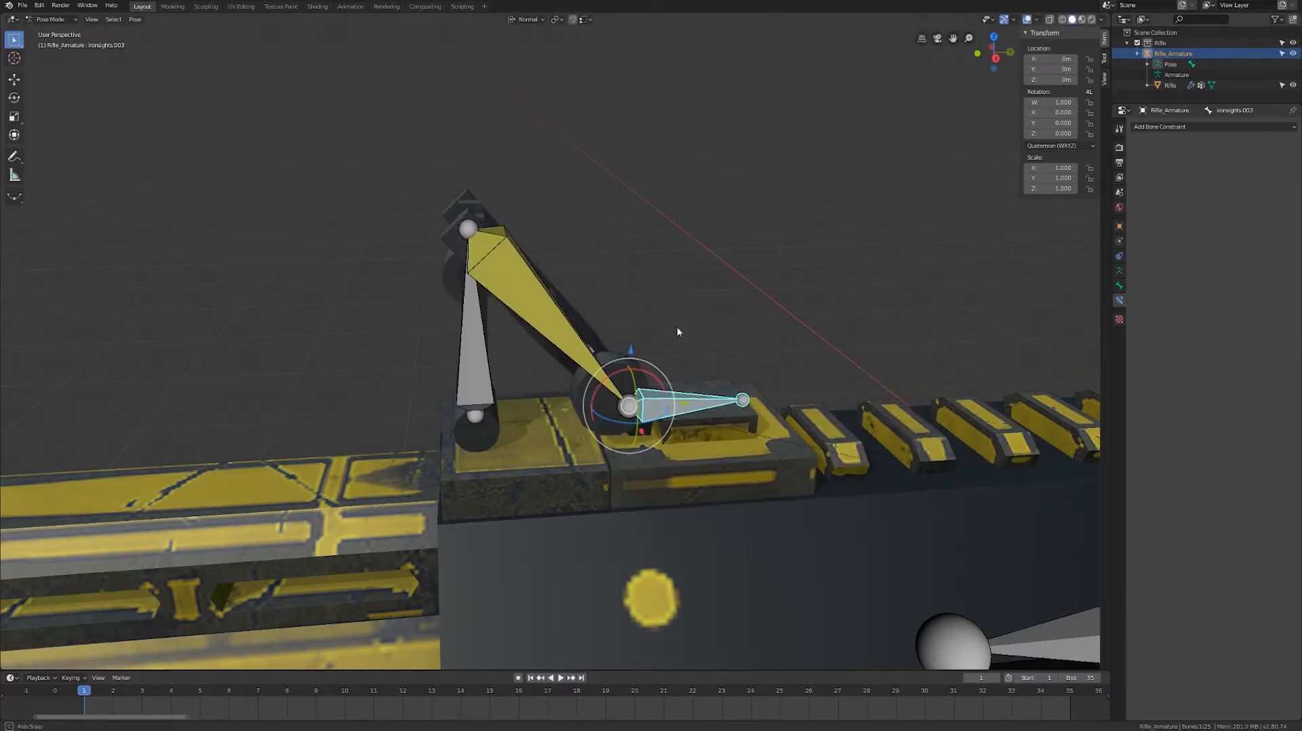
# Examine the front sight's ironsights.004, ironsights.001 and ironsights.002 bones from several angles, ending with ironsights.004 selected.
pyautogui.moveTo(677, 331); pyautogui.dragTo(644, 274, button='middle')
pyautogui.click(478, 310)
pyautogui.scroll(3, 608, 248)
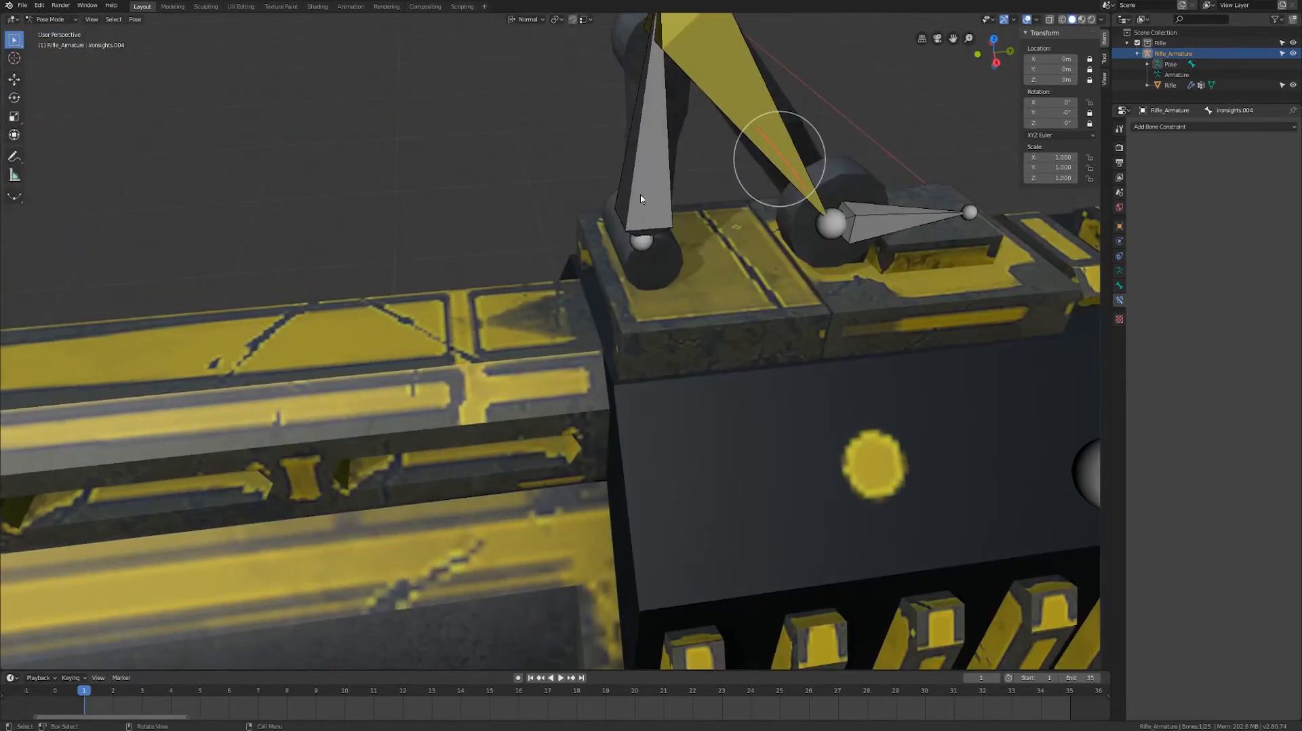
pyautogui.click(646, 163)
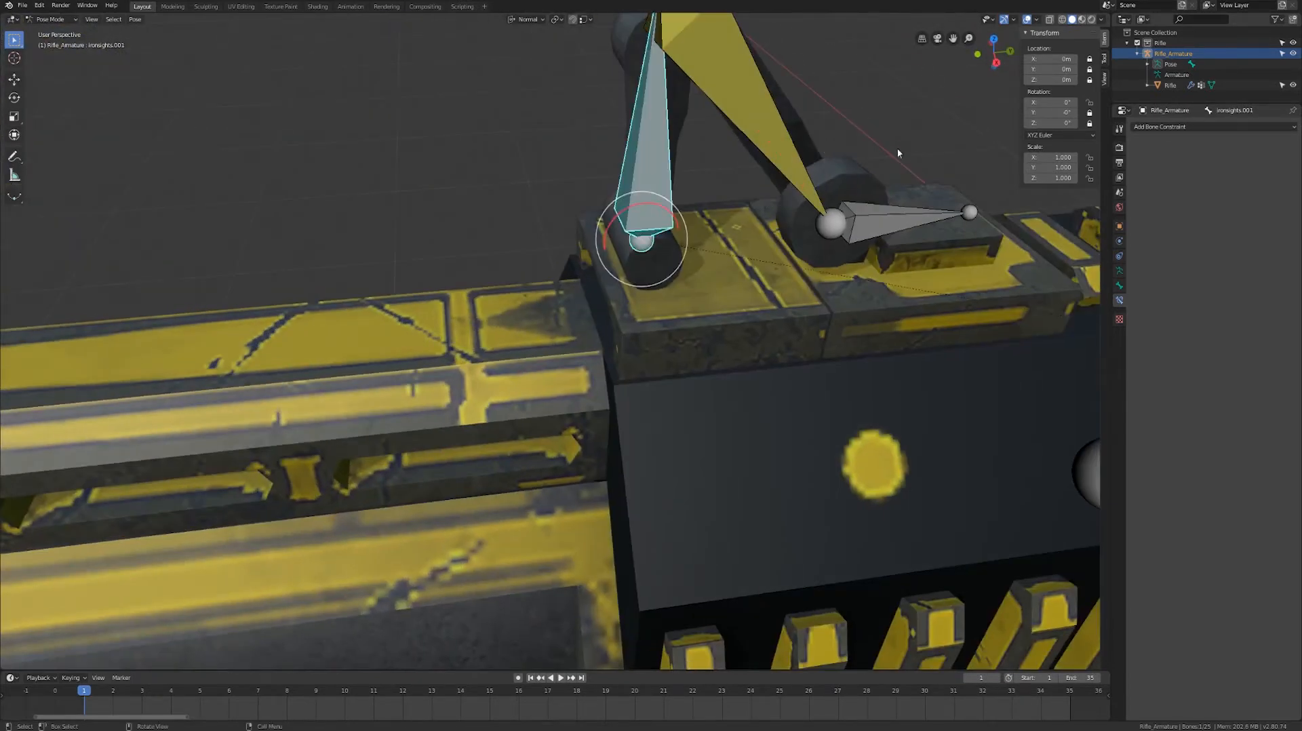
pyautogui.moveTo(897, 151); pyautogui.dragTo(515, 258, button='middle')
pyautogui.click(506, 256)
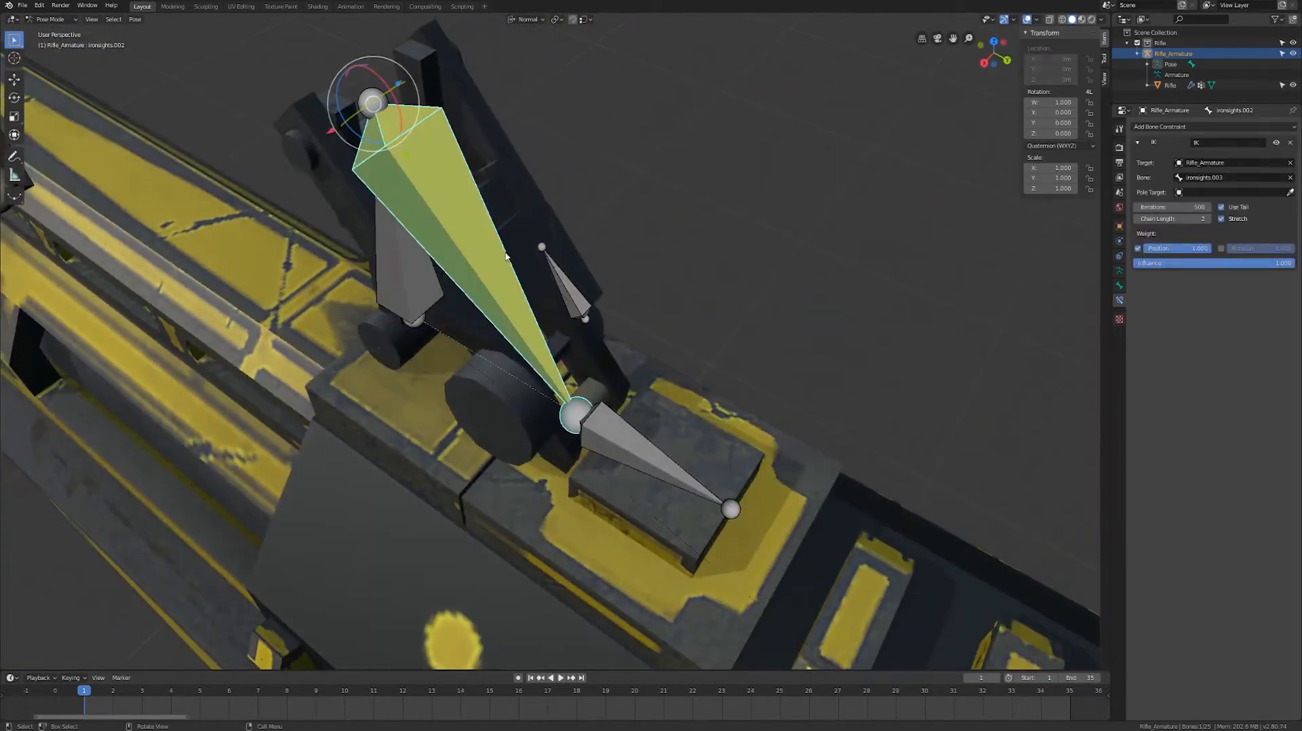
pyautogui.click(587, 303)
pyautogui.moveTo(629, 271); pyautogui.dragTo(699, 265, button='middle')
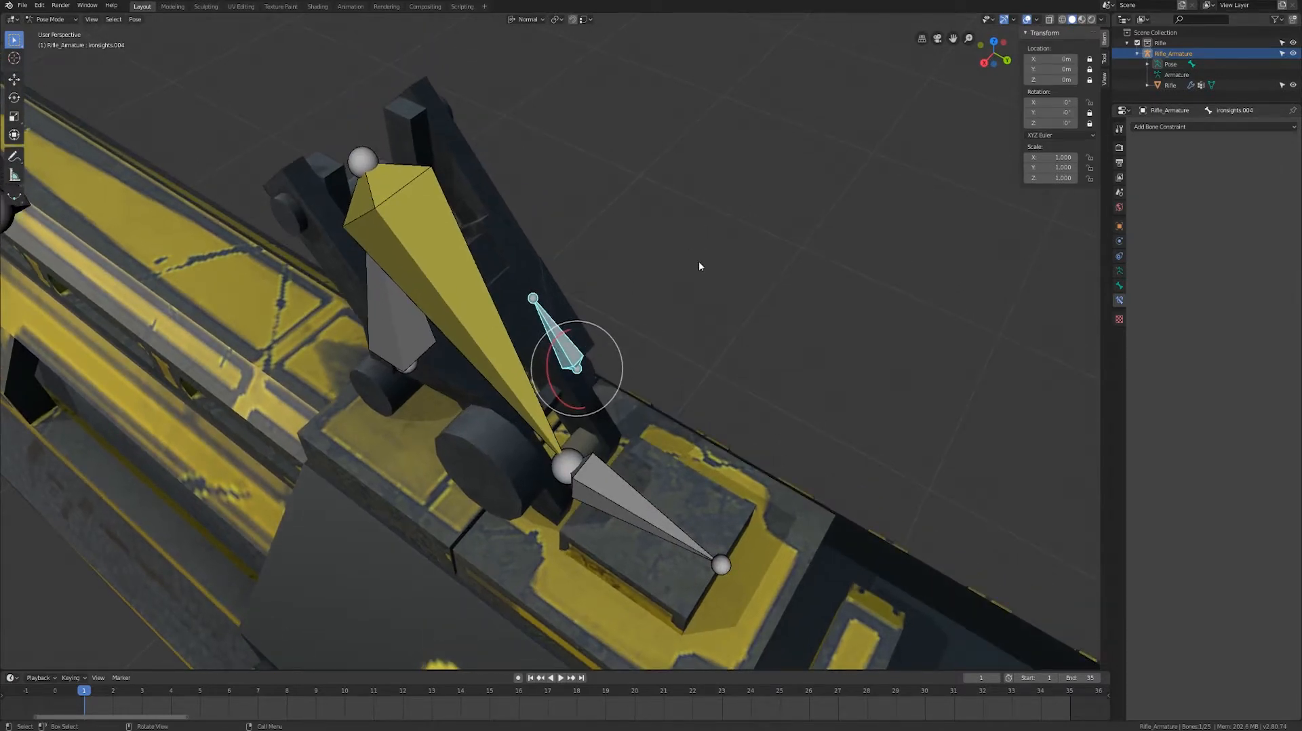
# Parent the ironsights.004 bone to ironsights.002 with Keep Offset in Edit Mode, using wireframe shading to select the bones.
pyautogui.press('Tab')
pyautogui.moveTo(698, 266)
pyautogui.mouseDown(button='middle')
pyautogui.moveTo(653, 305)
pyautogui.moveTo(599, 201)
pyautogui.mouseUp(button='middle')
pyautogui.hotkey('shift', 'z')
pyautogui.click(591, 154)
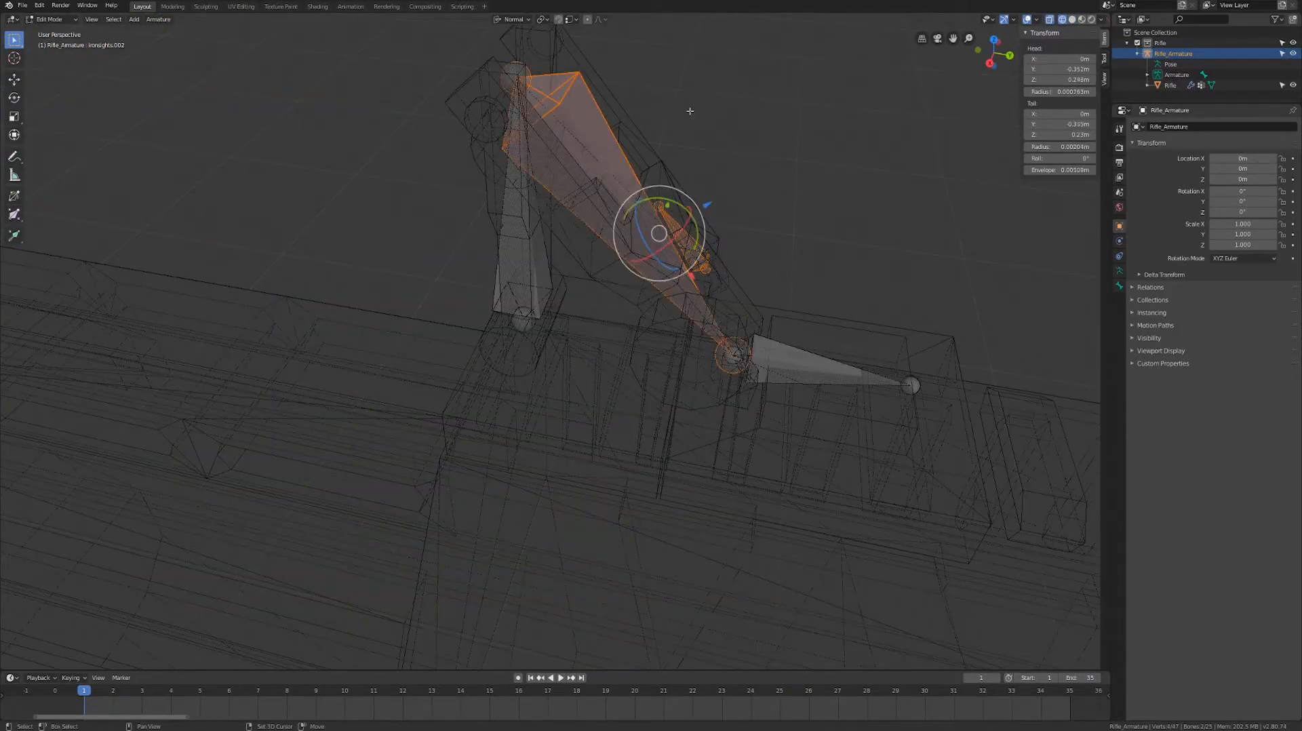
pyautogui.moveTo(688, 116); pyautogui.dragTo(760, 214, button='middle')
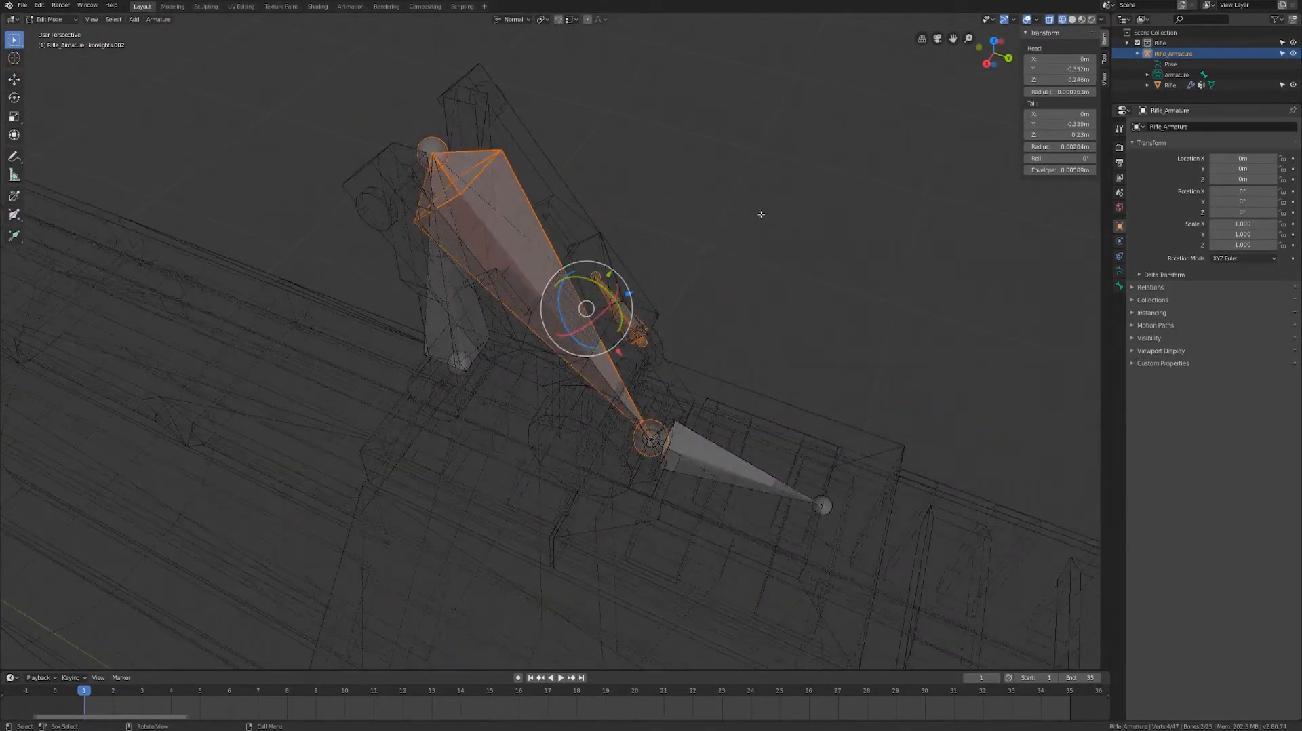
pyautogui.hotkey('ctrl', 'p')
pyautogui.click(838, 337)
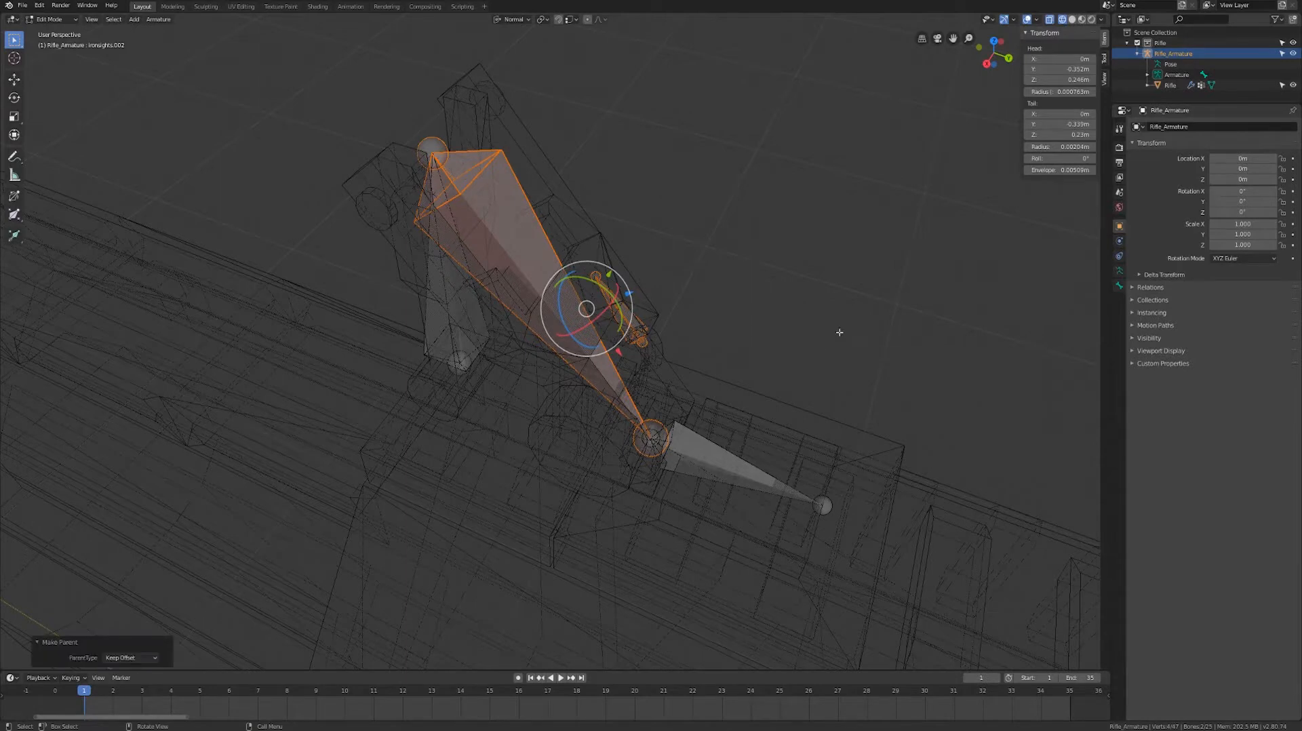
# Test-move the ironsights.003 bone along its local Y axis in Pose Mode, then cancel the move.
pyautogui.hotkey('ctrl', 'Tab')
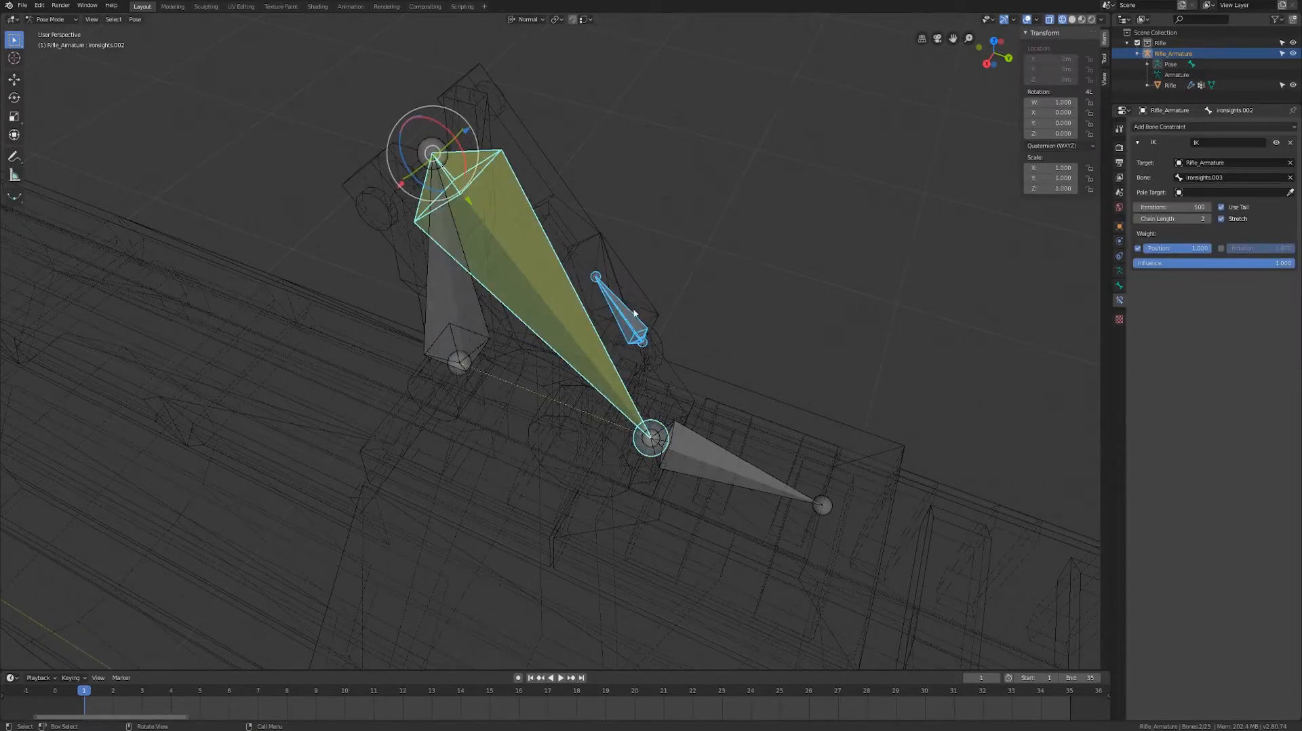
pyautogui.click(778, 494)
pyautogui.moveTo(778, 494); pyautogui.dragTo(878, 485, button='middle')
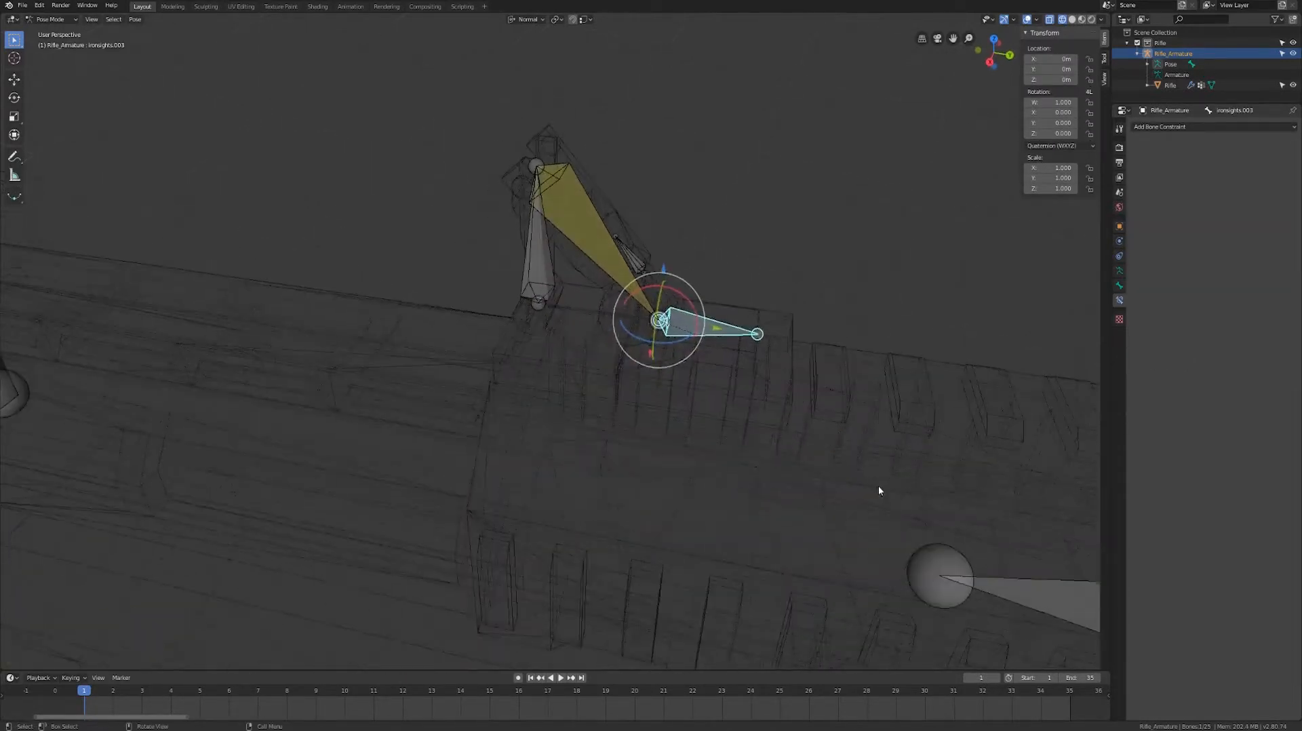
pyautogui.press('g')
pyautogui.press('y')
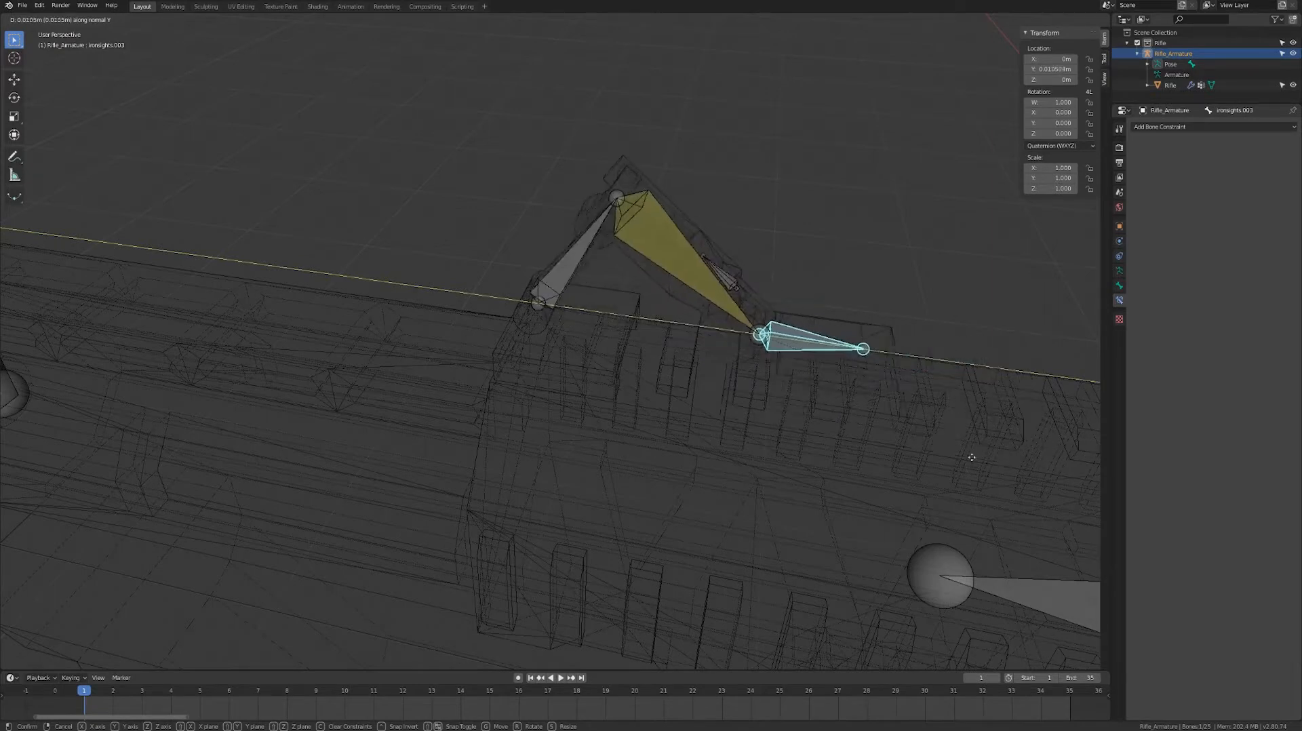
pyautogui.rightClick(900, 457)
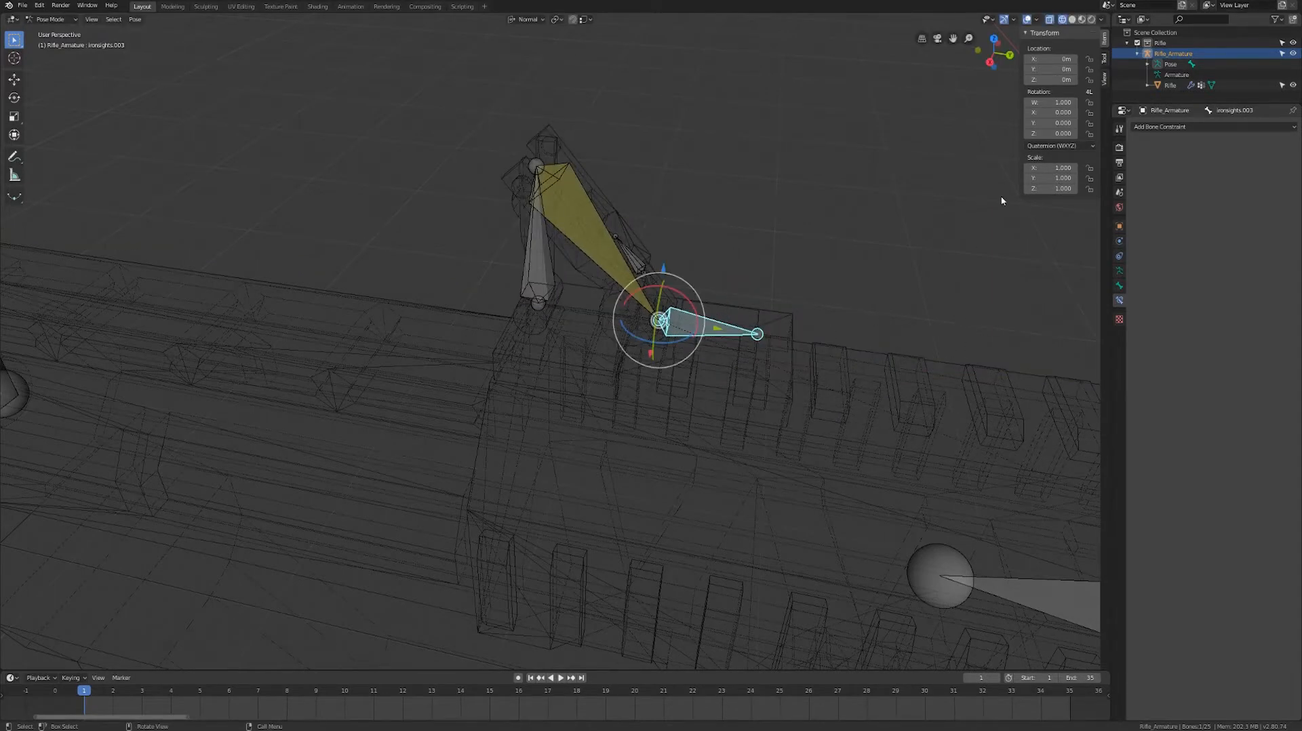
# Lock all rotation channels and the X and Z location of the ironsights.003 bone, then test-move it and cancel.
pyautogui.moveTo(1089, 102); pyautogui.dragTo(1090, 134)
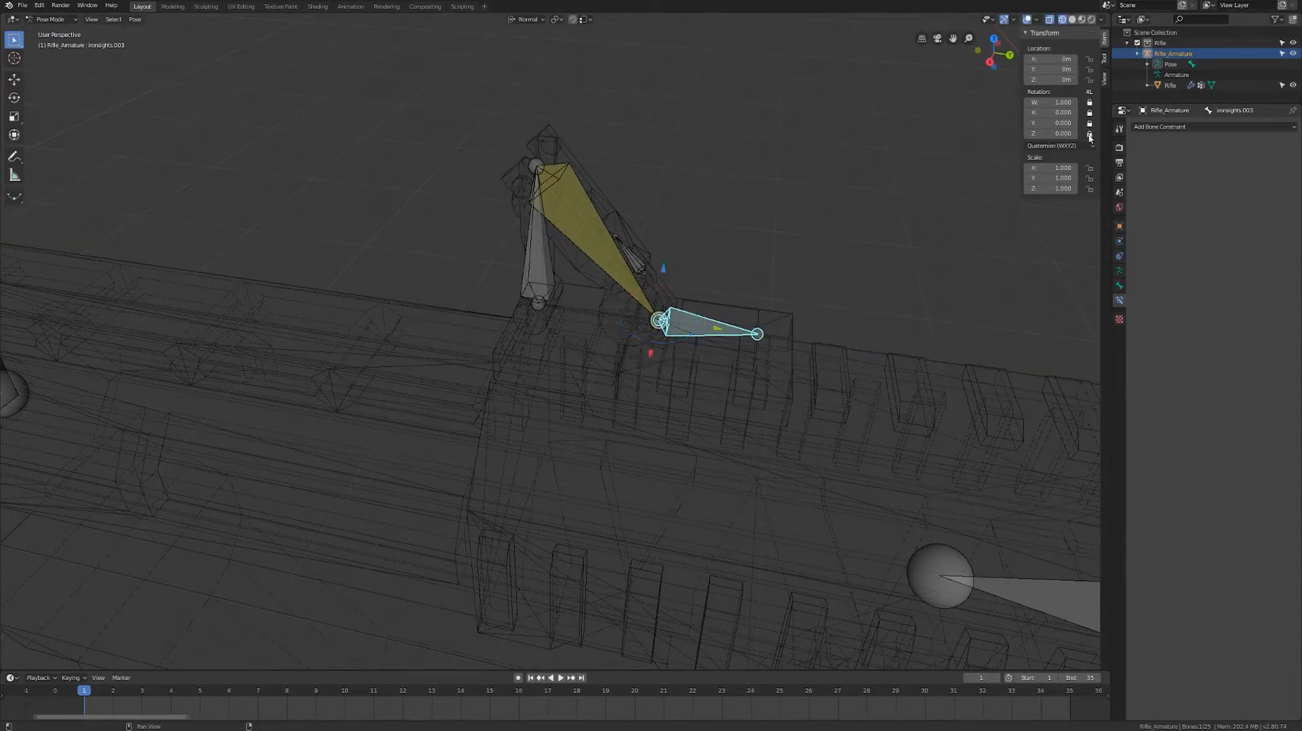
pyautogui.scroll(2, 868, 217)
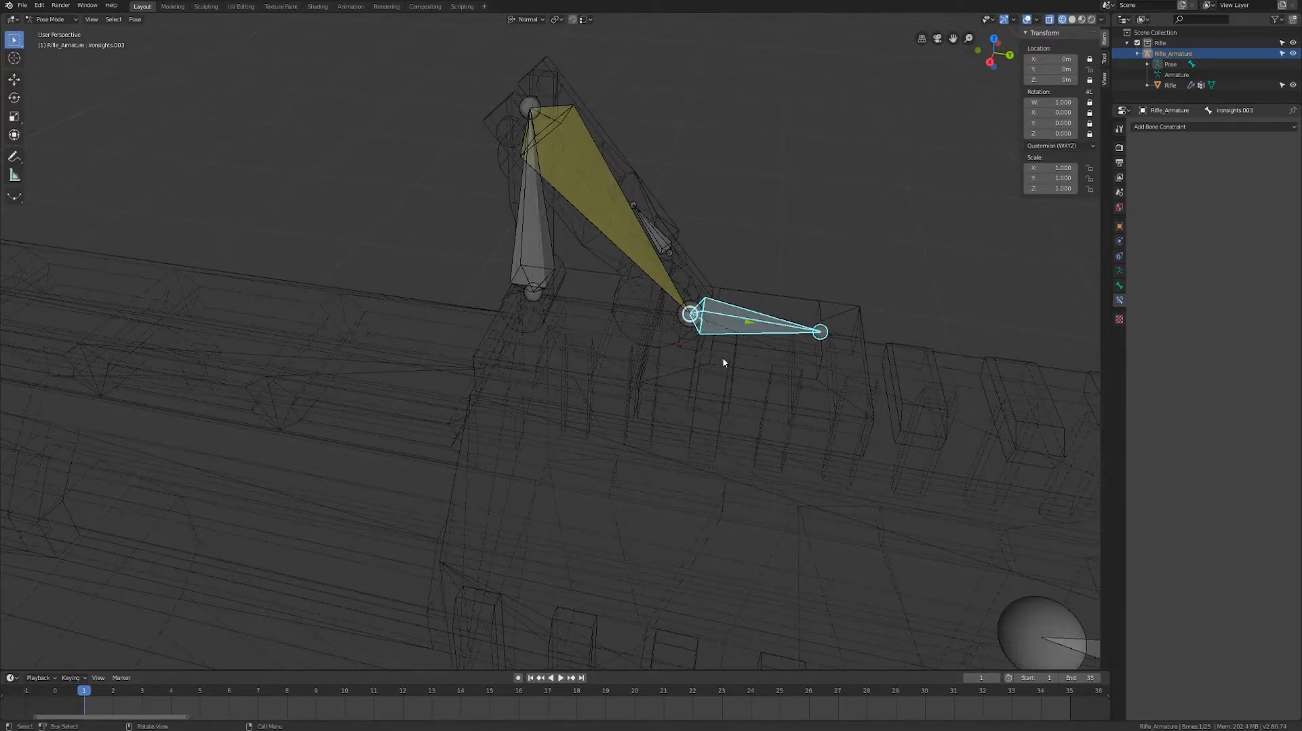
pyautogui.moveTo(757, 325); pyautogui.dragTo(717, 400, button='middle')
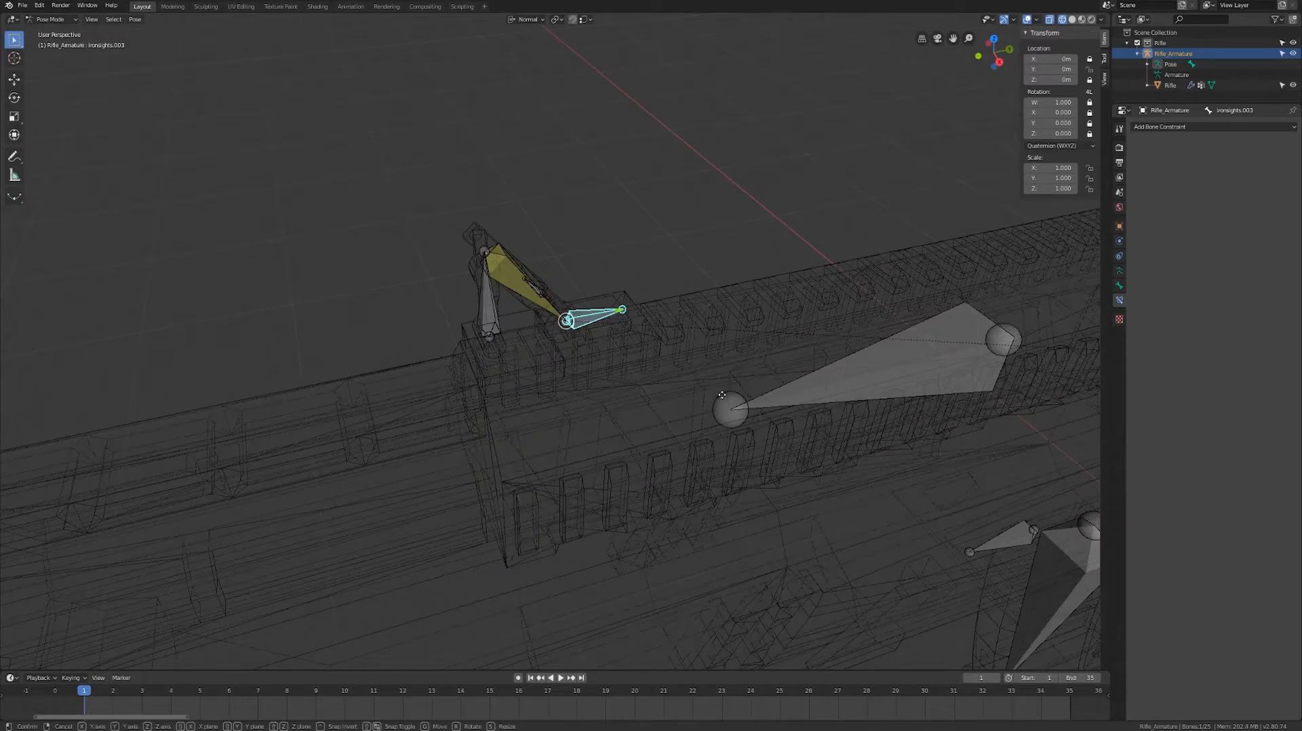
pyautogui.press('g')
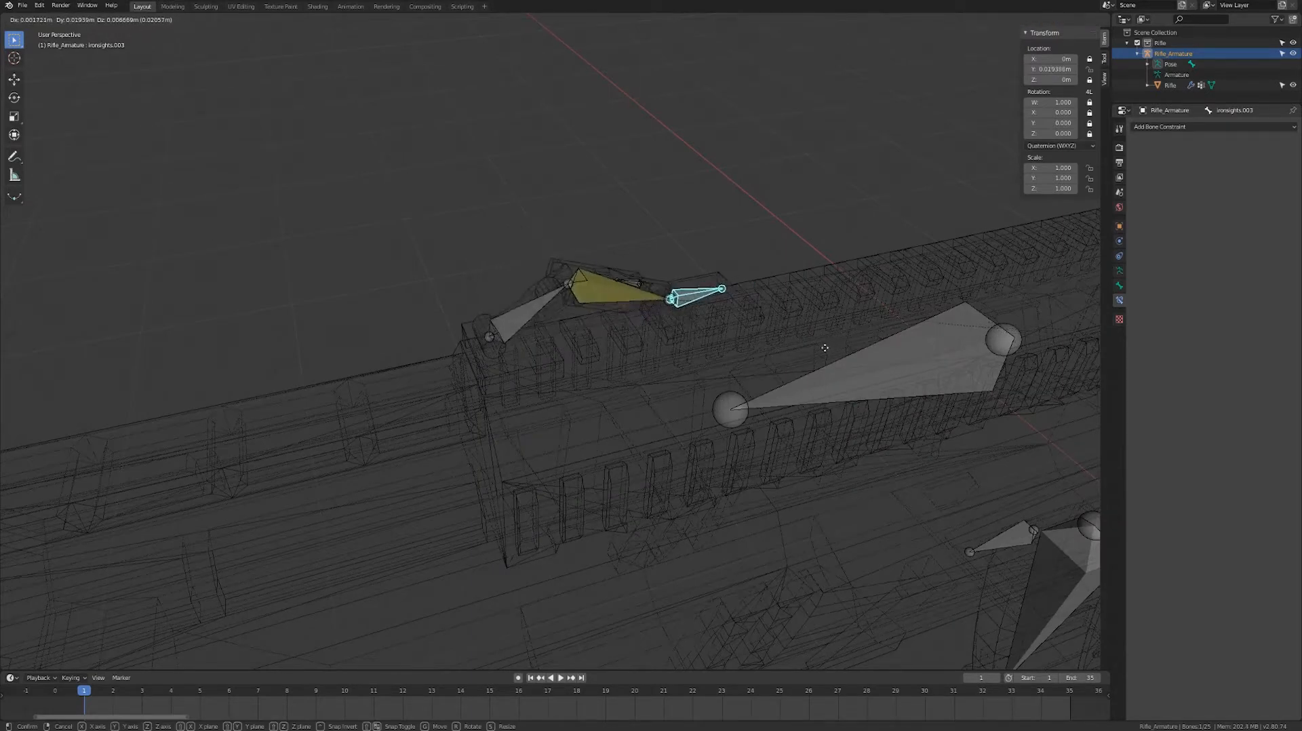
pyautogui.press('Escape')
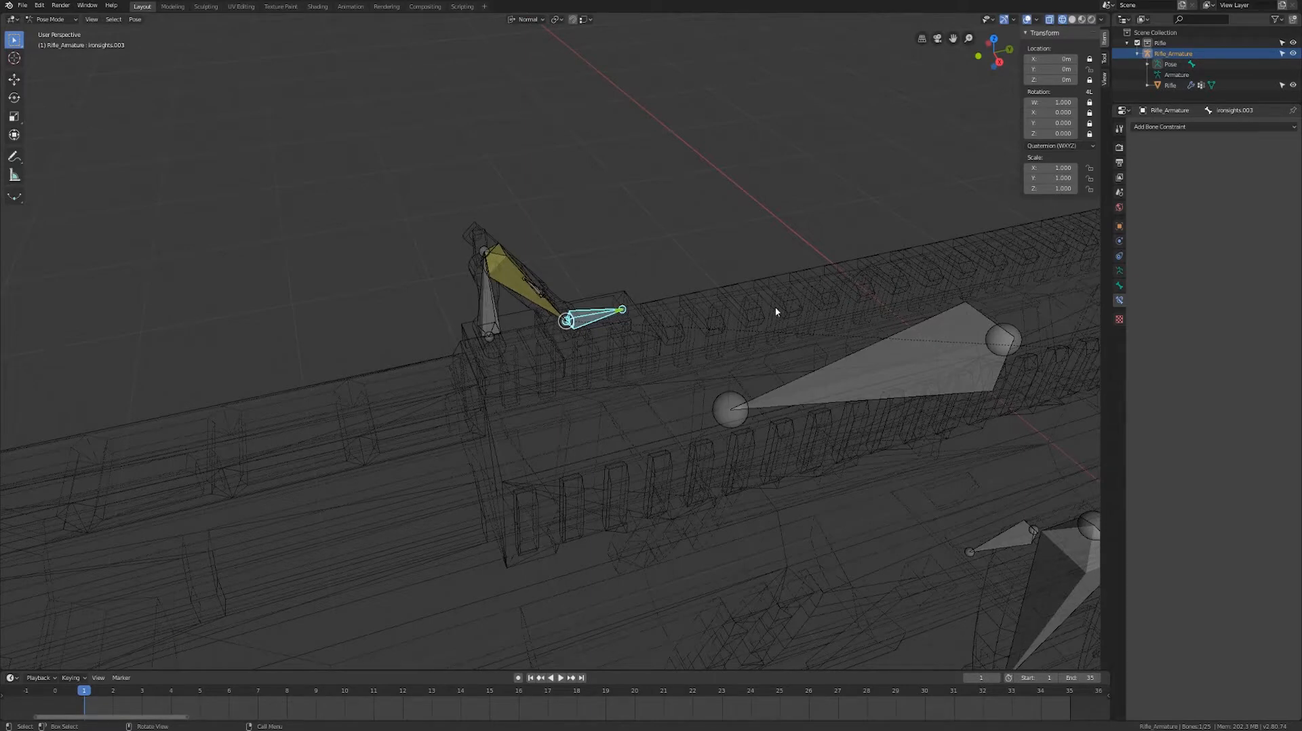
# Rotate the scope_hinge bone about 67° to raise the scope above the rifle.
pyautogui.scroll(-5, 775, 307)
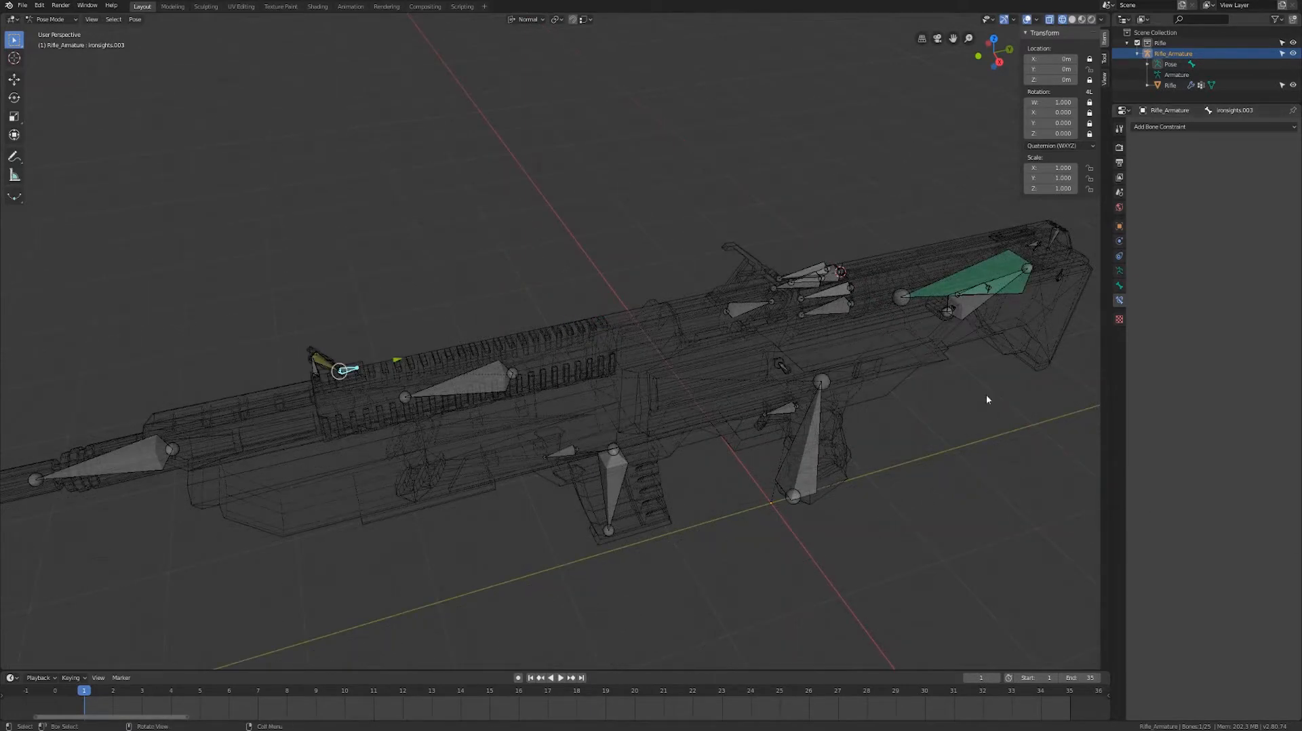
pyautogui.moveTo(985, 393)
pyautogui.mouseDown(button='middle')
pyautogui.moveTo(937, 349)
pyautogui.moveTo(988, 392)
pyautogui.mouseUp(button='middle')
pyautogui.scroll(5, 1000, 413)
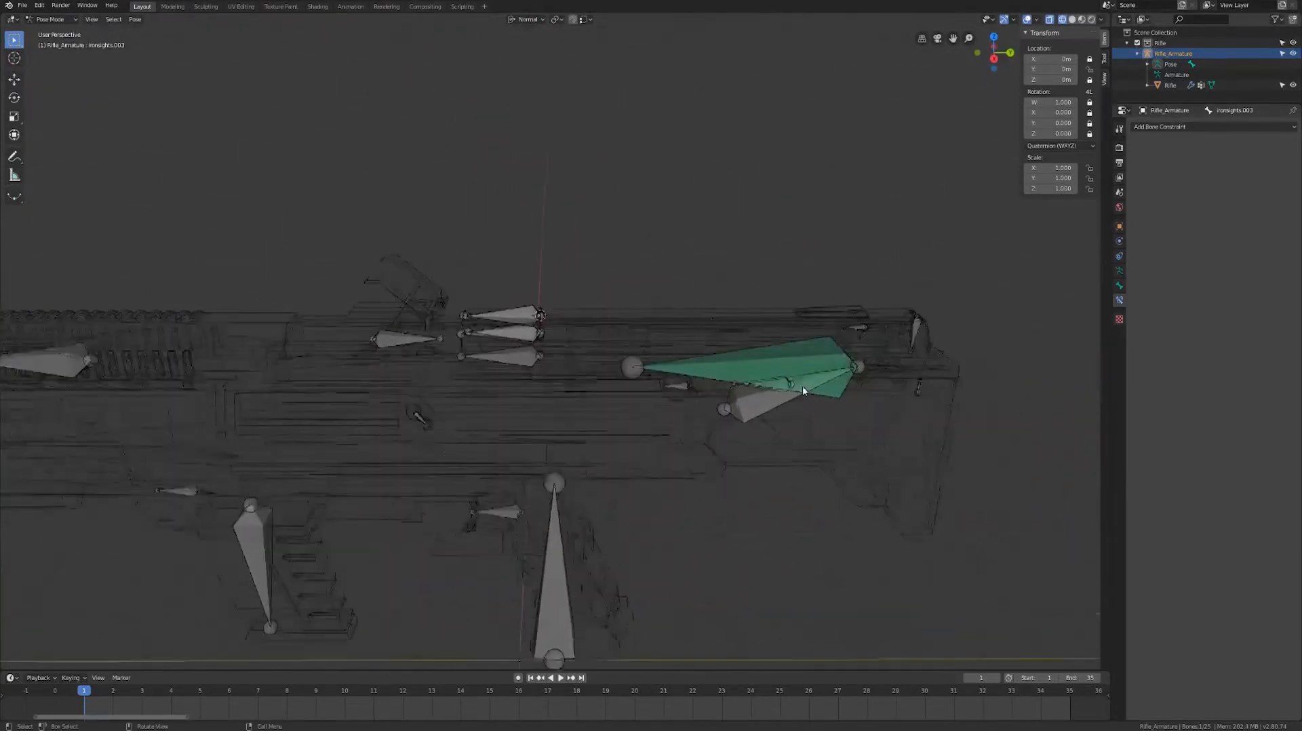
pyautogui.scroll(4, 790, 359)
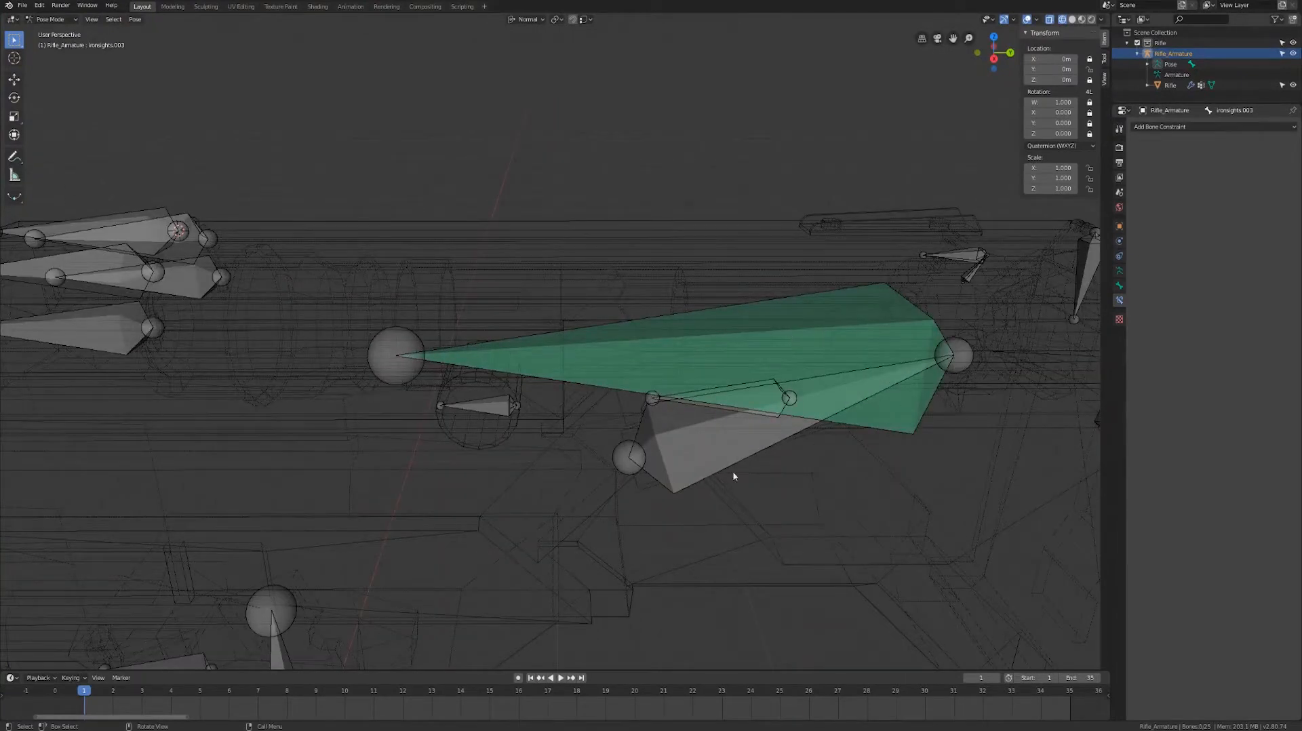
pyautogui.click(741, 451)
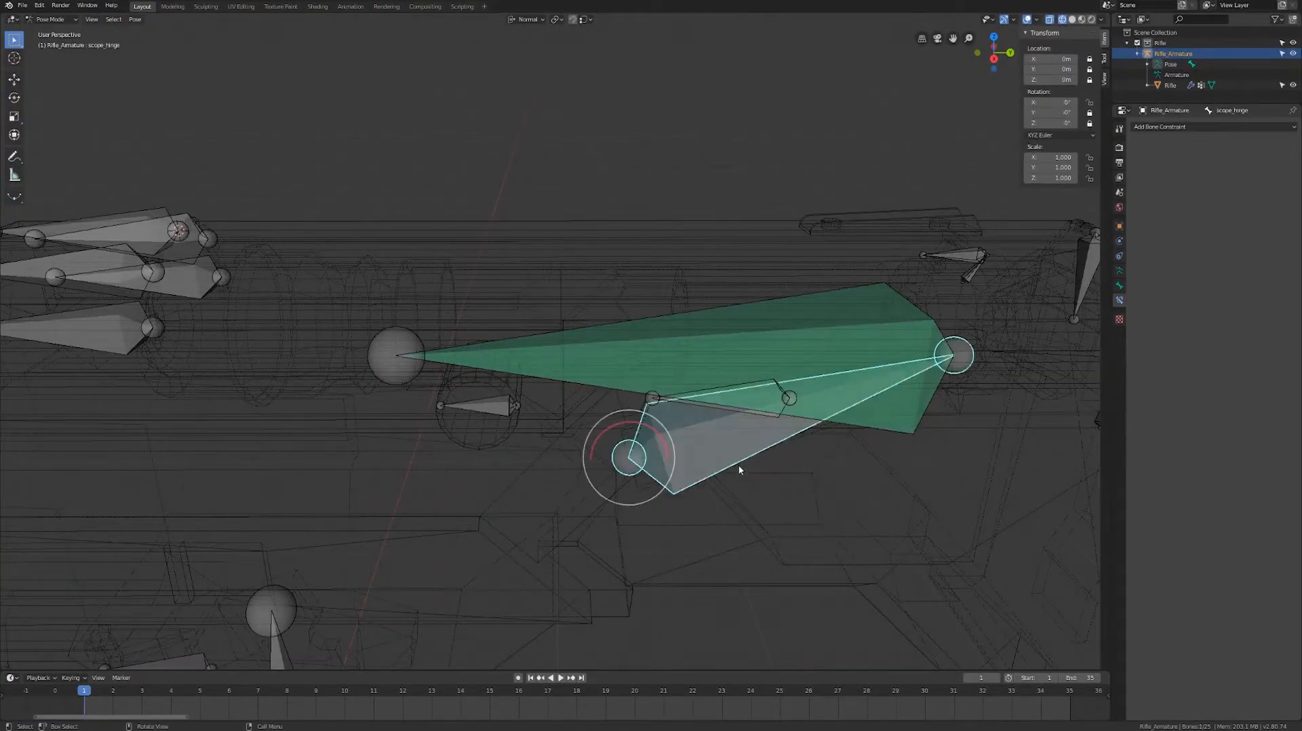
pyautogui.scroll(-5, 743, 461)
pyautogui.press('r')
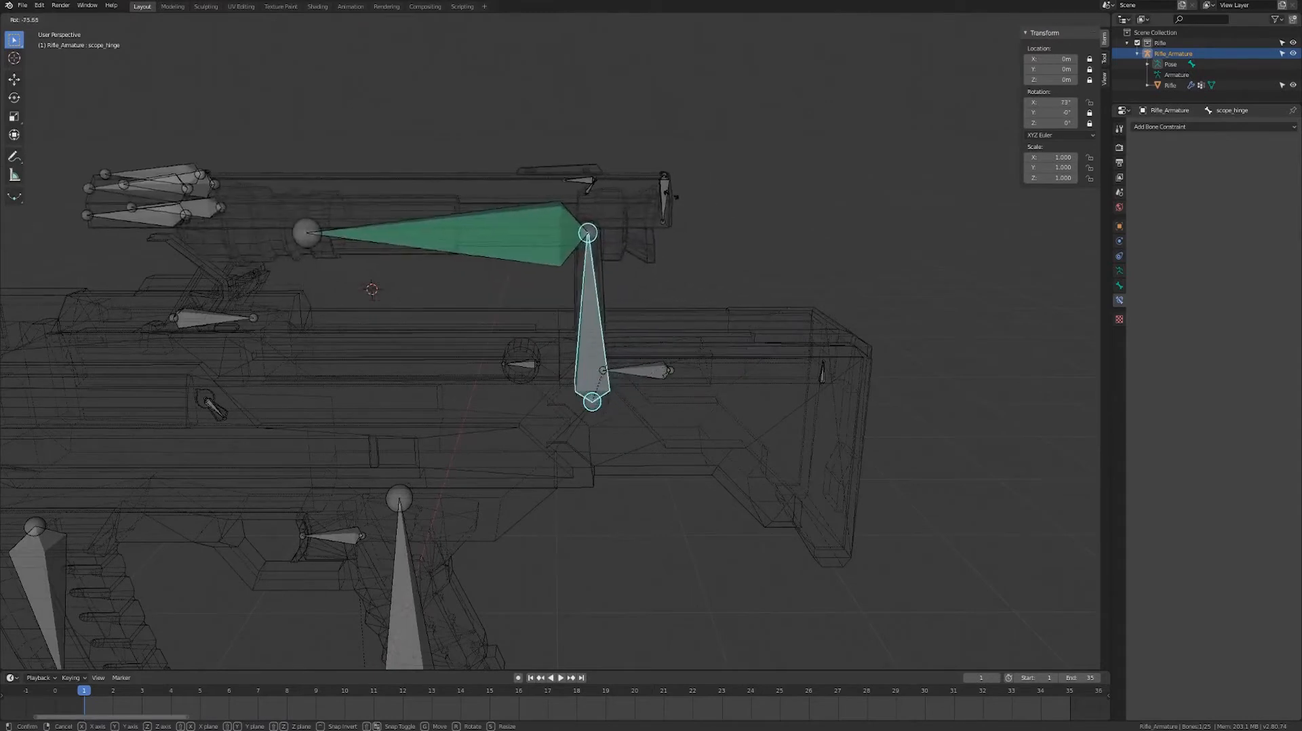
pyautogui.click(717, 192)
pyautogui.keyDown('shift'); pyautogui.moveTo(488, 285); pyautogui.dragTo(693, 256, button='middle'); pyautogui.keyUp('shift')
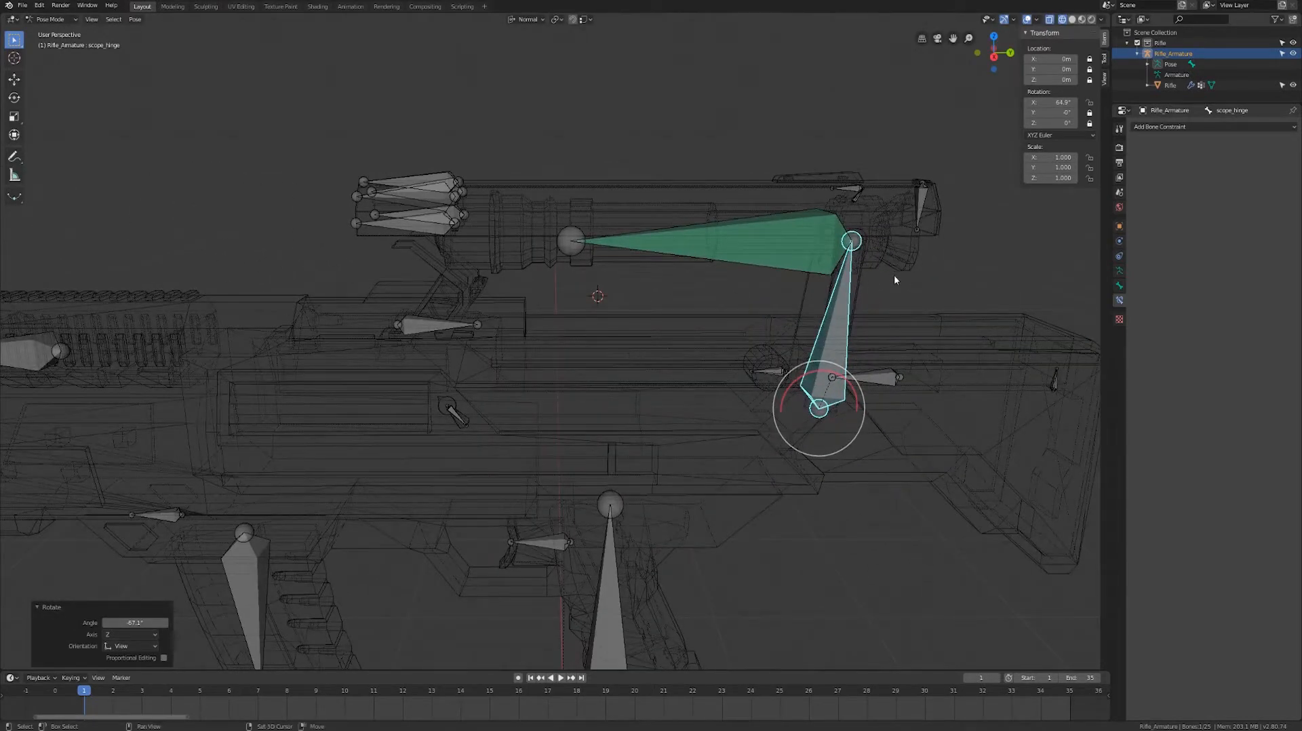
# Test-rotate the scope_cover_hinge bone on the raised scope, then cancel the rotation.
pyautogui.keyDown('shift'); pyautogui.moveTo(894, 274); pyautogui.dragTo(686, 335, button='middle'); pyautogui.keyUp('shift')
pyautogui.scroll(3, 696, 198)
pyautogui.click(712, 203)
pyautogui.press('r')
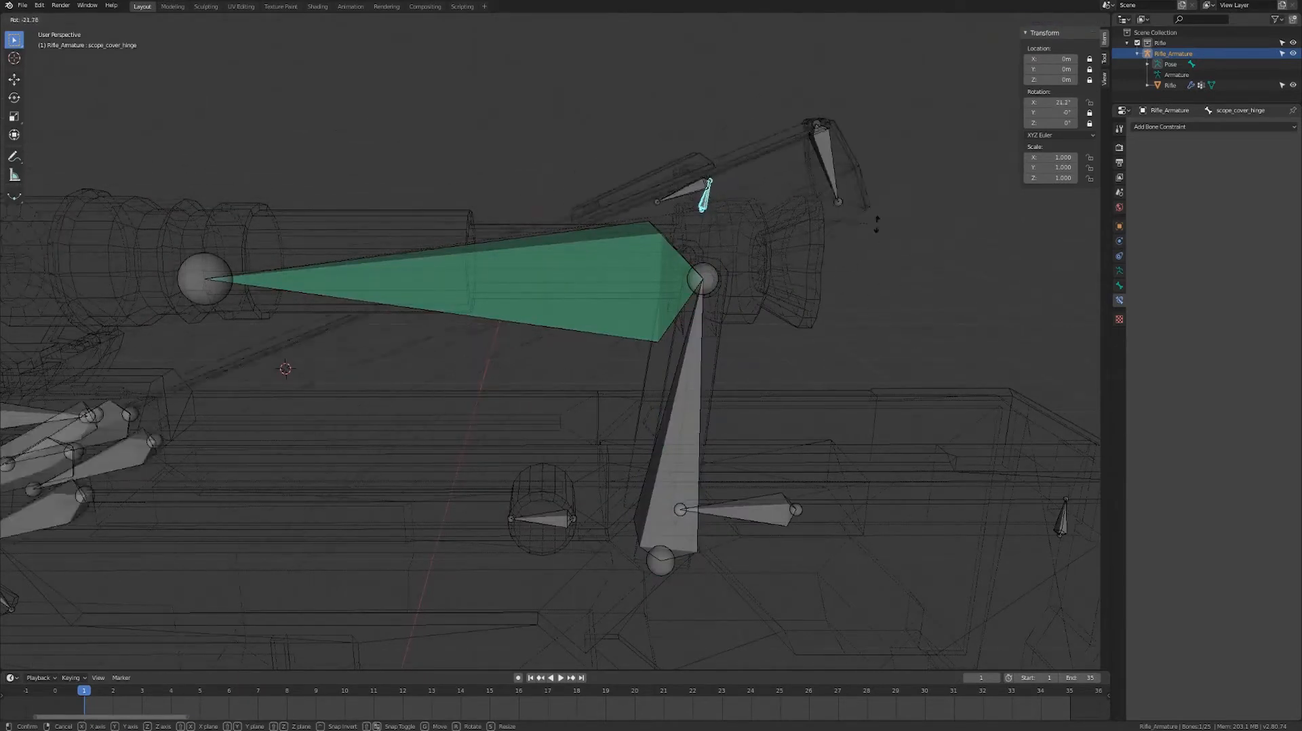
pyautogui.rightClick(703, 203)
# Add a Copy Rotation constraint to the scope_cover bone, targeting the scope_transform bone of Rifle_Armature.
pyautogui.click(710, 194)
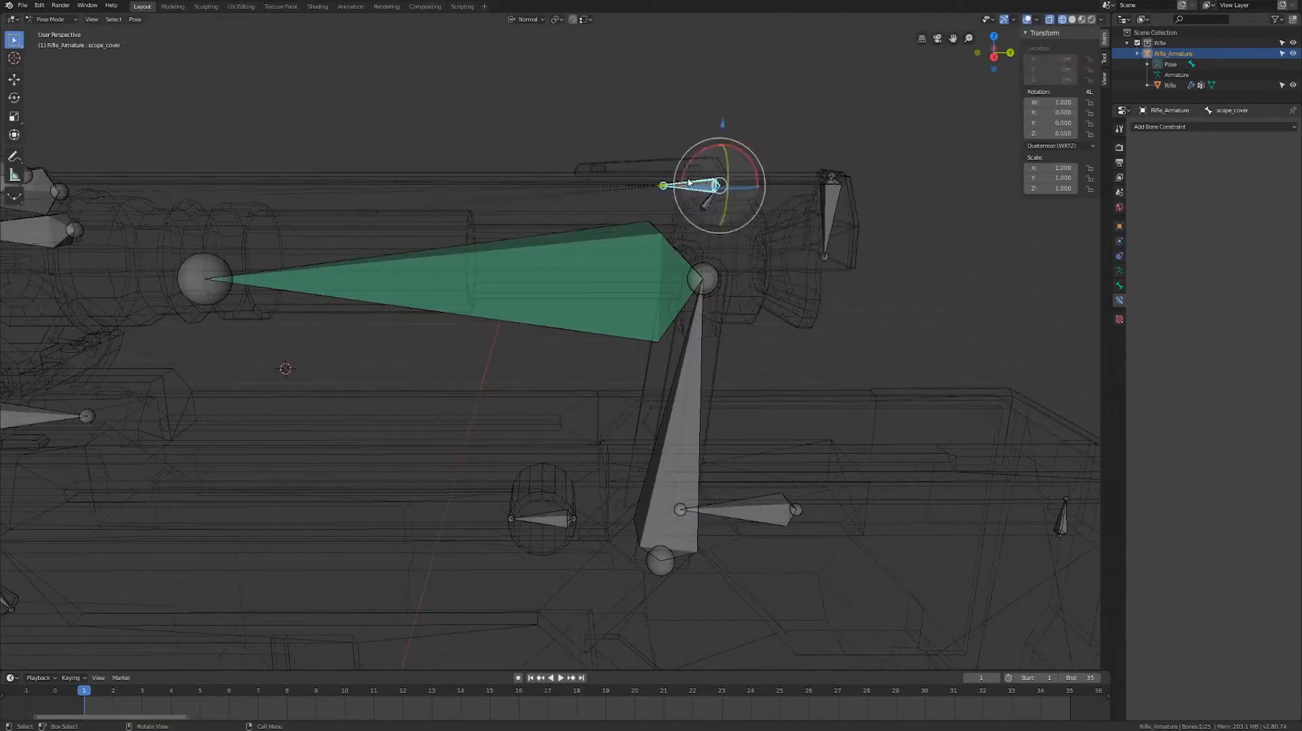
pyautogui.moveTo(537, 182)
pyautogui.keyDown('shift'); pyautogui.mouseDown(button='middle')
pyautogui.moveTo(589, 192)
pyautogui.moveTo(514, 182)
pyautogui.mouseUp(button='middle'); pyautogui.keyUp('shift')
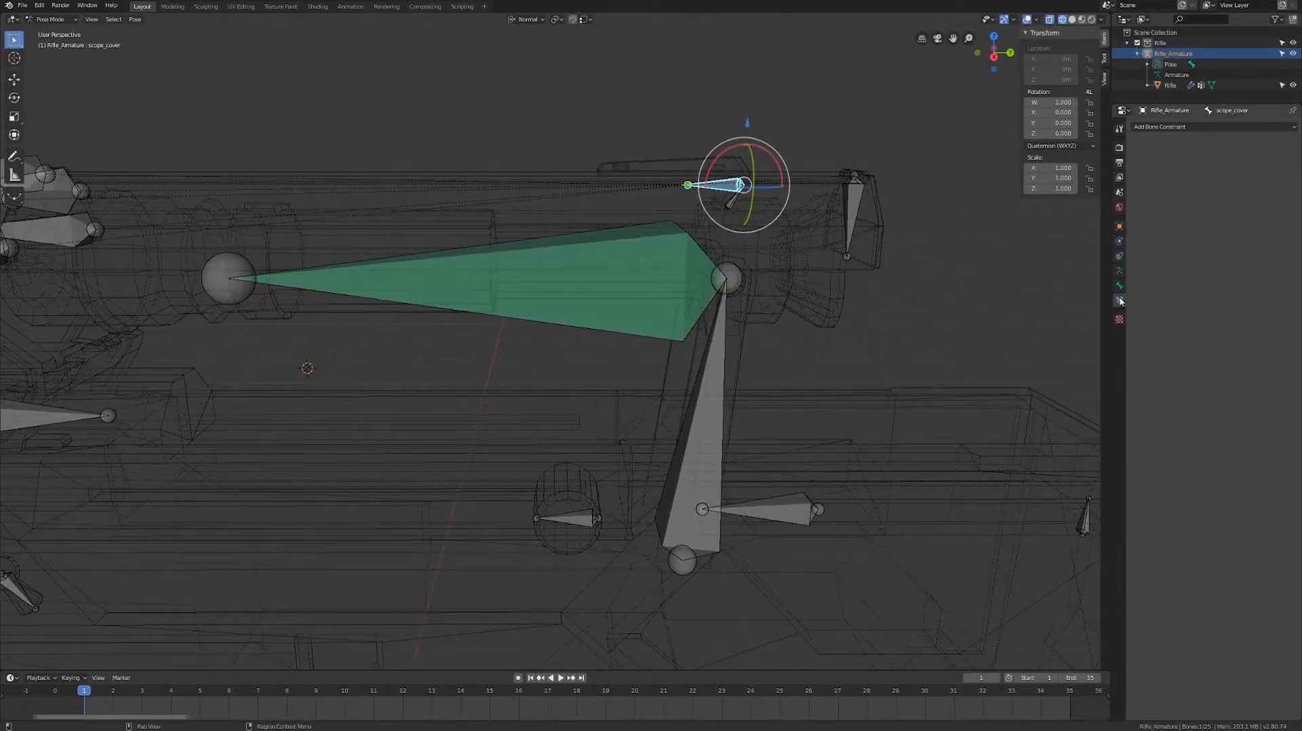
pyautogui.click(1162, 127)
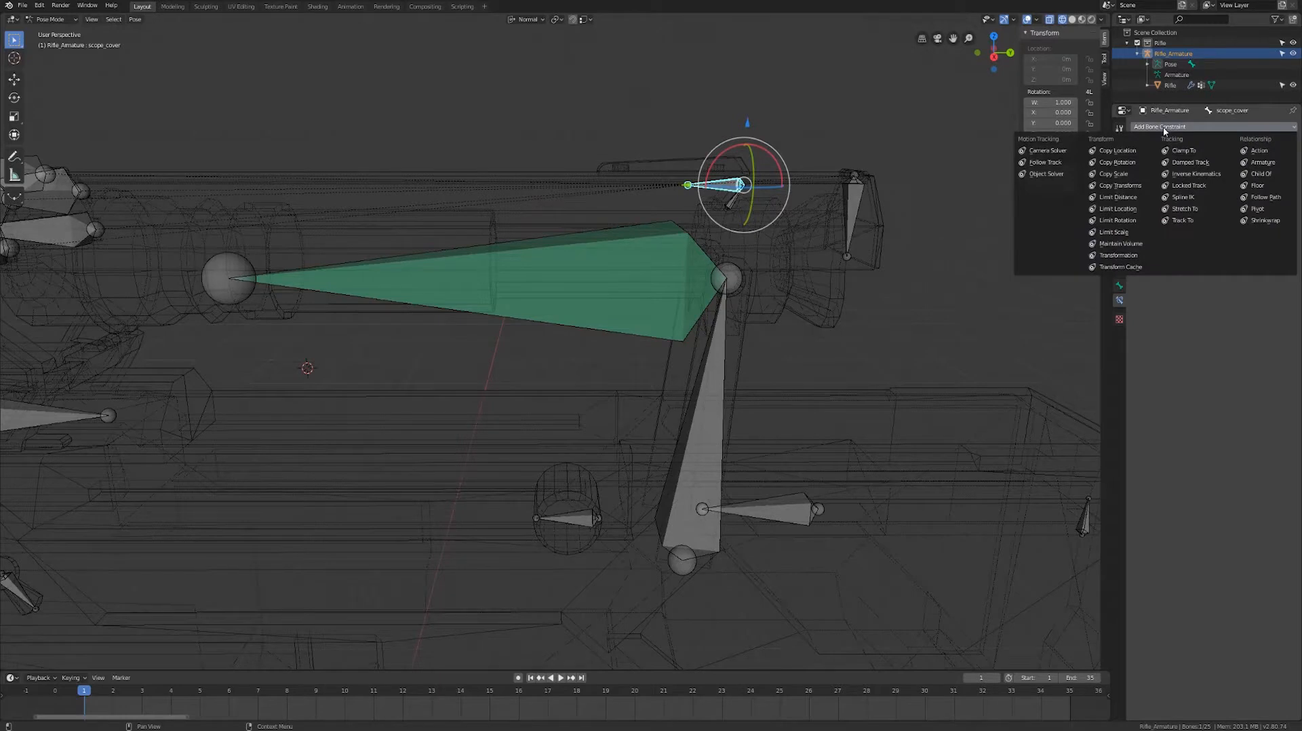
pyautogui.click(1117, 162)
pyautogui.click(1233, 163)
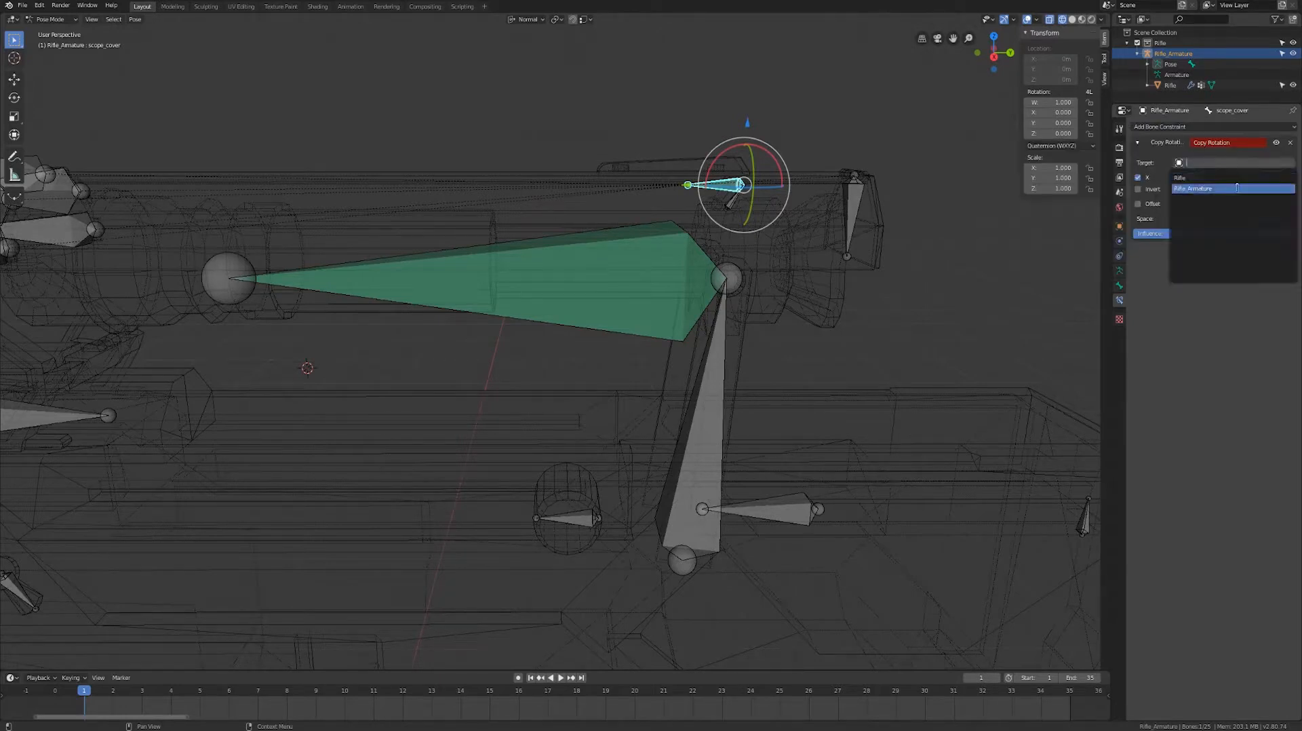
pyautogui.click(1236, 187)
pyautogui.click(1218, 177)
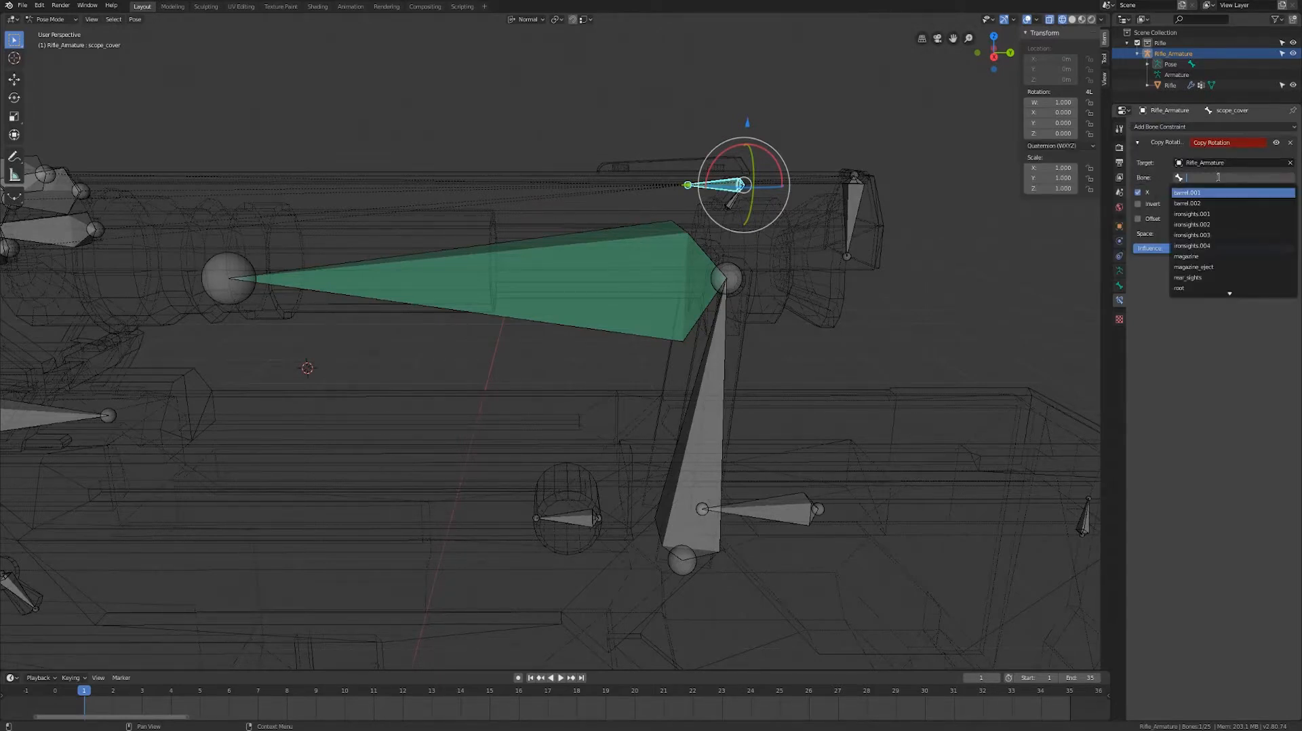
pyautogui.write('tr')
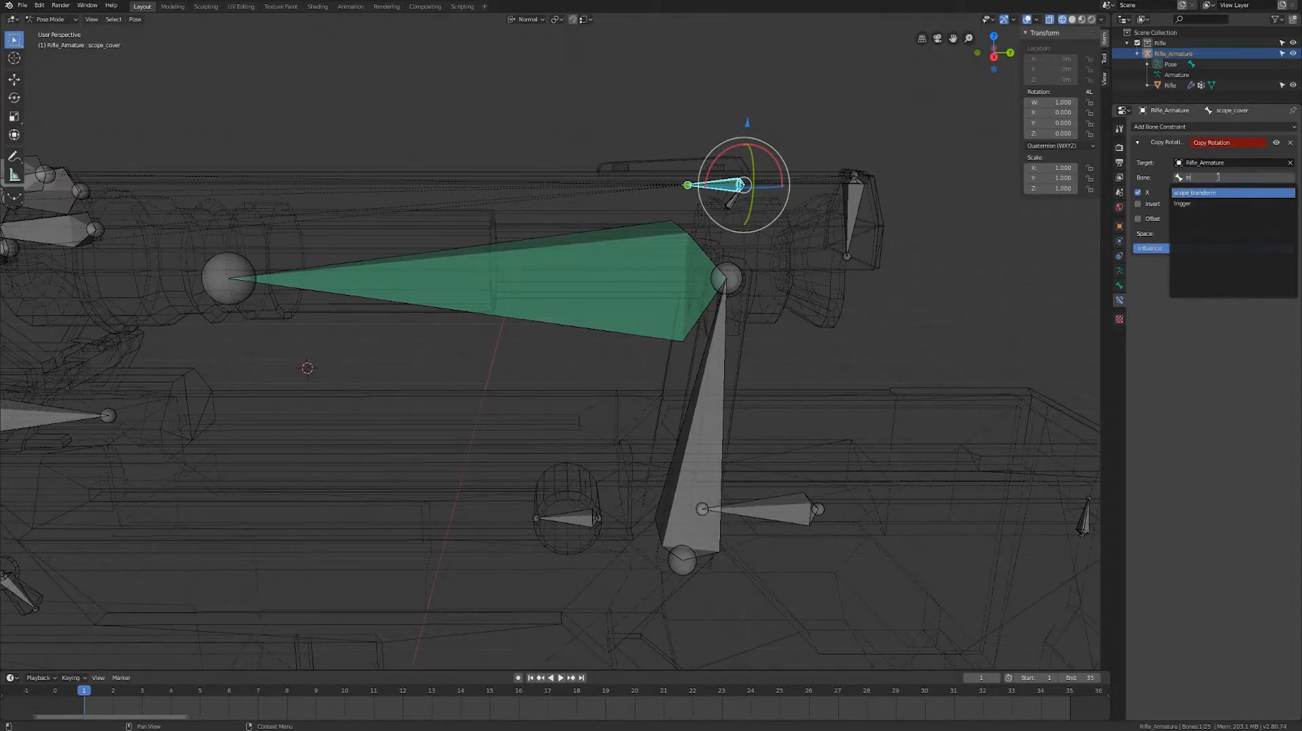
pyautogui.click(1211, 193)
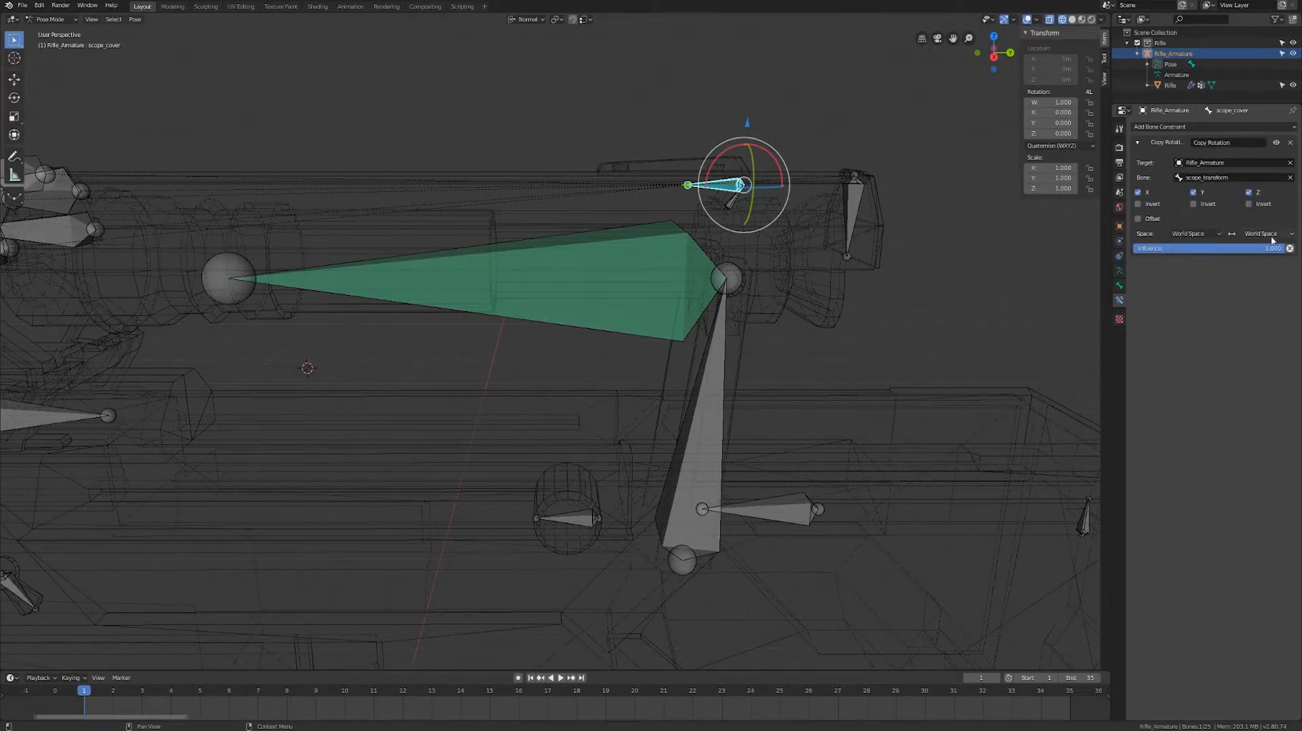
# Test-rotate the scope_cover_hinge bone to check the scope cover's Copy Rotation constraint, then cancel the rotation.
pyautogui.click(732, 203)
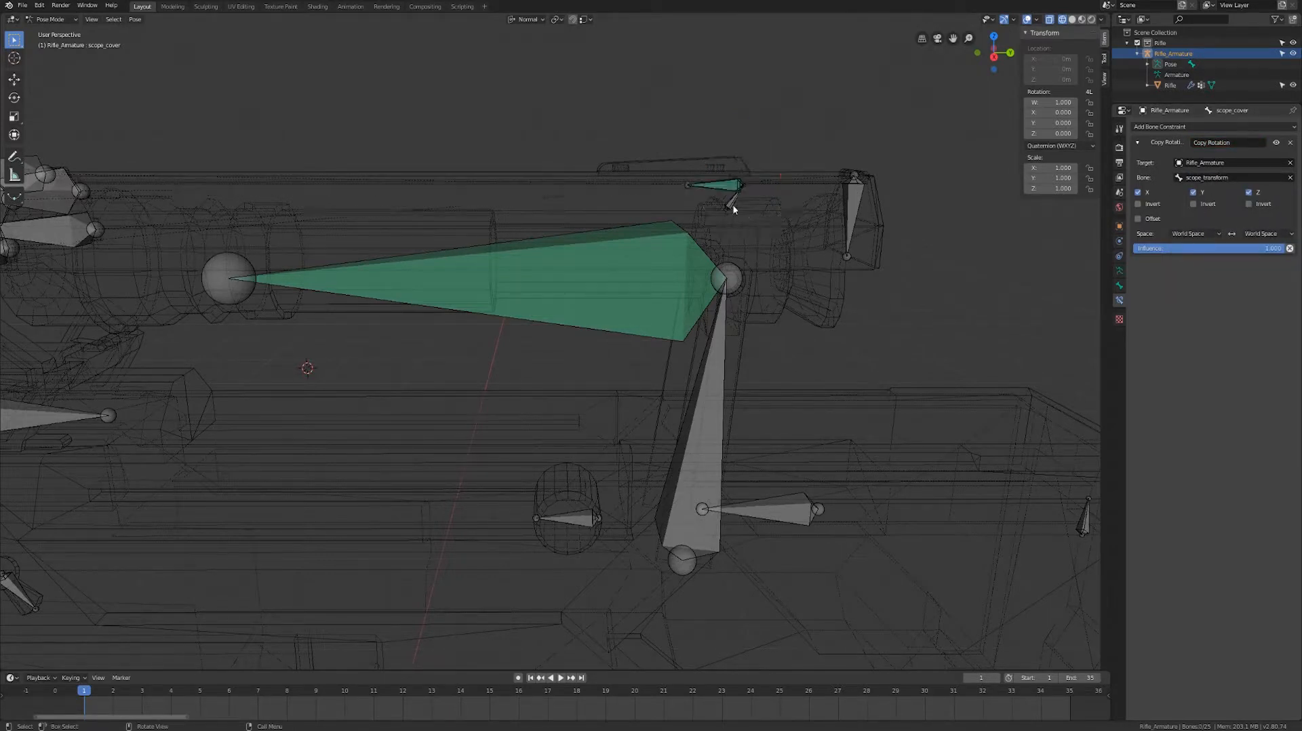
pyautogui.press('r')
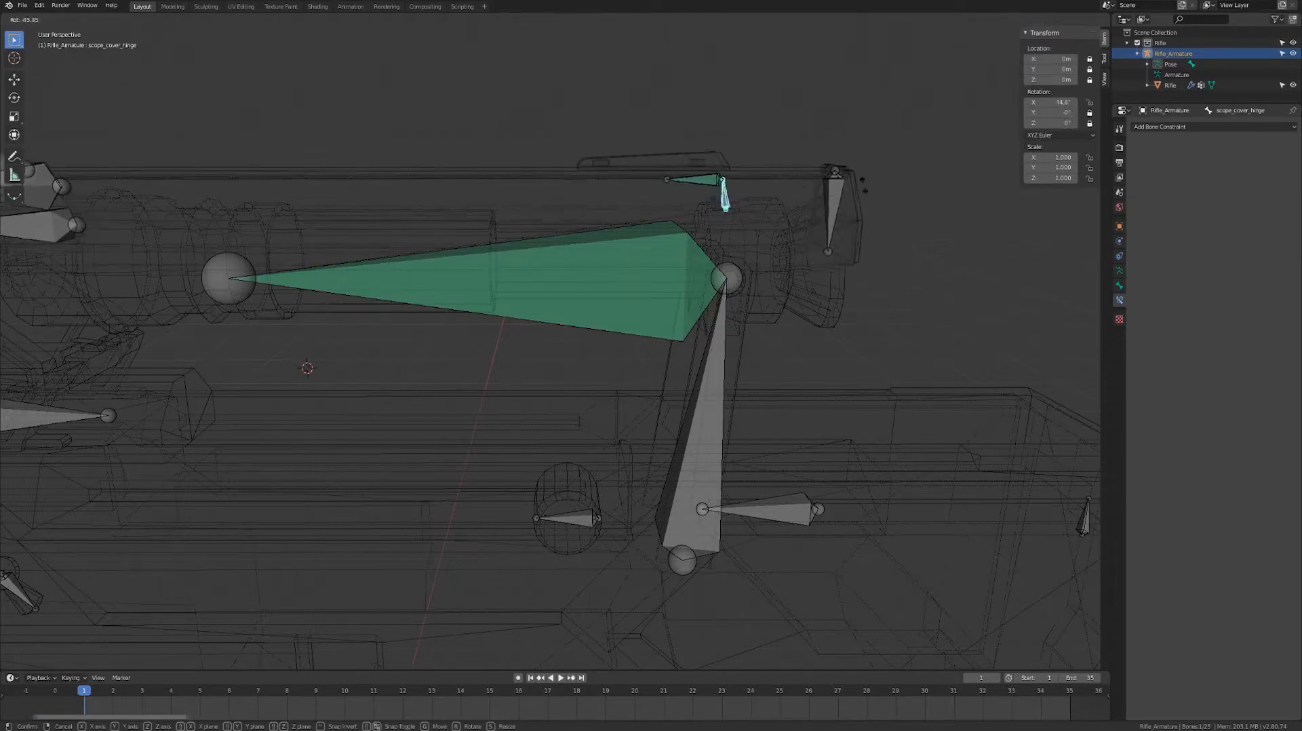
pyautogui.press('Escape')
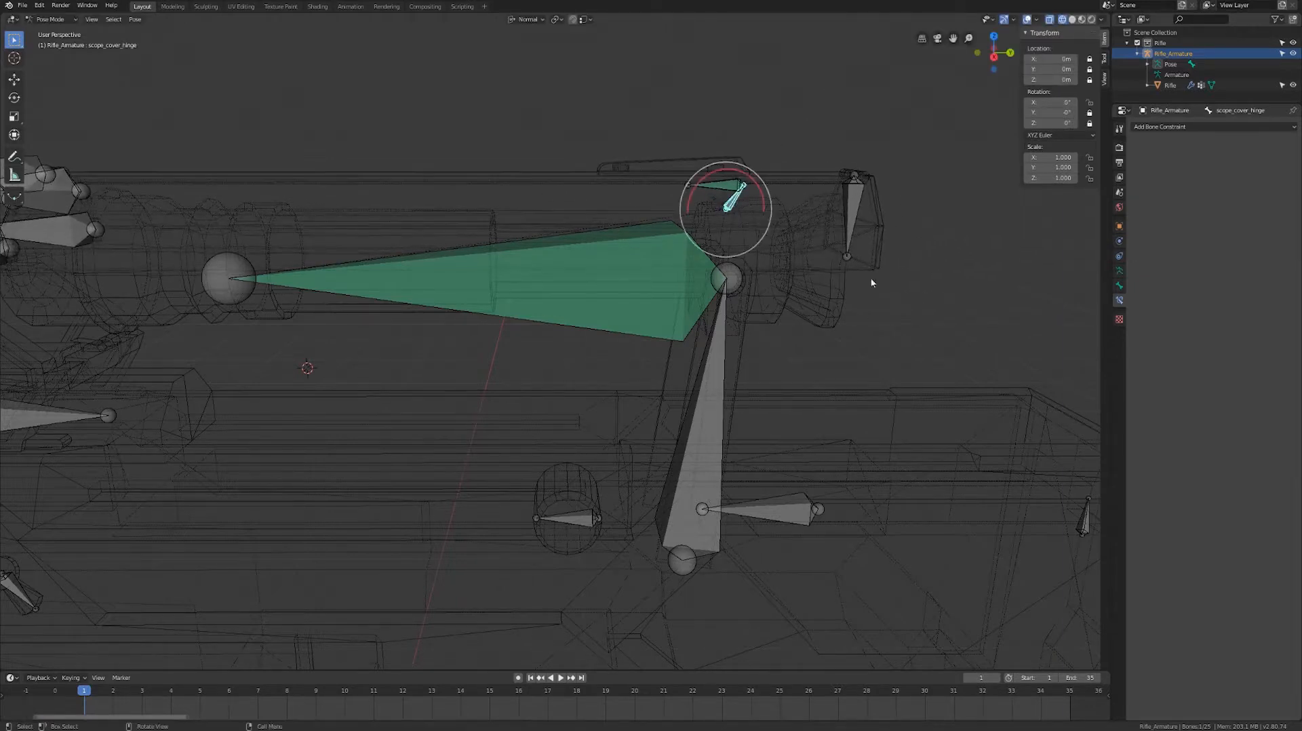
# Clear the location and rotation of all bones, then deselect them and display the rifle in solid shading.
pyautogui.scroll(-5, 872, 282)
pyautogui.scroll(-2, 869, 417)
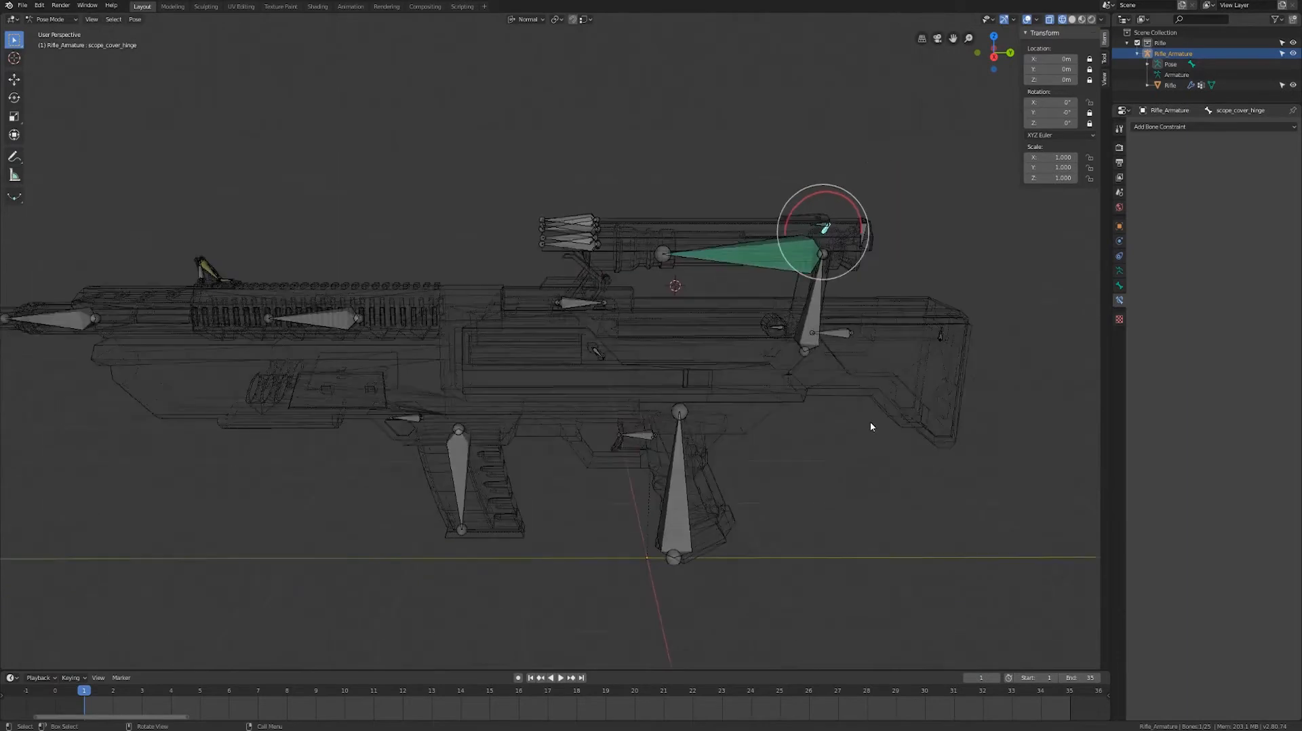
pyautogui.moveTo(869, 417); pyautogui.dragTo(954, 435, button='middle')
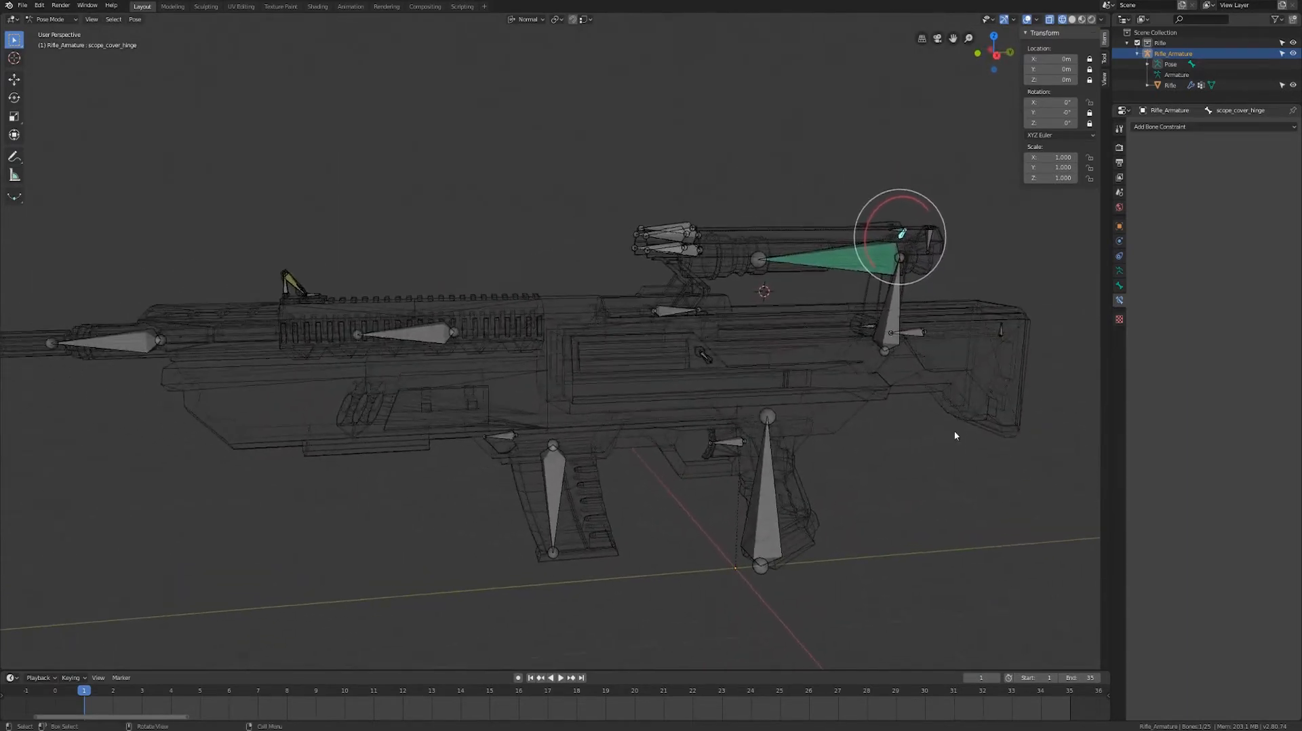
pyautogui.press('a')
pyautogui.hotkey('alt', 'g')
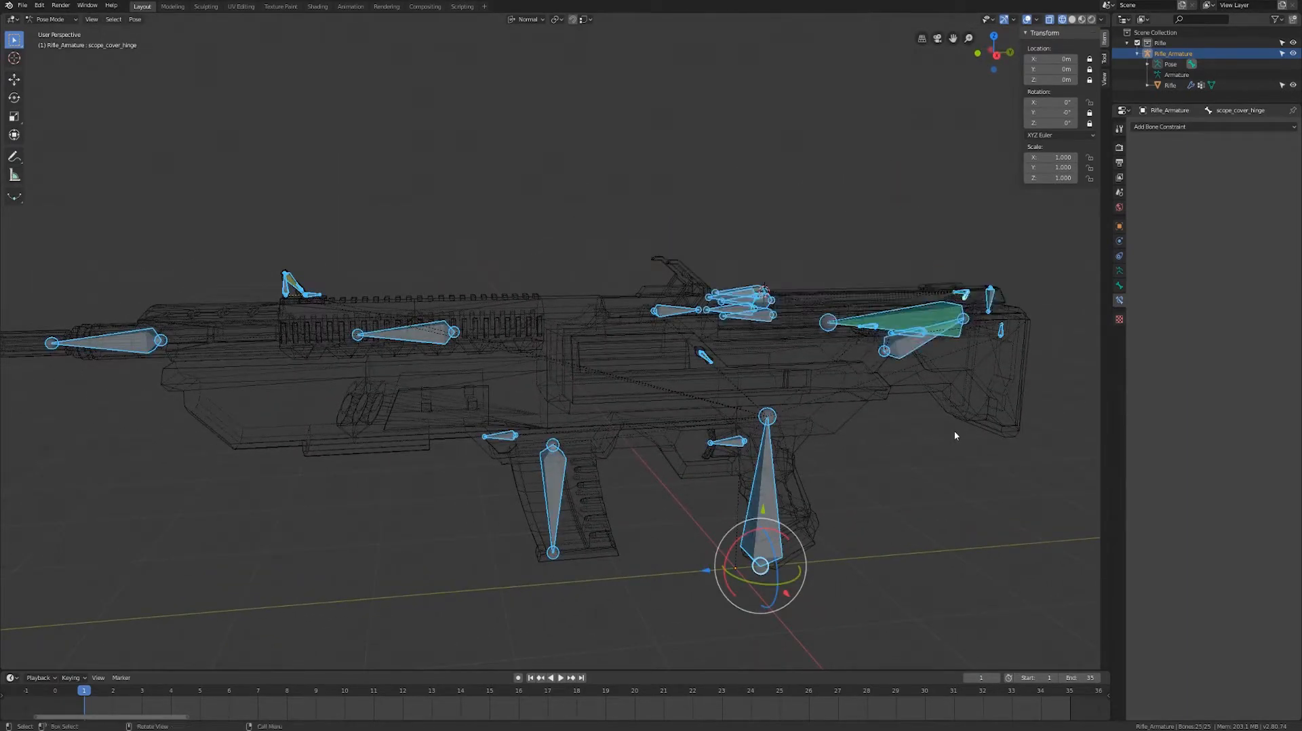
pyautogui.moveTo(954, 434); pyautogui.dragTo(893, 440, button='middle')
pyautogui.hotkey('alt', 'a')
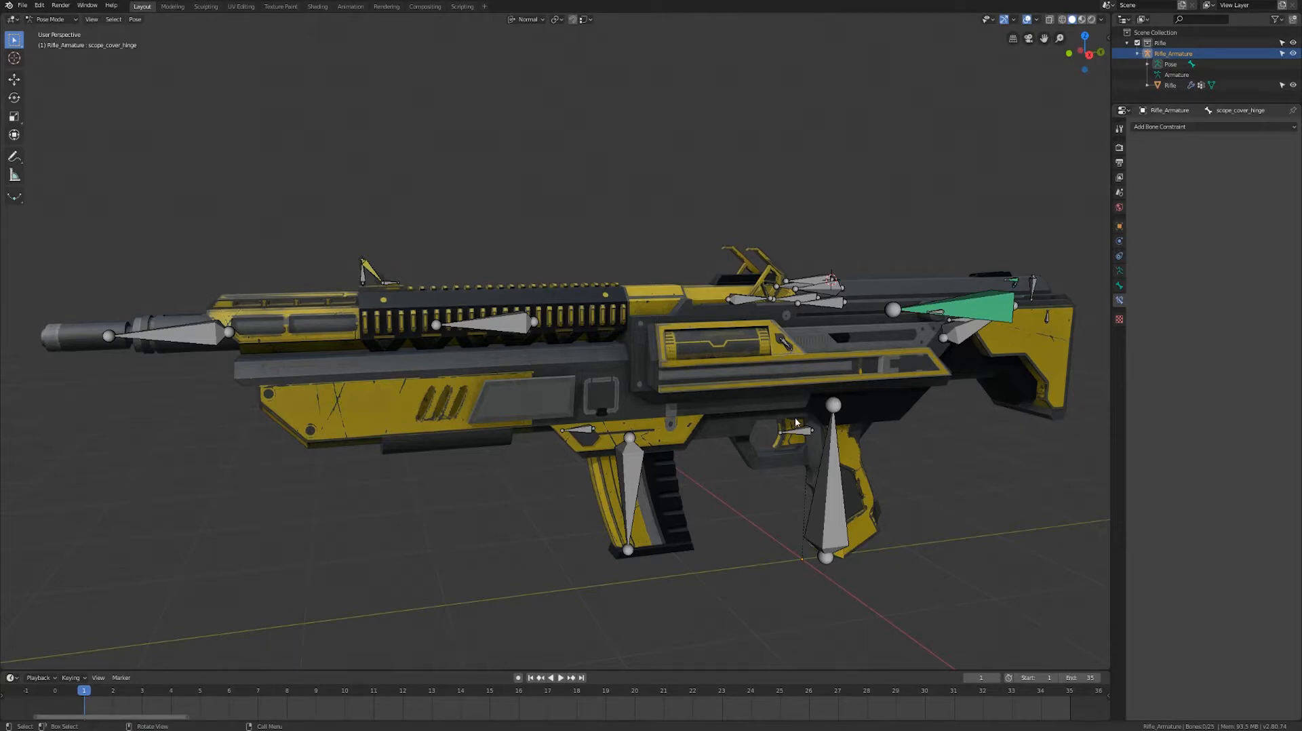
# Insert a LocRotScale keyframe on all bones of the rifle armature at frame 1.
pyautogui.moveTo(990, 259); pyautogui.dragTo(872, 323, button='middle')
pyautogui.press('a')
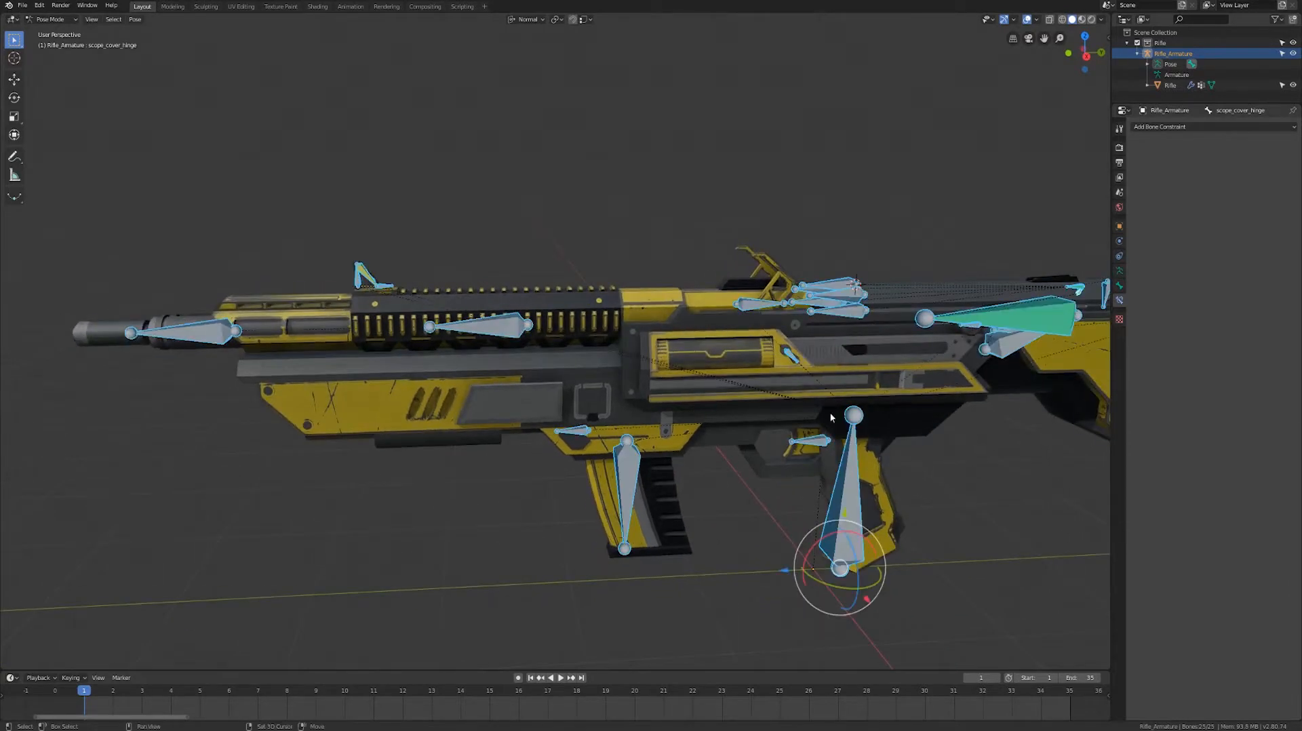
pyautogui.moveTo(850, 380); pyautogui.dragTo(848, 400, button='middle')
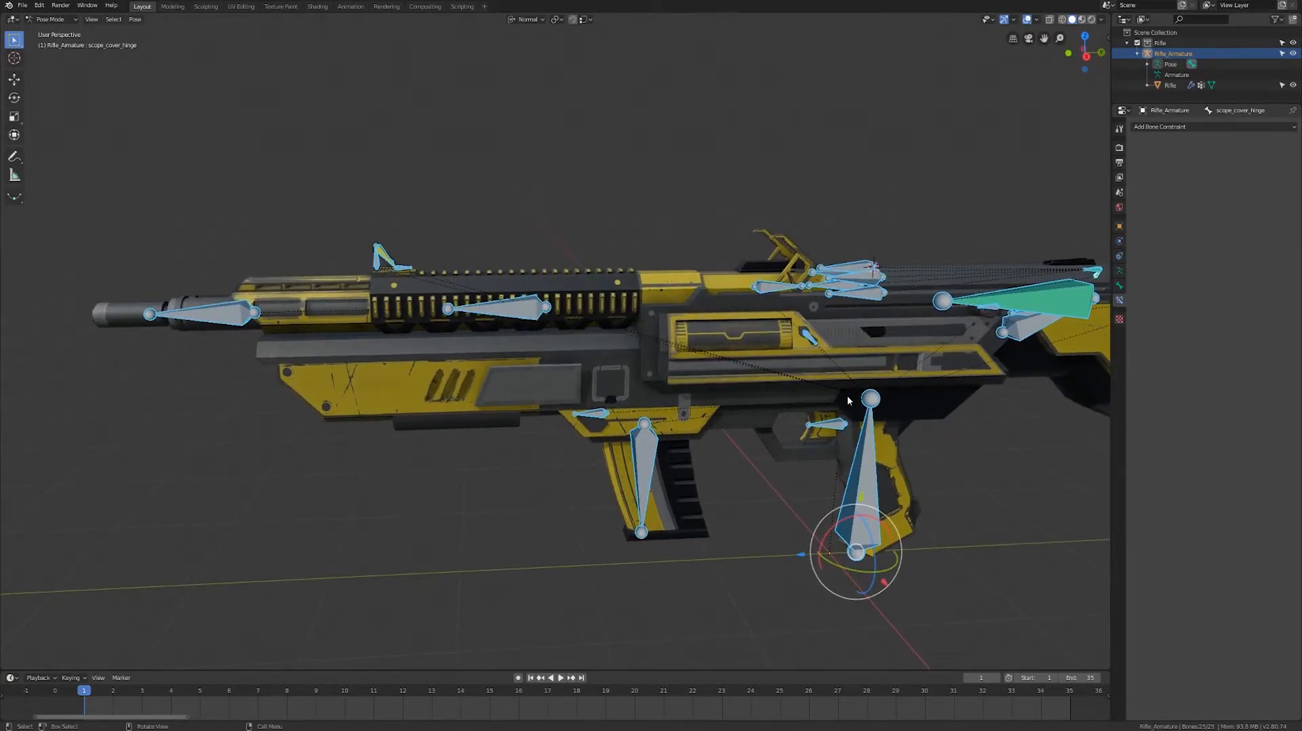
pyautogui.press('i')
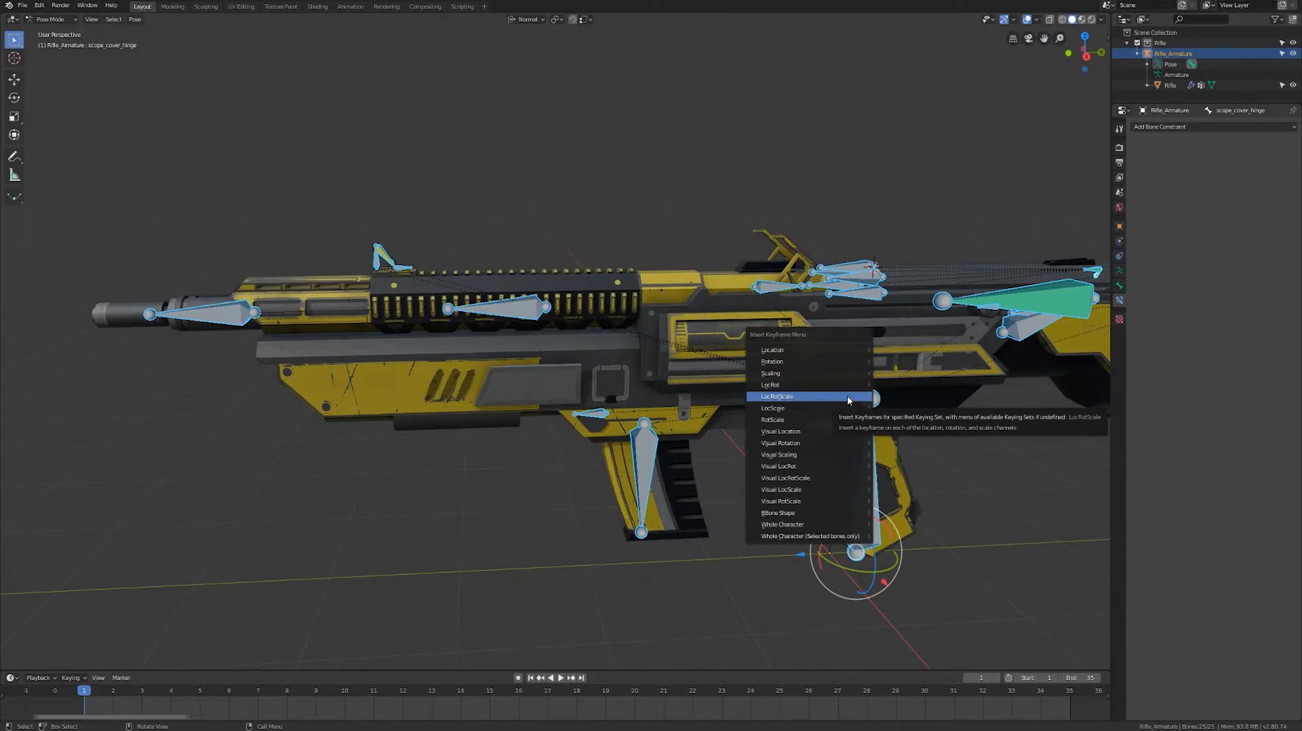
pyautogui.click(848, 396)
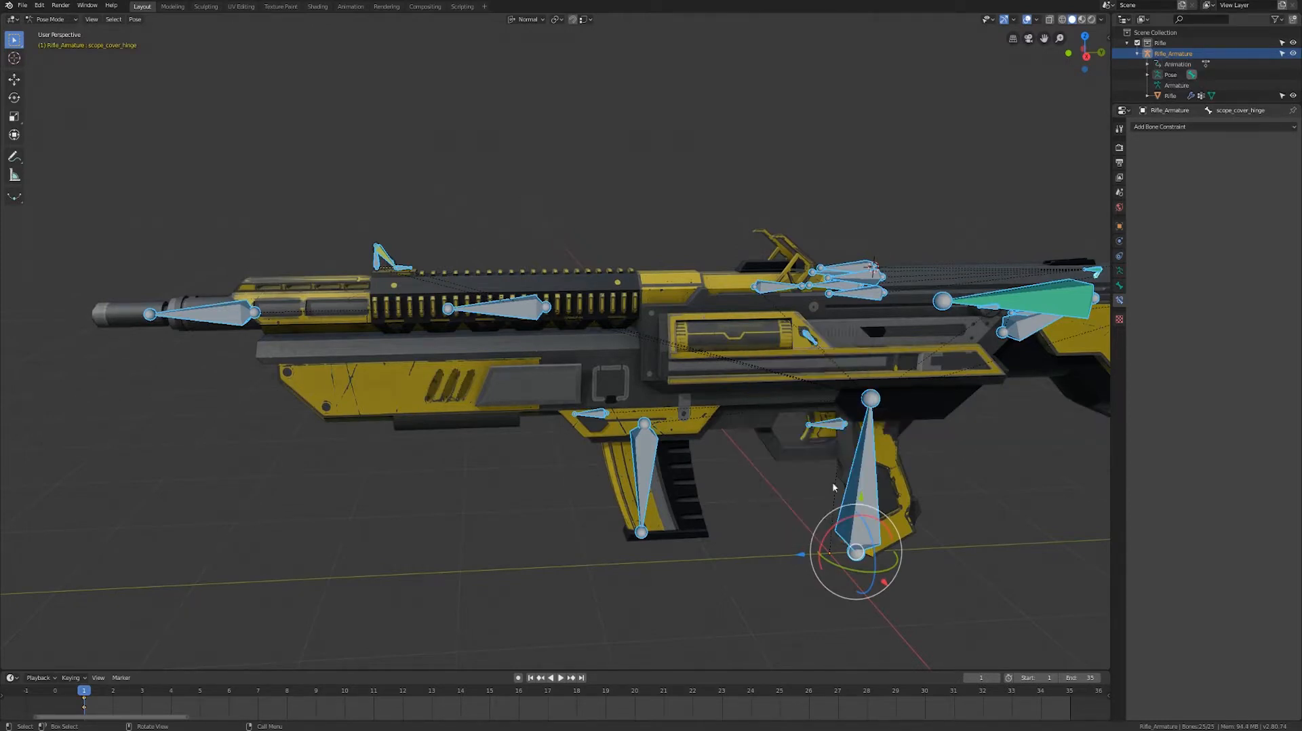
pyautogui.moveTo(795, 546); pyautogui.dragTo(509, 603, button='middle')
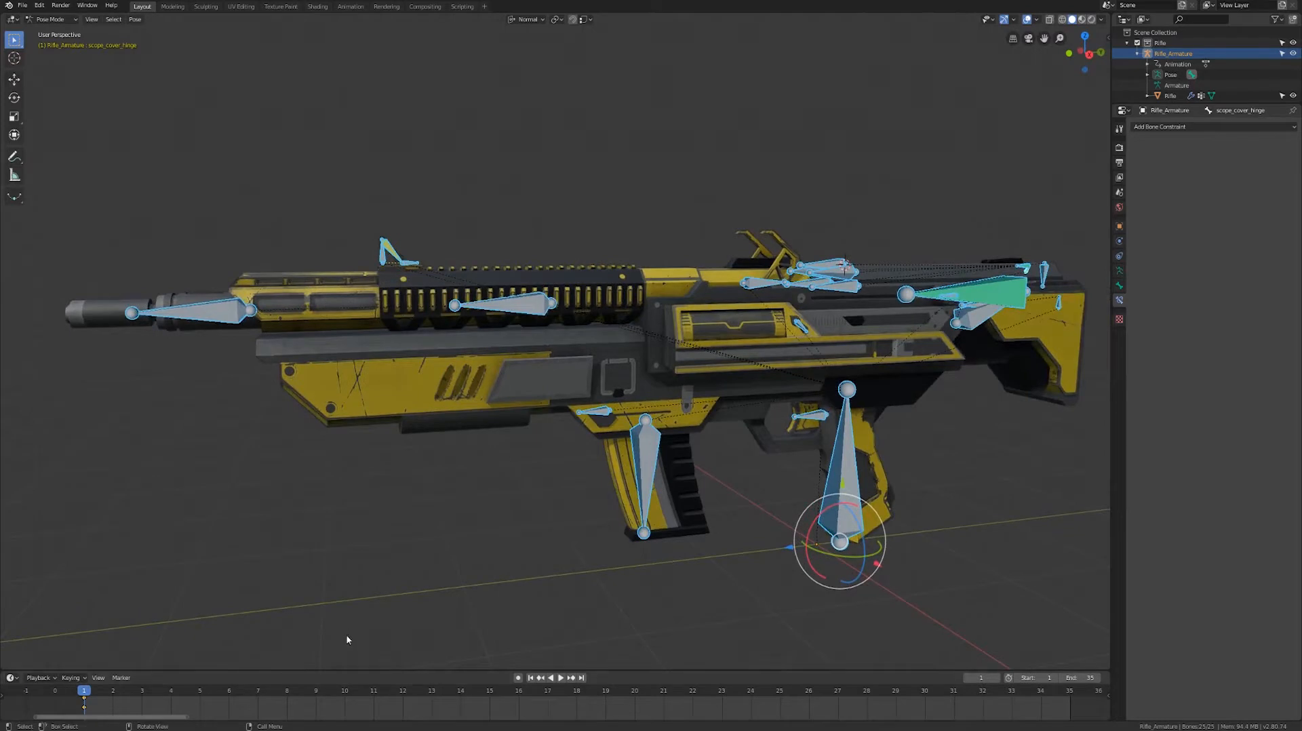
# Enlarge the timeline area and reveal its list of keyed bone channels.
pyautogui.moveTo(304, 670); pyautogui.dragTo(302, 564)
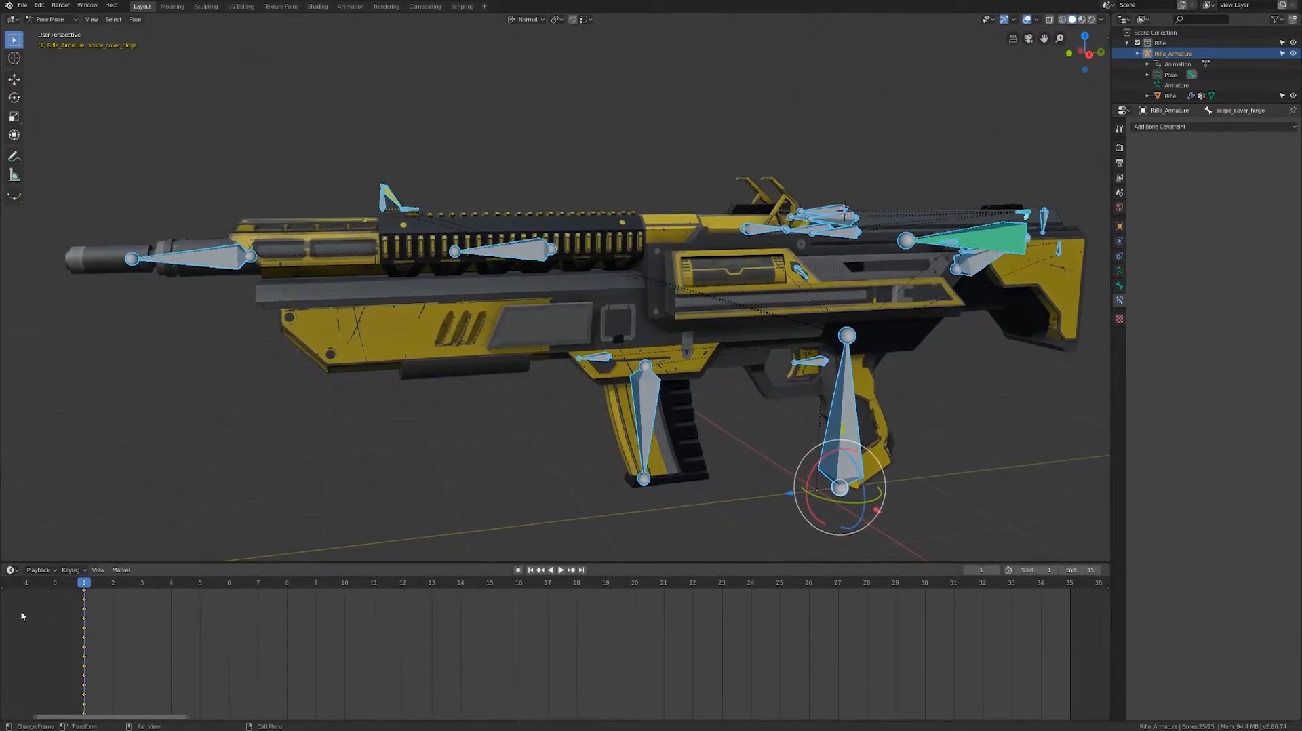
pyautogui.moveTo(2, 587); pyautogui.dragTo(139, 596)
pyautogui.scroll(-6, 65, 642)
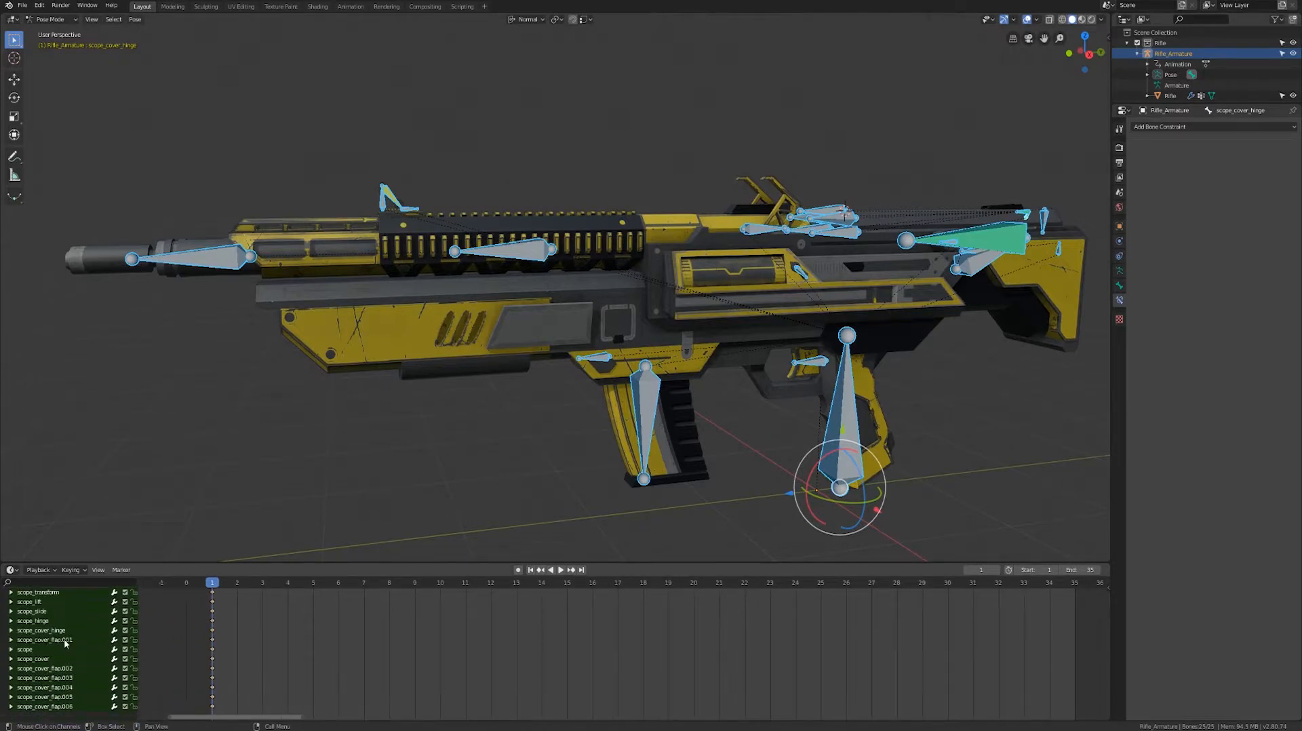
pyautogui.scroll(6, 65, 643)
# Examine the trigger bone's keyed location, rotation and scale channels in the timeline, then collapse them.
pyautogui.click(11, 632)
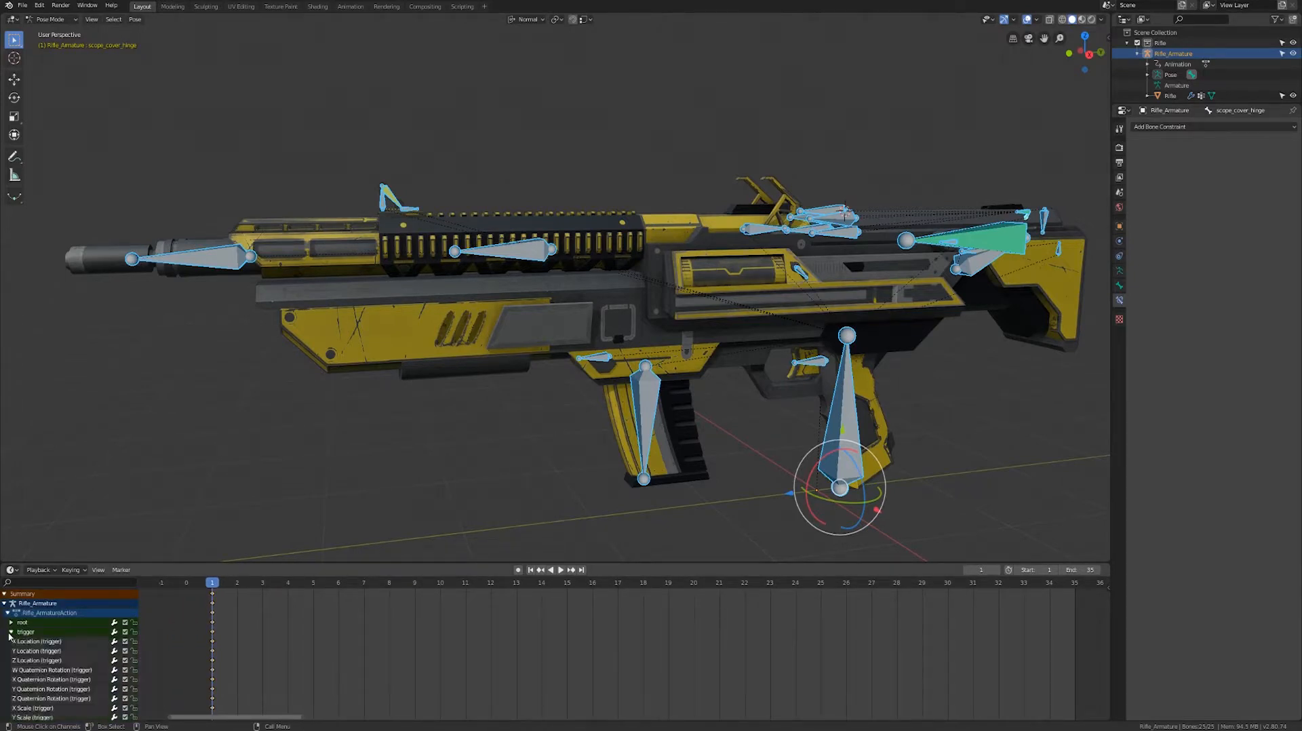
pyautogui.scroll(-2, 70, 638)
pyautogui.click(44, 627)
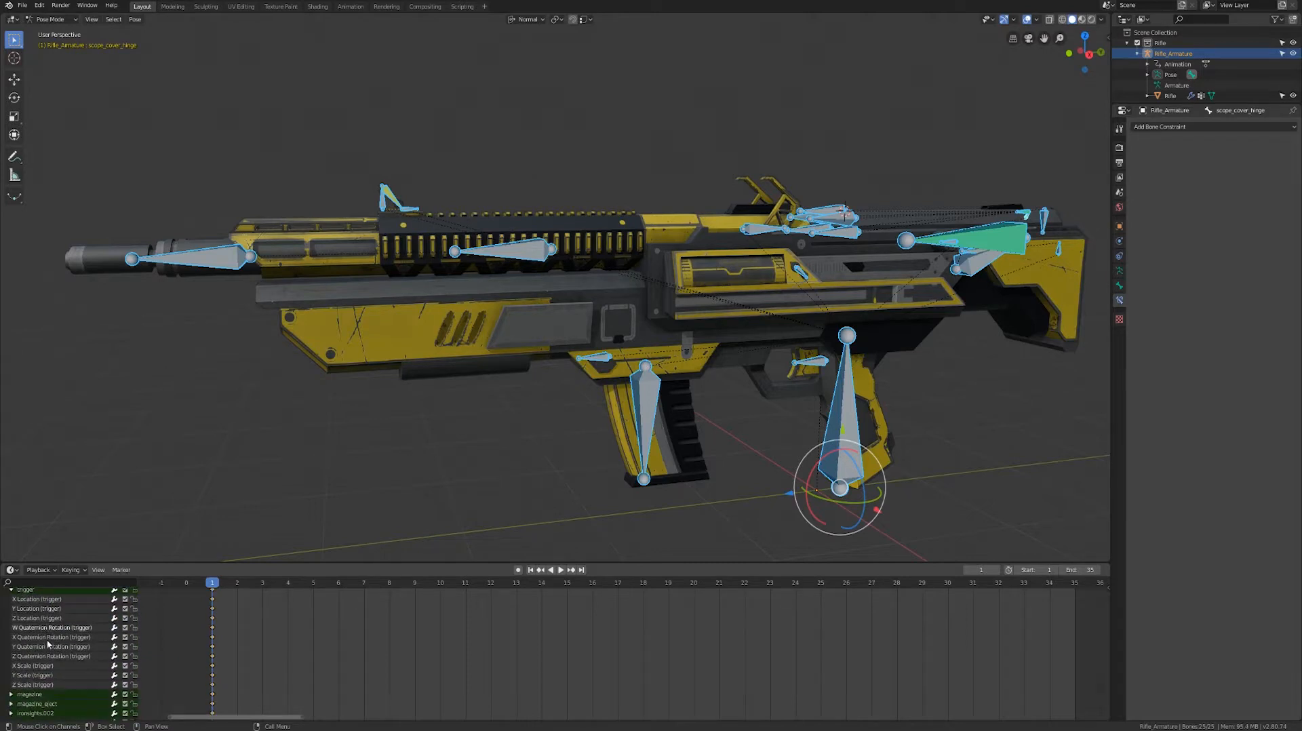
pyautogui.click(11, 591)
pyautogui.scroll(2, 67, 610)
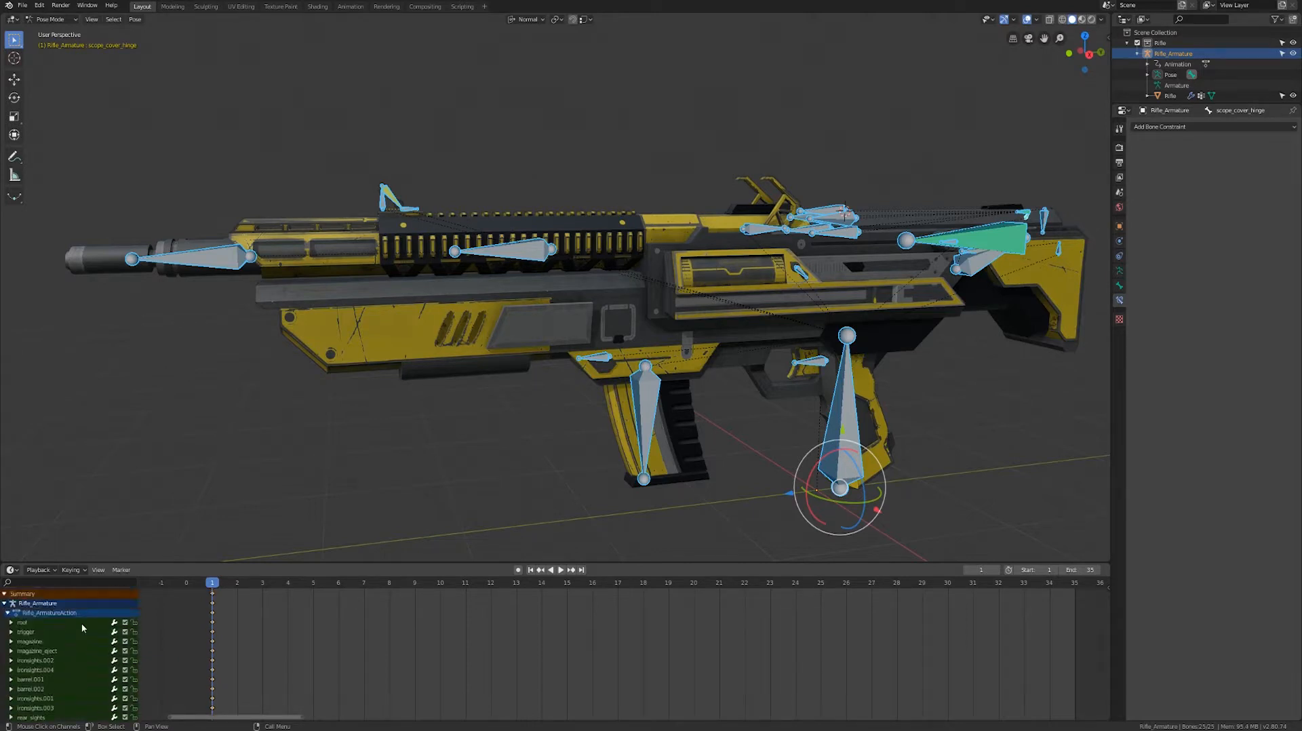
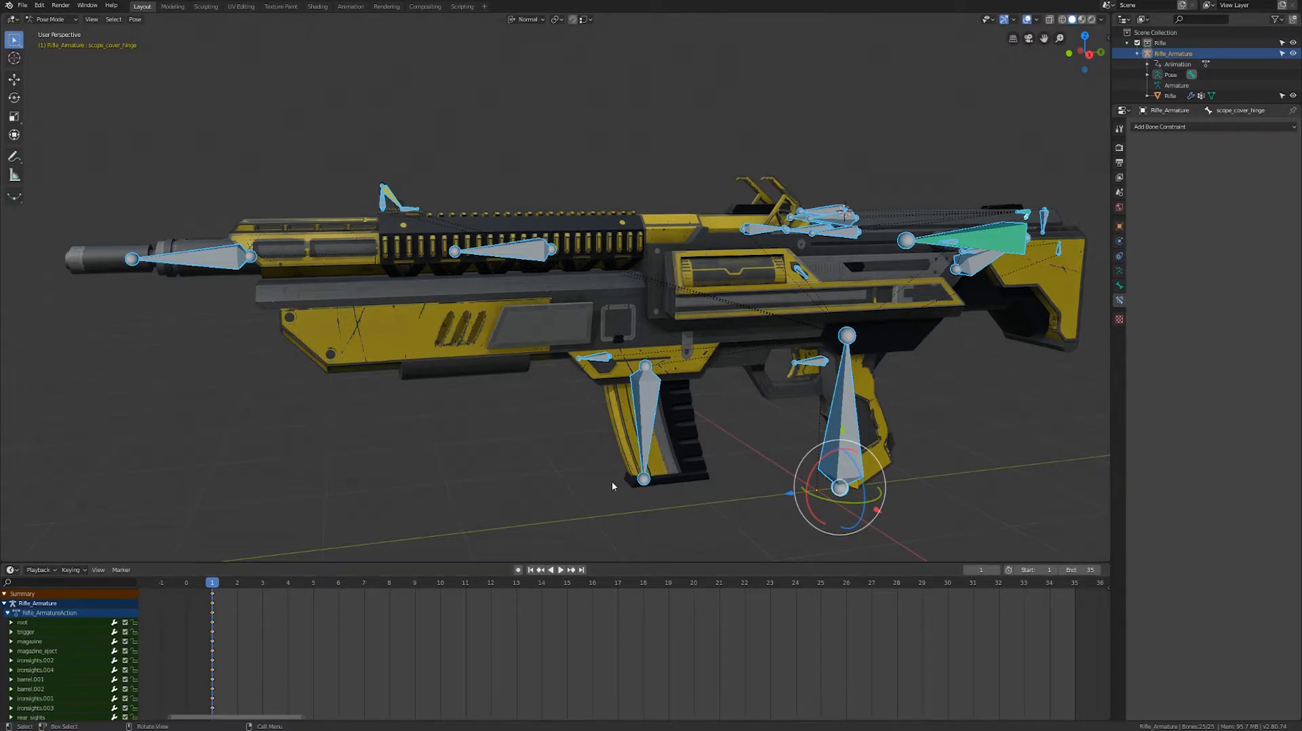
# Turn on auto keying, go to frame 15 and set the animation's end frame to 15.
pyautogui.click(519, 568)
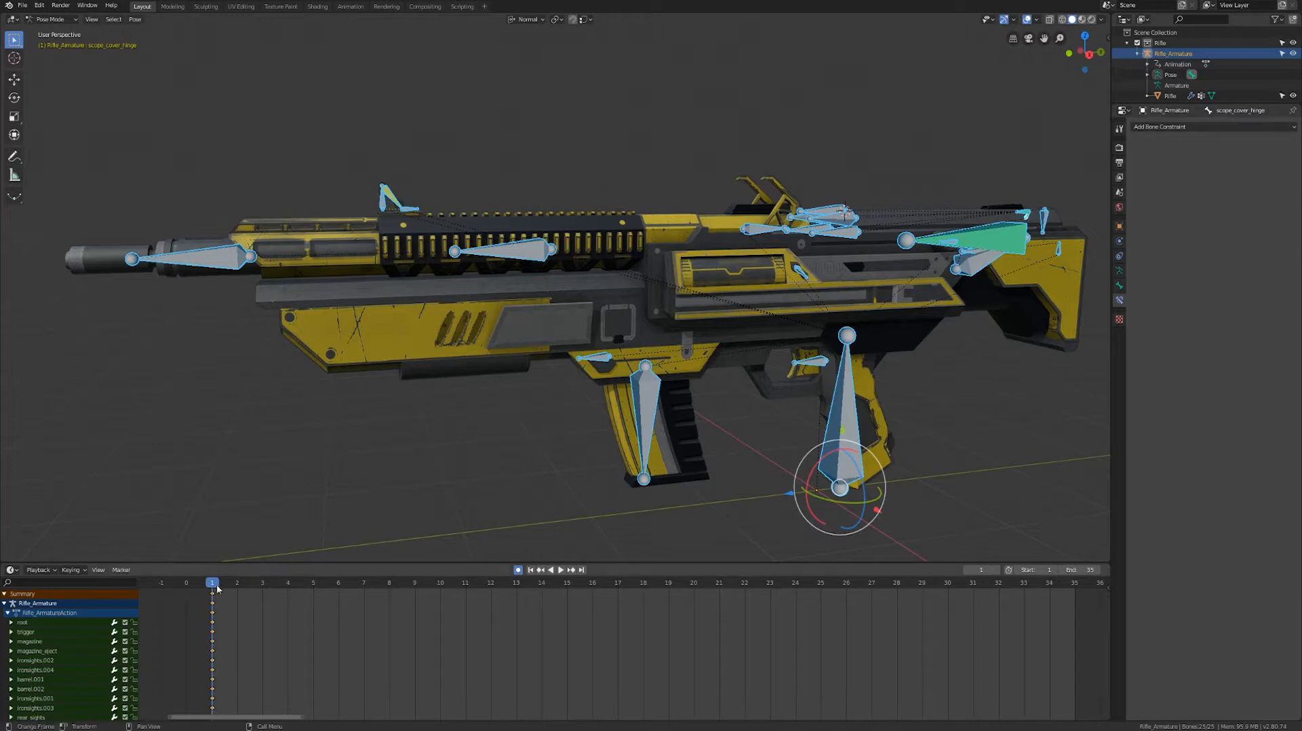
pyautogui.moveTo(212, 585); pyautogui.dragTo(568, 590)
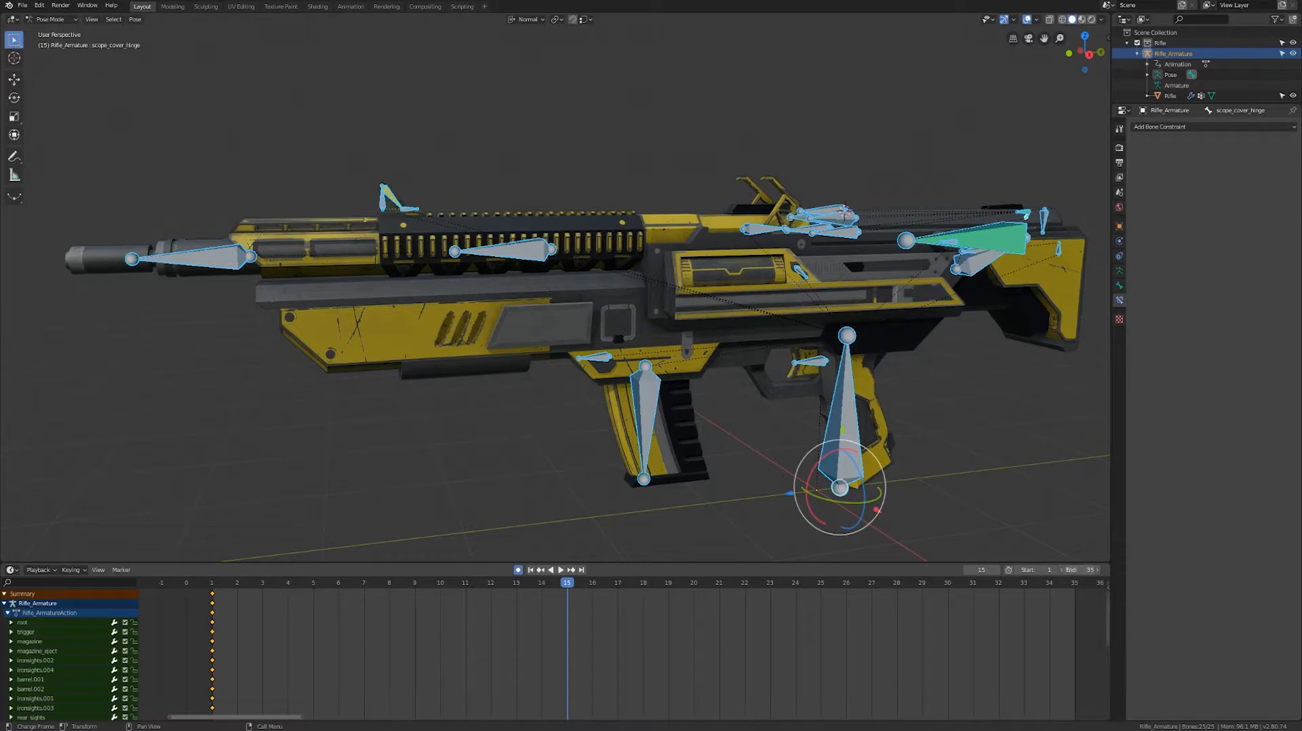
pyautogui.press('Return')
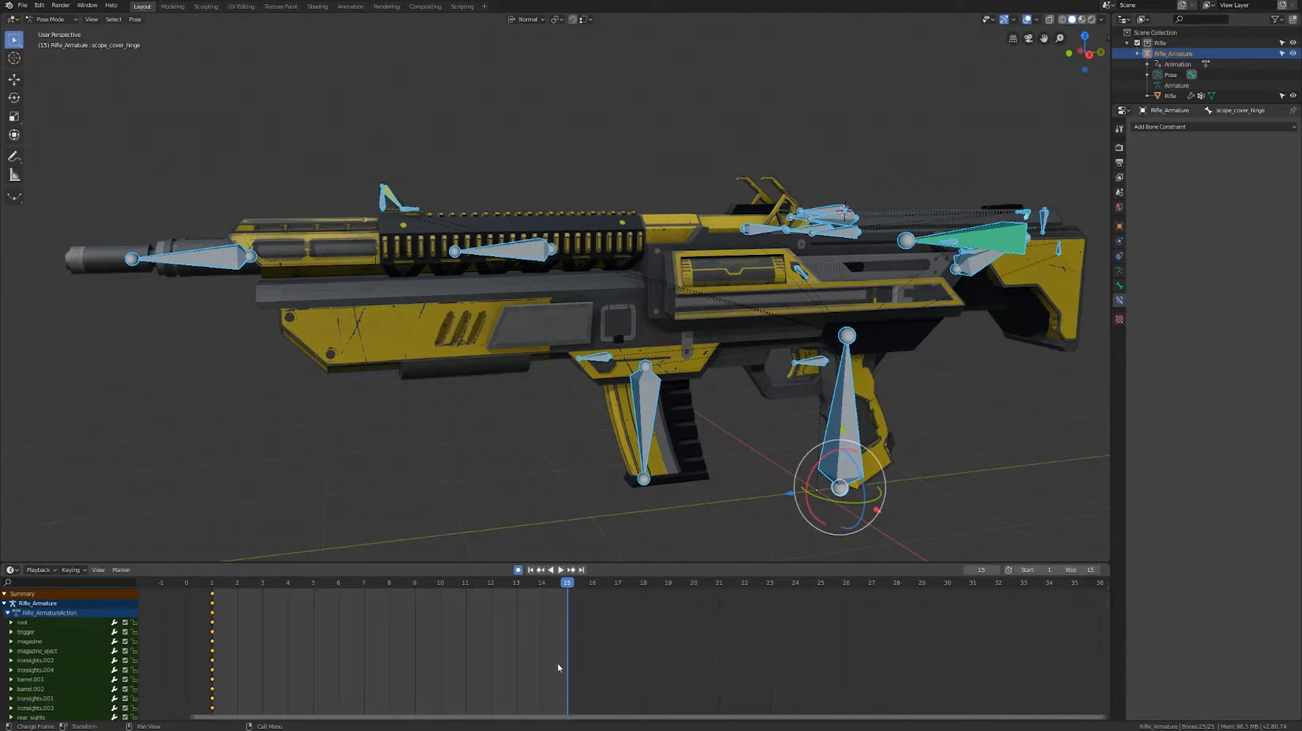
pyautogui.moveTo(571, 663); pyautogui.dragTo(714, 655, button='middle')
pyautogui.scroll(5, 845, 656)
pyautogui.scroll(4, 714, 654)
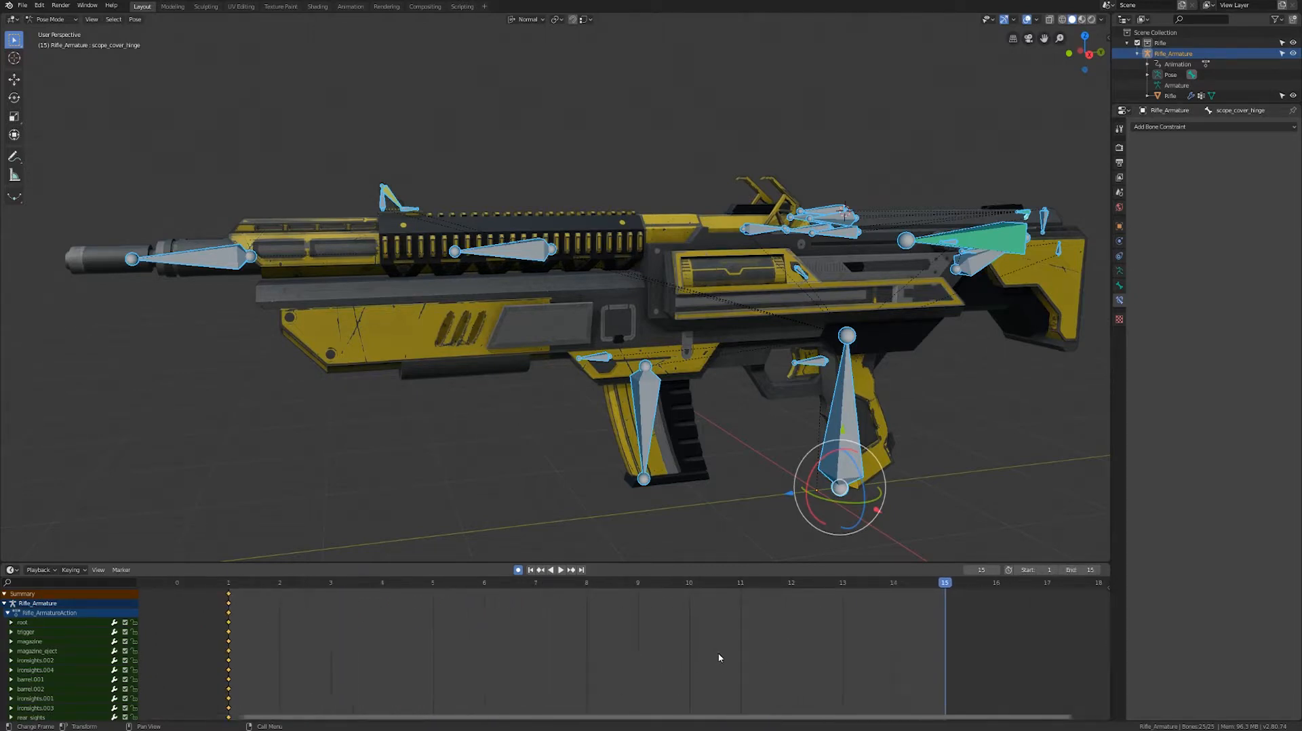
pyautogui.scroll(2, 738, 655)
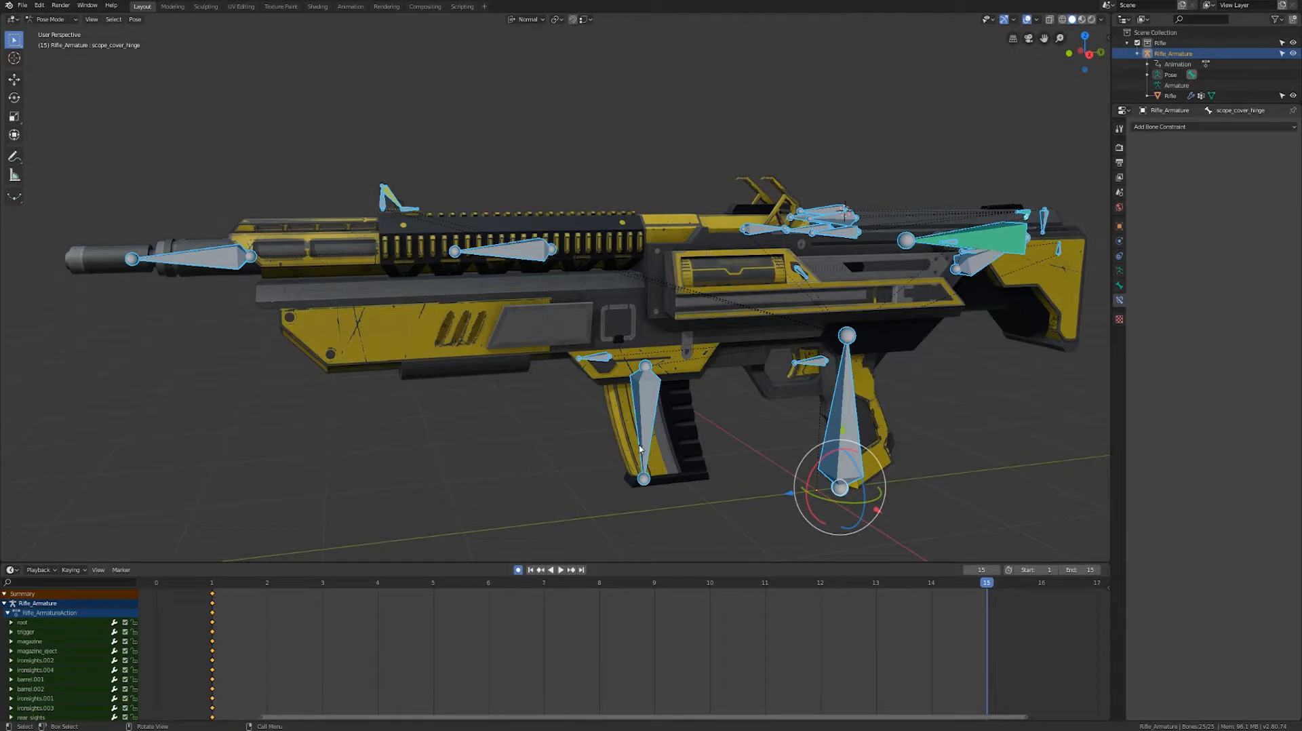
# Slide the barrel.001 bone forward along its Y axis by about 0.141 m to extend the barrel at frame 15.
pyautogui.keyDown('shift'); pyautogui.moveTo(681, 428); pyautogui.dragTo(701, 434, button='middle'); pyautogui.keyUp('shift')
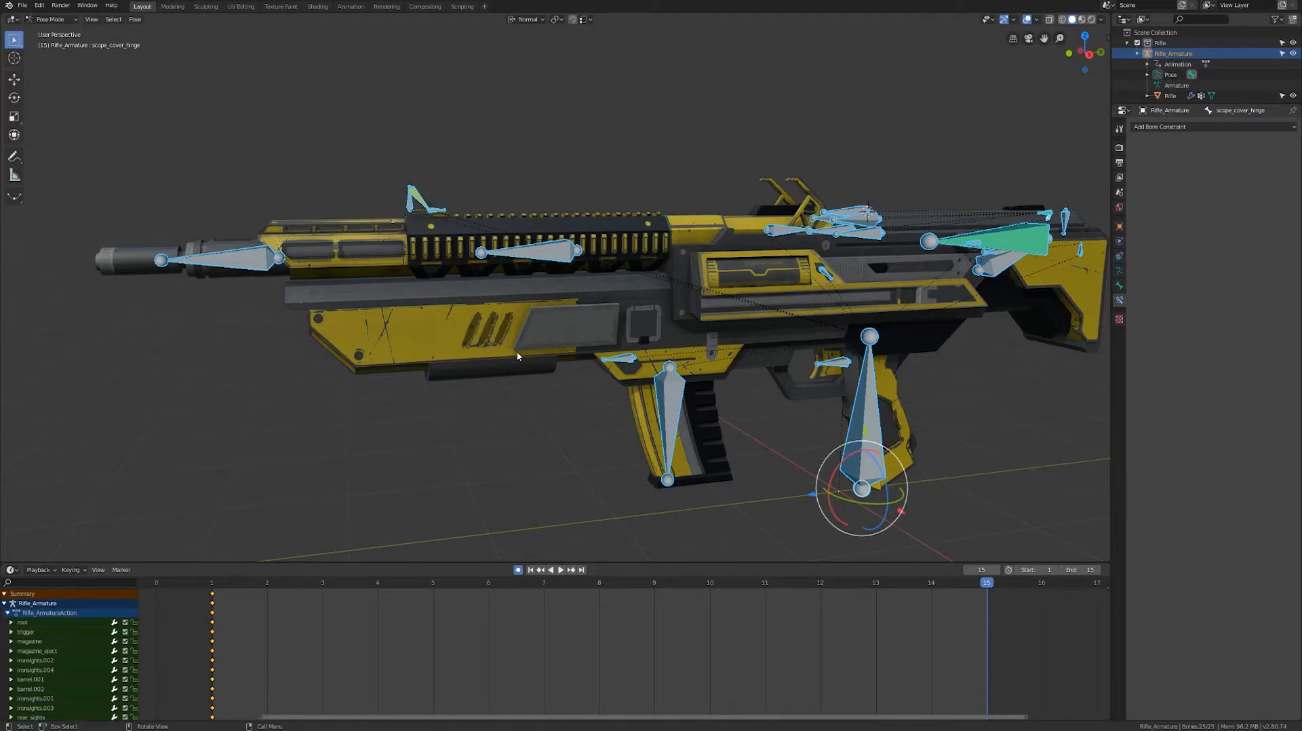
pyautogui.moveTo(560, 350); pyautogui.dragTo(461, 360, button='middle')
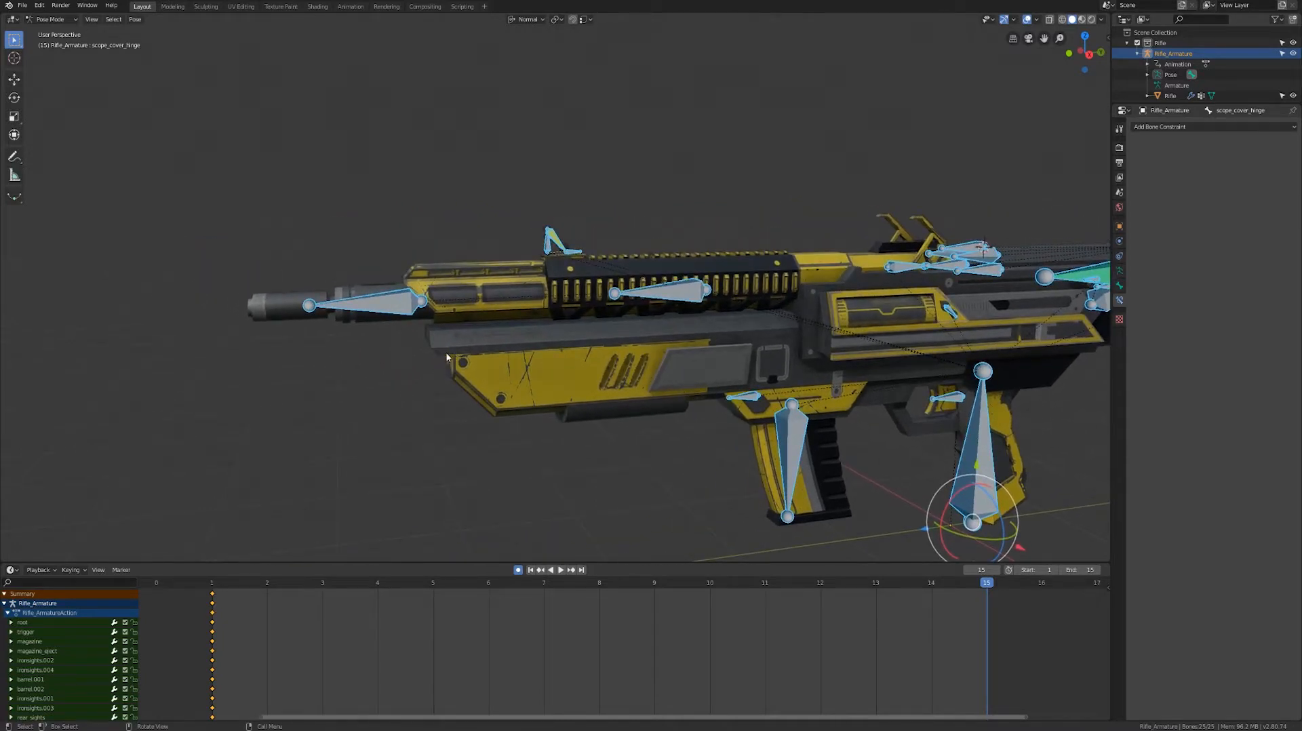
pyautogui.click(643, 297)
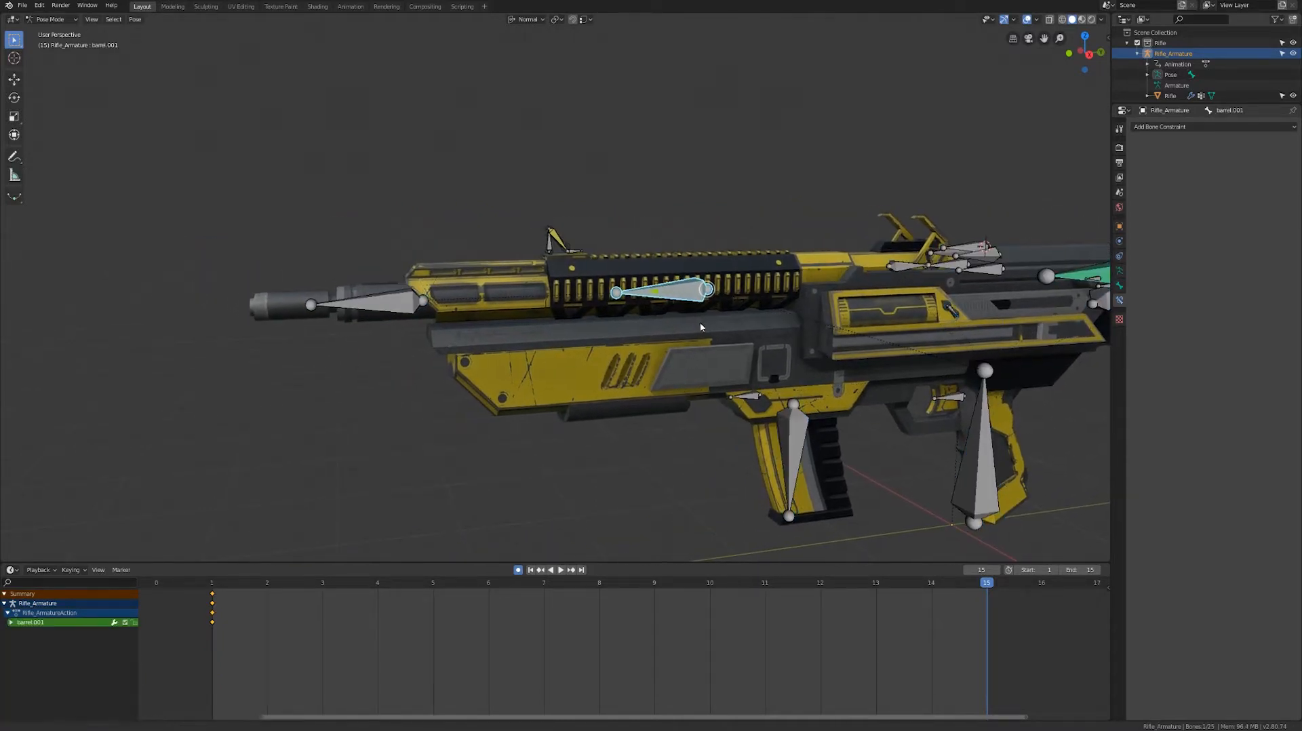
pyautogui.scroll(4, 719, 340)
pyautogui.press('g')
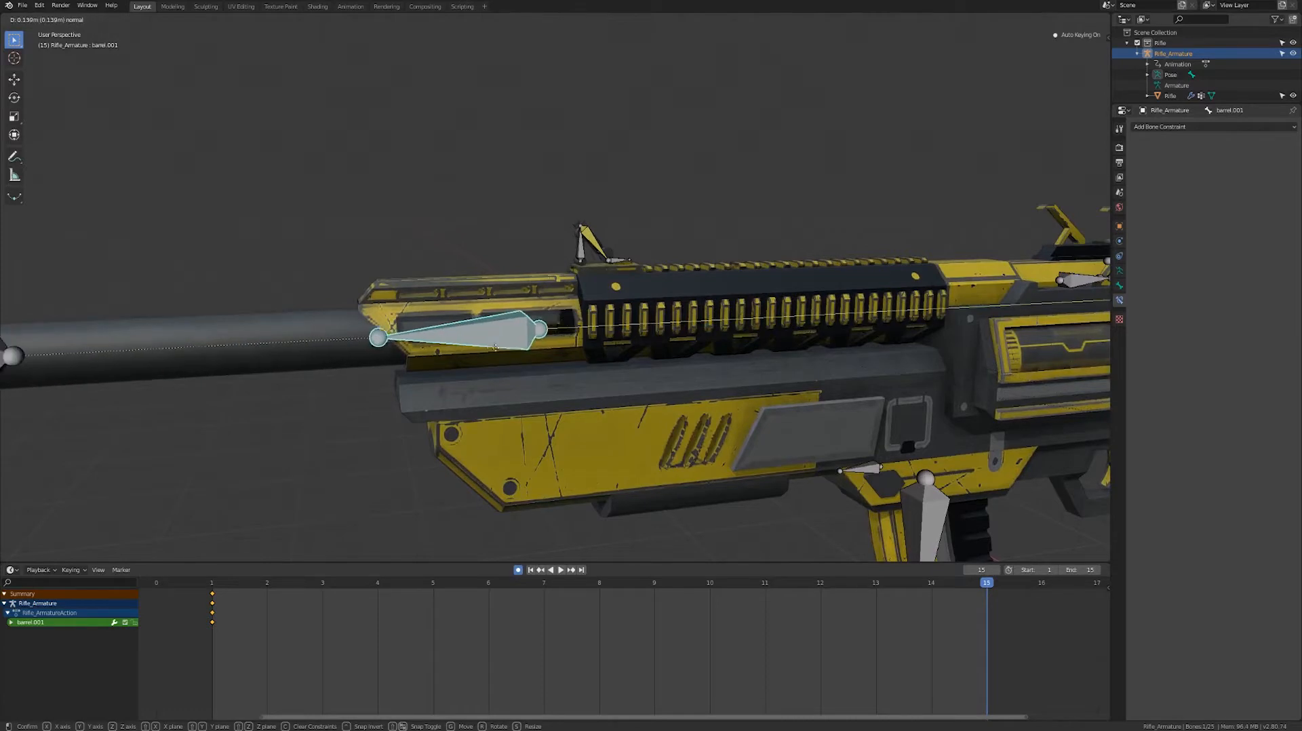
pyautogui.click(533, 351)
# Pull the barrel.001 bone slightly back along its local Y axis, by about 0.02 m.
pyautogui.scroll(5, 533, 353)
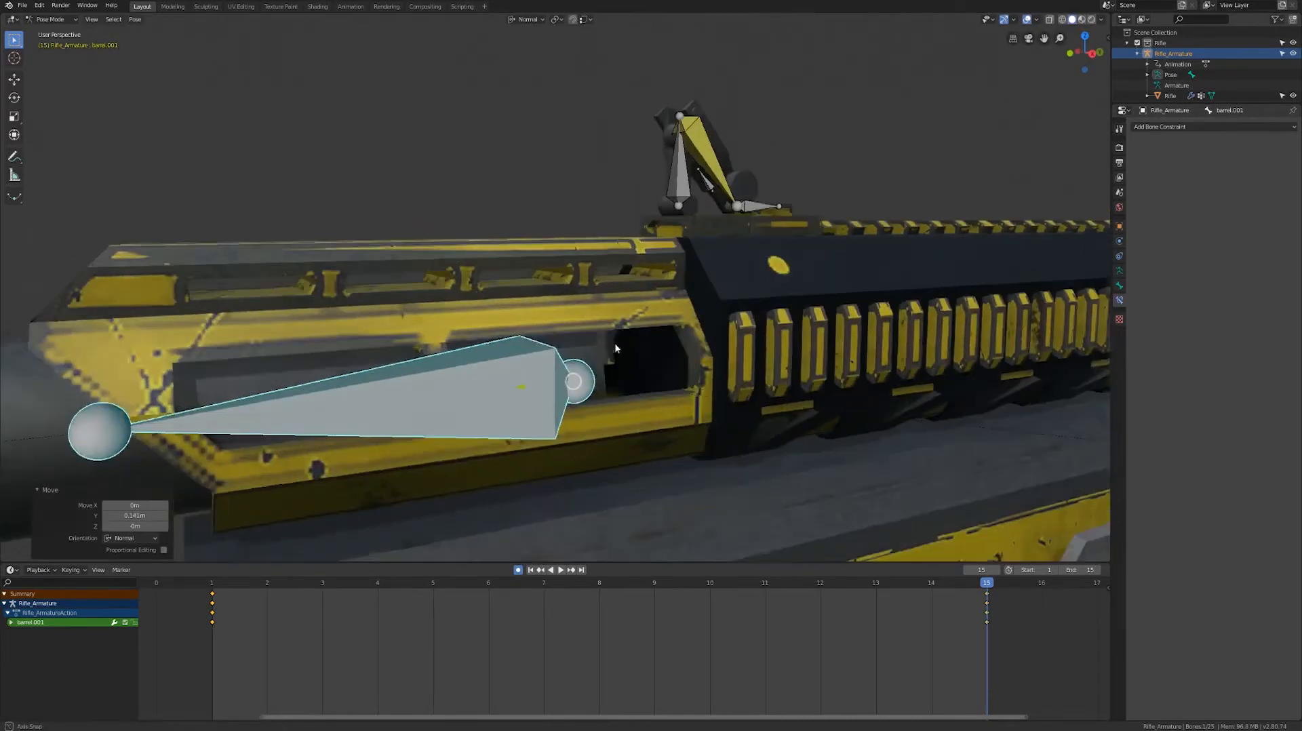
pyautogui.press('g')
pyautogui.press('y')
pyautogui.press('y')
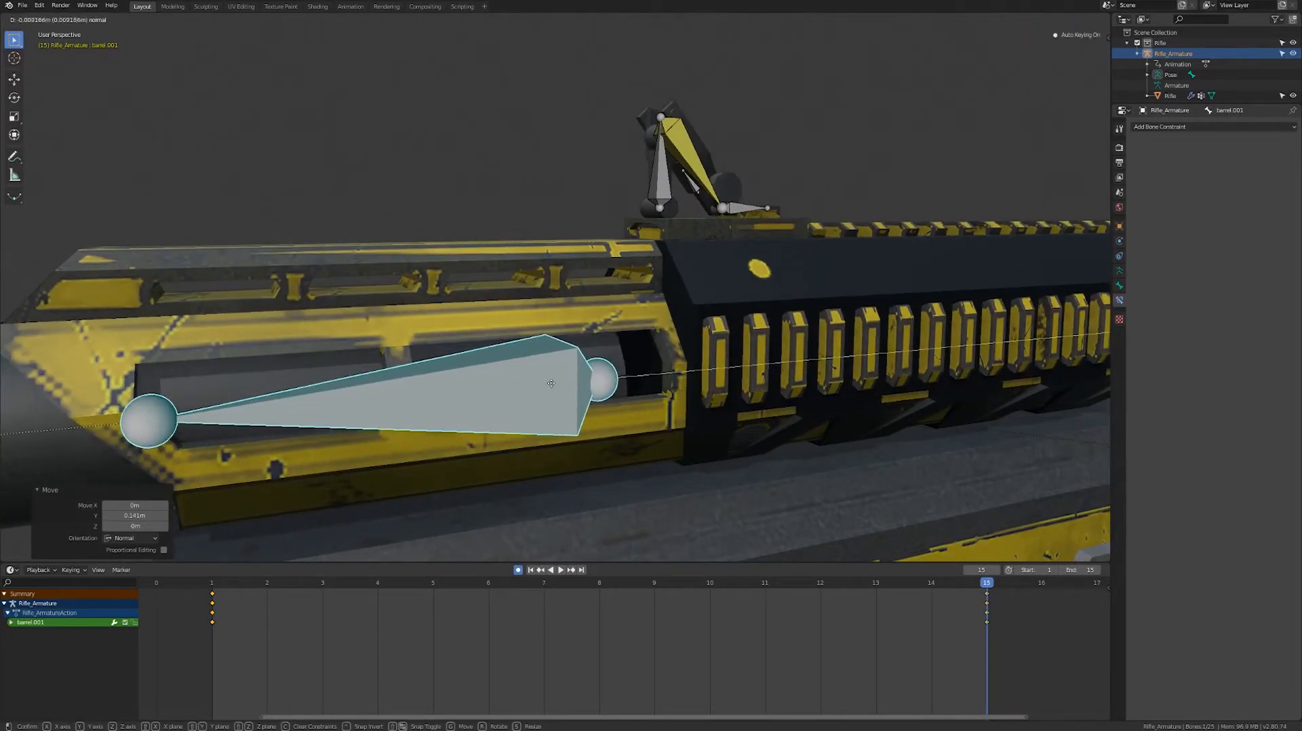
pyautogui.click(610, 372)
# Slide the barrel.002 bone forward along its local Y axis by about 0.03 m to extend the muzzle section.
pyautogui.scroll(-5, 528, 415)
pyautogui.keyDown('shift'); pyautogui.moveTo(366, 409); pyautogui.dragTo(597, 379, button='middle'); pyautogui.keyUp('shift')
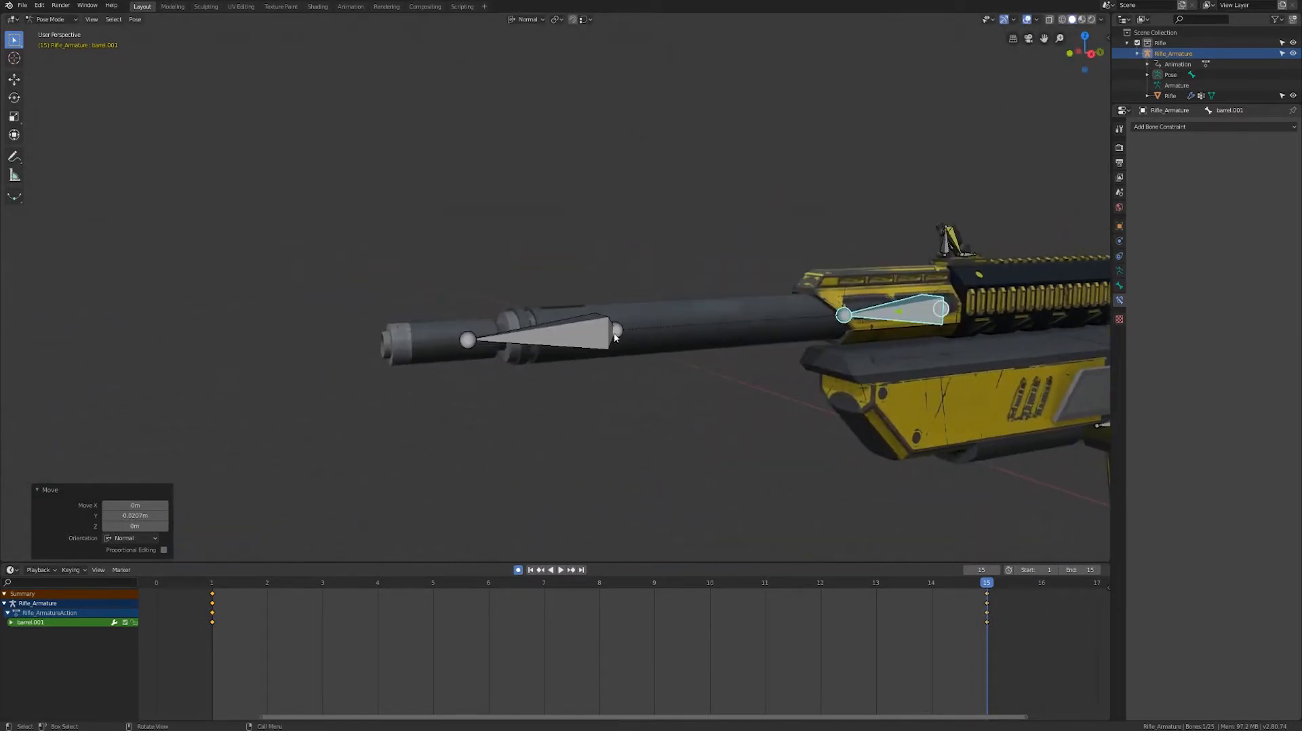
pyautogui.click(582, 342)
pyautogui.scroll(3, 582, 365)
pyautogui.press('g')
pyautogui.press('y')
pyautogui.press('y')
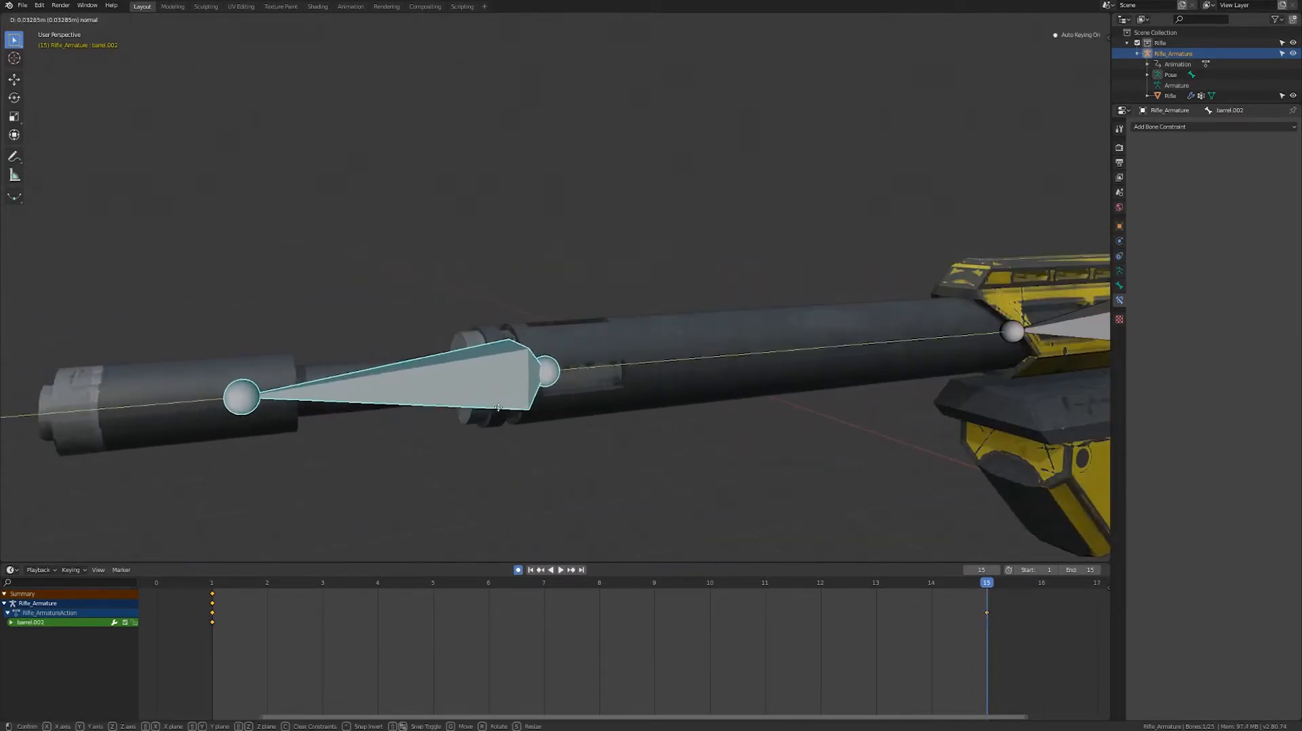
pyautogui.click(692, 370)
pyautogui.moveTo(694, 372)
pyautogui.mouseDown(button='middle')
pyautogui.moveTo(734, 392)
pyautogui.moveTo(656, 343)
pyautogui.moveTo(723, 363)
pyautogui.moveTo(686, 350)
pyautogui.mouseUp(button='middle')
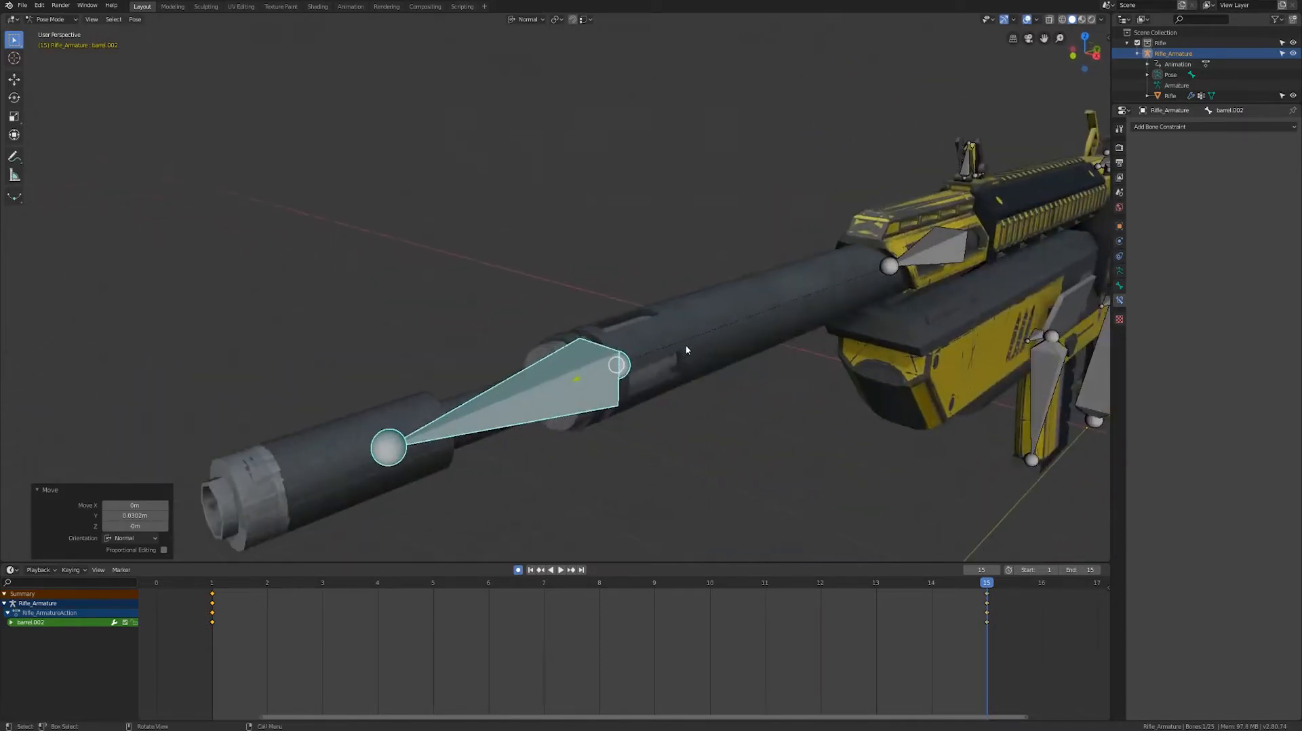
# Toggle the viewport overlays to check the extended barrel without bones, leaving the overlays hidden.
pyautogui.click(1026, 20)
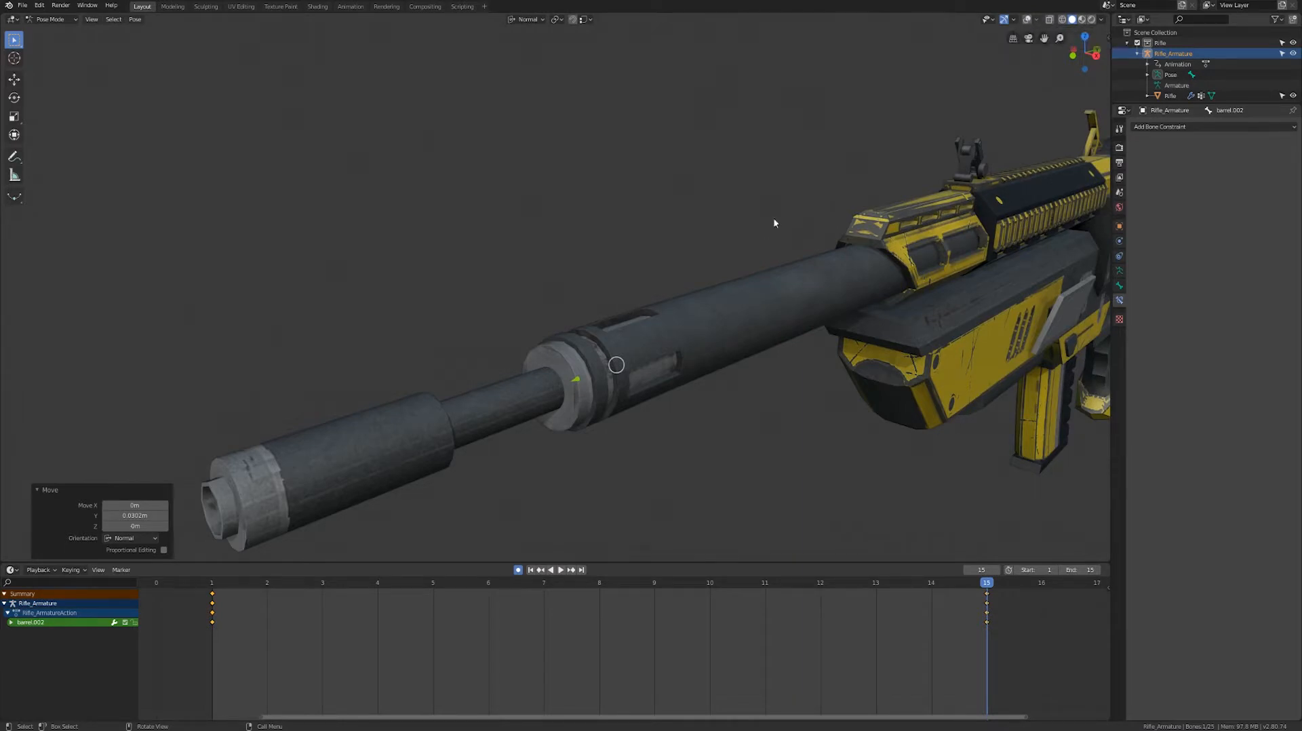
pyautogui.press('z')
pyautogui.click(782, 163)
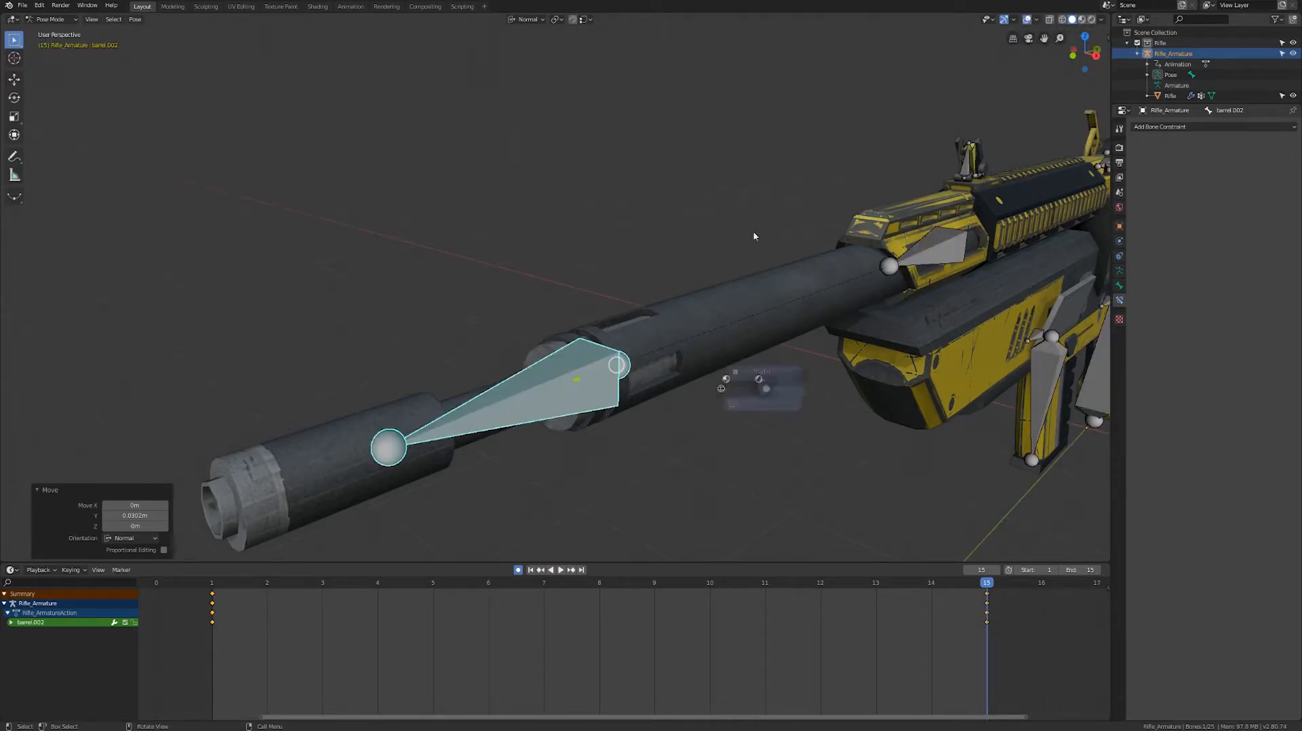
pyautogui.hotkey('shift', 'alt', 'z')
pyautogui.press('z')
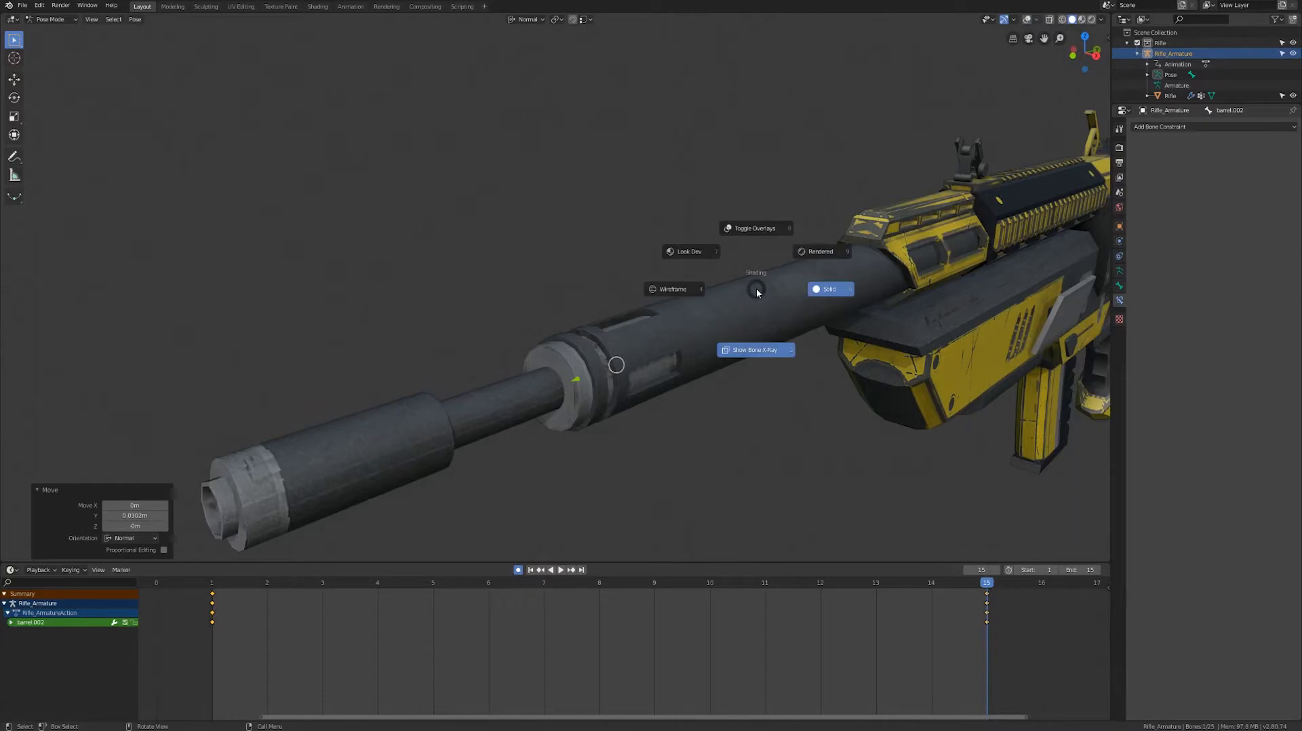
pyautogui.click(757, 233)
pyautogui.hotkey('shift', 'alt', 'z')
pyautogui.hotkey('shift', 'alt', 'z')
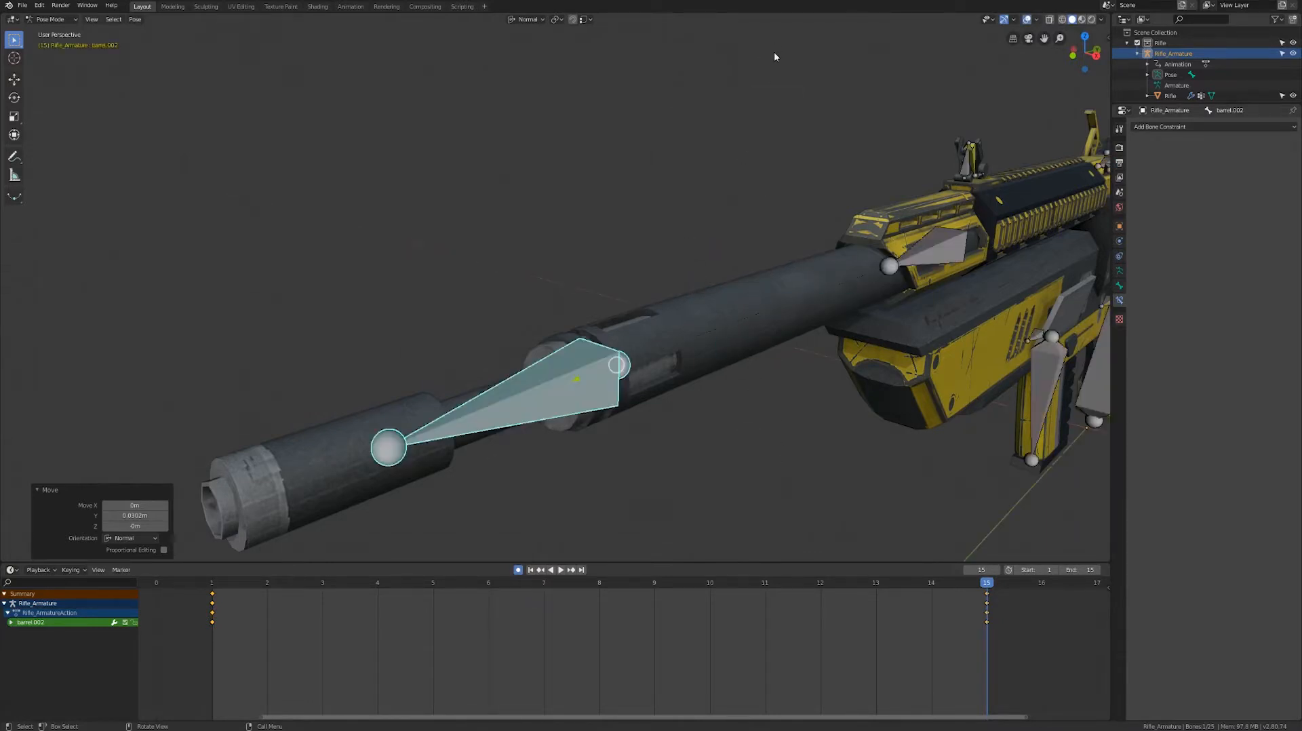
pyautogui.hotkey('shift', 'alt', 'z')
# Extend the barrel.002 bone by about another 0.021 m along its Y axis and show the overlays again.
pyautogui.press('g')
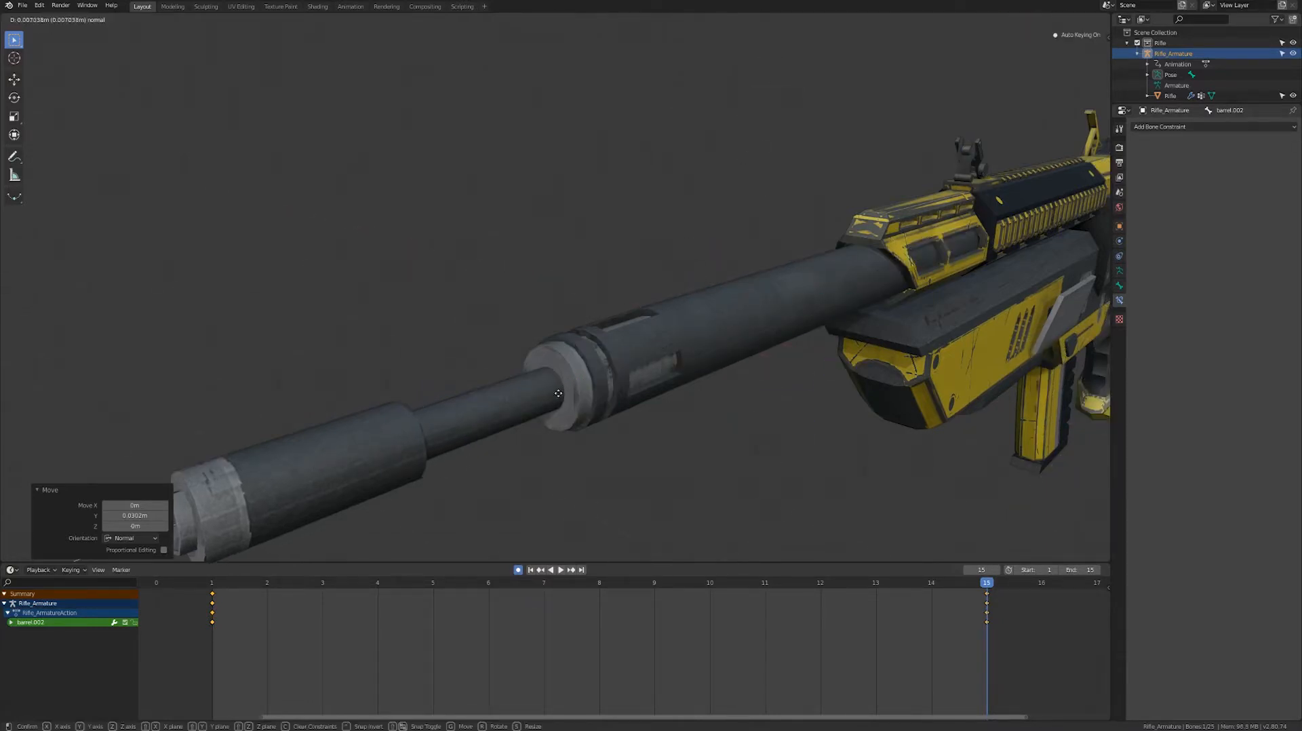
pyautogui.click(524, 427)
pyautogui.moveTo(615, 478); pyautogui.dragTo(540, 381, button='middle')
pyautogui.hotkey('shift', 'alt', 'z')
# Slide the ironsights.003 bone back along its local Y axis by about 0.0224 m to fold the front sight flat.
pyautogui.scroll(-2, 701, 389)
pyautogui.scroll(1, 539, 381)
pyautogui.keyDown('shift'); pyautogui.moveTo(888, 398); pyautogui.dragTo(749, 441, button='middle'); pyautogui.keyUp('shift')
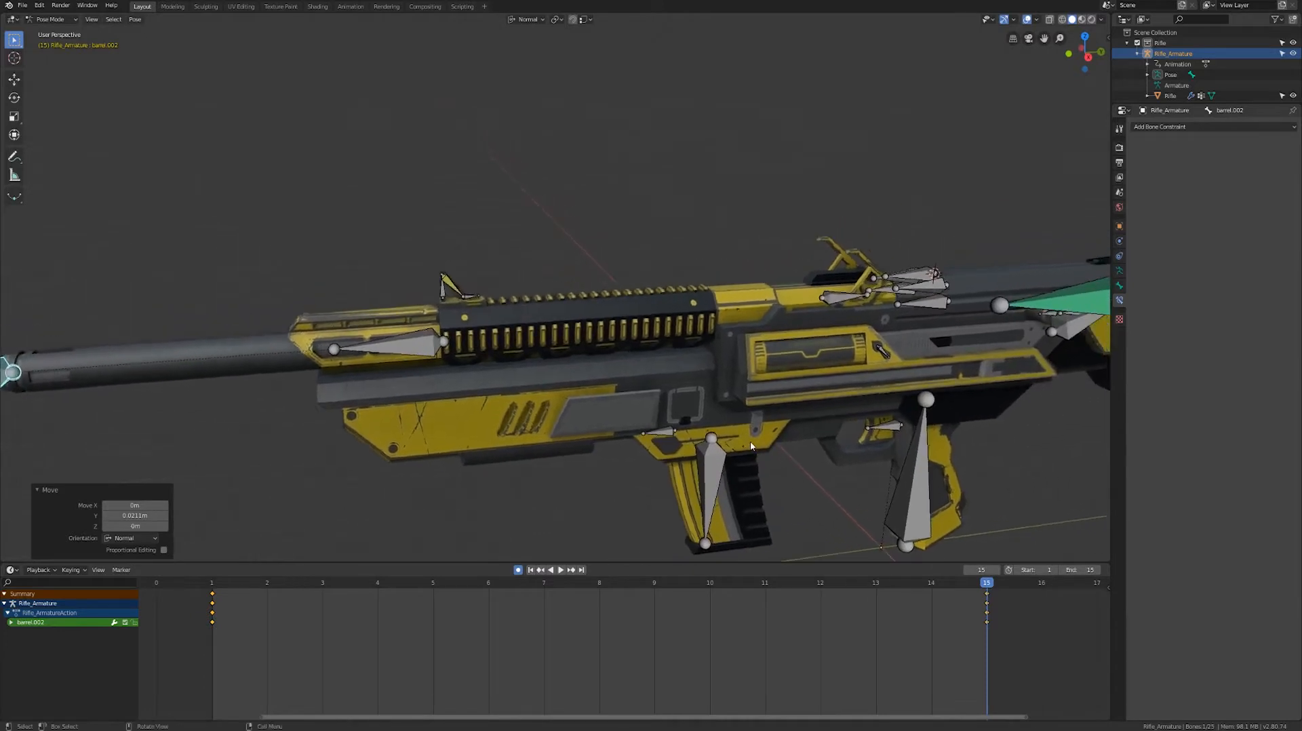
pyautogui.scroll(2, 483, 373)
pyautogui.scroll(3, 418, 311)
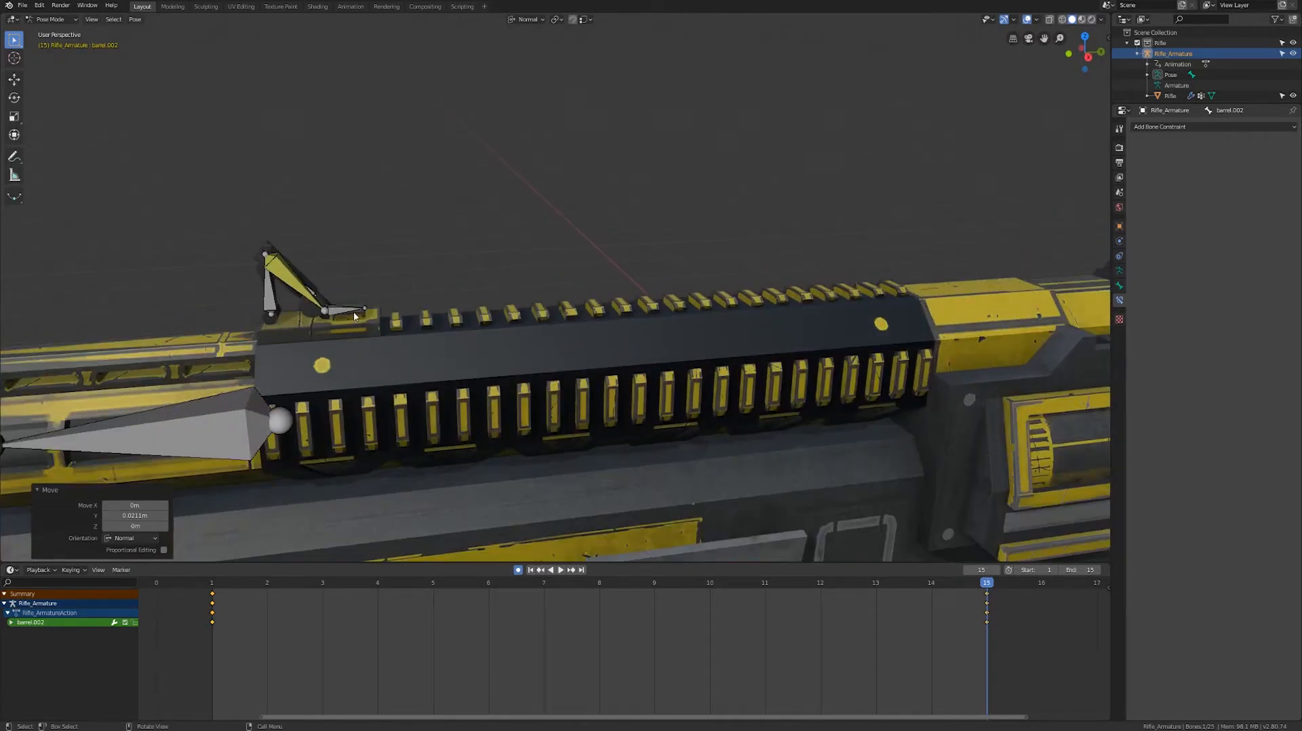
pyautogui.scroll(-2, 359, 313)
pyautogui.scroll(3, 379, 314)
pyautogui.click(391, 313)
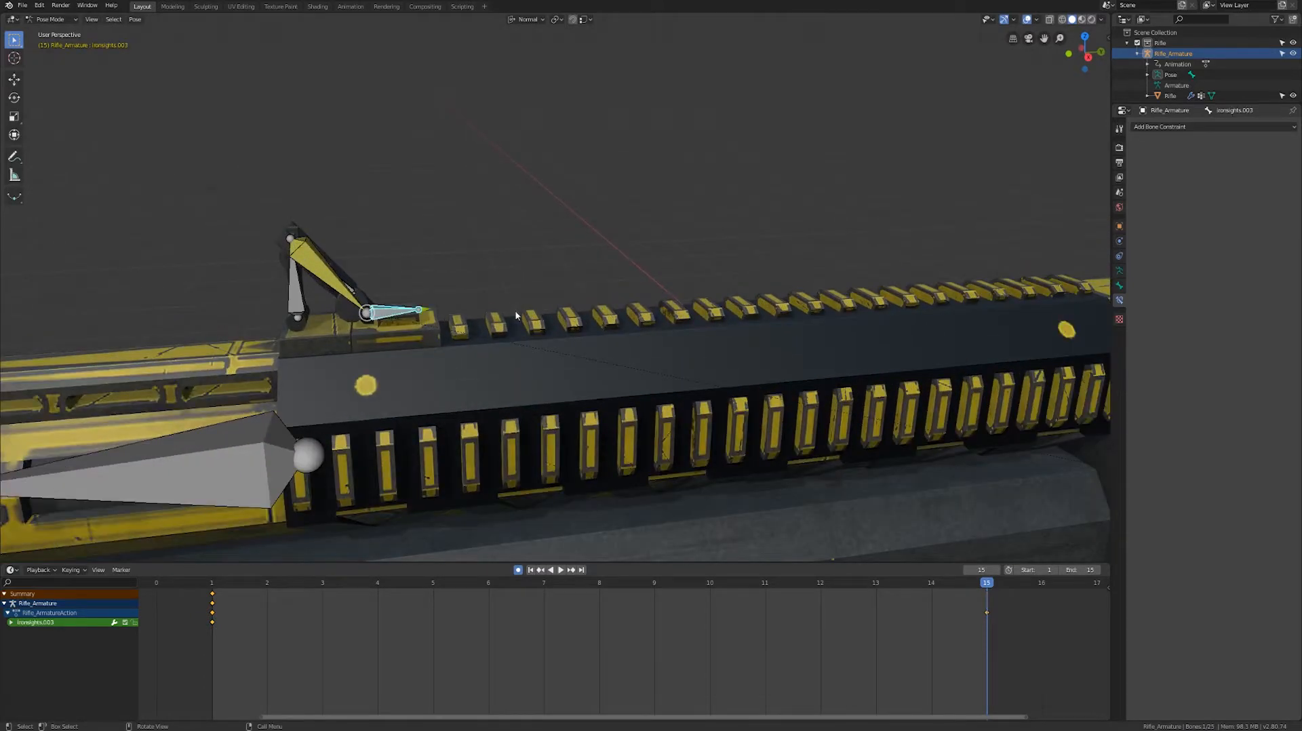
pyautogui.press('g')
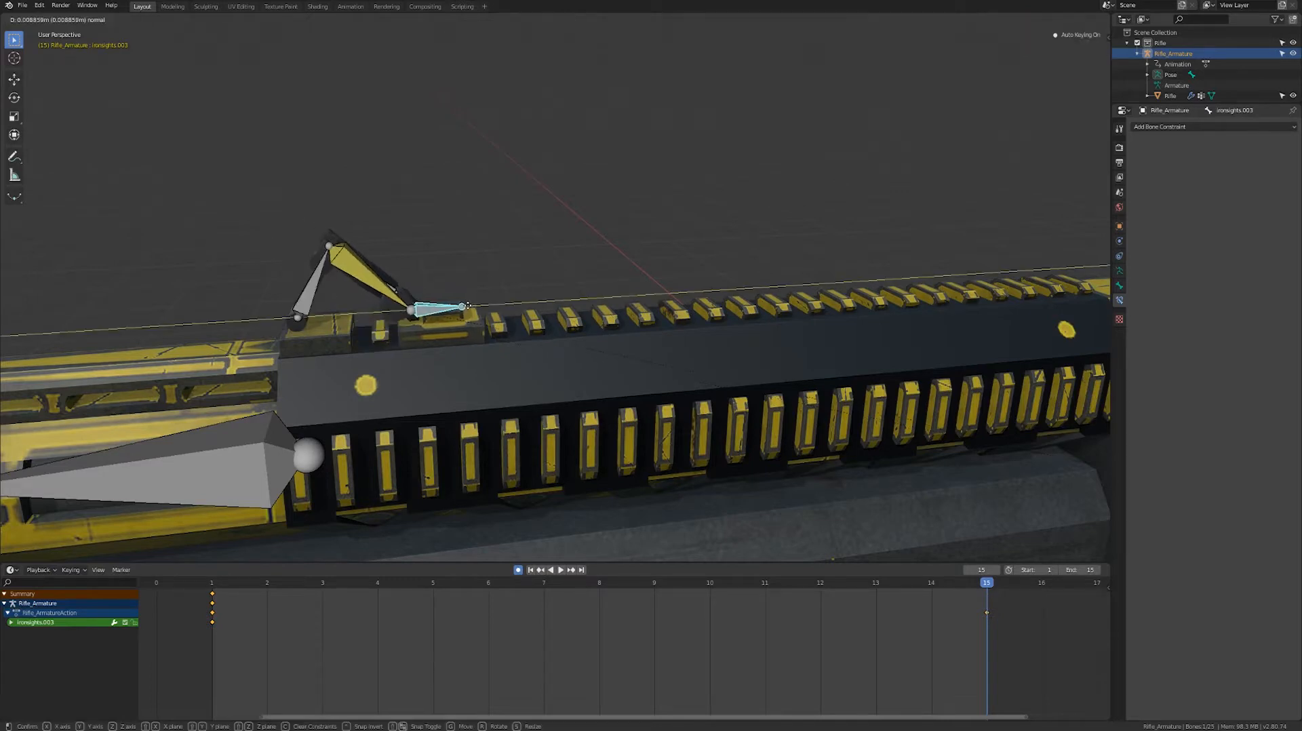
pyautogui.press('y')
pyautogui.press('y')
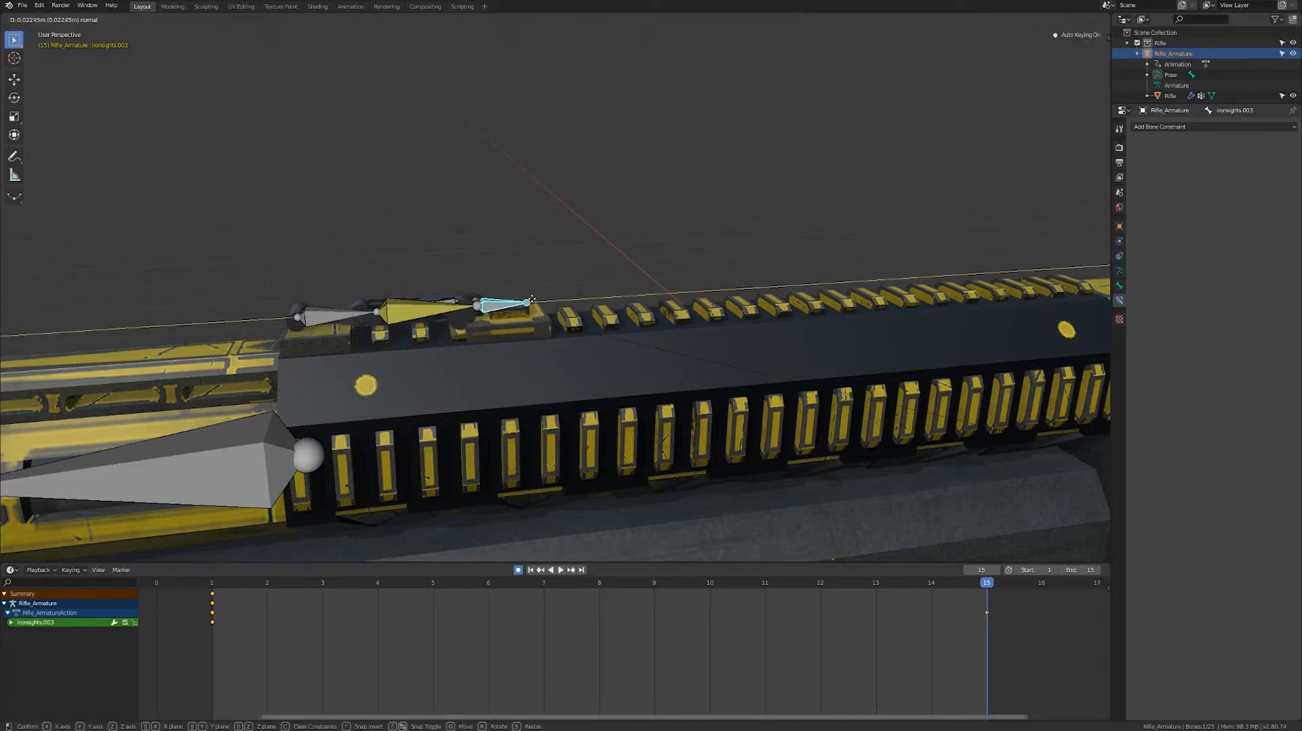
pyautogui.click(531, 298)
# Rotate the ironsights.004 bone of the front sight about its X axis by about 89.5°.
pyautogui.moveTo(531, 299); pyautogui.dragTo(441, 320, button='middle')
pyautogui.scroll(4, 432, 320)
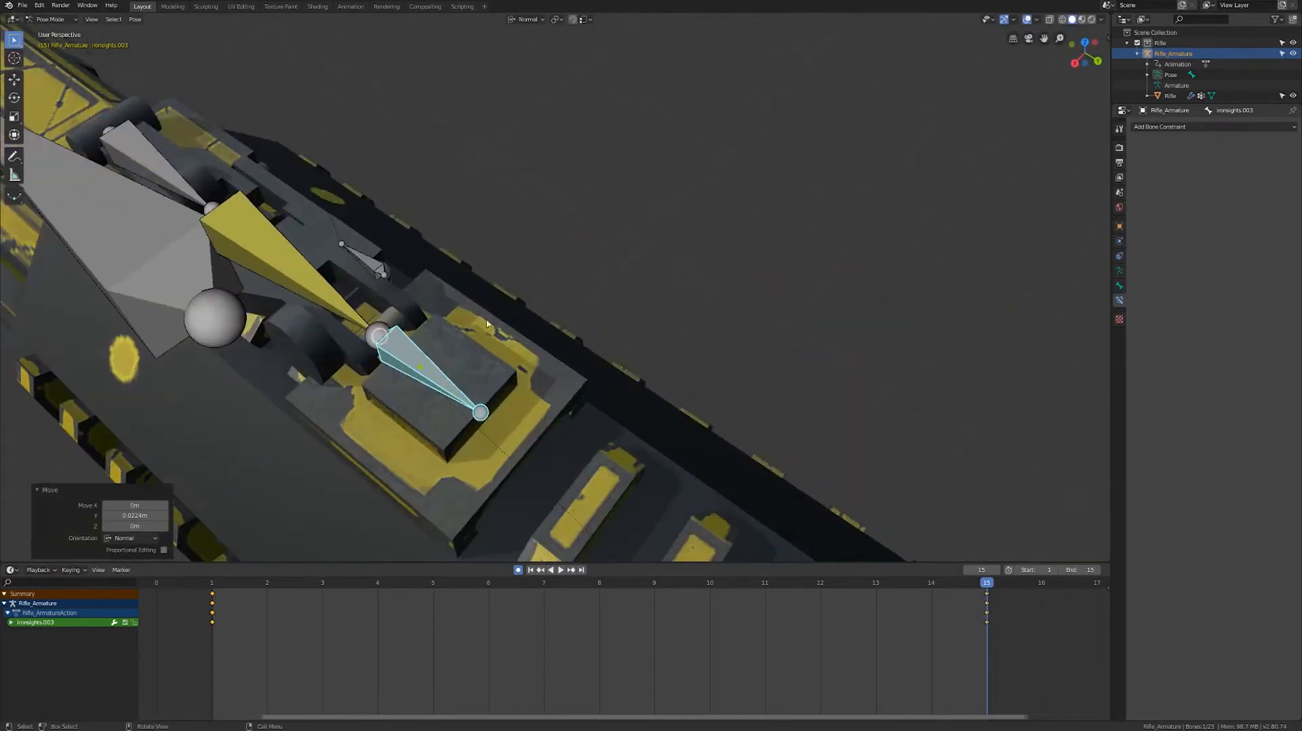
pyautogui.click(371, 274)
pyautogui.moveTo(568, 278); pyautogui.dragTo(412, 326, button='middle')
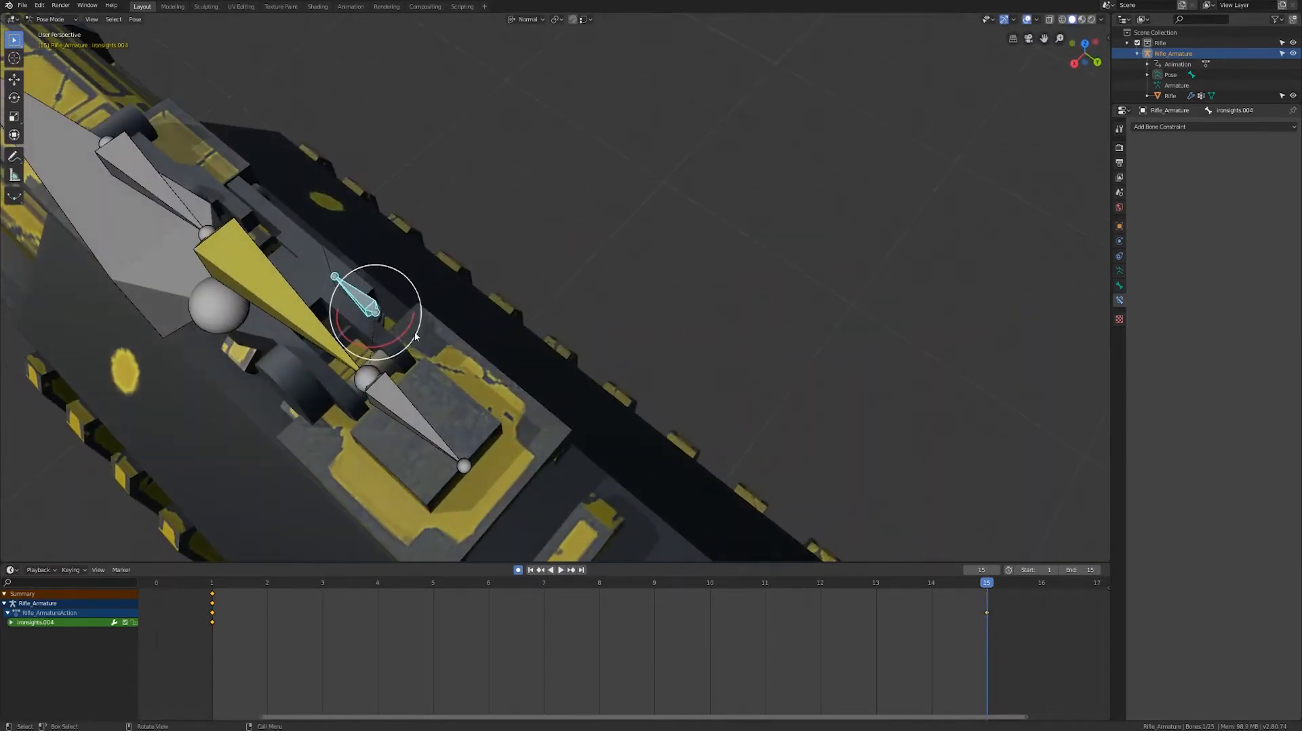
pyautogui.moveTo(411, 326); pyautogui.dragTo(362, 360)
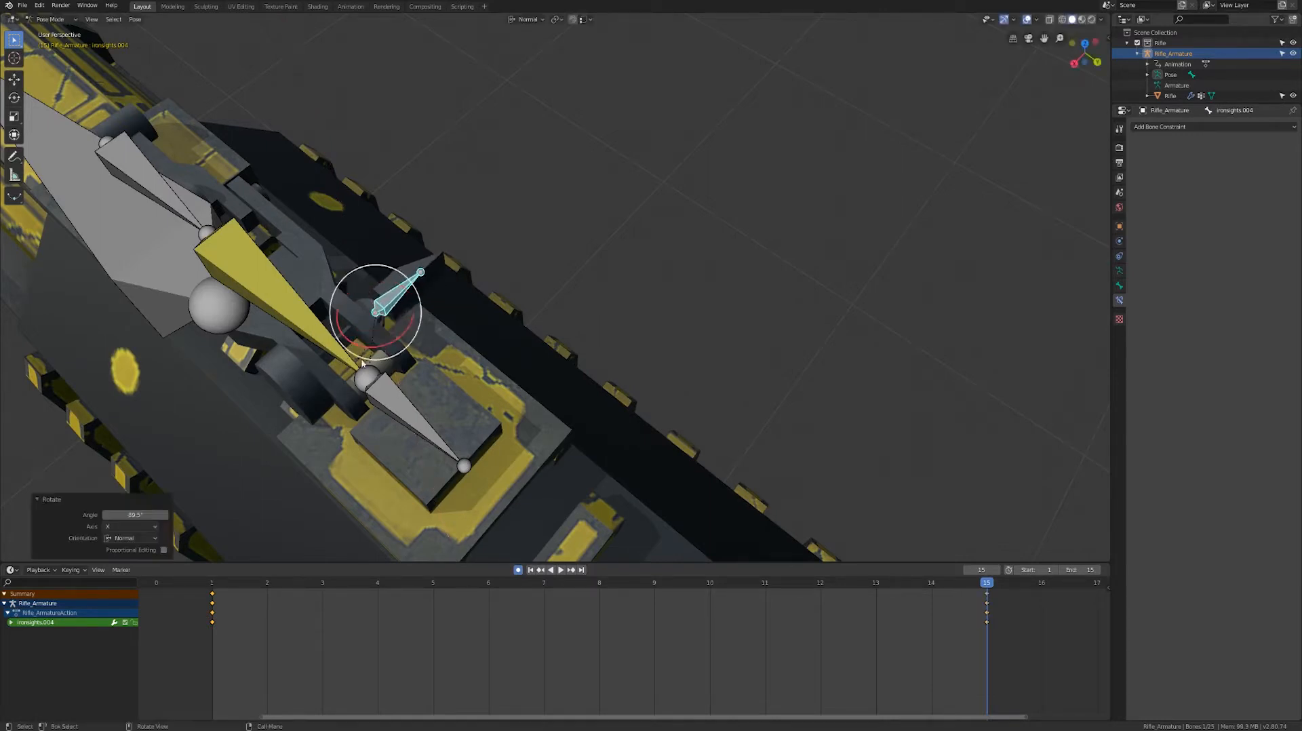
# Rotate the rear_sights bone by about -123° in the right side view and fine-tune it so the rear sight folds flat.
pyautogui.moveTo(362, 359); pyautogui.dragTo(751, 394, button='middle')
pyautogui.scroll(-3, 751, 394)
pyautogui.scroll(4, 857, 356)
pyautogui.keyDown('shift'); pyautogui.moveTo(857, 356); pyautogui.dragTo(687, 319, button='middle'); pyautogui.keyUp('shift')
pyautogui.click(532, 336)
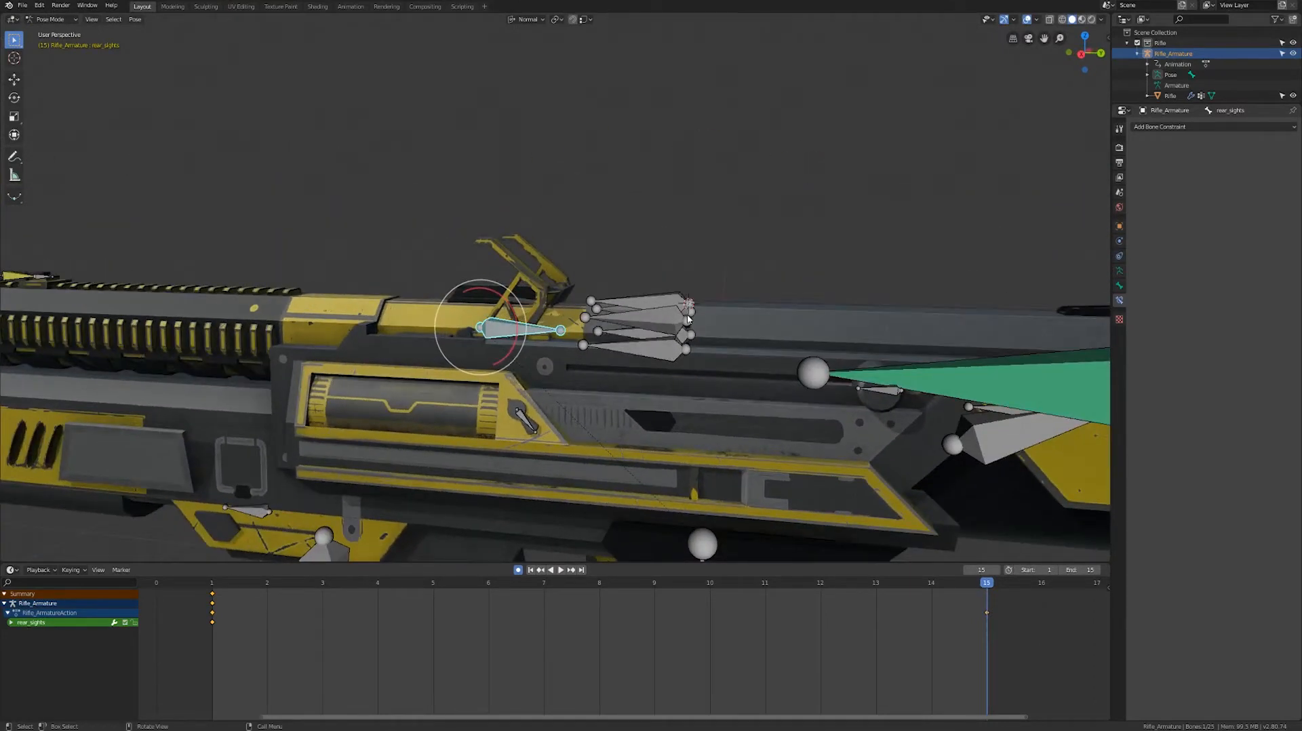
pyautogui.press('KP_5')
pyautogui.scroll(2, 714, 359)
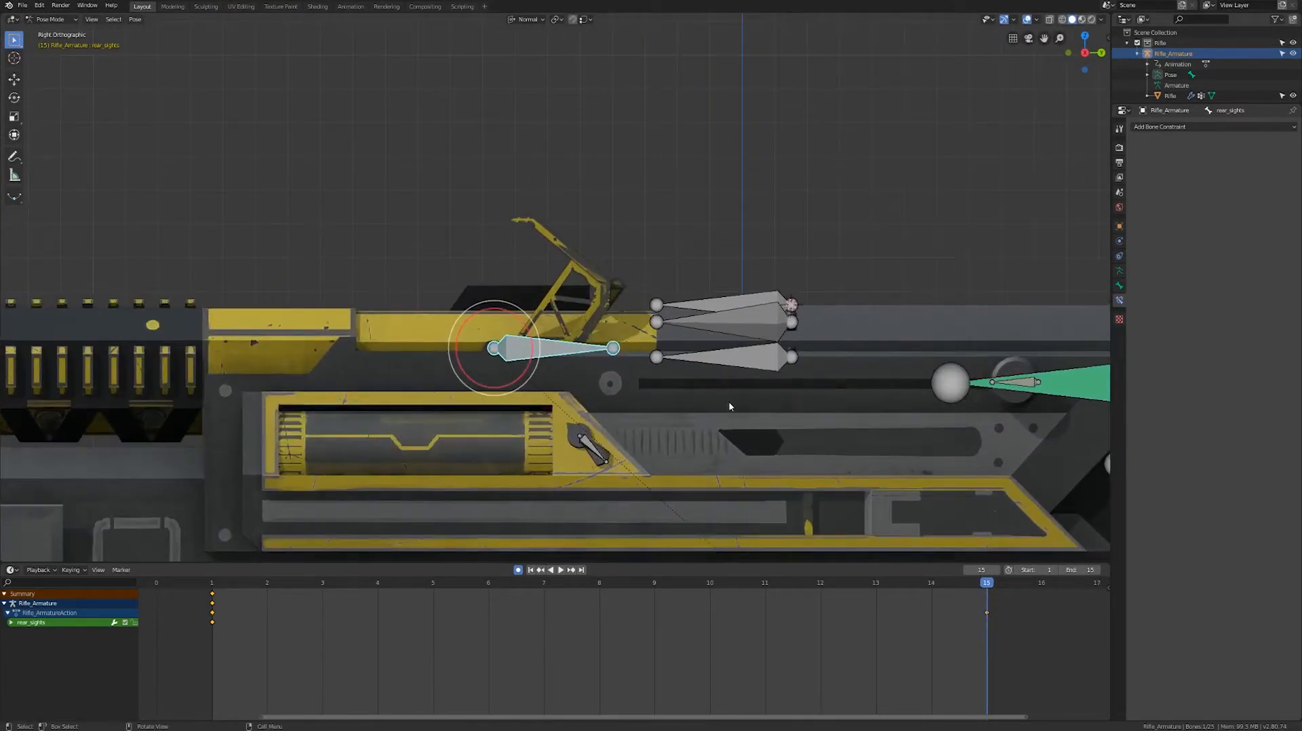
pyautogui.press('r')
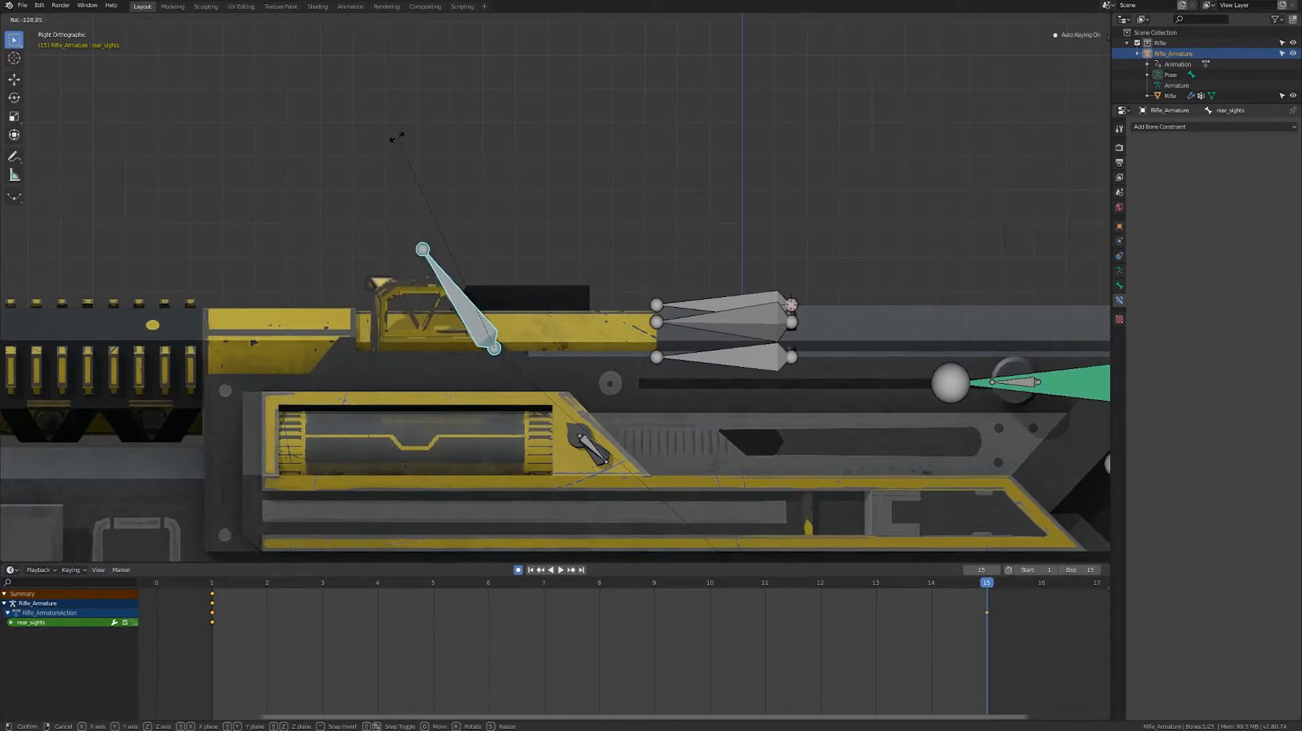
pyautogui.click(396, 137)
pyautogui.scroll(2, 562, 274)
pyautogui.press('r')
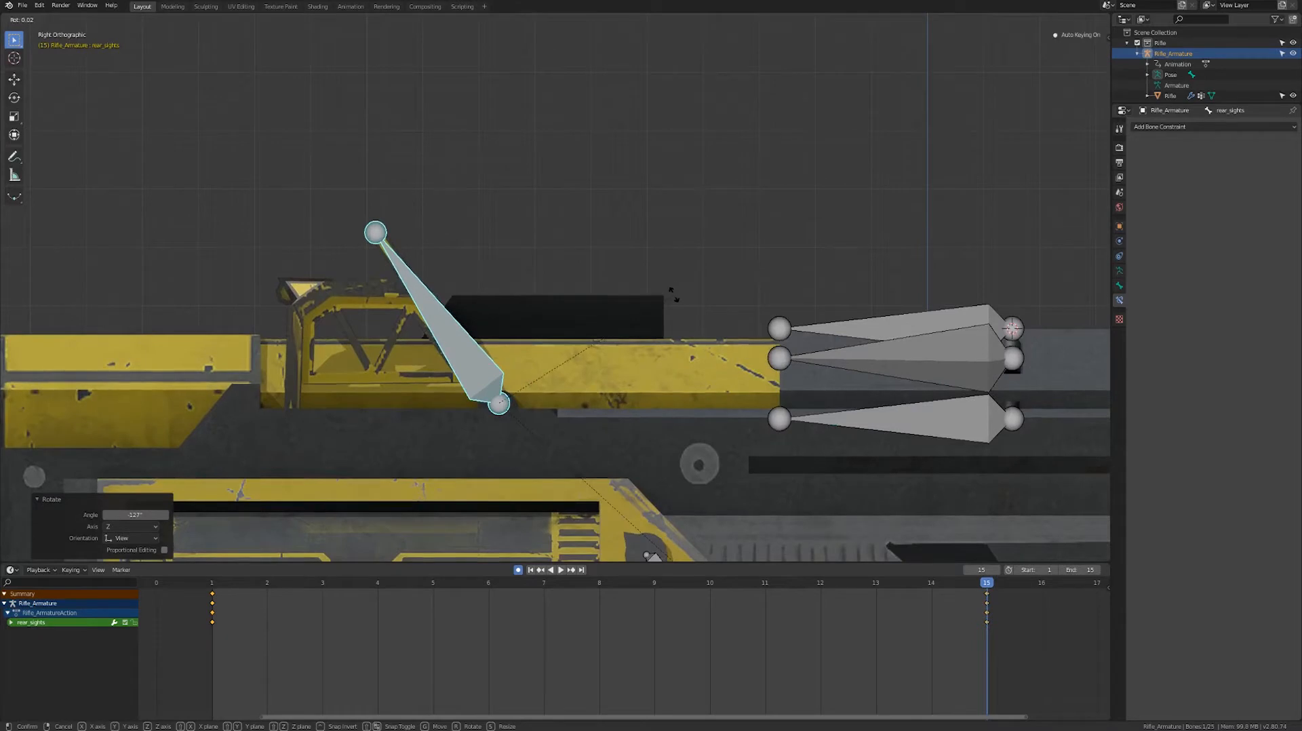
pyautogui.click(653, 284)
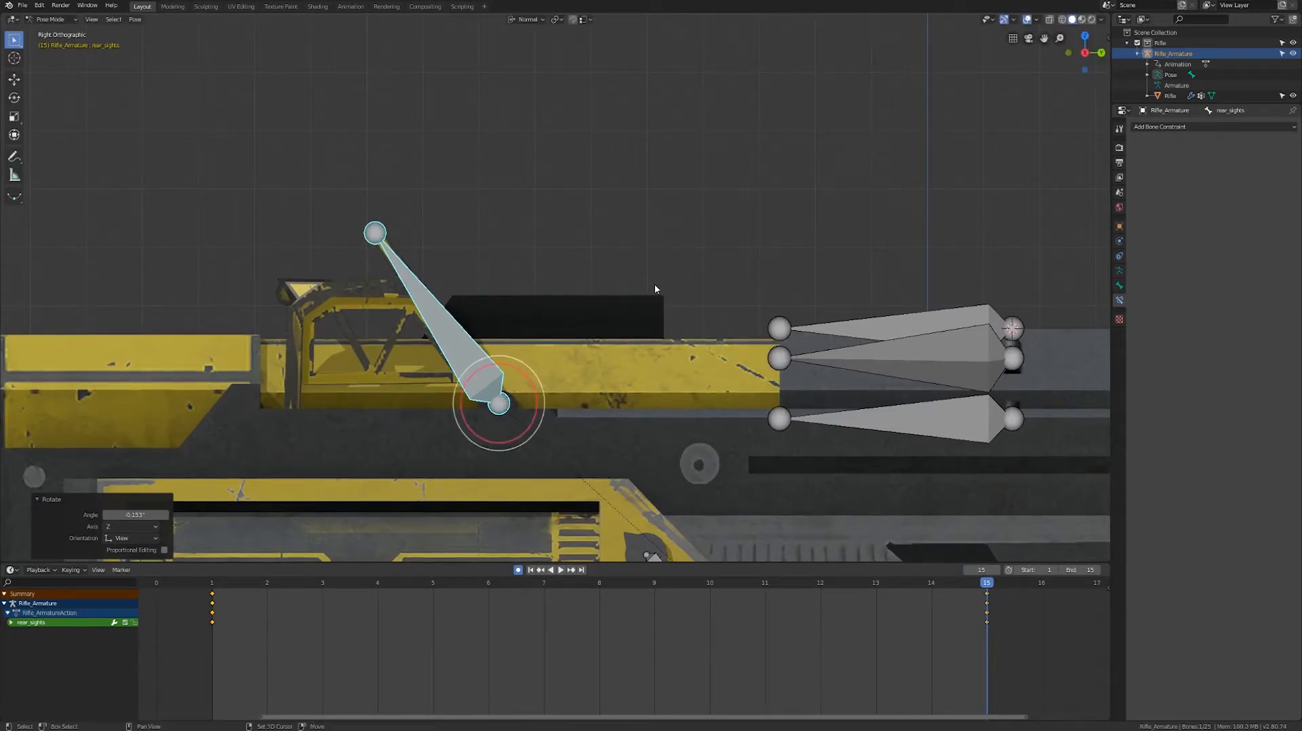
# Rotate the scope_hinge bone by about -87.4° in the side view to swing the scope up over the rifle body.
pyautogui.scroll(-5, 654, 287)
pyautogui.scroll(3, 606, 301)
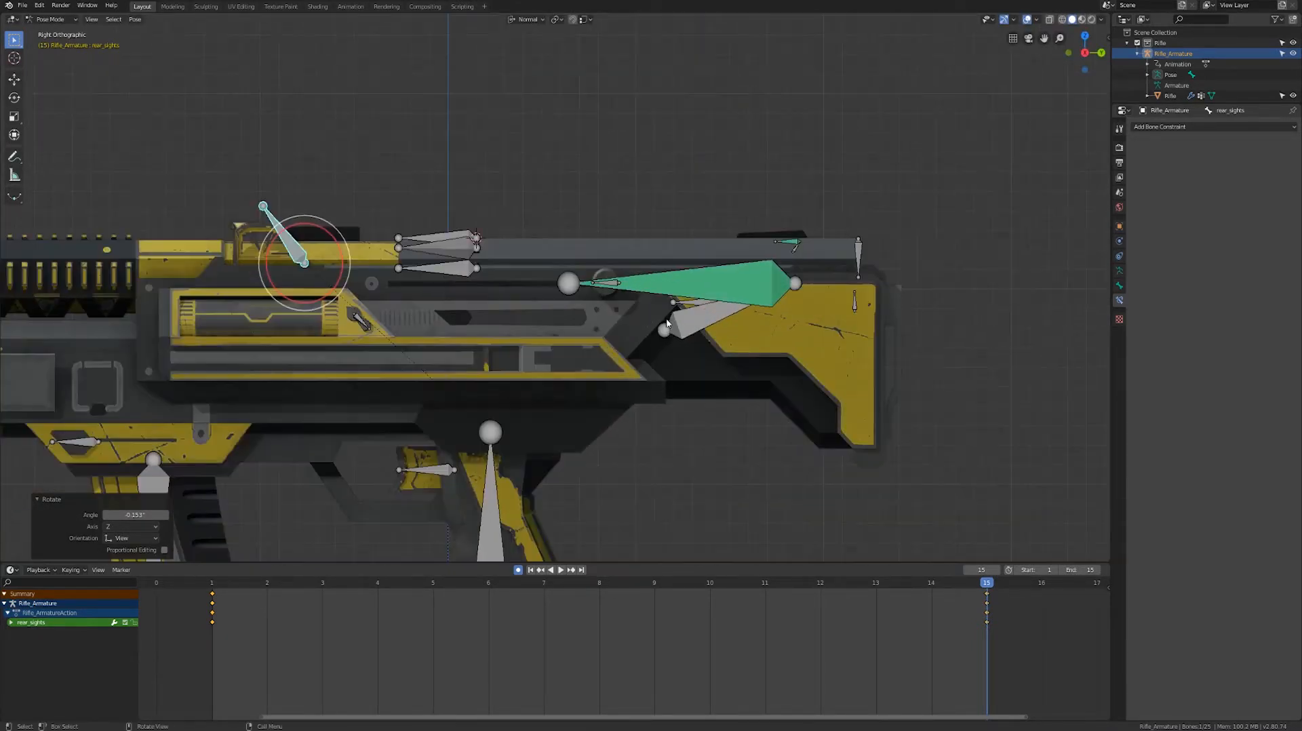
pyautogui.click(710, 325)
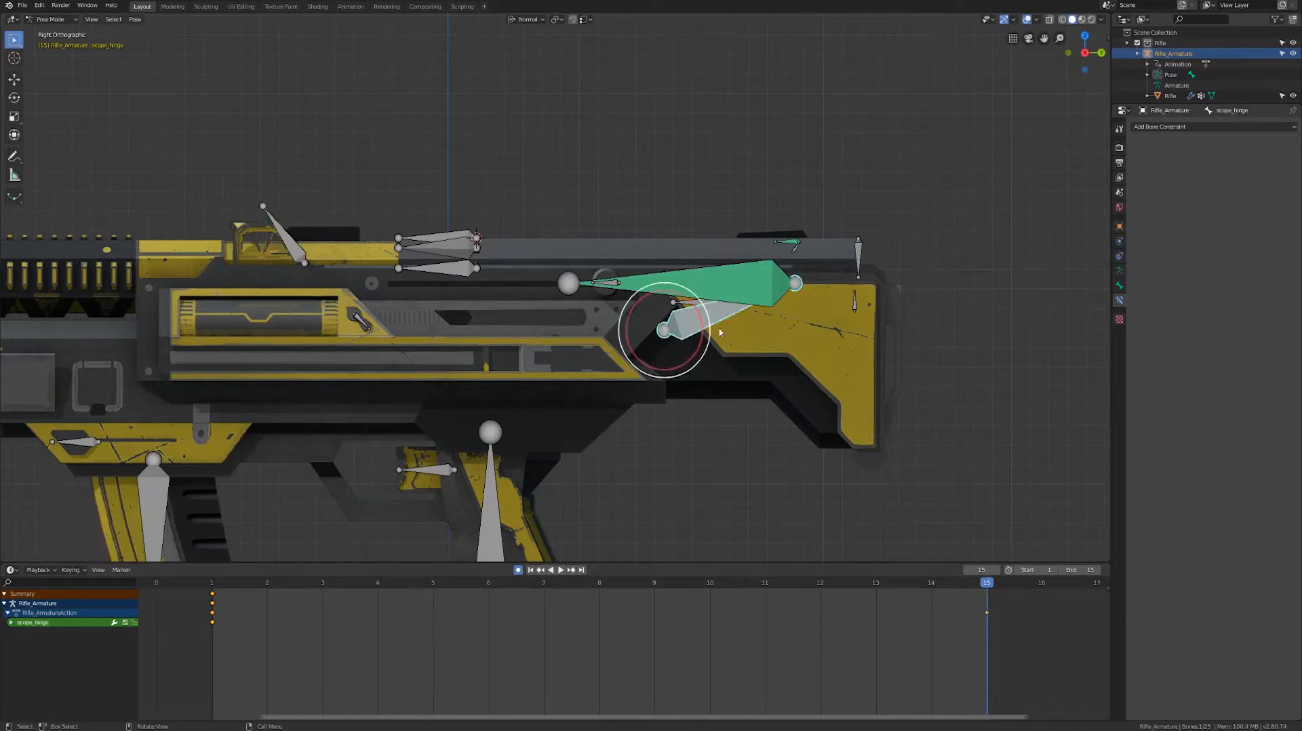
pyautogui.keyDown('shift'); pyautogui.moveTo(851, 346); pyautogui.dragTo(812, 355, button='middle'); pyautogui.keyUp('shift')
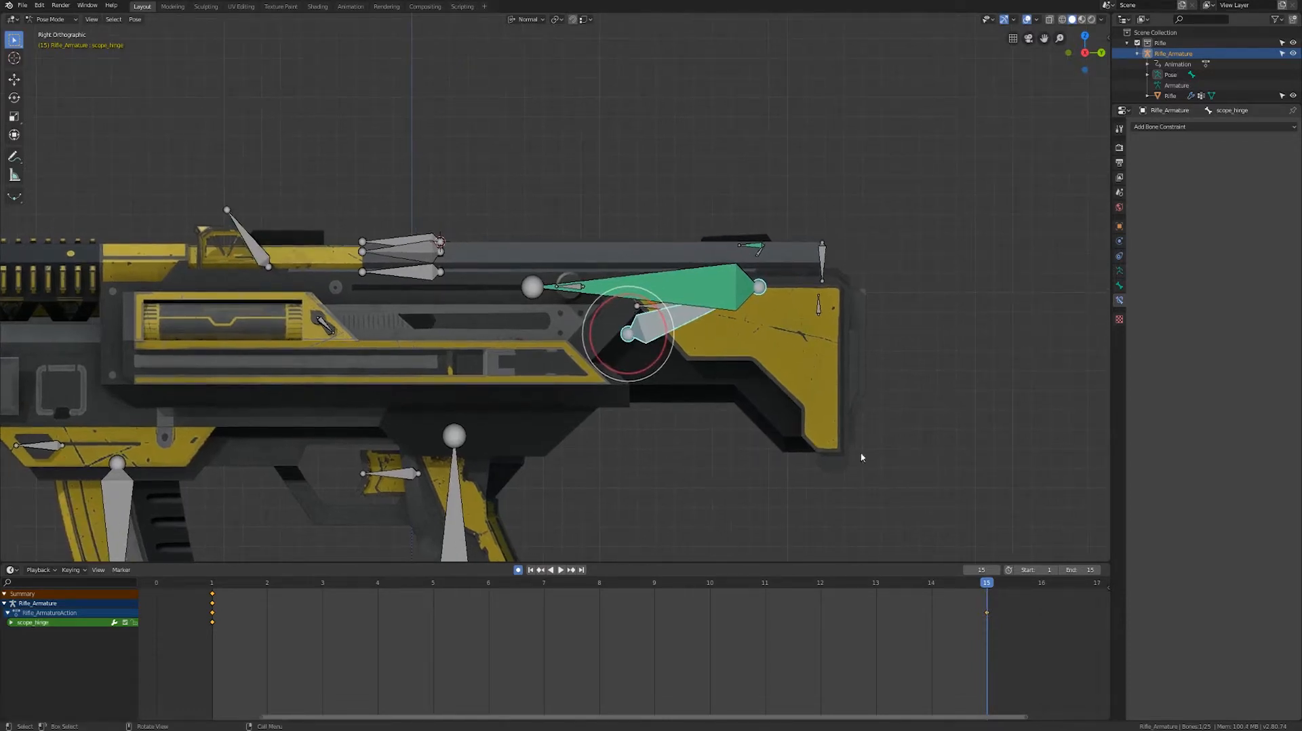
pyautogui.press('r')
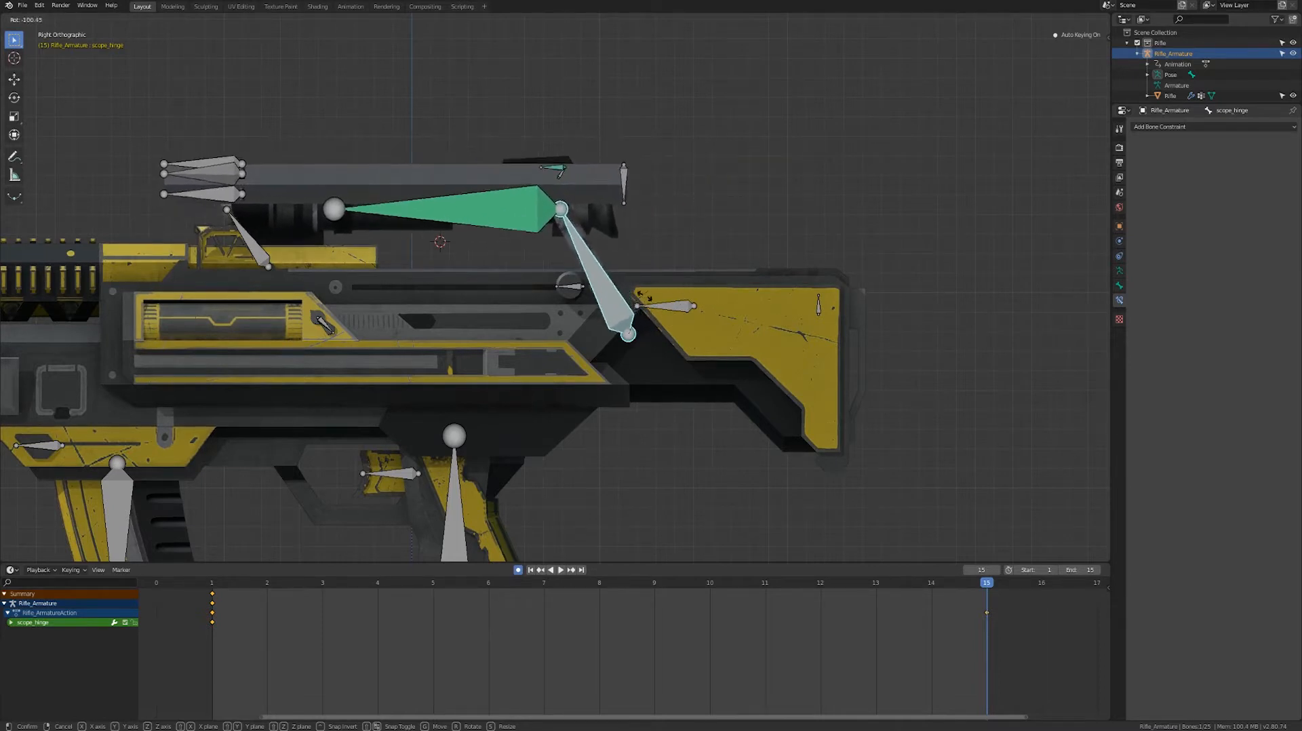
pyautogui.click(626, 337)
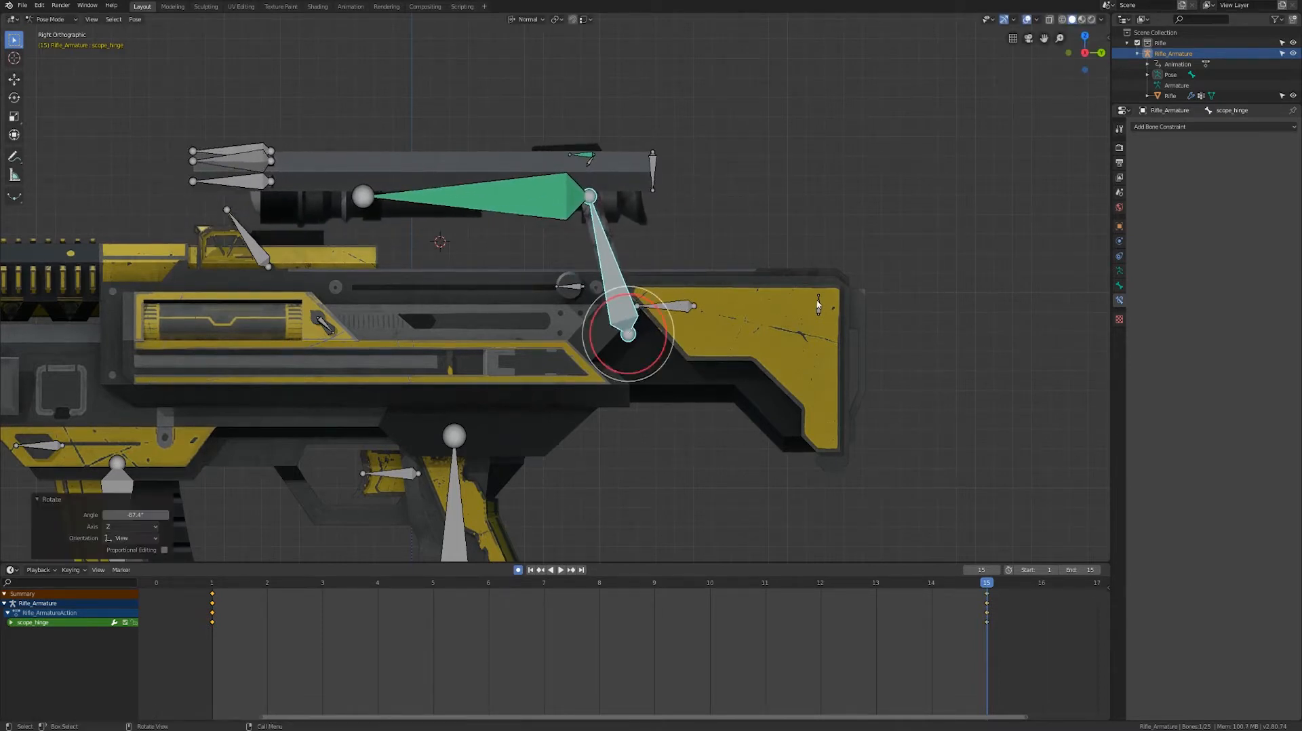
# Raise the scope_lift bone at the stock along its local Y axis by about 0.0111 m.
pyautogui.moveTo(626, 338)
pyautogui.mouseDown(button='middle')
pyautogui.moveTo(790, 299)
pyautogui.moveTo(819, 354)
pyautogui.moveTo(604, 339)
pyautogui.mouseUp(button='middle')
pyautogui.scroll(4, 800, 328)
pyautogui.click(805, 349)
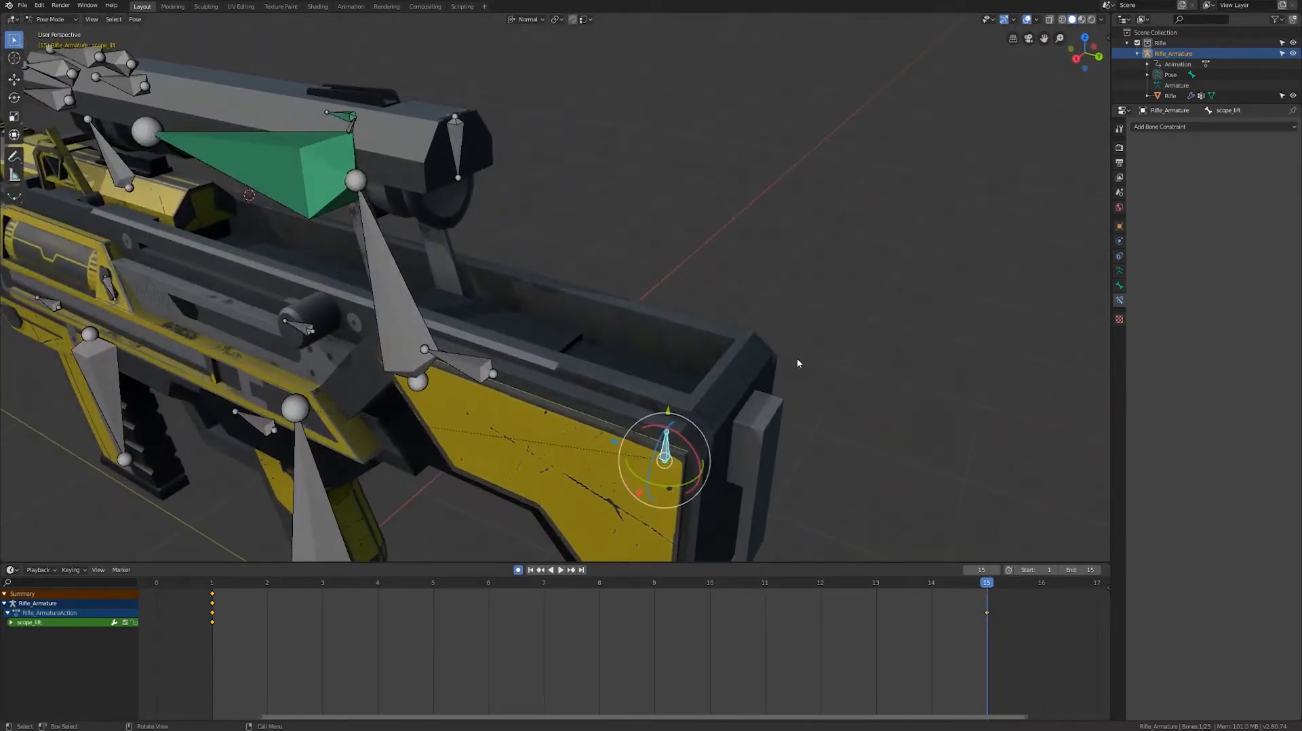
pyautogui.moveTo(797, 363); pyautogui.dragTo(813, 363, button='middle')
pyautogui.press('g')
pyautogui.press('y')
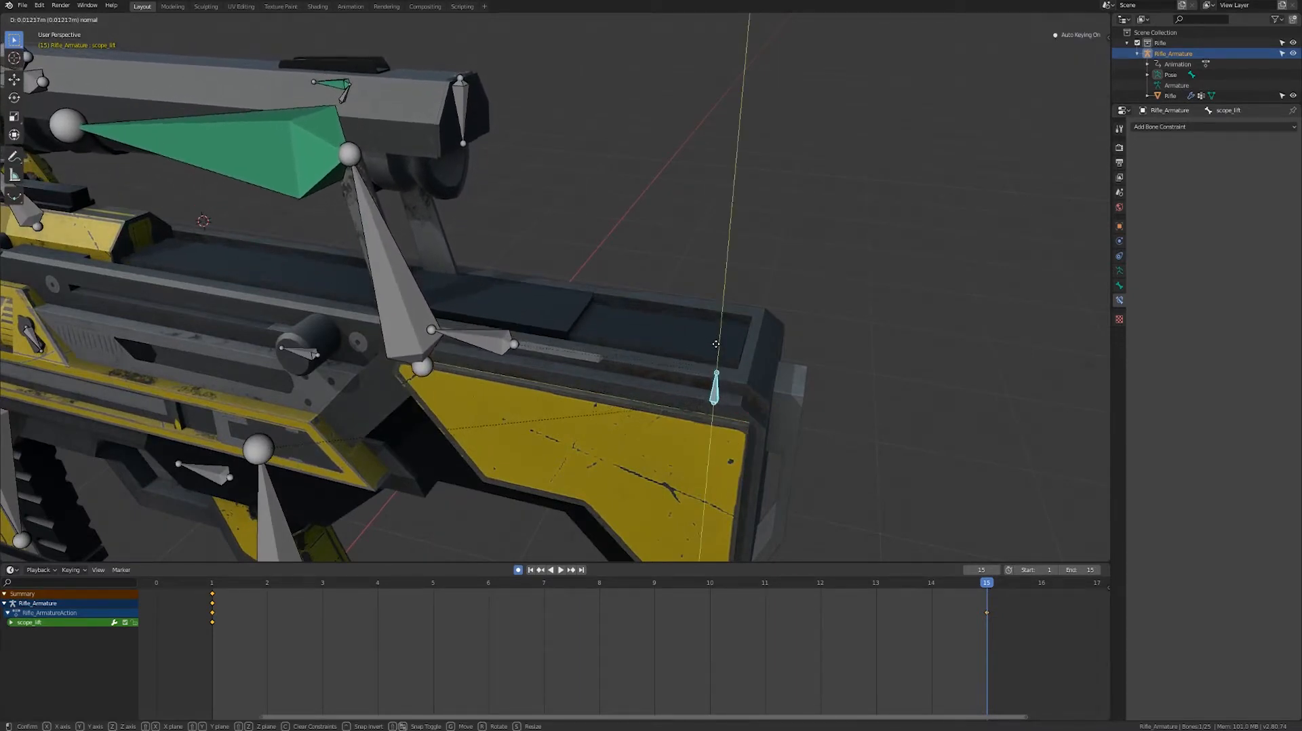
pyautogui.click(716, 342)
pyautogui.moveTo(715, 342); pyautogui.dragTo(661, 301, button='middle')
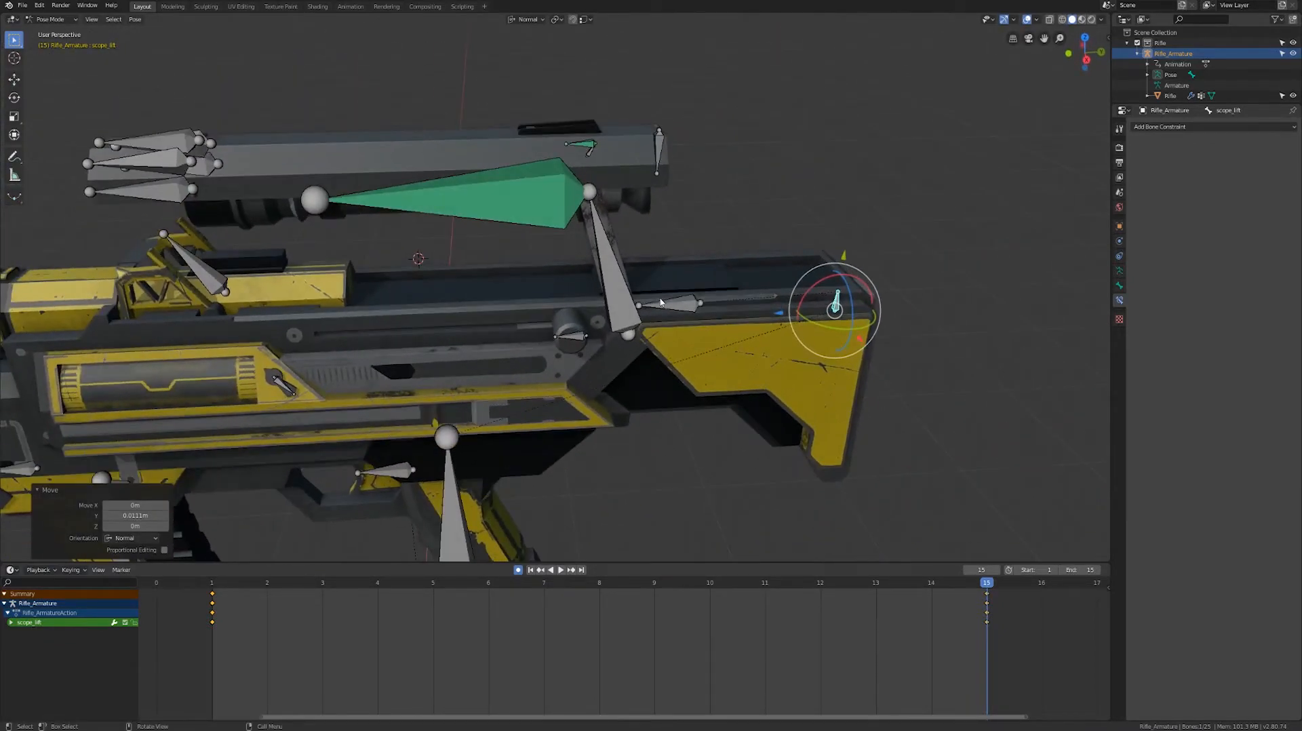
# Slide the scope_slide bone forward along its local Y axis by about 0.0477 m in the side view.
pyautogui.click(660, 301)
pyautogui.press('KP_3')
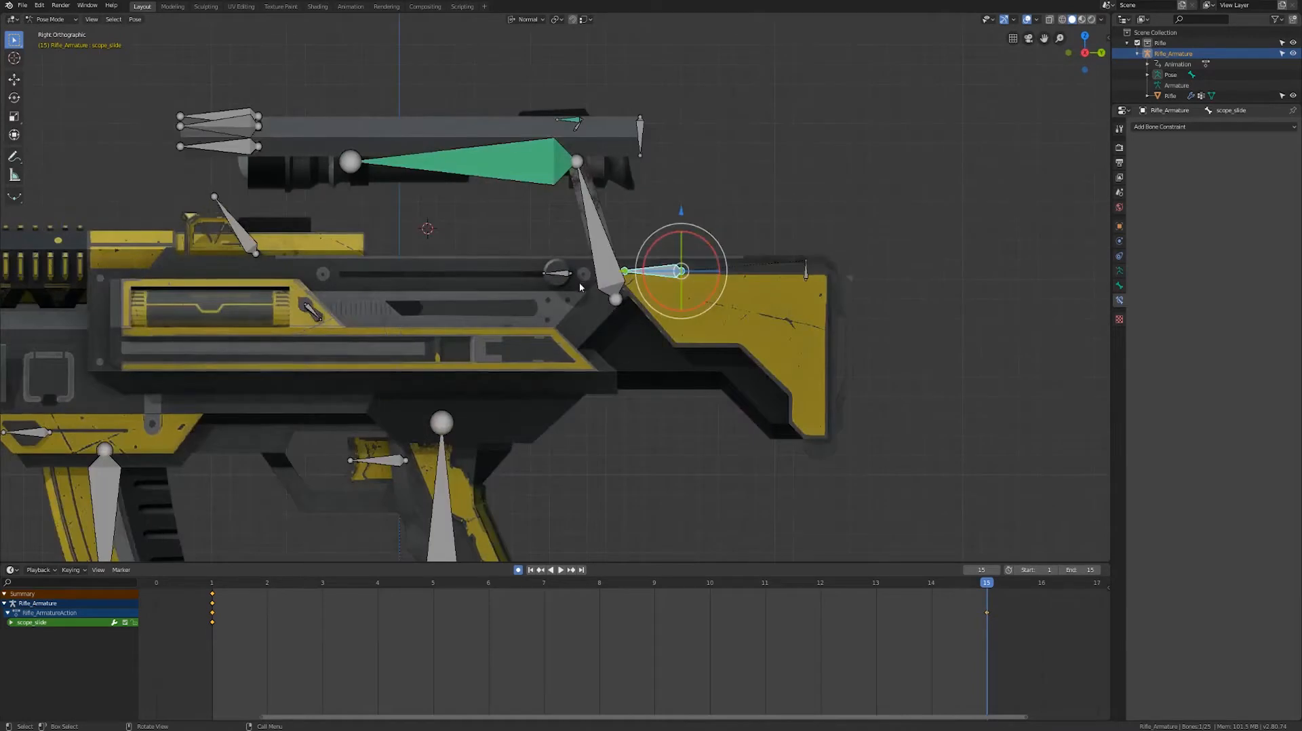
pyautogui.press('g')
pyautogui.press('y')
pyautogui.click(474, 213)
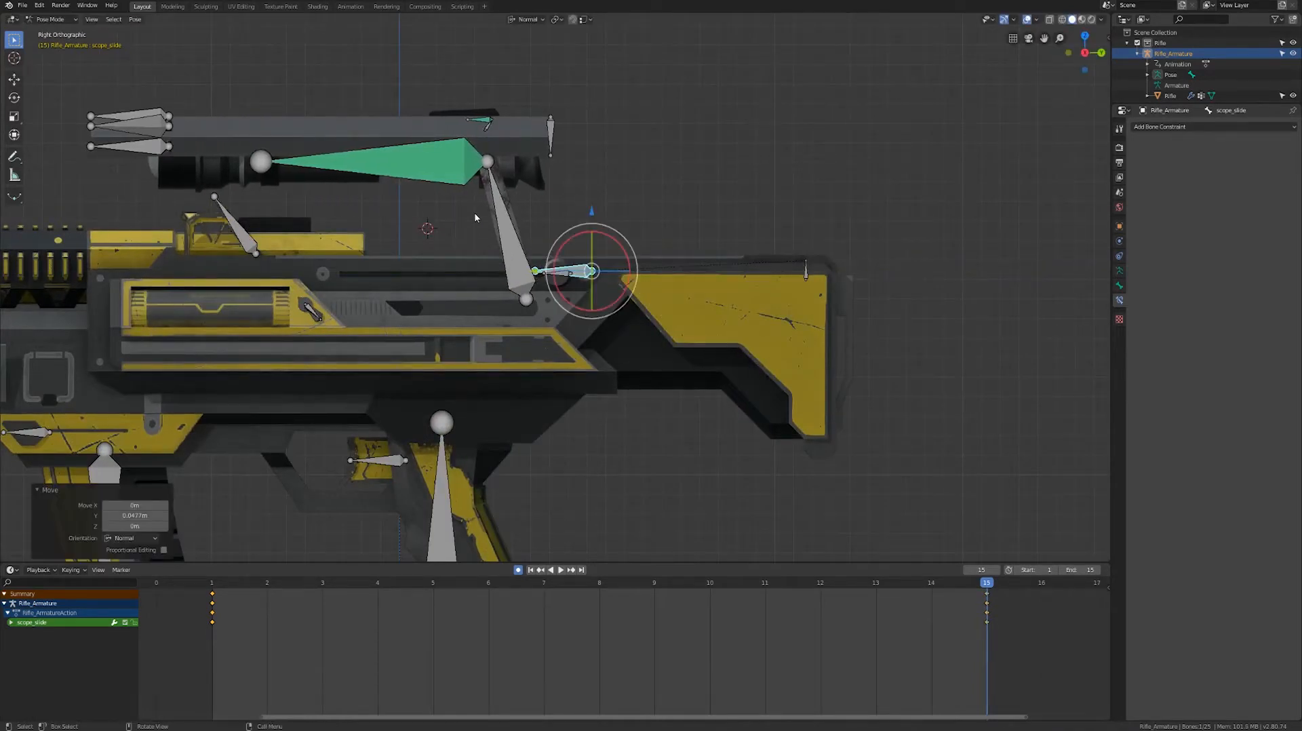
# Rotate the scope_hinge bone by another -22.5° to lower the scope toward the rifle body.
pyautogui.scroll(2, 474, 213)
pyautogui.click(584, 255)
pyautogui.write('r')
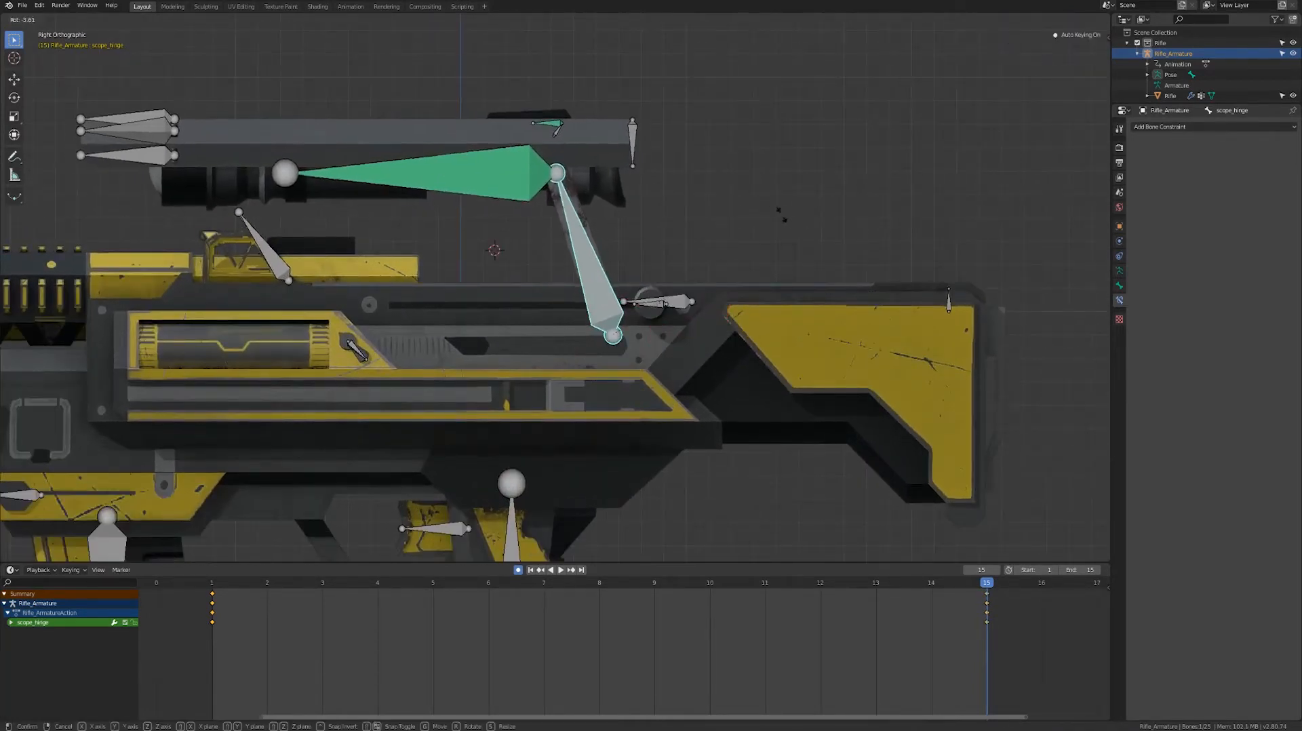
pyautogui.write('22.5')
pyautogui.press('Return')
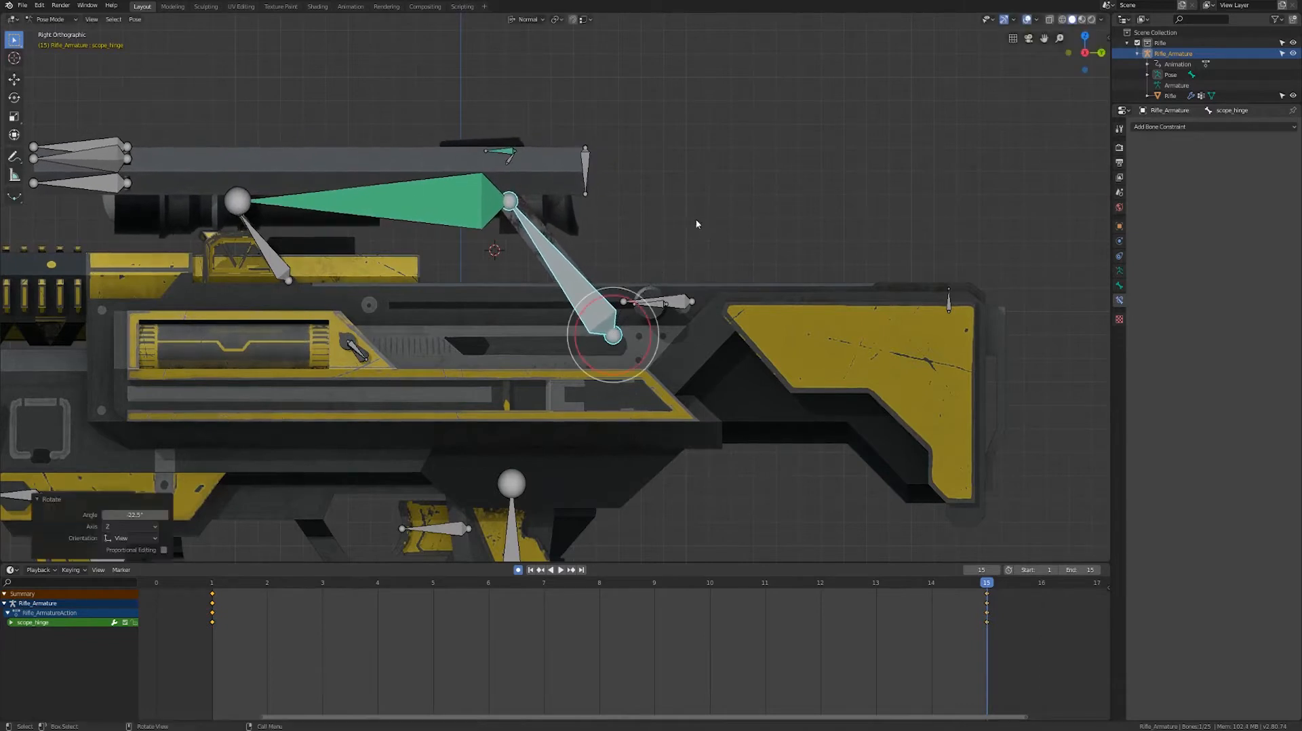
pyautogui.scroll(3, 804, 254)
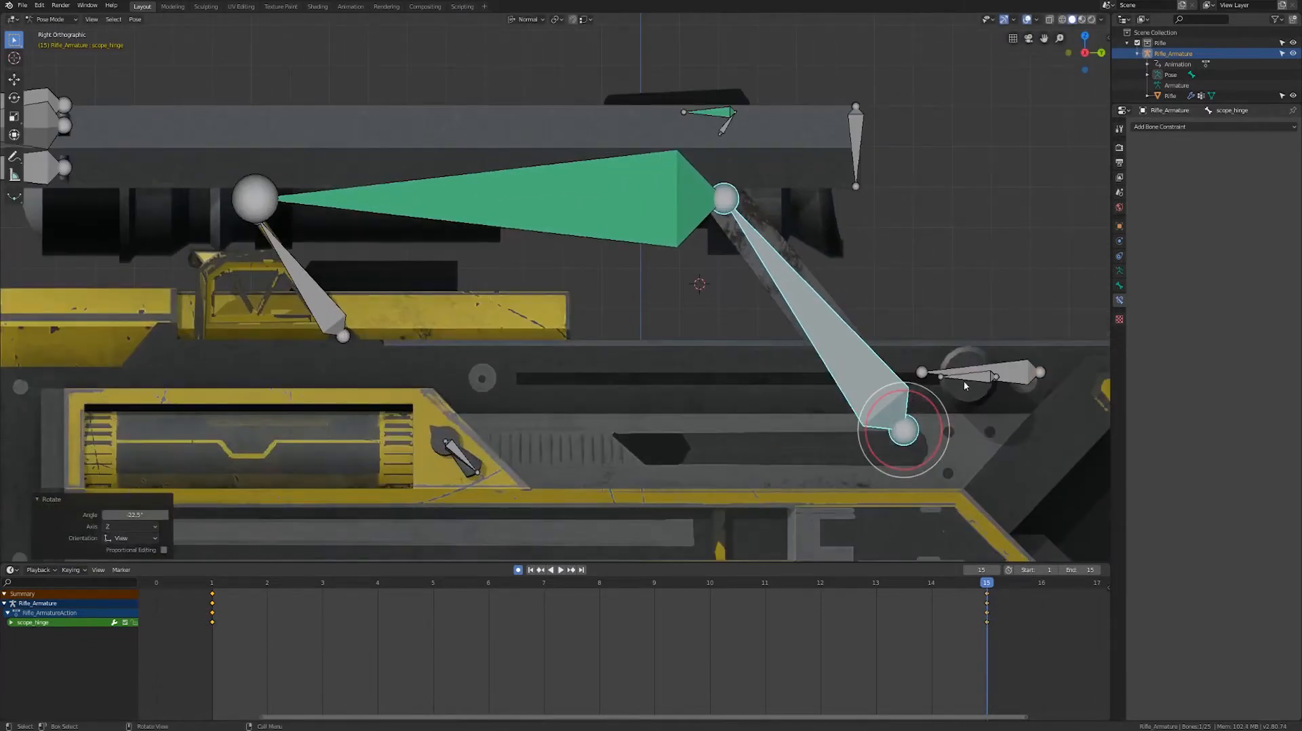
# Slide the scope_slide bone further forward along its local Y axis by about 0.0293 m.
pyautogui.click(964, 380)
pyautogui.moveTo(889, 392); pyautogui.dragTo(801, 370, button='middle')
pyautogui.hotkey('alt', 'a')
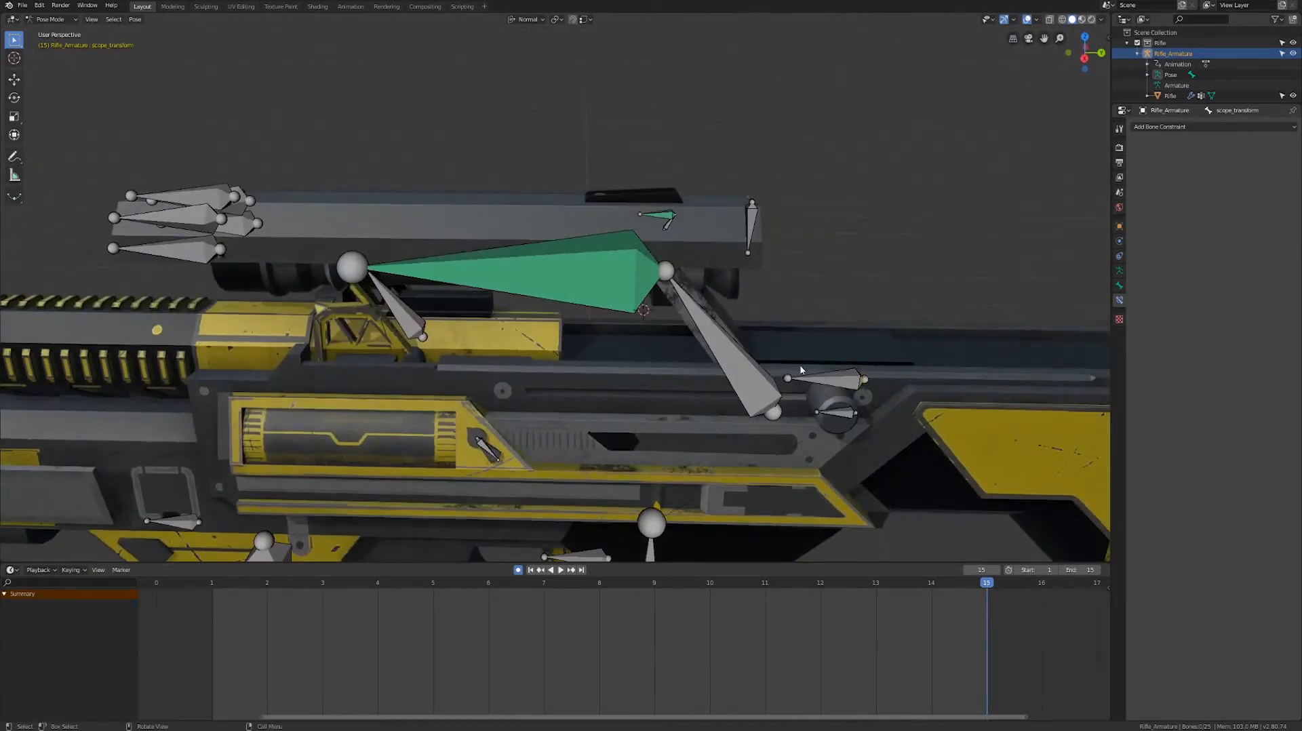
pyautogui.click(843, 371)
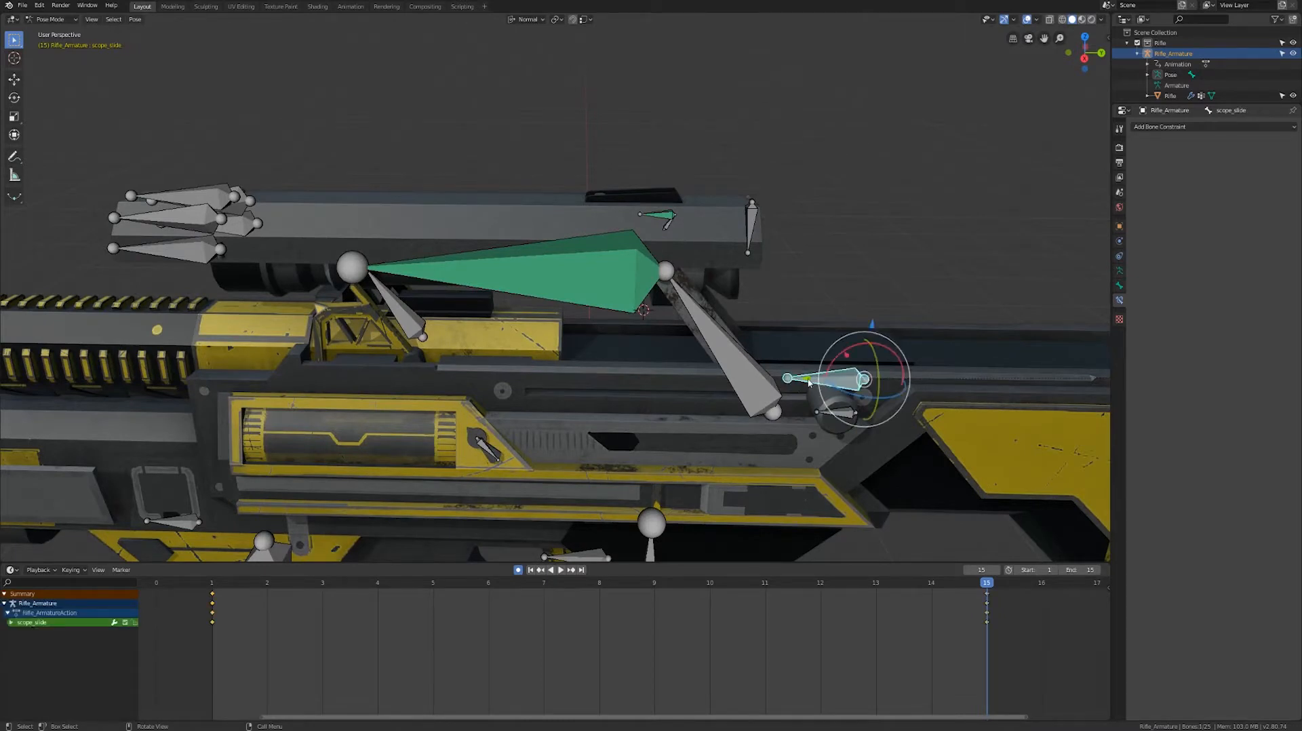
pyautogui.press('g')
pyautogui.click(731, 376)
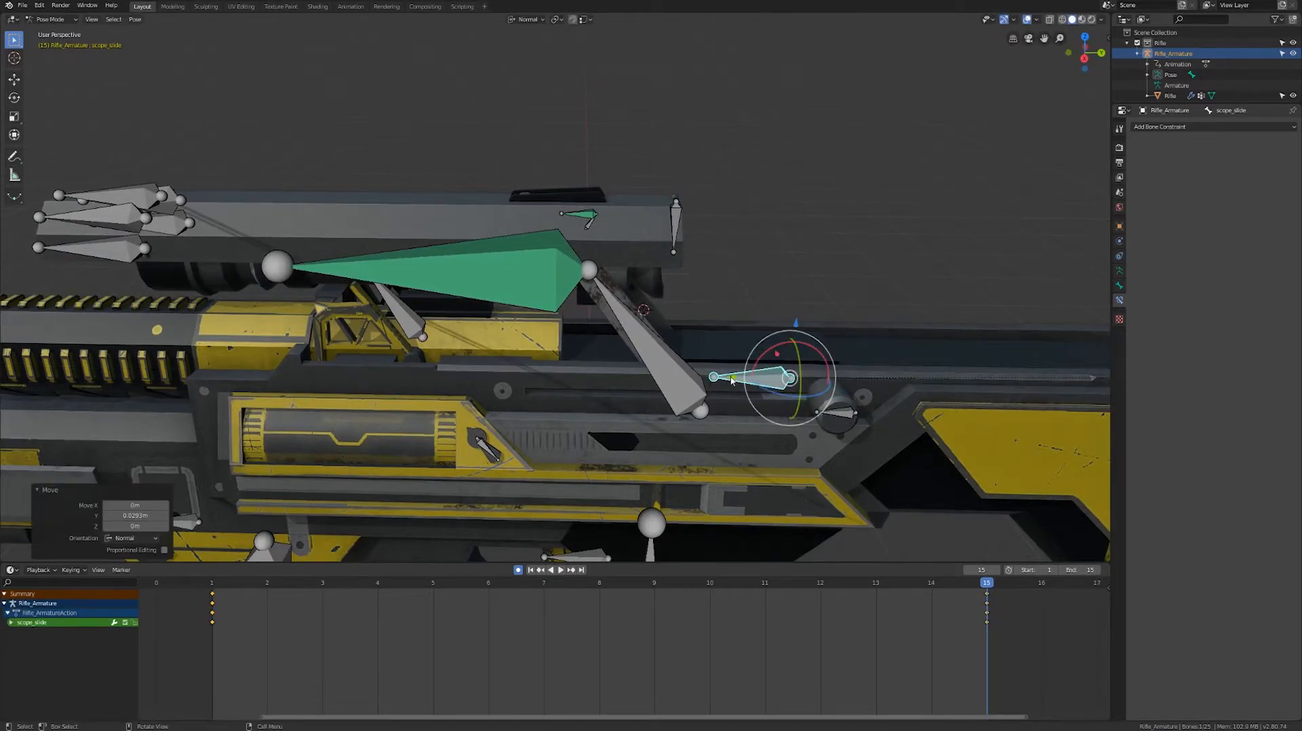
# Rotate the scope_hinge bone by about 2° more in the side view to lower the scope slightly.
pyautogui.press('KP_3')
pyautogui.scroll(3, 601, 271)
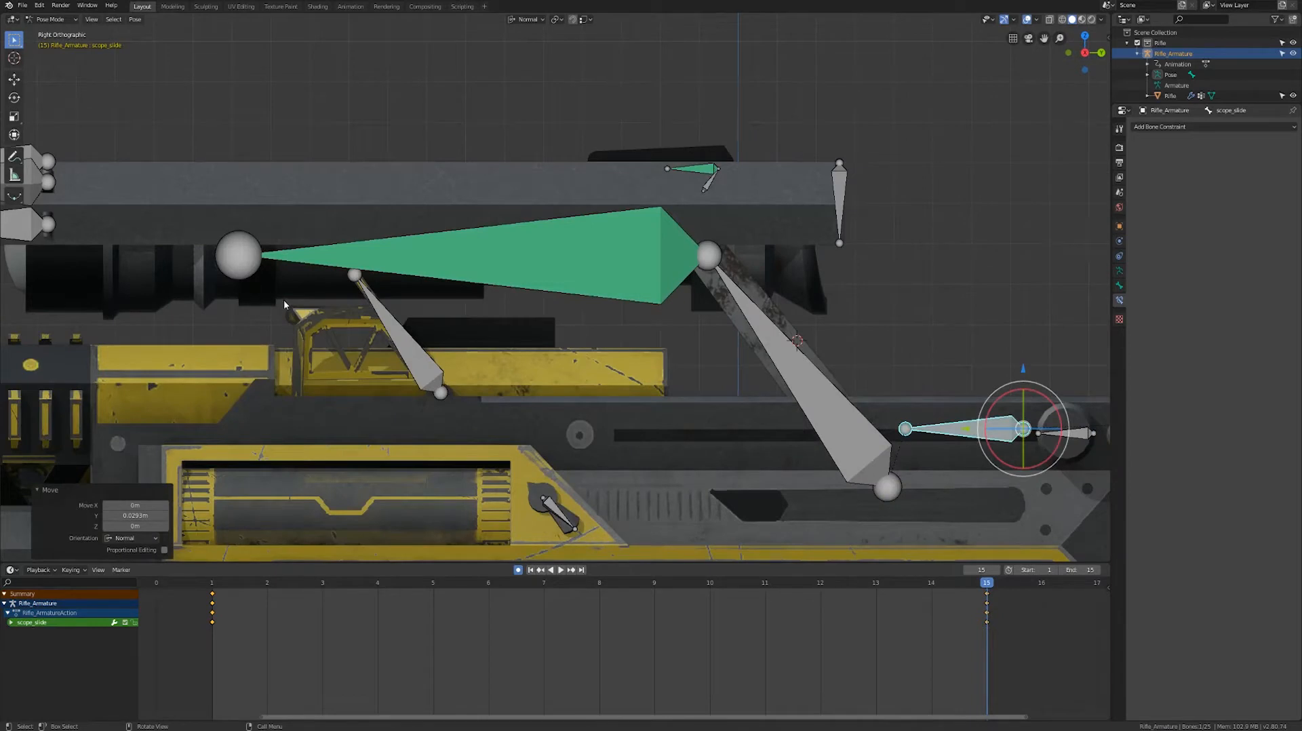
pyautogui.keyDown('shift'); pyautogui.moveTo(282, 314); pyautogui.dragTo(340, 308, button='middle'); pyautogui.keyUp('shift')
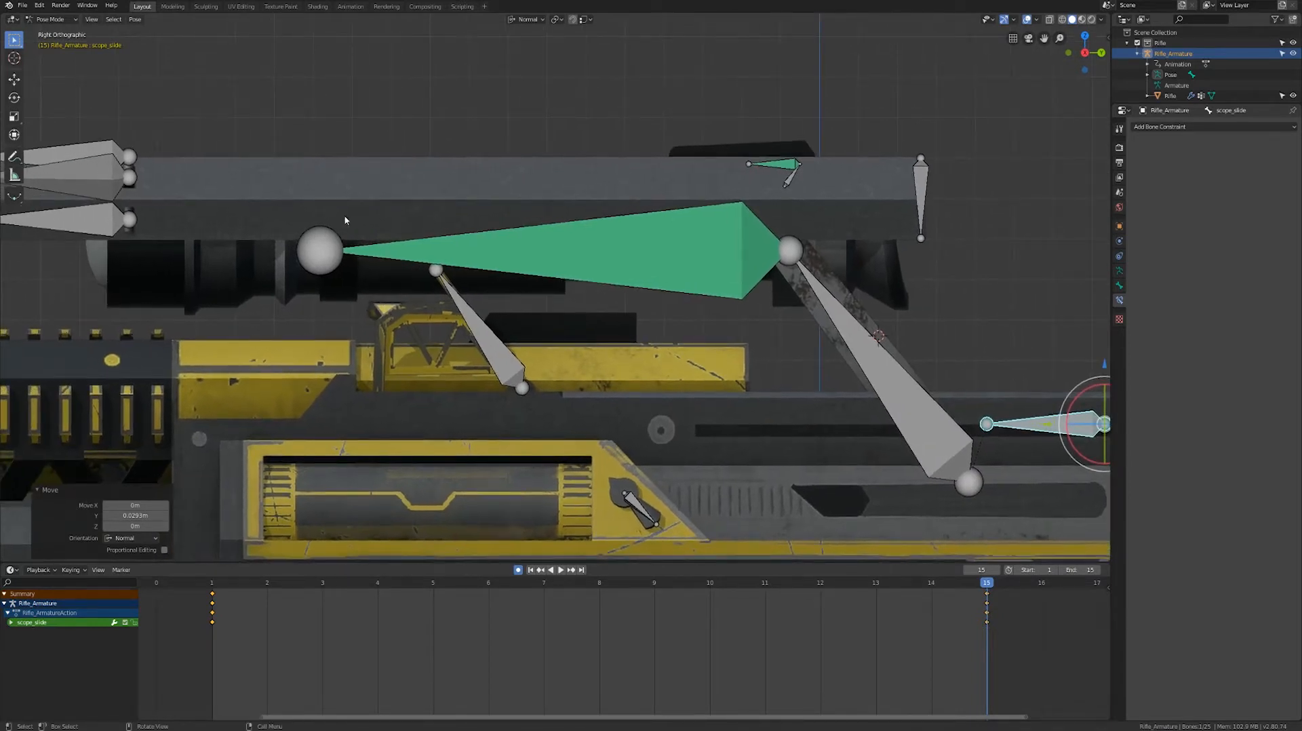
pyautogui.keyDown('shift'); pyautogui.moveTo(760, 373); pyautogui.dragTo(613, 362, button='middle'); pyautogui.keyUp('shift')
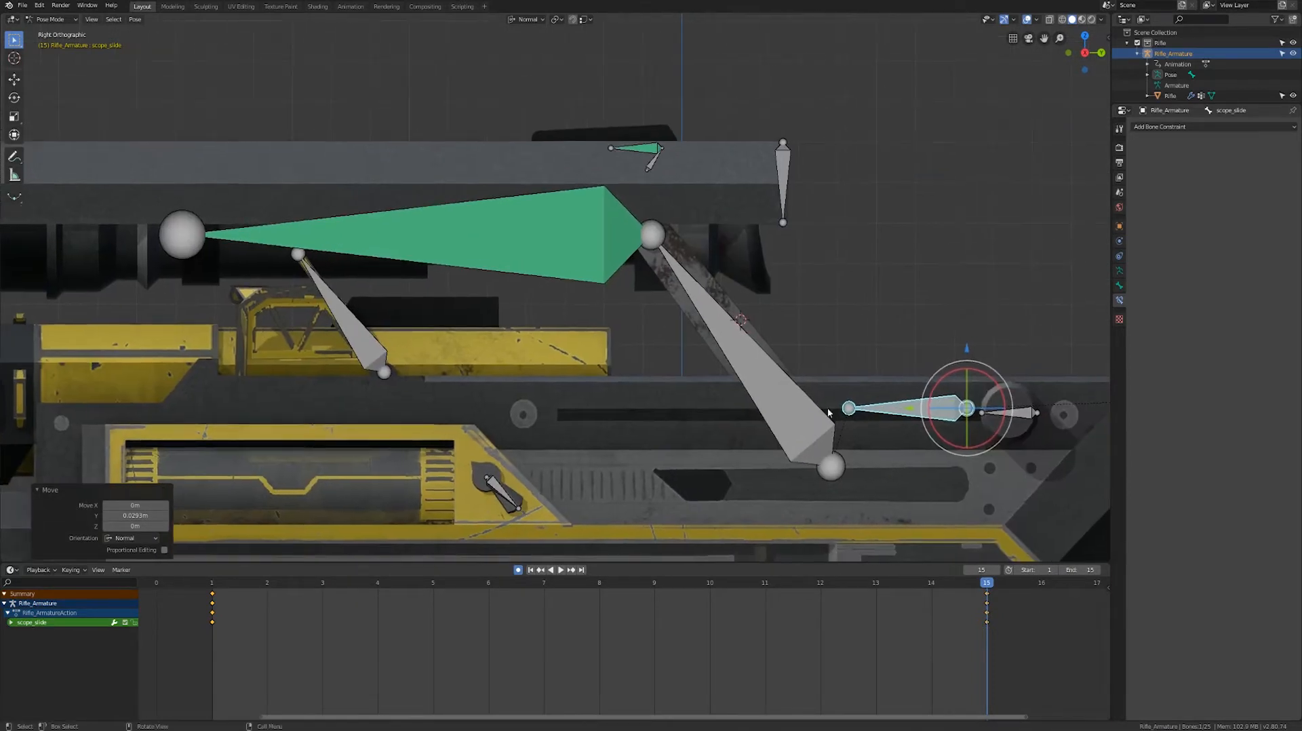
pyautogui.click(745, 356)
pyautogui.press('r')
pyautogui.click(939, 312)
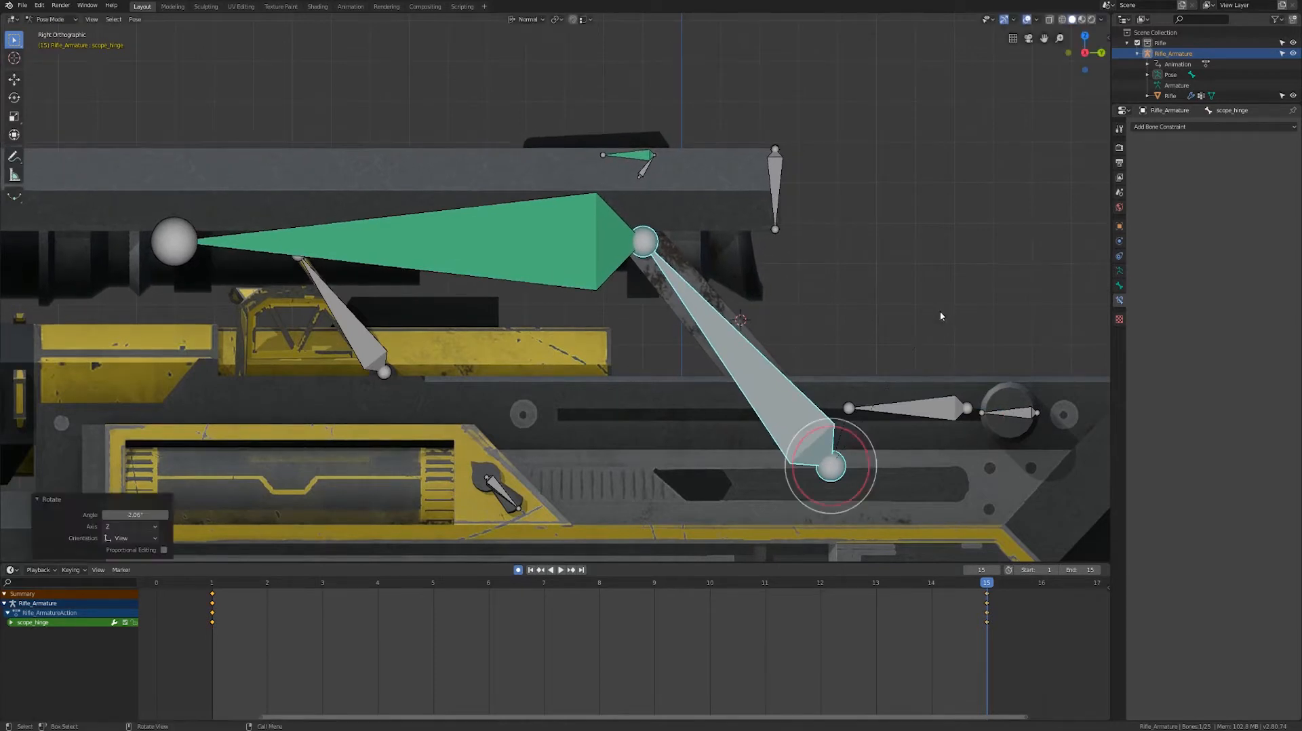
# Nudge the scope_slide bone back along its local Y axis by about 0.0032 m.
pyautogui.scroll(-3, 878, 387)
pyautogui.click(789, 357)
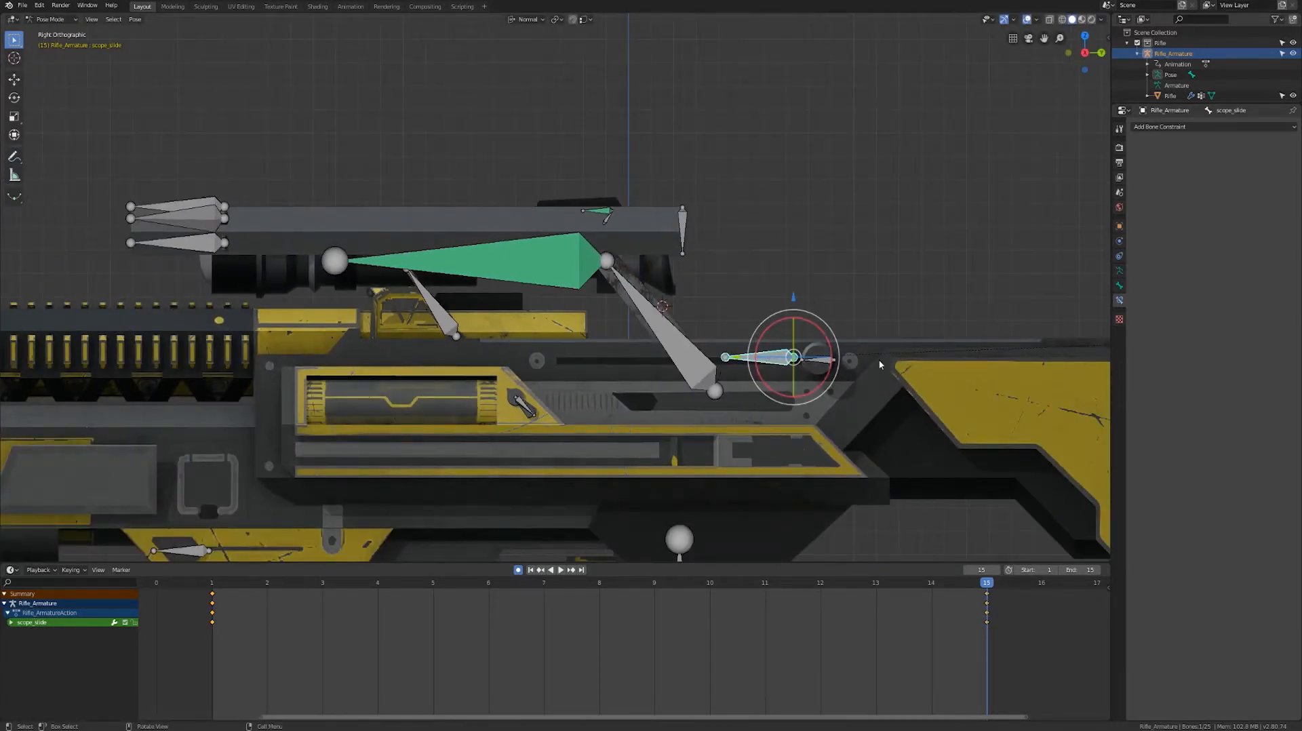
pyautogui.press('g')
pyautogui.press('y')
pyautogui.click(604, 415)
pyautogui.moveTo(605, 415); pyautogui.dragTo(694, 320, button='middle')
pyautogui.scroll(3, 709, 194)
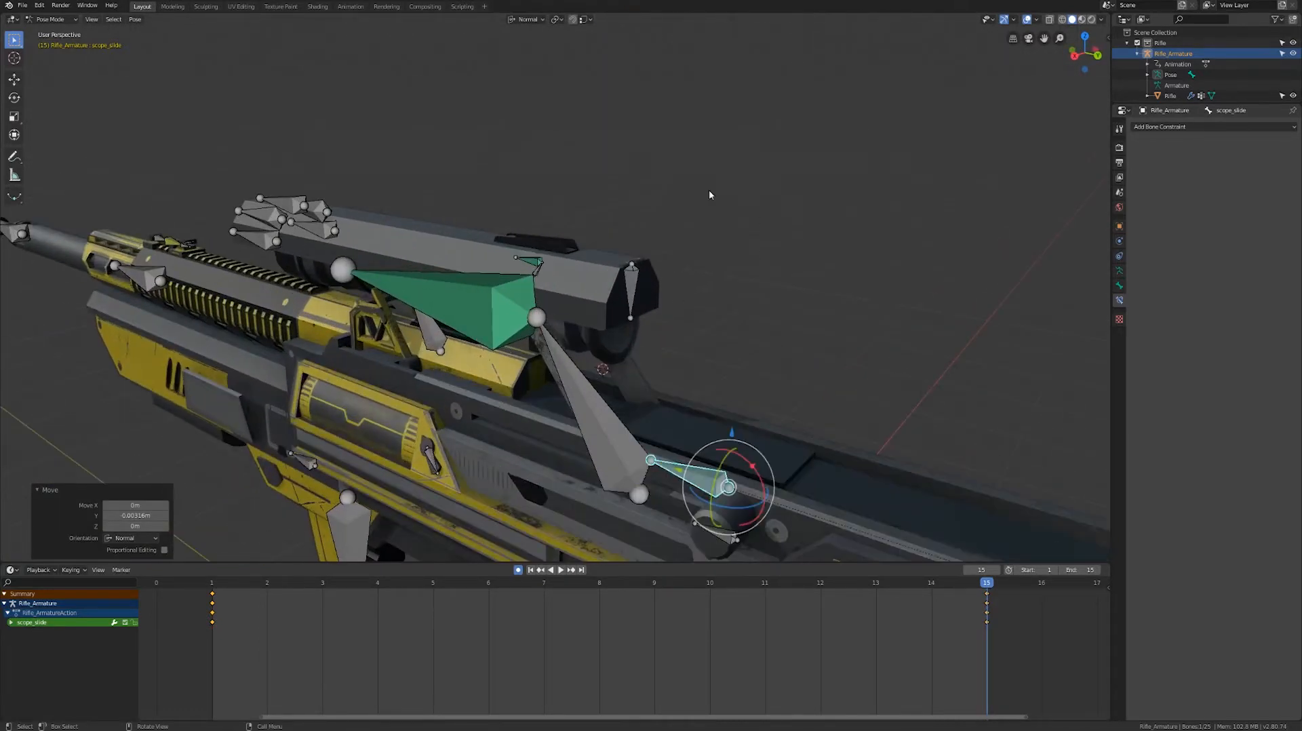
# Rotate the scope cover flap bone at the scope's rear end by about -222° in the side view to open the flap.
pyautogui.click(631, 290)
pyautogui.scroll(-4, 787, 312)
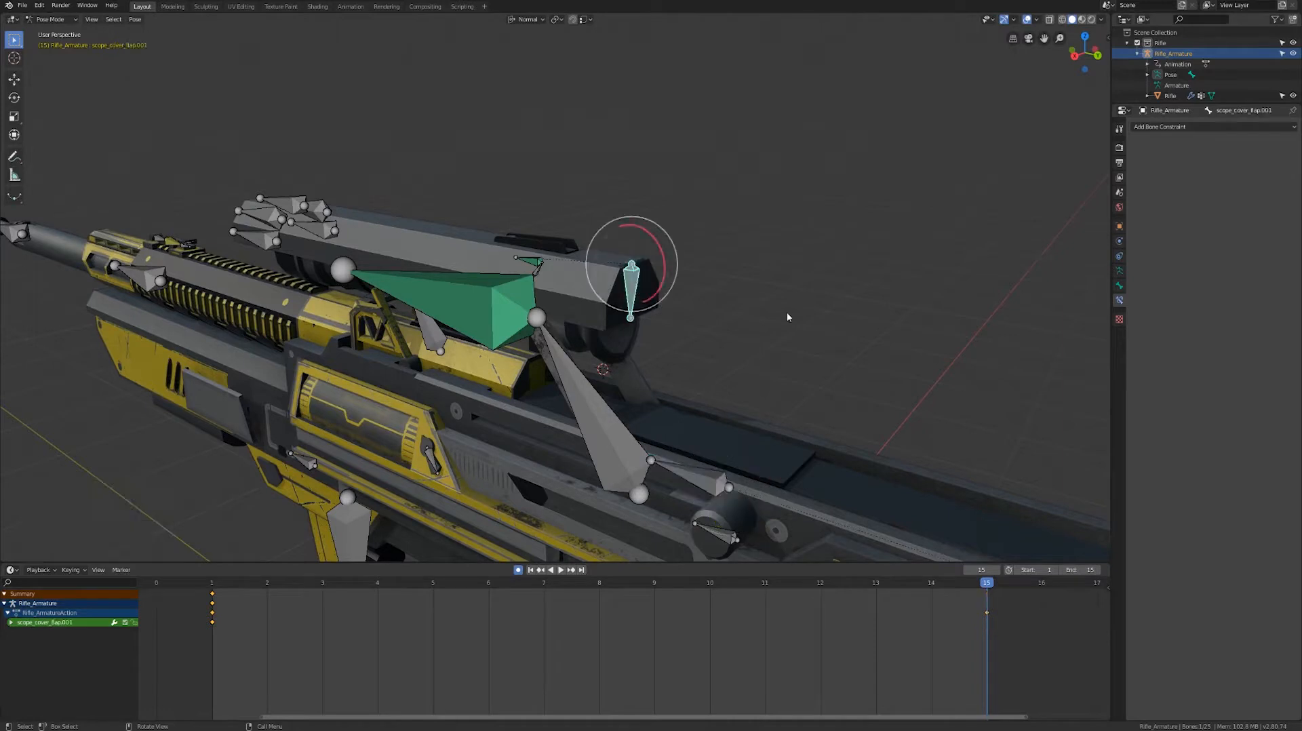
pyautogui.moveTo(786, 311); pyautogui.dragTo(746, 348, button='middle')
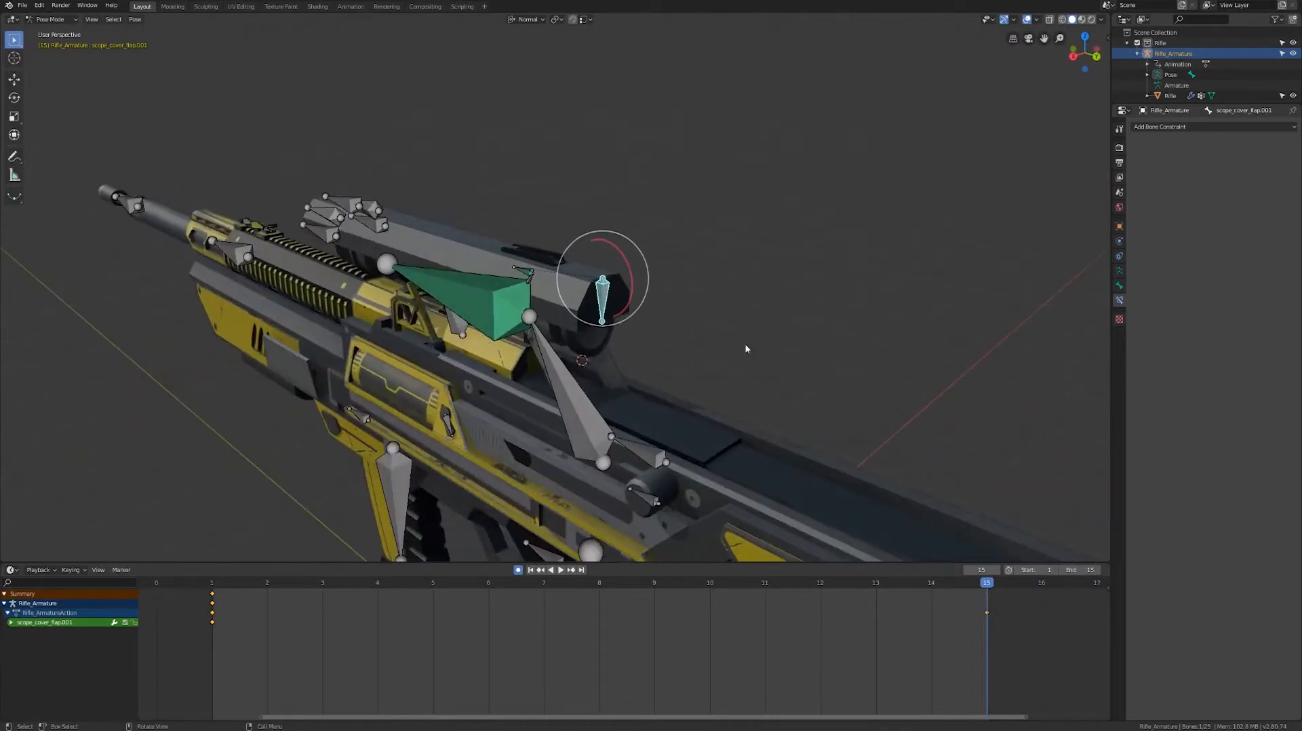
pyautogui.press('KP_1')
pyautogui.press('KP_3')
pyautogui.scroll(3, 665, 385)
pyautogui.scroll(2, 665, 385)
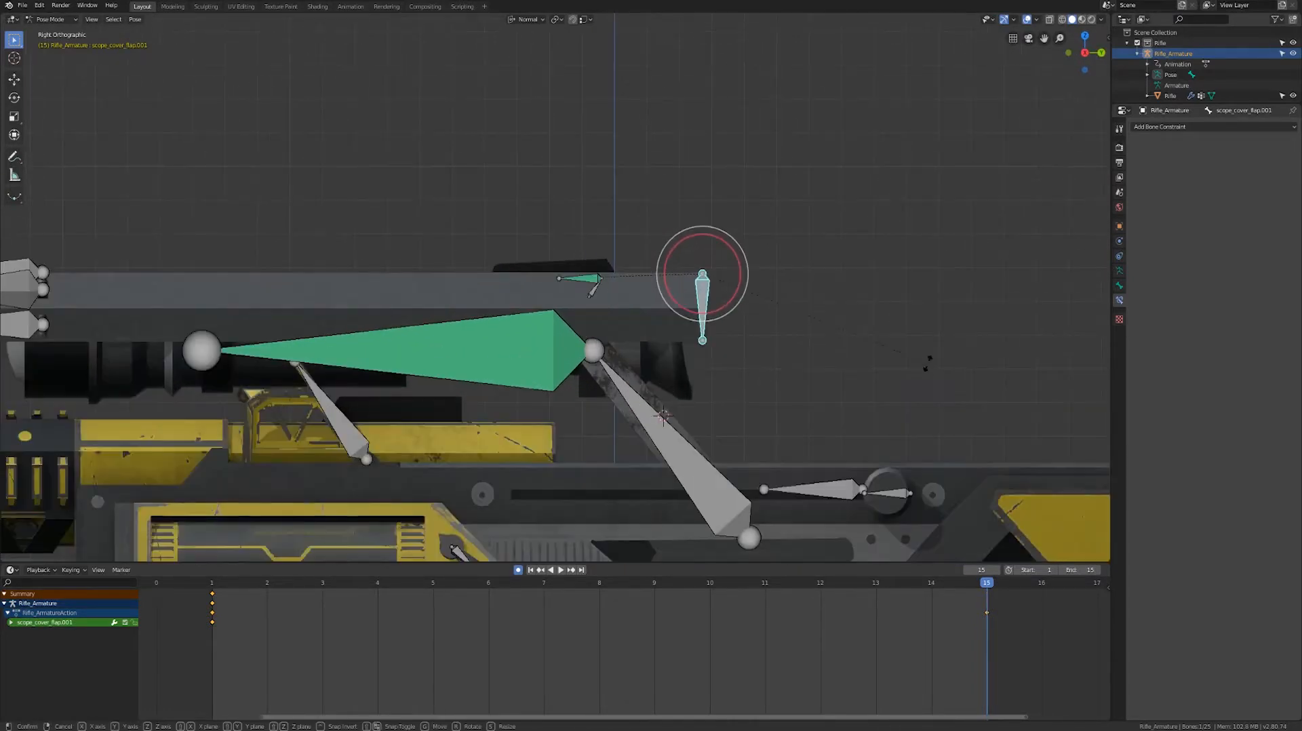
pyautogui.press('r')
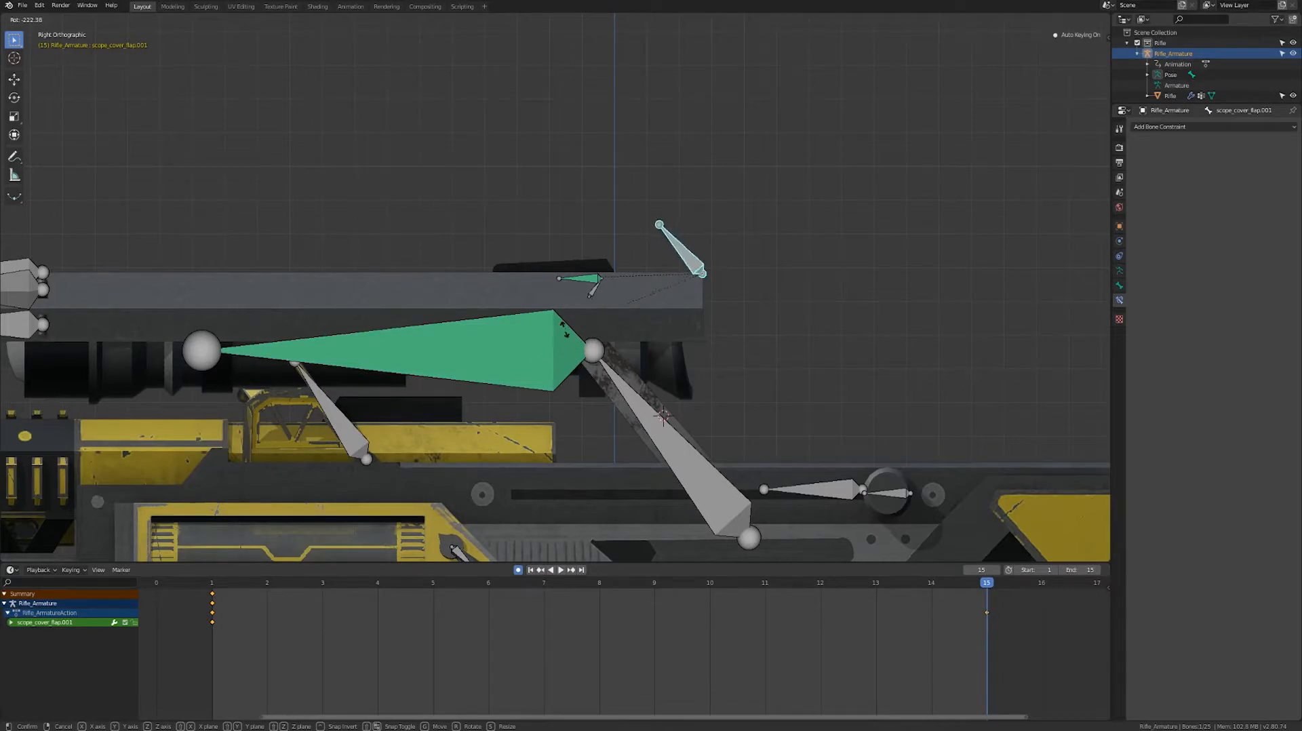
pyautogui.click(567, 330)
# Rotate the scope_cover_hinge bone by about -62° in the side view to shift the scope cover forward.
pyautogui.moveTo(731, 313); pyautogui.dragTo(644, 290, button='middle')
pyautogui.click(518, 279)
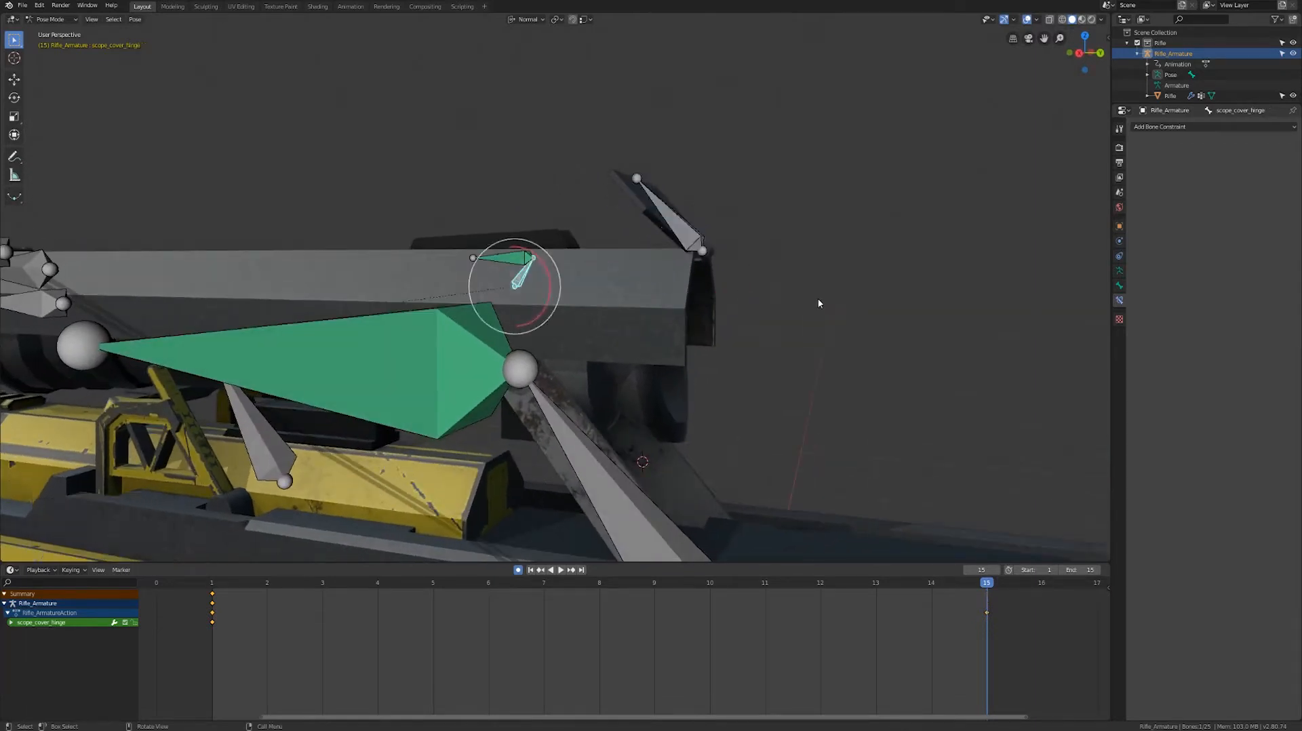
pyautogui.press('KP_3')
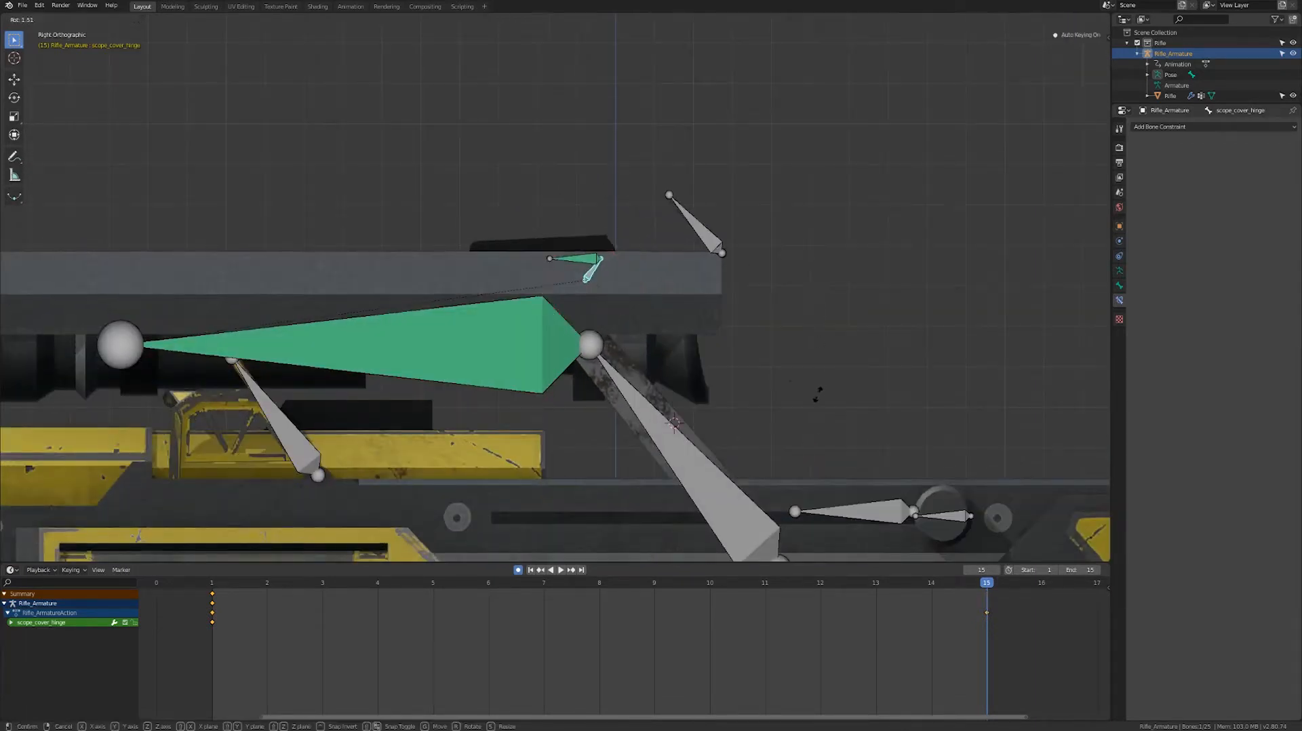
pyautogui.press('r')
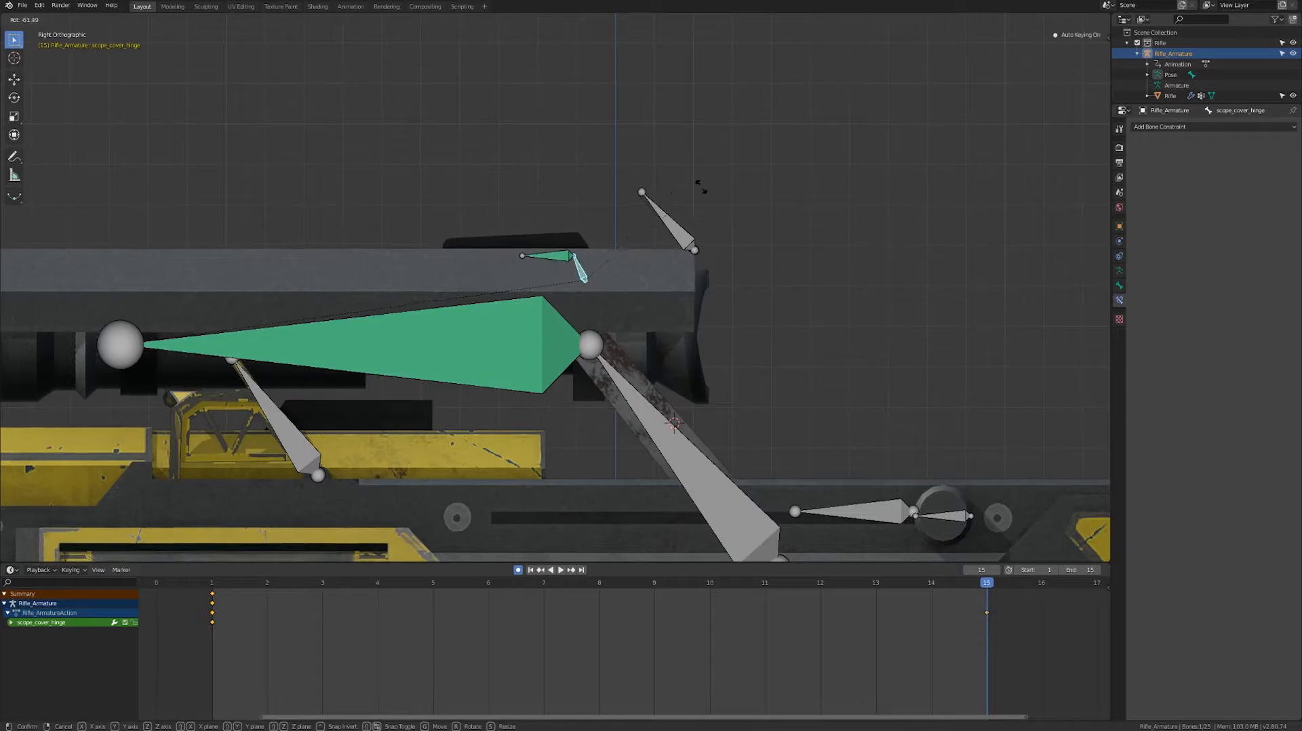
pyautogui.click(584, 280)
pyautogui.press('z')
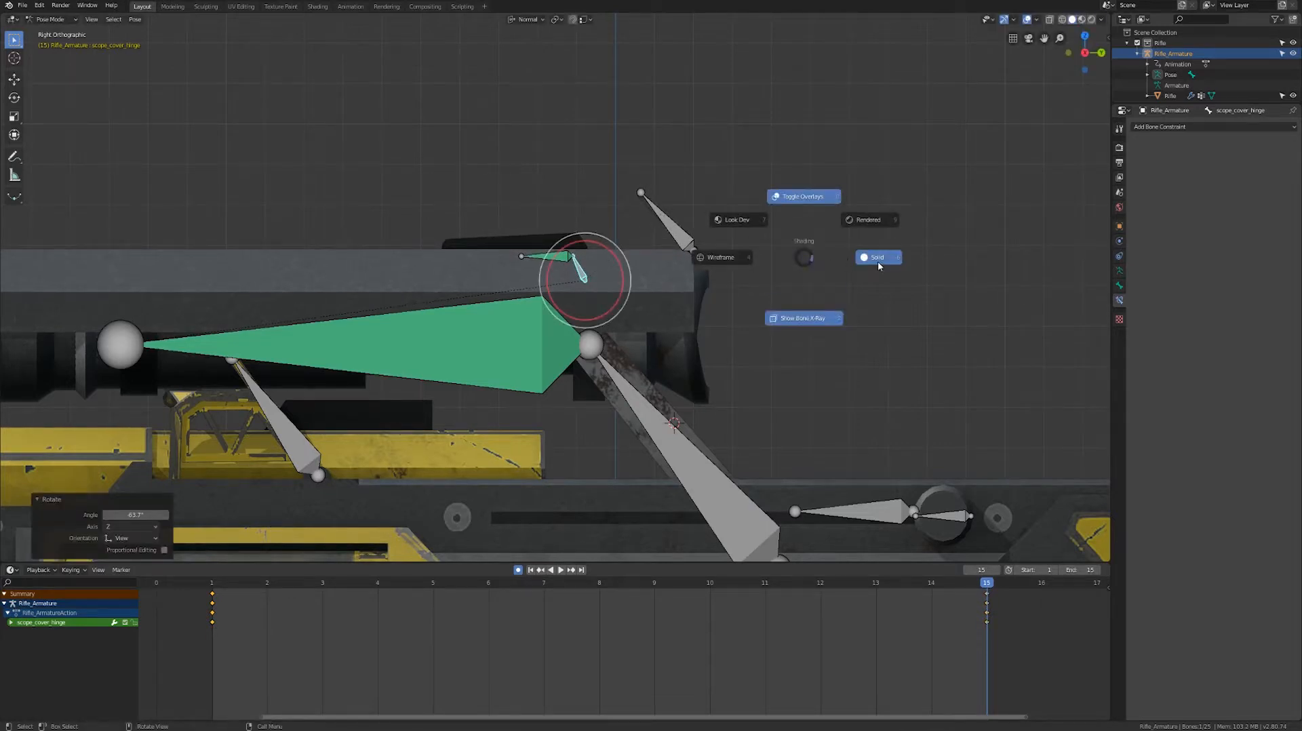
# Rotate the scope_cover_hinge bone by about -17° more in the side view, using wireframe display, and return to solid shading.
pyautogui.click(709, 257)
pyautogui.scroll(1, 774, 316)
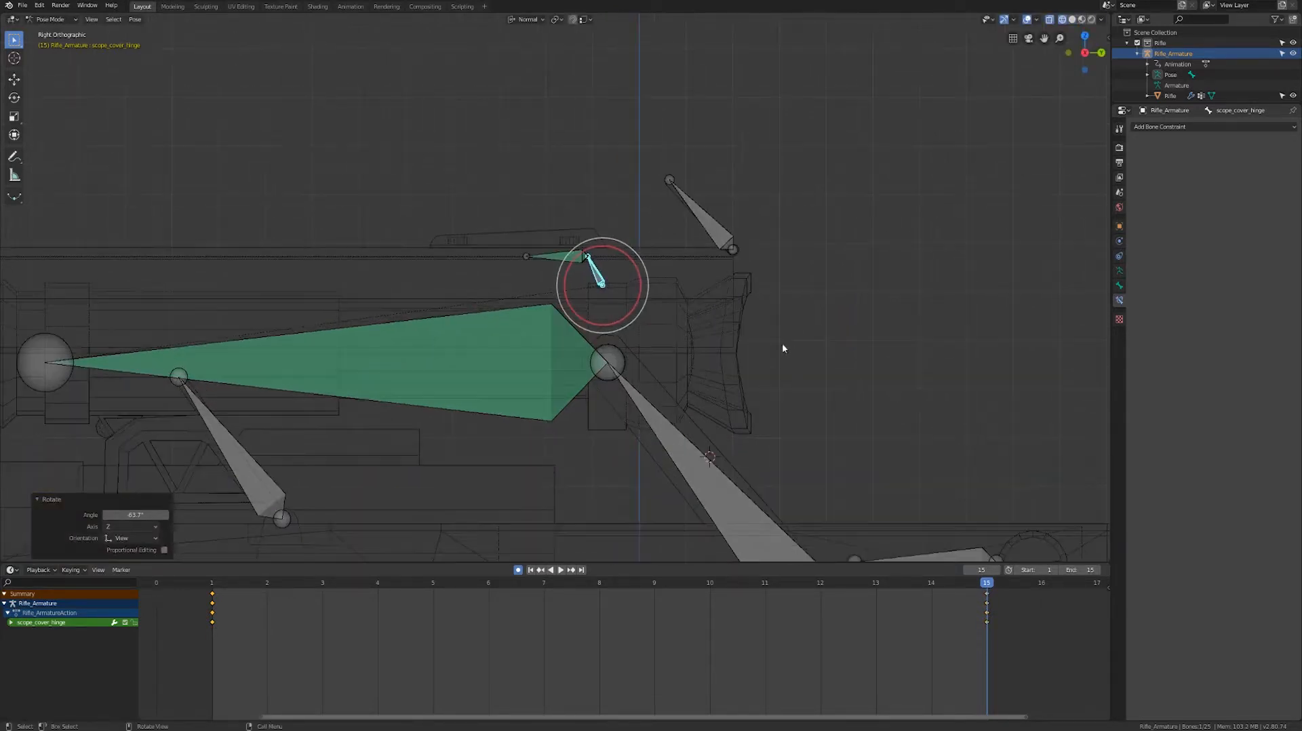
pyautogui.keyDown('shift'); pyautogui.moveTo(782, 348); pyautogui.dragTo(988, 356, button='middle'); pyautogui.keyUp('shift')
pyautogui.press('r')
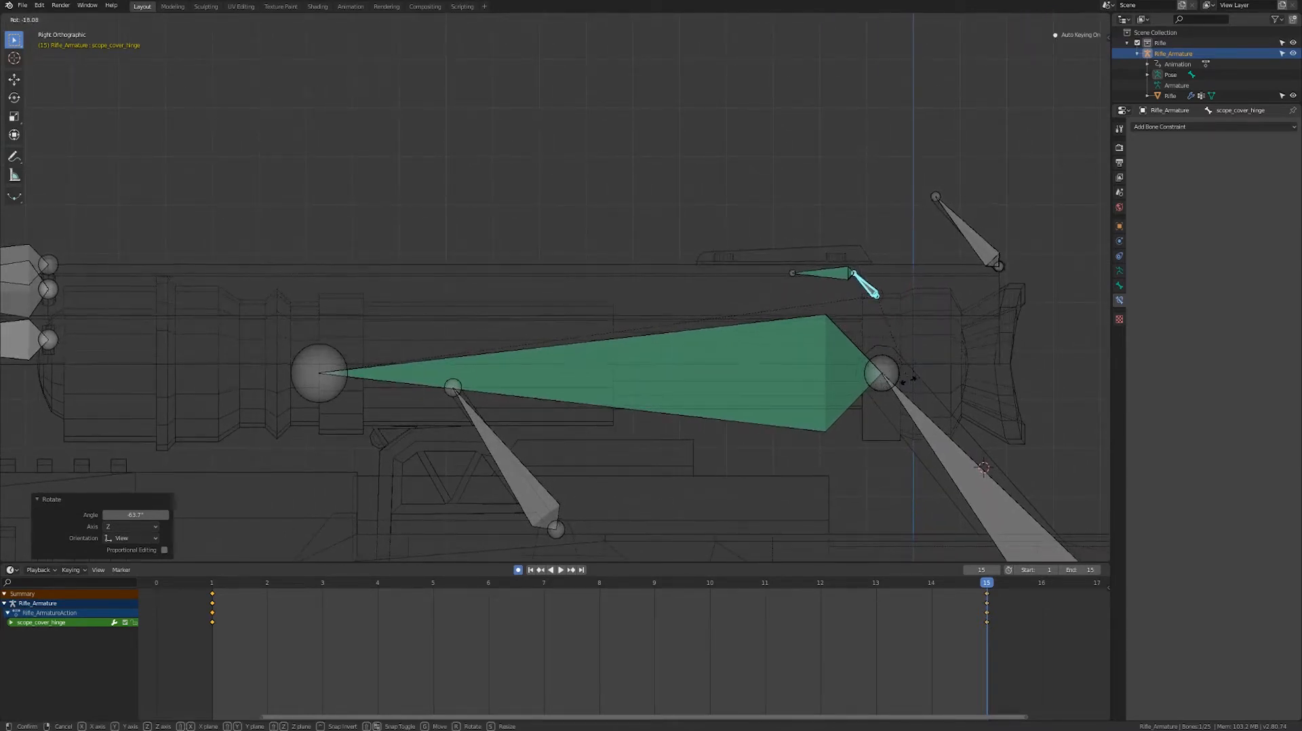
pyautogui.click(908, 380)
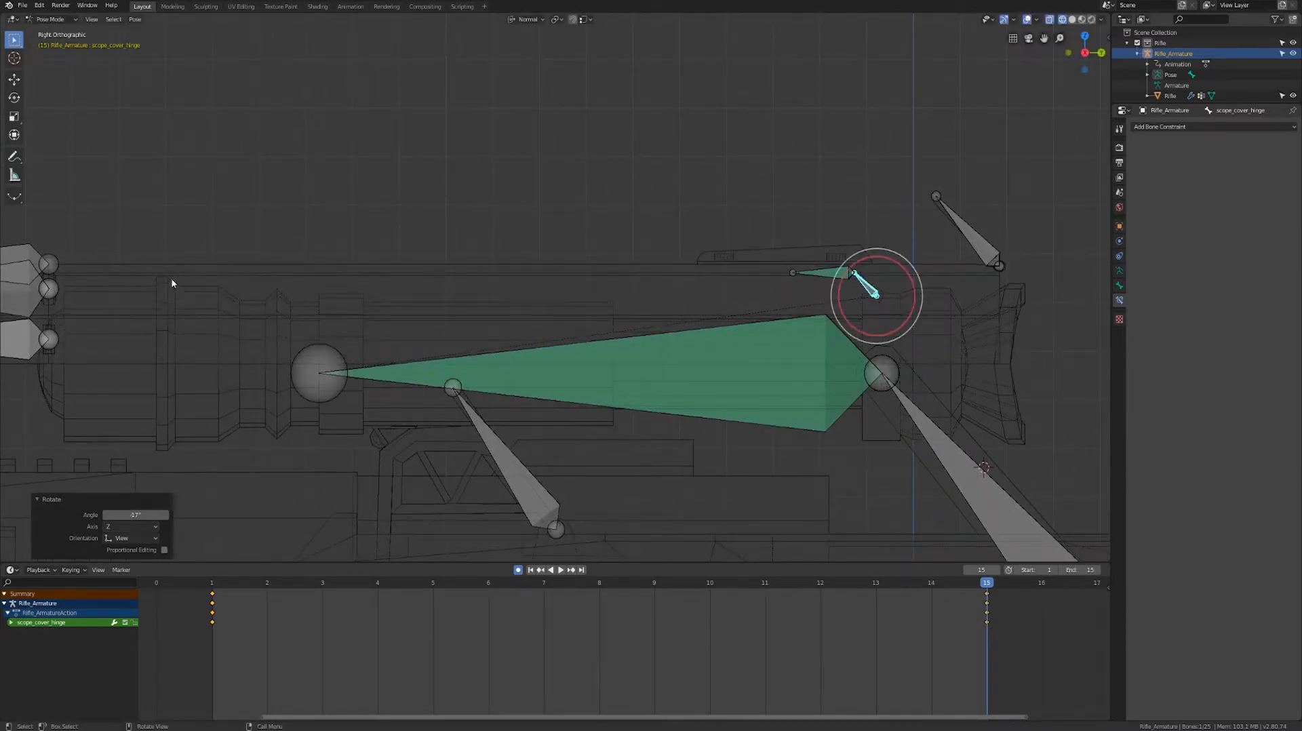
pyautogui.keyDown('shift'); pyautogui.moveTo(173, 273); pyautogui.dragTo(283, 284, button='middle'); pyautogui.keyUp('shift')
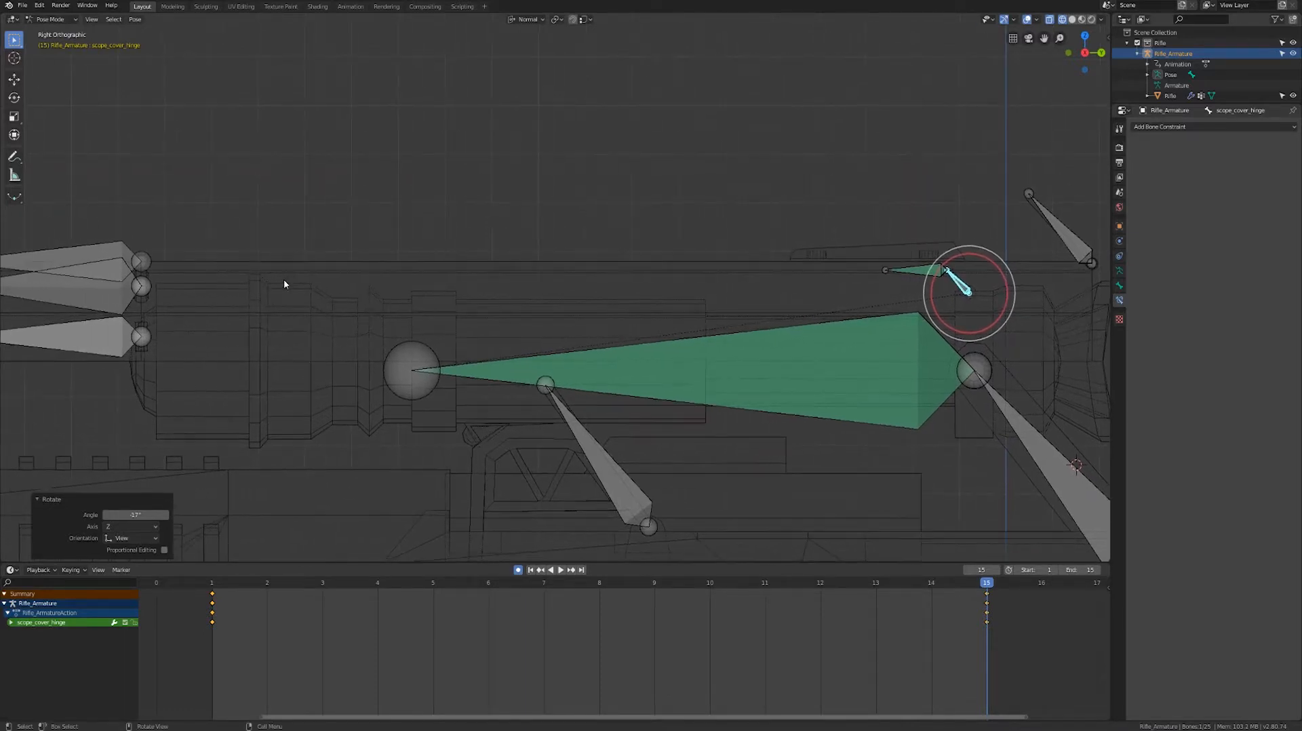
pyautogui.press('z')
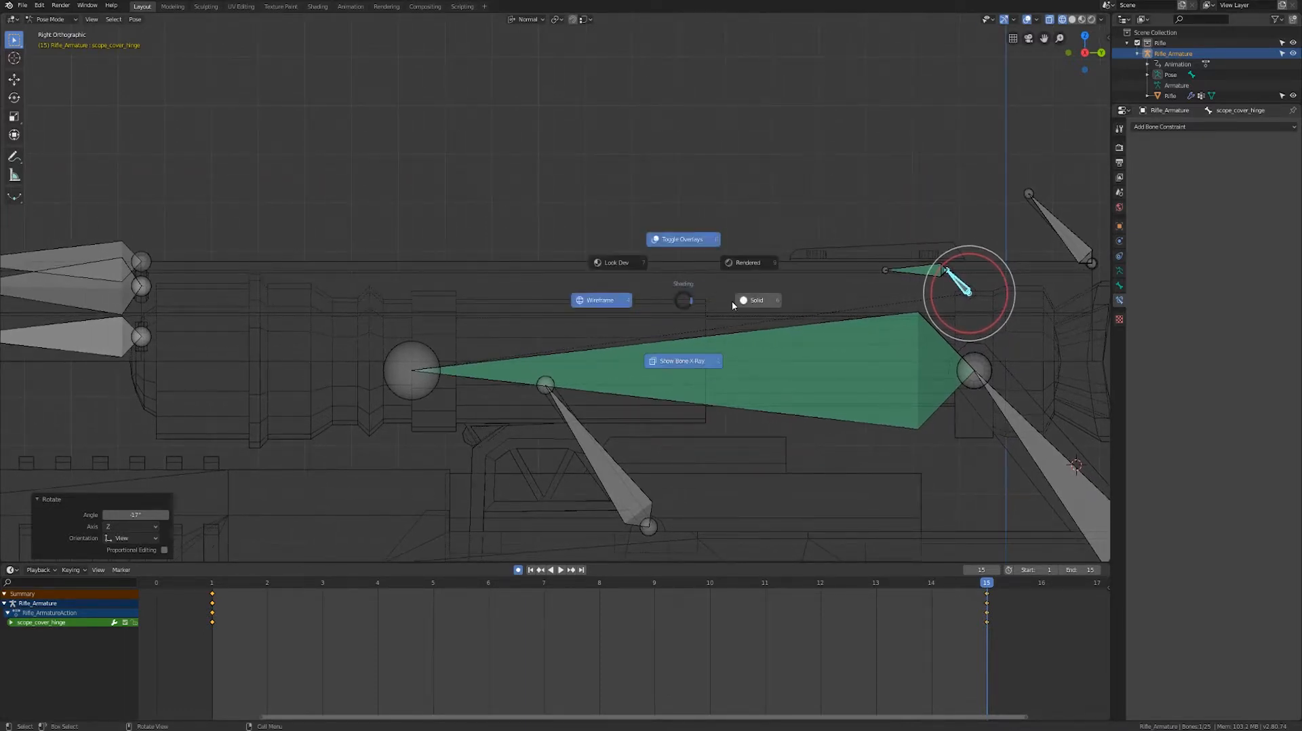
pyautogui.click(744, 343)
# Select the five scope cover flap bones at the scope's front end and set the transform orientation to Local.
pyautogui.scroll(-3, 744, 343)
pyautogui.moveTo(656, 358); pyautogui.dragTo(404, 363, button='middle')
pyautogui.click(405, 358)
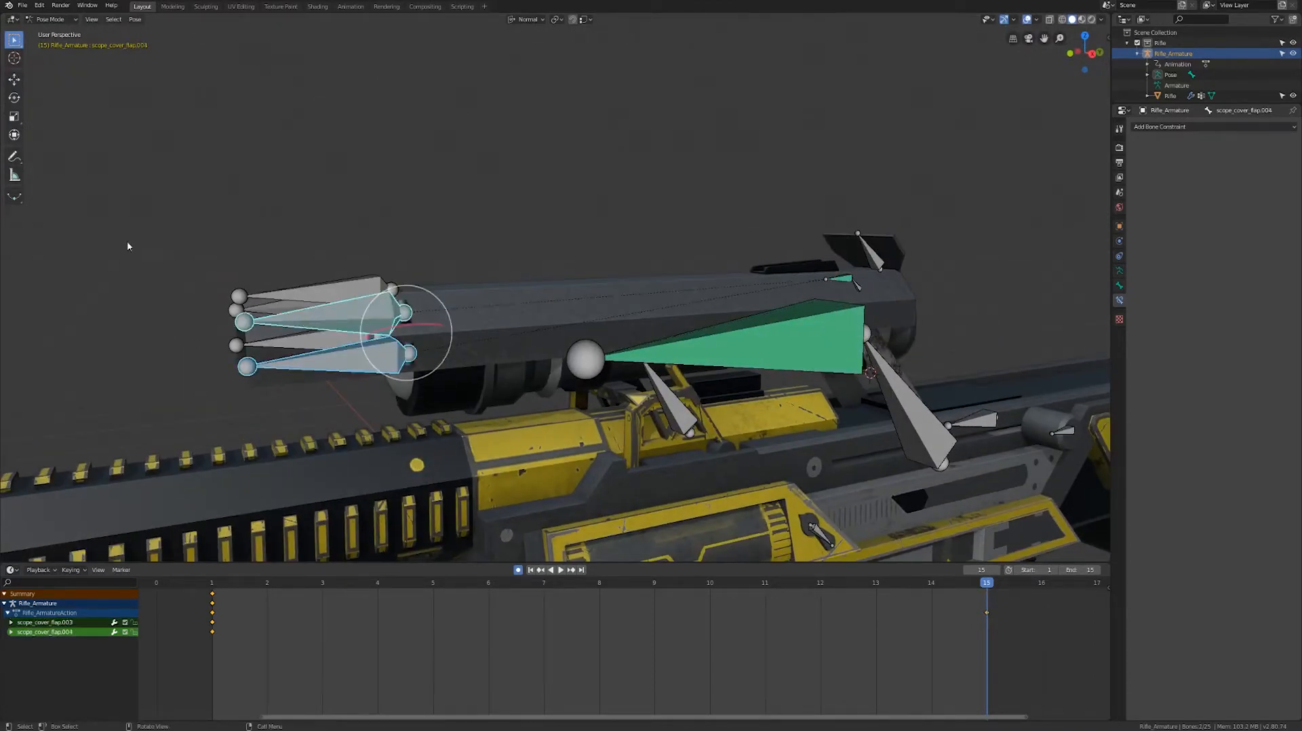
pyautogui.moveTo(128, 241); pyautogui.dragTo(335, 400)
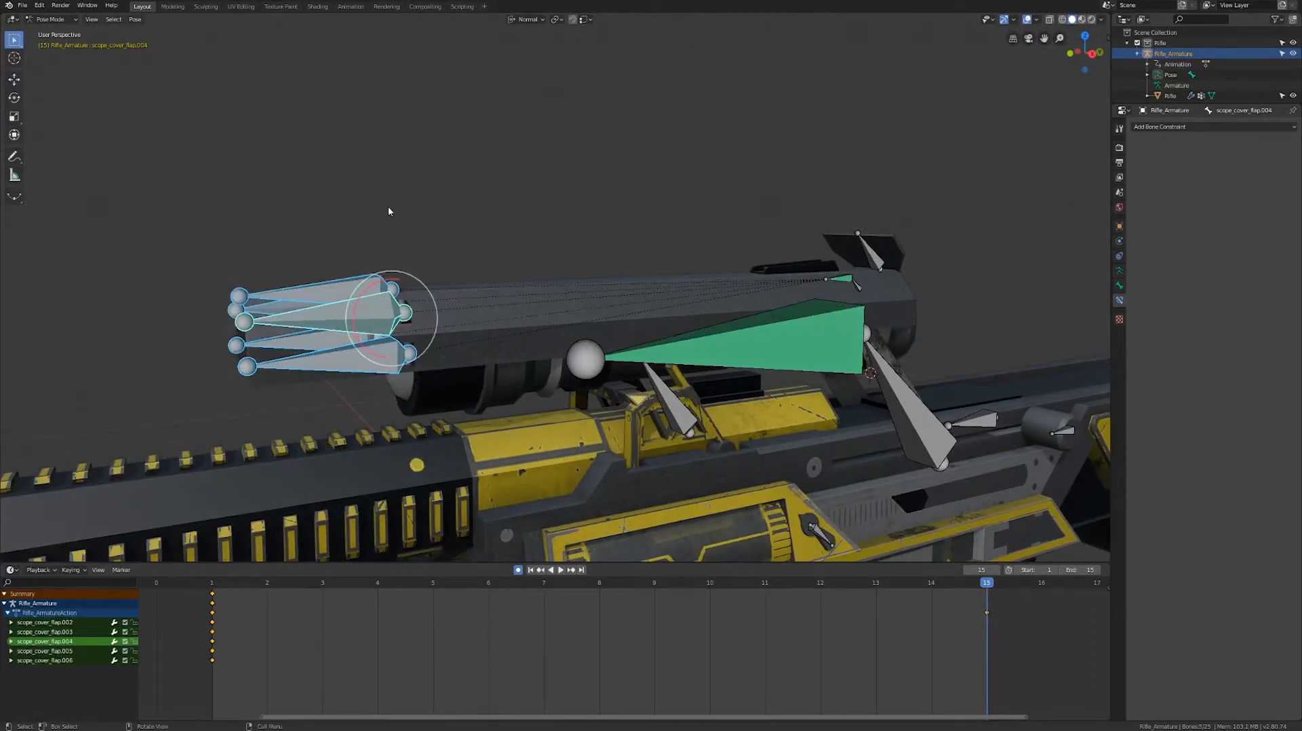
pyautogui.moveTo(387, 209); pyautogui.dragTo(595, 262, button='middle')
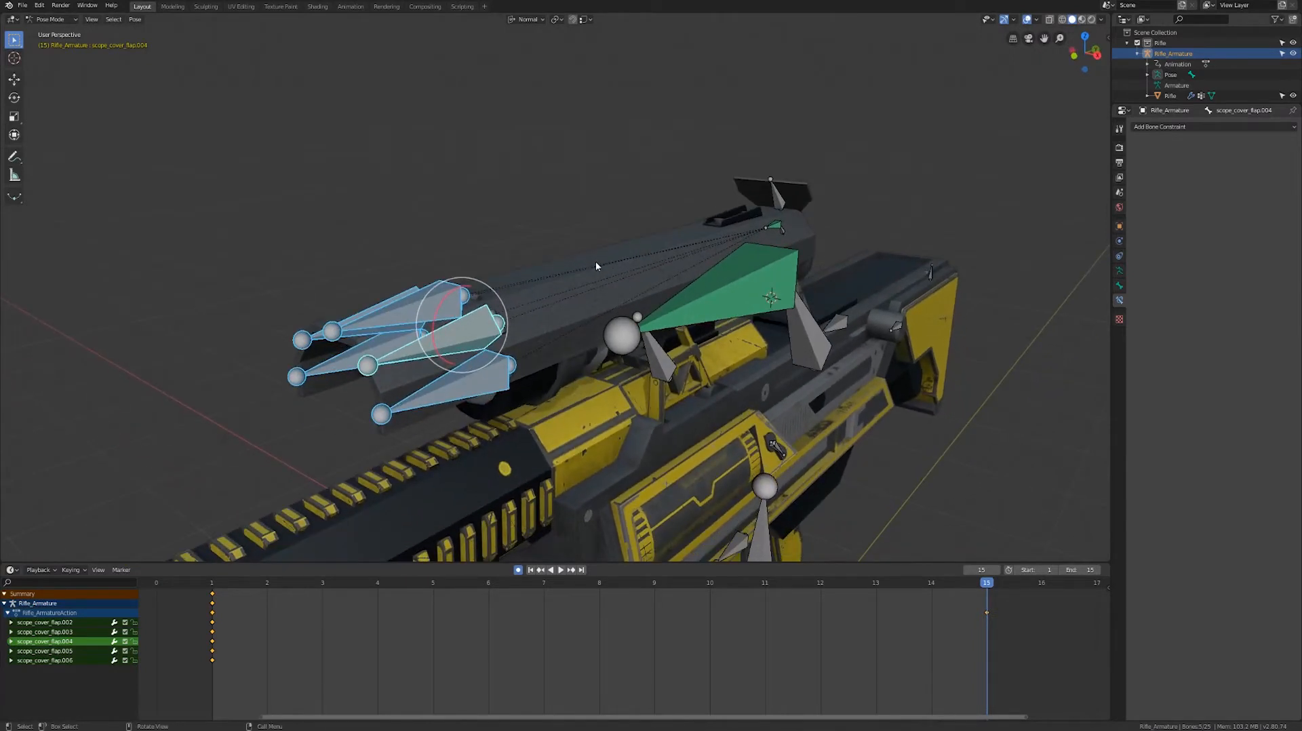
pyautogui.press('r')
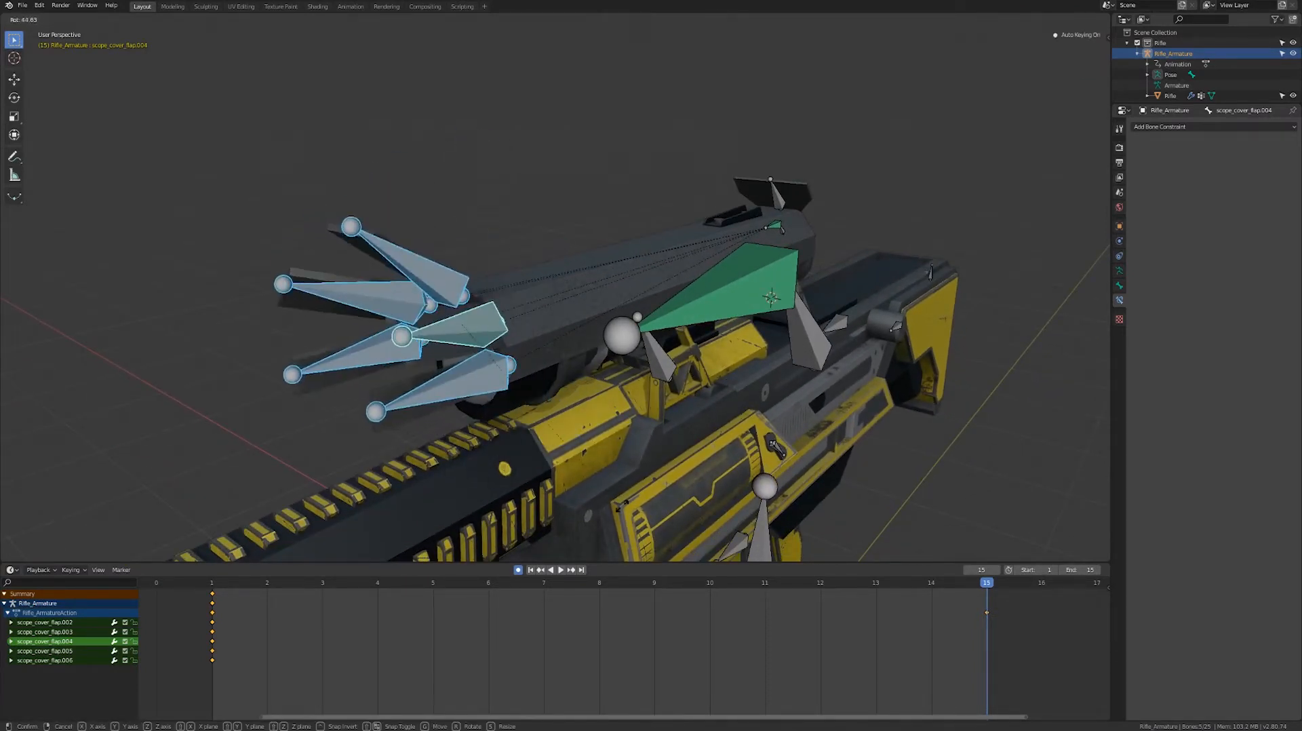
pyautogui.click(609, 171)
pyautogui.click(525, 19)
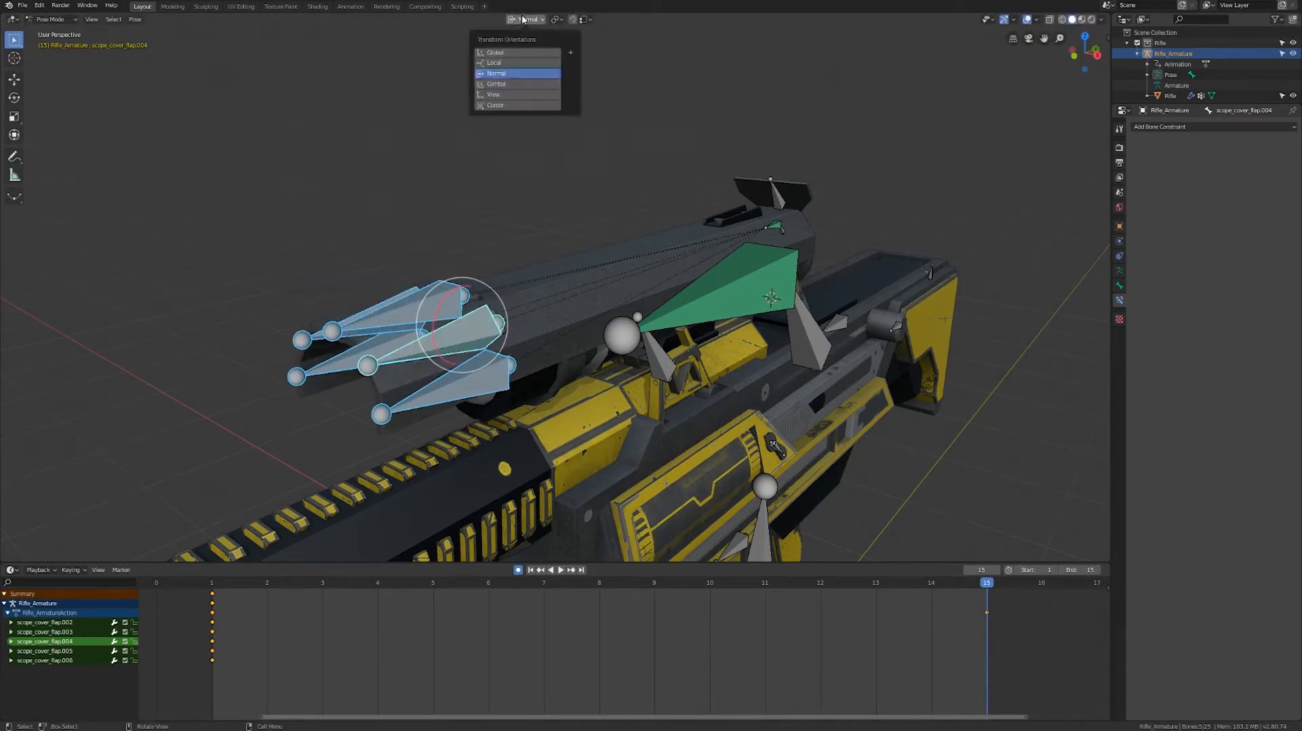
pyautogui.click(514, 63)
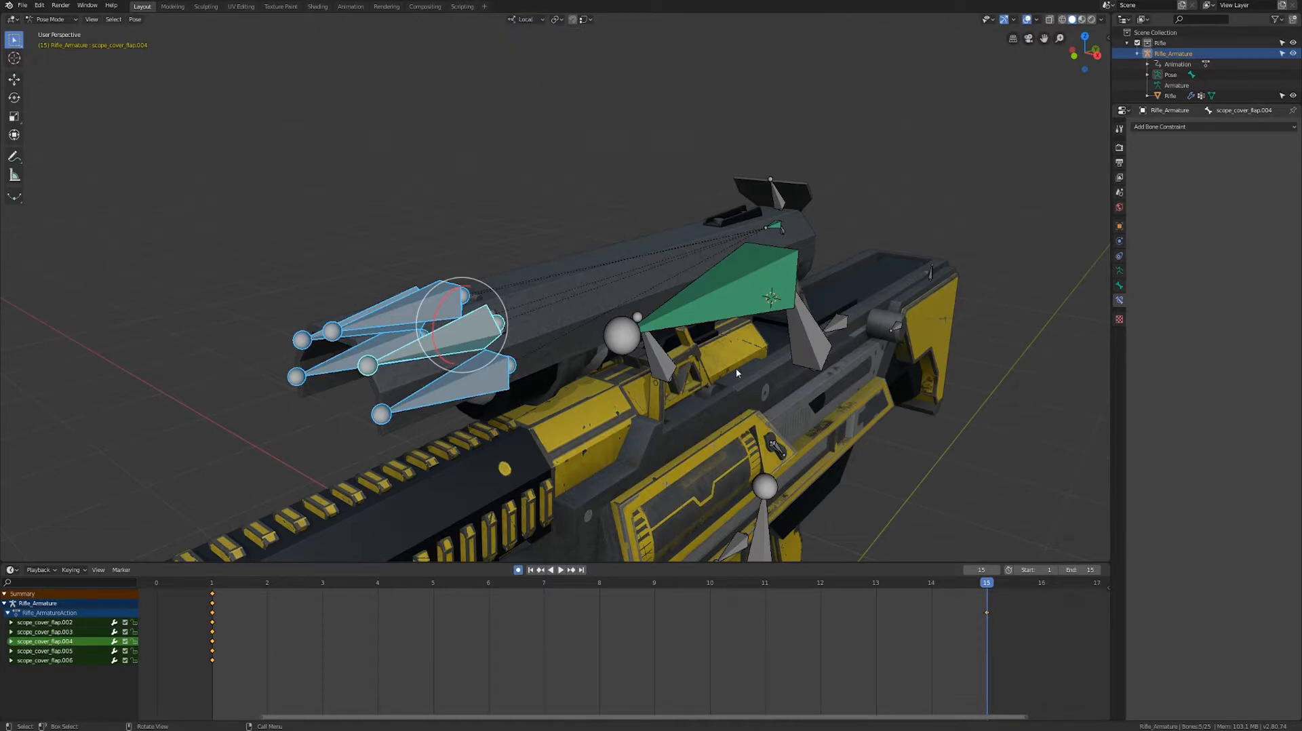
# Fold the five front scope cover flap bones back by rotating them about 166° around local X, plus about 14° more.
pyautogui.moveTo(736, 371); pyautogui.dragTo(810, 374, button='middle')
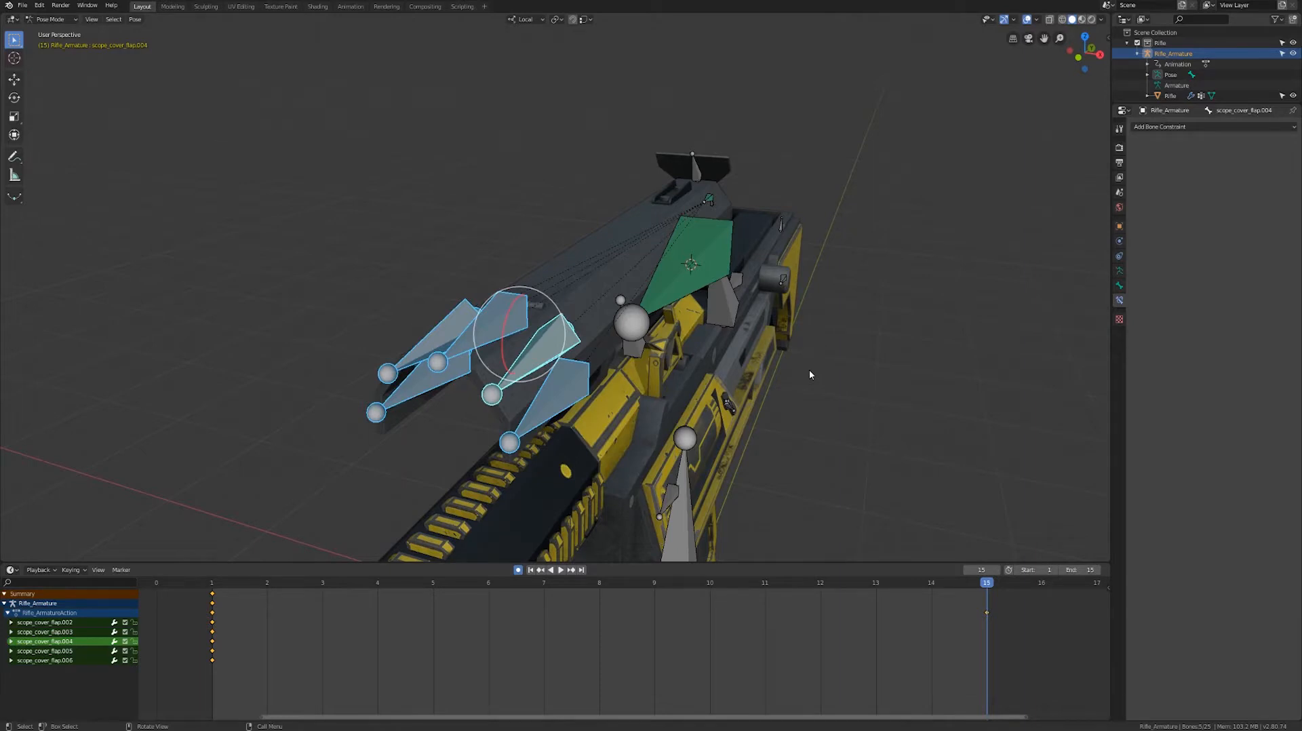
pyautogui.press('r')
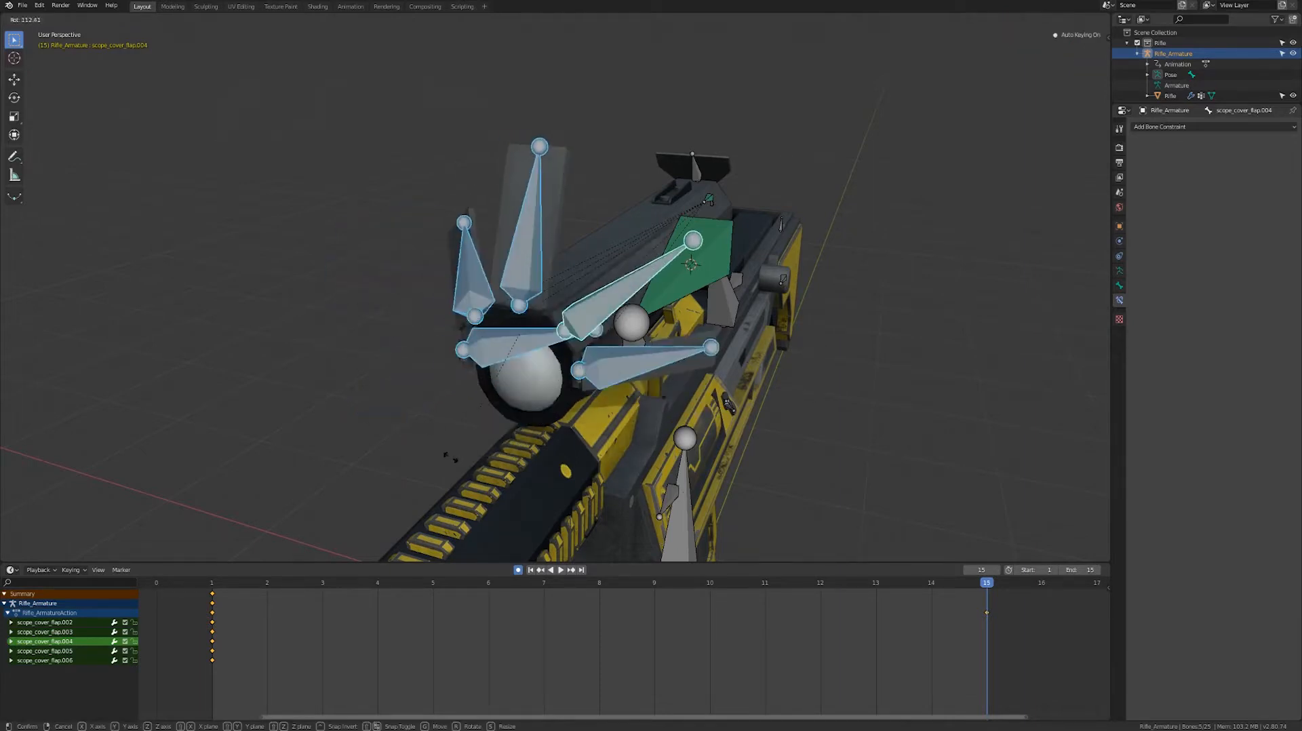
pyautogui.rightClick(546, 410)
pyautogui.scroll(-1, 543, 380)
pyautogui.moveTo(518, 304); pyautogui.dragTo(566, 371)
pyautogui.moveTo(566, 372); pyautogui.dragTo(514, 279, button='middle')
pyautogui.scroll(3, 503, 298)
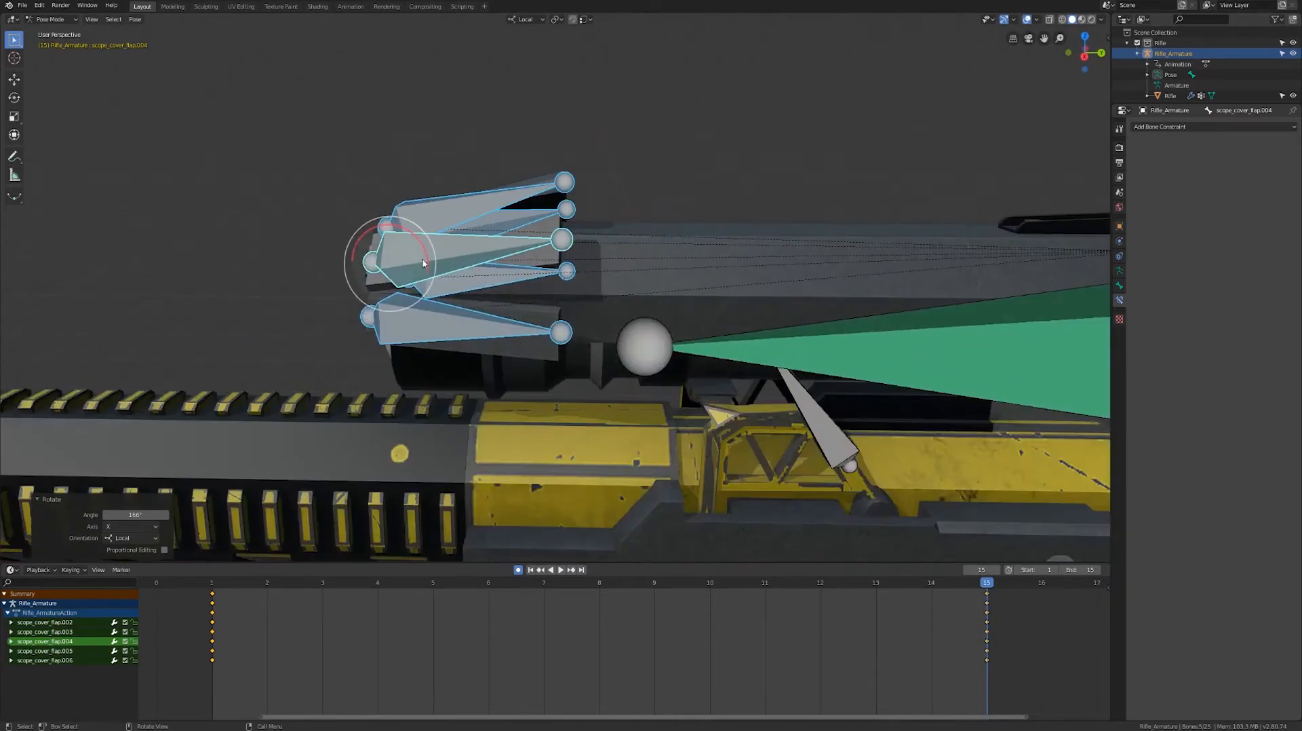
pyautogui.moveTo(428, 256); pyautogui.dragTo(429, 263)
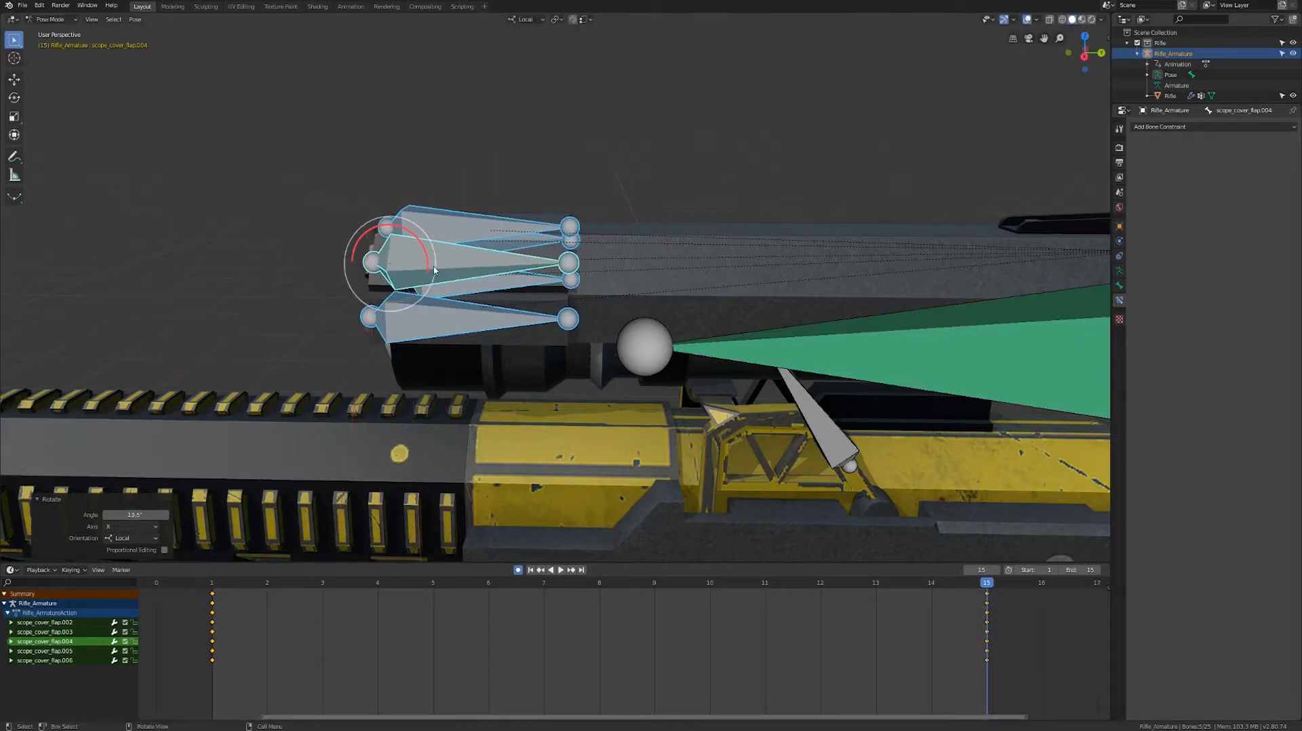
# Rotate the scope cover flap bone at the scope's rear end by about -72.4° around its local X axis.
pyautogui.moveTo(430, 263); pyautogui.dragTo(737, 254, button='middle')
pyautogui.moveTo(745, 189); pyautogui.dragTo(628, 184, button='middle')
pyautogui.click(609, 198)
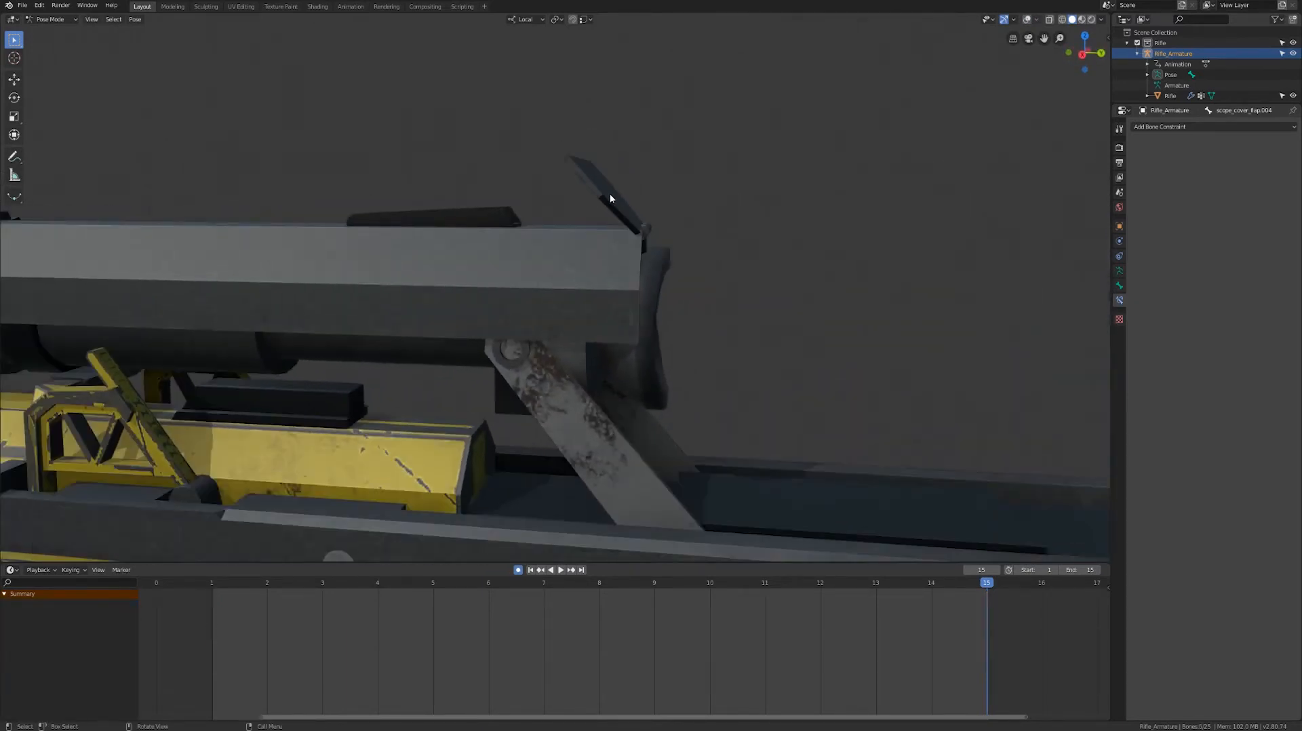
pyautogui.hotkey('shift', 'alt', 'z')
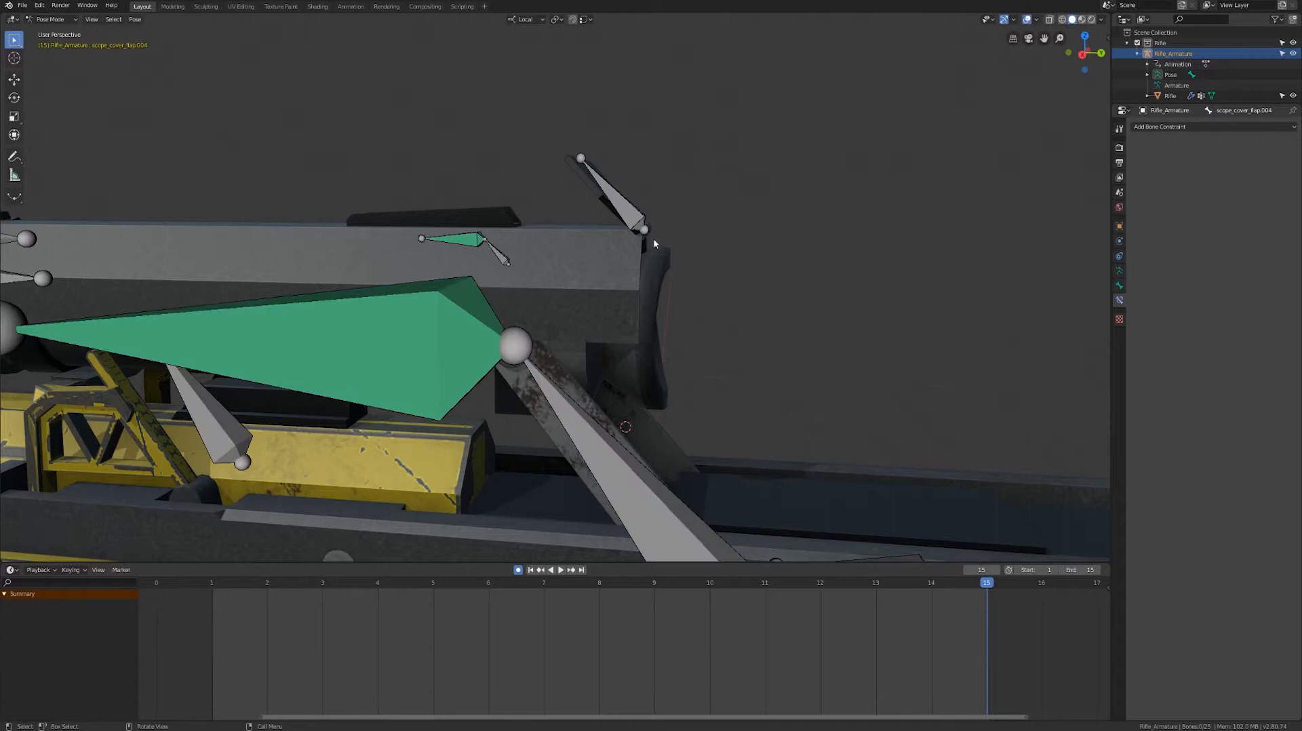
pyautogui.click(627, 200)
pyautogui.press('z')
pyautogui.moveTo(666, 194)
pyautogui.mouseDown()
pyautogui.moveTo(686, 204)
pyautogui.moveTo(682, 246)
pyautogui.mouseUp()
pyautogui.moveTo(654, 399); pyautogui.dragTo(688, 302, button='middle')
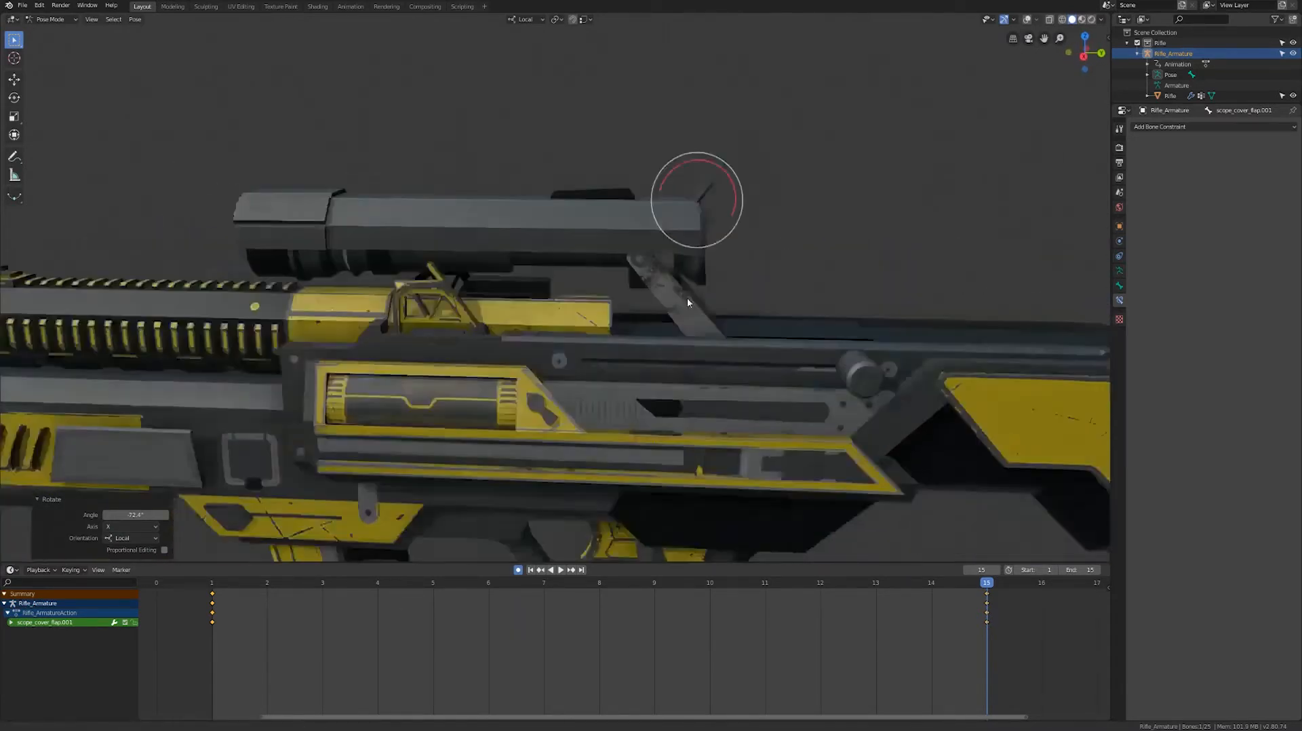
pyautogui.scroll(-8, 686, 298)
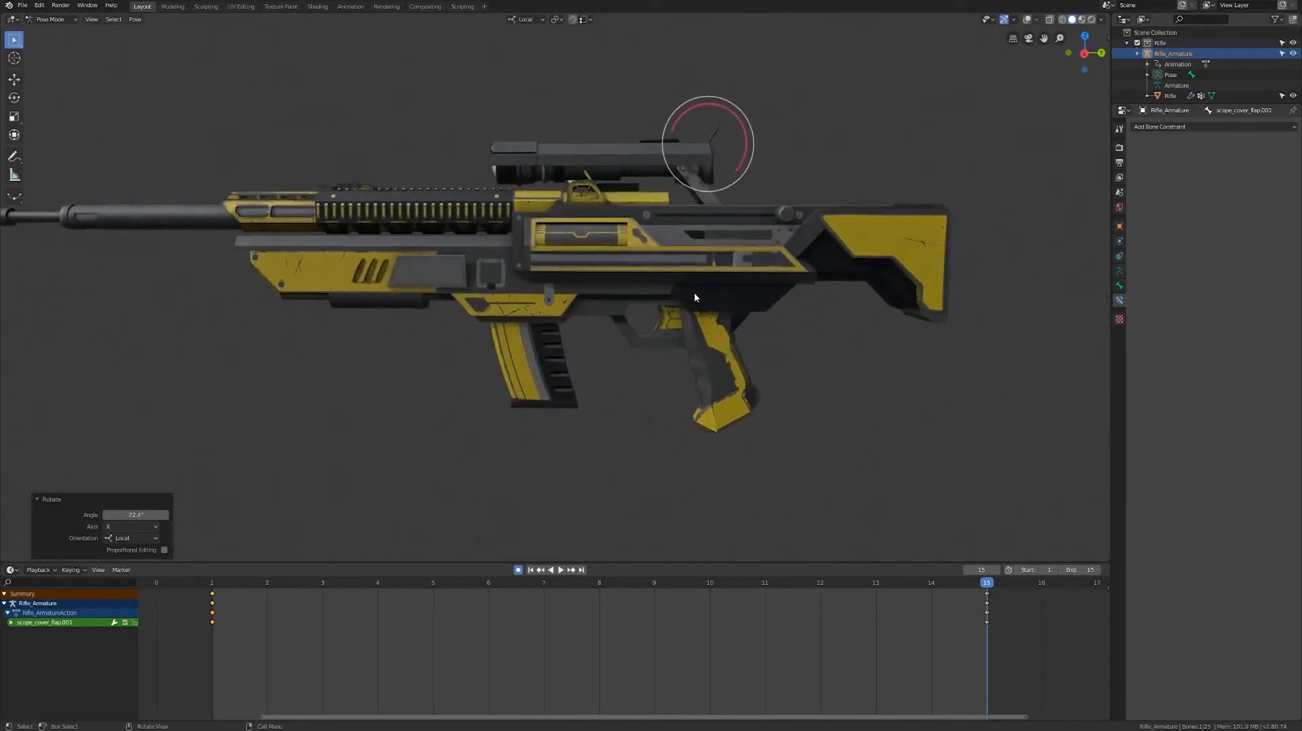
pyautogui.hotkey('shift', 'alt', 'z')
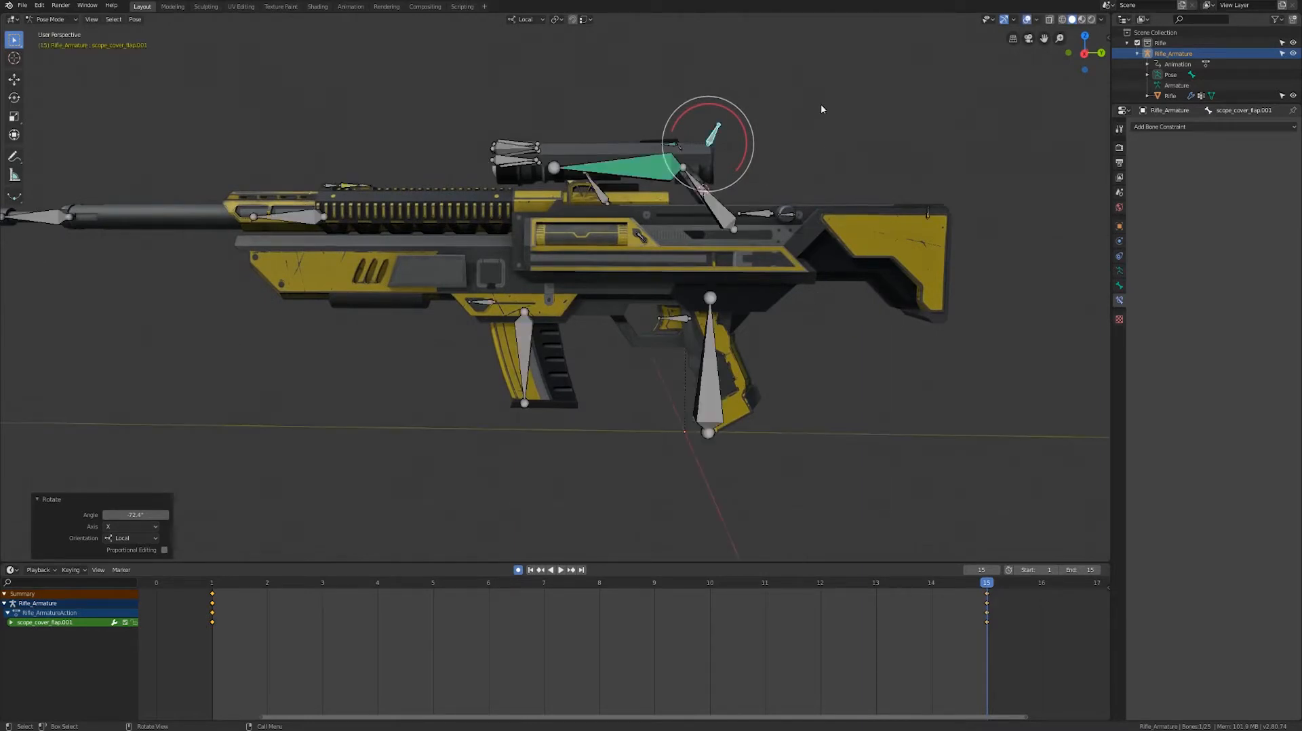
# Try moving the scope_transform bone beside the rifle's stock along its local Y axis.
pyautogui.keyDown('shift'); pyautogui.moveTo(766, 241); pyautogui.dragTo(698, 309, button='middle'); pyautogui.keyUp('shift')
pyautogui.scroll(2, 698, 309)
pyautogui.keyDown('shift'); pyautogui.moveTo(563, 365); pyautogui.dragTo(656, 367, button='middle'); pyautogui.keyUp('shift')
pyautogui.scroll(3, 657, 367)
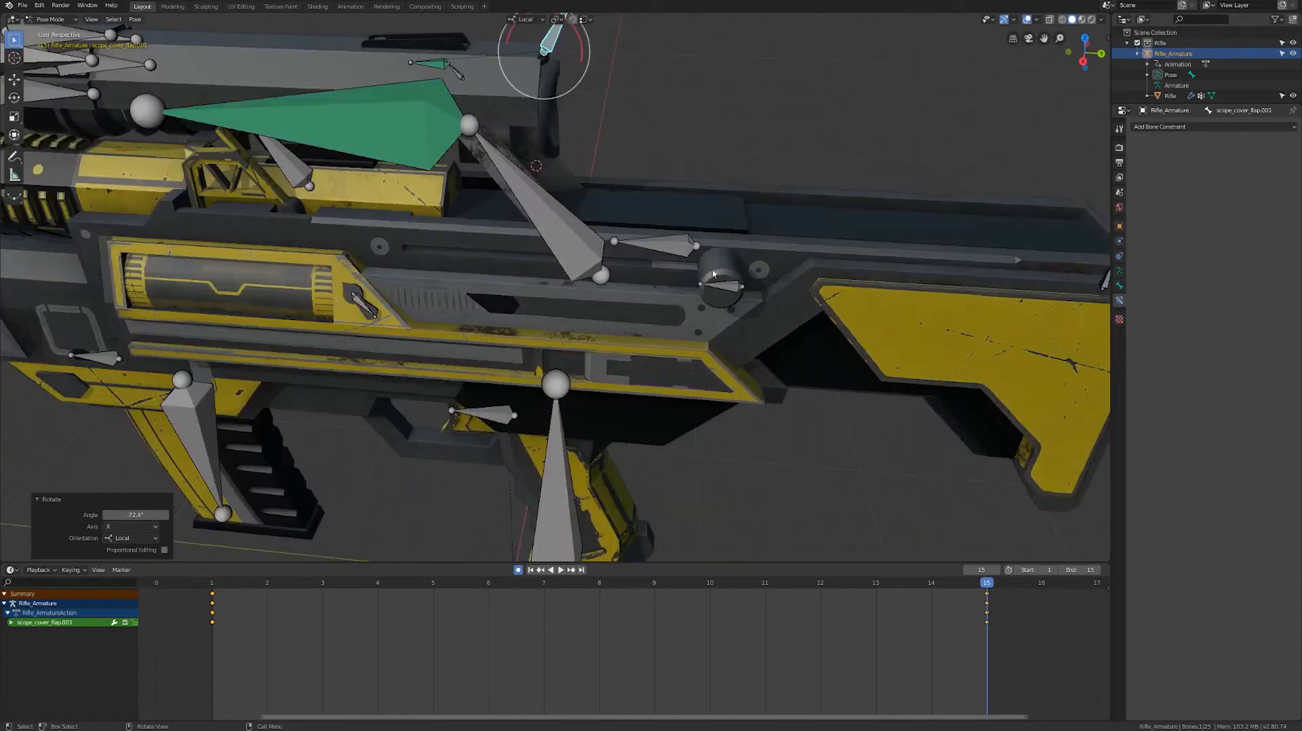
pyautogui.click(735, 285)
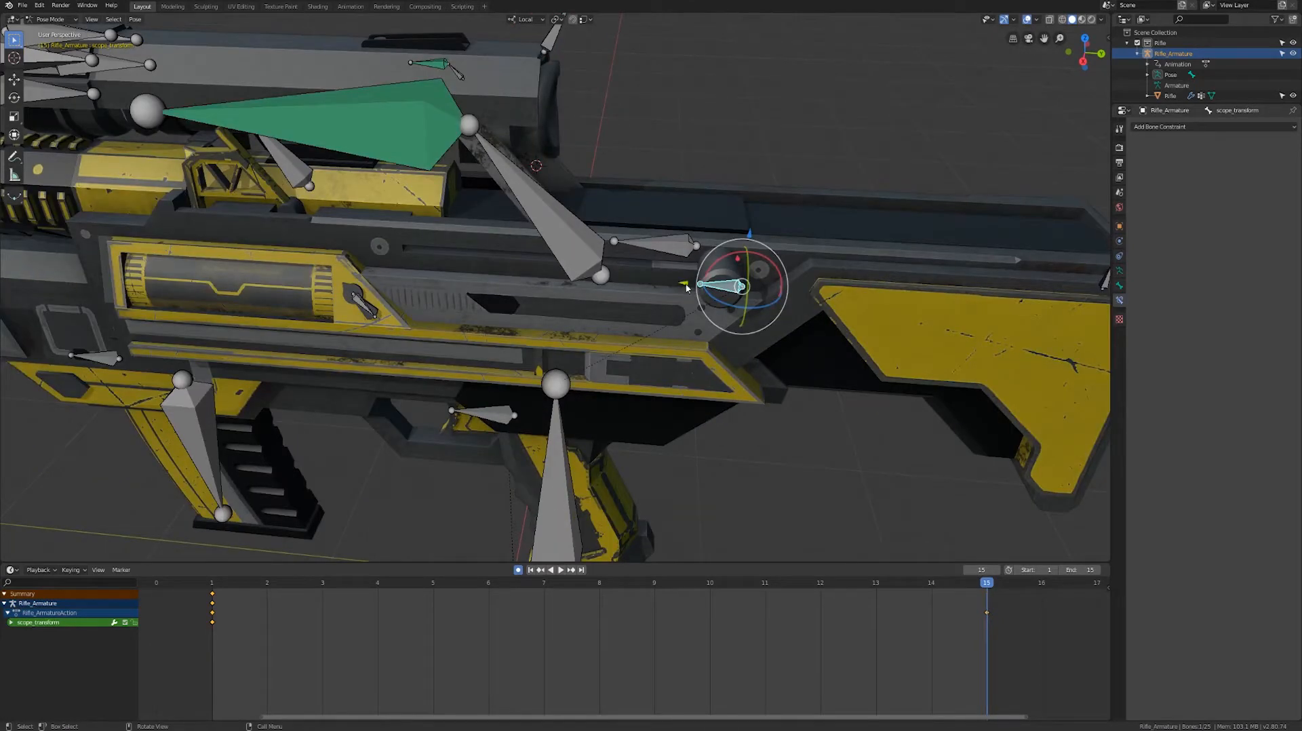
pyautogui.press('g')
pyautogui.press('y')
pyautogui.click(579, 301)
pyautogui.hotkey('ctrl', 'z')
# Delete the scope_transform bone's keyframe at frame 15.
pyautogui.click(987, 614)
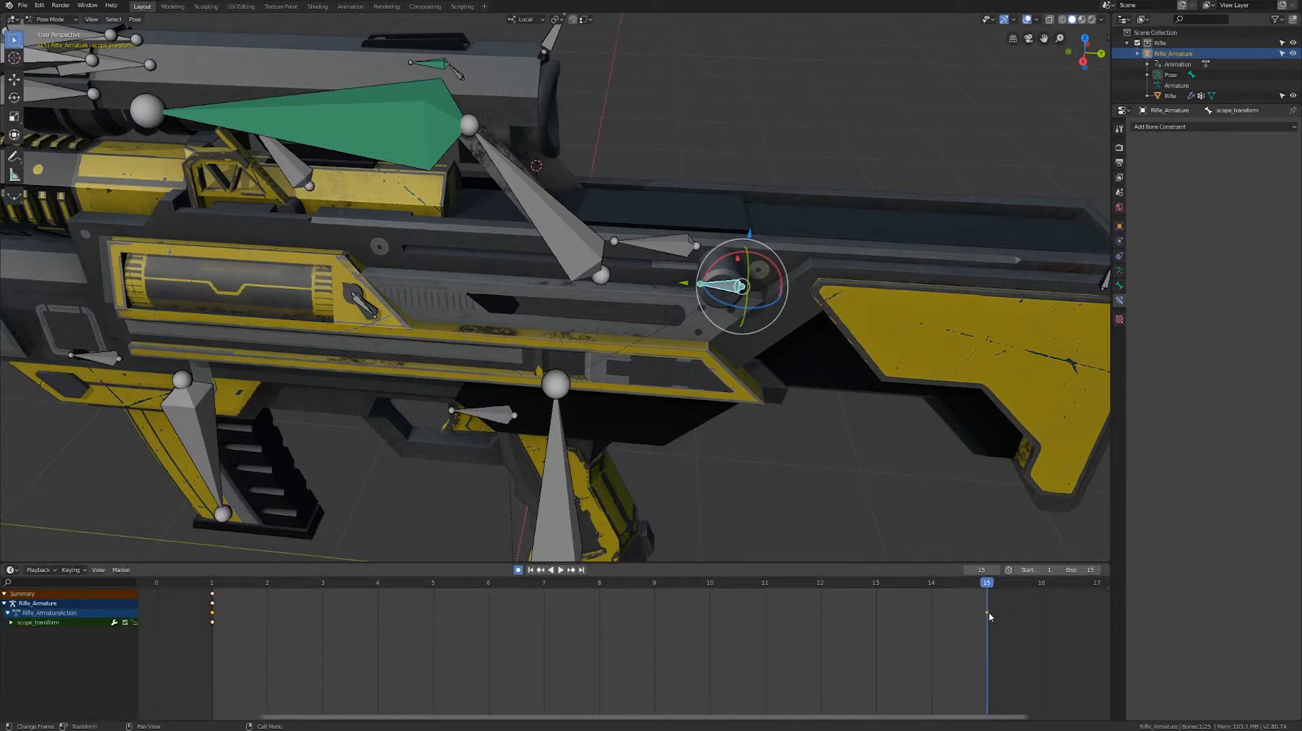
pyautogui.press('i')
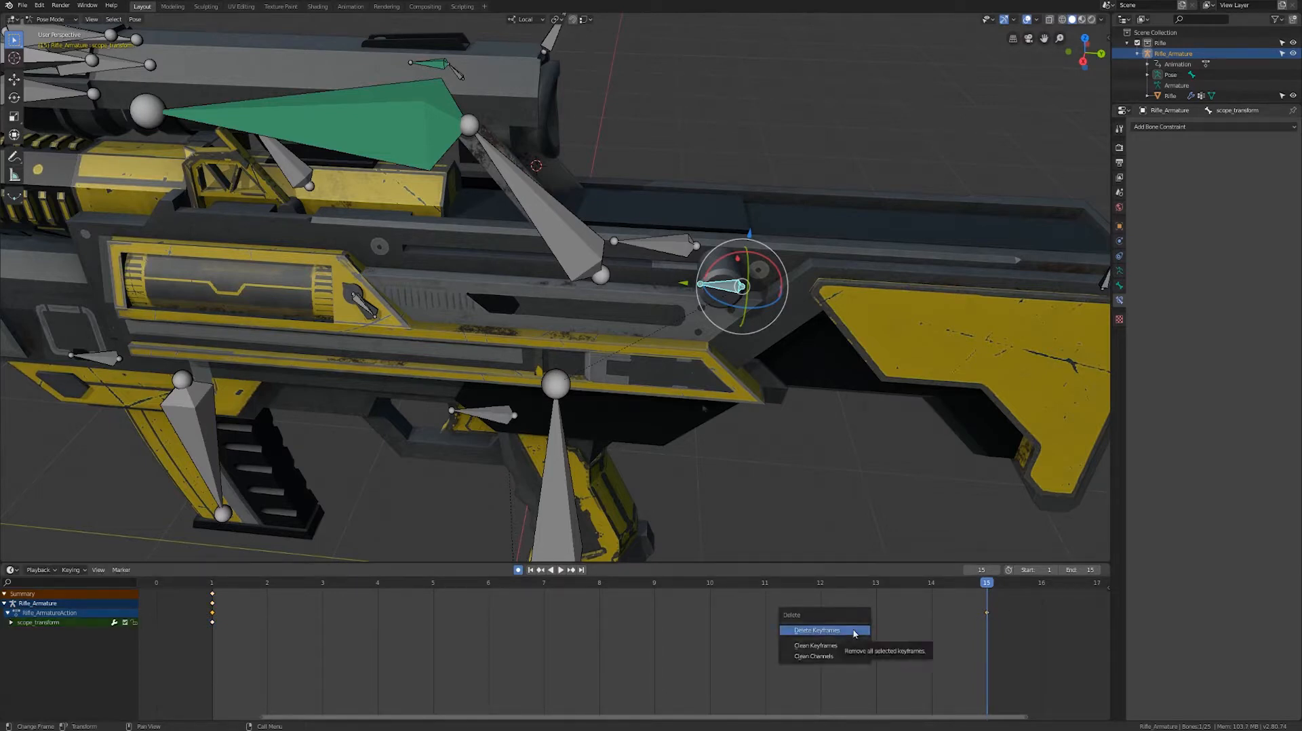
pyautogui.click(853, 630)
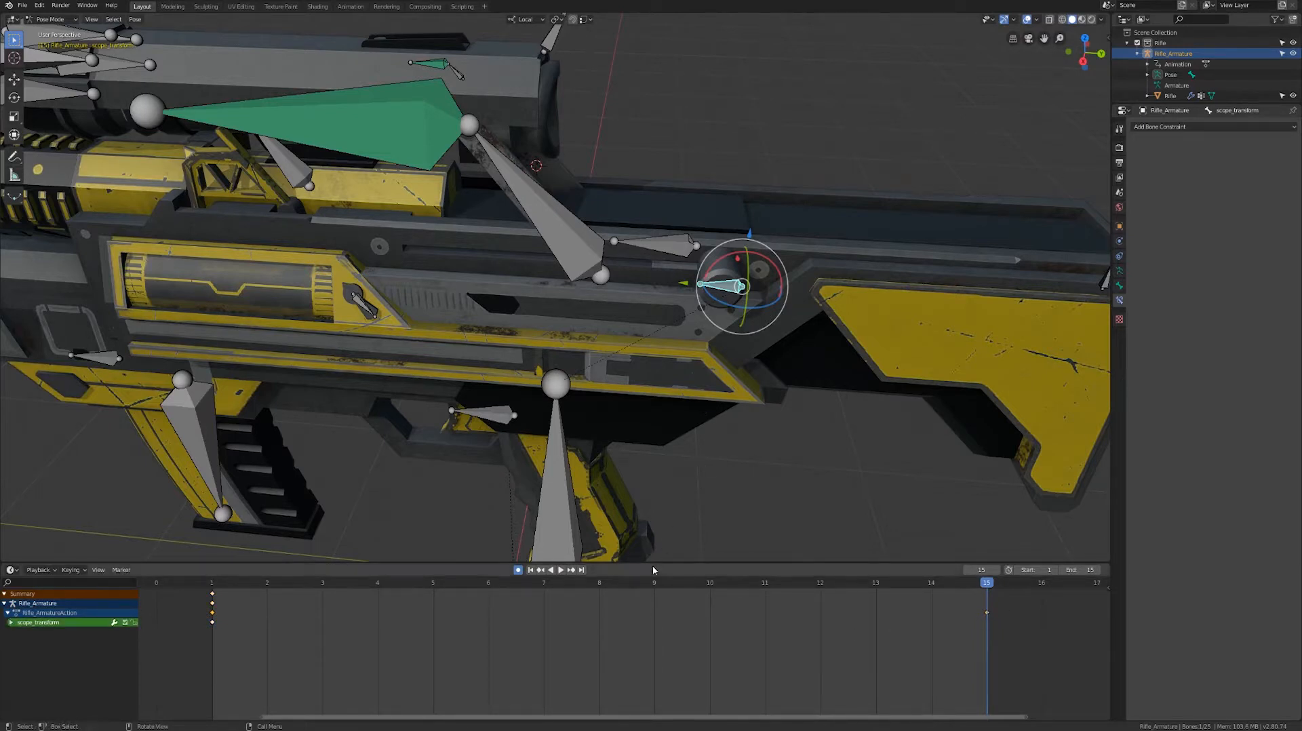
# Play back the rifle animation with the viewport overlays hidden, stop it and show the overlays again.
pyautogui.moveTo(652, 563); pyautogui.dragTo(654, 537)
pyautogui.scroll(-3, 656, 439)
pyautogui.moveTo(656, 441); pyautogui.dragTo(633, 418, button='middle')
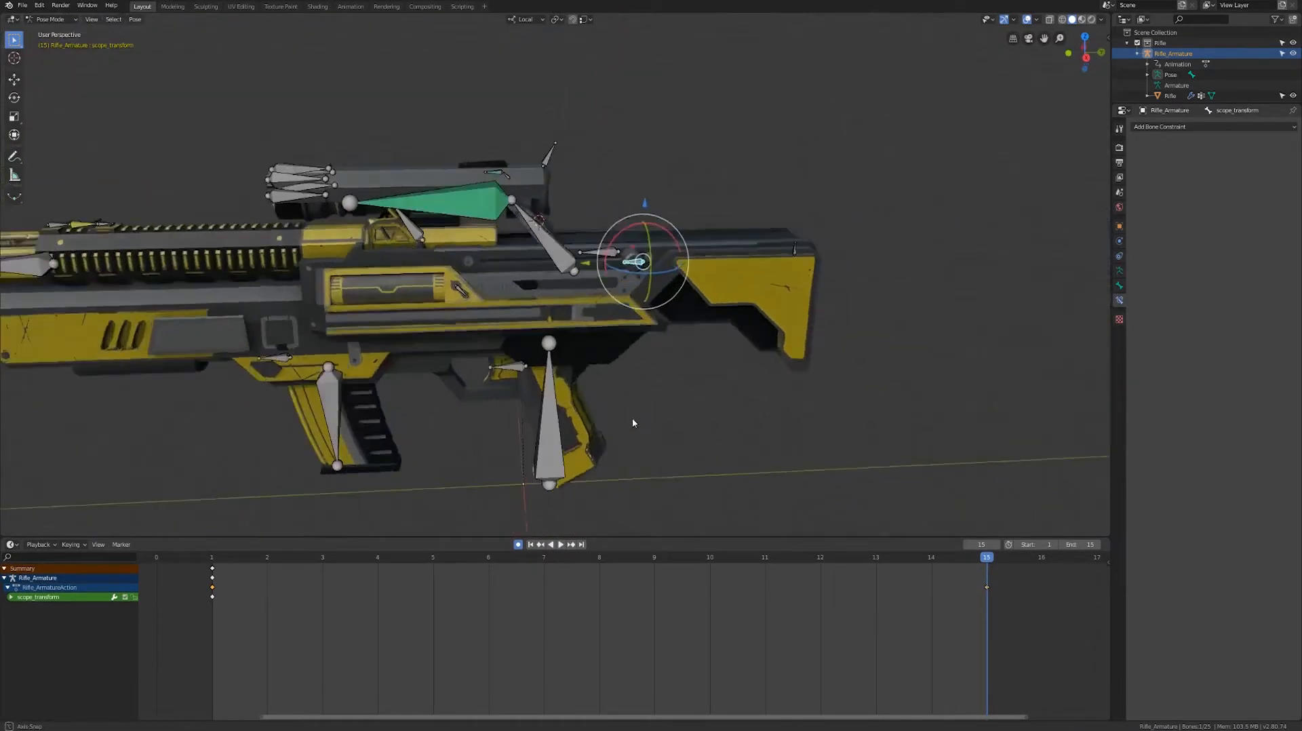
pyautogui.press('space')
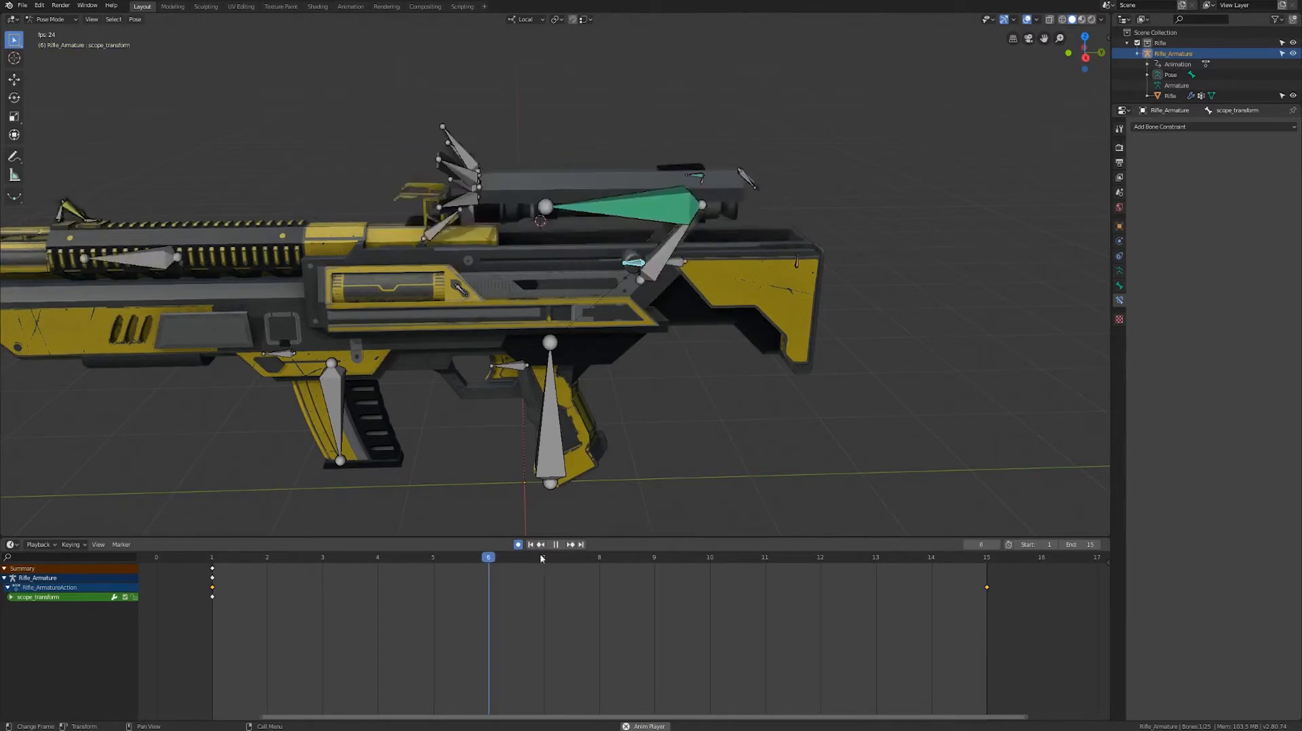
pyautogui.scroll(-4, 511, 402)
pyautogui.moveTo(511, 402); pyautogui.dragTo(769, 355, button='middle')
pyautogui.hotkey('shift', 'alt', 'z')
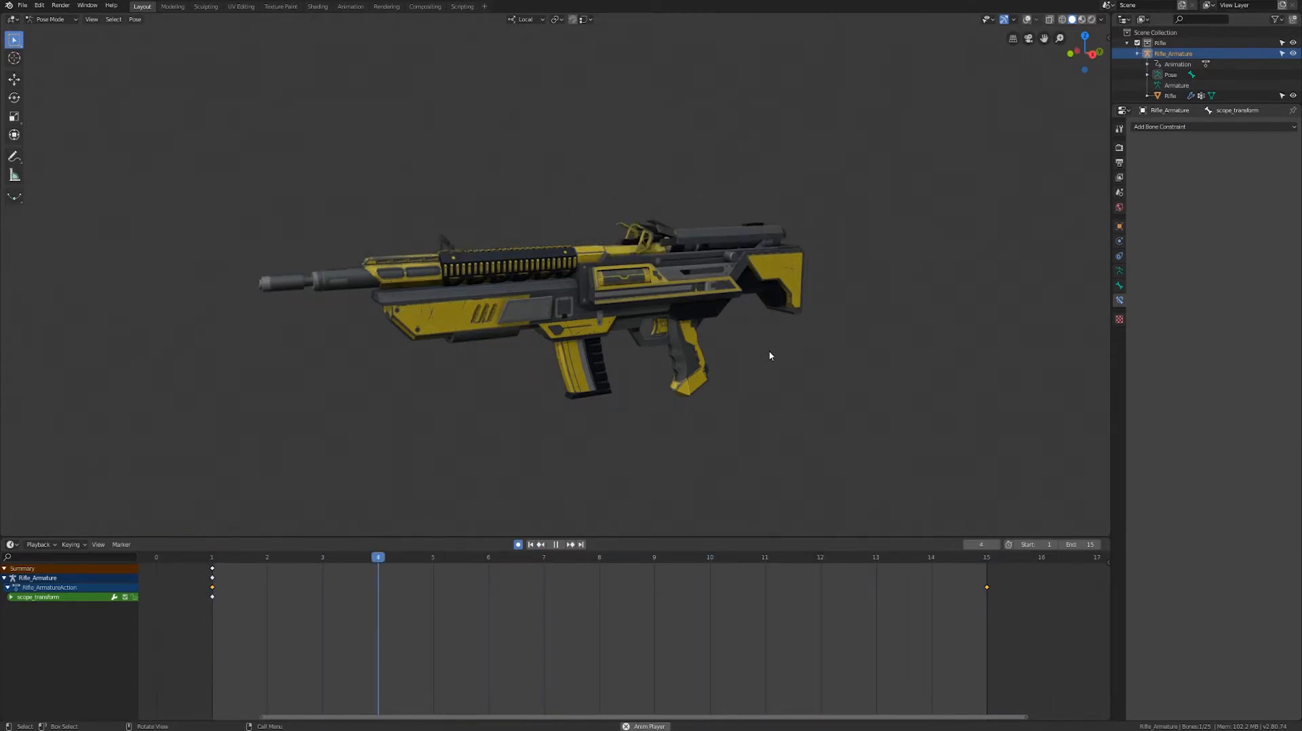
pyautogui.press('space')
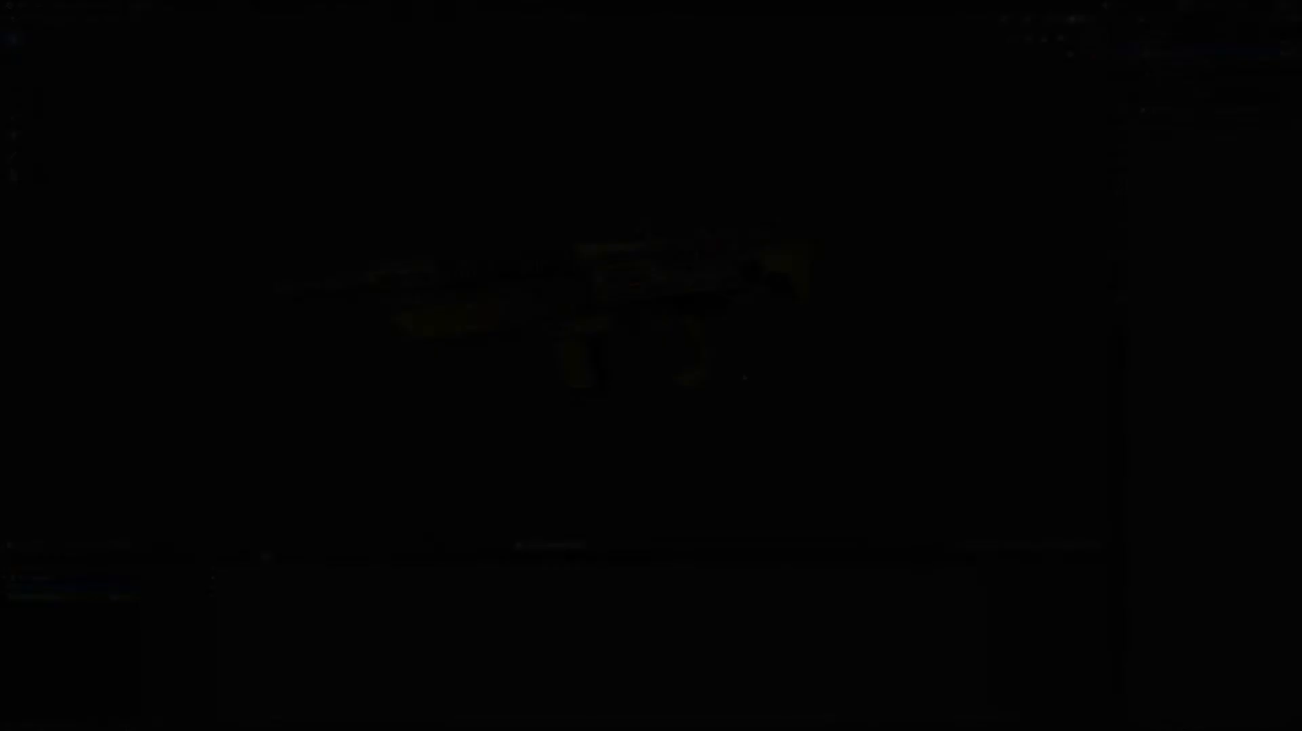
pyautogui.press('z')
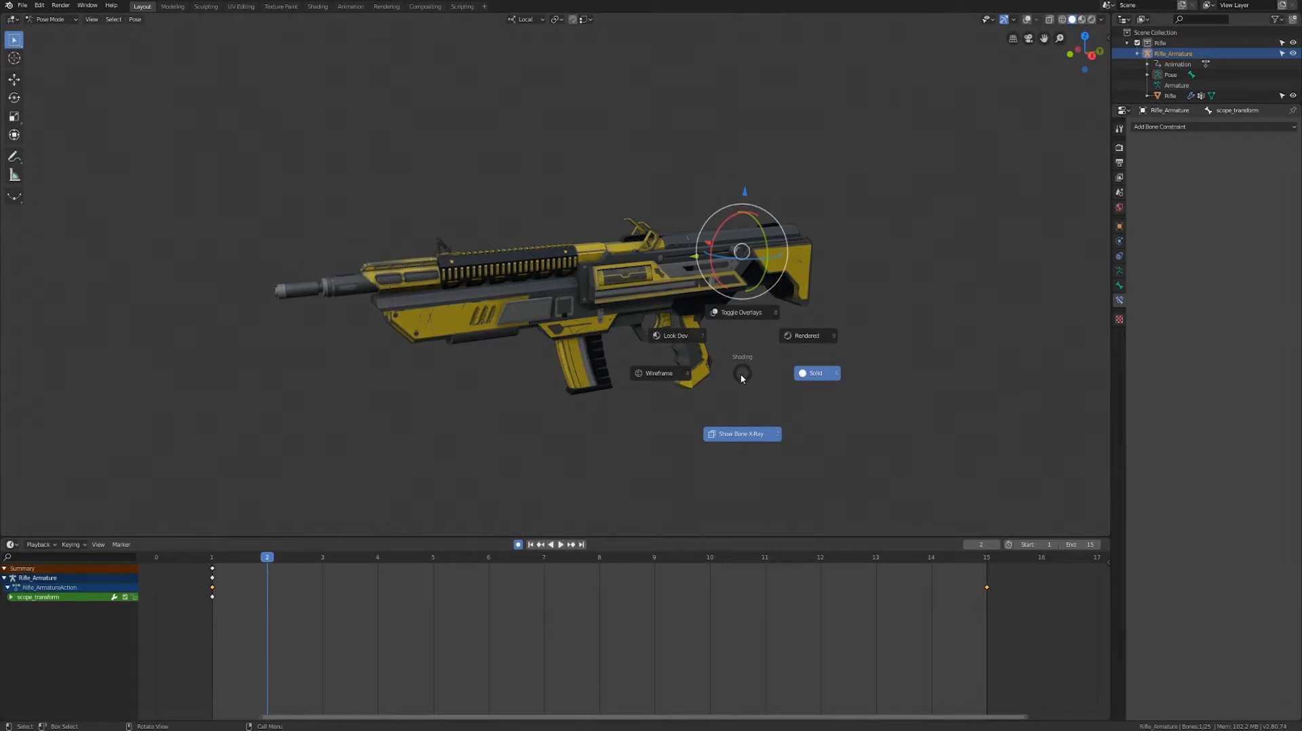
pyautogui.click(729, 331)
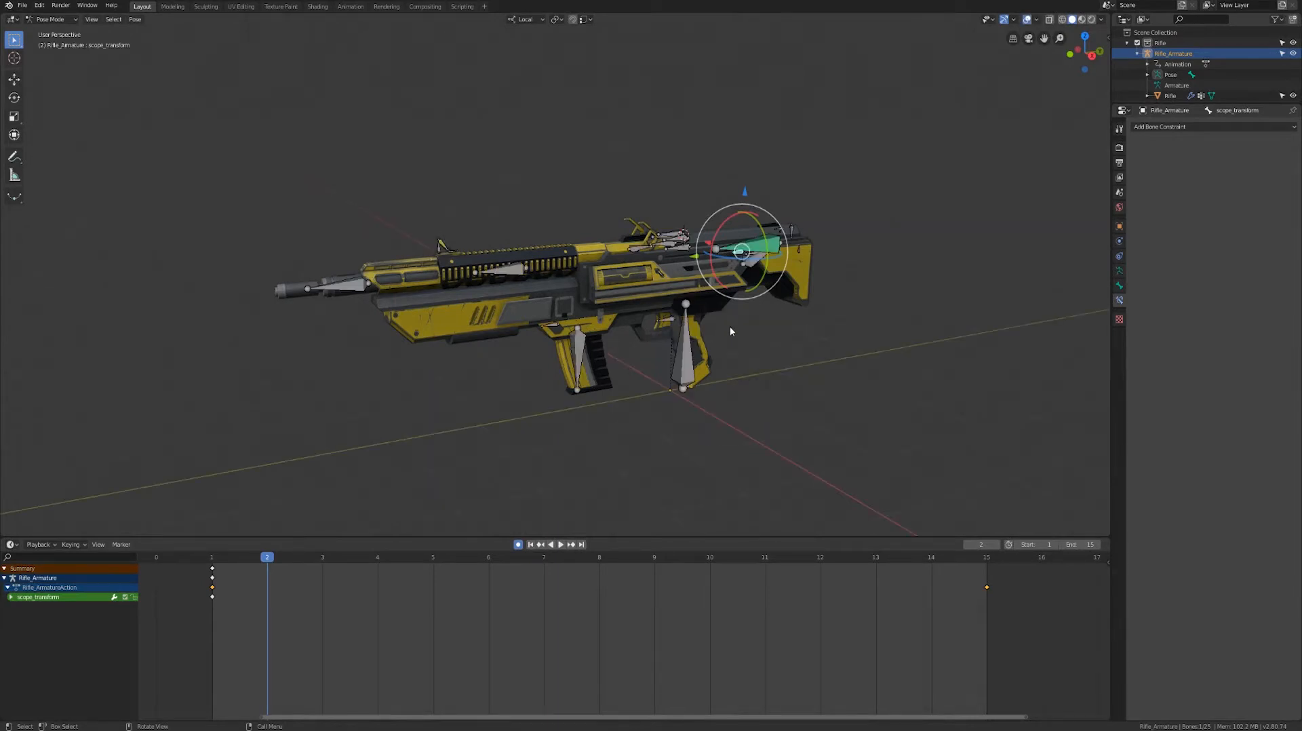
# Change the timeline to a Dope Sheet and show the channels of all bones instead of only the selected ones.
pyautogui.click(12, 545)
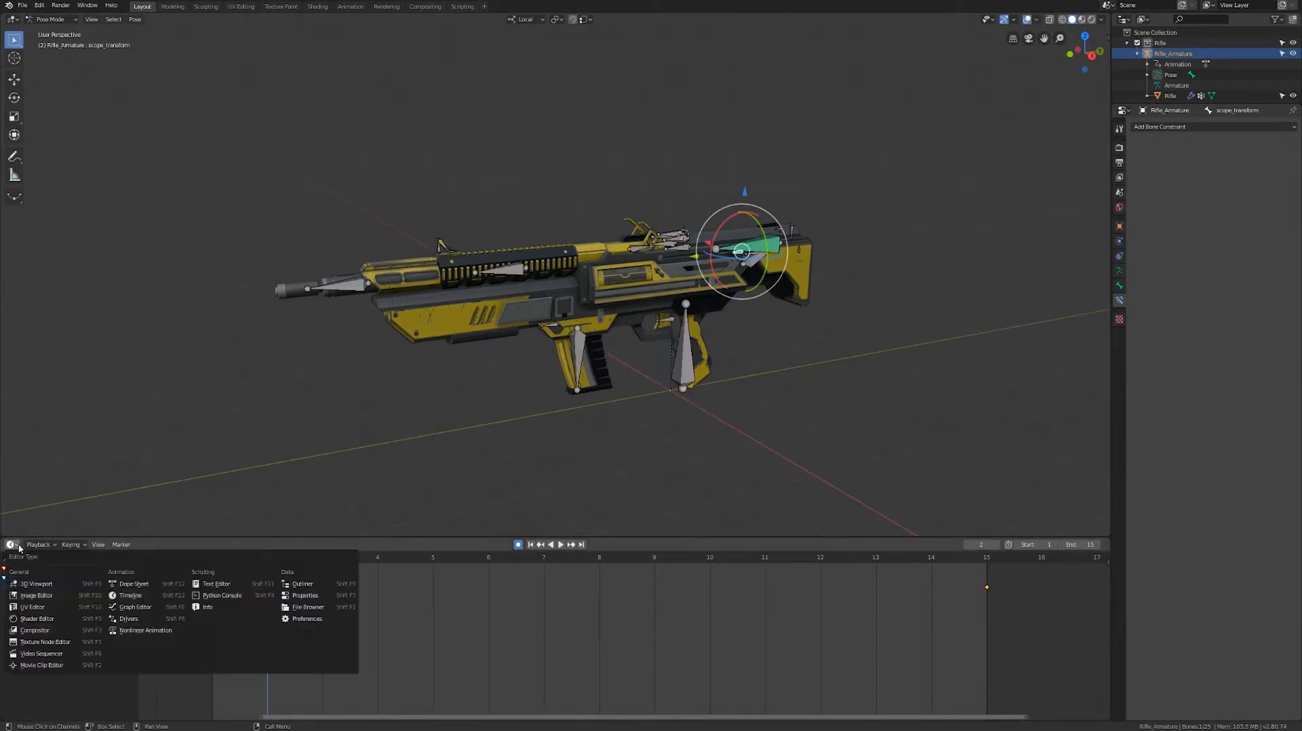
pyautogui.click(137, 584)
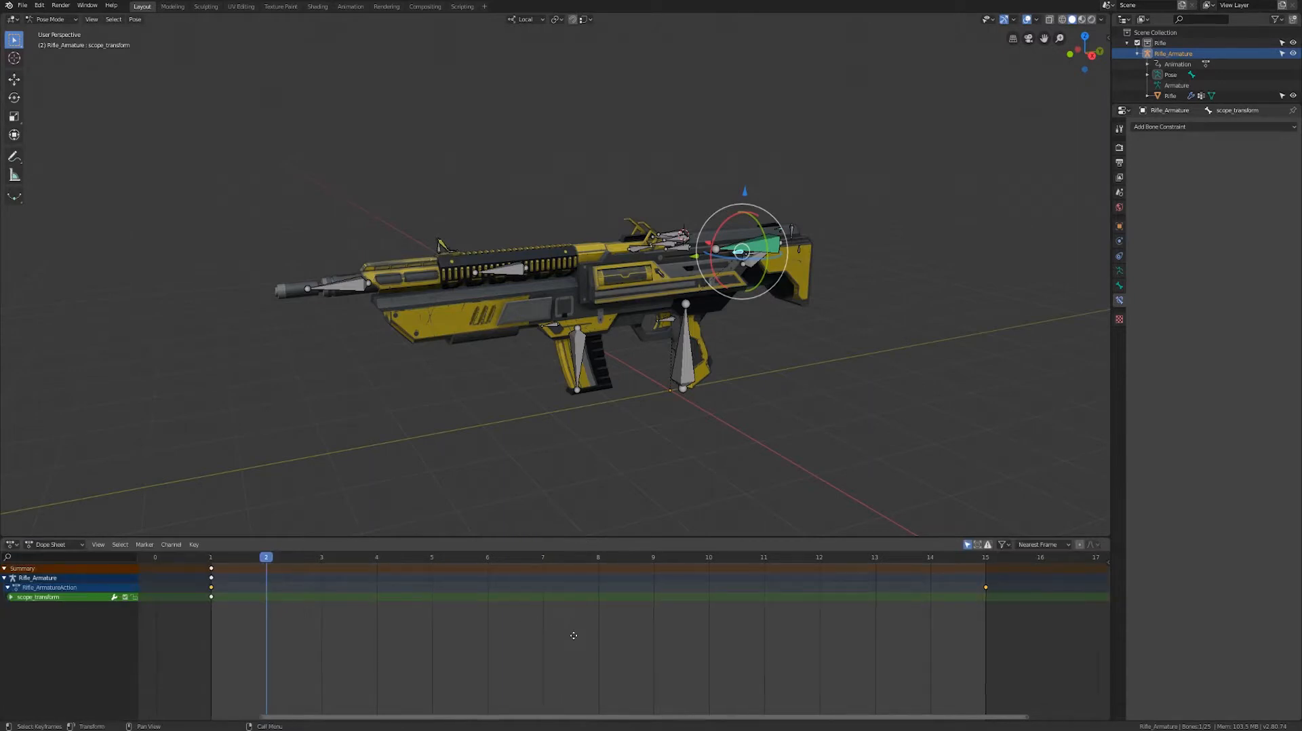
pyautogui.click(967, 546)
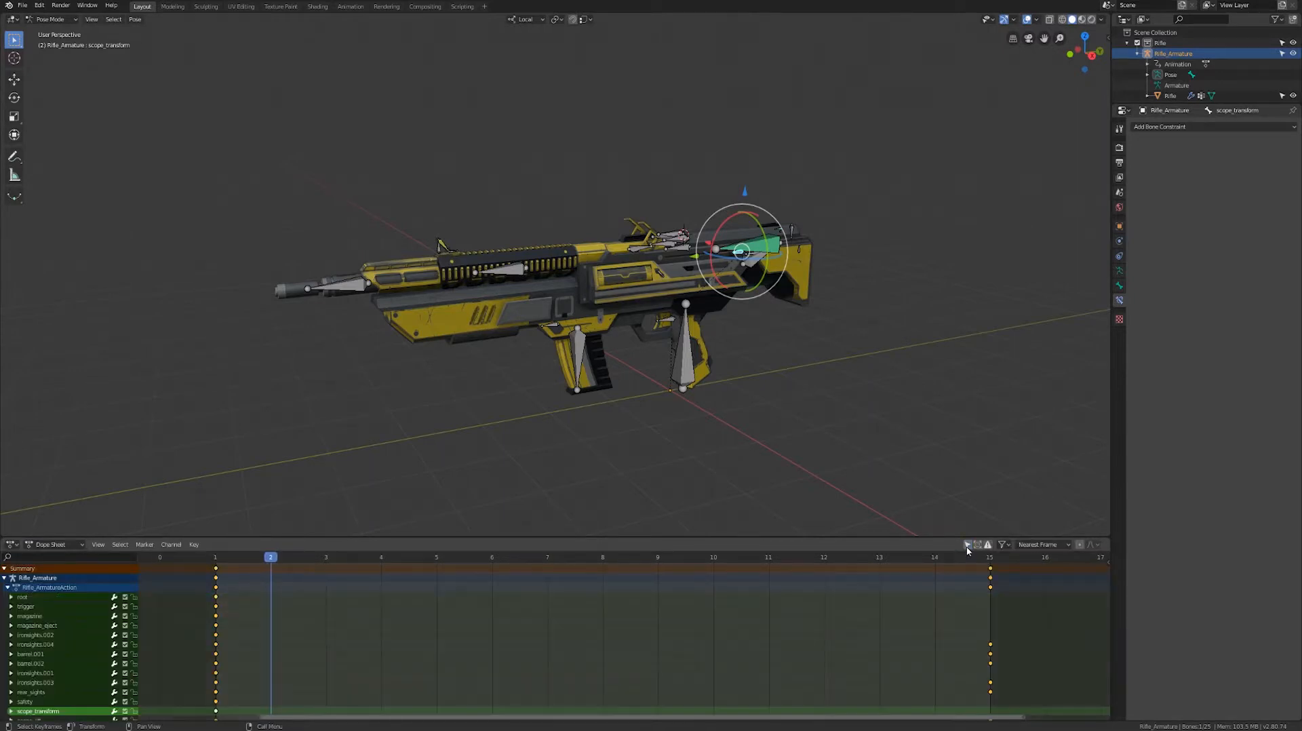
pyautogui.moveTo(428, 681); pyautogui.dragTo(442, 709, button='middle')
pyautogui.click(443, 709)
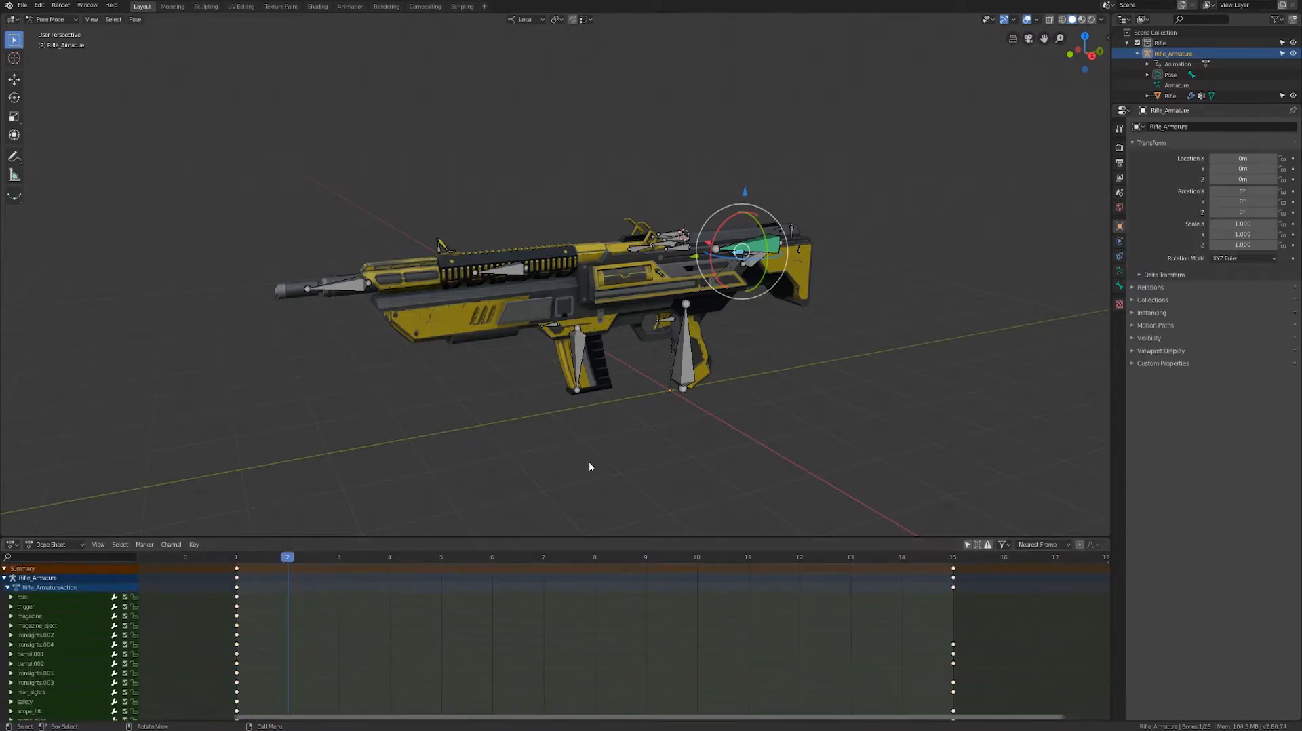
pyautogui.keyDown('ctrl'); pyautogui.hscroll(1, 432, 650); pyautogui.keyUp('ctrl')
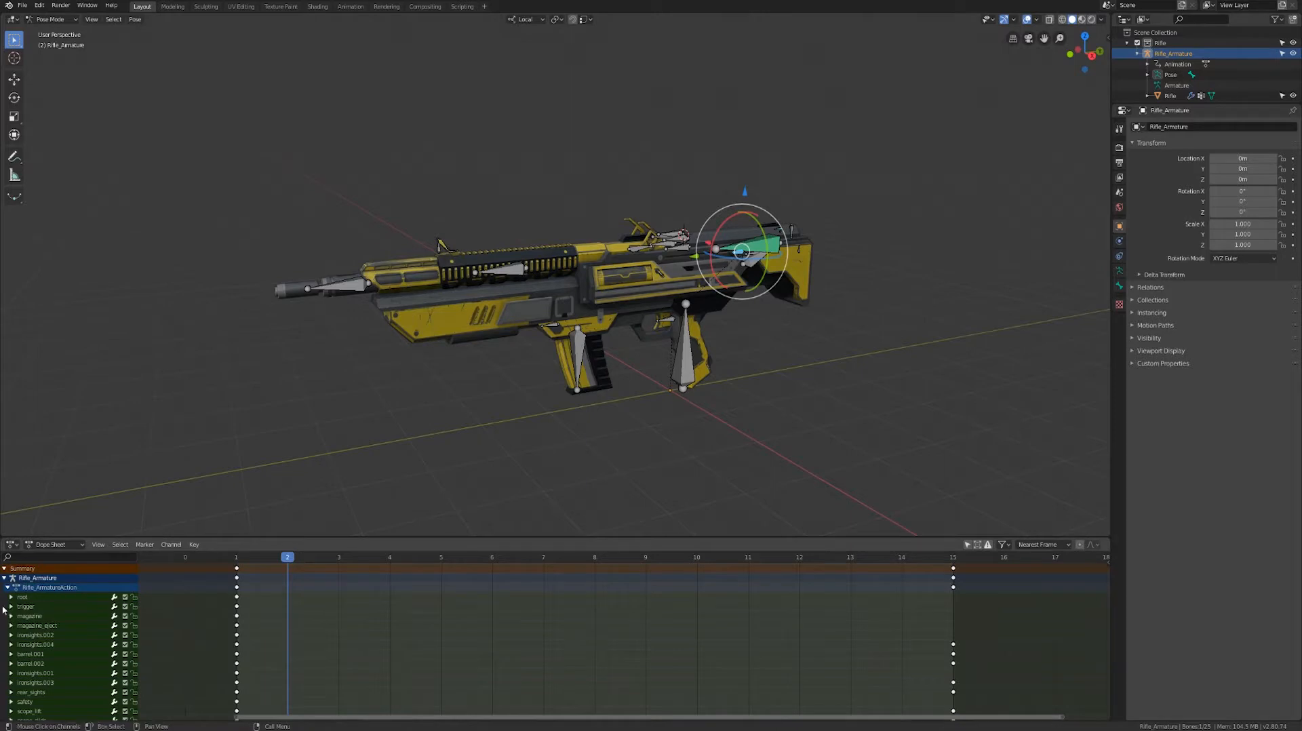
# Examine which bones the trigger, magazine, magazine_eject and ironsights.002 channels belong to by selecting them one after another.
pyautogui.click(26, 607)
pyautogui.click(27, 616)
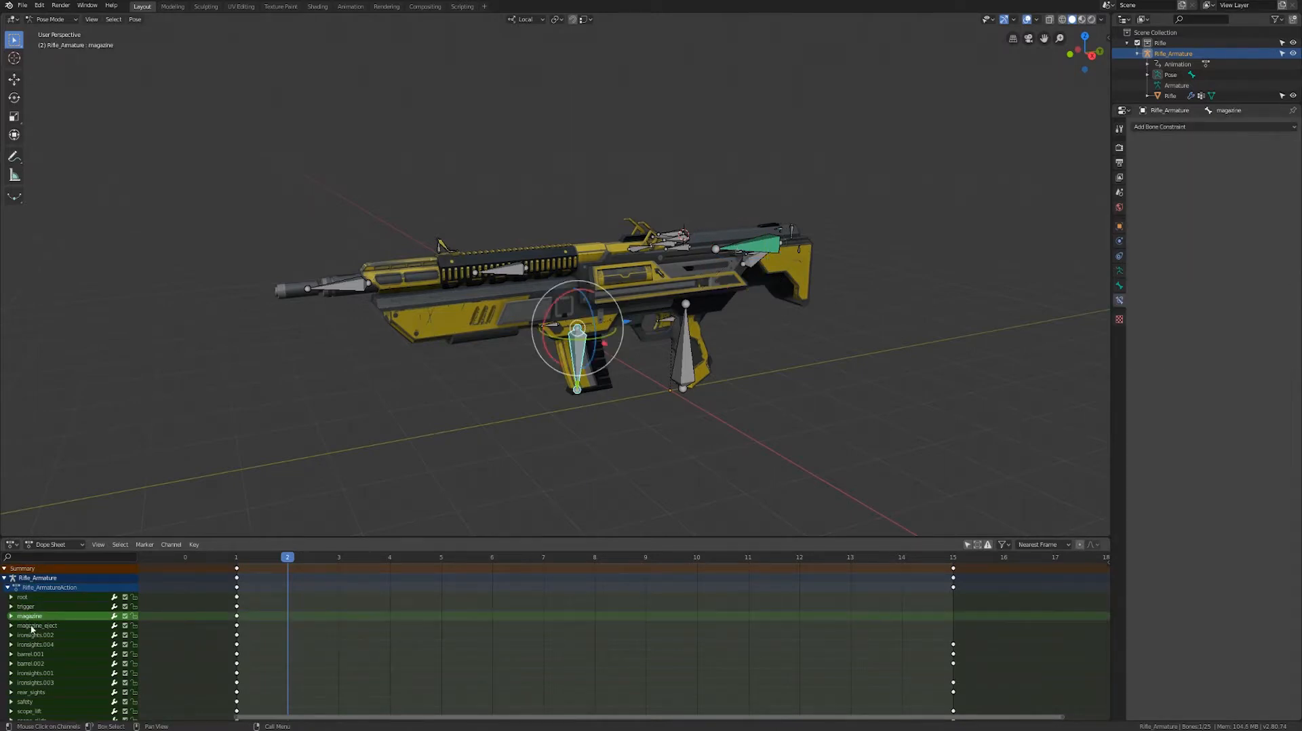
pyautogui.click(32, 625)
pyautogui.click(39, 635)
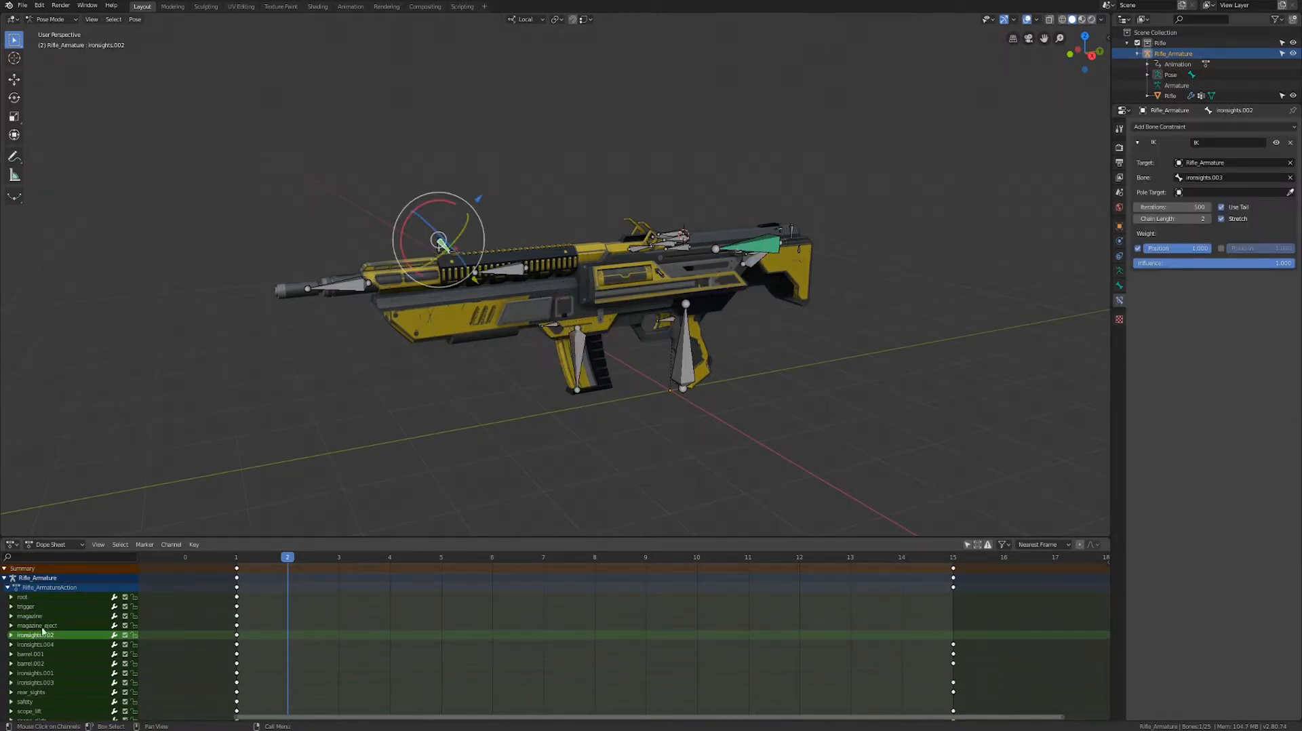
pyautogui.click(41, 625)
pyautogui.click(42, 616)
pyautogui.click(48, 606)
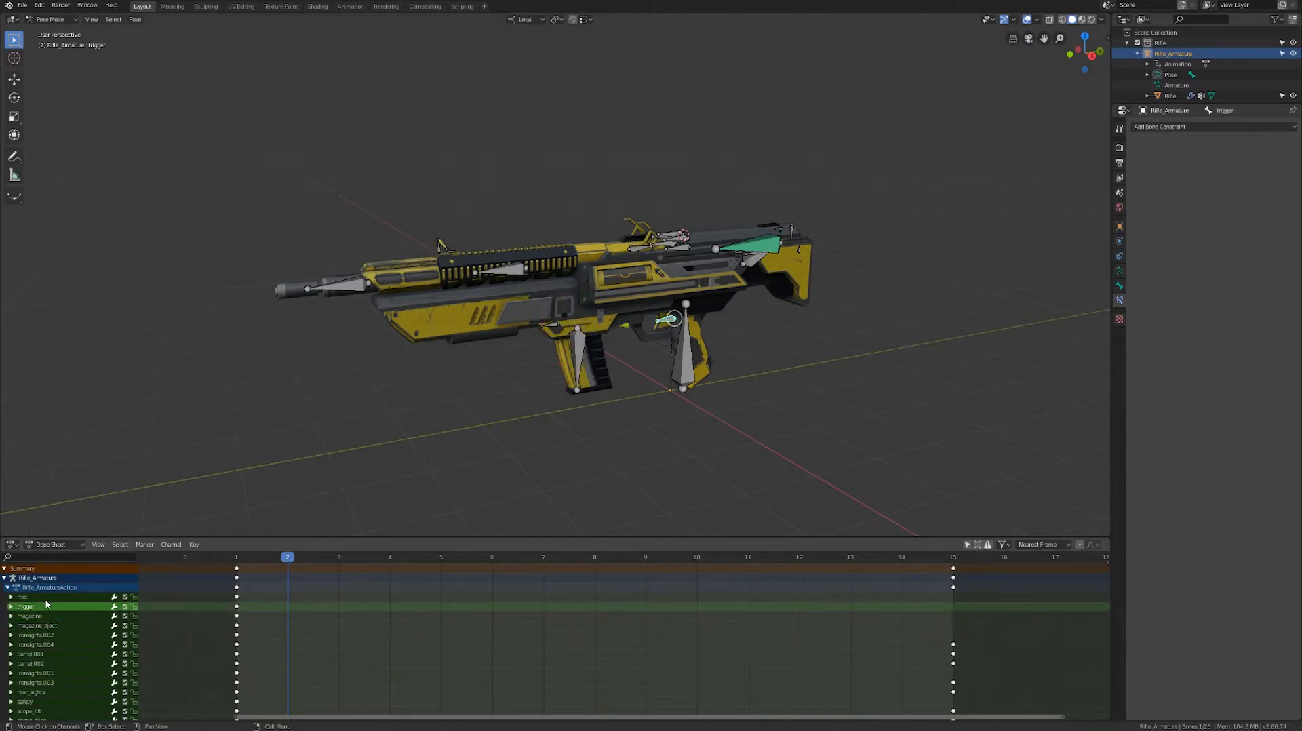
# Select all channels of the rifle armature's action and remove the unanimated ones with Clean Channels.
pyautogui.press('a')
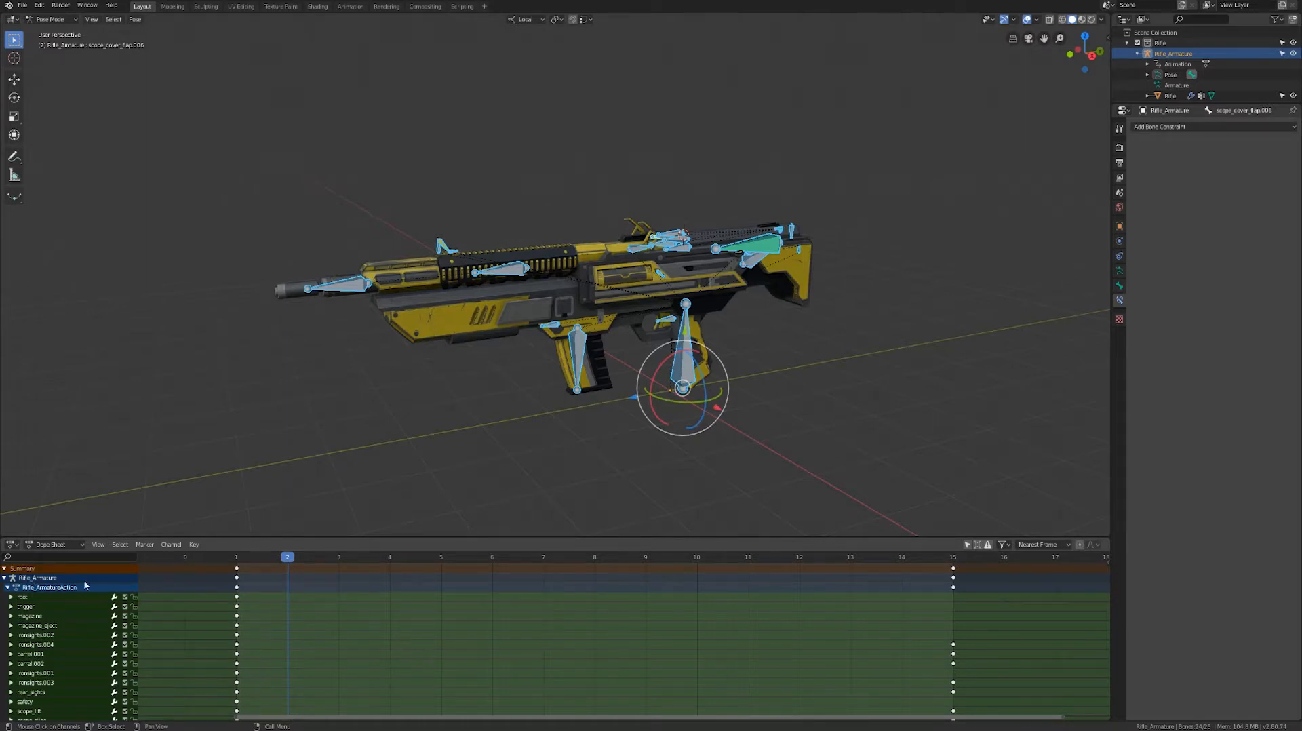
pyautogui.click(173, 545)
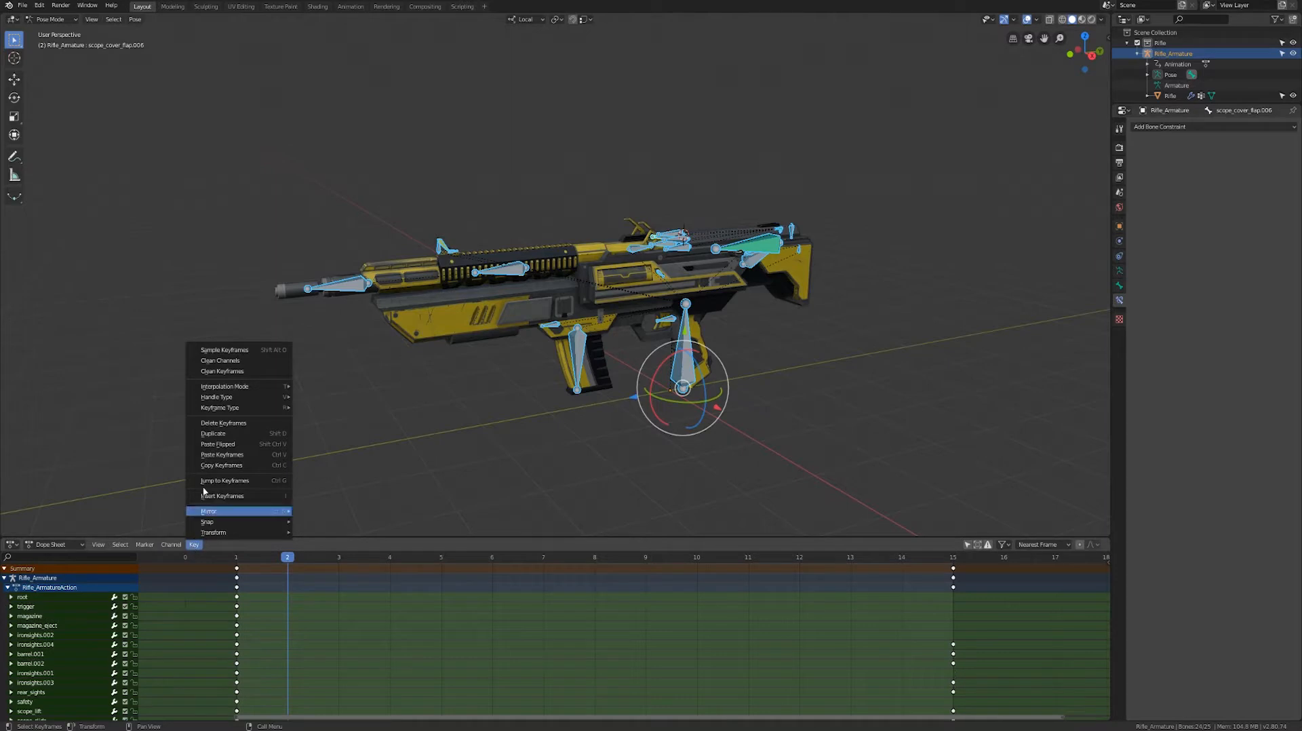
pyautogui.click(226, 360)
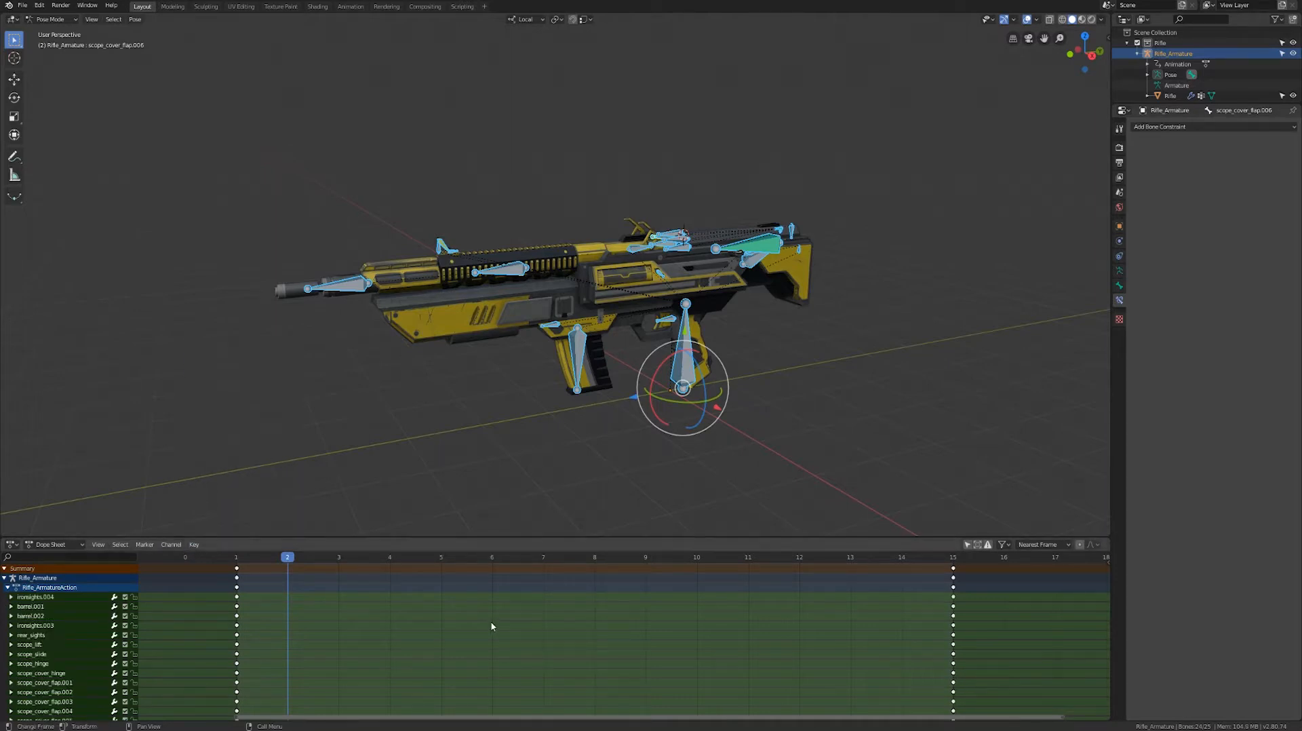
# Expand the barrel.002 channels, simplify all keyframes with Clean Keyframes and remove the unchanging curves with Clean Channels.
pyautogui.moveTo(75, 667); pyautogui.dragTo(76, 590, button='middle')
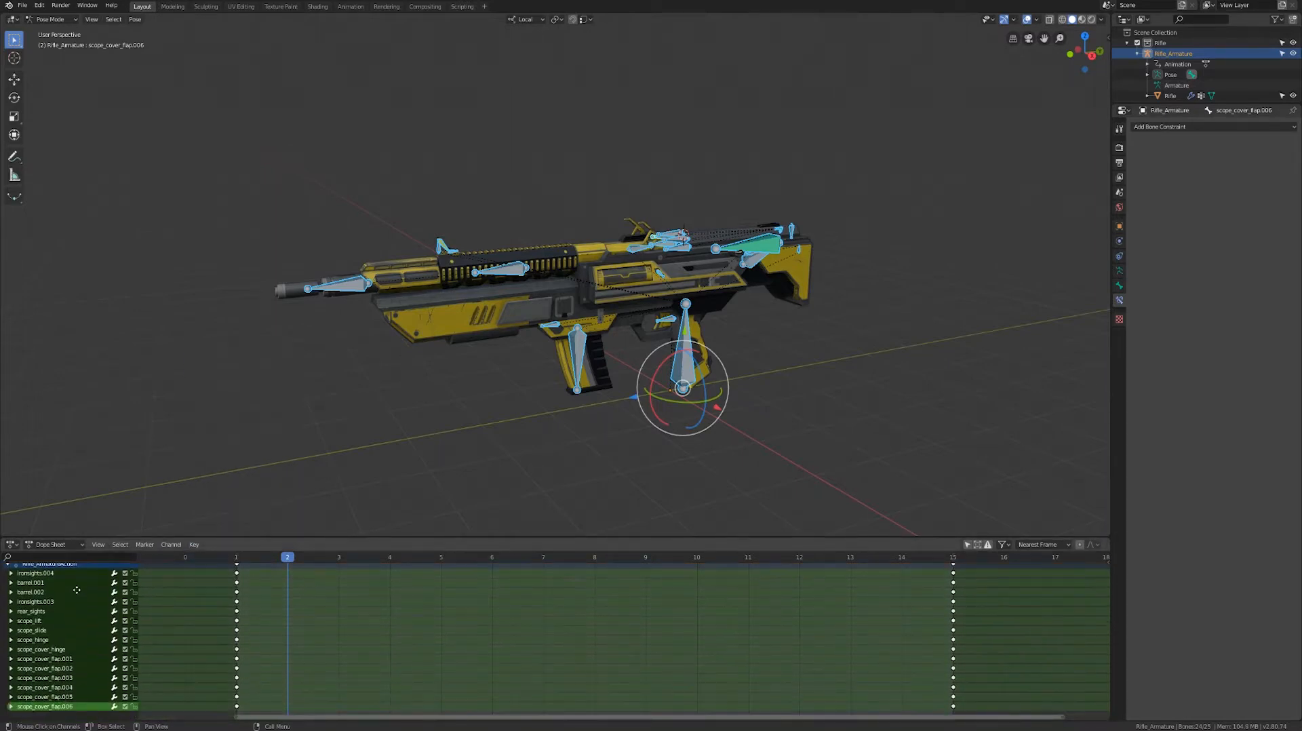
pyautogui.moveTo(153, 538); pyautogui.dragTo(169, 501)
pyautogui.click(11, 583)
pyautogui.press('a')
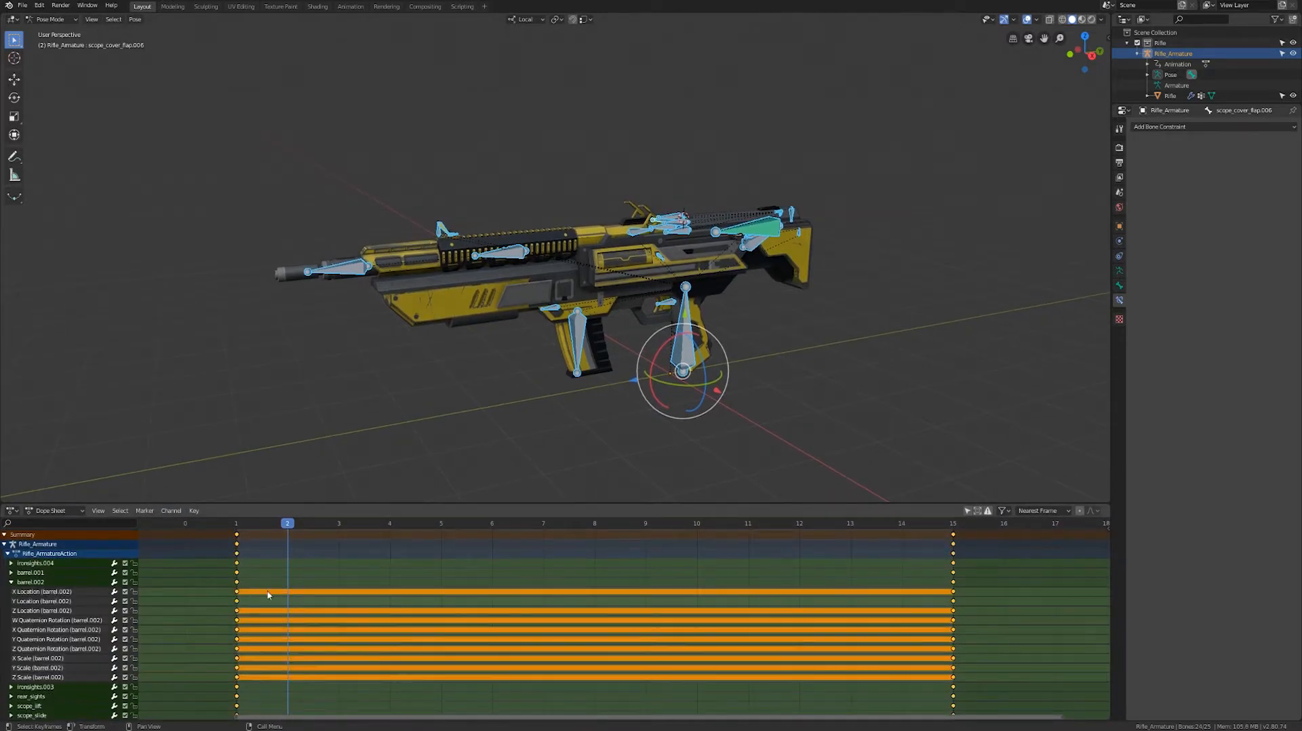
pyautogui.click(194, 511)
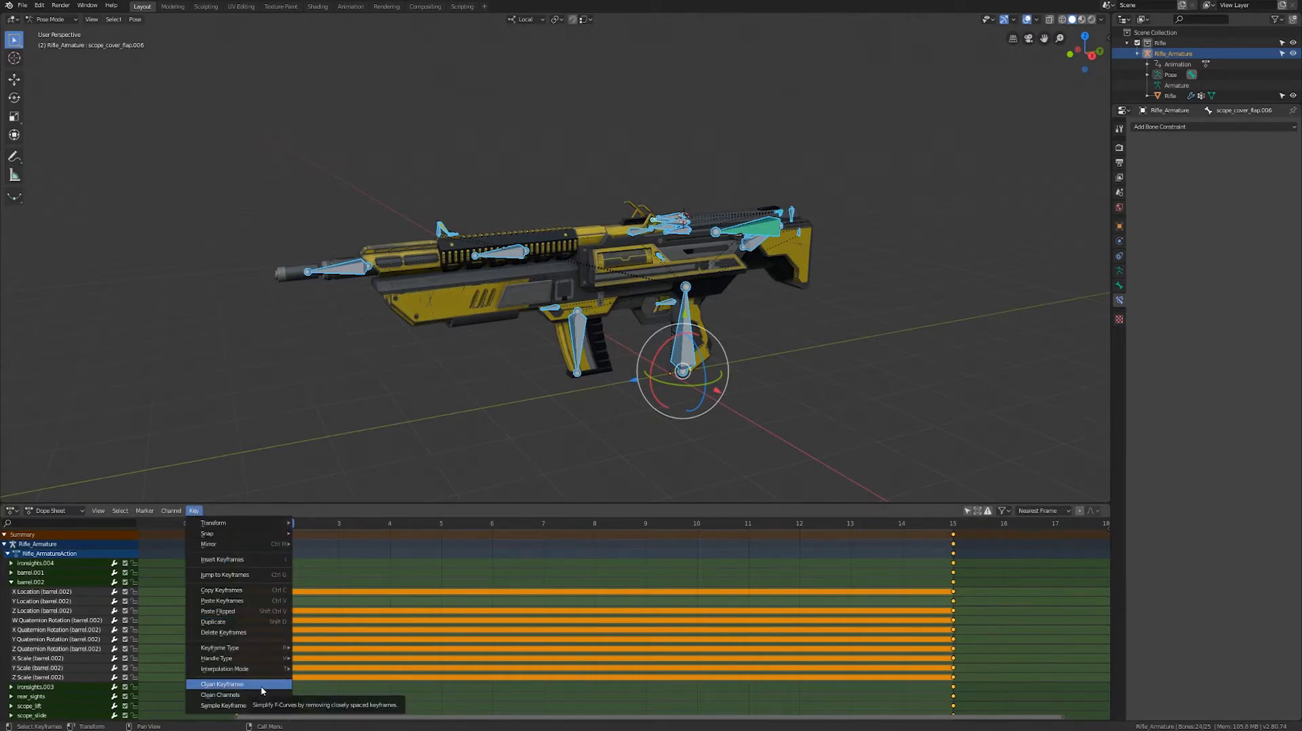
pyautogui.click(223, 684)
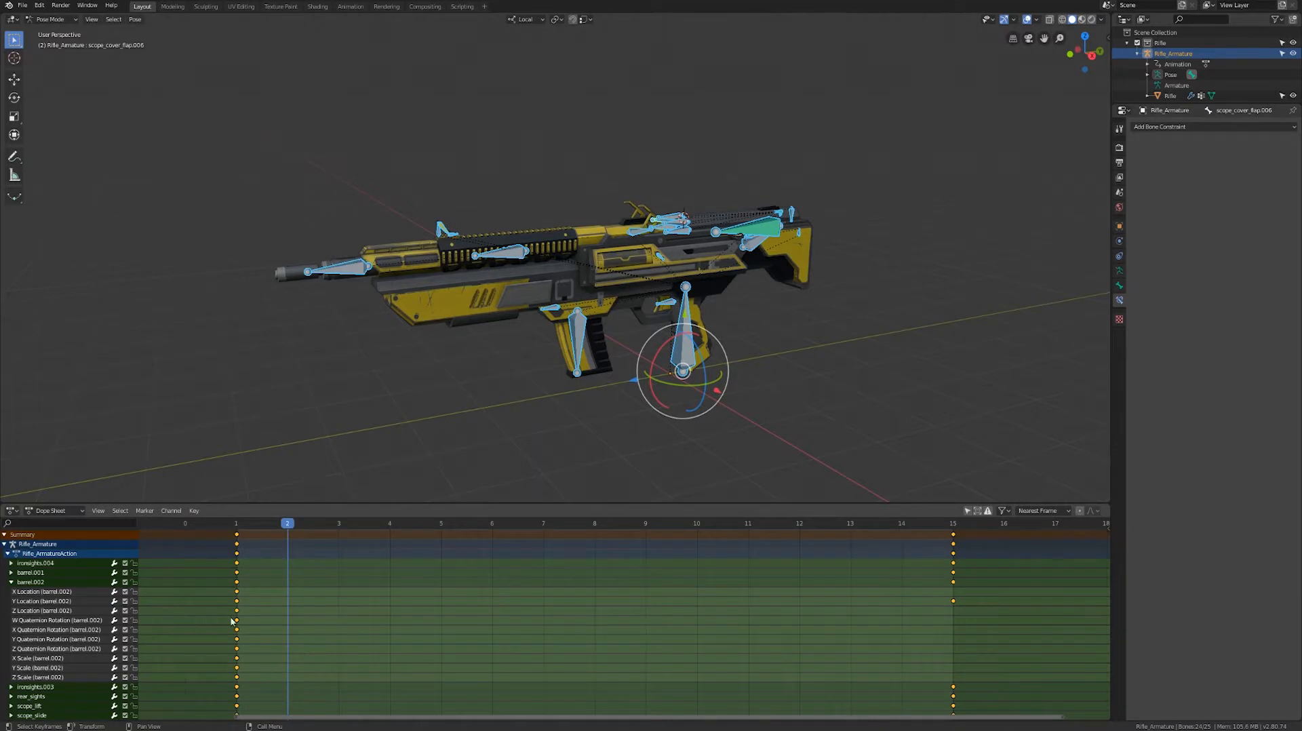
pyautogui.click(194, 511)
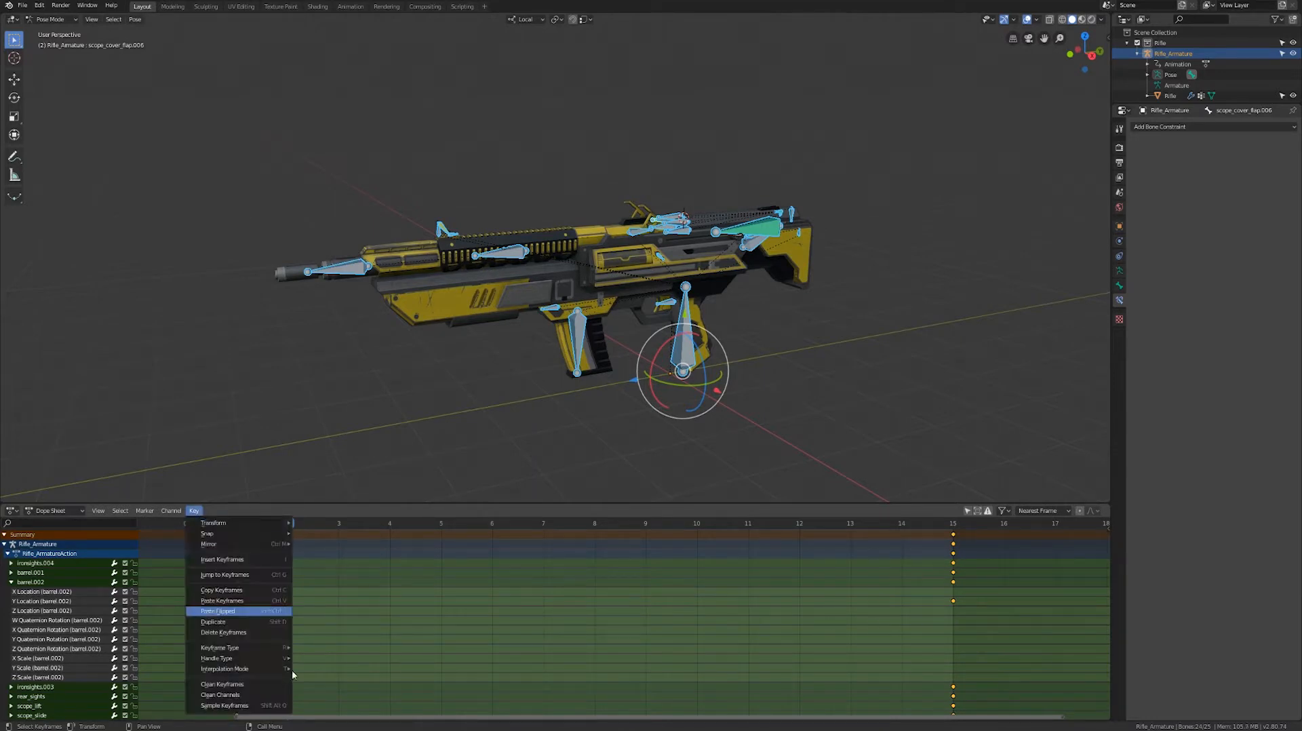
pyautogui.click(244, 696)
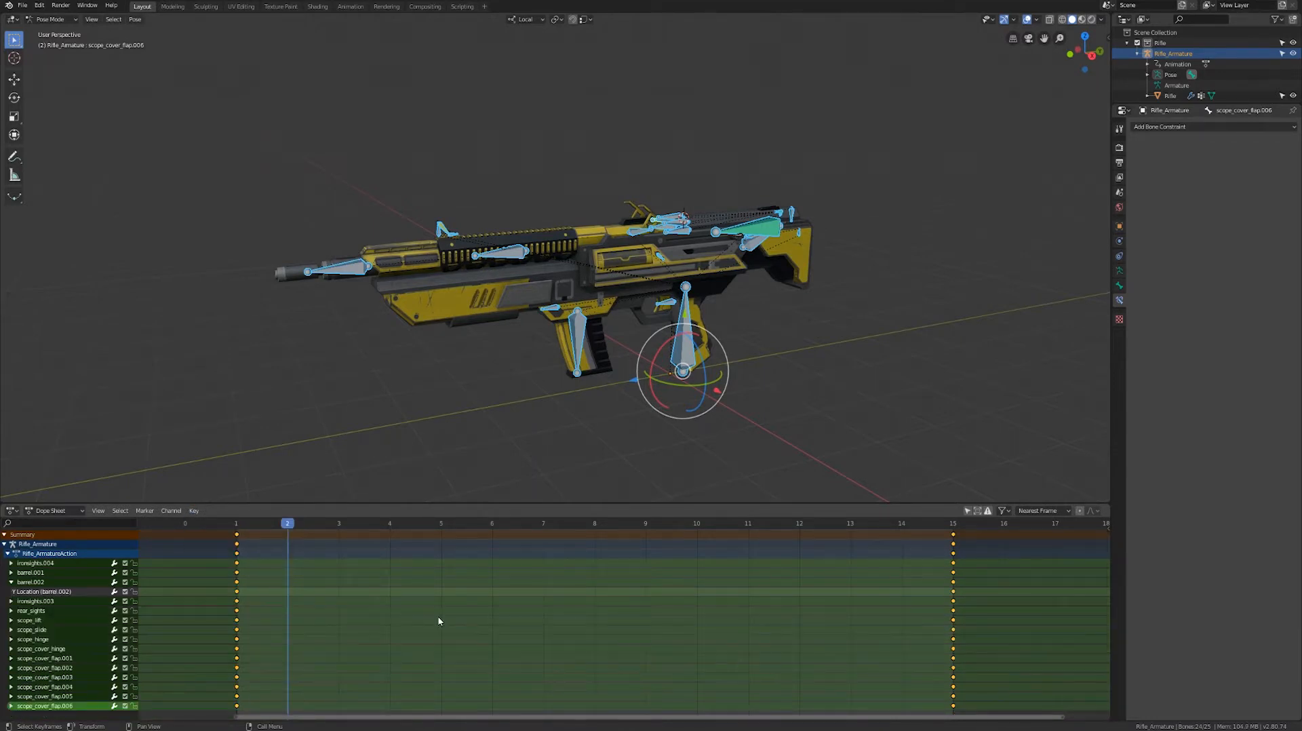
# Examine the remaining curves in the barrel.002, ironsights.003, rear_sights and scope_lift groups, and scrub the animation to frame 8.
pyautogui.click(11, 602)
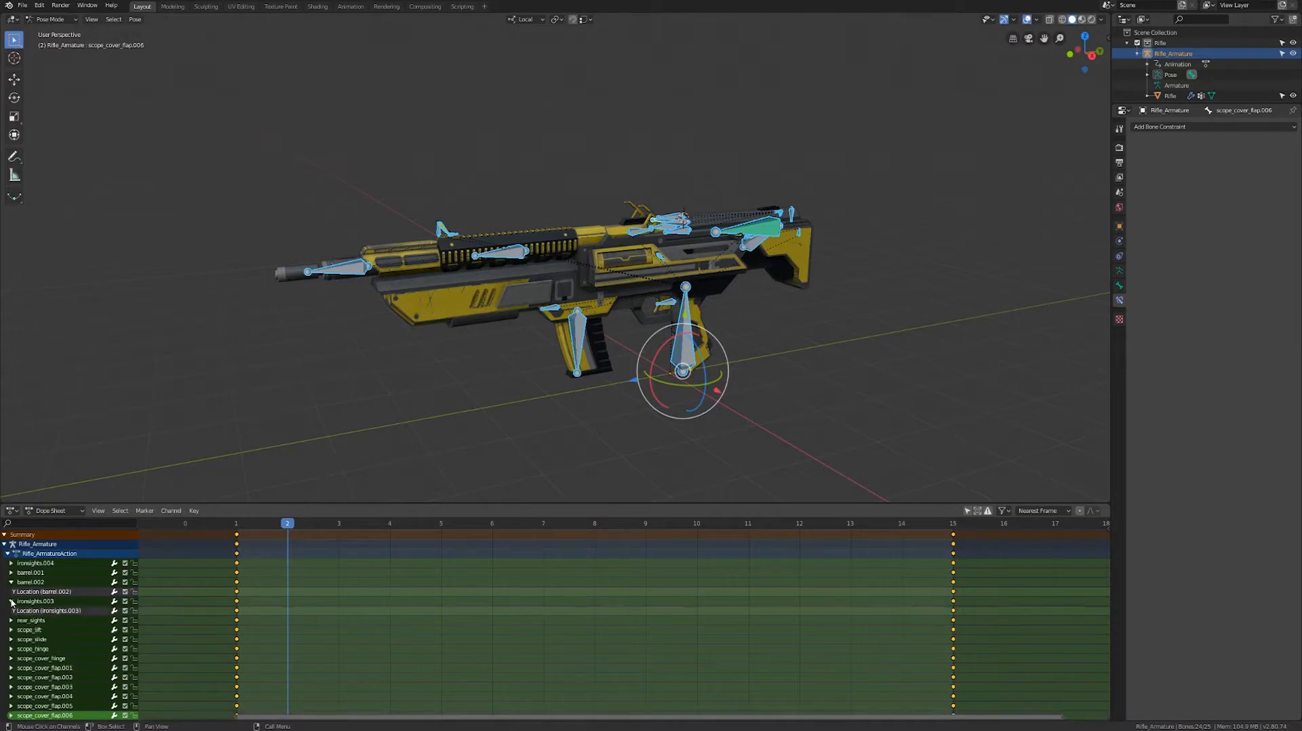
pyautogui.click(11, 601)
pyautogui.click(11, 611)
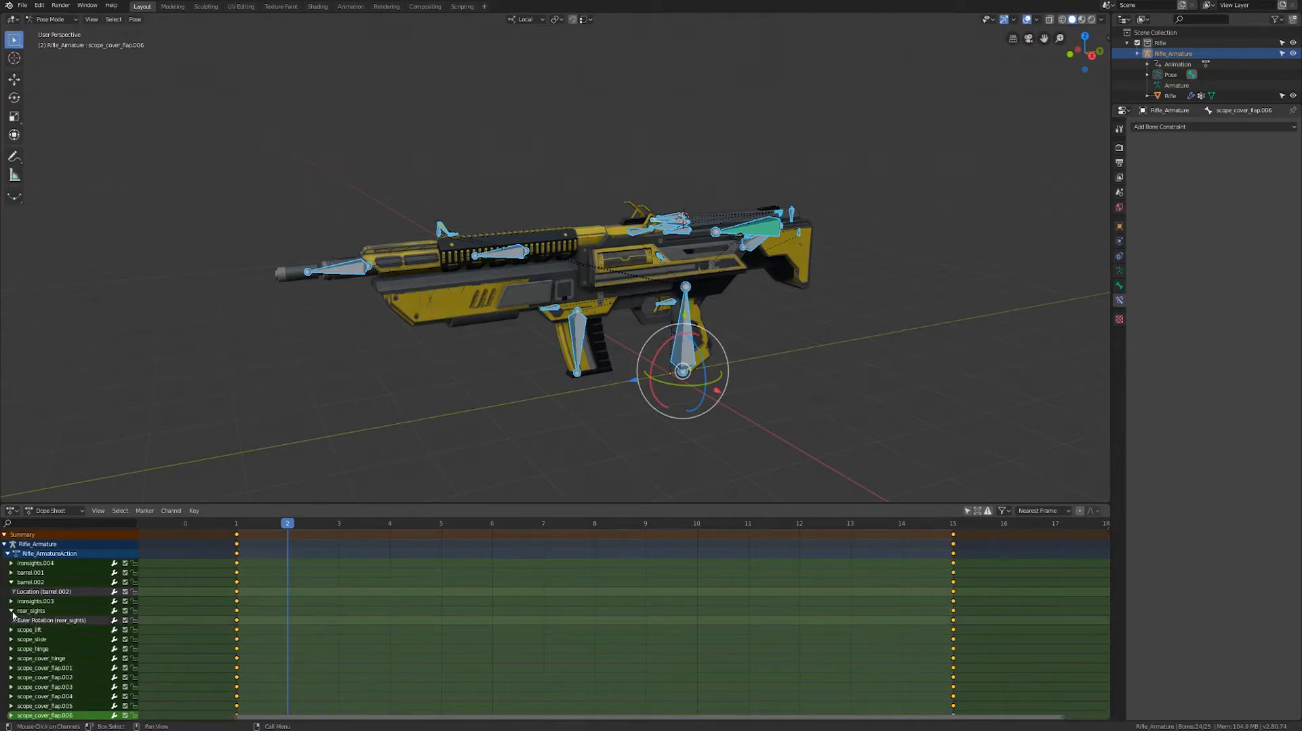
pyautogui.click(11, 611)
pyautogui.click(12, 620)
pyautogui.click(12, 620)
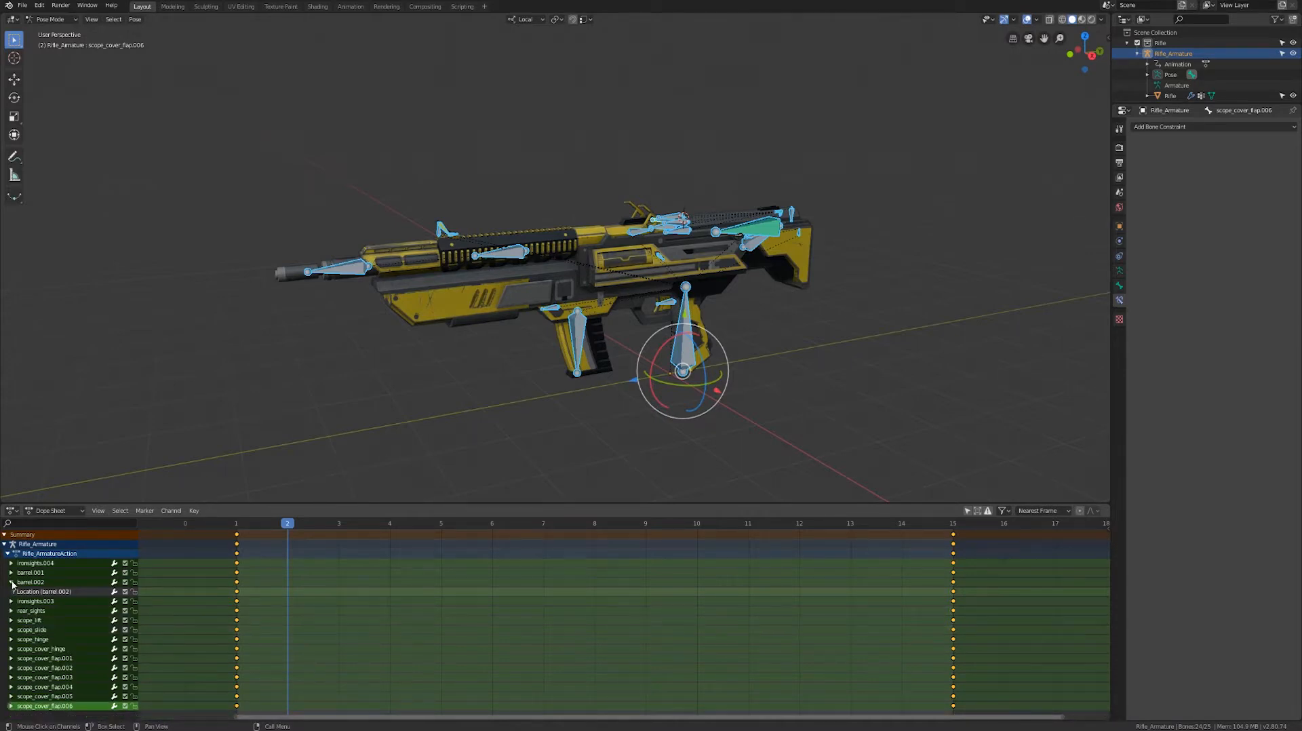
pyautogui.click(11, 602)
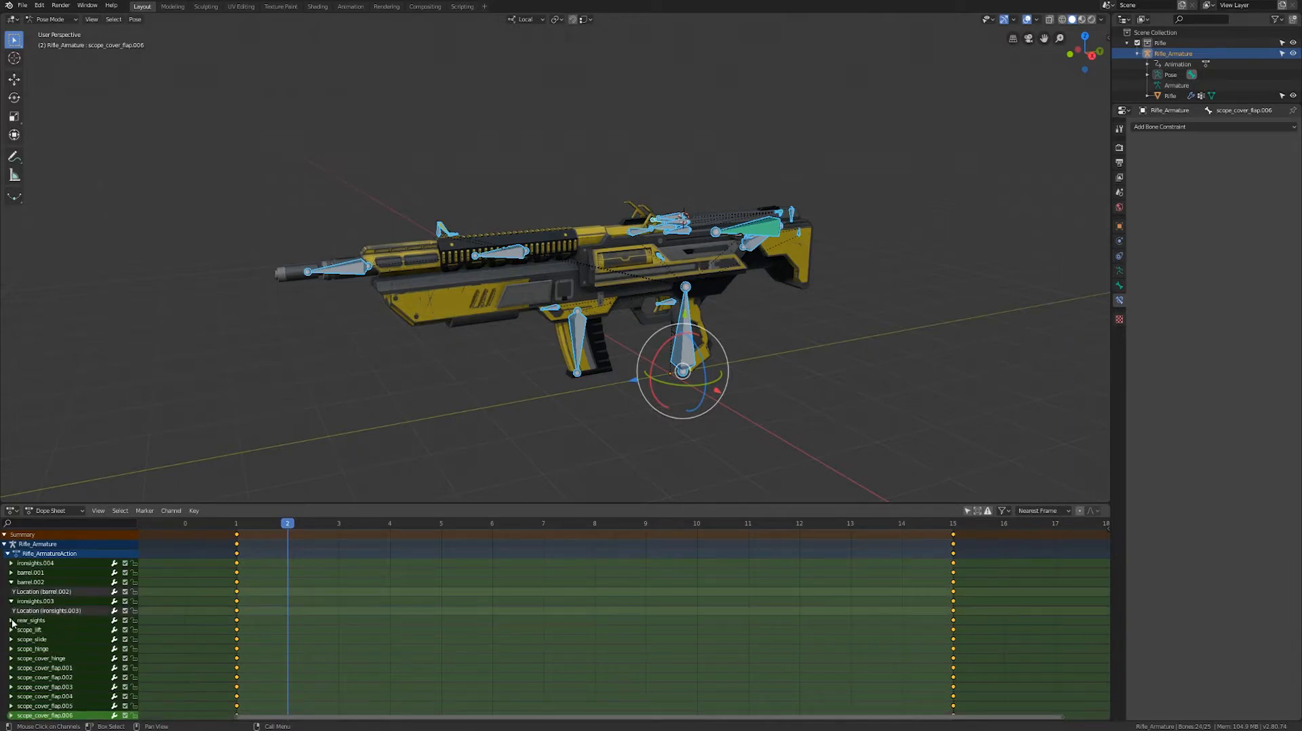
pyautogui.click(11, 620)
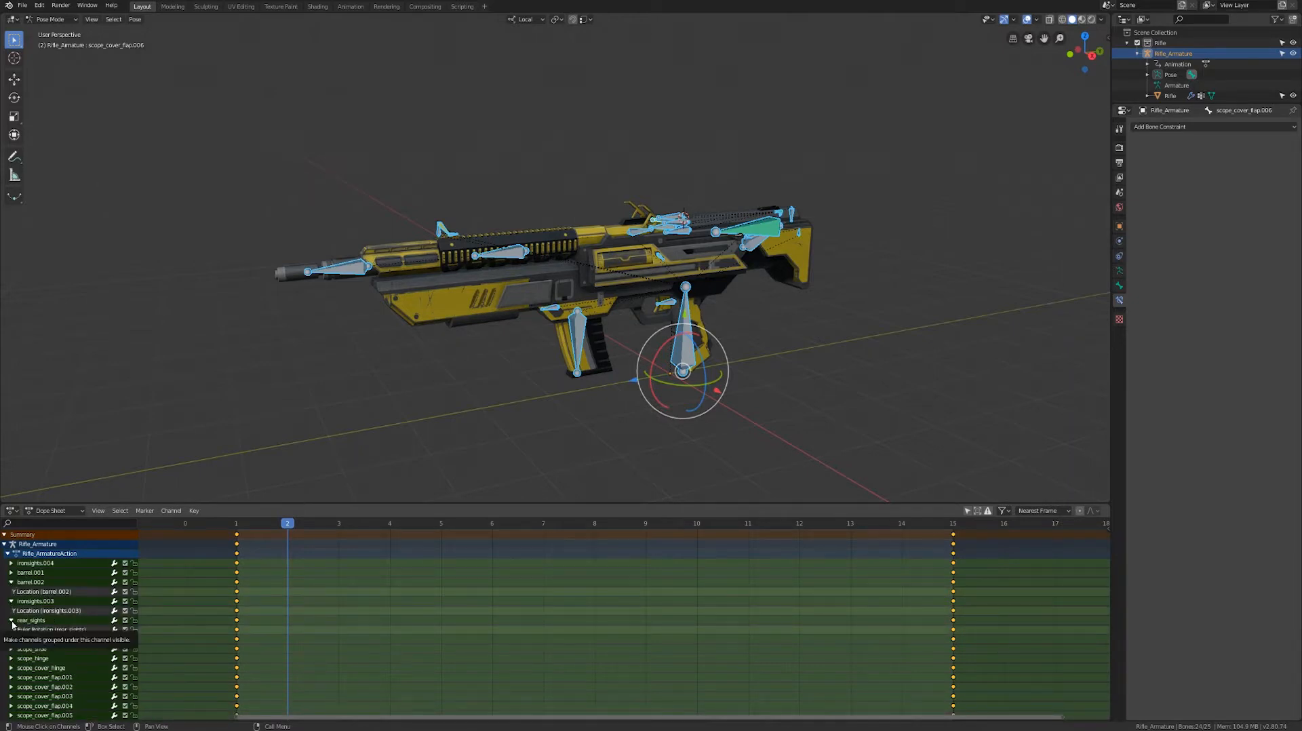
pyautogui.click(12, 620)
pyautogui.click(12, 602)
pyautogui.click(12, 582)
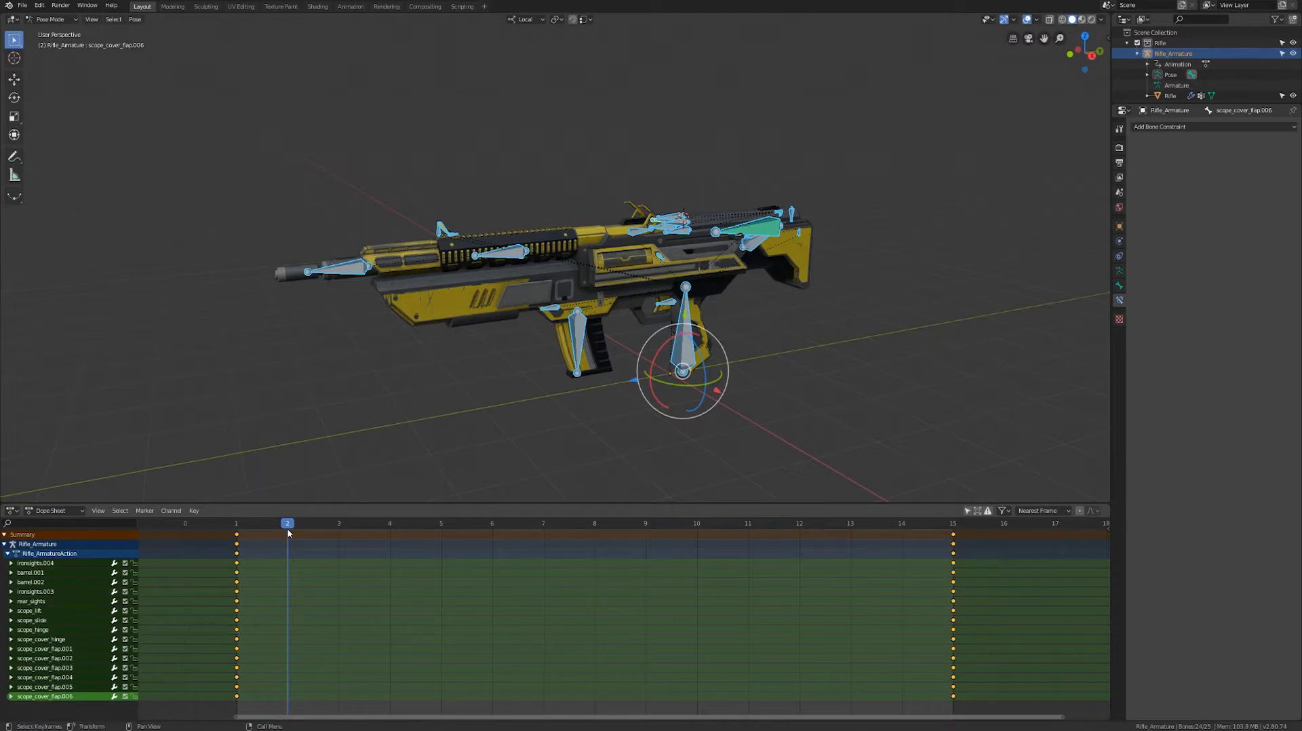
pyautogui.moveTo(286, 521); pyautogui.dragTo(595, 520)
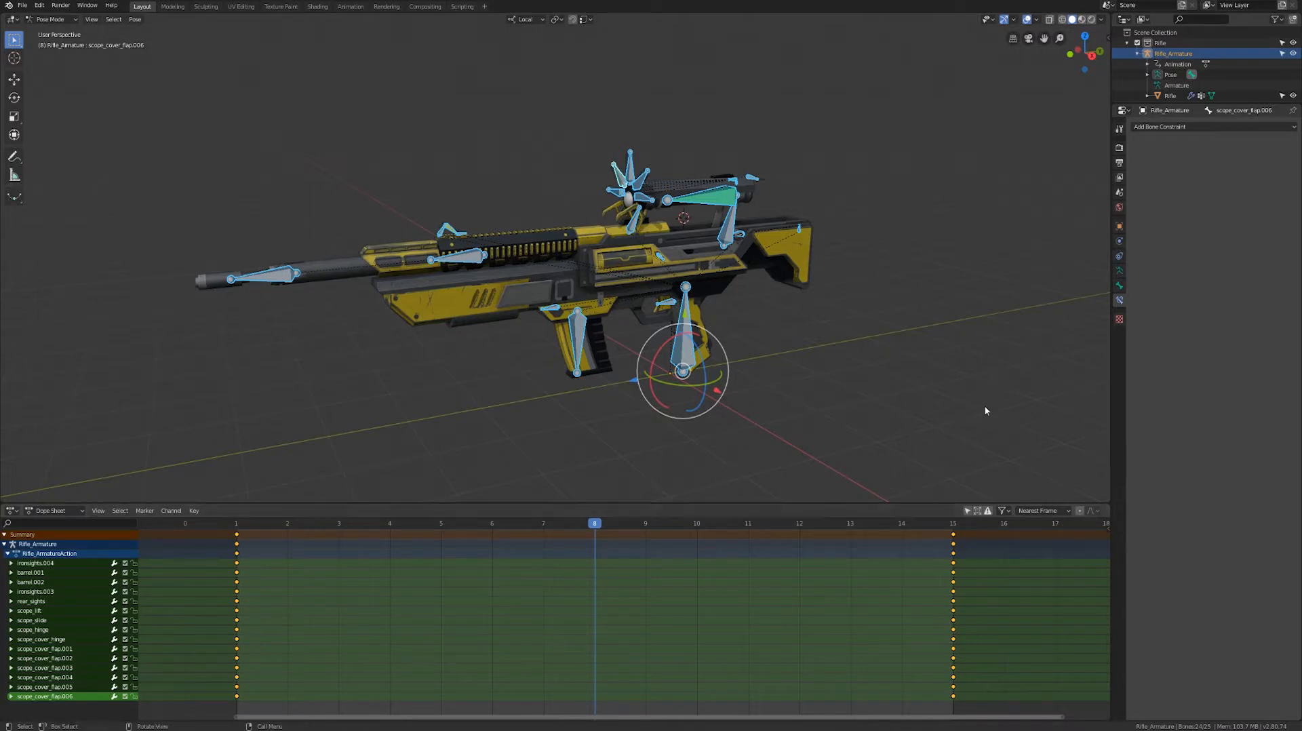
# Expand the scope_hinge bone's channels, try rotating the bone at frame 8 to see what auto-keying inserts, and undo the rotation.
pyautogui.press('n')
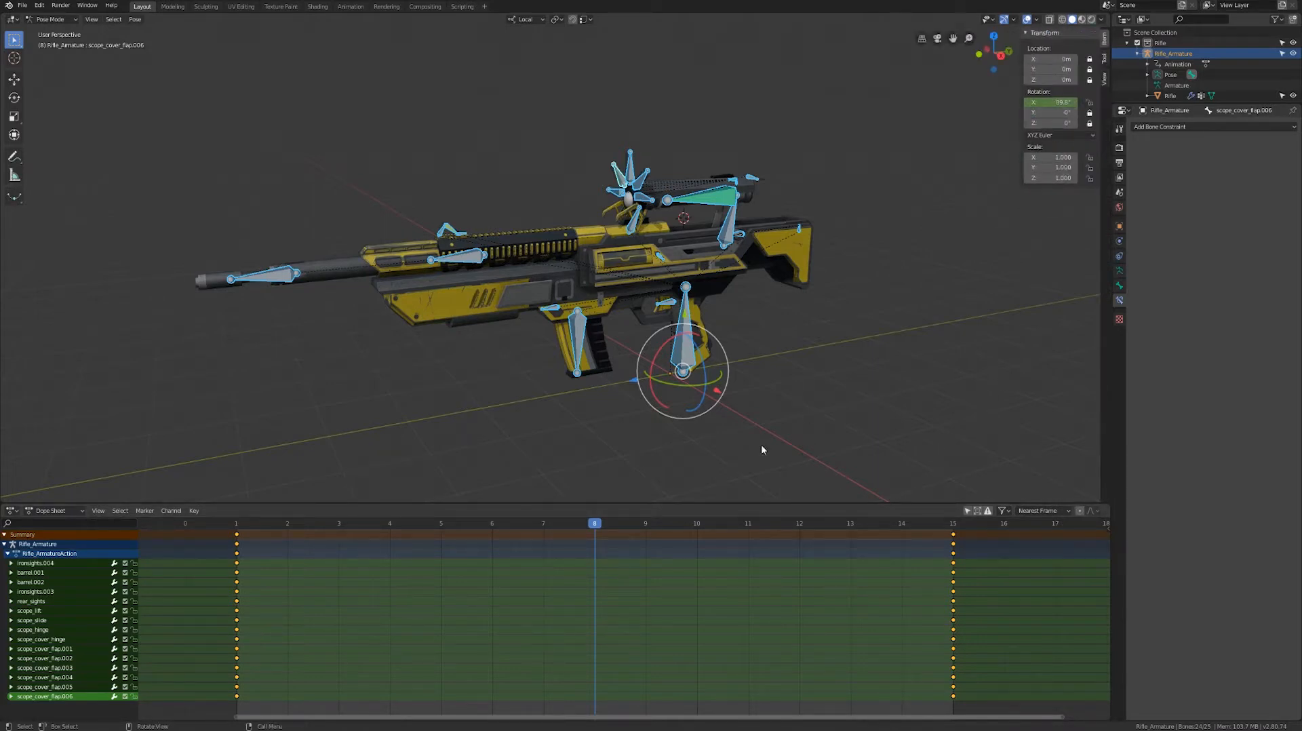
pyautogui.press('n')
pyautogui.click(729, 227)
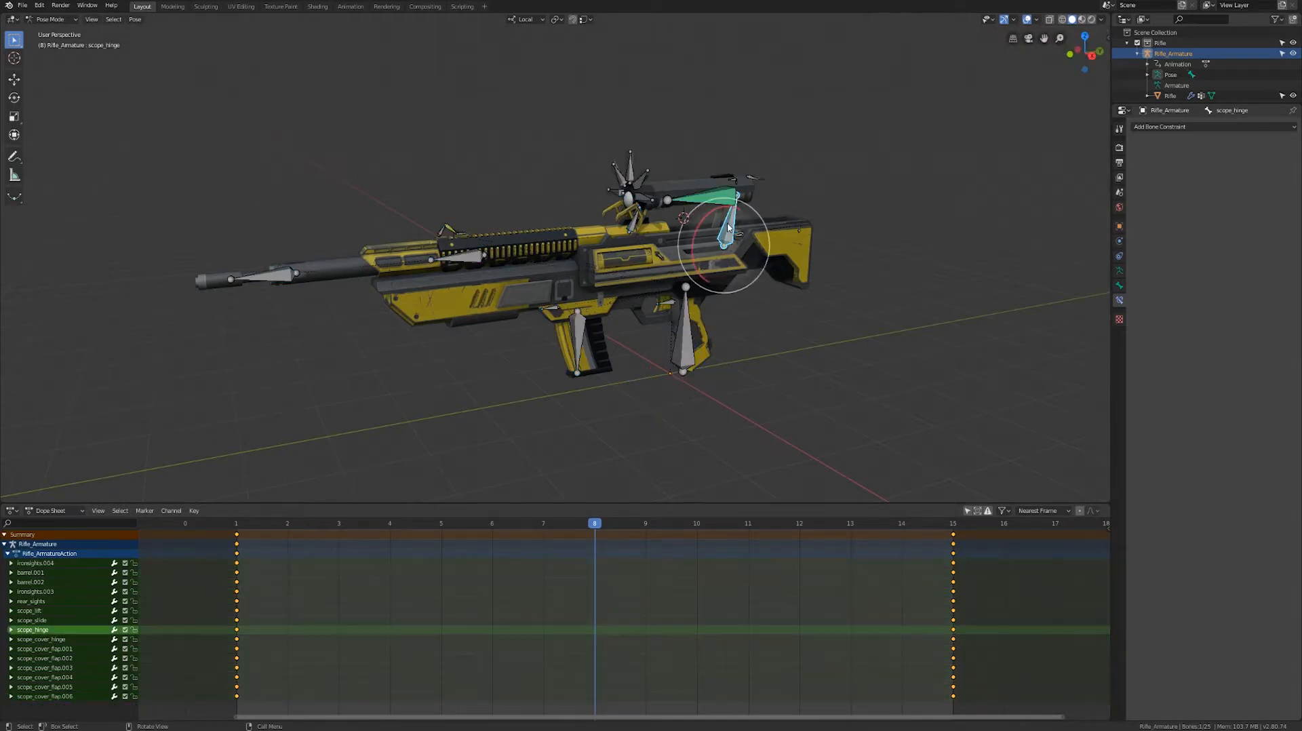
pyautogui.click(11, 630)
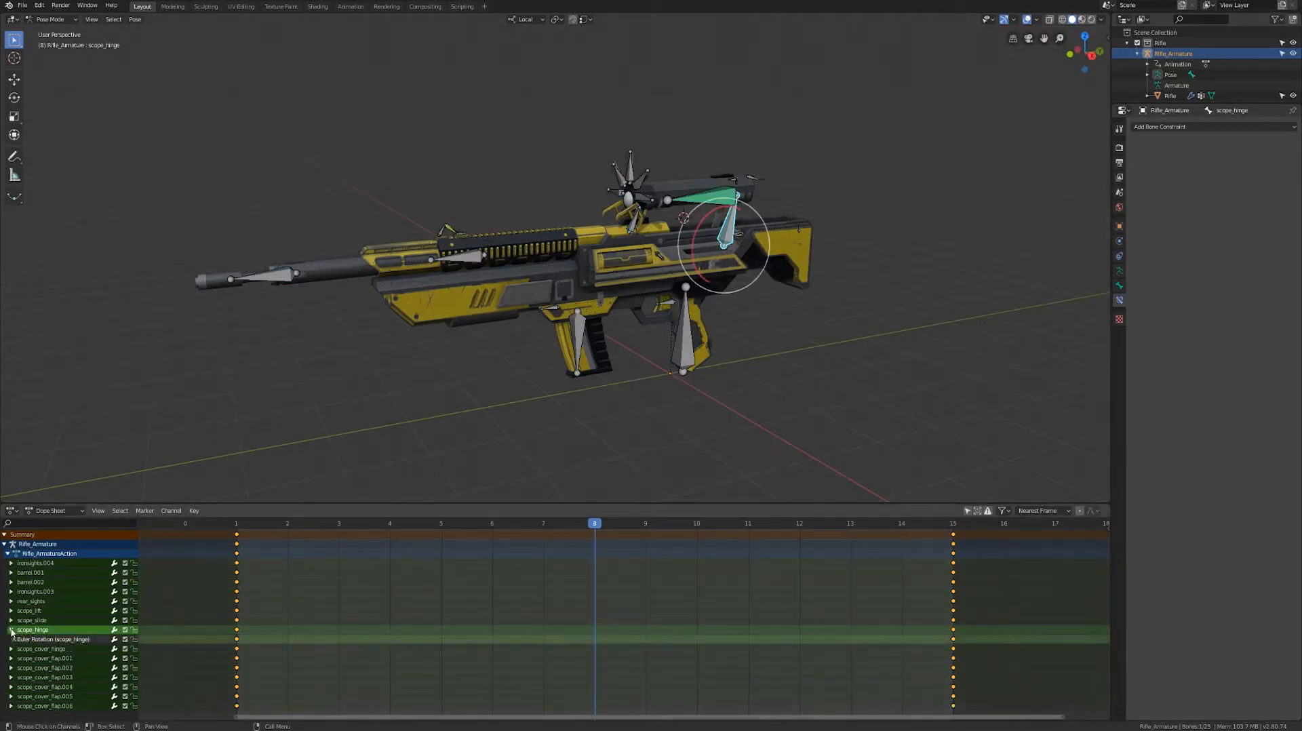
pyautogui.moveTo(943, 363); pyautogui.dragTo(918, 344, button='middle')
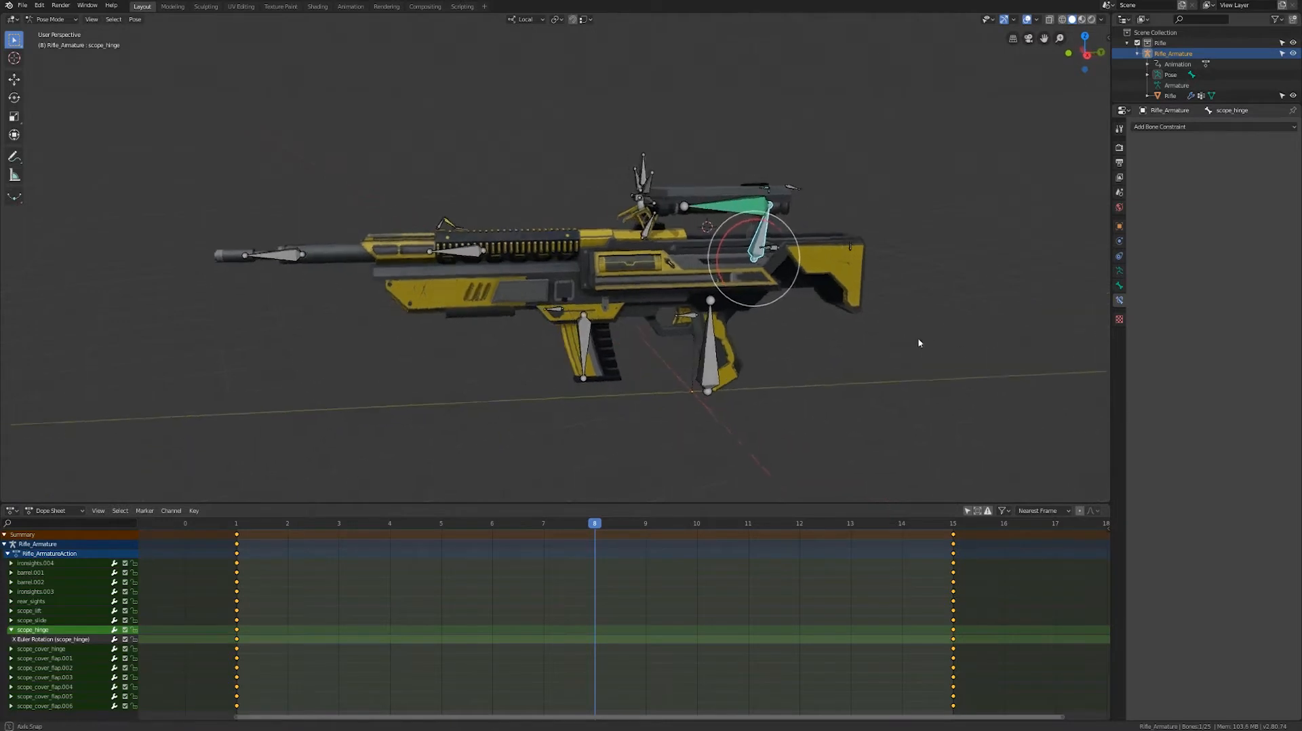
pyautogui.press('r')
pyautogui.click(858, 207)
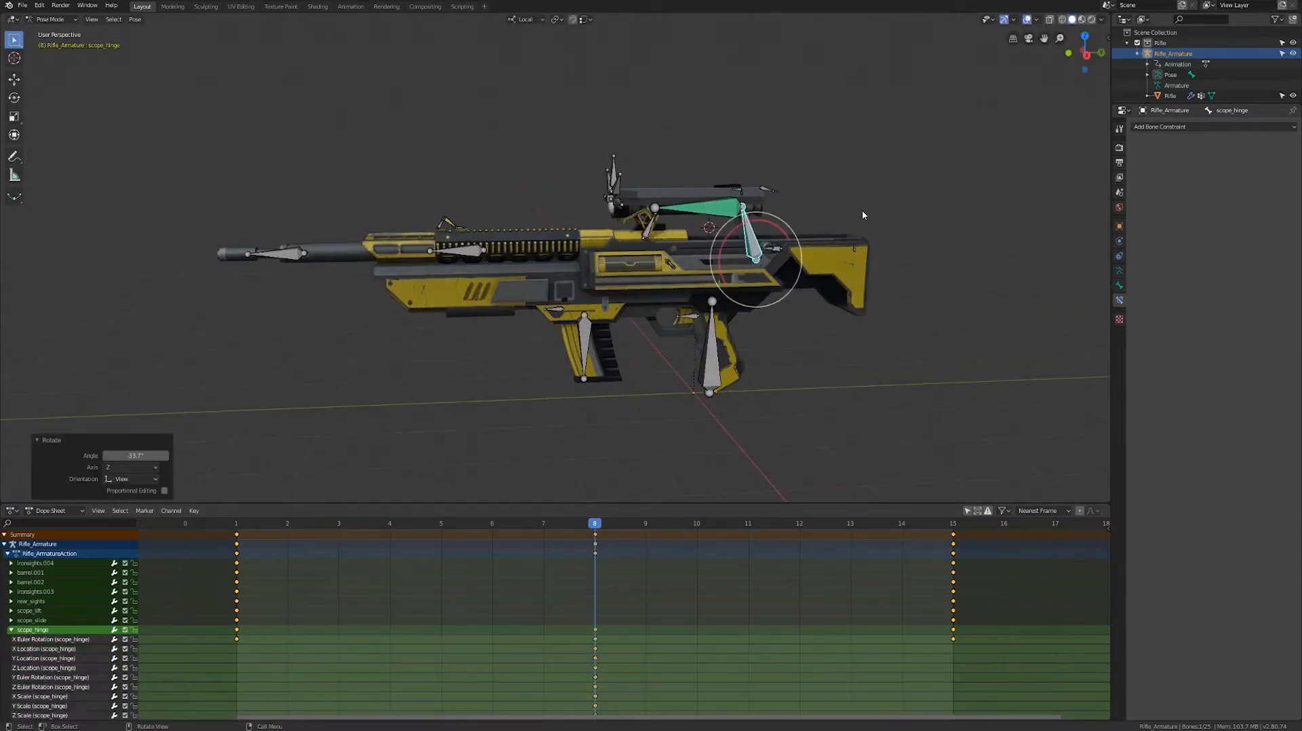
pyautogui.scroll(-3, 698, 578)
pyautogui.scroll(3, 697, 578)
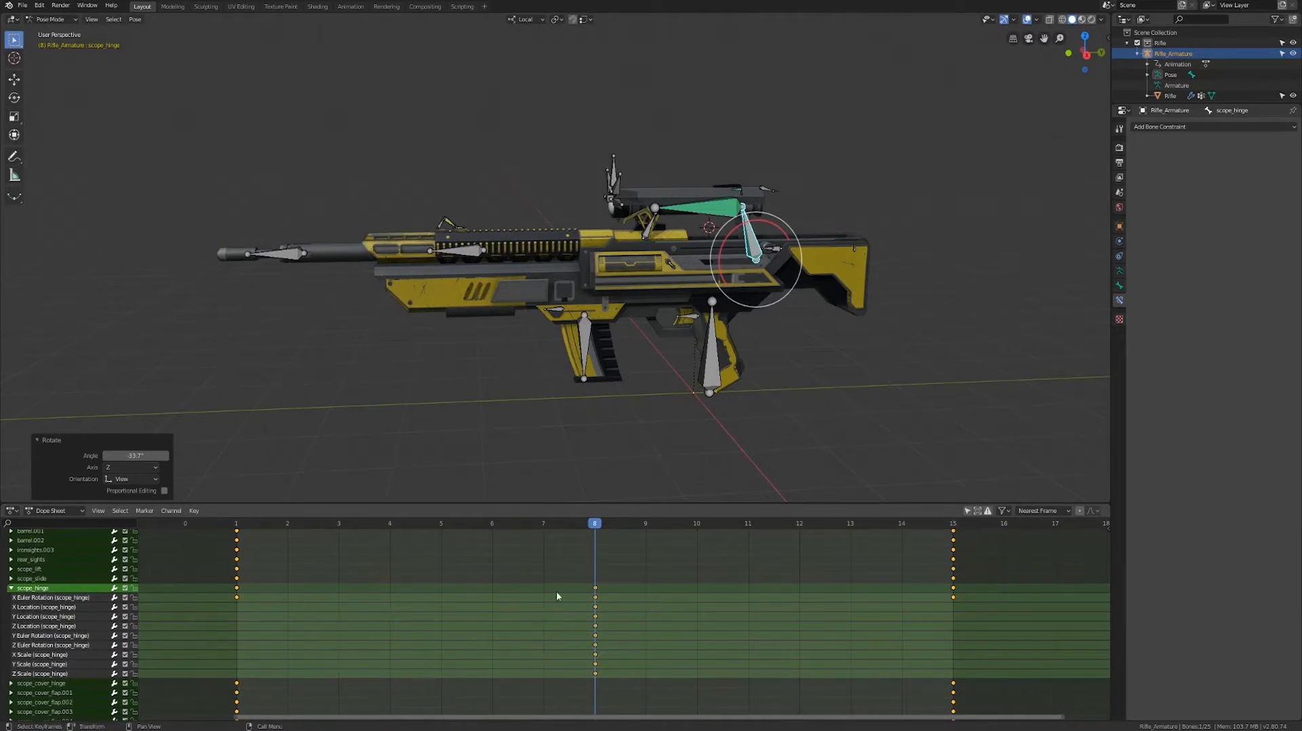
pyautogui.hotkey('ctrl', 'z')
pyautogui.moveTo(567, 596); pyautogui.dragTo(573, 637, button='middle')
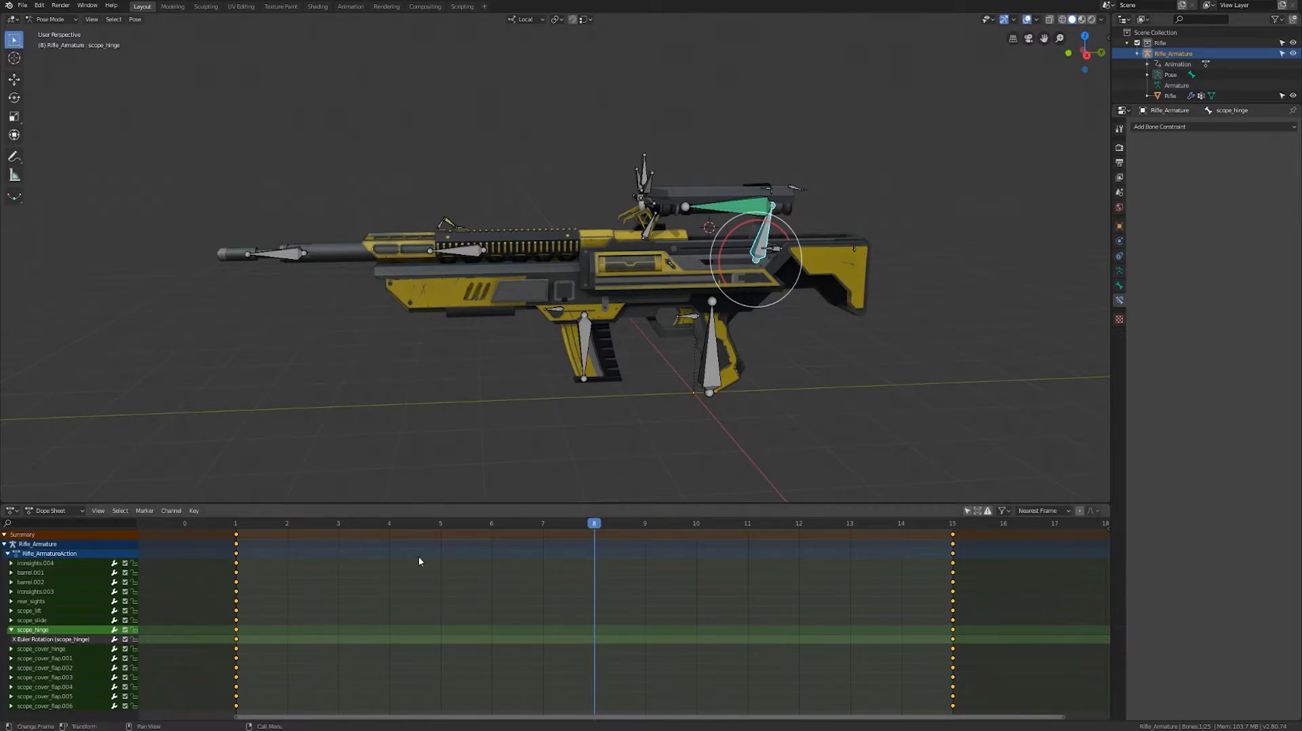
# Enable Only Insert Available for auto-keyframing in the Animation preferences and close the preferences.
pyautogui.click(98, 636)
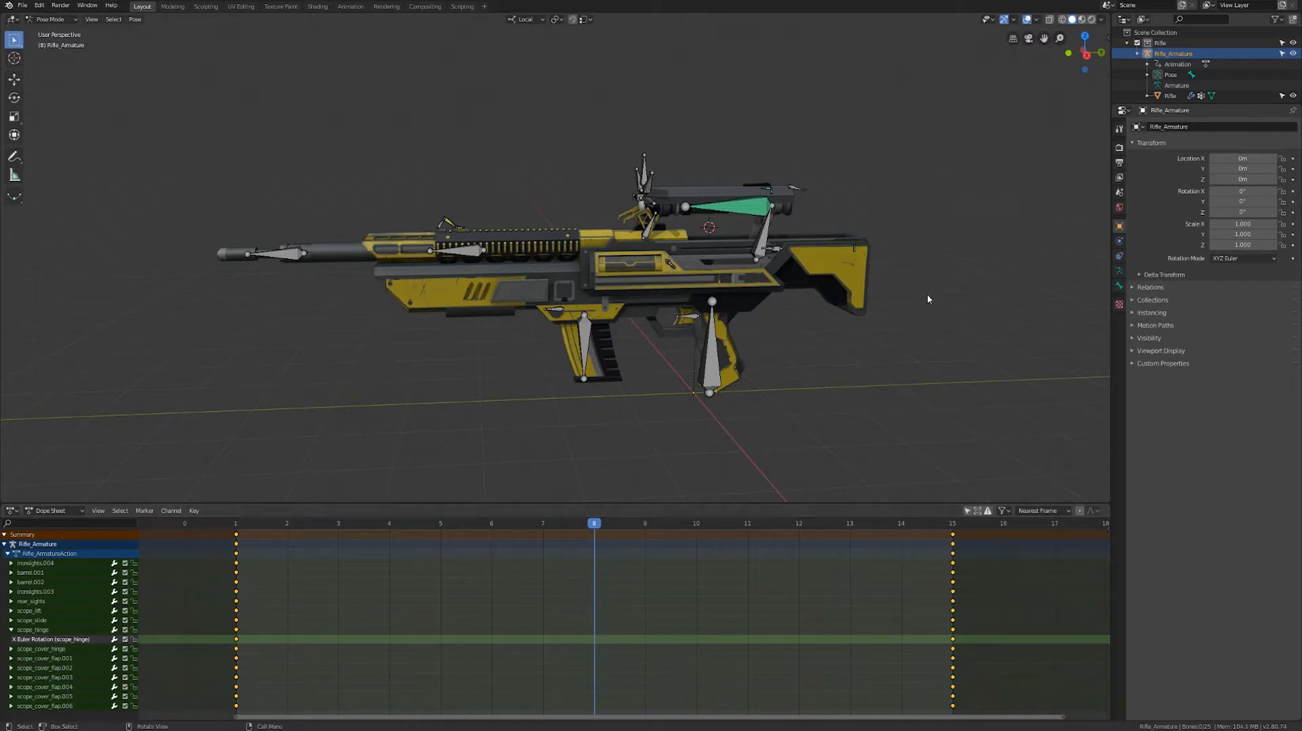
pyautogui.click(39, 6)
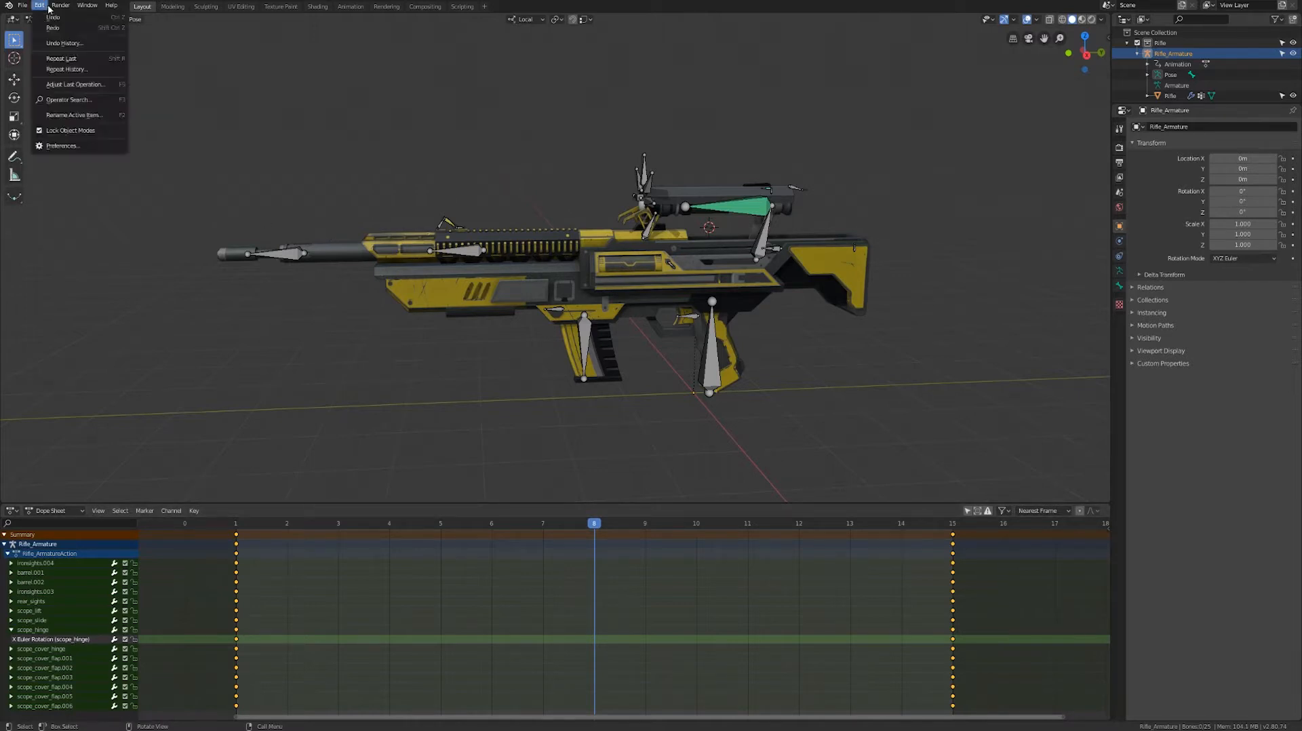
pyautogui.click(71, 148)
pyautogui.moveTo(156, 23); pyautogui.dragTo(263, 89)
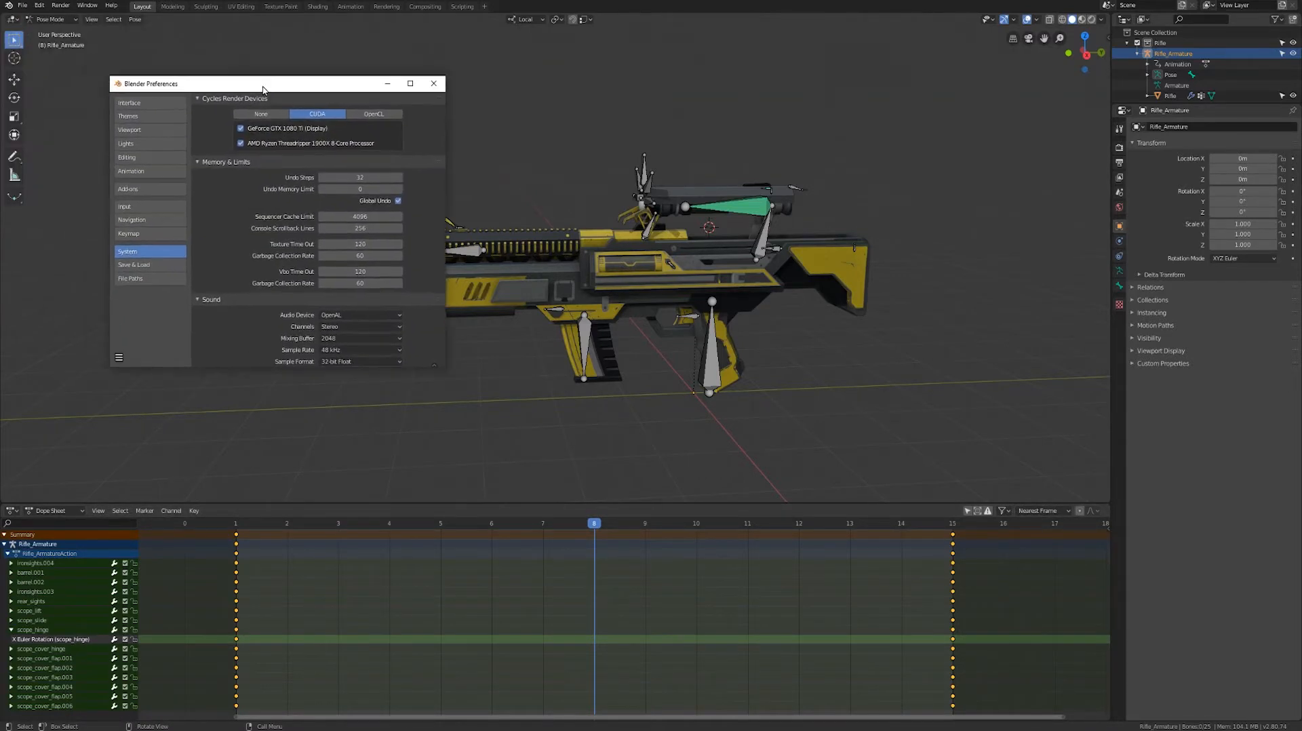
pyautogui.click(146, 171)
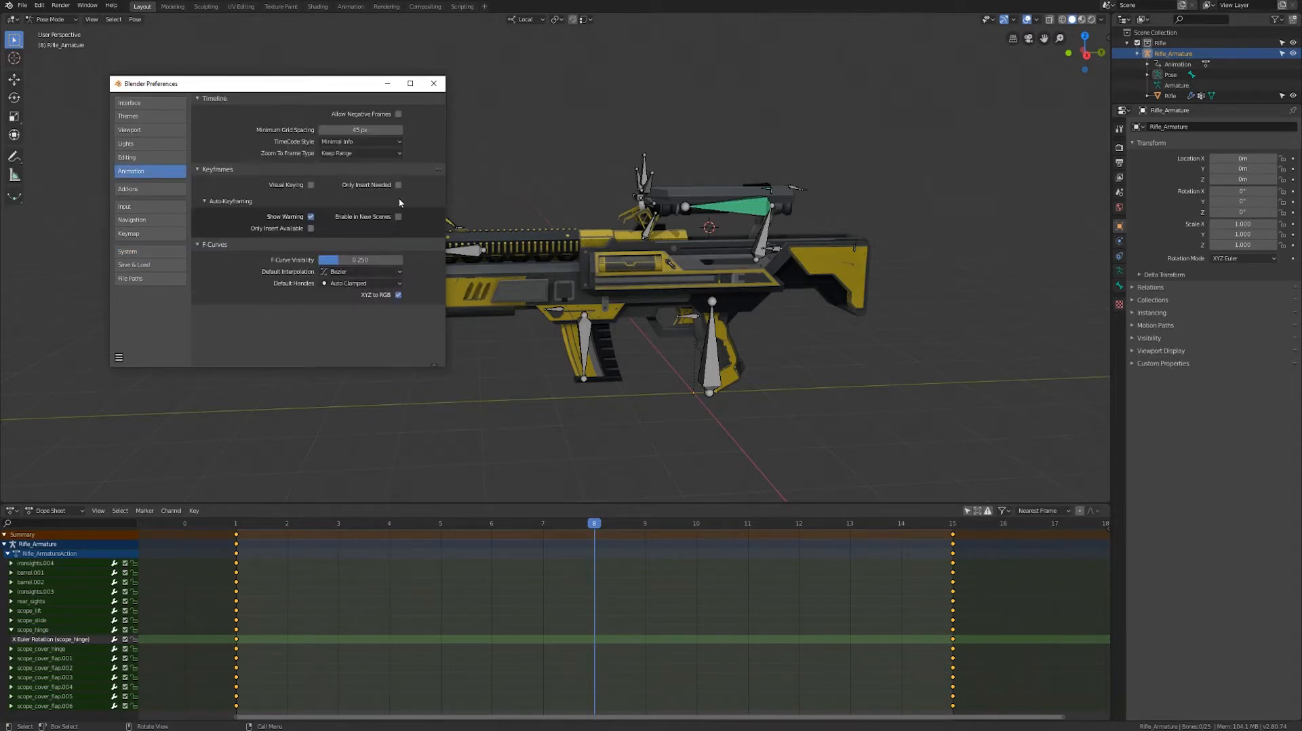
pyautogui.click(310, 229)
pyautogui.click(434, 83)
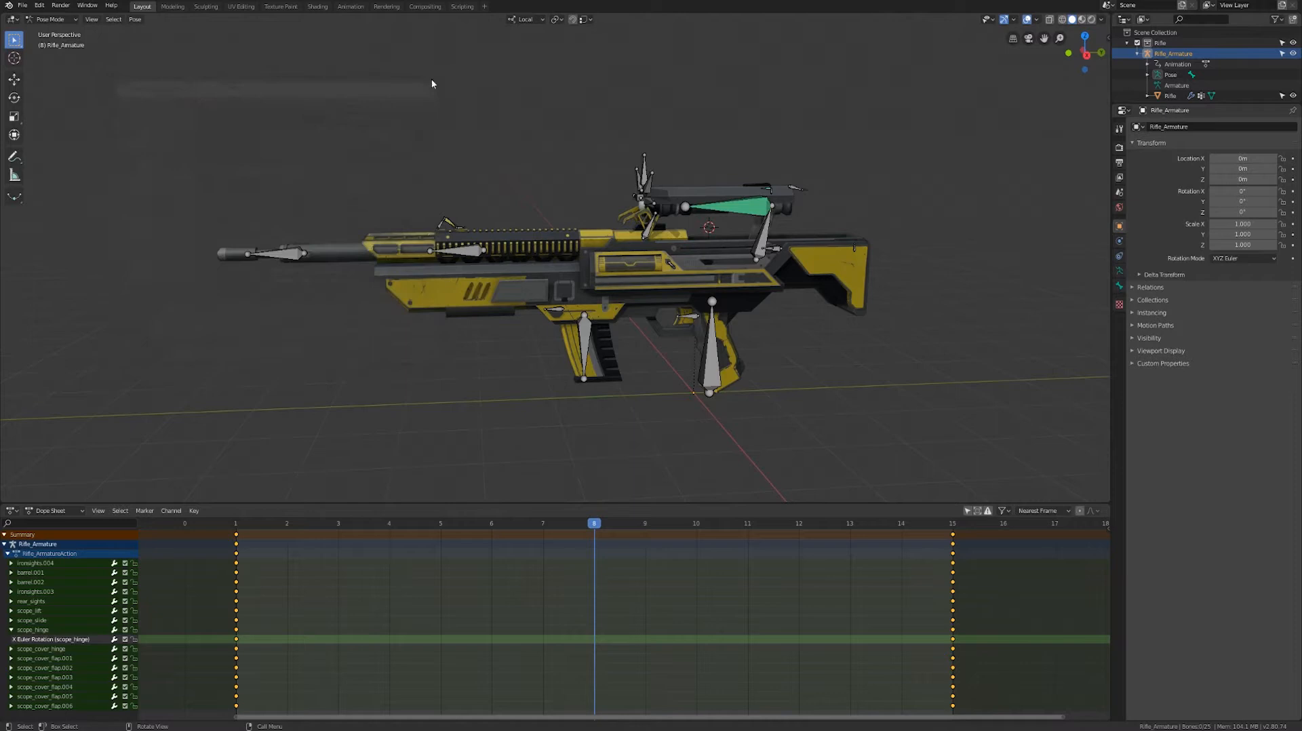
# Try auto-keying the scope_hinge bone again with a small rotation at frame 8, and undo it.
pyautogui.click(762, 252)
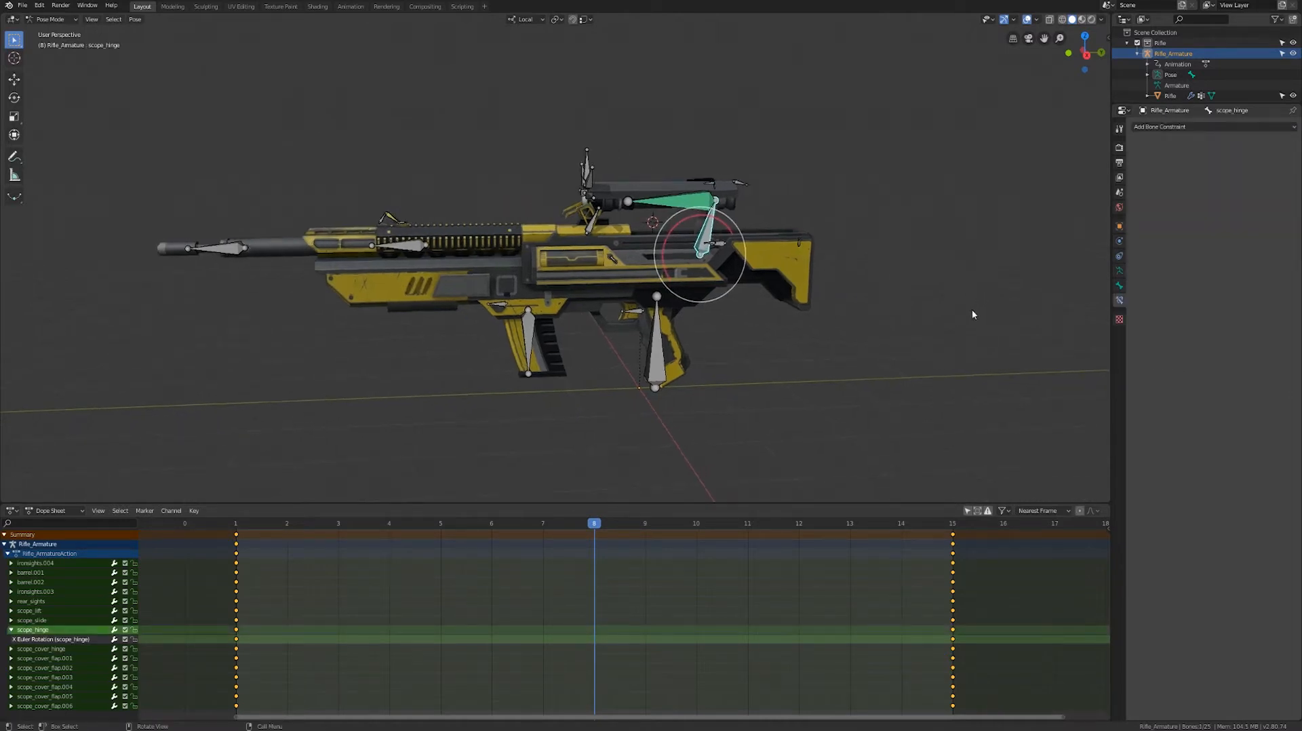
pyautogui.press('r')
pyautogui.click(834, 225)
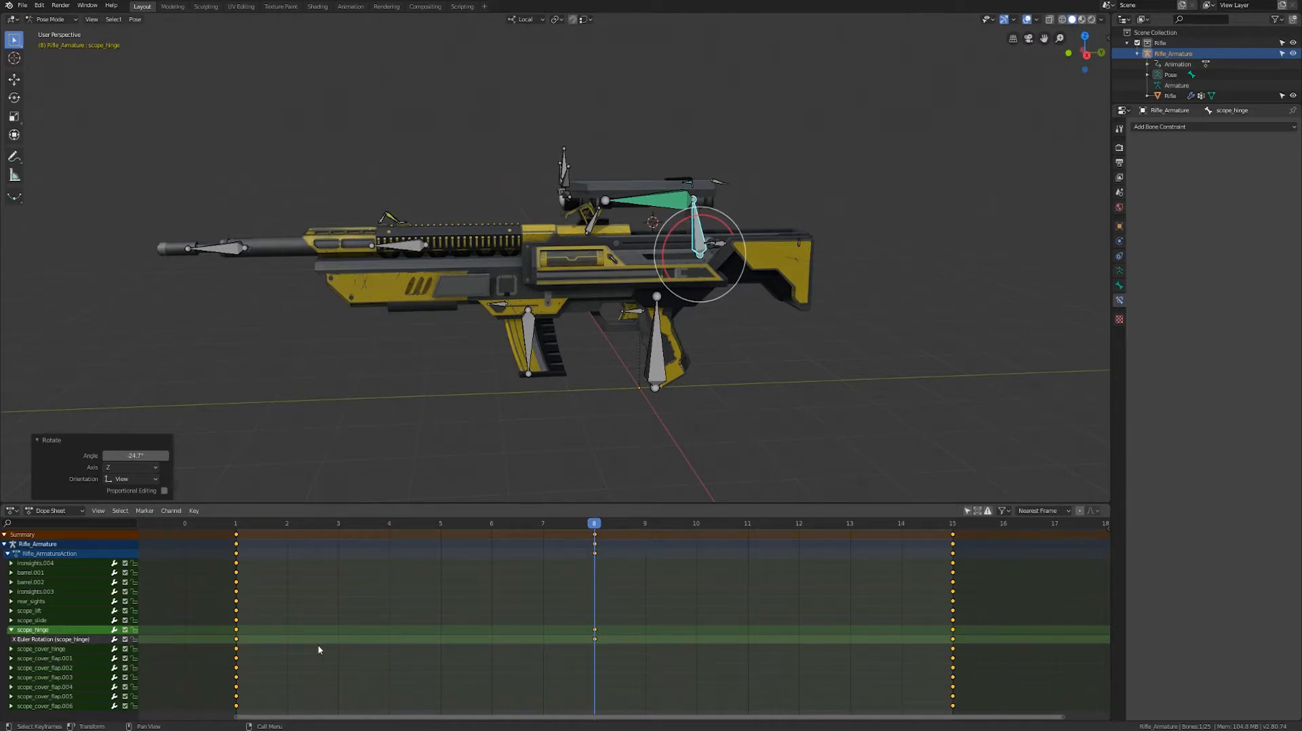
pyautogui.hotkey('ctrl', 'z')
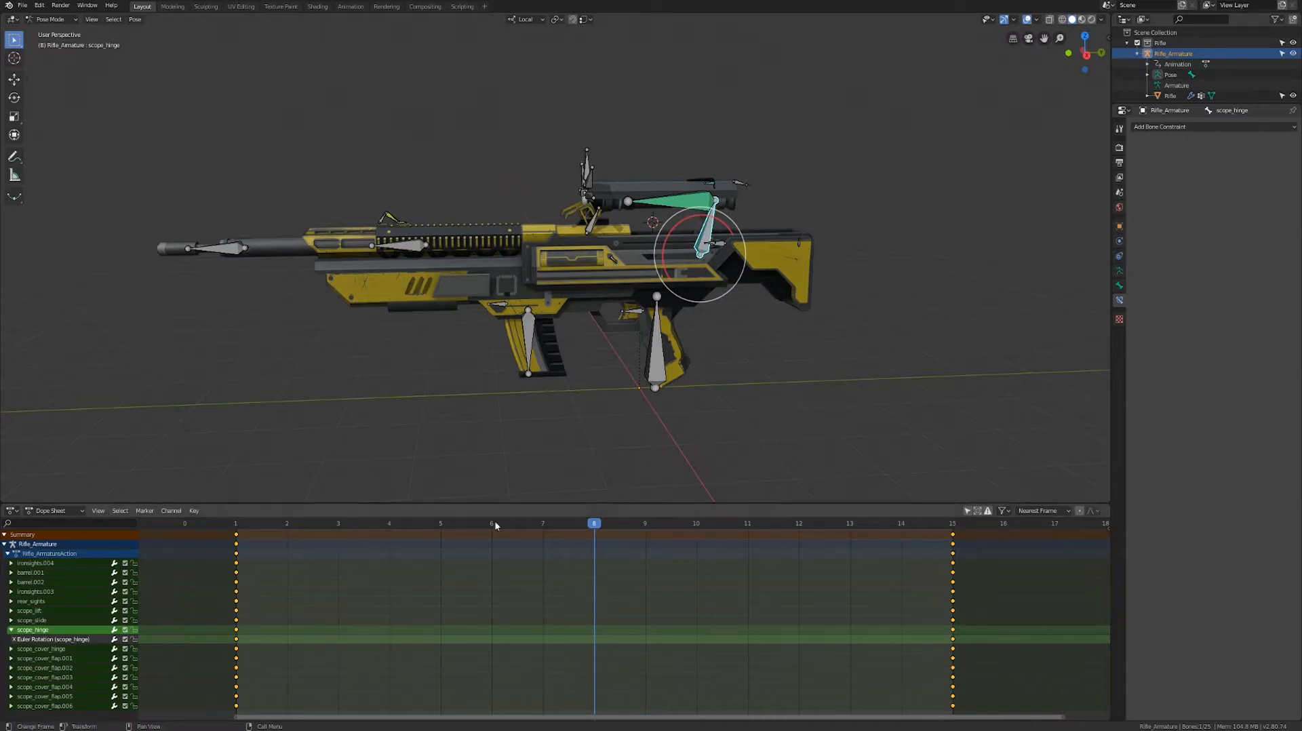
# Collapse the scope_hinge channels and scrub the animation back through frame 5 to frame 3.
pyautogui.moveTo(594, 522); pyautogui.dragTo(425, 502)
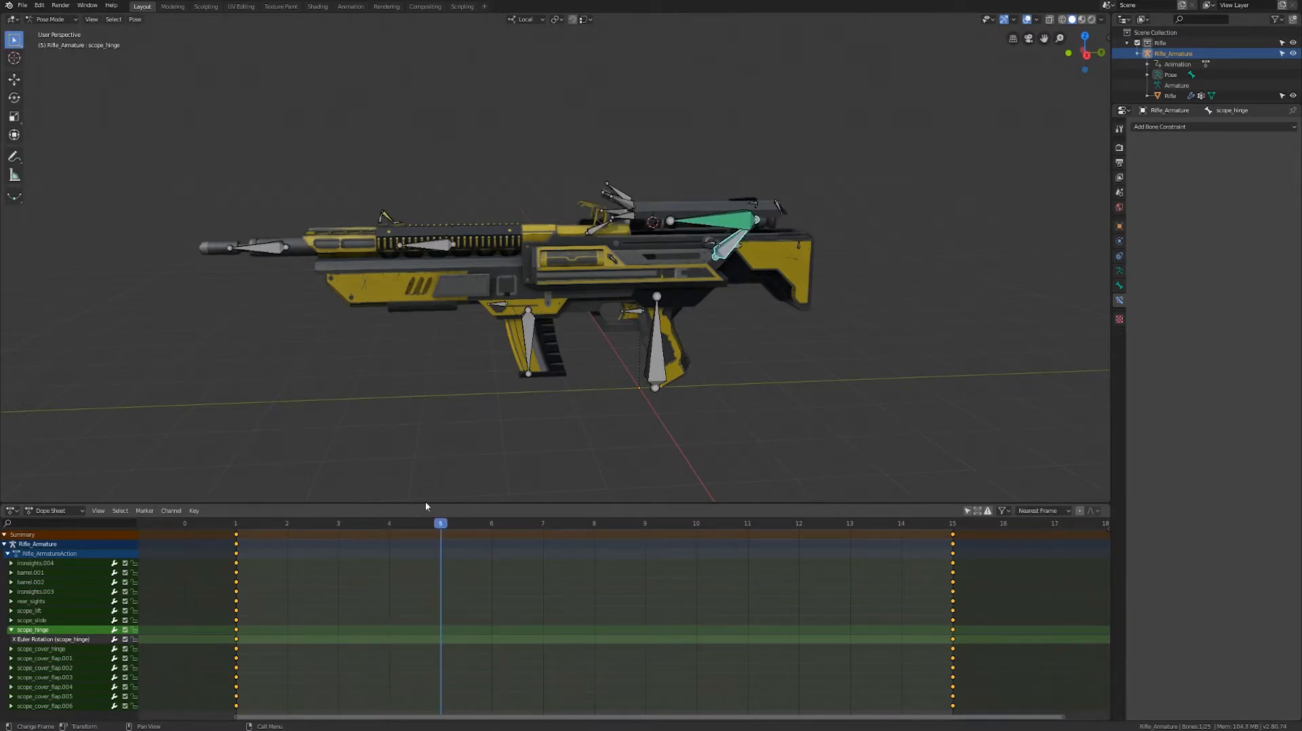
pyautogui.click(10, 620)
pyautogui.click(11, 620)
pyautogui.click(11, 629)
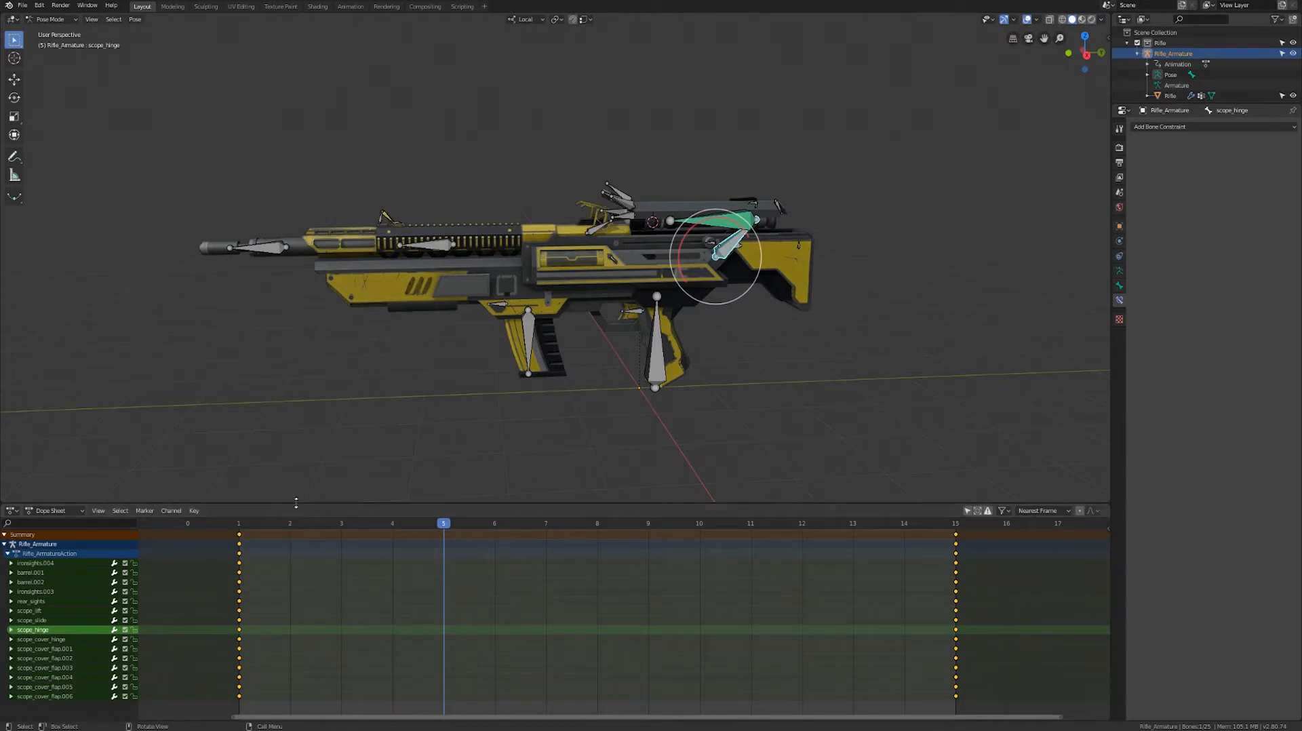
pyautogui.moveTo(296, 503); pyautogui.dragTo(296, 508)
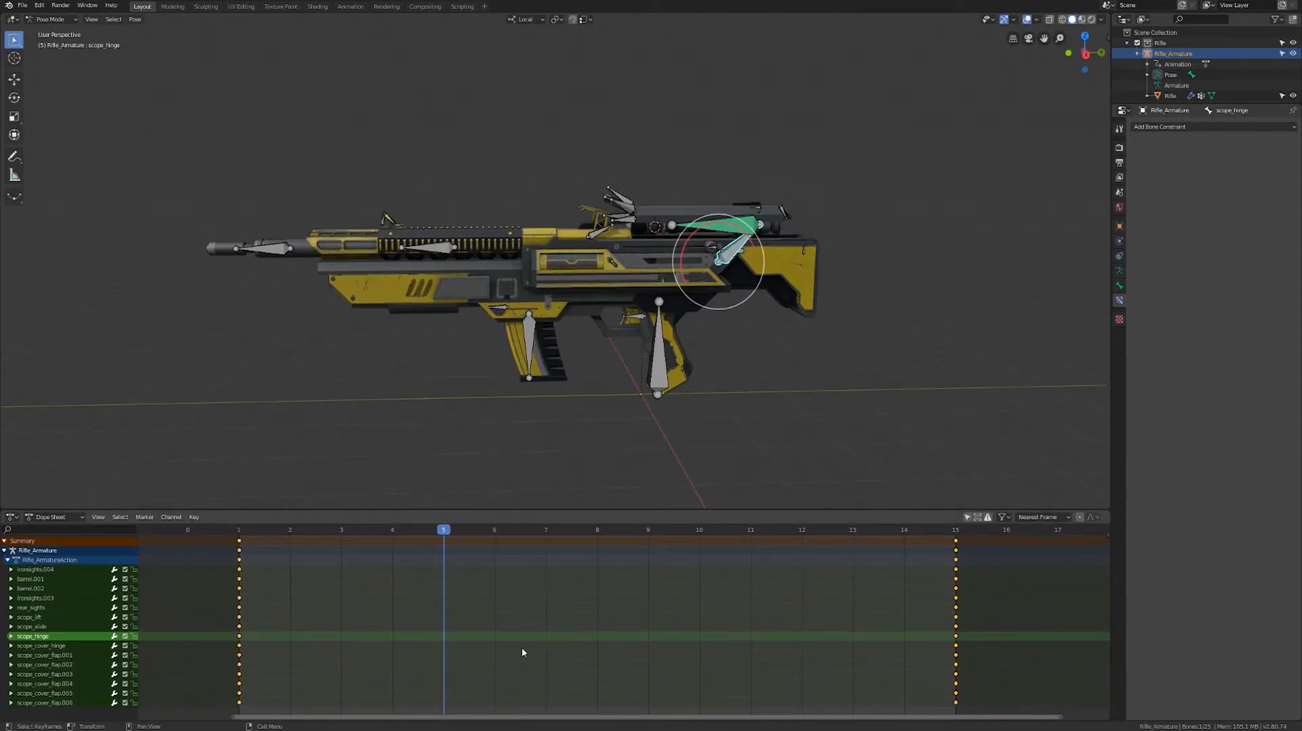
pyautogui.moveTo(446, 535); pyautogui.dragTo(344, 529)
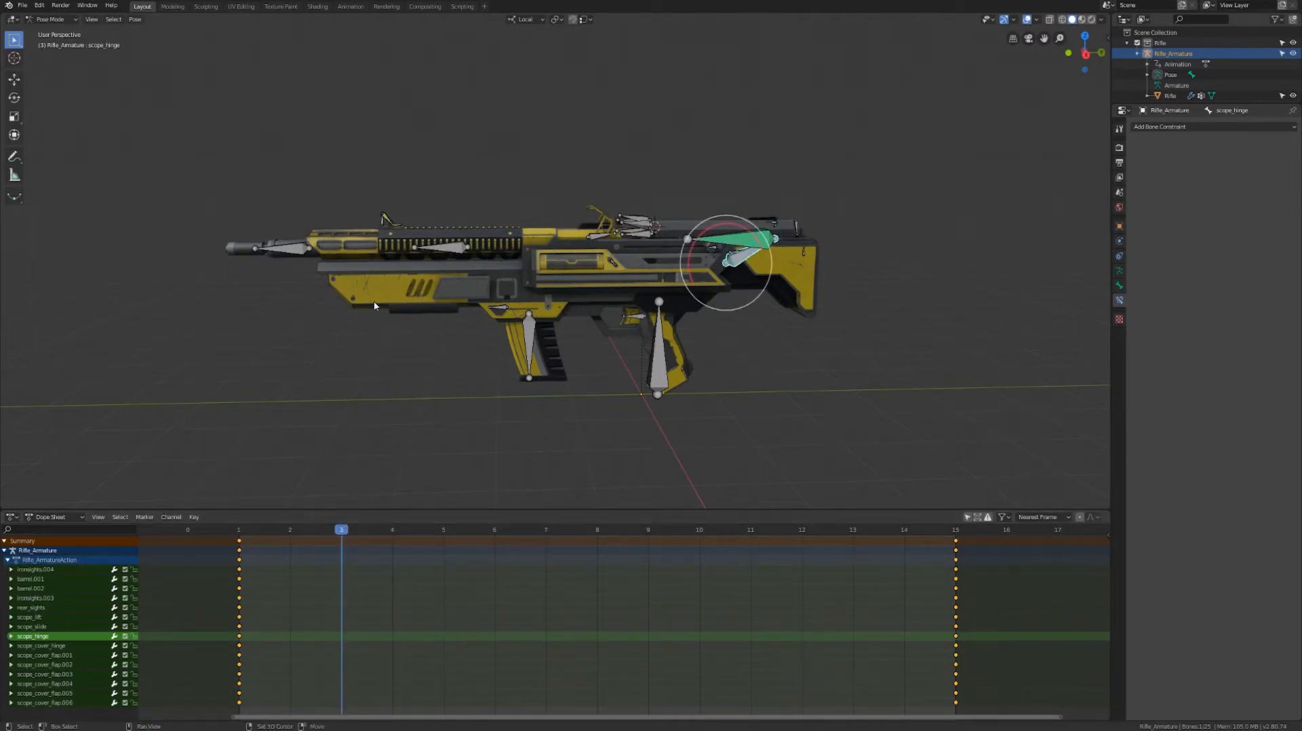
# Move the barrel.001 bone's starting keyframe to frame 5 and play the animation to check the delayed barrel.
pyautogui.keyDown('shift'); pyautogui.moveTo(374, 302); pyautogui.dragTo(450, 322, button='middle'); pyautogui.keyUp('shift')
pyautogui.scroll(2, 450, 322)
pyautogui.click(513, 266)
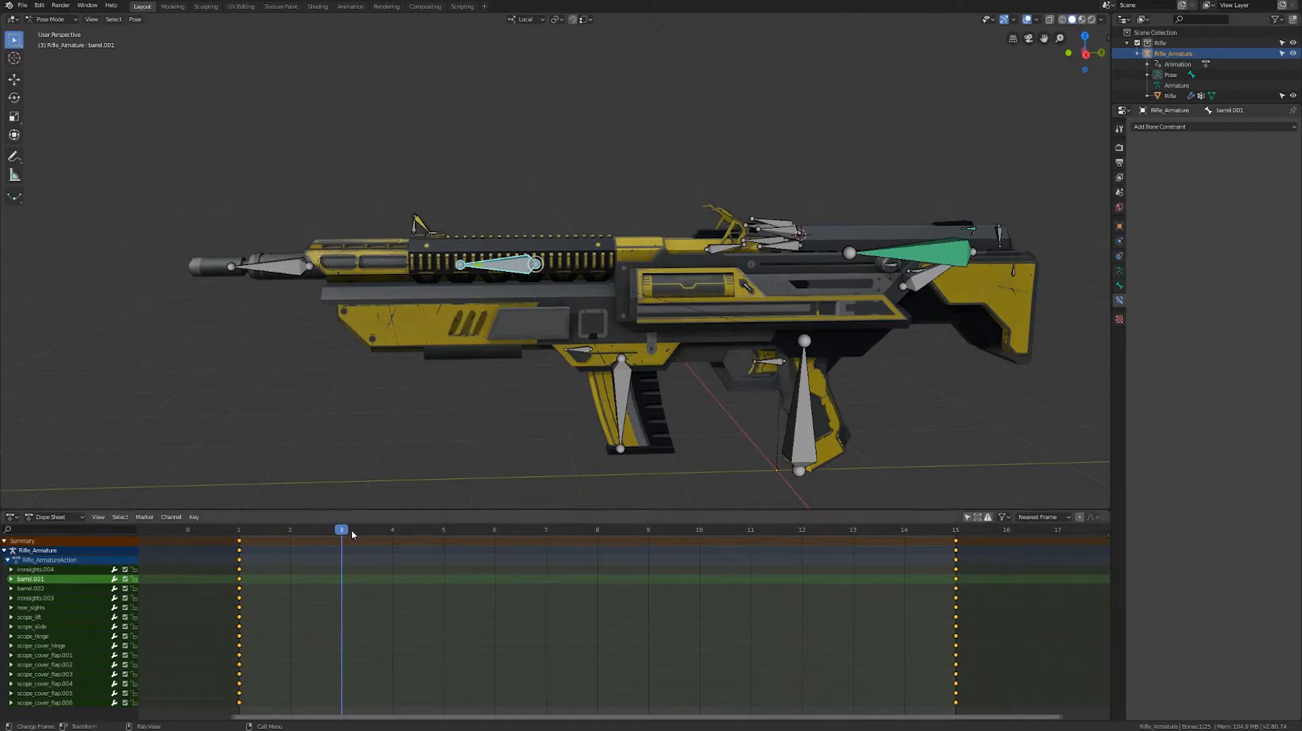
pyautogui.click(423, 533)
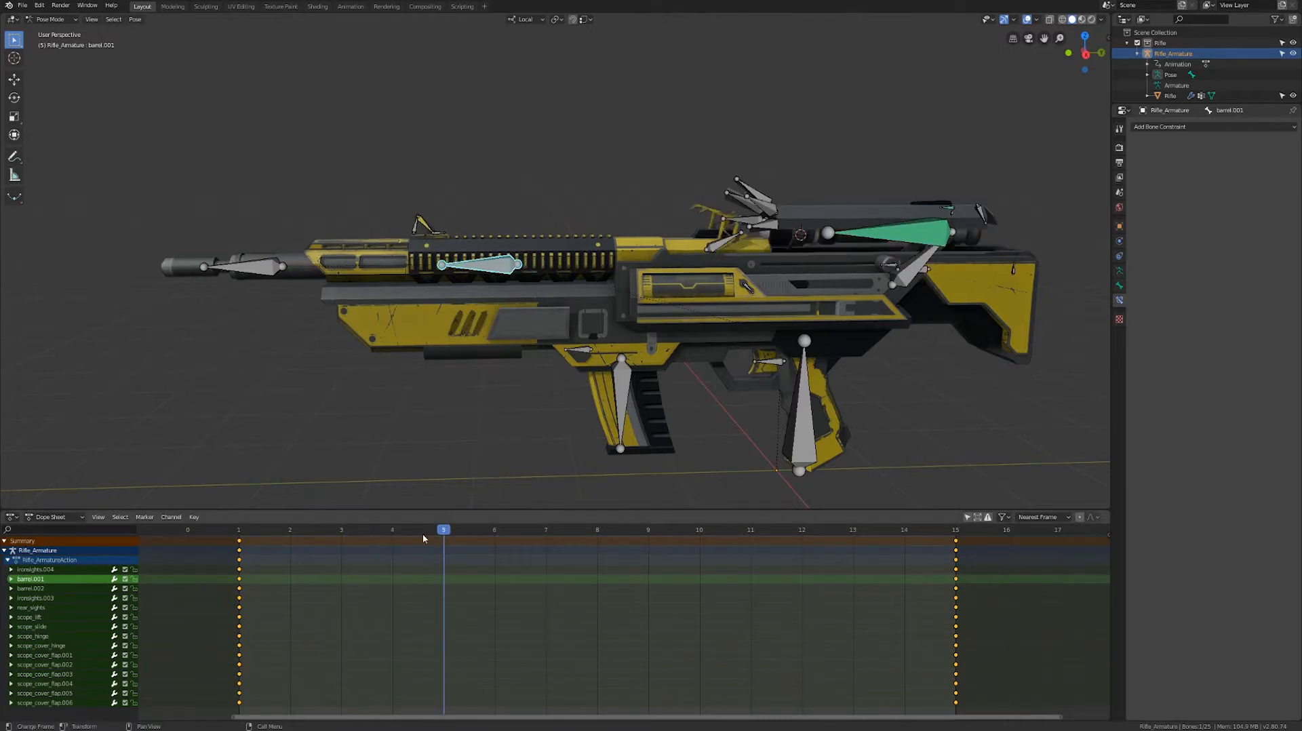
pyautogui.click(239, 583)
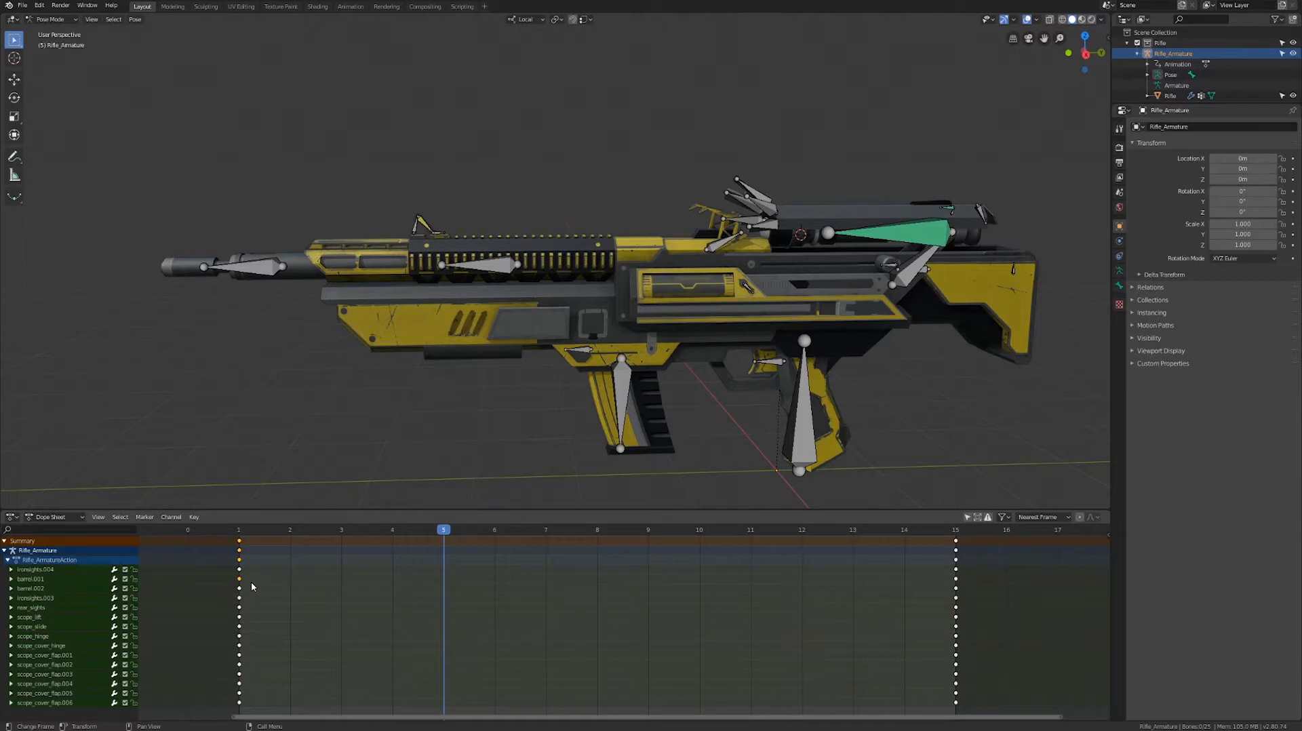
pyautogui.press('g')
pyautogui.click(441, 587)
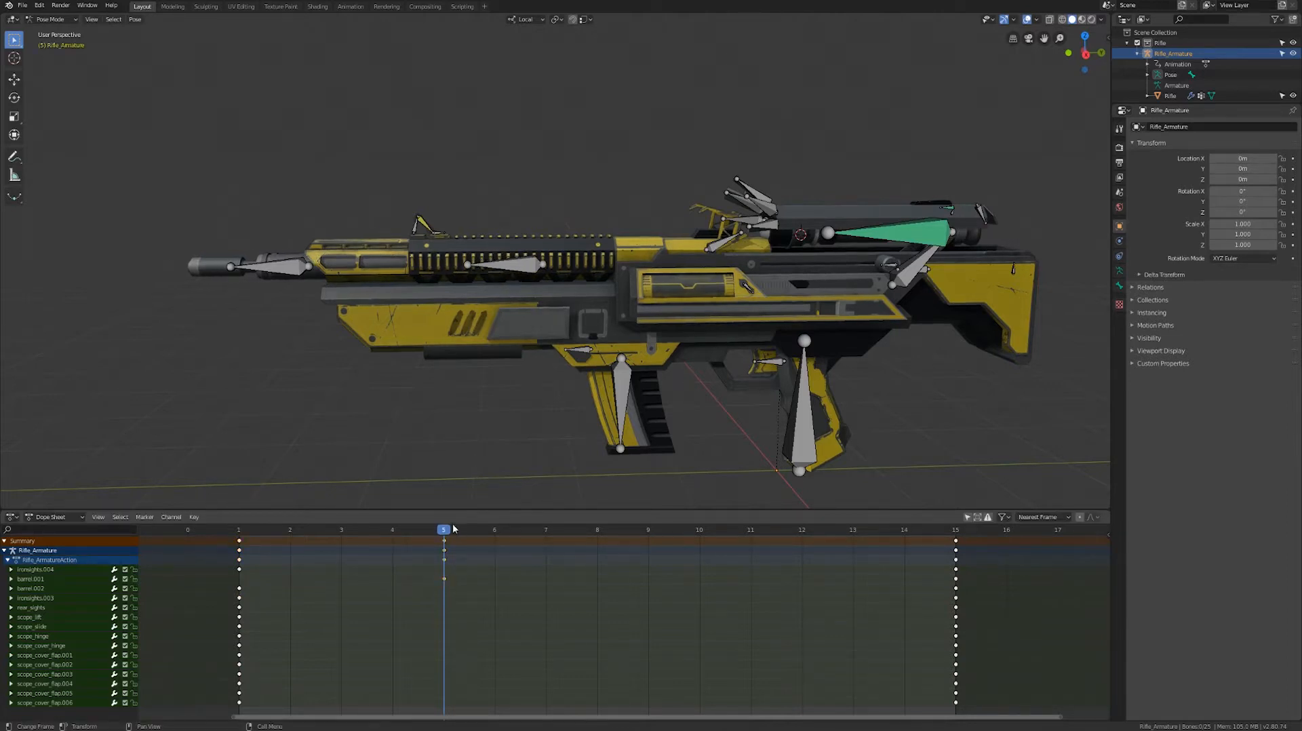
pyautogui.press('space')
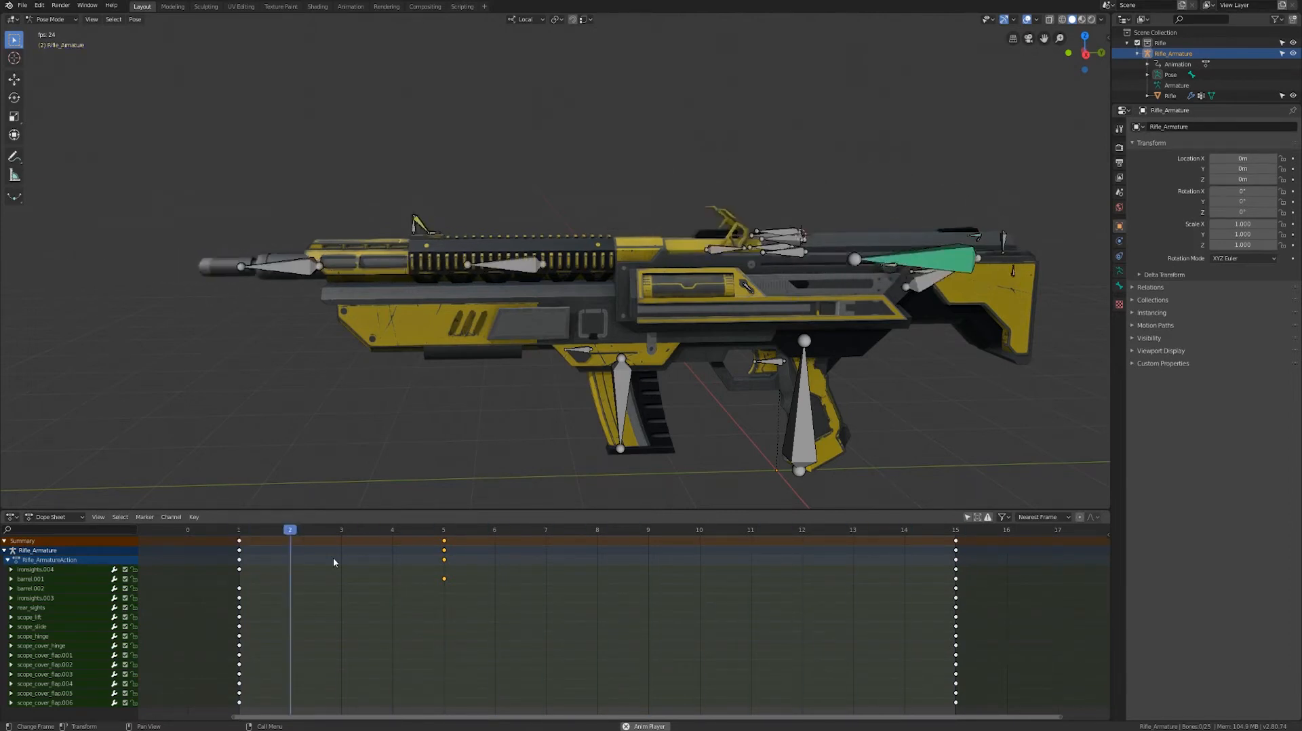
pyautogui.press('space')
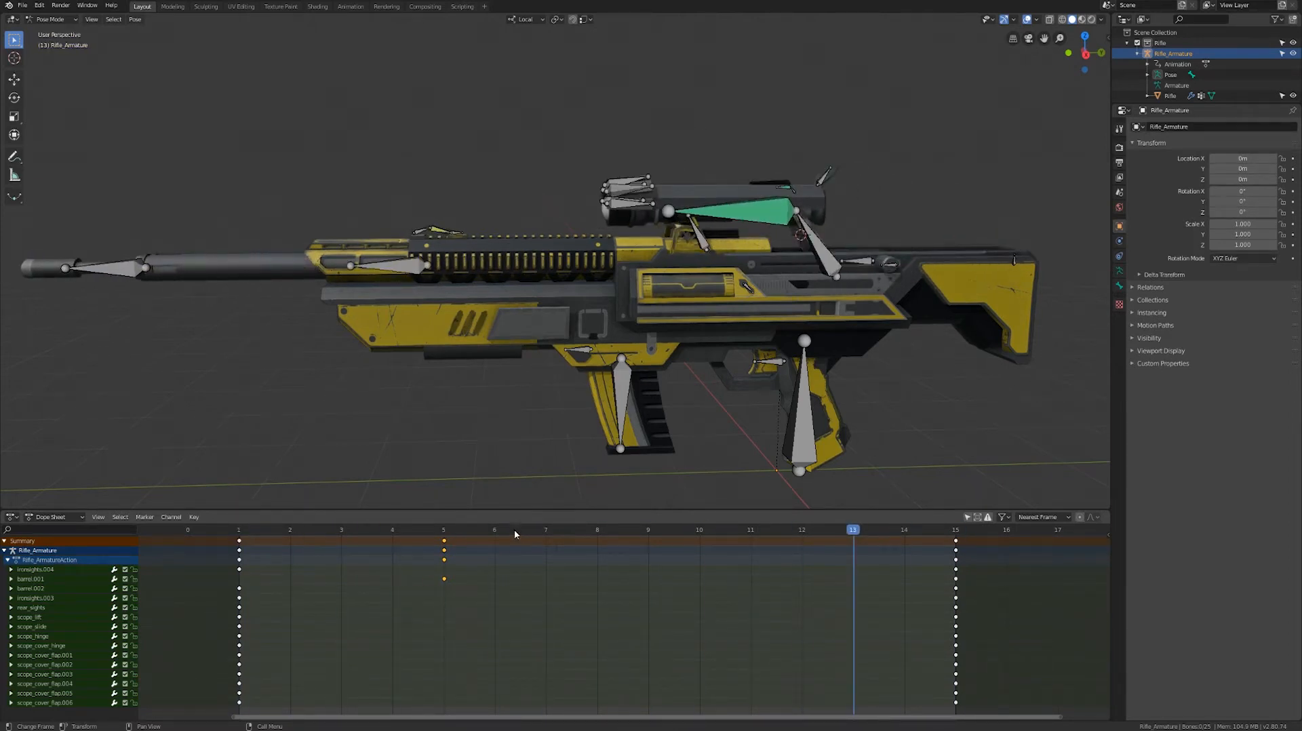
# Move the barrel.002 bone's starting keyframe to frame 10, and scrub and play the animation to check the barrel extension.
pyautogui.click(136, 273)
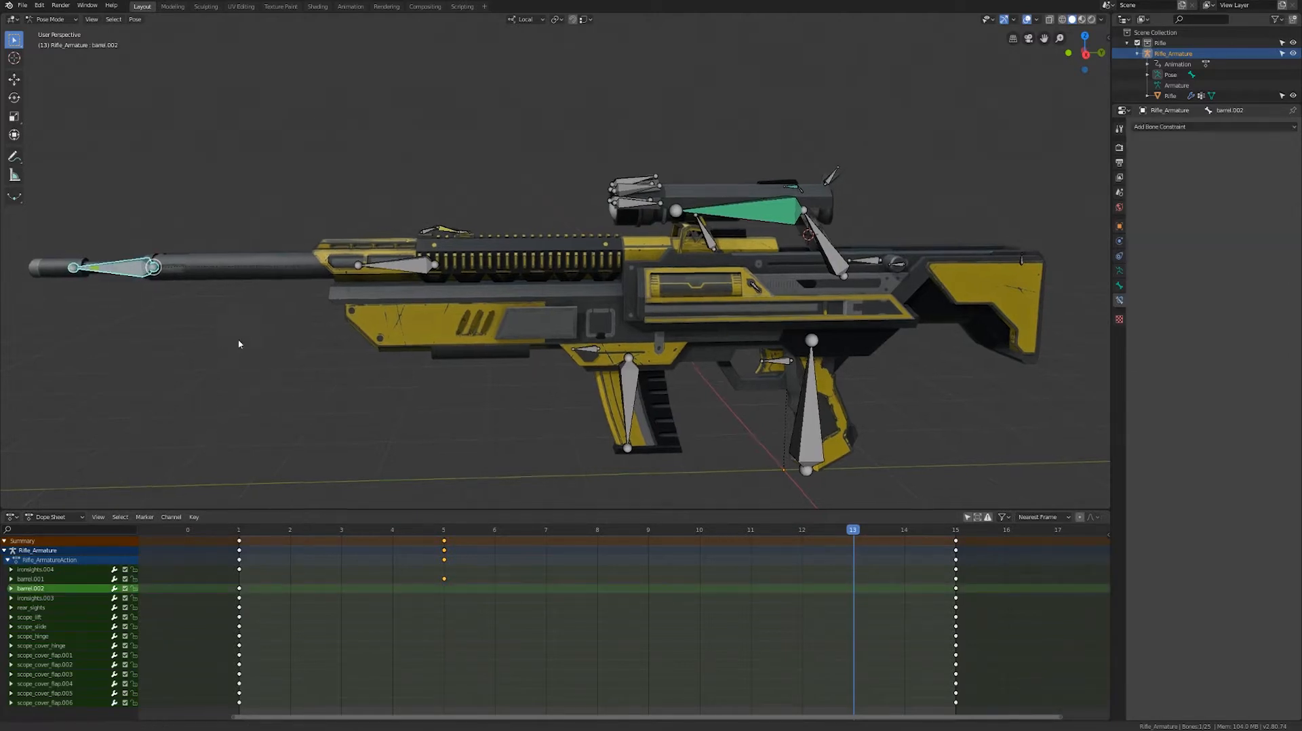
pyautogui.keyDown('shift'); pyautogui.moveTo(239, 344); pyautogui.dragTo(351, 381, button='middle'); pyautogui.keyUp('shift')
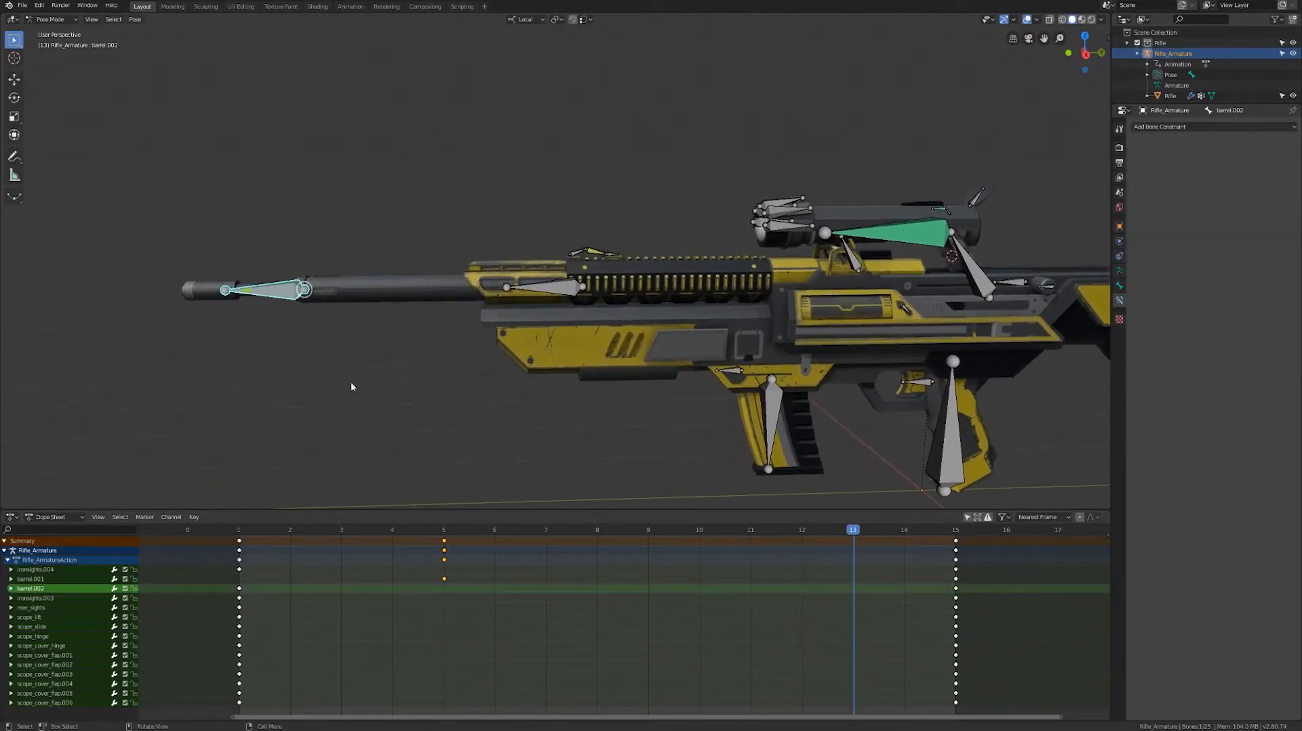
pyautogui.click(239, 589)
pyautogui.press('g')
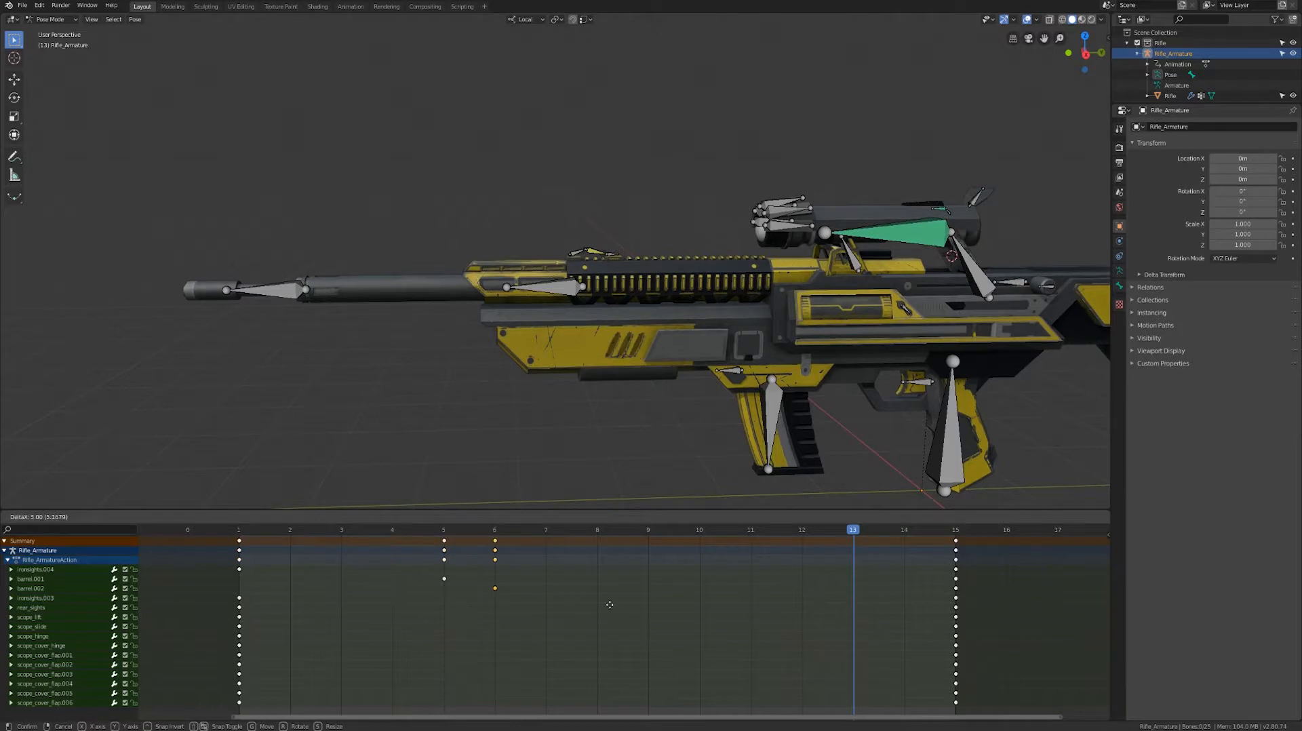
pyautogui.click(814, 600)
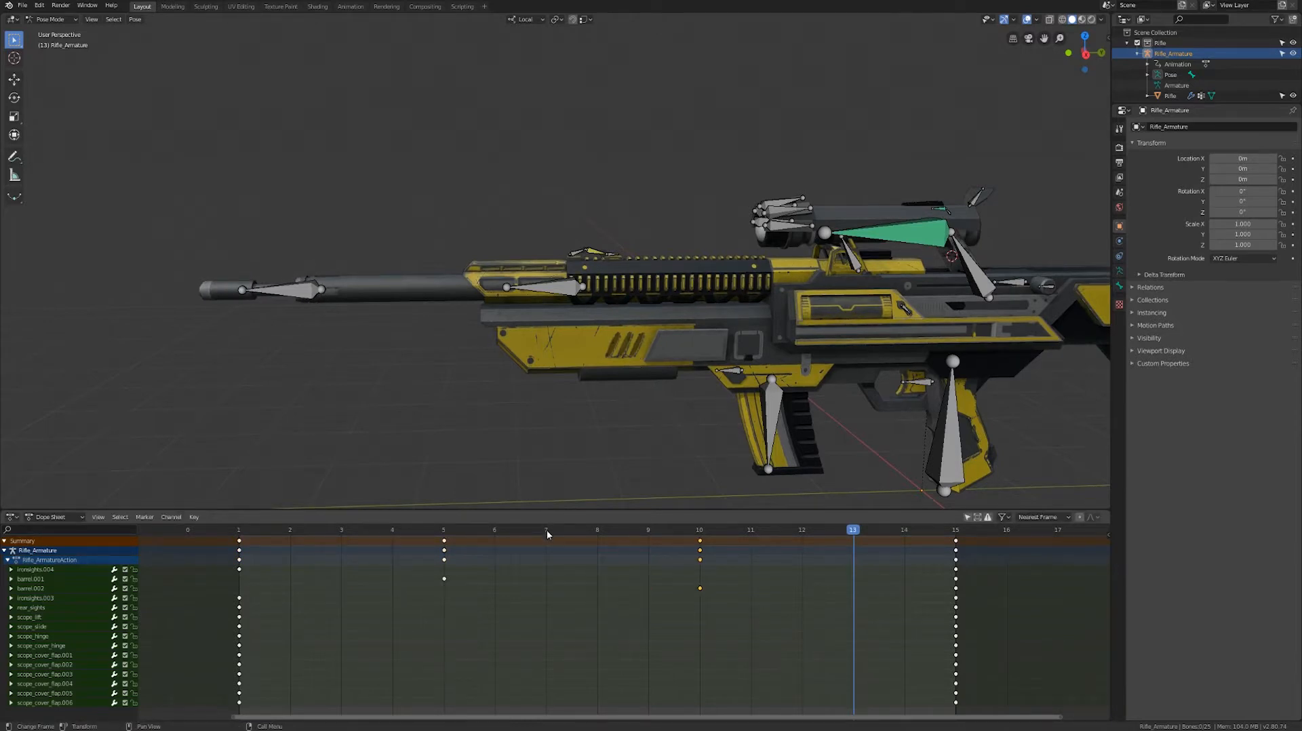
pyautogui.moveTo(547, 530); pyautogui.dragTo(393, 530)
pyautogui.moveTo(462, 377); pyautogui.dragTo(559, 387, button='middle')
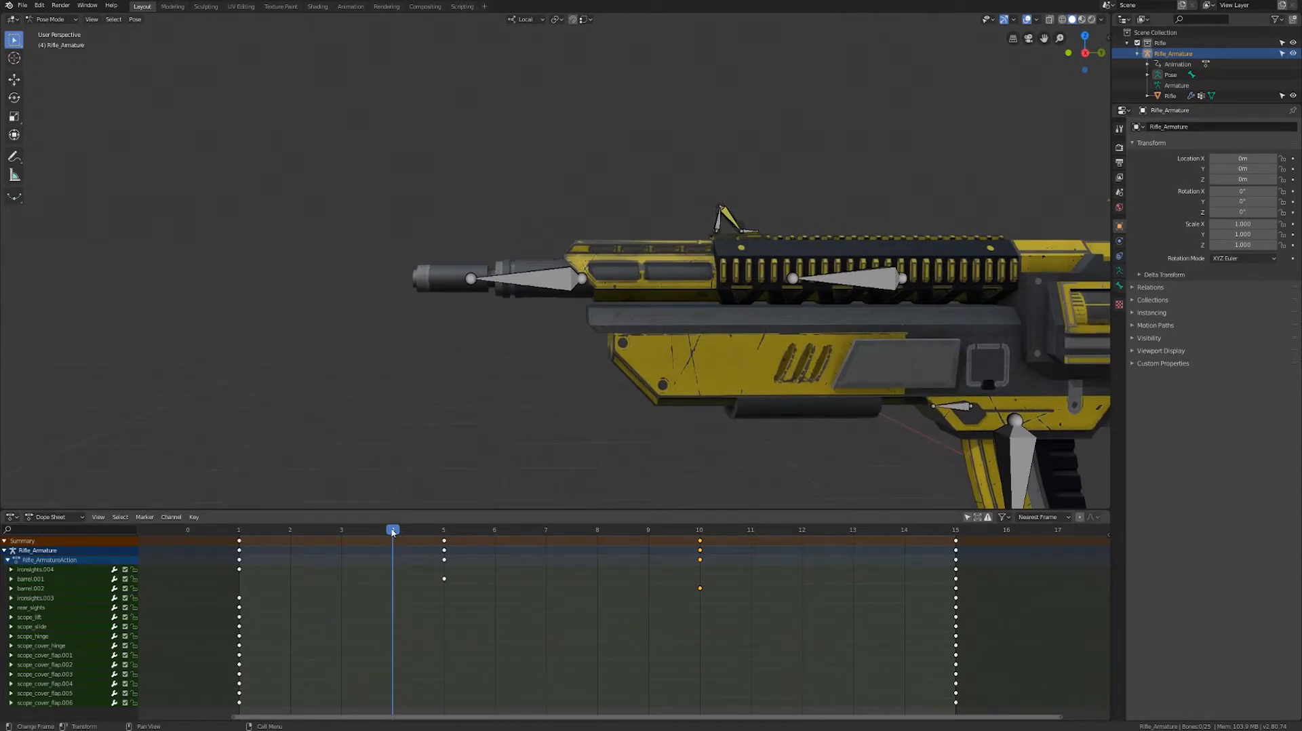
pyautogui.moveTo(393, 532)
pyautogui.mouseDown()
pyautogui.moveTo(341, 532)
pyautogui.moveTo(958, 555)
pyautogui.moveTo(373, 545)
pyautogui.mouseUp()
pyautogui.press('space')
pyautogui.press('space')
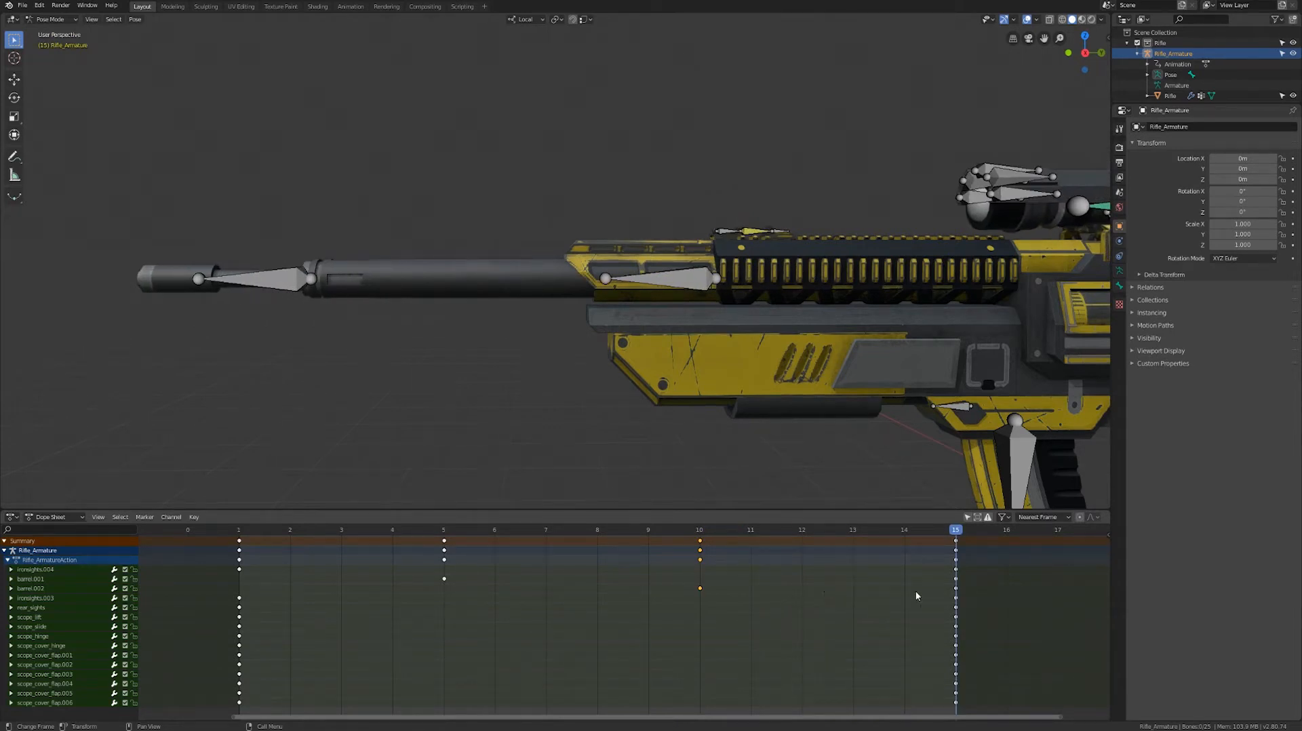
# Switch the Dope Sheet area to the Timeline editor and extend the animation's end frame to 18.
pyautogui.scroll(-1, 926, 580)
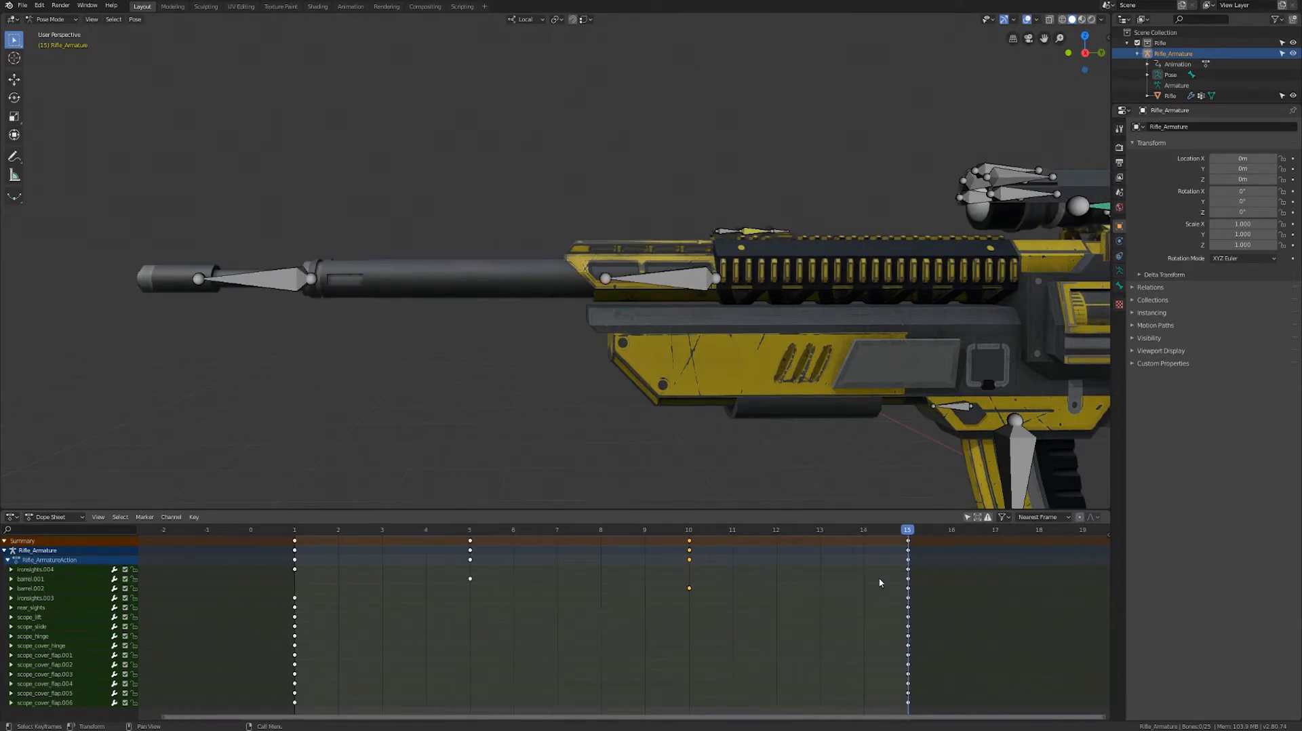
pyautogui.click(11, 517)
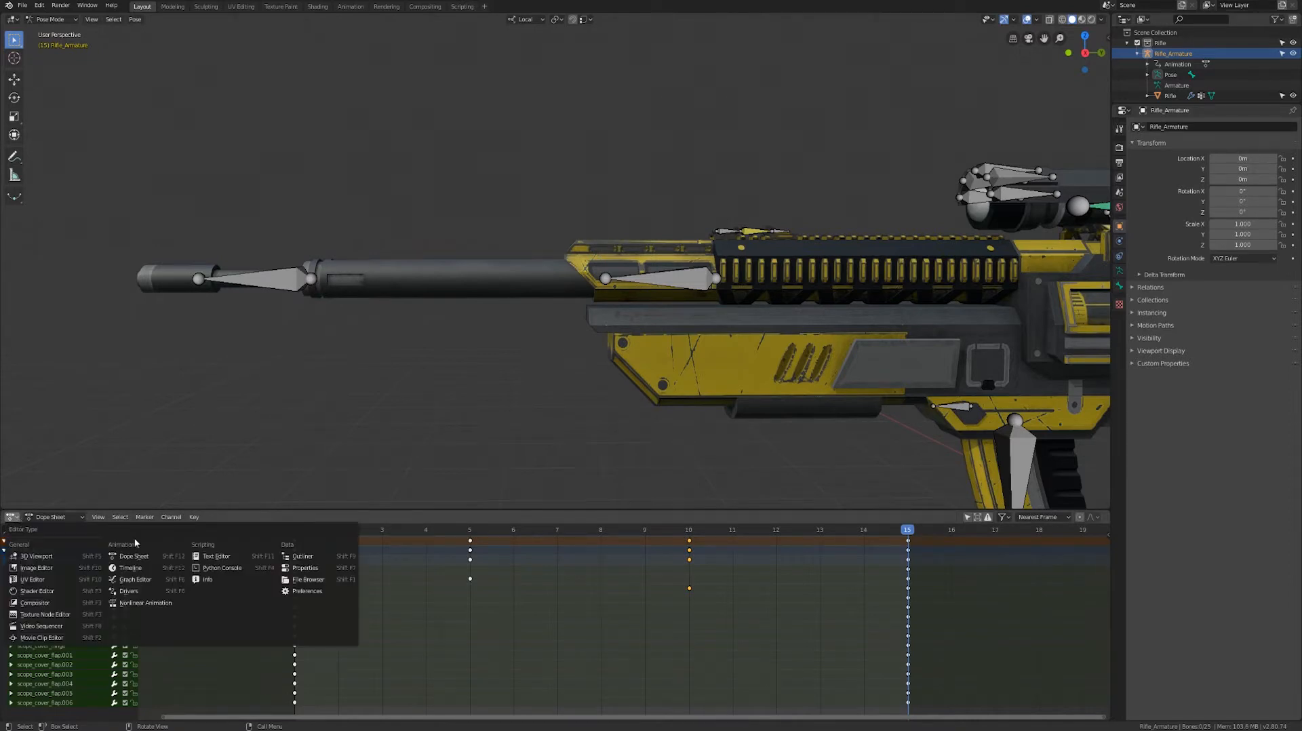
pyautogui.click(124, 567)
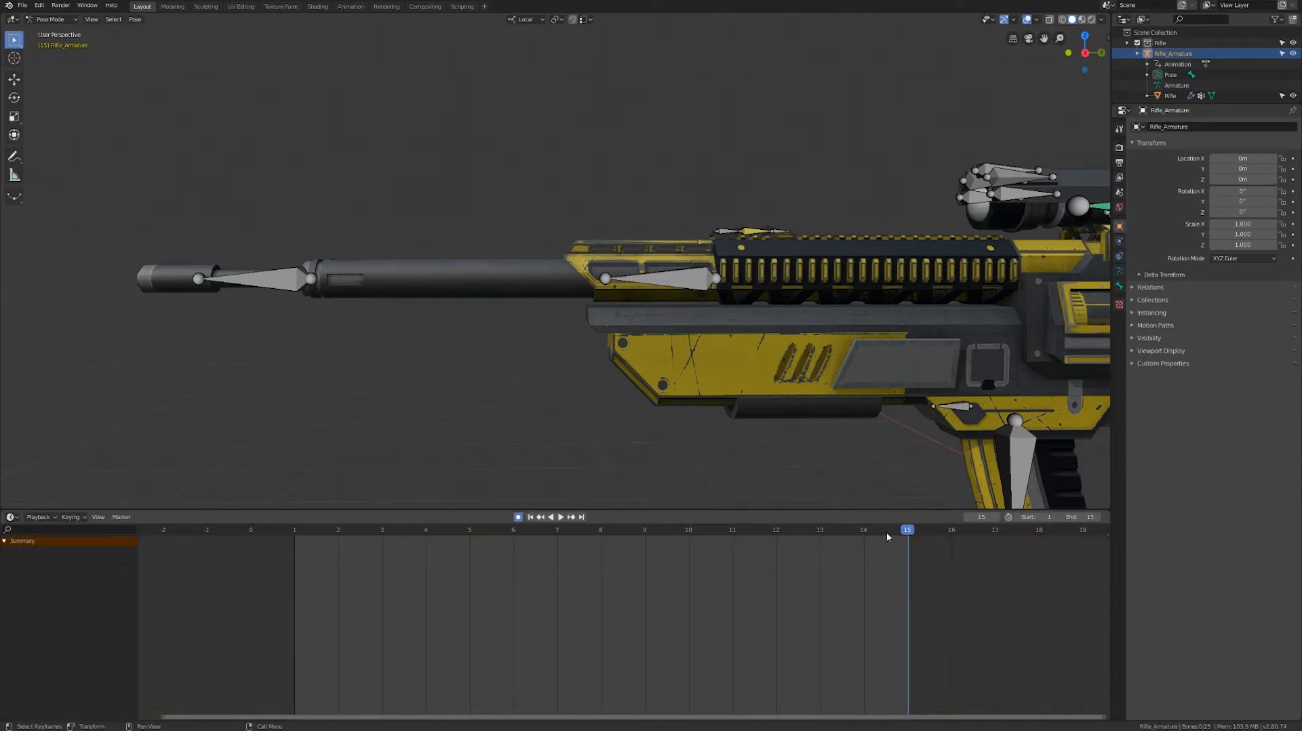
pyautogui.moveTo(1078, 518); pyautogui.dragTo(1094, 519)
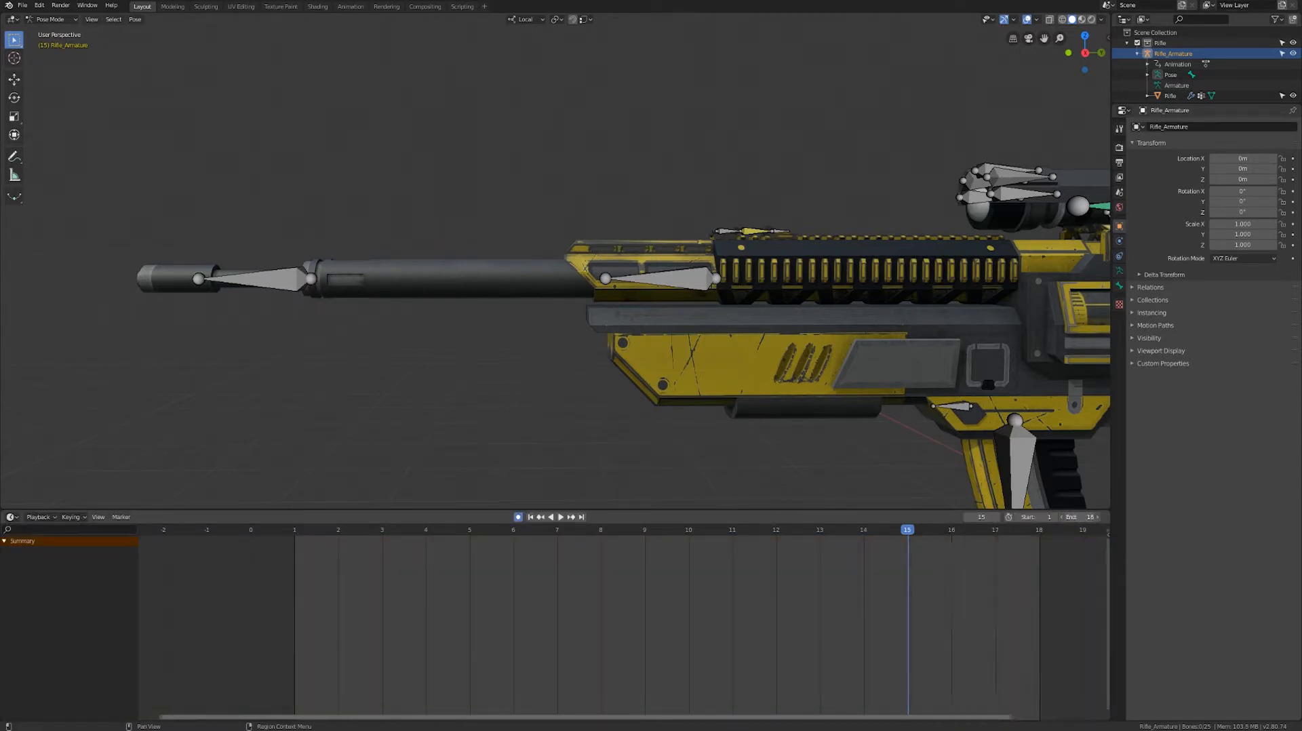
# Set the animation's end frame to 25.
pyautogui.click(1078, 519)
pyautogui.press('Return')
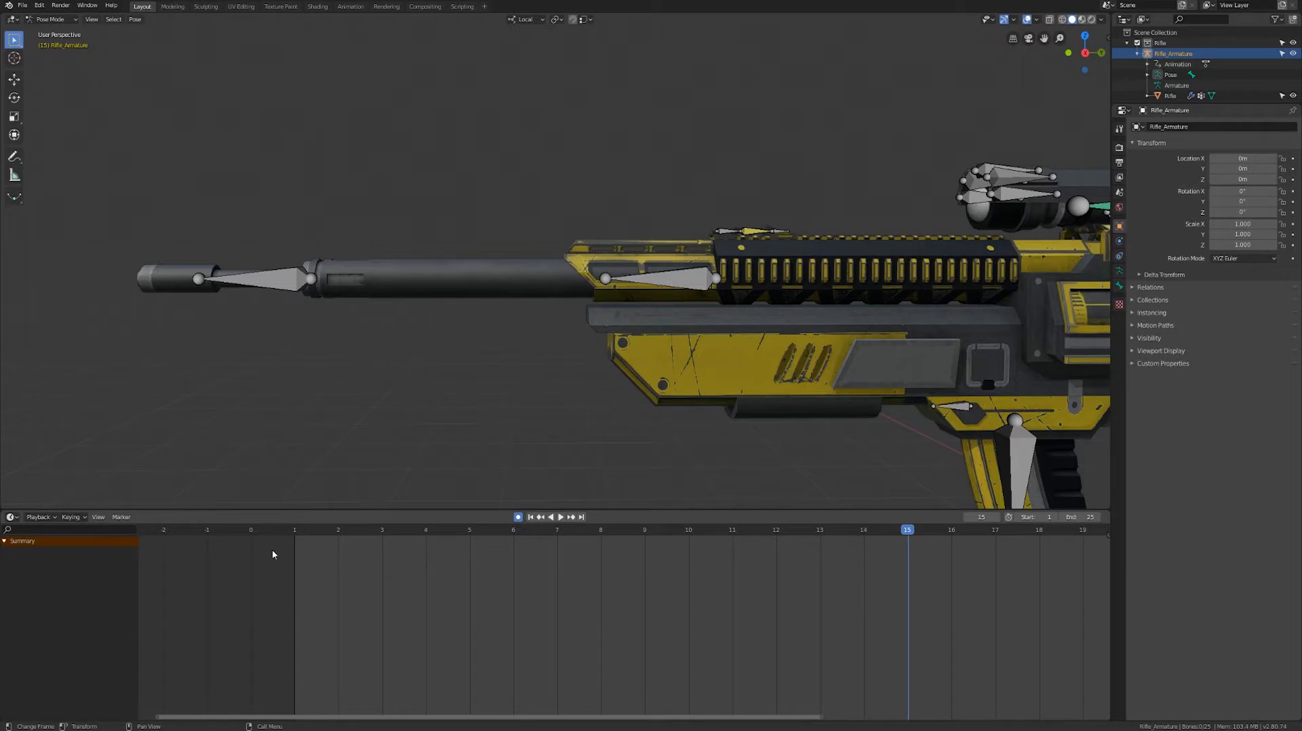
pyautogui.hotkey('shift', 'F12')
pyautogui.moveTo(313, 510); pyautogui.dragTo(313, 546)
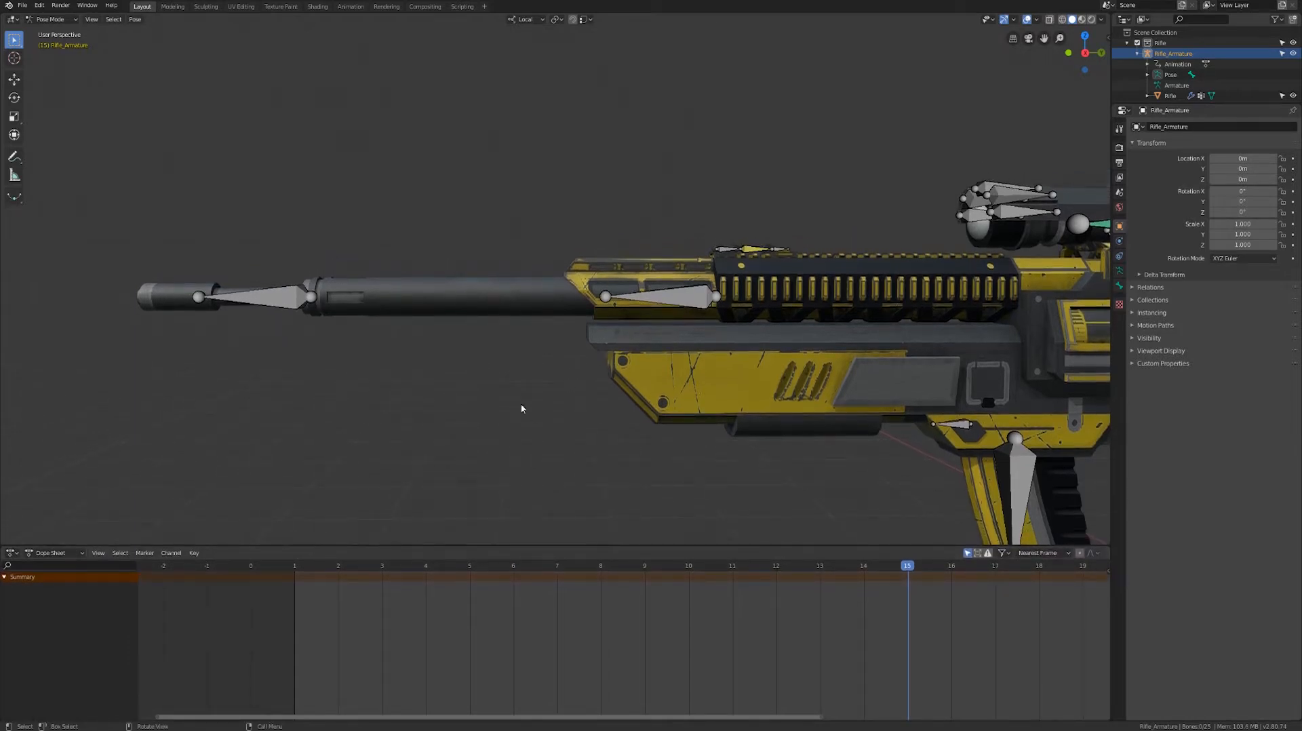
pyautogui.click(10, 552)
pyautogui.click(144, 603)
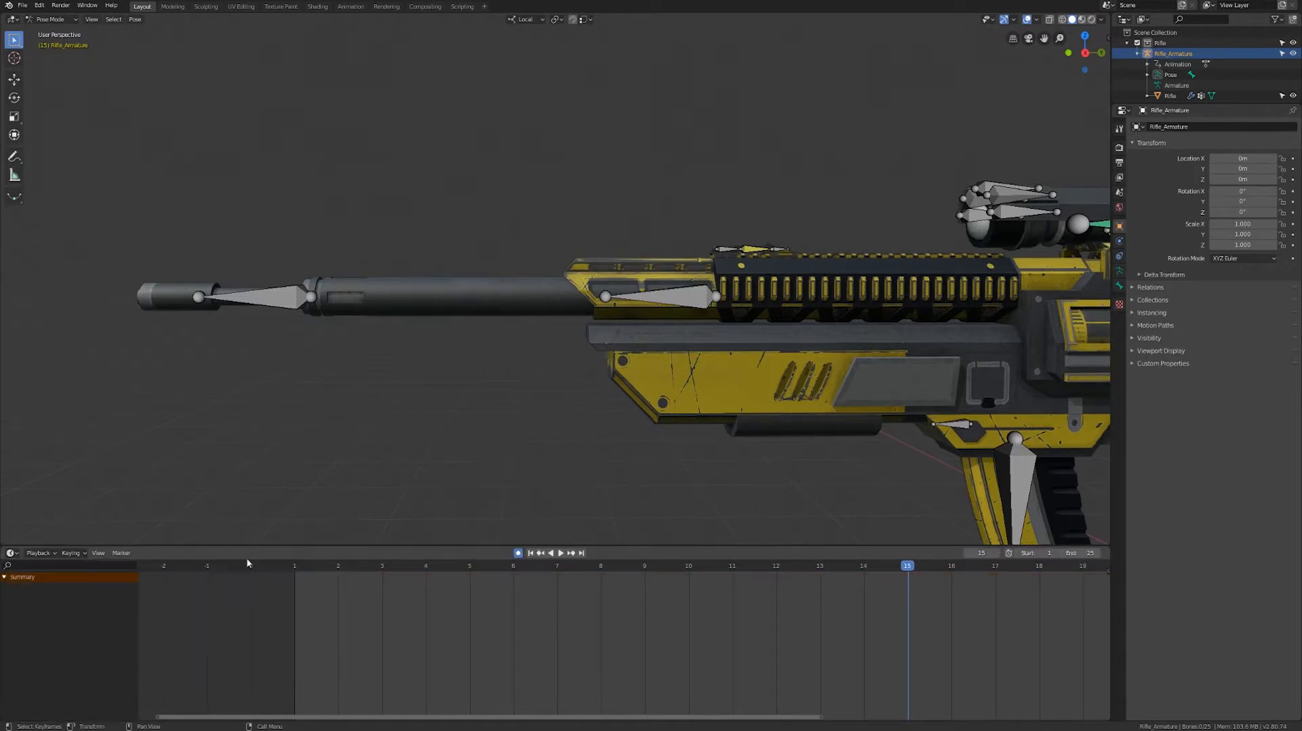
# Shrink the Timeline area to a thin strip beneath the 3D viewport and narrow its channel list.
pyautogui.moveTo(250, 545); pyautogui.dragTo(237, 655)
pyautogui.moveTo(139, 698); pyautogui.dragTo(82, 698)
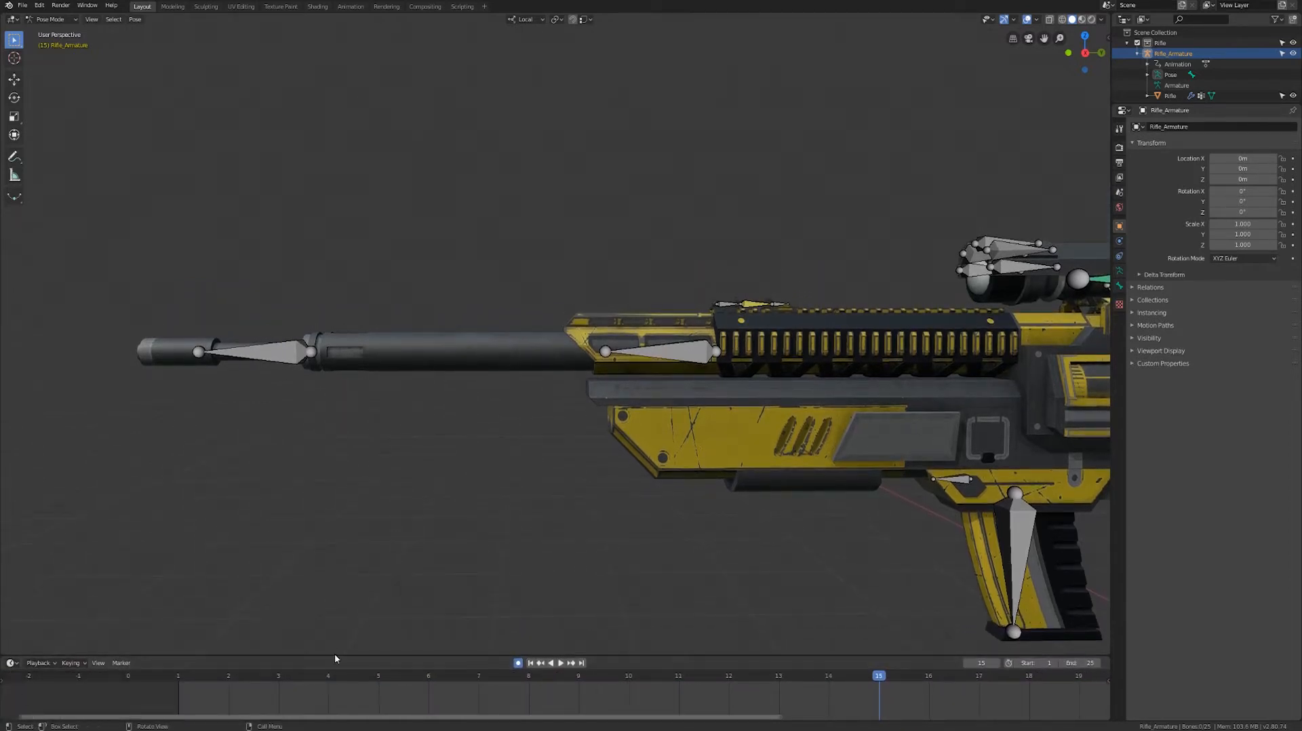
pyautogui.moveTo(335, 653); pyautogui.dragTo(332, 670)
# Switch to the Animation workspace, merge its Dope Sheet area into the 3D viewport and adjust the Action Editor's height.
pyautogui.scroll(-3, 551, 487)
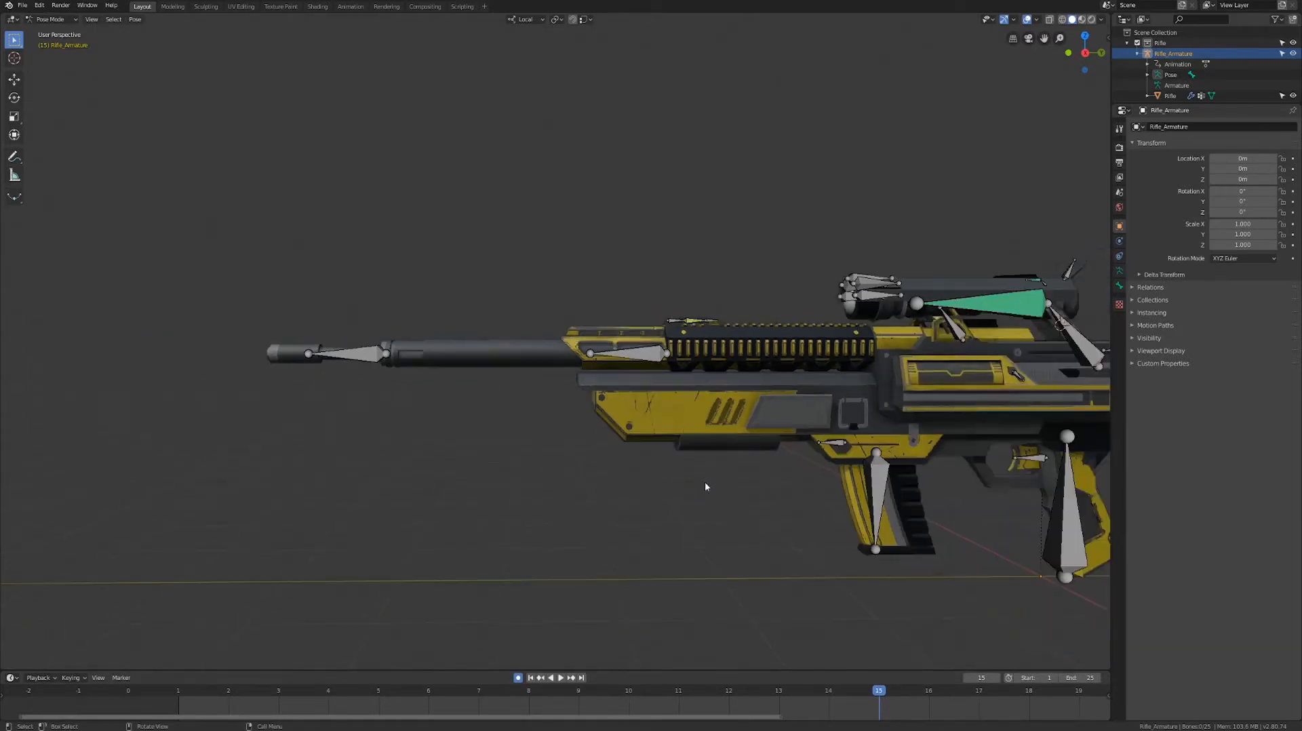
pyautogui.scroll(2, 440, 478)
pyautogui.scroll(-2, 440, 477)
pyautogui.moveTo(470, 471); pyautogui.dragTo(250, 122, button='middle')
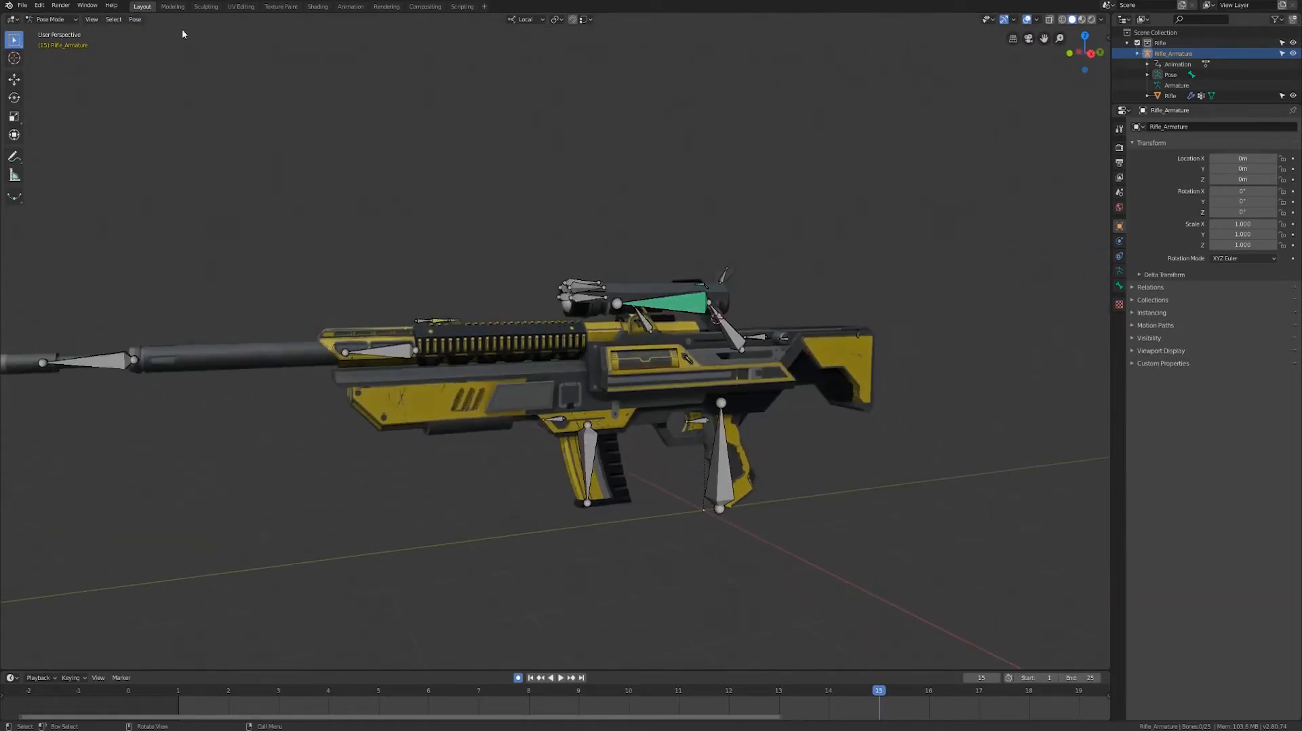
pyautogui.click(350, 6)
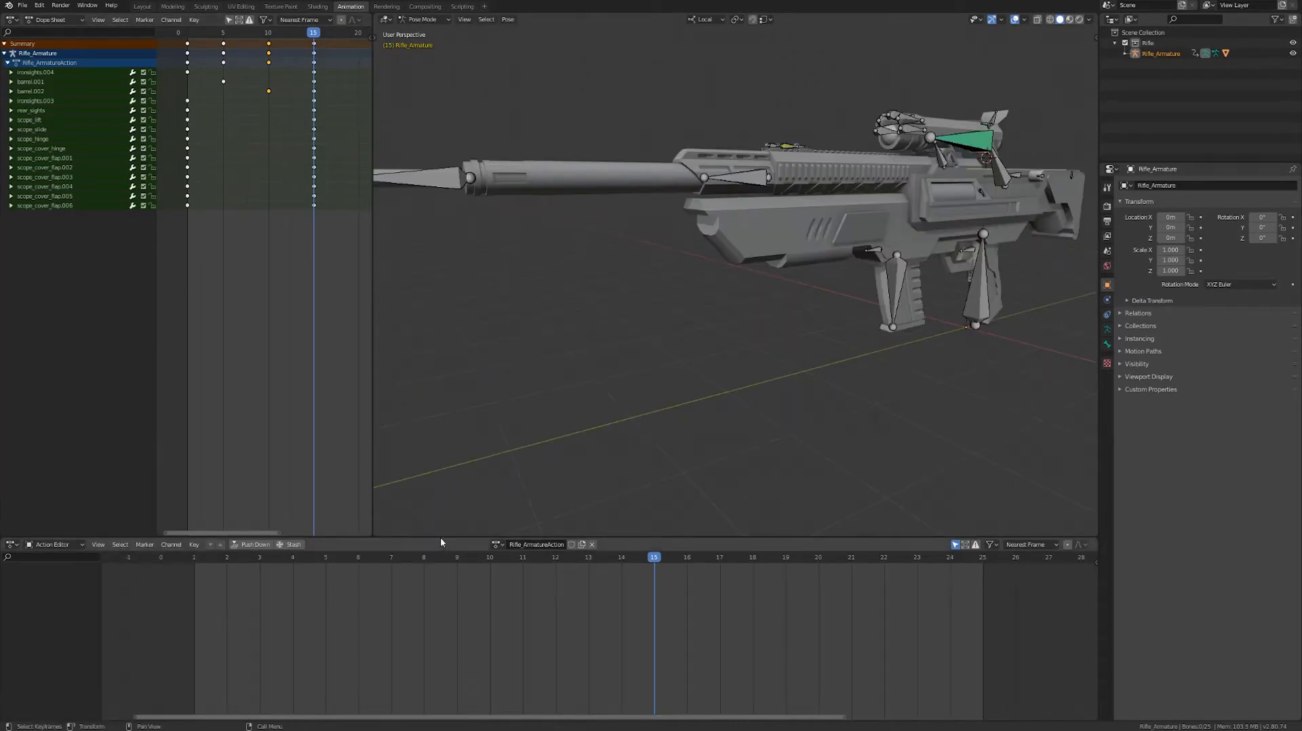
pyautogui.moveTo(440, 538); pyautogui.dragTo(439, 579)
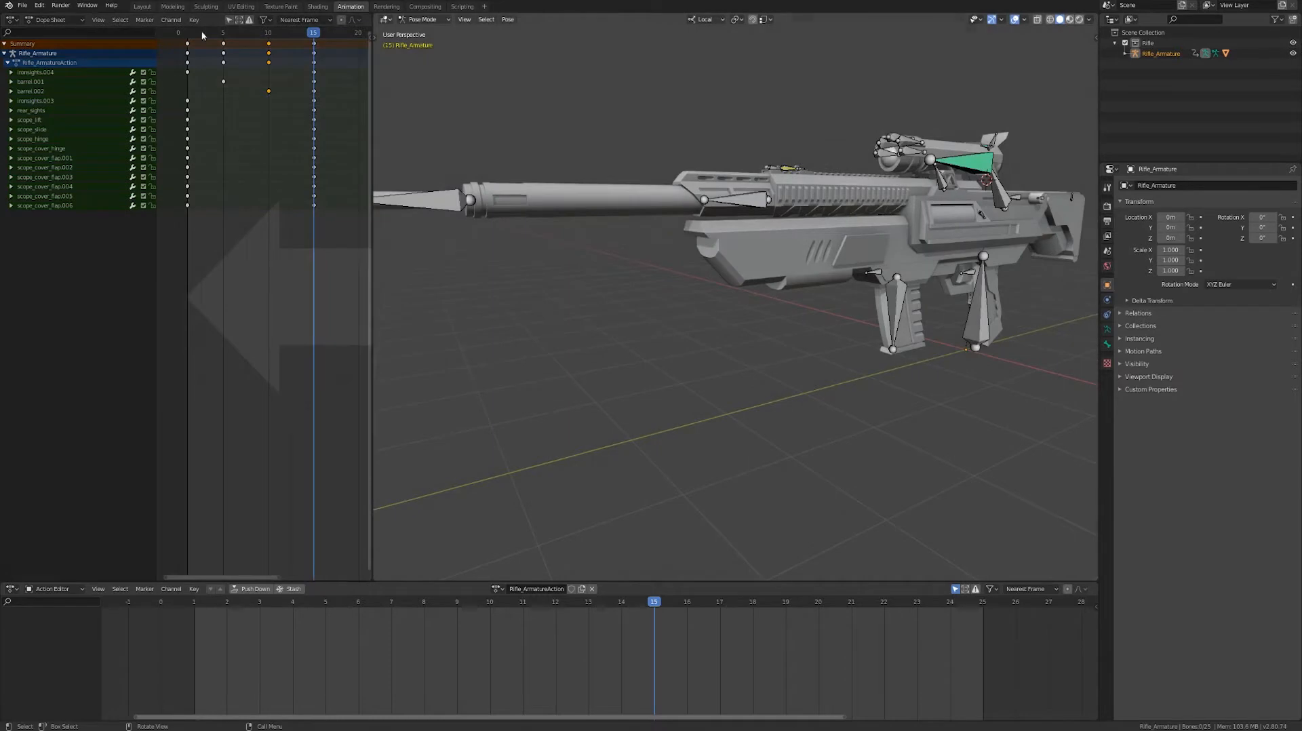
pyautogui.moveTo(202, 35); pyautogui.dragTo(202, 35)
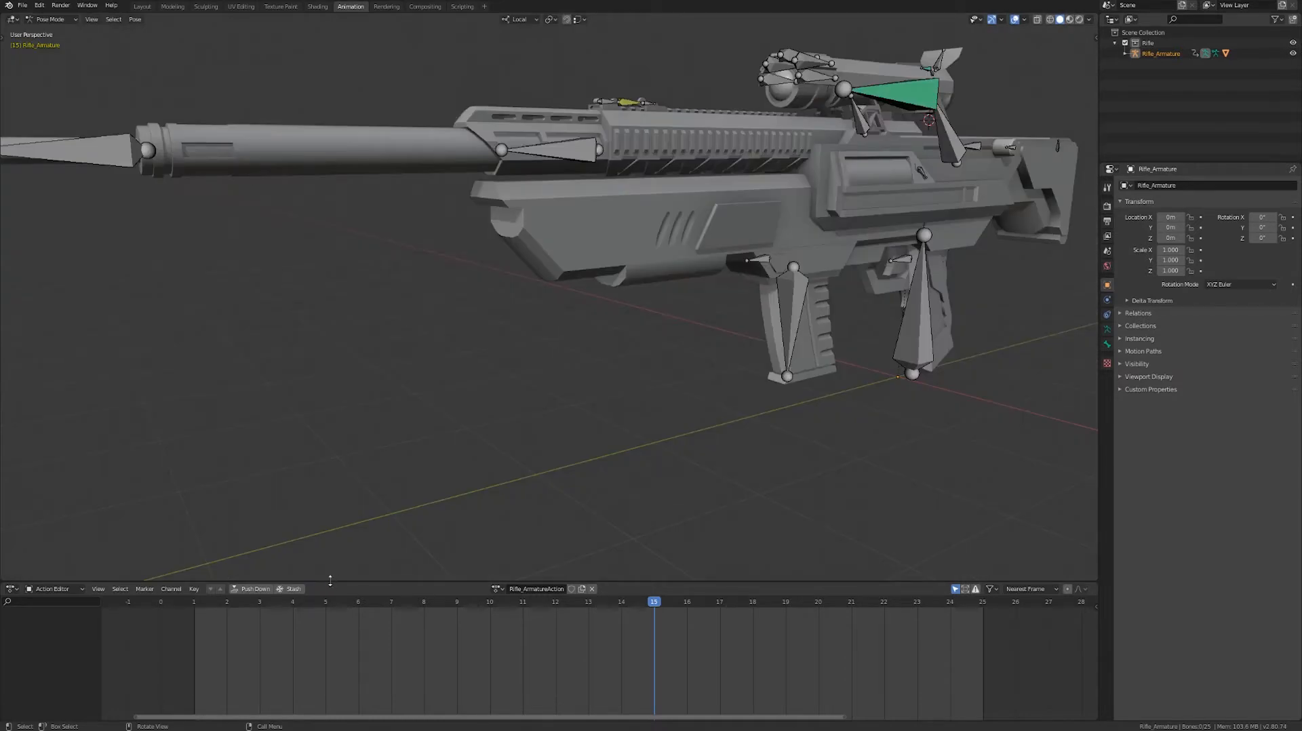
pyautogui.moveTo(331, 578); pyautogui.dragTo(331, 543)
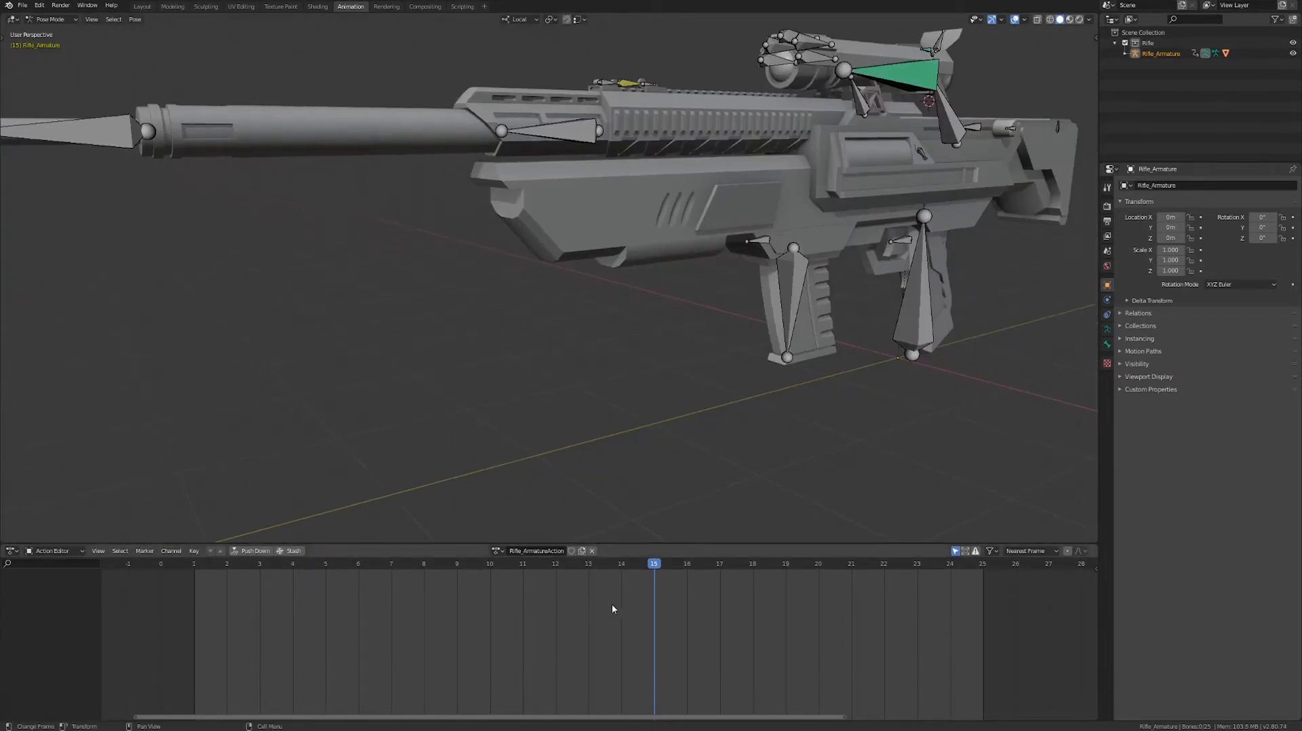
# Show the channels of all bones in the Action Editor instead of only the selected ones, and enlarge the editor.
pyautogui.click(955, 550)
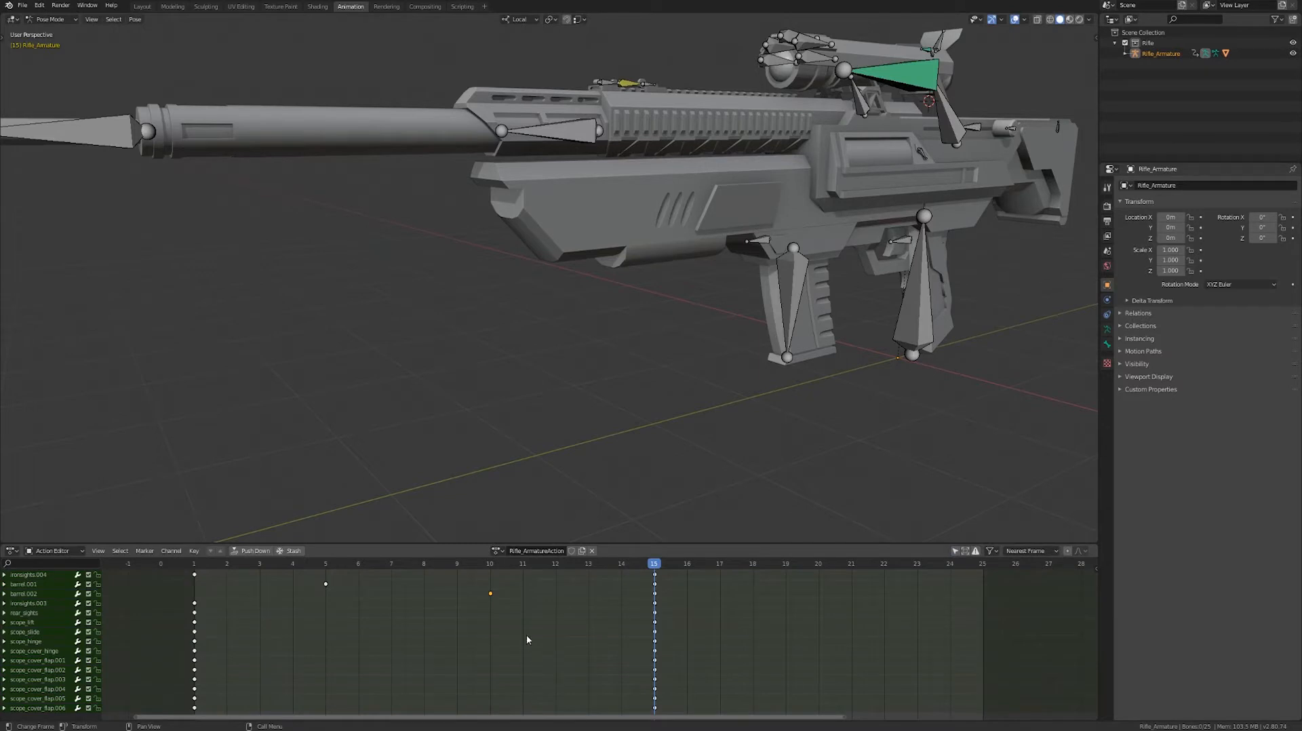
pyautogui.moveTo(527, 658); pyautogui.dragTo(477, 645, button='middle')
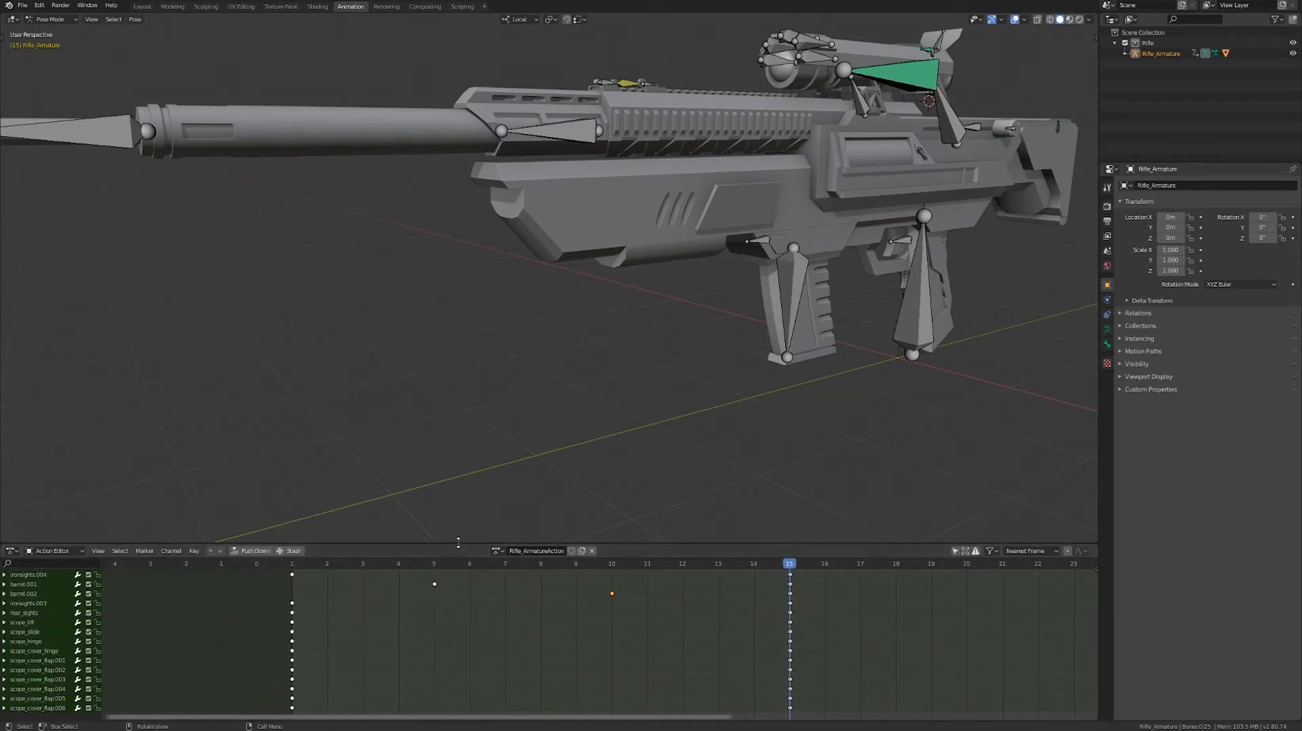
pyautogui.moveTo(468, 544); pyautogui.dragTo(461, 521)
pyautogui.scroll(3, 562, 647)
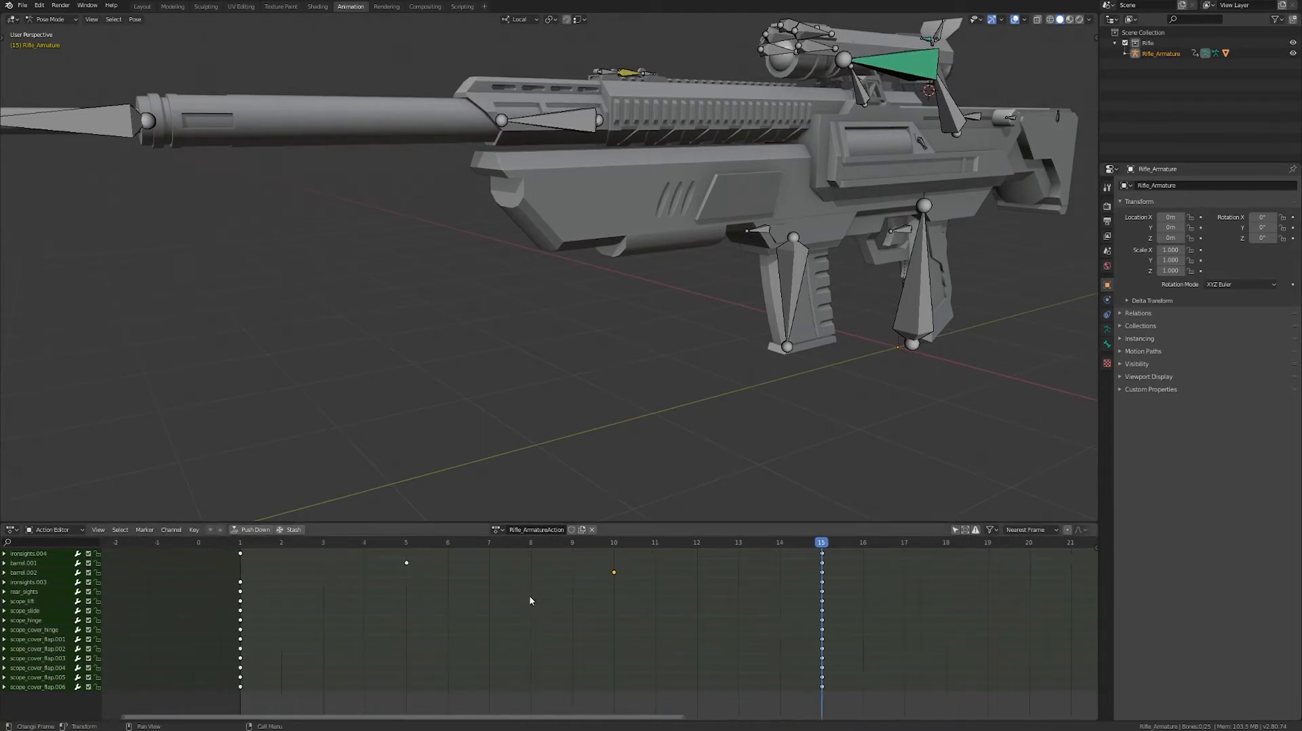
pyautogui.moveTo(561, 649); pyautogui.dragTo(595, 648, button='middle')
pyautogui.scroll(-1, 596, 648)
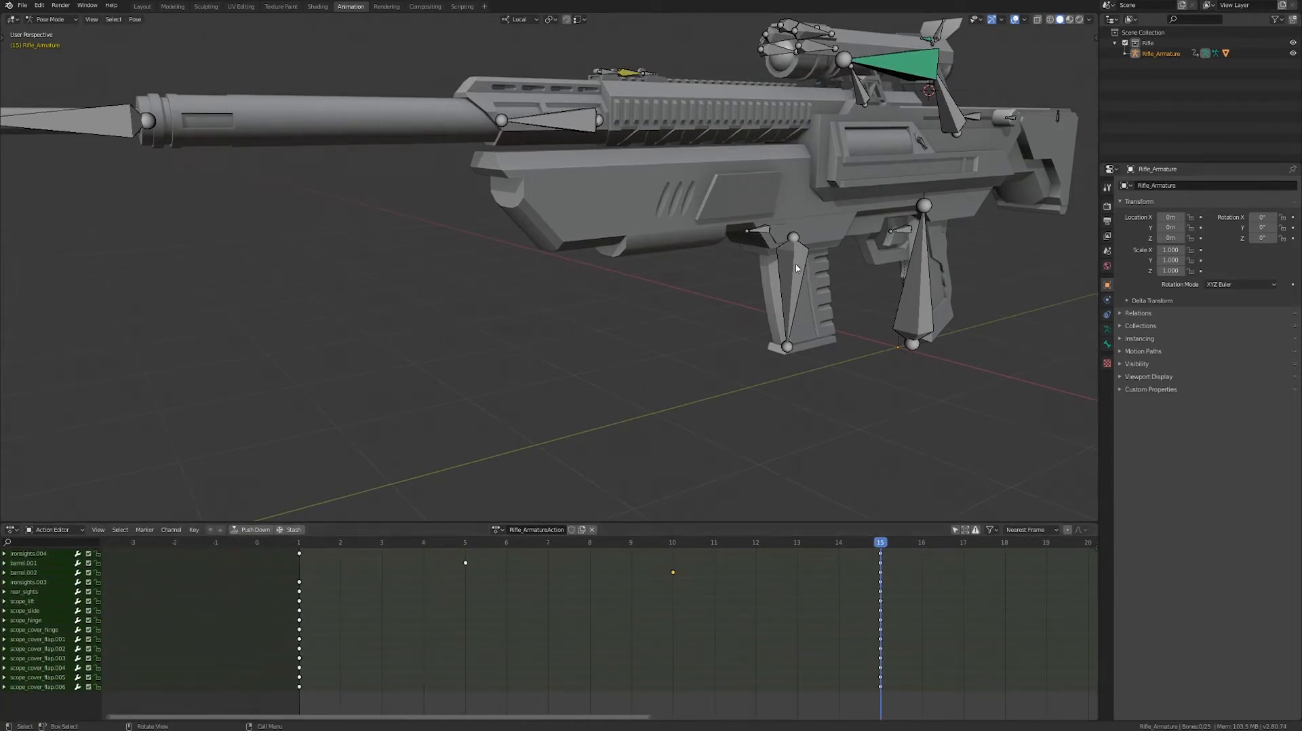
# Rename the armature's action to Rifle_Transform and give it a fake user.
pyautogui.moveTo(739, 310); pyautogui.dragTo(797, 378, button='middle')
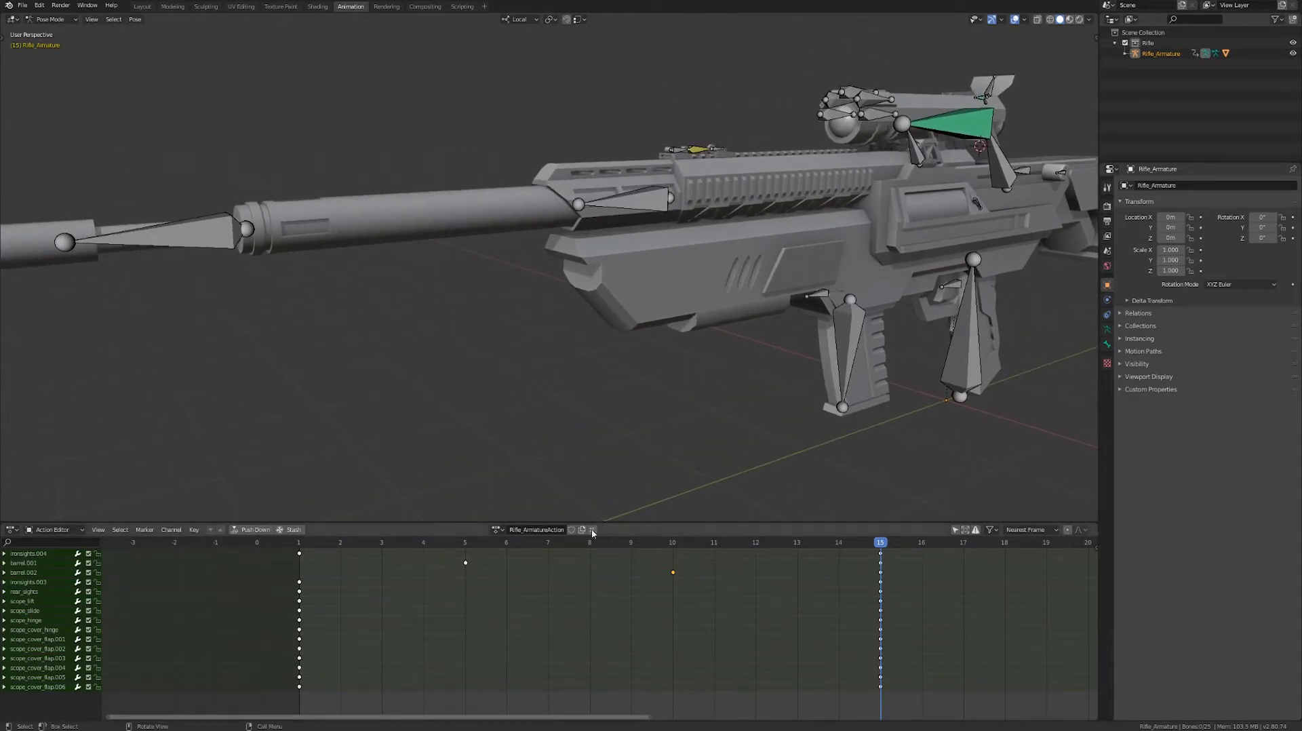
pyautogui.click(551, 530)
pyautogui.moveTo(523, 529); pyautogui.dragTo(628, 528)
pyautogui.press('BackSpace')
pyautogui.press('Return')
pyautogui.click(571, 530)
pyautogui.moveTo(629, 523); pyautogui.dragTo(632, 529)
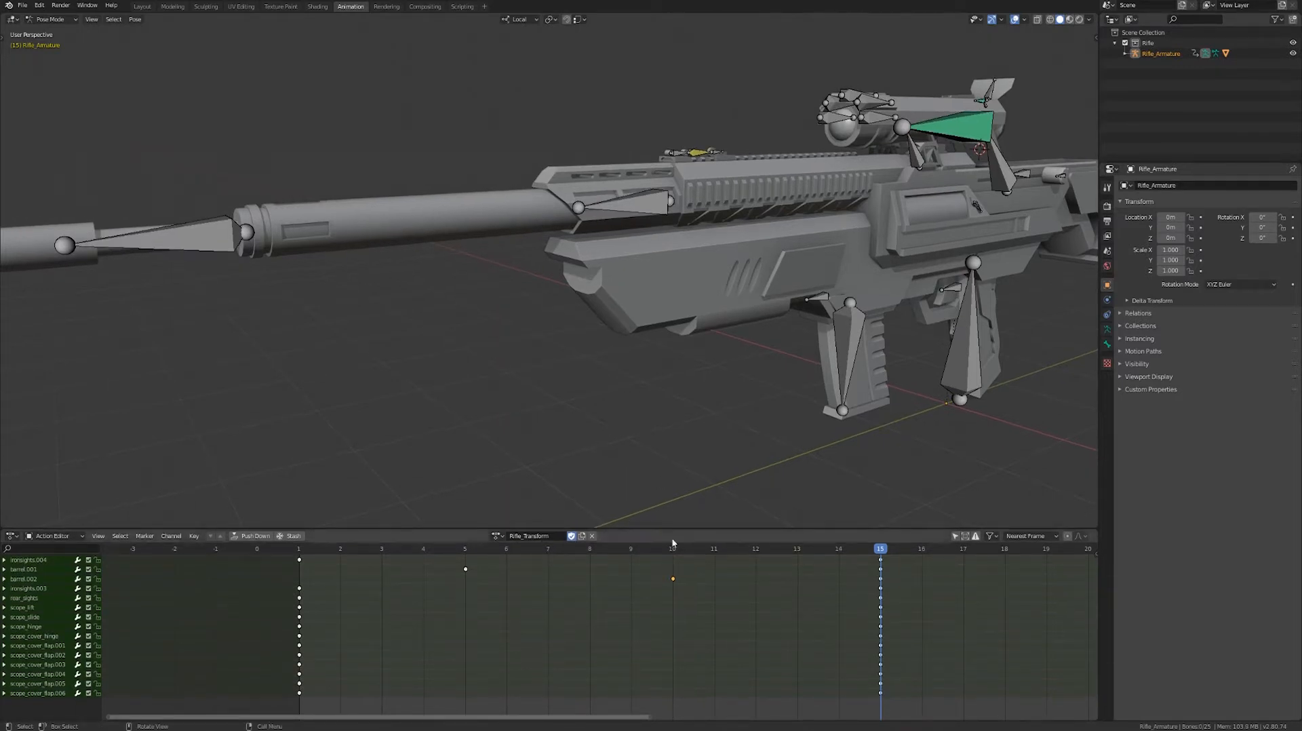
# Scrub the Rifle_Transform action back through its early frames and play it to check the transformation from the rifle's side.
pyautogui.moveTo(719, 549); pyautogui.dragTo(437, 571)
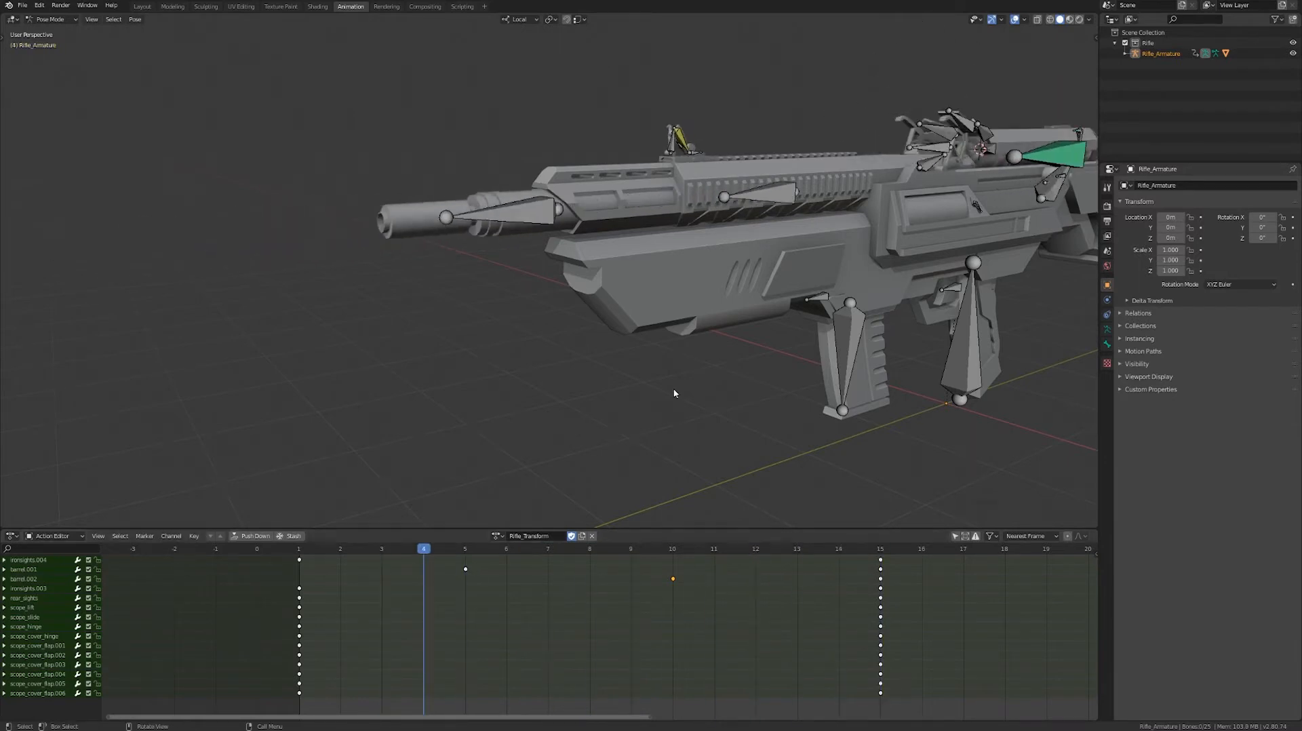
pyautogui.moveTo(674, 392)
pyautogui.mouseDown(button='middle')
pyautogui.moveTo(732, 370)
pyautogui.moveTo(691, 400)
pyautogui.mouseUp(button='middle')
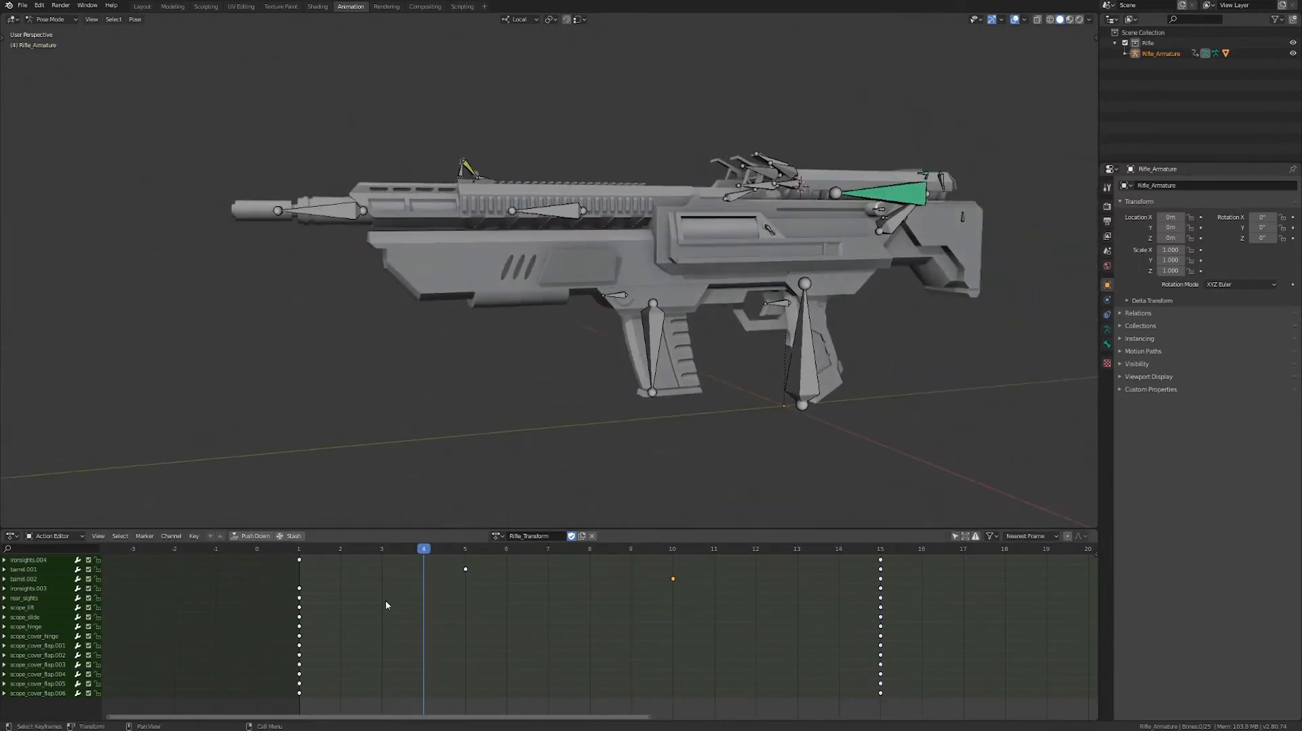
pyautogui.moveTo(423, 551); pyautogui.dragTo(365, 548)
pyautogui.press('space')
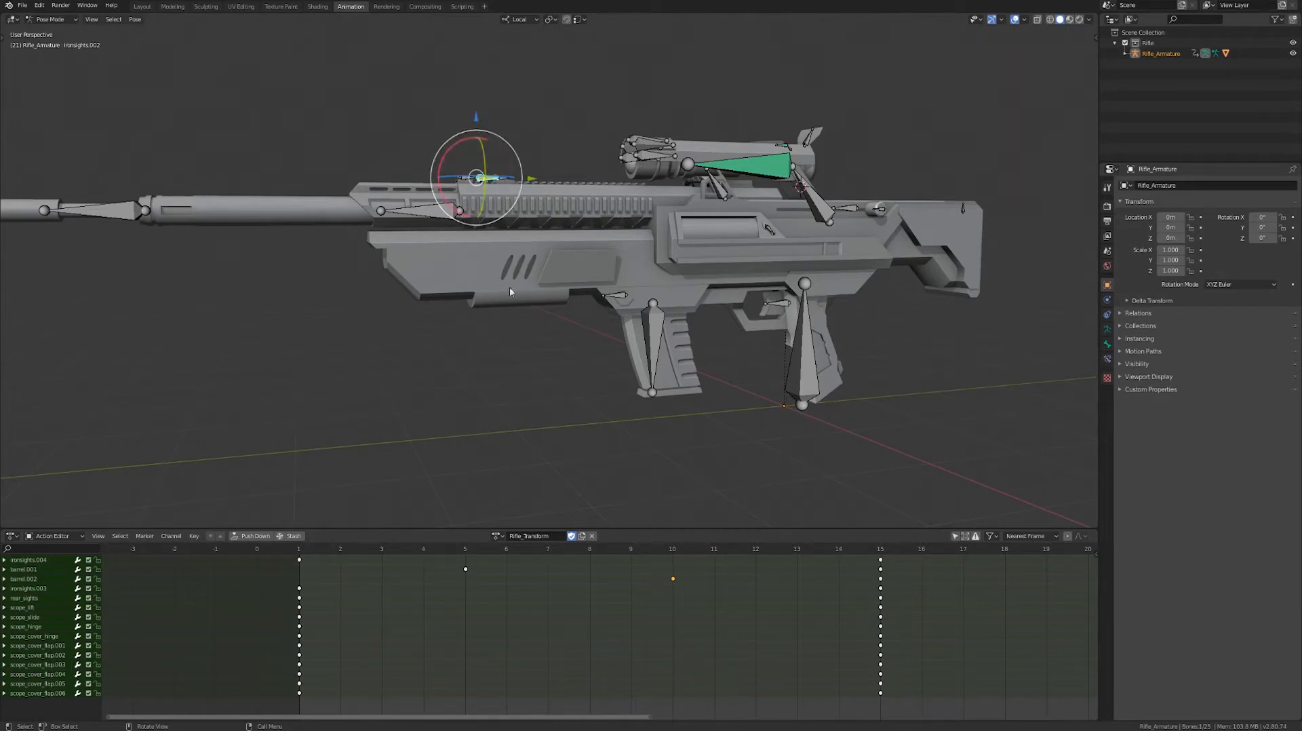
# Move the ironsights.003 bone's starting keyframe to frame 5, and play and scrub the animation to check the delay.
pyautogui.moveTo(509, 292); pyautogui.dragTo(558, 293, button='middle')
pyautogui.click(458, 247)
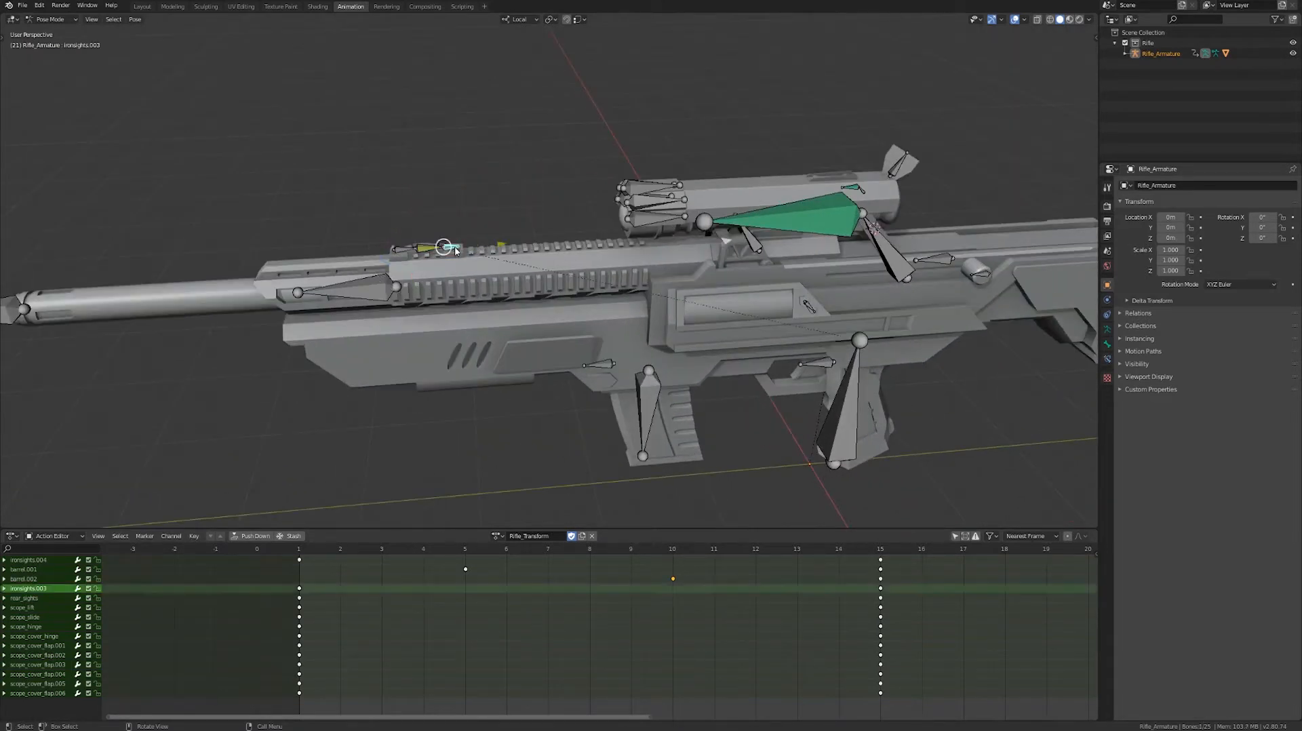
pyautogui.click(299, 588)
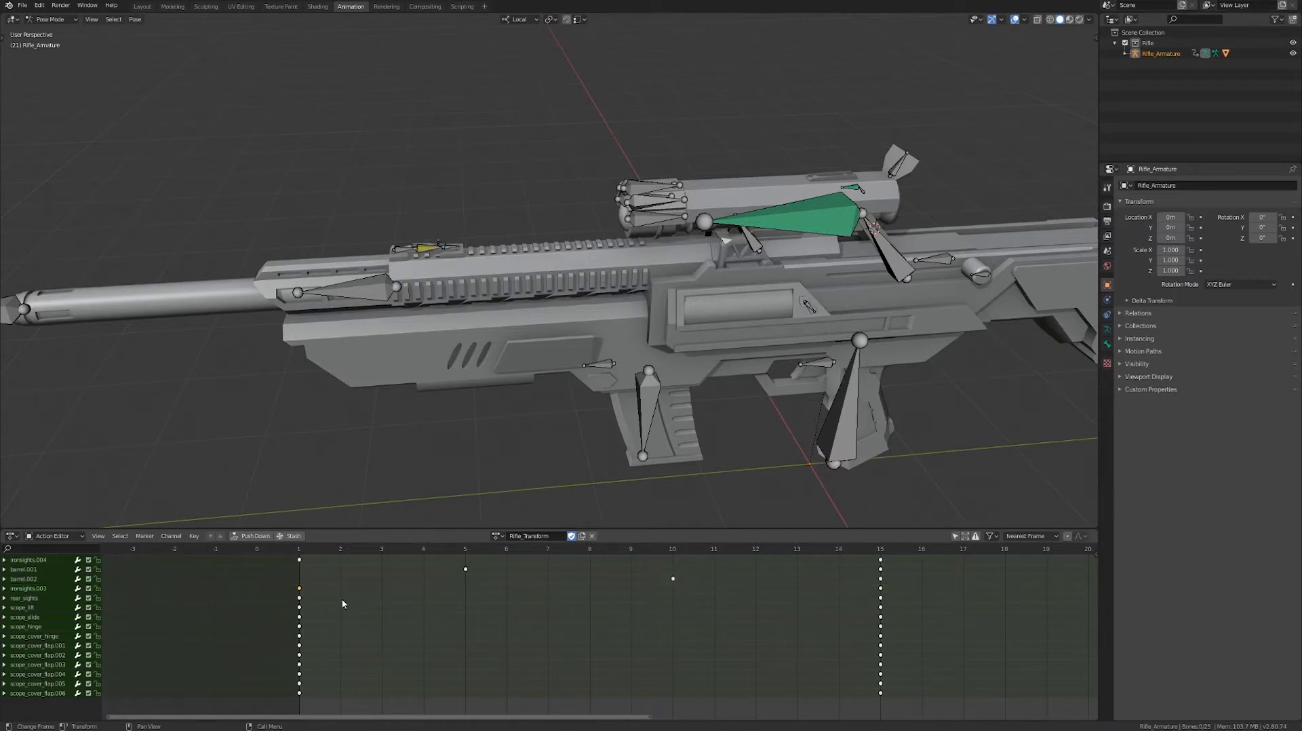
pyautogui.click(502, 602)
pyautogui.press('space')
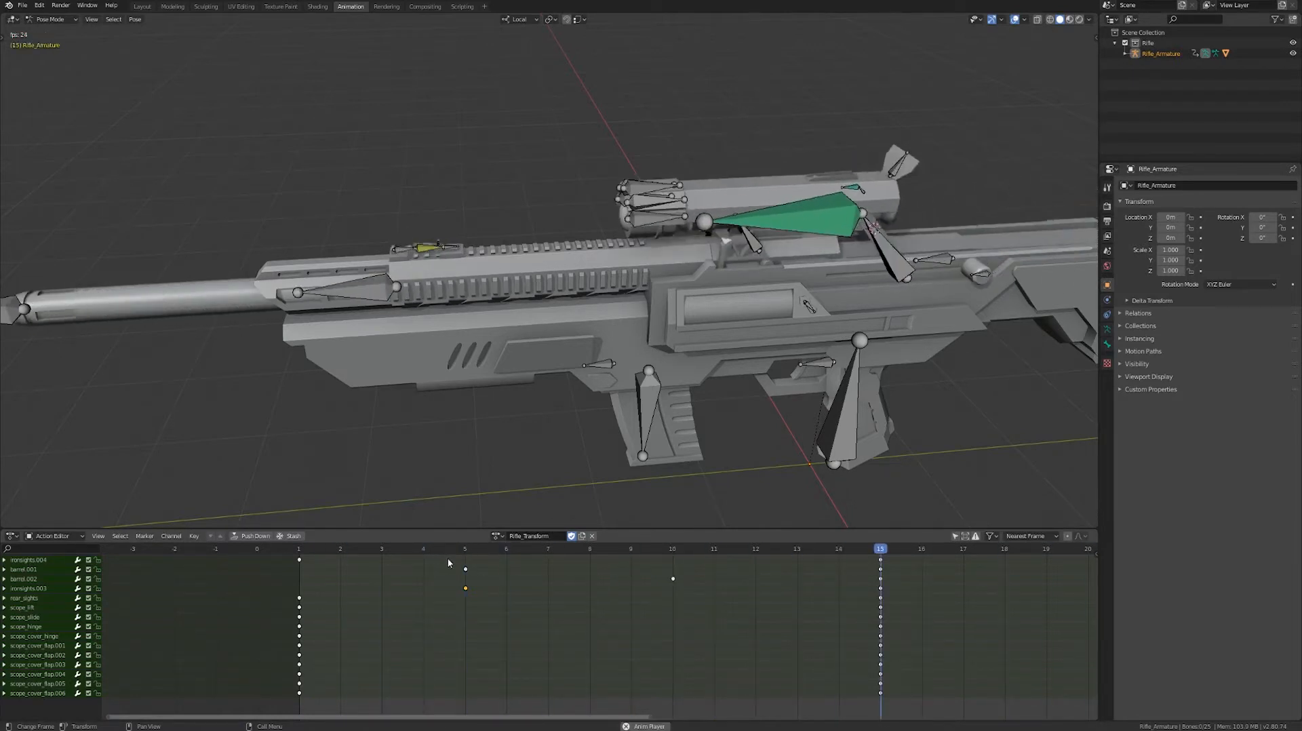
pyautogui.press('space')
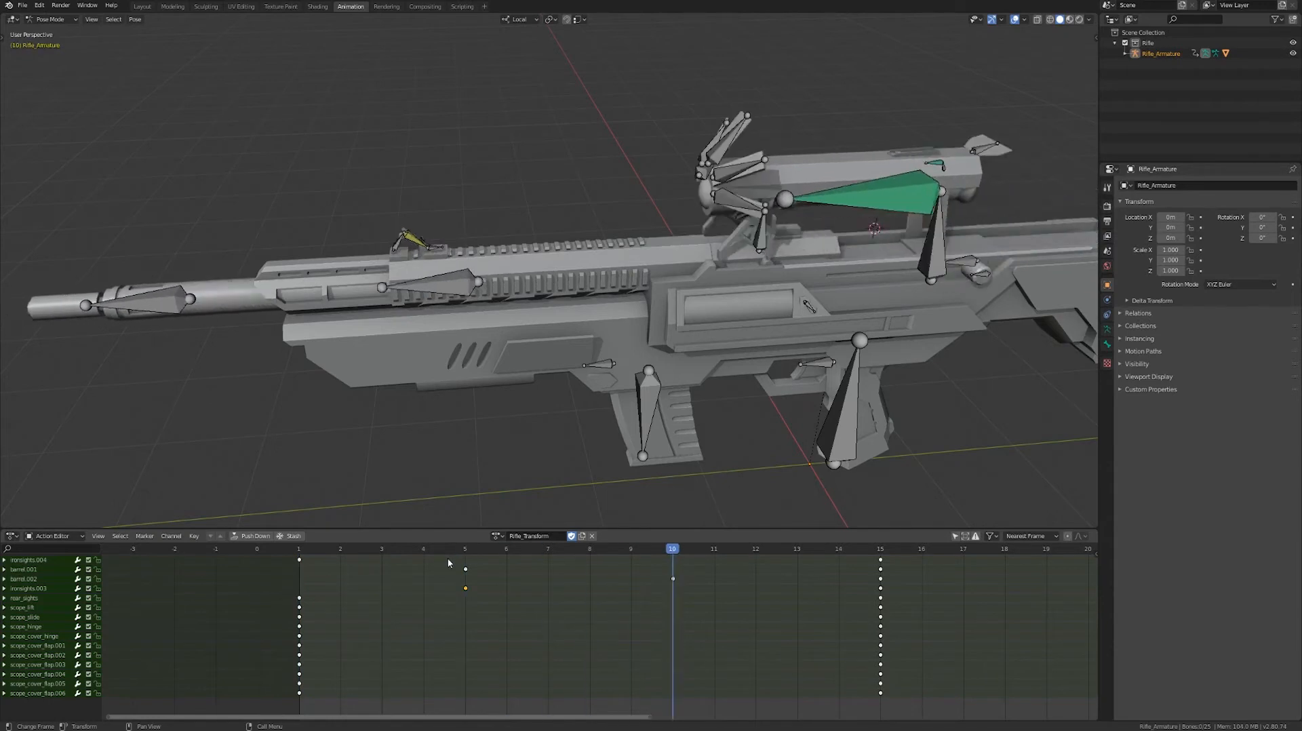
pyautogui.moveTo(535, 556); pyautogui.dragTo(717, 562)
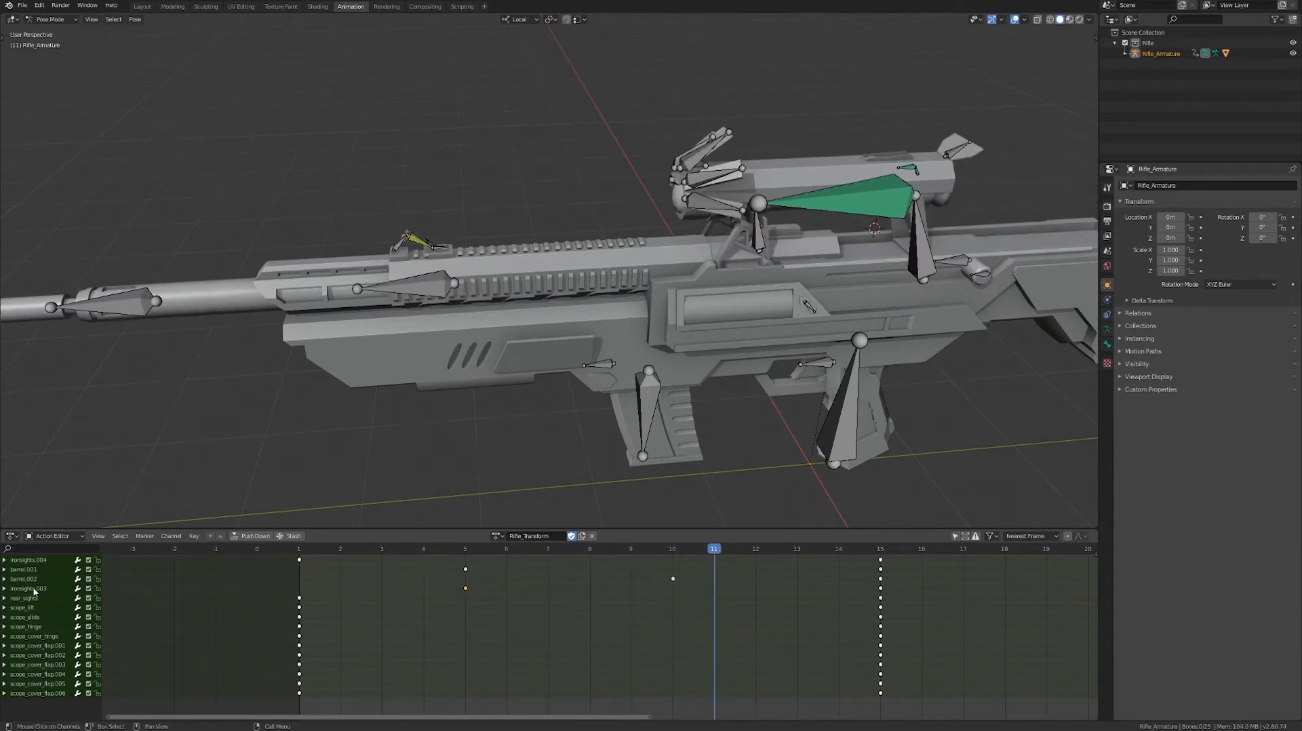
# Move the ironsights.003 bone's ending keyframe to frame 10 and play the animation.
pyautogui.click(27, 609)
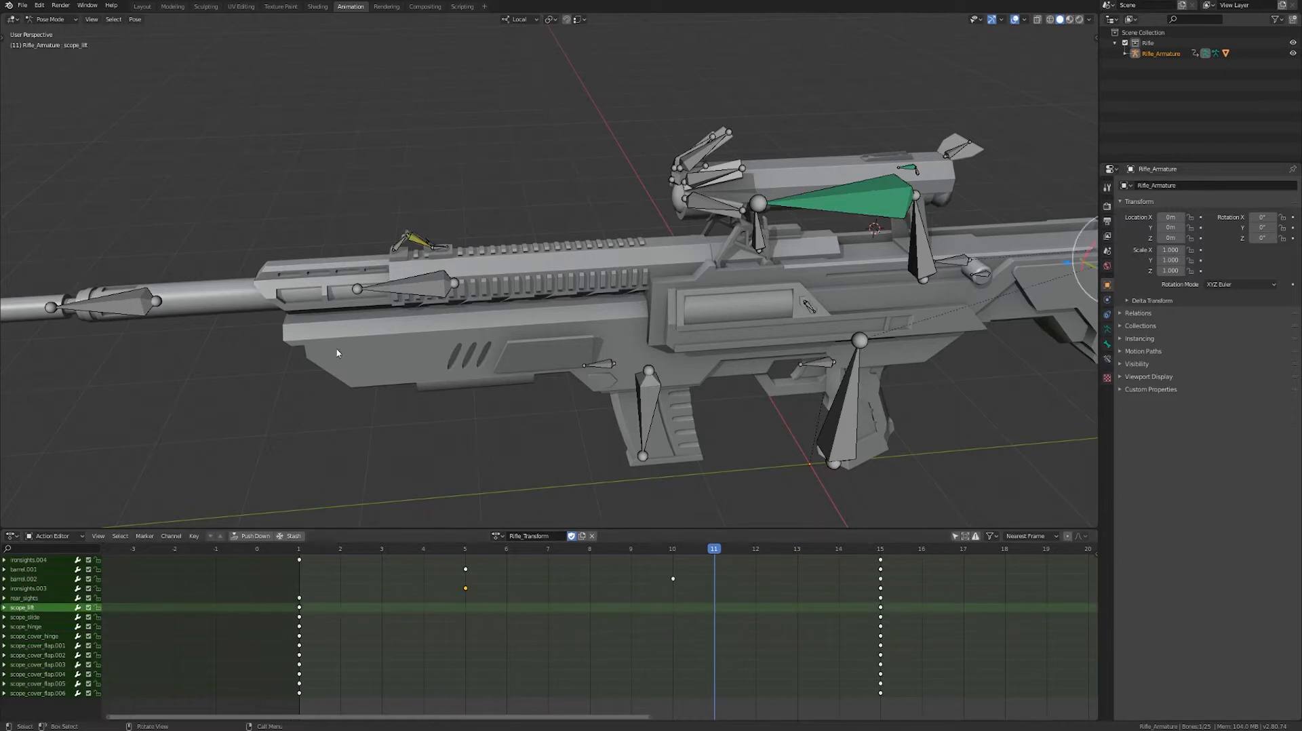
pyautogui.click(442, 249)
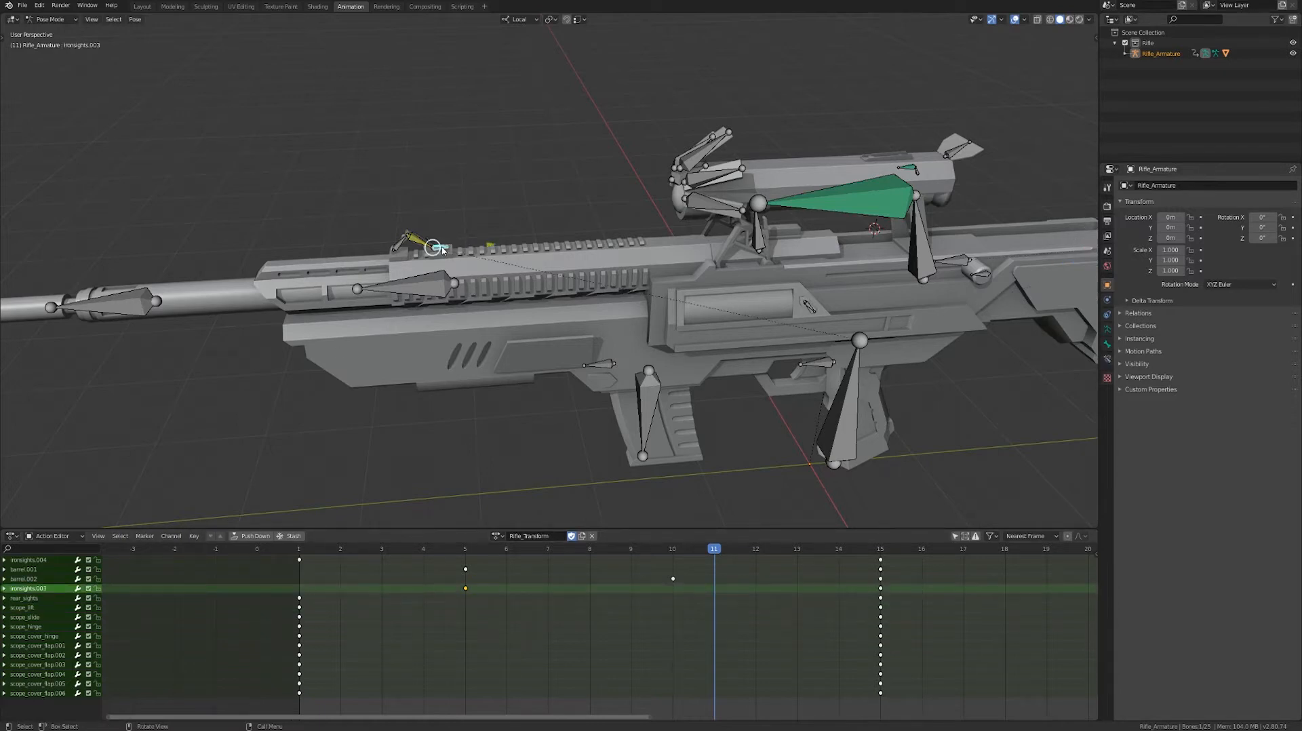
pyautogui.click(881, 589)
pyautogui.press('g')
pyautogui.click(712, 639)
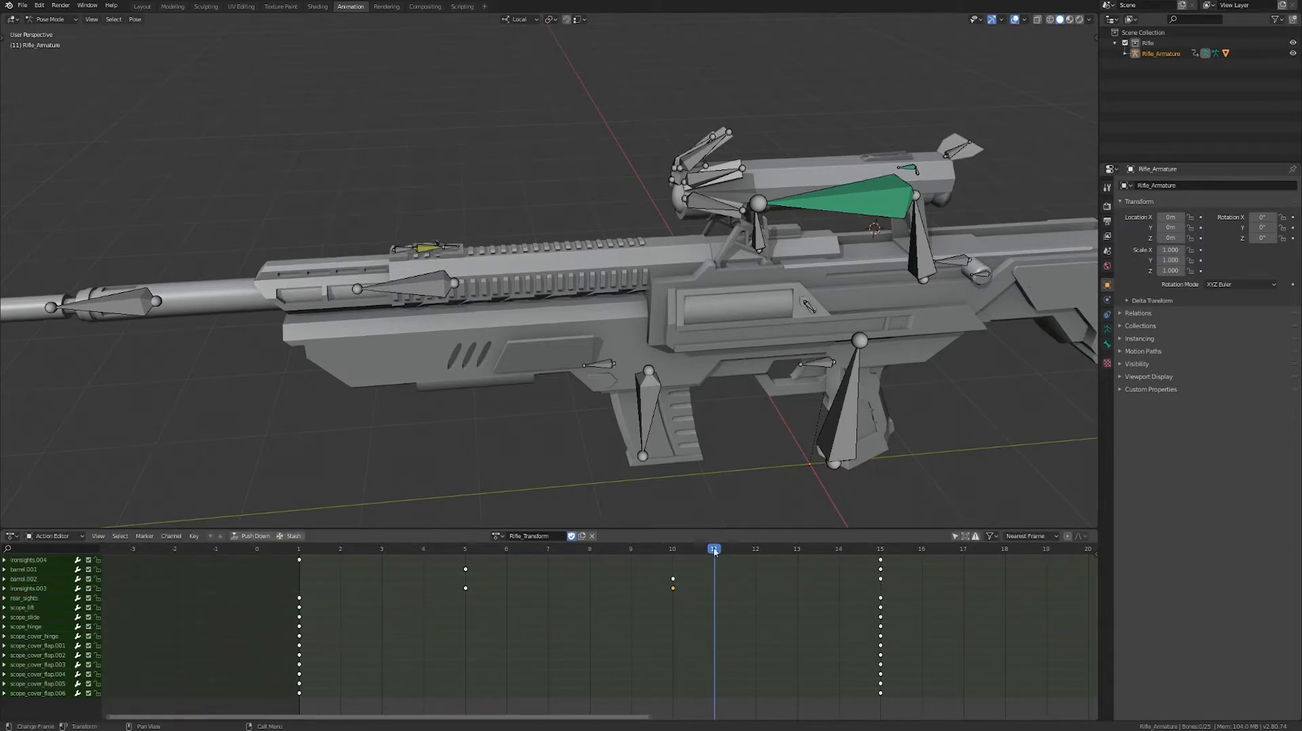
pyautogui.press('space')
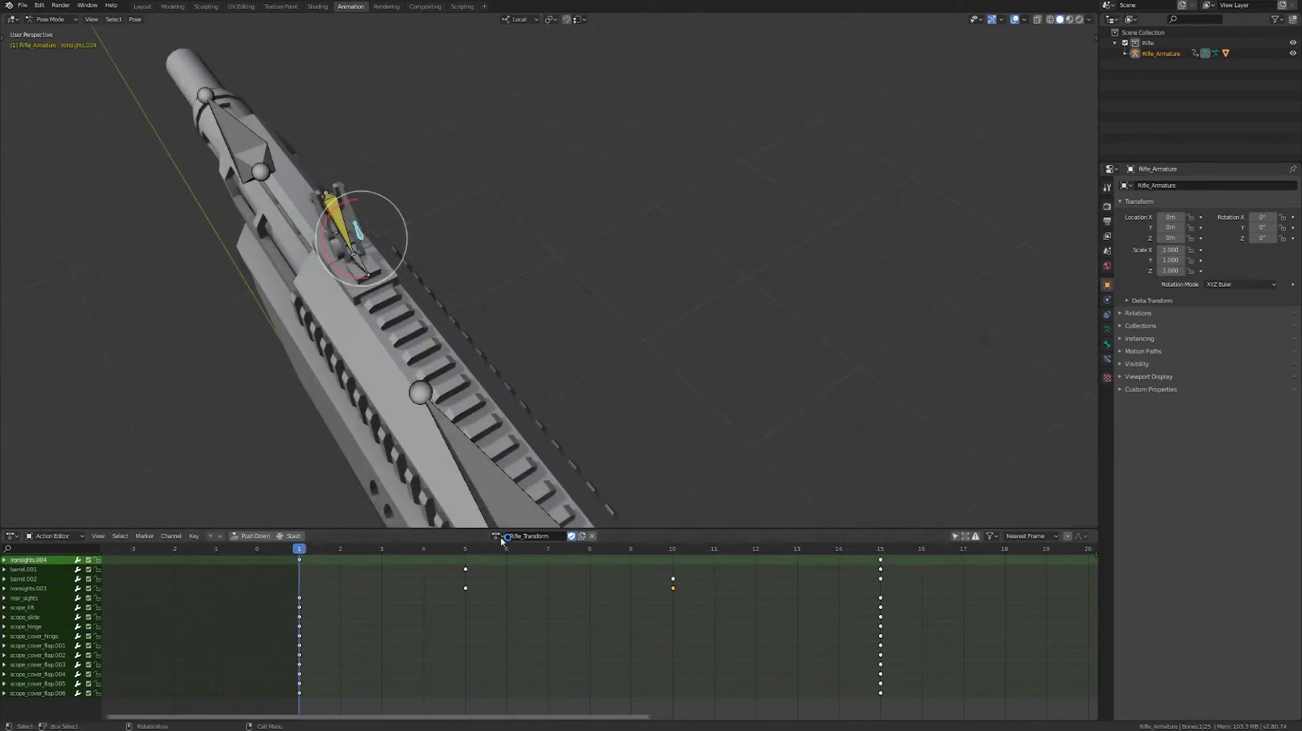
# Move the ironsights.004 bone's starting keyframe to frame 5 and its ending keyframe to frame 10.
pyautogui.moveTo(477, 582); pyautogui.dragTo(478, 582, button='middle')
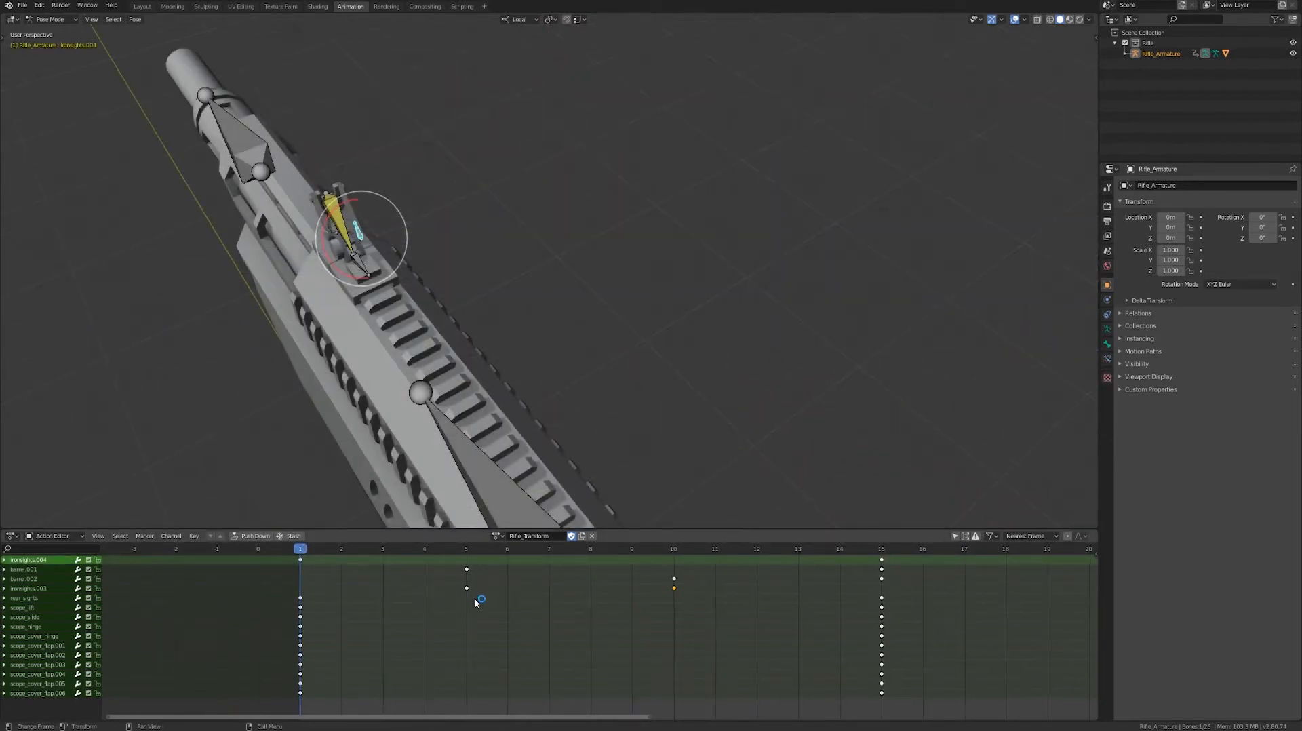
pyautogui.moveTo(392, 330); pyautogui.dragTo(479, 301, button='middle')
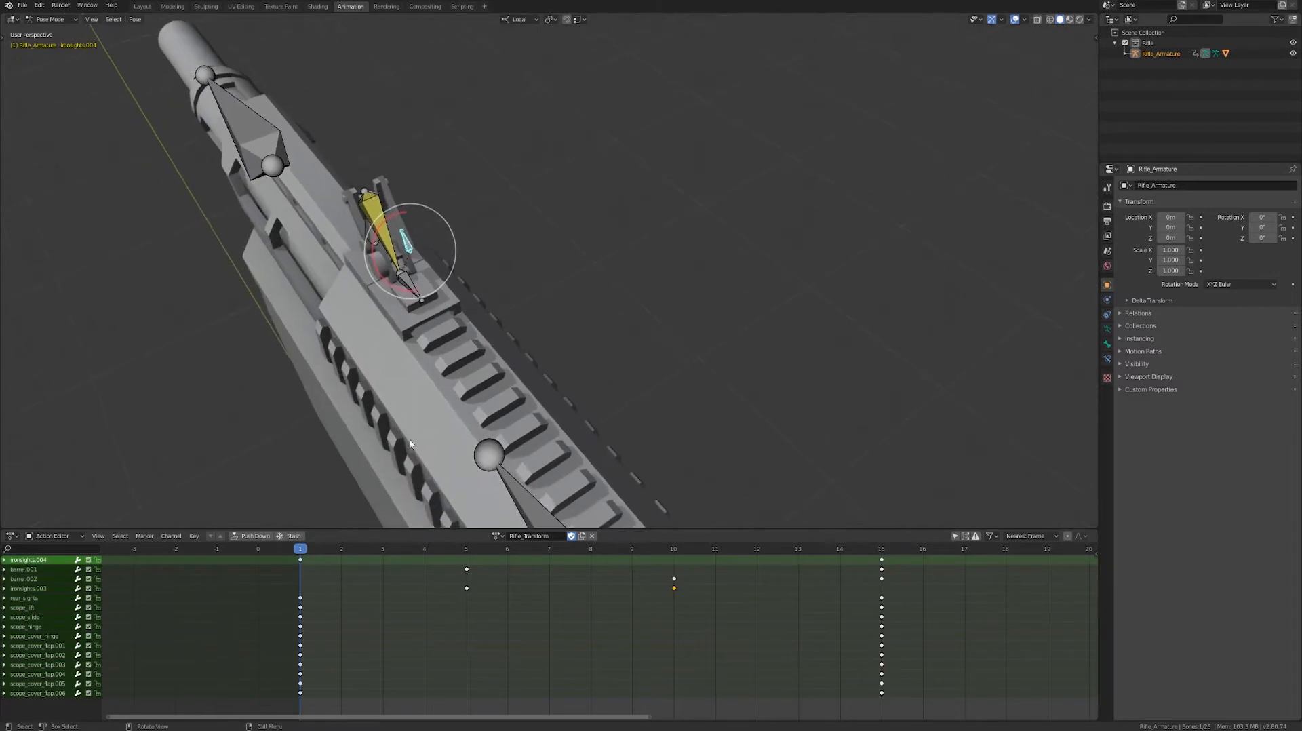
pyautogui.click(300, 559)
pyautogui.press('g')
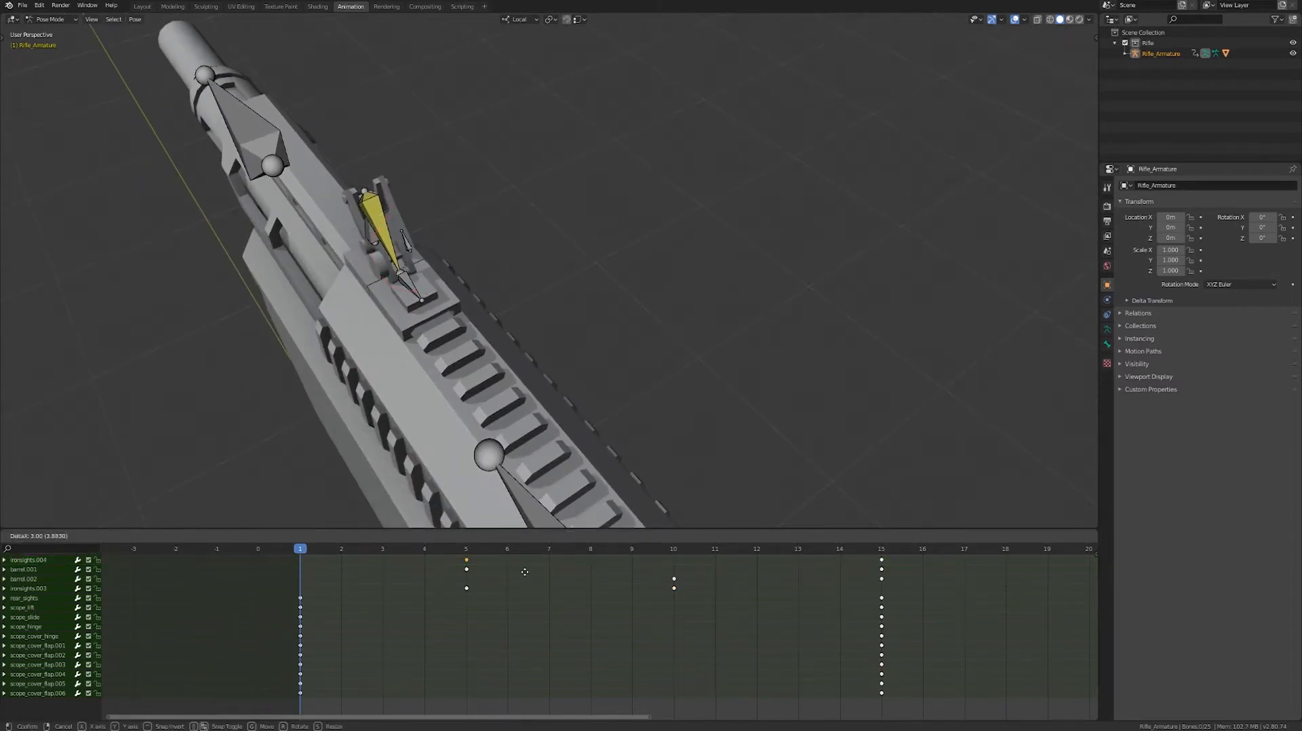
pyautogui.click(524, 571)
pyautogui.keyDown('shift'); pyautogui.click(881, 559); pyautogui.keyUp('shift')
pyautogui.press('g')
pyautogui.click(674, 582)
# Scrub and play the animation to check how the front iron sights fold with the retimed keyframes.
pyautogui.moveTo(477, 552); pyautogui.dragTo(443, 566)
pyautogui.click(467, 560)
pyautogui.press('space')
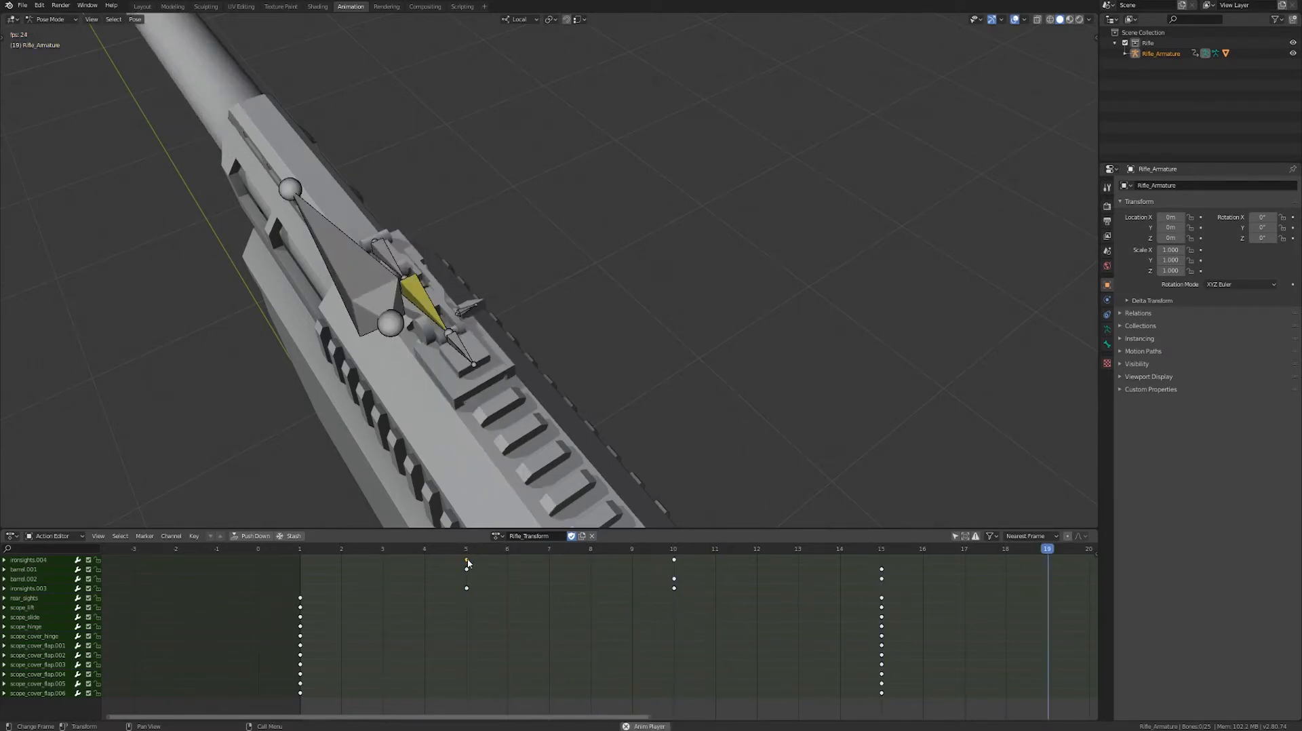
pyautogui.press('space')
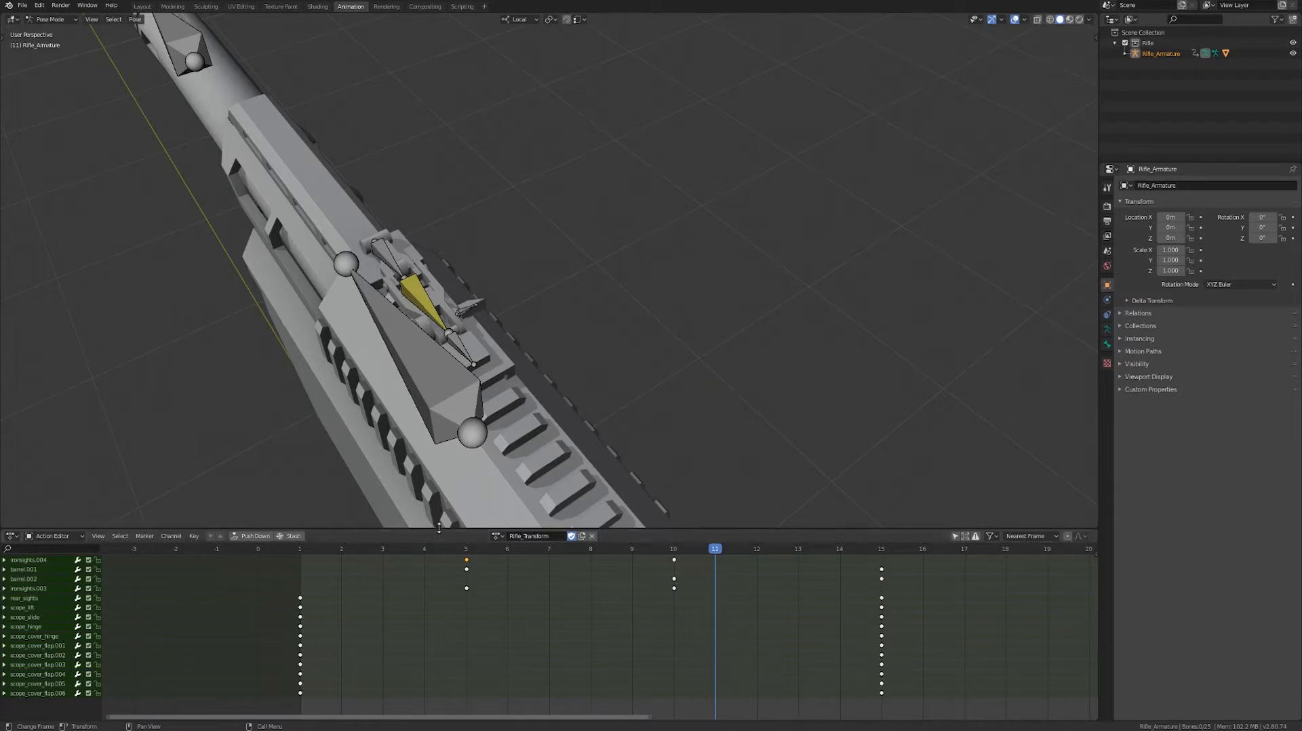
# Split the area above the Action Editor and turn the new strip into a slim Timeline showing the playback controls.
pyautogui.moveTo(434, 528); pyautogui.dragTo(437, 540)
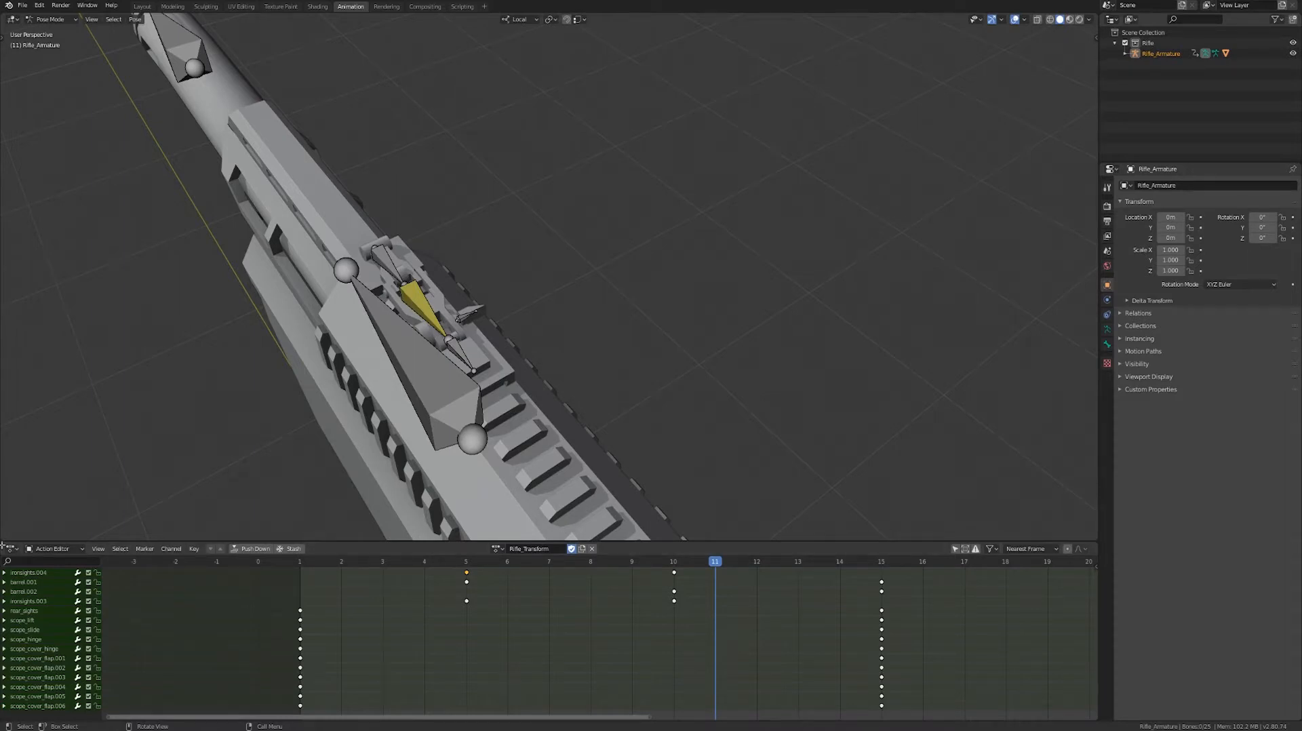
pyautogui.moveTo(2, 539); pyautogui.dragTo(2, 520)
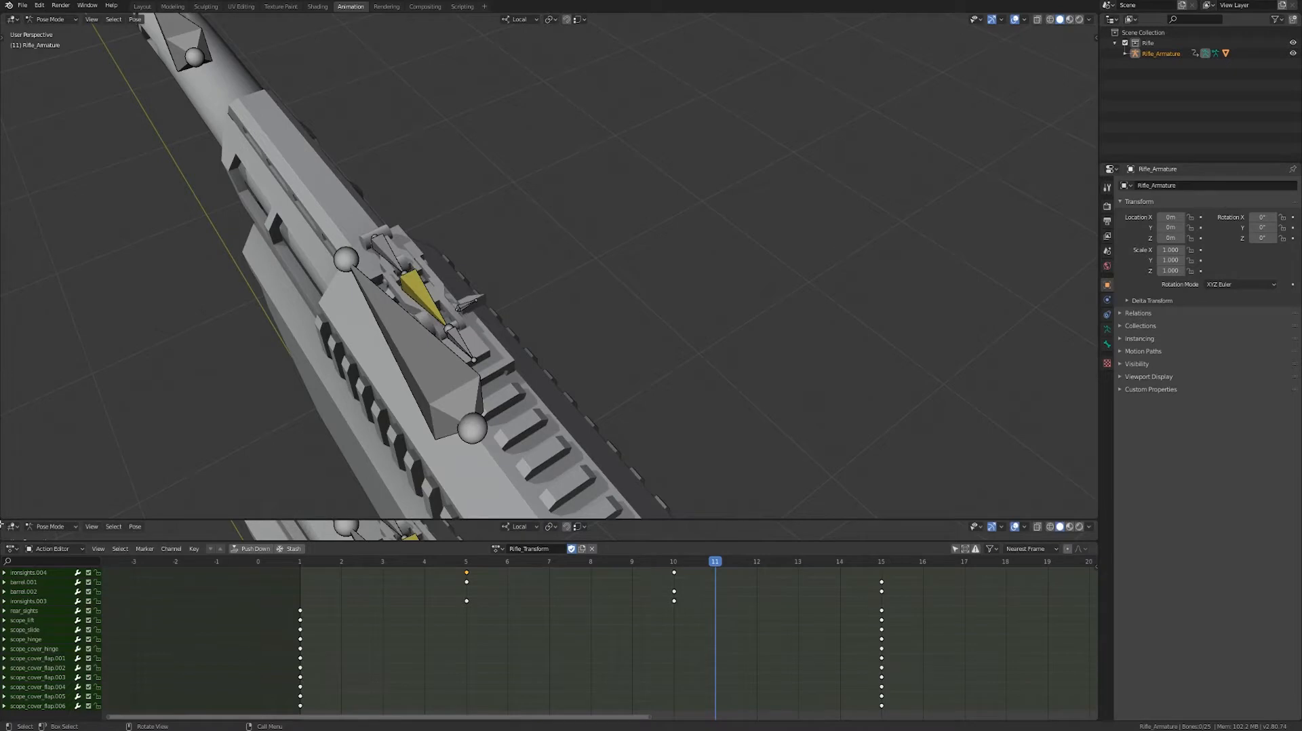
pyautogui.click(13, 526)
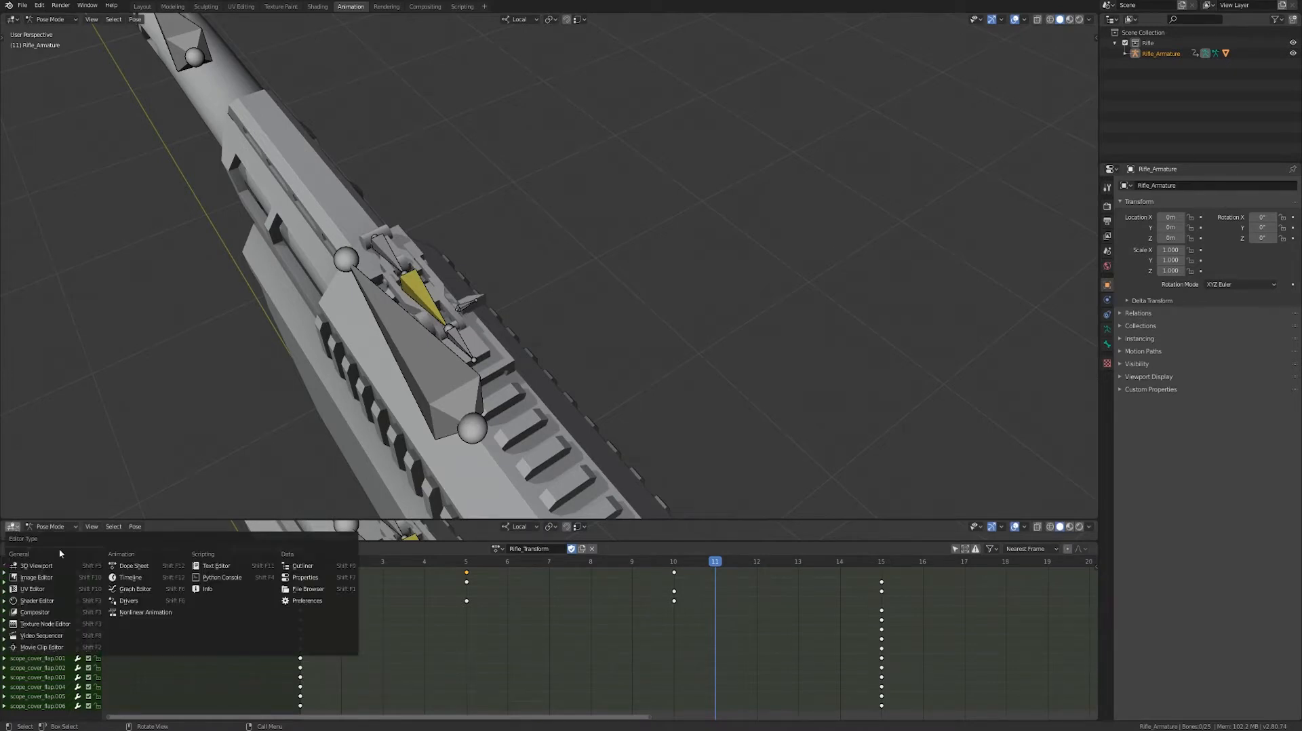
pyautogui.click(135, 578)
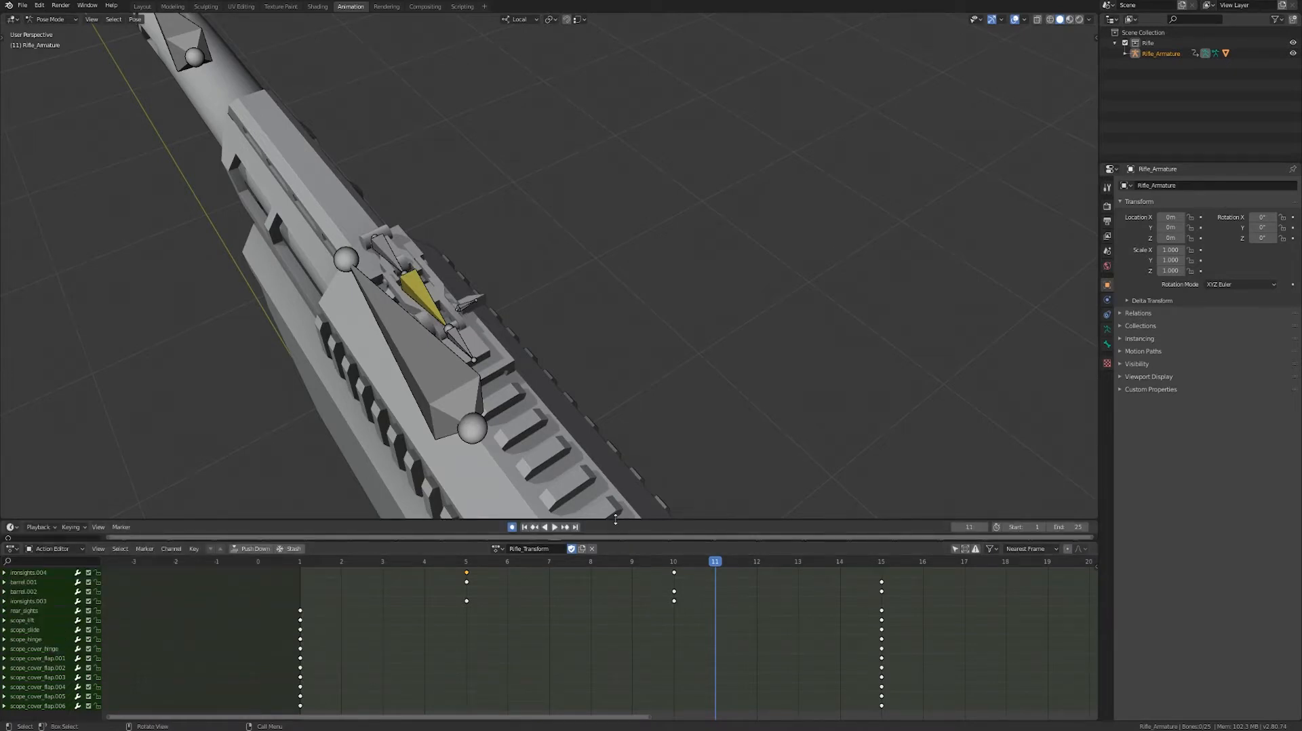
pyautogui.moveTo(615, 519); pyautogui.dragTo(616, 526)
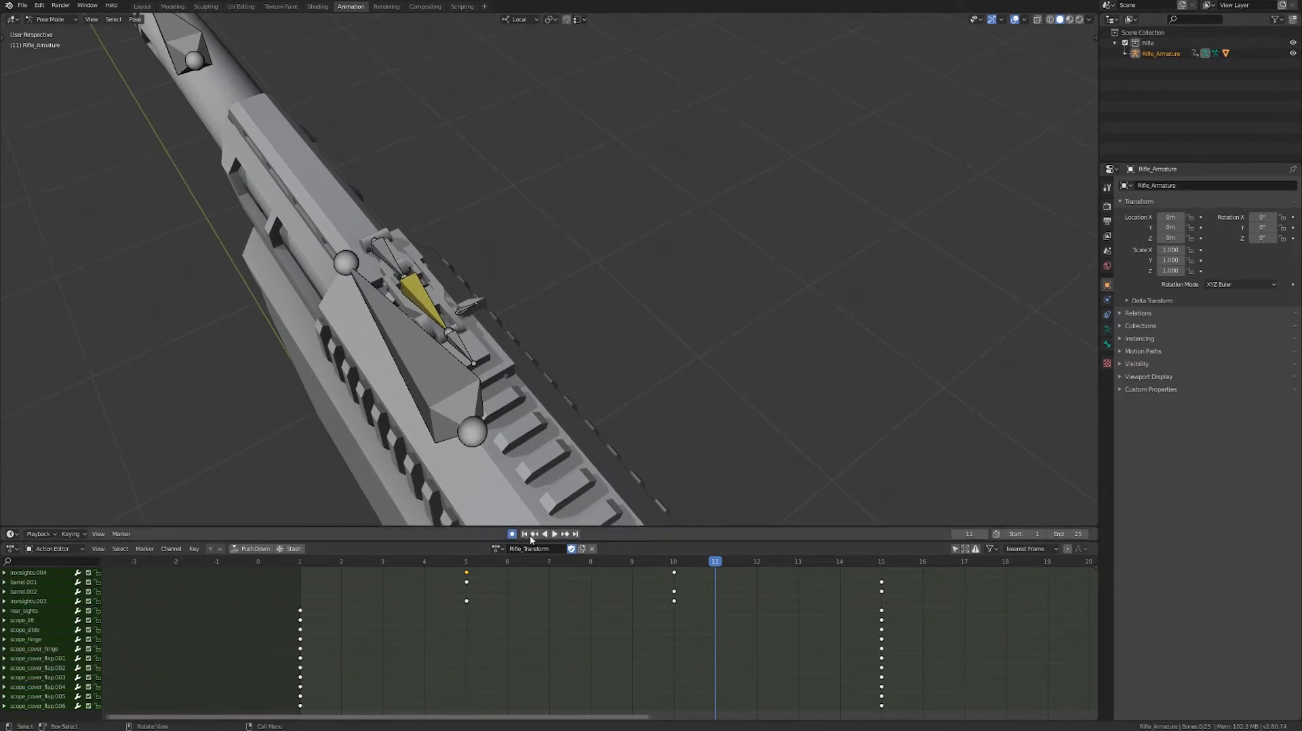
# Play the animation and examine the barrel and front iron sights, then stop playback.
pyautogui.click(525, 534)
pyautogui.click(578, 534)
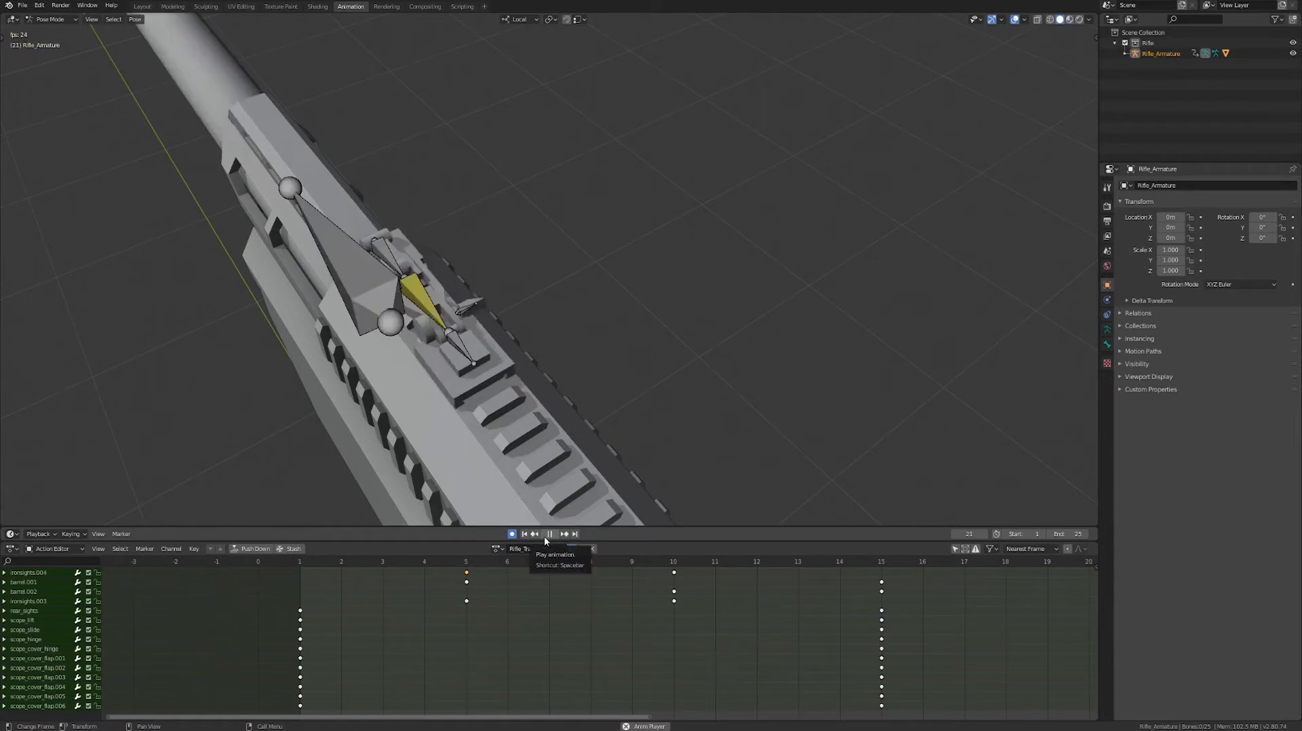
pyautogui.moveTo(583, 441); pyautogui.dragTo(621, 380, button='middle')
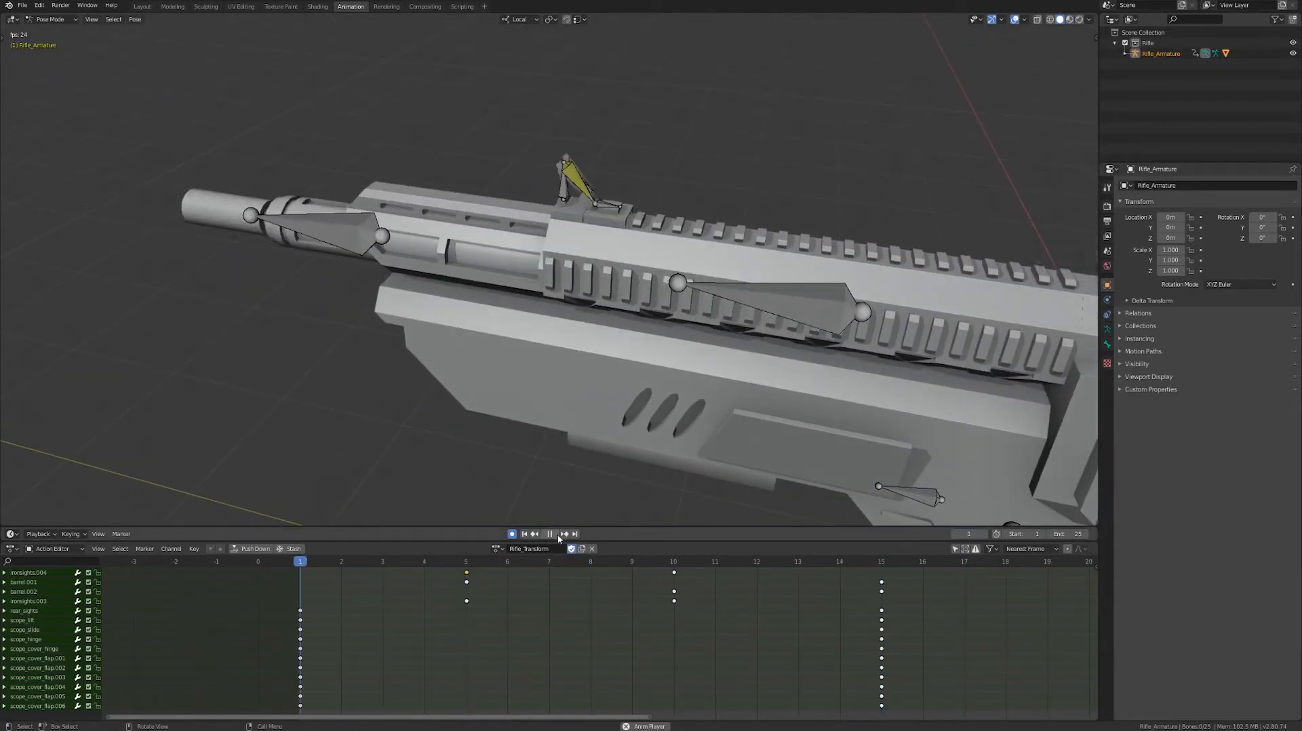
pyautogui.press('space')
# Select the rear_sights bone's channel, scrub the timing in side view, and move its ending keyframe to frame 12.
pyautogui.moveTo(741, 433); pyautogui.dragTo(440, 374, button='middle')
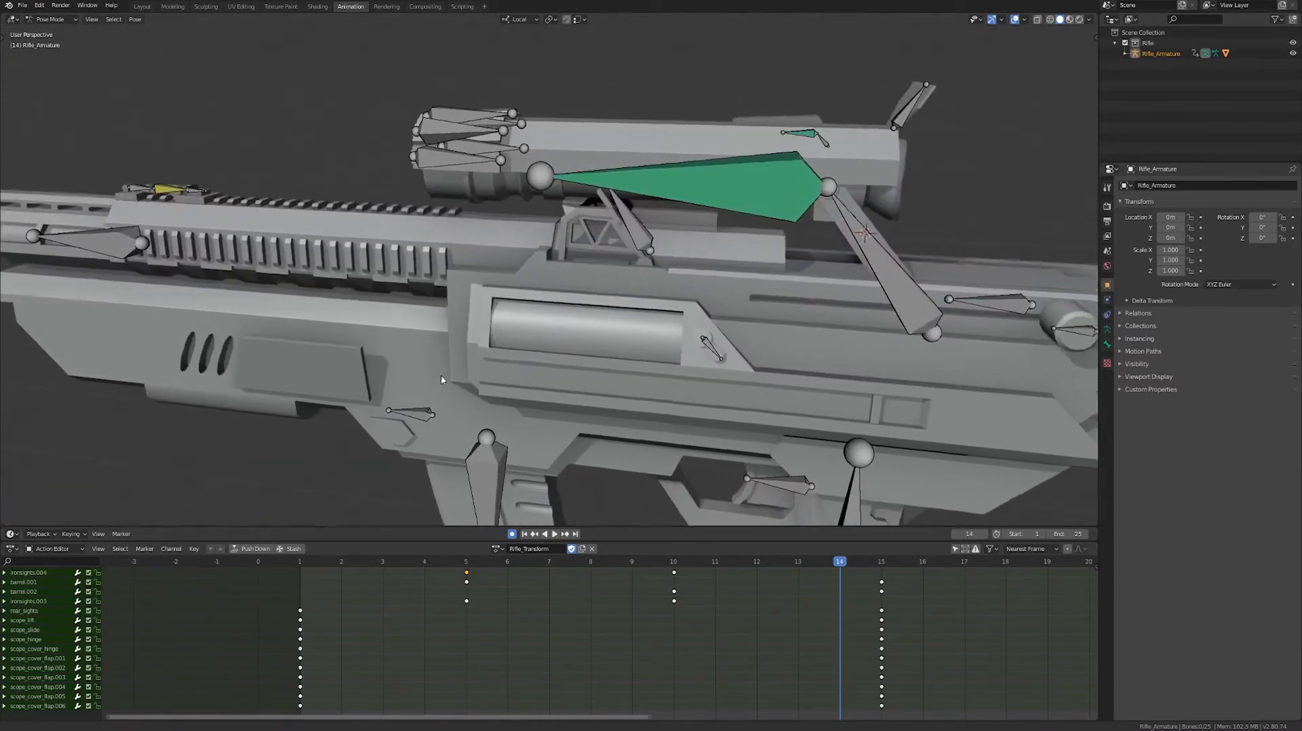
pyautogui.click(27, 610)
pyautogui.moveTo(140, 473); pyautogui.dragTo(678, 373, button='middle')
pyautogui.scroll(3, 678, 373)
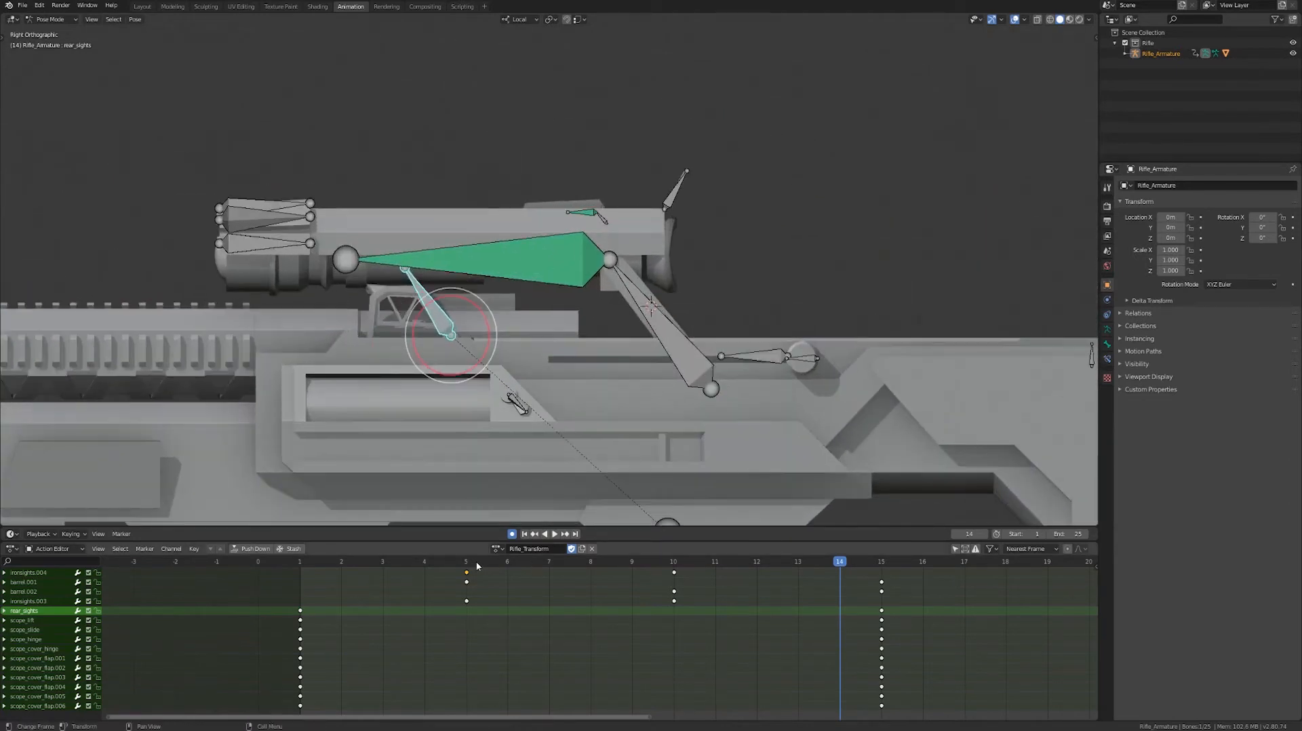
pyautogui.moveTo(359, 577); pyautogui.dragTo(303, 582)
pyautogui.press('space')
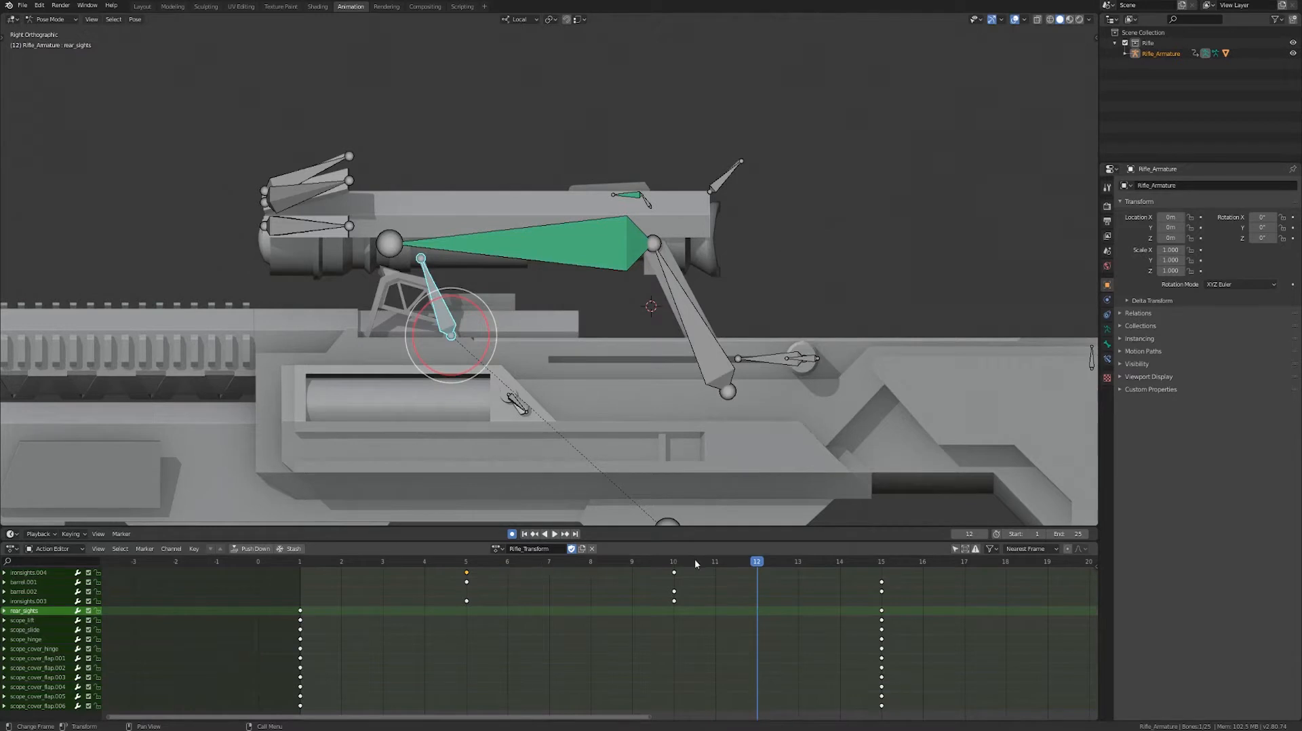
pyautogui.moveTo(694, 558)
pyautogui.mouseDown()
pyautogui.moveTo(630, 563)
pyautogui.moveTo(673, 562)
pyautogui.mouseUp()
pyautogui.scroll(1, 484, 225)
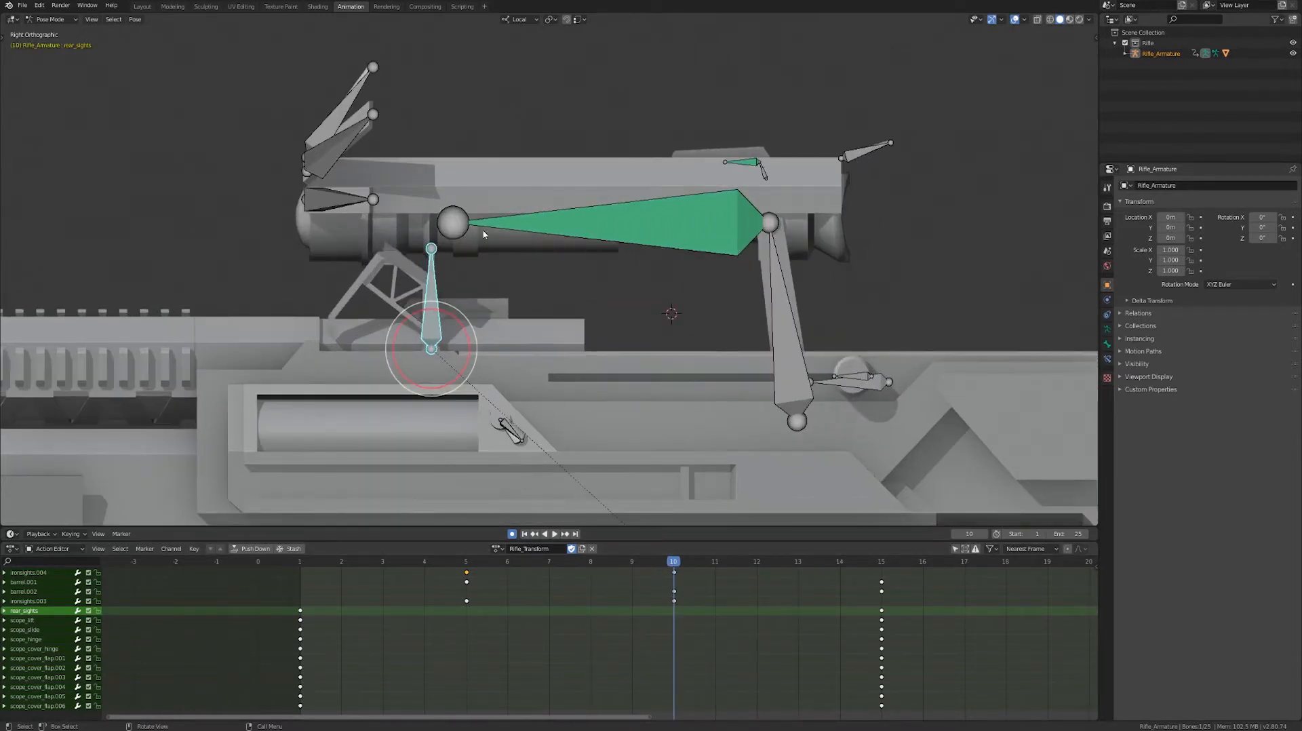
pyautogui.moveTo(673, 566); pyautogui.dragTo(760, 561)
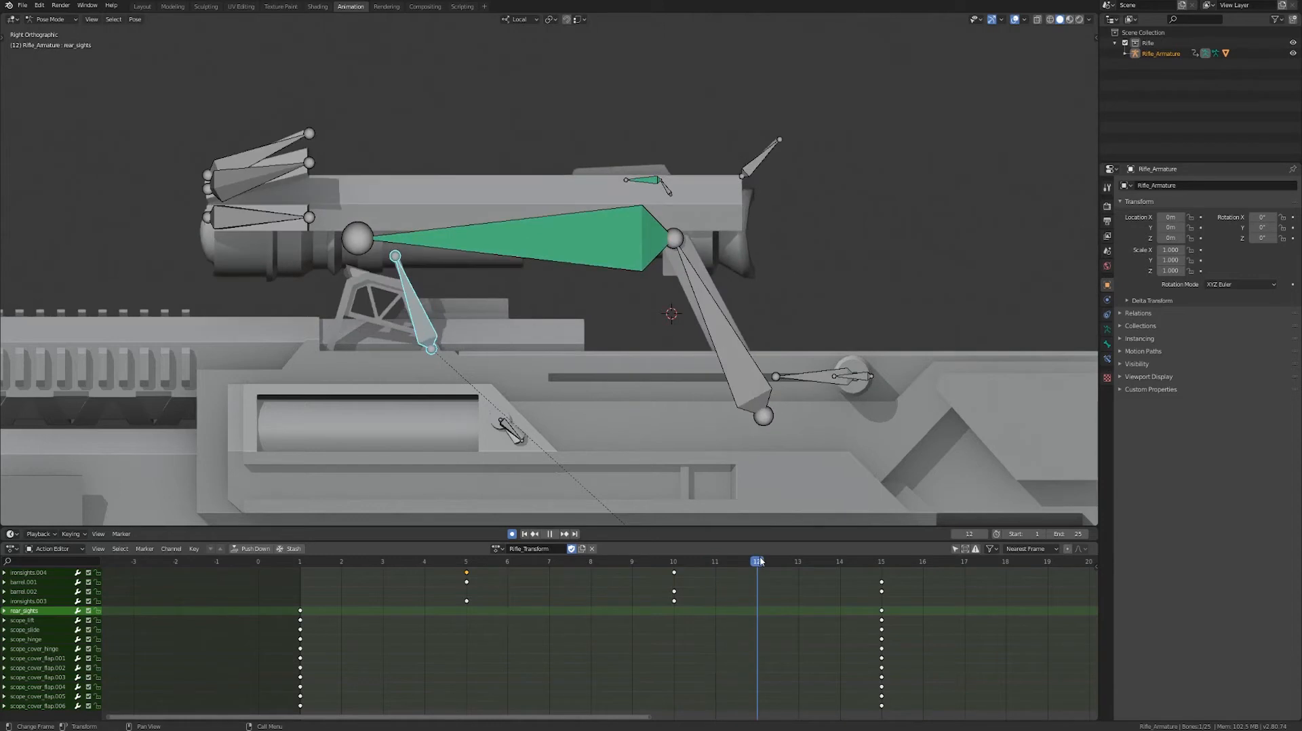
pyautogui.moveTo(881, 614); pyautogui.dragTo(757, 611)
# Play and scrub the animation to check how the rear sights fold ahead of the scope.
pyautogui.press('space')
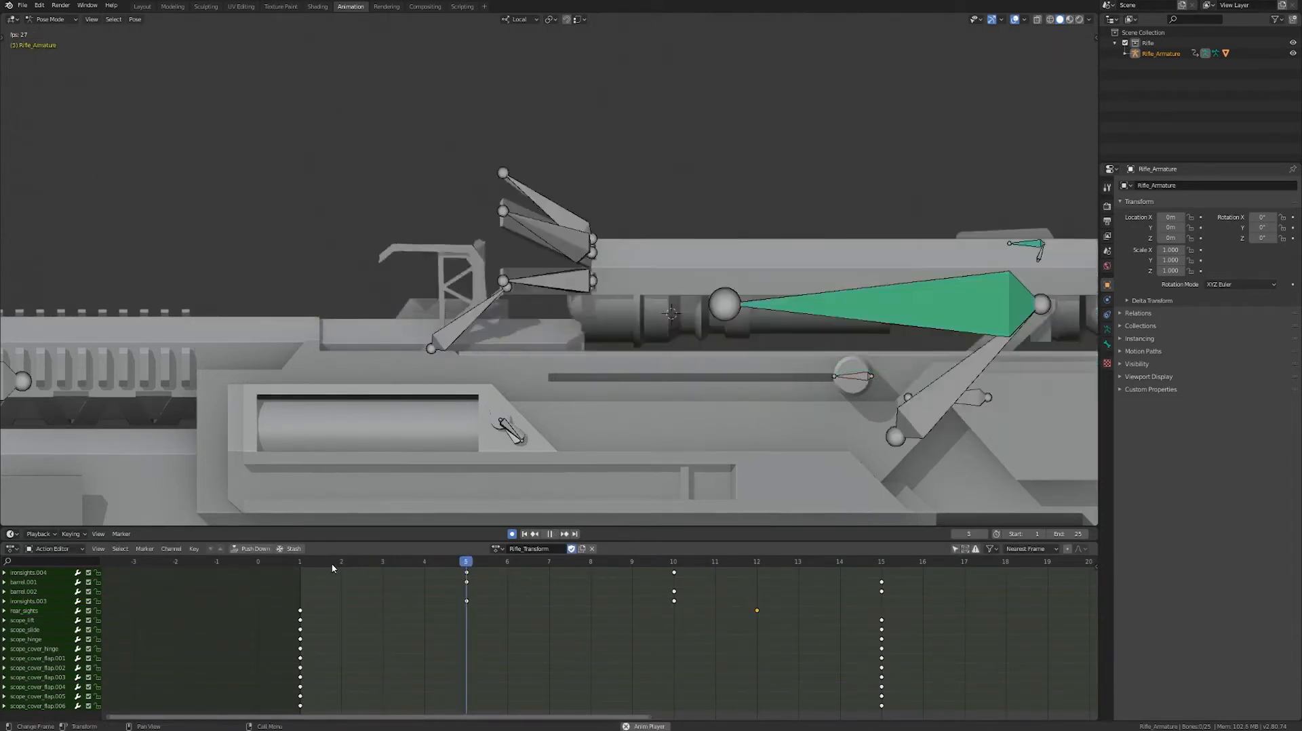
pyautogui.scroll(-5, 553, 321)
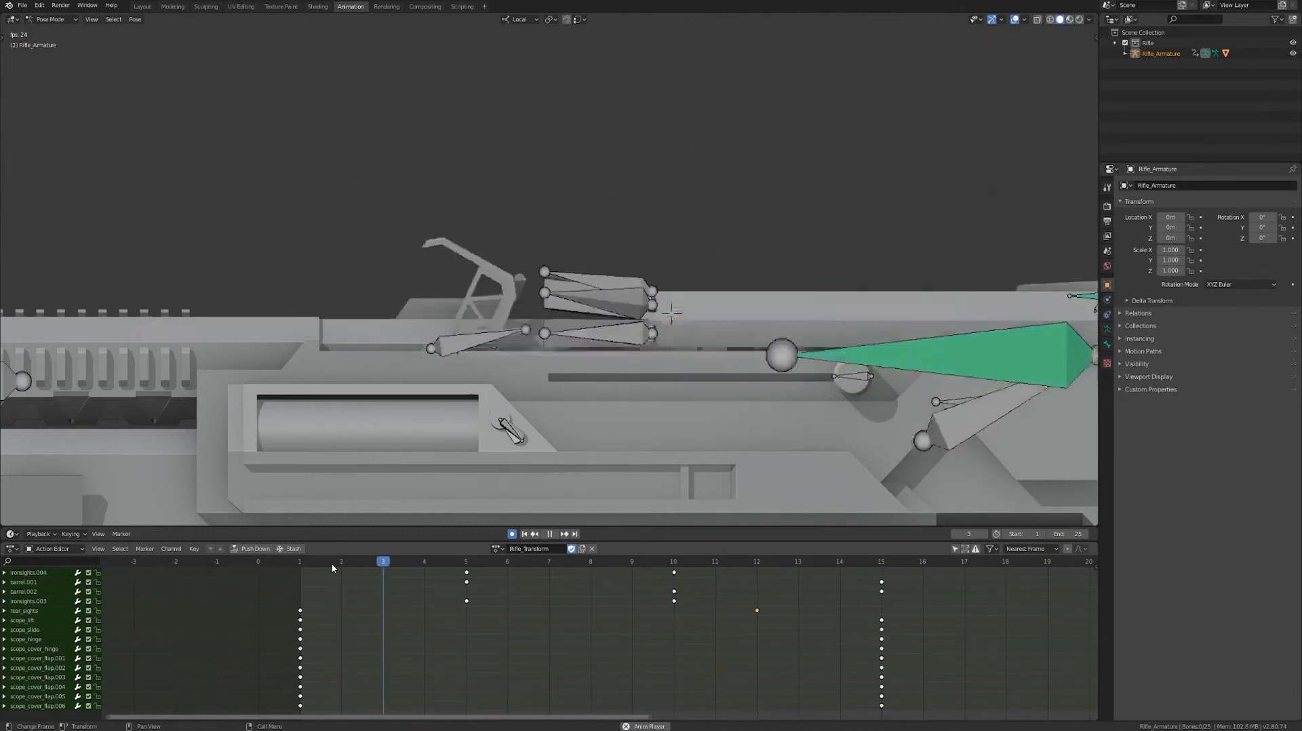
pyautogui.moveTo(553, 321); pyautogui.dragTo(618, 351, button='middle')
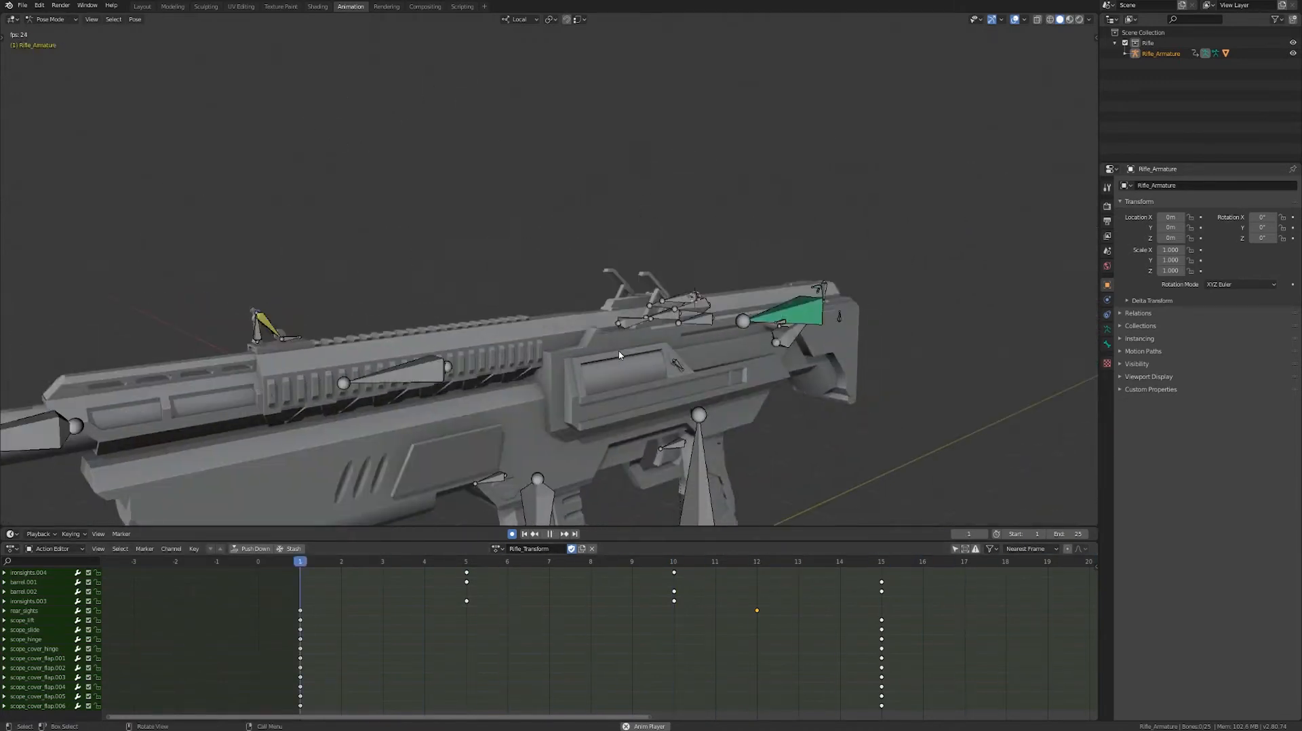
pyautogui.press('KP_3')
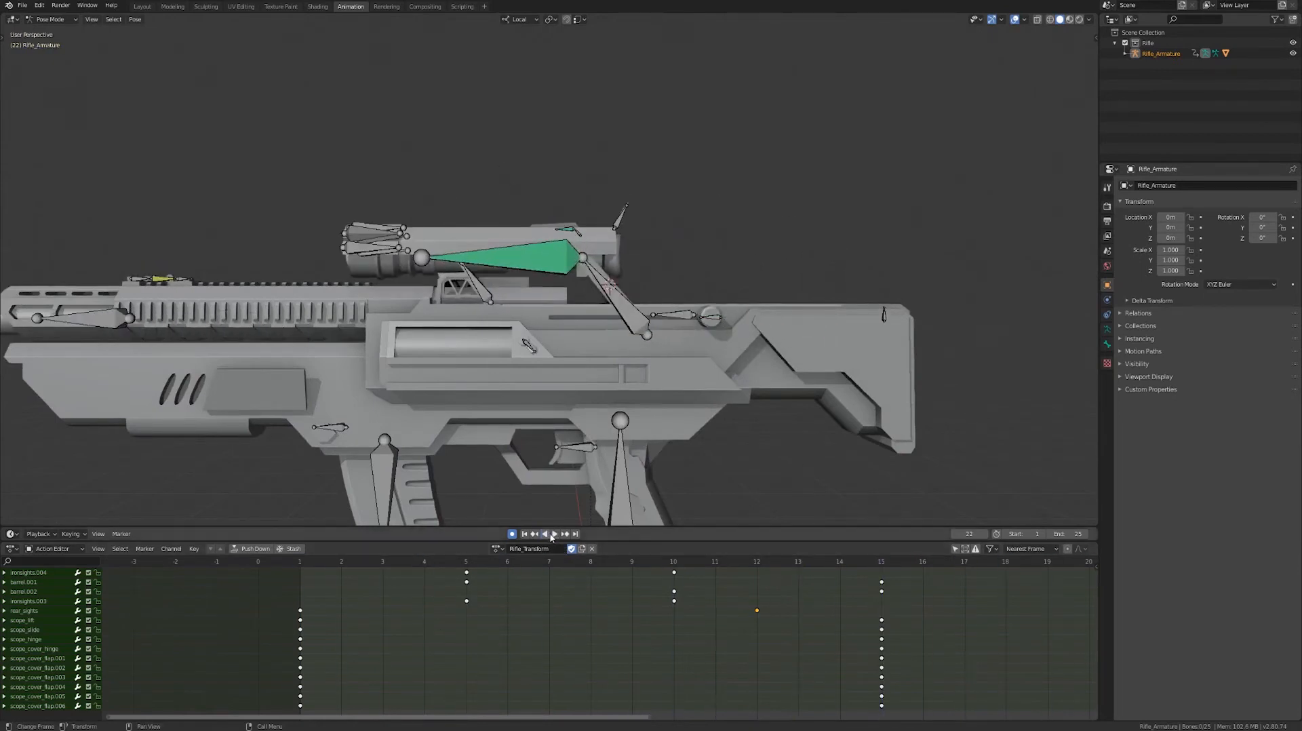
pyautogui.press('space')
pyautogui.moveTo(559, 561); pyautogui.dragTo(340, 563)
# Select the scope_lift bone's channel and play the animation from several angles to examine the scope's lifting motion.
pyautogui.click(233, 618)
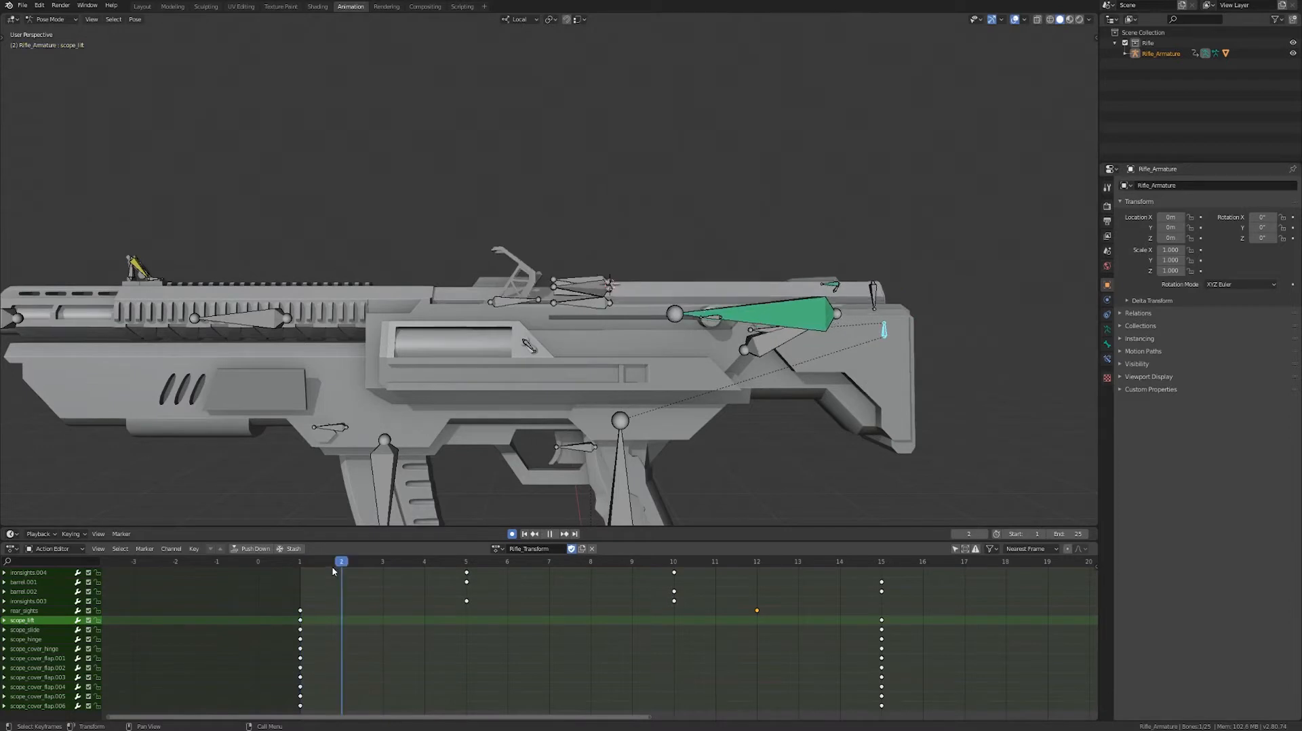
pyautogui.press('space')
pyautogui.moveTo(678, 379); pyautogui.dragTo(713, 366, button='middle')
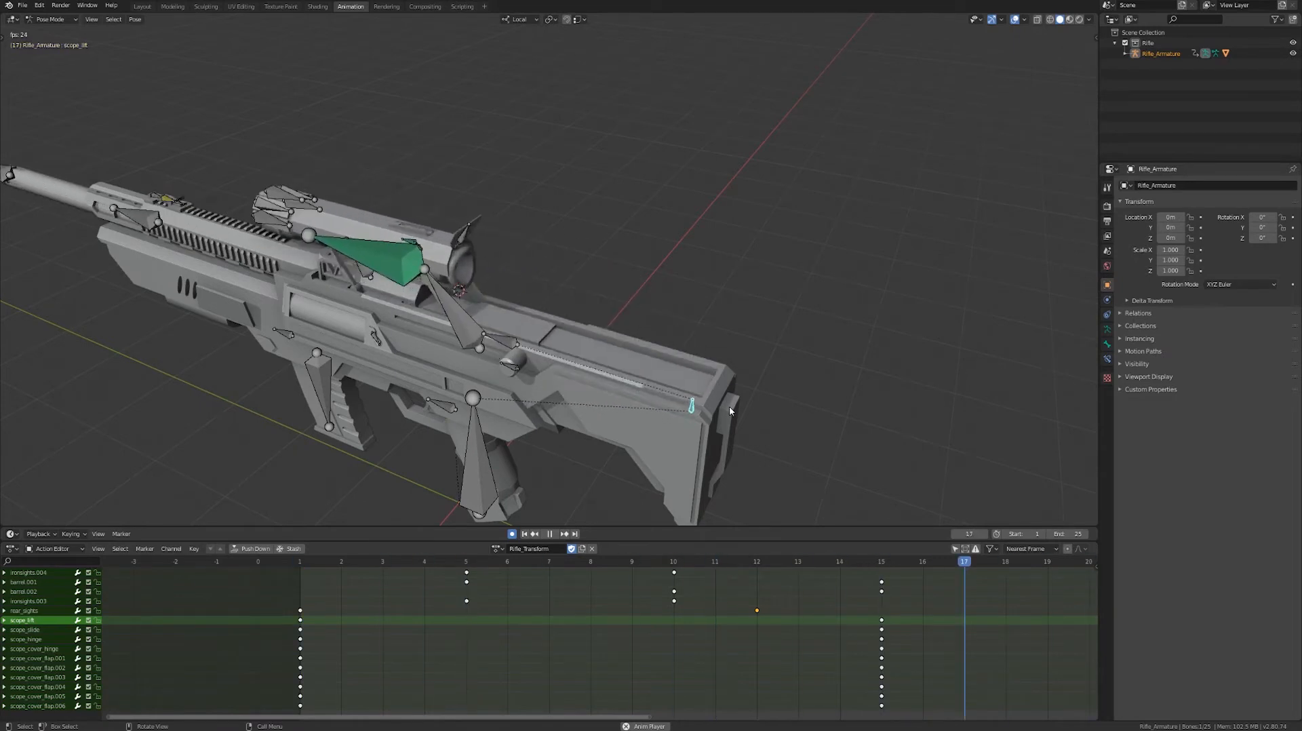
pyautogui.moveTo(729, 406); pyautogui.dragTo(547, 190, button='middle')
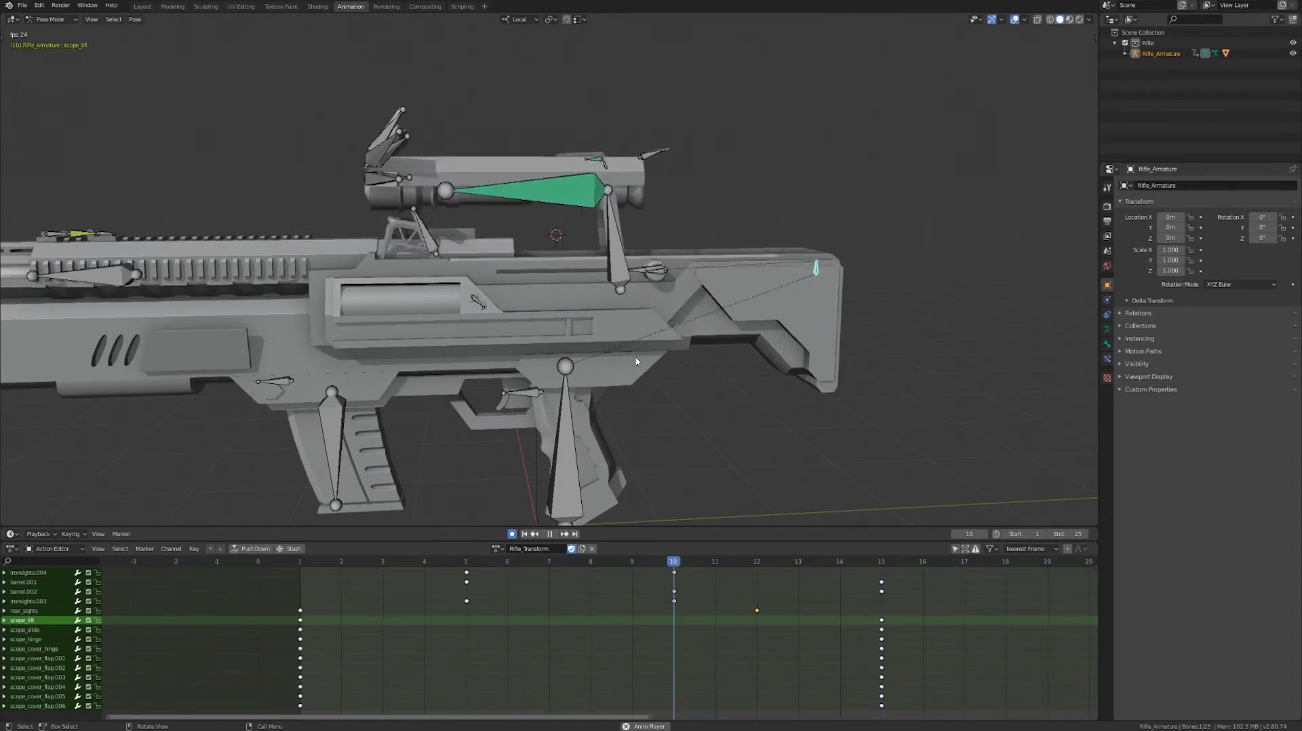
pyautogui.moveTo(731, 412); pyautogui.dragTo(714, 374, button='middle')
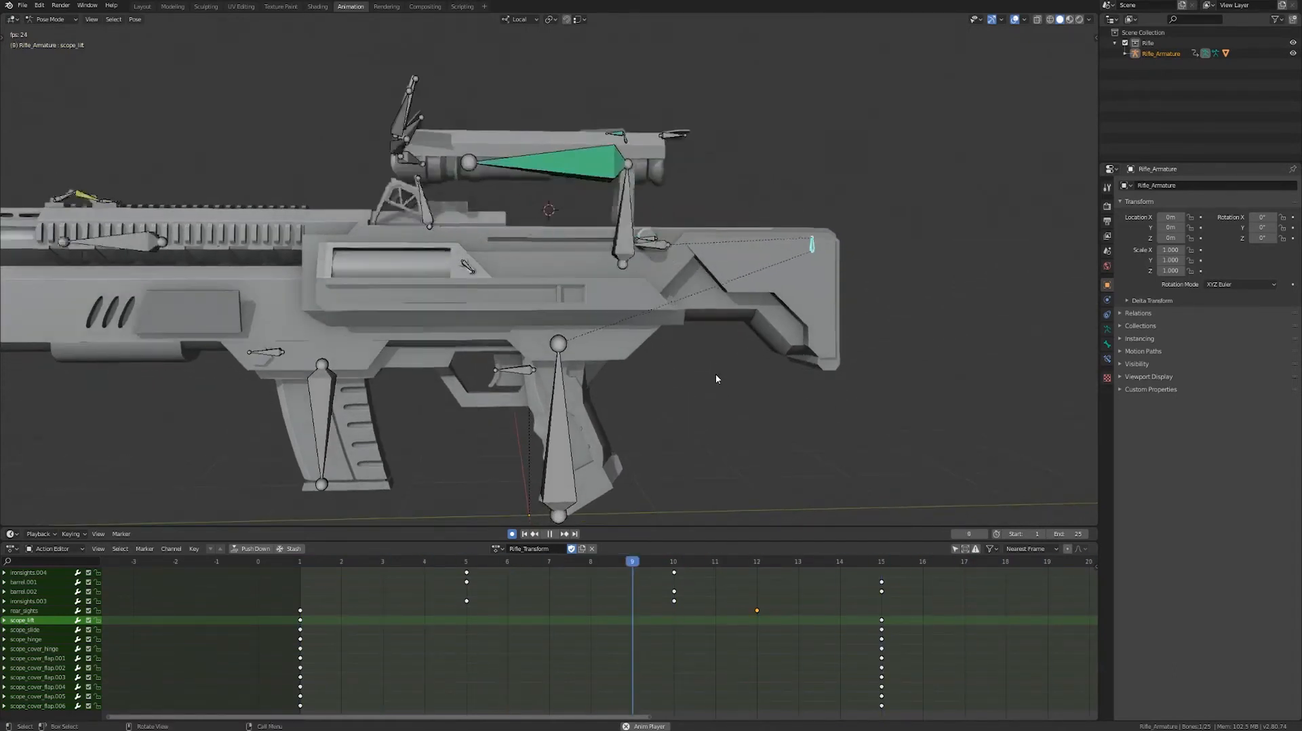
pyautogui.scroll(-1, 714, 374)
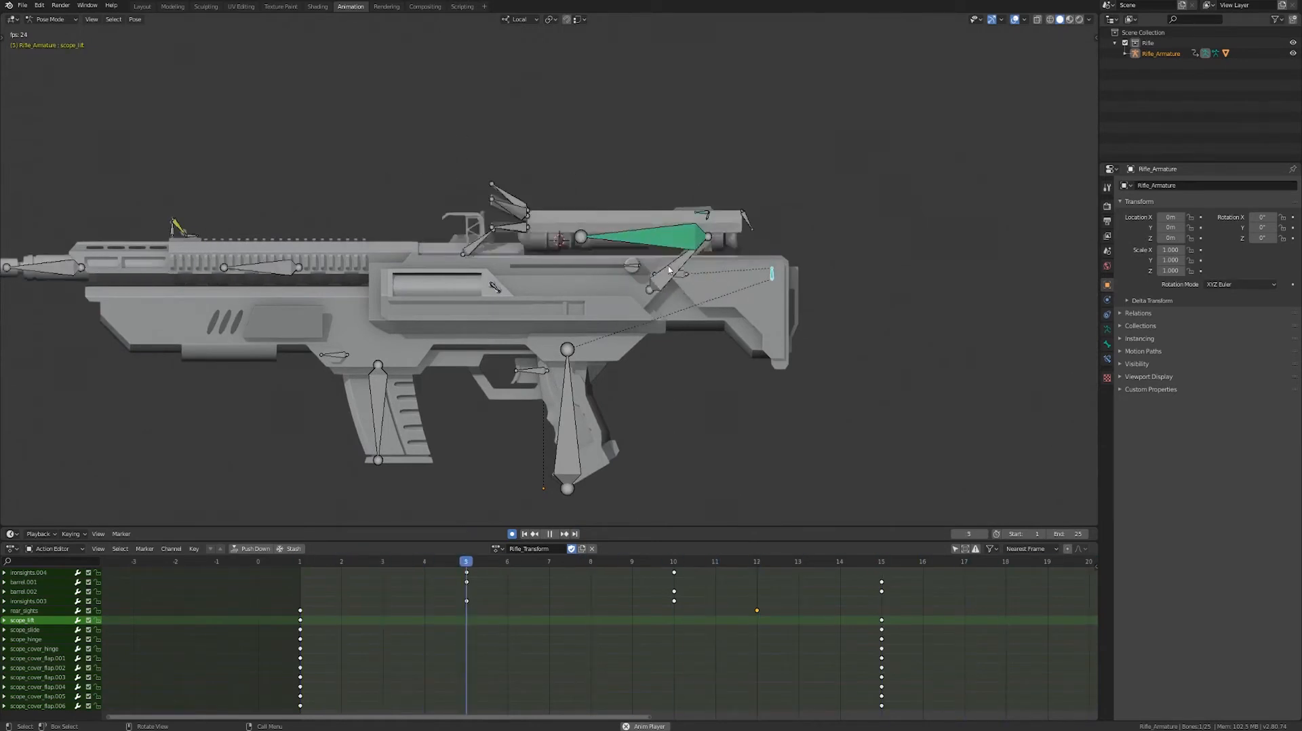
pyautogui.press('space')
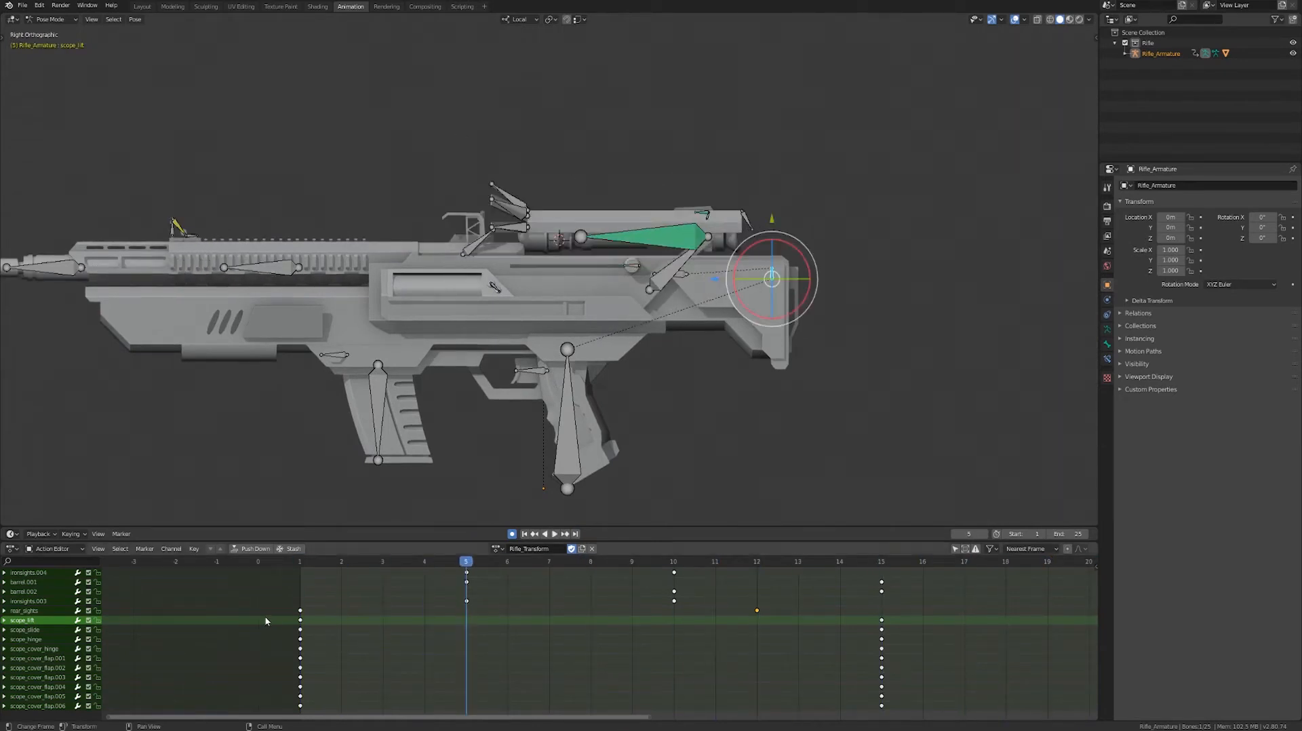
# Move the scope_lift bone's ending keyframe to frame 10 and play the animation to check it.
pyautogui.click(881, 621)
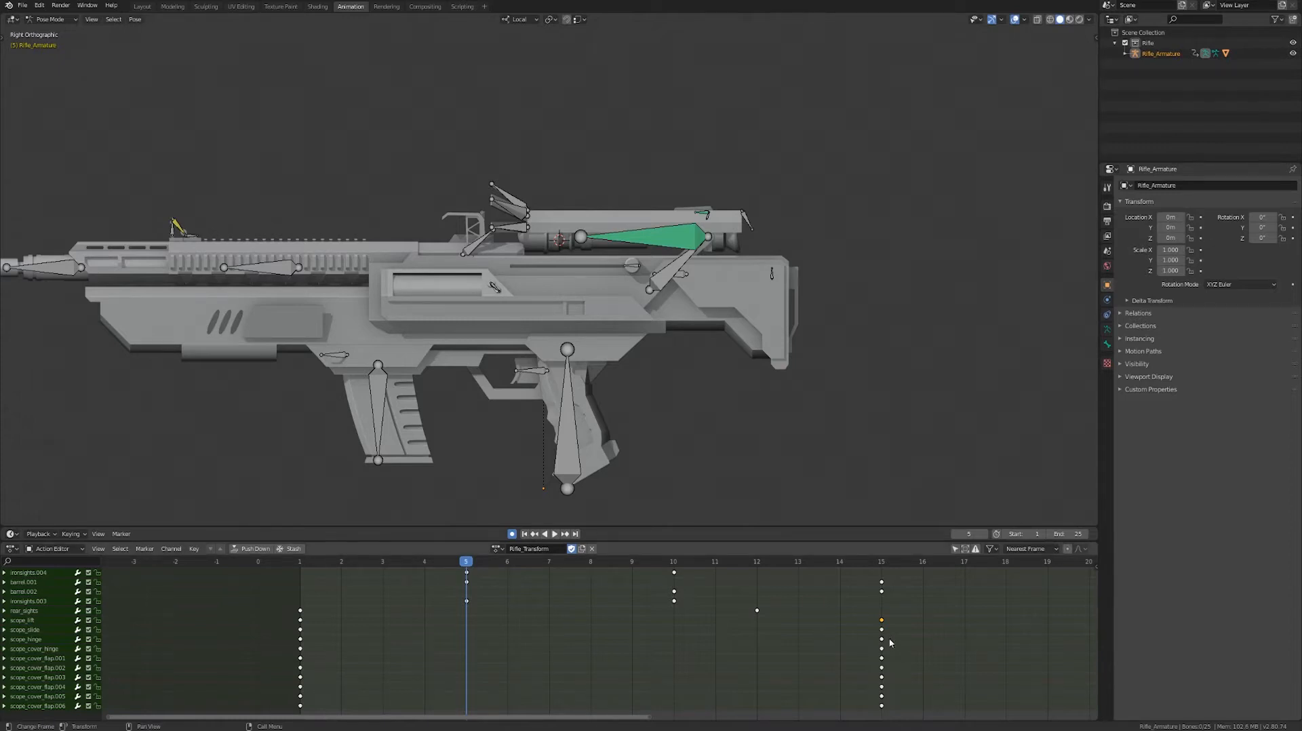
pyautogui.press('g')
pyautogui.click(731, 652)
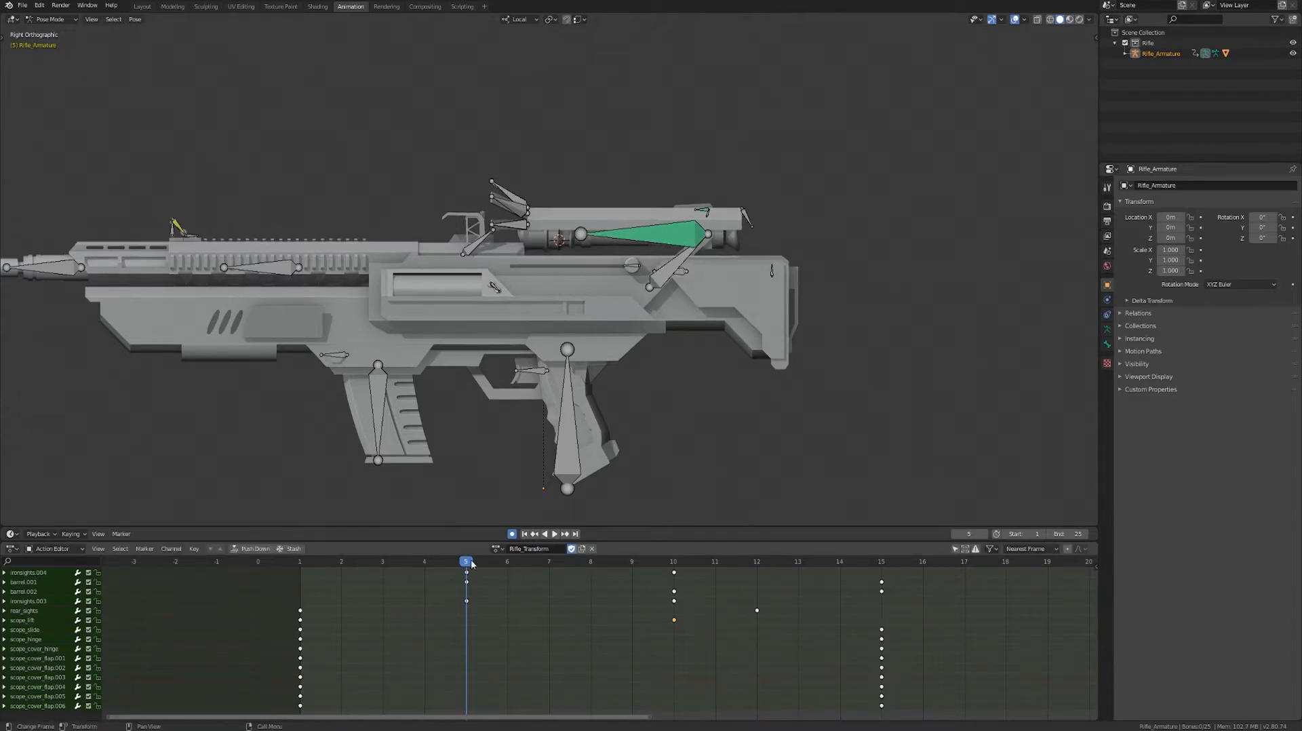
pyautogui.hotkey('shift', 'Left')
pyautogui.press('space')
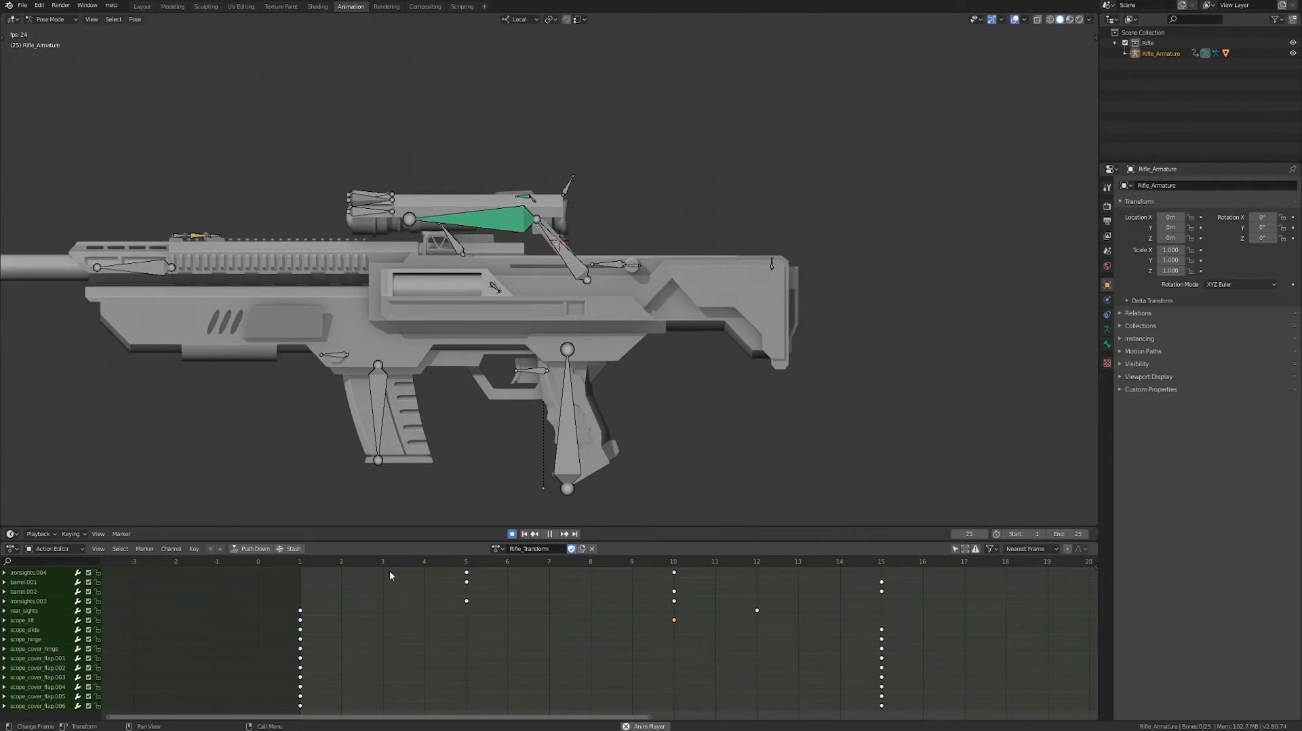
pyautogui.moveTo(610, 420); pyautogui.dragTo(629, 446, button='middle')
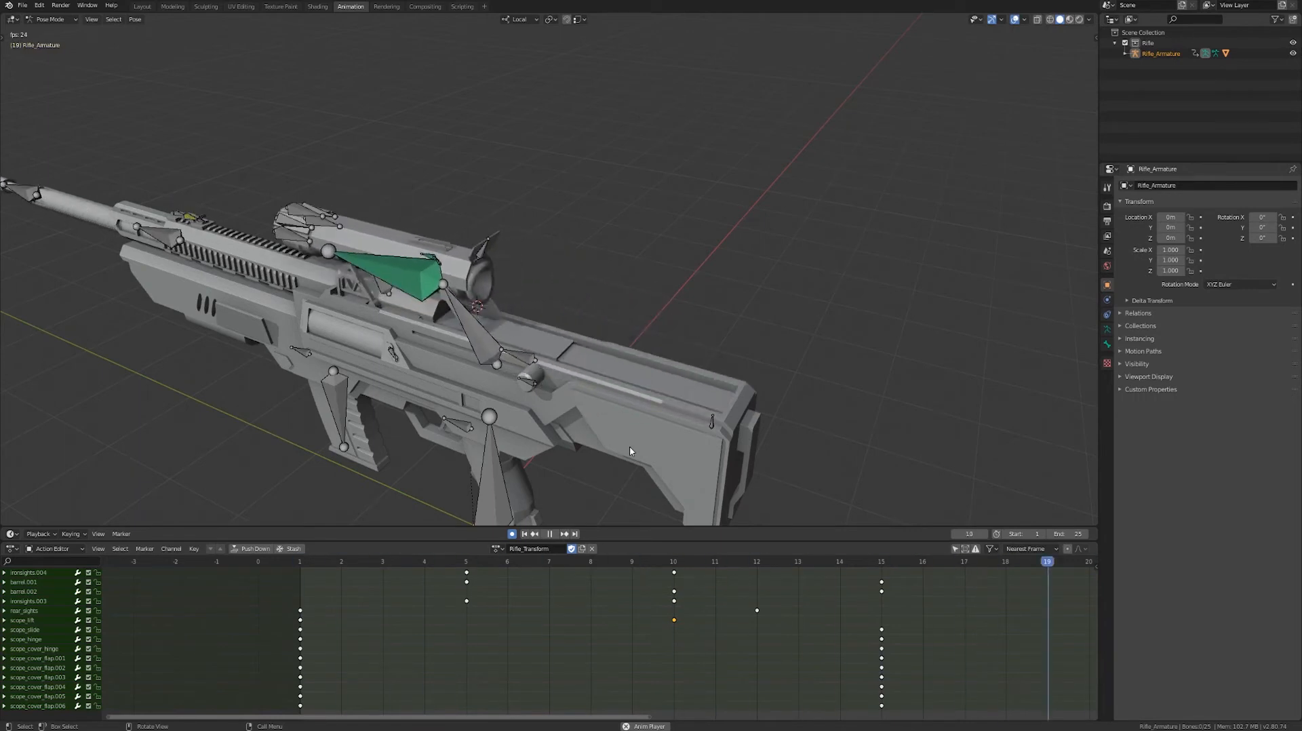
pyautogui.press('space')
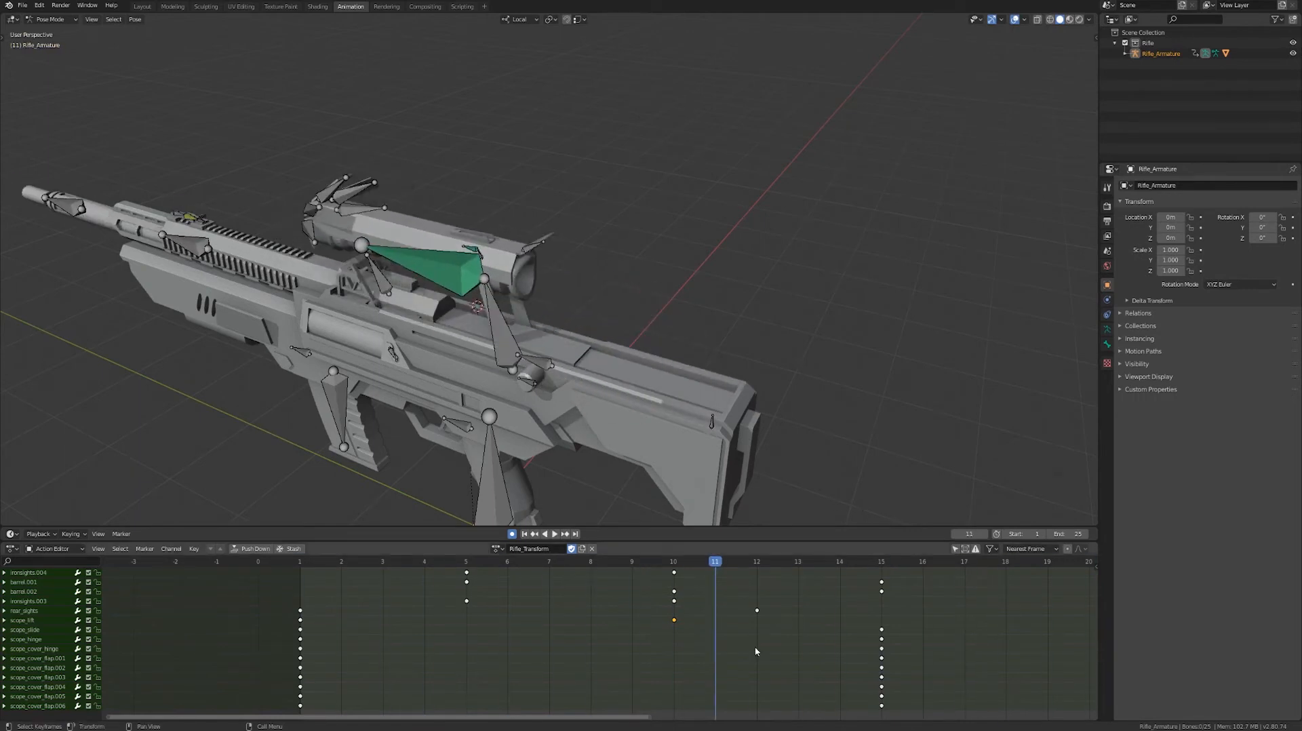
# Select the scope_slide bone's channel, check its clearance from the rear sights in side view, and move its starting keyframe to frame 5.
pyautogui.click(24, 629)
pyautogui.moveTo(501, 436); pyautogui.dragTo(559, 437, button='middle')
pyautogui.press('KP_1')
pyautogui.press('KP_3')
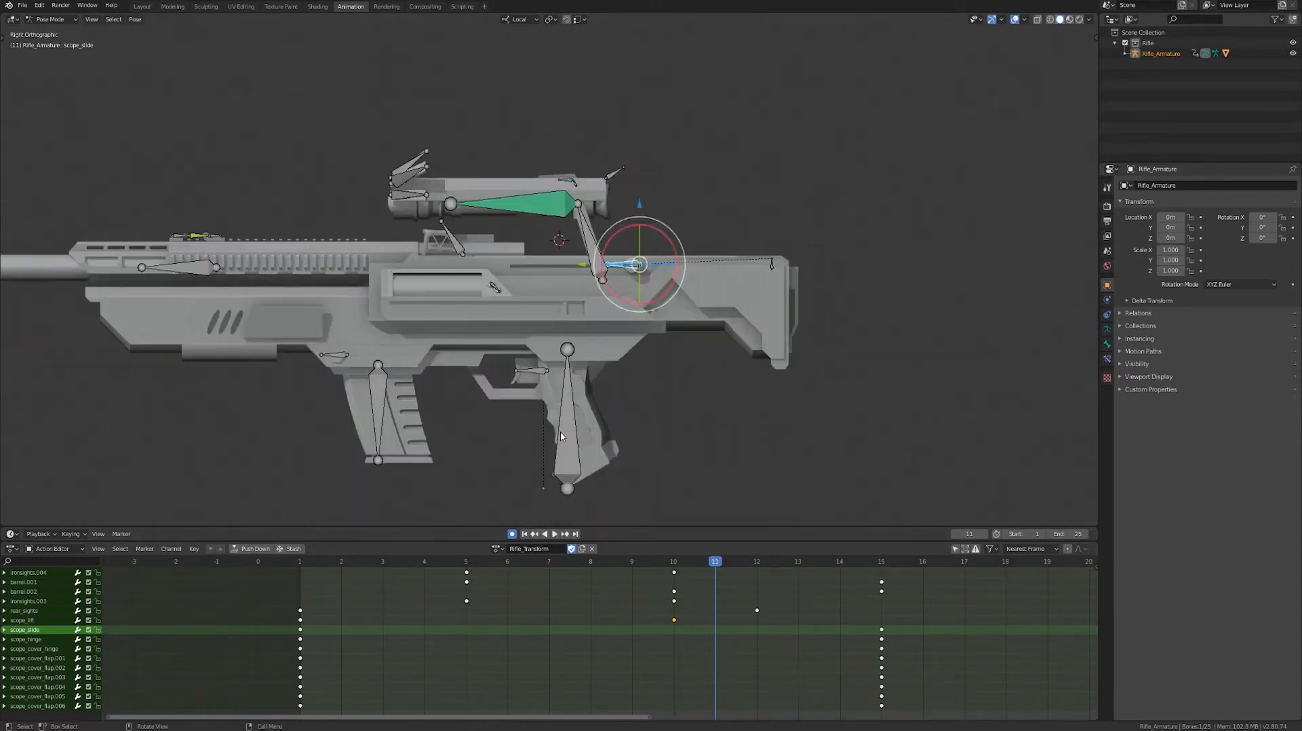
pyautogui.press('space')
pyautogui.click(665, 560)
pyautogui.moveTo(665, 560); pyautogui.dragTo(473, 573)
pyautogui.scroll(5, 475, 285)
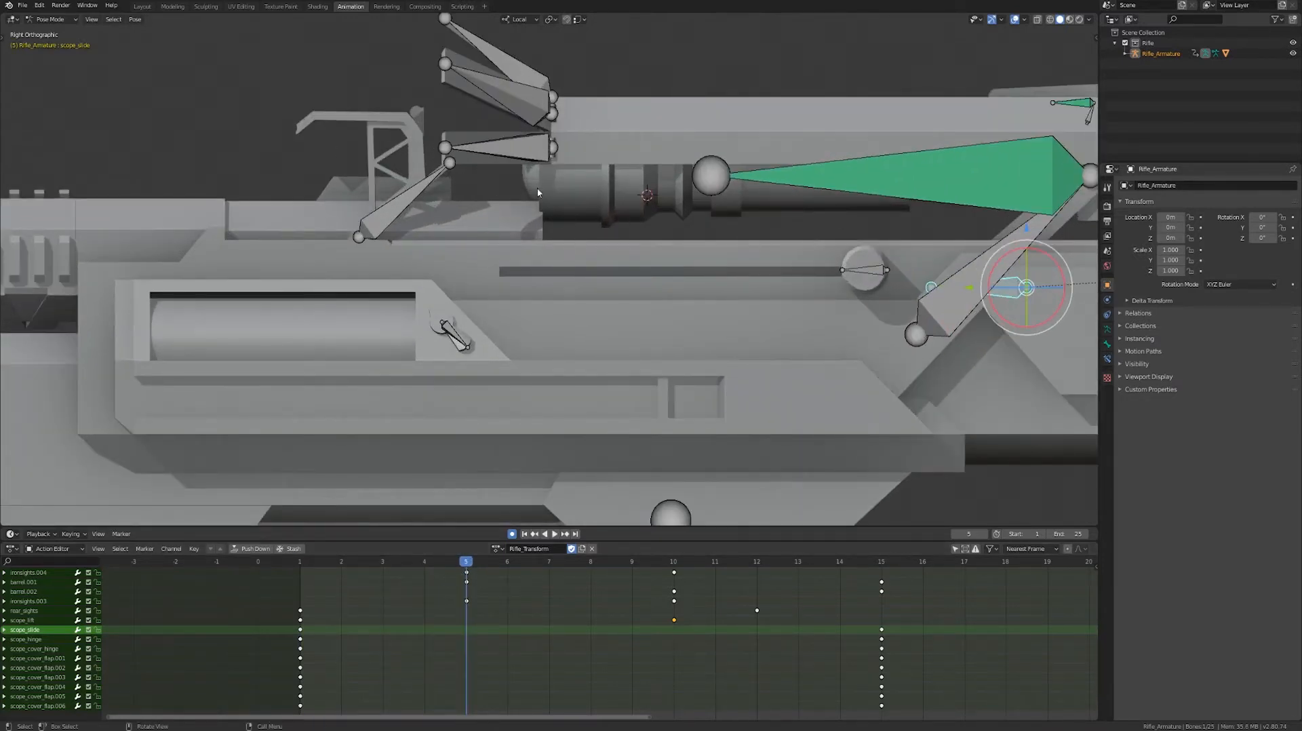
pyautogui.keyDown('shift'); pyautogui.moveTo(537, 187); pyautogui.dragTo(505, 199, button='middle'); pyautogui.keyUp('shift')
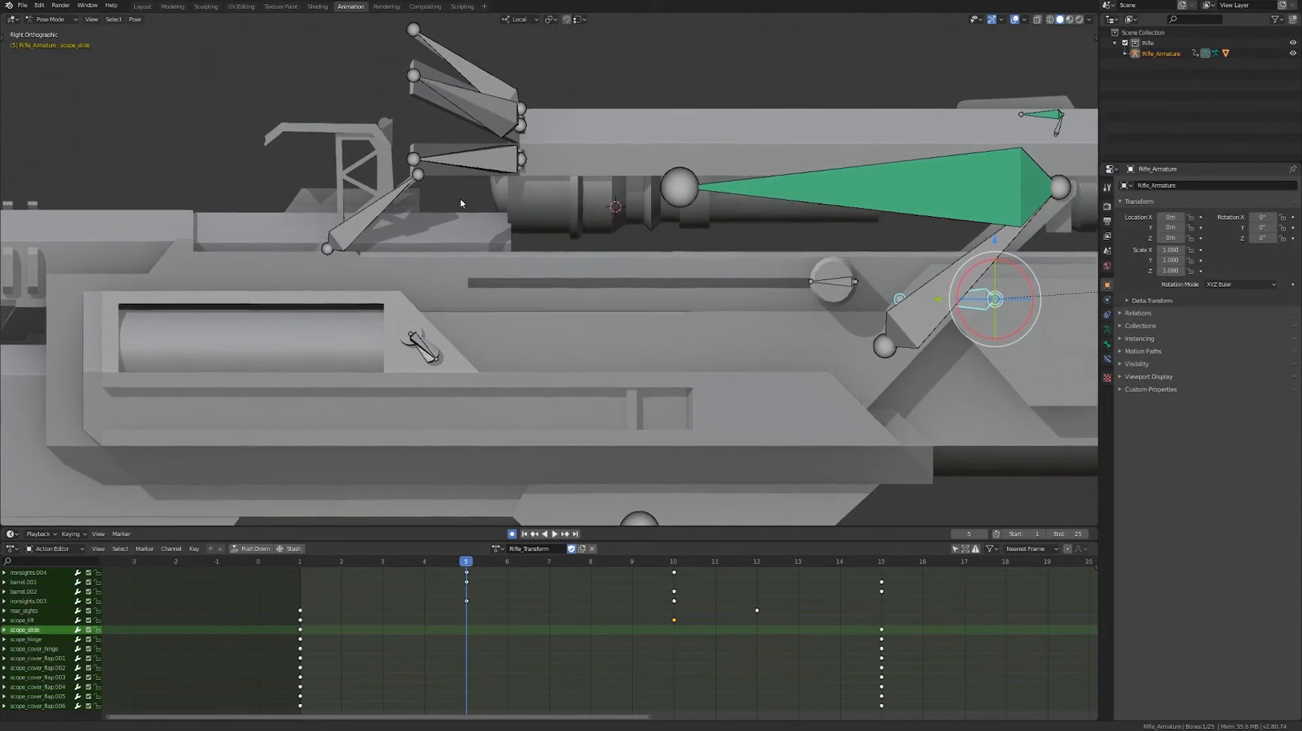
pyautogui.click(300, 630)
pyautogui.moveTo(310, 634); pyautogui.dragTo(481, 637)
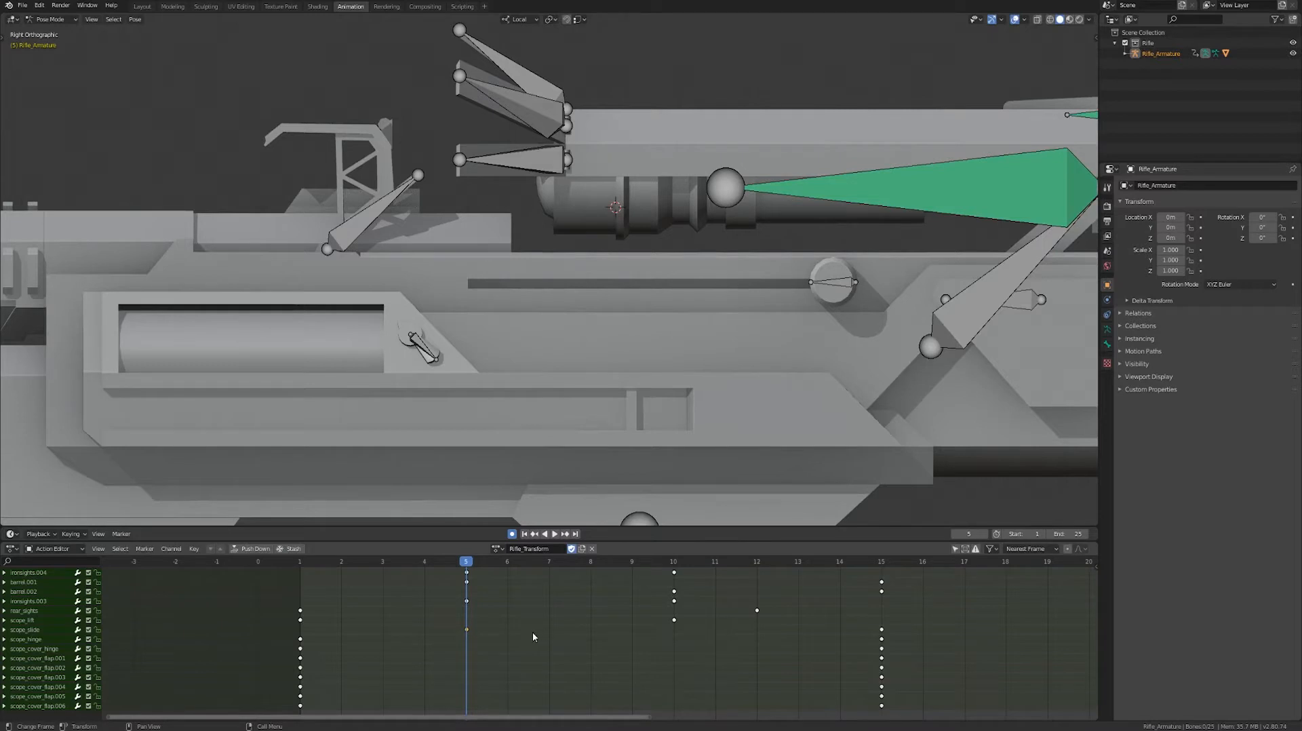
# Scrub and play the animation in side view to check the delayed start of the scope's slide.
pyautogui.scroll(-2, 421, 610)
pyautogui.click(408, 623)
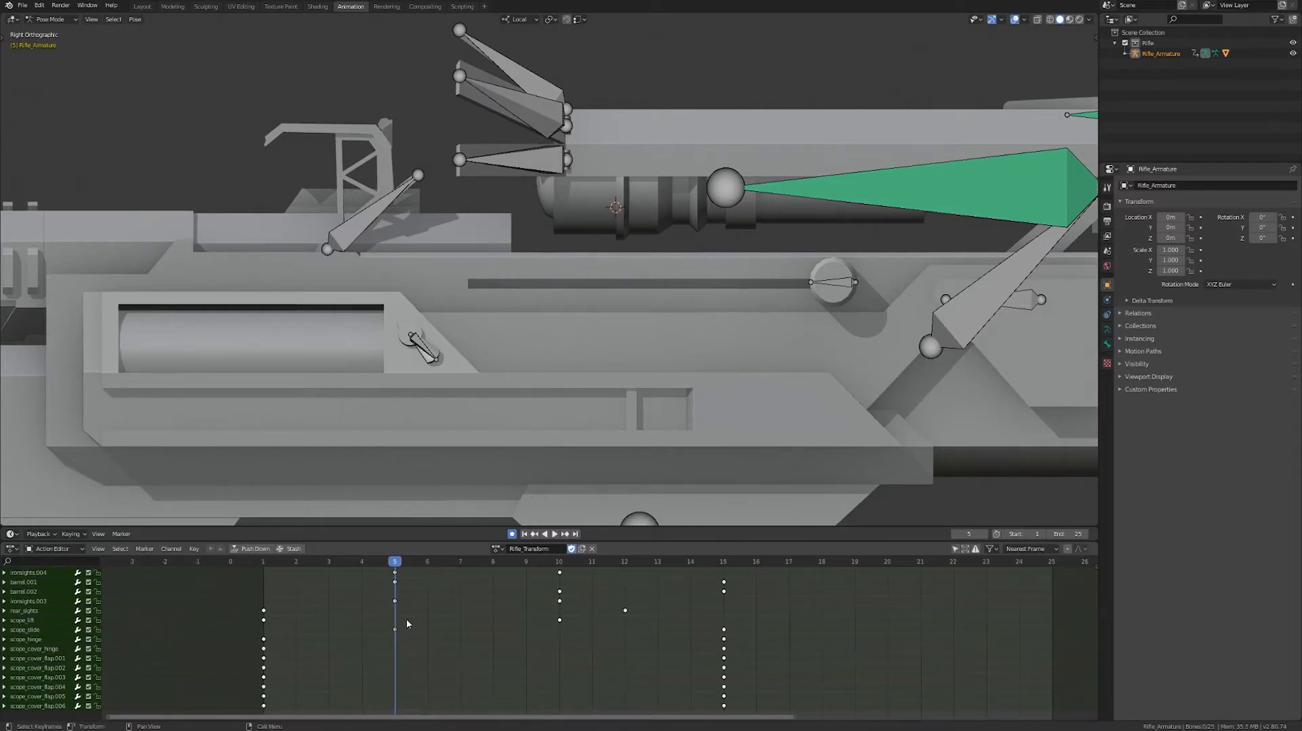
pyautogui.moveTo(381, 563); pyautogui.dragTo(446, 574)
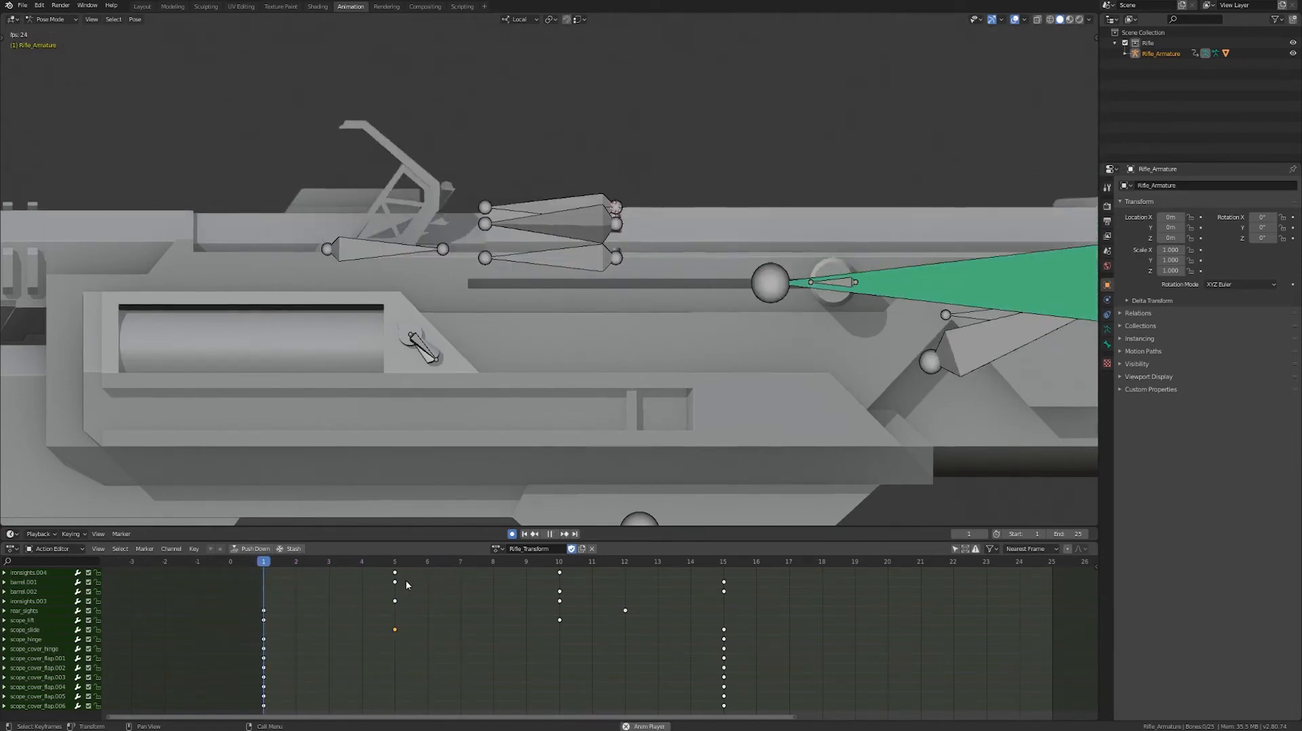
pyautogui.scroll(-4, 410, 576)
pyautogui.scroll(-4, 566, 352)
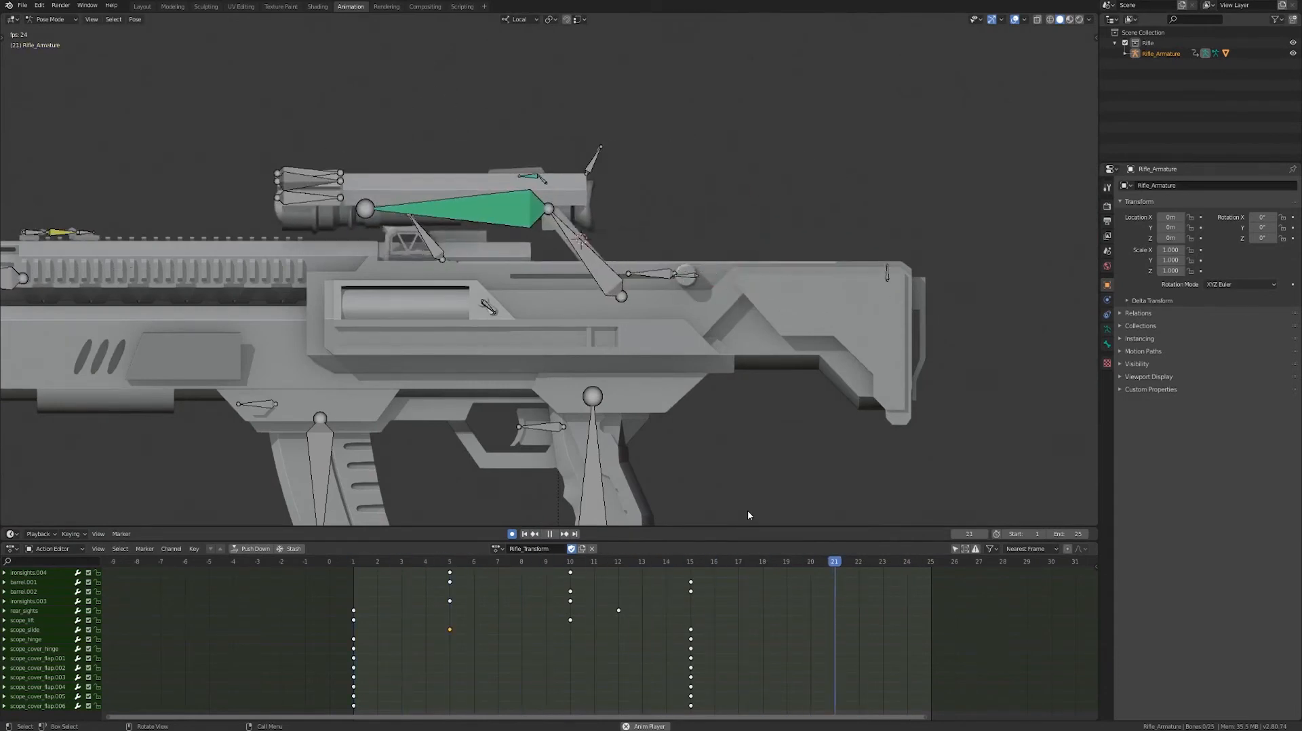
pyautogui.press('space')
pyautogui.press('space')
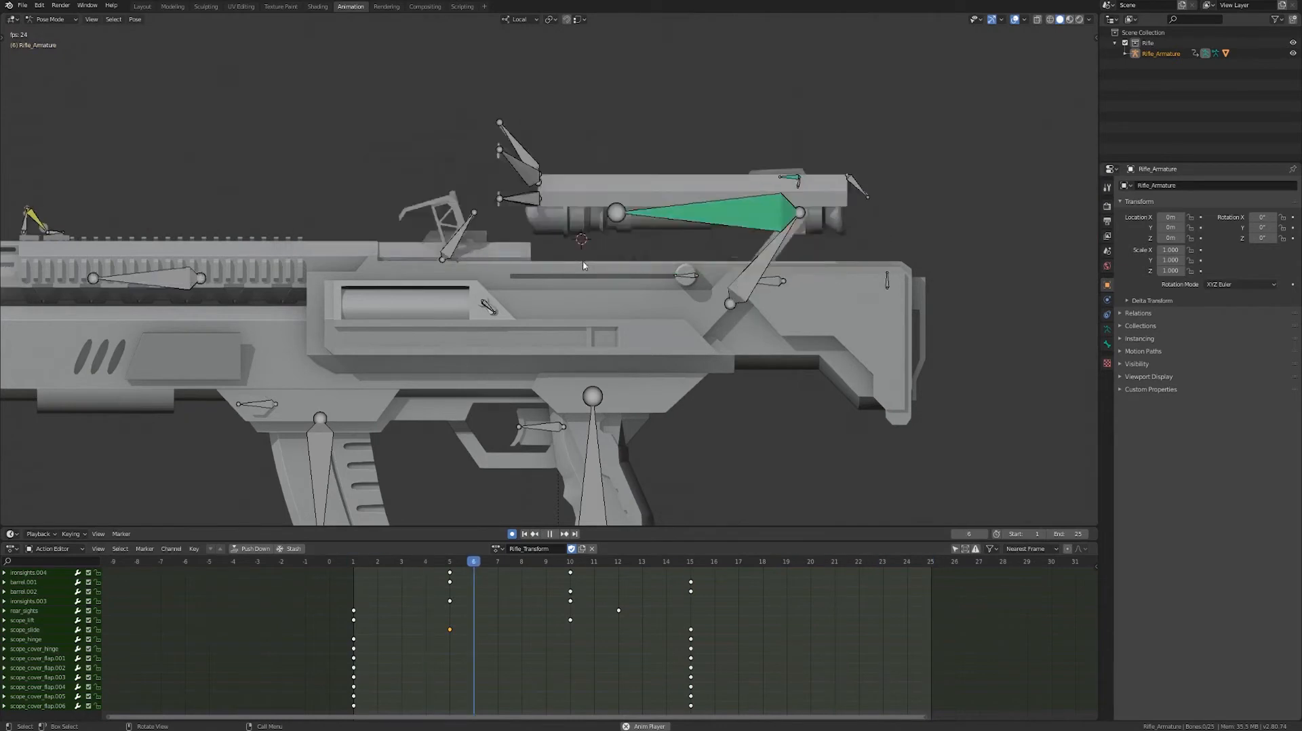
# Select the scope_slide bone's channel, scrub the scope's slide past the rear sights, and move its ending keyframe to frame 12.
pyautogui.press('space')
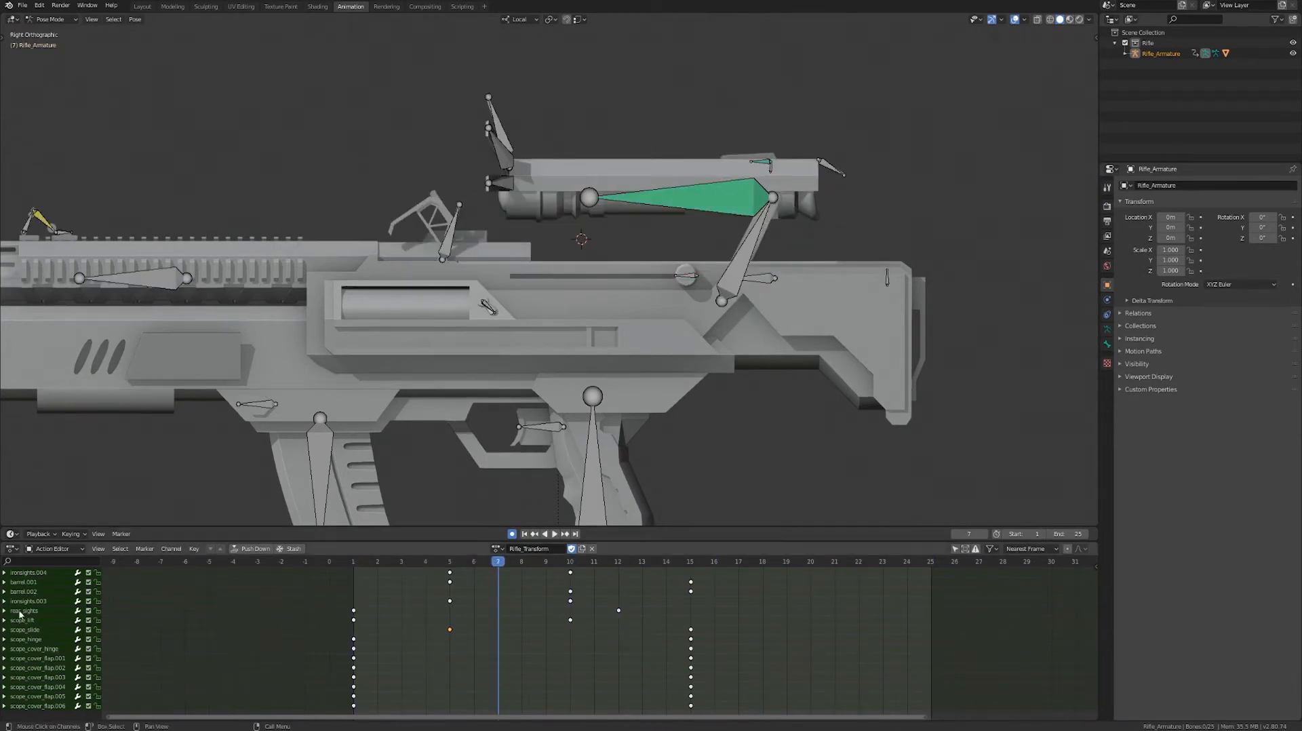
pyautogui.click(20, 630)
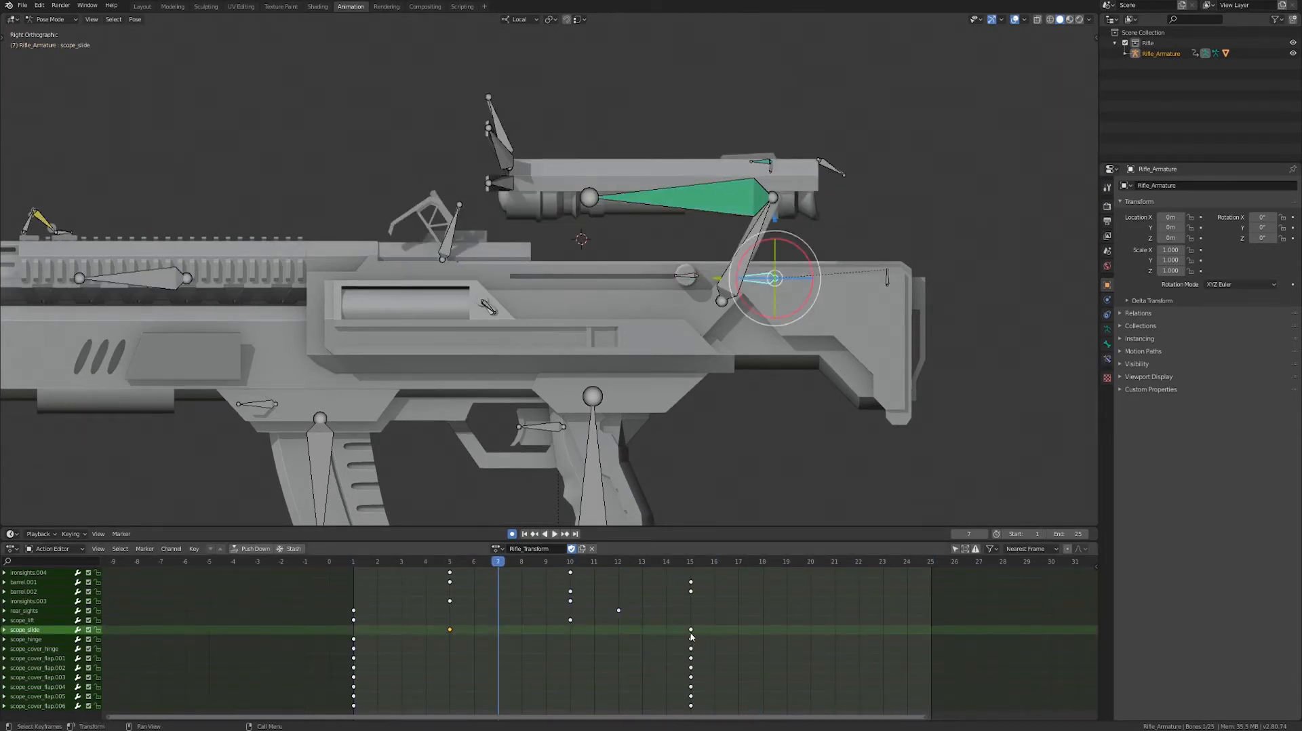
pyautogui.moveTo(511, 563); pyautogui.dragTo(618, 560)
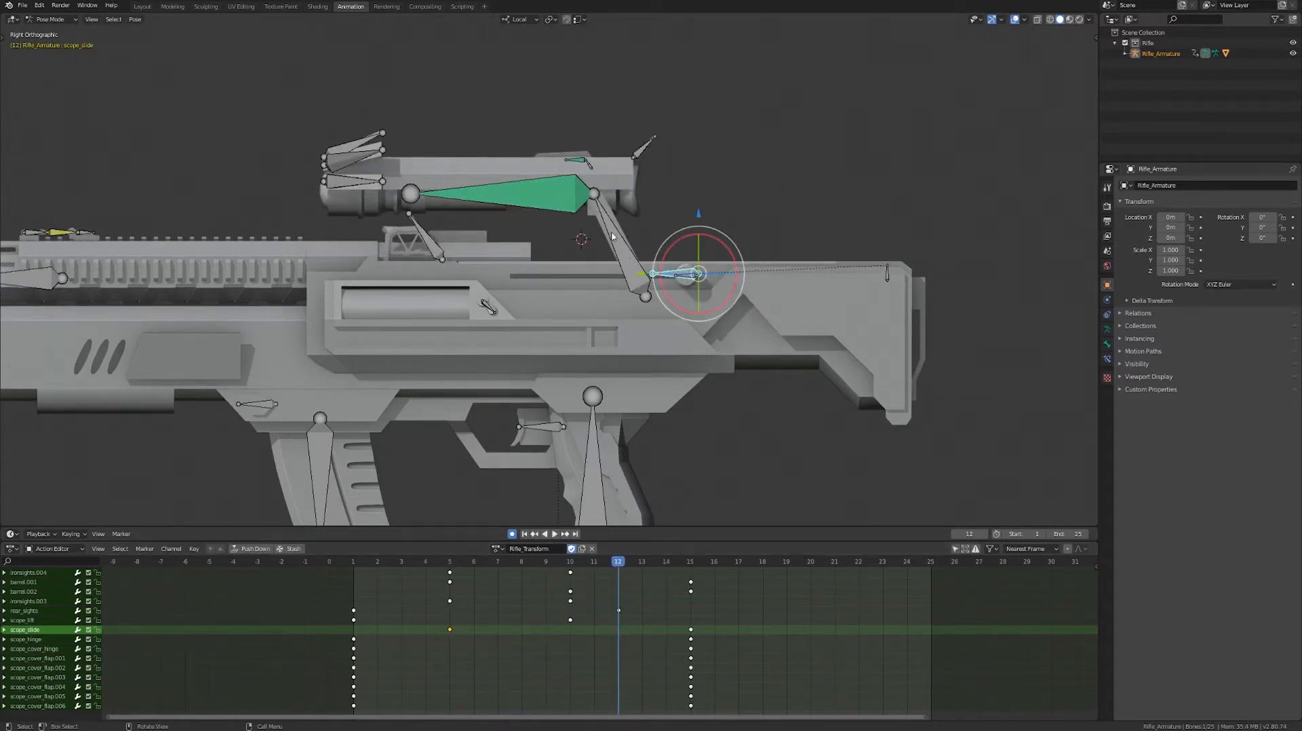
pyautogui.moveTo(617, 561)
pyautogui.mouseDown()
pyautogui.moveTo(547, 561)
pyautogui.moveTo(617, 562)
pyautogui.moveTo(594, 560)
pyautogui.mouseUp()
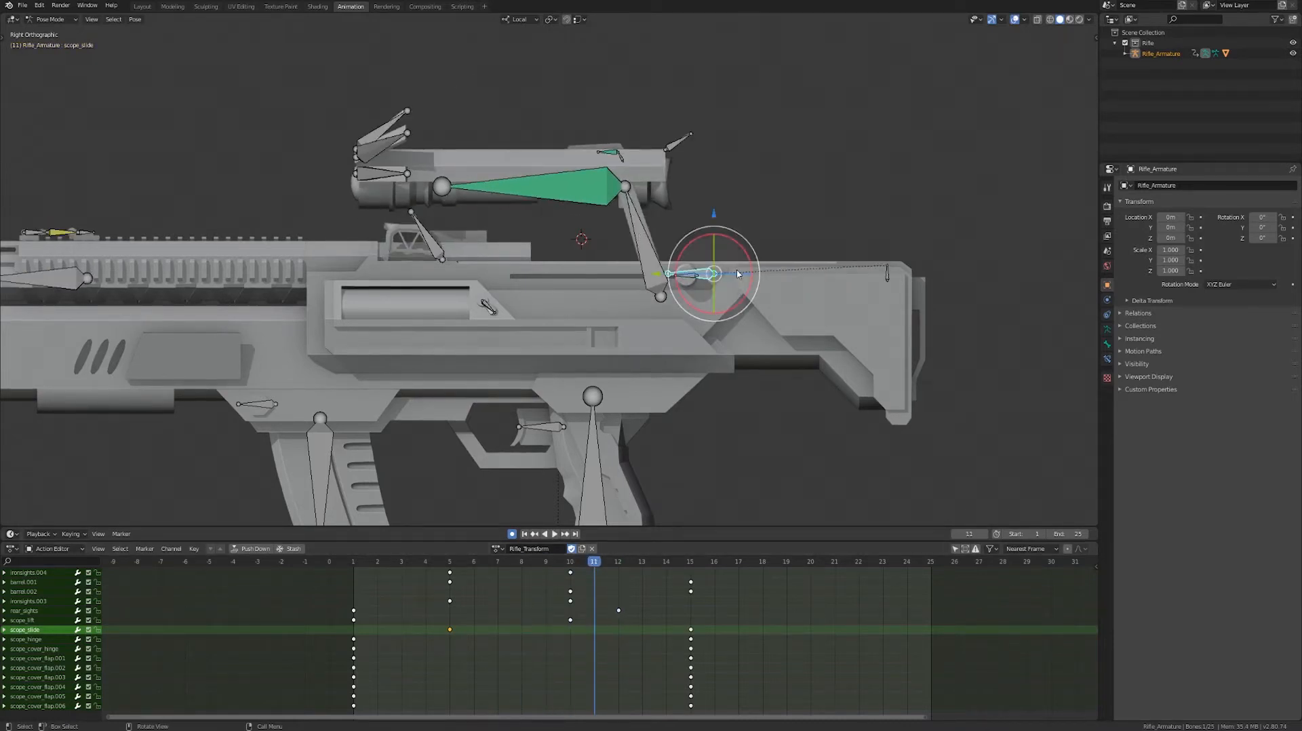
pyautogui.press('space')
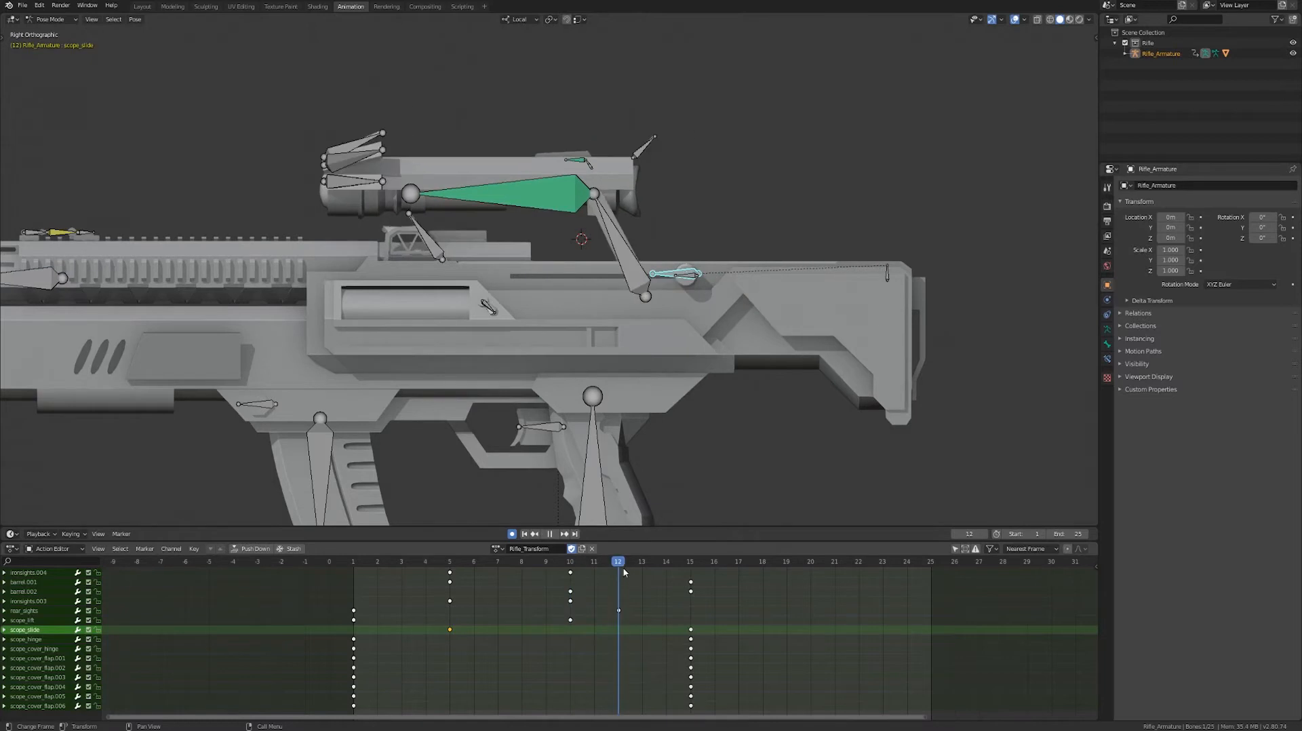
pyautogui.click(691, 629)
pyautogui.press('g')
pyautogui.click(621, 646)
# Scrub and play the animation in side and perspective views to check the shortened scope slide.
pyautogui.press('space')
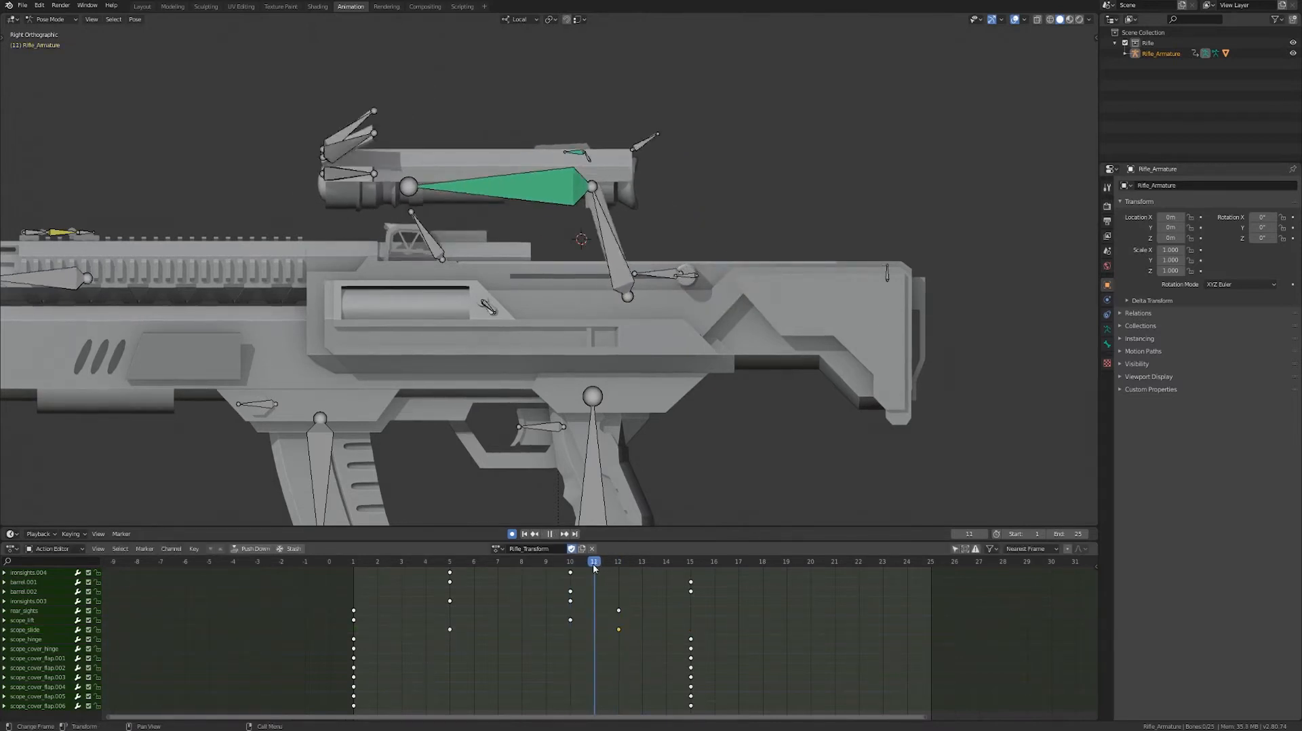
pyautogui.moveTo(655, 568); pyautogui.dragTo(381, 569)
pyautogui.press('space')
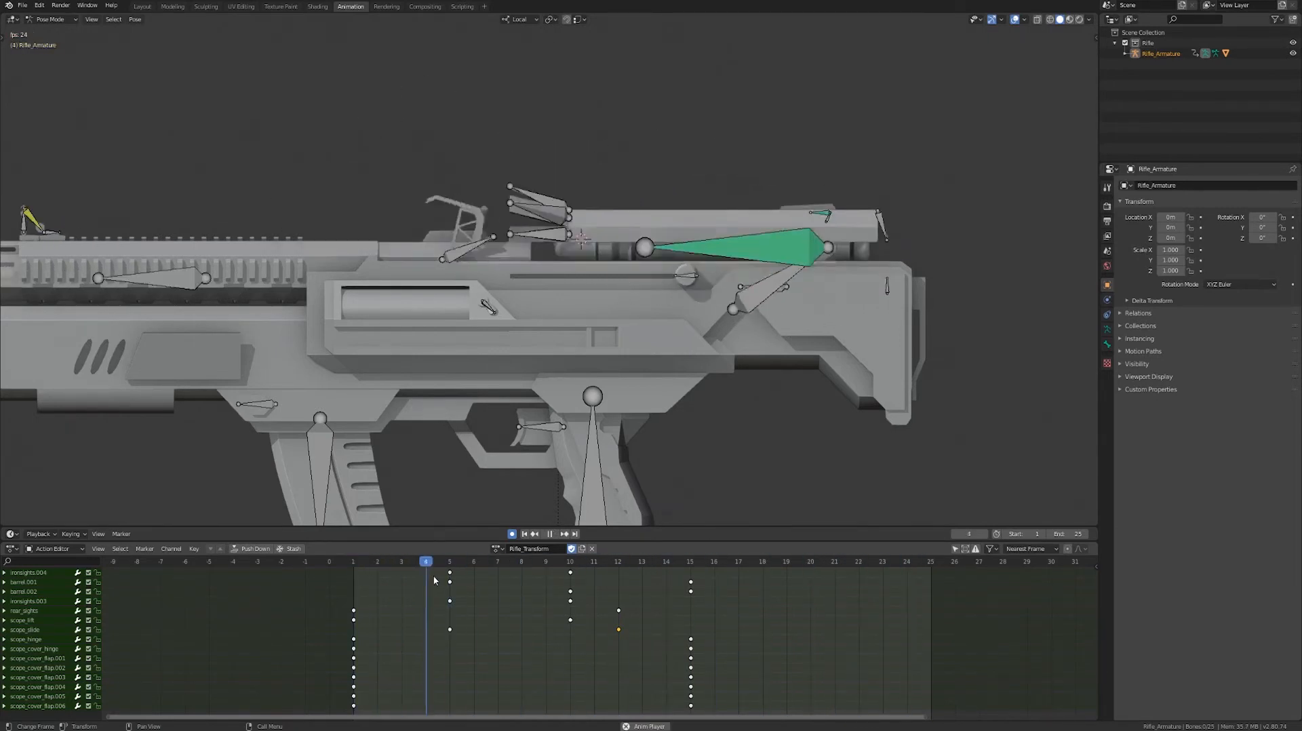
pyautogui.scroll(-1, 737, 416)
pyautogui.scroll(-2, 735, 416)
pyautogui.moveTo(705, 429); pyautogui.dragTo(679, 436, button='middle')
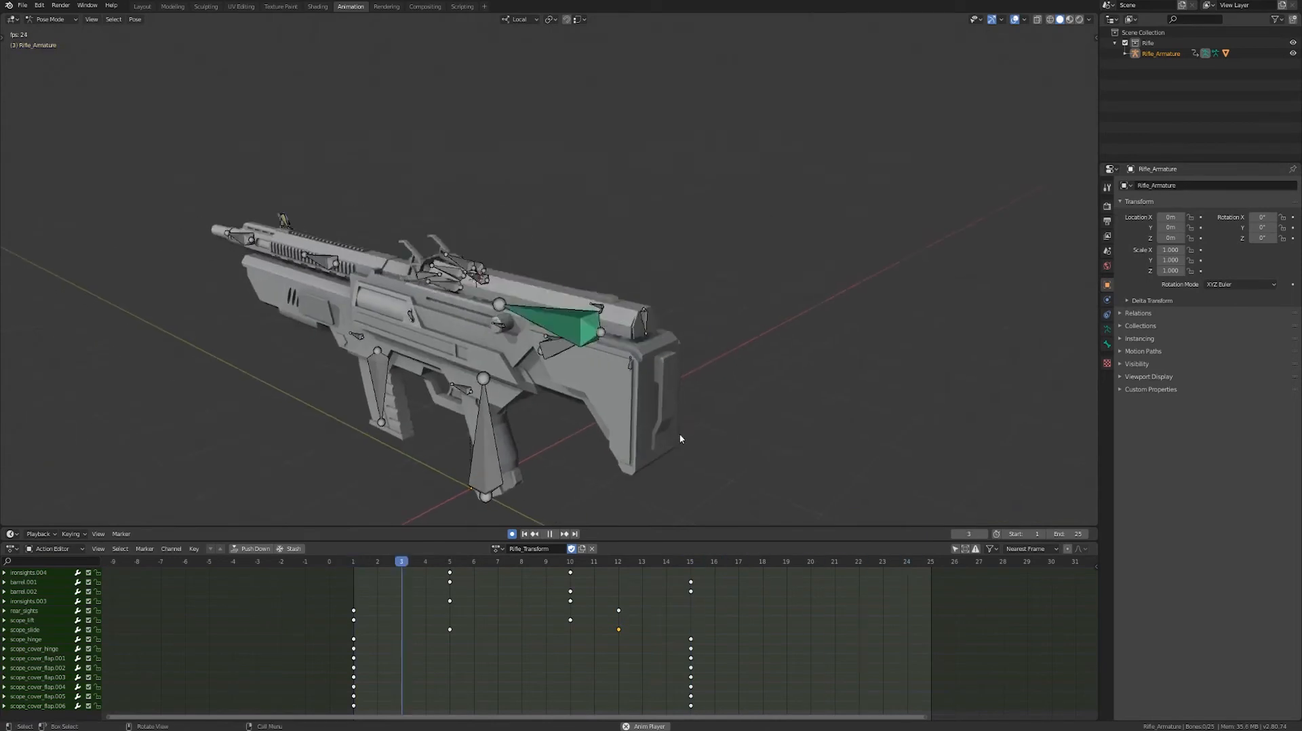
pyautogui.press('KP_3')
pyautogui.press('space')
# Select the scope_cover_hinge bone and move its starting keyframe to frame 10.
pyautogui.scroll(3, 737, 305)
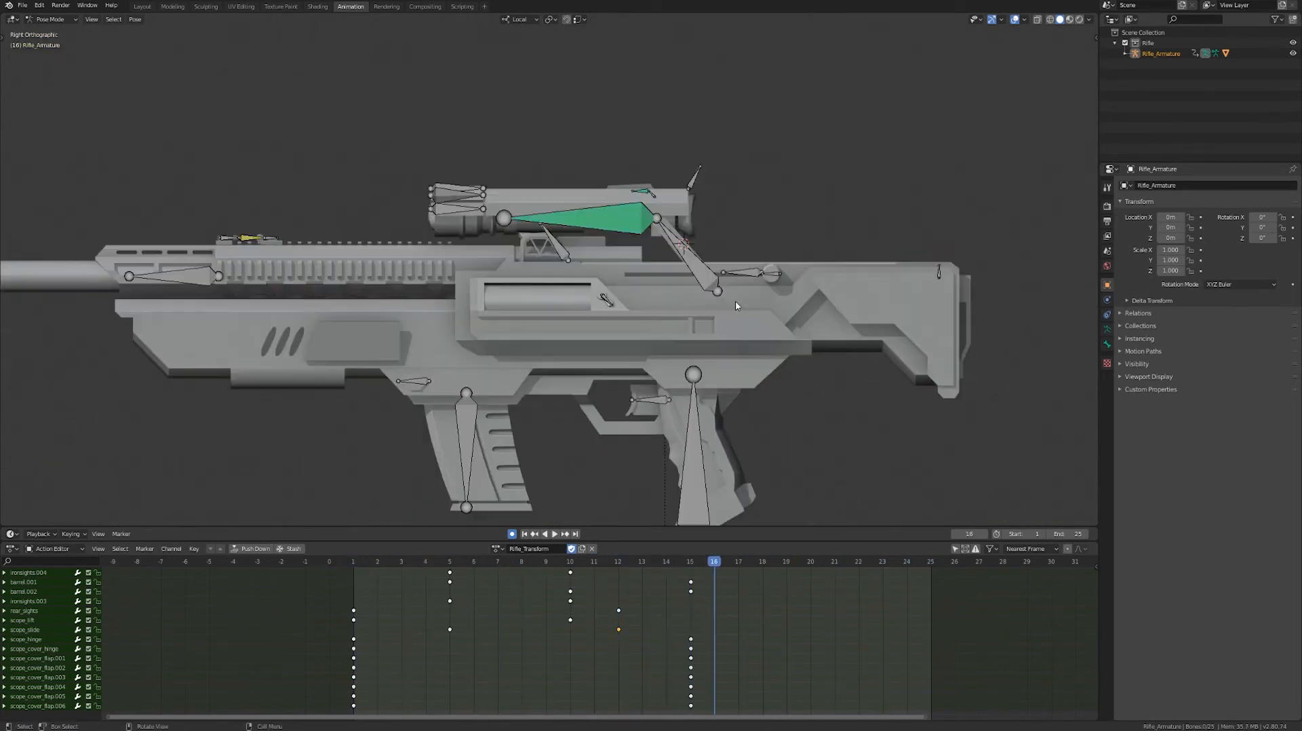
pyautogui.scroll(4, 735, 299)
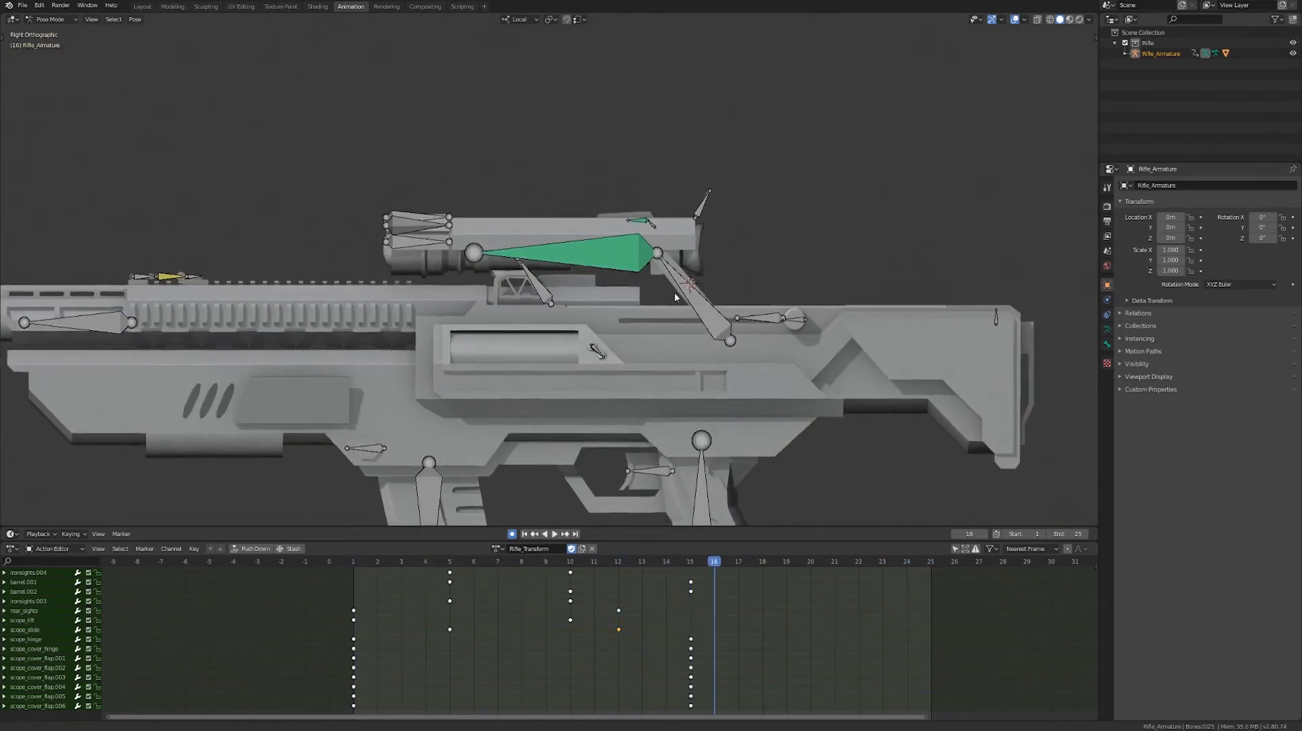
pyautogui.click(729, 196)
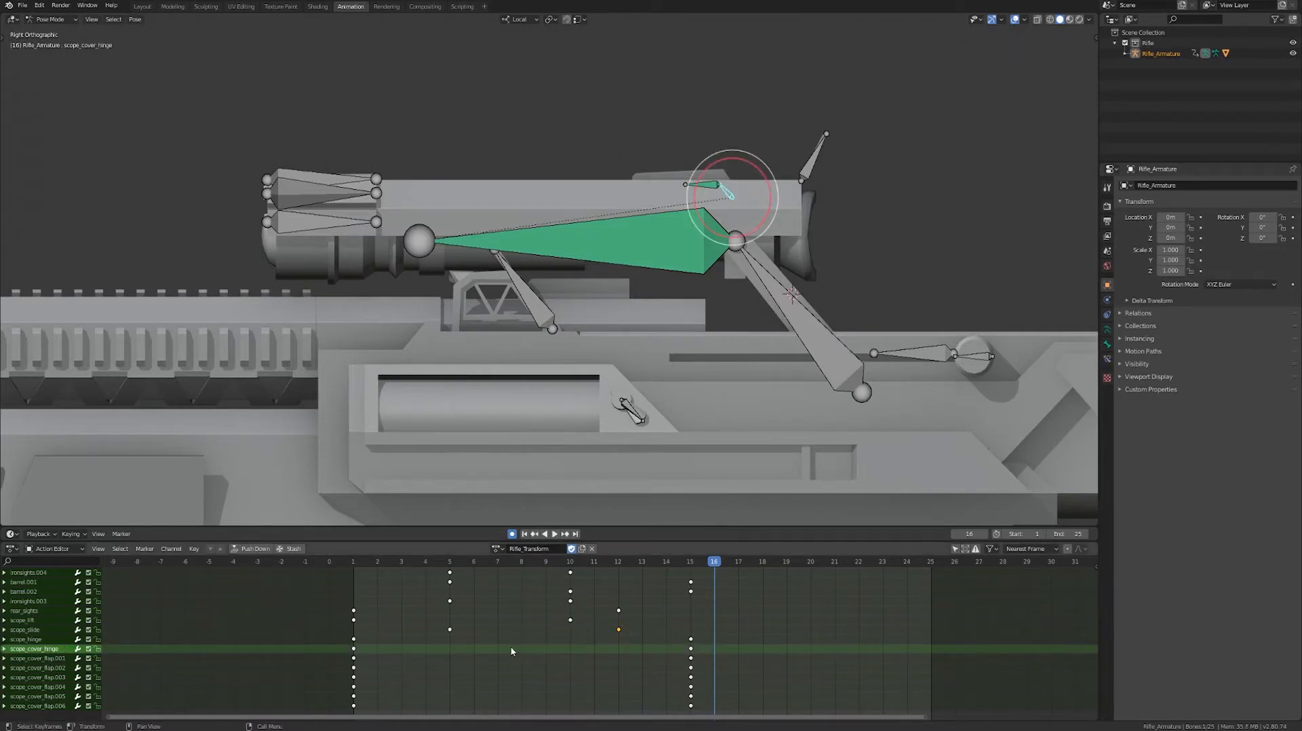
pyautogui.click(359, 653)
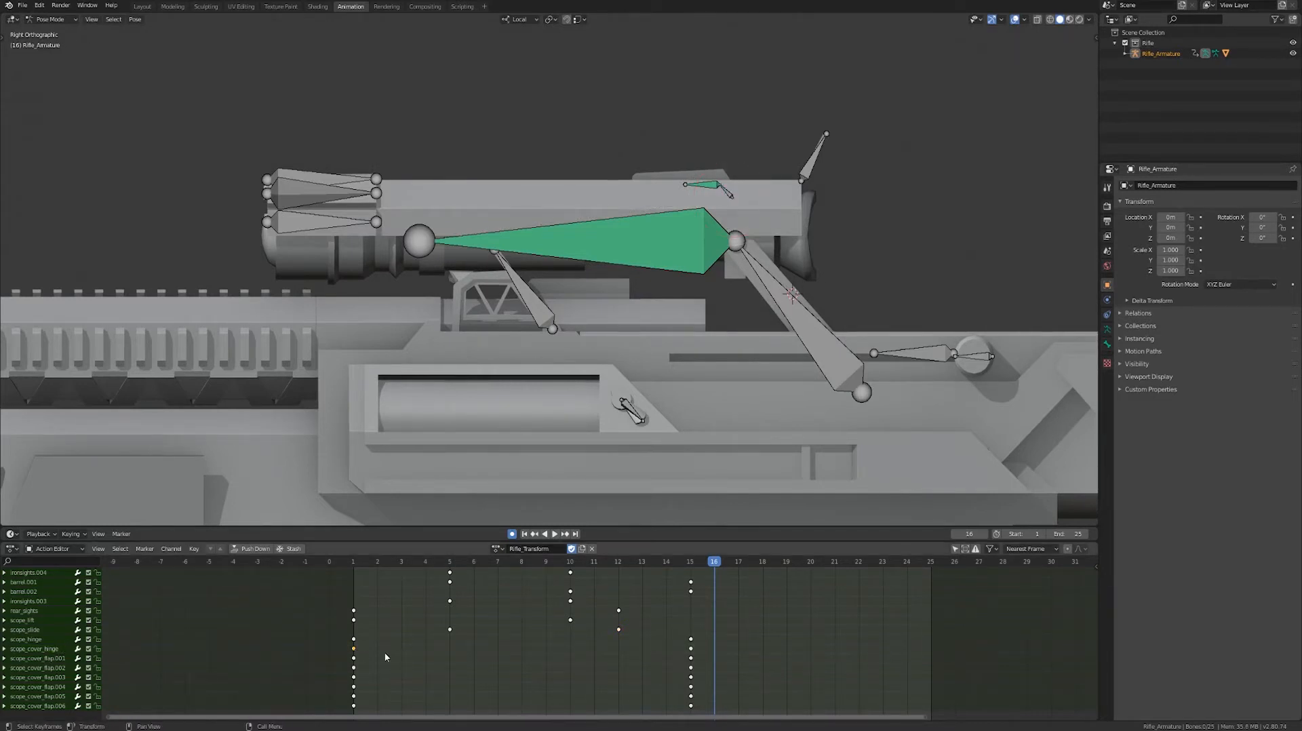
pyautogui.press('g')
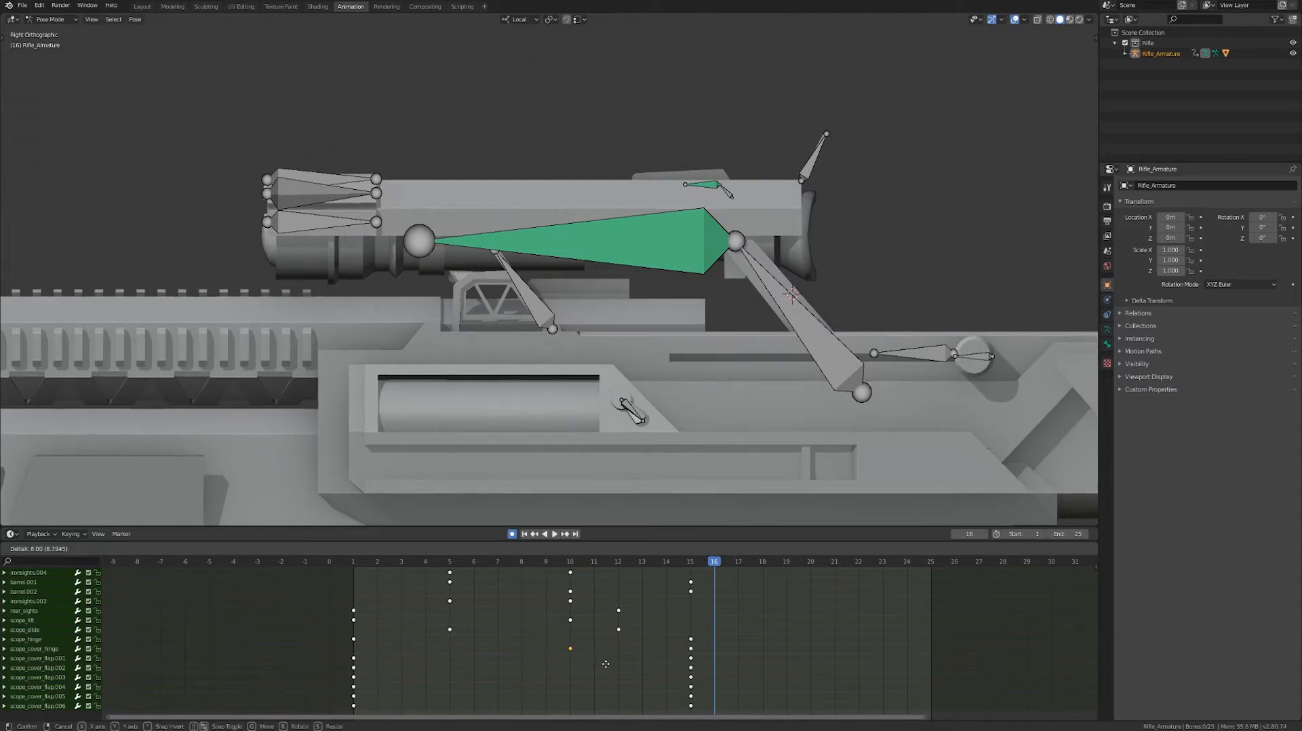
pyautogui.click(605, 663)
# Play and scrub the animation in side view to check the delayed start of the scope cover hinge.
pyautogui.press('space')
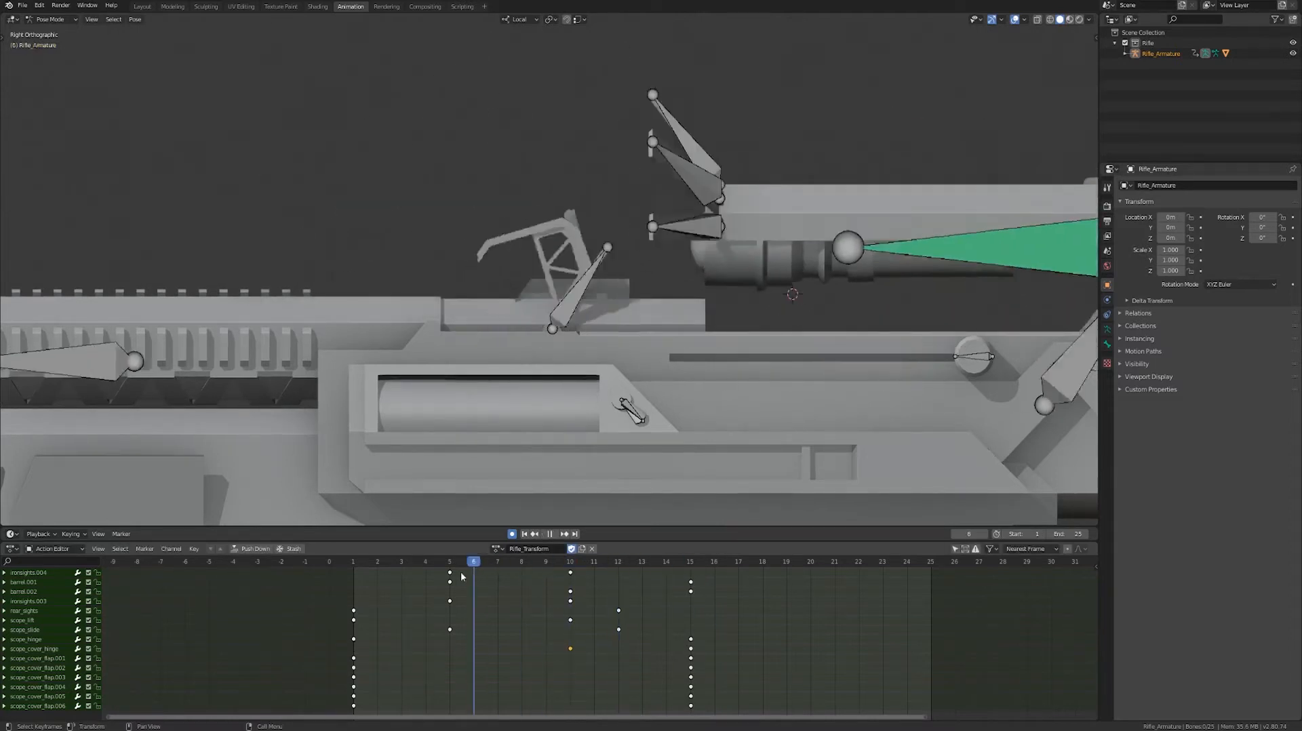
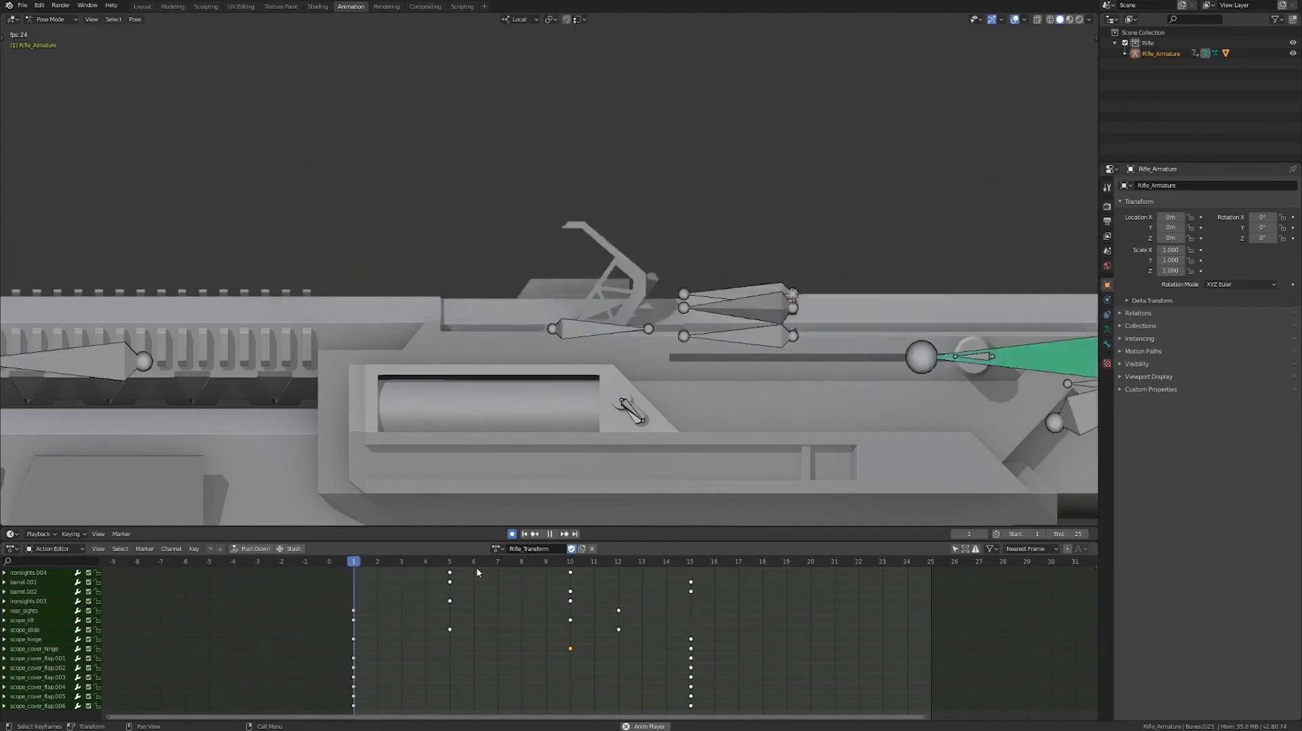
pyautogui.scroll(-3, 743, 288)
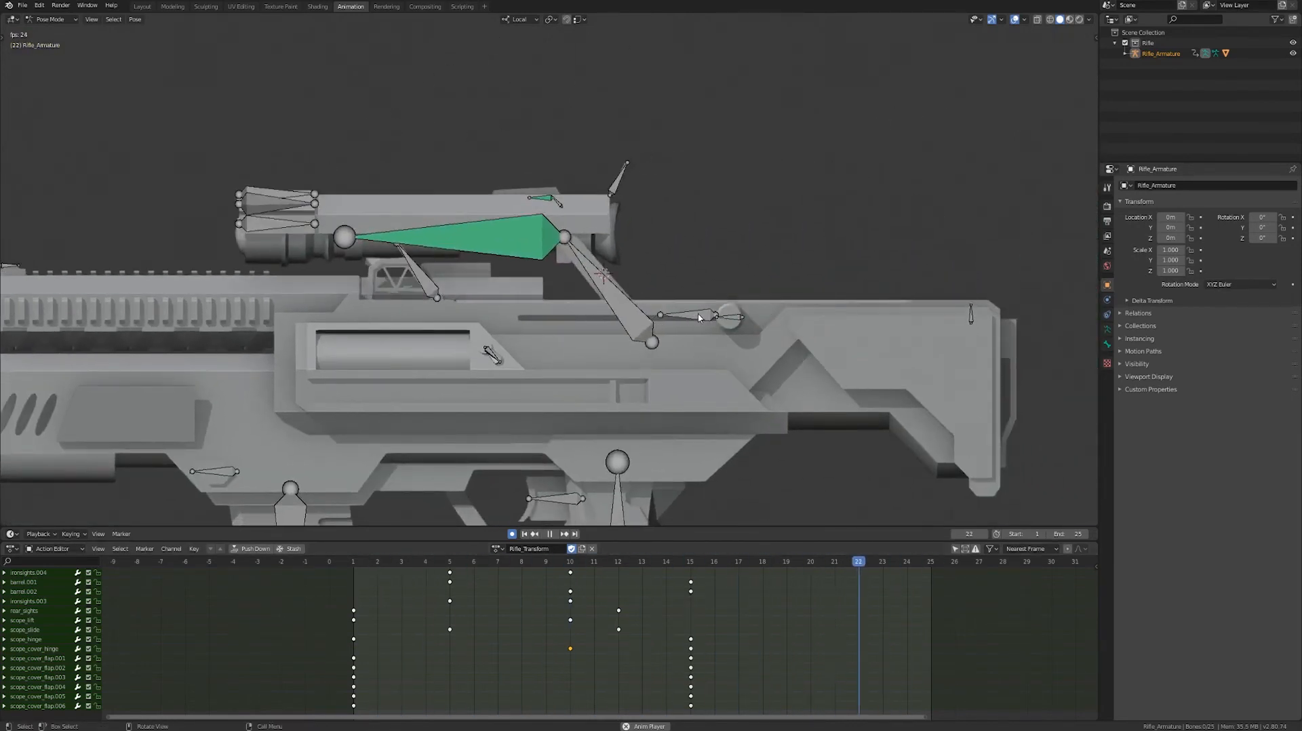
pyautogui.press('space')
pyautogui.moveTo(641, 562); pyautogui.dragTo(385, 578)
pyautogui.press('space')
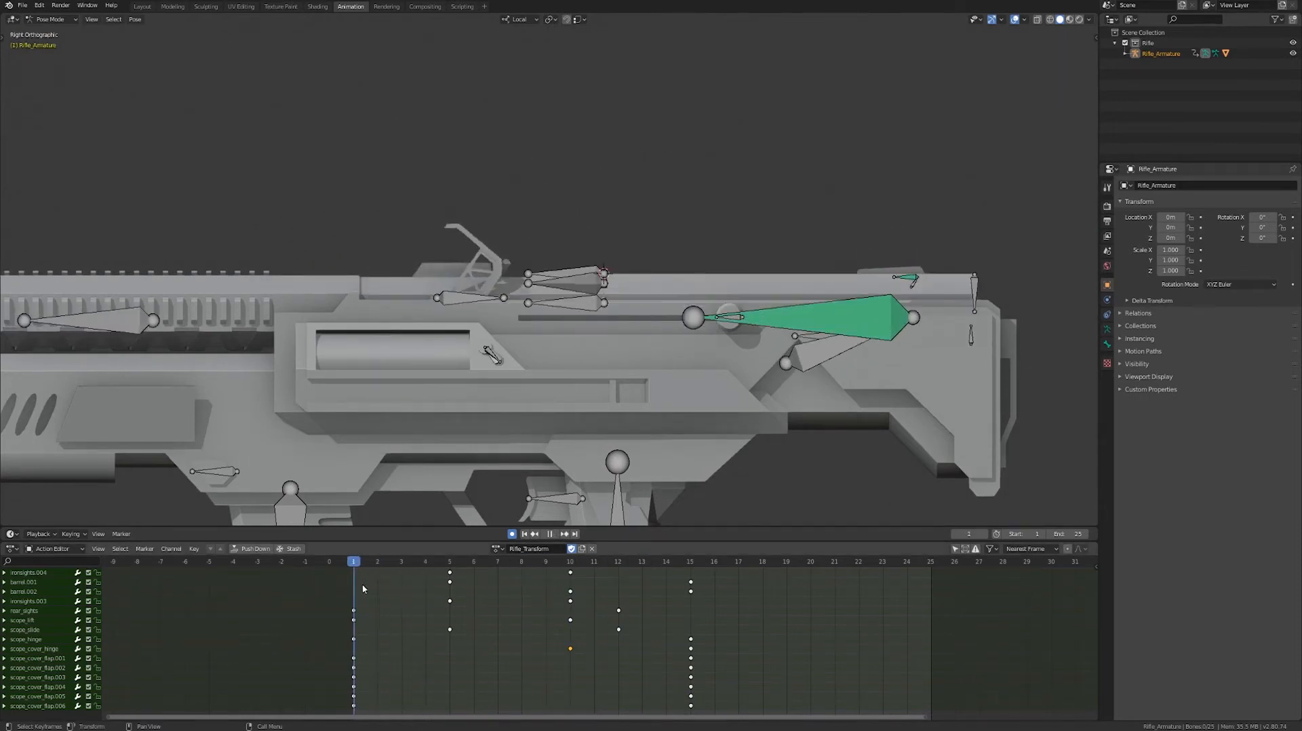
pyautogui.press('Escape')
# Scrub through frames 1 to 5 from several close angles to examine the scope cover flaps' clearance from the rifle body.
pyautogui.moveTo(596, 348); pyautogui.dragTo(681, 366, button='middle')
pyautogui.scroll(2, 681, 366)
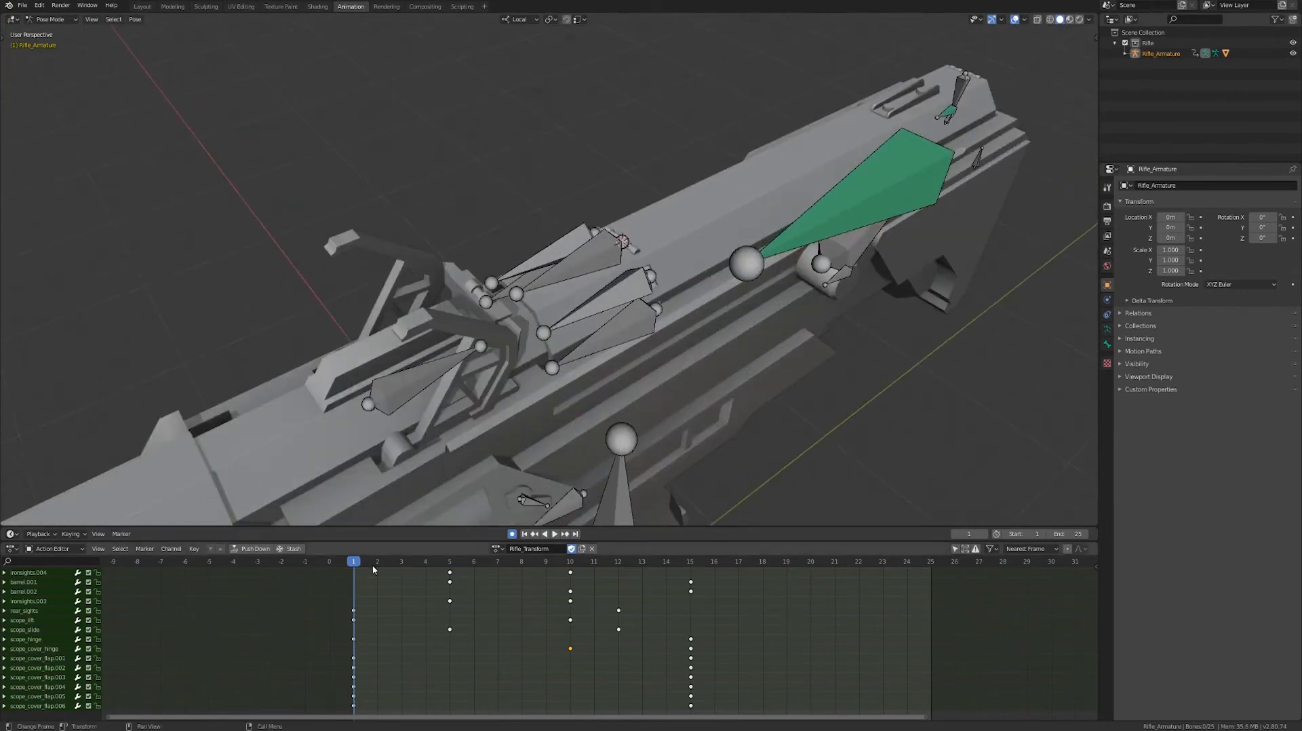
pyautogui.moveTo(372, 564); pyautogui.dragTo(445, 567)
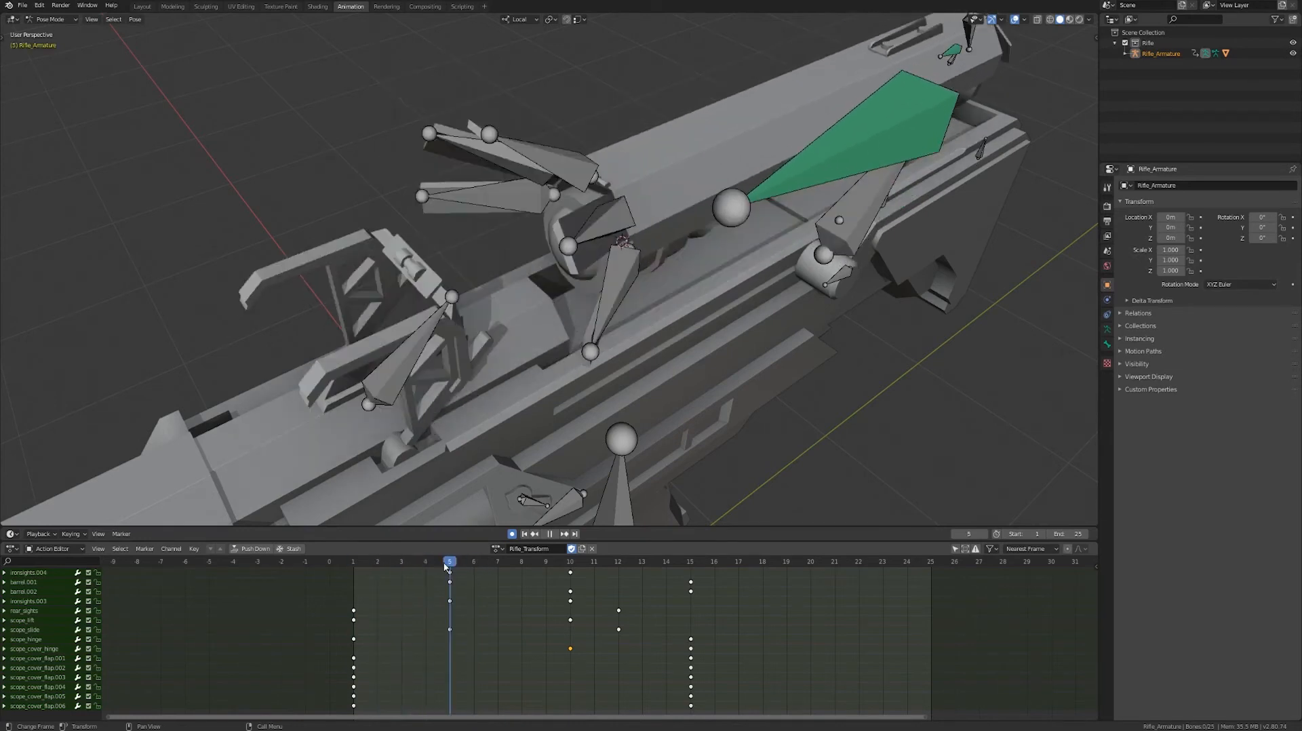
pyautogui.moveTo(542, 407); pyautogui.dragTo(616, 291, button='middle')
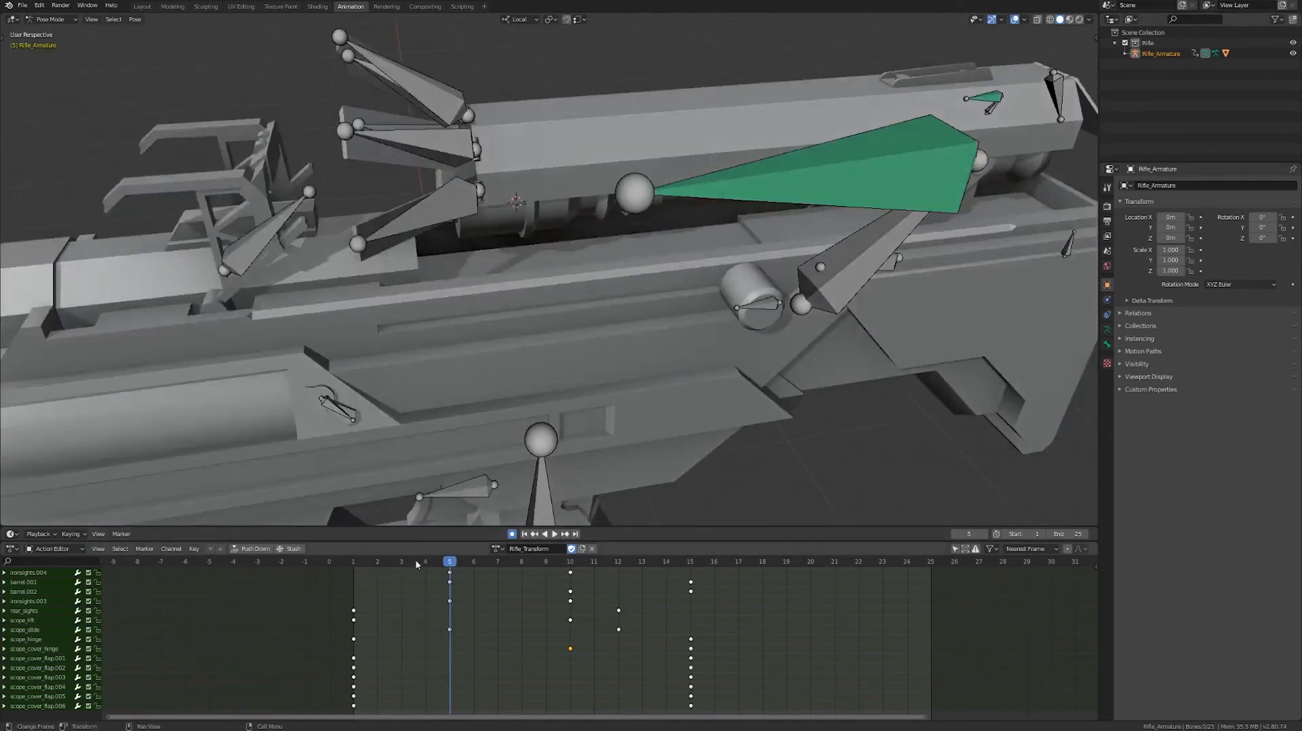
pyautogui.moveTo(442, 563); pyautogui.dragTo(404, 566)
pyautogui.moveTo(552, 283); pyautogui.dragTo(556, 390, button='middle')
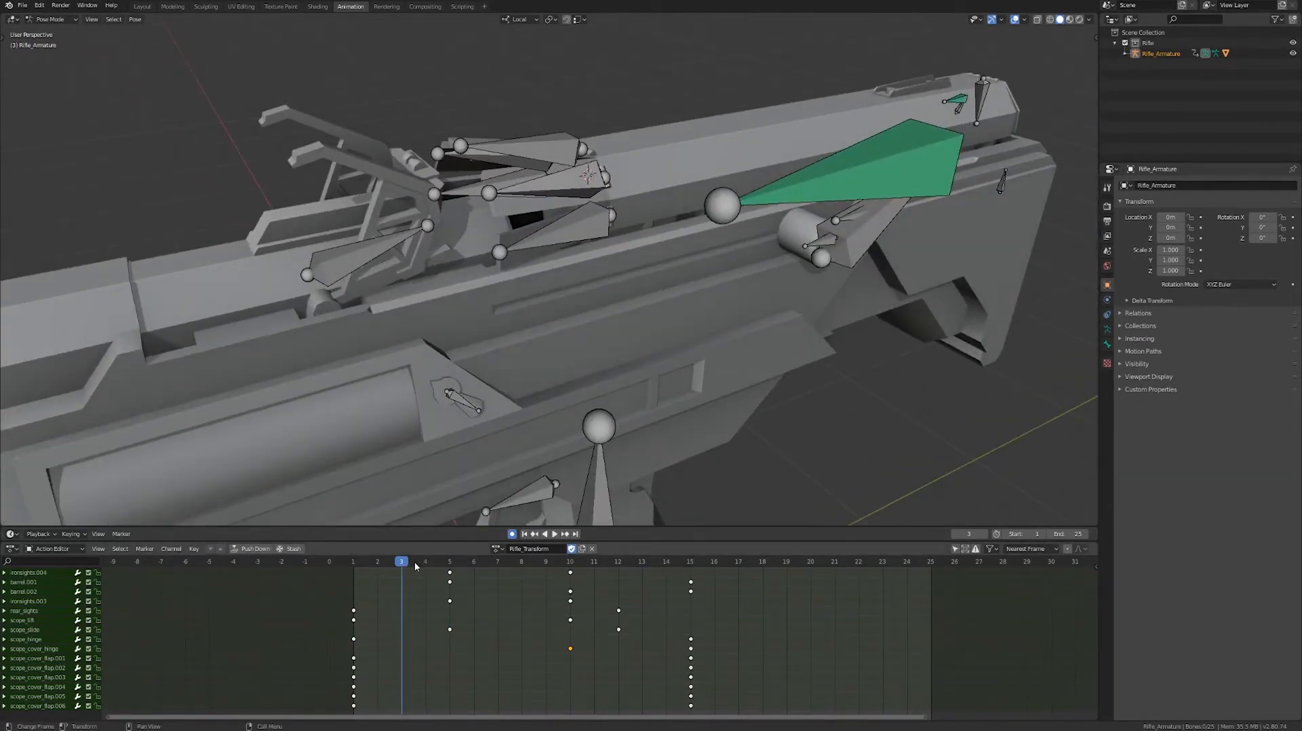
# Select the scope_cover_flap.001 to scope_cover_flap.006 channels and move their starting keyframes together to frame 3.
pyautogui.click(29, 658)
pyautogui.keyDown('shift'); pyautogui.click(34, 667); pyautogui.keyUp('shift')
pyautogui.keyDown('shift'); pyautogui.click(37, 677); pyautogui.keyUp('shift')
pyautogui.keyDown('shift'); pyautogui.click(42, 687); pyautogui.keyUp('shift')
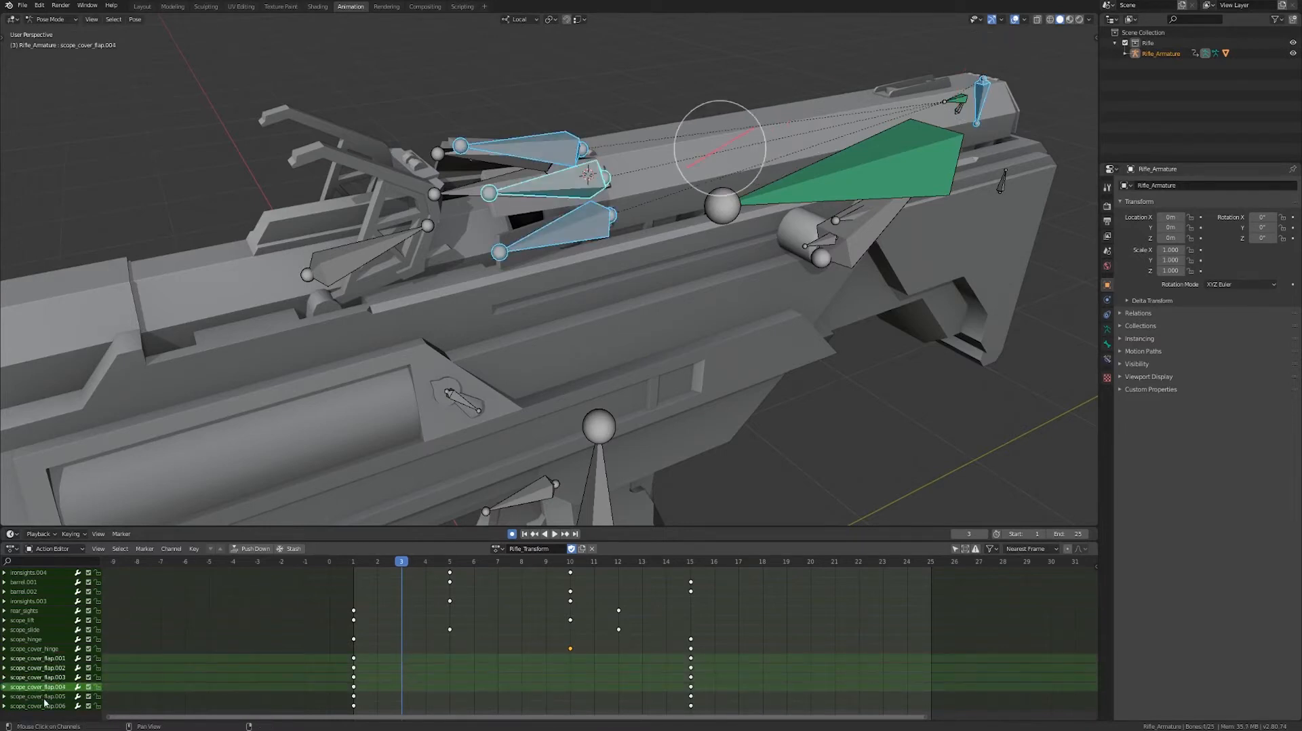
pyautogui.keyDown('shift'); pyautogui.click(44, 696); pyautogui.keyUp('shift')
pyautogui.scroll(-1, 390, 665)
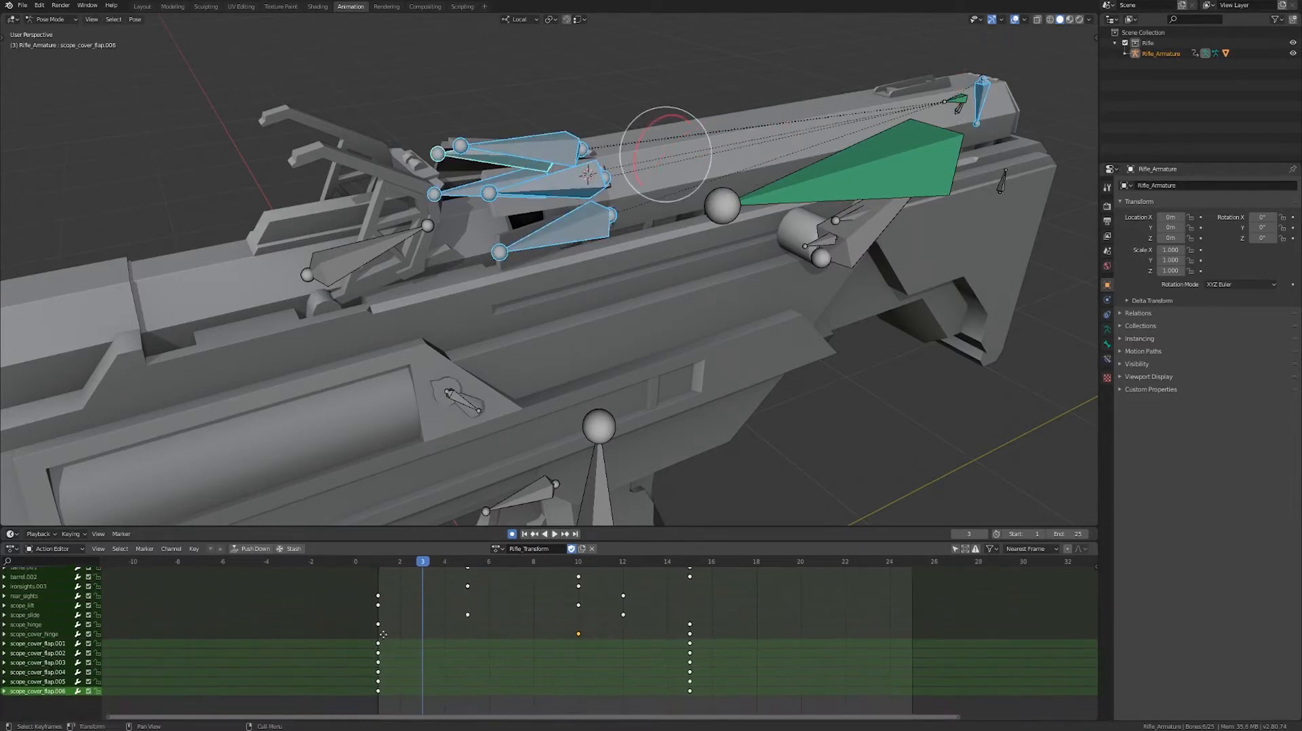
pyautogui.keyDown('shift'); pyautogui.scroll(-3, 390, 665); pyautogui.keyUp('shift')
pyautogui.click(392, 665)
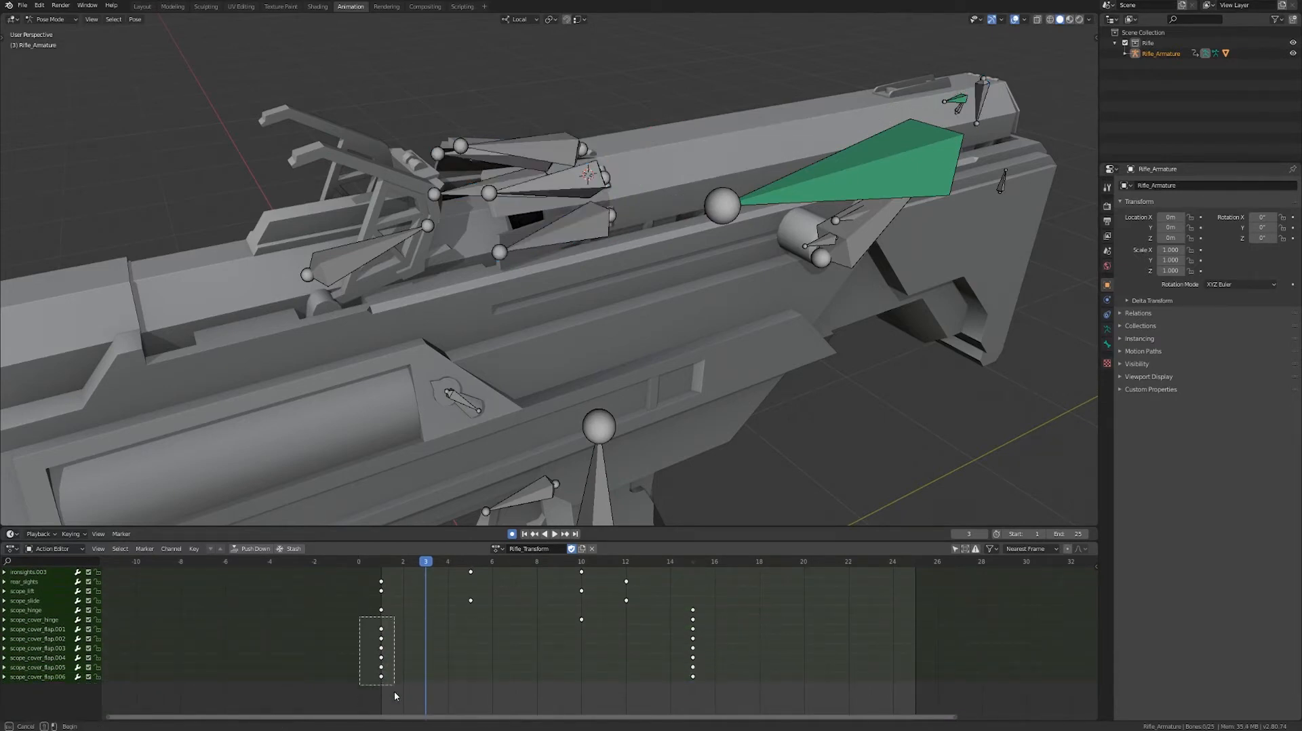
pyautogui.moveTo(409, 651); pyautogui.dragTo(395, 673, button='middle')
pyautogui.press('g')
pyautogui.click(437, 672)
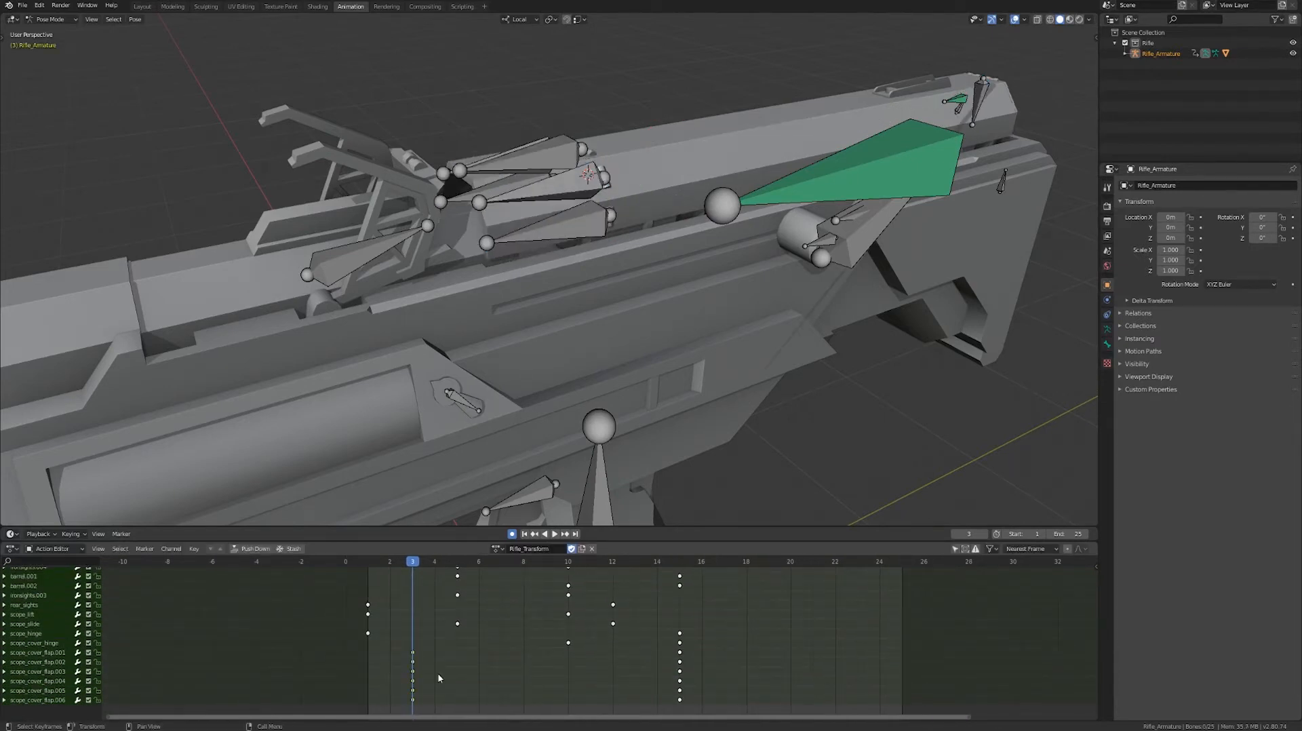
# Play the animation from frame 1 and move the scope_hinge bone's ending keyframe to frame 13.
pyautogui.moveTo(553, 386); pyautogui.dragTo(834, 298, button='middle')
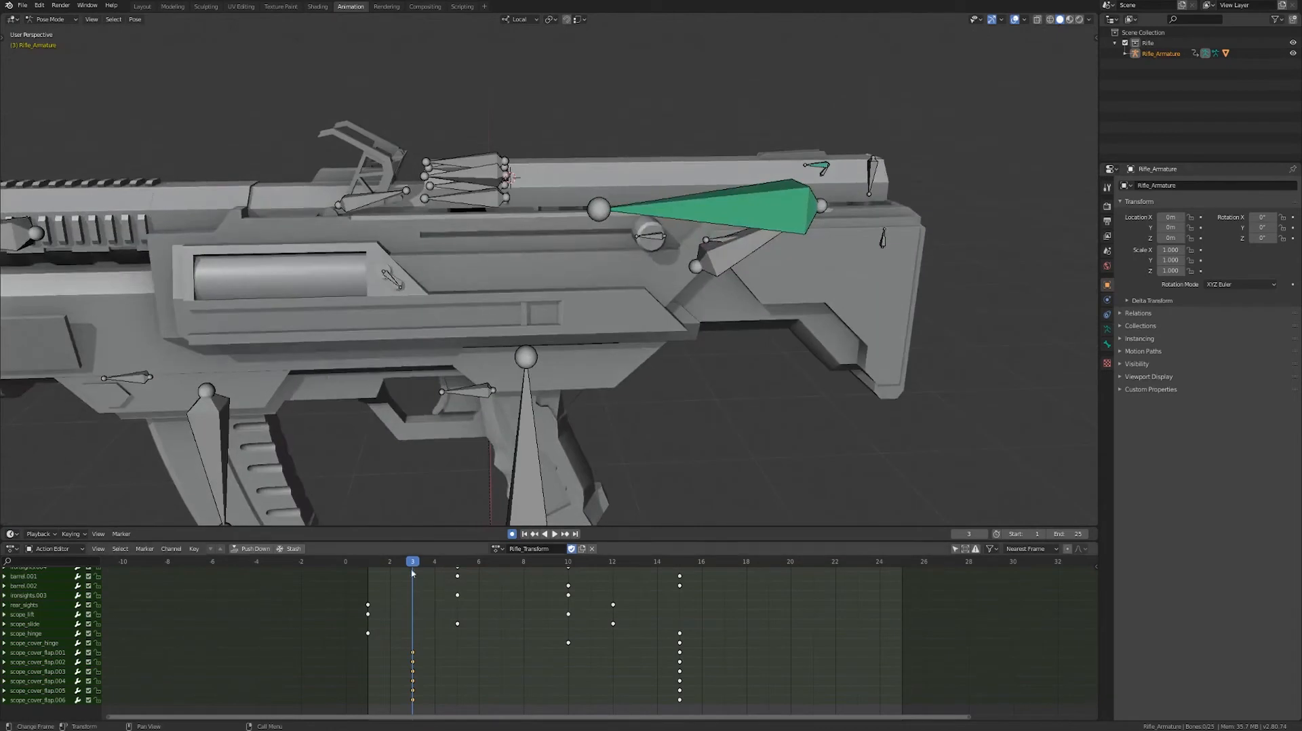
pyautogui.moveTo(401, 560); pyautogui.dragTo(374, 594)
pyautogui.scroll(-6, 694, 343)
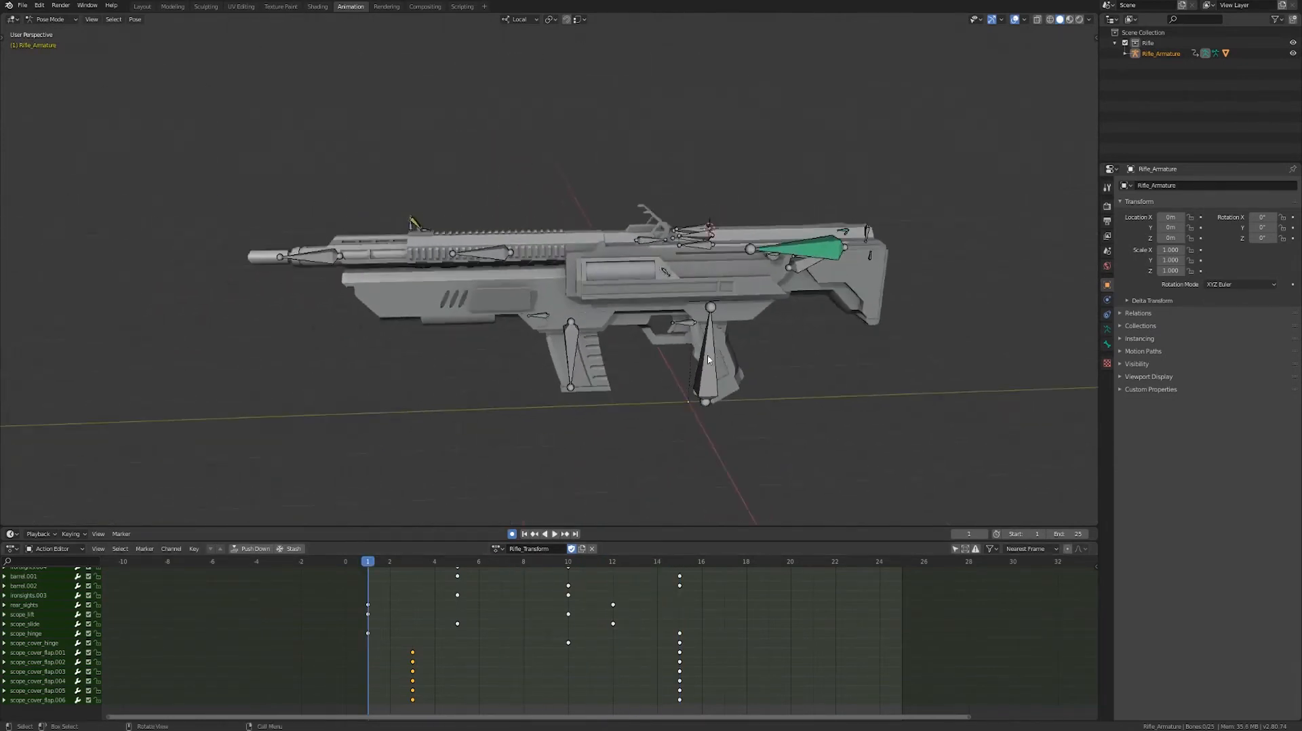
pyautogui.press('space')
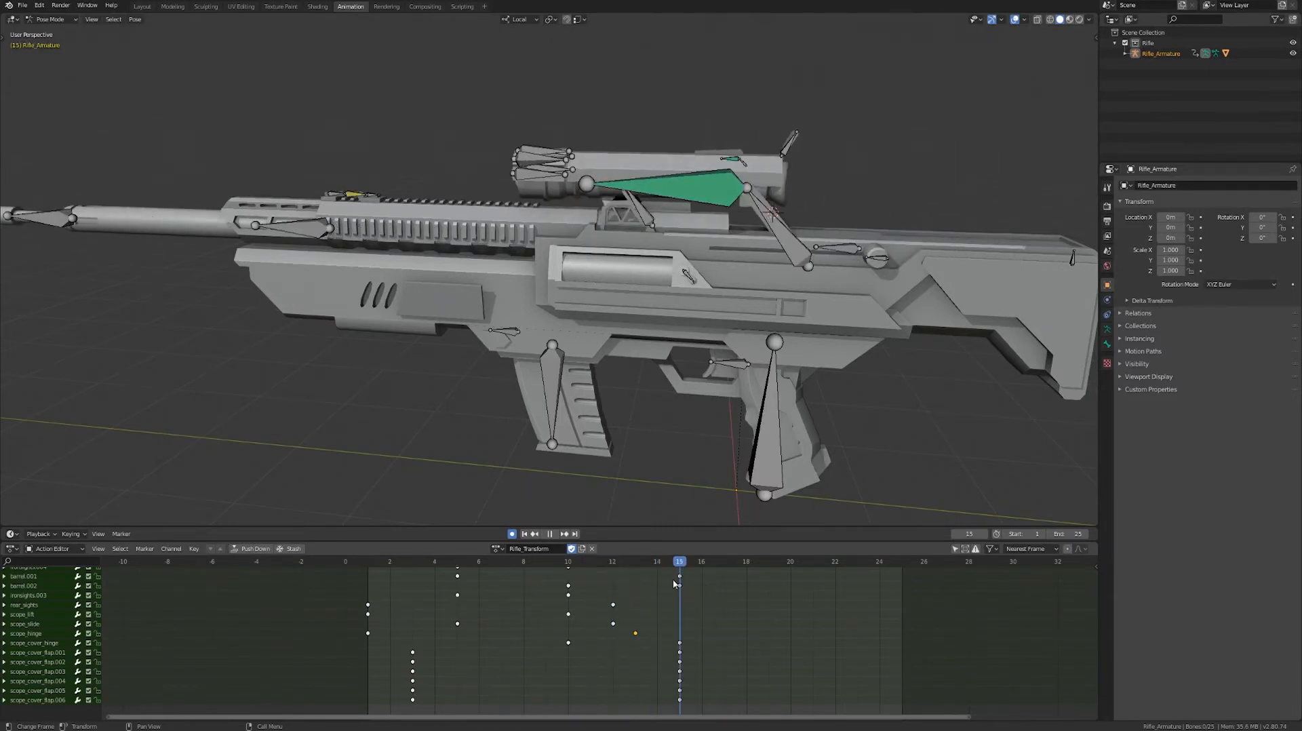
pyautogui.press('space')
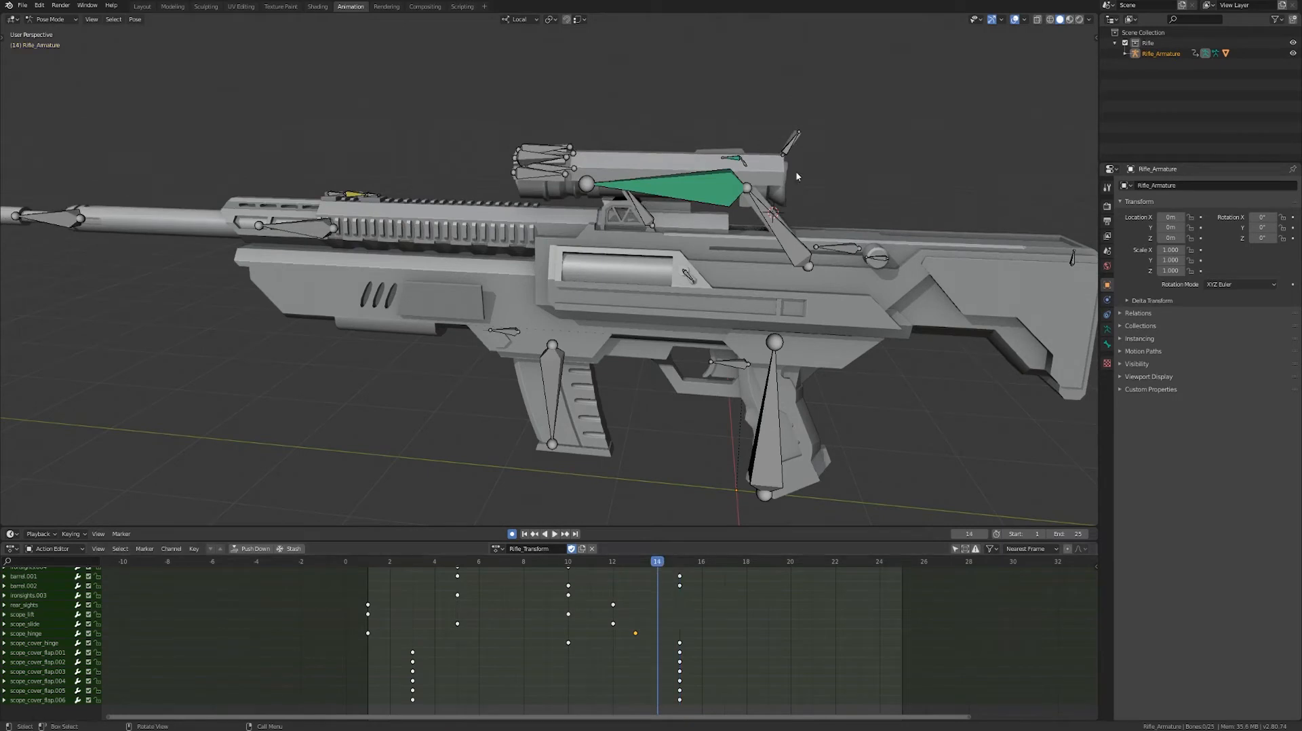
# Scrub and play the animation close up on the scope to check the timing of its hinge.
pyautogui.scroll(5, 773, 203)
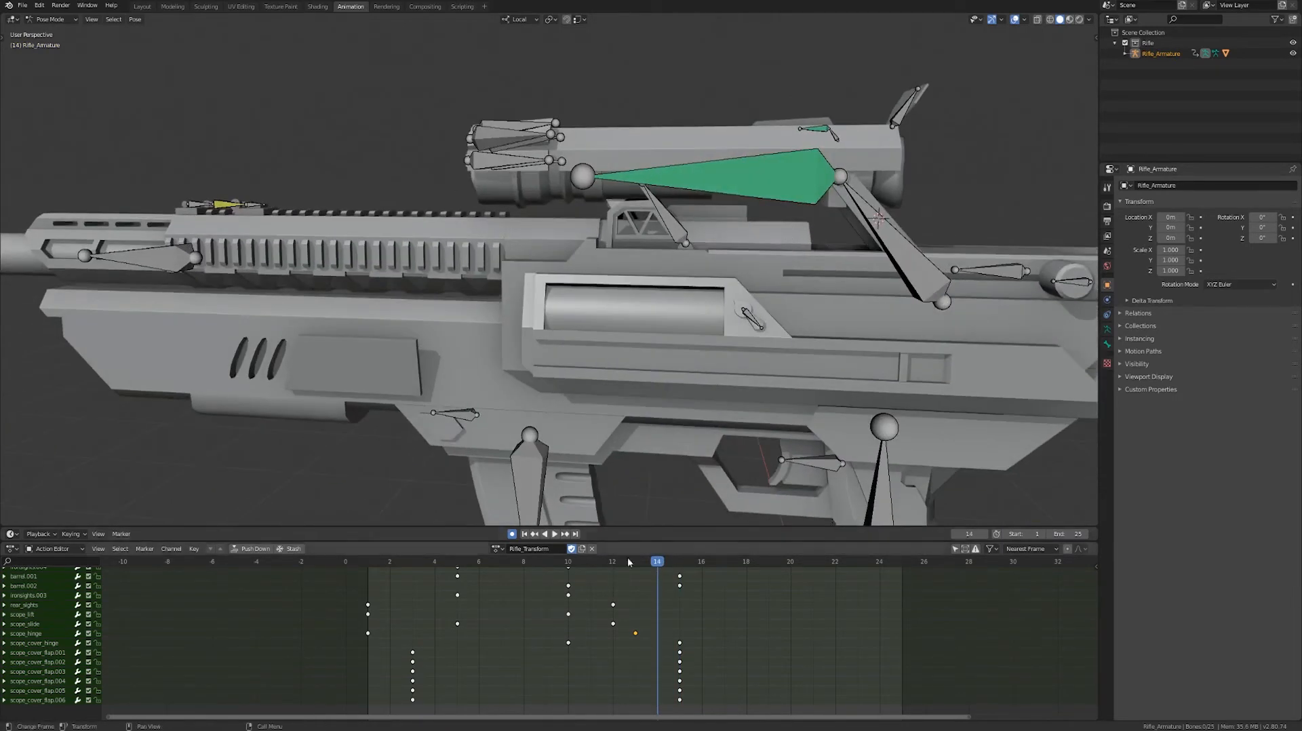
pyautogui.moveTo(636, 564)
pyautogui.mouseDown()
pyautogui.moveTo(690, 574)
pyautogui.moveTo(629, 575)
pyautogui.mouseUp()
pyautogui.press('space')
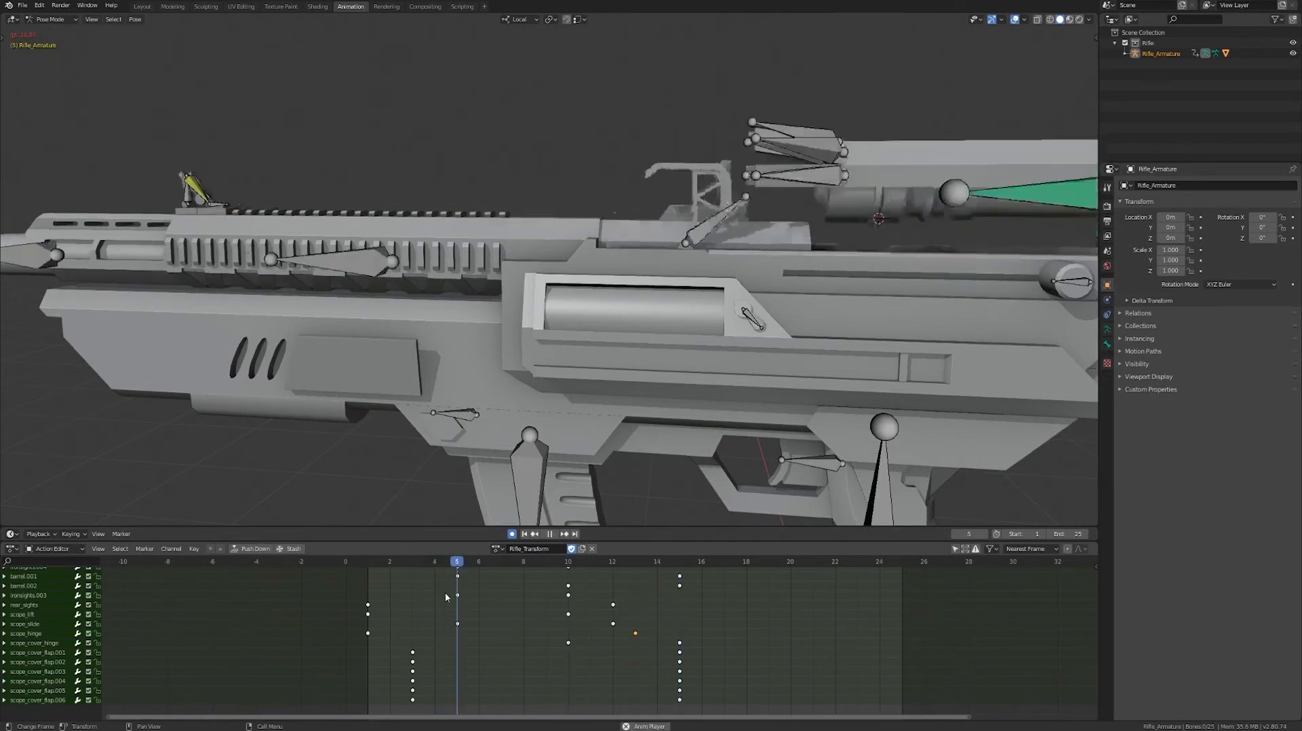
pyautogui.scroll(-5, 722, 291)
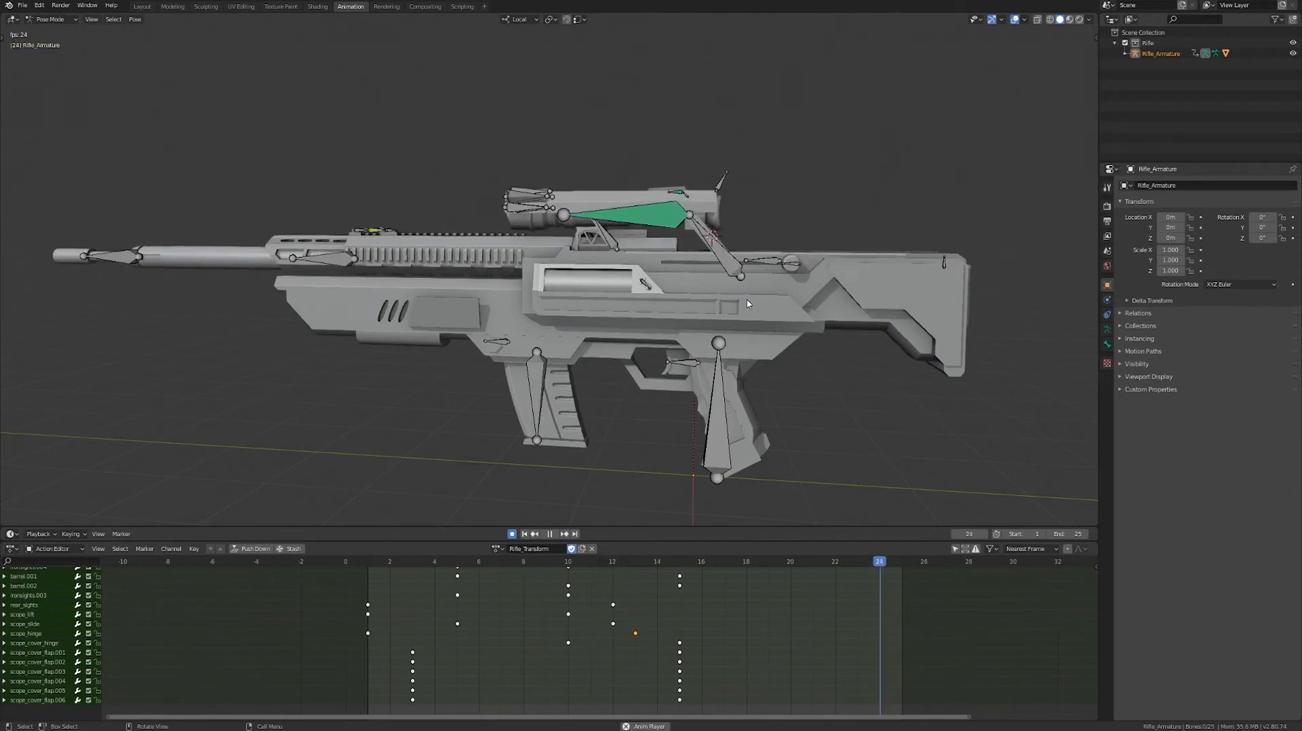
# Hide the viewport overlays and examine the playing rifle transformation from several angles.
pyautogui.hotkey('shift', 'alt', 'z')
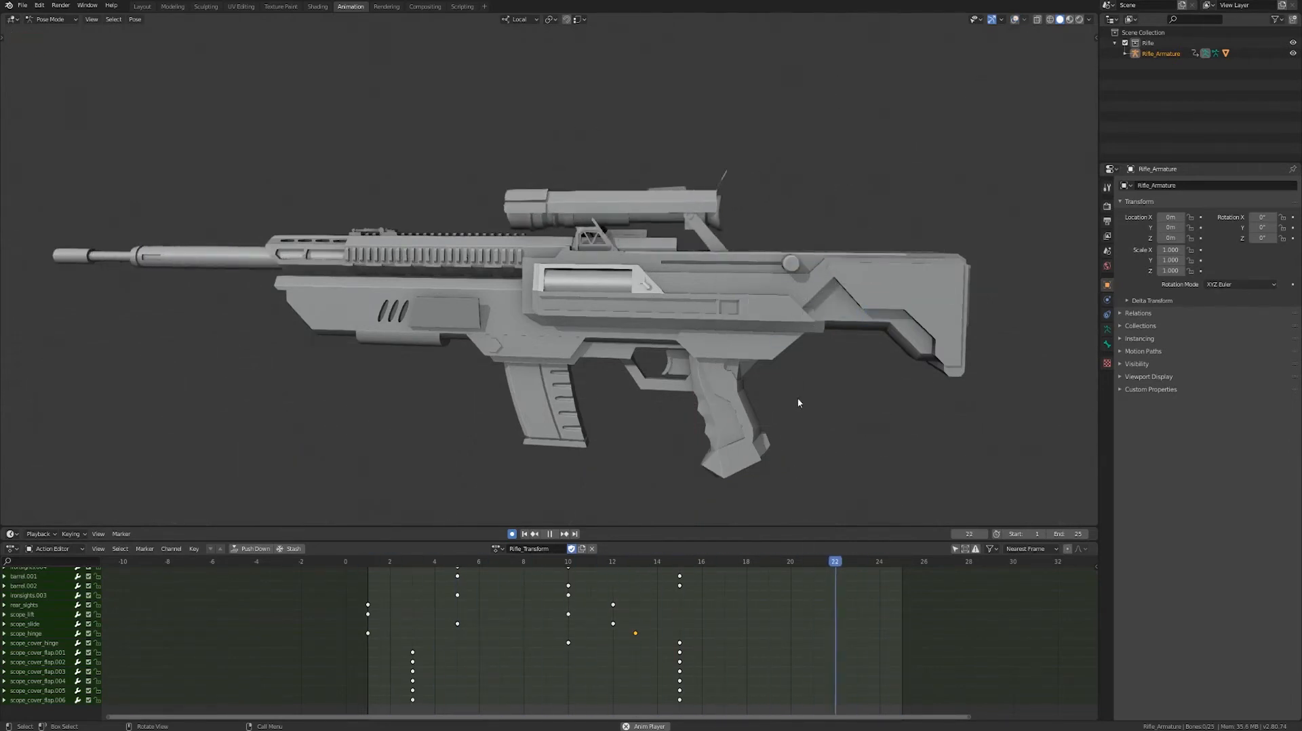
pyautogui.moveTo(797, 397); pyautogui.dragTo(949, 373, button='middle')
pyautogui.scroll(1, 949, 373)
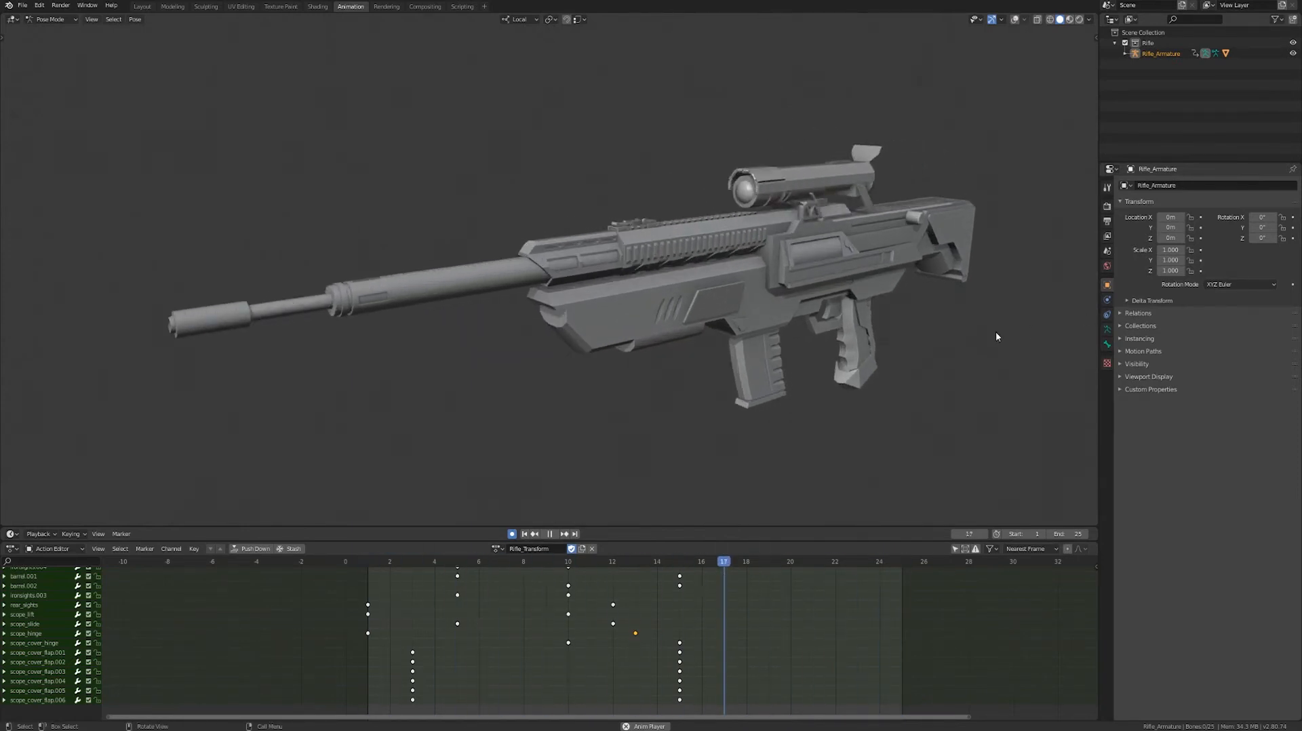
pyautogui.scroll(4, 930, 336)
pyautogui.moveTo(930, 336); pyautogui.dragTo(812, 308, button='middle')
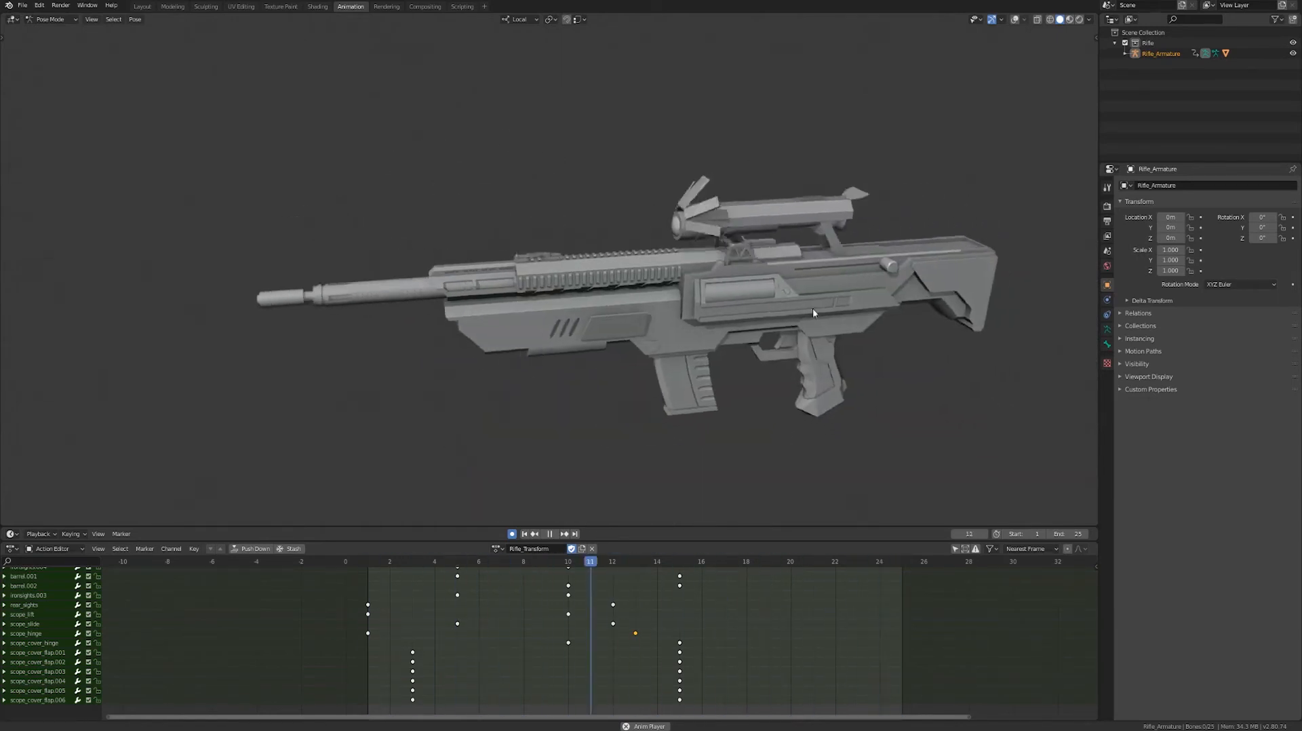
# Stop playback and move the ending keyframes of scope_cover_flap.002 to scope_cover_flap.006 to frame 13, leaving the scope_hinge keyframe out of the selection.
pyautogui.scroll(3, 715, 309)
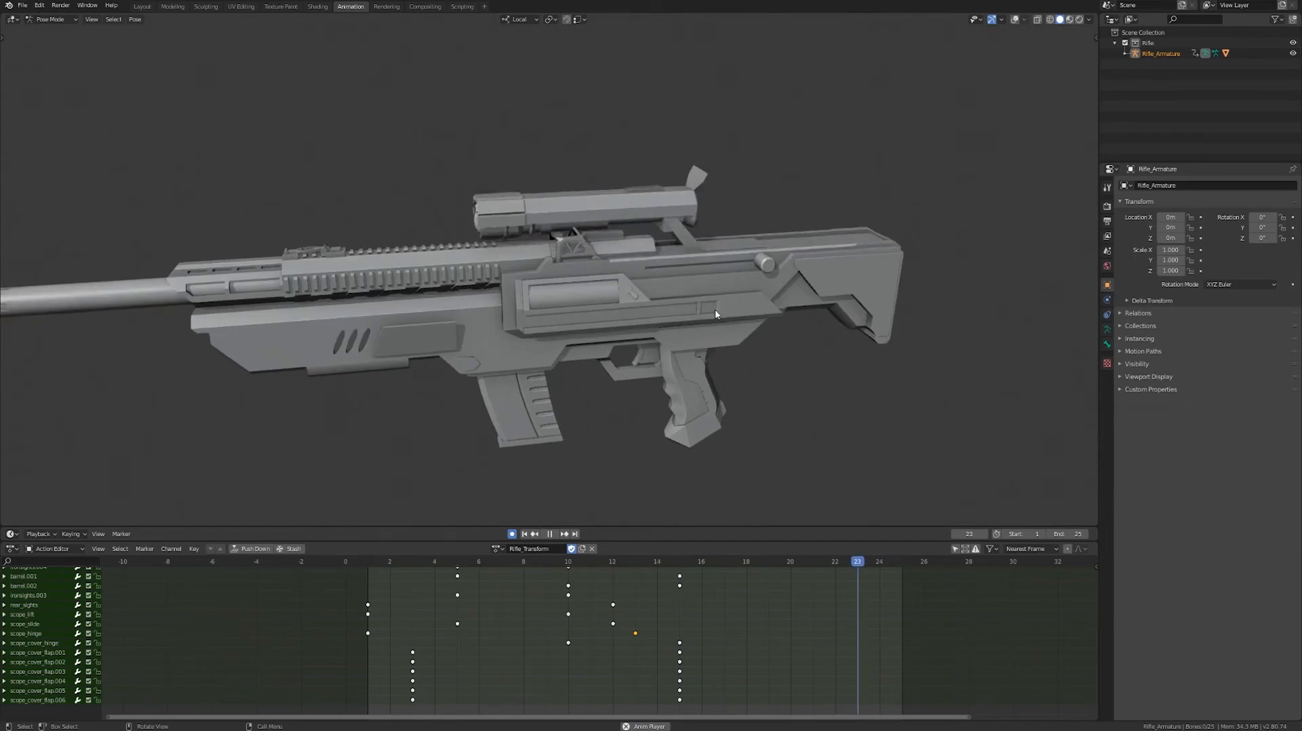
pyautogui.click(549, 533)
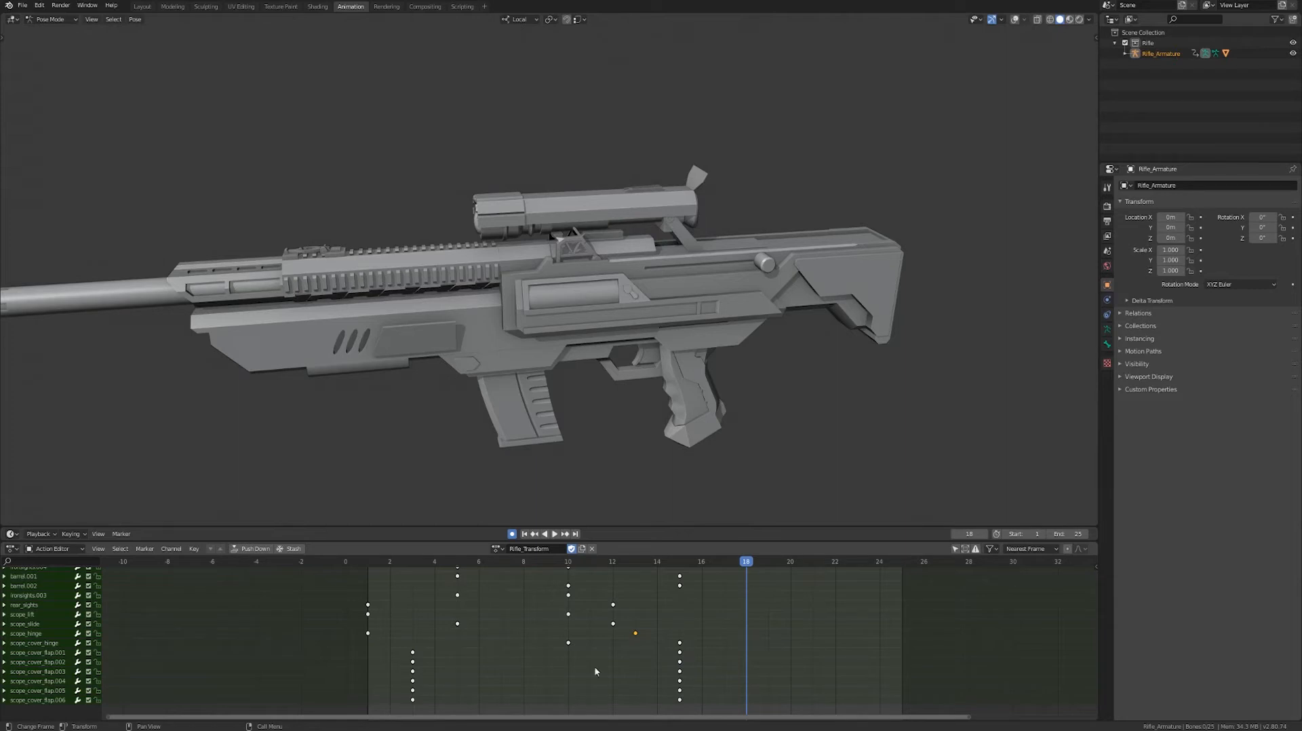
pyautogui.click(47, 654)
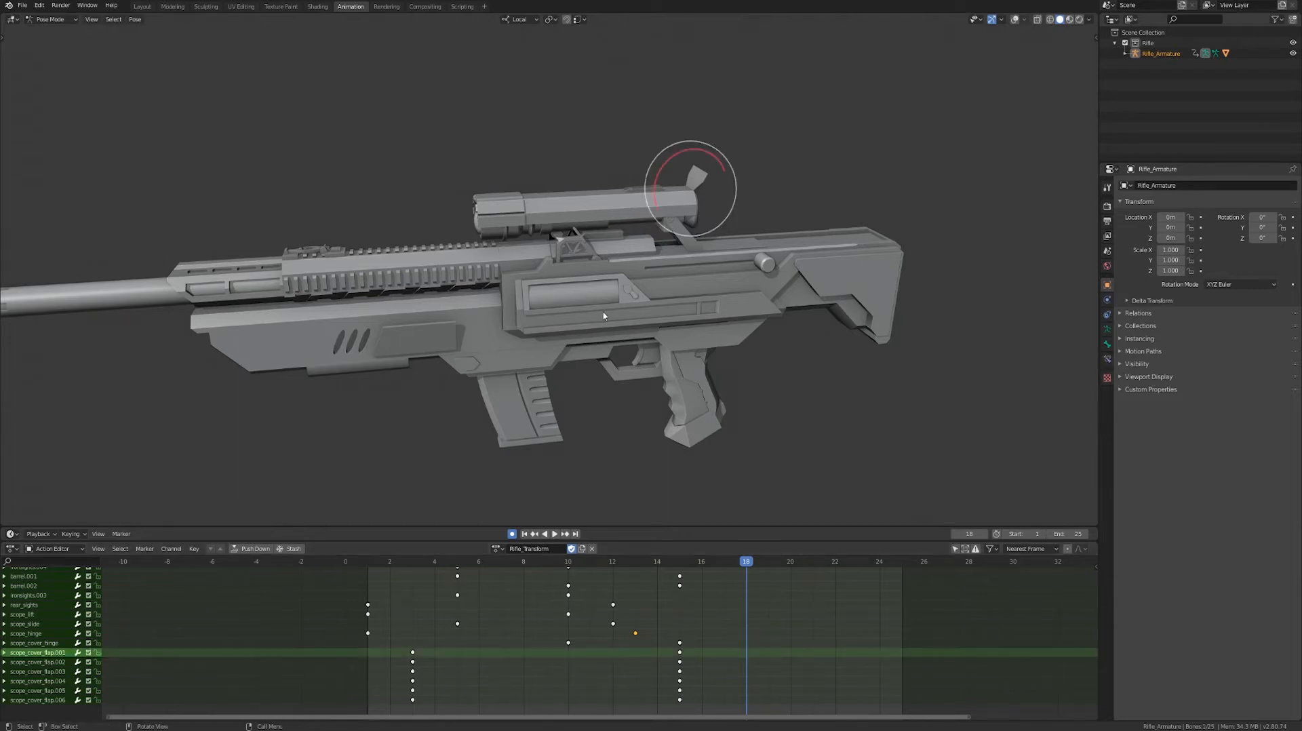
pyautogui.click(58, 663)
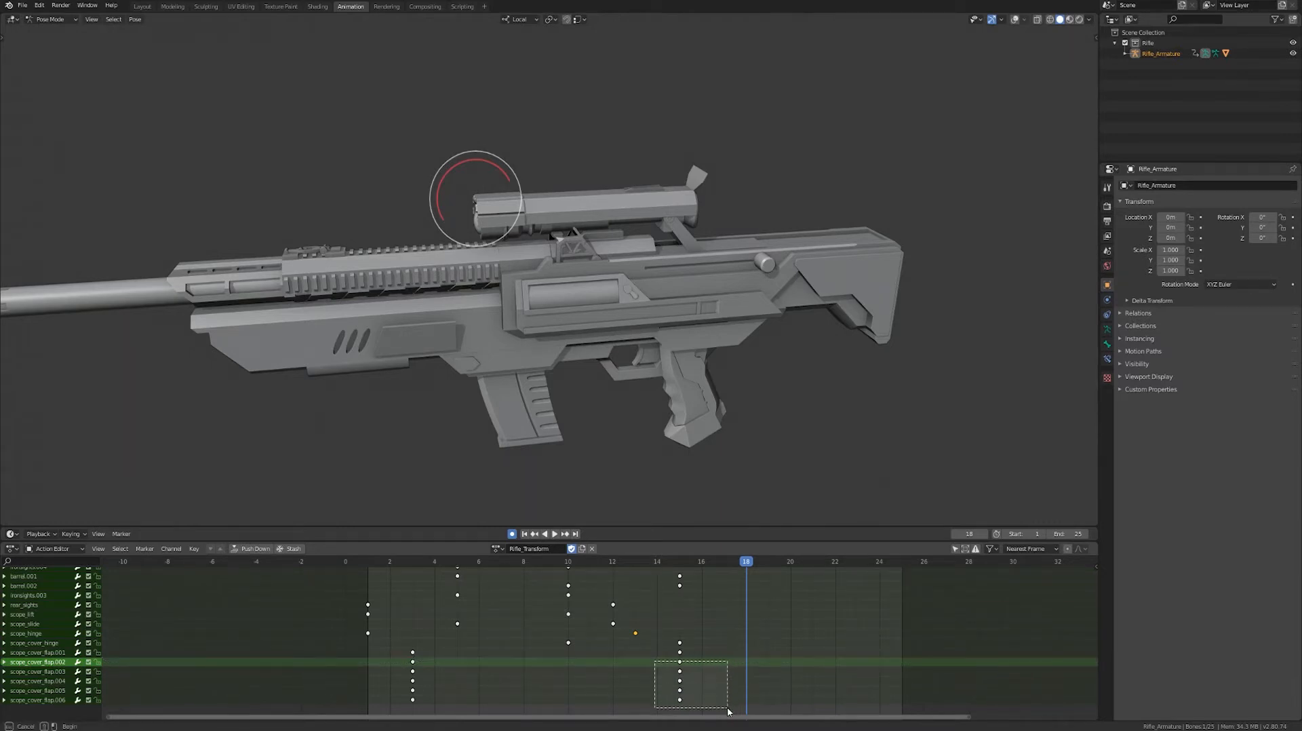
pyautogui.moveTo(727, 711); pyautogui.dragTo(727, 709)
pyautogui.press('g')
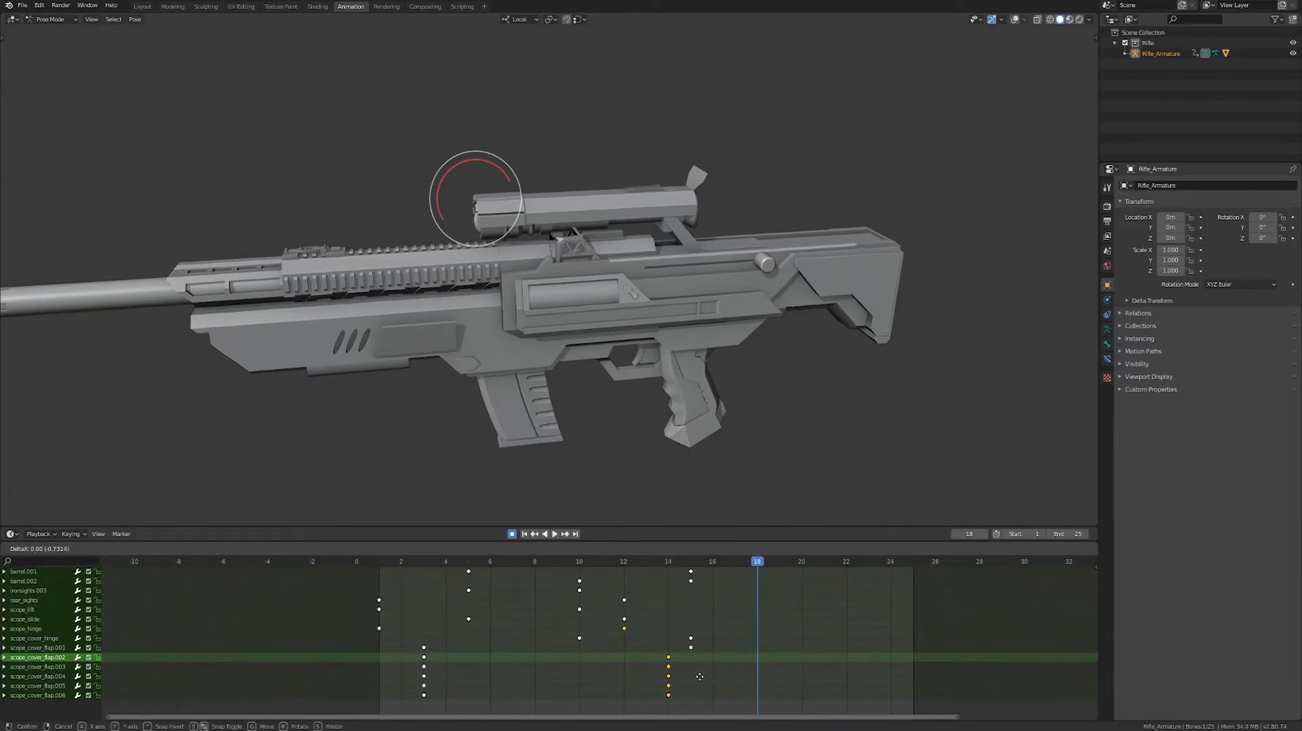
pyautogui.rightClick(702, 681)
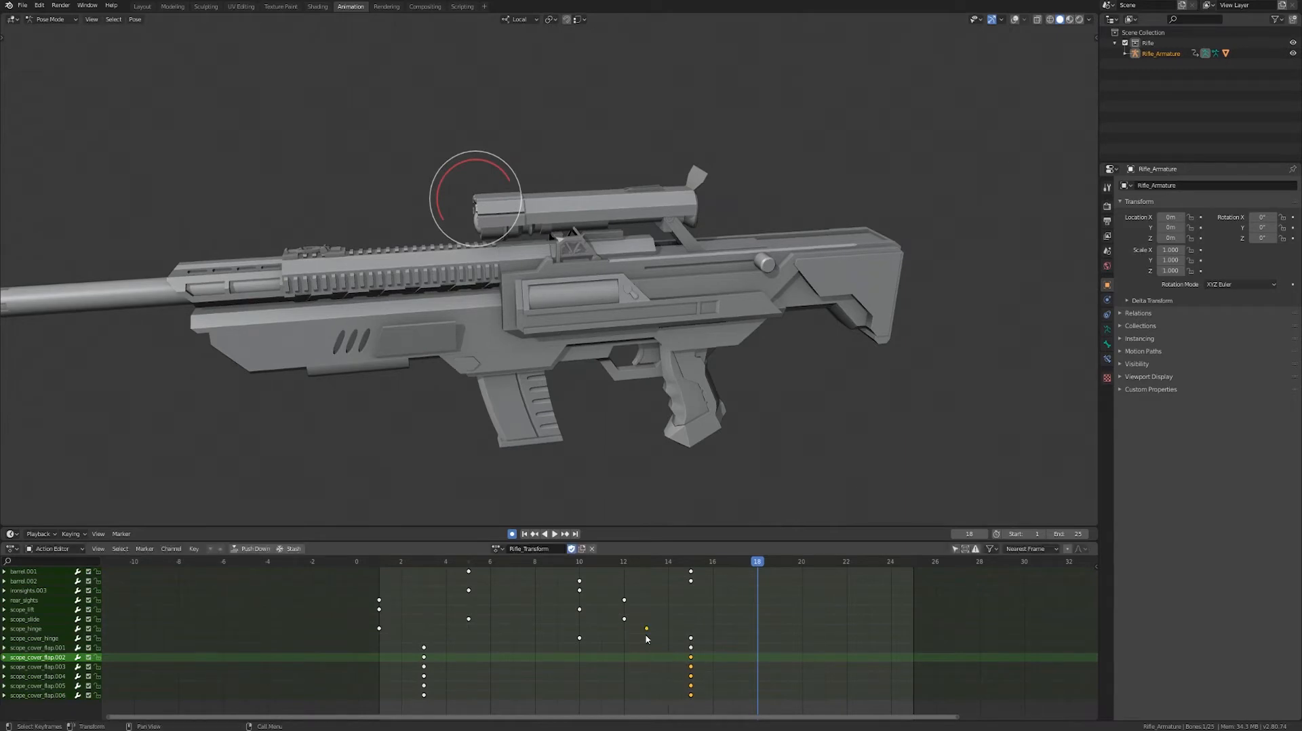
pyautogui.keyDown('ctrl'); pyautogui.moveTo(666, 658); pyautogui.dragTo(667, 659); pyautogui.keyUp('ctrl')
pyautogui.moveTo(696, 613); pyautogui.dragTo(709, 651, button='middle')
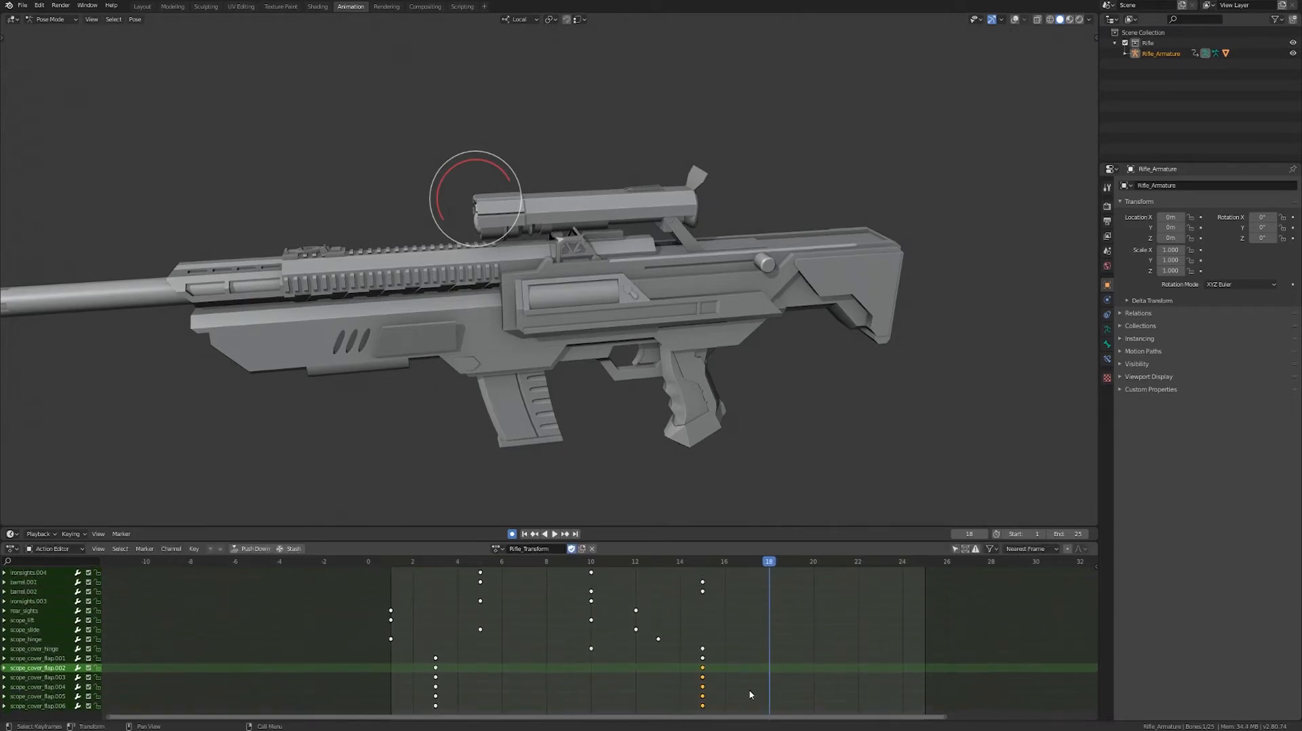
pyautogui.press('g')
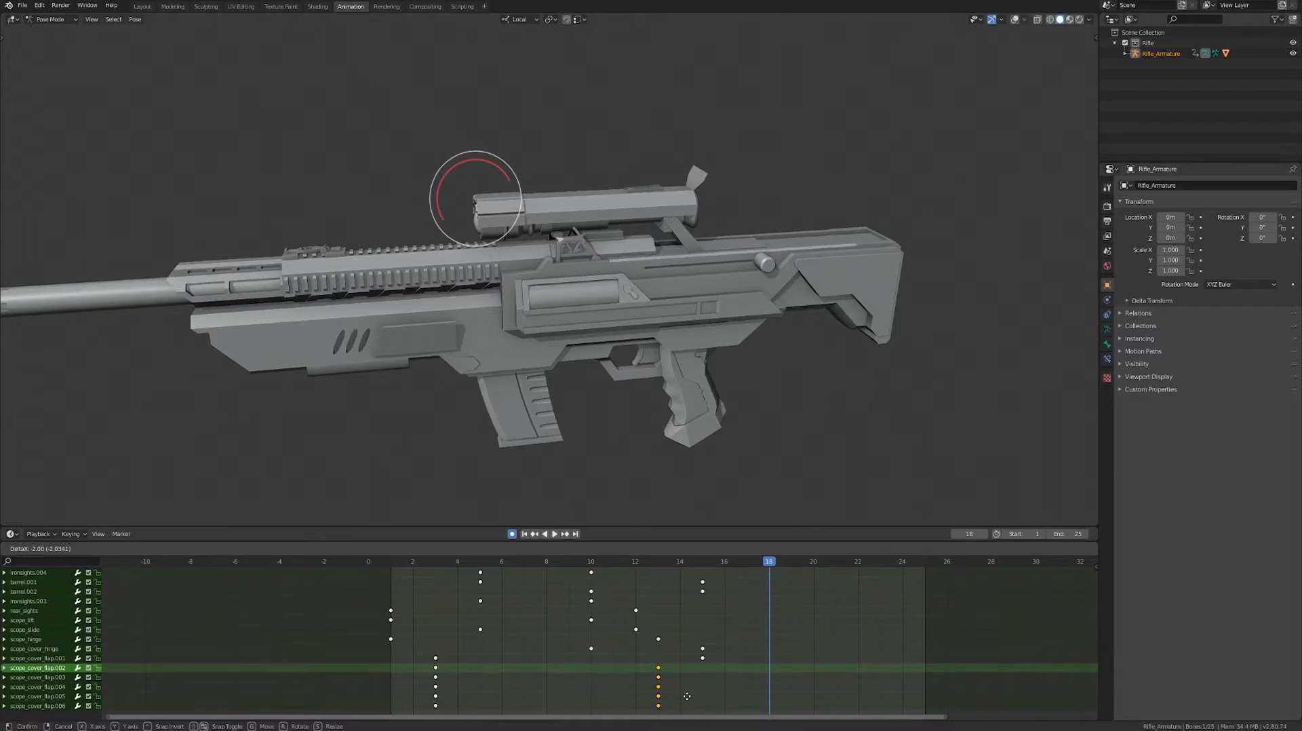
pyautogui.click(687, 697)
# Play the animation to check the flap timing and move the selected ending flap keyframes to frame 14.
pyautogui.press('space')
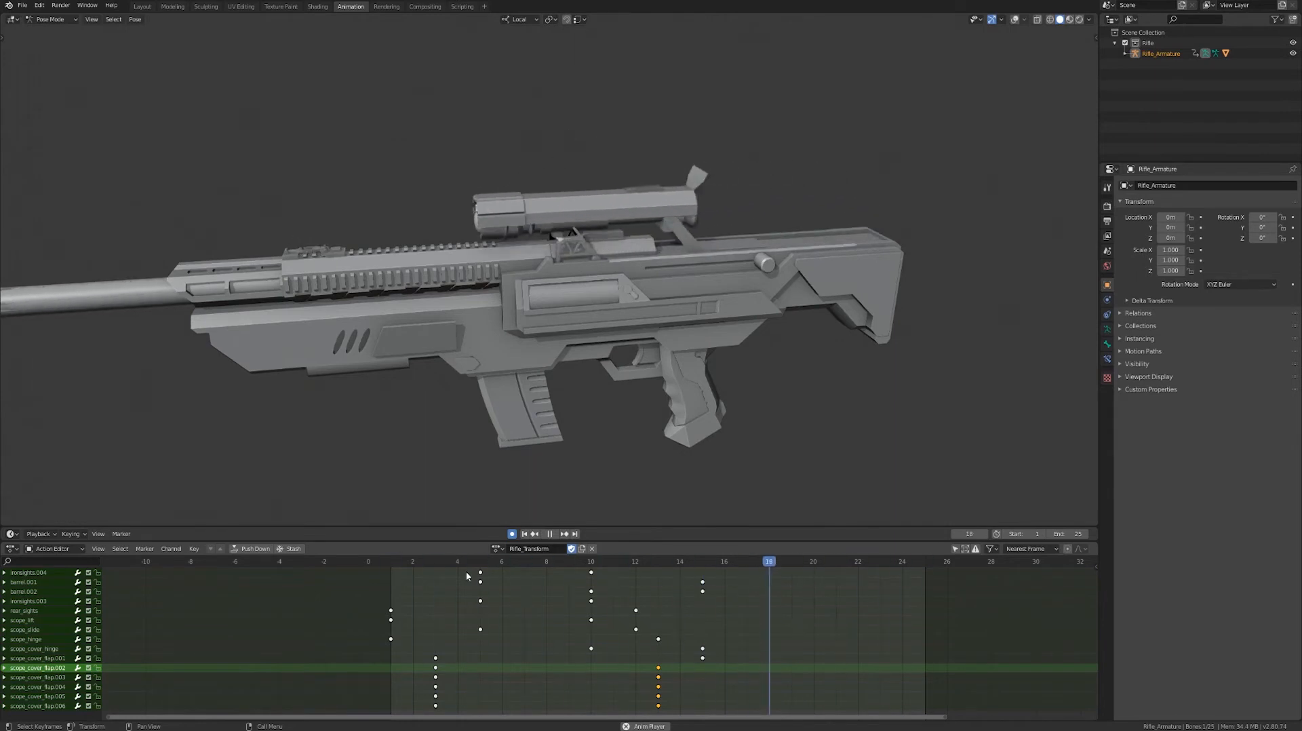
pyautogui.press('space')
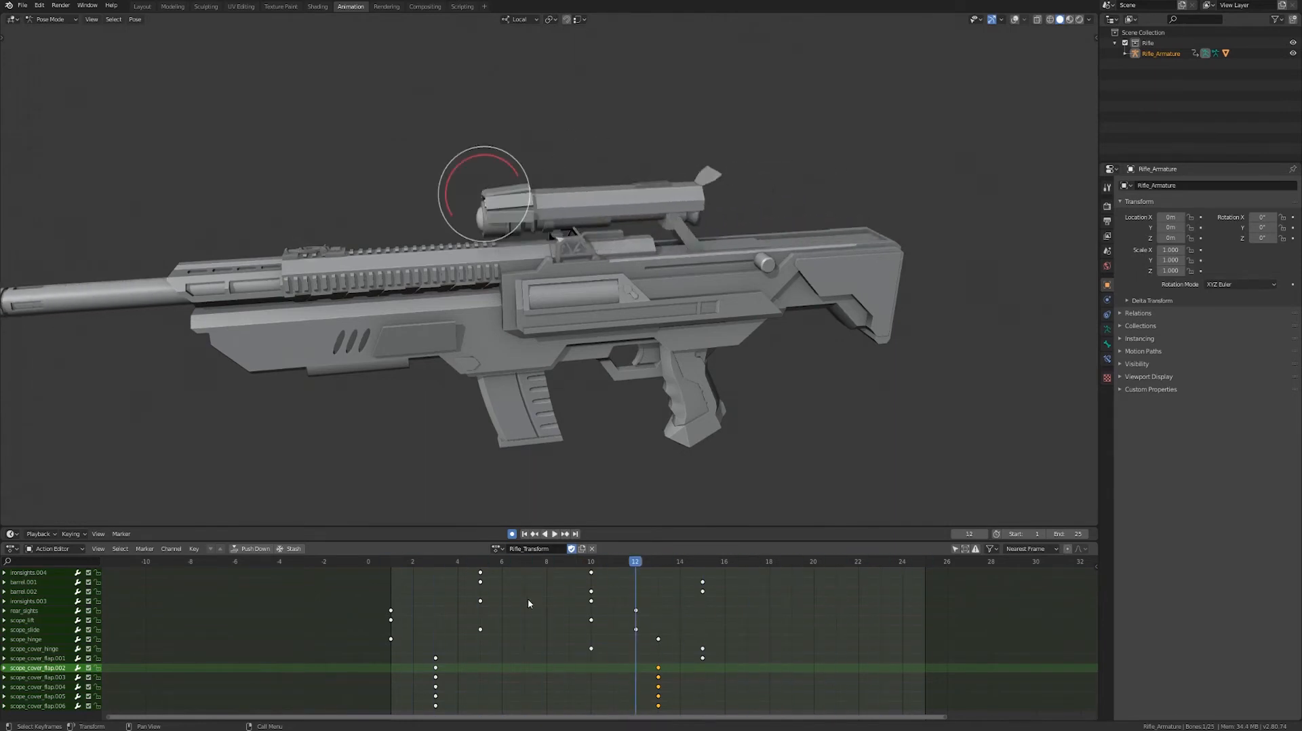
pyautogui.press('g')
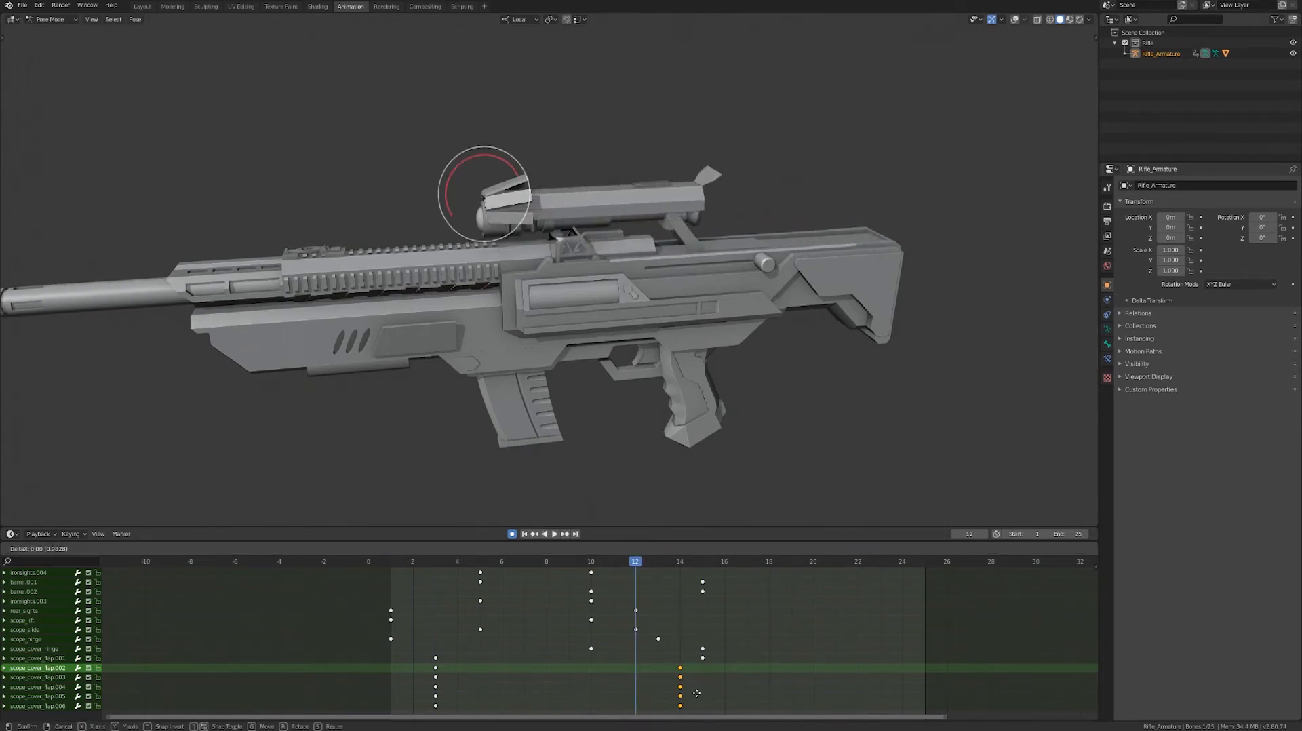
pyautogui.click(702, 690)
# Scrub through the scope's slide and move the starting keyframes of scope_cover_flap.002 to scope_cover_flap.006 to frame 6.
pyautogui.press('space')
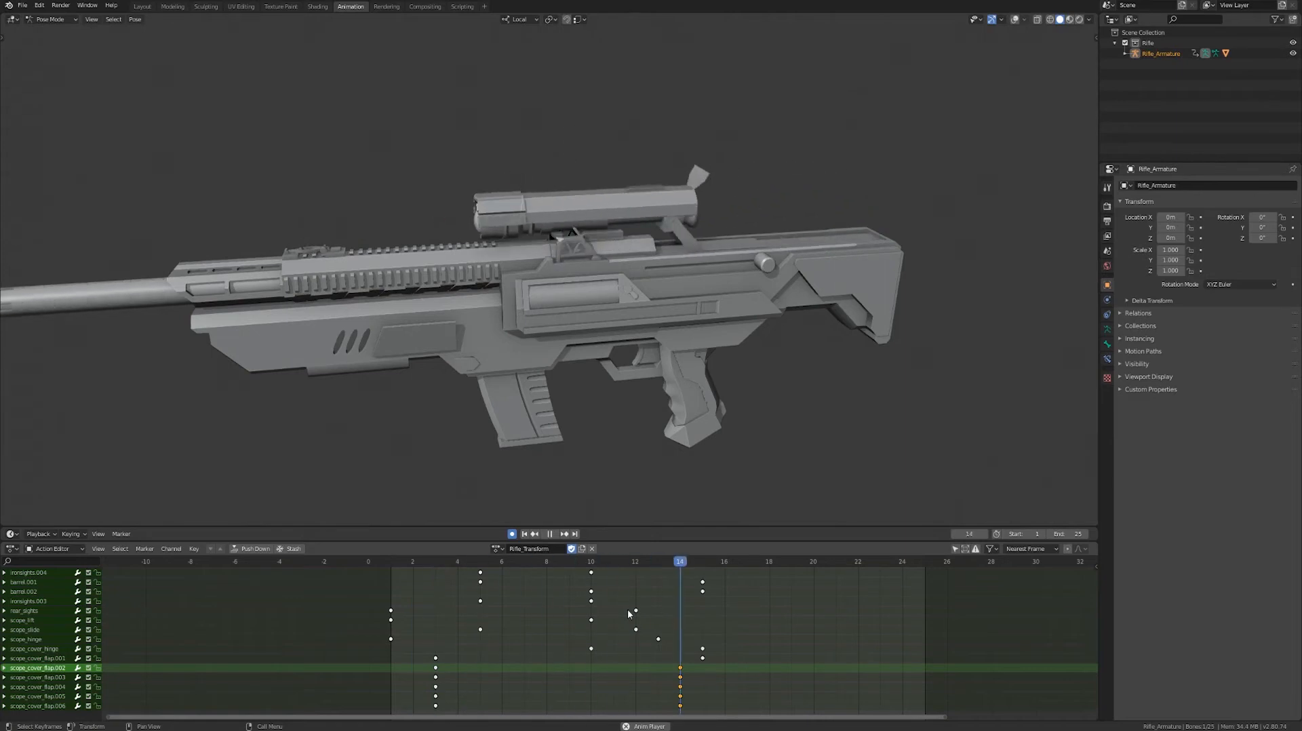
pyautogui.moveTo(584, 565); pyautogui.dragTo(481, 572)
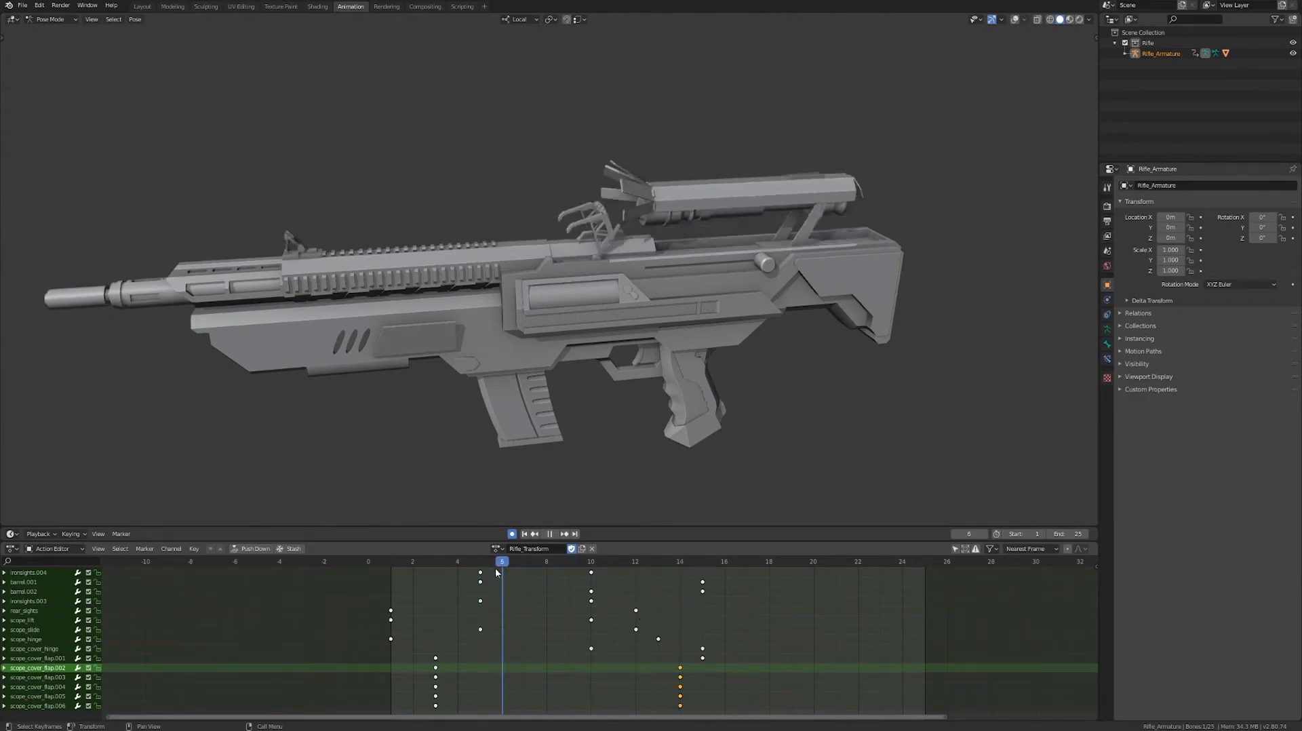
pyautogui.moveTo(488, 577); pyautogui.dragTo(504, 577)
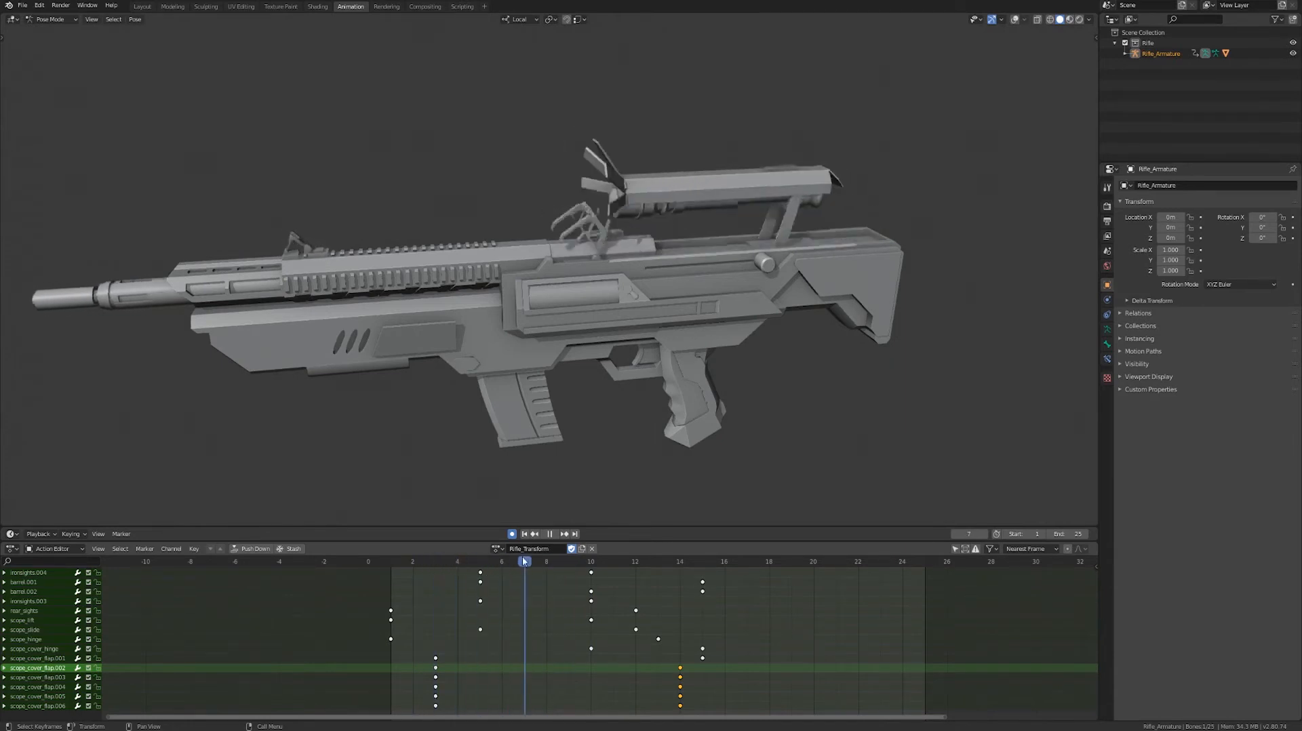
pyautogui.moveTo(620, 552); pyautogui.dragTo(510, 555)
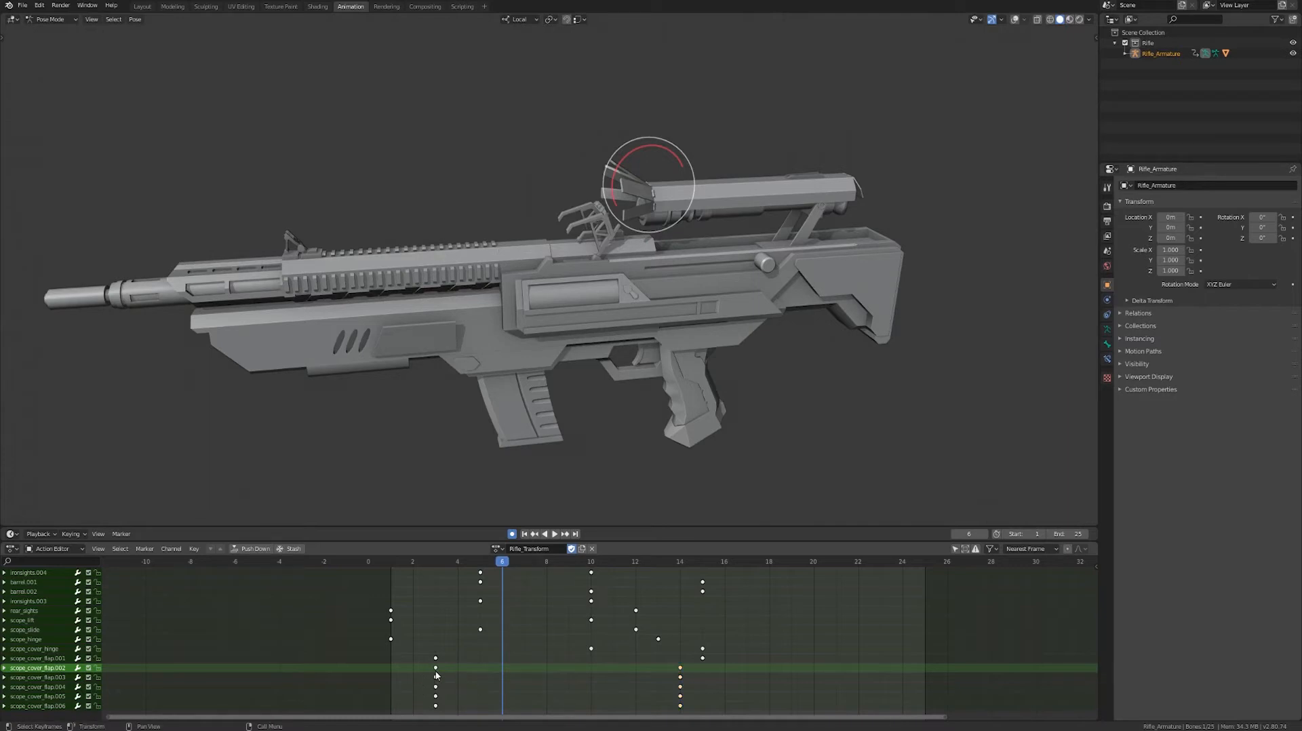
pyautogui.moveTo(426, 664); pyautogui.dragTo(467, 718)
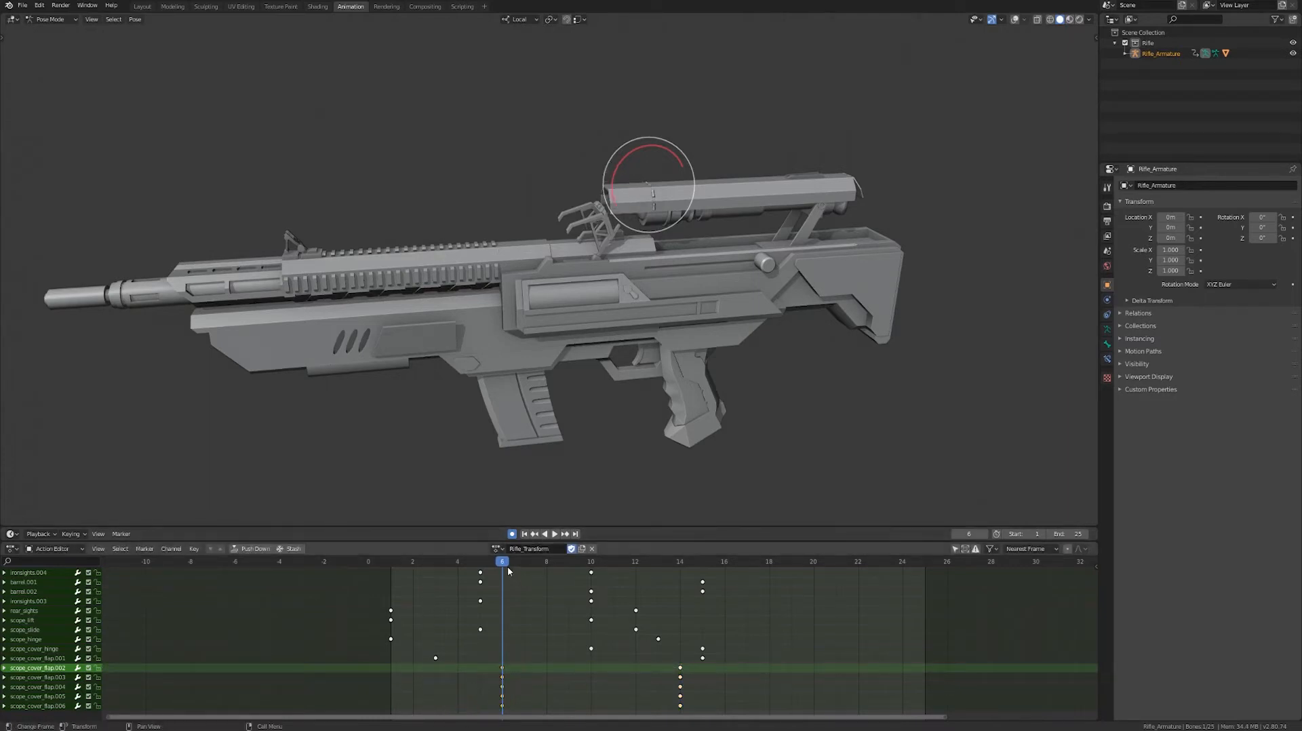
# Play the transformation and examine the opening scope cover flaps from several angles, ending close up on the scope.
pyautogui.press('space')
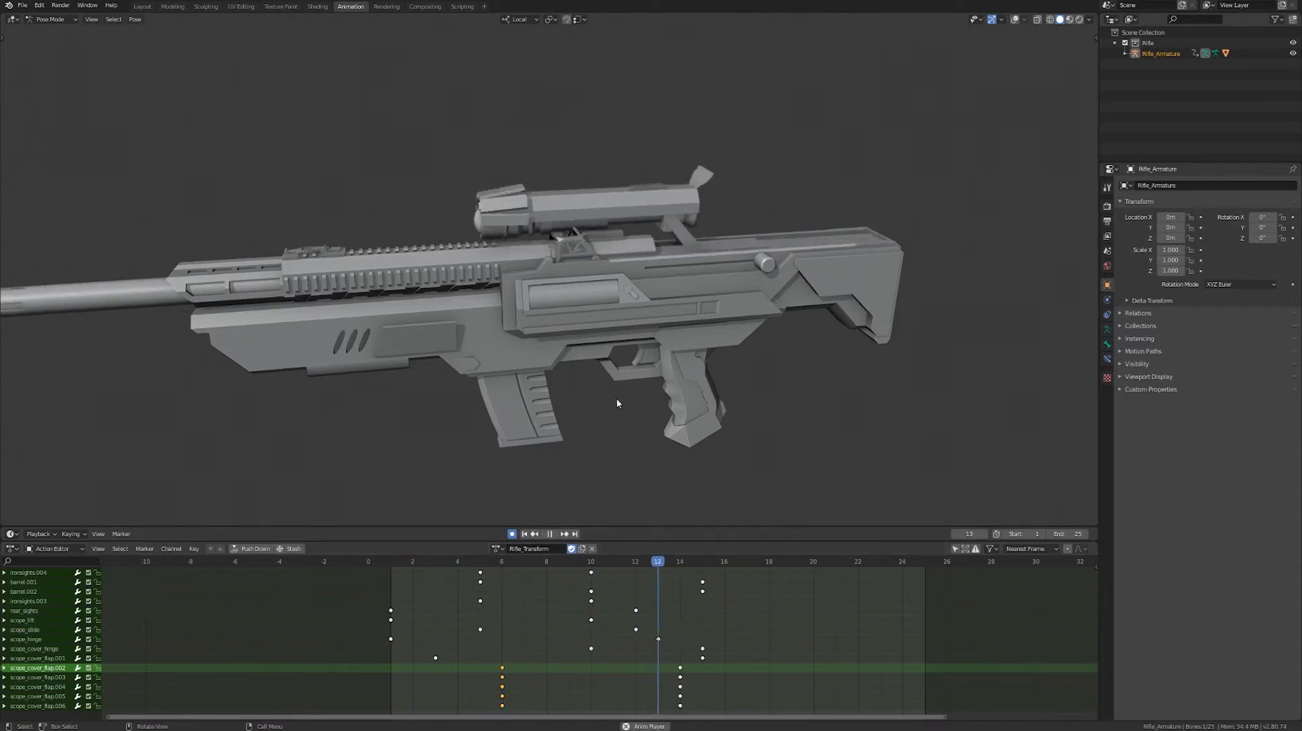
pyautogui.scroll(-3, 637, 387)
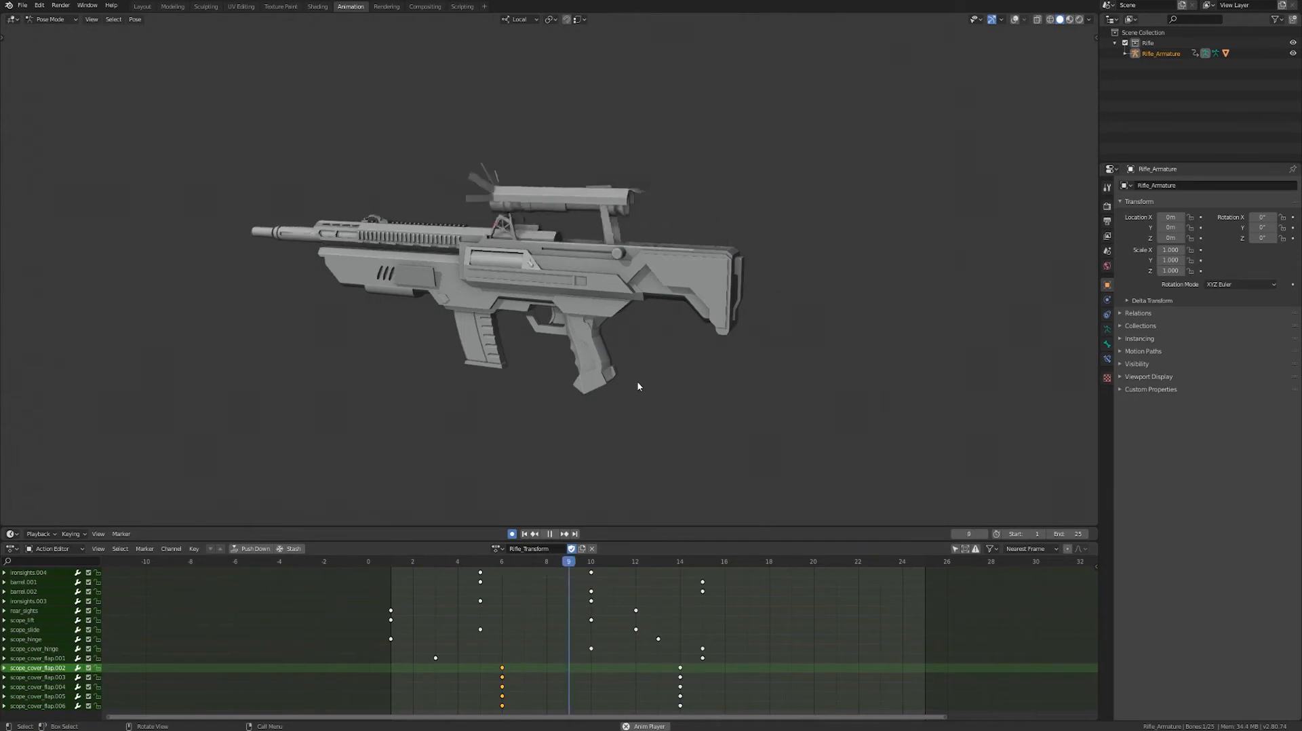
pyautogui.press('space')
pyautogui.moveTo(678, 349); pyautogui.dragTo(733, 362, button='middle')
pyautogui.moveTo(641, 442); pyautogui.dragTo(606, 448, button='middle')
pyautogui.scroll(2, 650, 400)
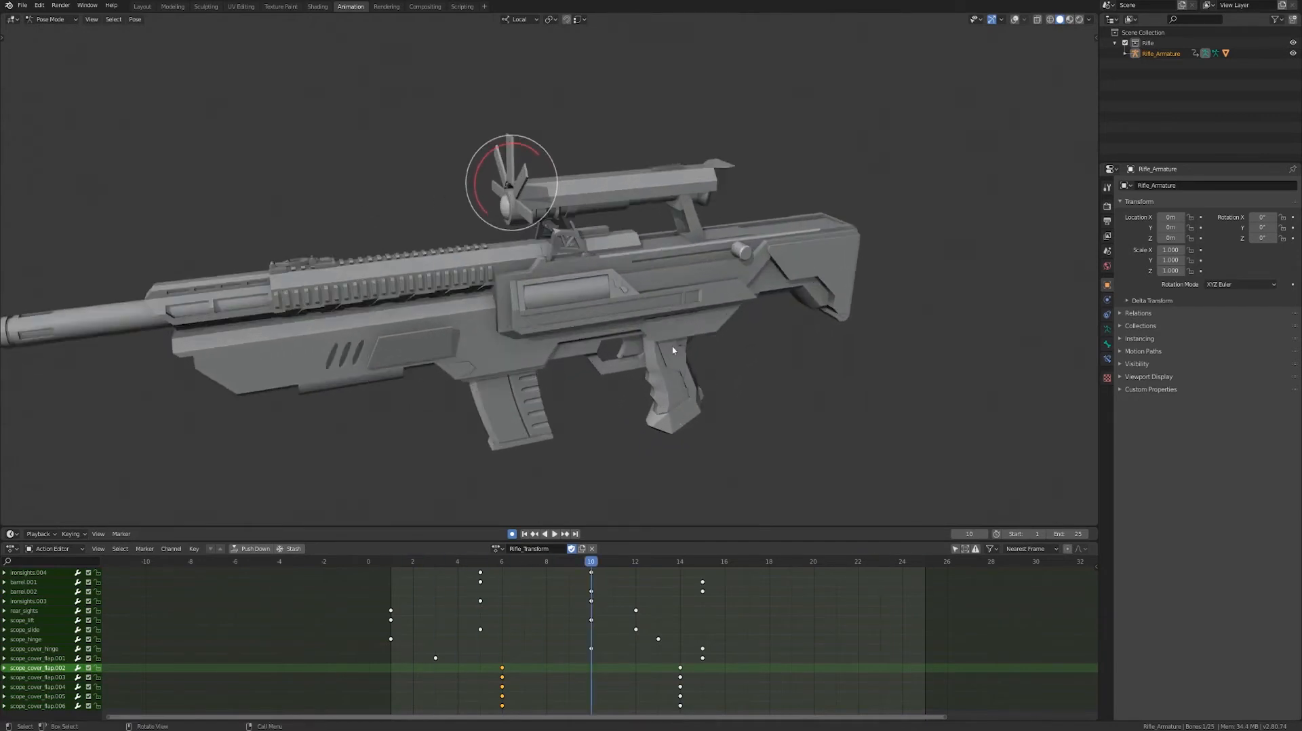
pyautogui.moveTo(675, 339); pyautogui.dragTo(652, 368, button='middle')
pyautogui.scroll(2, 664, 364)
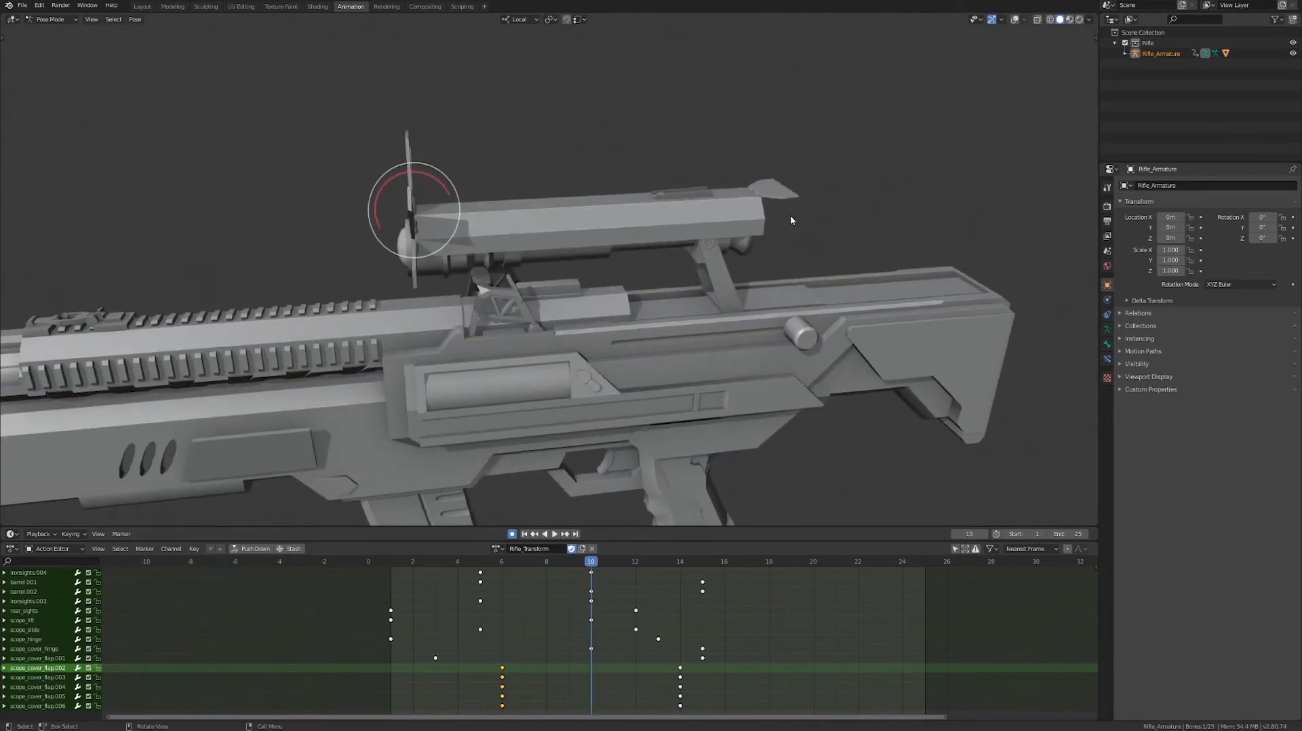
# Select the scope_cover_flap.001 channel, scrub to the scope's lift and move the flap's starting keyframe to frame 8.
pyautogui.click(55, 659)
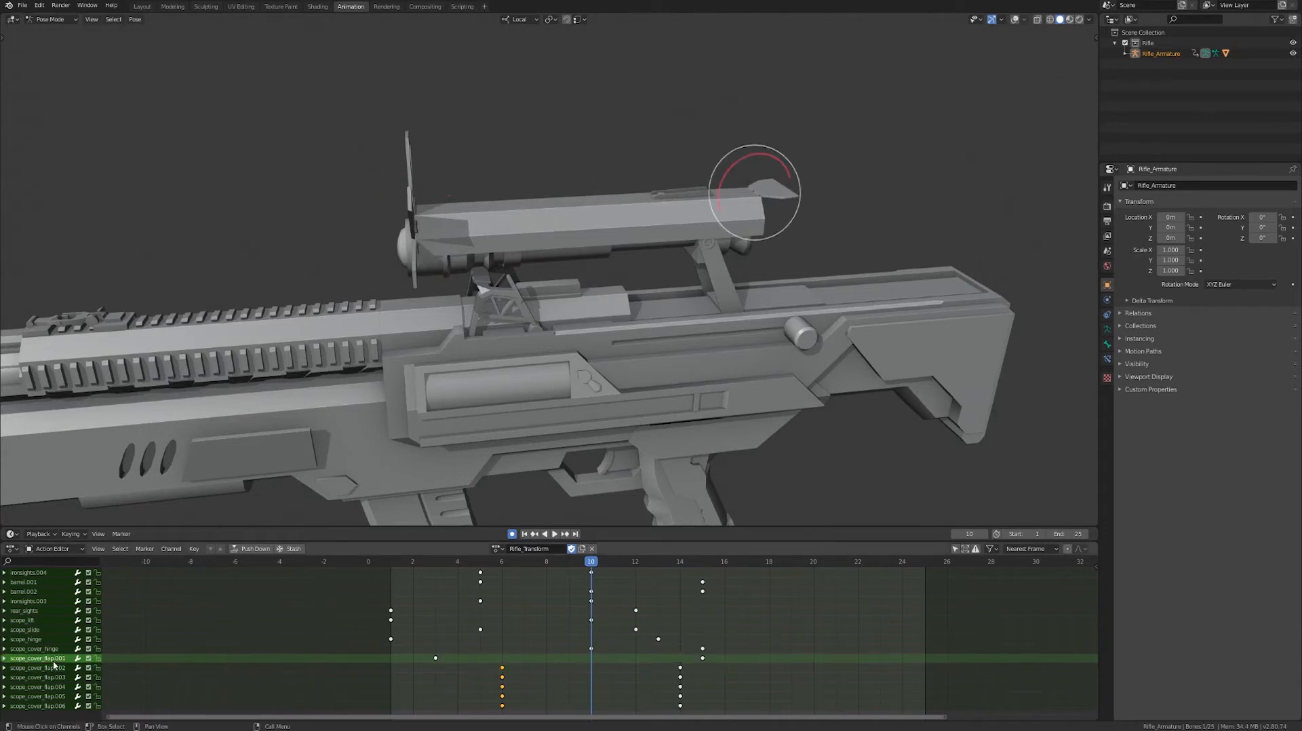
pyautogui.moveTo(642, 655); pyautogui.dragTo(613, 645, button='middle')
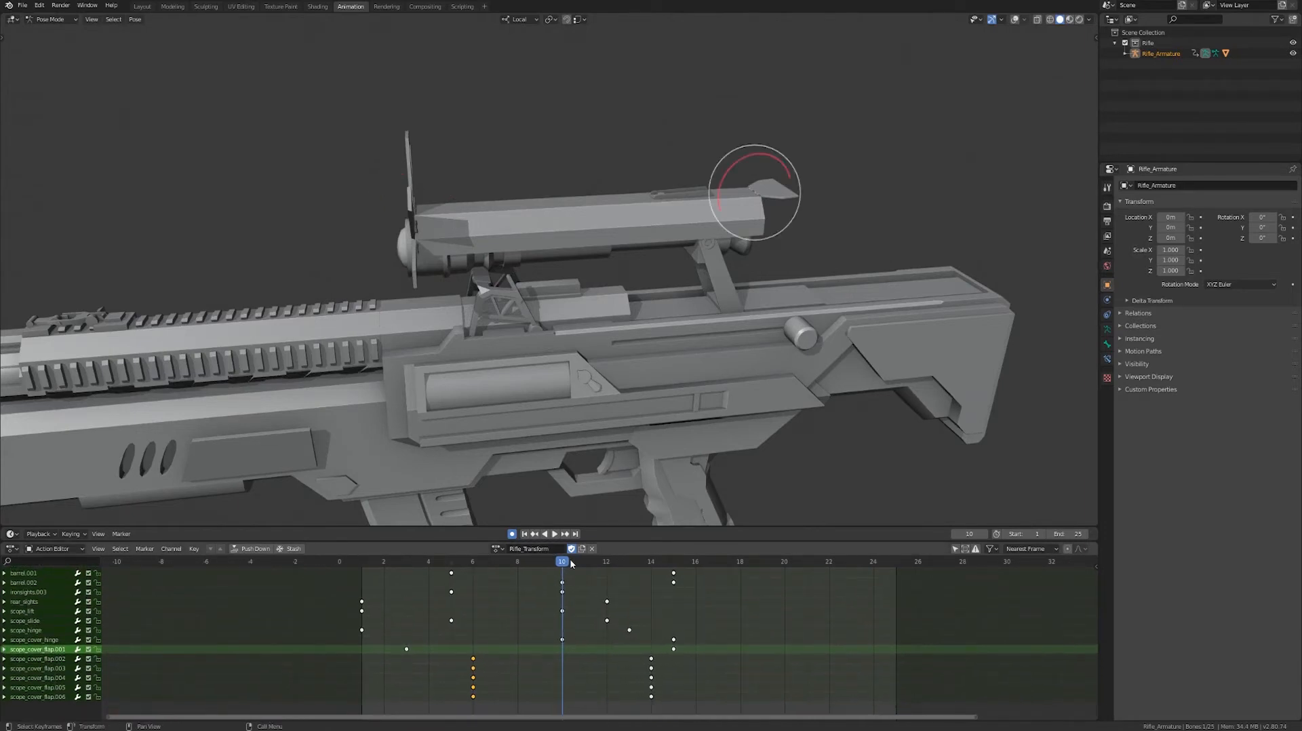
pyautogui.press('space')
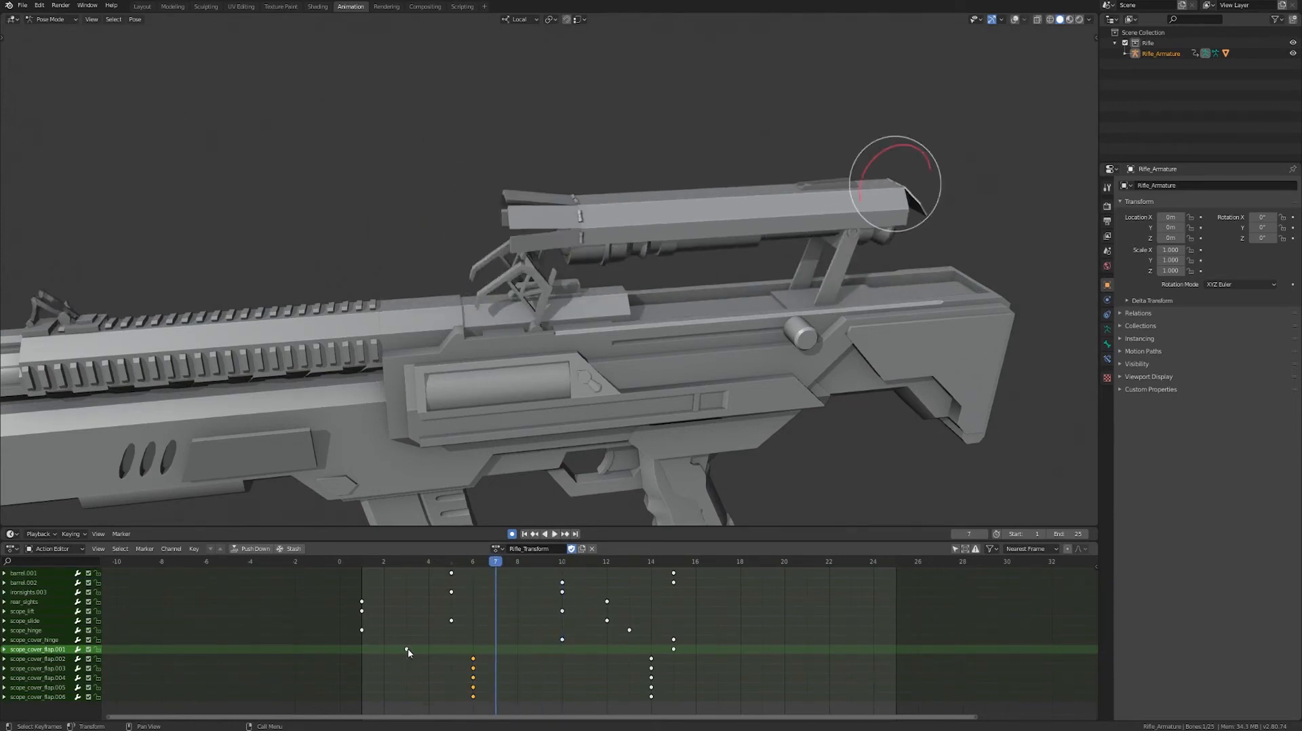
pyautogui.moveTo(408, 652); pyautogui.dragTo(492, 658)
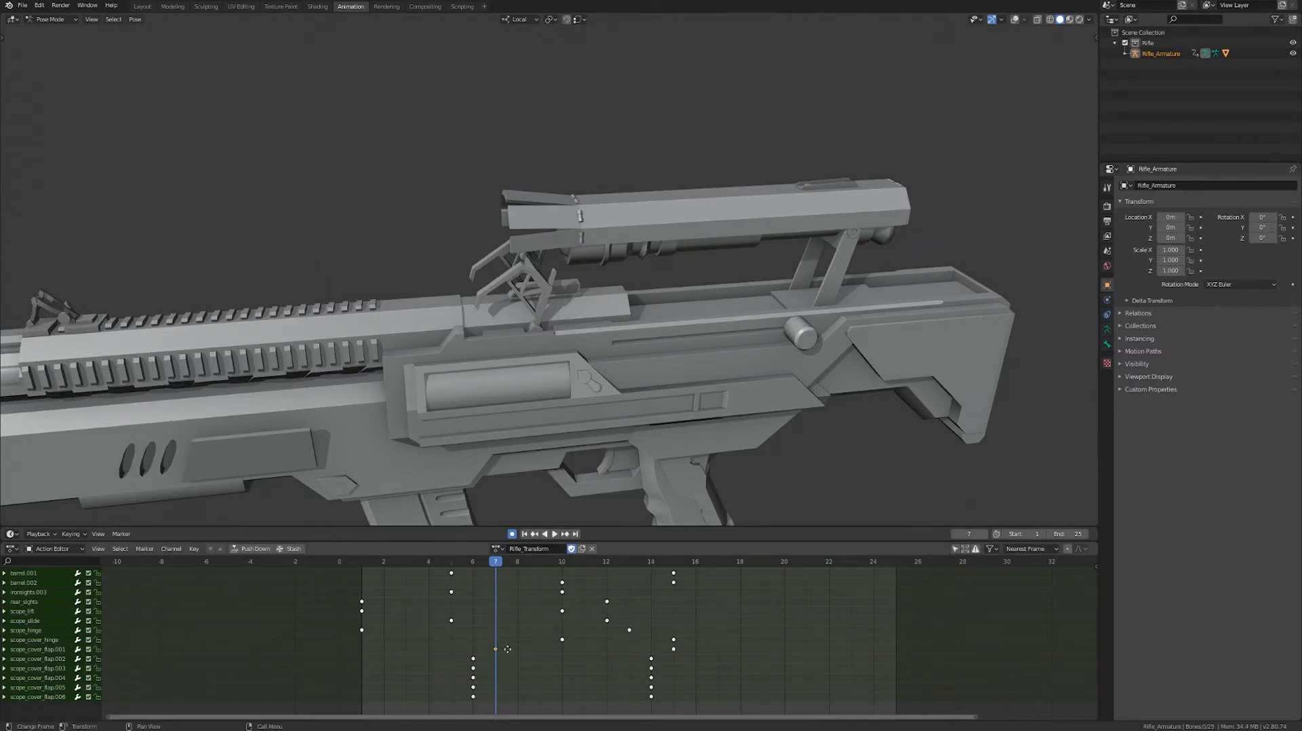
# Play back the rear flap's motion and move the starting keyframe of scope_cover_flap.001 to frame 6.
pyautogui.press('space')
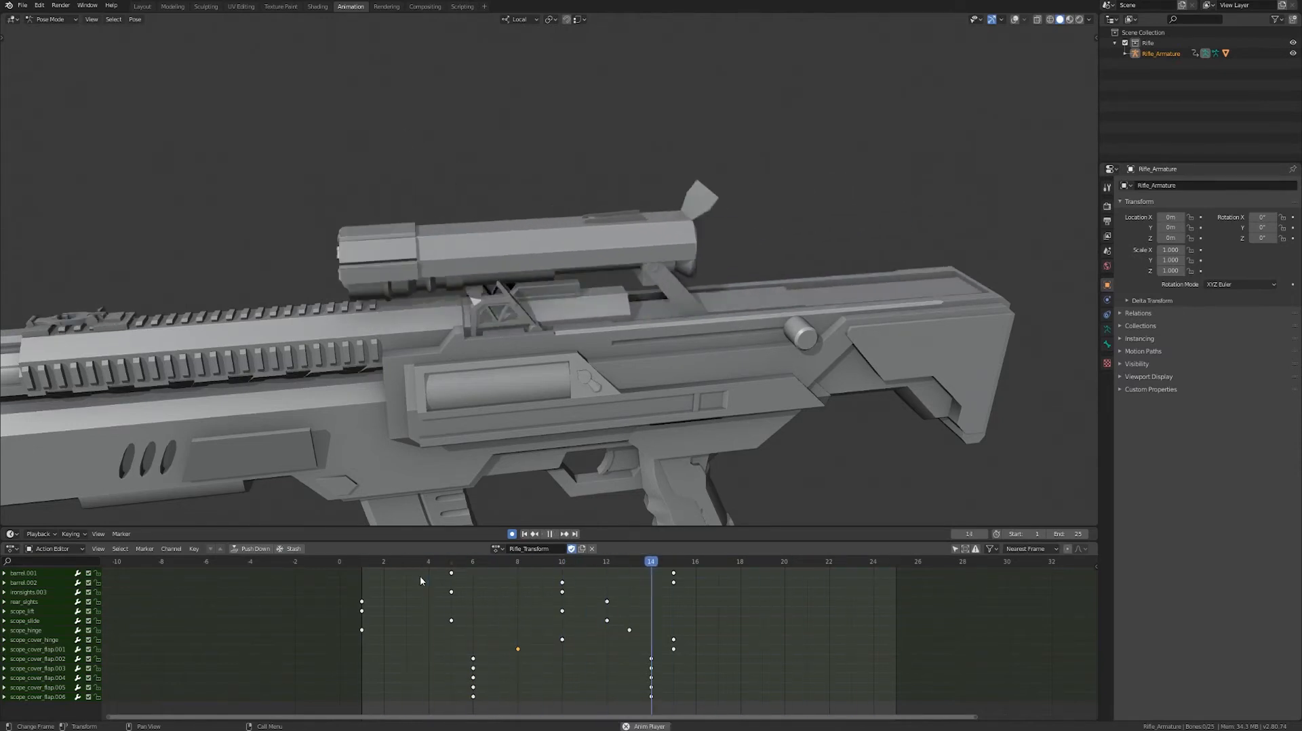
pyautogui.press('space')
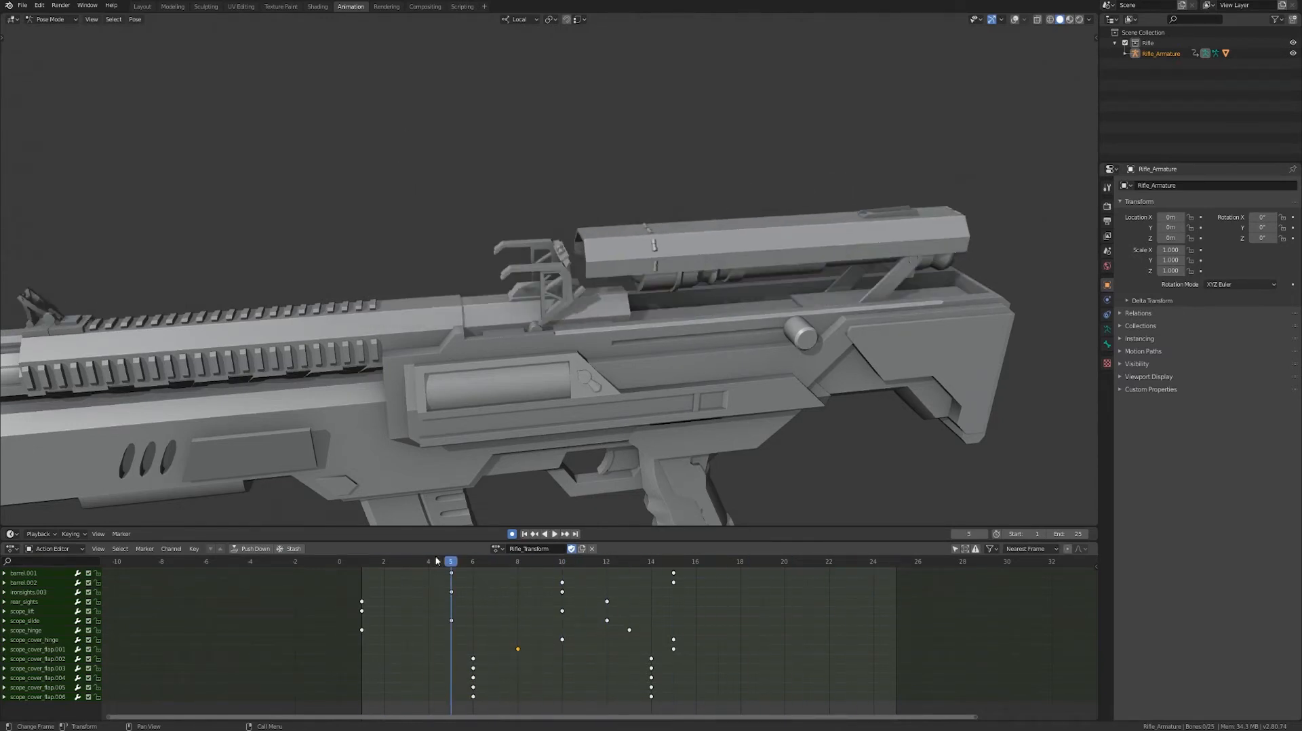
pyautogui.press('space')
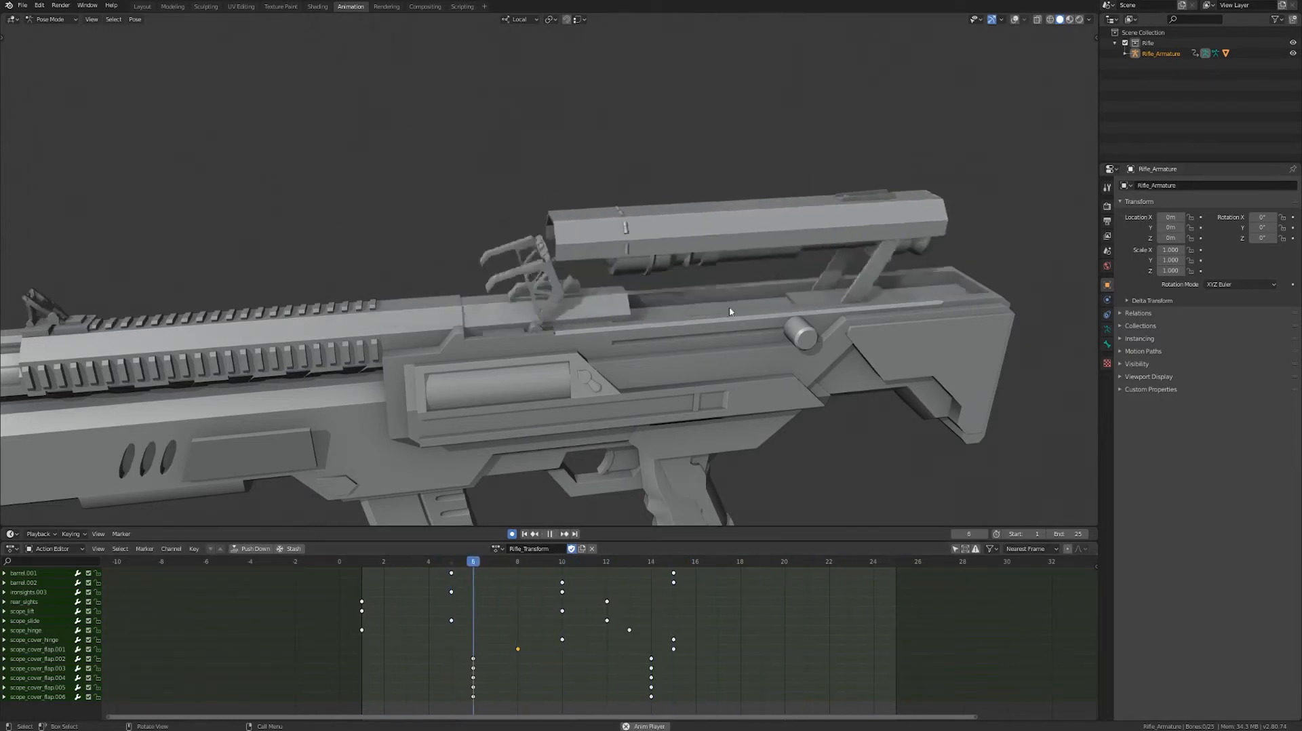
pyautogui.press('space')
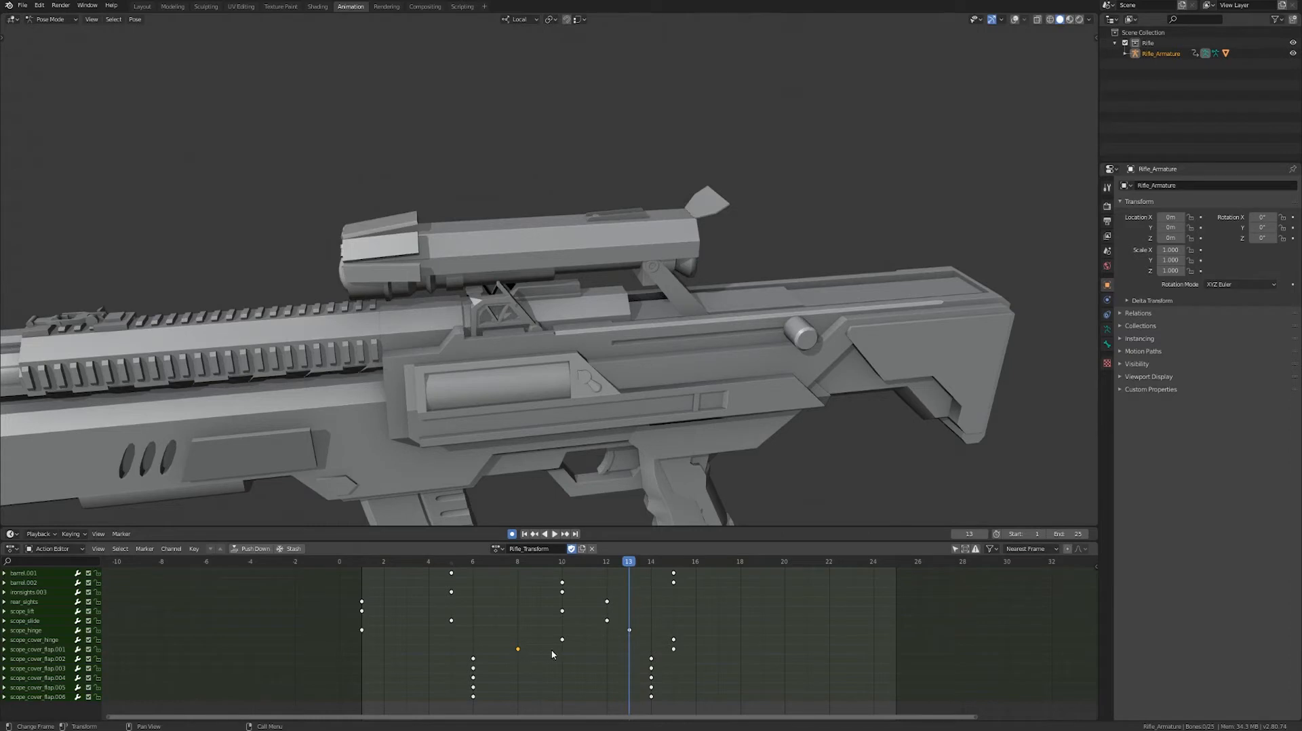
pyautogui.press('g')
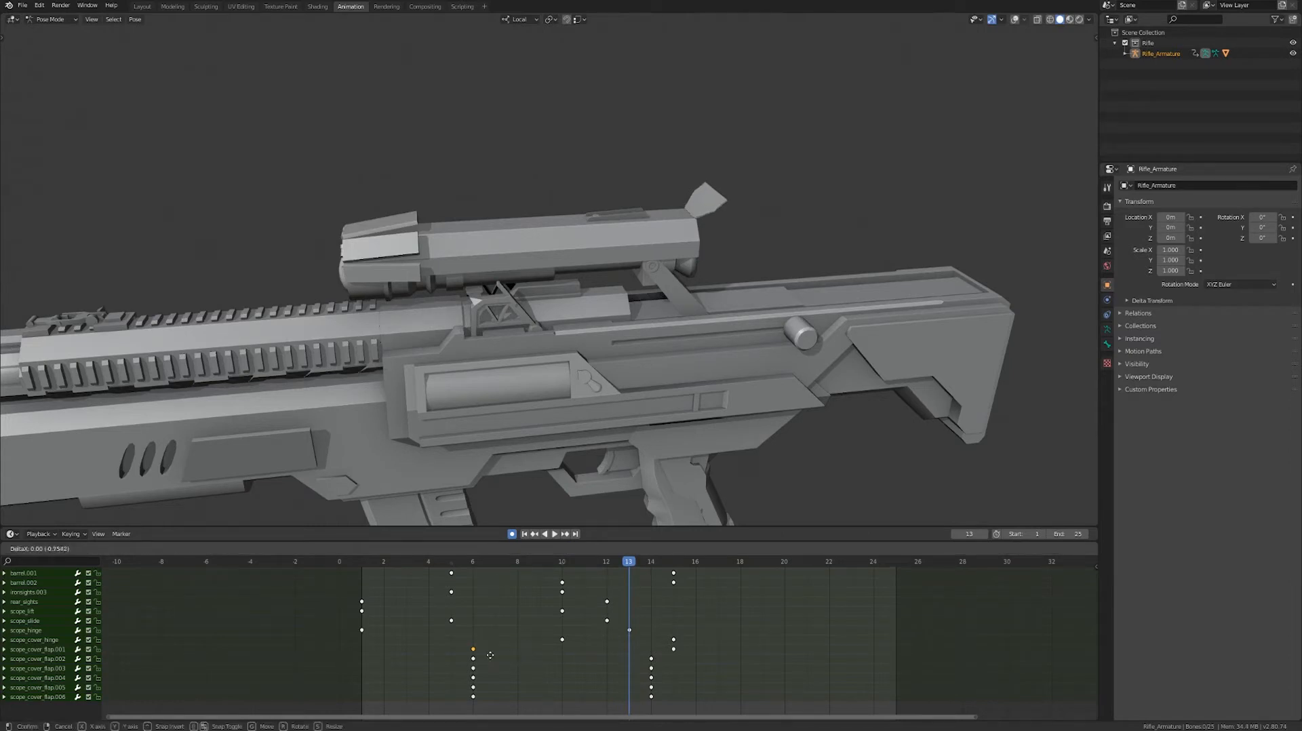
# Scrub to frame 13, show the viewport overlays, select the scope_cover_flap.001 bone and move its ending keyframe to frame 13.
pyautogui.press('space')
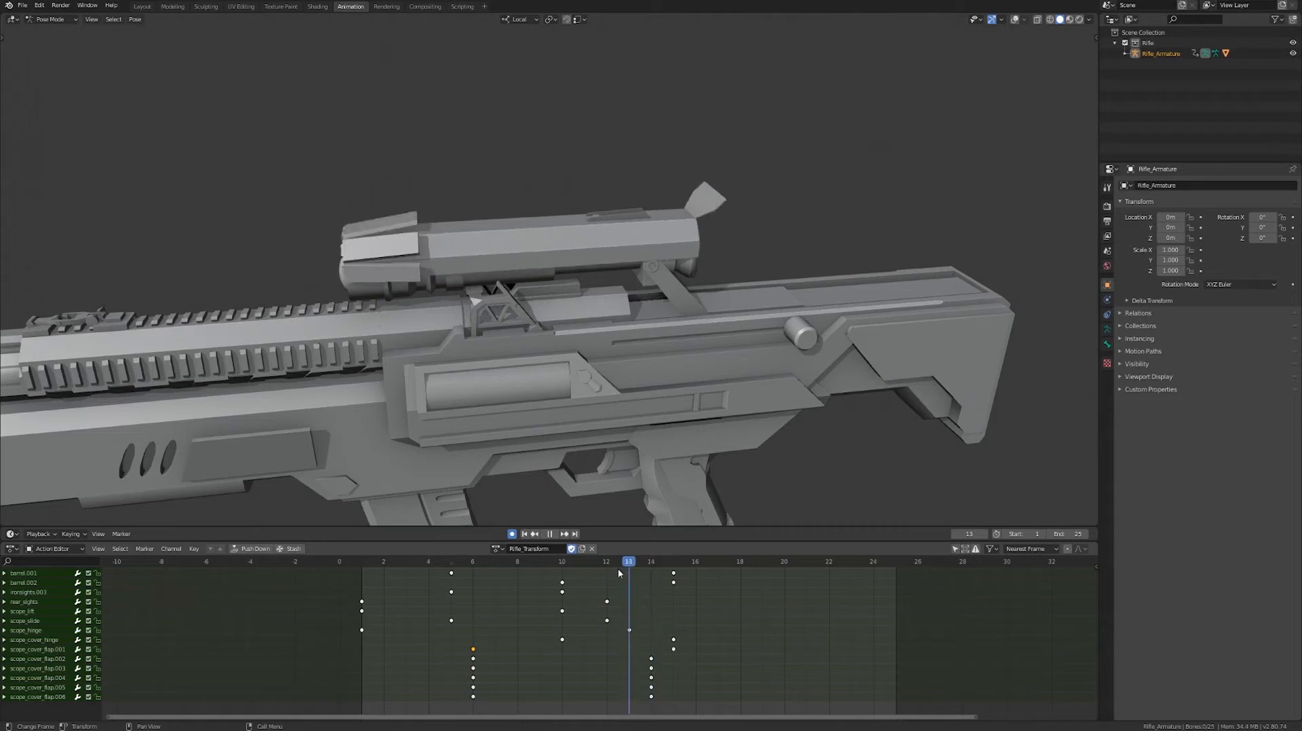
pyautogui.click(617, 568)
pyautogui.moveTo(609, 574); pyautogui.dragTo(626, 574)
pyautogui.hotkey('shift', 'alt', 'z')
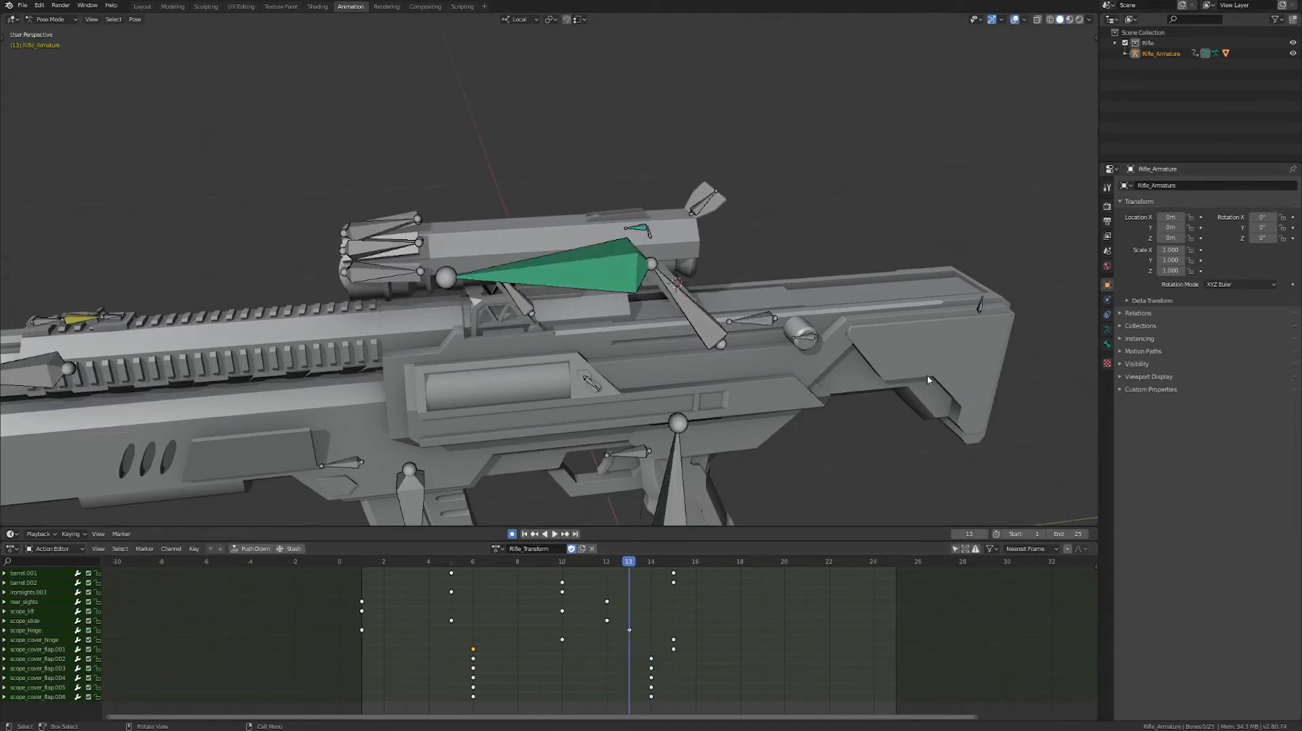
pyautogui.click(701, 210)
pyautogui.keyDown('shift'); pyautogui.moveTo(857, 237); pyautogui.dragTo(770, 271, button='middle'); pyautogui.keyUp('shift')
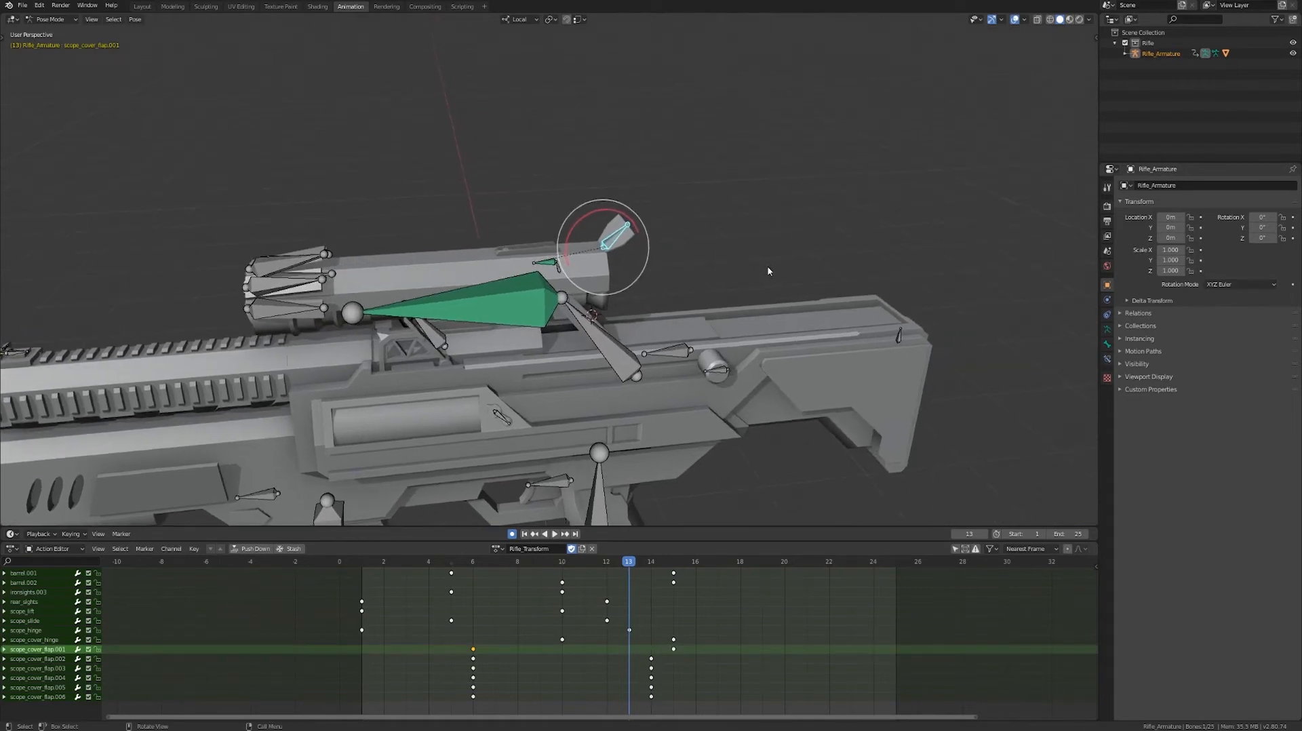
pyautogui.click(673, 649)
pyautogui.press('g')
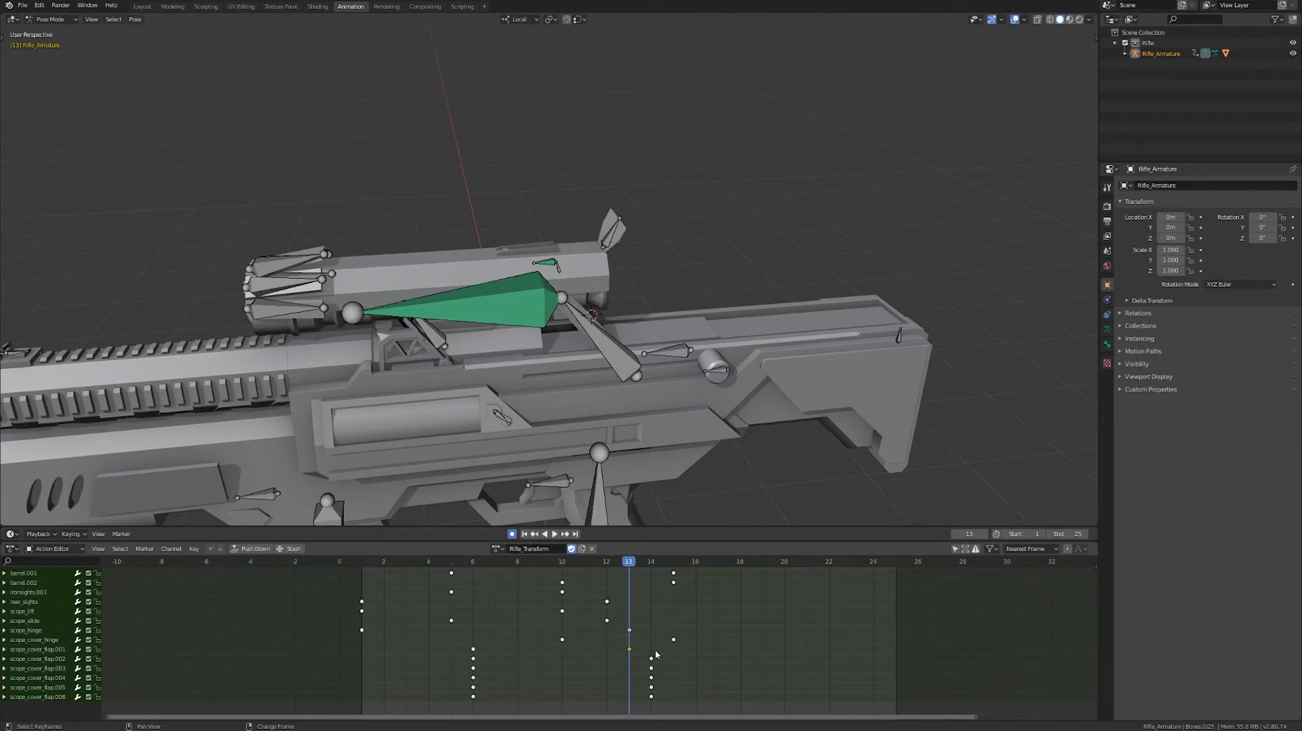
# Duplicate the frame 13 keyframe of scope_cover_flap.001 to frame 15 to hold the pose, and scrub over the hold.
pyautogui.hotkey('shift', 'd')
pyautogui.scroll(3, 739, 645)
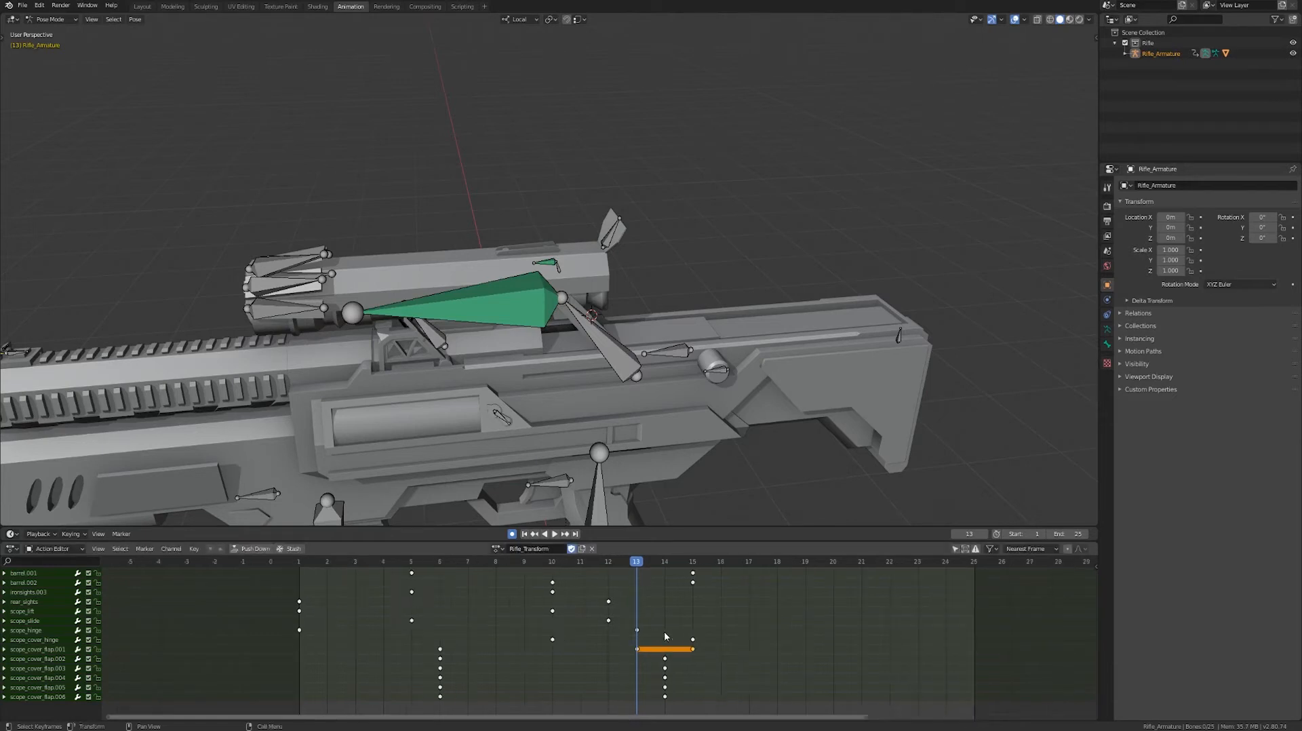
pyautogui.moveTo(646, 563); pyautogui.dragTo(678, 563)
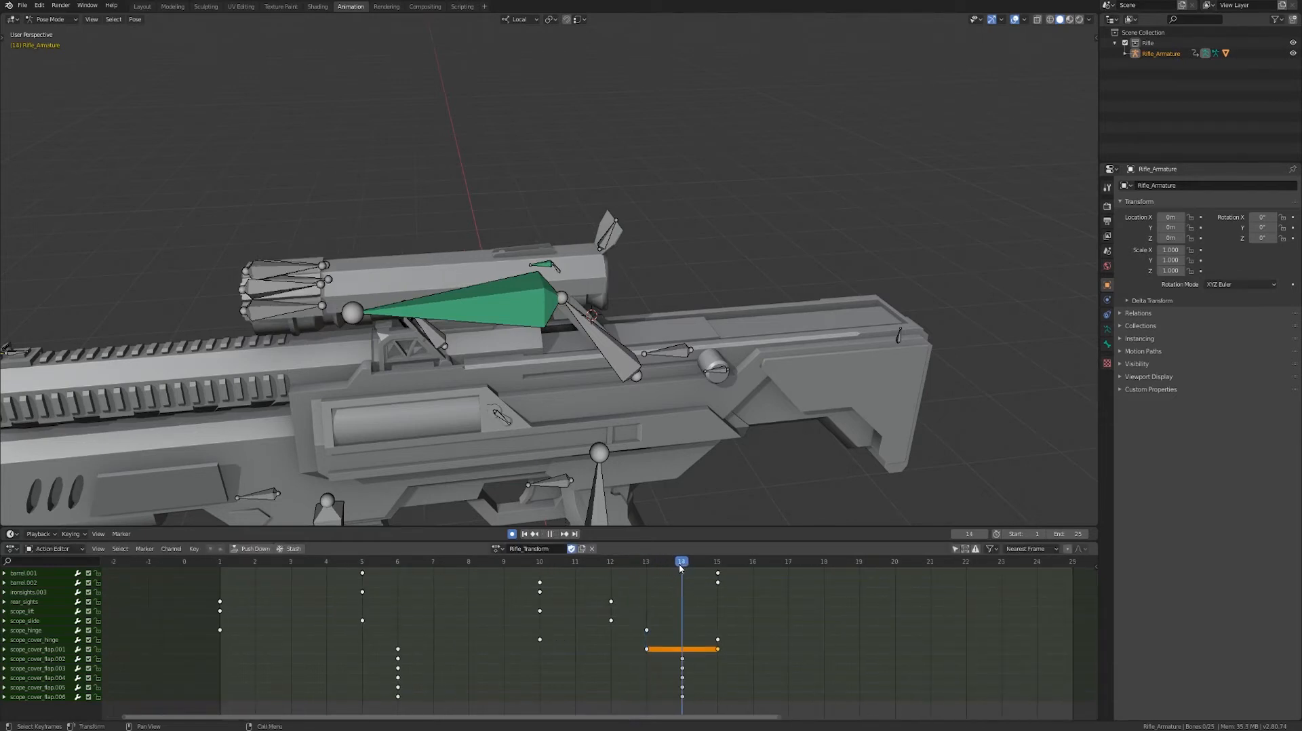
# Rotate the scope_cover_flap.001 bone about 32° to stand upright at frame 14, working in the right orthographic view.
pyautogui.click(606, 231)
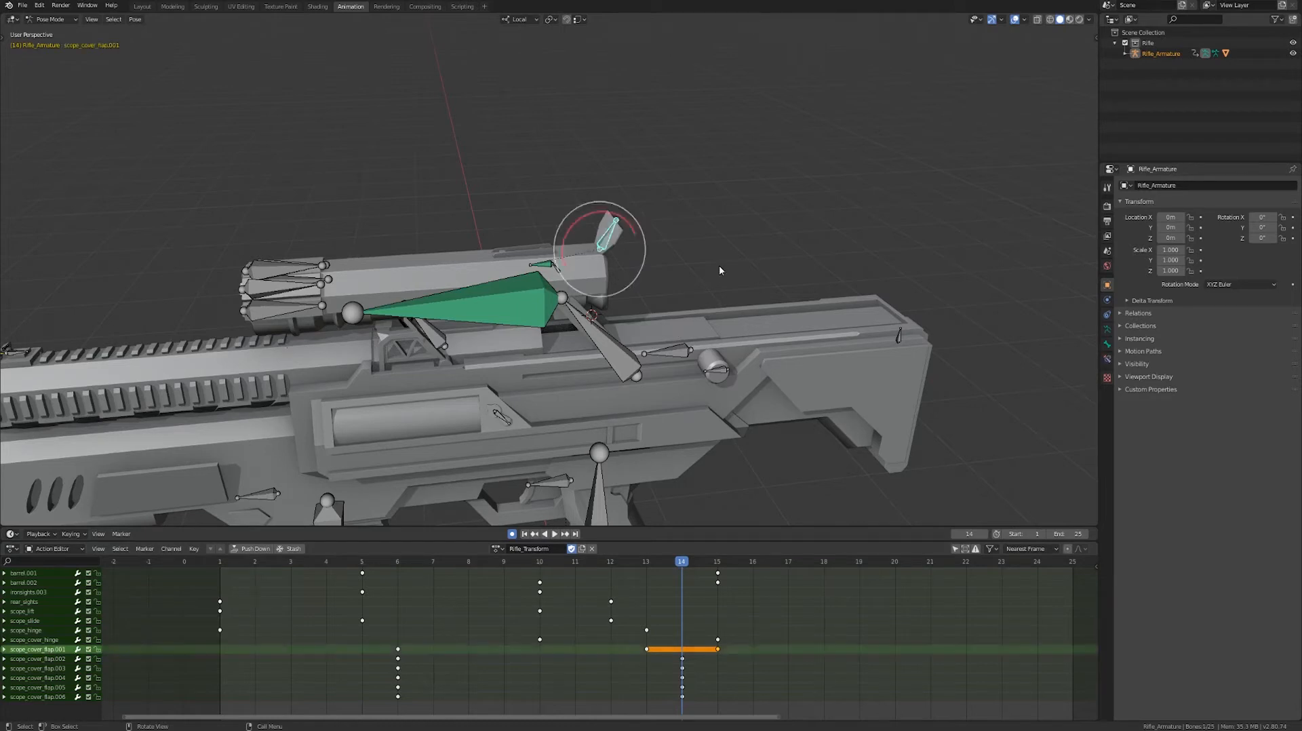
pyautogui.press('KP_3')
pyautogui.scroll(4, 684, 316)
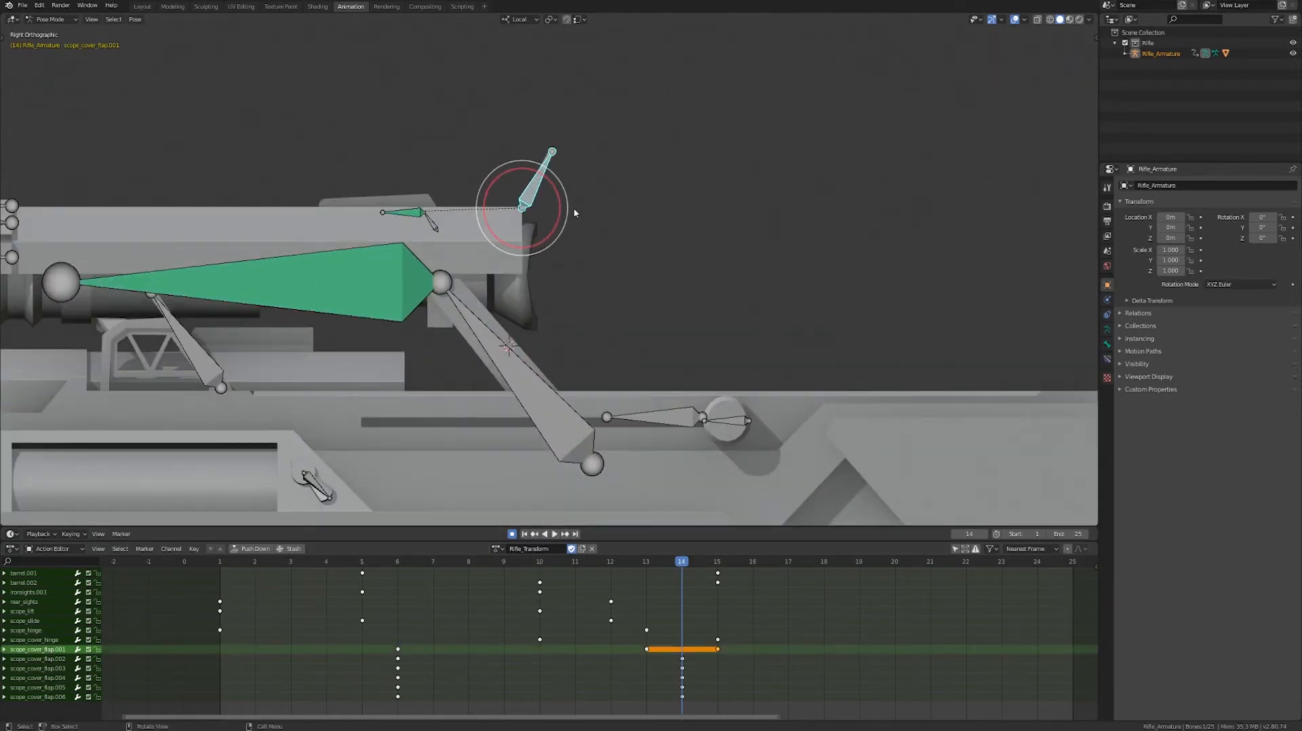
pyautogui.press('r')
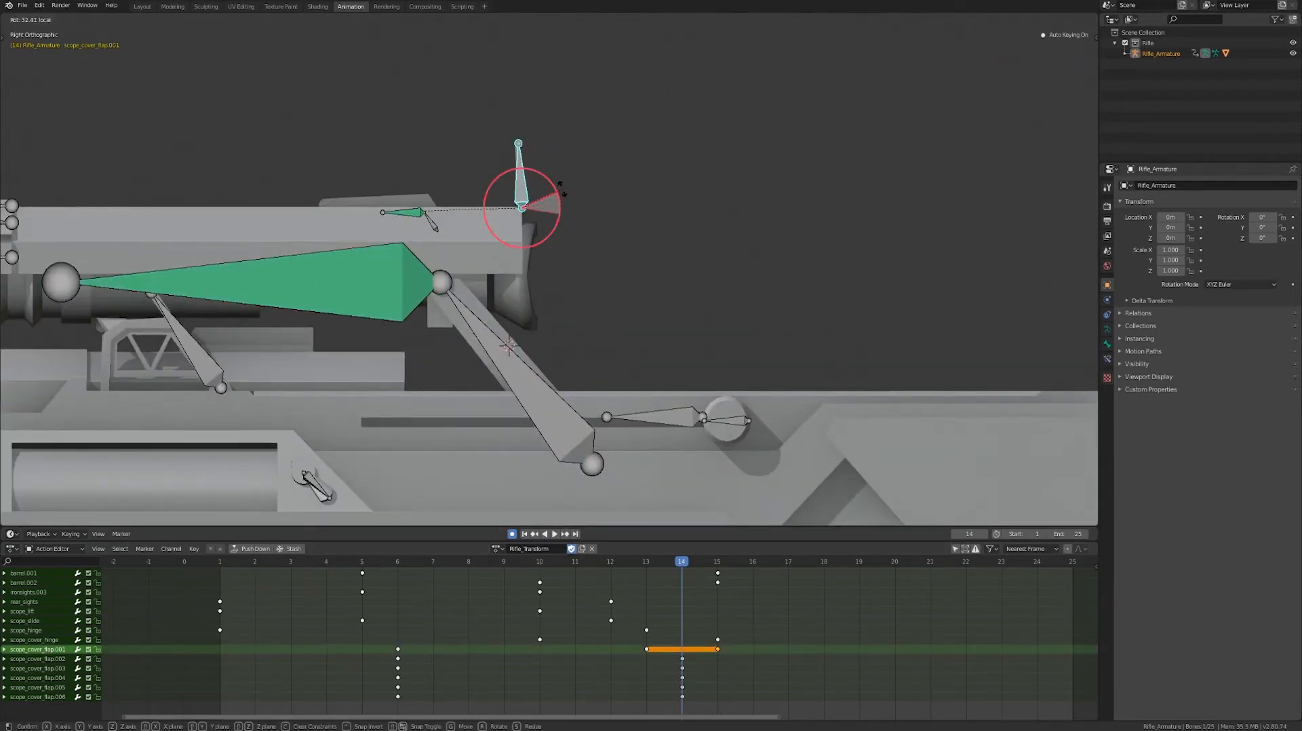
pyautogui.click(560, 188)
pyautogui.scroll(-5, 561, 188)
pyautogui.moveTo(583, 305); pyautogui.dragTo(627, 521, button='middle')
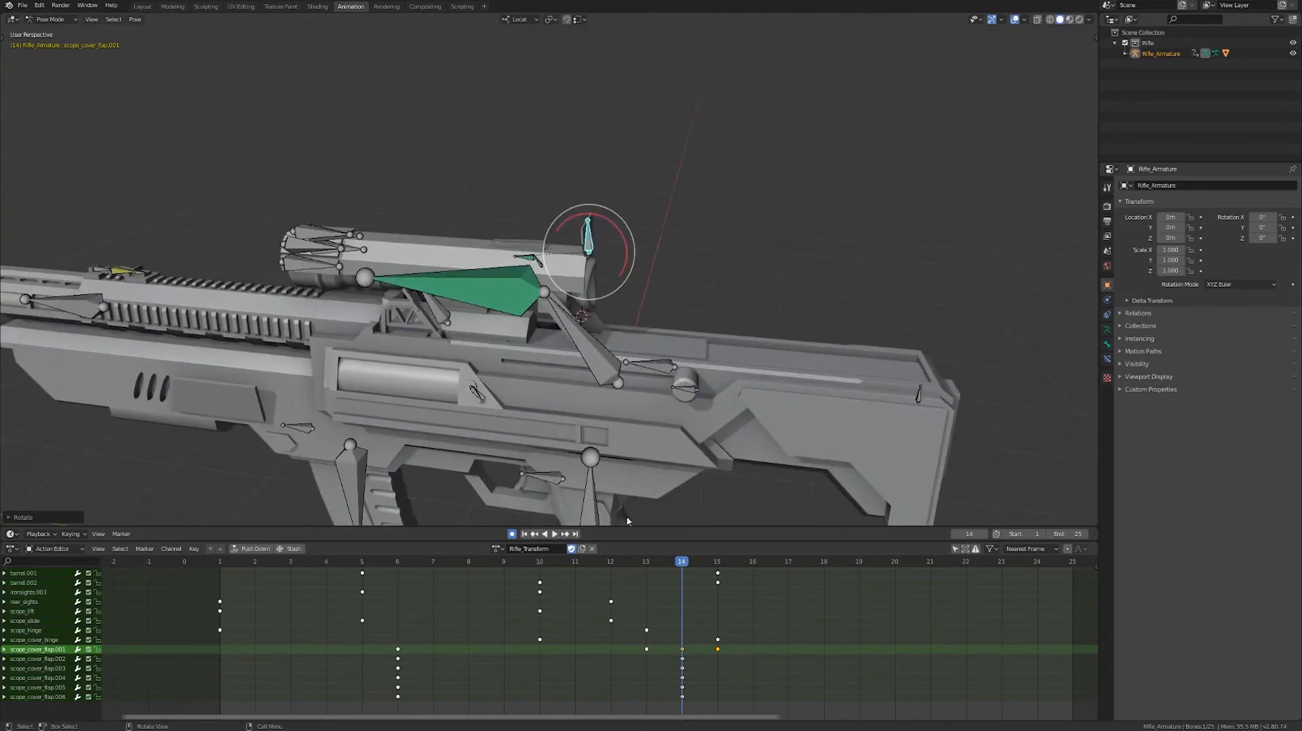
# Play back the animation with overlays hidden and move scope_cover_flap.001's frame 13 and 14 keyframes to frames 11 and 13.
pyautogui.press('space')
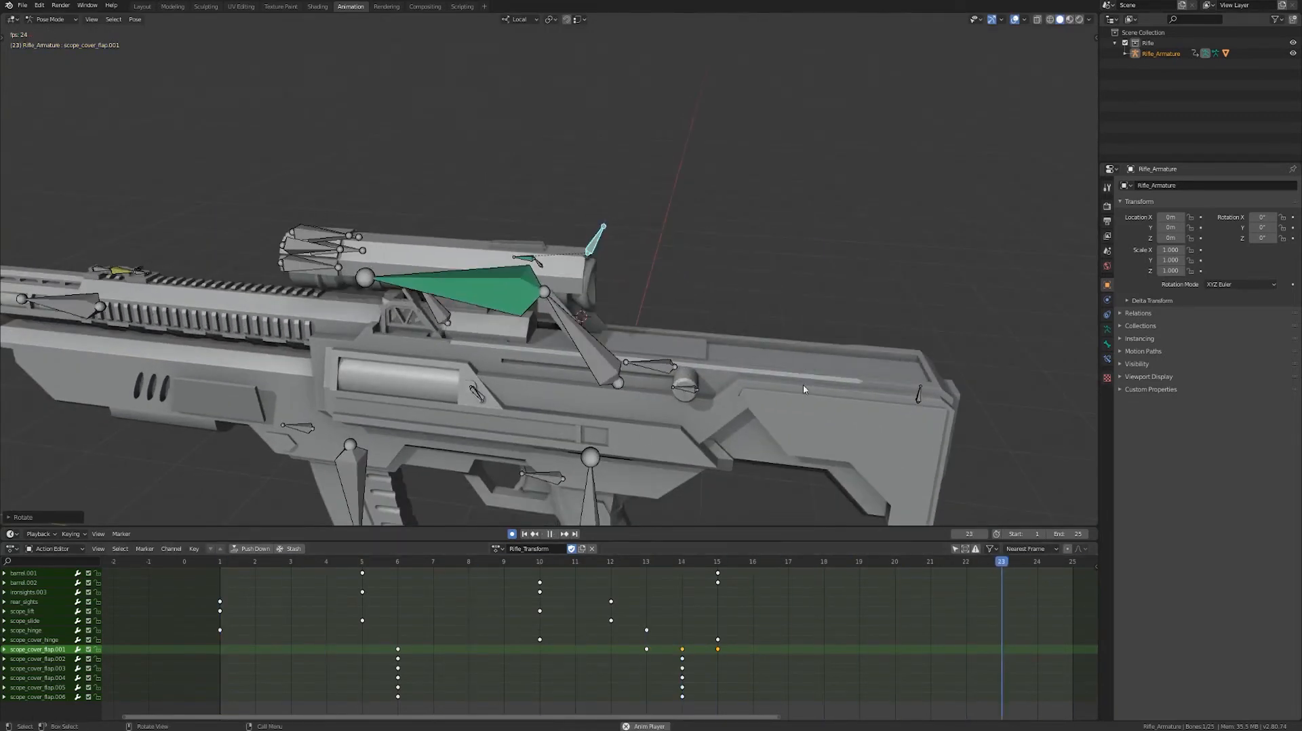
pyautogui.moveTo(803, 384); pyautogui.dragTo(848, 355, button='middle')
pyautogui.hotkey('shift', 'alt', 'z')
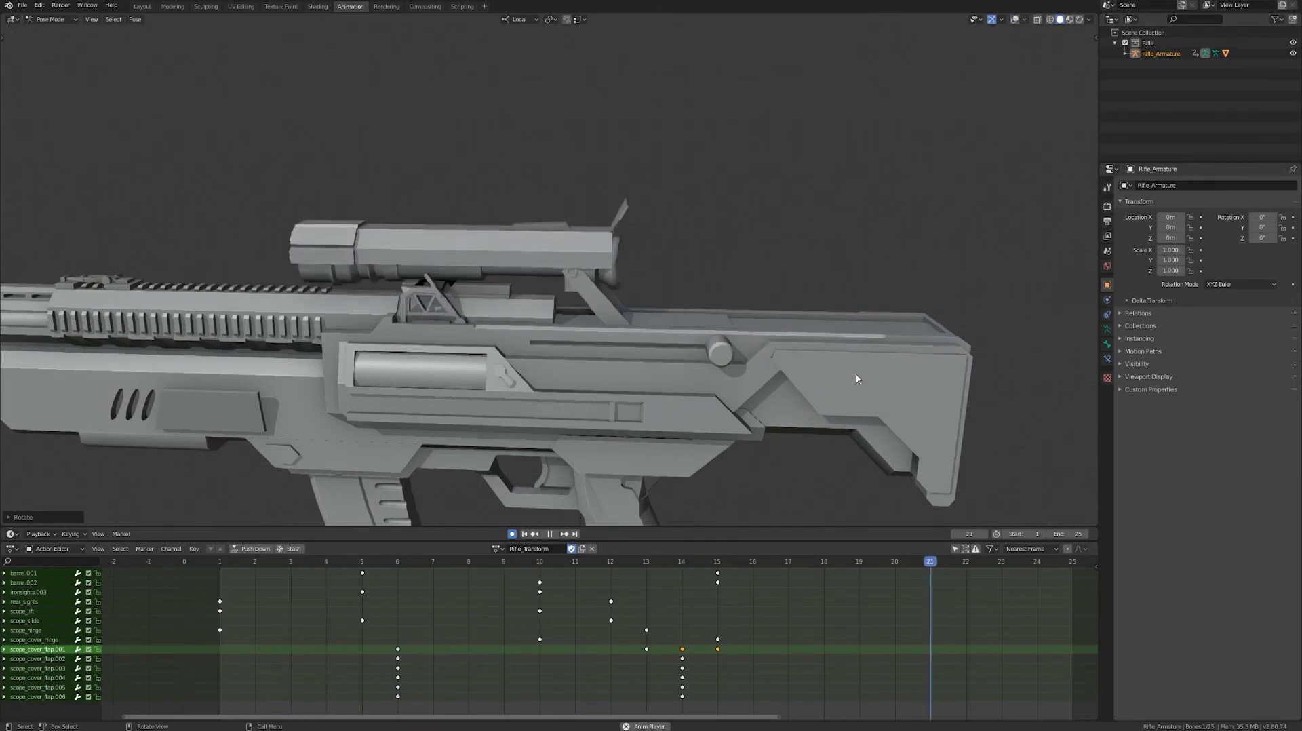
pyautogui.press('space')
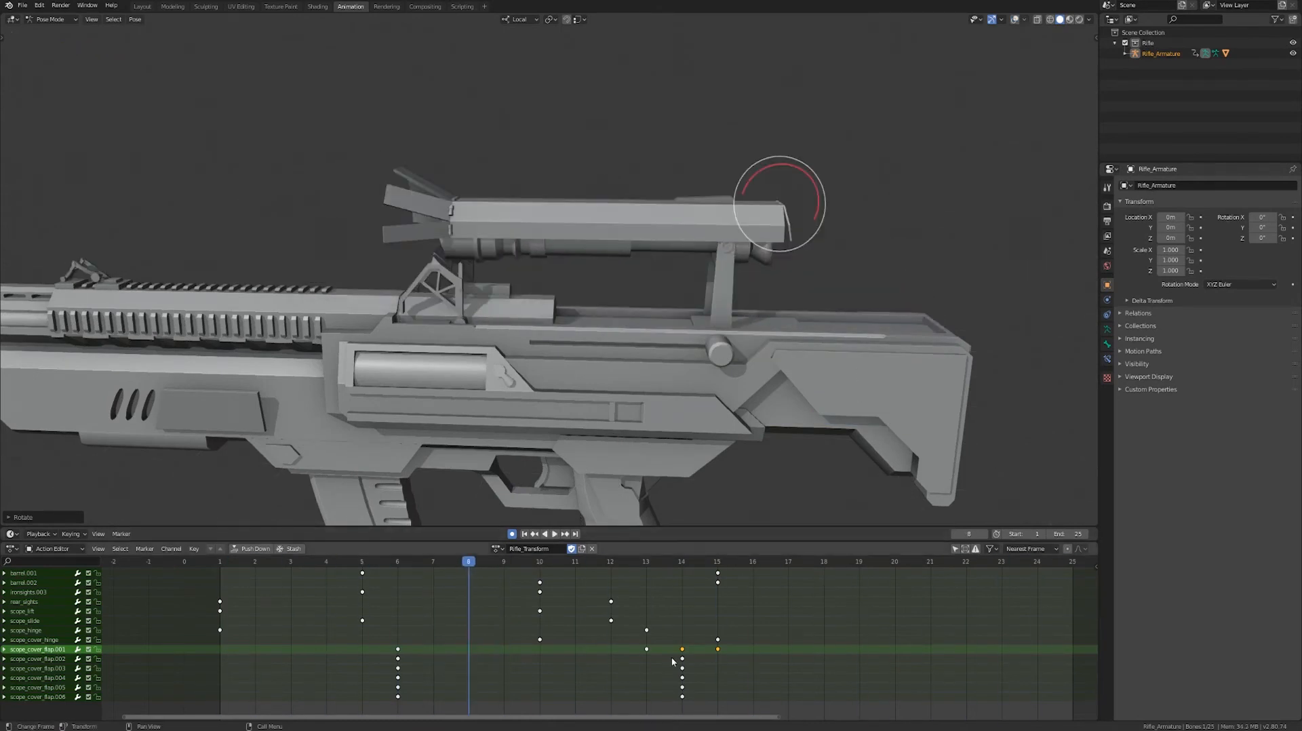
pyautogui.moveTo(647, 650); pyautogui.dragTo(646, 651)
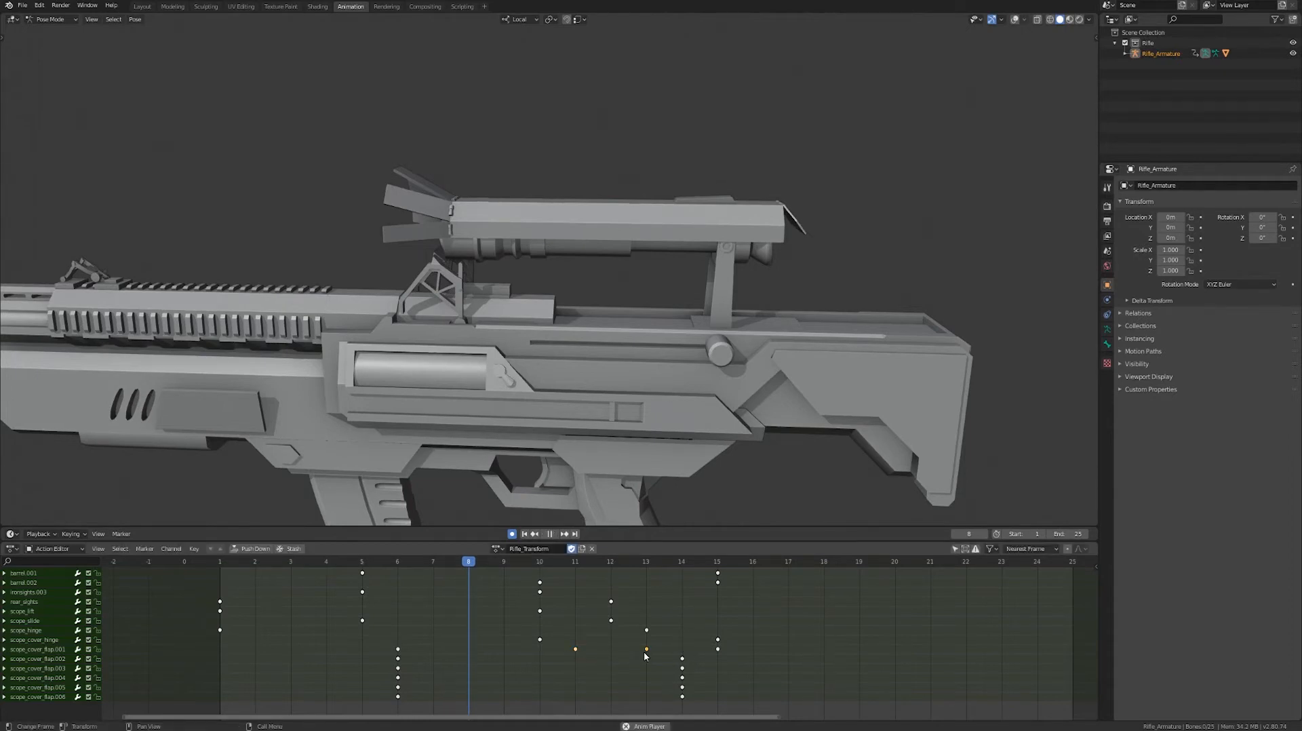
# Play back the whole rifle transformation, scrub to frame 13 and show the viewport overlays.
pyautogui.press('space')
pyautogui.scroll(-5, 666, 433)
pyautogui.moveTo(697, 428); pyautogui.dragTo(580, 417, button='middle')
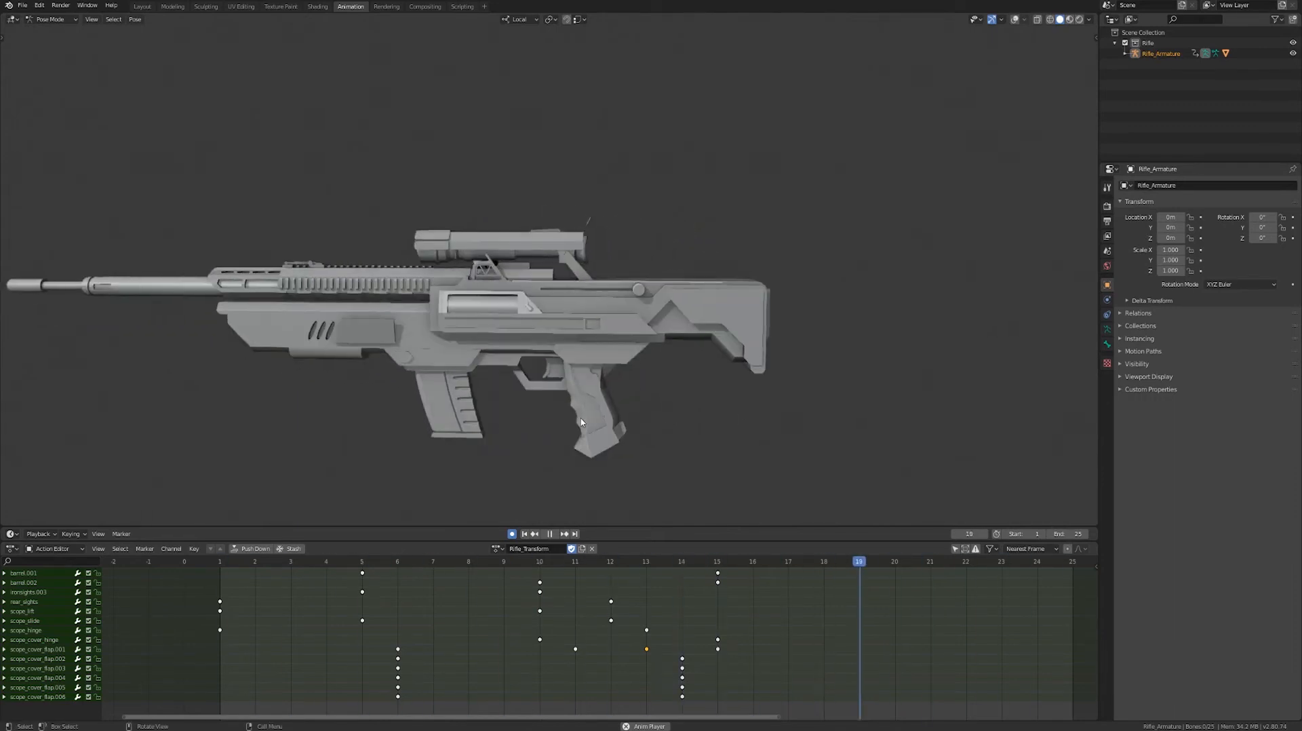
pyautogui.press('space')
pyautogui.scroll(2, 655, 410)
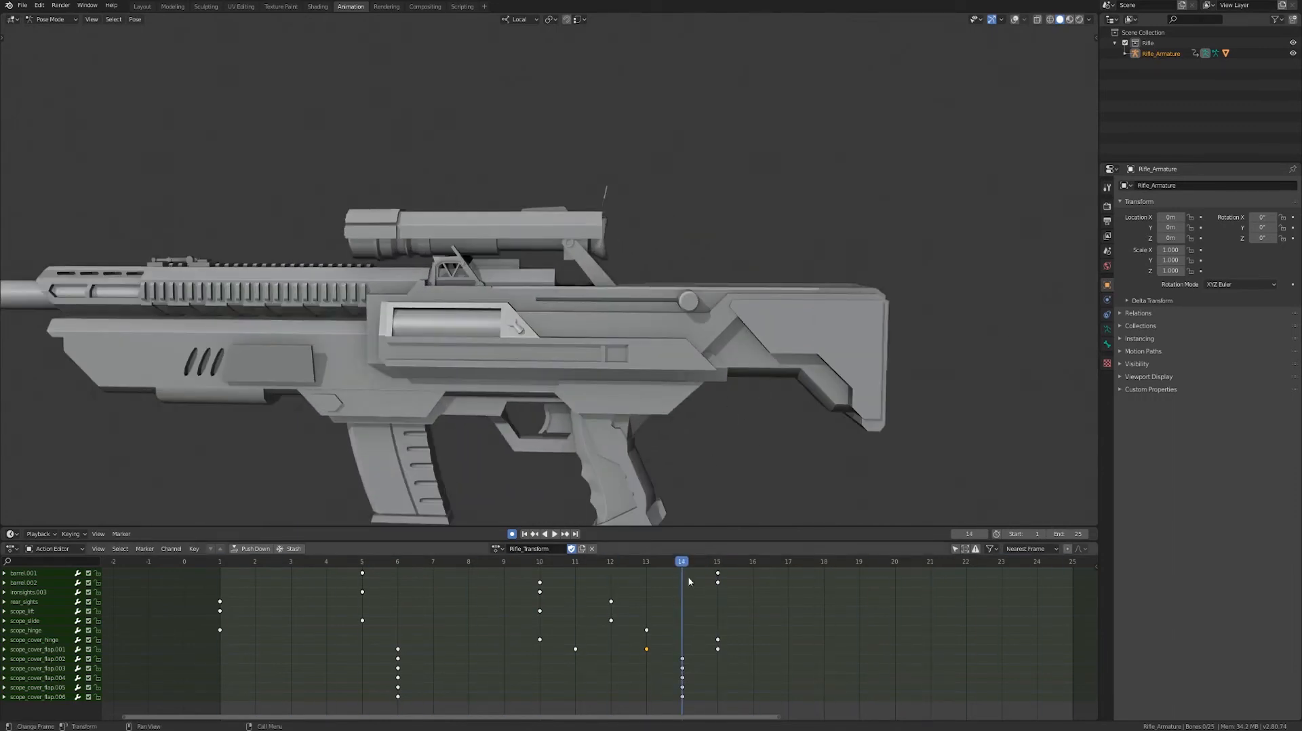
pyautogui.scroll(3, 651, 326)
pyautogui.hotkey('shift', 'alt', 'z')
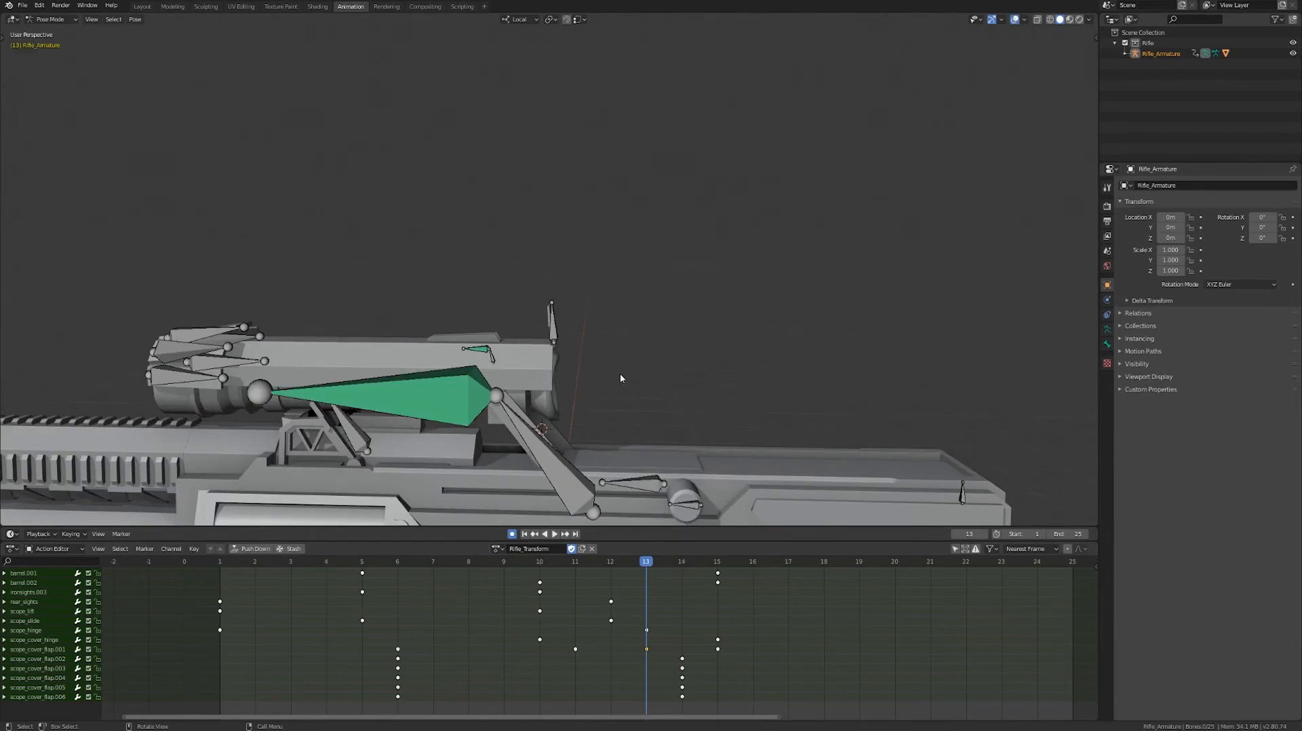
# Move scope_cover_flap.001's starting and ending keyframes to frames 5 and 14, and adjust the flap bone's rotation at frame 13.
pyautogui.click(558, 337)
pyautogui.press('KP_3')
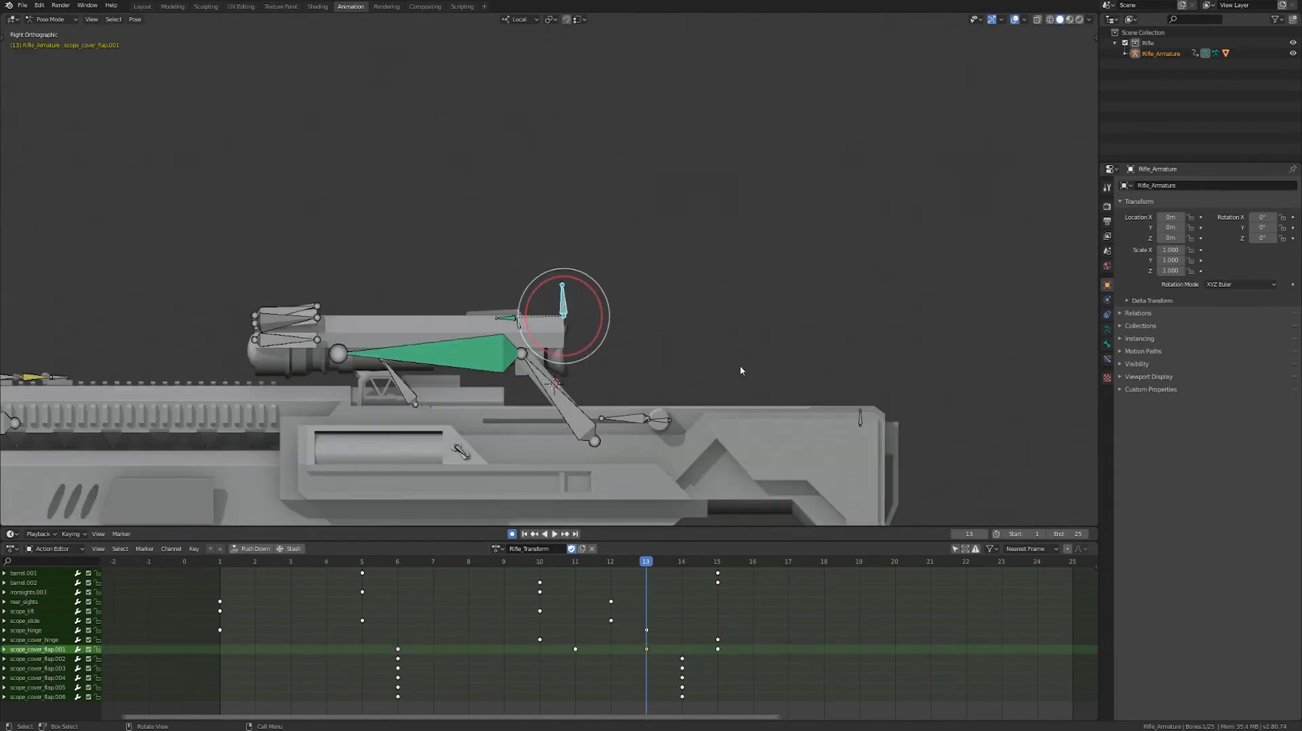
pyautogui.scroll(3, 566, 364)
pyautogui.hotkey('ctrl', 'z')
pyautogui.scroll(4, 600, 388)
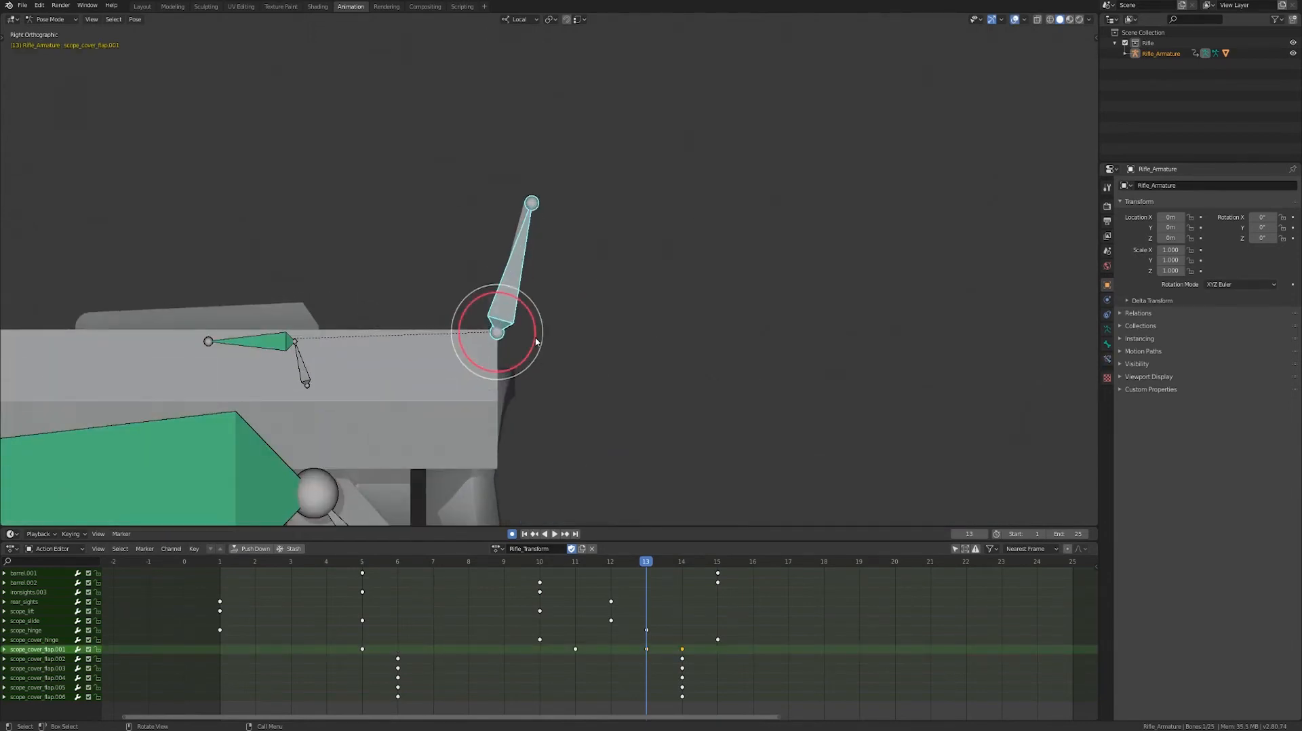
pyautogui.moveTo(536, 341); pyautogui.dragTo(588, 355)
pyautogui.moveTo(651, 561)
pyautogui.mouseDown()
pyautogui.moveTo(718, 566)
pyautogui.moveTo(629, 575)
pyautogui.moveTo(639, 581)
pyautogui.mouseUp()
pyautogui.moveTo(535, 333); pyautogui.dragTo(533, 340)
pyautogui.moveTo(645, 566)
pyautogui.mouseDown()
pyautogui.moveTo(718, 566)
pyautogui.moveTo(540, 568)
pyautogui.moveTo(633, 568)
pyautogui.mouseUp()
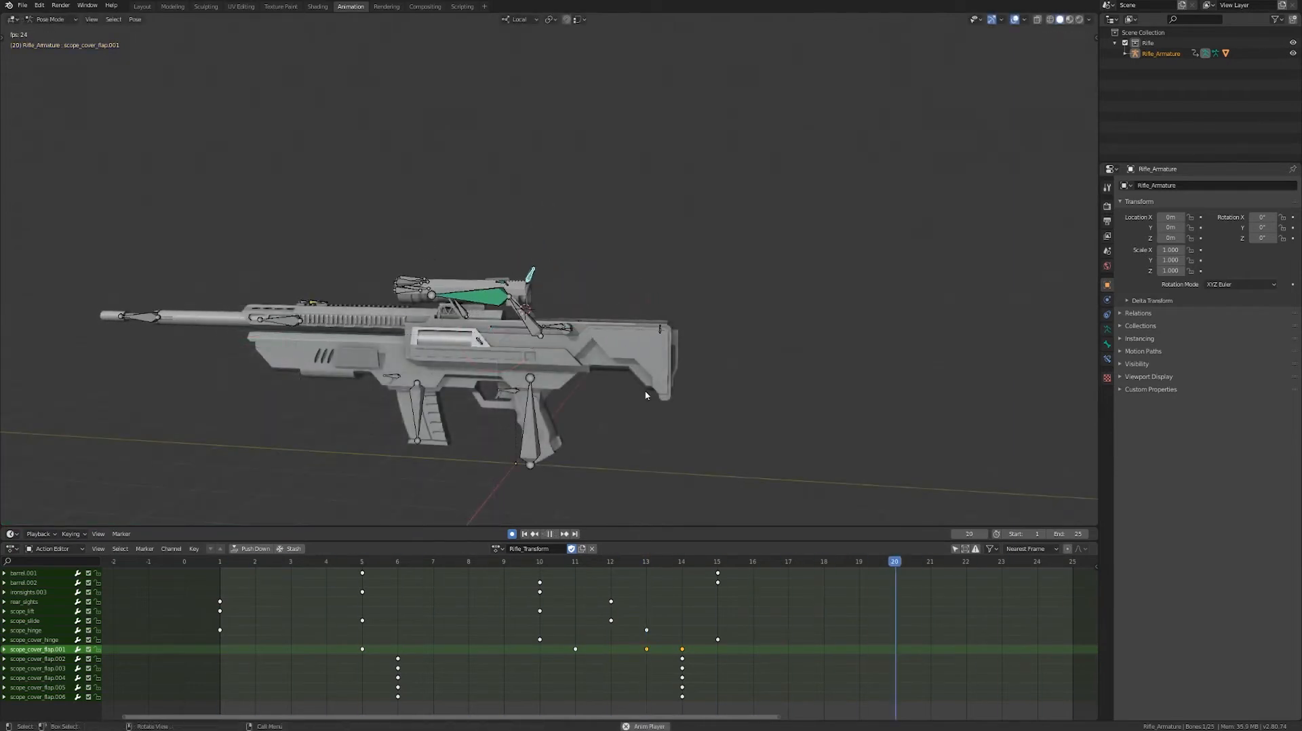
# Examine the full transformation during playback from the side, front and rear of the rifle, with the overlays hidden.
pyautogui.press('KP_3')
pyautogui.scroll(4, 647, 395)
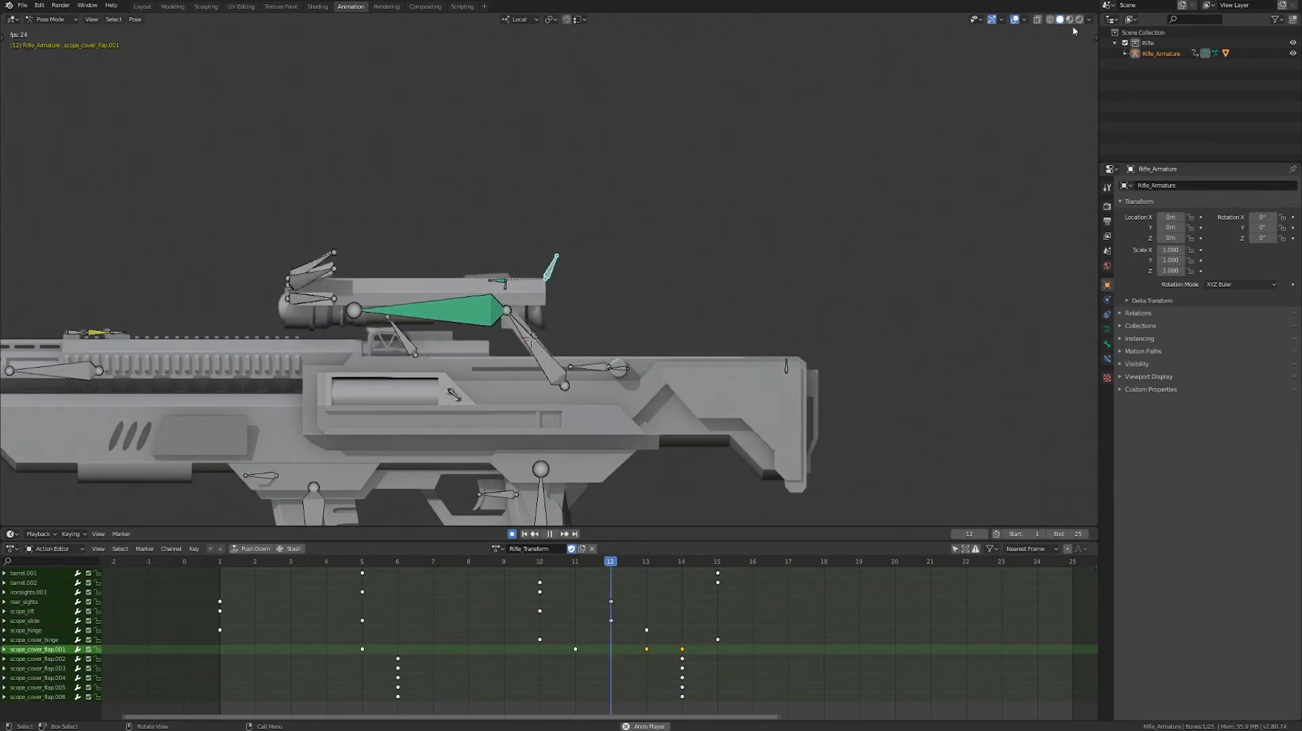
pyautogui.scroll(-5, 892, 363)
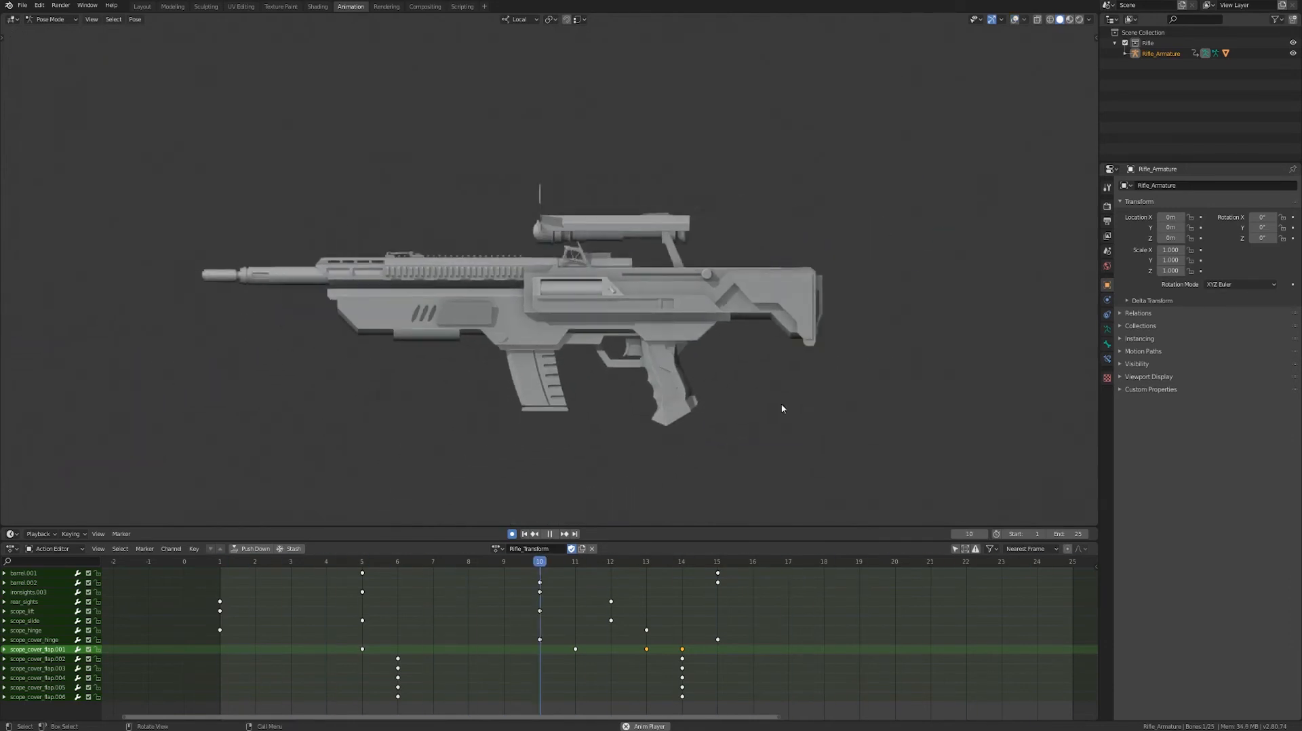
pyautogui.moveTo(781, 409); pyautogui.dragTo(900, 413, button='middle')
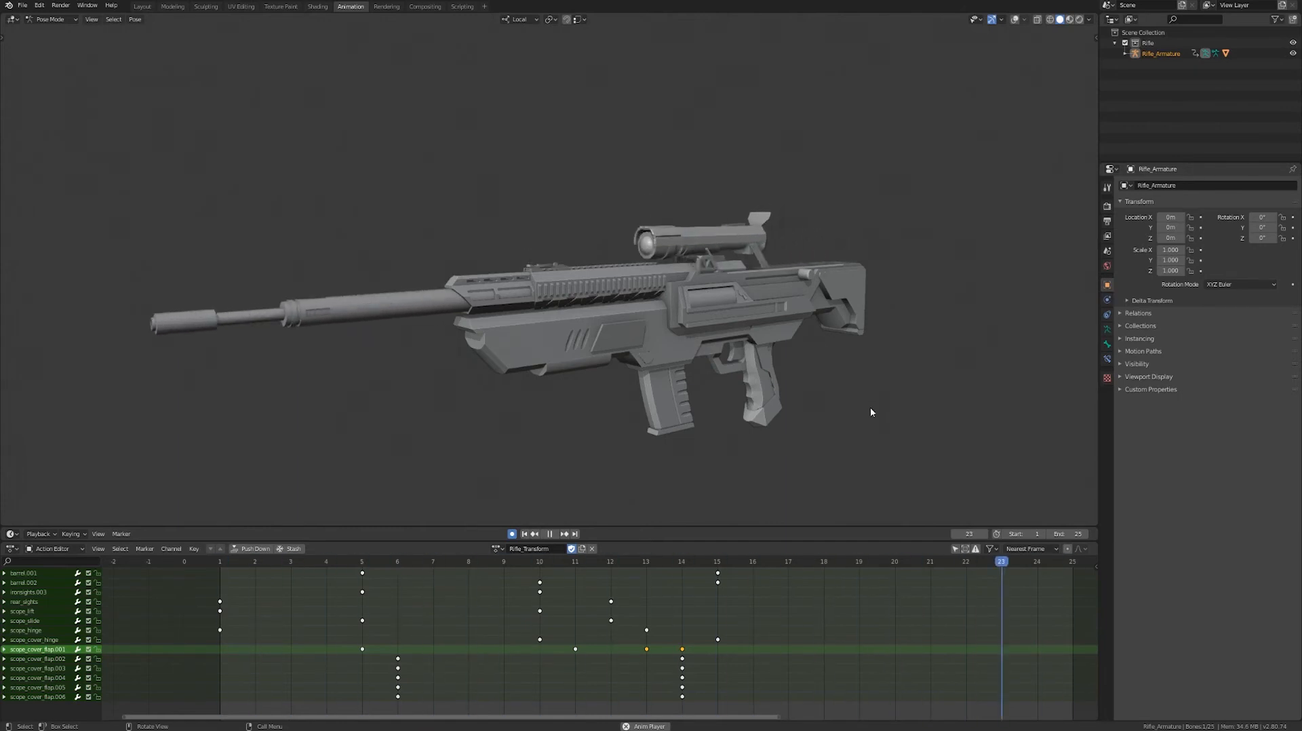
pyautogui.moveTo(870, 410); pyautogui.dragTo(630, 293, button='middle')
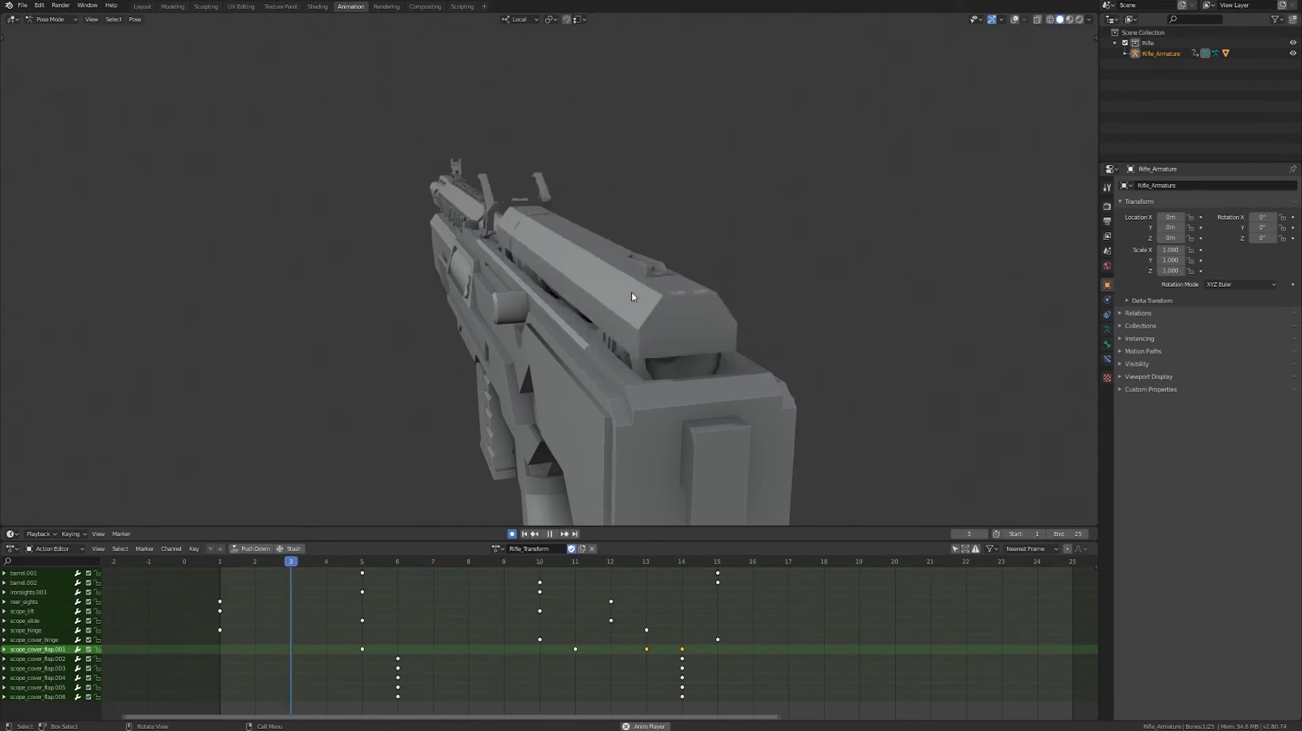
pyautogui.moveTo(632, 293)
pyautogui.mouseDown(button='middle')
pyautogui.moveTo(579, 276)
pyautogui.moveTo(640, 282)
pyautogui.moveTo(629, 280)
pyautogui.mouseUp(button='middle')
pyautogui.scroll(3, 630, 282)
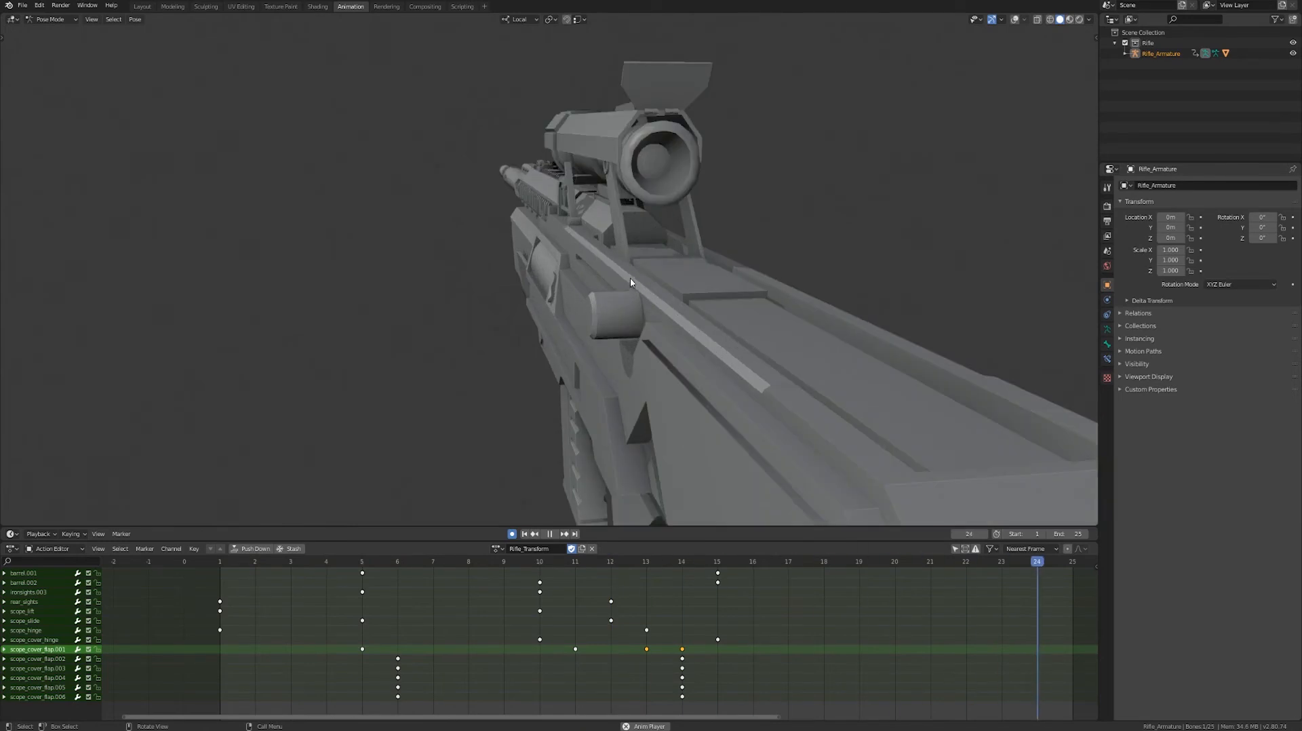
pyautogui.scroll(-4, 625, 277)
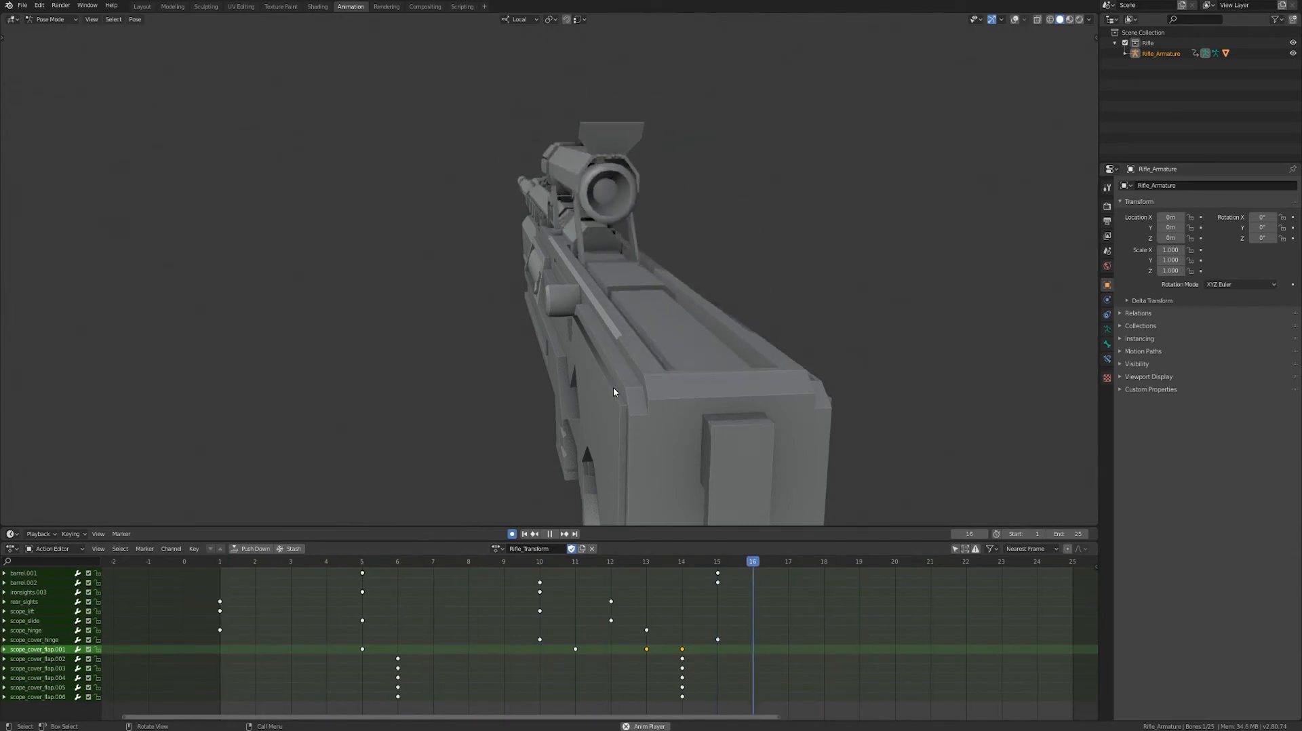
pyautogui.moveTo(613, 391); pyautogui.dragTo(732, 423, button='middle')
pyautogui.scroll(-1, 743, 391)
pyautogui.press('Escape')
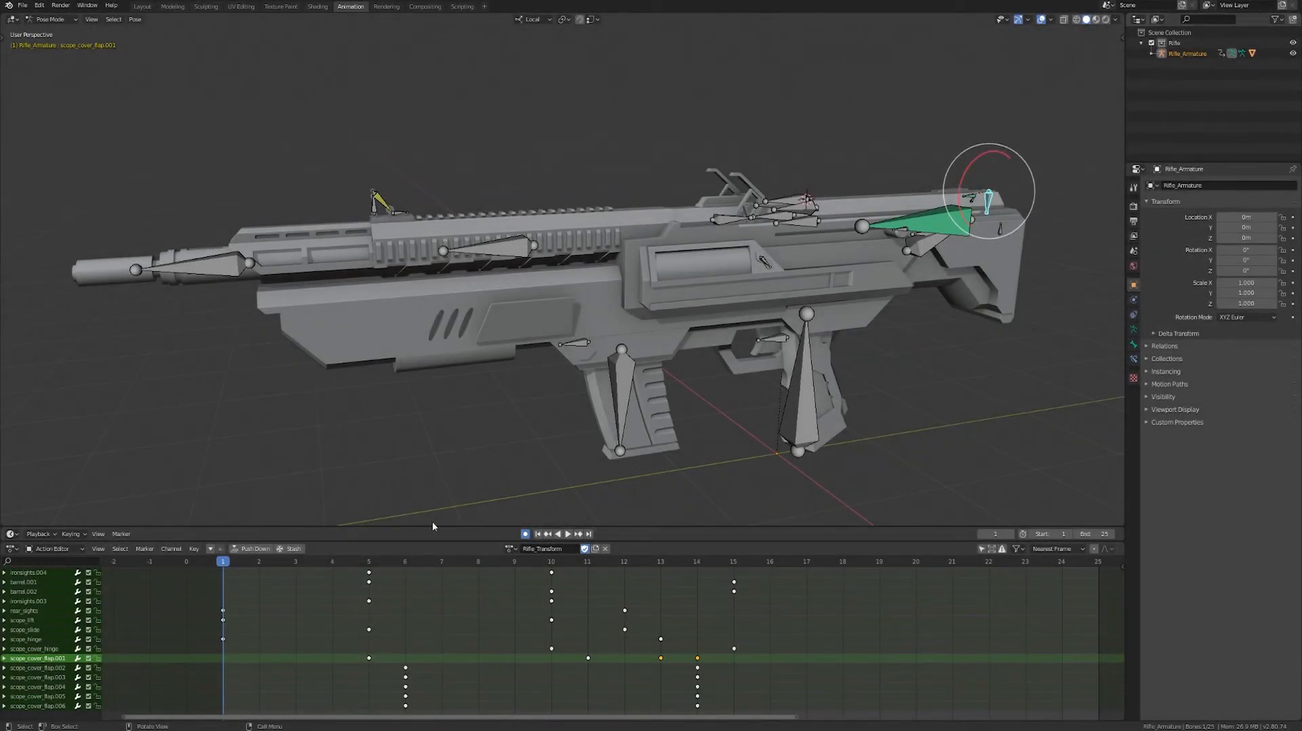
# Replay the transformation with the bones shown, select the scope_transform bone and examine the scope's movement up close.
pyautogui.press('space')
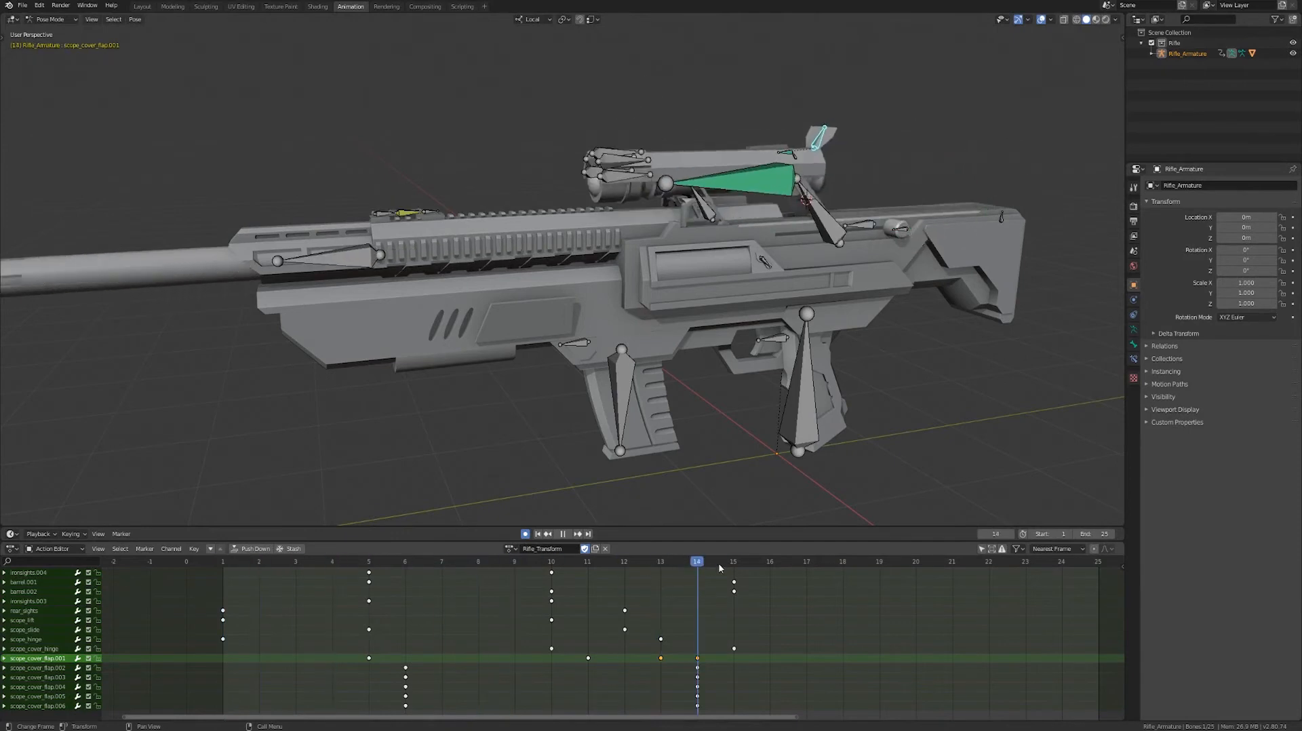
pyautogui.press('Escape')
pyautogui.moveTo(1018, 277); pyautogui.dragTo(719, 420, button='middle')
pyautogui.scroll(2, 719, 420)
pyautogui.click(776, 361)
pyautogui.moveTo(777, 361); pyautogui.dragTo(839, 381, button='middle')
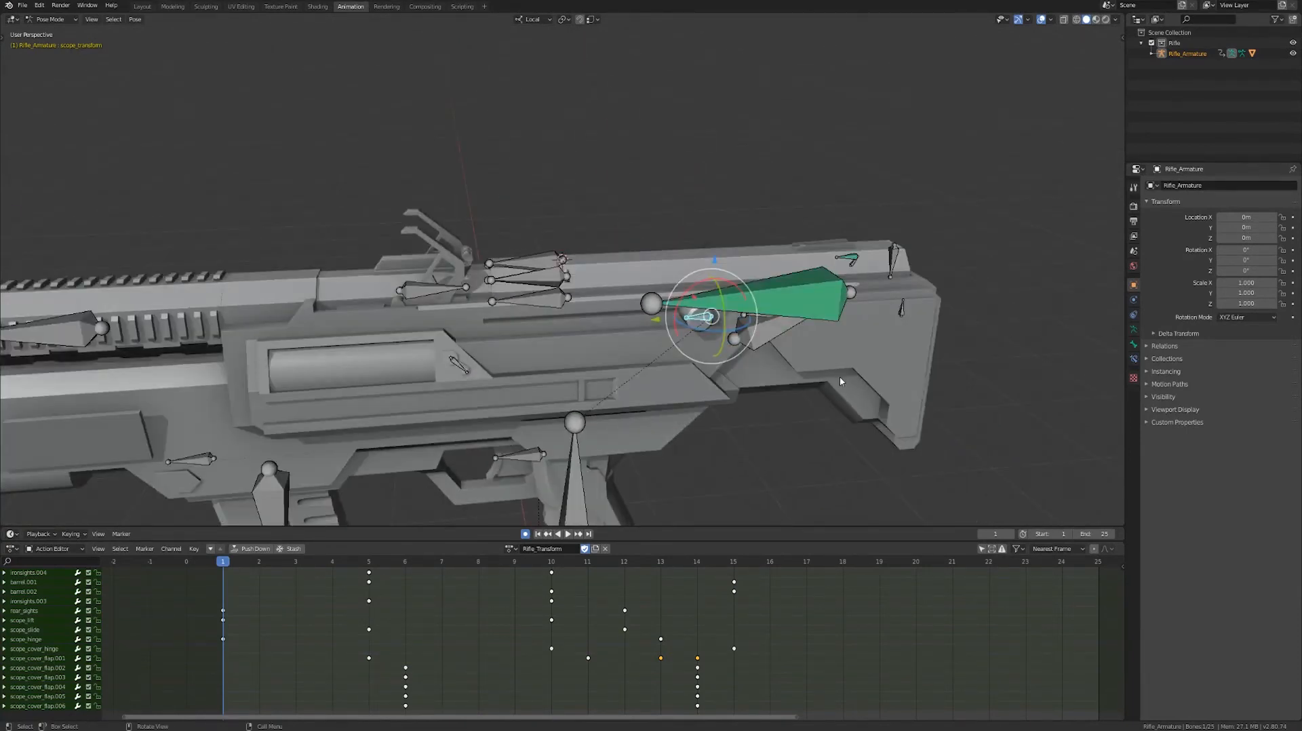
pyautogui.keyDown('shift'); pyautogui.moveTo(732, 456); pyautogui.dragTo(976, 455, button='middle'); pyautogui.keyUp('shift')
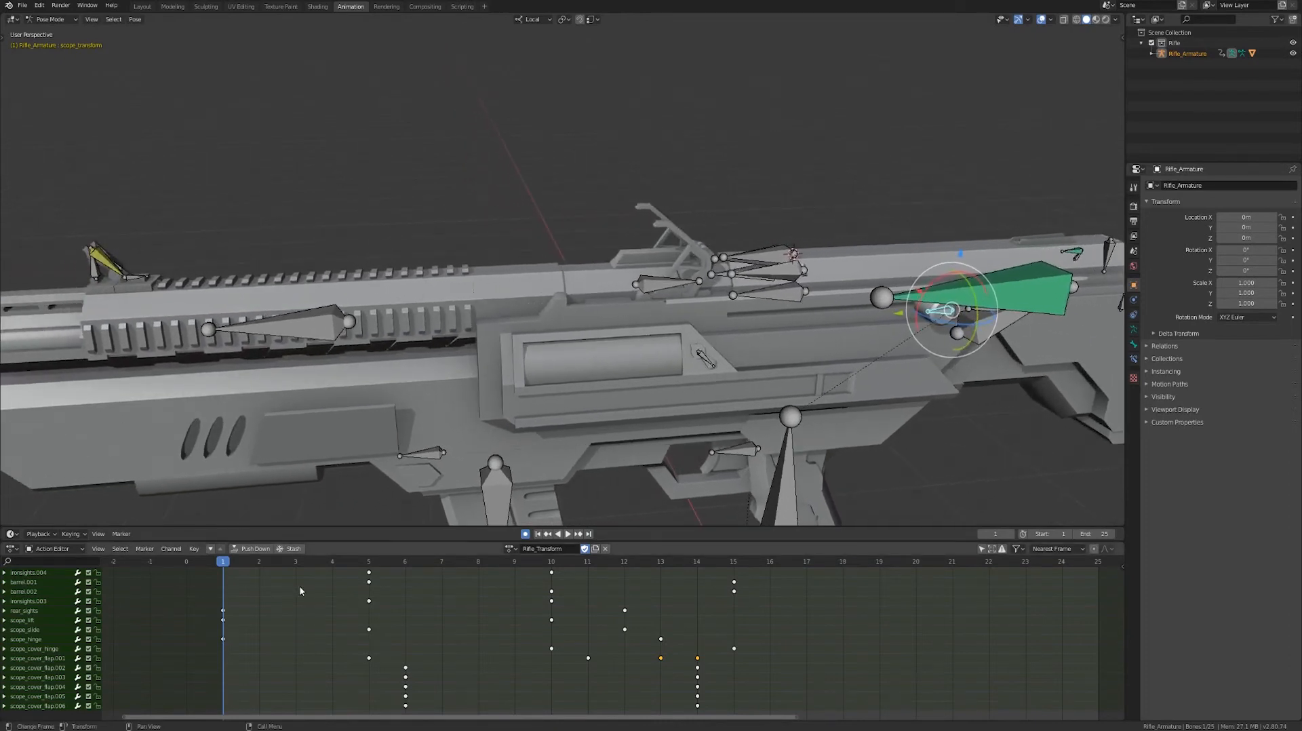
pyautogui.press('space')
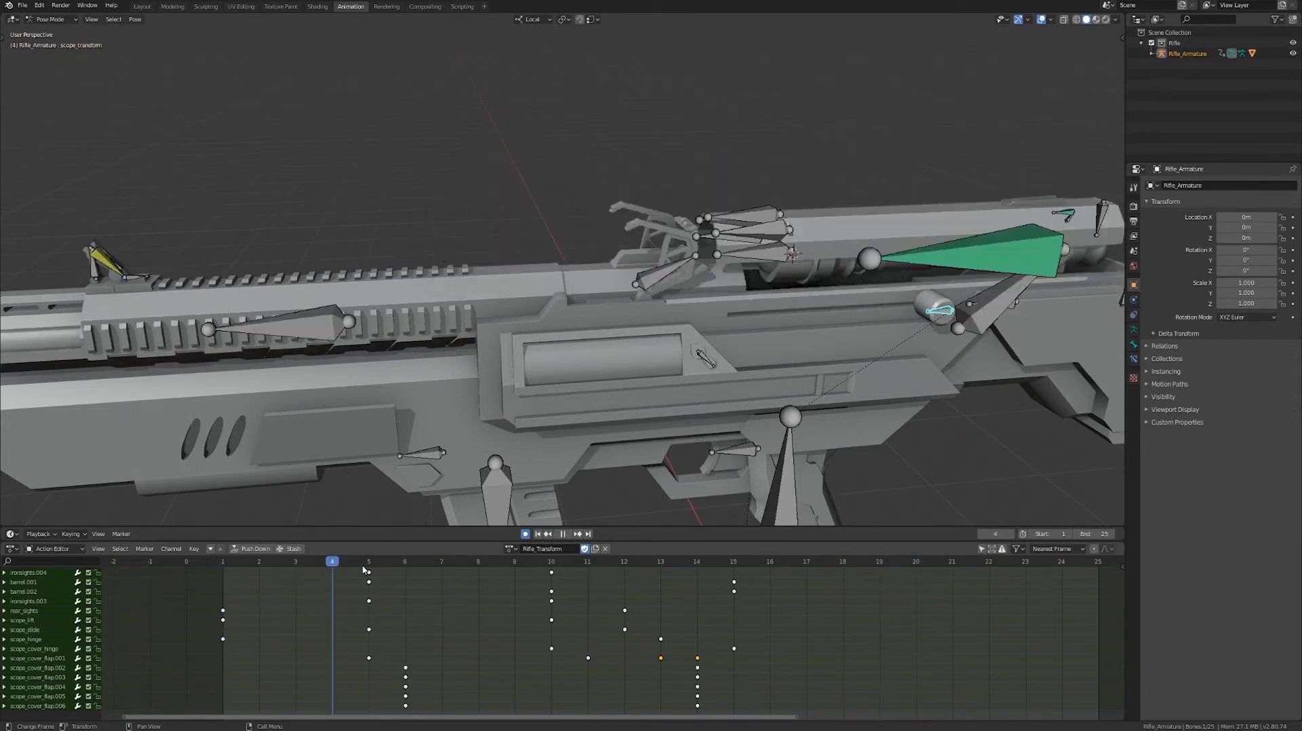
pyautogui.scroll(-2, 653, 349)
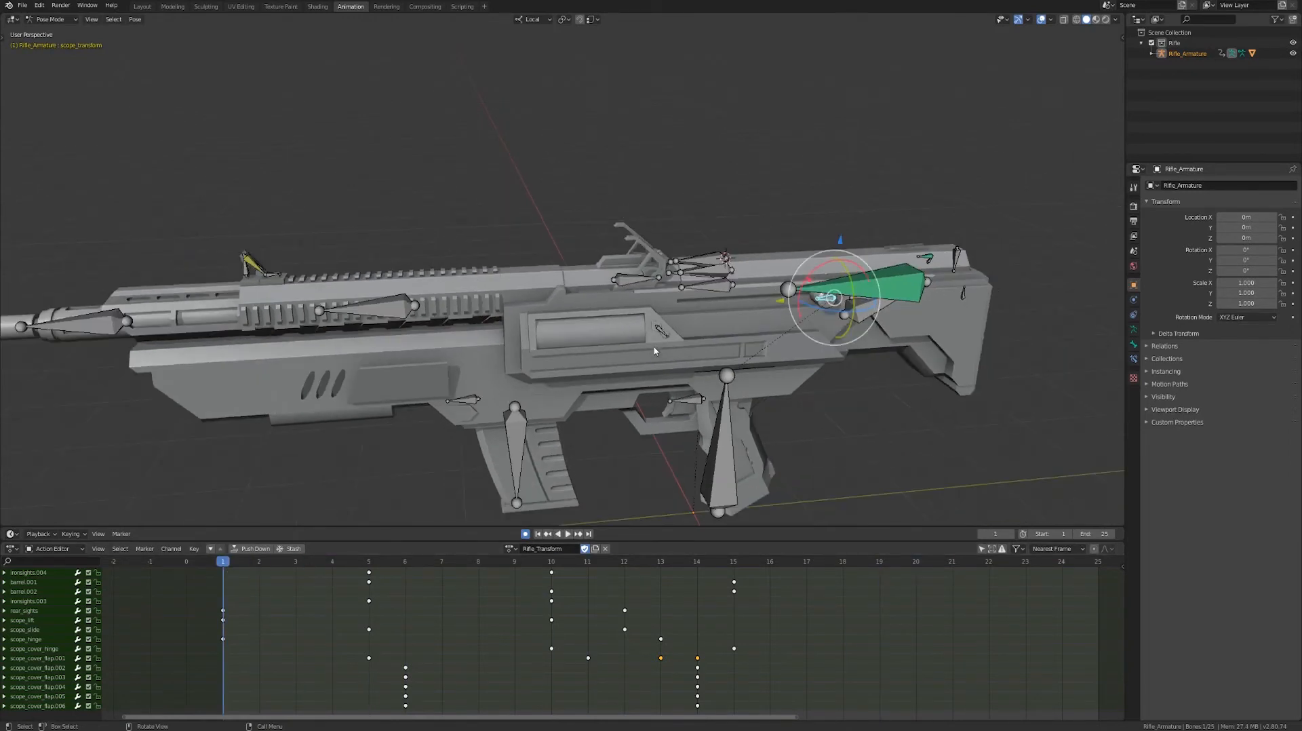
pyautogui.moveTo(656, 350); pyautogui.dragTo(701, 314, button='middle')
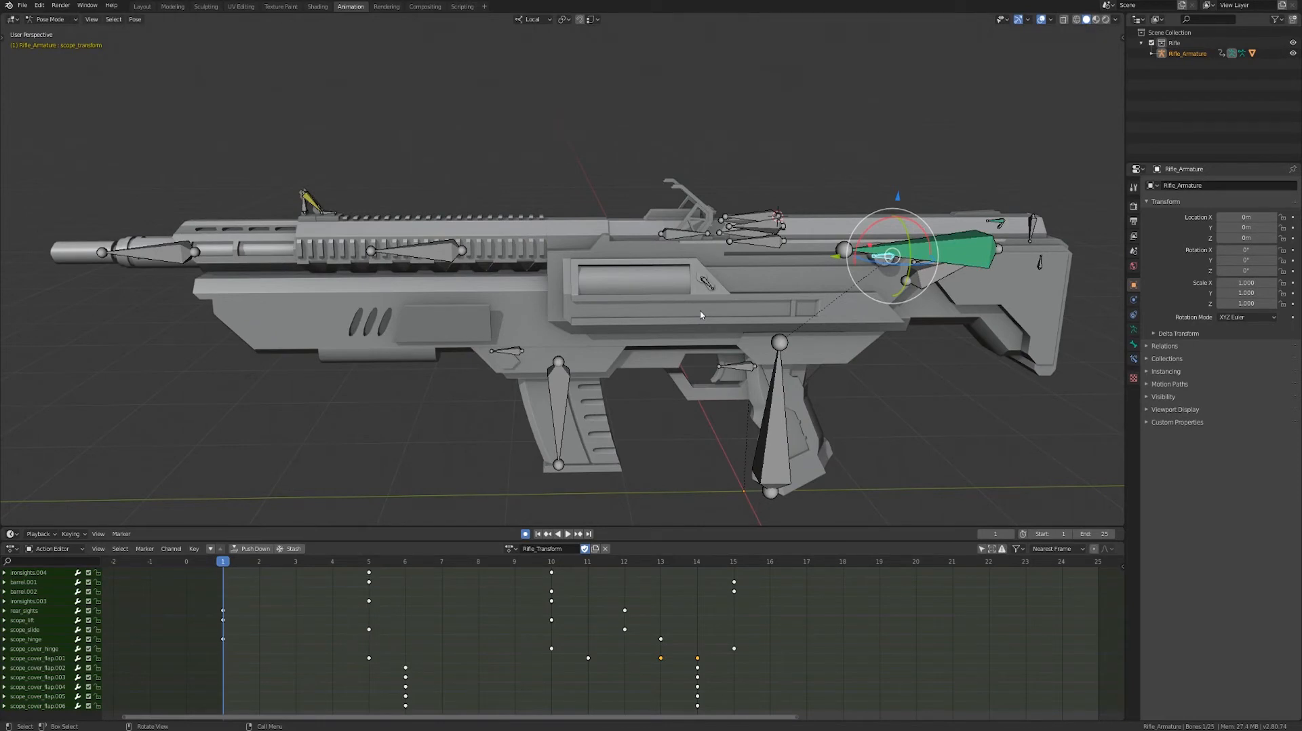
# Stash the Rifle_Transform action and switch the Action Editor area to the Nonlinear Animation editor.
pyautogui.click(294, 551)
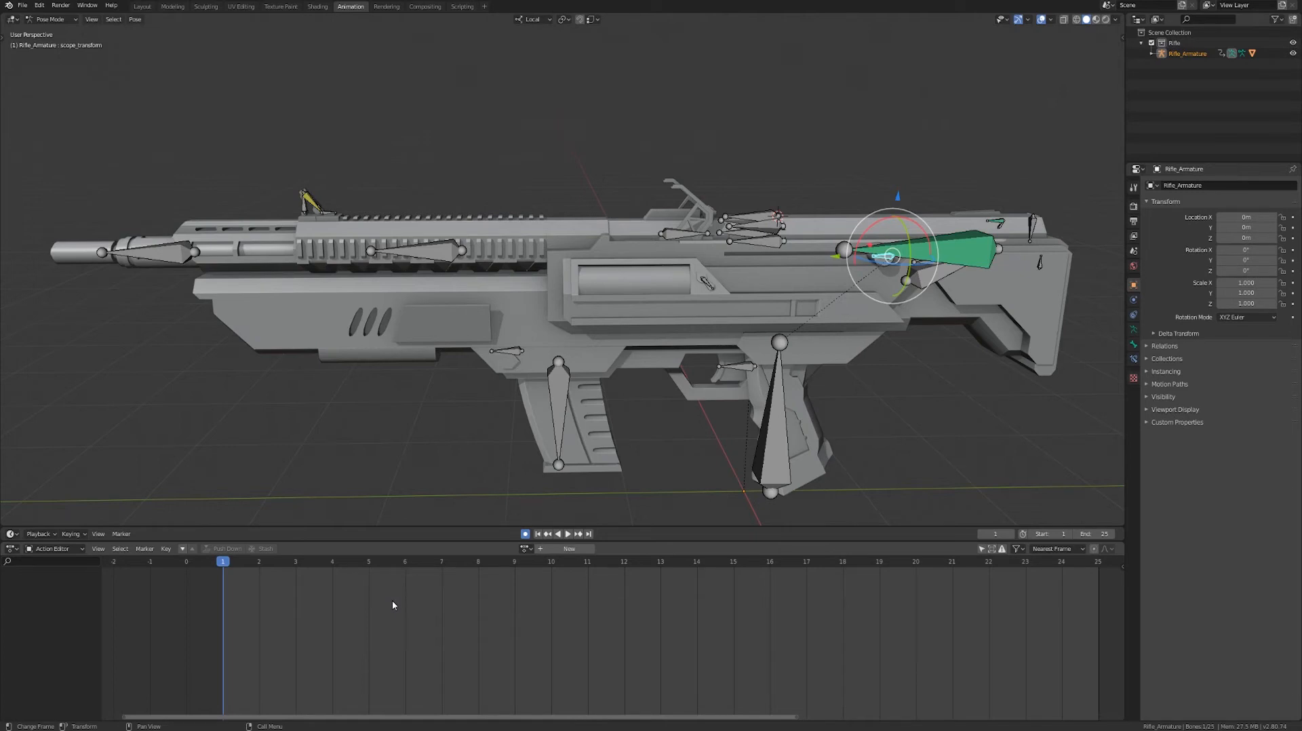
pyautogui.click(10, 551)
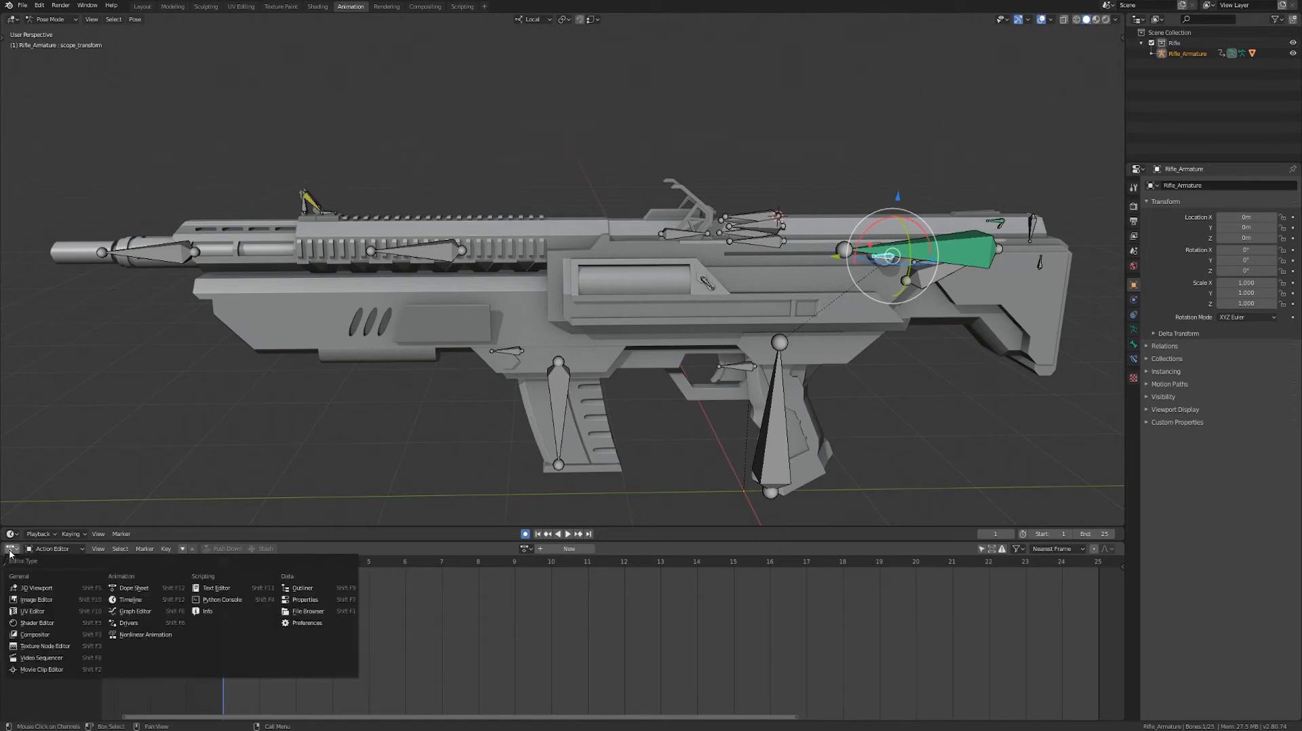
pyautogui.click(149, 635)
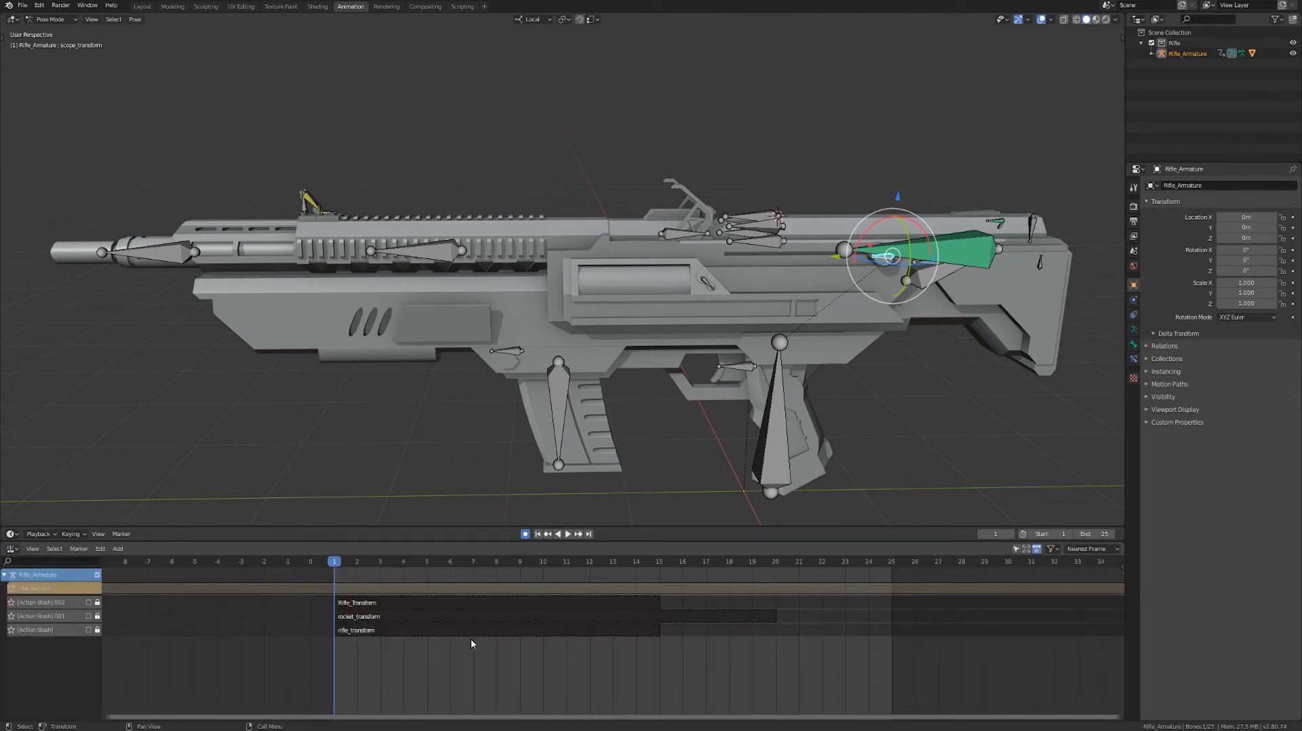
# Unlock and enable the tracks holding the rocket_transform and lowercase rifle_transform strips, and delete both strips and their tracks.
pyautogui.click(383, 616)
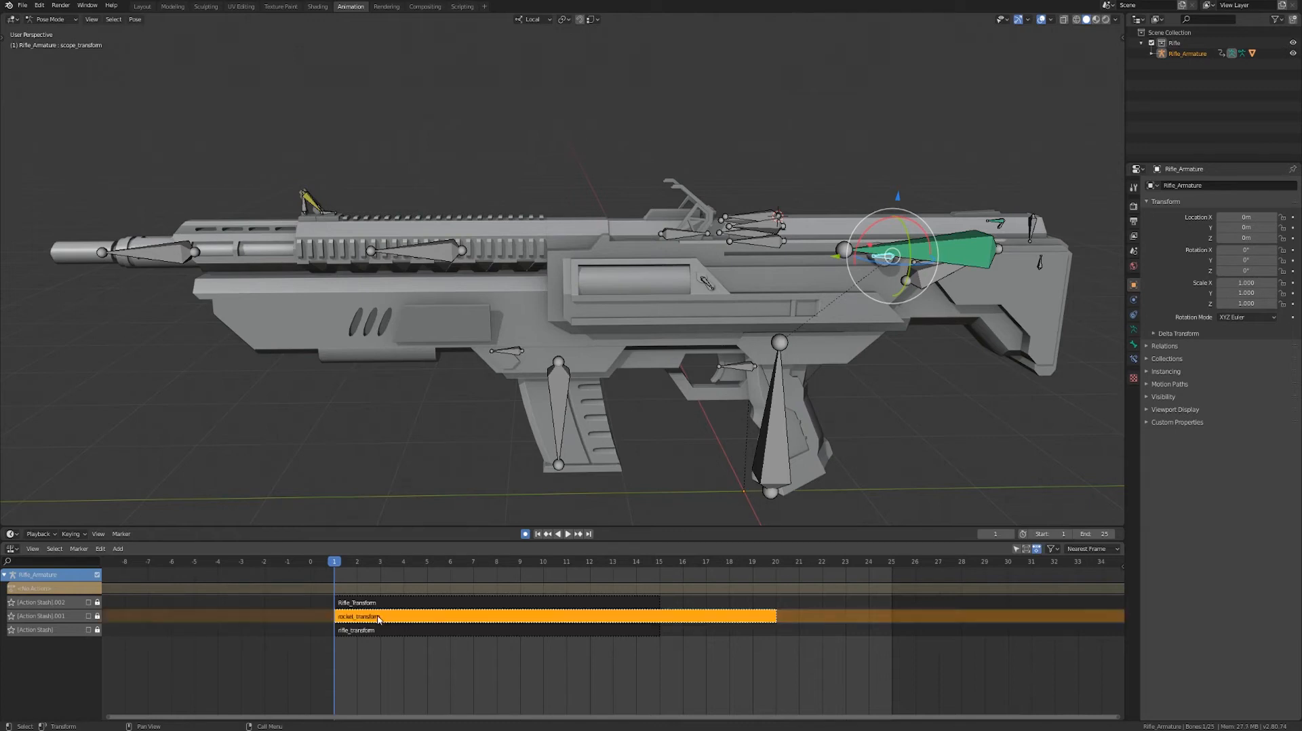
pyautogui.keyDown('shift'); pyautogui.click(376, 630); pyautogui.keyUp('shift')
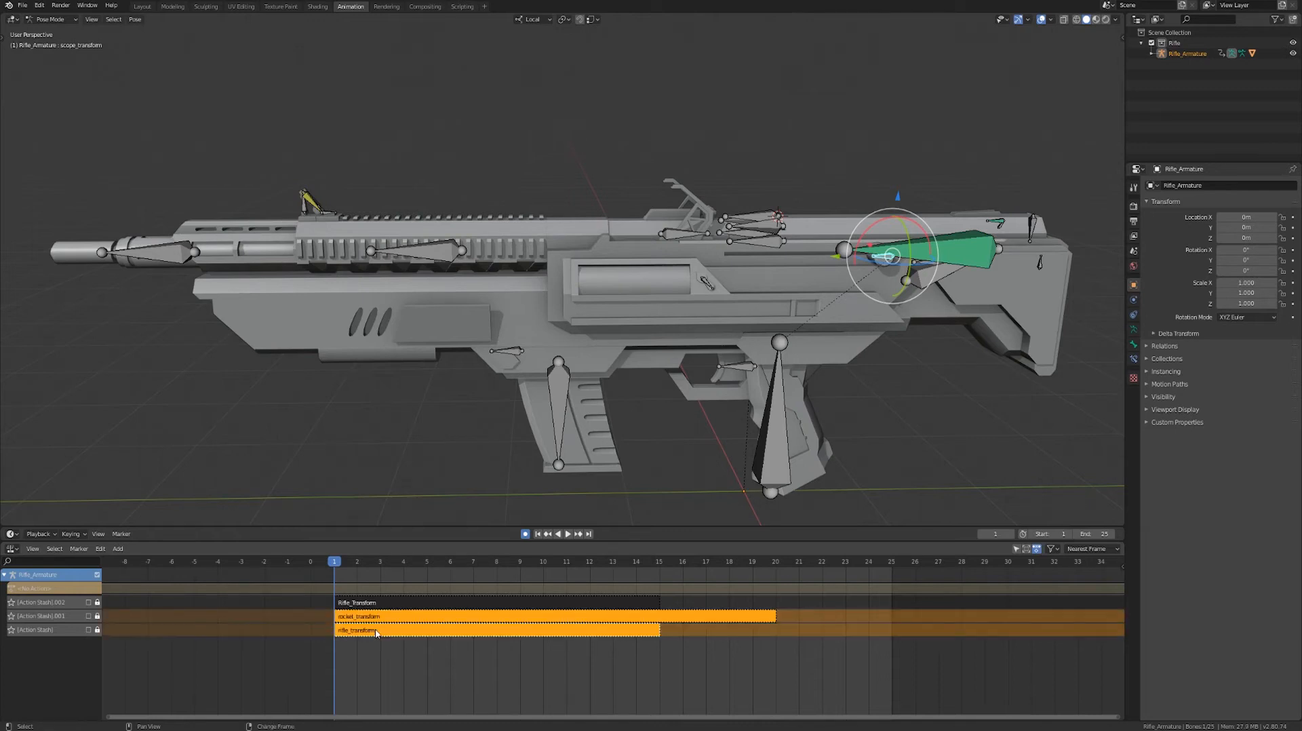
pyautogui.click(97, 615)
pyautogui.click(97, 628)
pyautogui.click(88, 616)
pyautogui.click(88, 630)
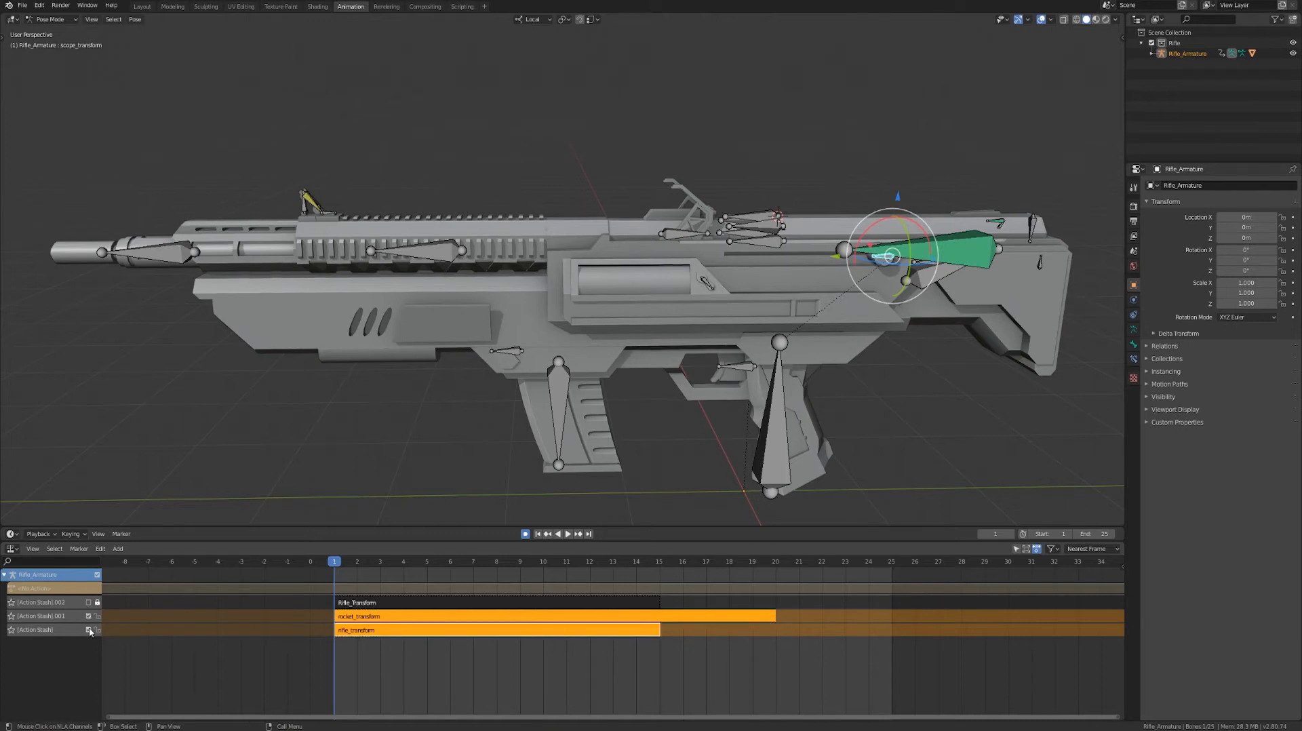
pyautogui.click(378, 649)
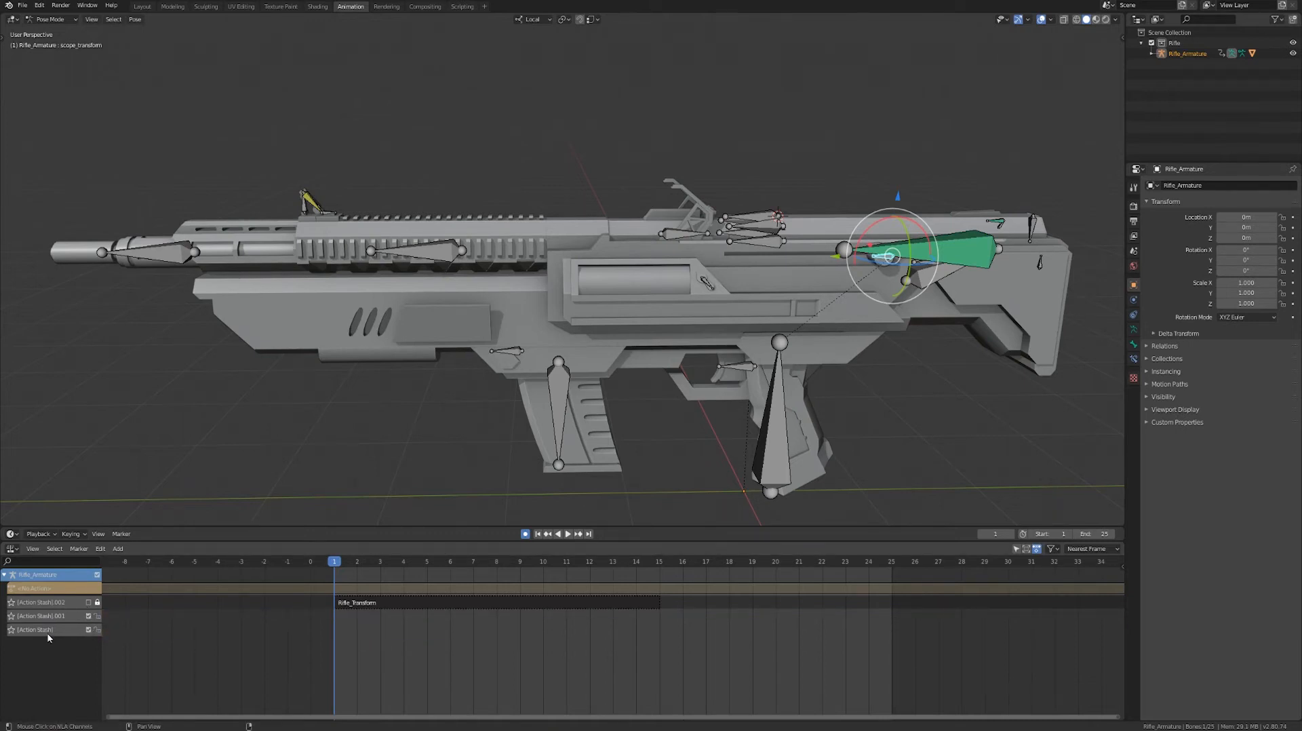
pyautogui.press('x')
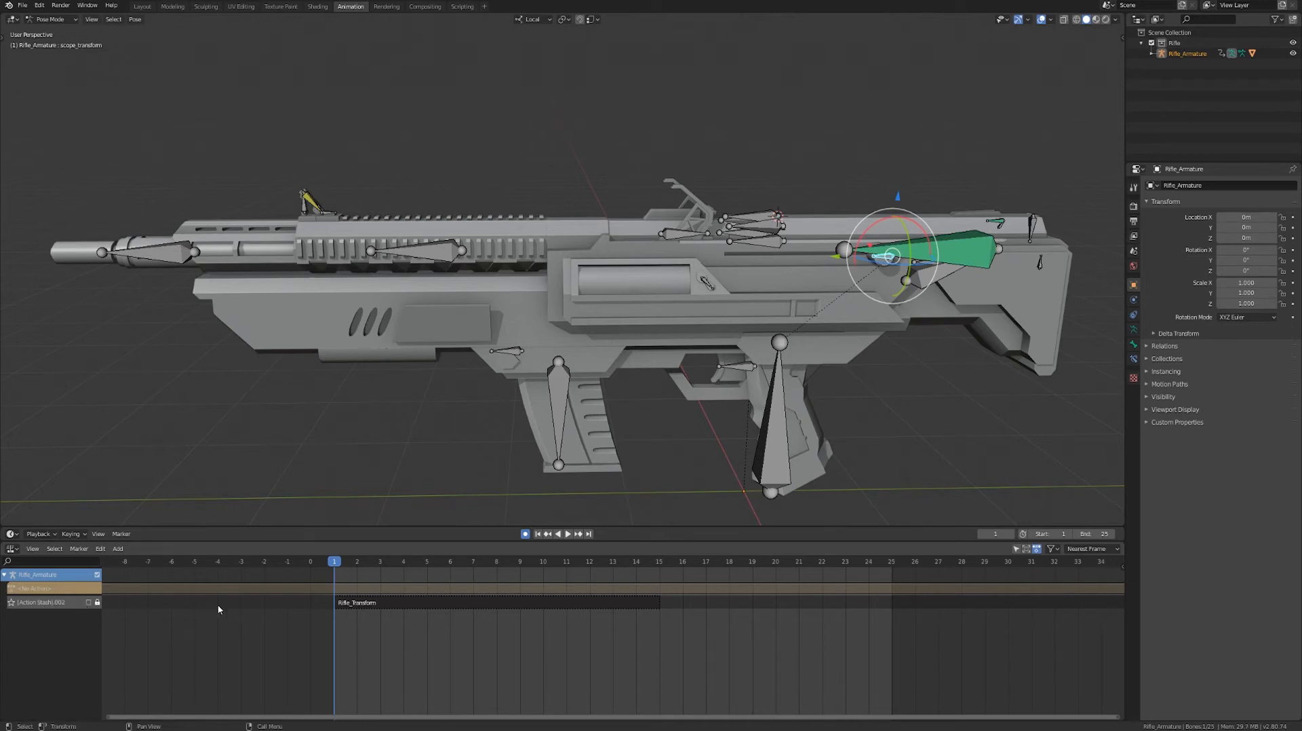
# Scrub to frame 4 with the stashed track disabled and select the Rifle_Transform strip.
pyautogui.scroll(2, 287, 608)
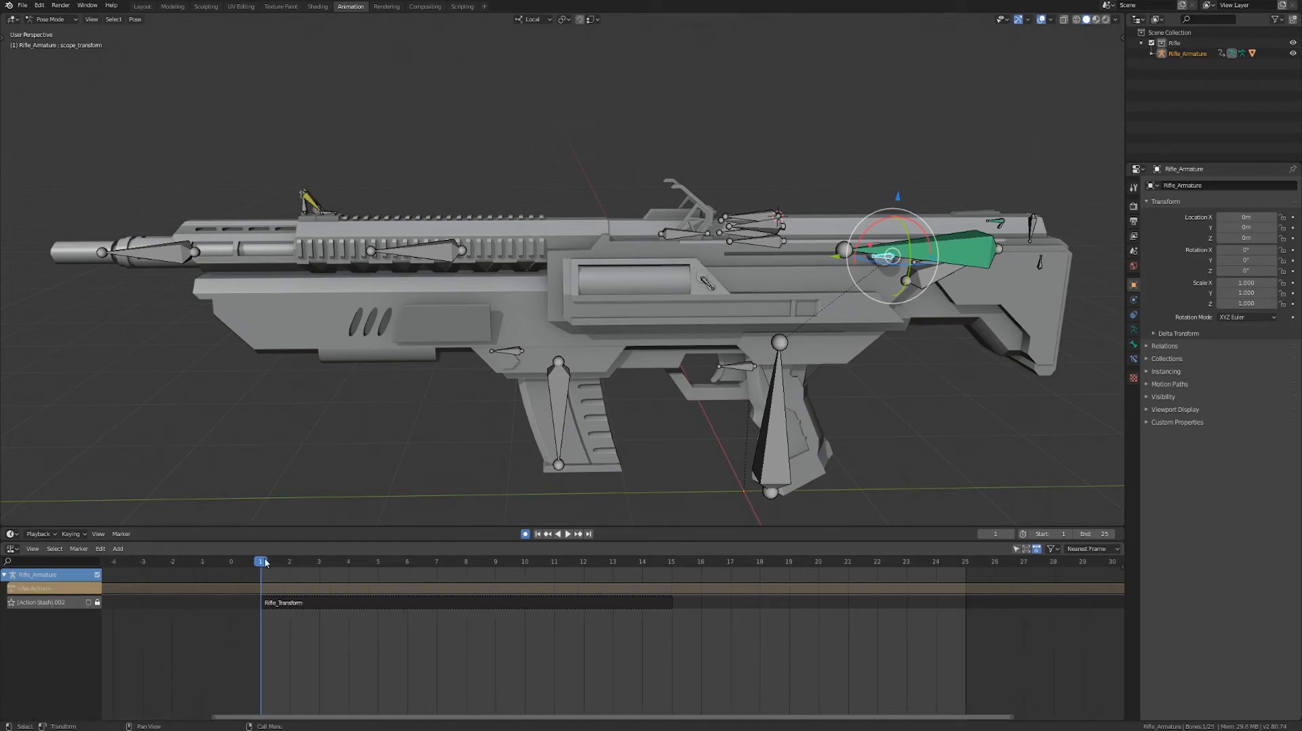
pyautogui.moveTo(265, 562); pyautogui.dragTo(349, 564)
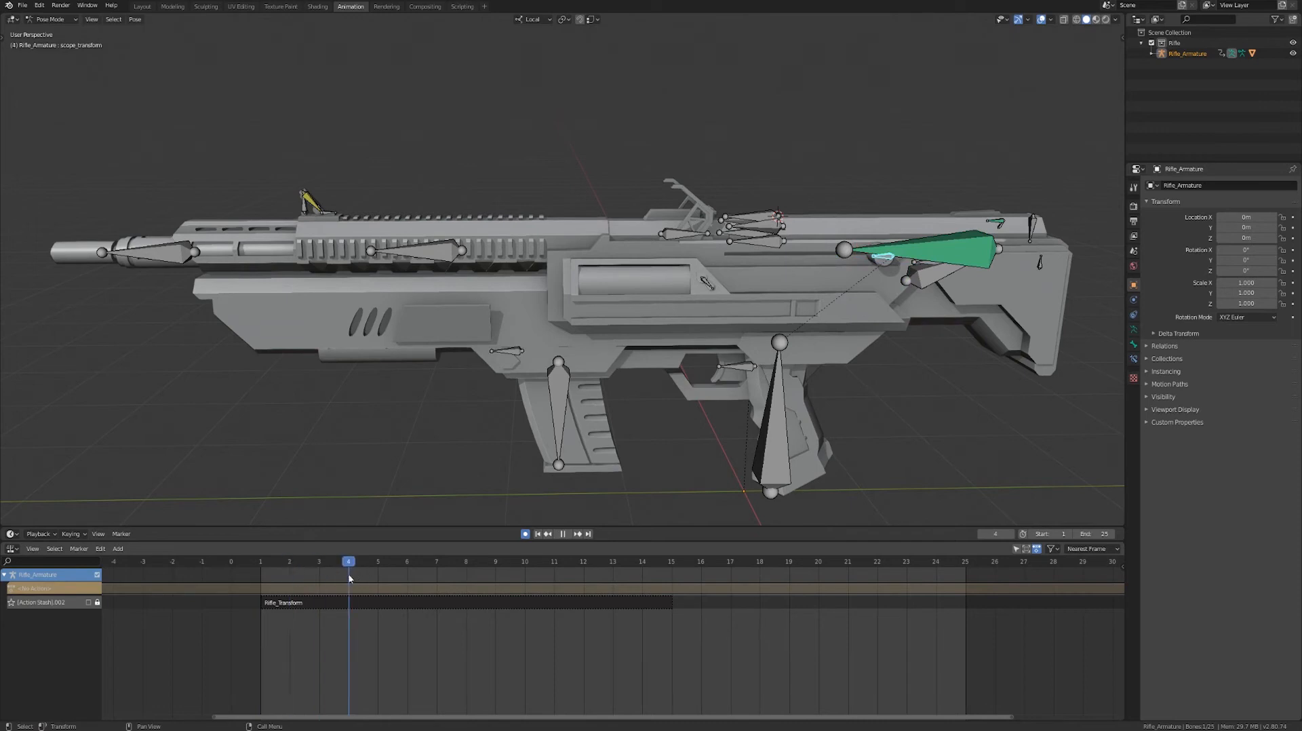
pyautogui.click(437, 602)
pyautogui.click(462, 575)
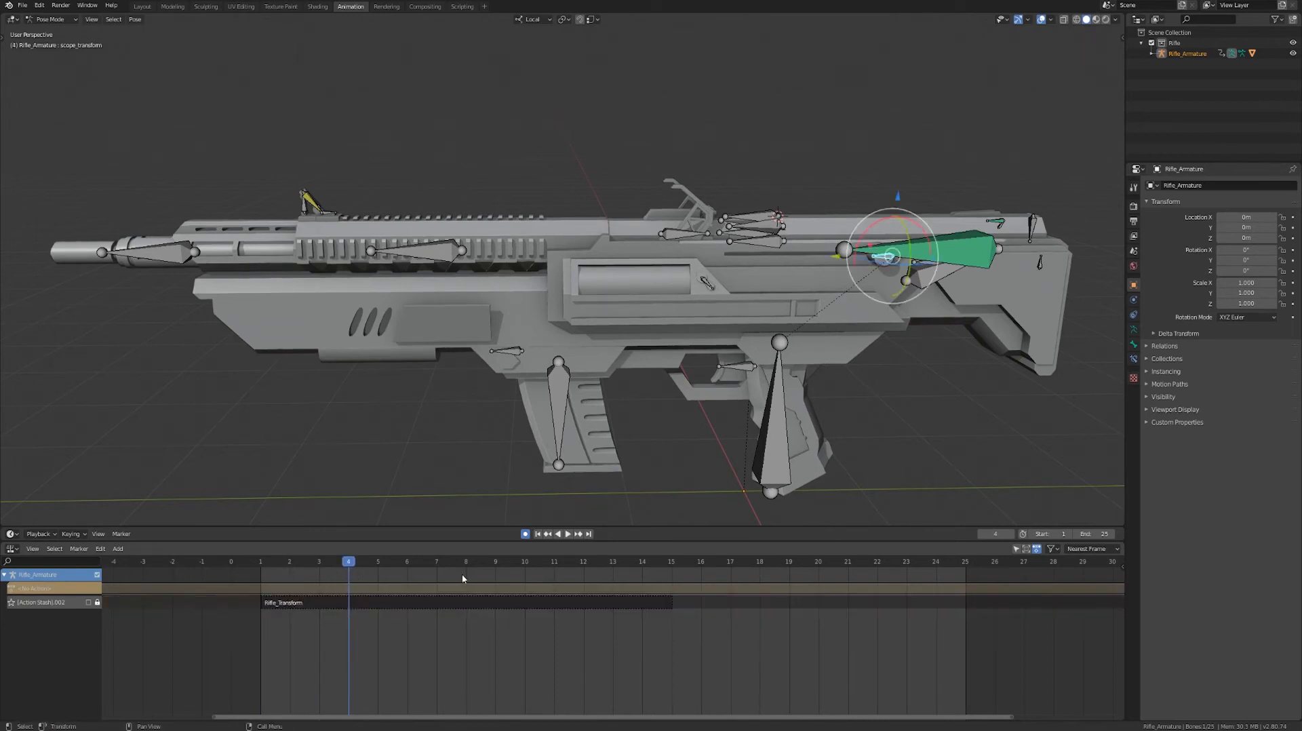
pyautogui.click(367, 600)
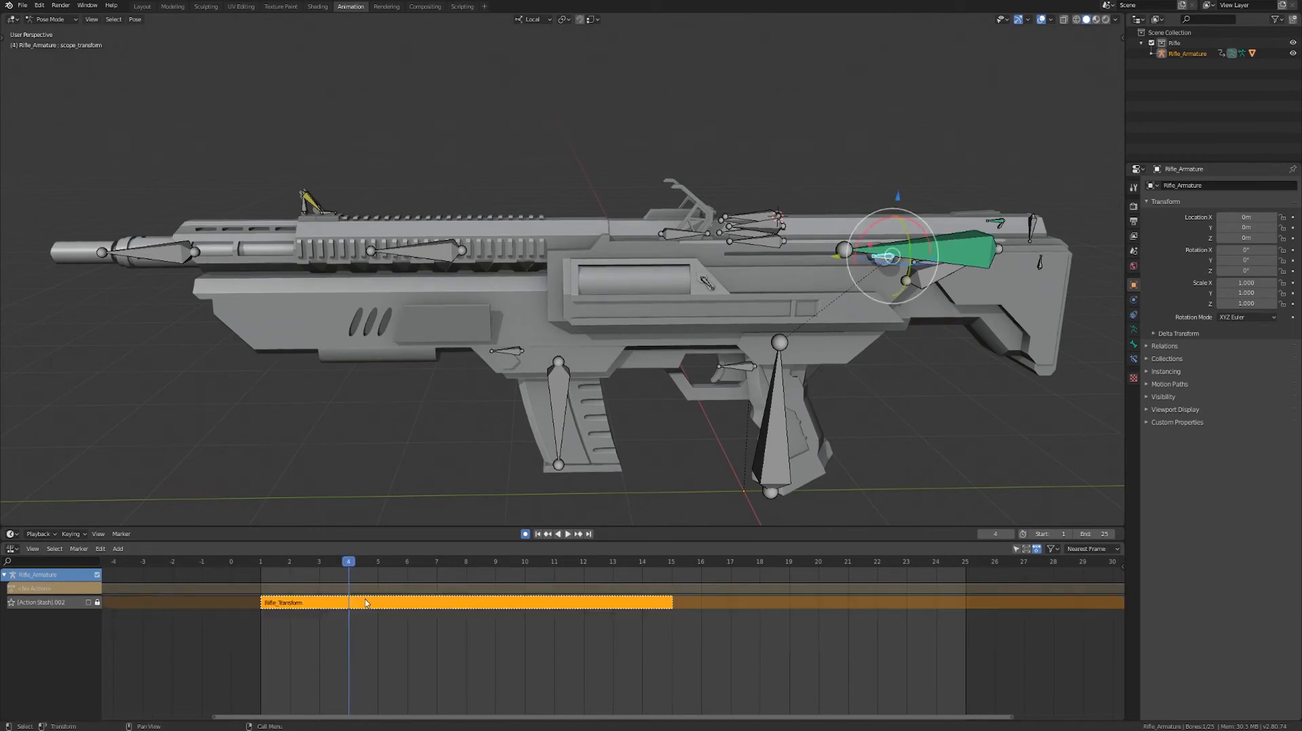
# Enable the track of the Rifle_Transform strip and open the strip in tweak mode, scrubbing to frame 4.
pyautogui.click(88, 602)
pyautogui.moveTo(330, 562); pyautogui.dragTo(378, 562)
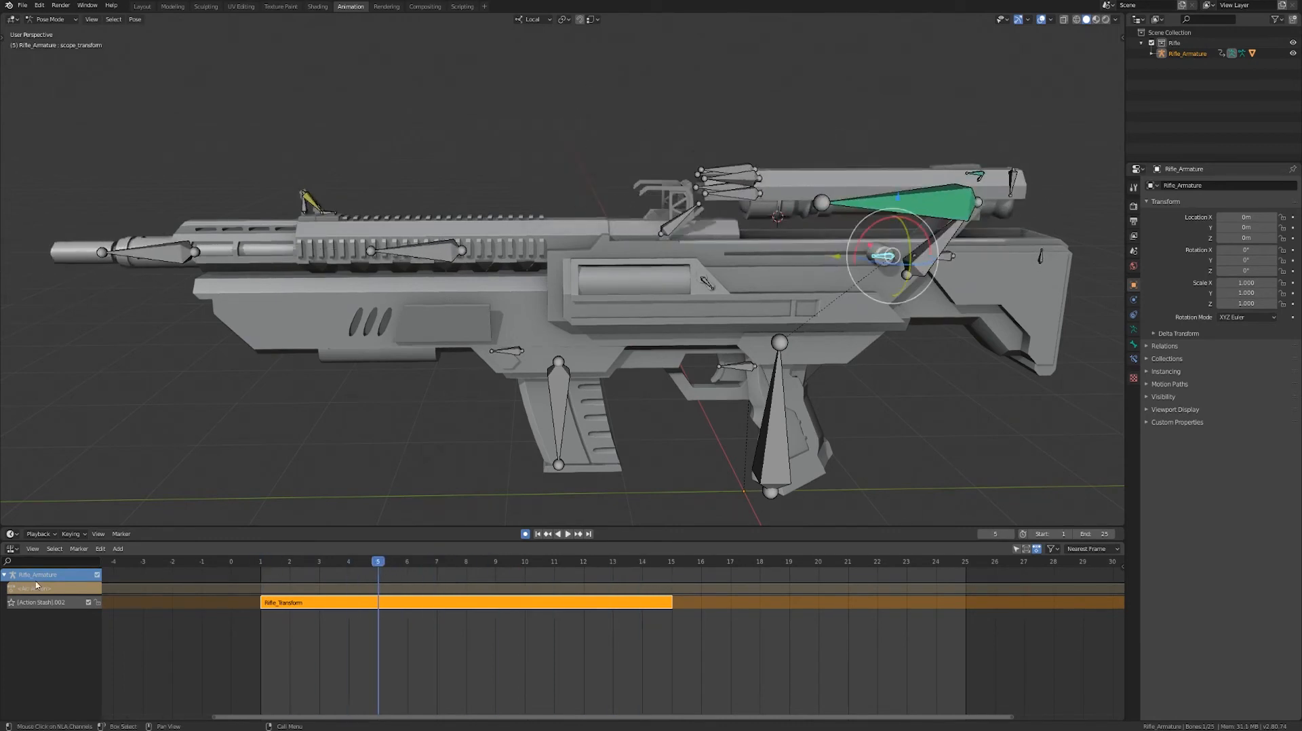
pyautogui.click(88, 602)
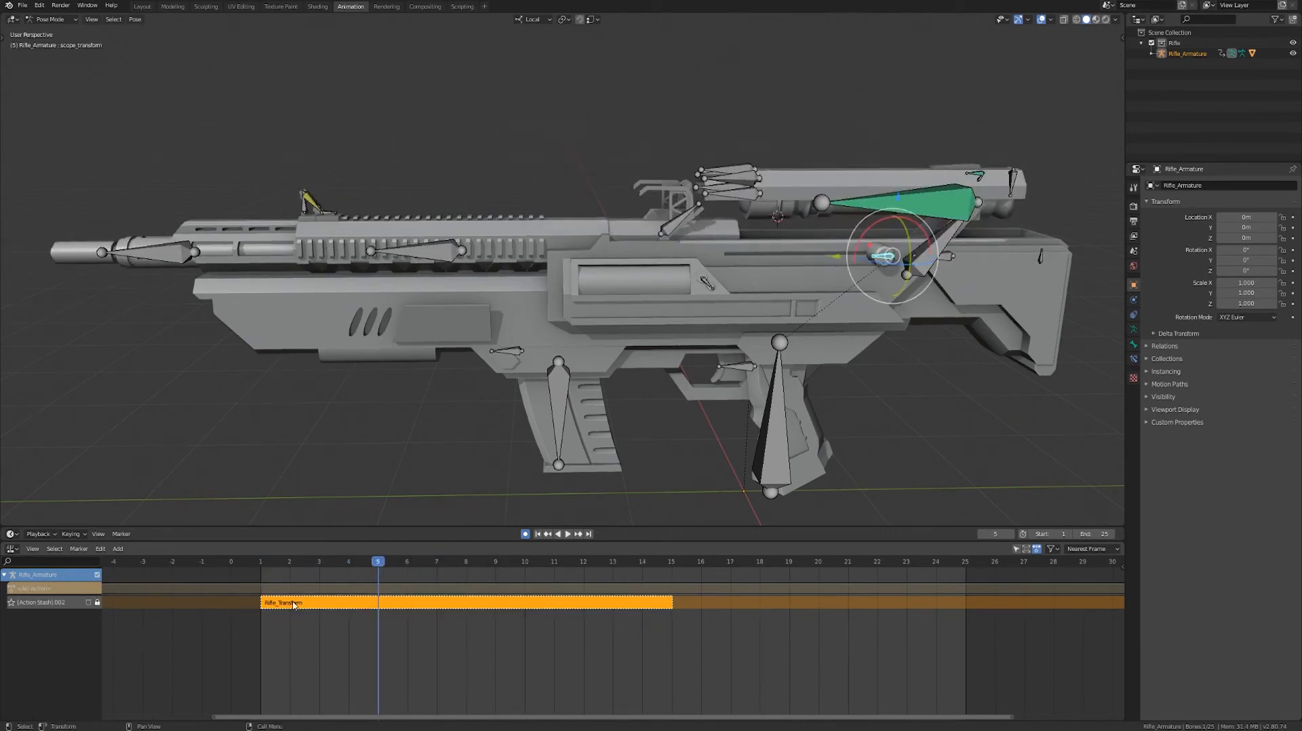
pyautogui.click(89, 602)
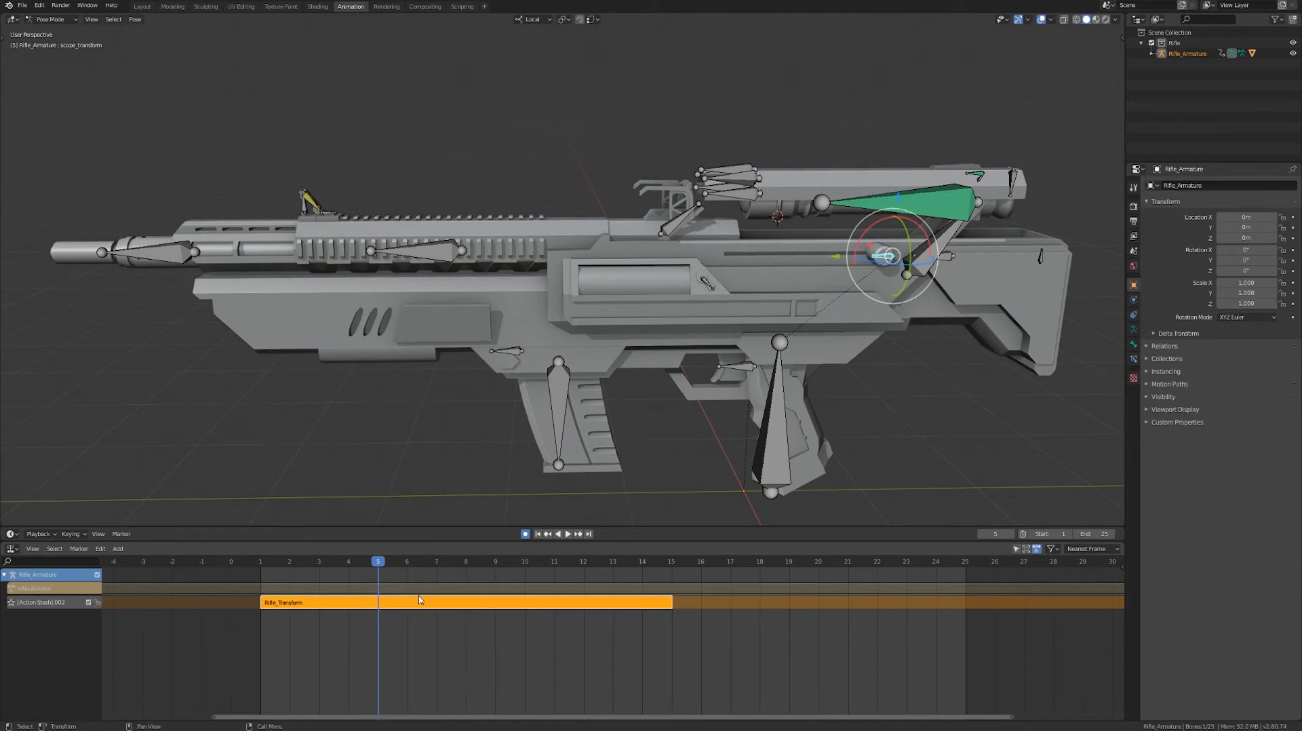
pyautogui.press('Tab')
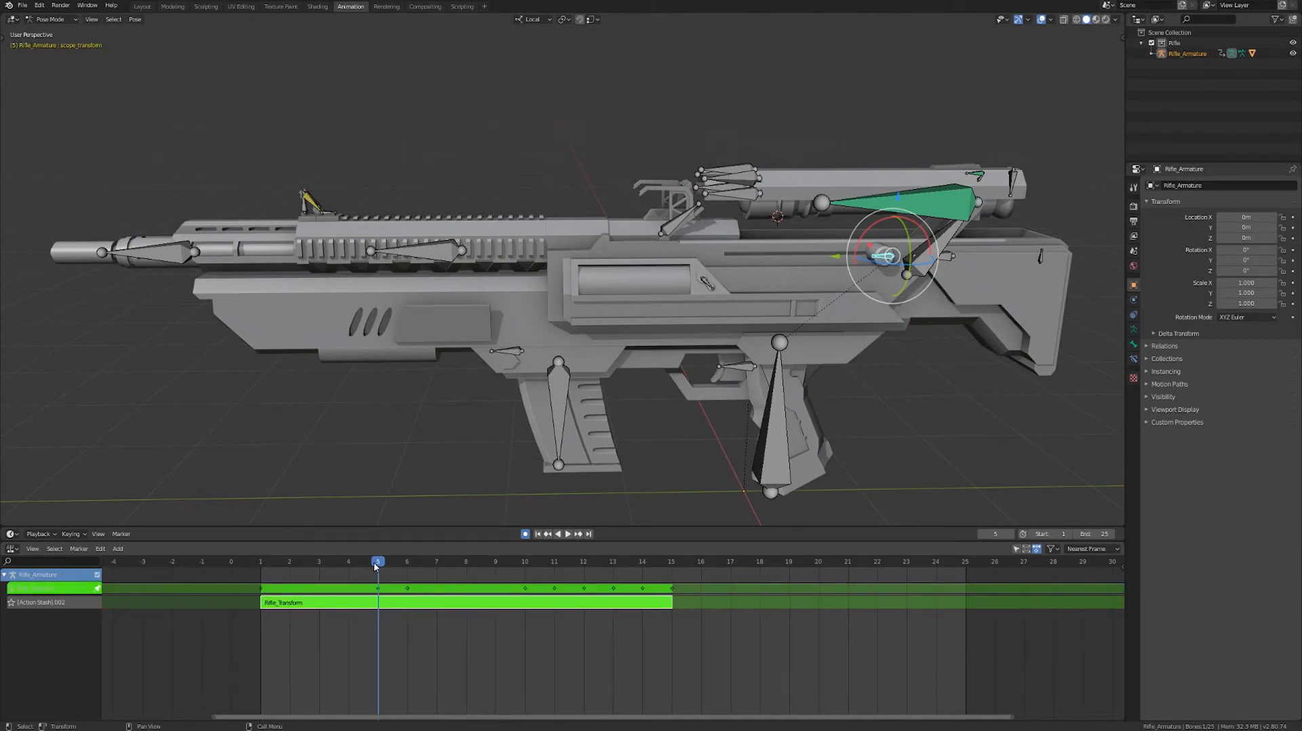
pyautogui.moveTo(373, 562)
pyautogui.mouseDown()
pyautogui.moveTo(294, 564)
pyautogui.moveTo(444, 570)
pyautogui.moveTo(362, 576)
pyautogui.mouseUp()
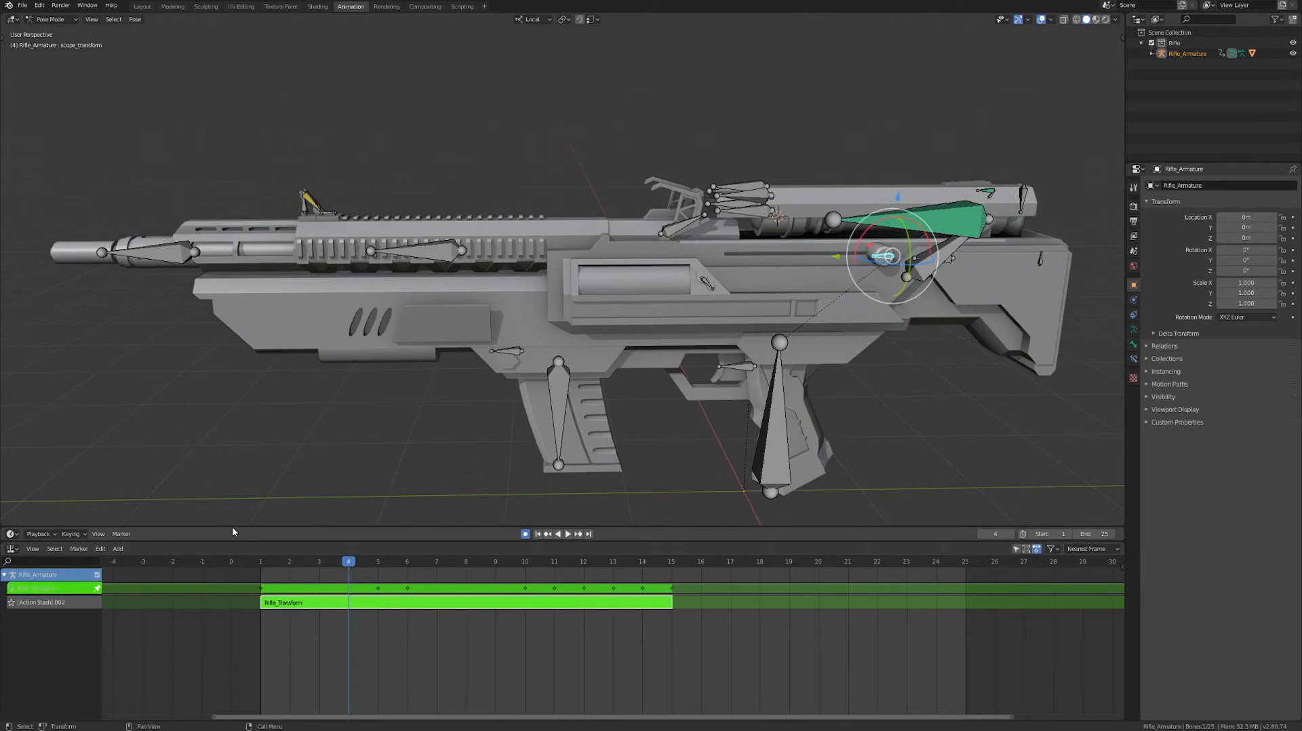
# Enlarge the timeline area, switch it to the Action Editor and show the keyframe channels of all the bones.
pyautogui.moveTo(232, 526); pyautogui.dragTo(113, 458)
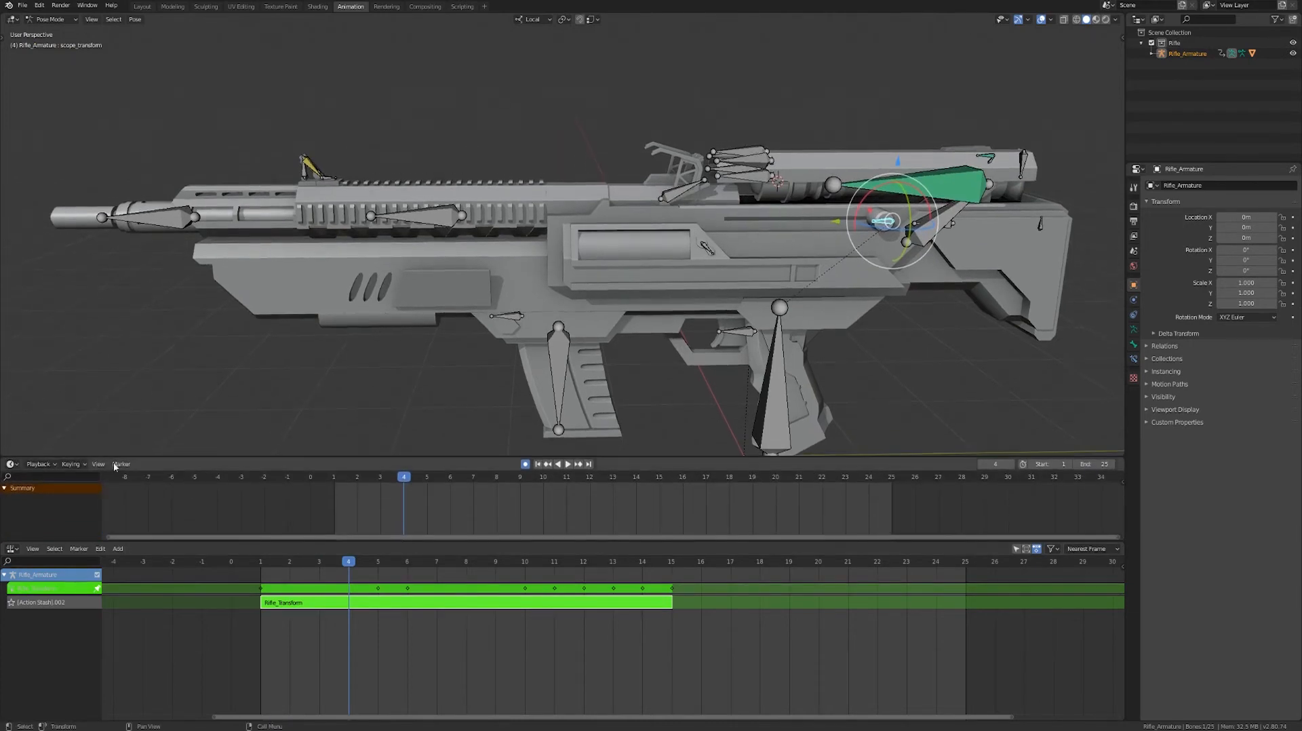
pyautogui.click(12, 464)
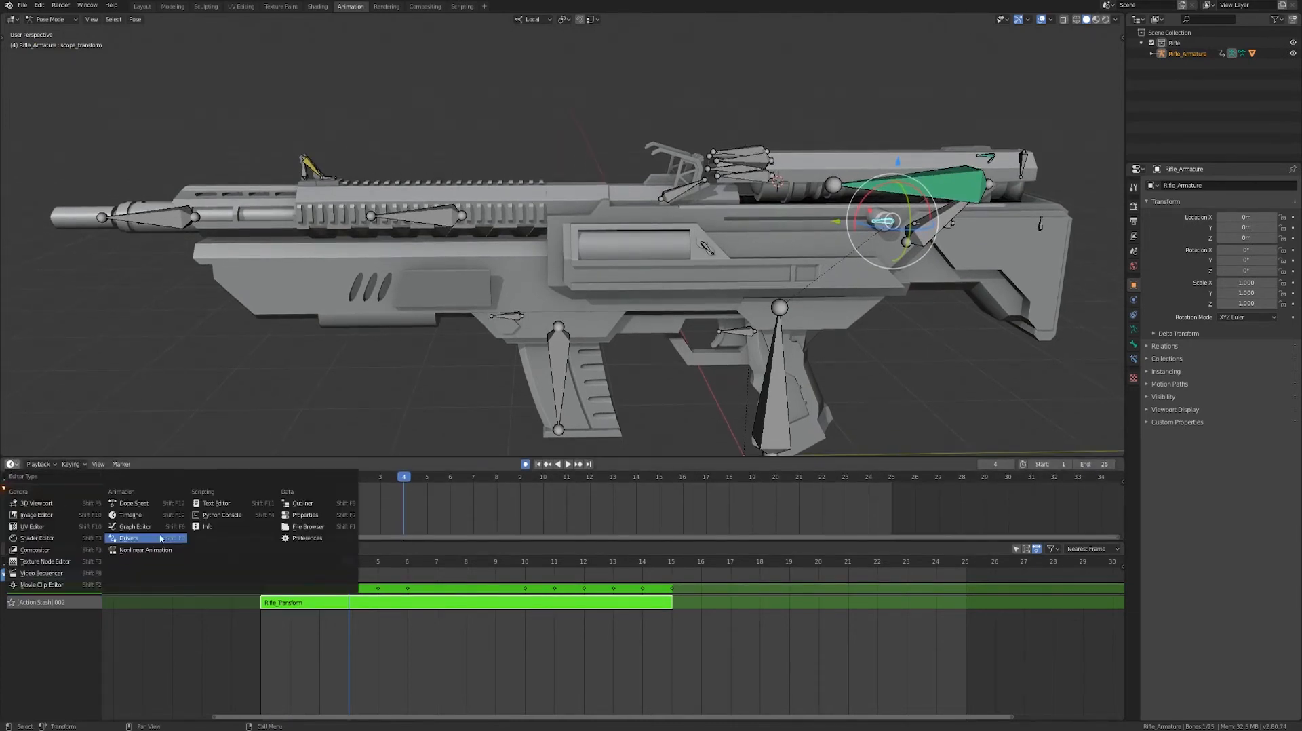
pyautogui.click(162, 504)
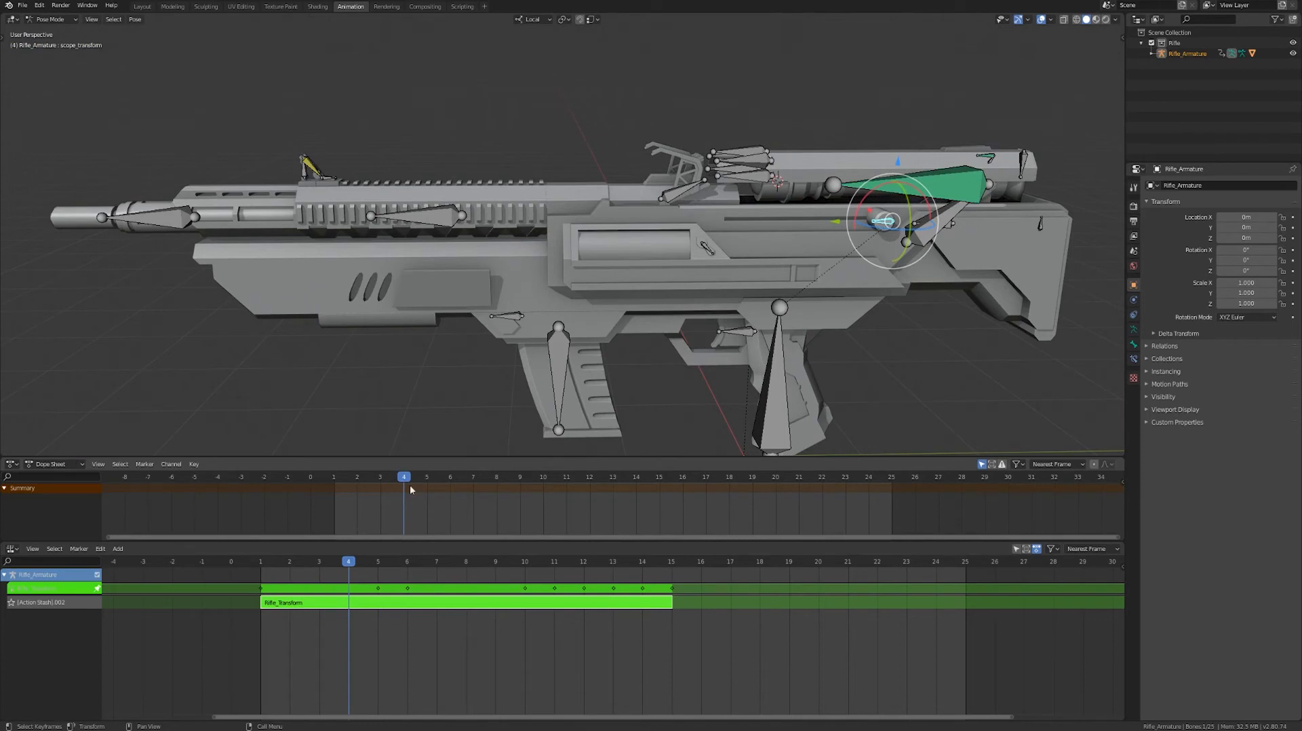
pyautogui.click(54, 464)
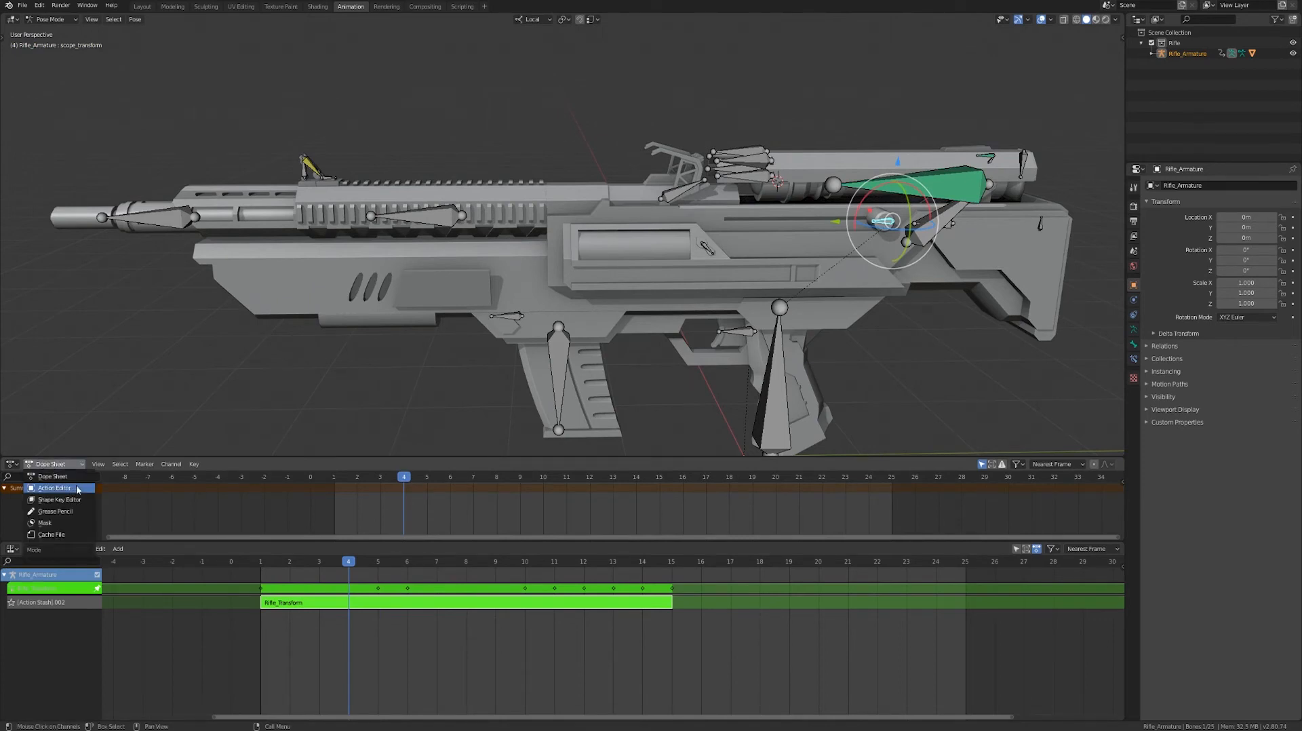
pyautogui.click(73, 489)
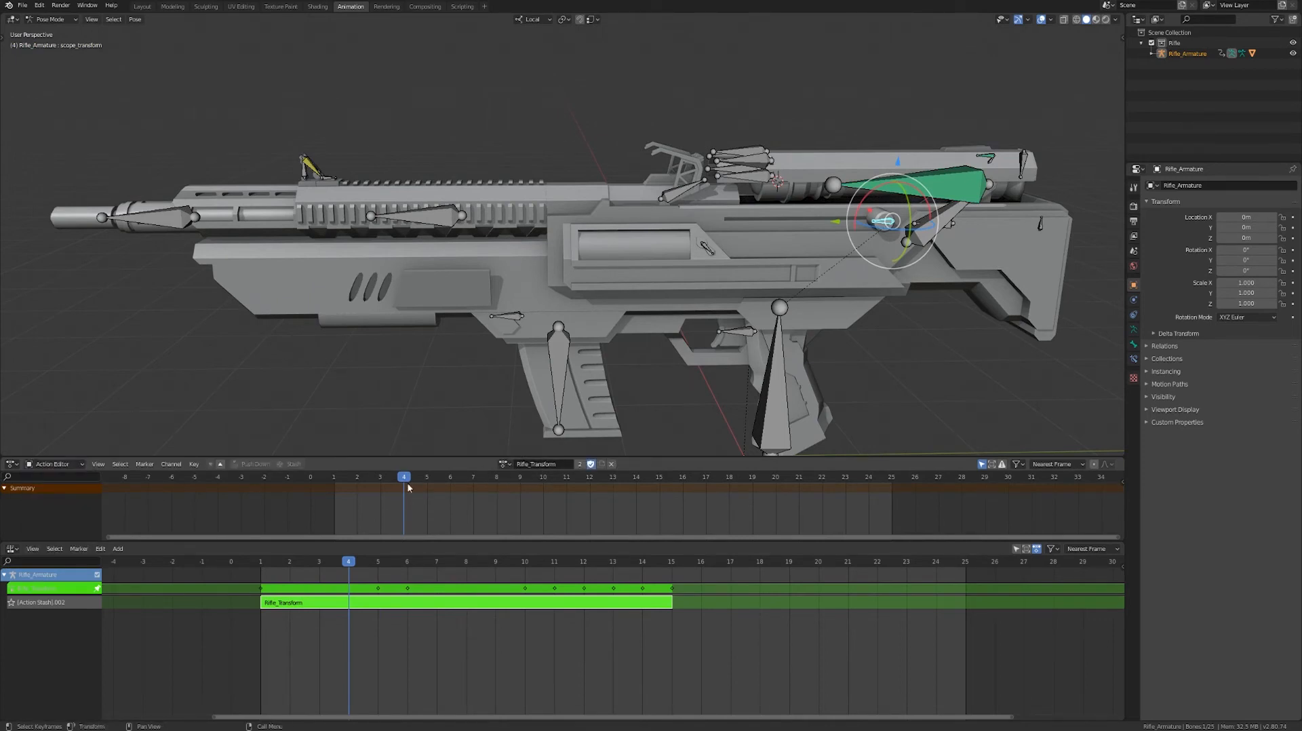
pyautogui.click(981, 465)
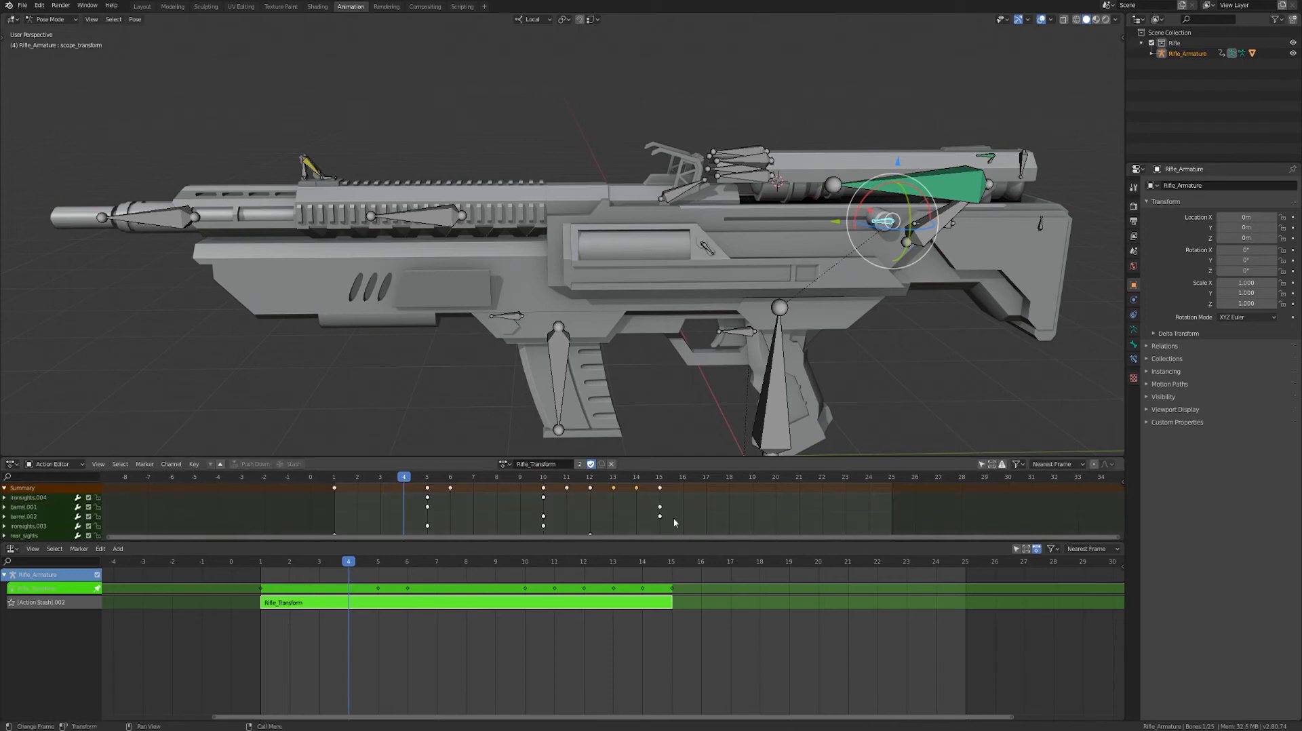
pyautogui.moveTo(669, 543); pyautogui.dragTo(667, 582)
pyautogui.press('Right')
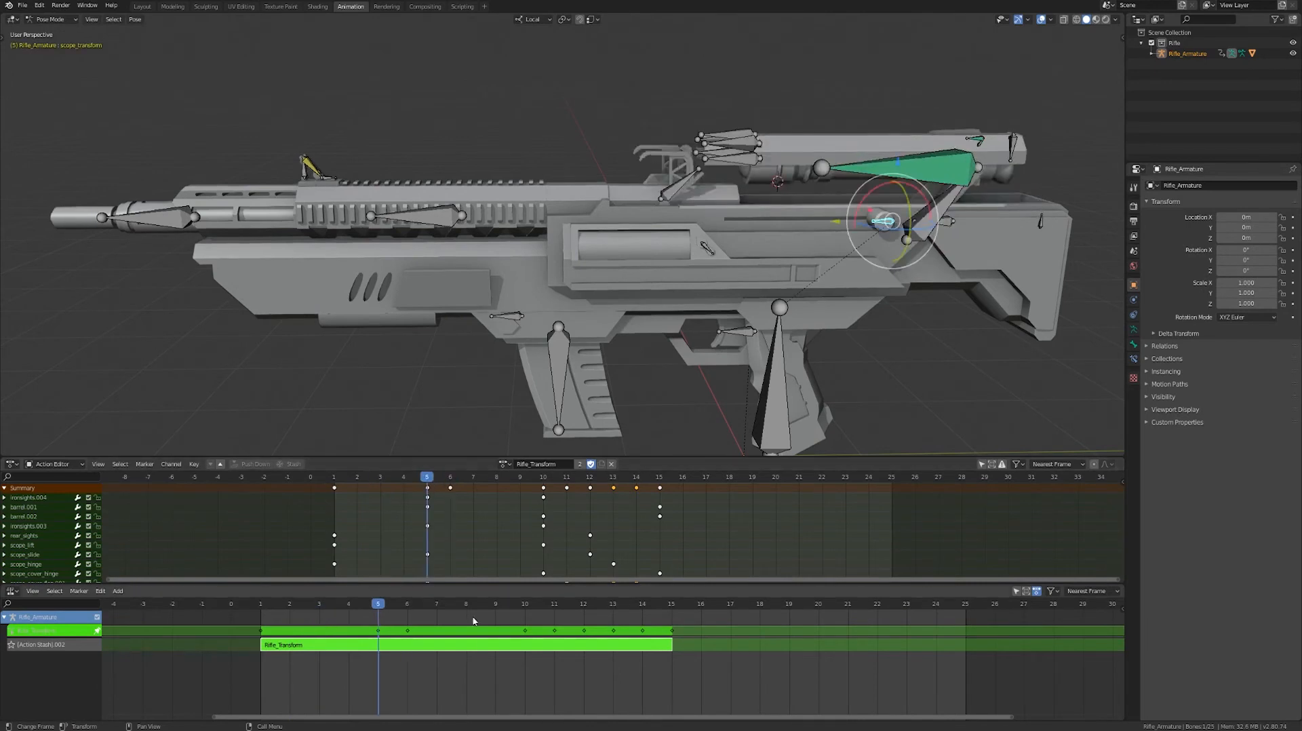
# Toggle tweak mode on the Rifle_Transform strip to compare the editors, scrub the motion to frame 9 and leave tweak mode.
pyautogui.press('Tab')
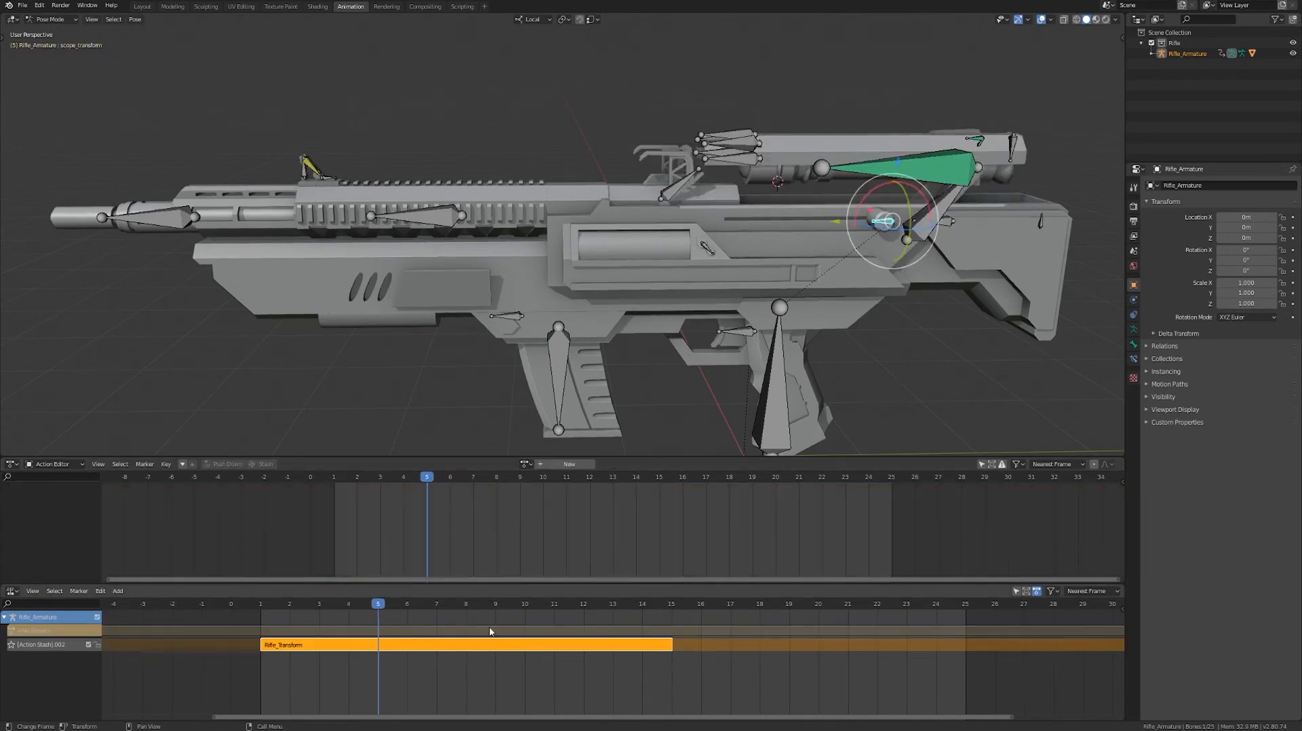
pyautogui.press('Tab')
pyautogui.press('Tab')
pyautogui.press('Tab')
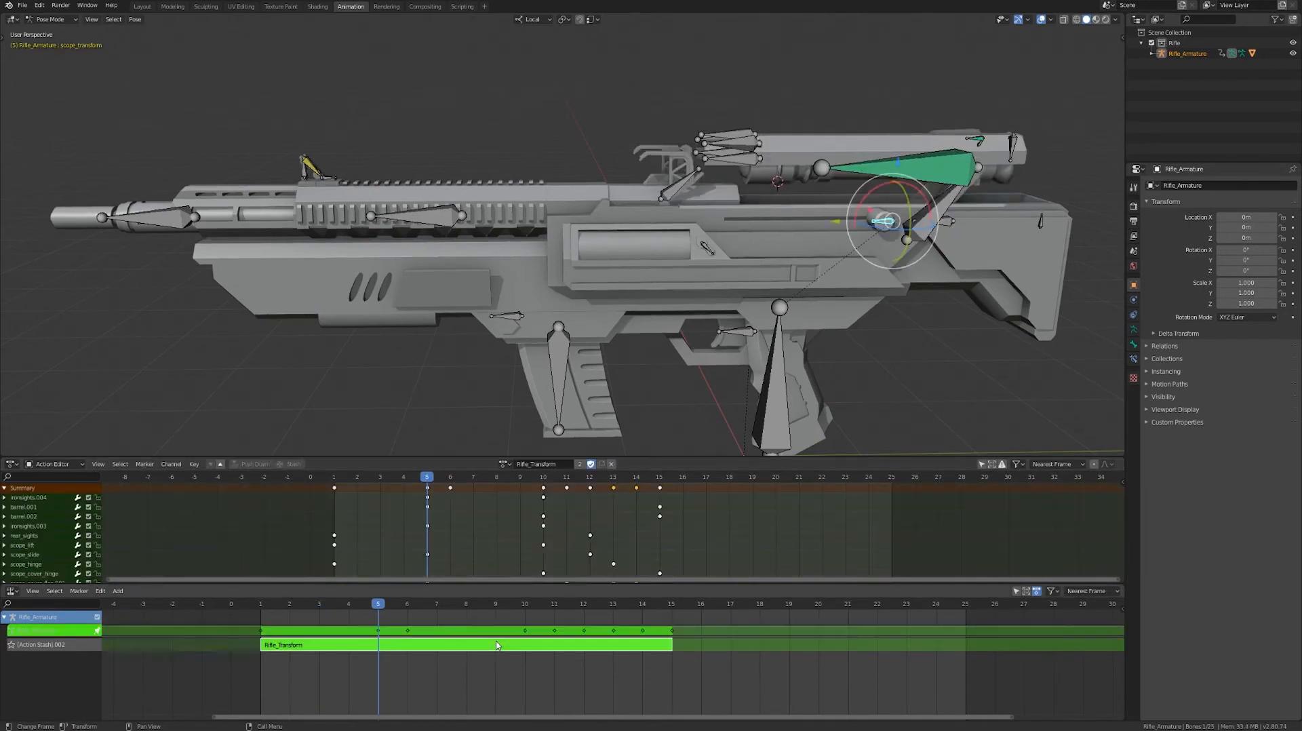
pyautogui.click(371, 483)
pyautogui.moveTo(371, 484); pyautogui.dragTo(519, 485)
pyautogui.press('Tab')
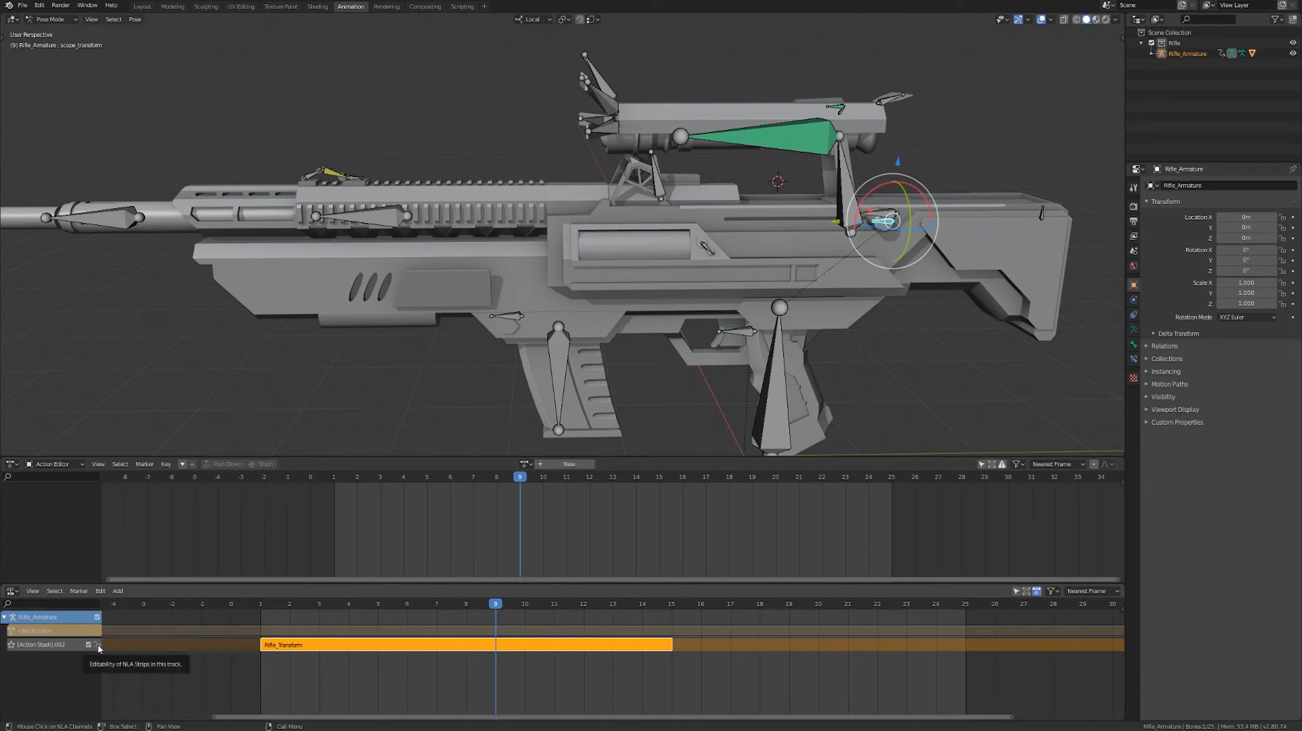
# Disable and lock the Rifle_Transform strip's track again and return to frame 1.
pyautogui.press('Left')
pyautogui.press('Left')
pyautogui.press('Left')
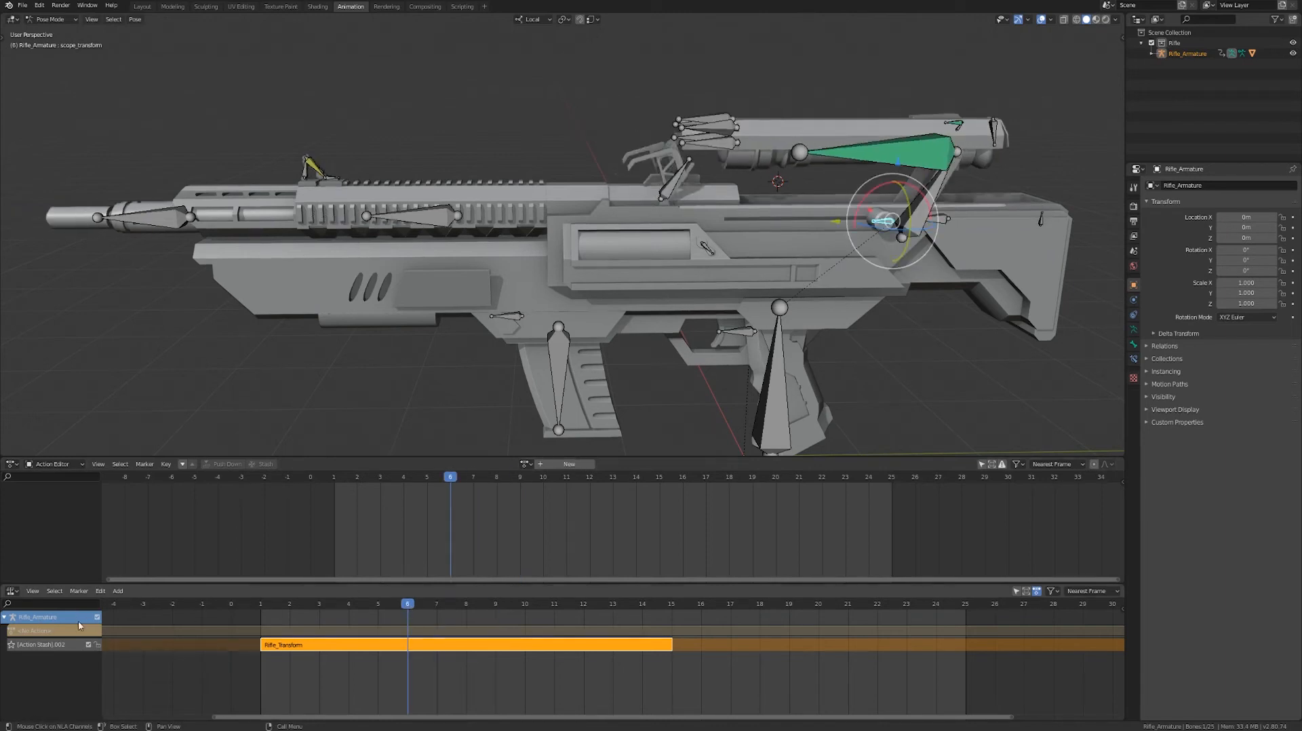
pyautogui.click(97, 644)
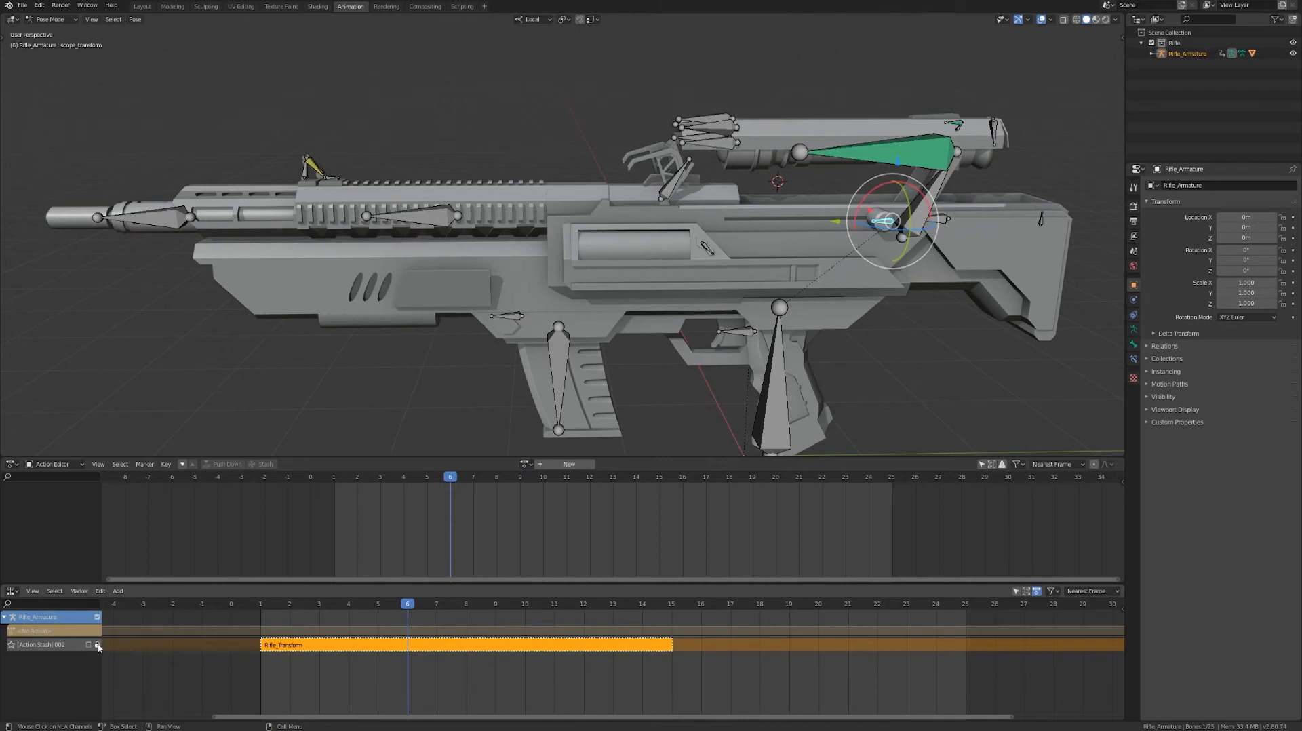
pyautogui.moveTo(404, 600); pyautogui.dragTo(266, 614)
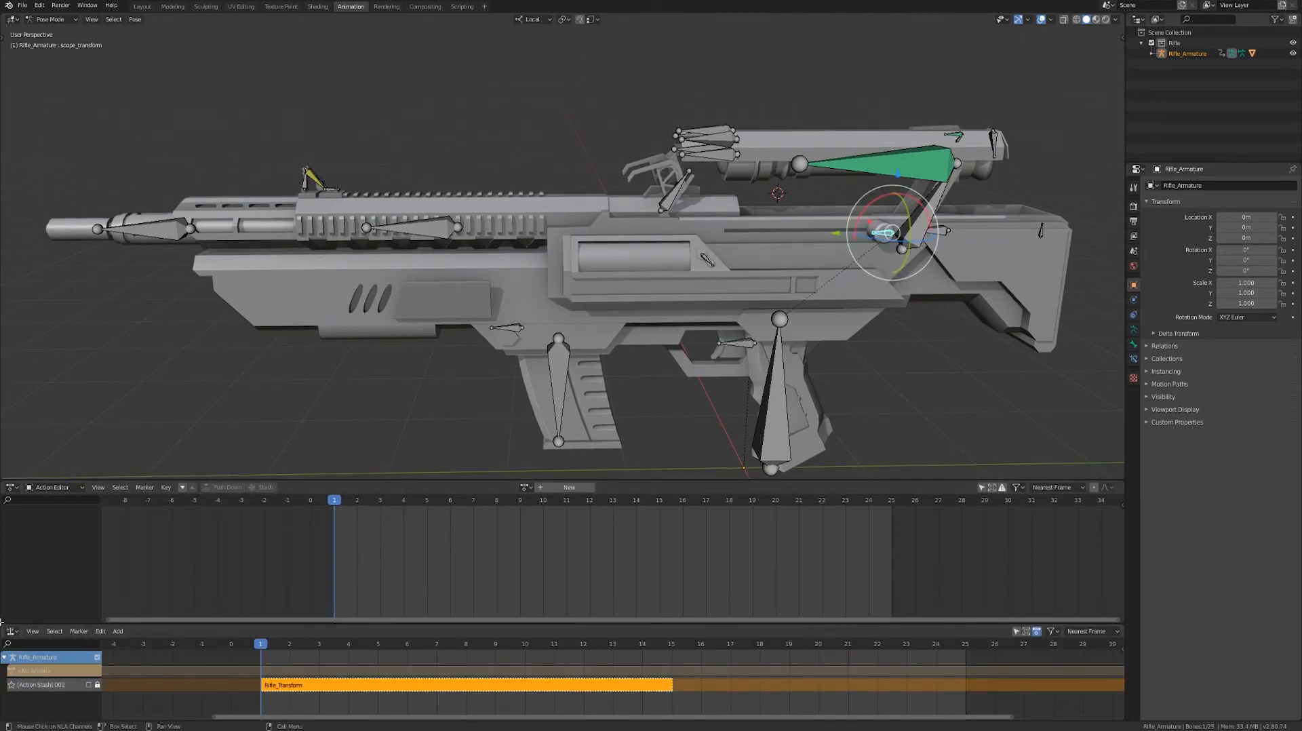
# Merge the Nonlinear Animation area into the Action Editor and reduce the combined area's height.
pyautogui.moveTo(3, 657); pyautogui.dragTo(363, 524)
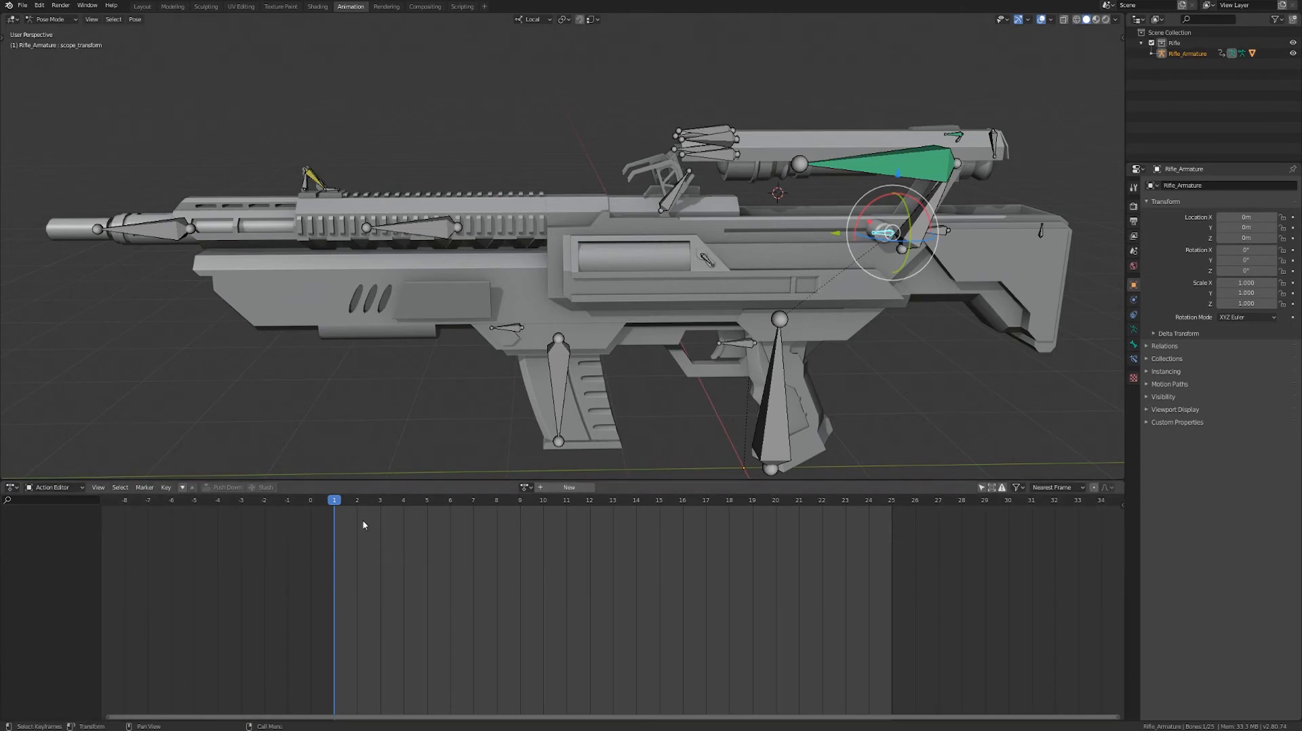
pyautogui.moveTo(433, 481); pyautogui.dragTo(442, 531)
# Select the scope_transform bone near the scope hinge and add a Limit Location bone constraint to it.
pyautogui.keyDown('shift'); pyautogui.moveTo(861, 296); pyautogui.dragTo(807, 331, button='middle'); pyautogui.keyUp('shift')
pyautogui.scroll(1, 776, 307)
pyautogui.click(778, 314)
pyautogui.click(768, 224)
pyautogui.scroll(2, 830, 285)
pyautogui.keyDown('shift'); pyautogui.moveTo(829, 285); pyautogui.dragTo(728, 306, button='middle'); pyautogui.keyUp('shift')
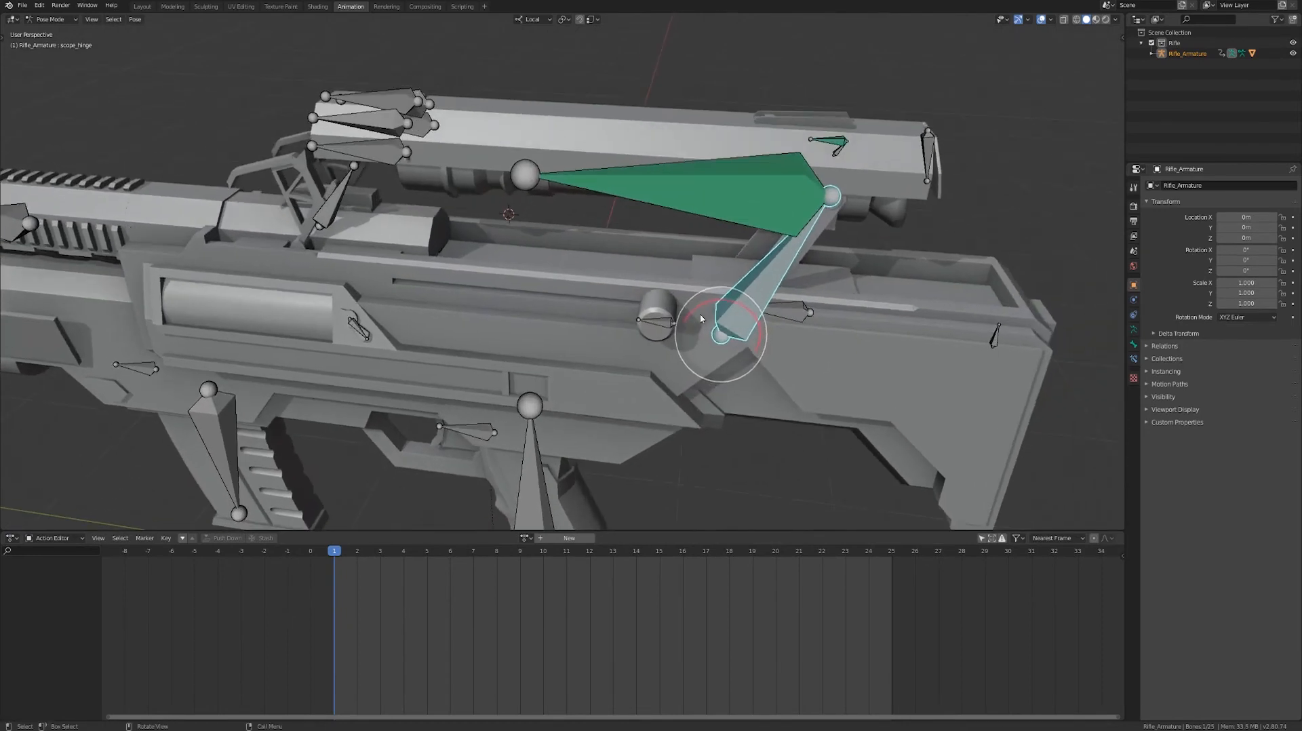
pyautogui.click(647, 320)
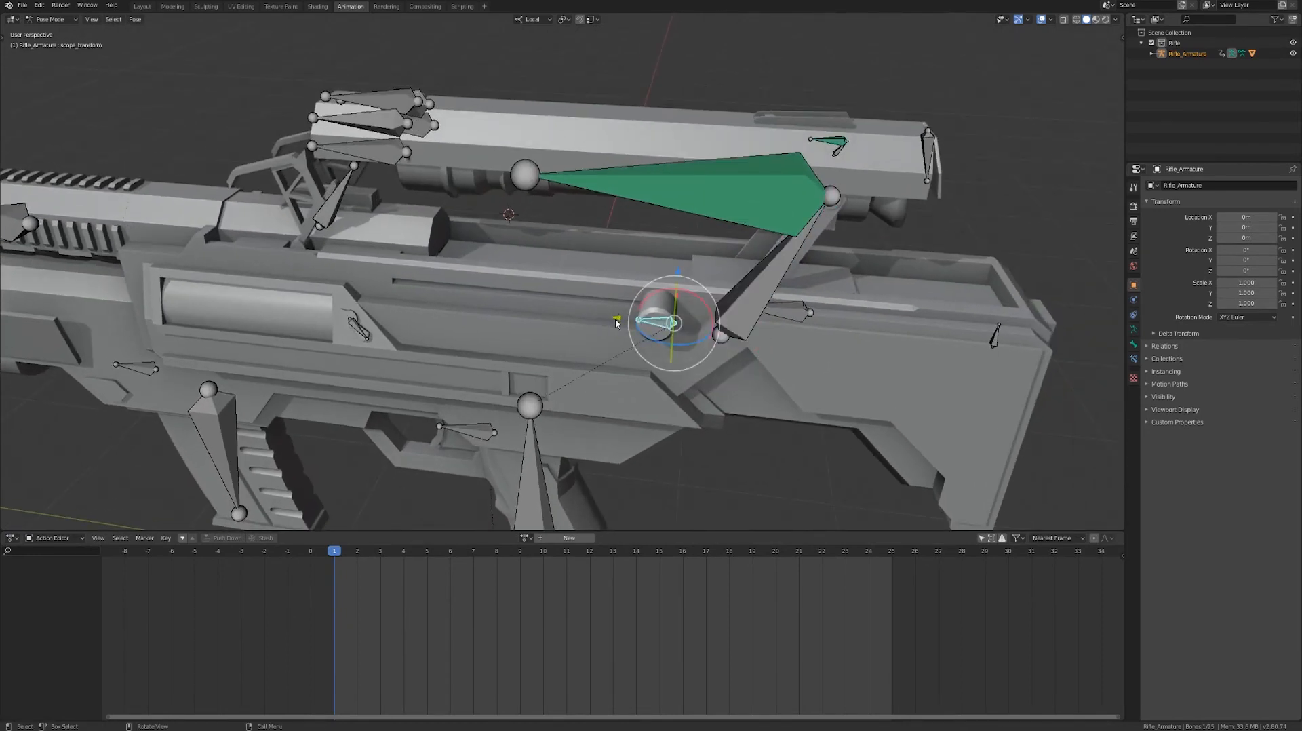
pyautogui.moveTo(896, 377); pyautogui.dragTo(922, 371, button='middle')
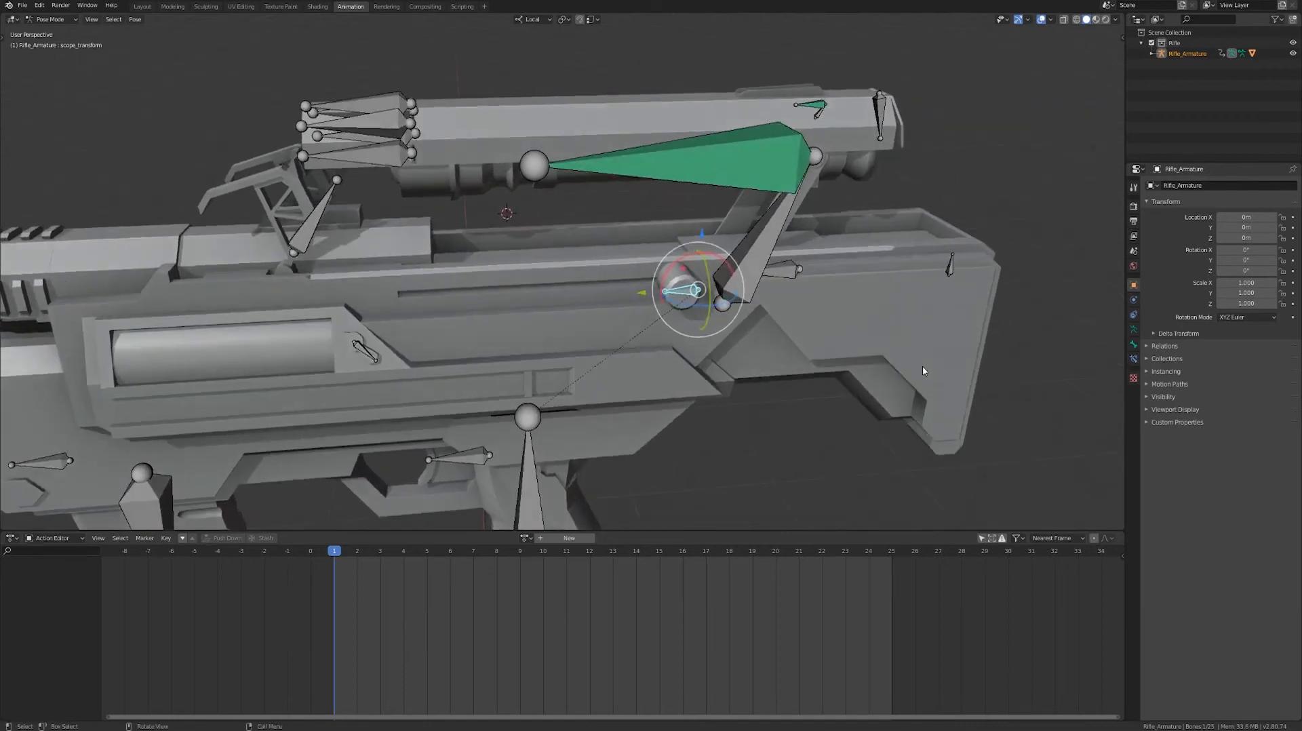
pyautogui.scroll(2, 922, 371)
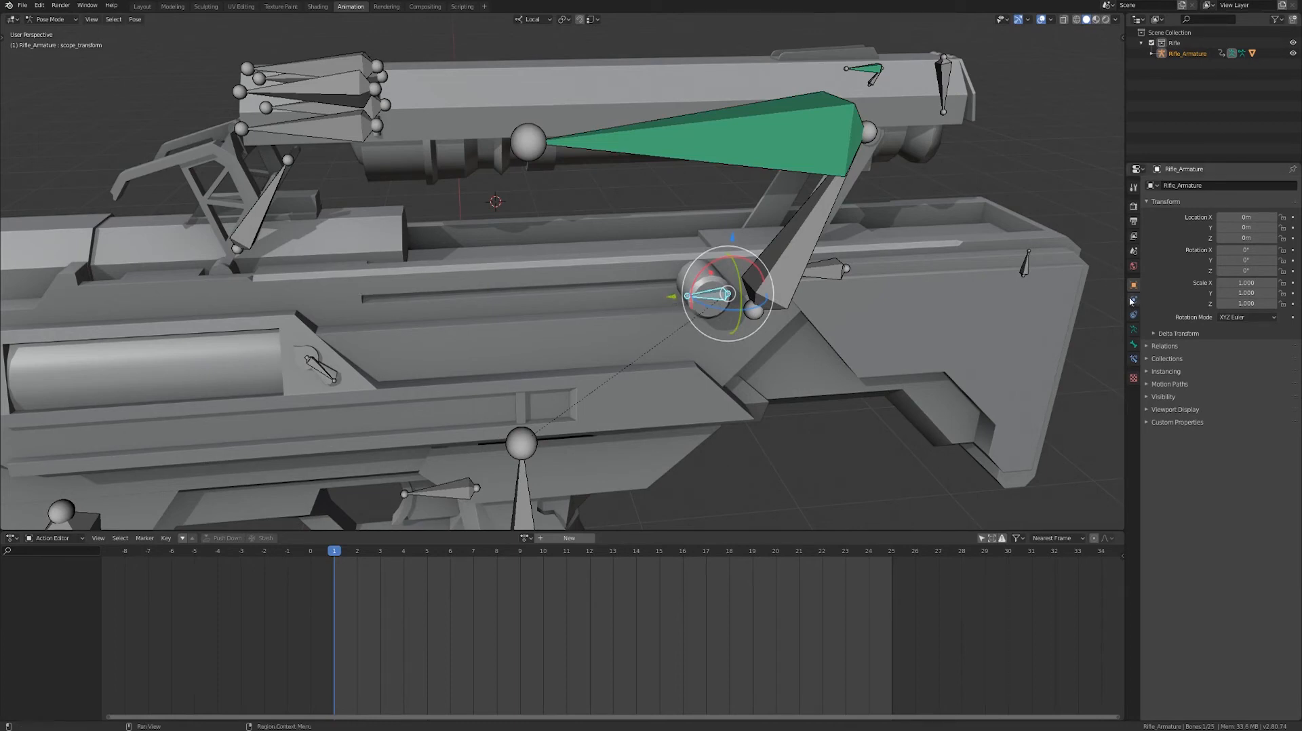
pyautogui.click(1134, 359)
pyautogui.click(1203, 184)
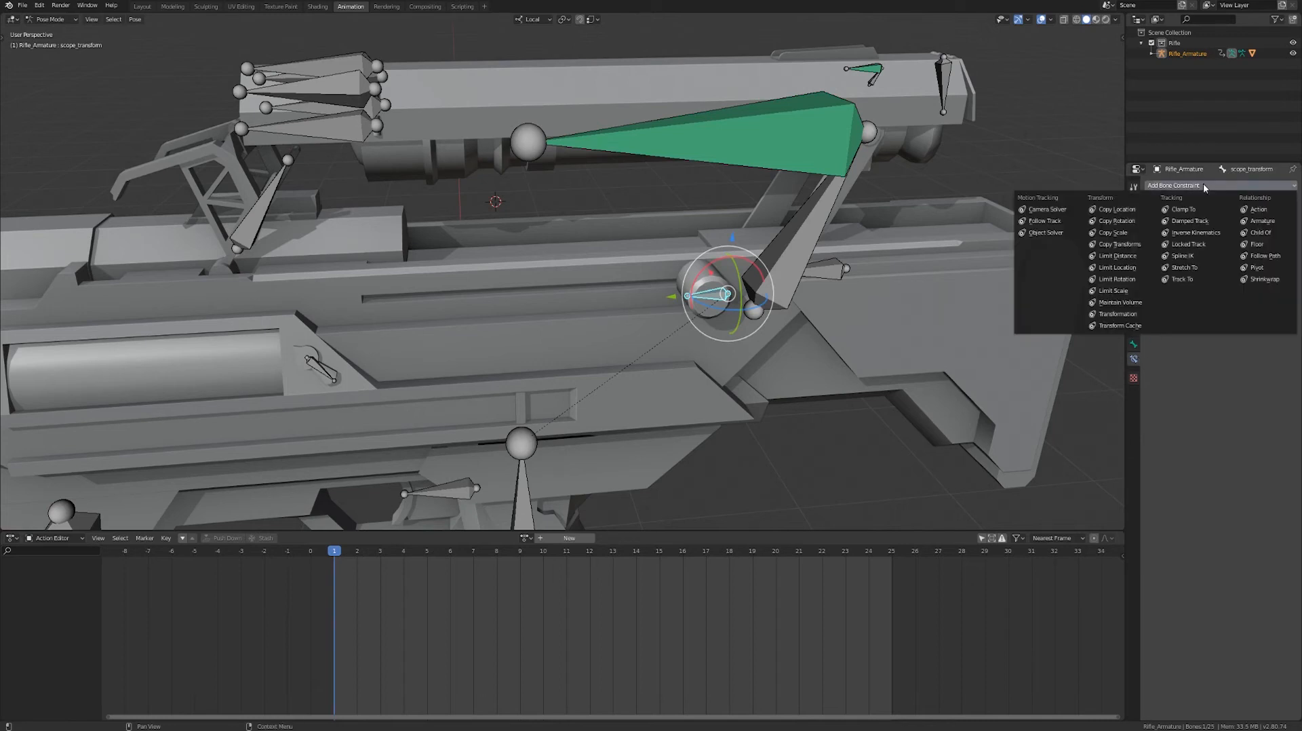
pyautogui.click(1133, 267)
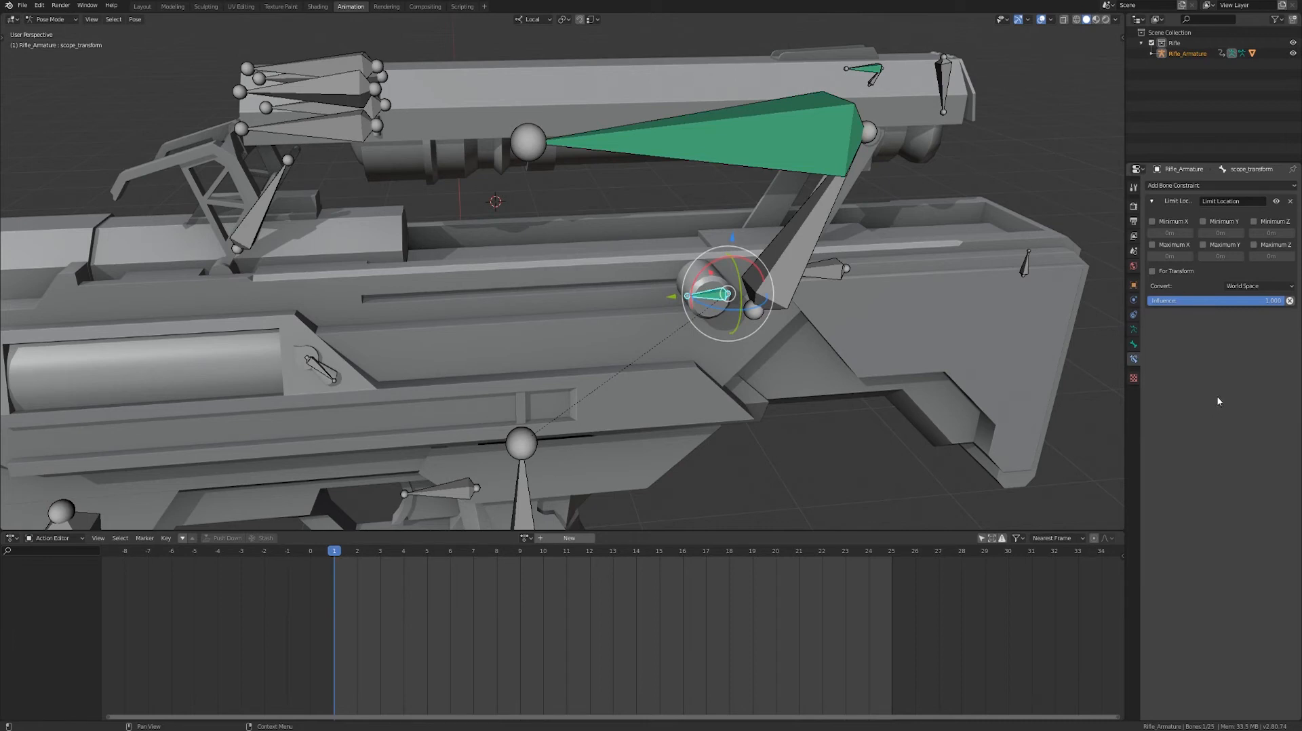
# Enable the constraint's Minimum Y and Maximum Y limits at 0 m and convert it to Pose Space.
pyautogui.click(1201, 220)
pyautogui.click(1203, 244)
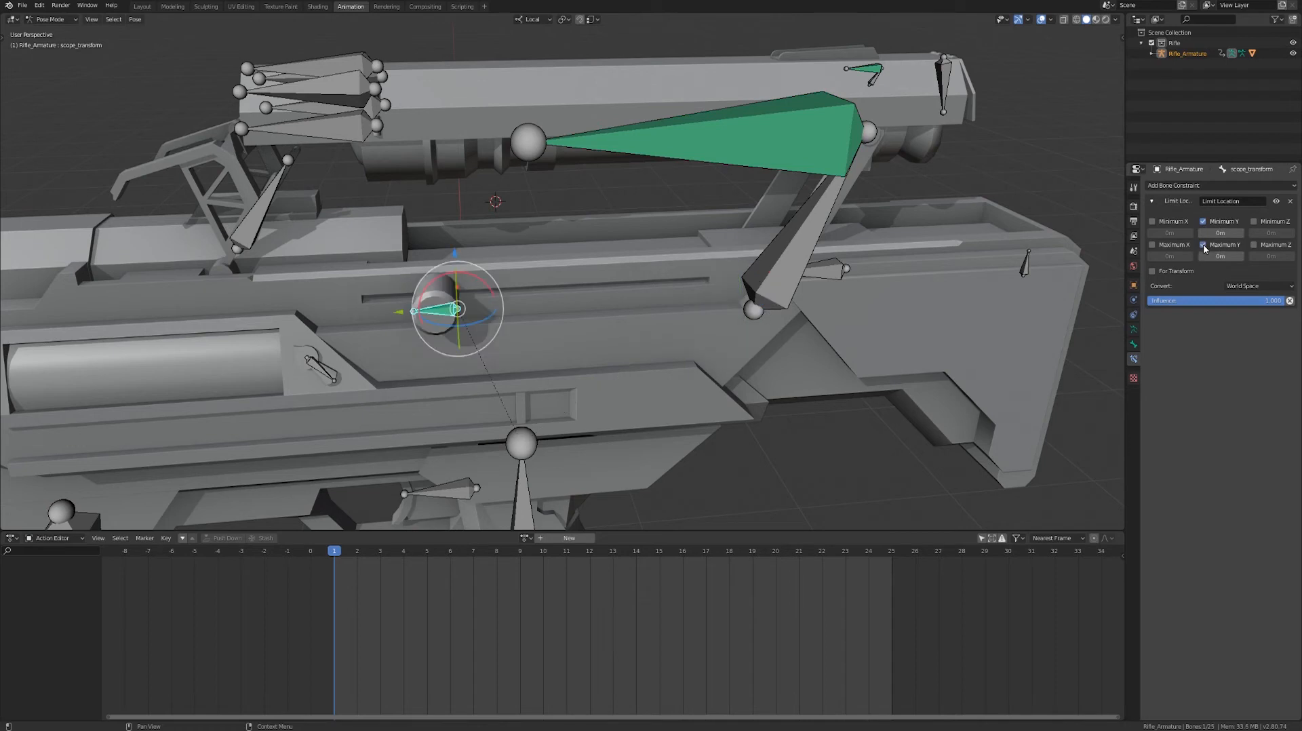
pyautogui.click(1240, 286)
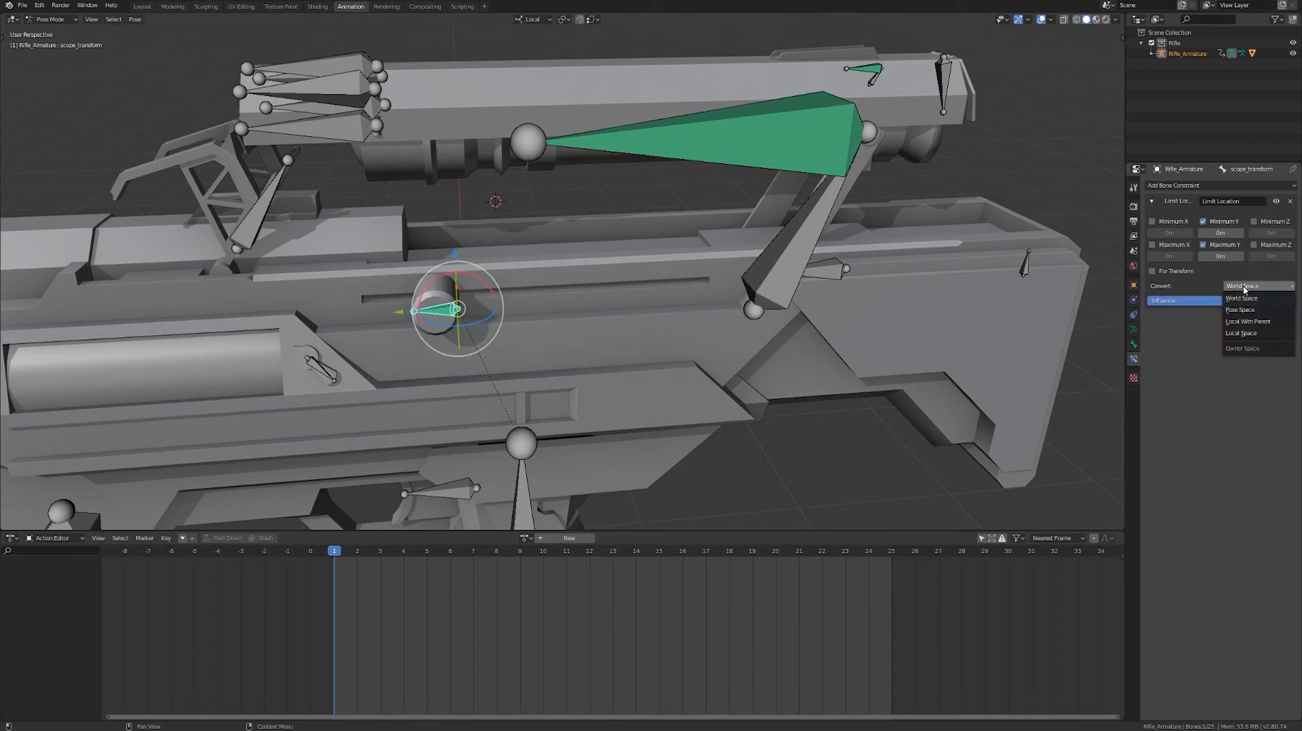
pyautogui.click(1263, 310)
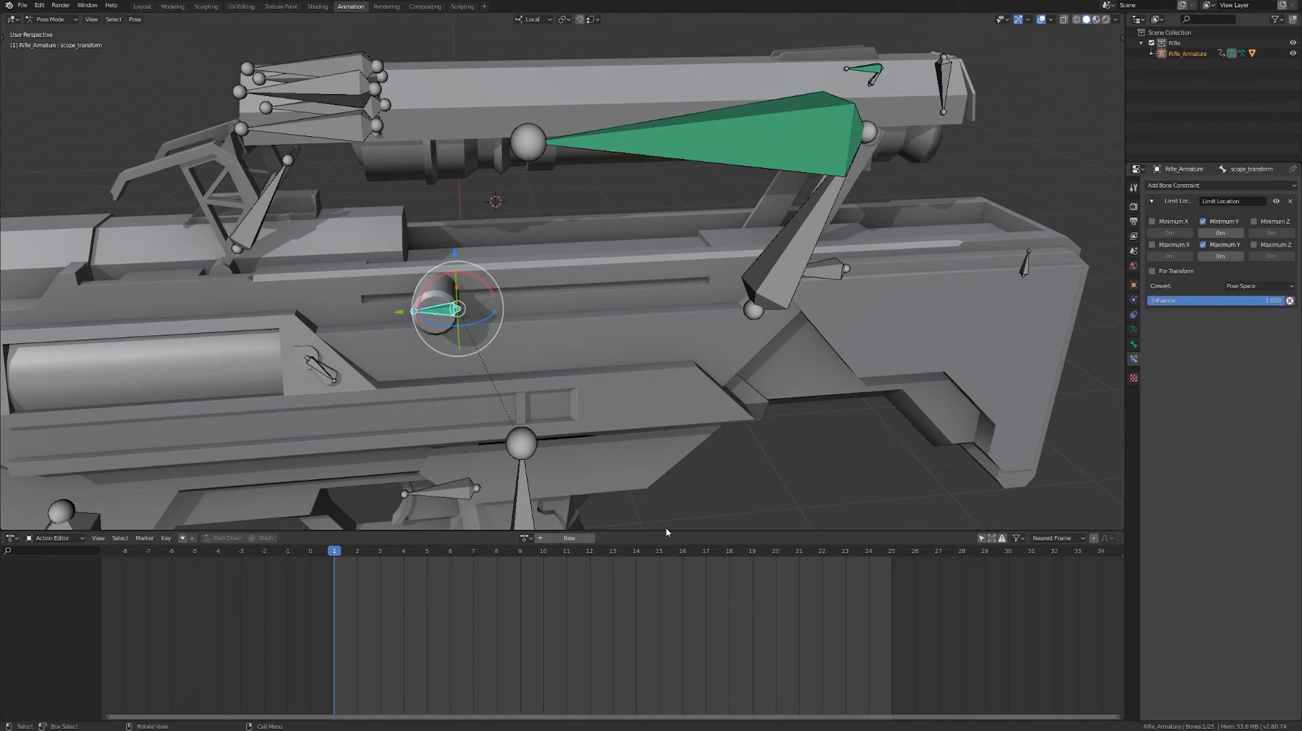
# Lock the scope_transform bone's X and Z location and all its rotation channels, and enable For Transform on the Limit Location constraint.
pyautogui.press('n')
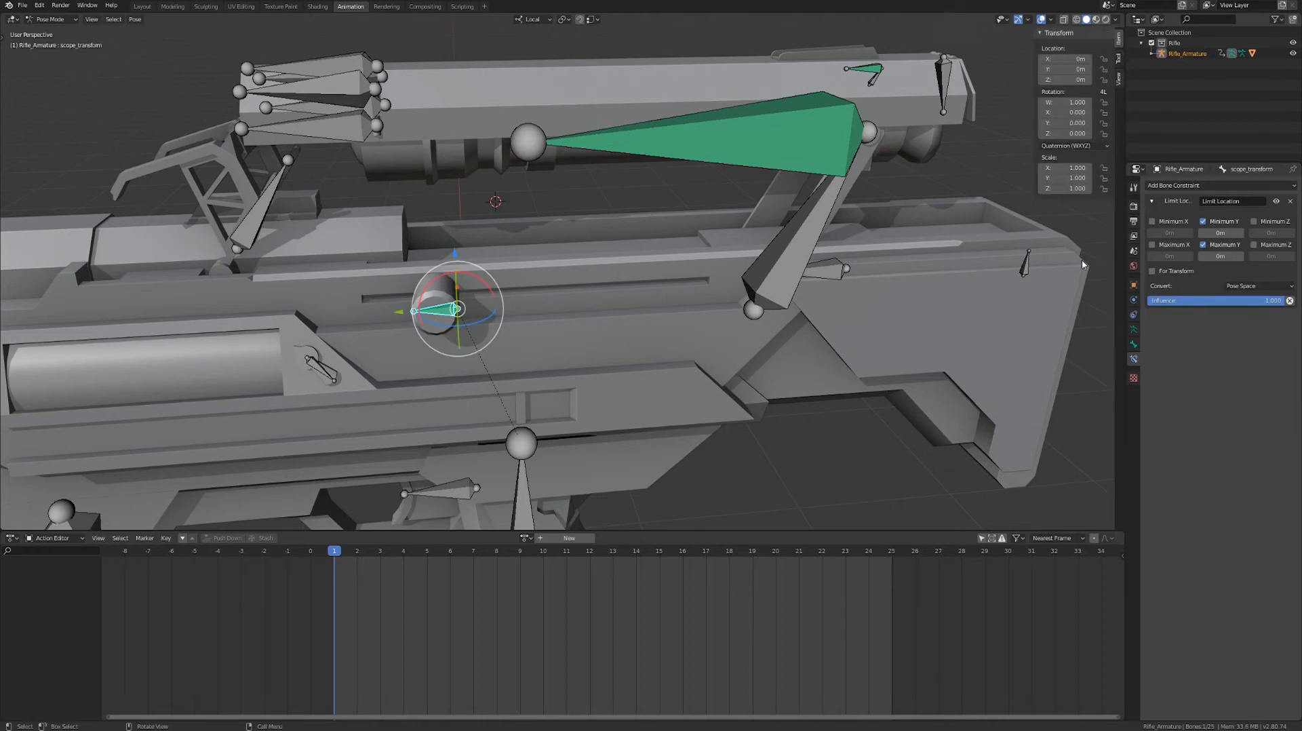
pyautogui.click(1103, 59)
pyautogui.click(1103, 79)
pyautogui.moveTo(1105, 103); pyautogui.dragTo(1104, 141)
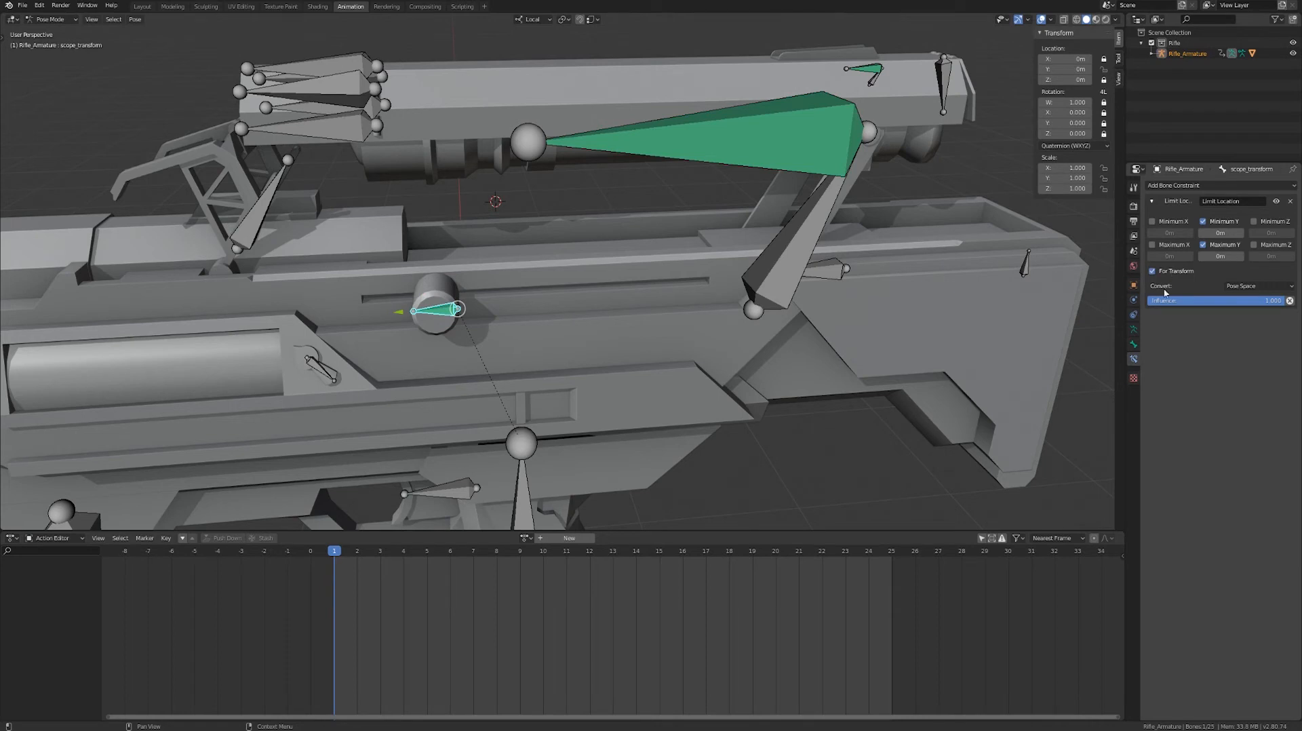
pyautogui.press('n')
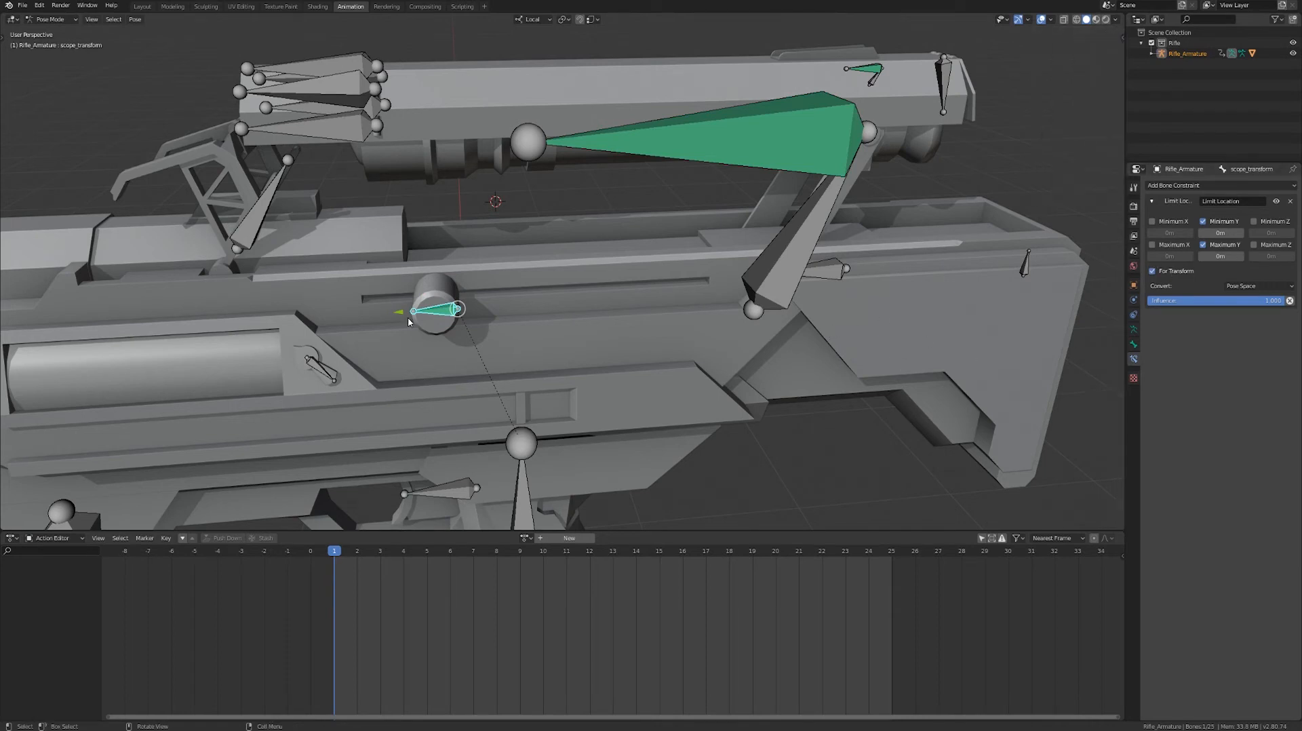
# Test moving the scope_transform bone, switch its Limit Location constraint to Local Space, and check the bone's changed position.
pyautogui.press('g')
pyautogui.click(446, 337)
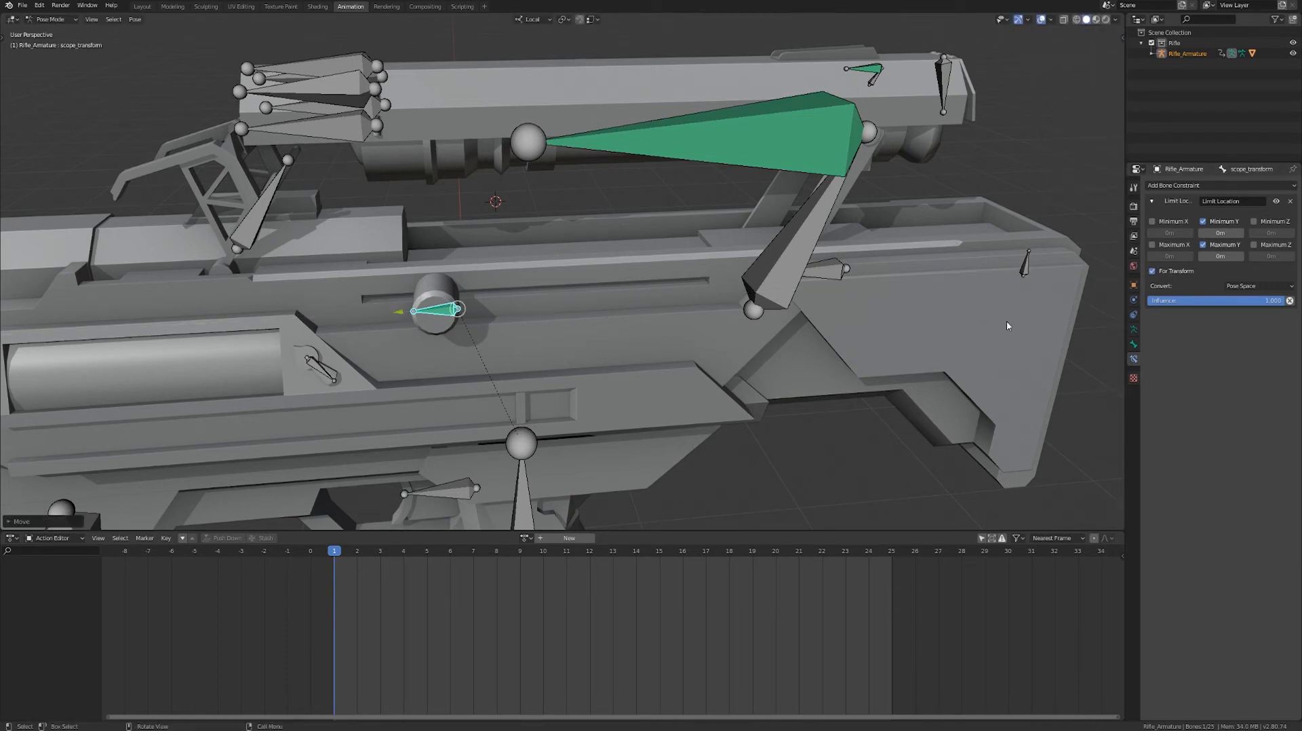
pyautogui.click(1258, 286)
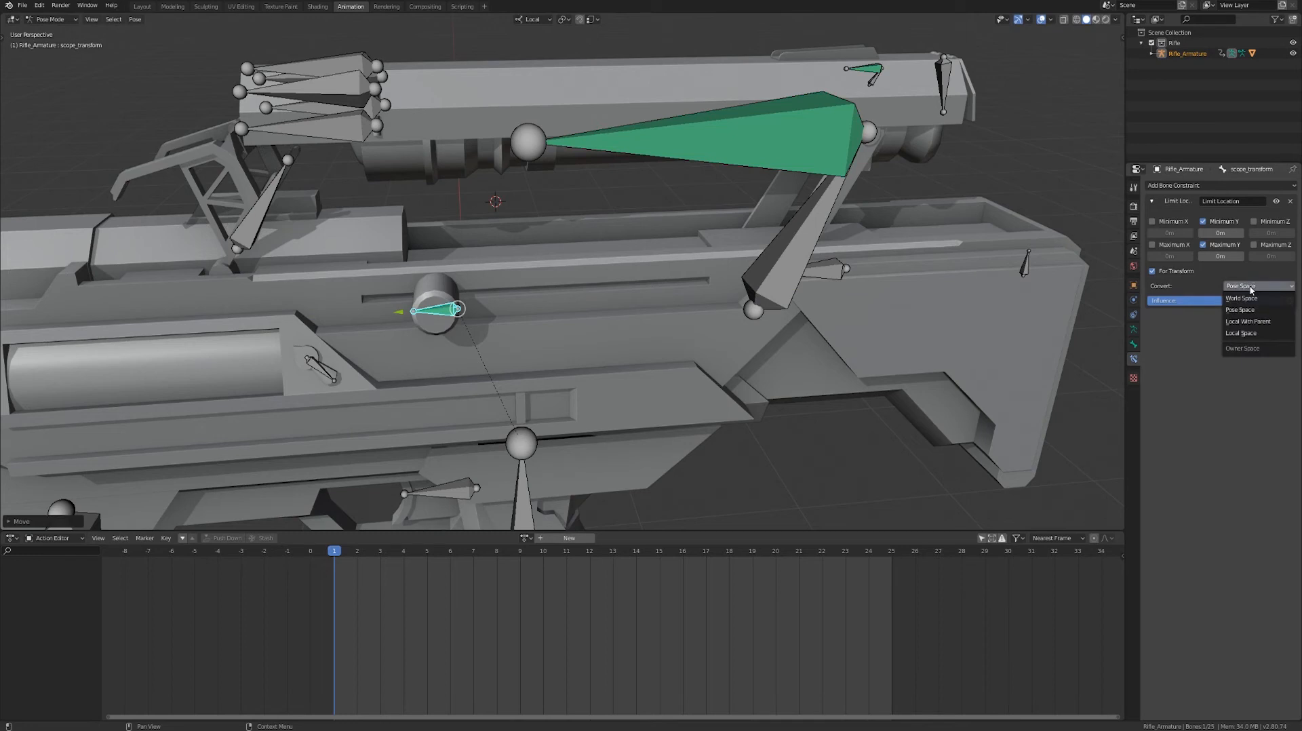
pyautogui.click(1250, 336)
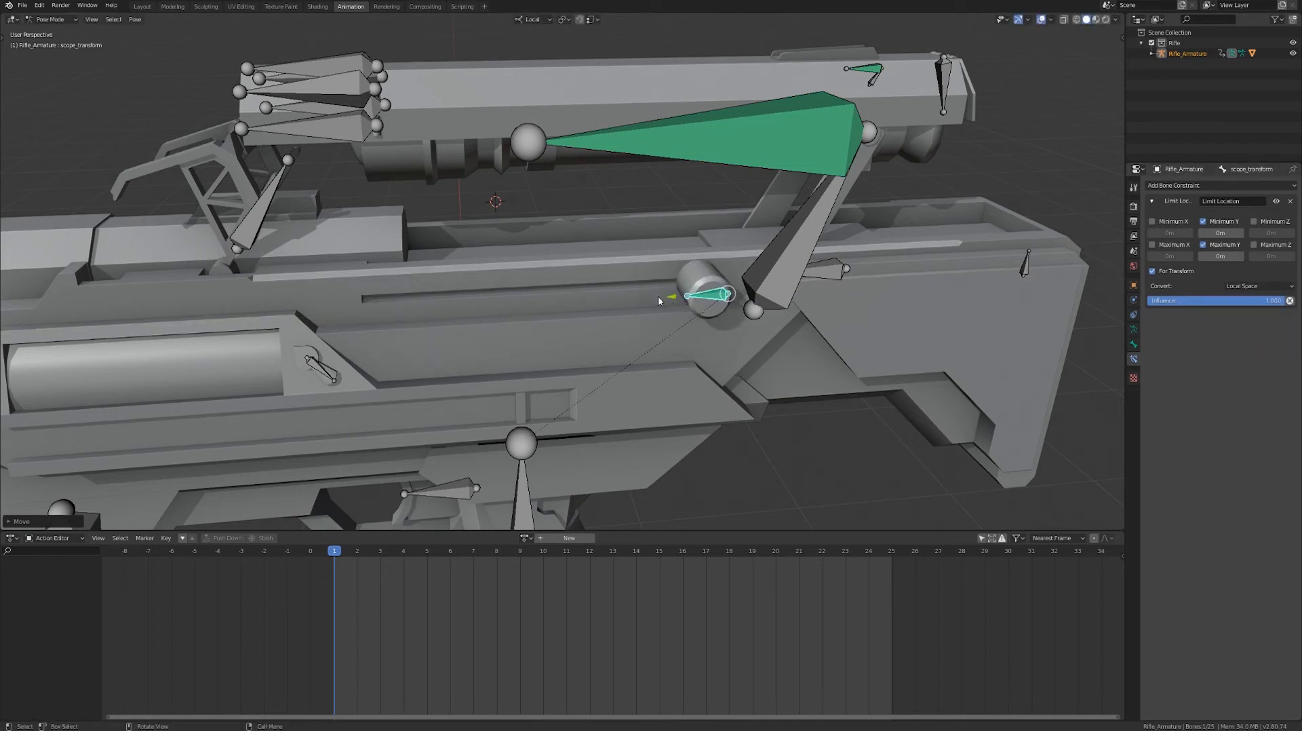
pyautogui.moveTo(741, 278)
pyautogui.mouseDown(button='middle')
pyautogui.moveTo(742, 339)
pyautogui.moveTo(738, 301)
pyautogui.mouseUp(button='middle')
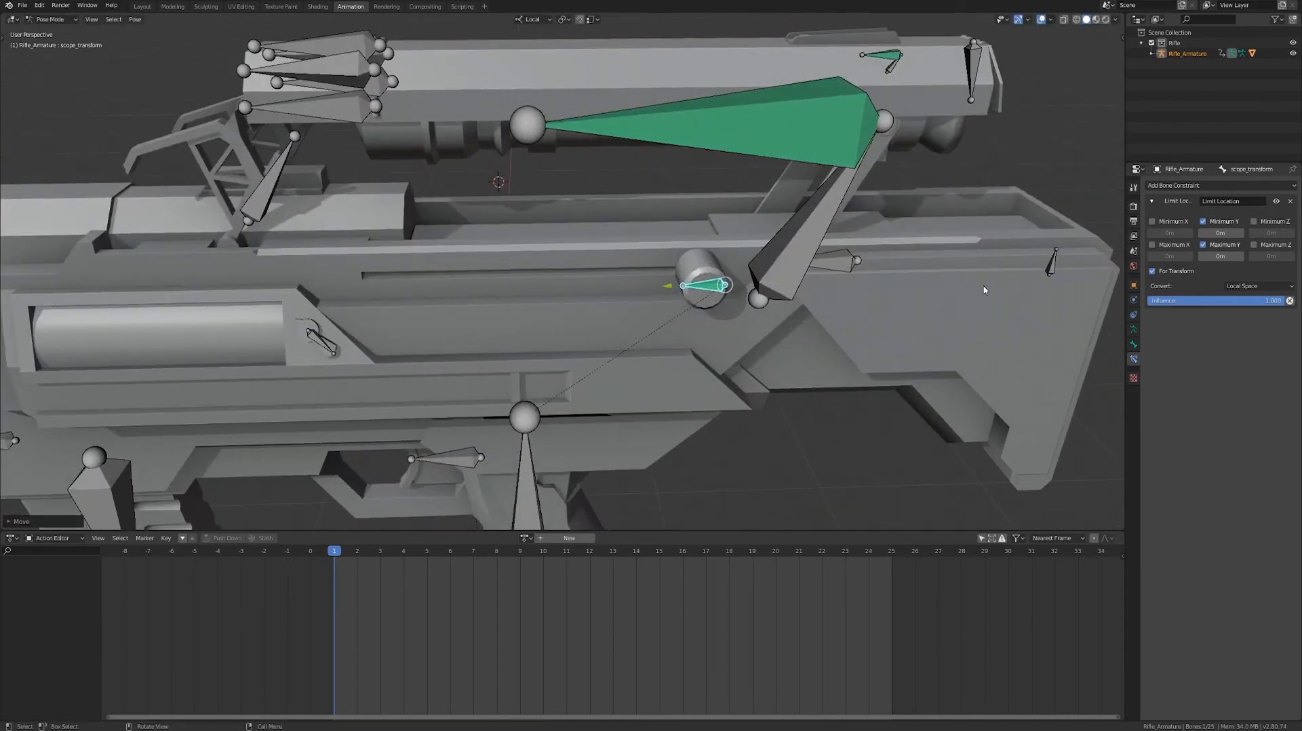
# Set the Limit Location constraint's Maximum Y to 3.7 m.
pyautogui.click(1220, 256)
pyautogui.write('2.6')
pyautogui.press('Return')
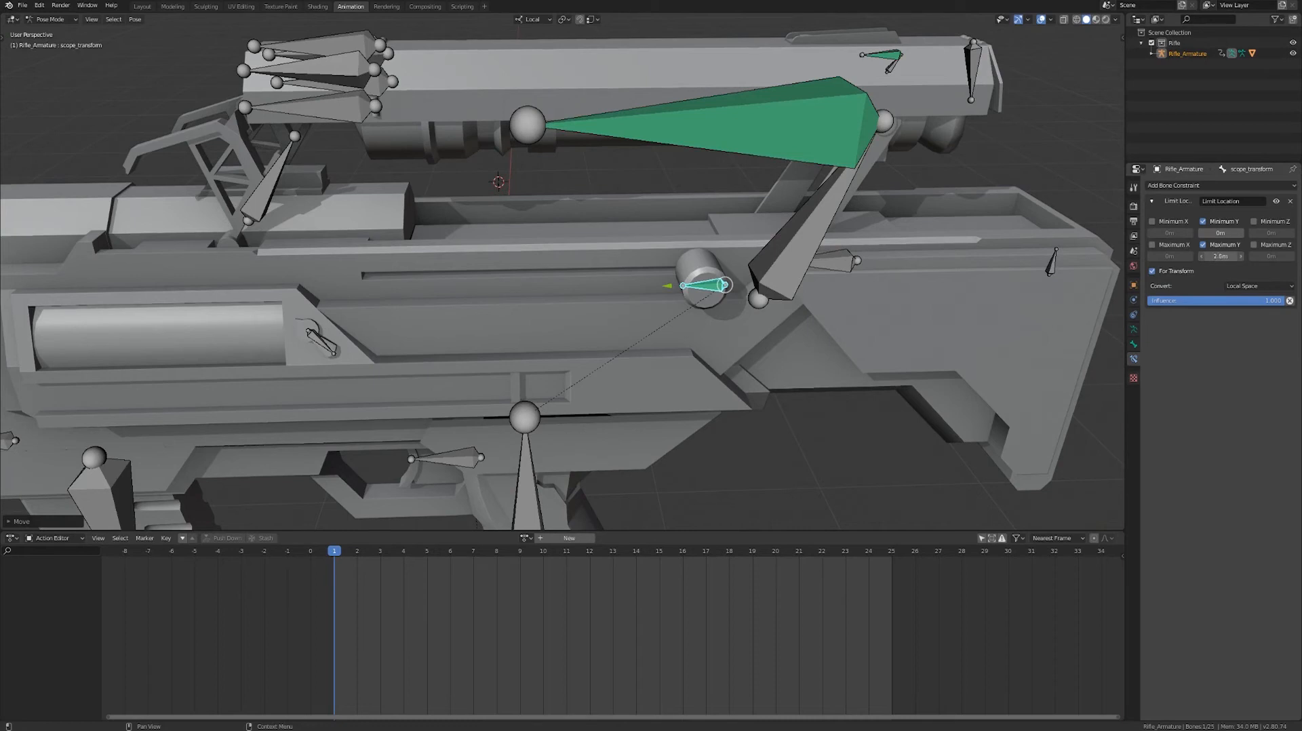
pyautogui.moveTo(1219, 256); pyautogui.dragTo(1227, 256)
# Slide the scope_transform bone along its local Y axis to the front end of the slot, at about 0.113 m, and show its transform values.
pyautogui.press('g')
pyautogui.press('y')
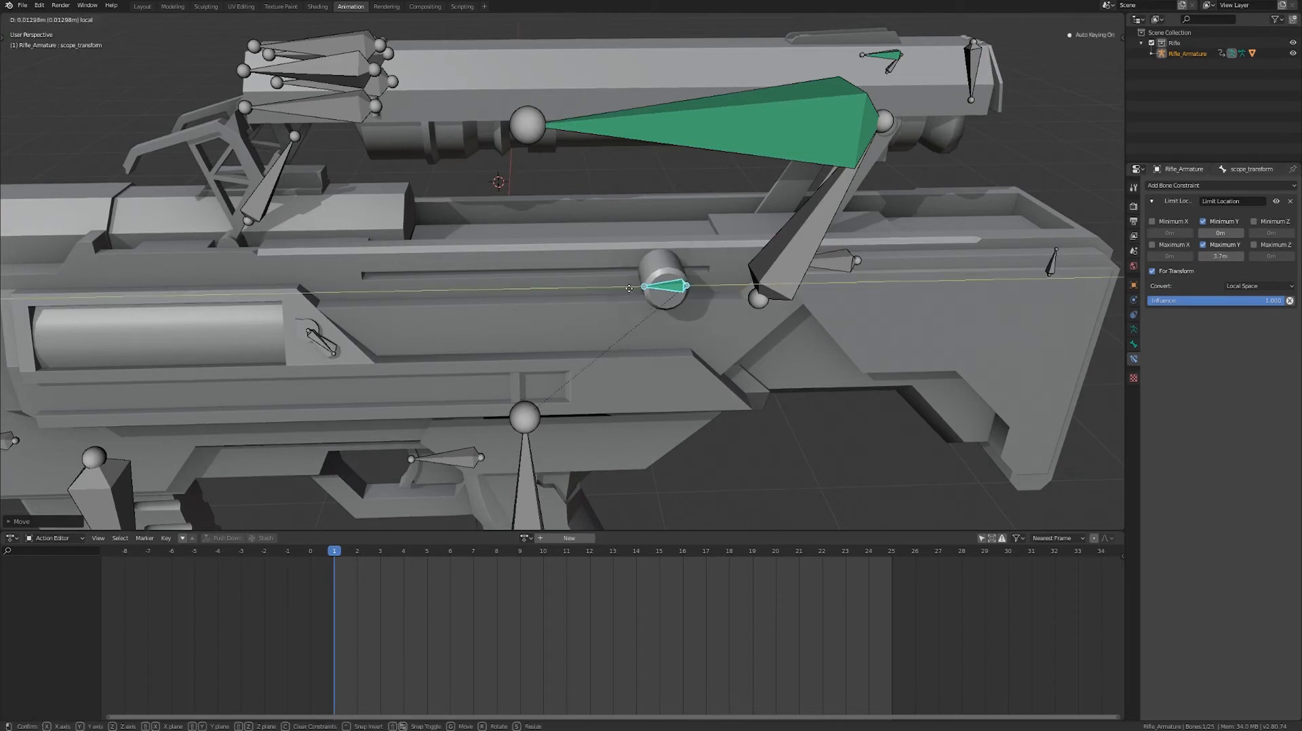
pyautogui.click(330, 311)
pyautogui.moveTo(332, 310); pyautogui.dragTo(583, 274, button='middle')
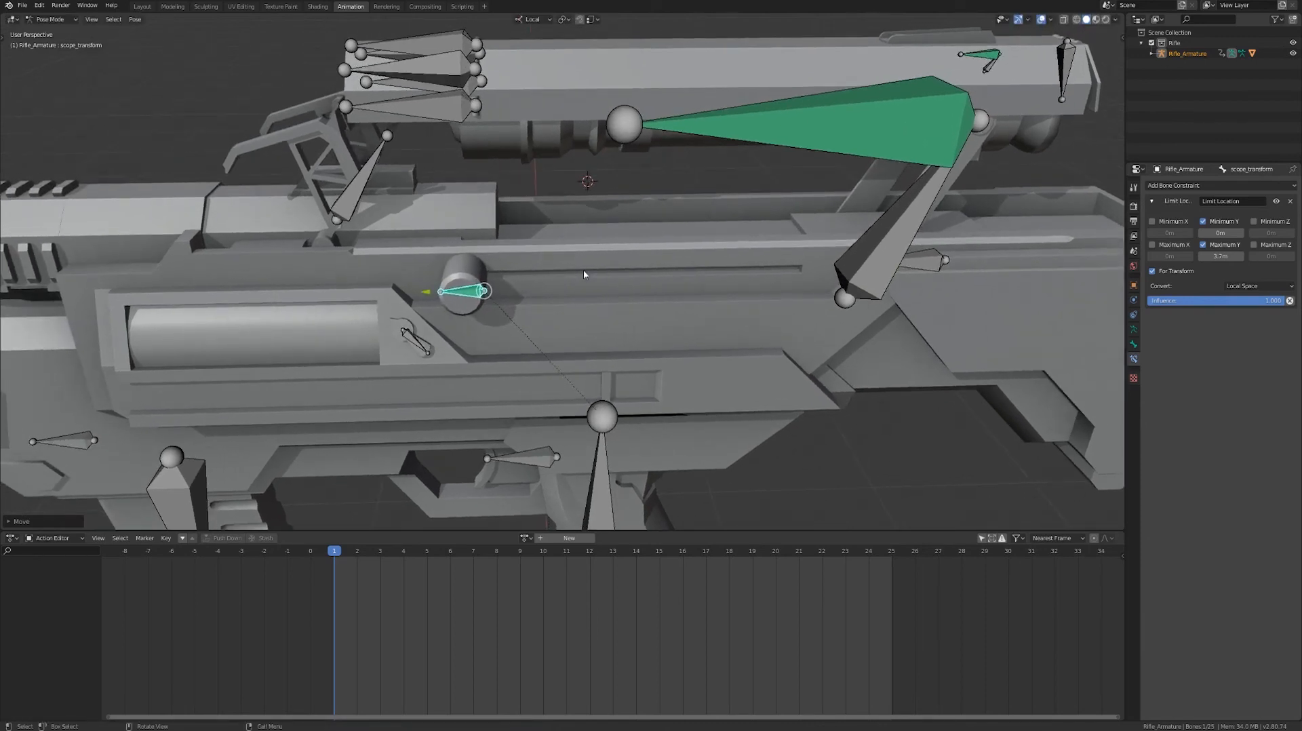
pyautogui.press('n')
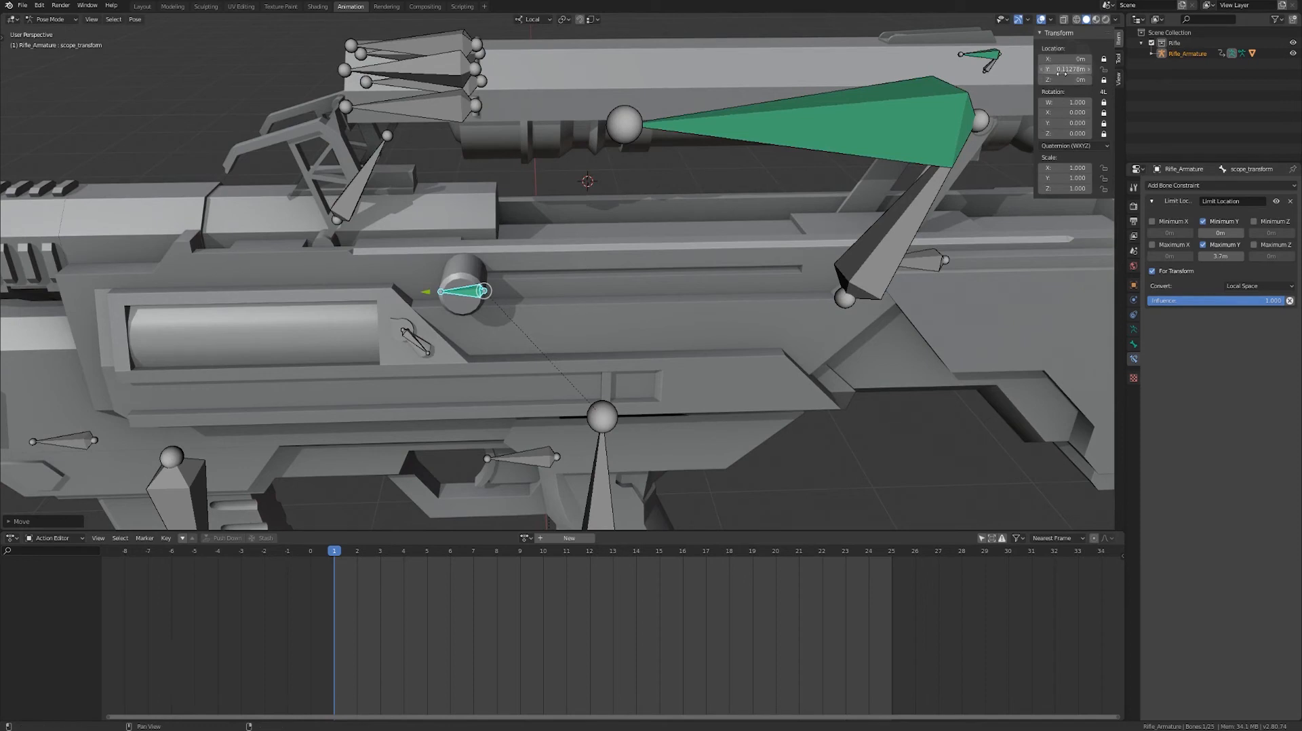
pyautogui.moveTo(625, 291); pyautogui.dragTo(646, 287, button='middle')
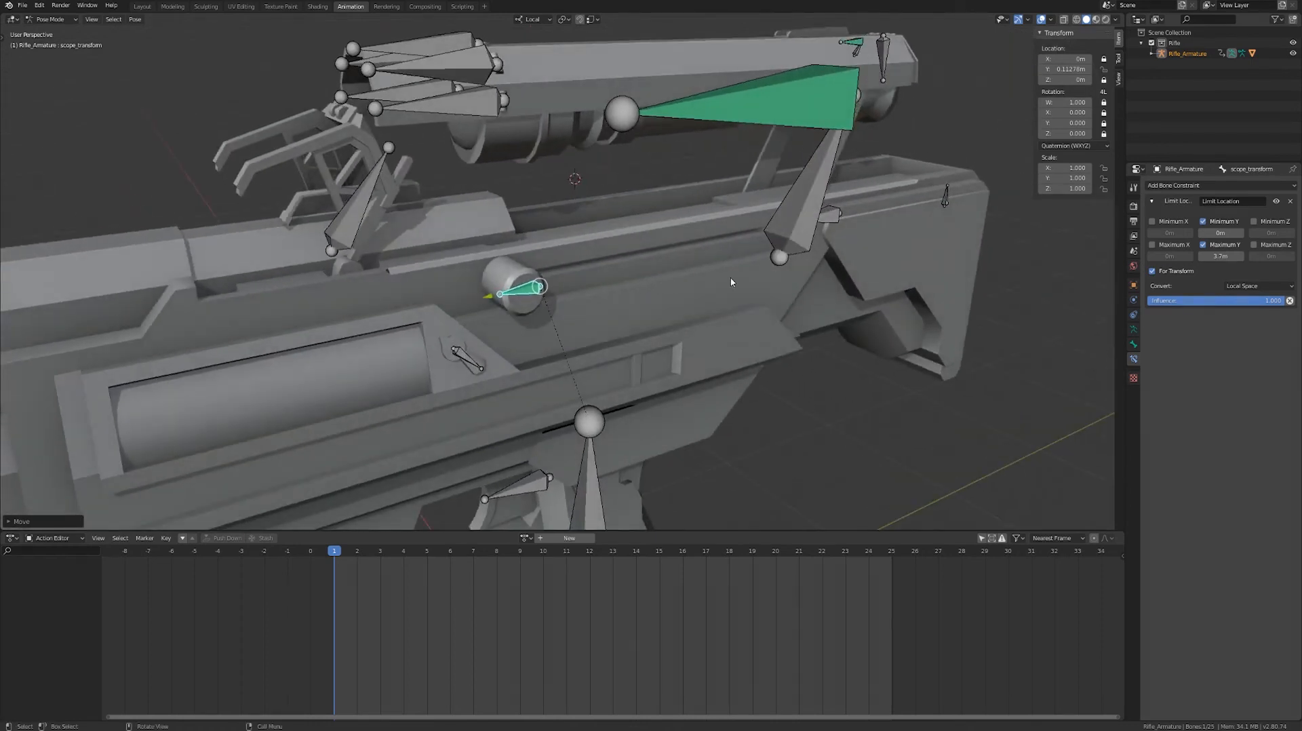
# Set the Limit Location constraint's Maximum Y to 0.11 m.
pyautogui.click(1231, 255)
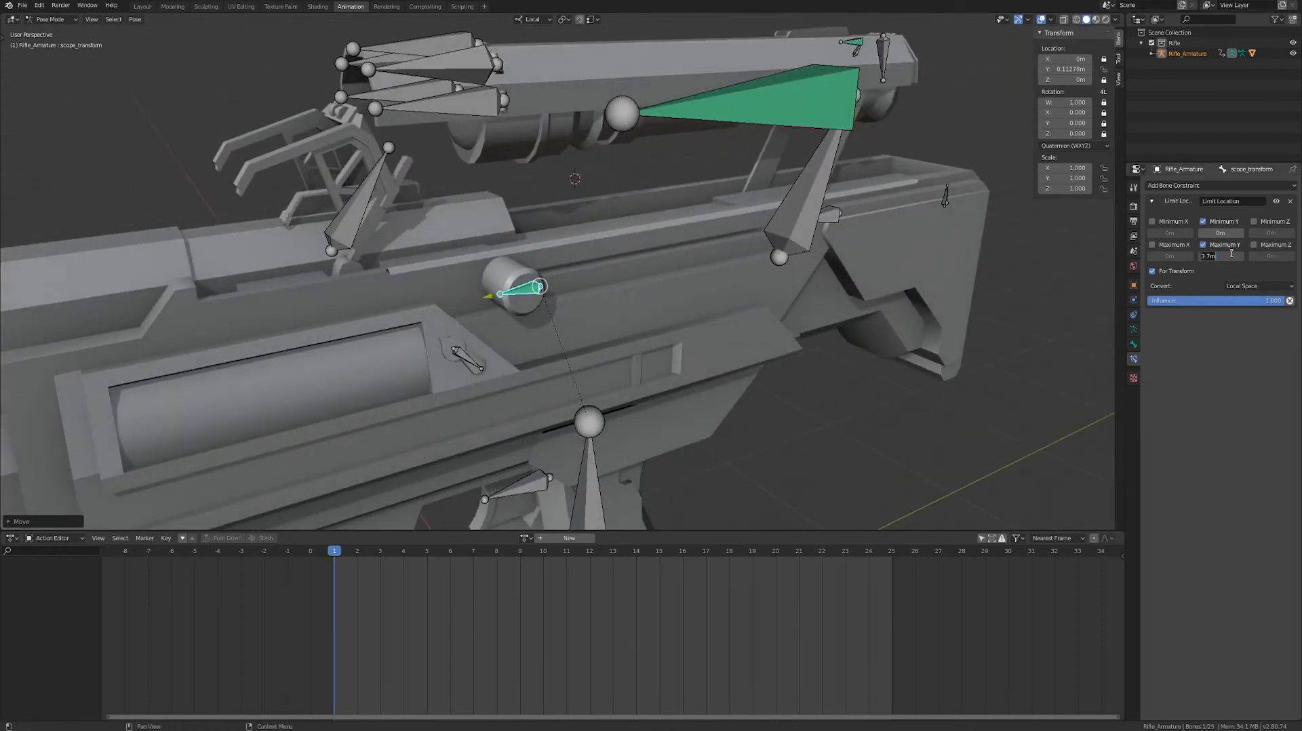
pyautogui.press('BackSpace')
pyautogui.write('.1')
pyautogui.press('Return')
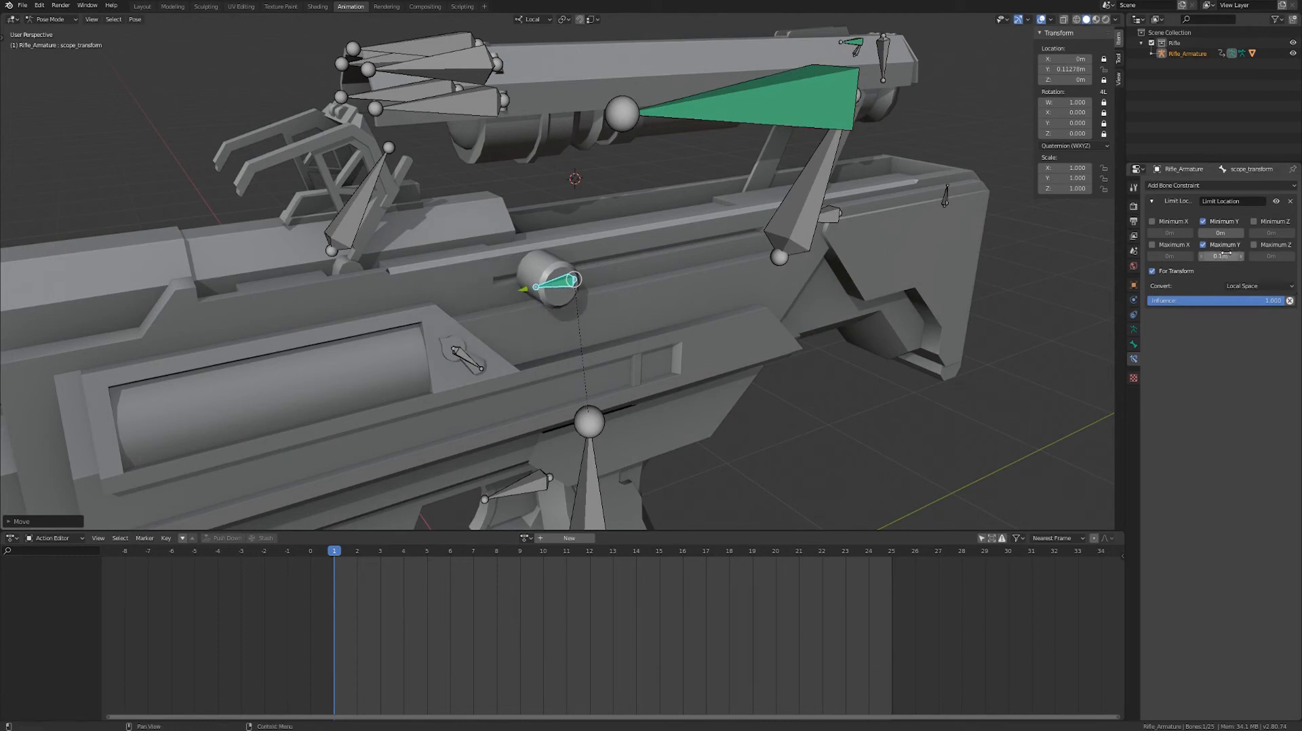
pyautogui.click(1226, 255)
pyautogui.press('BackSpace')
pyautogui.press('Return')
# Test the scope_transform slider by moving it back and forth along its slot, ending at the rear limit.
pyautogui.moveTo(644, 290)
pyautogui.mouseDown(button='middle')
pyautogui.moveTo(566, 285)
pyautogui.moveTo(630, 278)
pyautogui.mouseUp(button='middle')
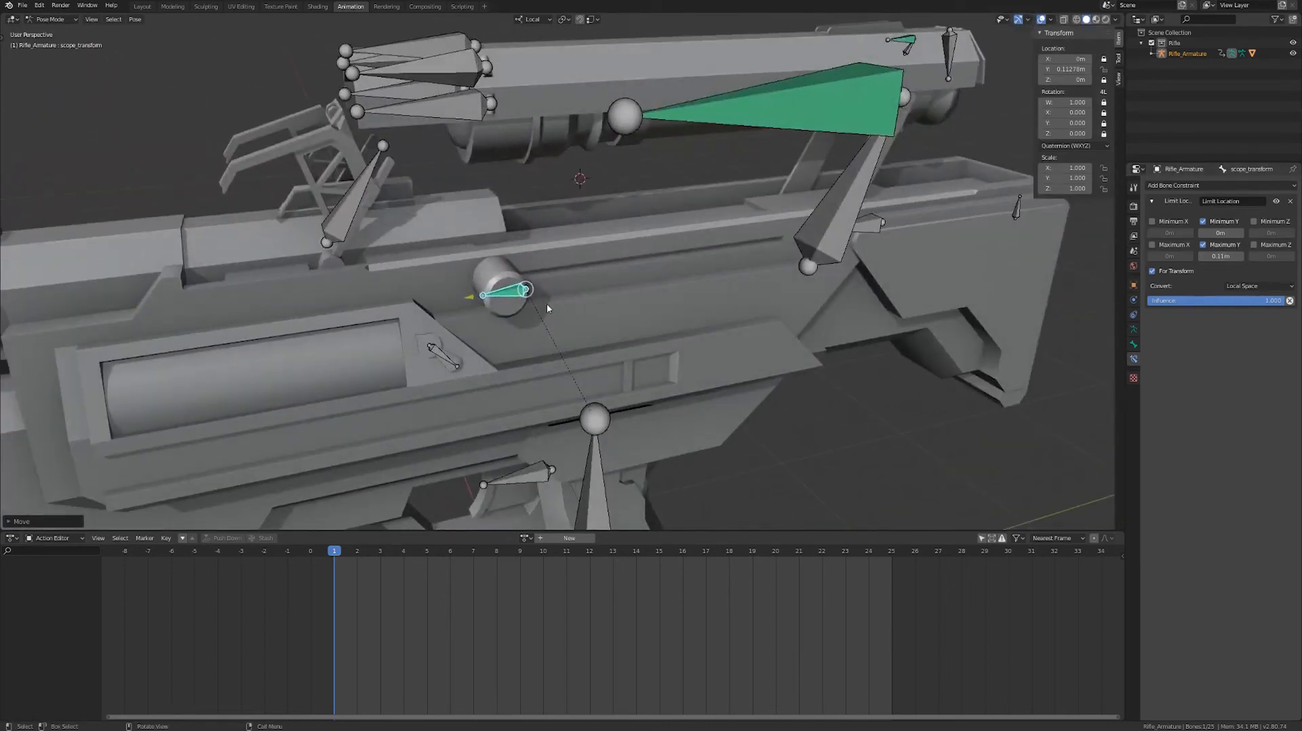
pyautogui.press('g')
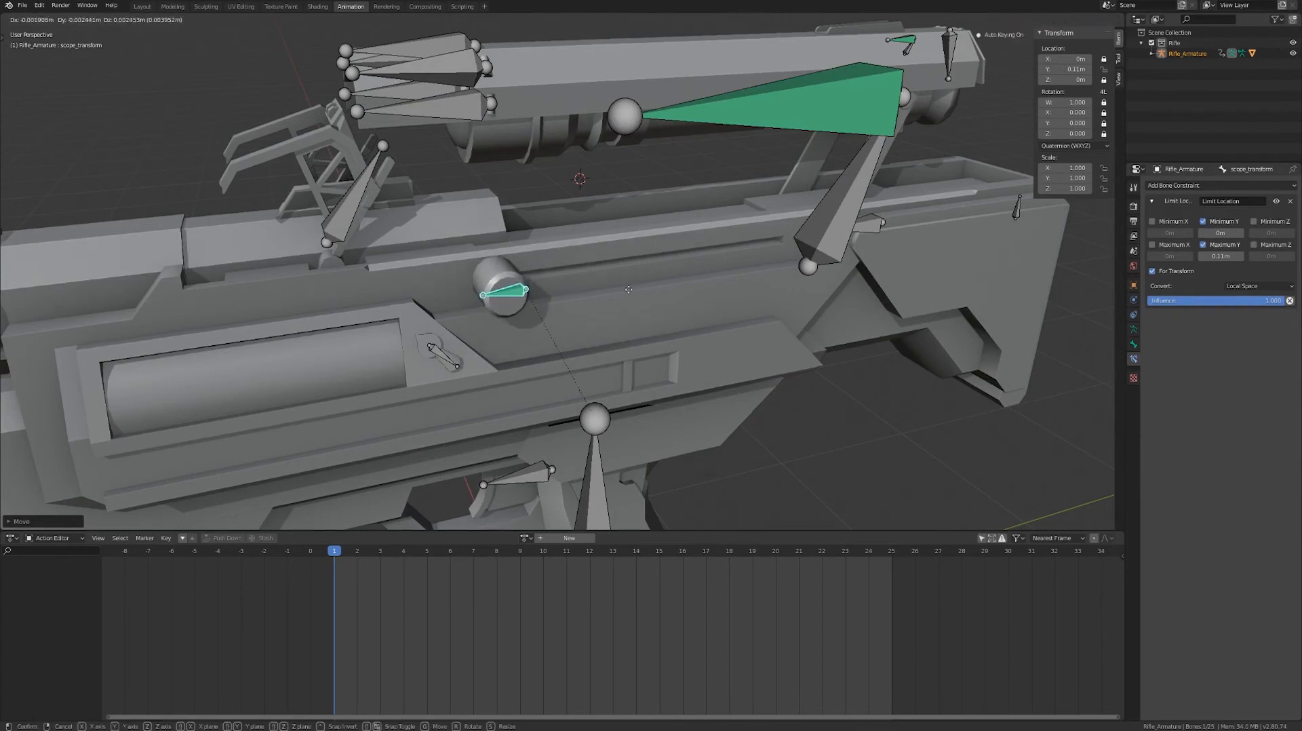
pyautogui.click(2, 314)
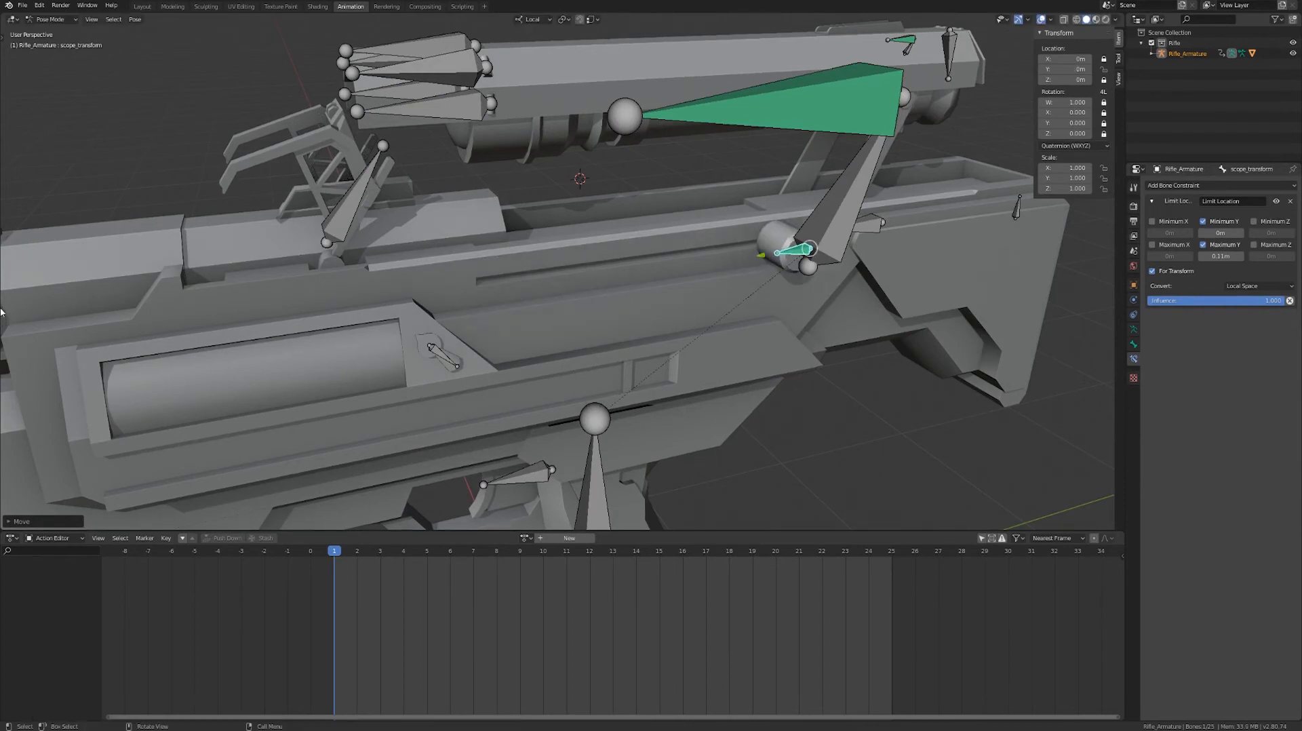
pyautogui.moveTo(894, 298); pyautogui.dragTo(700, 331, button='middle')
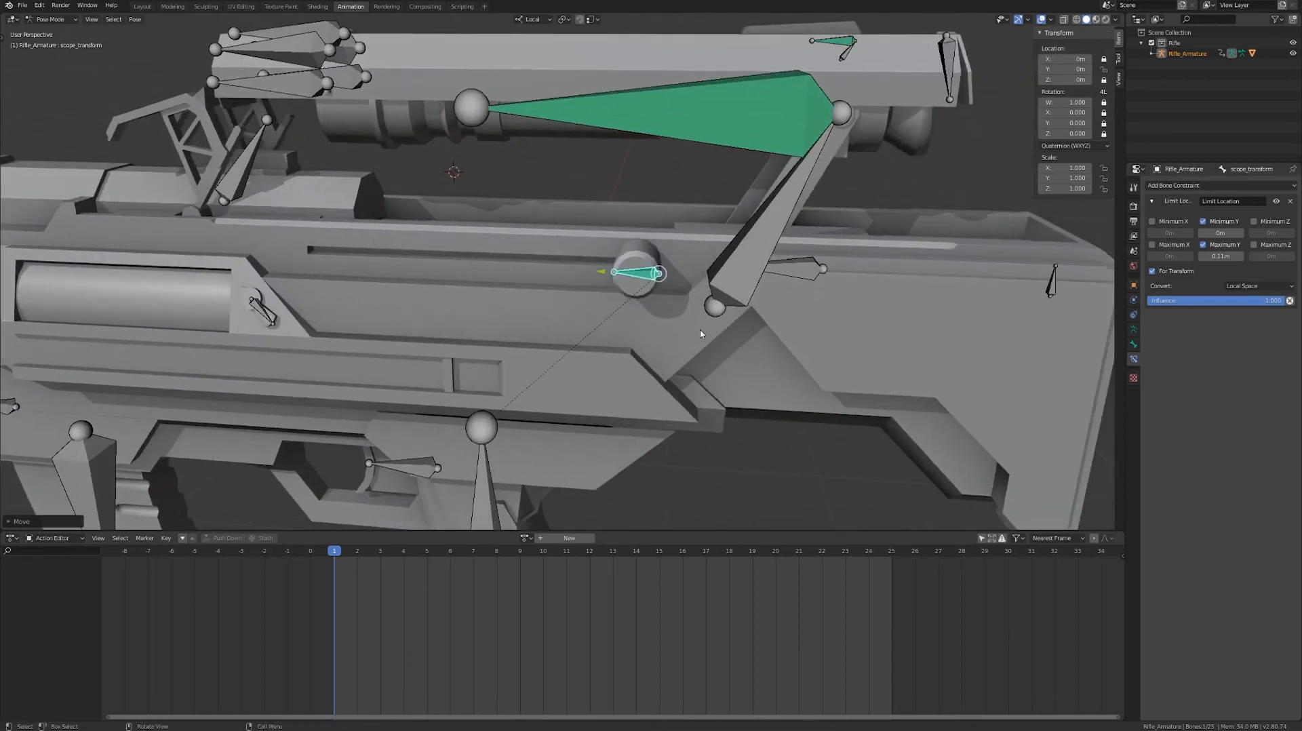
pyautogui.press('g')
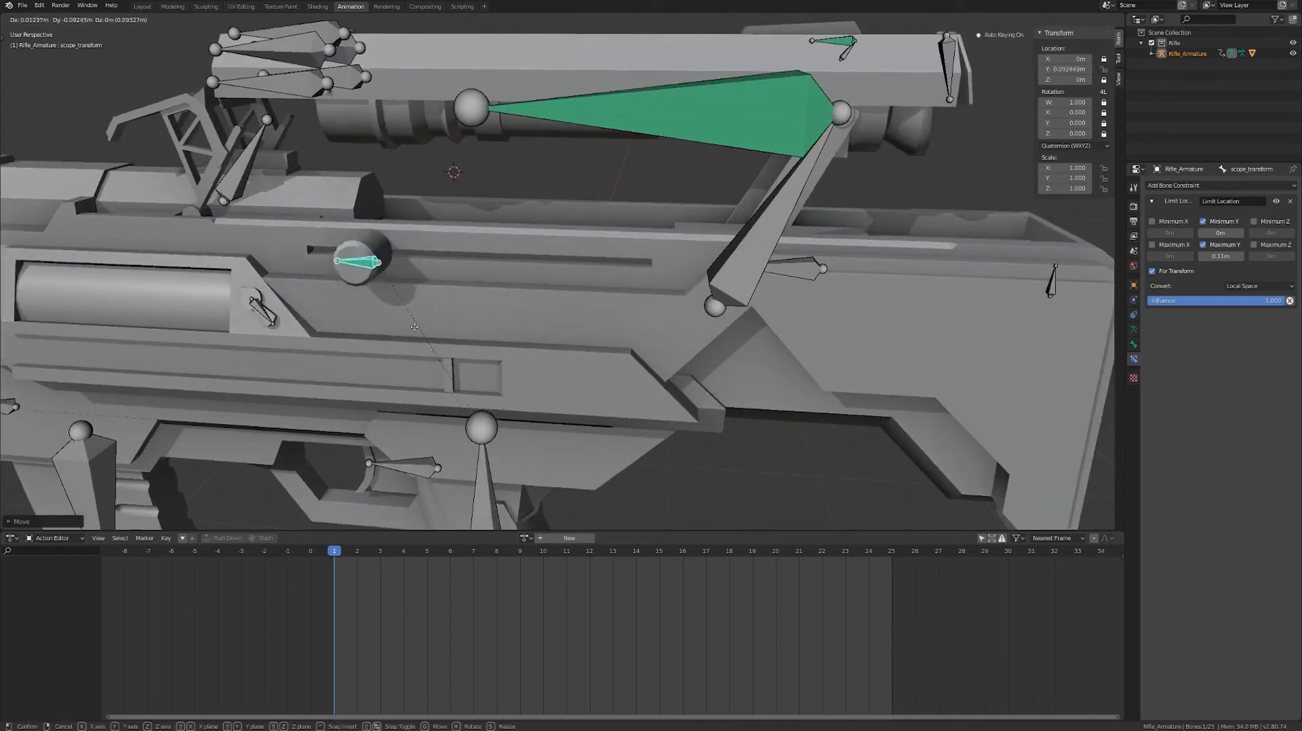
pyautogui.click(869, 323)
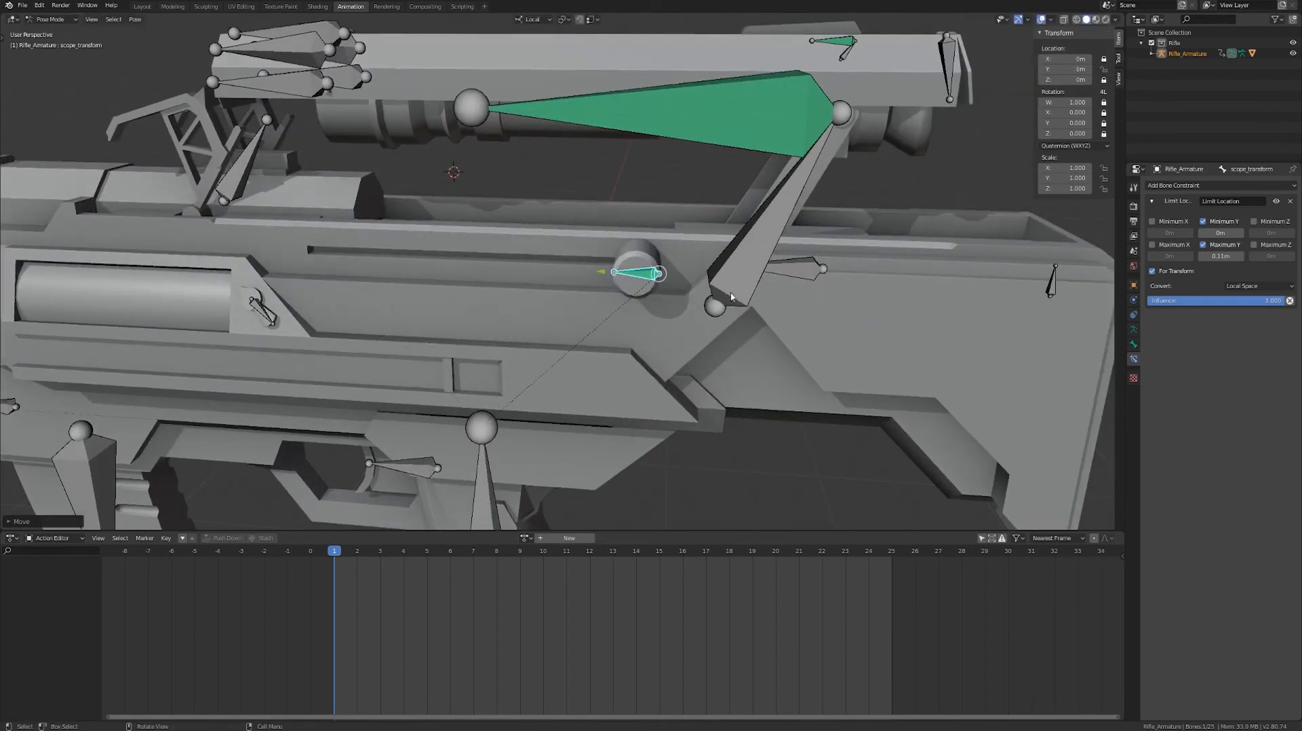
pyautogui.moveTo(731, 296)
pyautogui.mouseDown(button='middle')
pyautogui.moveTo(778, 282)
pyautogui.moveTo(747, 298)
pyautogui.mouseUp(button='middle')
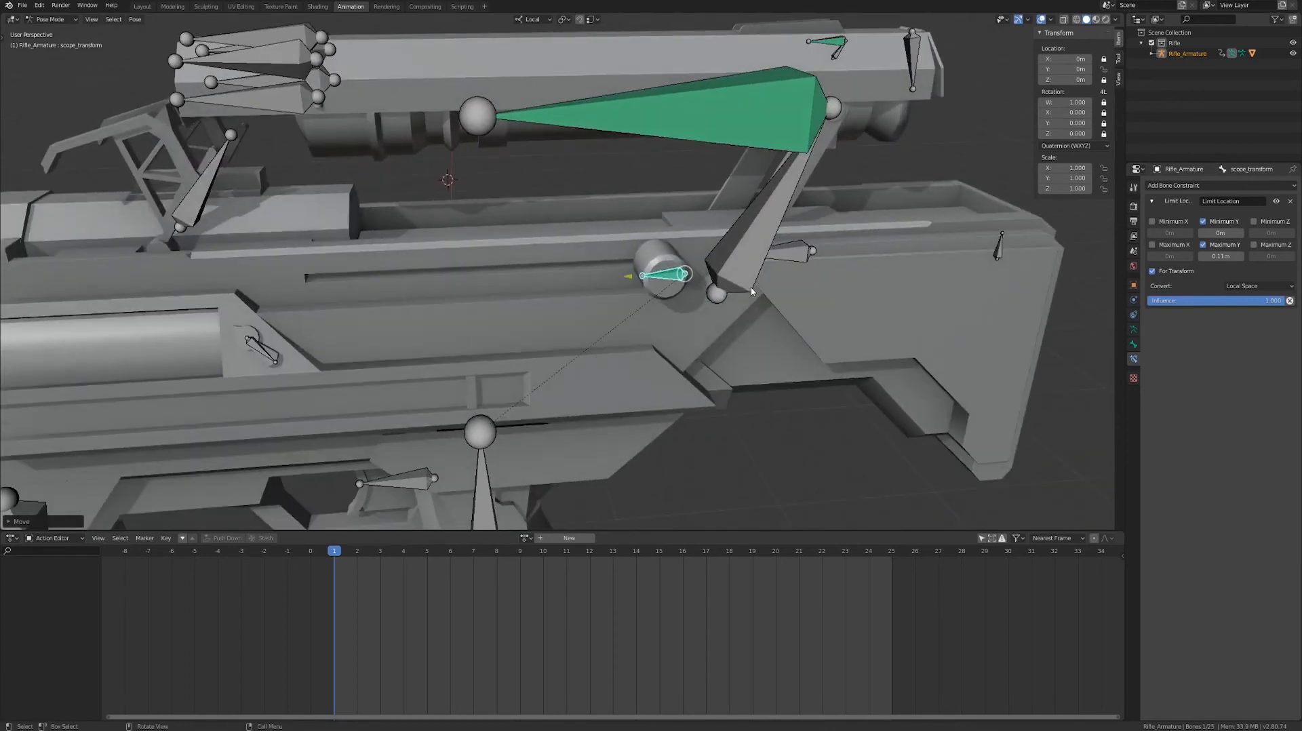
# Select all bones of the rifle armature and clear their location and rotation.
pyautogui.click(786, 208)
pyautogui.scroll(-1, 555, 295)
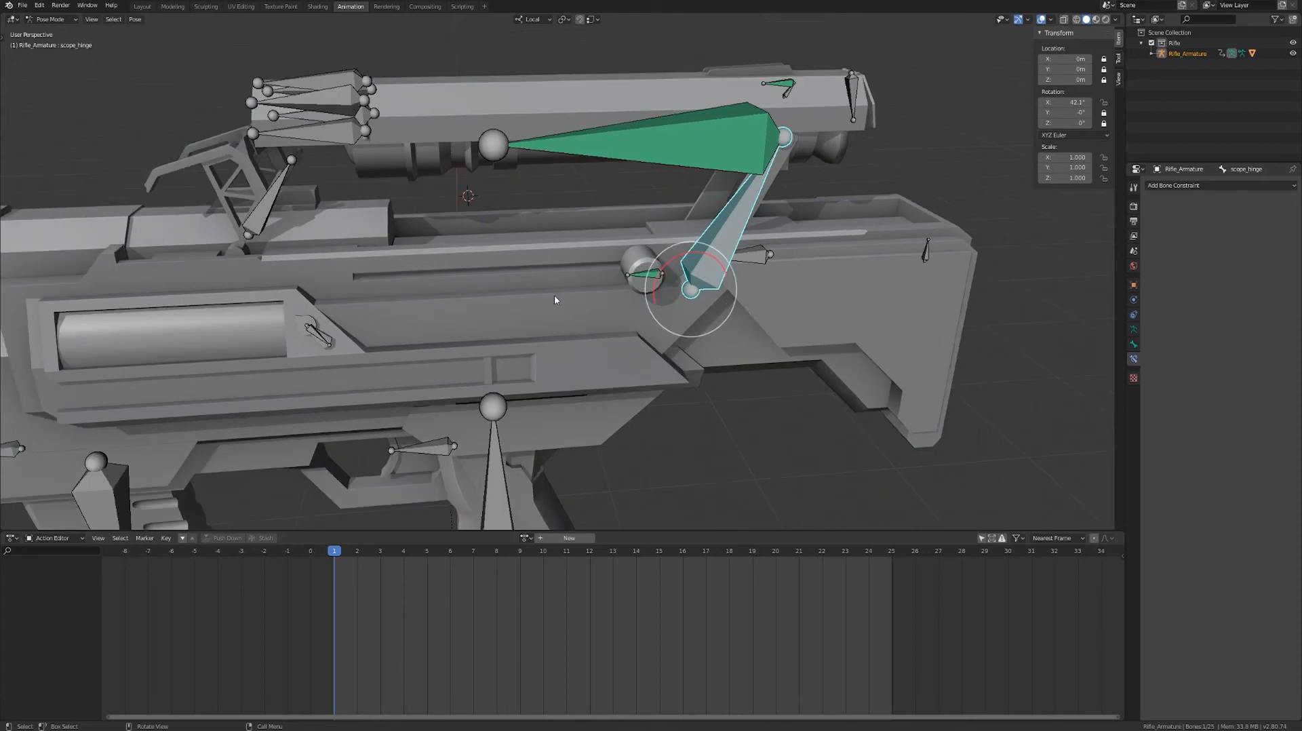
pyautogui.scroll(-4, 678, 420)
pyautogui.press('a')
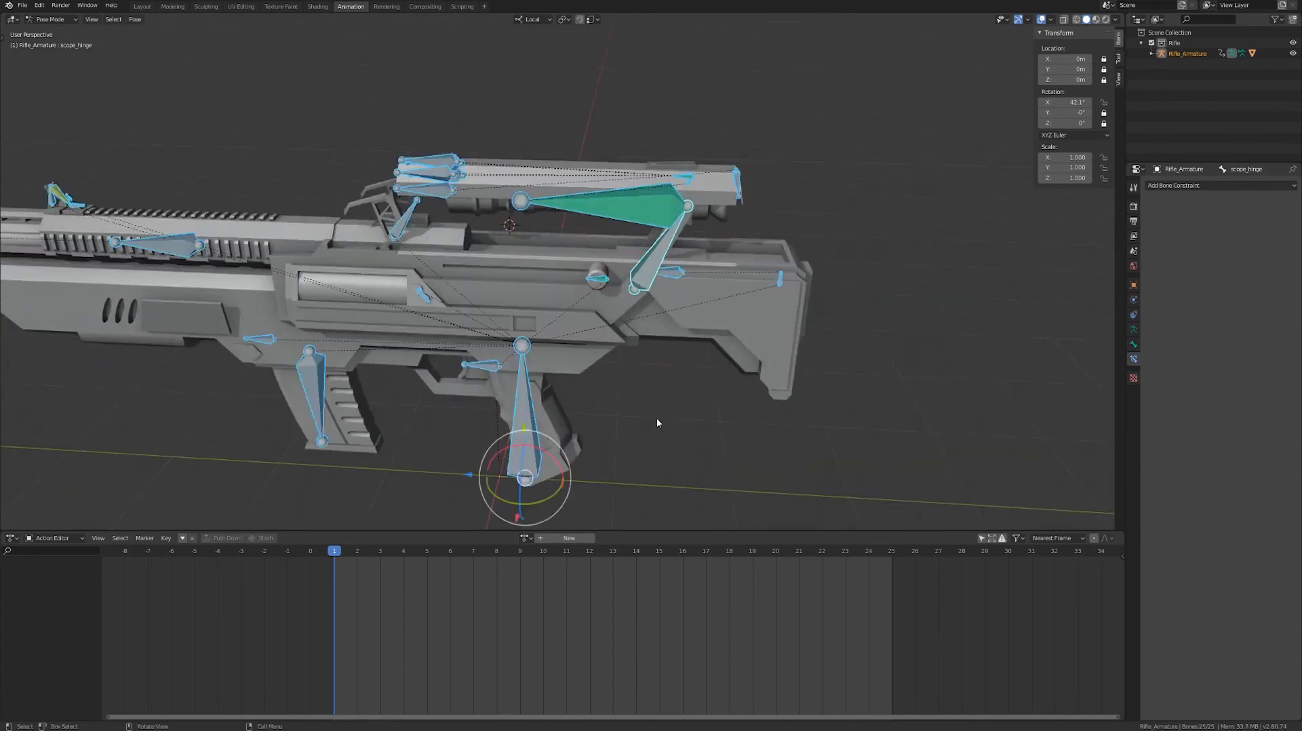
pyautogui.keyDown('shift'); pyautogui.moveTo(743, 388); pyautogui.dragTo(850, 377, button='middle'); pyautogui.keyUp('shift')
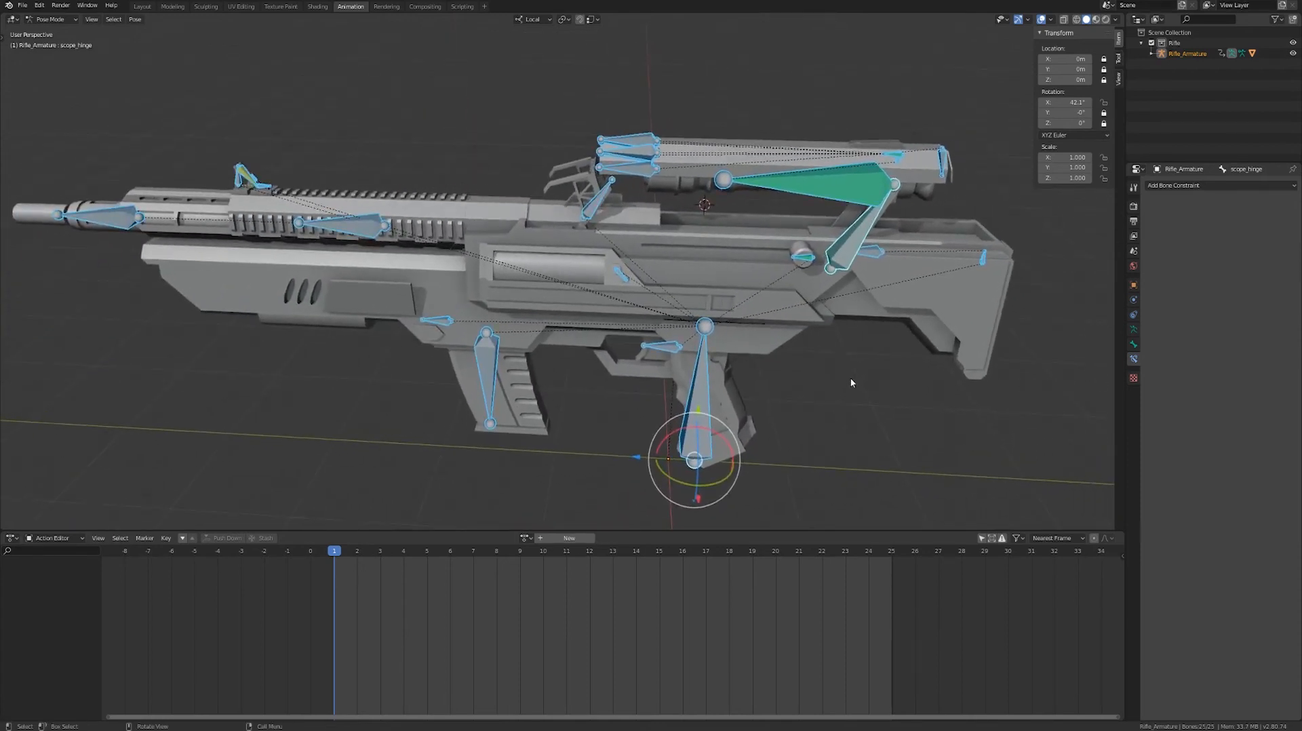
pyautogui.hotkey('alt', 'g')
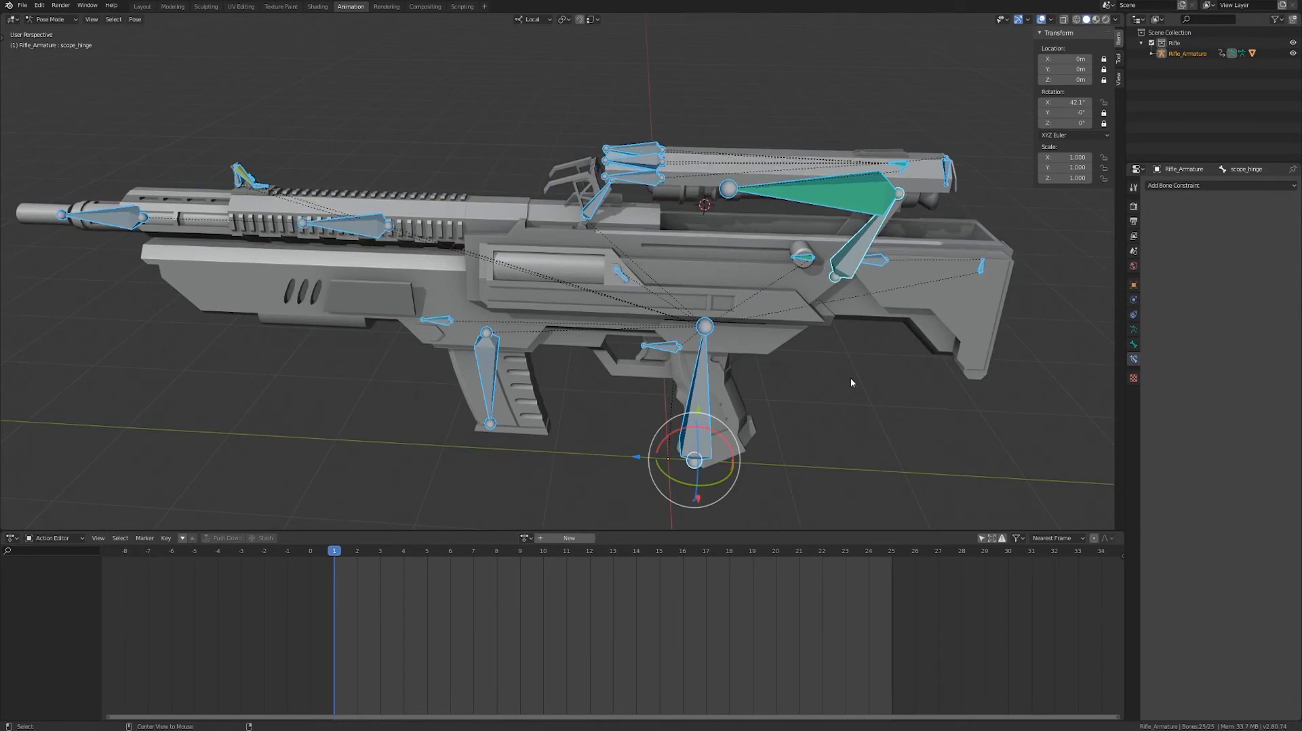
pyautogui.hotkey('alt', 'r')
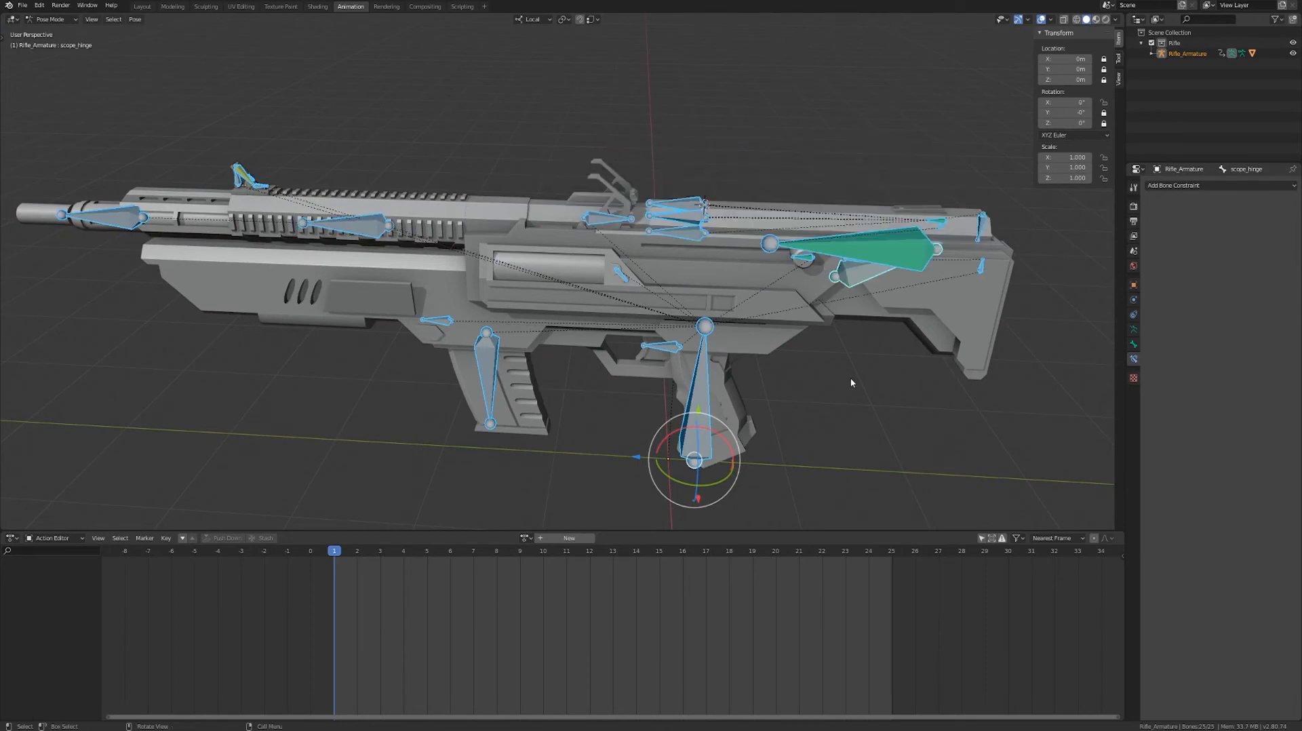
# Split off a thin Timeline area above the Action Editor and turn off automatic keyframe insertion.
pyautogui.click(12, 537)
pyautogui.click(151, 580)
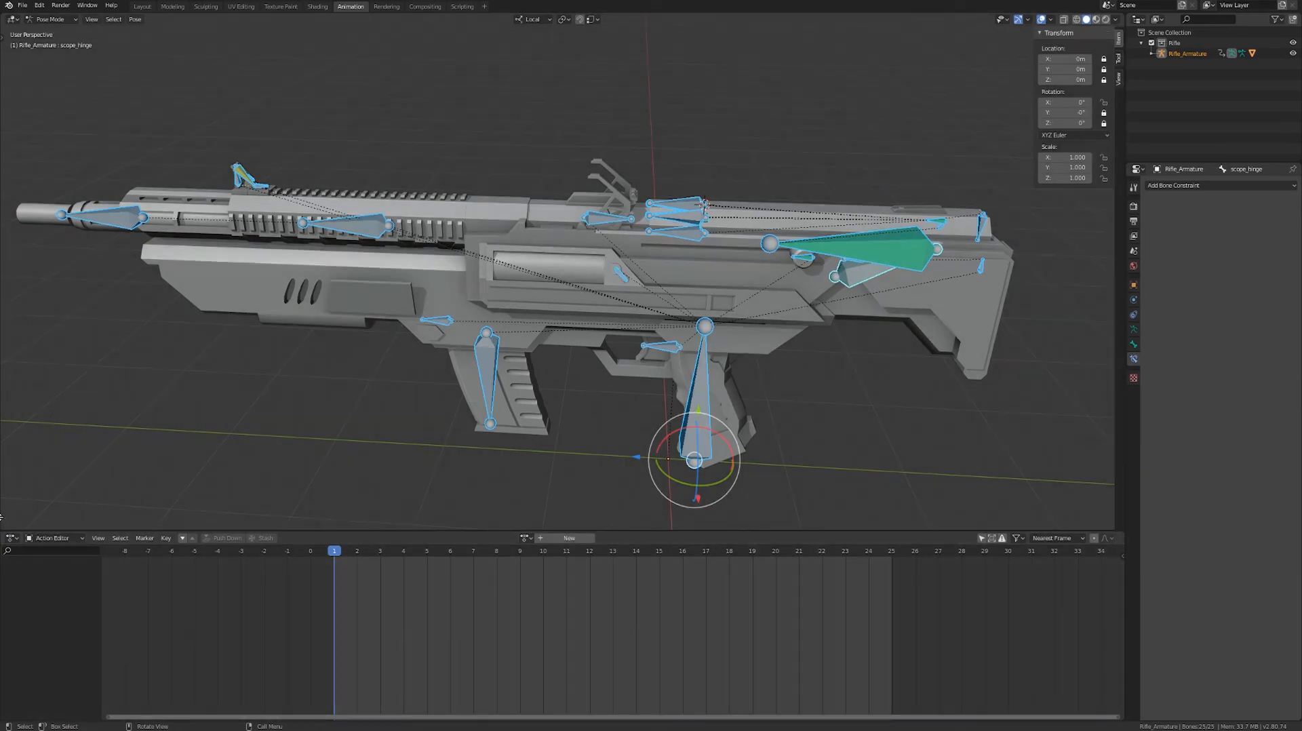
pyautogui.moveTo(1, 528); pyautogui.dragTo(5, 517)
pyautogui.click(12, 524)
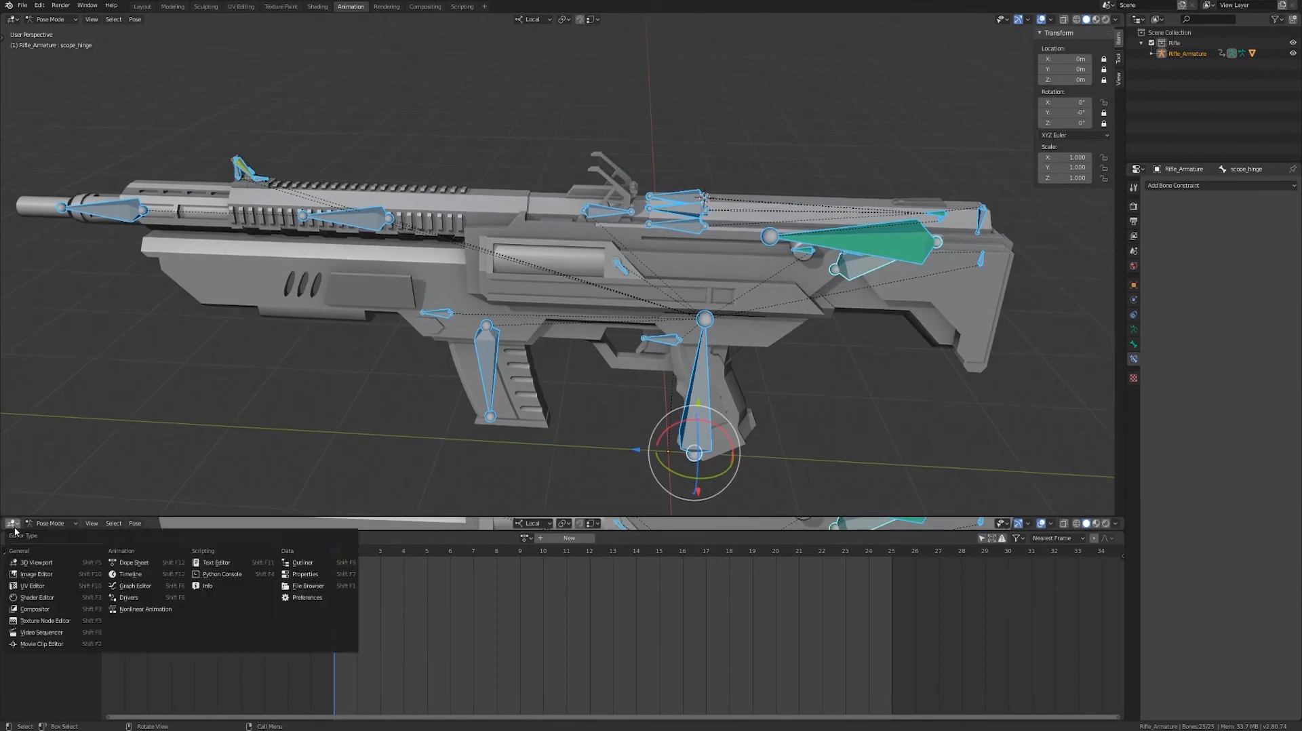
pyautogui.click(145, 574)
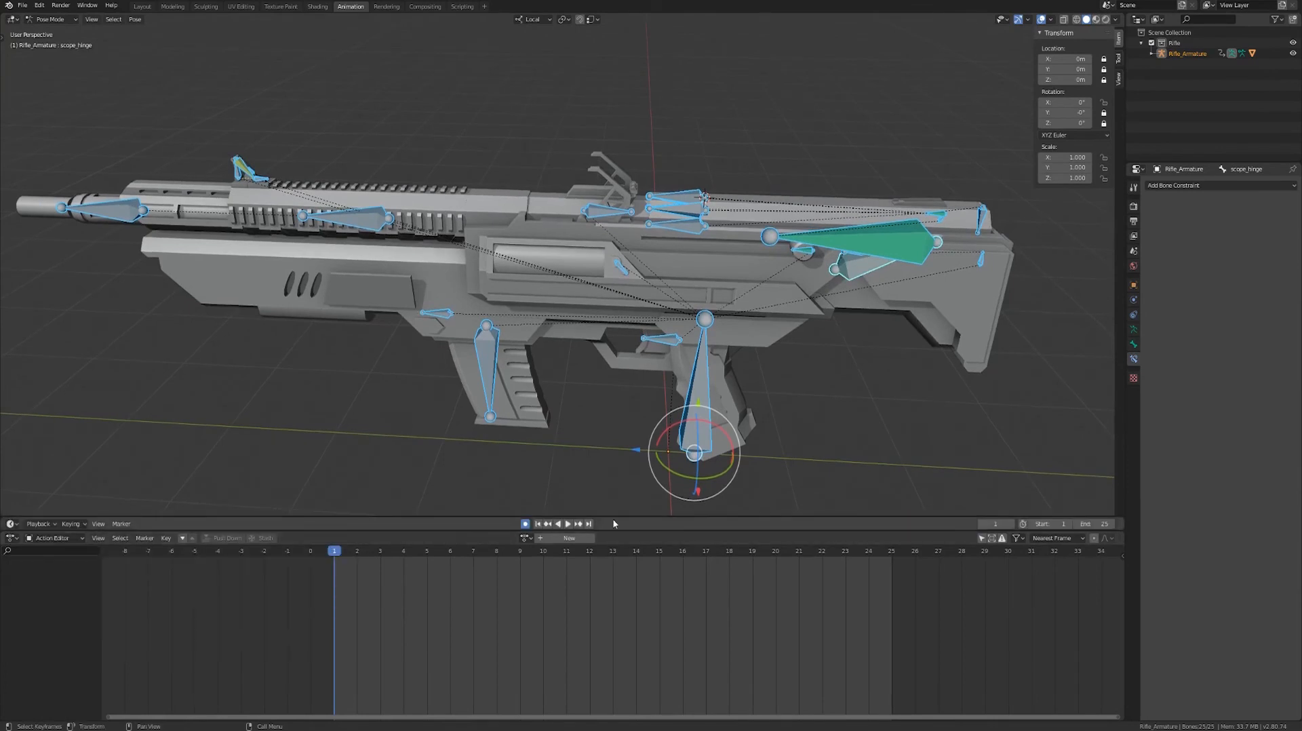
pyautogui.click(526, 524)
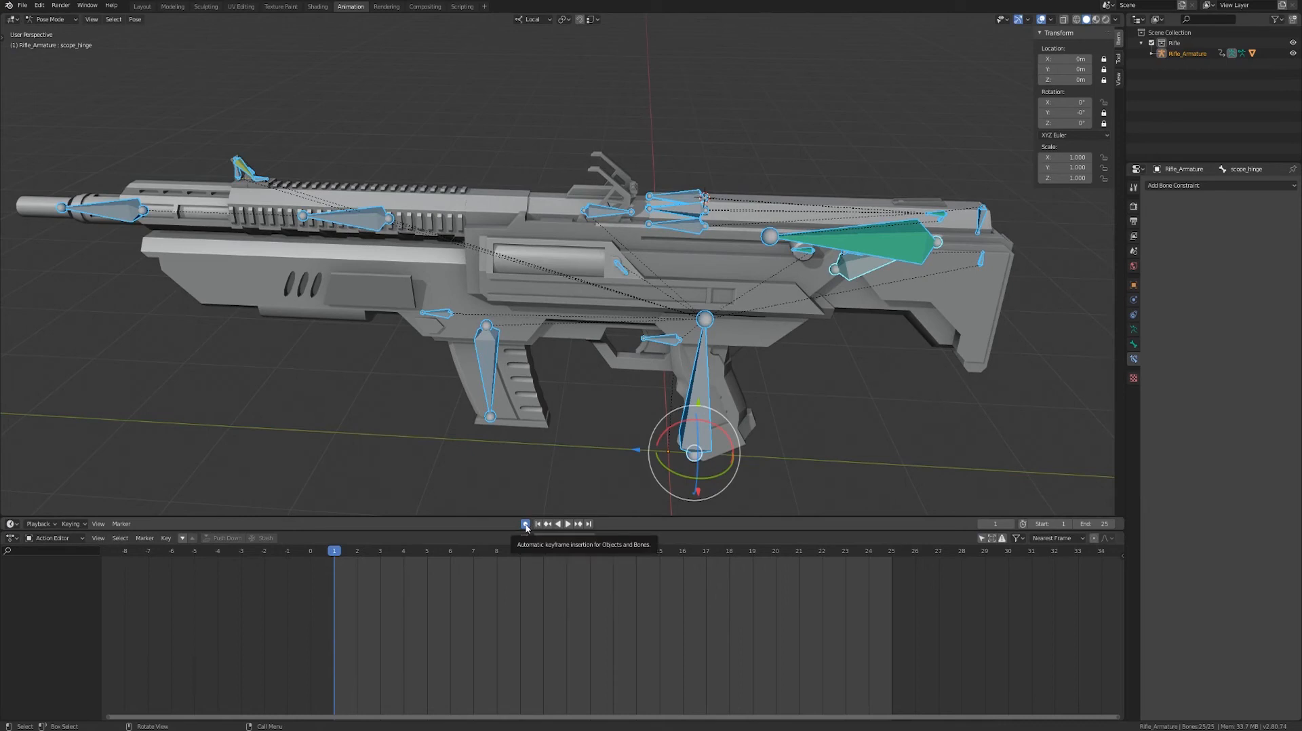
pyautogui.click(526, 525)
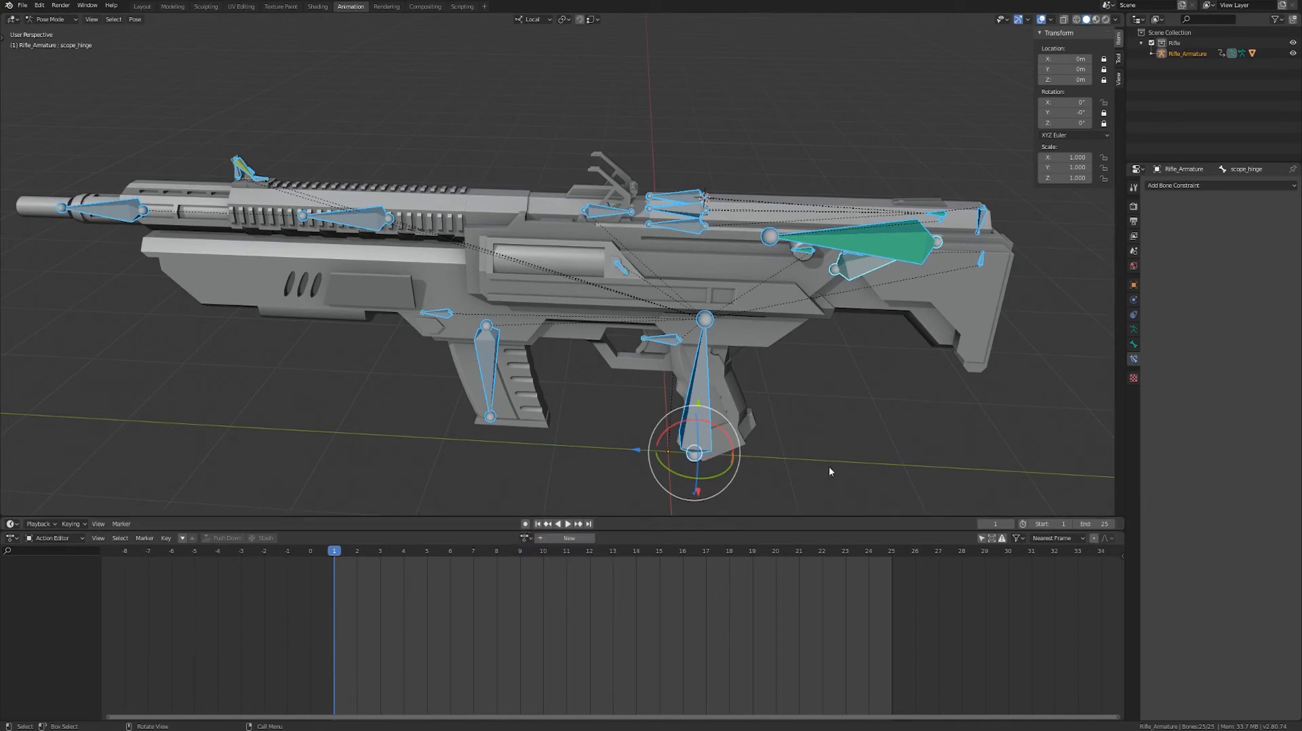
# Deselect all bones, select only the scope_hinge bone, and add an Action bone constraint to it.
pyautogui.scroll(3, 872, 398)
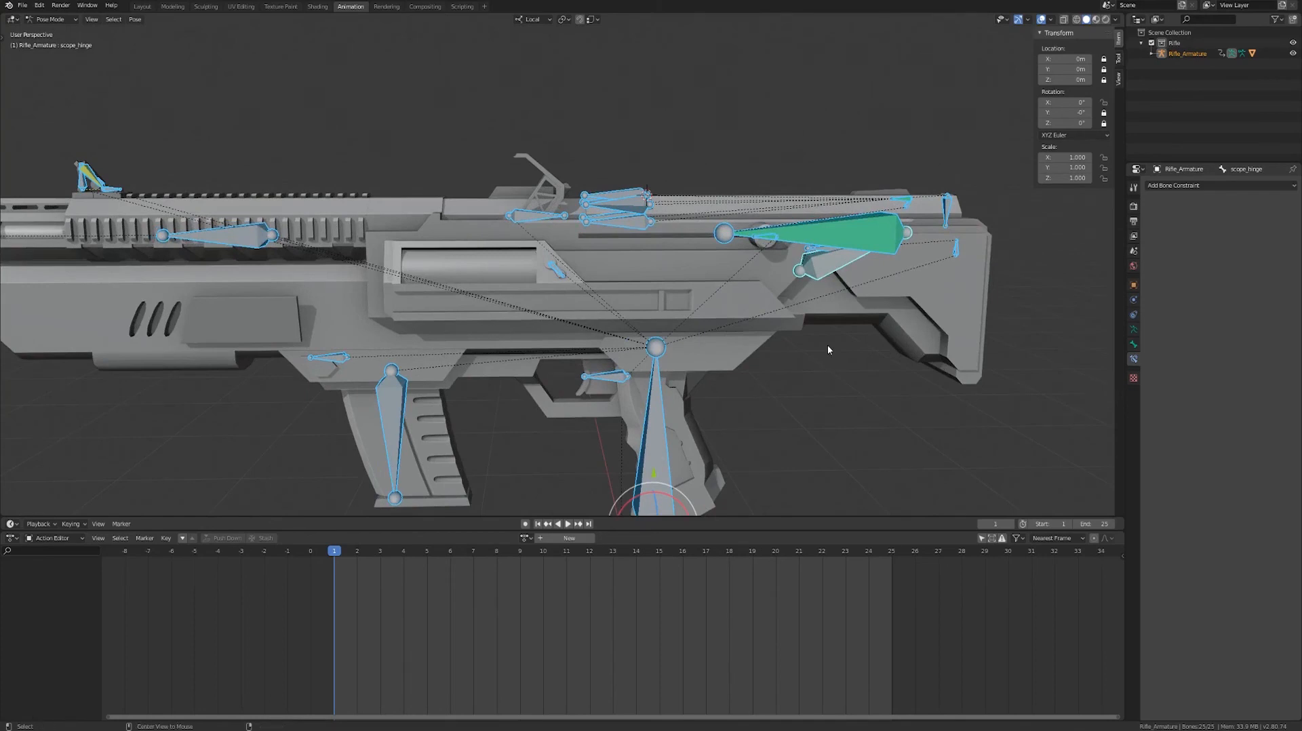
pyautogui.moveTo(827, 344); pyautogui.dragTo(817, 352, button='middle')
pyautogui.hotkey('alt', 'a')
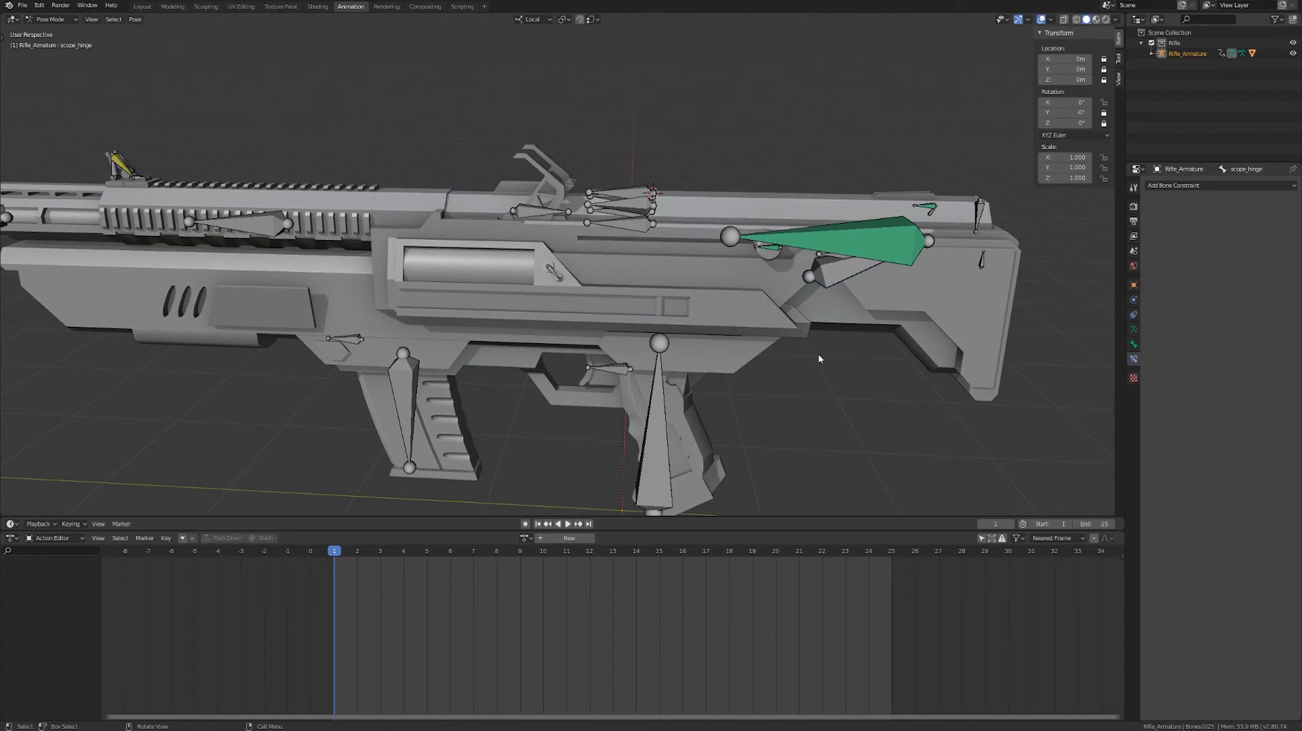
pyautogui.keyDown('shift'); pyautogui.moveTo(829, 336); pyautogui.dragTo(583, 339, button='middle'); pyautogui.keyUp('shift')
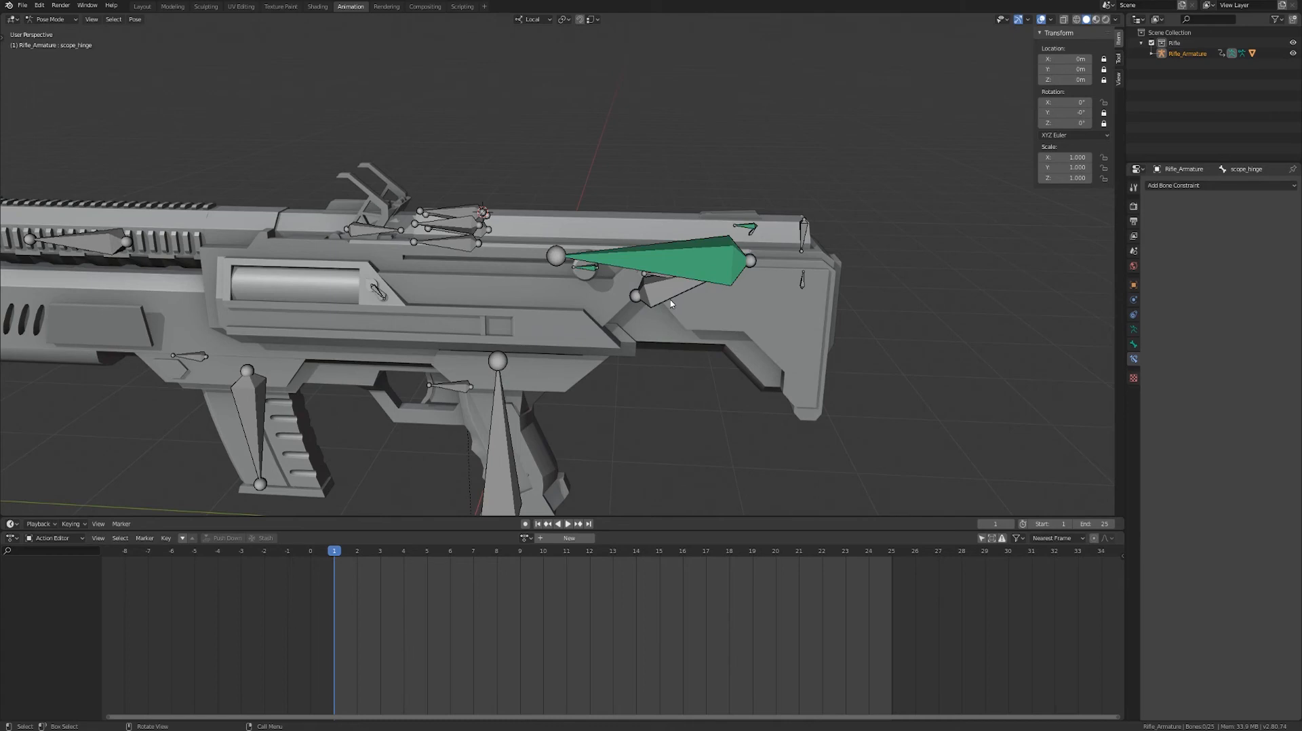
pyautogui.click(670, 302)
pyautogui.keyDown('shift'); pyautogui.moveTo(806, 290); pyautogui.dragTo(772, 337, button='middle'); pyautogui.keyUp('shift')
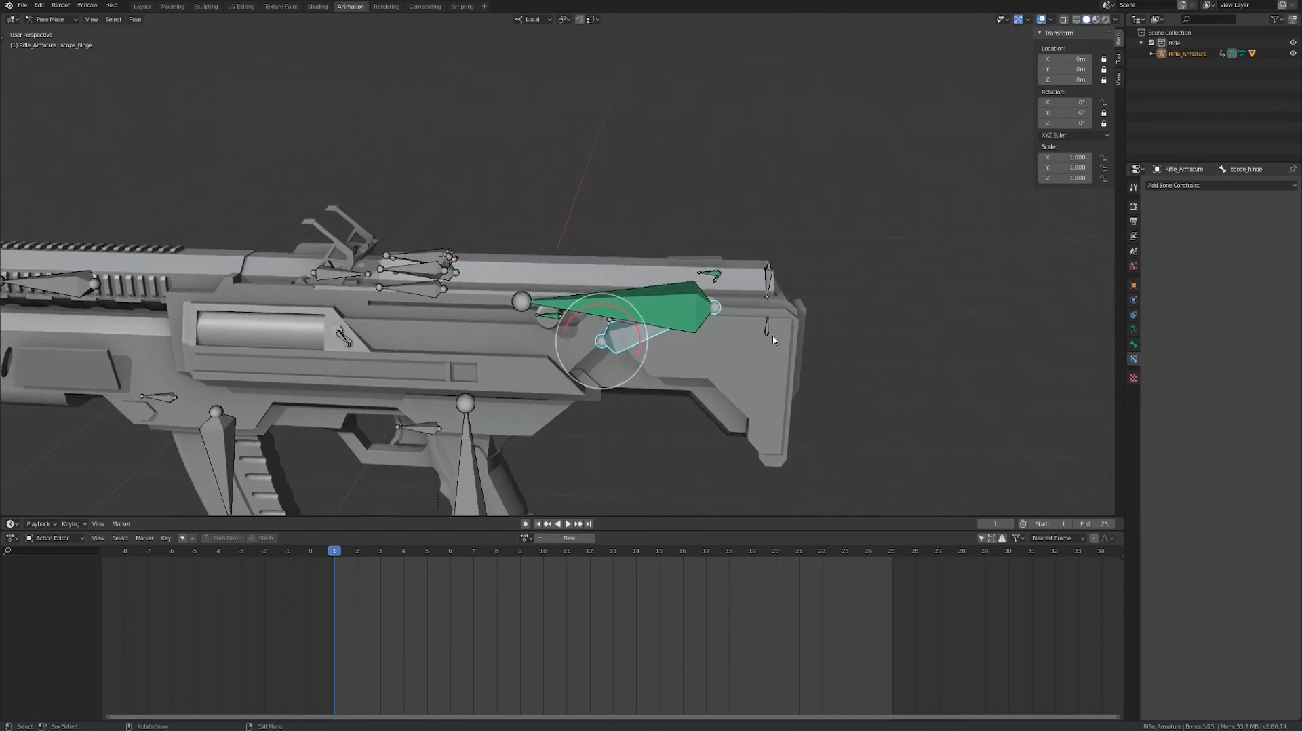
pyautogui.scroll(1, 771, 334)
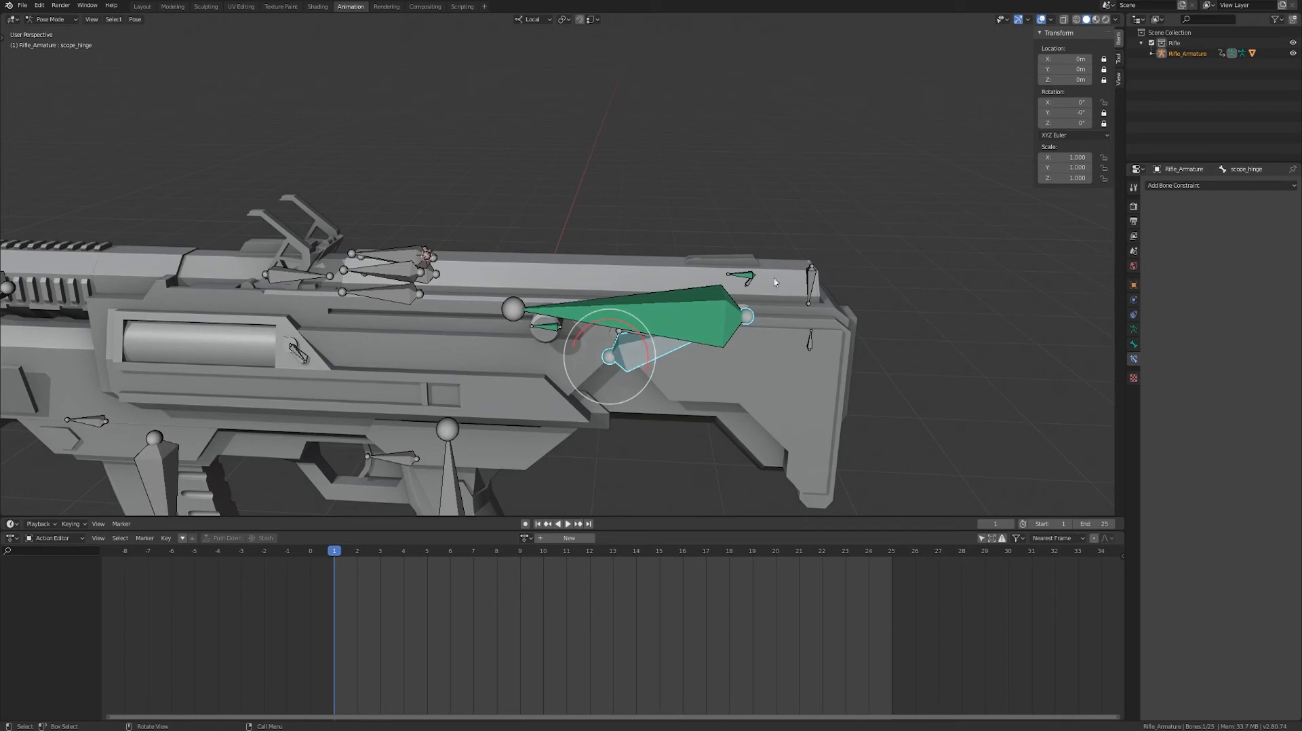
pyautogui.click(1190, 185)
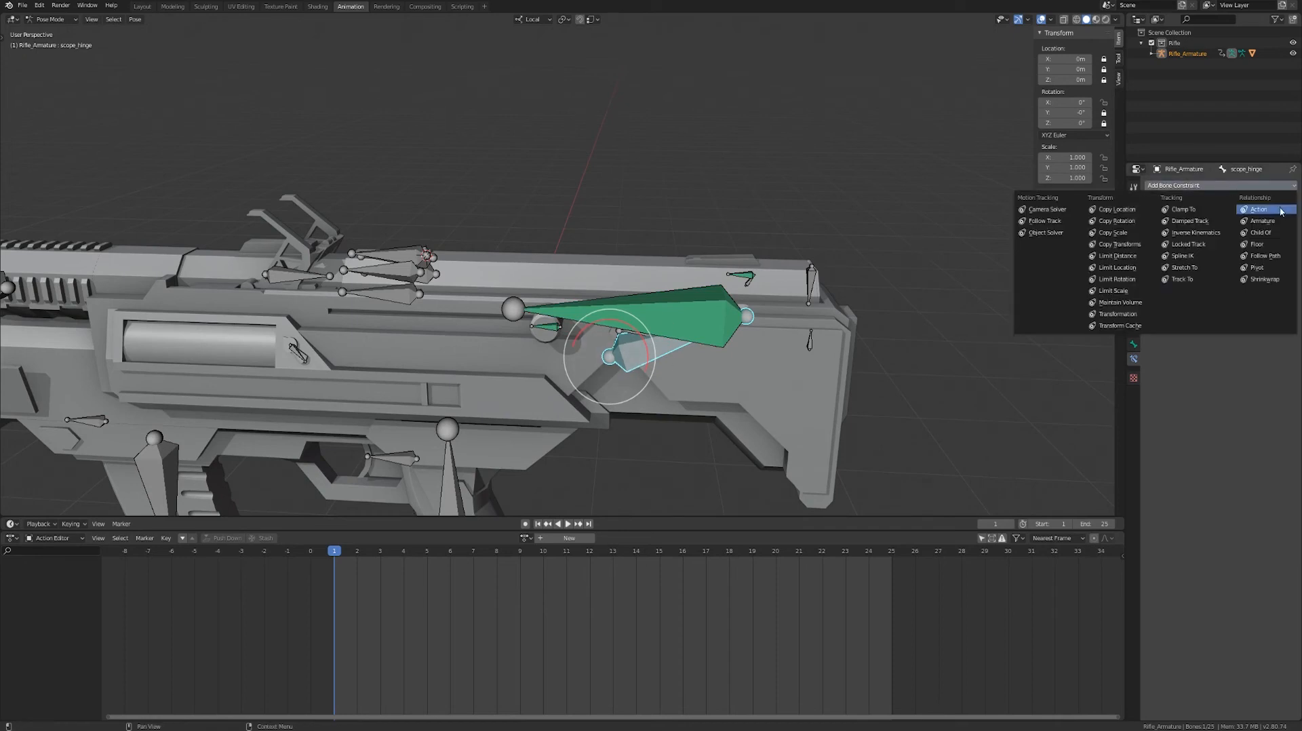
pyautogui.click(1258, 210)
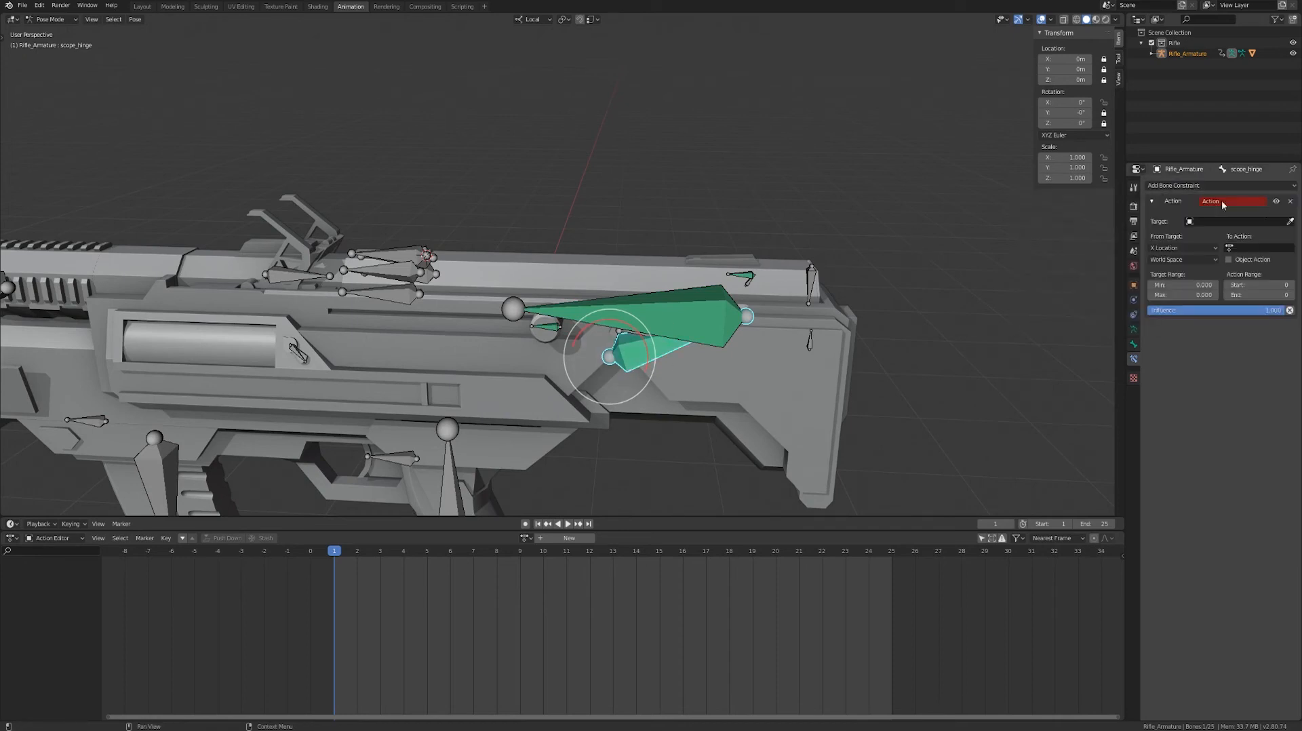
# Point the scope_hinge bone's Action constraint at Rifle_Armature, bone scope_transform, and assign the Rifle_Transform action.
pyautogui.click(1227, 222)
pyautogui.click(1224, 248)
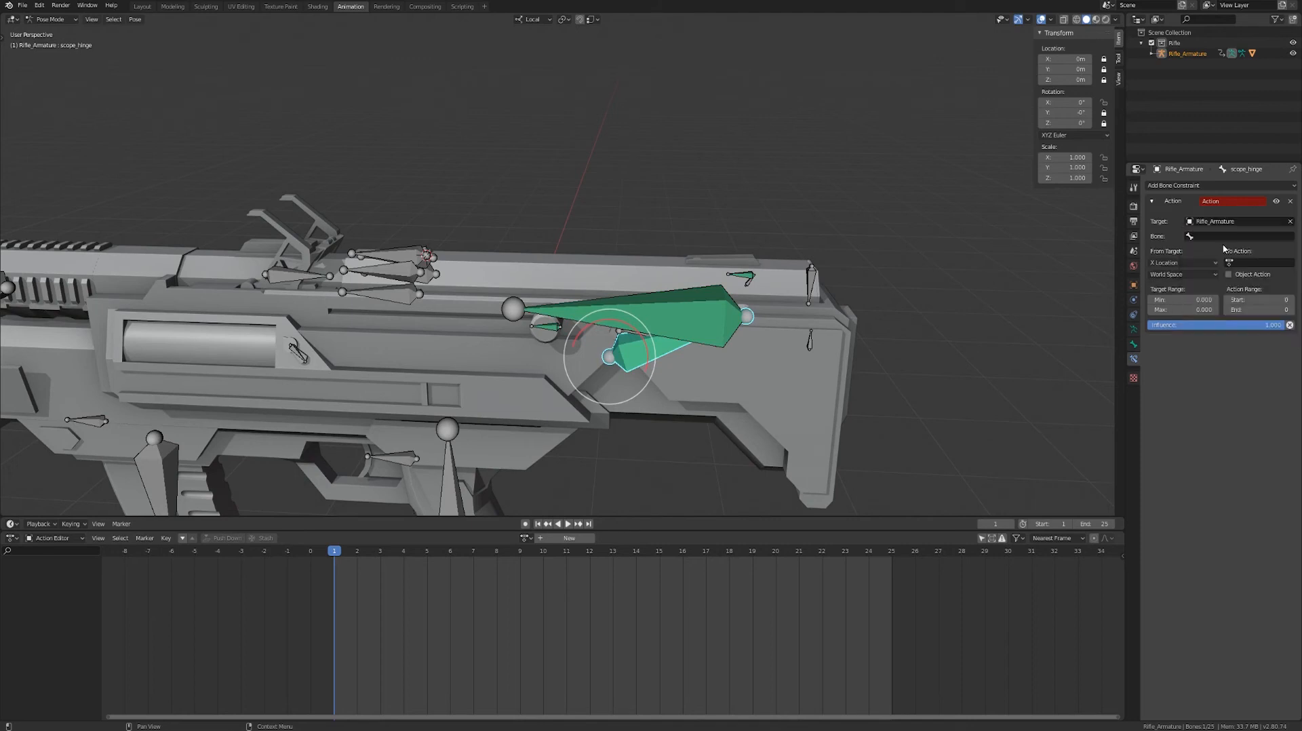
pyautogui.click(1222, 237)
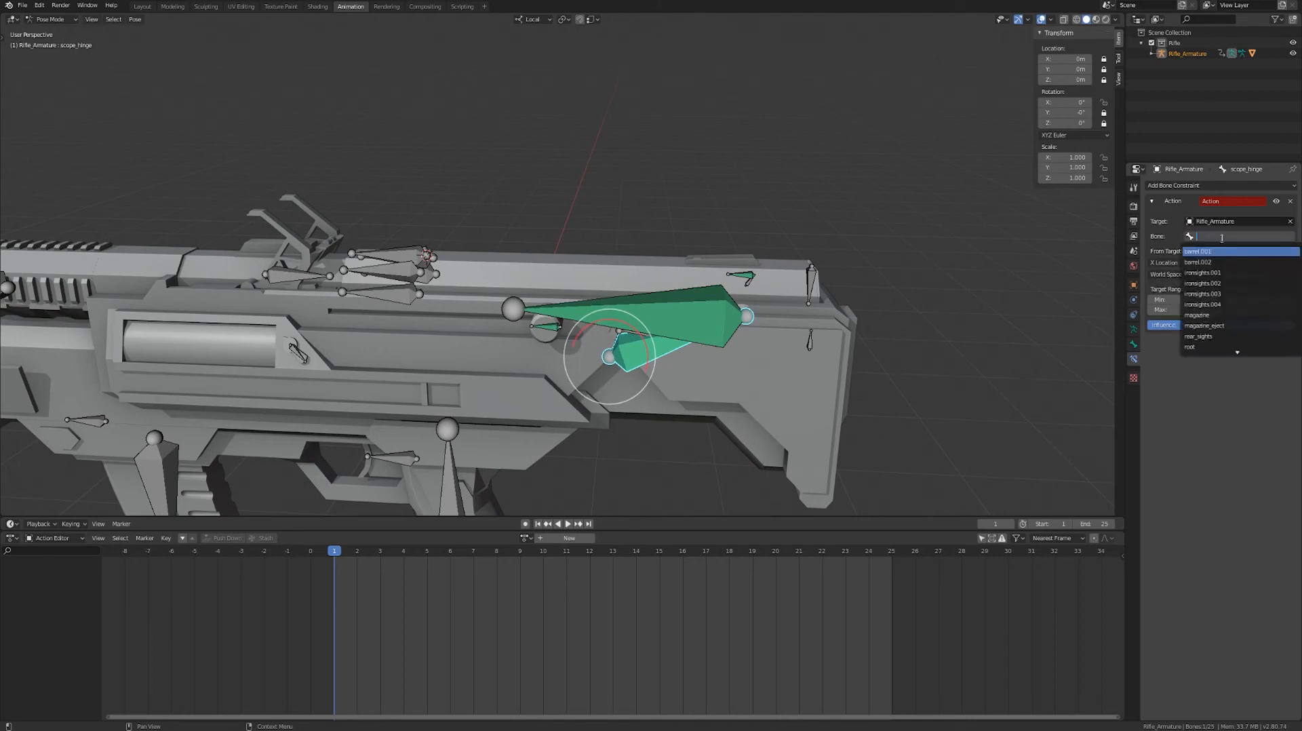
pyautogui.press('Escape')
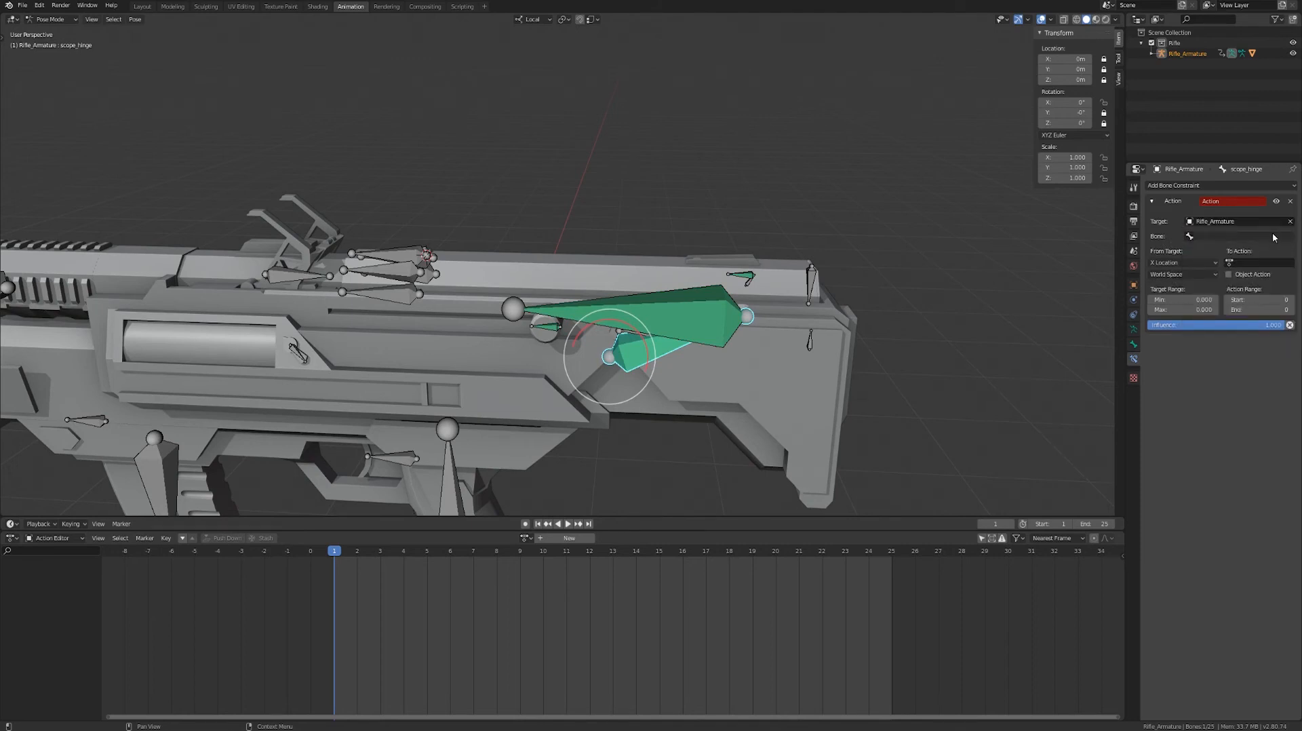
pyautogui.click(1235, 237)
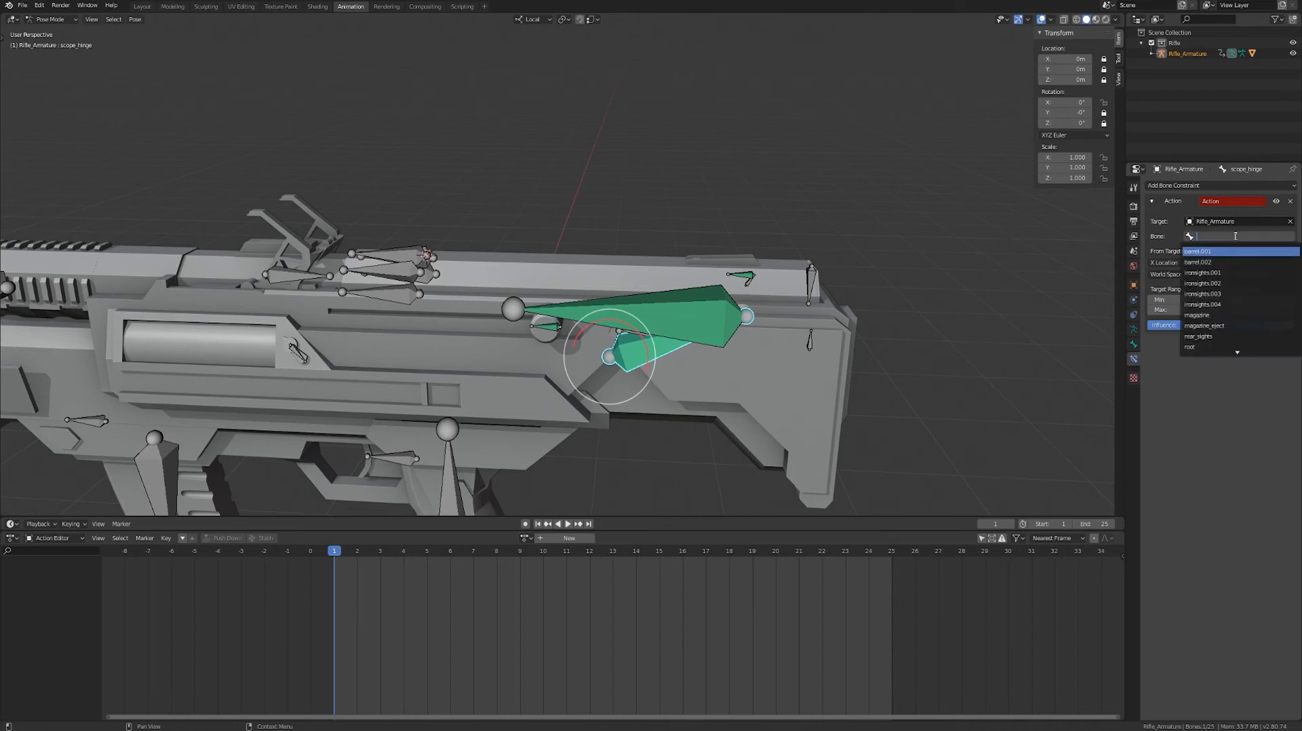
pyautogui.write('tran')
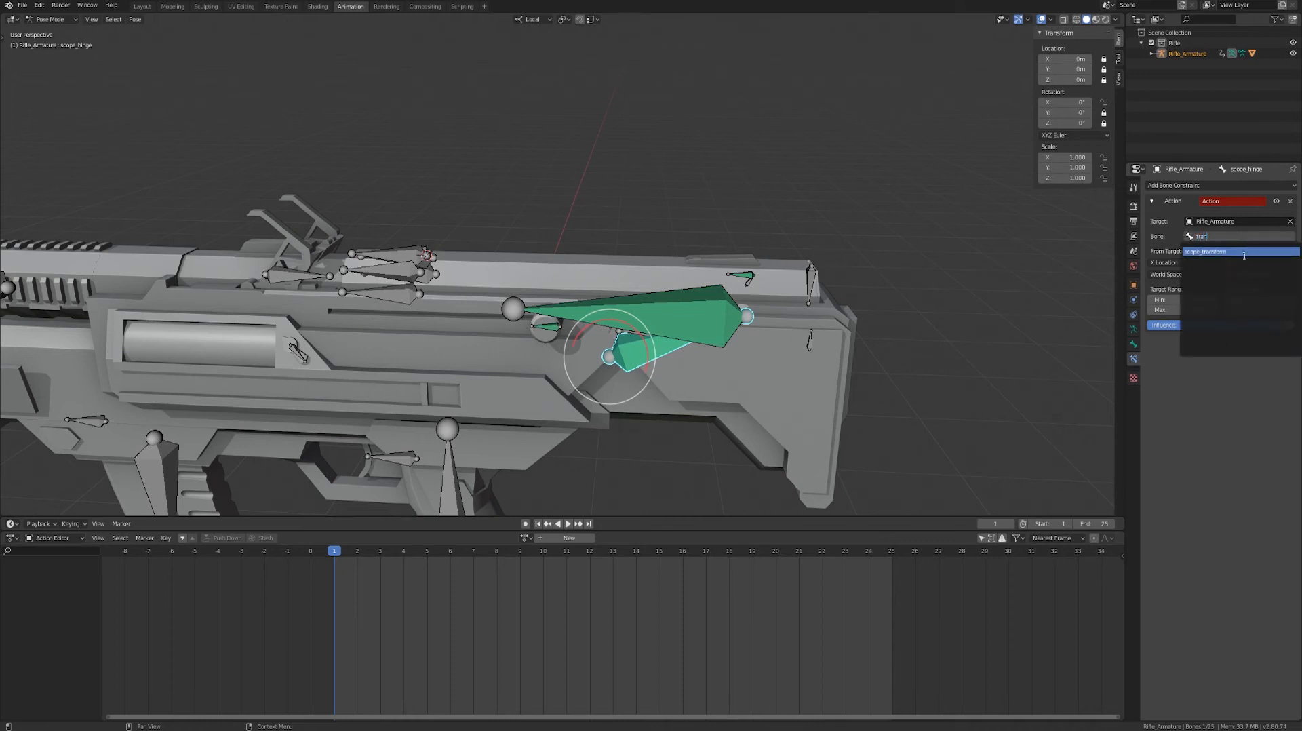
pyautogui.click(1244, 254)
pyautogui.click(1246, 263)
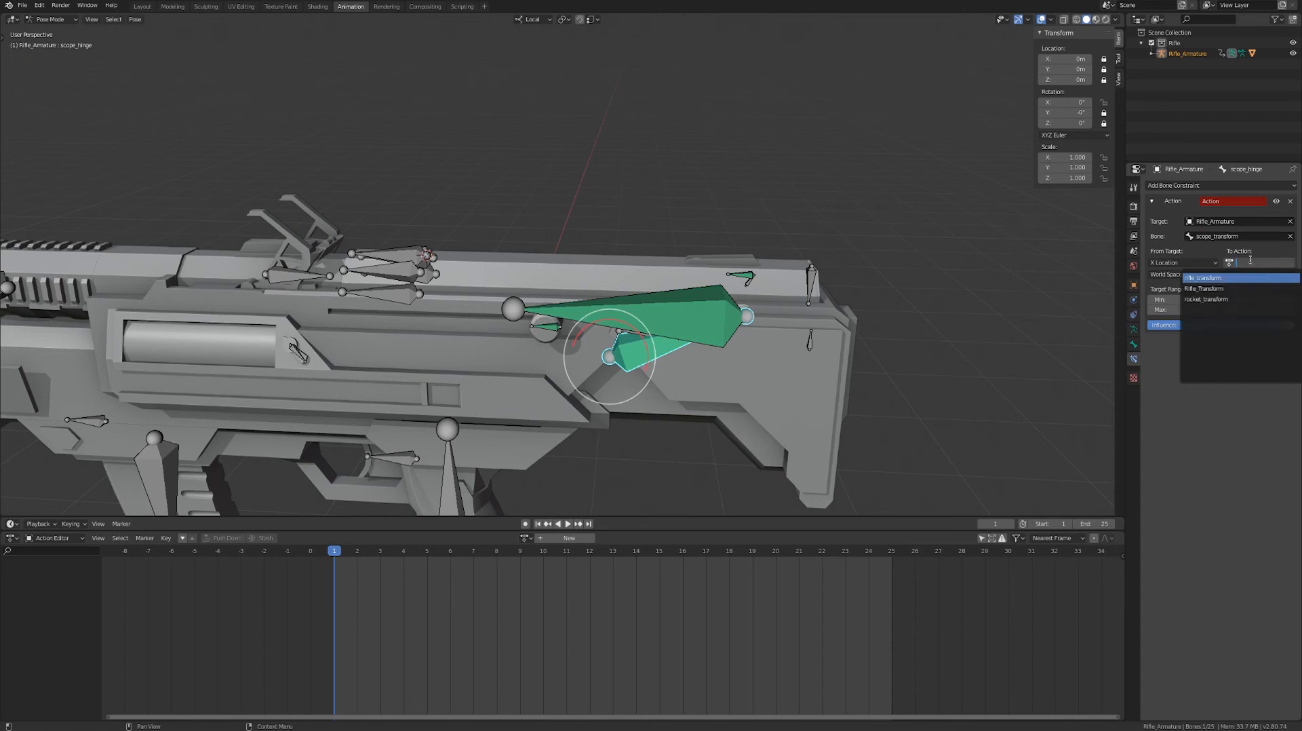
pyautogui.click(1204, 289)
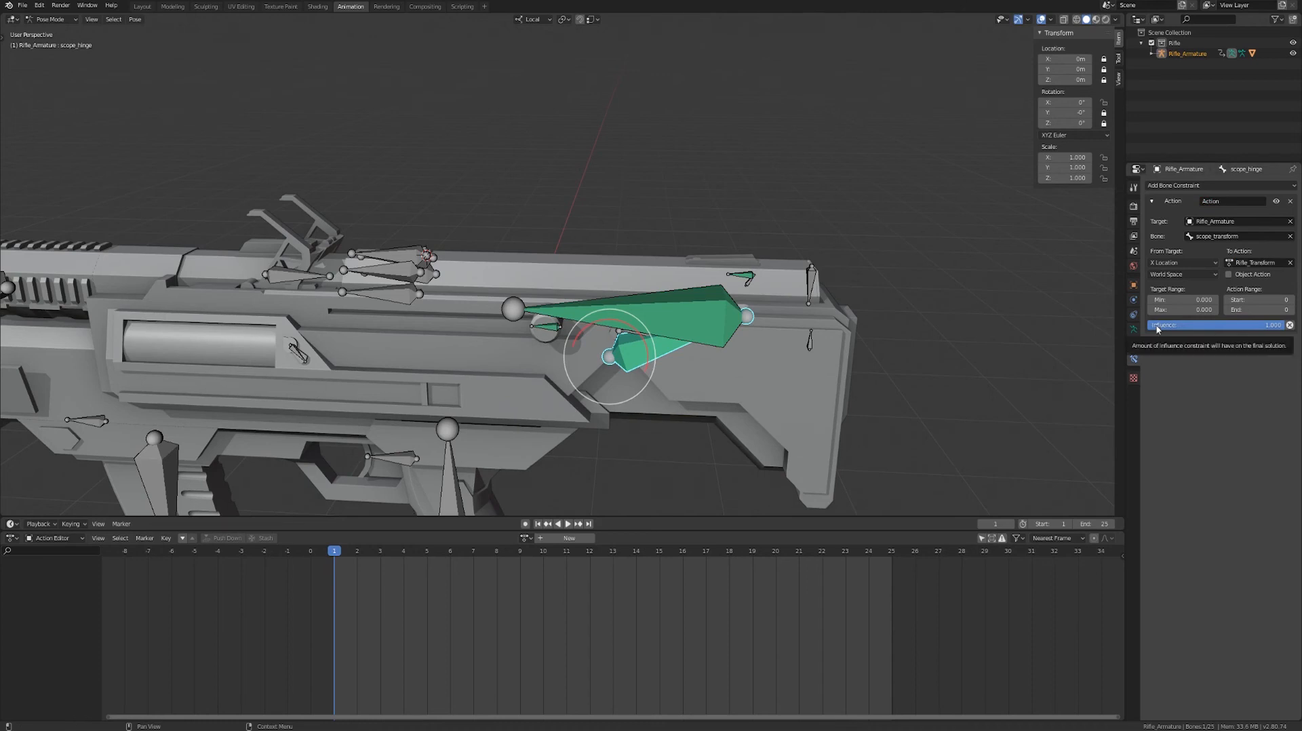
# Drive the Action constraint from Y Location in Local Space, with an action range from frame 1 to 15.
pyautogui.click(1188, 263)
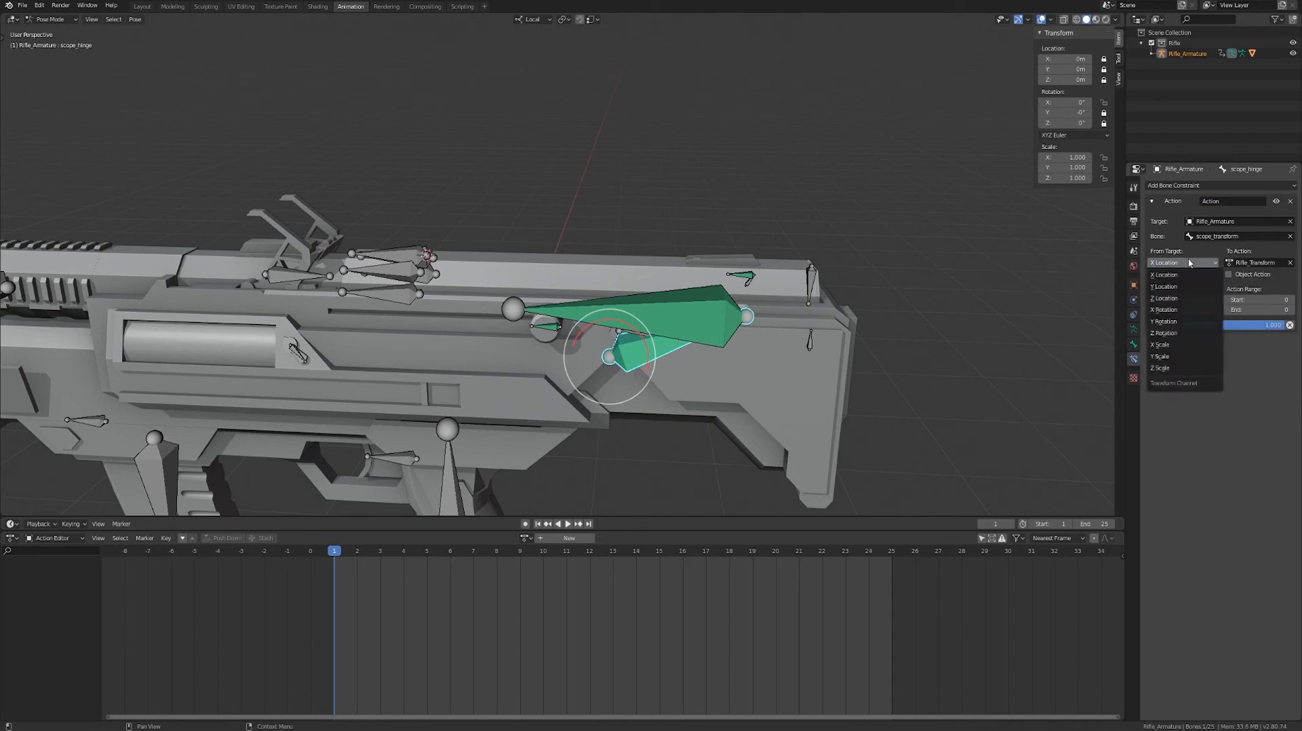
pyautogui.click(1194, 286)
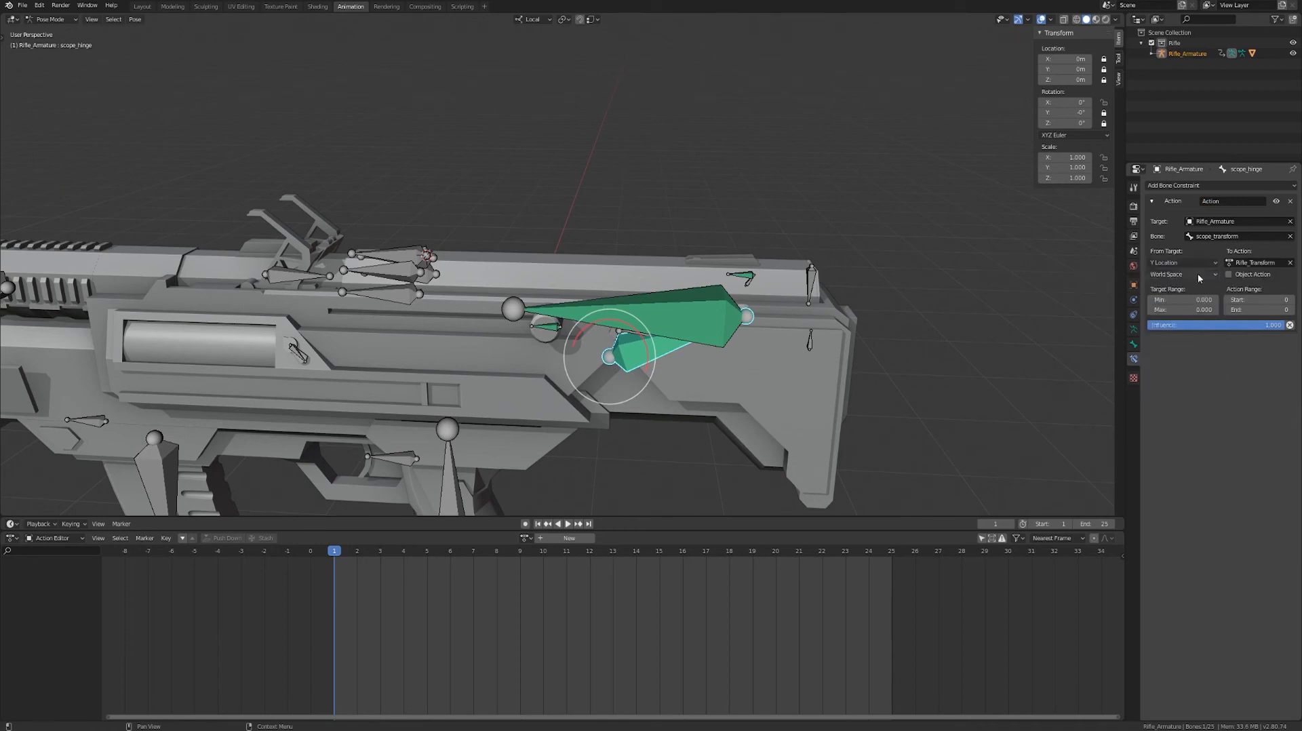
pyautogui.click(1197, 274)
pyautogui.click(1193, 311)
pyautogui.click(1292, 301)
pyautogui.click(1251, 310)
pyautogui.write('15')
# Select the scope_transform bone and test its effect by sliding it forward and back to its rear limit.
pyautogui.click(547, 331)
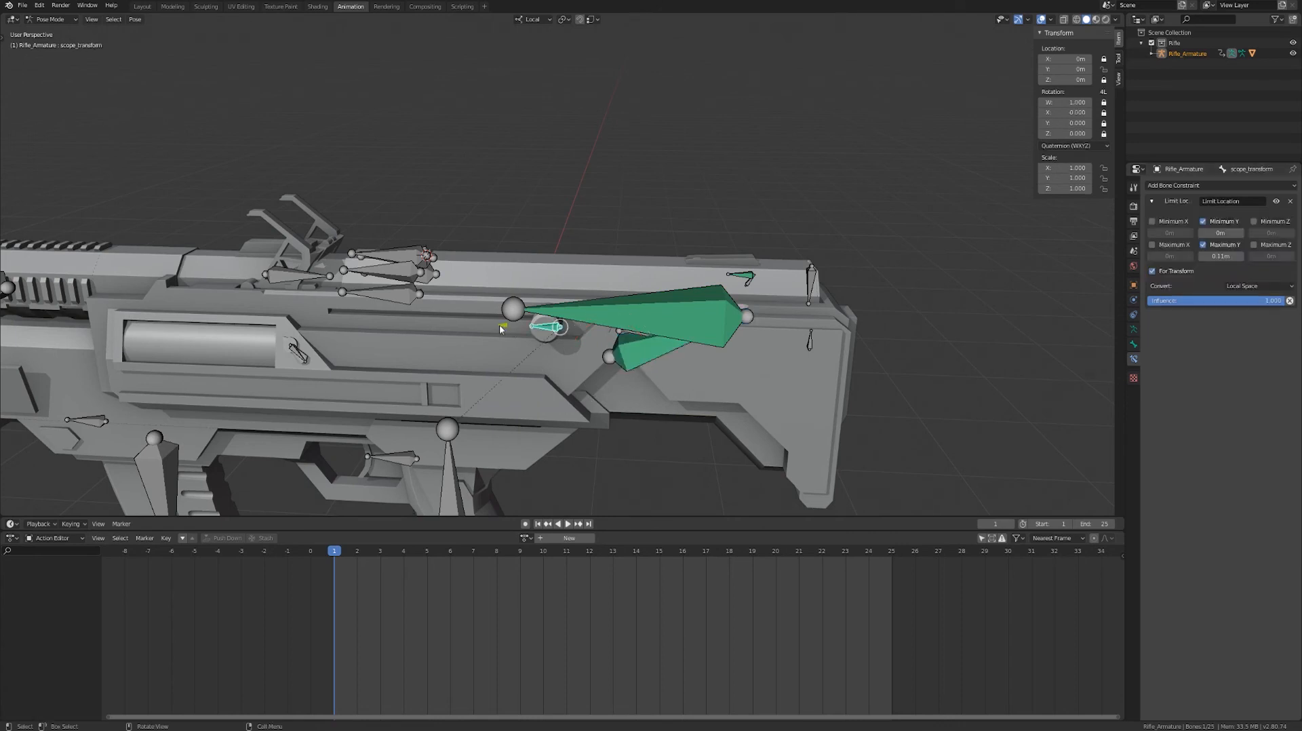
pyautogui.press('g')
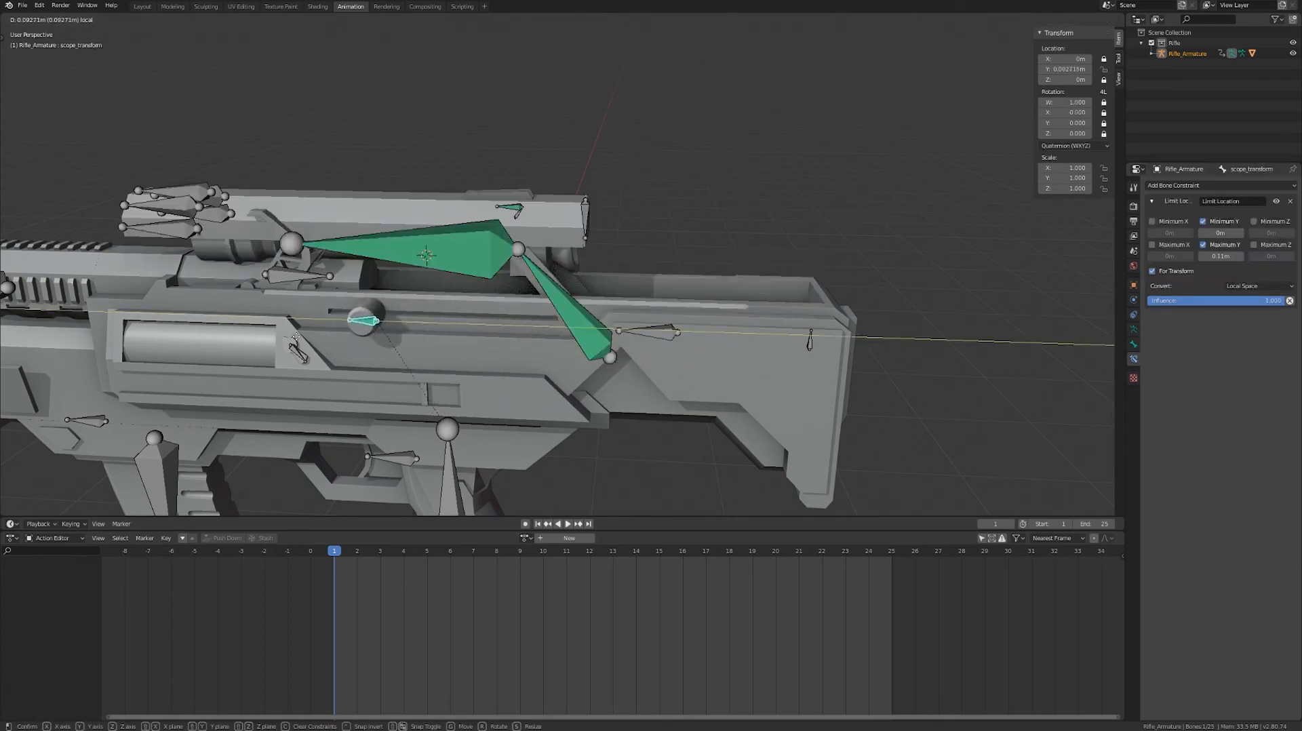
pyautogui.click(687, 330)
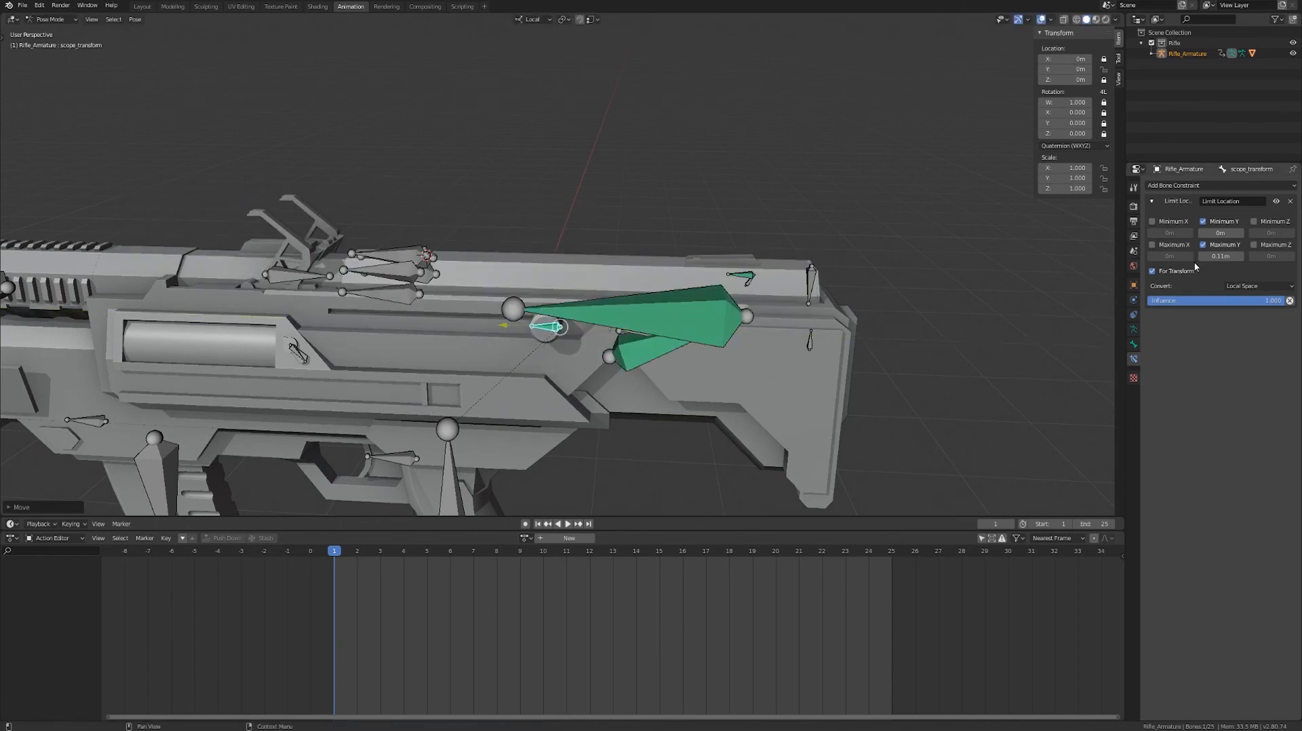
# Reselect the scope_hinge bone and set its Action constraint's target range maximum to 0.11.
pyautogui.click(640, 360)
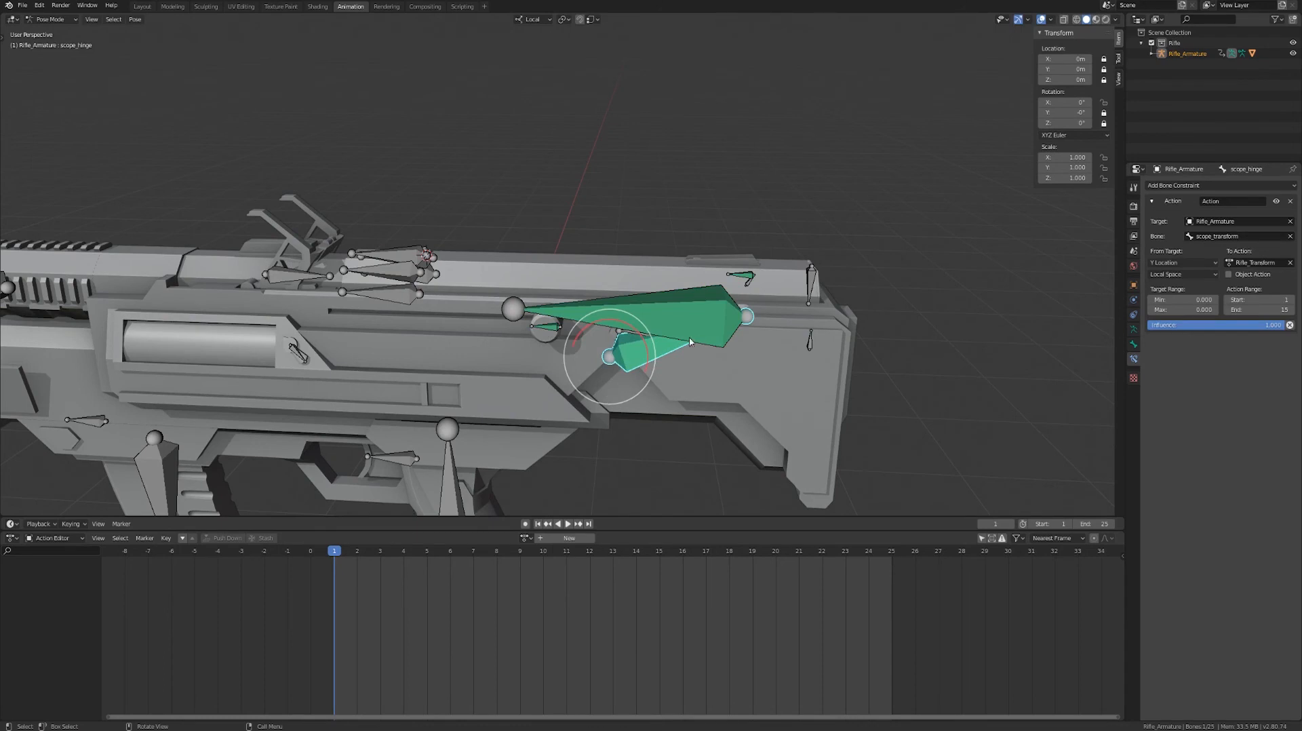
pyautogui.click(1185, 310)
pyautogui.press('BackSpace')
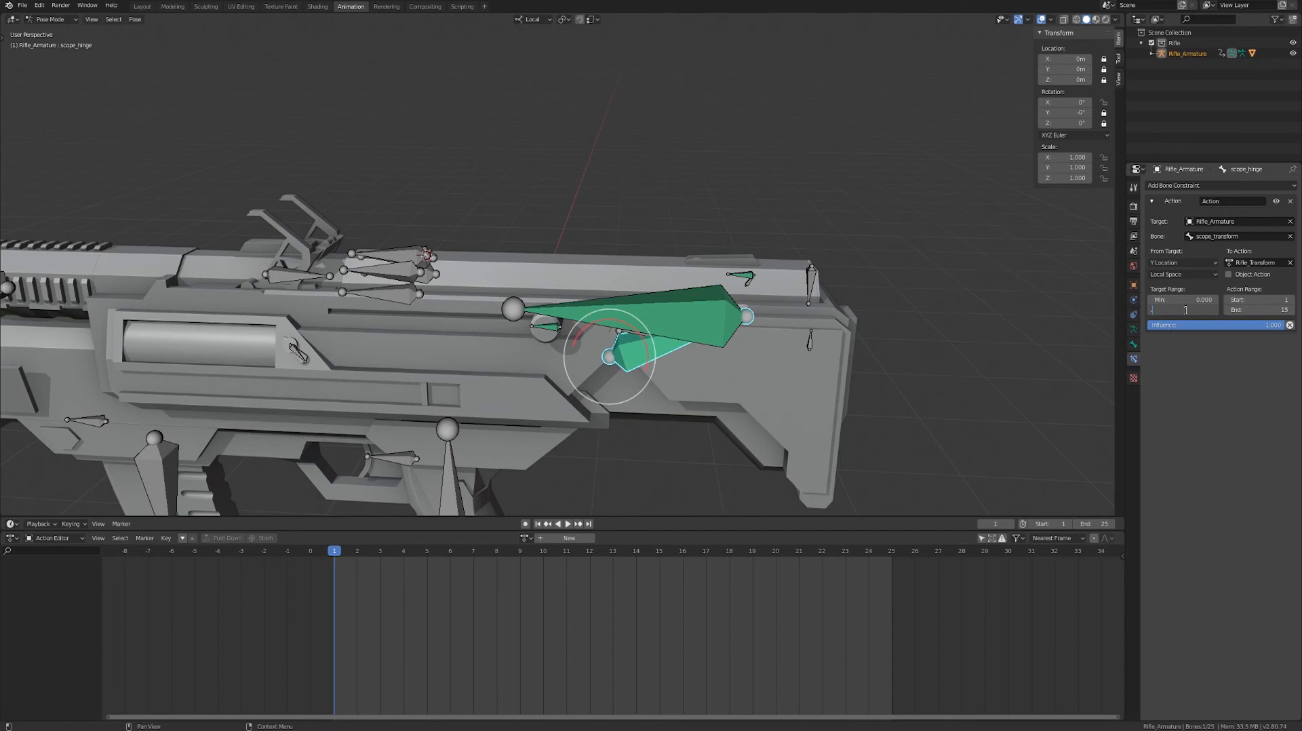
pyautogui.write('.11')
pyautogui.press('Return')
# Slide the scope_transform bone along its local Y axis to about 0.054 m, leaving the scope partly raised.
pyautogui.click(546, 331)
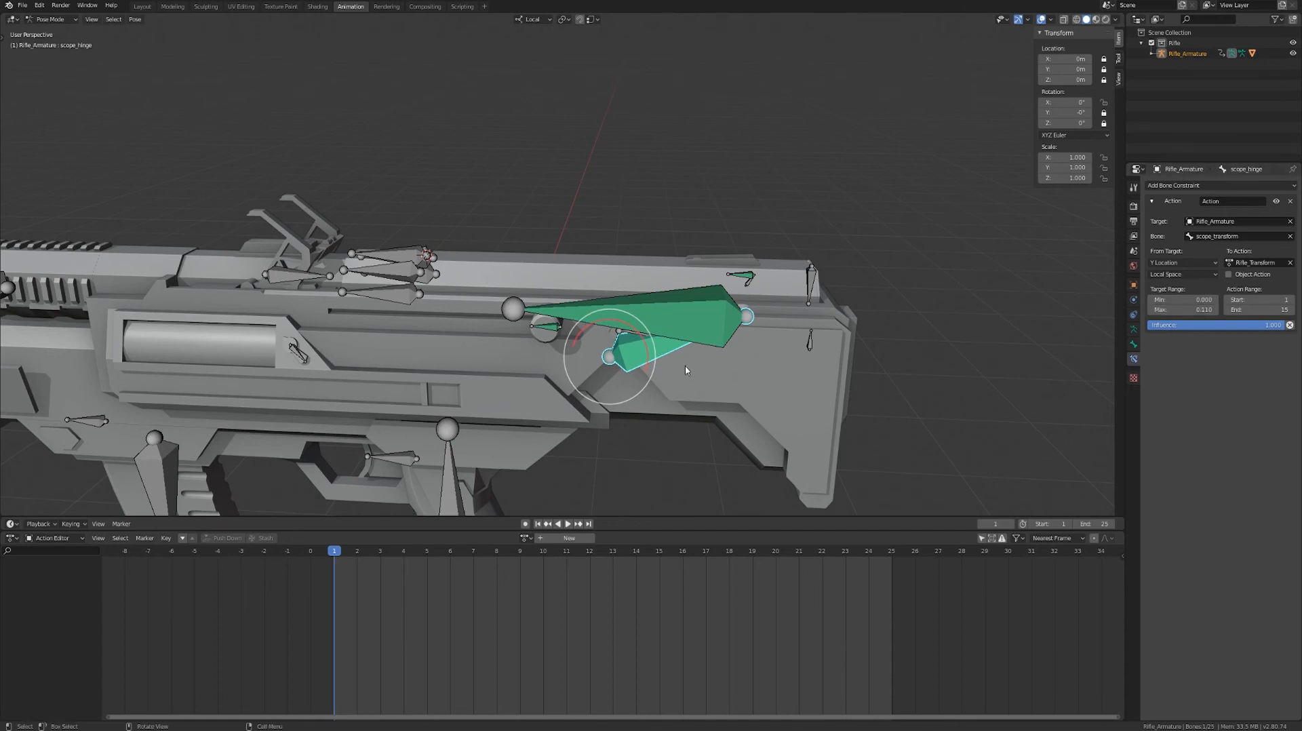
pyautogui.press('g')
pyautogui.press('y')
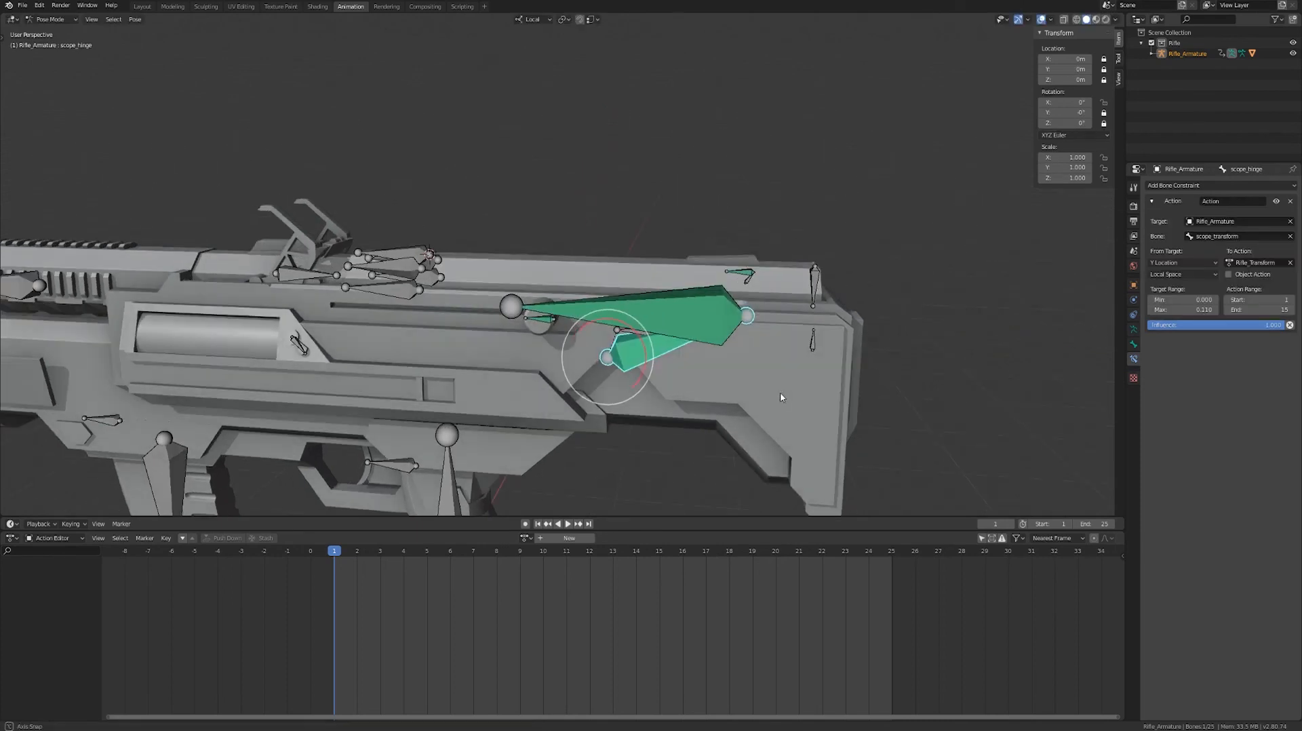
pyautogui.click(542, 320)
pyautogui.press('g')
pyautogui.press('y')
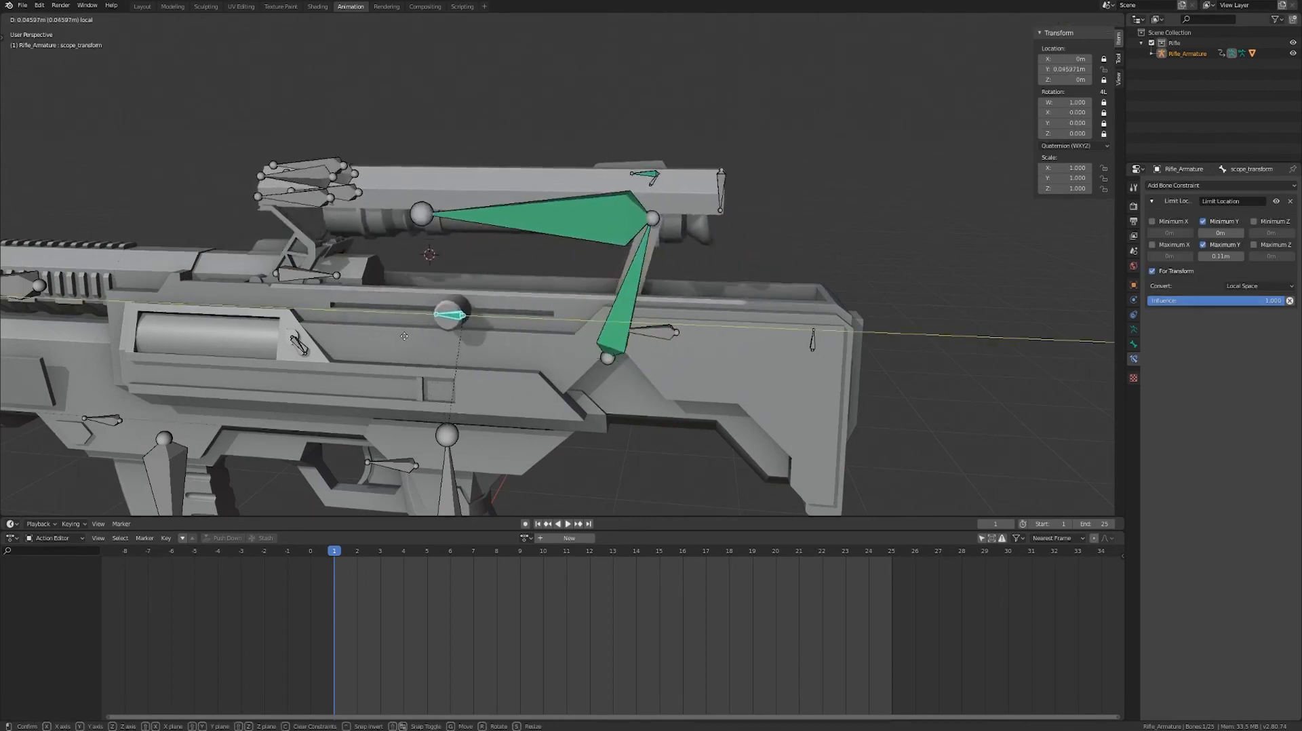
pyautogui.click(744, 404)
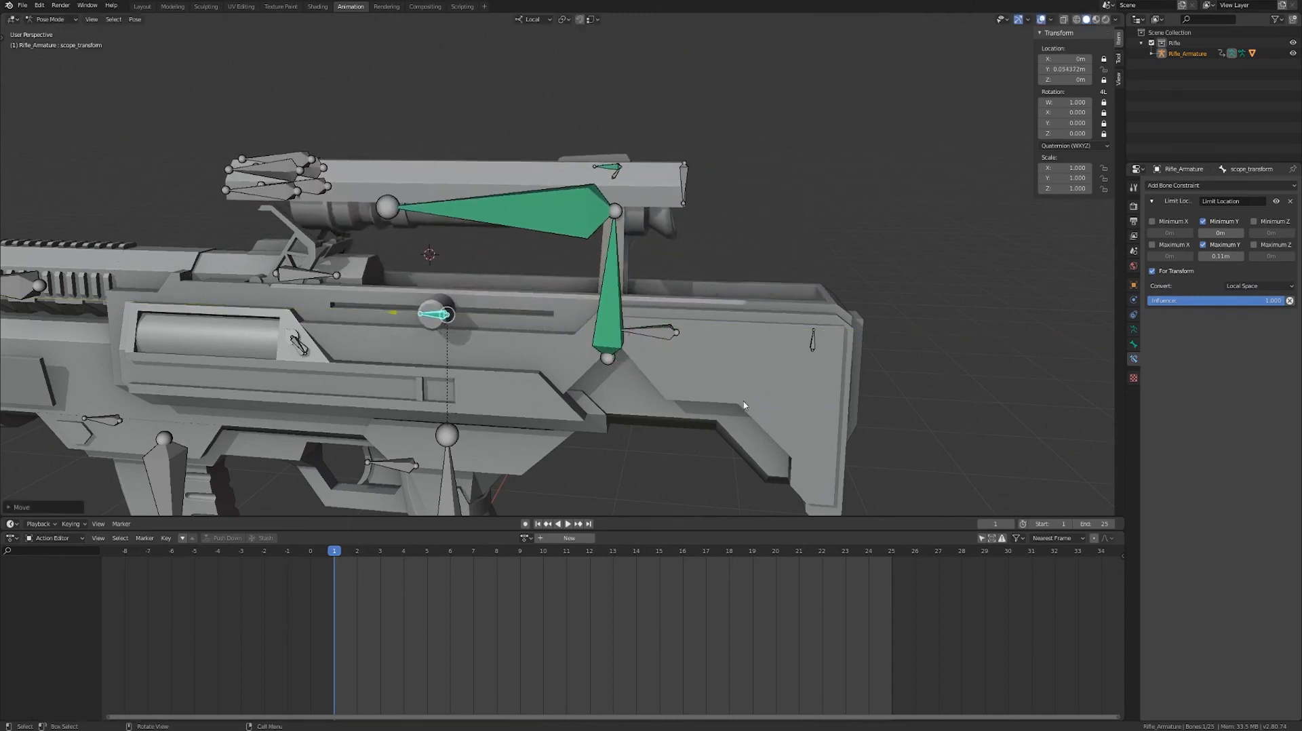
# Select scope_hinge, the small bone beside it, scope_lift, and the scope's cover flap and rear end bones together.
pyautogui.click(608, 326)
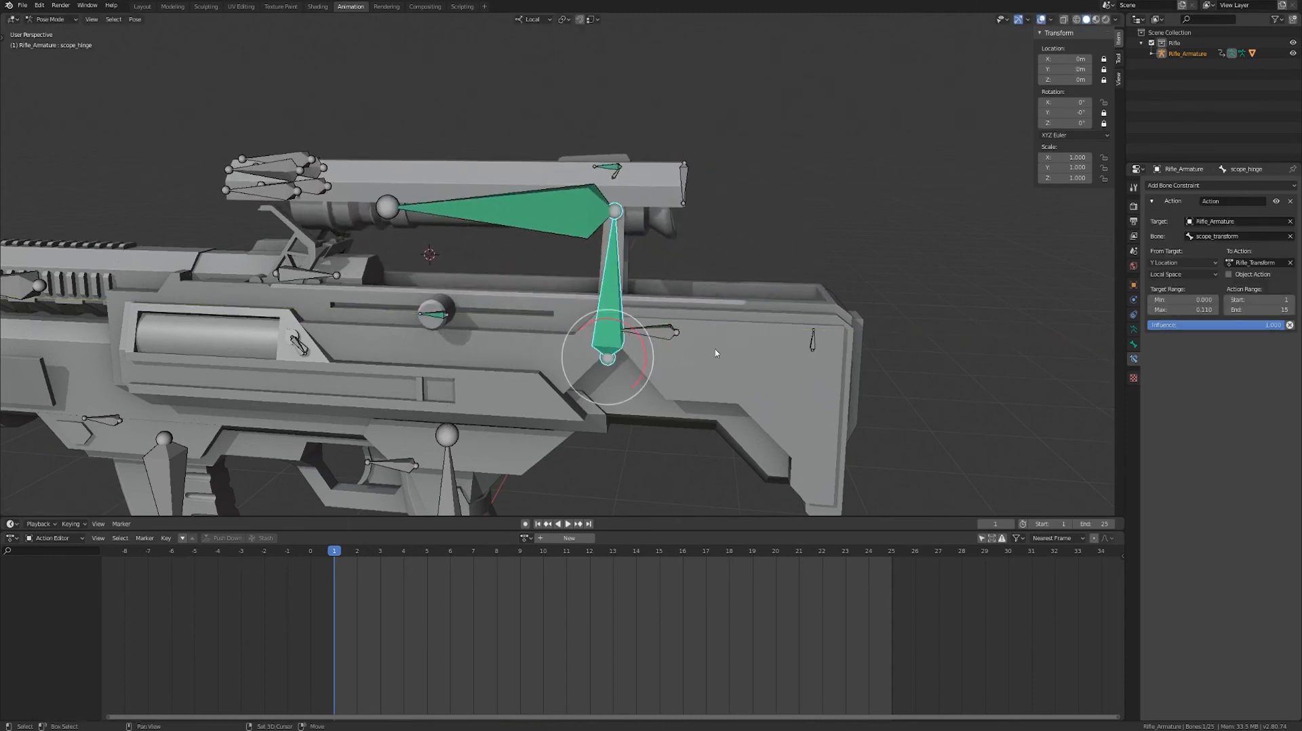
pyautogui.keyDown('shift'); pyautogui.click(675, 332); pyautogui.keyUp('shift')
pyautogui.keyDown('shift'); pyautogui.click(812, 342); pyautogui.keyUp('shift')
pyautogui.moveTo(812, 342); pyautogui.dragTo(732, 251, button='middle')
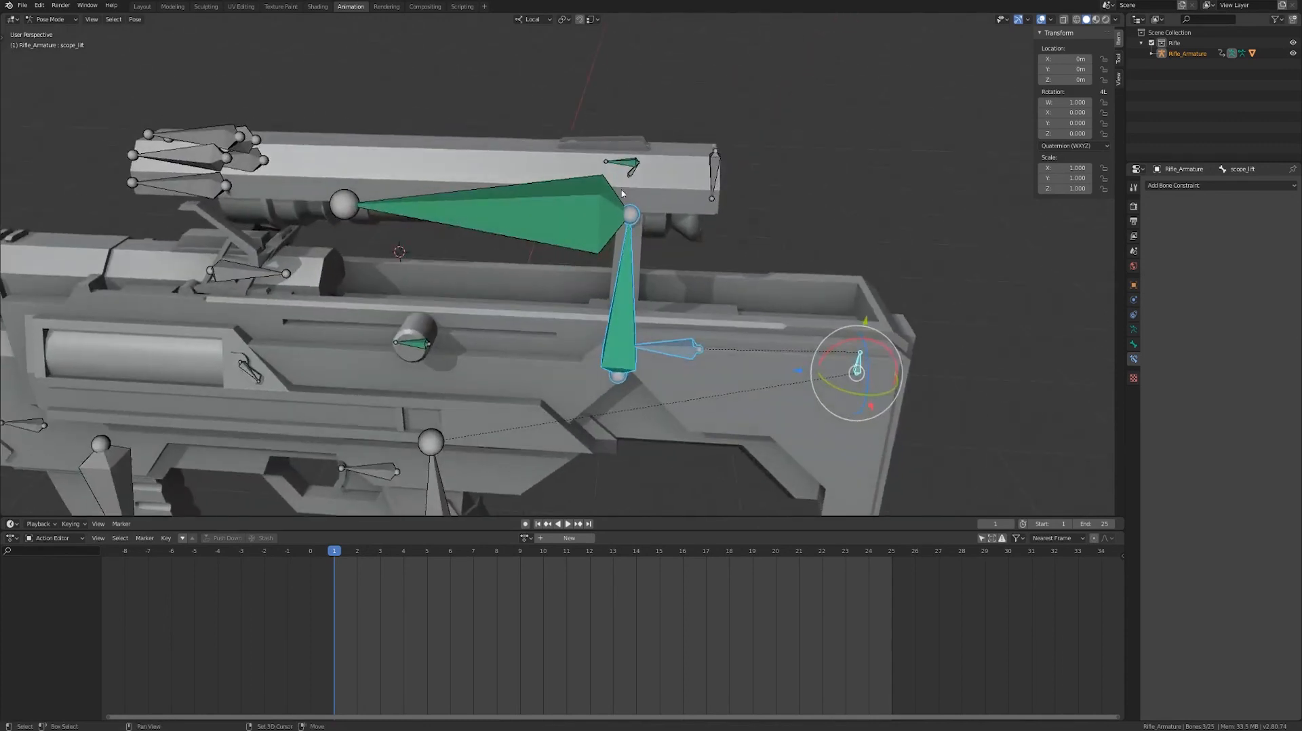
pyautogui.keyDown('shift'); pyautogui.click(628, 171); pyautogui.keyUp('shift')
pyautogui.moveTo(645, 176); pyautogui.dragTo(678, 203, button='middle')
pyautogui.keyDown('shift'); pyautogui.click(724, 210); pyautogui.keyUp('shift')
pyautogui.press('b')
pyautogui.moveTo(447, 100); pyautogui.dragTo(637, 232)
# Add the sight bone below the scope, ironsights.003, ironsights.004, barrel.002 and barrel.001 to the selection.
pyautogui.press('b')
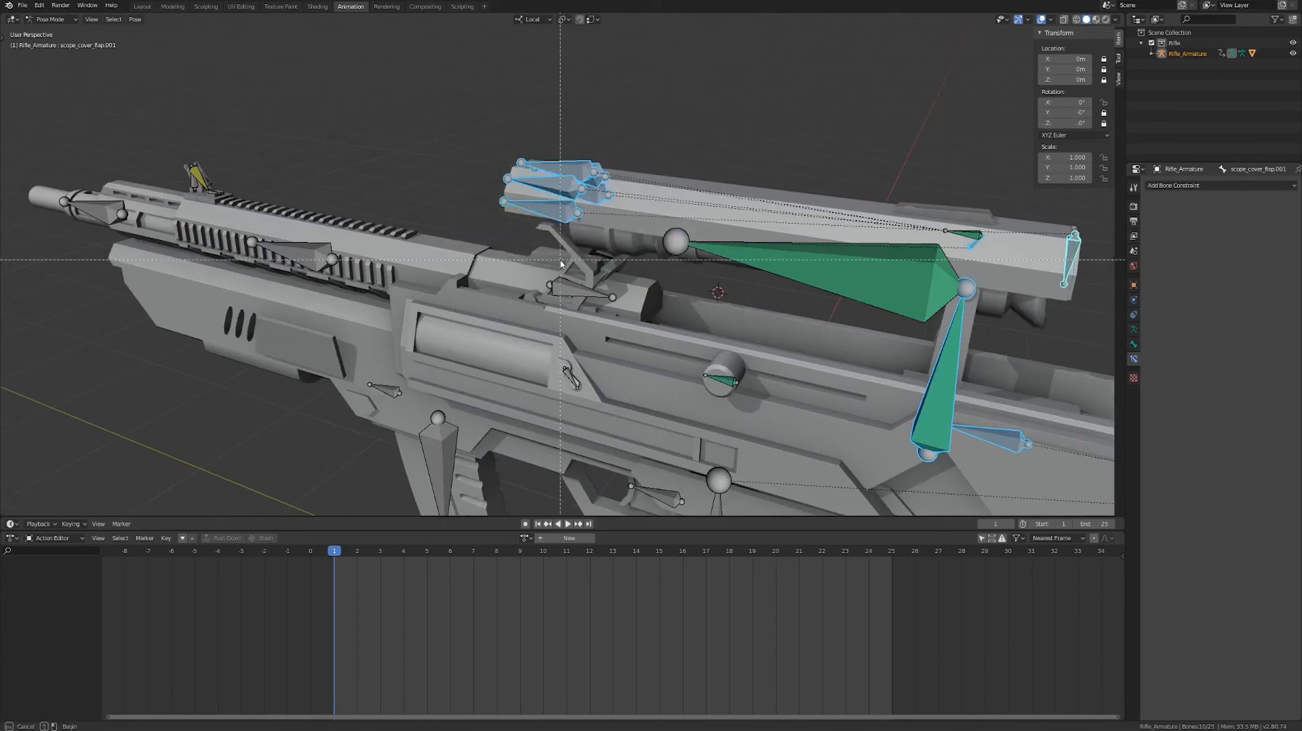
pyautogui.moveTo(558, 259); pyautogui.dragTo(674, 340)
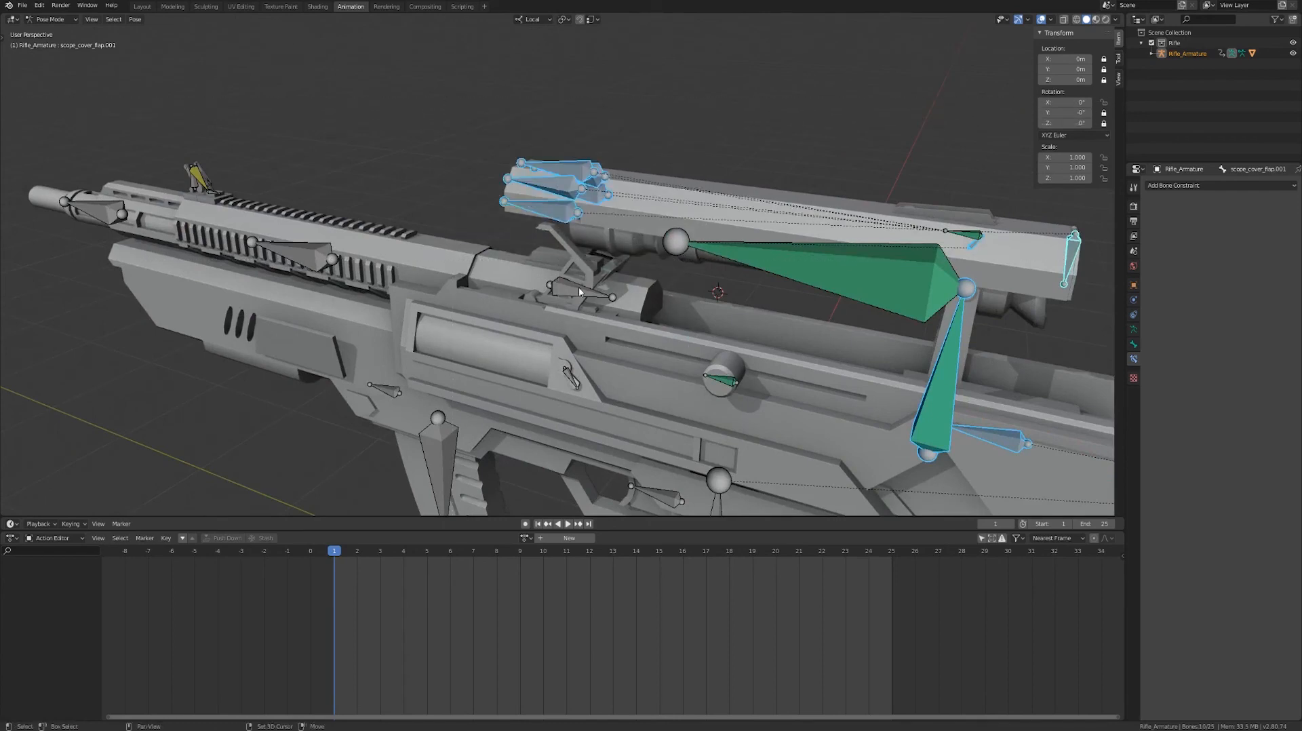
pyautogui.moveTo(578, 287); pyautogui.dragTo(992, 444, button='middle')
pyautogui.scroll(3, 581, 281)
pyautogui.keyDown('shift'); pyautogui.click(629, 332); pyautogui.keyUp('shift')
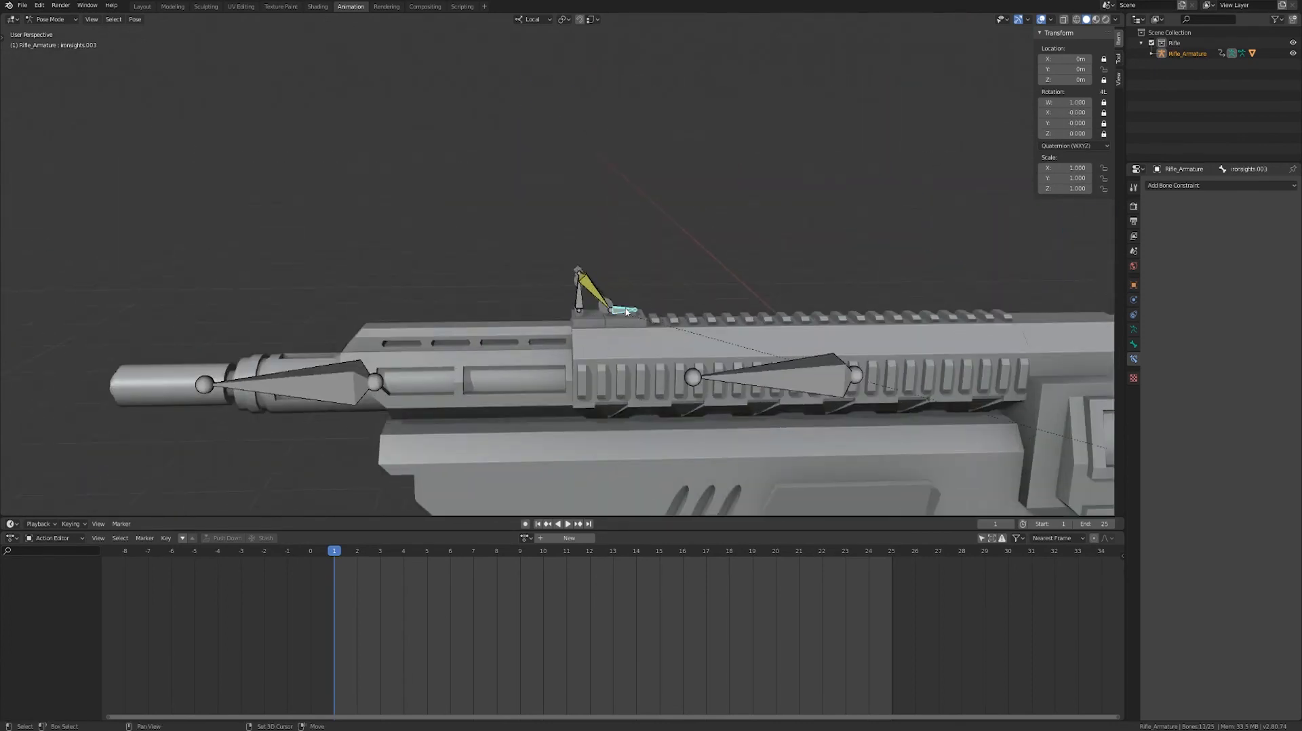
pyautogui.moveTo(629, 332); pyautogui.dragTo(777, 353, button='middle')
pyautogui.keyDown('shift'); pyautogui.click(740, 357); pyautogui.keyUp('shift')
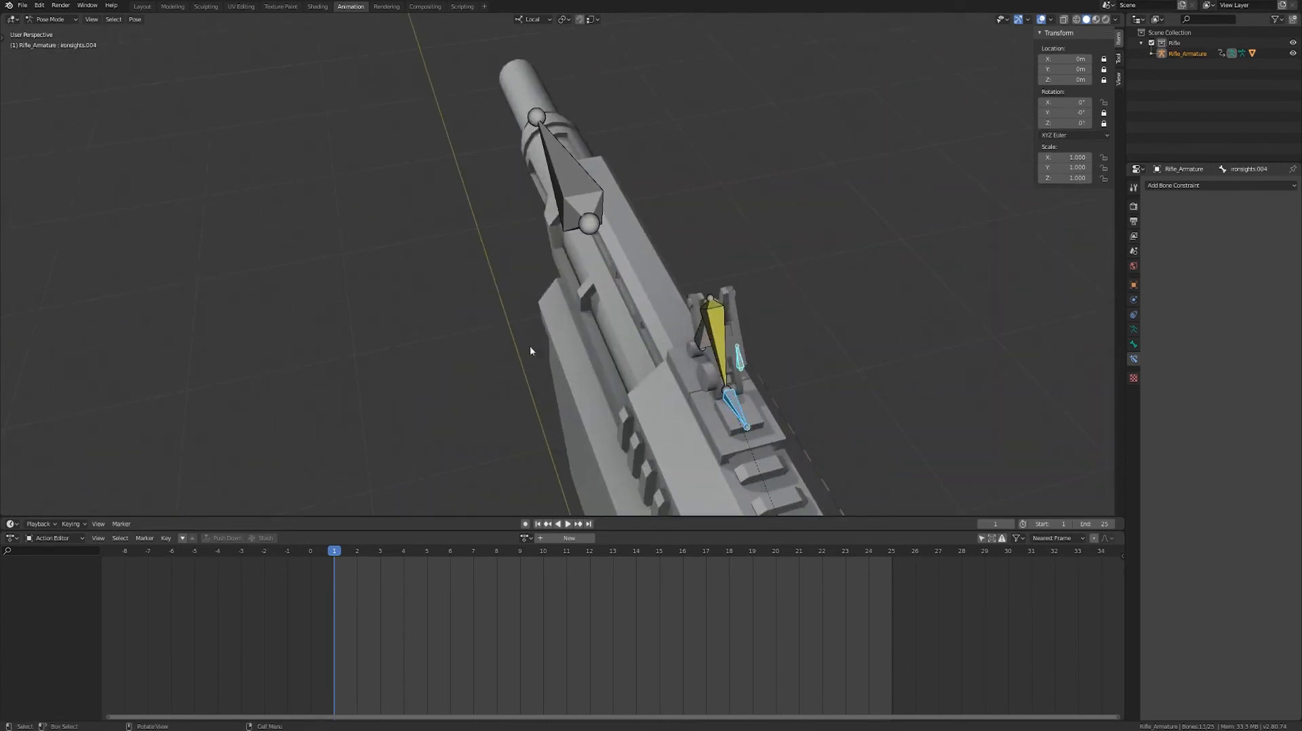
pyautogui.moveTo(530, 348); pyautogui.dragTo(602, 326, button='middle')
pyautogui.scroll(-2, 601, 325)
pyautogui.keyDown('shift'); pyautogui.click(262, 324); pyautogui.keyUp('shift')
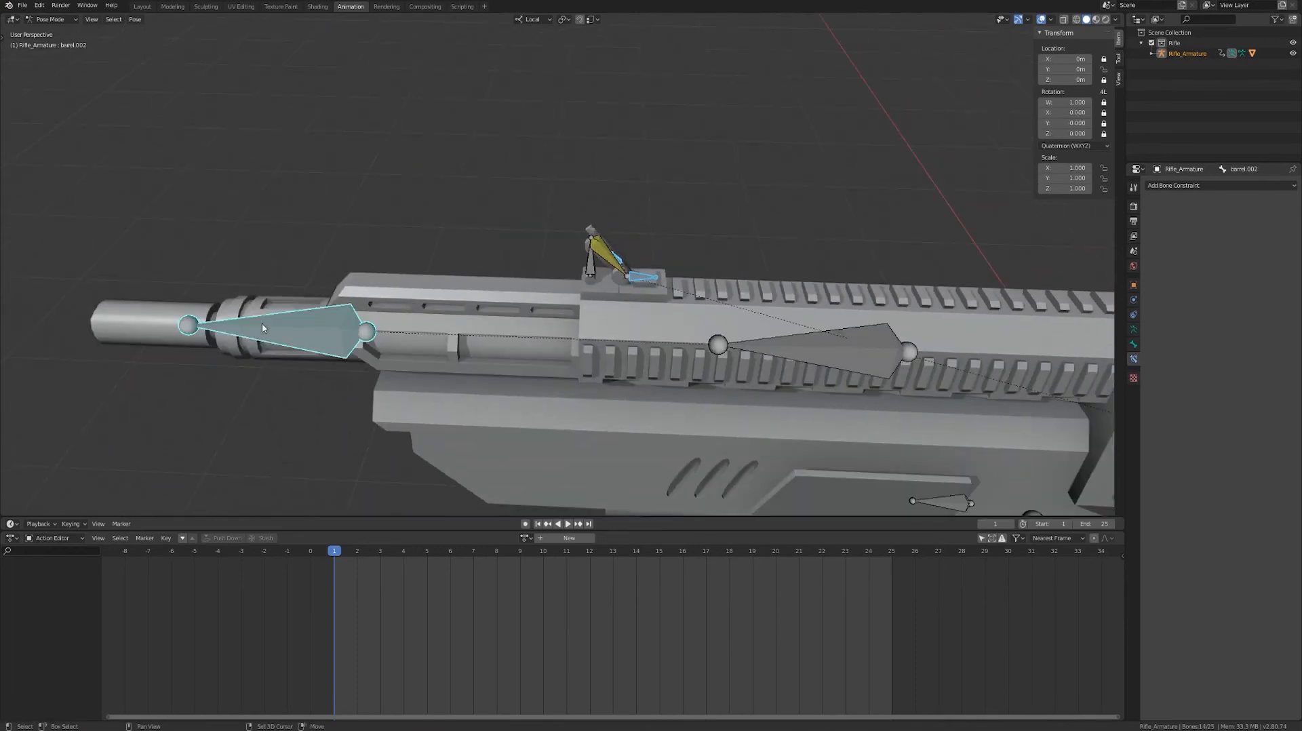
pyautogui.keyDown('shift'); pyautogui.click(840, 348); pyautogui.keyUp('shift')
# Show the bone properties with their layer relations and move all selected bones to the second bone layer.
pyautogui.scroll(-3, 840, 348)
pyautogui.moveTo(839, 348); pyautogui.dragTo(526, 283, button='middle')
pyautogui.scroll(4, 742, 363)
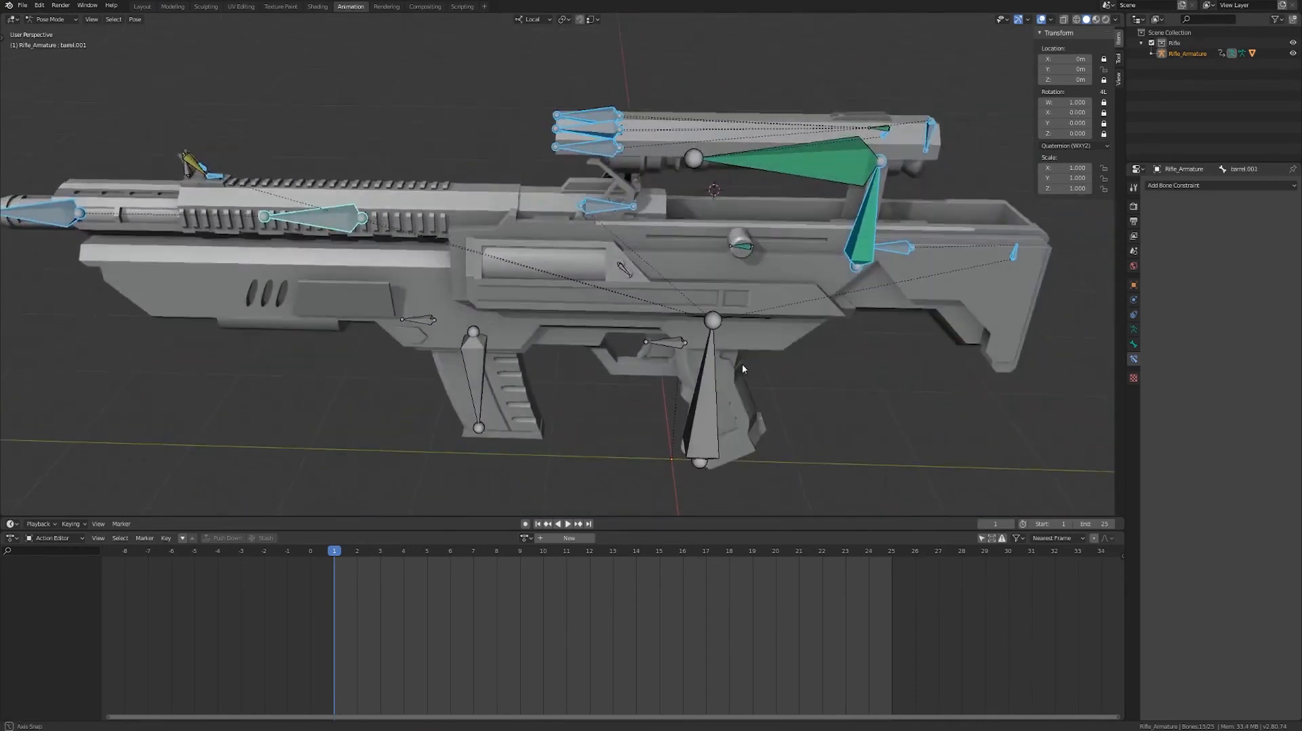
pyautogui.moveTo(741, 363); pyautogui.dragTo(748, 326, button='middle')
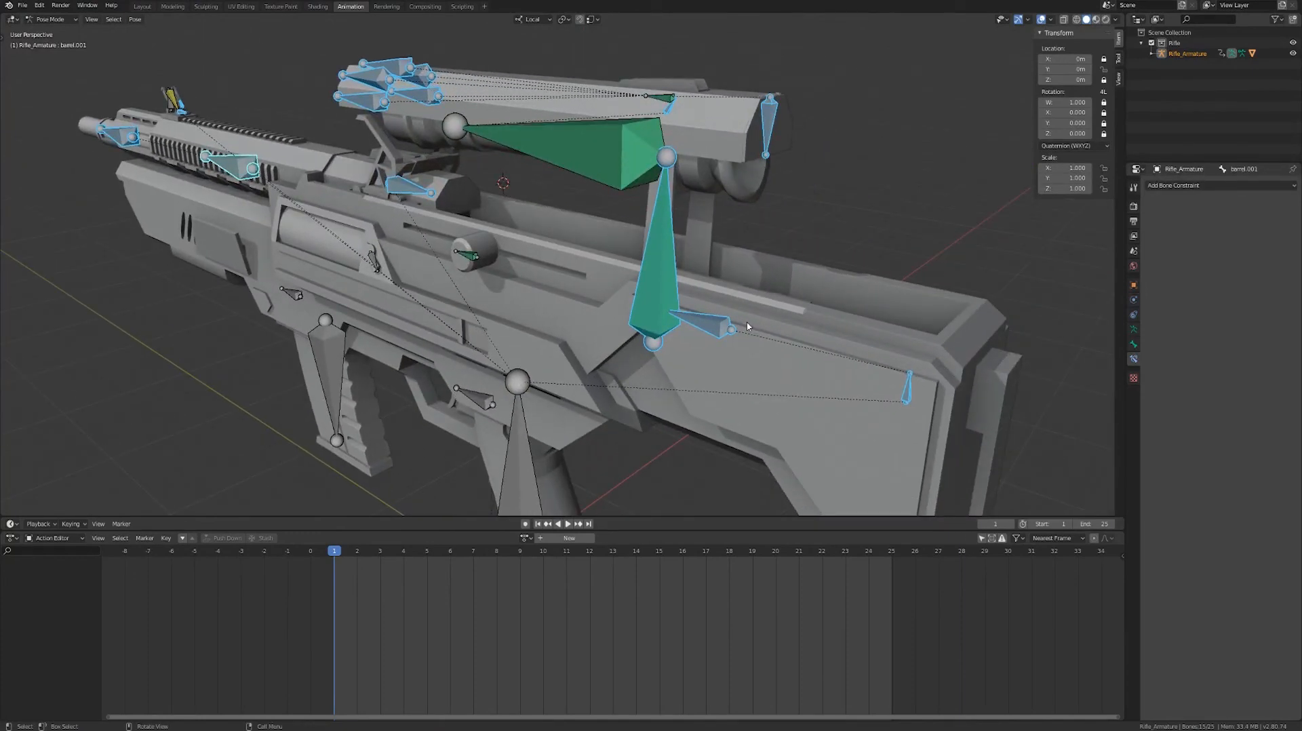
pyautogui.click(1133, 344)
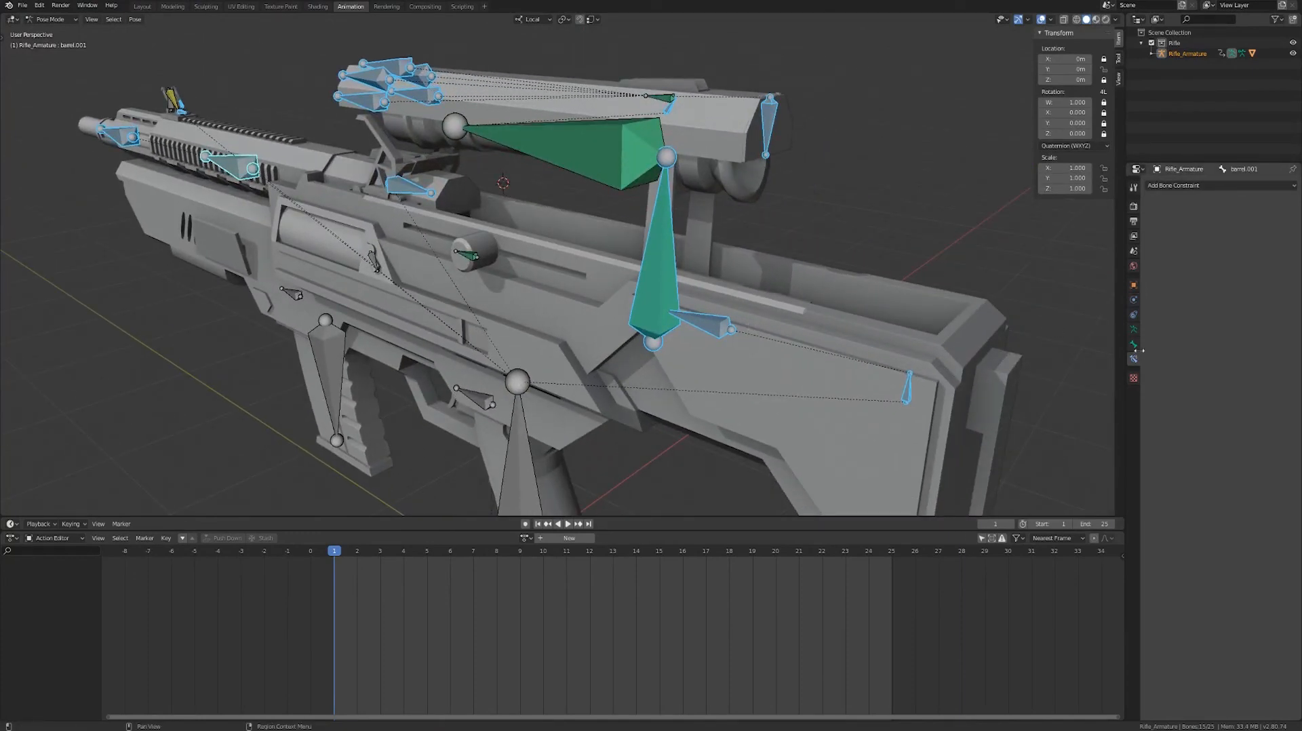
pyautogui.click(1164, 359)
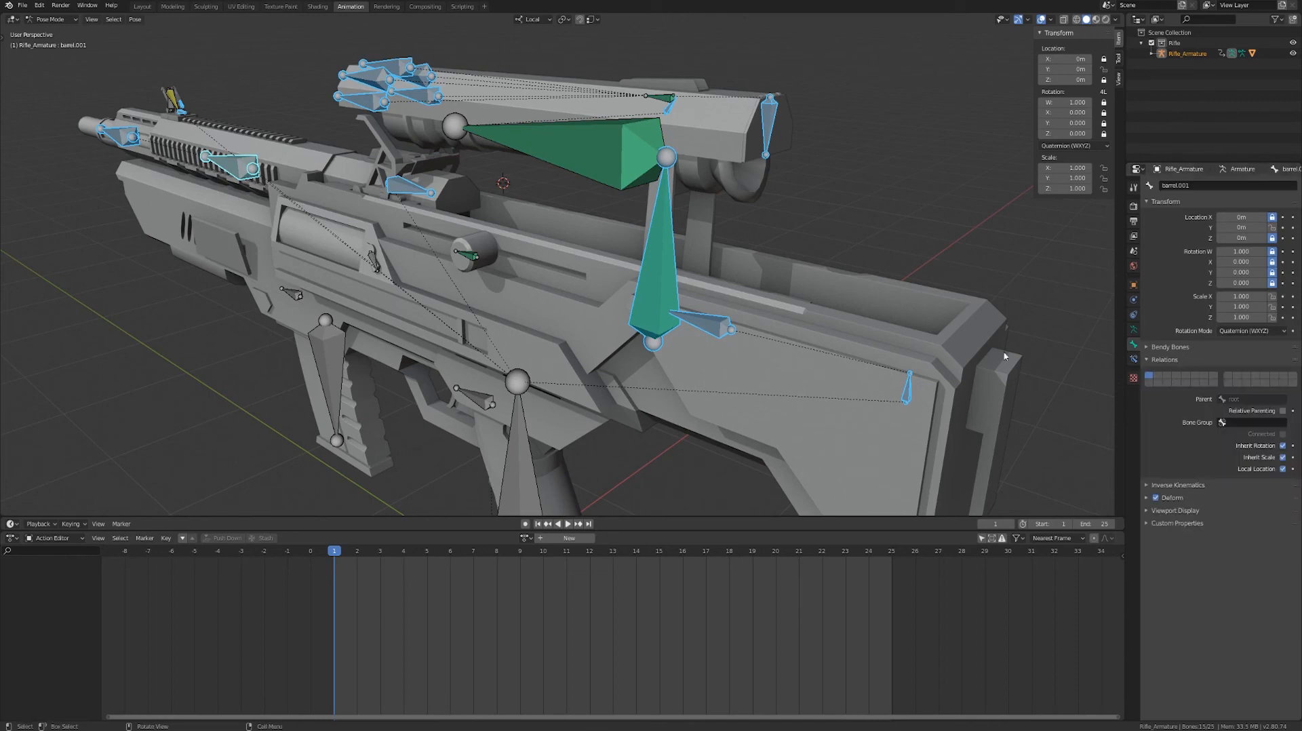
pyautogui.press('m')
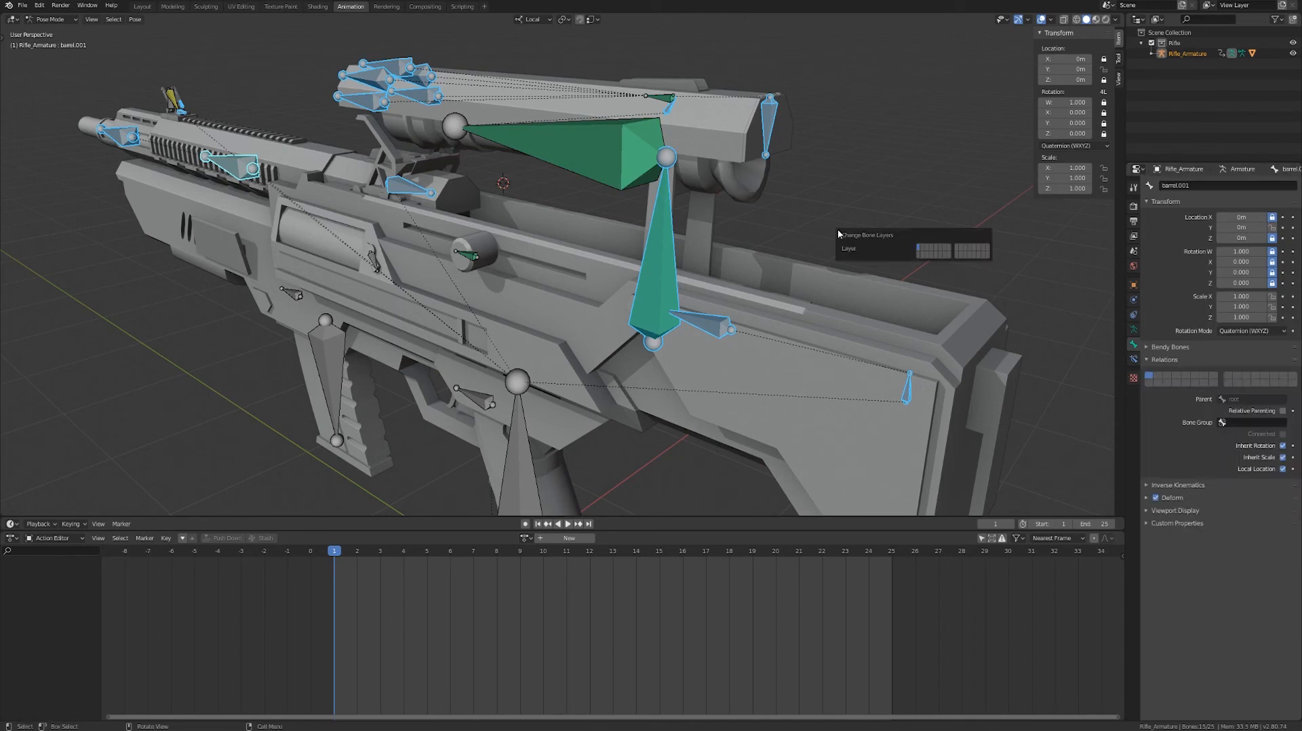
pyautogui.click(921, 247)
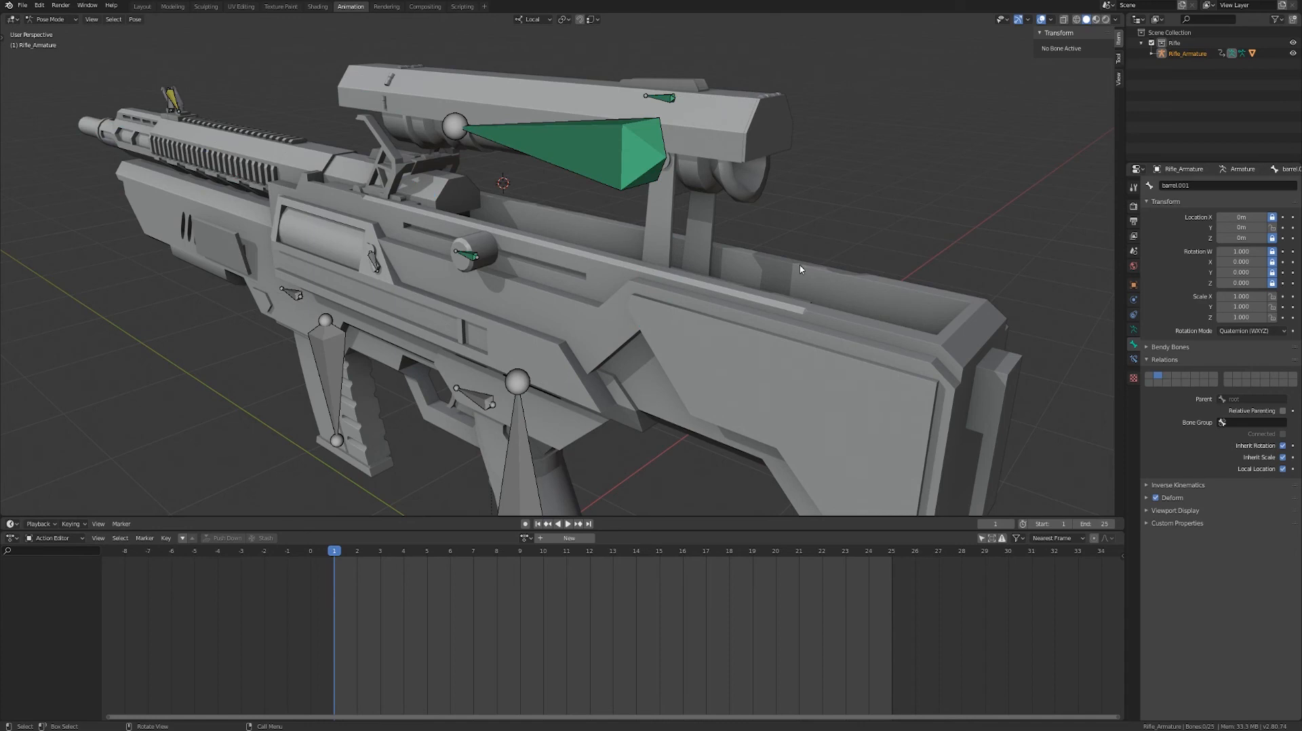
# Display the armature's second bone layer on its own to check the moved bones, and show the first layer alongside it.
pyautogui.click(1134, 330)
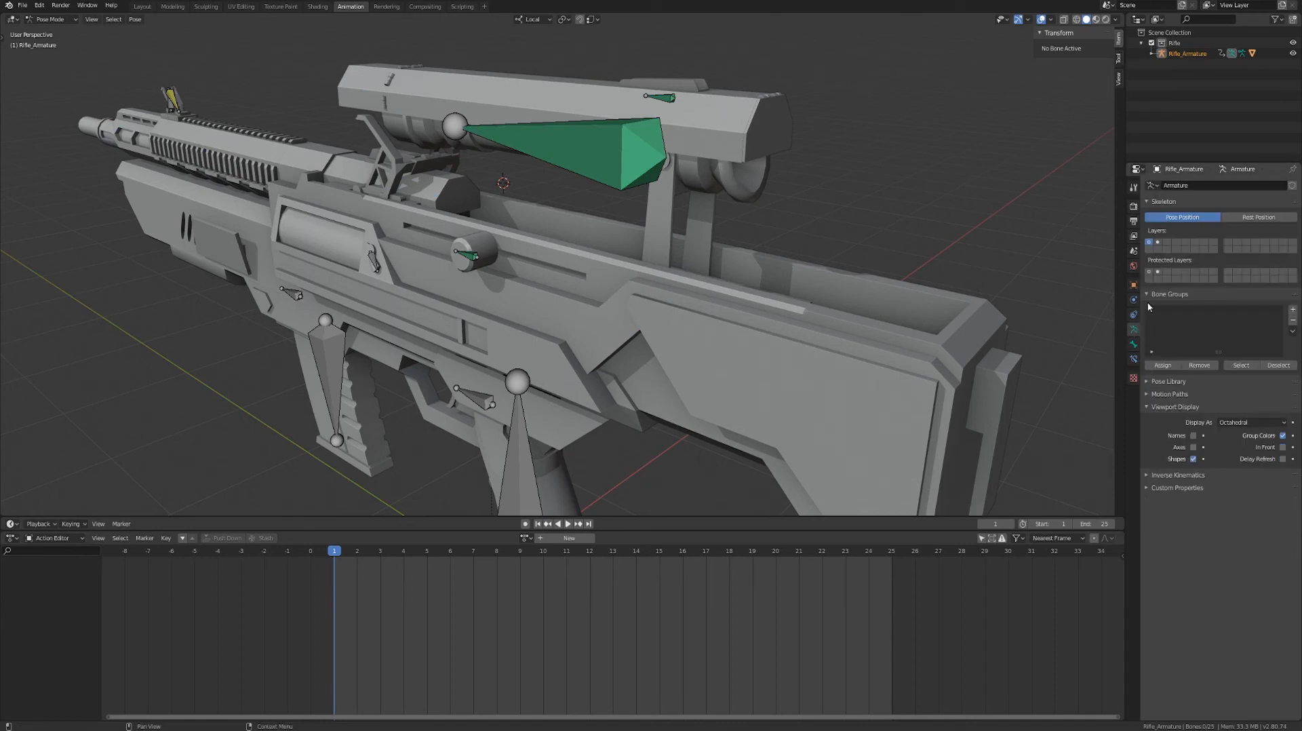
pyautogui.click(1157, 242)
pyautogui.click(1149, 242)
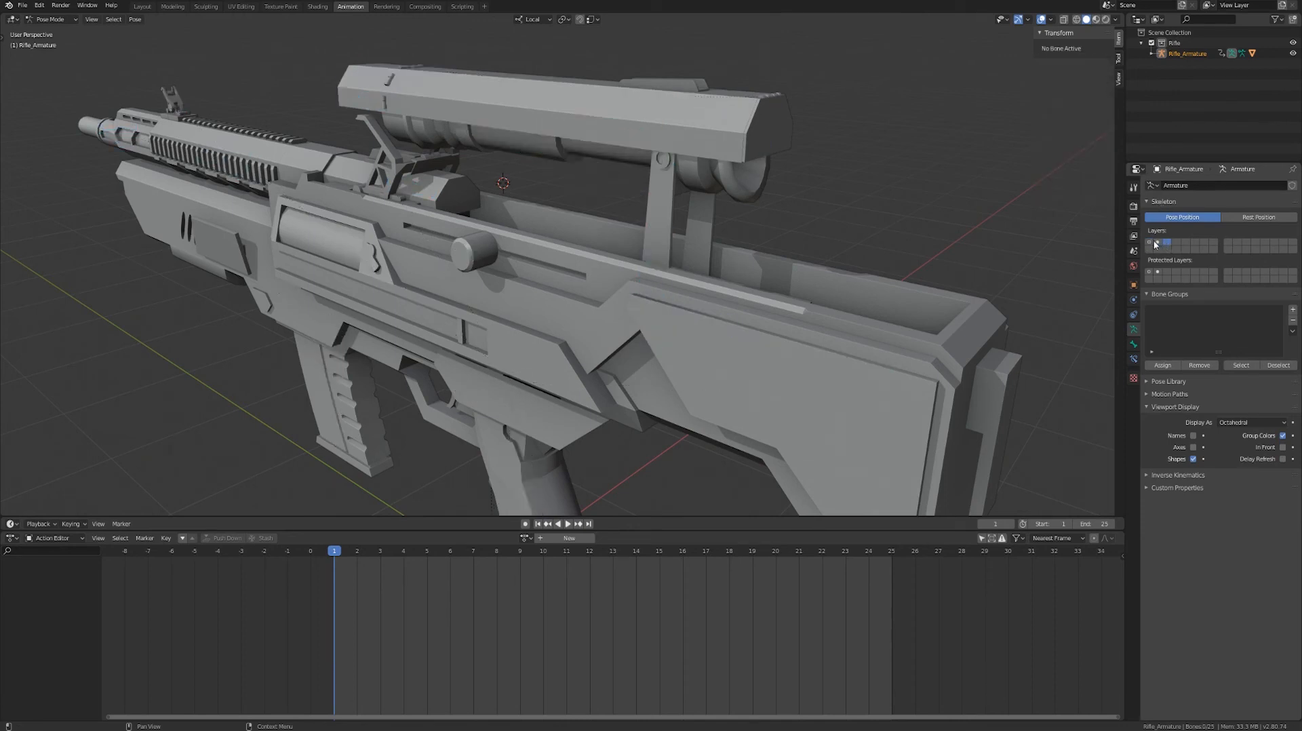
pyautogui.click(1156, 243)
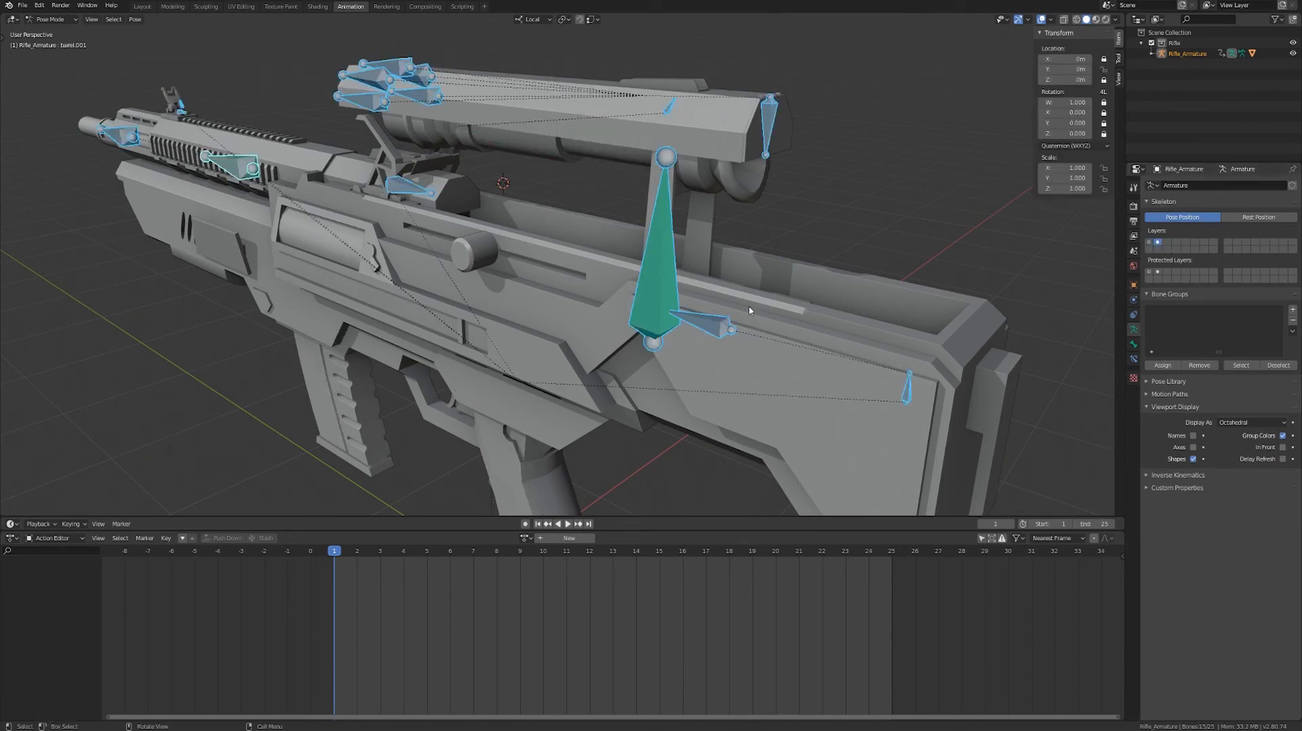
pyautogui.keyDown('shift'); pyautogui.click(1149, 243); pyautogui.keyUp('shift')
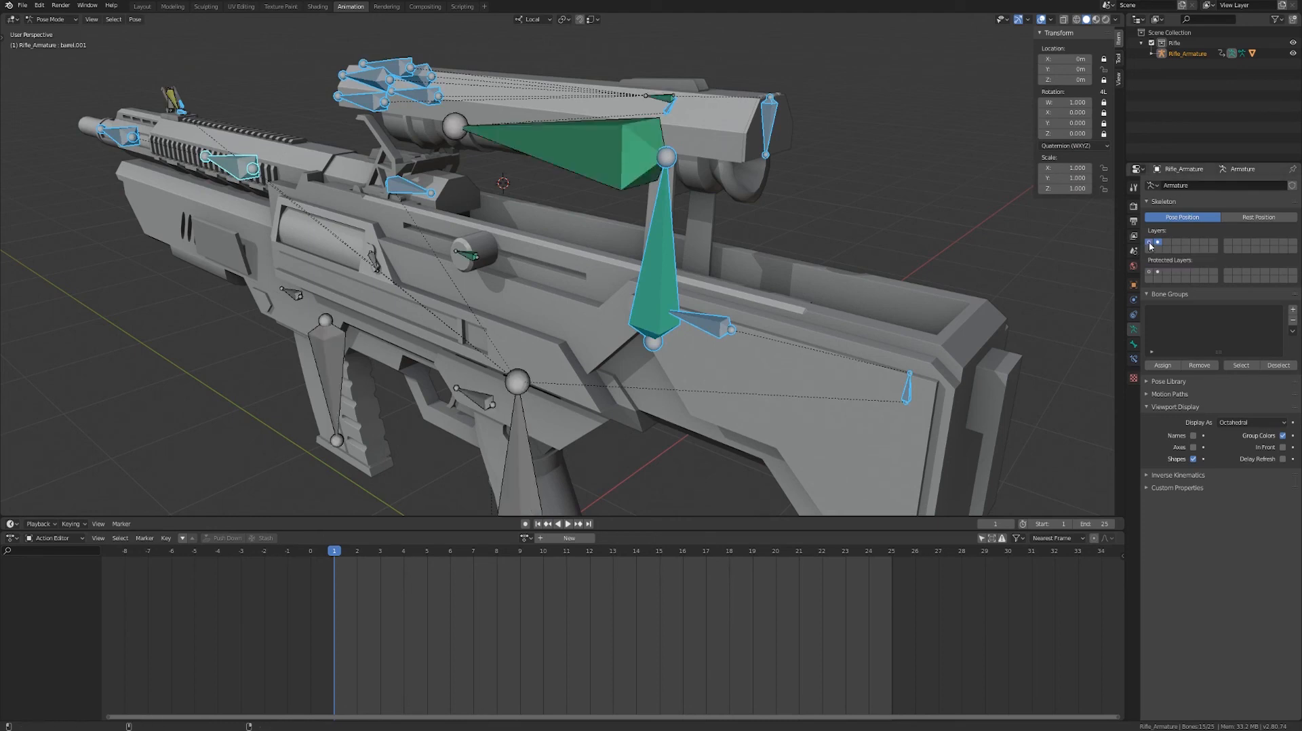
# Display only the armature's first bone layer and test the rig by moving scope_transform to a Y location of about 0.058 m.
pyautogui.click(1150, 242)
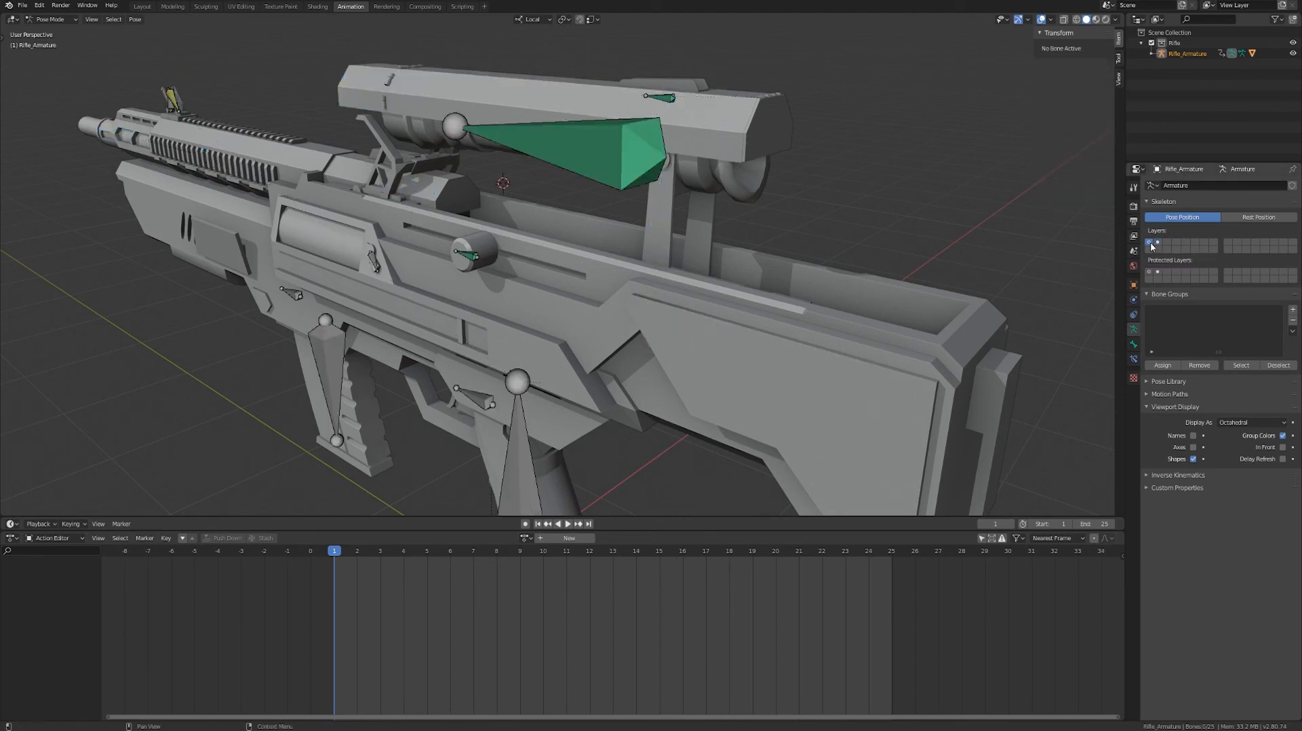
pyautogui.scroll(-3, 678, 285)
pyautogui.moveTo(678, 284); pyautogui.dragTo(512, 290, button='middle')
pyautogui.scroll(2, 511, 290)
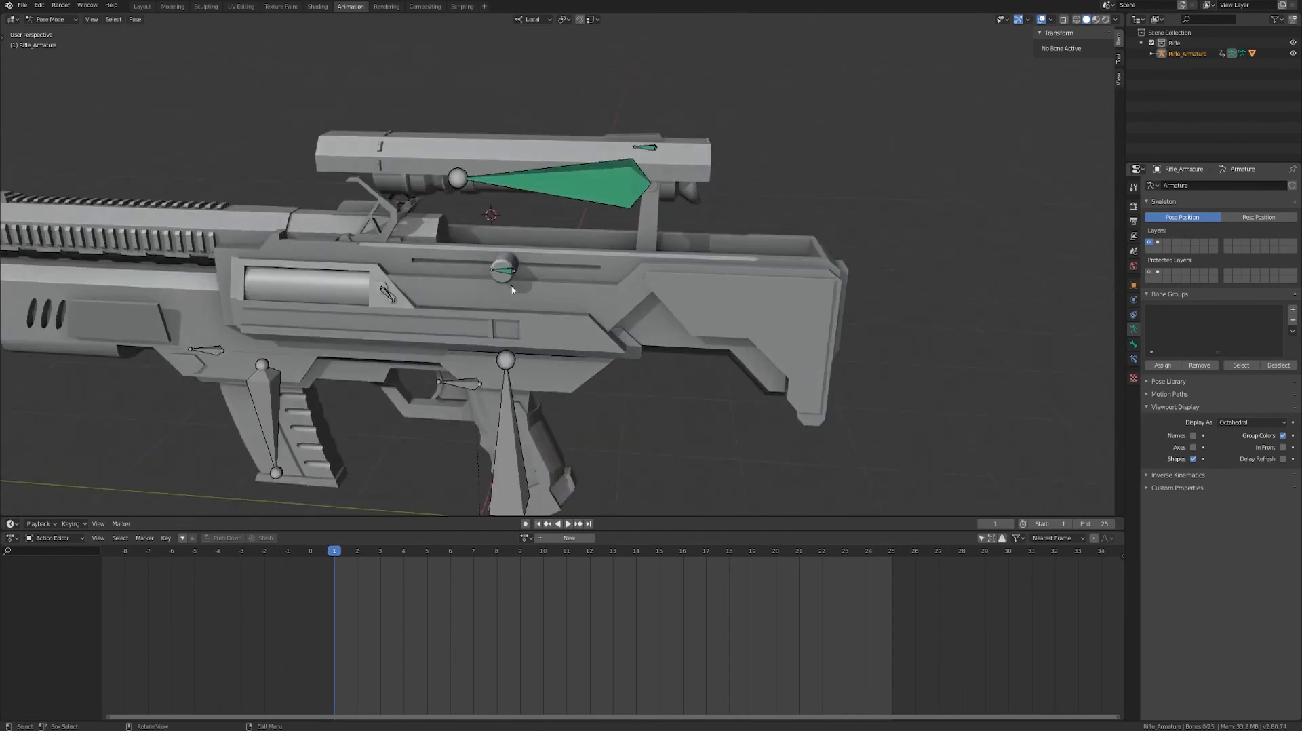
pyautogui.click(504, 275)
pyautogui.press('g')
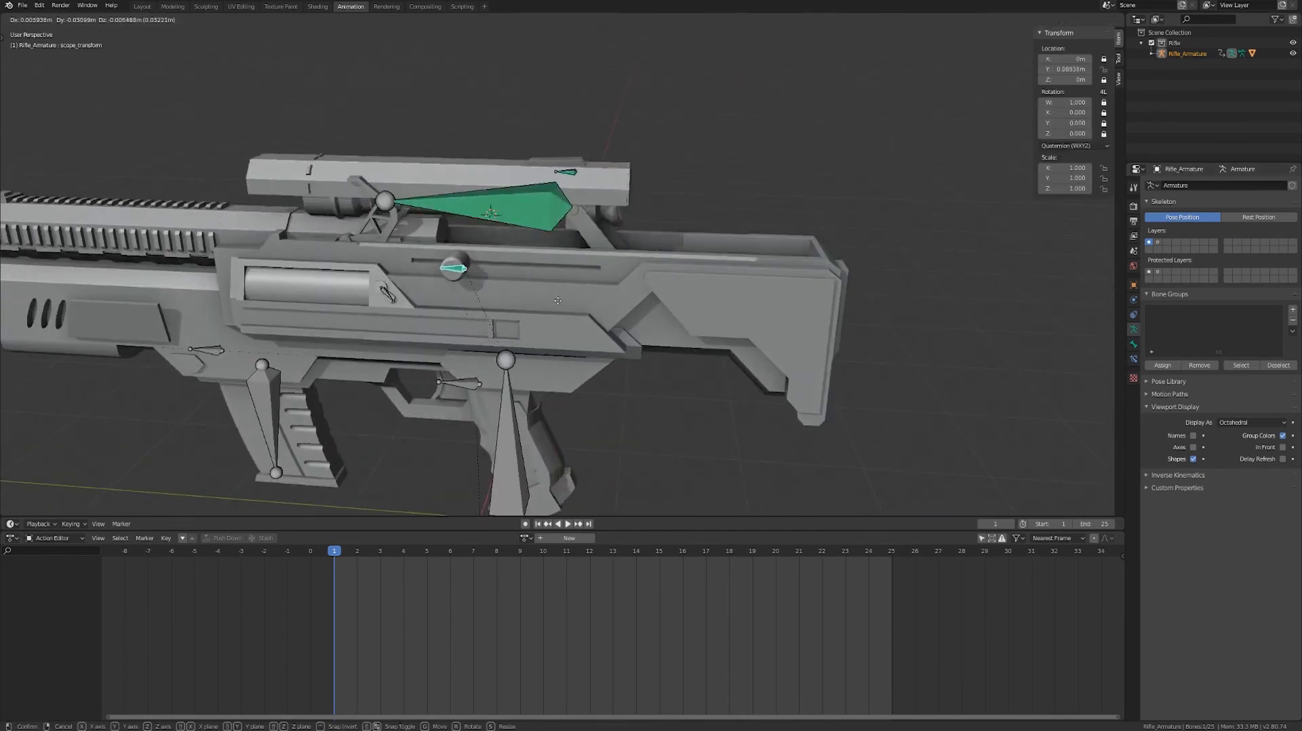
pyautogui.click(596, 297)
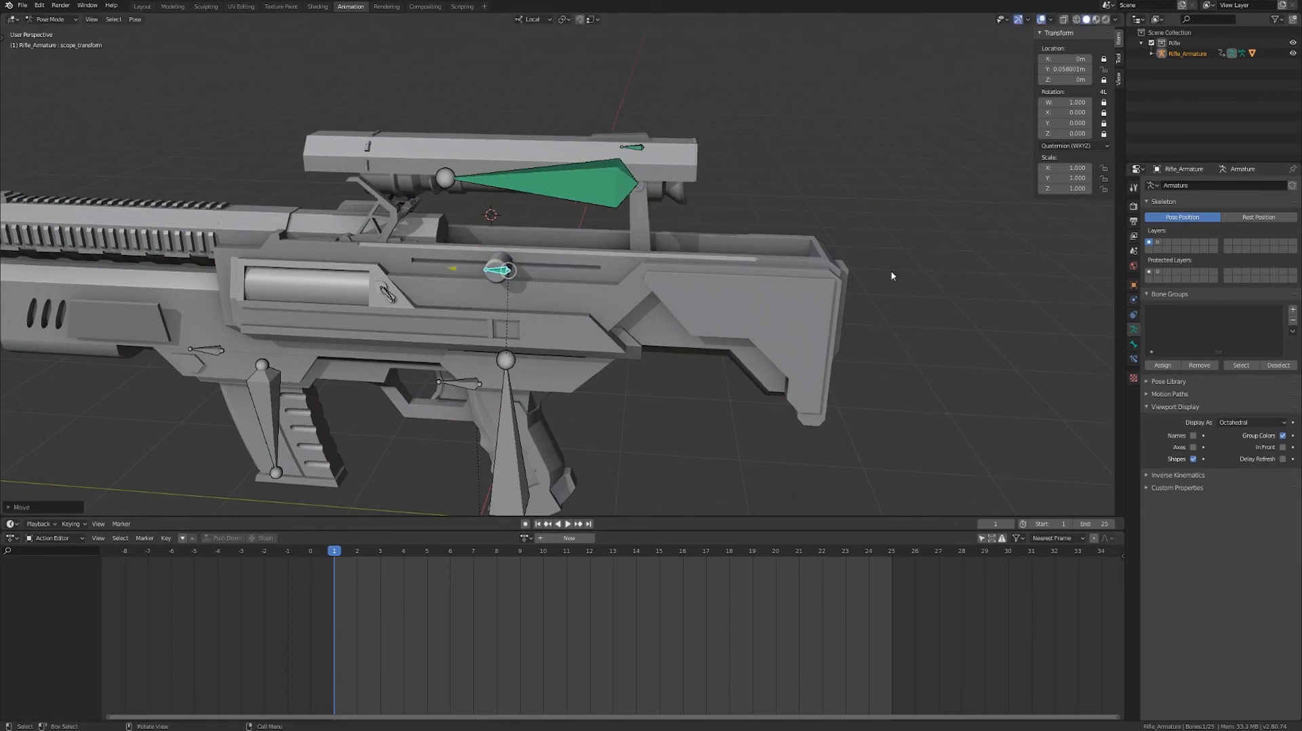
# Display only the second bone layer, select all of its bones, and make scope_hinge the active bone.
pyautogui.click(1159, 242)
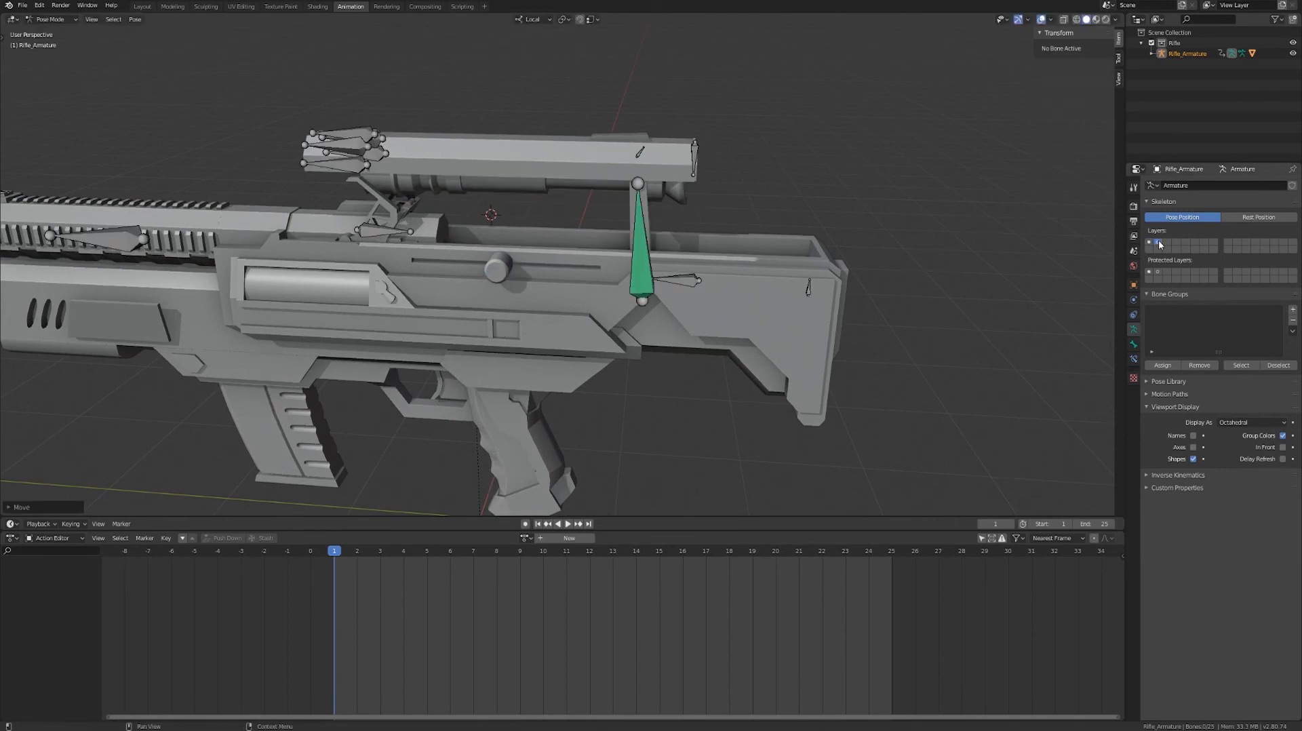
pyautogui.moveTo(755, 339); pyautogui.dragTo(709, 350, button='middle')
pyautogui.scroll(-4, 709, 350)
pyautogui.press('a')
pyautogui.scroll(3, 779, 329)
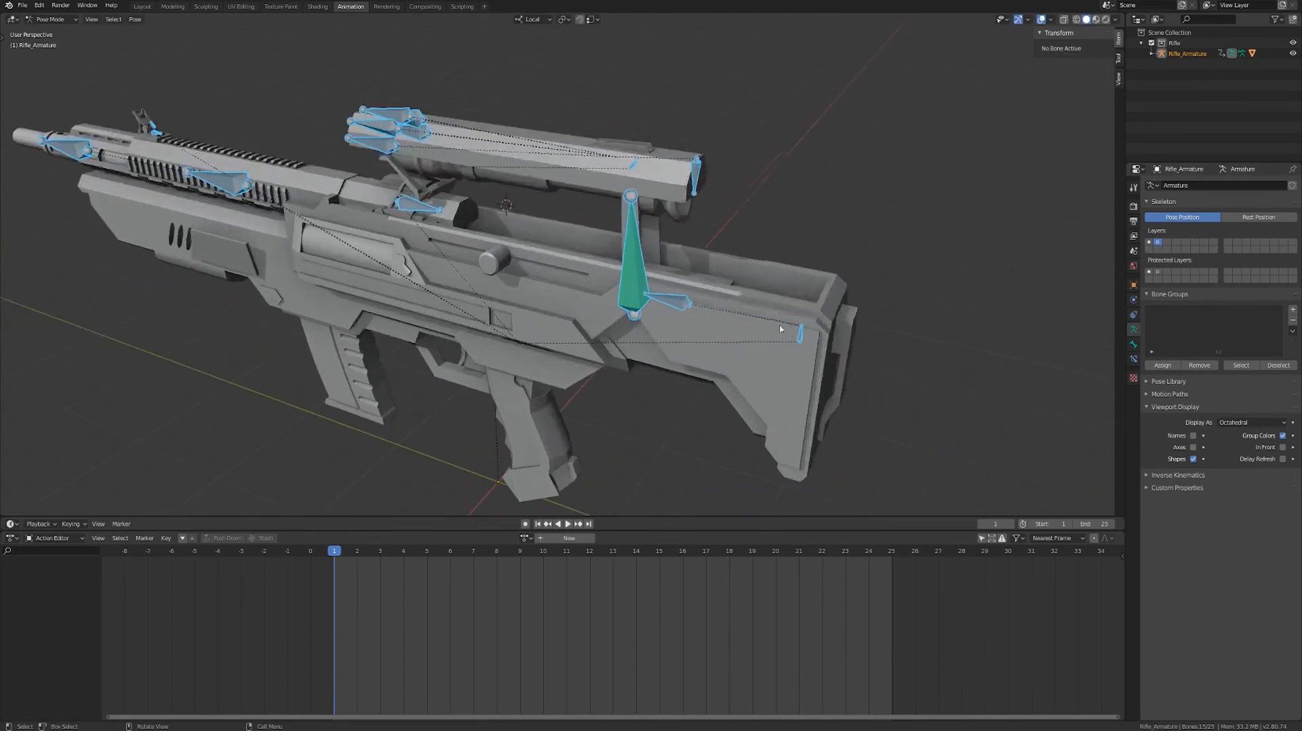
pyautogui.click(642, 275)
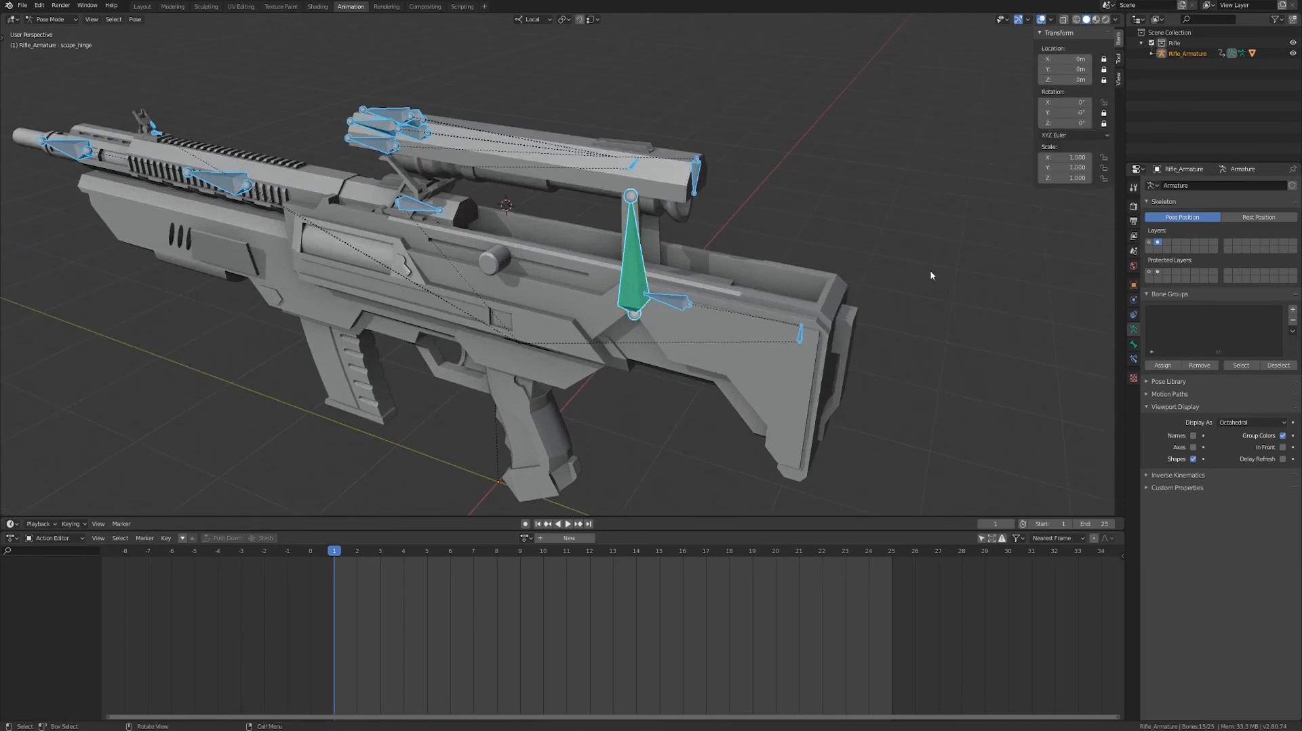
# Copy scope_hinge's Action constraint to the other selected bones and check it on scope_slide and scope_lift.
pyautogui.click(1133, 359)
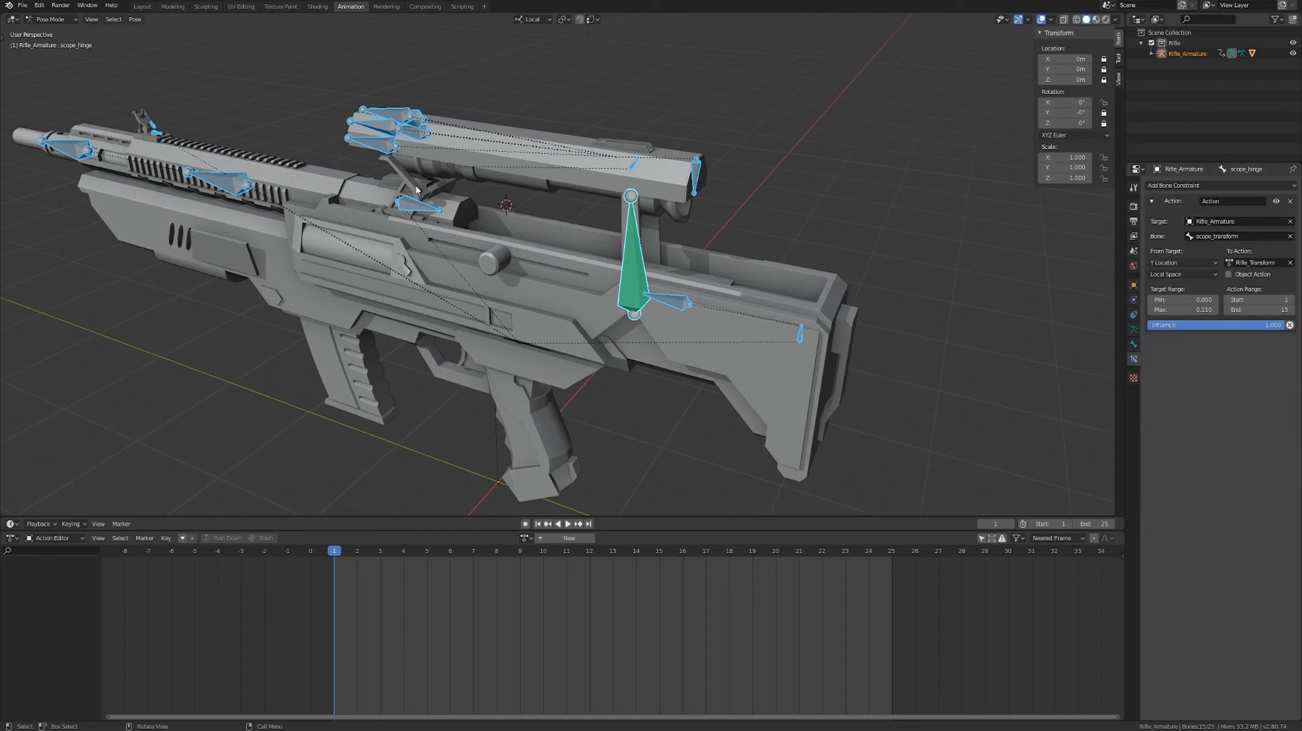
pyautogui.click(136, 20)
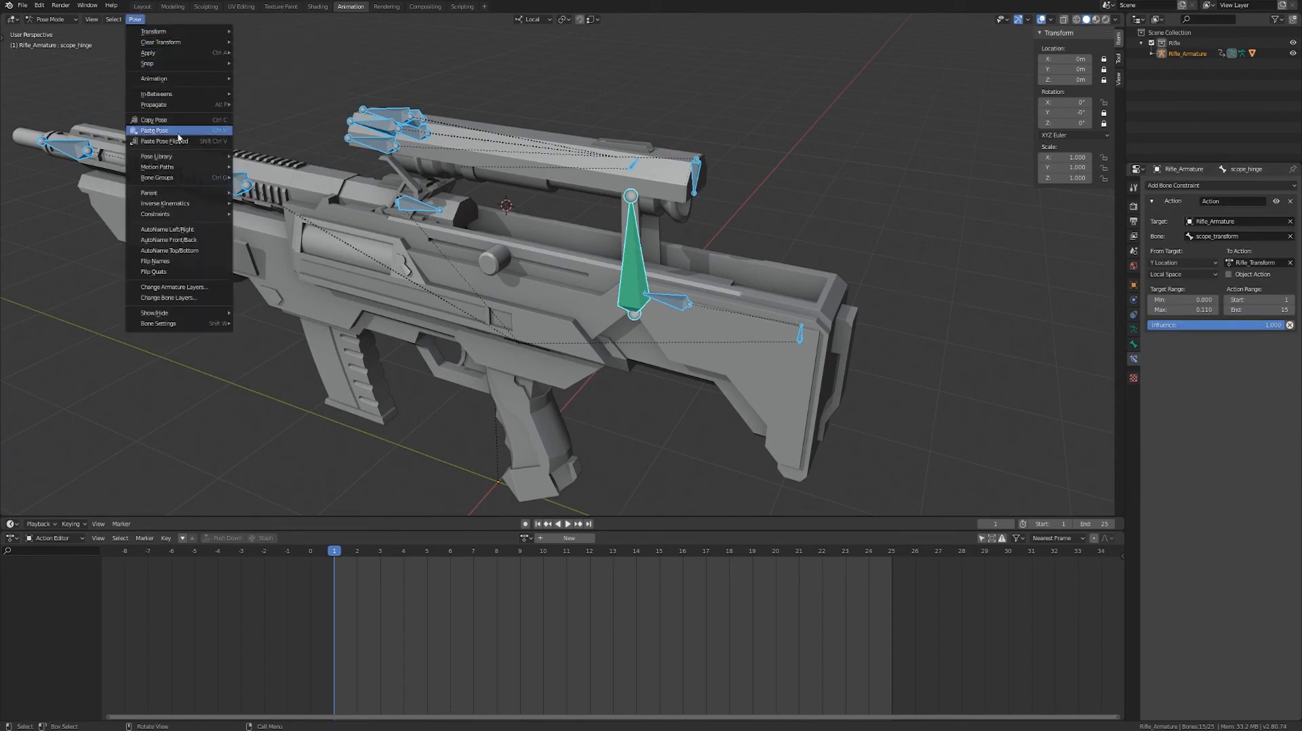
pyautogui.moveTo(179, 214)
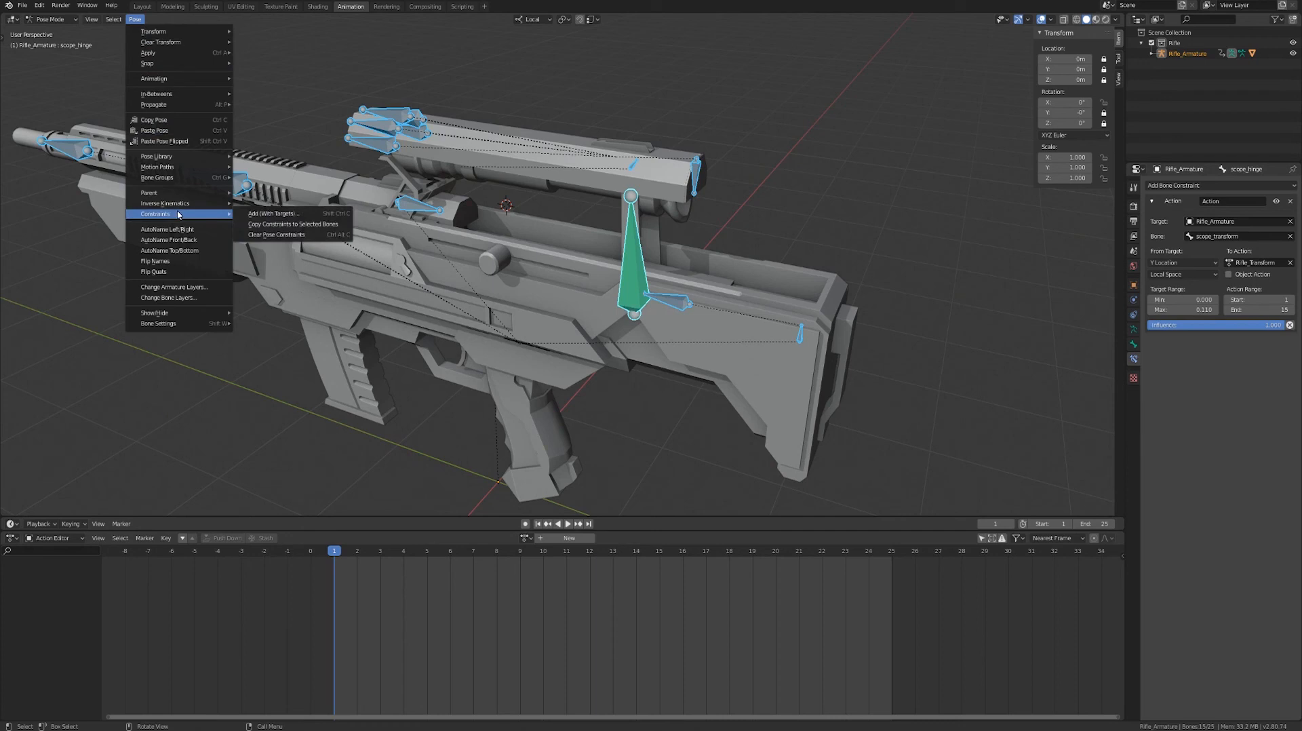
pyautogui.click(318, 225)
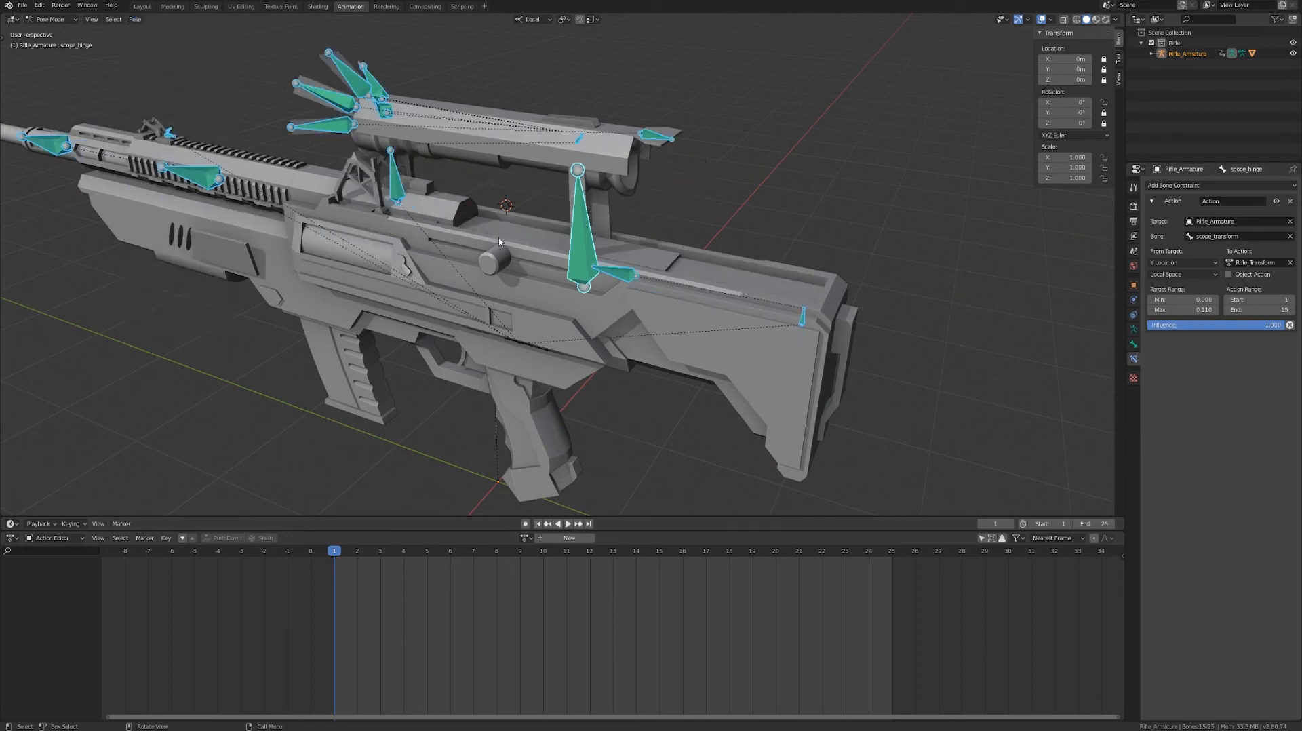
pyautogui.click(627, 278)
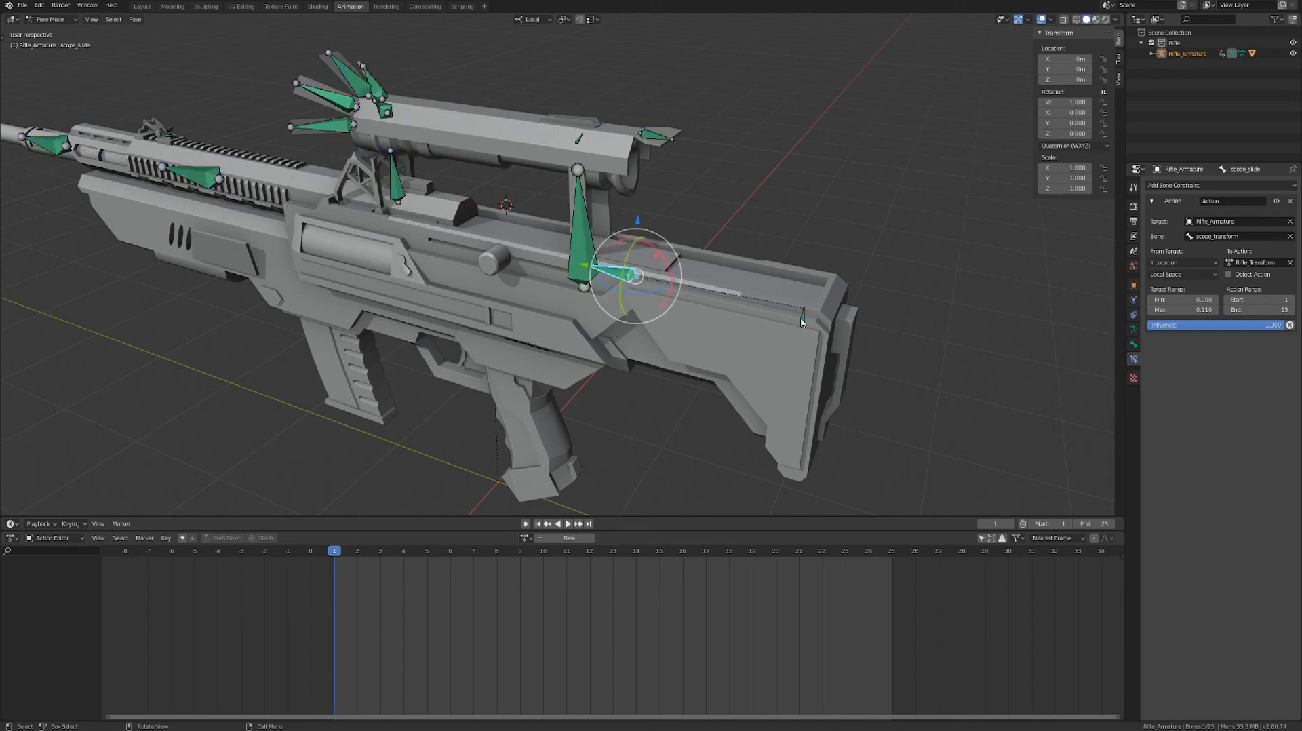
pyautogui.click(801, 320)
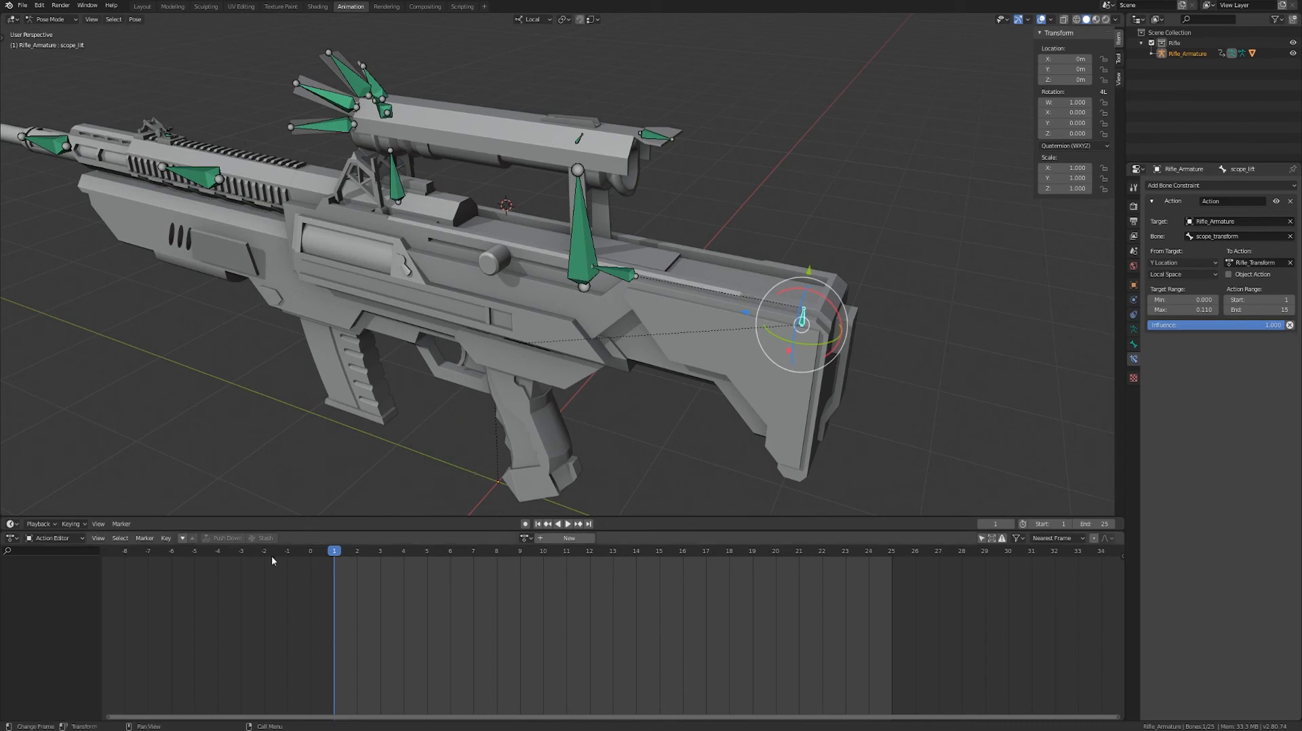
# Display only the first bone layer and slide scope_transform along its local Y axis to about 0.062 m.
pyautogui.click(1134, 329)
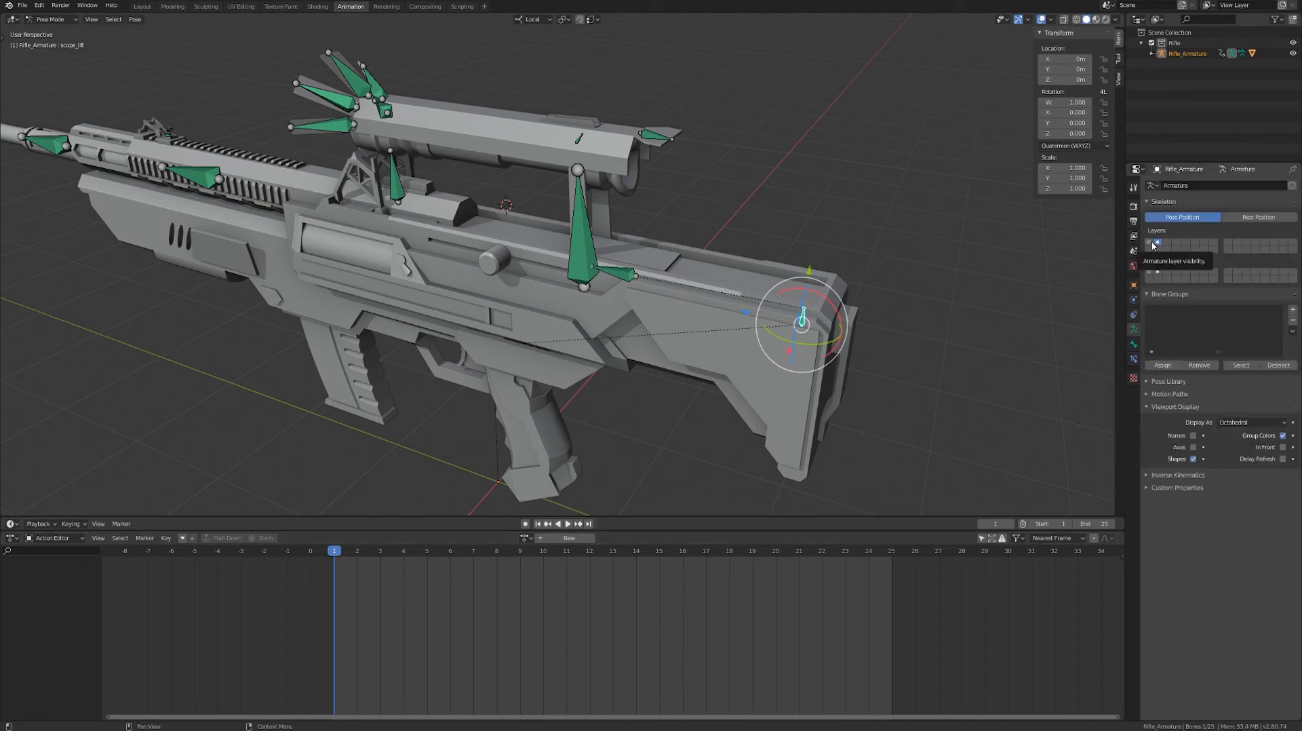
pyautogui.click(1152, 243)
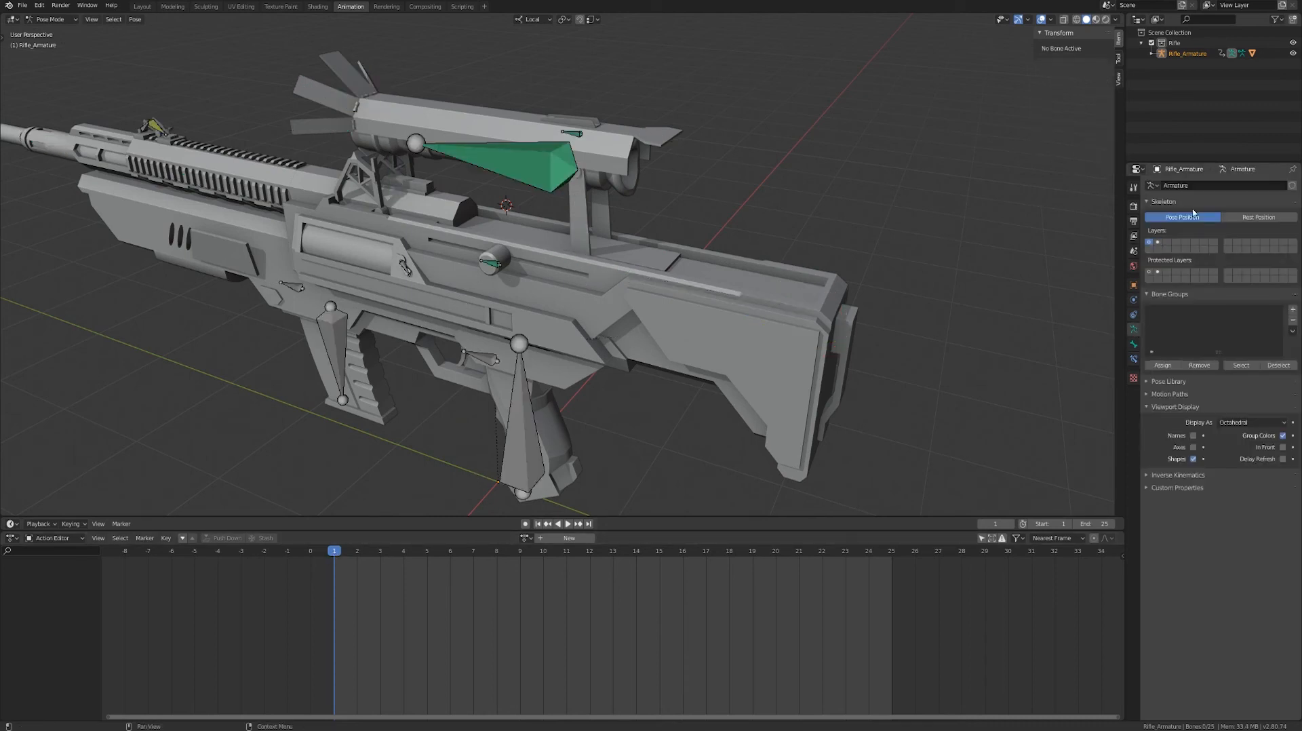
pyautogui.click(502, 264)
pyautogui.press('g')
pyautogui.press('y')
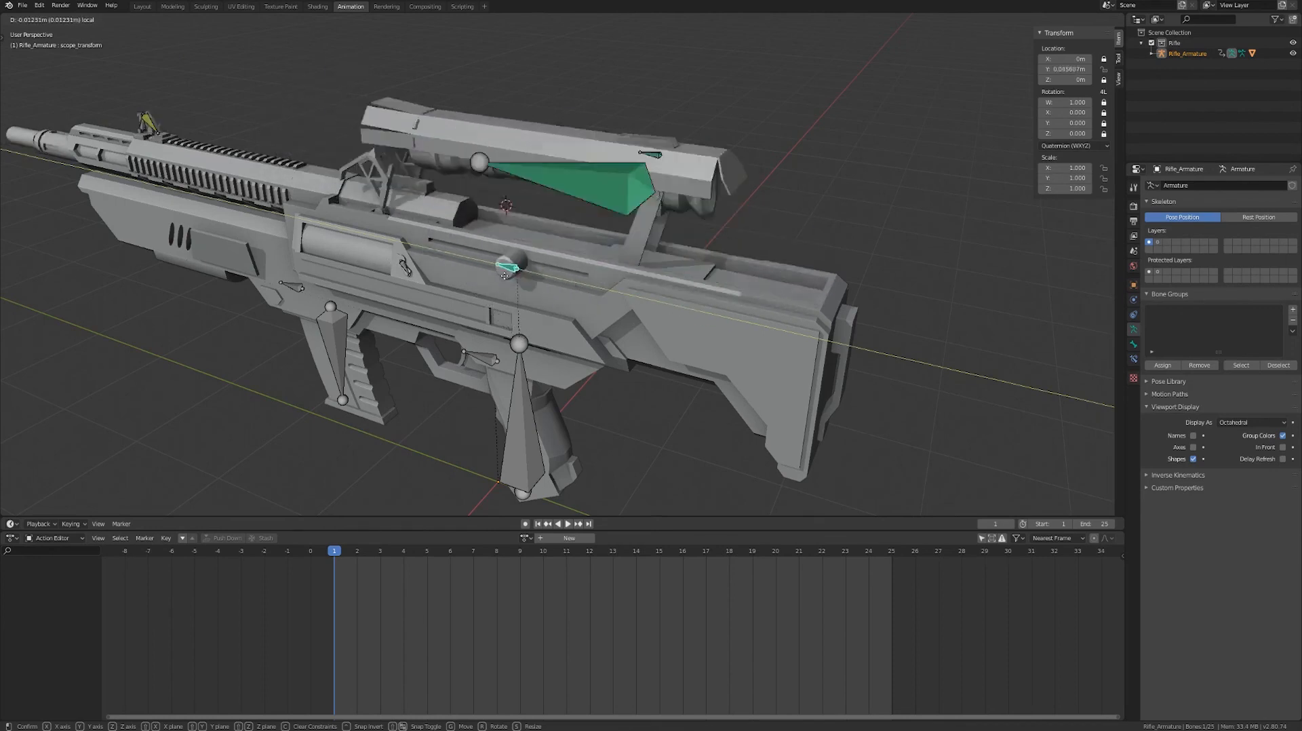
pyautogui.rightClick(457, 282)
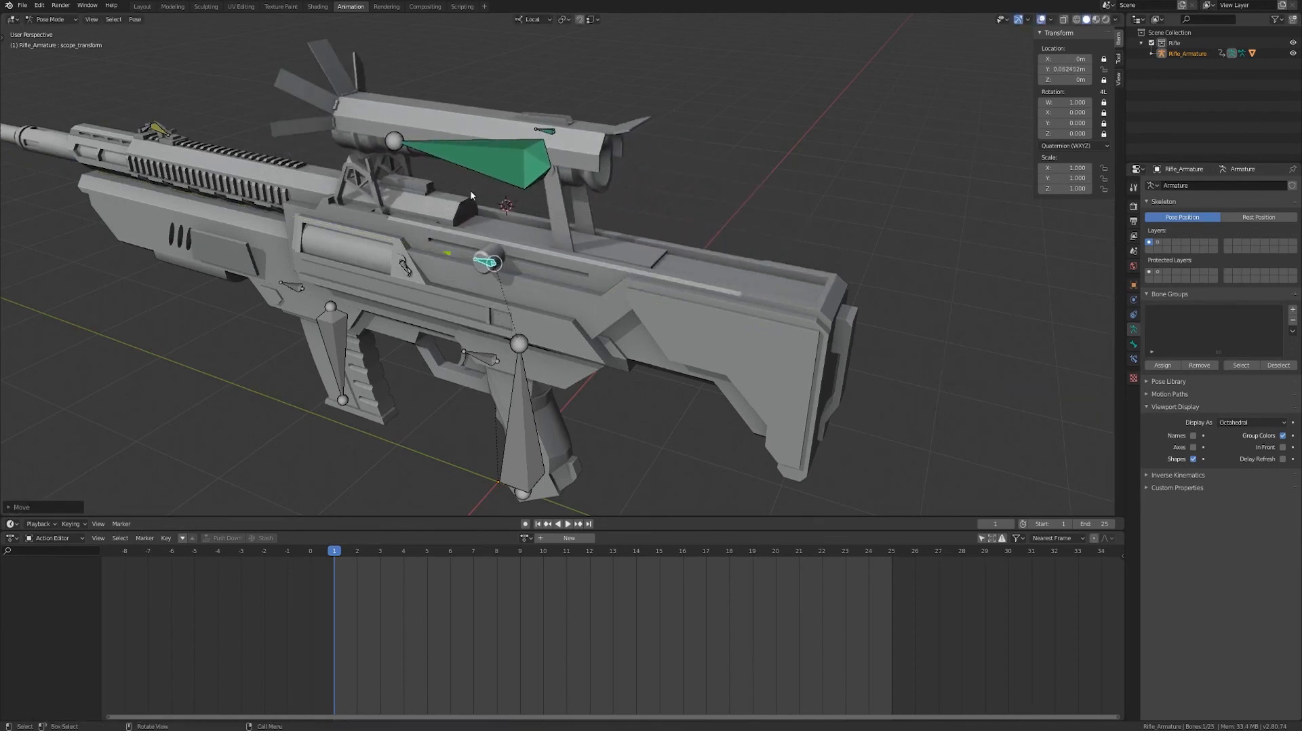
# Select the scope bone, the small bone above it and the front iron sight bones, and move them to the third bone layer.
pyautogui.click(494, 156)
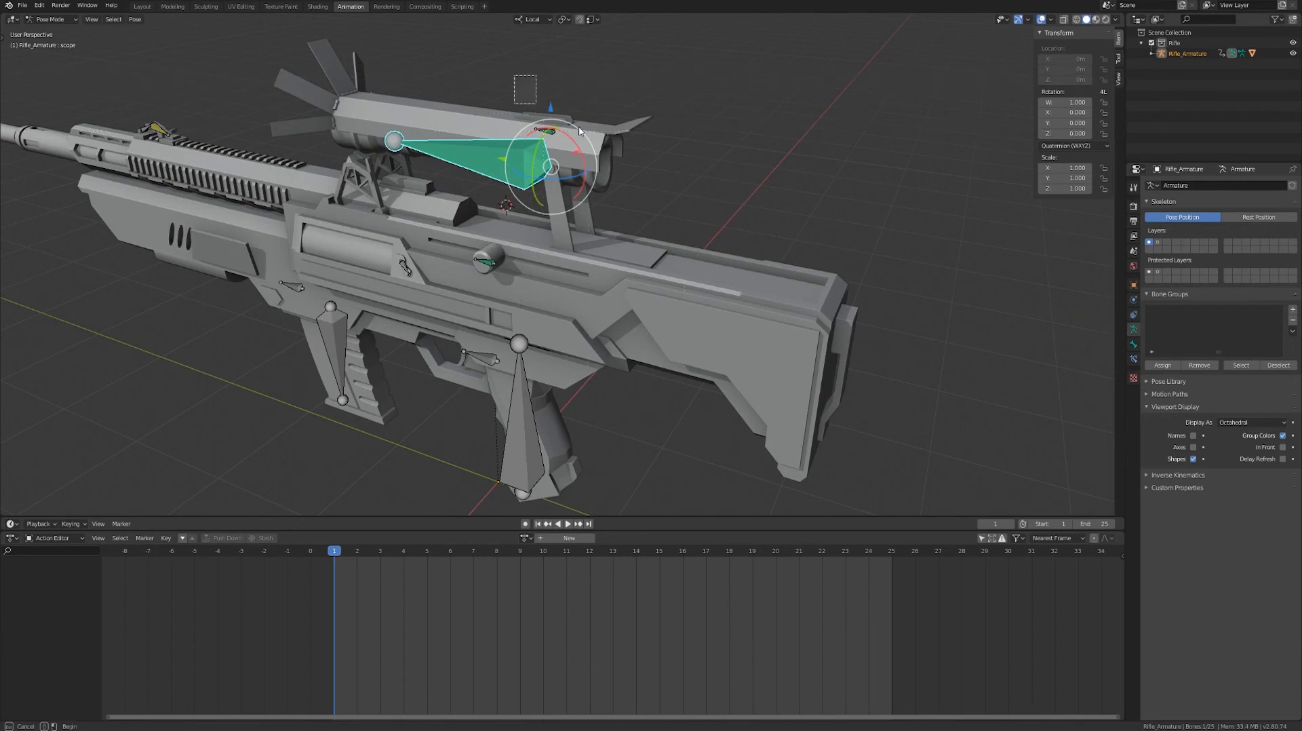
pyautogui.moveTo(457, 191); pyautogui.dragTo(427, 266, button='middle')
pyautogui.scroll(4, 631, 199)
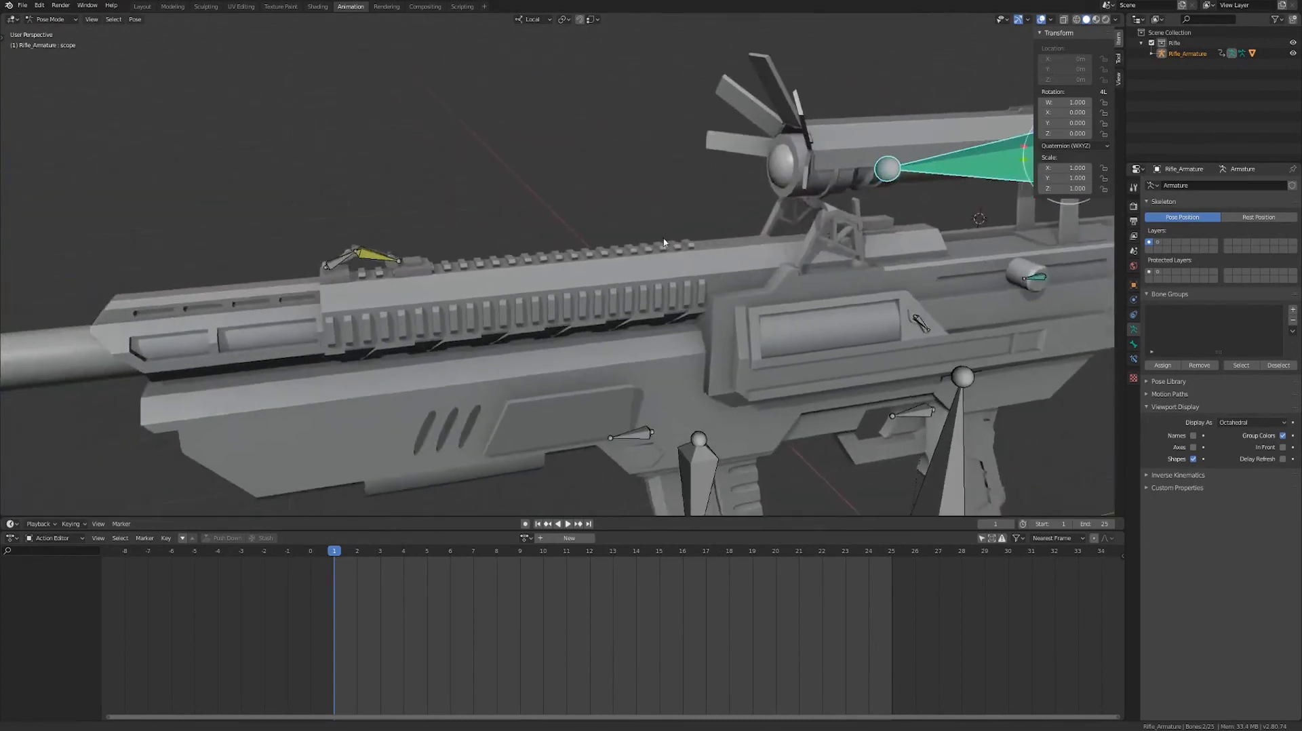
pyautogui.scroll(3, 428, 266)
pyautogui.scroll(-5, 428, 266)
pyautogui.moveTo(280, 182); pyautogui.dragTo(510, 268)
pyautogui.moveTo(510, 268)
pyautogui.mouseDown(button='middle')
pyautogui.moveTo(502, 329)
pyautogui.moveTo(641, 250)
pyautogui.moveTo(554, 293)
pyautogui.moveTo(468, 291)
pyautogui.moveTo(649, 264)
pyautogui.moveTo(521, 265)
pyautogui.mouseUp(button='middle')
pyautogui.press('m')
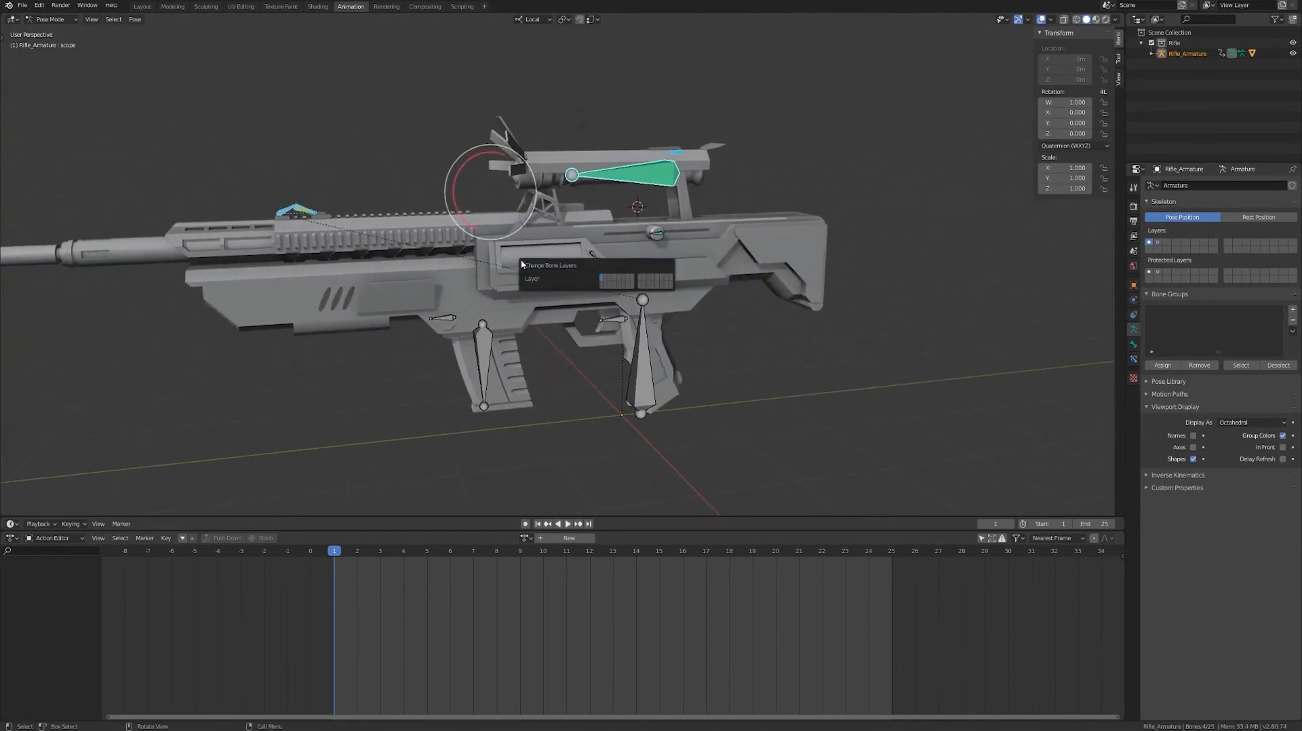
pyautogui.click(611, 279)
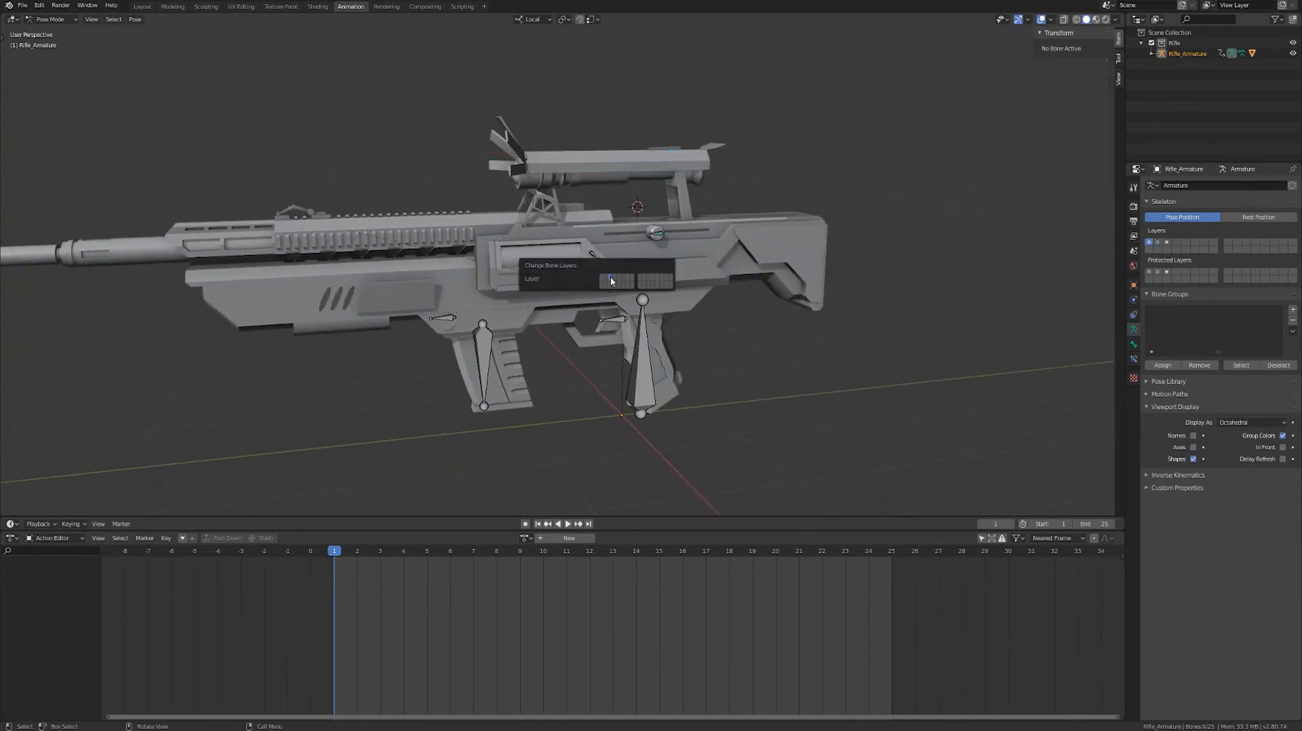
# Slide scope_transform along its local Y axis through the transformation and return it to 0 m.
pyautogui.moveTo(910, 320); pyautogui.dragTo(783, 291, button='middle')
pyautogui.click(612, 223)
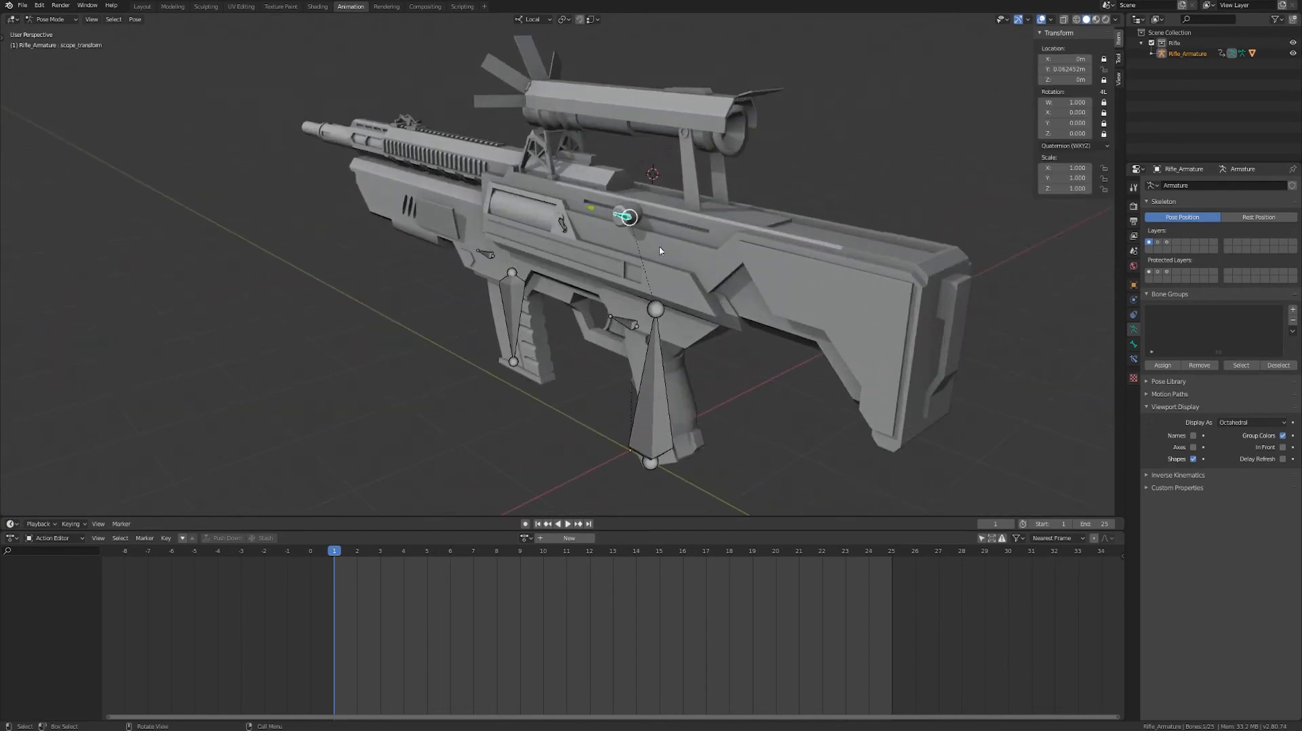
pyautogui.scroll(3, 659, 246)
pyautogui.moveTo(659, 246); pyautogui.dragTo(747, 278, button='middle')
pyautogui.press('g')
pyautogui.press('y')
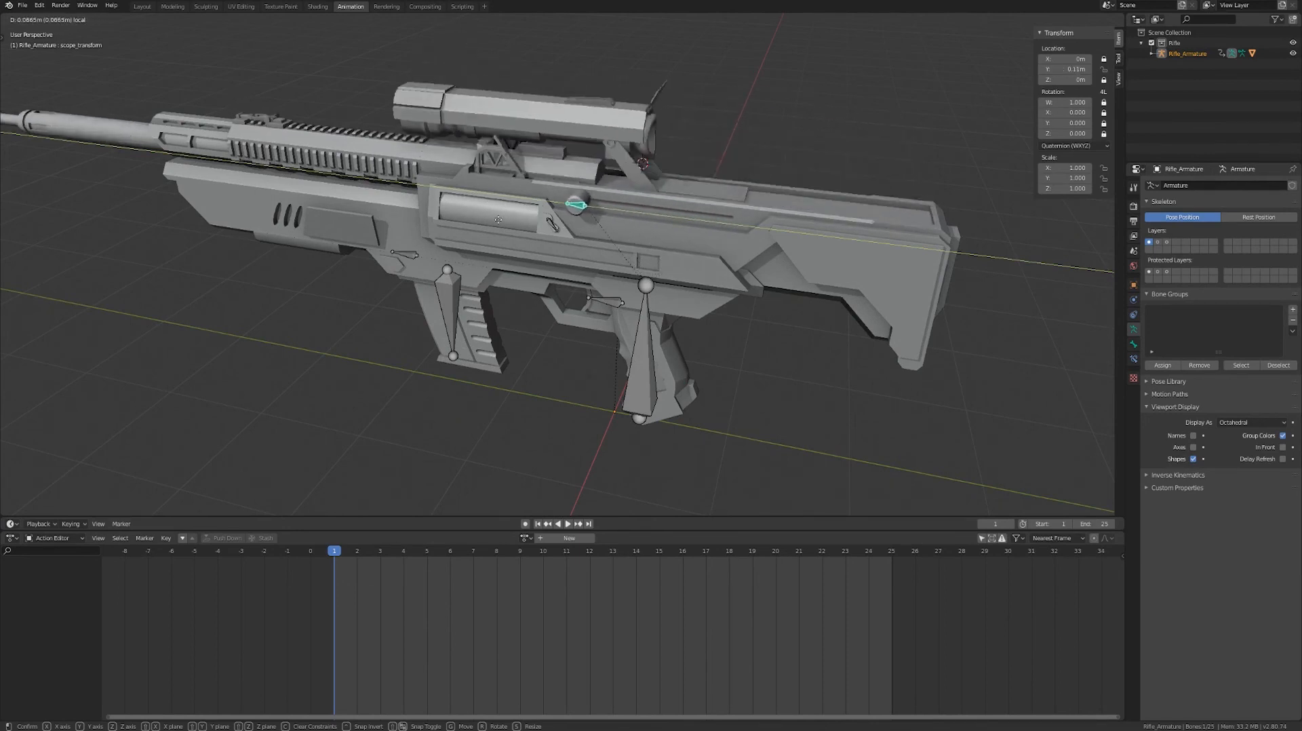
pyautogui.click(698, 302)
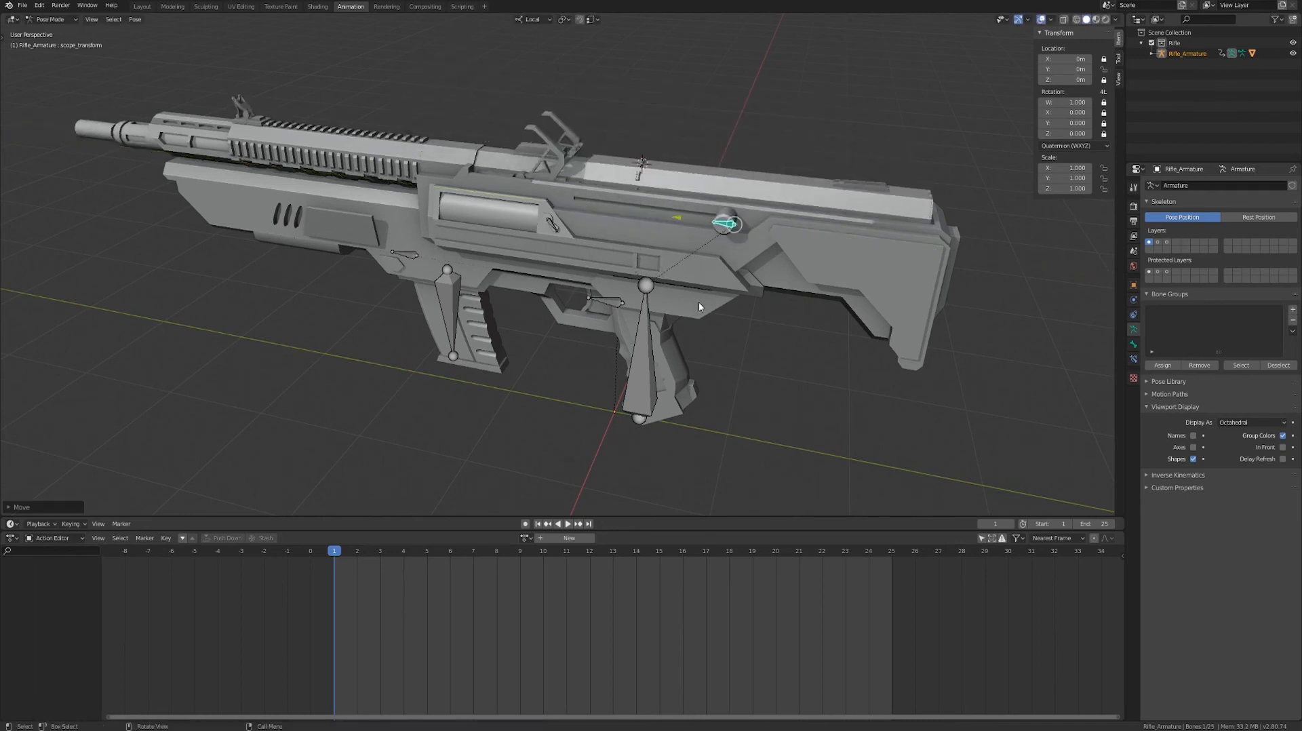
# Test the rifle's transformation from the front side by sliding scope_transform forward along local Y and back to its start.
pyautogui.moveTo(699, 303); pyautogui.dragTo(844, 310, button='middle')
pyautogui.press('g')
pyautogui.press('y')
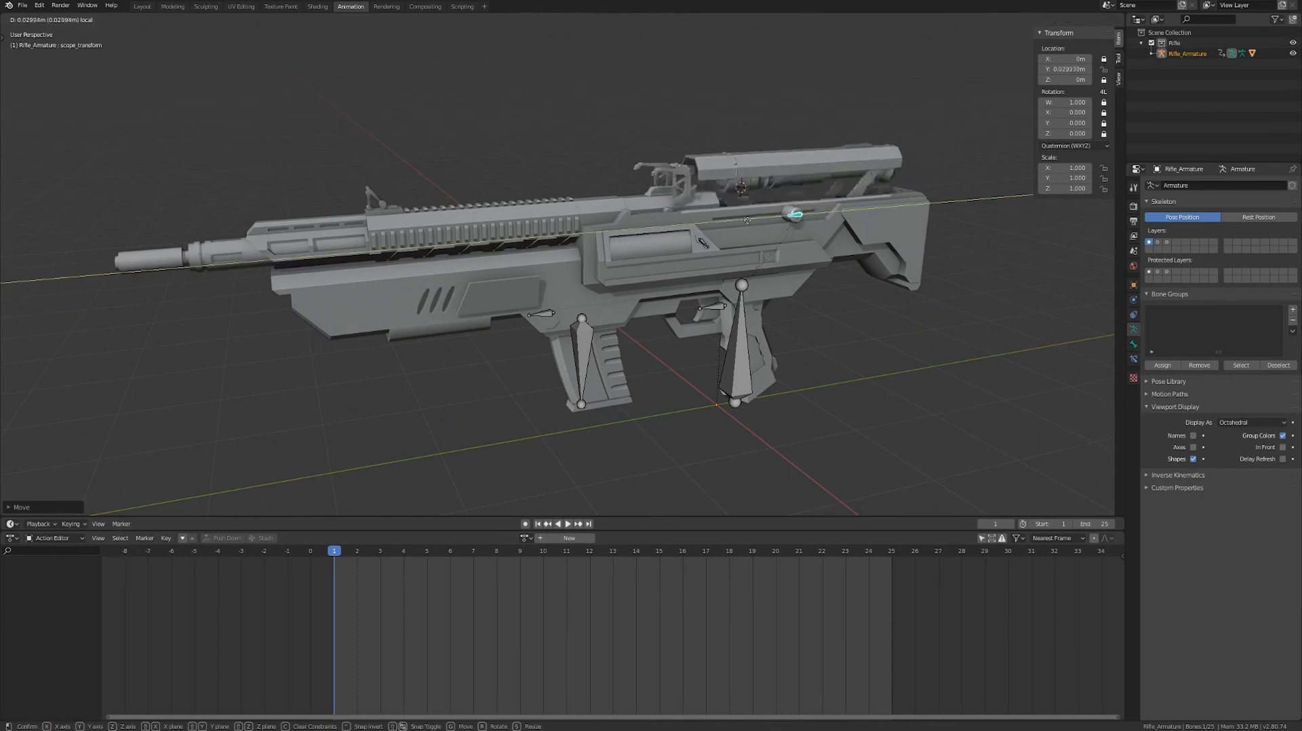
pyautogui.press('Escape')
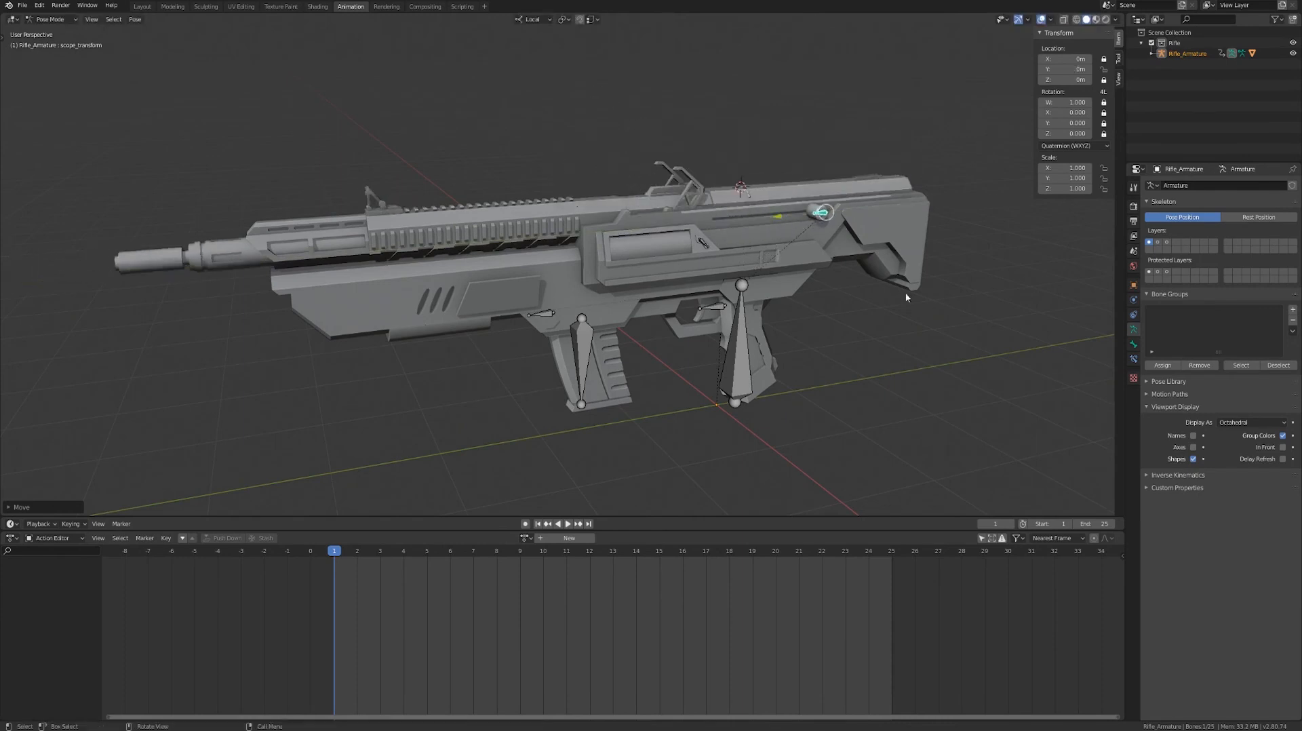
pyautogui.moveTo(894, 334); pyautogui.dragTo(964, 334, button='middle')
pyautogui.scroll(2, 965, 337)
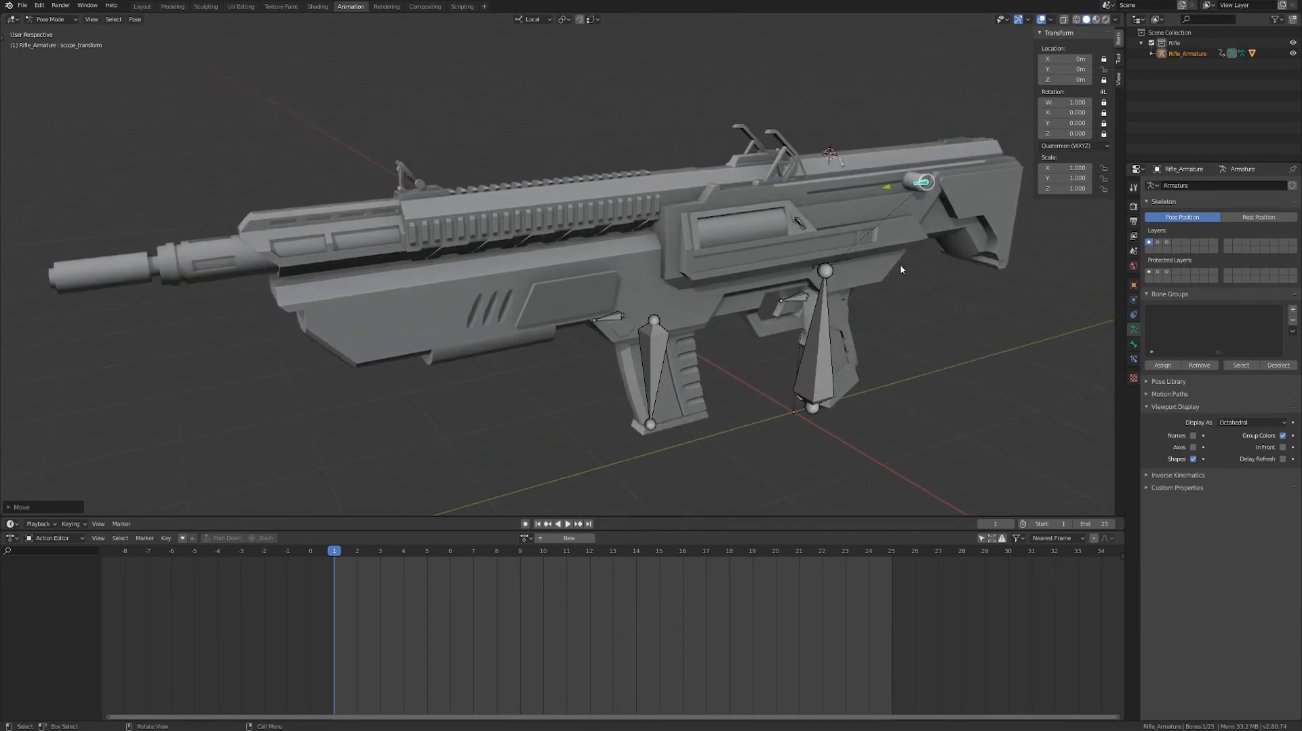
pyautogui.scroll(-1, 900, 263)
pyautogui.press('g')
pyautogui.press('y')
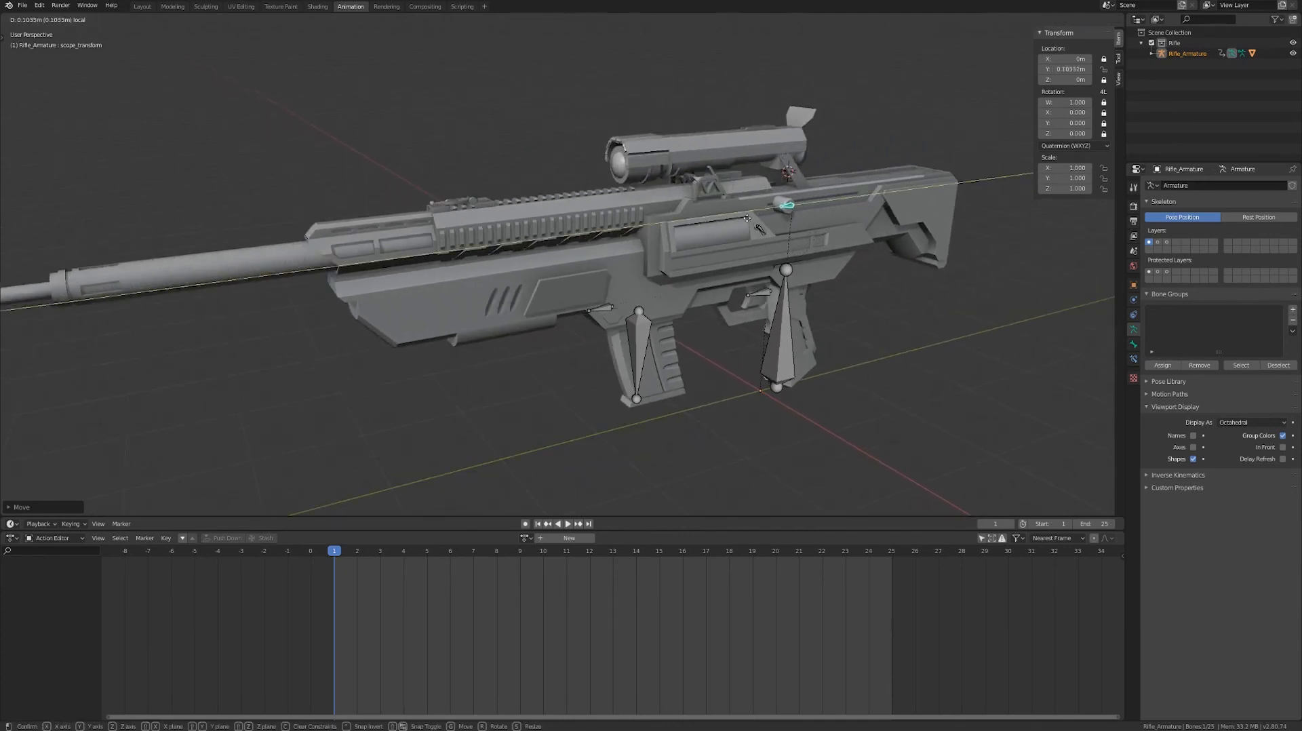
pyautogui.click(926, 221)
# Tilt the whole rifle by rotating its root bone freely with trackball rotation.
pyautogui.moveTo(925, 324); pyautogui.dragTo(783, 373, button='middle')
pyautogui.click(779, 369)
pyautogui.press('r')
pyautogui.press('r')
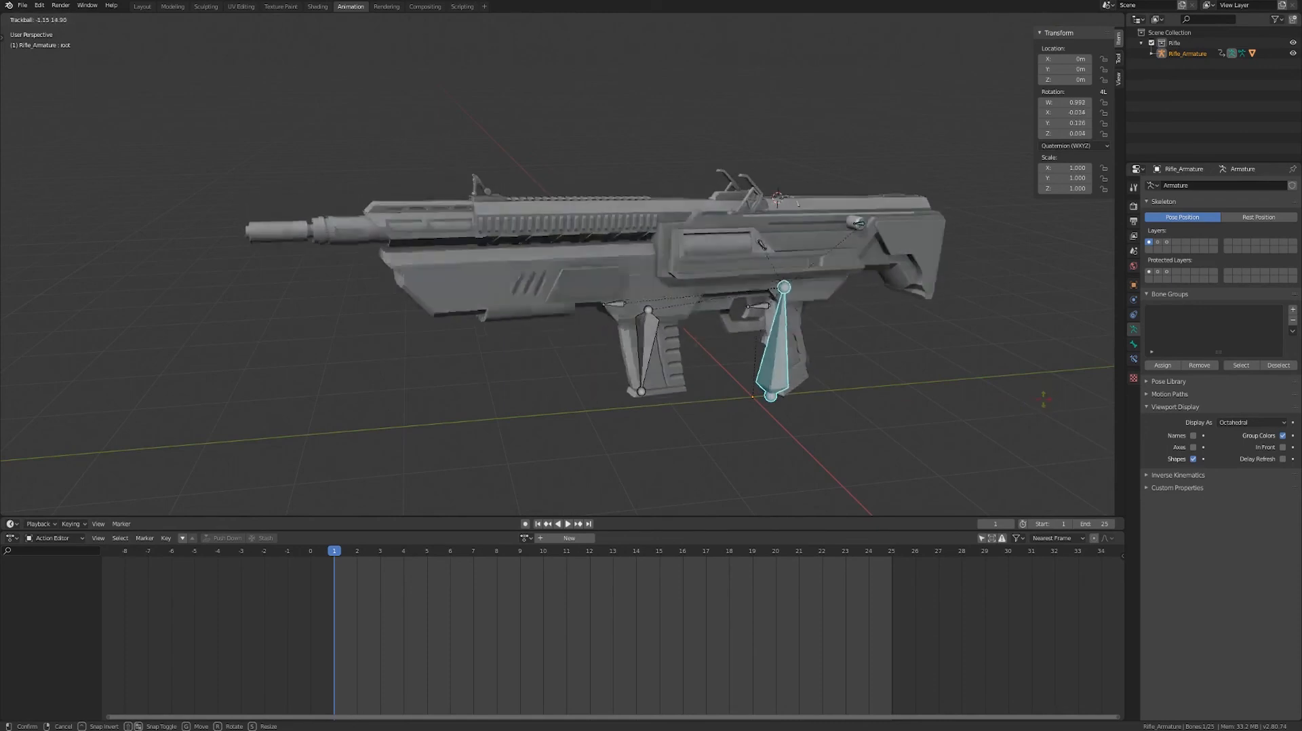
pyautogui.click(927, 318)
pyautogui.moveTo(927, 317); pyautogui.dragTo(901, 337, button='middle')
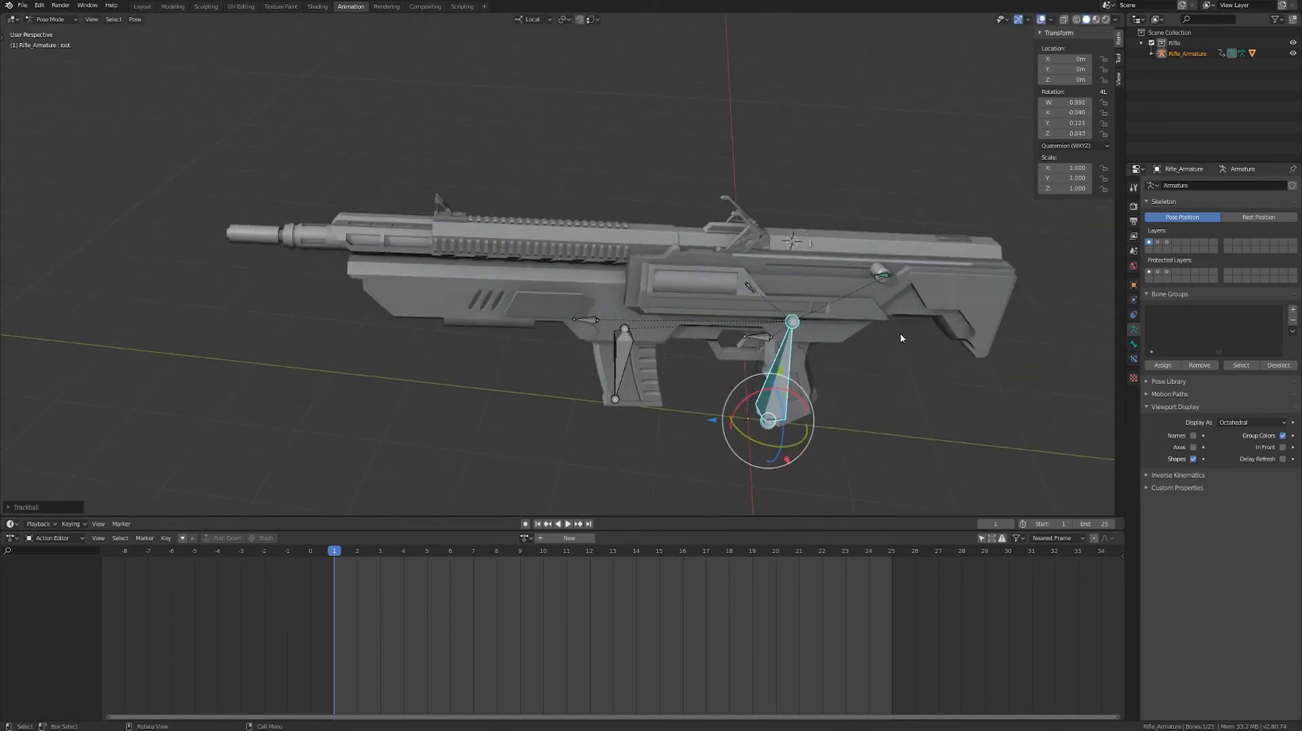
# Test sliding scope_transform along the Y axis on the tilted rifle, and reset the root bone's rotation.
pyautogui.click(888, 277)
pyautogui.press('g')
pyautogui.press('y')
pyautogui.press('y')
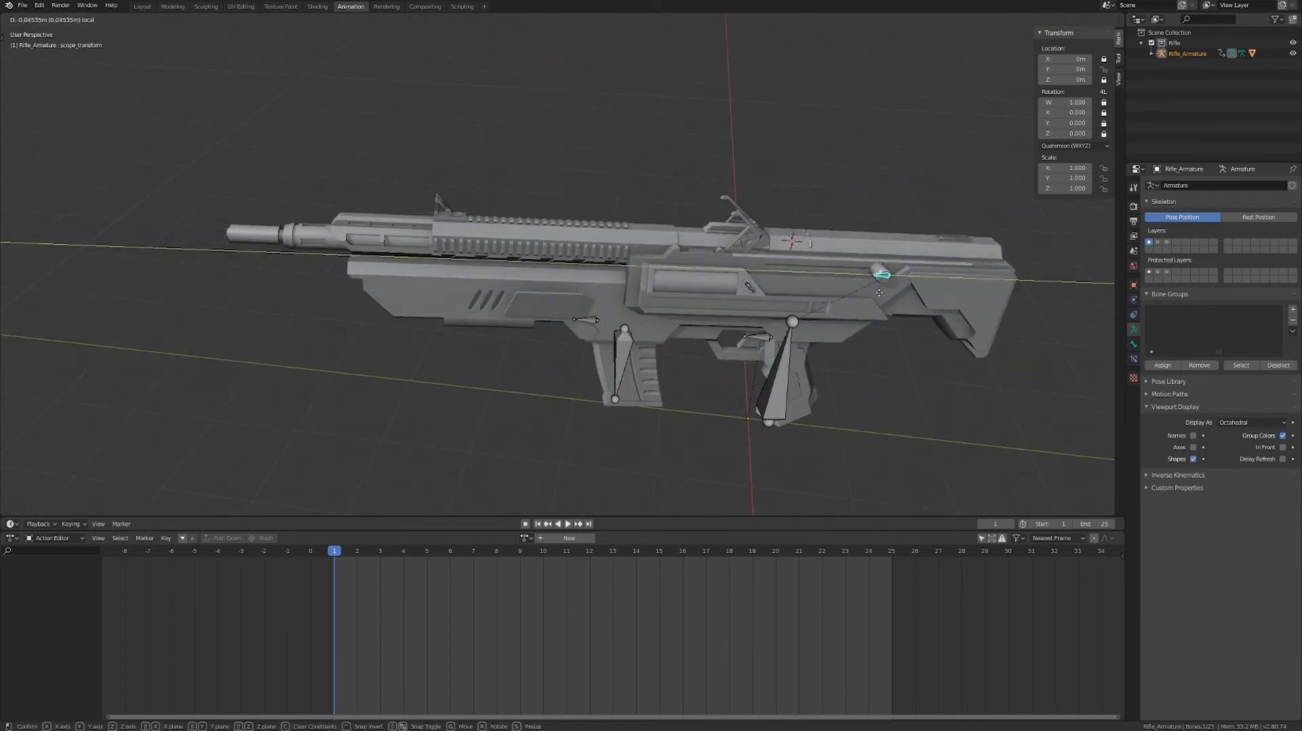
pyautogui.click(880, 292)
pyautogui.click(783, 349)
pyautogui.moveTo(897, 390); pyautogui.dragTo(924, 374, button='middle')
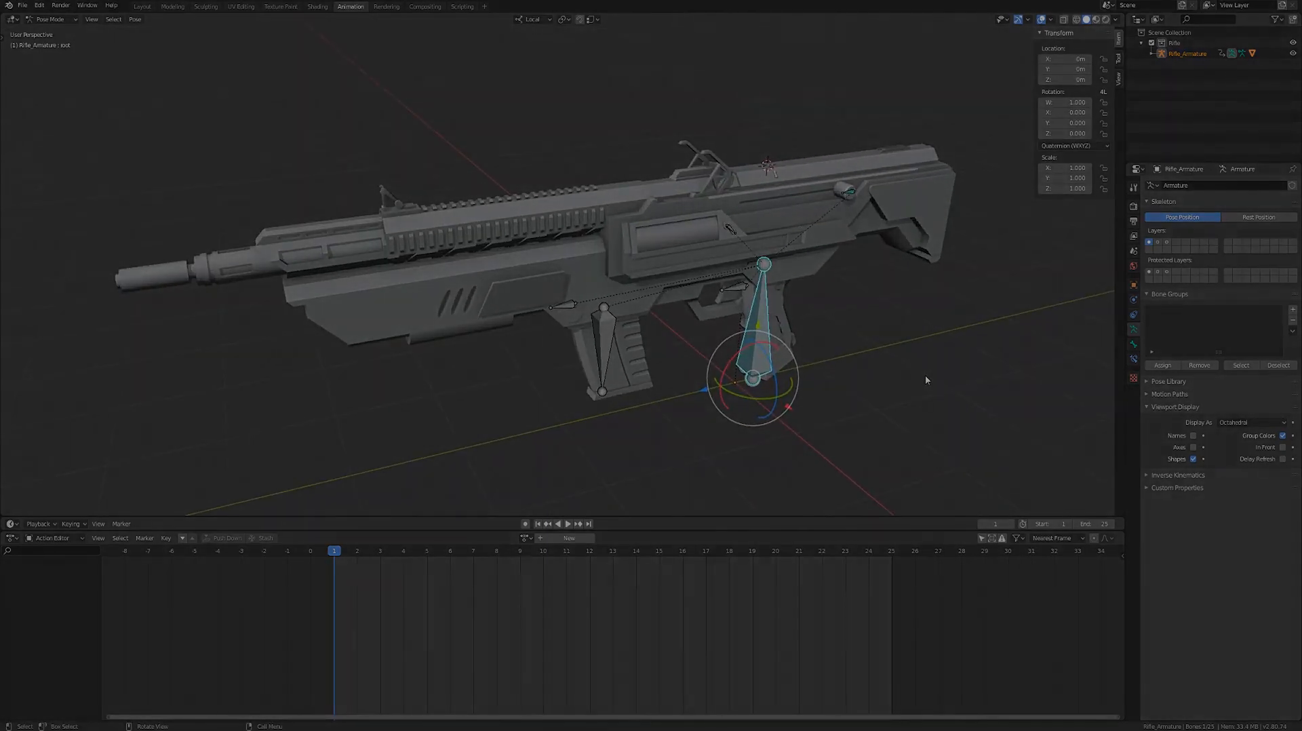